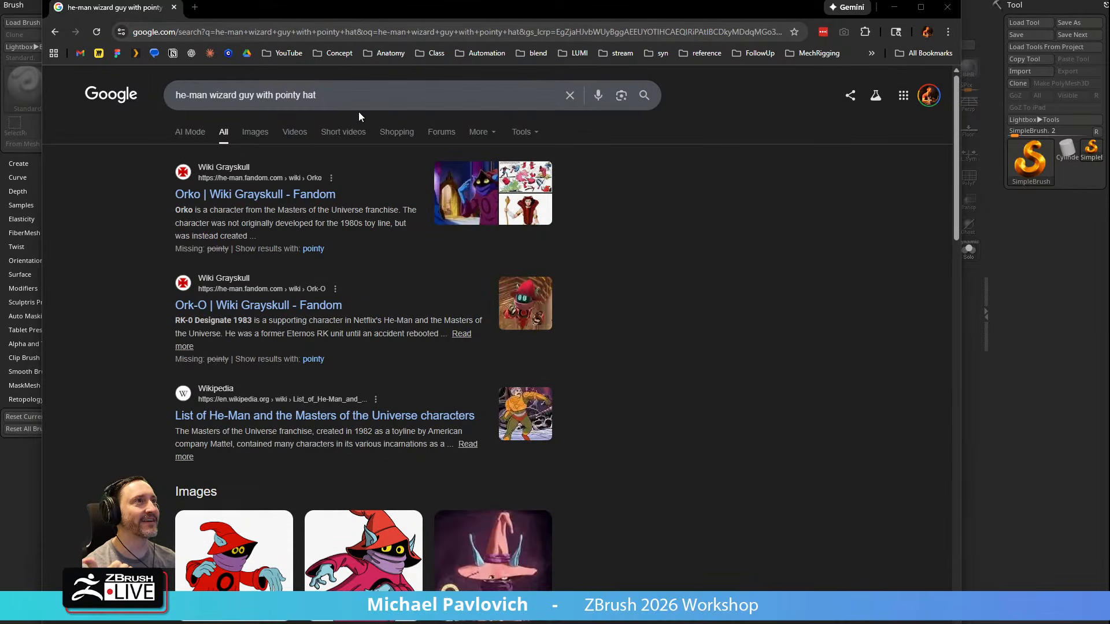
Search Google for "Ork-O character sheet" and show the image results
drag(359, 14, 325, 0)
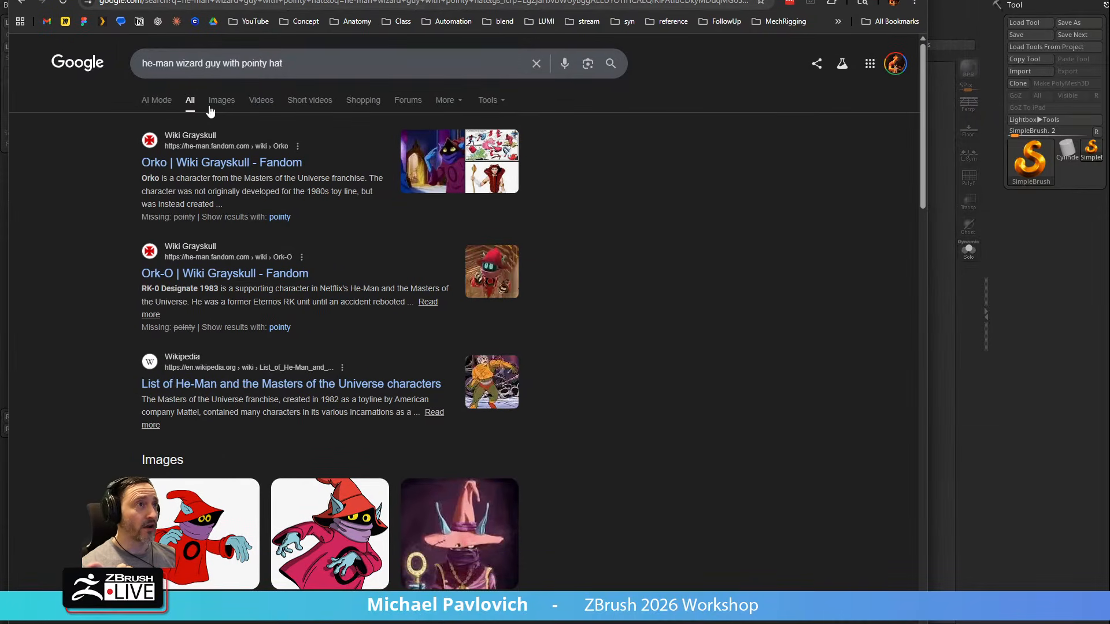
triple_click(246, 68)
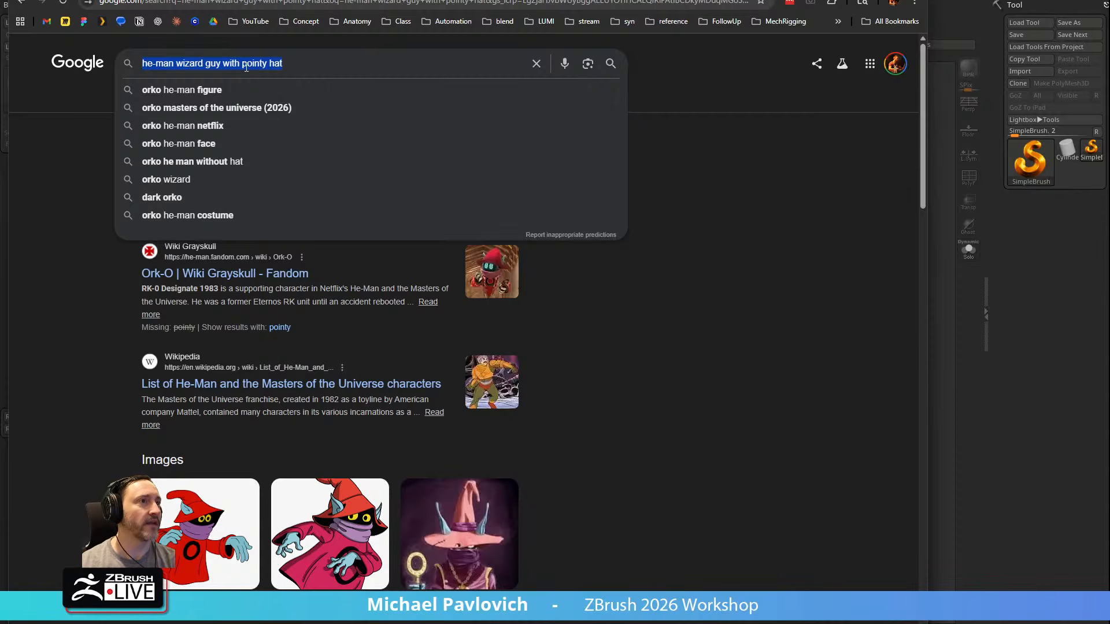
text(Ork-O)
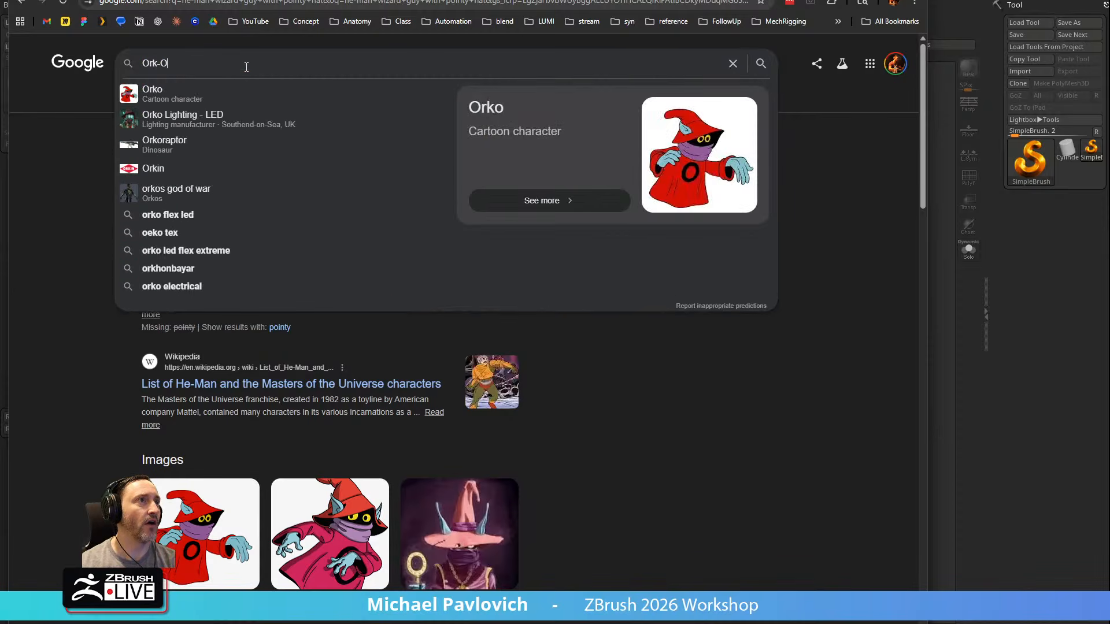
text( character)
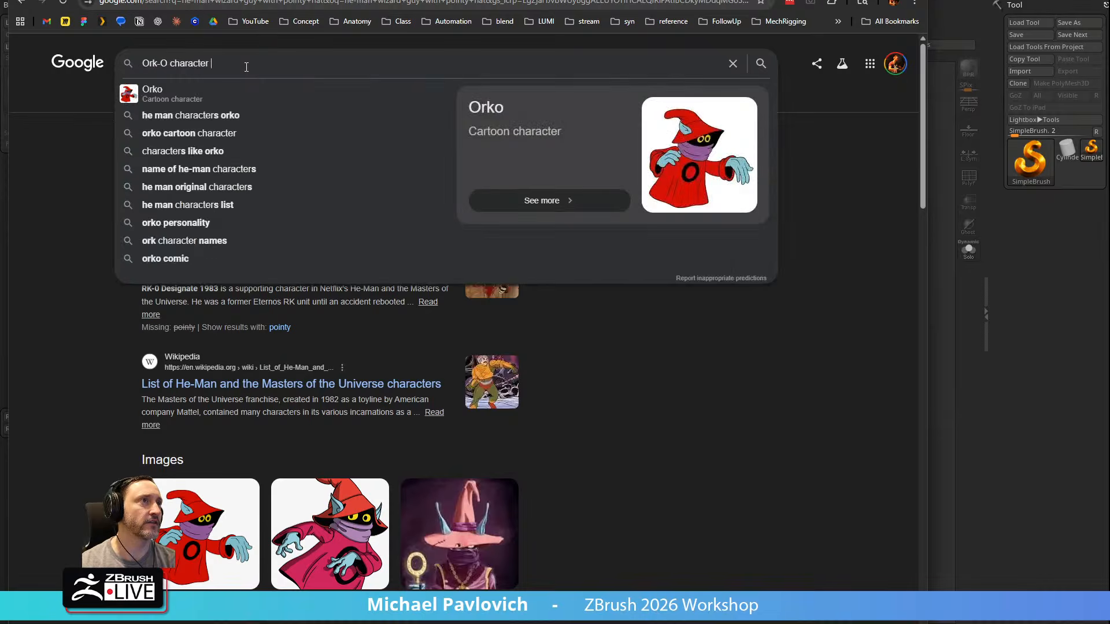
text( sheet)
key(Return)
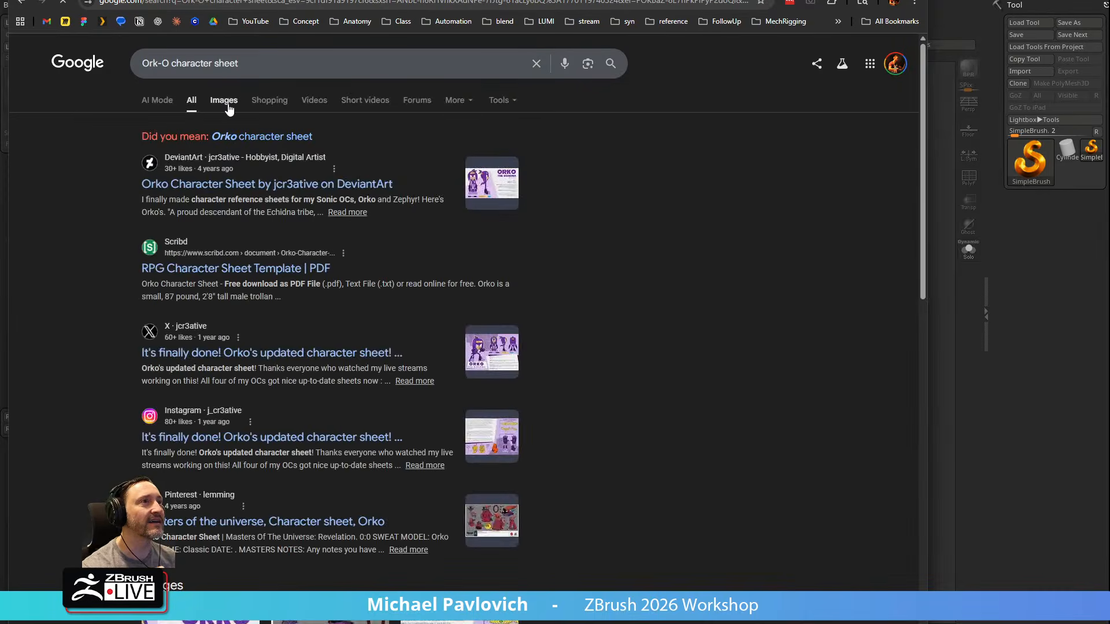
click(228, 104)
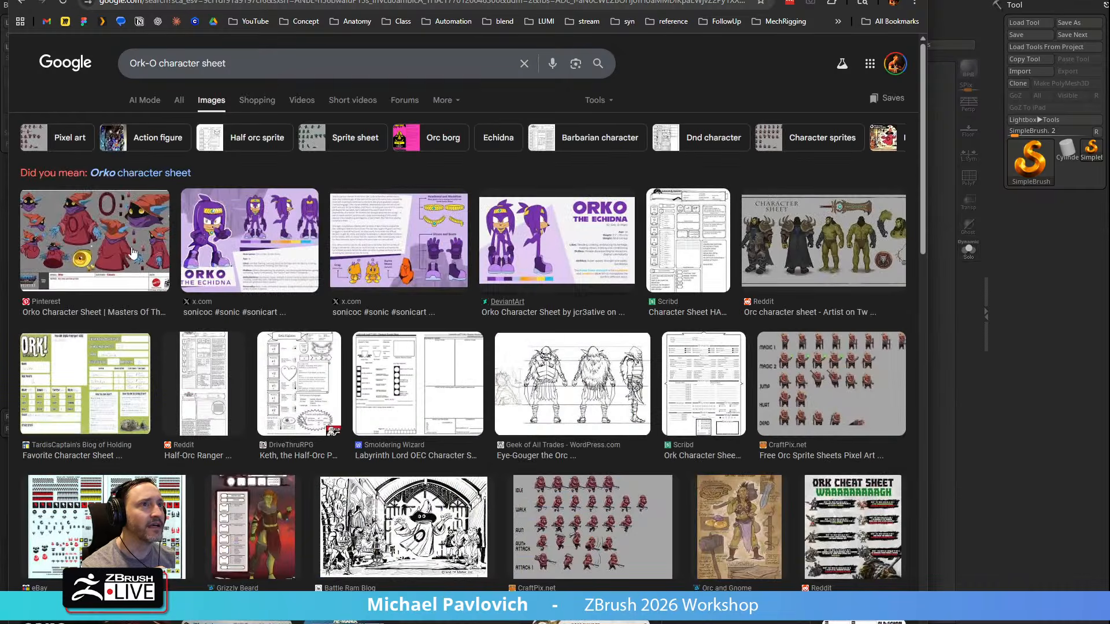
Preview the Masters of the Universe: Revelation Orko character sheet and look through its related images
scroll(133, 236, down, 1)
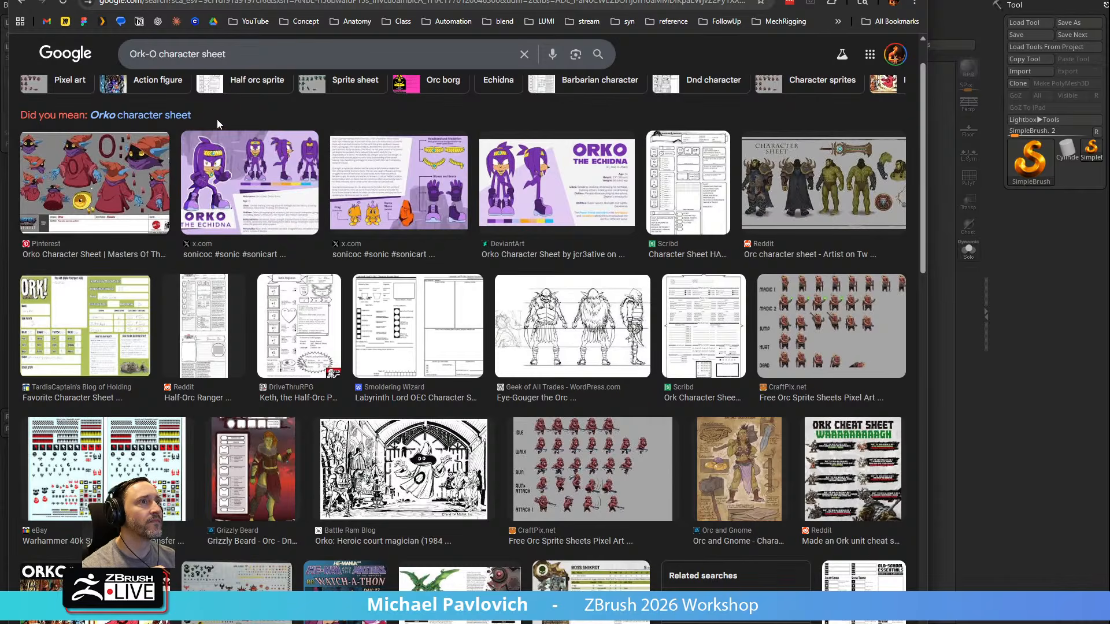
click(130, 165)
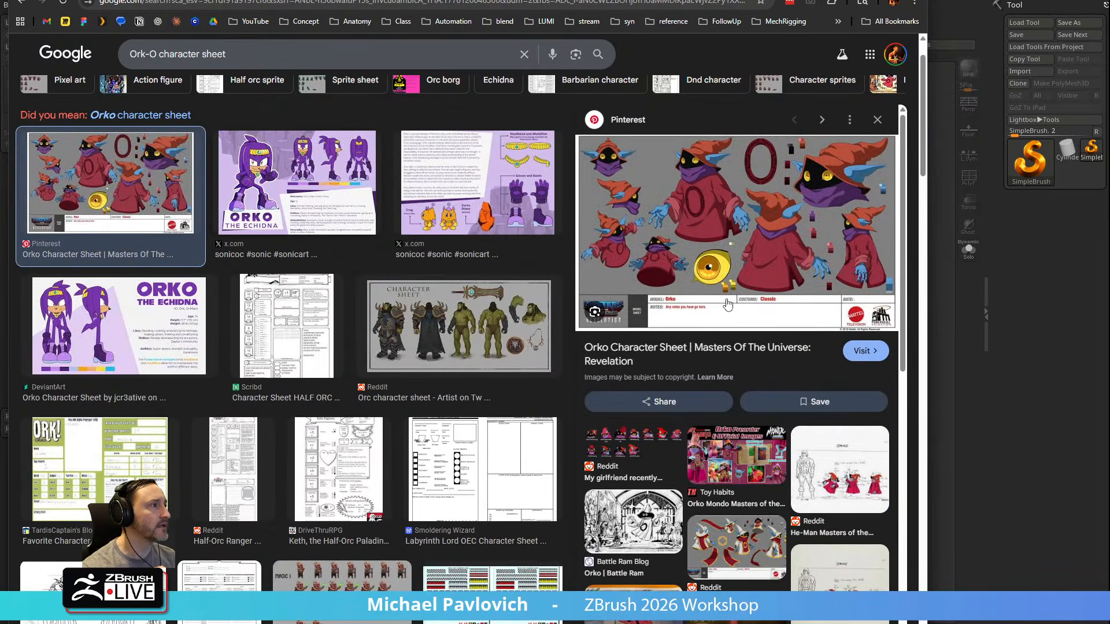
scroll(758, 469, down, 5)
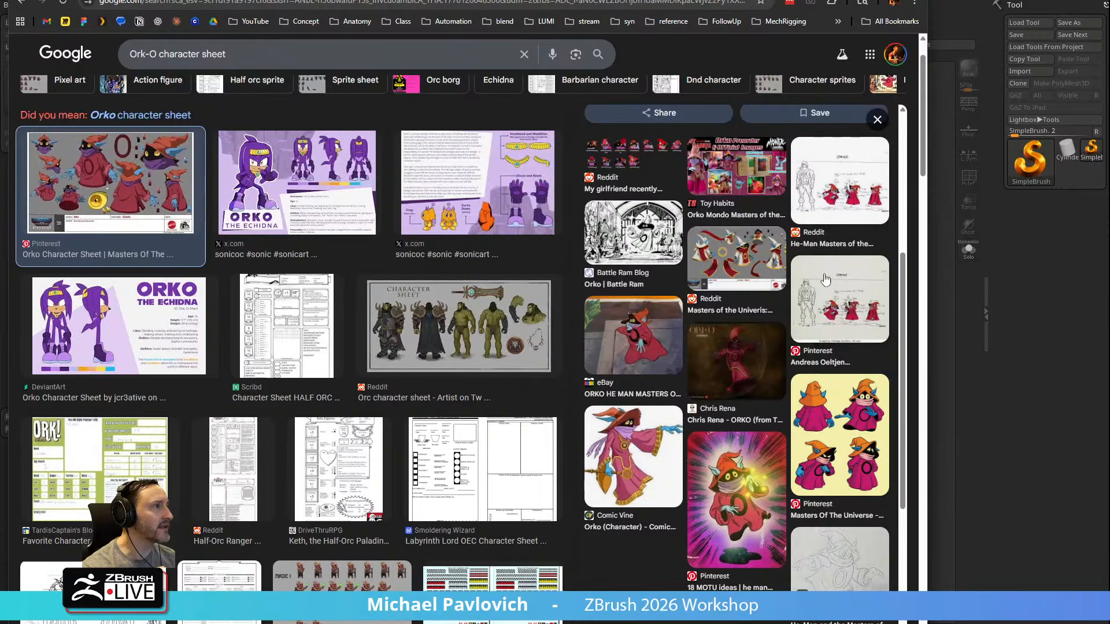
scroll(838, 260, down, 5)
scroll(837, 260, up, 7)
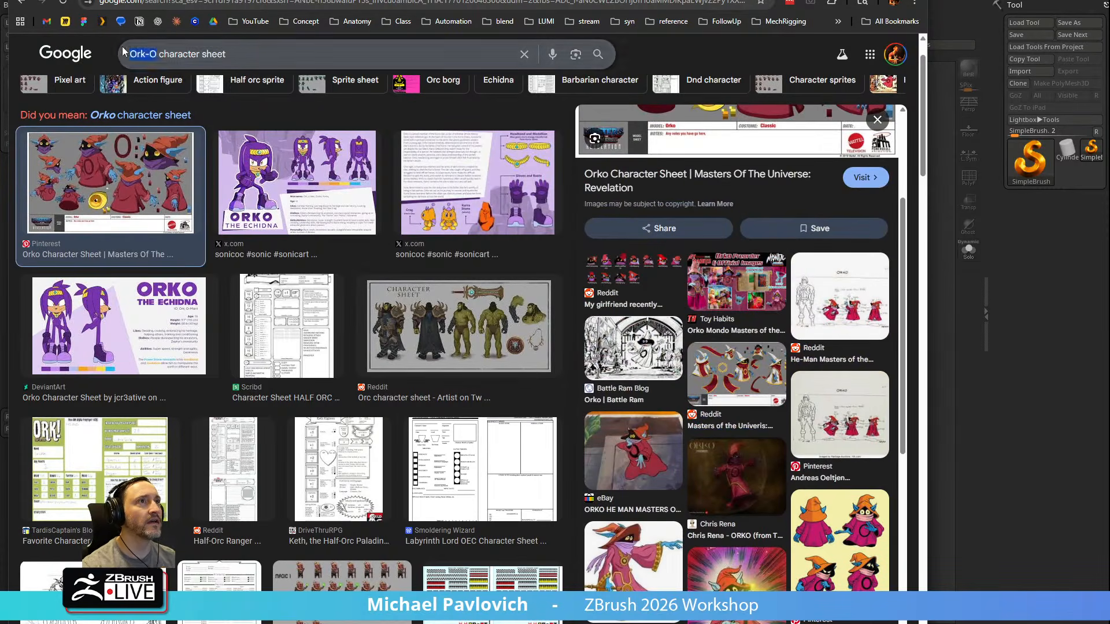
Search for "OrkO character sheet" without the hyphen in a new tab and show the image results
triple_click(188, 55)
key(ctrl+c)
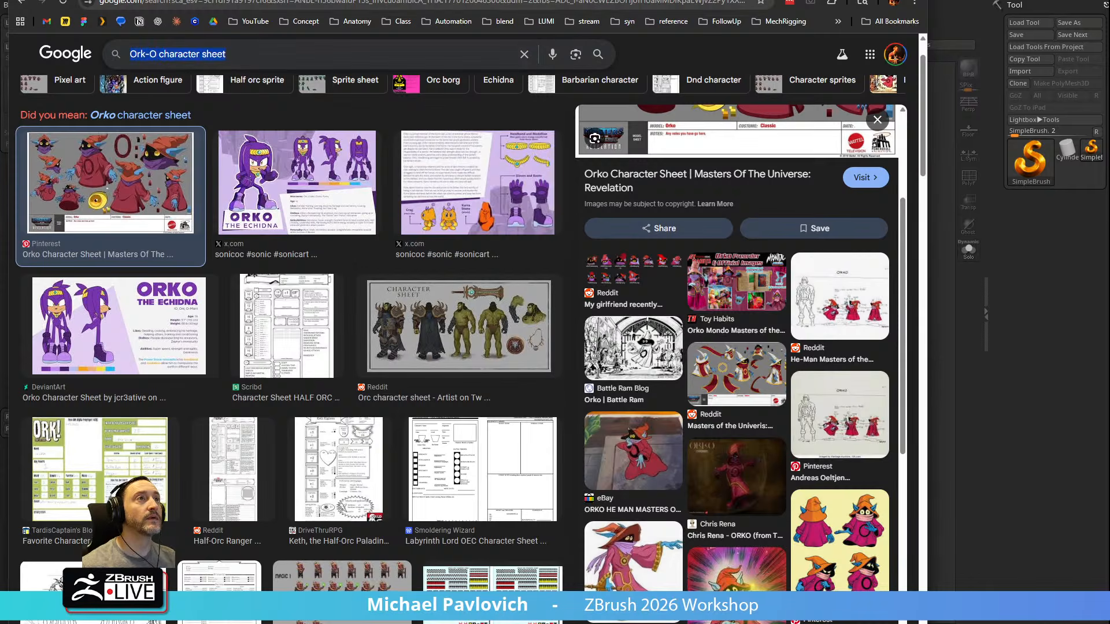
key(ctrl+t)
key(ctrl+v)
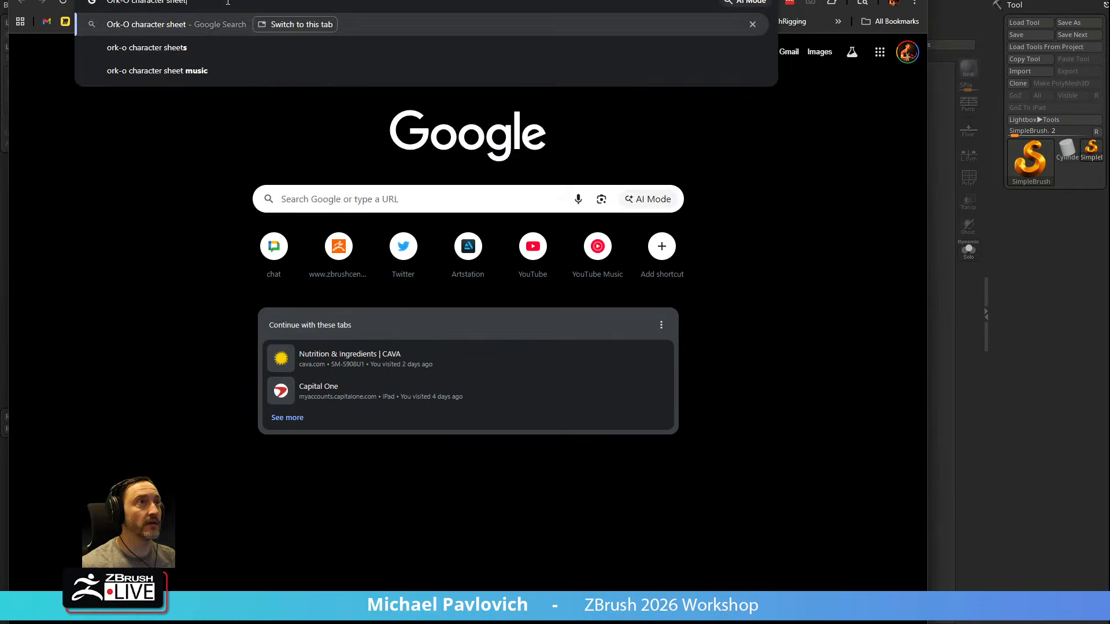
click(127, 2)
key(BackSpace)
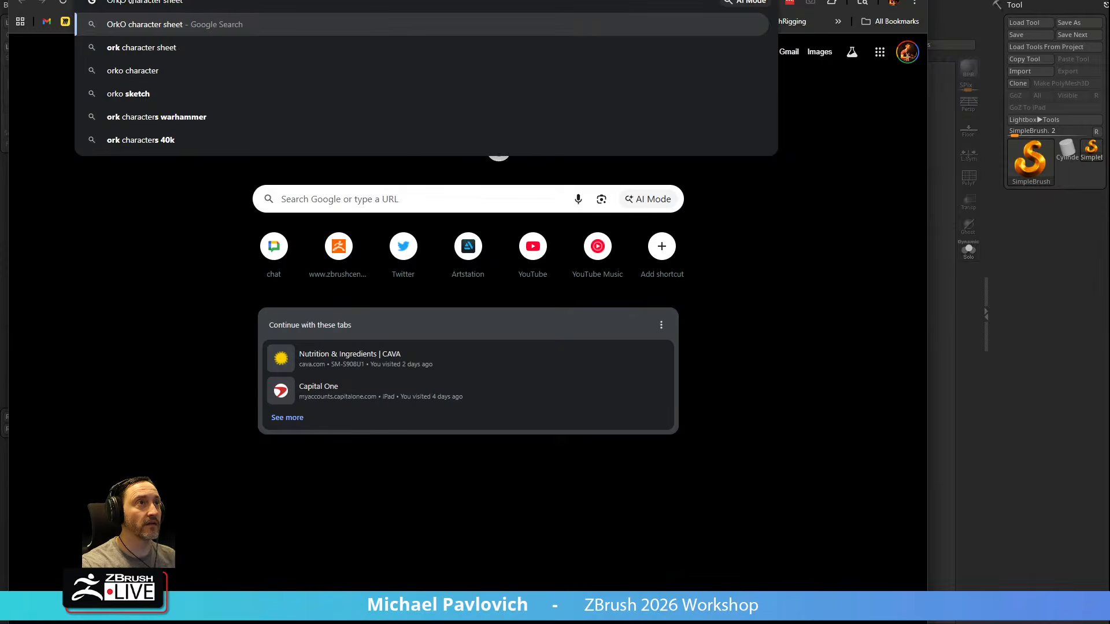
key(Return)
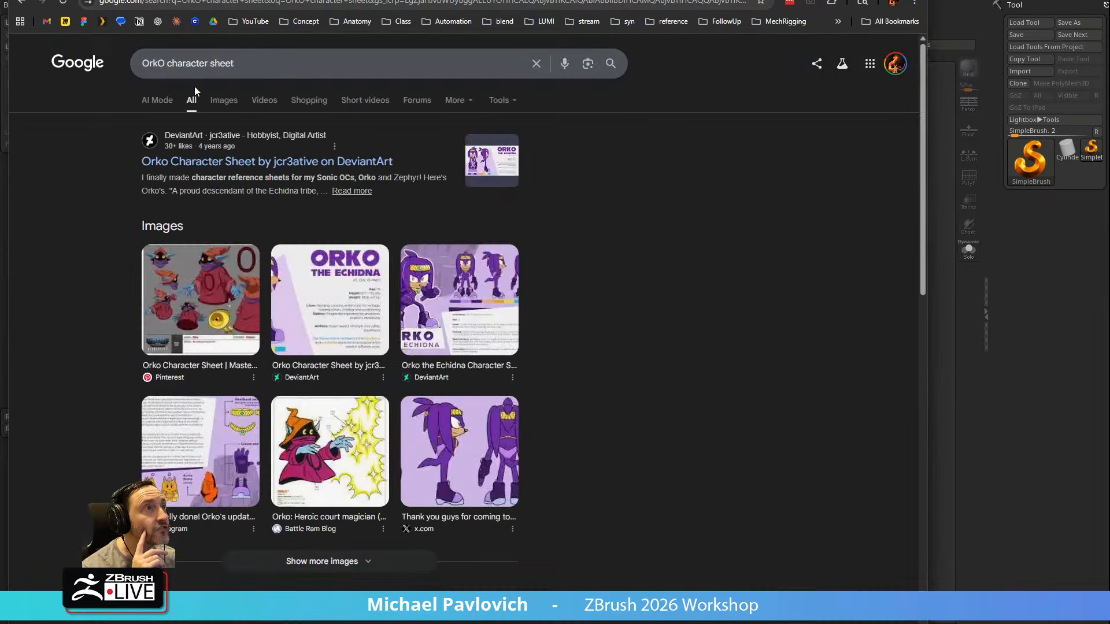
click(216, 100)
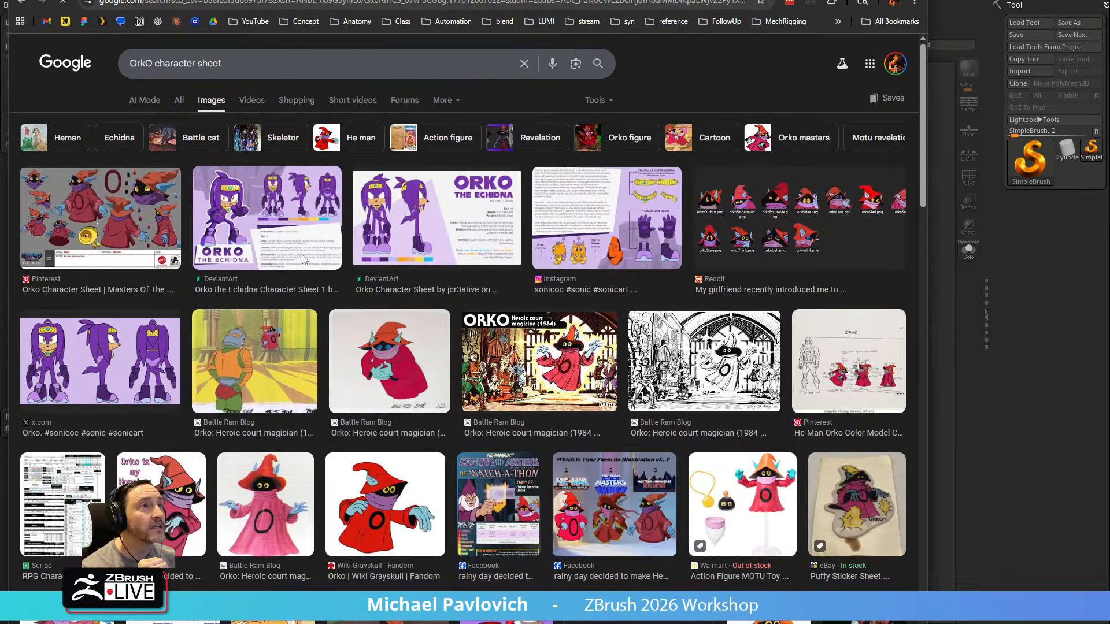
Look through the Orko image results for a clear model sheet to use as reference
scroll(303, 259, down, 3)
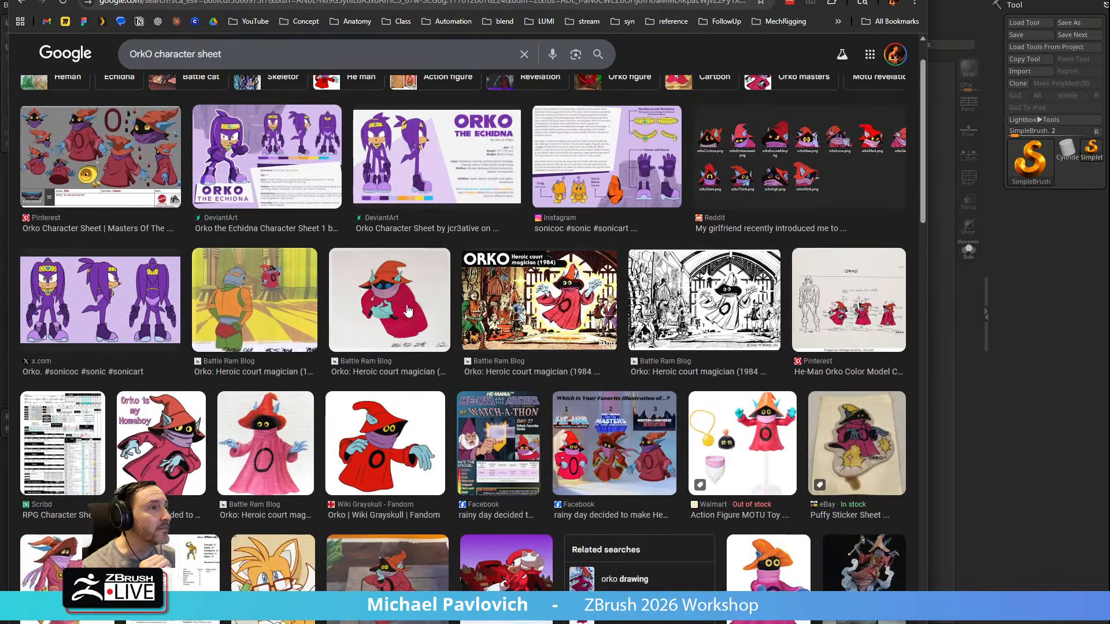
scroll(425, 373, down, 3)
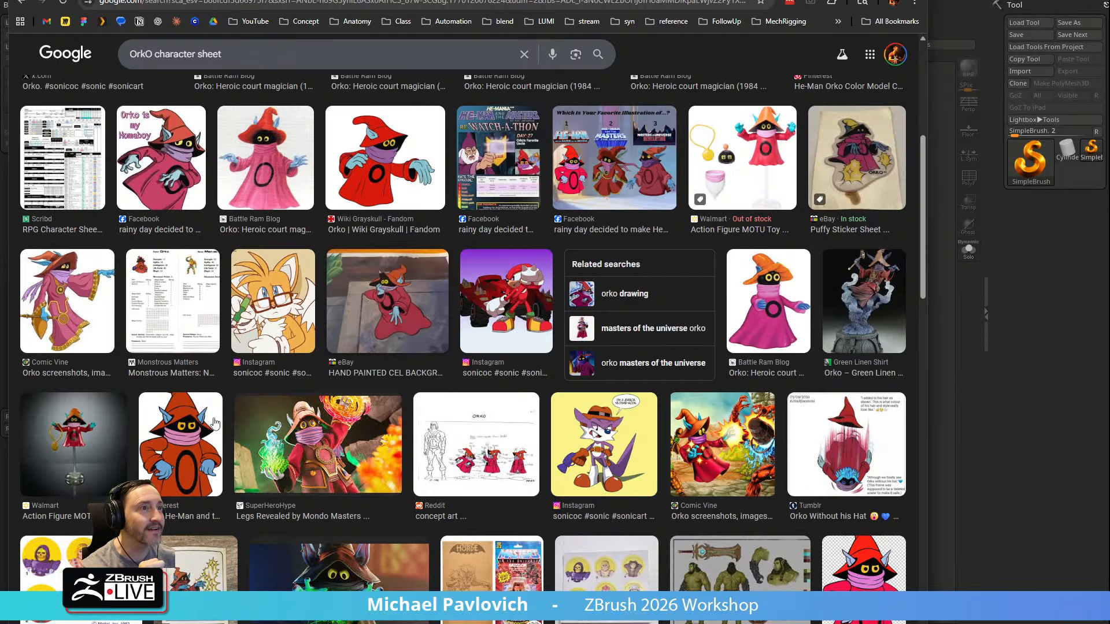
scroll(202, 431, down, 3)
scroll(380, 436, down, 2)
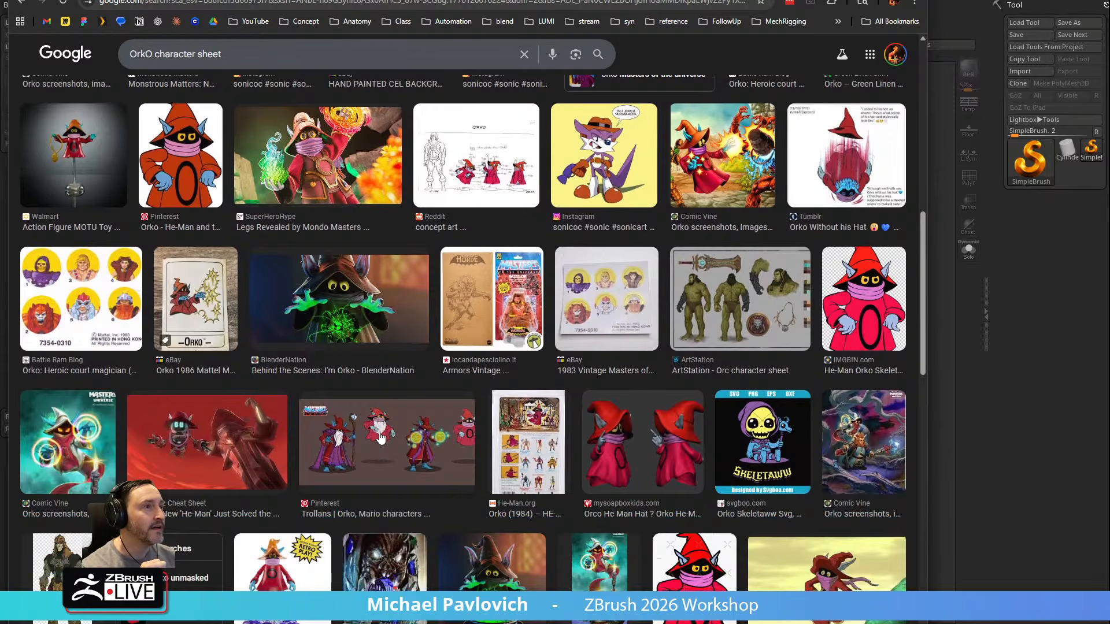
scroll(380, 436, down, 3)
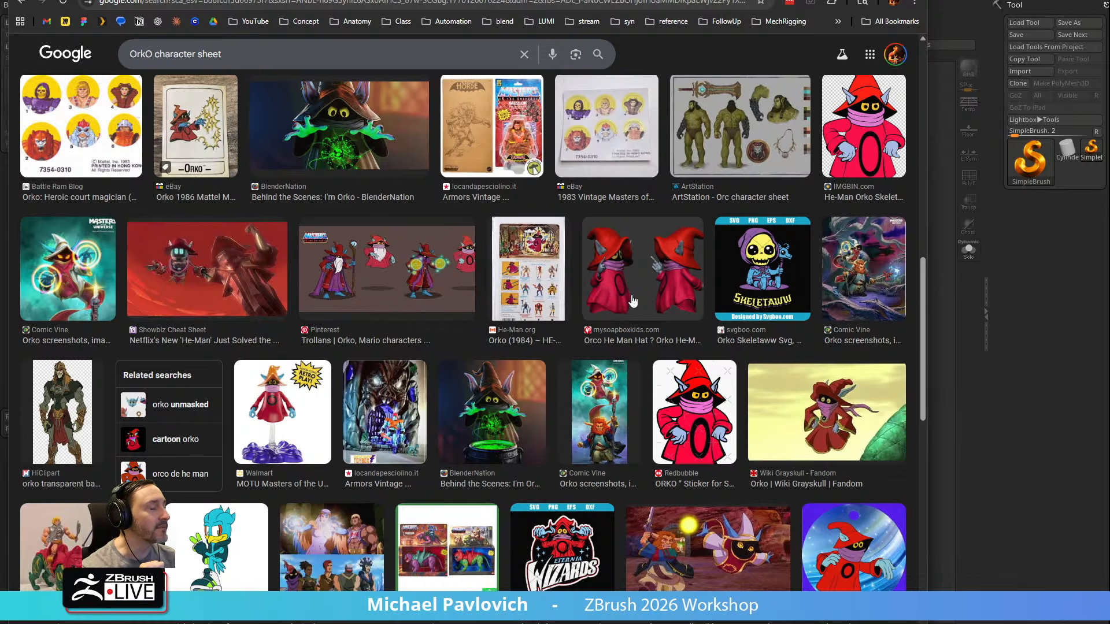
scroll(643, 300, down, 3)
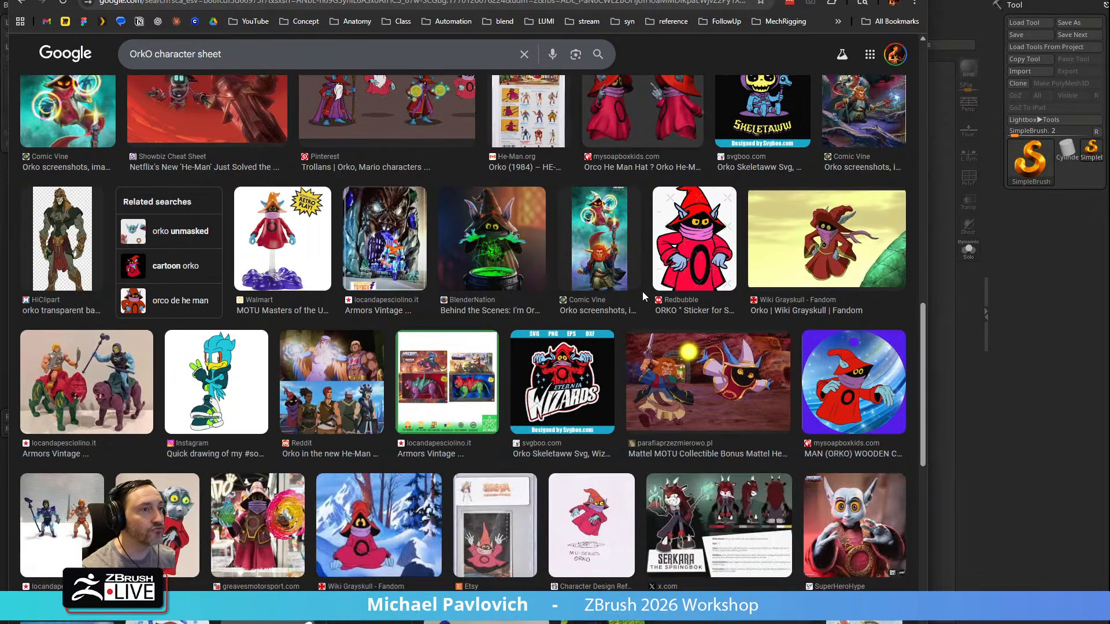
scroll(643, 294, up, 1)
scroll(644, 300, up, 15)
scroll(719, 349, up, 4)
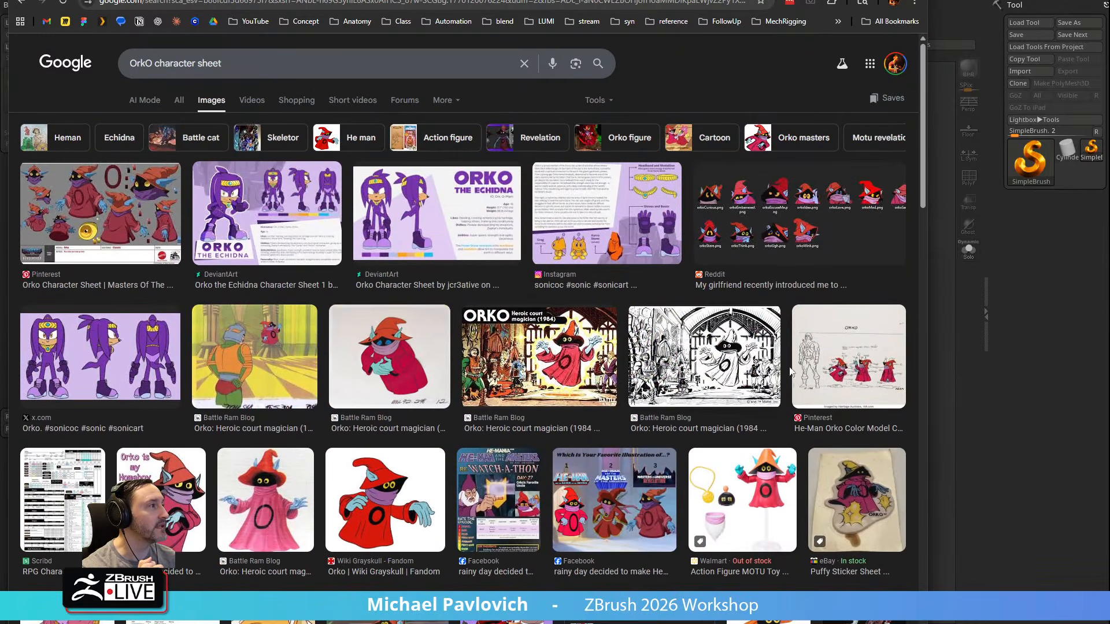
Preview the He-Man Orko Color Model Cel from Heritage Auctions and open its image in a separate tab
click(825, 366)
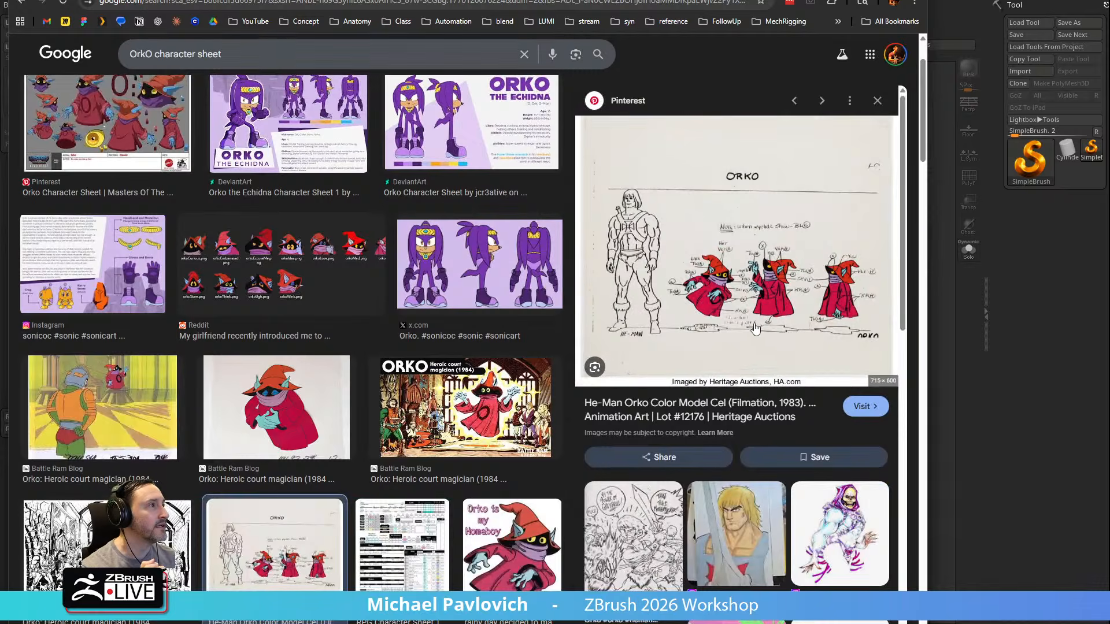
scroll(751, 335, down, 8)
scroll(727, 351, up, 8)
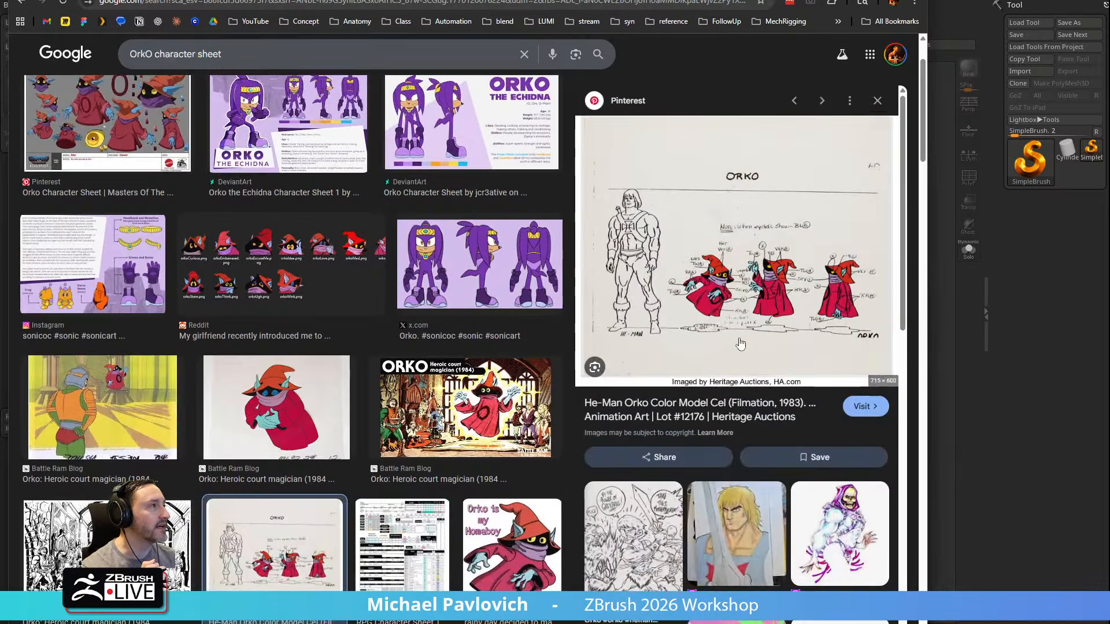
click(759, 307)
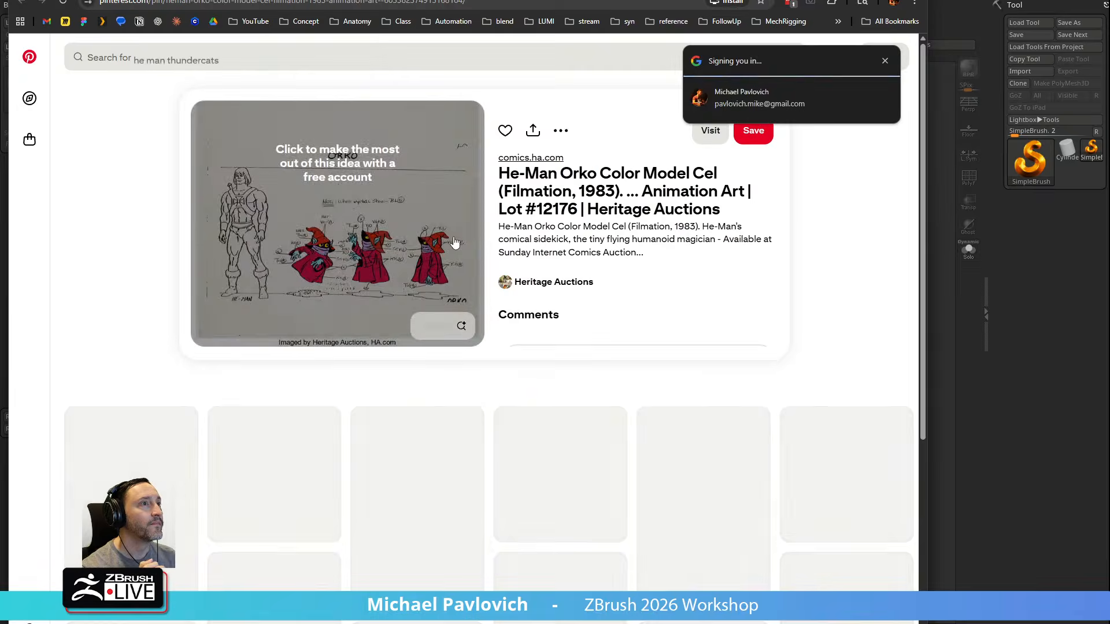
key(alt+Left)
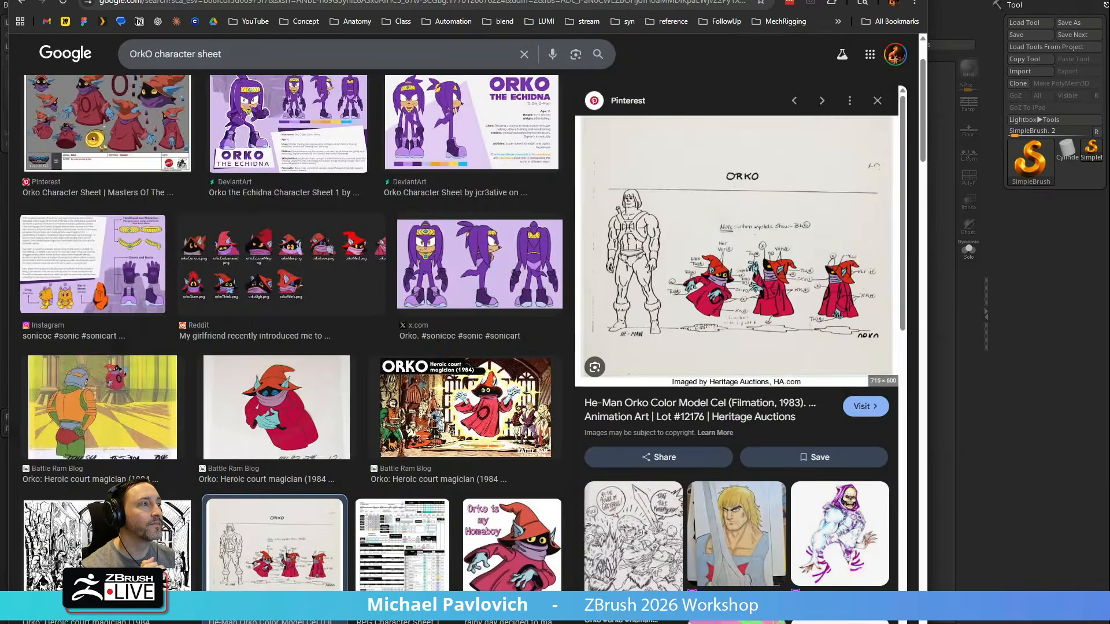
right_click(713, 214)
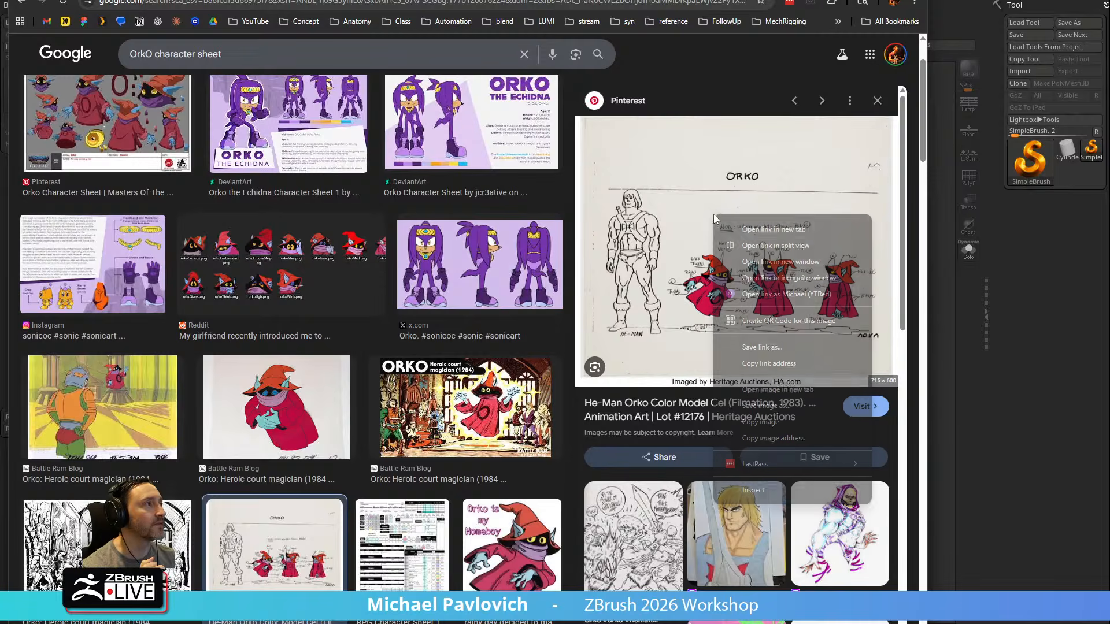
click(776, 397)
key(ctrl+Tab)
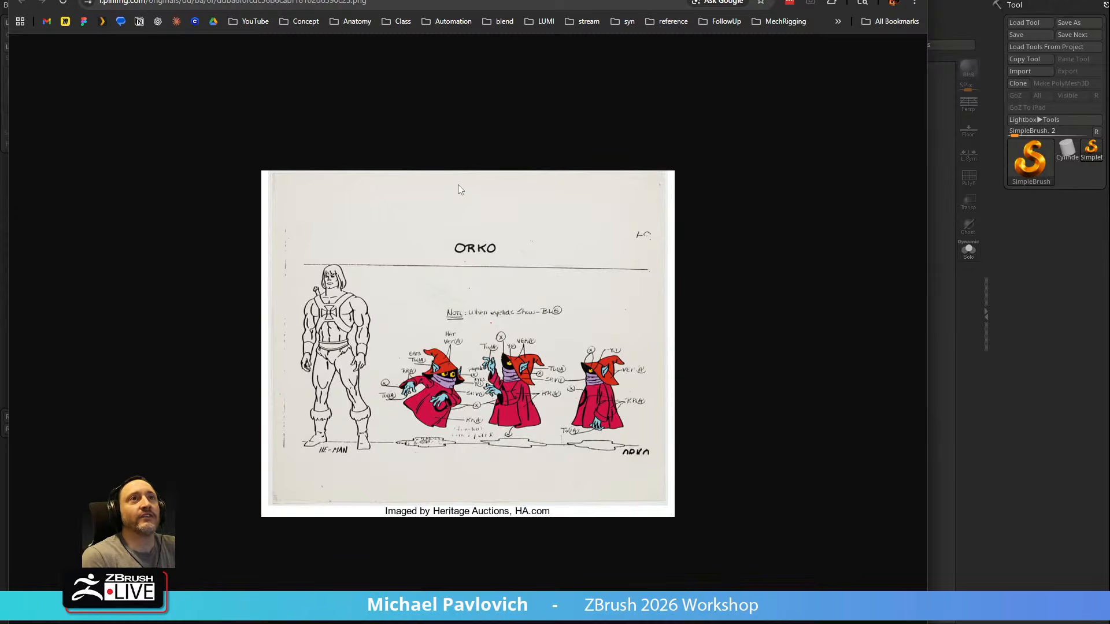
Save the Orko model cel image to the Desktop as a PNG under its default name and close its tab
right_click(466, 360)
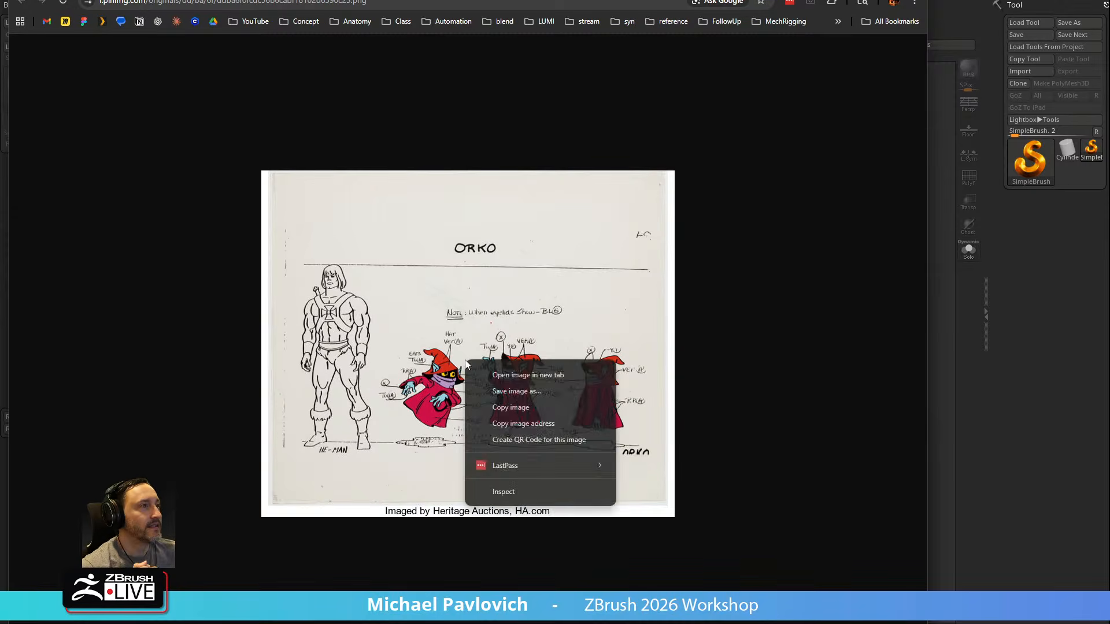
click(494, 393)
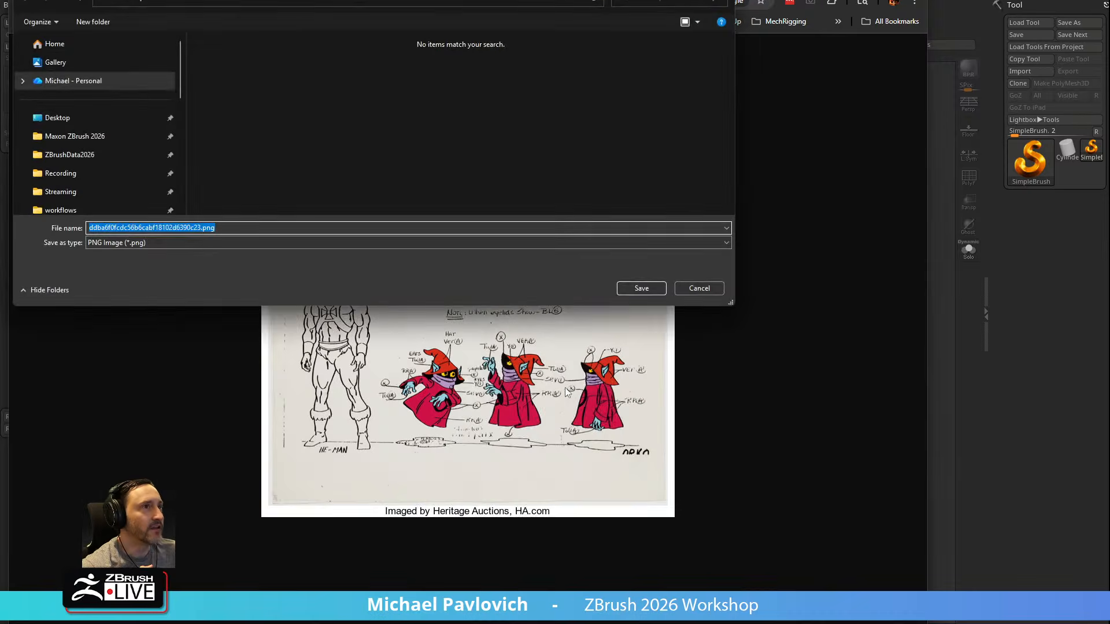
click(639, 288)
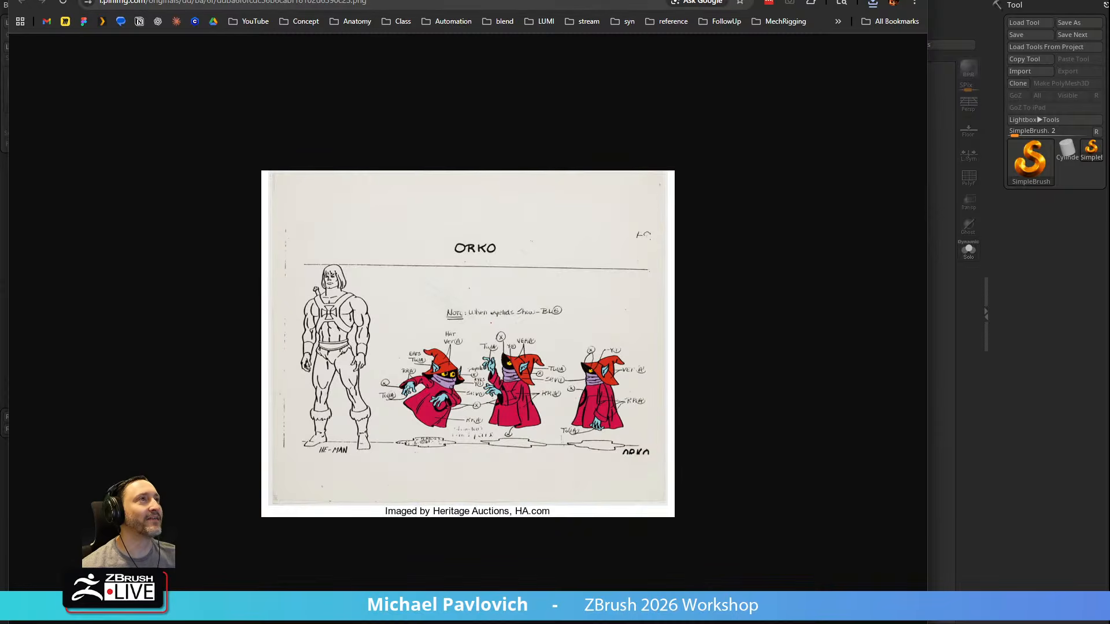
key(ctrl+w)
Switch to ZBrush and import the saved Orko PNG from the Desktop as a texture
key(alt+Tab)
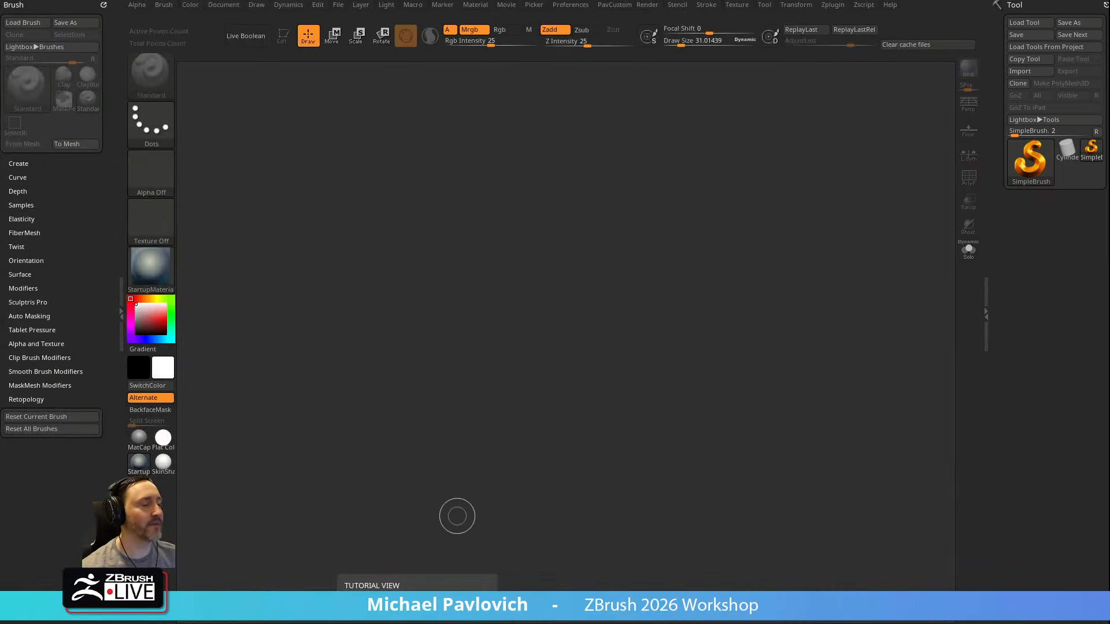
click(736, 5)
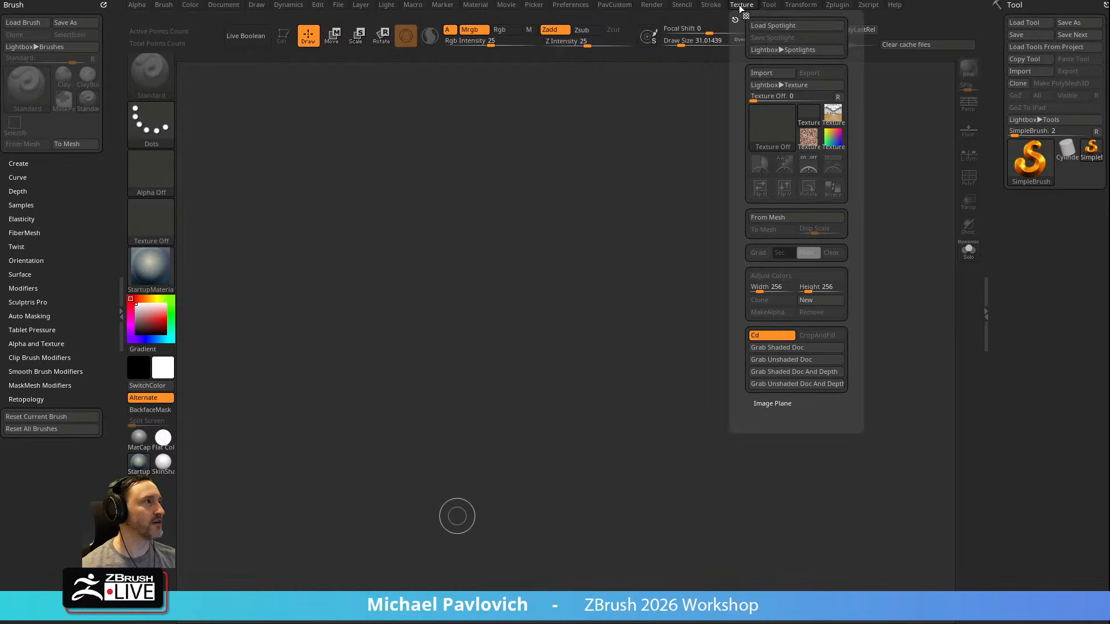
click(767, 72)
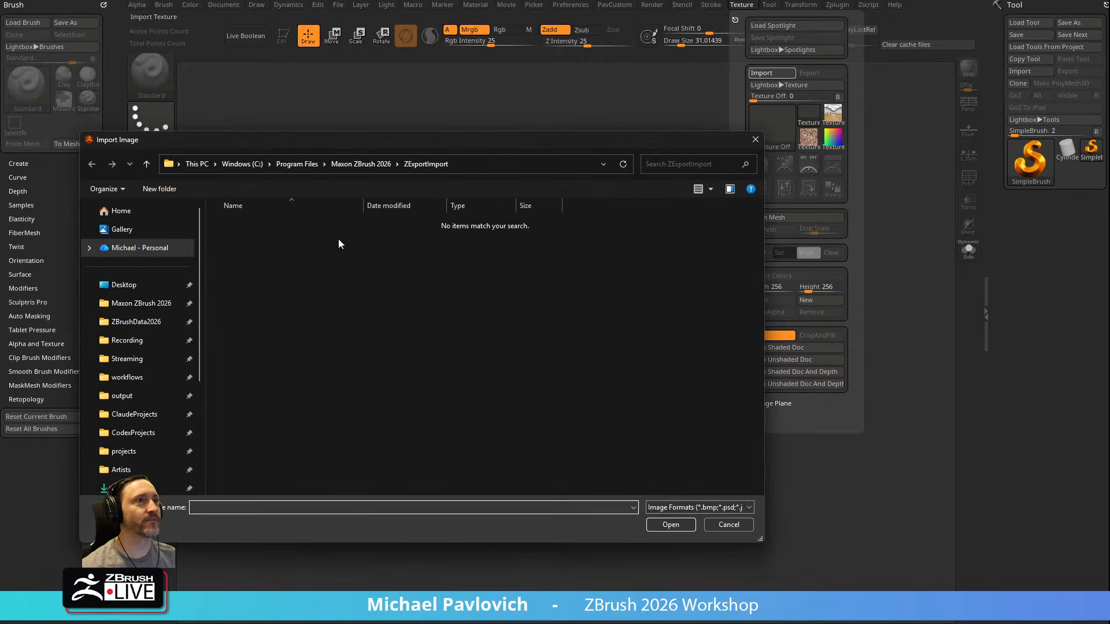
click(123, 284)
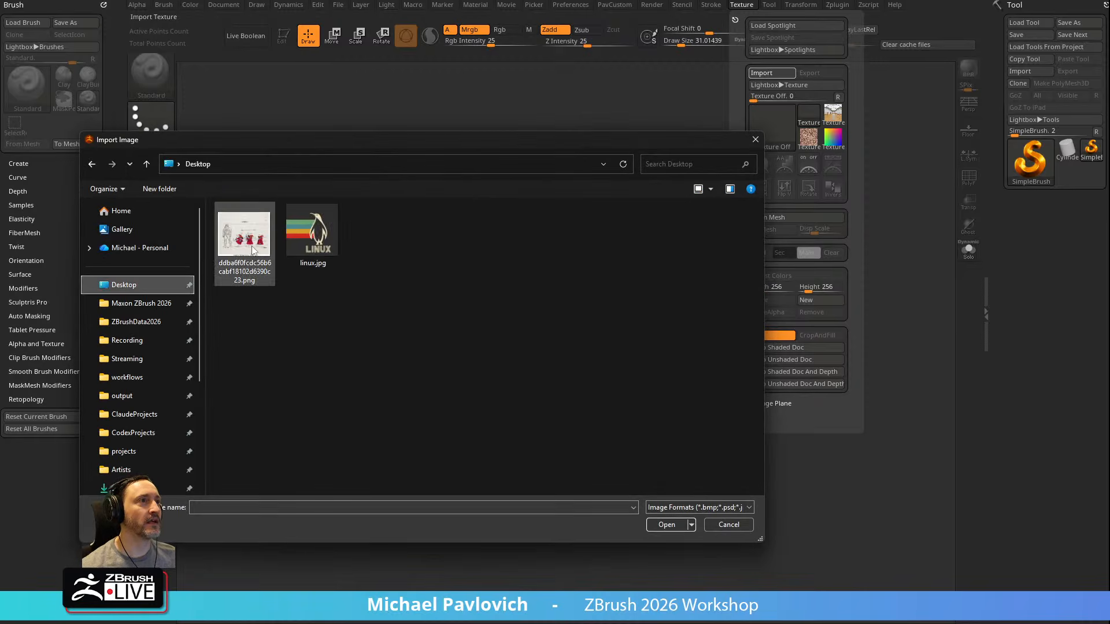
double_click(253, 242)
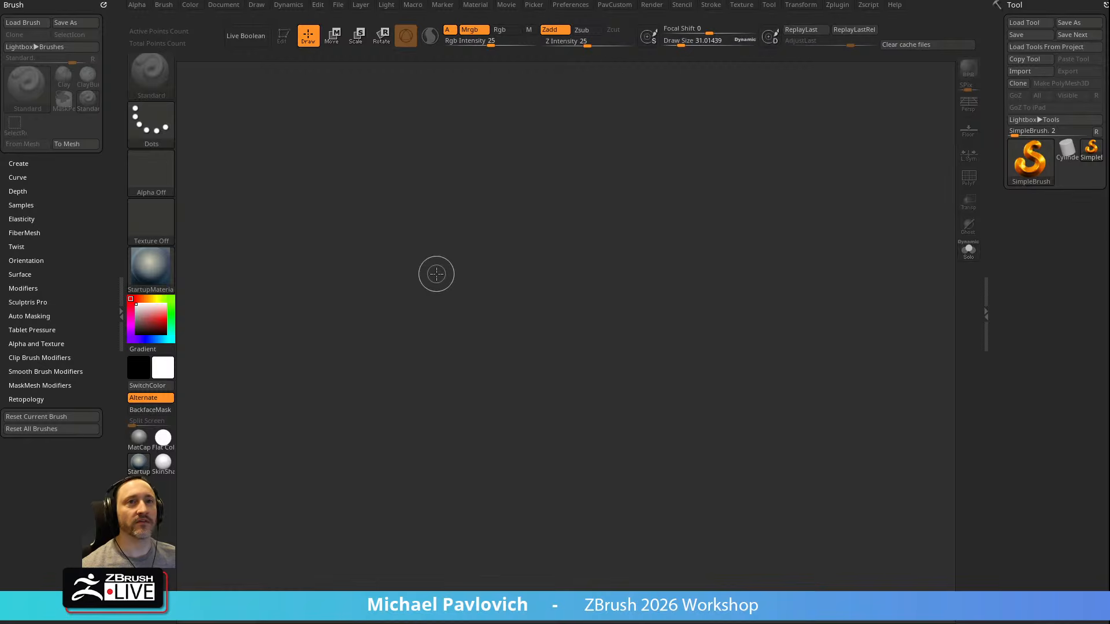
Clear the stray stroke from the canvas and add the imported Orko texture to Spotlight
drag(515, 307, 535, 361)
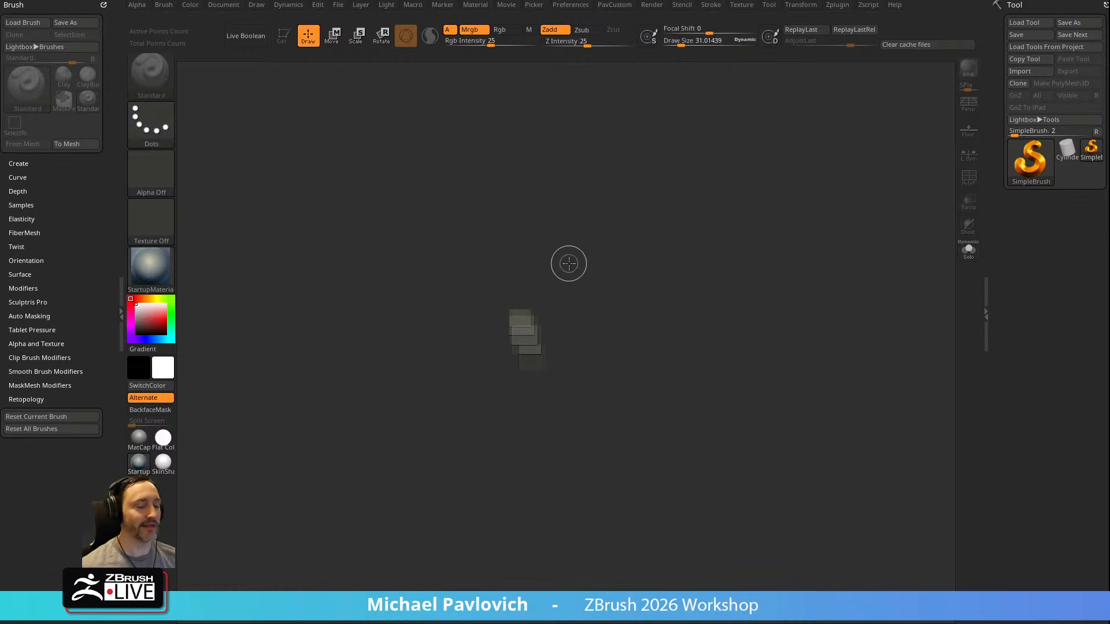
key(ctrl+n)
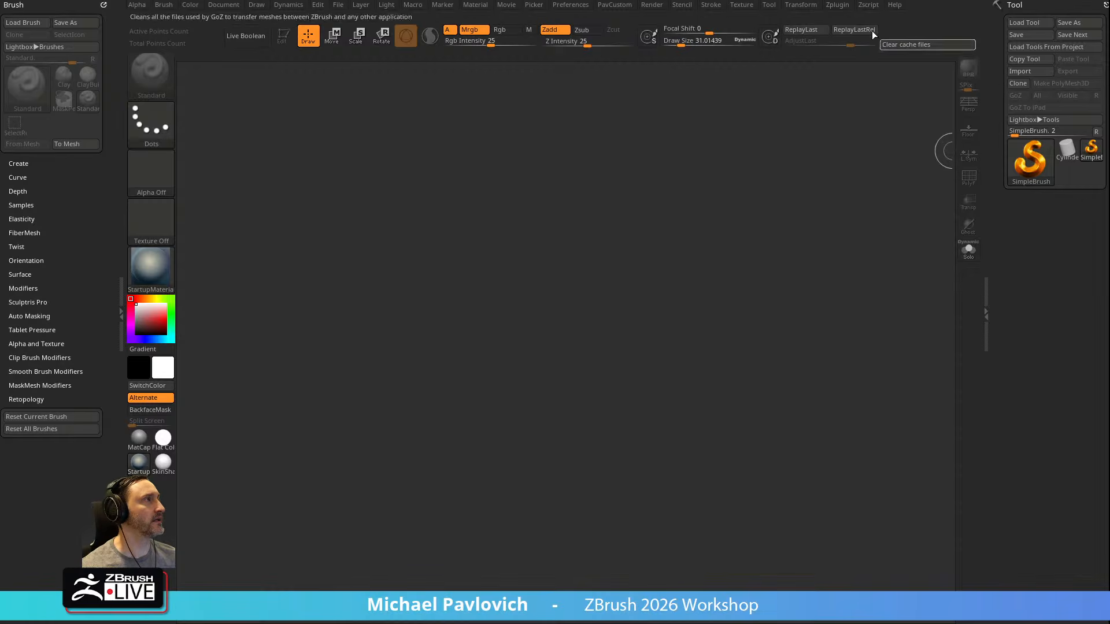
click(741, 7)
click(760, 161)
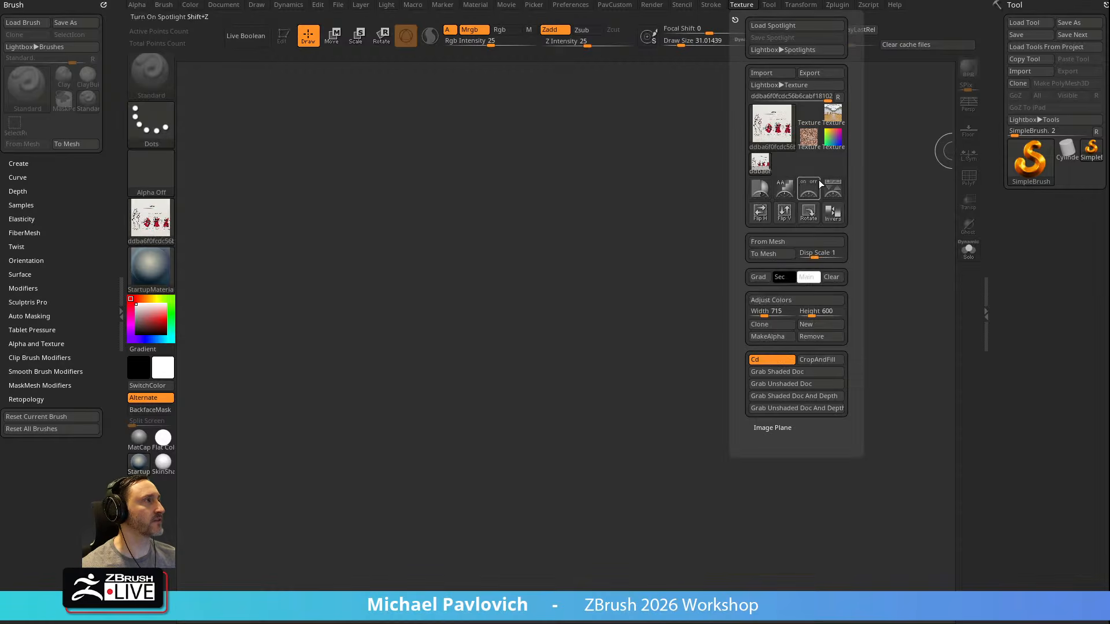
click(812, 217)
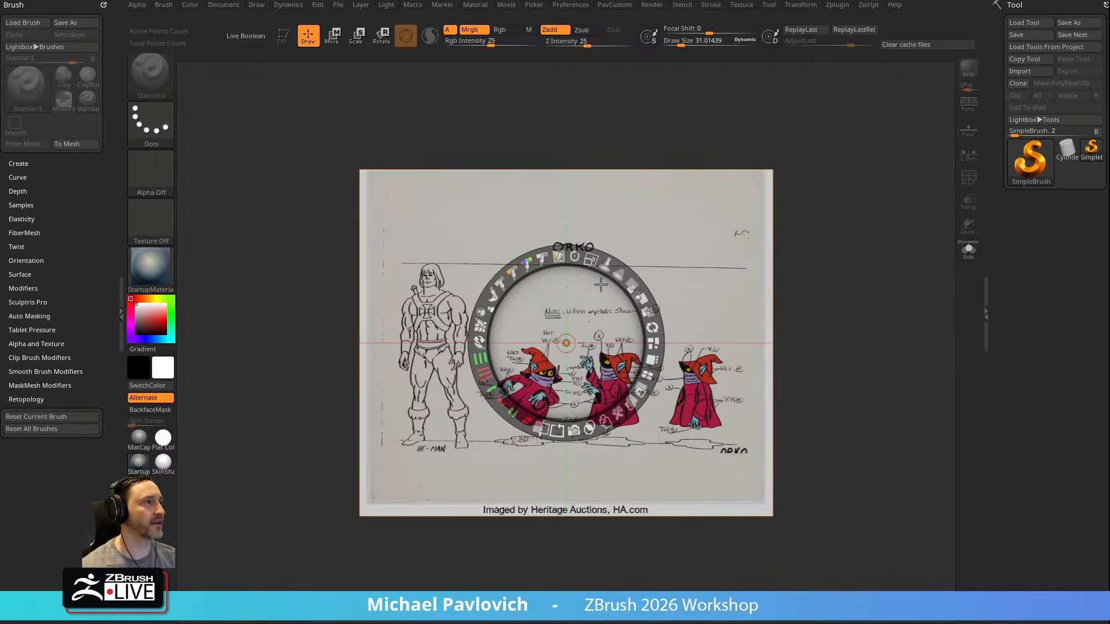
Enlarge and reposition the Orko sheet in Spotlight so the three Orko figures fill the canvas, and hide the Spotlight dial
drag(611, 288, 513, 202)
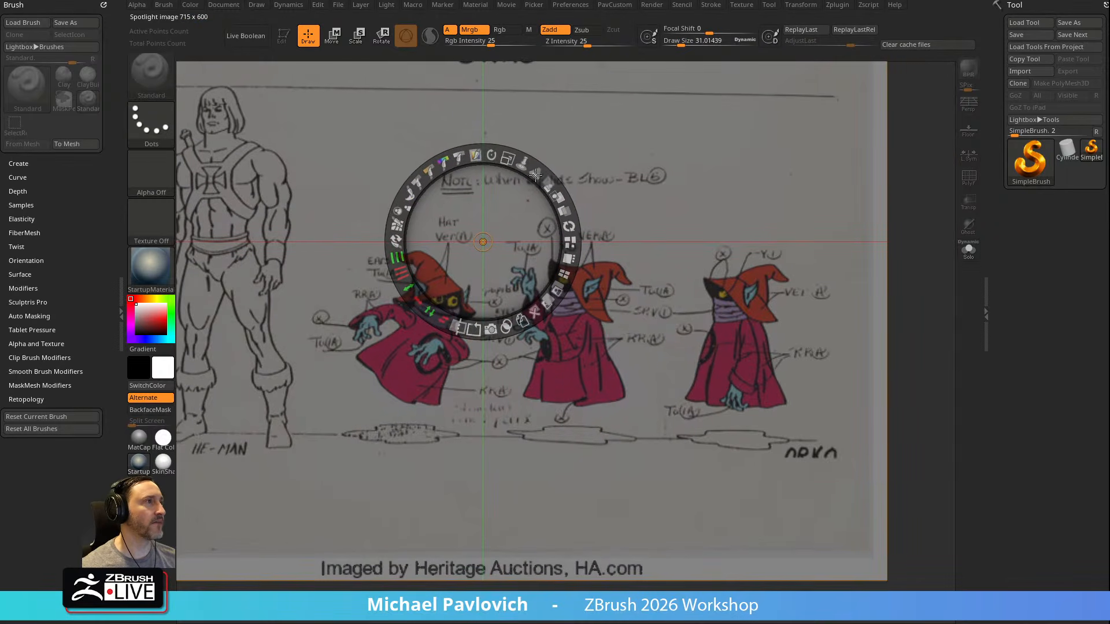
drag(506, 156, 525, 164)
drag(519, 216, 475, 161)
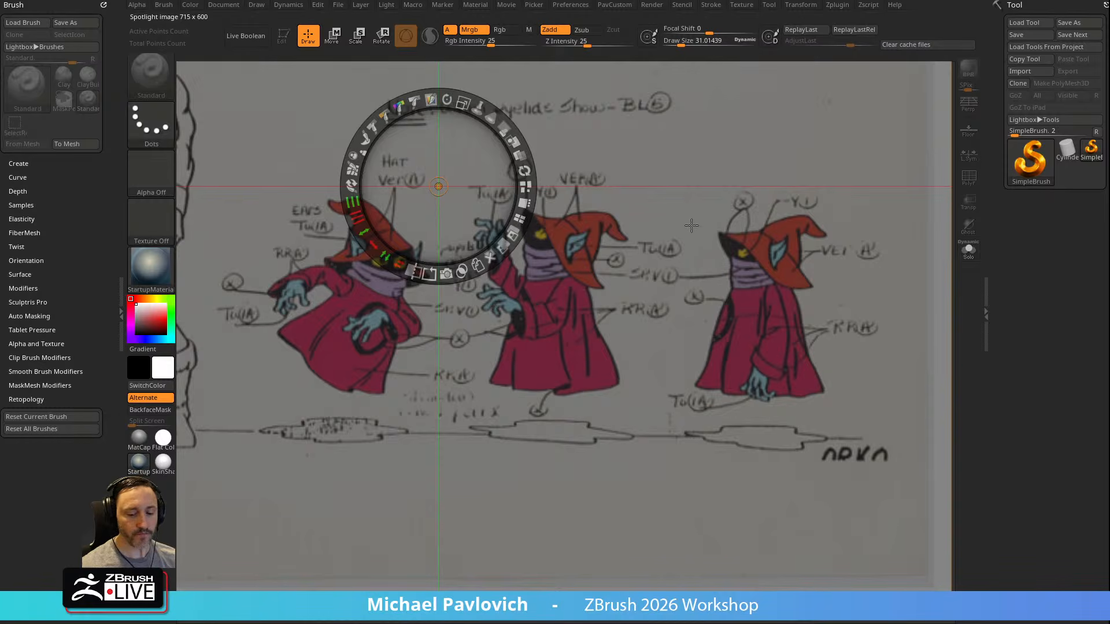
key(z)
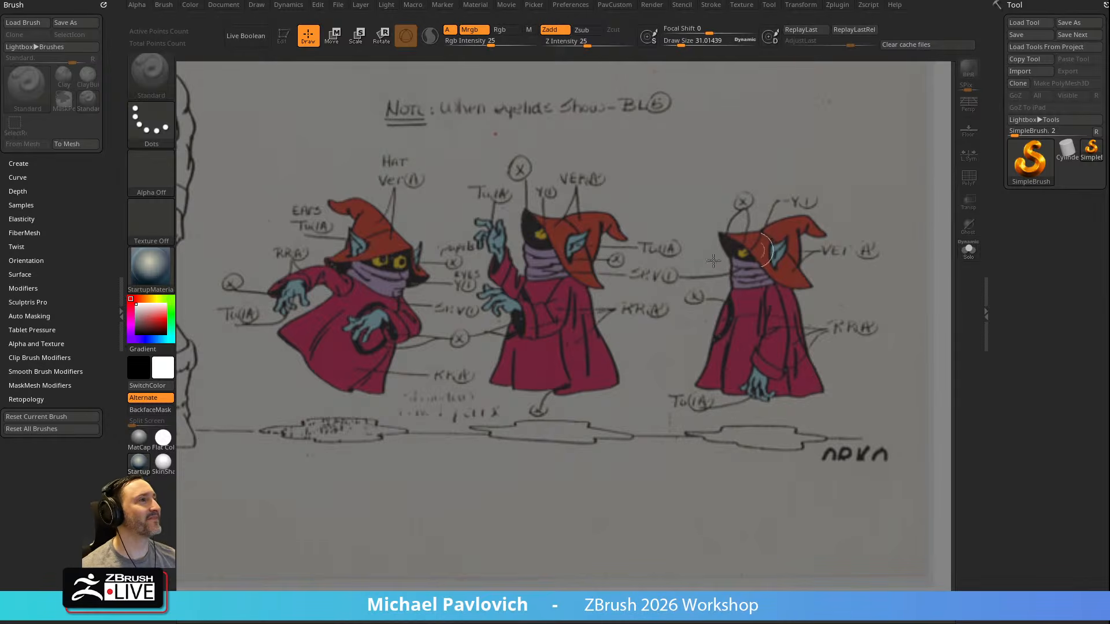
Draw a Cone3D on the canvas, make it editable and place it over the hat of the first Orko figure
click(1032, 162)
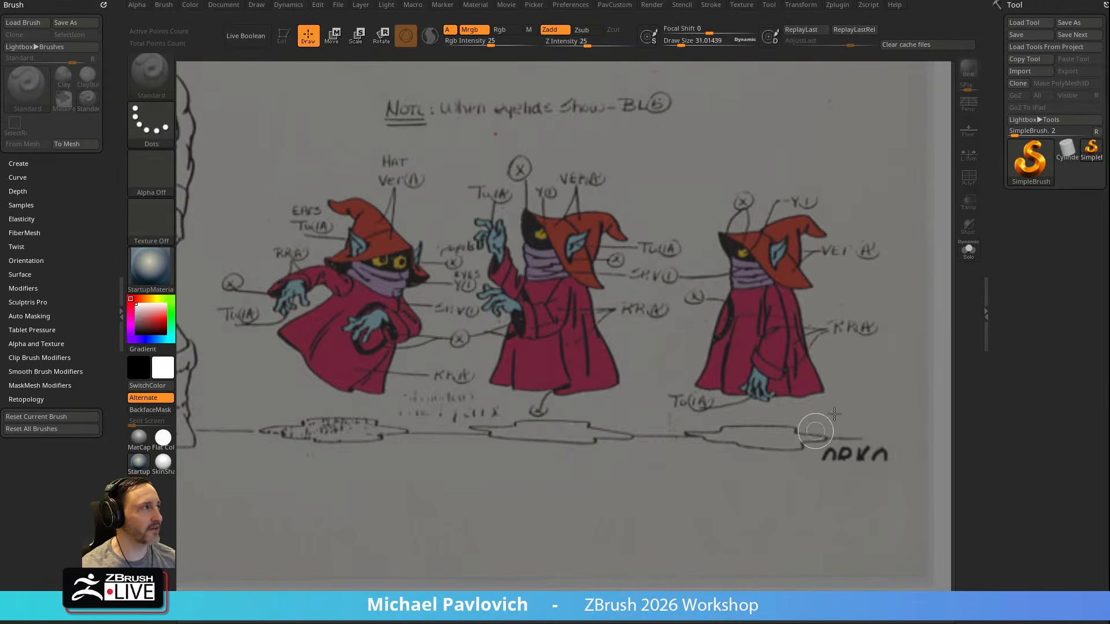
click(1025, 184)
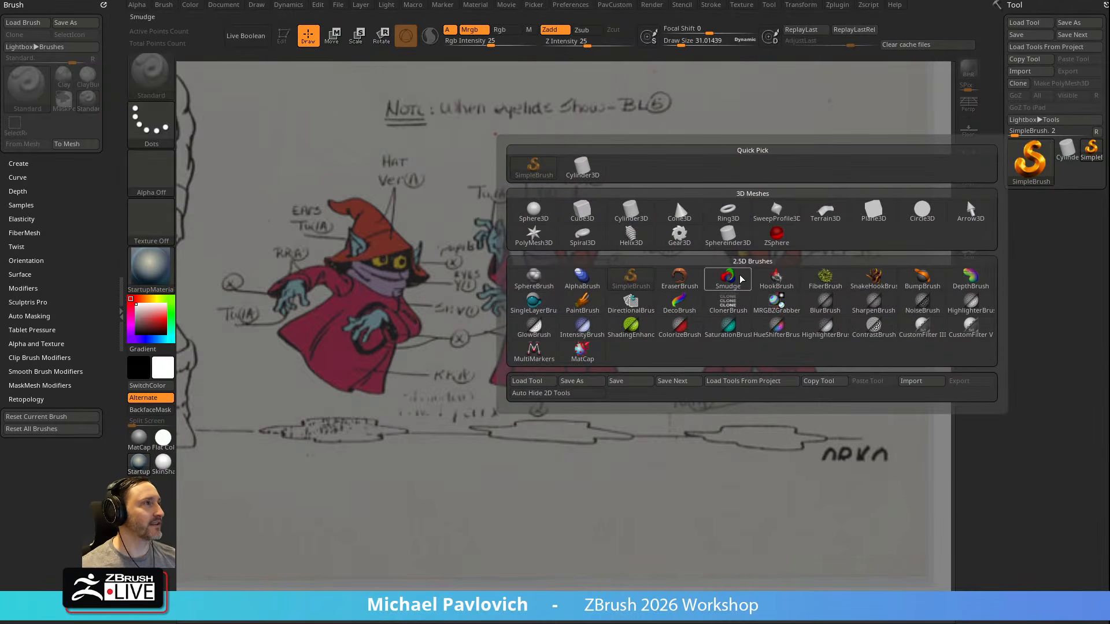
click(681, 212)
drag(651, 344, 662, 431)
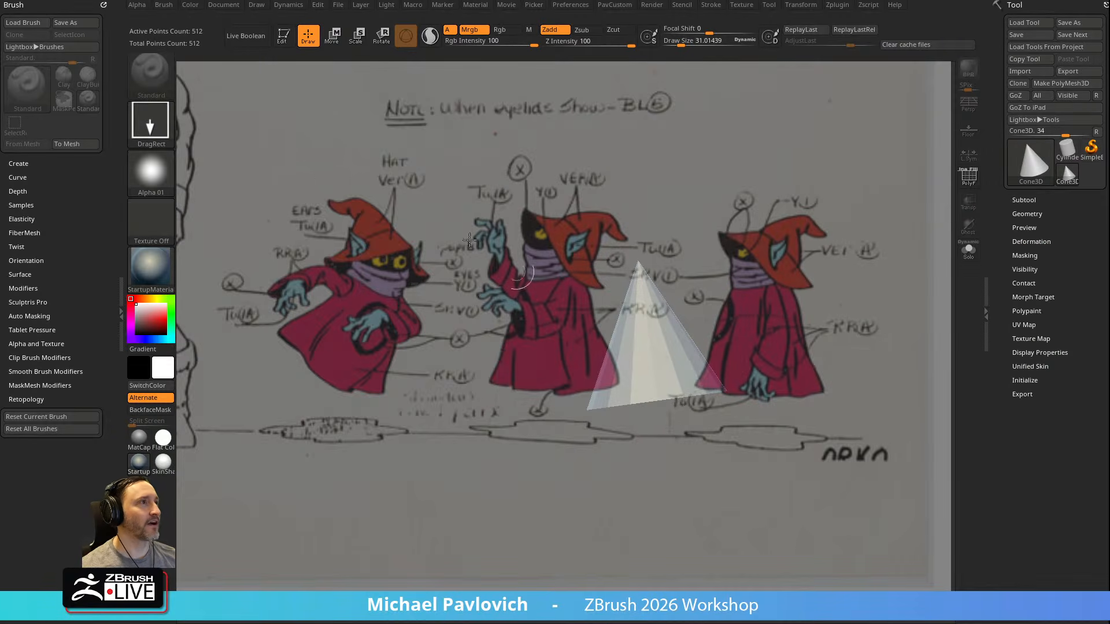
click(275, 41)
shift+drag(769, 231, 580, 236)
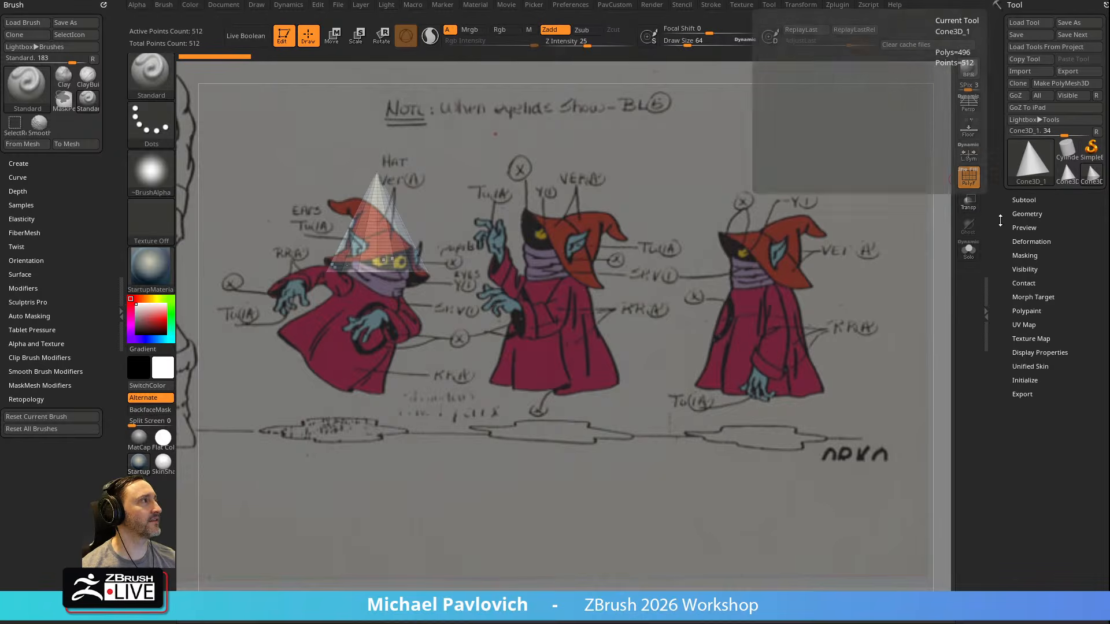
Reduce the cone's vertical divisions and convert it to a PolyMesh3D
click(1001, 380)
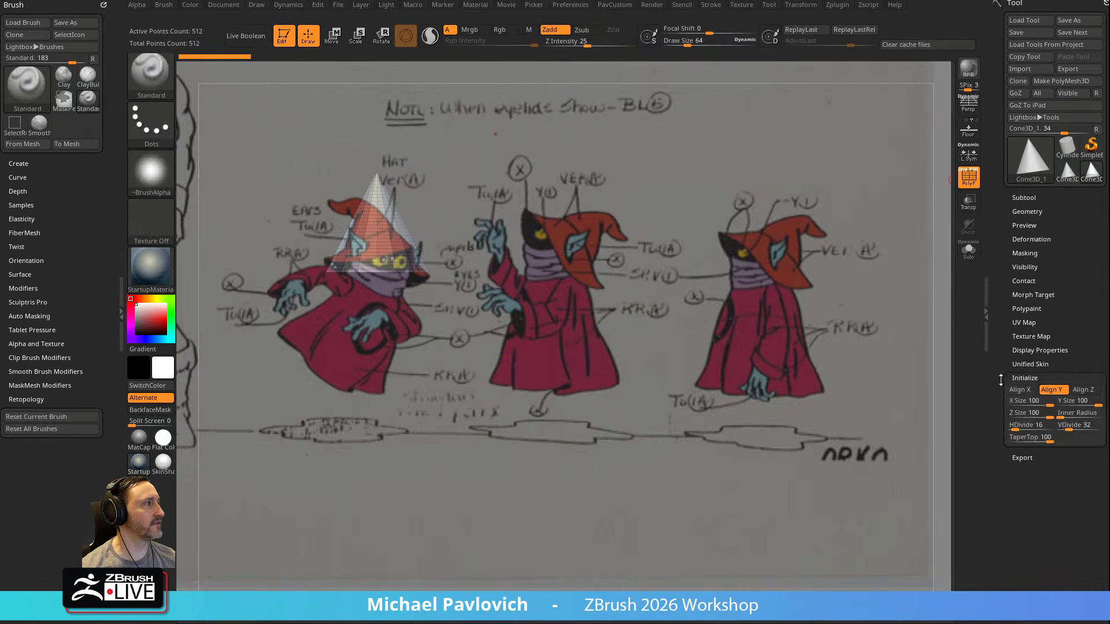
drag(999, 389, 1000, 323)
drag(1016, 361, 1020, 361)
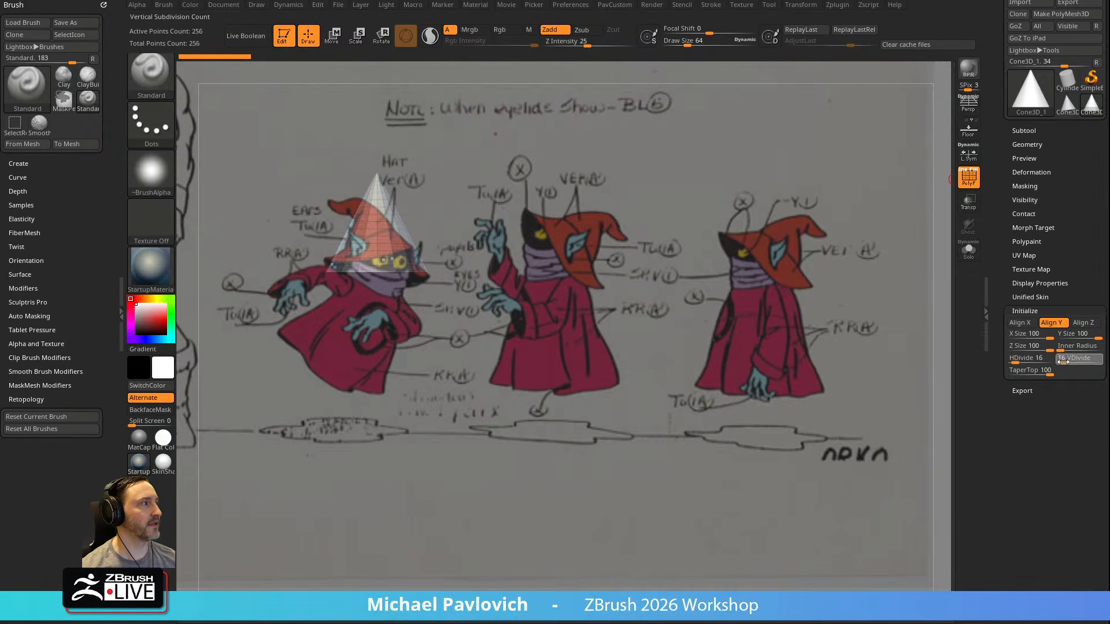
drag(1060, 362, 1065, 364)
click(1061, 14)
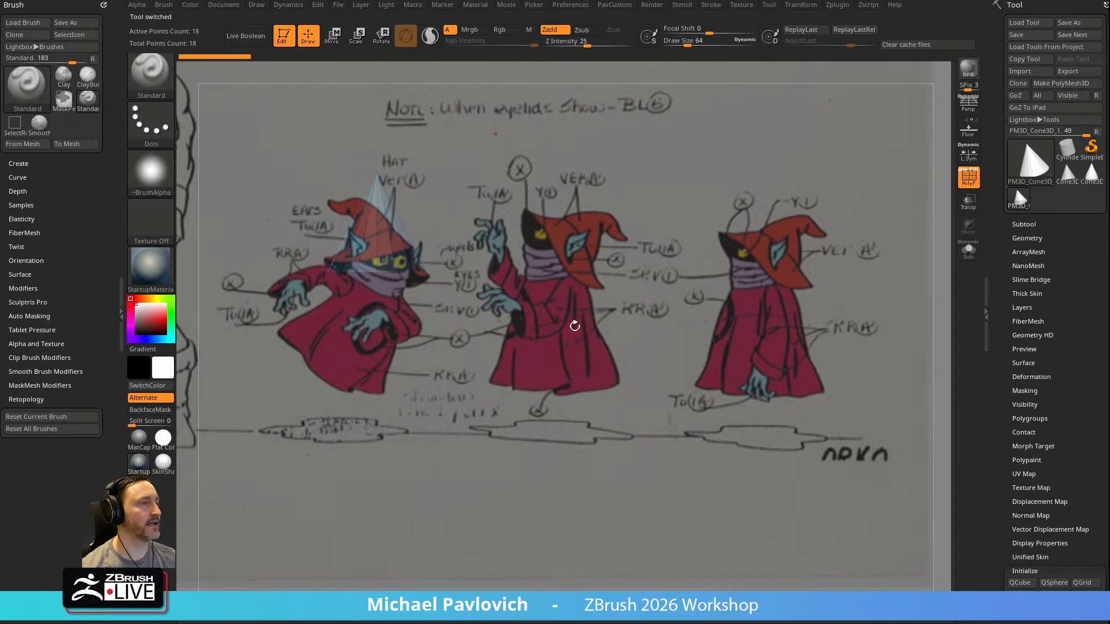
Apply the Flat Color material and line the cone up with the hat of the side-view Orko figure
click(165, 461)
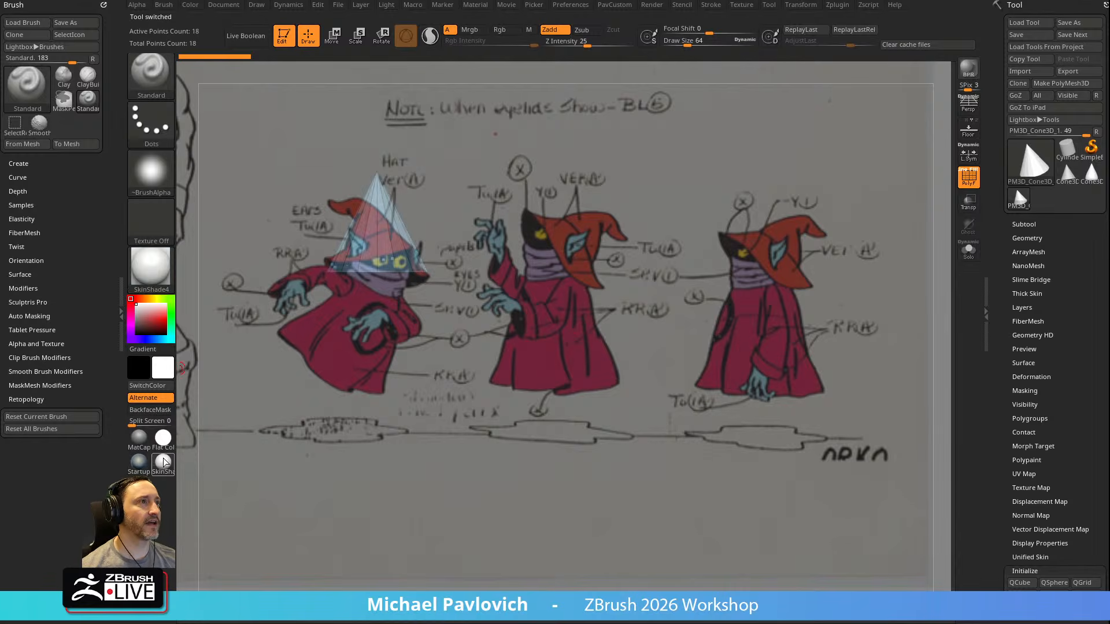
click(167, 443)
mouse_move(555, 352)
mouse_down()
mouse_move(579, 342)
mouse_move(551, 312)
mouse_move(683, 334)
mouse_move(582, 327)
mouse_move(983, 338)
mouse_move(864, 341)
mouse_up()
mouse_move(904, 303)
shift+mouse_down()
mouse_move(894, 343)
mouse_move(897, 278)
mouse_move(860, 381)
mouse_move(876, 357)
mouse_move(829, 263)
shift+mouse_up()
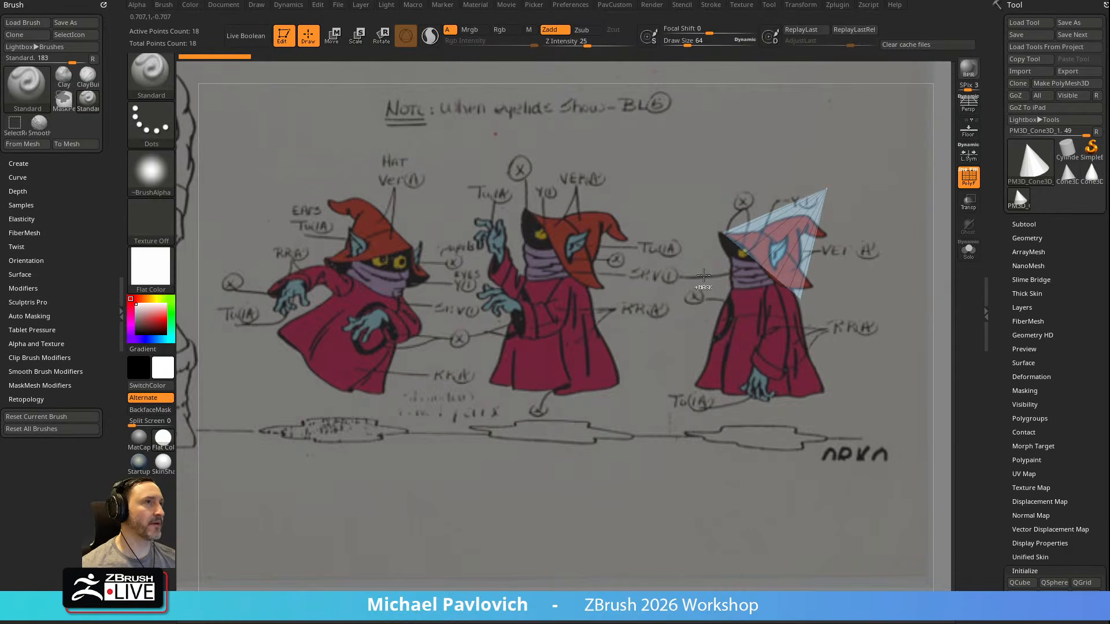
Try cutting the cone into sections with the SliceCurve brush
ctrl+shift+click(156, 80)
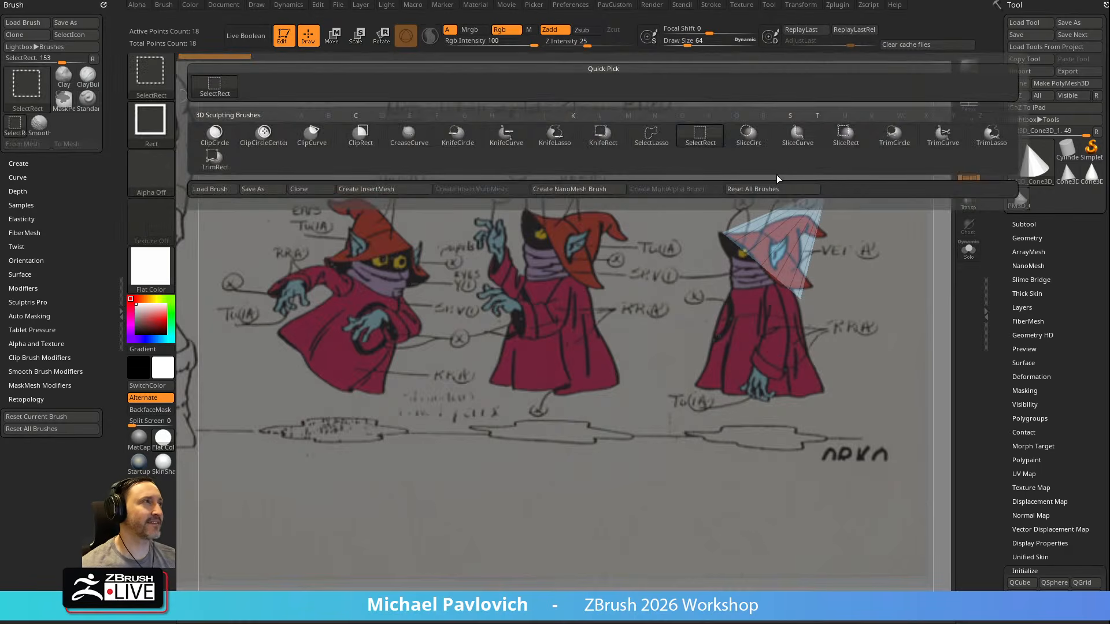
click(799, 148)
mouse_move(751, 161)
ctrl+shift+mouse_down()
mouse_move(877, 331)
mouse_move(897, 310)
ctrl+shift+mouse_up()
ctrl+shift+drag(706, 173, 896, 365)
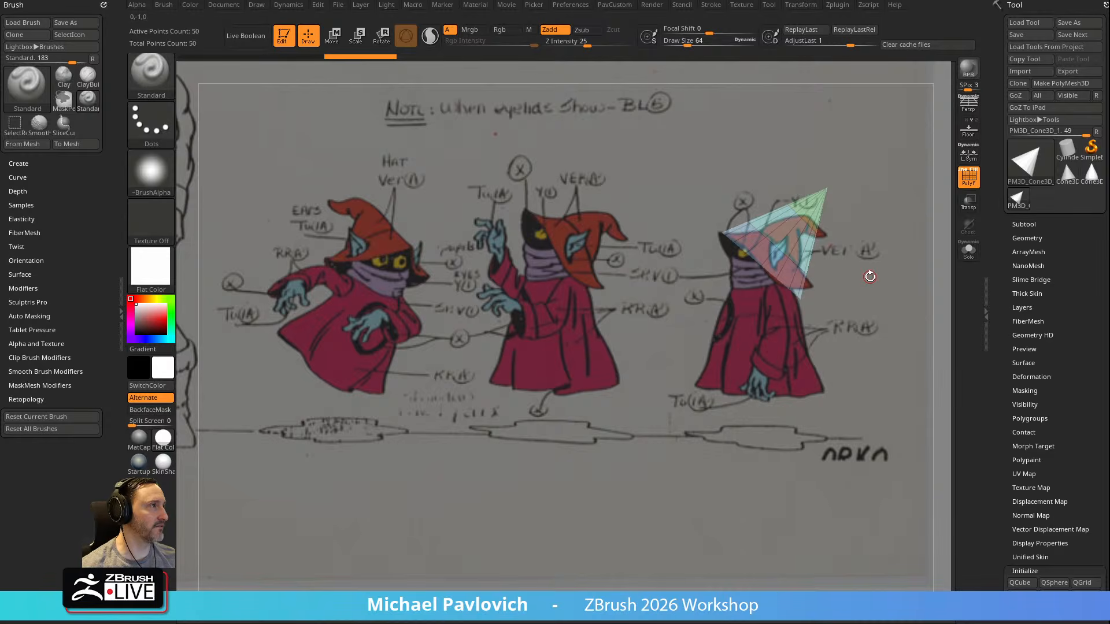
Use ZModeler to insert multiple edge loops along the cone's height and assign the whole mesh to one polygroup
key(b)
key(z)
key(m)
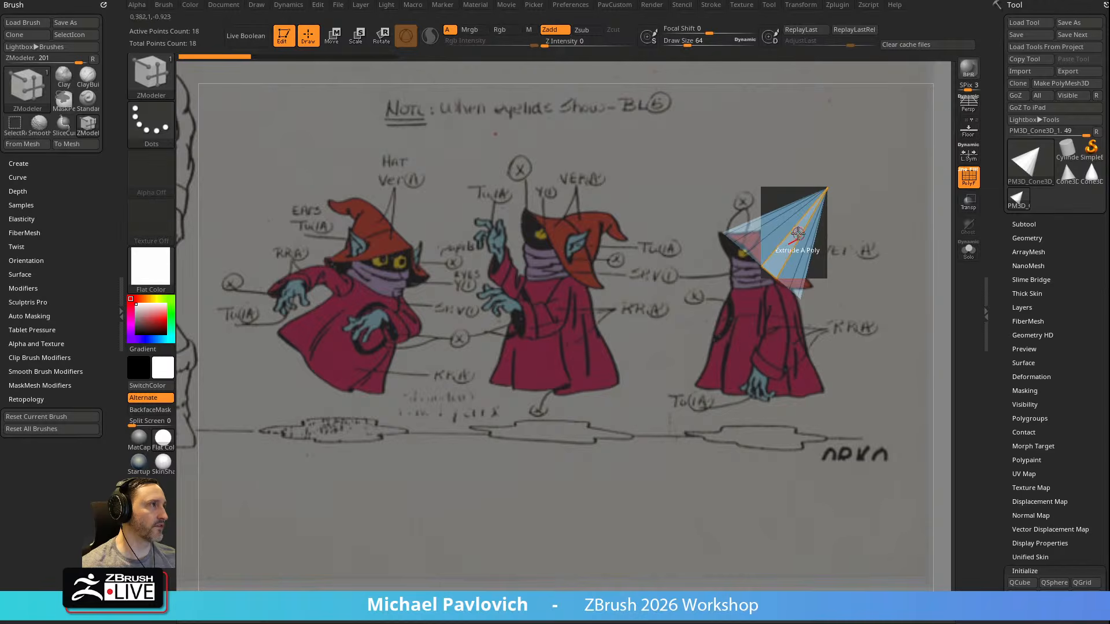
key(b)
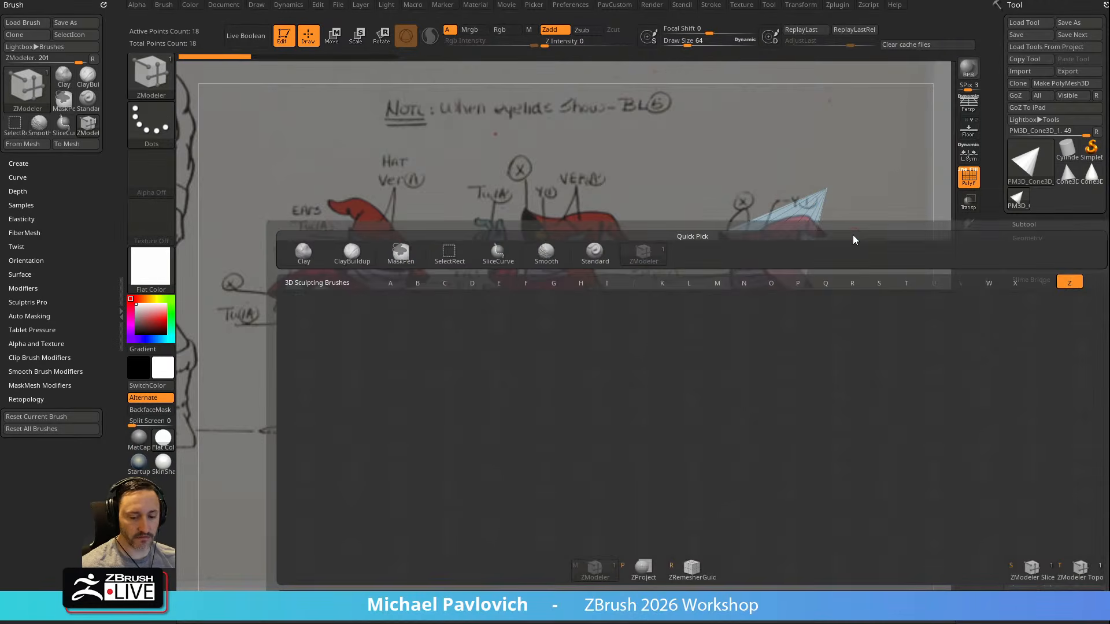
key(space)
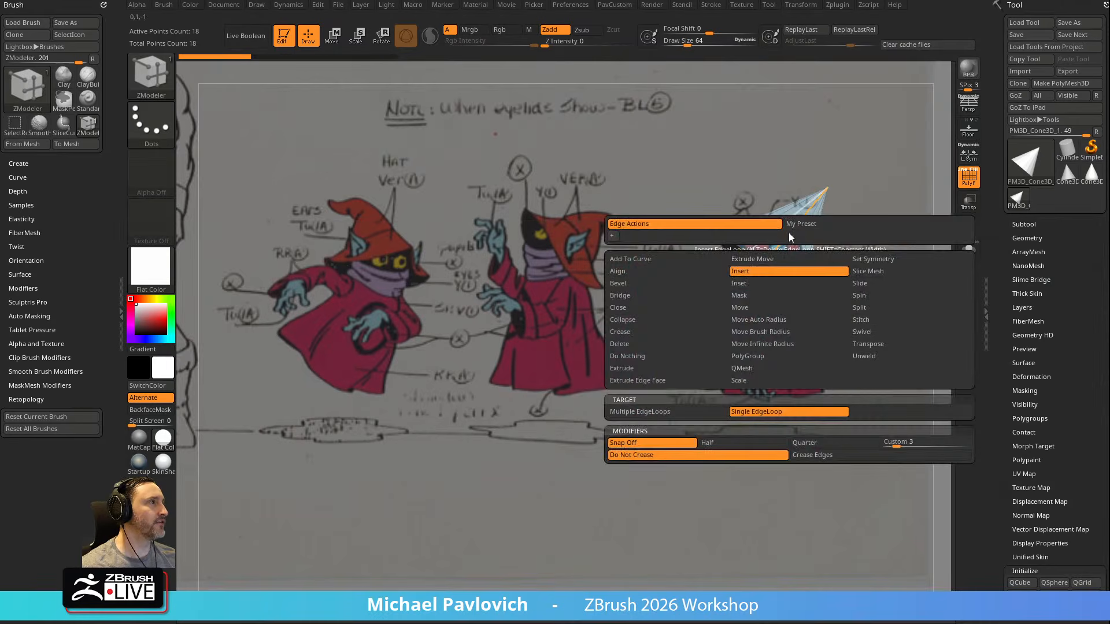
click(640, 411)
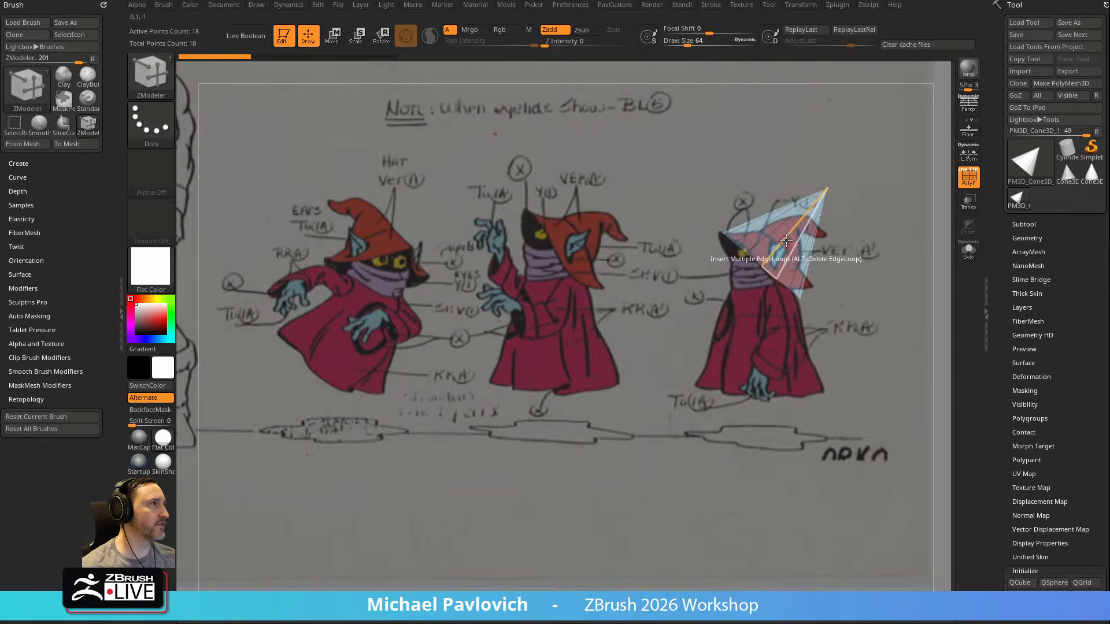
drag(784, 244, 810, 195)
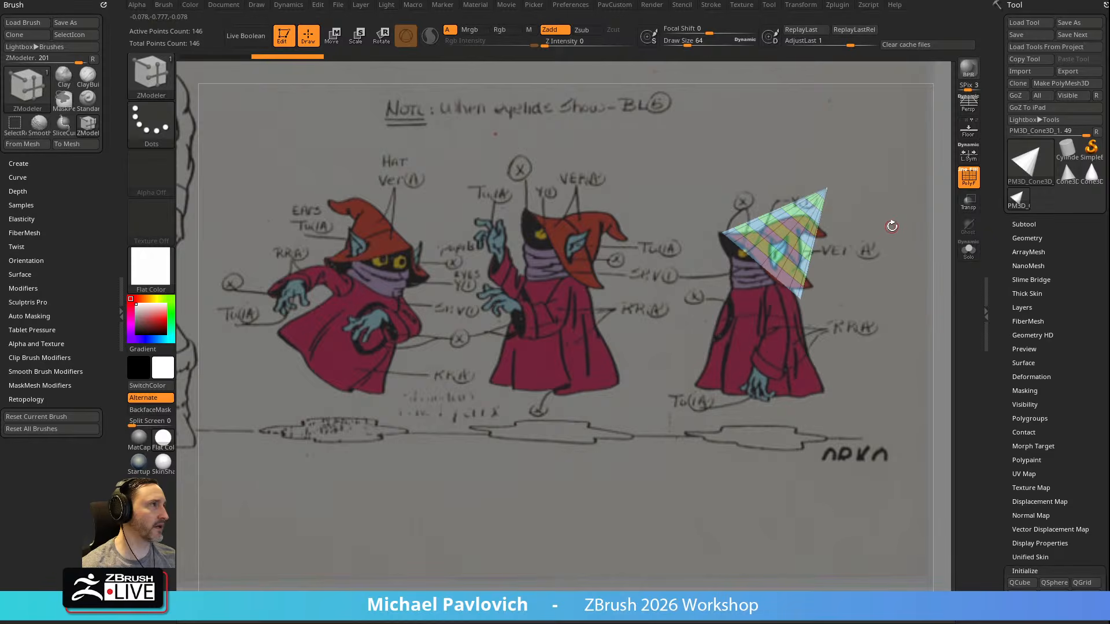
key(ctrl+w)
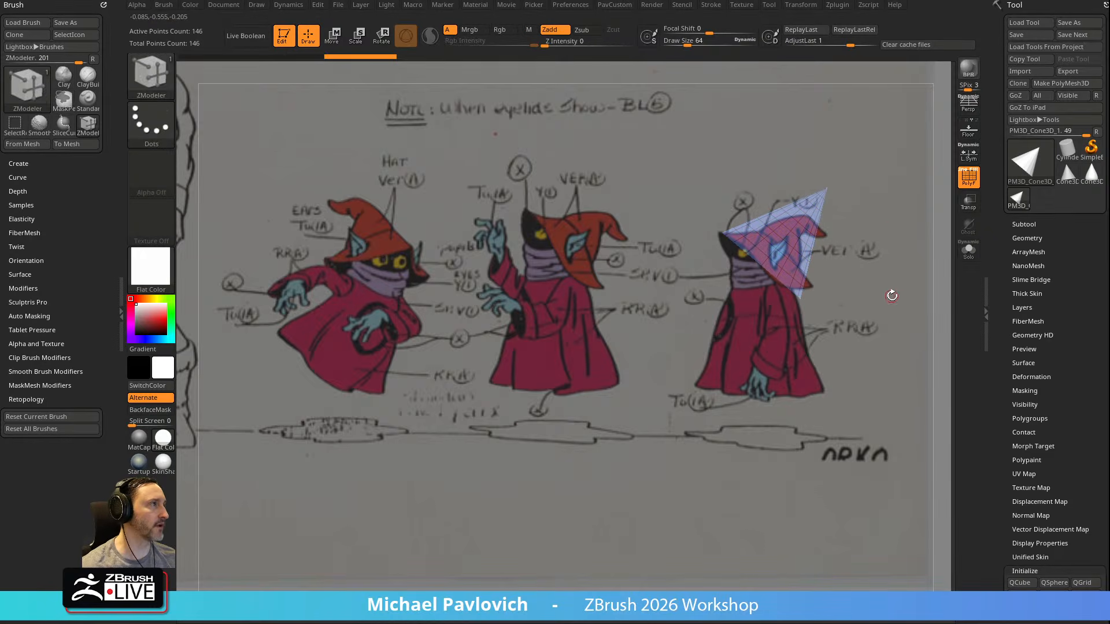
Mask part of the cone with MaskLasso and use the transform gizmo to bend its free section along the reference hat
ctrl+click(153, 78)
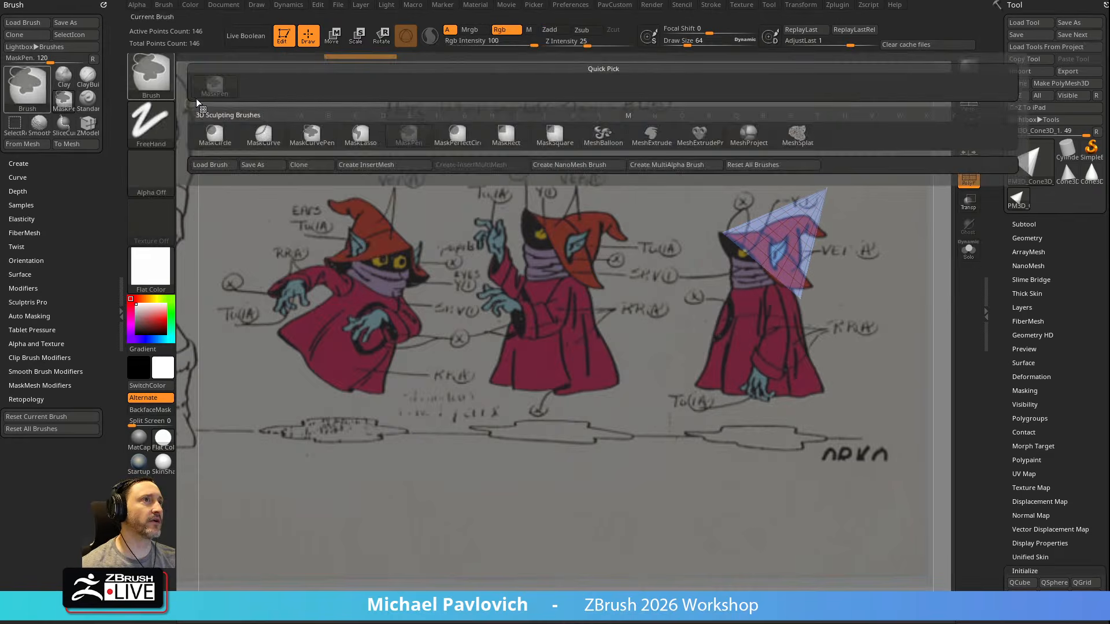
ctrl+click(352, 143)
mouse_move(769, 182)
ctrl+mouse_down()
mouse_move(901, 200)
mouse_move(851, 271)
ctrl+mouse_up()
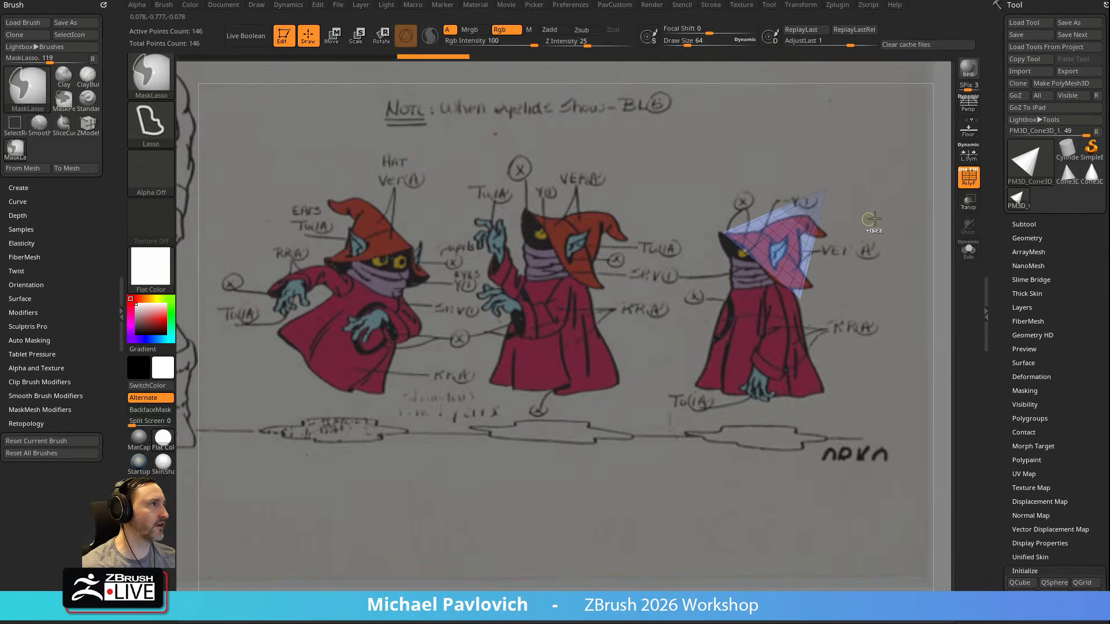
key(w)
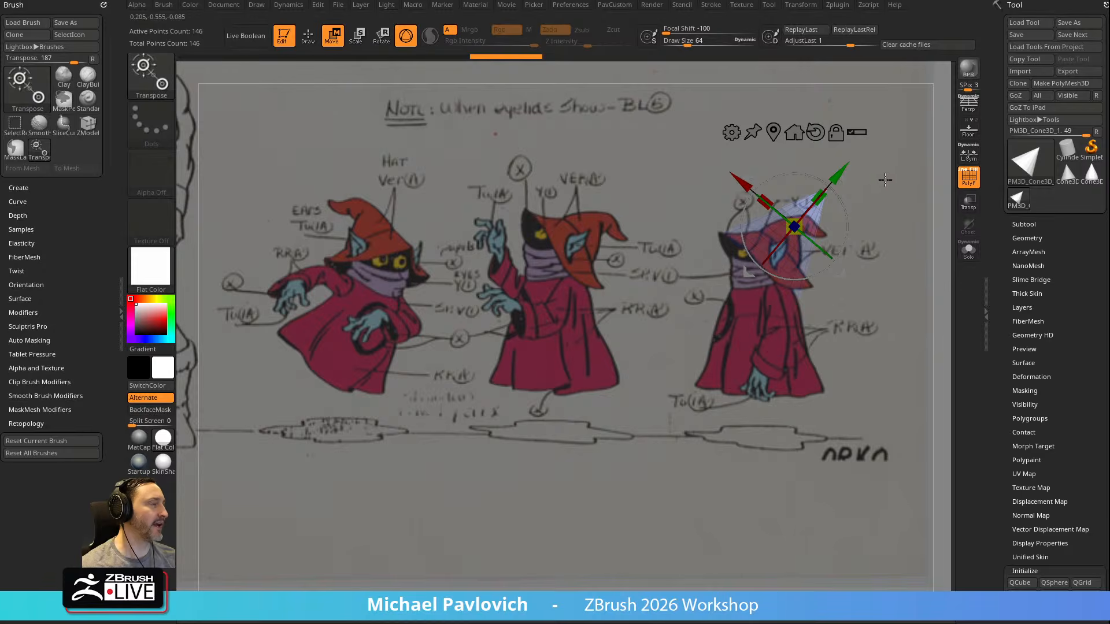
ctrl+drag(887, 194, 894, 246)
Mask another section of the hat, bend the tip back to follow the reference's drooping point, and clear the mask
key(q)
key(ctrl)
ctrl+drag(769, 187, 816, 270)
key(w)
mouse_move(840, 231)
mouse_down()
mouse_move(851, 210)
mouse_move(849, 229)
mouse_up()
drag(852, 169, 853, 176)
key(q)
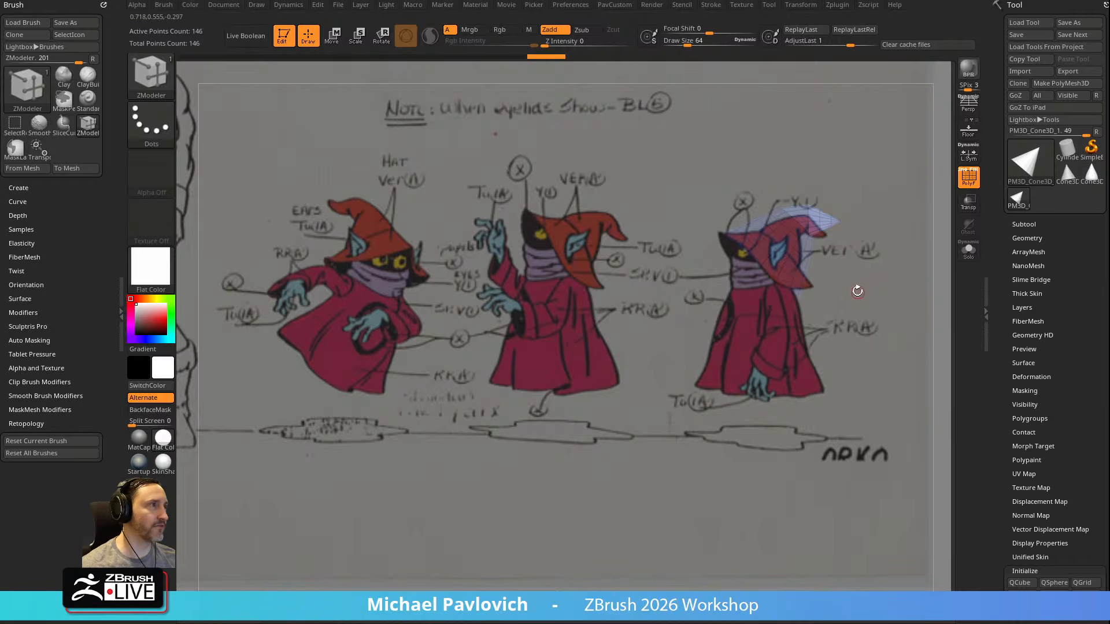
key(shift+z)
key(shift+z)
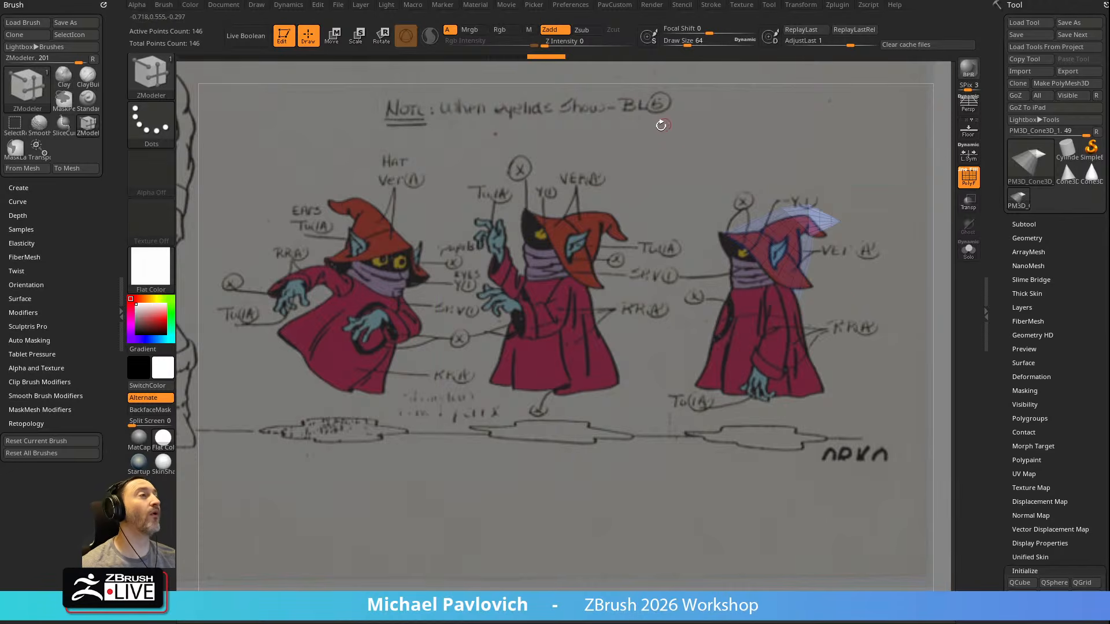
drag(819, 161, 870, 195)
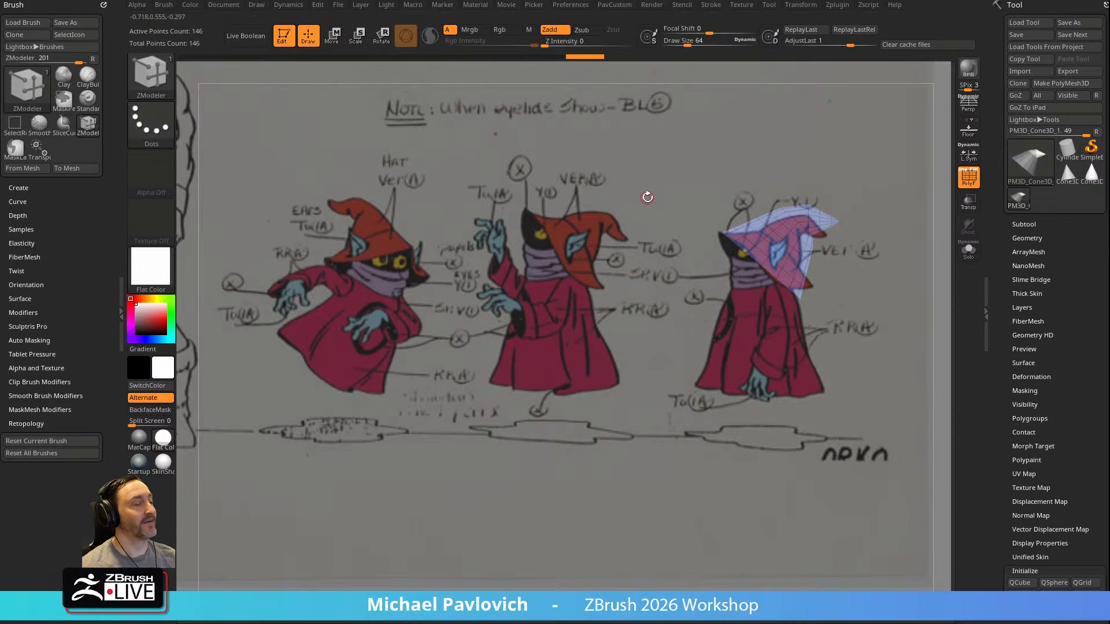
Toggle the Spotlight dial and reference image on and off to view the hat with and without it, leaving the reference hidden
key(z)
key(z)
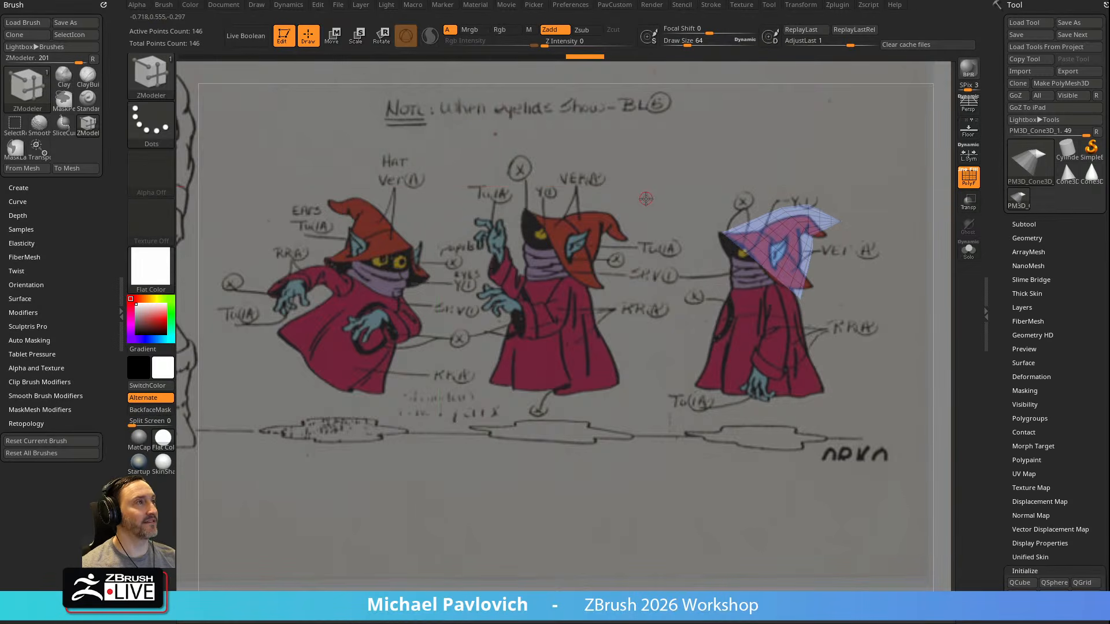
key(shift+z)
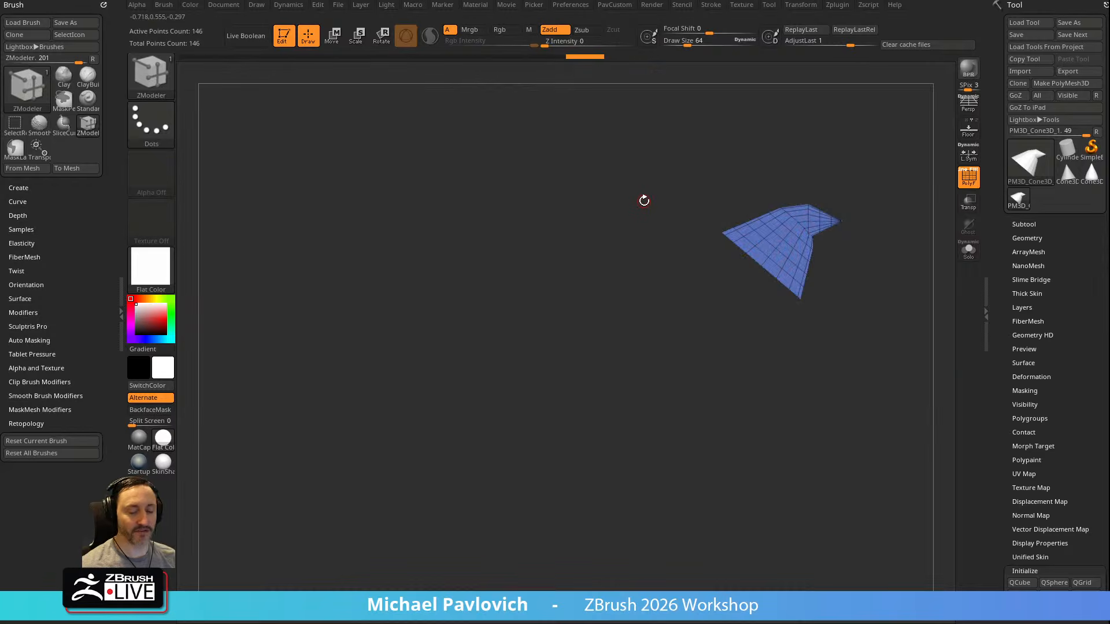
key(shift+z)
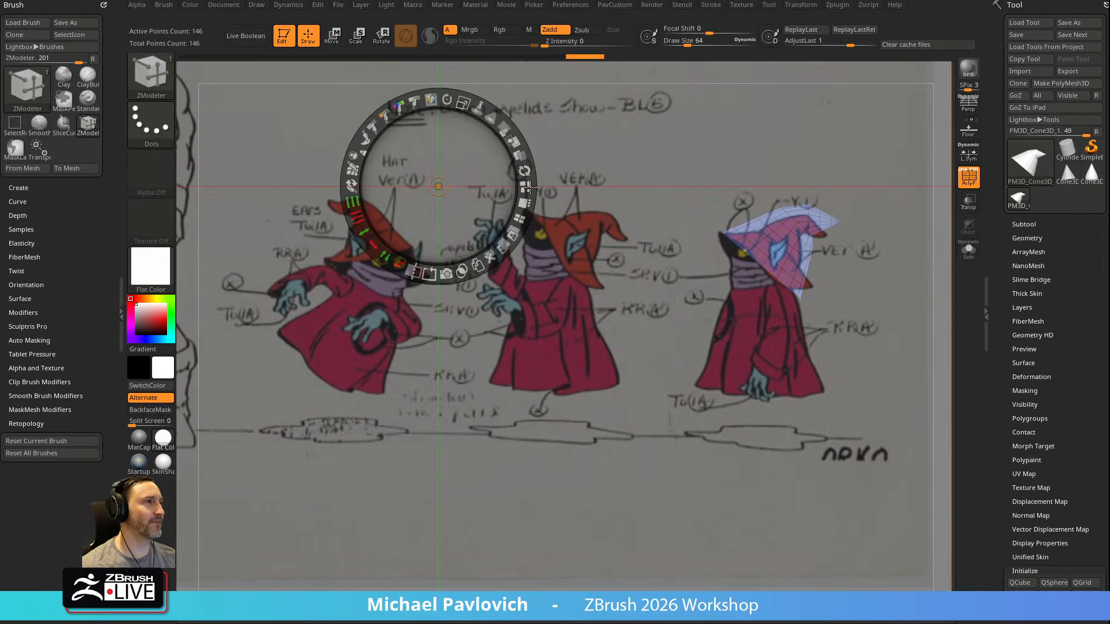
key(shift+z)
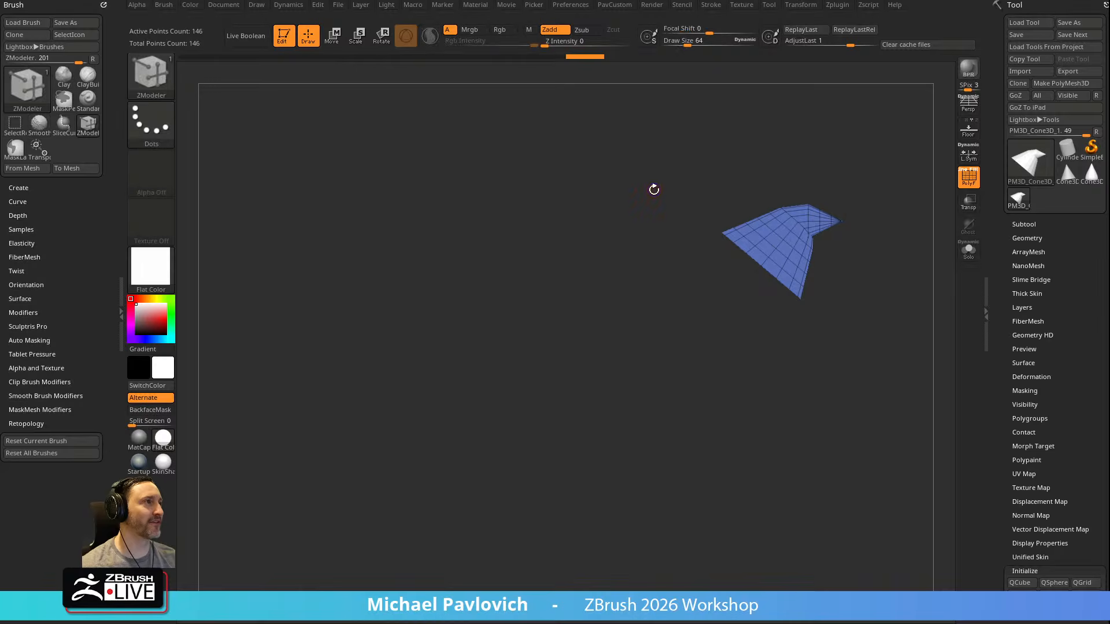
key(shift+z)
key(shift+z)
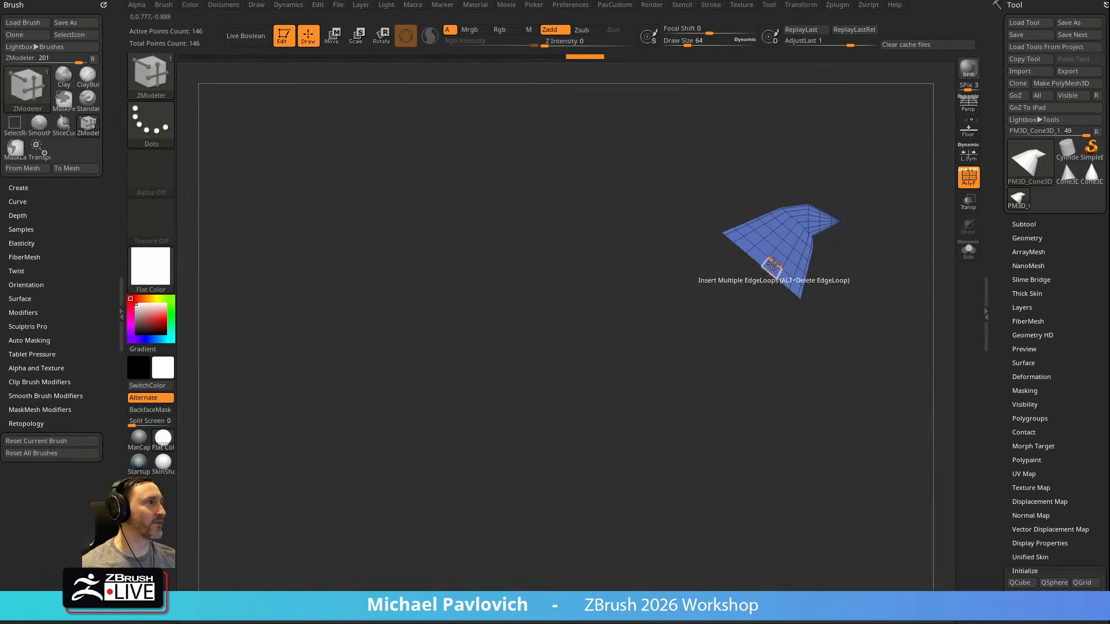
Delete an edge loop near the hat's base with ZModeler and remove the bottom cap polygons to open the underside
key(space)
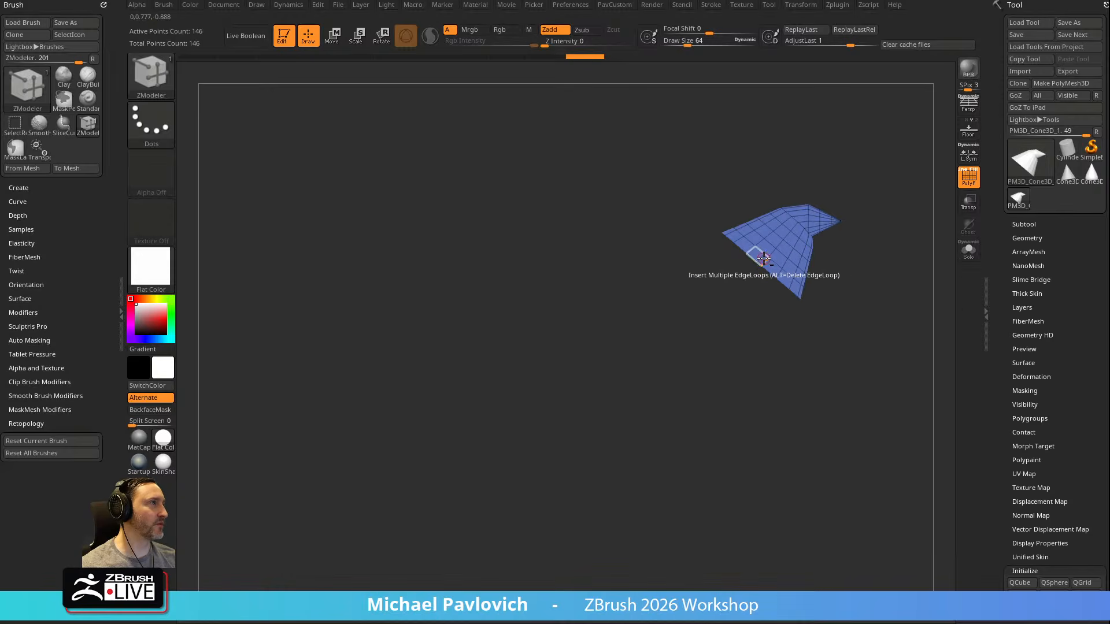
alt+click(776, 263)
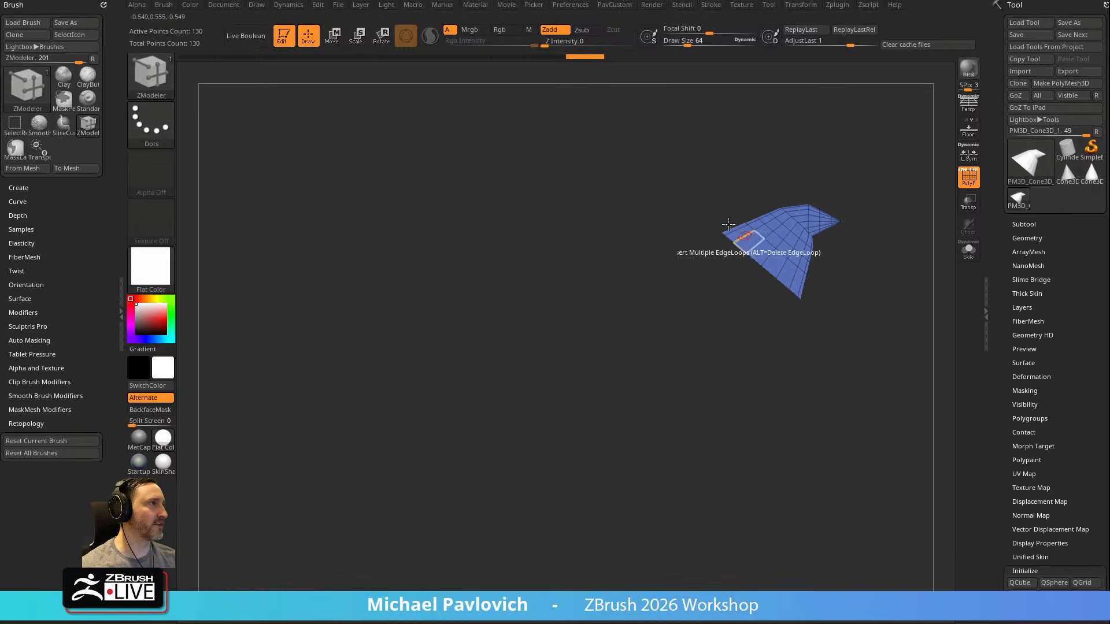
drag(865, 287, 773, 252)
drag(811, 340, 855, 287)
drag(885, 253, 870, 241)
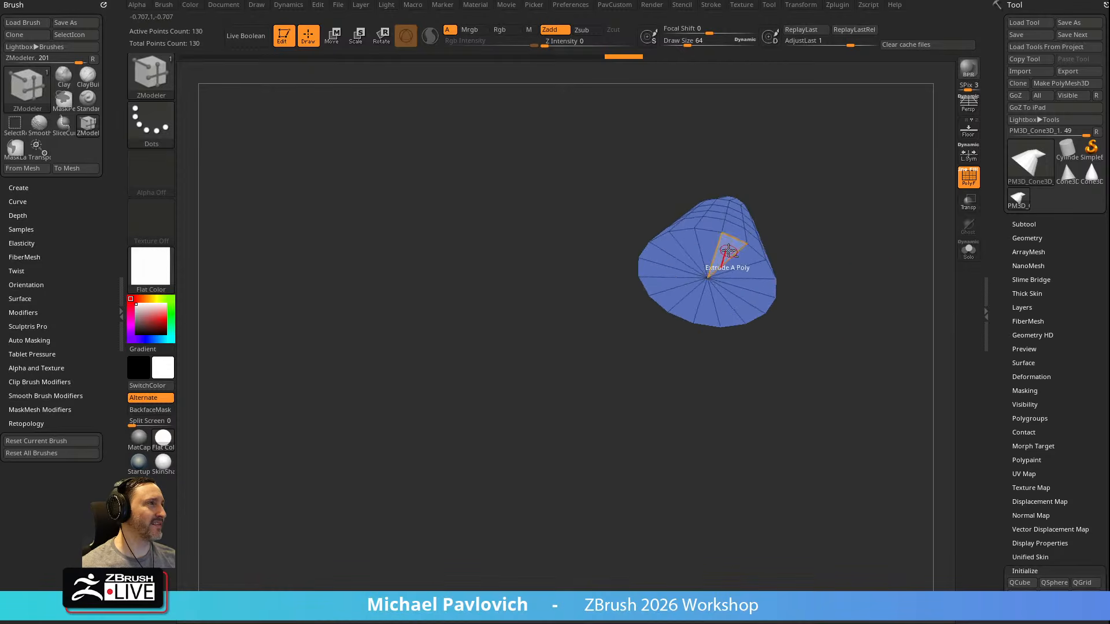
alt+drag(732, 305, 732, 259)
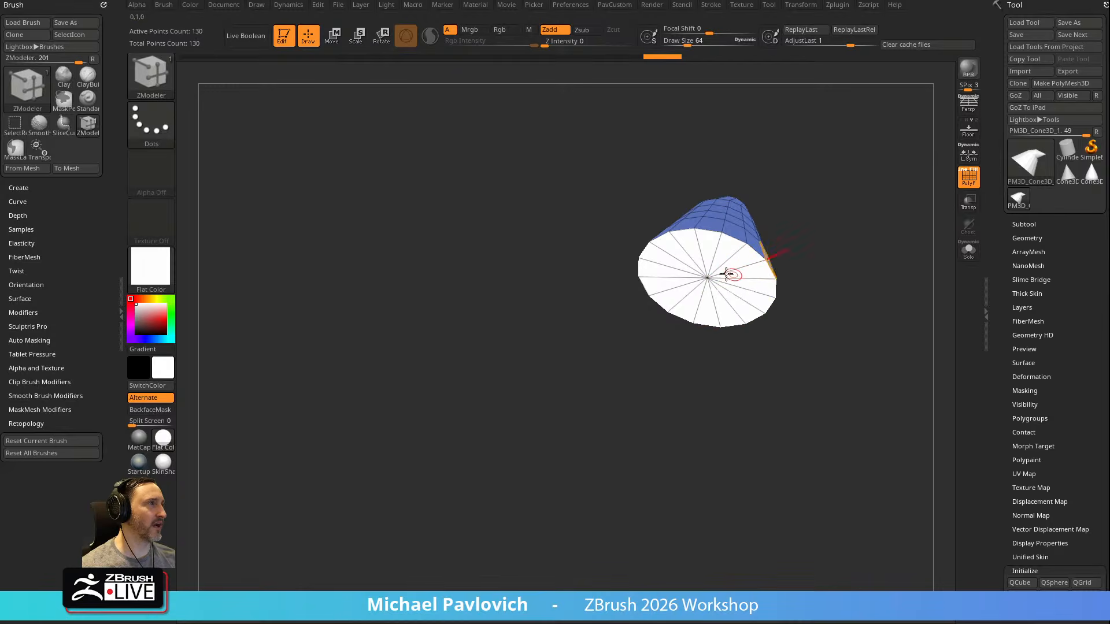
ctrl+shift+click(746, 214)
mouse_move(887, 228)
mouse_down()
mouse_move(735, 236)
mouse_move(880, 255)
mouse_move(877, 283)
mouse_move(874, 213)
mouse_move(855, 278)
mouse_move(865, 233)
mouse_up()
key(grave)
click(859, 282)
Mask the hat except for its lowest ring of polygons and place the transform gizmo at the centre of the base
drag(805, 278, 807, 285)
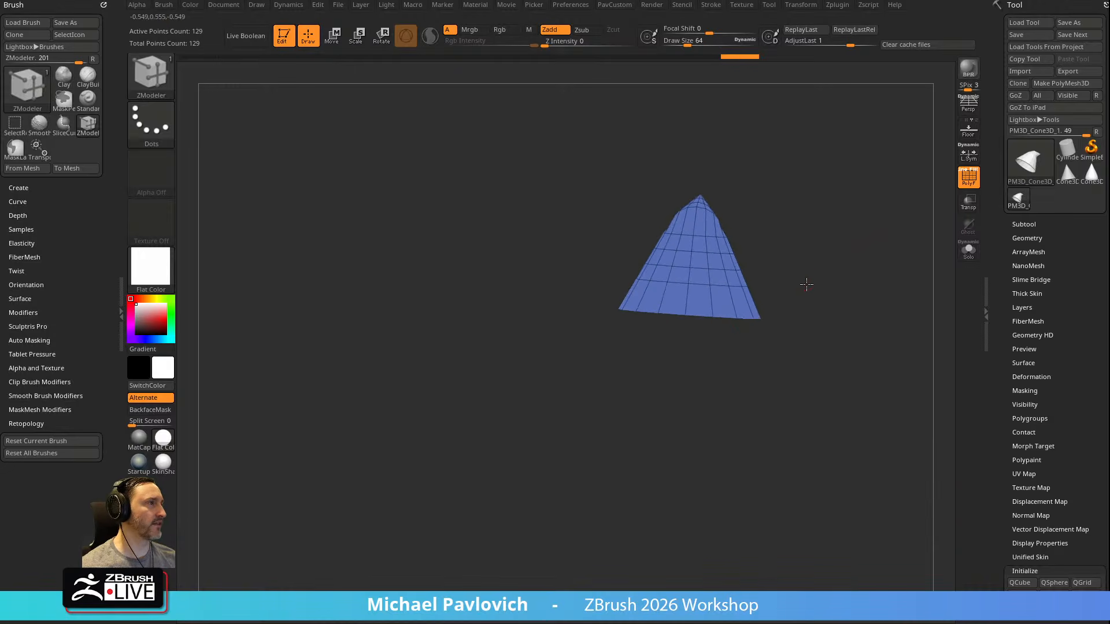
mouse_move(832, 426)
ctrl+mouse_down()
mouse_move(545, 334)
mouse_move(642, 297)
mouse_move(867, 318)
mouse_move(814, 280)
mouse_move(809, 236)
ctrl+mouse_up()
key(w)
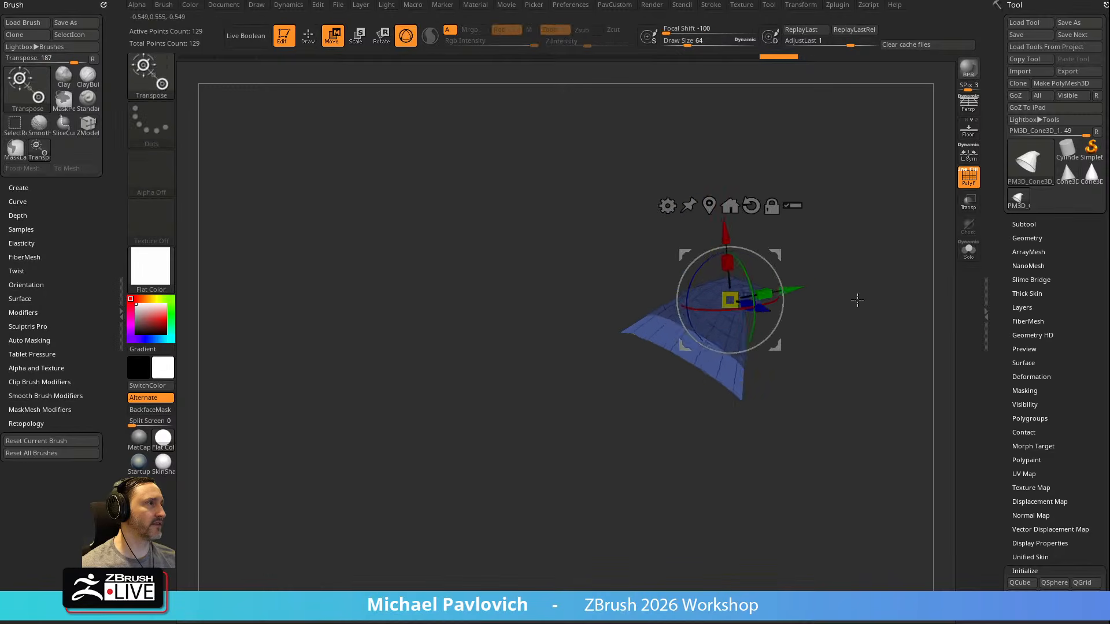
click(719, 207)
drag(808, 302, 807, 287)
alt+click(700, 275)
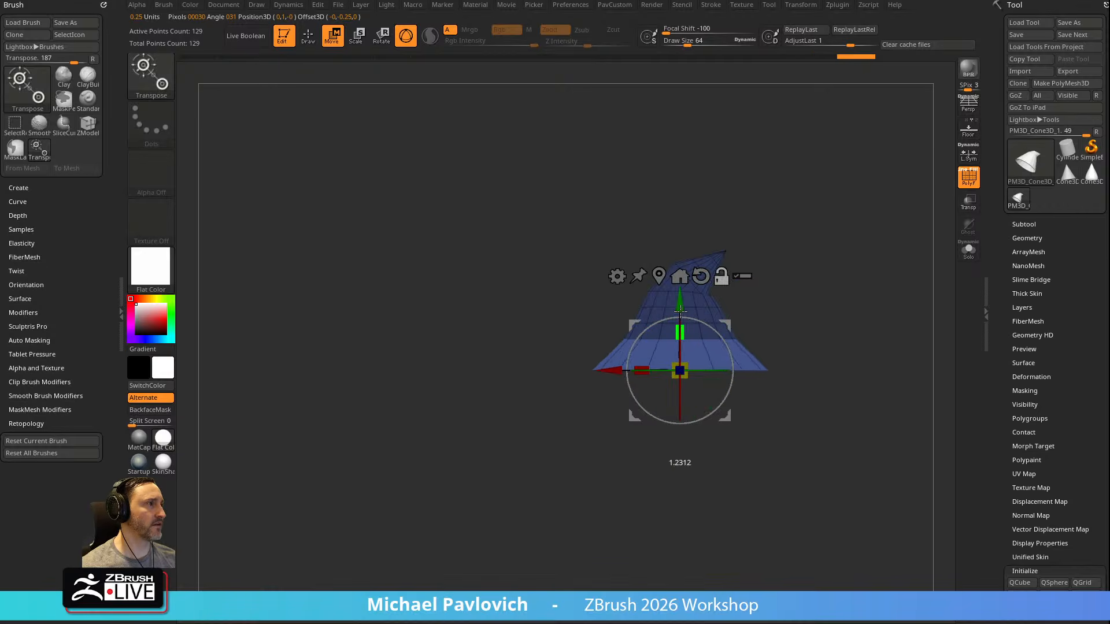
Try to flare the unmasked bottom ring into a brim with the transform gizmo
alt+drag(677, 300, 679, 301)
drag(788, 280, 822, 303)
key(ctrl+z)
alt+drag(691, 346, 686, 312)
key(ctrl+z)
Try to widen the unmasked ring with Inflate, and open the Deformation settings
key(q)
key(space)
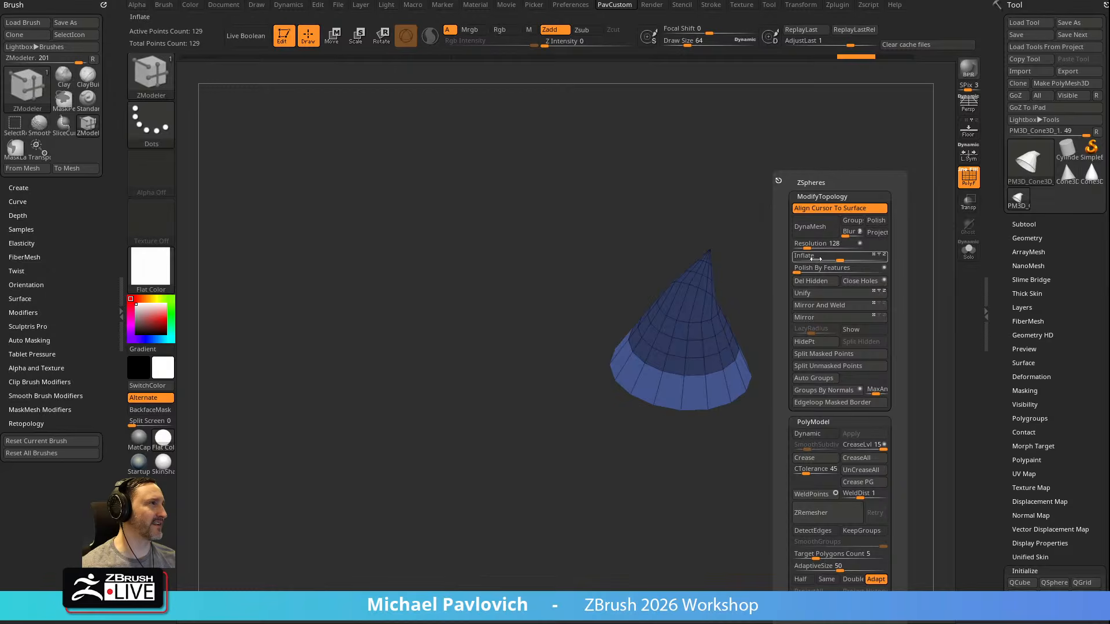
drag(844, 259, 881, 261)
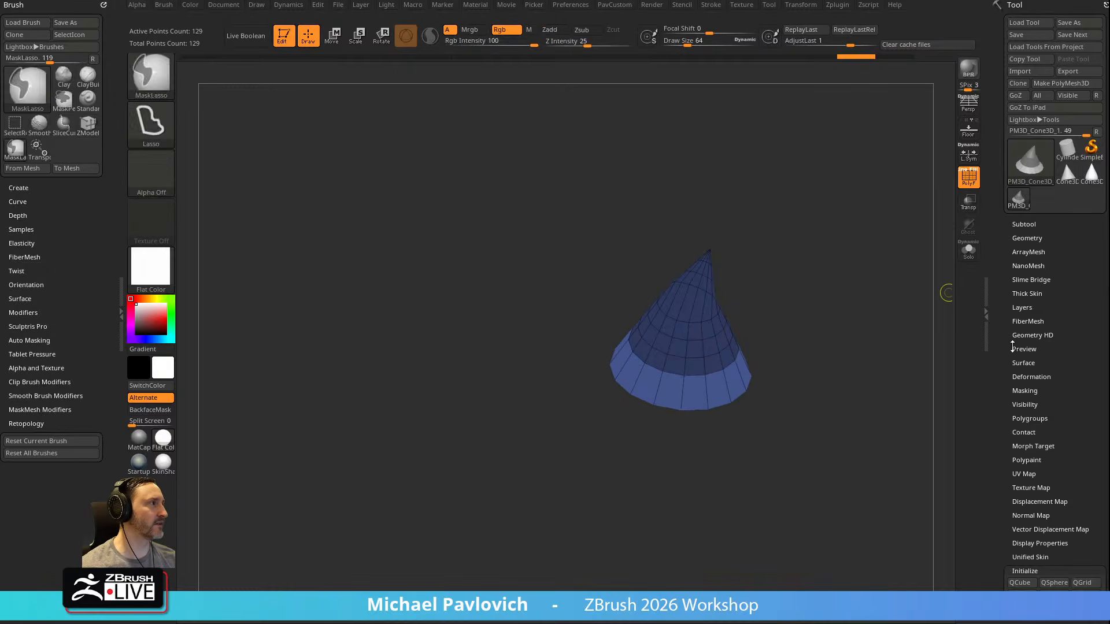
click(1032, 377)
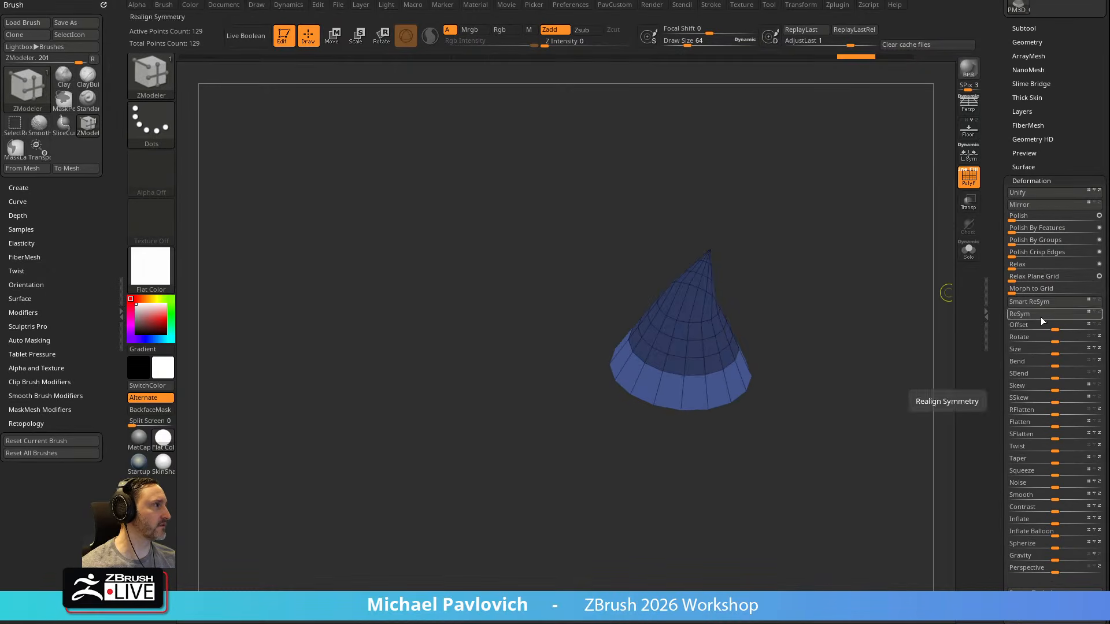
mouse_move(783, 331)
mouse_down()
mouse_move(798, 339)
mouse_move(788, 330)
mouse_up()
Flare the unmasked bottom ring outward into a wide brim with the gizmo and clear the mask
key(w)
drag(682, 332, 679, 299)
drag(815, 302, 762, 380)
key(q)
drag(859, 365, 847, 208)
drag(830, 296, 924, 345)
Turn on Double in the Display Properties so the hat's surfaces are displayed from both sides
drag(996, 312, 1012, 218)
drag(1032, 286, 1028, 240)
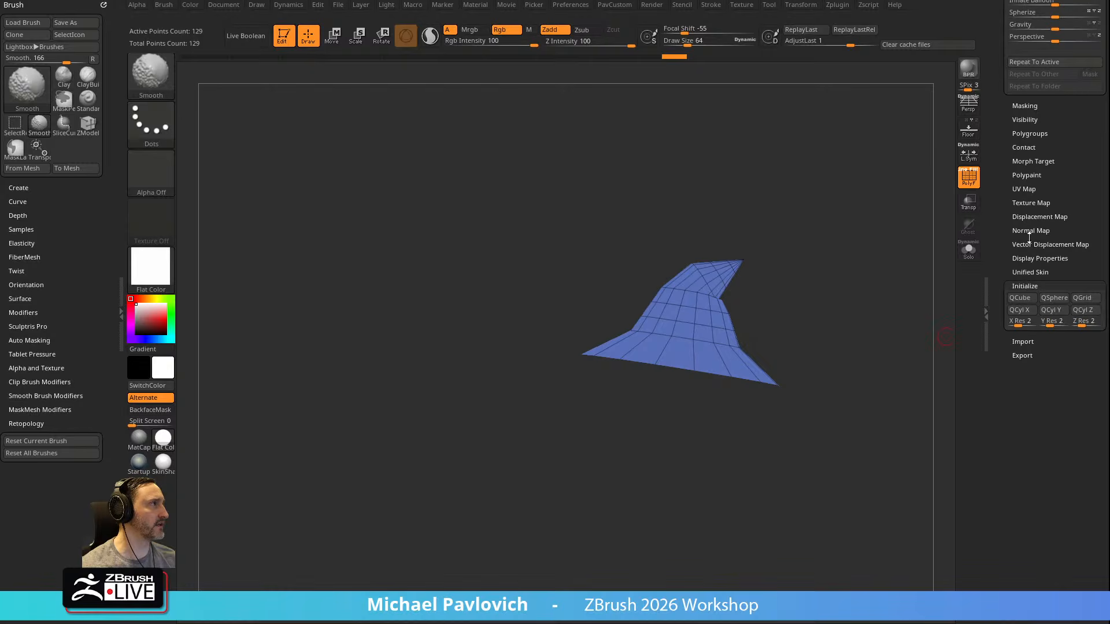
click(1029, 286)
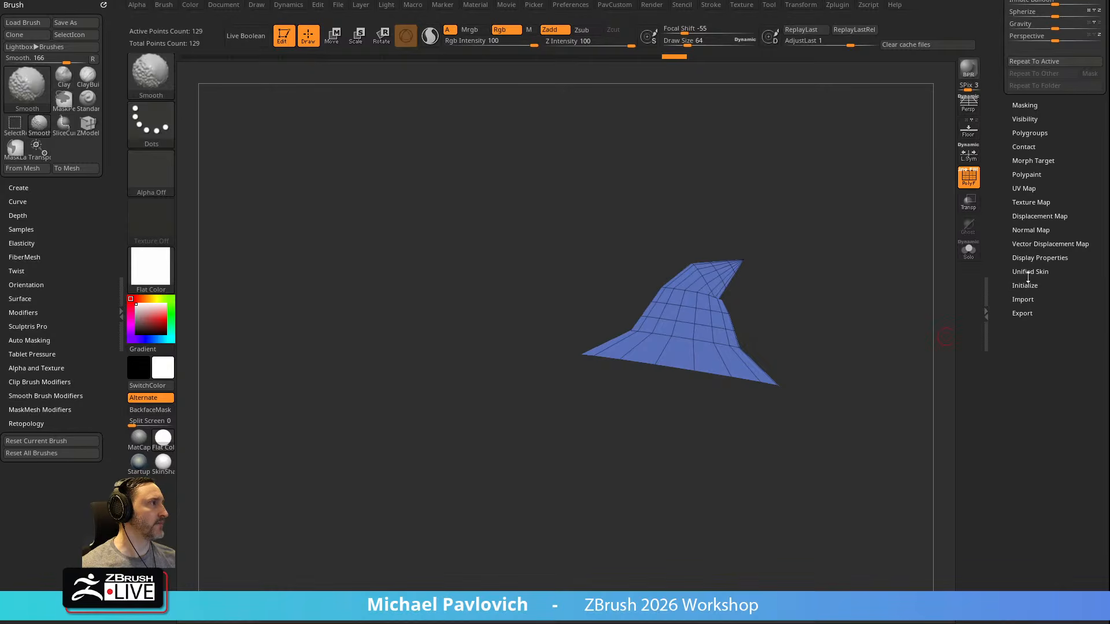
shift+click(1030, 257)
click(1032, 293)
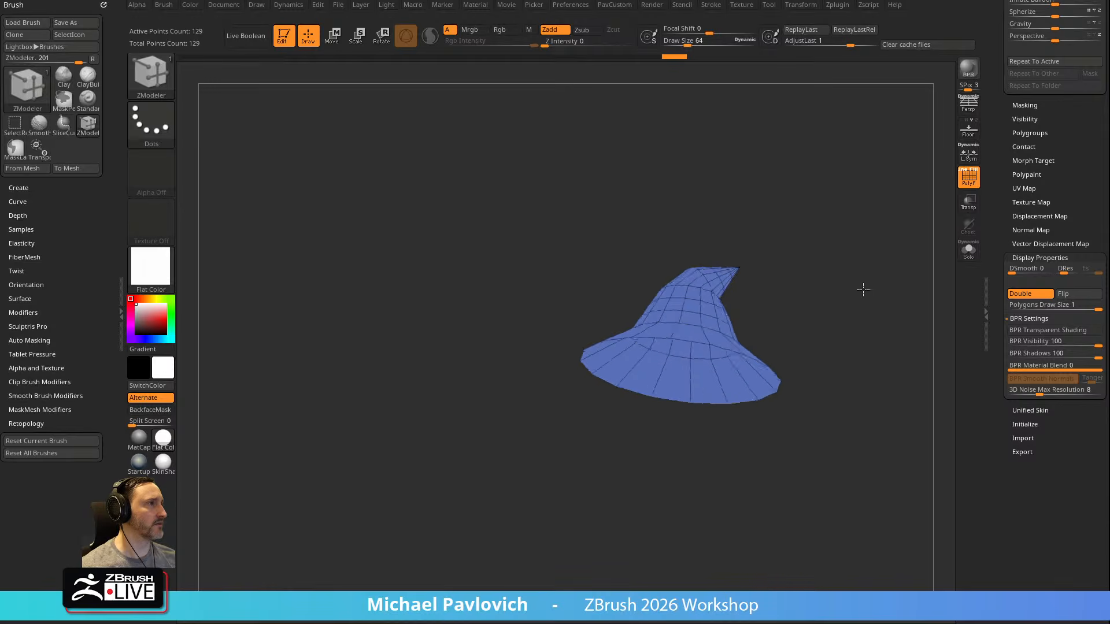
Switch the hat's material to SkinShade4 and look over its shape from several angles
drag(855, 228, 851, 249)
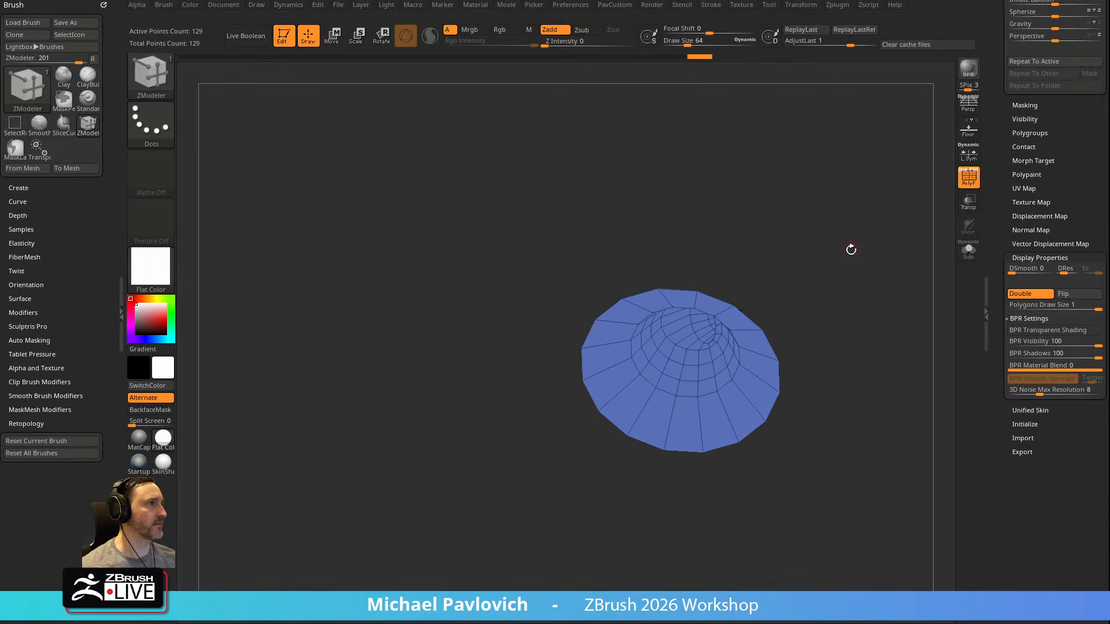
click(167, 459)
mouse_move(605, 295)
mouse_down()
mouse_move(850, 258)
mouse_move(850, 307)
mouse_move(706, 291)
mouse_move(718, 274)
mouse_move(869, 347)
mouse_move(820, 272)
mouse_move(638, 366)
mouse_up()
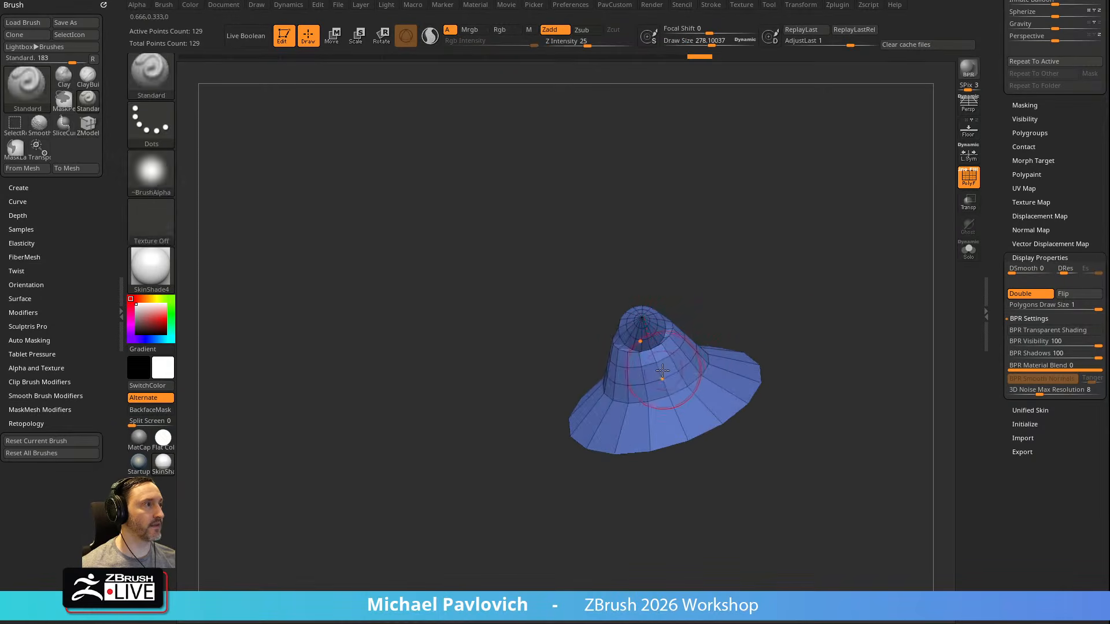
mouse_move(669, 338)
shift+mouse_down()
mouse_move(705, 344)
mouse_move(860, 292)
mouse_move(825, 223)
mouse_move(608, 353)
shift+mouse_up()
mouse_move(691, 321)
mouse_down()
mouse_move(718, 320)
mouse_move(624, 346)
mouse_up()
shift+drag(711, 314, 714, 370)
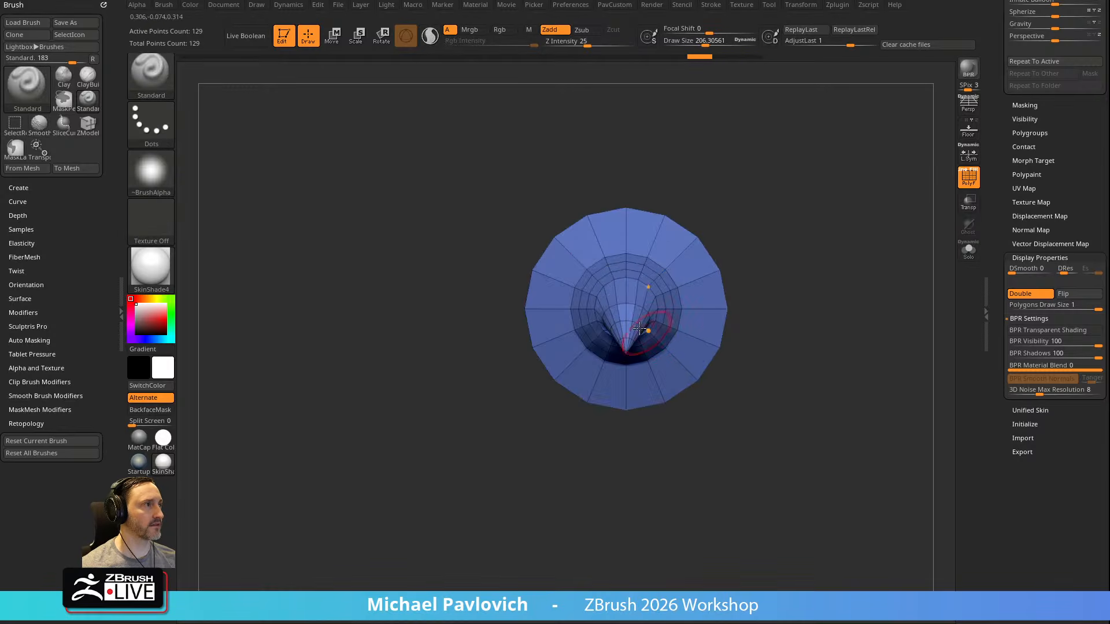
Show the floor grid beneath the hat and check the hat's orientation against it
click(968, 128)
drag(878, 222, 688, 442)
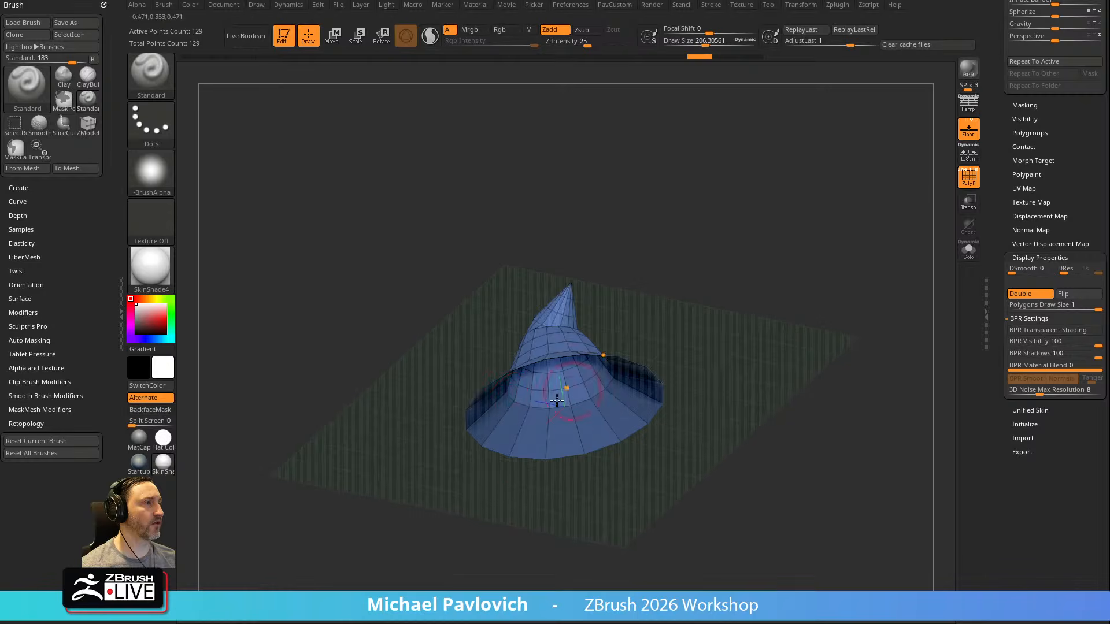
drag(767, 314, 776, 265)
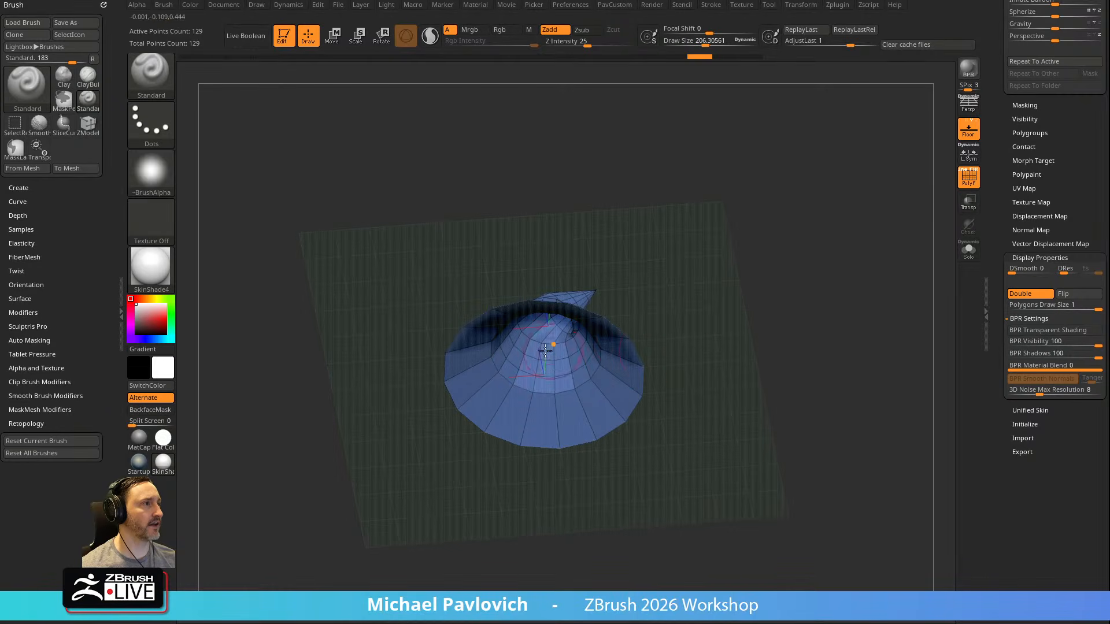
Check the active symmetry axis, and rotate the hat about its vertical axis so its bend lines up with X symmetry
click(801, 5)
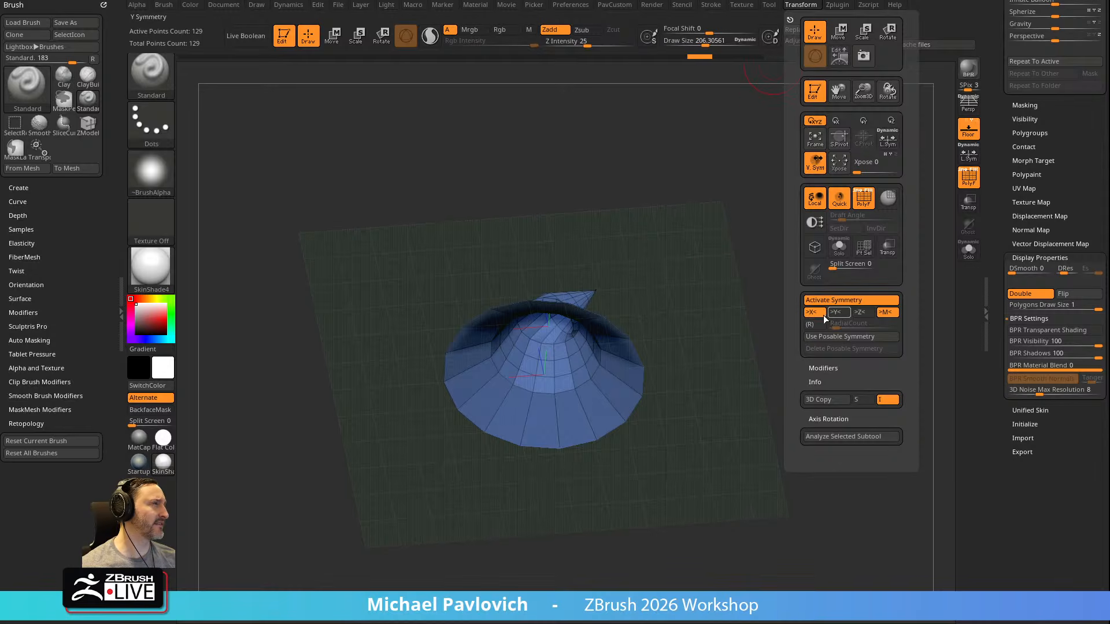
shift+drag(670, 263, 686, 221)
key(w)
drag(592, 368, 485, 334)
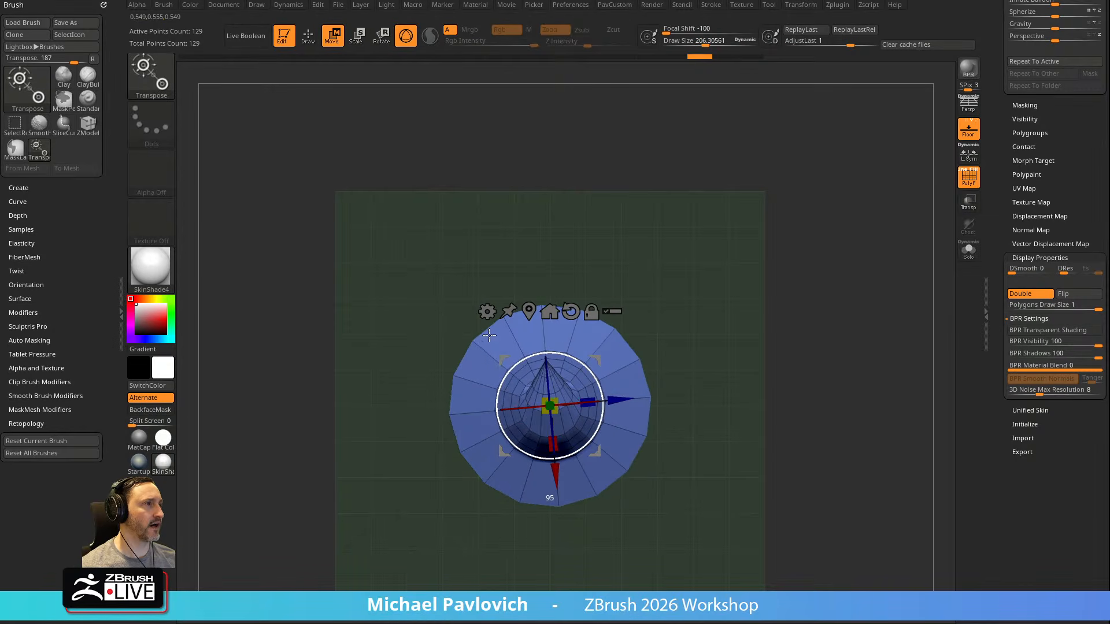
key(q)
shift+drag(746, 355, 602, 362)
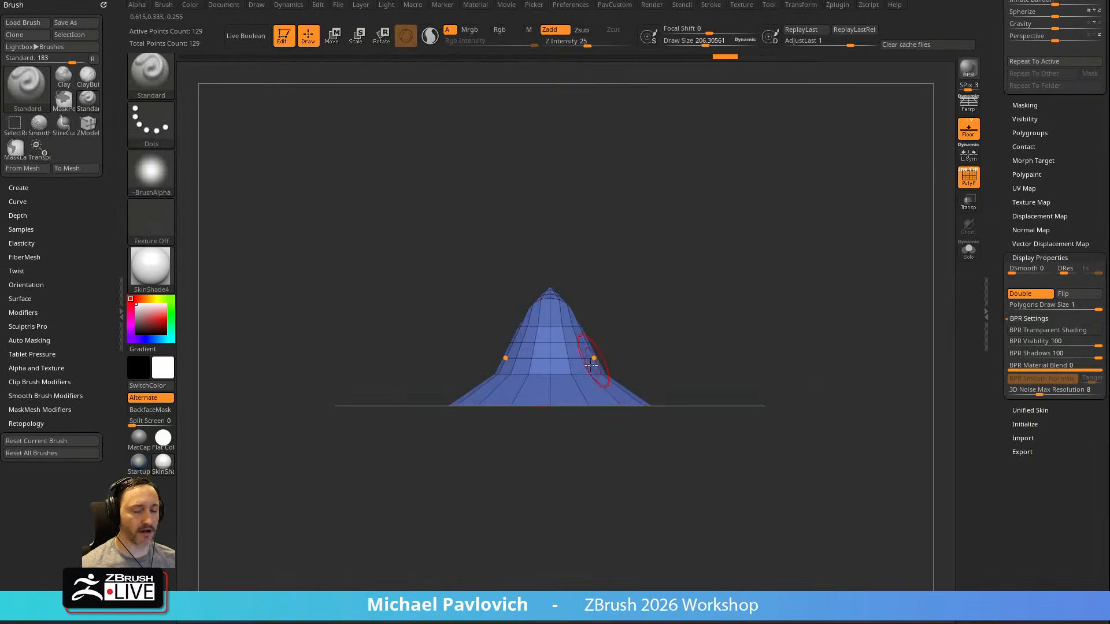
Mirror and weld the hat and check its shape from several sides
drag(649, 327, 832, 243)
key(1)
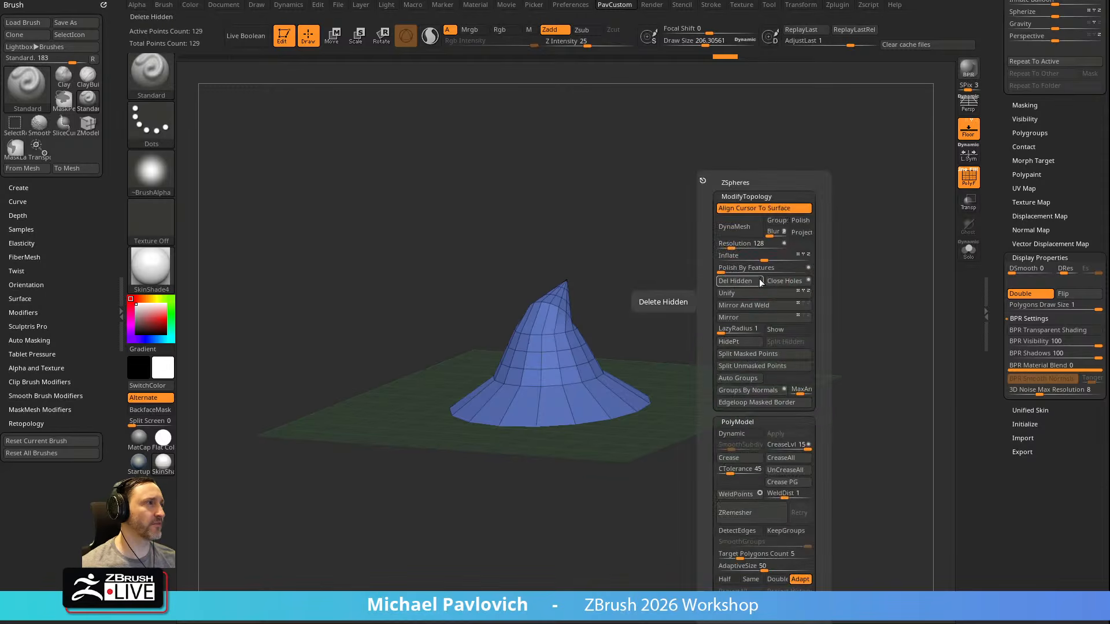
mouse_move(678, 299)
mouse_down()
mouse_move(677, 289)
mouse_move(705, 295)
mouse_move(723, 317)
mouse_move(665, 331)
mouse_up()
shift+drag(558, 362, 562, 336)
drag(665, 289, 632, 312)
mouse_move(570, 339)
shift+mouse_down()
mouse_move(585, 312)
mouse_move(596, 321)
shift+mouse_up()
drag(742, 283, 820, 237)
Open the hat's Geometry settings and show the Modify Topology options
drag(999, 154, 1004, 285)
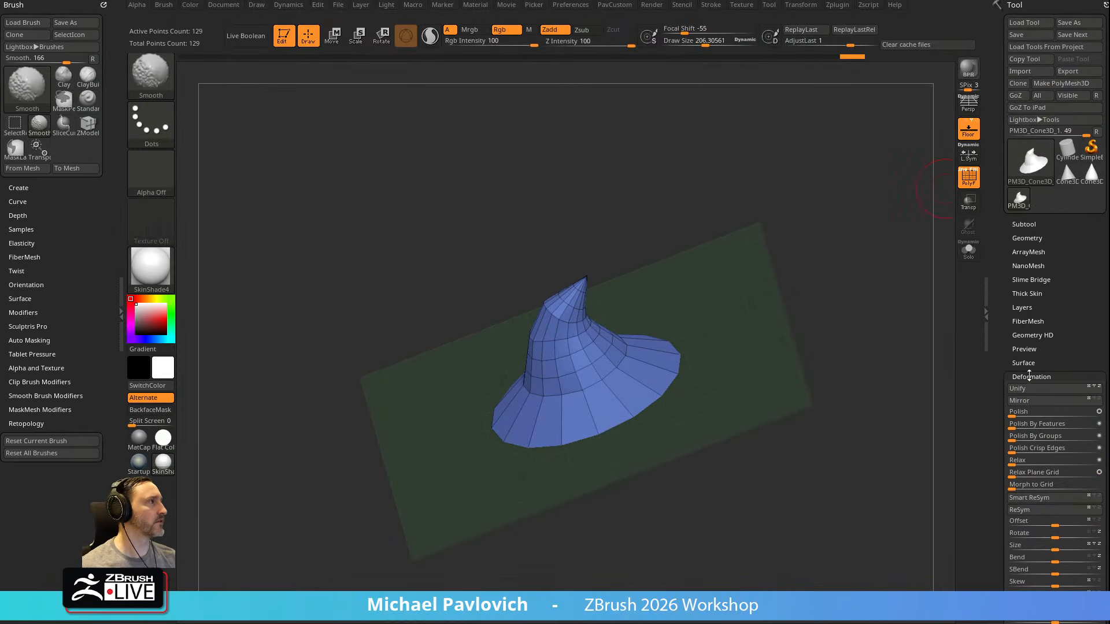
drag(1029, 365, 1053, 349)
click(1025, 234)
scroll(1028, 379, down, 2)
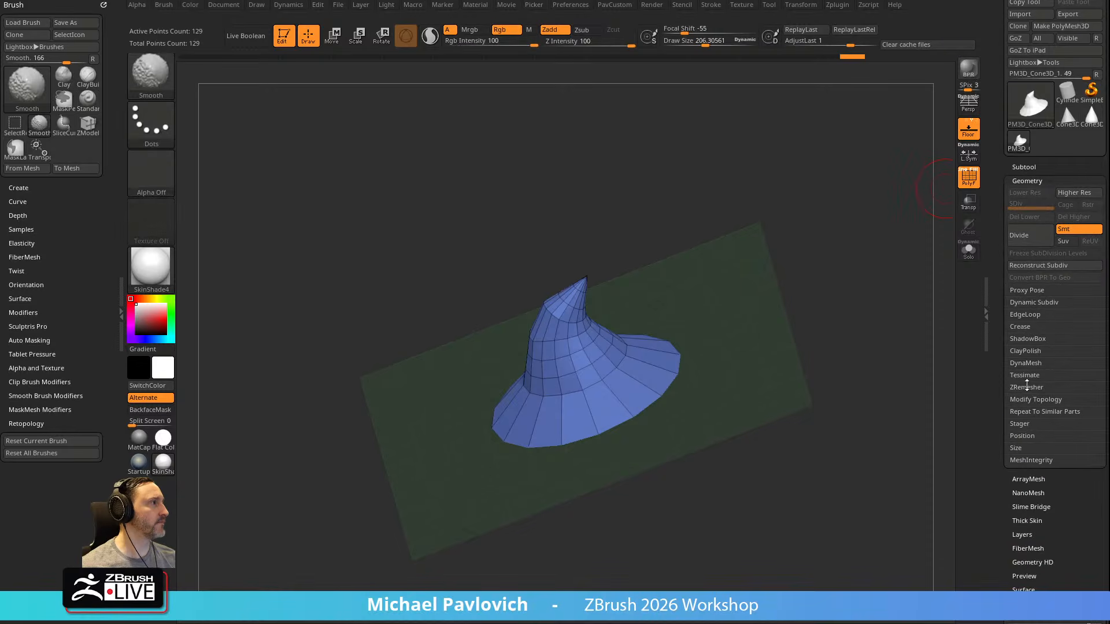
click(1025, 399)
Try to mirror and weld the hat after shifting it slightly off centre along its sideways axis
mouse_move(855, 405)
mouse_down()
mouse_move(558, 365)
mouse_move(736, 302)
mouse_up()
key(w)
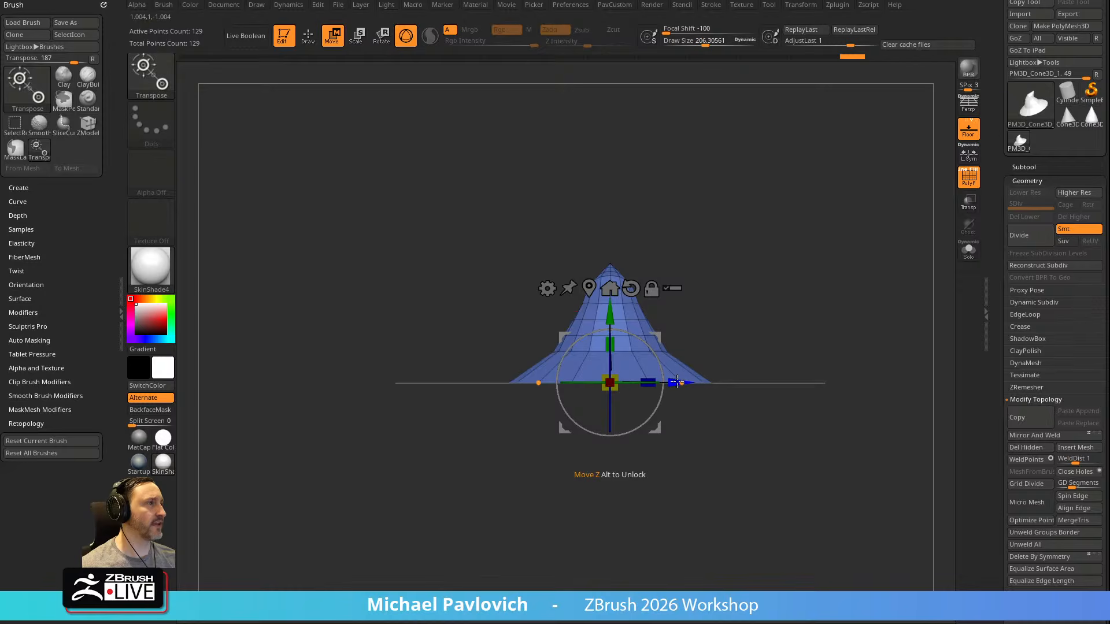
drag(679, 382, 678, 382)
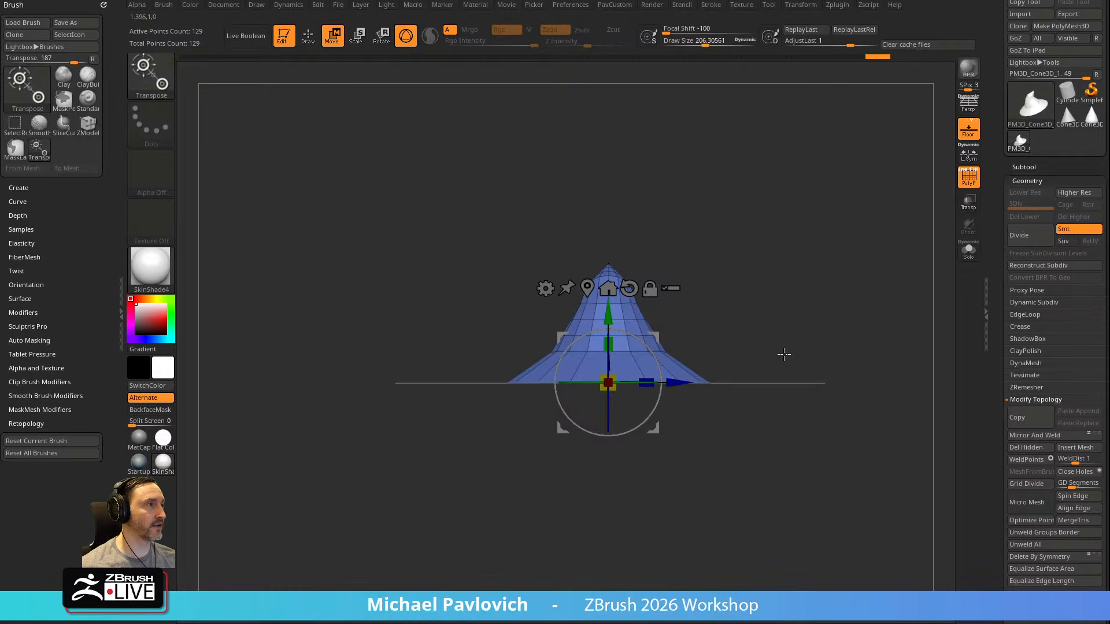
key(q)
key(1)
click(782, 307)
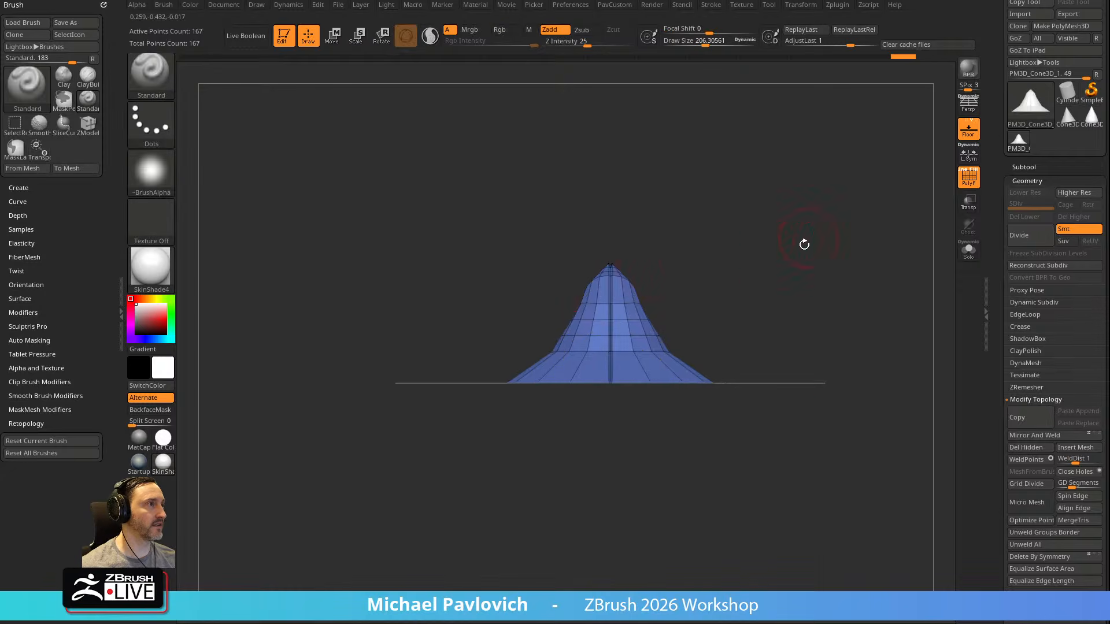
alt+drag(808, 237, 775, 330)
key(ctrl+z)
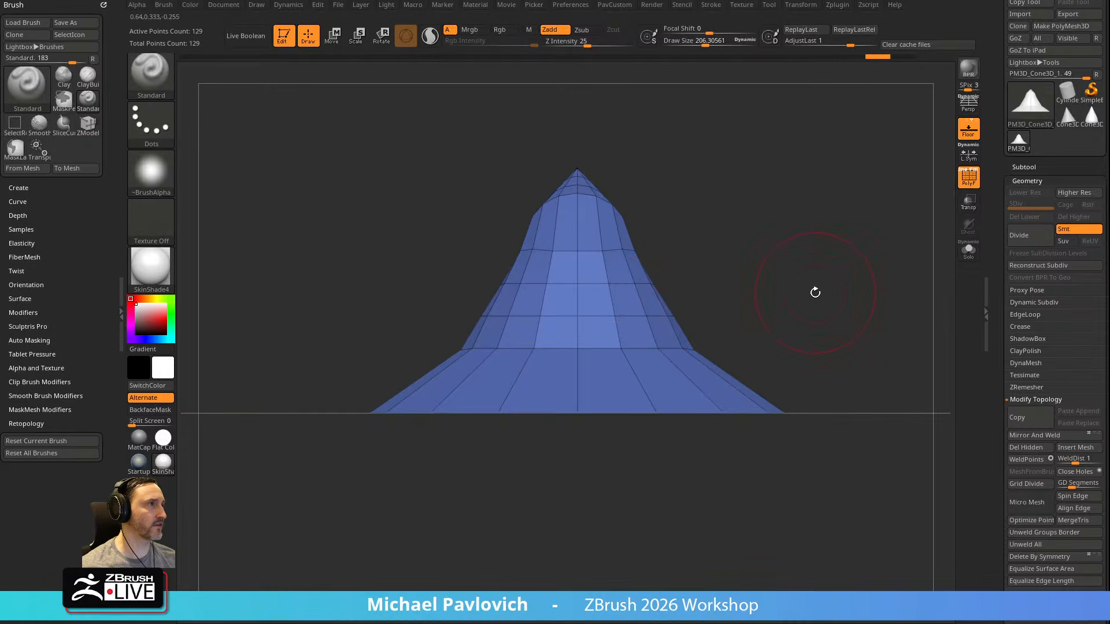
Nudge the off-centre hat slightly further along its sideways axis with the transform gizmo
key(s)
key(w)
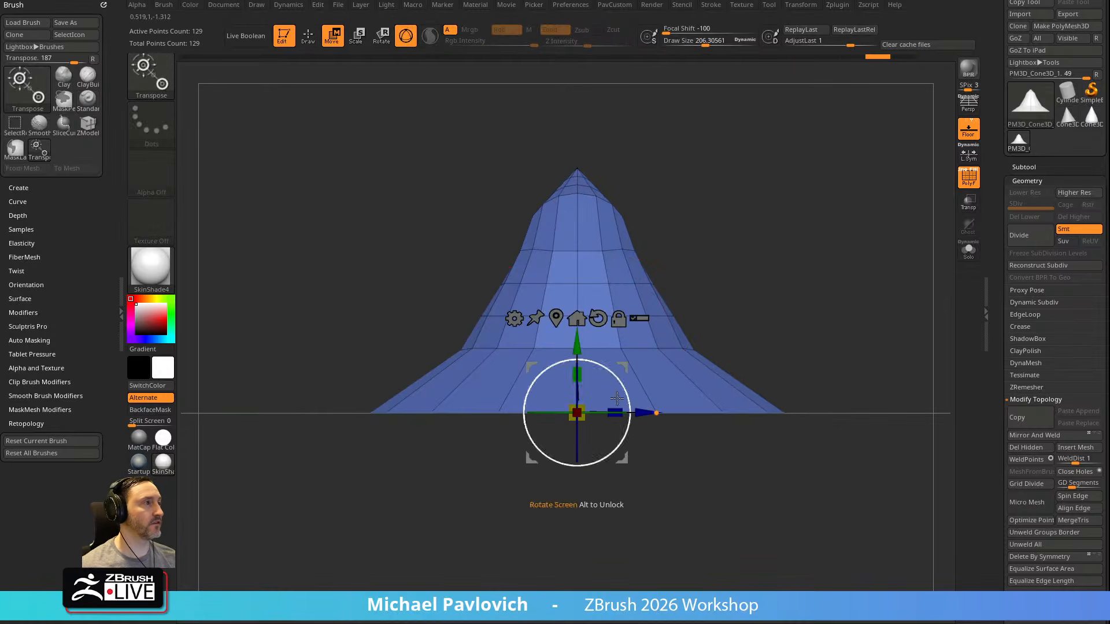
drag(645, 412, 648, 412)
key(q)
key(2)
click(800, 302)
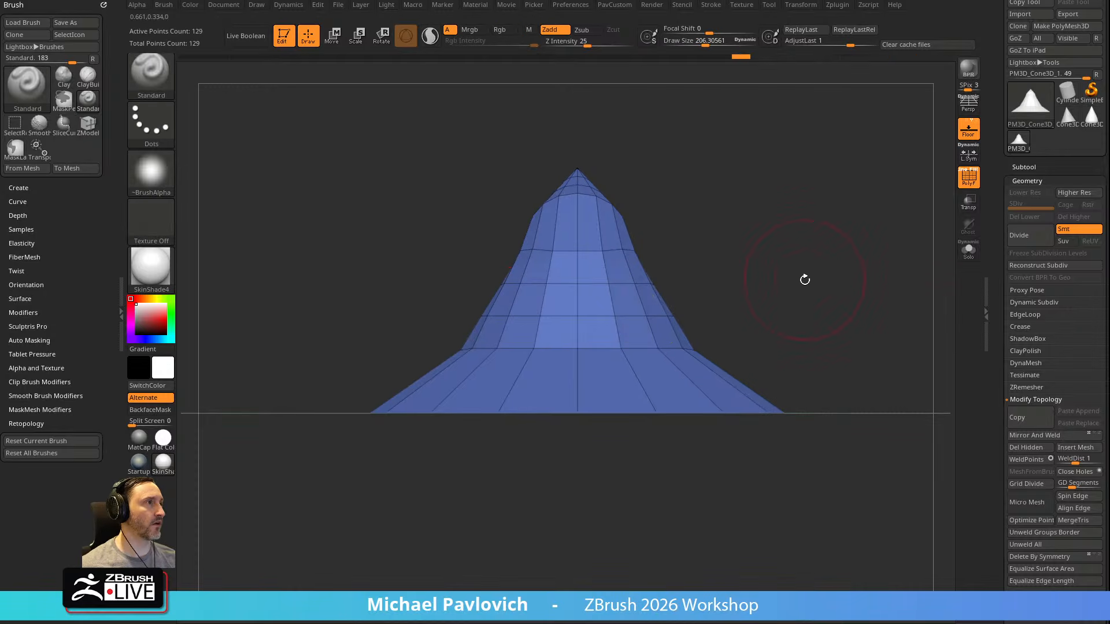
Set the hat's X Position to 0 in the Geometry settings to centre it
drag(996, 311, 997, 247)
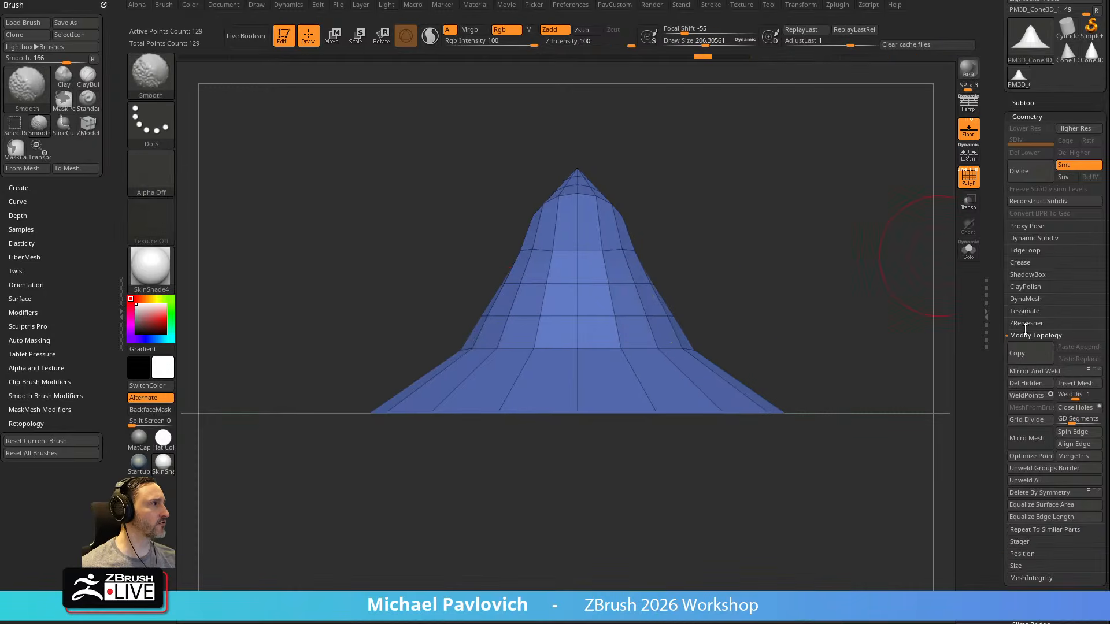
shift+click(1027, 333)
click(1021, 371)
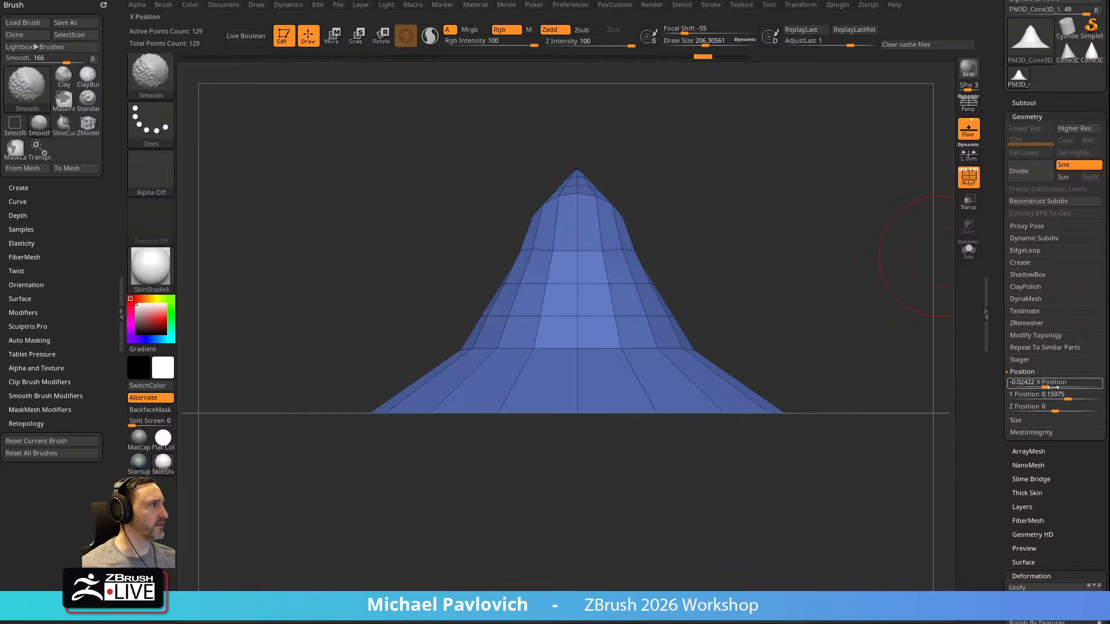
text(0)
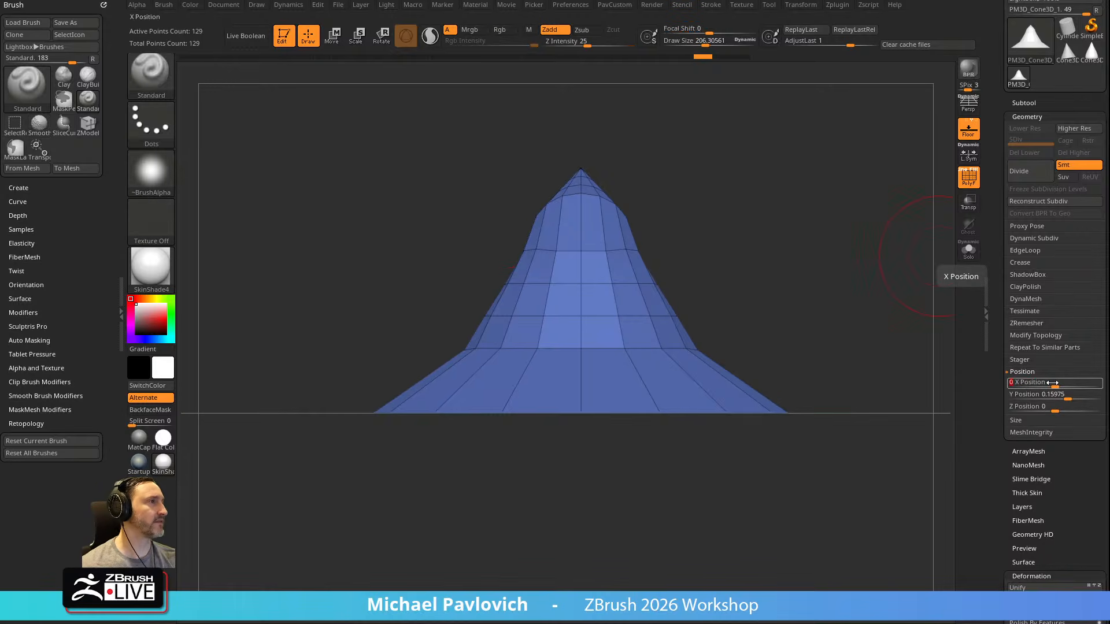
Return the hat to a front view and toggle the Spotlight reference on and off to compare them
drag(765, 228, 833, 254)
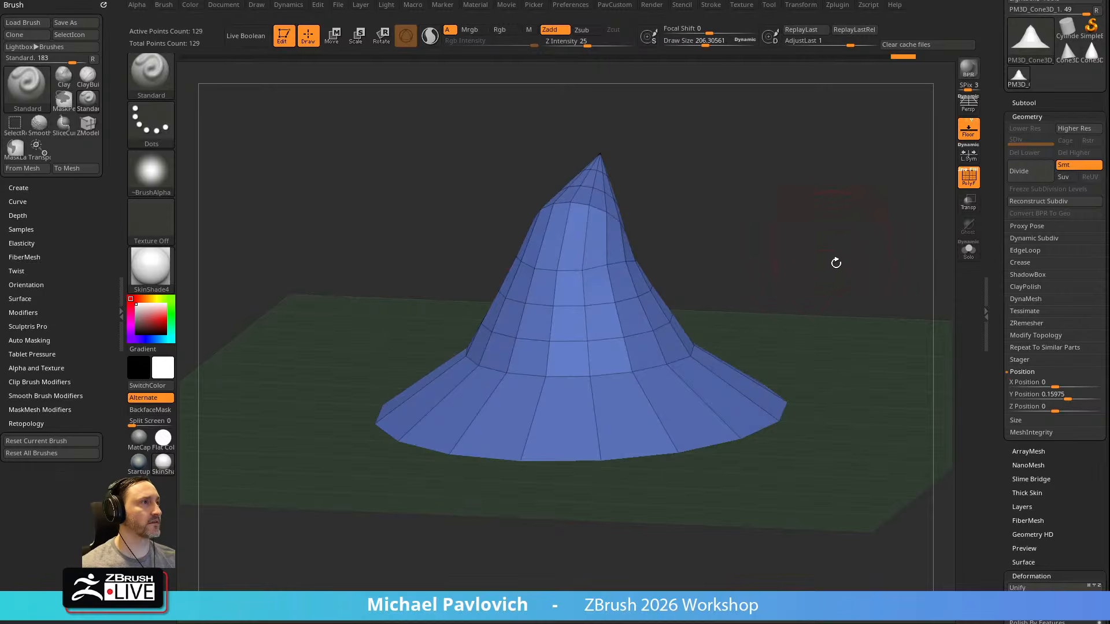
key(3)
mouse_move(766, 277)
mouse_down()
mouse_move(758, 269)
mouse_move(824, 271)
mouse_move(850, 300)
mouse_move(825, 290)
mouse_move(773, 352)
mouse_move(925, 251)
mouse_move(900, 305)
mouse_move(819, 337)
mouse_move(875, 312)
mouse_move(865, 318)
mouse_up()
key(shift+z)
key(shift+z)
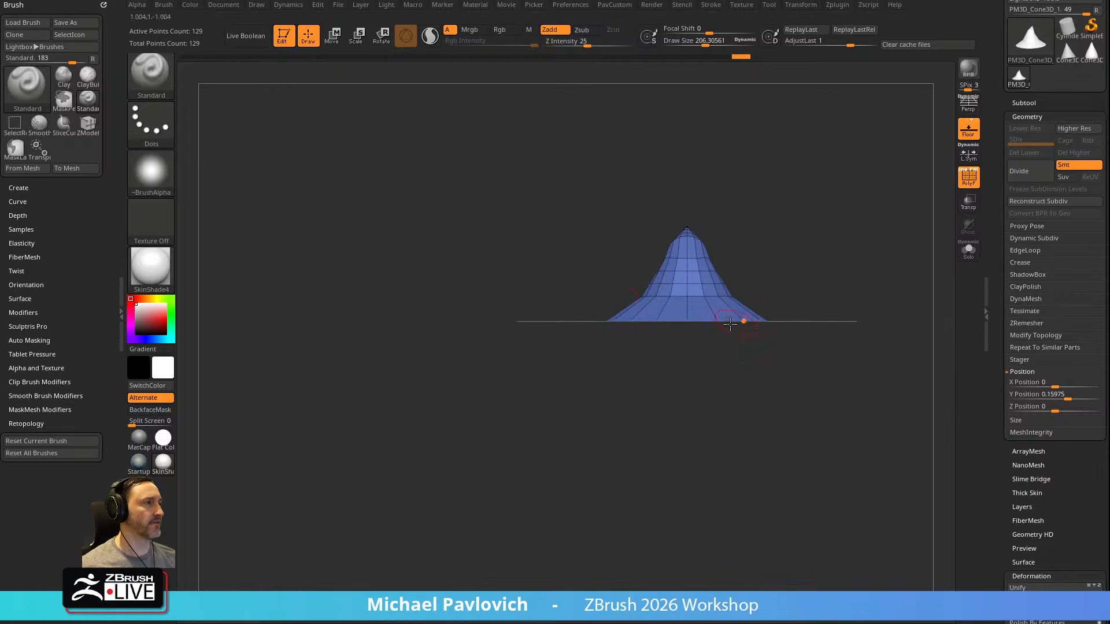
Show the Spotlight reference with the hat in side view and reshape the hat with the Move brush to follow the rightmost Orko drawing
mouse_move(833, 261)
shift+mouse_down()
mouse_move(766, 255)
mouse_move(906, 247)
mouse_move(903, 234)
mouse_move(894, 313)
mouse_move(890, 296)
shift+mouse_up()
key(shift+z)
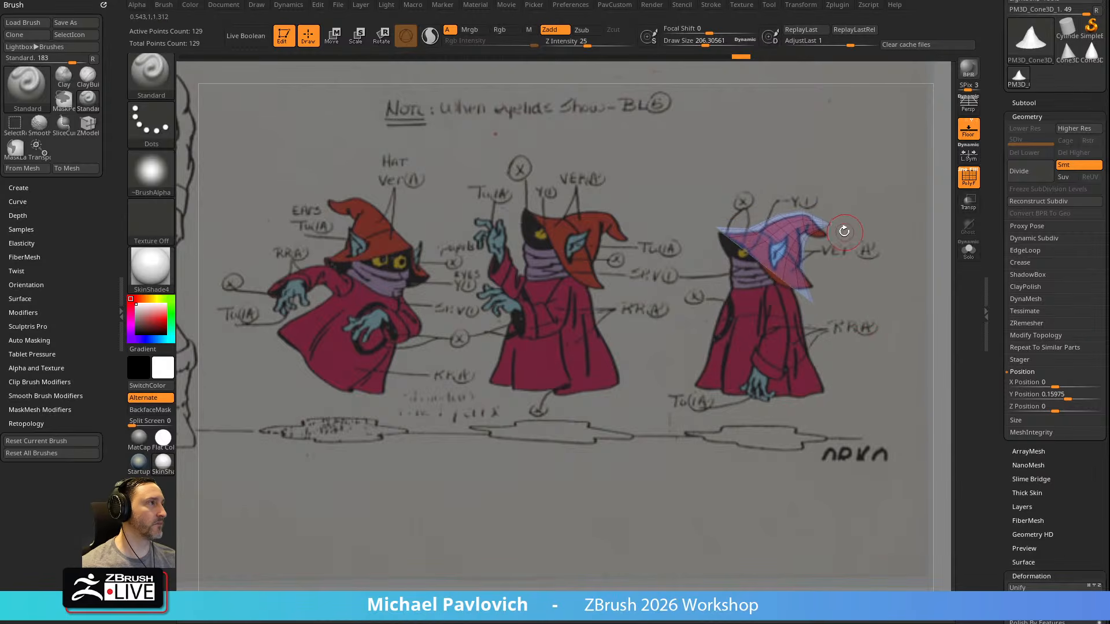
key(b)
key(m)
key(v)
drag(810, 237, 802, 238)
Set the Draw Size to about 884 and nudge the hat's front and rear brim edges to match the reference outline
key(bracketright)
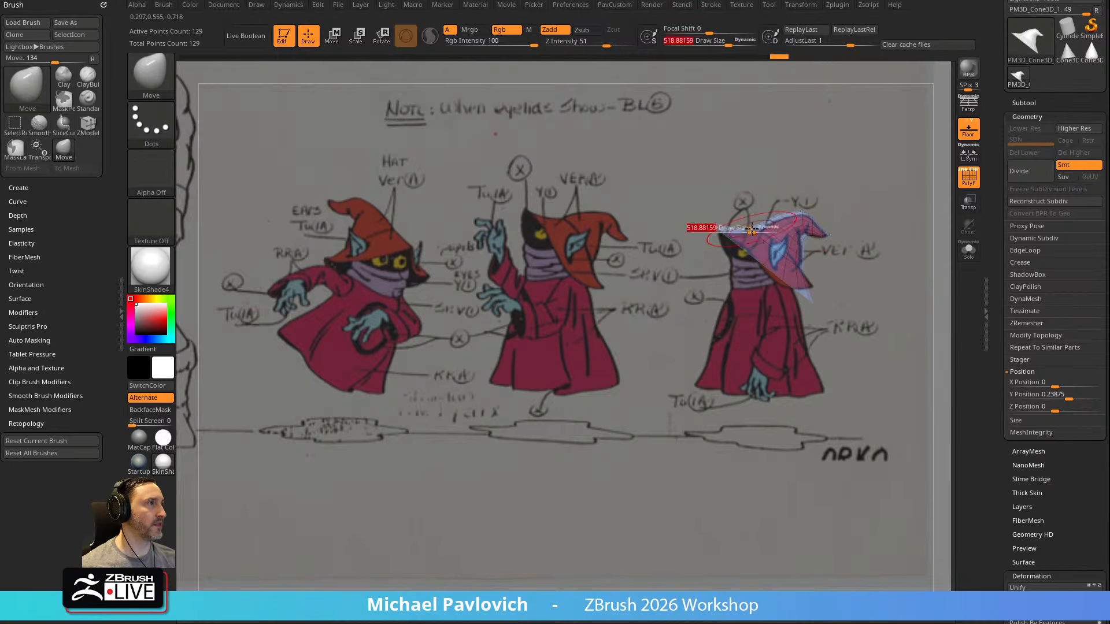
key(space)
key(s)
mouse_move(740, 235)
mouse_down()
mouse_move(759, 236)
mouse_move(740, 238)
mouse_up()
drag(804, 286, 807, 289)
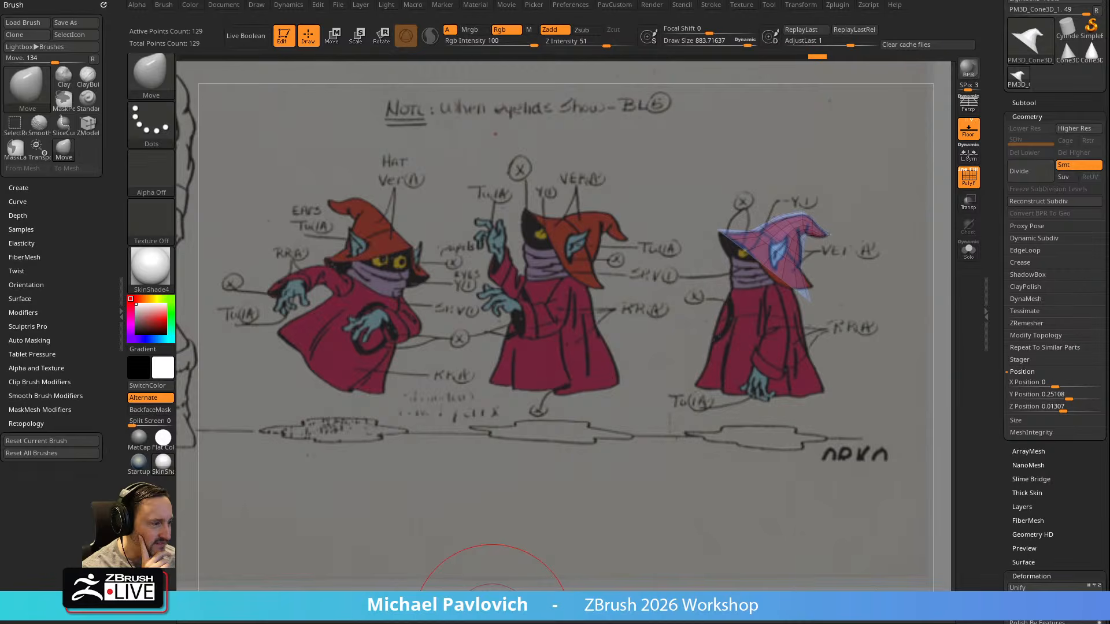
Switch to the browser and look through the top picks and sci-fi rows of the 80's cartoons search results
drag(602, 623, 527, 0)
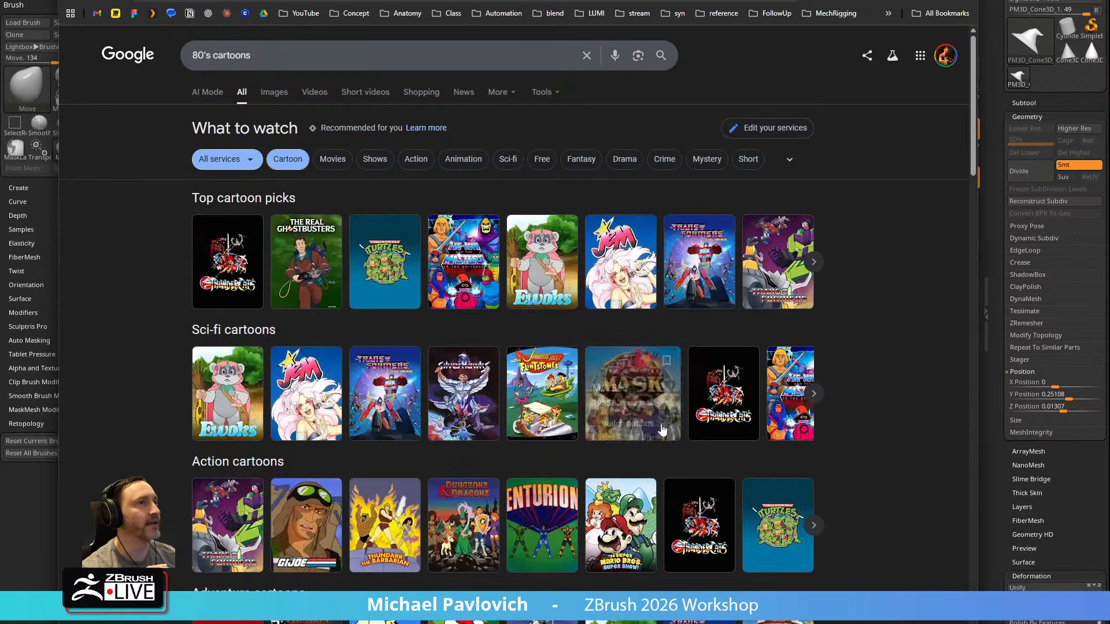
click(815, 263)
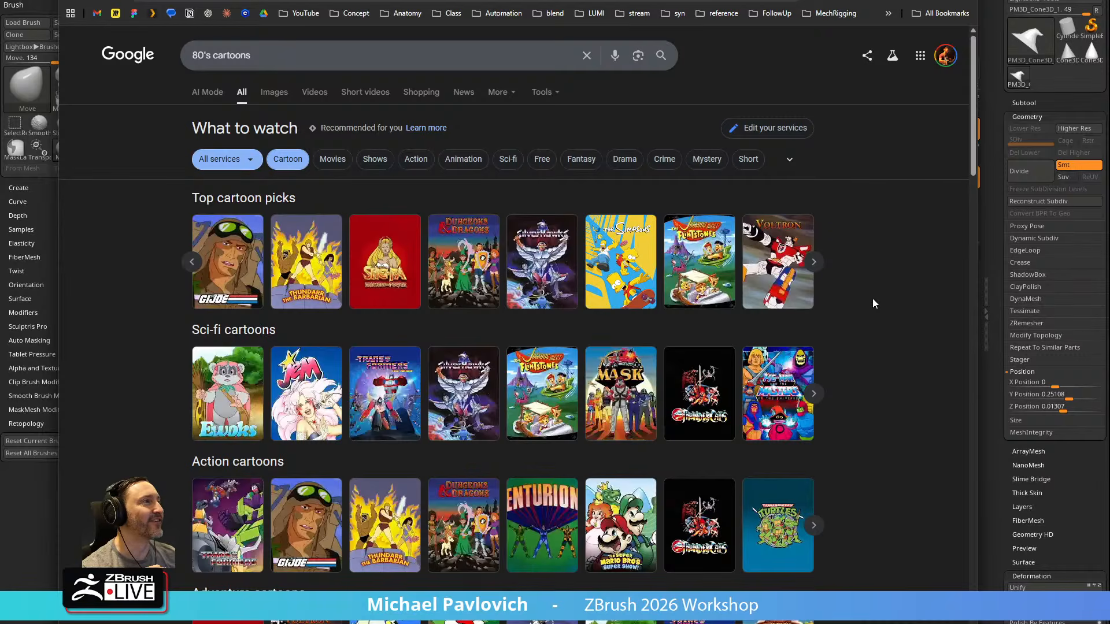
click(814, 265)
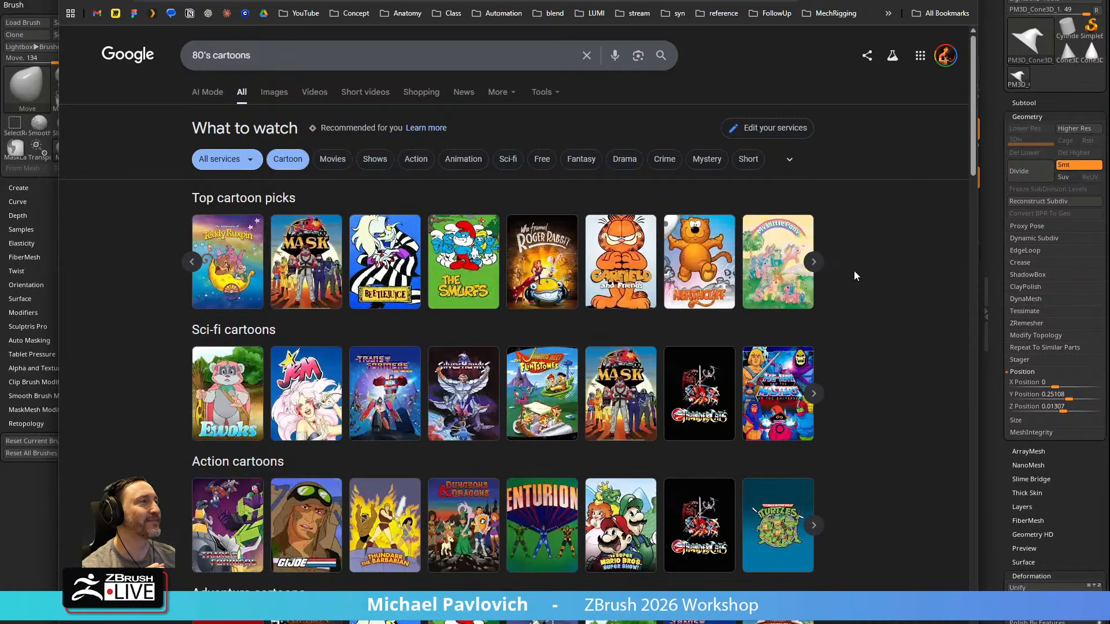
click(190, 264)
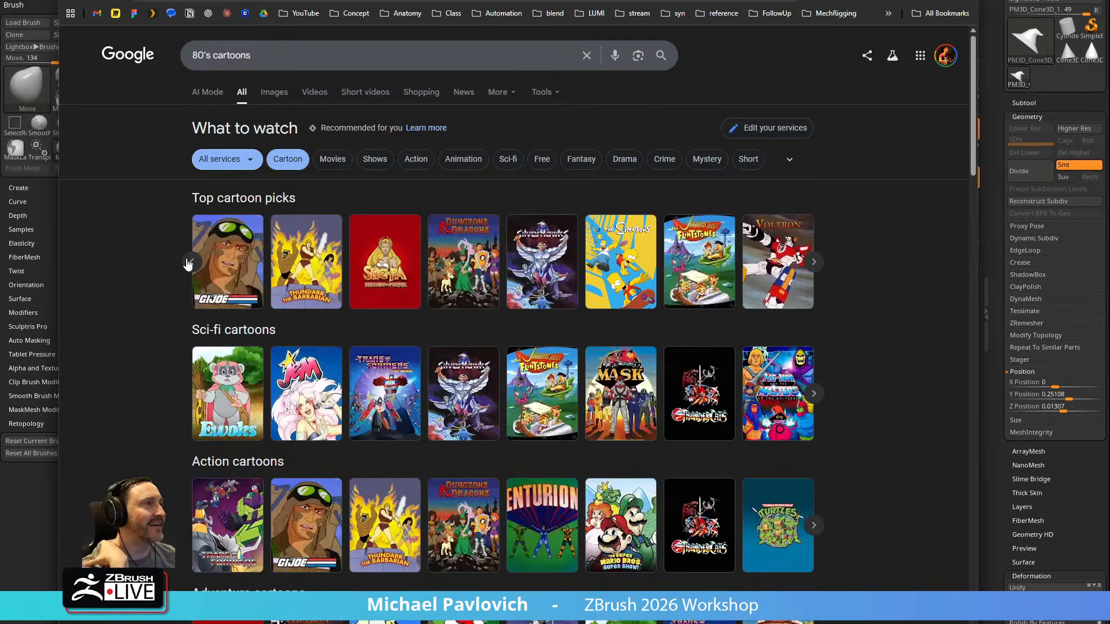
click(814, 261)
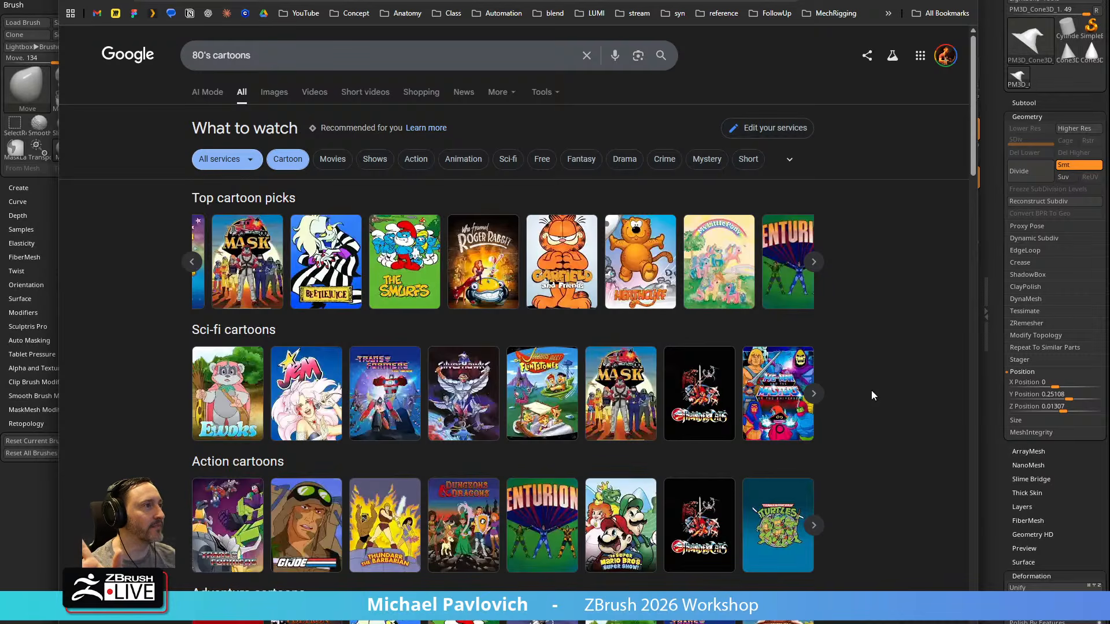
click(814, 394)
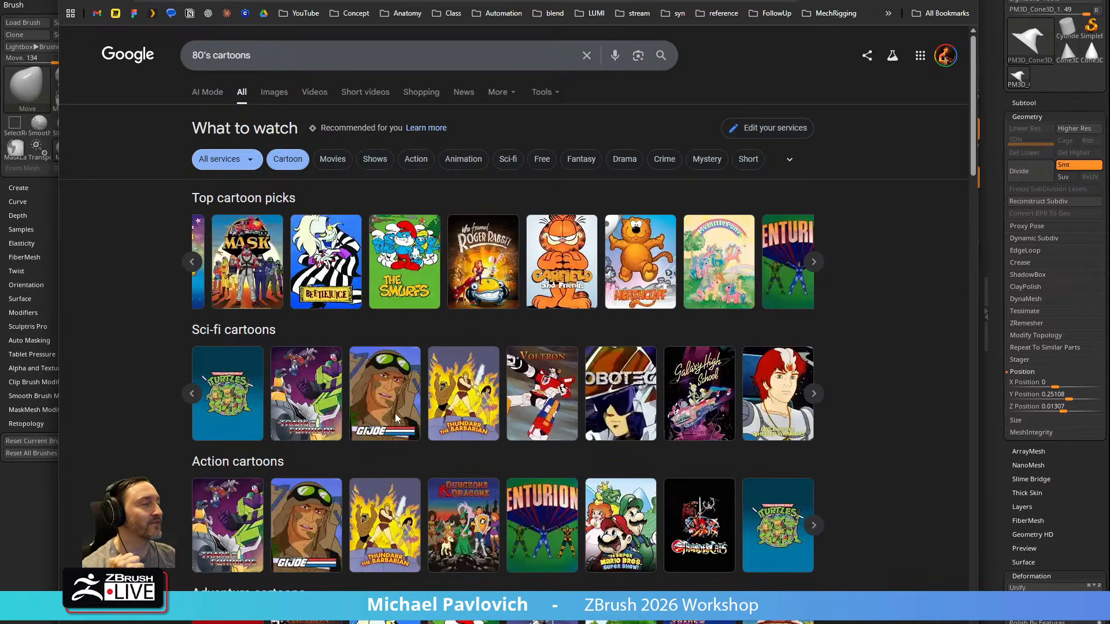
mouse_move(197, 399)
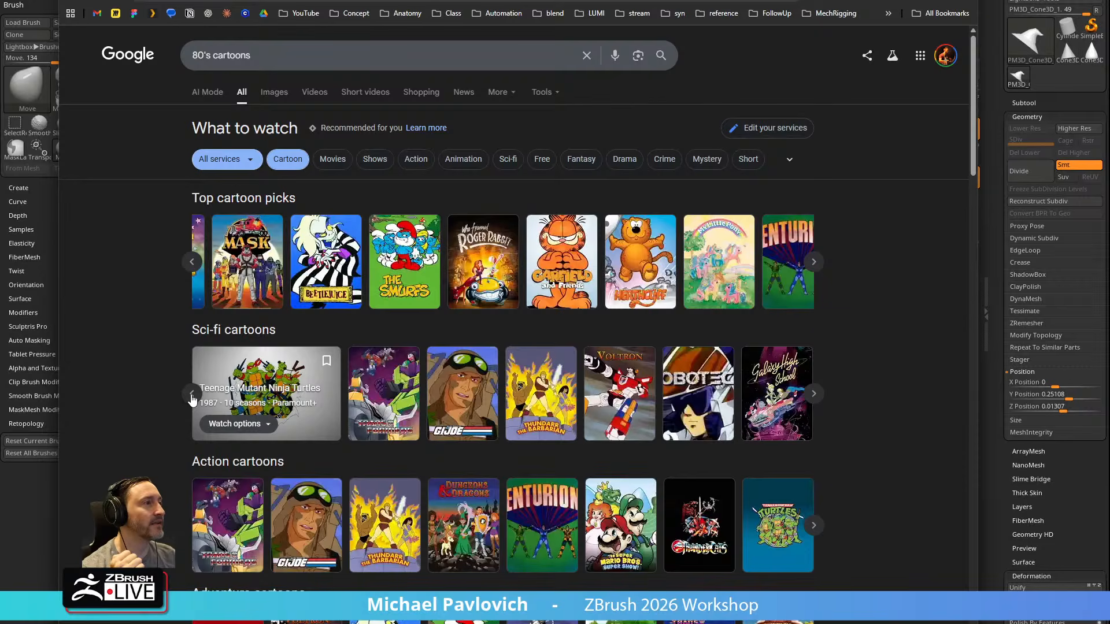
click(192, 395)
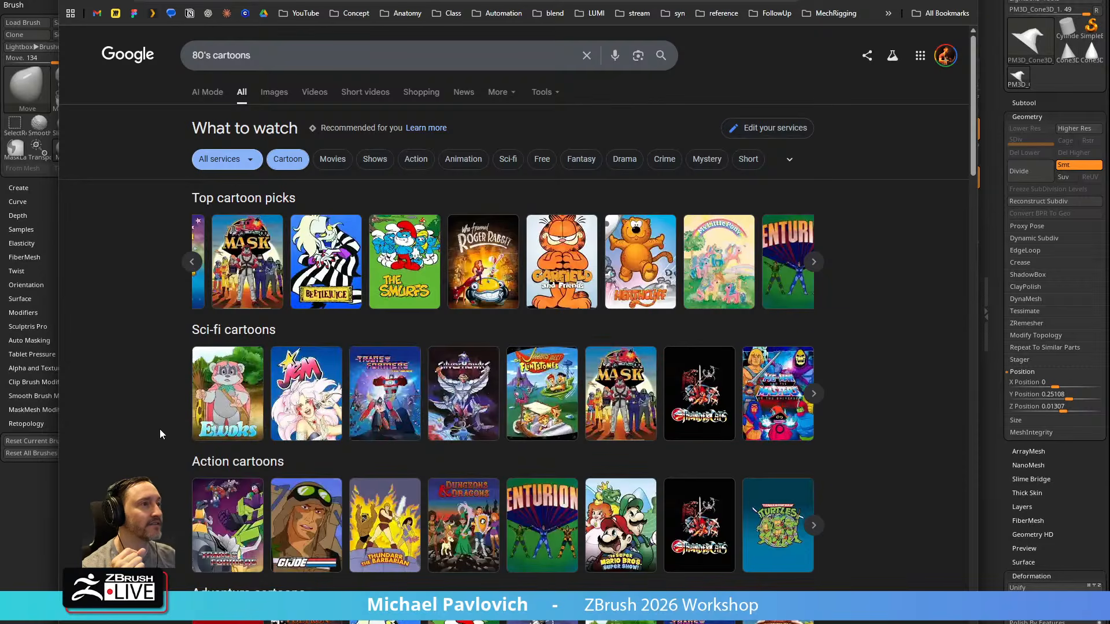
Look through the action and adventure cartoon rows in the search results, and return to ZBrush
scroll(150, 447, down, 2)
scroll(151, 445, down, 1)
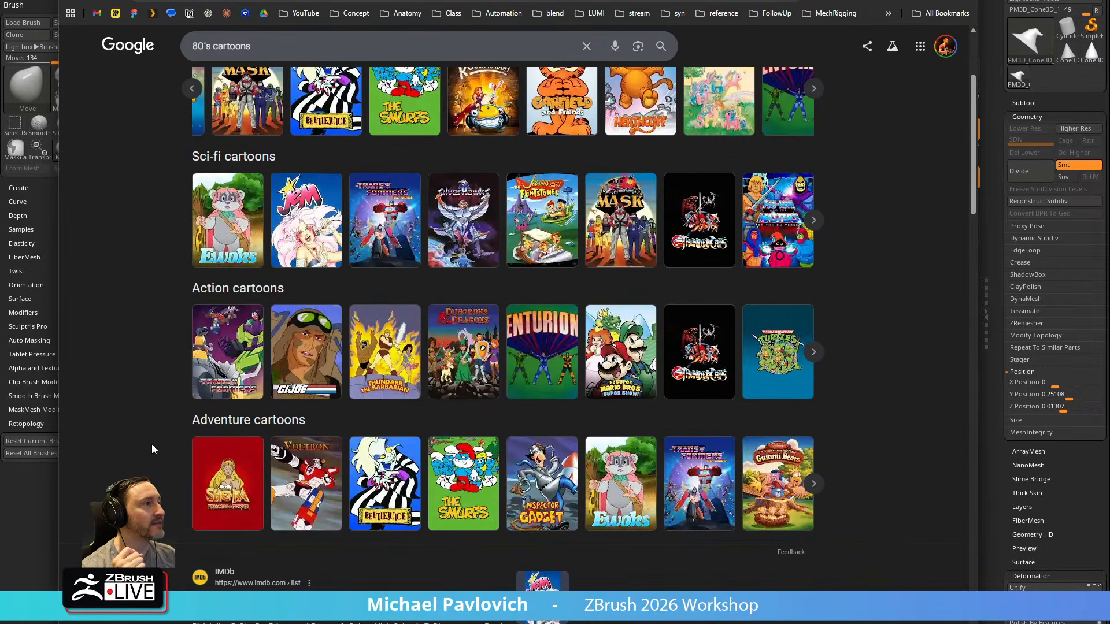
click(813, 352)
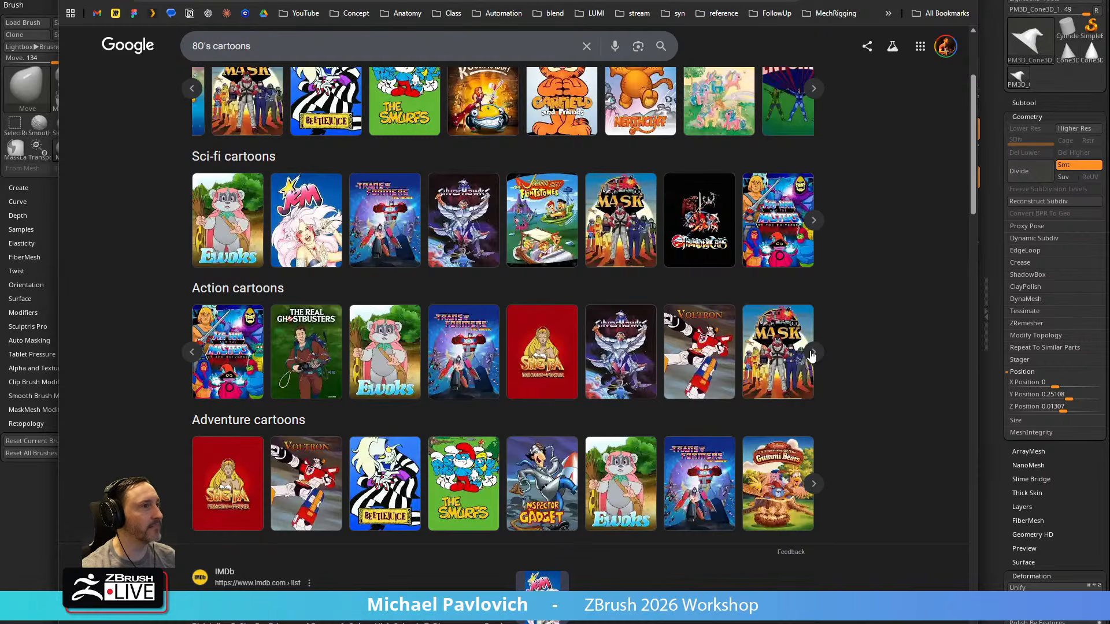
mouse_move(444, 487)
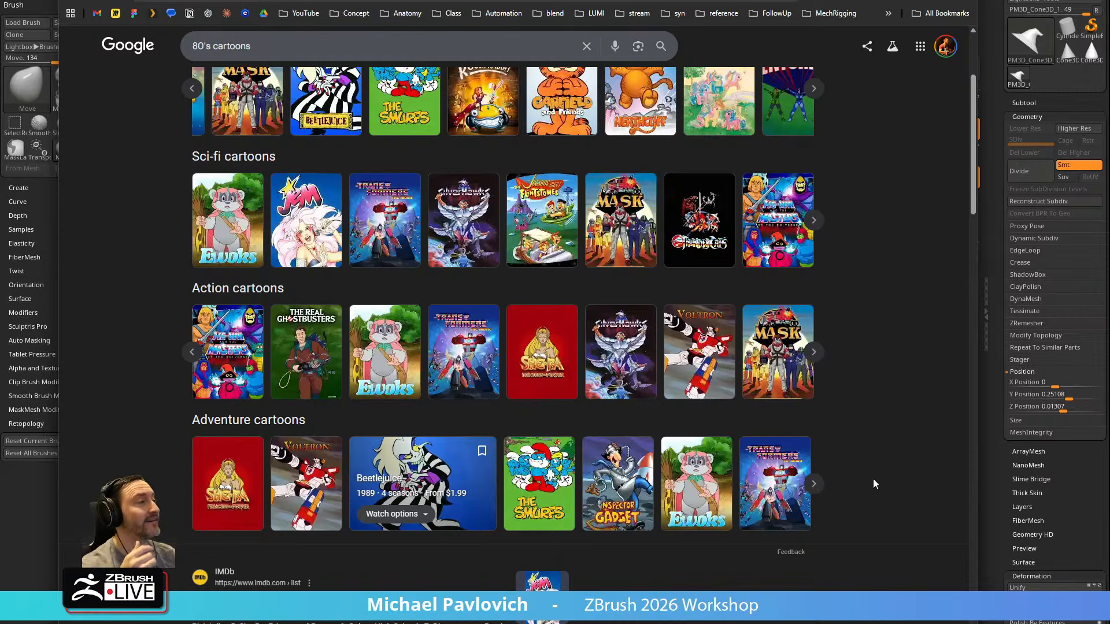
click(814, 485)
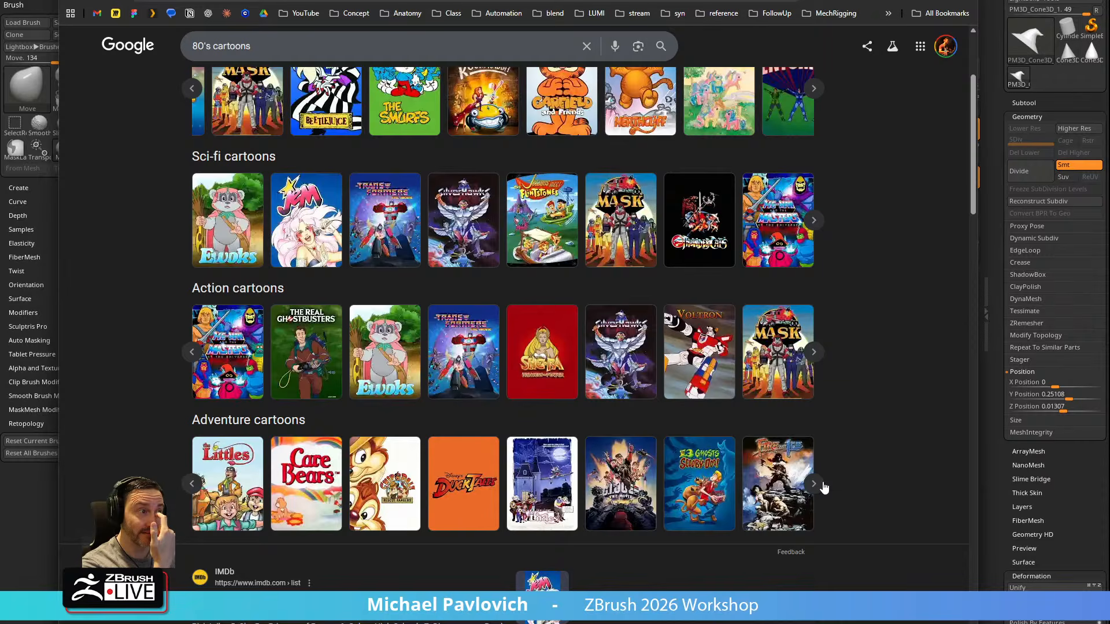
mouse_move(387, 492)
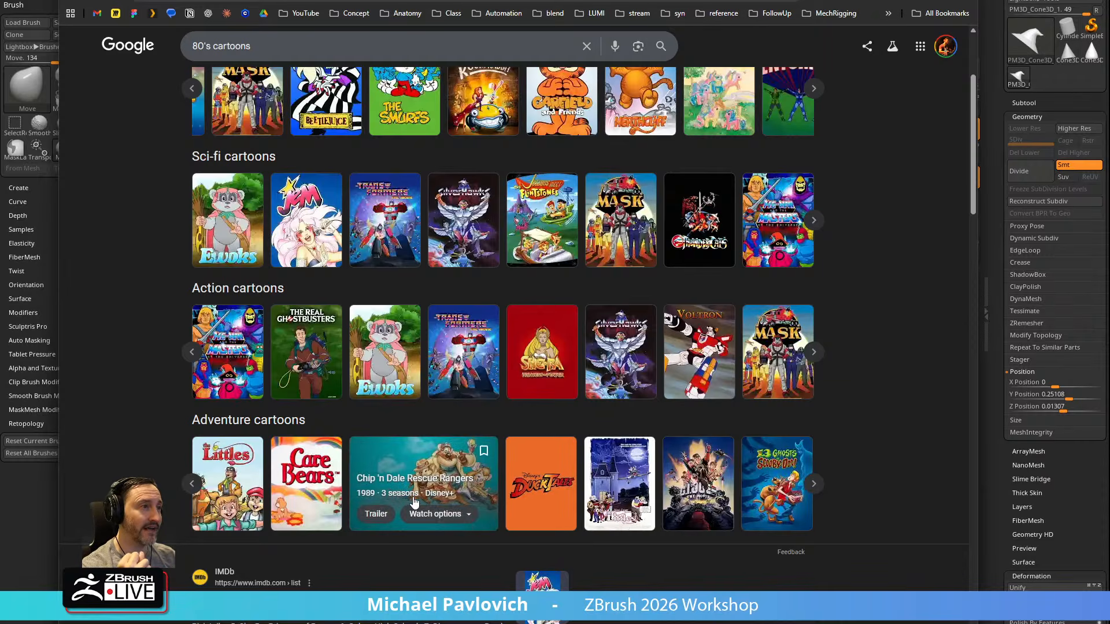
mouse_move(339, 460)
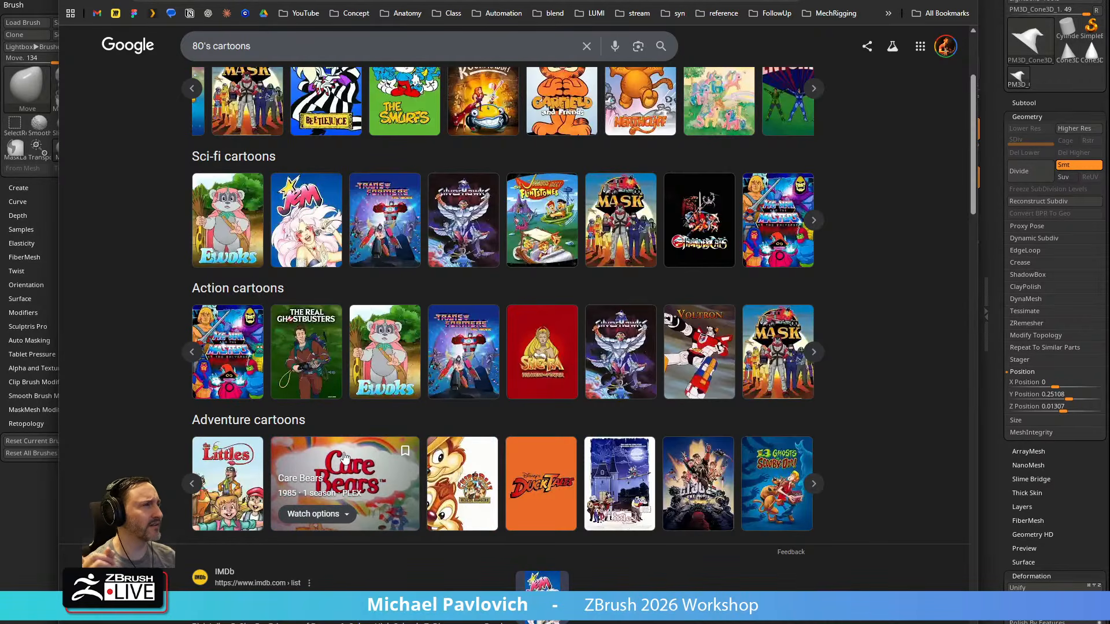
click(815, 484)
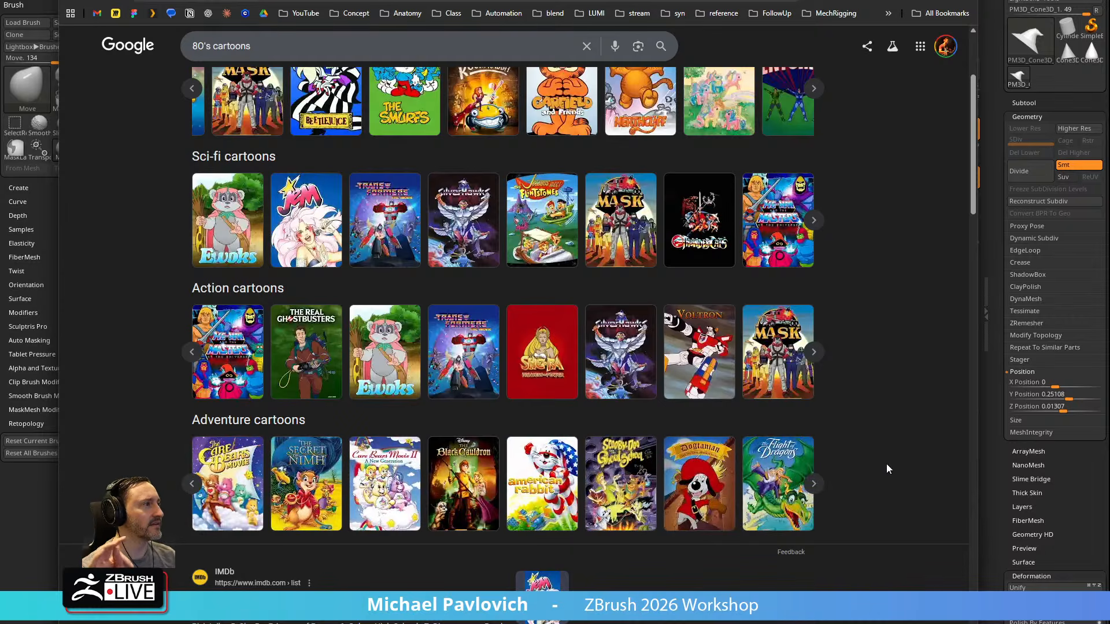
scroll(883, 467, up, 3)
drag(509, 1, 578, 623)
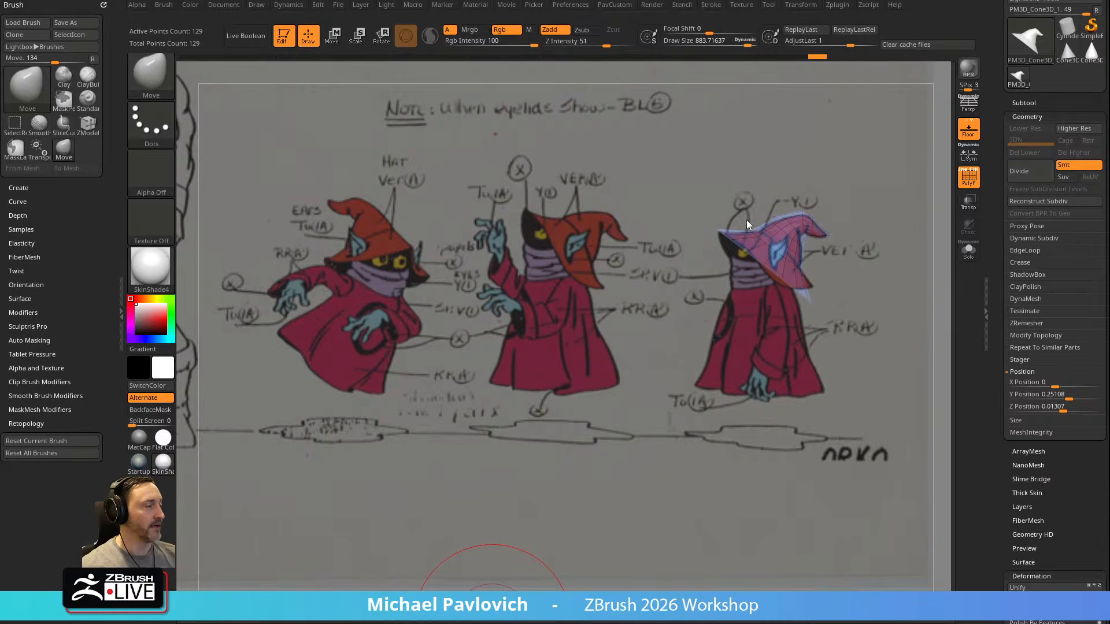
Set the Move brush's Draw Size to about 393
key(s)
click(537, 350)
key(s)
click(537, 290)
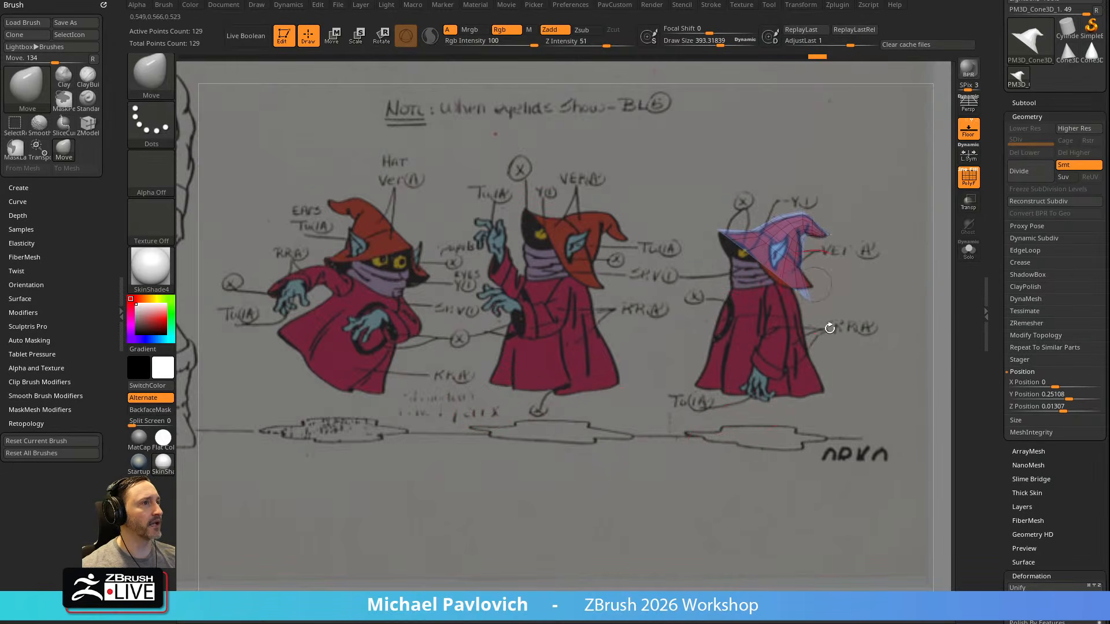
Hide the Spotlight reference and the floor grid to inspect the hat on its own
drag(872, 290, 620, 320)
key(shift+z)
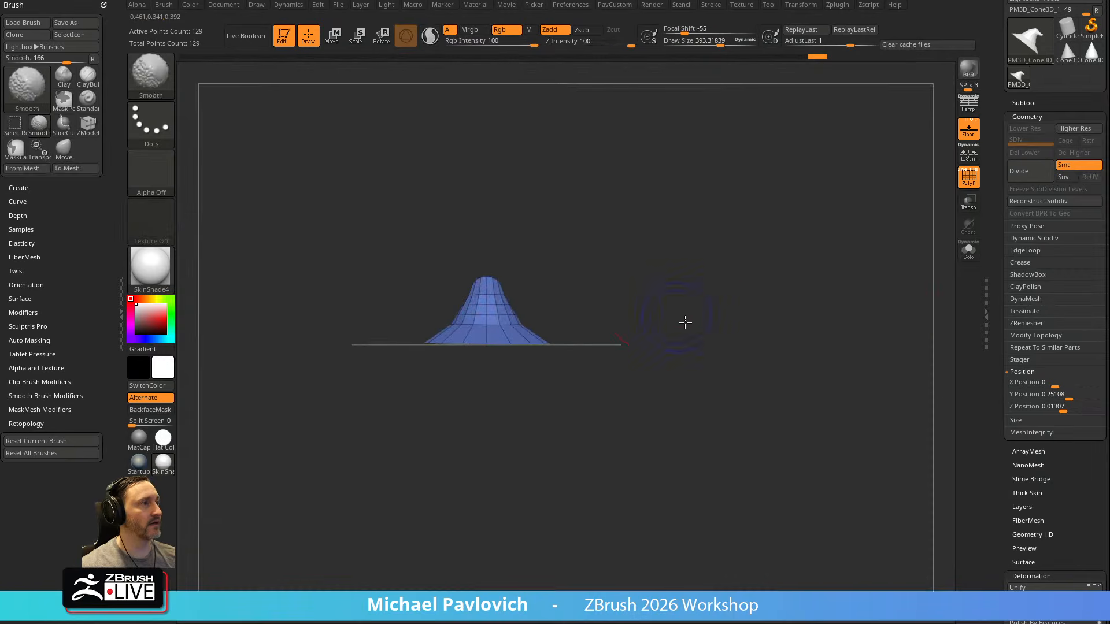
alt+drag(709, 288, 736, 353)
drag(702, 307, 777, 282)
click(969, 129)
mouse_move(773, 230)
mouse_down()
mouse_move(765, 295)
mouse_move(727, 262)
mouse_move(726, 278)
mouse_up()
Try to thicken the hat with the ZModeler brush using the QMesh polygon action on Polygroup All
key(b)
key(z)
key(m)
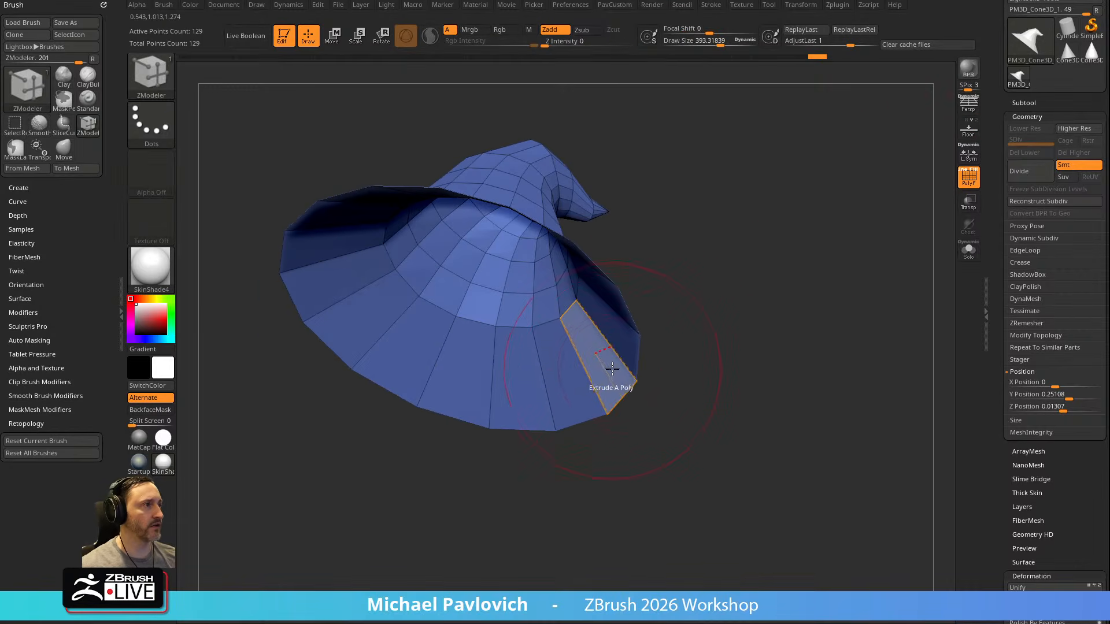
key(space)
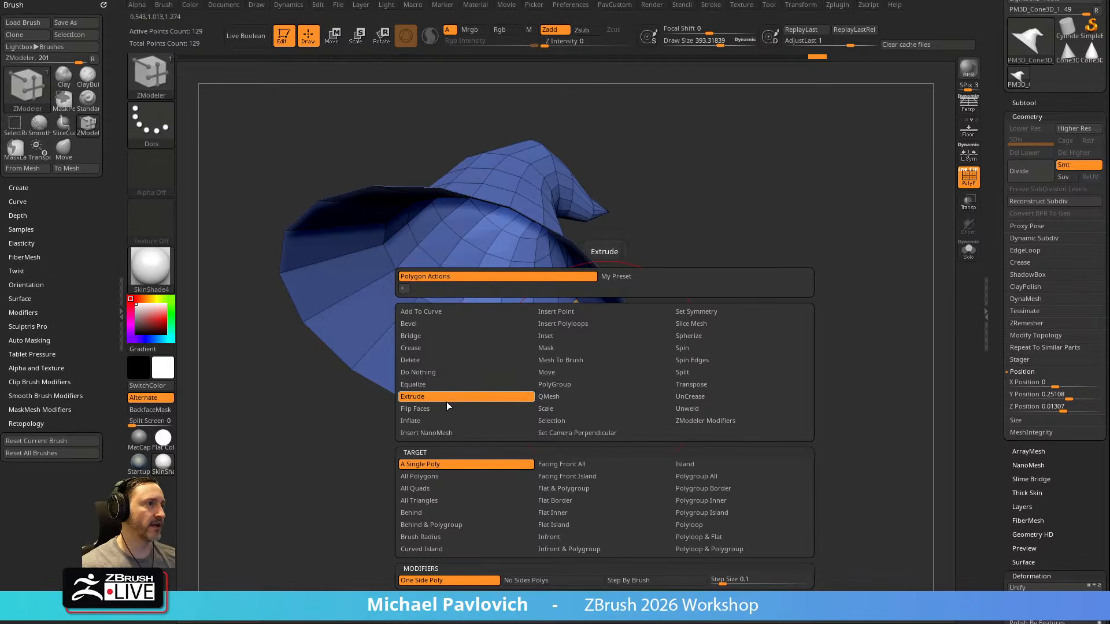
click(565, 398)
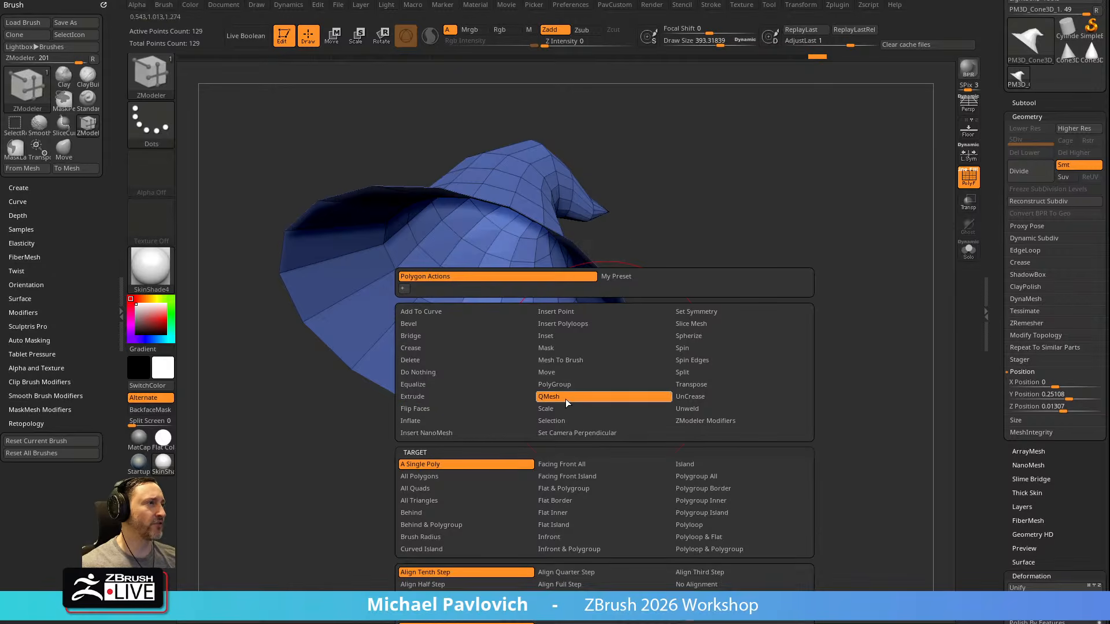
click(691, 489)
click(531, 365)
drag(679, 301, 708, 222)
drag(815, 243, 667, 281)
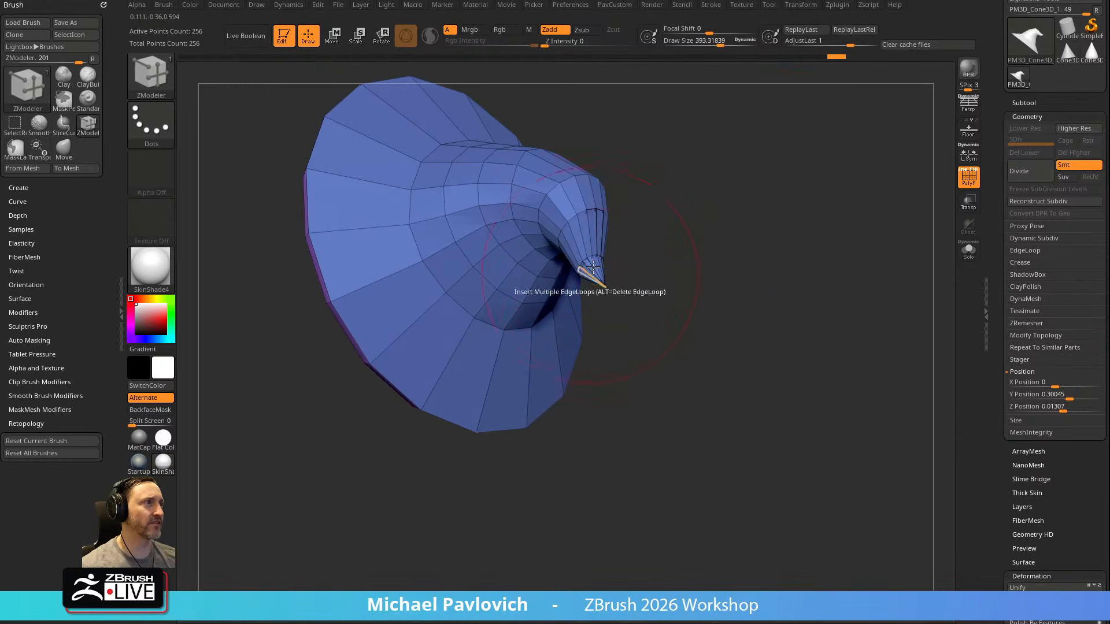
key(ctrl+z)
Set the Draw Size to about 79 and try to thicken the hat with ZModeler's Extrude action on Polygroup All
key(s)
mouse_move(731, 268)
mouse_down()
mouse_move(714, 262)
mouse_move(813, 245)
mouse_move(784, 262)
mouse_up()
key(s)
drag(778, 263, 701, 266)
key(space)
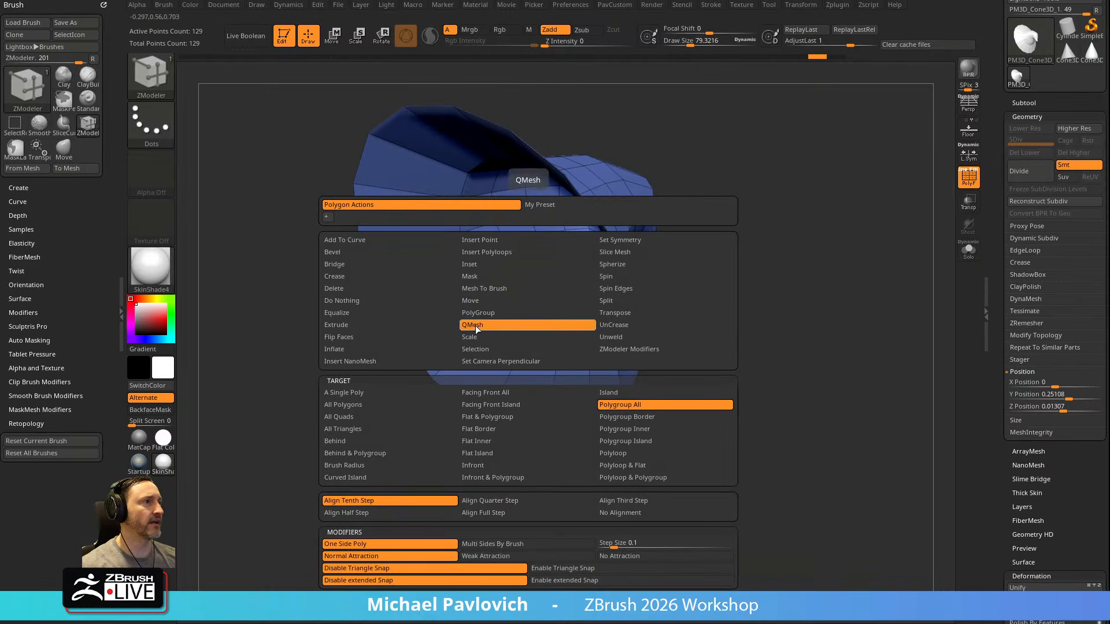
click(374, 325)
click(621, 405)
drag(578, 337, 481, 362)
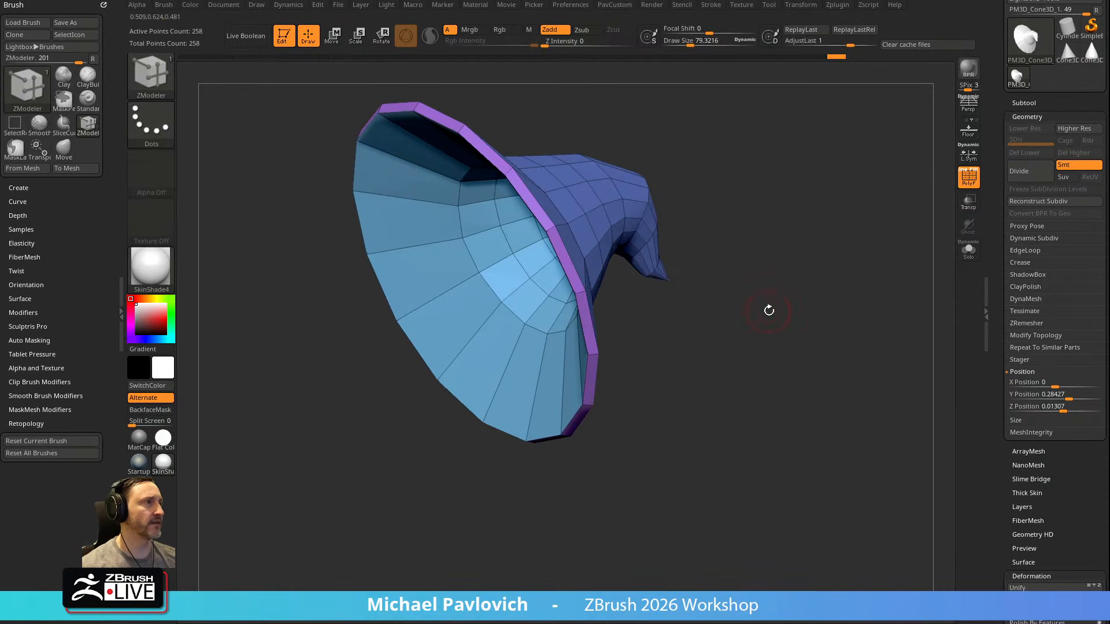
key(ctrl+z)
Turn off double-sided display for the hat in its Display Properties
scroll(992, 312, down, 10)
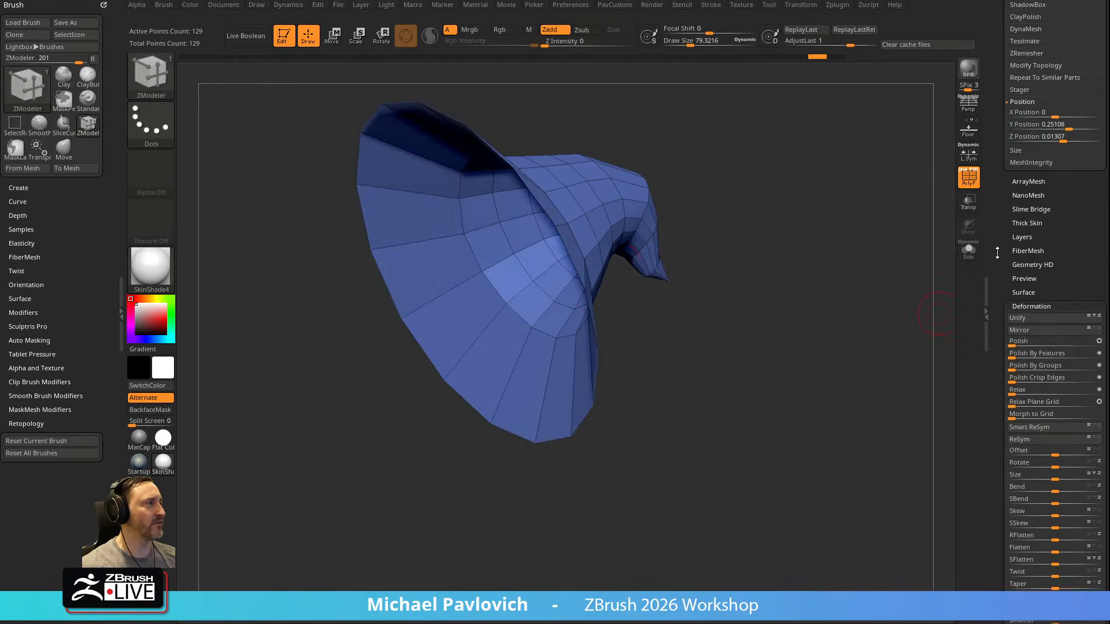
scroll(992, 298, up, 1)
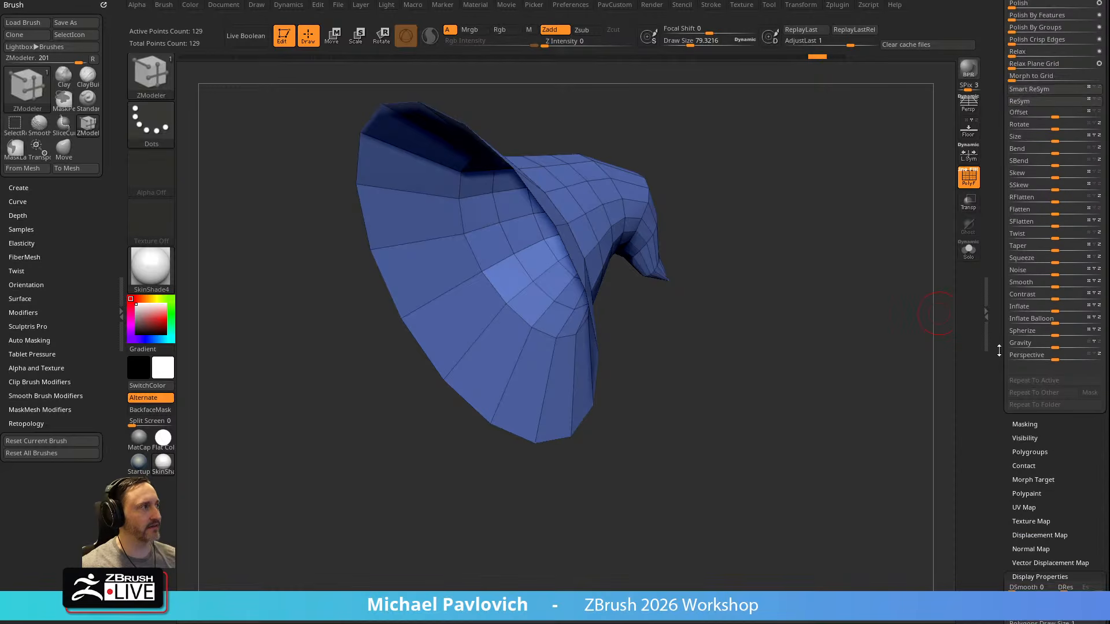
scroll(999, 355, down, 5)
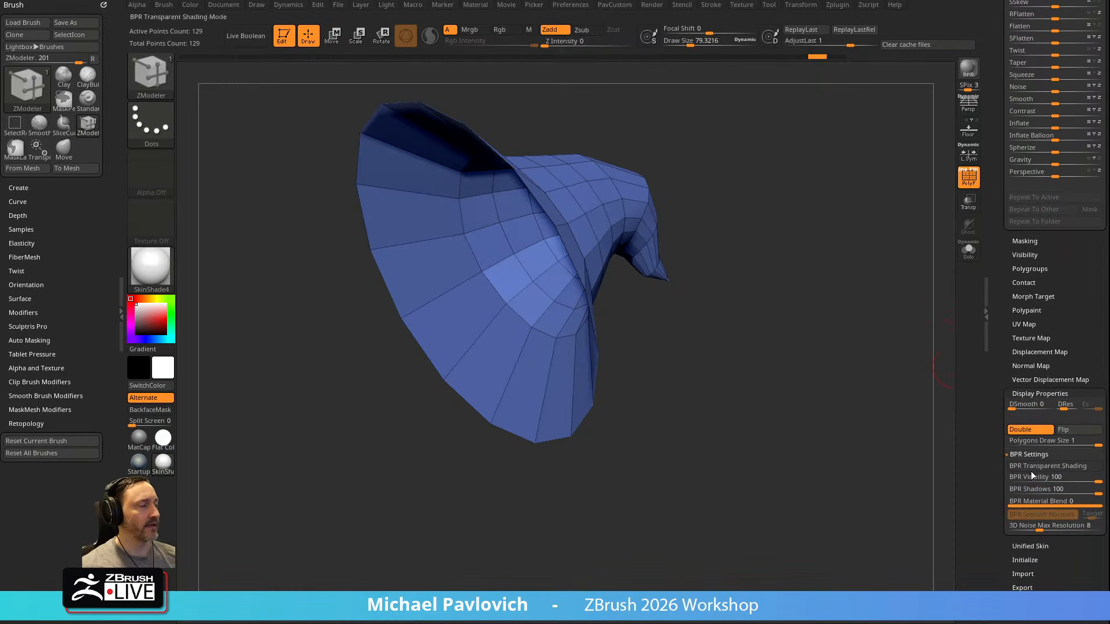
click(1028, 429)
scroll(999, 505, up, 10)
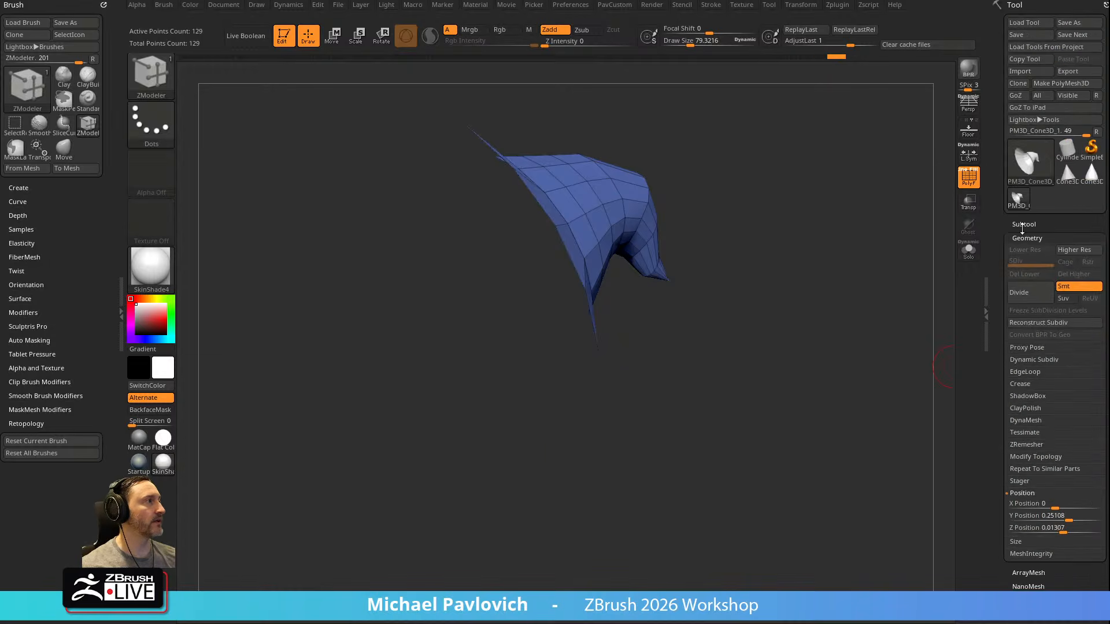
Turn on Dynamic Subdiv for the hat in the Geometry settings and check the smoothed preview
key(shift)
drag(1000, 286, 1000, 224)
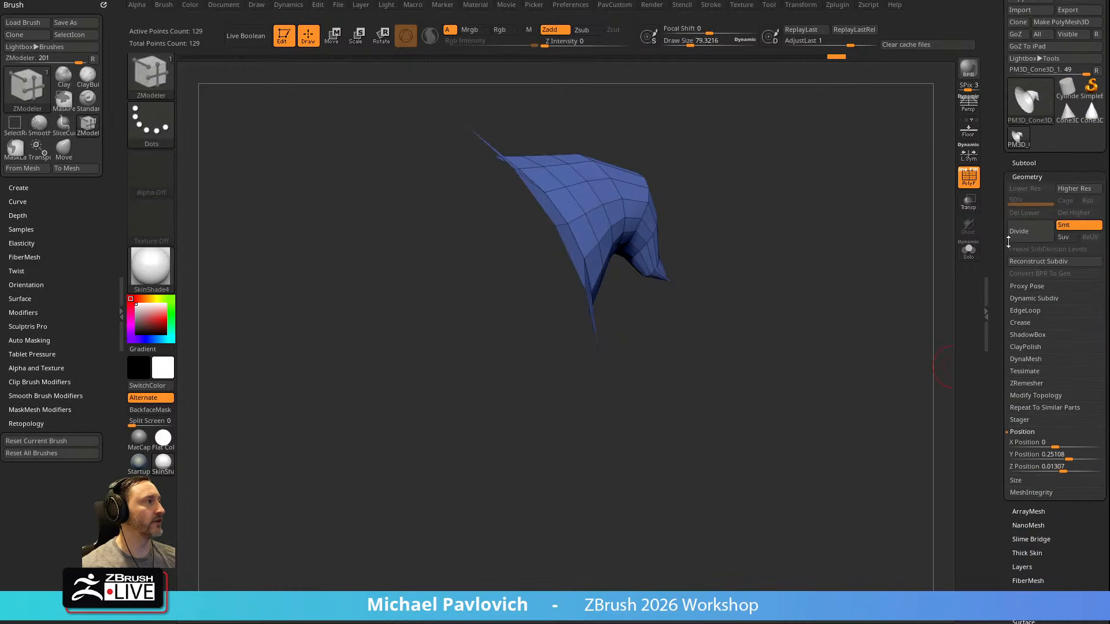
shift+click(1029, 298)
drag(1000, 339, 1000, 317)
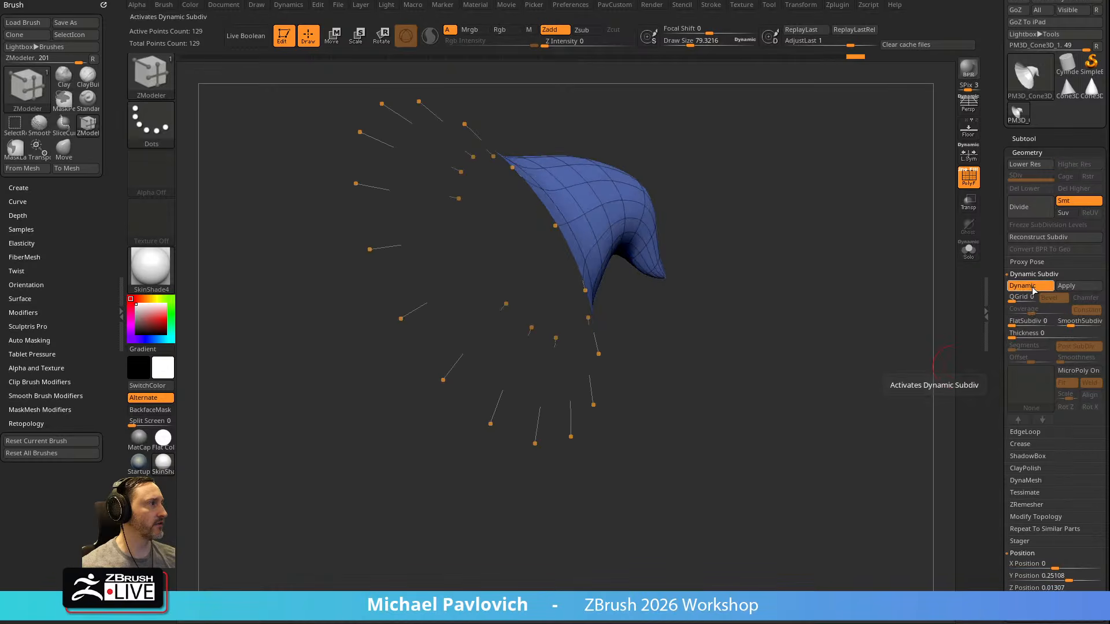
click(1031, 286)
drag(779, 348, 827, 333)
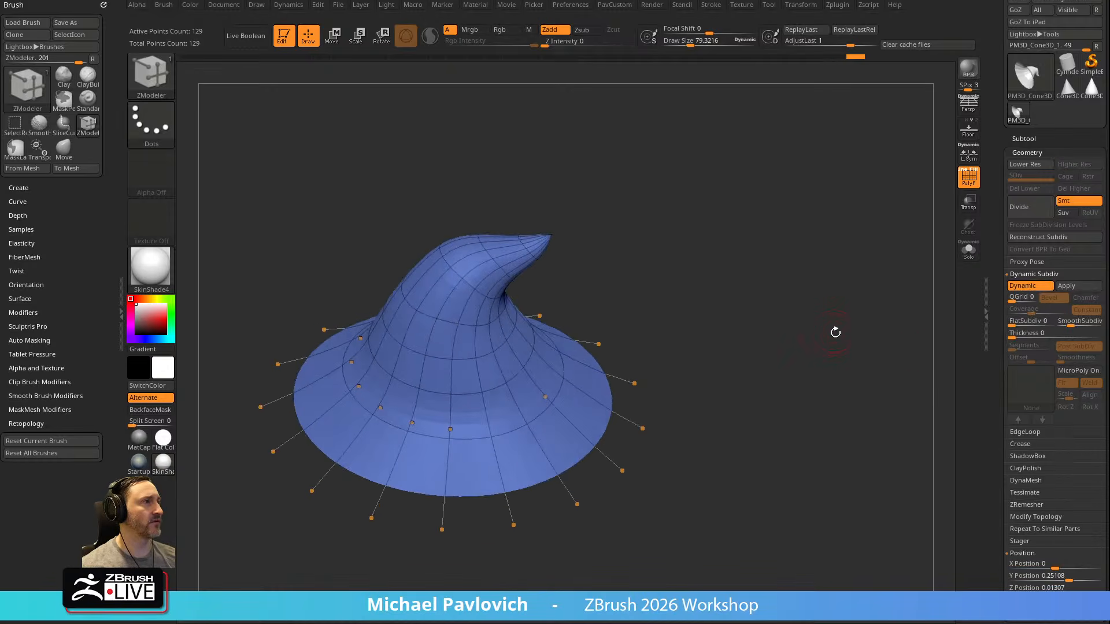
Remove the smoothing from the hat's Dynamic Subdiv preview by lowering SmoothSubdiv, and set Thickness to about 0.019
mouse_move(1060, 325)
mouse_down()
mouse_move(1023, 336)
mouse_move(1049, 337)
mouse_up()
drag(885, 370, 868, 346)
drag(1047, 336, 1038, 333)
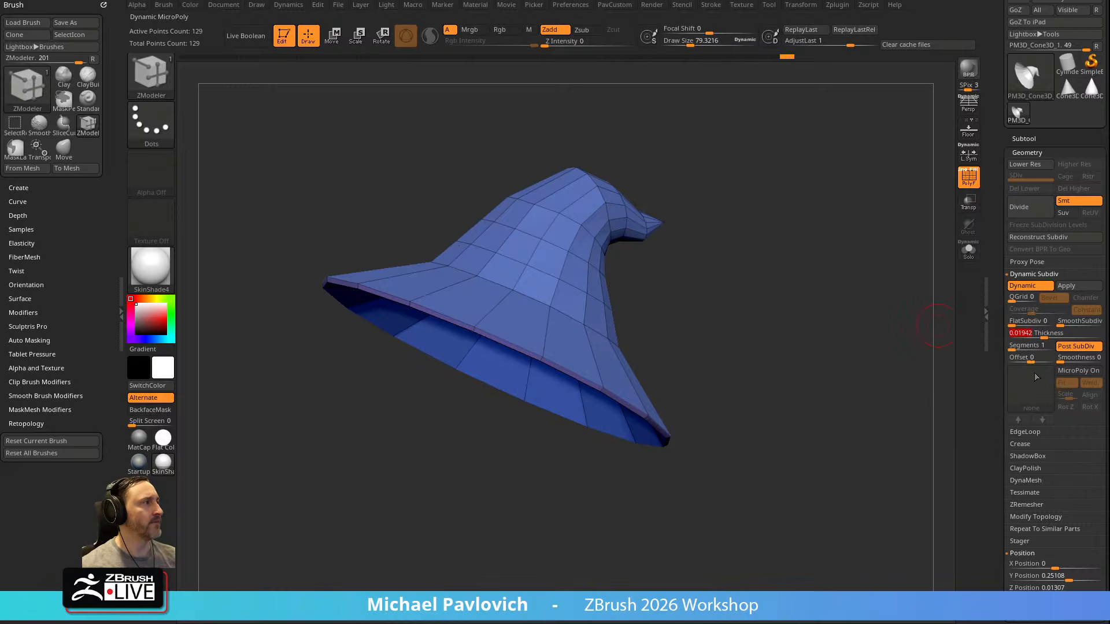
Set the hat's Dynamic Subdiv Offset to -100, switch to the Move brush and inspect the thickness from below
drag(1035, 359, 996, 359)
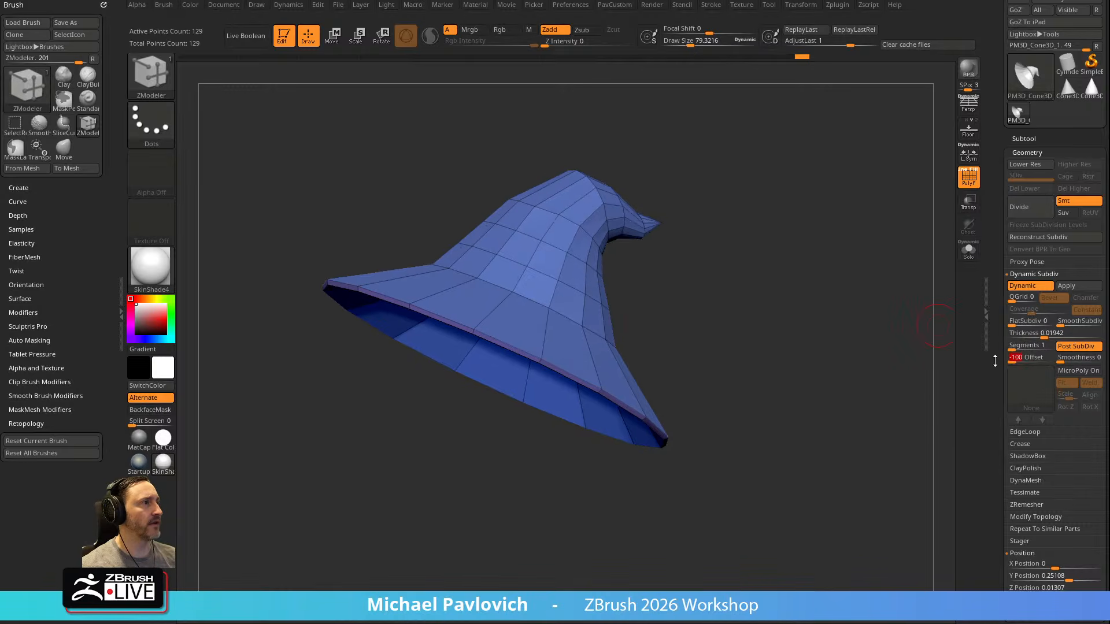
key(b)
key(m)
key(v)
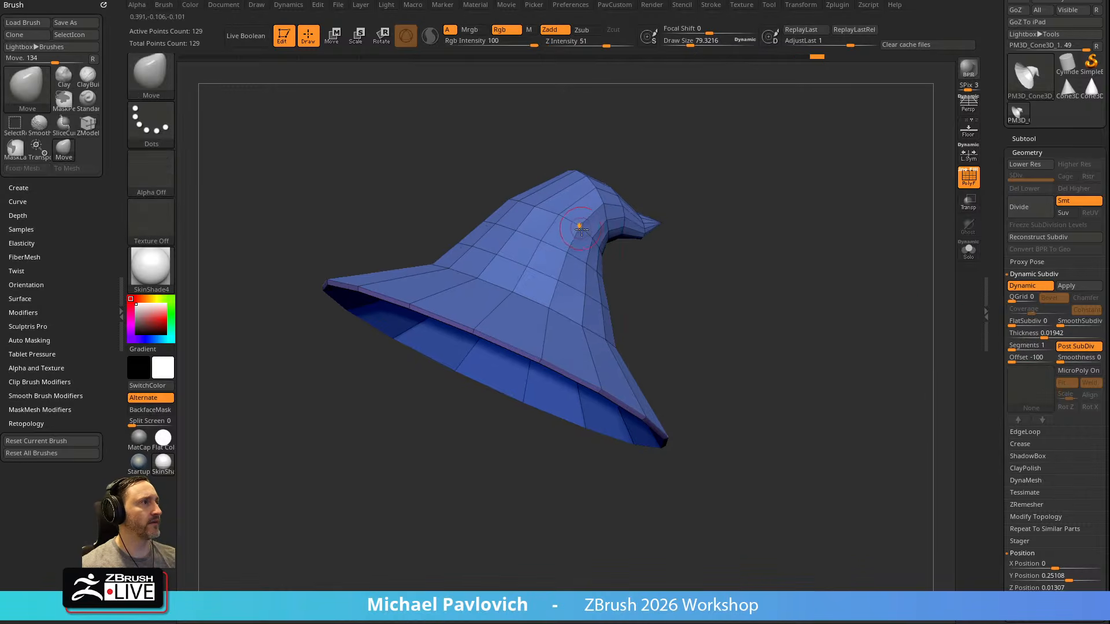
drag(684, 283, 682, 190)
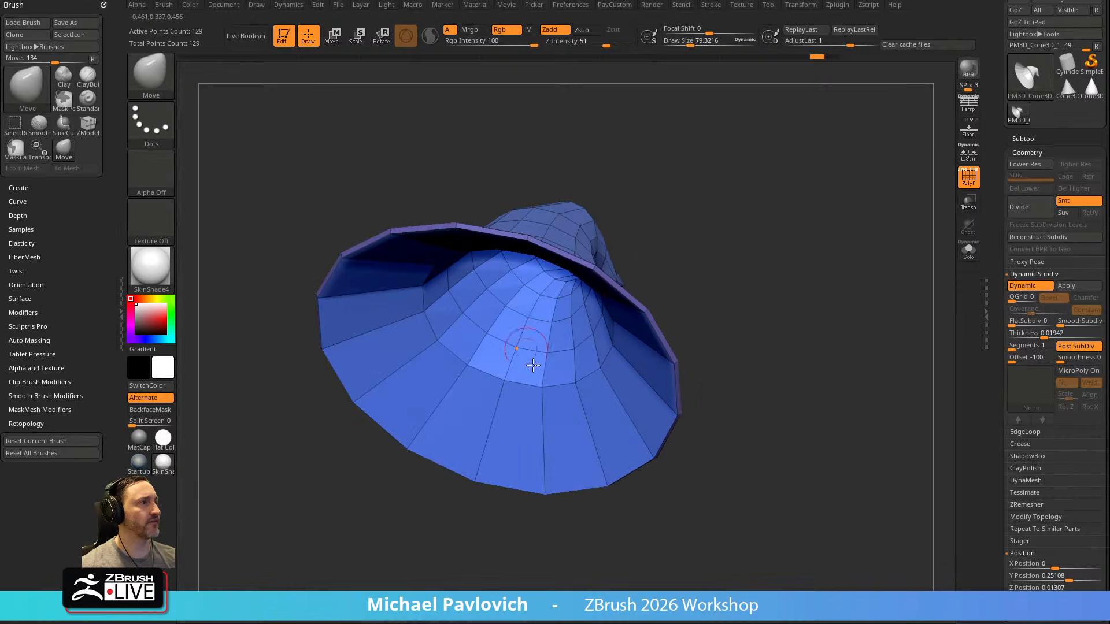
drag(628, 360, 779, 312)
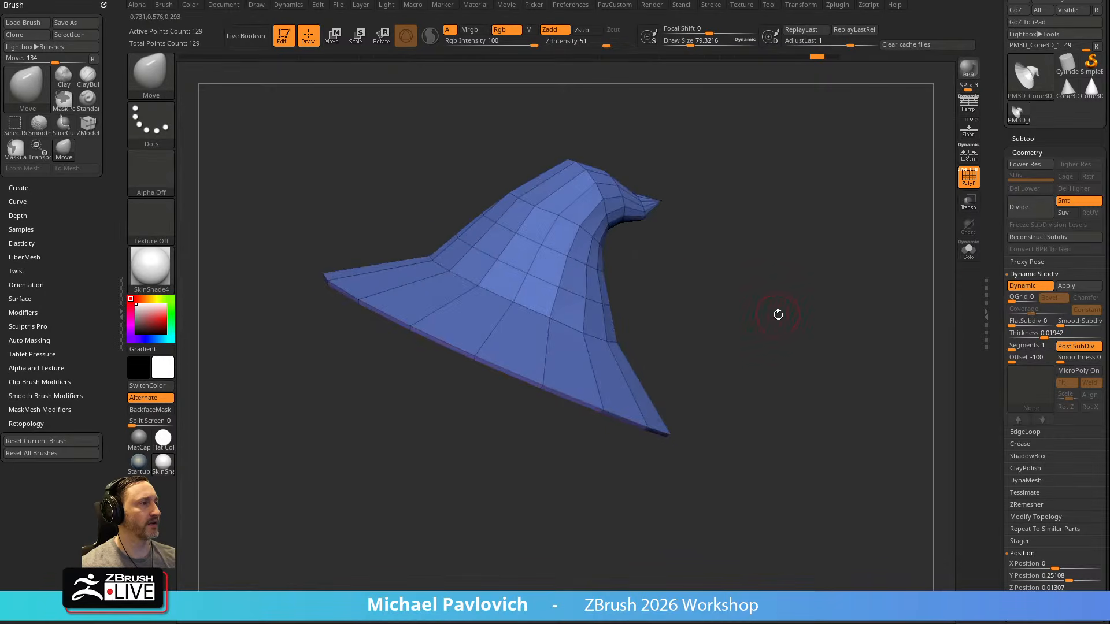
Toggle the hat's Dynamic Subdiv preview off and on, choosing Always YES for automatic Dynamic Subdiv activation
click(1025, 286)
click(1026, 288)
key(shift)
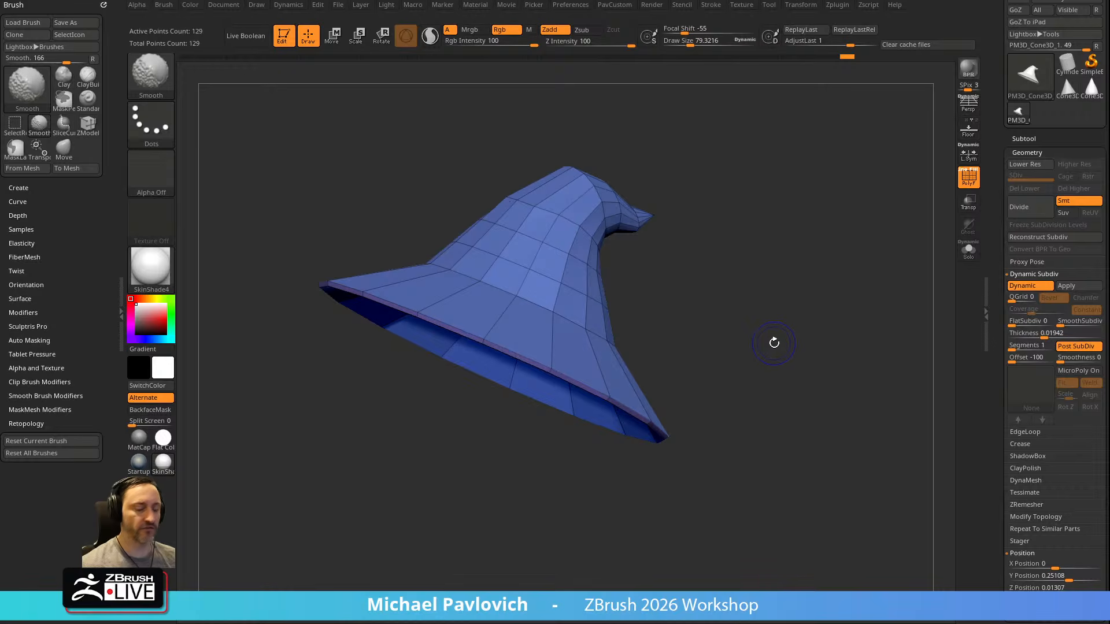
key(shift+d)
key(d)
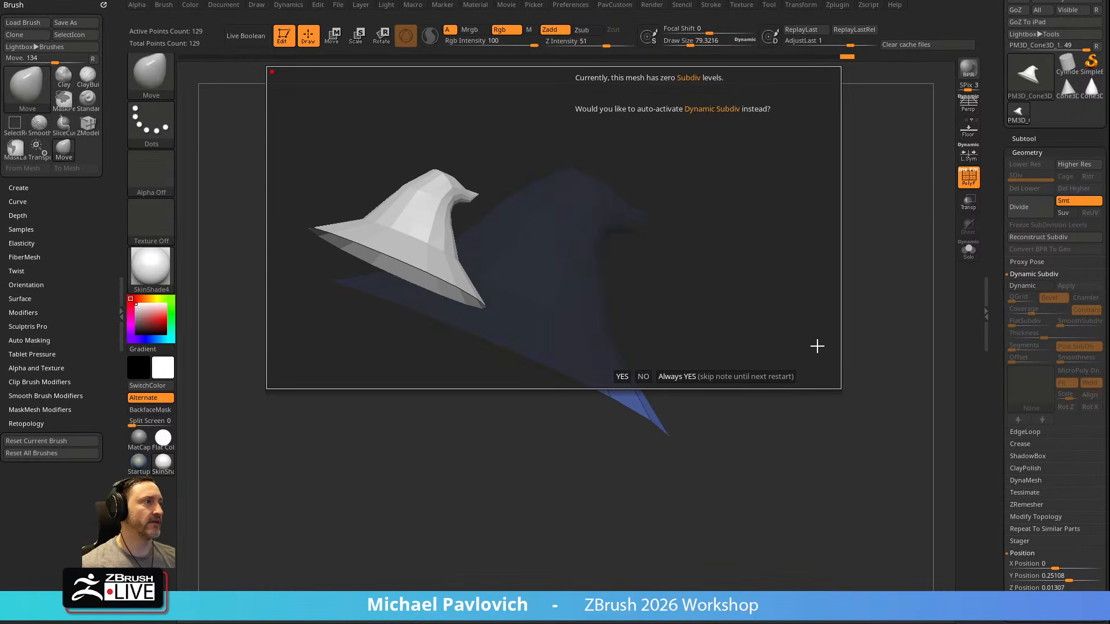
click(770, 372)
key(shift+d)
key(d)
drag(791, 362, 709, 412)
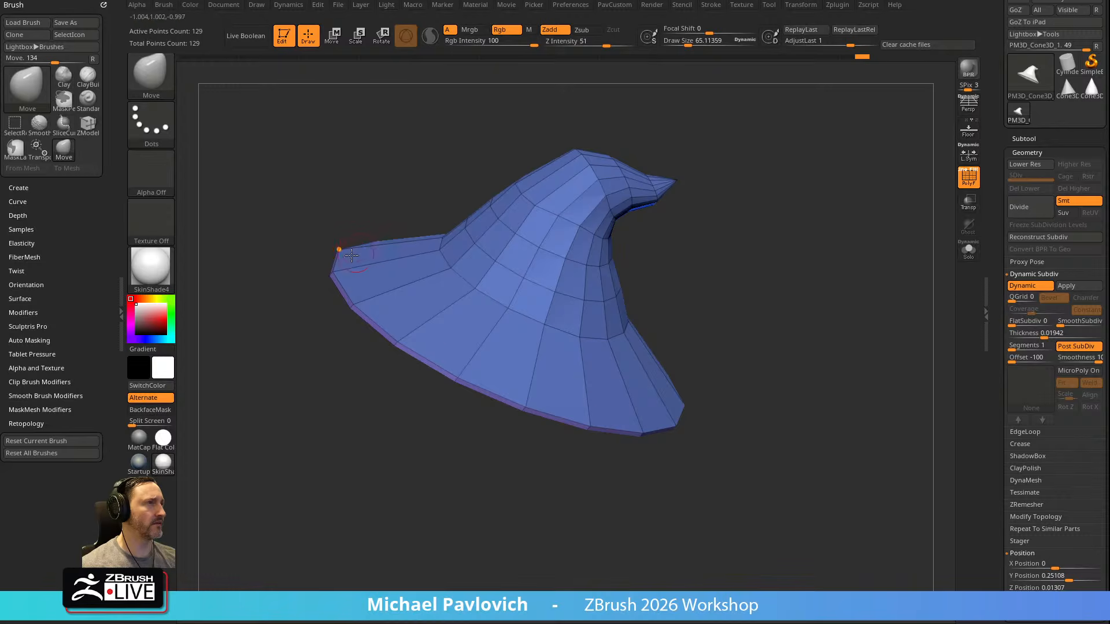
Compare the hat's Dynamic Subdiv thickness with Smoothness at 0 and at 100
click(1061, 358)
click(1087, 359)
click(1070, 359)
drag(789, 290, 758, 253)
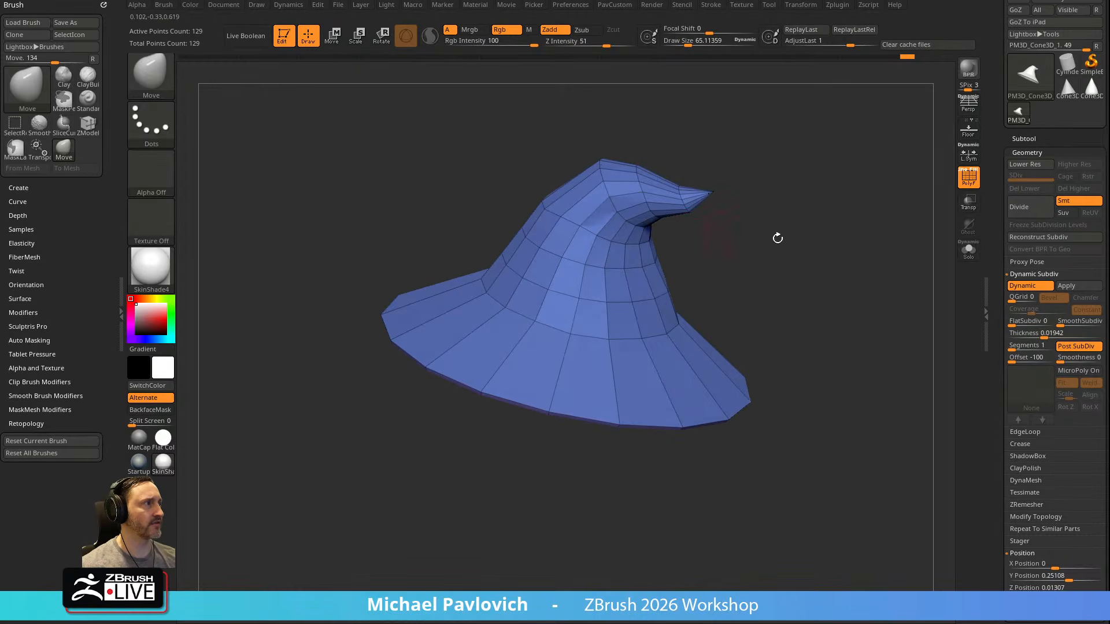
drag(1069, 360, 1109, 361)
Turn on double-sided display for the hat in Display Properties and inspect its surface and underside
drag(998, 411, 1000, 191)
drag(1000, 463, 1001, 321)
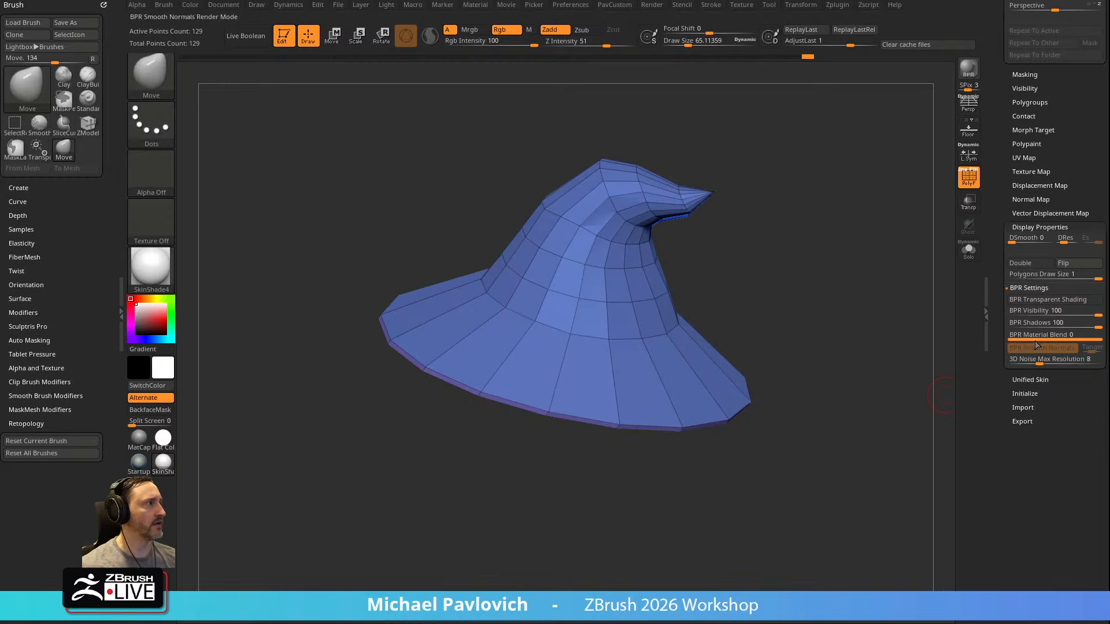
click(1033, 263)
mouse_move(789, 249)
mouse_down()
mouse_move(807, 209)
mouse_move(754, 183)
mouse_up()
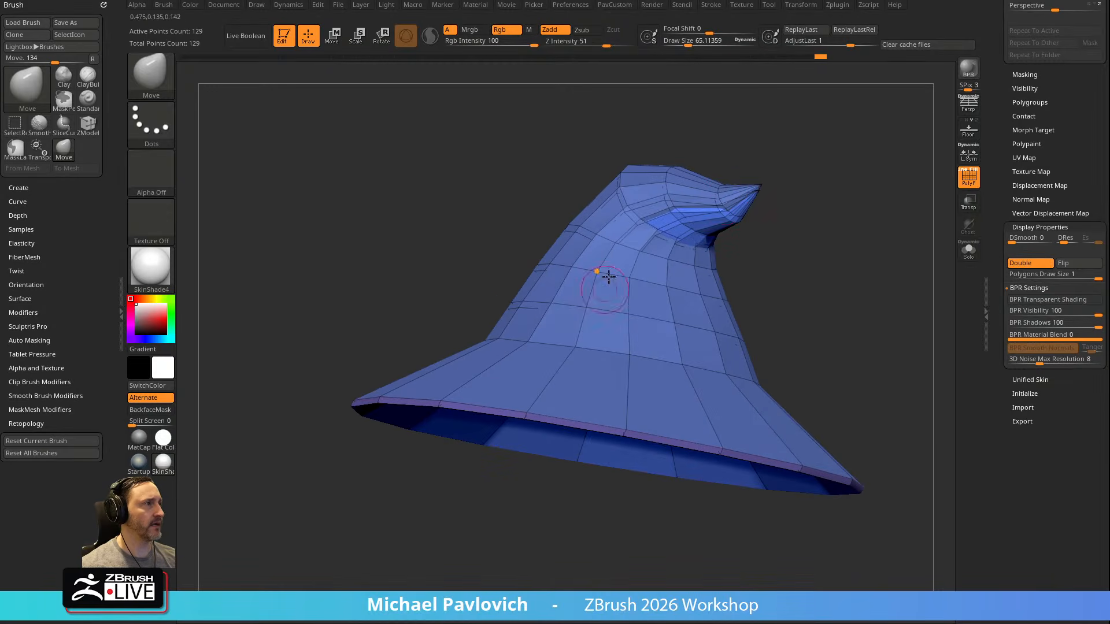
mouse_move(787, 227)
mouse_down()
mouse_move(815, 245)
mouse_move(791, 250)
mouse_up()
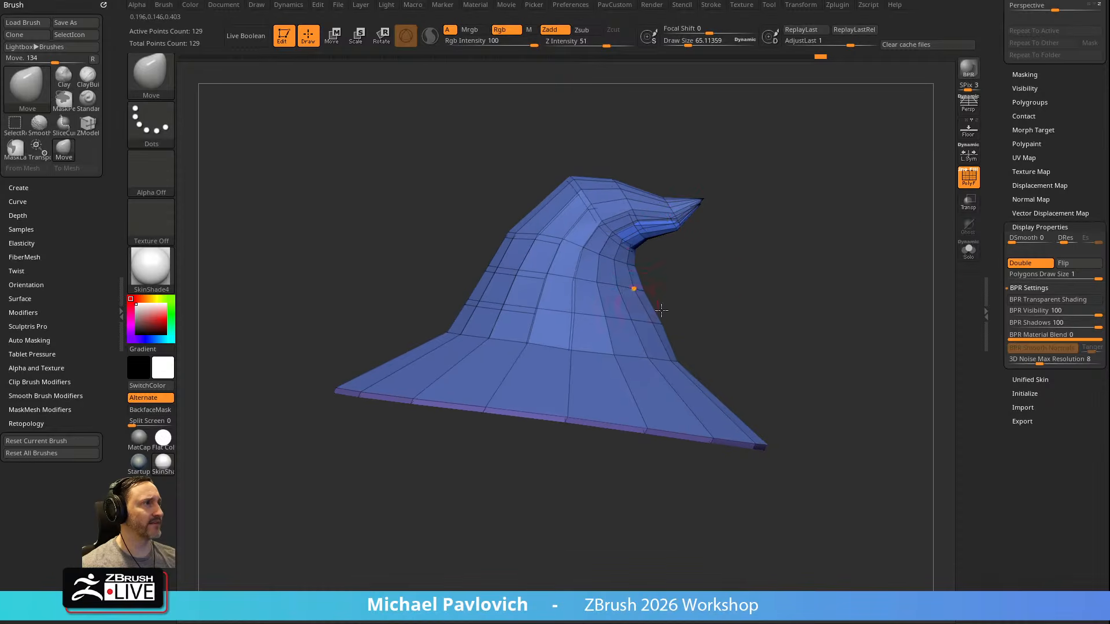
Set the Dynamic Subdiv Smoothness to 0 and turn off the polyframe display
drag(1004, 186, 985, 368)
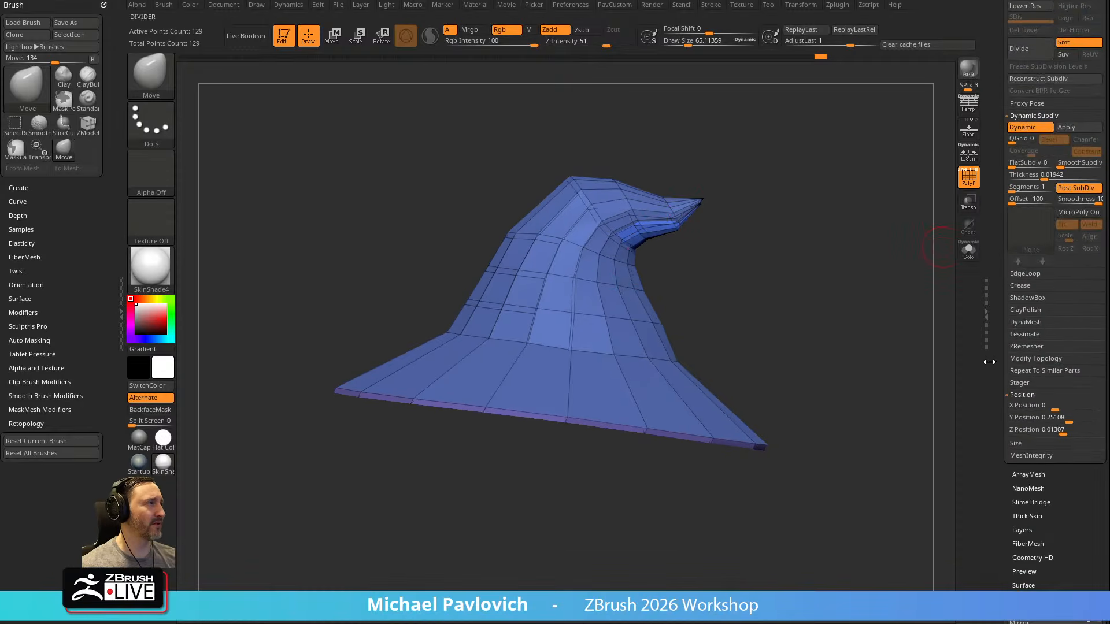
drag(1070, 202, 1058, 203)
drag(801, 254, 833, 312)
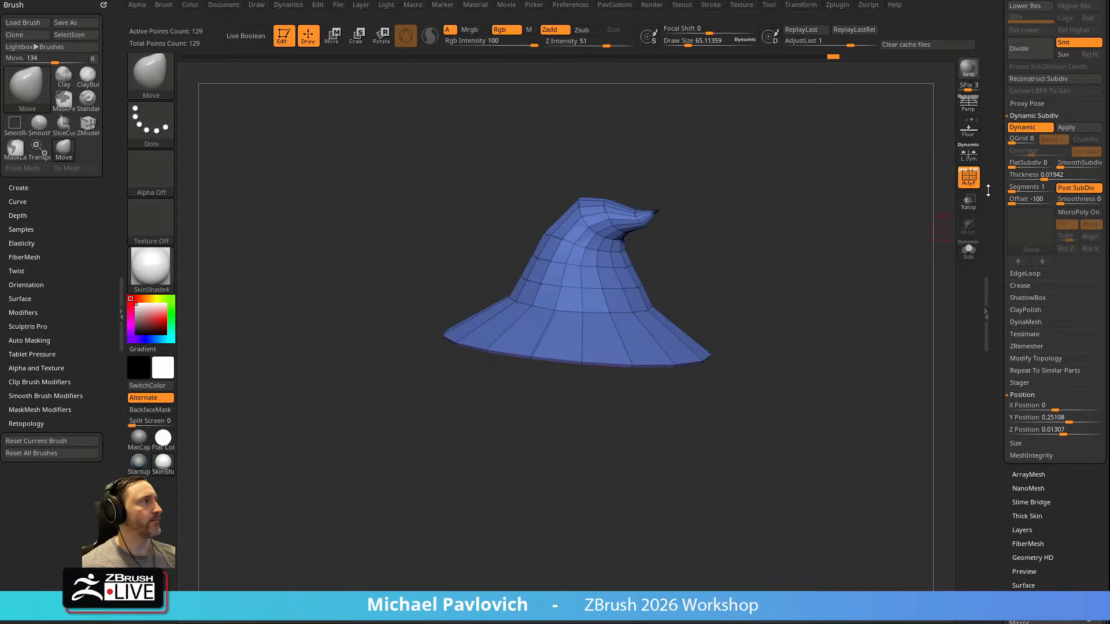
click(969, 177)
drag(994, 168, 992, 412)
drag(838, 322, 902, 267)
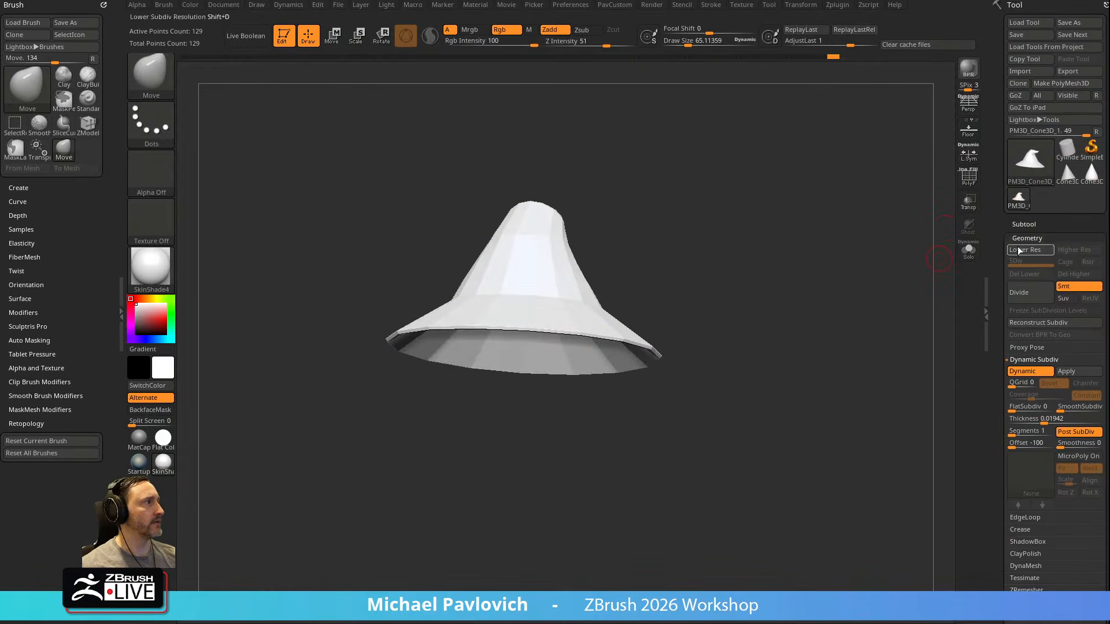
Show the Subtool list, choose the Standard brush and apply the StartupMaterial to the hat
shift+click(1028, 226)
drag(893, 225, 875, 265)
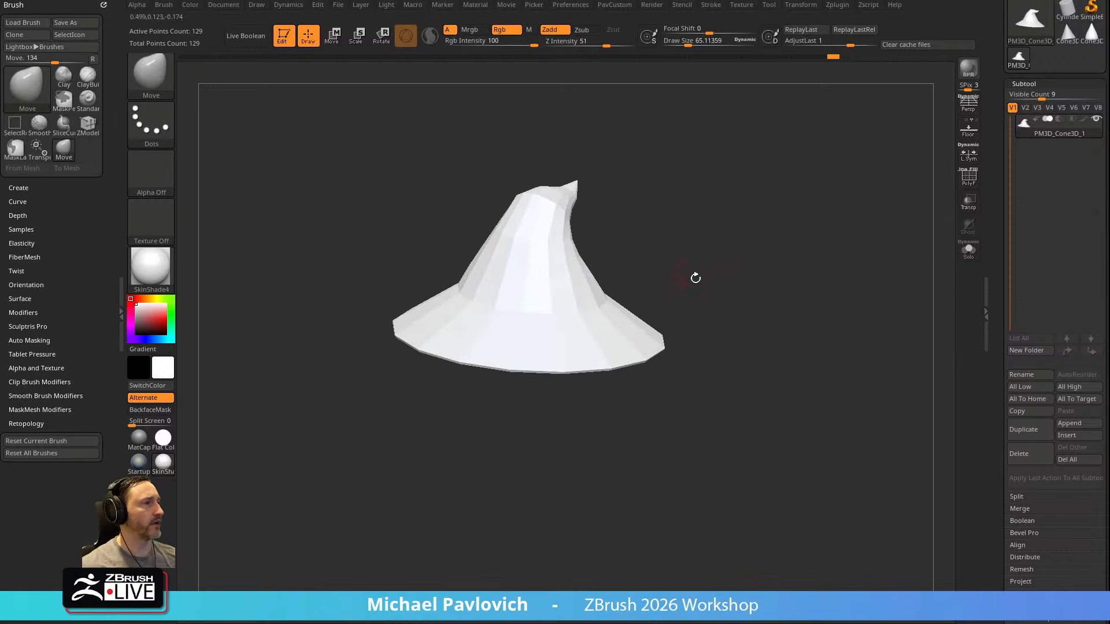
key(b)
key(s)
key(t)
mouse_move(706, 282)
mouse_down()
mouse_move(625, 283)
mouse_move(815, 285)
mouse_move(761, 260)
mouse_move(855, 272)
mouse_up()
click(145, 469)
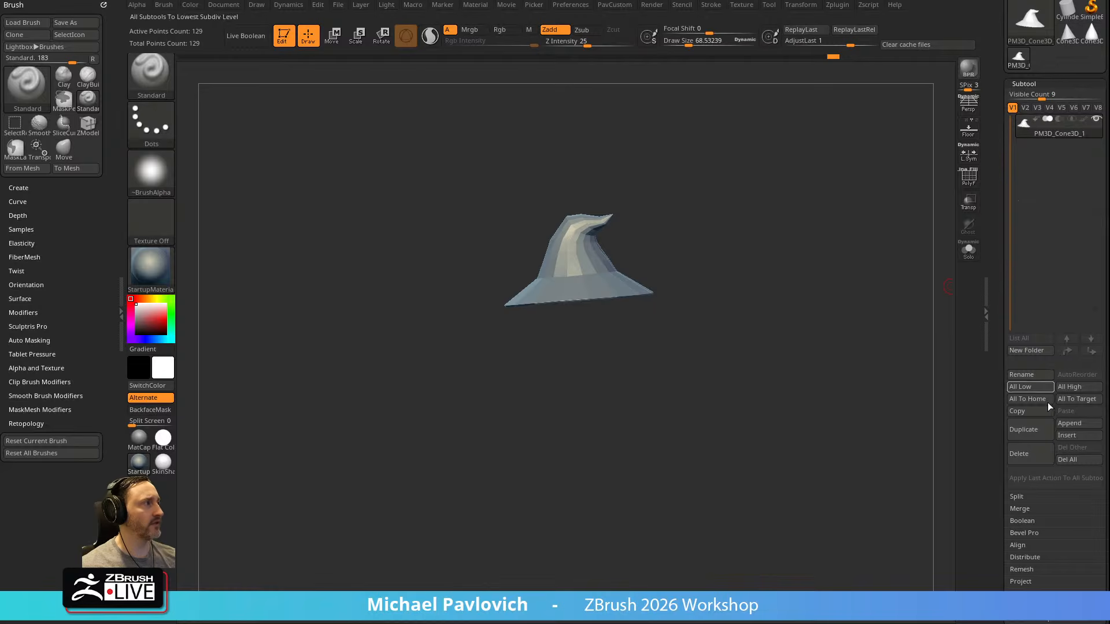
Insert a sphere as a new subtool below the hat and make it the active subtool
click(1059, 437)
click(631, 458)
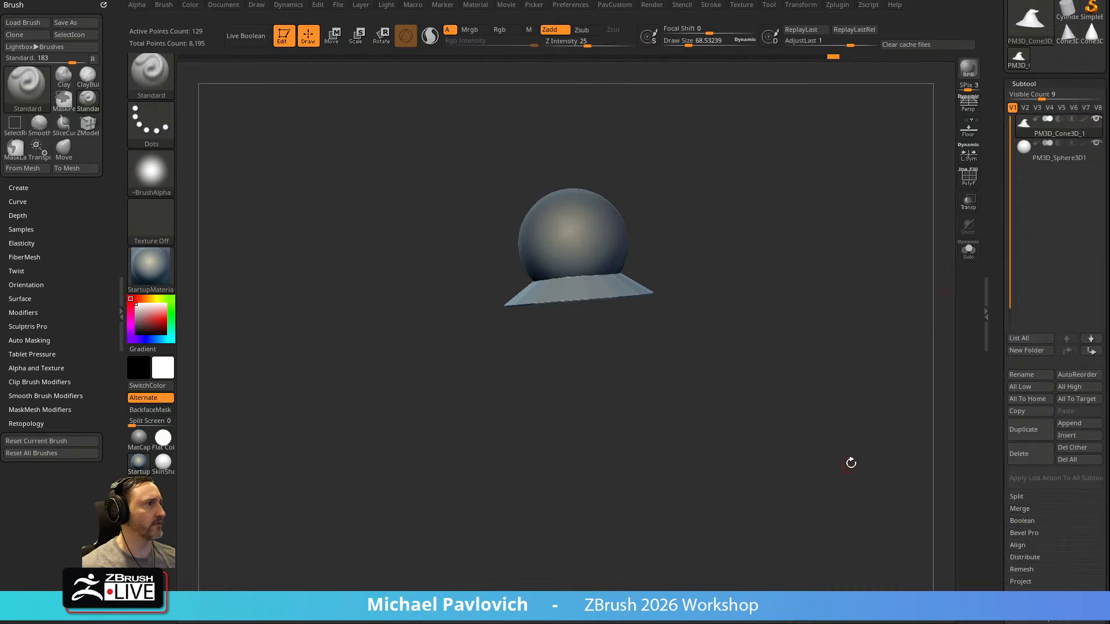
shift+drag(799, 370, 815, 362)
click(1044, 154)
Move the sphere straight down below the hat with the gizmo and return to Draw mode
alt+drag(917, 213, 920, 291)
key(w)
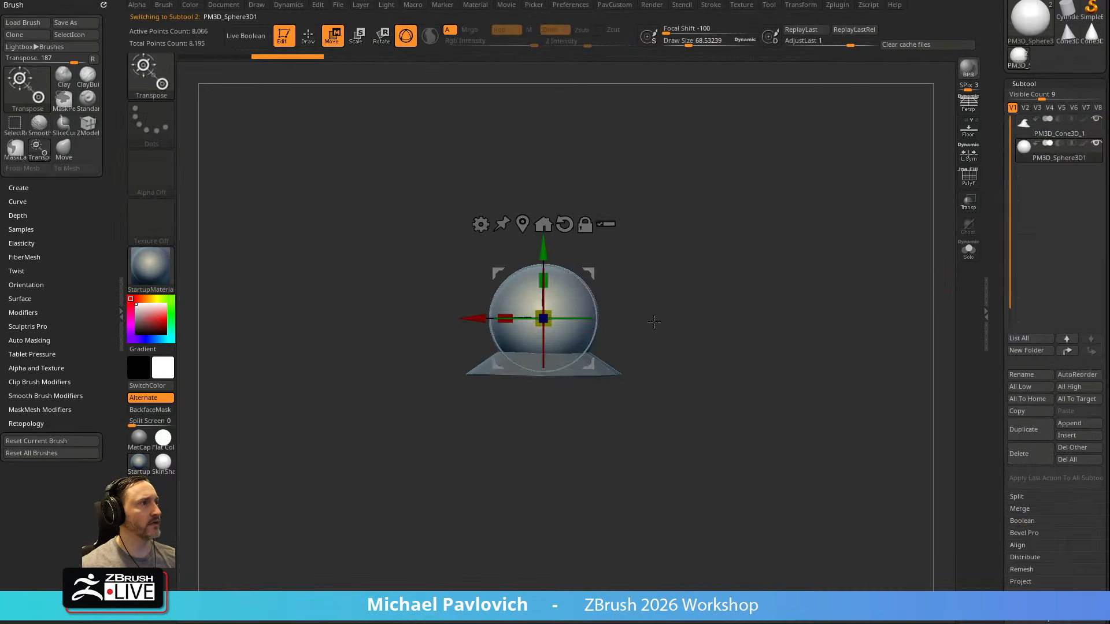
drag(546, 247, 546, 341)
key(q)
mouse_move(773, 321)
alt+mouse_down()
mouse_move(777, 293)
mouse_move(795, 315)
alt+mouse_up()
Show the Spotlight model sheet and line the hat up with the side-view Orko figure
key(shift+z)
mouse_move(722, 318)
alt+mouse_down()
mouse_move(873, 275)
mouse_move(898, 273)
mouse_move(905, 302)
mouse_move(895, 288)
mouse_move(625, 283)
mouse_move(600, 289)
mouse_move(599, 303)
mouse_move(633, 307)
mouse_move(601, 293)
mouse_move(594, 308)
mouse_move(944, 293)
mouse_move(941, 279)
mouse_move(956, 275)
mouse_move(904, 268)
mouse_move(905, 250)
alt+mouse_up()
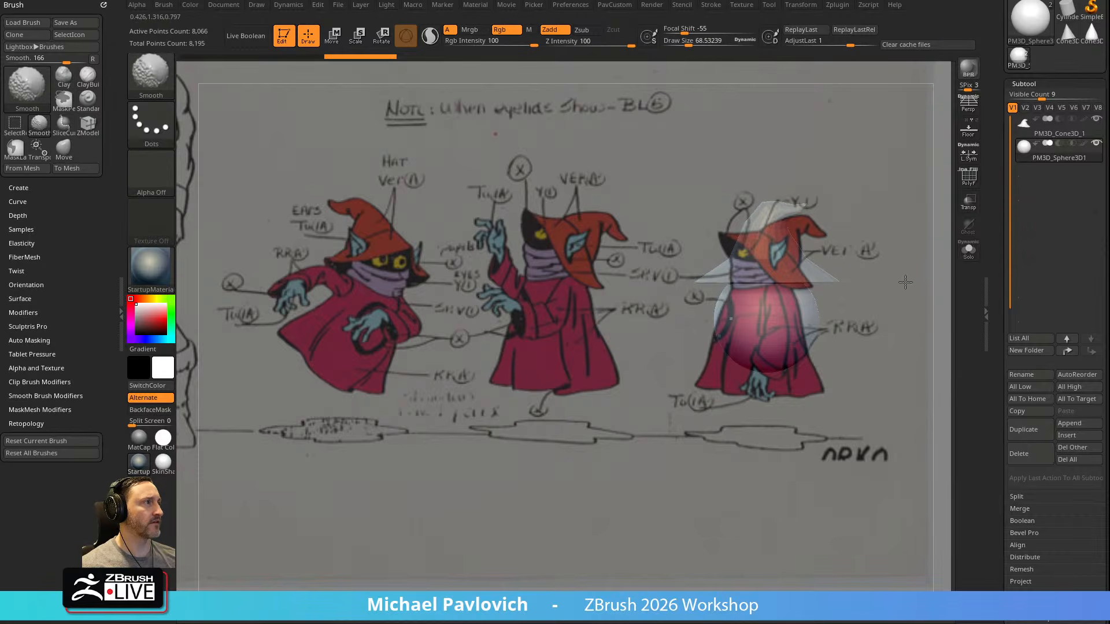
mouse_move(899, 300)
mouse_down()
mouse_move(903, 346)
mouse_move(897, 320)
mouse_move(919, 312)
mouse_move(892, 335)
mouse_move(901, 327)
mouse_up()
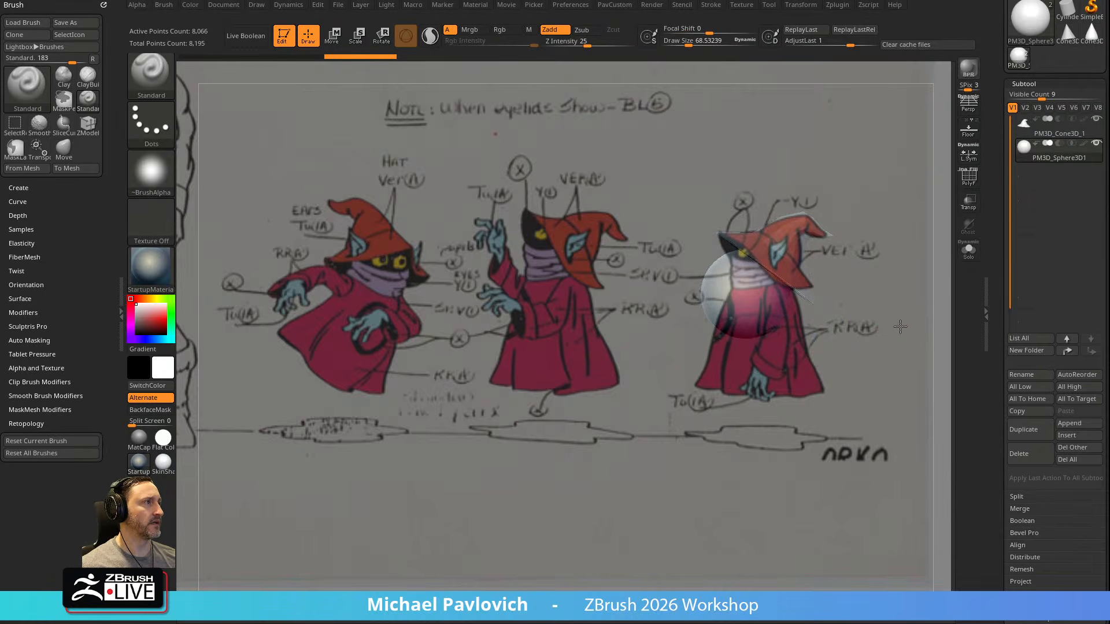
drag(869, 263, 867, 274)
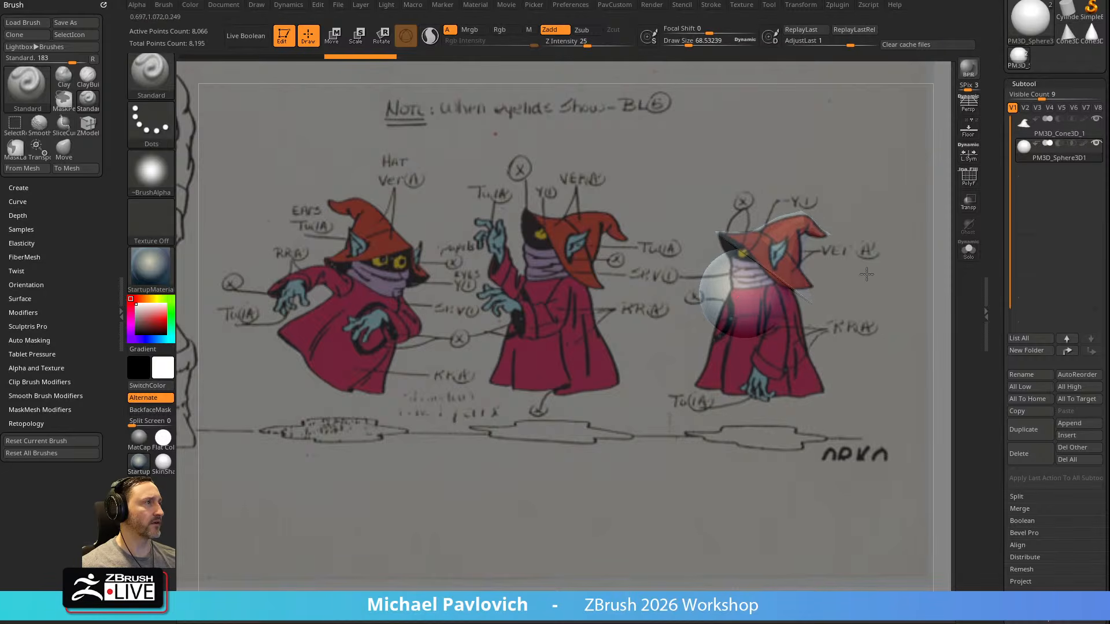
Show the animation timeline and store the side-view alignment as a camera keyframe at about 3.37 seconds
click(509, 6)
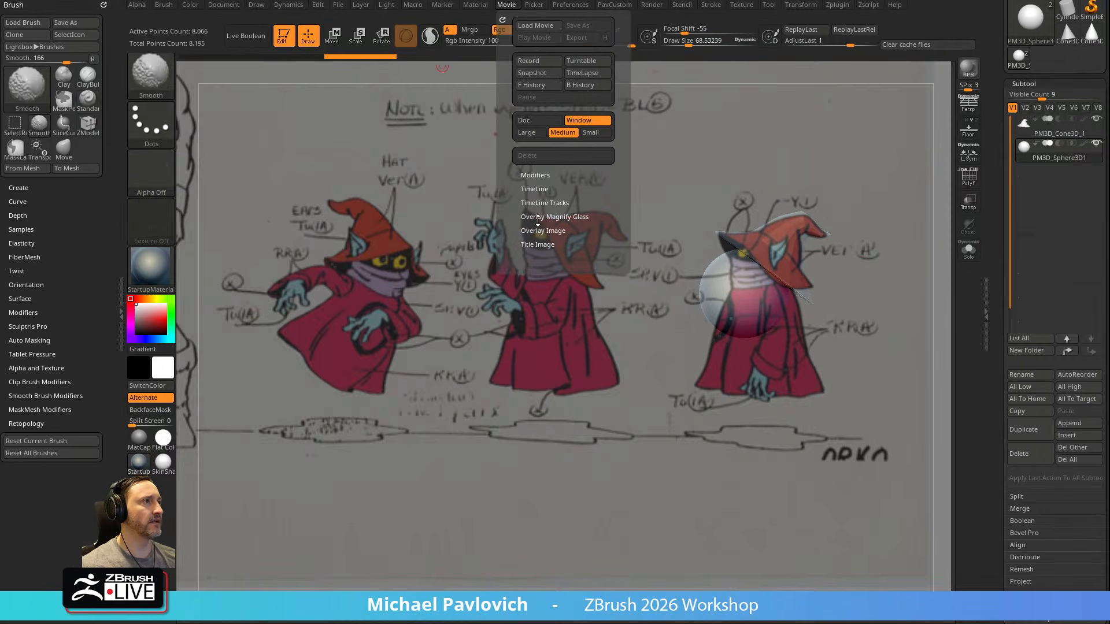
click(535, 190)
click(527, 213)
click(303, 67)
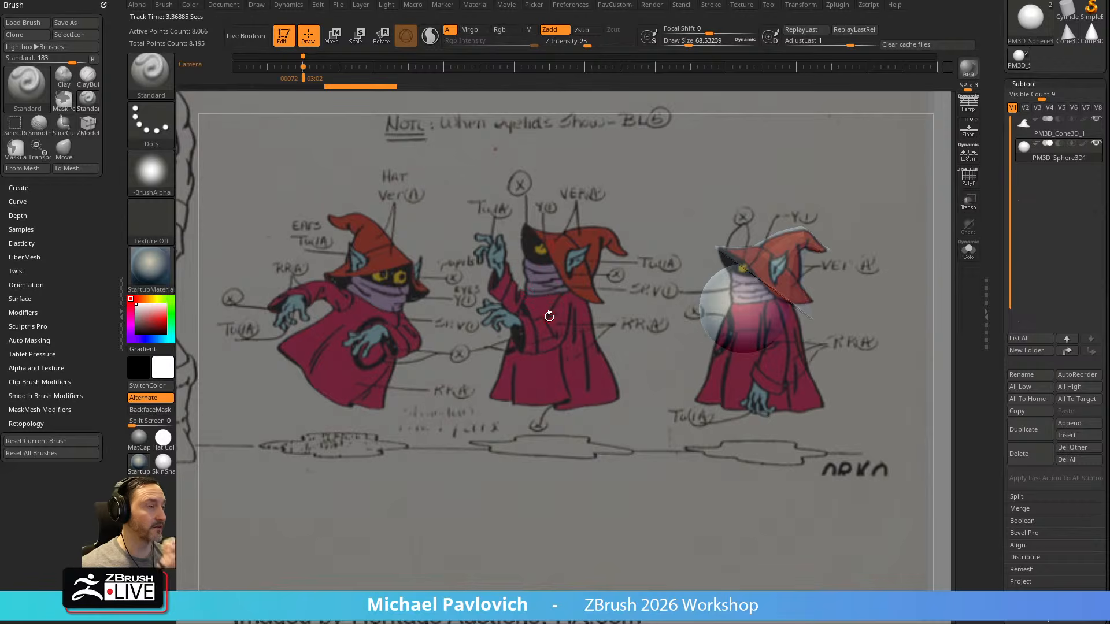
Line the model up with the three-quarter Orko figure and store a second camera keyframe at about 5.63 seconds
alt+drag(916, 255, 552, 271)
drag(552, 272, 639, 312)
drag(646, 314, 525, 344)
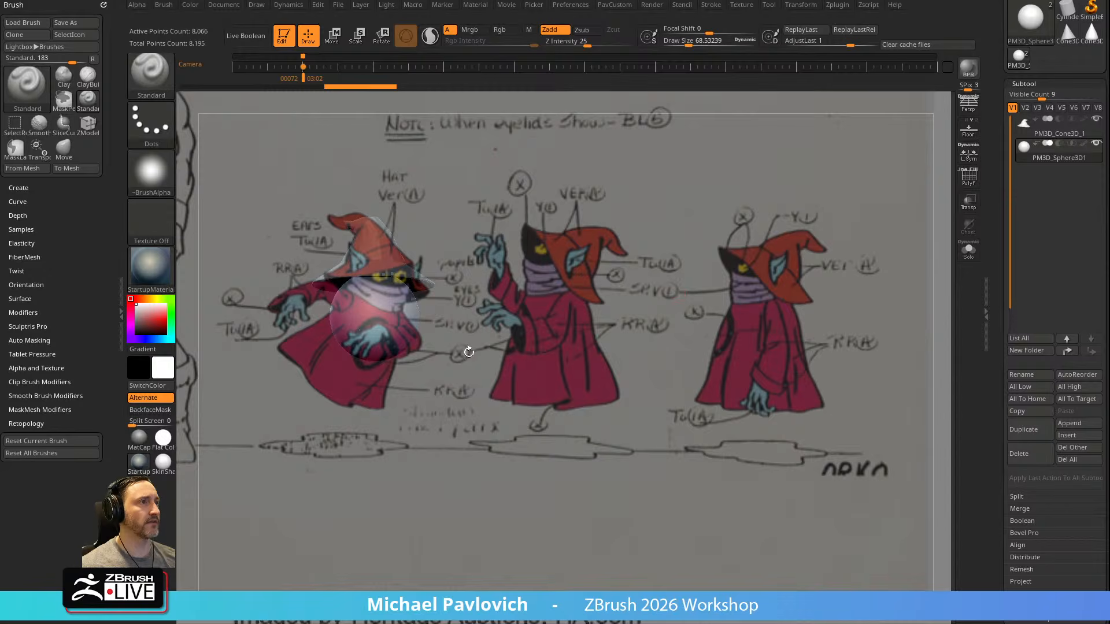
drag(481, 241, 368, 287)
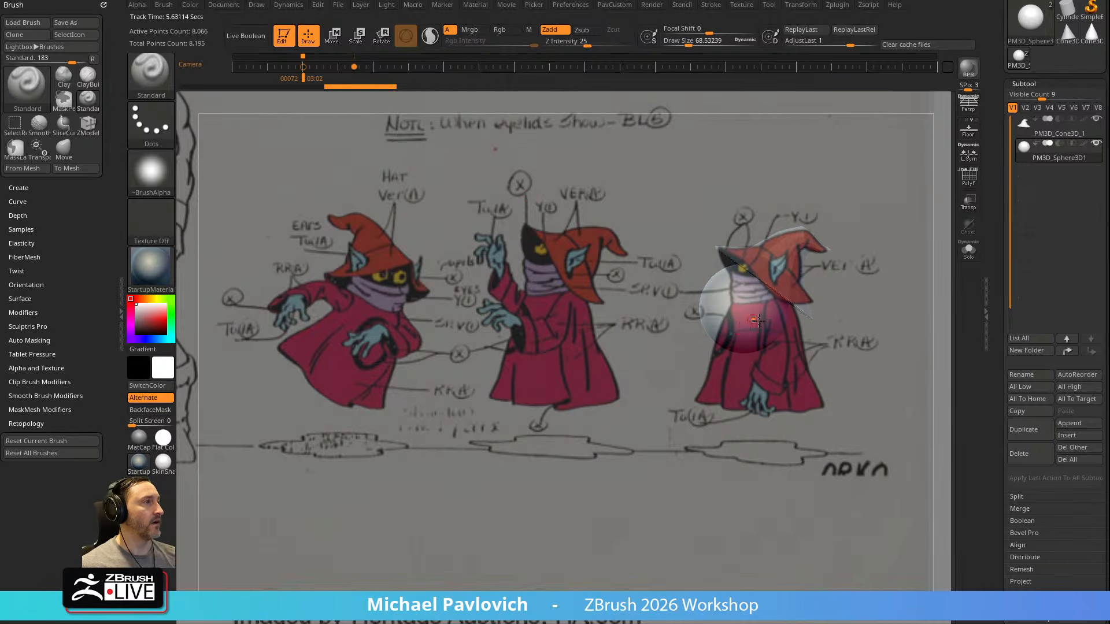
Check the Activate Symmetry setting from a front view and return to the side-view camera keyframe
drag(859, 280, 905, 295)
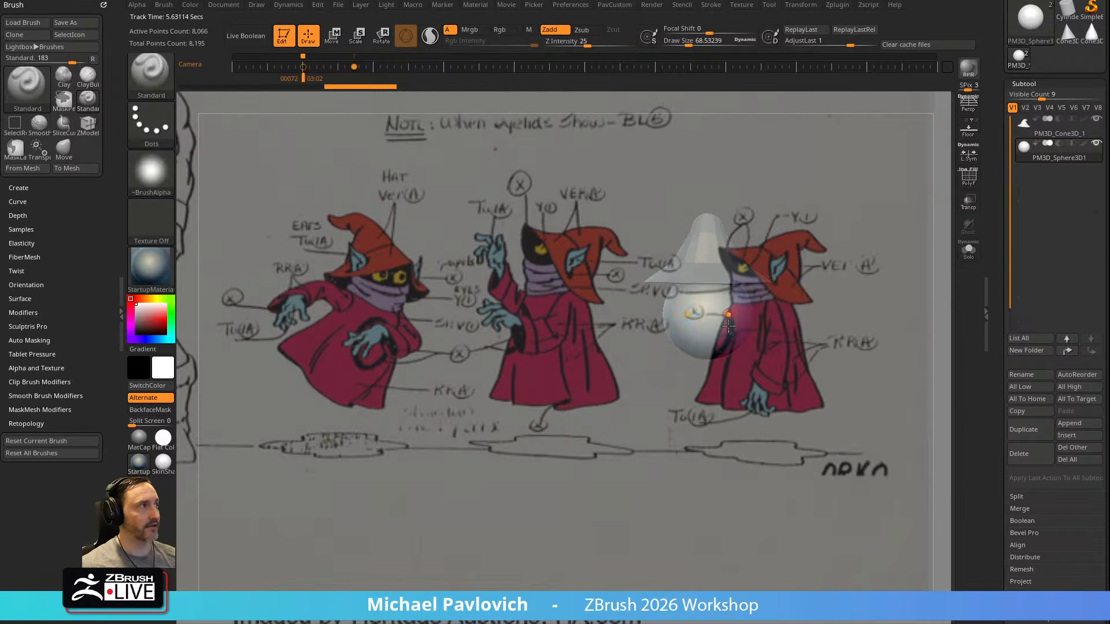
click(789, 5)
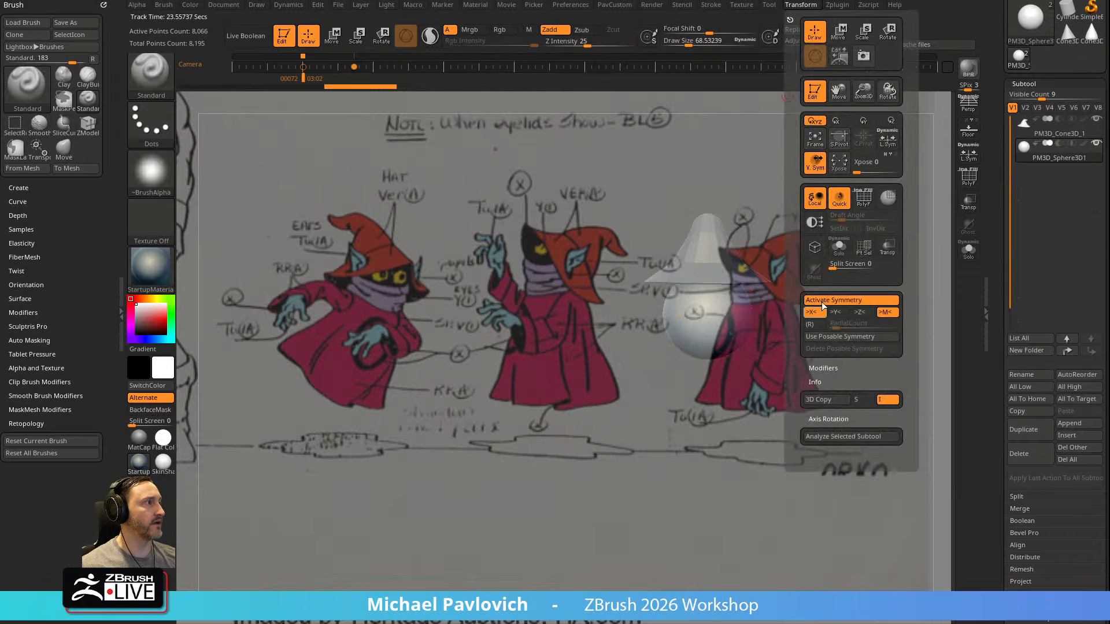
mouse_move(877, 295)
mouse_down()
mouse_move(827, 293)
mouse_move(887, 287)
mouse_up()
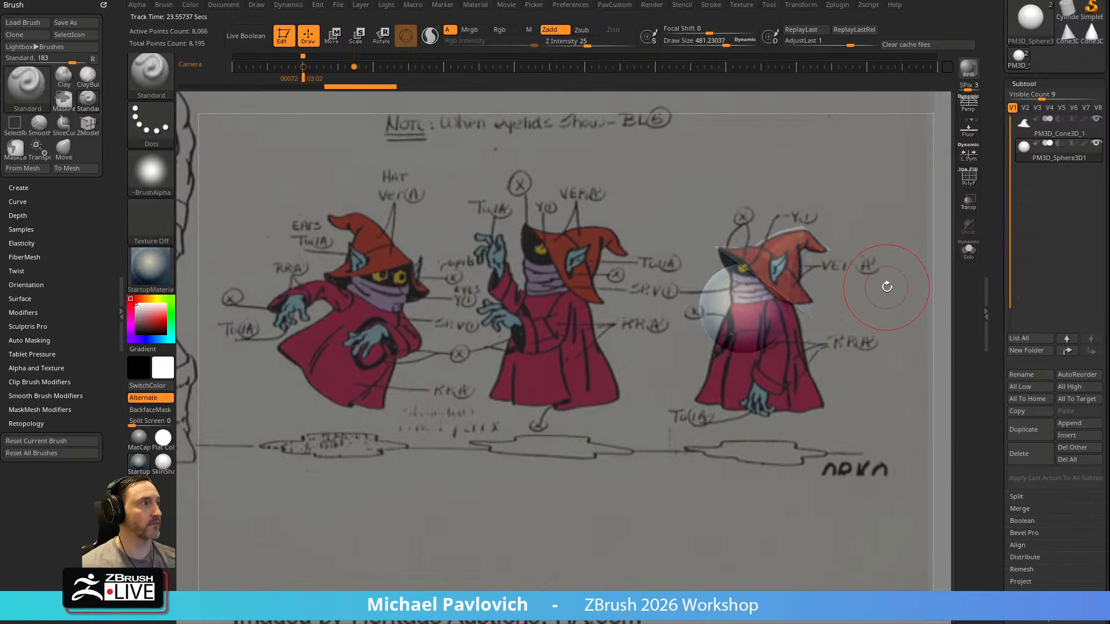
Switch to the Move brush for the sphere and set its Draw Size to 1000
key(s)
mouse_move(684, 307)
mouse_down()
mouse_move(778, 348)
mouse_move(825, 331)
mouse_up()
click(809, 351)
key(s)
key(b)
key(m)
key(v)
drag(810, 374, 856, 377)
key(s)
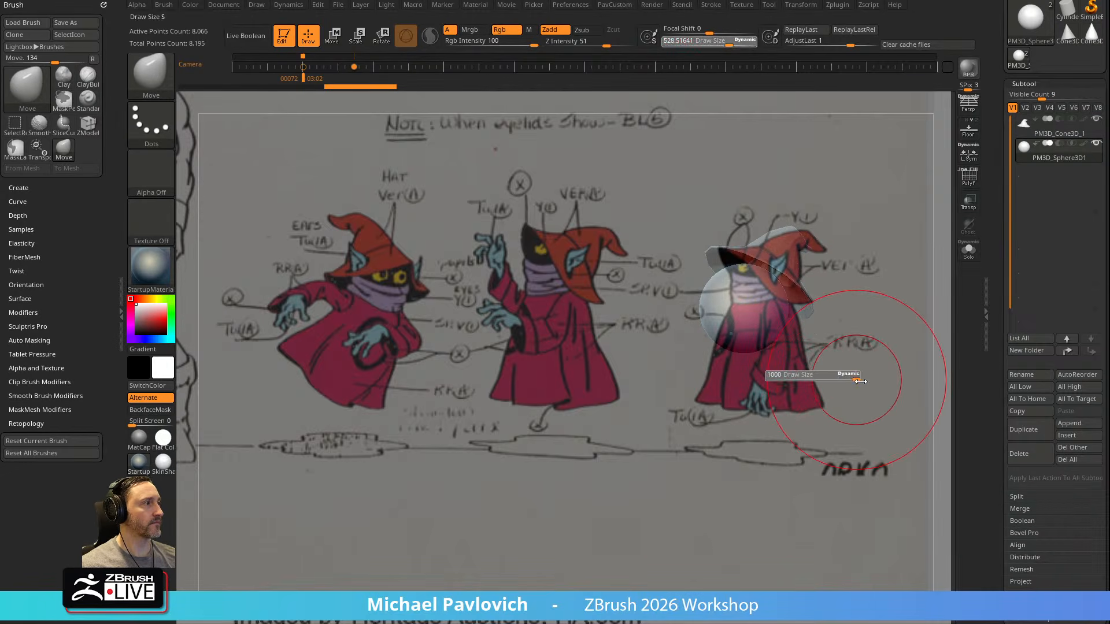
Pull the sphere down and inward with the Move brush to fit Orko's robe in the side-view reference
drag(837, 337, 836, 341)
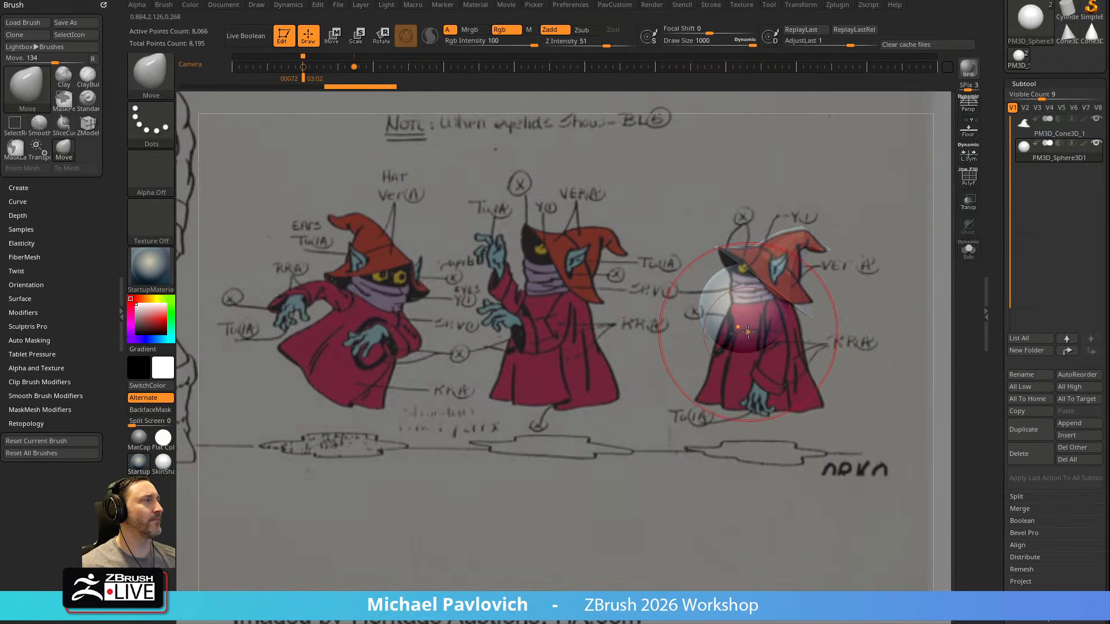
drag(749, 335, 767, 337)
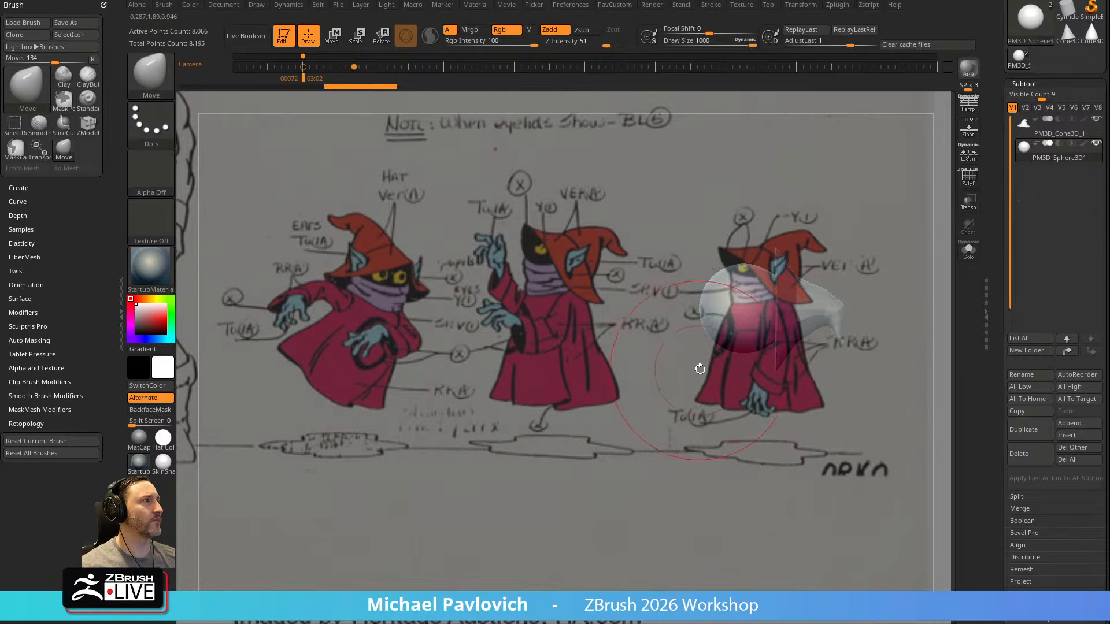
key(ctrl+z)
drag(761, 318, 787, 373)
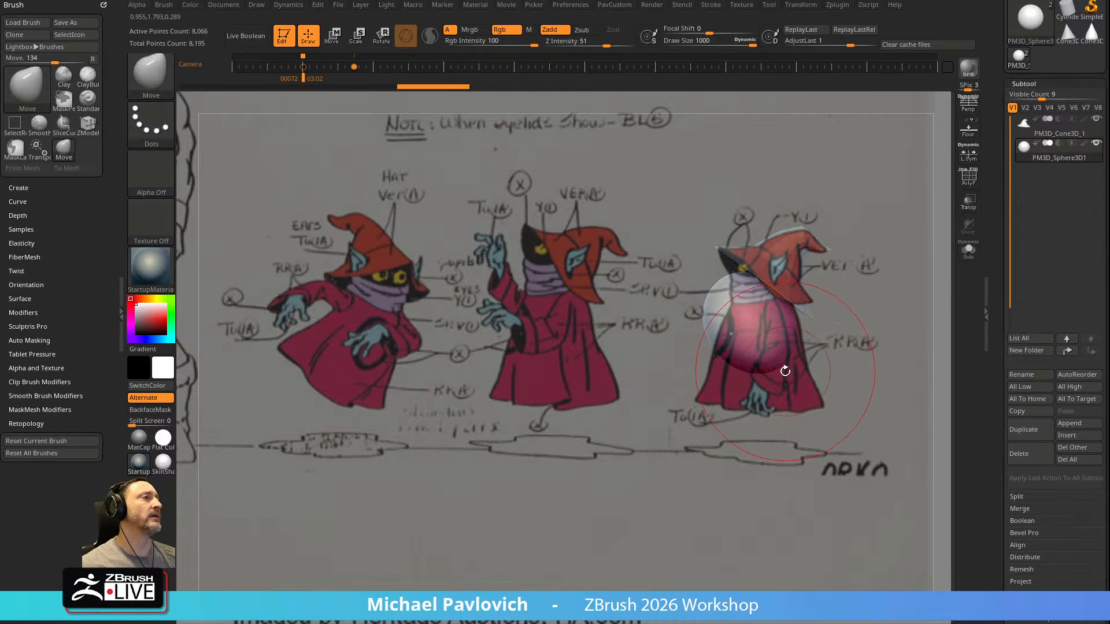
drag(709, 299, 755, 312)
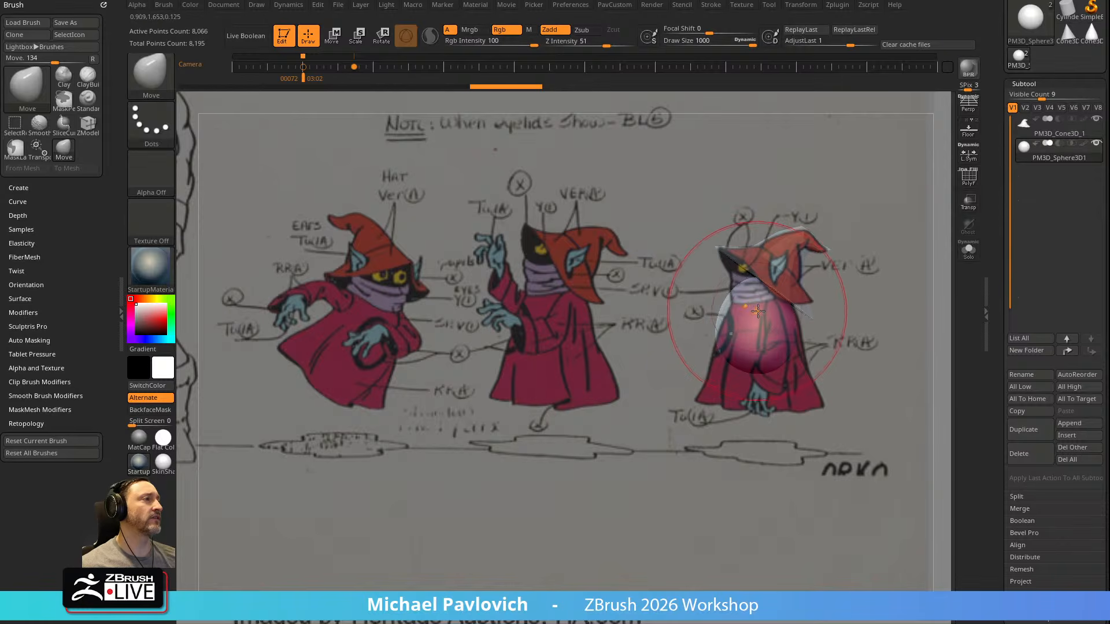
Reduce the Move brush's Draw Size to about 225
key(s)
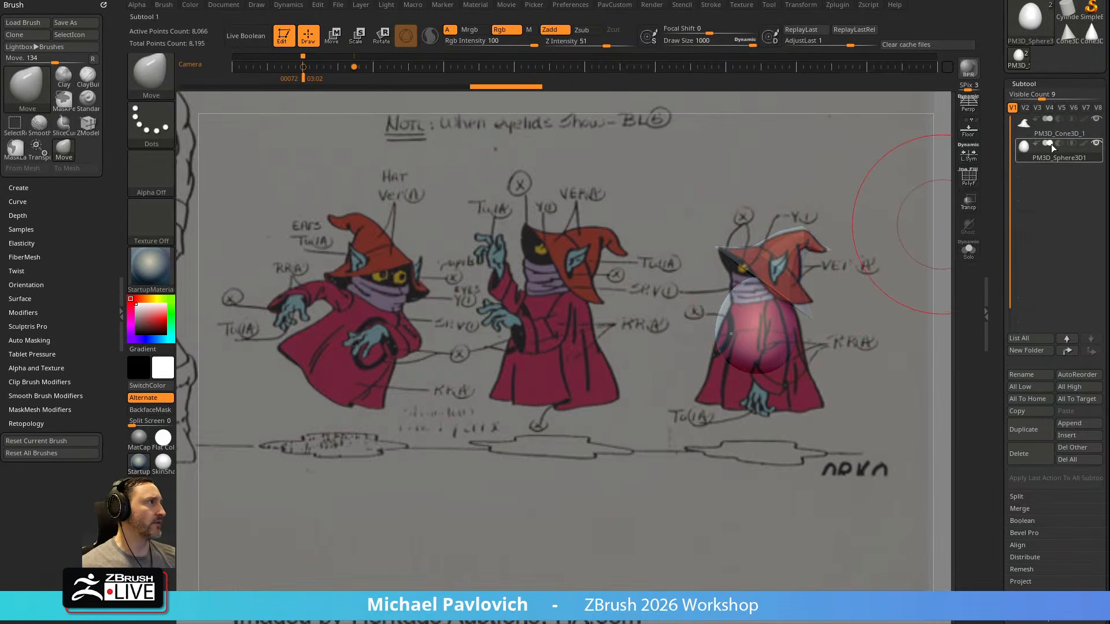
key(s)
drag(887, 296, 840, 296)
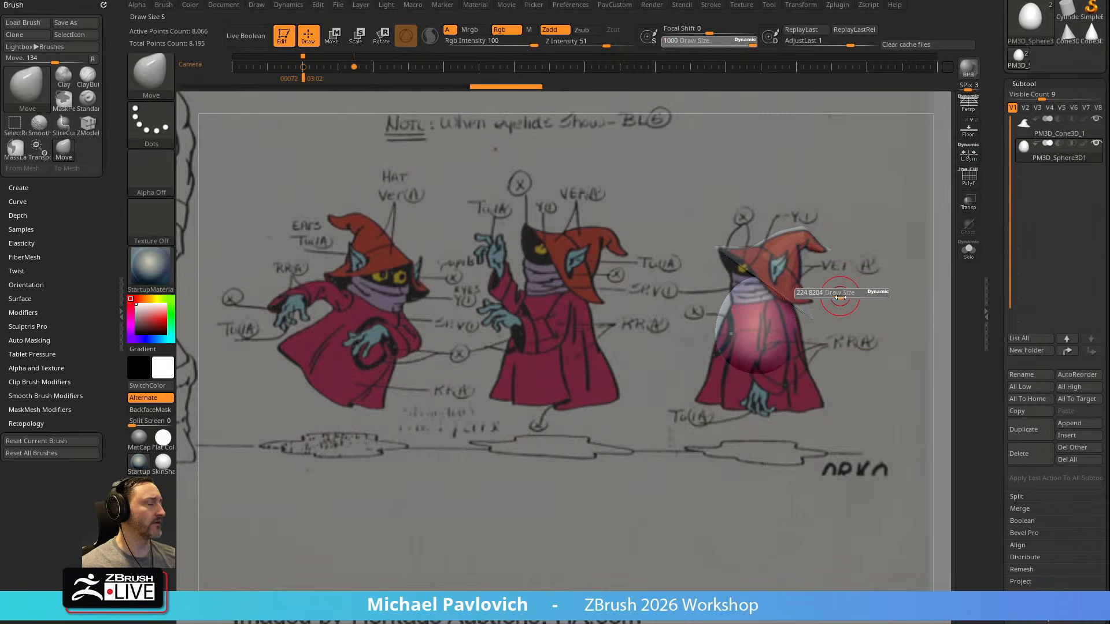
Dock the Zplugin palette in the tray and look over its Scale Master options
click(840, 6)
mouse_move(829, 13)
mouse_down()
mouse_move(118, 126)
mouse_move(32, 98)
mouse_up()
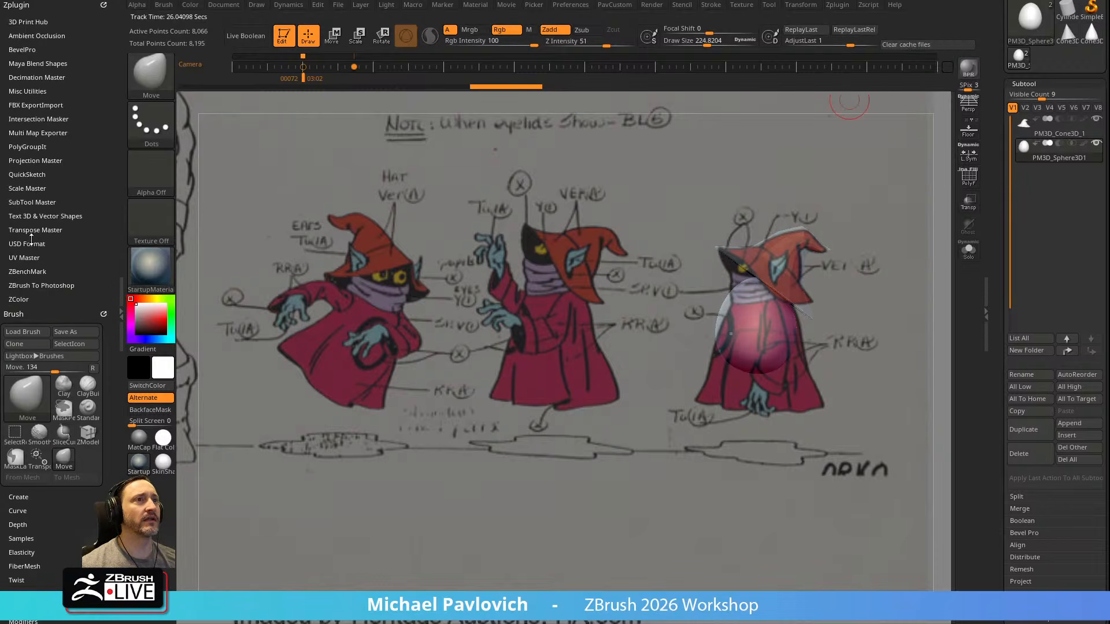
click(47, 189)
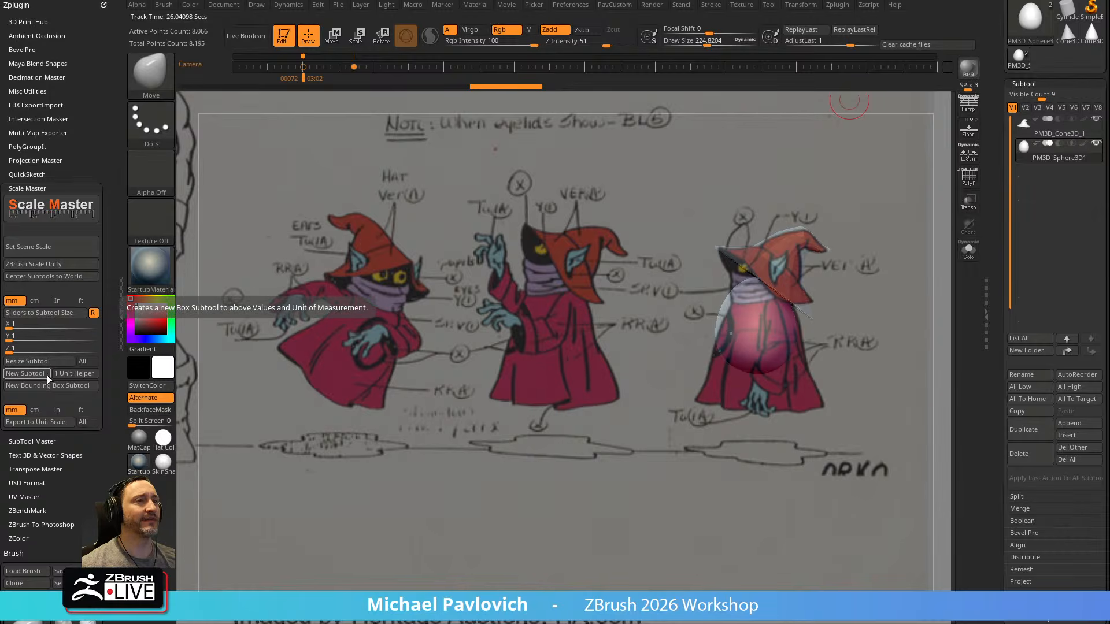
key(shift)
click(38, 188)
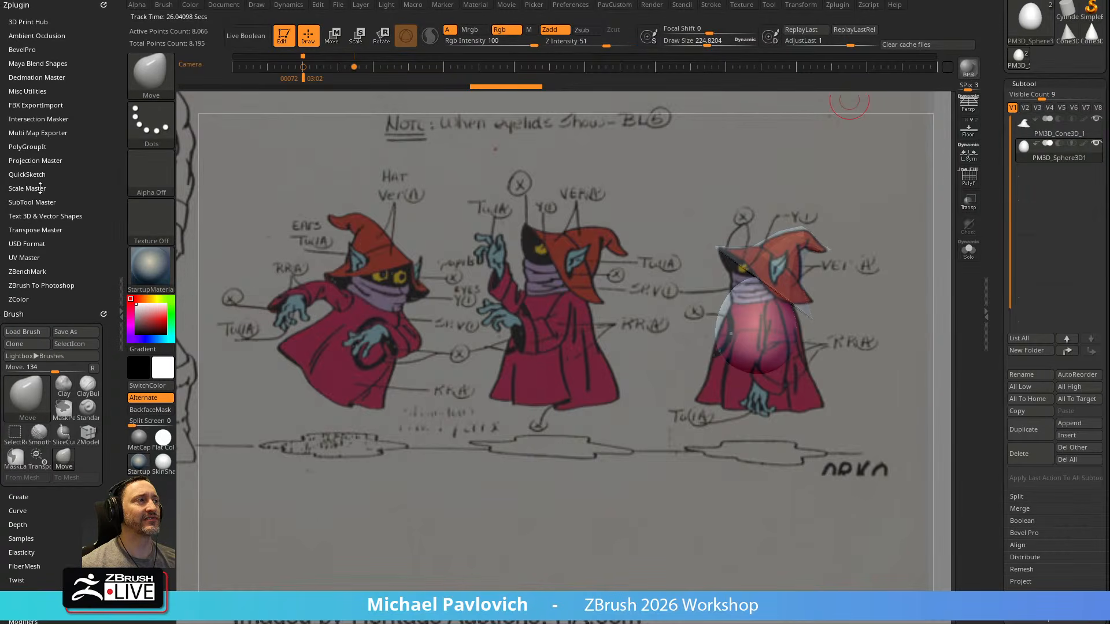
Select the hat subtool and rescale the scene with Scale Master's ZBrush Scale Unify
key(Up)
key(ctrl)
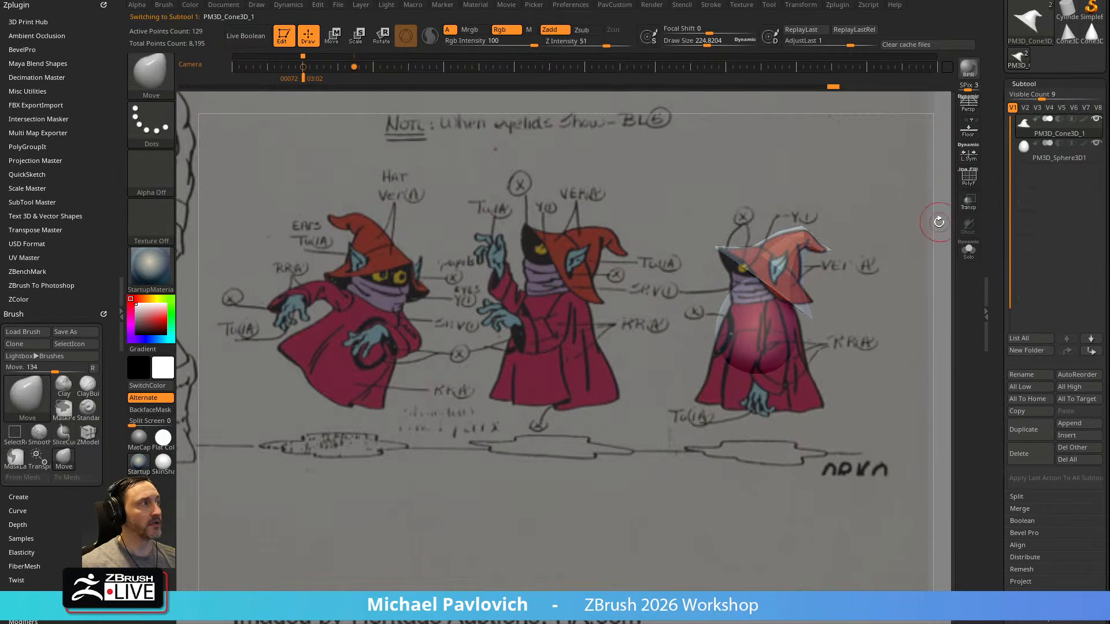
click(31, 189)
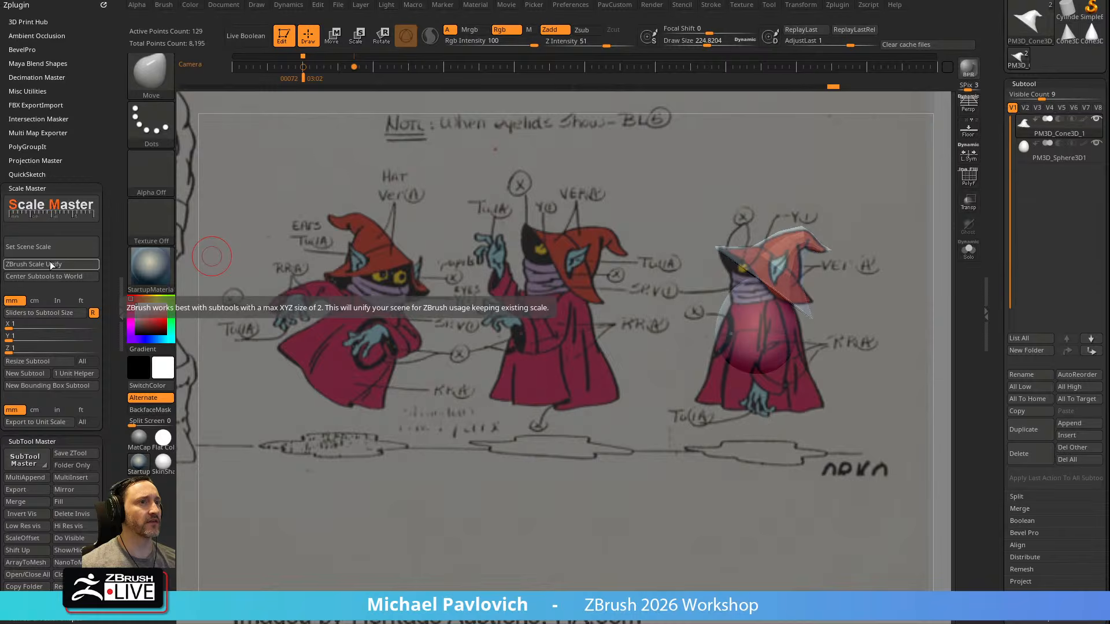
click(49, 263)
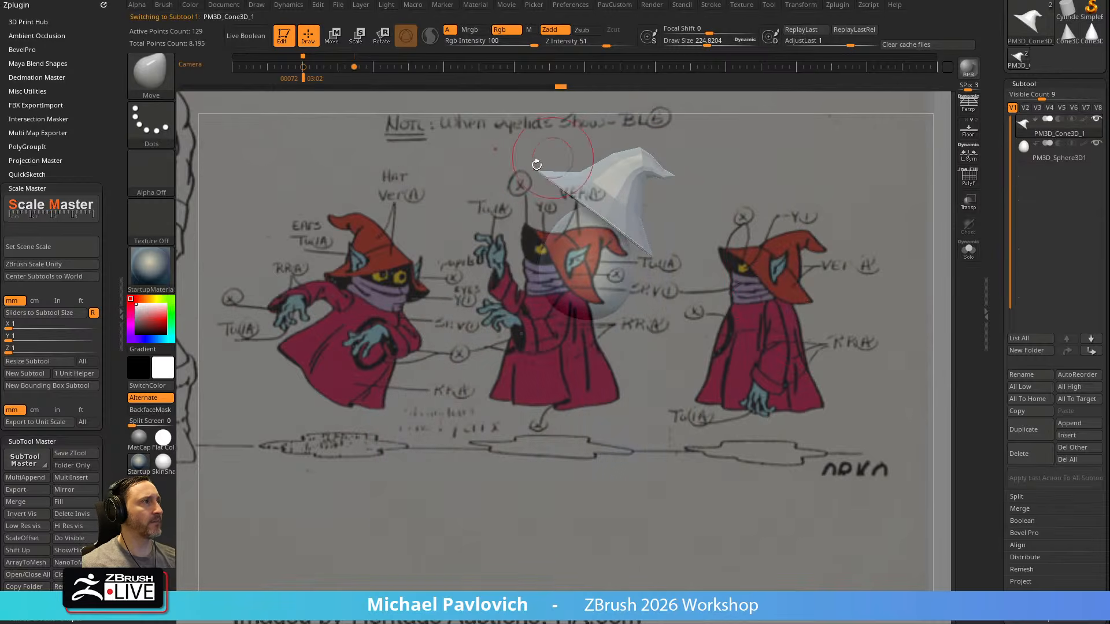
Append a cube subtool as a size comparison for the hat and body
drag(739, 220, 734, 234)
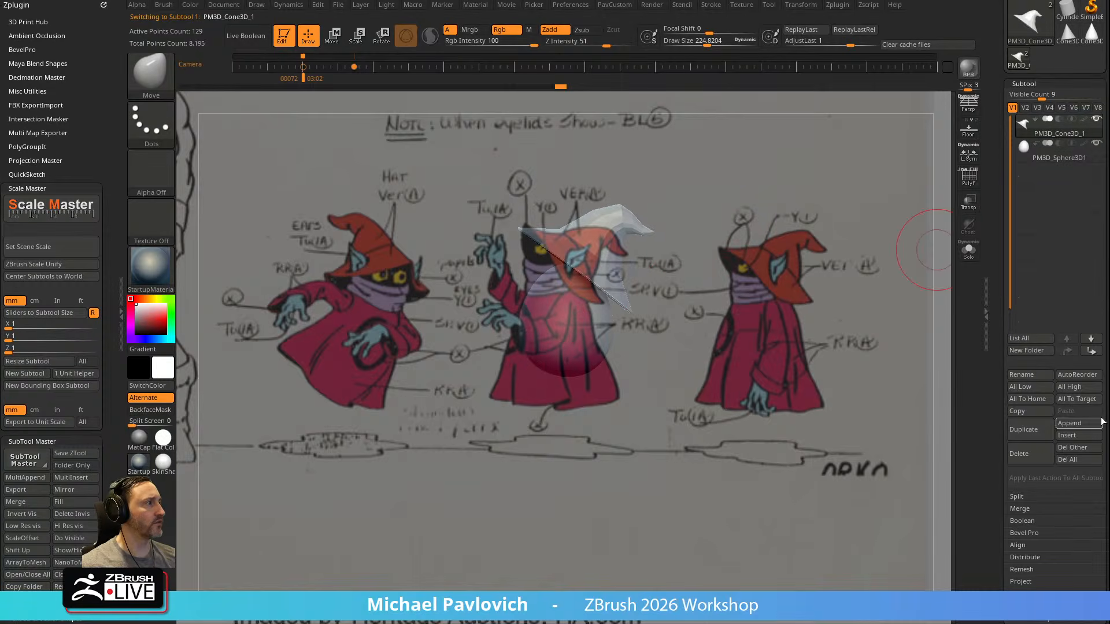
click(1078, 424)
click(679, 458)
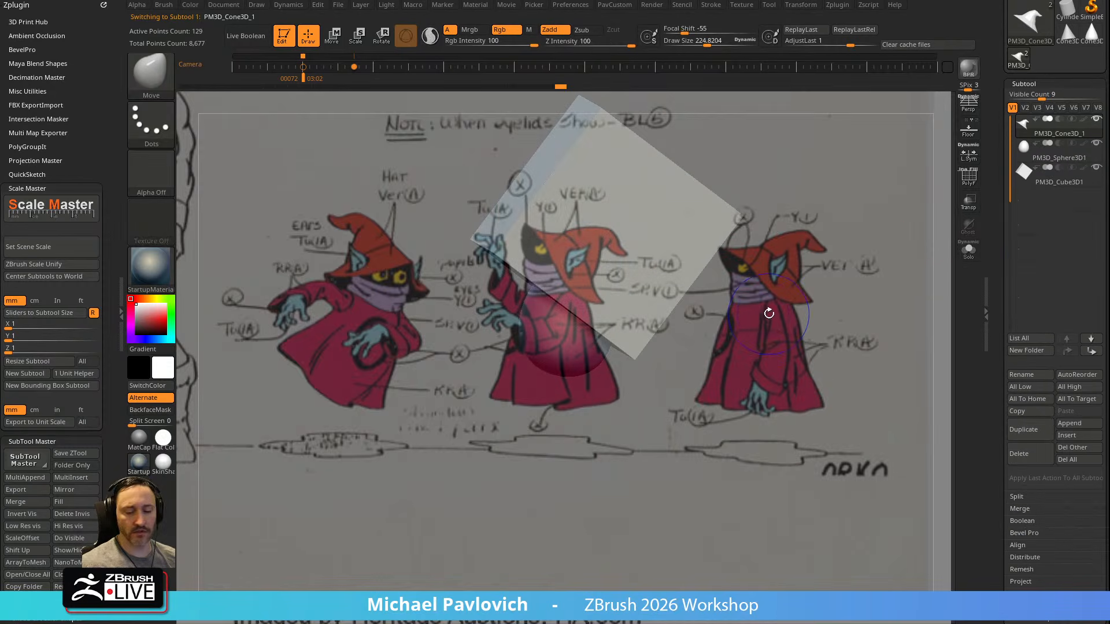
Hide the Spotlight reference, turn on Transp to compare the hat with the cube, and set Draw Size to 1000
key(shift+z)
shift+drag(822, 301, 857, 332)
click(973, 204)
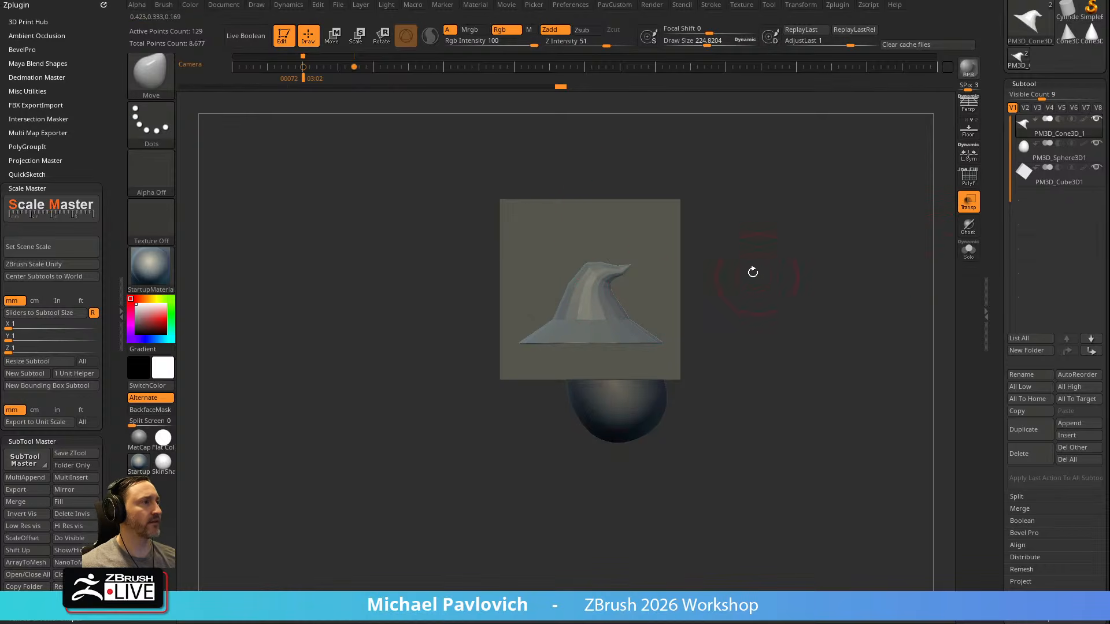
key(s)
drag(743, 286, 777, 291)
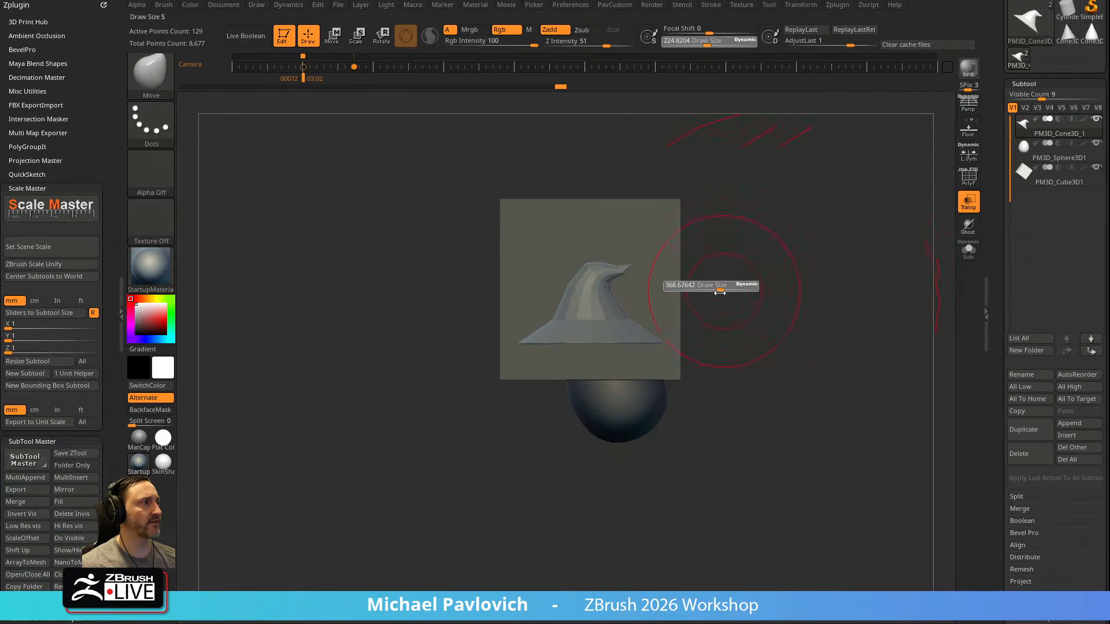
Delete the cube subtool
click(1075, 176)
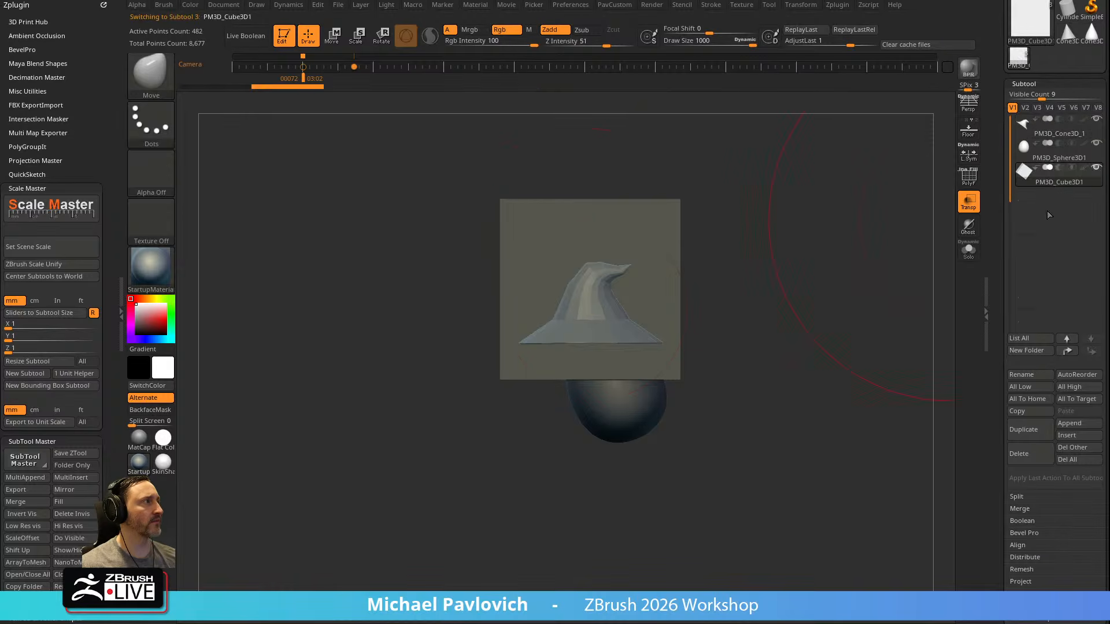
click(1031, 454)
click(977, 483)
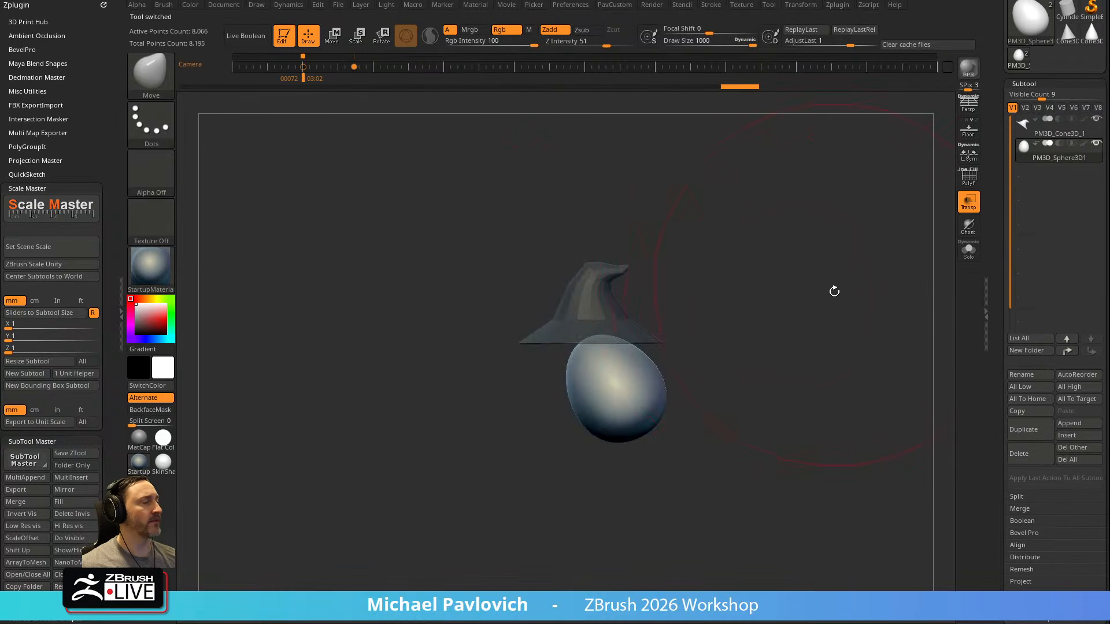
Show the Spotlight reference, realign the model with the side-view figure, and set Draw Size to about 427
key(shift+z)
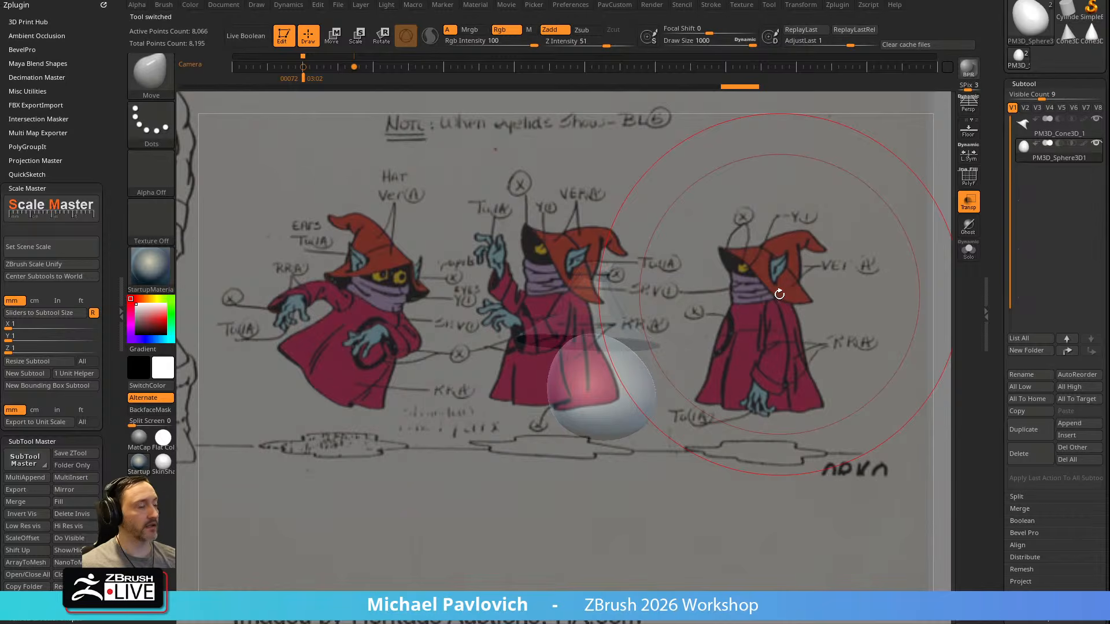
mouse_move(886, 270)
mouse_down()
mouse_move(914, 300)
mouse_move(867, 302)
mouse_move(889, 293)
mouse_up()
key(s)
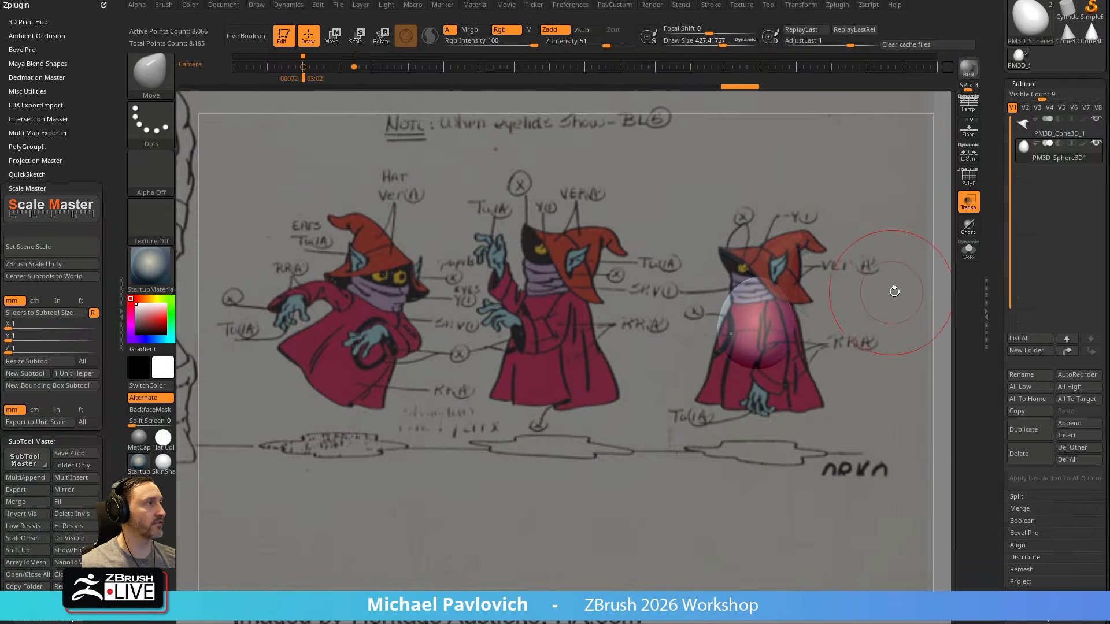
Try the Flat Color material and polyframe display on the body, and settle on the SkinShade4 material
click(163, 438)
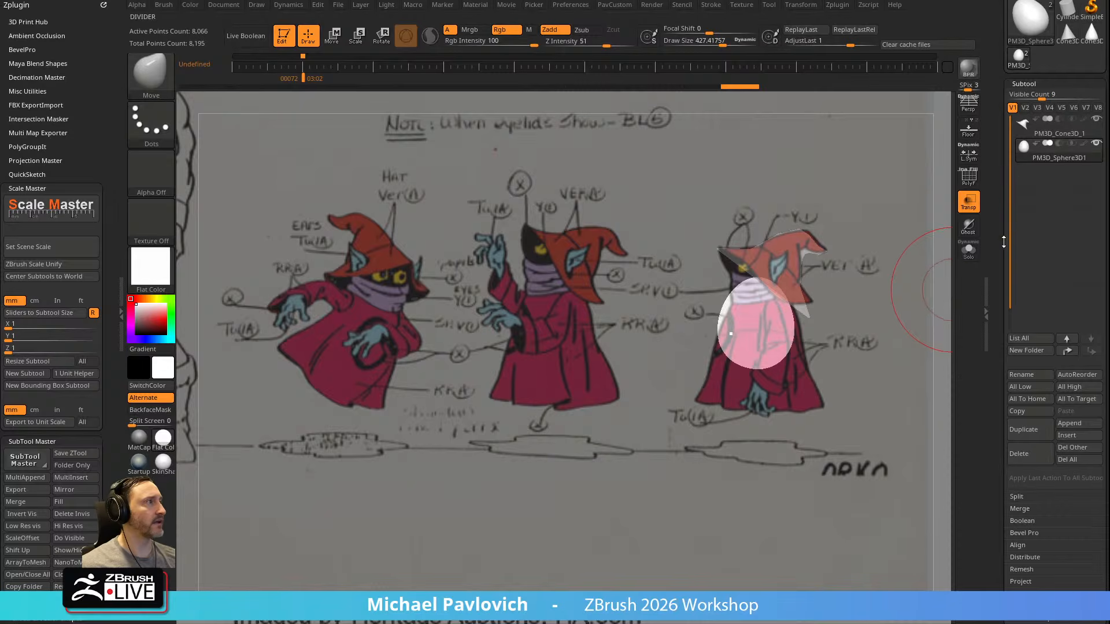
click(976, 182)
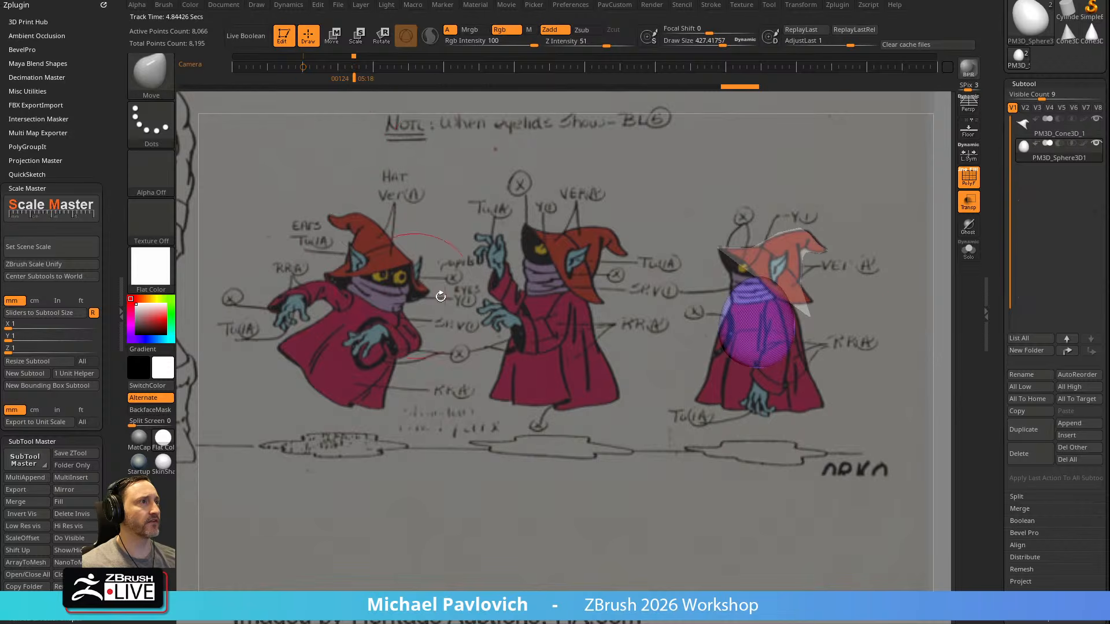
click(969, 176)
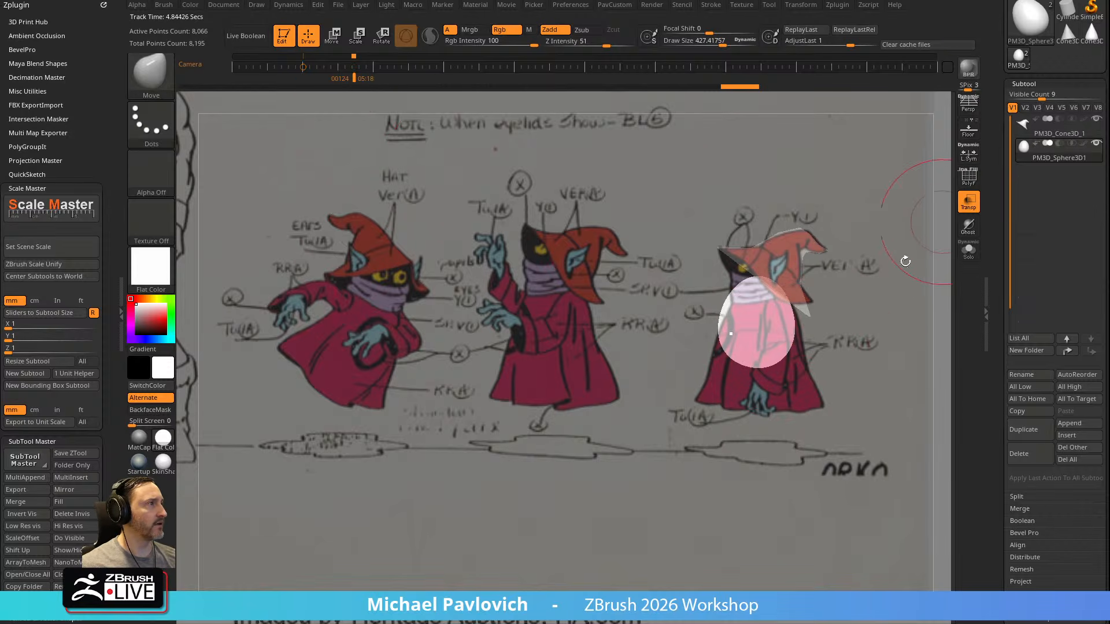
click(163, 463)
Stretch the sphere down to Orko's hem with the Move brush to form a rough robe in the side-view reference
key(s)
mouse_move(755, 360)
mouse_down()
mouse_move(791, 362)
mouse_move(737, 412)
mouse_move(746, 405)
mouse_up()
drag(758, 318, 766, 292)
mouse_move(778, 373)
mouse_down()
mouse_move(801, 395)
mouse_move(822, 393)
mouse_move(714, 355)
mouse_move(751, 340)
mouse_up()
drag(761, 299, 754, 289)
key(s)
drag(748, 338, 709, 341)
Adjust the Intensity of the Spotlight reference image
key(z)
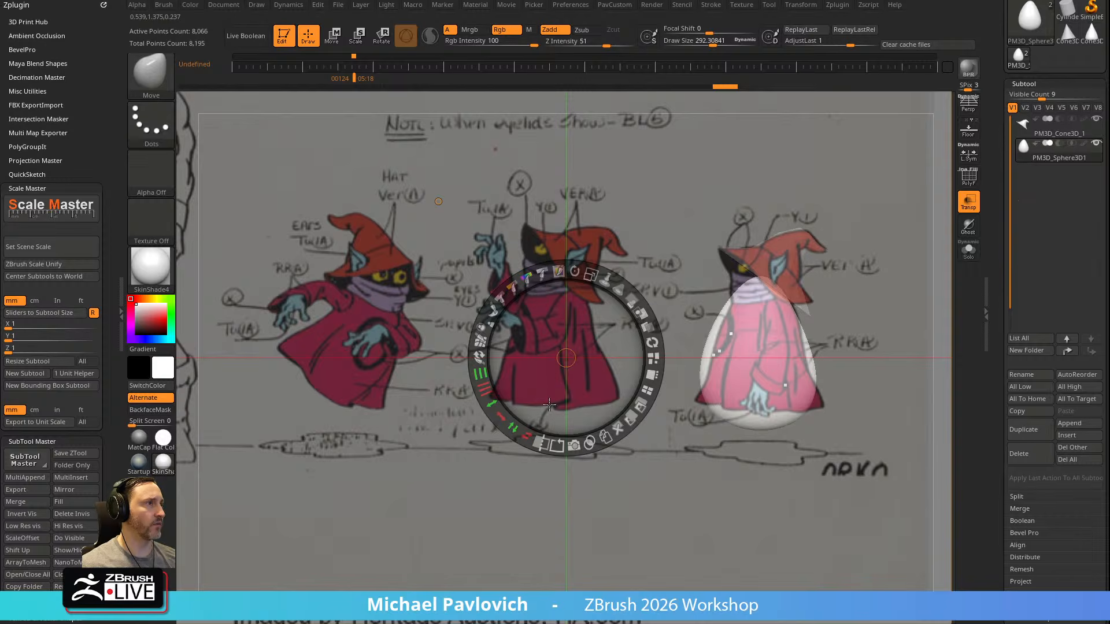
click(543, 275)
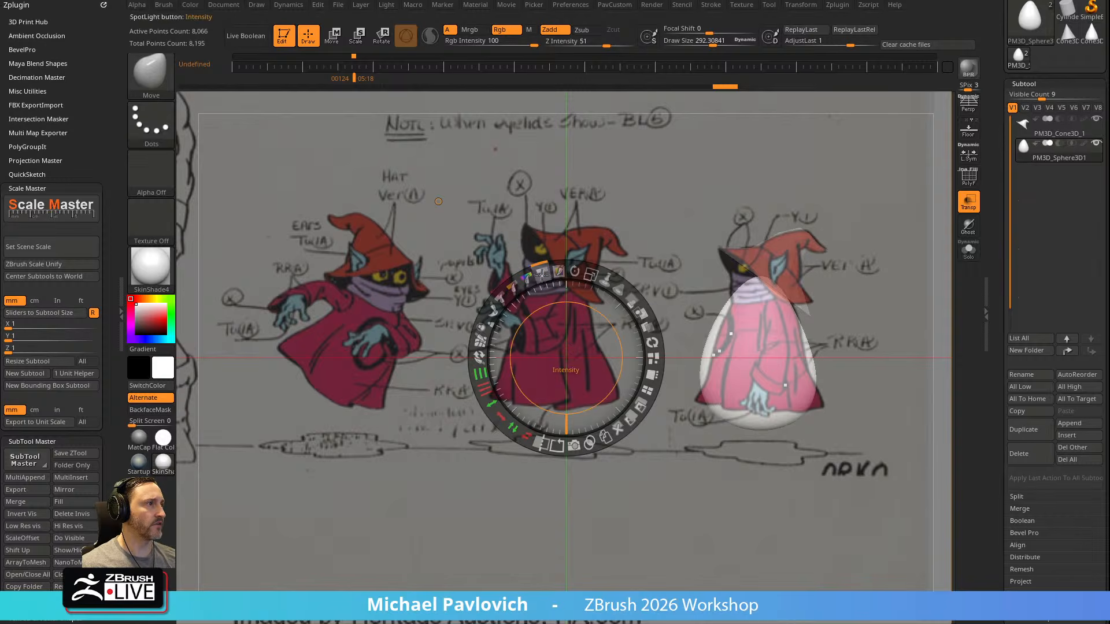
mouse_move(542, 275)
mouse_down()
mouse_move(531, 278)
mouse_move(545, 275)
mouse_up()
key(z)
key(z)
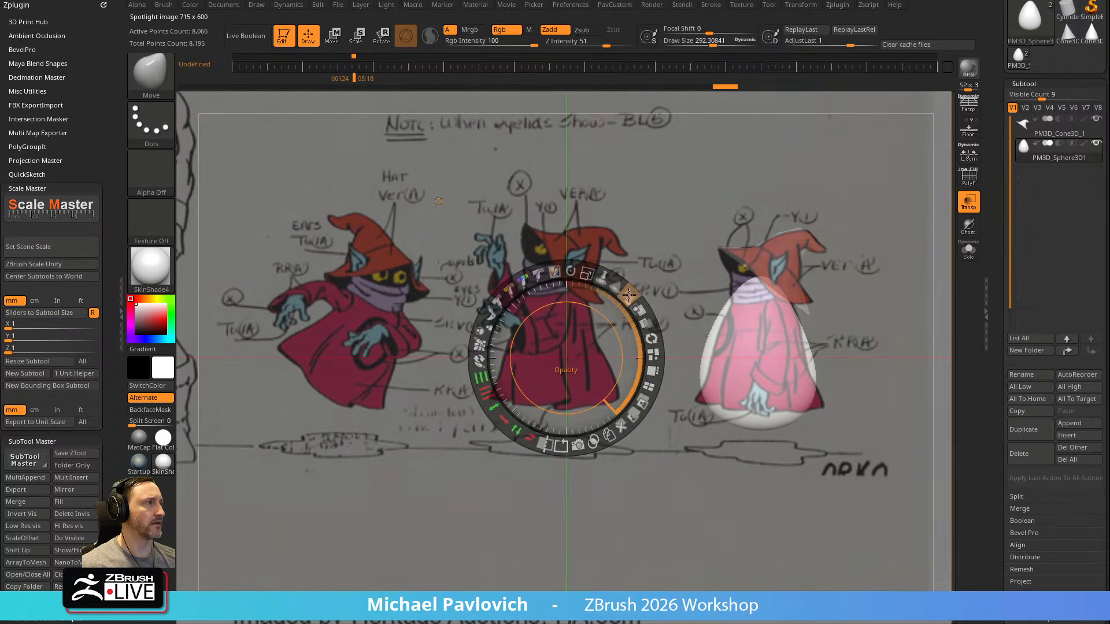
key(z)
Flare the body's lower corners and refine its sides to the robe's side profile, using the Move brush at Draw Size about 810
key(s)
mouse_move(743, 337)
mouse_down()
mouse_move(775, 342)
mouse_move(731, 340)
mouse_up()
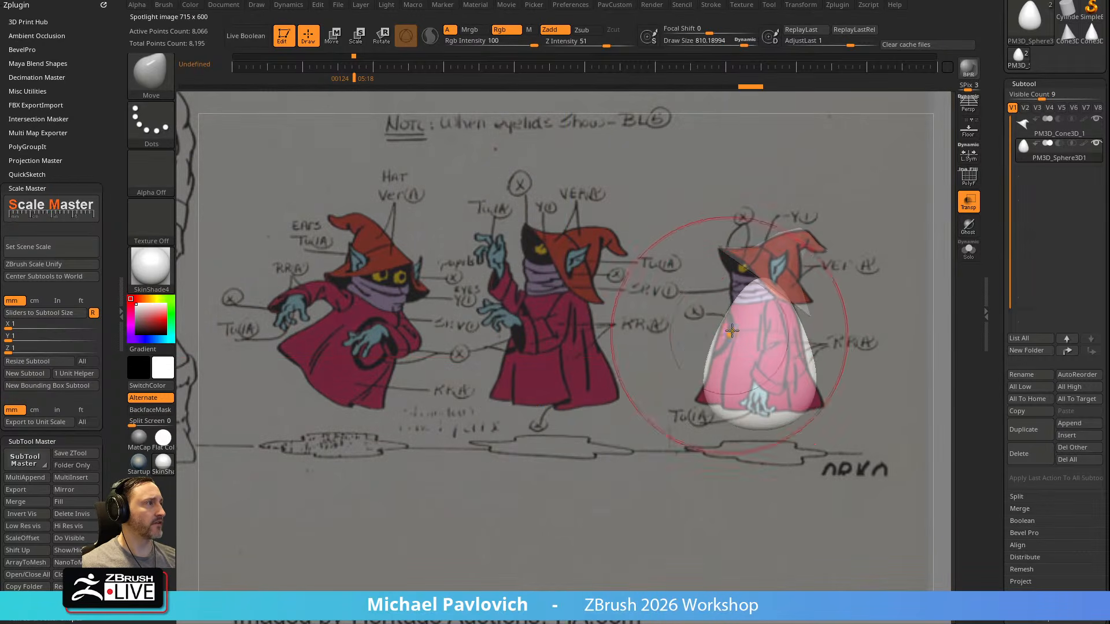
drag(812, 403, 834, 413)
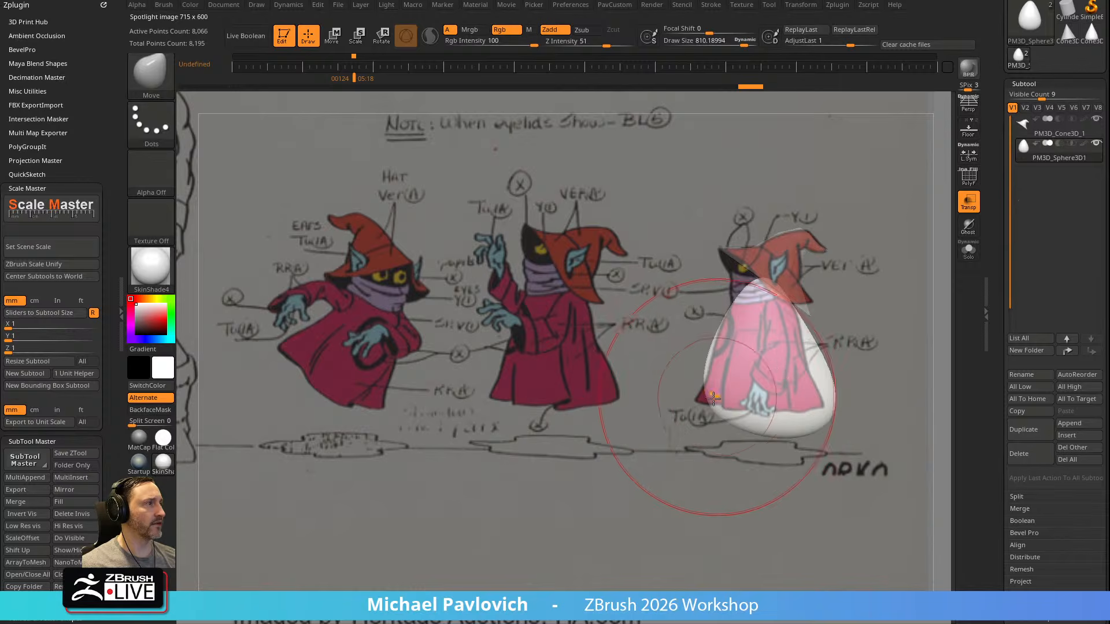
drag(719, 396, 715, 413)
drag(751, 295, 743, 294)
drag(819, 354, 804, 352)
drag(786, 313, 791, 314)
key(bracketleft)
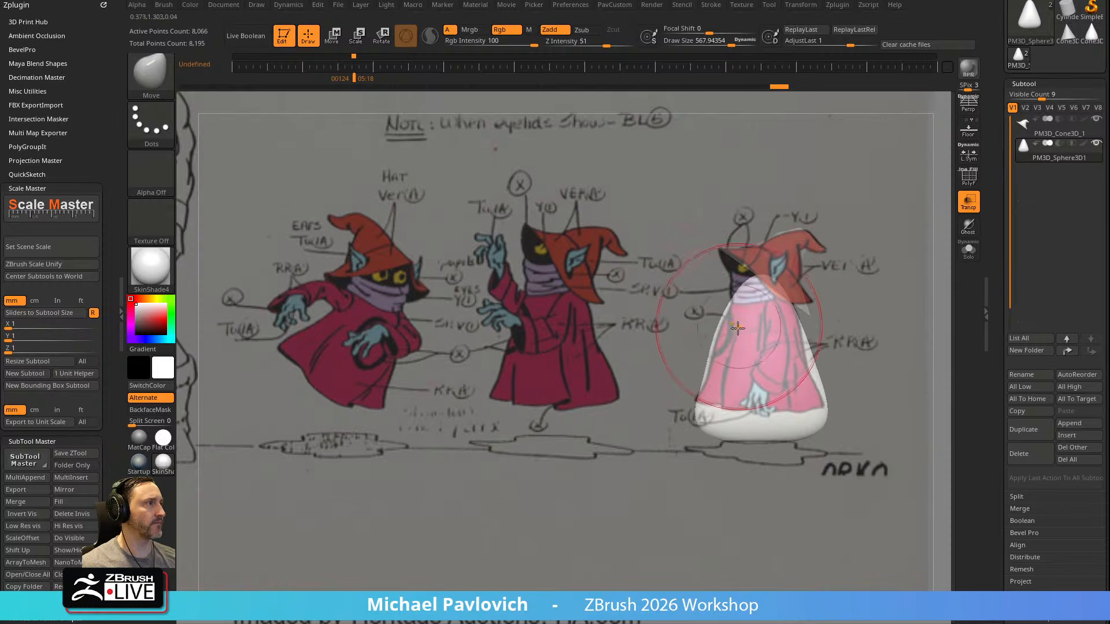
Line up the model's front view over the same figure and widen the body's base into a flared robe with the Move brush
key(shift+z)
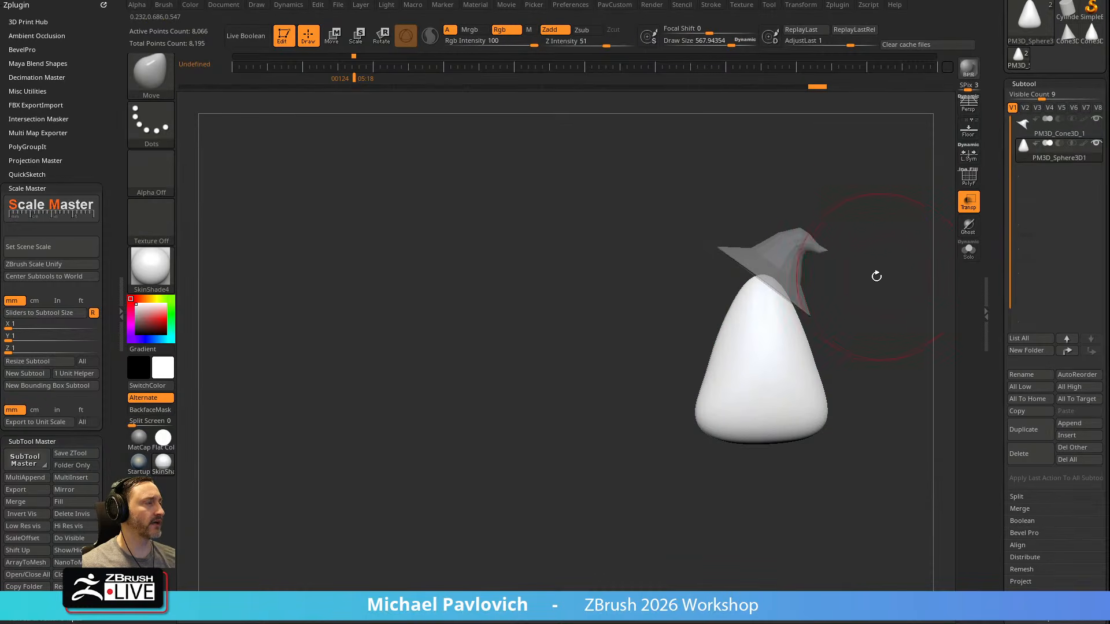
shift+drag(879, 277, 899, 285)
key(w)
key(q)
key(bracketright)
key(shift+z)
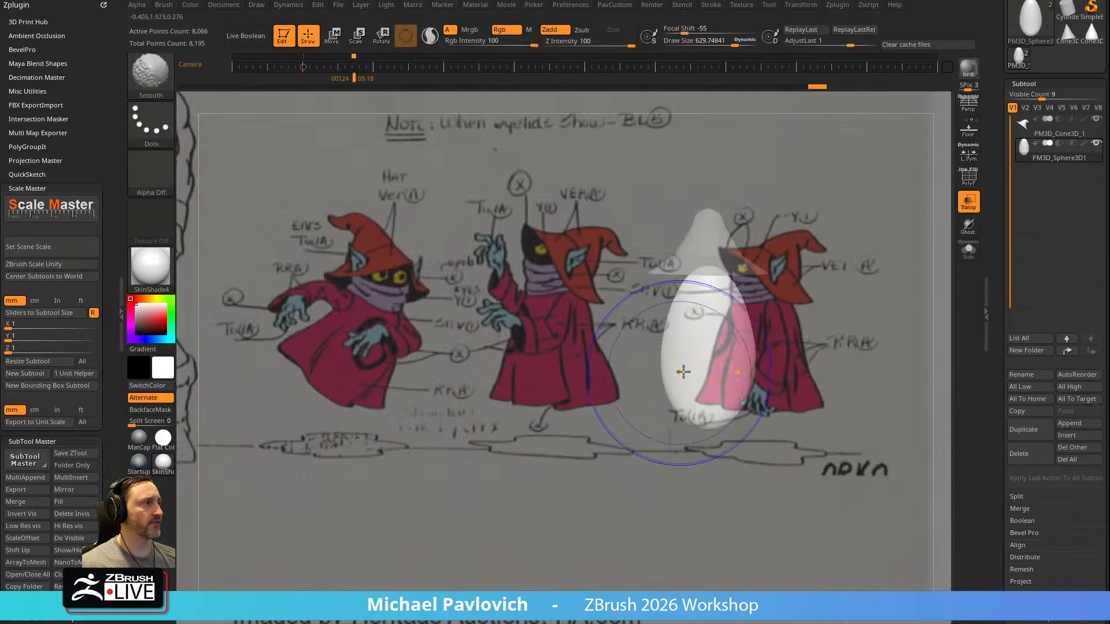
alt+drag(808, 319, 858, 327)
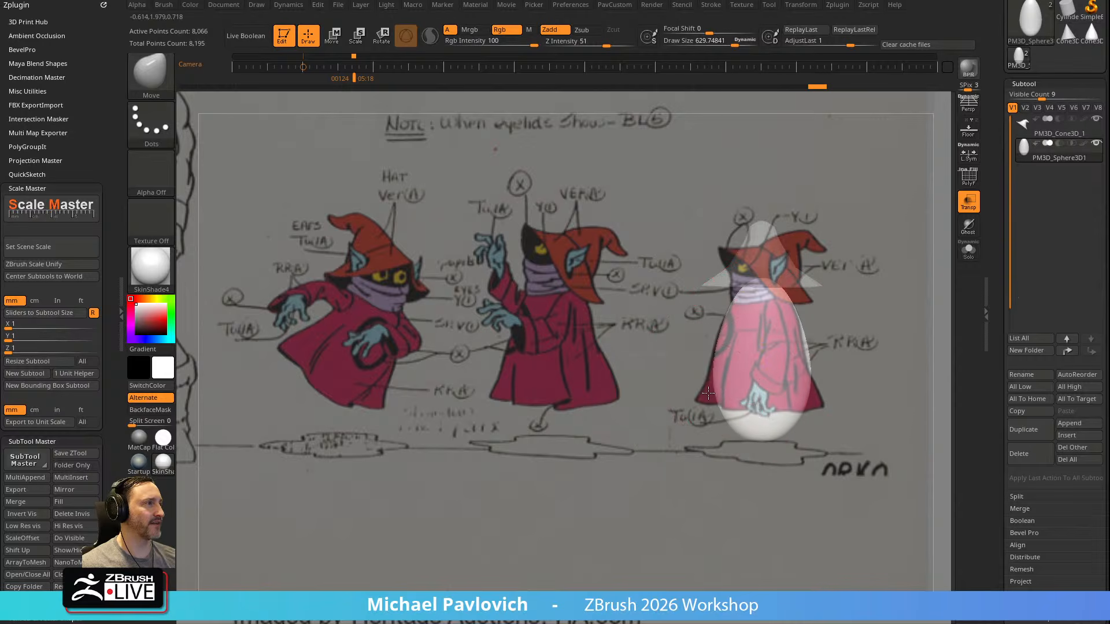
mouse_move(689, 398)
mouse_down()
mouse_move(680, 403)
mouse_move(715, 355)
mouse_up()
key(bracketleft)
key(bracketleft)
drag(743, 293, 736, 296)
mouse_move(702, 386)
mouse_down()
mouse_move(699, 397)
mouse_move(711, 366)
mouse_up()
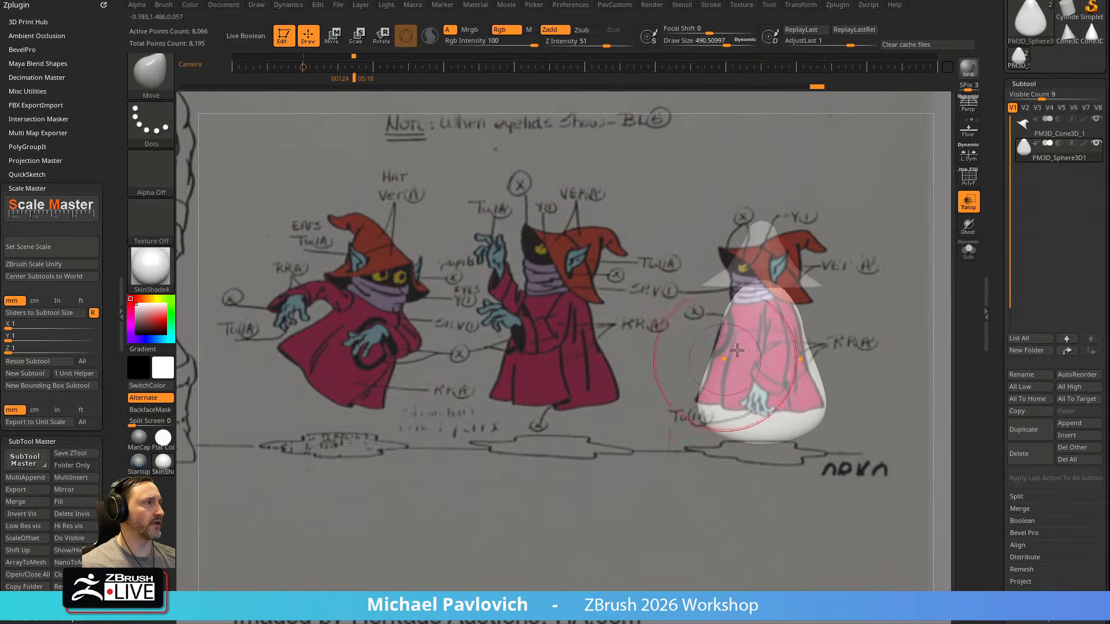
Turn on polyframe display and trim the body flat at the neck and the hem with the TrimCurve brush
key(shift+f)
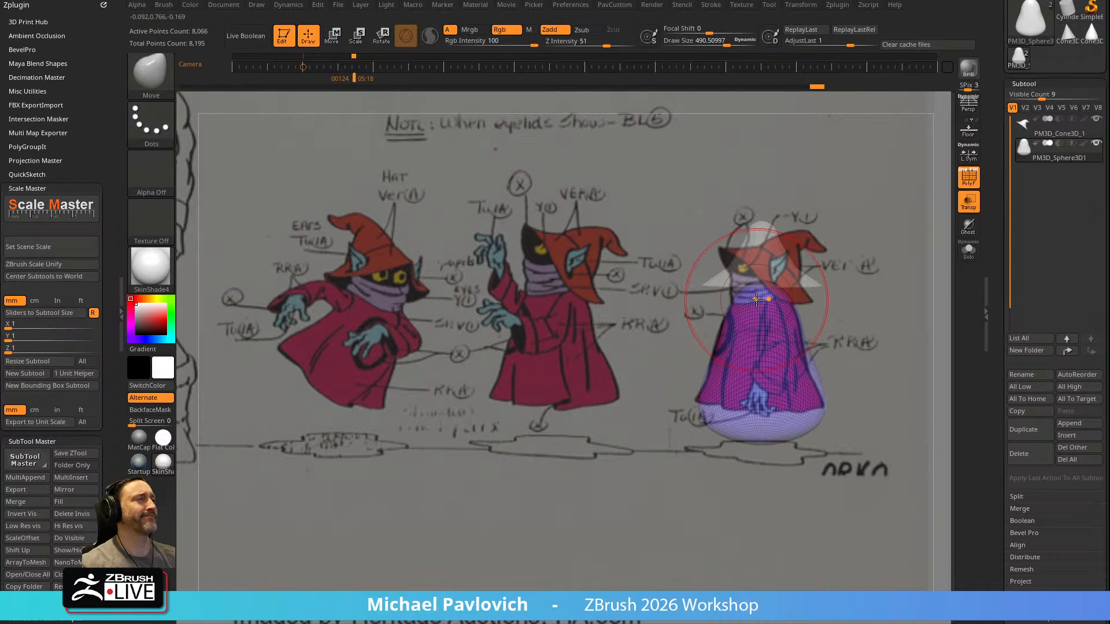
key(ctrl+shift)
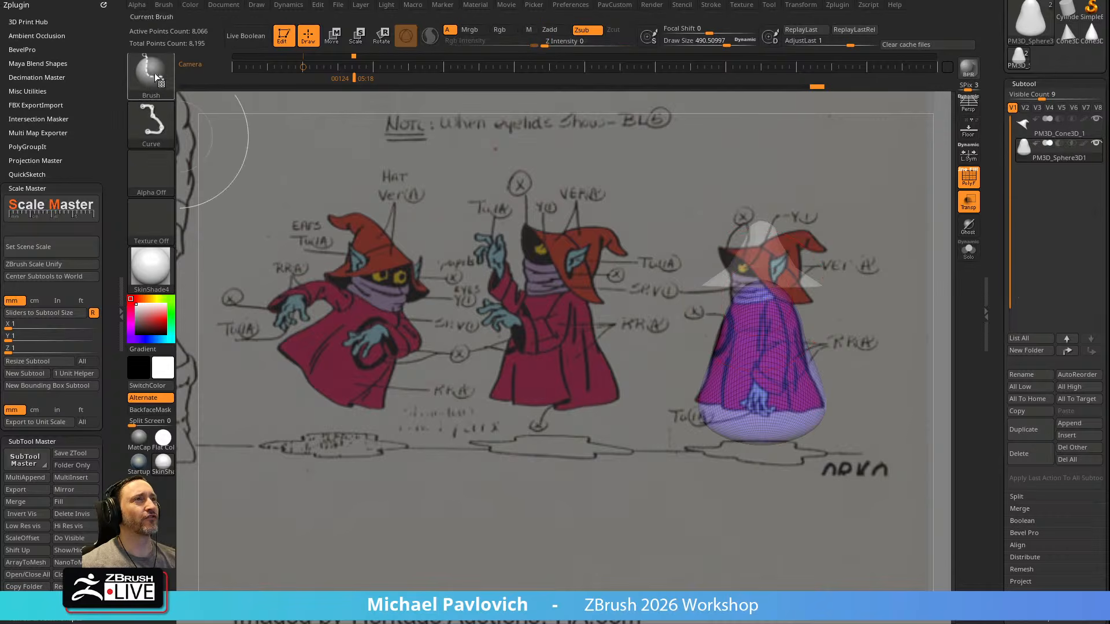
click(151, 73)
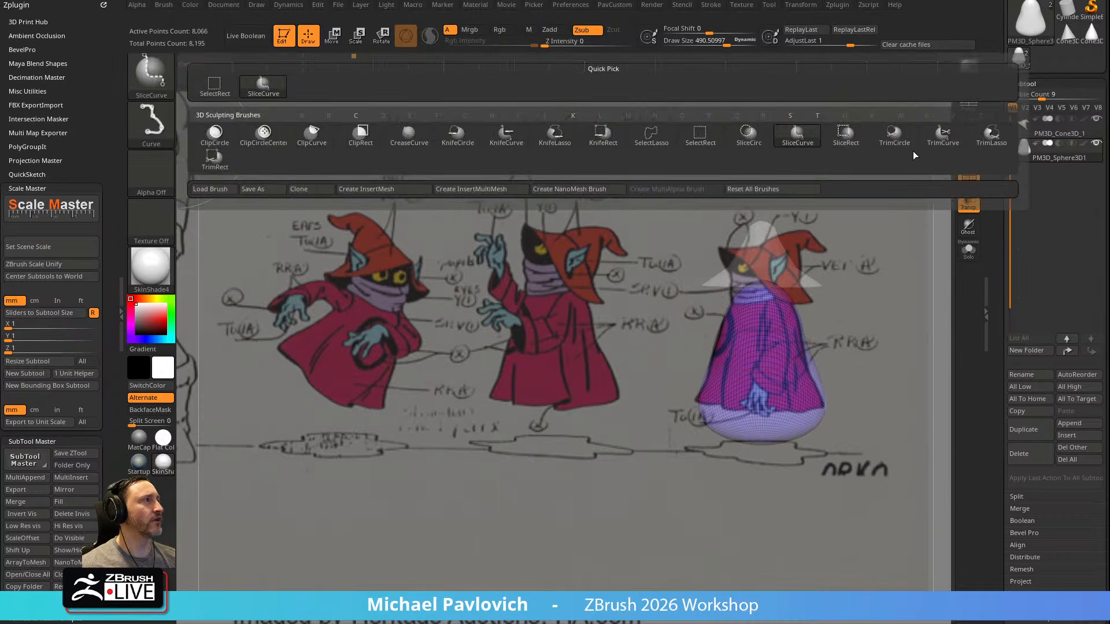
ctrl+shift+click(940, 139)
key(ctrl+shift)
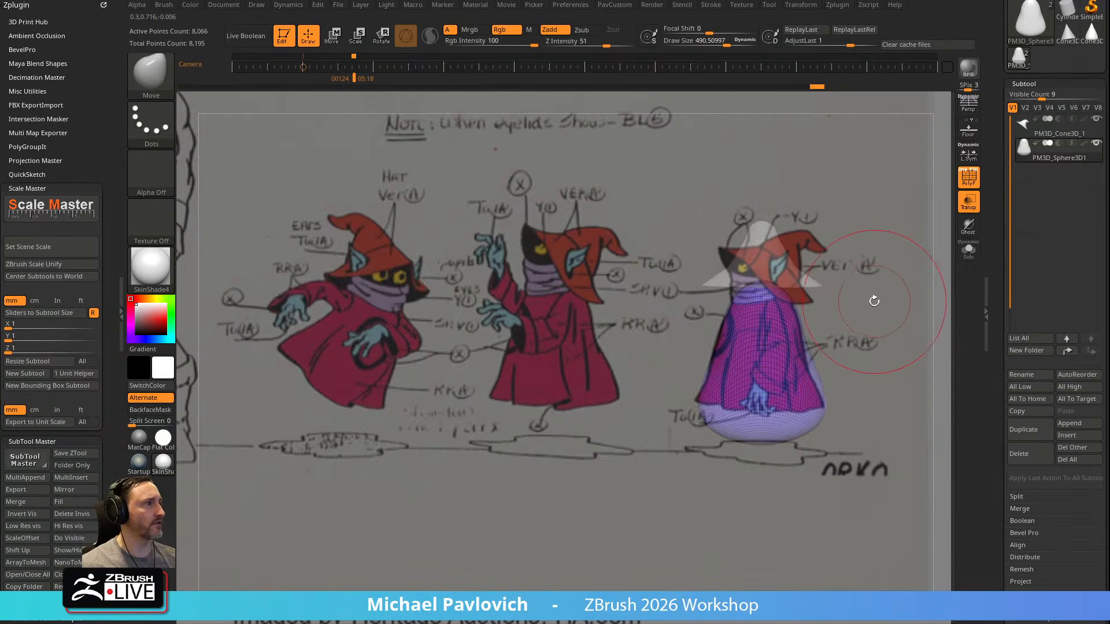
key(Left)
key(Right)
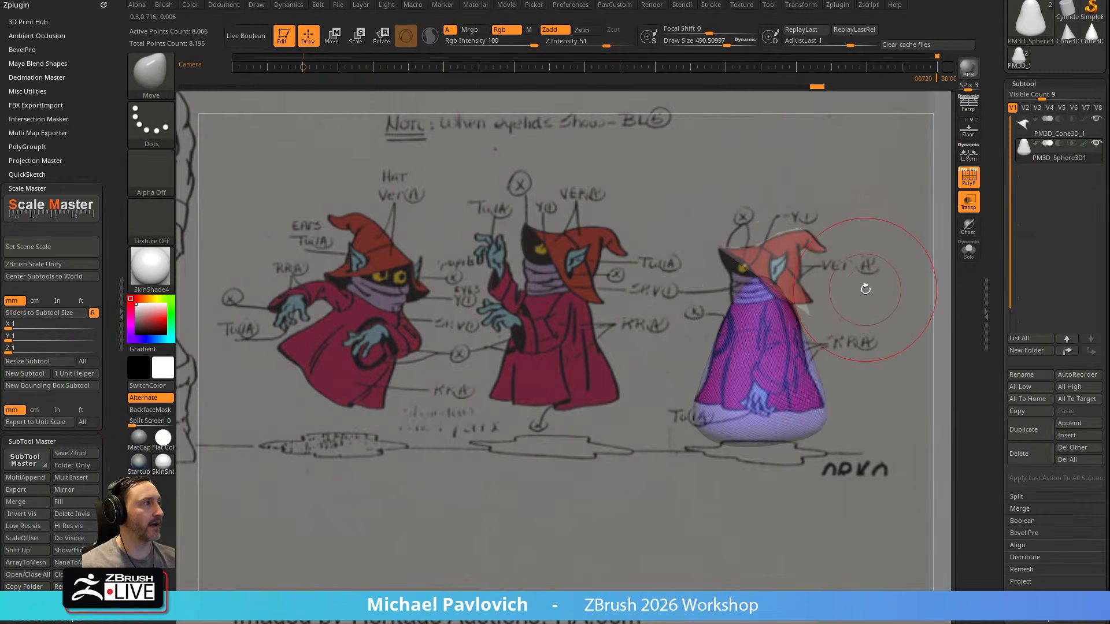
ctrl+shift+drag(626, 326, 938, 279)
ctrl+shift+drag(907, 407, 555, 403)
Hide the Spotlight reference, apply Mirror And Weld to the trimmed body, and inspect its top cap from several angles
key(shift+z)
mouse_move(866, 318)
mouse_down()
mouse_move(887, 322)
mouse_move(821, 318)
mouse_move(816, 347)
mouse_up()
key(g)
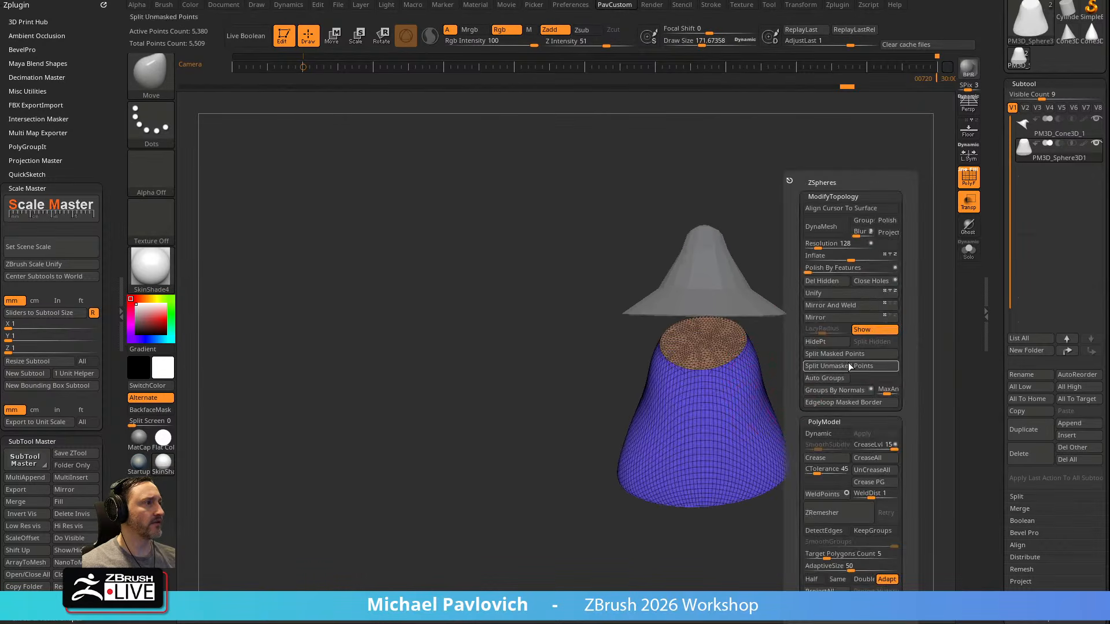
click(845, 307)
mouse_move(856, 363)
mouse_down()
mouse_move(613, 364)
mouse_move(780, 381)
mouse_up()
drag(855, 365, 792, 345)
drag(838, 335, 659, 353)
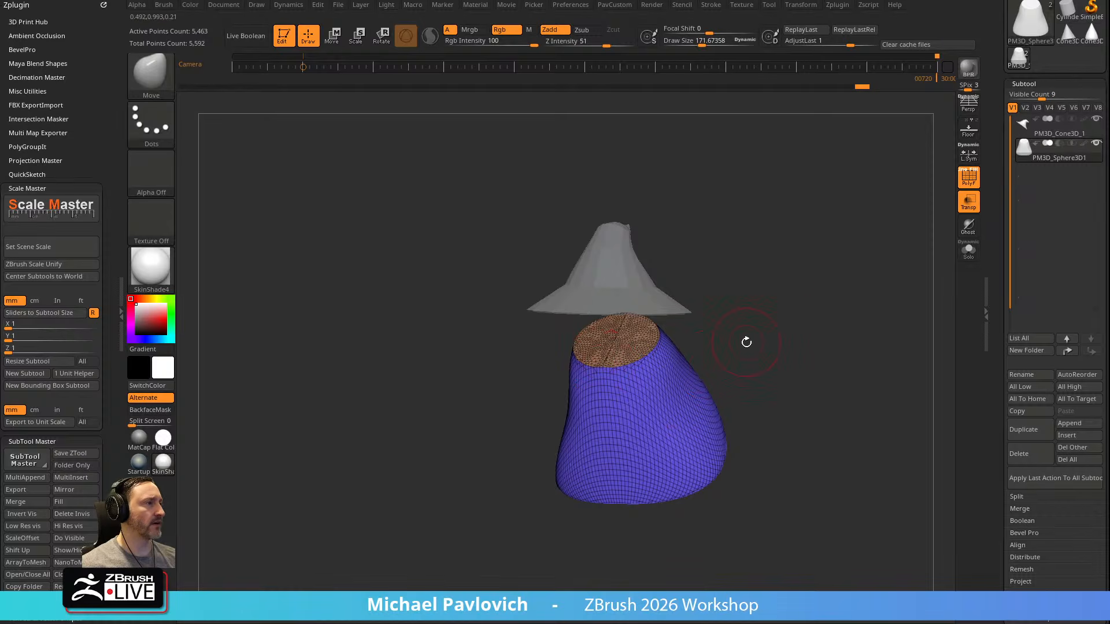
Remesh the body with ZRemesher, set to Half, AdaptiveSize 0 and KeepGroups on
key(space)
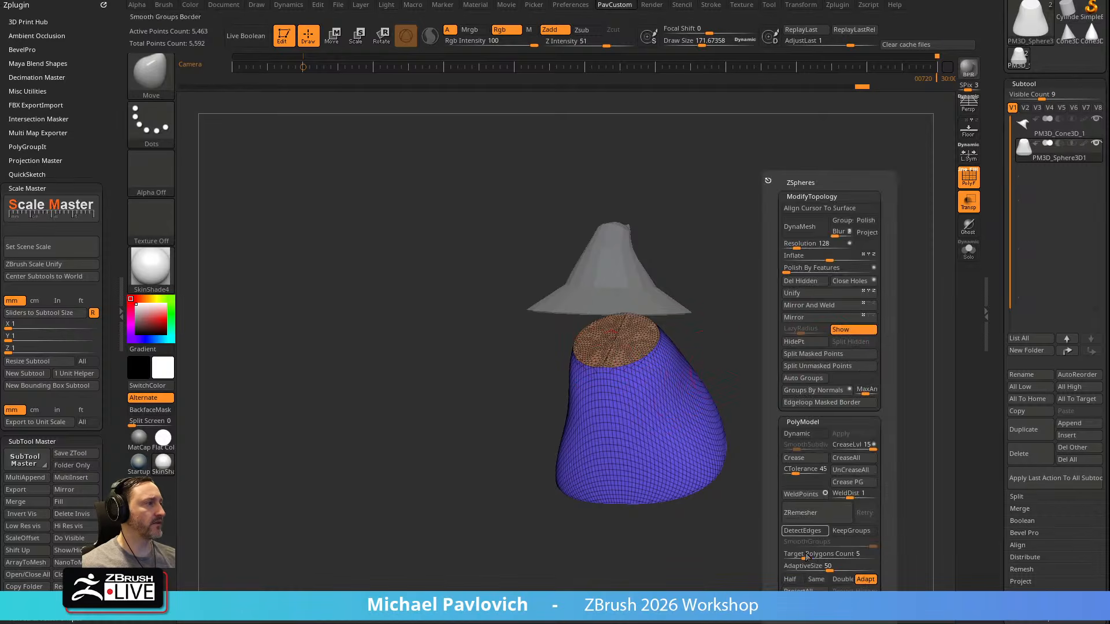
click(793, 580)
drag(799, 568, 782, 568)
click(851, 531)
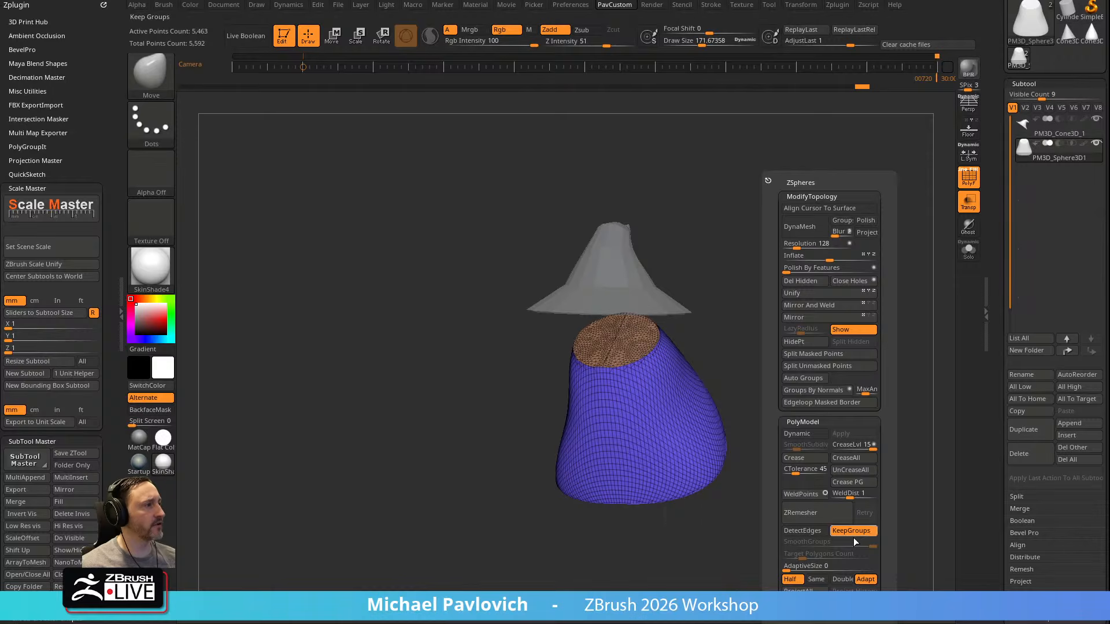
click(801, 513)
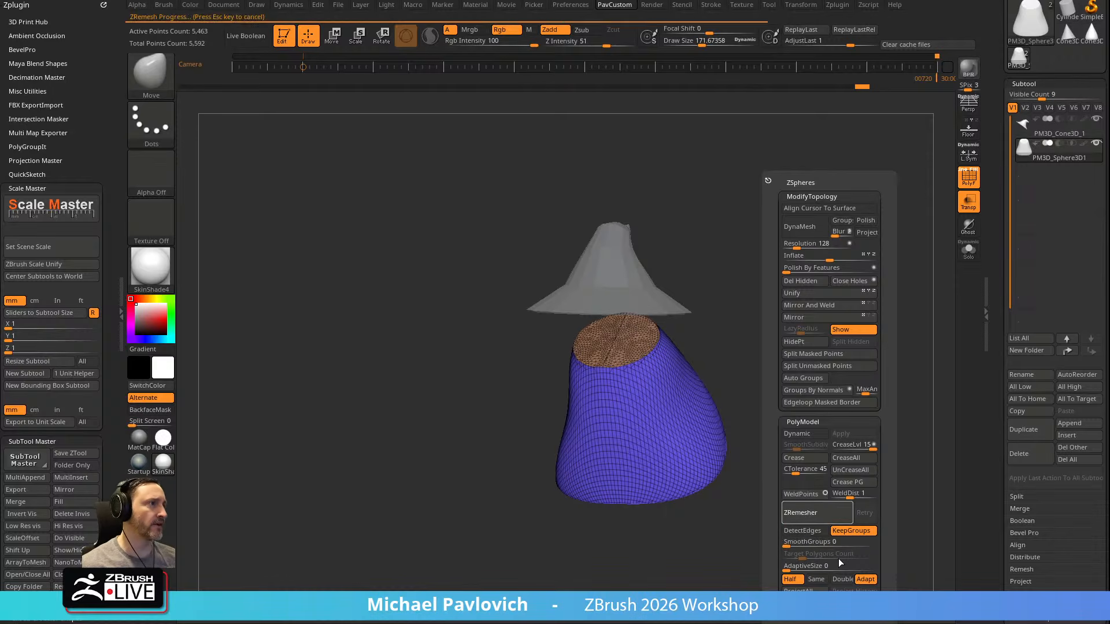
click(809, 516)
click(810, 518)
Isolate the body, undo the remeshing, reduce Draw Size to about 20.6 and examine the seam across its top cap up close
click(968, 250)
mouse_move(897, 292)
mouse_down()
mouse_move(838, 307)
mouse_move(856, 351)
mouse_move(837, 355)
mouse_up()
key(ctrl+z)
key(s)
drag(745, 330, 721, 331)
alt+drag(761, 302, 824, 465)
key(ctrl+z)
key(ctrl+z)
alt+drag(785, 399, 630, 359)
drag(890, 181, 848, 223)
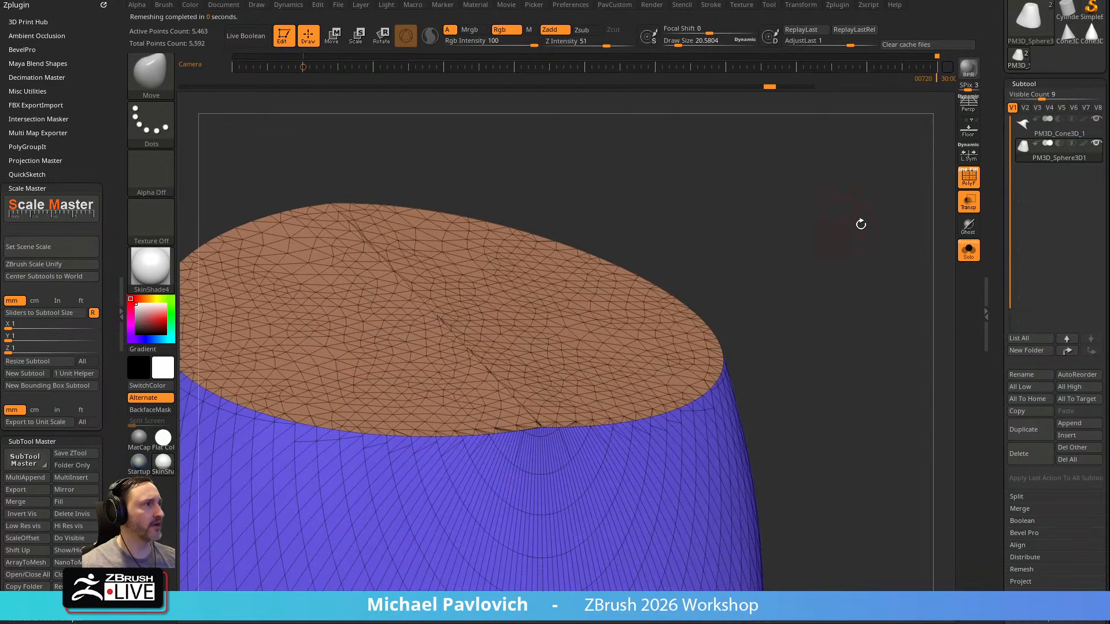
Try to weld the body's points with a WeldDist of 16.45
scroll(1014, 418, down, 10)
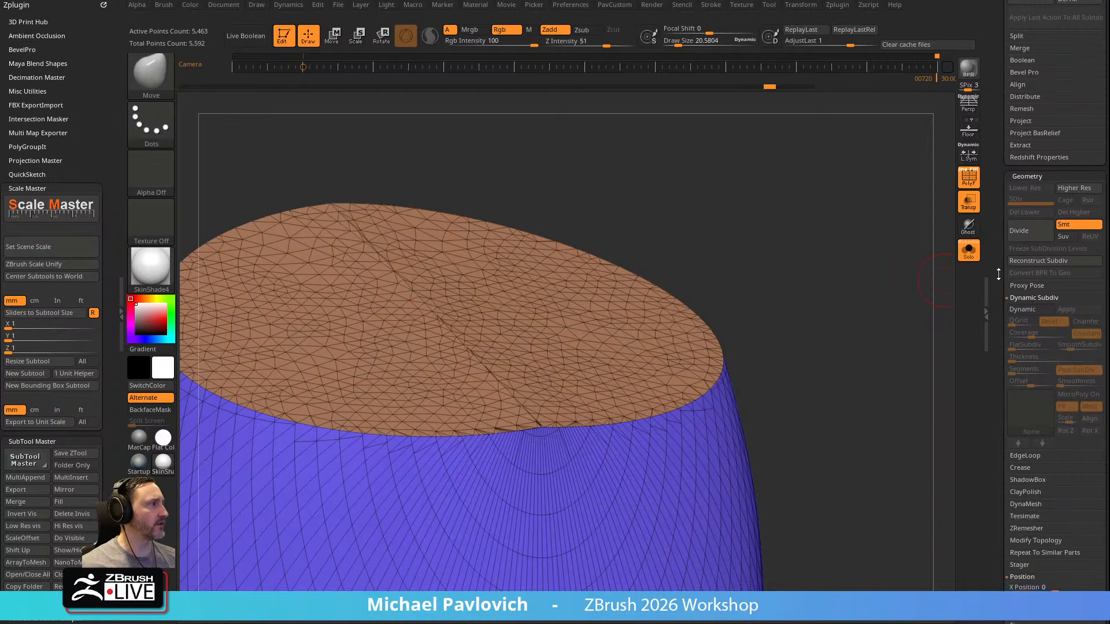
key(shift)
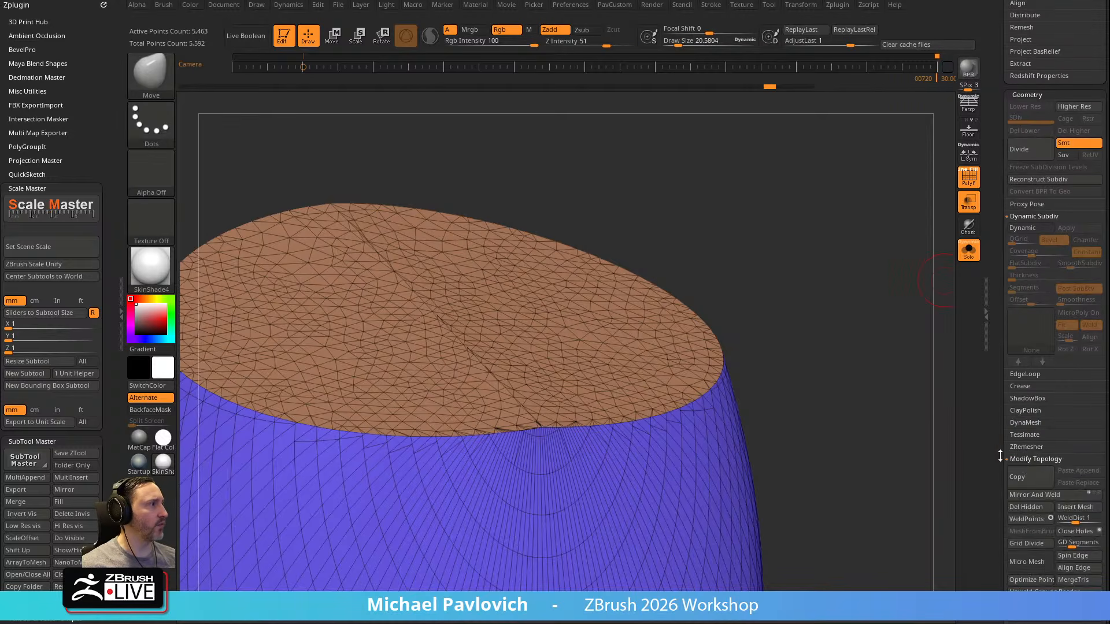
click(1021, 460)
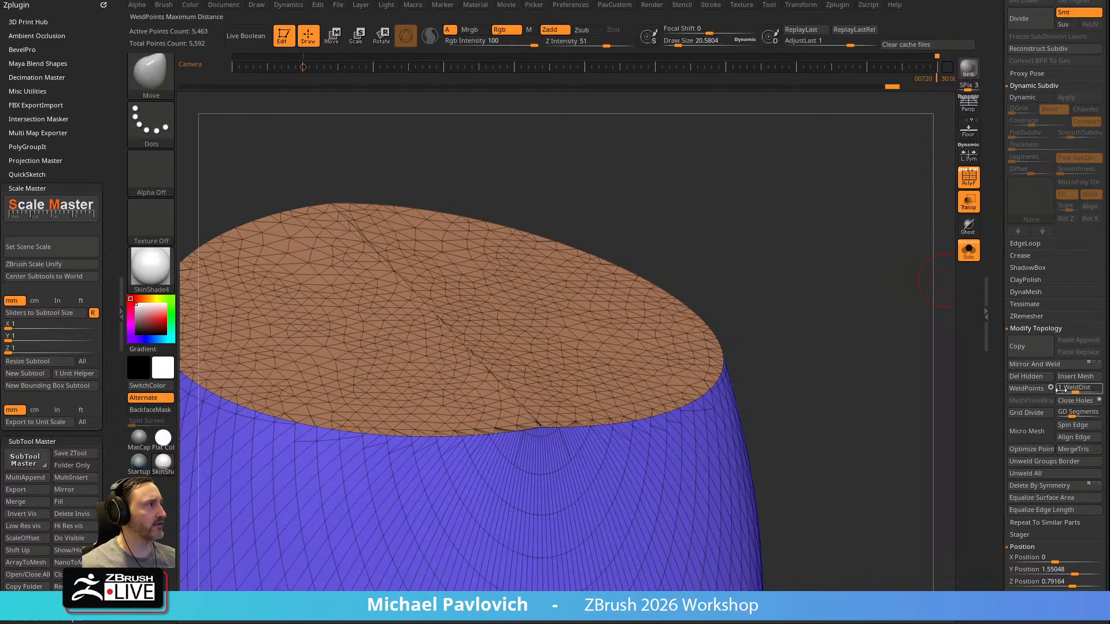
drag(1076, 391, 1088, 390)
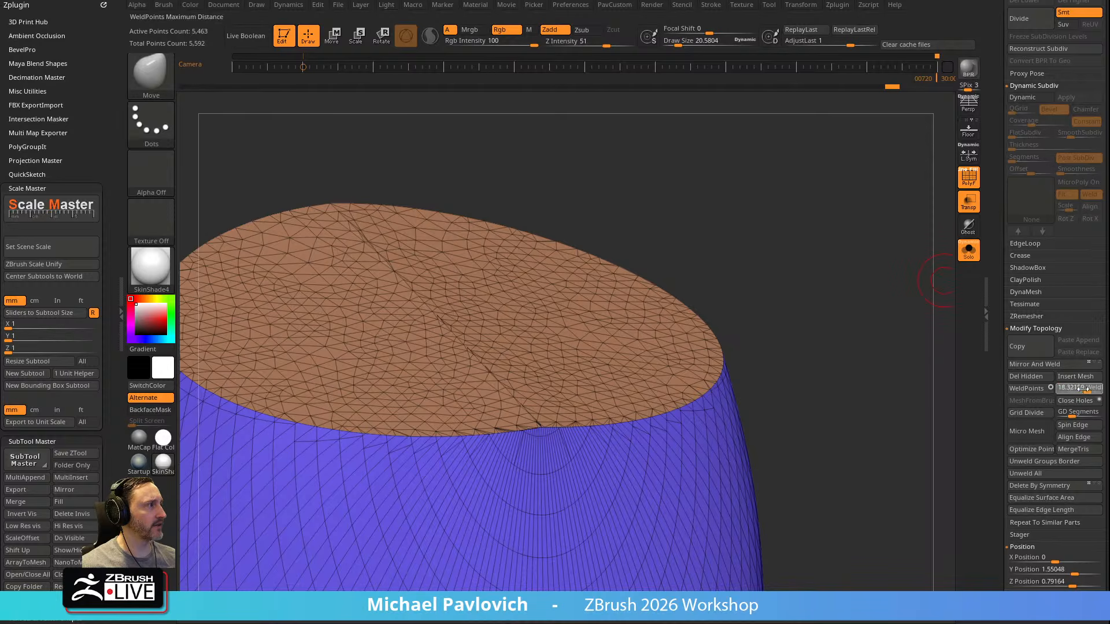
click(1036, 390)
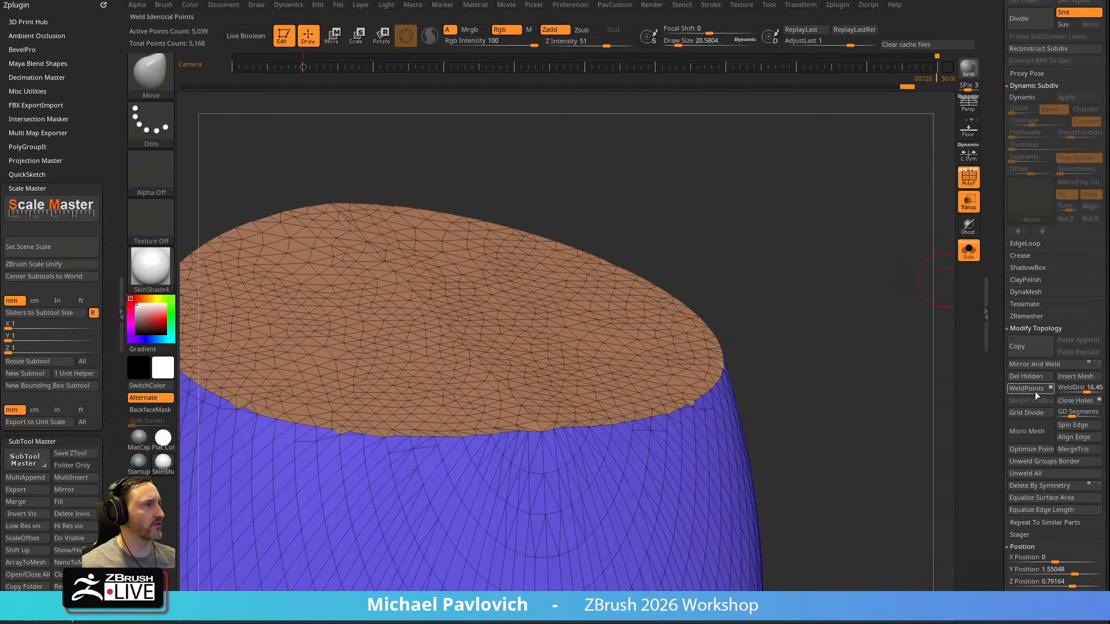
key(ctrl+z)
Weld the body's points with a WeldDist of 1.647 and remesh it twice with ZRemesher at half density
drag(1086, 391, 1077, 391)
click(1027, 391)
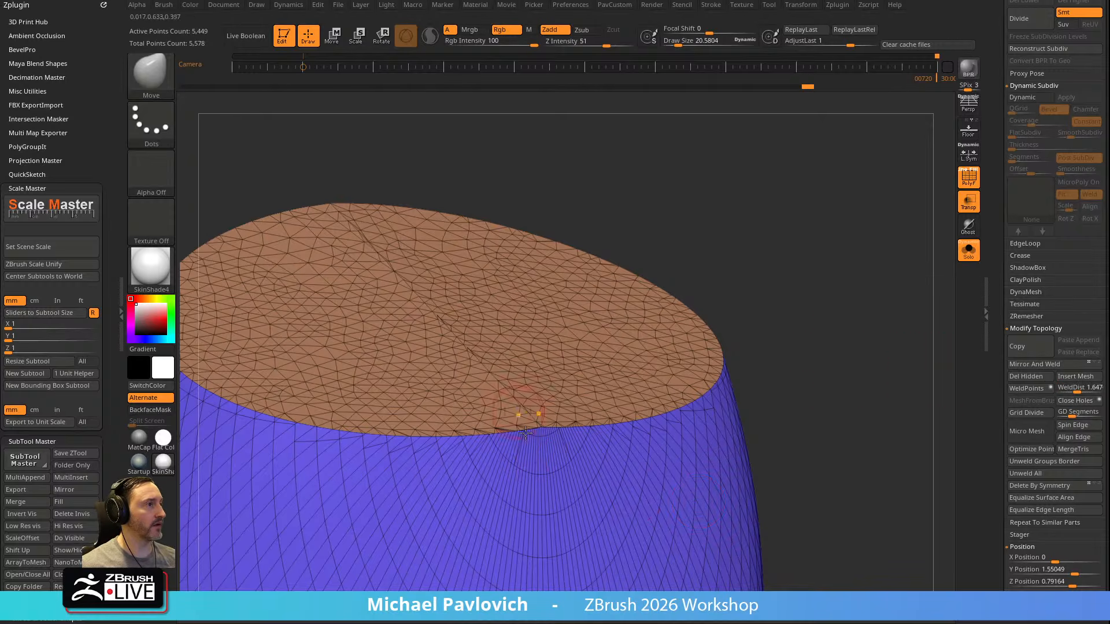
key(space)
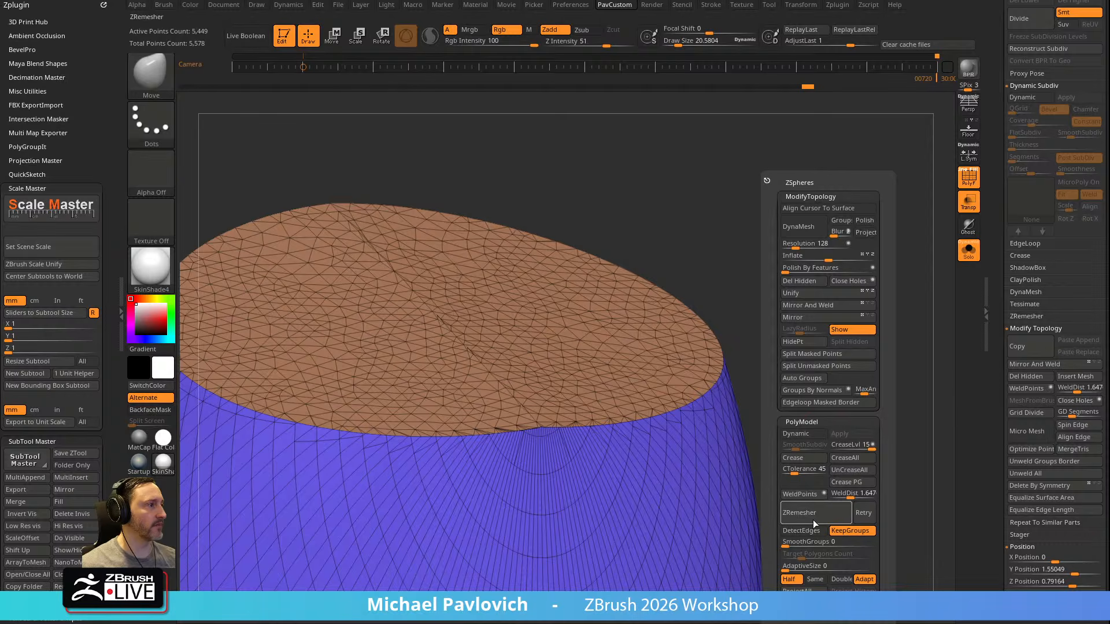
click(823, 514)
alt+drag(827, 348, 725, 260)
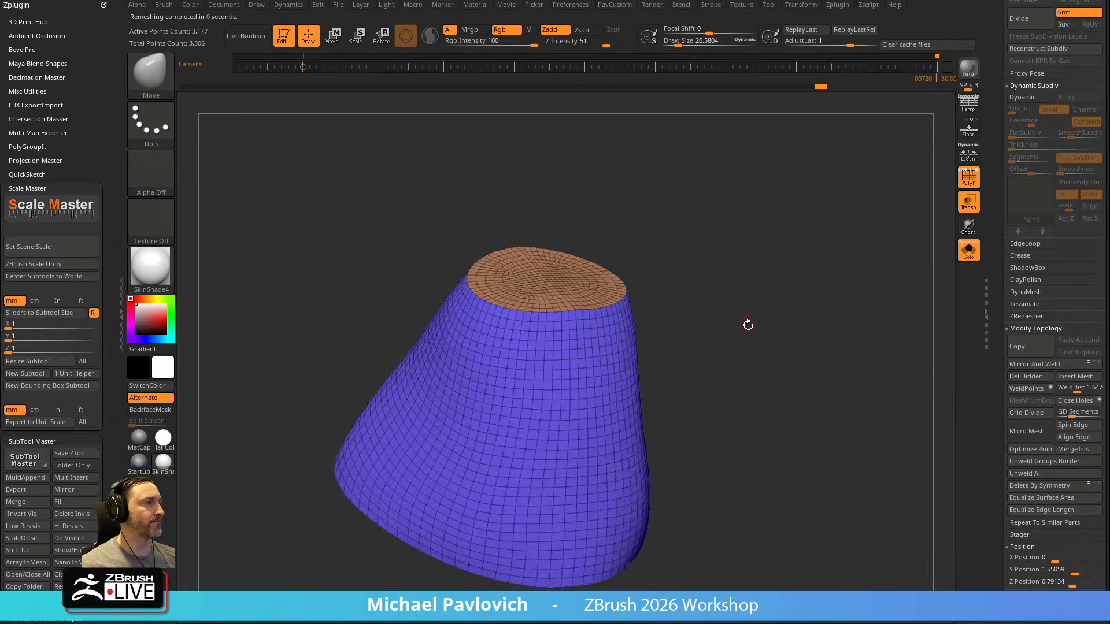
key(space)
click(749, 512)
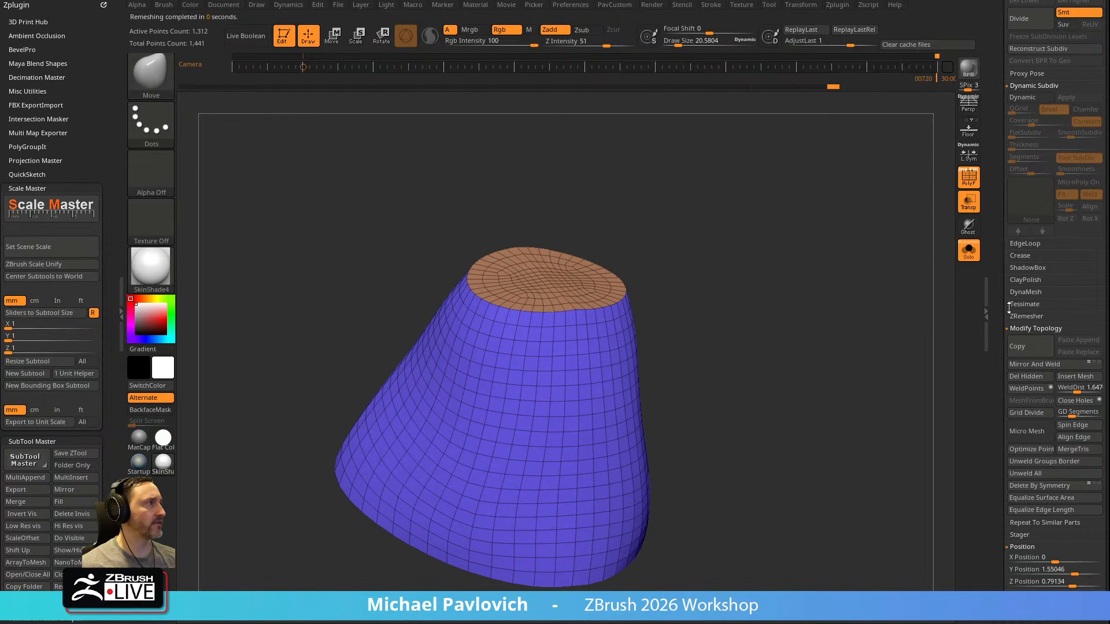
Inspect the remeshed body from several angles and halve its density once more with ZRemesher
click(1026, 316)
key(space)
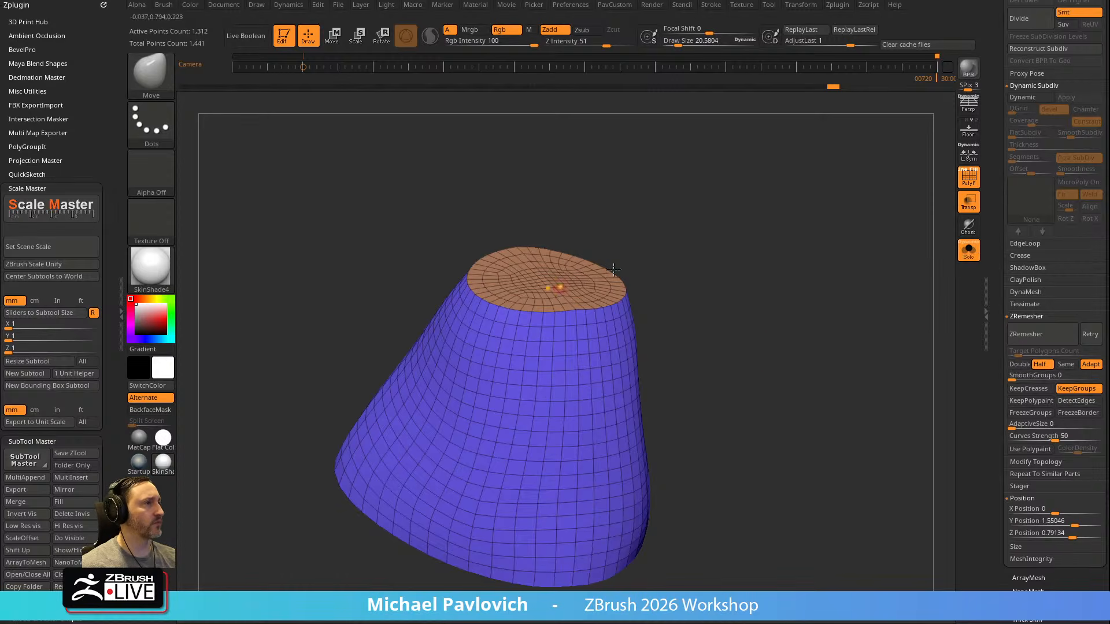
right_drag(552, 289, 736, 225)
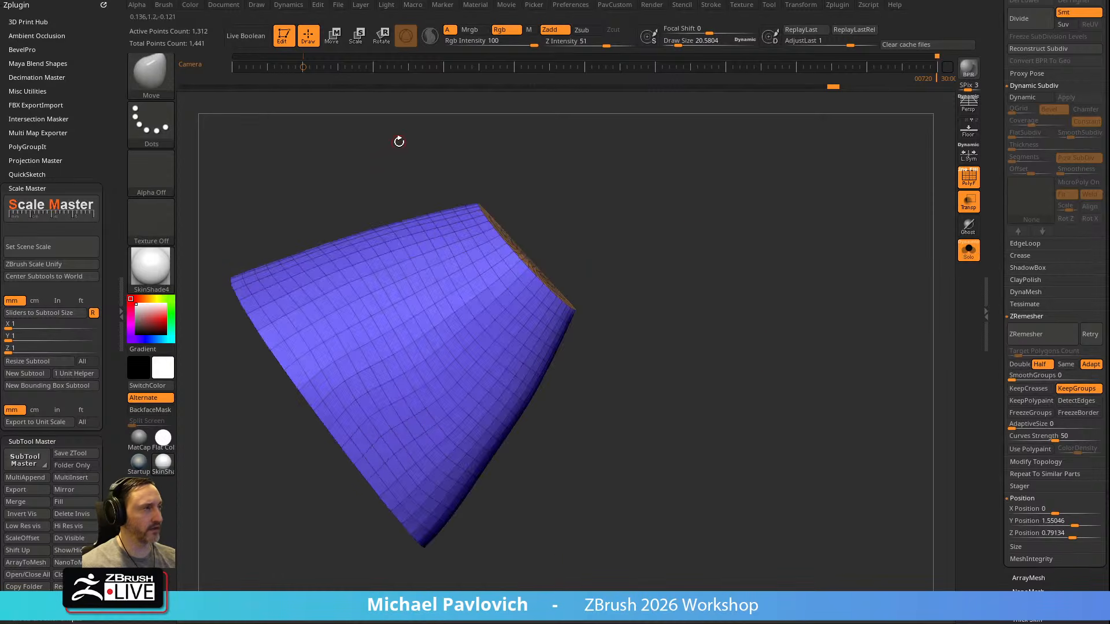
right_drag(490, 190, 793, 281)
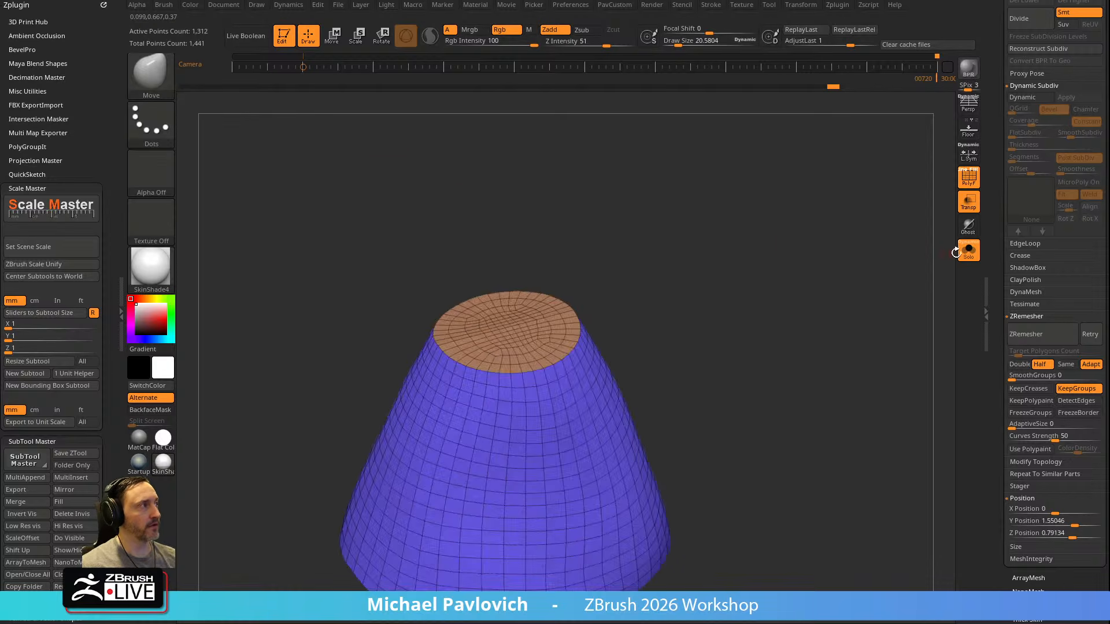
click(1026, 334)
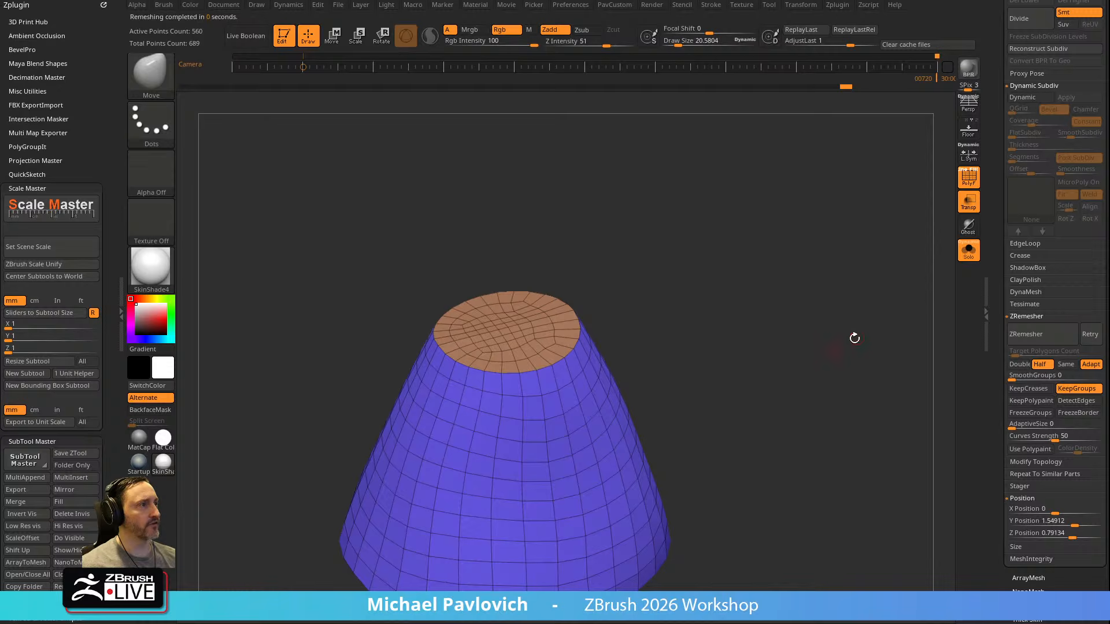
Turn off Solo and transparency to view the hat and body together
click(969, 249)
click(969, 201)
mouse_move(823, 275)
right_down()
mouse_move(860, 285)
mouse_move(830, 329)
mouse_move(840, 317)
mouse_move(805, 312)
mouse_move(818, 300)
mouse_move(818, 256)
right_up()
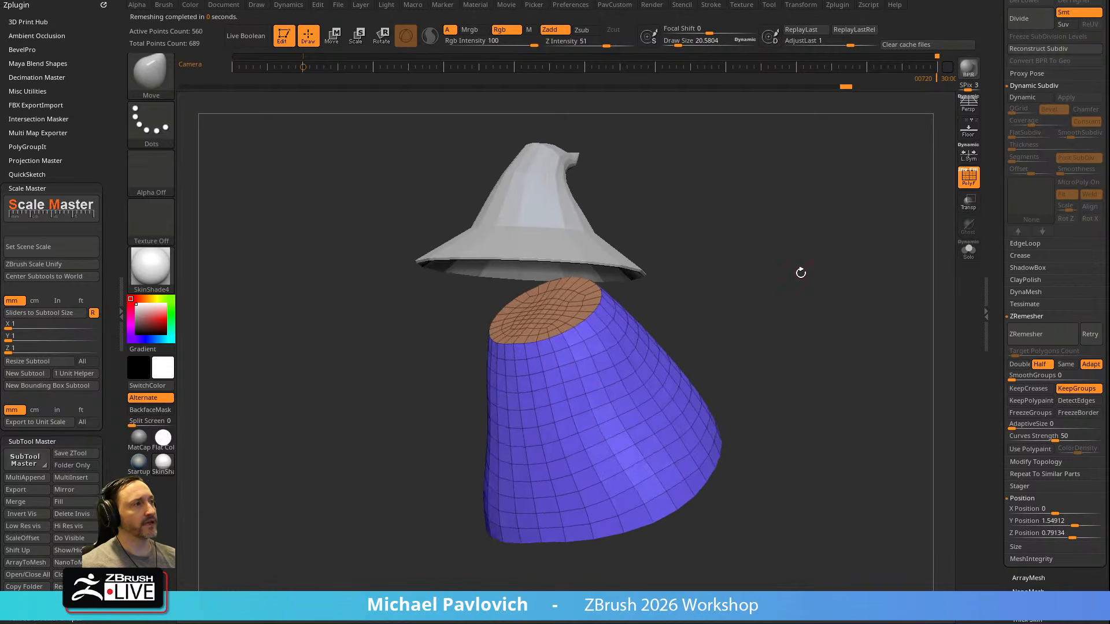
Duplicate the body subtool, isolate the duplicate's top cap polygroup and delete its remaining hidden geometry
drag(985, 254, 981, 400)
click(1039, 400)
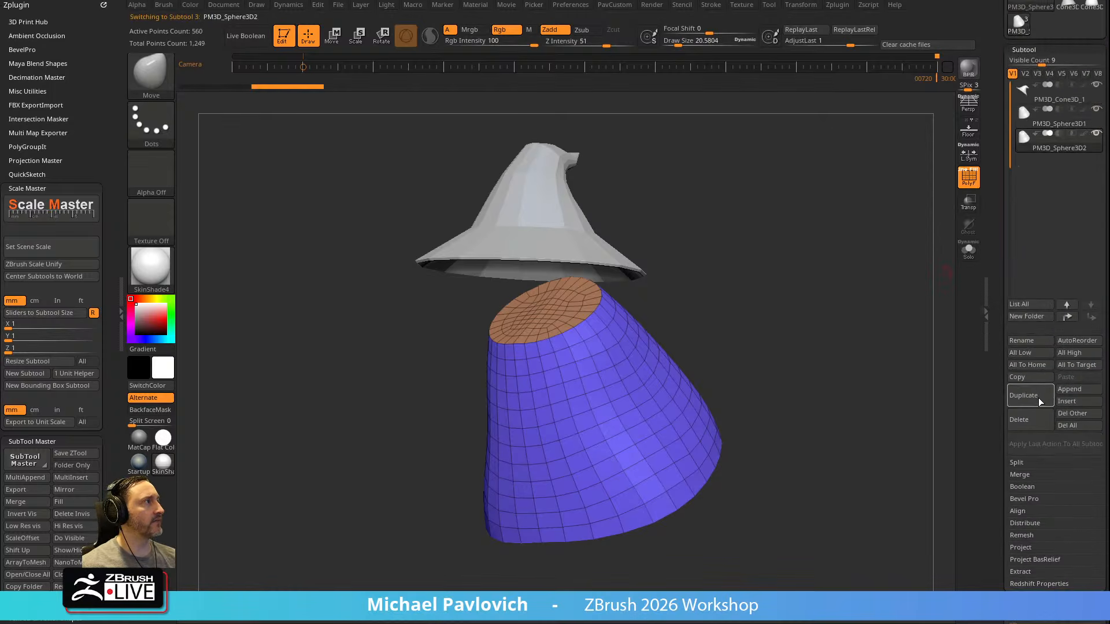
ctrl+shift+click(551, 311)
ctrl+shift+click(681, 290)
click(968, 251)
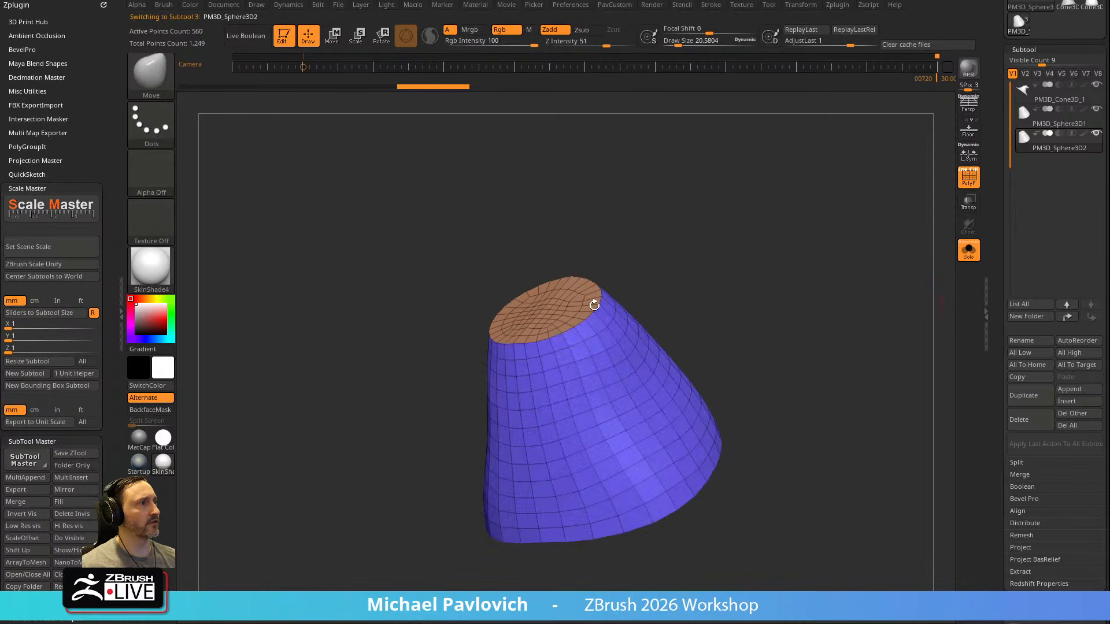
ctrl+shift+click(555, 309)
key(2)
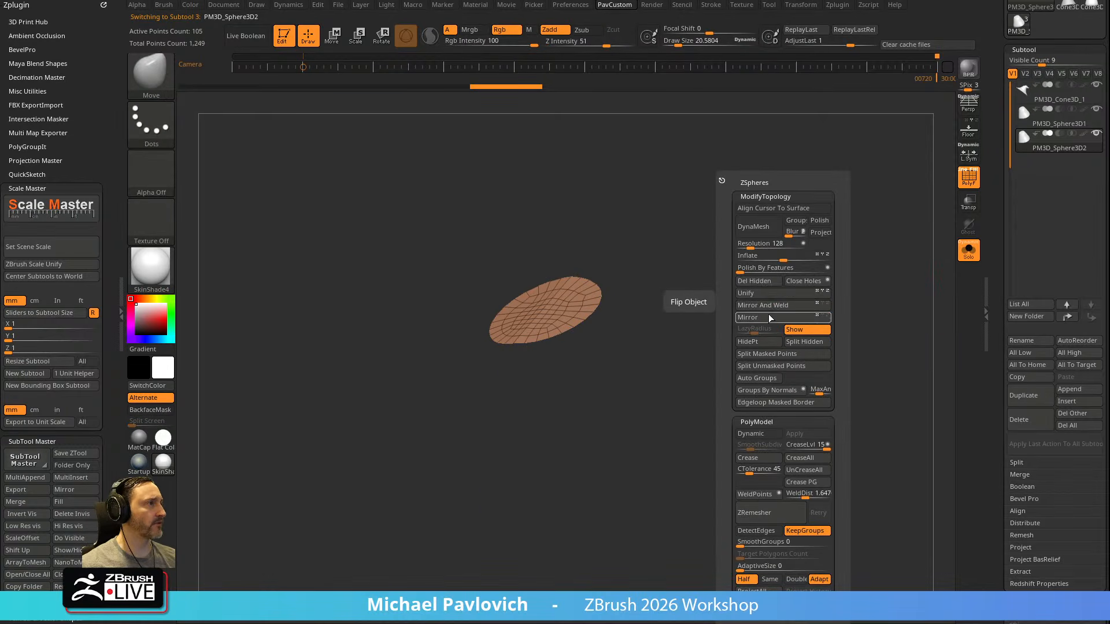
click(755, 281)
Extrude the cap upward into a thick disc with the ZModeler brush
key(f)
key(b)
key(z)
key(m)
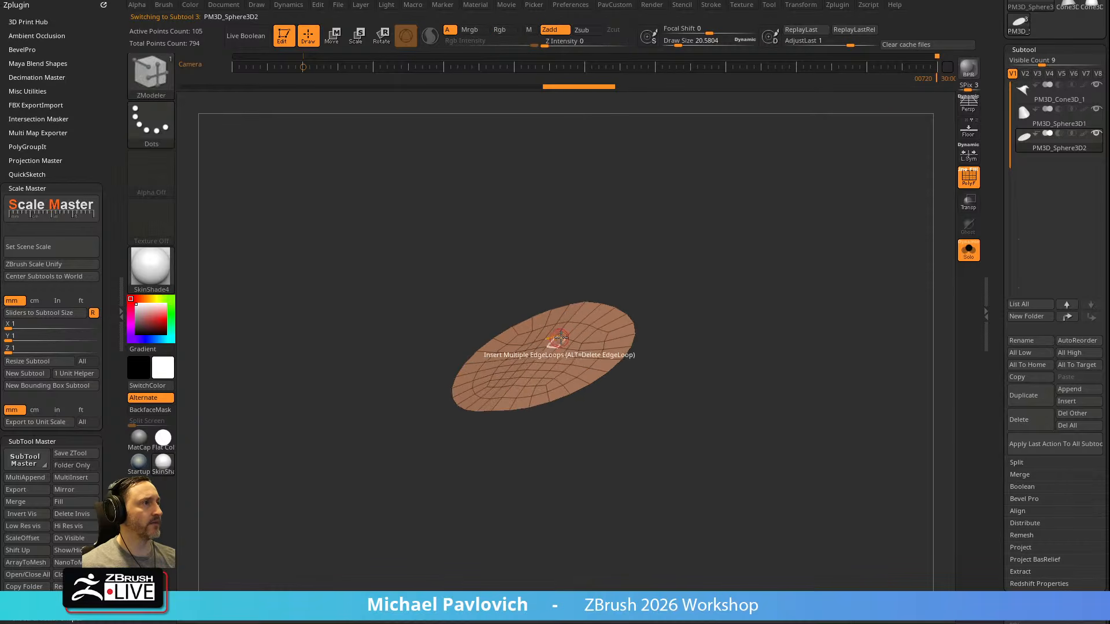
drag(569, 328, 531, 275)
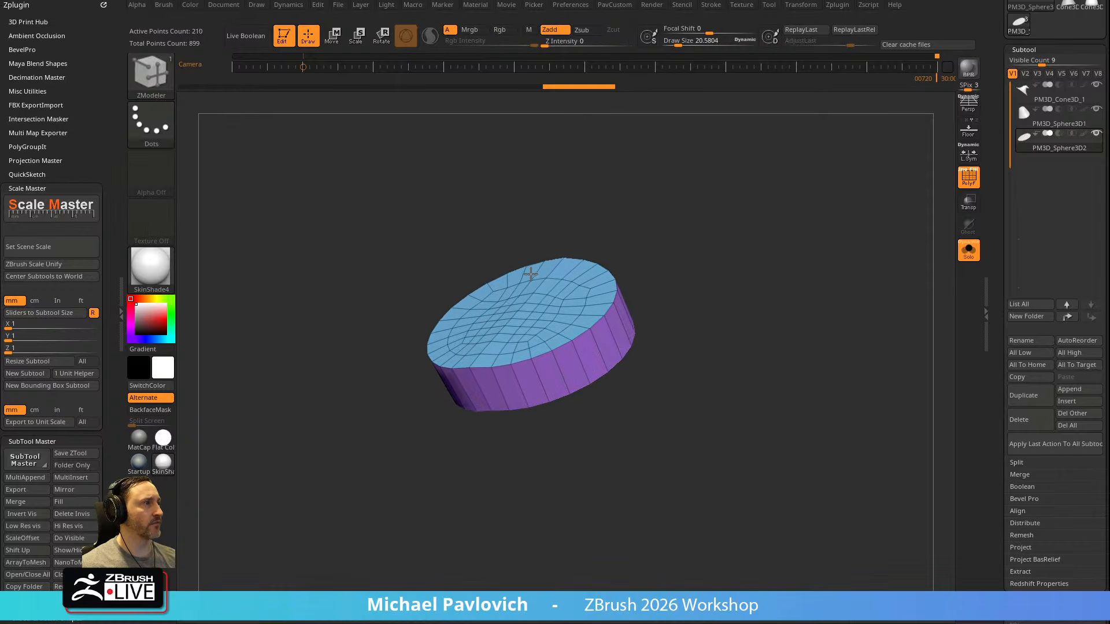
Show all subtools again, turn off polyframe display and check the disc between the hat and robe from the side
click(968, 250)
key(shift+f)
drag(768, 264, 849, 328)
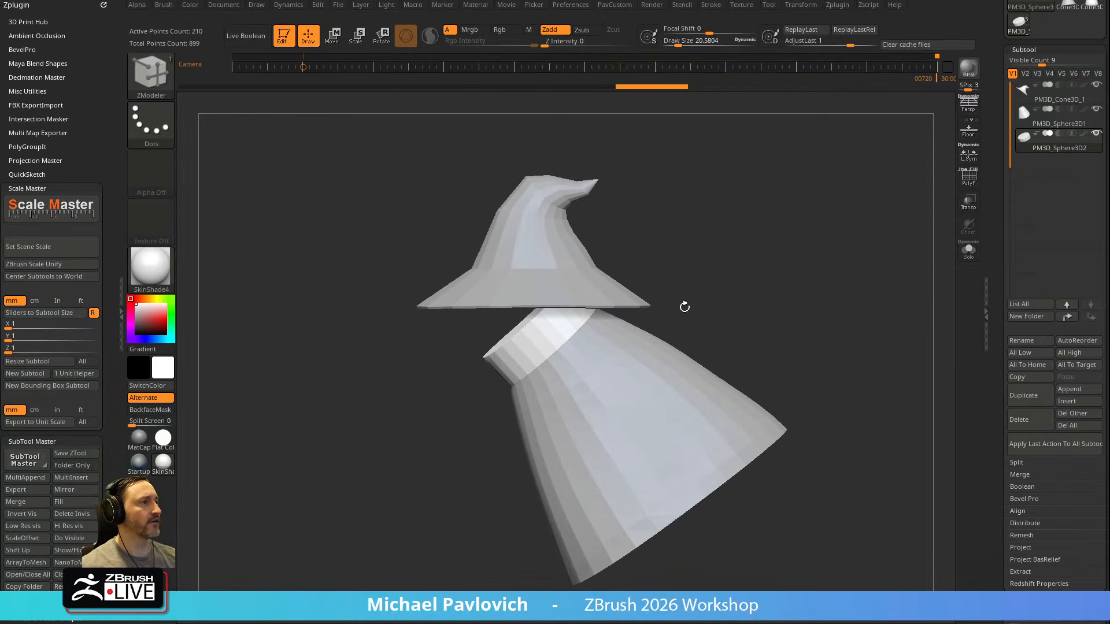
drag(805, 270, 779, 278)
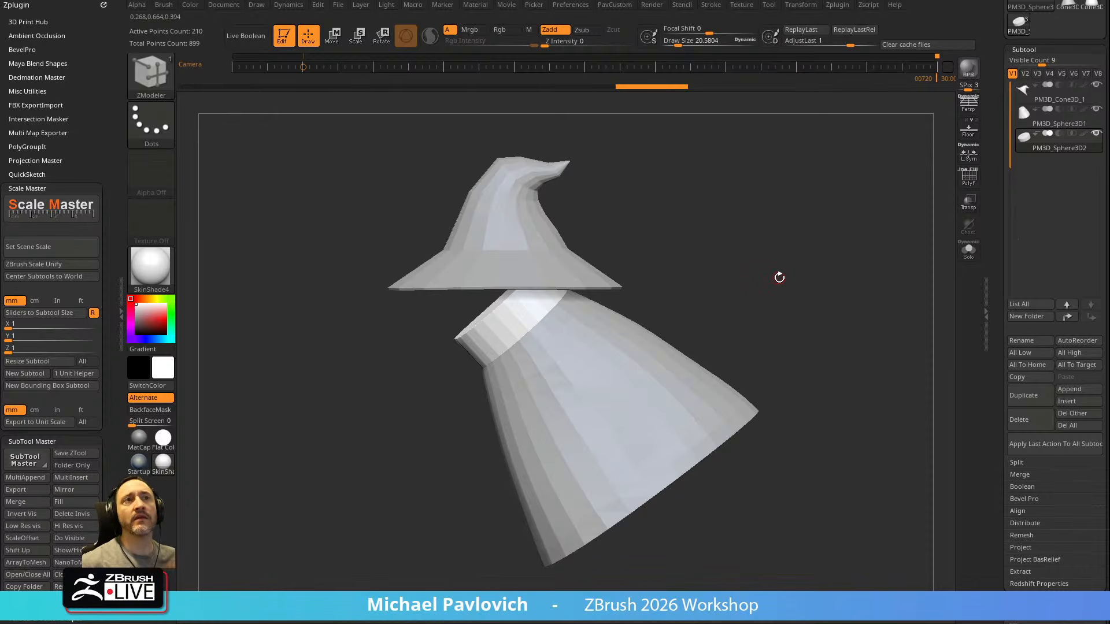
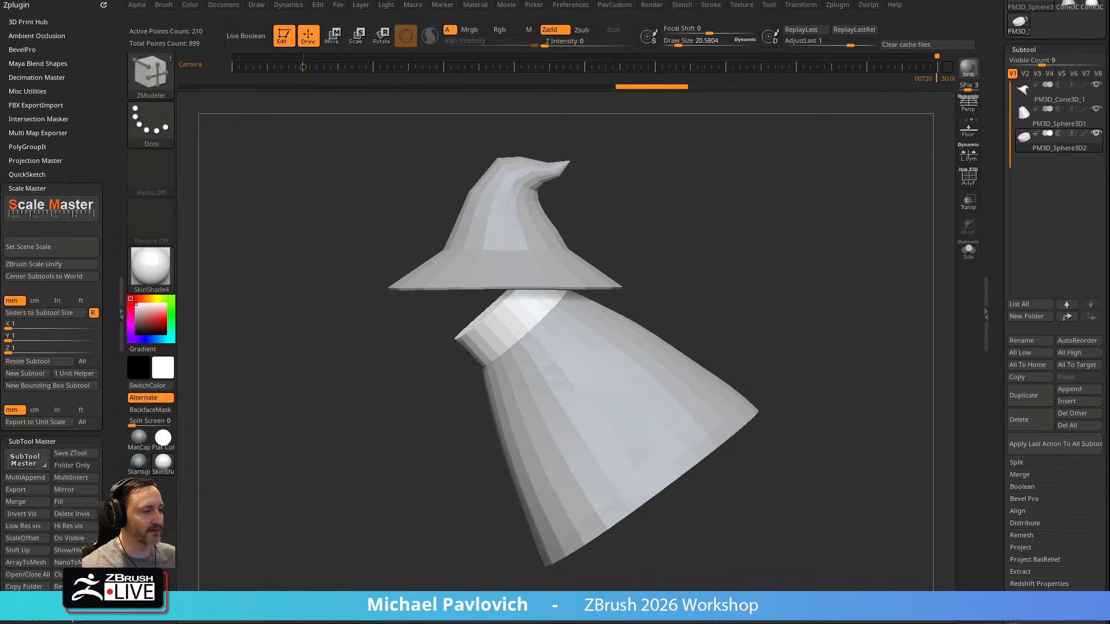
Switch to the browser and look over the YouTube channel's home page down to its ZBrush What's New playlists
drag(752, 623, 472, 0)
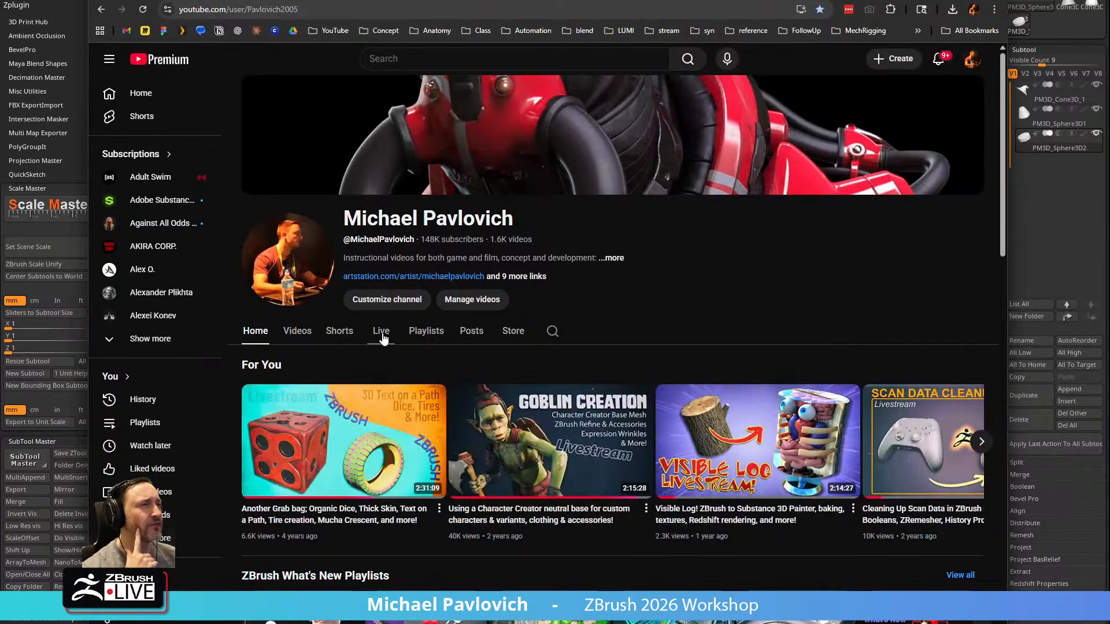
click(268, 337)
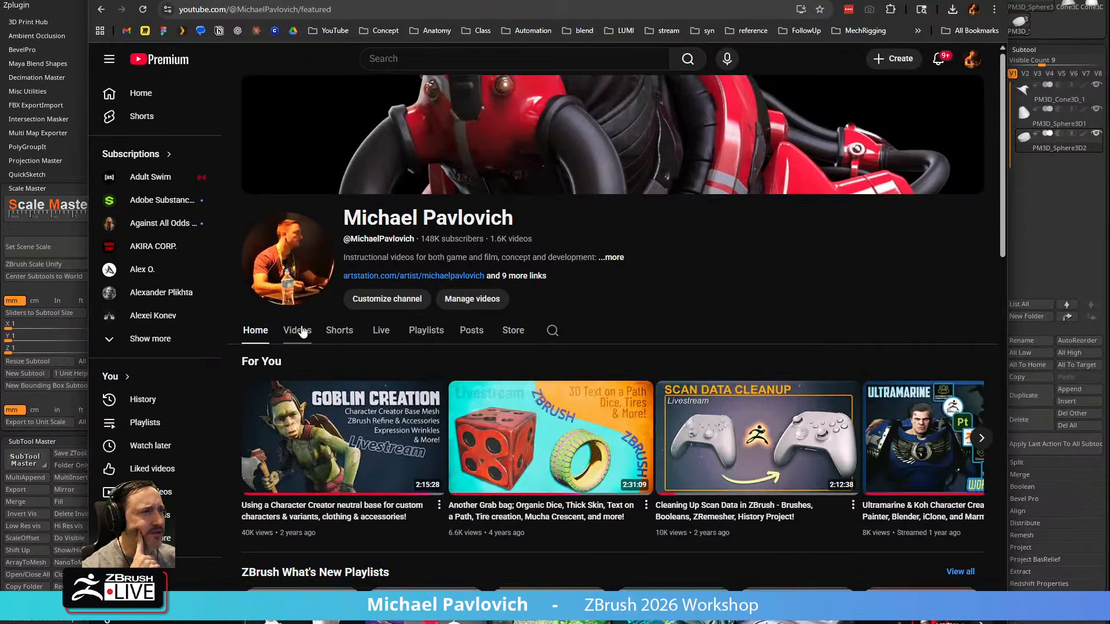
scroll(289, 329, down, 4)
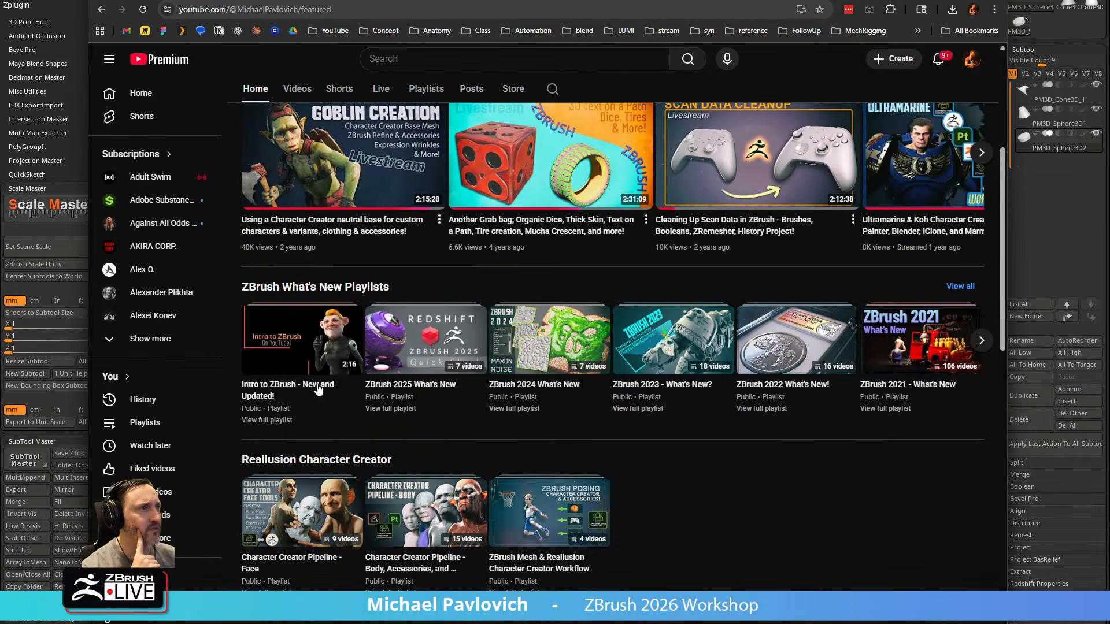
click(339, 10)
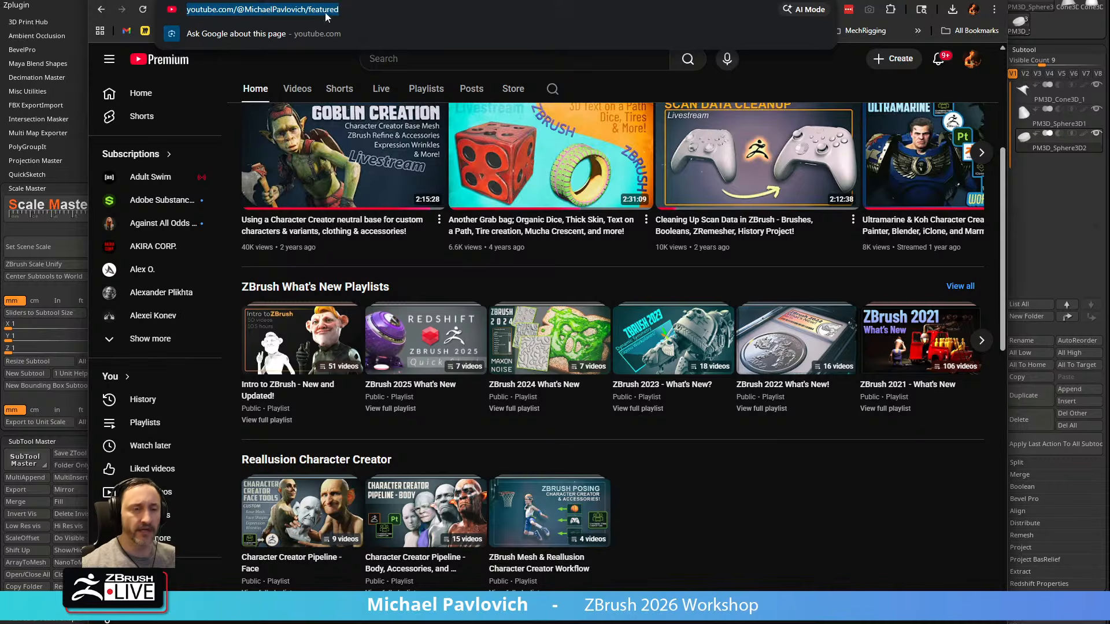
key(Escape)
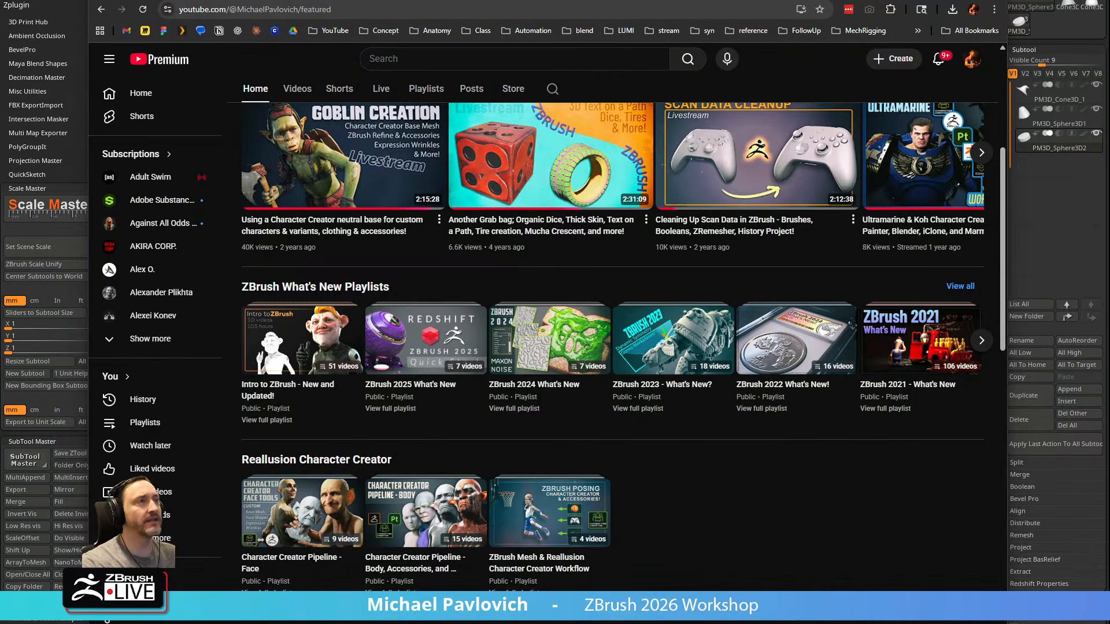
Switch to the ArtStation portfolio and browse its full gallery of character, prop and livestream artworks
click(294, 1)
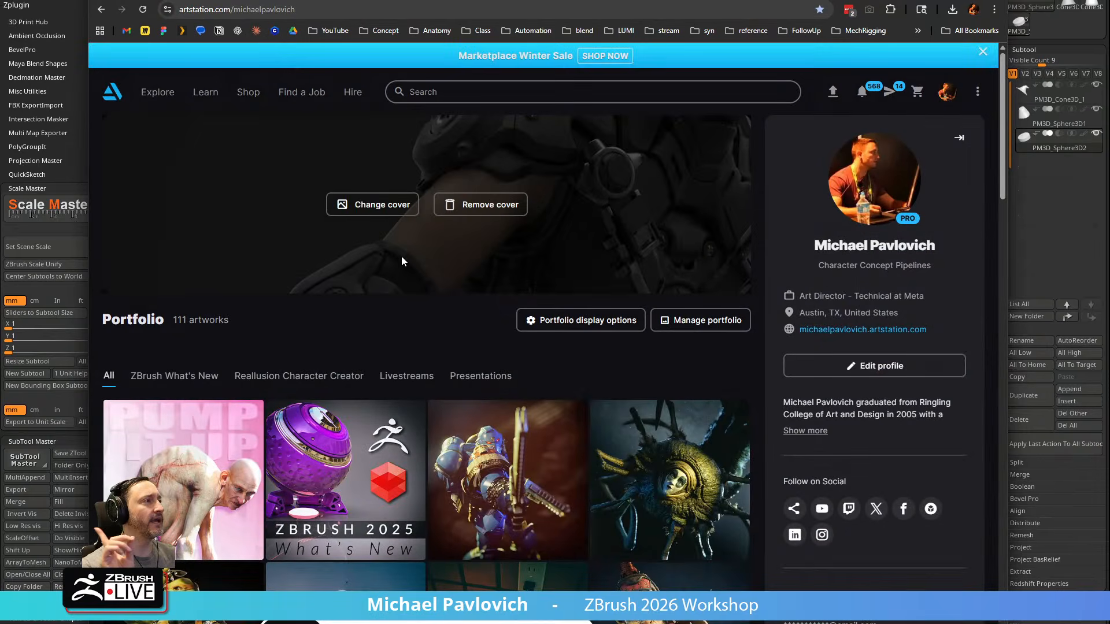
scroll(320, 245, down, 4)
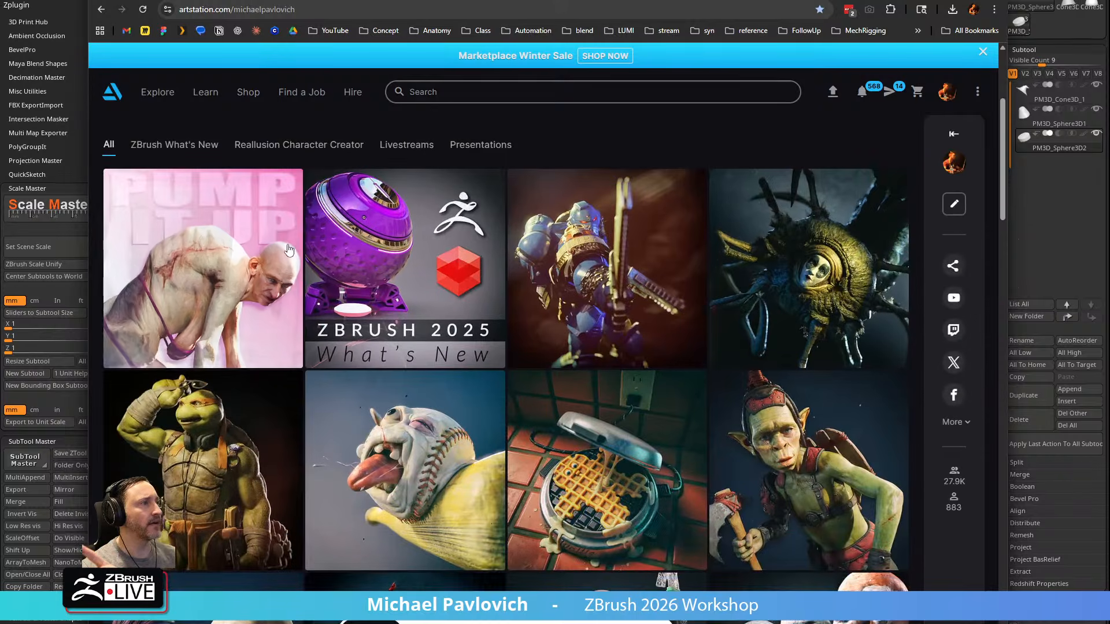
scroll(510, 317, down, 2)
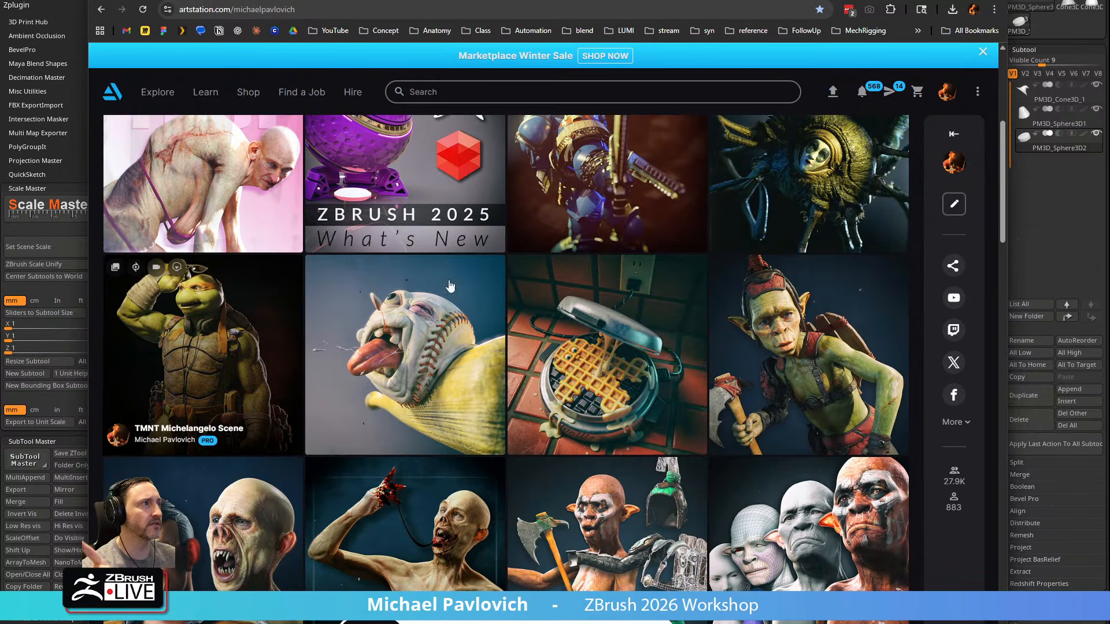
scroll(383, 288, up, 2)
scroll(596, 232, down, 4)
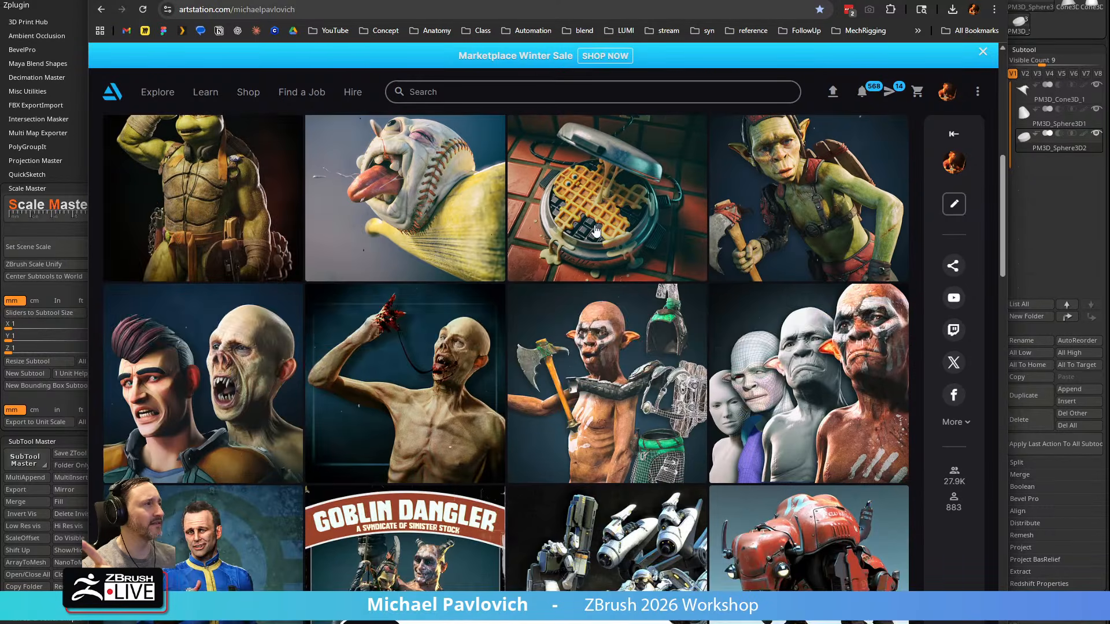
scroll(595, 231, down, 4)
scroll(594, 232, down, 2)
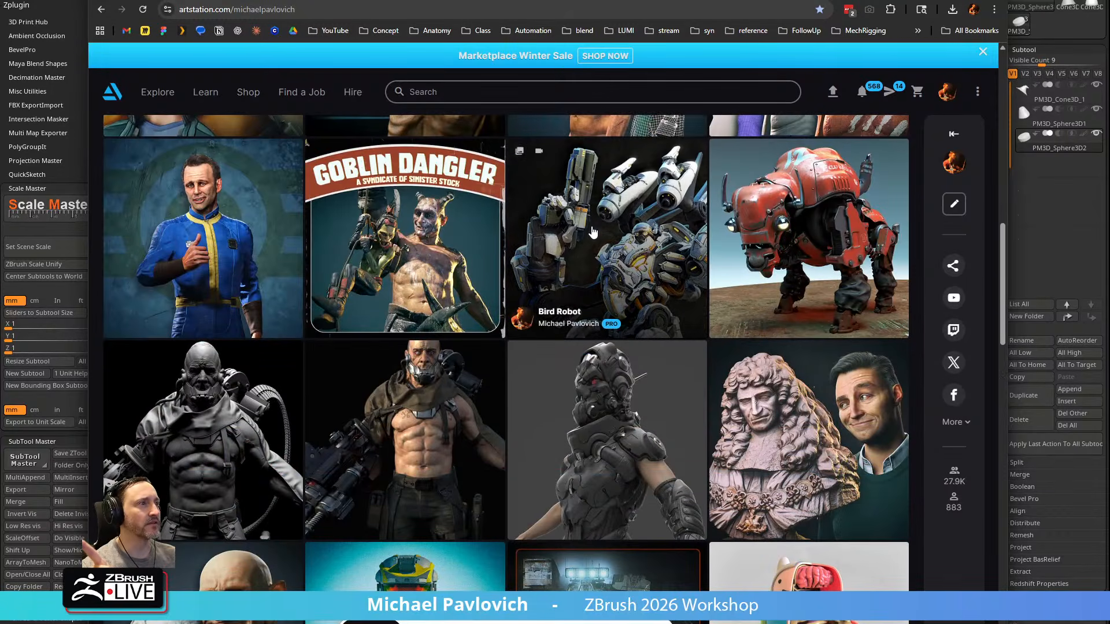
scroll(593, 232, down, 7)
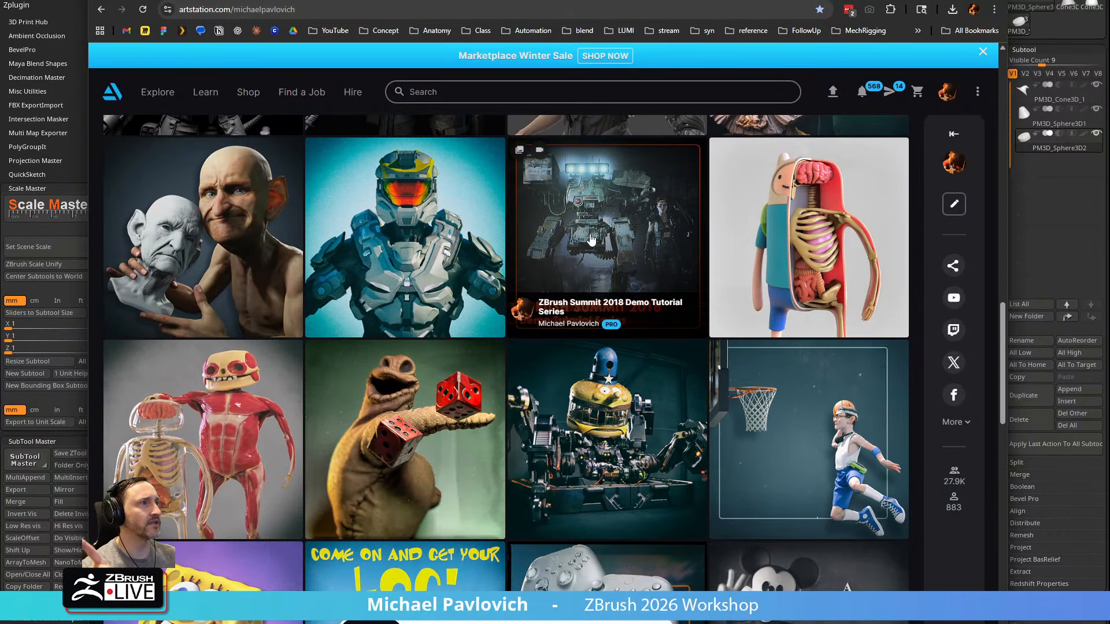
scroll(585, 234, down, 3)
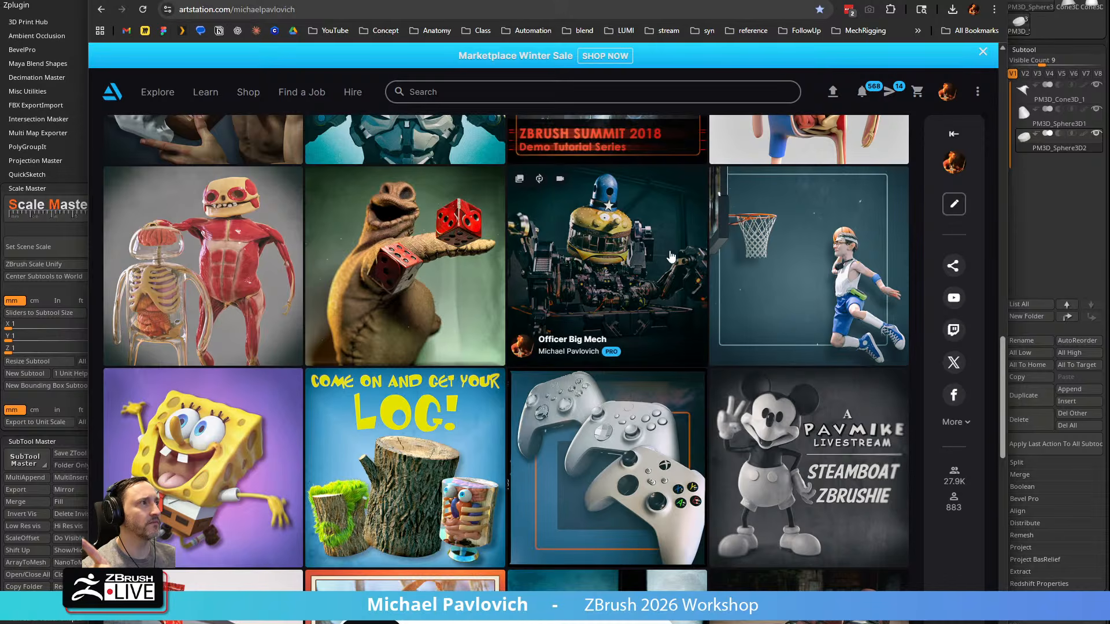
scroll(621, 249, up, 1)
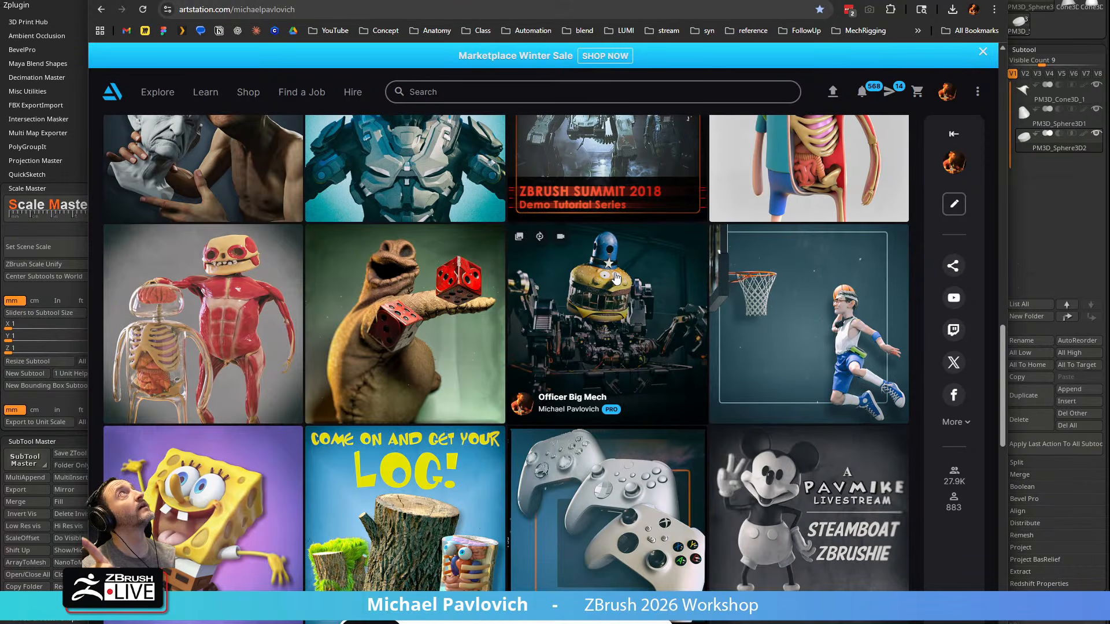
scroll(613, 281, down, 4)
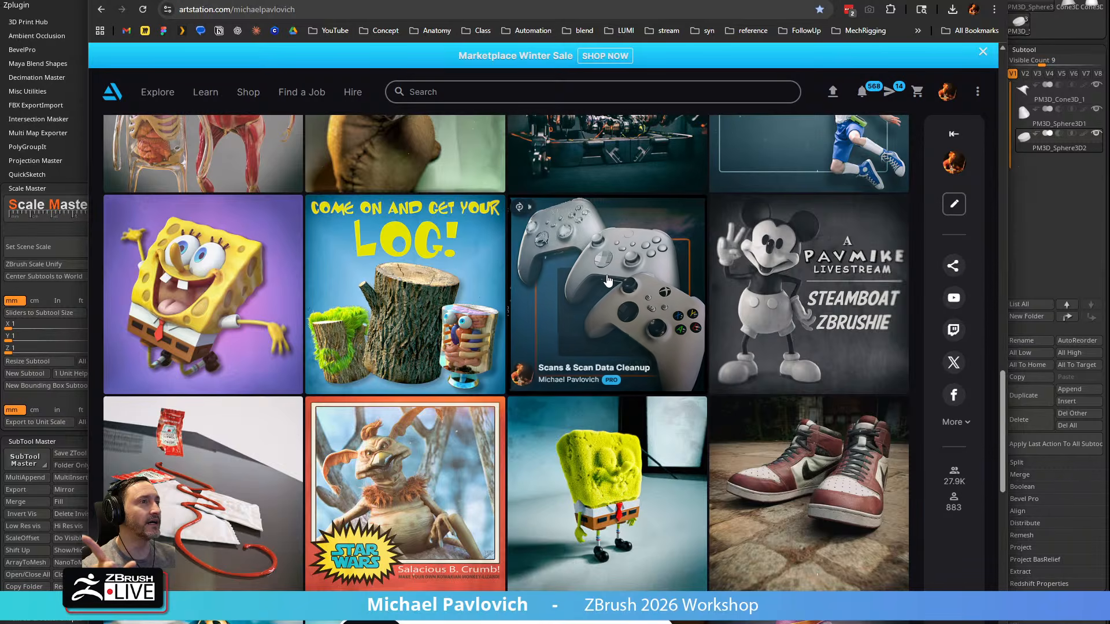
scroll(601, 266, down, 3)
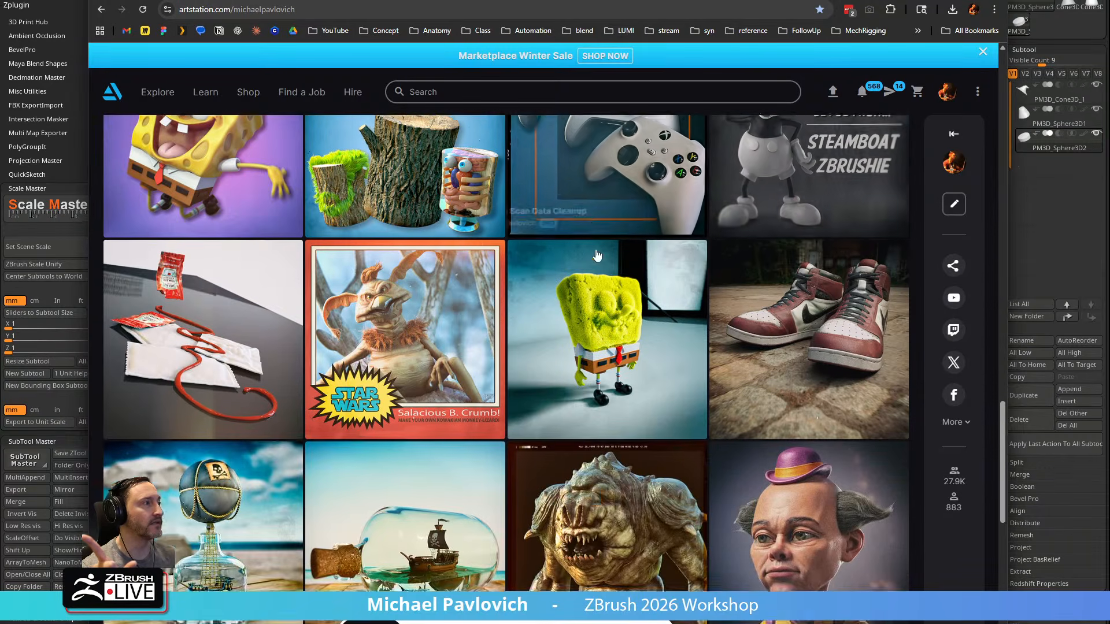
scroll(597, 253, down, 5)
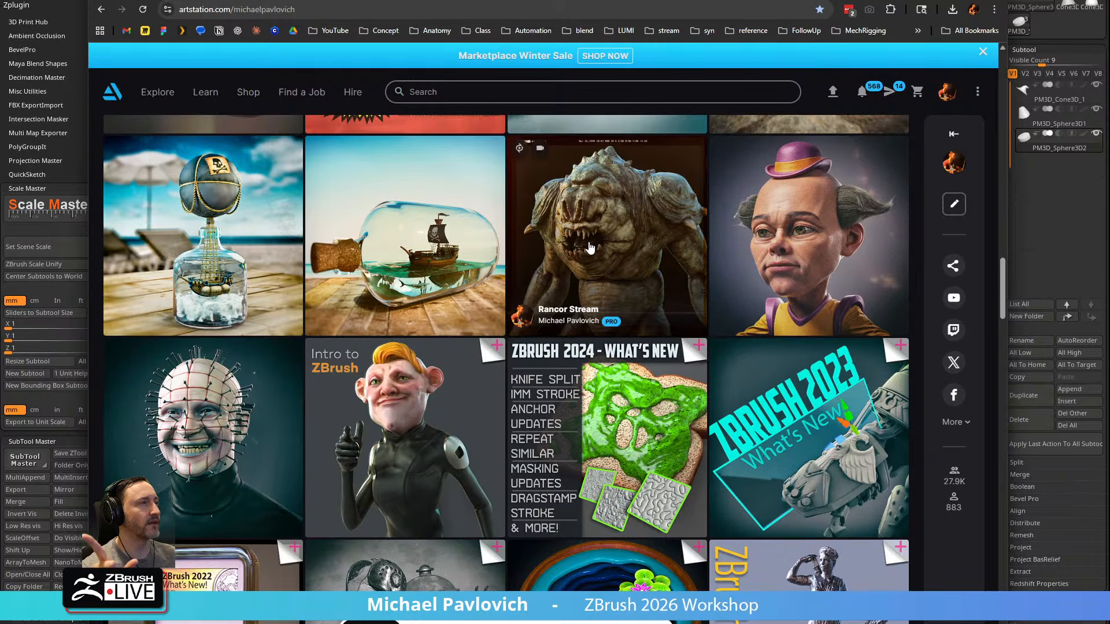
scroll(628, 227, down, 11)
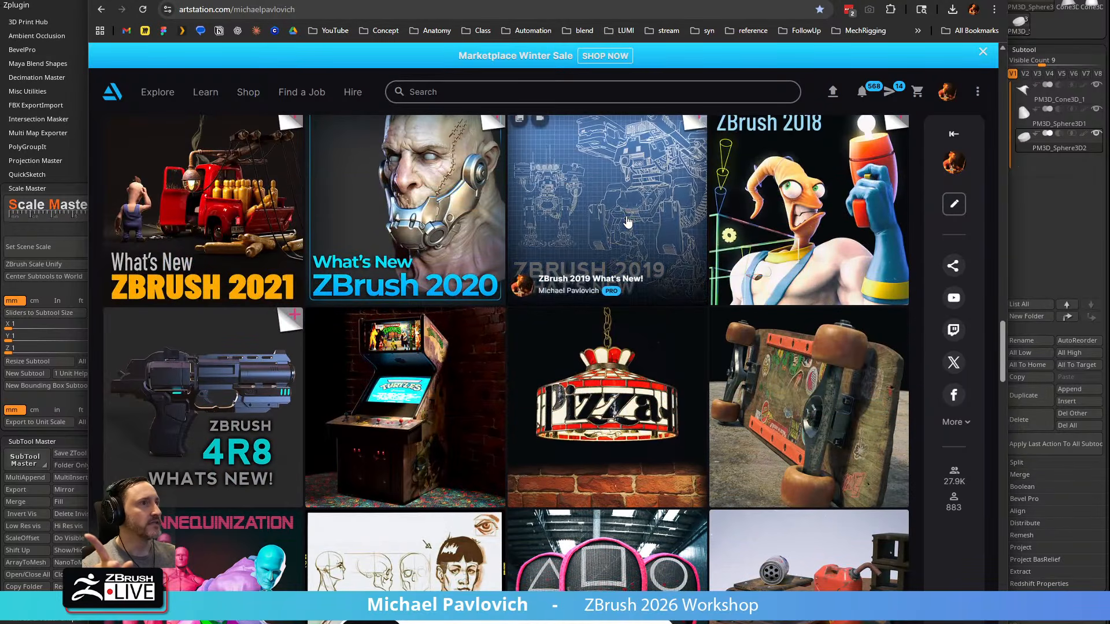
scroll(628, 222, down, 5)
click(355, 8)
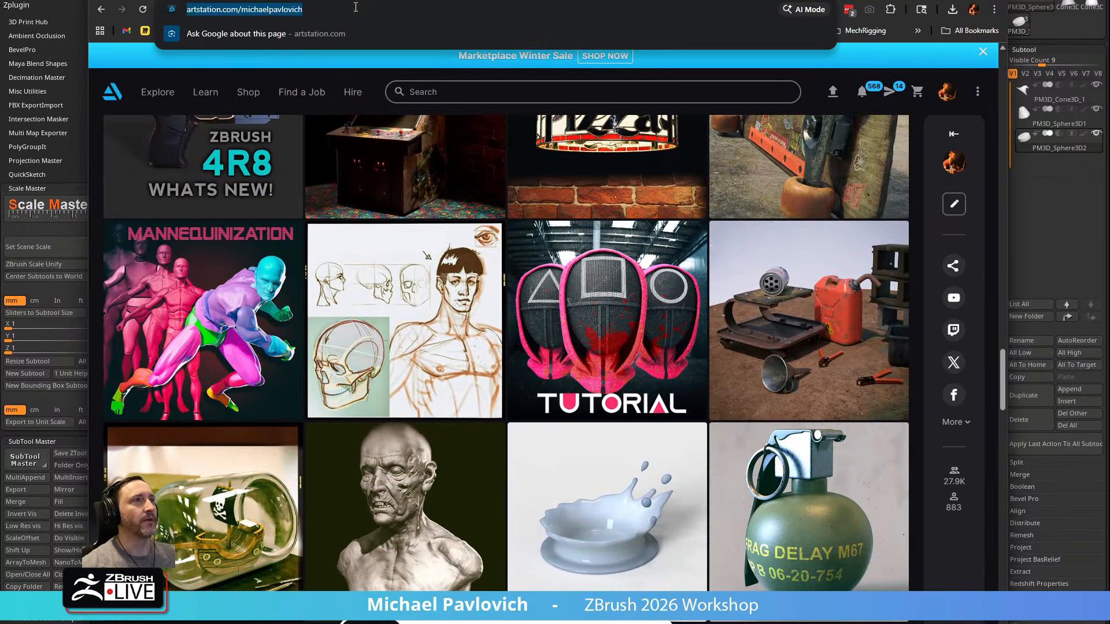
scroll(368, 222, up, 20)
scroll(368, 222, up, 20)
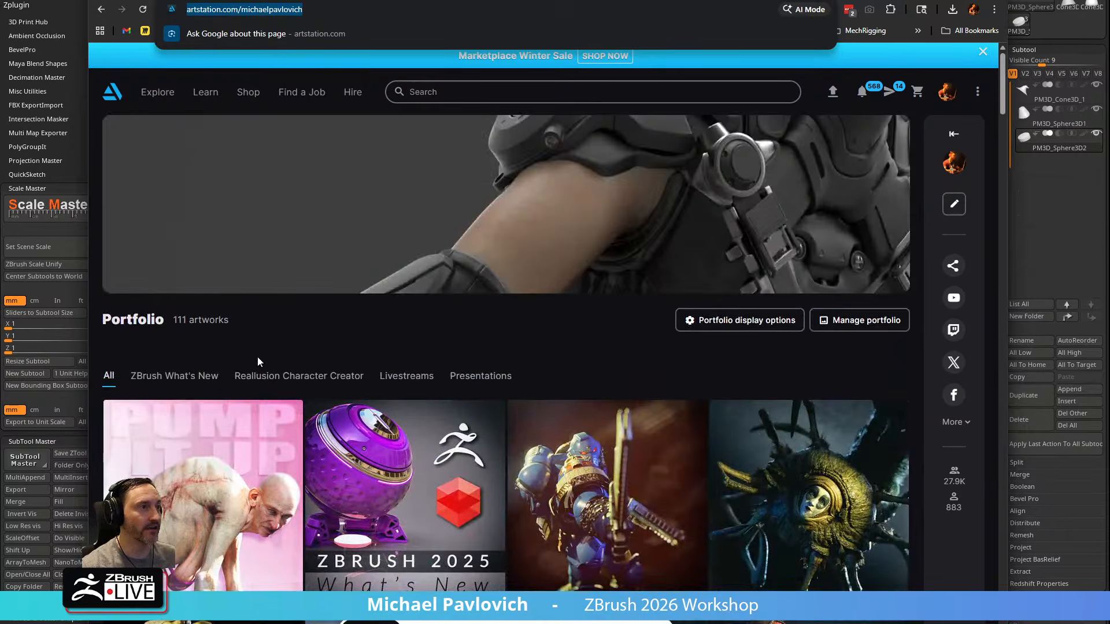
Show the portfolio's ZBrush What's New album and look through its release artworks
click(173, 376)
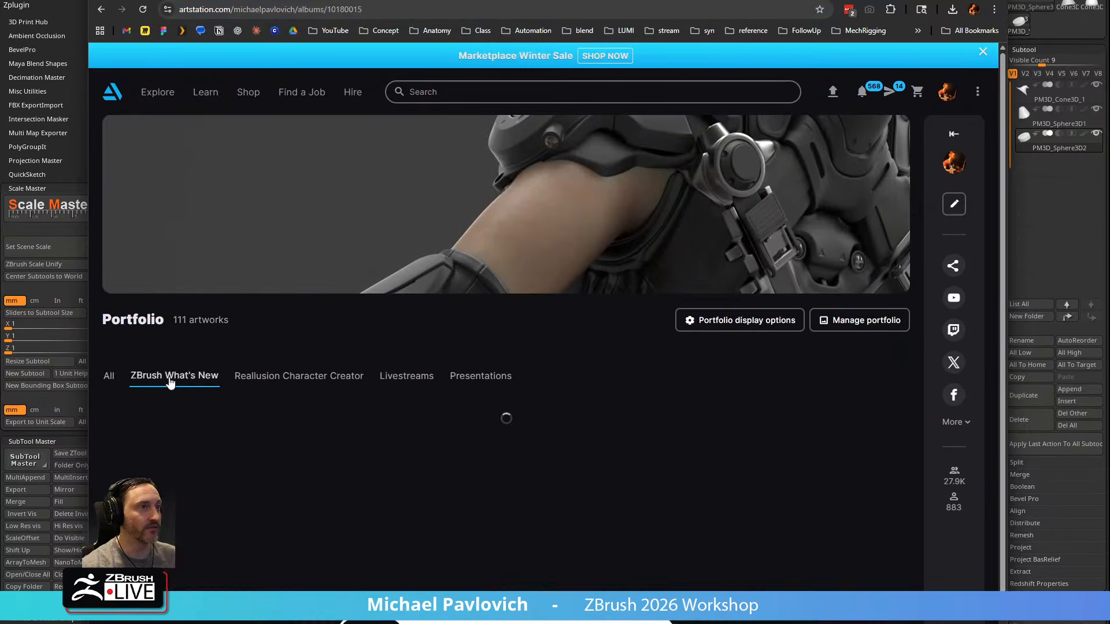
scroll(327, 353, down, 5)
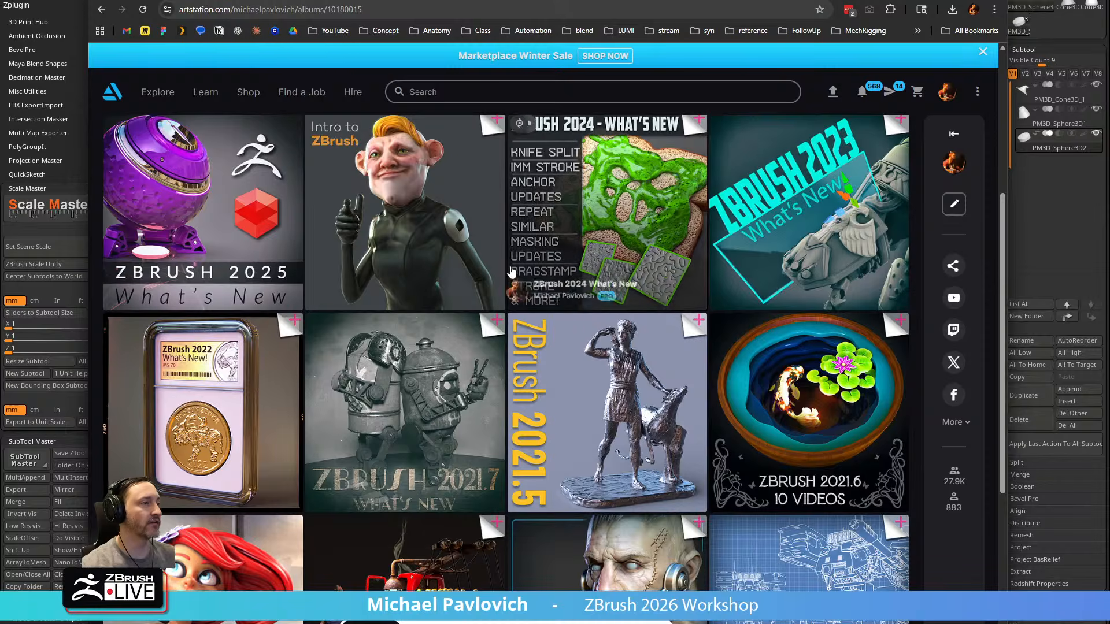
scroll(407, 291, down, 5)
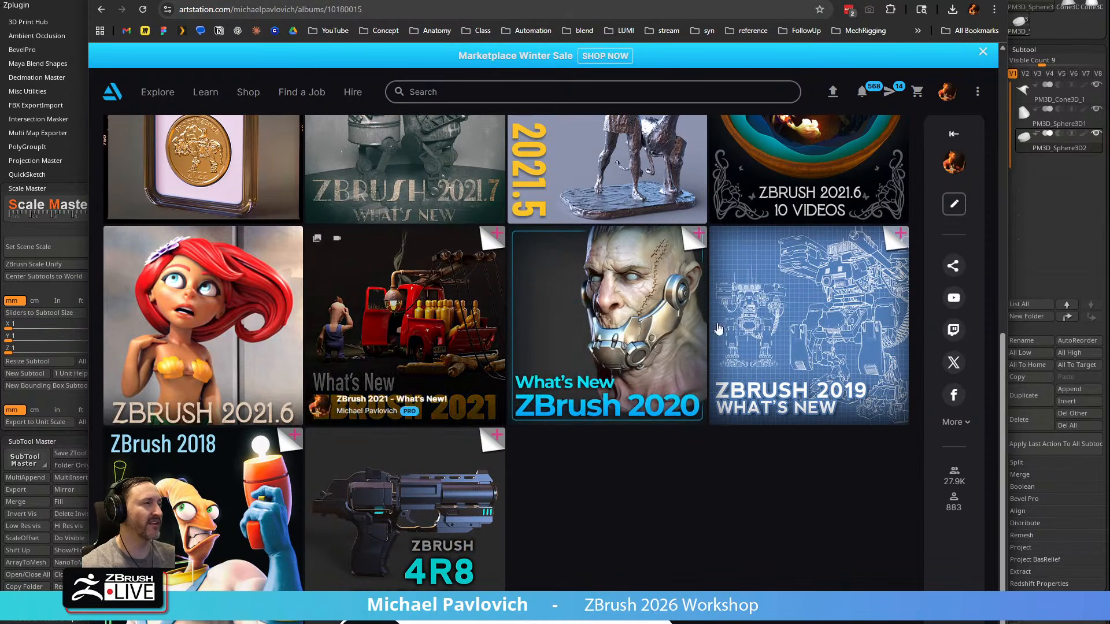
scroll(561, 325, up, 9)
scroll(560, 325, up, 1)
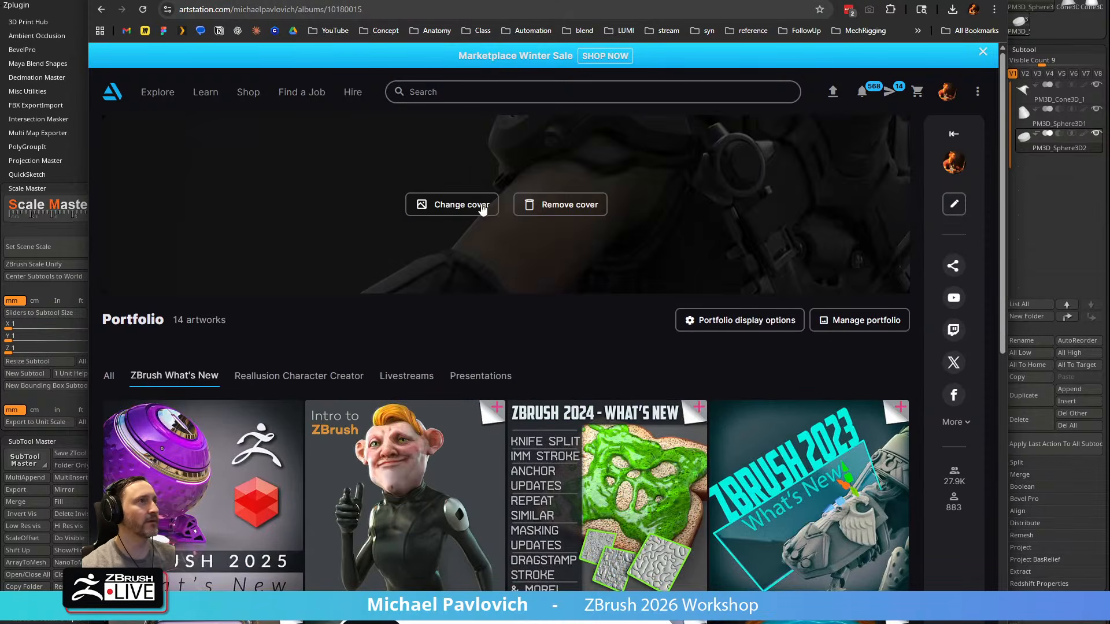
click(336, 16)
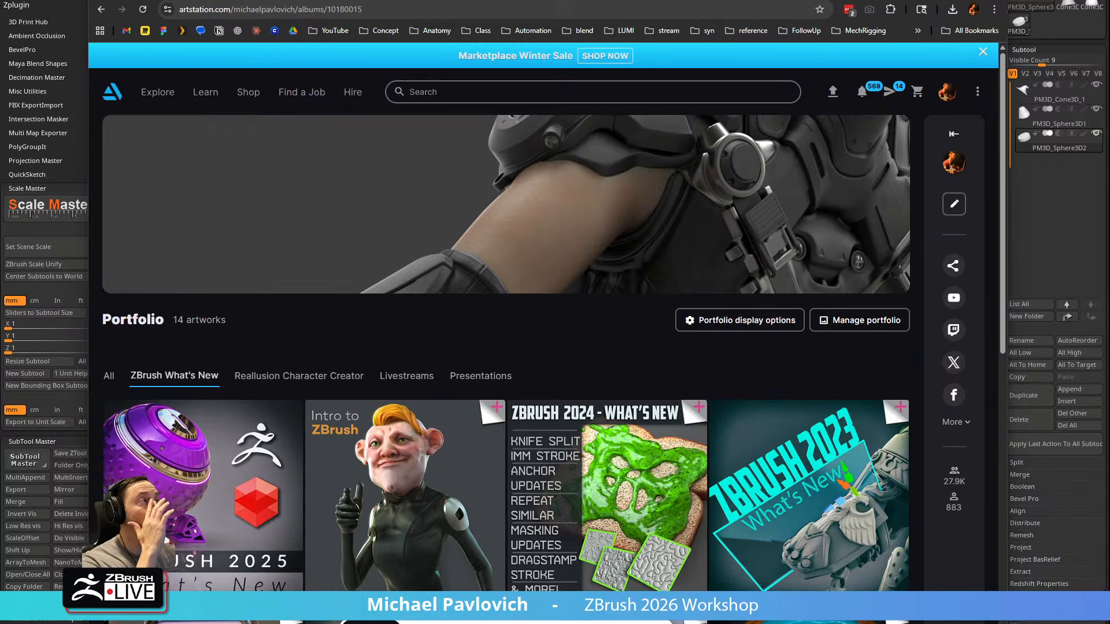
Review the open ArtStation project pages for Waffle IRA, TMNT Michelangelo Scene and Officer Big Mech
click(497, 9)
key(ctrl+Tab)
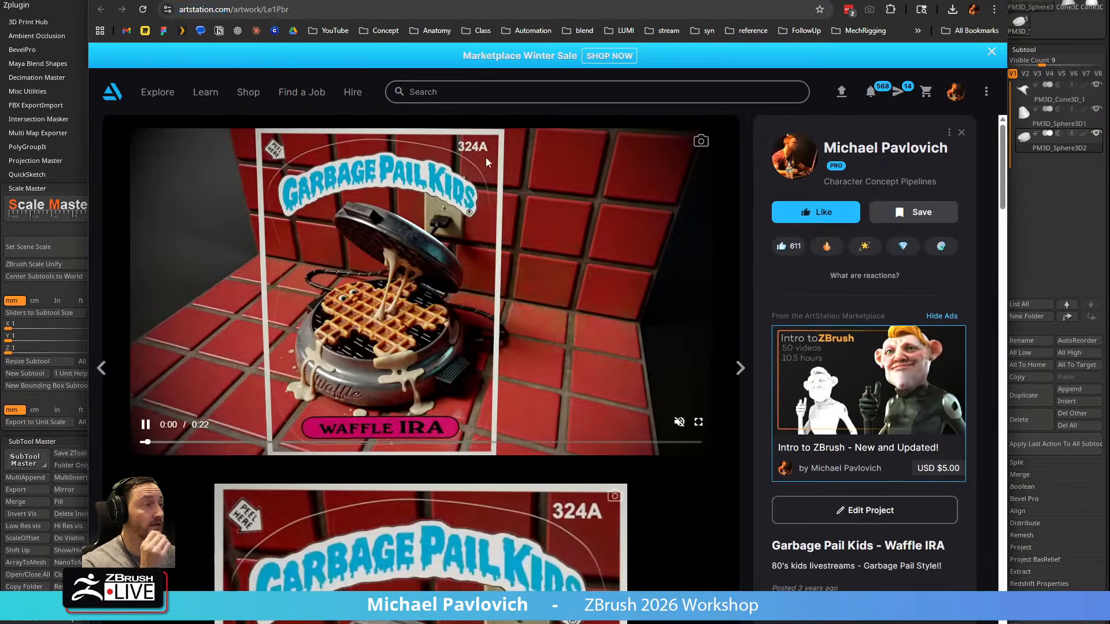
key(ctrl+Tab)
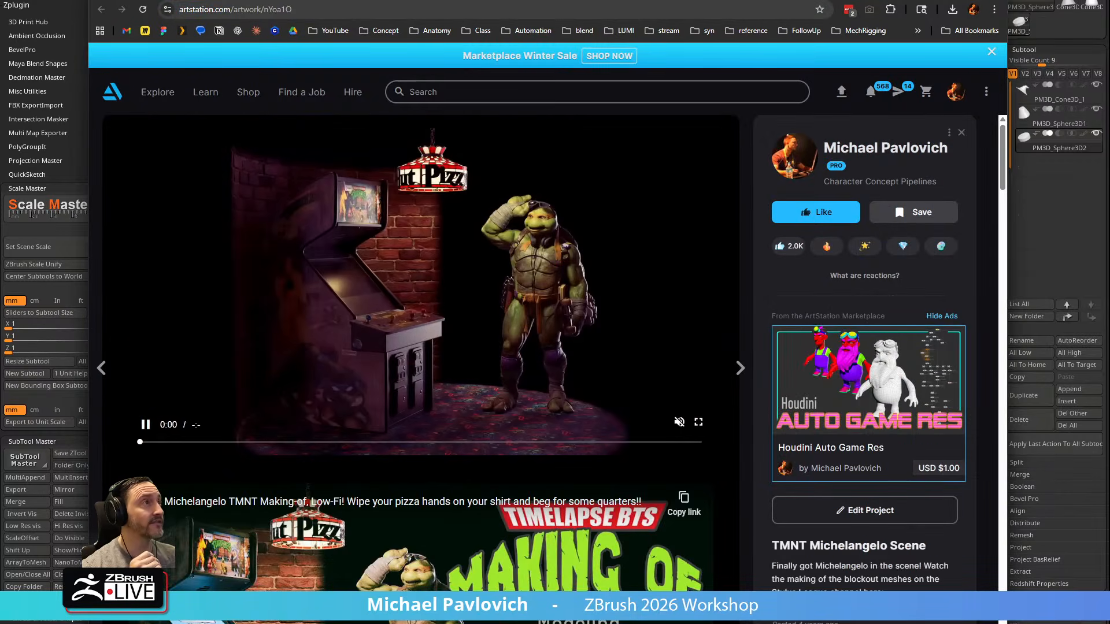
scroll(509, 176, down, 3)
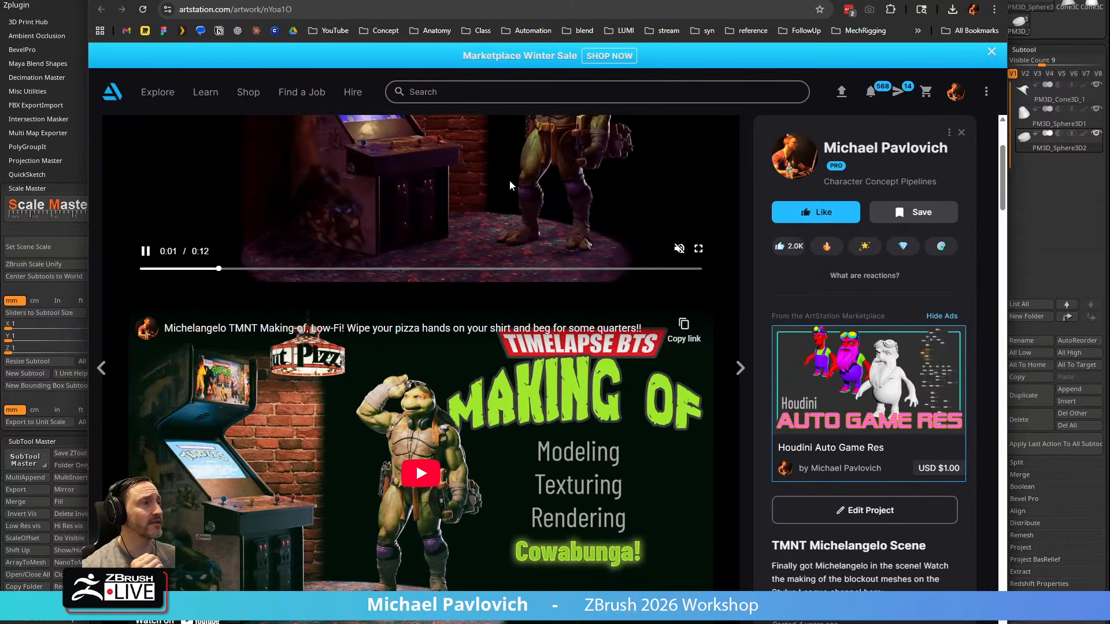
scroll(508, 180, up, 3)
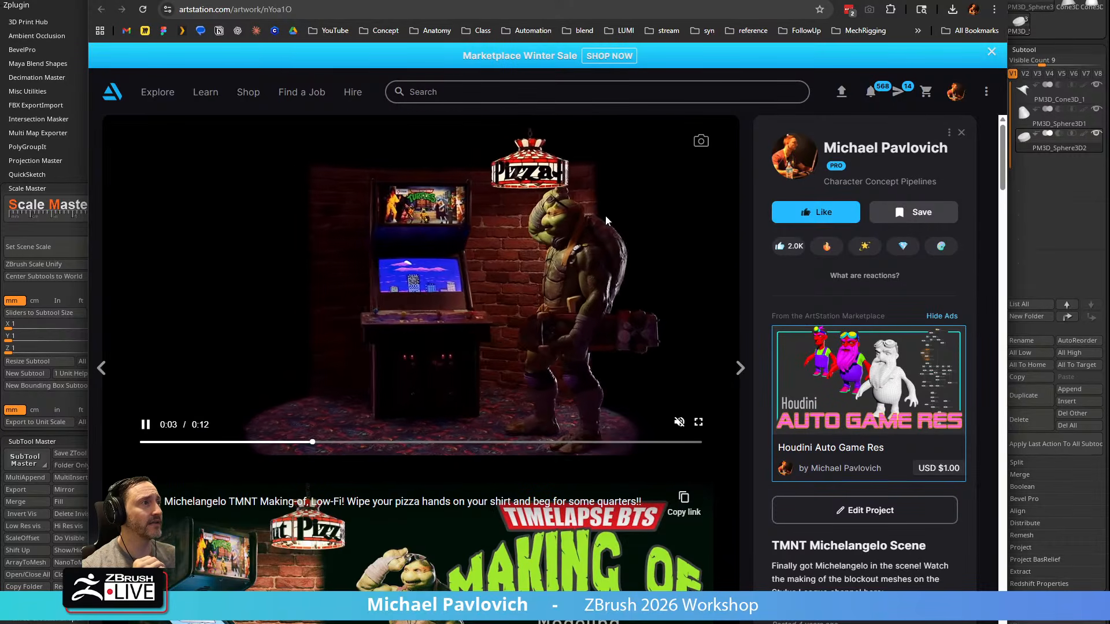
key(ctrl+Tab)
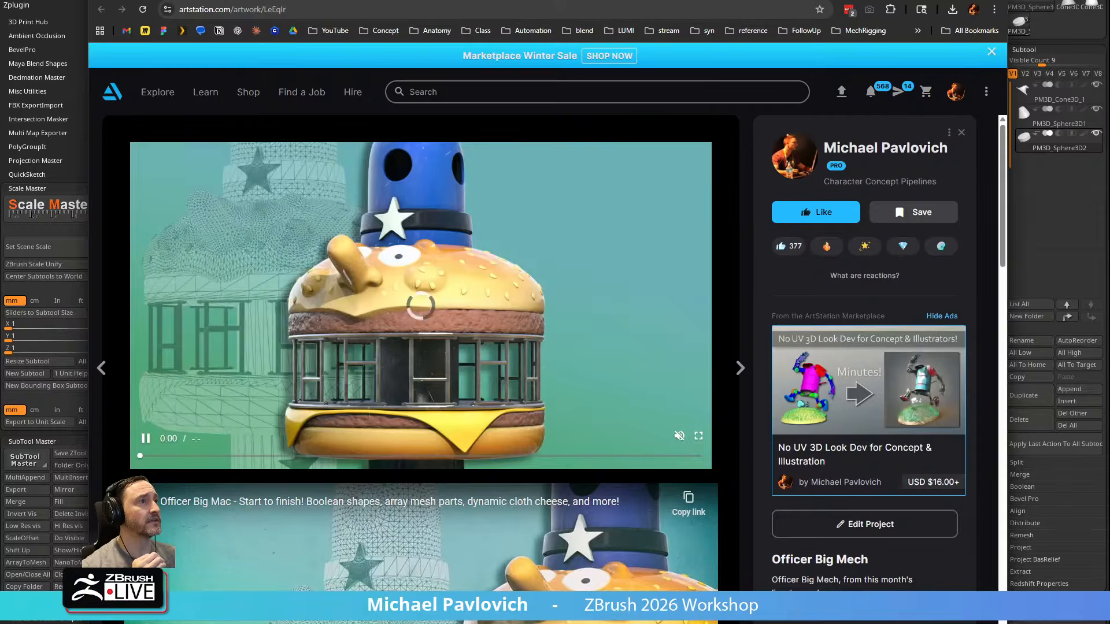
scroll(534, 238, down, 1)
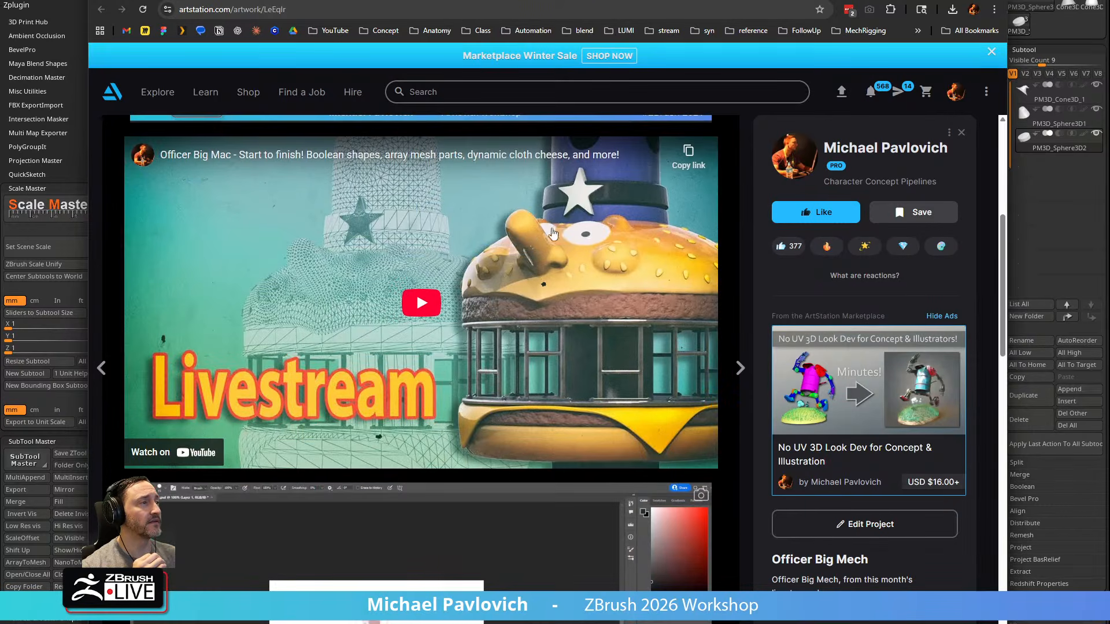
scroll(503, 254, down, 5)
scroll(497, 255, down, 7)
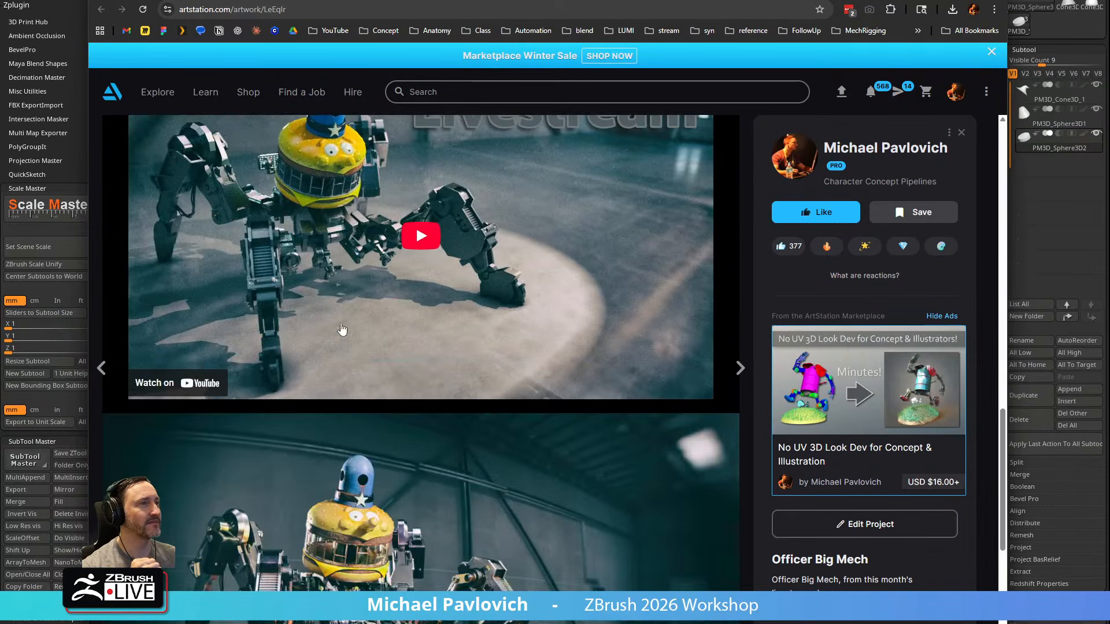
key(ctrl+Tab)
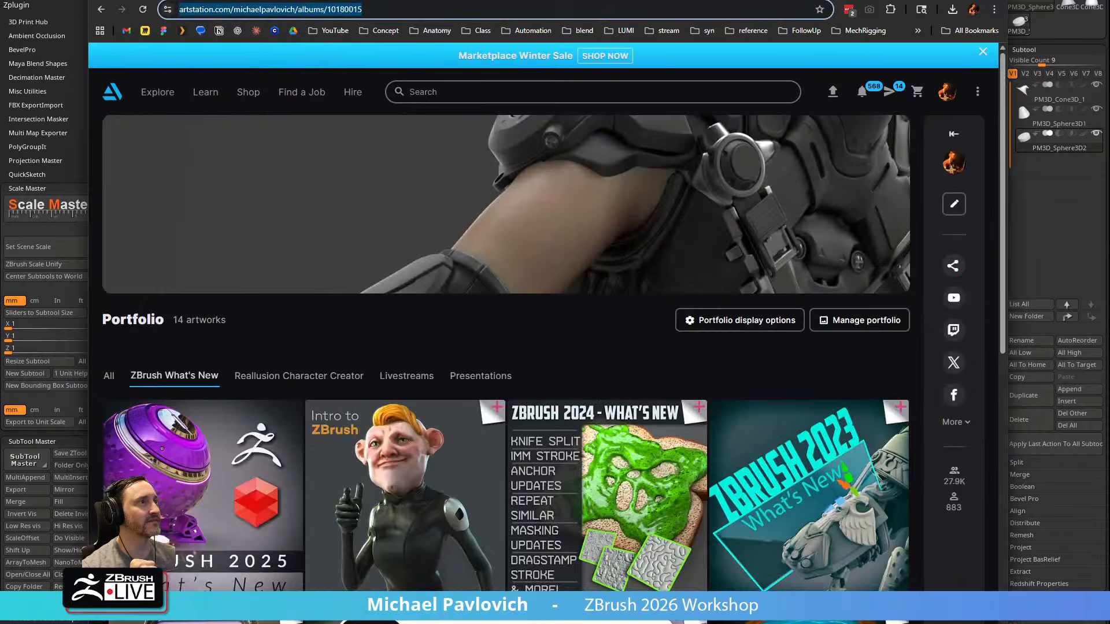
Switch back to ZBrush, select the Standard brush and set its draw size to about 62
key(alt+Tab)
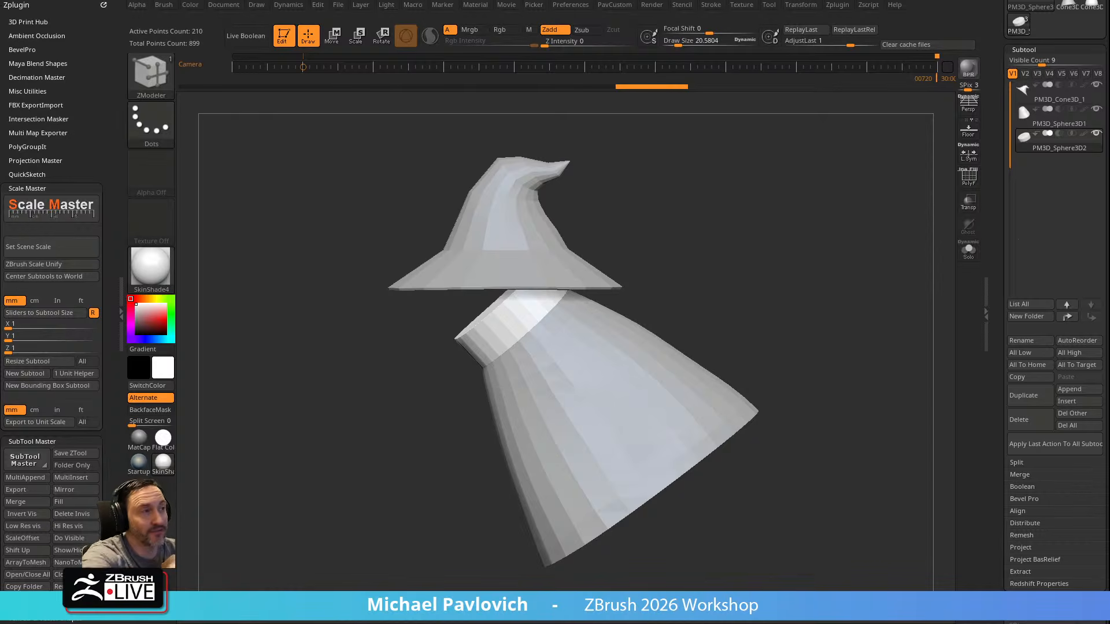
mouse_move(752, 243)
mouse_down()
mouse_move(781, 213)
mouse_move(758, 259)
mouse_move(781, 259)
mouse_move(769, 262)
mouse_up()
key(s)
key(b)
key(s)
key(t)
key(s)
key(s)
key(b)
key(Escape)
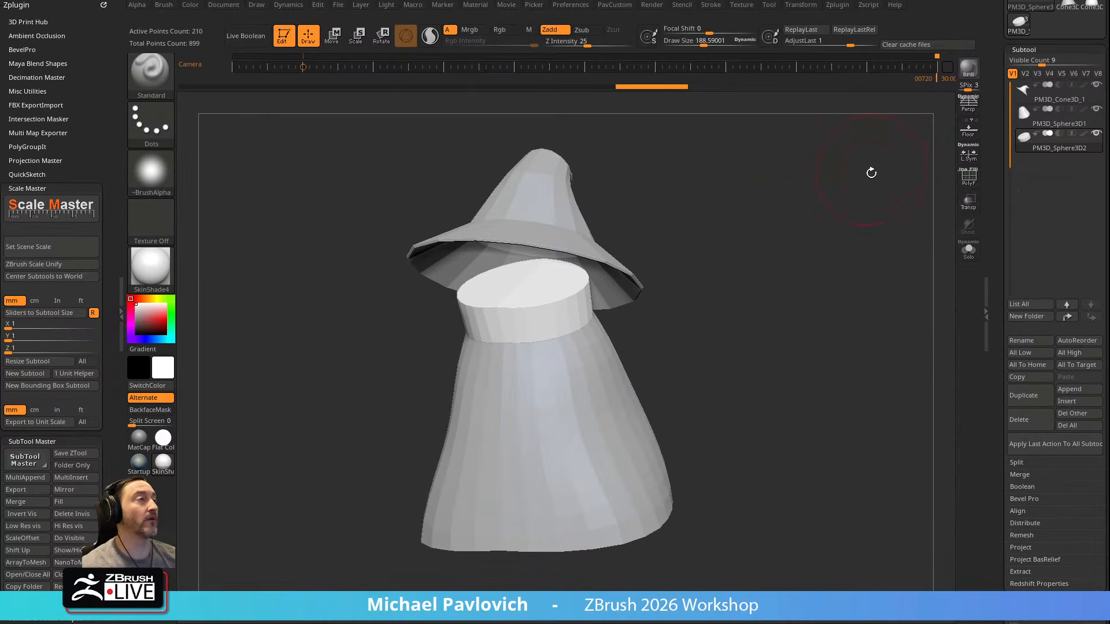
key(s)
drag(769, 214, 757, 215)
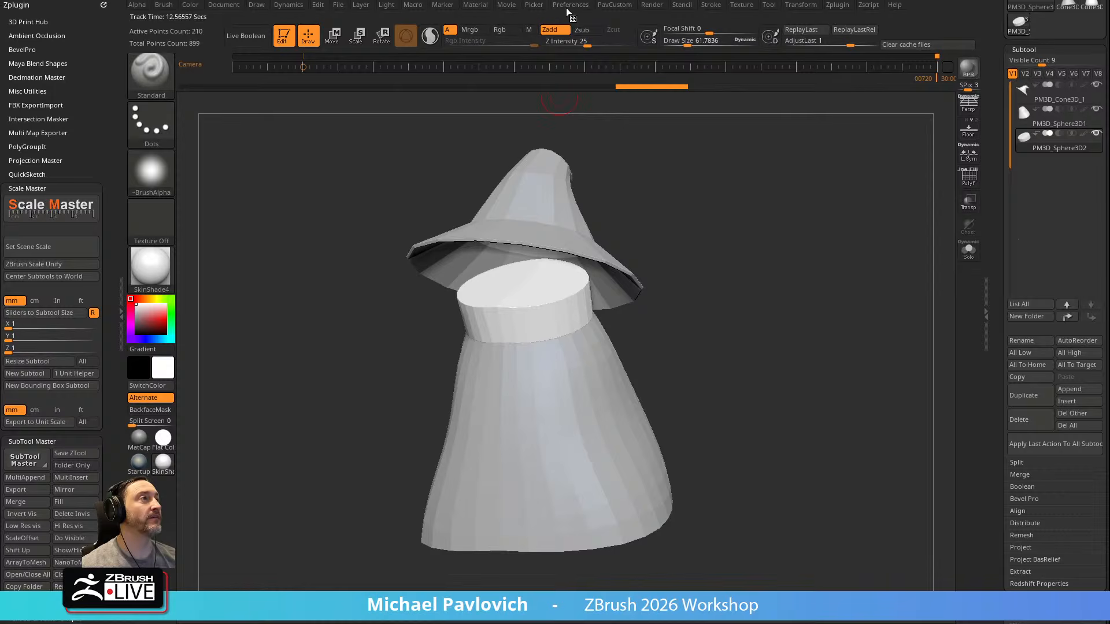
Open the ZBrush asset directory and look through the custom brush folders in LightBox > Brushes
click(568, 6)
click(594, 45)
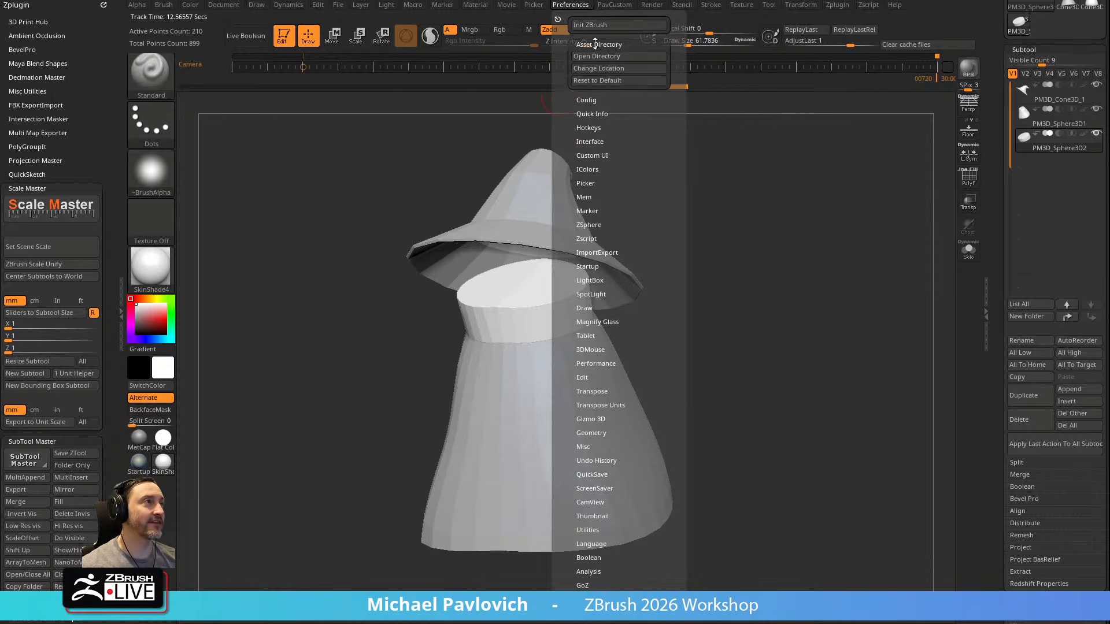
click(603, 56)
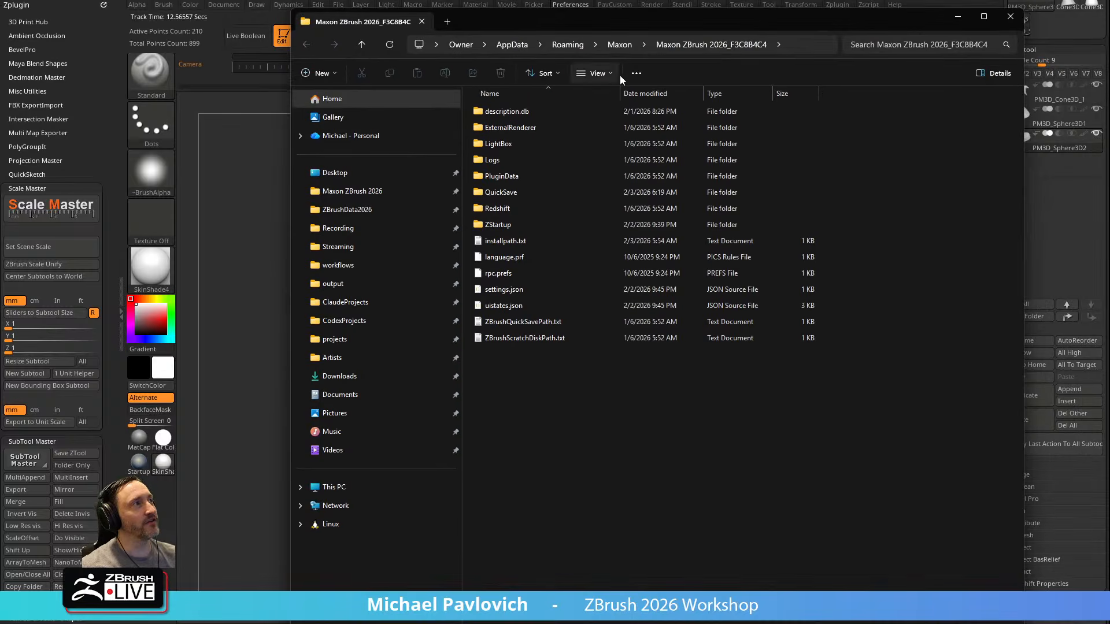
click(539, 148)
double_click(539, 148)
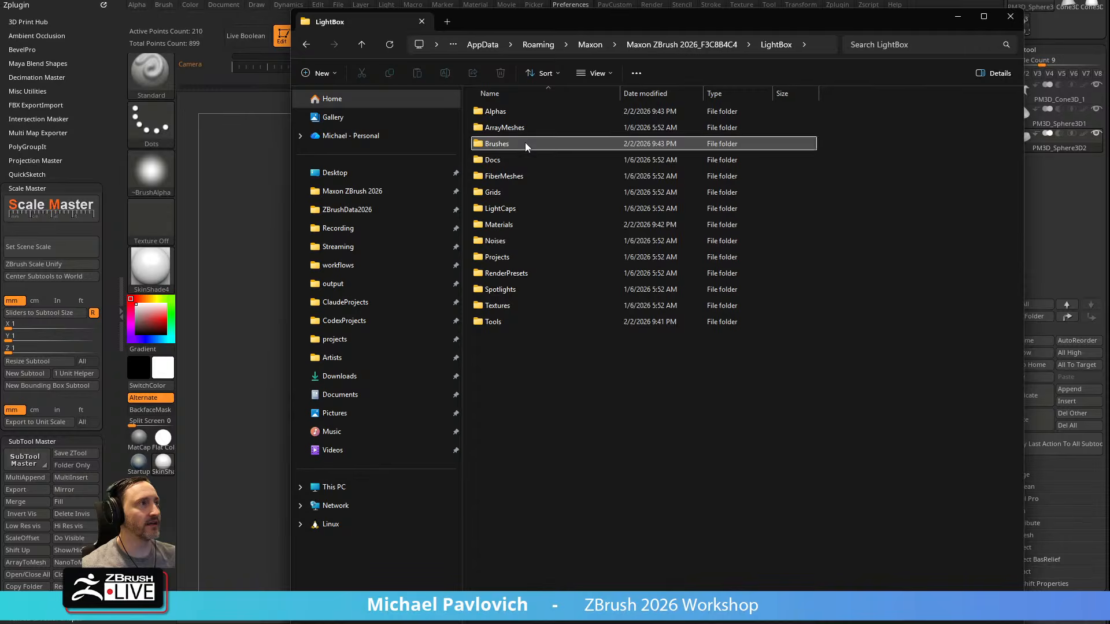
double_click(525, 142)
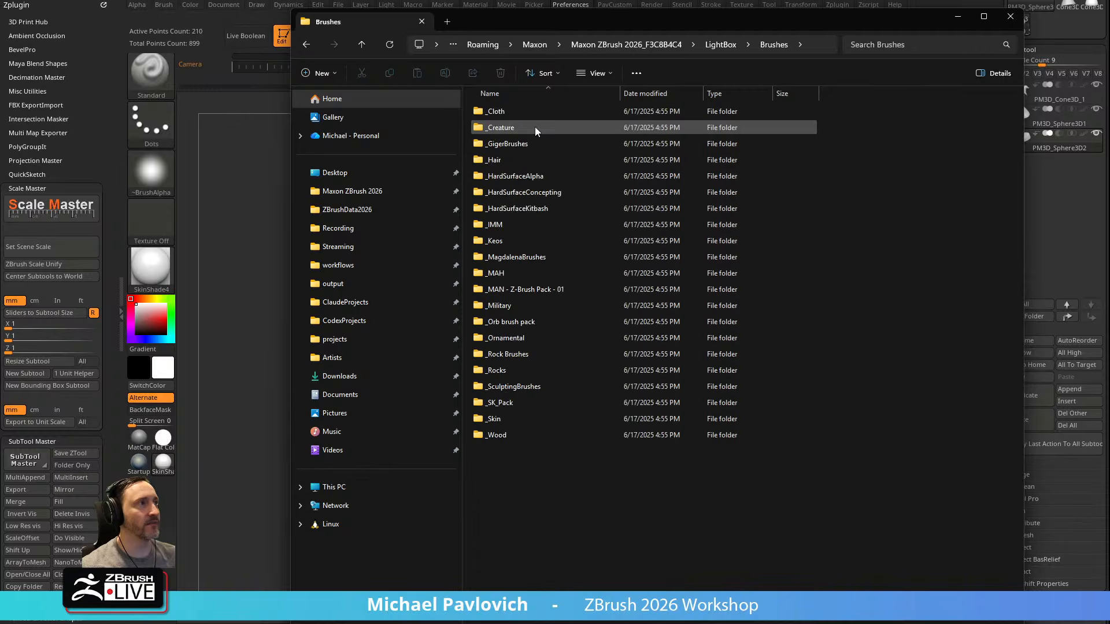
click(1011, 17)
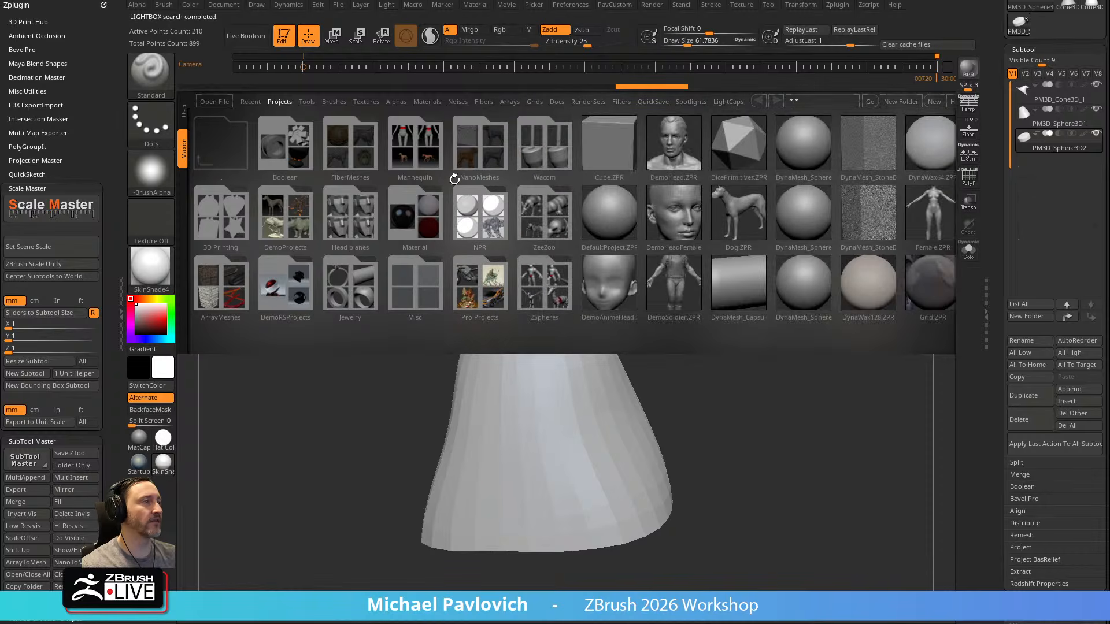
Look at the same custom brush folders among the user brushes in LightBox
click(185, 118)
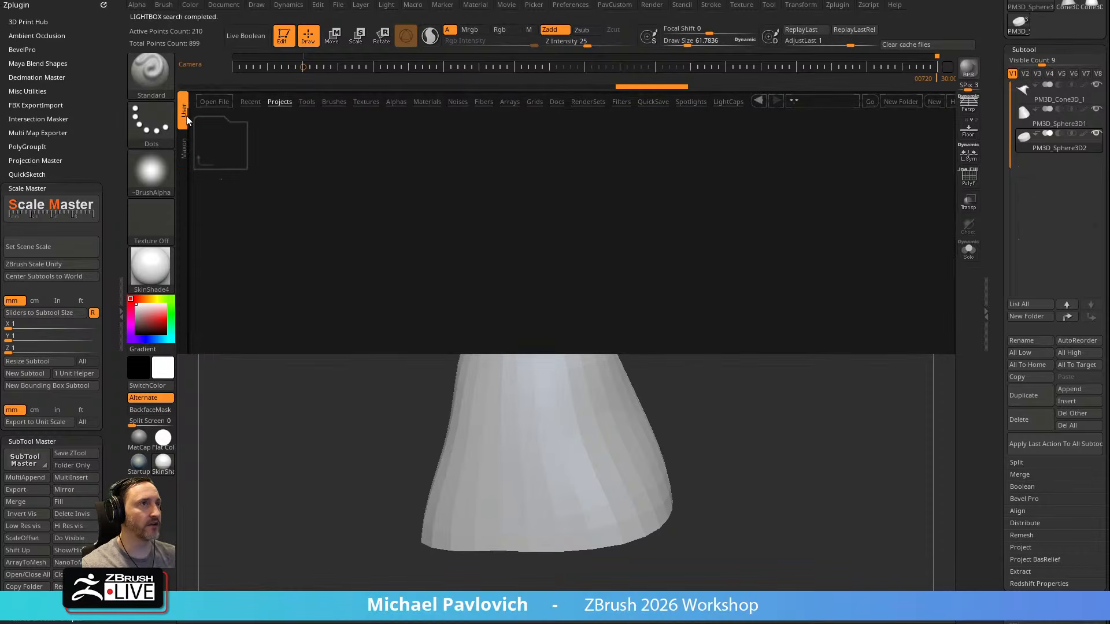
click(332, 104)
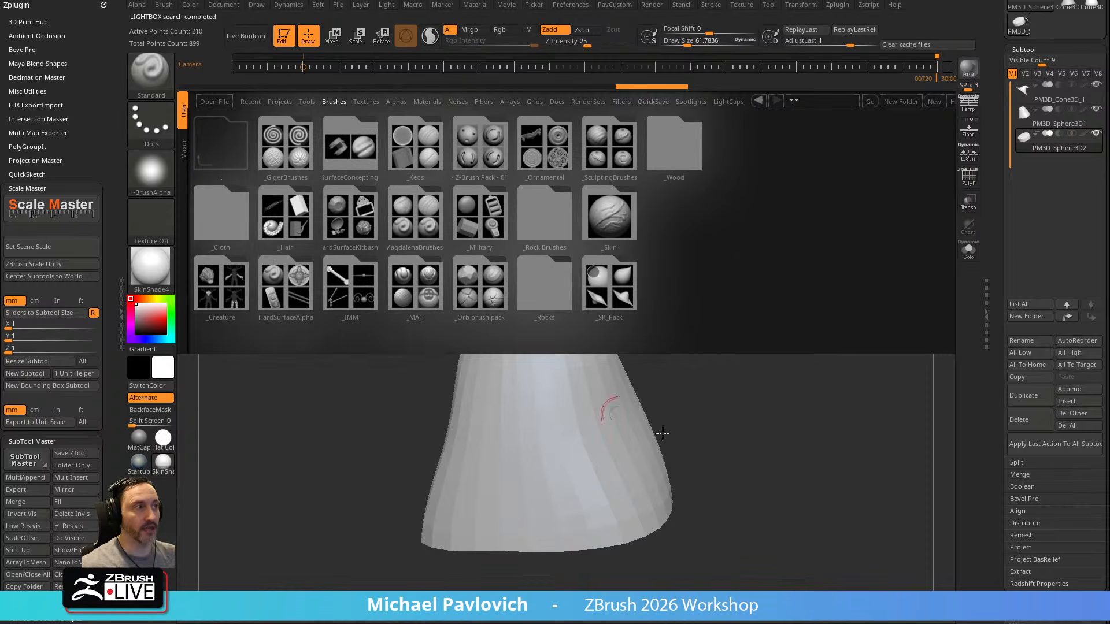
key(comma)
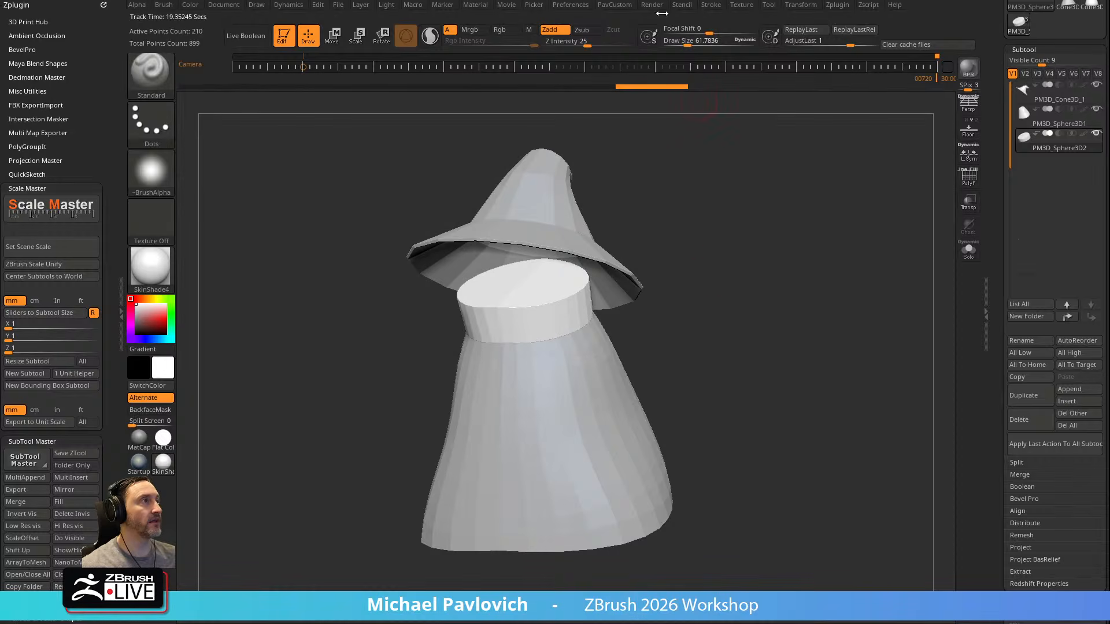
Open the asset directory again and view the startup brushes stored in ZStartup > BrushPresets
click(583, 7)
click(597, 58)
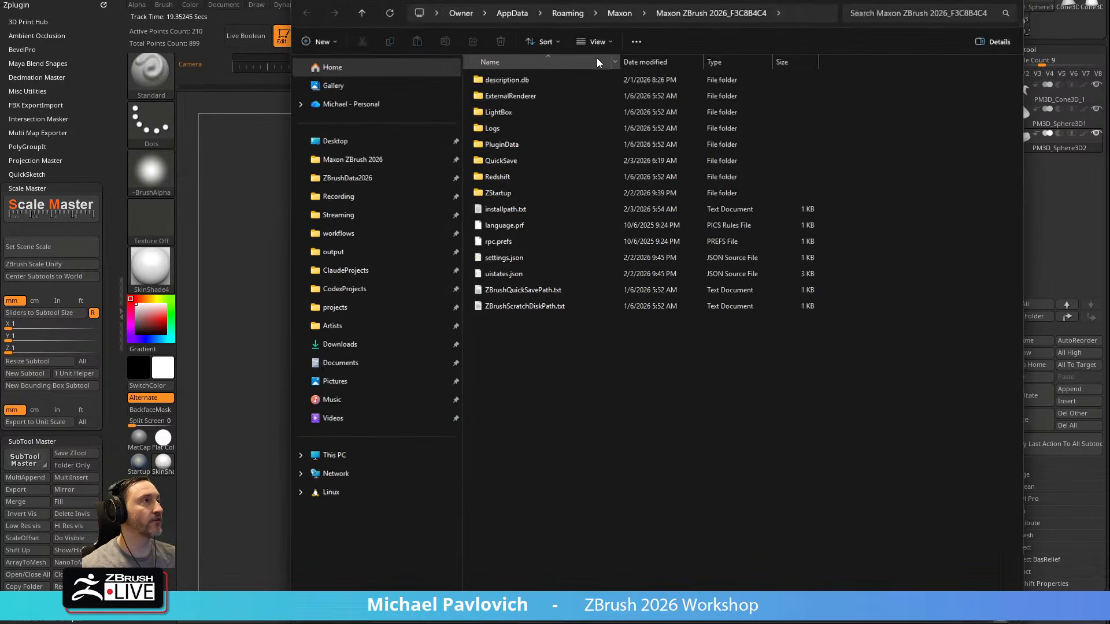
double_click(526, 192)
double_click(521, 112)
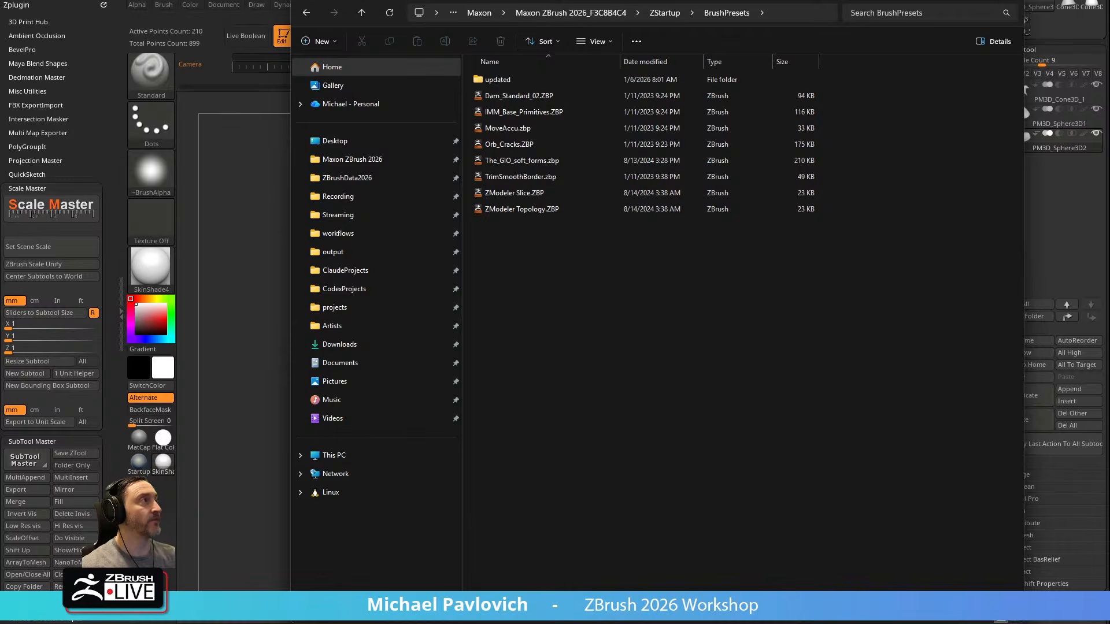
click(1010, 0)
Choose the IMM_Base_Primitives brush and display the polyframe on the neck piece
key(b)
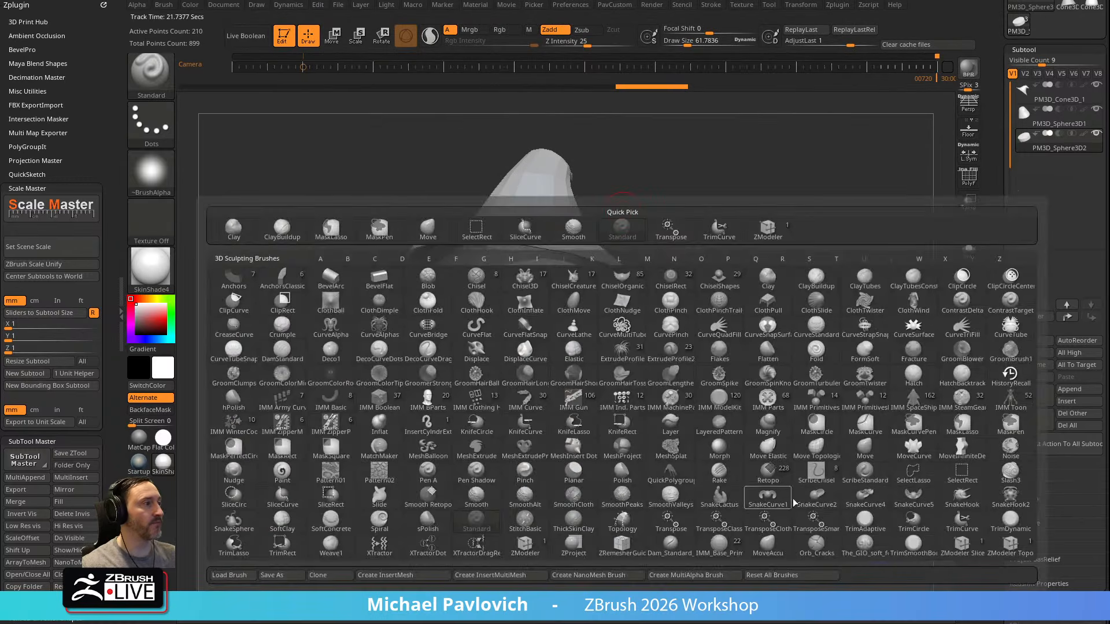
click(730, 552)
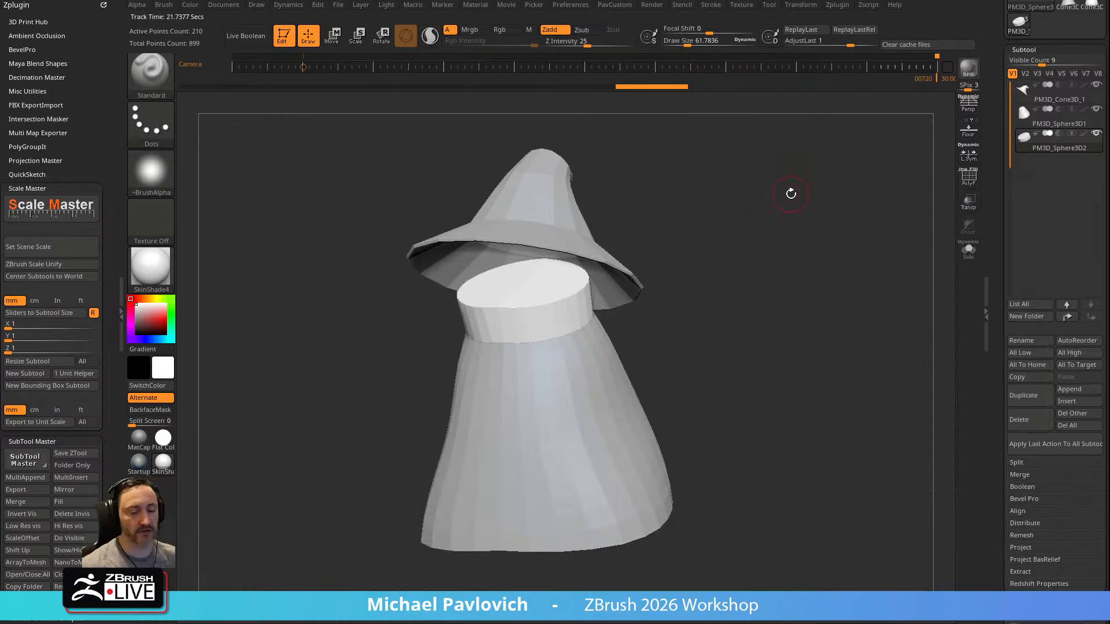
key(m)
drag(788, 282, 604, 331)
key(shift+f)
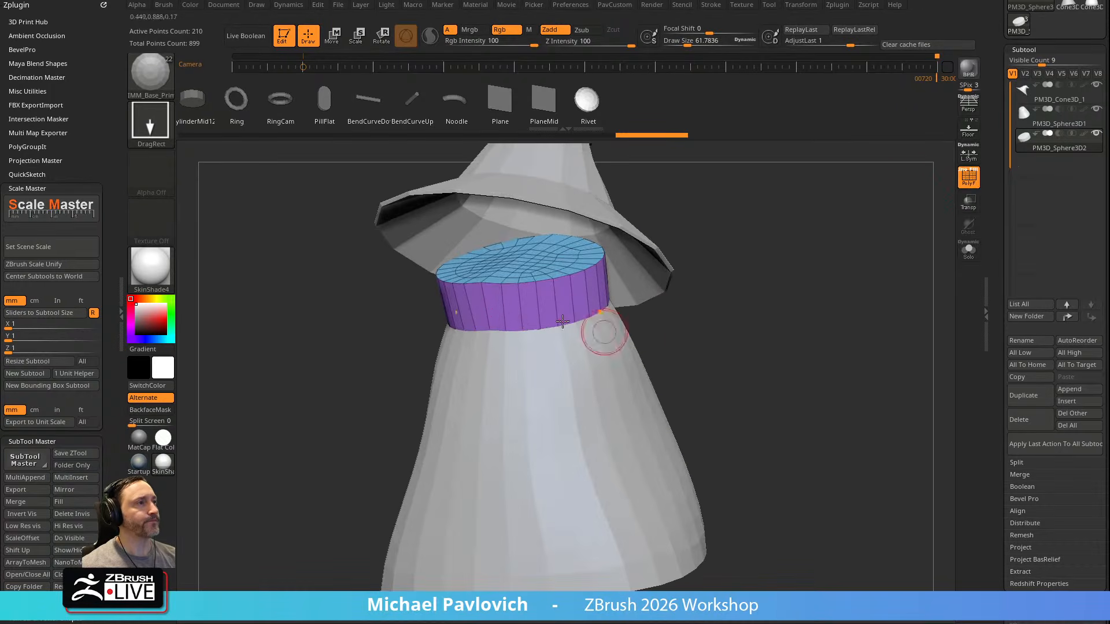
Isolate the neck piece and reduce it to only its base cap polygons
drag(748, 244, 768, 240)
click(969, 250)
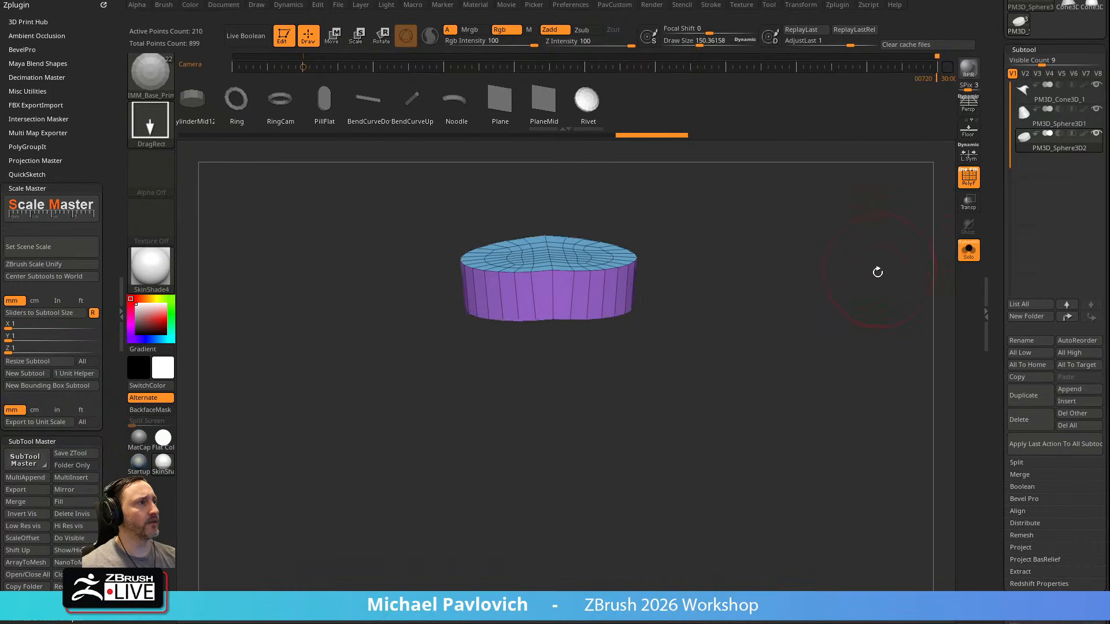
drag(879, 265, 829, 274)
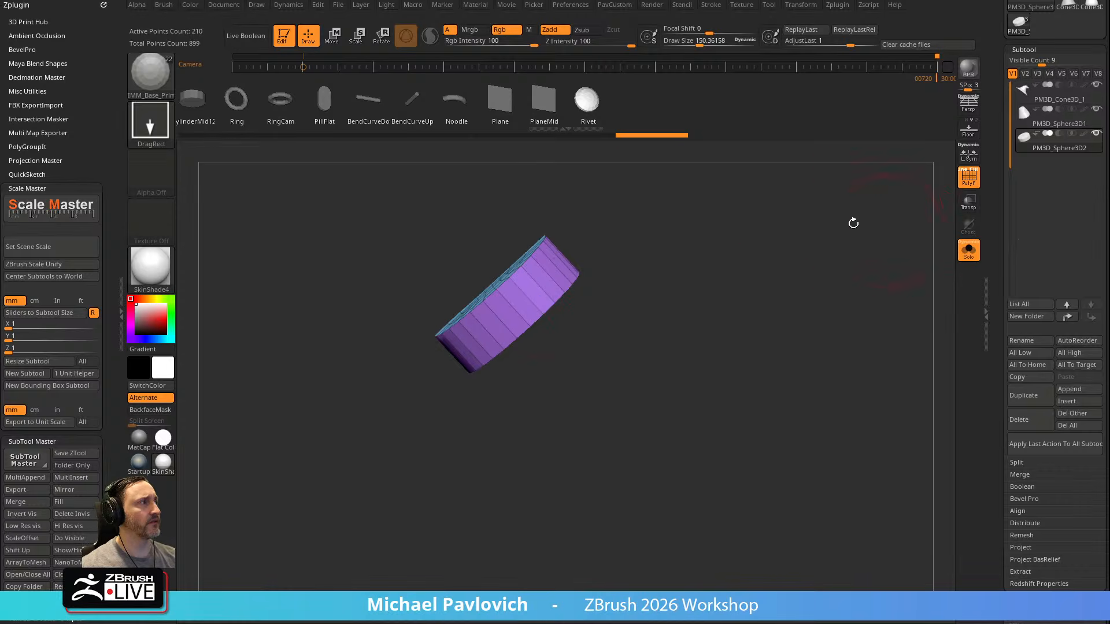
drag(637, 135, 588, 140)
drag(595, 286, 667, 290)
Flatten the remaining base cap into a straight disc with the ClipCurve brush
ctrl+shift+click(159, 88)
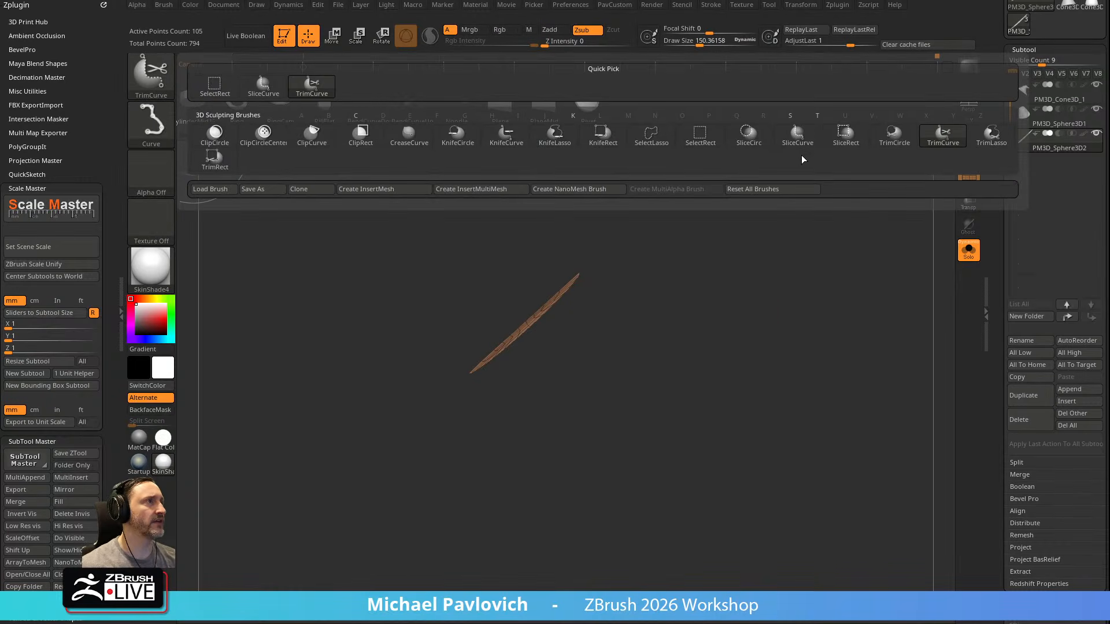
click(331, 137)
mouse_move(430, 412)
ctrl+shift+mouse_down()
mouse_move(650, 234)
mouse_move(640, 225)
ctrl+shift+mouse_up()
ctrl+shift+drag(433, 422, 647, 216)
Extrude the flattened disc with ZModeler's Extrude Polygroup All to form a thick neck piece between robe and hat
mouse_move(791, 258)
mouse_down()
mouse_move(781, 312)
mouse_move(659, 292)
mouse_up()
key(b)
key(z)
key(m)
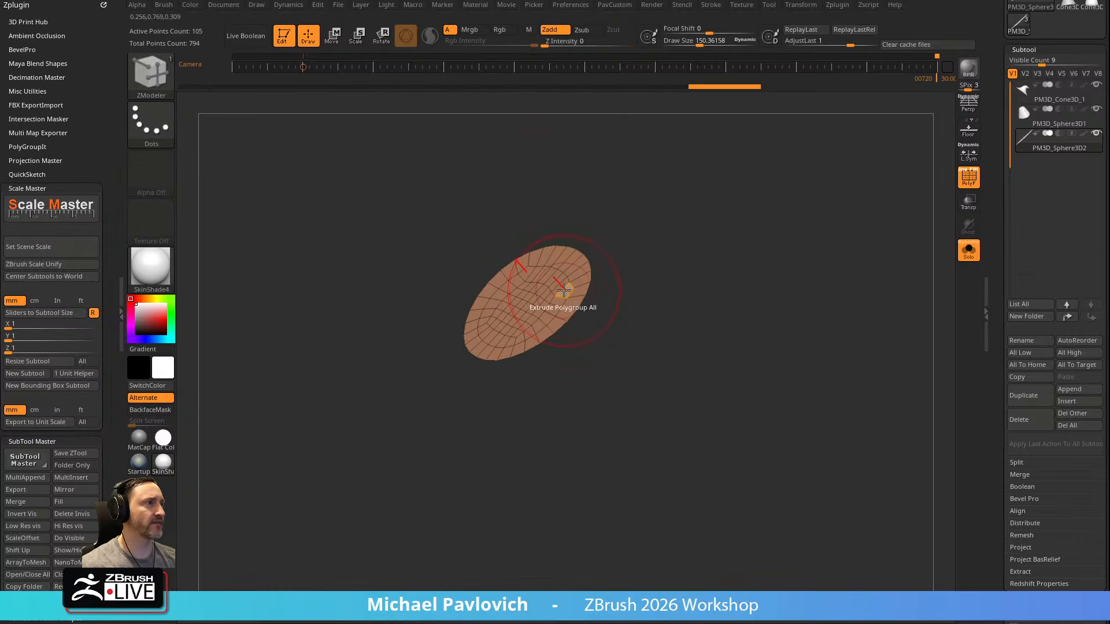
drag(564, 289, 674, 312)
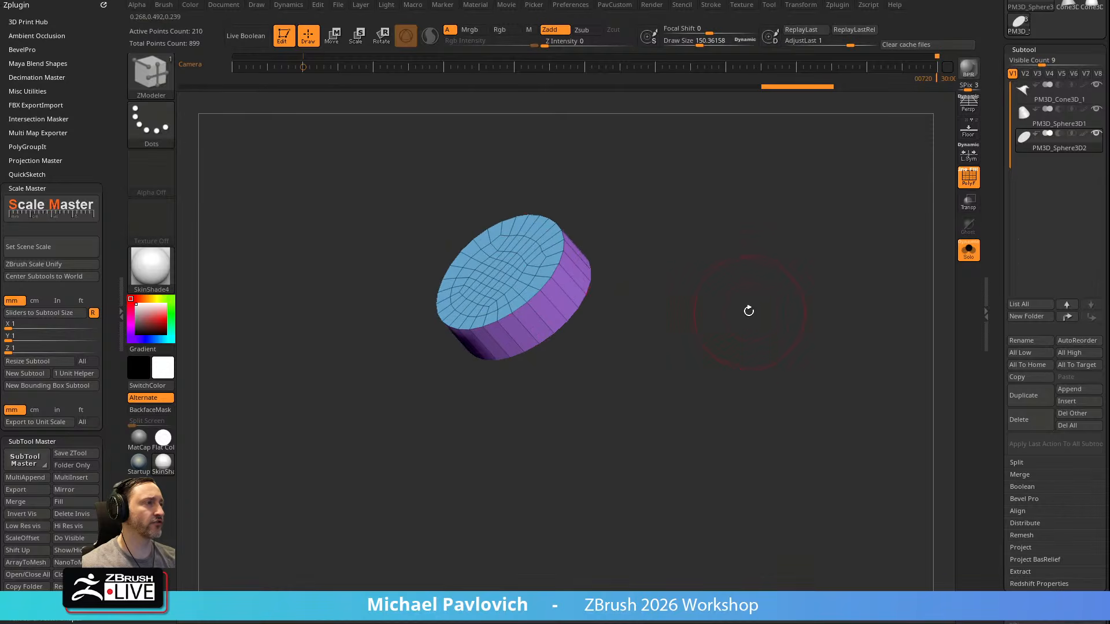
key(ctrl+z)
click(968, 250)
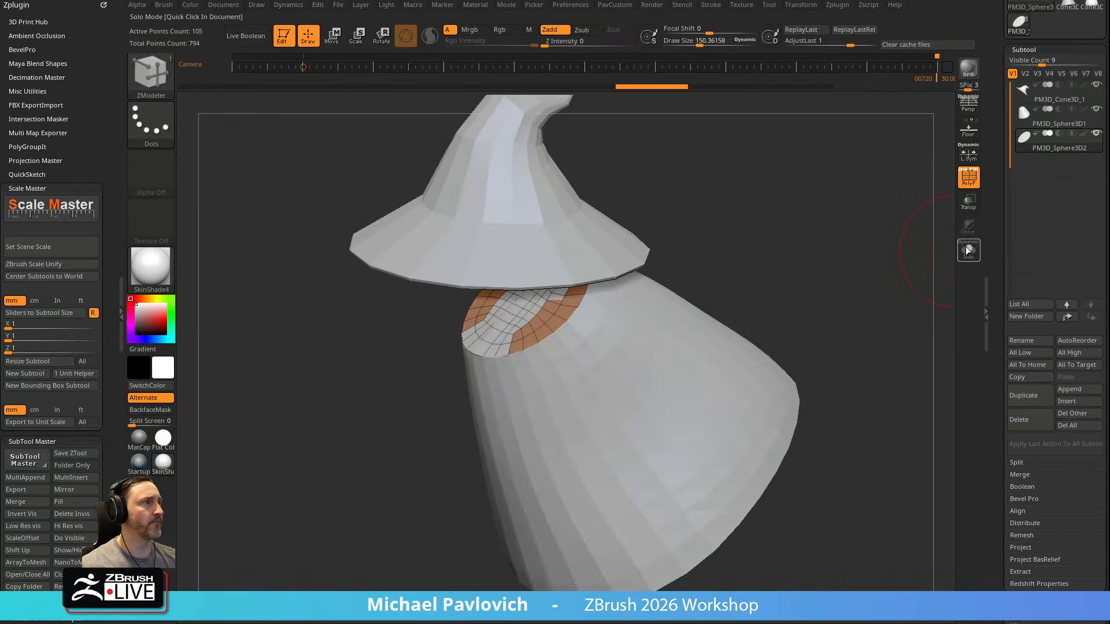
mouse_move(784, 260)
mouse_down()
mouse_move(808, 243)
mouse_move(806, 259)
mouse_up()
key(ctrl+w)
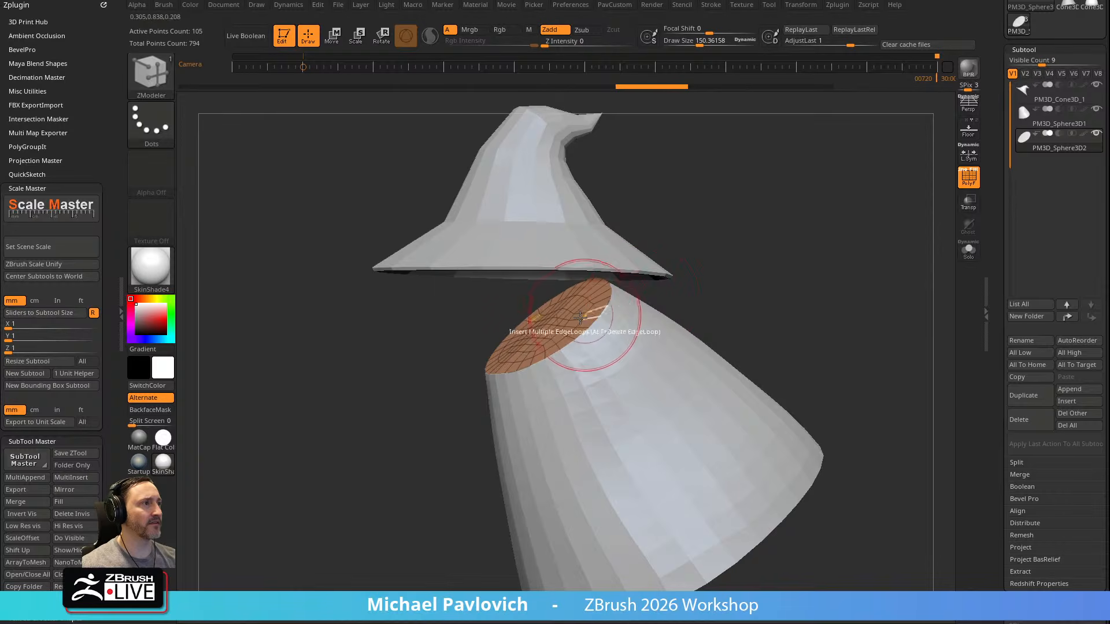
drag(574, 322, 540, 279)
drag(766, 258, 857, 260)
Isolate the extruded neck piece and smooth its outline with Polish By Features
click(969, 250)
key(grave)
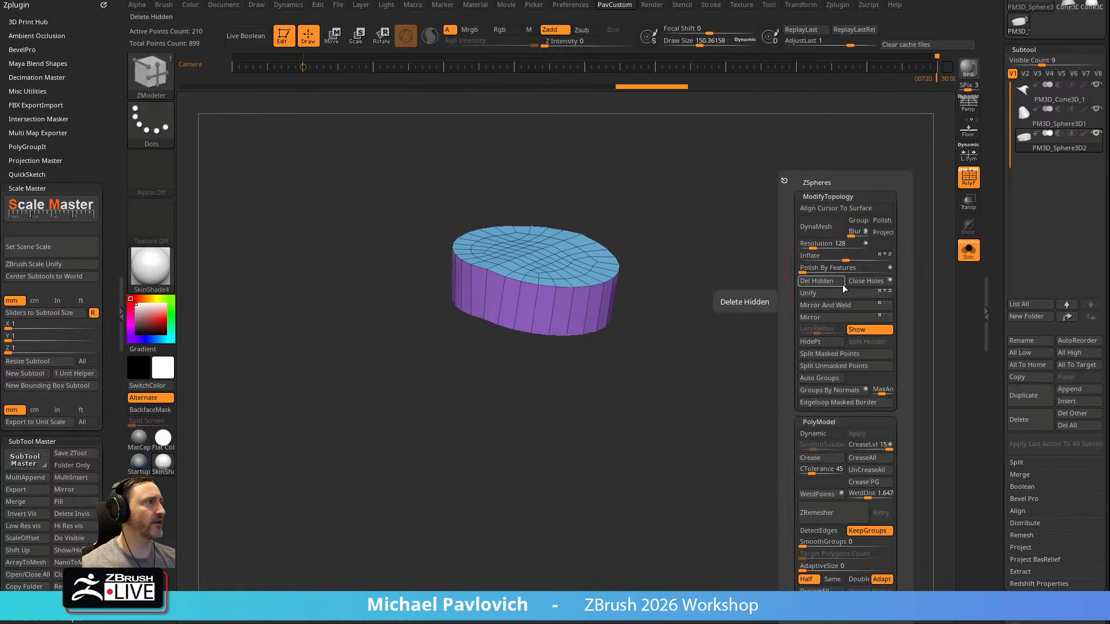
click(812, 267)
click(821, 267)
drag(752, 269, 772, 286)
Try the other smoothing mode of Polish By Features on the neck piece and locate the option in the Deformation settings
key(grave)
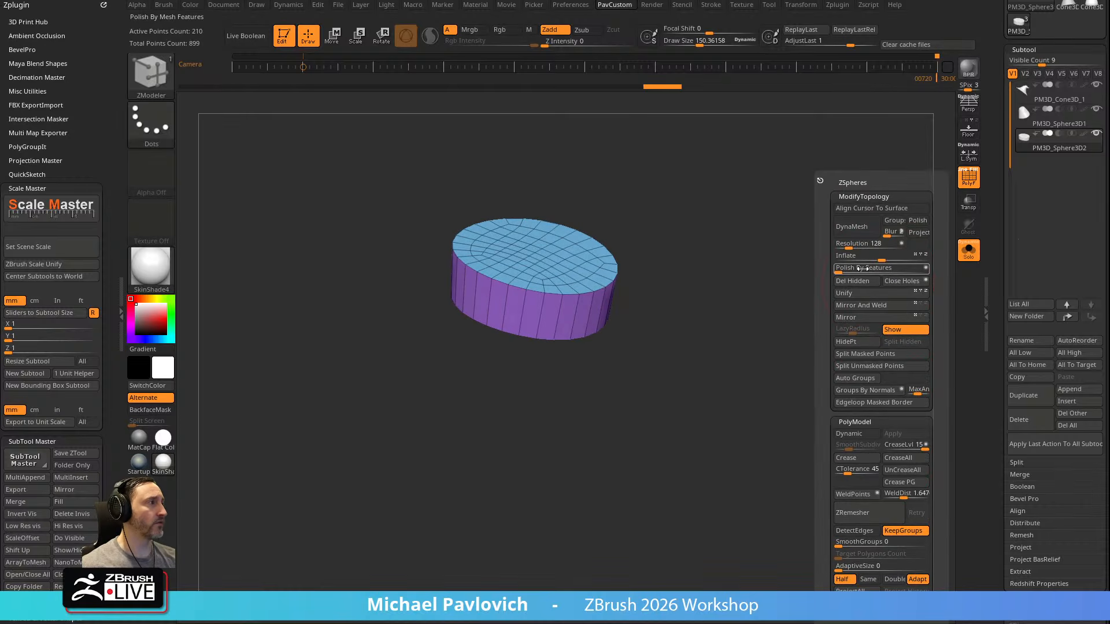
click(927, 268)
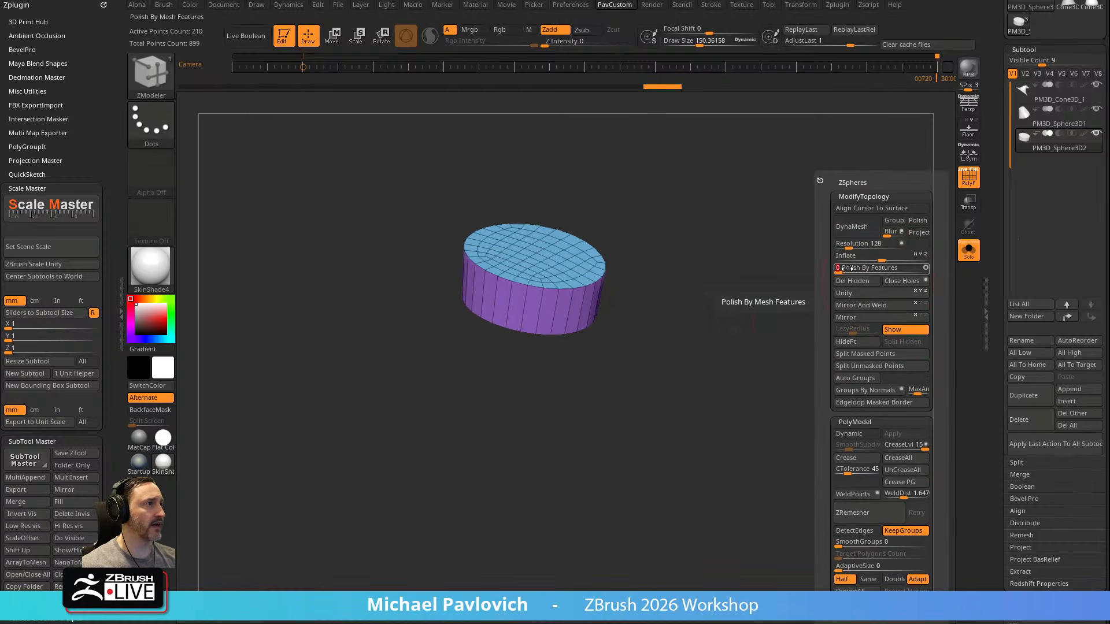
drag(1005, 323, 1005, 69)
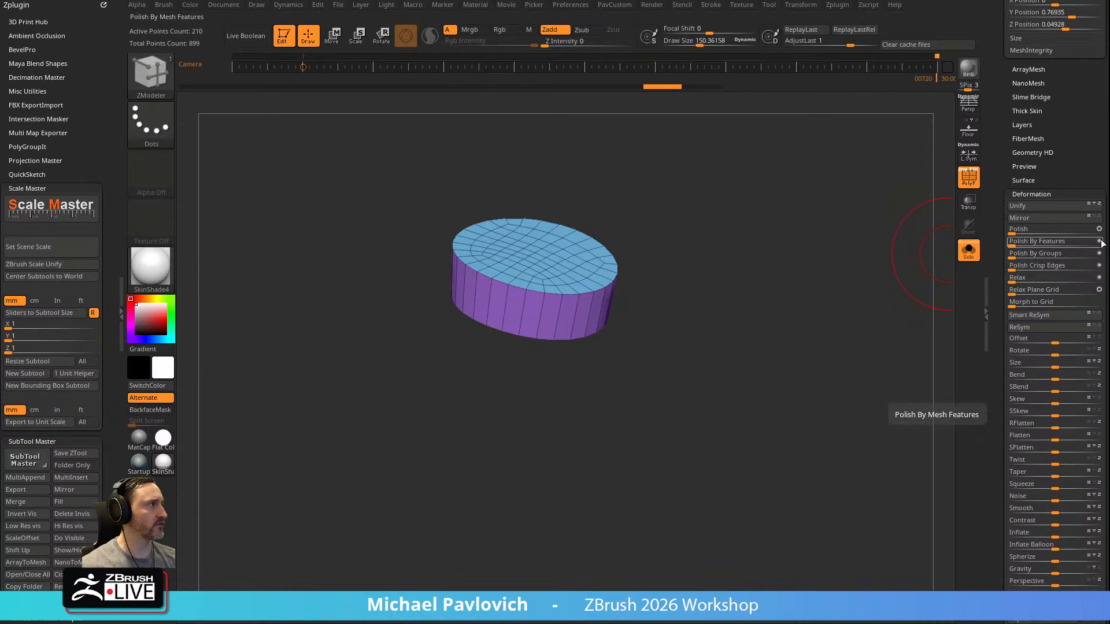
Check the neck piece together with the hat and robe, and set the draw size to about 72
drag(795, 248, 899, 227)
click(969, 250)
key(s)
mouse_move(837, 264)
mouse_down()
mouse_move(809, 258)
mouse_move(857, 270)
mouse_move(833, 289)
mouse_up()
click(964, 254)
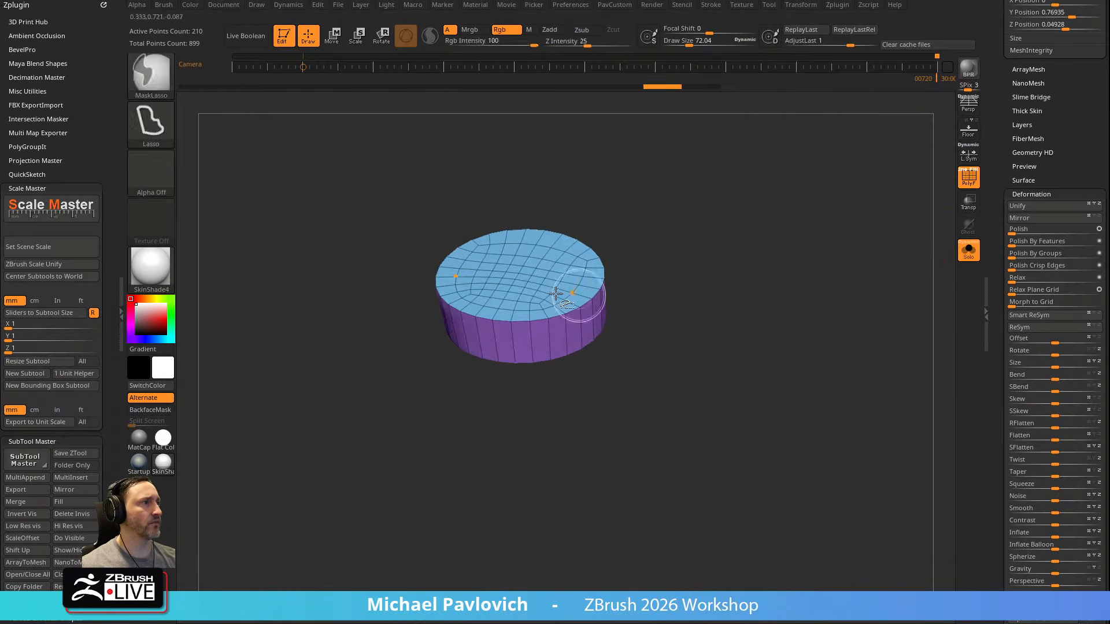
Hide the neck piece's top cap using SelectRect and delete the hidden polygons
ctrl+shift+click(528, 276)
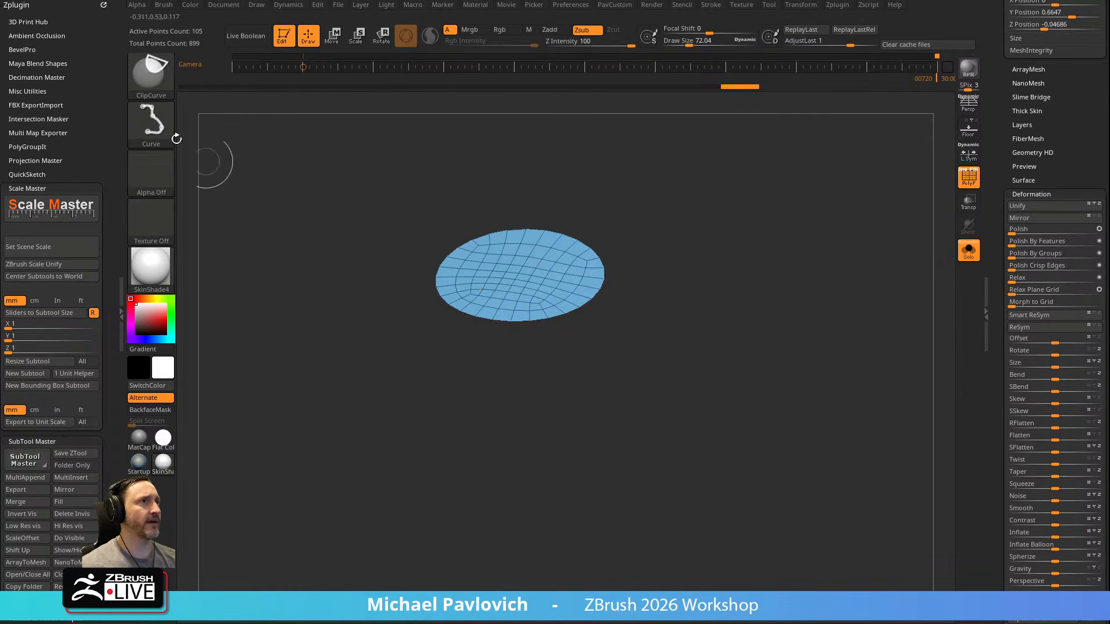
ctrl+shift+click(157, 80)
ctrl+shift+click(267, 85)
ctrl+shift+drag(745, 231, 777, 254)
key(grave)
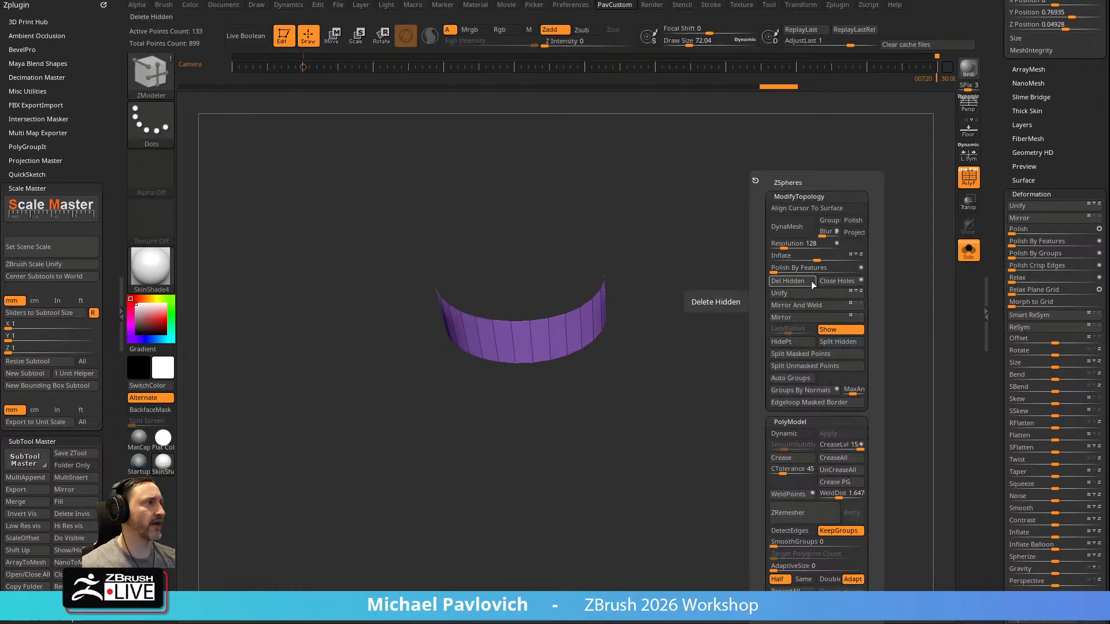
click(792, 281)
Set ZModeler's edge action to Close with Convex Hole and cap the open top of the neck piece
right_click(555, 323)
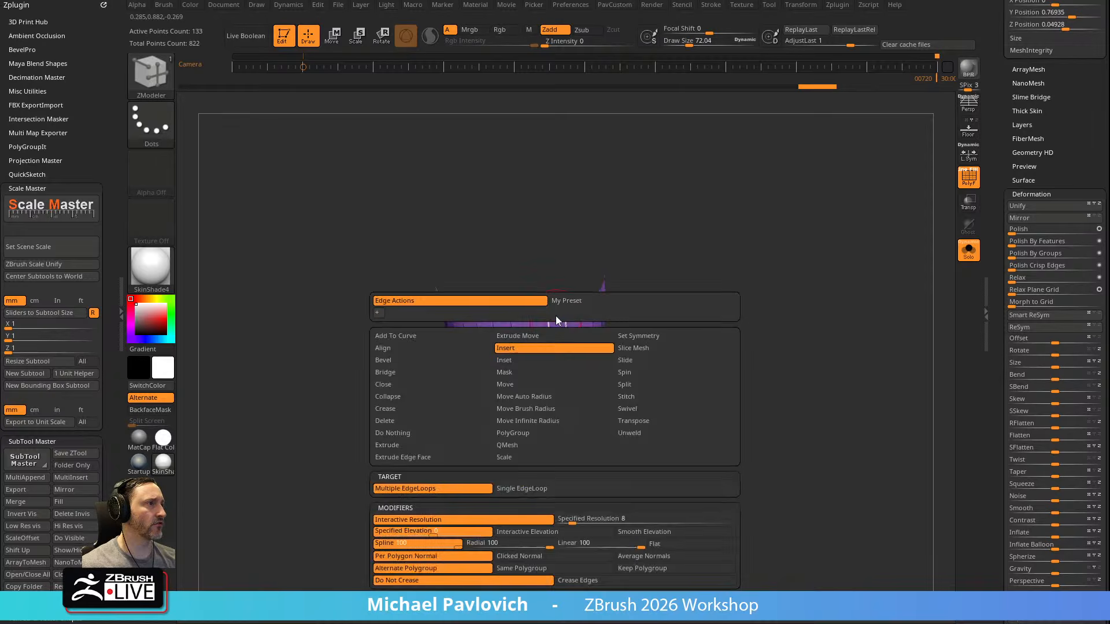
click(390, 384)
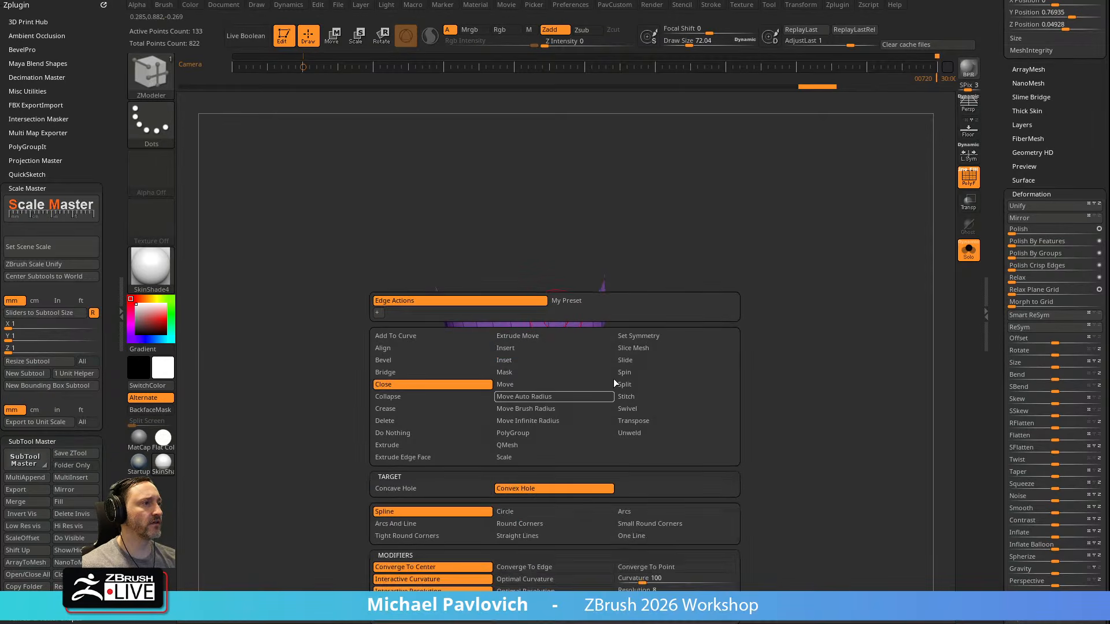
click(559, 314)
drag(711, 327, 654, 304)
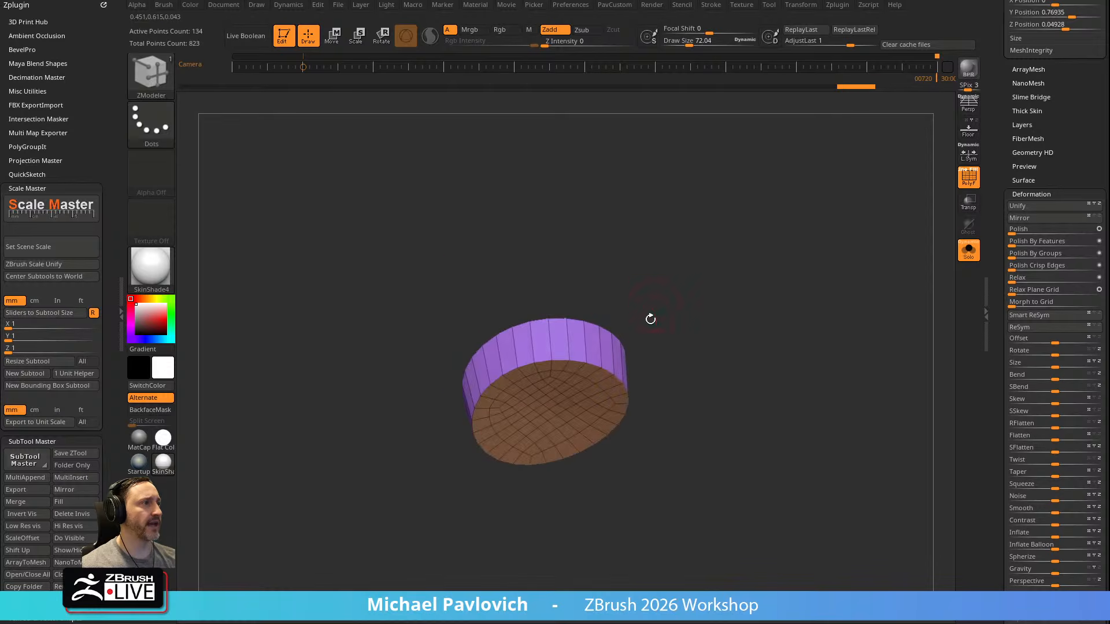
Remove the neck piece's gridded bottom cap and close that opening with a convex hole fill
ctrl+shift+click(565, 393)
ctrl+shift+drag(746, 313, 796, 338)
key(3)
click(736, 283)
click(557, 360)
Isolate the new triangle-fan cap faces, assign them a single polygroup and show the whole neck piece again
ctrl+shift+click(552, 410)
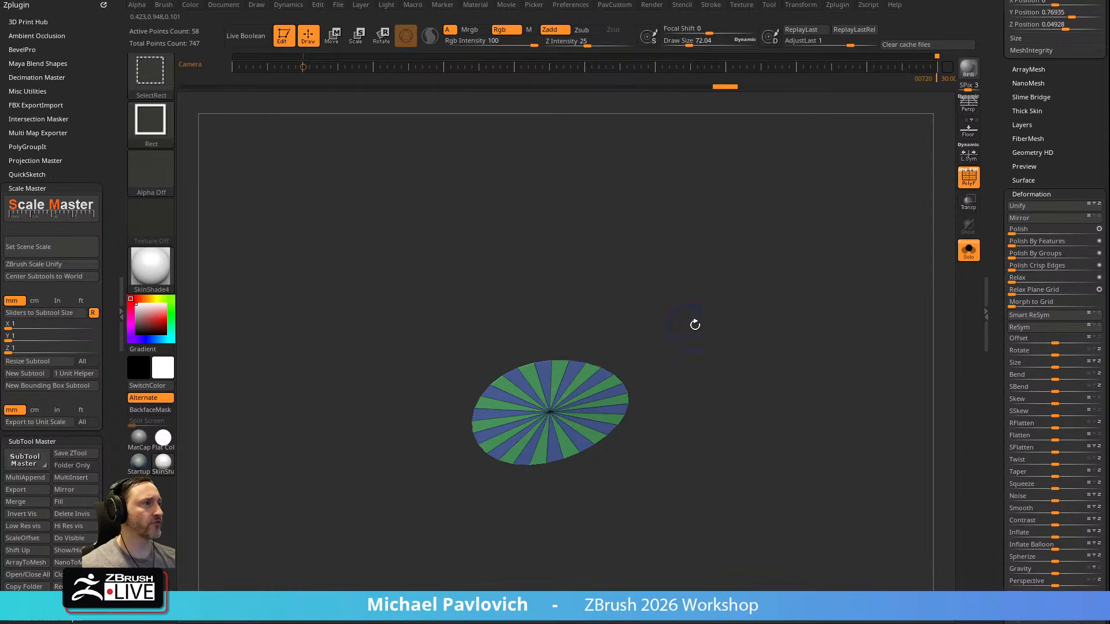
key(ctrl+w)
ctrl+shift+click(753, 272)
drag(757, 270, 772, 338)
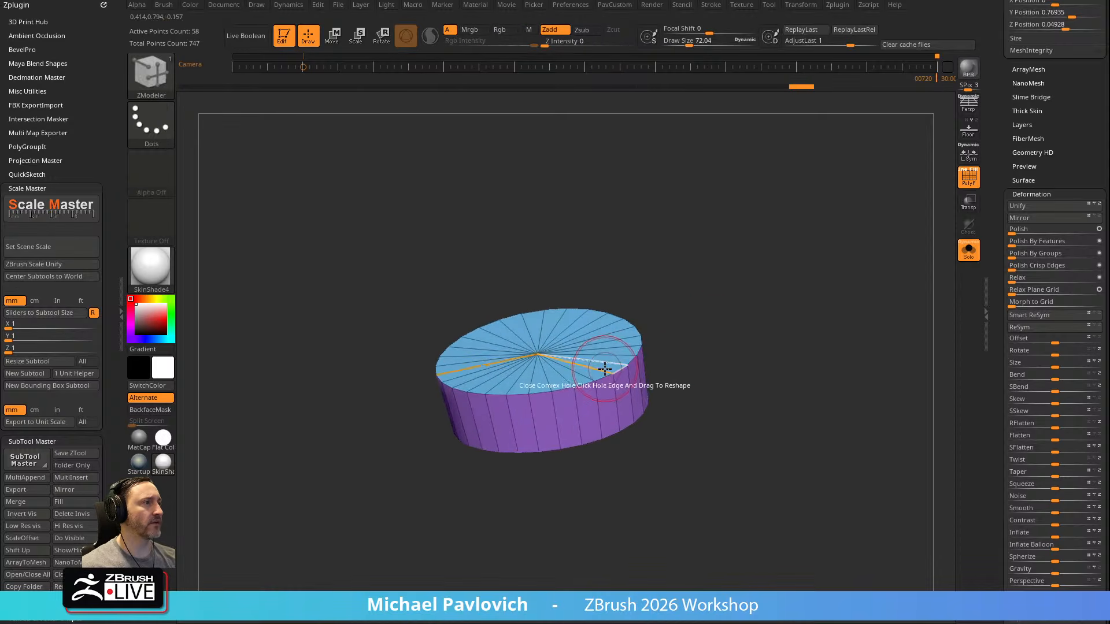
Try insetting the neck piece's cap with ZModeler's Inset action targeting Polygroup All
key(space)
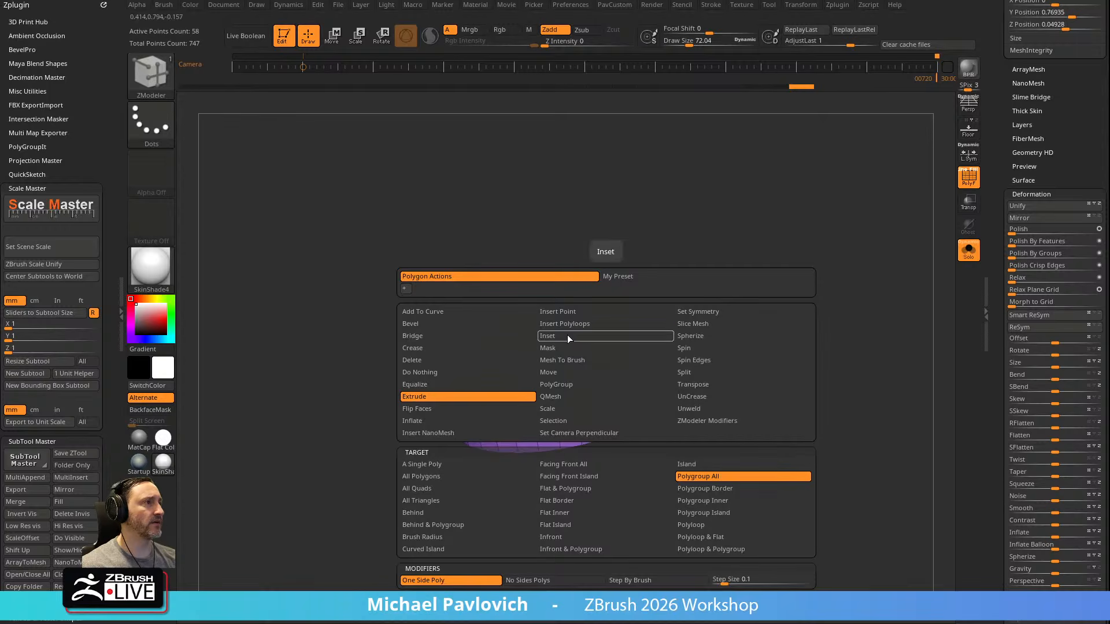
click(567, 335)
click(690, 475)
drag(561, 354, 576, 364)
drag(702, 361, 727, 390)
drag(574, 360, 568, 354)
key(ctrl+z)
key(ctrl+z)
Insert concentric edge loops into the neck piece's top and bottom caps with ZModeler's Insert edge action targeting Multiple EdgeLoops
key(space)
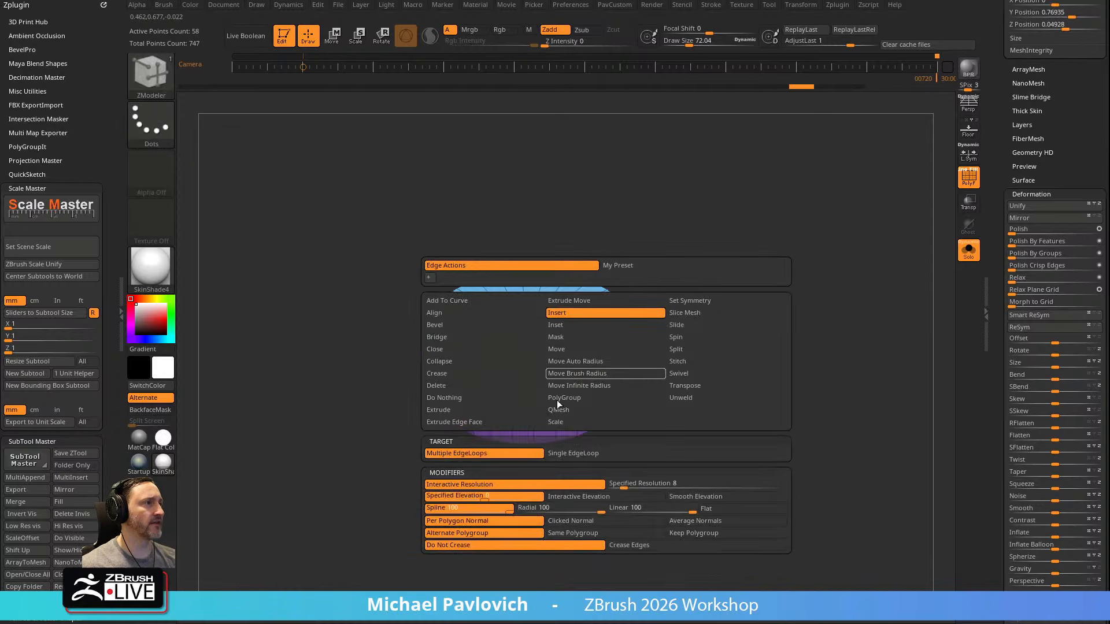
click(527, 454)
click(589, 326)
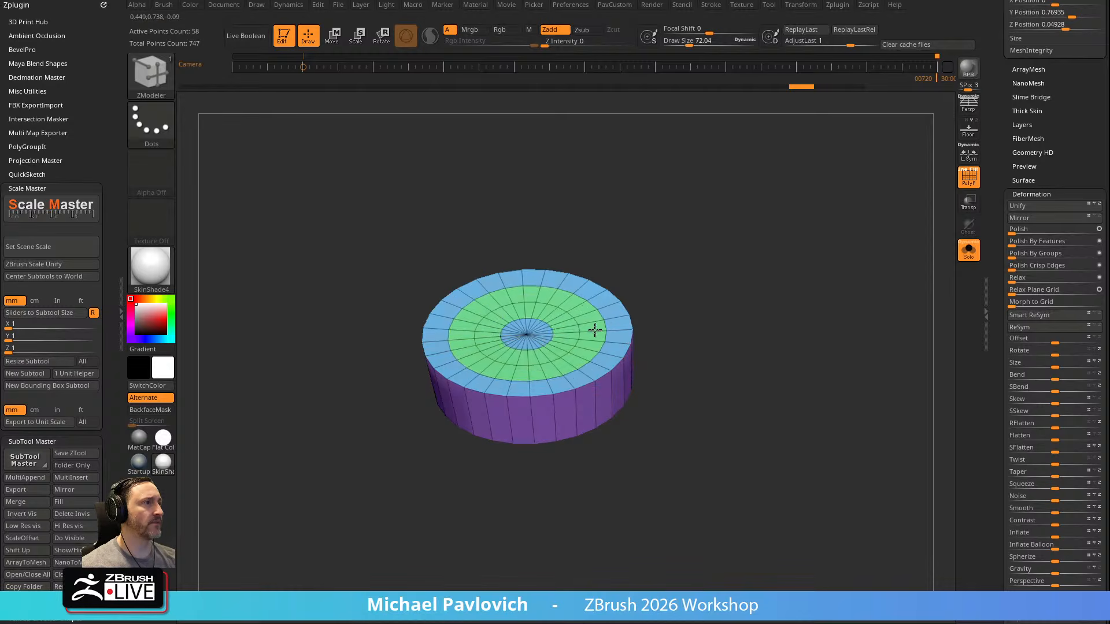
drag(593, 322, 593, 326)
drag(728, 373, 708, 223)
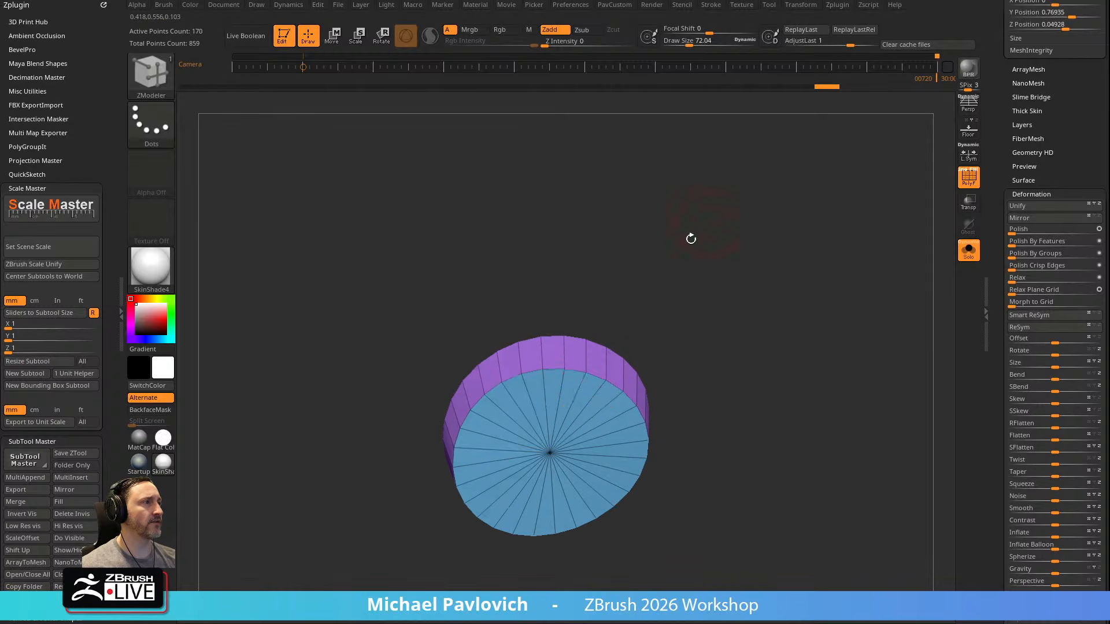
click(584, 381)
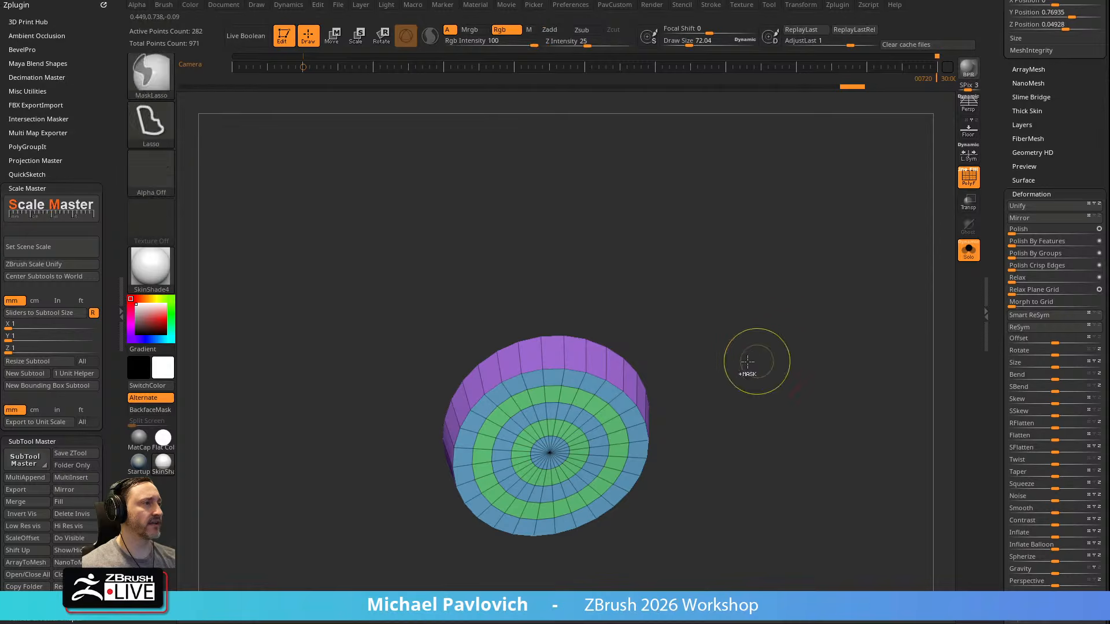
ctrl+shift+click(578, 396)
Assign the neck piece's looped cap faces a single polygroup and show the whole piece again
key(ctrl+w)
ctrl+shift+click(696, 307)
drag(713, 268, 730, 385)
ctrl+shift+click(597, 308)
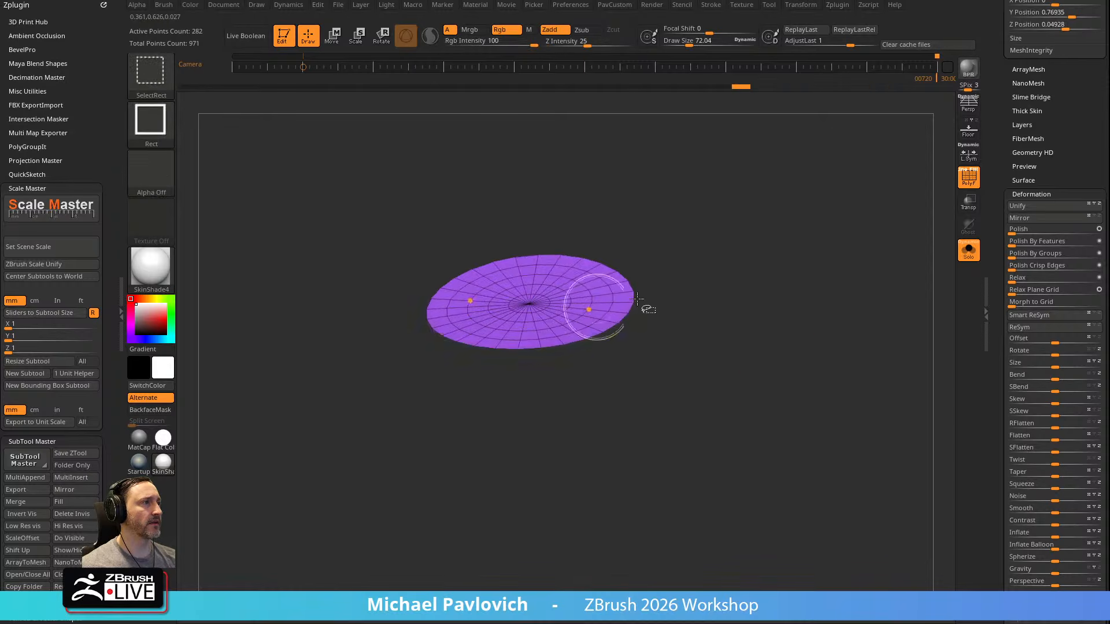
ctrl+shift+click(704, 285)
mouse_move(761, 324)
mouse_down()
mouse_move(730, 215)
mouse_move(784, 324)
mouse_move(726, 302)
mouse_move(771, 286)
mouse_move(788, 323)
mouse_up()
Smooth the neck piece with the Polish By Features deformation
key(grave)
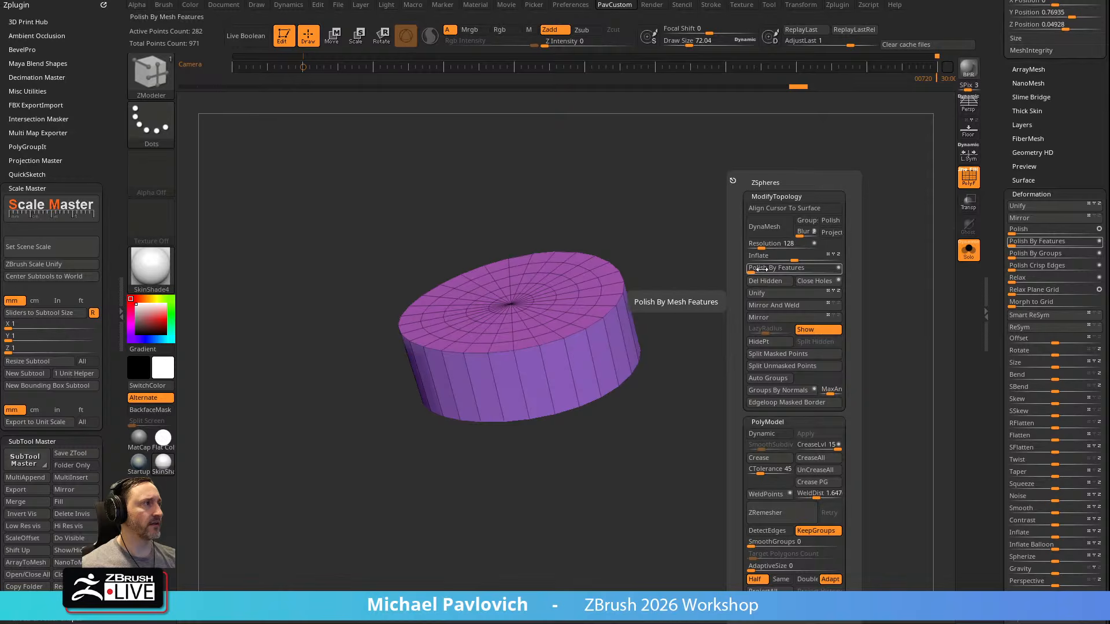
drag(763, 270, 778, 270)
drag(681, 327, 671, 313)
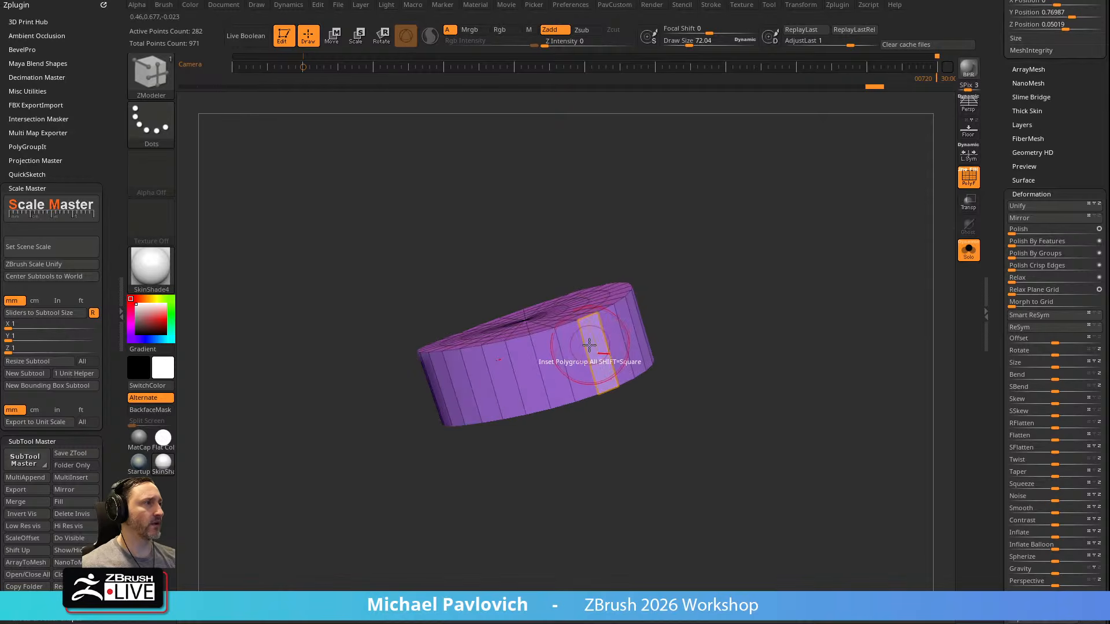
Insert multiple edge loops around the neck piece's side wall and regroup its faces with Groups By Normals
key(space)
drag(576, 332, 781, 305)
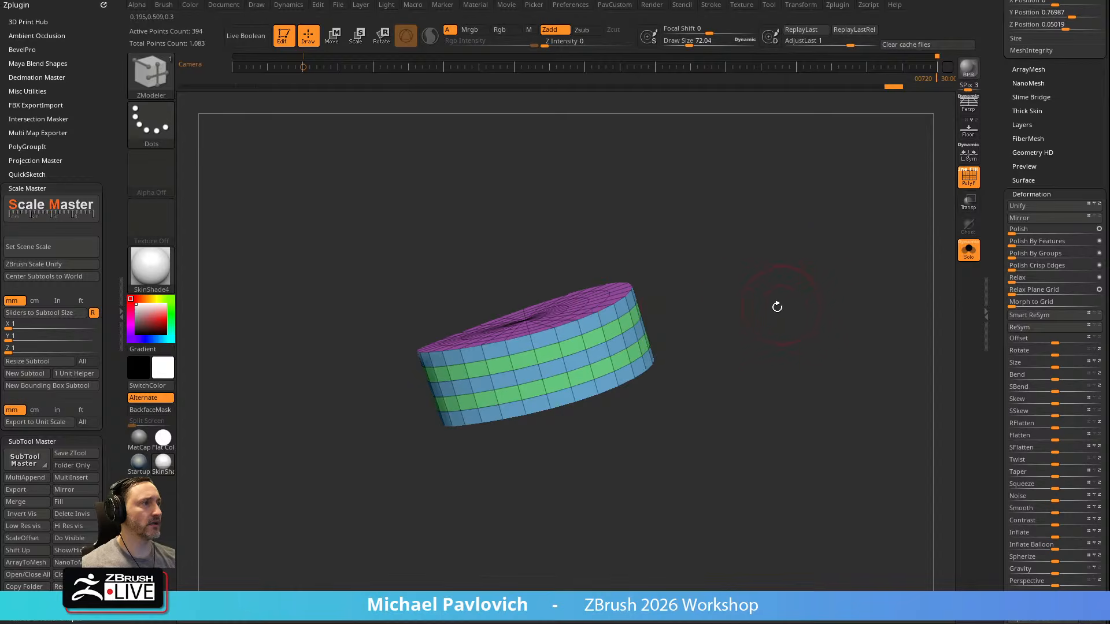
key(space)
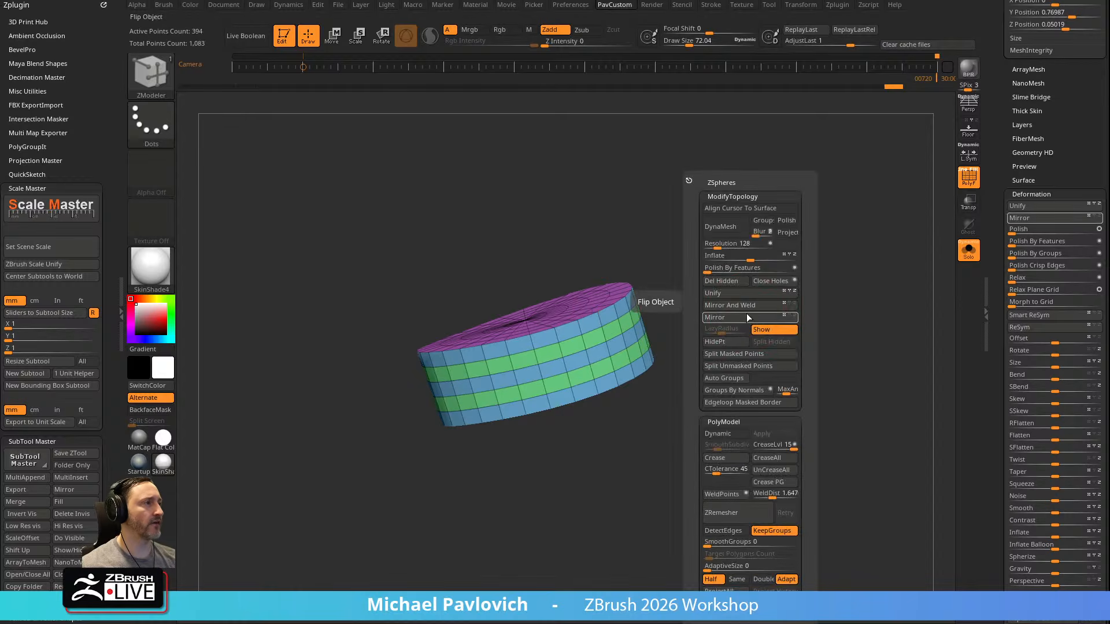
click(734, 391)
click(1033, 195)
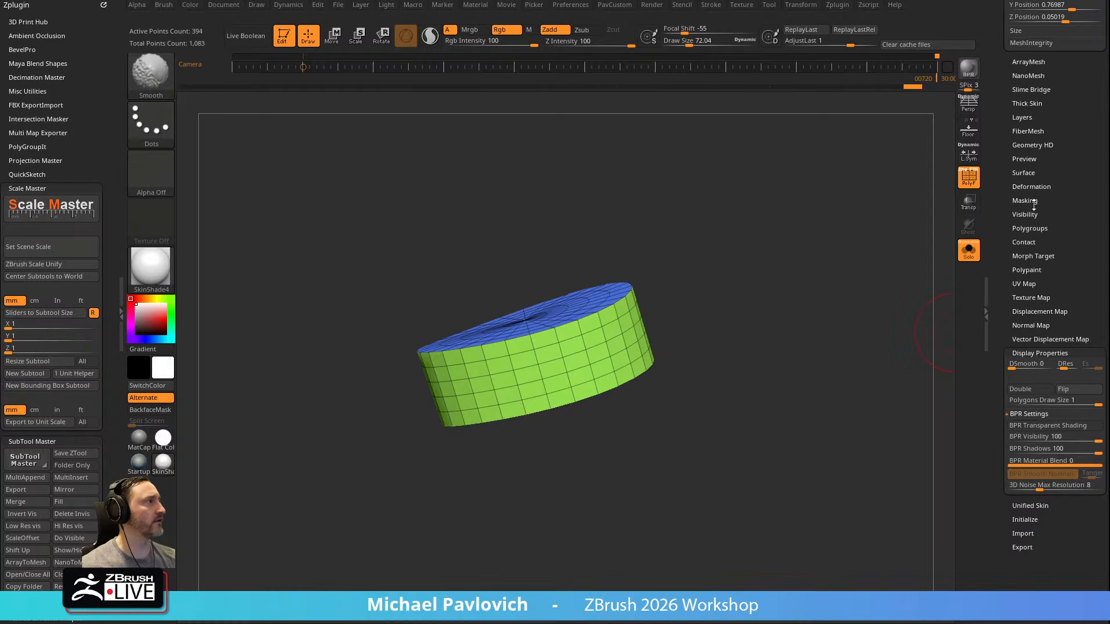
click(1033, 230)
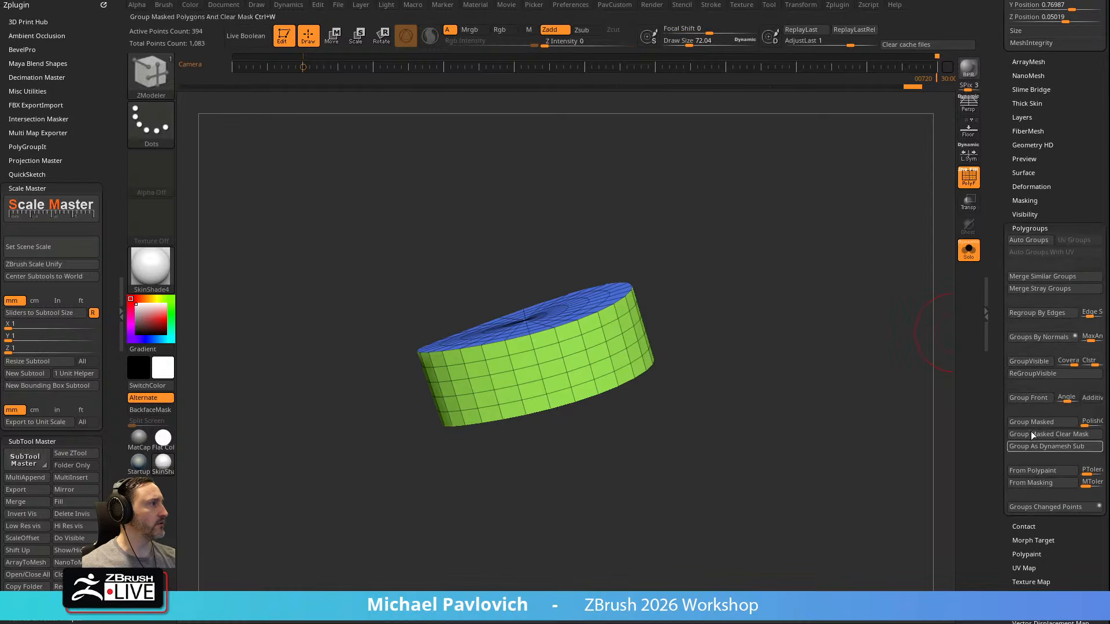
drag(855, 324, 640, 255)
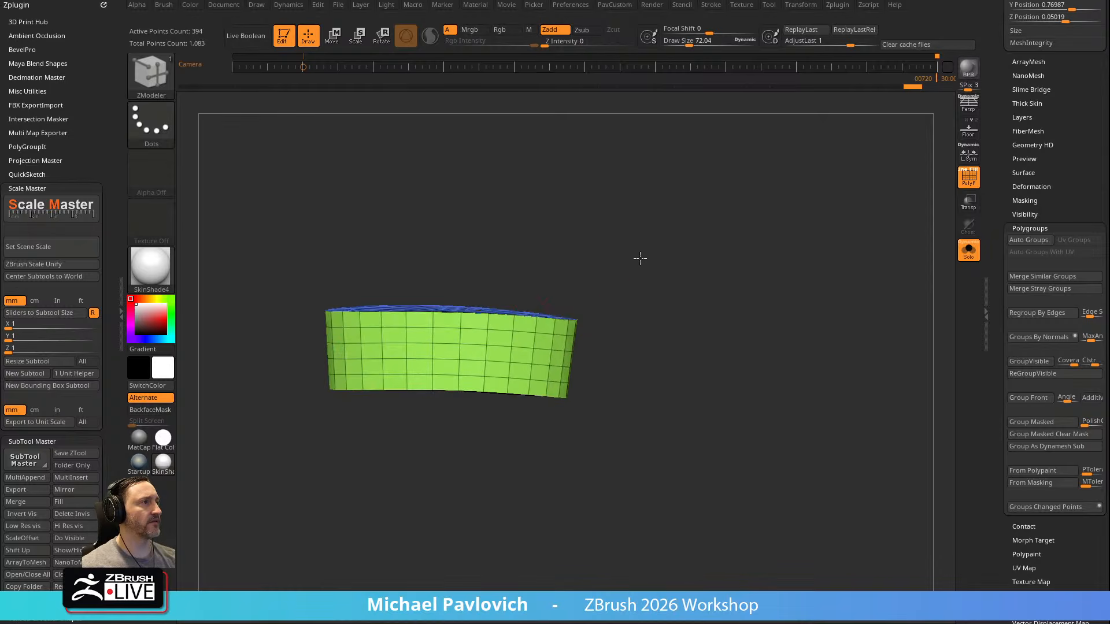
Show all the subtools again without the polyframe and bring up the Orko reference drawing behind the model in side view
drag(578, 282, 847, 255)
click(969, 250)
key(shift+f)
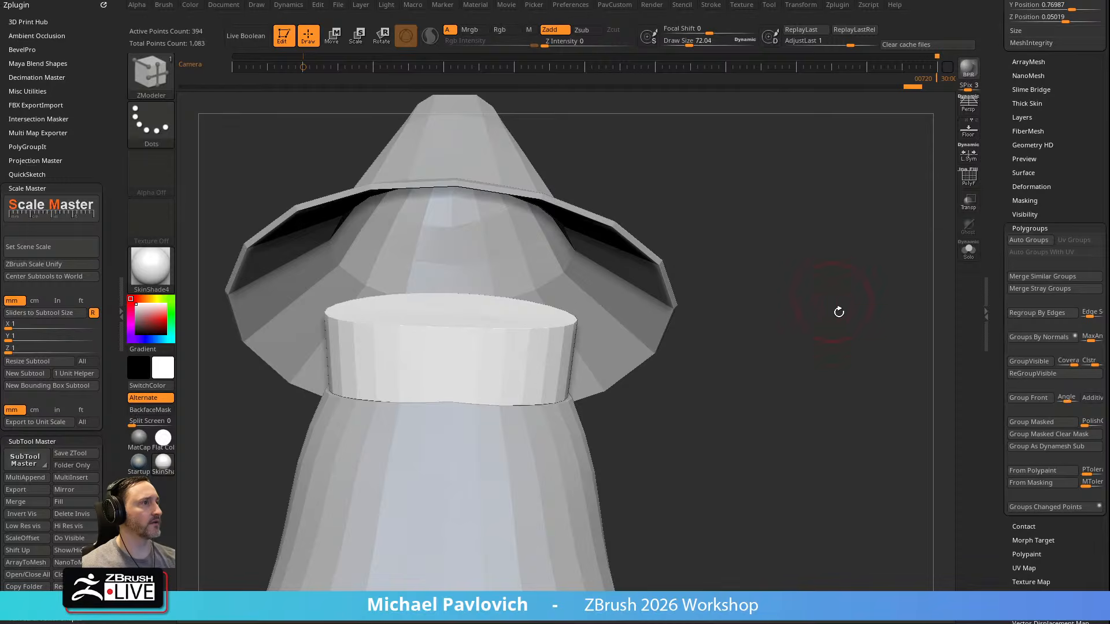
key(f)
mouse_move(775, 277)
mouse_down()
mouse_move(726, 307)
mouse_move(808, 300)
mouse_move(728, 314)
mouse_move(760, 315)
mouse_move(766, 294)
mouse_move(777, 303)
mouse_up()
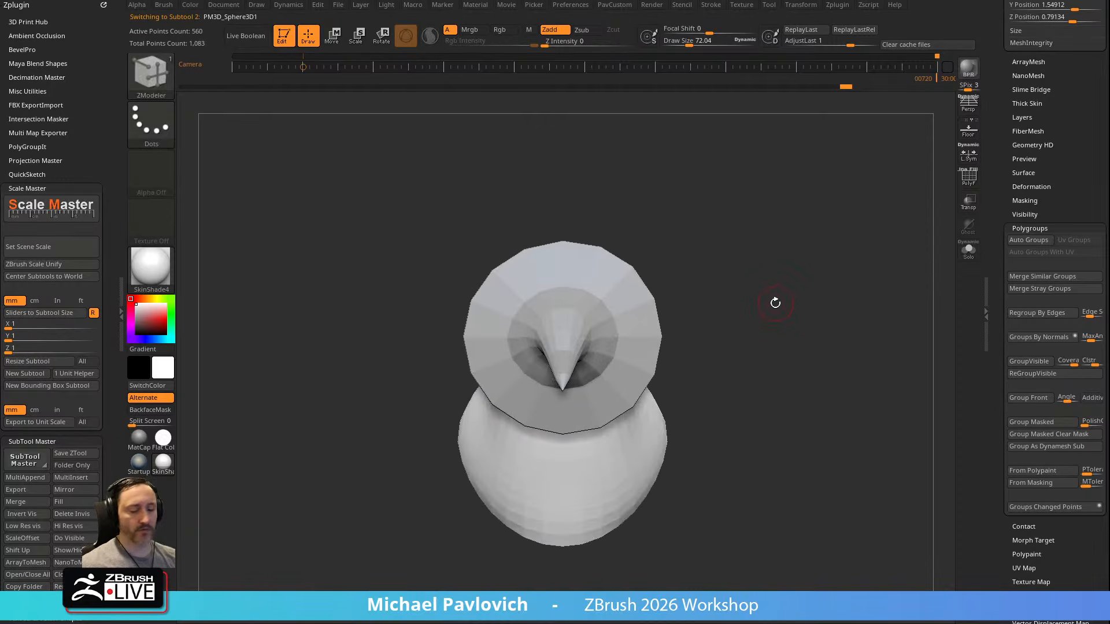
key(shift+z)
key(Left)
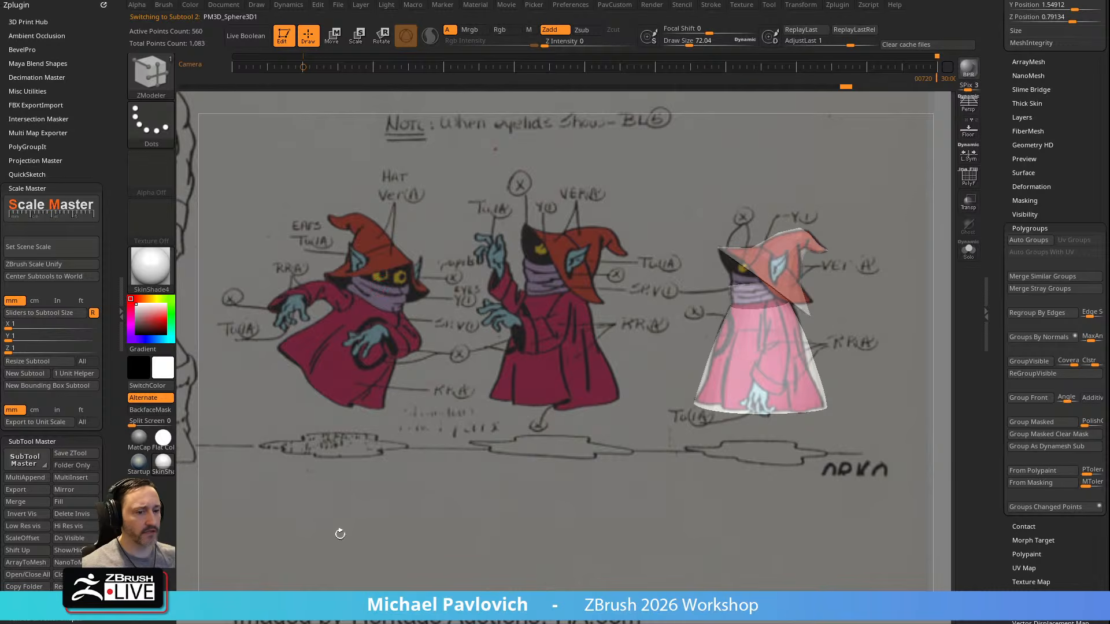
Switch to the web browser and examine the Orko character sheet image results for head and face references
drag(572, 623, 551, 50)
click(310, 53)
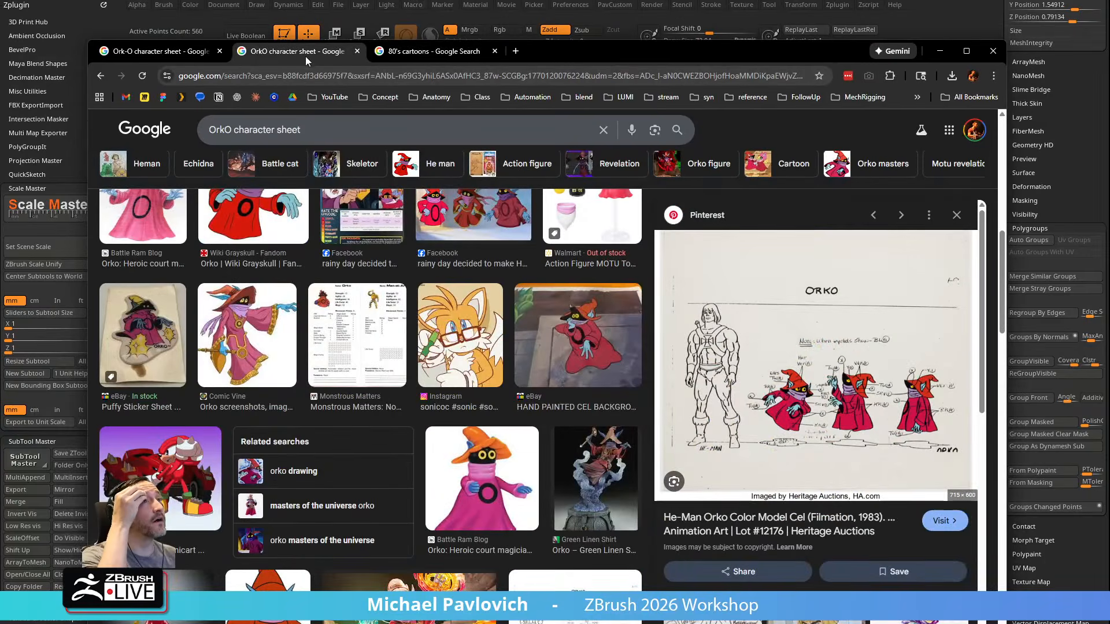
click(163, 53)
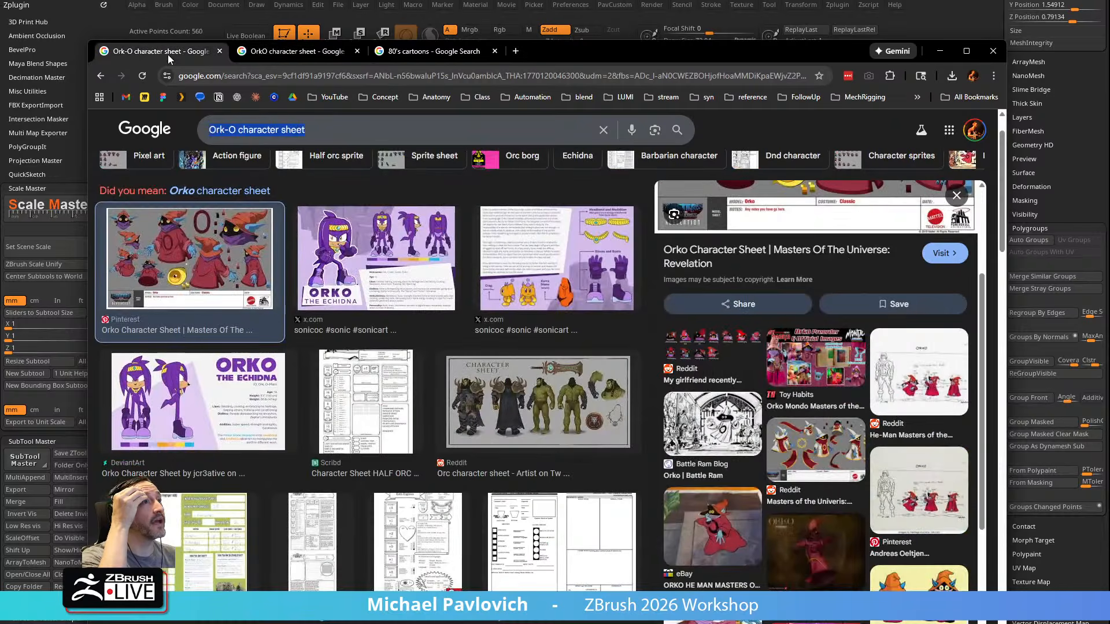
click(288, 53)
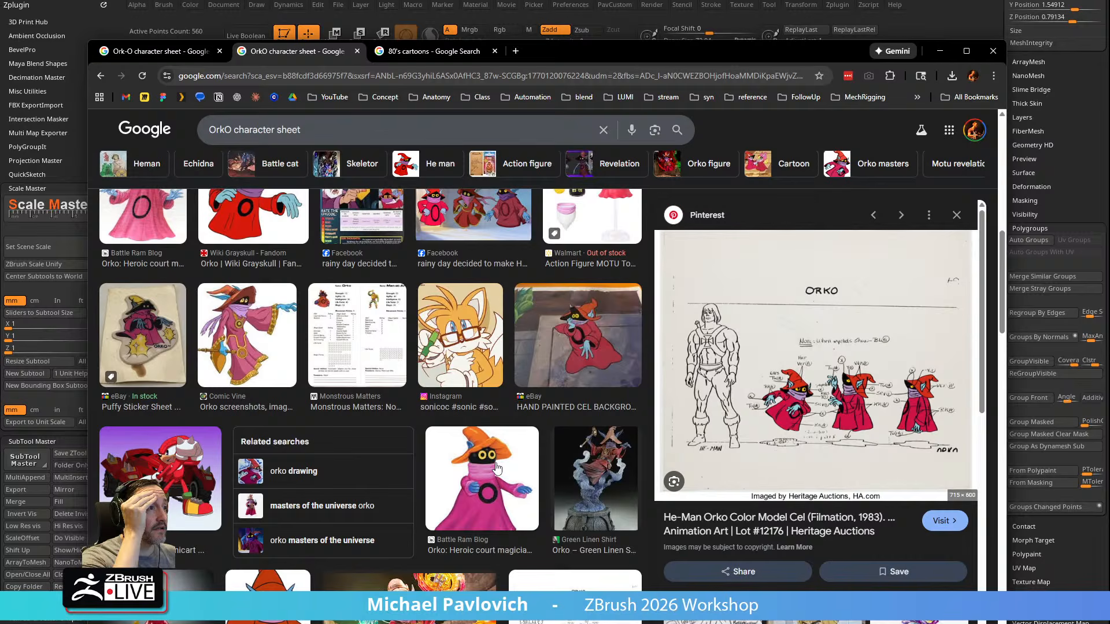
scroll(478, 469, down, 3)
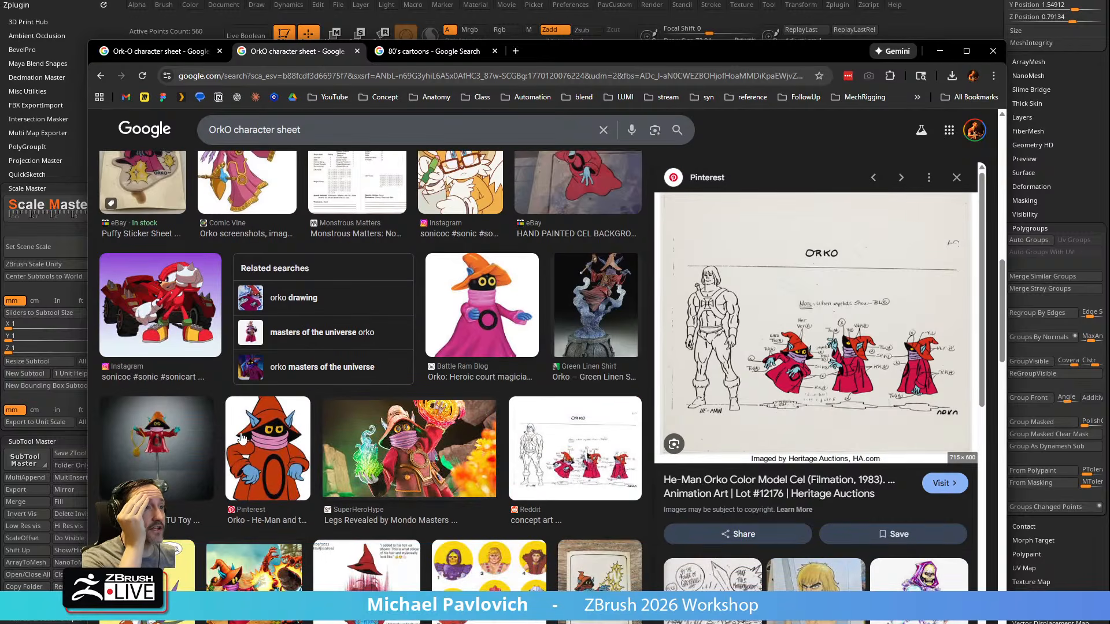
scroll(240, 439, down, 4)
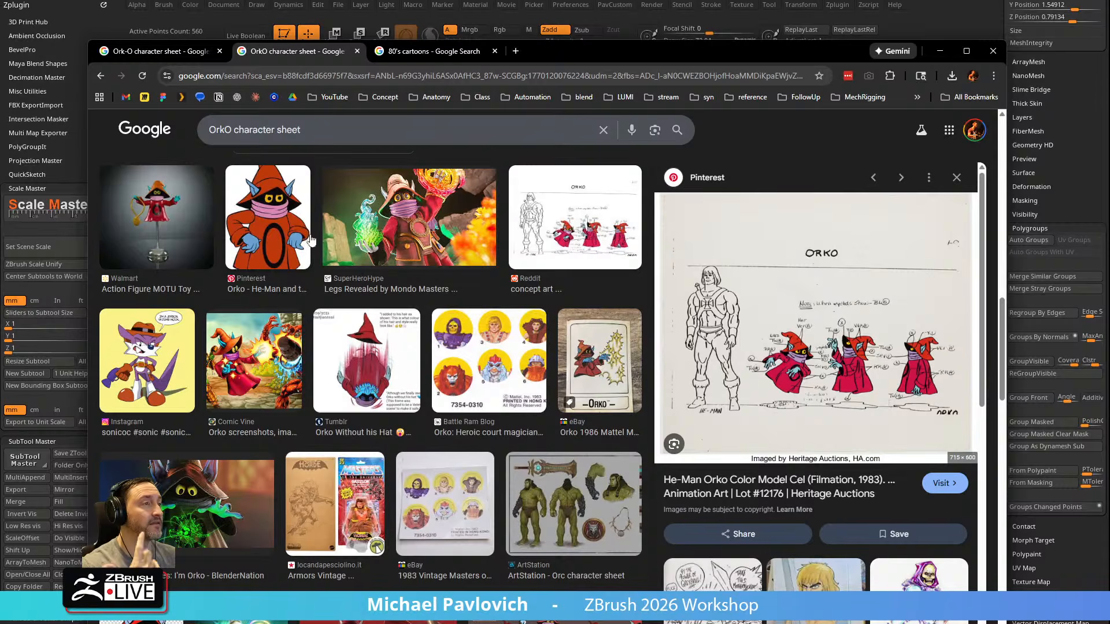
scroll(418, 320, down, 4)
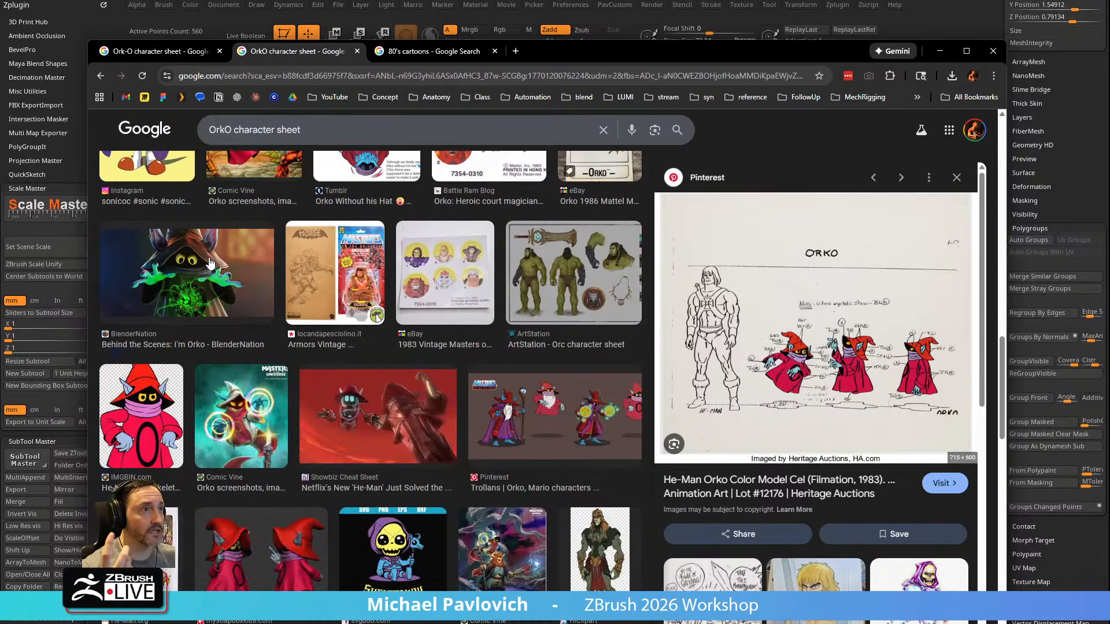
scroll(268, 425, down, 4)
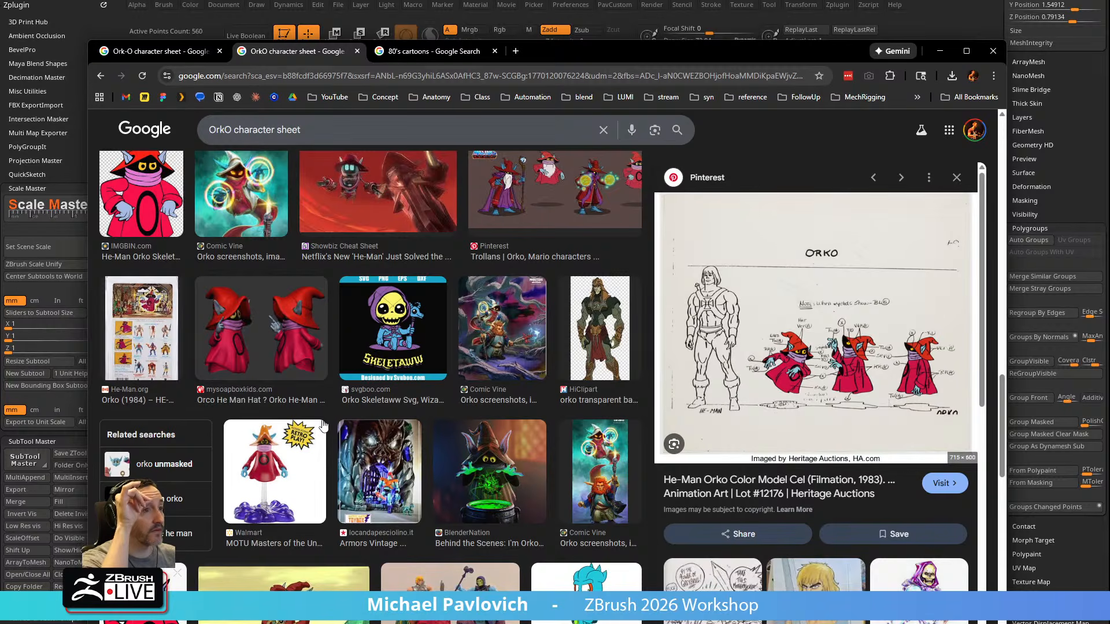
scroll(322, 425, down, 4)
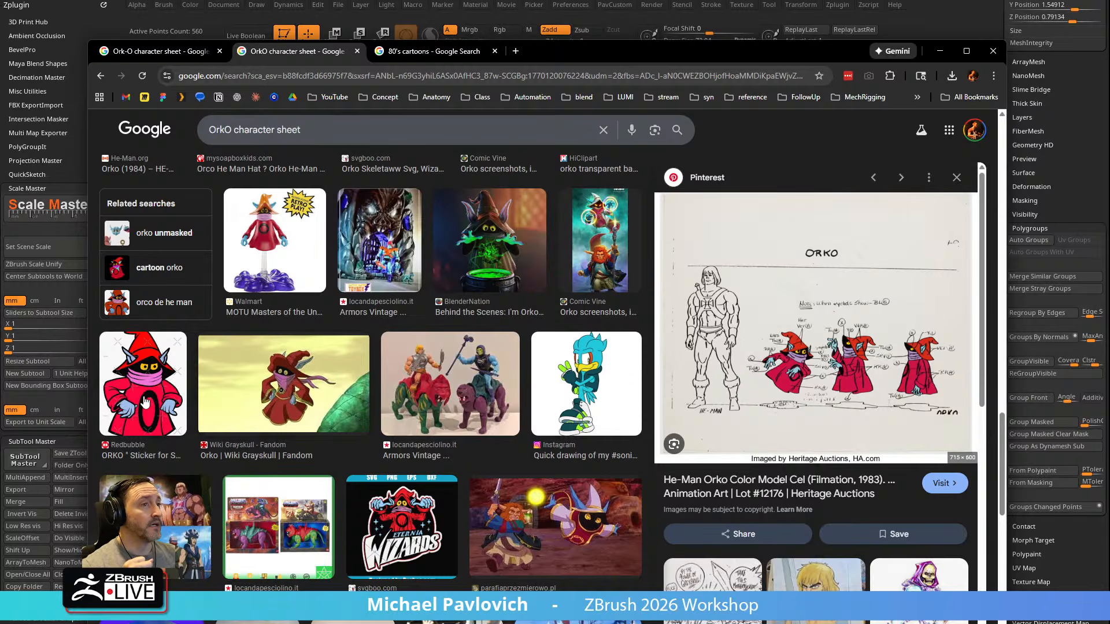
key(alt+Tab)
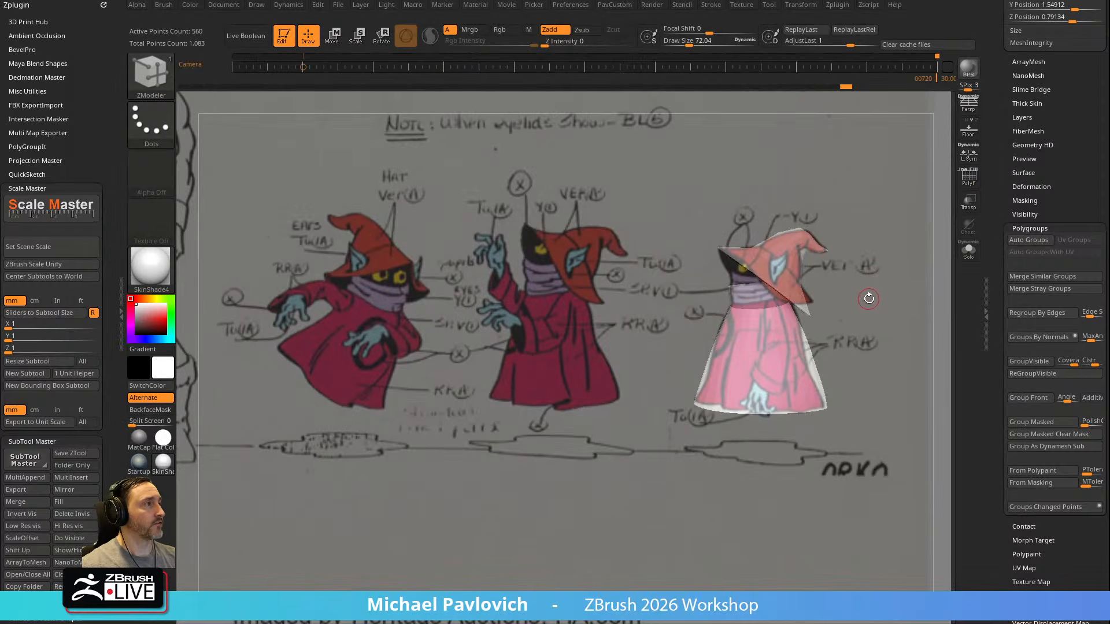
Hide the reference drawing and make the neck piece the active subtool
key(shift+z)
mouse_move(864, 298)
mouse_down()
mouse_move(906, 269)
mouse_move(790, 341)
mouse_move(797, 381)
mouse_up()
alt+click(748, 355)
key(b)
key(i)
key(p)
key(m)
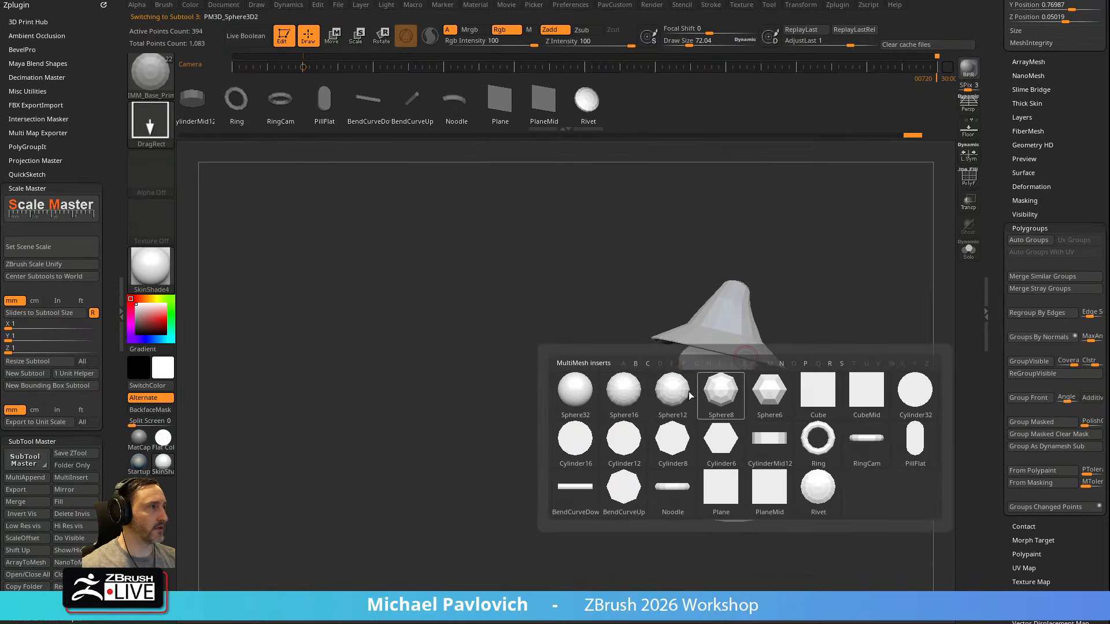
Load the IMM Primitives brush and choose its Sphere 32 mesh
key(b)
key(i)
click(887, 427)
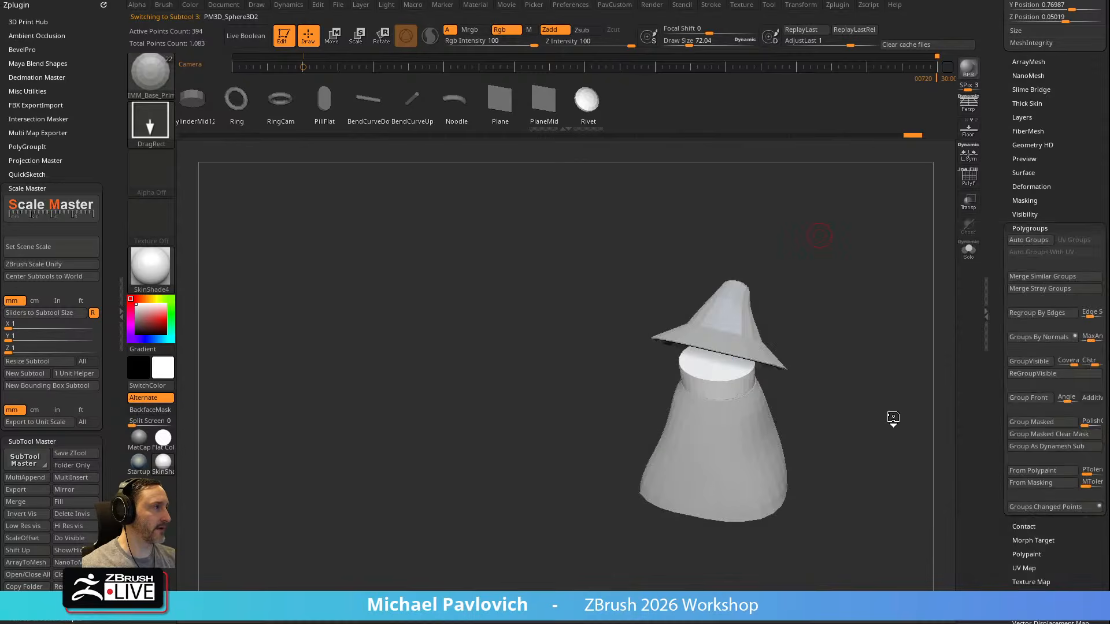
key(m)
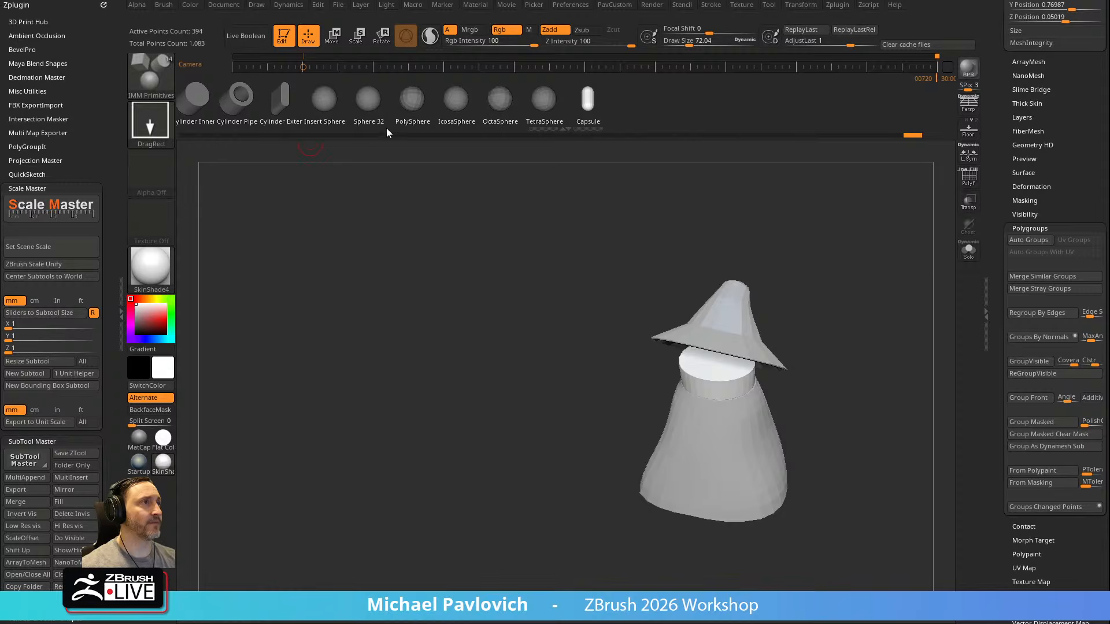
click(368, 101)
Try placing a sphere on top of the neck piece and undo that insert
mouse_move(877, 271)
alt+mouse_down()
mouse_move(809, 226)
mouse_move(719, 295)
alt+mouse_up()
drag(622, 311, 633, 260)
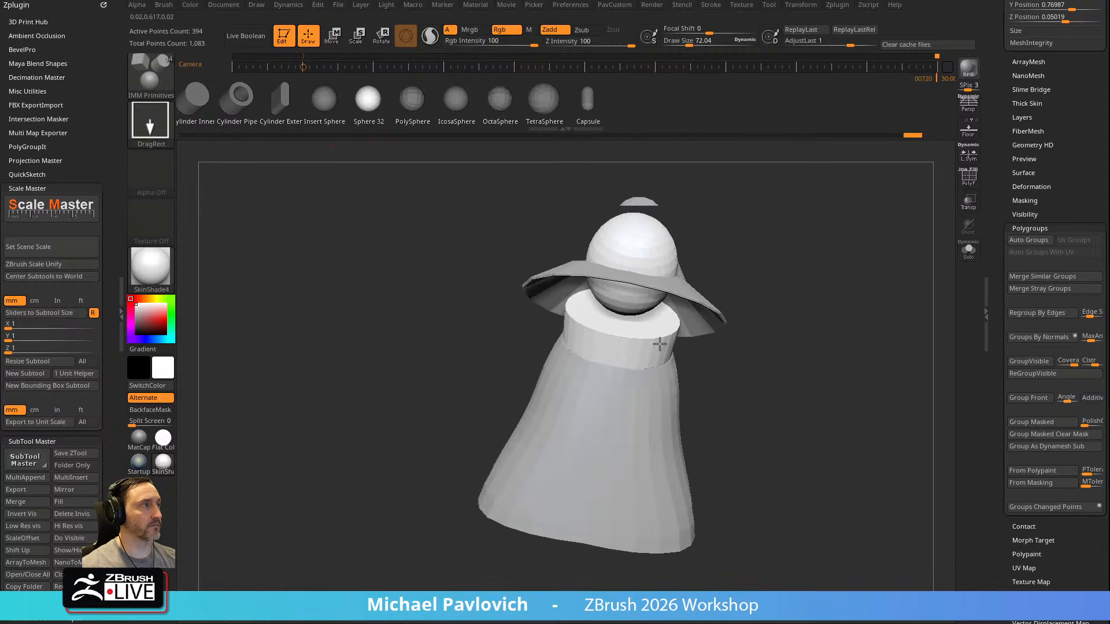
drag(851, 293, 724, 288)
key(ctrl+z)
Insert a Sphere 32 on top of the neck piece as the head and isolate that subtool
drag(616, 312, 830, 285)
key(space)
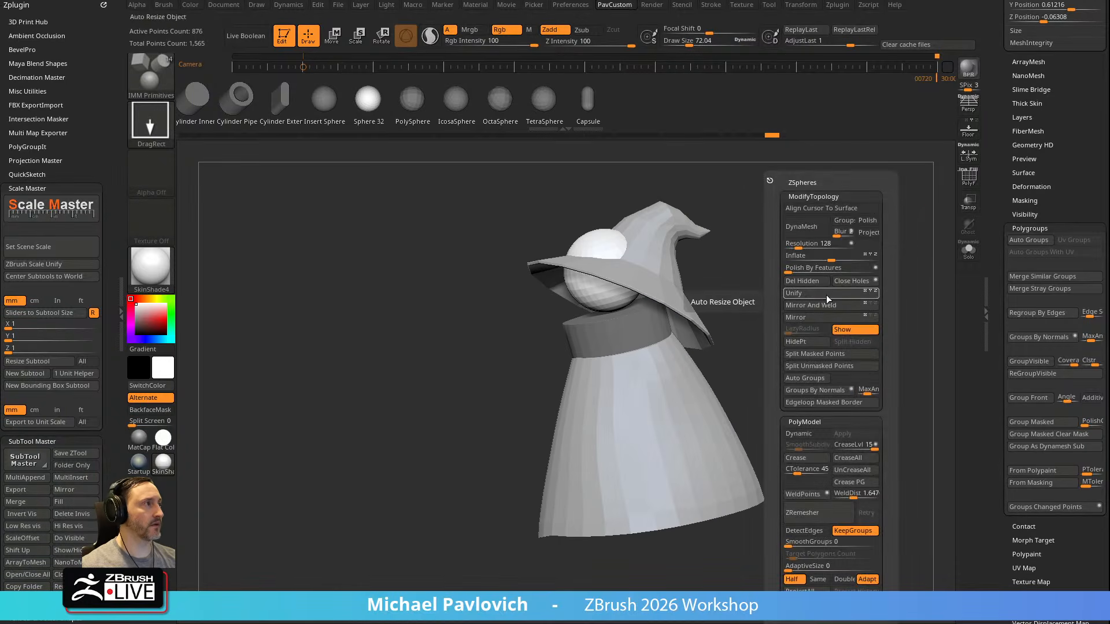
click(969, 250)
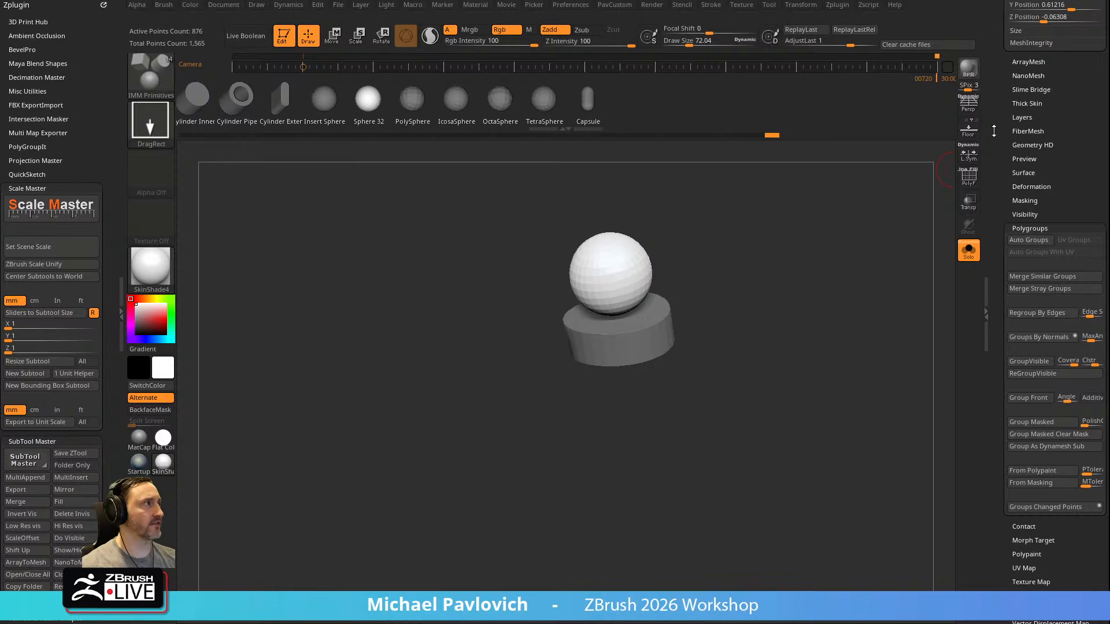
scroll(993, 126, up, 5)
scroll(993, 126, up, 5)
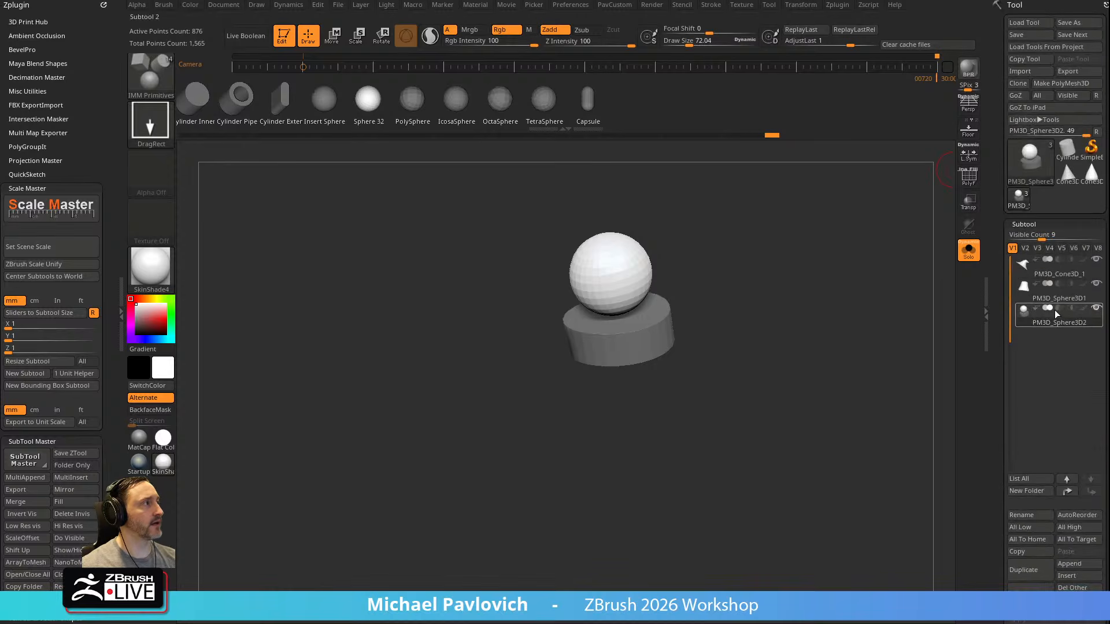
mouse_move(1053, 322)
Shape the inserted sphere with the Move brush at a draw size of about 490 into a head dome seated in the neck piece
mouse_move(897, 300)
mouse_down()
mouse_move(892, 332)
mouse_move(872, 317)
mouse_up()
key(b)
key(m)
key(v)
drag(591, 294, 615, 335)
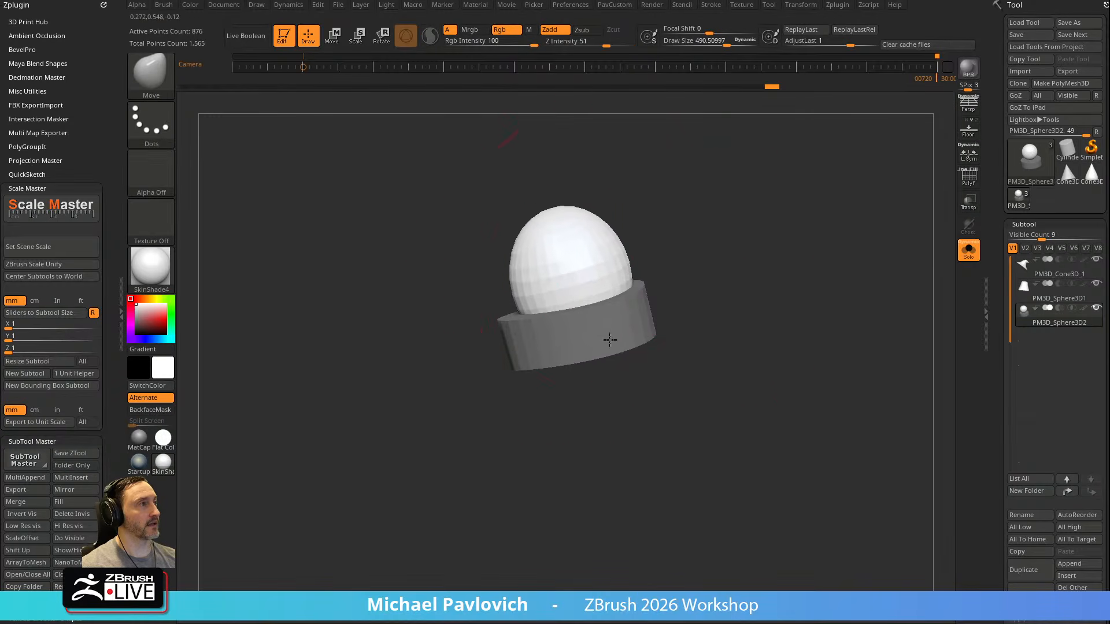
drag(667, 264, 654, 274)
drag(544, 271, 520, 279)
drag(585, 225, 588, 214)
mouse_move(540, 248)
mouse_down()
mouse_move(559, 252)
mouse_move(530, 282)
mouse_up()
drag(608, 220, 607, 232)
mouse_move(681, 240)
mouse_down()
mouse_move(772, 263)
mouse_move(728, 269)
mouse_move(708, 310)
mouse_up()
mouse_move(635, 225)
mouse_down()
mouse_move(637, 241)
mouse_move(637, 226)
mouse_move(670, 223)
mouse_move(794, 263)
mouse_move(780, 275)
mouse_move(739, 264)
mouse_up()
Reduce the Move brush's draw size to about 200 and refine the head dome's outline
key(s)
key(s)
drag(738, 266, 727, 269)
mouse_move(662, 250)
mouse_down()
mouse_move(674, 240)
mouse_move(612, 285)
mouse_move(721, 275)
mouse_up()
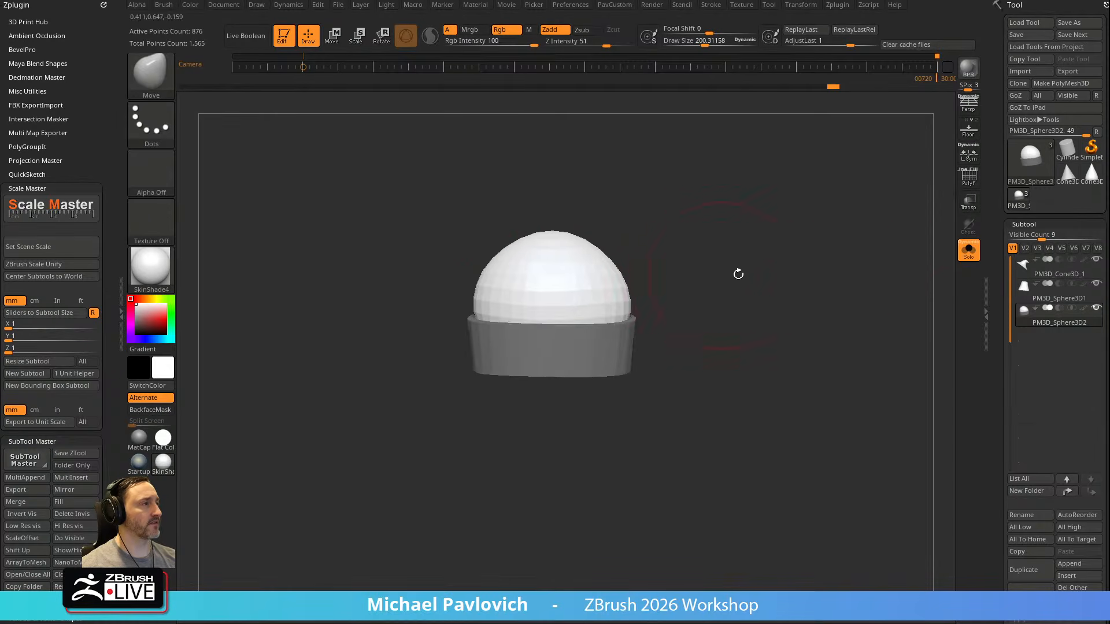
Split the head dome and neck piece into separate subtools with Split To Parts and show the full model with the dome selected
drag(997, 351, 999, 218)
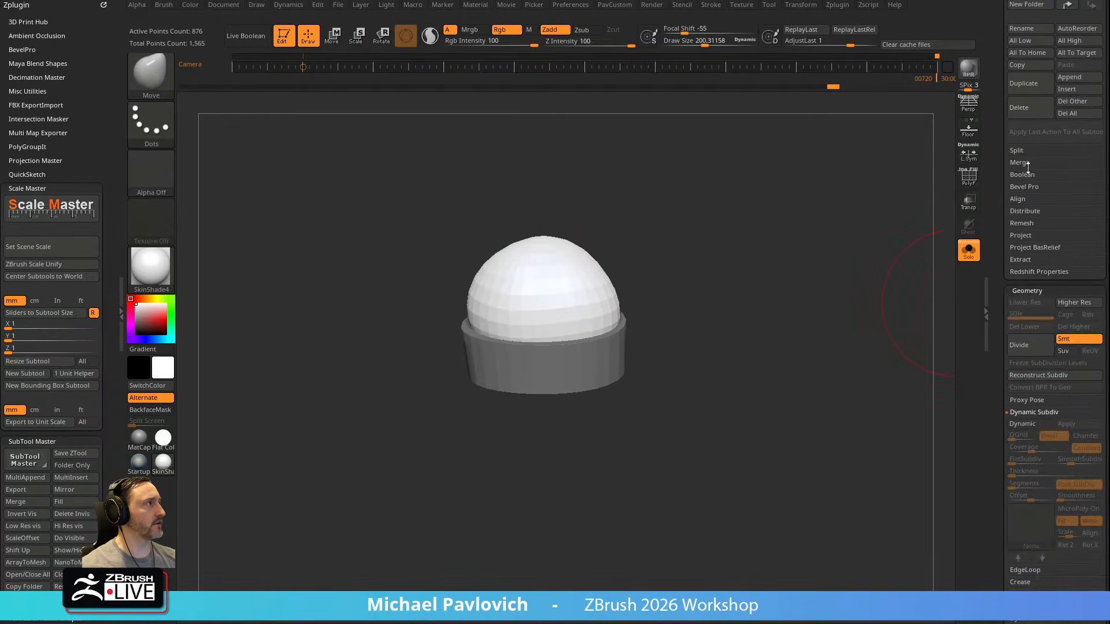
click(1025, 151)
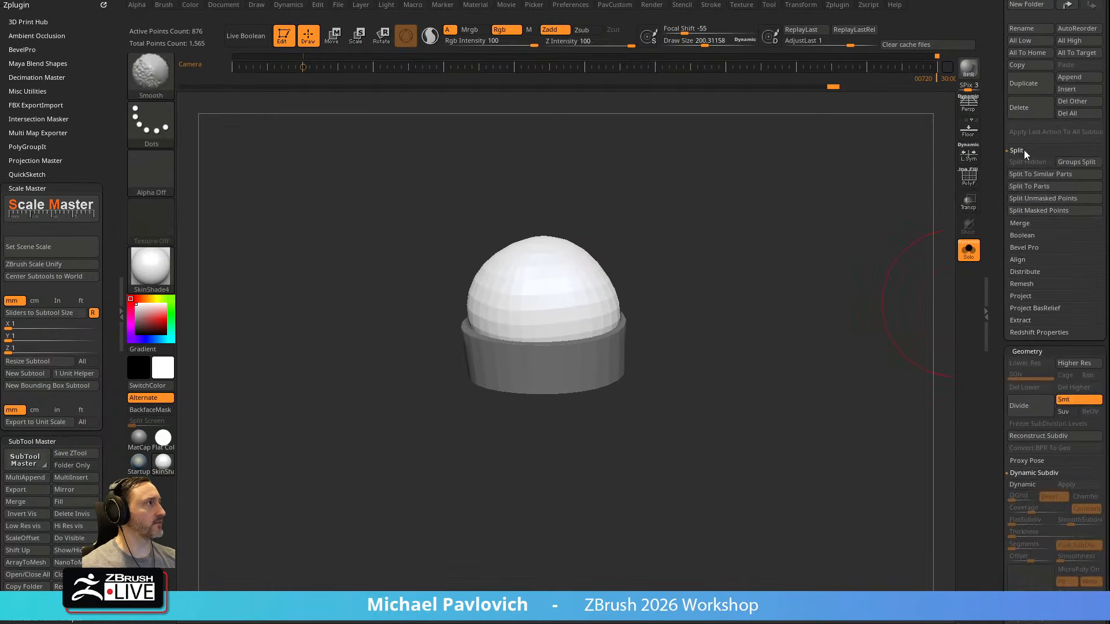
click(1041, 188)
drag(997, 214, 996, 346)
click(996, 346)
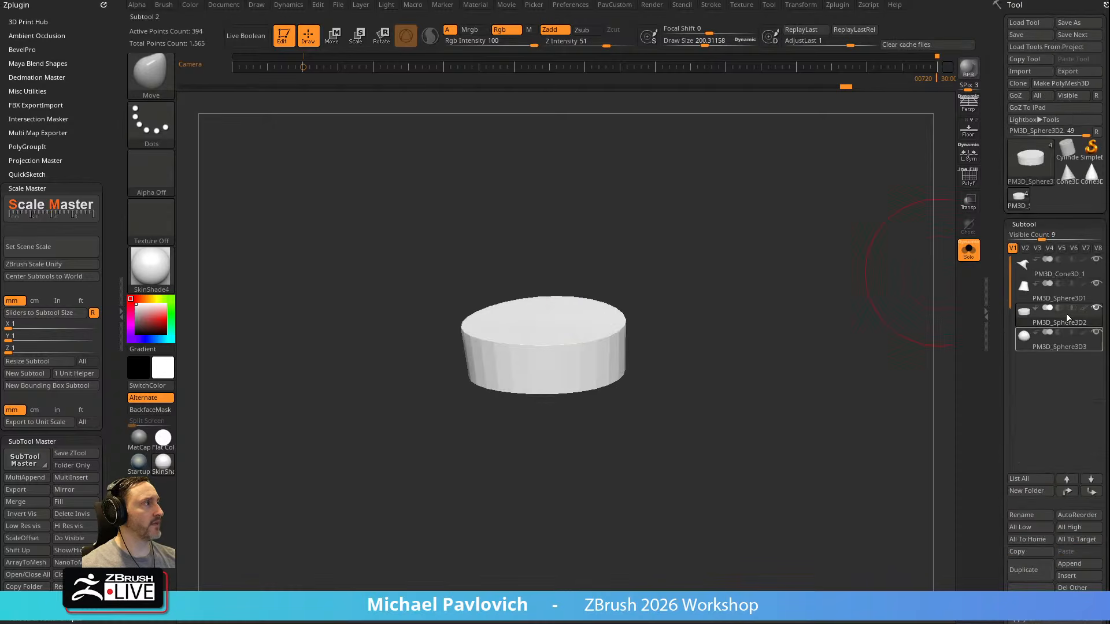
click(1048, 345)
click(969, 251)
Adjust the head dome's fit inside the neck piece from the front with the Move brush at a draw size of about 264
ctrl+right_drag(823, 320, 824, 290)
mouse_move(824, 290)
right_down()
mouse_move(773, 278)
mouse_move(618, 286)
right_up()
key(s)
drag(618, 288, 623, 288)
alt+click(540, 312)
alt+click(576, 360)
alt+click(628, 300)
alt+click(580, 281)
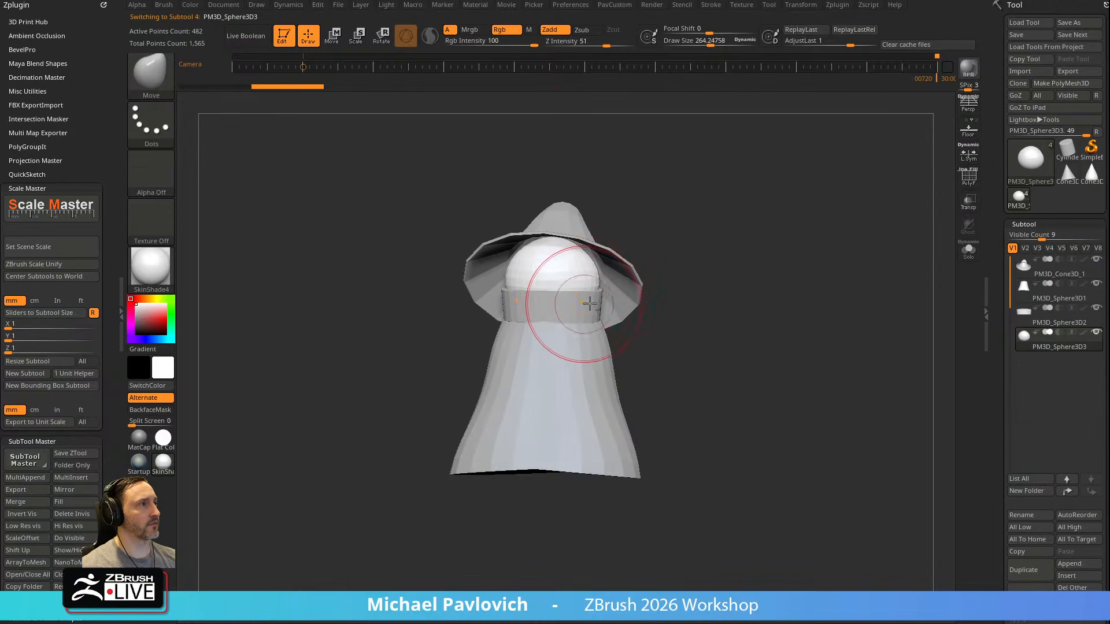
Shape the head dome beneath the hat brim with the Move brush and reduce the draw size to about 72
ctrl+right_drag(639, 223, 644, 255)
mouse_move(505, 288)
mouse_down()
mouse_move(496, 289)
mouse_move(513, 236)
mouse_up()
right_drag(513, 236, 418, 242)
drag(501, 254, 523, 242)
mouse_move(489, 277)
mouse_down()
mouse_move(499, 277)
mouse_move(492, 250)
mouse_up()
drag(497, 291, 491, 289)
right_drag(746, 272, 764, 273)
key(s)
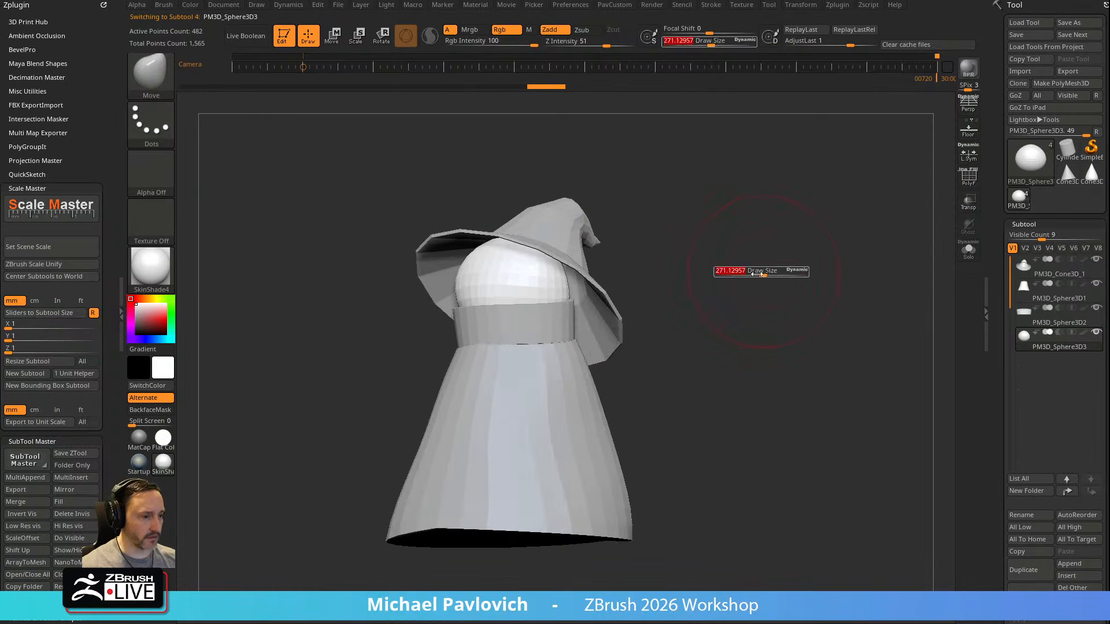
drag(763, 274, 742, 273)
right_drag(742, 273, 764, 261)
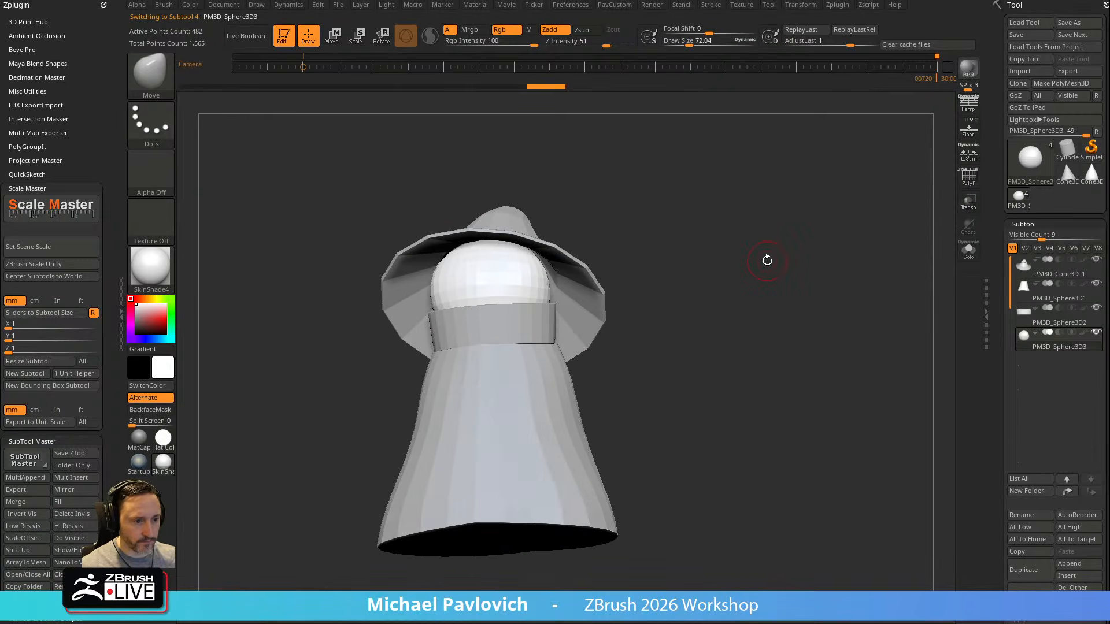
Switch to the browser and examine the reference images of Orko's unmasked face, eyes and ears
drag(620, 608, 840, 0)
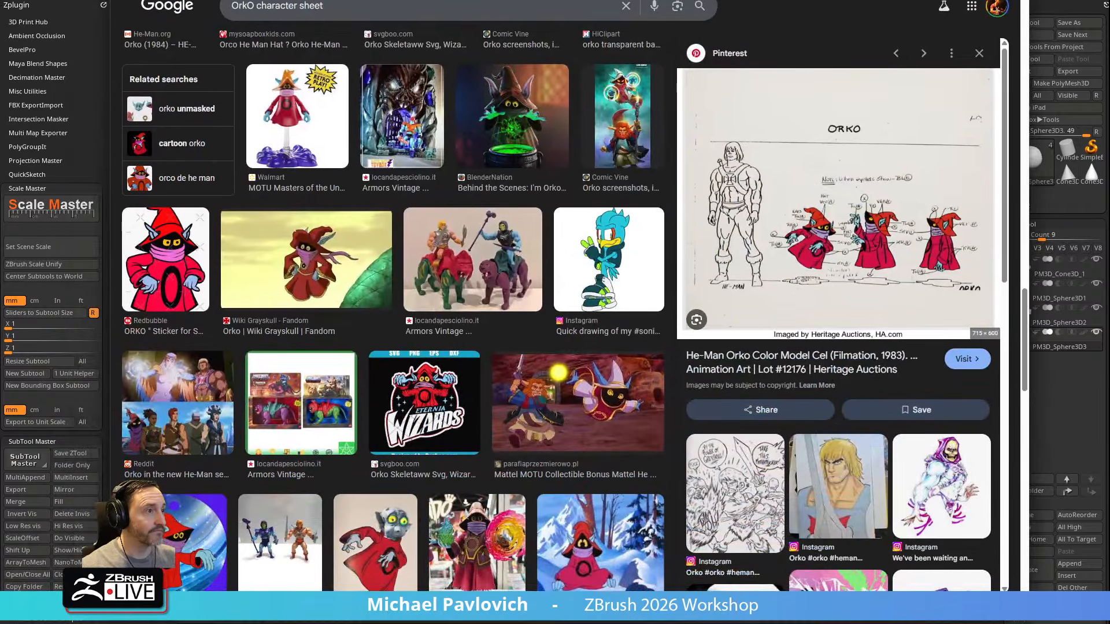
click(402, 532)
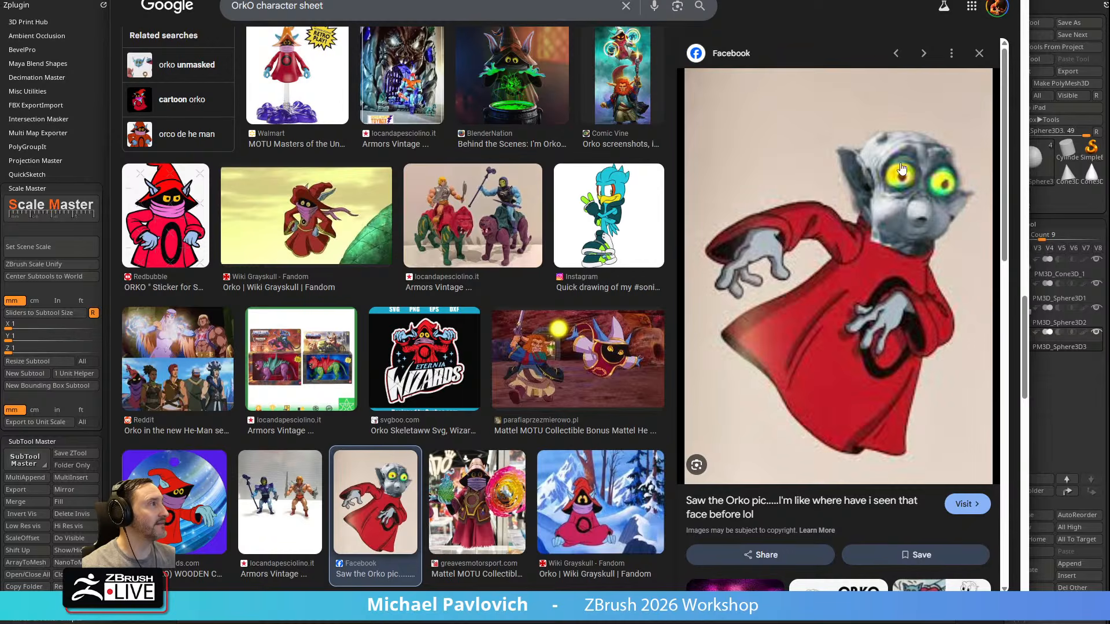
scroll(827, 233, down, 4)
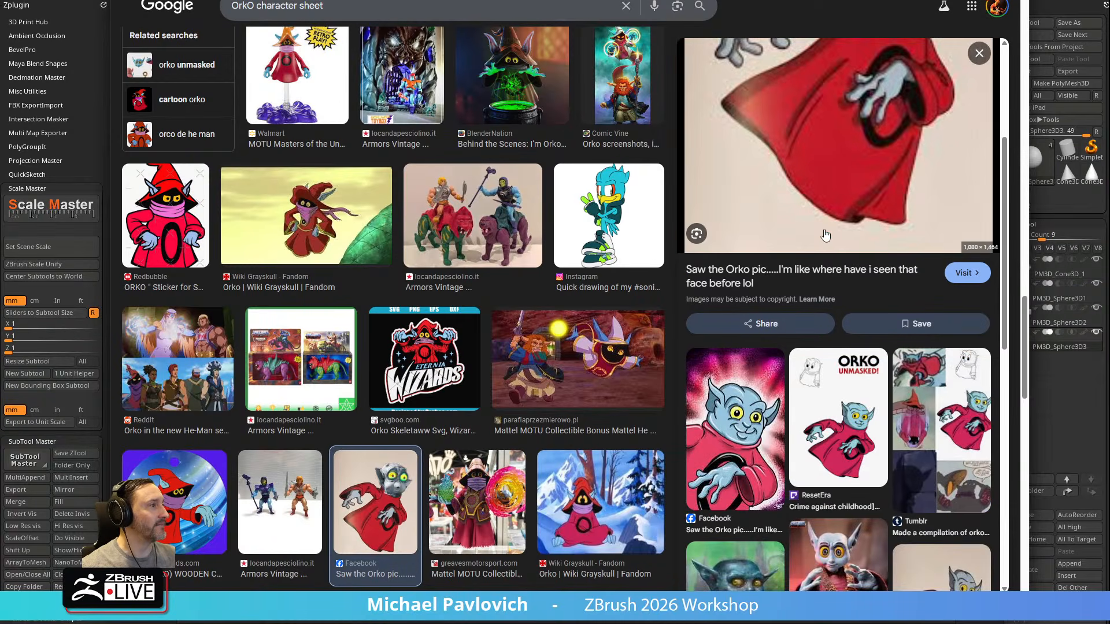
scroll(826, 234, down, 3)
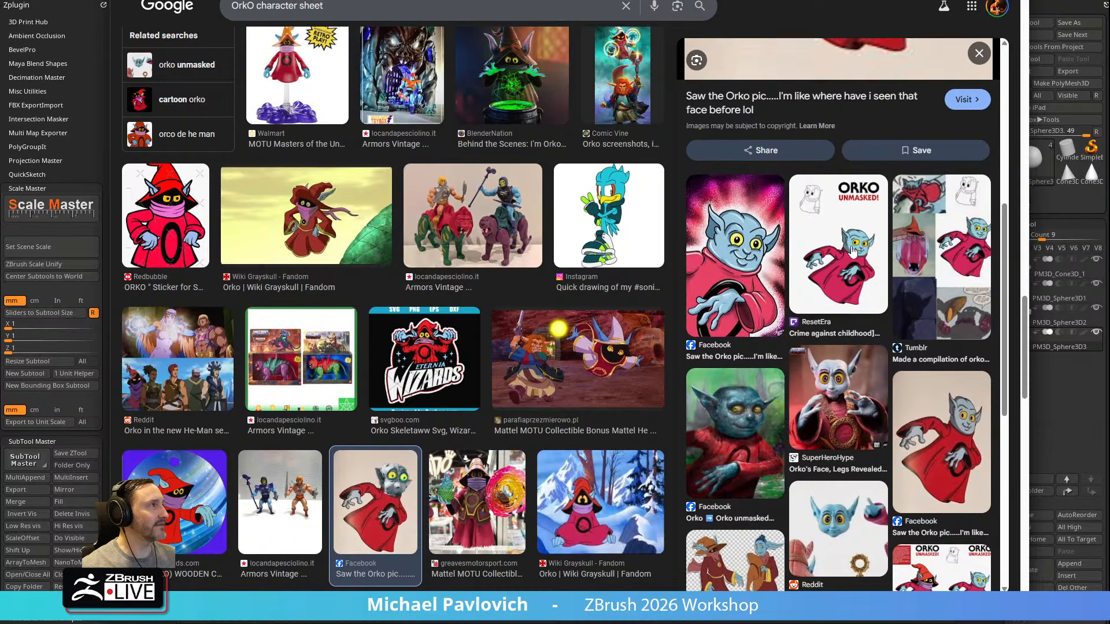
scroll(852, 249, down, 4)
scroll(853, 248, up, 6)
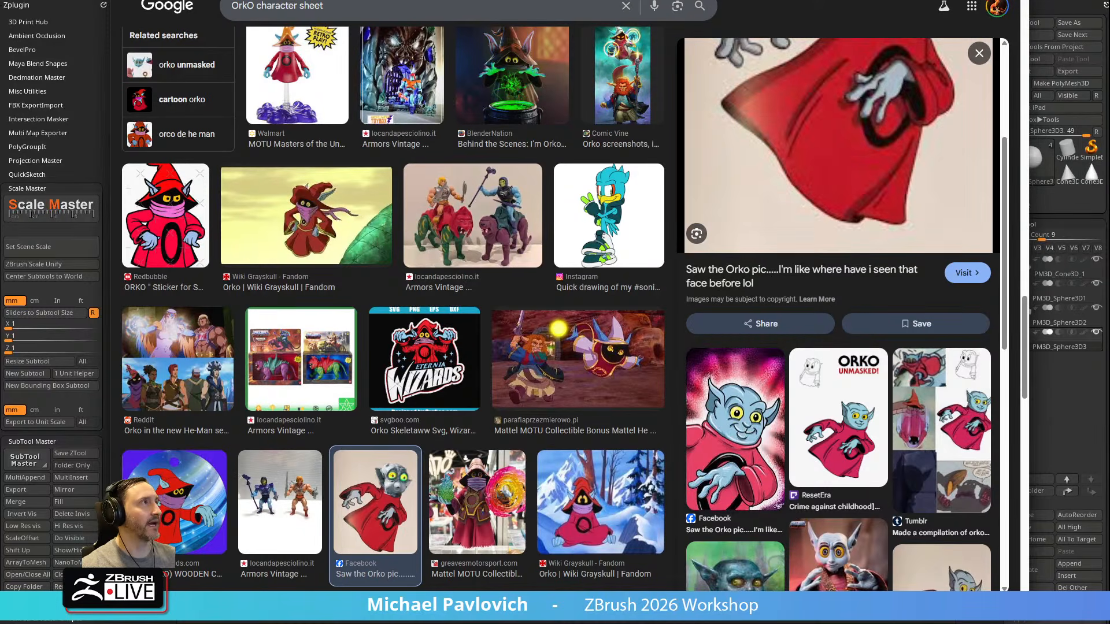
key(alt+Tab)
Insert a symmetrical pair of Sphere16 eyes on the front of the head dome and split them into their own subtool
drag(767, 309, 649, 260)
key(b)
key(i)
key(p)
key(m)
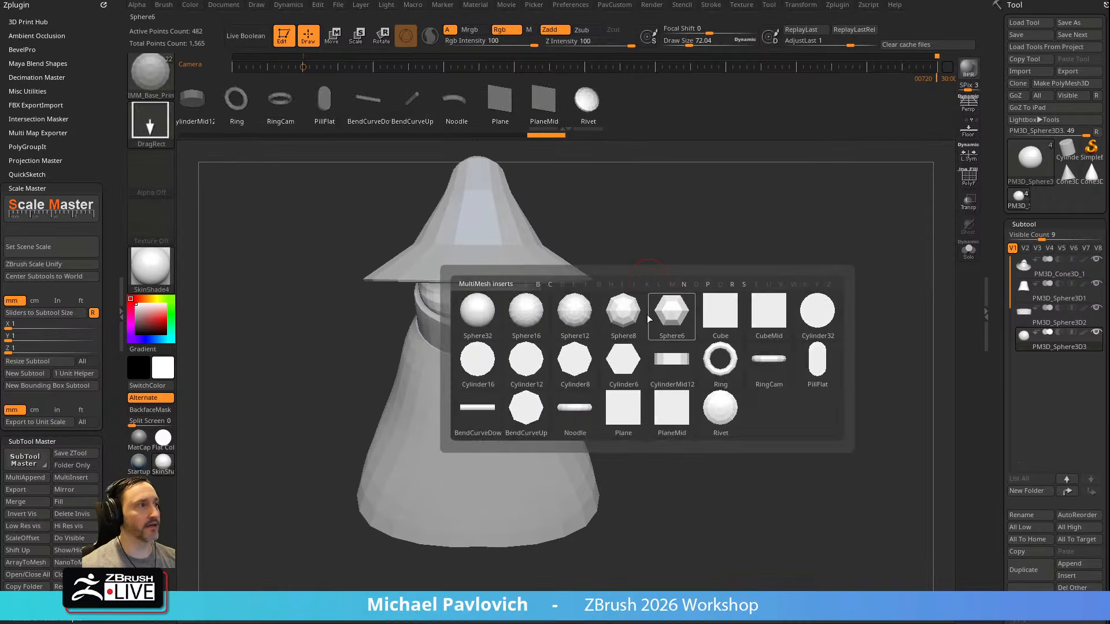
click(529, 319)
alt+drag(704, 258, 669, 256)
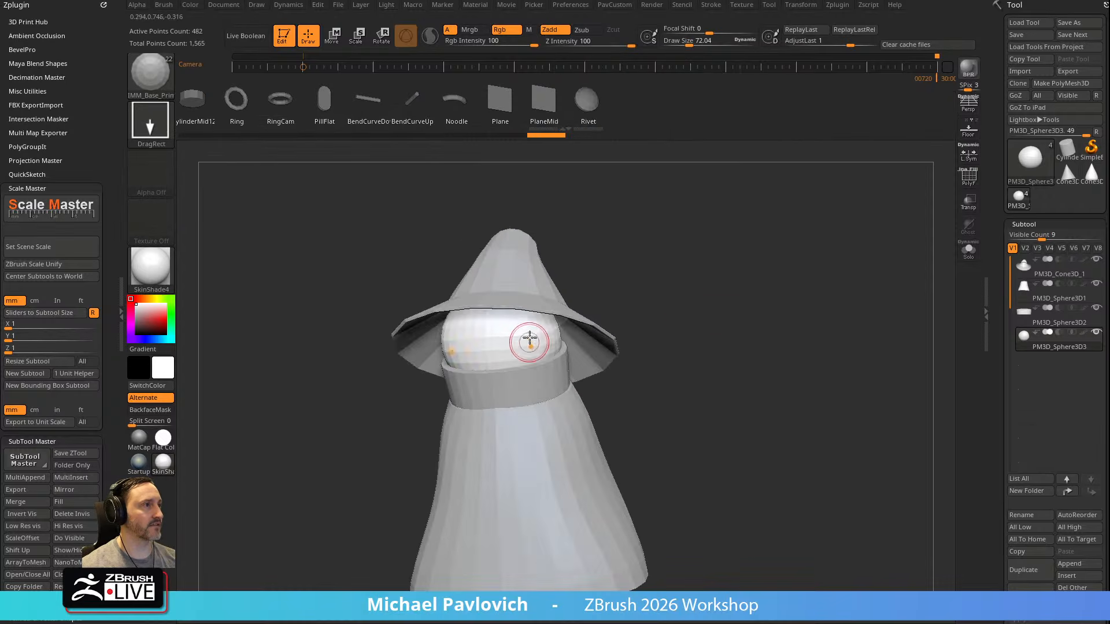
drag(511, 334, 520, 353)
key(2)
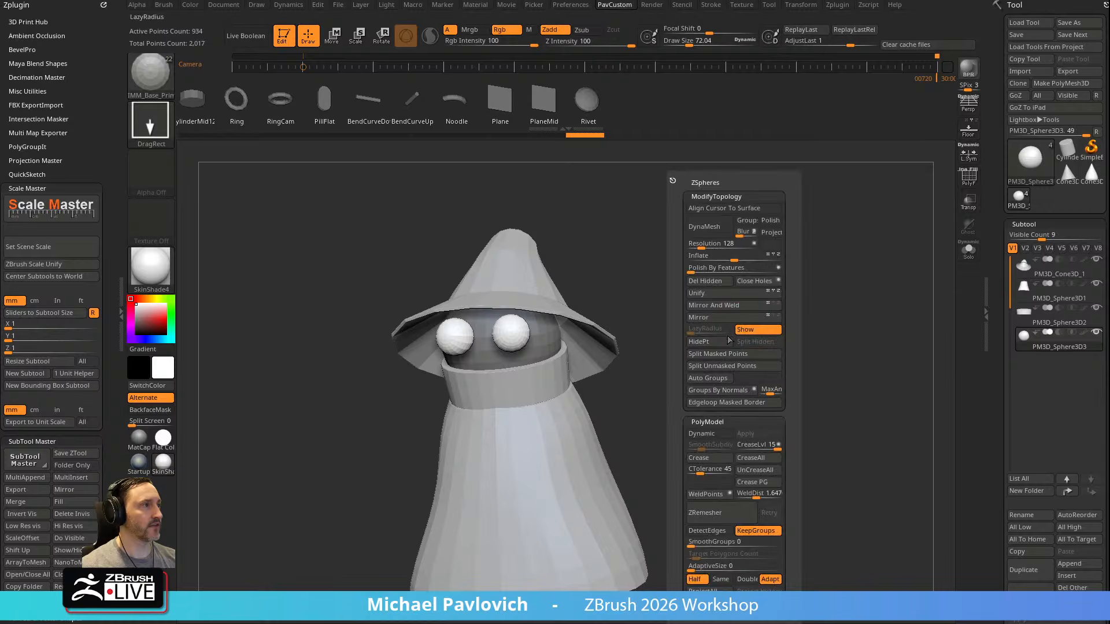
click(724, 357)
Set the eyes into the face with the gizmo and stretch them into tall ovals
shift+drag(693, 355, 601, 350)
key(w)
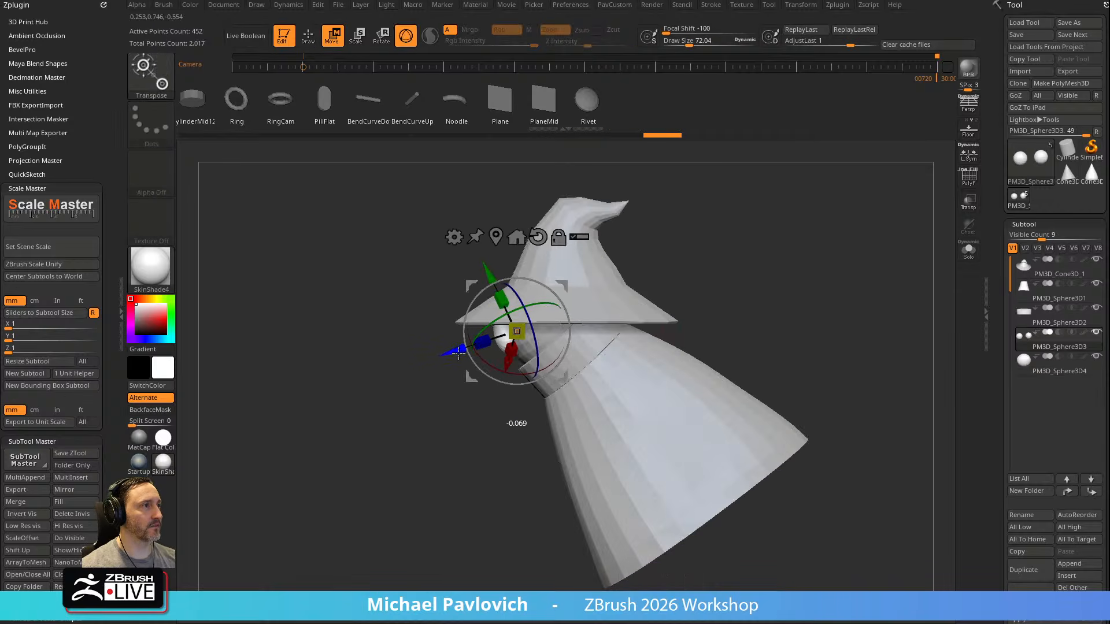
mouse_move(421, 397)
shift+mouse_down()
mouse_move(631, 316)
mouse_move(553, 289)
mouse_move(612, 278)
mouse_move(548, 298)
mouse_move(542, 279)
mouse_move(499, 287)
mouse_move(627, 280)
mouse_move(835, 230)
shift+mouse_up()
alt+click(539, 238)
click(498, 235)
key(q)
key(w)
drag(542, 324, 542, 320)
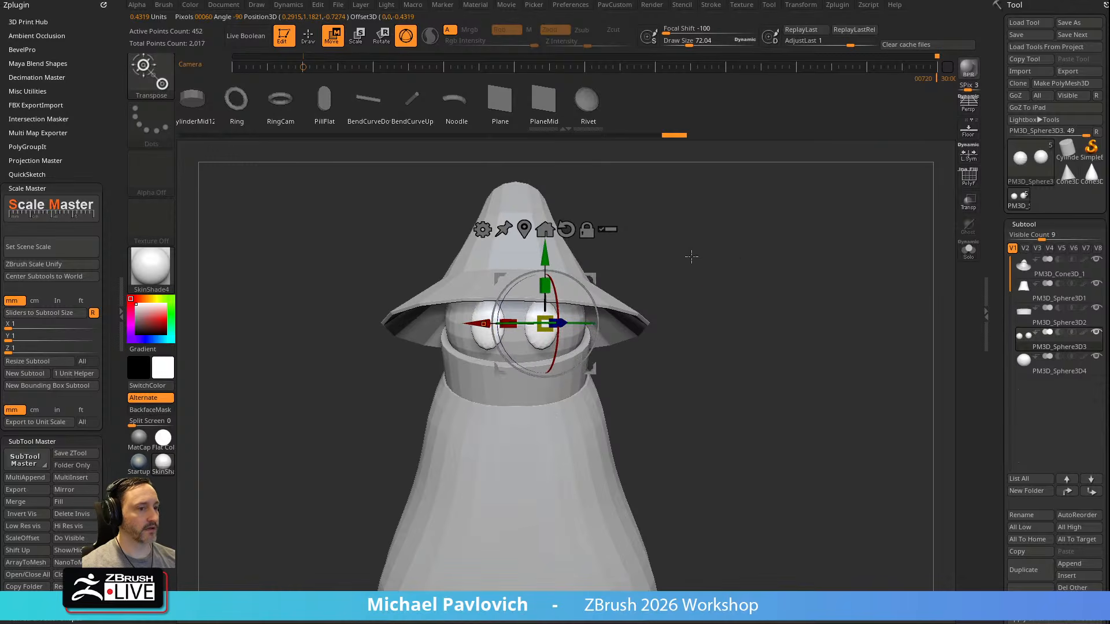
key(q)
mouse_move(703, 245)
mouse_down()
mouse_move(758, 248)
mouse_move(758, 260)
mouse_move(722, 245)
mouse_up()
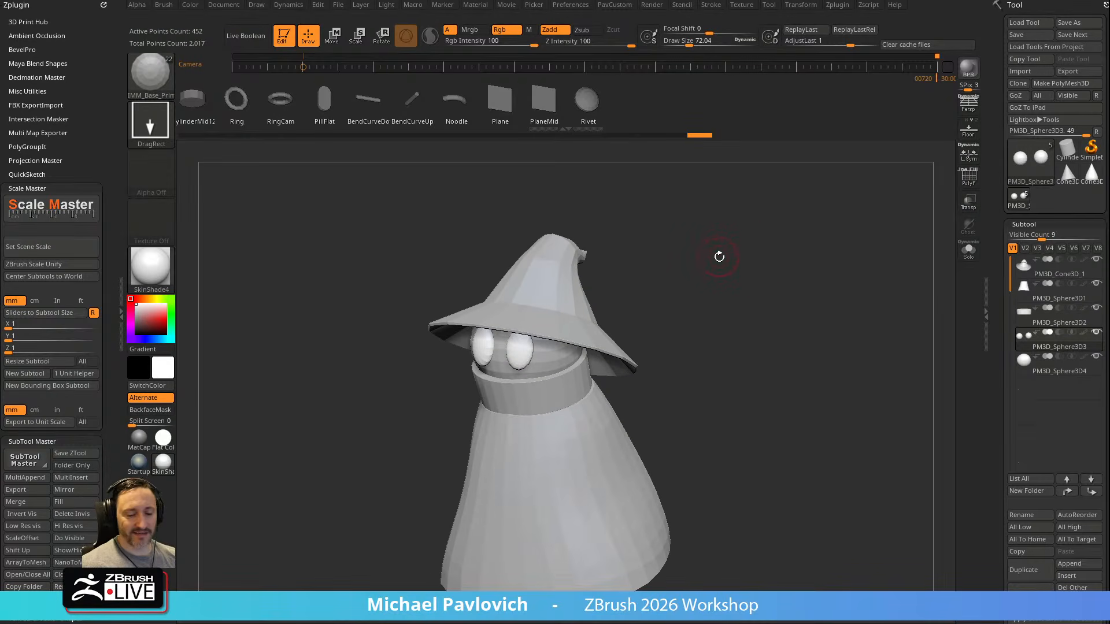
Insert a symmetrical pair of Sphere32 ears beside the hat and split them from the eyes as their own subtool
key(m)
click(579, 291)
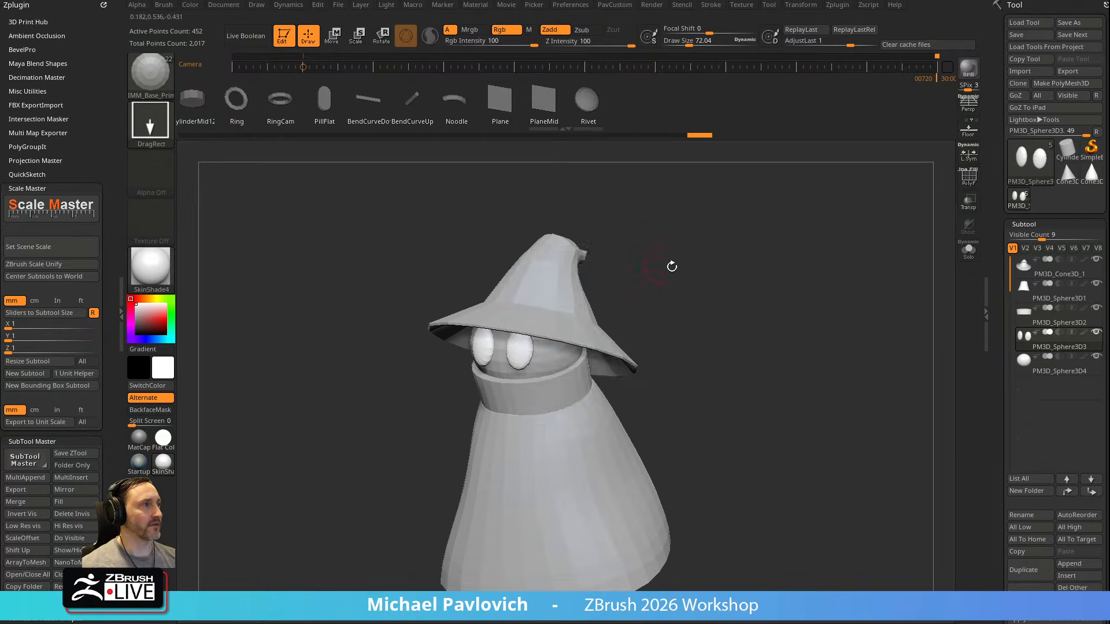
drag(663, 264, 634, 281)
drag(589, 319, 614, 333)
drag(682, 292, 739, 268)
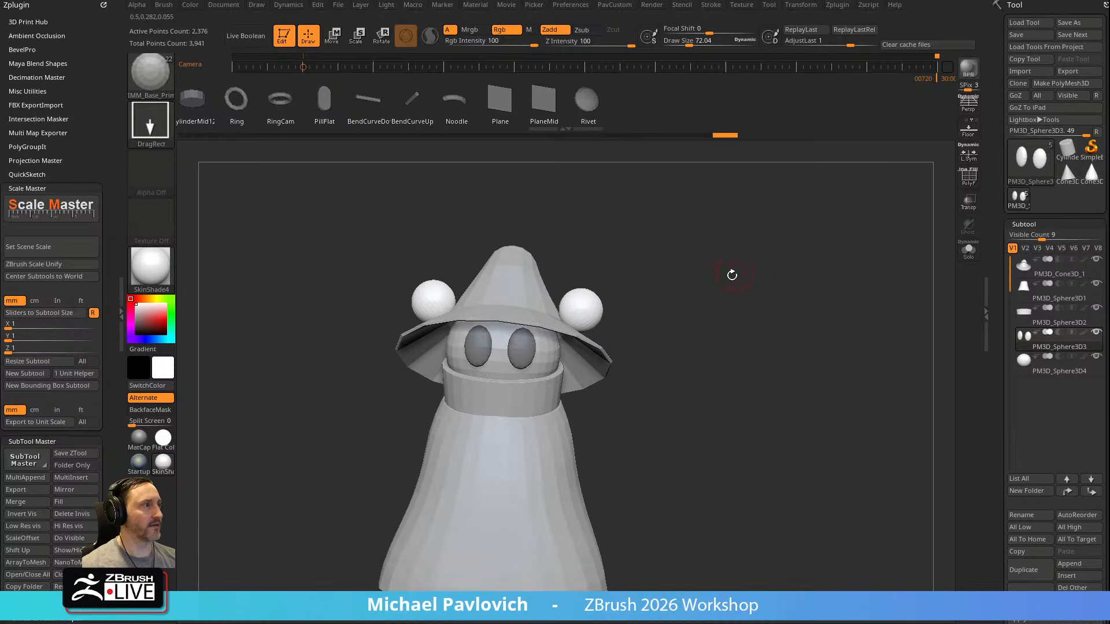
key(space)
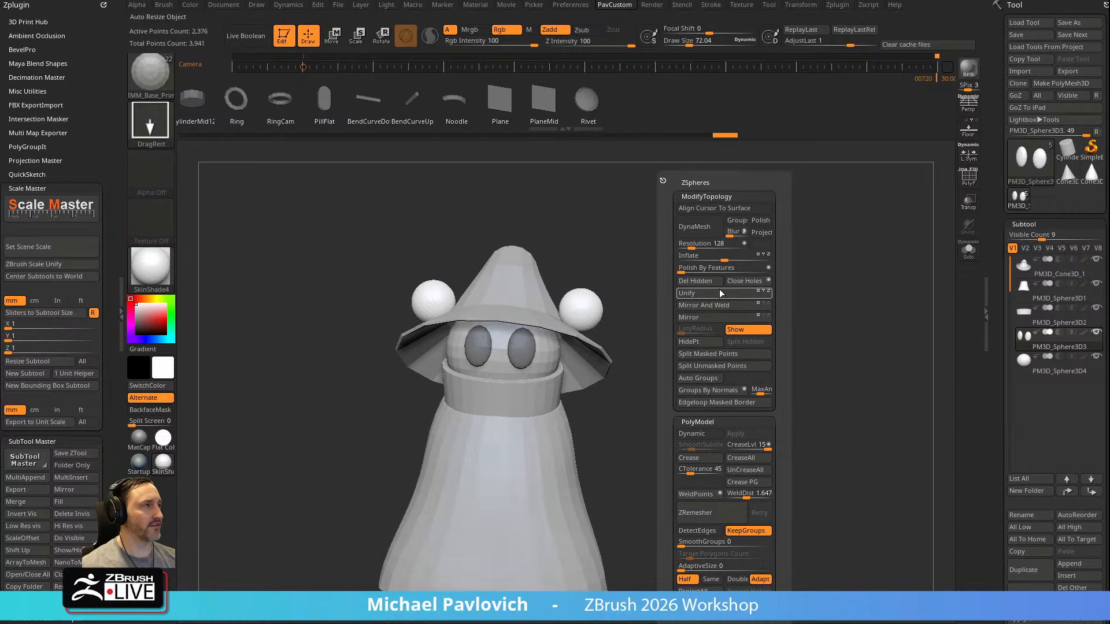
click(711, 353)
Try to fit the ear spheres to the side-view reference drawing with the gizmo and undo the change
alt+drag(640, 298, 662, 284)
key(w)
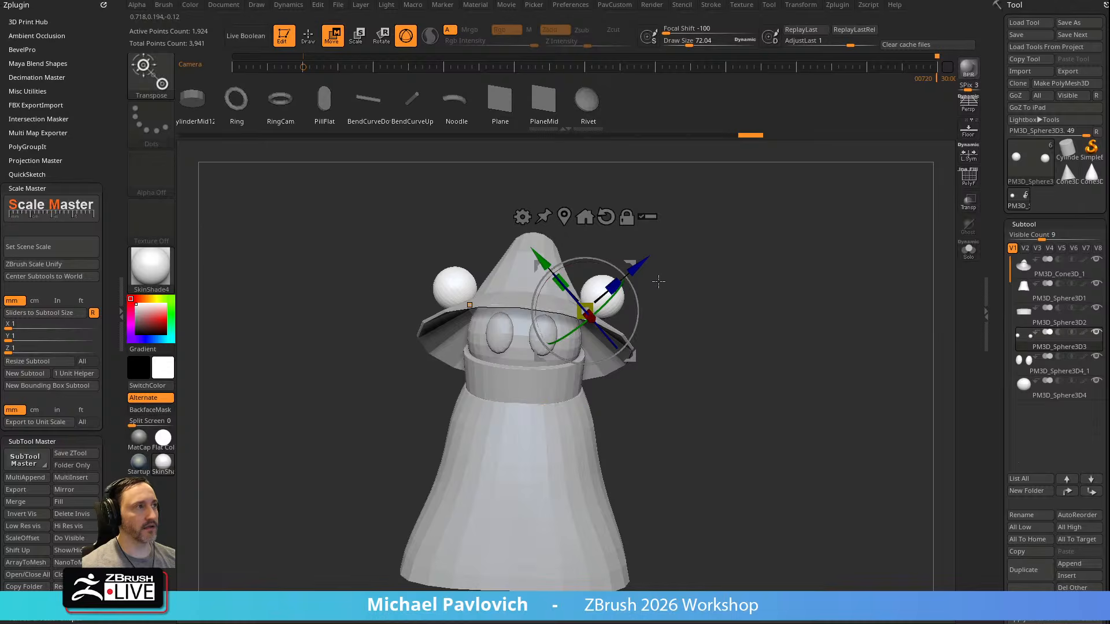
key(1)
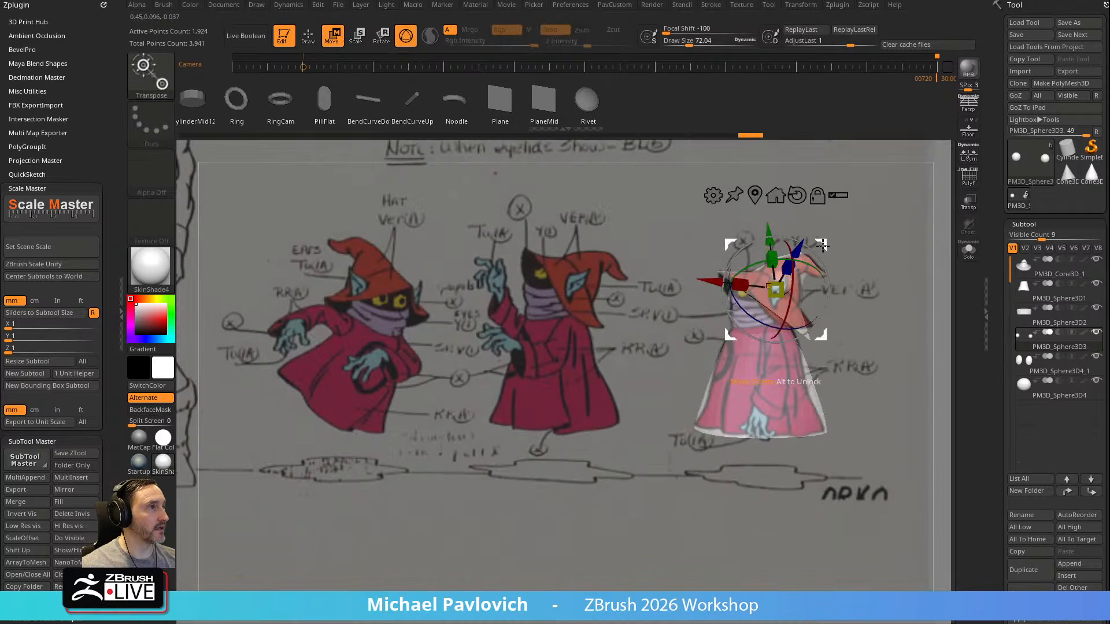
drag(823, 247, 822, 251)
key(q)
key(w)
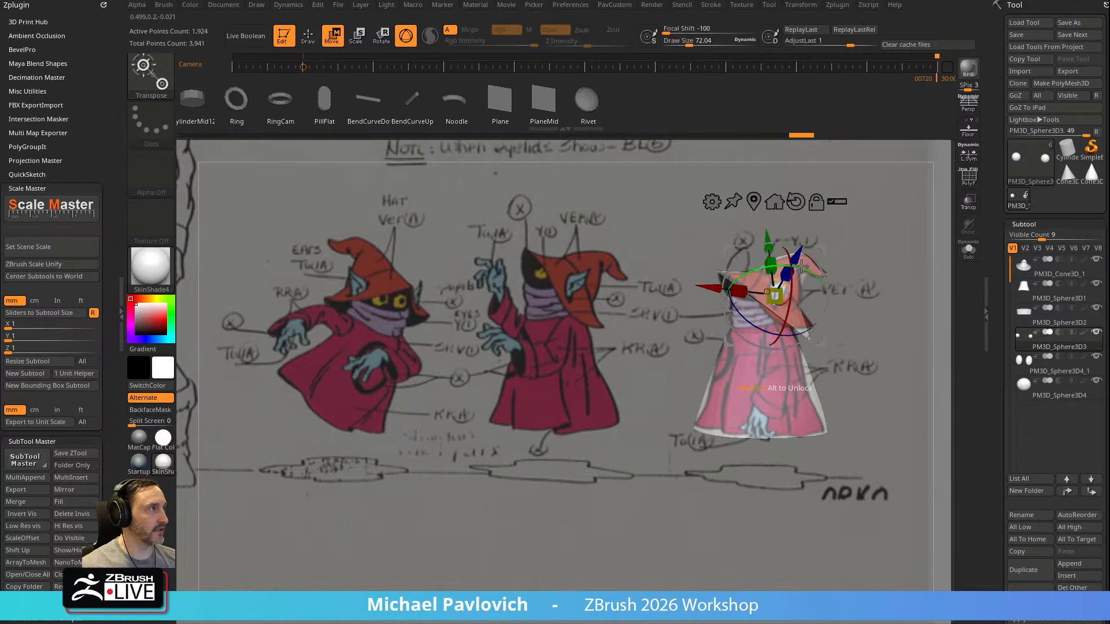
drag(870, 242, 834, 282)
drag(726, 298, 713, 214)
key(ctrl+z)
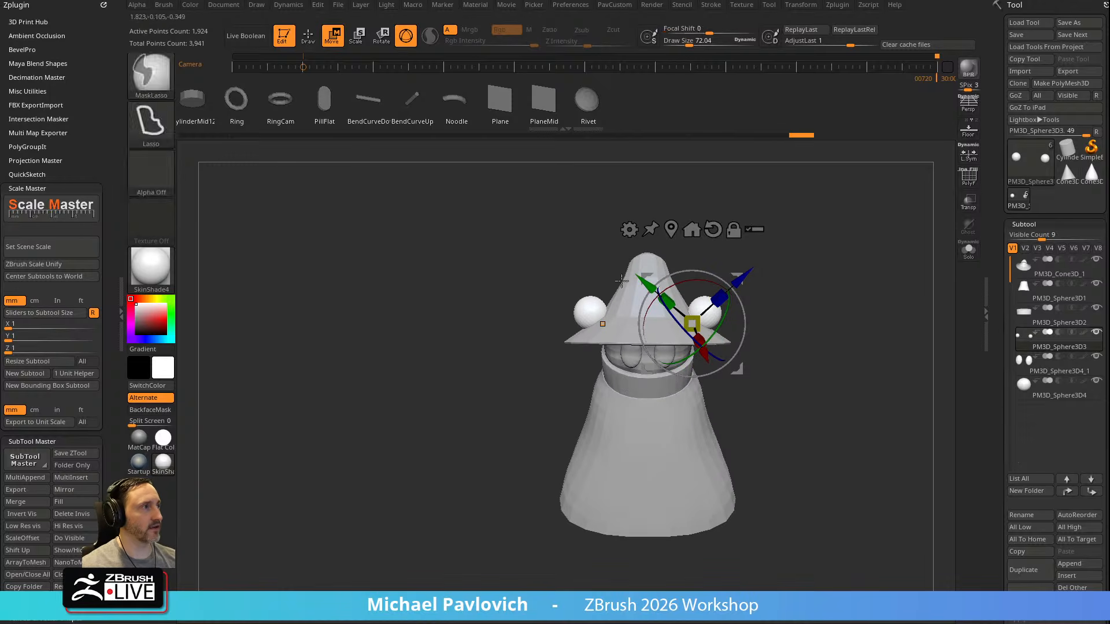
Turn on Local Symmetry and stretch both ear spheres outward into long ellipsoids with the gizmo
click(974, 154)
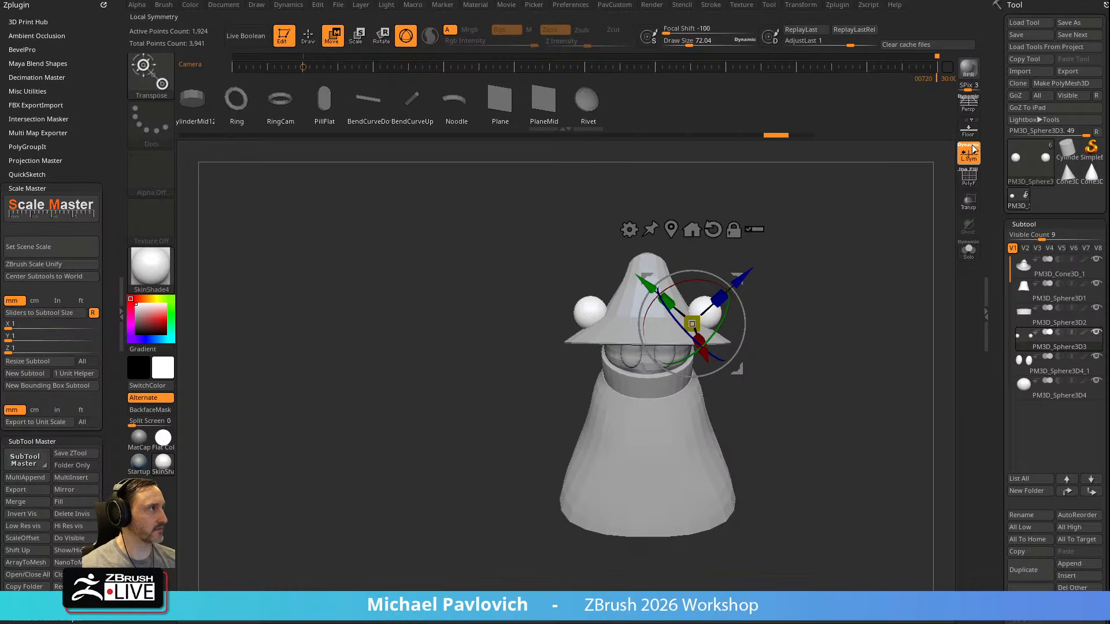
mouse_move(698, 317)
mouse_down()
mouse_move(711, 311)
mouse_move(682, 327)
mouse_move(761, 255)
mouse_up()
key(q)
Switch to the Move brush with a draw size of about 238 for shaping the ears
mouse_move(770, 296)
mouse_down()
mouse_move(753, 282)
mouse_move(739, 310)
mouse_move(693, 304)
mouse_up()
key(s)
key(b)
key(m)
key(v)
ctrl+right_drag(777, 255, 786, 286)
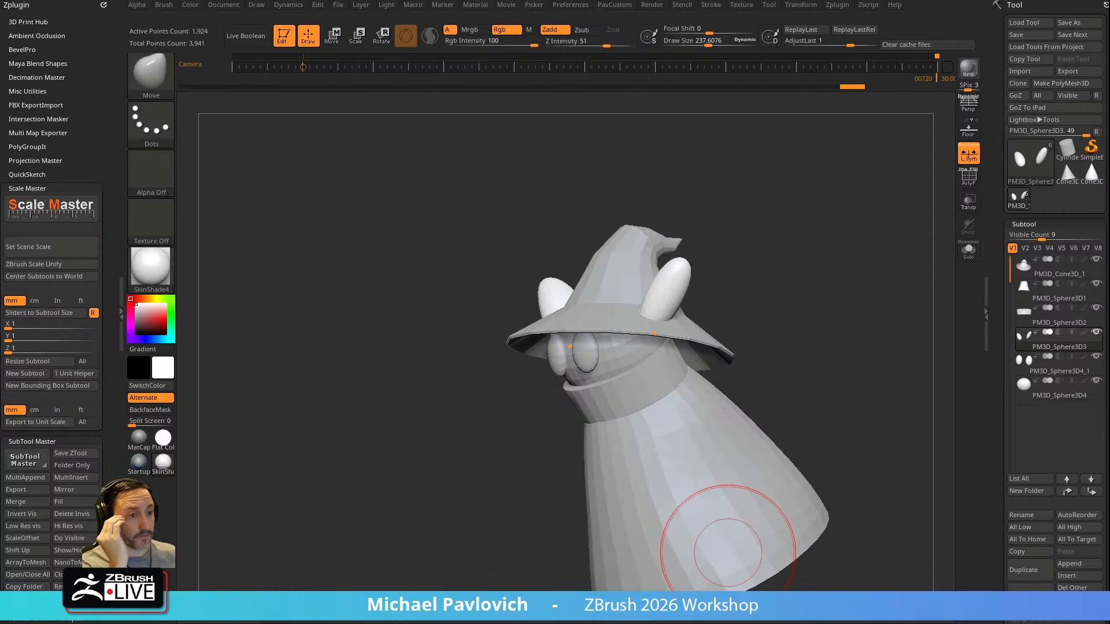
drag(803, 293, 791, 252)
Shape the ears into tapered points with the Move brush at a draw size of about 219
key(b)
key(s)
key(t)
mouse_move(781, 265)
mouse_down()
mouse_move(820, 245)
mouse_move(806, 280)
mouse_move(771, 266)
mouse_move(684, 287)
mouse_up()
key(s)
mouse_move(597, 340)
mouse_down()
mouse_move(607, 339)
mouse_move(573, 326)
mouse_move(565, 345)
mouse_up()
drag(636, 258, 674, 256)
key(s)
drag(576, 337, 569, 337)
drag(518, 350, 507, 350)
Show the polyframe on the ears and convert them to DynaMesh at resolution 128
key(shift+f)
drag(649, 307, 688, 337)
key(3)
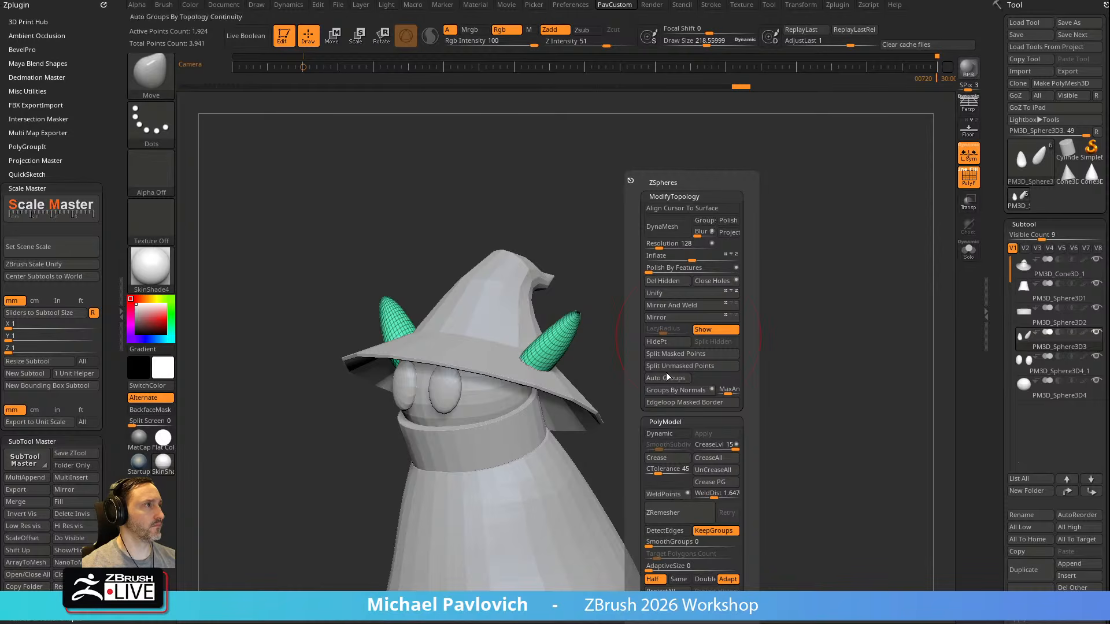
click(667, 237)
Lower the ears' DynaMesh resolution to 56 and remesh them
click(986, 291)
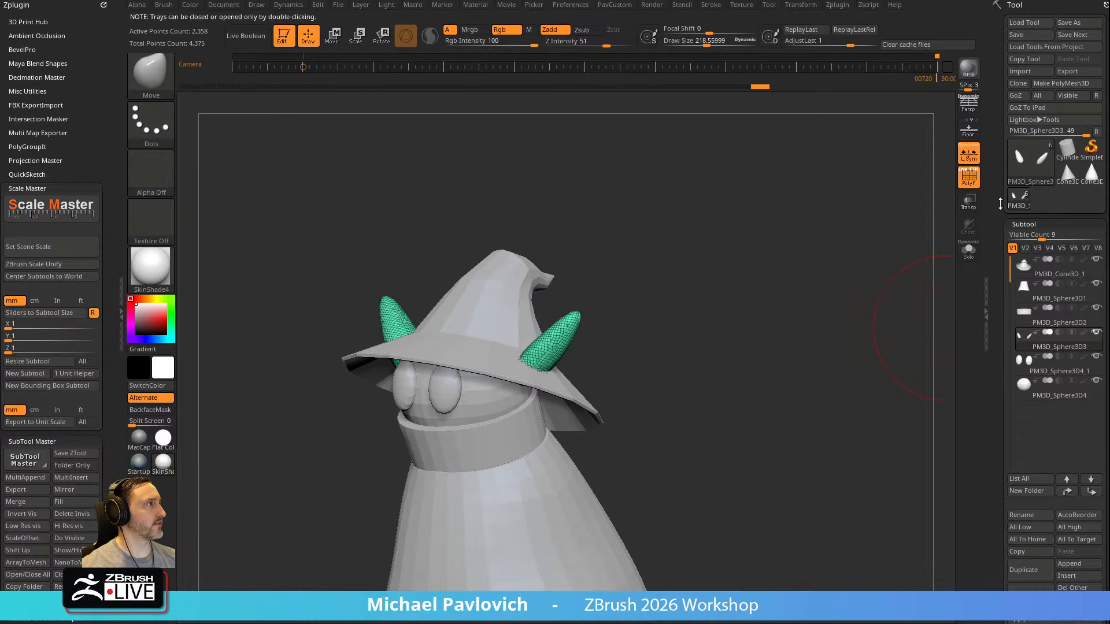
scroll(1006, 338, down, 10)
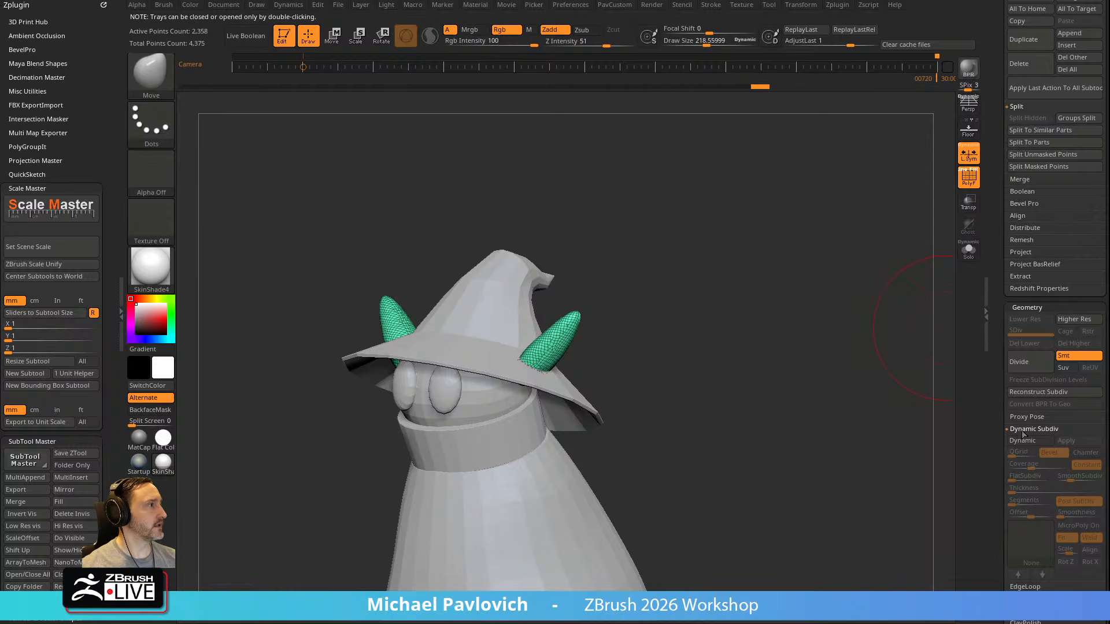
shift+click(1020, 430)
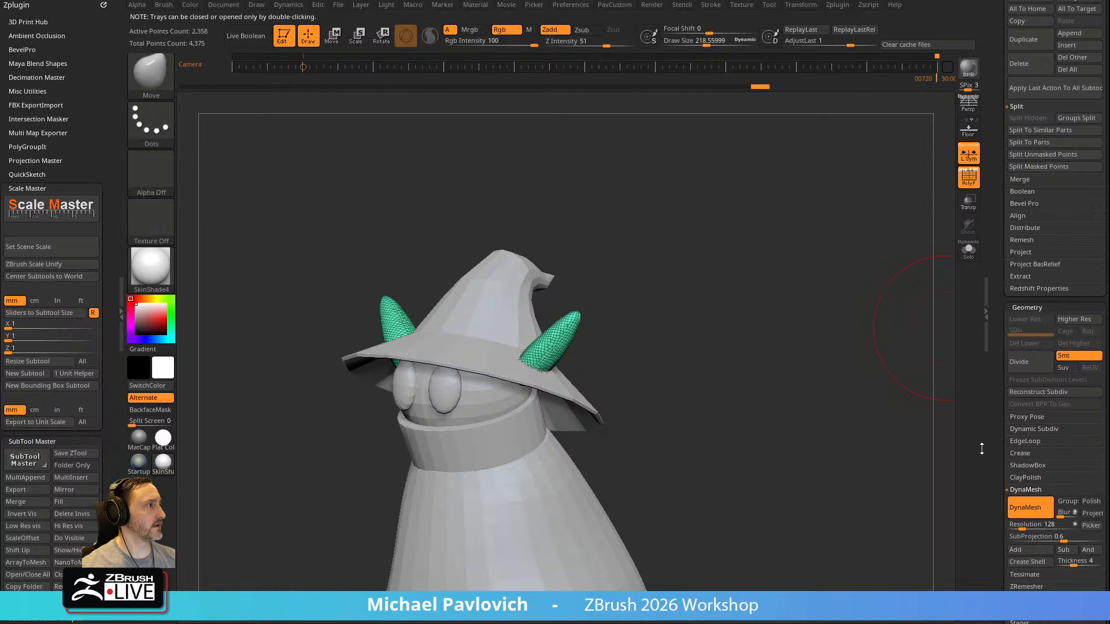
click(1027, 490)
click(1012, 427)
ctrl+drag(729, 312, 784, 391)
Pull the ear bases inward under the hat brim with the Move brush at a draw size of about 292
drag(688, 327, 763, 323)
key(s)
drag(626, 374, 625, 374)
drag(597, 382, 607, 380)
mouse_move(607, 380)
mouse_down()
mouse_move(622, 381)
mouse_move(624, 369)
mouse_move(610, 393)
mouse_move(668, 360)
mouse_up()
key(s)
key(s)
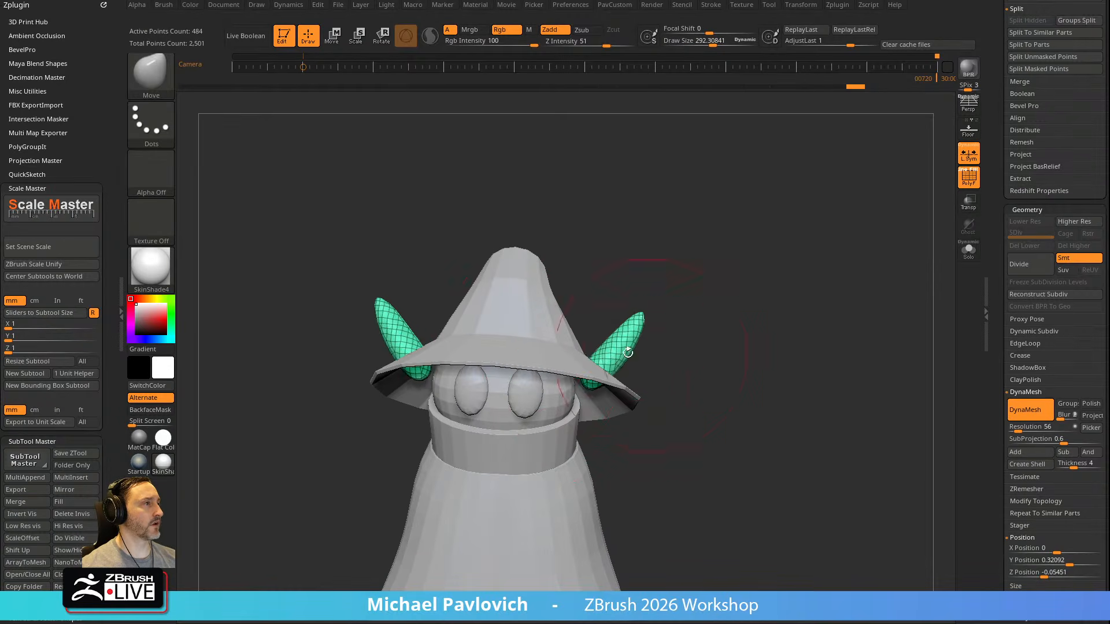
drag(595, 355, 582, 347)
Turn on ghost transparency and seat the ears against the head with the Move brush at a draw size of about 183
click(968, 202)
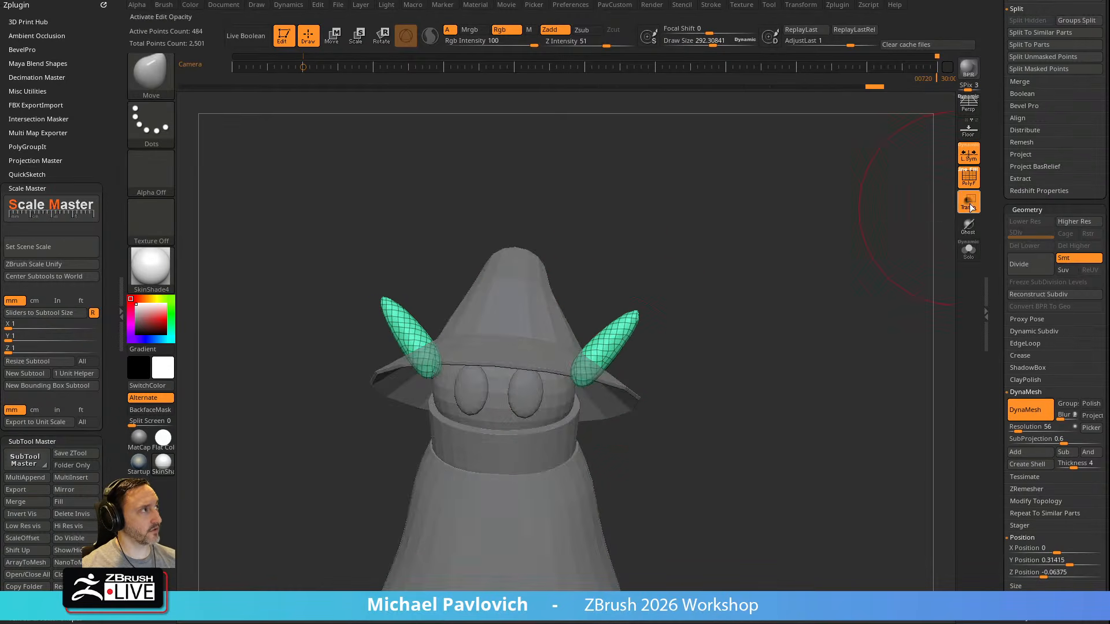
click(969, 226)
alt+drag(815, 320, 866, 322)
key(s)
drag(677, 347, 682, 346)
drag(648, 359, 631, 358)
drag(806, 340, 633, 340)
key(s)
mouse_move(670, 360)
mouse_down()
mouse_move(649, 352)
mouse_move(660, 315)
mouse_move(616, 360)
mouse_up()
drag(657, 323, 644, 319)
mouse_move(801, 275)
mouse_down()
mouse_move(836, 287)
mouse_move(729, 285)
mouse_up()
Refine the ears' bases and tips with the Move brush at a draw size of about 166
key(s)
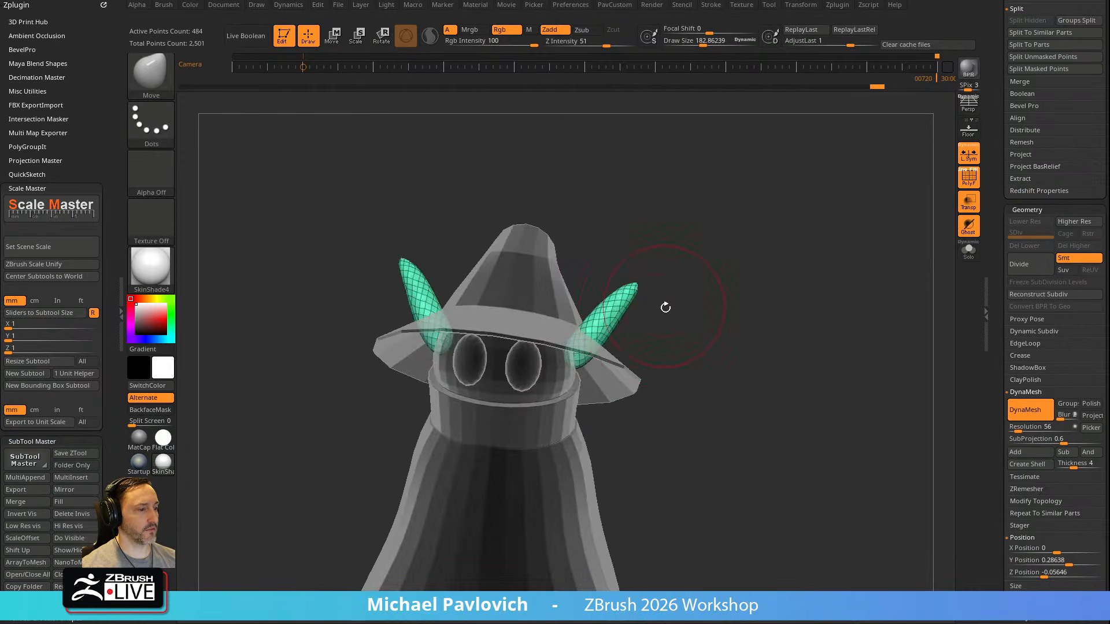
shift+drag(665, 305, 683, 305)
key(s)
drag(629, 381, 623, 382)
drag(648, 299, 645, 314)
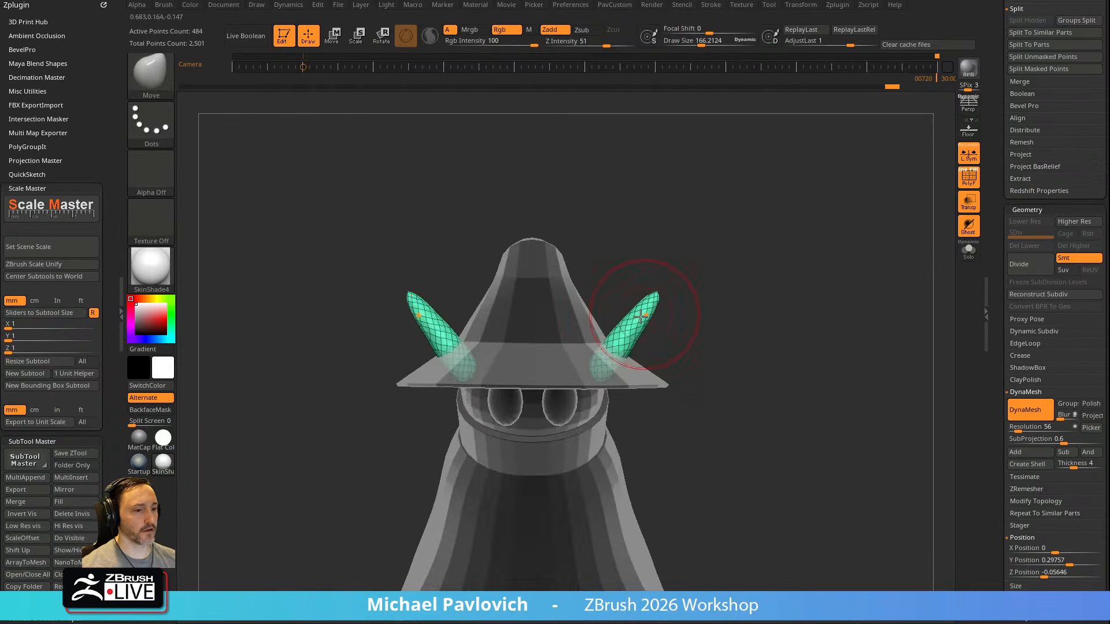
drag(822, 299, 785, 289)
key(b)
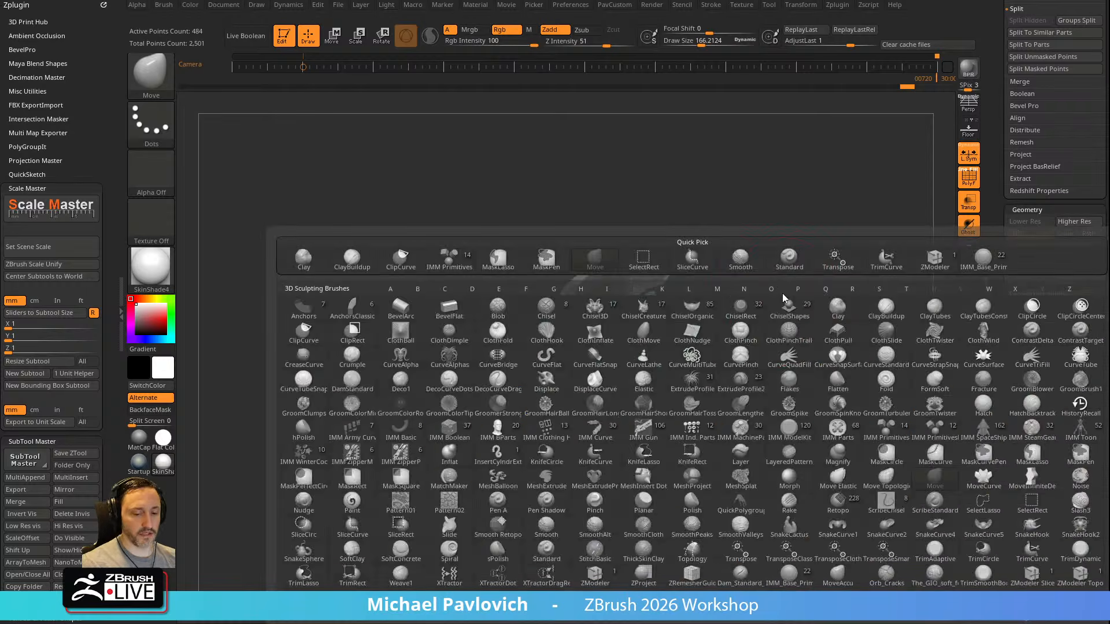
key(i)
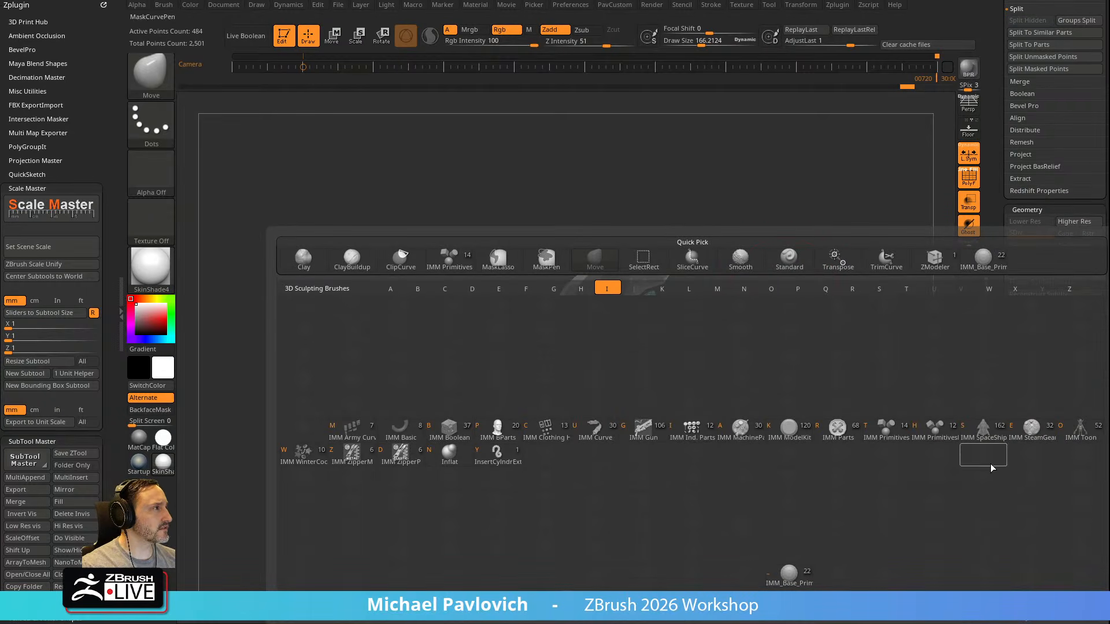
click(1080, 431)
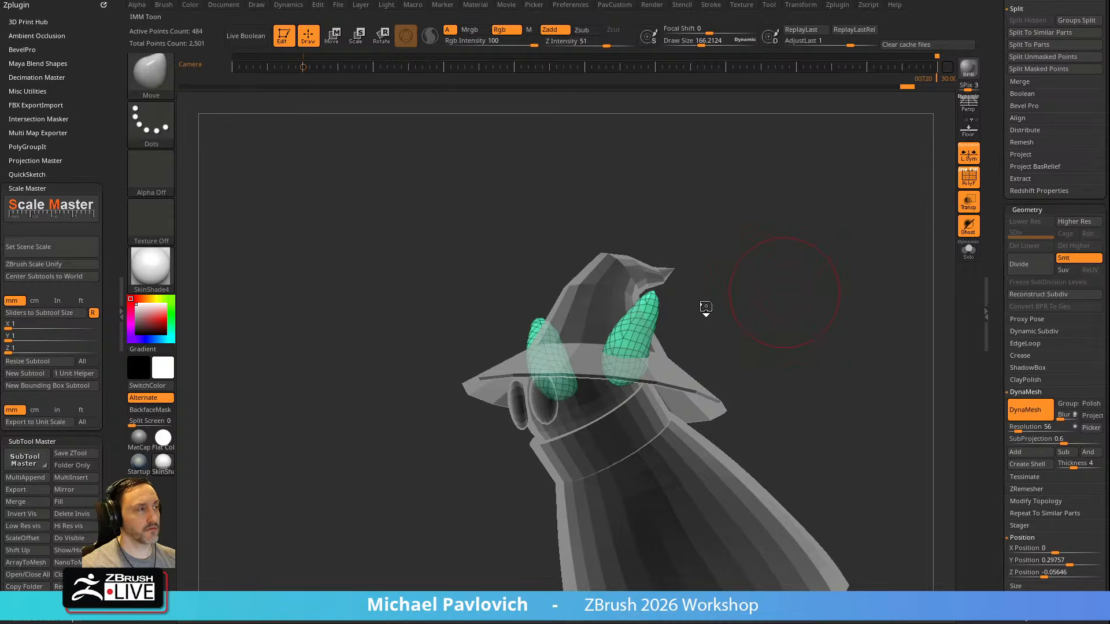
key(m)
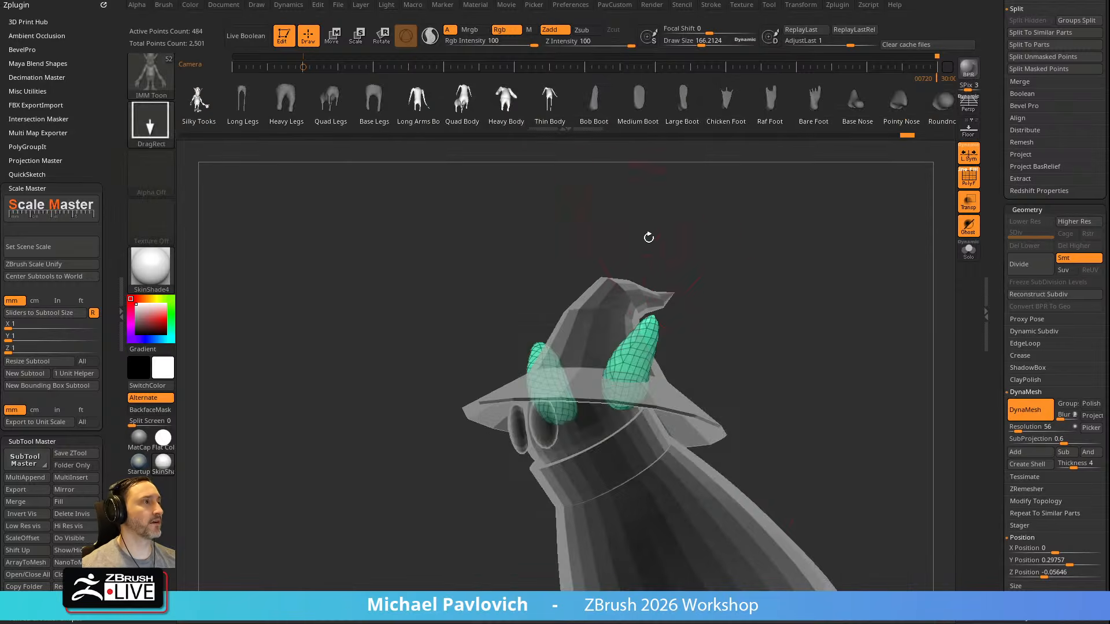
key(m)
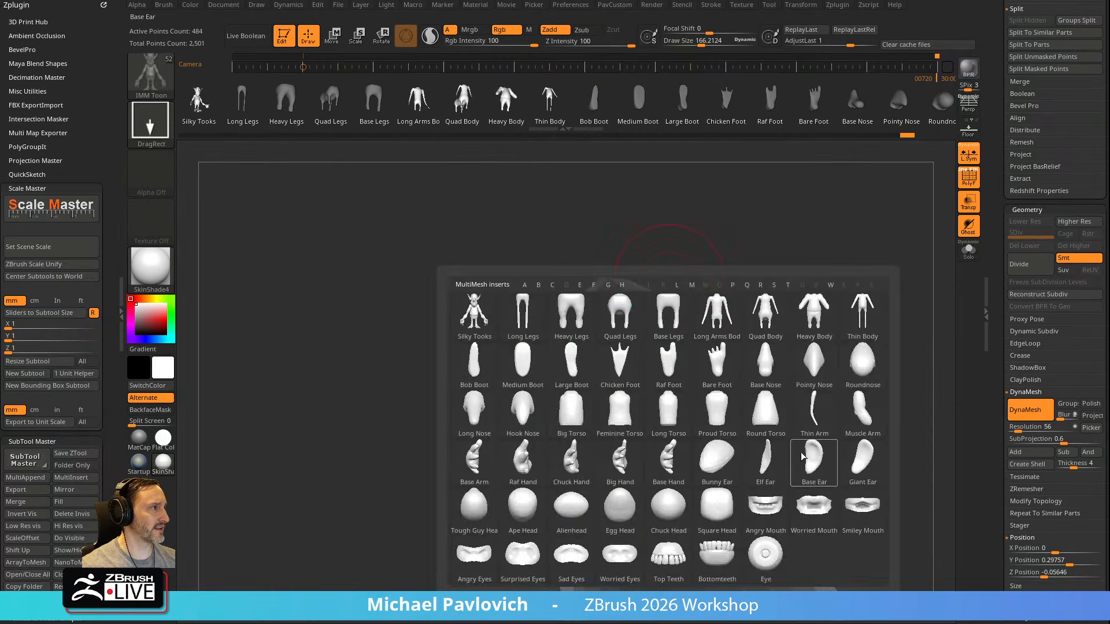
mouse_move(828, 475)
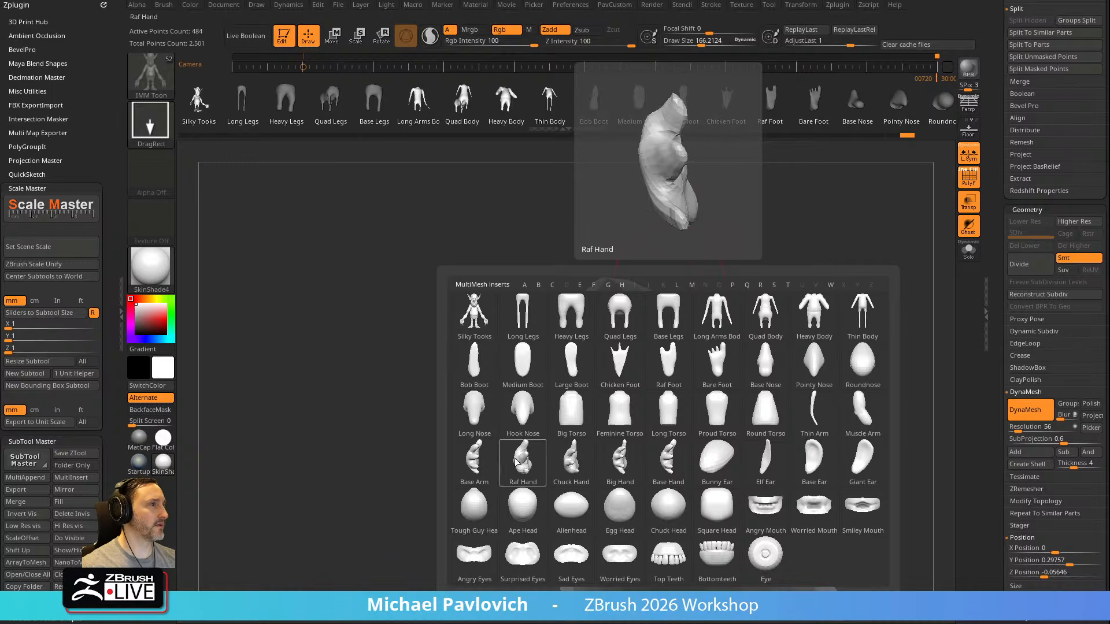
click(820, 463)
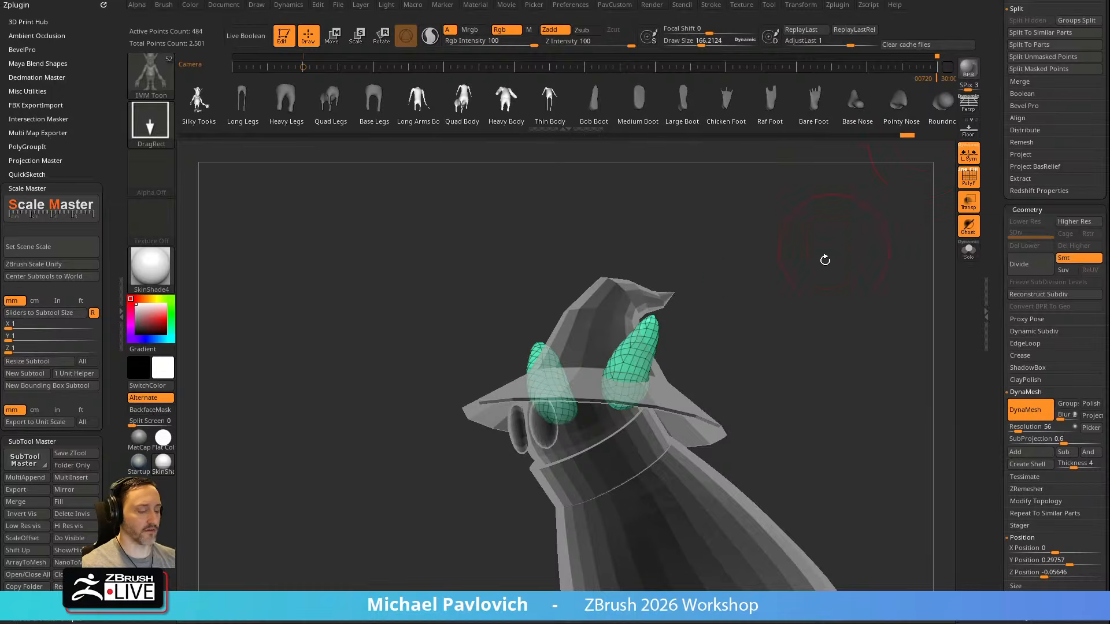
Choose the Ear mesh of the IMM BParts brush and delete the blocked-out ears subtool
key(b)
key(i)
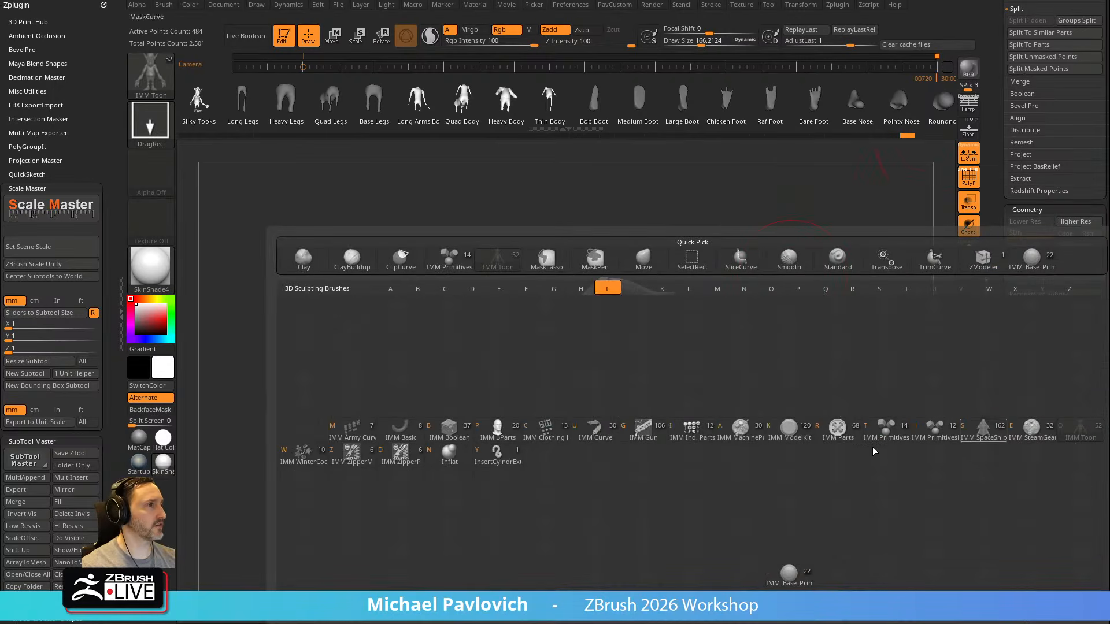
click(497, 431)
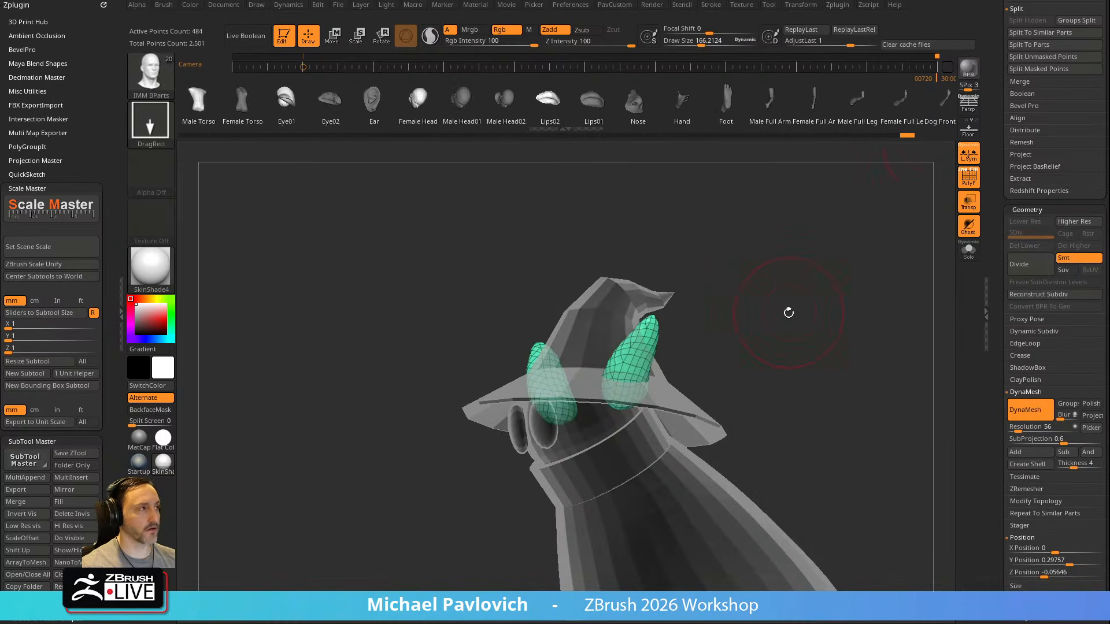
key(m)
click(813, 347)
drag(821, 313, 805, 281)
drag(994, 231, 986, 392)
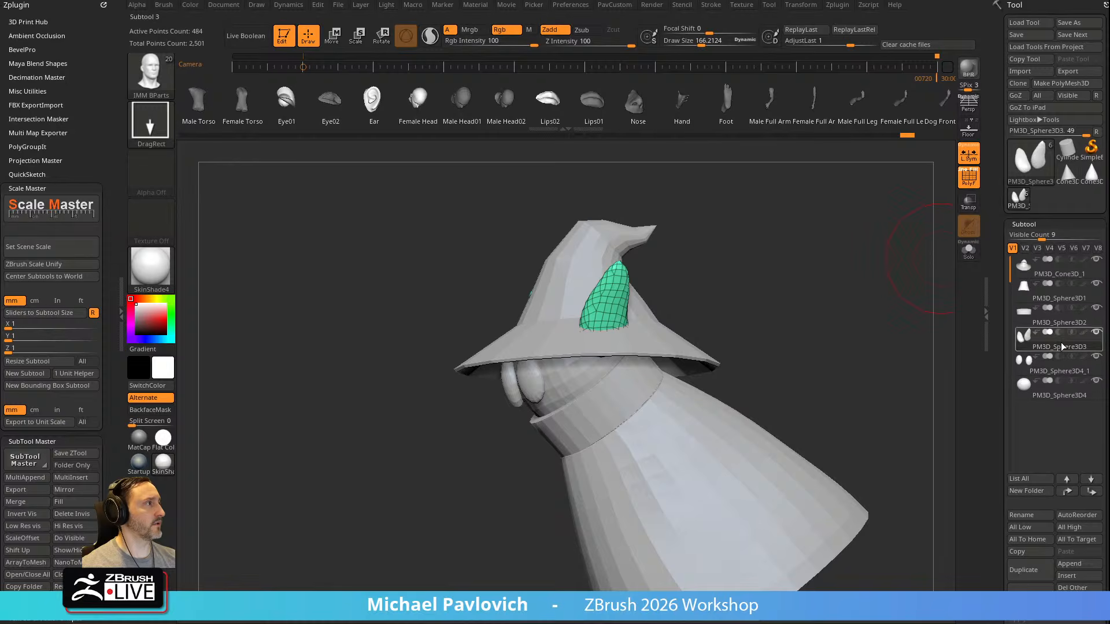
click(1022, 590)
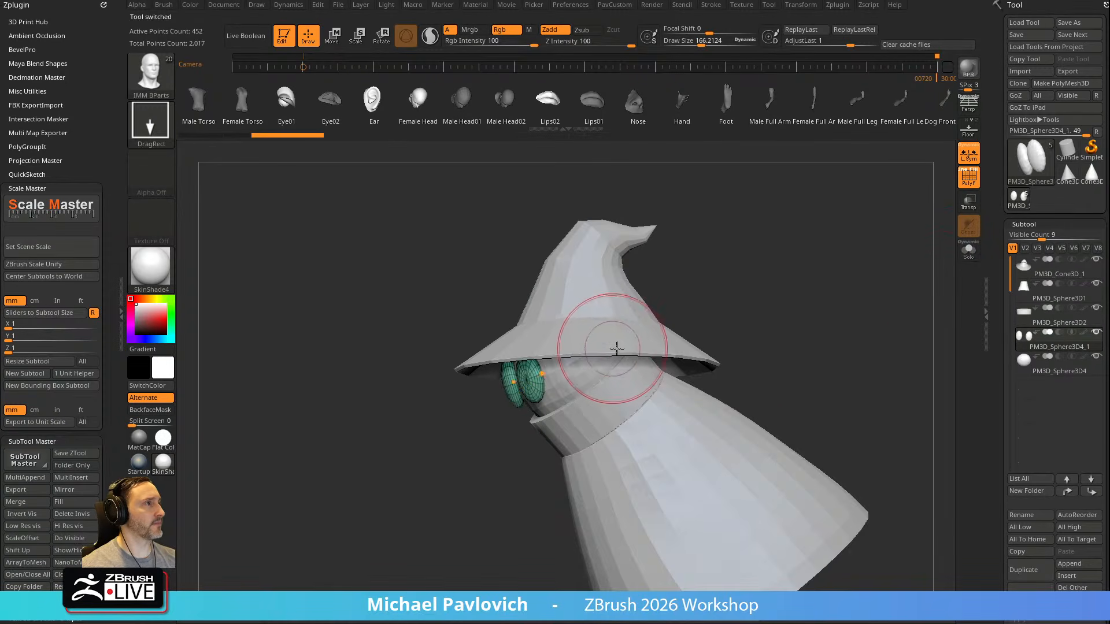
Insert a mirrored pair of ears through the sides of the hat and split them into their own subtool
drag(632, 360, 609, 364)
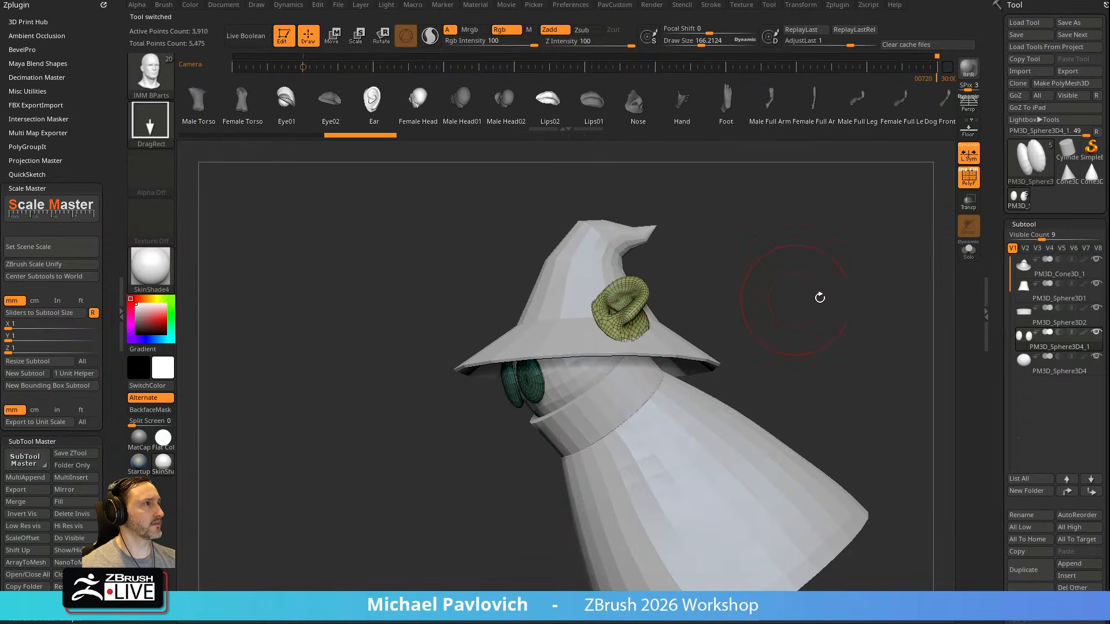
key(2)
click(796, 357)
shift+drag(731, 300, 703, 287)
Rotate the inserted ears upright along the sides of the hat with the gizmo
key(w)
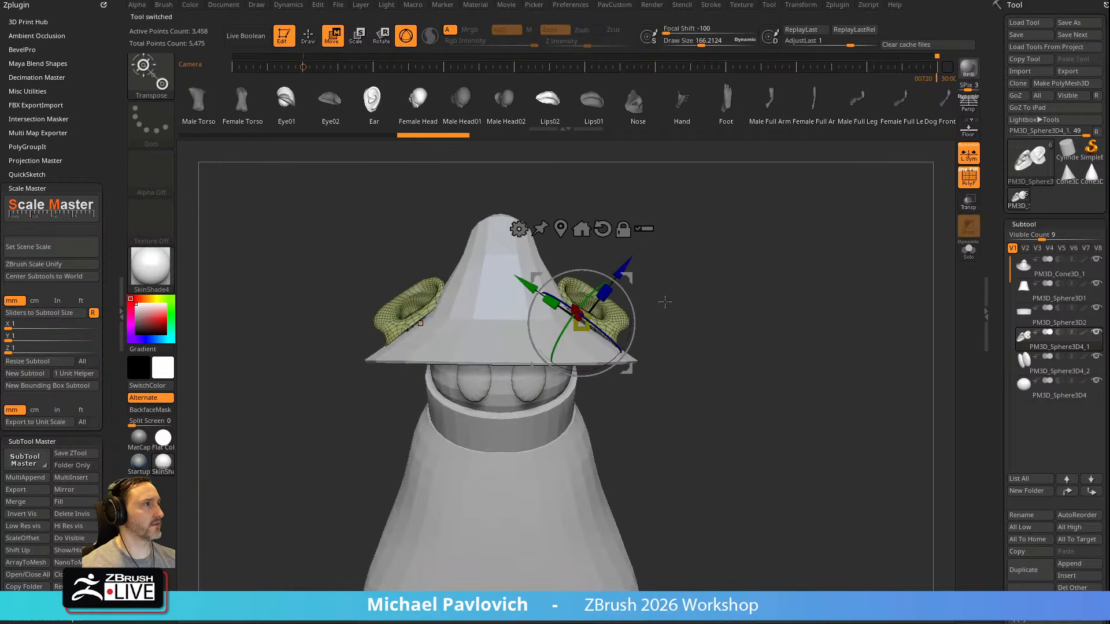
mouse_move(629, 299)
mouse_down()
mouse_move(628, 349)
mouse_move(613, 378)
mouse_up()
key(q)
mouse_move(750, 294)
alt+mouse_down()
mouse_move(773, 278)
mouse_move(793, 288)
mouse_move(818, 240)
mouse_move(805, 256)
mouse_move(736, 238)
alt+mouse_up()
Scale the ears down slightly and move them inward against the head with the gizmo
key(w)
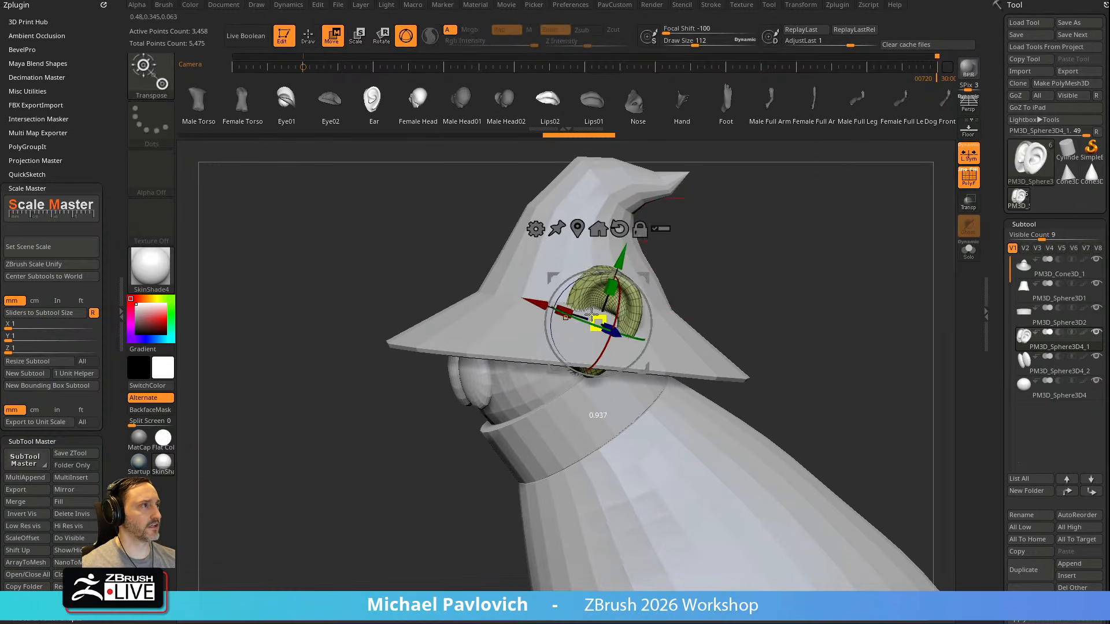
drag(543, 310, 530, 309)
drag(683, 287, 733, 269)
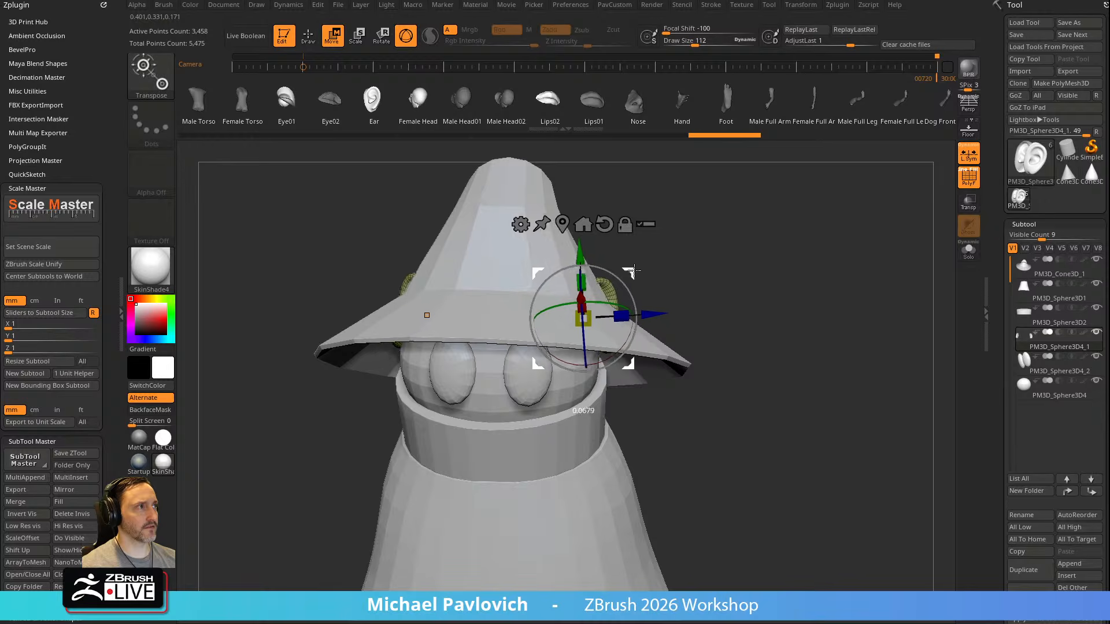
key(q)
mouse_move(845, 244)
mouse_down()
mouse_move(826, 231)
mouse_move(850, 224)
mouse_up()
key(w)
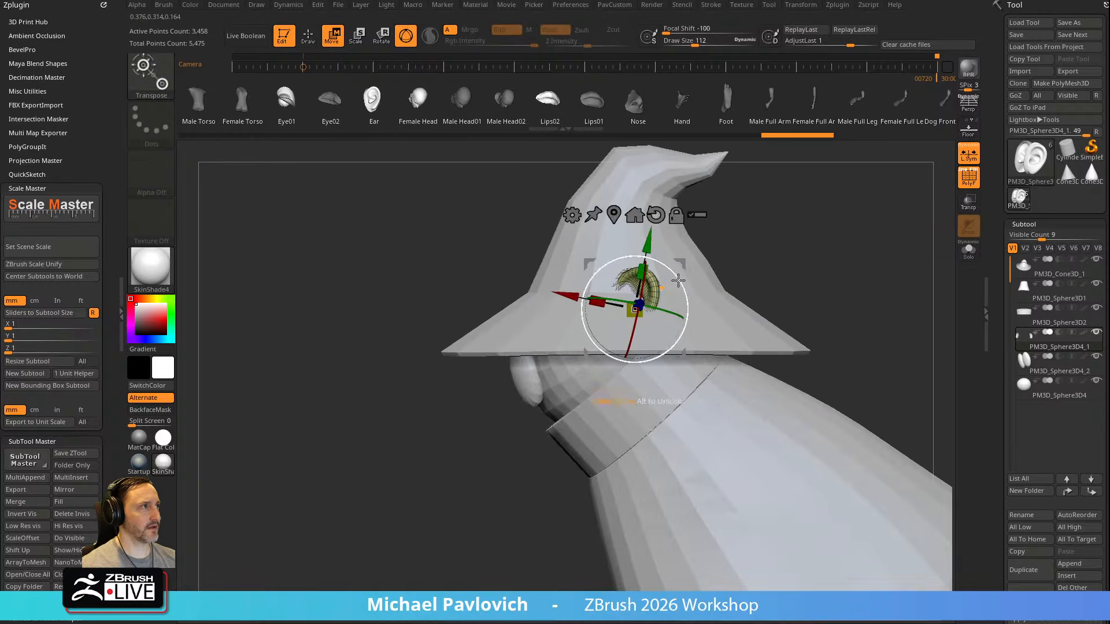
key(q)
Pull the ears into tall points above the hat brim with the Move brush at a draw size of about 135
mouse_move(781, 243)
mouse_down()
mouse_move(832, 252)
mouse_move(779, 234)
mouse_move(788, 246)
mouse_move(742, 237)
mouse_move(717, 245)
mouse_move(746, 249)
mouse_move(748, 272)
mouse_move(634, 288)
mouse_move(624, 306)
mouse_up()
key(b)
key(m)
key(v)
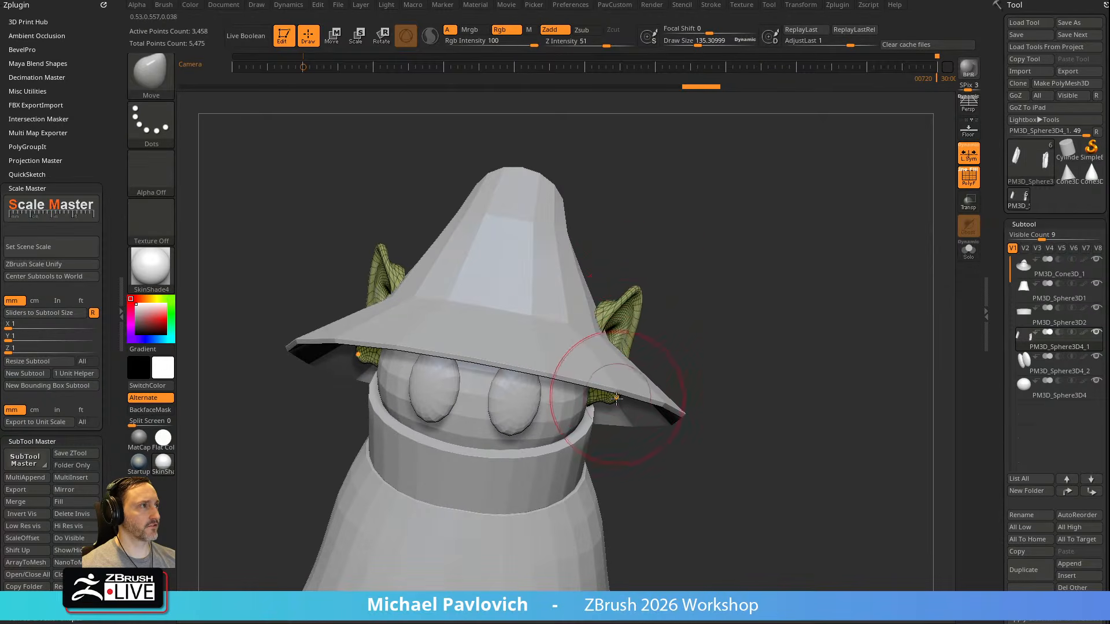
key(s)
mouse_move(607, 347)
mouse_down()
mouse_move(626, 325)
mouse_move(582, 315)
mouse_up()
key(s)
Refine the ears' bases and outline around the hat brim with the Move brush at a draw size of about 108
key(s)
mouse_move(717, 336)
mouse_down()
mouse_move(615, 298)
mouse_move(578, 303)
mouse_move(596, 310)
mouse_up()
key(s)
mouse_move(592, 310)
mouse_down()
mouse_move(557, 293)
mouse_move(569, 292)
mouse_up()
mouse_move(599, 358)
mouse_down()
mouse_move(574, 359)
mouse_move(593, 334)
mouse_up()
drag(694, 289, 595, 311)
mouse_move(713, 295)
mouse_down()
mouse_move(705, 287)
mouse_move(718, 280)
mouse_up()
drag(605, 317, 622, 275)
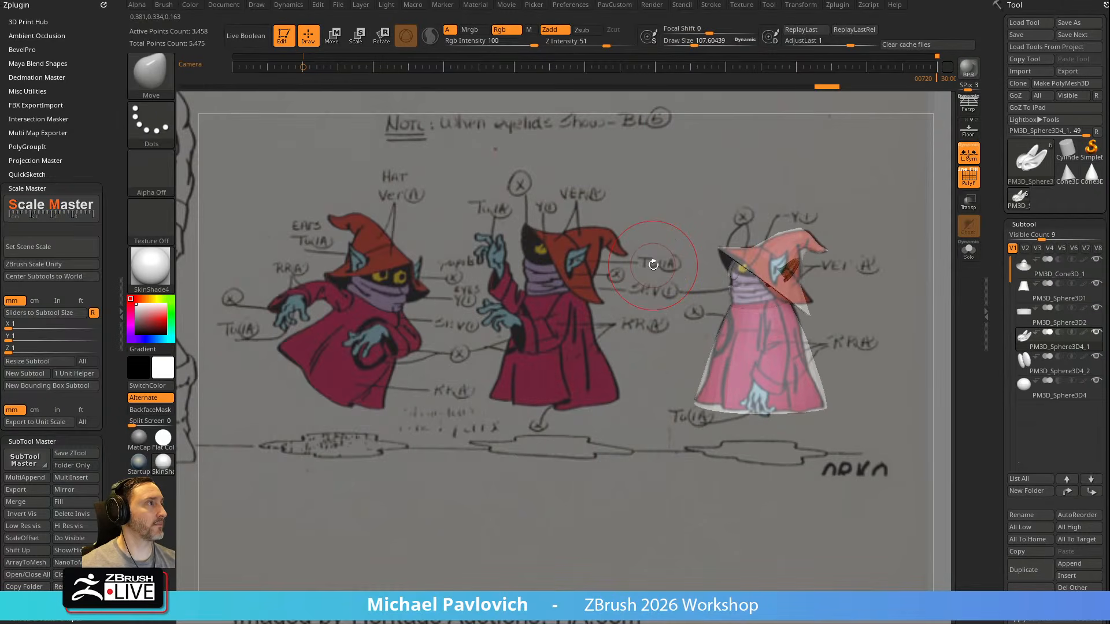
Fit the ears to the side-view reference sketch with the gizmo and the Move brush at a draw size of about 231
key(w)
drag(826, 229, 816, 224)
key(q)
key(s)
click(807, 281)
key(s)
click(798, 277)
drag(786, 258, 787, 248)
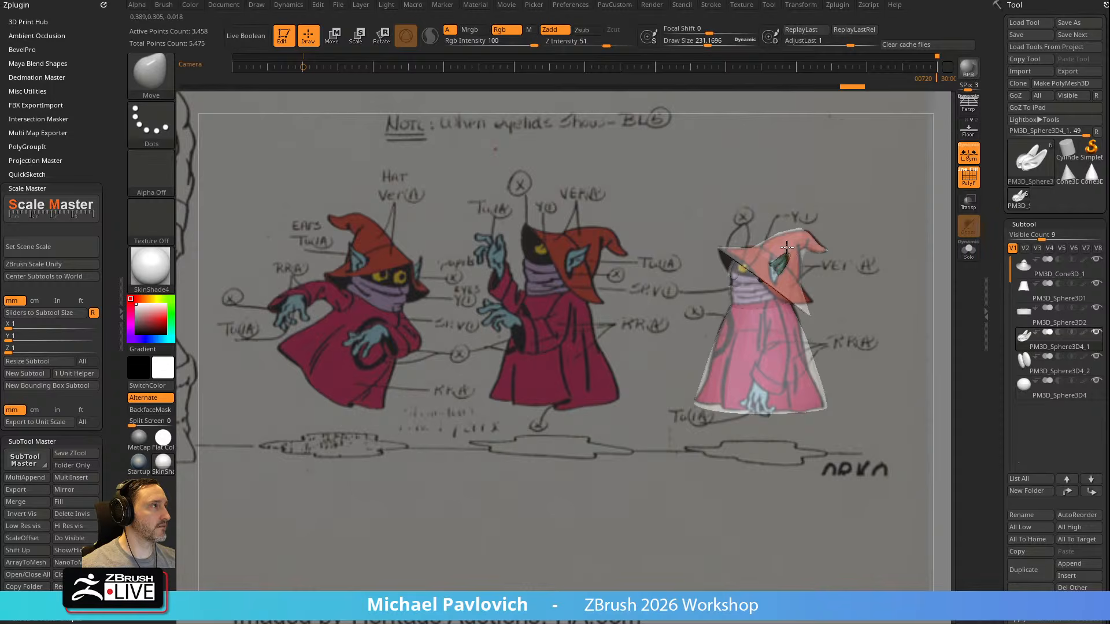
Adjust the ear outline over the reference at a draw size of about 130 and hide the reference overlay
key(s)
click(787, 248)
click(777, 262)
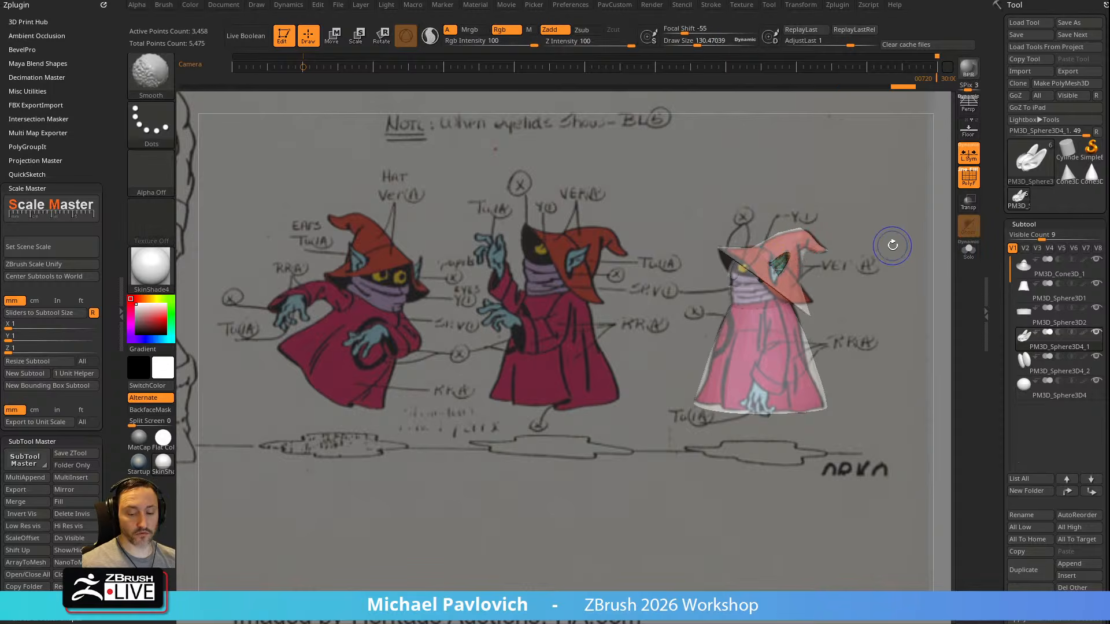
key(shift+z)
alt+drag(879, 244, 871, 287)
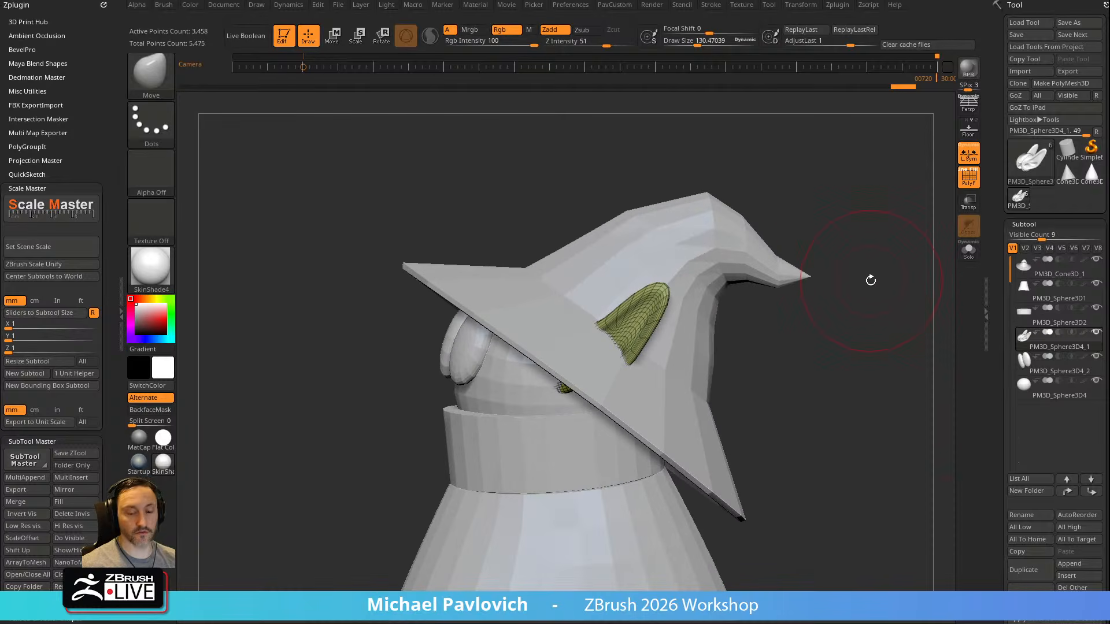
Replace the docked plugin options with the Brush settings and expand the Curve options to examine AccuCurve
drag(26, 193, 45, 96)
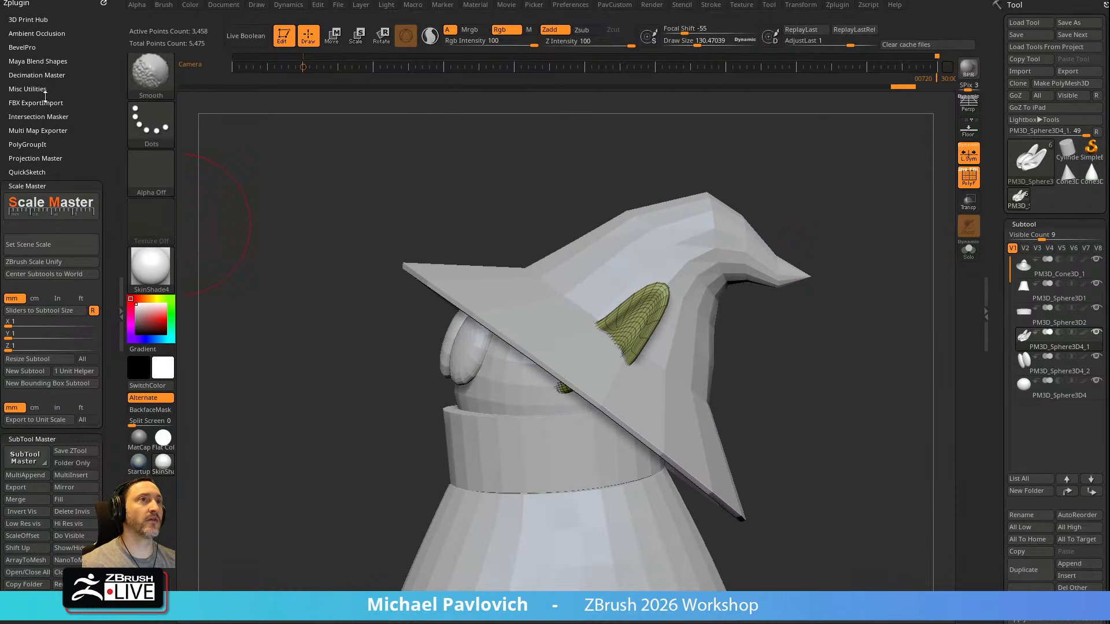
click(35, 185)
click(103, 3)
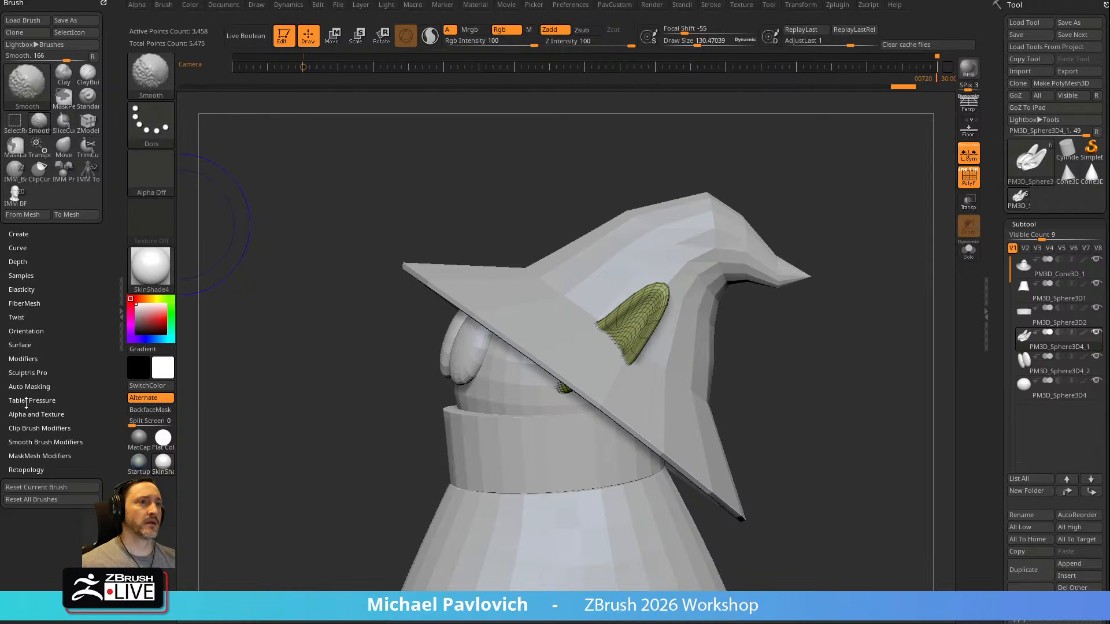
click(18, 248)
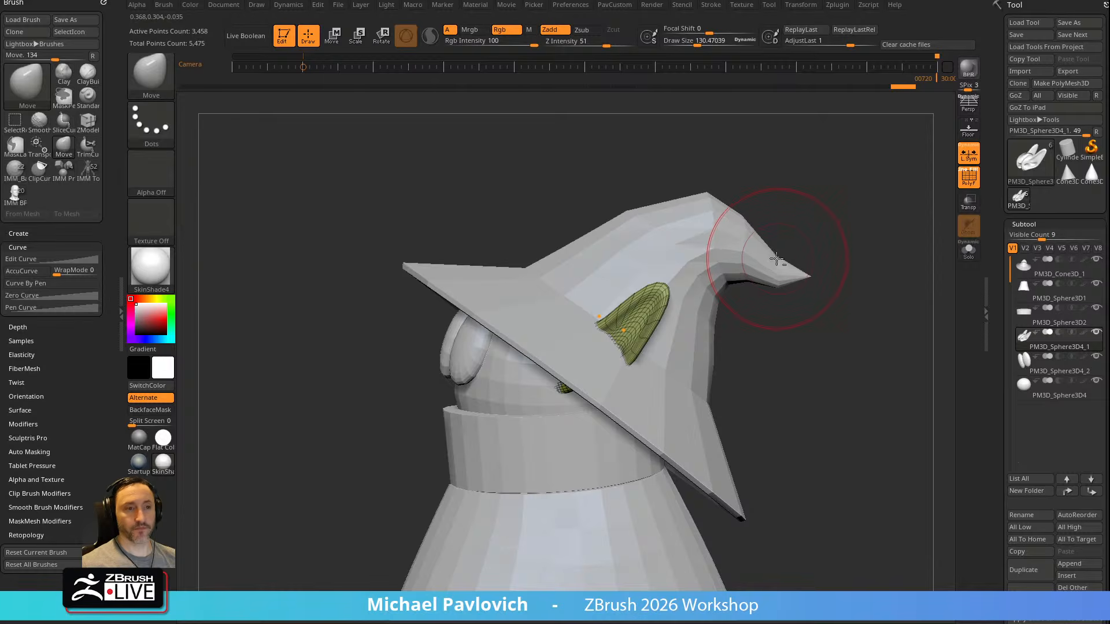
Pull the ear tips and edges into sharper points with the MoveAccu brush at varying draw sizes
key(b)
key(m)
key(a)
alt+drag(840, 234, 821, 239)
key(bracketleft)
drag(651, 287, 659, 279)
key(bracketright)
mouse_move(622, 293)
mouse_down()
mouse_move(610, 309)
mouse_move(656, 268)
mouse_up()
key(bracketright)
key(bracketright)
drag(610, 303, 627, 299)
mouse_move(664, 280)
right_down()
mouse_move(820, 258)
mouse_move(769, 254)
mouse_move(805, 223)
mouse_move(803, 256)
mouse_move(862, 226)
mouse_move(907, 290)
mouse_move(827, 245)
right_up()
mouse_move(611, 277)
mouse_down()
mouse_move(590, 272)
mouse_move(654, 270)
mouse_move(654, 244)
mouse_move(609, 256)
mouse_up()
Adjust the curve of the ears as seen from the front with the Move brush at draw sizes of about 194 and 130
key(b)
key(m)
key(v)
key(bracketleft)
key(bracketleft)
key(bracketleft)
key(bracketleft)
mouse_move(828, 223)
right_down()
mouse_move(904, 214)
mouse_move(835, 218)
mouse_move(823, 245)
mouse_move(806, 222)
right_up()
key(s)
drag(517, 284, 532, 282)
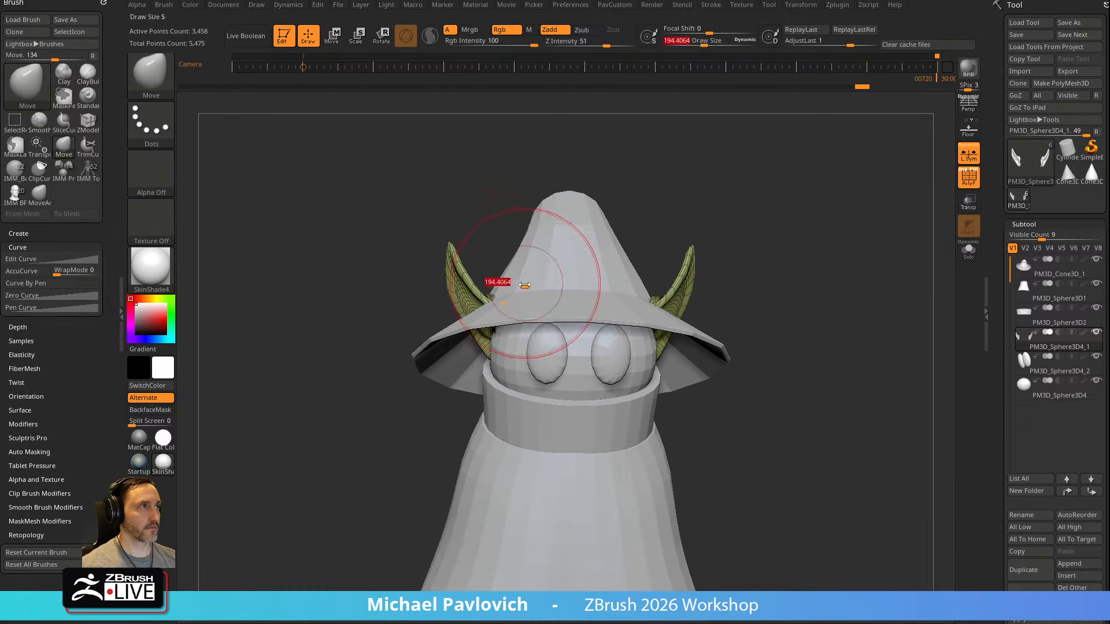
drag(459, 268, 472, 266)
key(s)
mouse_move(471, 266)
mouse_down()
mouse_move(446, 248)
mouse_move(465, 281)
mouse_up()
mouse_move(723, 241)
ctrl+right_down()
mouse_move(771, 236)
mouse_move(852, 255)
mouse_move(588, 244)
mouse_move(686, 265)
mouse_move(595, 258)
mouse_move(632, 256)
ctrl+right_up()
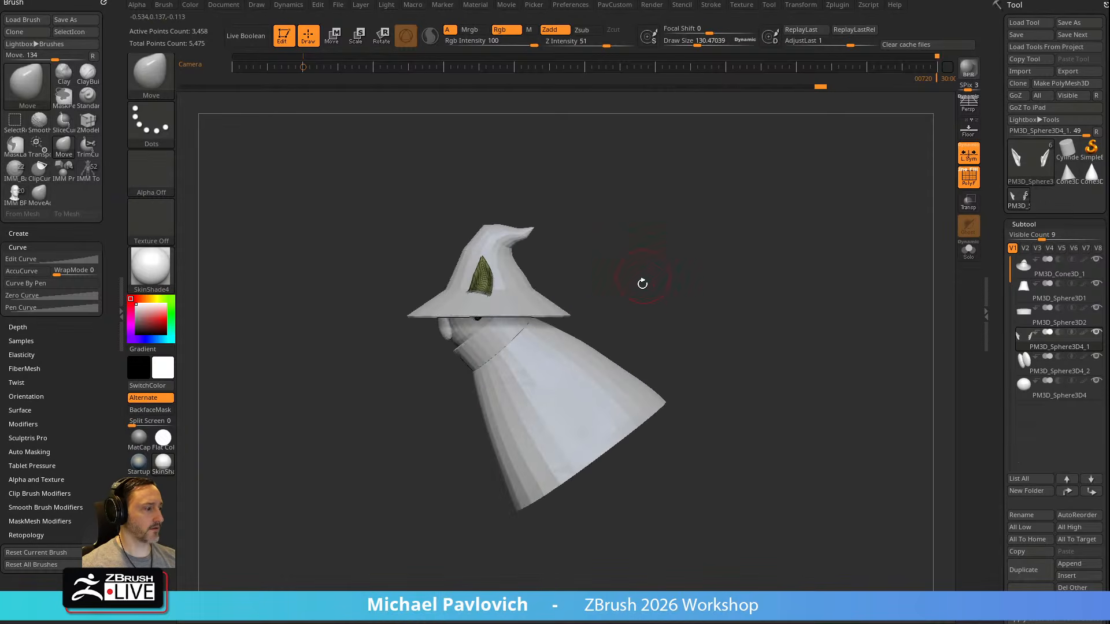
Show the reference overlay, return to the camera view aligned with it, and select the Standard brush
key(shift+z)
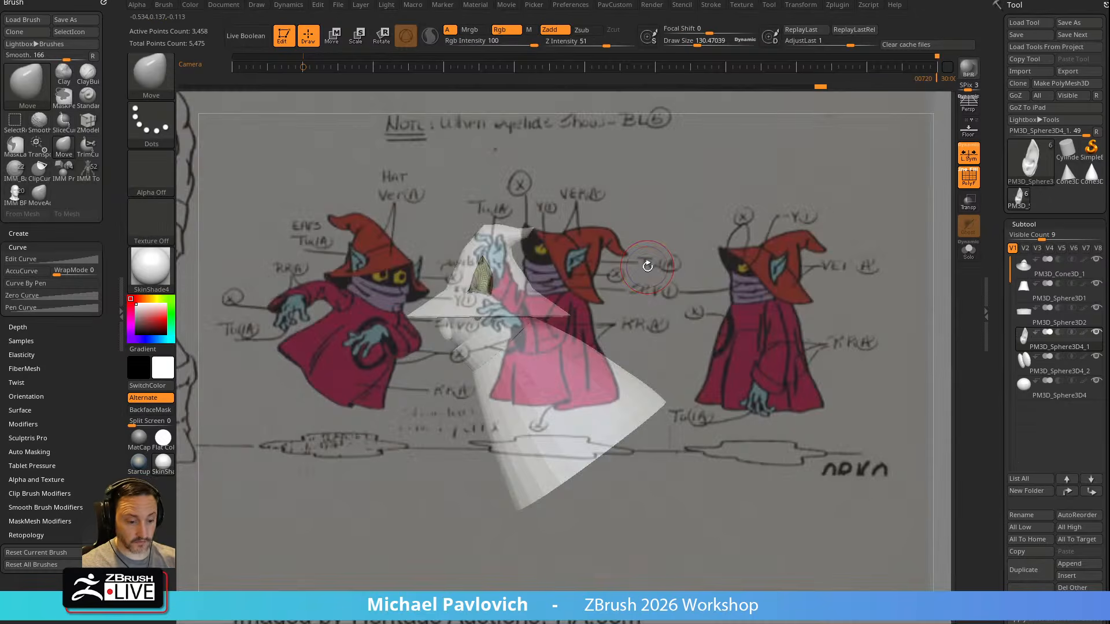
key(Left)
key(b)
key(s)
key(t)
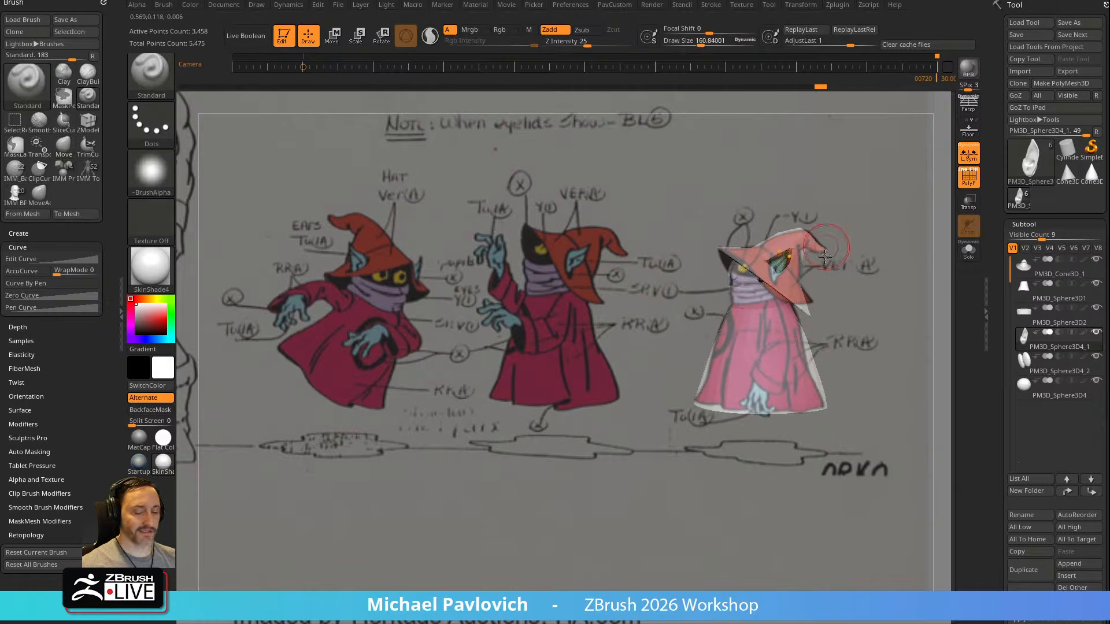
Turn off polyframe and insert a mirrored Sphere32 primitive at the shoulders of the robe subtool
key(b)
key(i)
key(p)
key(m)
click(666, 354)
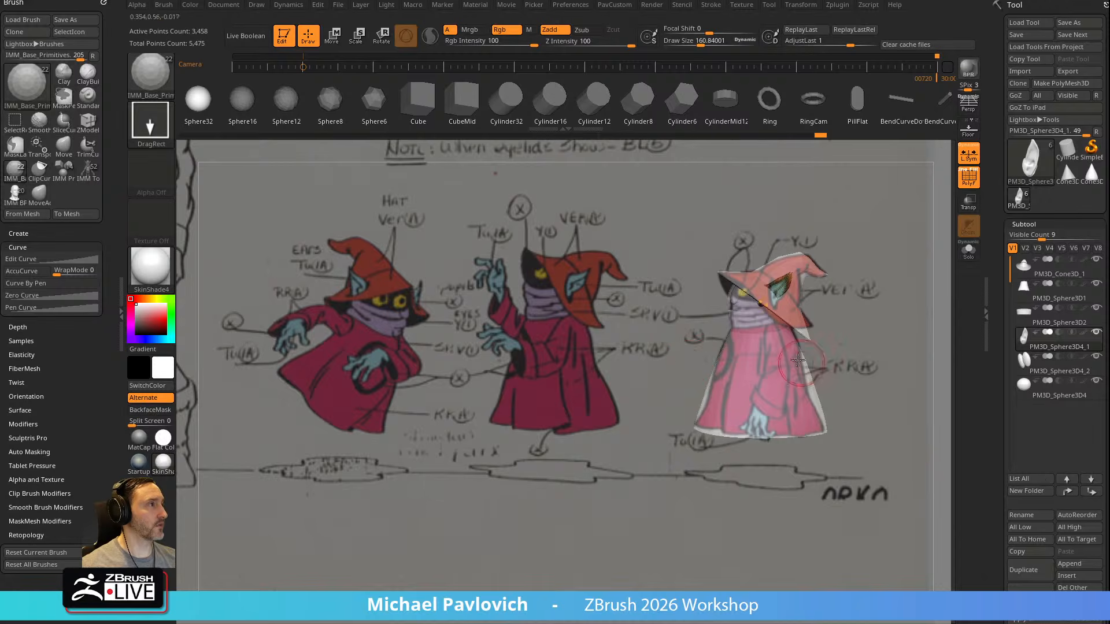
alt+click(781, 353)
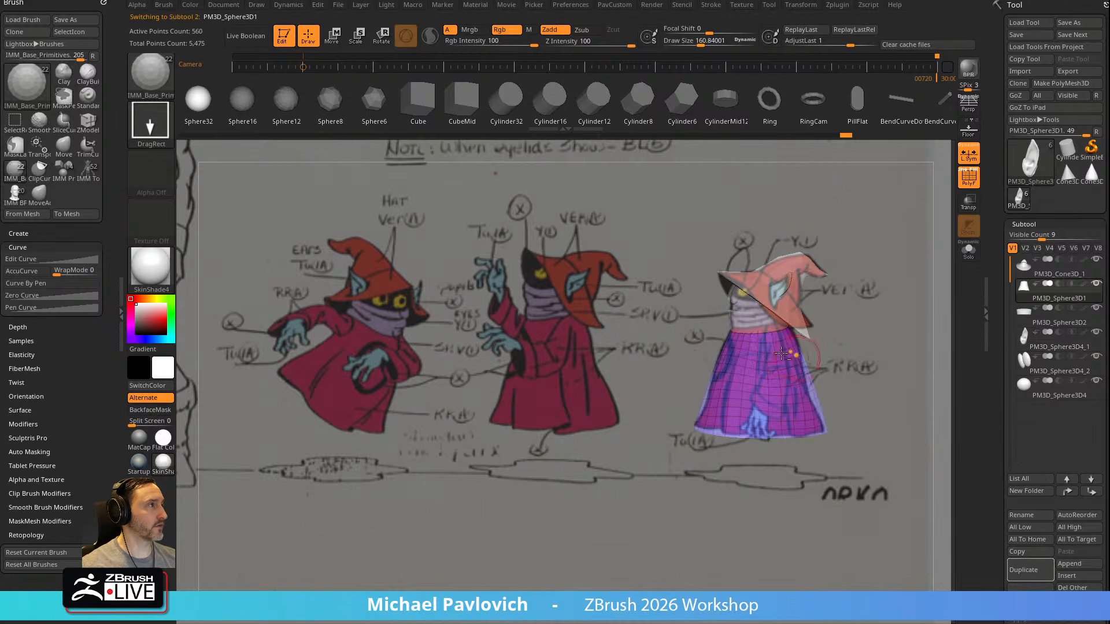
click(974, 181)
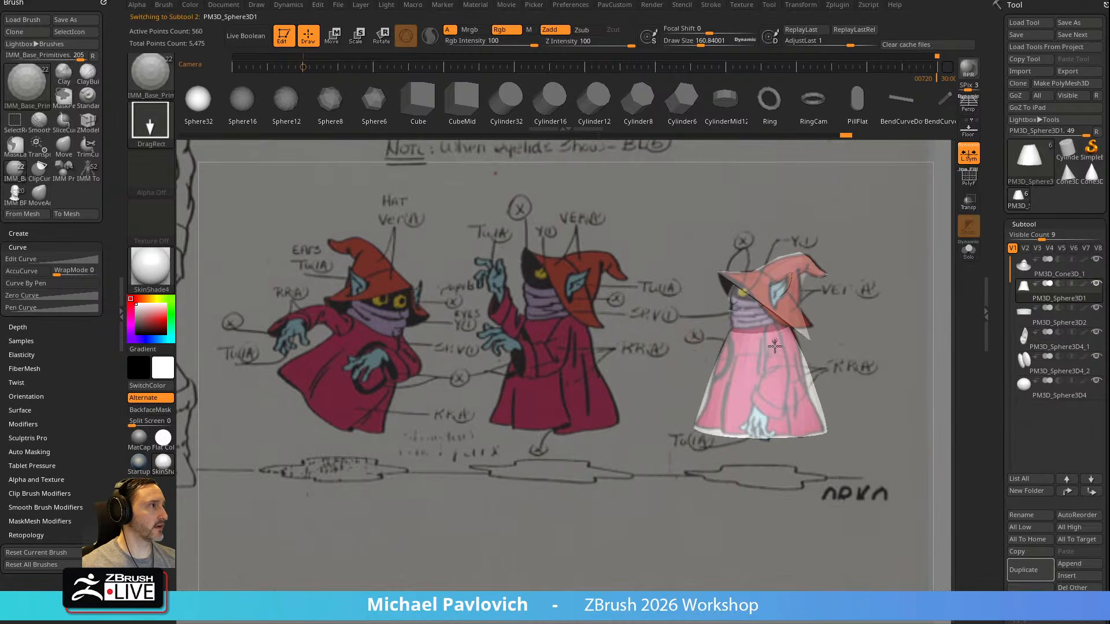
drag(776, 353, 780, 362)
Split the masked points so the shoulder spheres and the robe are separate subtools
key(grave)
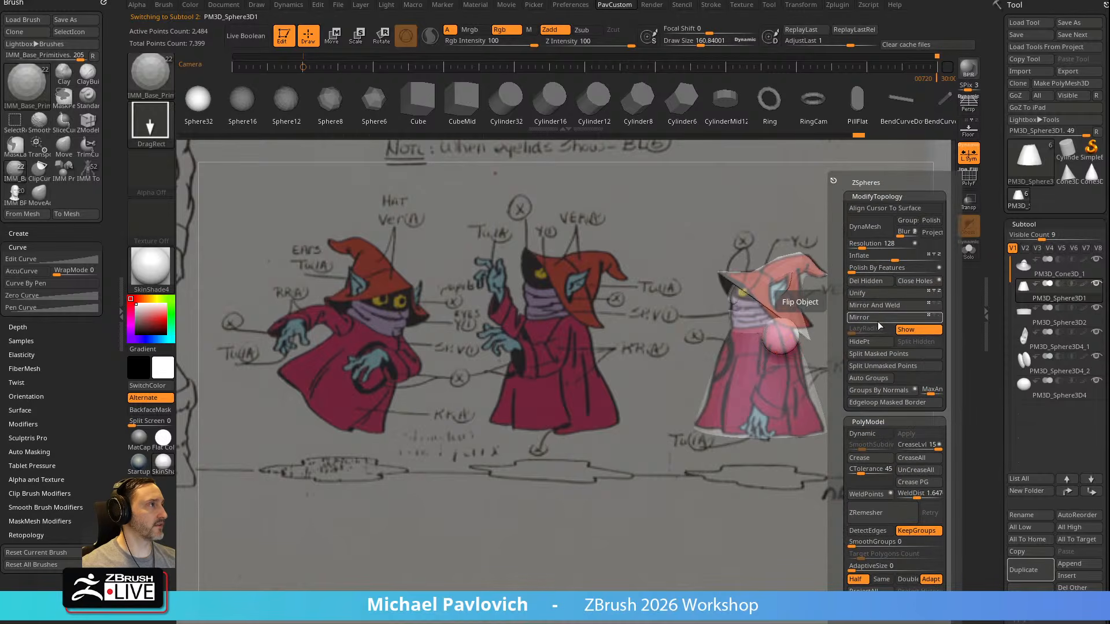
click(876, 355)
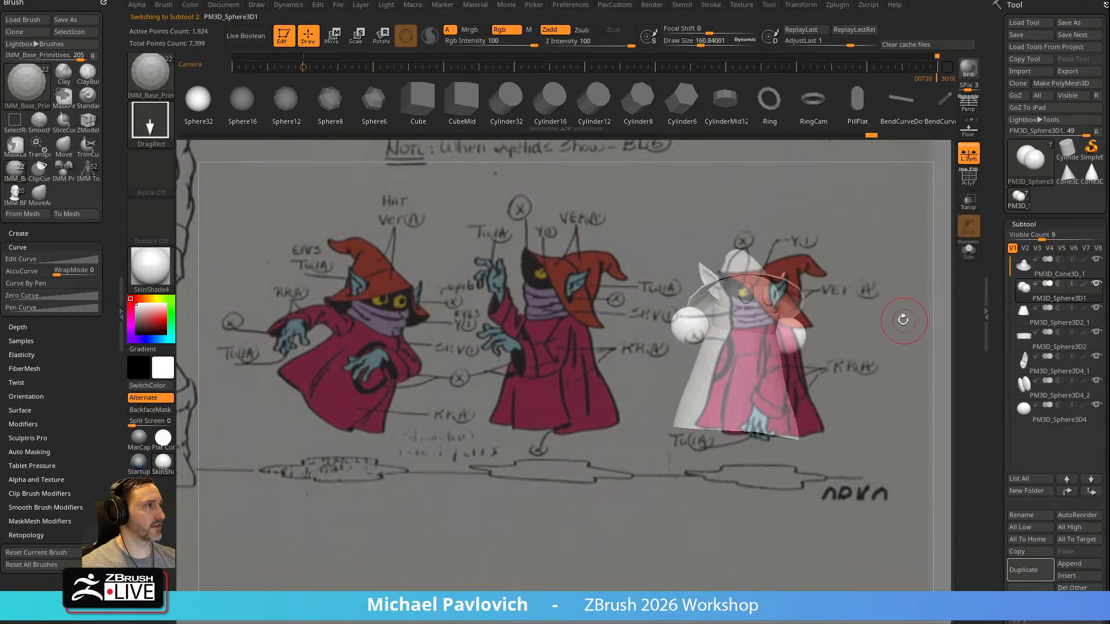
Use the transform gizmo to fit the shoulder spheres to the upper arm of the side-view reference
drag(899, 317, 846, 312)
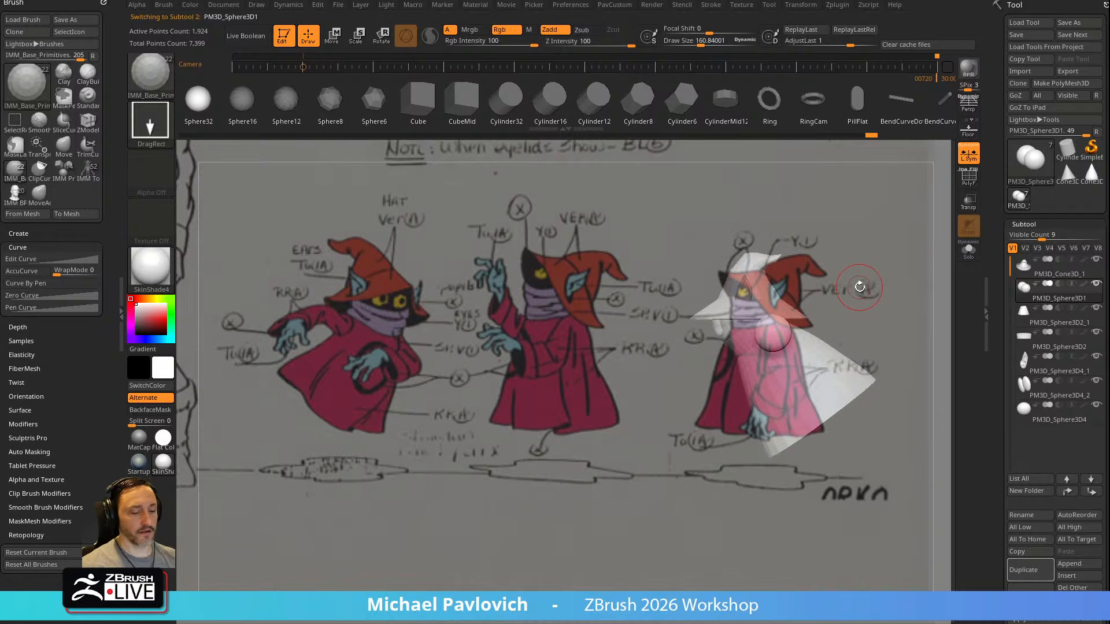
key(w)
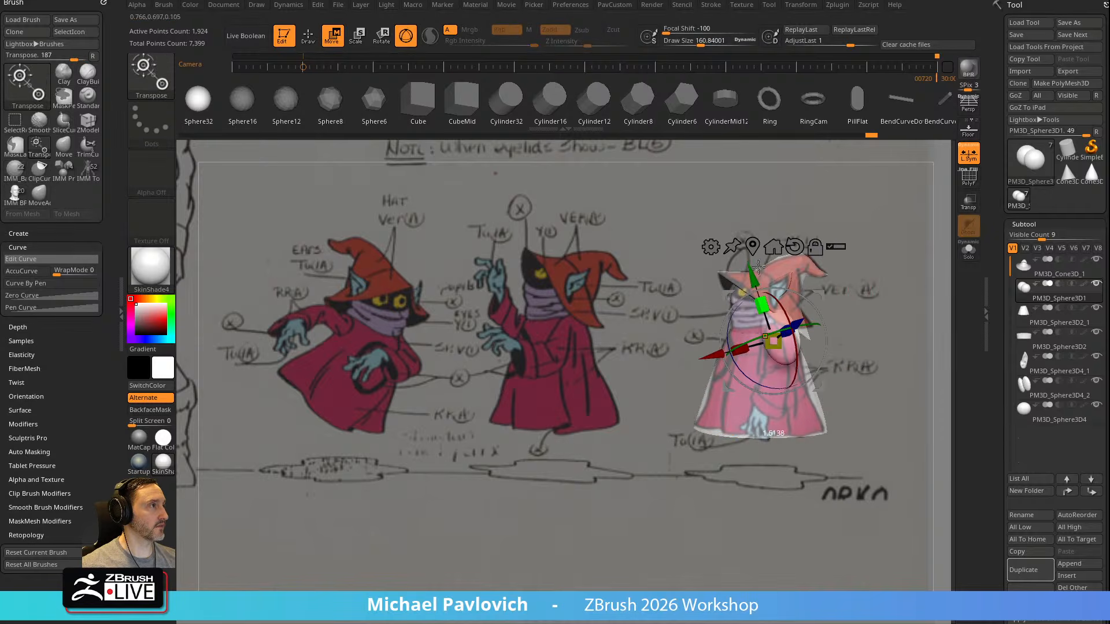
drag(821, 299, 816, 330)
Pull the shoulder spheres down into long arm shapes following the side-view sleeve with the Move brush at a draw size of about 353
key(q)
key(b)
key(m)
key(v)
mouse_move(788, 290)
mouse_down()
mouse_move(760, 339)
mouse_move(786, 356)
mouse_move(760, 385)
mouse_move(737, 380)
mouse_up()
key(s)
key(s)
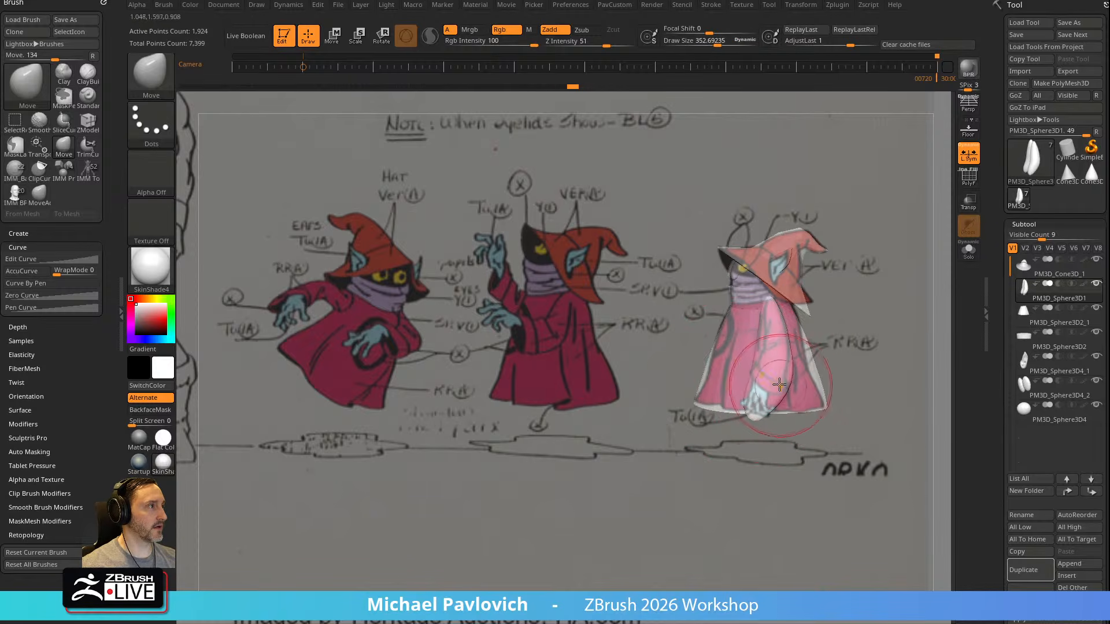
drag(791, 370, 766, 370)
mouse_move(775, 318)
mouse_down()
mouse_move(753, 335)
mouse_move(780, 316)
mouse_up()
drag(780, 316, 761, 340)
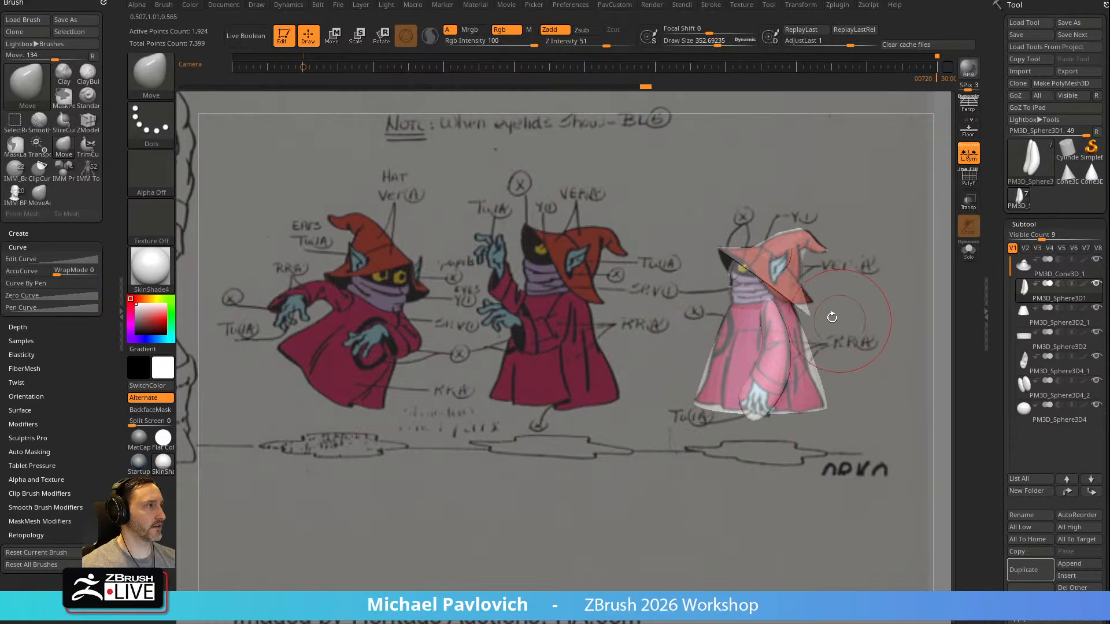
Cut off the lower ends of the arm shapes along the reference cuff angle with the TrimCurve brush
ctrl+shift+click(153, 77)
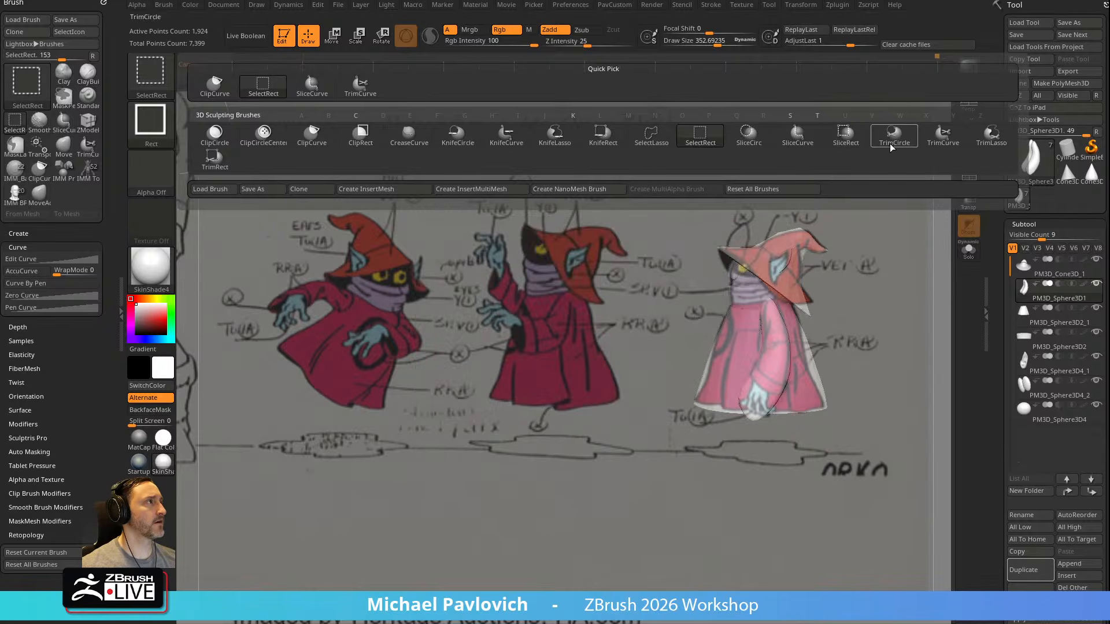
ctrl+shift+click(938, 140)
ctrl+shift+drag(868, 426, 638, 300)
shift+drag(890, 308, 884, 298)
Isolate the trimmed sleeves and reshape them with the Move brush, flaring the cuffs outward at a draw size of about 292
click(969, 259)
click(968, 259)
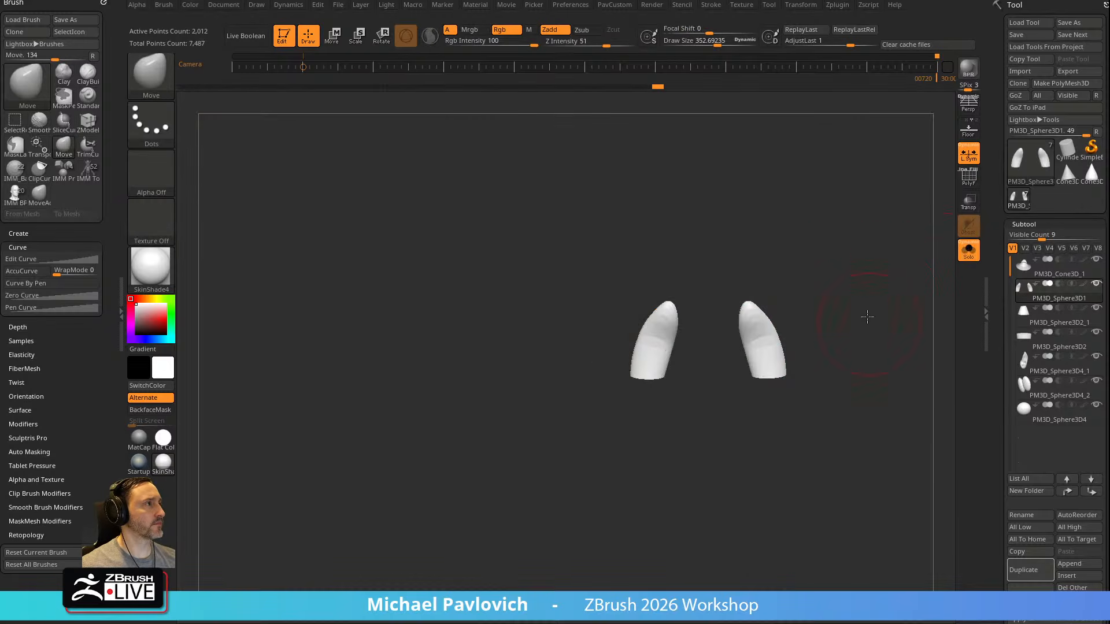
drag(754, 341, 761, 334)
mouse_move(756, 391)
mouse_down()
mouse_move(803, 367)
mouse_move(773, 367)
mouse_move(756, 331)
mouse_move(809, 323)
mouse_up()
key([)
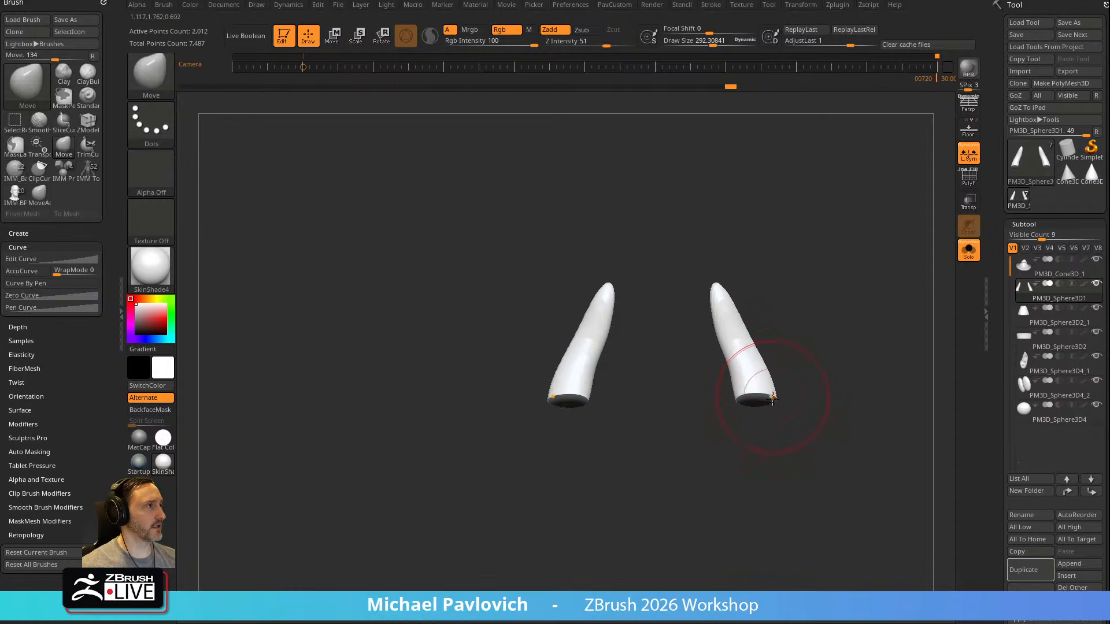
drag(755, 393, 753, 344)
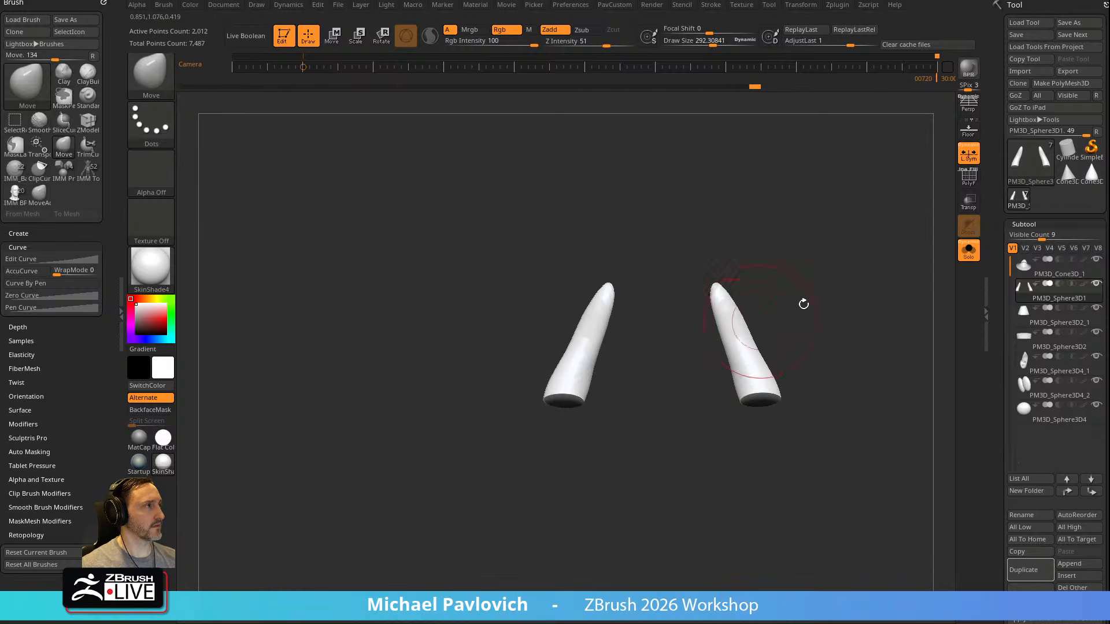
mouse_move(866, 295)
mouse_down()
mouse_move(919, 300)
mouse_move(977, 282)
mouse_up()
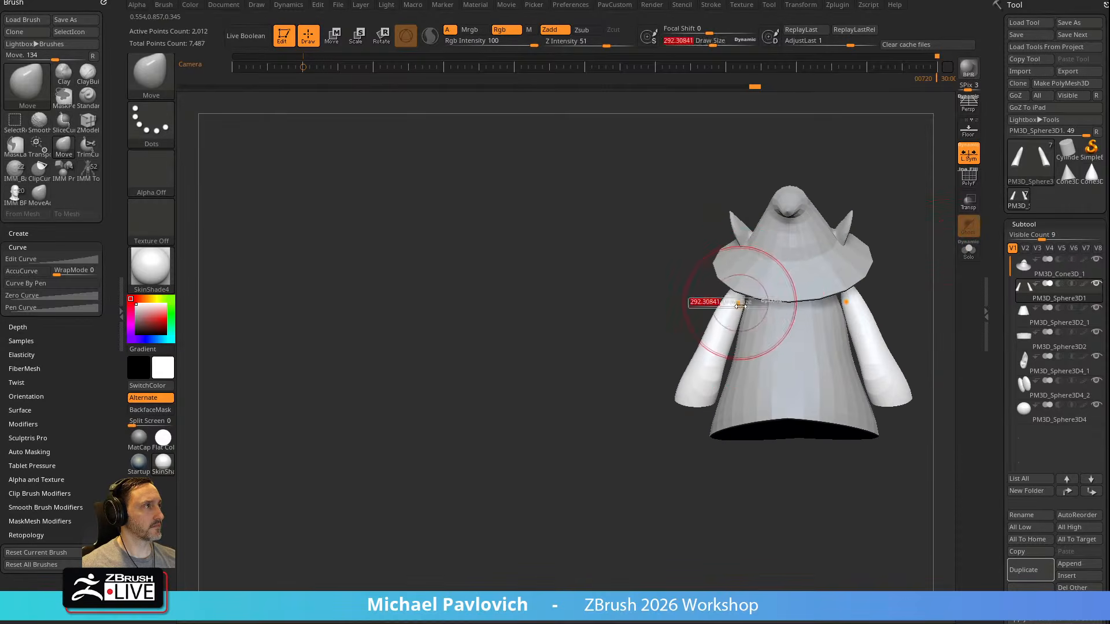
Fit the sleeves to the robe's shoulders and bend them with the Move brush at a draw size of about 345
drag(738, 294, 751, 296)
mouse_move(671, 335)
mouse_down()
mouse_move(763, 349)
mouse_move(756, 331)
mouse_up()
key(s)
drag(752, 328, 748, 321)
drag(684, 333, 737, 297)
drag(764, 316, 748, 310)
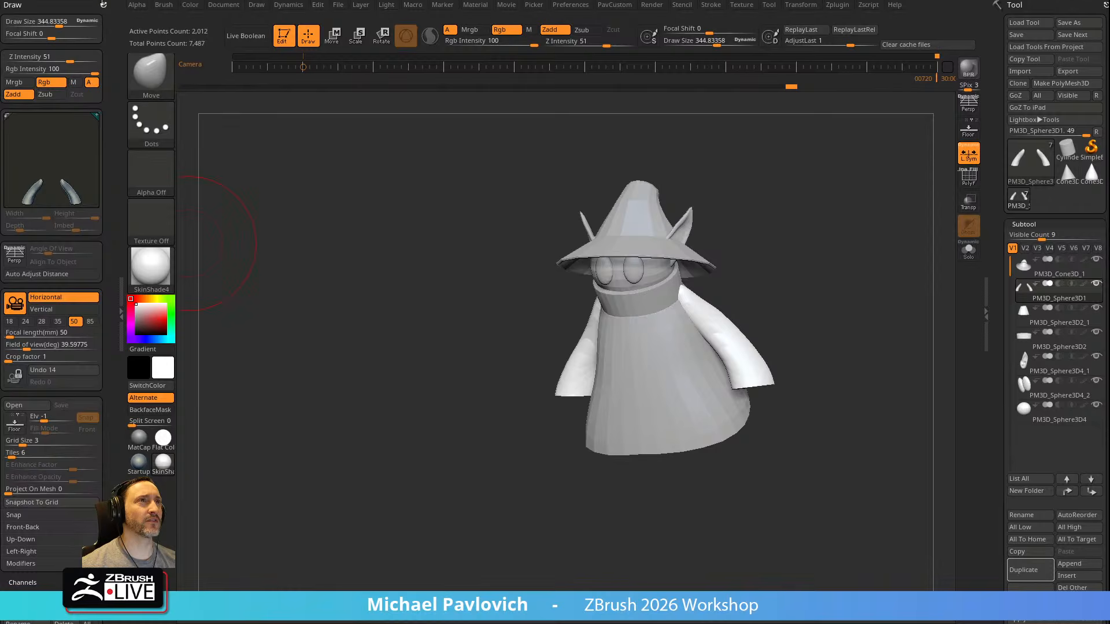
Bring back the docked Brush palette and refine the sleeves with the Move brush at a draw size of about 172
click(104, 5)
mouse_move(755, 260)
mouse_down()
mouse_move(843, 260)
mouse_move(795, 254)
mouse_move(799, 280)
mouse_up()
key(s)
click(778, 256)
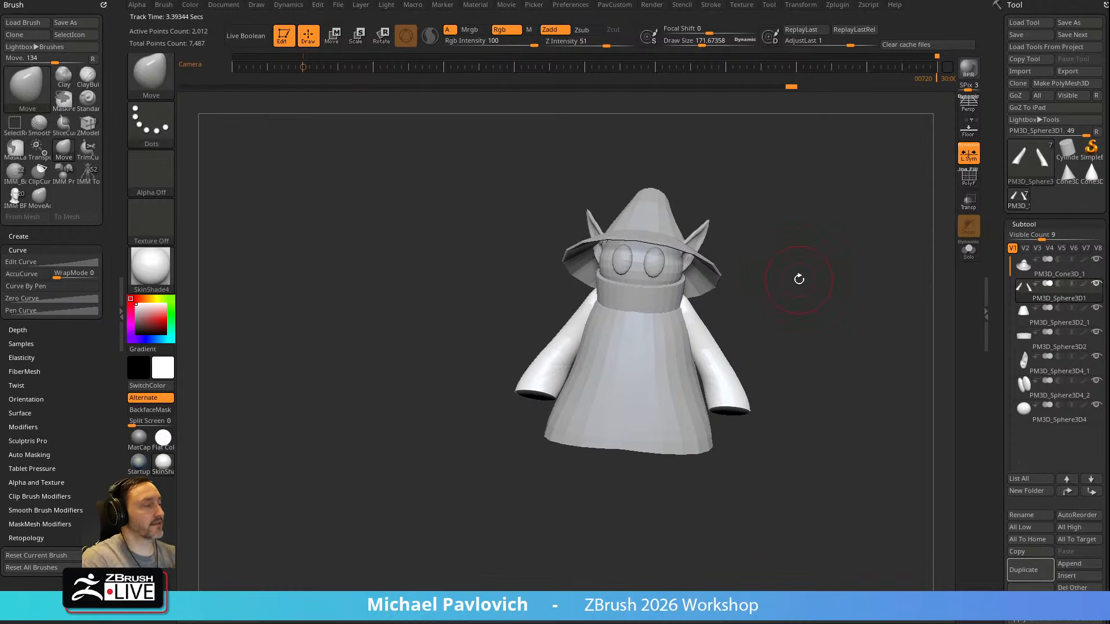
Compare the sleeves with the side-view reference overlay from the aligned camera, and inspect them from the front with the overlay hidden
drag(870, 280, 900, 264)
key(shift+z)
key(Right)
key(shift+z)
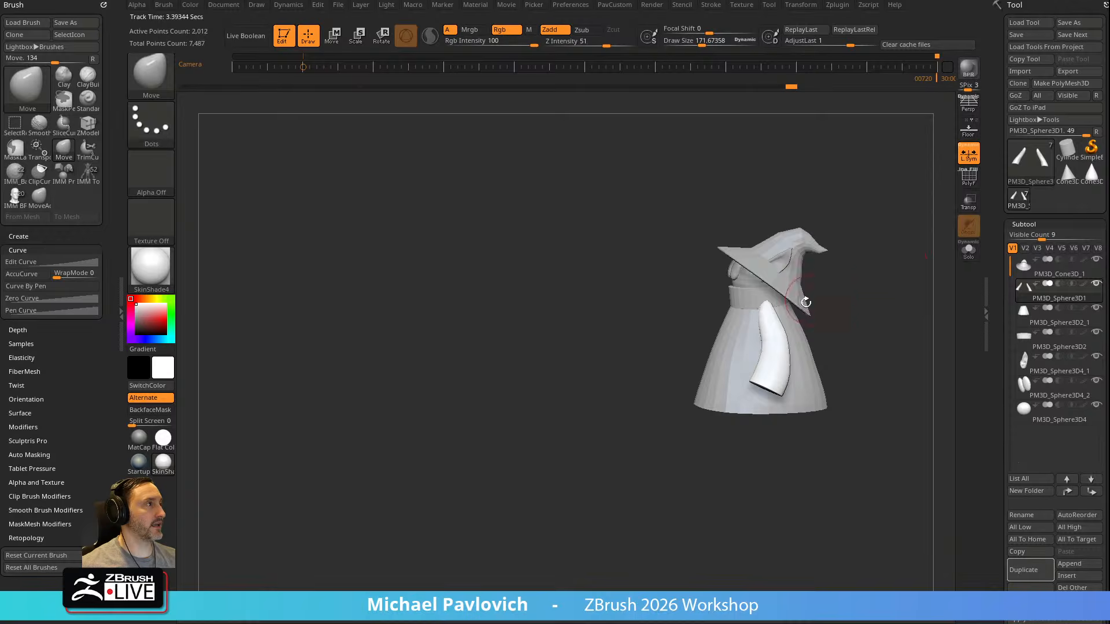
key(shift+z)
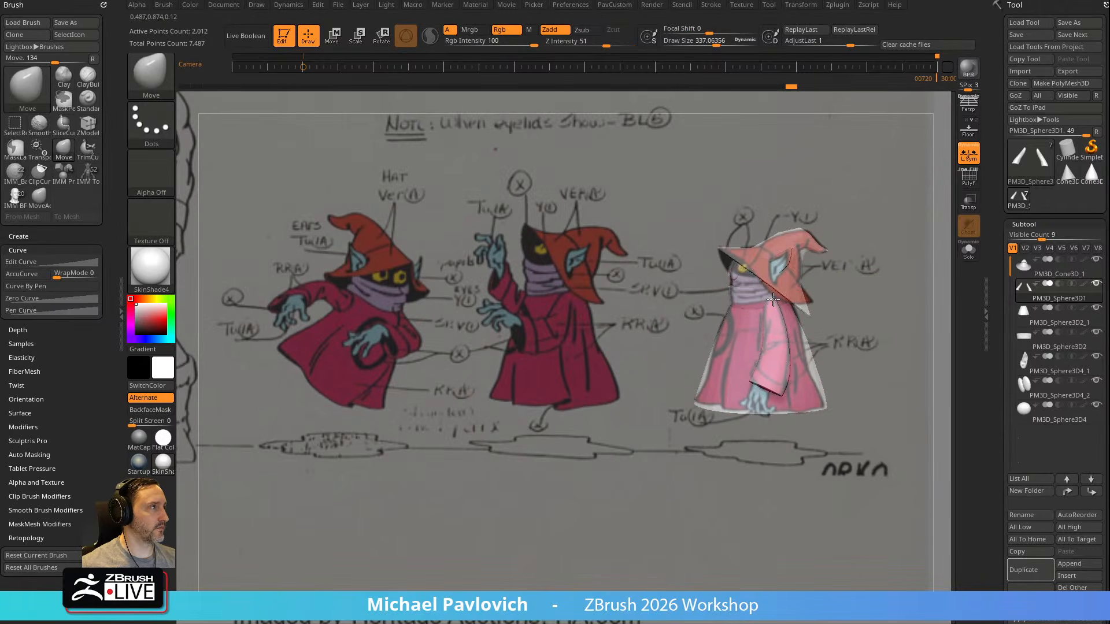
key(shift+z)
drag(862, 305, 900, 288)
alt+drag(900, 288, 883, 322)
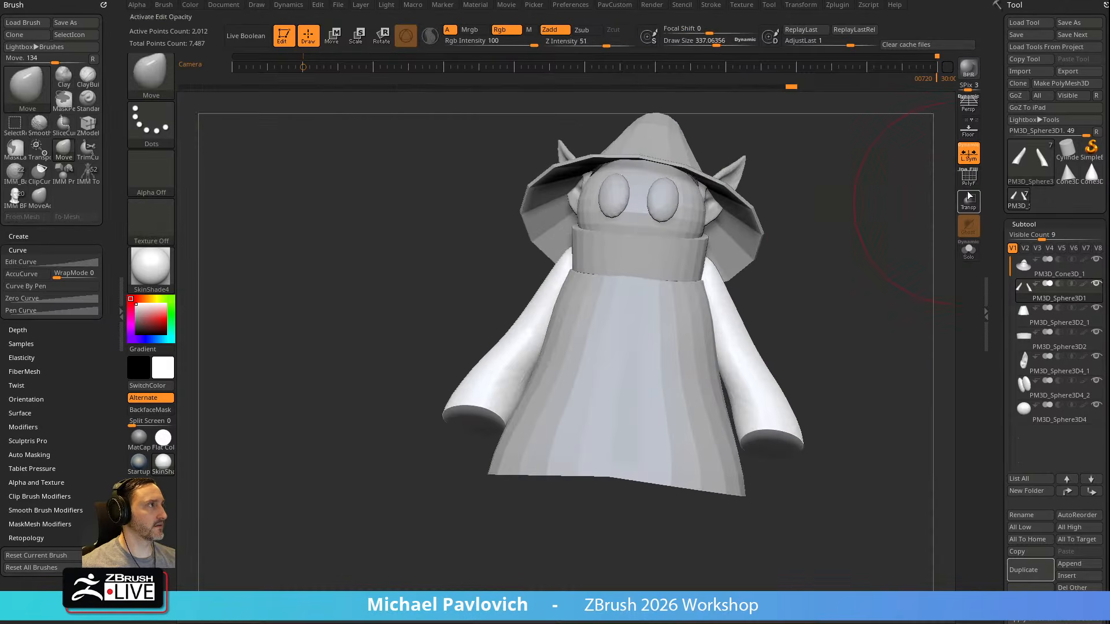
Isolate the sleeves with polyframe shown and ZRemesh them with KeepGroups and Half enabled
key(shift+f)
mouse_move(900, 282)
mouse_down()
mouse_move(872, 309)
mouse_move(897, 284)
mouse_up()
click(968, 251)
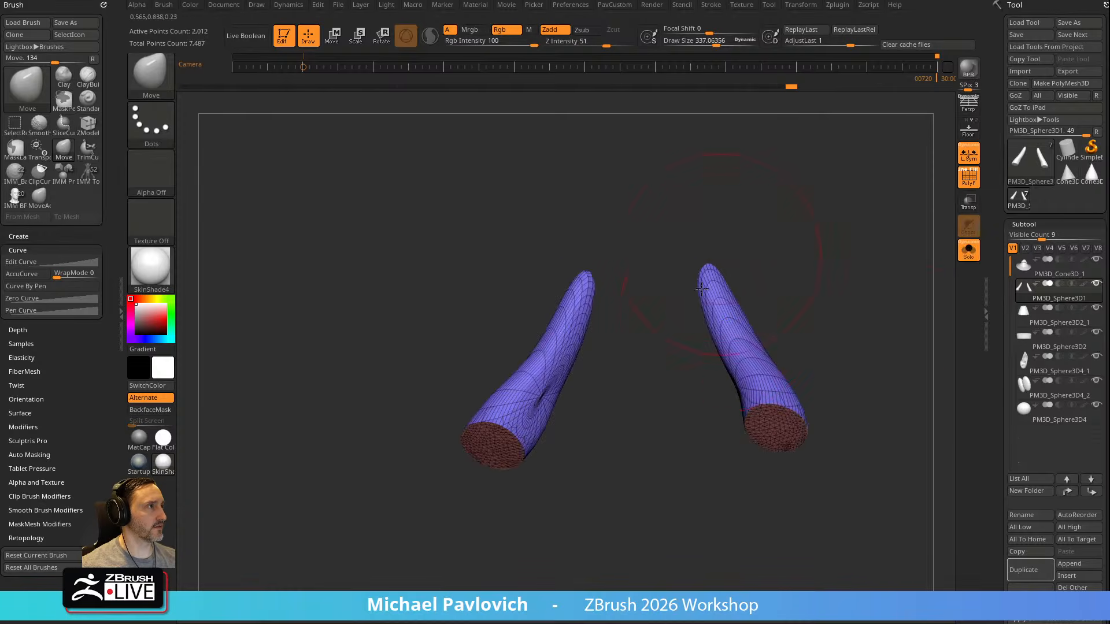
mouse_move(803, 303)
mouse_down()
mouse_move(879, 324)
mouse_move(820, 293)
mouse_up()
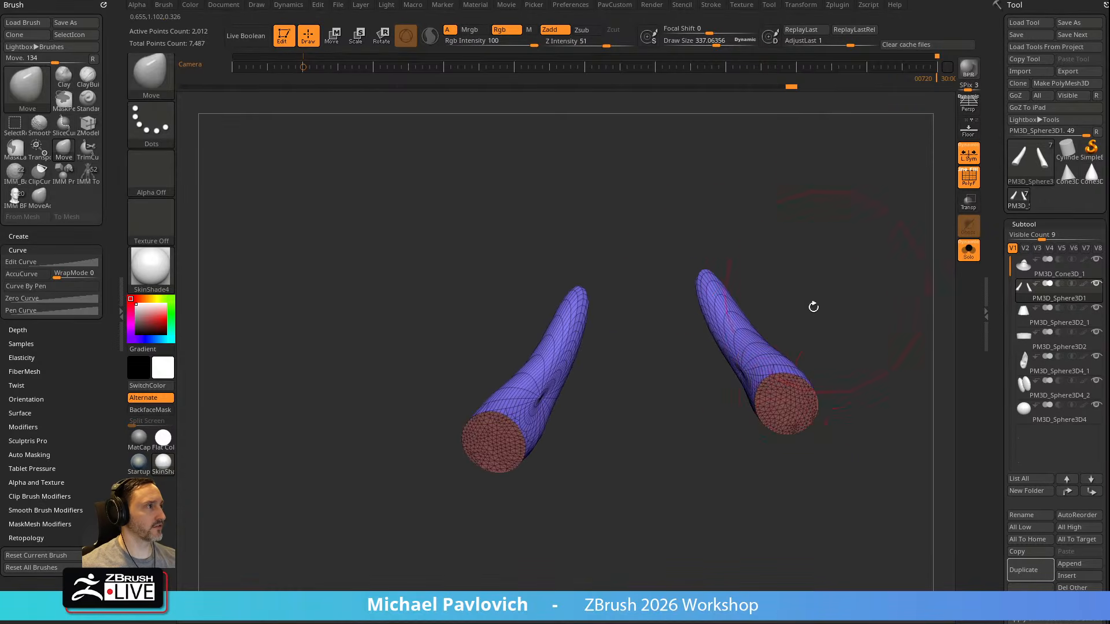
drag(884, 328, 840, 354)
key(space)
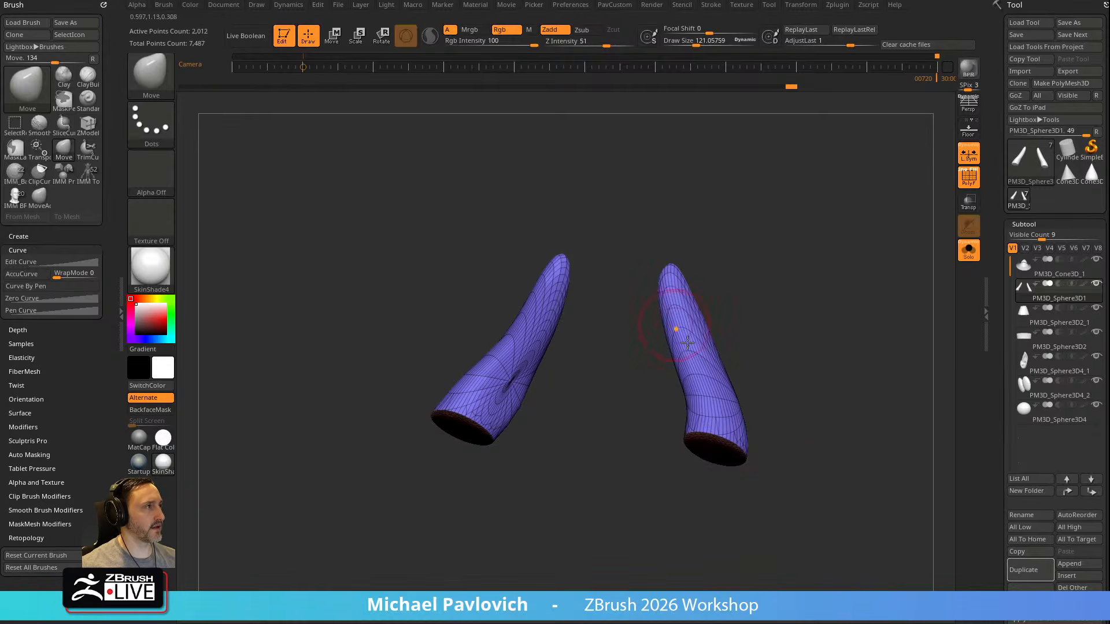
drag(811, 447, 761, 384)
key(space)
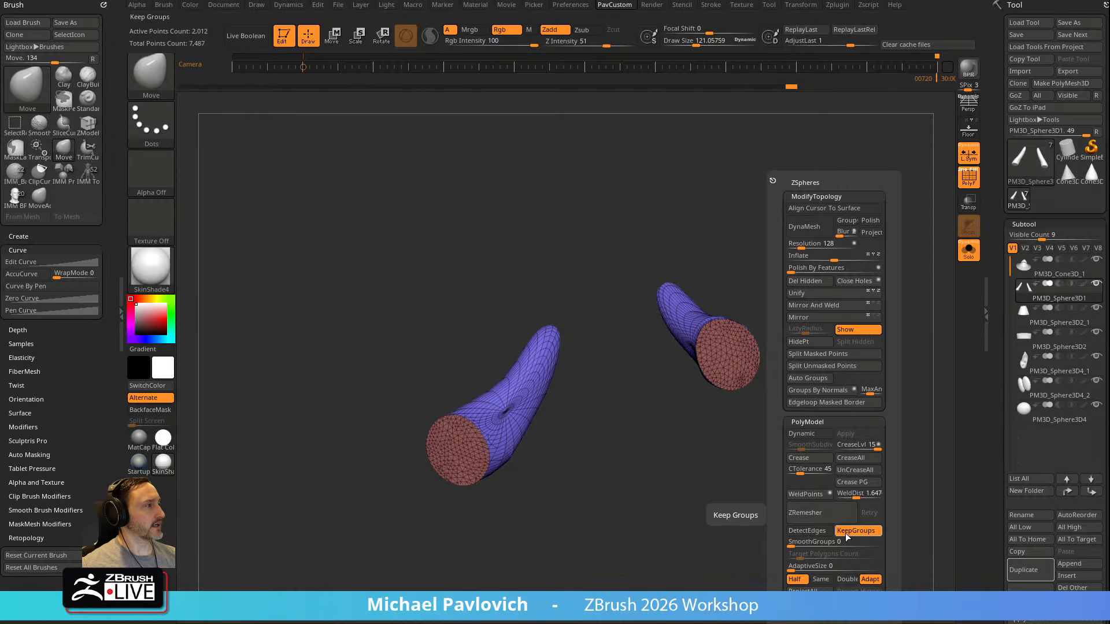
click(832, 522)
Hide the cuff cap polygroups of the sleeves and delete the hidden geometry
drag(723, 417, 857, 312)
ctrl+shift+click(716, 437)
ctrl+shift+click(155, 78)
ctrl+shift+click(262, 88)
ctrl+shift+drag(766, 300, 821, 336)
key(space)
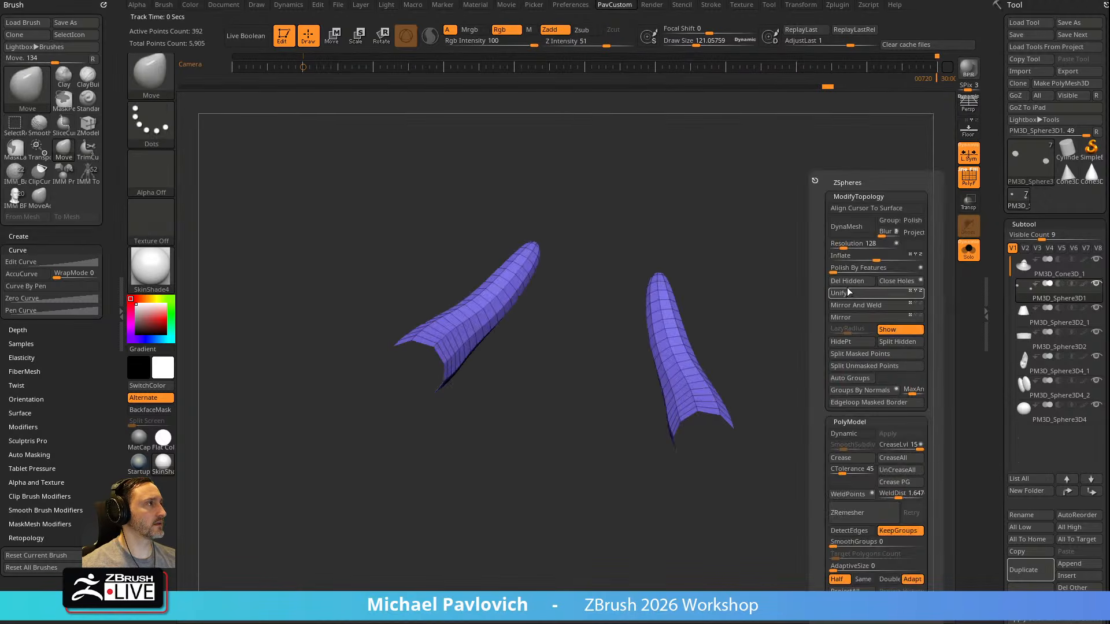
Close the open sleeve holes with the ZModeler Close edge action and regroup the sleeves as one polygroup
key(b)
key(z)
key(m)
key(space)
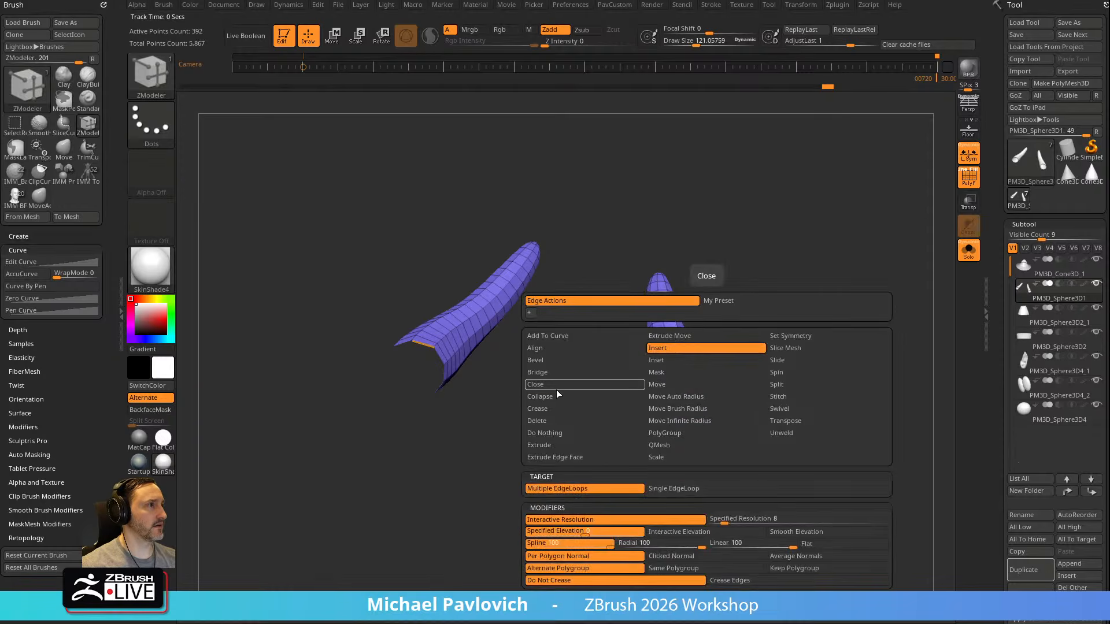
click(556, 386)
click(709, 412)
ctrl+shift+click(705, 437)
key(ctrl+w)
ctrl+shift+click(807, 369)
Turn off Solo and polyframe to show the sleeves with the whole character again
mouse_move(809, 369)
ctrl+right_down()
mouse_move(855, 241)
mouse_move(907, 282)
mouse_move(796, 285)
mouse_move(825, 269)
mouse_move(873, 281)
mouse_move(852, 303)
mouse_move(880, 296)
mouse_move(814, 272)
mouse_move(854, 293)
mouse_move(830, 285)
ctrl+right_up()
click(968, 250)
click(969, 176)
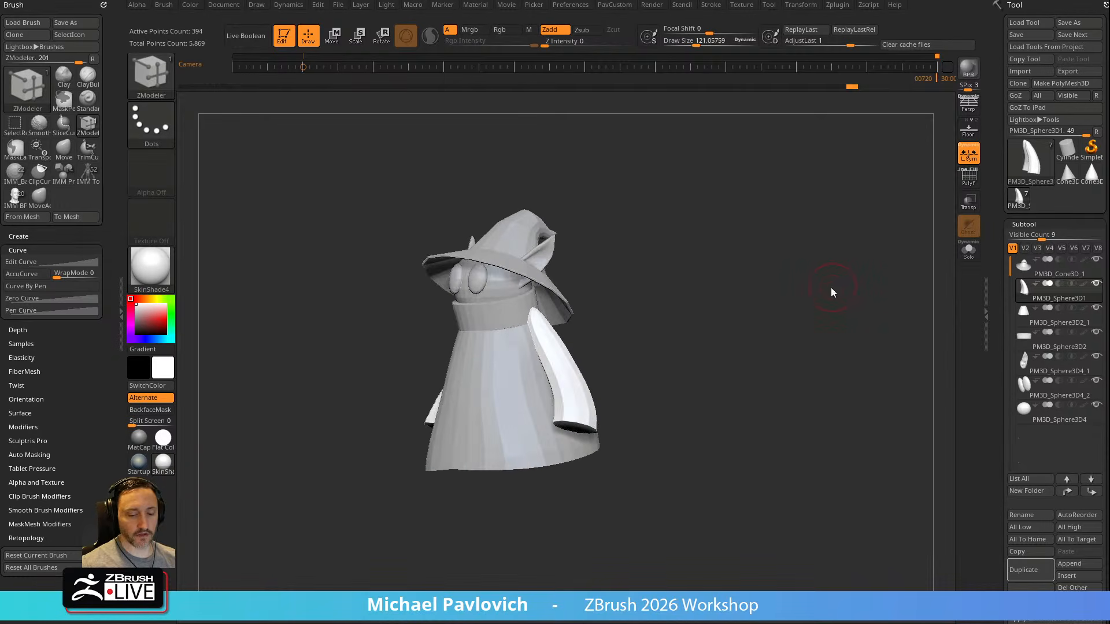
key(b)
click(1078, 435)
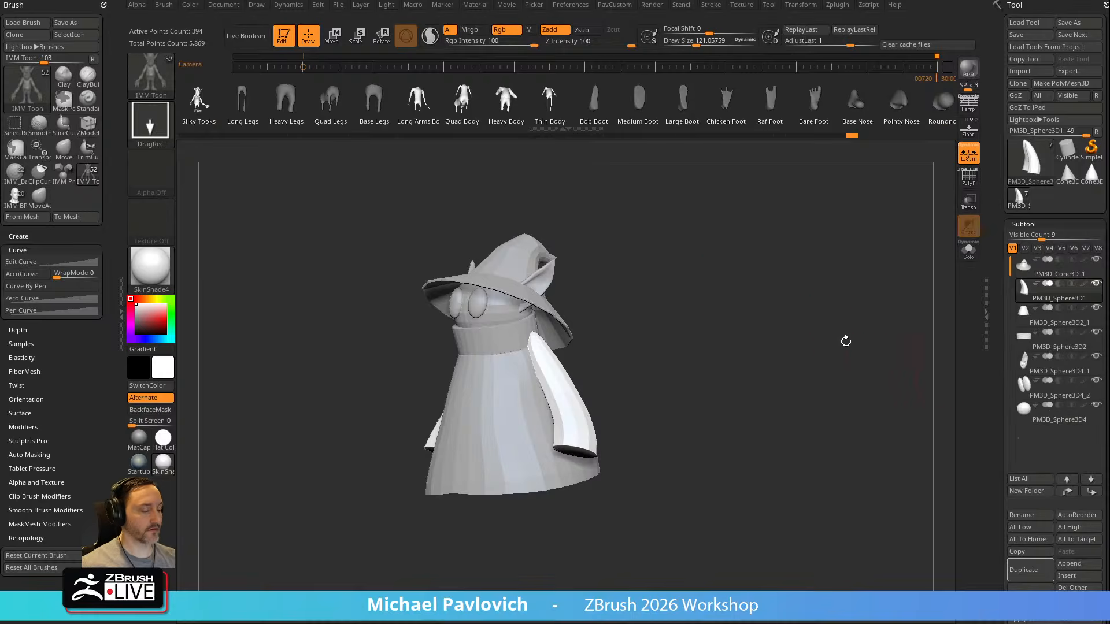
key(m)
mouse_move(686, 482)
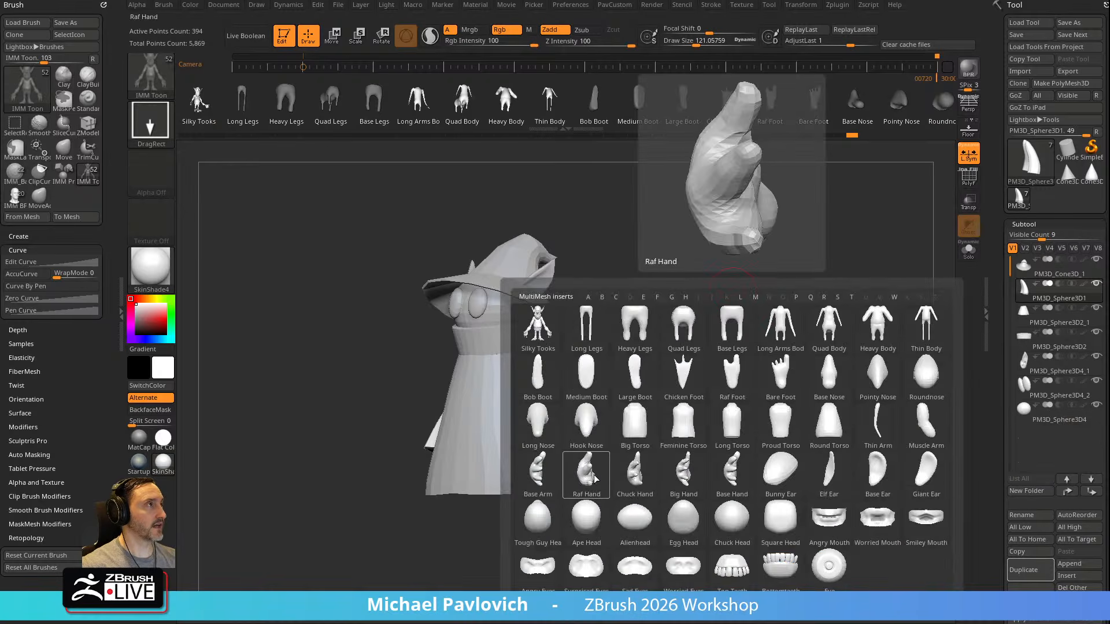
click(684, 472)
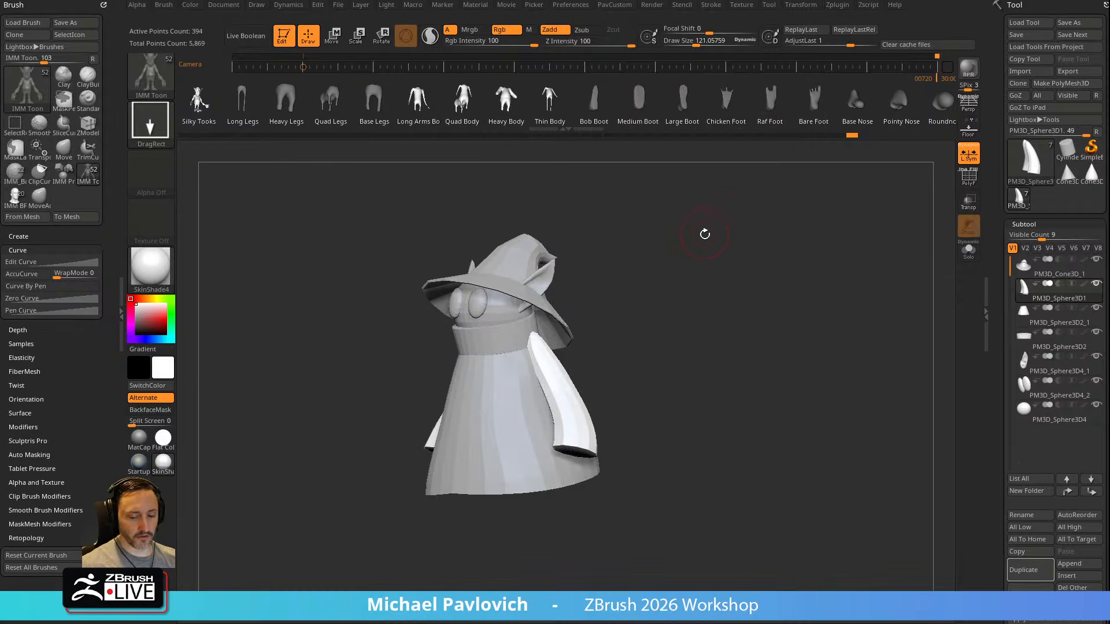
Insert the Hand mesh from the IMM BParts brush at the sleeve cuffs, mirrored on both sides
key(b)
key(i)
click(501, 434)
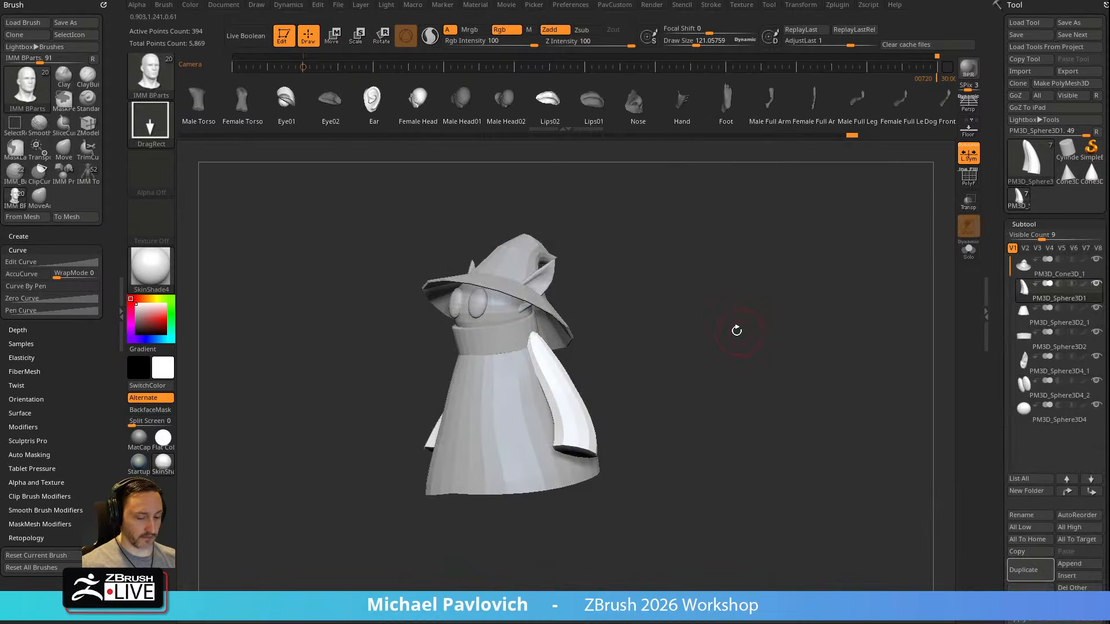
key(m)
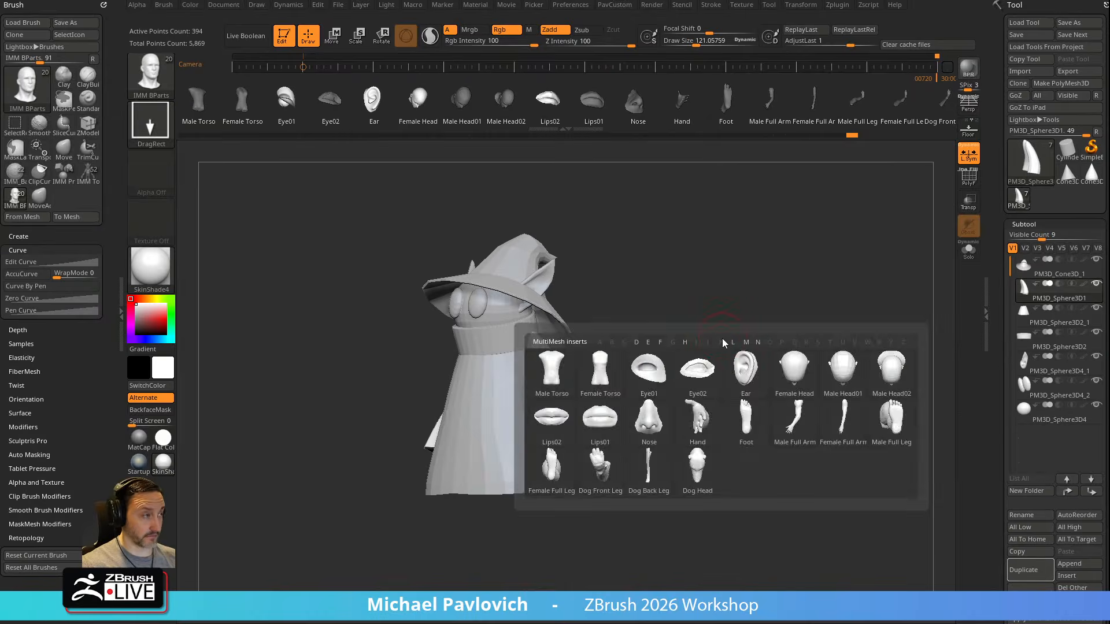
click(705, 421)
drag(701, 290, 677, 399)
Split the masked points so the hands and the sleeves are separate subtools
drag(756, 327, 779, 368)
key(3)
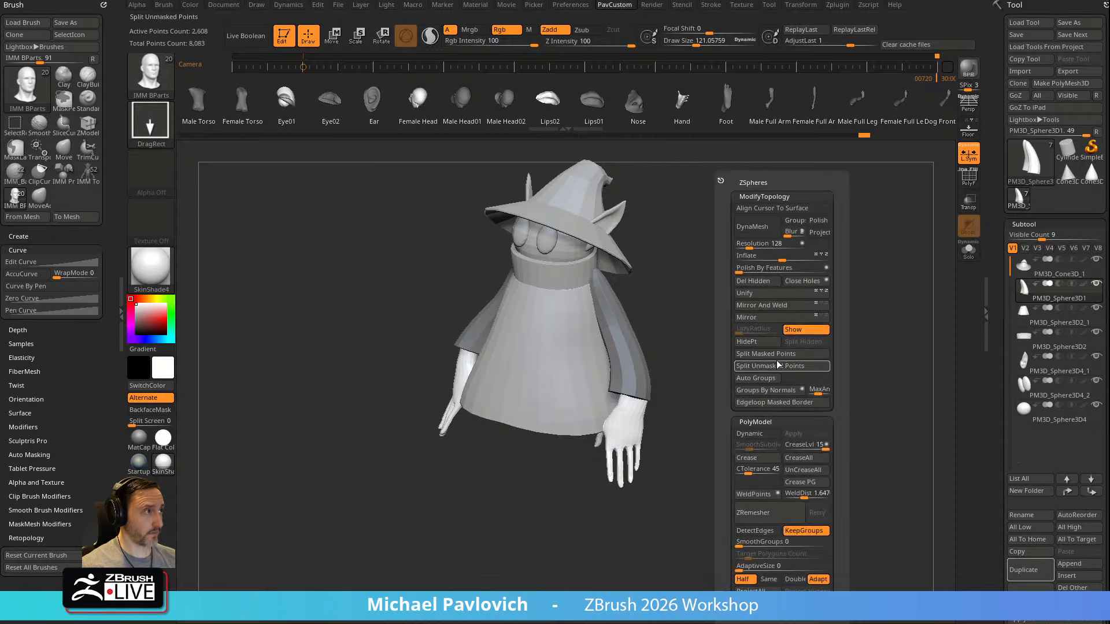
click(762, 356)
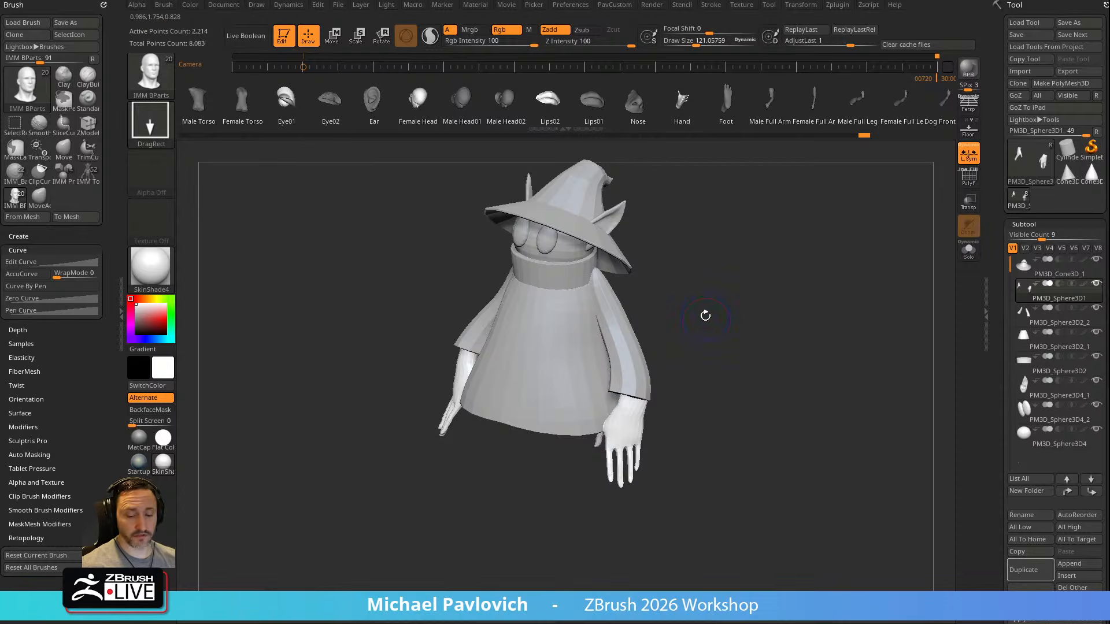
Use the gizmo to place the hands in the sleeves according to the side-view reference overlay from the aligned camera
key(Left)
key(w)
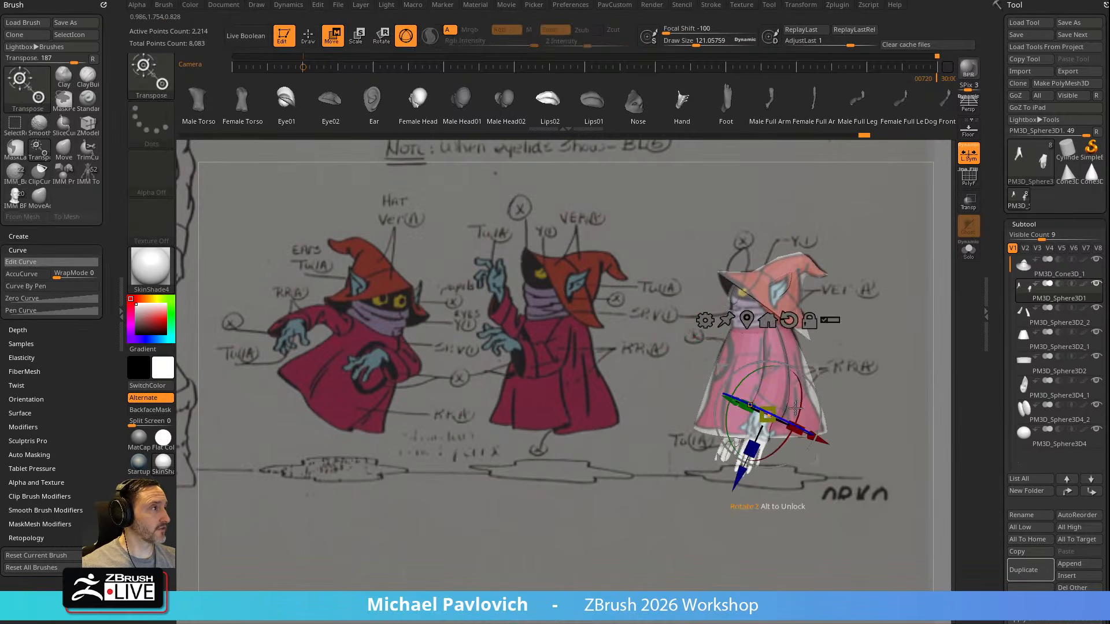
mouse_move(791, 413)
mouse_down()
mouse_move(786, 391)
mouse_move(803, 395)
mouse_up()
key(q)
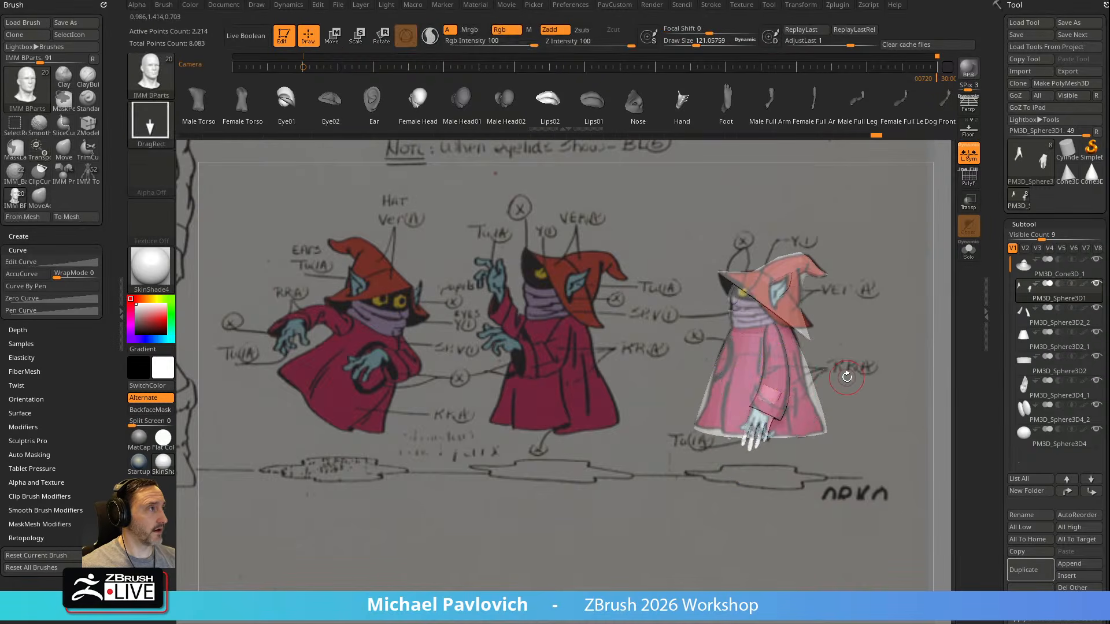
key(w)
key(shift+z)
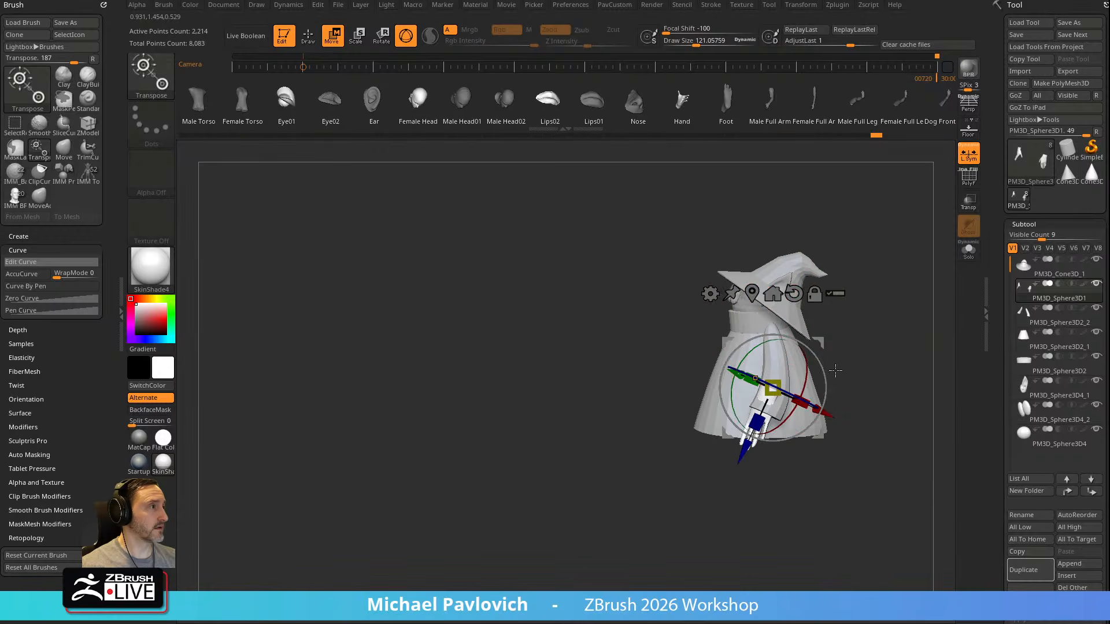
key(q)
Adjust the hands' position relative to the cuffs with the gizmo while the reference overlay is hidden
mouse_move(893, 338)
mouse_down()
mouse_move(830, 287)
mouse_move(896, 351)
mouse_up()
drag(897, 351, 870, 315)
key(w)
mouse_move(728, 329)
mouse_down()
mouse_move(739, 353)
mouse_move(744, 331)
mouse_up()
key(q)
Show the reference overlay, fine-tune the hands' placement from the front with the gizmo, and set the draw size to about 52
mouse_move(867, 323)
mouse_down()
mouse_move(929, 331)
mouse_move(845, 318)
mouse_up()
key(shift+z)
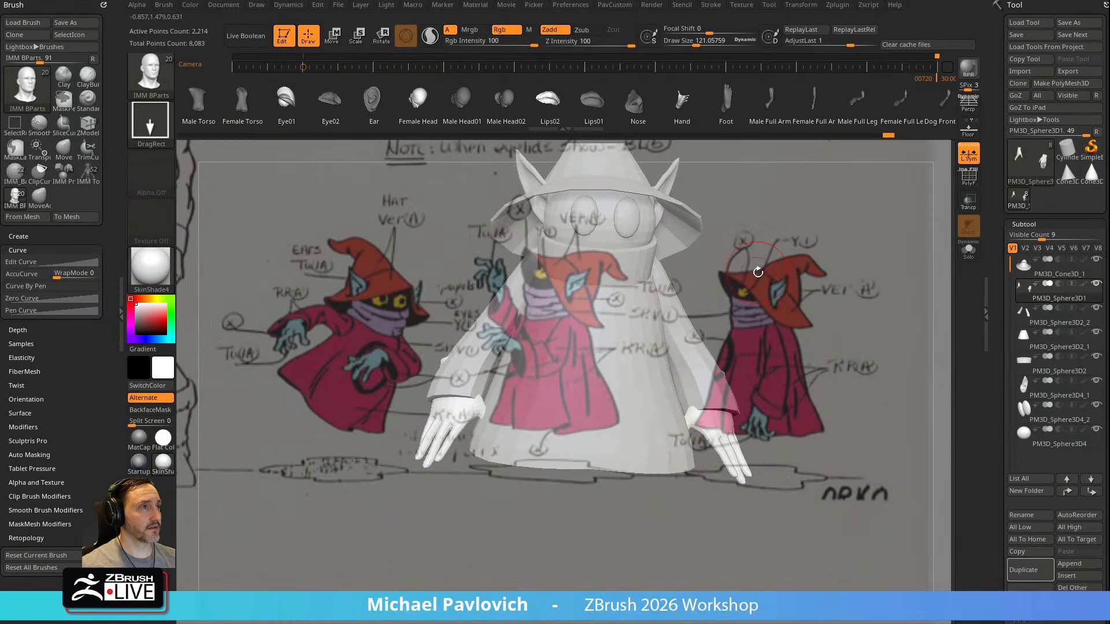
key(w)
drag(698, 377, 750, 340)
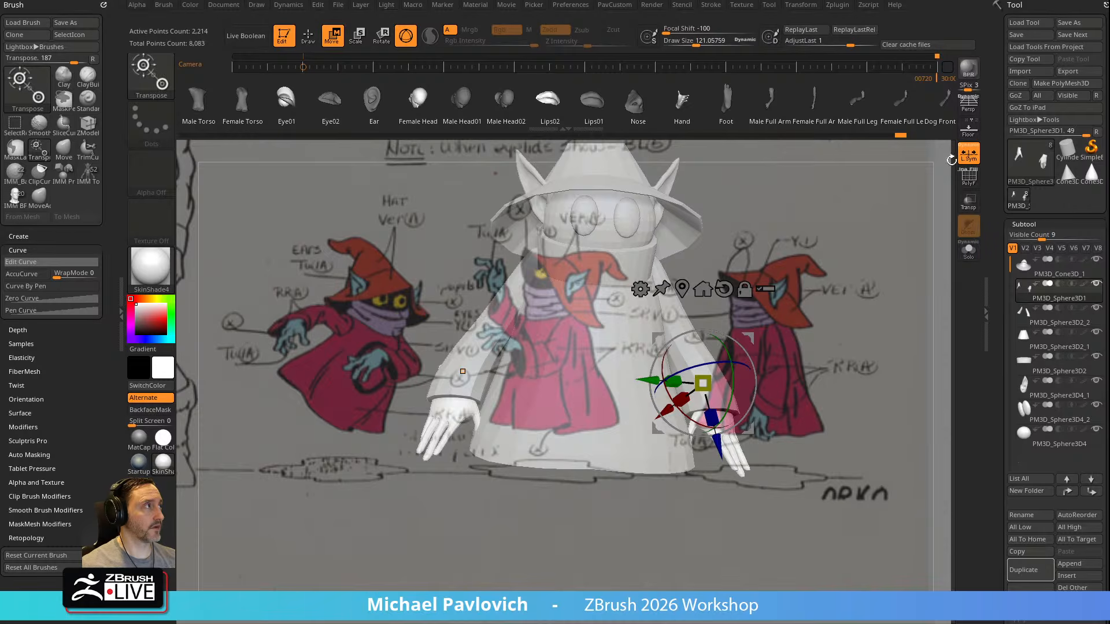
key(q)
mouse_move(866, 295)
mouse_down()
mouse_move(809, 289)
mouse_move(887, 338)
mouse_move(866, 264)
mouse_up()
drag(838, 316, 968, 262)
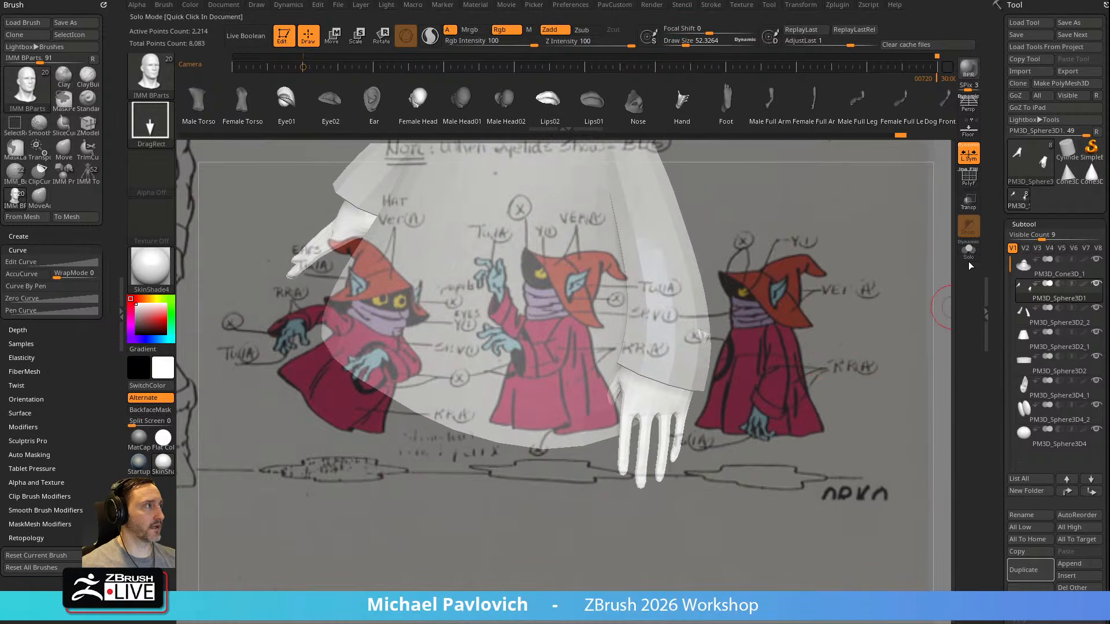
drag(874, 293, 865, 294)
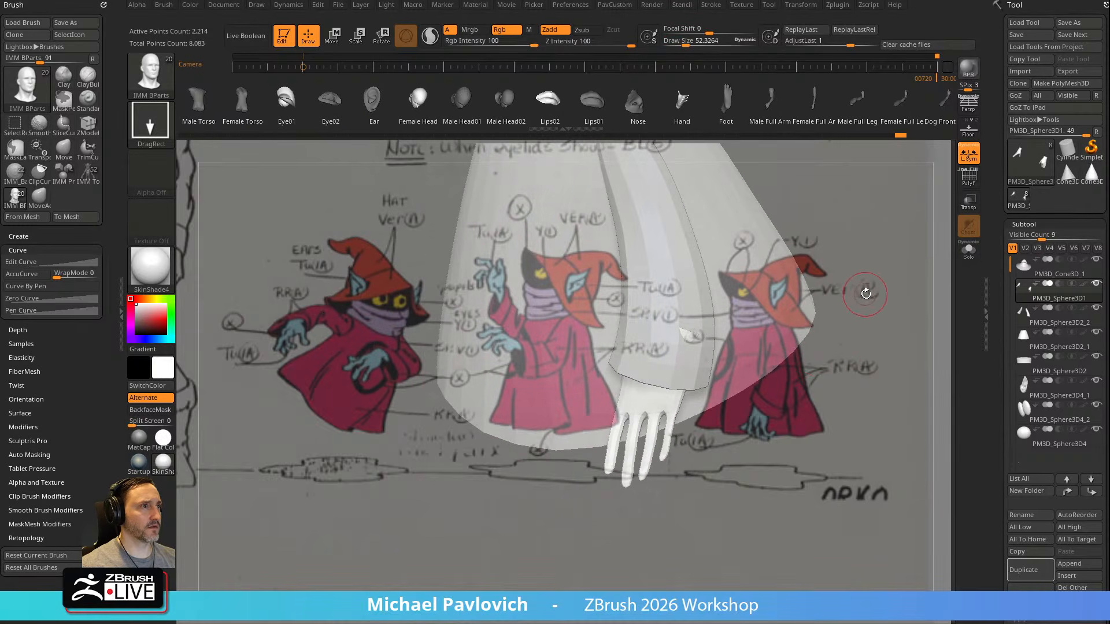
Isolate the hands subtool with its wireframe shown and choose SelectLasso as the selection brush
click(969, 250)
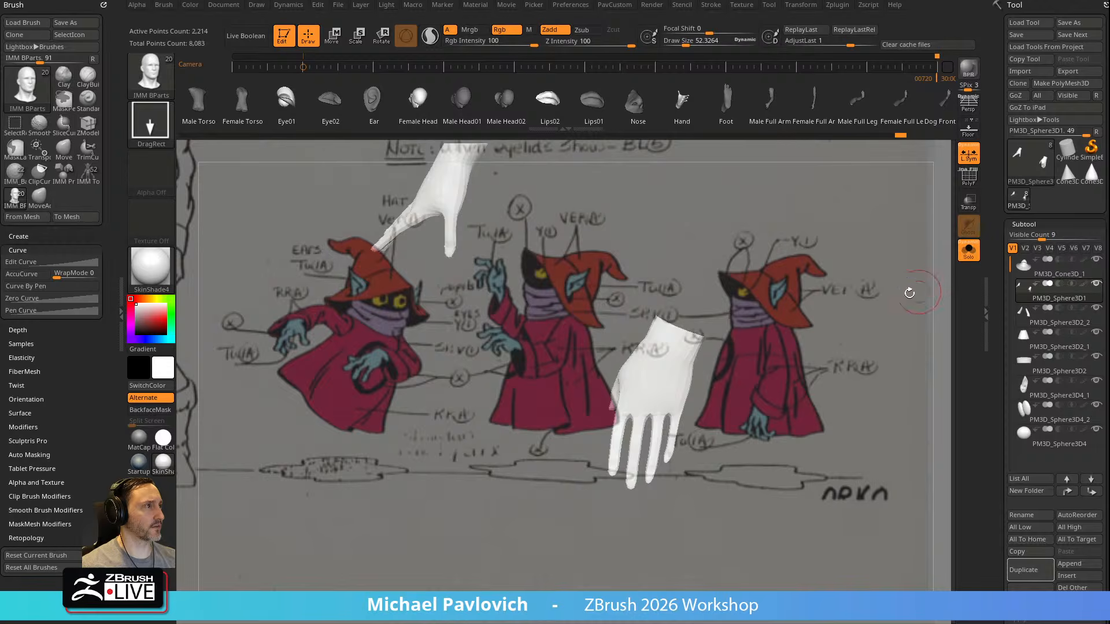
click(968, 176)
mouse_move(879, 324)
mouse_down()
mouse_move(813, 310)
mouse_move(838, 340)
mouse_move(810, 326)
mouse_move(805, 362)
mouse_move(830, 329)
mouse_move(821, 330)
mouse_up()
key(b)
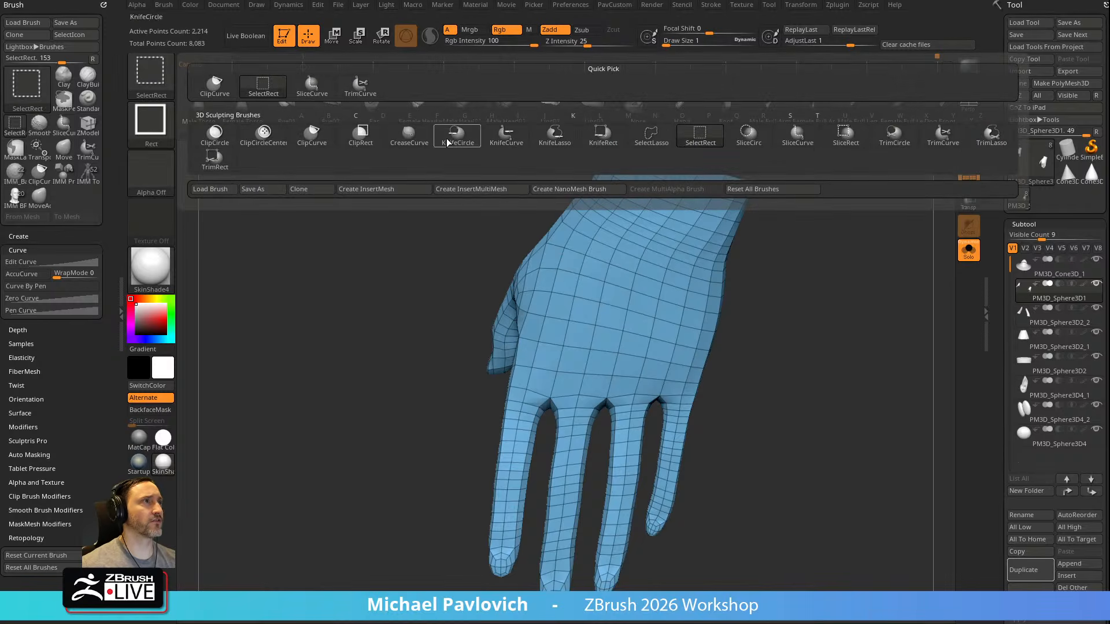
click(652, 139)
drag(919, 275, 800, 324)
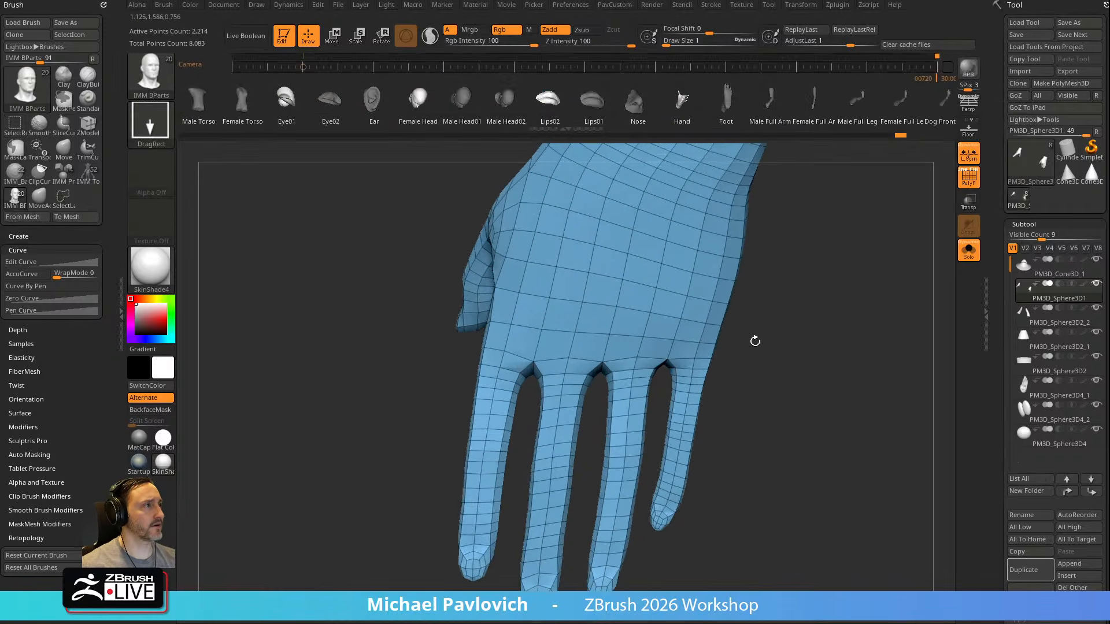
Hide the polygon loop around the base of the ring finger and delete the hidden polygons
click(632, 373)
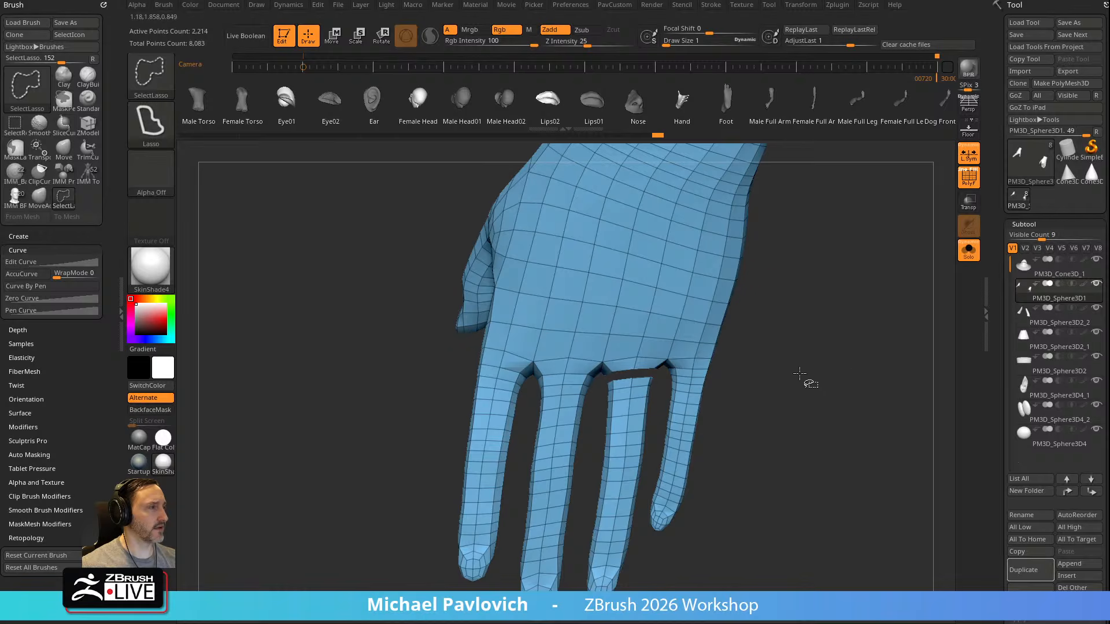
key(space)
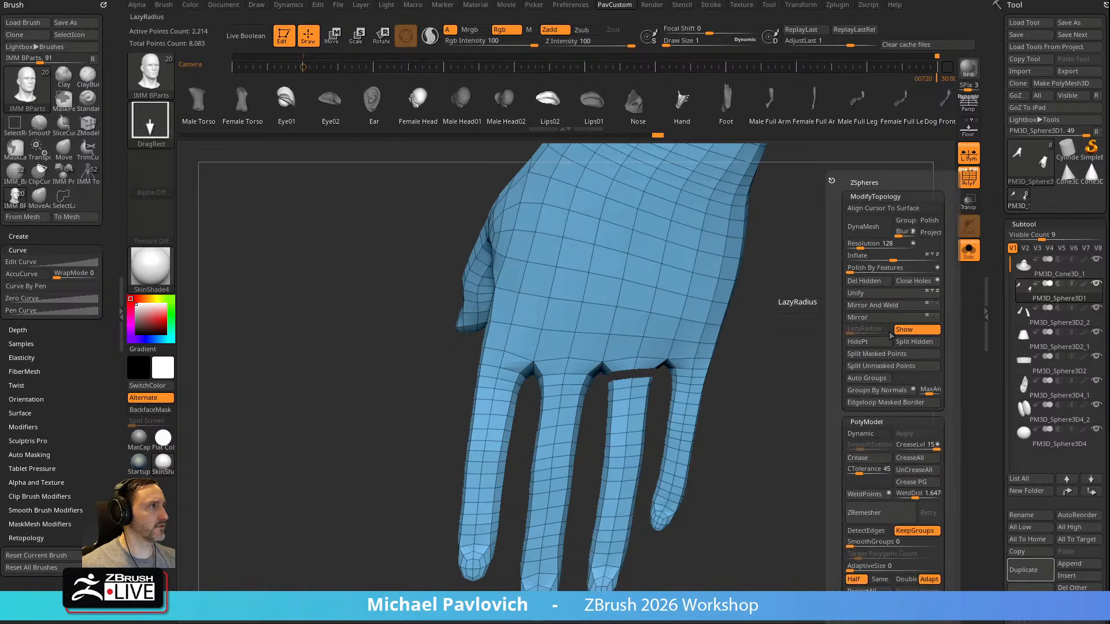
click(872, 282)
Apply Mirror And Weld to carry the cut at the finger's base over to the opposite hand
drag(879, 366, 751, 228)
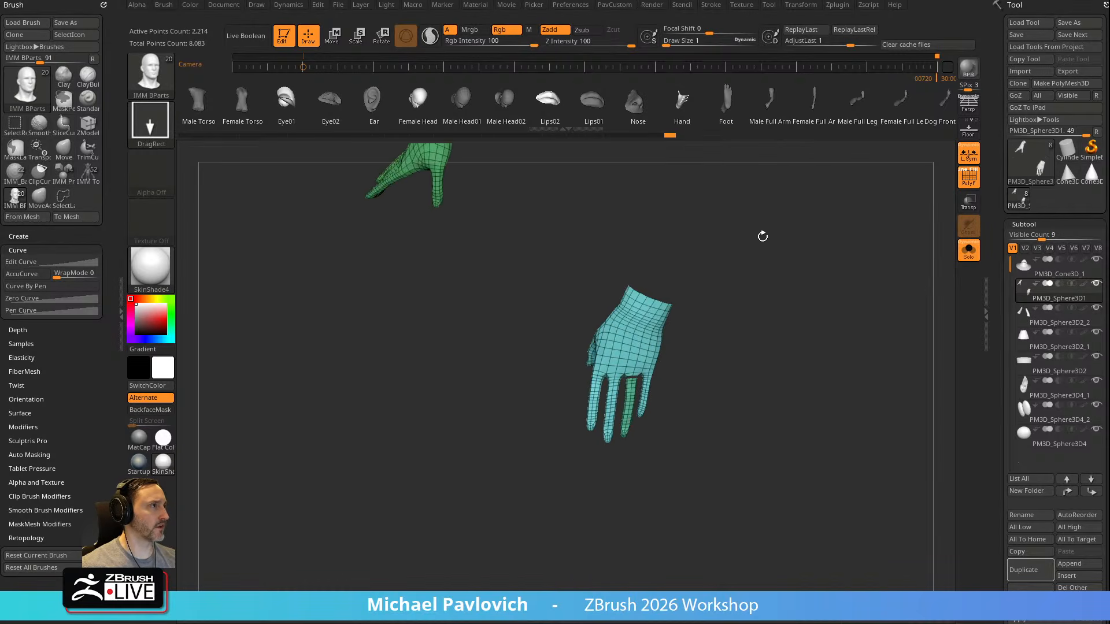
drag(755, 283, 801, 351)
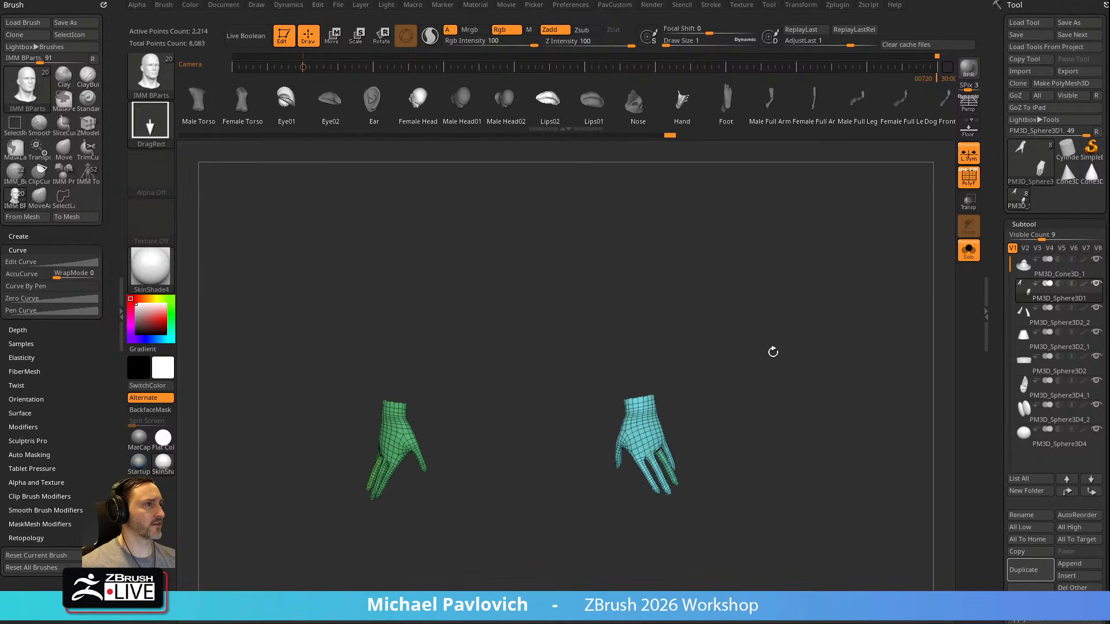
key(space)
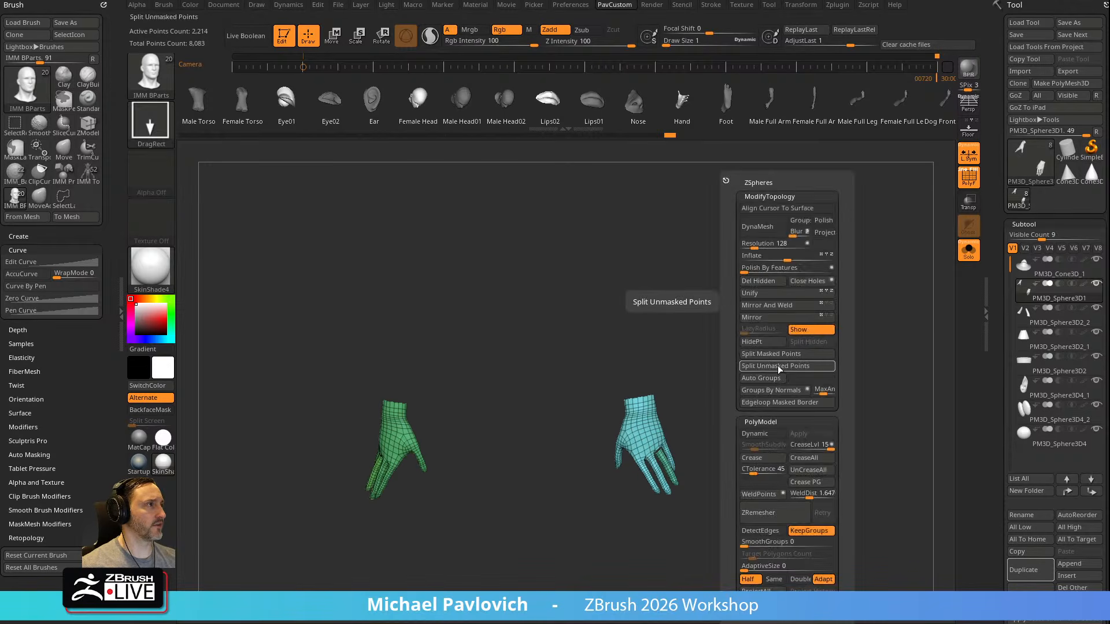
click(778, 305)
drag(676, 328, 725, 330)
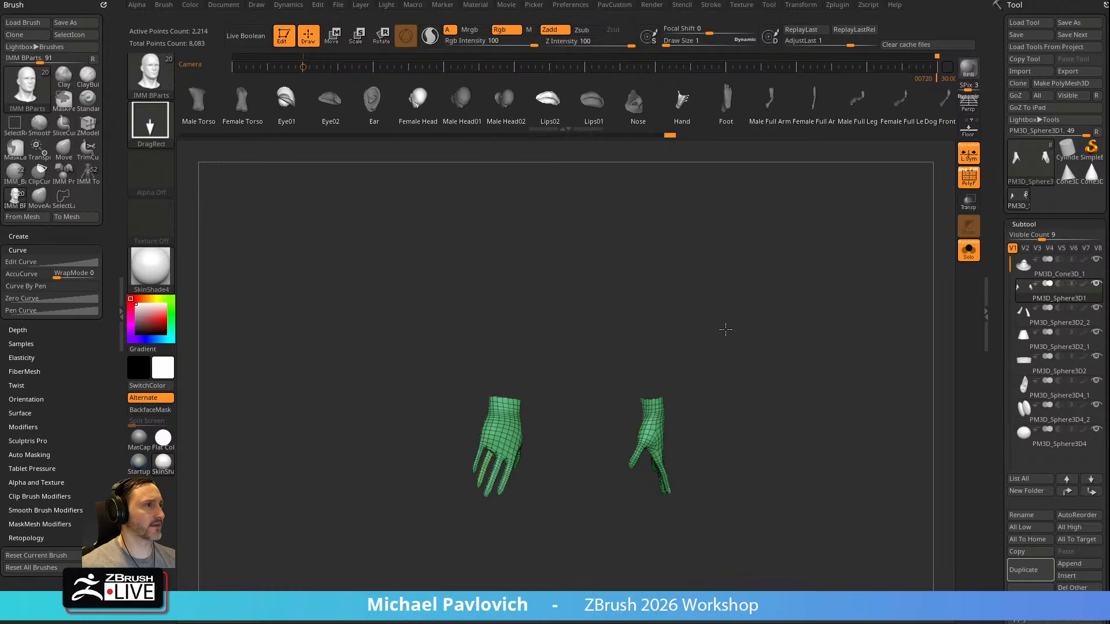
Isolate the hands from the detached ring fingers and delete the hidden fingers
mouse_move(836, 378)
mouse_down()
mouse_move(788, 323)
mouse_move(807, 424)
mouse_move(801, 331)
mouse_up()
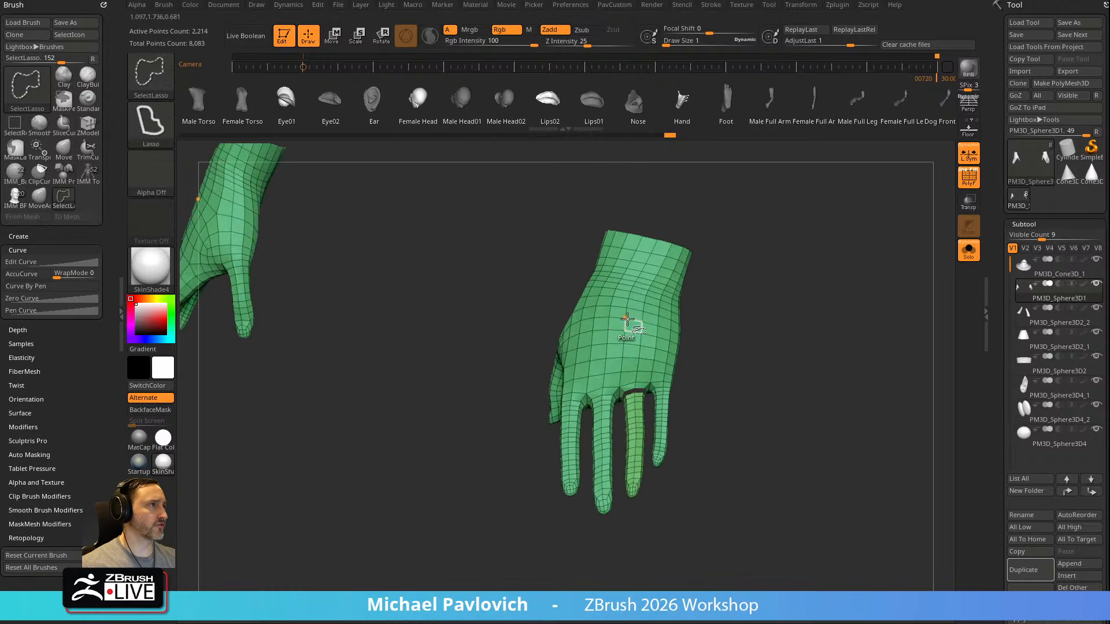
ctrl+shift+click(626, 321)
key(space)
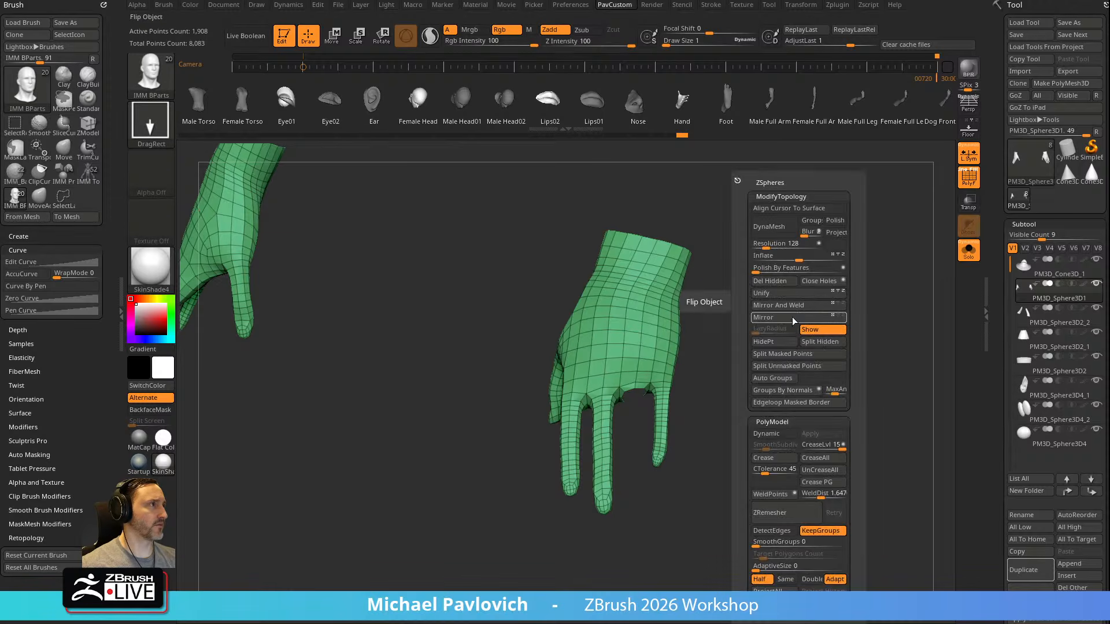
click(779, 281)
Reduce the draw size to about 4 and cap the hole left by the finger using ZModeler's Close edge action on Convex Hole
key(b)
key(s)
key(t)
key(s)
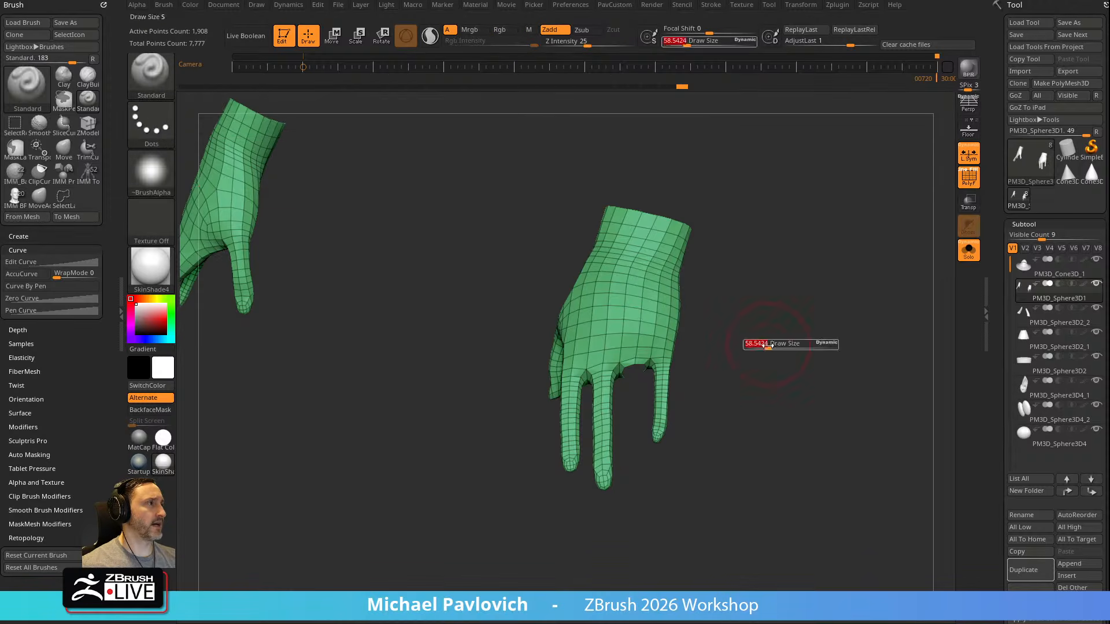
alt+drag(788, 335, 779, 365)
drag(780, 365, 773, 324)
key(b)
key(z)
key(m)
key(space)
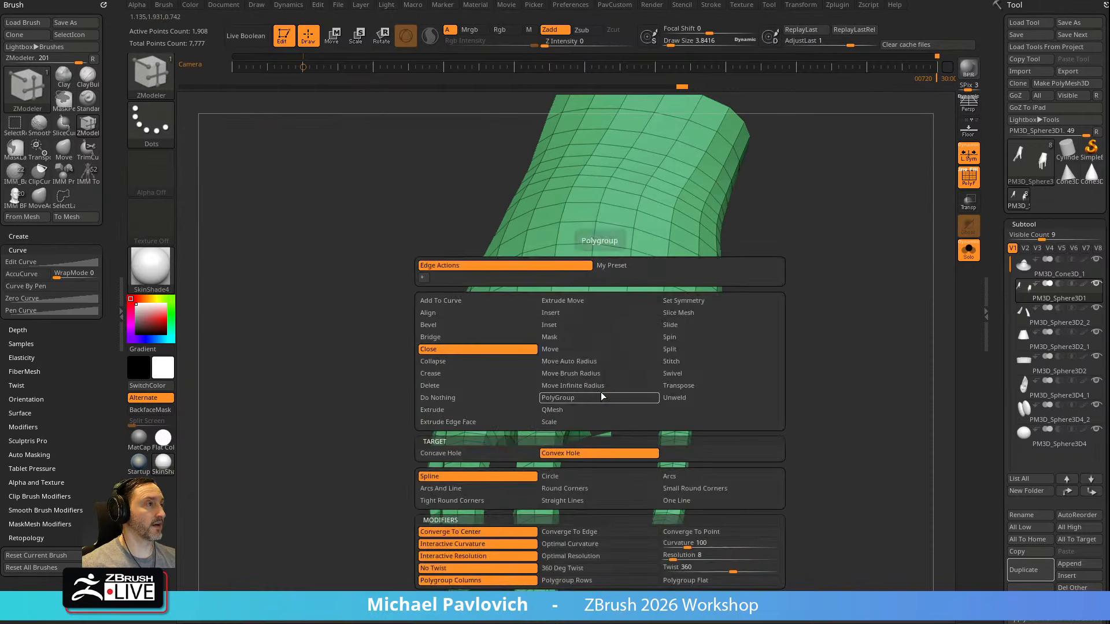
click(452, 348)
click(601, 390)
drag(775, 349, 797, 295)
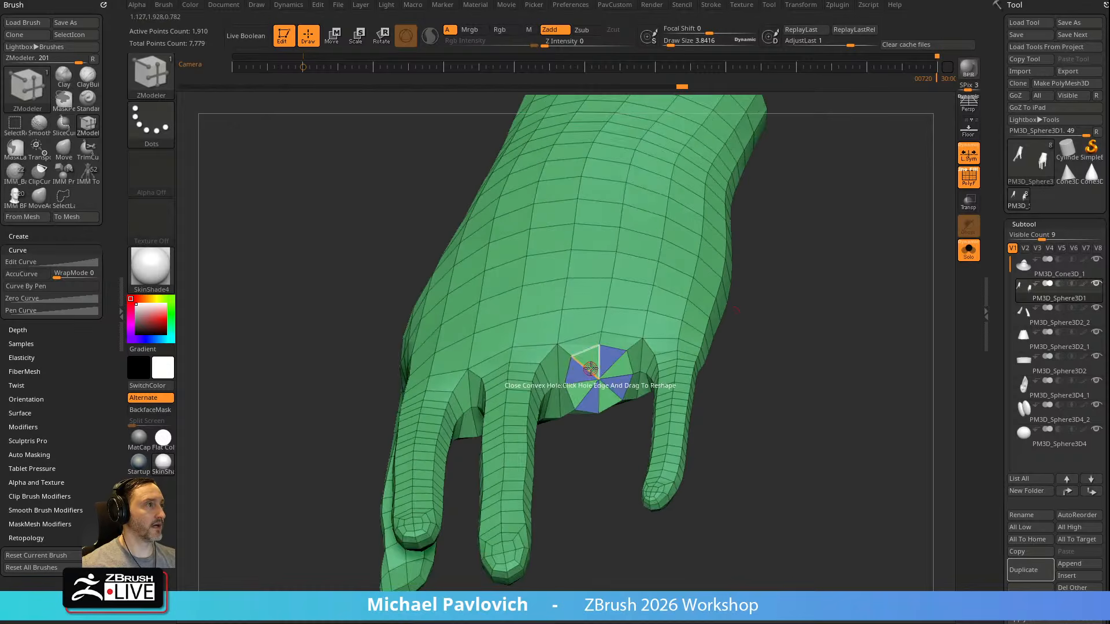
Merge the hand and its new cap into a single polygroup, and set the draw size to about 22
key(b)
key(s)
key(t)
key(f)
key(s)
drag(614, 368, 602, 368)
ctrl+right_drag(751, 307, 780, 386)
Try to delete a diagonal edge of the cap with ZModeler's Delete edge action targeting a single Edge
key(b)
key(z)
key(m)
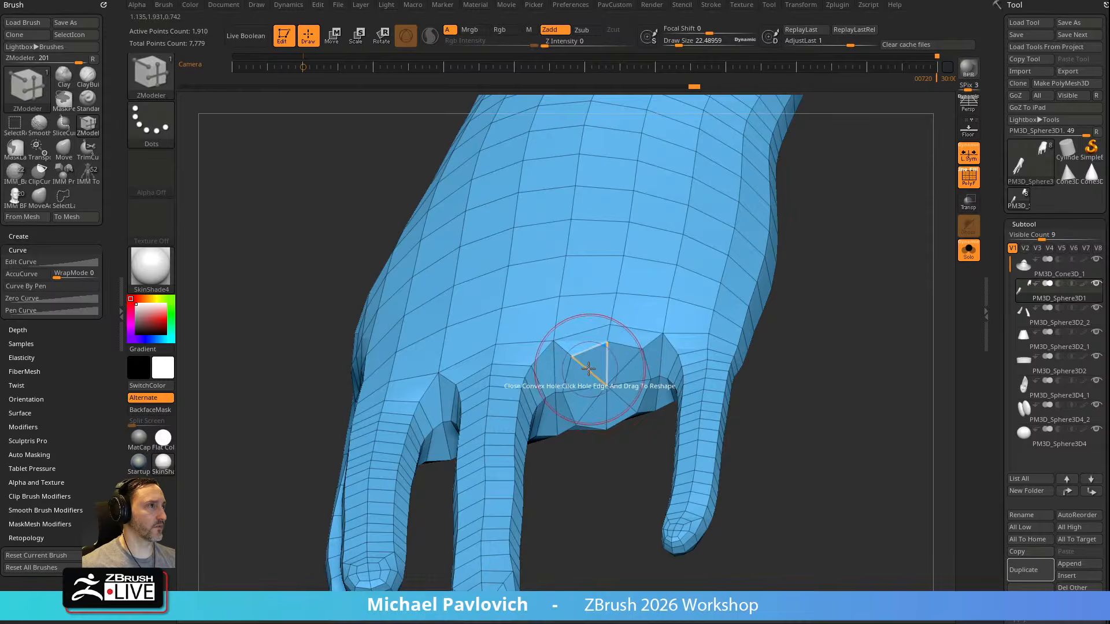
key(space)
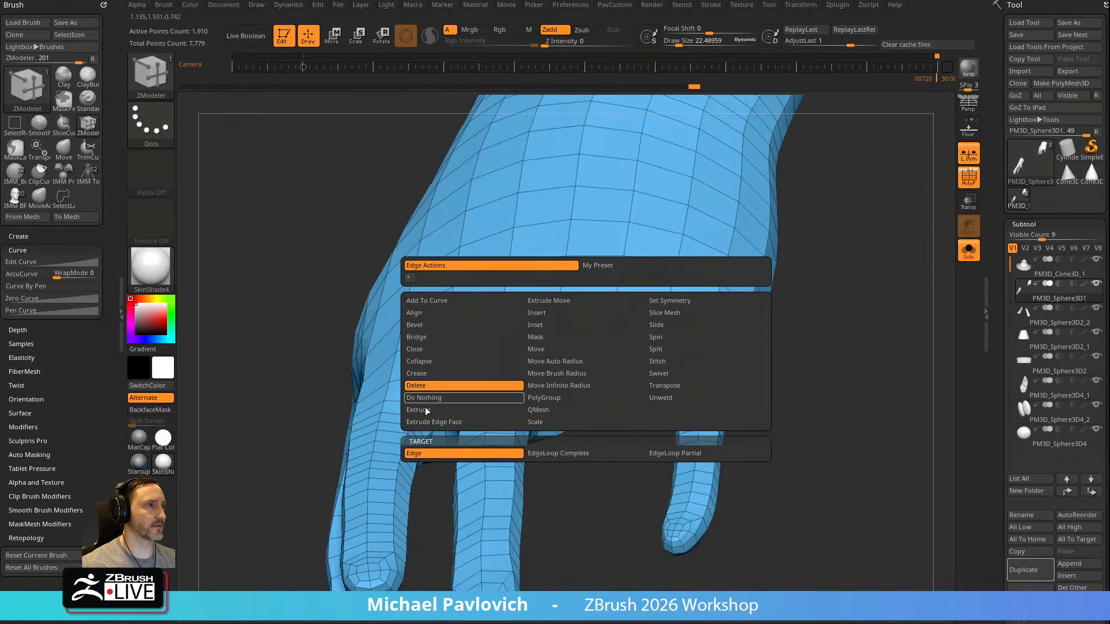
click(589, 367)
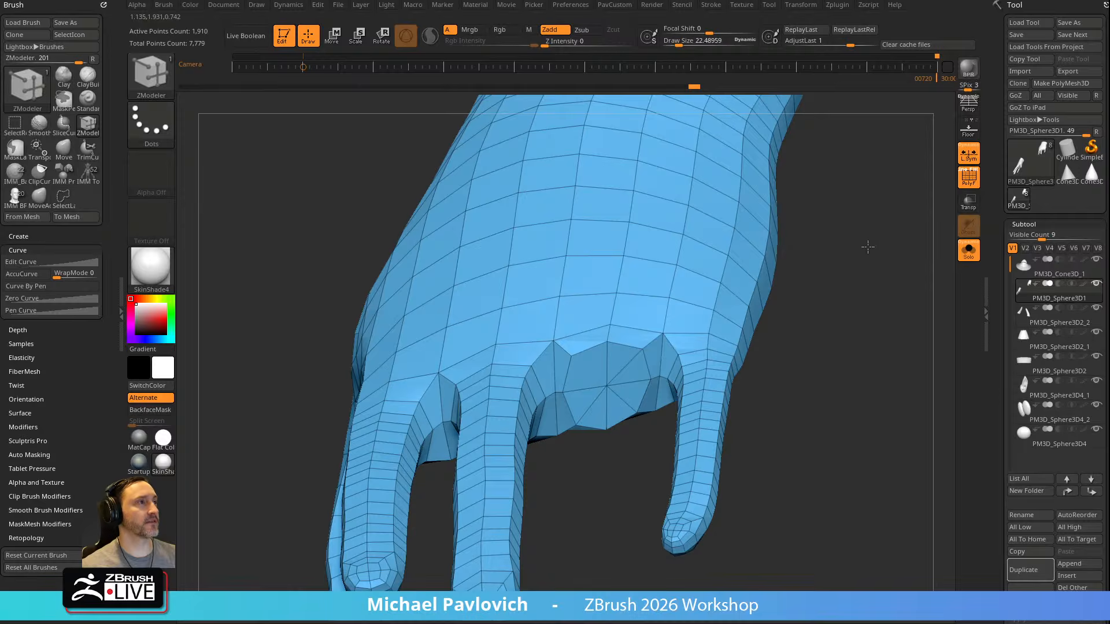
Look through the open windows and check the running processes in Task Manager, then close it
key(alt+Tab)
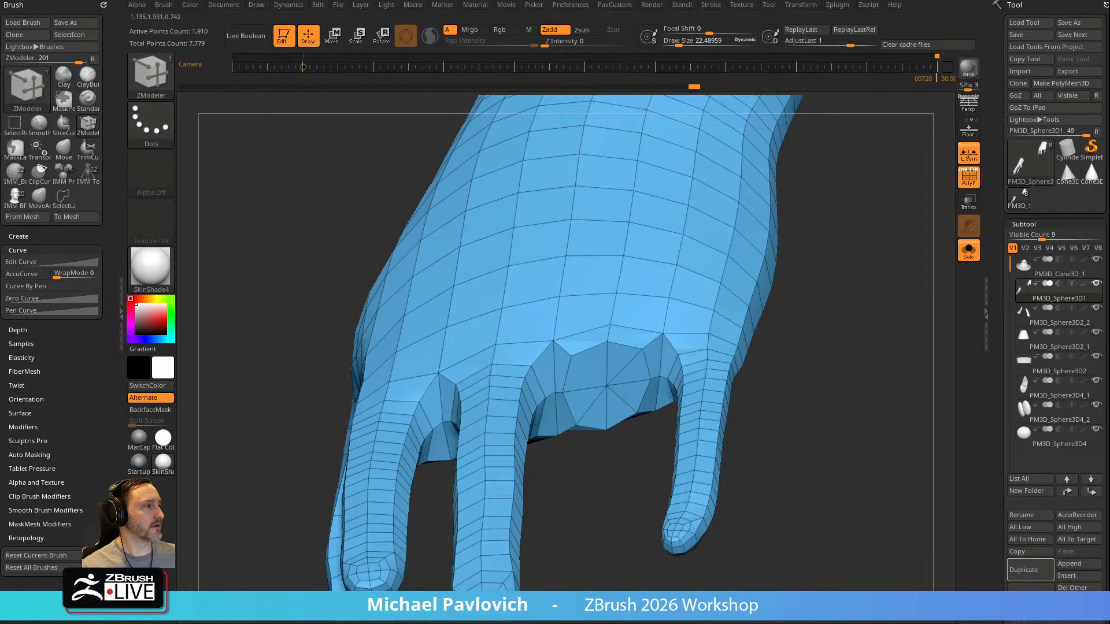
right_click(682, 612)
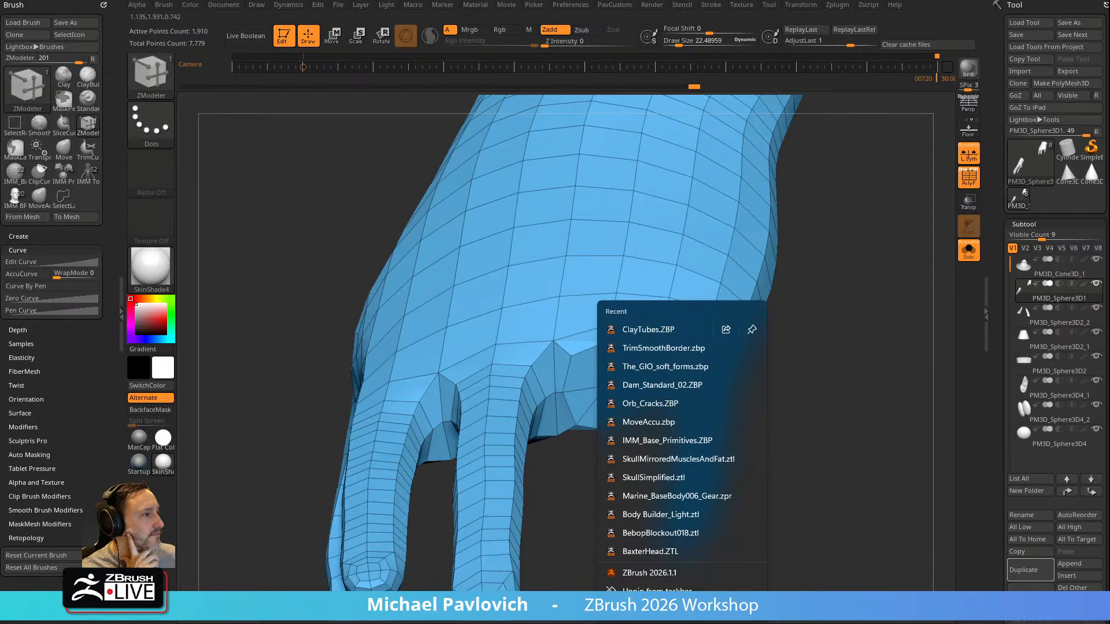
click(630, 611)
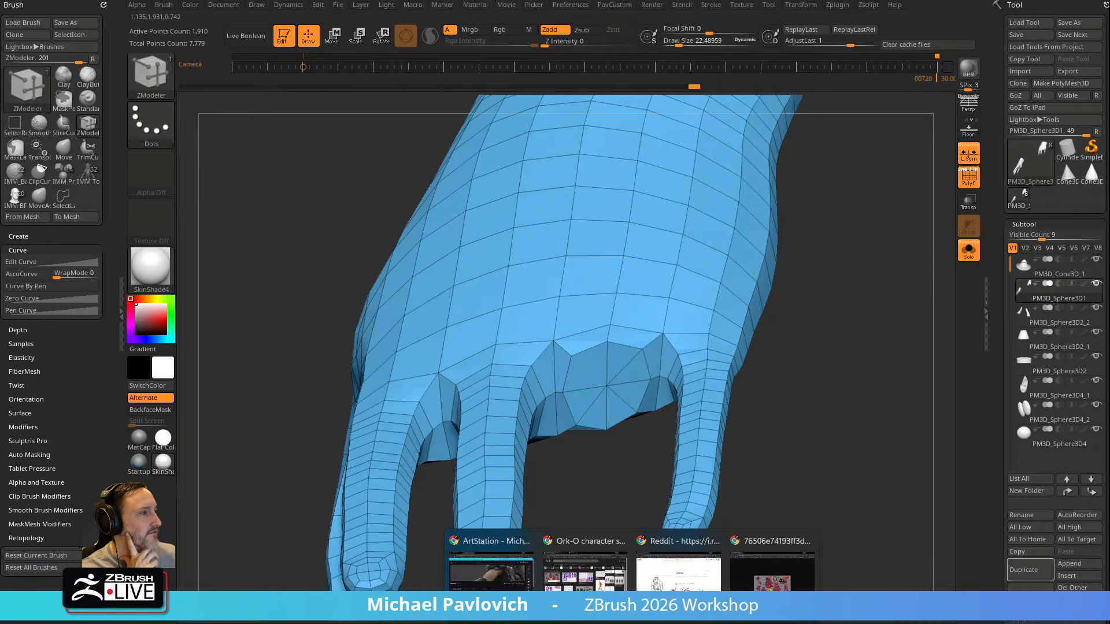
right_click(682, 611)
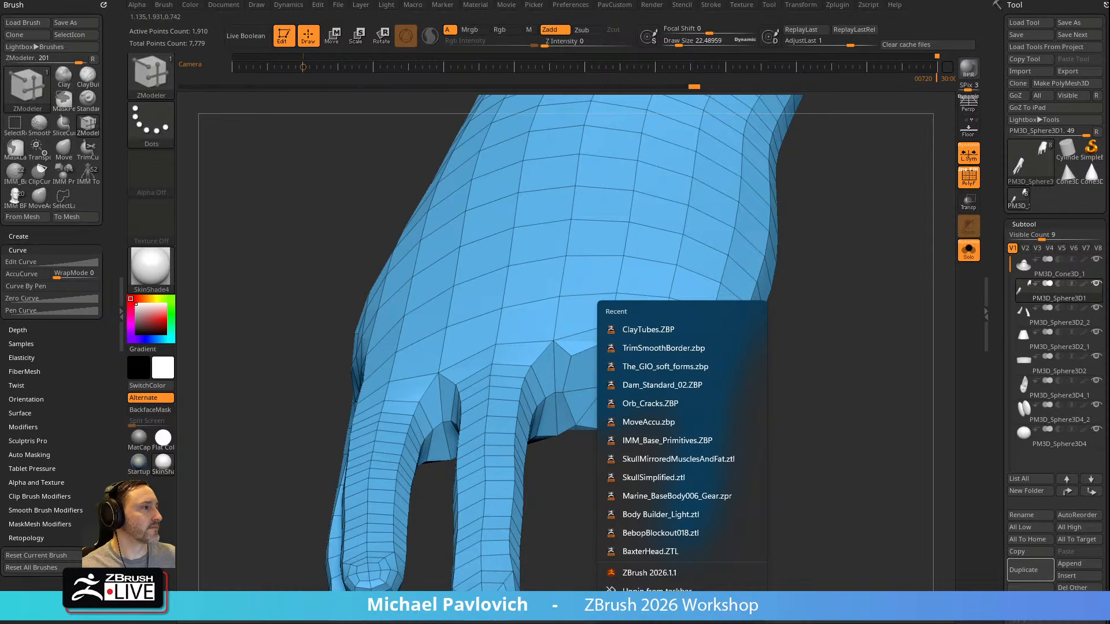
key(ctrl+shift+Escape)
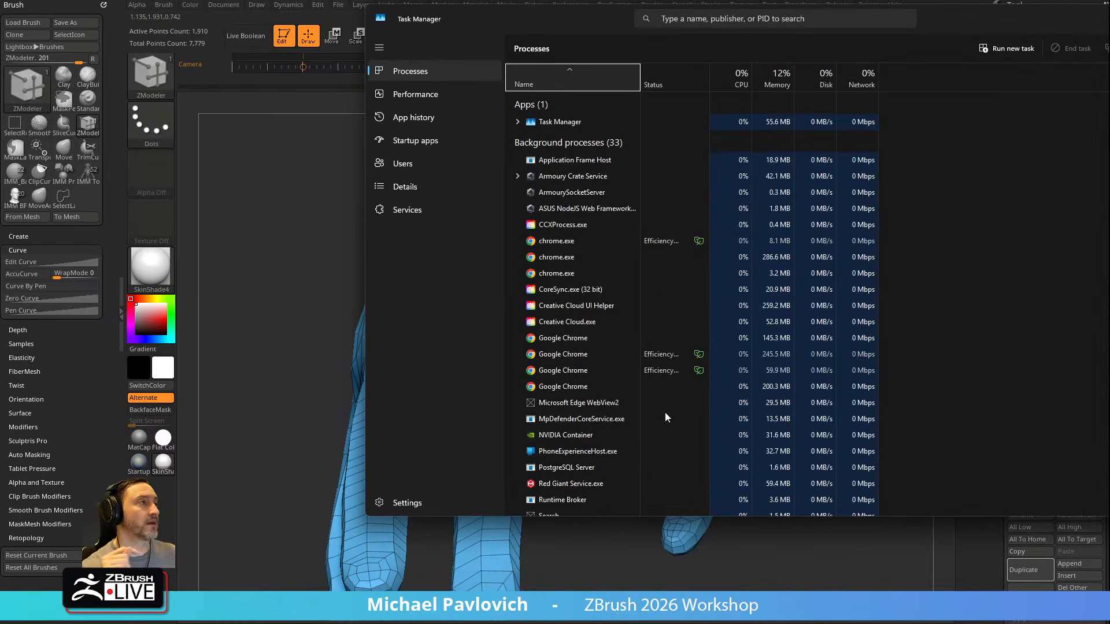
click(1107, 17)
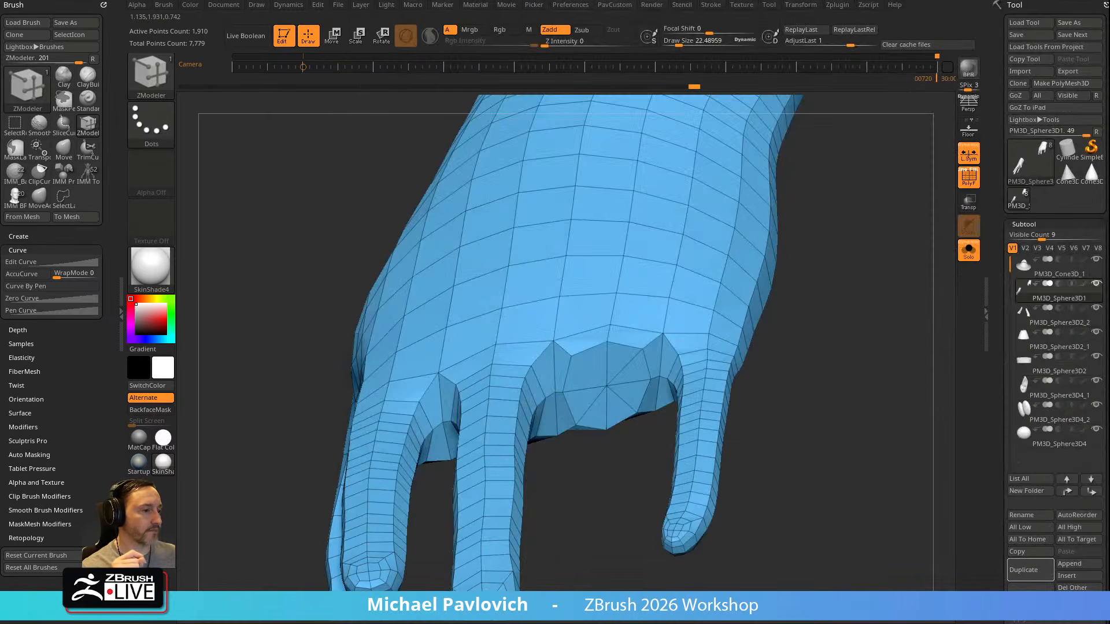
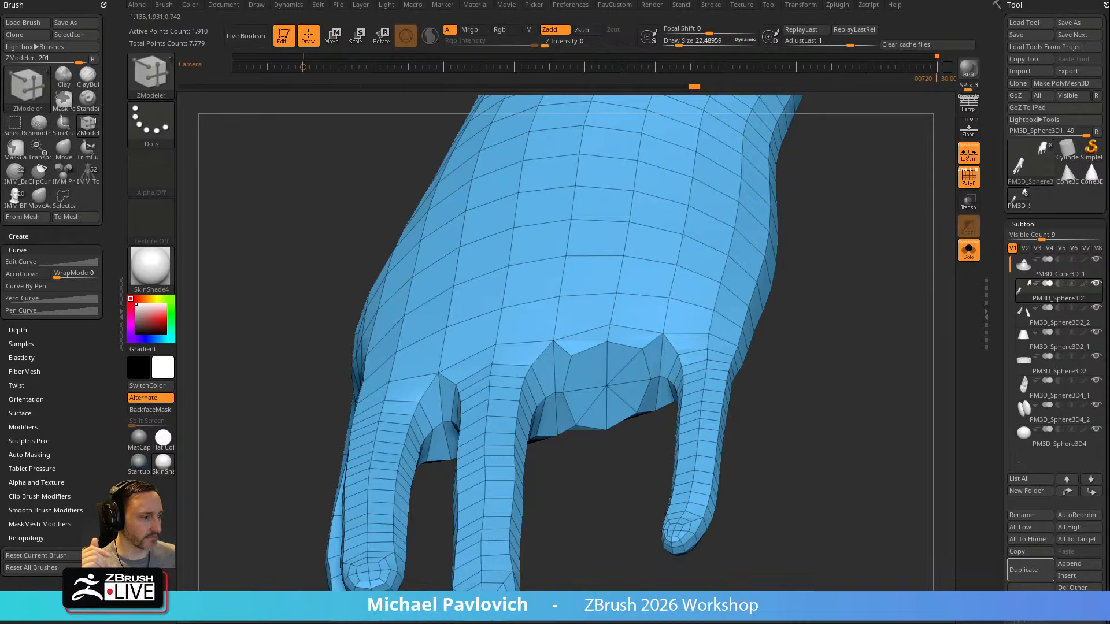
Relaunch ZBrush and restore the QS_226.zpr quicksave of the hat and robe model
key(alt+Tab)
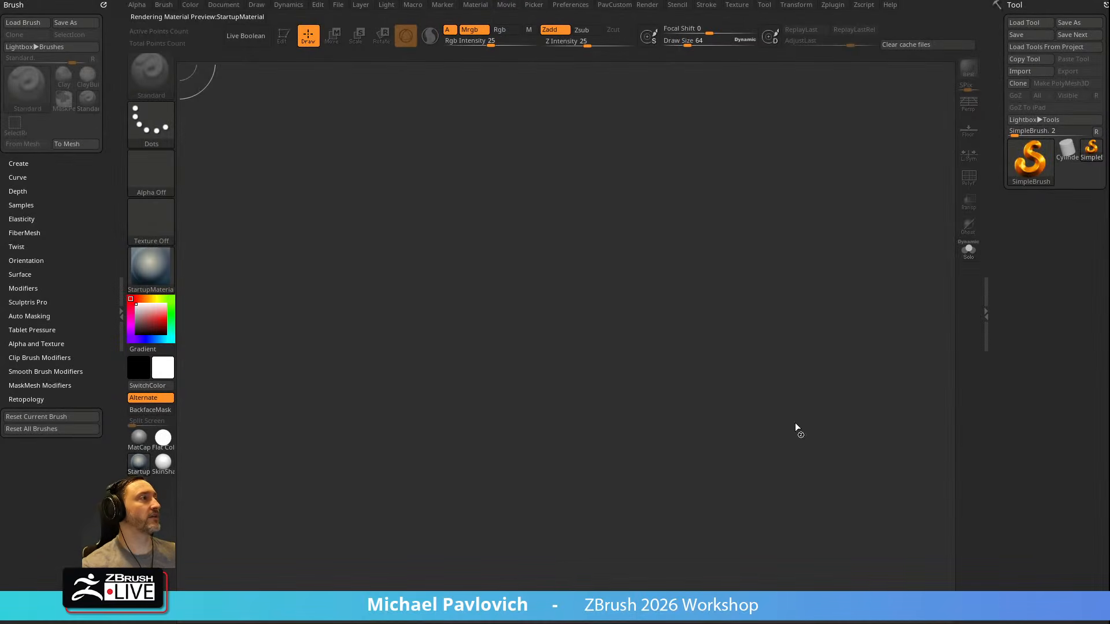
click(646, 272)
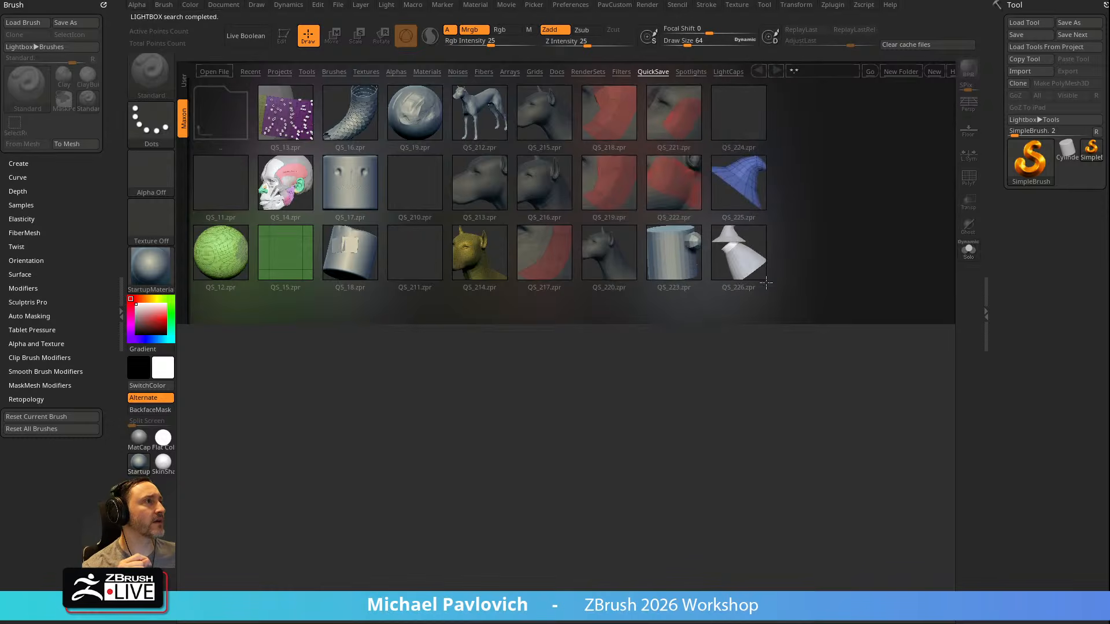
double_click(761, 265)
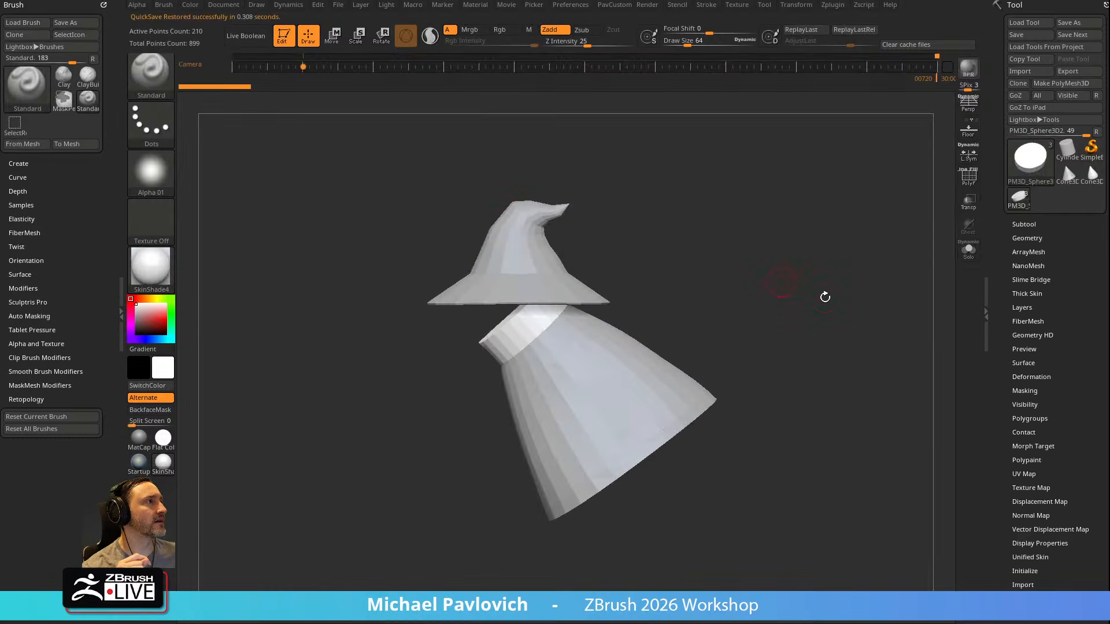
Insert a Sphere16 primitive on top of the collar as the head and split it into its own subtool
drag(761, 247, 565, 316)
key(m)
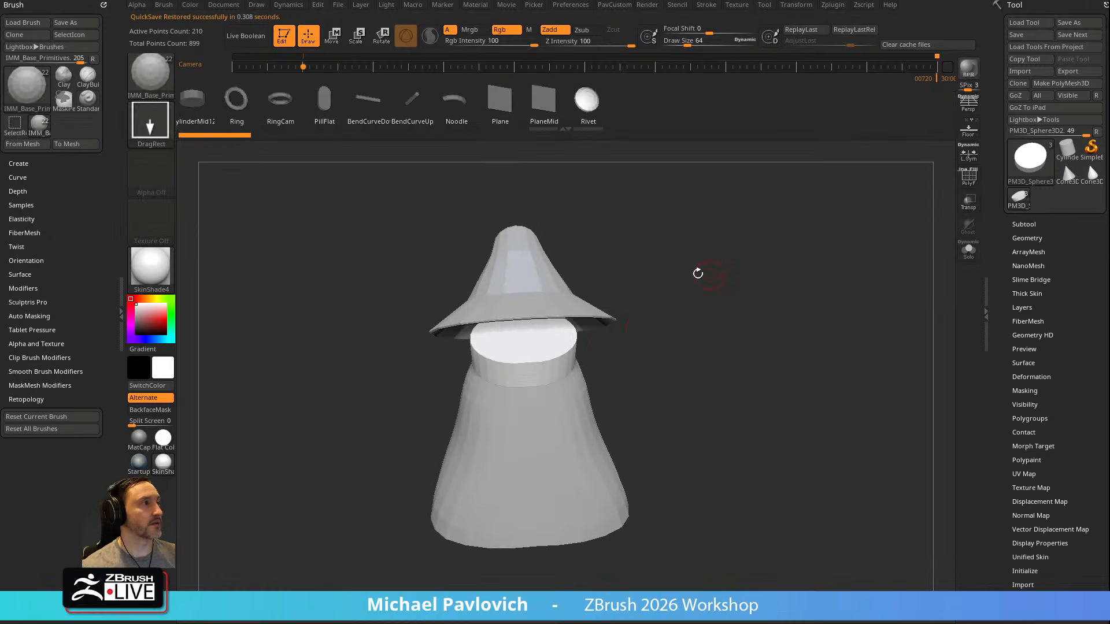
key(m)
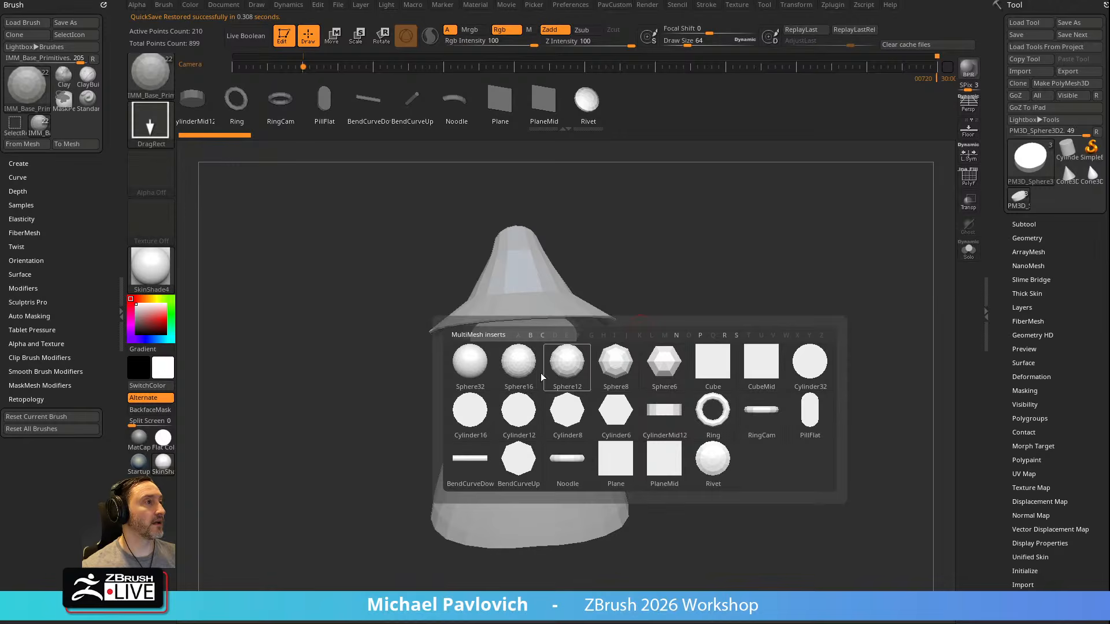
click(525, 377)
drag(524, 337, 566, 345)
key(3)
click(769, 359)
Move the head sphere into place beneath the hat brim with the Gizmo
drag(715, 353, 653, 344)
key(w)
drag(570, 292, 596, 310)
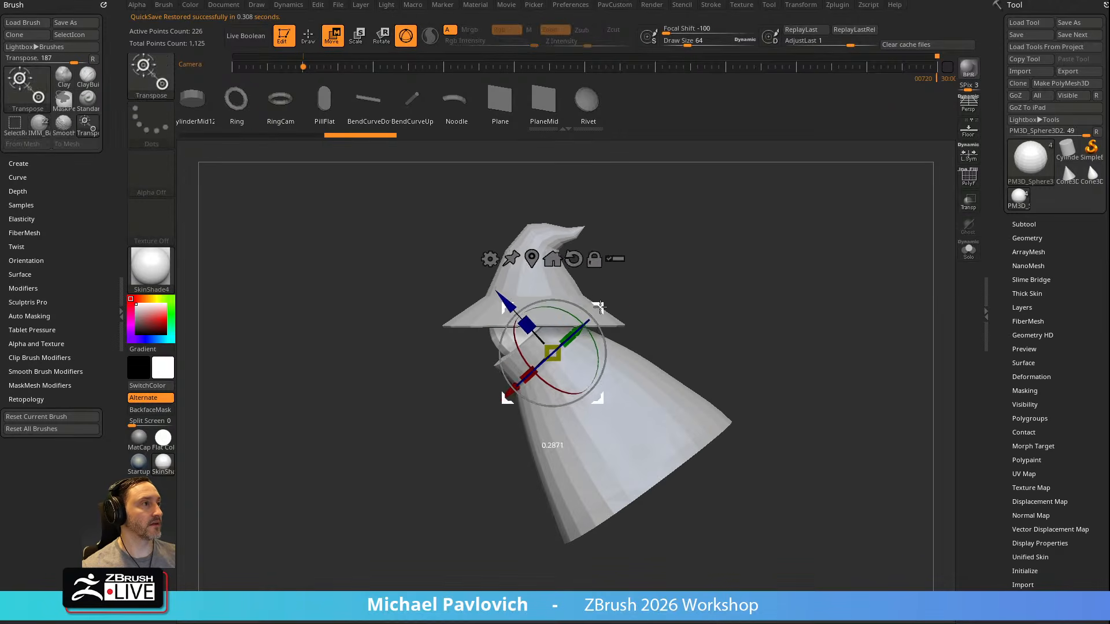
Insert the Ear mesh from IMM BParts on both sides of the hat and split the ears into their own subtool
key(q)
key(m)
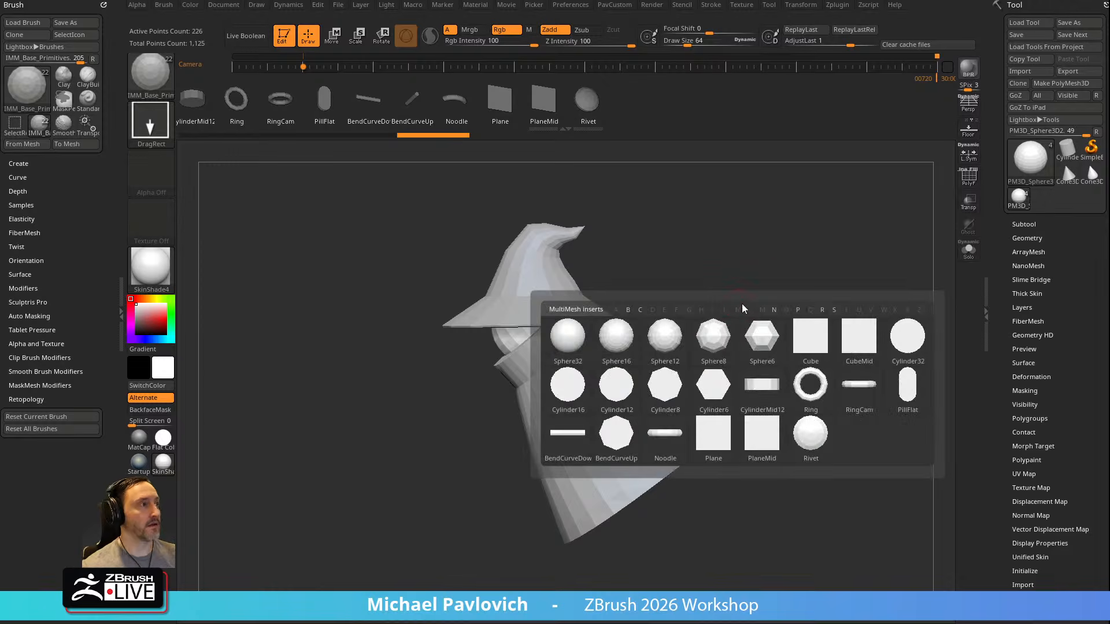
key(b)
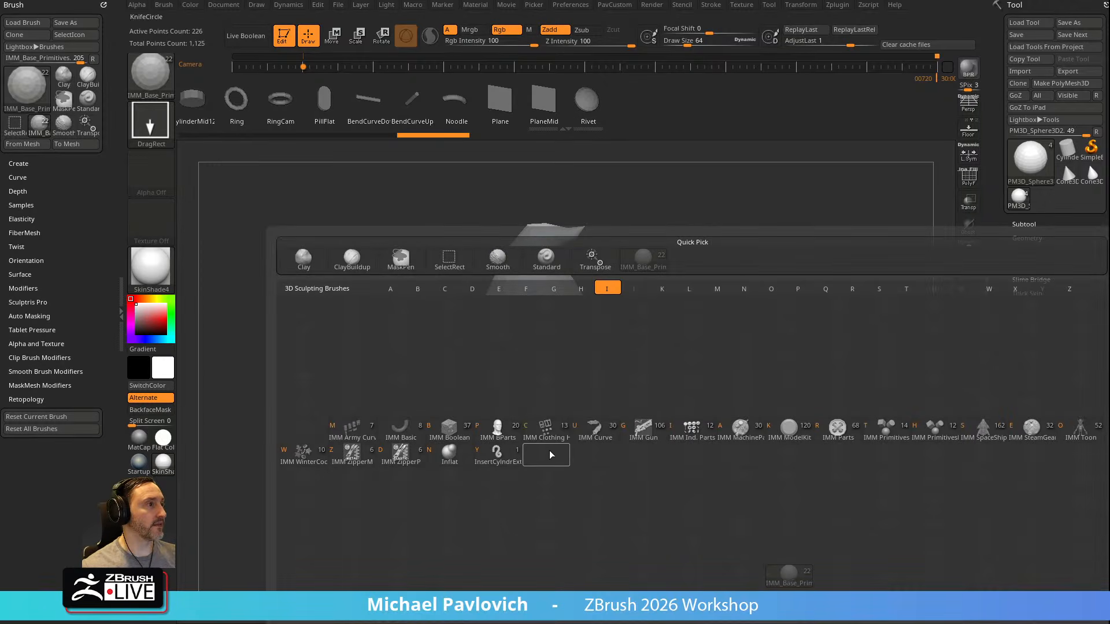
click(498, 429)
key(m)
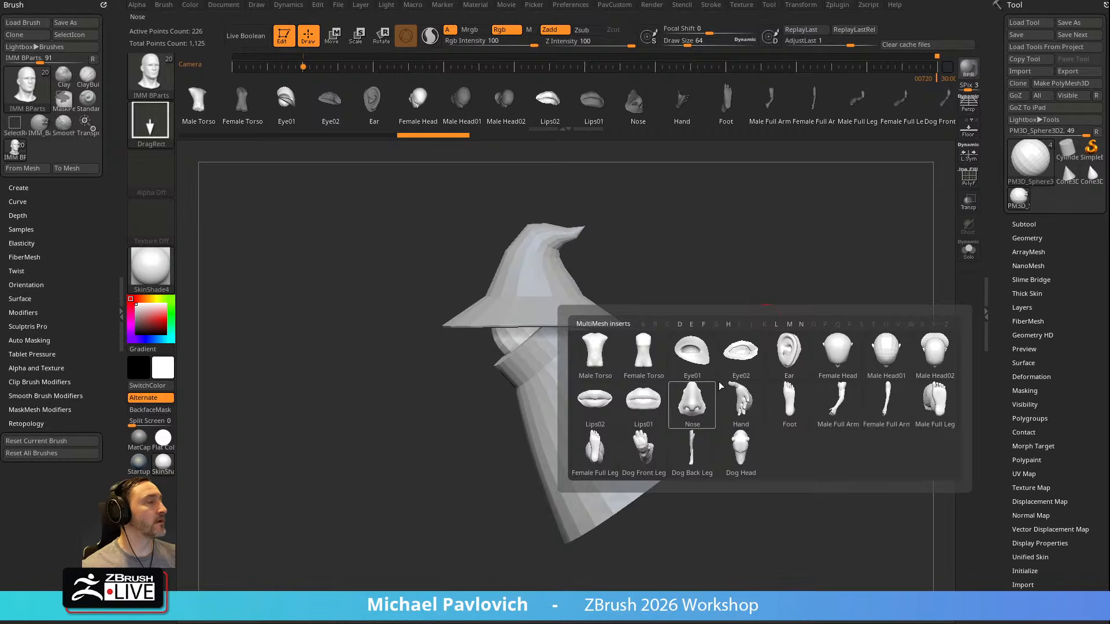
click(789, 362)
alt+drag(775, 283, 853, 247)
drag(635, 280, 643, 297)
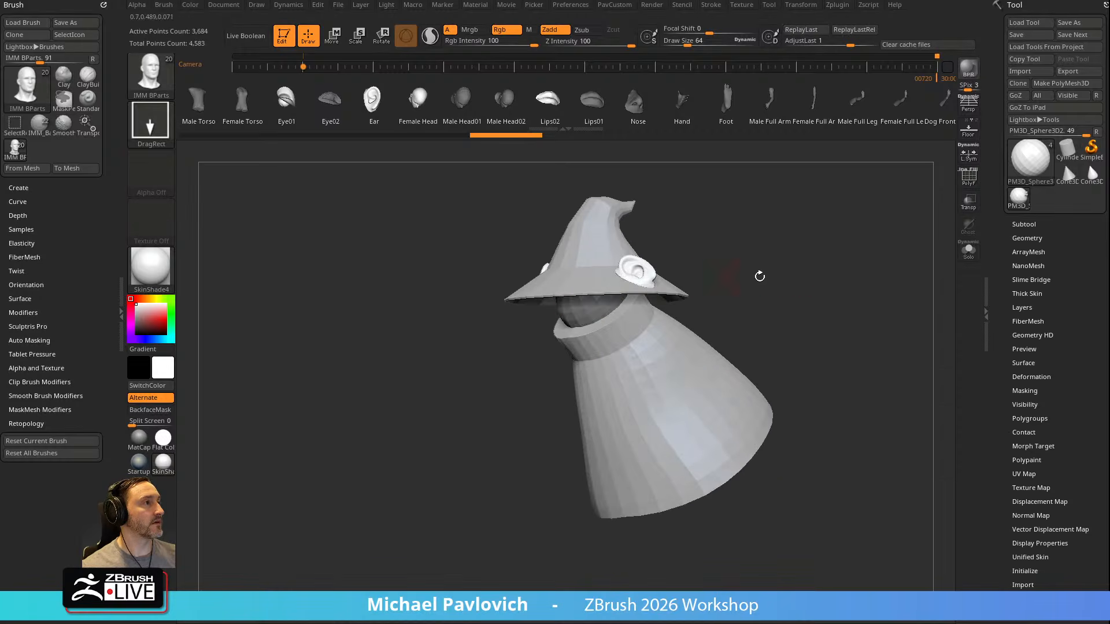
key(3)
click(775, 356)
Frame the ears and reposition them against the sides of the hat with the Gizmo
shift+drag(775, 272, 773, 240)
key(f)
key(w)
drag(706, 238, 722, 281)
mouse_move(721, 232)
mouse_down()
mouse_move(694, 233)
mouse_move(783, 253)
mouse_move(771, 237)
mouse_up()
key(q)
key(3)
click(759, 207)
Set the draw size to about 121 and reshape the ears with the Move brush
mouse_move(798, 188)
mouse_down()
mouse_move(800, 168)
mouse_move(795, 213)
mouse_up()
key(s)
drag(792, 219, 771, 220)
drag(633, 267, 638, 252)
drag(630, 321, 625, 331)
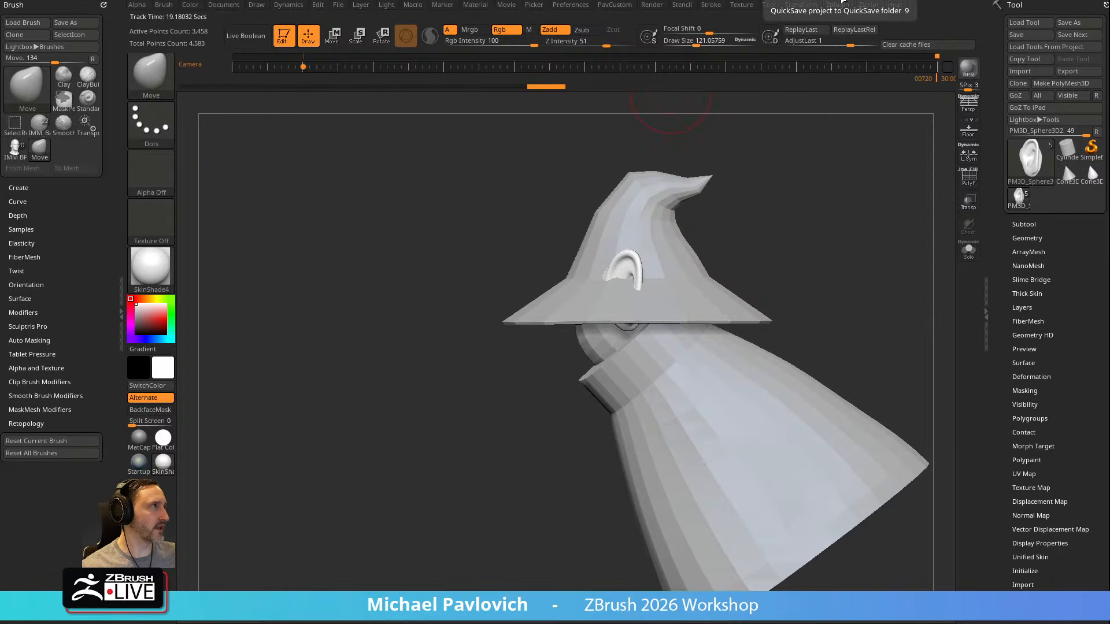
mouse_move(812, 160)
mouse_down()
mouse_move(793, 251)
mouse_move(650, 265)
mouse_move(786, 242)
mouse_up()
alt+drag(686, 258, 706, 256)
Pull the ears outward into pointed tips above the hat brim with the Move brush, varying the draw size down to about 95
key(])
drag(642, 328, 643, 279)
key(s)
mouse_move(655, 261)
mouse_down()
mouse_move(670, 240)
mouse_move(636, 257)
mouse_move(652, 261)
mouse_move(624, 265)
mouse_move(652, 262)
mouse_up()
key(s)
key(ctrl+z)
key(s)
key(s)
right_drag(775, 261, 653, 258)
key(s)
mouse_move(652, 258)
mouse_down()
mouse_move(664, 258)
mouse_move(640, 243)
mouse_move(685, 270)
mouse_up()
key(s)
drag(677, 269, 641, 253)
right_drag(656, 278, 650, 344)
Select the robe, insert a mirrored Sphere32 at each side for the arms, and split the spheres into their own subtool
alt+click(650, 343)
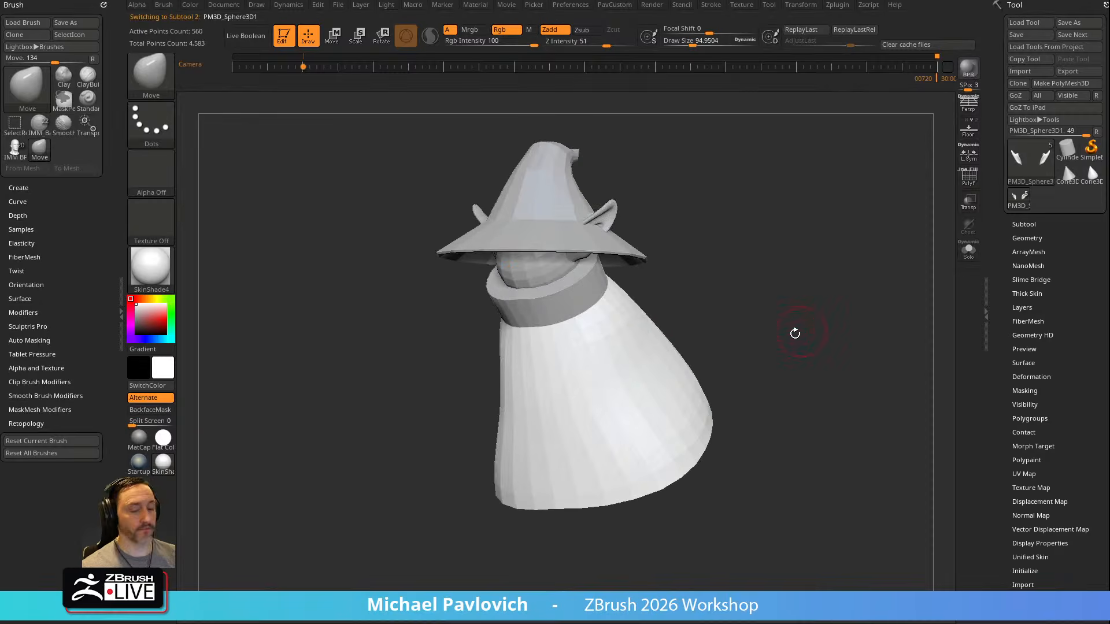
key(b)
key(i)
key(p)
key(m)
click(645, 362)
mouse_move(645, 361)
mouse_down()
mouse_move(668, 370)
mouse_move(693, 347)
mouse_up()
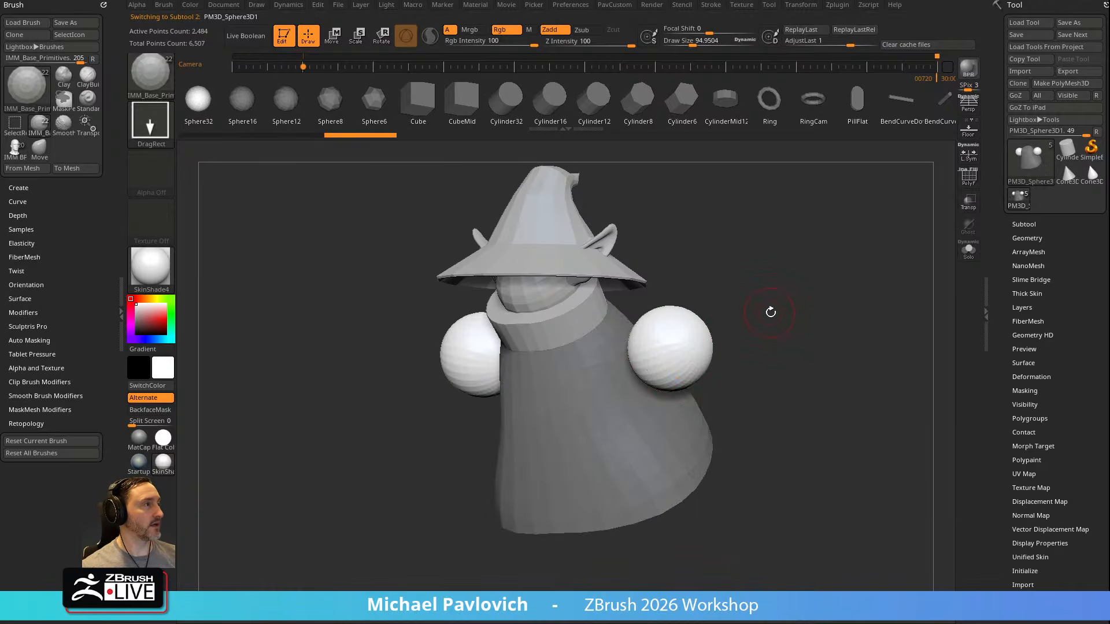
key(2)
click(805, 356)
key(w)
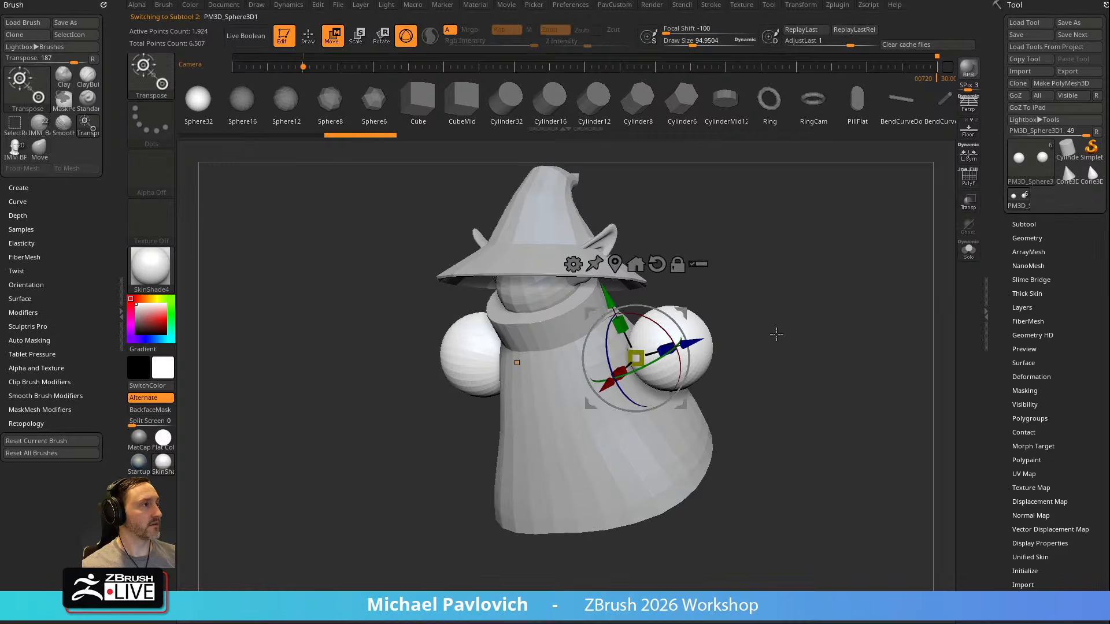
key(q)
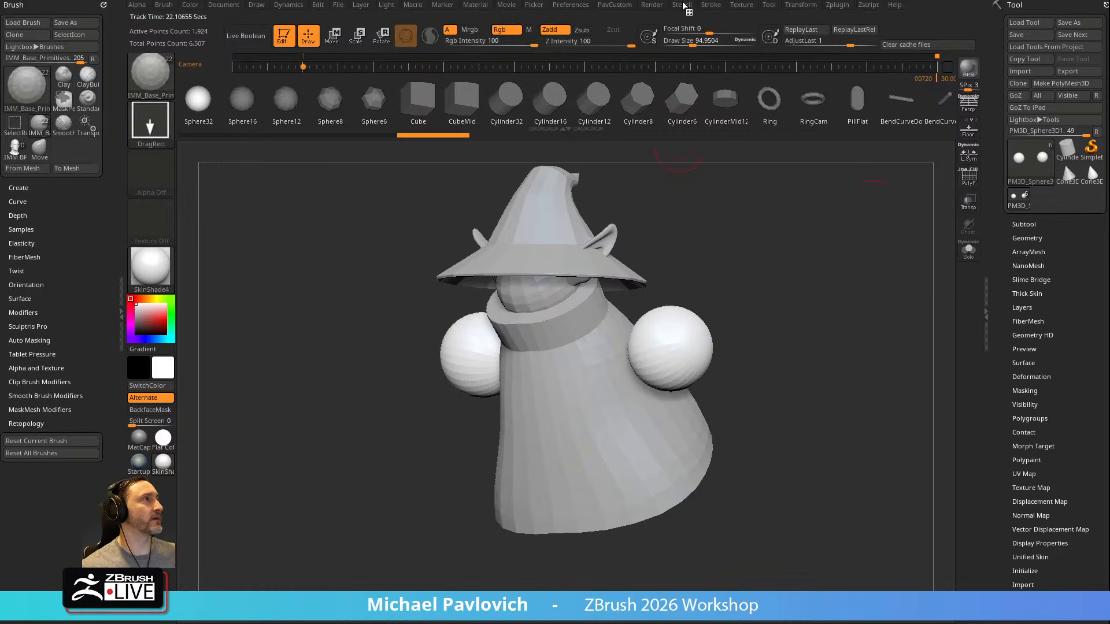
Import the Orko model sheet image from the Desktop as a texture
click(739, 7)
click(769, 77)
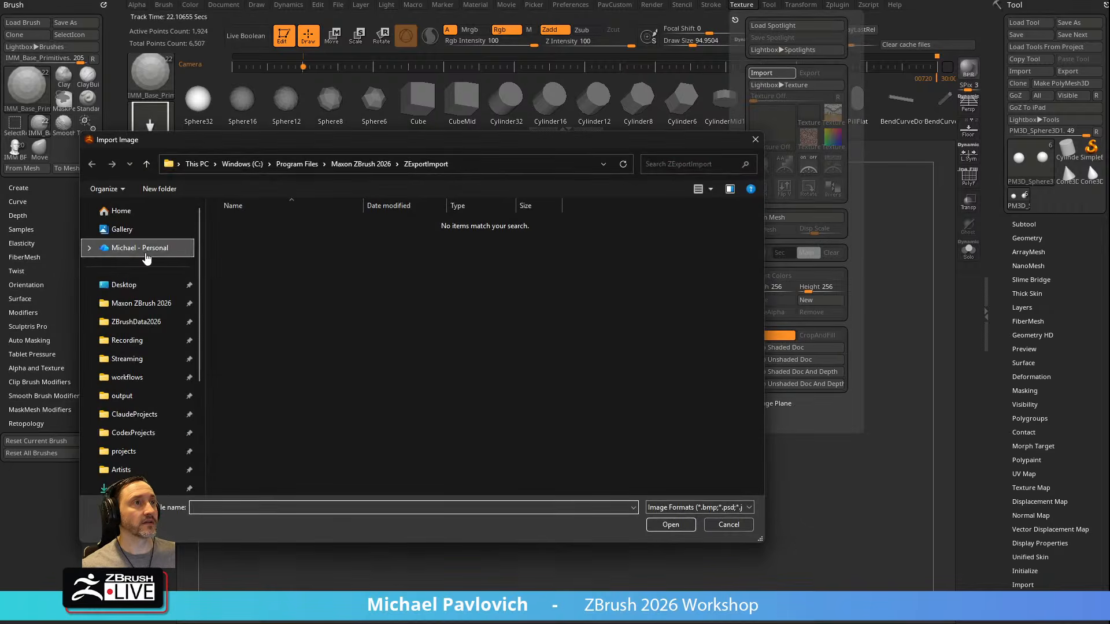
click(149, 285)
double_click(300, 265)
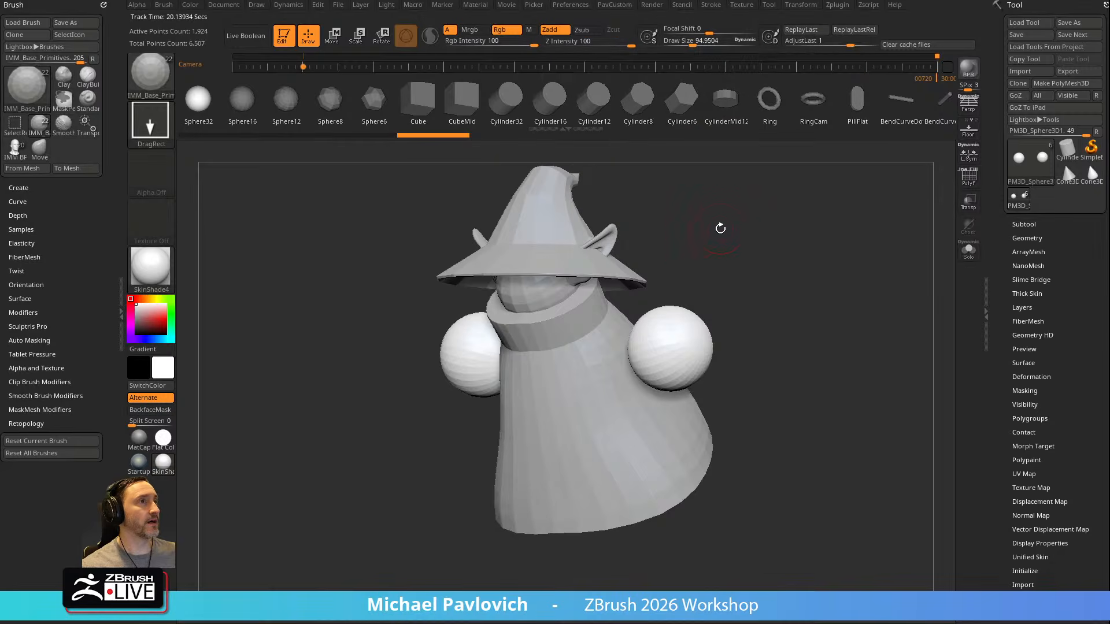
Switch to the Move brush and add the imported Orko image to Spotlight
drag(719, 228, 727, 230)
key(b)
key(m)
key(v)
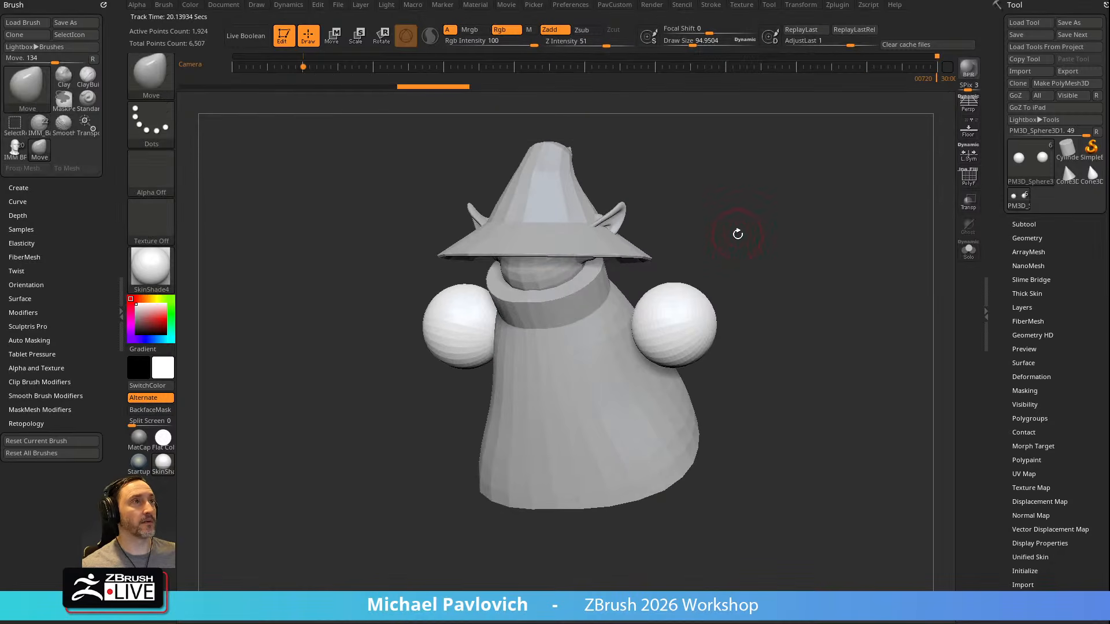
alt+drag(755, 141, 776, 164)
click(741, 4)
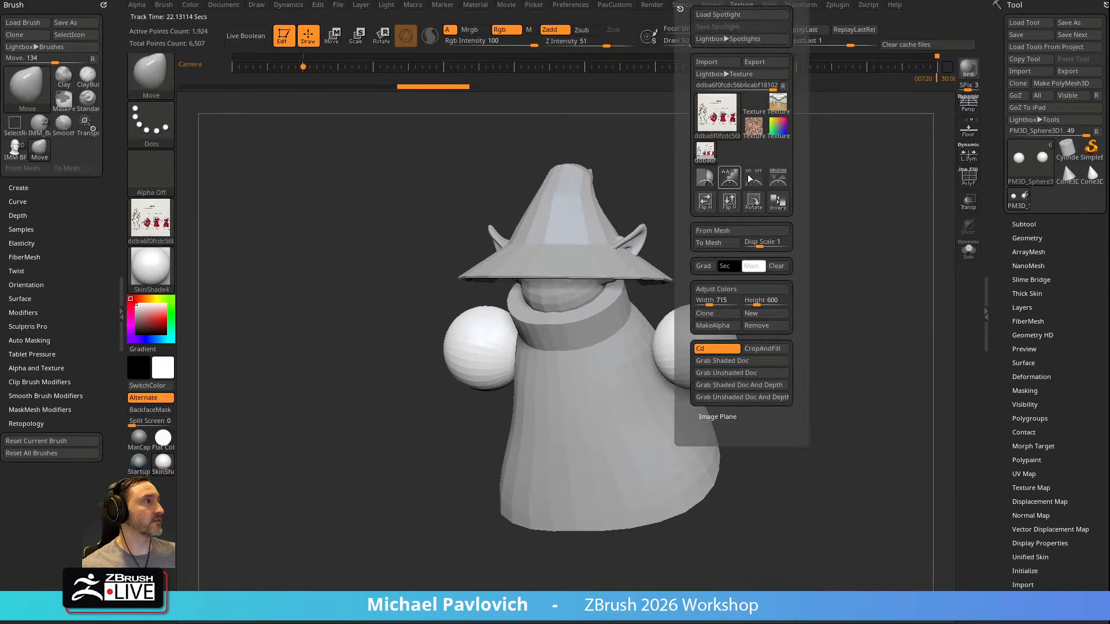
click(741, 173)
Adjust the Spotlight image's opacity and placement, and line the model up with the side-view Orko drawing
drag(599, 275, 621, 290)
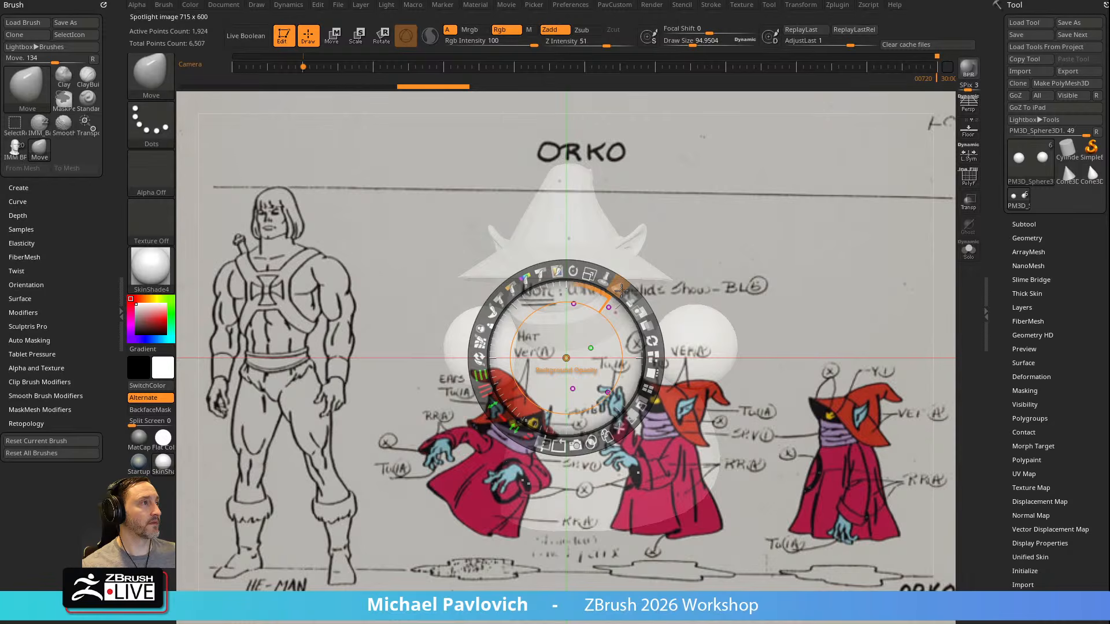
drag(629, 293, 568, 269)
key(z)
alt+drag(855, 296, 802, 219)
key(z)
click(858, 314)
key(z)
mouse_move(858, 315)
alt+mouse_down()
mouse_move(845, 305)
mouse_move(900, 302)
mouse_move(837, 302)
mouse_move(883, 301)
mouse_move(862, 286)
mouse_move(905, 370)
mouse_move(895, 348)
mouse_move(911, 370)
mouse_move(919, 353)
mouse_move(891, 340)
mouse_move(911, 400)
alt+mouse_up()
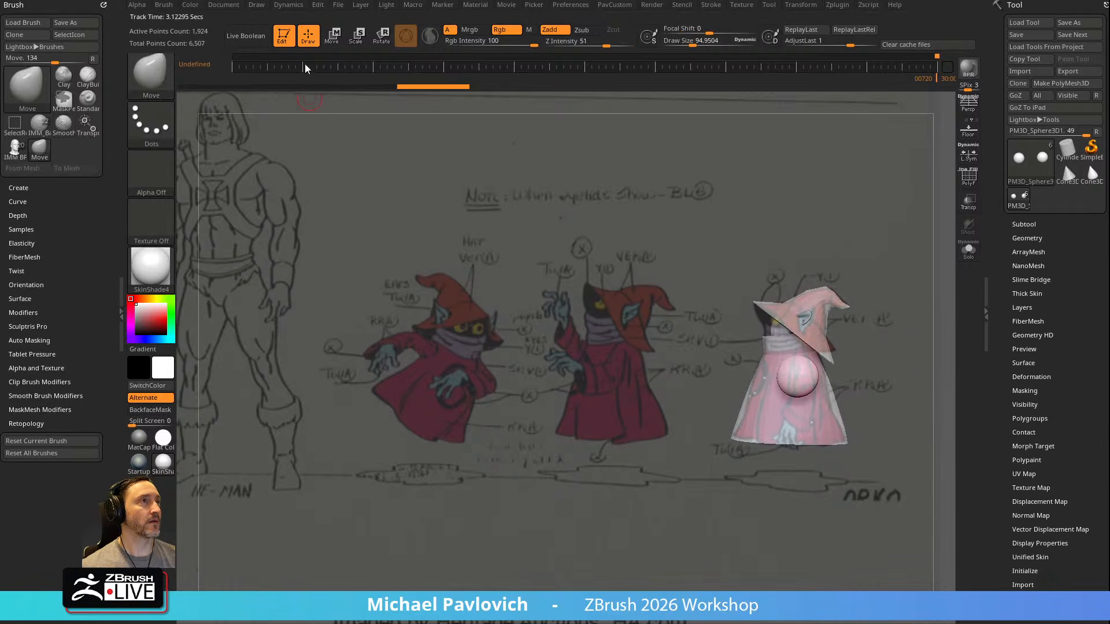
Nudge the head sphere toward the side-view reference at a draw size of about 410, and activate the Gizmo on the ears
alt+click(776, 330)
key(s)
mouse_move(798, 332)
mouse_down()
mouse_move(808, 333)
mouse_move(779, 343)
mouse_up()
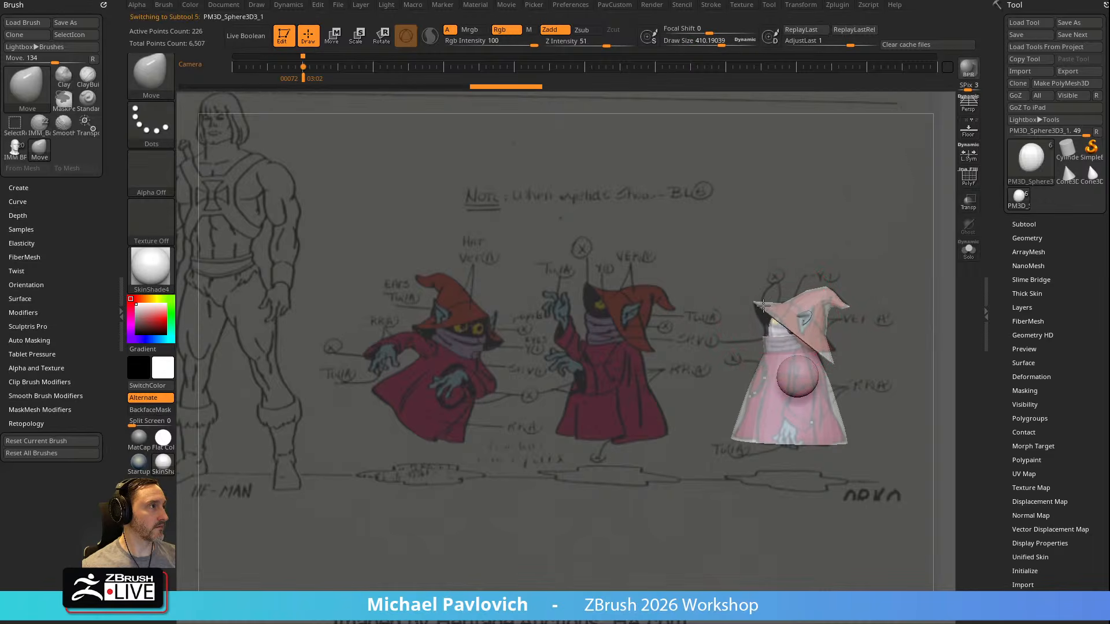
alt+click(812, 317)
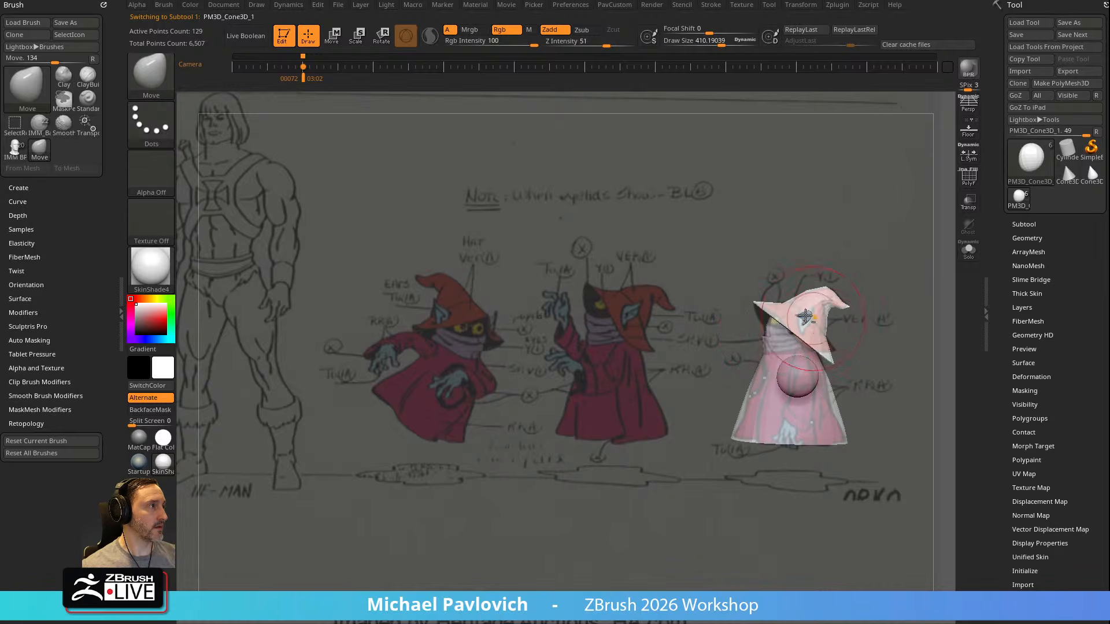
key(w)
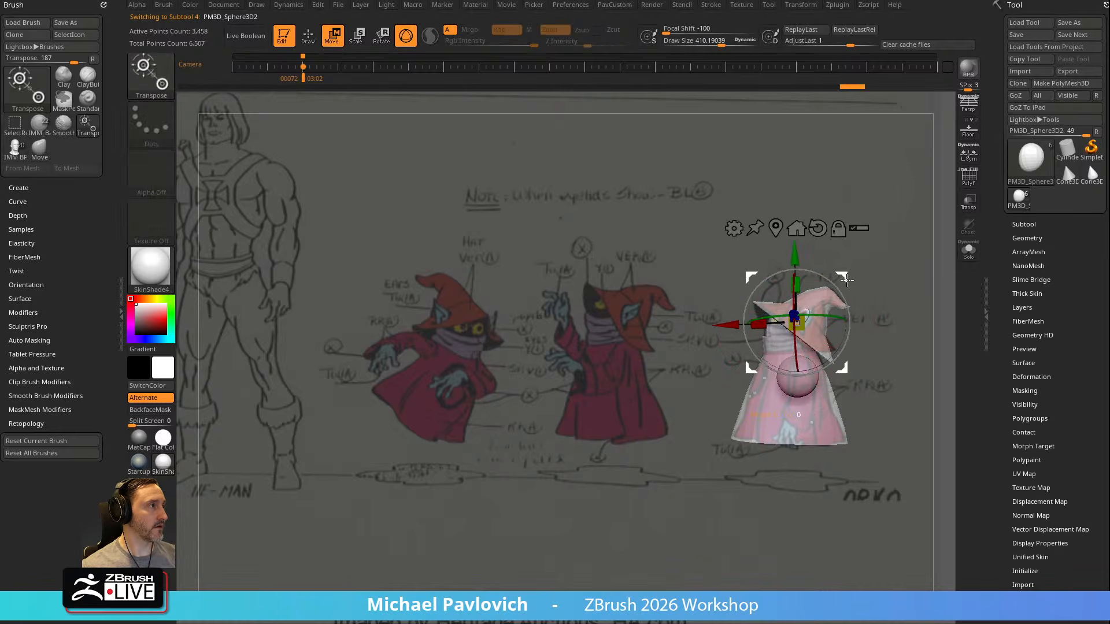
Stretch the arm spheres into long sleeves and bend them to the reference with the Move brush at a draw size of about 385
alt+click(828, 358)
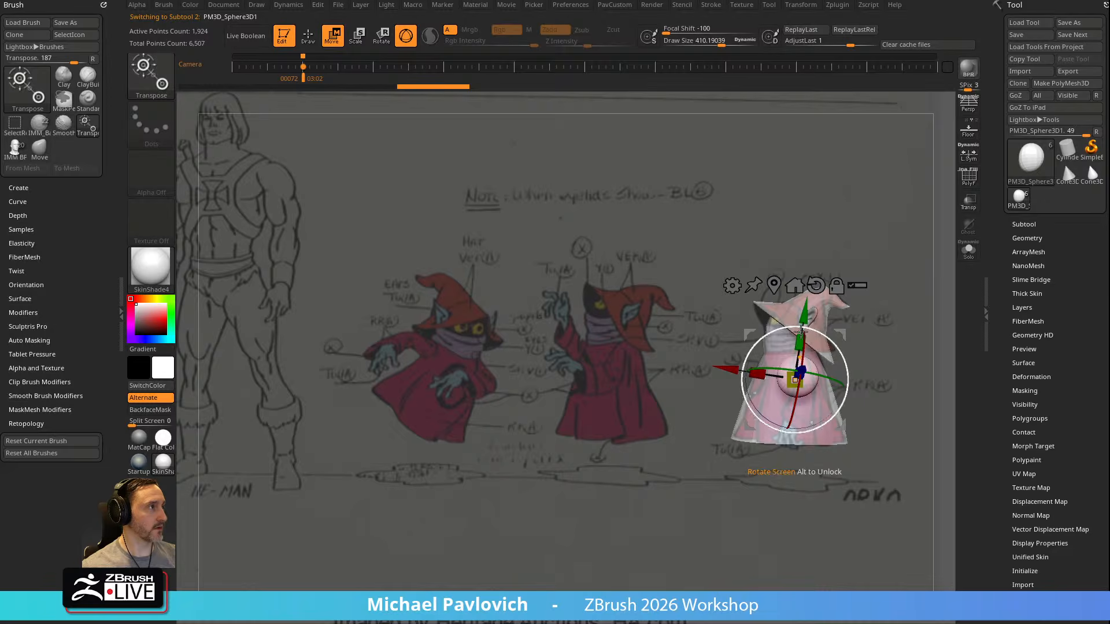
key(q)
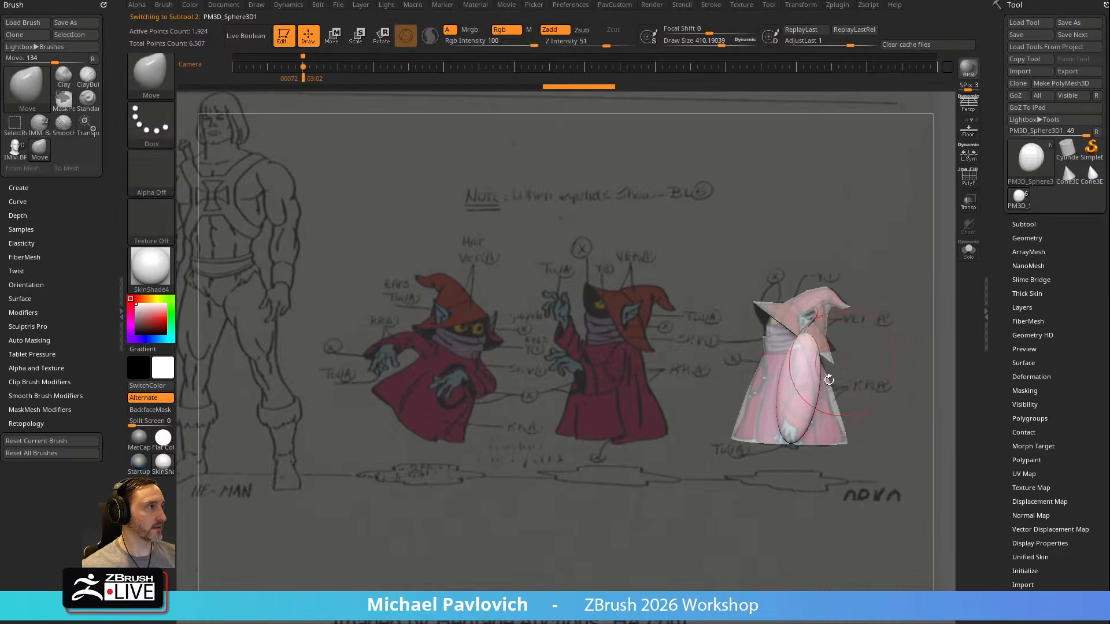
drag(799, 363, 801, 368)
key(bracketleft)
drag(804, 416, 800, 425)
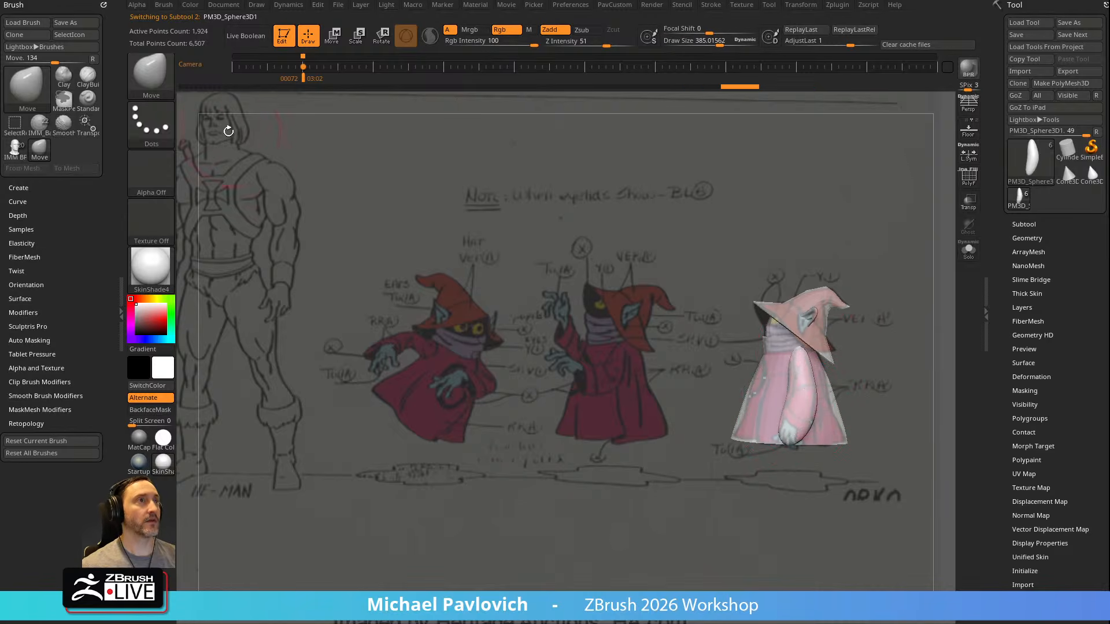
Cut the lower ends of the sleeves off diagonally with the TrimCurve brush
key(ctrl+shift+b)
click(797, 136)
click(943, 136)
drag(711, 382, 713, 382)
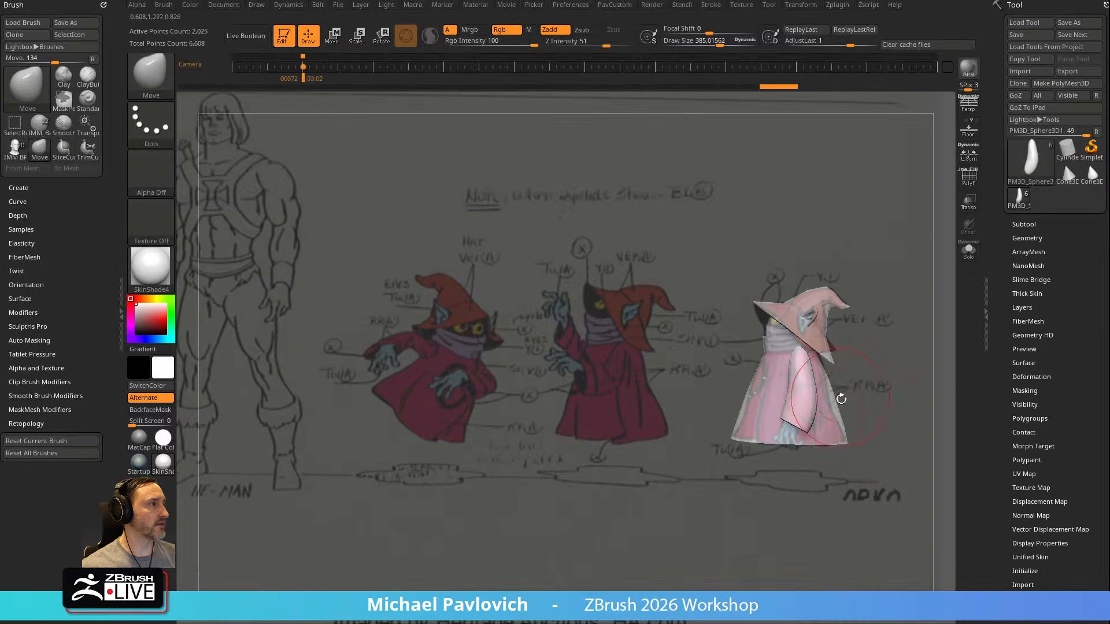
Turn on PolyFrame and remesh the sleeves with ZRemesher at the Half target, keeping groups
click(971, 186)
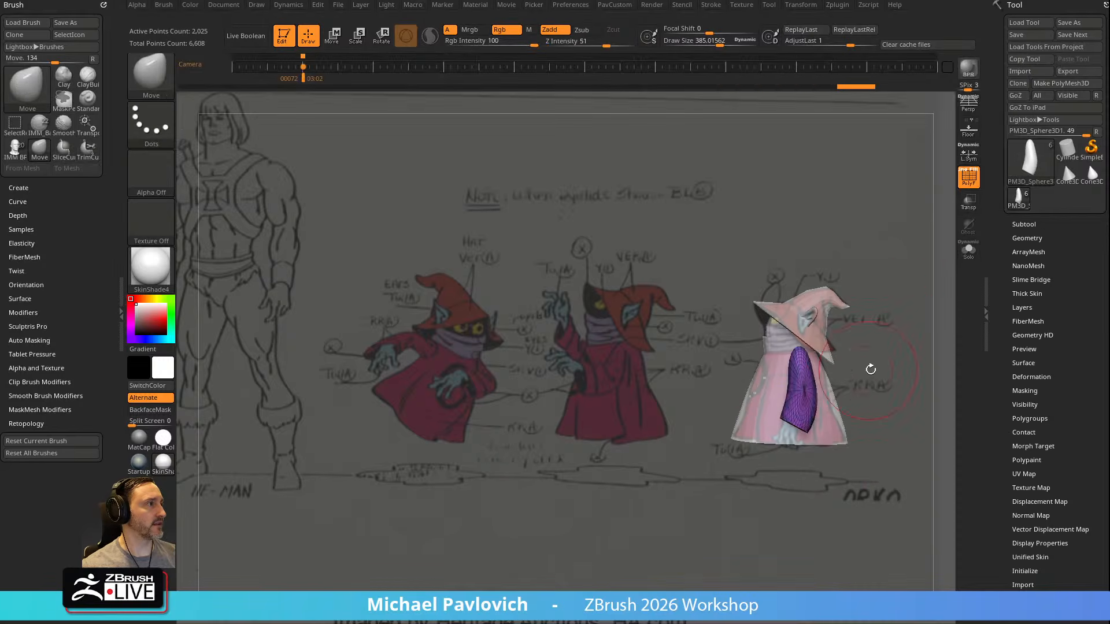
key(d)
click(870, 512)
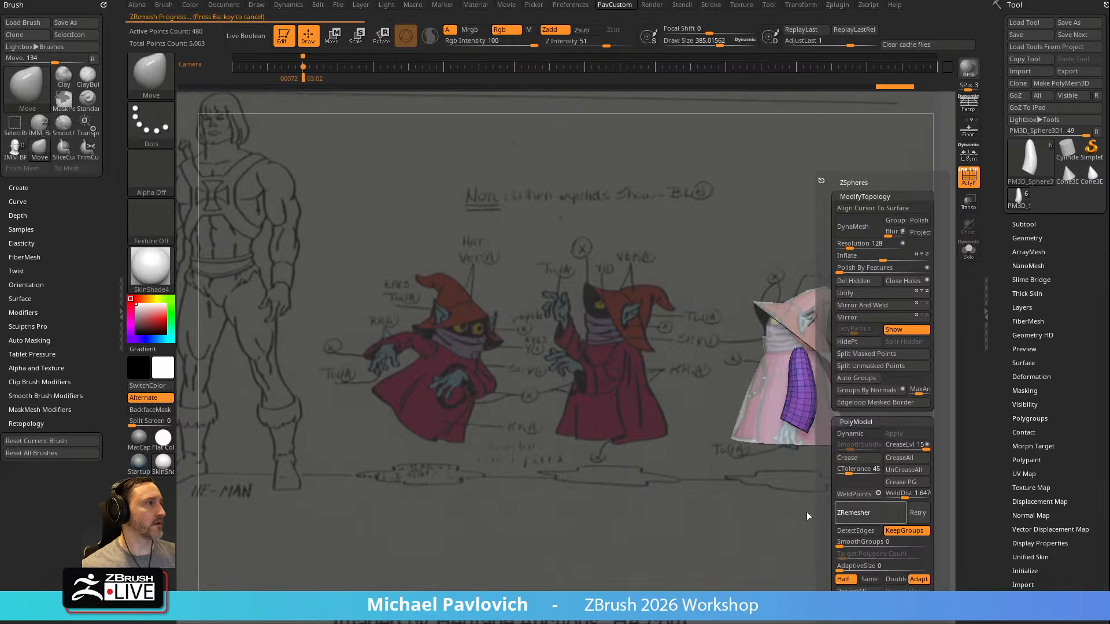
Select the scarf collar subtool, isolate it with Solo and turn it to show its outer wall
alt+click(782, 345)
click(967, 250)
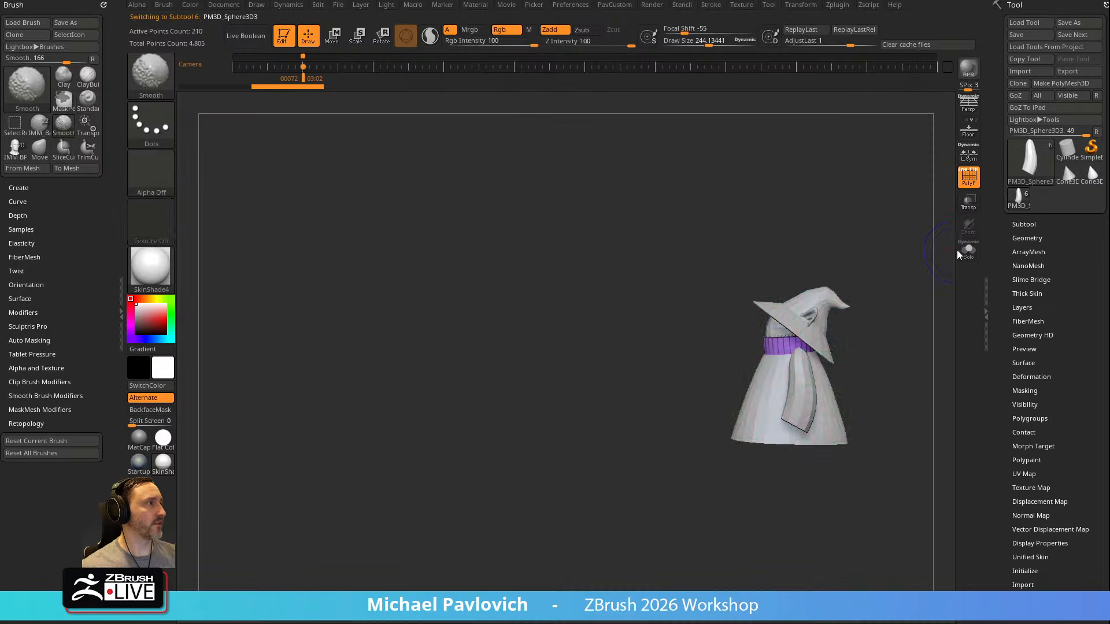
mouse_move(877, 290)
mouse_down()
mouse_move(912, 322)
mouse_move(769, 338)
mouse_up()
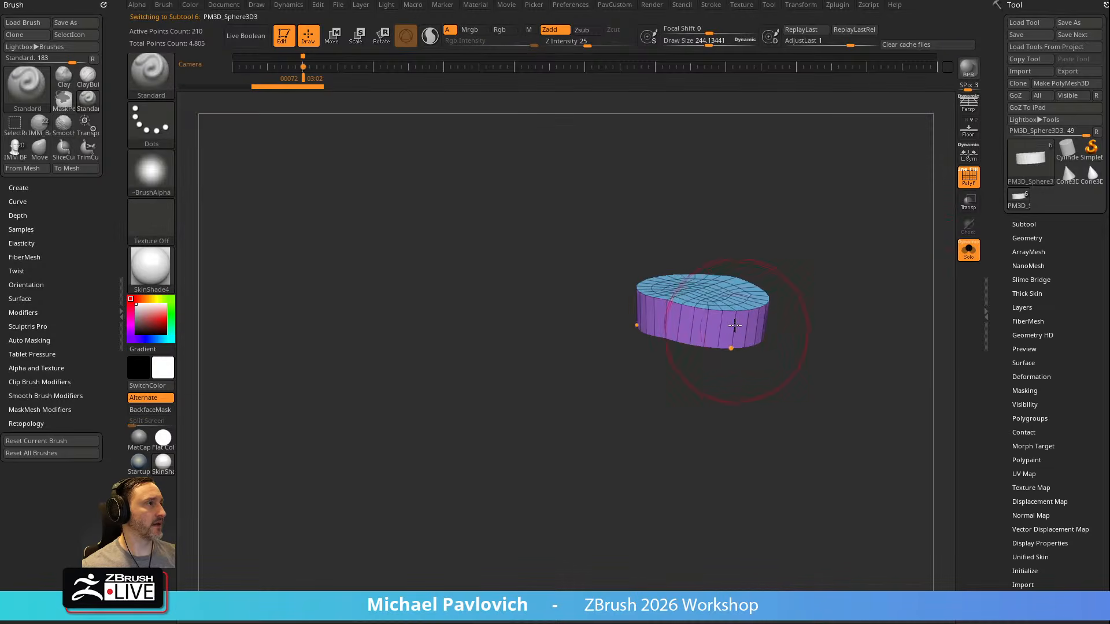
mouse_move(834, 265)
alt+mouse_down()
mouse_move(848, 285)
mouse_move(815, 257)
alt+mouse_up()
Insert horizontal edge loops around the collar's side wall with ZModeler
key(b)
key(z)
key(m)
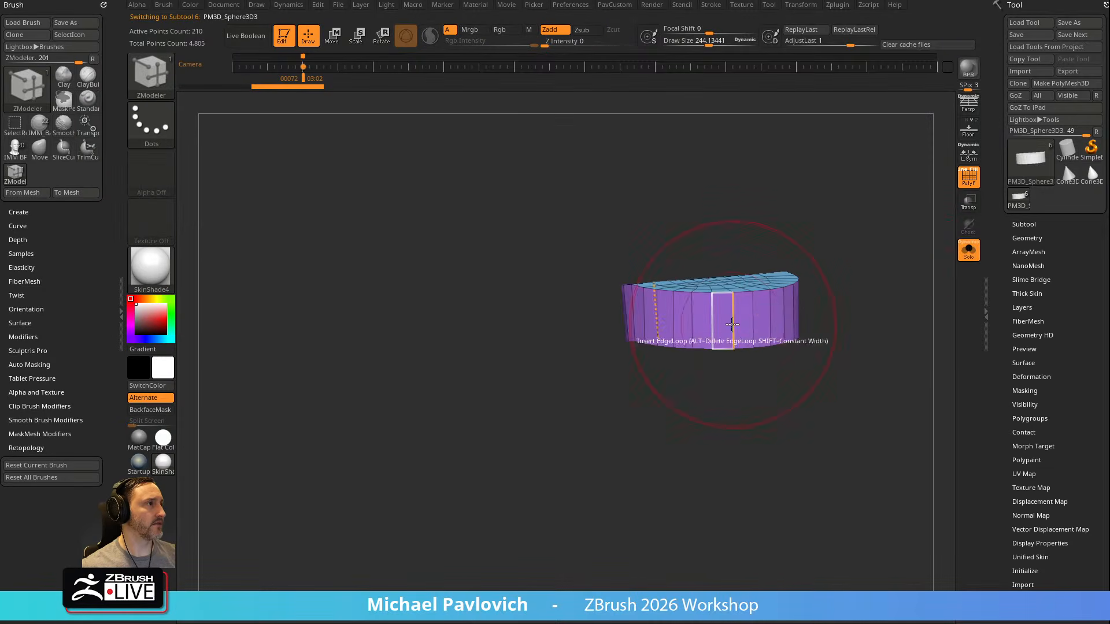
key(space)
click(733, 323)
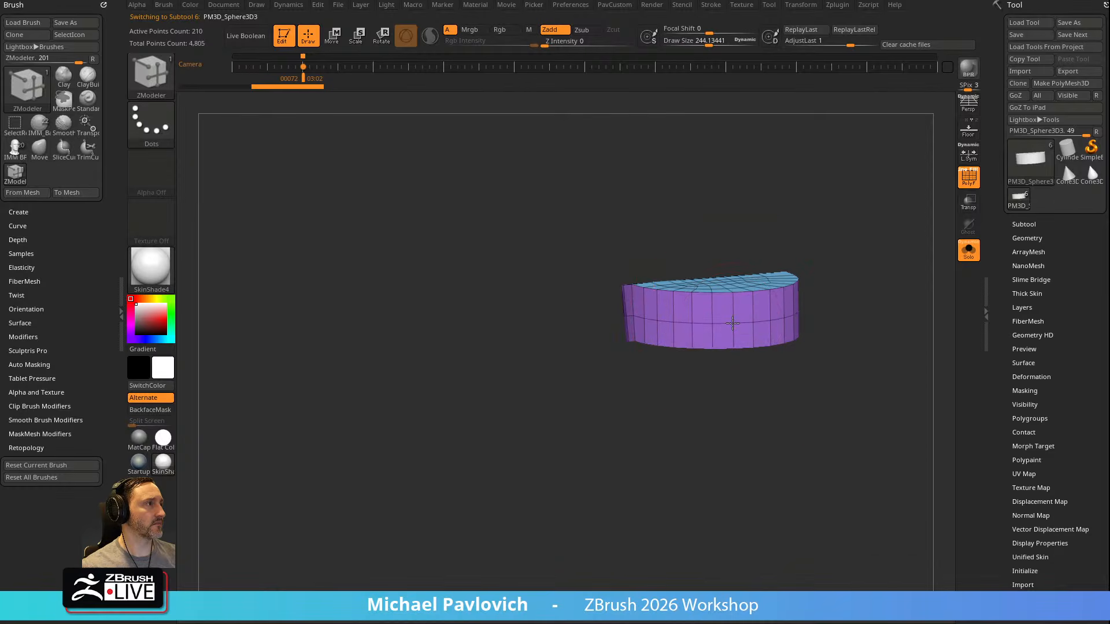
click(733, 323)
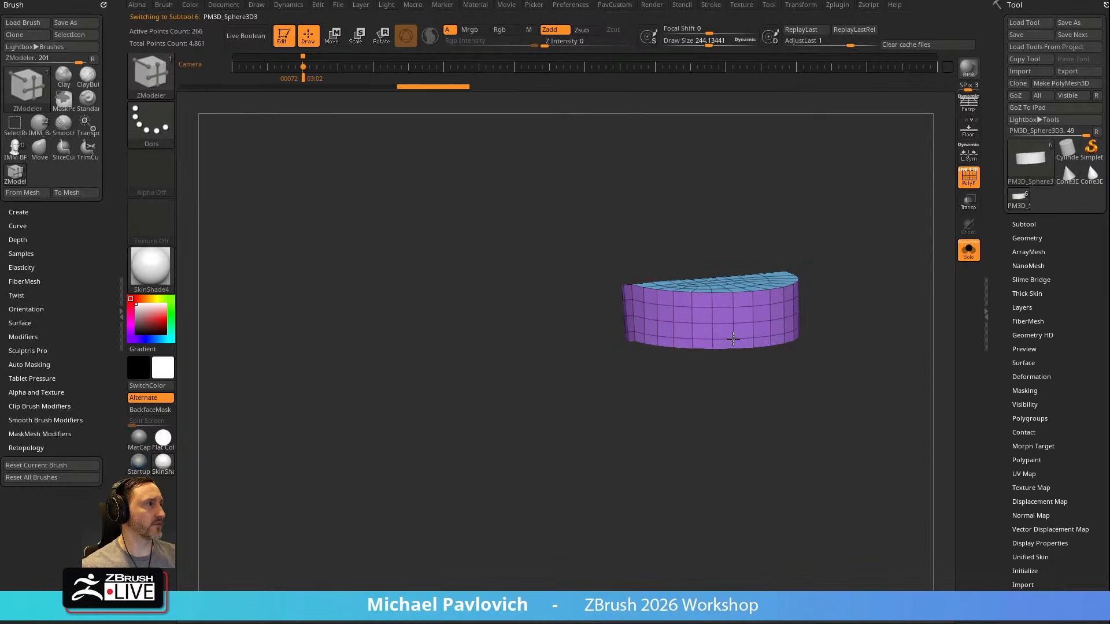
Remesh the collar with ZRemesher at the Same target, keeping groups, and apply Polish By Features to it
drag(835, 278, 872, 295)
key(grave)
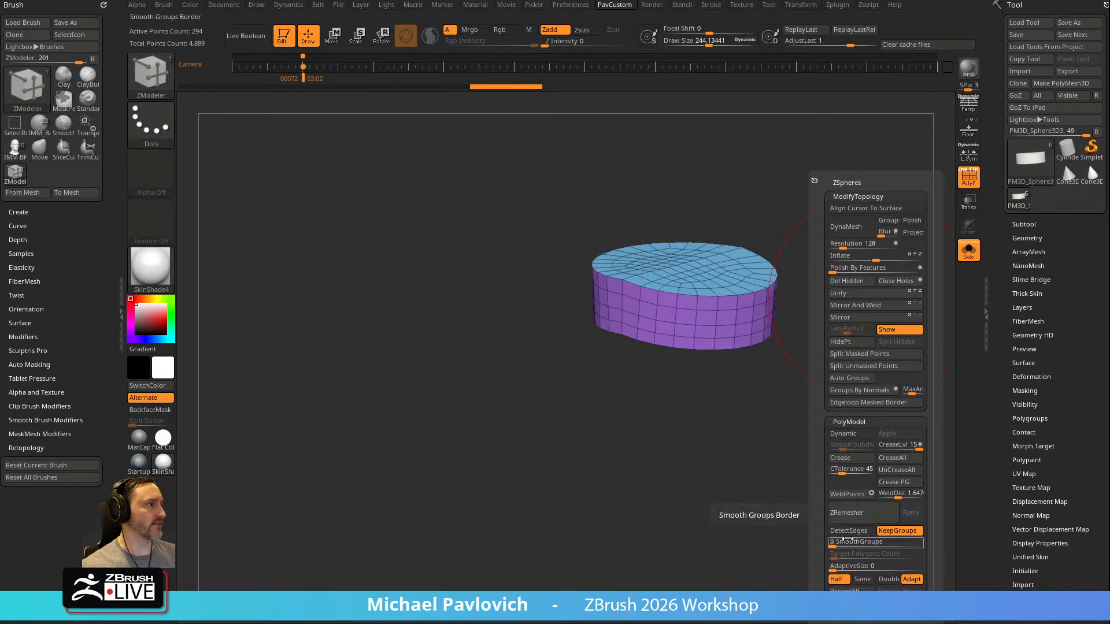
click(860, 519)
key(ctrl+z)
key(grave)
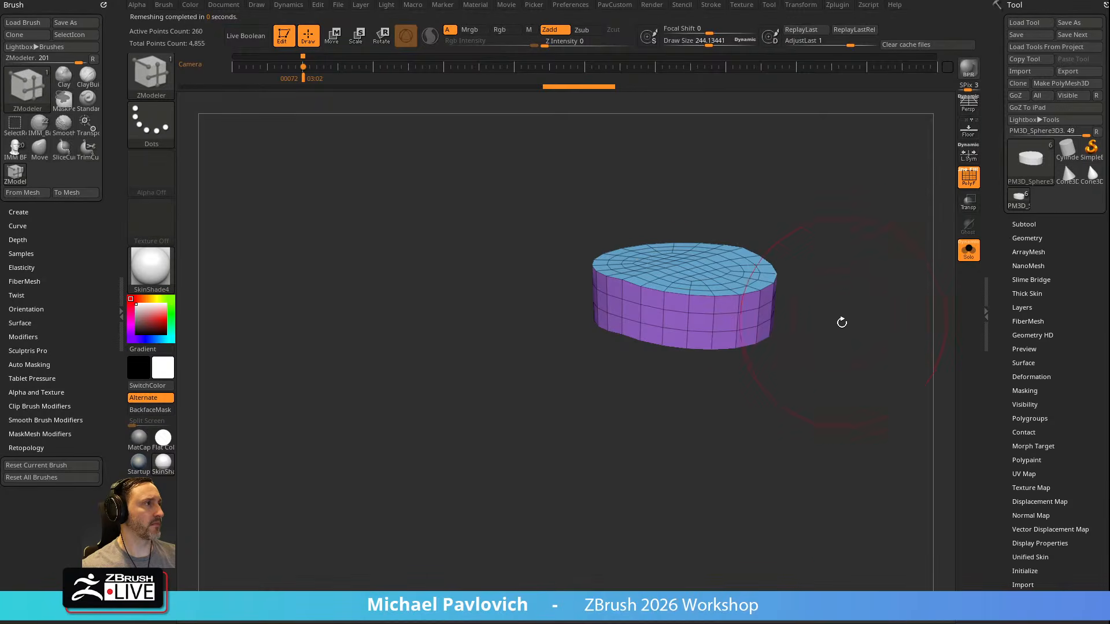
key(grave)
click(808, 268)
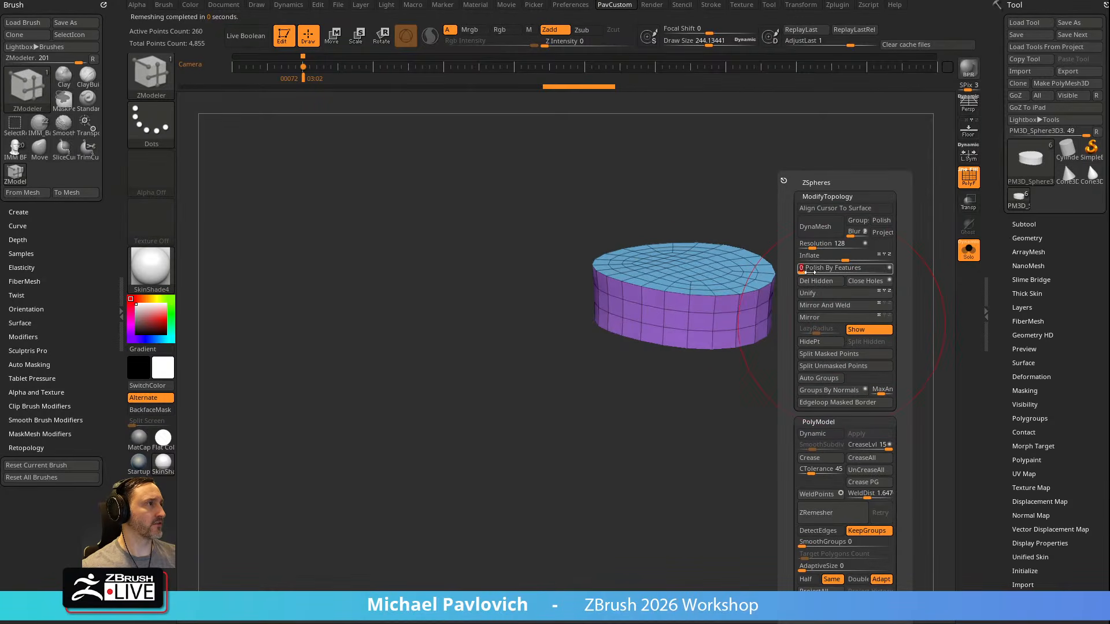
Set the selection brush back to SelectRect, unhide the whole collar and turn off Solo
ctrl+shift+click(675, 258)
ctrl+shift+drag(827, 215, 872, 325)
ctrl+shift+click(154, 82)
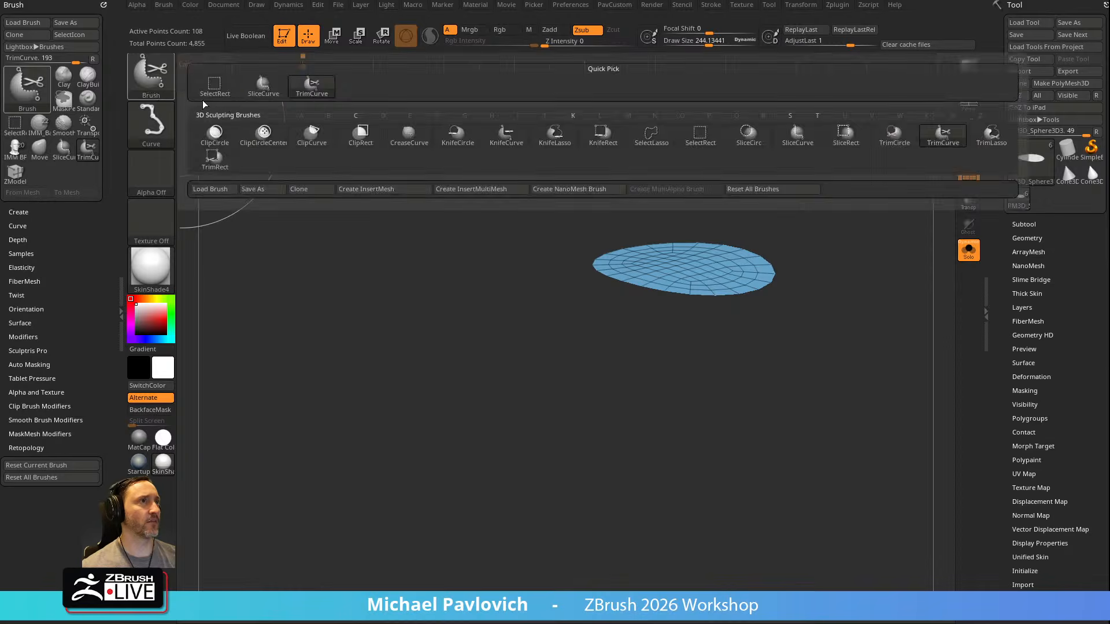
ctrl+shift+click(227, 98)
ctrl+shift+click(872, 243)
click(967, 250)
Activate the IMM BParts insert brush for adding body parts to the figure
ctrl+right_drag(890, 246, 828, 251)
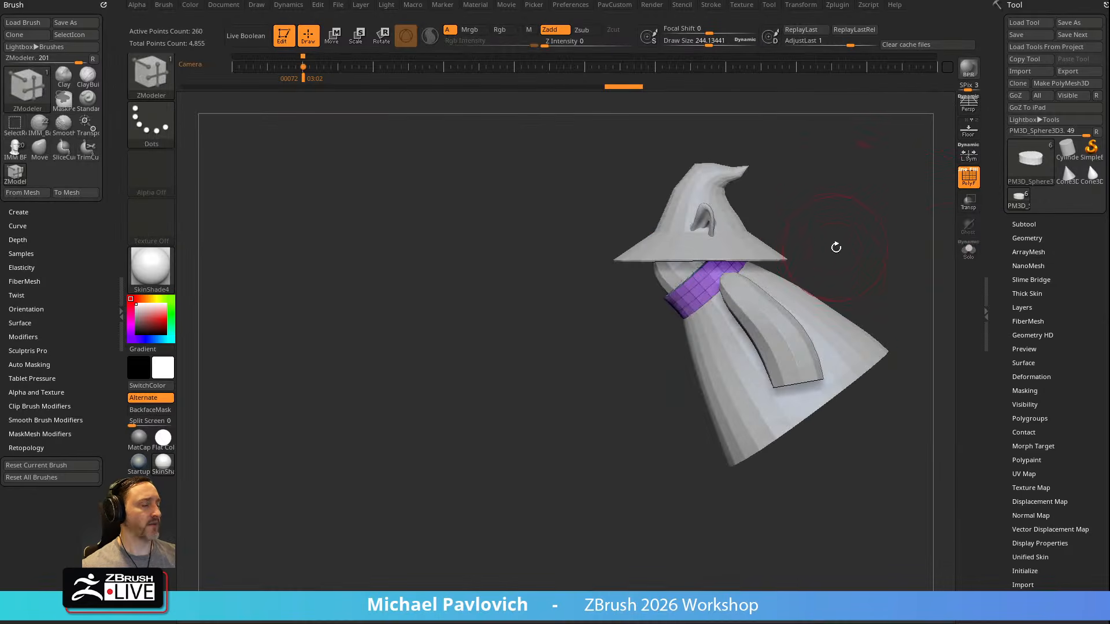
key(i)
key(m)
key(b)
key(i)
click(498, 349)
Insert the Hand mesh symmetrically at the sleeve ends and split the hands off into their own subtool
mouse_move(900, 277)
alt+right_down()
mouse_move(751, 256)
mouse_move(817, 220)
mouse_move(668, 274)
alt+right_up()
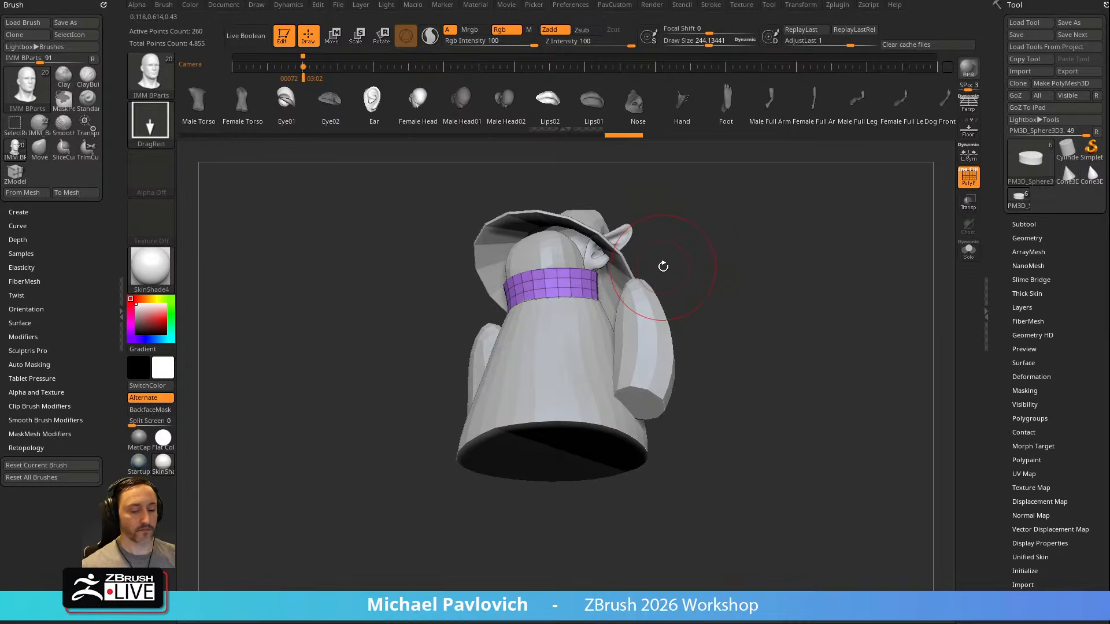
key(m)
click(643, 350)
alt+right_drag(738, 363, 771, 302)
drag(669, 341, 701, 384)
shift+right_drag(701, 384, 764, 319)
key(space)
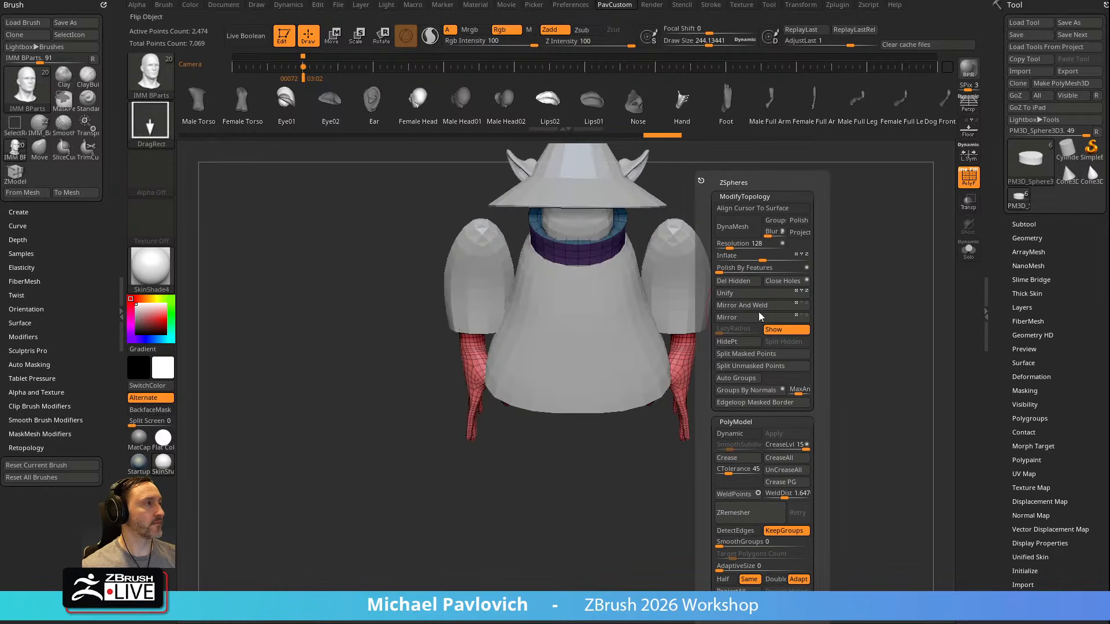
click(753, 359)
Select the sleeves, enable Local Symmetry and rotate them outward from the robe around their own centres
alt+click(675, 312)
alt+right_drag(770, 249, 778, 301)
key(w)
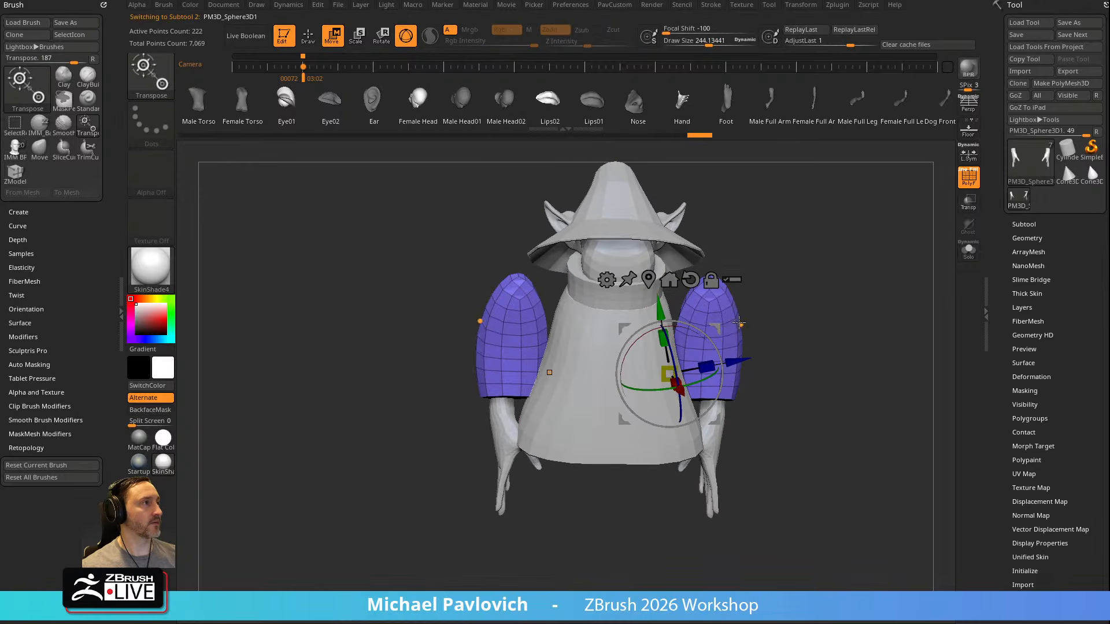
alt+drag(715, 329, 762, 303)
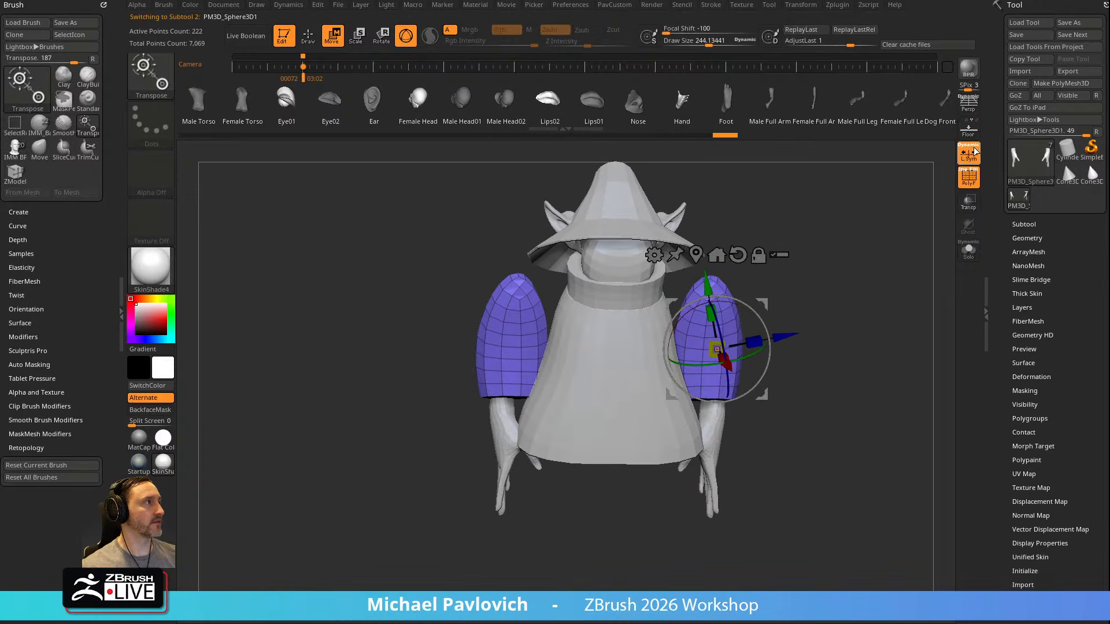
shift+right_drag(862, 237, 854, 249)
mouse_move(770, 345)
mouse_down()
mouse_move(762, 322)
mouse_move(766, 330)
mouse_move(735, 337)
mouse_up()
drag(764, 302, 749, 309)
key(q)
Select the hands subtool, centre the gizmo on it and rotate the hands to follow the spread sleeves
mouse_move(908, 275)
right_down()
mouse_move(866, 260)
mouse_move(900, 302)
right_up()
alt+click(751, 376)
key(w)
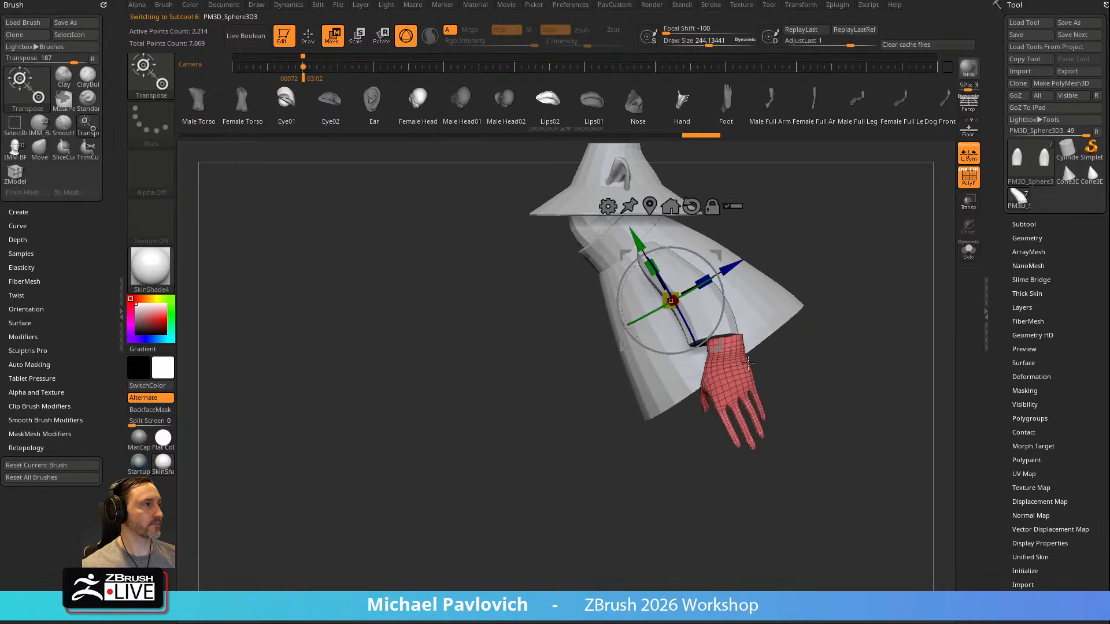
alt+click(730, 366)
drag(749, 354, 764, 334)
drag(703, 352, 742, 285)
shift+right_drag(743, 284, 790, 328)
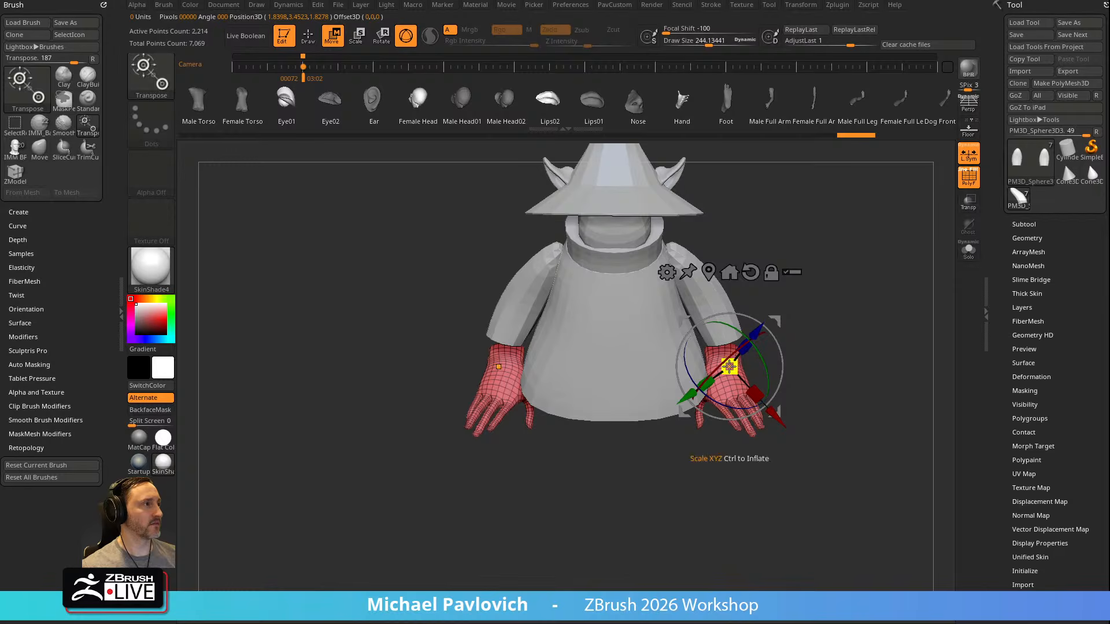
drag(761, 349, 767, 378)
drag(782, 376, 781, 344)
shift+right_drag(803, 326, 762, 315)
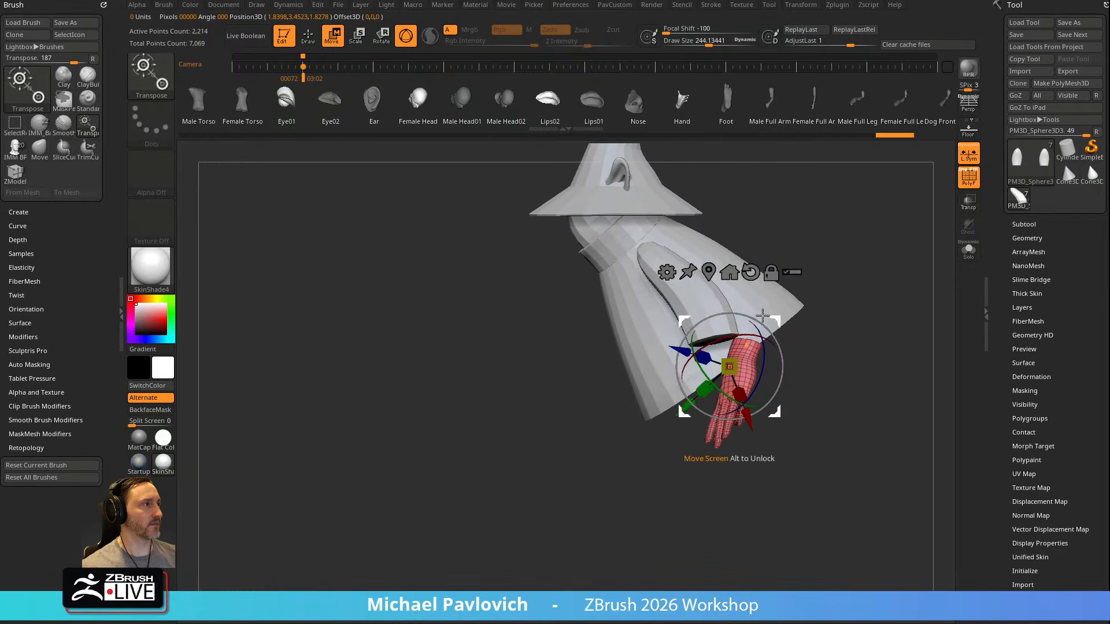
mouse_move(777, 322)
mouse_down()
mouse_move(719, 303)
mouse_move(731, 326)
mouse_move(746, 316)
mouse_up()
Fine-tune the hands' position and rotation with the gizmo so the wrists sit inside the sleeve openings
key(q)
shift+right_drag(825, 285, 761, 330)
key(w)
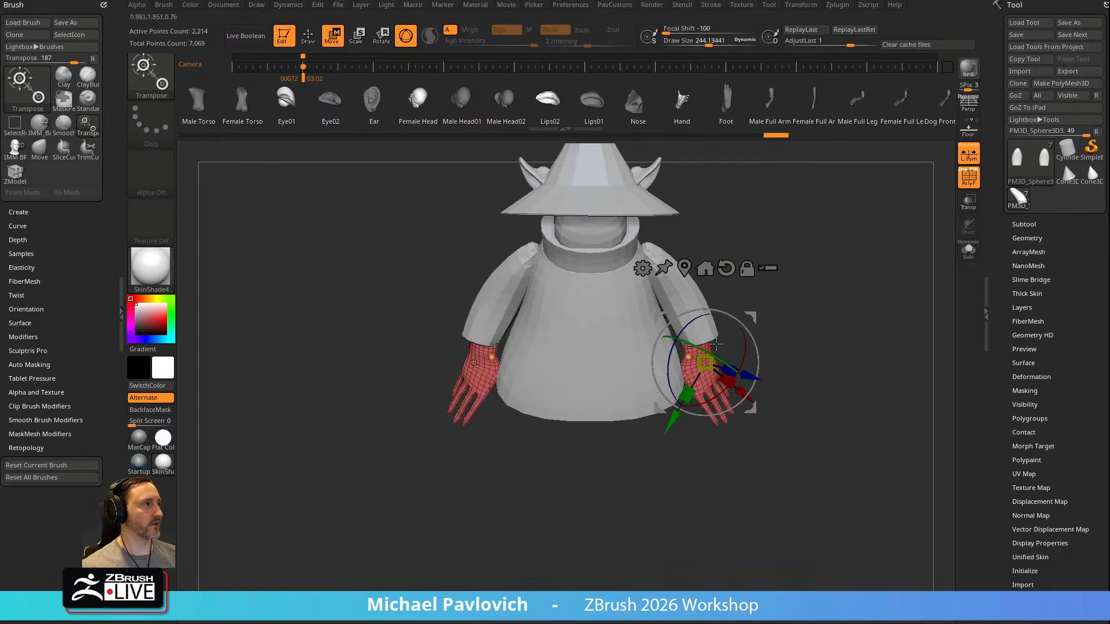
right_drag(700, 351, 747, 326)
drag(755, 315, 762, 316)
key(q)
mouse_move(832, 301)
right_down()
mouse_move(897, 290)
mouse_move(826, 306)
right_up()
key(w)
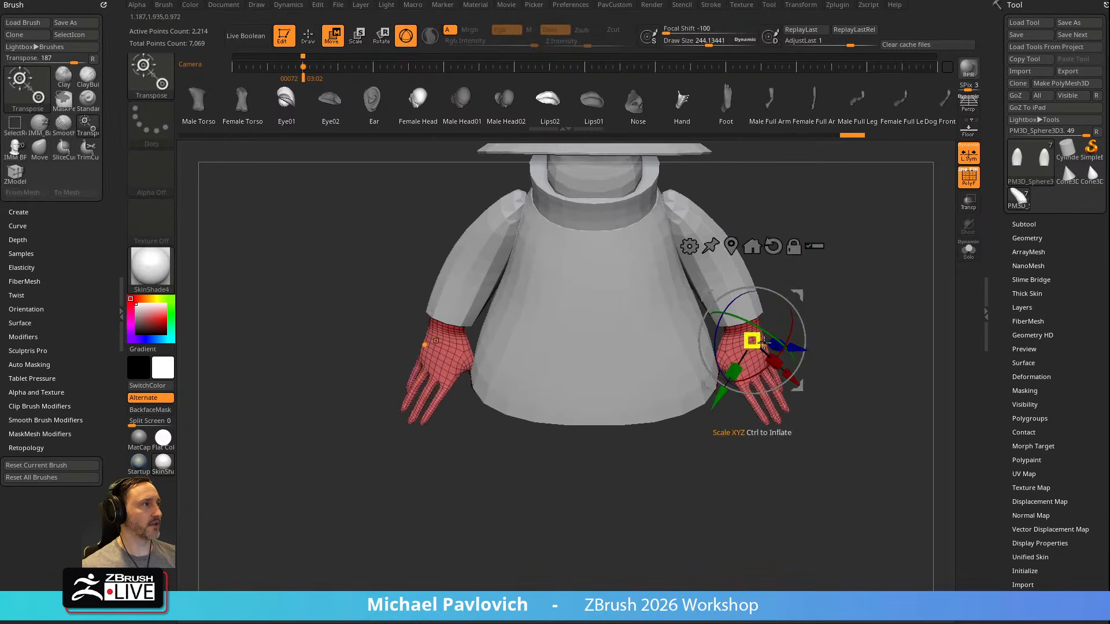
mouse_move(775, 354)
mouse_down()
mouse_move(808, 287)
mouse_move(806, 313)
mouse_up()
key(q)
mouse_move(850, 294)
right_down()
mouse_move(757, 303)
mouse_move(861, 302)
mouse_move(912, 324)
right_up()
key(w)
key(q)
Isolate the hands with Solo, frame the back of one hand closely and set the draw size to about 14
mouse_move(789, 476)
alt+right_down()
mouse_move(453, 468)
mouse_move(592, 337)
alt+right_up()
key(s)
mouse_move(894, 300)
right_down()
mouse_move(817, 319)
mouse_move(935, 293)
right_up()
click(969, 250)
key(s)
drag(796, 343, 776, 346)
right_drag(760, 349, 787, 359)
alt+right_drag(891, 405, 716, 246)
ctrl+right_drag(628, 378, 724, 349)
ctrl+click(761, 348)
ctrl+click(760, 348)
mouse_move(708, 393)
right_down()
mouse_move(763, 330)
mouse_move(746, 367)
right_up()
key(s)
drag(740, 367, 737, 366)
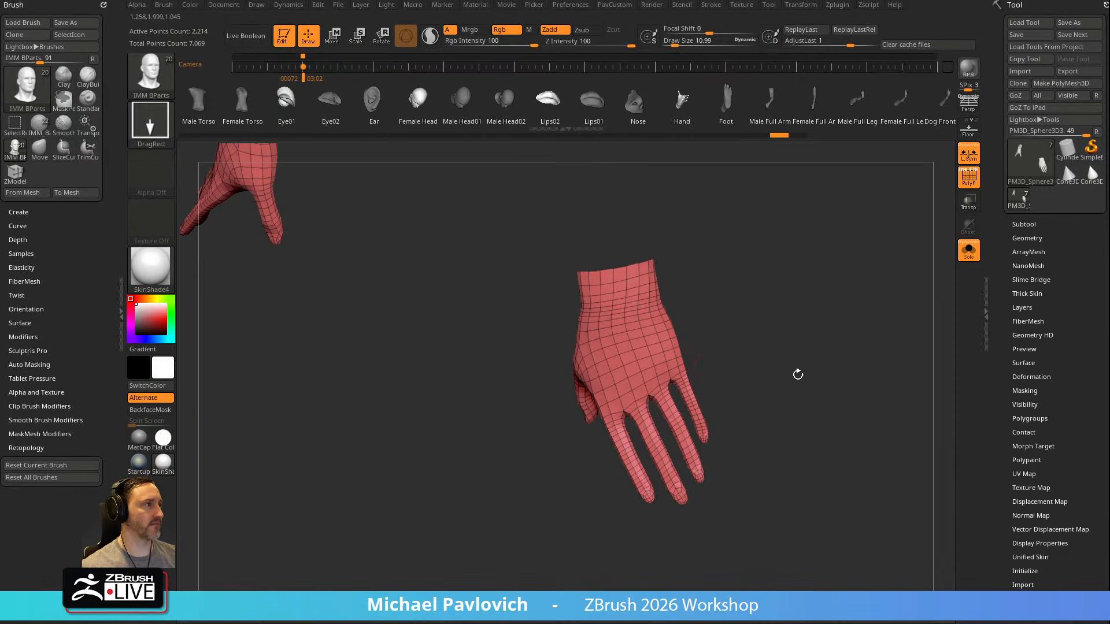
alt+right_drag(760, 366, 696, 309)
ctrl+right_drag(696, 309, 759, 340)
key(s)
drag(762, 348, 758, 347)
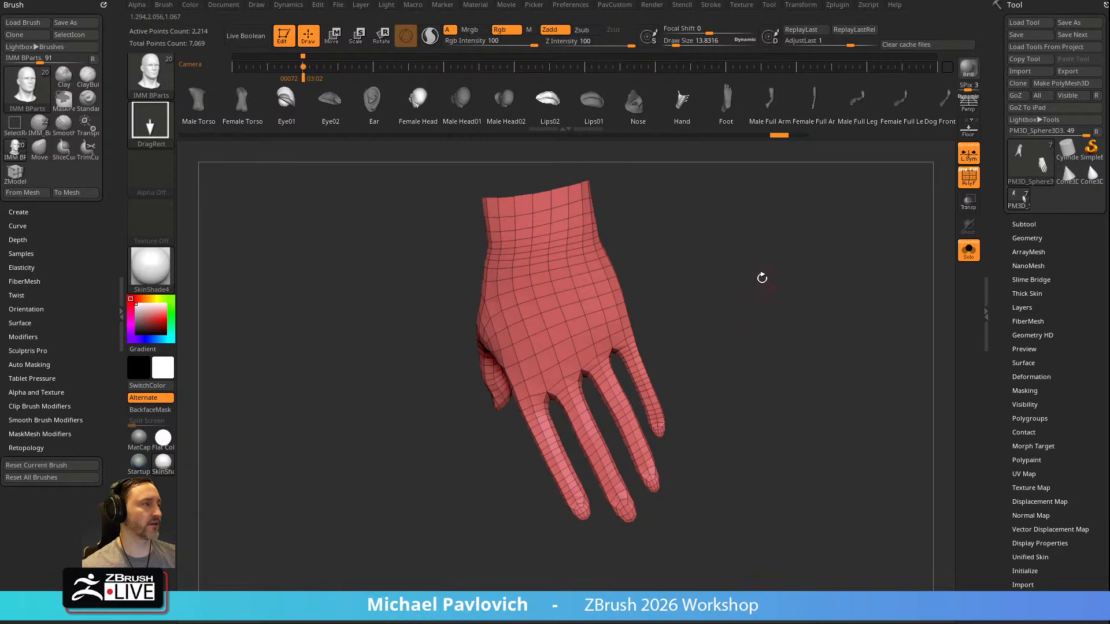
Close the open wrist ends of the hands and apply Mirror And Weld
ctrl+shift+click(152, 78)
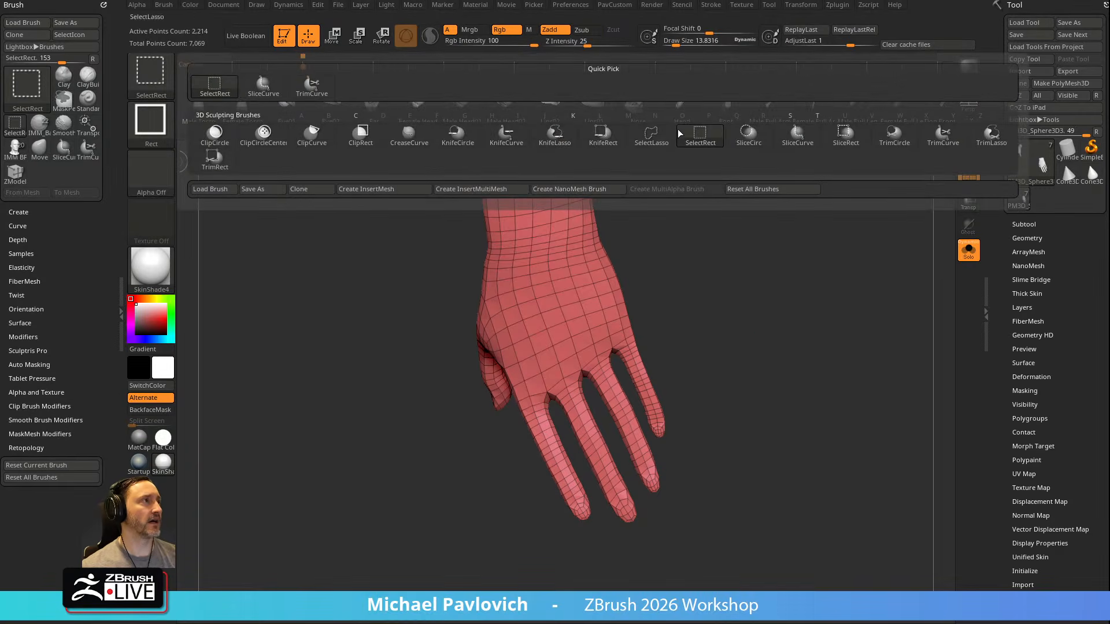
key(space)
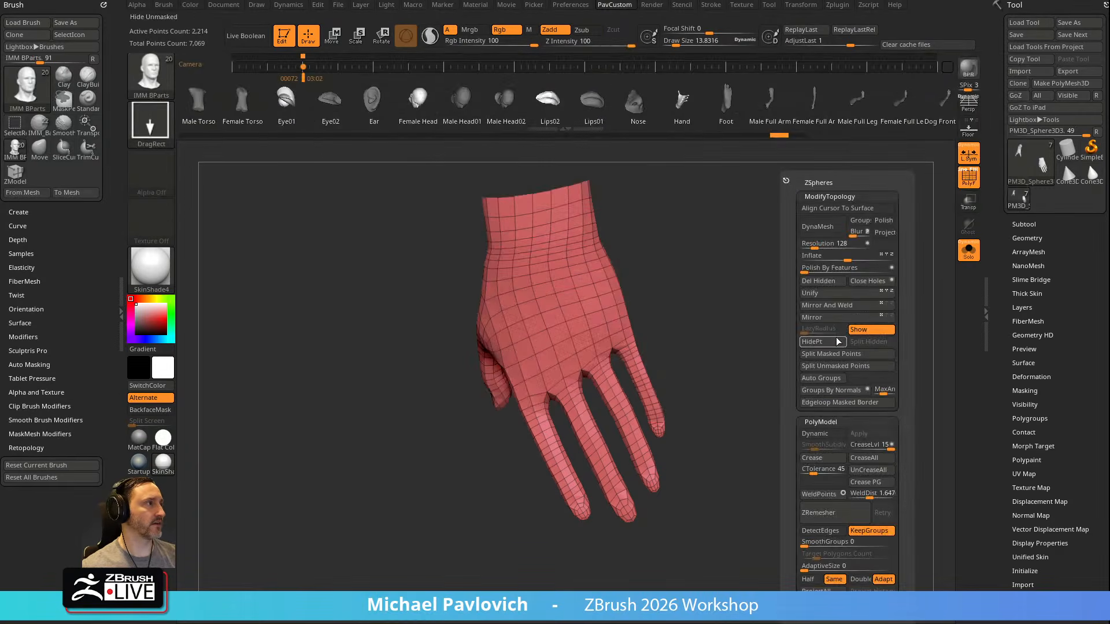
click(849, 293)
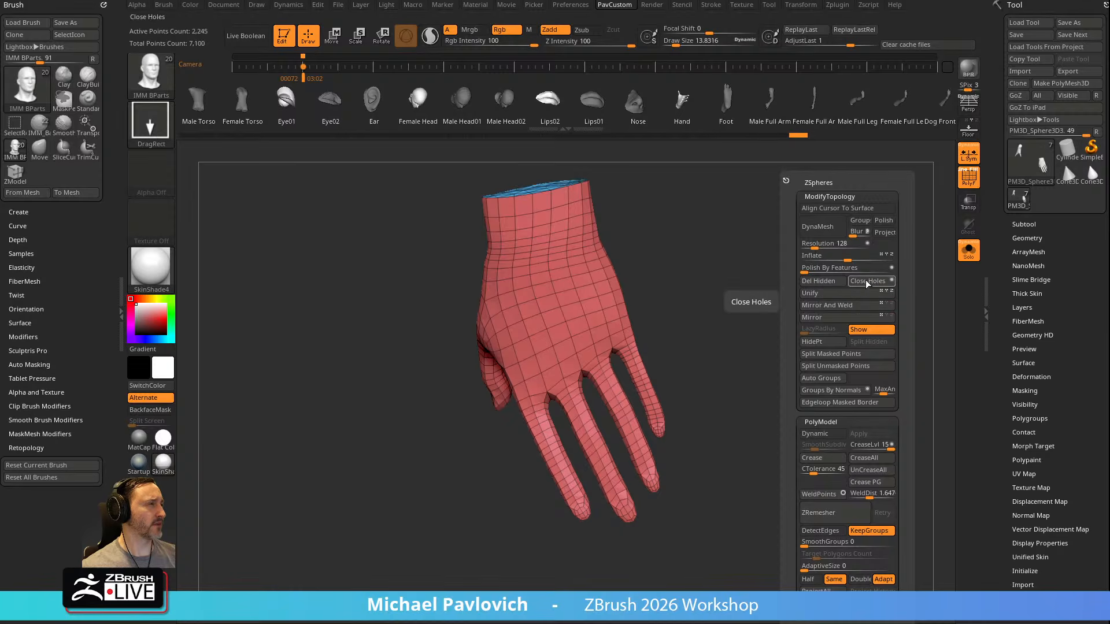
click(849, 306)
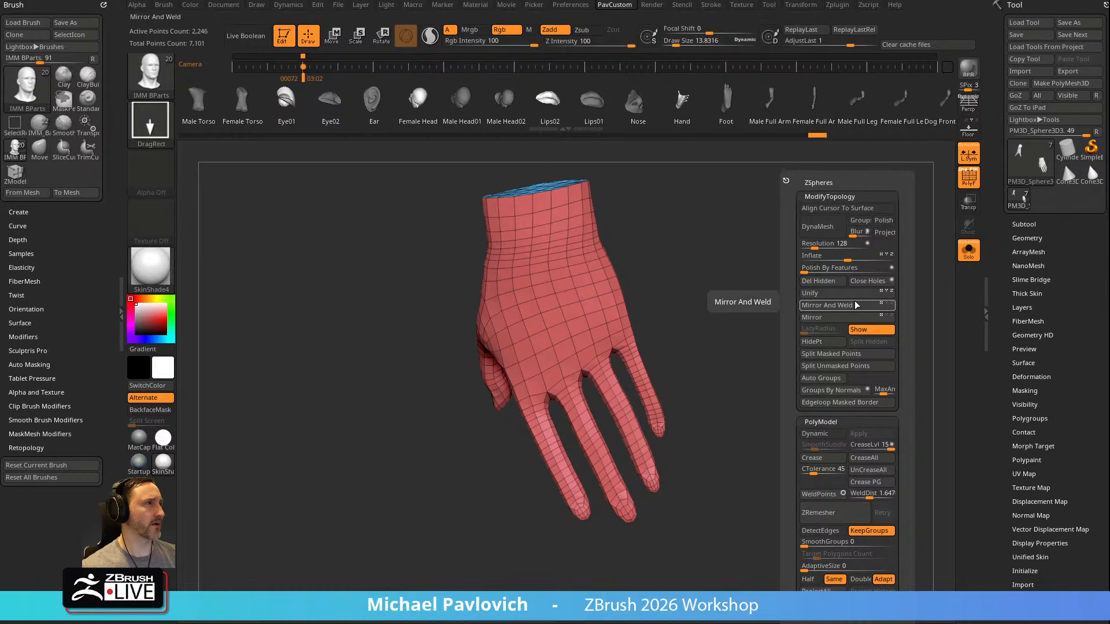
Try remeshing the hands with DynaMesh at resolutions of 128 and 24
key(grave)
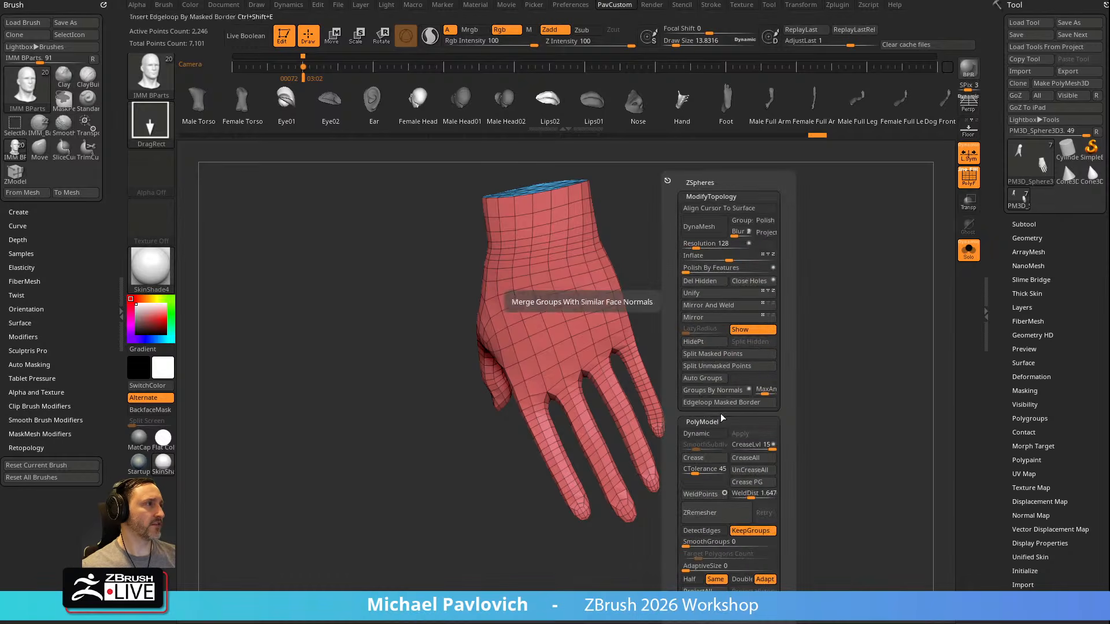
click(712, 295)
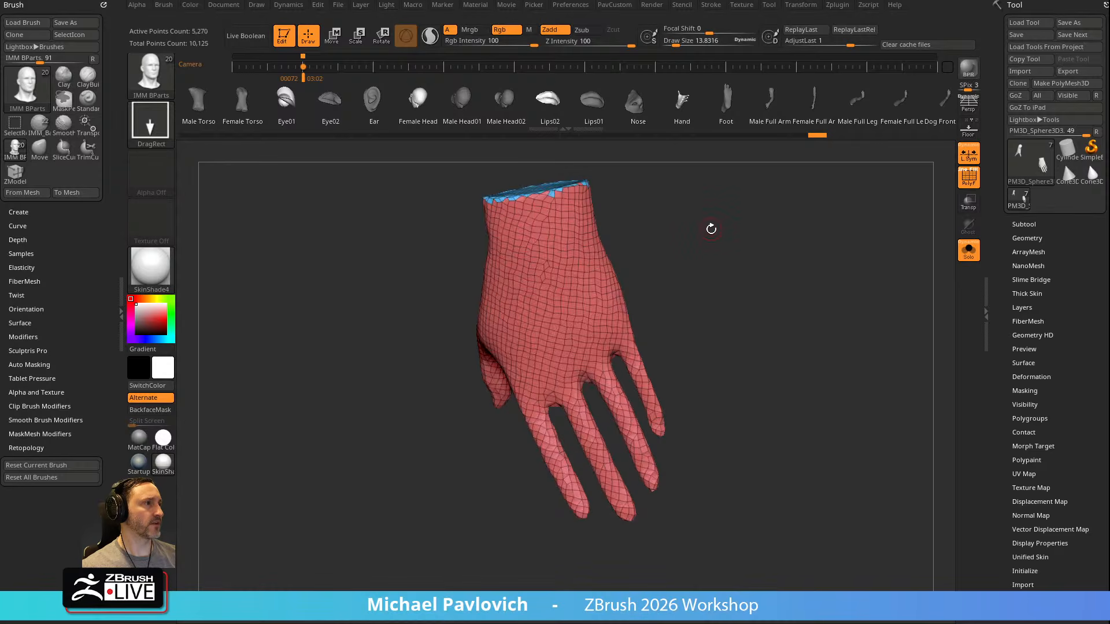
key(ctrl+z)
key(grave)
drag(689, 244, 681, 244)
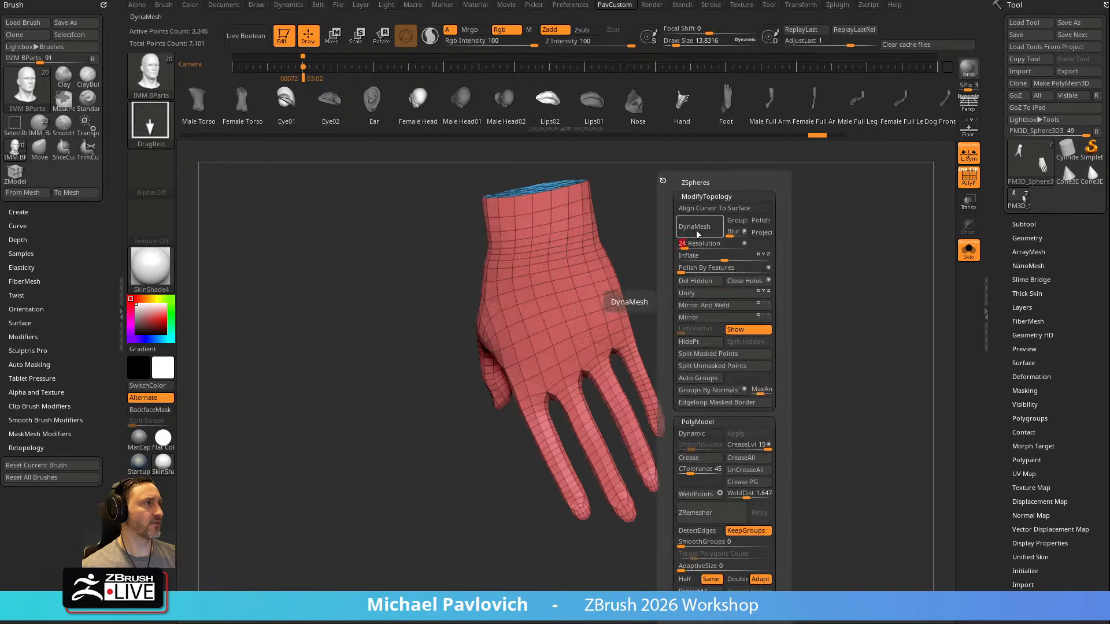
click(701, 226)
key(ctrl+z)
Remesh the hands with DynaMesh at a resolution of 128
key(grave)
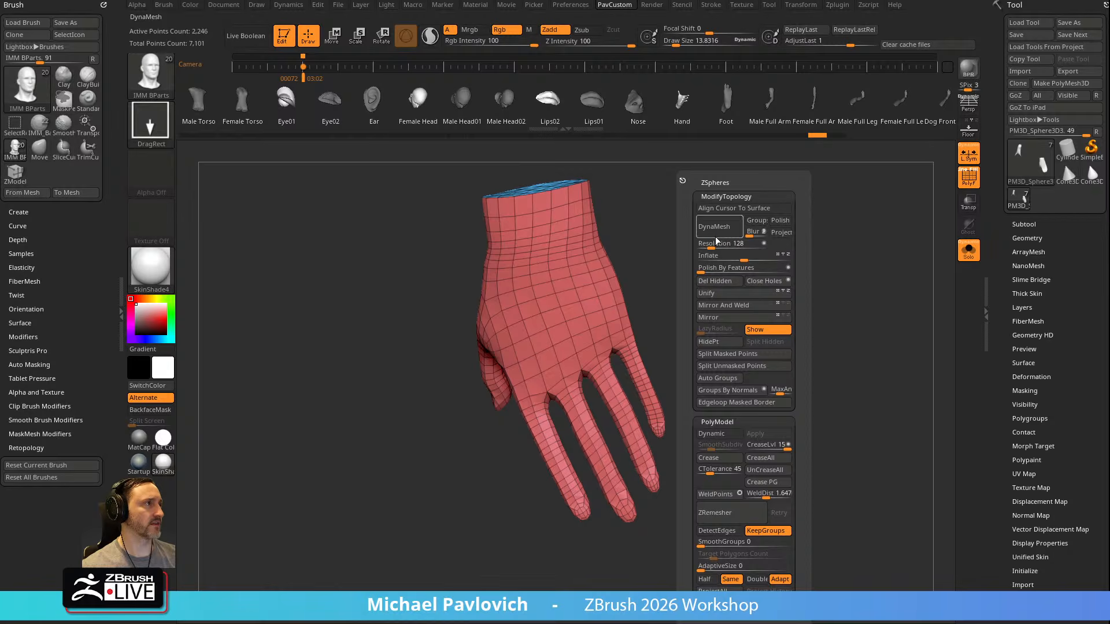
click(722, 227)
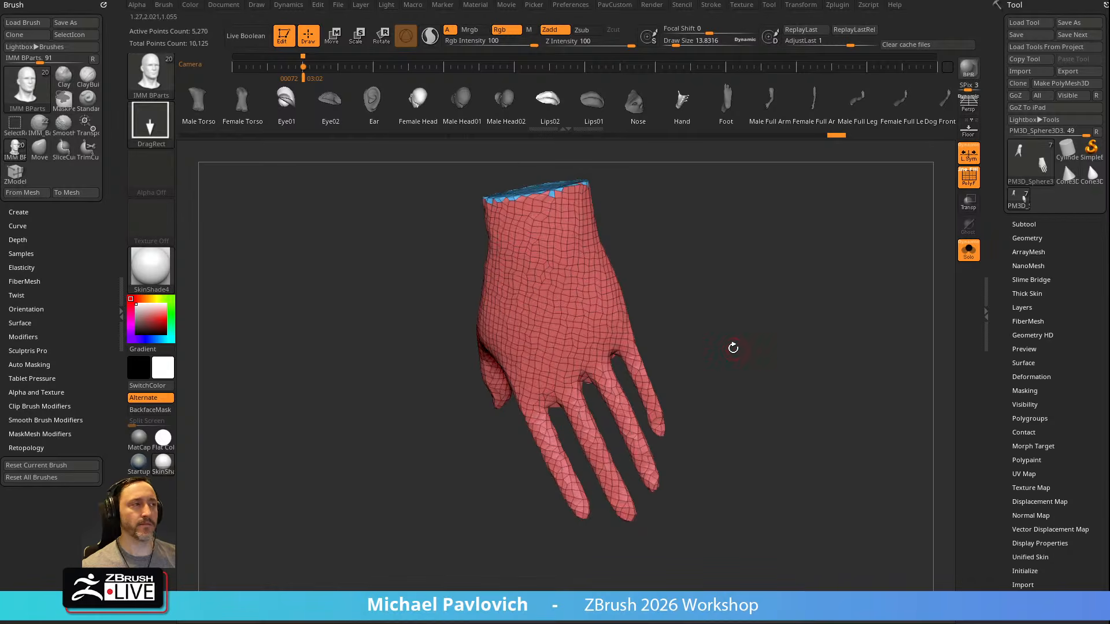
key(shift)
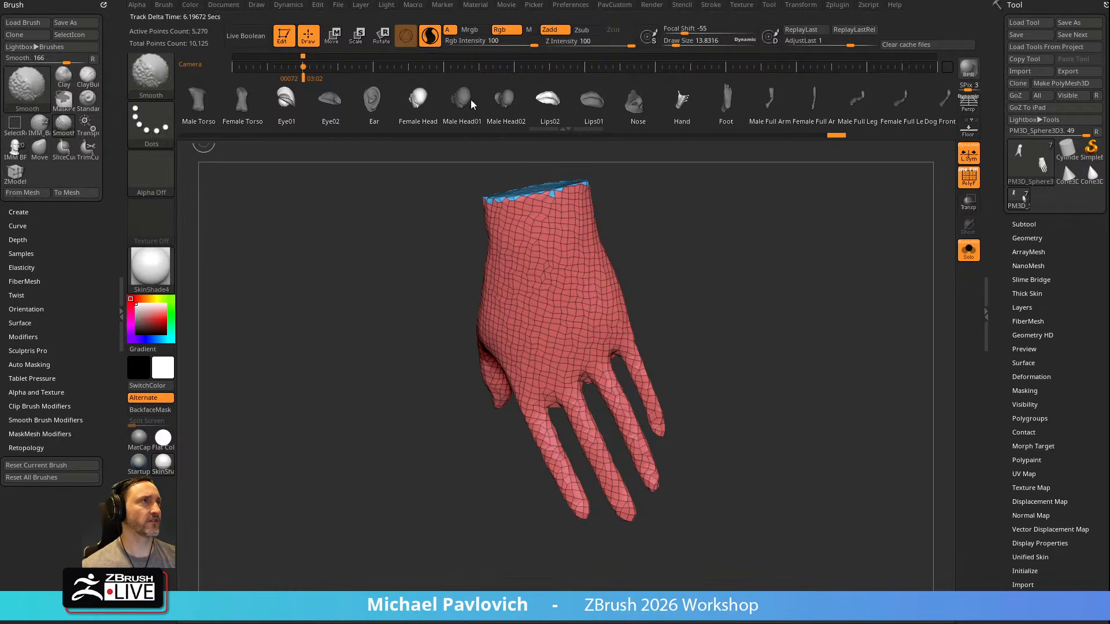
key(s)
click(738, 359)
mouse_move(670, 478)
shift+mouse_down()
mouse_move(630, 451)
mouse_move(617, 399)
mouse_move(636, 367)
shift+mouse_up()
key(ctrl+z)
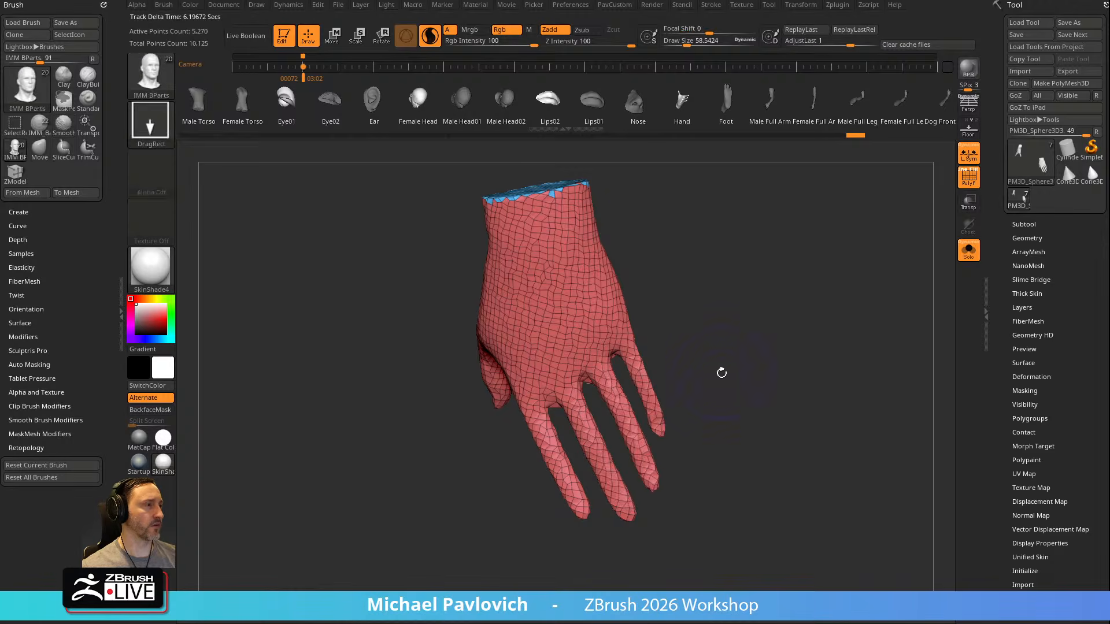
Remove the ring finger by hiding it with SelectLasso and deleting the hidden part, and close the resulting hole
key(ctrl+shift)
click(145, 79)
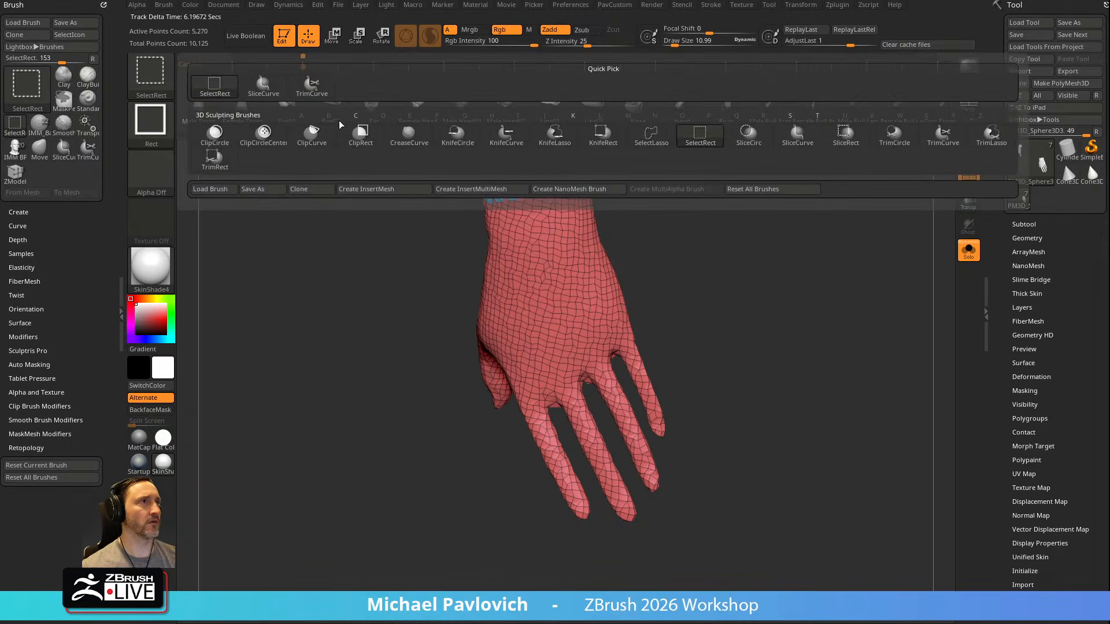
click(651, 138)
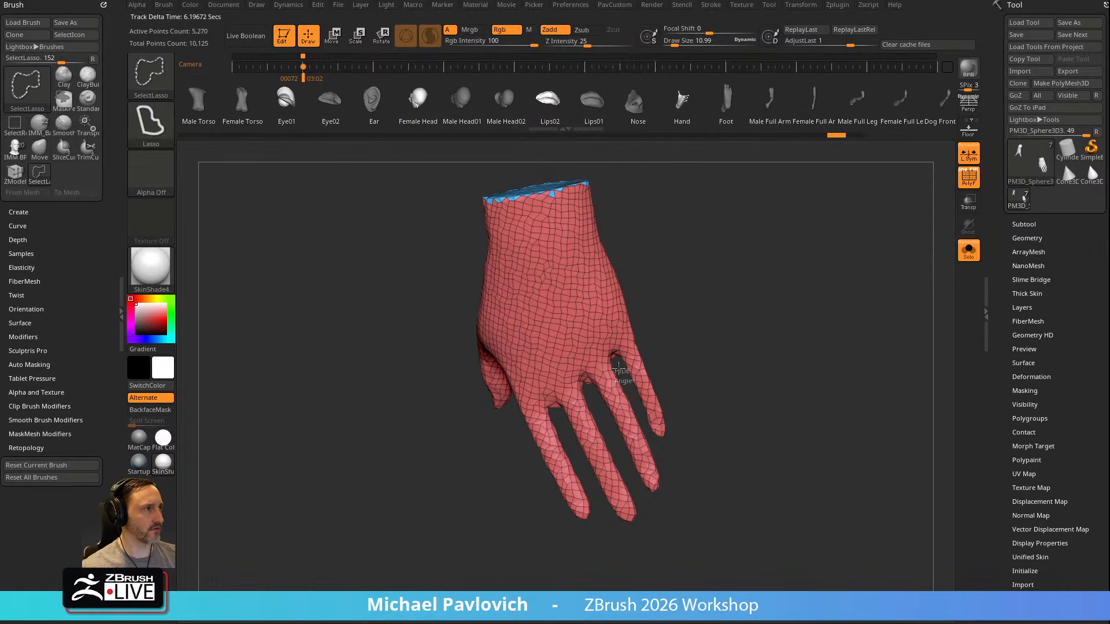
ctrl+shift+drag(636, 494, 635, 498)
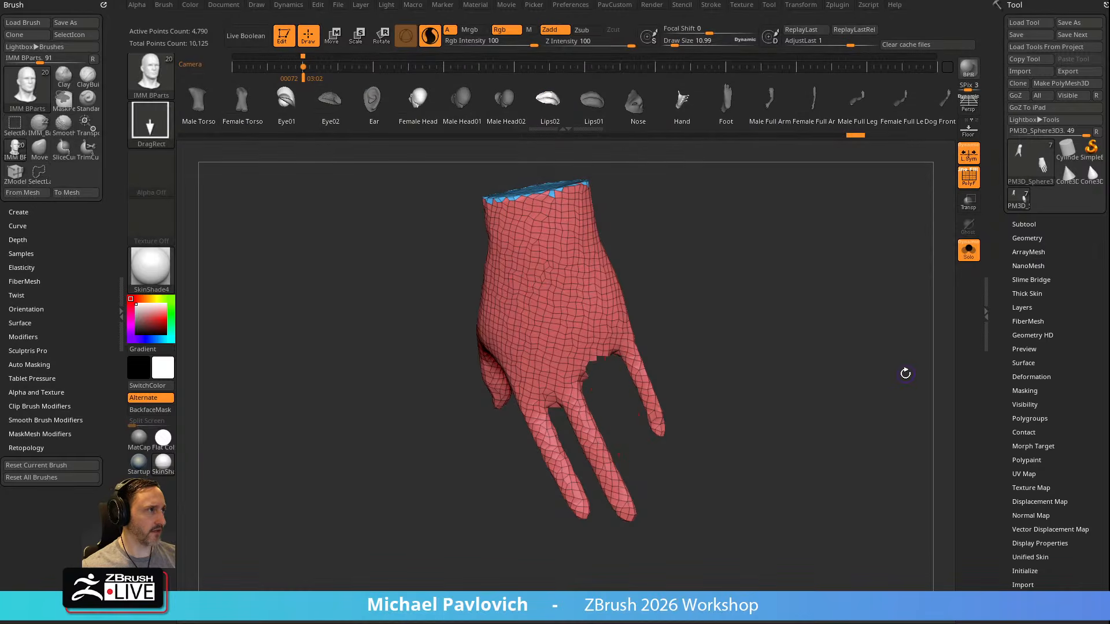
key(2)
click(883, 282)
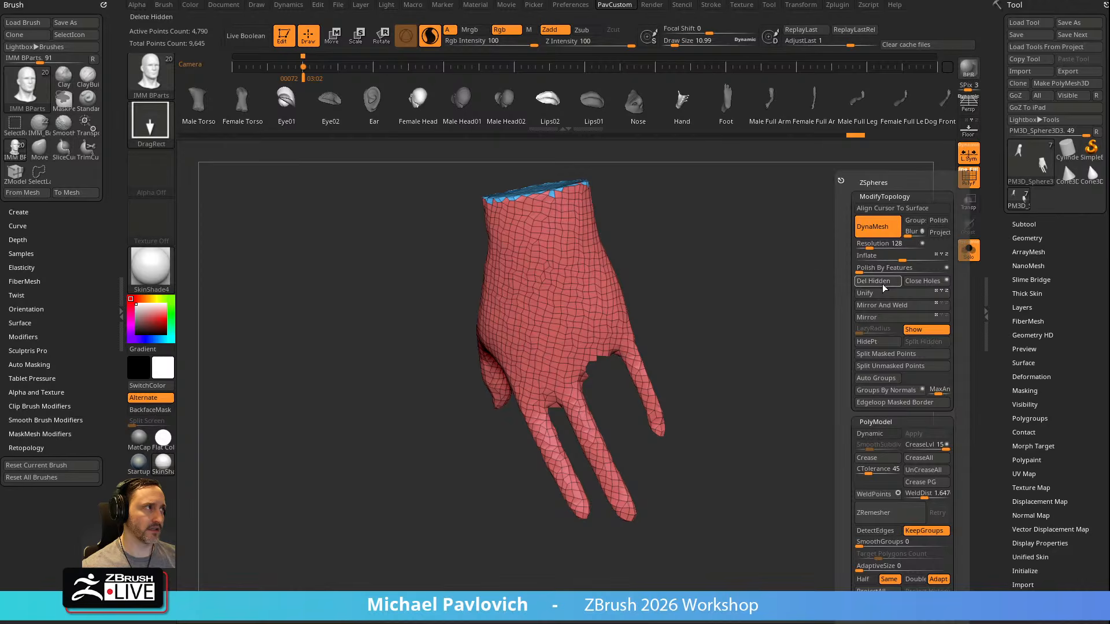
ctrl+drag(692, 335, 903, 426)
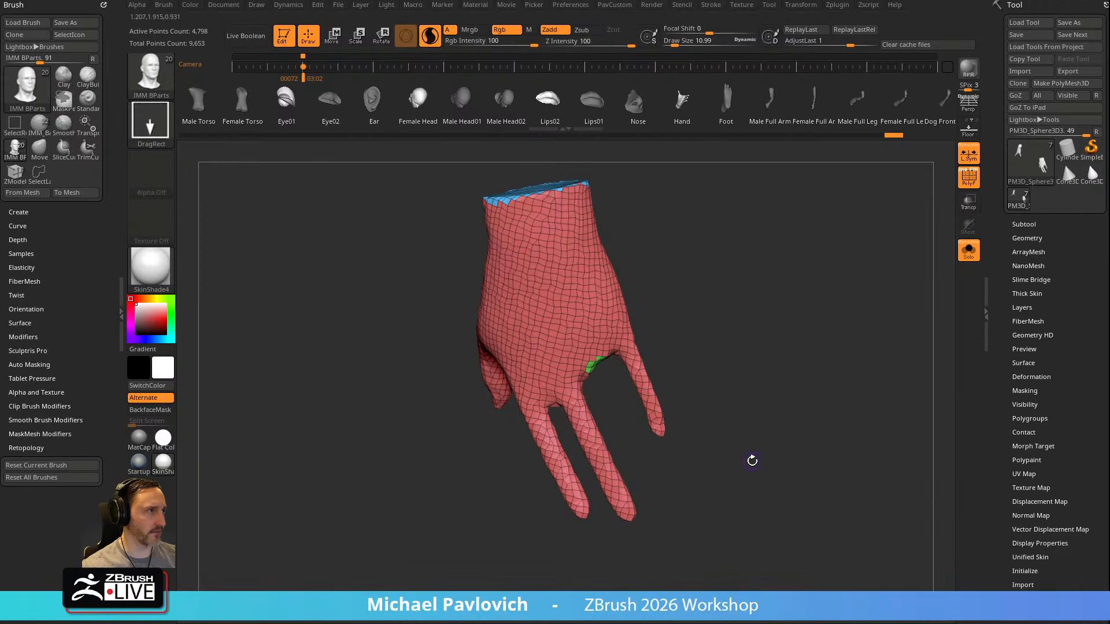
Merge the hands into a single polygroup and enlarge the draw size to about 126
mouse_move(755, 279)
mouse_down()
mouse_move(829, 267)
mouse_move(751, 292)
mouse_move(810, 308)
mouse_up()
key(ctrl+w)
key(s)
drag(810, 308, 799, 307)
key(shift)
key(shift)
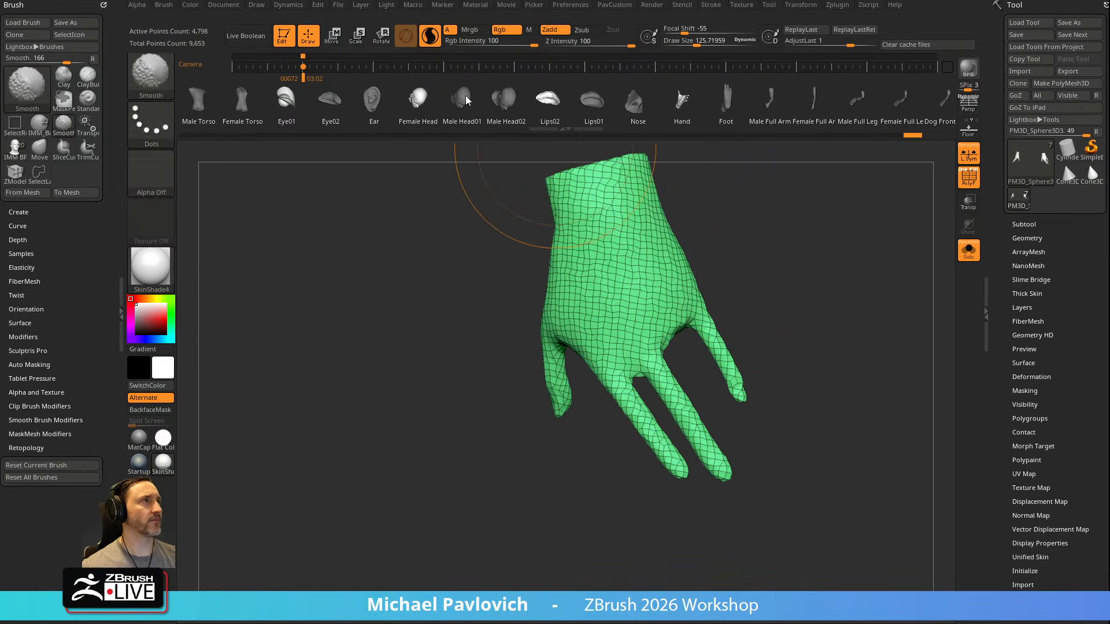
Reshape and re-space the remaining fingers with the Move brush, adjusting the draw size as needed
alt+drag(766, 247, 707, 274)
key(s)
key(b)
key(m)
key(v)
key(s)
drag(586, 365, 609, 351)
drag(657, 444, 668, 445)
key(s)
mouse_move(603, 425)
mouse_down()
mouse_move(594, 426)
mouse_move(611, 423)
mouse_up()
right_drag(646, 398, 830, 343)
Thicken the thin fingers with the Inflat brush
mouse_move(754, 321)
mouse_down()
mouse_move(793, 324)
mouse_move(712, 342)
mouse_move(761, 334)
mouse_up()
key(b)
key(i)
key(n)
mouse_move(731, 398)
shift+mouse_down()
mouse_move(726, 352)
mouse_move(755, 334)
shift+mouse_up()
Adjust the finger bases and the gaps between them with the Move brush at a draw size of about 76
key(b)
key(m)
key(v)
drag(680, 344, 689, 342)
drag(724, 316, 709, 325)
key(s)
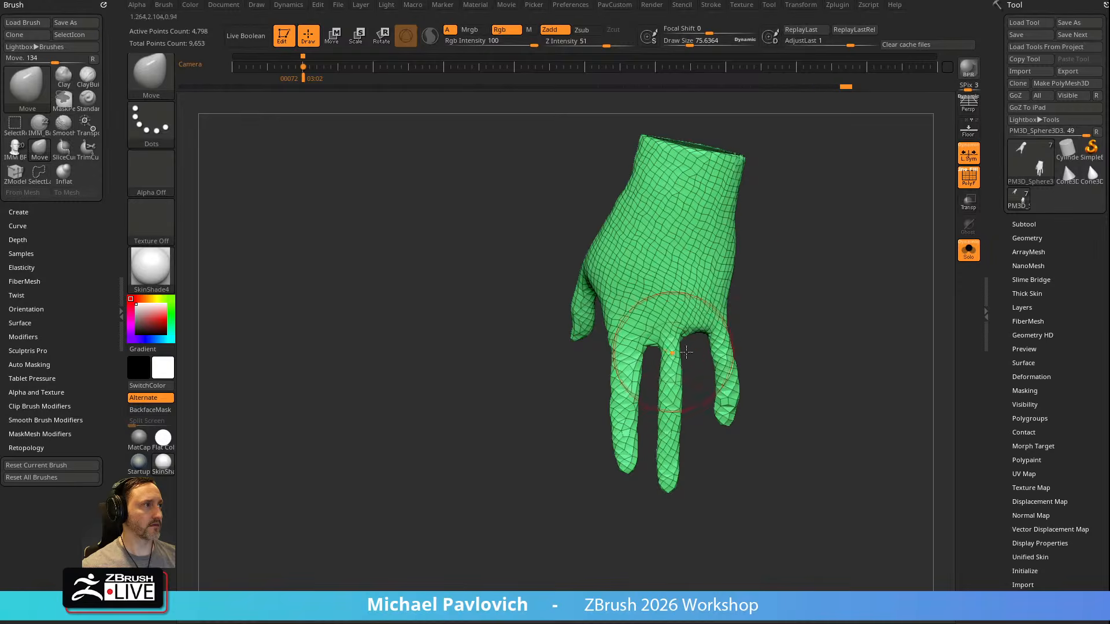
Thicken the base of the middle finger with the Inflat brush
key(b)
key(i)
key(n)
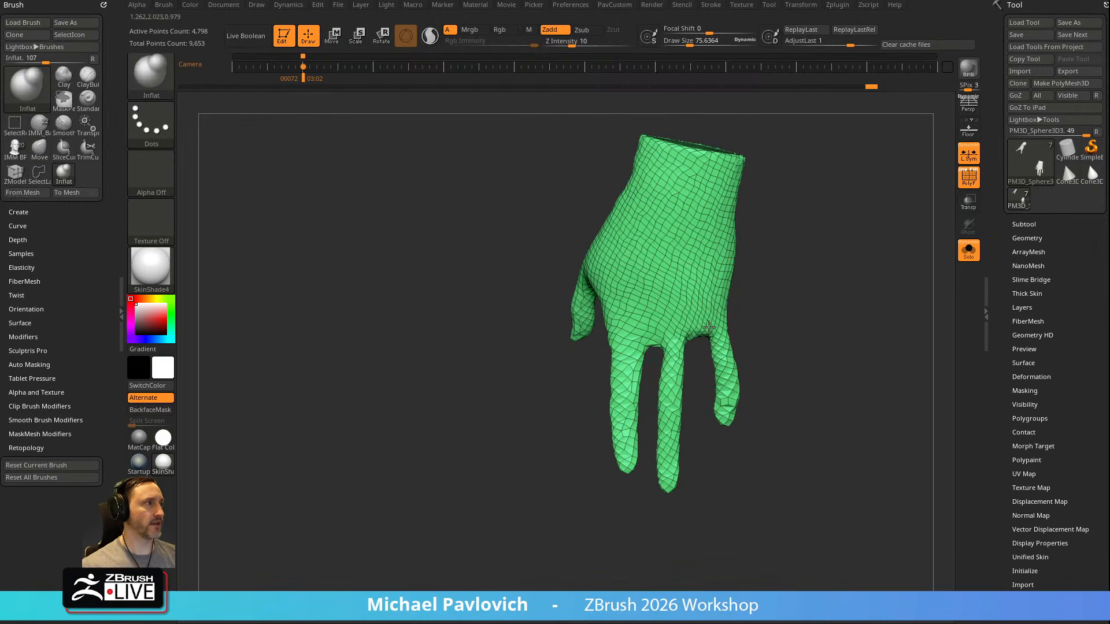
right_drag(672, 362, 660, 372)
key(s)
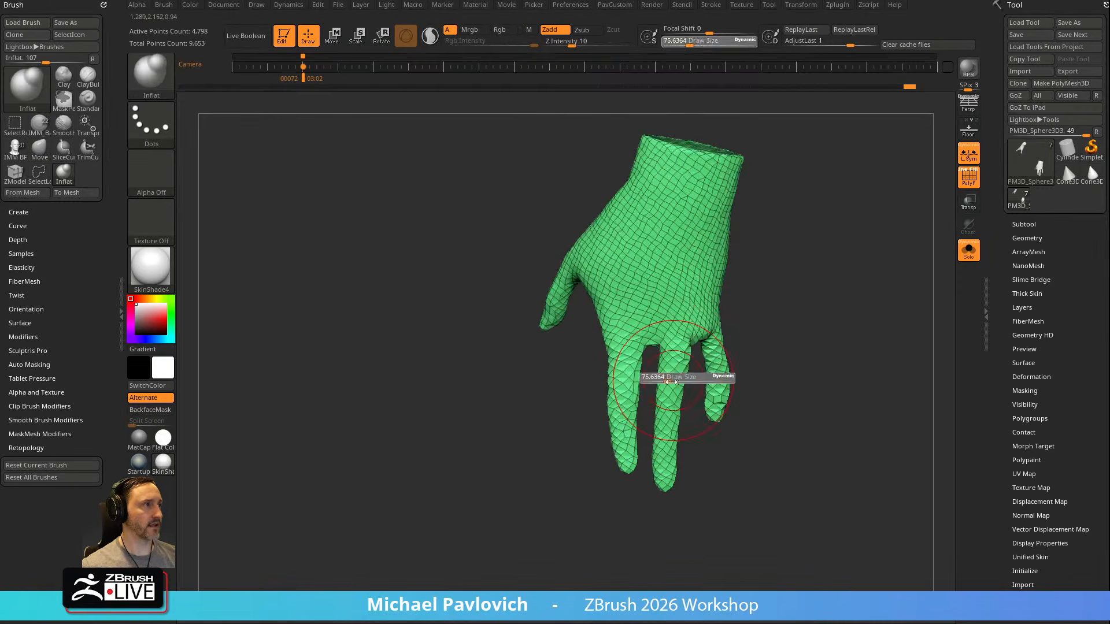
Pull the tip of the finger next to the thumb slightly toward the thumb side with the Move brush
key(b)
key(m)
key(v)
drag(622, 449, 610, 451)
mouse_move(661, 393)
right_down()
mouse_move(830, 339)
mouse_move(555, 295)
right_up()
Even out the thickness of the fingers with the Inflat brush, reducing the draw size to about 27
key(b)
key(i)
key(n)
right_drag(496, 347, 747, 253)
right_drag(759, 353, 796, 334)
mouse_move(807, 274)
right_down()
mouse_move(785, 331)
mouse_move(807, 265)
right_up()
mouse_move(808, 264)
alt+right_down()
mouse_move(819, 296)
mouse_move(793, 249)
alt+right_up()
mouse_move(793, 249)
alt+right_down()
mouse_move(798, 297)
mouse_move(817, 314)
alt+right_up()
key(s)
click(787, 317)
right_drag(773, 349, 786, 325)
Trim the hand's wrist end straight with the TrimCurve brush and delete the hidden wrist cap
ctrl+shift+click(152, 77)
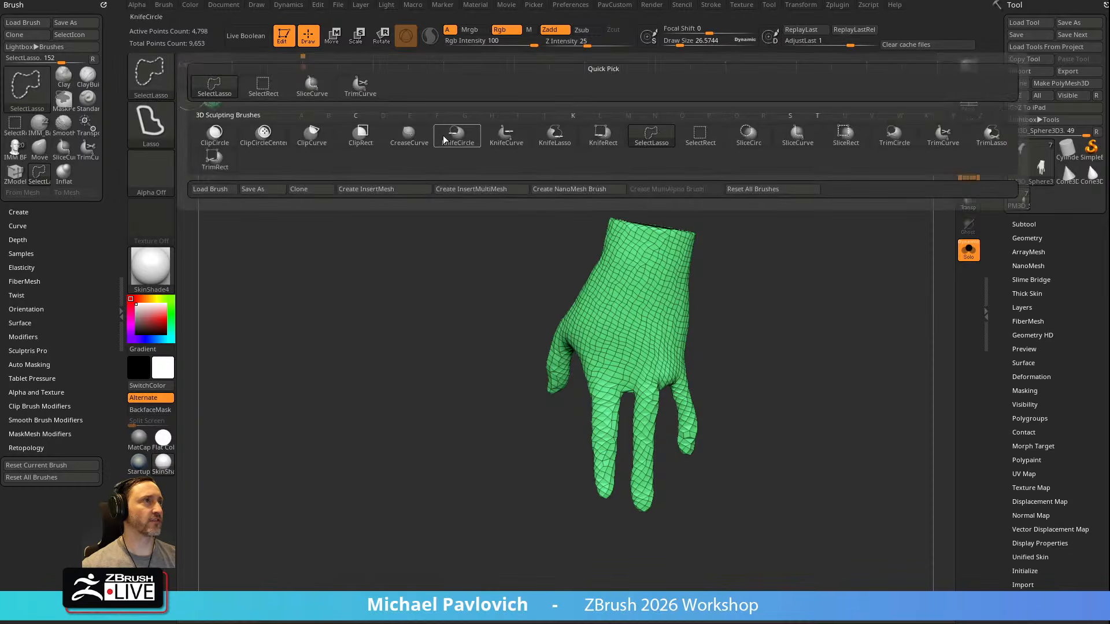
click(360, 86)
ctrl+shift+drag(529, 214, 865, 270)
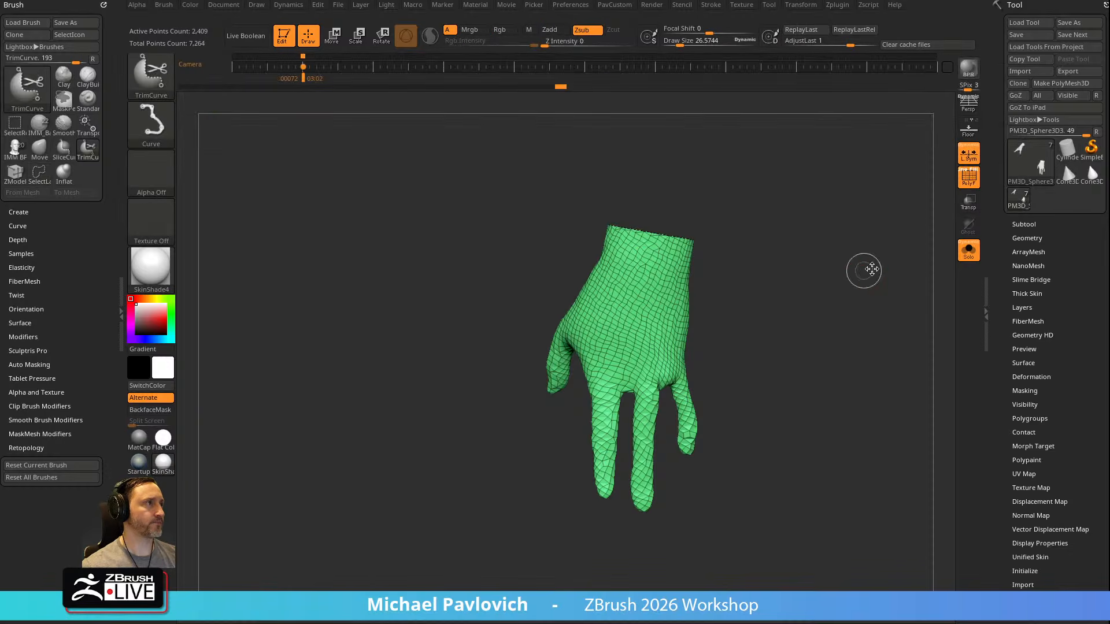
right_drag(784, 276, 808, 271)
ctrl+shift+click(667, 317)
key(grave)
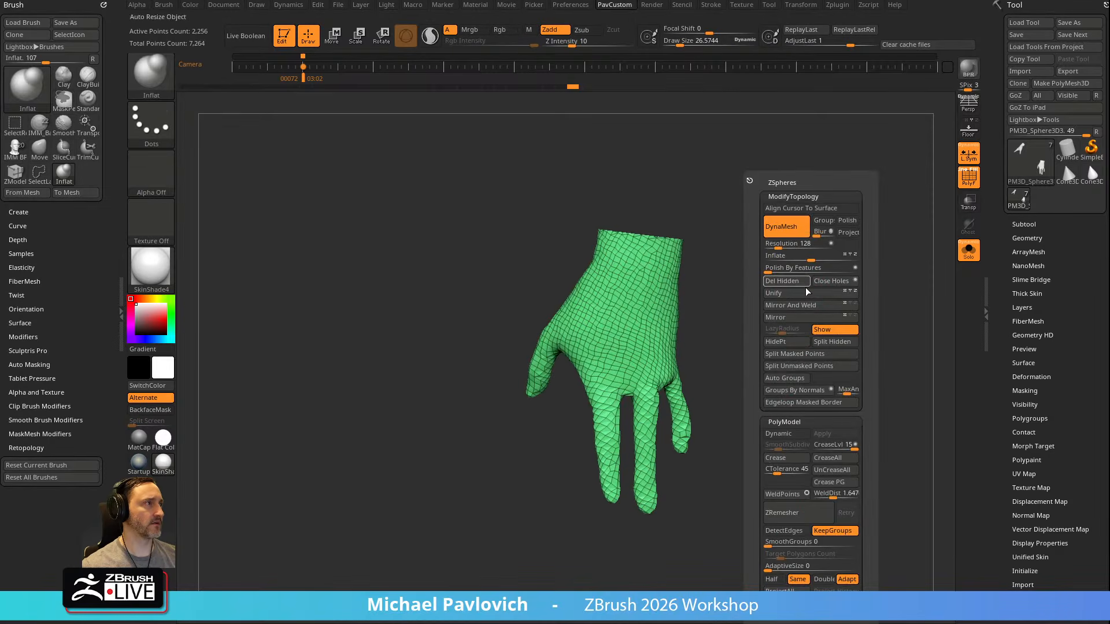
click(795, 281)
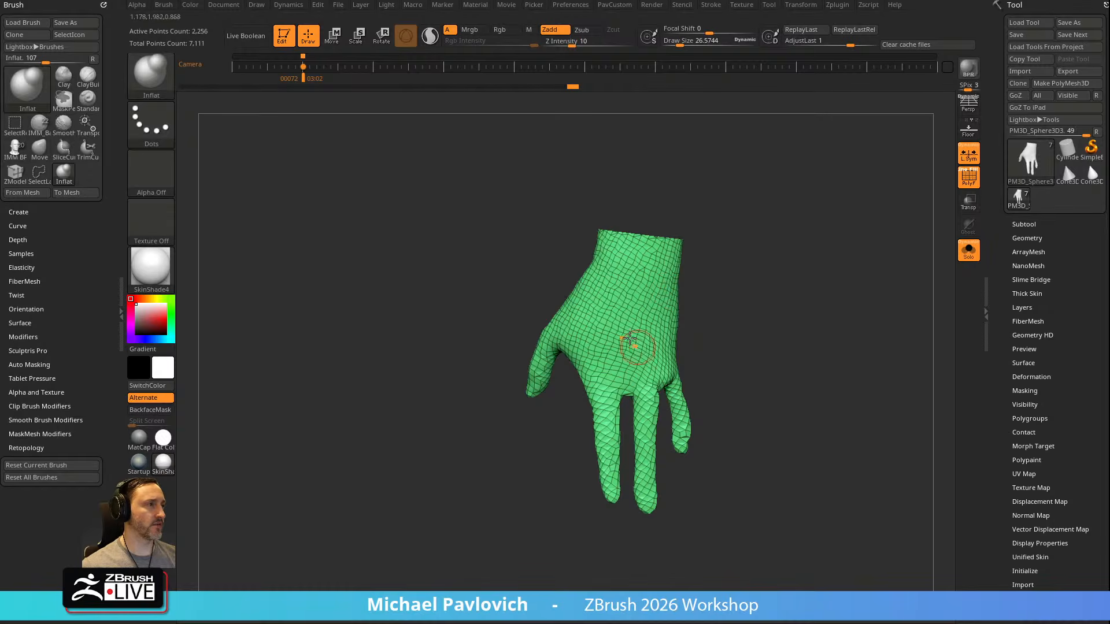
Try to ZRemesh the hand with the Same polygon count option
key(ctrl)
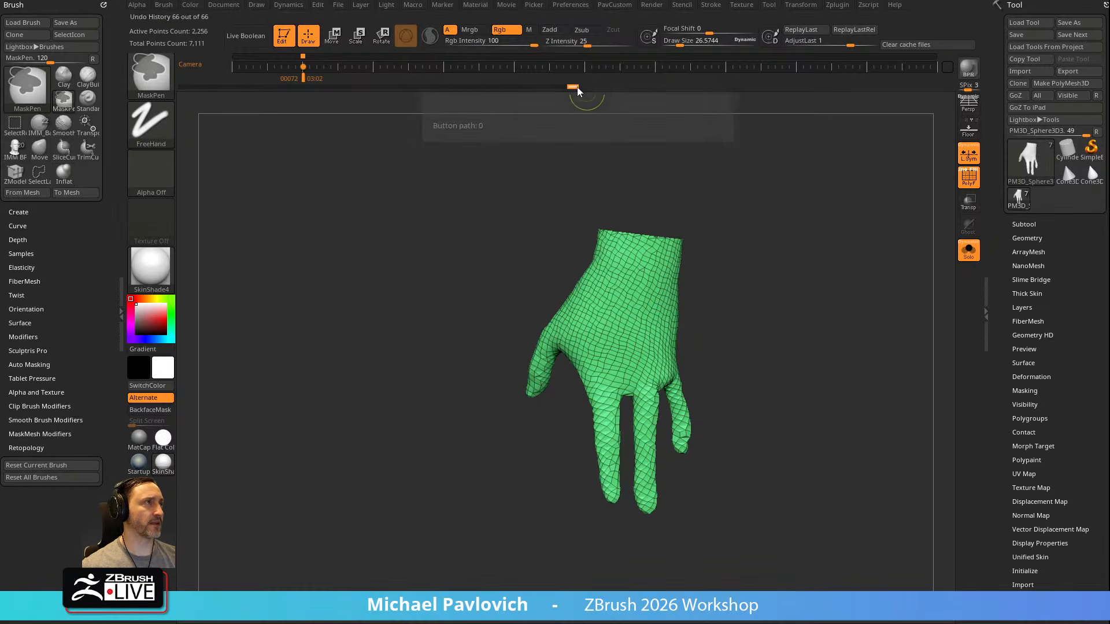
key(space)
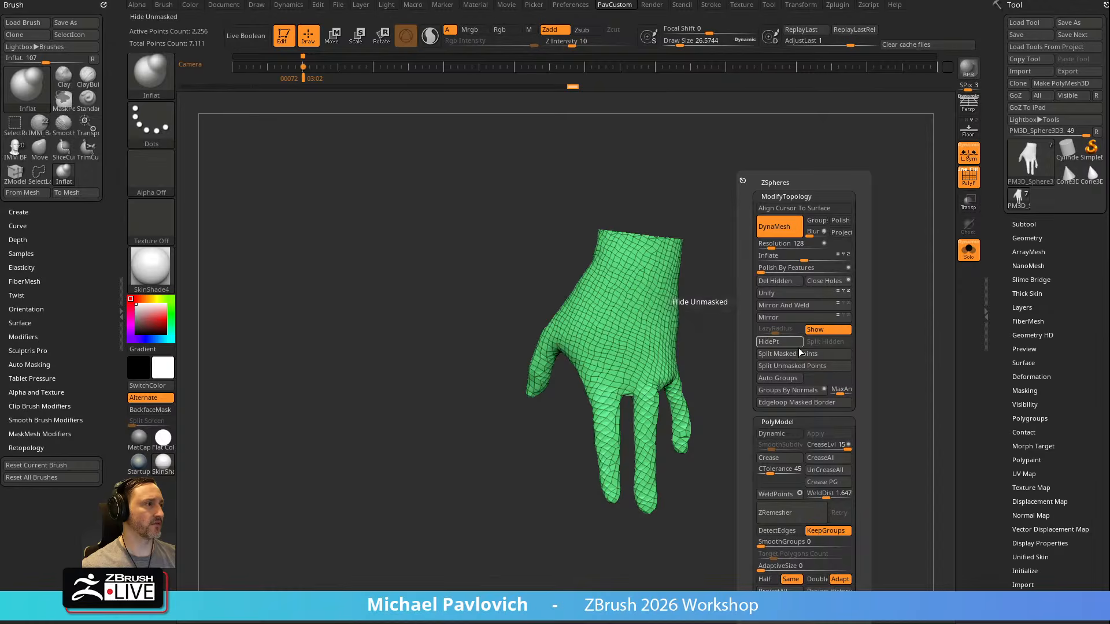
click(785, 512)
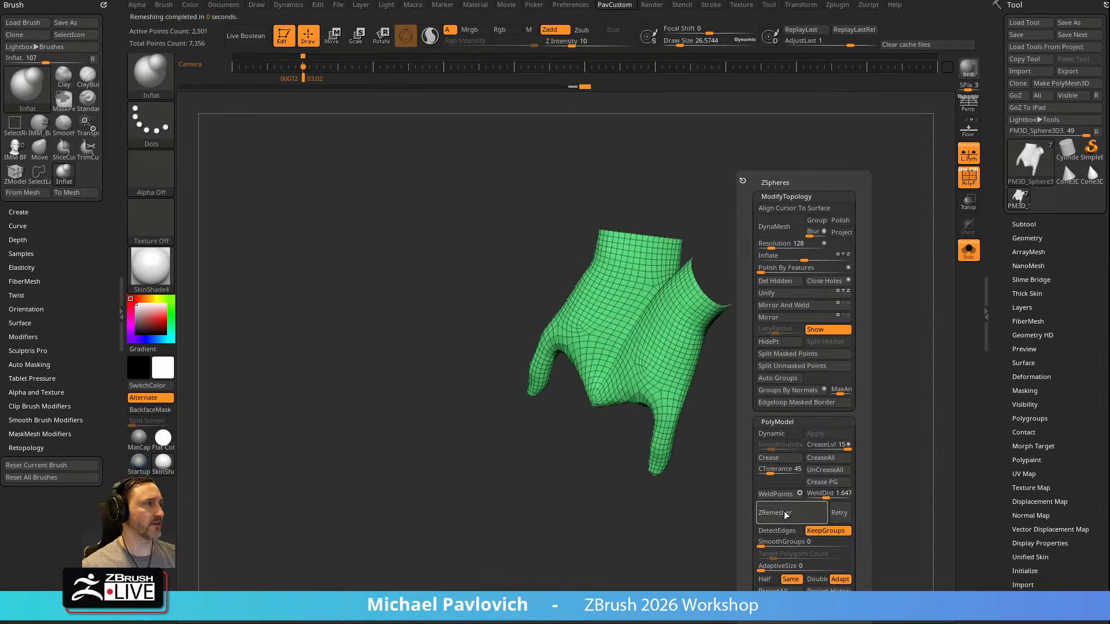
alt+drag(770, 329, 879, 442)
click(966, 252)
drag(893, 337, 832, 306)
click(959, 260)
key(f)
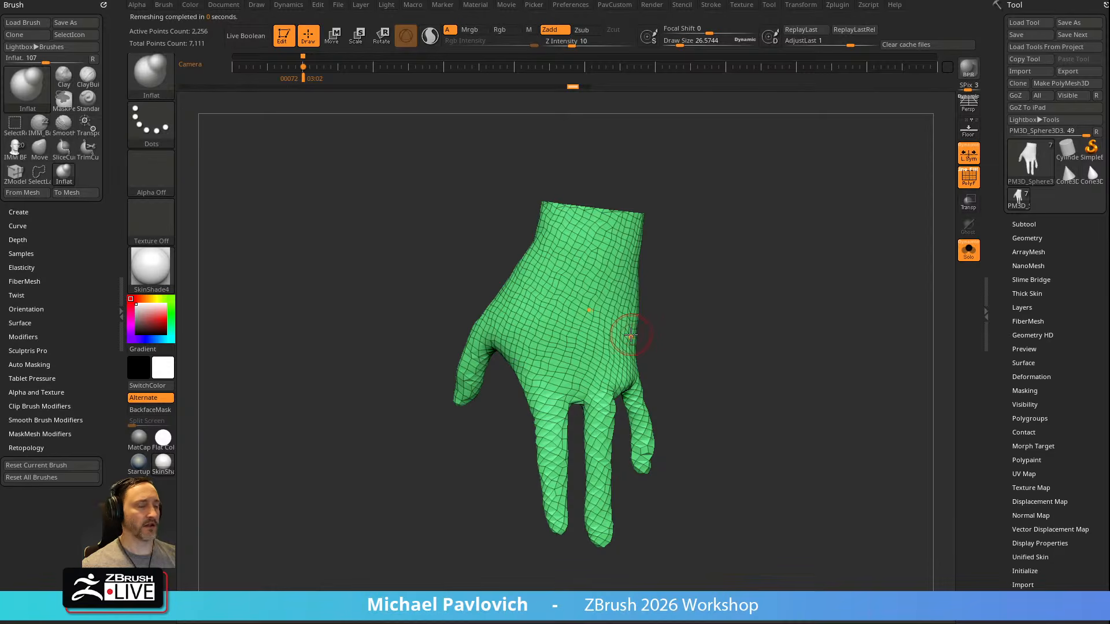
ZRemesh the hand with the polygon count option set to Half
alt+drag(686, 301, 589, 205)
drag(814, 316, 795, 268)
key(f)
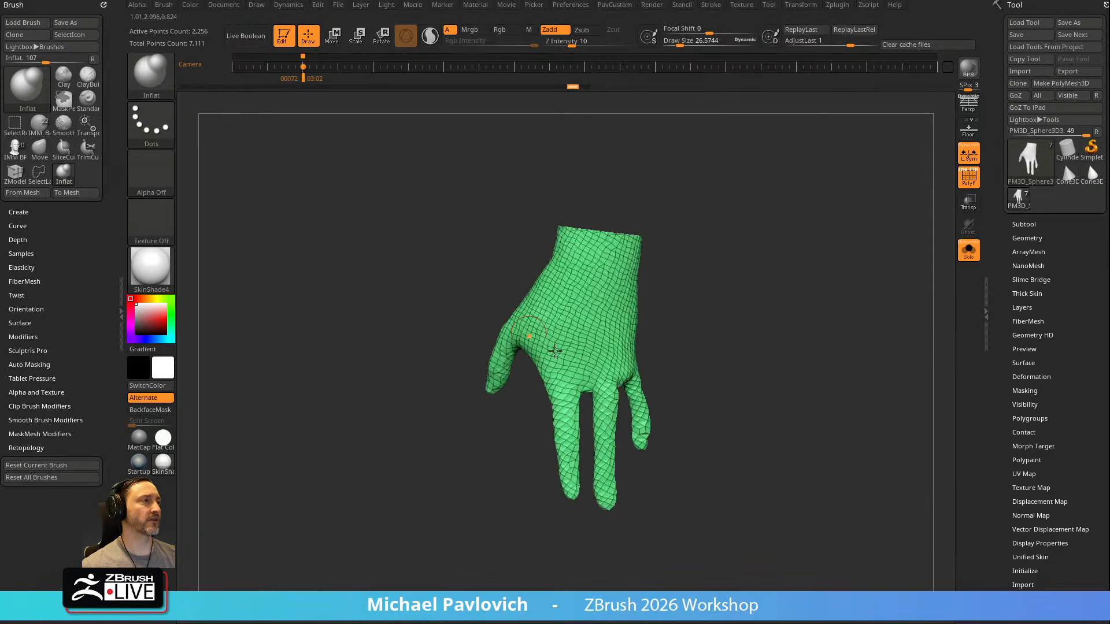
drag(706, 306, 755, 289)
key(f)
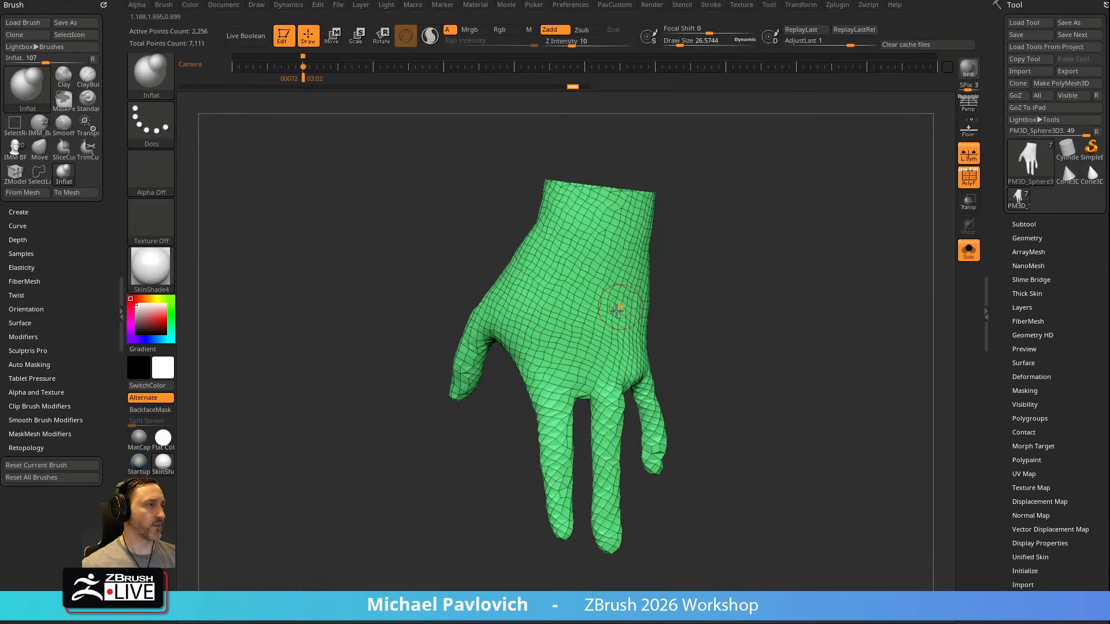
key(2)
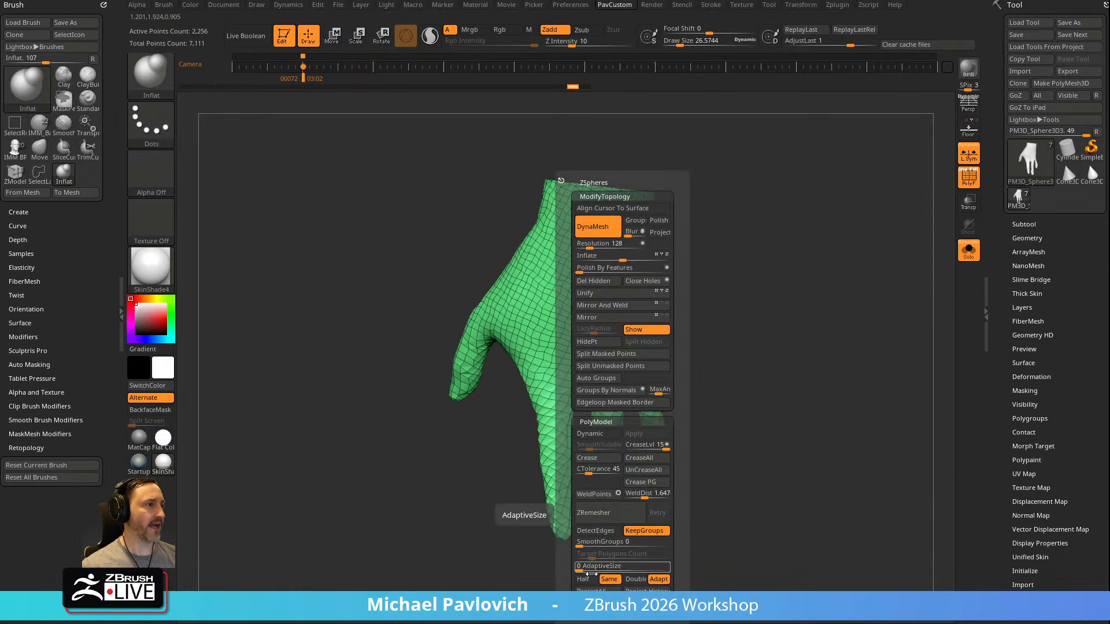
click(583, 579)
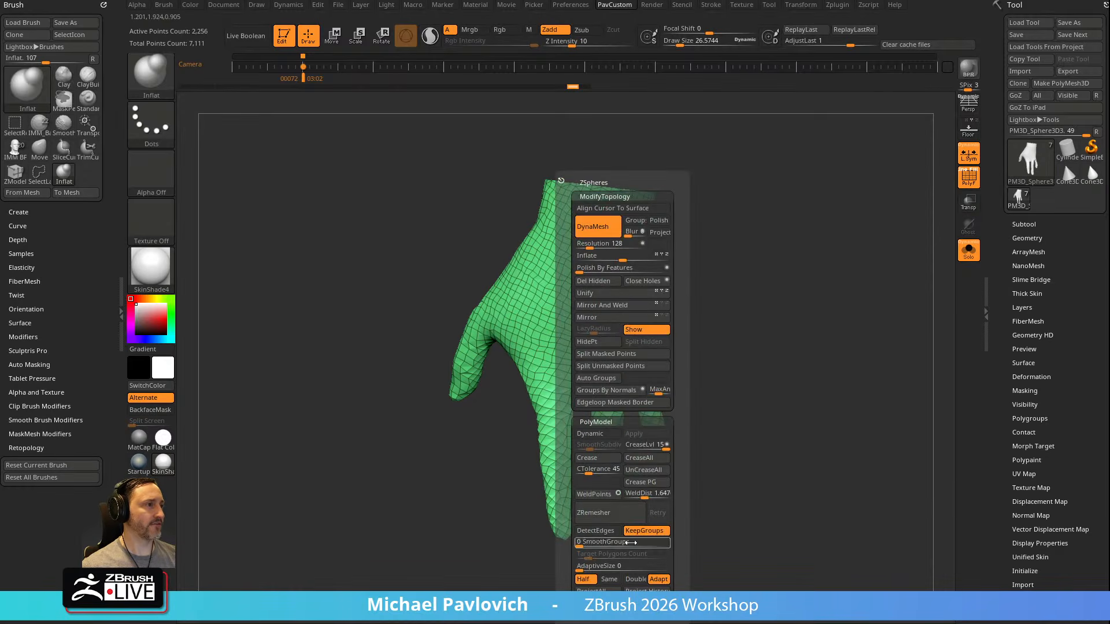
click(608, 513)
drag(743, 354, 803, 352)
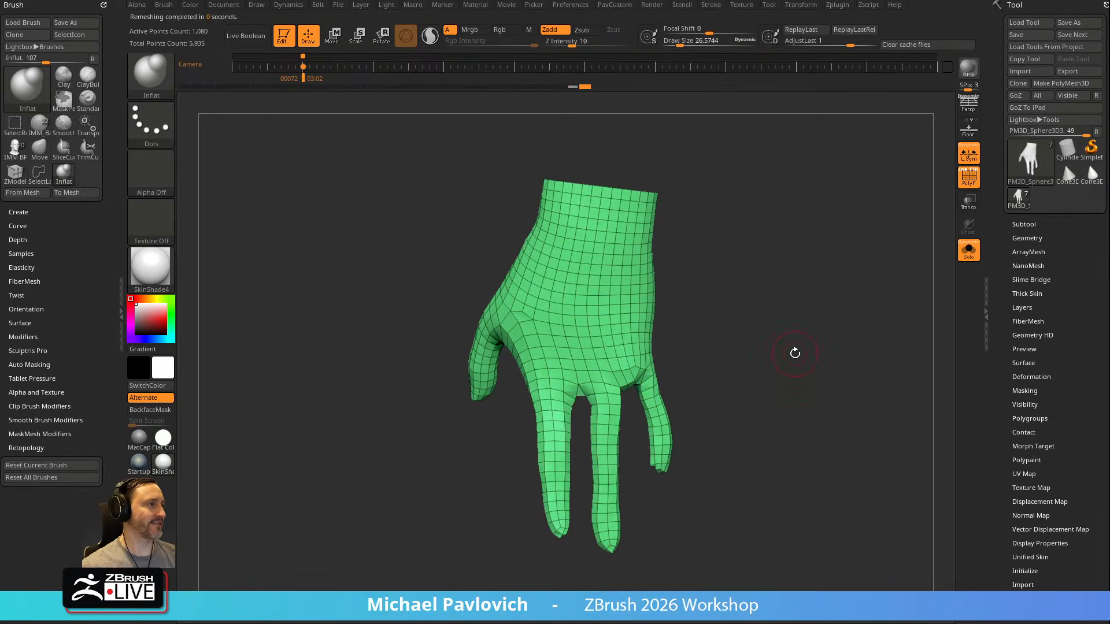
Project the hand's pre-remesh history state onto the new mesh with Project History and clear the history marker
key(space)
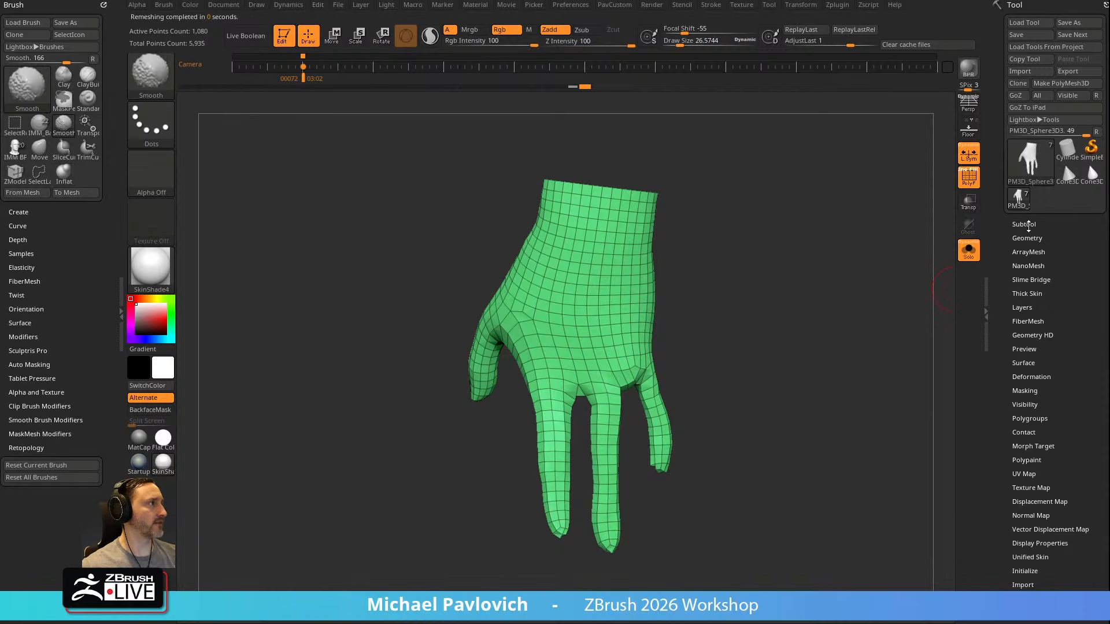
click(1024, 224)
key(shift)
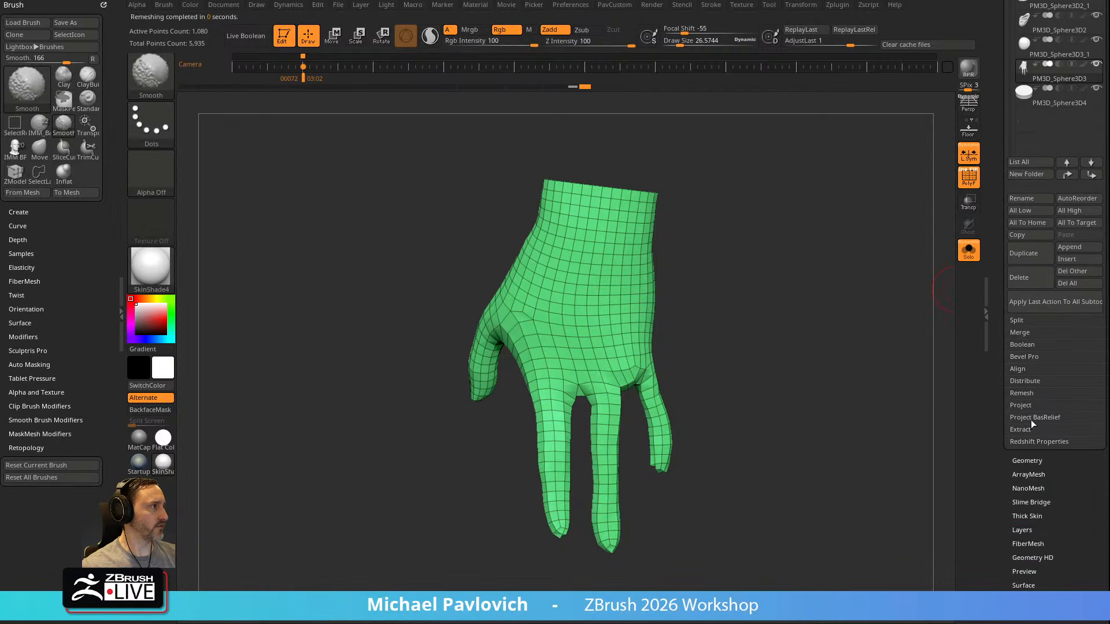
click(1026, 406)
click(1071, 427)
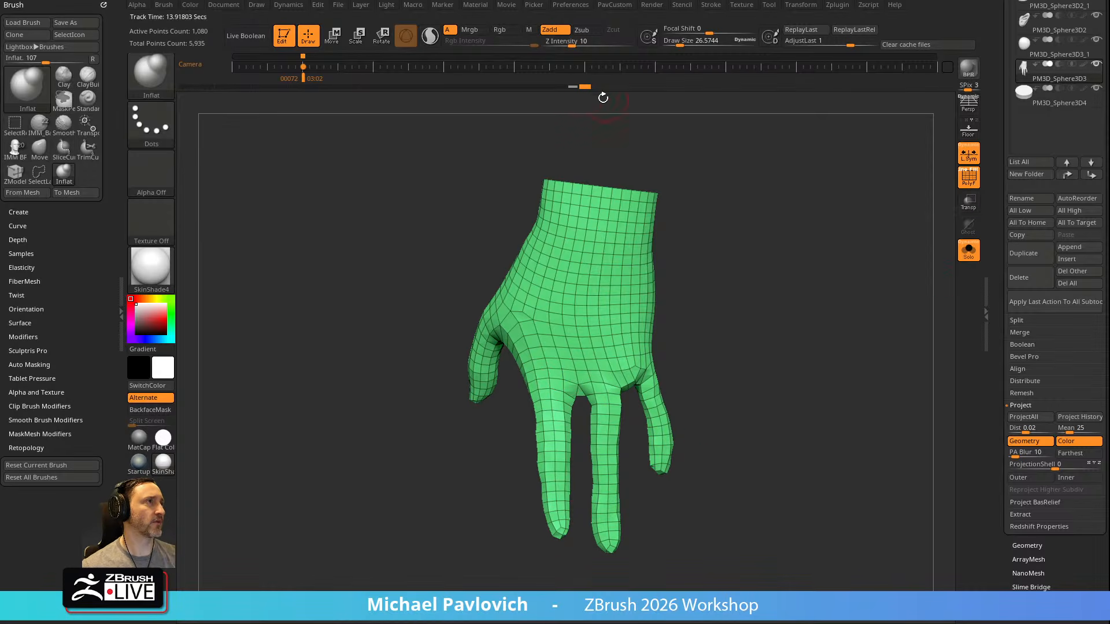
key(ctrl)
ctrl+click(591, 89)
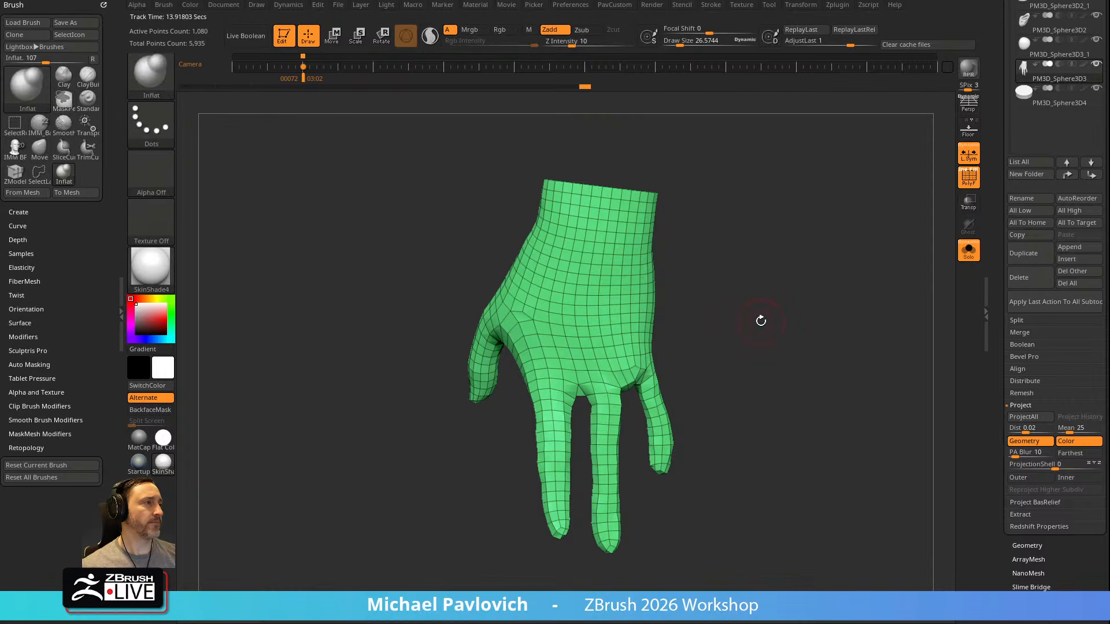
Switch to the ZModeler brush and ZRemesh the hand once more at Half density
drag(805, 272, 792, 297)
key(b)
key(z)
key(m)
drag(771, 342, 774, 313)
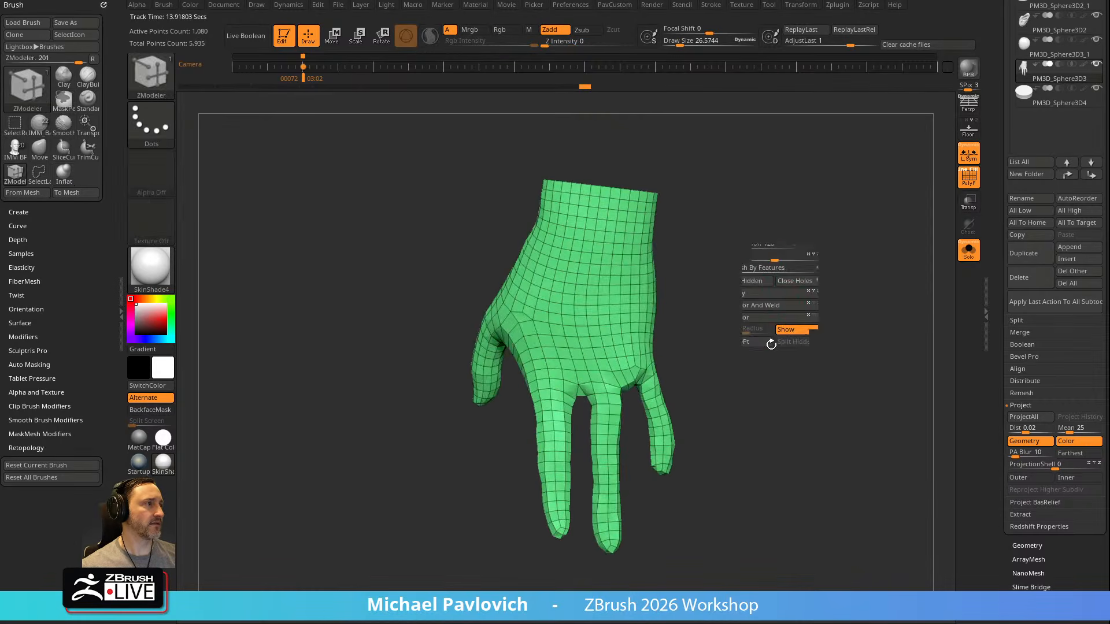
key(2)
click(764, 514)
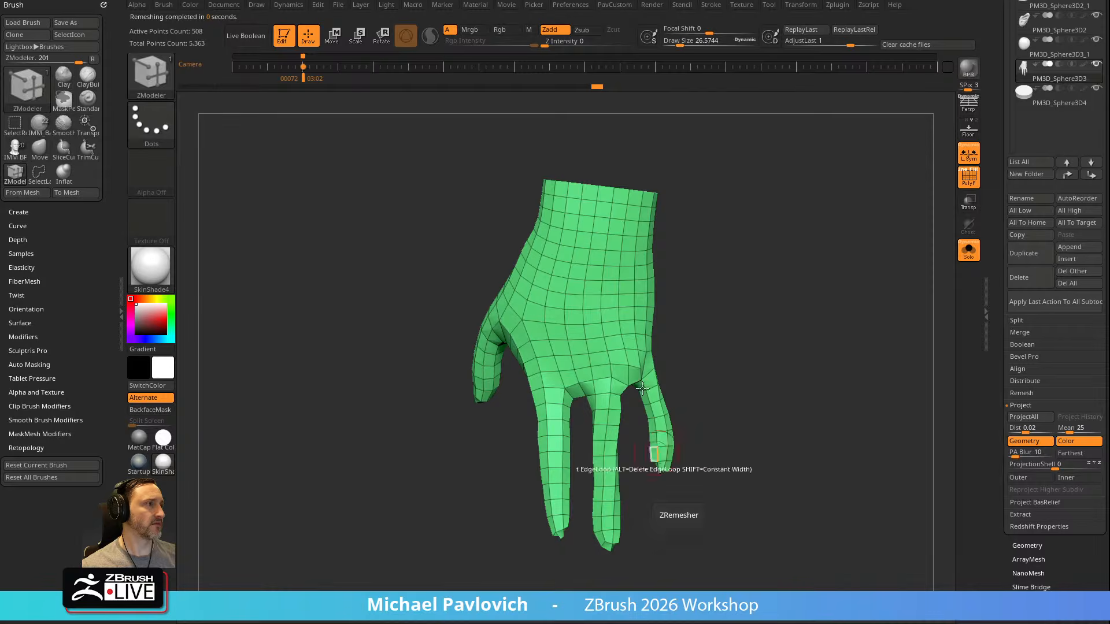
Close the open wrist with ZModeler's Close edge action targeting a Convex Hole
key(space)
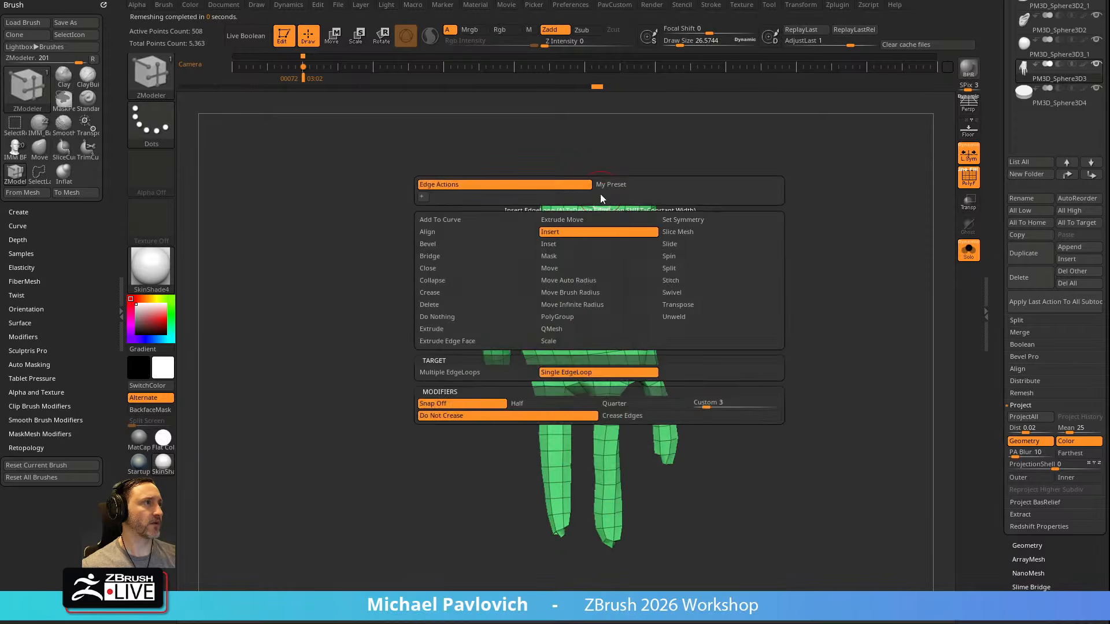
click(429, 269)
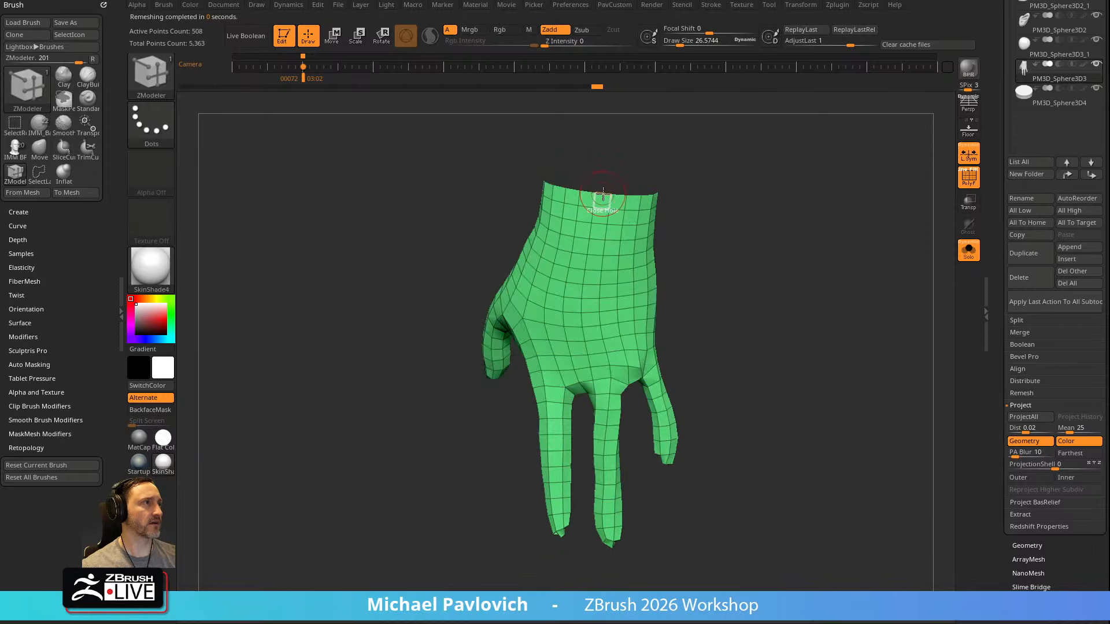
key(space)
click(563, 370)
click(604, 192)
Isolate the new wrist cap, assign it its own polygroup and show the whole hand again
drag(682, 205, 682, 252)
ctrl+shift+click(587, 235)
key(ctrl+w)
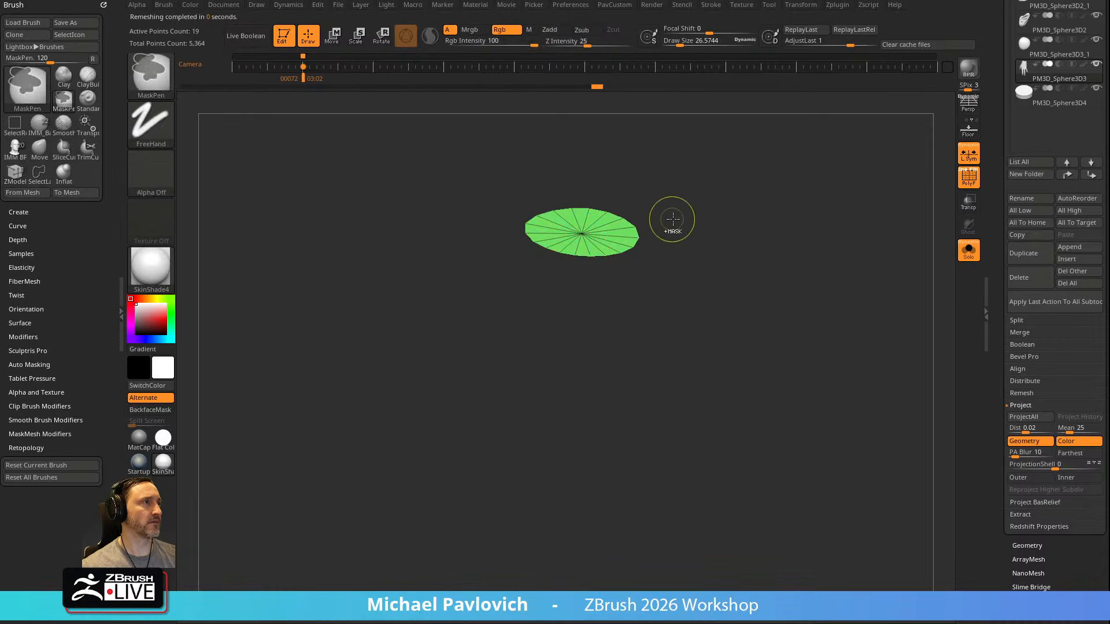
ctrl+shift+click(690, 207)
Insert a single edge loop around the wrist cap with ZModeler's Insert edge action
key(space)
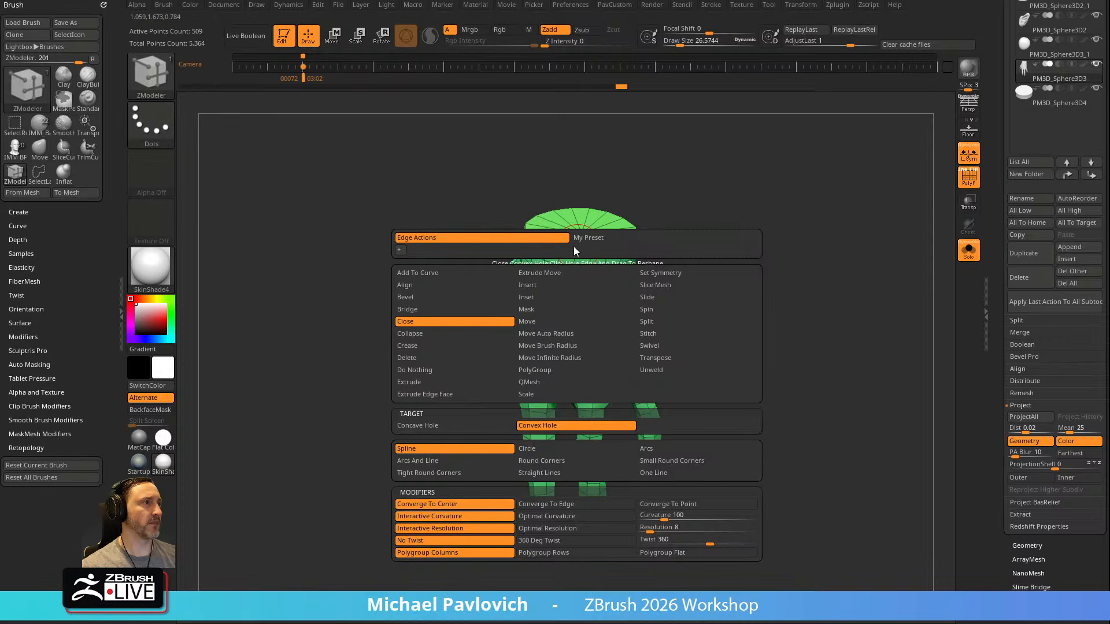
click(535, 286)
click(572, 241)
drag(571, 242, 568, 239)
drag(721, 334, 705, 252)
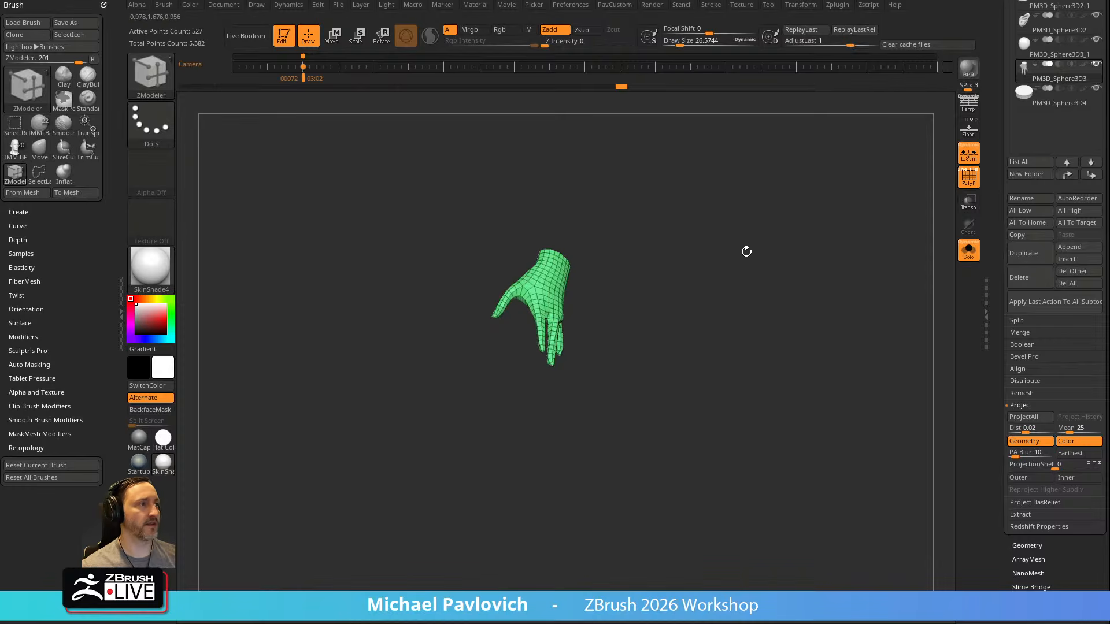
Turn off Solo mode and the polyframe display to show the full figure
click(969, 255)
click(968, 178)
alt+drag(772, 254, 742, 277)
Try to mirror the hand with Mirror And Weld while Local Symmetry is on
key(space)
click(759, 307)
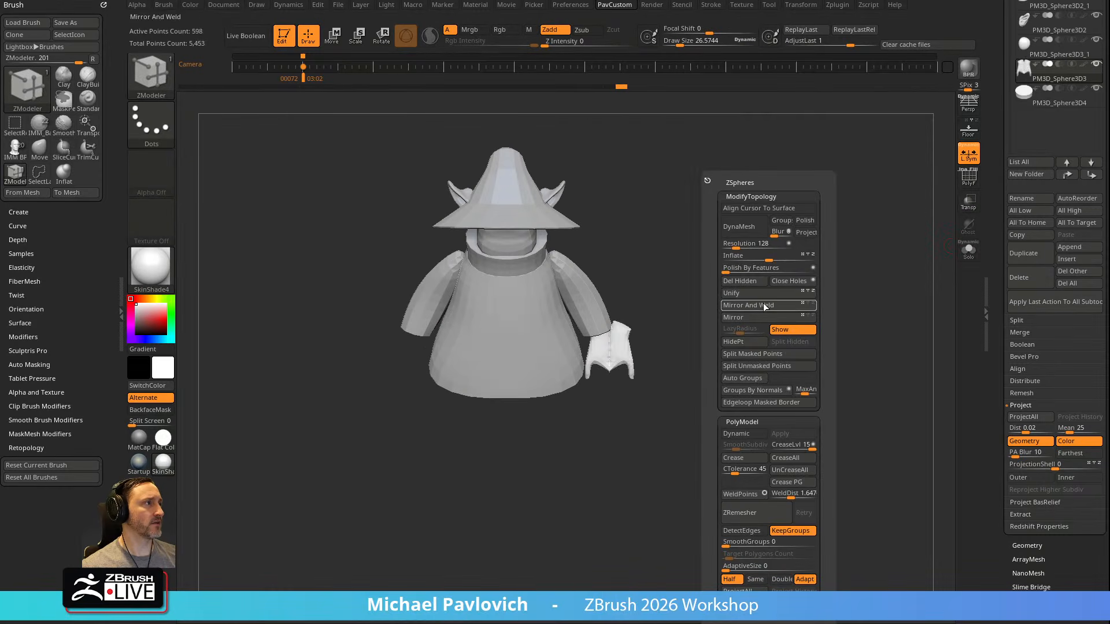
key(ctrl+z)
click(972, 160)
key(space)
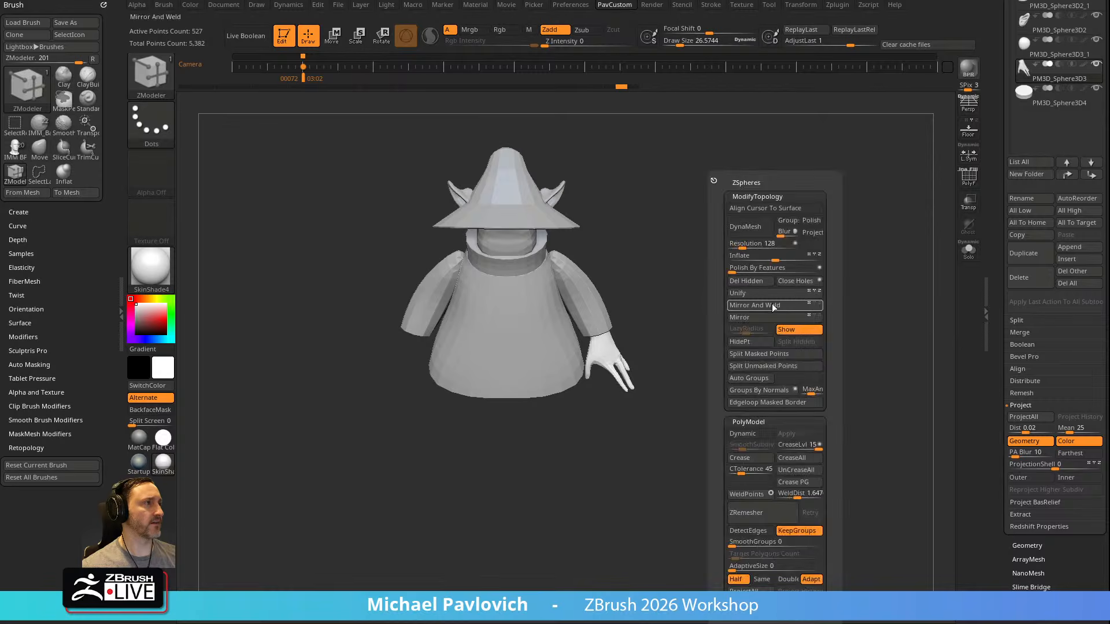
click(968, 153)
key(space)
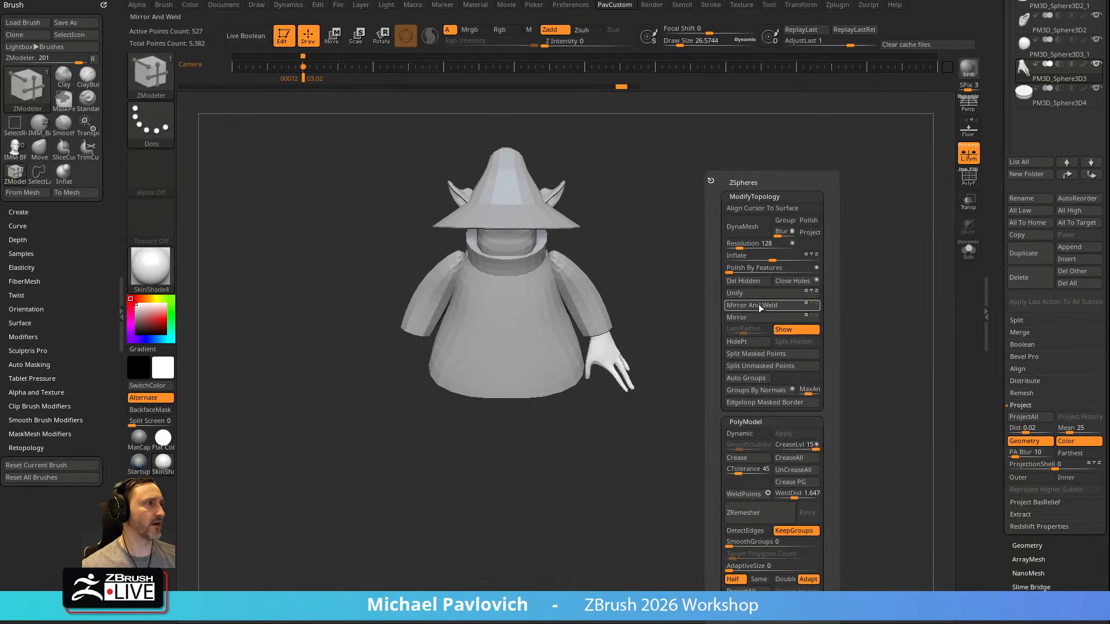
click(755, 305)
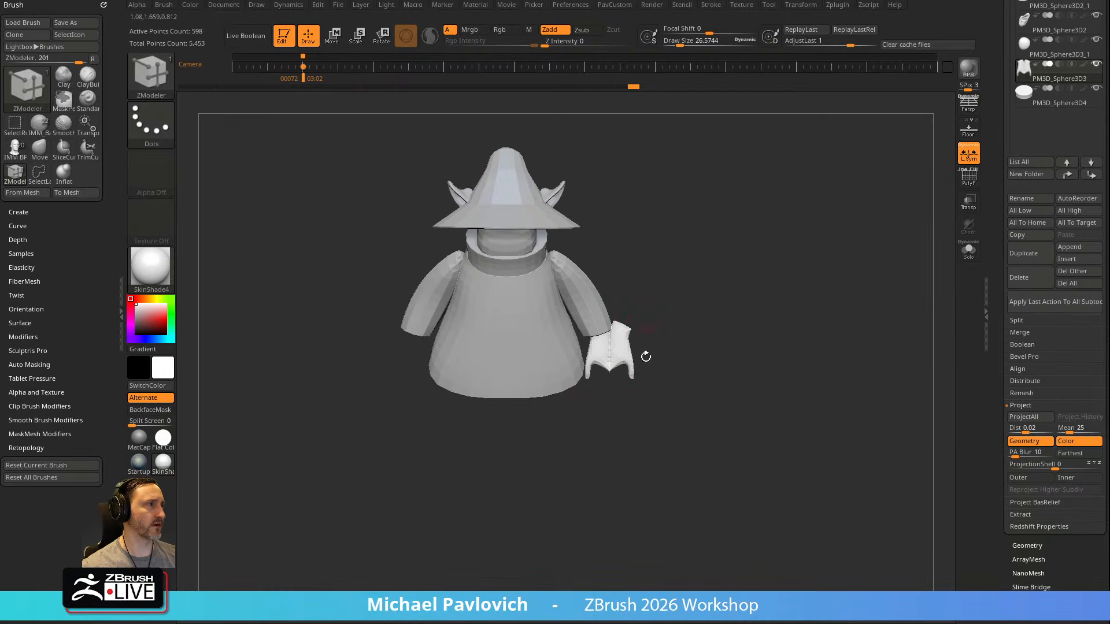
key(ctrl+z)
Turn off Local Symmetry and apply Mirror And Weld to copy the hand to the opposite sleeve
click(971, 160)
key(space)
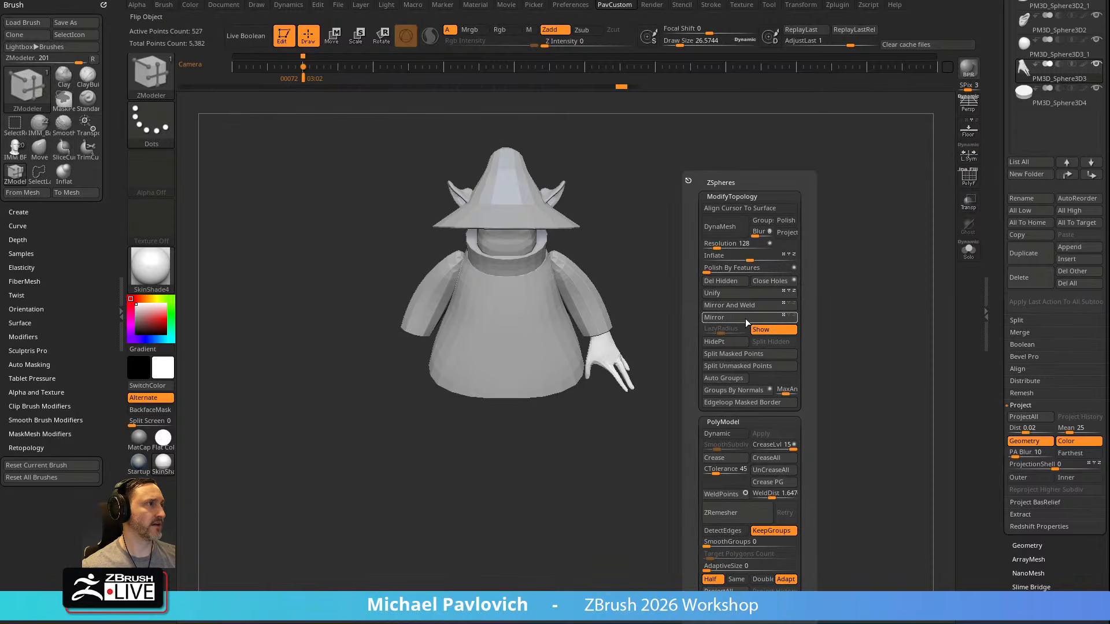
click(743, 305)
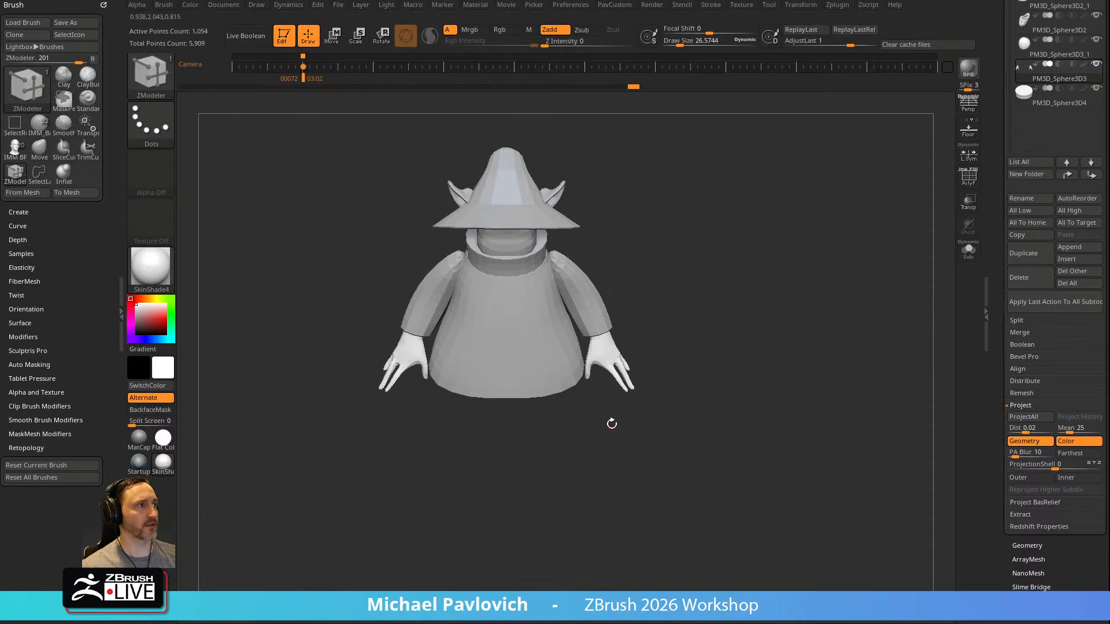
alt+right_drag(613, 347, 646, 321)
ctrl+right_drag(796, 269, 809, 298)
right_drag(810, 297, 876, 303)
key(f)
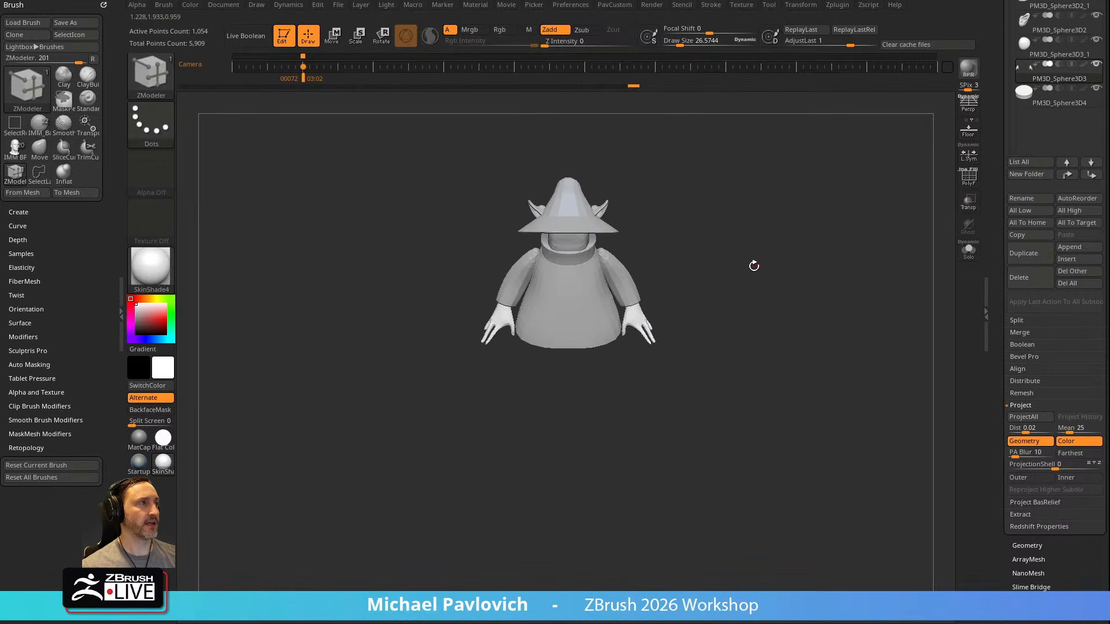
Choose the Standard brush and make the head subtool under the hat active
key(b)
key(s)
key(t)
ctrl+right_drag(763, 248, 792, 323)
right_drag(793, 323, 789, 255)
alt+click(535, 228)
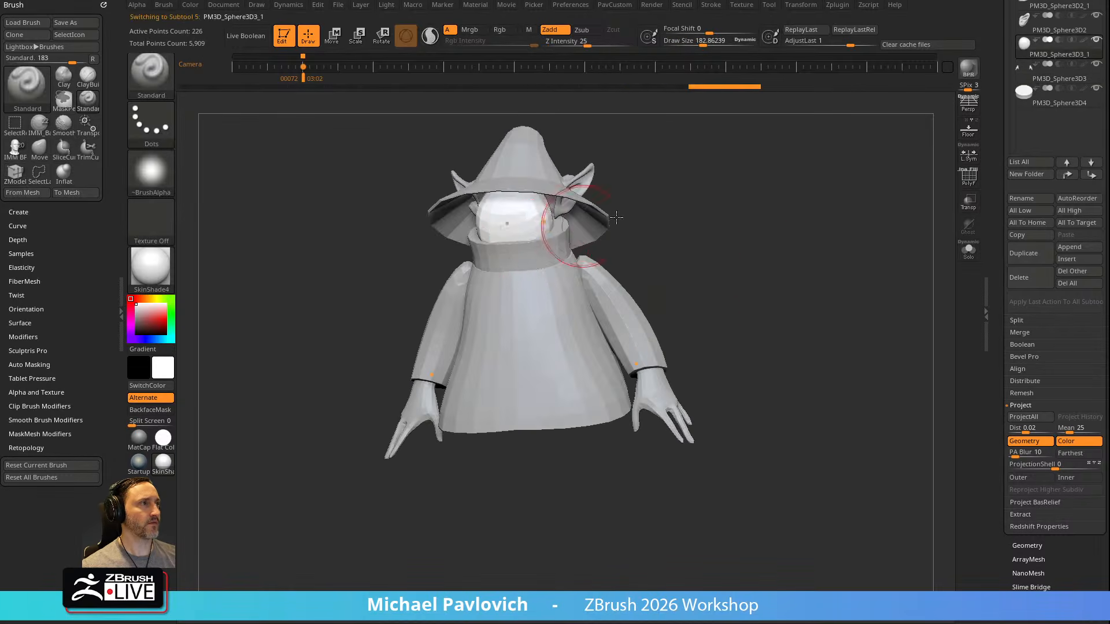
Switch to the Move brush and nudge the head's surface into shape under the hat
alt+right_drag(717, 191, 729, 249)
right_drag(729, 249, 647, 266)
key(b)
key(m)
key(v)
drag(539, 312, 560, 290)
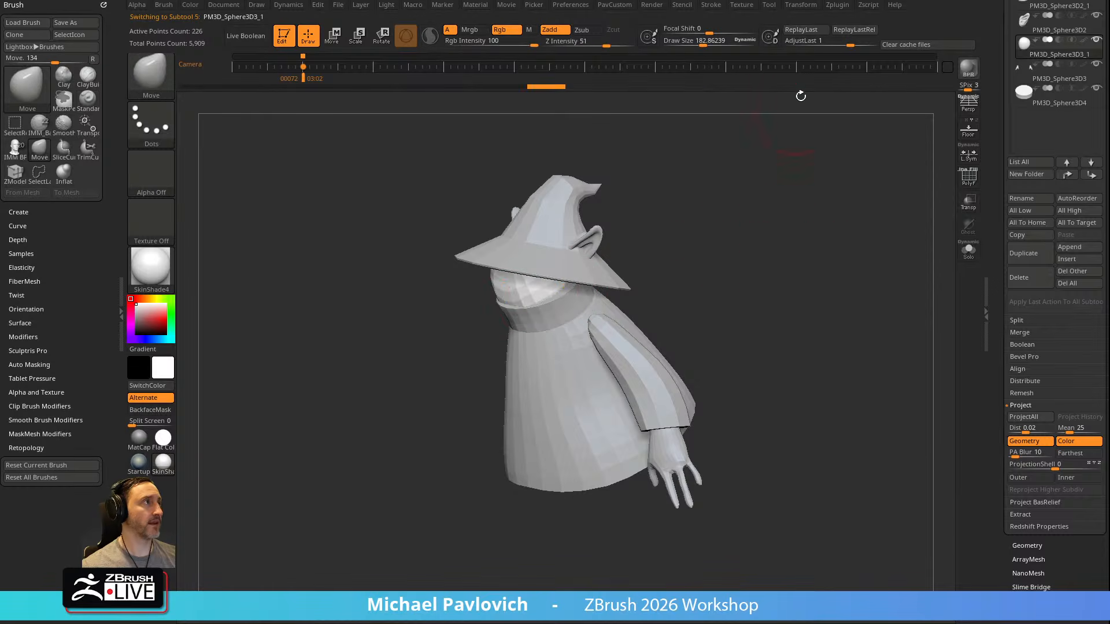
Quick-save the project and refine the head's side and front with a larger Move brush
key(9)
right_drag(782, 265, 767, 218)
mouse_move(767, 219)
alt+right_down()
mouse_move(805, 233)
mouse_move(795, 263)
alt+right_up()
key(bracketright)
drag(603, 297, 584, 296)
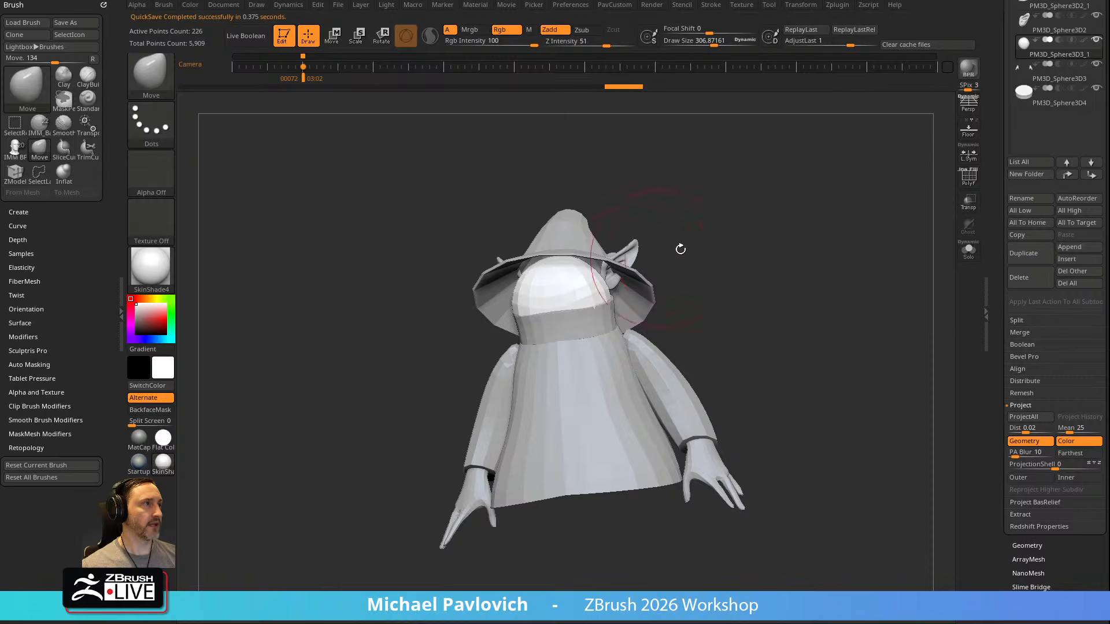
right_drag(664, 255, 613, 258)
drag(584, 280, 592, 276)
Turn on transparency and compare the ear, head and hand subtools with the side-view reference drawing
click(975, 202)
shift+right_drag(893, 230, 842, 249)
mouse_move(622, 292)
mouse_down()
mouse_move(593, 289)
mouse_move(637, 243)
mouse_up()
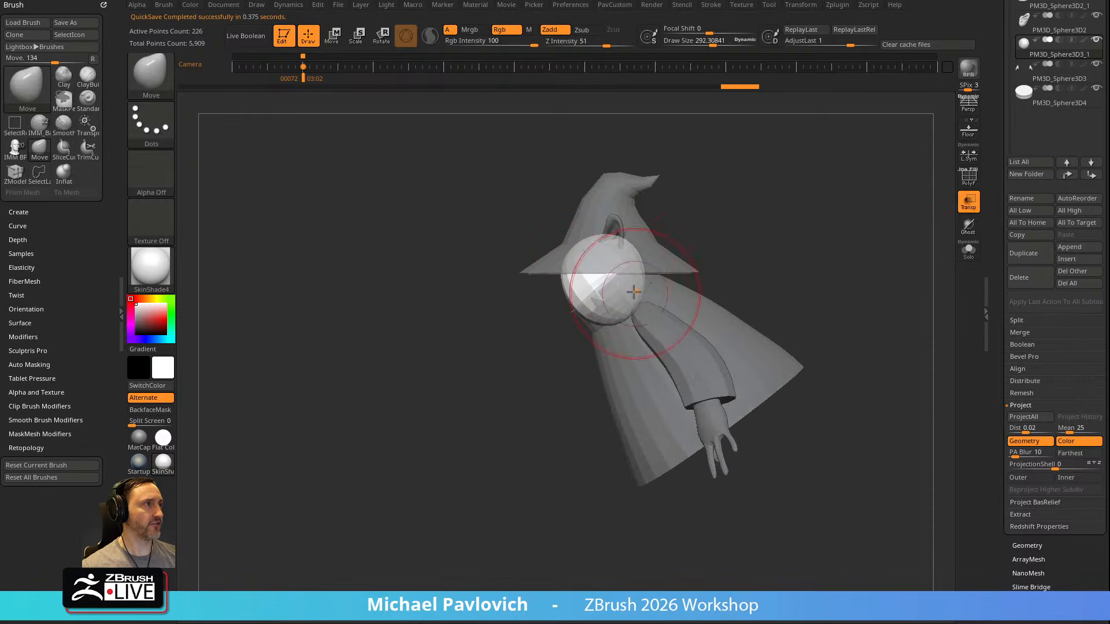
key(shift+z)
key(Right)
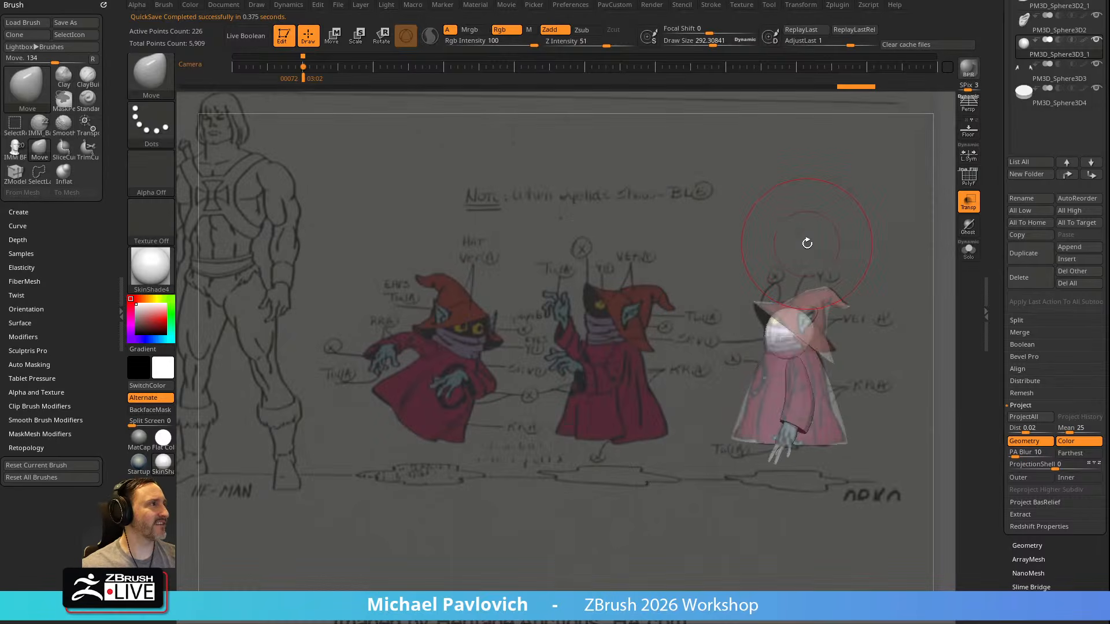
key(b)
key(s)
key(t)
alt+click(810, 321)
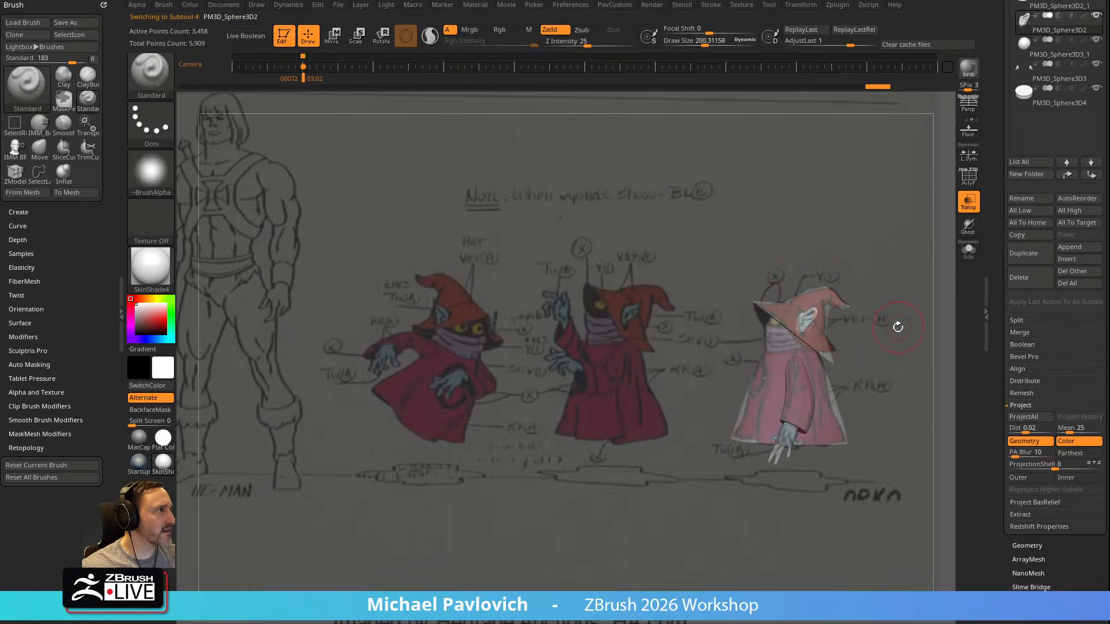
alt+click(790, 338)
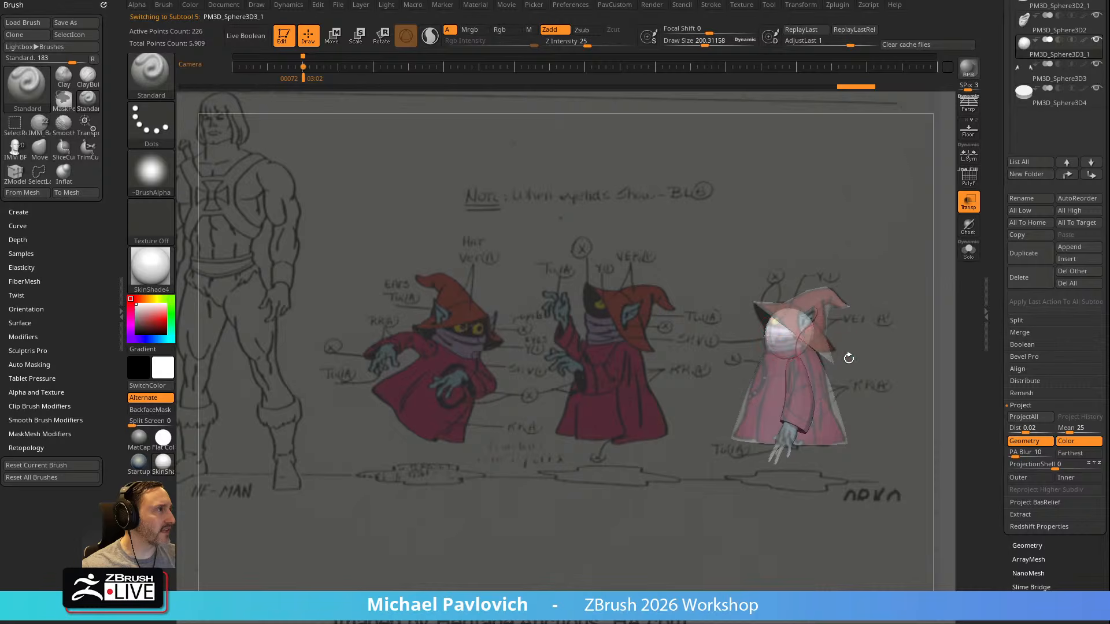
alt+click(799, 432)
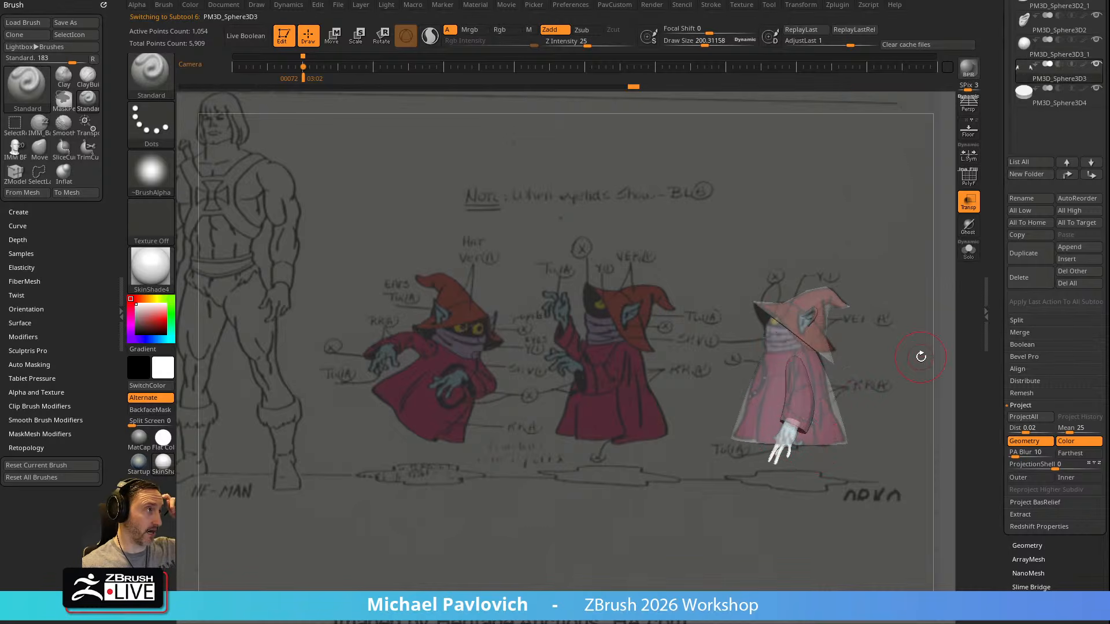
drag(761, 156, 836, 231)
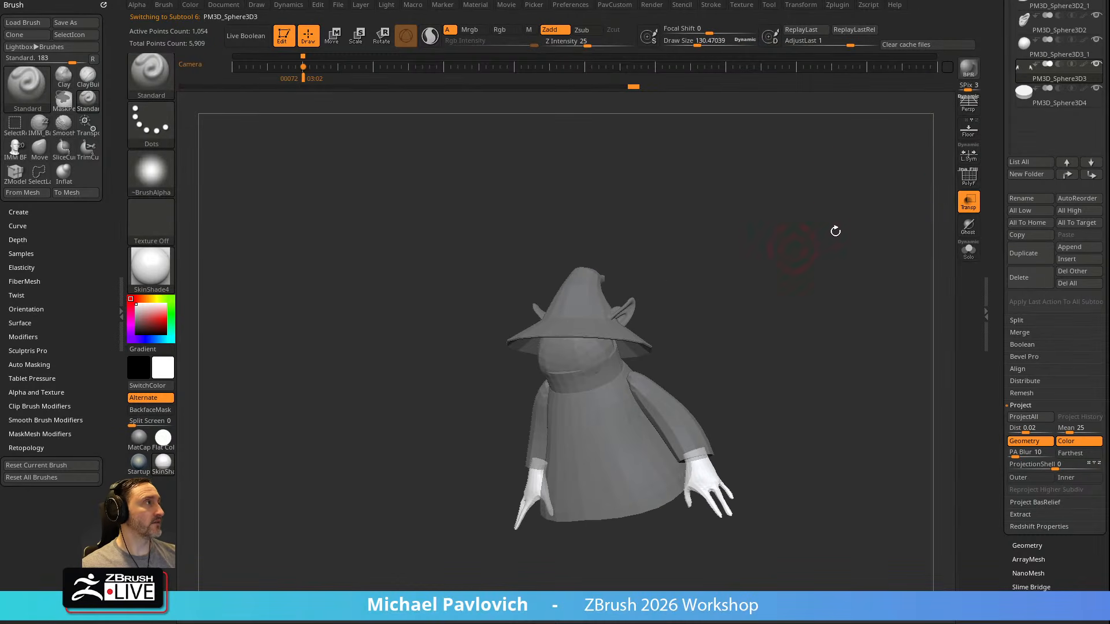
Turn off transparency, hide the hat subtool and make the sleeves subtool active
click(969, 206)
scroll(1004, 356, up, 5)
alt+click(570, 310)
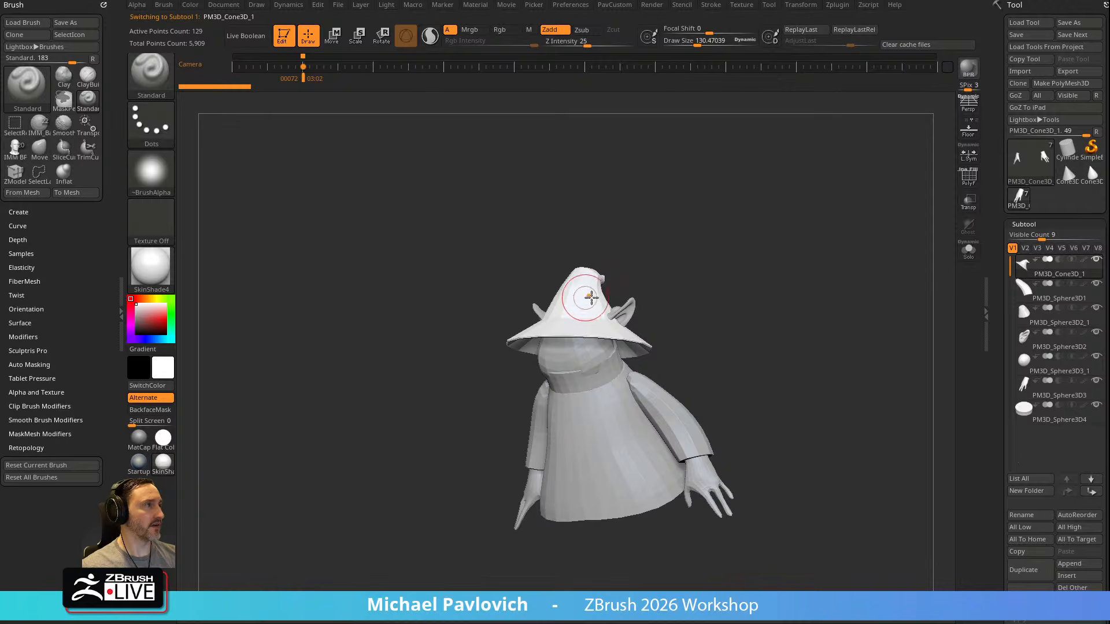
click(1073, 300)
drag(868, 324, 839, 316)
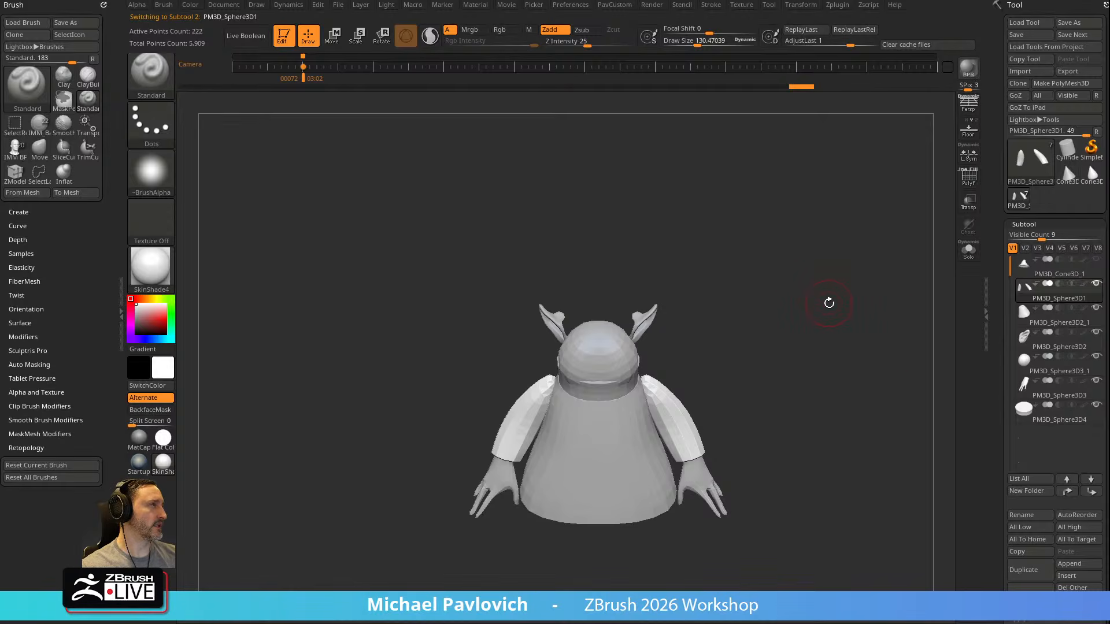
Merge the visible subtools with MergeVisible and append the merged copy as a new subtool
scroll(1003, 352, down, 3)
click(1019, 465)
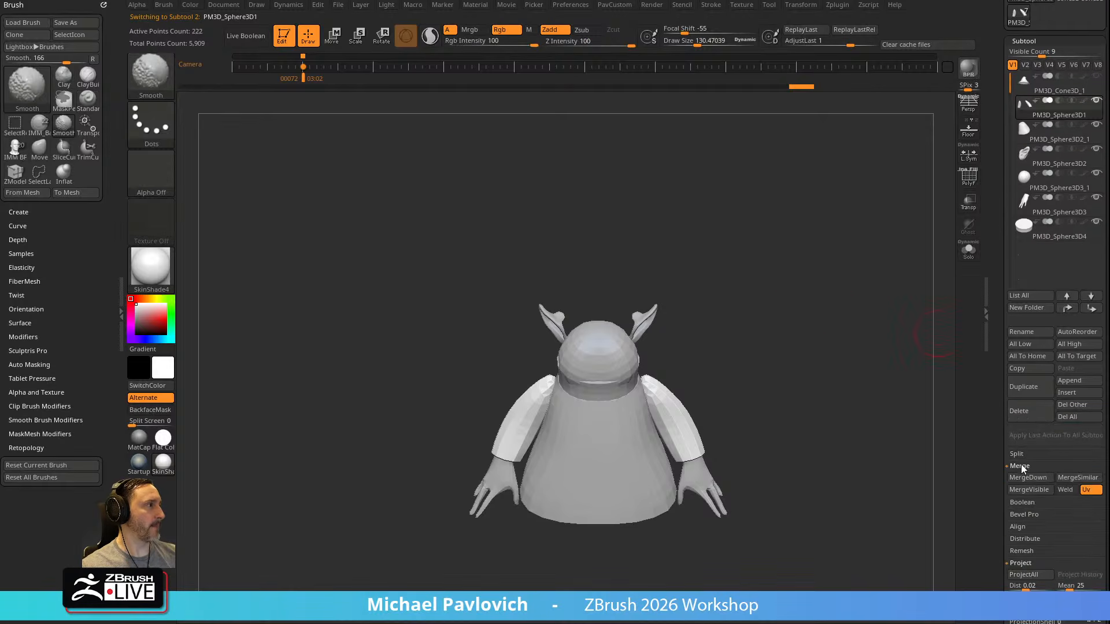
scroll(1006, 358, up, 3)
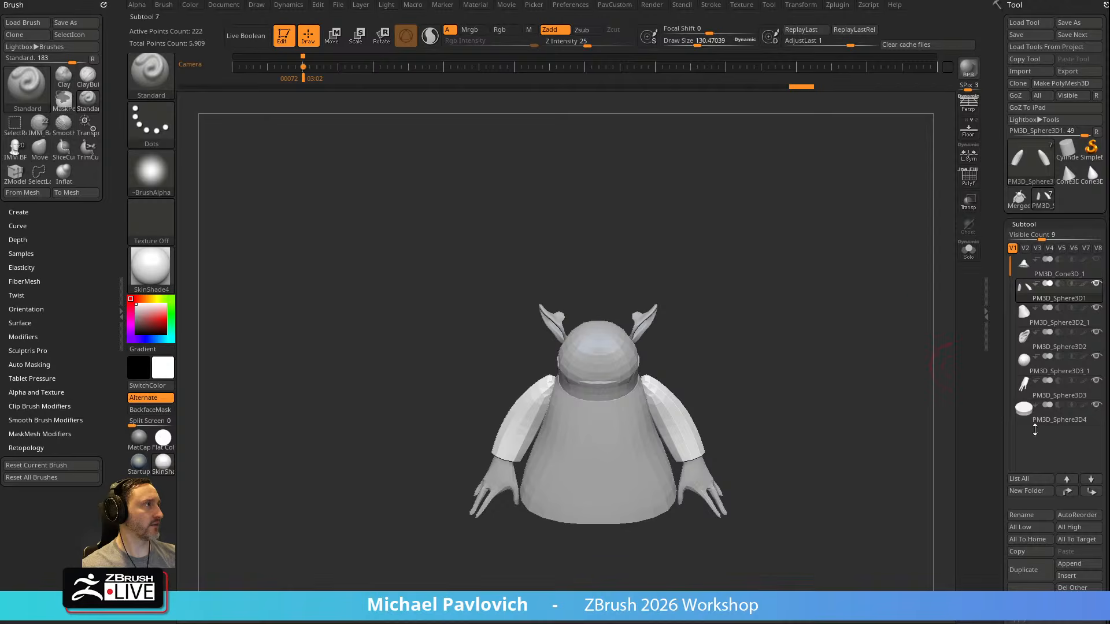
mouse_move(1018, 198)
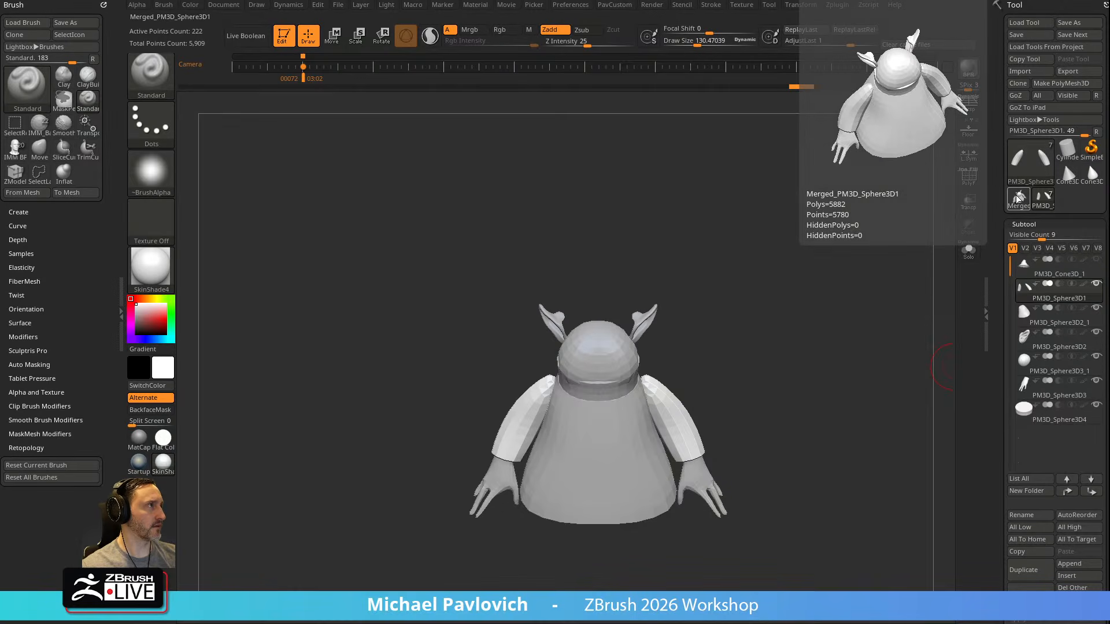
click(1076, 564)
click(631, 483)
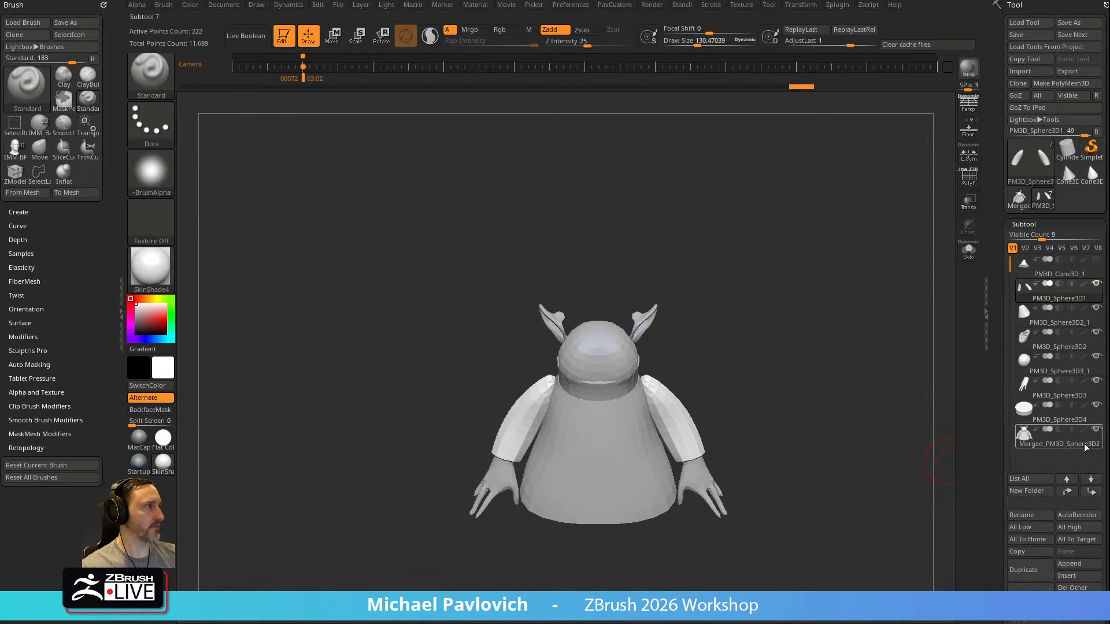
Show the merged subtool in Solo mode with polyframe on and isolate the robe's polygroups
drag(804, 338, 905, 242)
click(969, 253)
key(shift+f)
drag(722, 279, 685, 294)
ctrl+shift+click(619, 376)
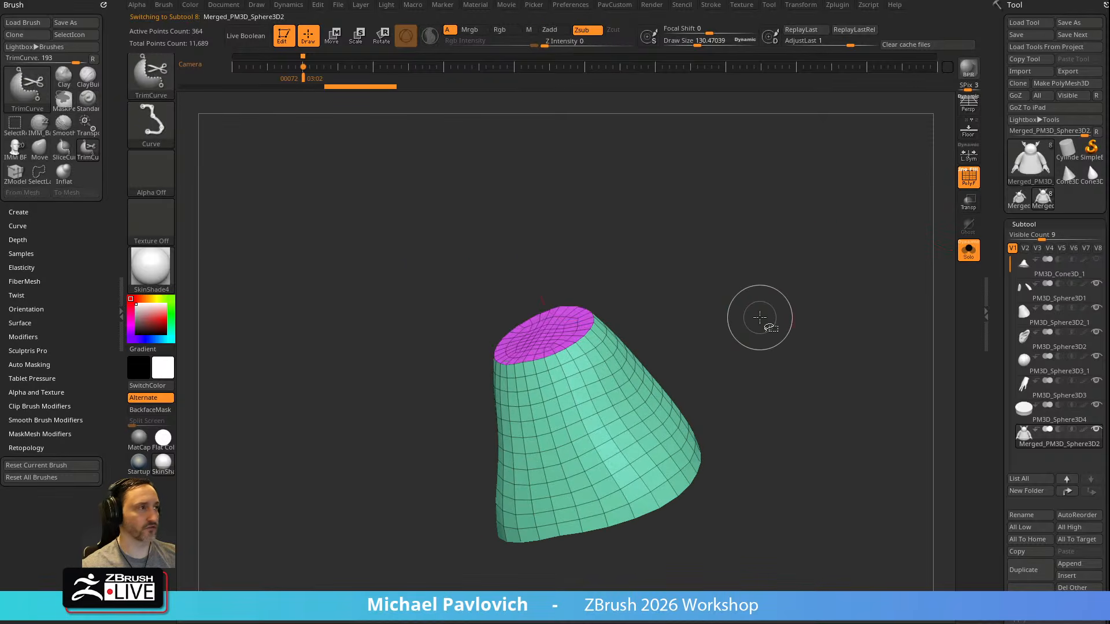
Expand the visibility to the complete robe piece and unhide the rest of the merged mesh
key(ctrl+shift+a)
mouse_move(760, 318)
mouse_down()
mouse_move(848, 307)
mouse_move(751, 304)
mouse_up()
ctrl+shift+drag(784, 260, 845, 379)
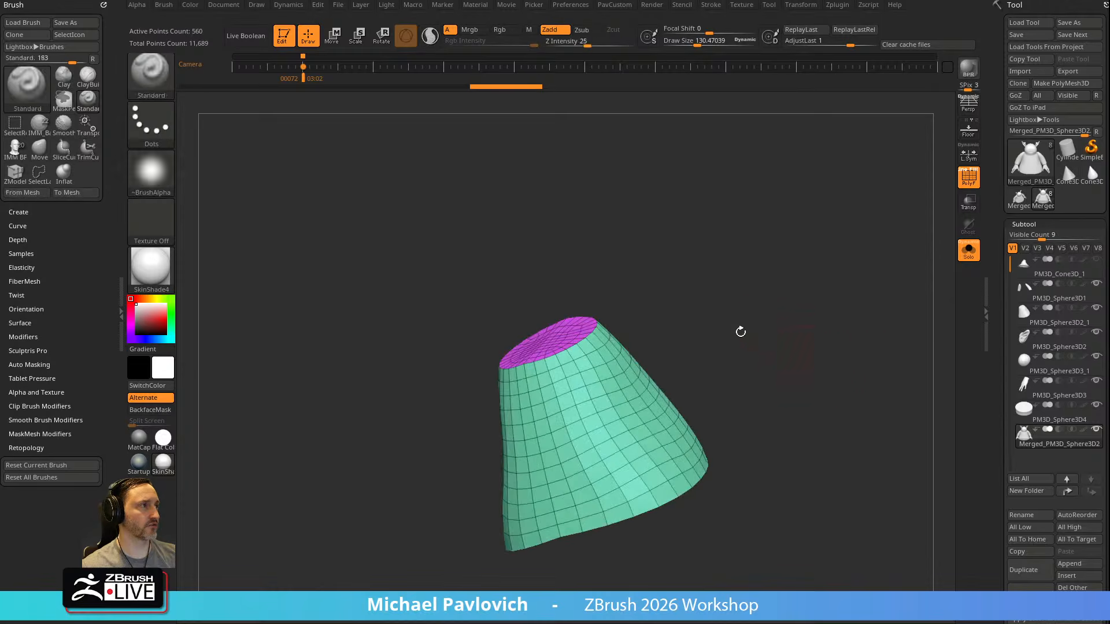
ctrl+shift+click(155, 79)
ctrl+shift+click(260, 88)
ctrl+shift+drag(796, 253, 867, 370)
mouse_move(846, 300)
mouse_down()
mouse_move(875, 267)
mouse_move(778, 312)
mouse_move(749, 291)
mouse_move(762, 271)
mouse_up()
ctrl+shift+click(757, 336)
Switch to the Move brush with a draw size of about 393 and open its Auto Masking settings
key(s)
key(b)
key(m)
key(v)
click(28, 365)
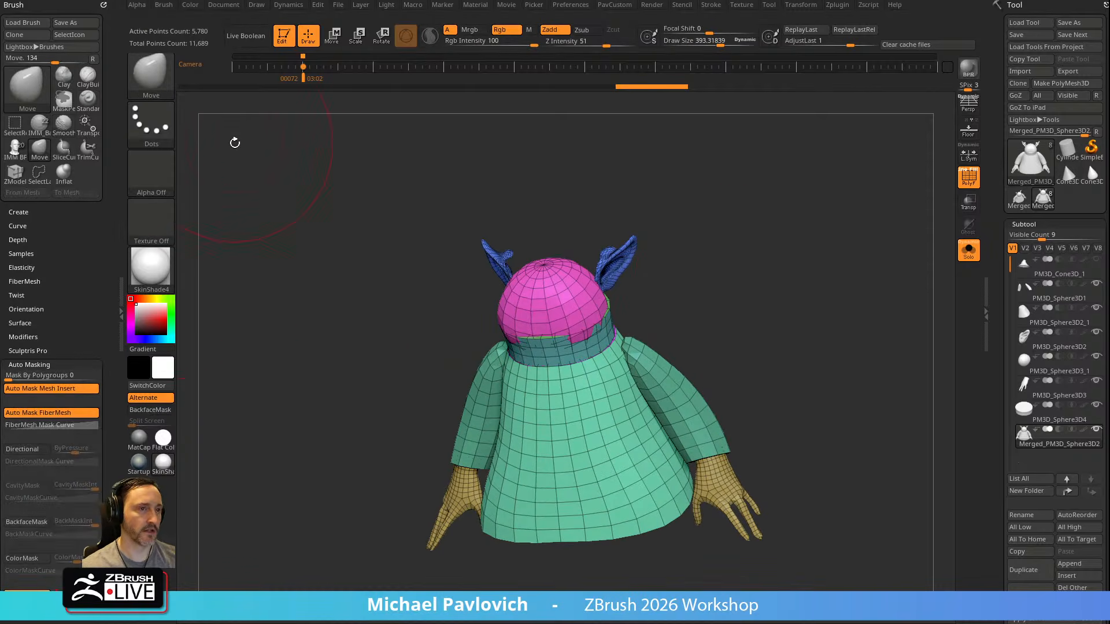
Look up the Move Topological brush in the brush library
key(b)
key(m)
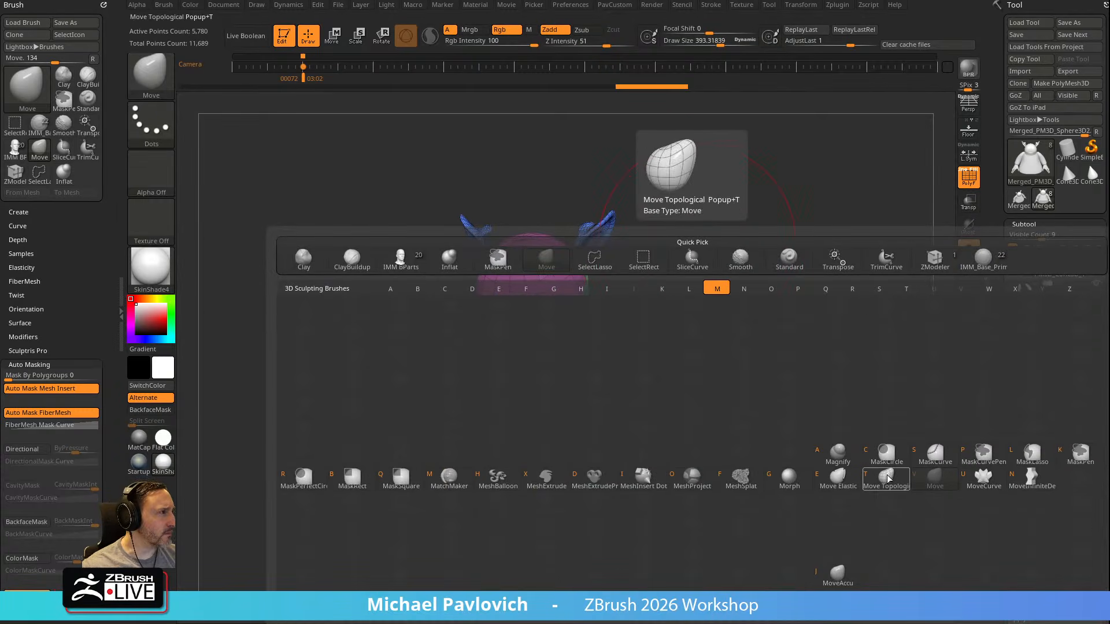
key(k)
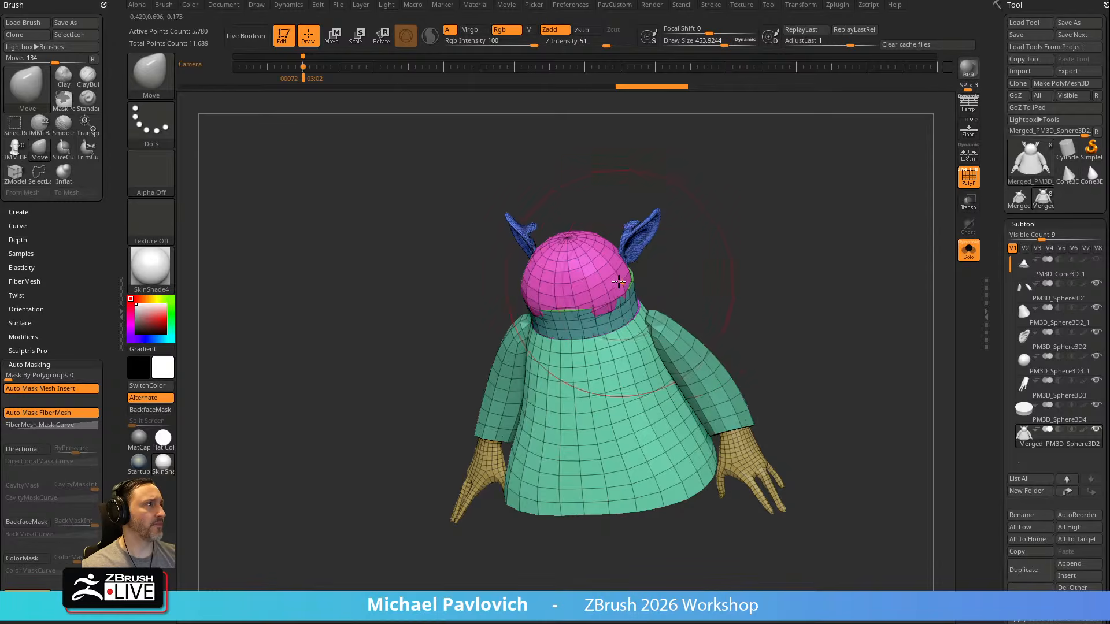
Undo the test stroke on the merged mesh and make it symmetrical with Mirror And Weld
key(ctrl+z)
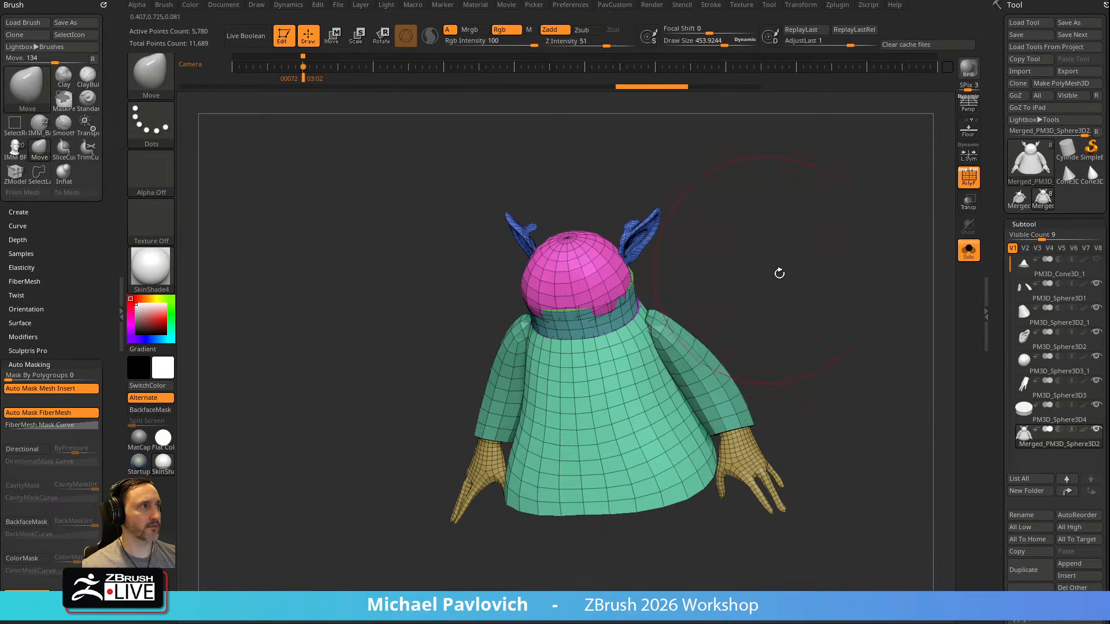
key(2)
click(784, 306)
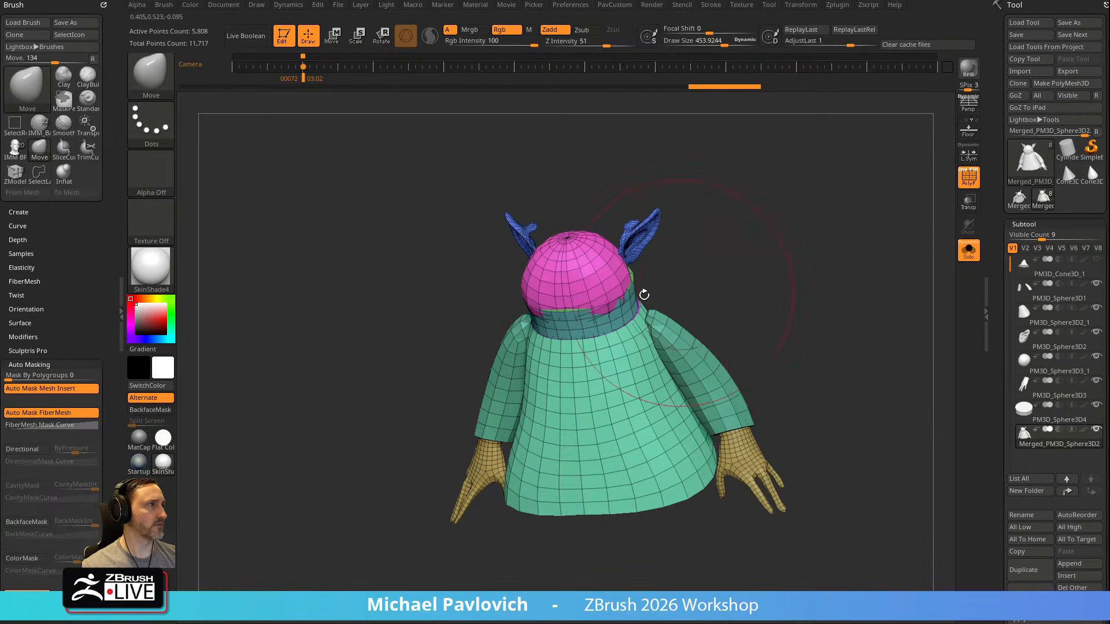
Reshape the merged mesh's head with the Move brush from the side and from above
drag(774, 258, 698, 285)
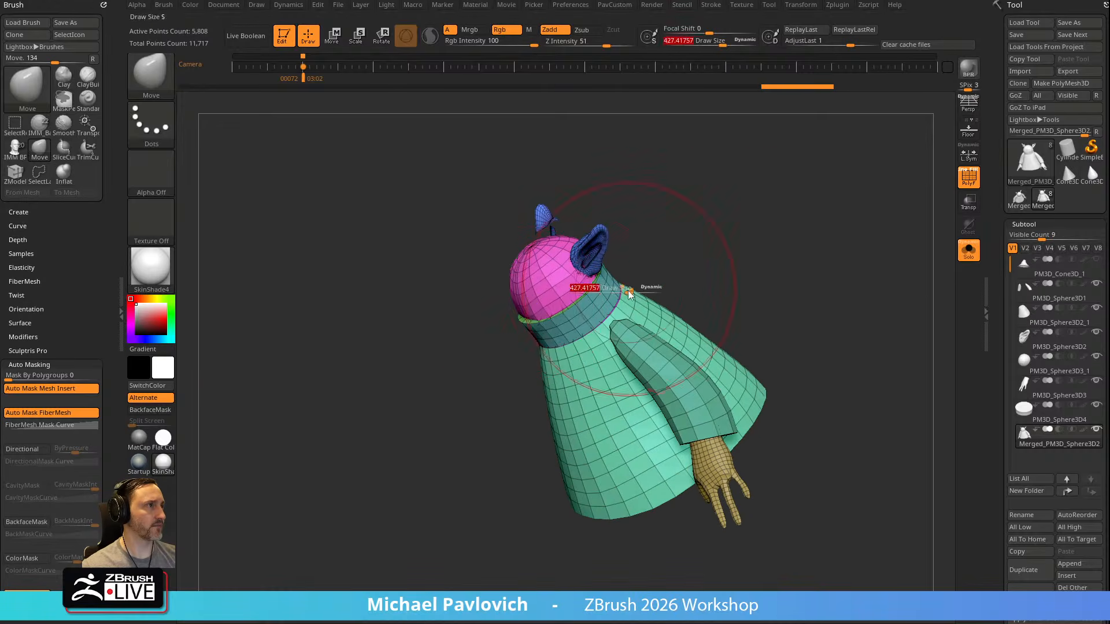
drag(524, 269, 517, 265)
drag(634, 213, 660, 224)
drag(559, 293, 562, 289)
drag(650, 234, 651, 285)
drag(571, 243, 564, 245)
drag(475, 345, 485, 298)
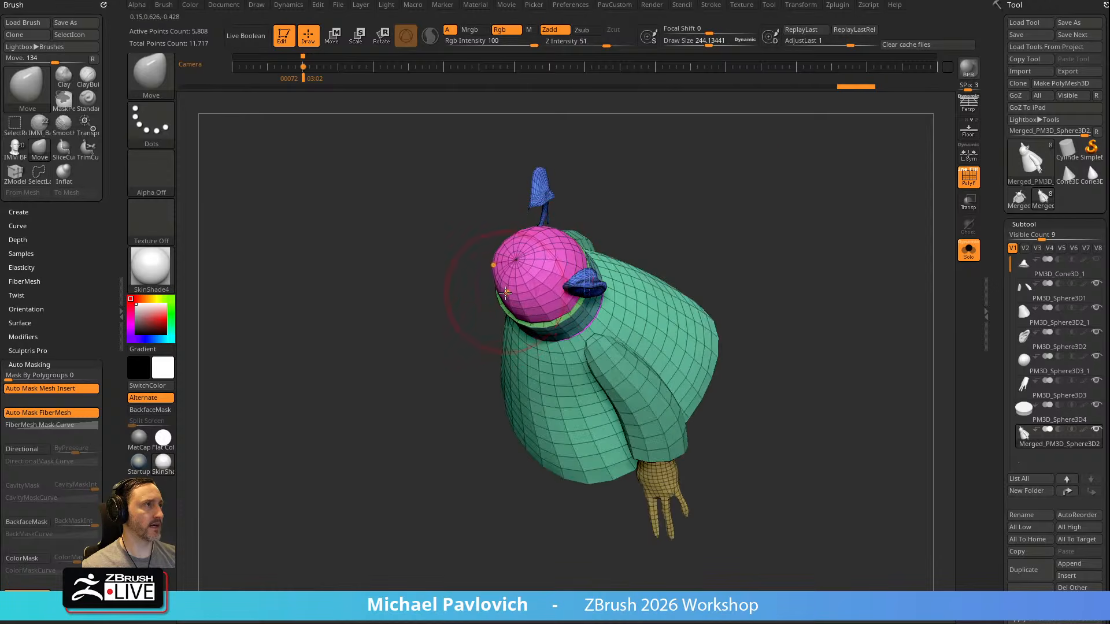
Try out Mask By Polygroups, return it to 0 and reduce the Move brush's draw size to about 172
drag(40, 377, 115, 395)
drag(16, 372, 6, 376)
mouse_move(682, 300)
mouse_down()
mouse_move(733, 236)
mouse_move(713, 303)
mouse_move(739, 311)
mouse_move(715, 289)
mouse_move(711, 303)
mouse_move(690, 303)
mouse_move(700, 301)
mouse_up()
key(s)
click(535, 359)
drag(716, 292, 572, 347)
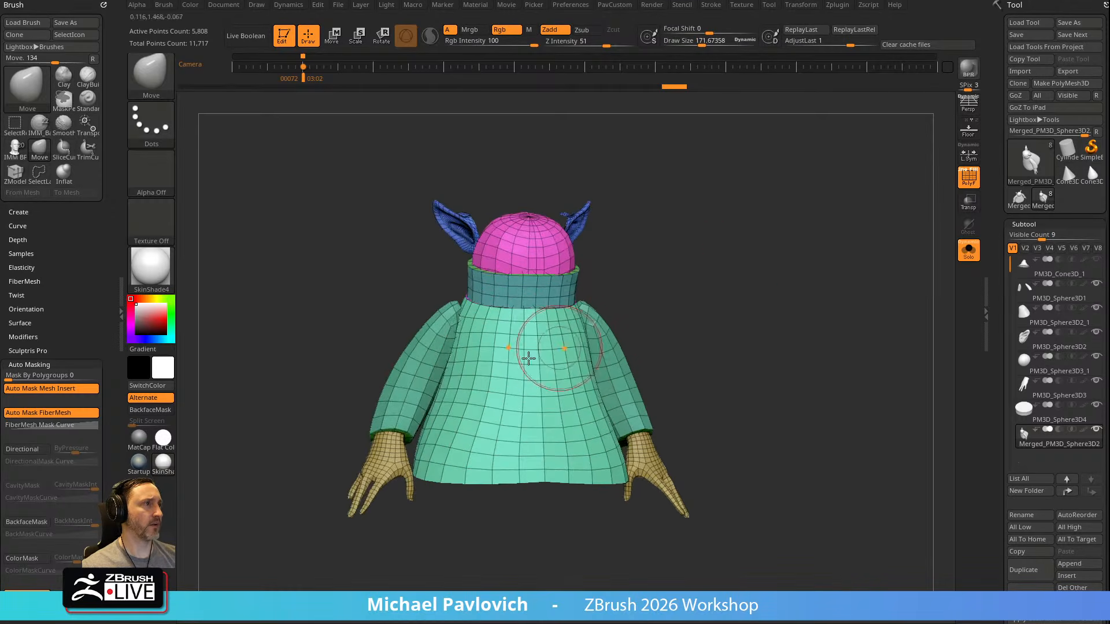
Smooth the back of the robe and pull in its hem on the merged mesh
key(shift)
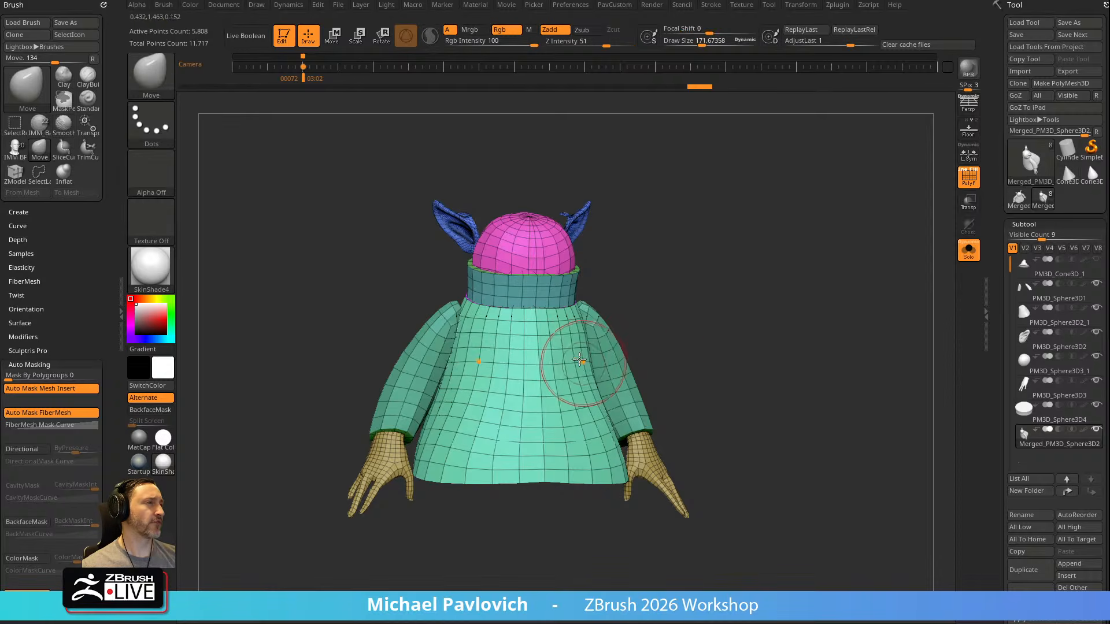
alt+drag(699, 312, 705, 285)
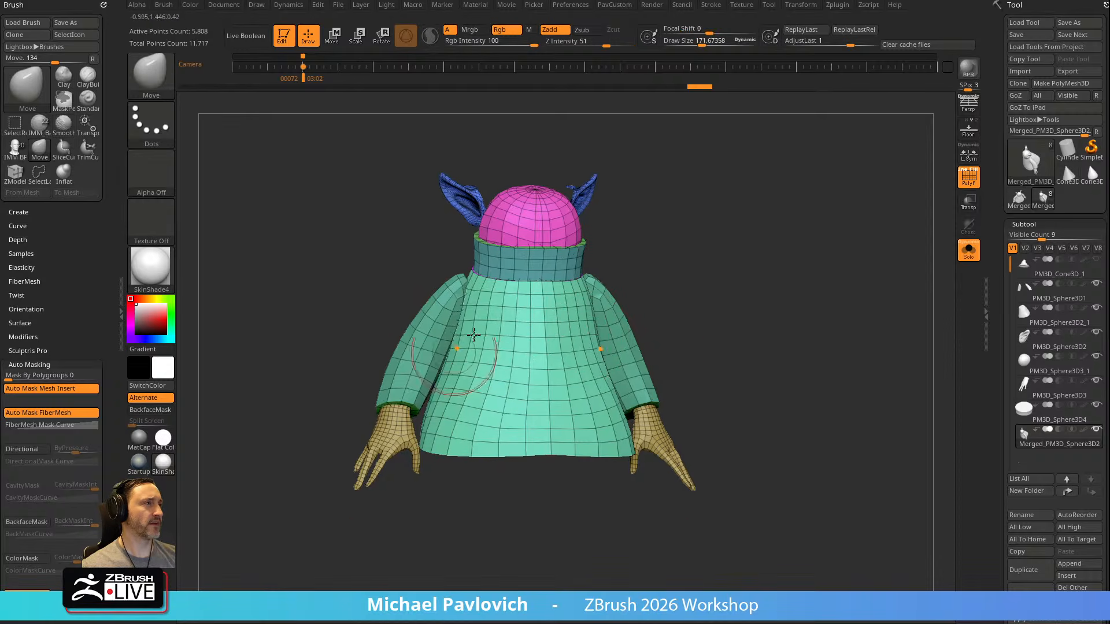
key(shift)
mouse_move(448, 420)
shift+mouse_down()
mouse_move(550, 397)
mouse_move(533, 453)
shift+mouse_up()
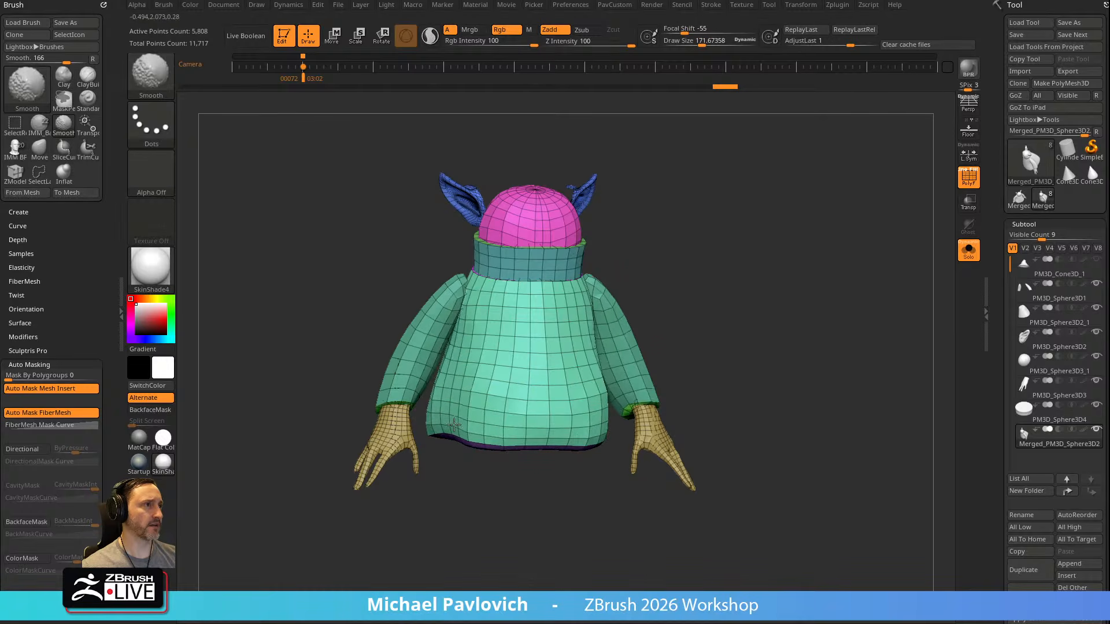
drag(750, 272, 507, 347)
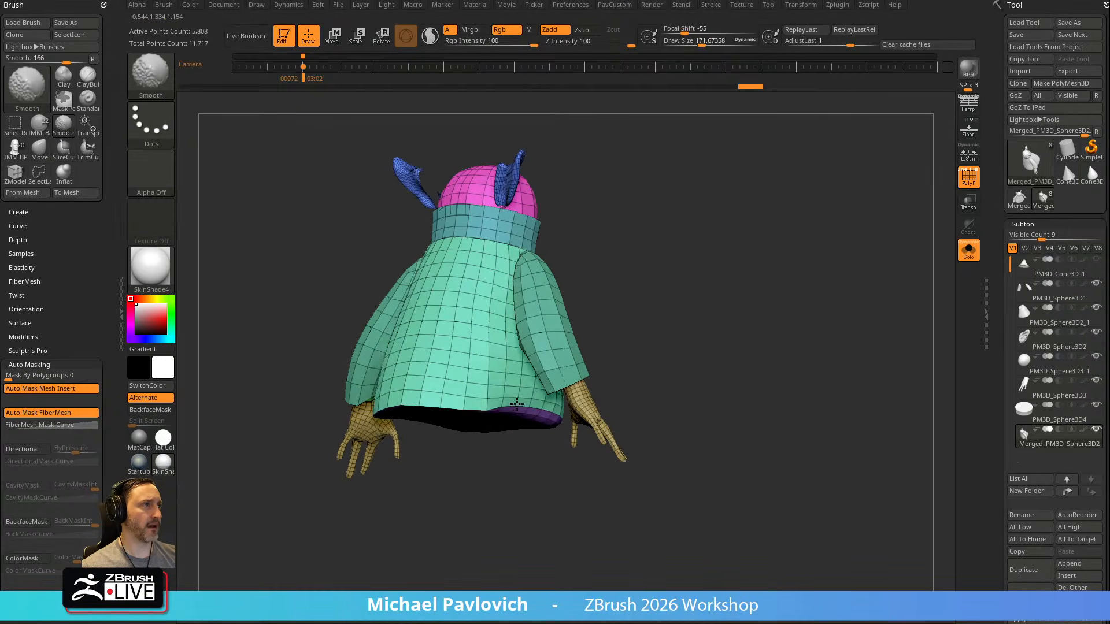
shift+drag(457, 390, 492, 384)
Smooth the robe's lower edge and the sleeves into a rounded body with slim arms
drag(635, 289, 717, 273)
mouse_move(561, 364)
shift+mouse_down()
mouse_move(528, 409)
mouse_move(532, 393)
shift+mouse_up()
drag(641, 359, 673, 359)
shift+drag(558, 392, 584, 414)
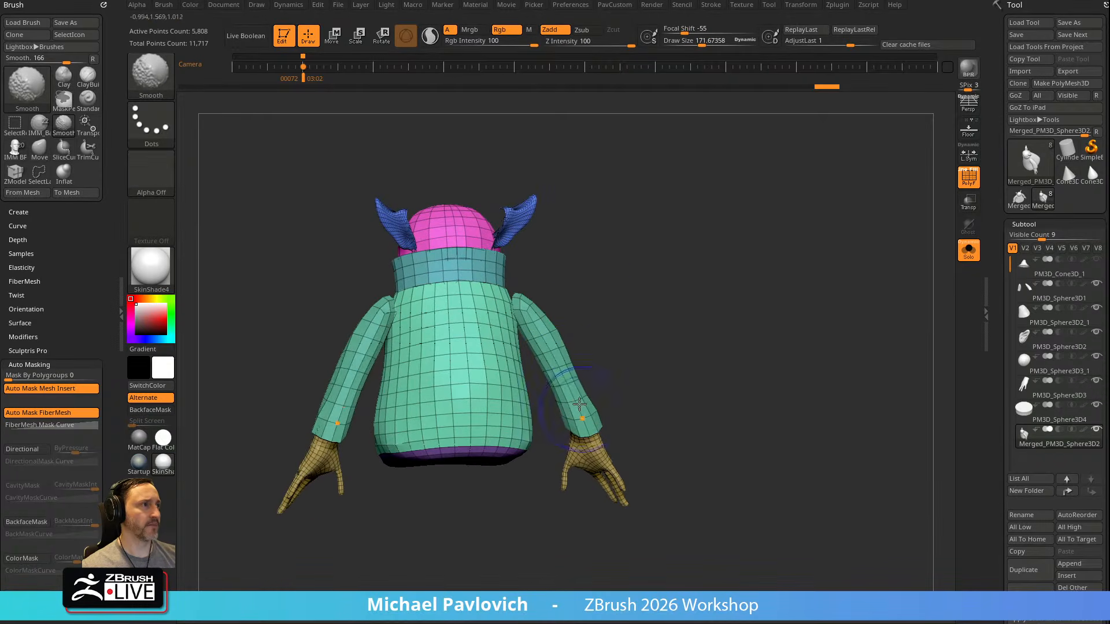
mouse_move(418, 435)
shift+mouse_down()
mouse_move(390, 378)
mouse_move(424, 433)
shift+mouse_up()
mouse_move(616, 307)
mouse_down()
mouse_move(689, 230)
mouse_move(728, 248)
mouse_up()
shift+drag(527, 298, 543, 373)
Adjust the slim arms and shoulders with the Move brush at a draw size of about 238
drag(641, 318, 809, 301)
shift+drag(598, 282, 610, 280)
mouse_move(483, 333)
mouse_down()
mouse_move(498, 362)
mouse_move(670, 359)
mouse_move(721, 330)
mouse_move(698, 322)
mouse_move(599, 407)
mouse_move(630, 338)
mouse_up()
drag(592, 396, 606, 320)
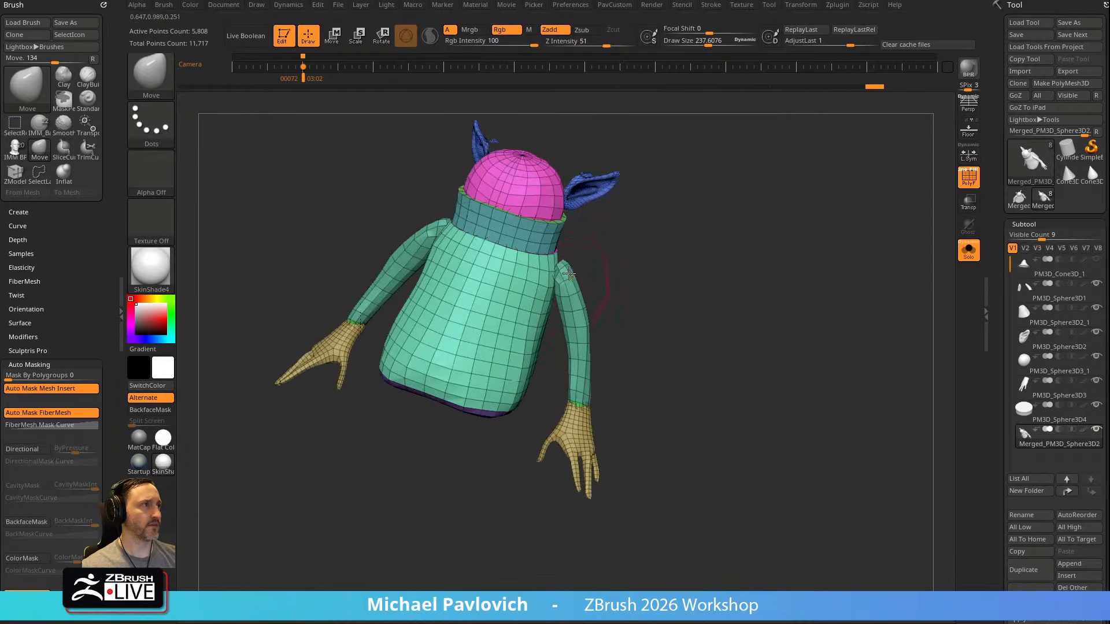
mouse_move(635, 280)
mouse_down()
mouse_move(664, 290)
mouse_move(585, 338)
mouse_move(574, 367)
mouse_up()
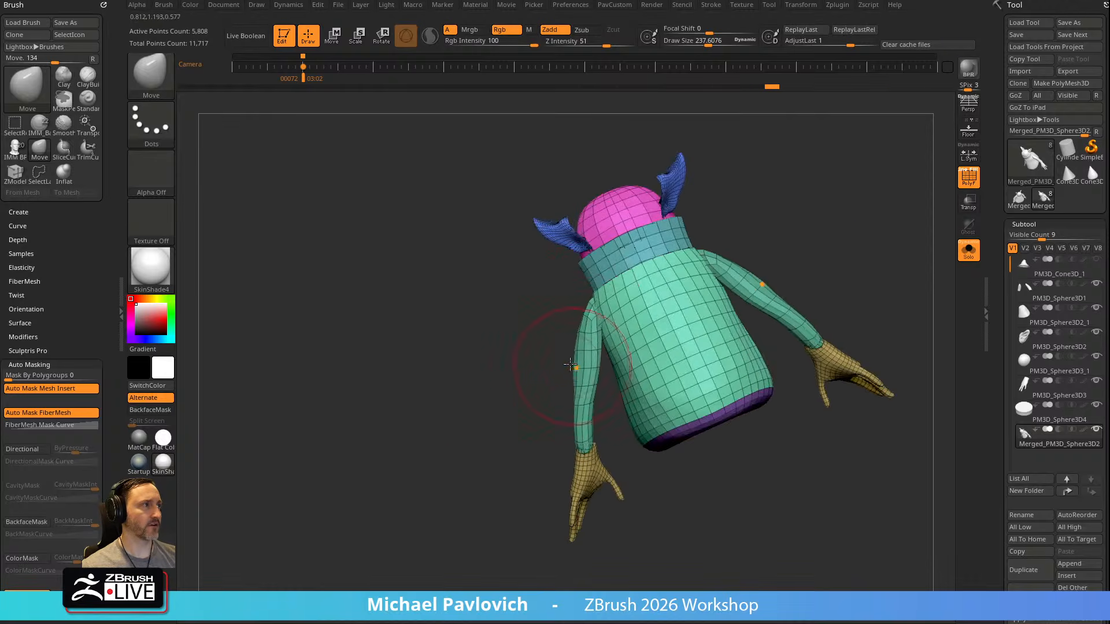
mouse_move(585, 313)
mouse_down()
mouse_move(578, 379)
mouse_move(691, 285)
mouse_move(595, 322)
mouse_move(604, 314)
mouse_up()
mouse_move(691, 289)
alt+mouse_down()
mouse_move(675, 323)
mouse_move(673, 304)
alt+mouse_up()
Undo the last three changes to the merged mesh
key(ctrl+z)
key(ctrl+z)
key(ctrl+z)
Hide the collar polygroups and remove them from the merged mesh with Del Hidden
ctrl+shift+click(636, 335)
ctrl+shift+click(743, 285)
key(space)
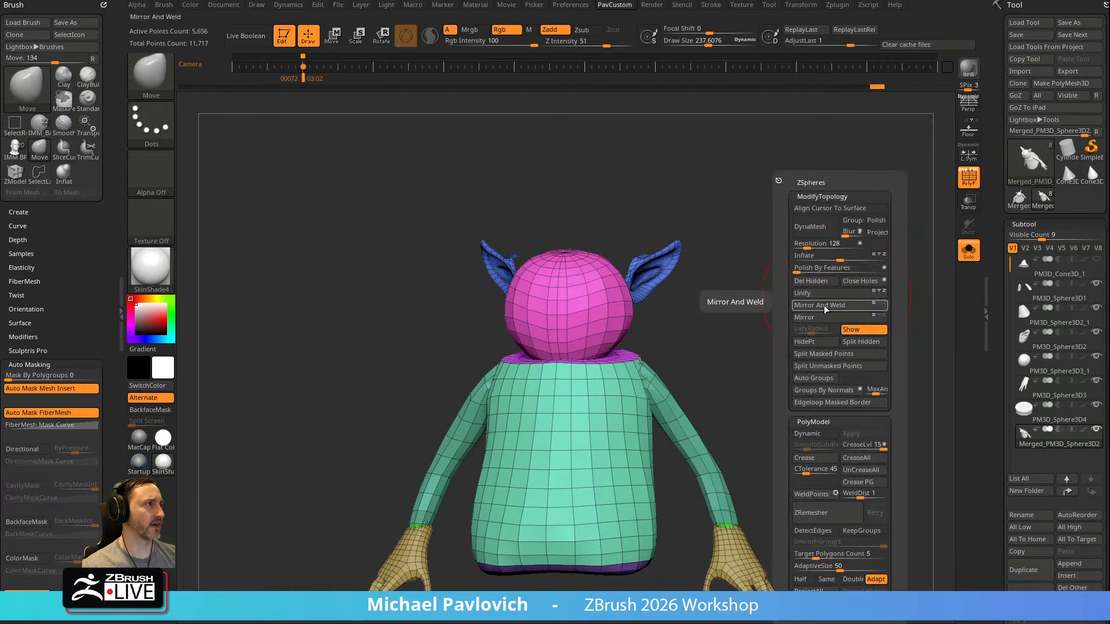
click(818, 282)
Shape the underside of the head and the neck area with the Move brush at a draw size of about 161
drag(713, 276, 762, 315)
mouse_move(605, 342)
shift+mouse_down()
mouse_move(596, 355)
mouse_move(613, 341)
shift+mouse_up()
key(s)
mouse_move(776, 293)
mouse_down()
mouse_move(694, 292)
mouse_move(664, 317)
mouse_up()
shift+drag(674, 317, 688, 315)
drag(778, 288, 824, 286)
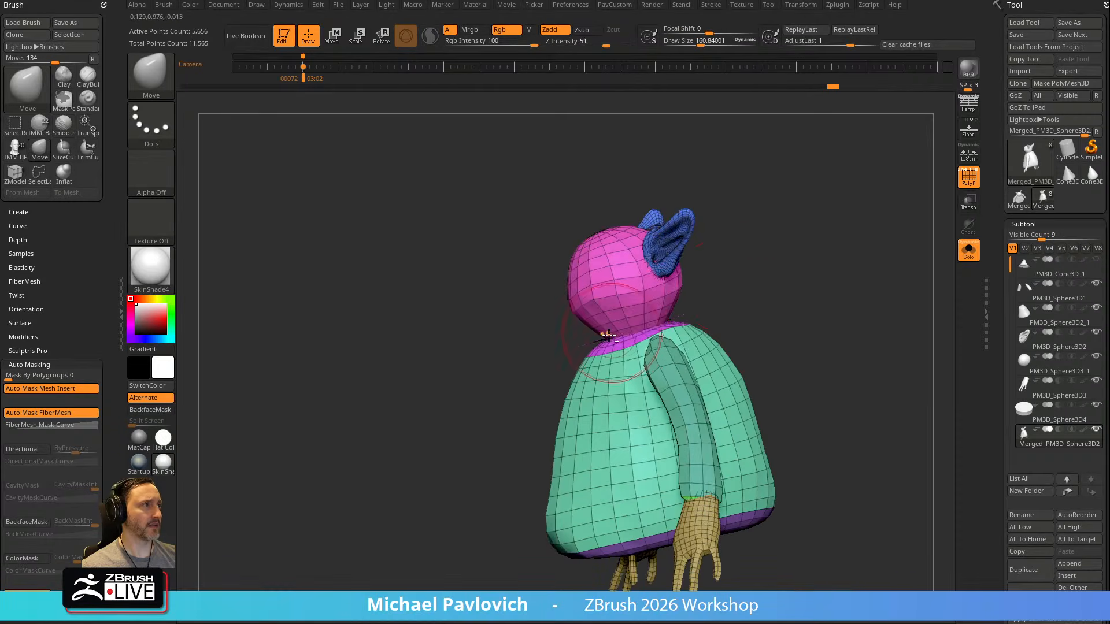
drag(715, 299, 746, 304)
drag(682, 321, 686, 327)
mouse_move(729, 298)
mouse_down()
mouse_move(756, 295)
mouse_move(766, 179)
mouse_up()
ctrl+shift+click(616, 332)
ctrl+shift+drag(766, 269, 810, 286)
key(2)
click(805, 282)
mouse_move(780, 237)
mouse_down()
mouse_move(776, 282)
mouse_move(820, 285)
mouse_move(779, 224)
mouse_up()
key(ctrl+z)
key(ctrl+z)
Isolate the leftover collar disc between head and body, hide it, and remove it from the merged mesh with Del Hidden
ctrl+shift+click(582, 328)
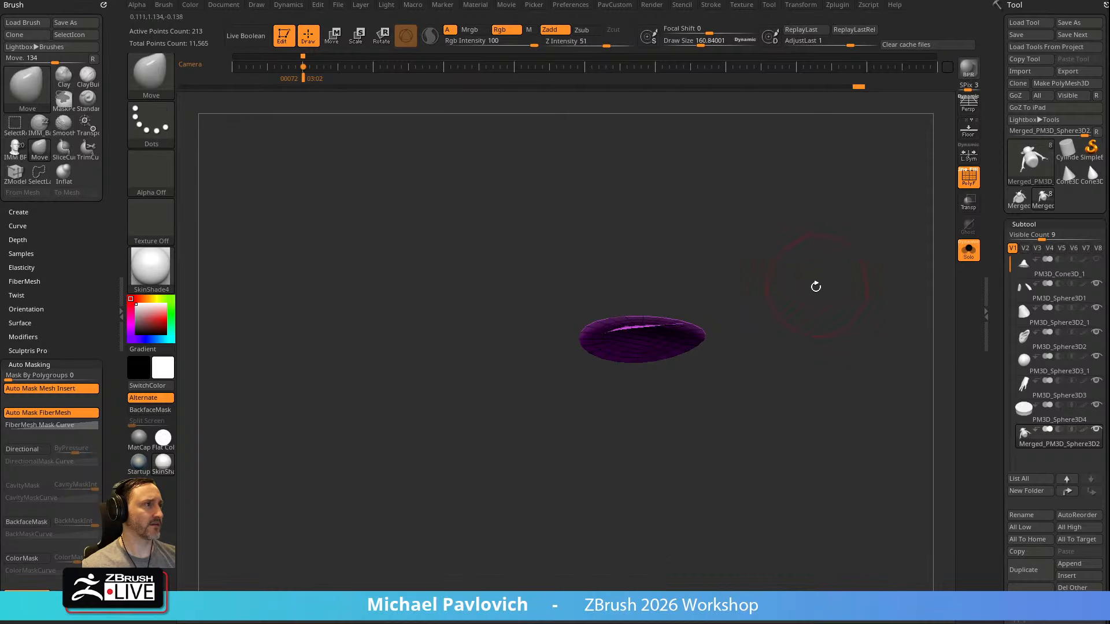
key(2)
click(797, 378)
ctrl+shift+click(752, 272)
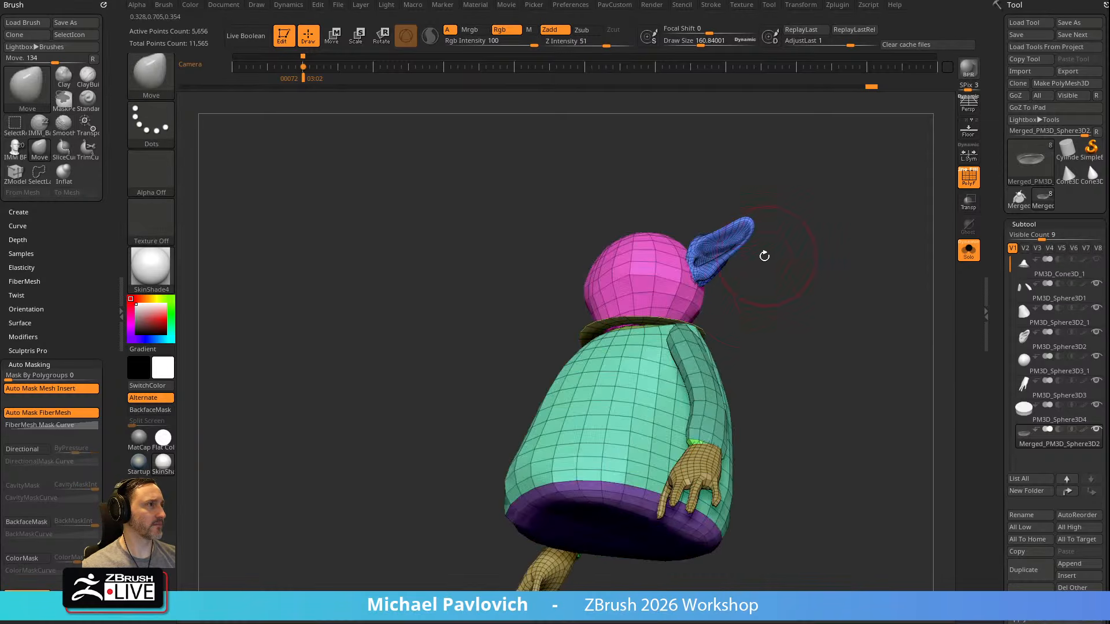
ctrl+shift+click(565, 318)
ctrl+shift+click(879, 322)
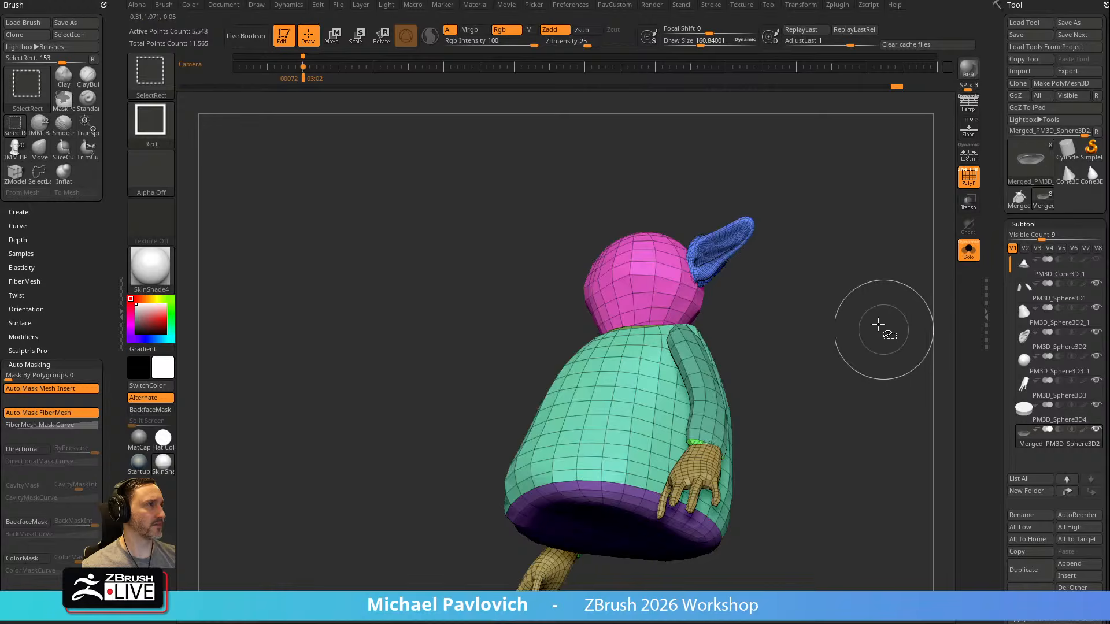
drag(880, 322, 856, 314)
key(2)
click(840, 282)
shift+drag(861, 273, 799, 256)
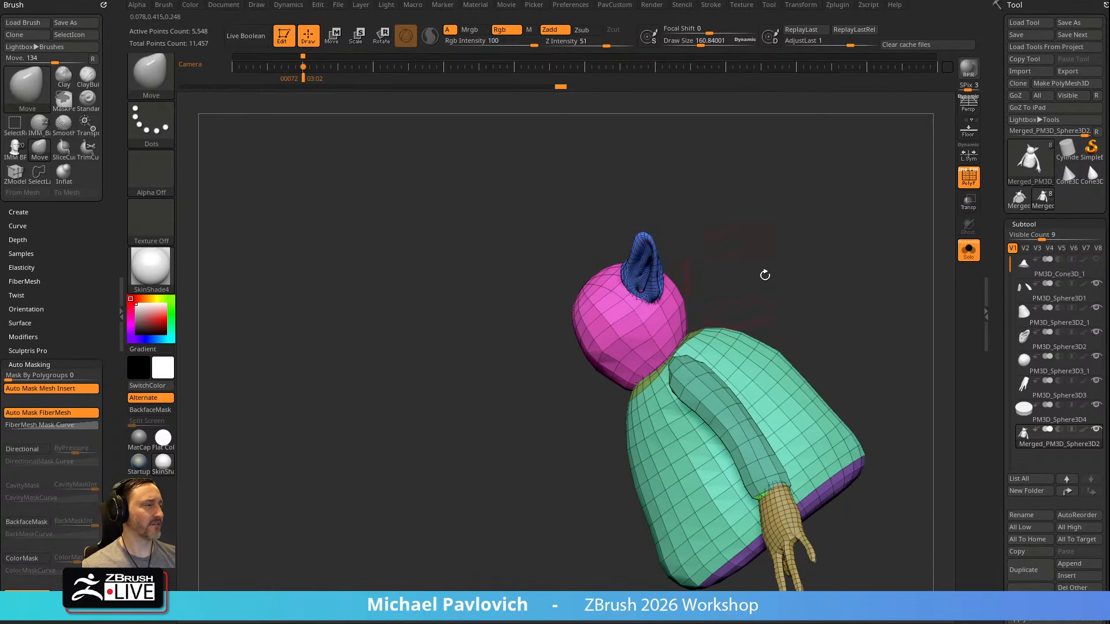
Compare the merged body in side view with the Orko reference drawing, with the polyframe display turned off
key(shift+z)
key(Right)
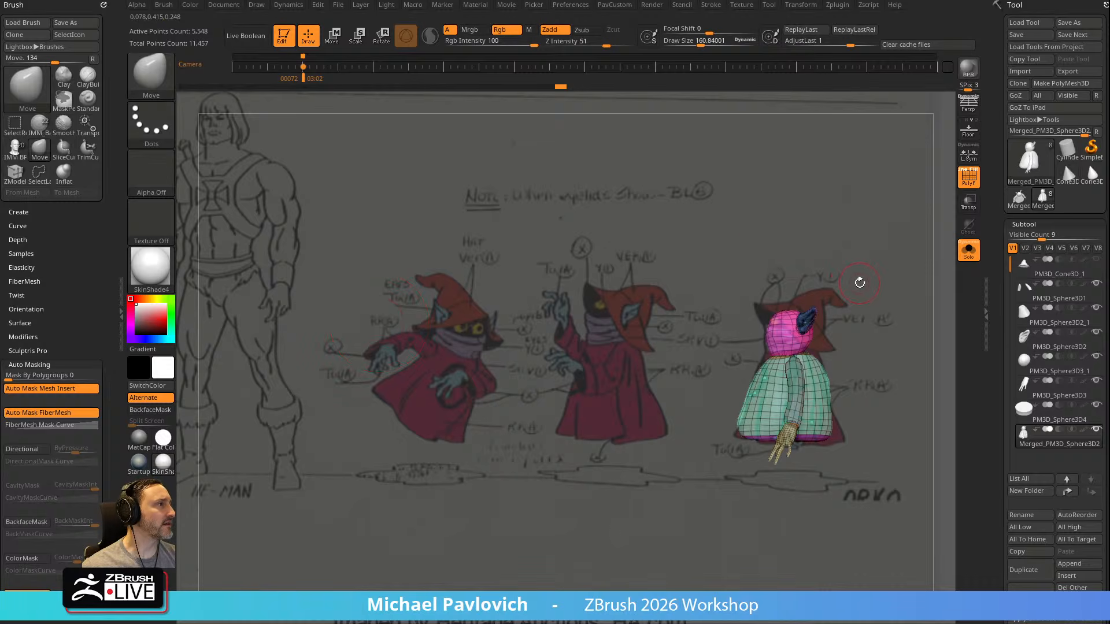
key(s)
drag(769, 348, 817, 349)
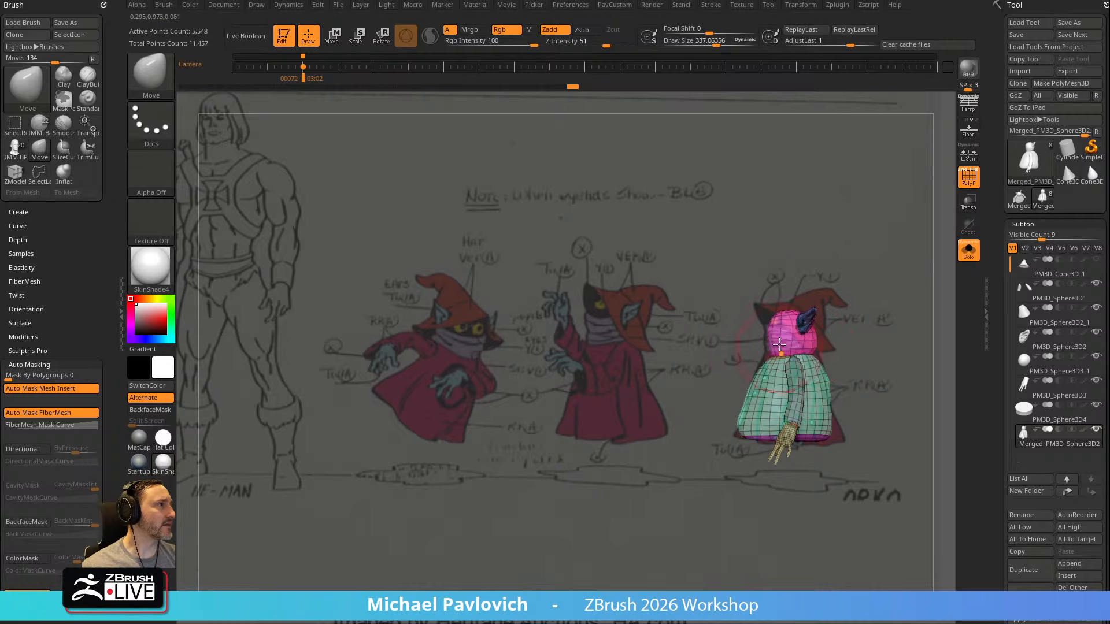
key(shift+f)
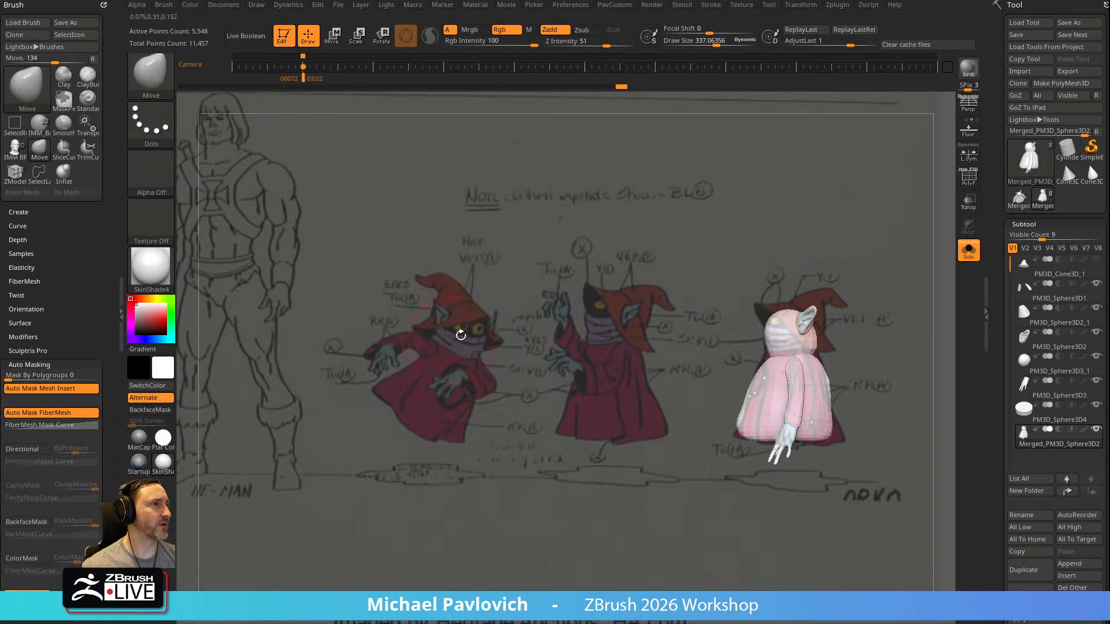
key(shift+z)
Close the open holes in the merged mesh with Close Holes
shift+right_drag(818, 260, 853, 263)
key(space)
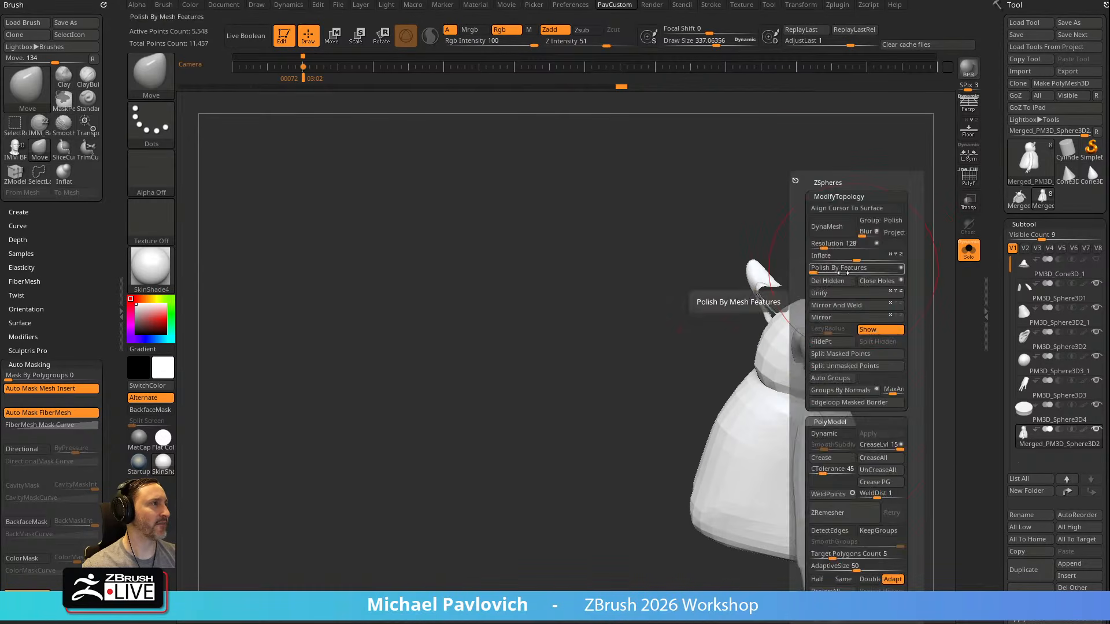
key(space)
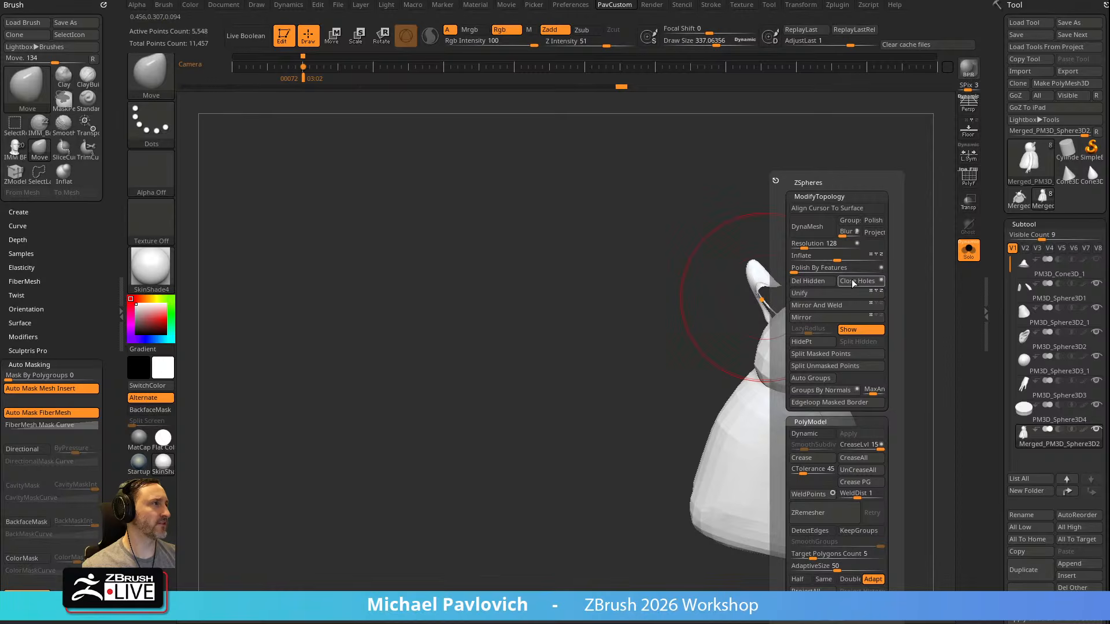
click(853, 281)
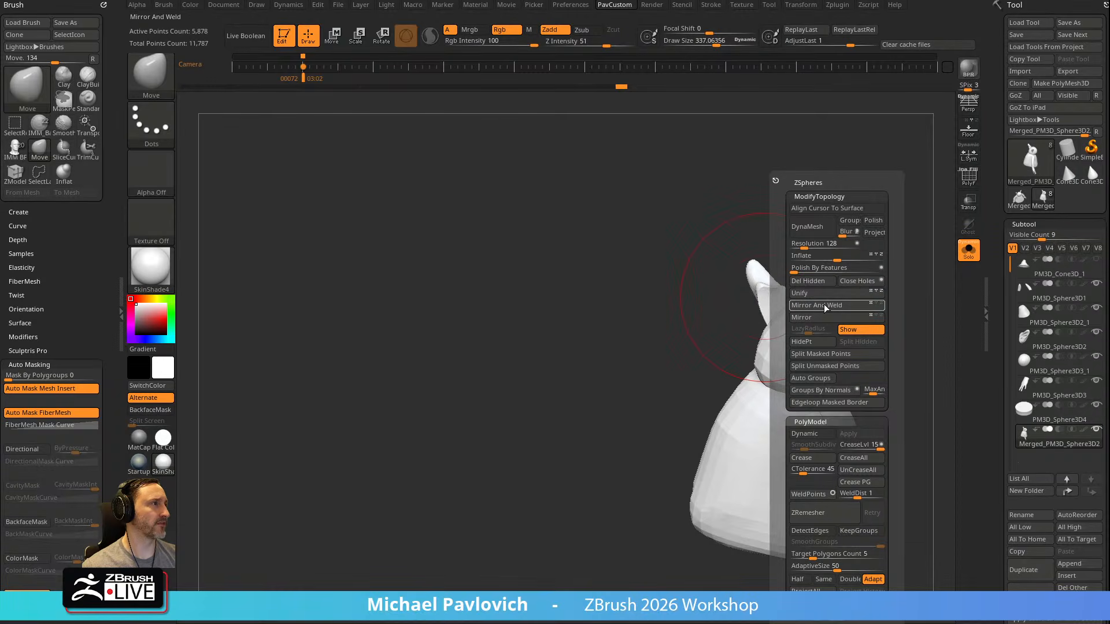
right_drag(843, 266, 804, 296)
Adjust the head of the merged mesh with the Move brush at a draw size of about 250
key(s)
drag(789, 320, 738, 317)
right_drag(758, 323, 817, 297)
key(s)
drag(744, 317, 747, 328)
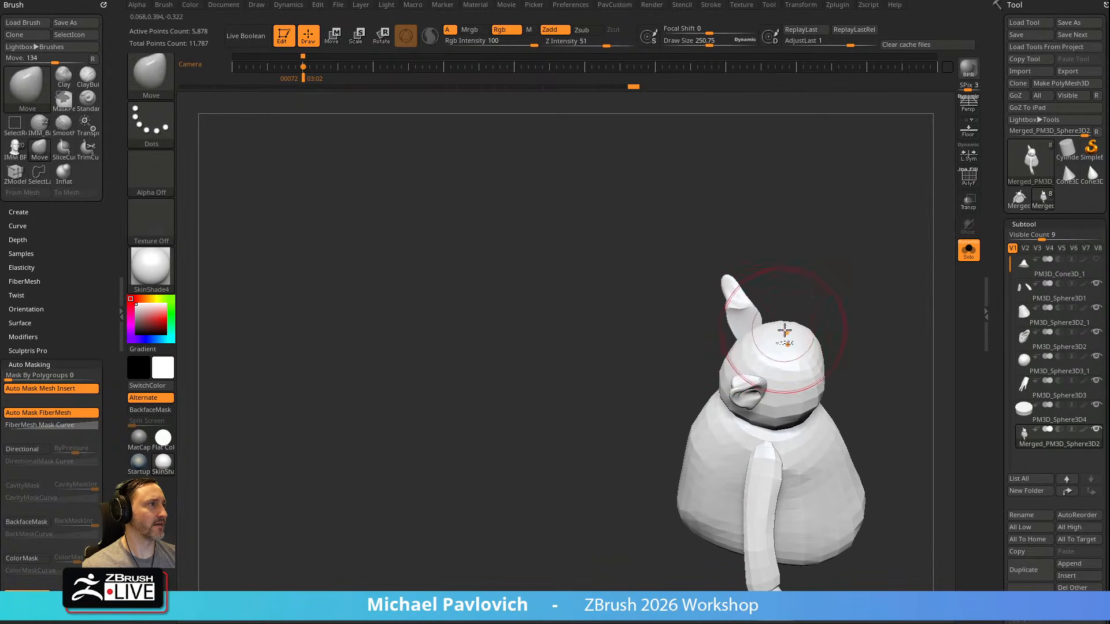
ctrl+shift+click(769, 347)
ctrl+shift+click(838, 264)
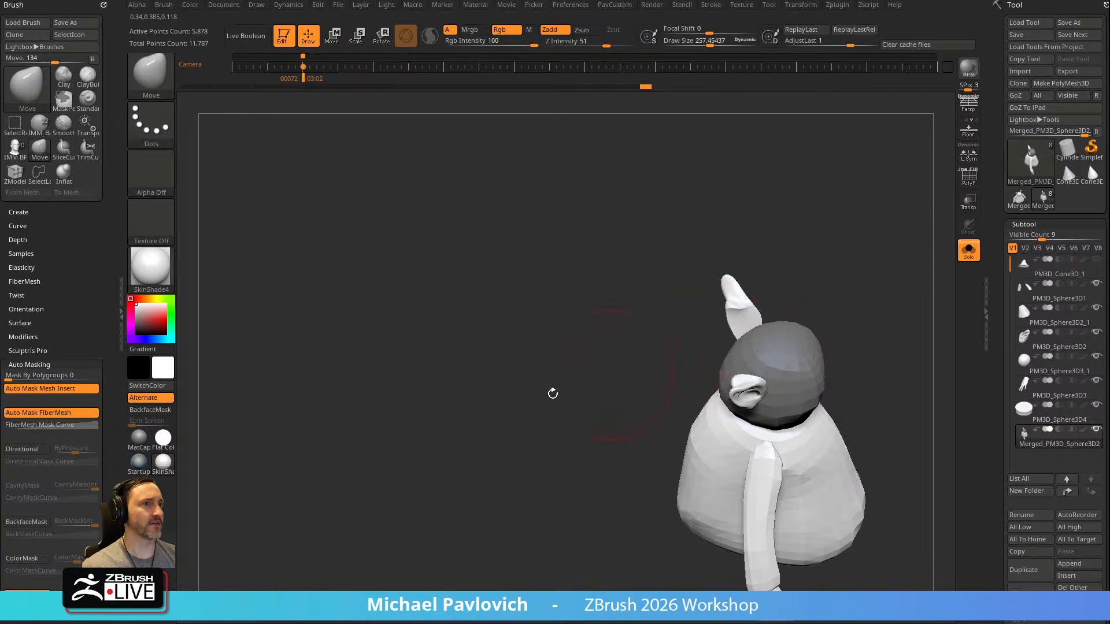
ctrl+drag(503, 377, 540, 396)
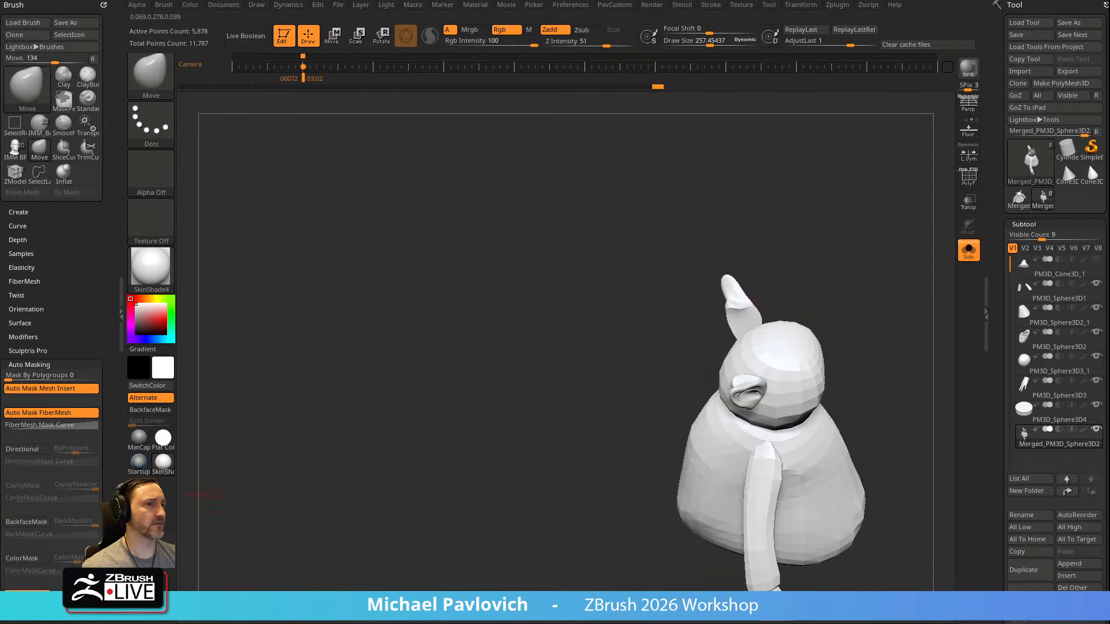
Isolate and mask the head polygroup, show the whole mesh again, and invert the mask so only the head is editable
ctrl+shift+click(769, 350)
ctrl+click(885, 289)
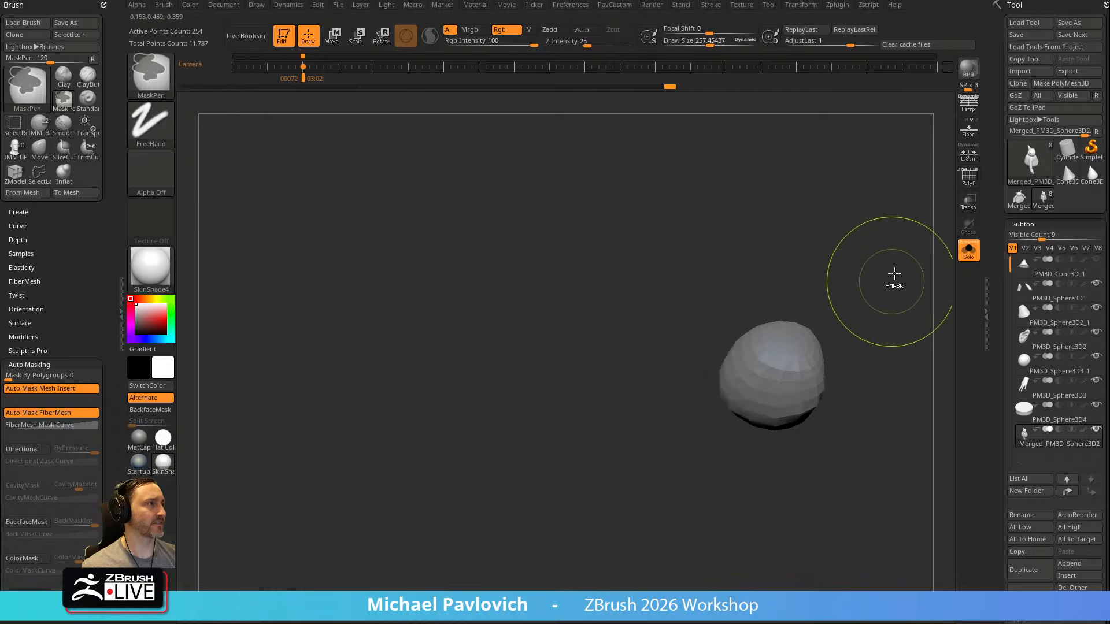
ctrl+shift+click(892, 287)
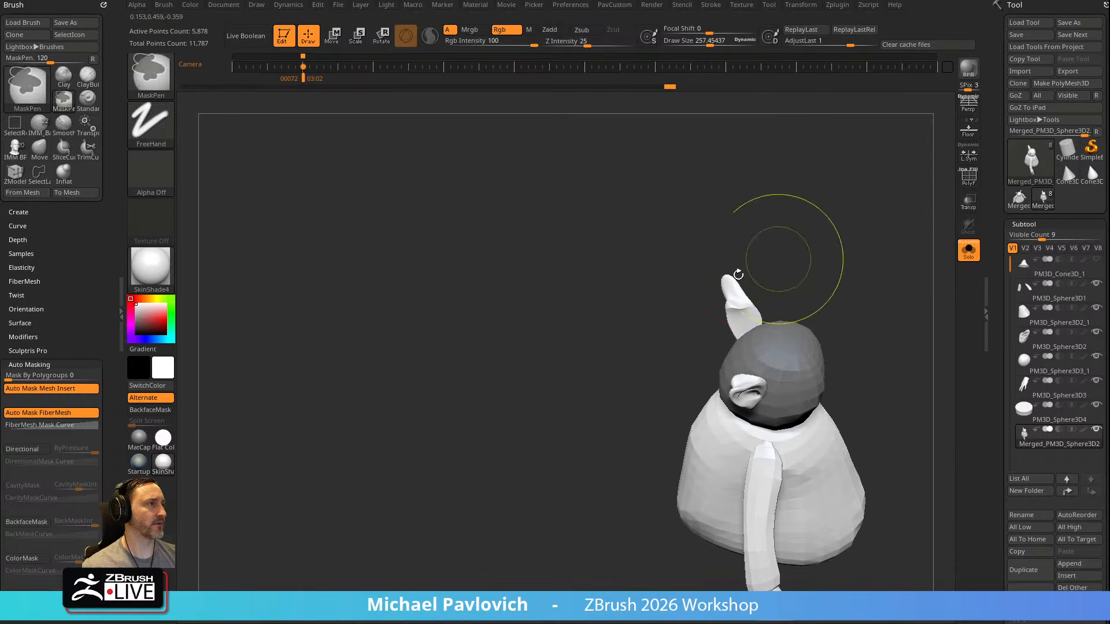
ctrl+click(835, 261)
drag(834, 261, 874, 311)
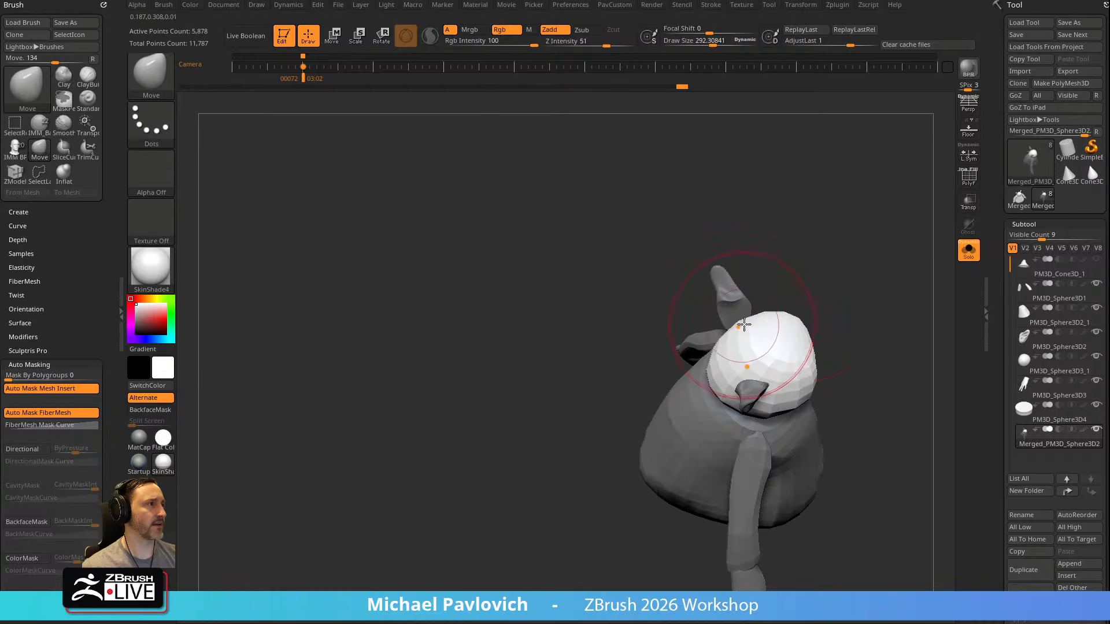
Reshape the unmasked head with the Move brush at a draw size of about 172, and turn the polyframe back on
mouse_move(793, 276)
mouse_down()
mouse_move(769, 260)
mouse_move(717, 321)
mouse_move(832, 292)
mouse_move(696, 324)
mouse_up()
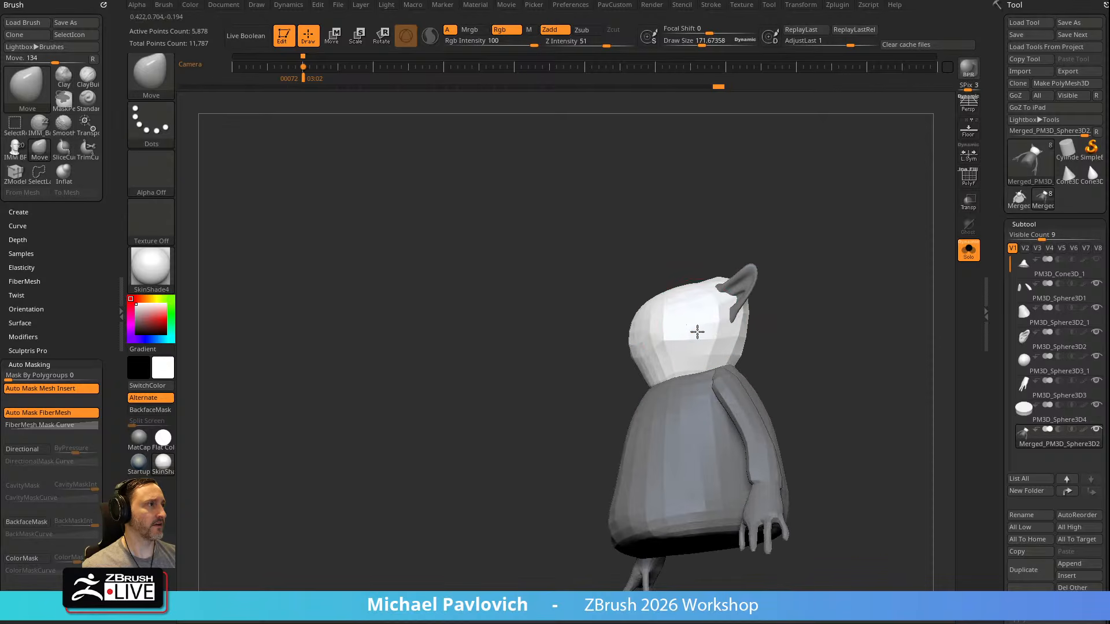
mouse_move(720, 288)
mouse_down()
mouse_move(726, 296)
mouse_move(739, 243)
mouse_move(717, 269)
mouse_move(750, 238)
mouse_up()
mouse_move(855, 229)
right_down()
mouse_move(821, 231)
mouse_move(773, 262)
mouse_move(810, 231)
right_up()
ctrl+drag(873, 203, 914, 254)
right_drag(942, 266, 716, 317)
key(shift+f)
Mask the merged body except for one finger by drawing a topological transpose mask along that finger
key(w)
ctrl+click(642, 341)
ctrl+drag(642, 341, 655, 374)
key(q)
right_drag(691, 346, 784, 325)
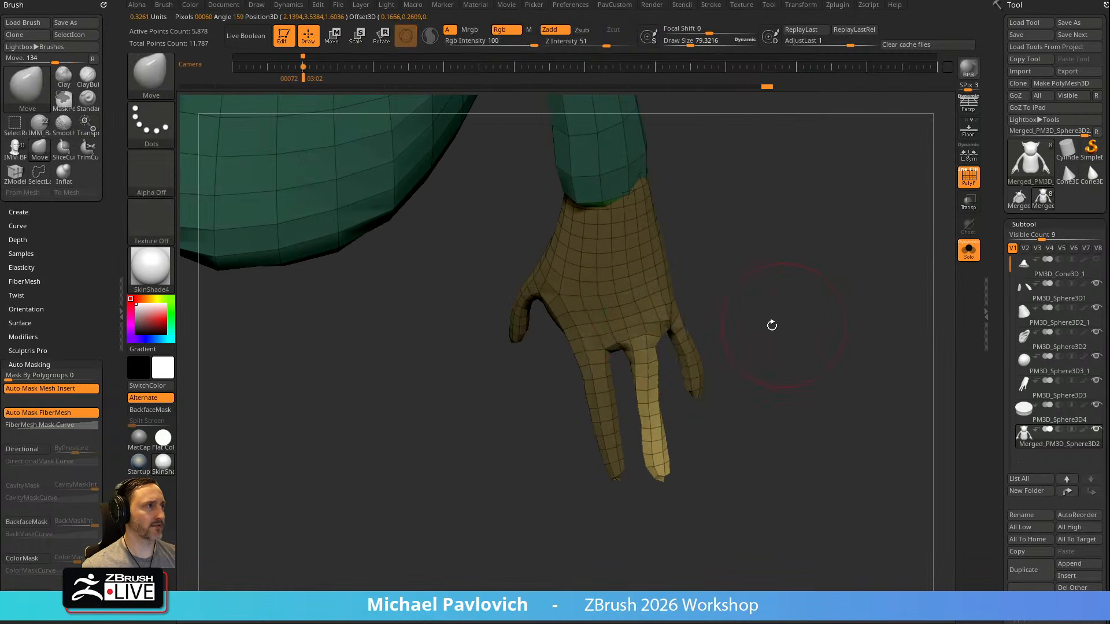
key(w)
mouse_move(679, 299)
mouse_down()
mouse_move(687, 320)
mouse_move(660, 284)
mouse_up()
key(ctrl+z)
key(q)
right_drag(815, 346, 807, 325)
ctrl+drag(808, 325, 839, 359)
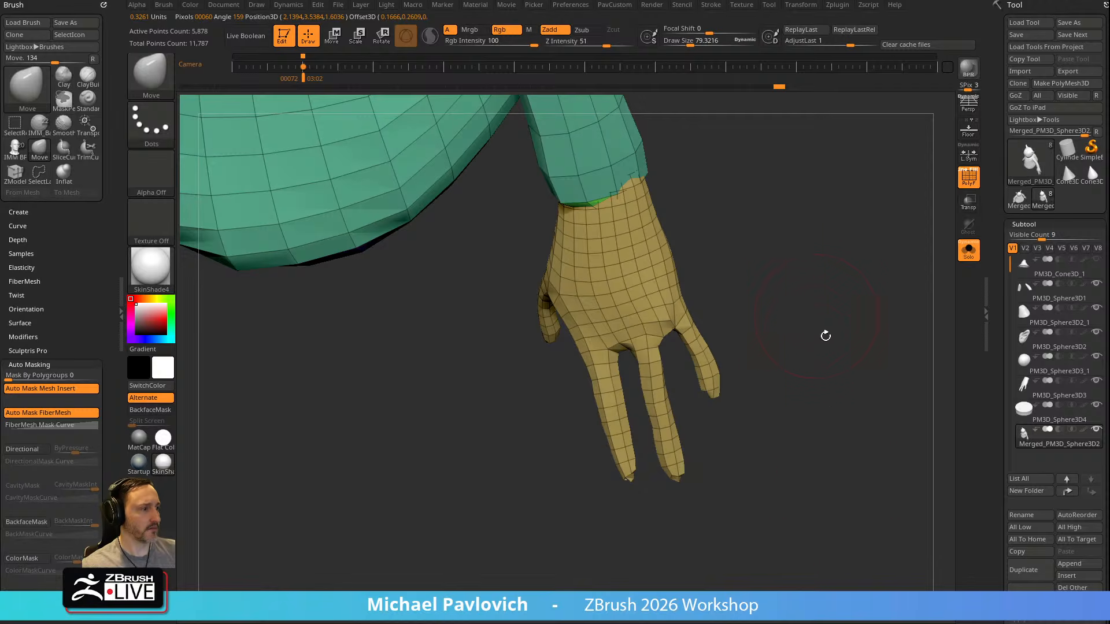
Quick-save the project and select the TransposeClassic brush
right_drag(843, 328, 848, 341)
key(ctrl+s)
key(b)
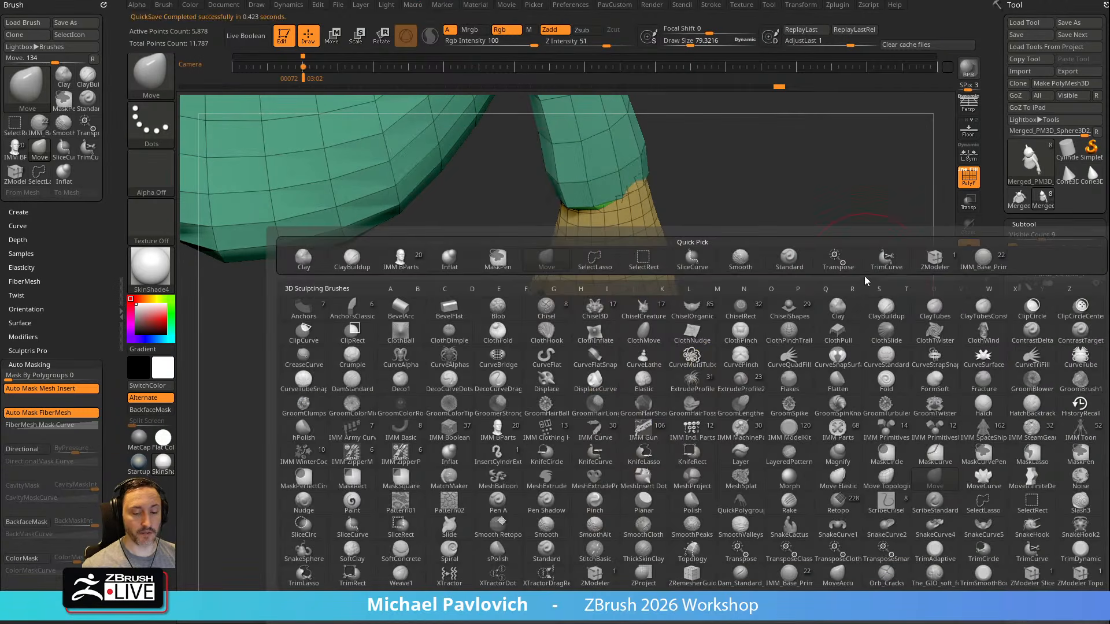
key(t)
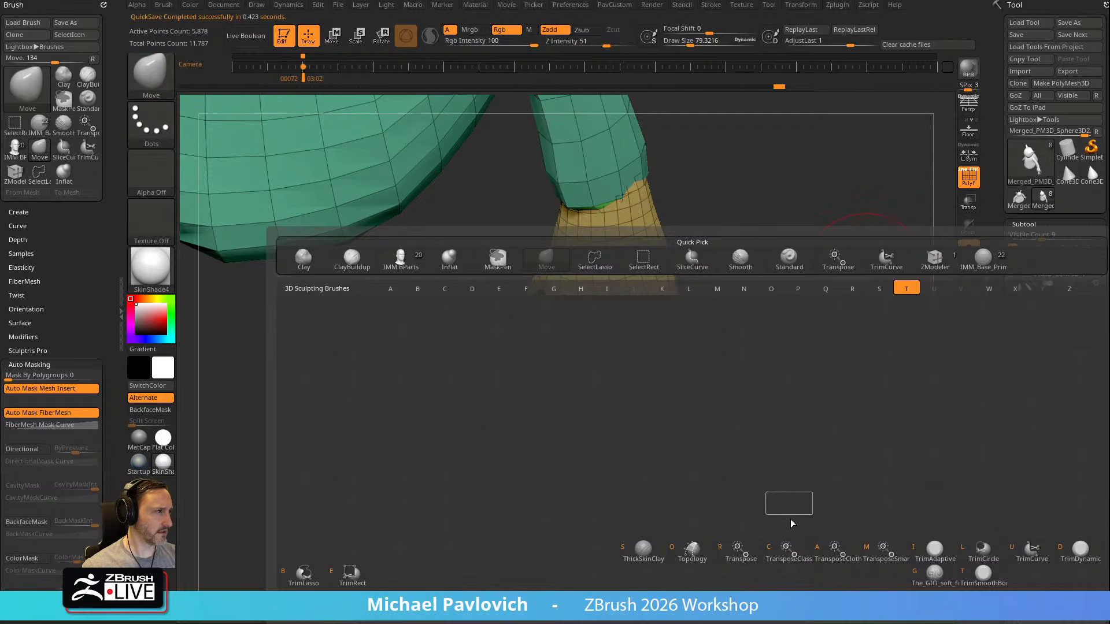
mouse_move(844, 565)
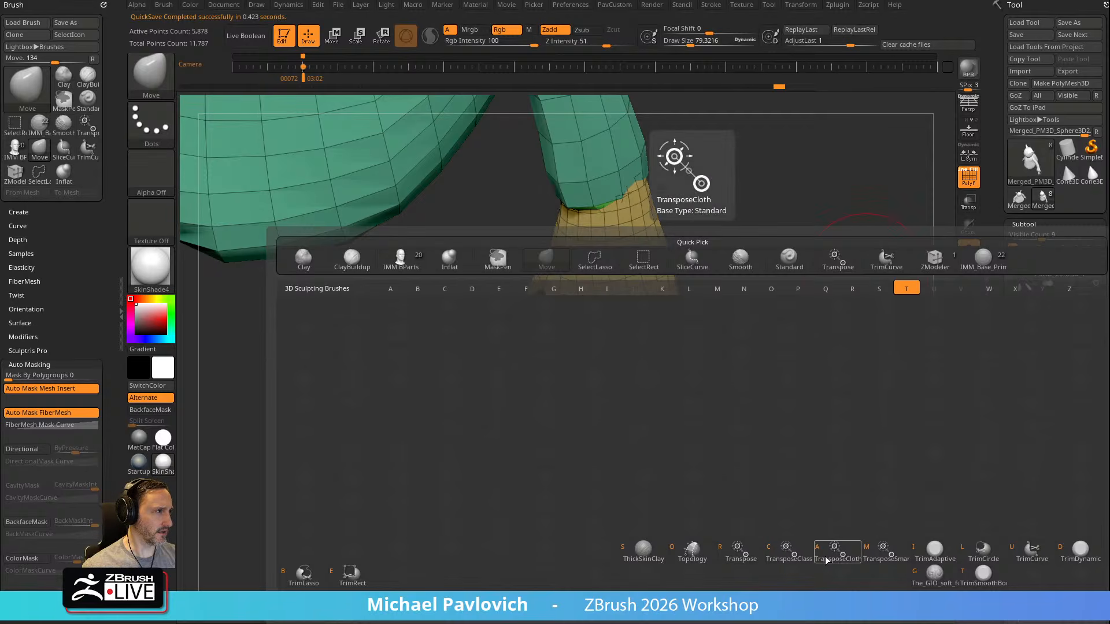
click(789, 556)
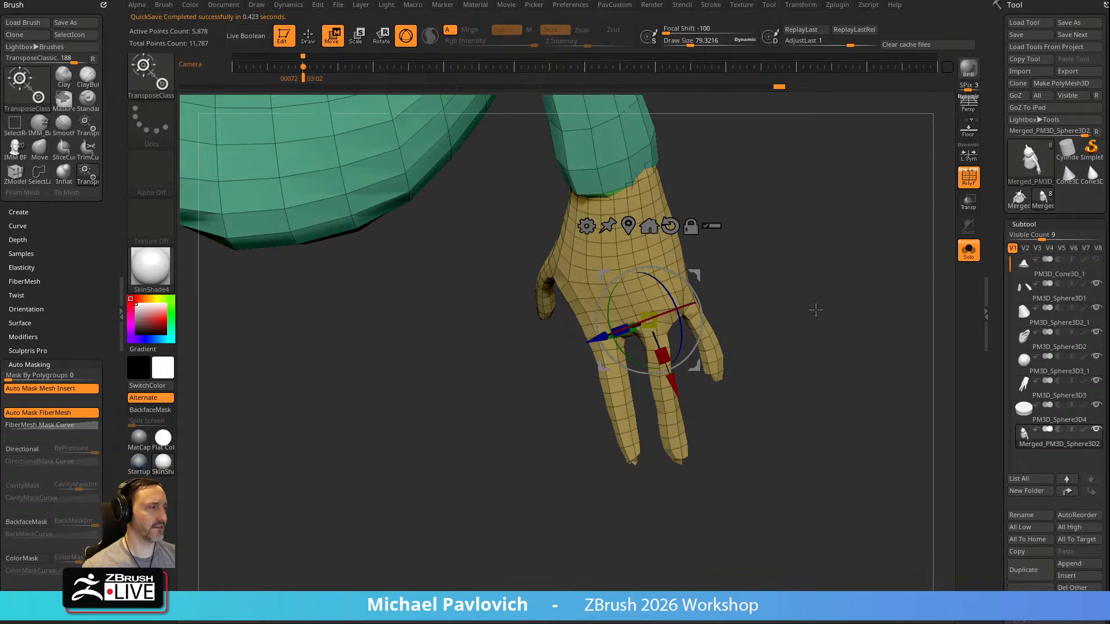
Mask everything except the middle finger with a topological transpose mask and switch back to the Move brush
alt+drag(684, 276, 467, 384)
ctrl+drag(656, 315, 660, 350)
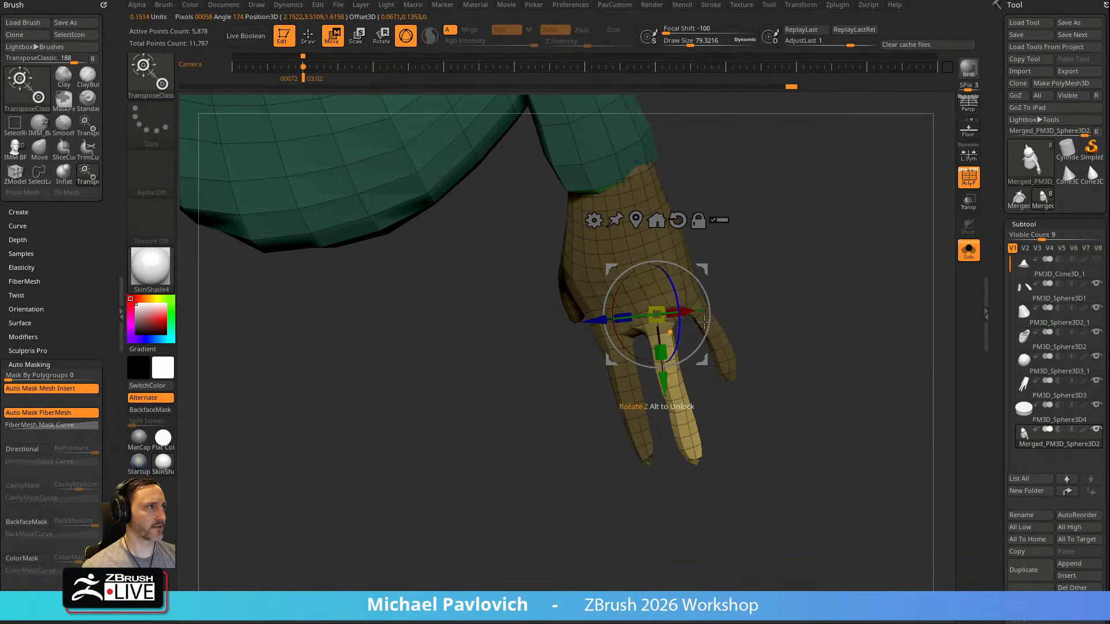
mouse_move(703, 270)
alt+mouse_down()
mouse_move(696, 295)
mouse_move(829, 261)
mouse_move(817, 318)
alt+mouse_up()
key(q)
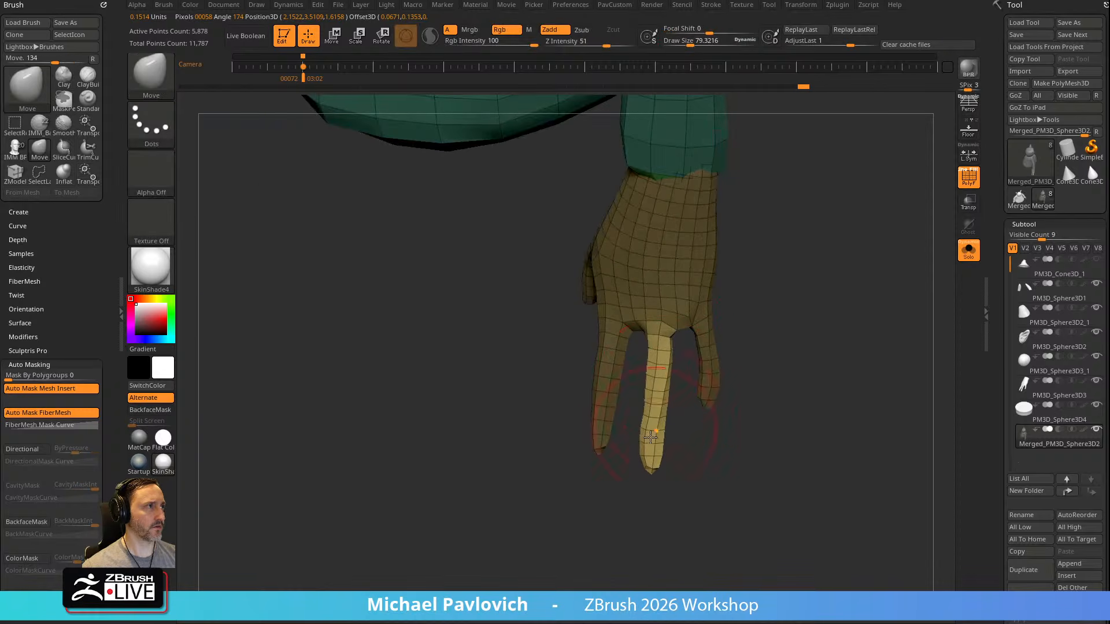
drag(794, 371, 836, 368)
Mask everything except the index finger with a topological transpose mask and return to the Move brush
key(w)
ctrl+drag(648, 294, 641, 367)
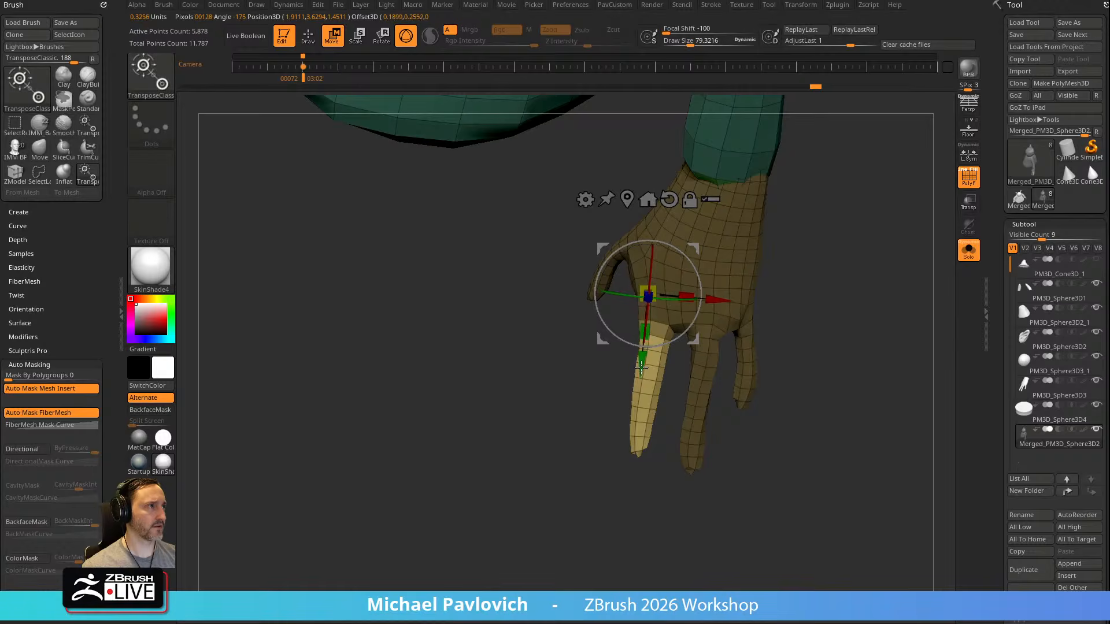
alt+drag(694, 250, 712, 321)
key(q)
mouse_move(772, 283)
alt+mouse_down()
mouse_move(774, 218)
mouse_move(779, 245)
mouse_move(873, 237)
mouse_move(839, 245)
mouse_move(859, 347)
mouse_move(832, 285)
mouse_move(811, 269)
mouse_move(805, 285)
mouse_move(807, 275)
mouse_move(823, 291)
alt+mouse_up()
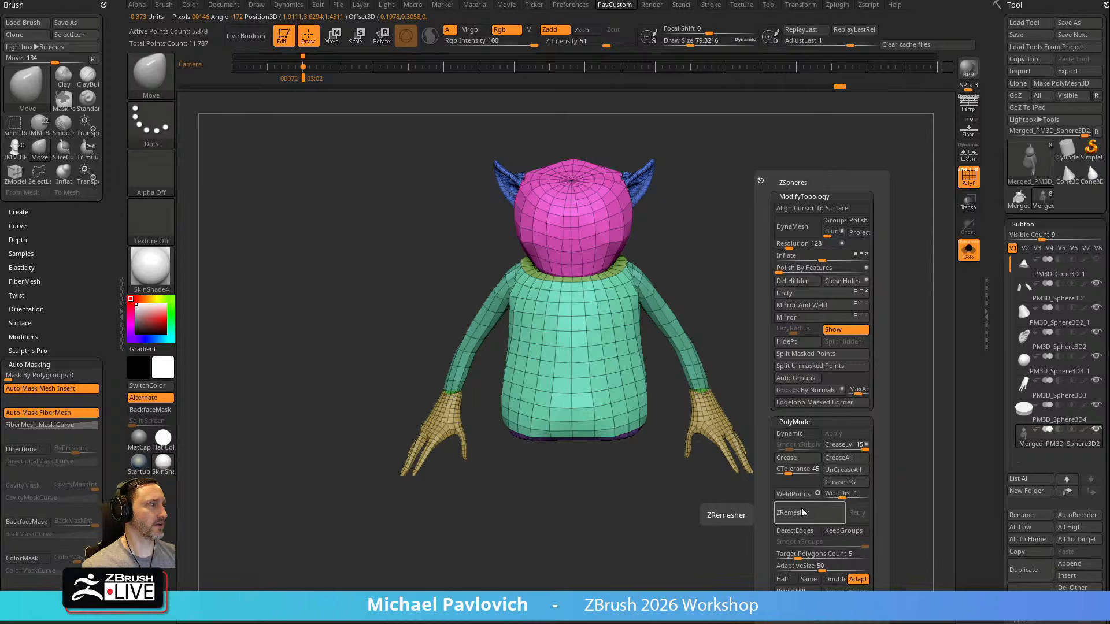
Convert the merged body into a DynaMesh at resolution 128
mouse_move(995, 274)
mouse_down()
mouse_move(987, 102)
mouse_move(1034, 187)
mouse_up()
key(shift)
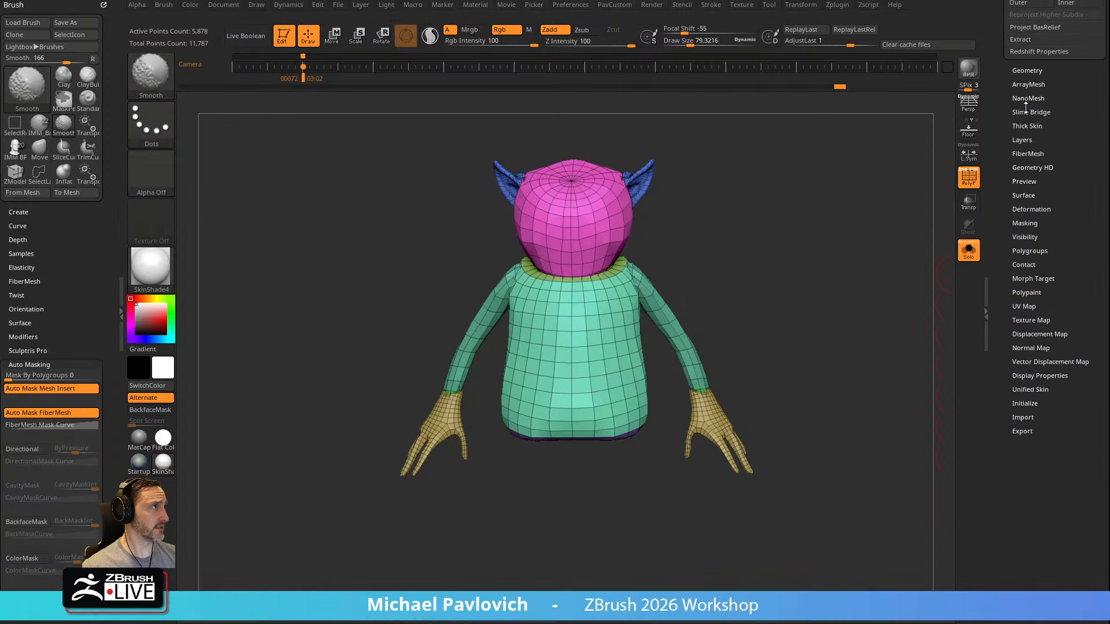
click(1020, 72)
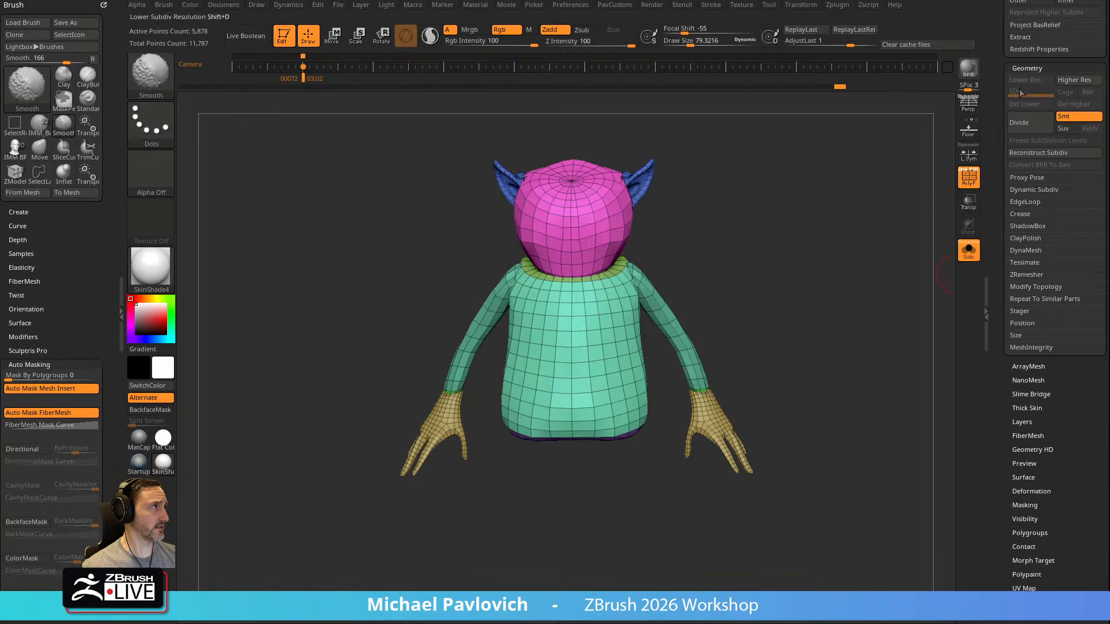
click(1027, 250)
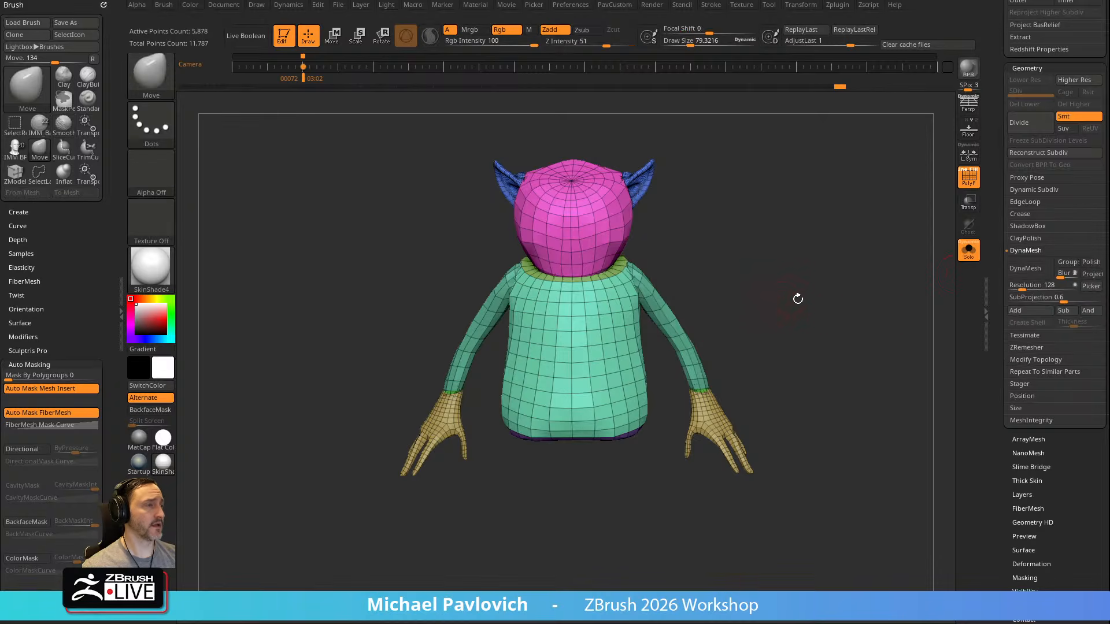
key(grave)
click(781, 227)
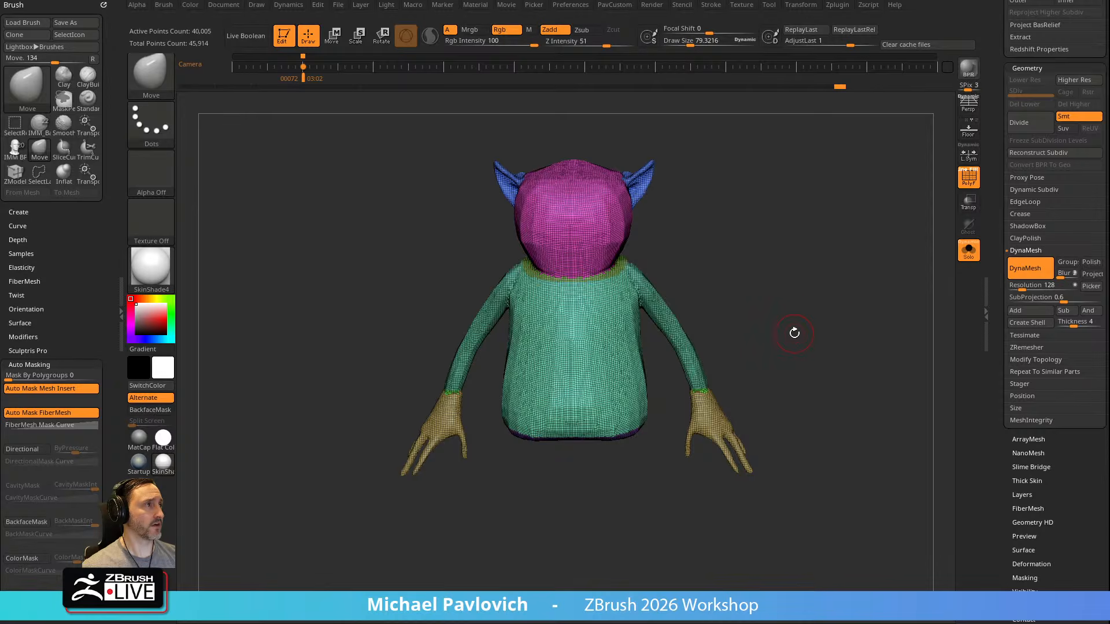
Turn off the polyframe display and assign the StartupMaterial to the body
drag(833, 317, 726, 399)
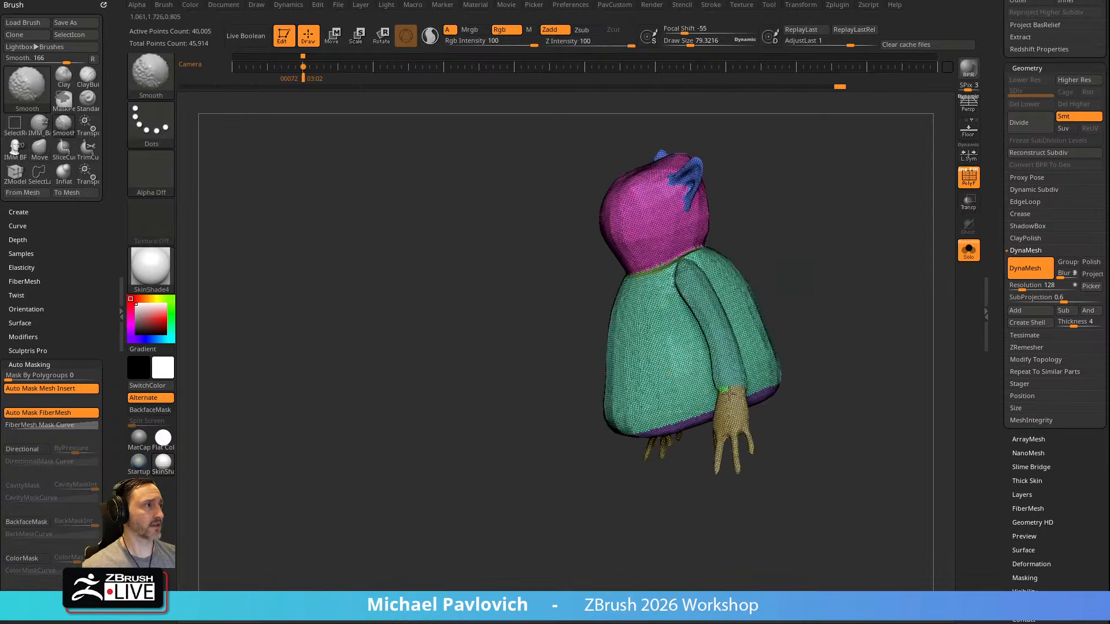
click(969, 179)
mouse_move(875, 201)
mouse_down()
mouse_move(871, 241)
mouse_move(726, 293)
mouse_up()
click(142, 462)
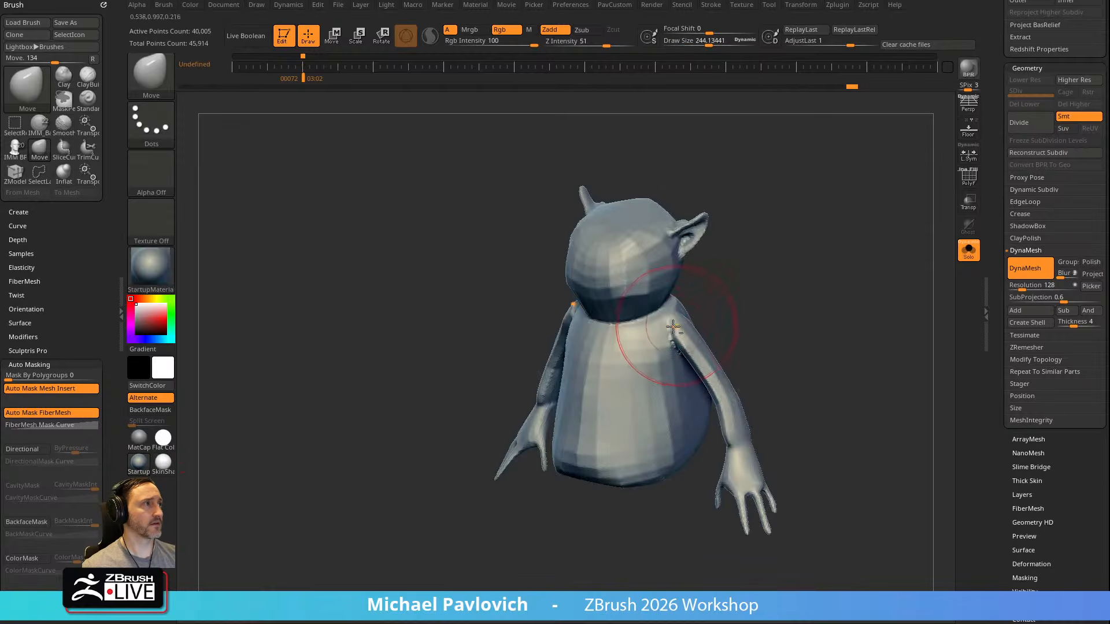
Show the Smooth brush's modifiers to examine its Weighted Smooth Mode settings
key(shift)
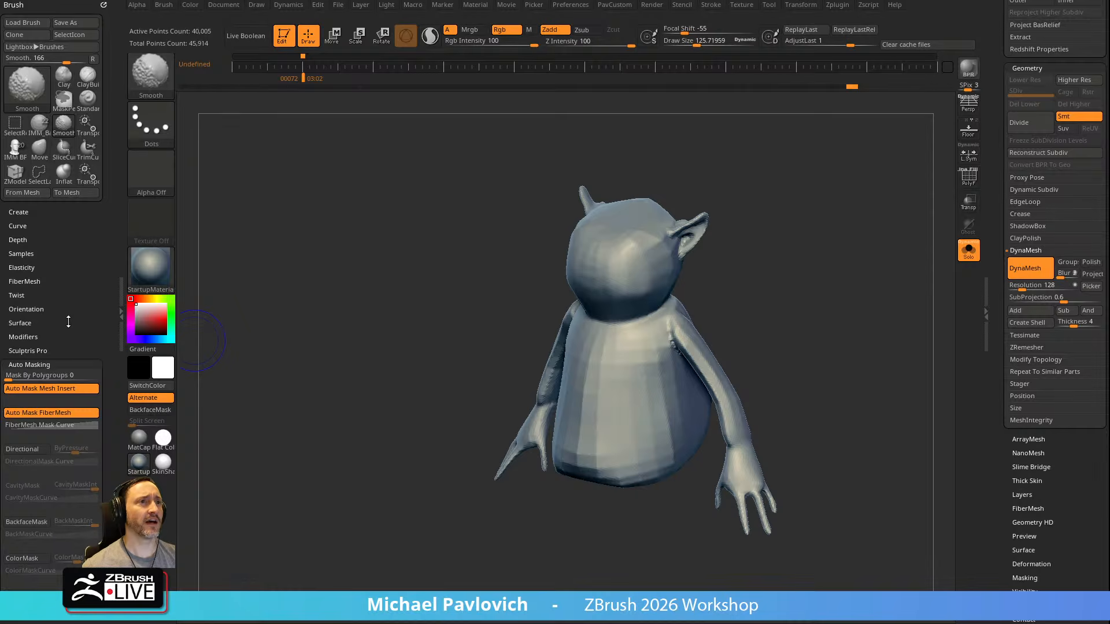
scroll(67, 322, down, 5)
click(46, 439)
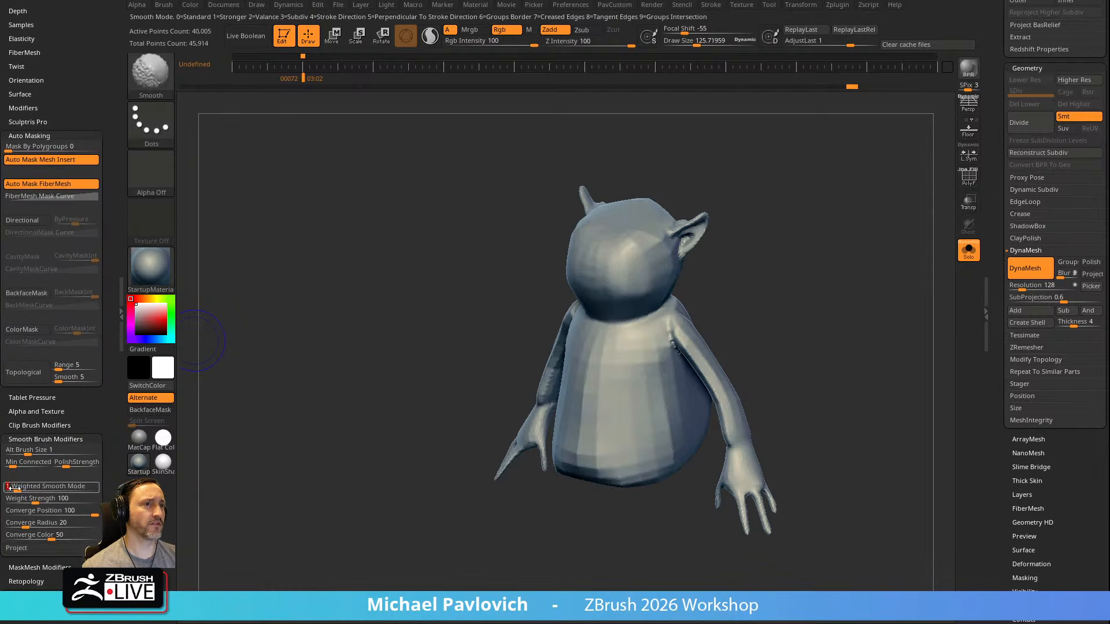
Smooth the faceted head, torso and arm joints of the DynaMesh body with the Smooth brush
drag(713, 267, 745, 259)
click(971, 180)
click(969, 180)
key(shift)
shift+drag(621, 441, 648, 350)
drag(812, 348, 752, 301)
drag(723, 381, 765, 349)
shift+drag(663, 427, 648, 389)
mouse_move(832, 246)
mouse_down()
mouse_move(697, 248)
mouse_move(852, 248)
mouse_up()
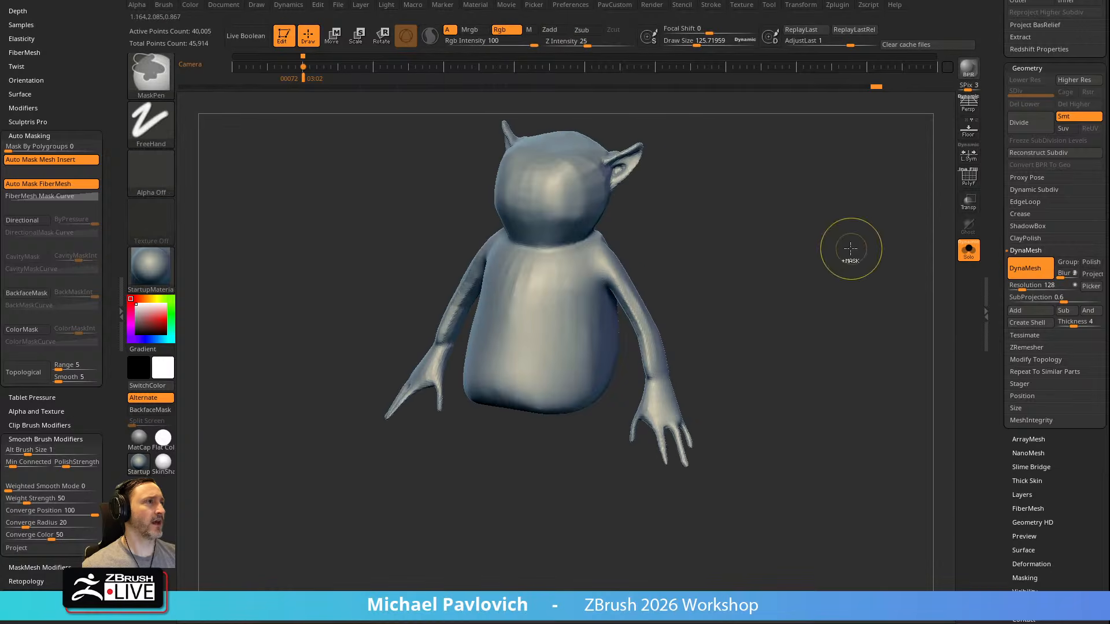
Turn on the polyframe display and undo the body's smoothing and DynaMesh conversion
click(969, 177)
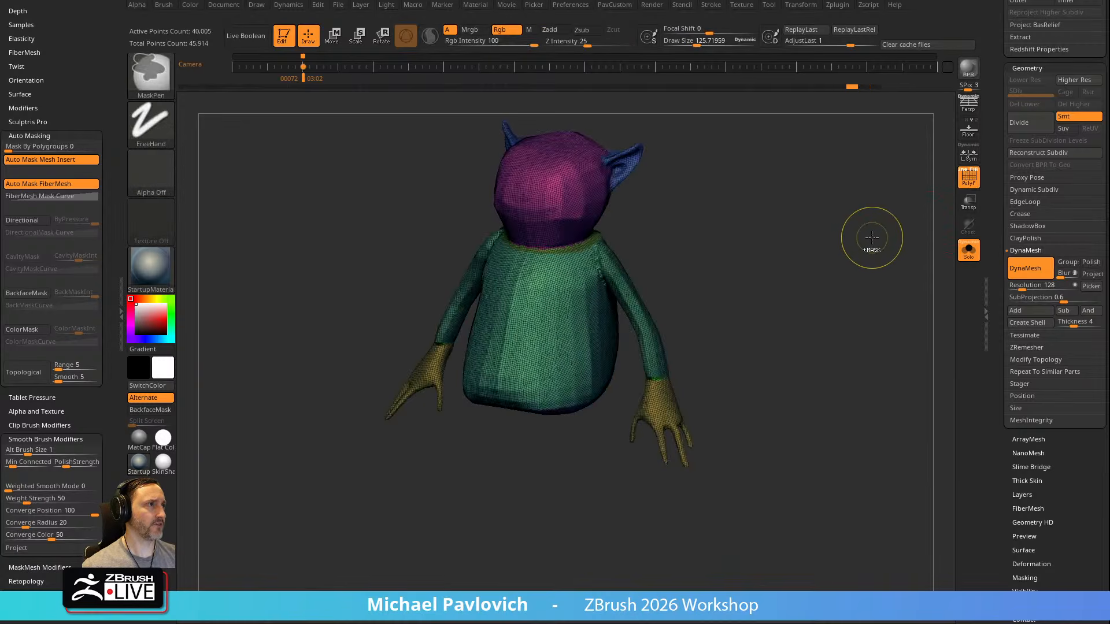
key(ctrl+z)
drag(865, 240, 850, 274)
Centre the transform gizmo on the whole unmasked body and reset its orientation
key(w)
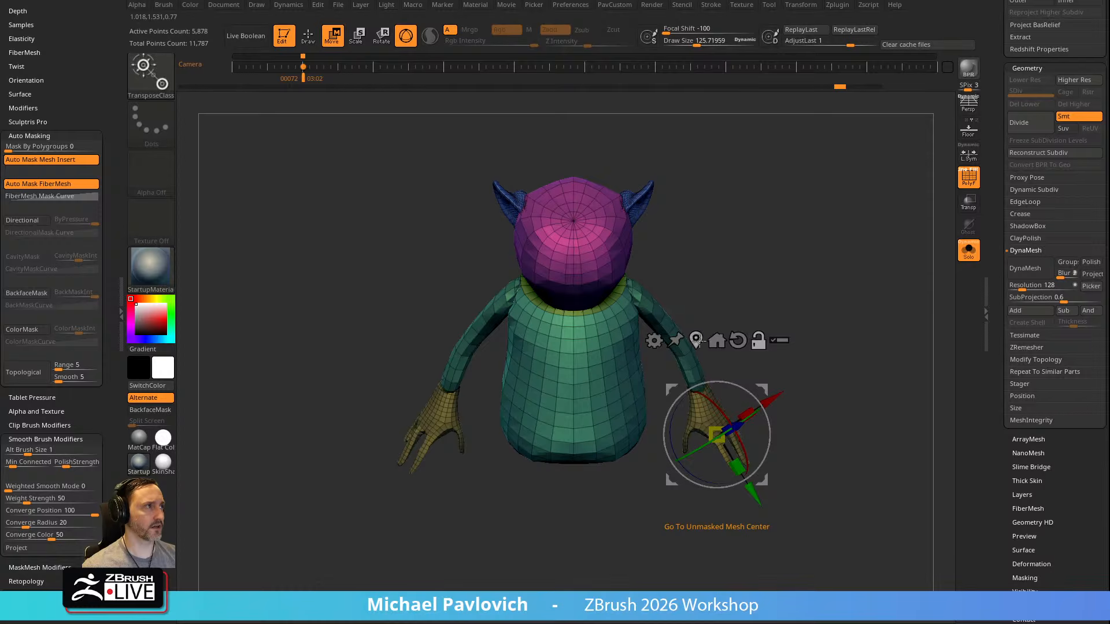
alt+click(698, 342)
alt+click(594, 231)
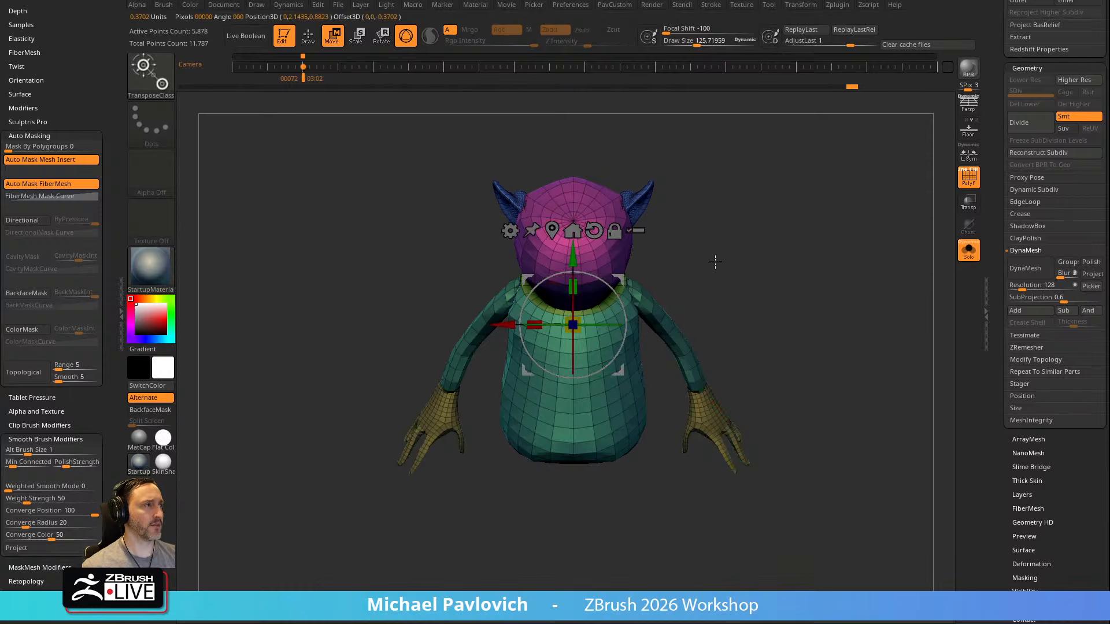
drag(736, 188, 724, 252)
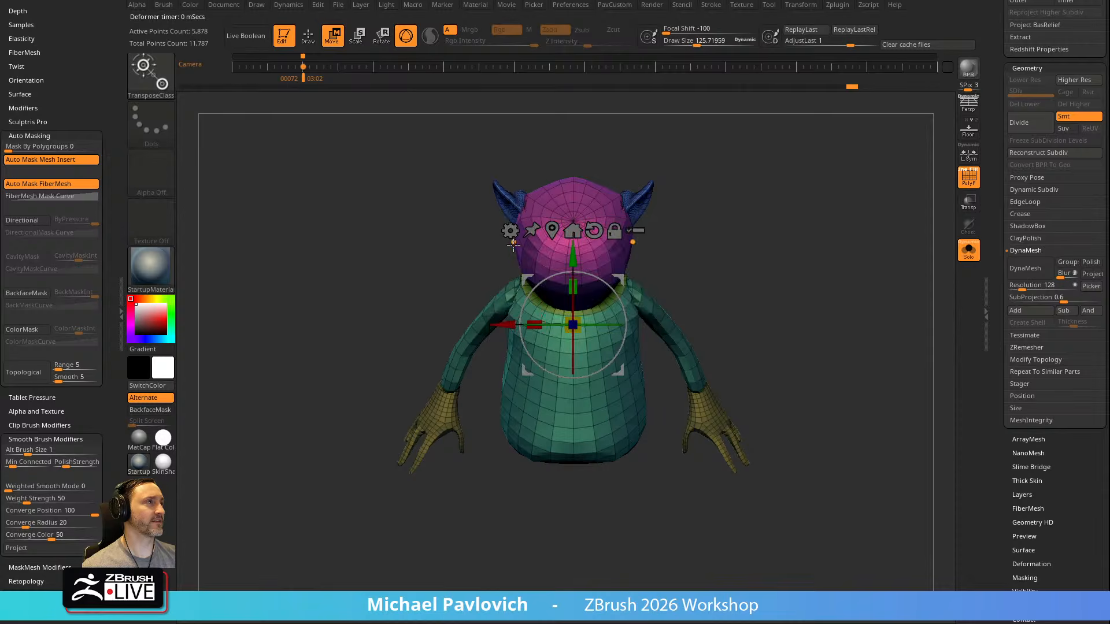
Fuse the overlapping body parts with the gizmo's Remesh By Union operation
click(511, 232)
click(512, 233)
click(511, 231)
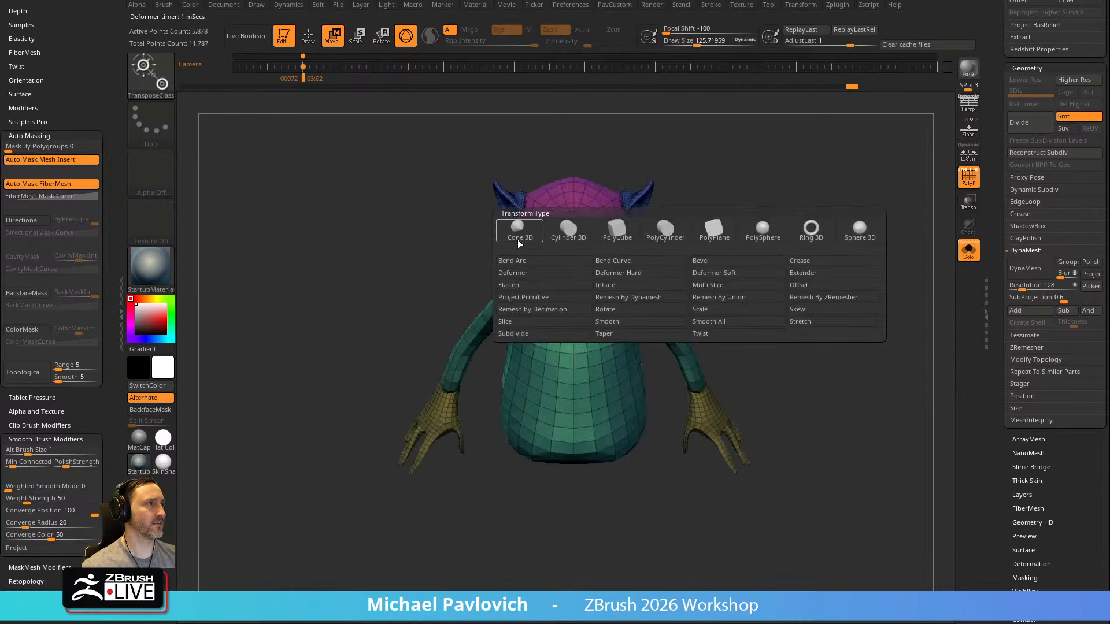
click(712, 297)
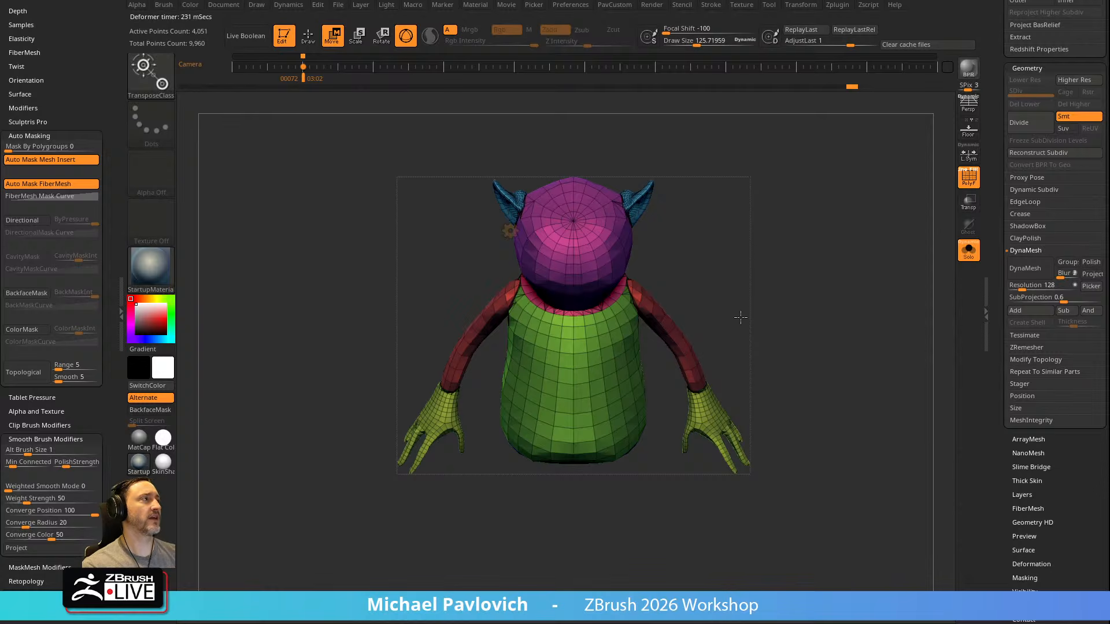
scroll(1007, 212, up, 8)
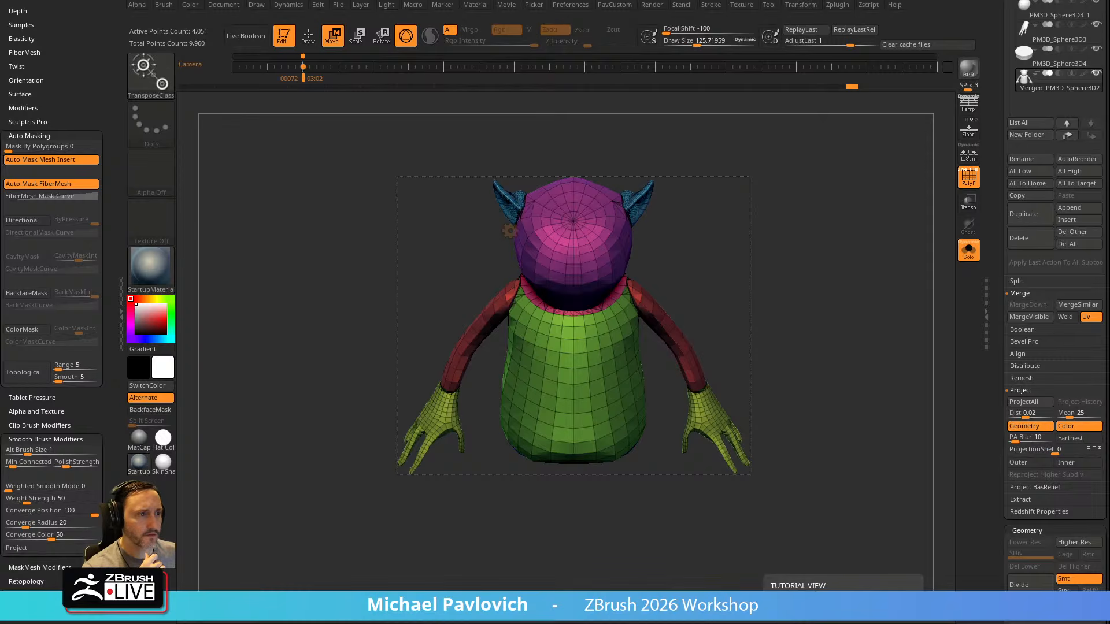
Switch to the YouTube channel page in the browser and search the channel for "remesh by union"
drag(370, 623, 392, 0)
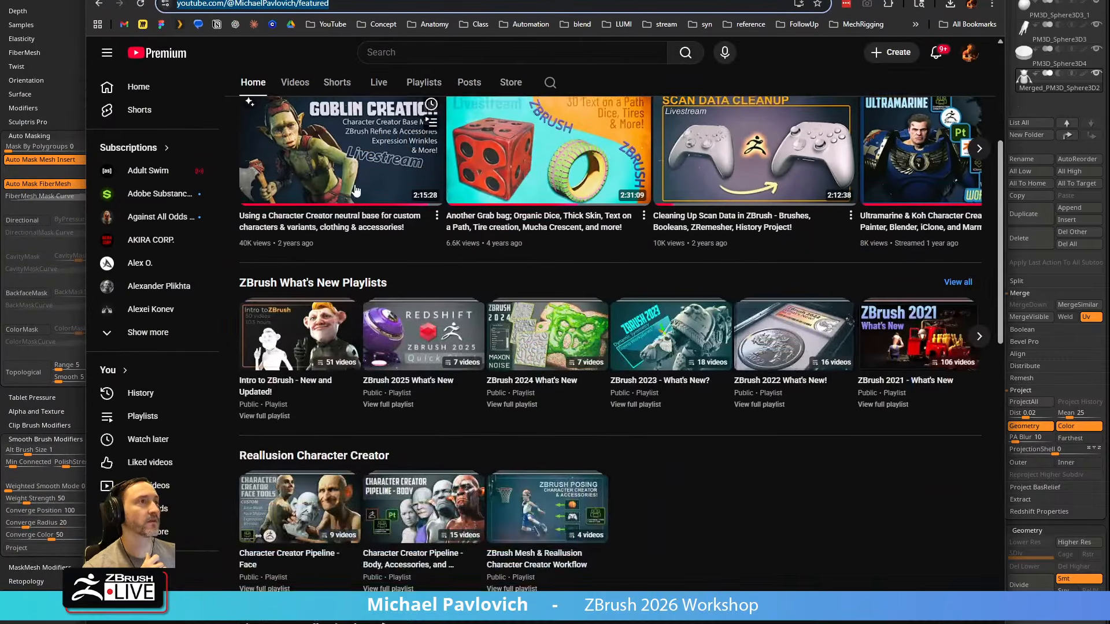
scroll(351, 178, up, 4)
click(550, 325)
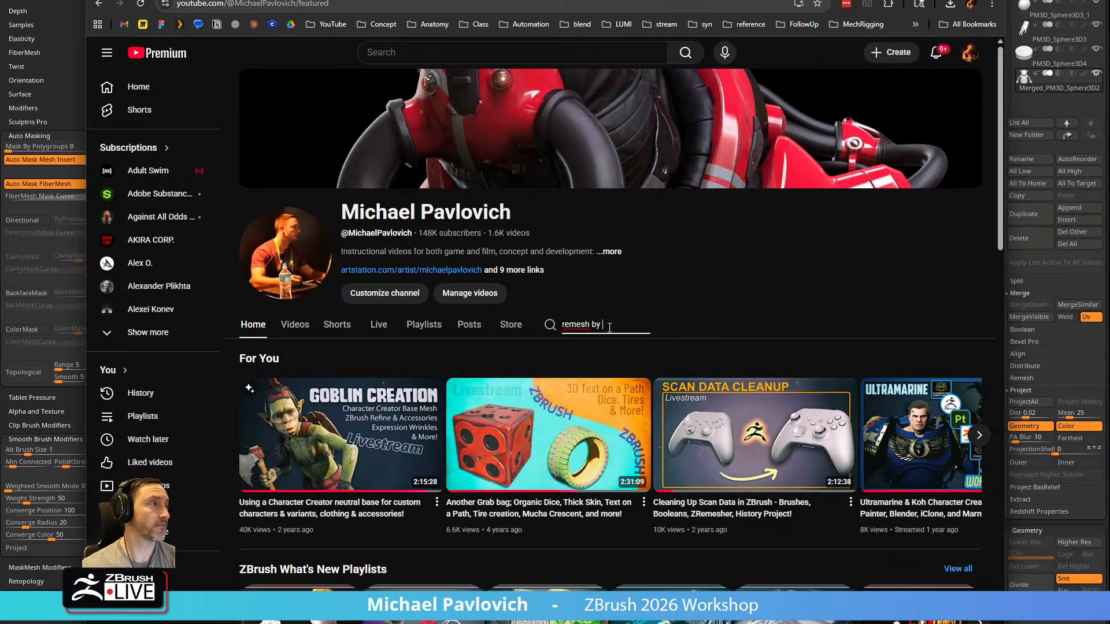
text(remesh by union)
key(Return)
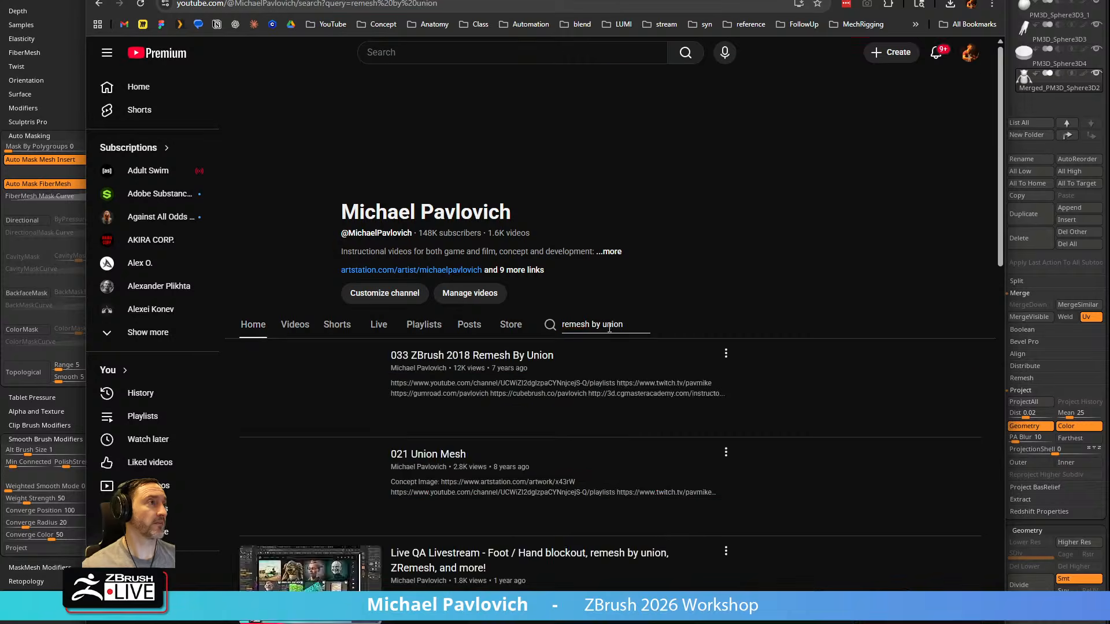
Browse the channel's Remesh By Union search results and return to ZBrush
scroll(517, 411, down, 4)
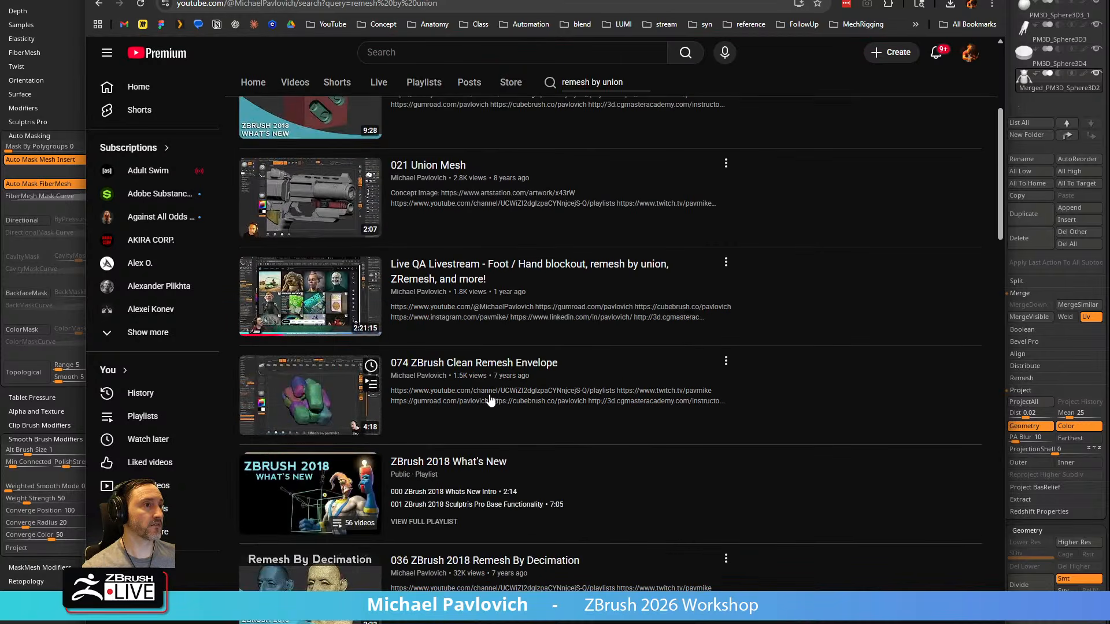
scroll(528, 427, down, 3)
scroll(619, 483, down, 5)
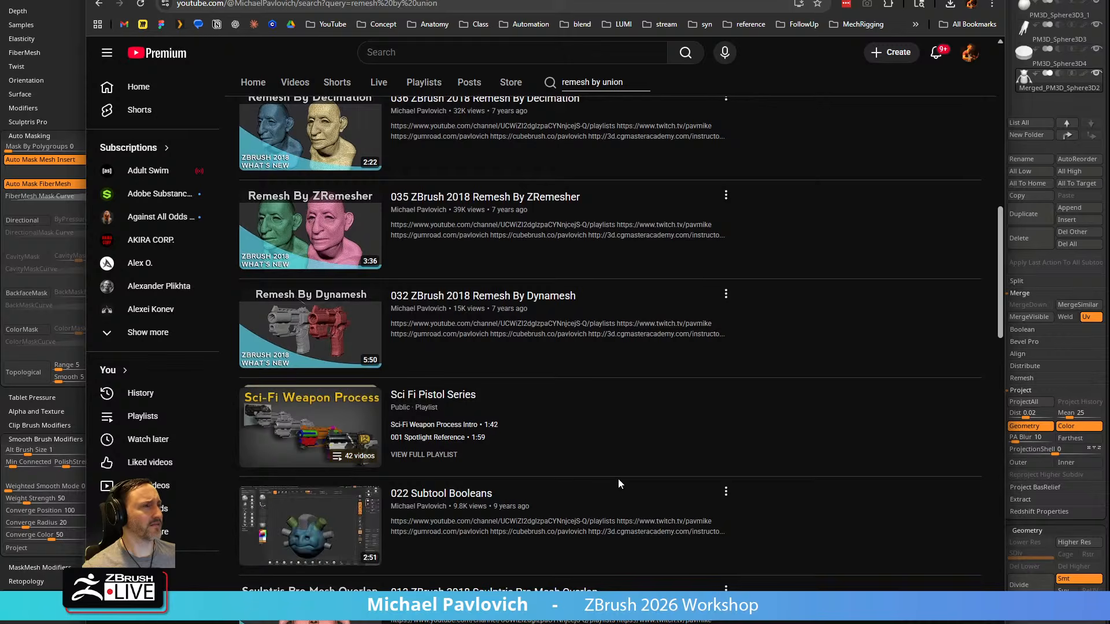
scroll(568, 459, up, 13)
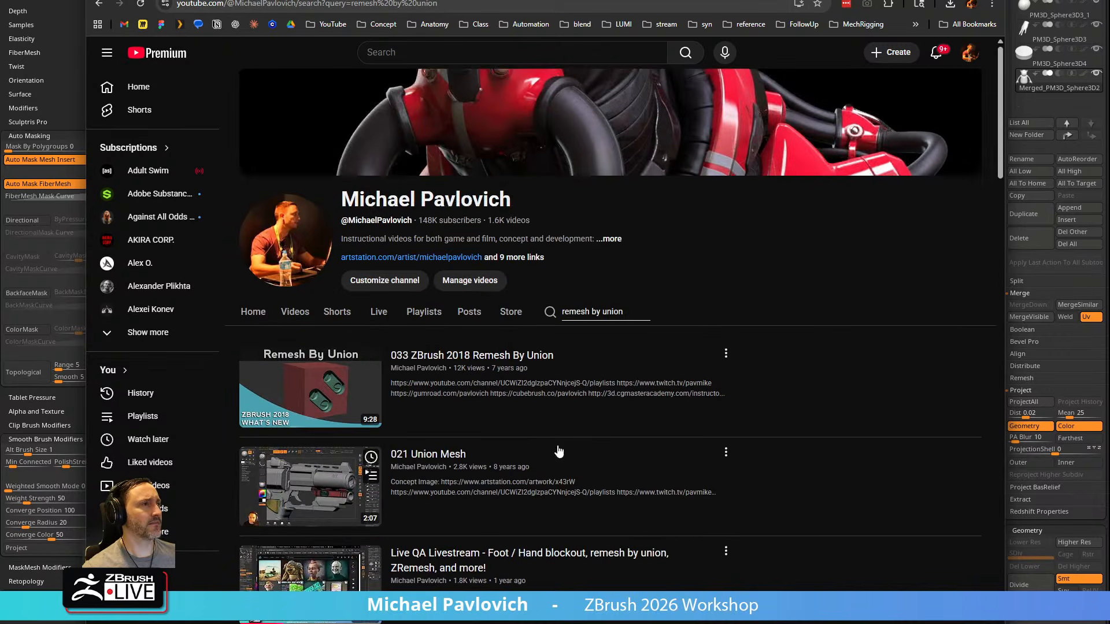
scroll(501, 420, down, 7)
scroll(491, 399, down, 6)
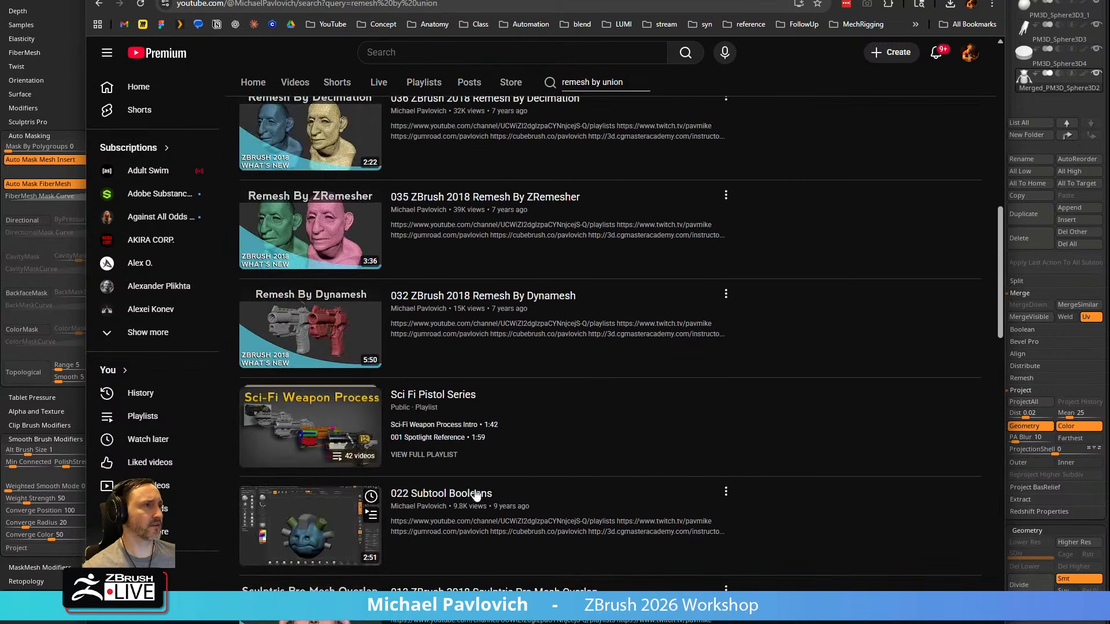
scroll(479, 506, down, 4)
scroll(507, 468, up, 12)
drag(588, 1, 605, 623)
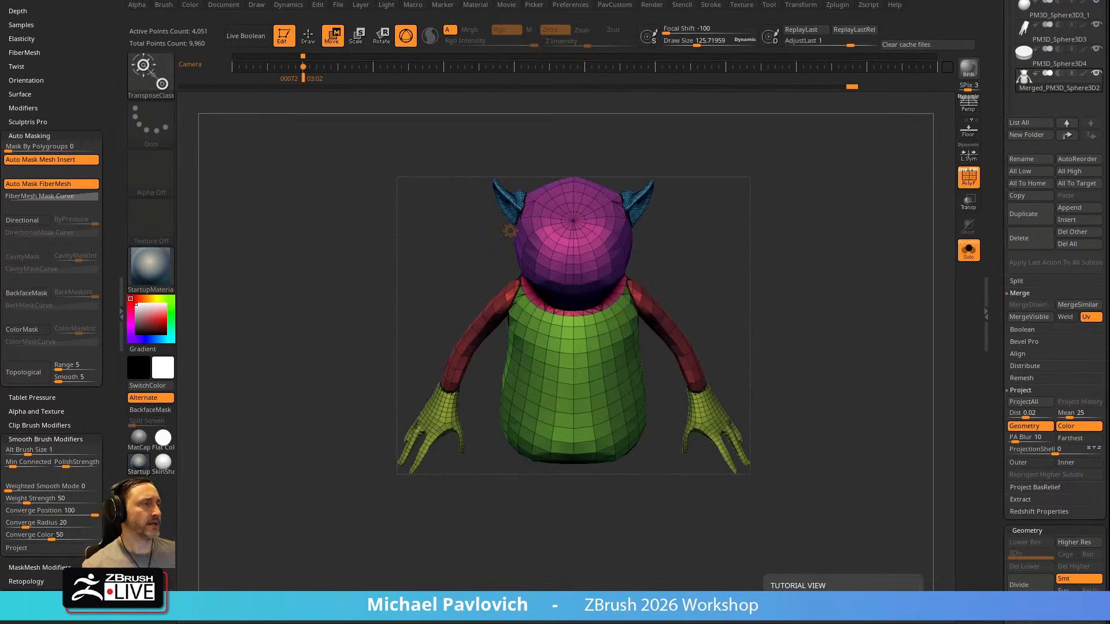
Return to Draw mode on the fused body and set the draw size to about 91
key(q)
mouse_move(764, 248)
right_down()
mouse_move(773, 237)
mouse_move(817, 273)
mouse_move(769, 277)
right_up()
key(s)
mouse_move(612, 320)
right_down()
mouse_move(679, 266)
mouse_move(653, 243)
right_up()
key(s)
drag(665, 243, 675, 242)
mouse_move(674, 243)
right_down()
mouse_move(689, 279)
mouse_move(952, 184)
right_up()
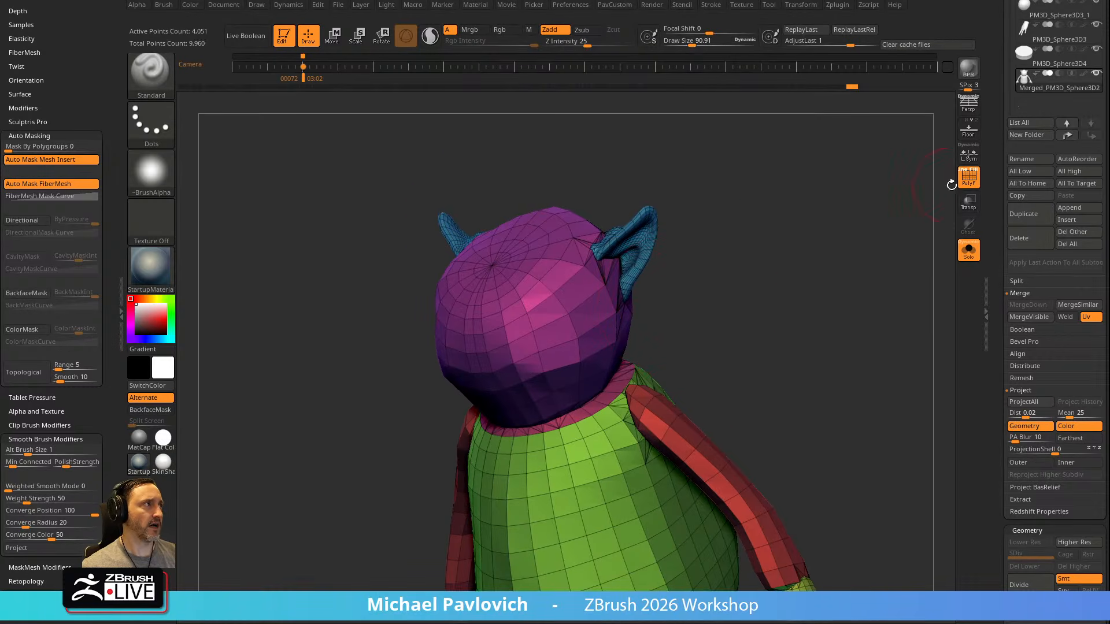
right_drag(794, 221, 753, 224)
Isolate the ear tip, restore the full mesh's visibility and examine the fused body from several angles
key(ctrl+shift)
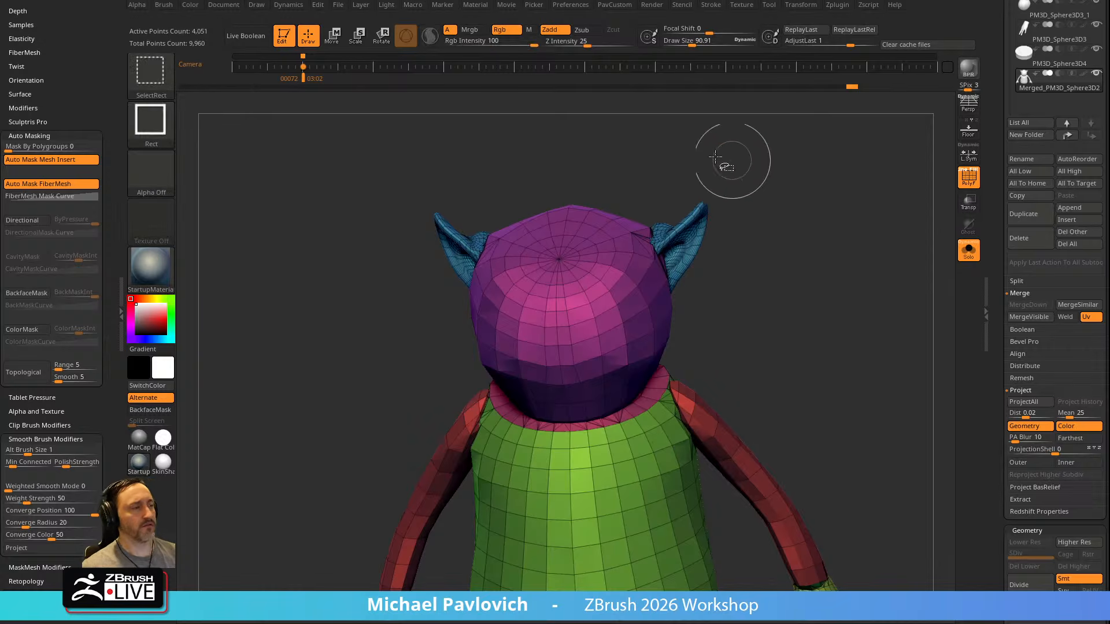
ctrl+shift+drag(753, 170, 701, 214)
ctrl+shift+click(769, 241)
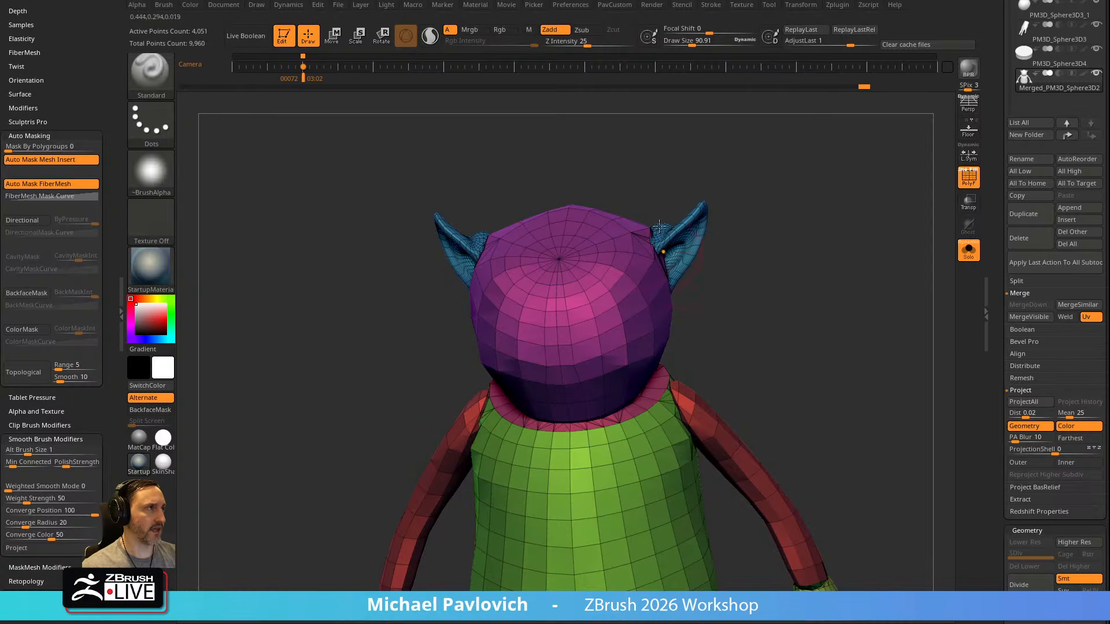
key(f)
key(f)
right_drag(821, 240, 779, 299)
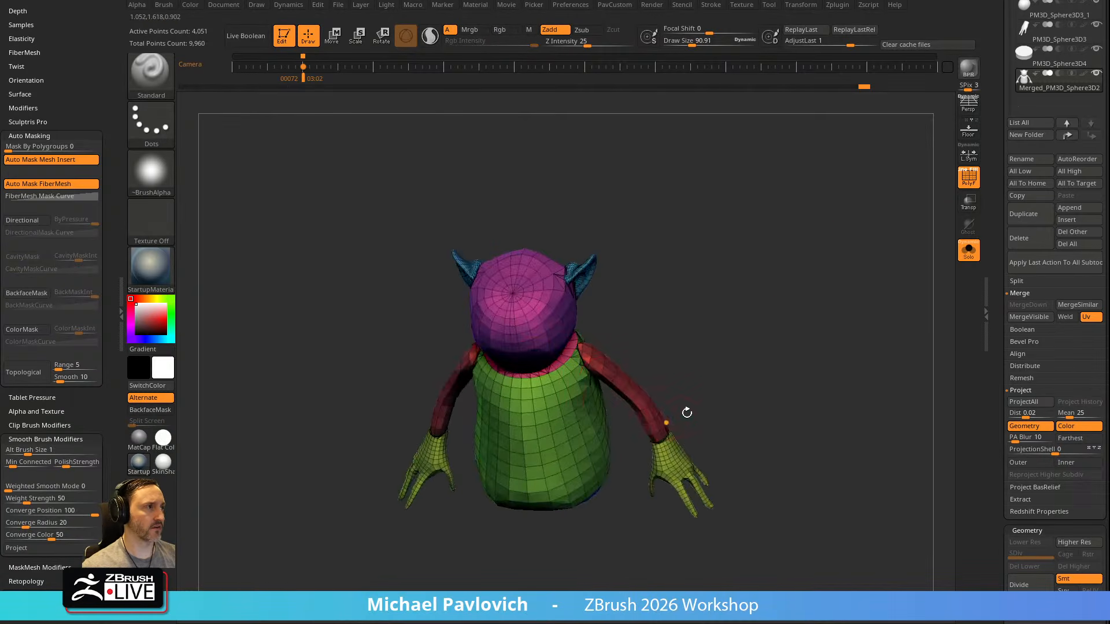
right_drag(772, 382, 771, 311)
key(space)
ctrl+shift+click(869, 342)
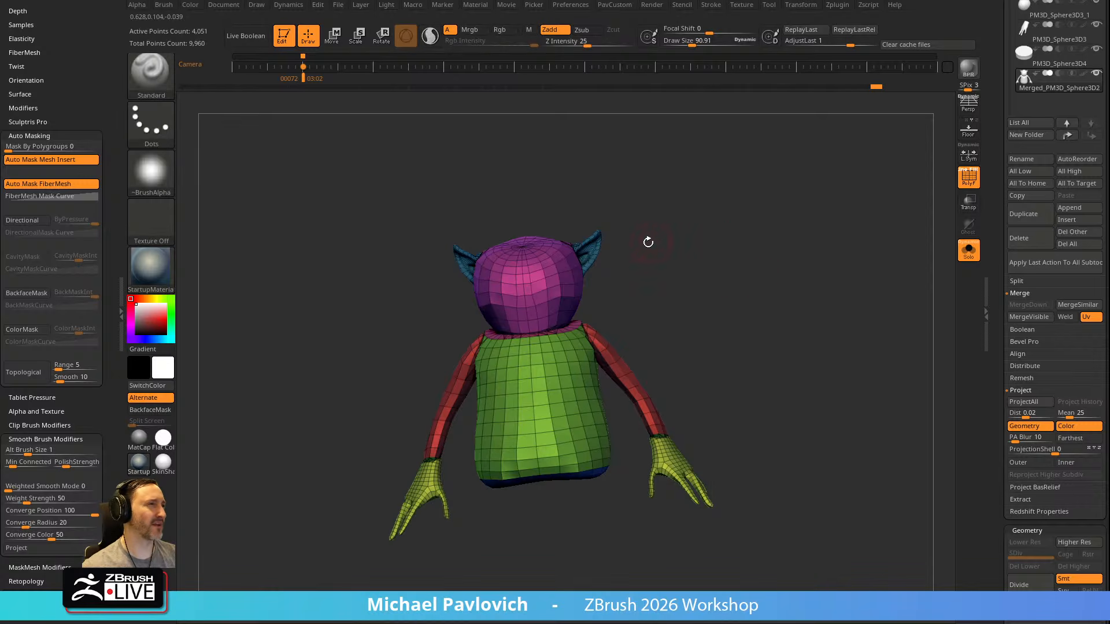
right_drag(672, 295, 697, 293)
ctrl+right_drag(697, 293, 715, 290)
Isolate the ear tip again, show the whole body and run Delete Hidden on it
ctrl+shift+drag(666, 135, 627, 160)
ctrl+shift+click(754, 166)
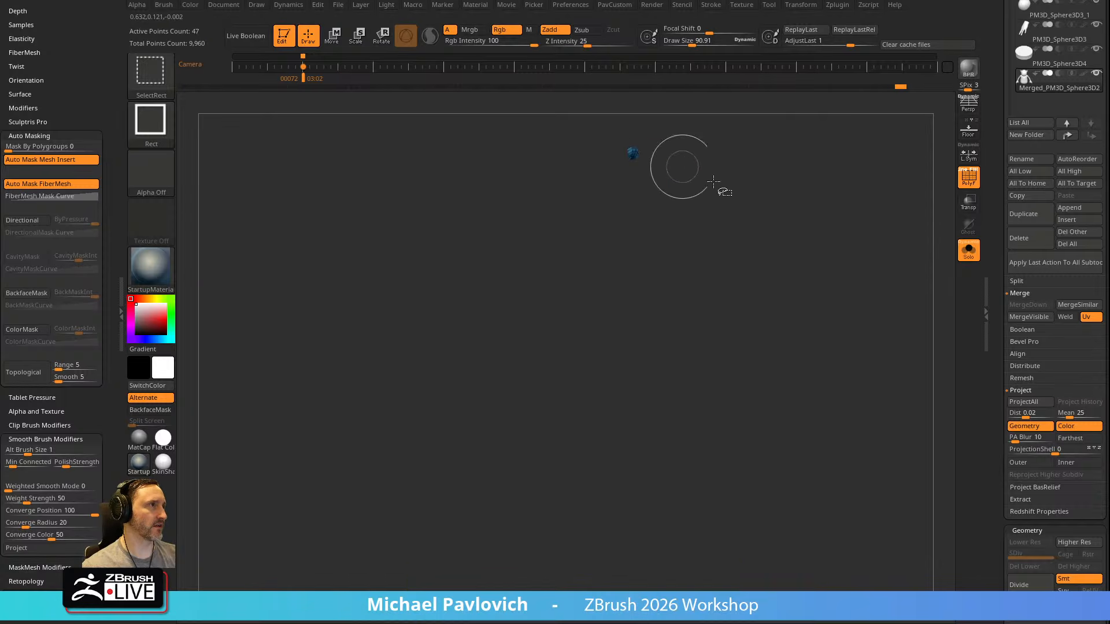
ctrl+shift+click(783, 234)
key(space)
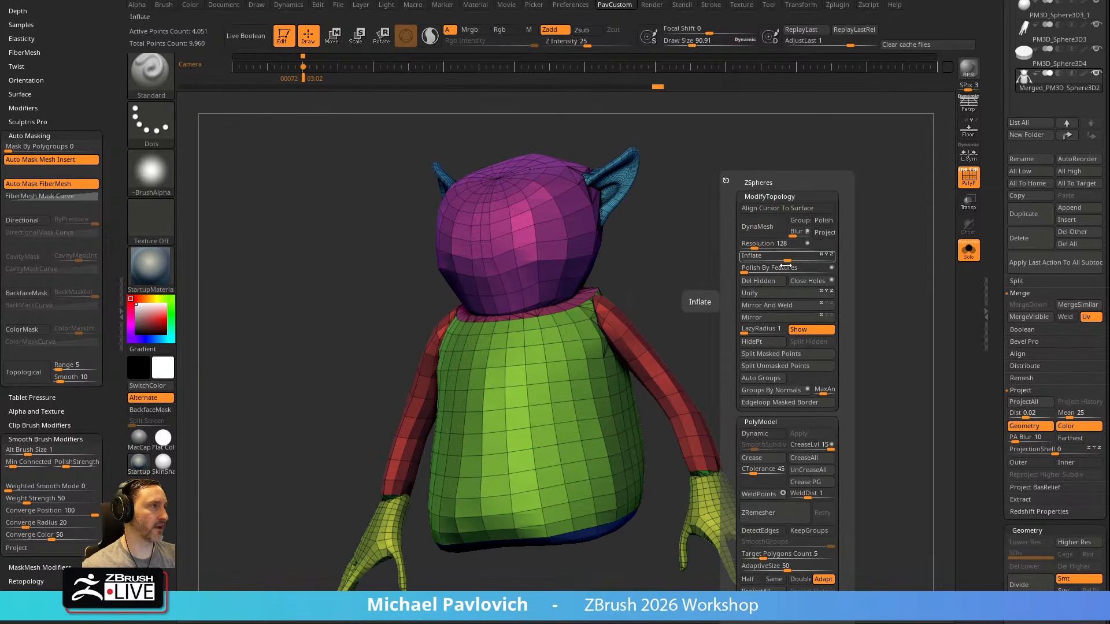
click(766, 282)
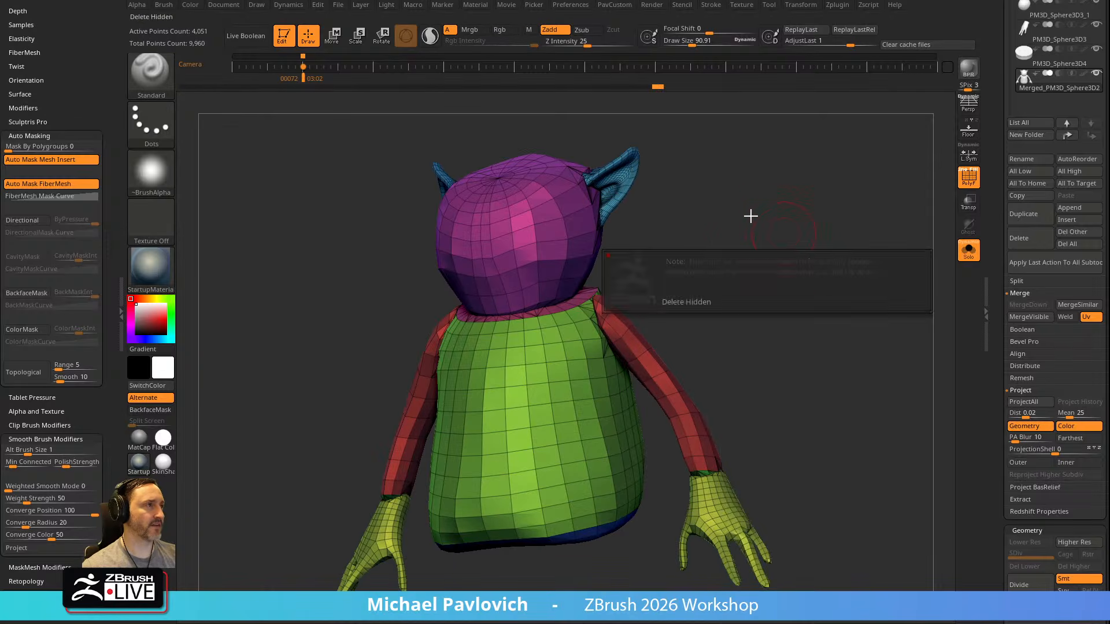
drag(738, 230, 767, 259)
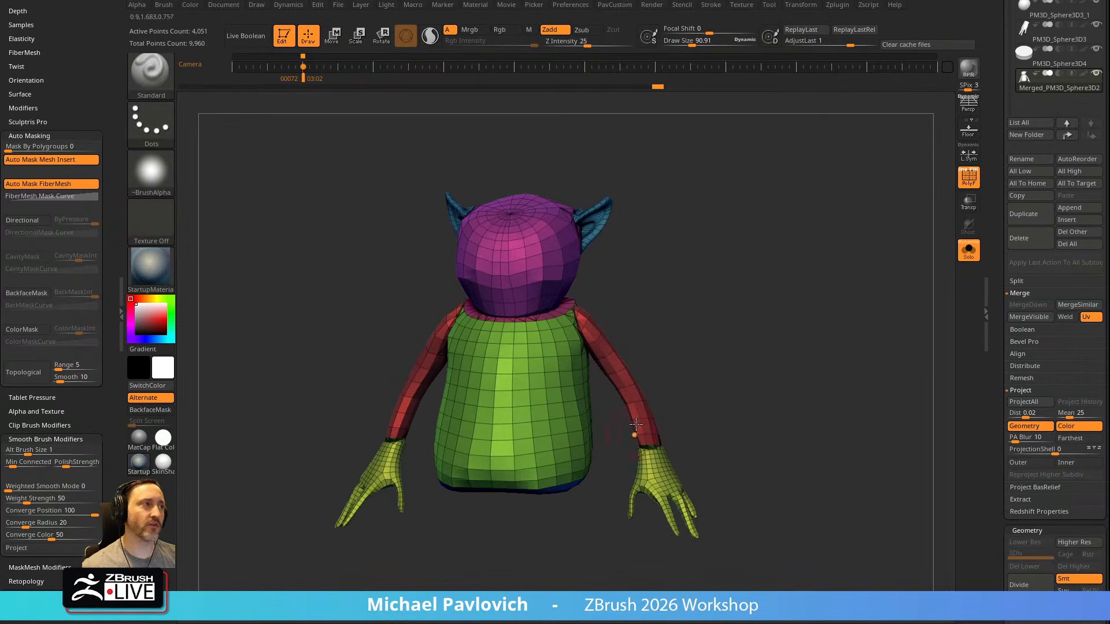
Try ZRemesher on the body with Half, Adaptive Size 0, KeepGroups on and SmoothGroups 0, and undo the remesh
key(space)
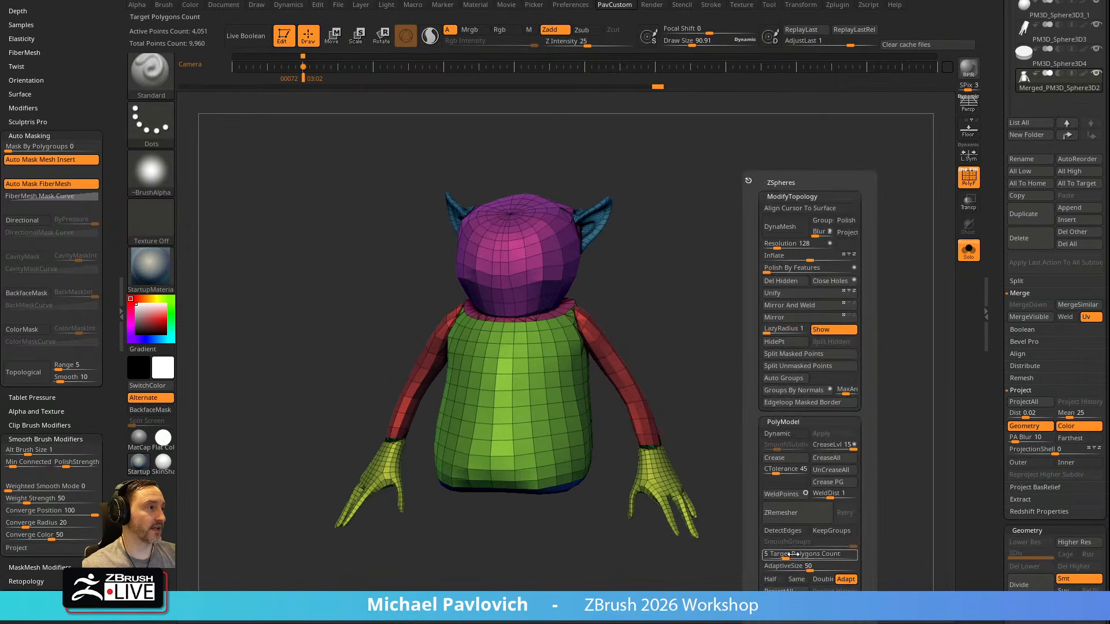
click(776, 580)
drag(792, 568, 764, 567)
click(831, 530)
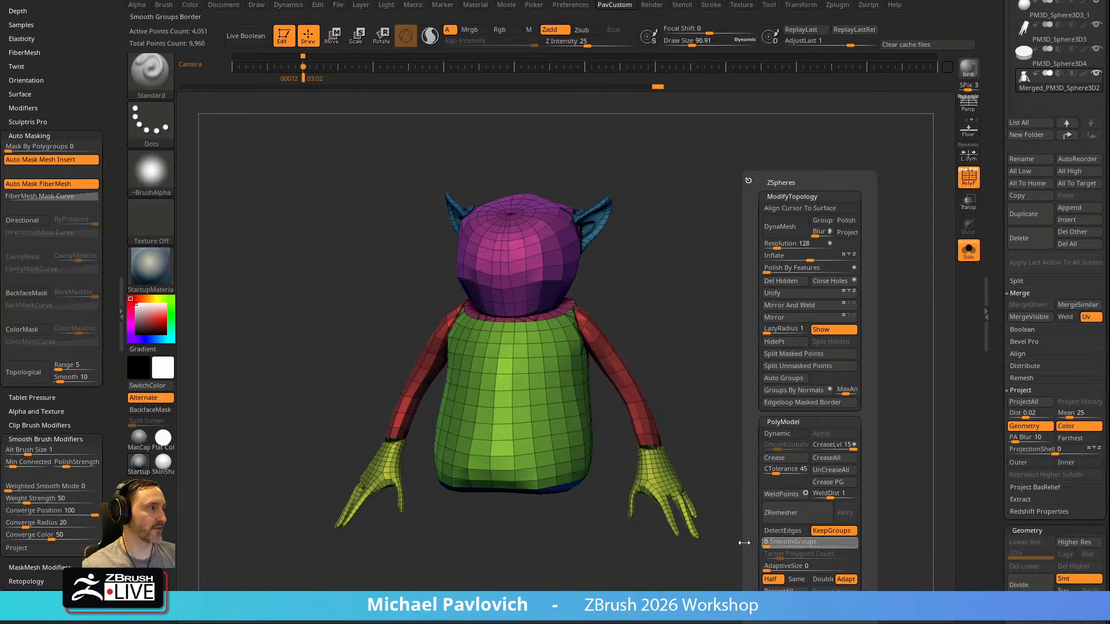
click(782, 513)
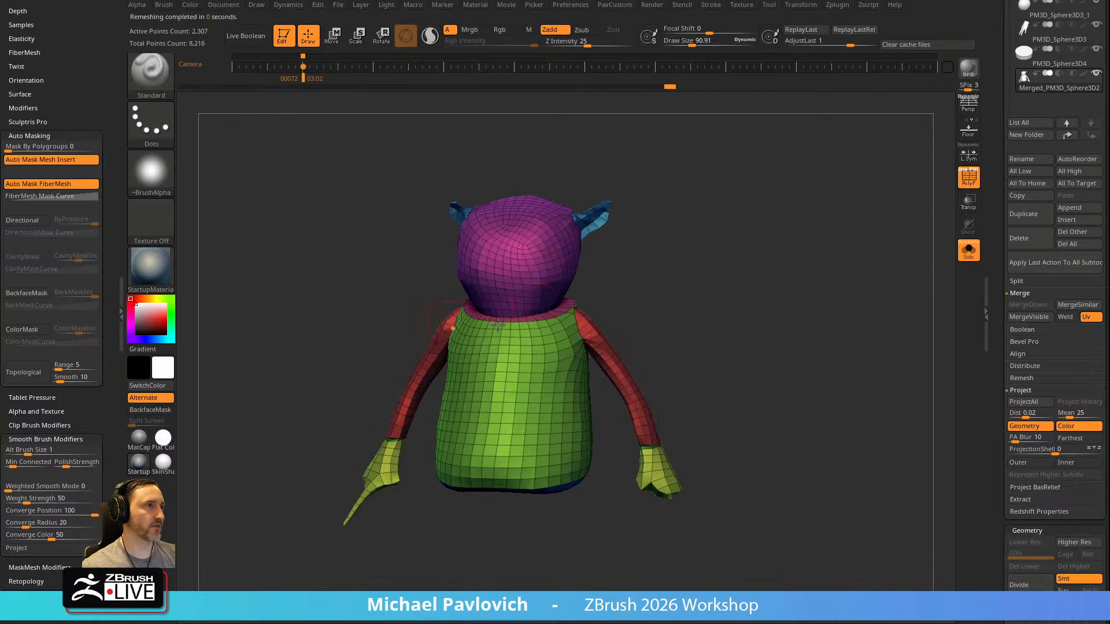
mouse_move(783, 273)
mouse_down()
mouse_move(800, 287)
mouse_move(780, 278)
mouse_up()
key(ctrl+z)
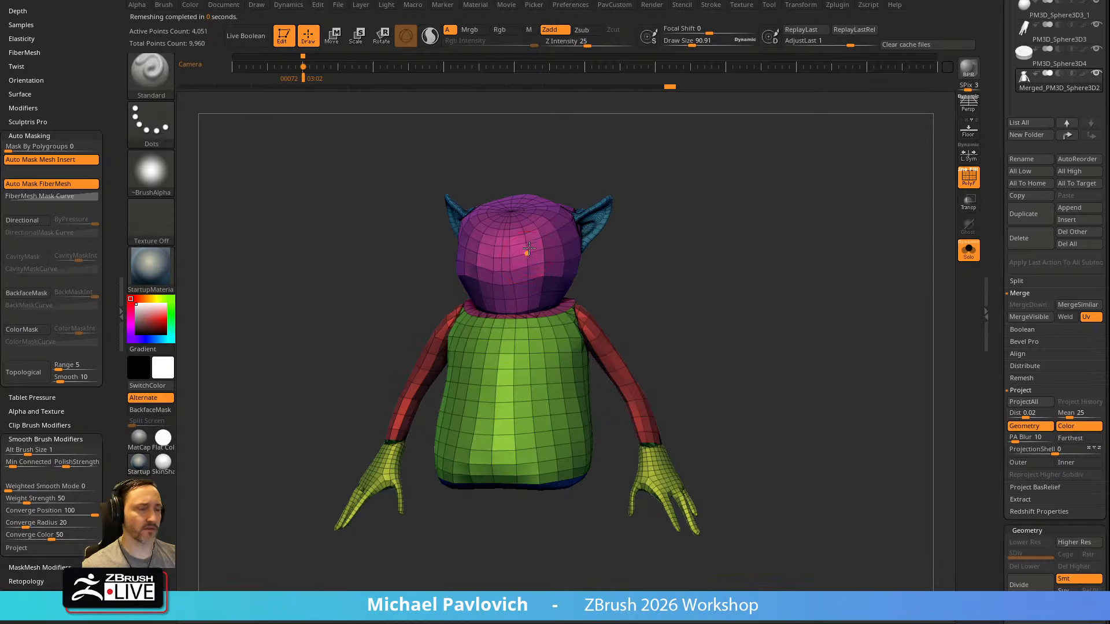
Run ZRemesher on the body again with the same settings and undo the result
key(grave)
click(714, 505)
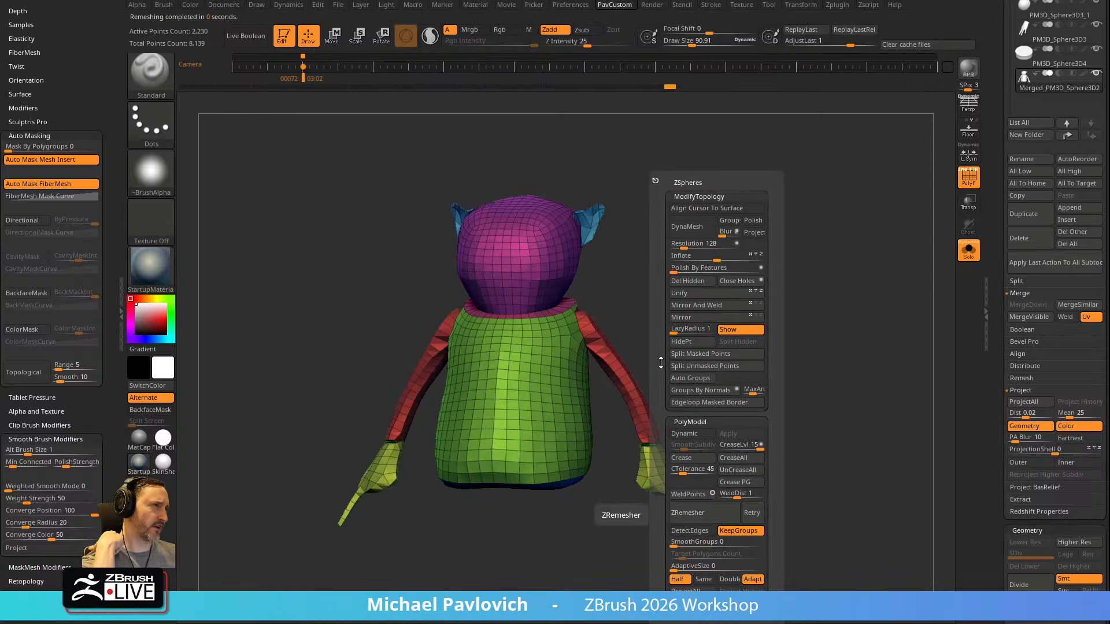
drag(729, 264, 706, 280)
key(ctrl+z)
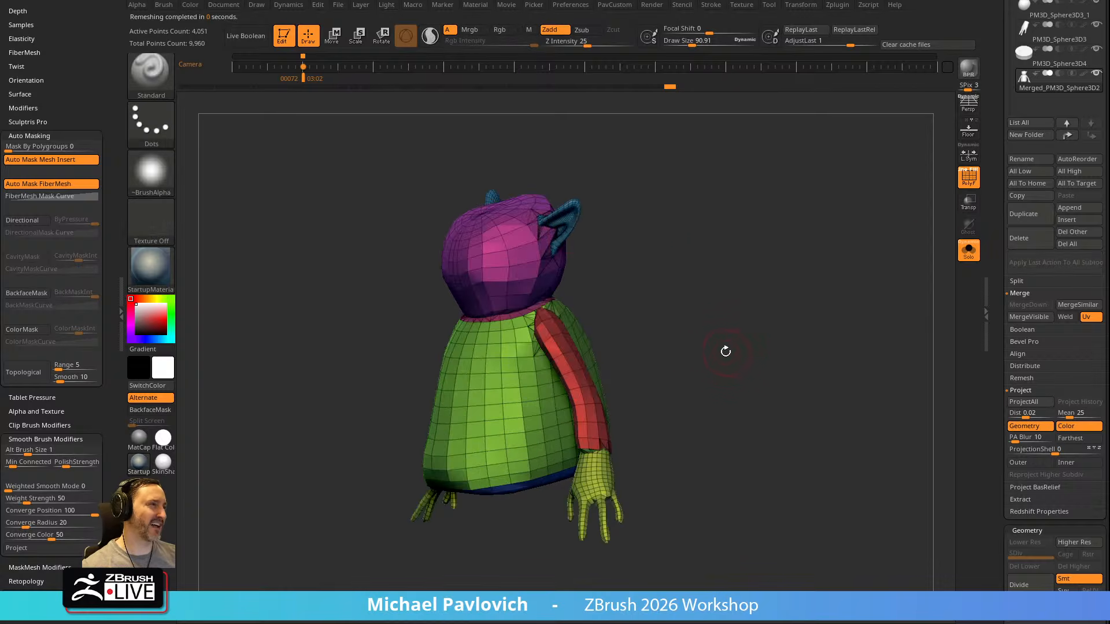
Enable Sculptris Pro and smooth the seams where the arm and neck join the torso with the Smooth brush
shift+drag(660, 347, 975, 261)
drag(878, 293, 580, 276)
key(shift)
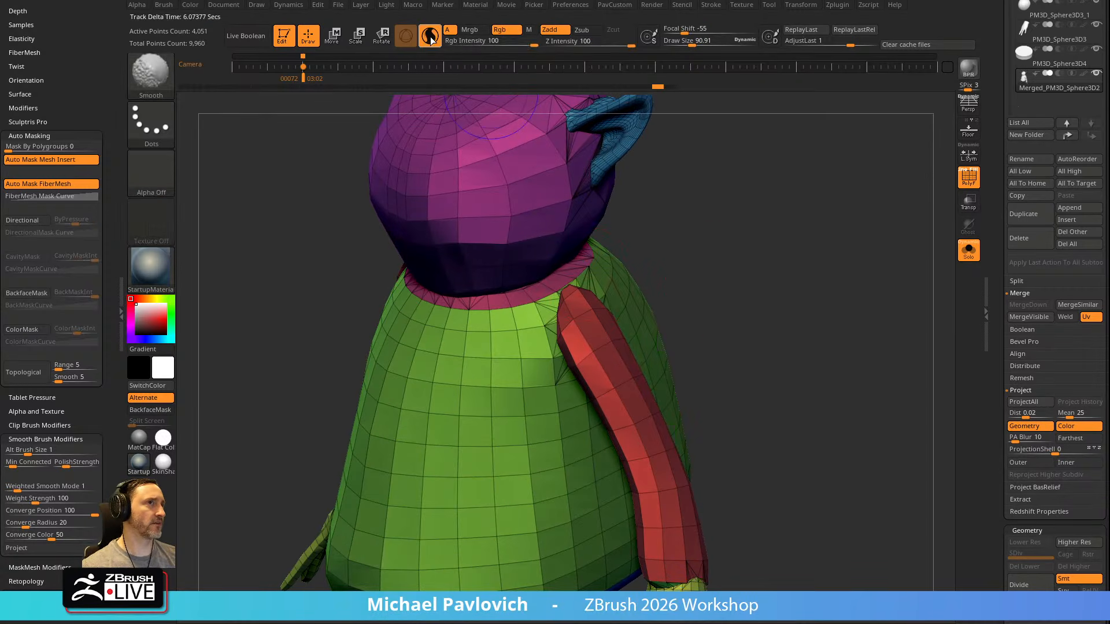
mouse_move(590, 292)
shift+mouse_down()
mouse_move(595, 317)
mouse_move(560, 352)
mouse_move(584, 292)
shift+mouse_up()
mouse_move(775, 278)
mouse_down()
mouse_move(654, 298)
mouse_move(621, 329)
mouse_move(604, 385)
mouse_up()
drag(748, 231, 844, 237)
shift+drag(567, 312, 584, 291)
drag(751, 254, 627, 292)
mouse_move(486, 376)
shift+mouse_down()
mouse_move(550, 347)
mouse_move(645, 373)
shift+mouse_up()
drag(726, 310, 642, 318)
shift+drag(703, 376, 548, 315)
mouse_move(734, 315)
mouse_down()
mouse_move(578, 332)
mouse_move(478, 359)
mouse_up()
alt+drag(653, 277, 633, 347)
mouse_move(567, 312)
shift+mouse_down()
mouse_move(578, 303)
mouse_move(572, 333)
shift+mouse_up()
Smooth the head, neck and ear seams with the Smooth brush in Sculptris Pro at a draw size of about 52
key(s)
drag(736, 300, 620, 315)
mouse_move(610, 295)
shift+mouse_down()
mouse_move(628, 237)
mouse_move(624, 286)
shift+mouse_up()
key(s)
drag(625, 286, 602, 236)
mouse_move(502, 214)
mouse_down()
mouse_move(699, 161)
mouse_move(723, 130)
mouse_up()
mouse_move(578, 292)
shift+mouse_down()
mouse_move(568, 276)
mouse_move(449, 302)
shift+mouse_up()
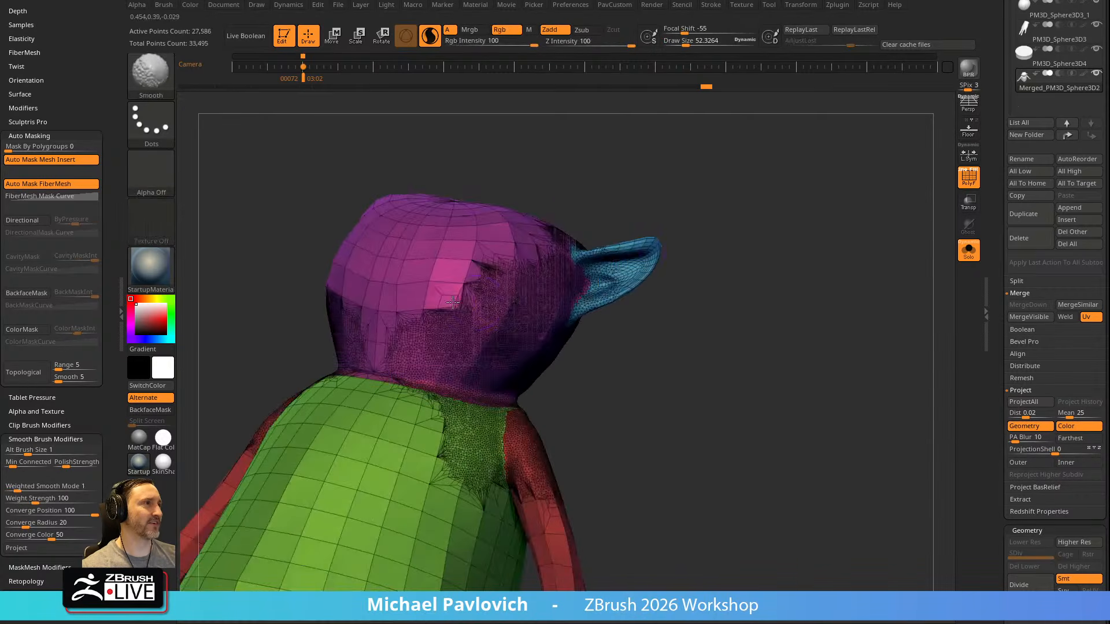
Turn off the polyframe, fit the smoothed body in view and turn off Solo to bring back the robe parts
alt+drag(752, 283, 904, 202)
click(969, 178)
mouse_move(786, 270)
mouse_down()
mouse_move(866, 279)
mouse_move(791, 282)
mouse_up()
key(f)
key(f)
key(2)
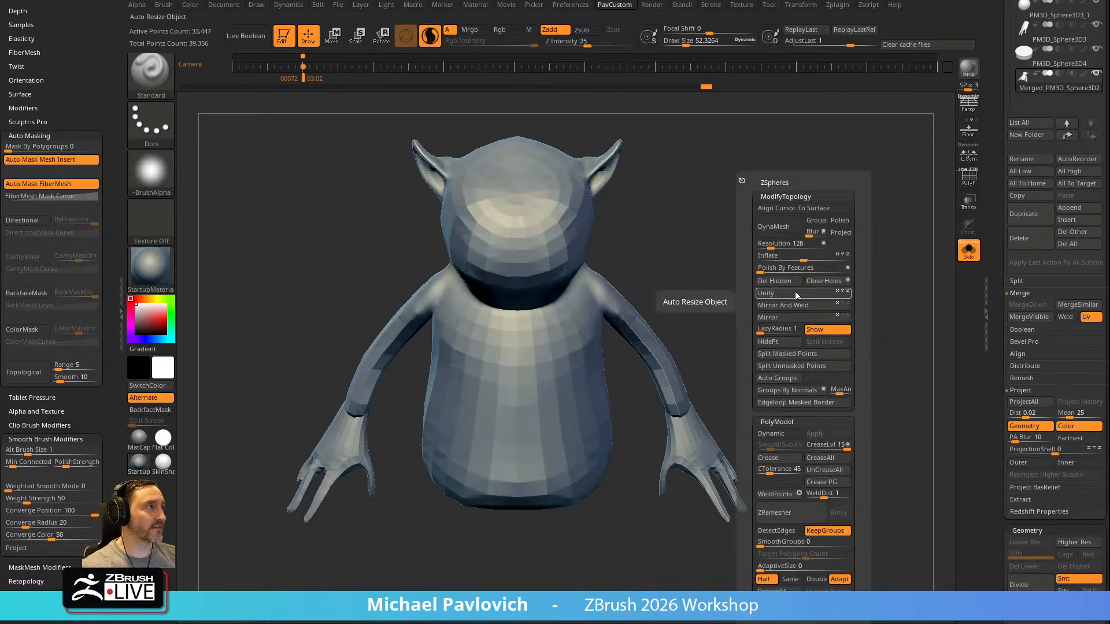
drag(635, 287, 793, 259)
click(964, 256)
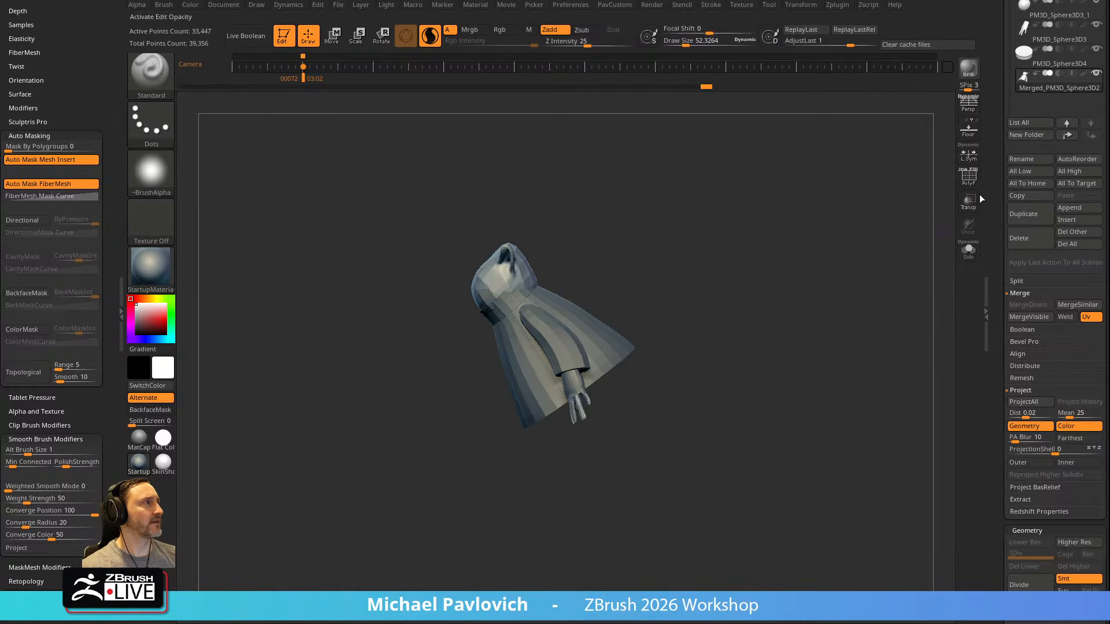
Show the reference drawing behind the model, go to the side-view camera keyframe and turn on the floor grid
drag(993, 175, 976, 365)
key(shift+z)
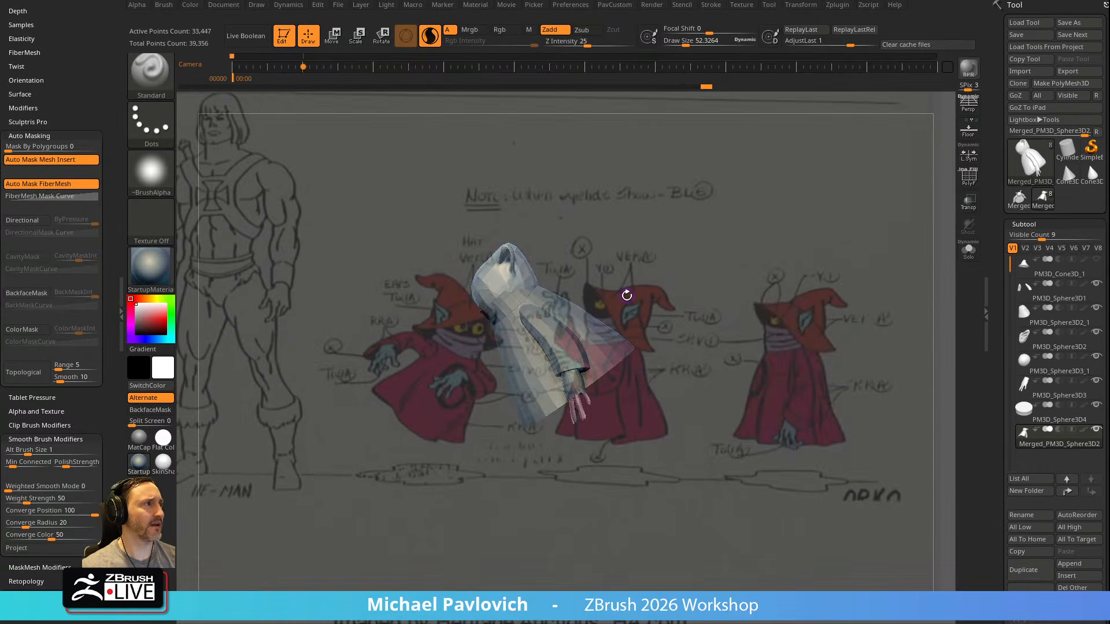
key(Right)
drag(849, 265, 903, 258)
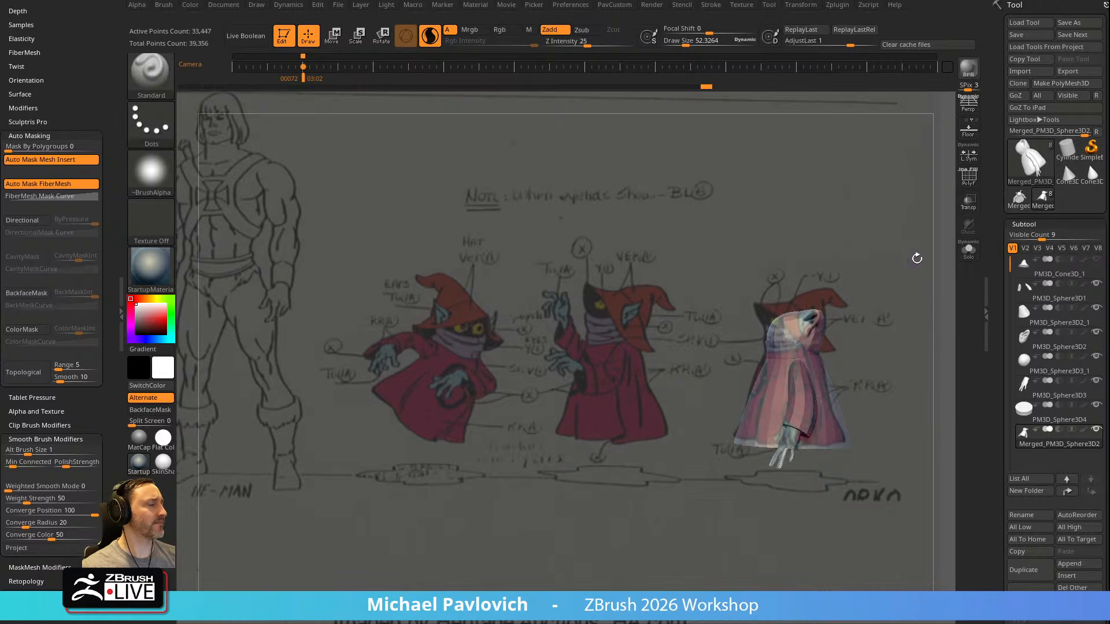
drag(903, 306, 890, 289)
key(shift+p)
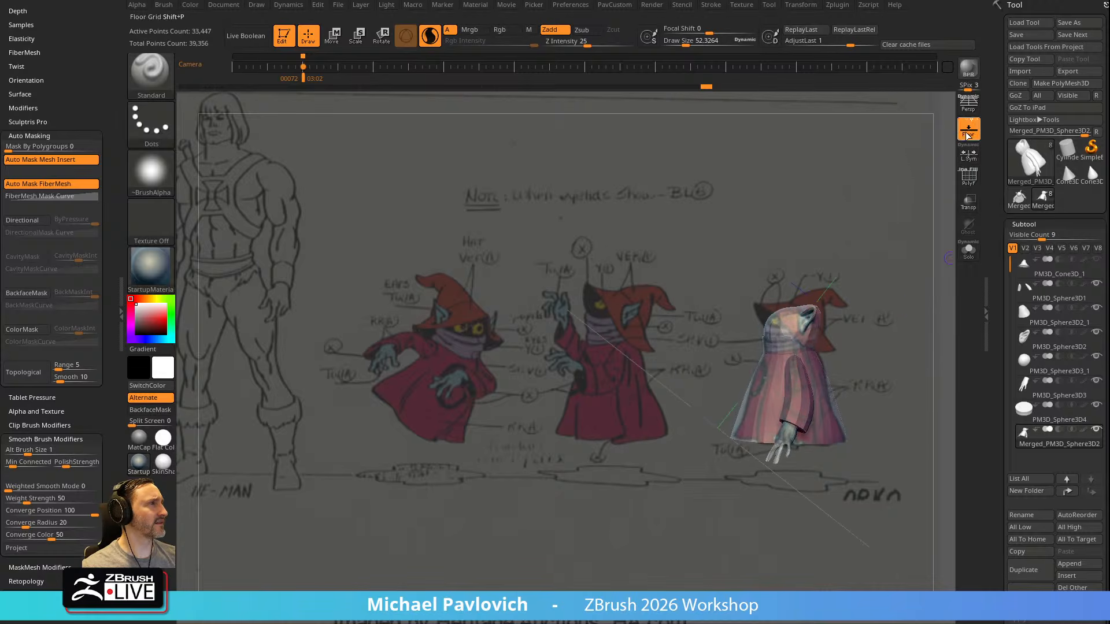
Hide the reference overlay and examine how the model is tilted relative to the floor grid
key(w)
key(q)
key(shift+z)
mouse_move(899, 290)
alt+mouse_down()
mouse_move(855, 332)
mouse_move(874, 327)
mouse_move(839, 565)
alt+mouse_up()
drag(825, 342, 862, 305)
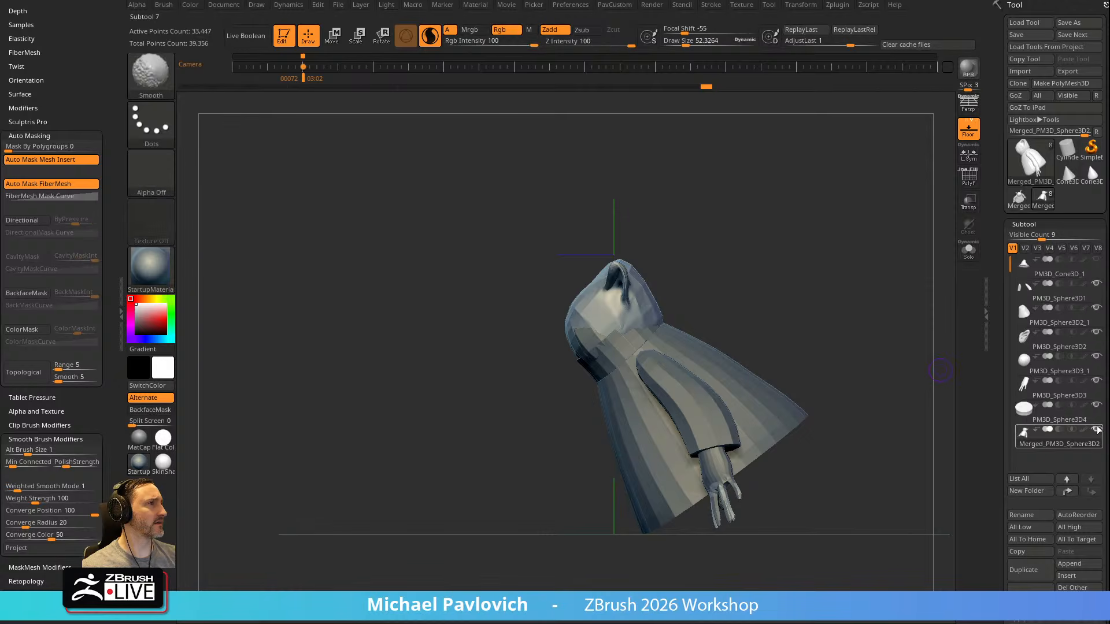
click(970, 259)
click(971, 259)
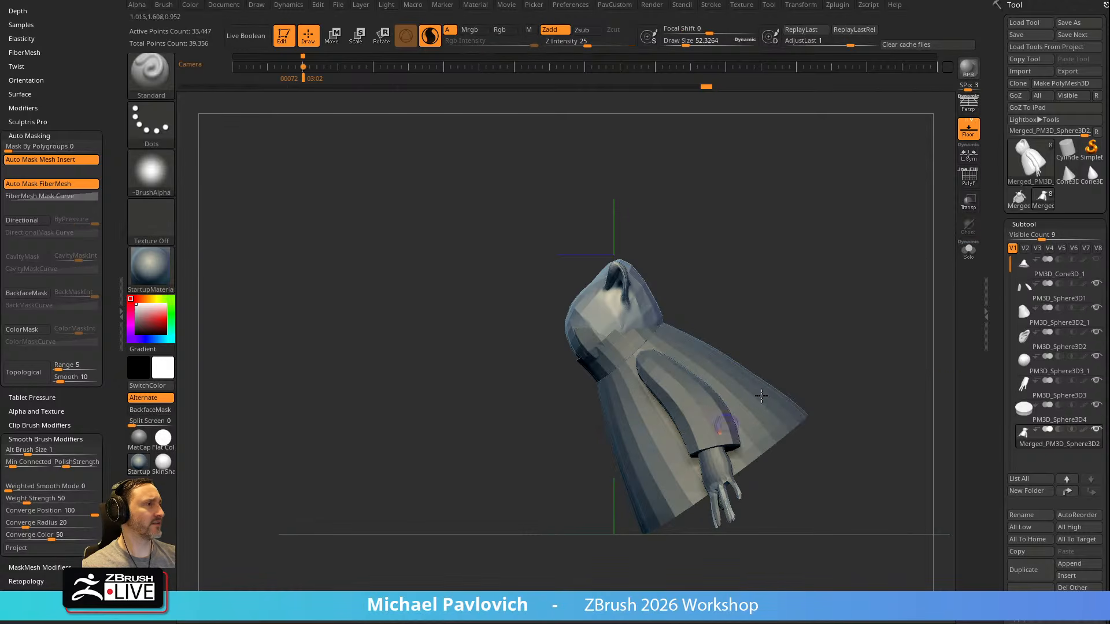
Show the hat subtool and rotate all the subtools together with the Gizmo so the character stands upright
key(w)
click(1097, 260)
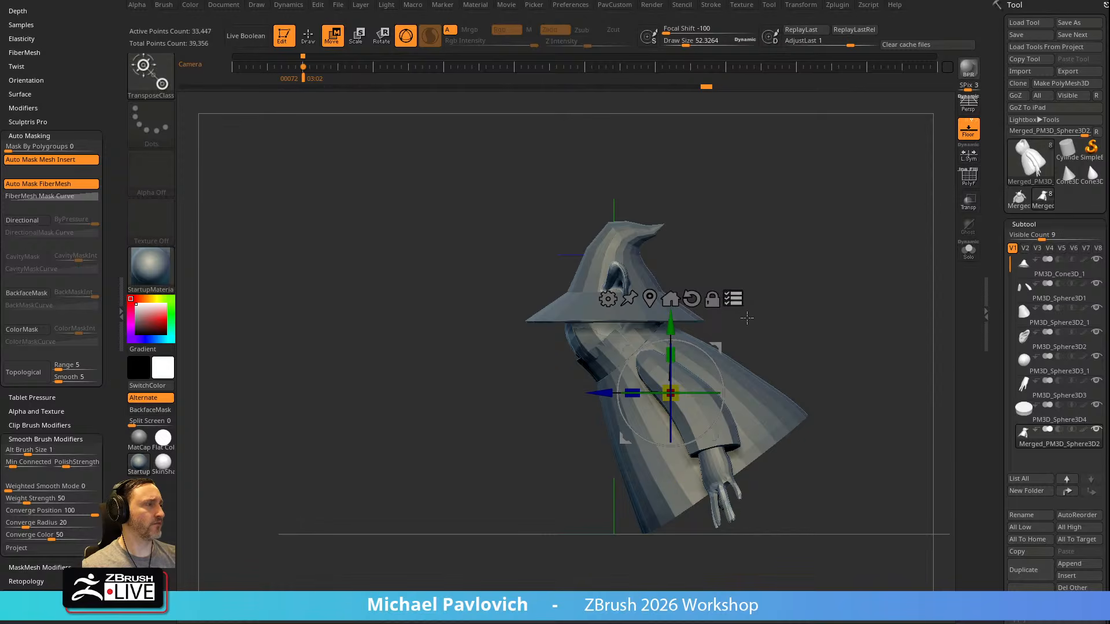
drag(724, 359, 663, 353)
drag(768, 352, 718, 339)
shift+drag(895, 307, 823, 312)
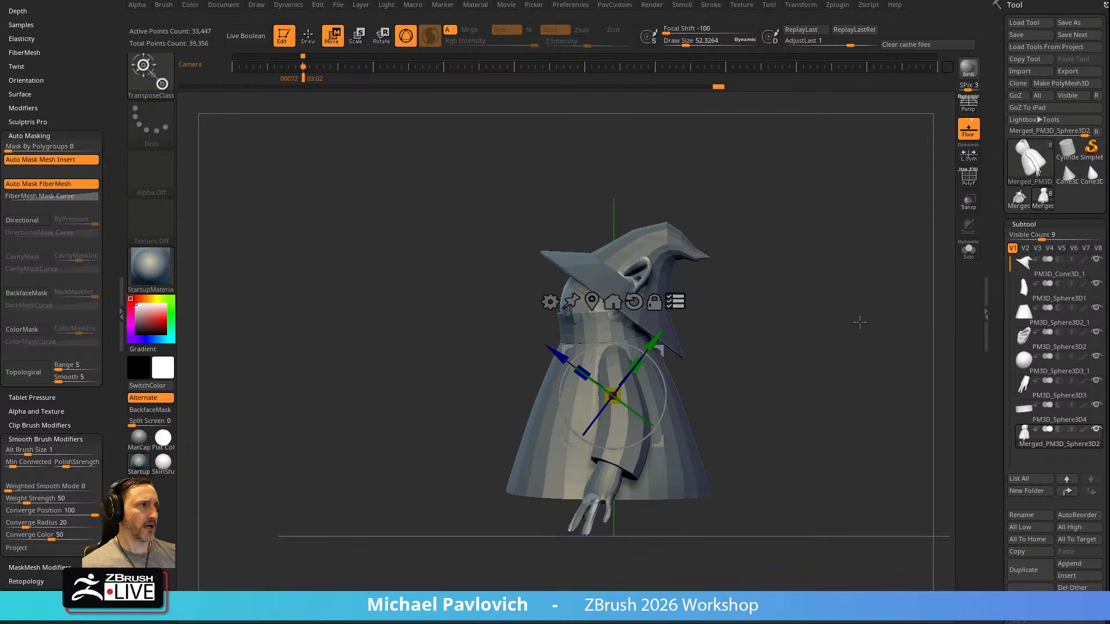
Bring back the reference drawing and realign the view so the upright model overlays the side-view Orko at the camera keyframe
key(shift+z)
key(q)
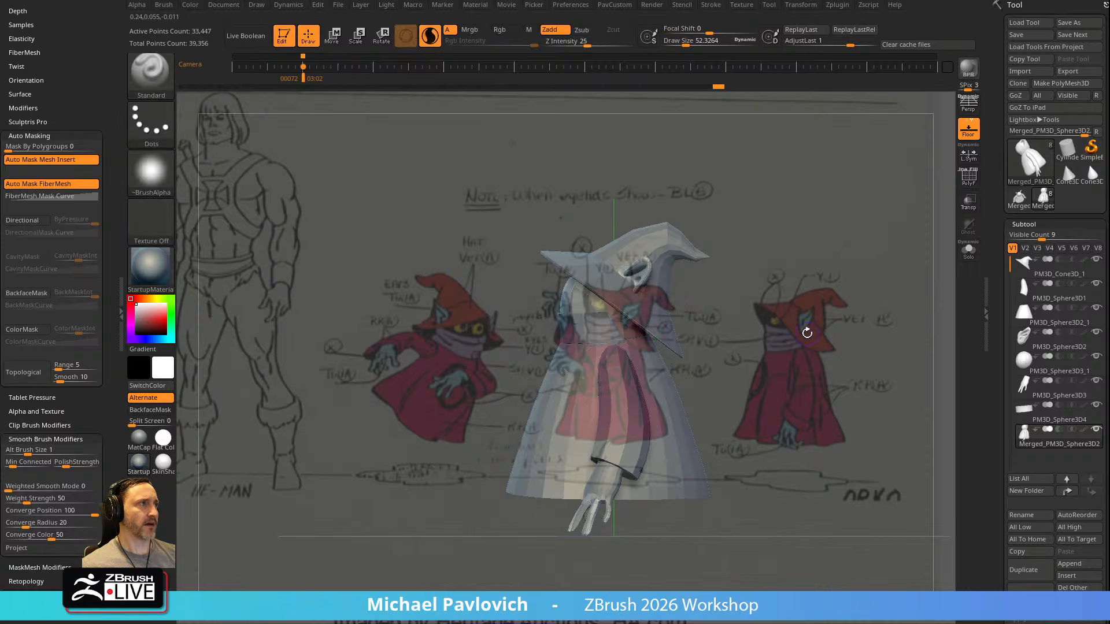
key(z)
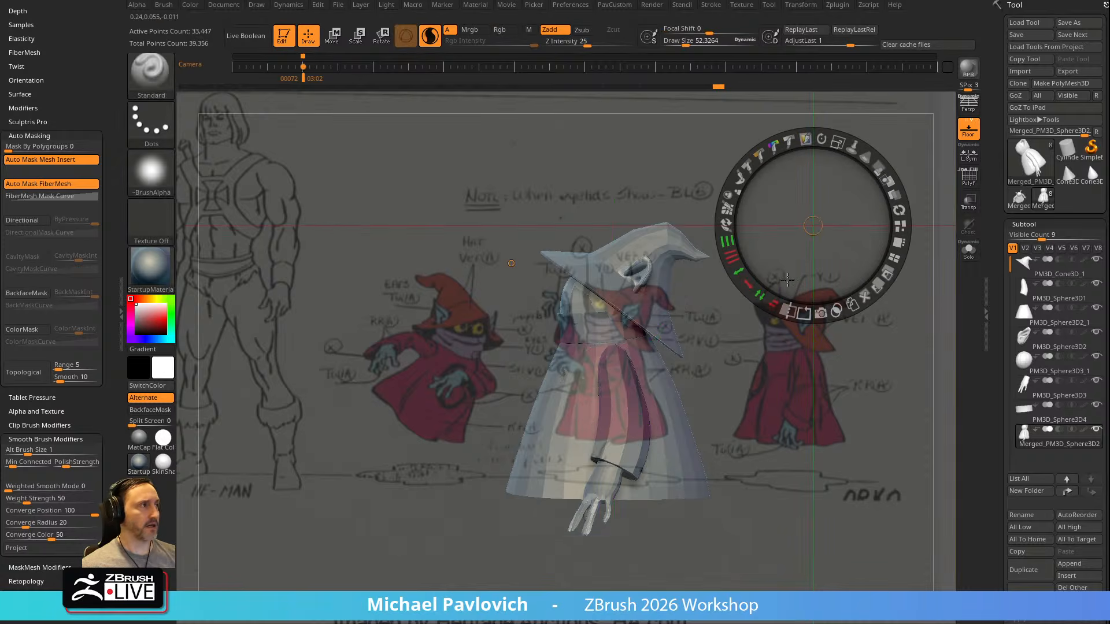
key(shift+z)
key(shift+z)
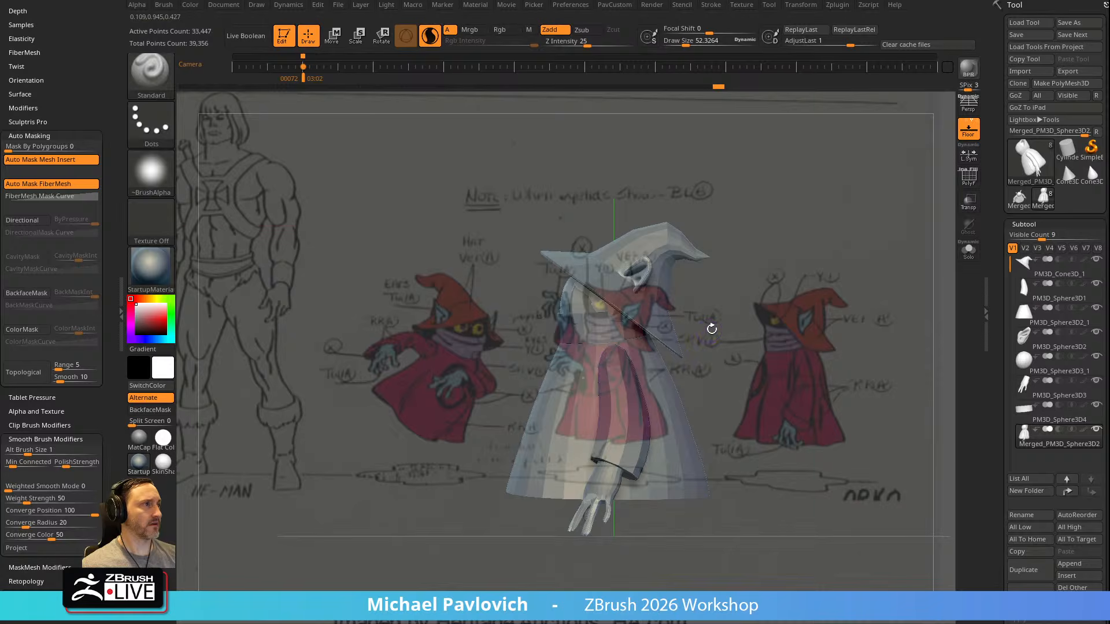
key(shift+z)
key(w)
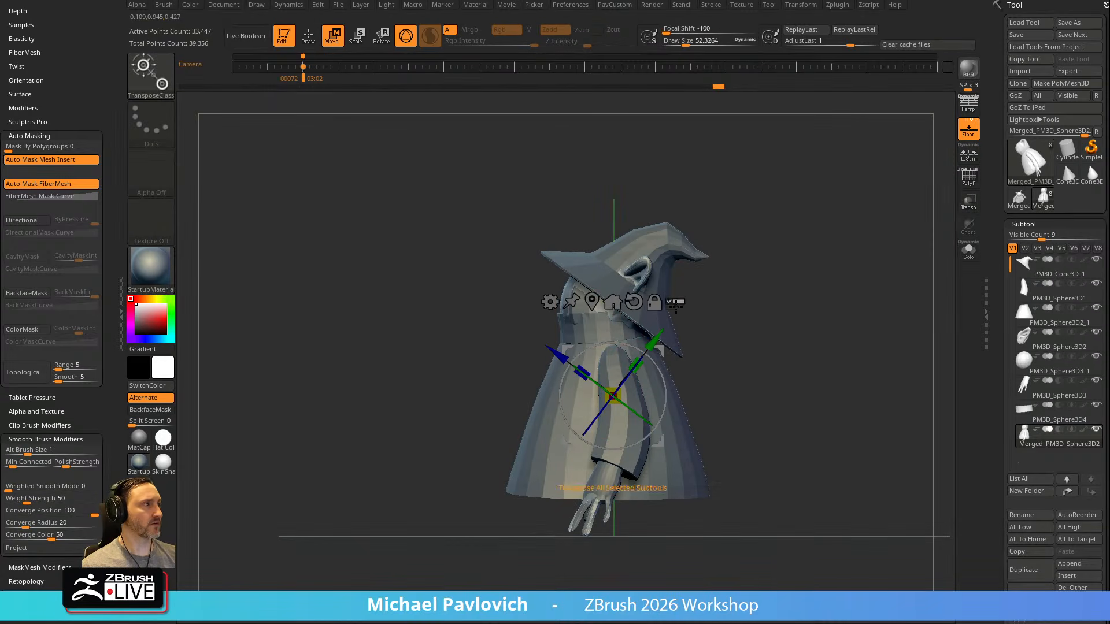
key(z)
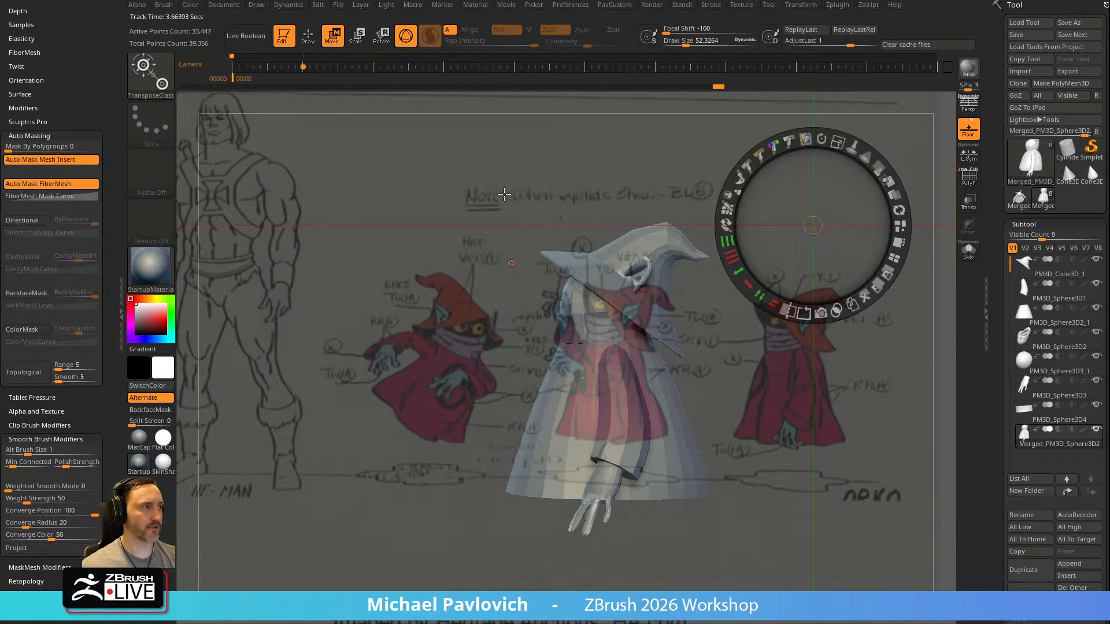
key(Left)
key(z)
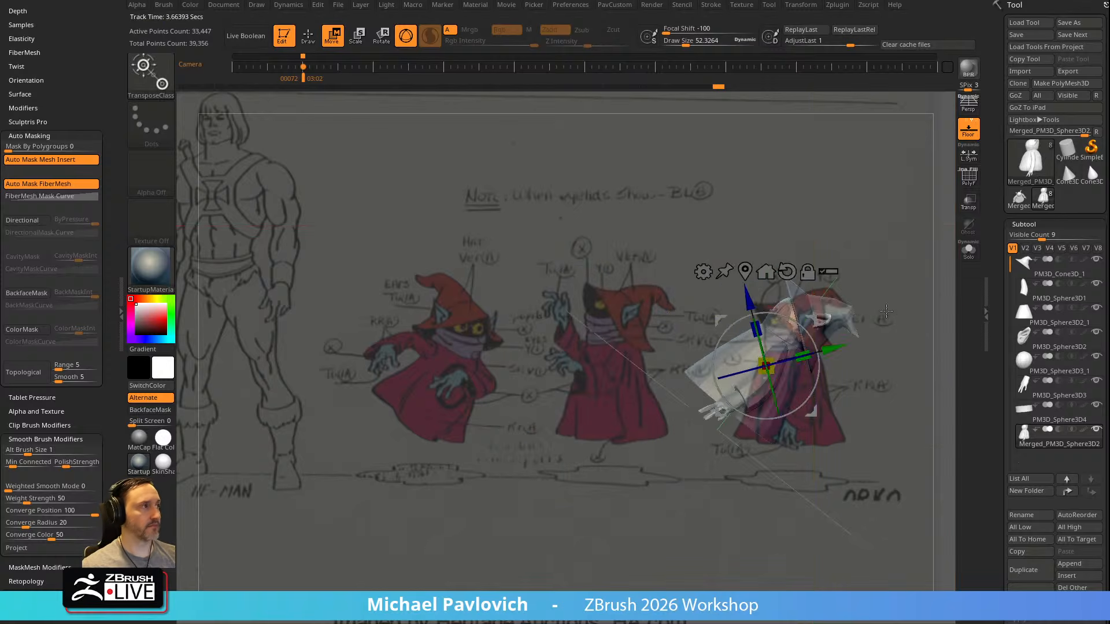
mouse_move(902, 312)
mouse_down()
mouse_move(892, 301)
mouse_move(899, 322)
mouse_move(911, 320)
mouse_up()
key(q)
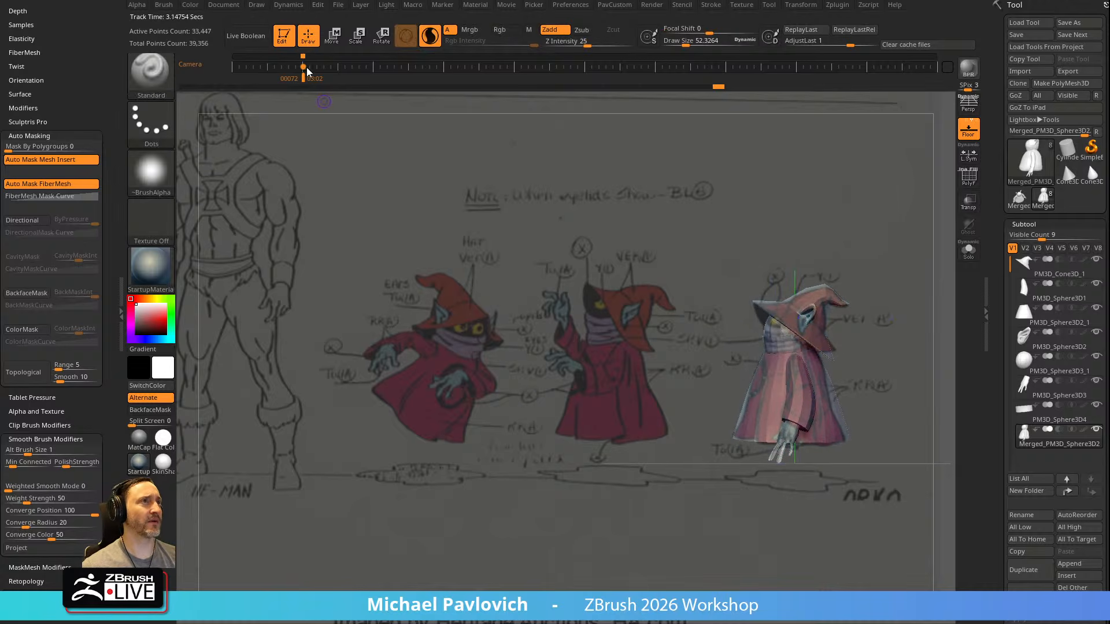
Hide the reference drawing and every subtool except the merged body
key(shift+z)
mouse_move(850, 322)
alt+mouse_down()
mouse_move(795, 318)
mouse_move(858, 337)
alt+mouse_up()
shift+drag(858, 337, 895, 329)
mouse_move(797, 312)
mouse_down()
mouse_move(852, 260)
mouse_move(815, 296)
mouse_up()
key(s)
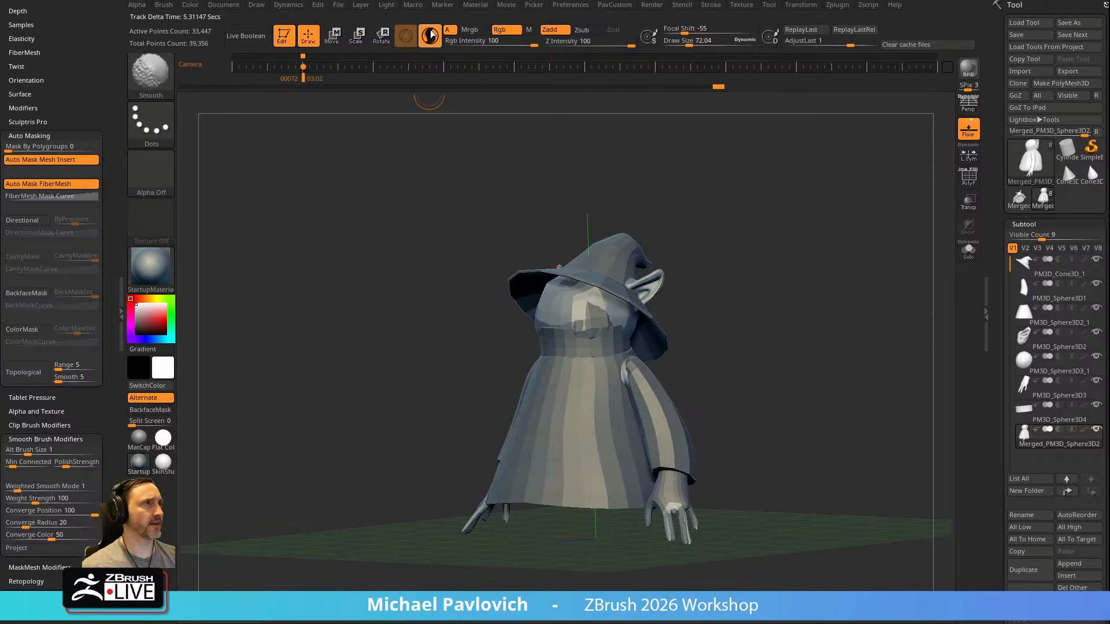
shift+click(1096, 431)
shift+click(1096, 431)
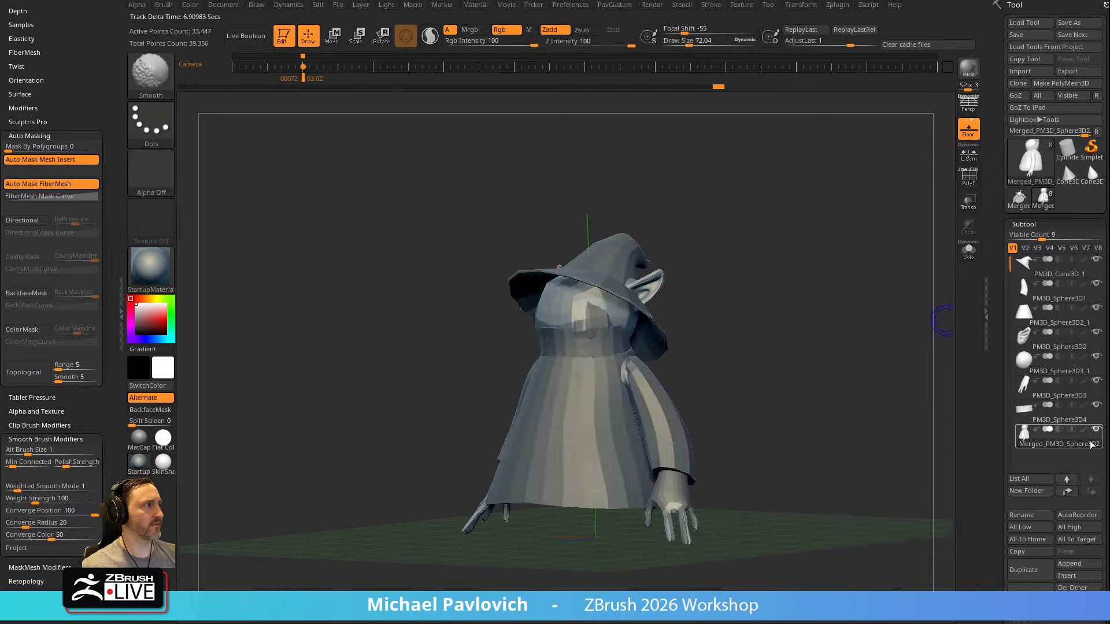
shift+click(1096, 431)
shift+click(1096, 432)
shift+click(1096, 434)
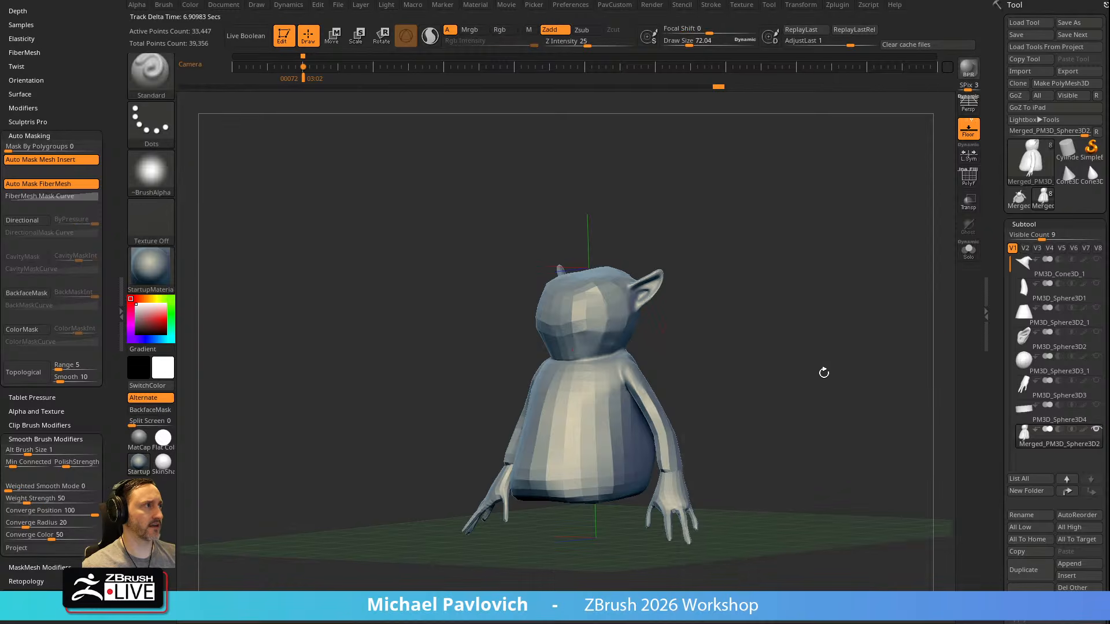
Inspect the merged body on its own and show all the other subtools again
drag(663, 336, 763, 312)
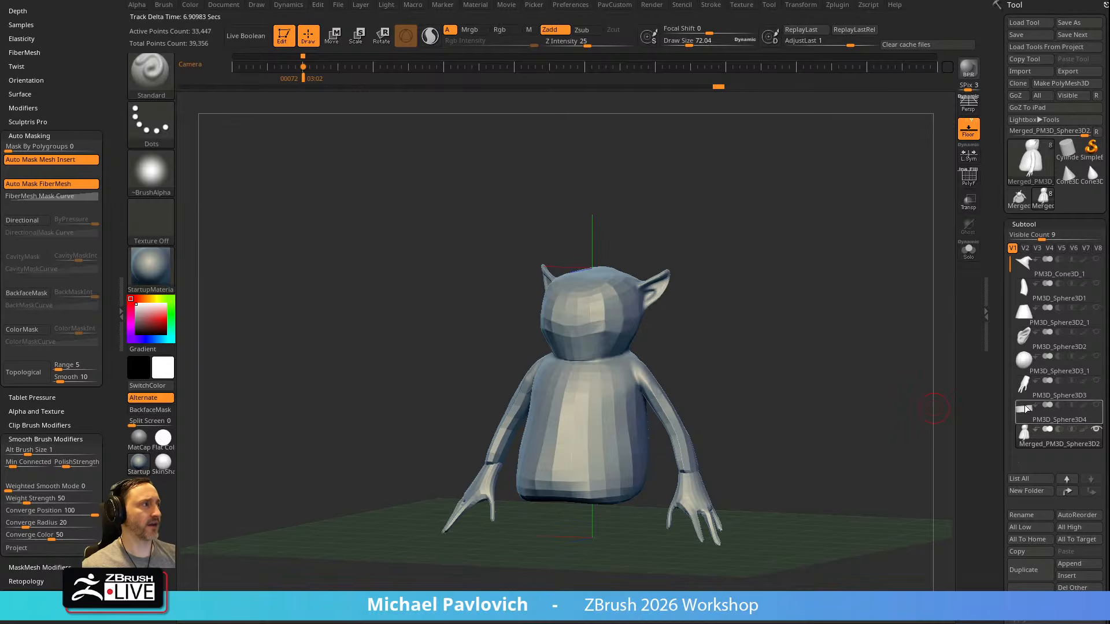
key(shift)
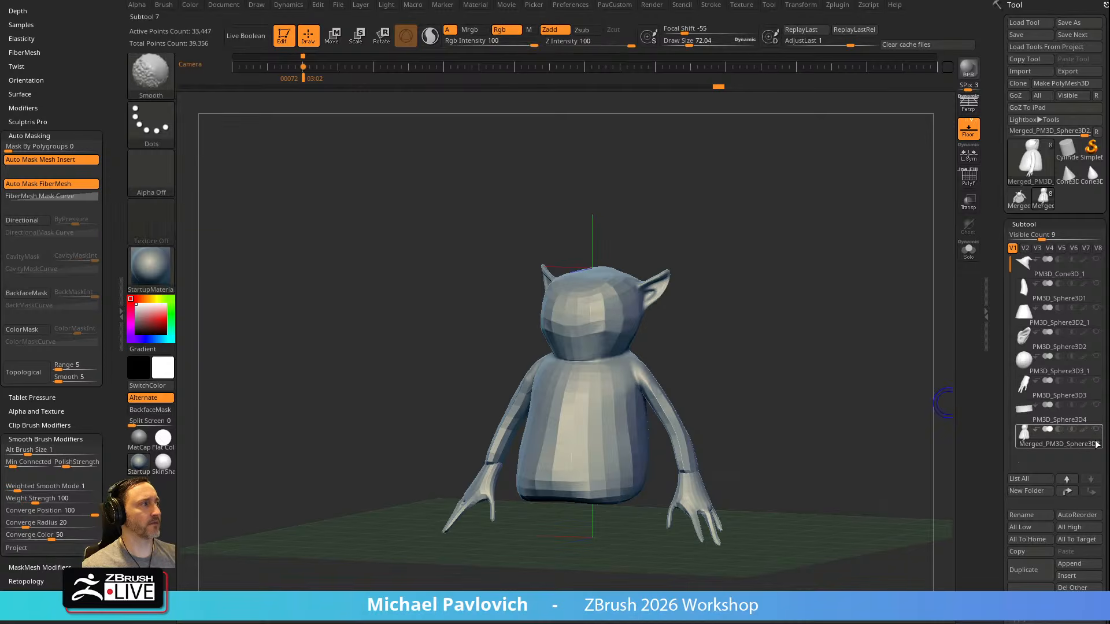
shift+click(1095, 431)
mouse_move(861, 402)
alt+mouse_down()
mouse_move(848, 341)
mouse_move(889, 333)
alt+mouse_up()
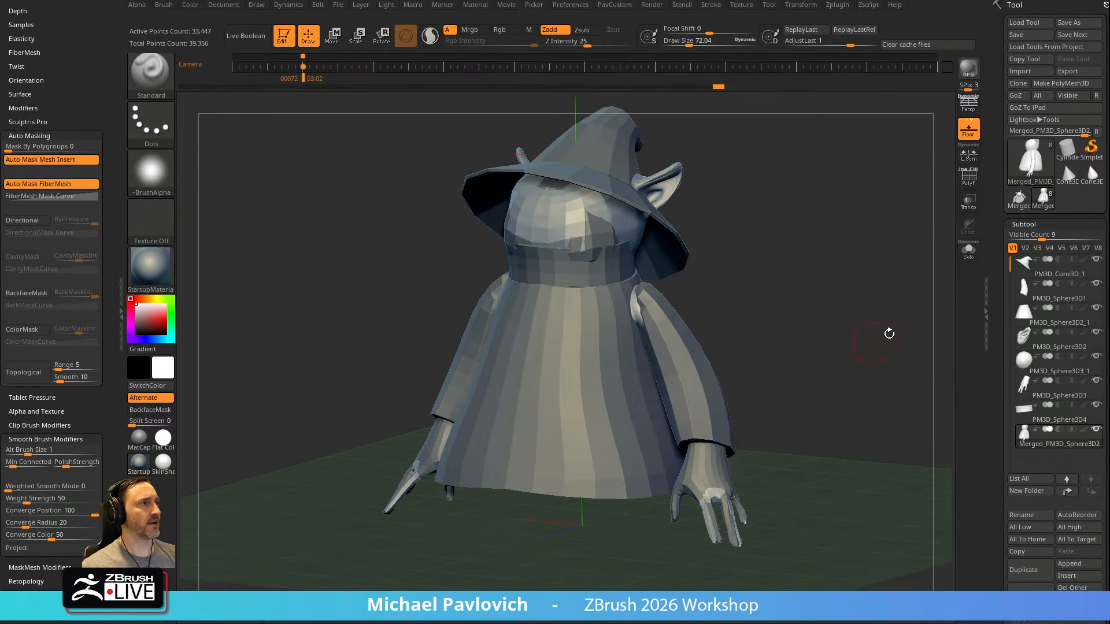
Turn on the polyframe and assign the whole merged body to a single polygroup
click(968, 176)
key(ctrl)
key(ctrl+w)
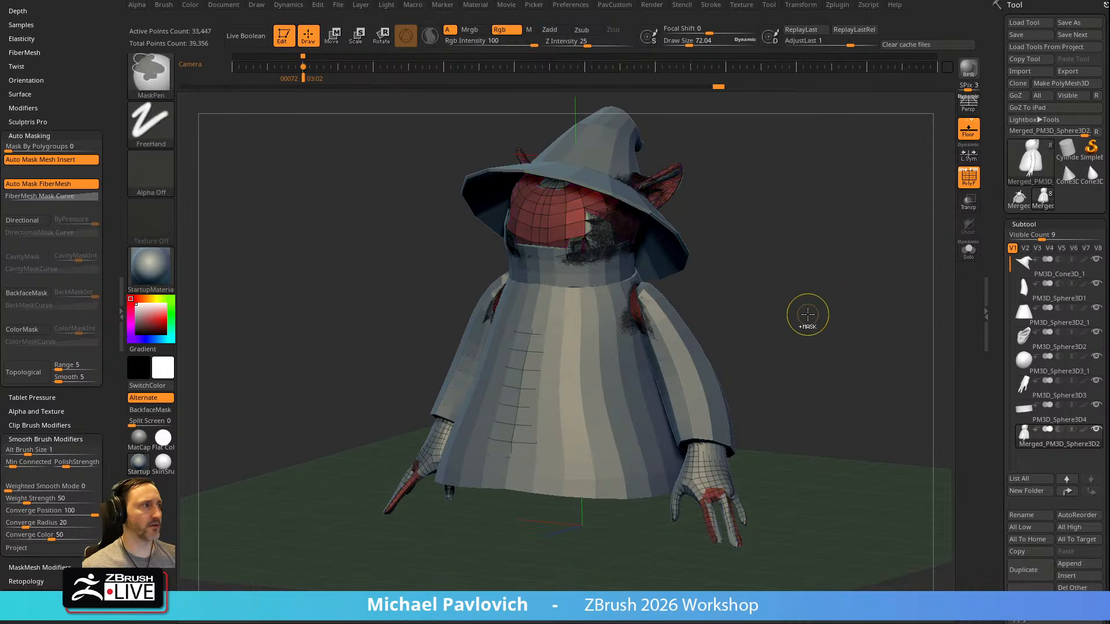
alt+drag(809, 328, 816, 310)
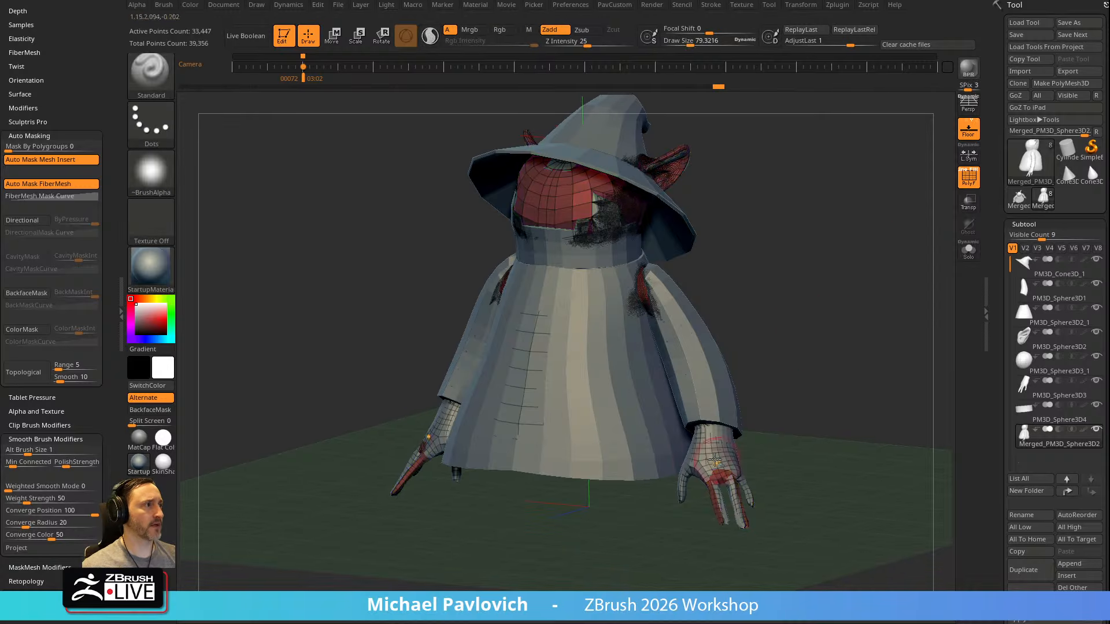
Select the separate hands subtool and delete it
alt+click(722, 437)
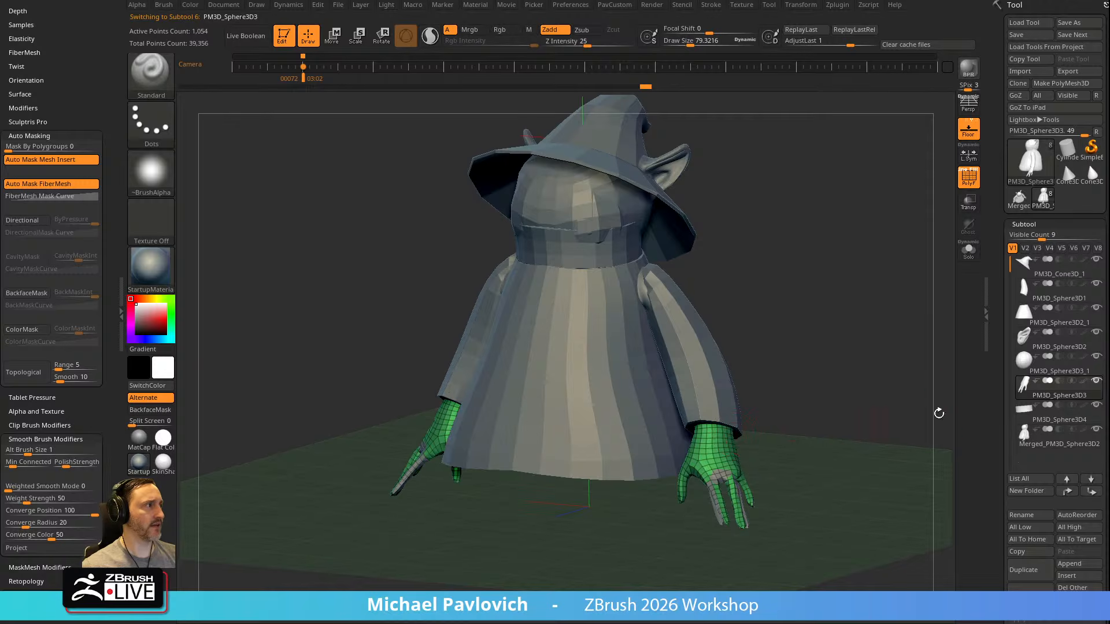
click(1030, 594)
click(914, 604)
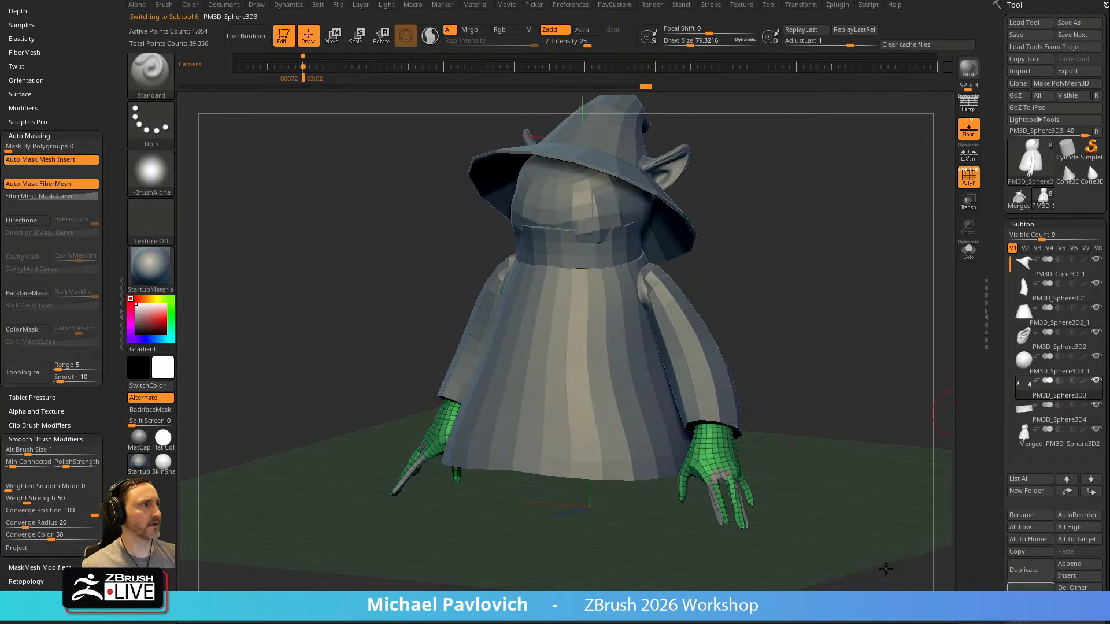
drag(751, 255, 752, 223)
alt+drag(752, 223, 782, 316)
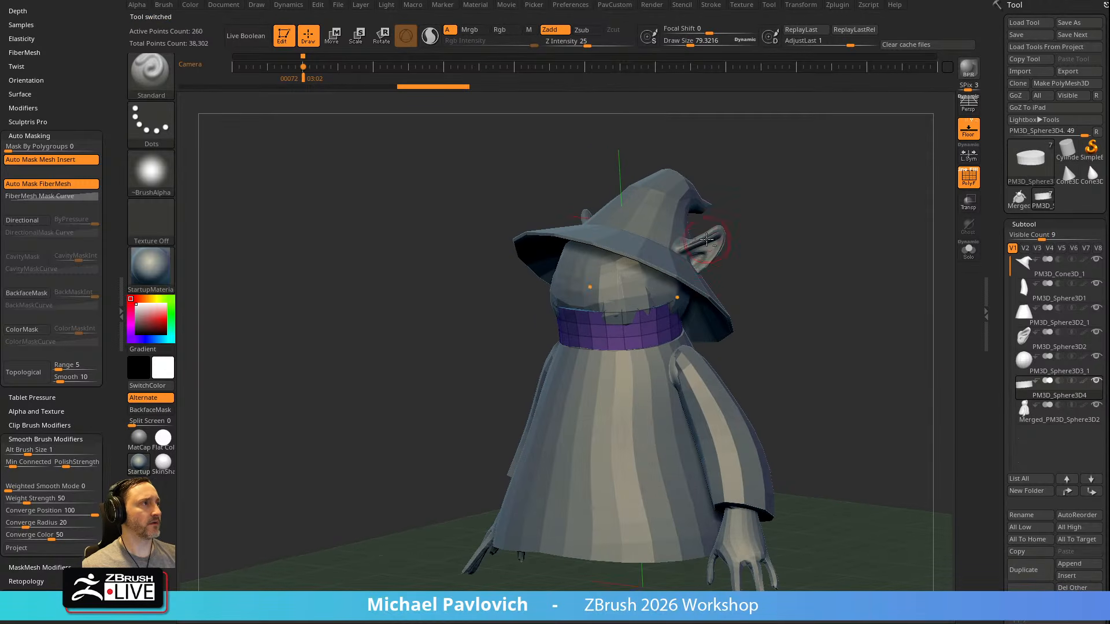
Delete the separate ears and head subtools and select the merged body
alt+click(707, 239)
alt+drag(819, 218, 744, 289)
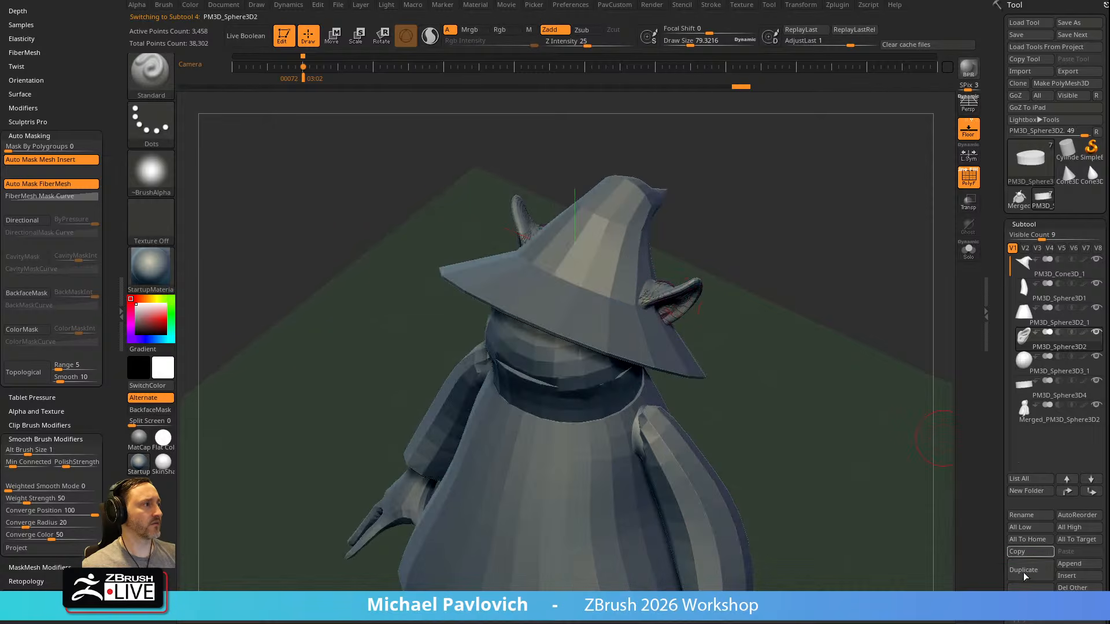
click(1030, 590)
click(914, 604)
drag(788, 349, 786, 300)
click(1019, 588)
alt+click(641, 315)
Turn off the floor grid and DynaMesh the merged body at Resolution 128
key(grave)
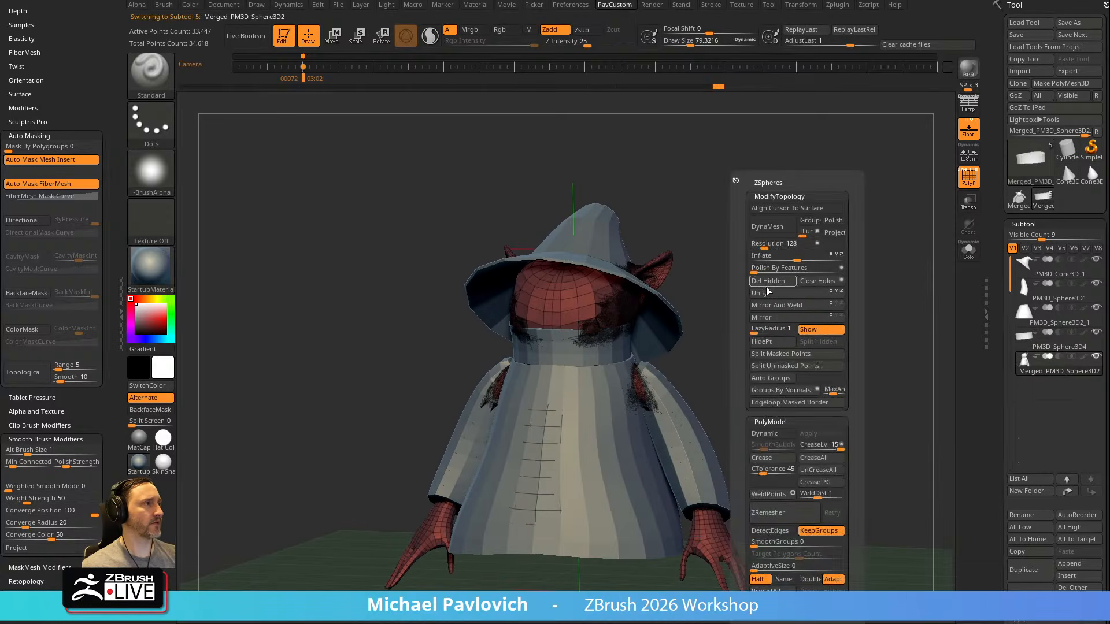
drag(715, 279, 868, 212)
click(965, 132)
drag(807, 354, 838, 313)
key(grave)
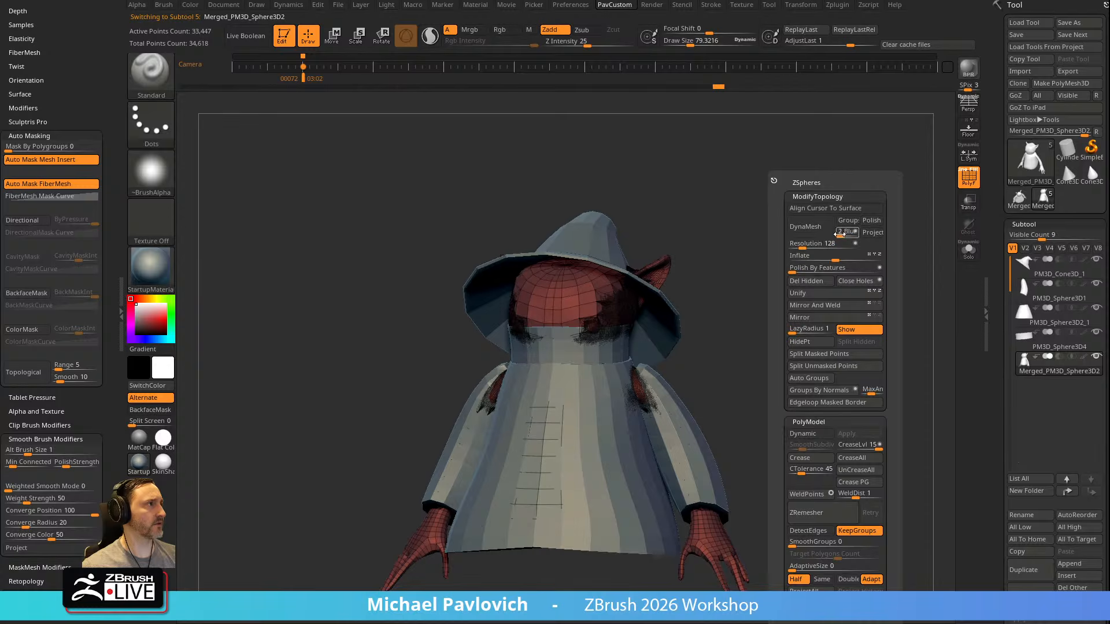
mouse_move(804, 392)
mouse_down()
mouse_move(782, 339)
mouse_move(780, 350)
mouse_move(813, 349)
mouse_move(820, 274)
mouse_move(842, 340)
mouse_up()
Enlarge the draw size to about 219 and switch to the Move brush for adjusting the body under the clothes
key(bracketright)
shift+drag(521, 318, 516, 300)
shift+drag(481, 384, 479, 373)
mouse_move(754, 340)
alt+mouse_down()
mouse_move(746, 312)
mouse_move(753, 329)
alt+mouse_up()
key(b)
key(m)
key(v)
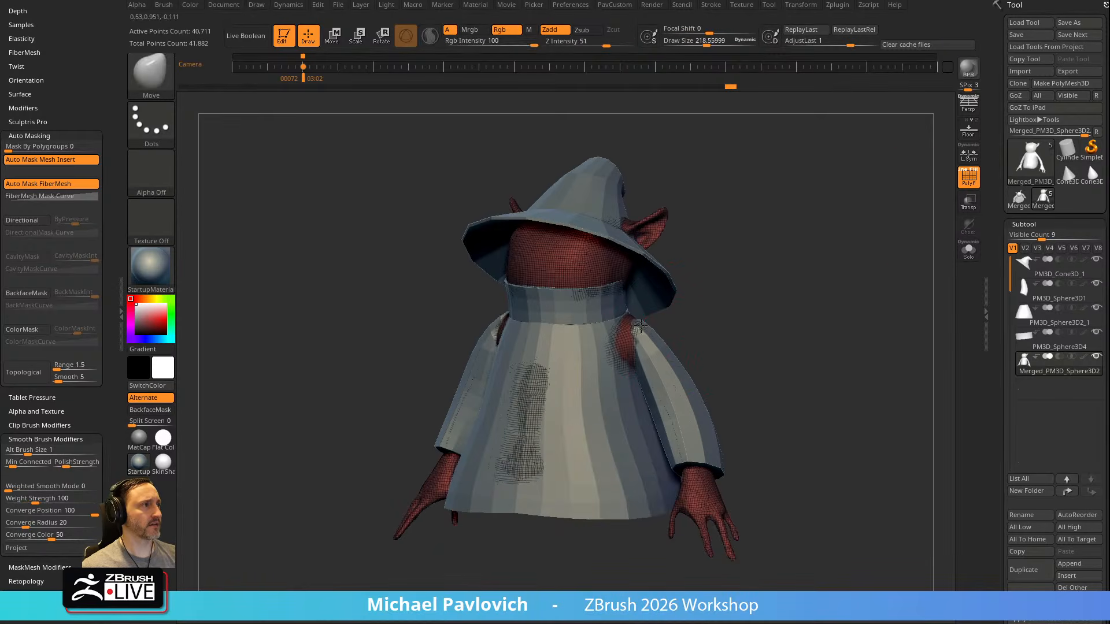
Use Transparency and Ghost display to check the body under the robe and tuck it in with the Move brush
click(968, 201)
mouse_move(857, 255)
mouse_down()
mouse_move(735, 293)
mouse_move(821, 295)
mouse_up()
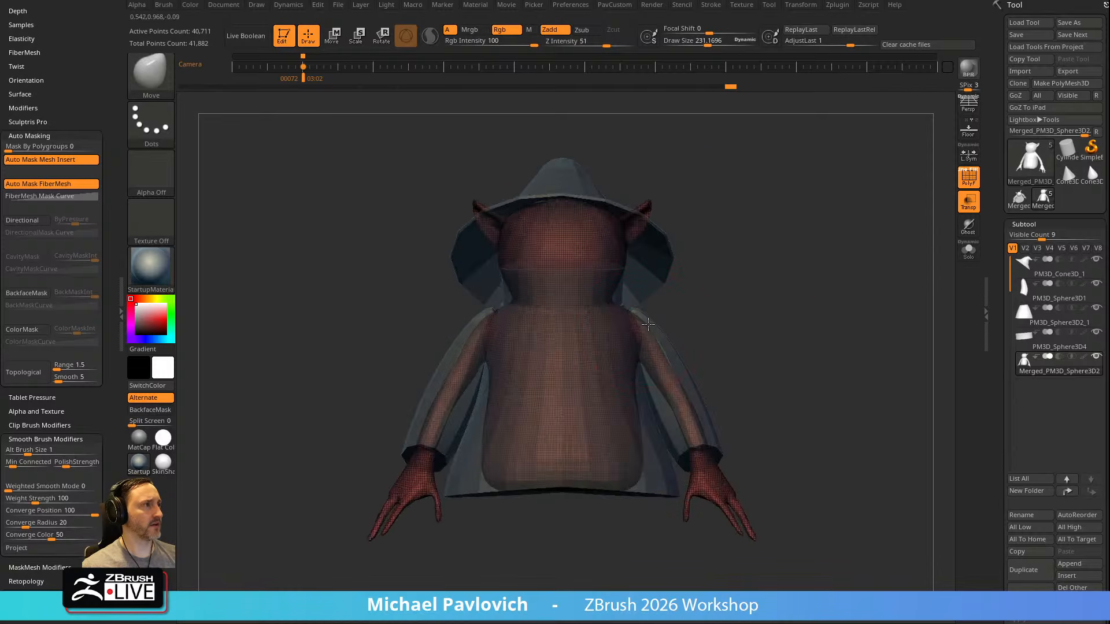
click(964, 230)
click(969, 206)
click(969, 206)
click(970, 227)
click(970, 227)
alt+drag(717, 354, 726, 325)
drag(787, 425, 740, 354)
mouse_move(871, 258)
mouse_down()
mouse_move(815, 273)
mouse_move(879, 279)
mouse_move(862, 266)
mouse_up()
click(977, 185)
click(969, 227)
mouse_move(820, 305)
shift+mouse_down()
mouse_move(815, 297)
mouse_move(828, 300)
shift+mouse_up()
click(969, 202)
Load the IMM primitives insert brush and choose the Sphere16 mesh
key(b)
key(i)
key(p)
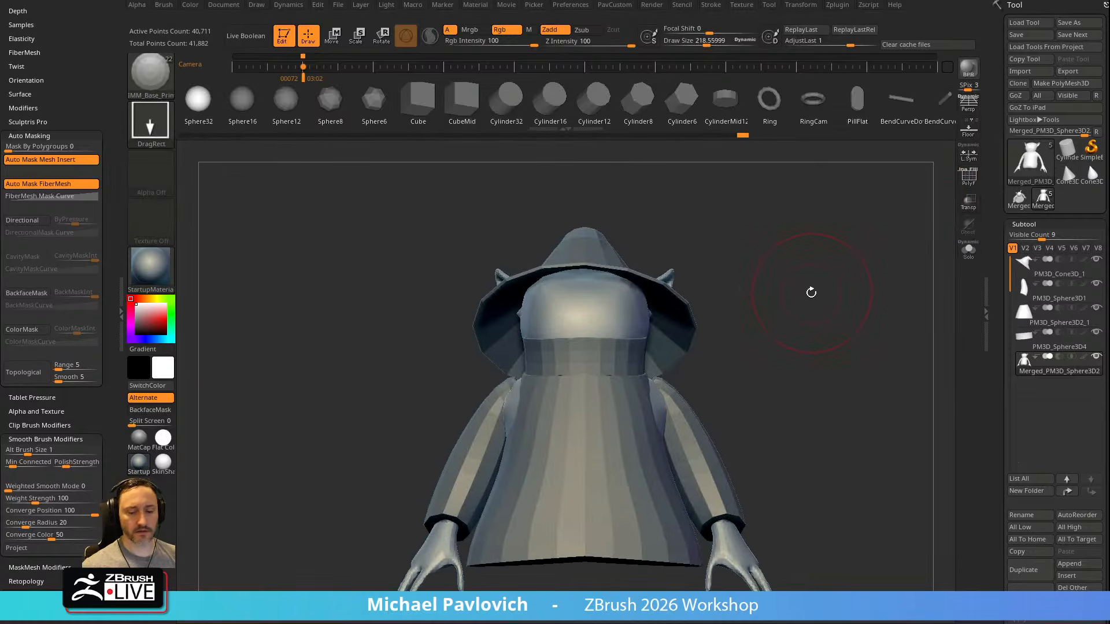
key(m)
click(680, 336)
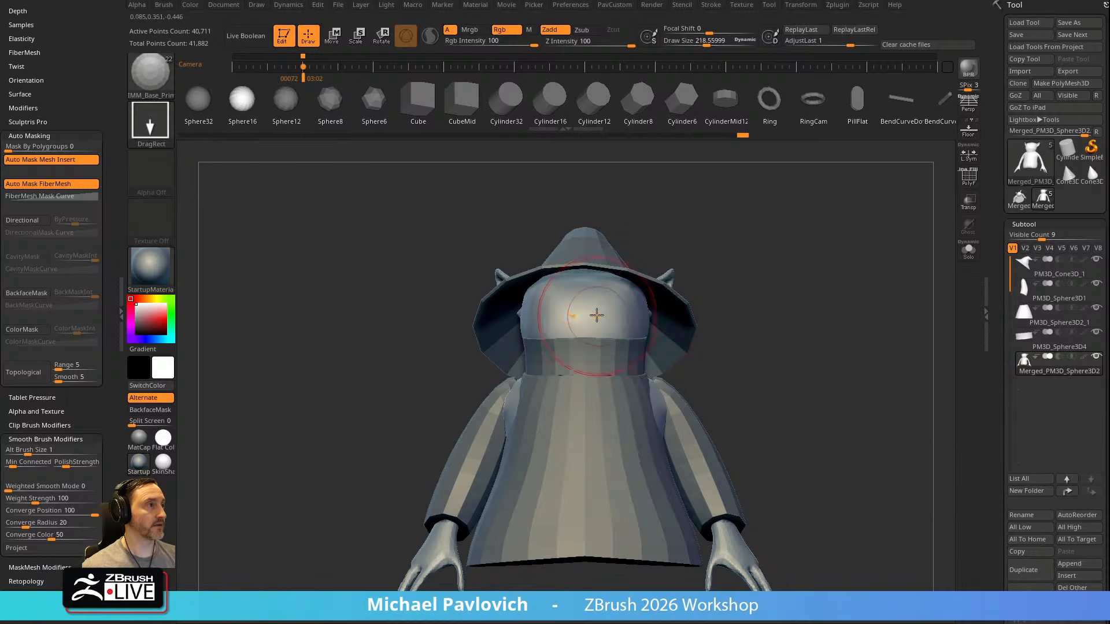
Insert a mirrored pair of Sphere16 eyes on the front of the head and split them into their own subtool
drag(618, 296, 639, 302)
key(2)
click(825, 355)
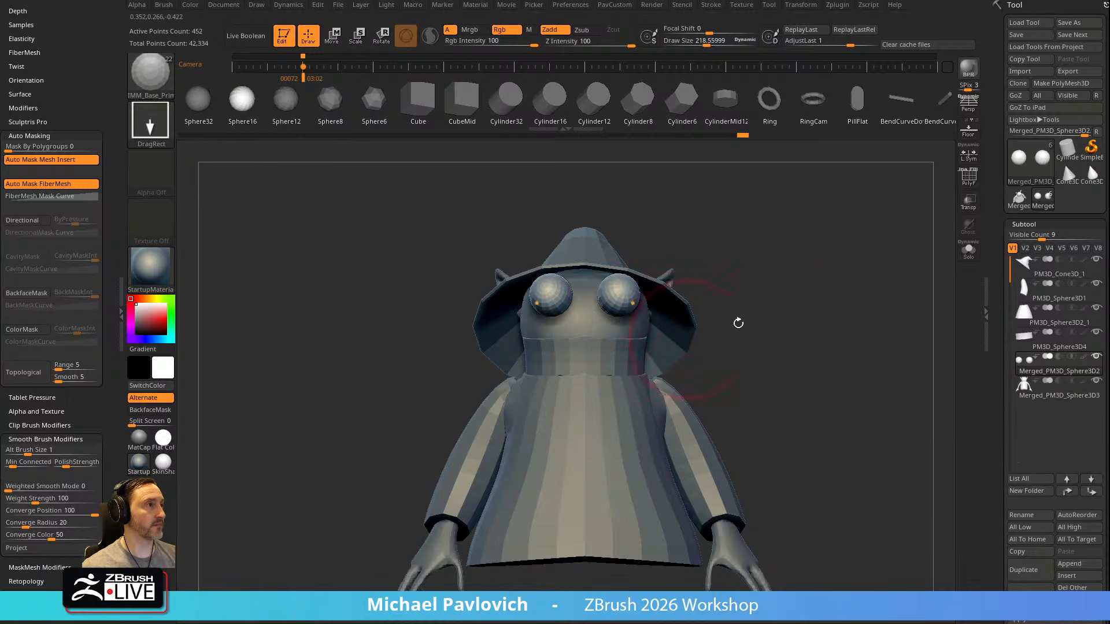
Enable Local Symmetry, stretch the eye spheres into tall ovals with the gizmo, and fit them into the face
shift+drag(719, 376, 628, 370)
key(w)
drag(612, 304, 563, 325)
drag(567, 348, 575, 362)
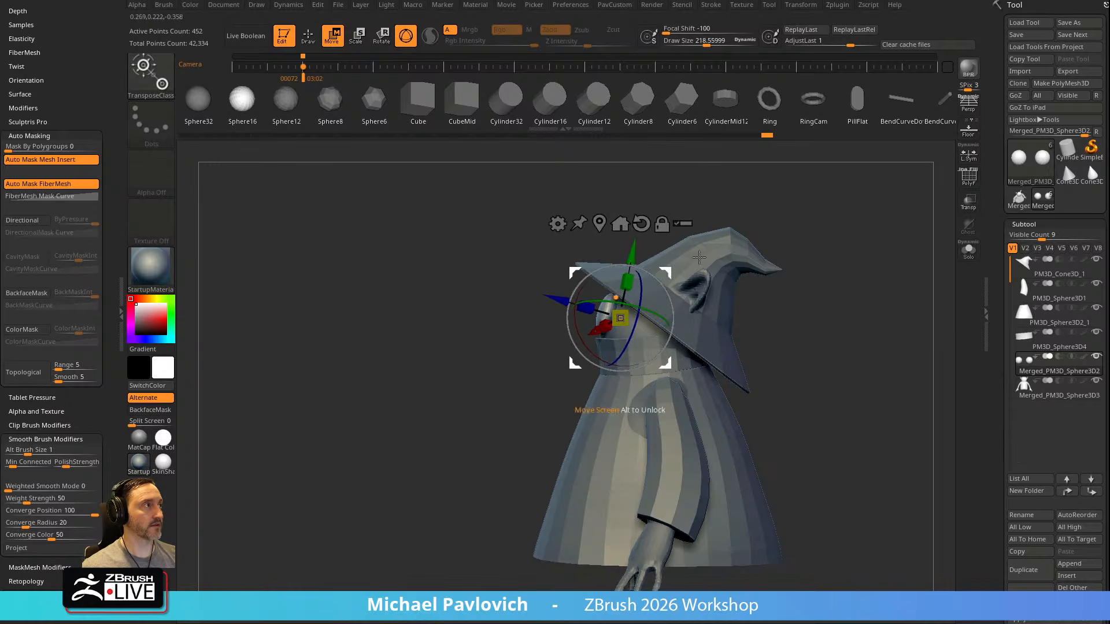
click(960, 162)
shift+drag(825, 267, 847, 271)
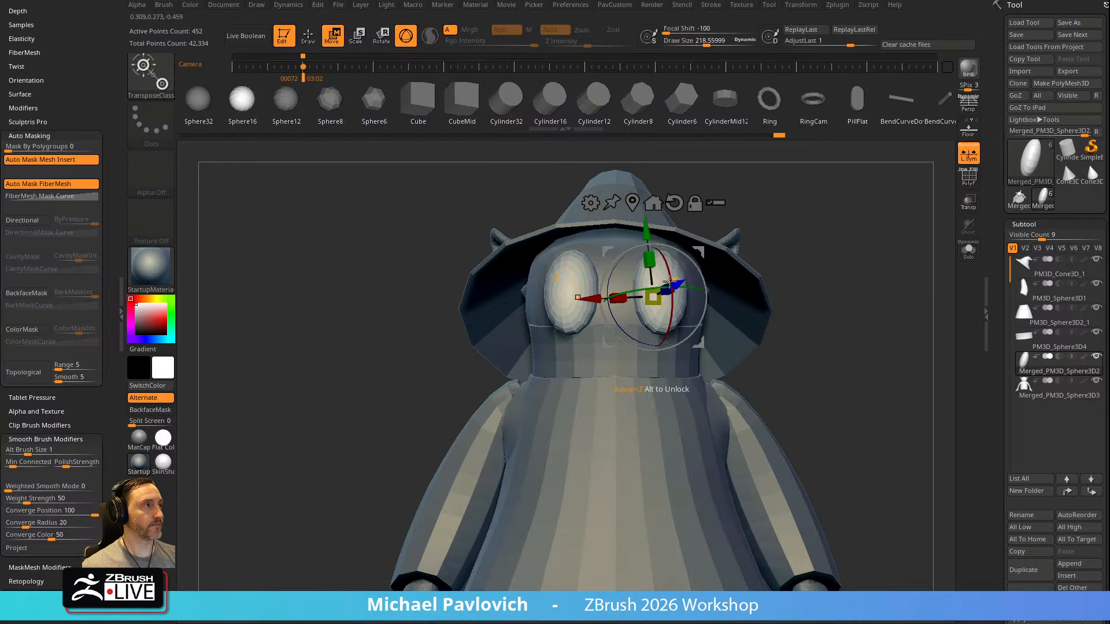
drag(826, 251, 786, 246)
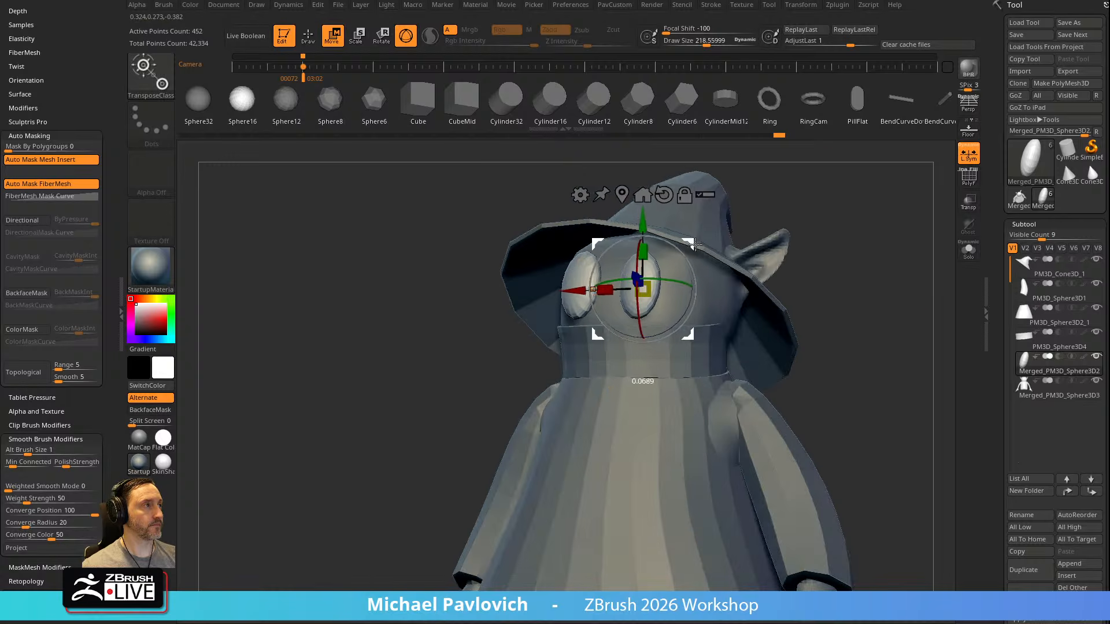
Fine-tune the placement of the oval eyes on the face with the gizmo, checking them from several angles
key(q)
drag(870, 215, 746, 234)
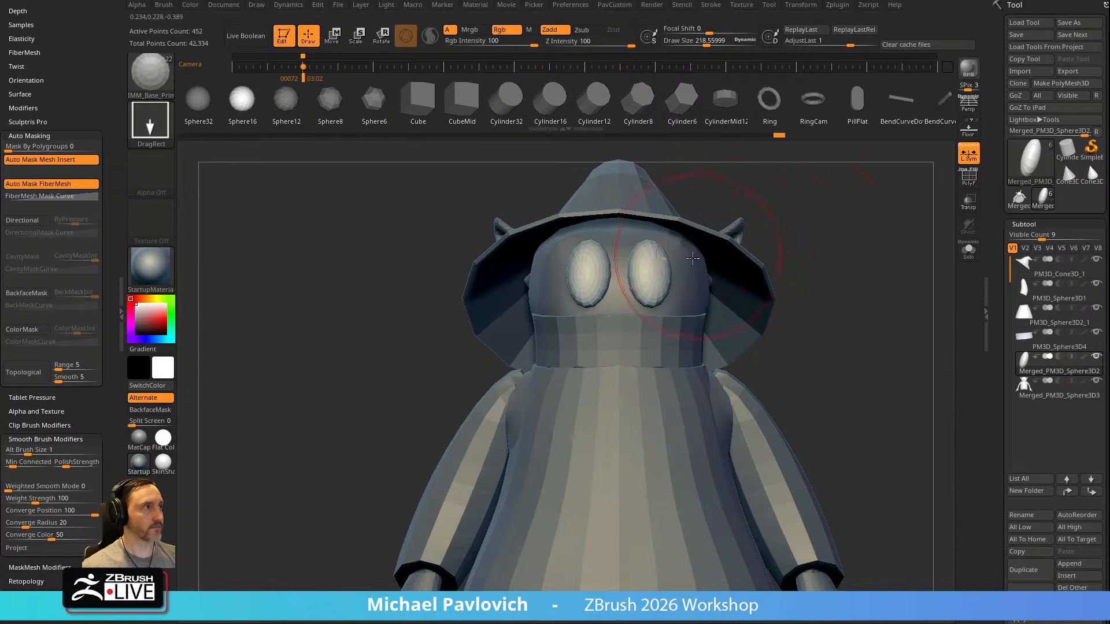
key(w)
key(q)
drag(832, 222, 766, 232)
key(w)
drag(689, 237, 691, 239)
mouse_move(893, 188)
alt+mouse_down()
mouse_move(828, 246)
mouse_move(890, 263)
alt+mouse_up()
key(q)
Activate the Standard brush and make the robe the active subtool
key(b)
key(s)
key(t)
key(s)
drag(815, 284, 803, 284)
mouse_move(820, 278)
alt+mouse_down()
mouse_move(859, 283)
mouse_move(797, 305)
mouse_move(692, 302)
mouse_move(748, 277)
mouse_move(800, 292)
mouse_move(770, 272)
mouse_move(768, 295)
alt+mouse_up()
alt+click(671, 359)
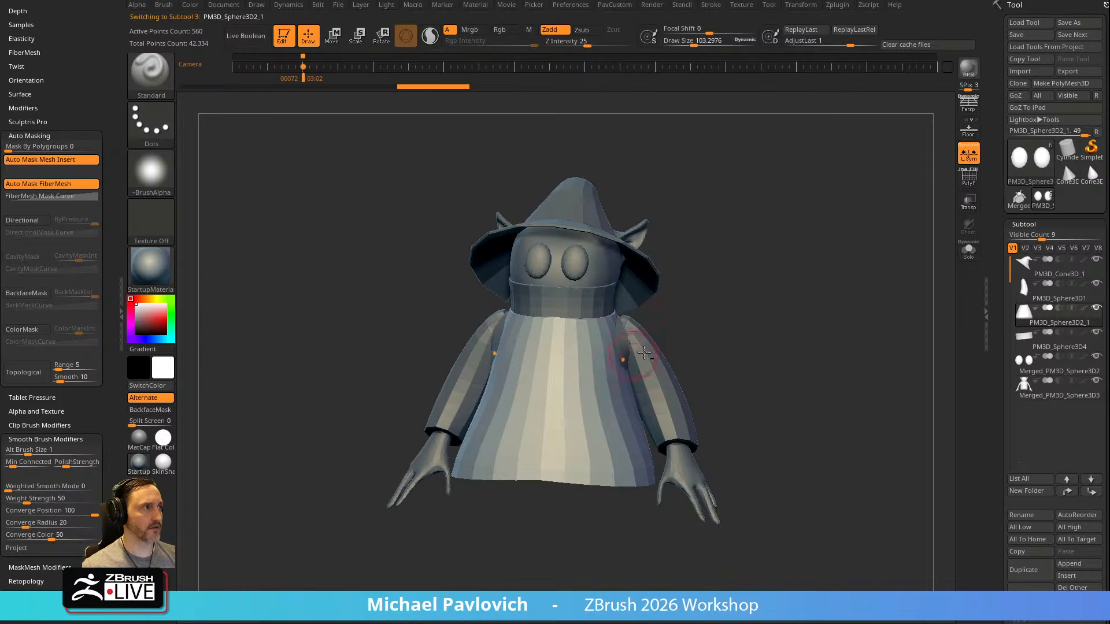
Inspect the robe in Solo mode and check its topology with PolyFrame
mouse_move(720, 350)
shift+mouse_down()
mouse_move(693, 334)
mouse_move(814, 278)
shift+mouse_up()
click(969, 249)
mouse_move(906, 253)
mouse_down()
mouse_move(952, 216)
mouse_move(892, 253)
mouse_move(753, 285)
mouse_move(799, 316)
mouse_up()
click(968, 250)
click(968, 177)
click(968, 177)
mouse_move(879, 271)
alt+mouse_down()
mouse_move(865, 248)
mouse_move(857, 272)
alt+mouse_up()
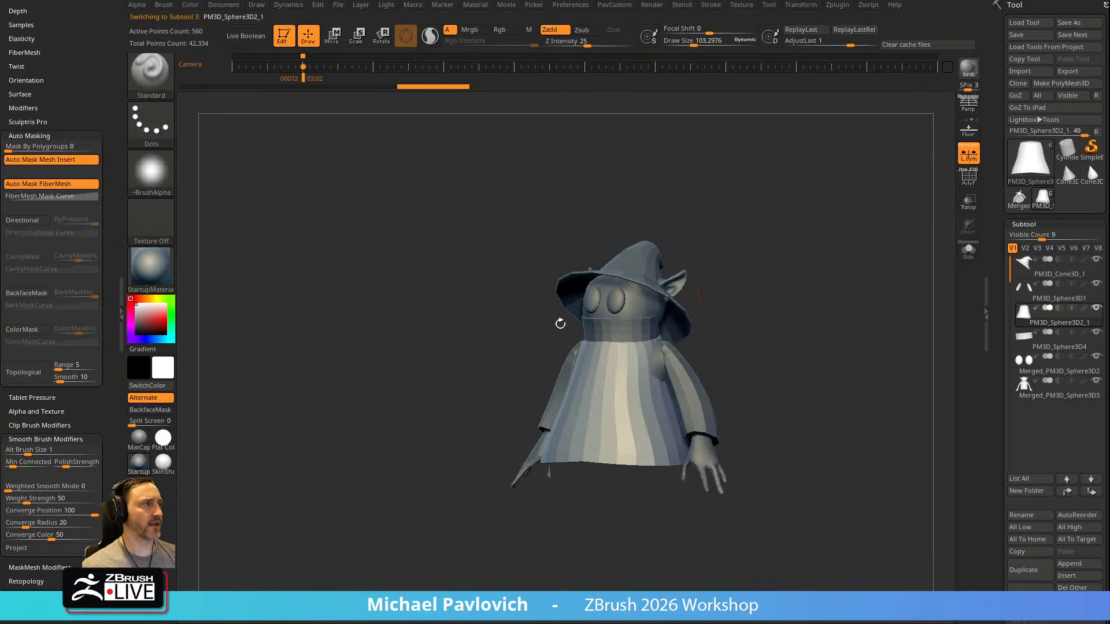
Show the Spotlight reference sheet with the stored camera view over the side drawing of Orko, and adjust the reference with the Spotlight dial
key(shift+z)
key(Right)
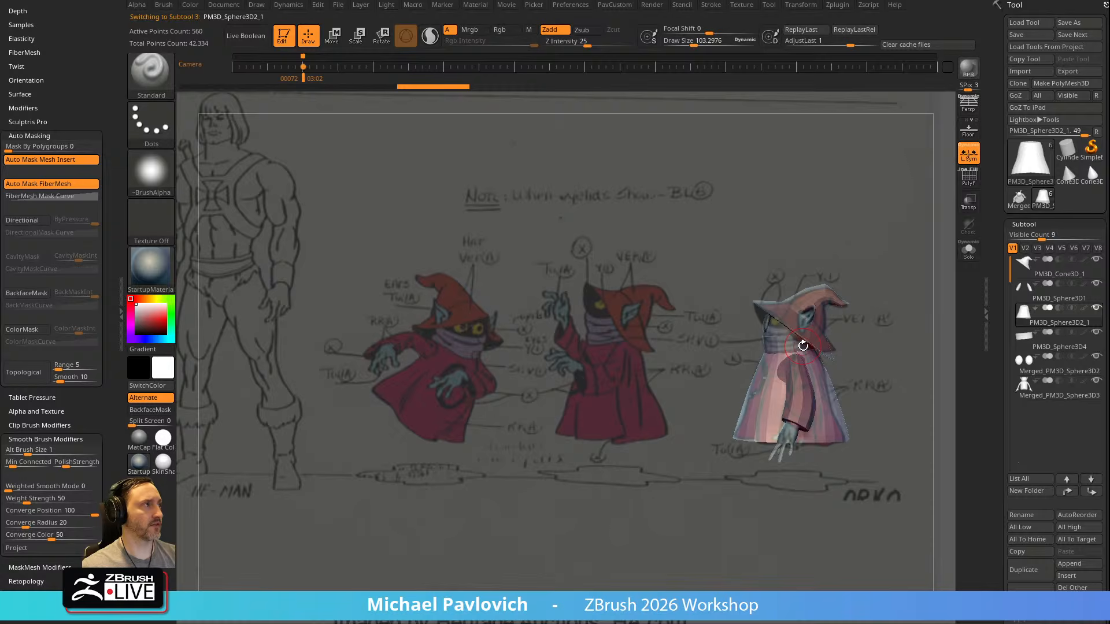
key(z)
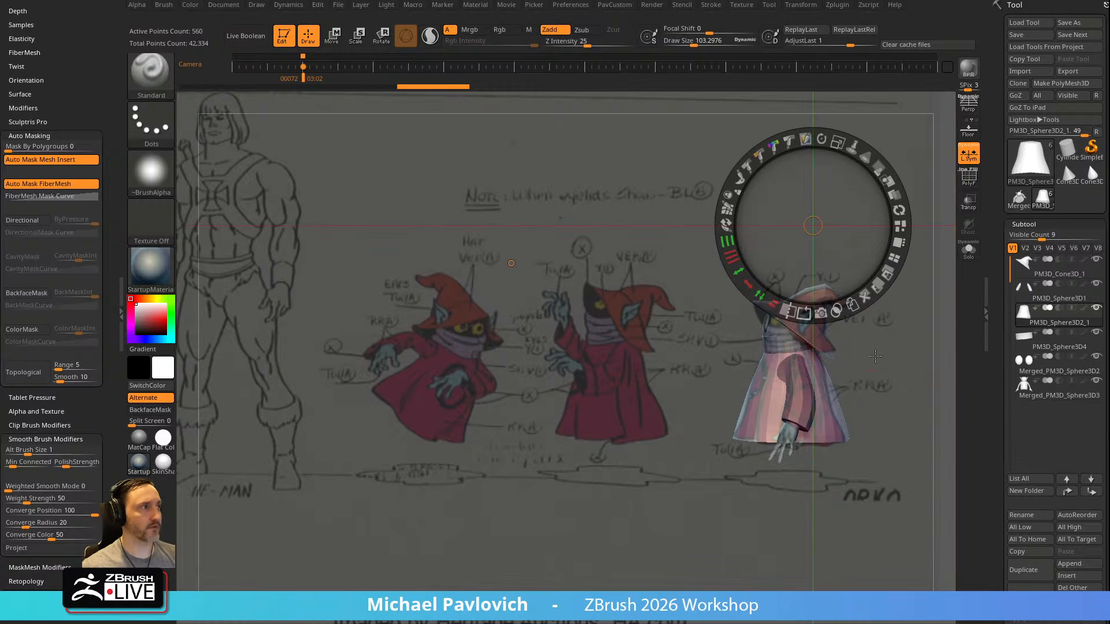
drag(788, 141, 796, 145)
key(z)
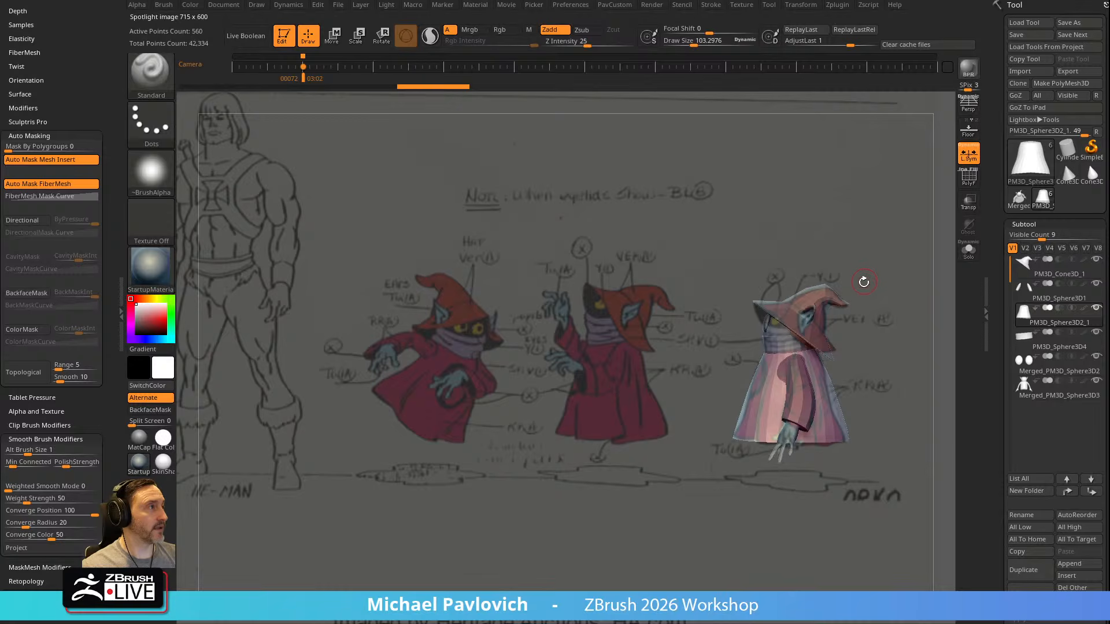
Align the model over the leftmost three-quarter Orko drawing and store a camera keyframe at about 4.97 seconds
drag(867, 282, 619, 285)
key(Right)
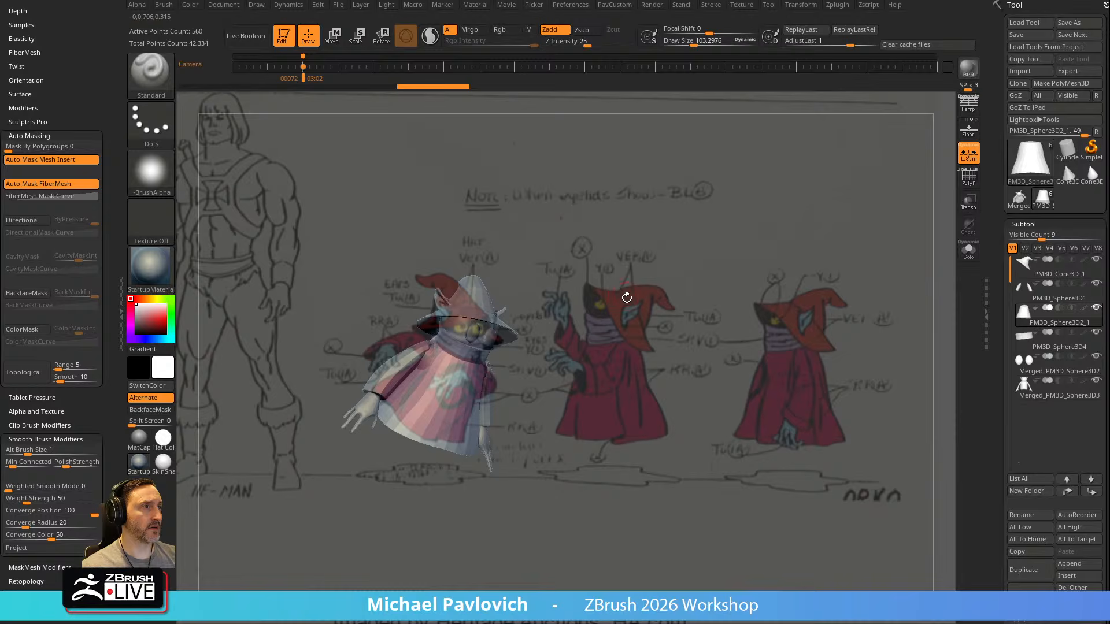
drag(610, 287, 629, 271)
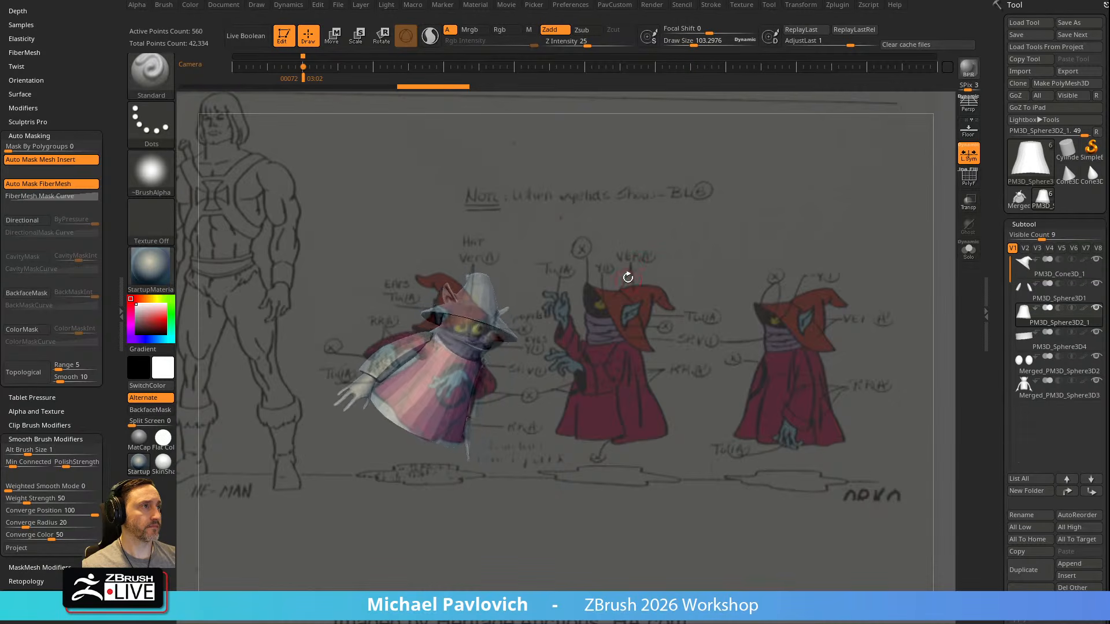
drag(624, 269, 623, 268)
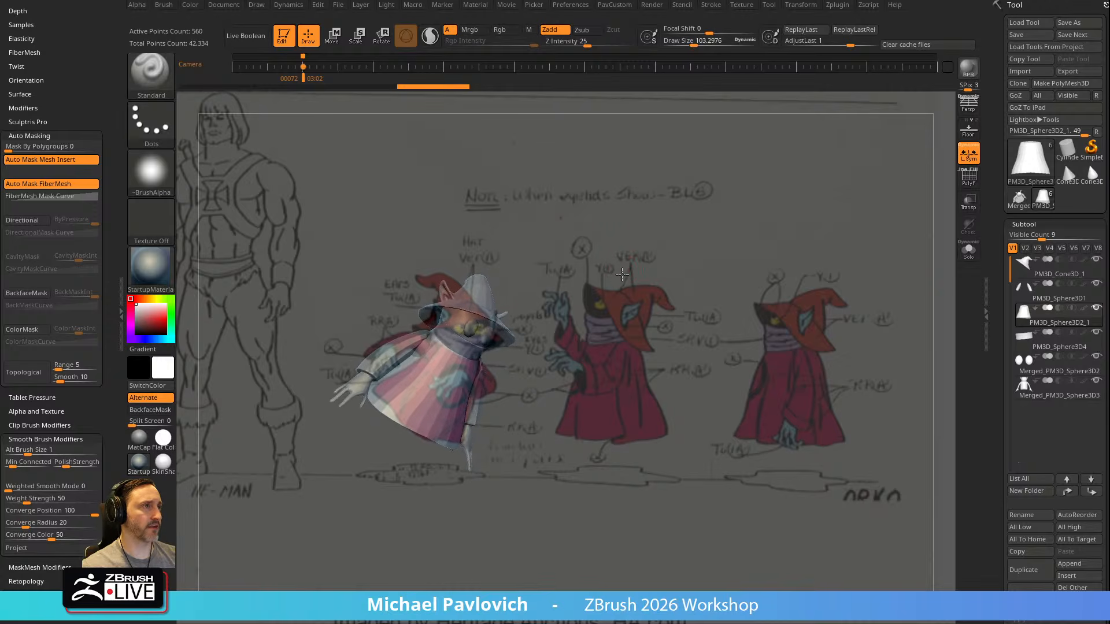
drag(623, 272, 620, 272)
click(338, 67)
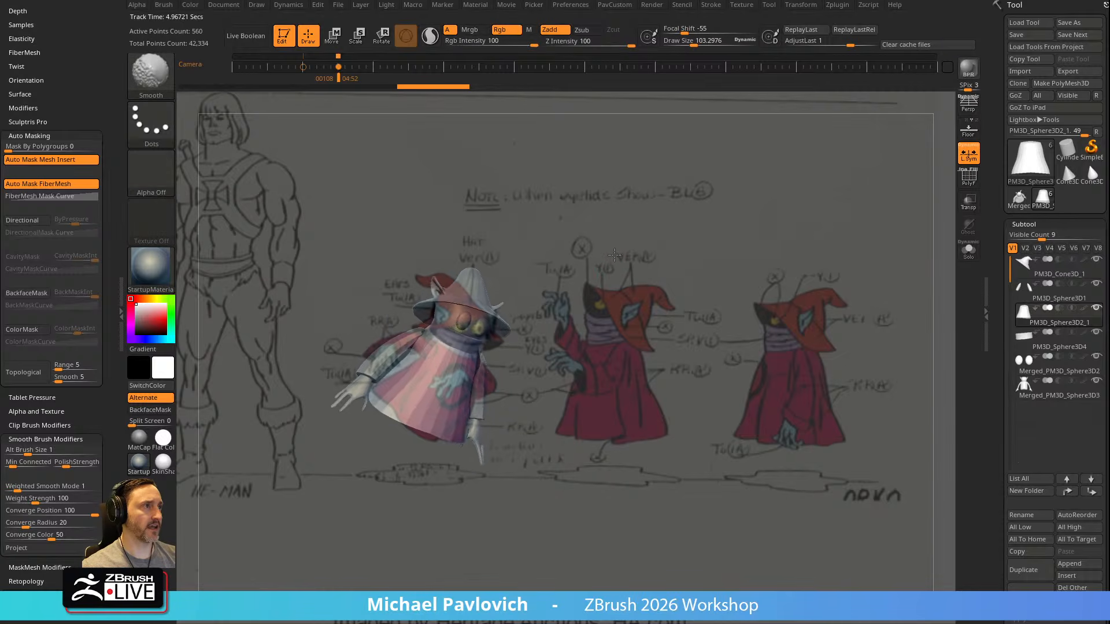
Refine the model's rotation and tilt against the three-quarter Orko drawing and add another camera keyframe at about 7.01 seconds
mouse_move(603, 233)
mouse_down()
mouse_move(614, 226)
mouse_move(592, 219)
mouse_move(629, 253)
mouse_move(607, 218)
mouse_move(659, 223)
mouse_up()
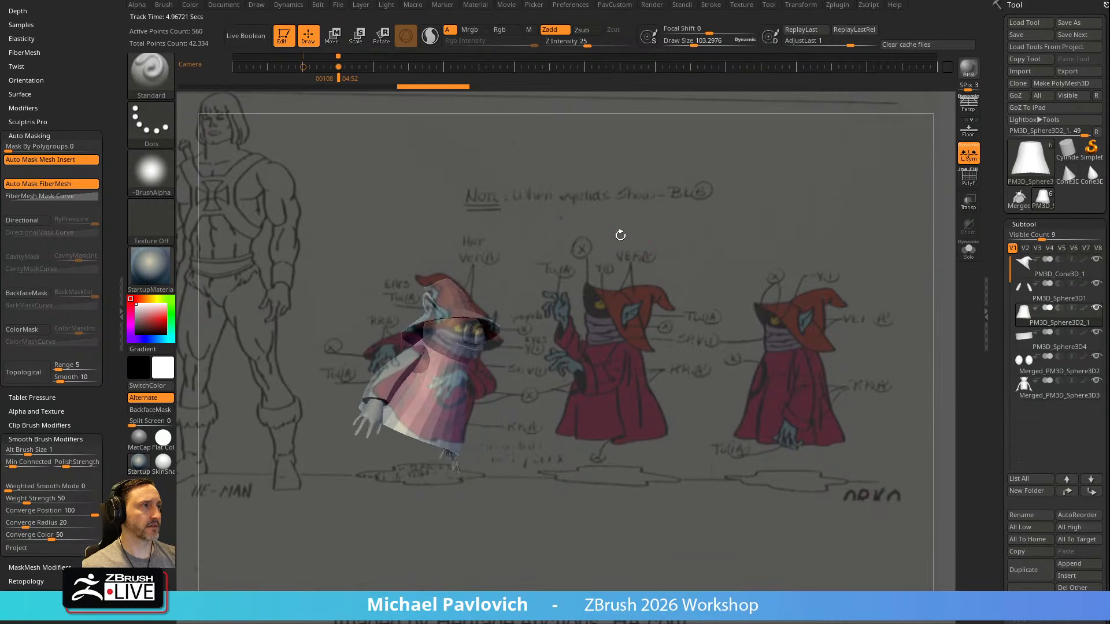
mouse_move(603, 234)
mouse_down()
mouse_move(594, 238)
mouse_move(603, 226)
mouse_up()
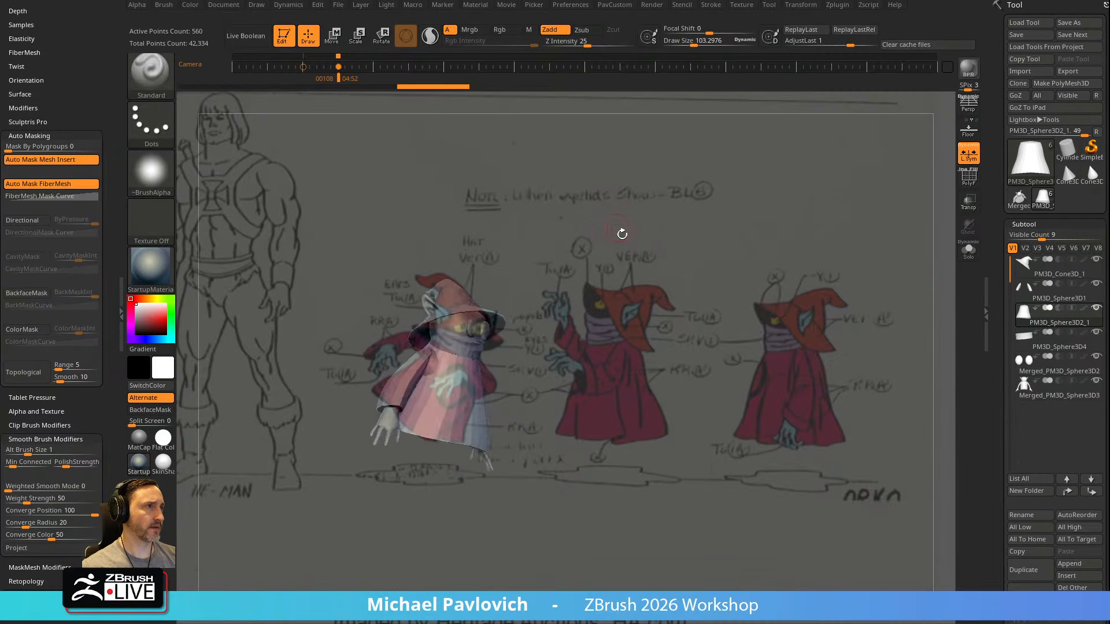
drag(626, 231, 638, 239)
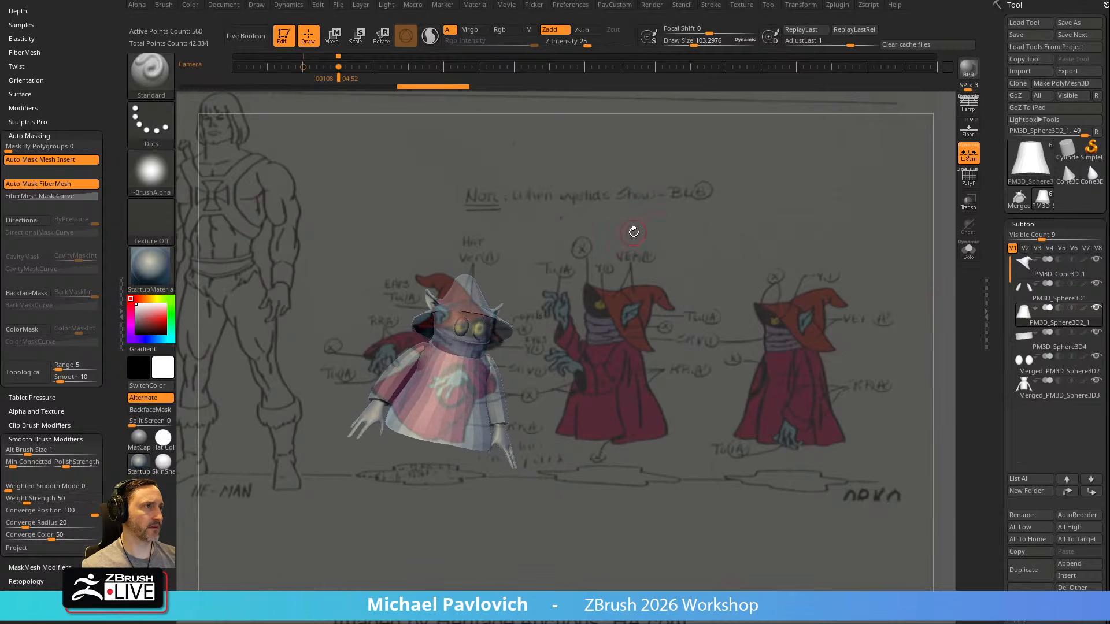
click(365, 66)
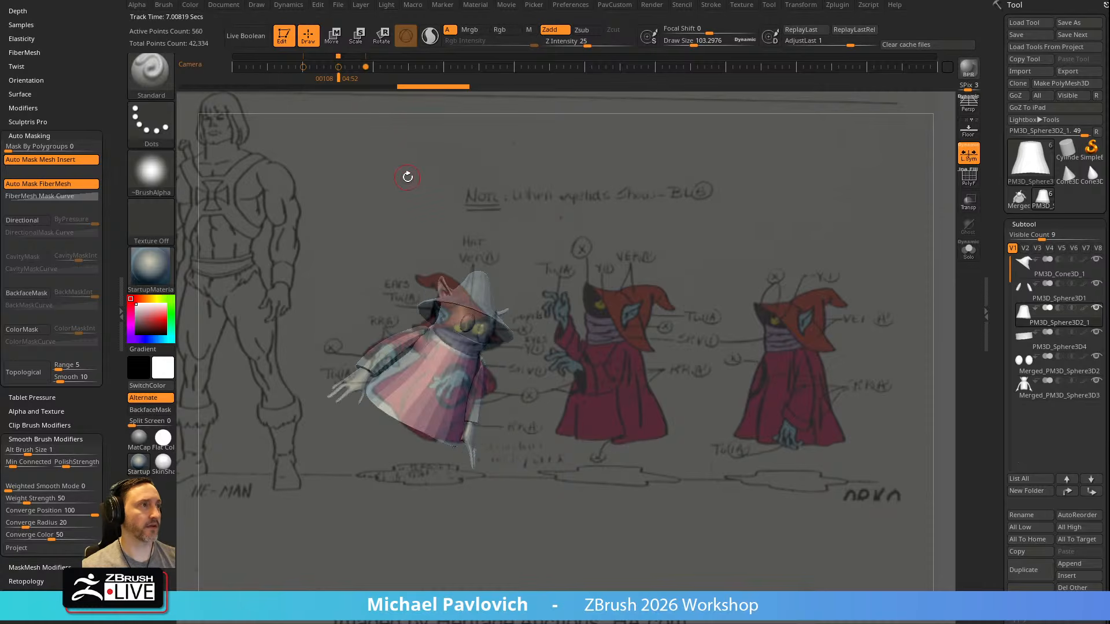
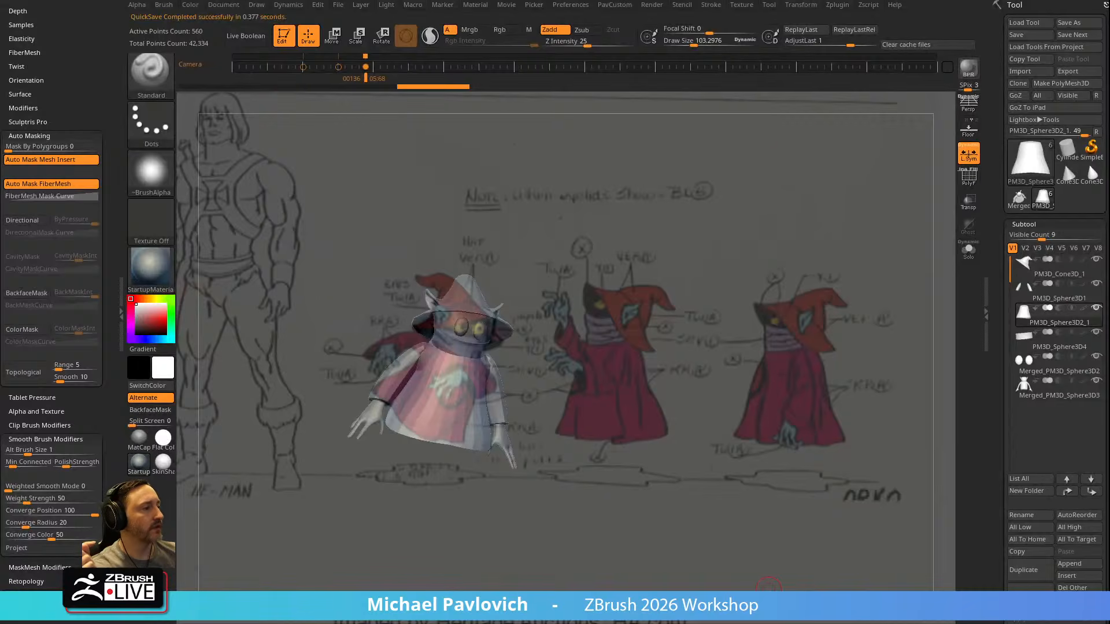
click(582, 7)
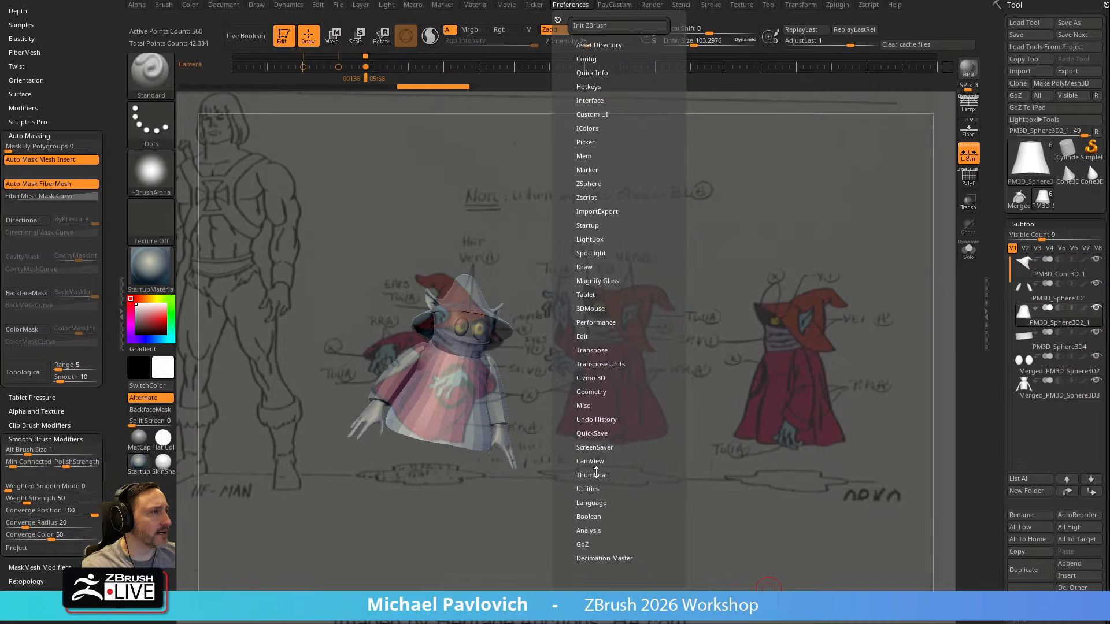
key(shift)
shift+click(593, 447)
click(595, 461)
shift+click(596, 448)
Switch to the browser and look through the playlists on the YouTube channel's home page
drag(731, 623, 623, 0)
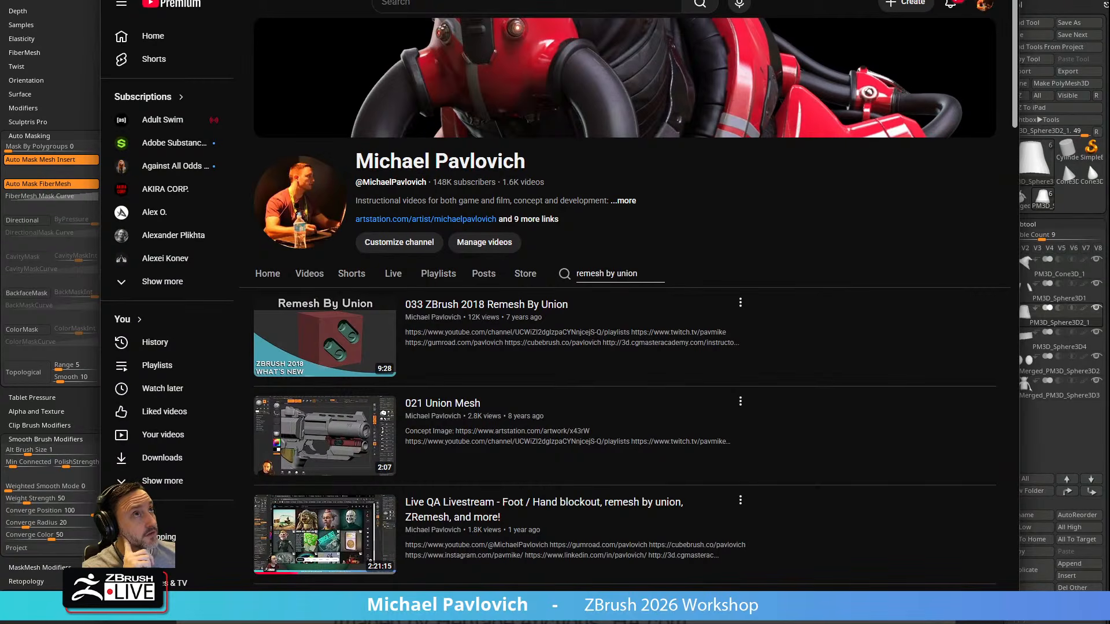
key(alt+Left)
scroll(415, 421, down, 4)
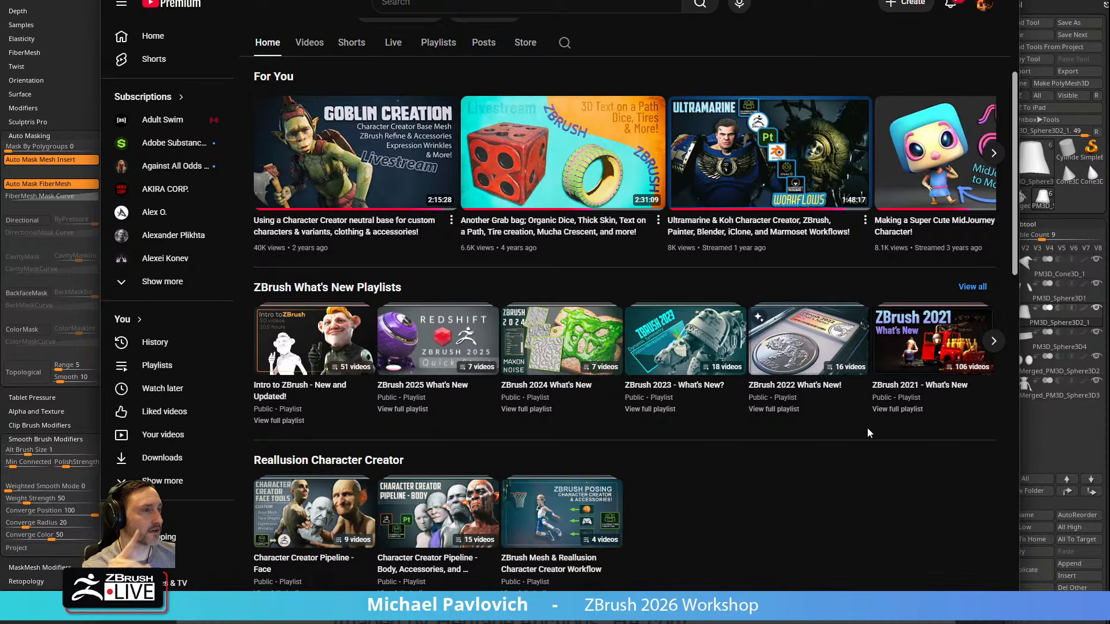
mouse_move(405, 0)
mouse_down()
mouse_move(404, 42)
mouse_move(417, 1)
mouse_up()
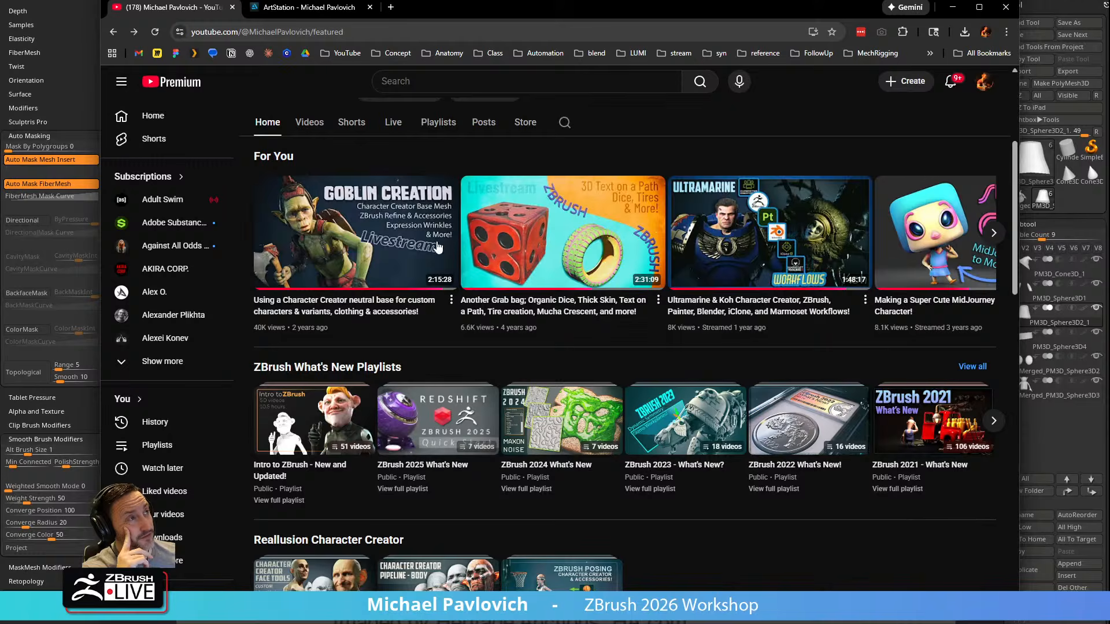
Switch to the ArtStation portfolio and browse the artworks in the Livestreams album
click(307, 7)
scroll(381, 270, down, 3)
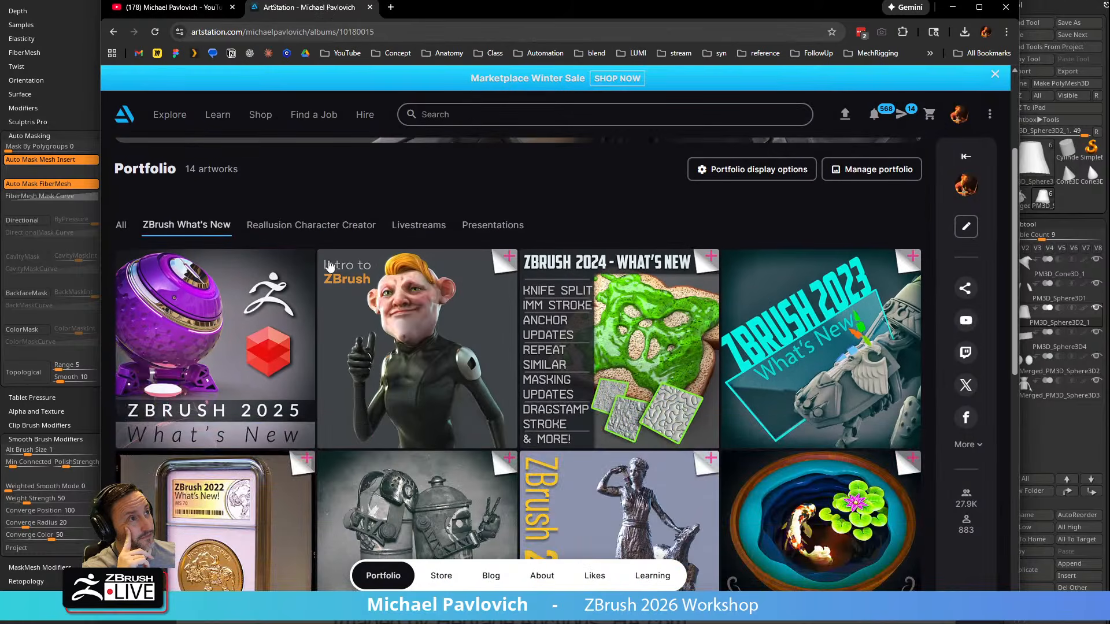
click(395, 225)
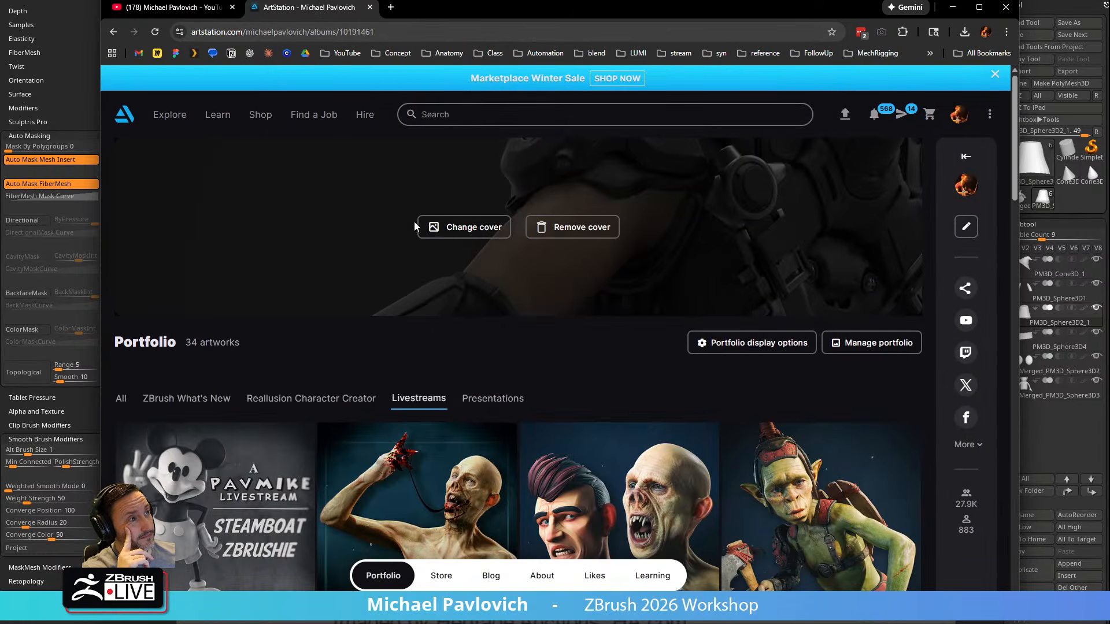
scroll(407, 224, down, 10)
scroll(407, 228, down, 7)
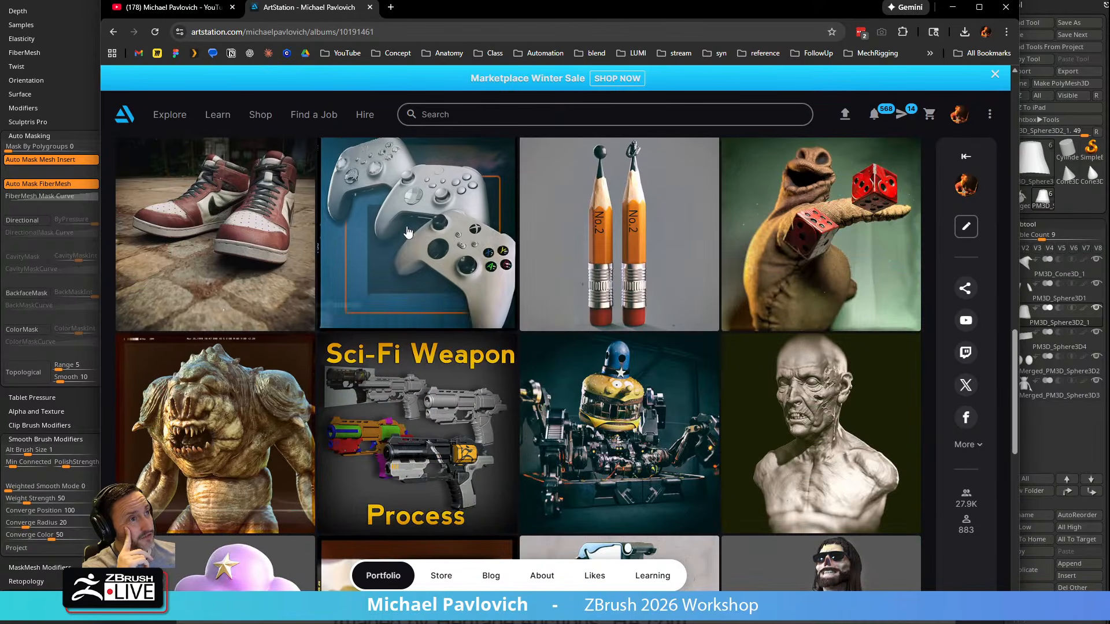
scroll(407, 227, up, 7)
scroll(407, 227, up, 9)
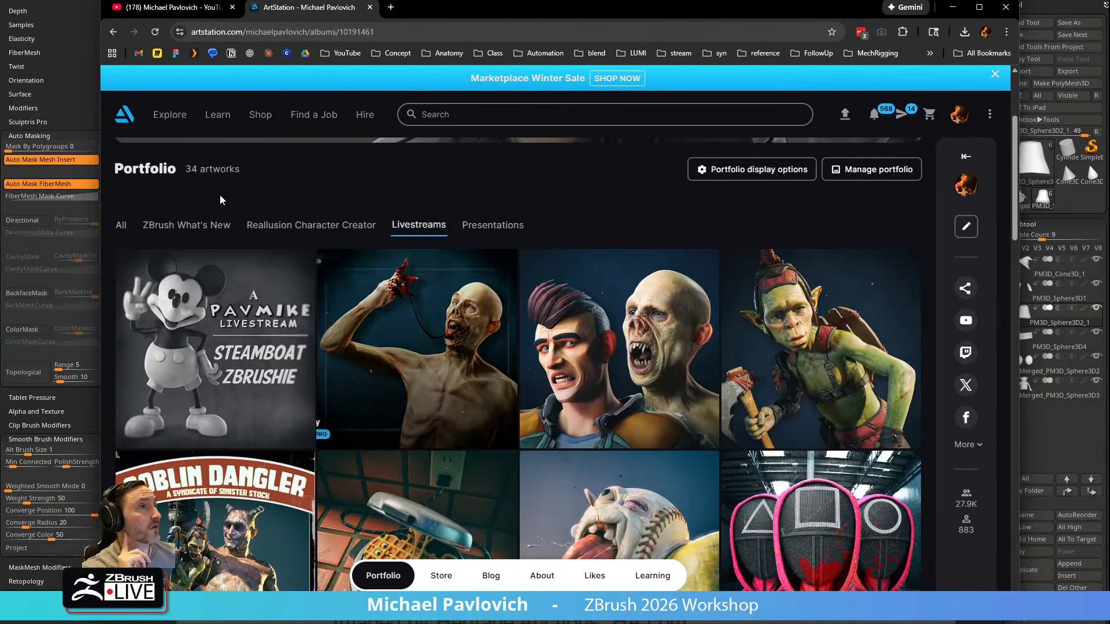
Review the portfolio's ZBrush What's New, Livestreams and Presentations albums and return to ZBrush
click(186, 227)
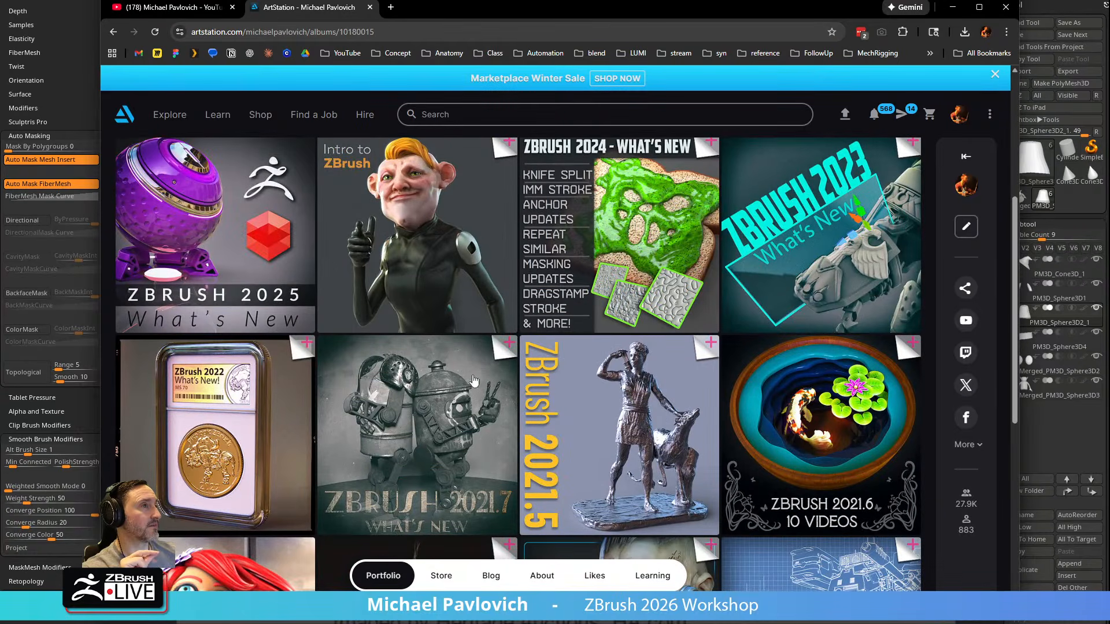
scroll(455, 375, down, 5)
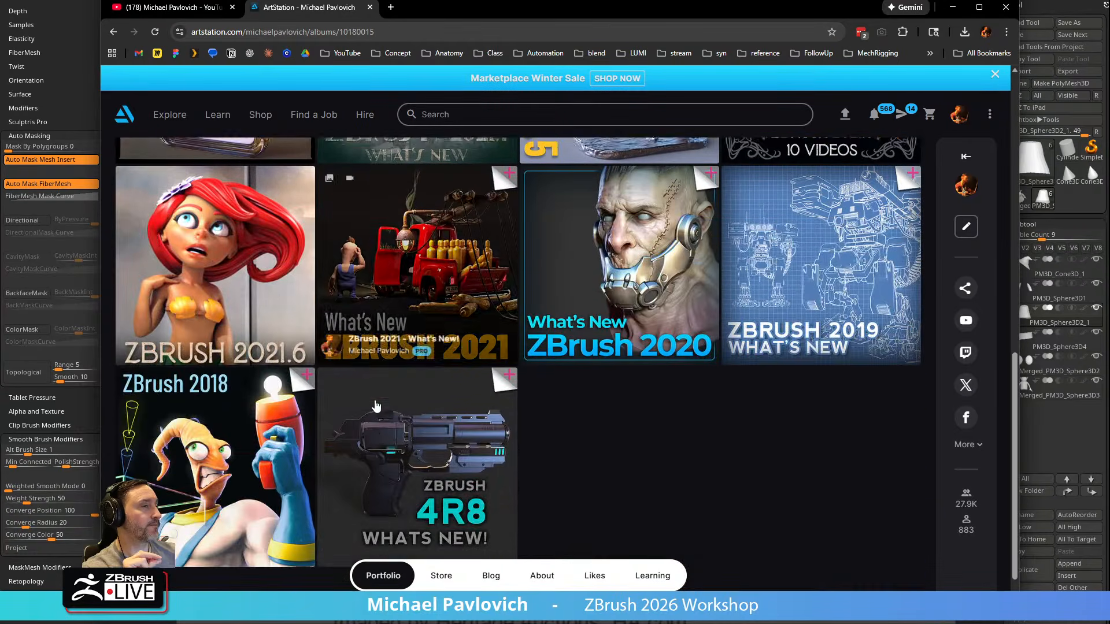
scroll(399, 376, up, 10)
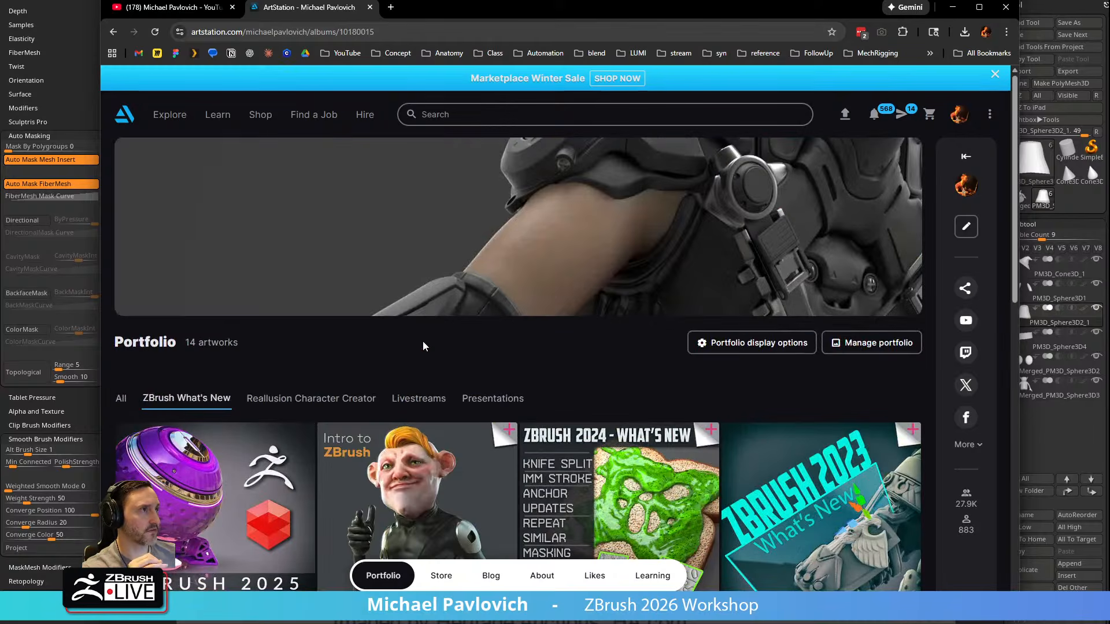
click(420, 399)
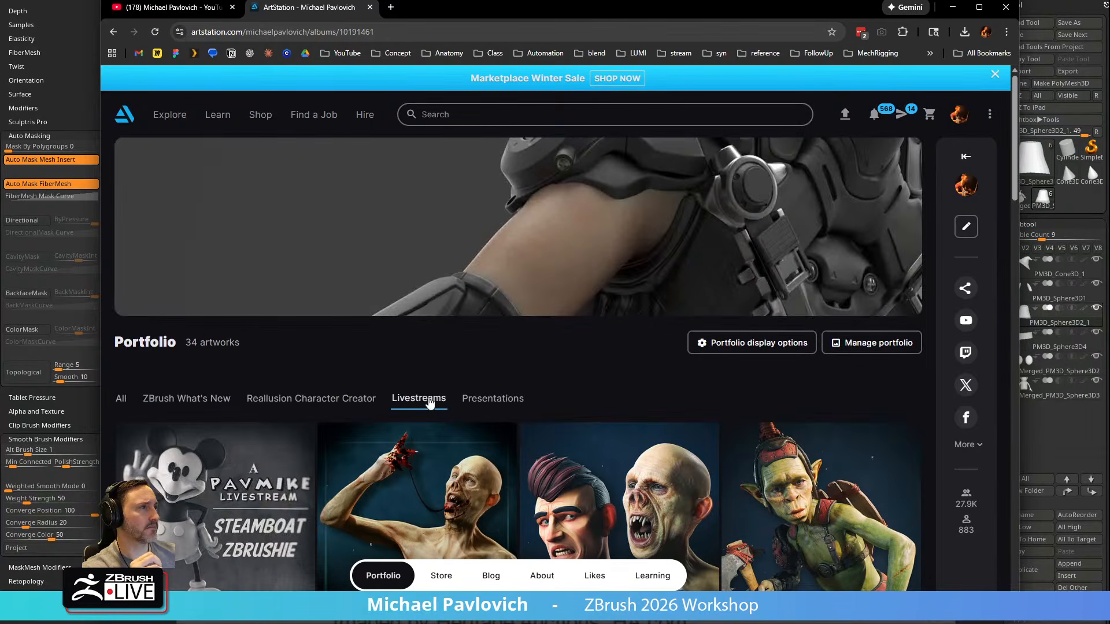
click(492, 399)
scroll(488, 385, down, 2)
scroll(488, 384, down, 1)
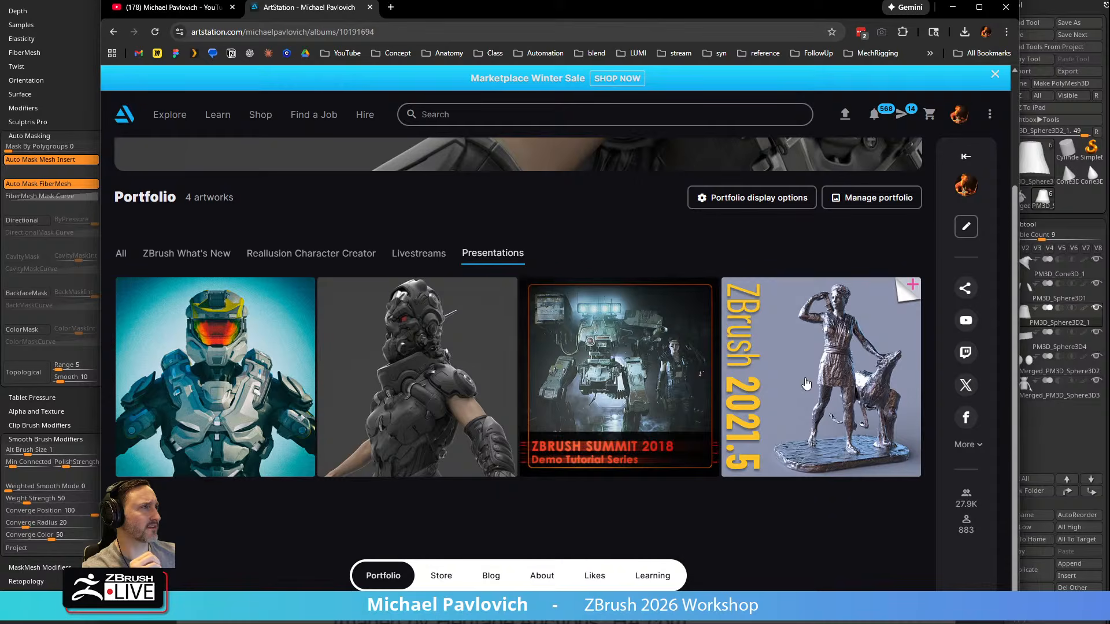
click(405, 253)
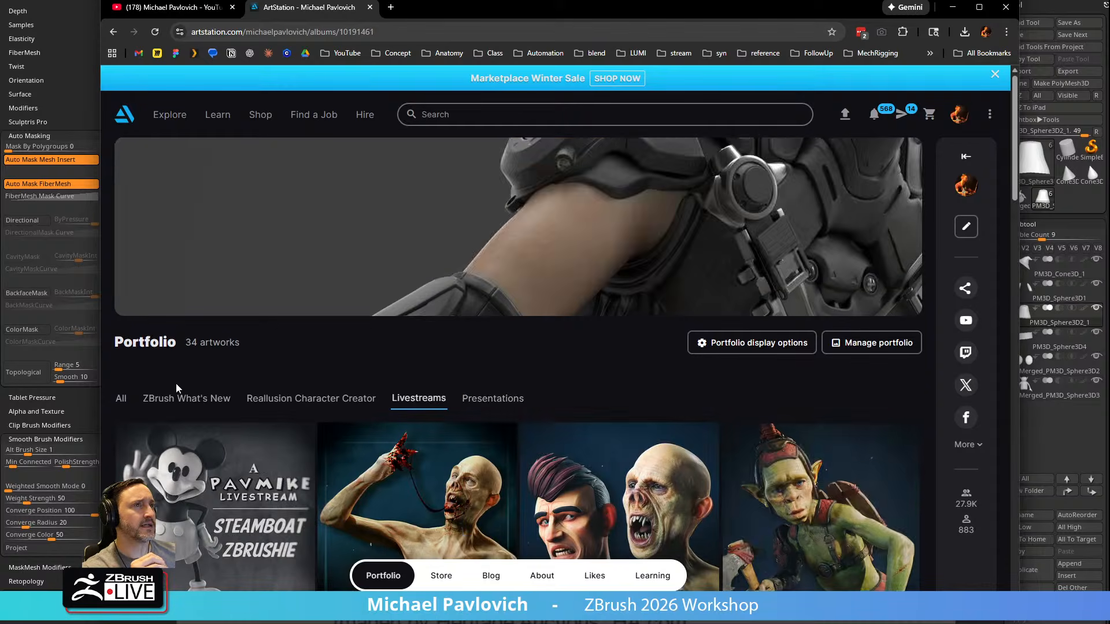
drag(444, 19, 515, 623)
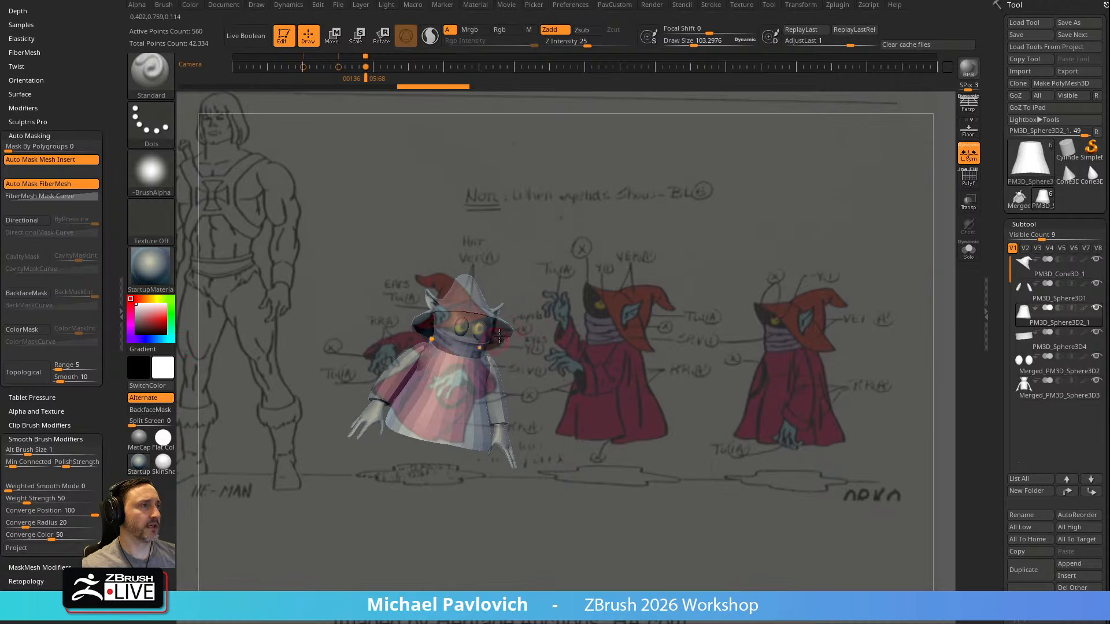
Spread the subtools apart with Xpose and collapse them back into the assembled character
key(shift+x)
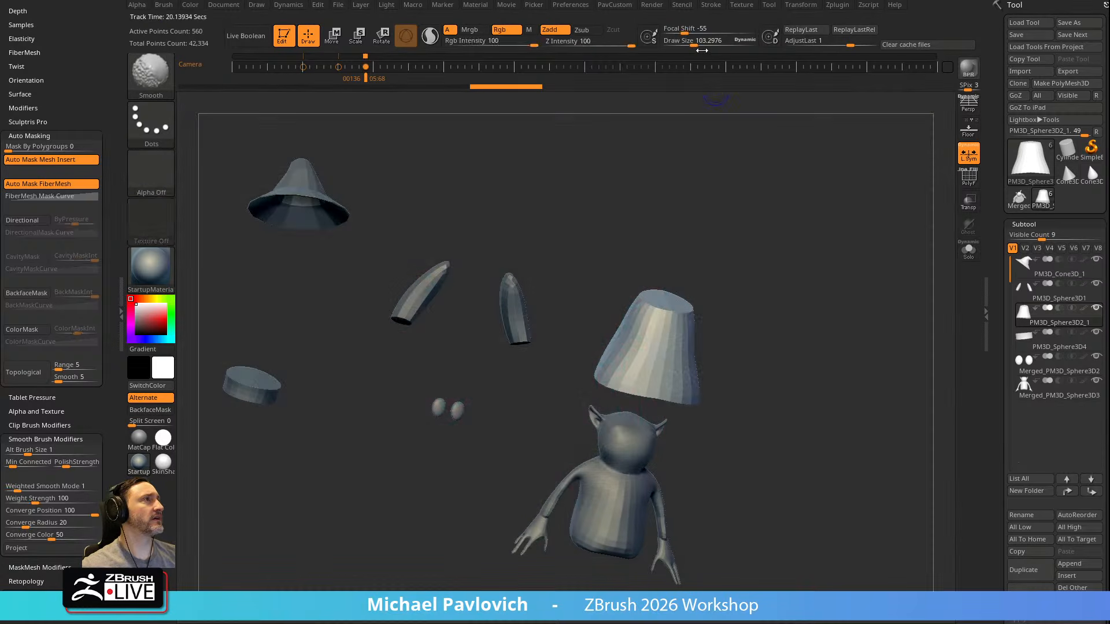
click(790, 7)
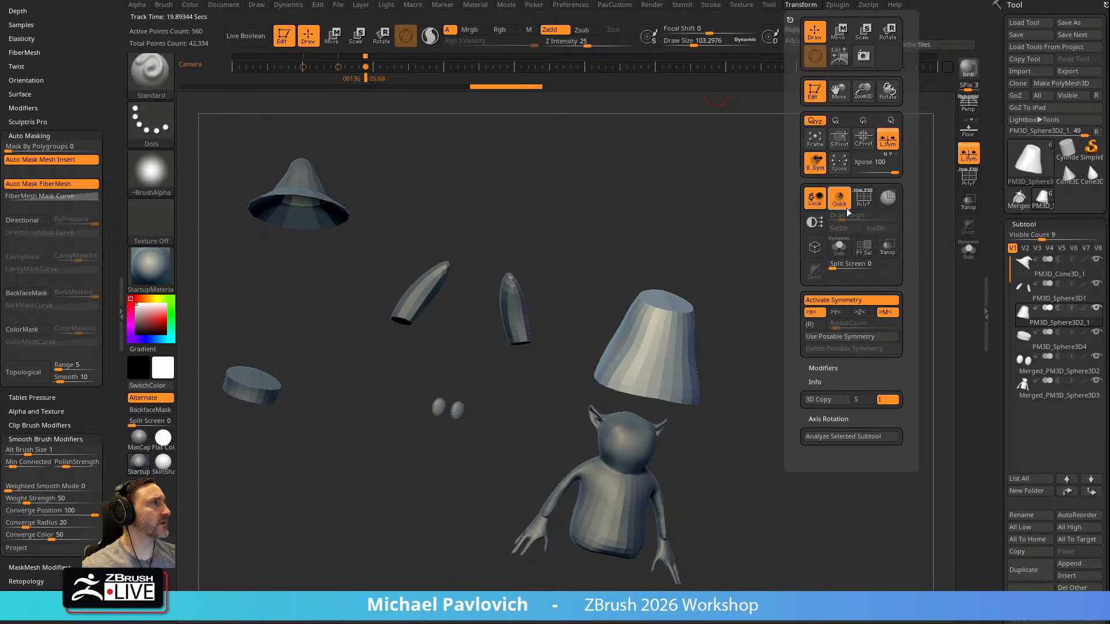
click(841, 168)
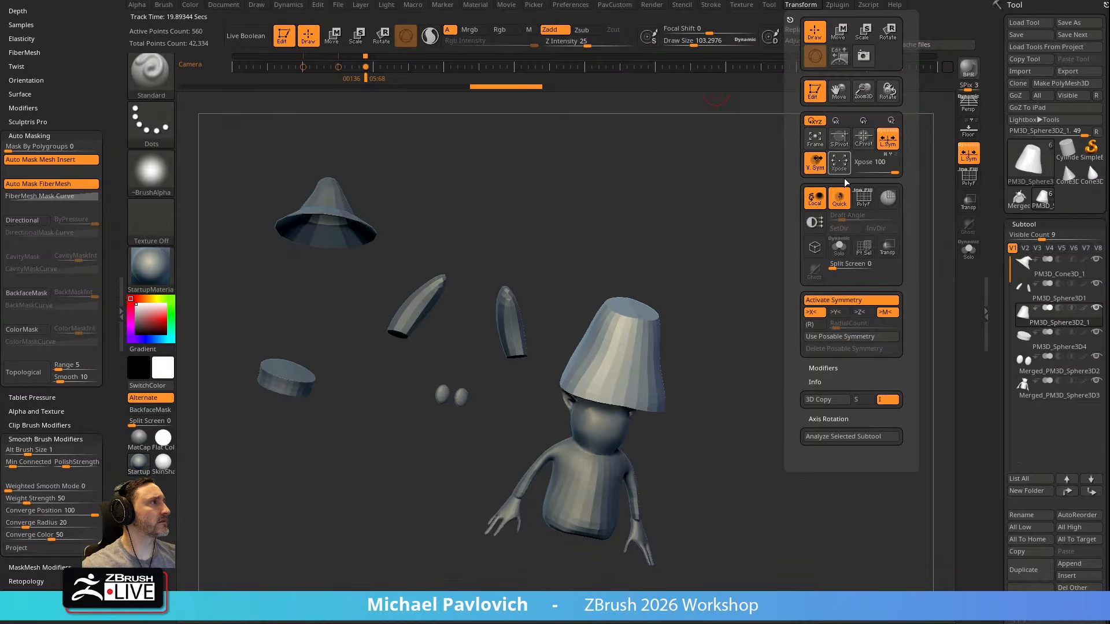
mouse_move(665, 300)
mouse_down()
mouse_move(687, 310)
mouse_move(709, 352)
mouse_up()
Recenter the transform gizmo on the robe and return to Draw mode
key(w)
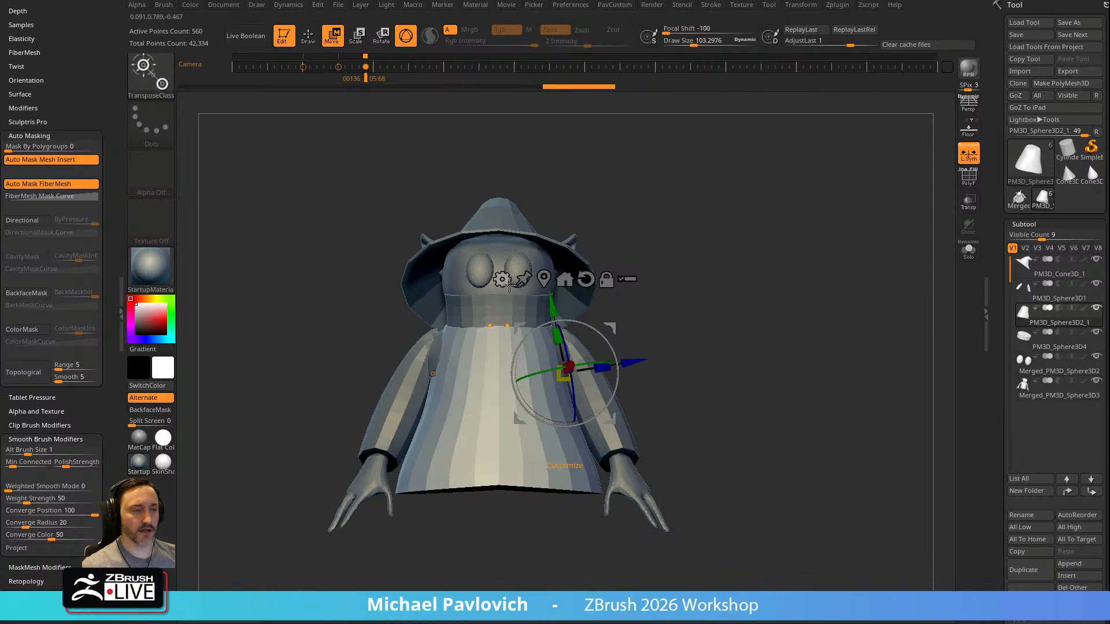
click(564, 279)
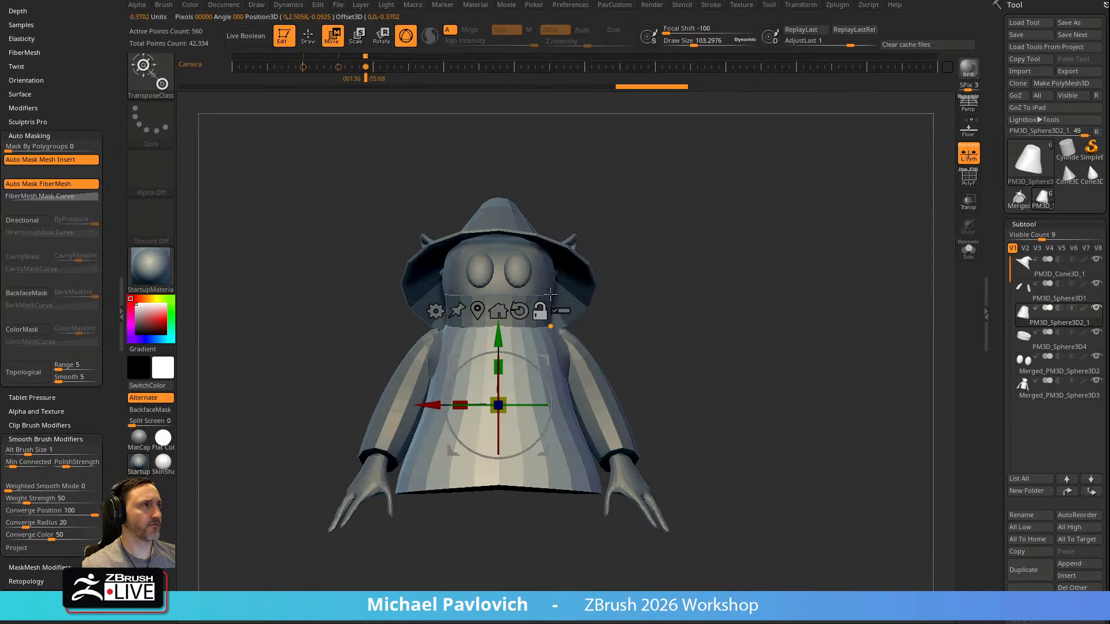
click(435, 312)
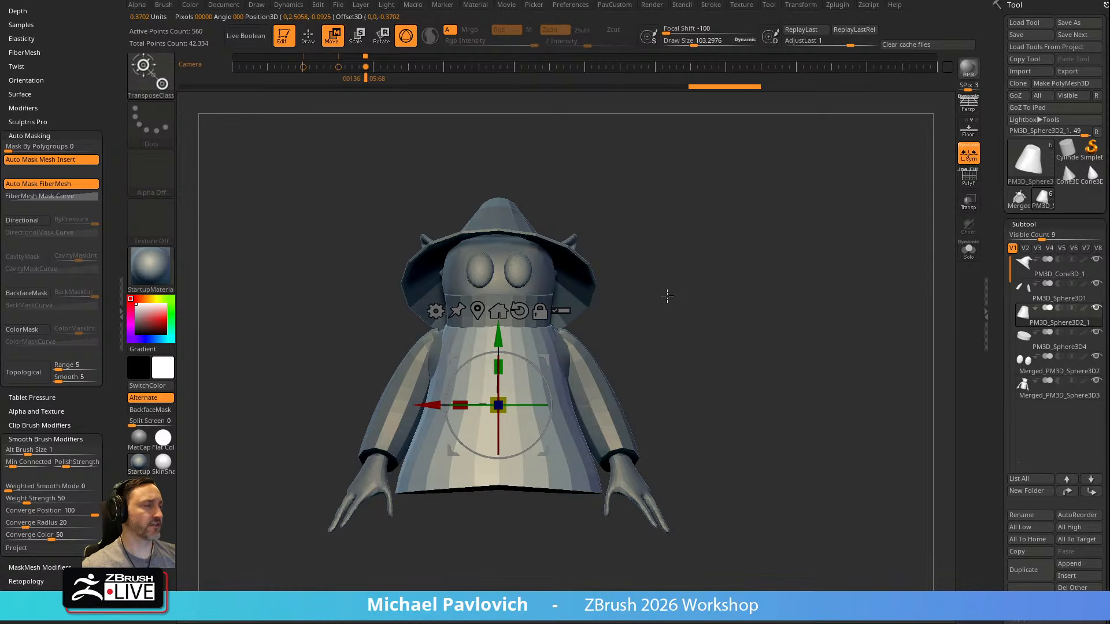
key(q)
Select the body subtool and inspect its topology with PolyFrame from the side
drag(624, 346, 549, 353)
alt+click(538, 359)
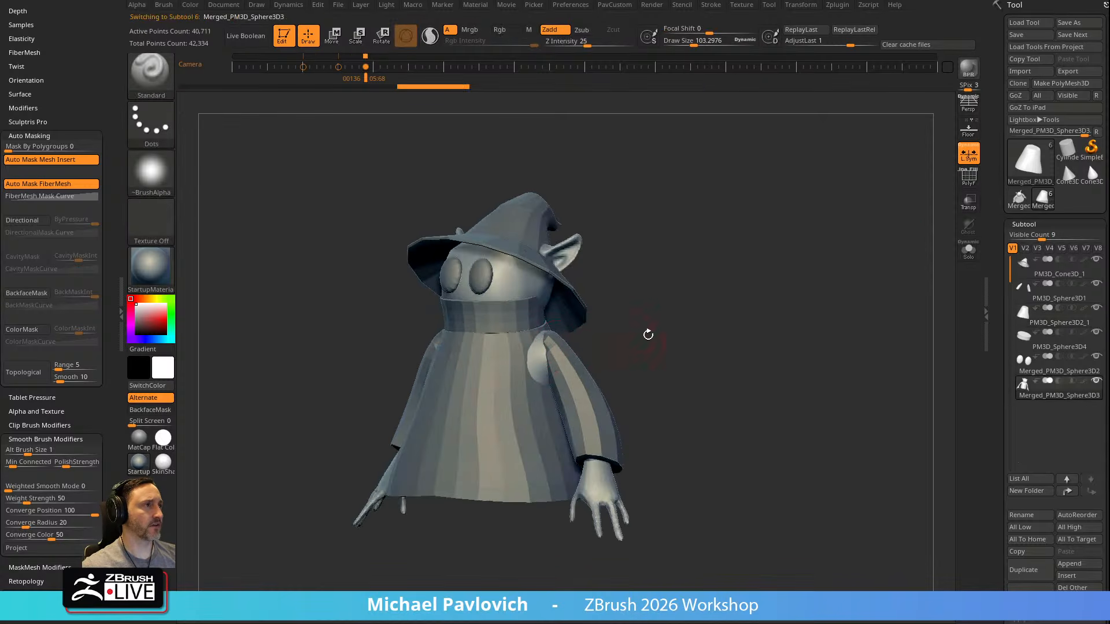
alt+drag(640, 343, 671, 315)
click(969, 180)
drag(791, 260, 813, 272)
click(968, 180)
drag(859, 235, 801, 249)
Push the body's exposed shoulder inside the sleeve and robe with the Move brush
key(b)
key(m)
key(v)
mouse_move(579, 345)
mouse_down()
mouse_move(612, 342)
mouse_move(587, 348)
mouse_up()
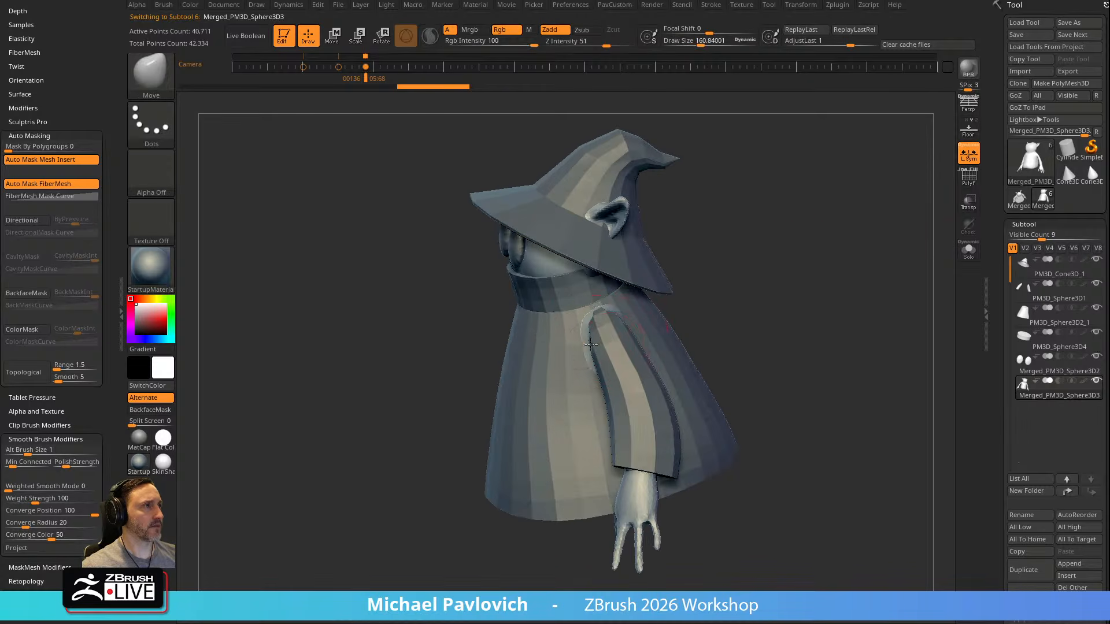
drag(597, 303, 611, 310)
mouse_move(717, 294)
mouse_down()
mouse_move(728, 283)
mouse_move(714, 285)
mouse_up()
drag(597, 323, 607, 328)
Select the sleeves subtool and pull the tops of the sleeves toward the robe with the Move brush
alt+click(618, 346)
drag(684, 307, 674, 307)
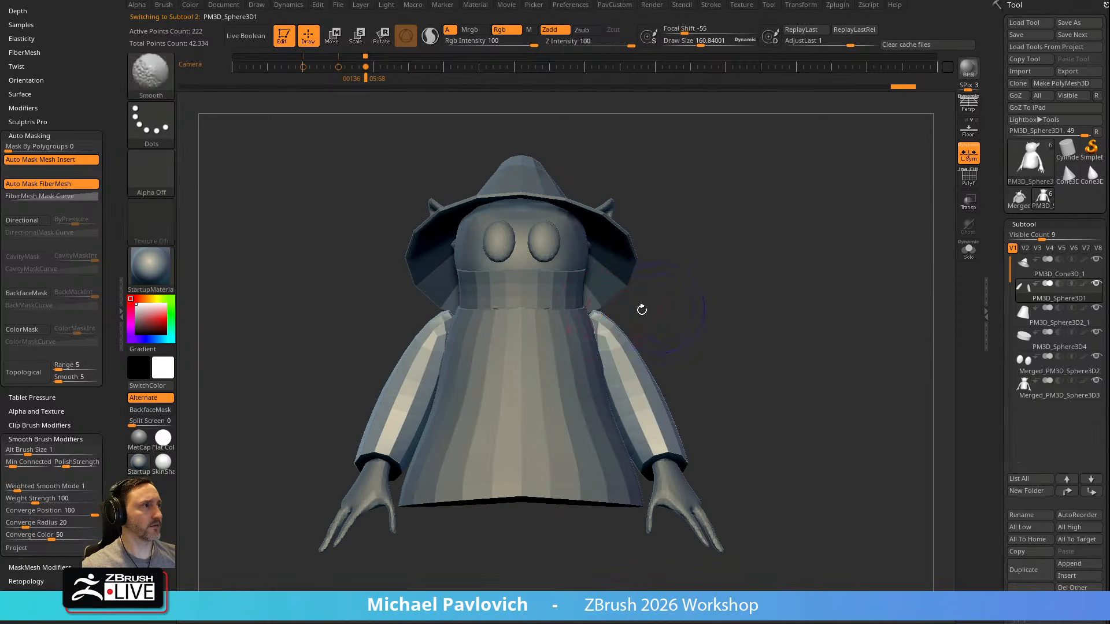
drag(606, 324, 597, 326)
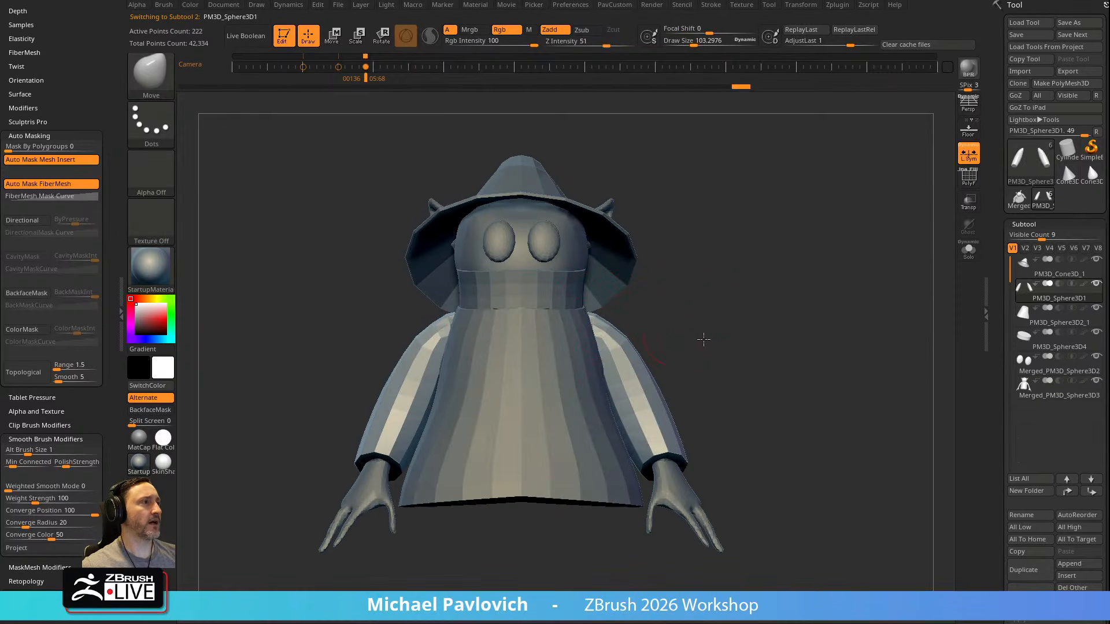
alt+drag(711, 344, 704, 322)
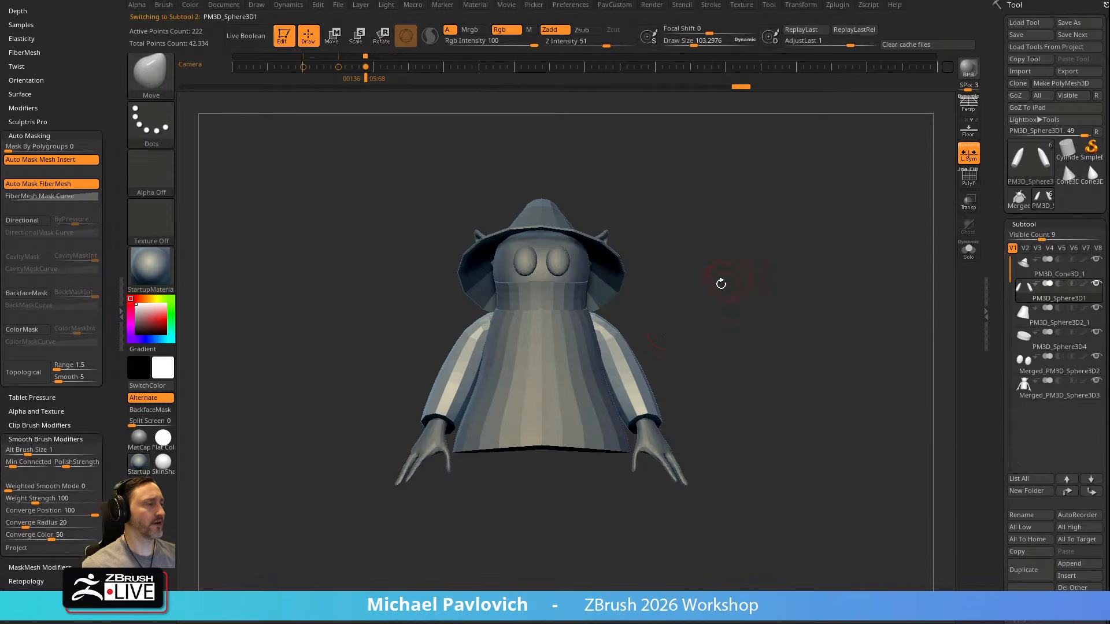
drag(731, 277, 716, 283)
Set the draw size to about 91 and rotate the sleeves outward around the shoulders with the gizmo
key(s)
drag(674, 341, 708, 315)
key(s)
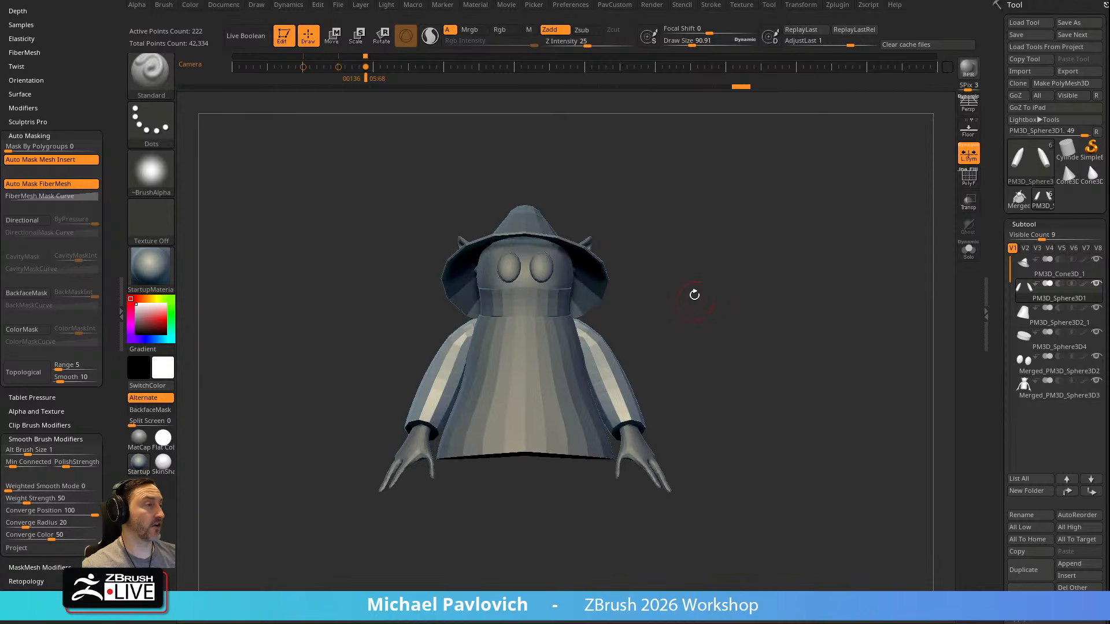
key(w)
alt+click(586, 333)
drag(633, 307, 634, 279)
key(q)
Select the body subtool and turn on PolyFrame and transparency to reveal the arms
mouse_move(758, 273)
mouse_down()
mouse_move(644, 287)
mouse_move(729, 295)
mouse_up()
alt+click(622, 398)
key(shift)
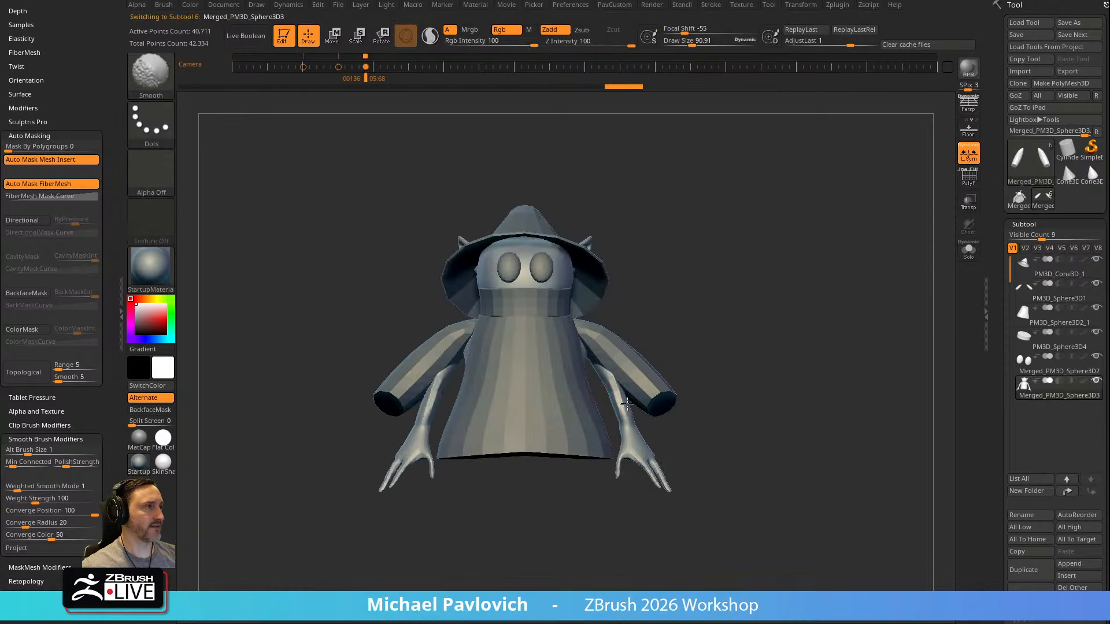
key(shift+f)
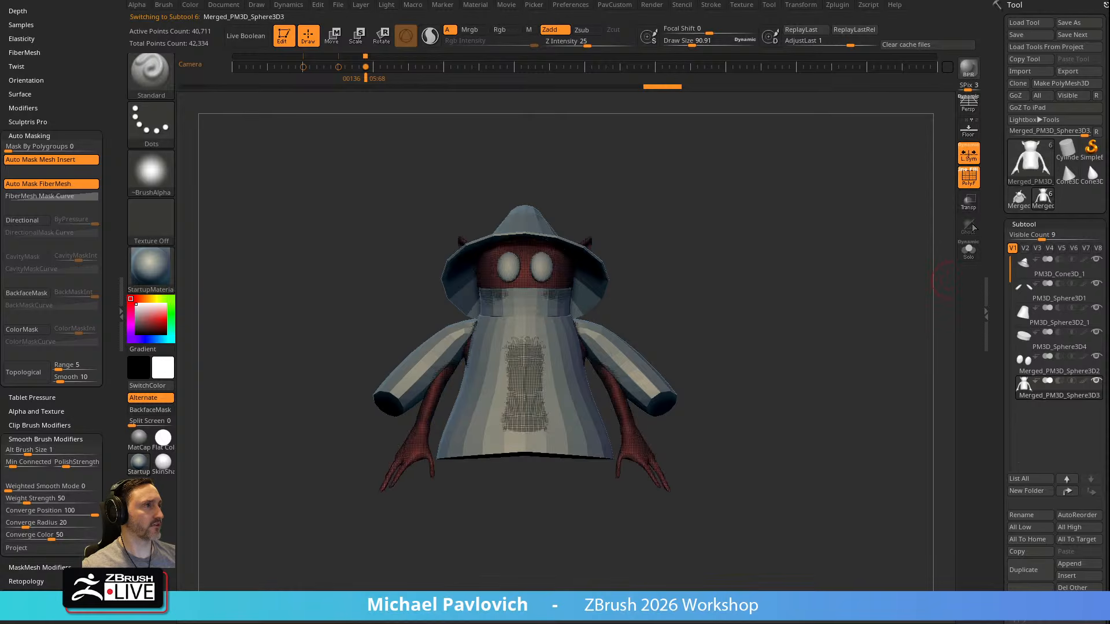
click(969, 204)
Mask the body's arms and hands with the MaskLasso brush and invert the mask
key(ctrl)
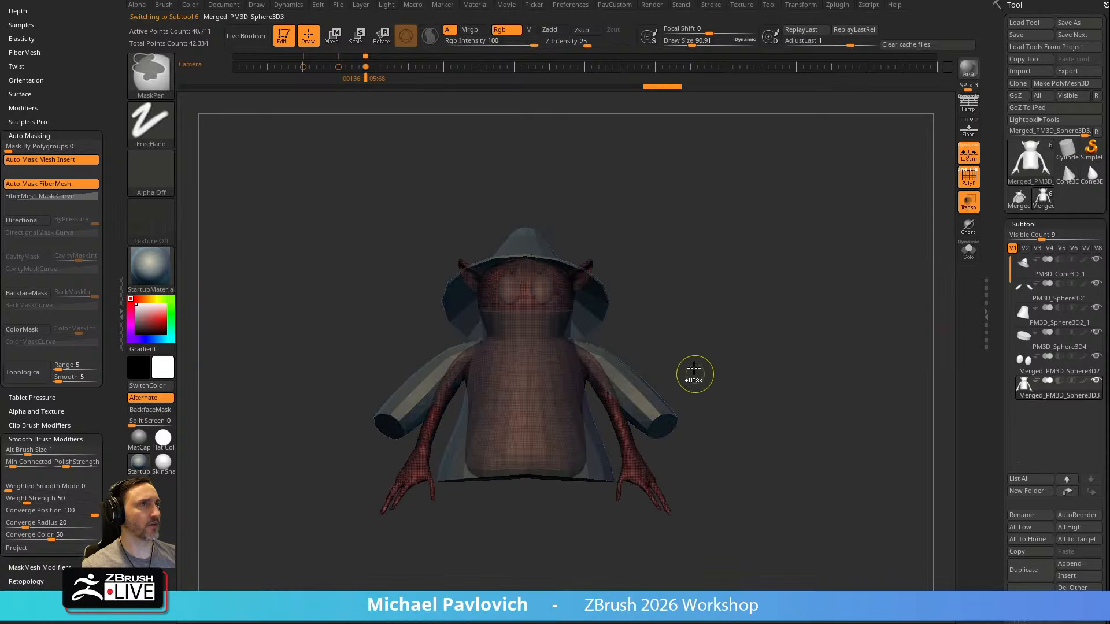
ctrl+drag(634, 319, 577, 311)
ctrl+click(150, 82)
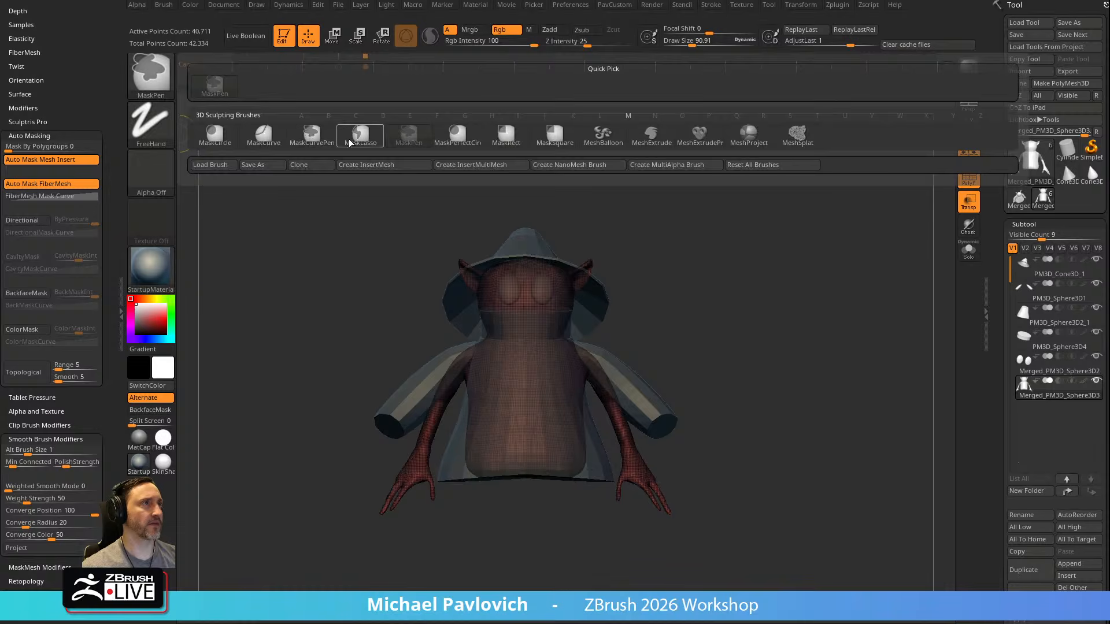
ctrl+click(354, 138)
mouse_move(721, 414)
ctrl+mouse_down()
mouse_move(639, 329)
mouse_move(583, 327)
mouse_move(650, 606)
mouse_move(688, 561)
ctrl+mouse_up()
ctrl+click(721, 359)
ctrl+click(752, 372)
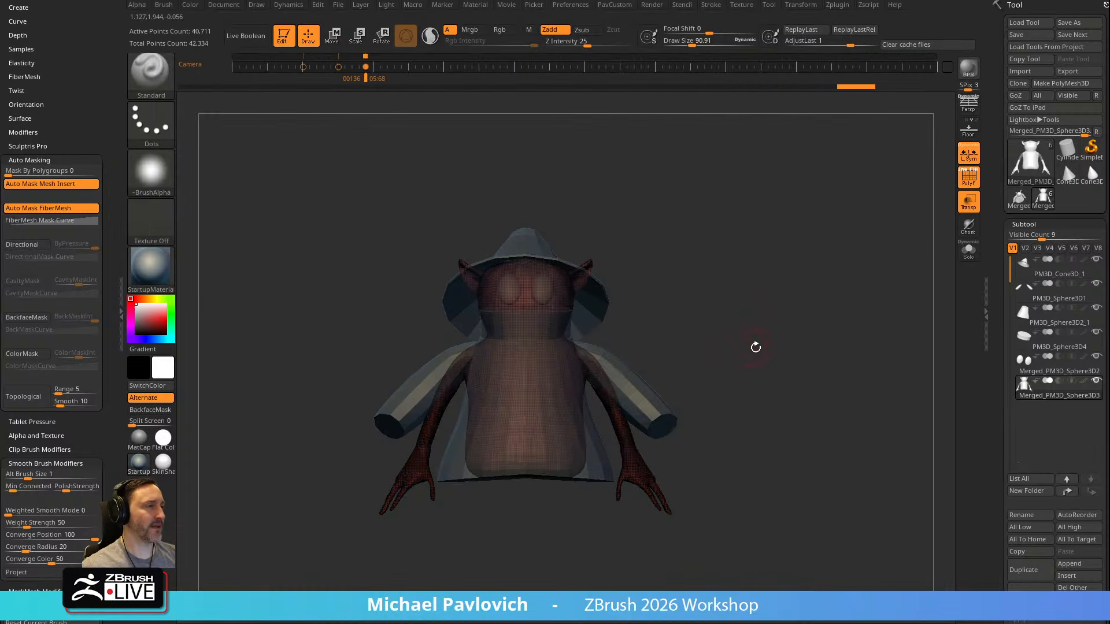
alt+drag(751, 345, 789, 326)
ctrl+click(789, 326)
Rotate the arms up around the shoulders with the gizmo and shift them to sit inside the sleeves
key(w)
alt+click(627, 399)
mouse_move(672, 355)
alt+mouse_down()
mouse_move(647, 278)
mouse_move(615, 276)
alt+mouse_up()
key(q)
mouse_move(804, 269)
mouse_down()
mouse_move(726, 266)
mouse_move(760, 250)
mouse_move(765, 322)
mouse_move(731, 329)
mouse_up()
key(w)
drag(618, 357, 621, 352)
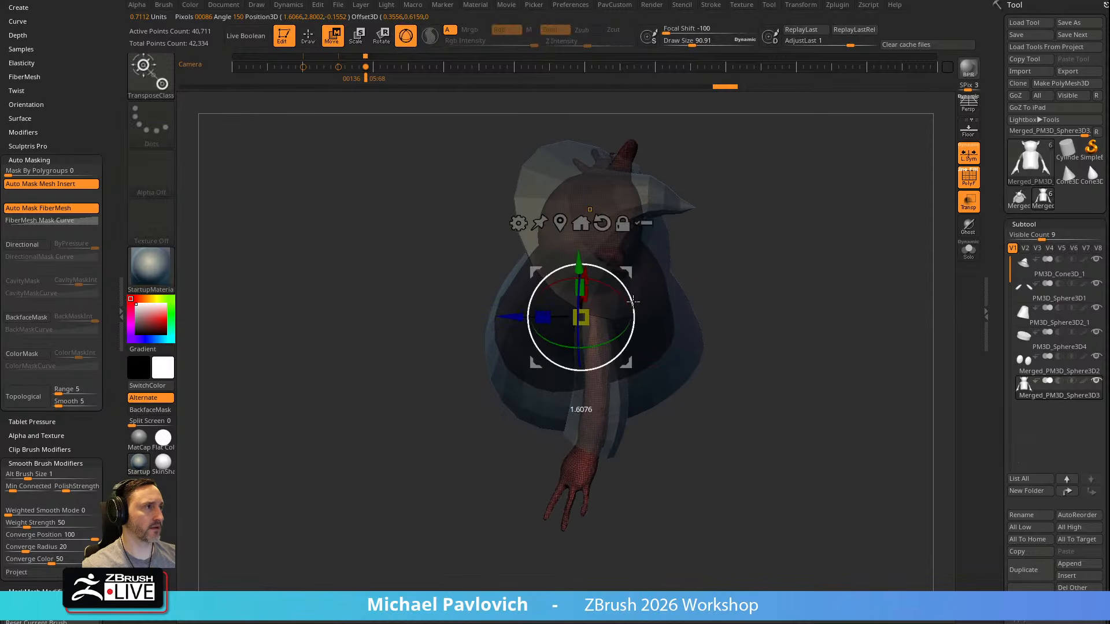
Turn off PolyFrame and transparency and check the raised arms from several angles
key(q)
click(968, 178)
drag(874, 294, 850, 258)
click(969, 202)
mouse_move(763, 266)
mouse_down()
mouse_move(678, 310)
mouse_move(690, 340)
mouse_move(551, 371)
mouse_move(630, 372)
mouse_up()
Switch to the Move brush and mirror and weld the body subtool so both raised arms match
key(b)
key(m)
key(v)
drag(733, 342, 690, 350)
key(shift)
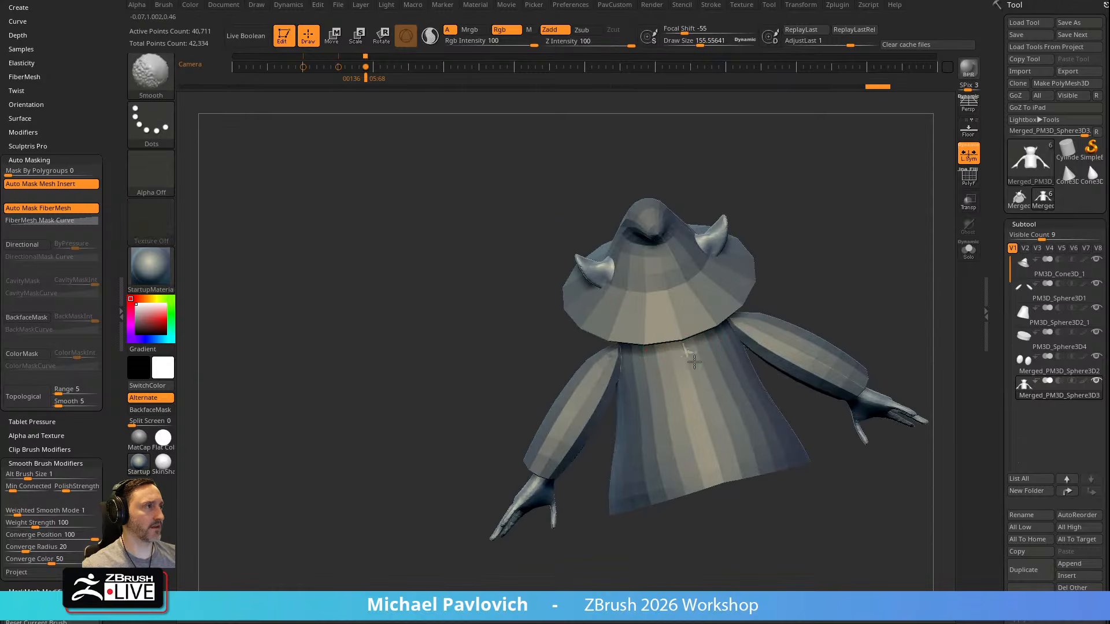
drag(815, 292, 883, 273)
key(4)
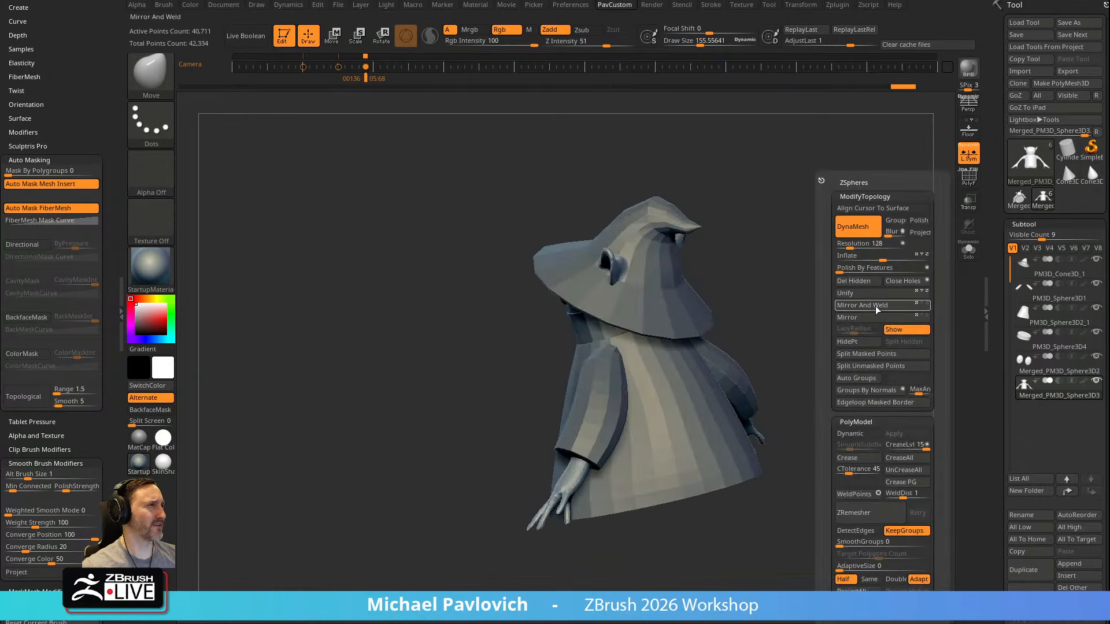
click(876, 306)
Select the sleeves subtool and mirror and weld it so both sleeves match
alt+click(711, 371)
key(4)
click(826, 306)
mouse_move(780, 317)
mouse_down()
mouse_move(853, 300)
mouse_move(792, 300)
mouse_move(788, 316)
mouse_up()
alt+click(789, 362)
Enlarge the brush and reshape the sleeves around the raised arms, working from several angles
shift+drag(672, 321, 690, 323)
drag(800, 297, 778, 246)
shift+click(591, 44)
key(s)
drag(719, 335, 740, 336)
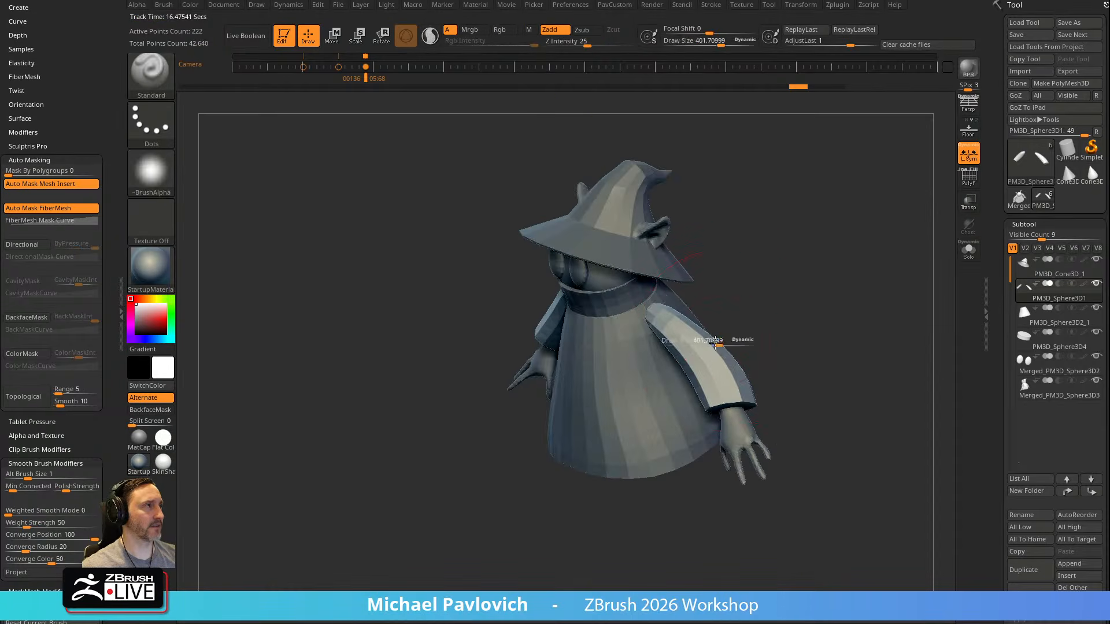
shift+drag(835, 317, 783, 302)
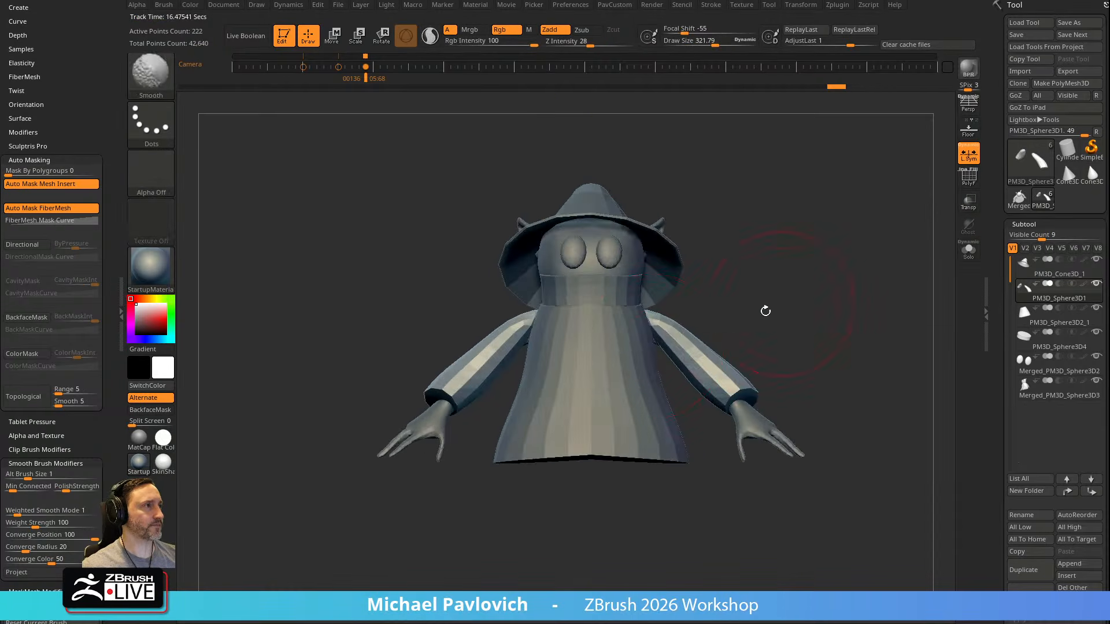
drag(650, 347, 643, 351)
drag(696, 297, 738, 307)
mouse_move(824, 381)
mouse_down()
mouse_move(772, 348)
mouse_move(760, 325)
mouse_up()
drag(738, 369, 740, 372)
Select the body and shift its forearms and hands to fit the cuffs, adjusting the sleeves to suit
alt+click(740, 398)
shift+drag(780, 339, 797, 354)
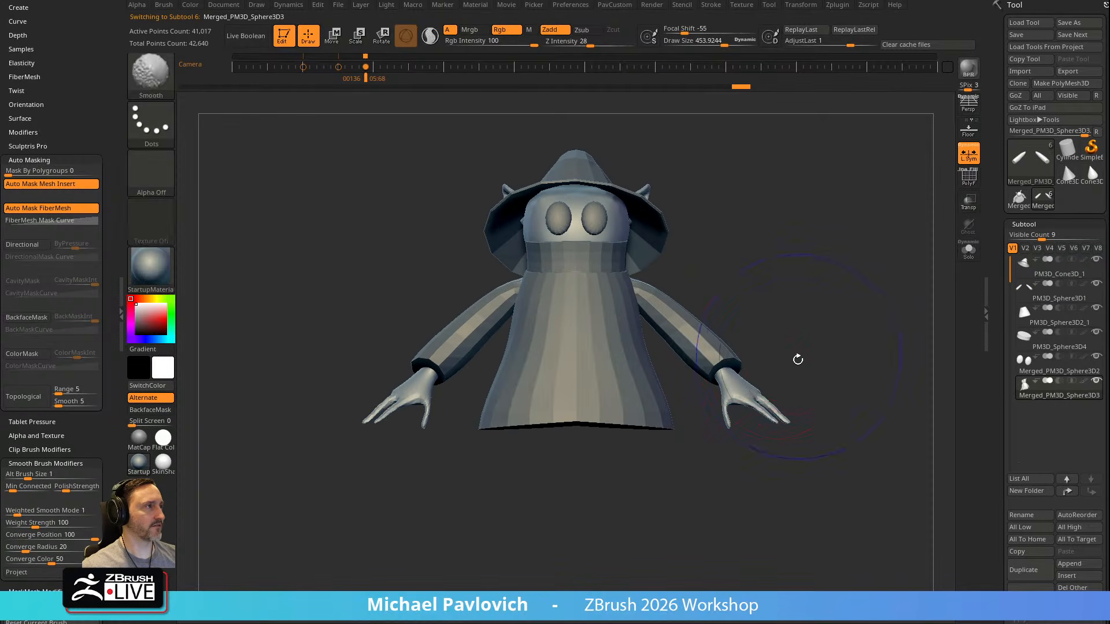
key(])
drag(725, 362, 721, 356)
mouse_move(888, 290)
mouse_down()
mouse_move(569, 307)
mouse_move(555, 341)
mouse_move(823, 297)
mouse_move(732, 315)
mouse_up()
right_drag(761, 292, 883, 269)
alt+click(690, 358)
right_drag(751, 332, 807, 306)
ctrl+right_drag(806, 306, 842, 285)
Turn on PolyFrame and compare the robe and sleeves with the Orko model sheet in the browser
click(960, 184)
right_drag(812, 250, 865, 261)
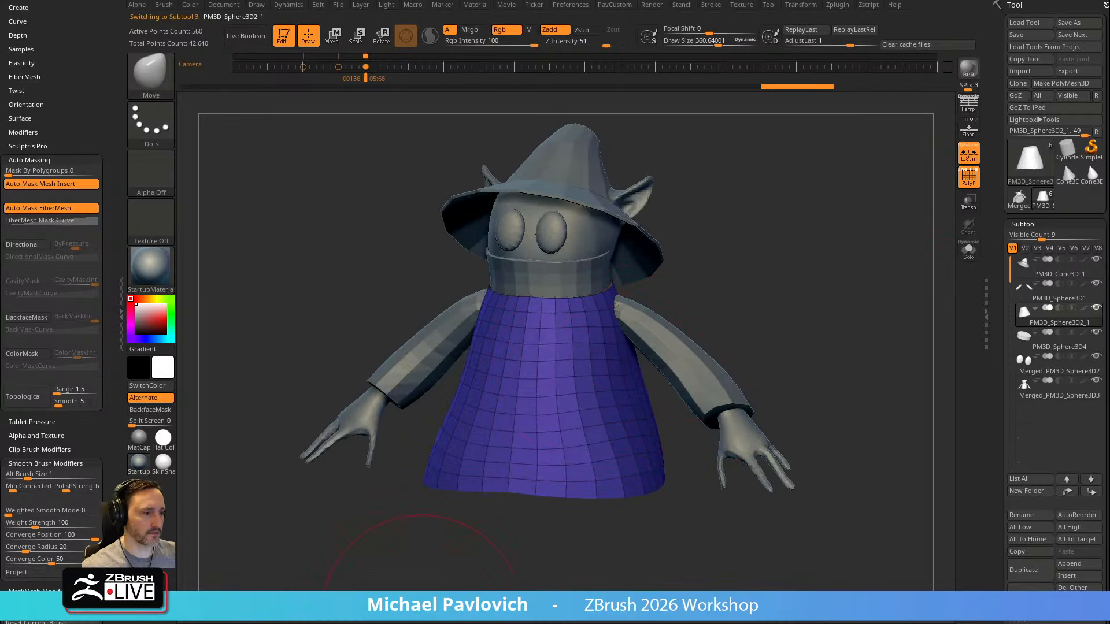
key(alt+Tab)
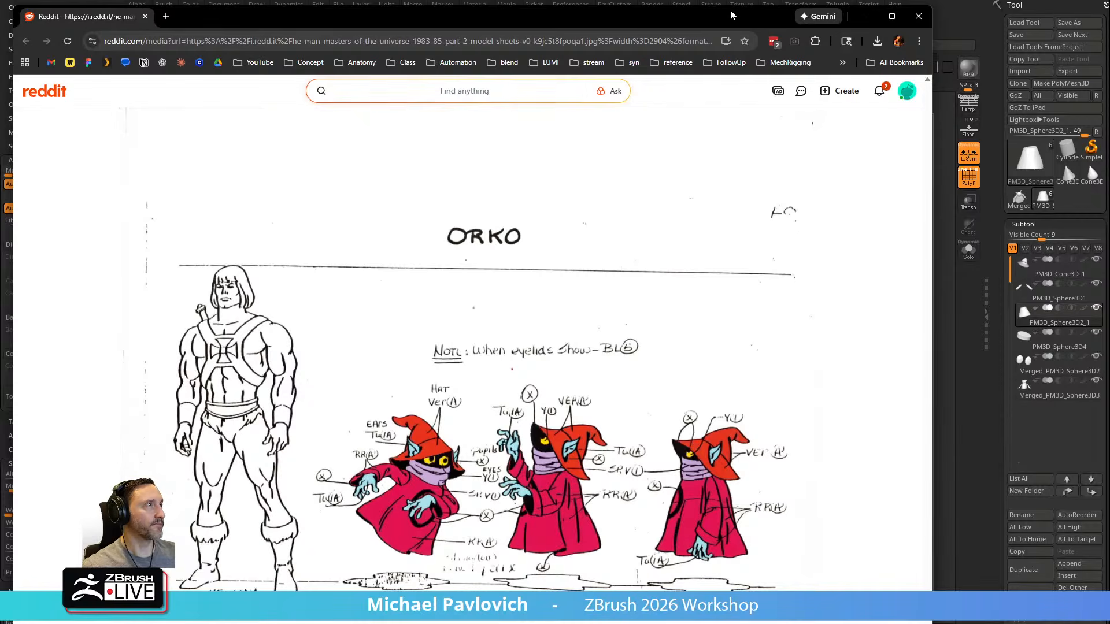
key(alt+Tab)
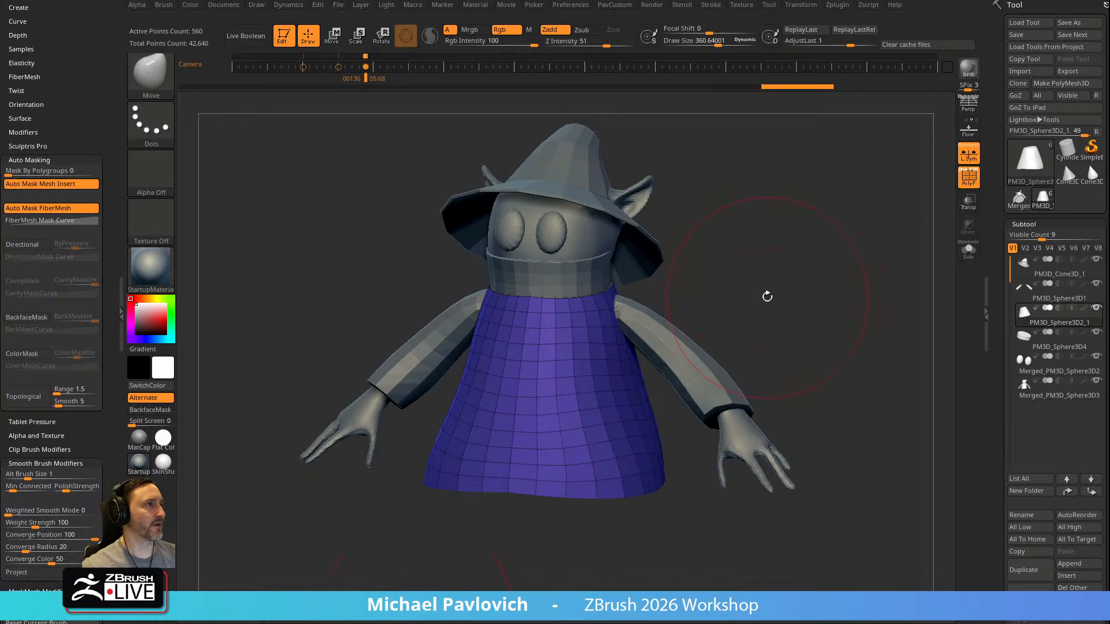
drag(763, 296, 630, 364)
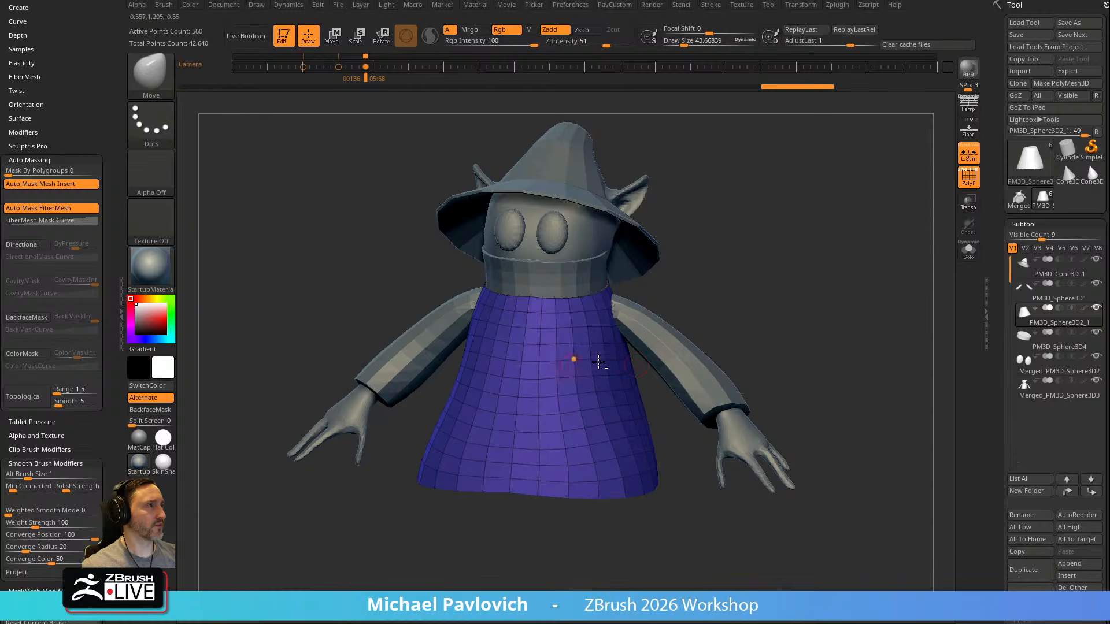
Reorder the subtools so the robe and the sleeves sit together at the end of the list, with the sleeves last
alt+click(675, 337)
key(b)
key(s)
key(t)
alt+click(619, 342)
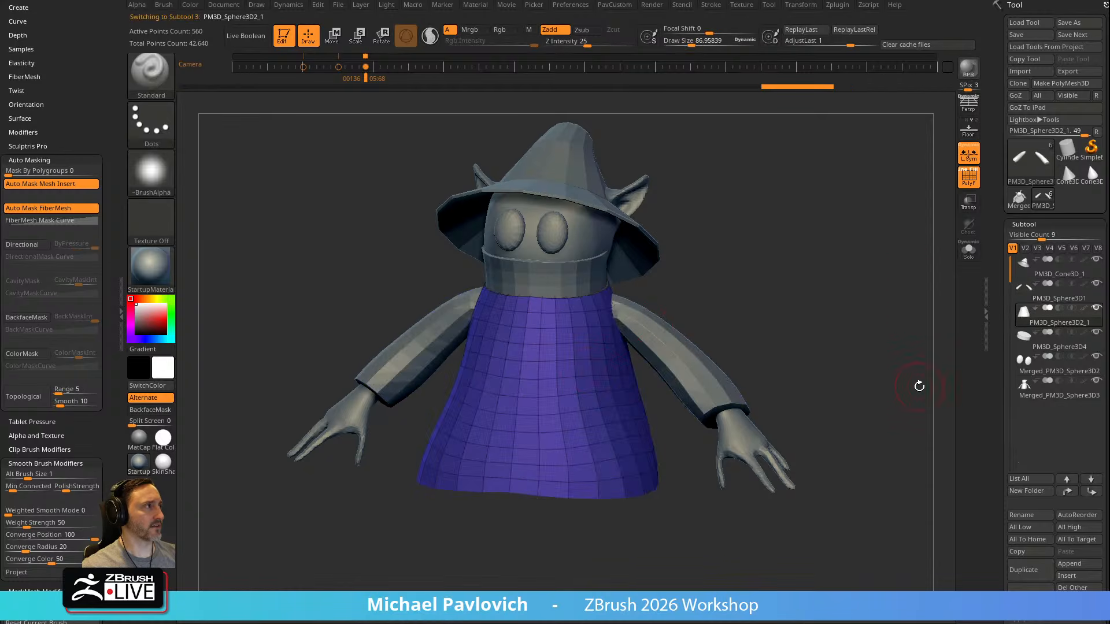
key(shift)
click(1090, 478)
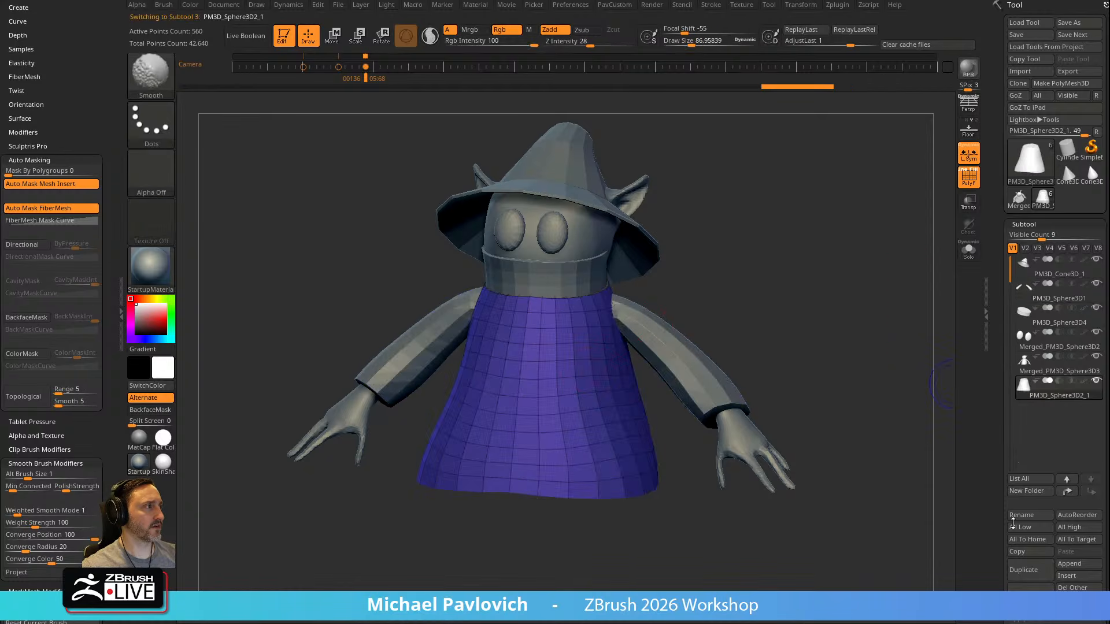
alt+click(683, 371)
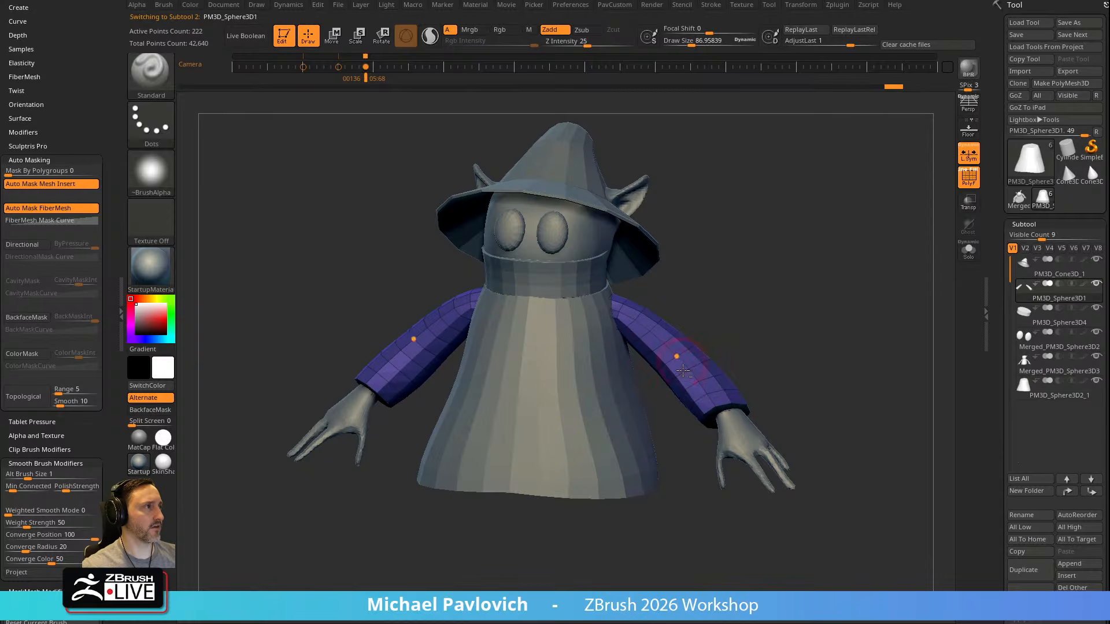
shift+click(1089, 492)
Merge the robe down with the sleeves into one subtool and isolate it with Solo
click(1069, 369)
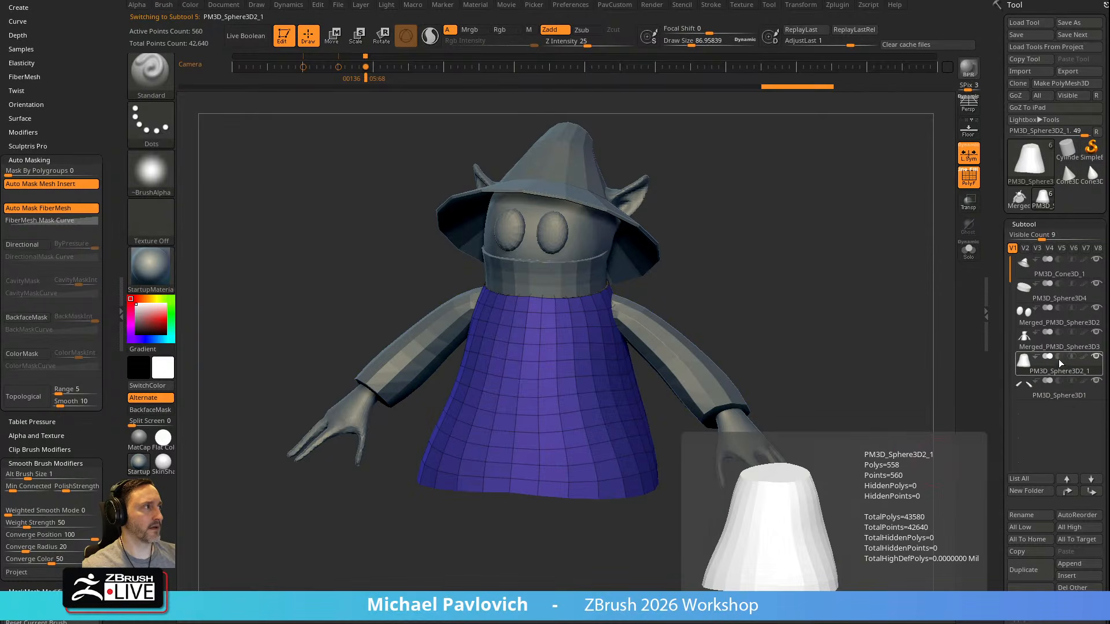
scroll(1064, 440, down, 5)
click(1026, 494)
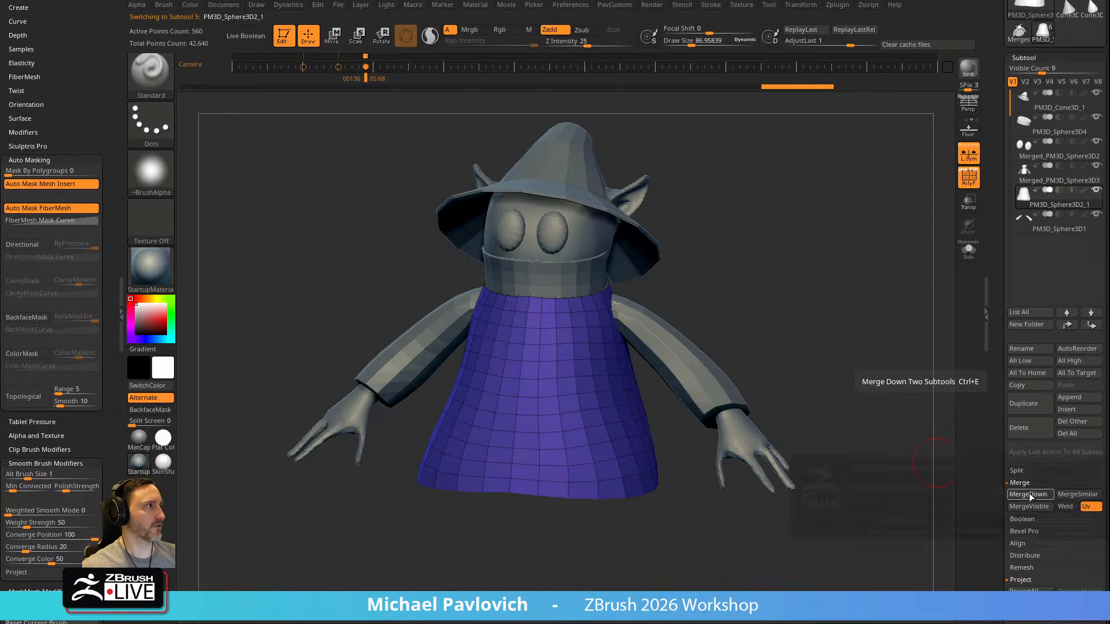
click(997, 512)
click(969, 250)
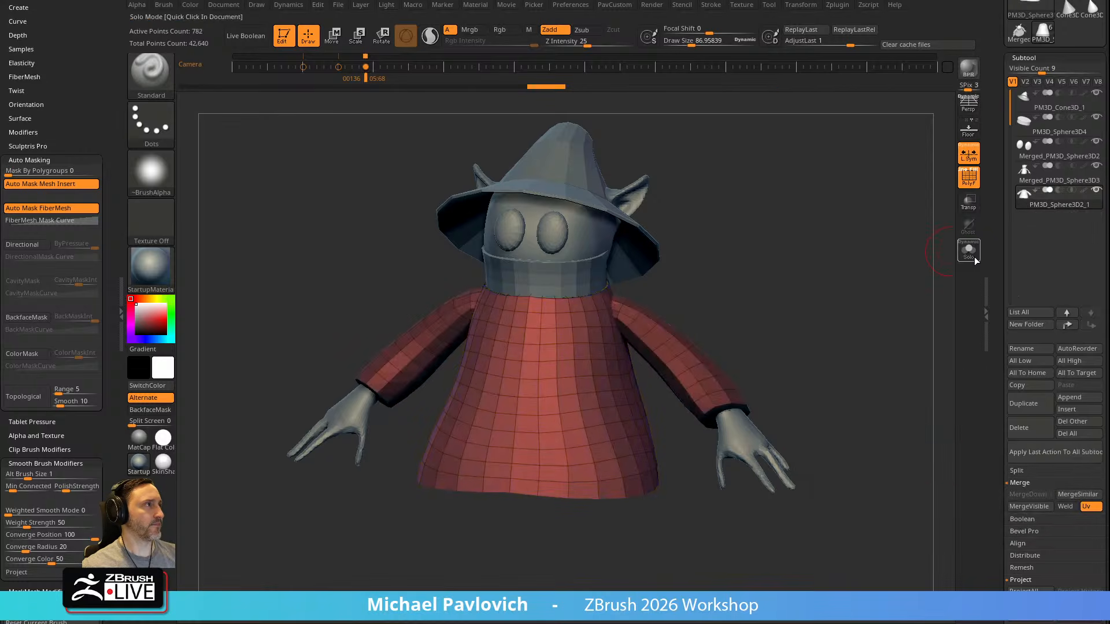
drag(840, 341, 752, 325)
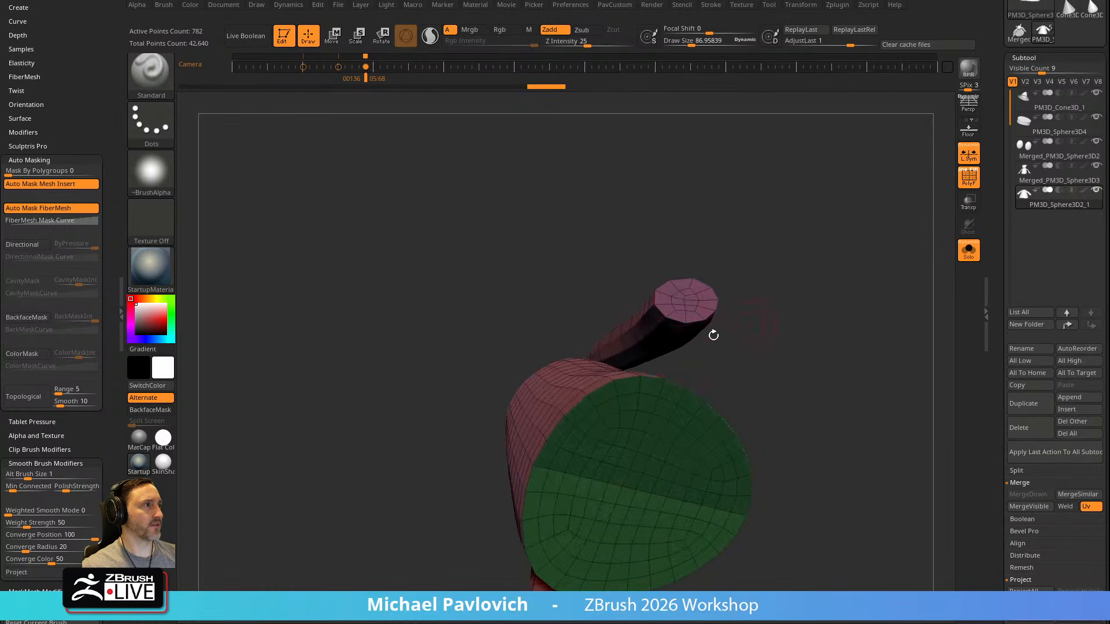
drag(612, 444, 836, 347)
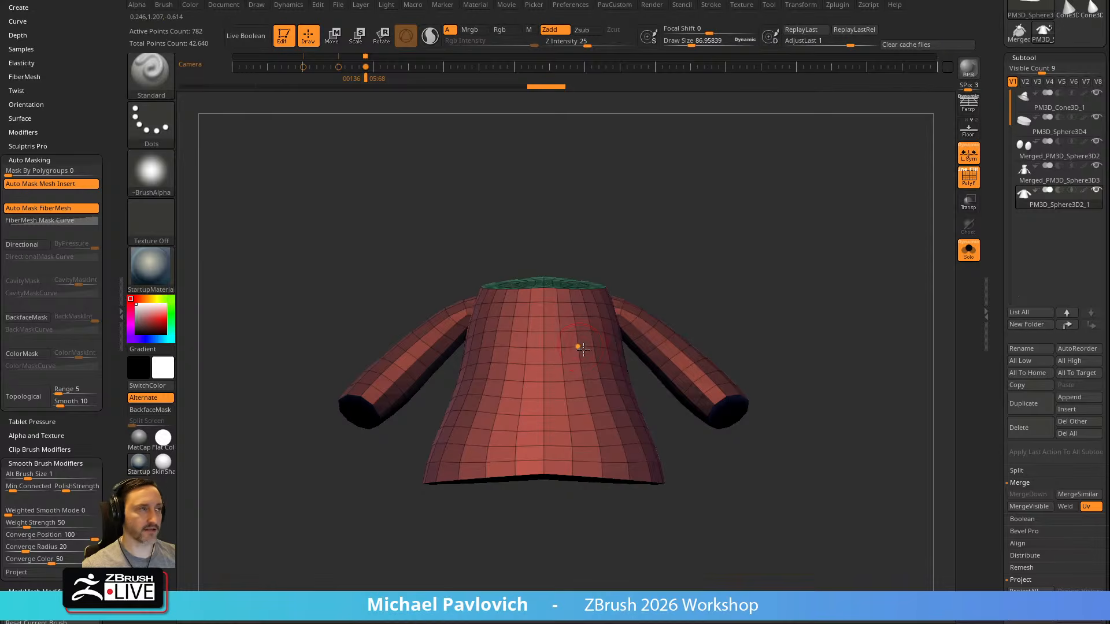
Fuse the robe and sleeves with the gizmo's Remesh By Union and inspect the joined mesh from below
key(w)
click(481, 286)
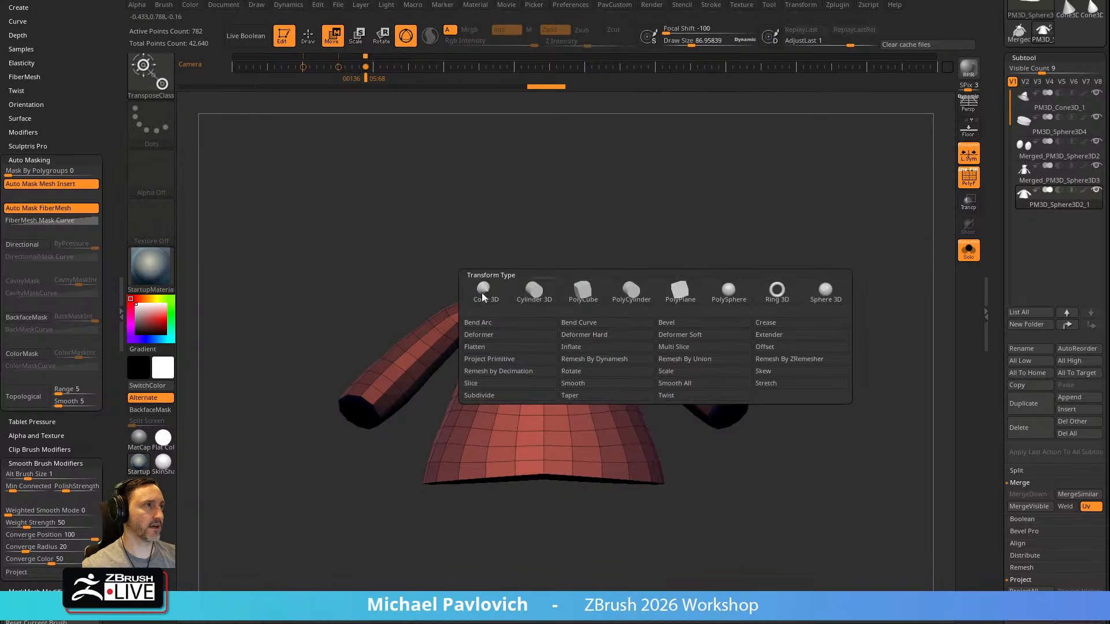
click(685, 376)
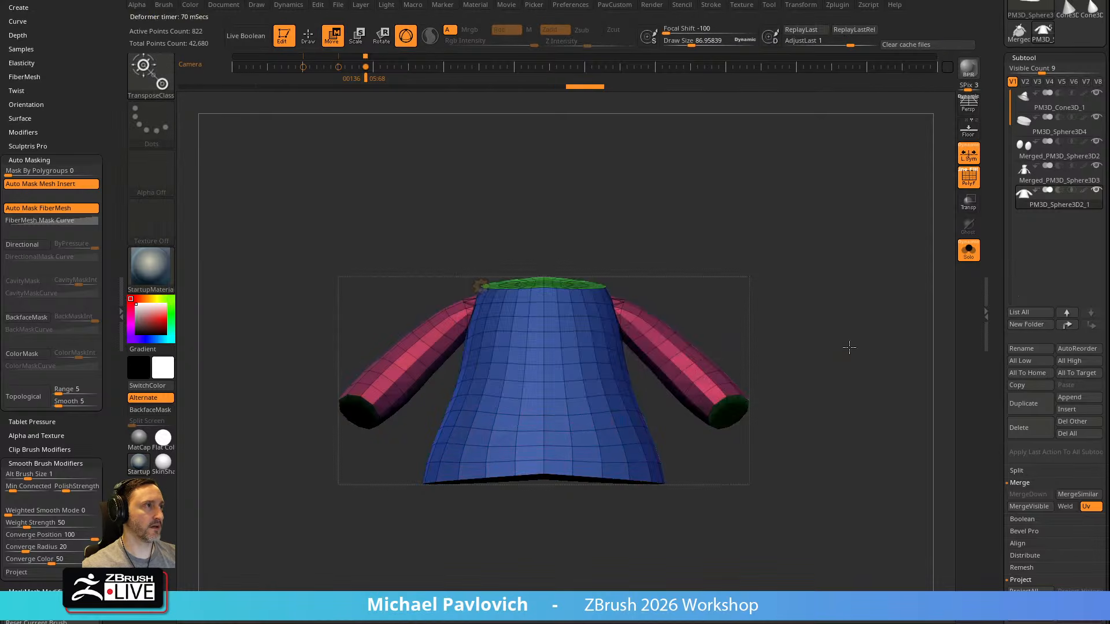
key(q)
drag(856, 347, 585, 342)
drag(718, 320, 628, 327)
drag(703, 256, 504, 312)
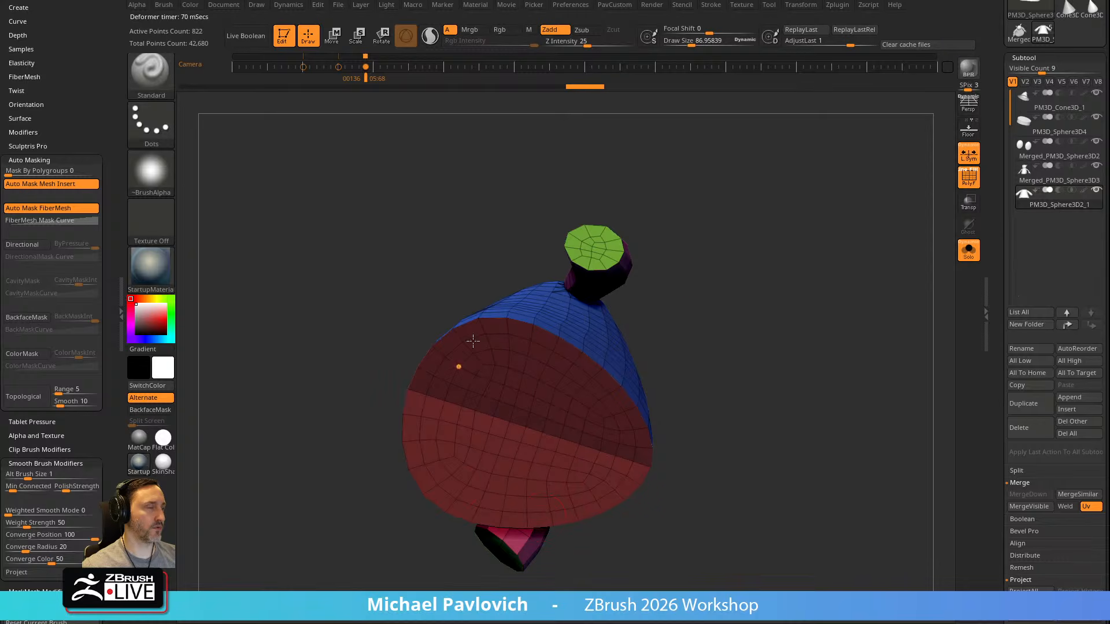
Try DynaMesh at resolution 128 on the fused robe, check the edges, and undo it
key(2)
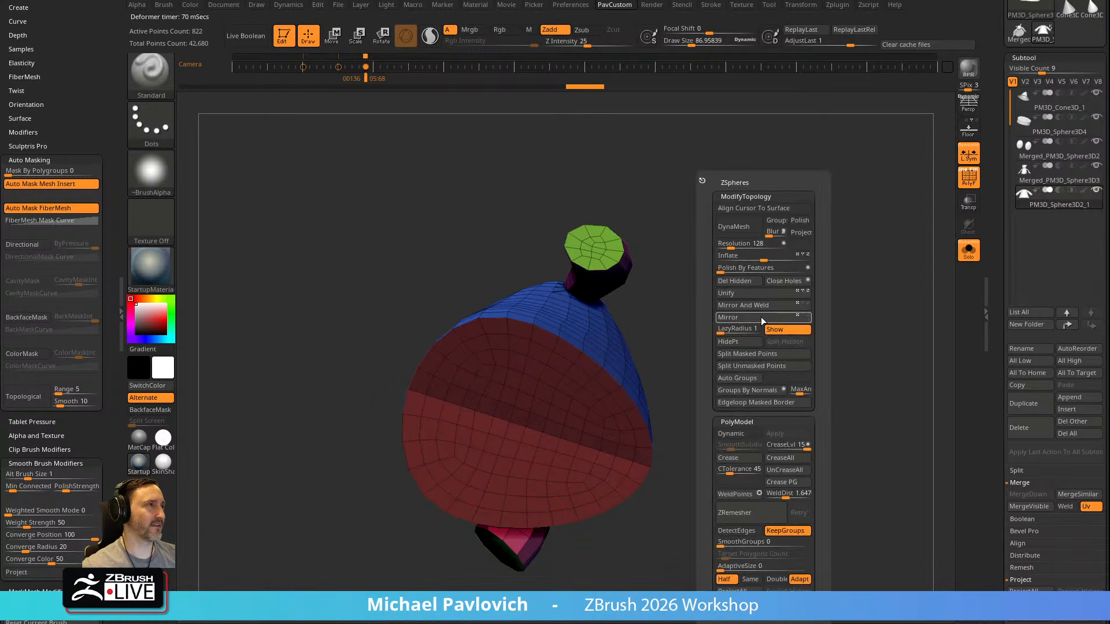
click(737, 235)
ctrl+right_drag(692, 282, 714, 366)
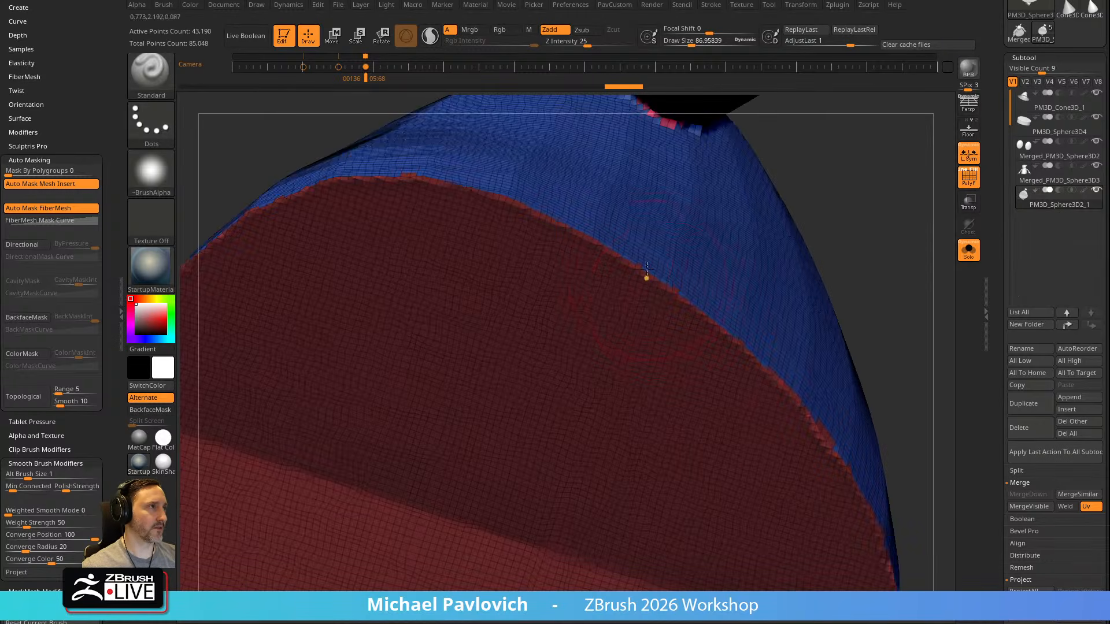
ctrl+right_drag(887, 338, 825, 317)
key(ctrl+z)
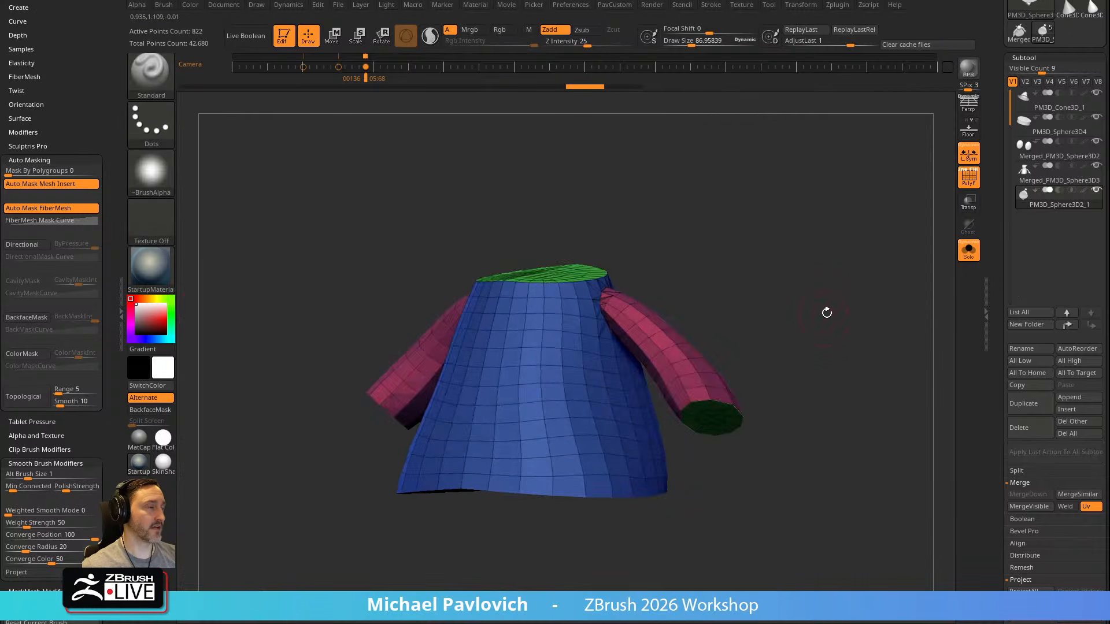
Mirror and weld the fused robe and sleeves
shift+right_drag(784, 281, 805, 280)
key(2)
click(797, 307)
Try ZRemesher on the robe with the Same polygon count and KeepGroups on, and undo it
key(2)
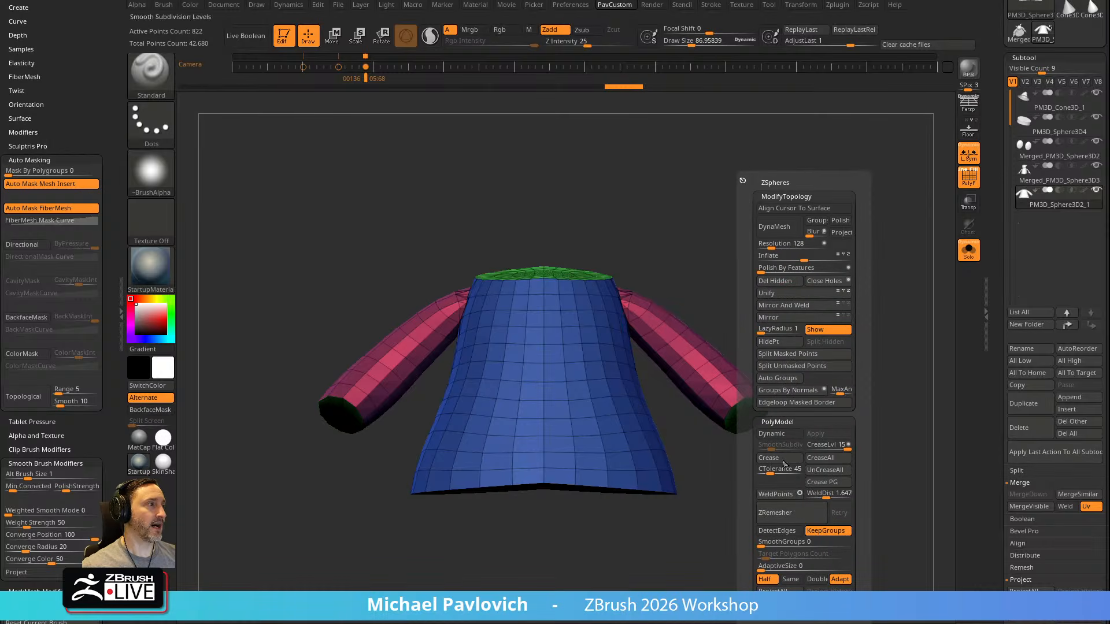
click(790, 580)
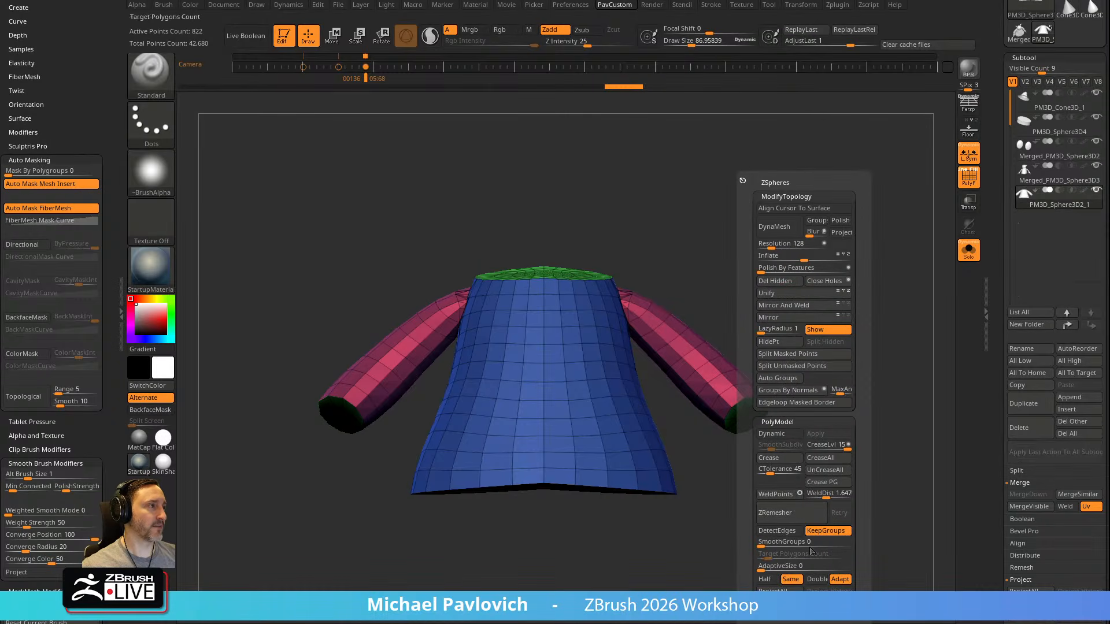
click(786, 513)
right_drag(780, 292, 754, 291)
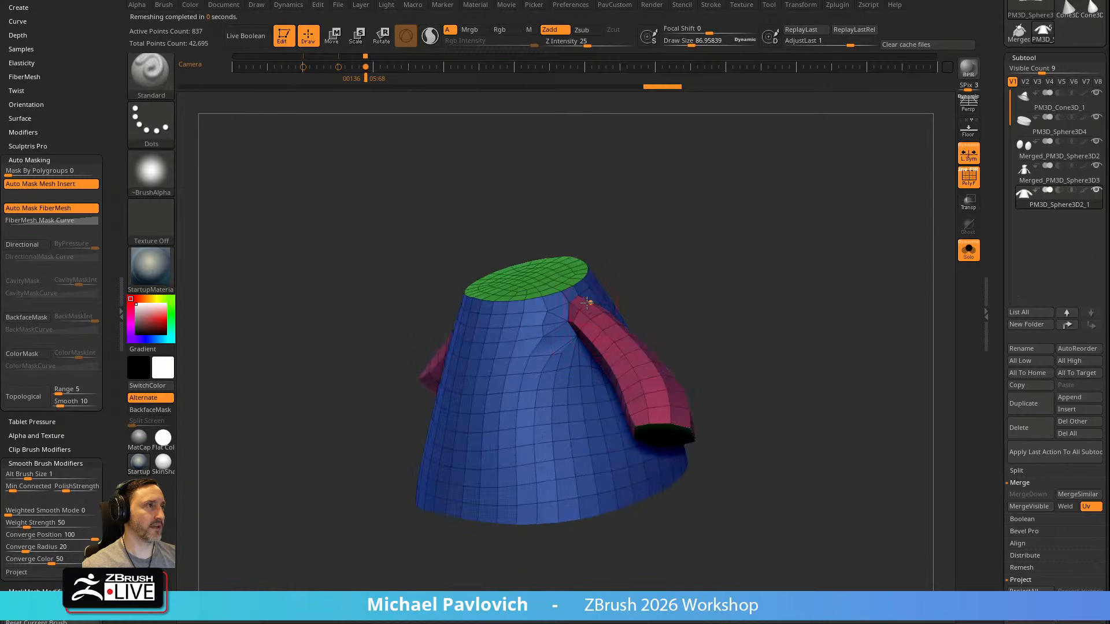
key(ctrl+z)
Try ZRemesher on the robe with the Double polygon count, and undo it
key(2)
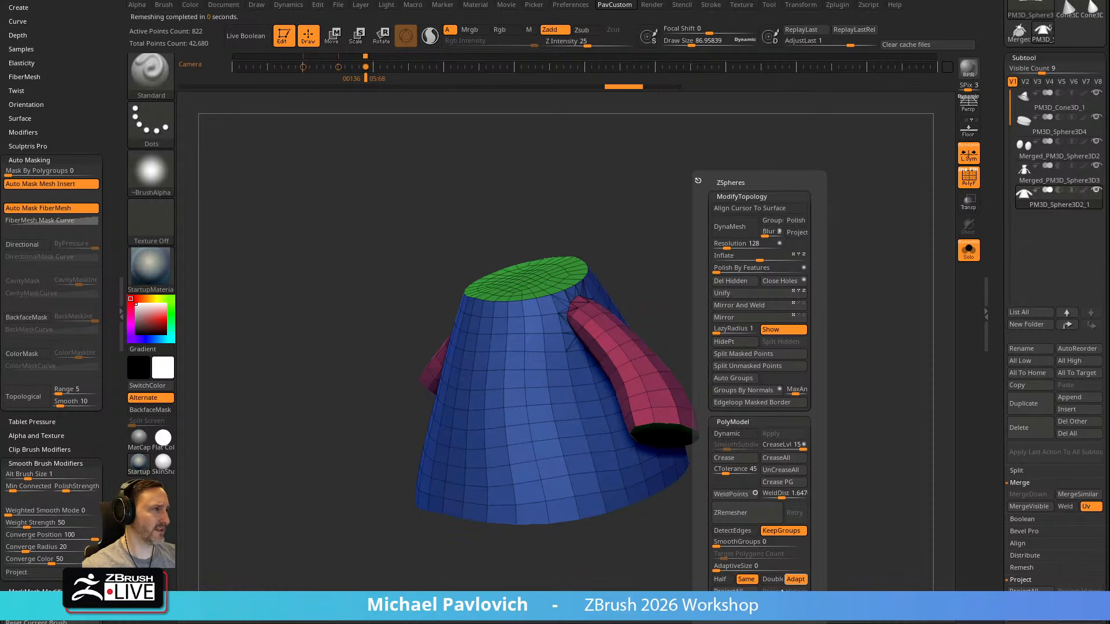
click(772, 579)
click(746, 512)
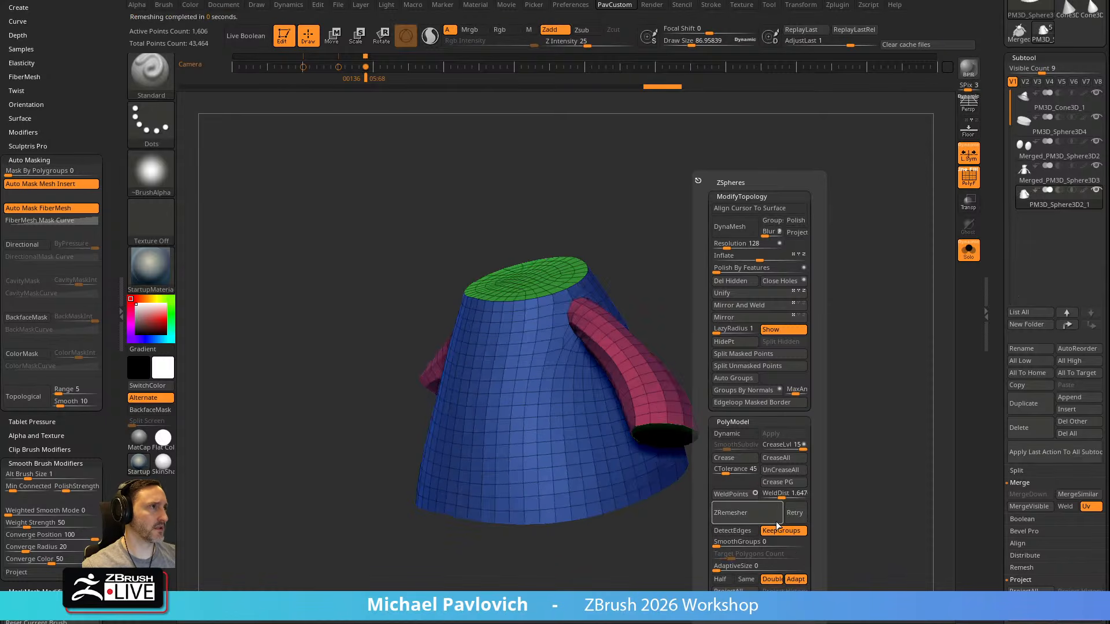
right_drag(723, 329, 760, 299)
key(ctrl+z)
Turn off Double, set the target polygon count to 2.875, and ZRemesh the robe
key(2)
click(785, 578)
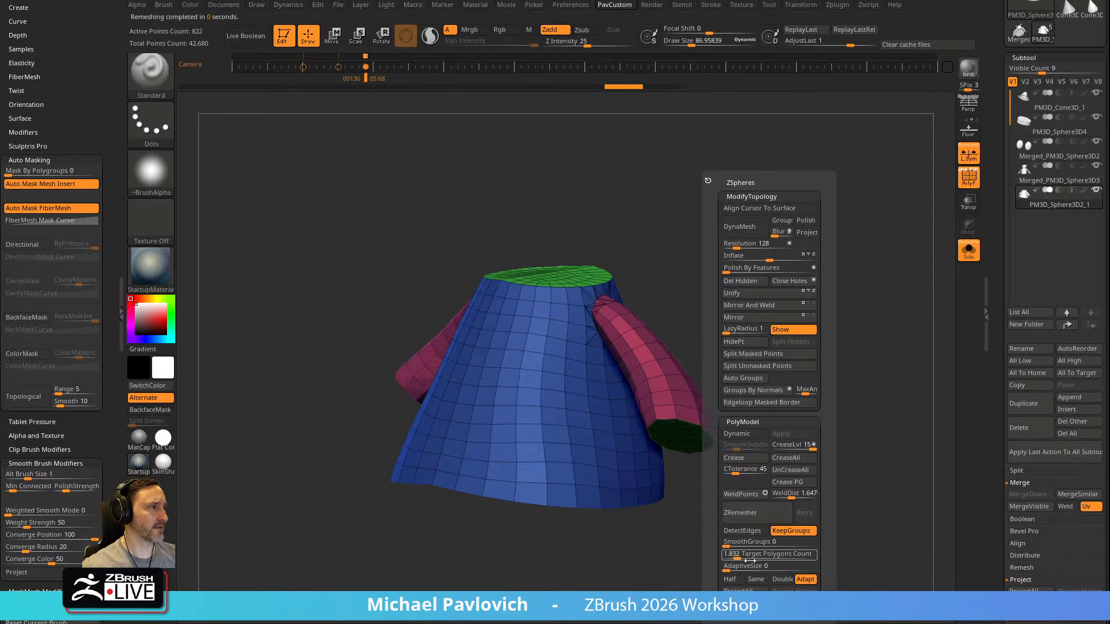
click(752, 554)
click(760, 519)
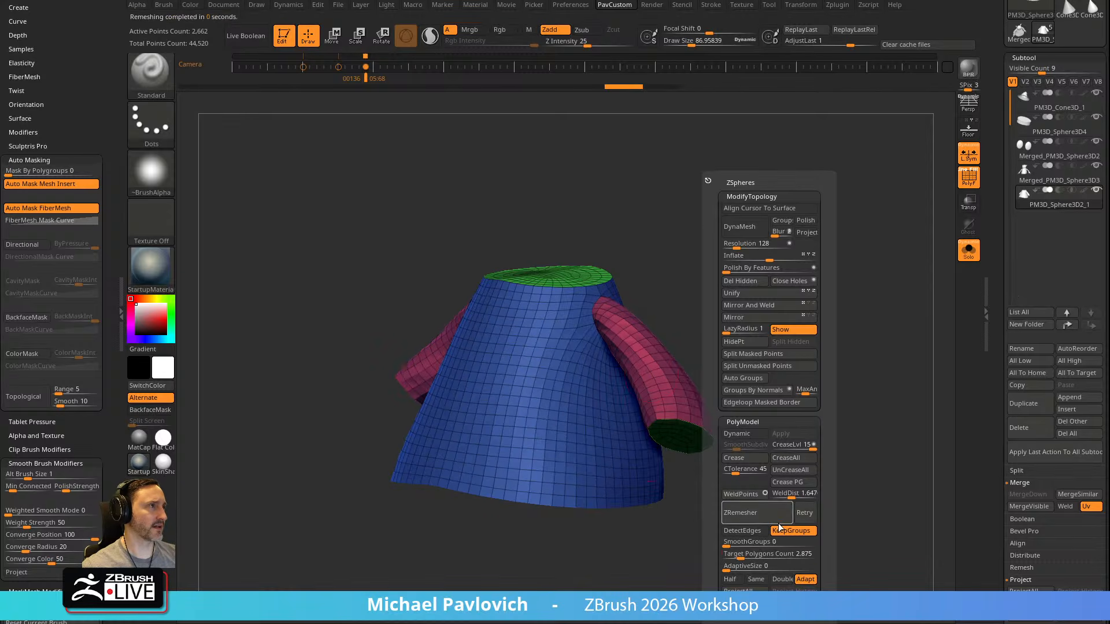
mouse_move(740, 291)
right_down()
mouse_move(867, 320)
mouse_move(715, 319)
mouse_move(805, 310)
mouse_move(797, 351)
mouse_move(744, 336)
right_up()
Try to reshape the seam where the sleeve meets the robe's shoulder with a small Move brush
key(s)
drag(585, 413, 578, 412)
key(b)
key(m)
key(v)
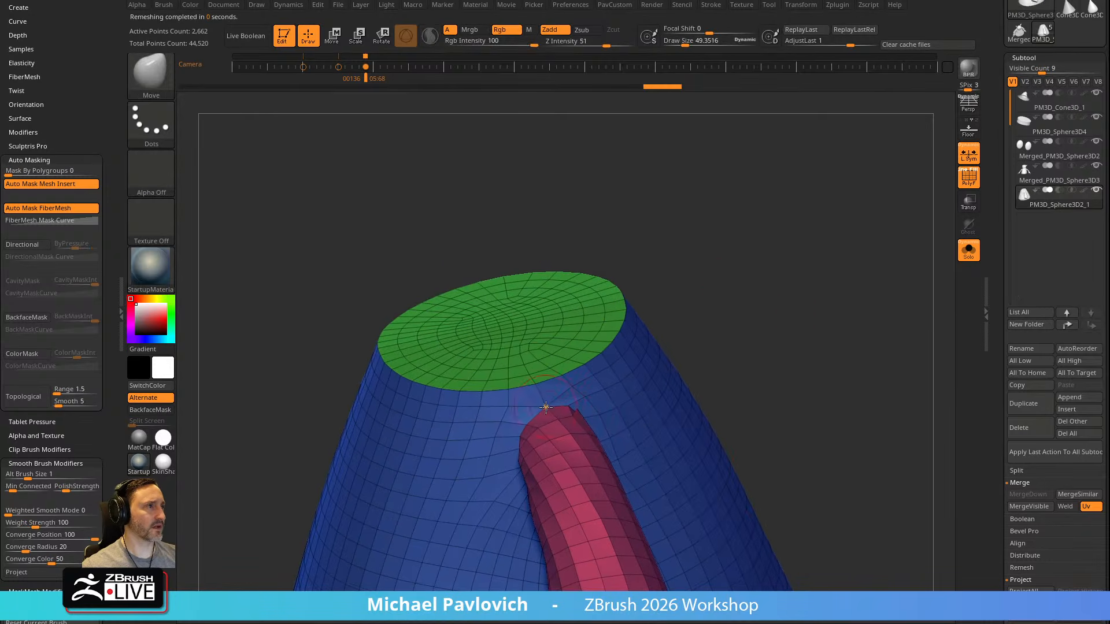
right_drag(711, 317, 595, 414)
key(s)
drag(575, 419, 576, 419)
drag(577, 434, 581, 447)
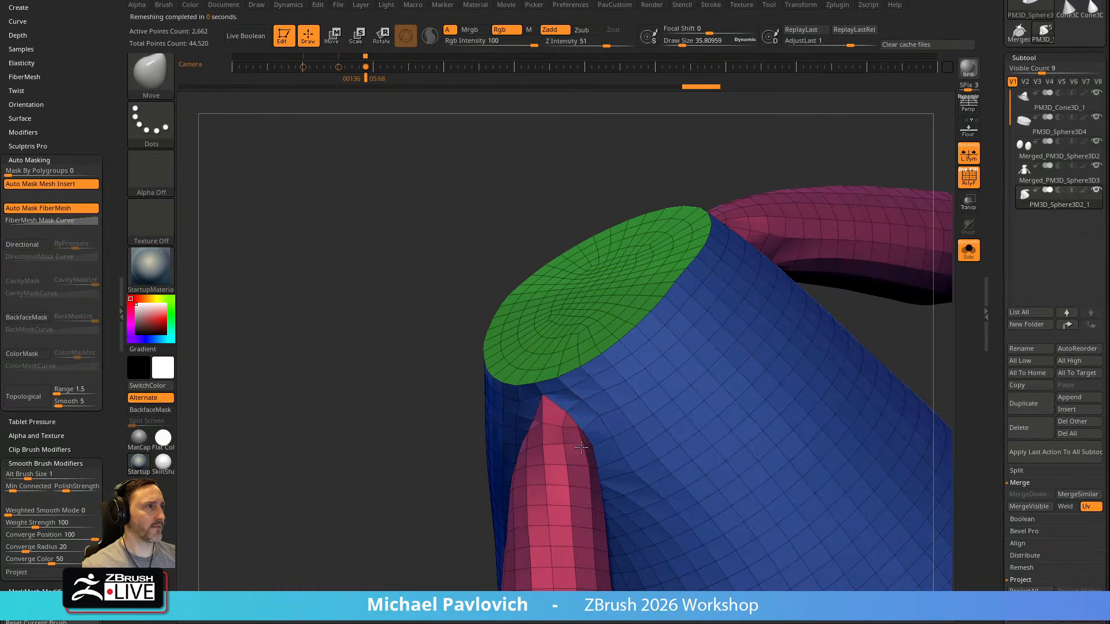
drag(466, 451, 483, 481)
Undo the shoulder Move strokes and the last ZRemesh of the robe
key(ctrl)
key(ctrl+z)
key(ctrl+z)
key(ctrl+z)
key(ctrl+z)
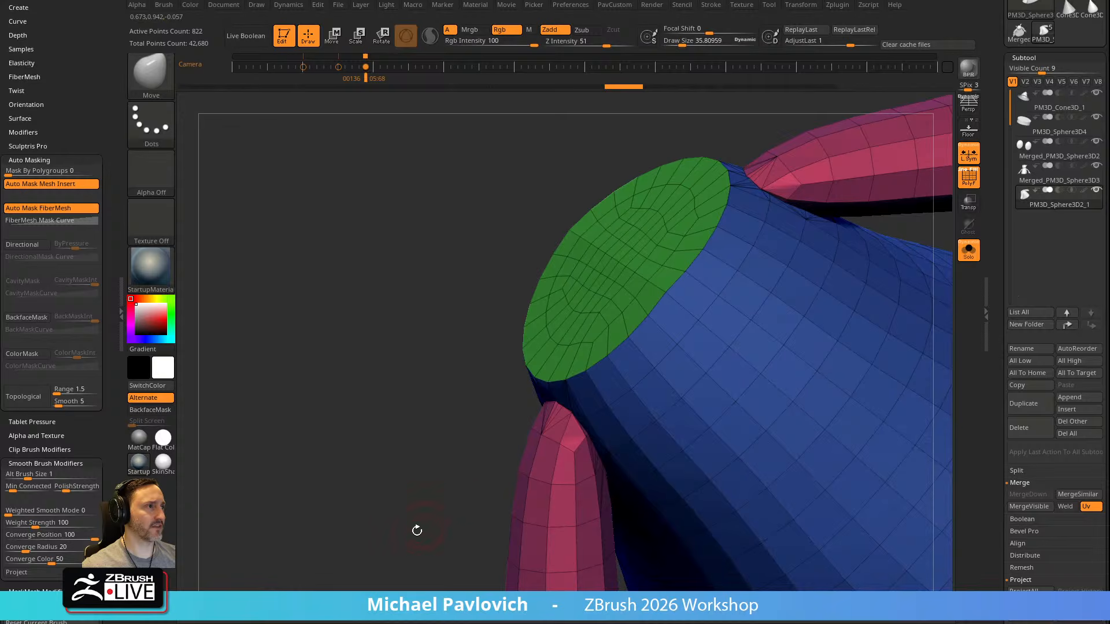
Examine the shoulder seam and merge the robe's closely spaced points with WeldPoints
drag(426, 523, 426, 488)
right_drag(534, 457, 589, 444)
key(3)
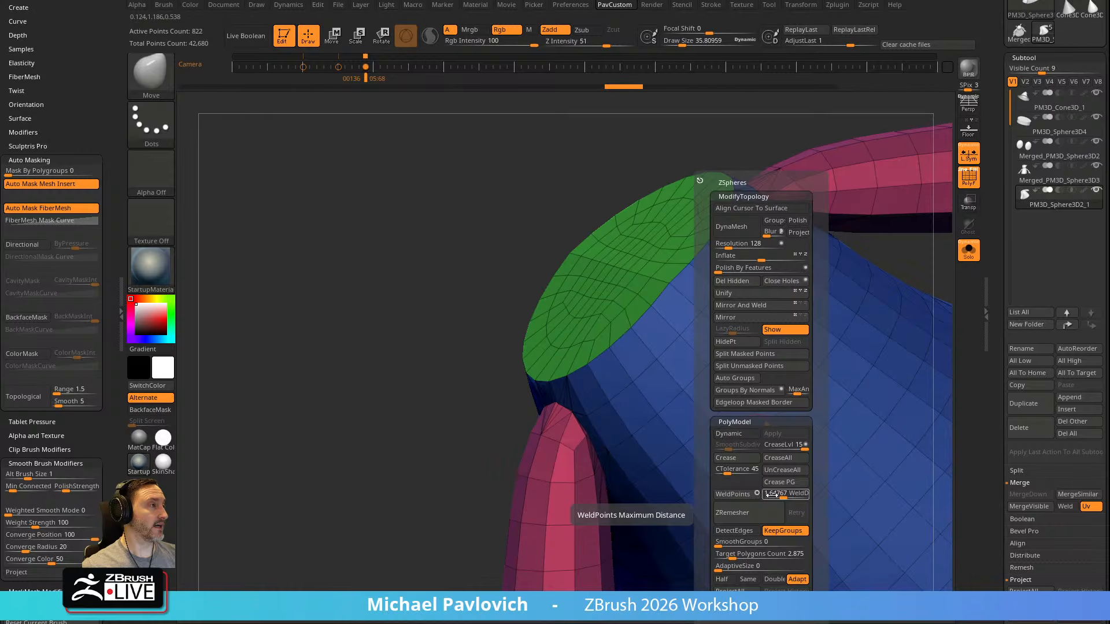
click(739, 496)
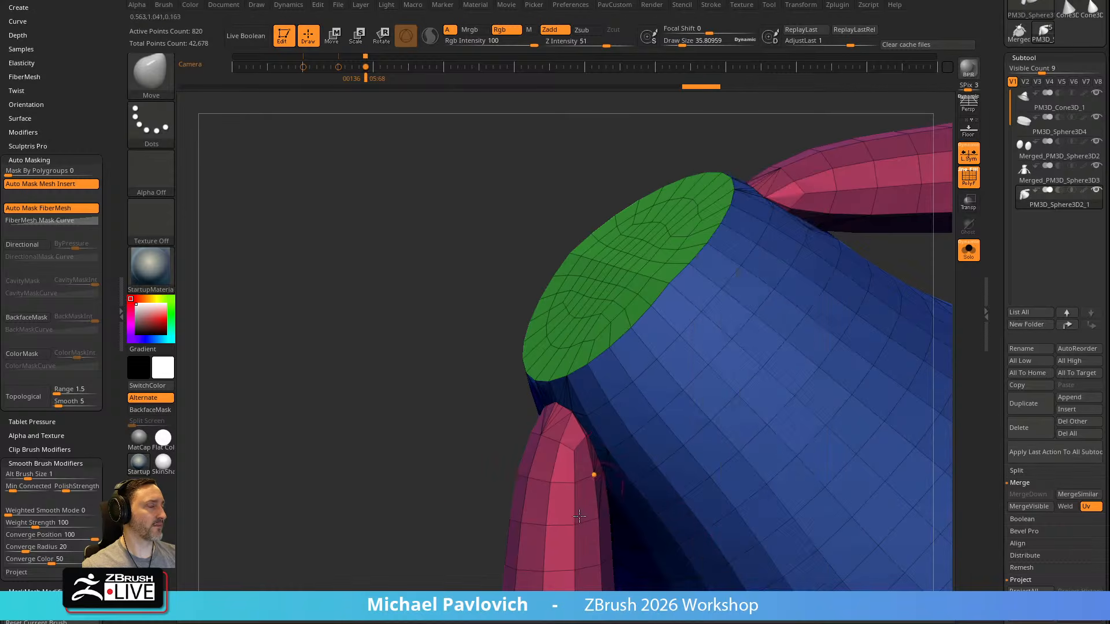
Try ZRemeshing the welded robe and undo the remesh
key(space)
click(381, 513)
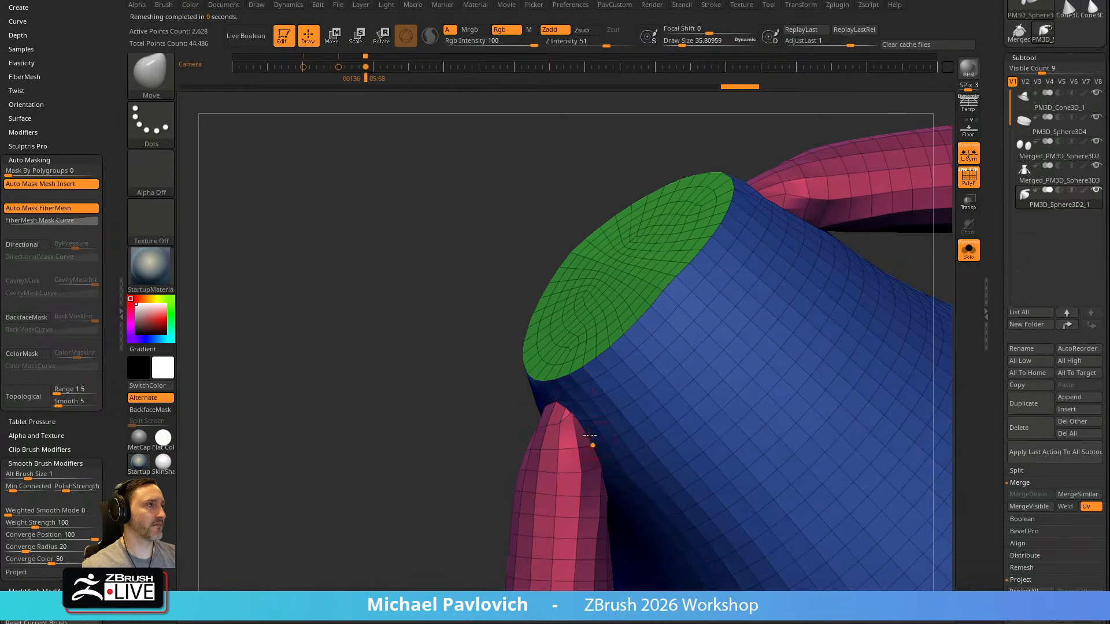
key(ctrl+z)
Set WeldDist to 6.336, weld the robe's points, and ZRemesh the robe with a target polygon count of 2.875
key(space)
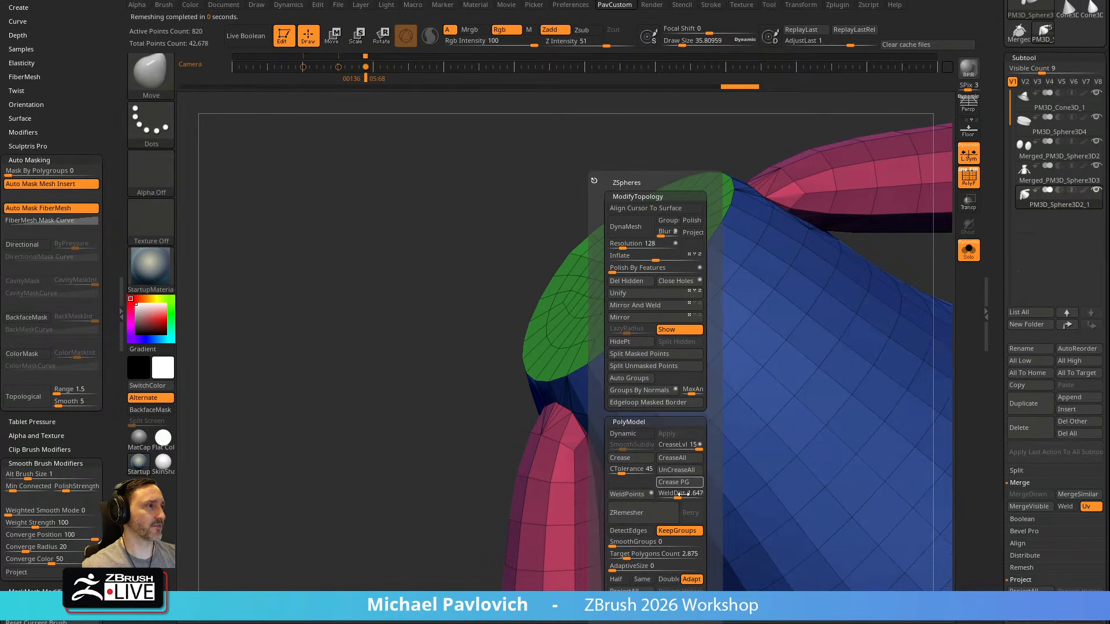
click(637, 496)
click(636, 517)
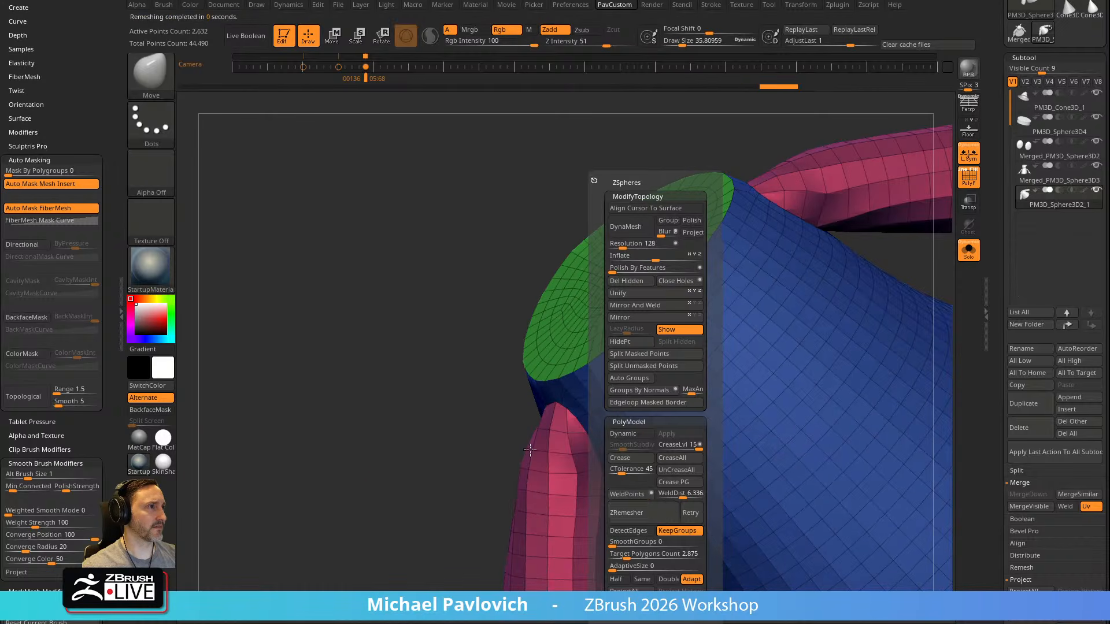
Examine the remeshed robe and its sleeve joints from several sides
mouse_move(395, 498)
mouse_down()
mouse_move(794, 328)
mouse_move(798, 295)
mouse_move(594, 389)
mouse_move(567, 382)
mouse_up()
mouse_move(746, 339)
mouse_down()
mouse_move(773, 297)
mouse_move(749, 320)
mouse_up()
key(s)
drag(553, 352, 551, 352)
mouse_move(711, 305)
mouse_down()
mouse_move(831, 295)
mouse_move(804, 322)
mouse_up()
key(s)
mouse_move(558, 379)
mouse_down()
mouse_move(570, 380)
mouse_move(519, 381)
mouse_up()
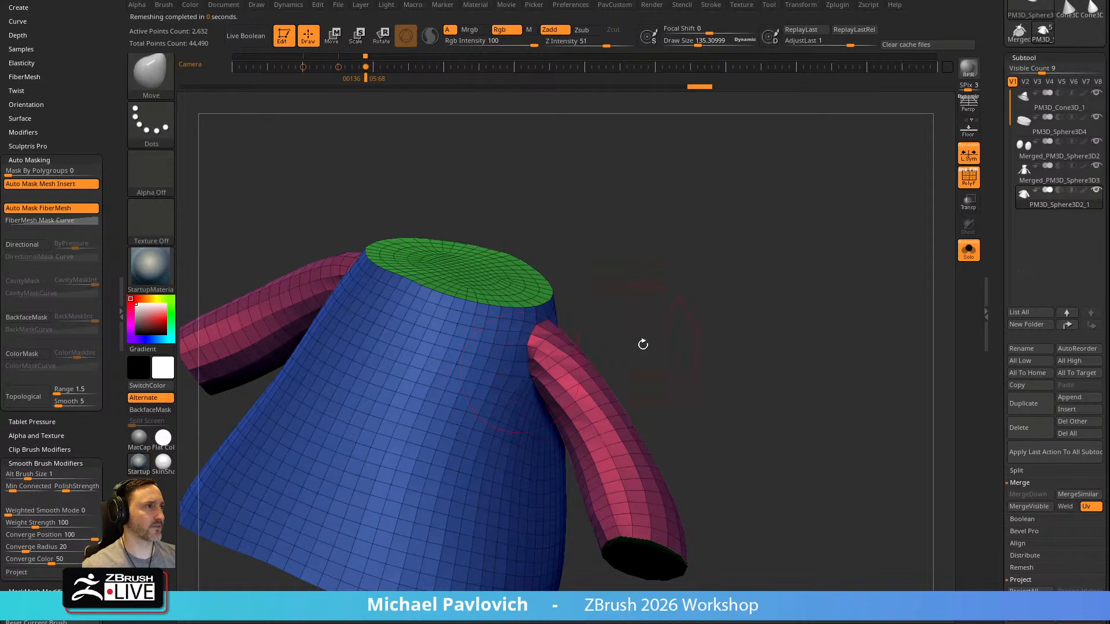
drag(633, 339, 630, 289)
Work over the armpit area where the sleeve joins the robe with short Standard brush strokes
key(1)
drag(535, 375, 550, 386)
drag(714, 405, 717, 362)
shift+drag(540, 381, 552, 393)
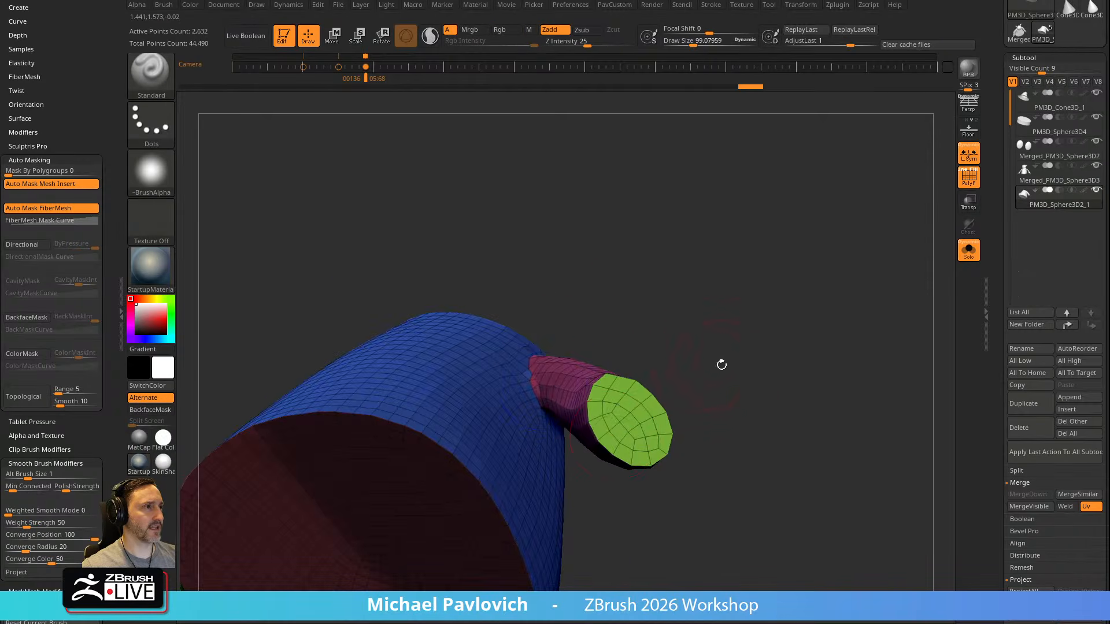
drag(714, 366, 688, 399)
drag(558, 417, 562, 418)
mouse_move(659, 362)
mouse_down()
mouse_move(671, 370)
mouse_move(717, 346)
mouse_up()
drag(555, 384, 564, 394)
alt+drag(734, 353, 755, 393)
mouse_move(723, 199)
alt+mouse_down()
mouse_move(736, 342)
mouse_move(724, 289)
mouse_move(705, 287)
alt+mouse_up()
Try collapsing edges at the sleeve's underarm seam with ZModeler's Collapse edge action and undo the result
key(s)
drag(716, 260, 721, 299)
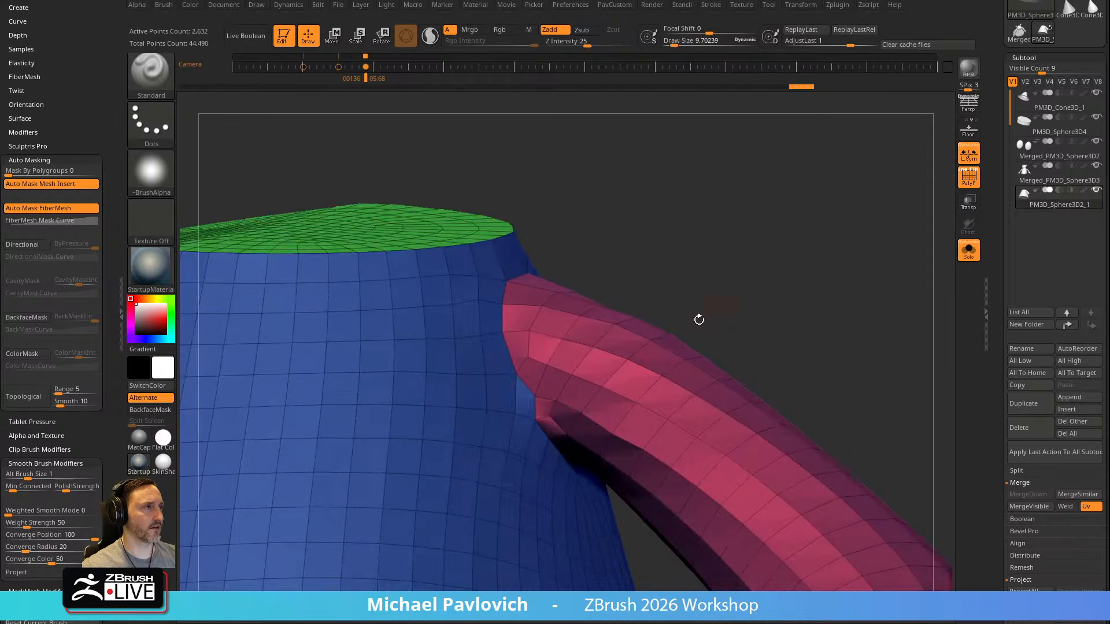
key(b)
key(z)
key(m)
key(space)
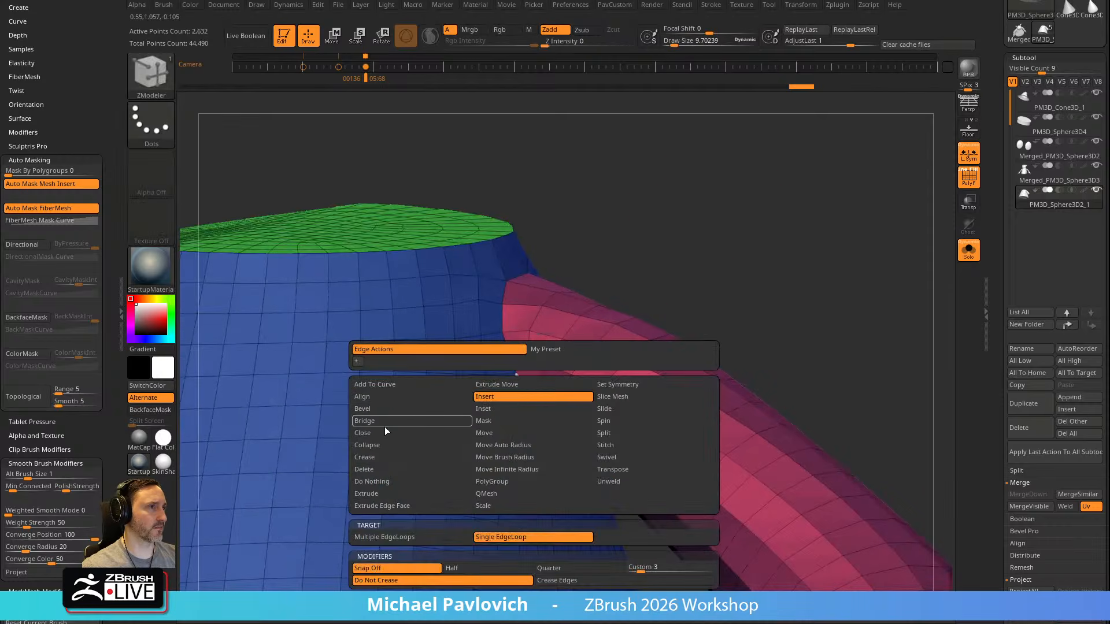
click(381, 446)
click(528, 402)
click(533, 409)
key(ctrl+z)
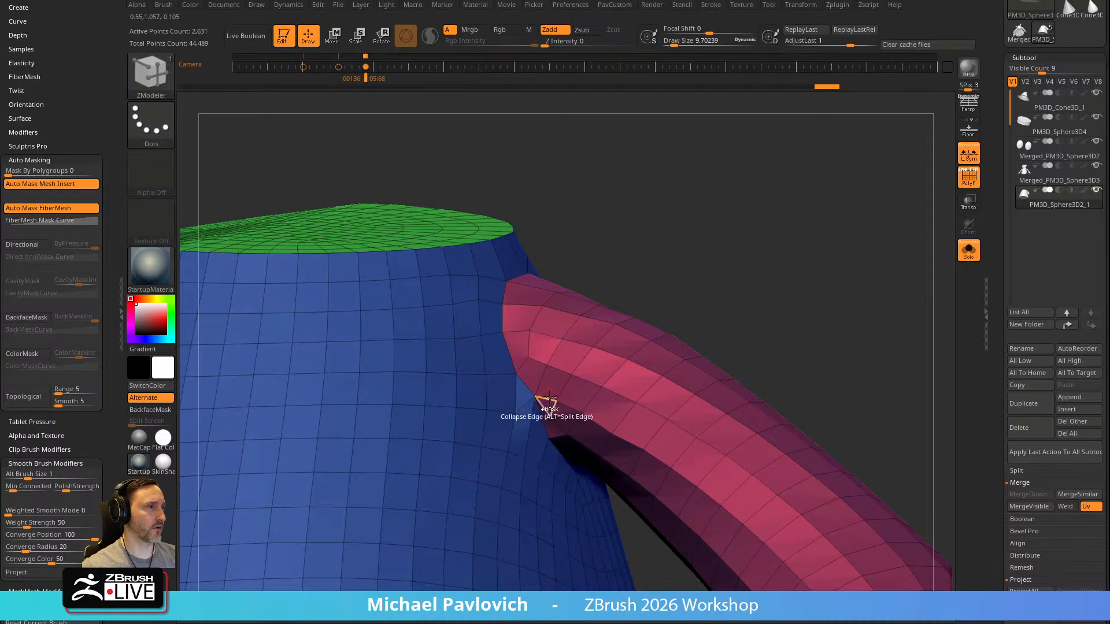
Switch back to the Move brush and show the whole character with Solo and the polyframe turned off
drag(733, 316, 728, 273)
key(s)
drag(547, 358, 555, 357)
key(b)
key(m)
key(v)
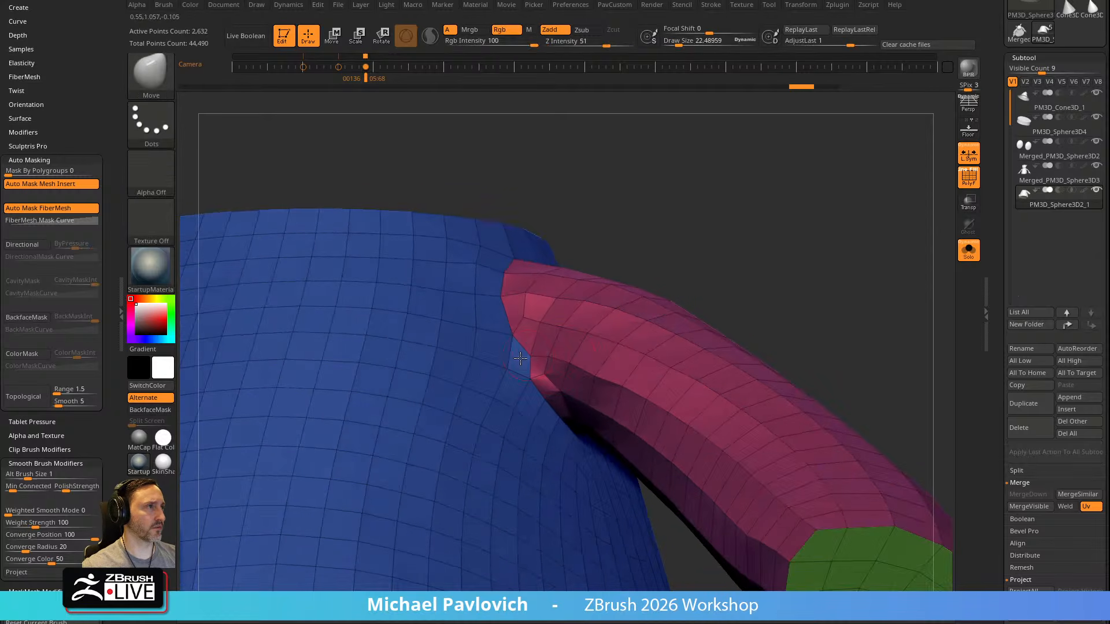
drag(653, 248, 853, 281)
key(f)
drag(734, 251, 943, 256)
click(968, 250)
click(969, 178)
mouse_move(824, 297)
mouse_down()
mouse_move(766, 278)
mouse_move(759, 297)
mouse_up()
Select the body, turn on transparency, and pull the belly's front inwards with a large Move brush
key(s)
drag(564, 390, 601, 380)
drag(674, 295, 630, 312)
key(s)
drag(525, 393, 541, 399)
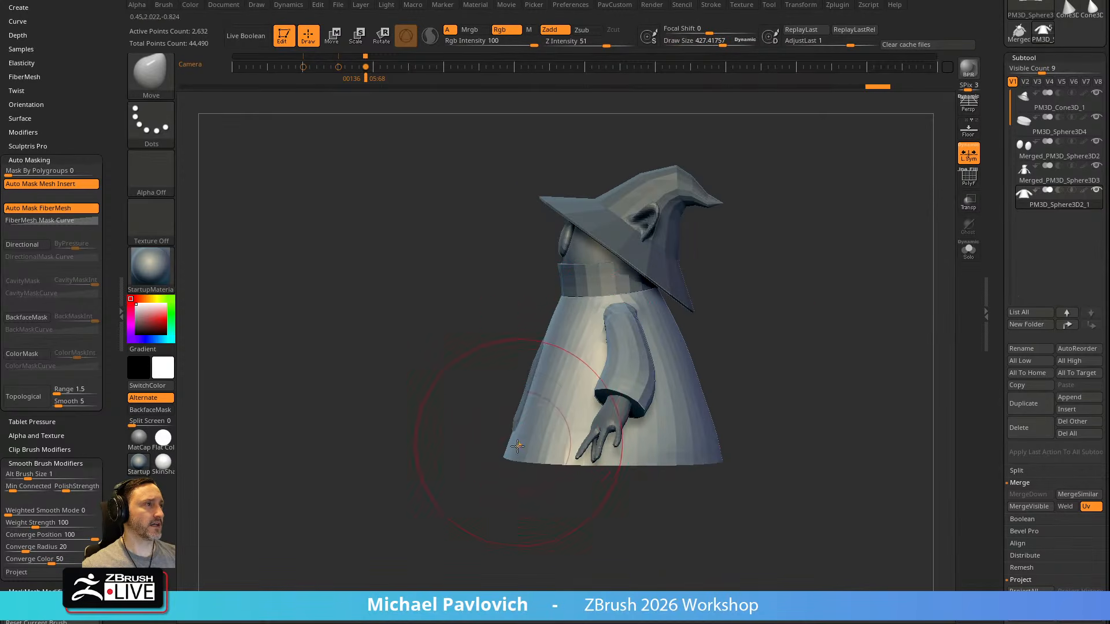
alt+click(611, 298)
click(969, 203)
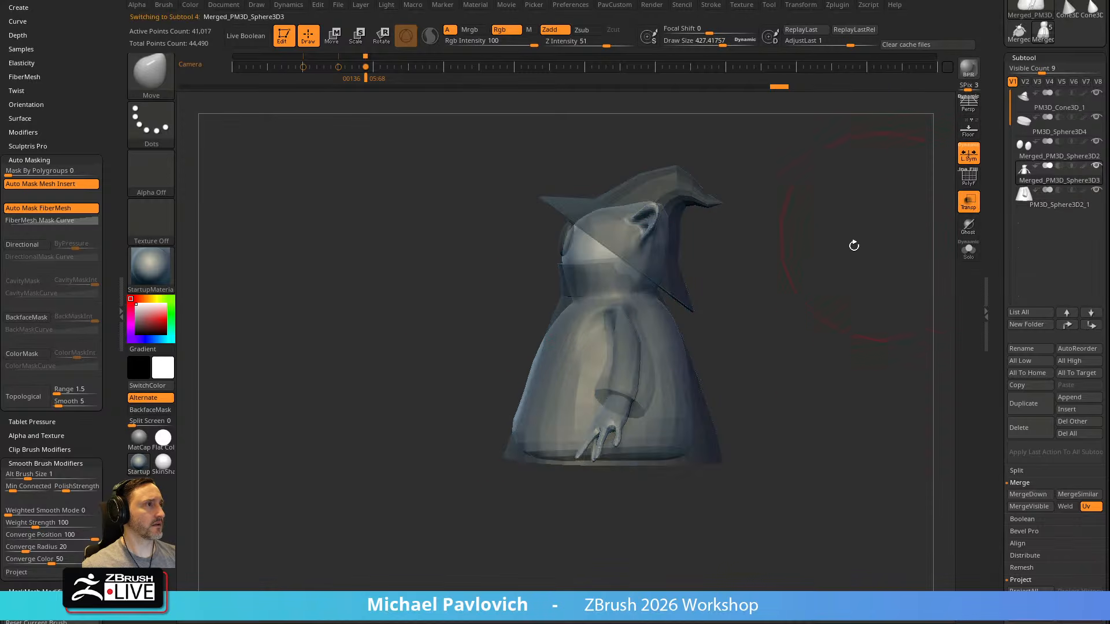
drag(531, 378, 554, 376)
drag(516, 431, 561, 447)
Turn on Ghost transparency and push the lower belly further inside the robe with the Move brush
key(s)
drag(557, 357, 569, 359)
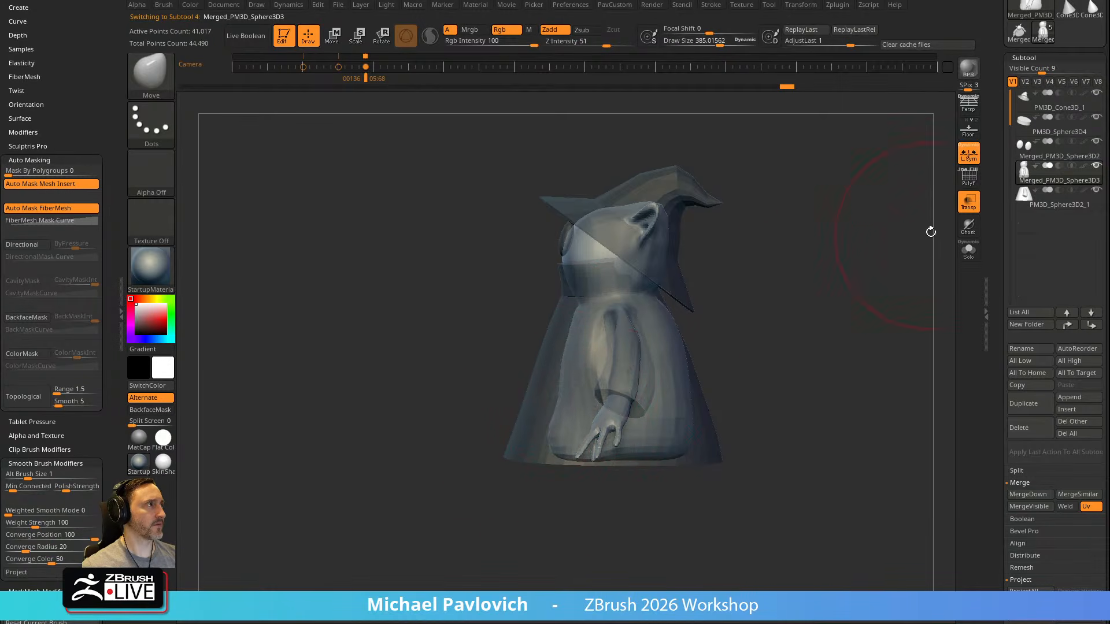
click(967, 226)
key(s)
drag(545, 423, 560, 435)
right_drag(552, 412, 570, 404)
drag(570, 404, 571, 410)
key(s)
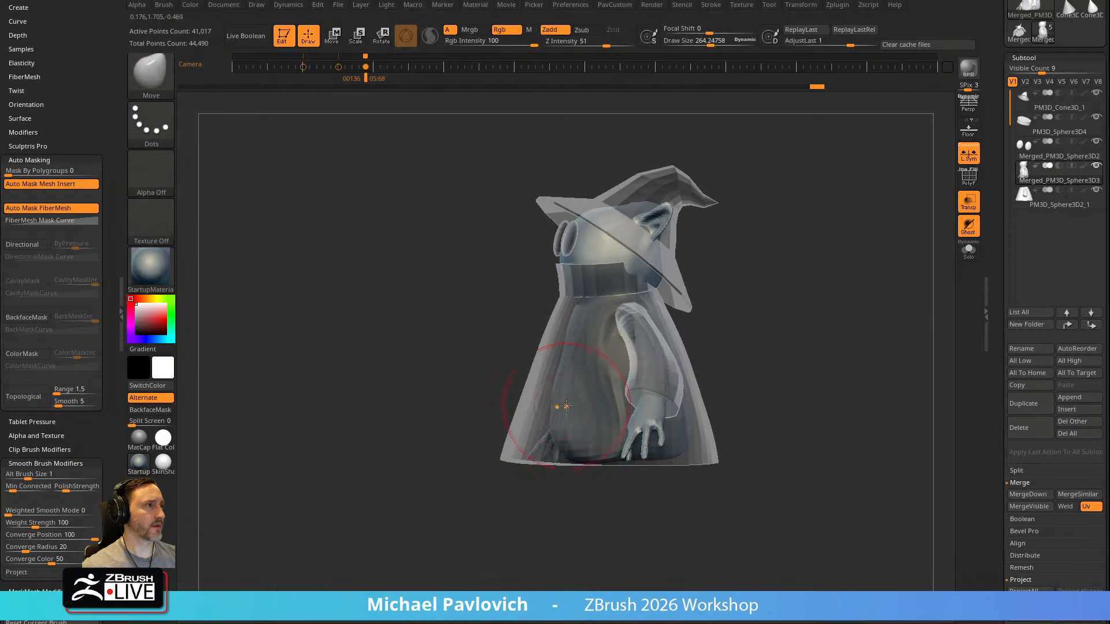
Pull the body's back and lower end inwards so they sit within the robe, using a smaller Move brush
right_drag(572, 409, 733, 325)
key(s)
drag(659, 345, 662, 345)
drag(657, 437, 653, 437)
alt+right_drag(755, 338, 764, 393)
drag(554, 498, 563, 489)
drag(669, 502, 671, 485)
key(s)
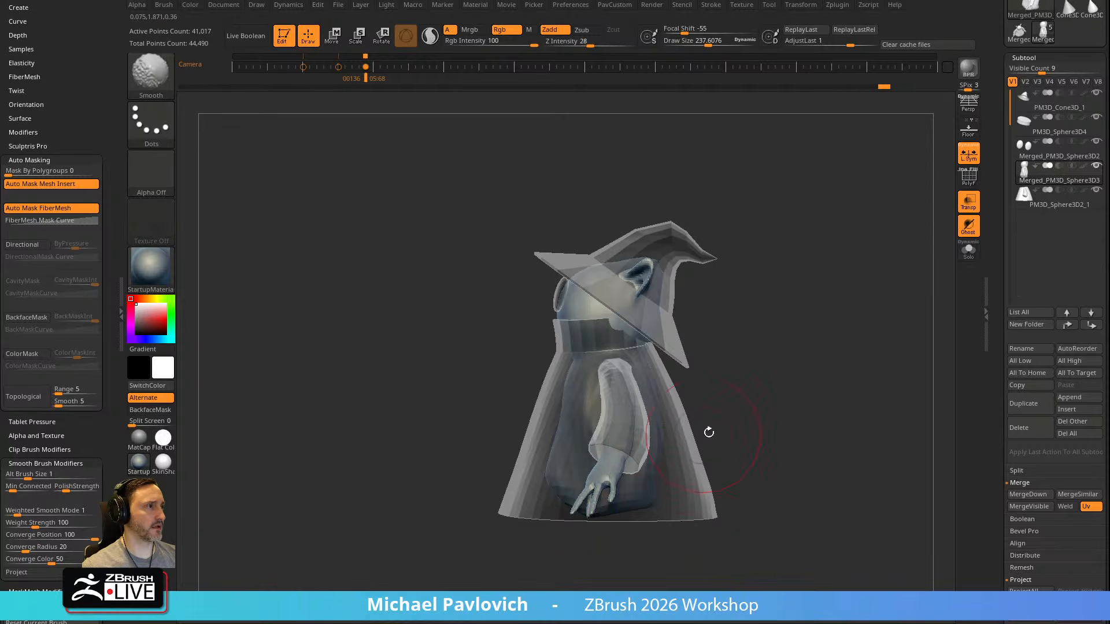
Set the Smooth brush's Z Intensity to 100 and smooth the body's lower end
shift+right_drag(696, 441, 584, 496)
shift+drag(582, 494, 585, 402)
shift+right_drag(585, 403, 613, 394)
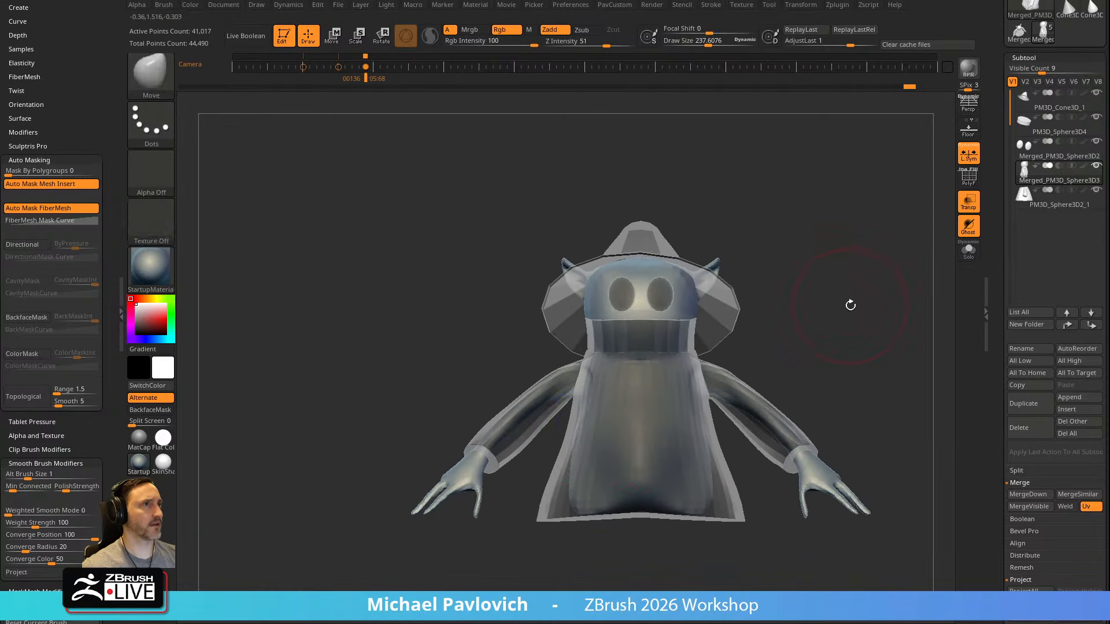
shift+drag(600, 43, 642, 43)
alt+right_drag(809, 235, 751, 223)
shift+drag(583, 489, 574, 494)
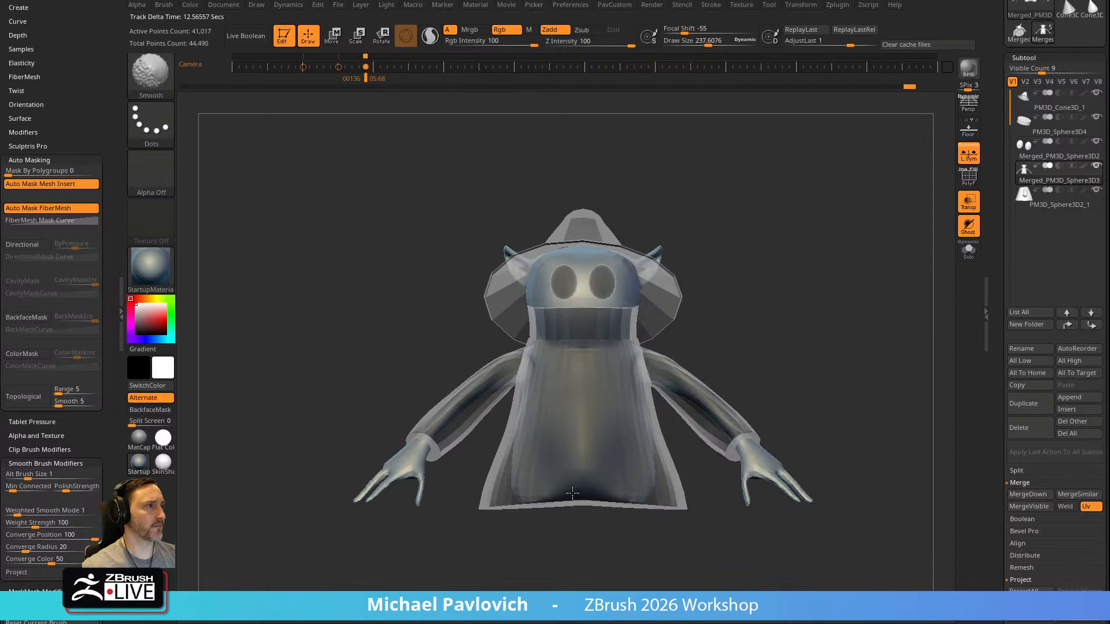
Smooth the head with a large Smooth brush and turn off transparency
alt+right_drag(793, 324, 773, 345)
mouse_move(737, 269)
ctrl+right_down()
mouse_move(795, 268)
mouse_move(749, 169)
ctrl+right_up()
alt+right_drag(749, 169, 759, 261)
key(s)
drag(566, 315, 563, 316)
shift+drag(537, 317, 539, 315)
mouse_move(848, 249)
right_down()
mouse_move(756, 244)
mouse_move(860, 256)
mouse_move(838, 271)
mouse_move(856, 267)
mouse_move(866, 231)
right_up()
click(968, 203)
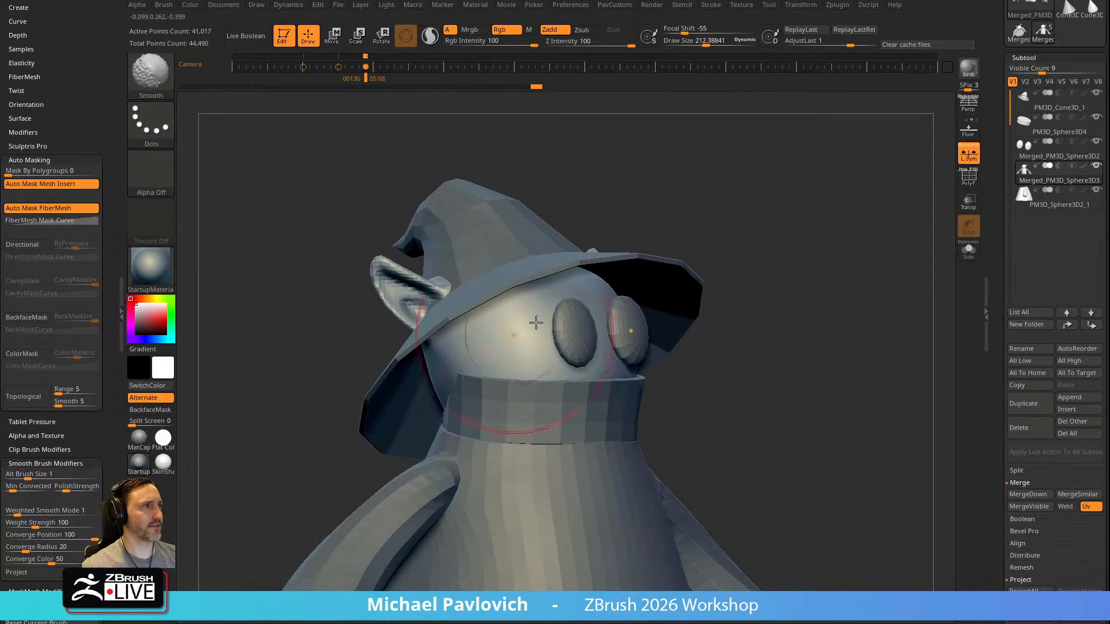
Isolate the body with Solo and work on the side of the head below the ear with the Standard brush
right_drag(766, 258, 777, 248)
click(968, 250)
right_drag(860, 245, 878, 256)
key(b)
key(s)
key(t)
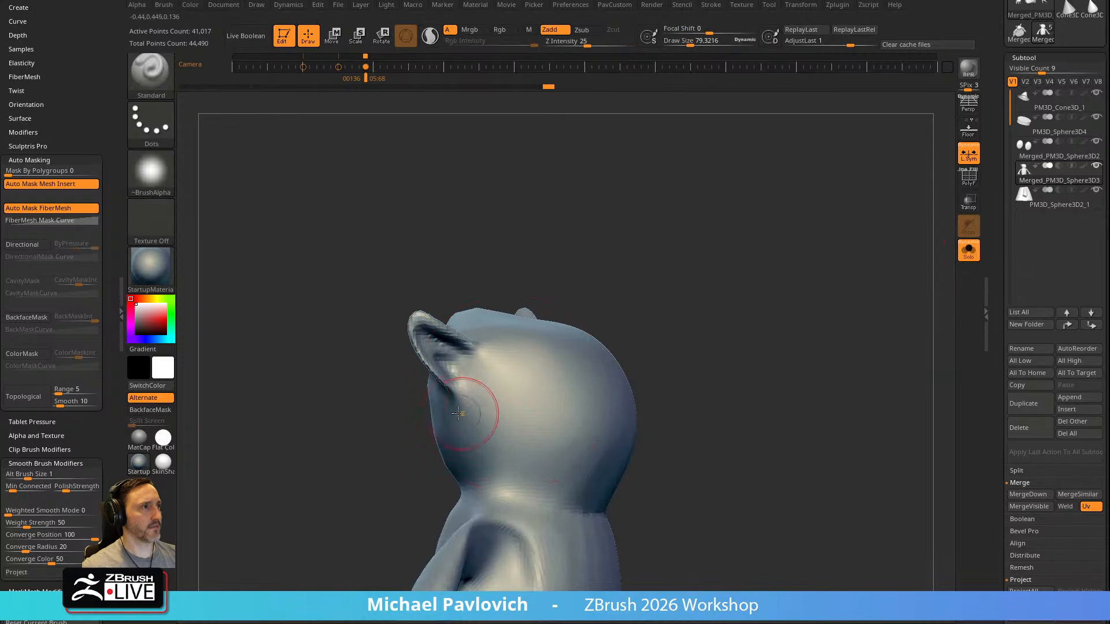
mouse_move(611, 282)
right_down()
mouse_move(485, 381)
mouse_move(793, 253)
mouse_move(507, 401)
right_up()
Build up a brow ridge above the eyes with the ClayTubes brush
key(b)
key(c)
key(t)
right_drag(591, 326, 681, 285)
right_drag(608, 285, 573, 304)
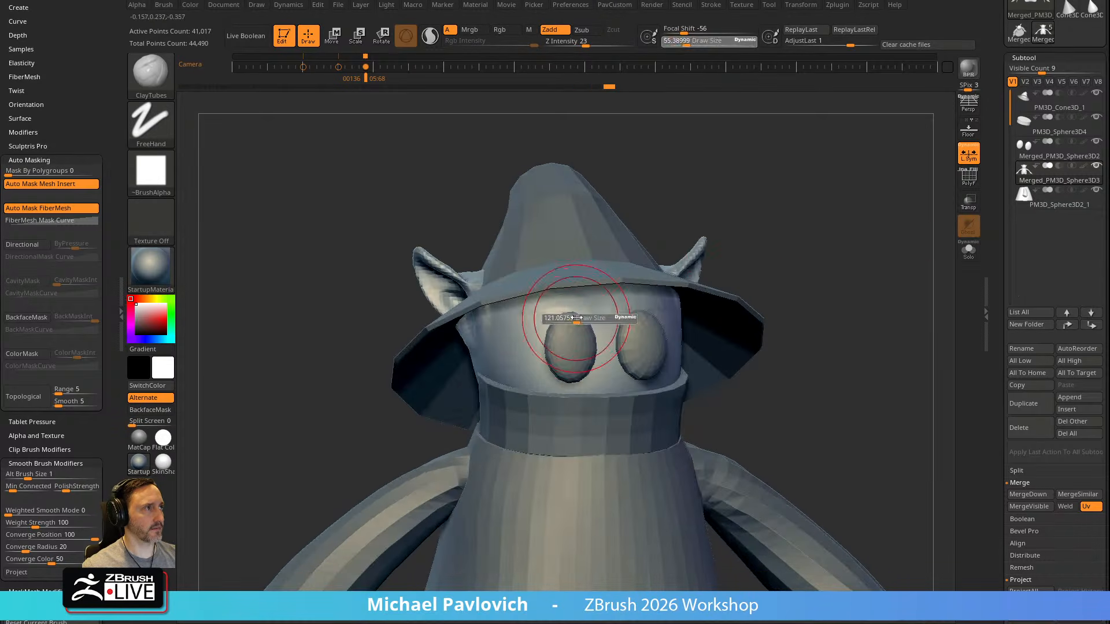
right_drag(764, 233, 799, 236)
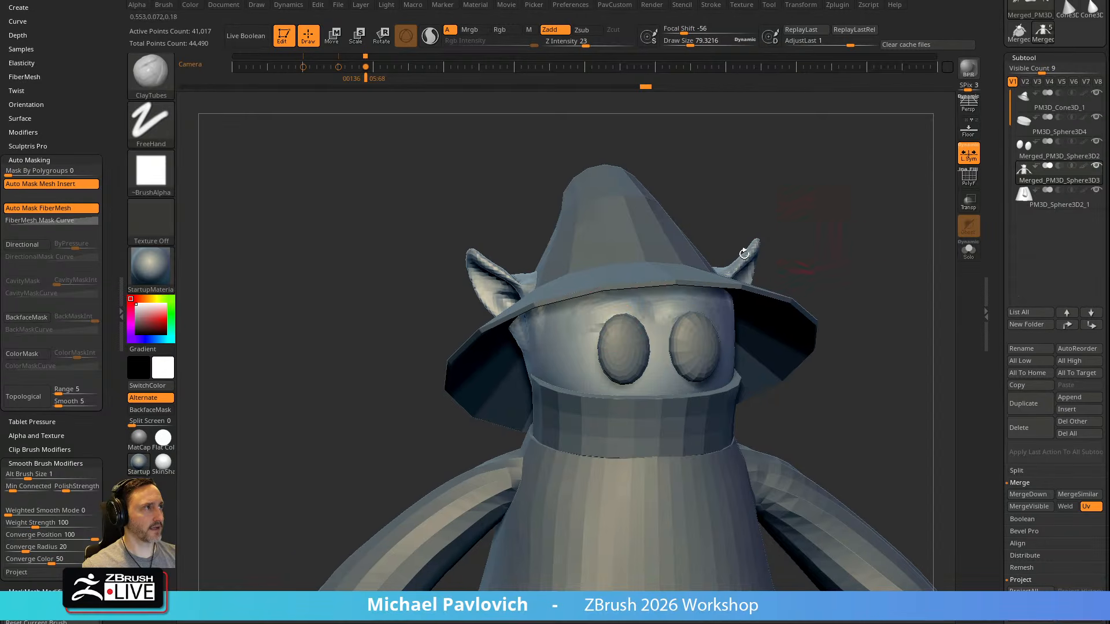
mouse_move(631, 304)
right_down()
mouse_move(775, 242)
mouse_move(627, 314)
mouse_move(719, 317)
right_up()
Select the eyes, shift them slightly beneath the brow, and reselect the body
alt+click(644, 342)
key(w)
drag(673, 302, 661, 309)
key(q)
right_drag(803, 276, 579, 314)
alt+click(565, 310)
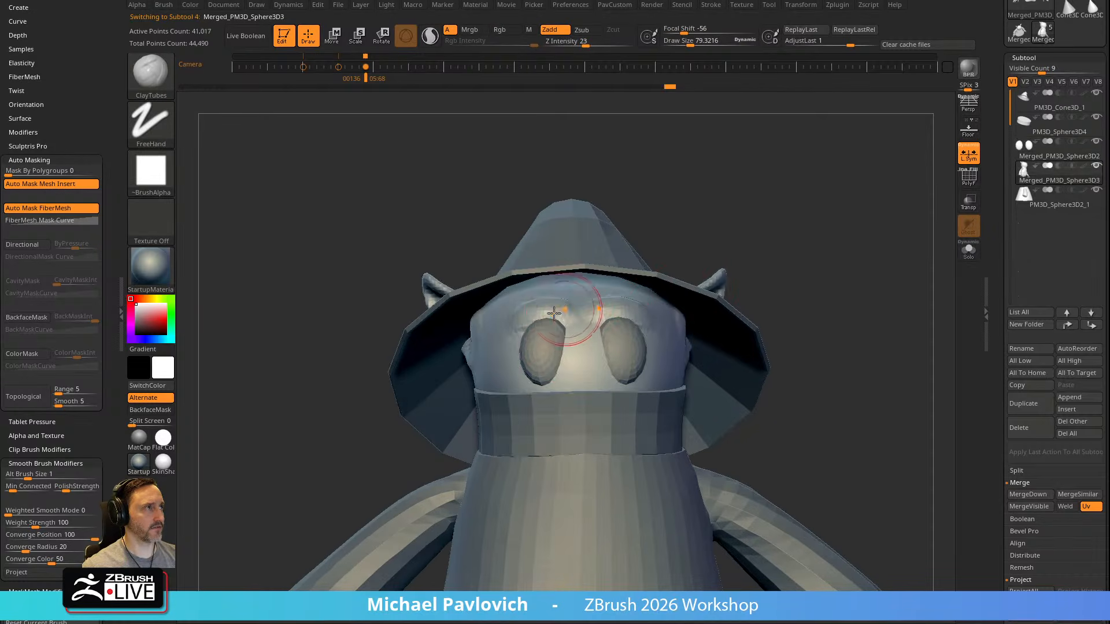
Add clay to the brow and define the crease between the eyes with the Standard brush
alt+click(612, 302)
alt+click(566, 316)
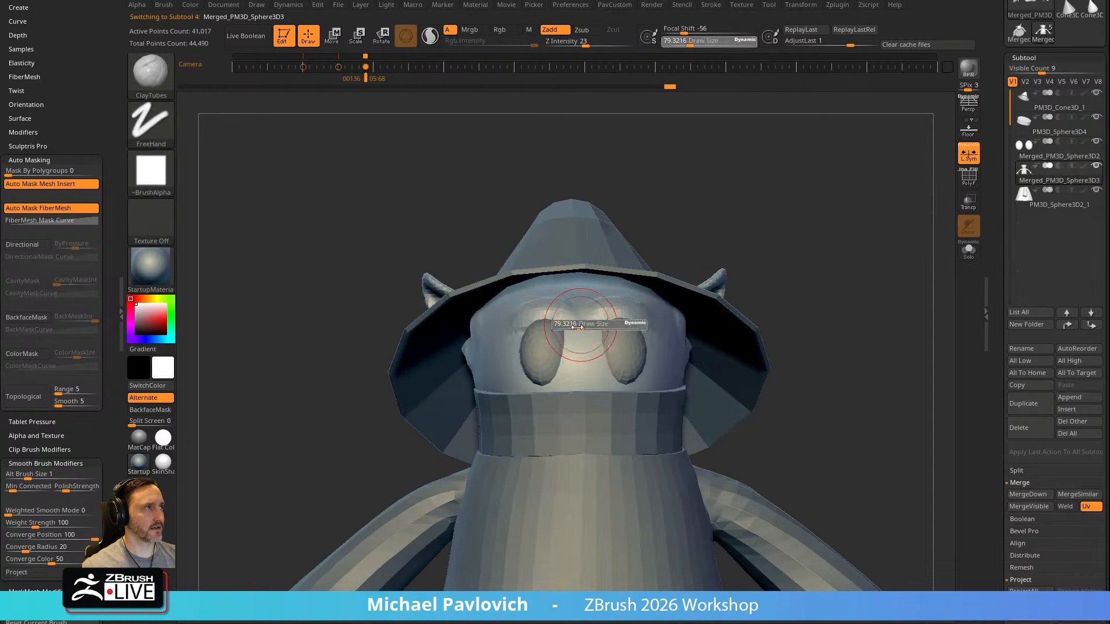
key(b)
key(s)
key(t)
mouse_move(574, 337)
mouse_down()
mouse_move(526, 317)
mouse_move(571, 319)
mouse_up()
key(s)
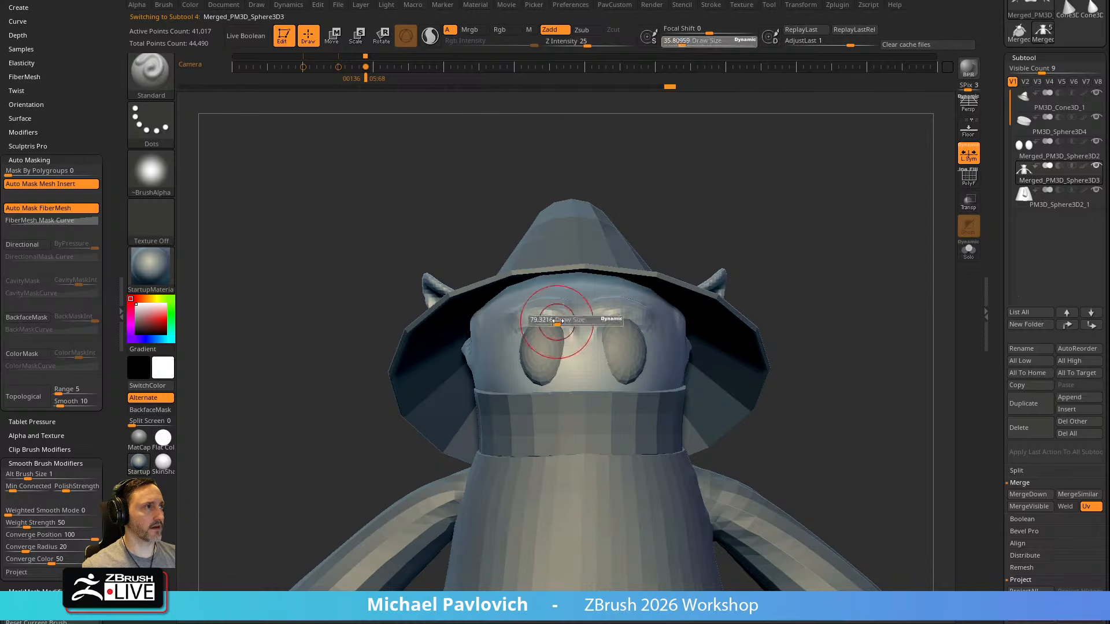
Fill out the brow ridge and the area around the eyes with the ClayTubes brush
key(b)
key(c)
key(t)
drag(787, 213, 807, 243)
drag(624, 309, 611, 322)
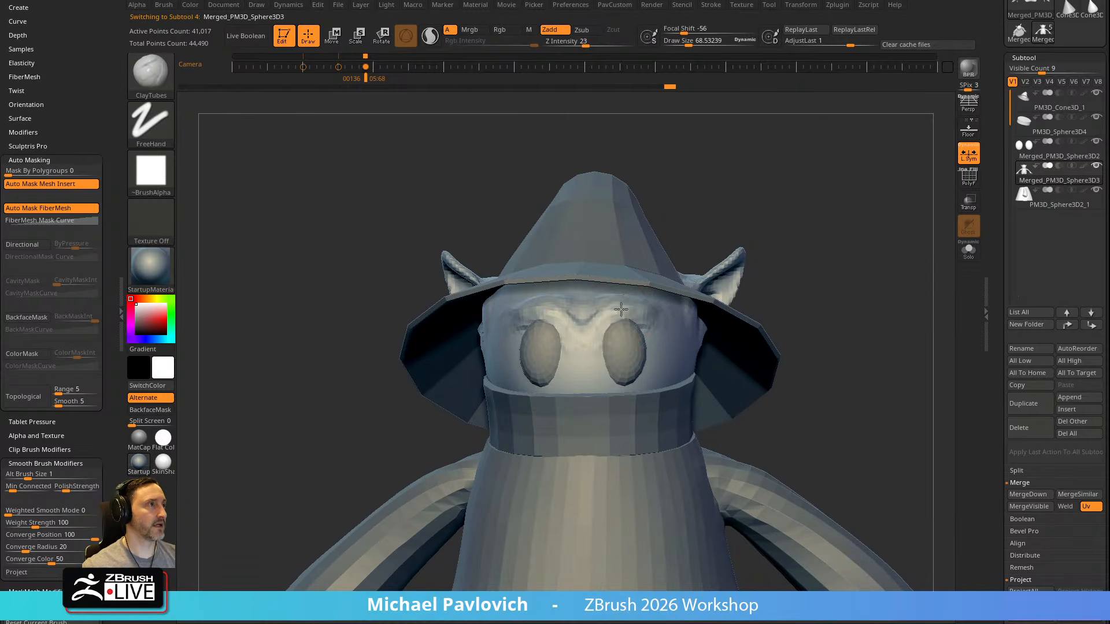
right_drag(630, 312, 750, 241)
right_drag(570, 297, 705, 273)
Pull the inner base of the ears towards the hat with the Move brush
right_drag(548, 258, 631, 225)
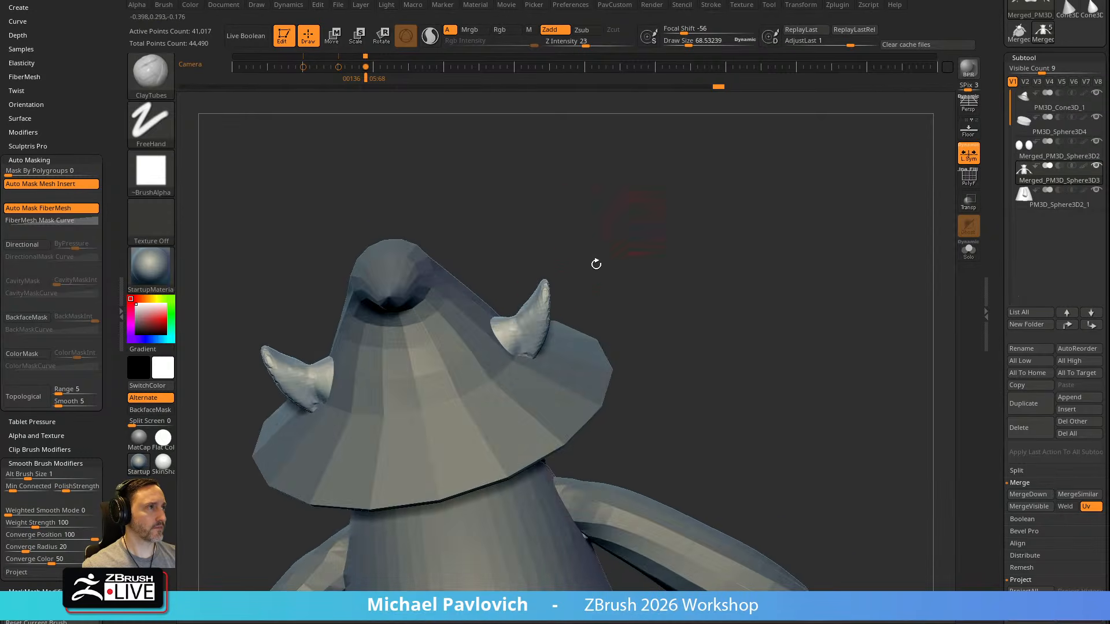
right_drag(516, 339, 498, 328)
key(s)
drag(498, 330, 505, 330)
key(b)
key(m)
key(v)
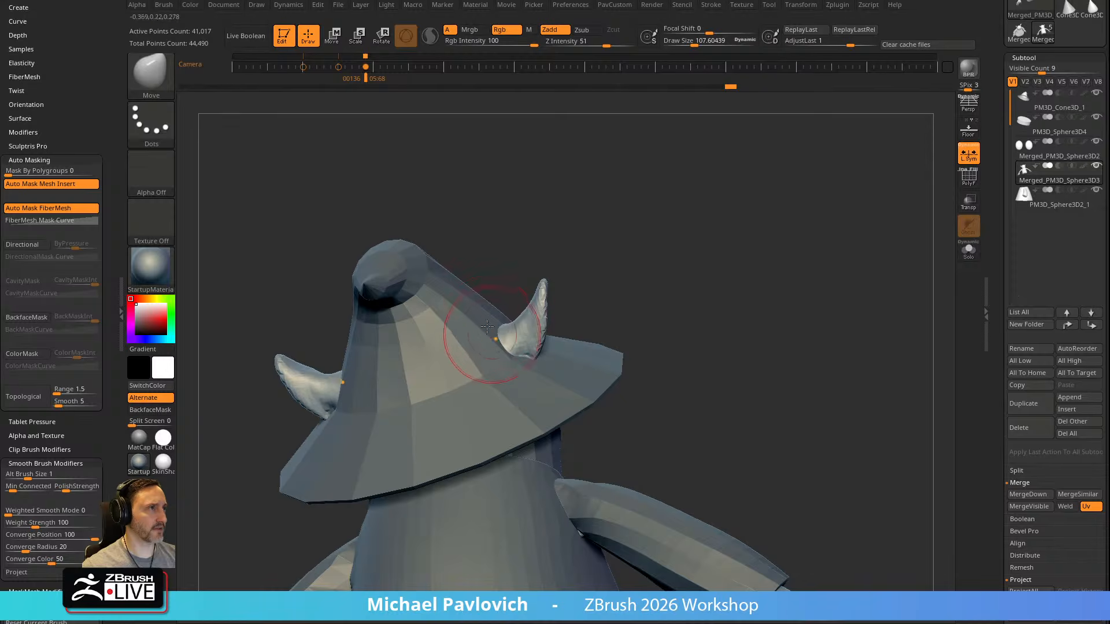
right_drag(509, 320, 564, 287)
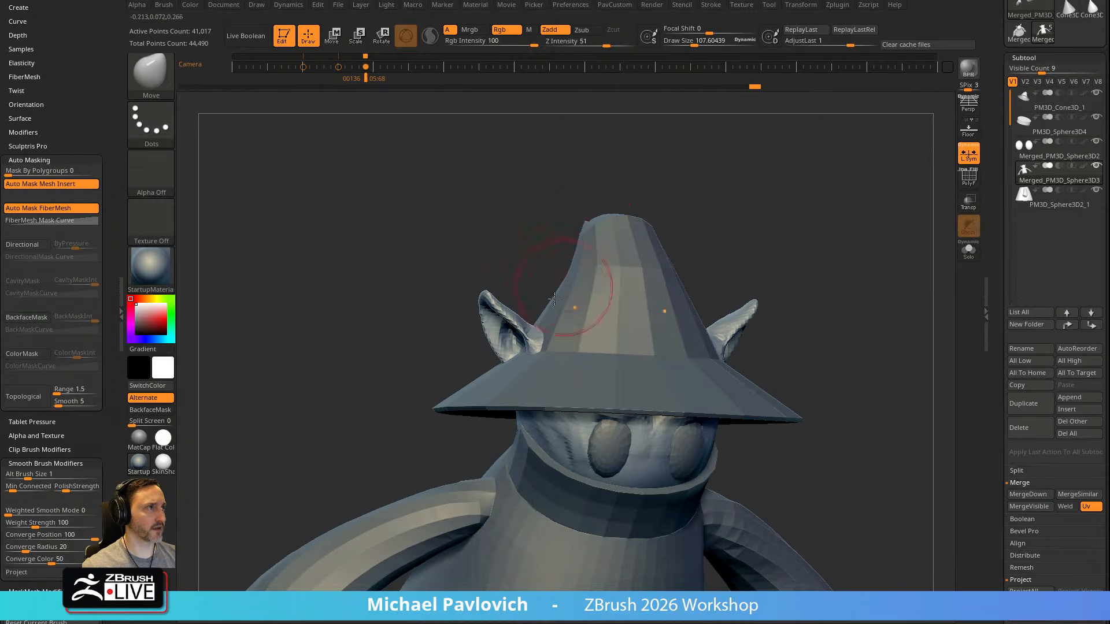
mouse_move(783, 205)
right_down()
mouse_move(807, 176)
mouse_move(782, 206)
right_up()
Thicken the base of the ears with the Inflat brush and re-DynaMesh the body
key(b)
key(i)
key(n)
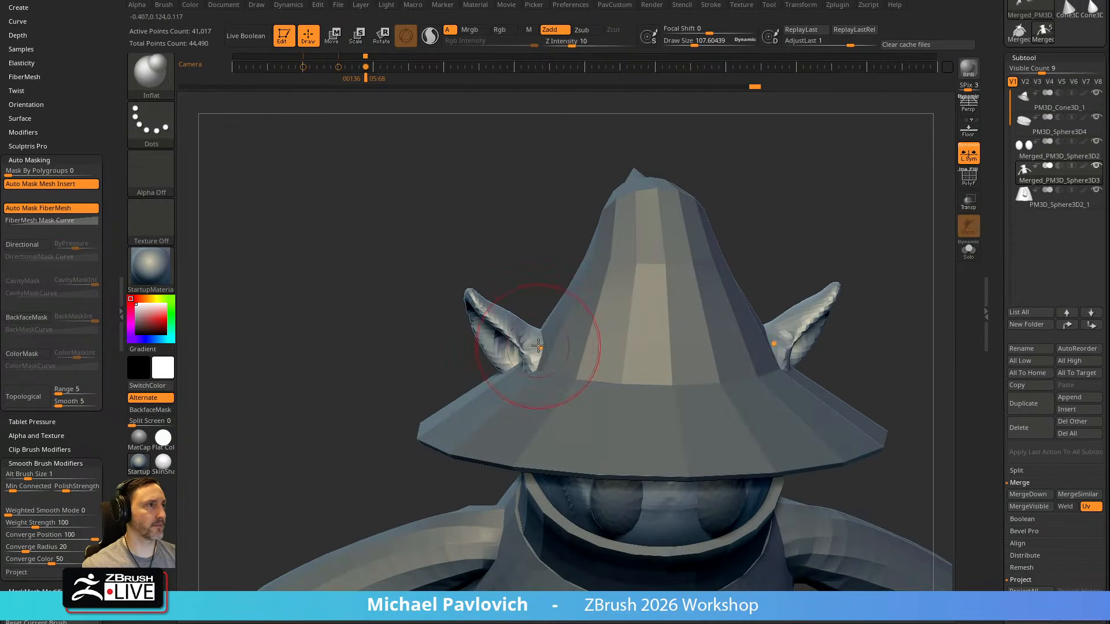
drag(531, 359, 538, 349)
mouse_move(850, 232)
right_down()
mouse_move(872, 205)
mouse_move(867, 242)
right_up()
Refine the shape of the head above the collar from the front and sides with a large Move brush
key(s)
key(b)
key(m)
key(v)
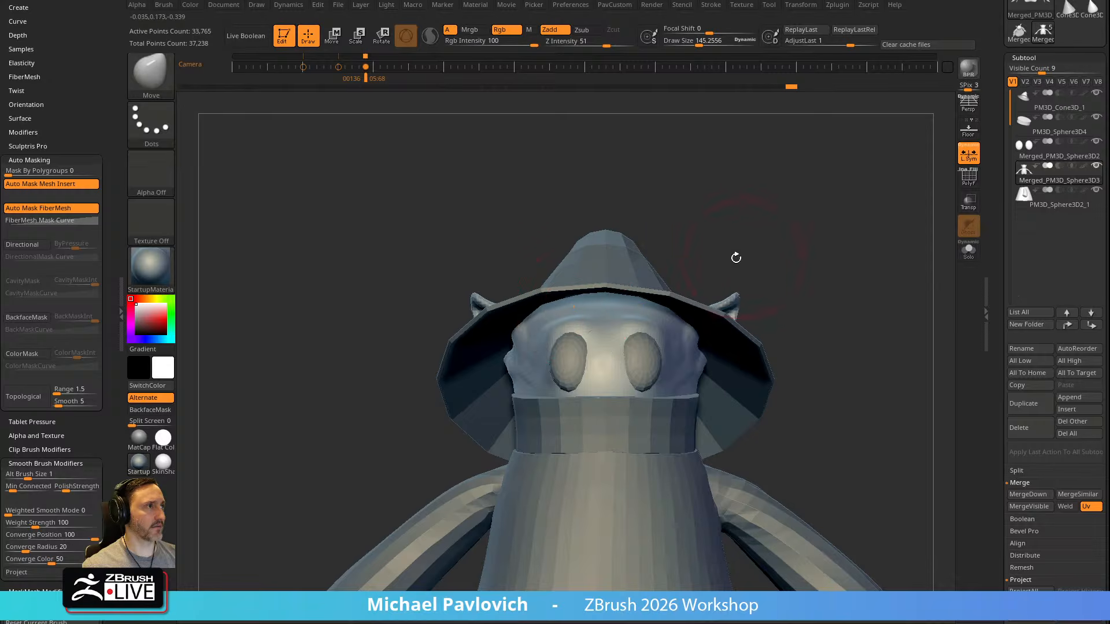
right_drag(744, 259, 453, 451)
right_drag(735, 301, 607, 342)
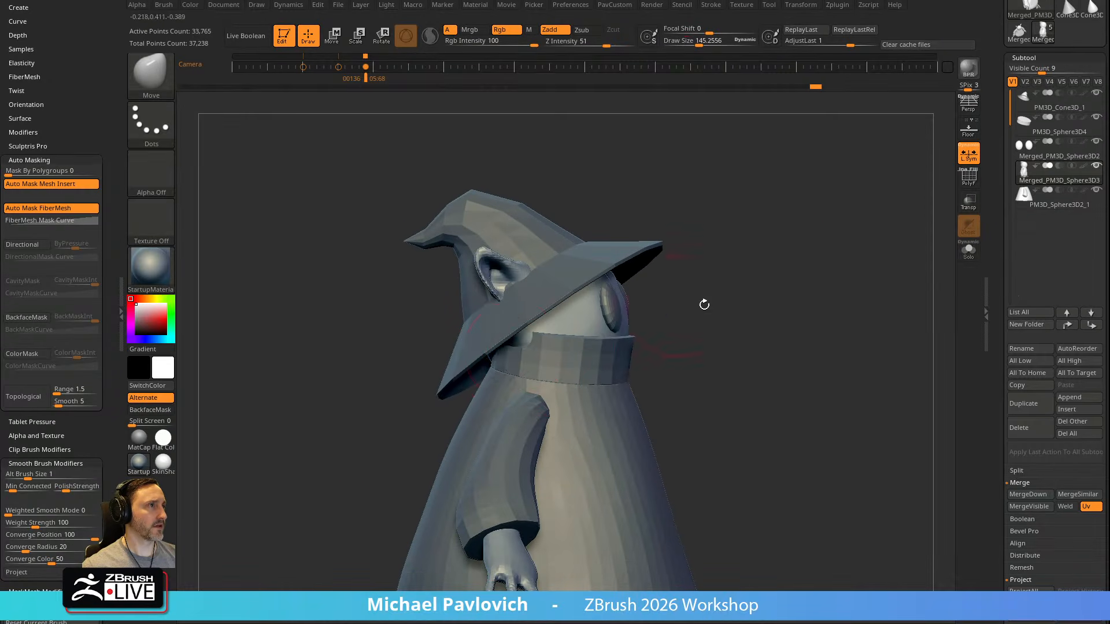
right_drag(671, 305, 512, 338)
shift+right_drag(707, 287, 624, 325)
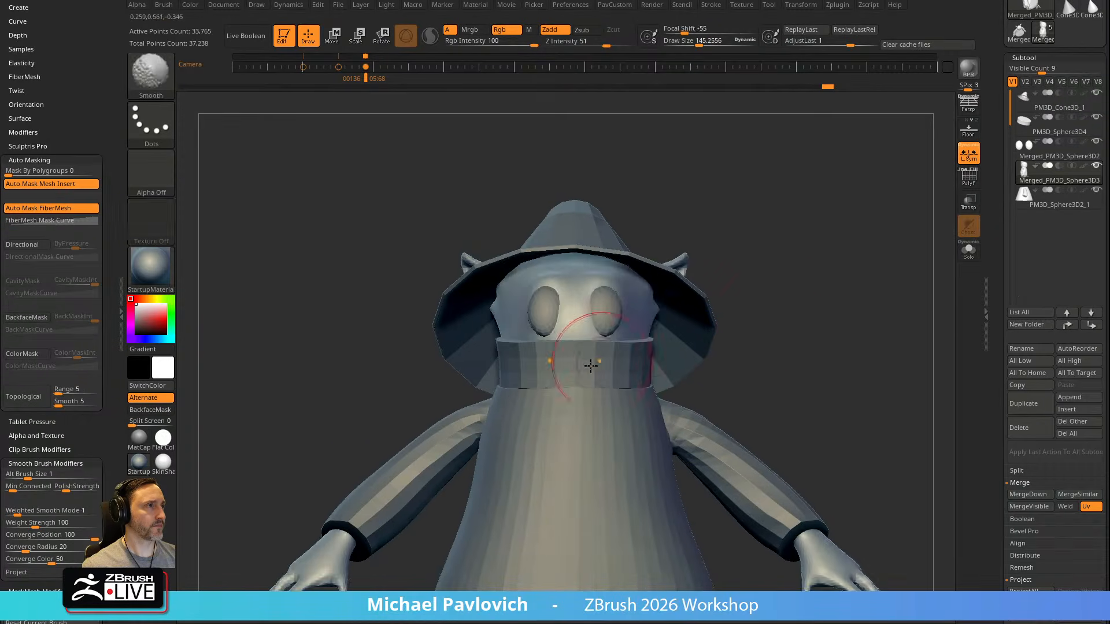
Adjust the collar and the robe's upper chest just below it with a large Move brush
alt+click(622, 350)
right_drag(768, 323, 761, 278)
key(s)
drag(570, 357, 577, 358)
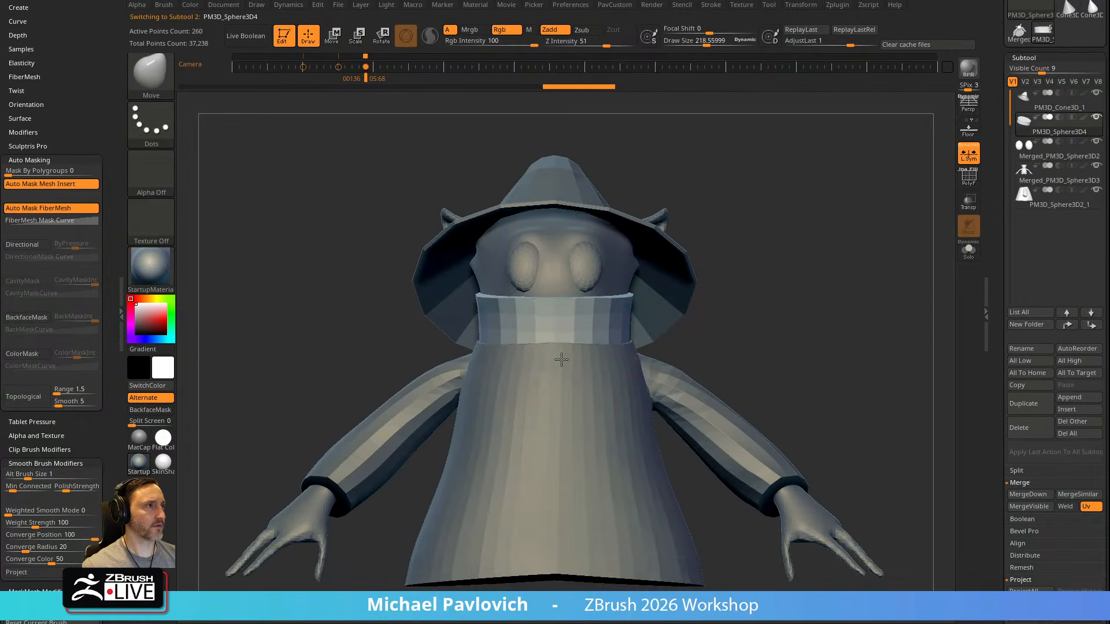
alt+click(561, 359)
right_drag(716, 312, 571, 354)
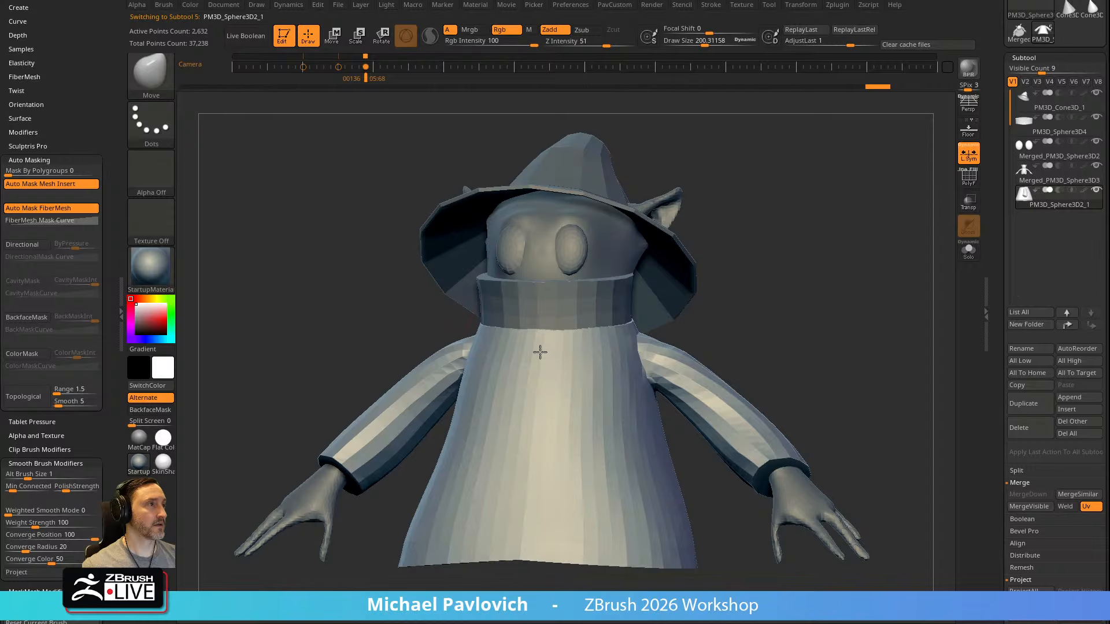
right_drag(771, 293, 572, 351)
mouse_move(727, 314)
right_down()
mouse_move(747, 327)
mouse_move(596, 347)
right_up()
Resize the Move brush and reshape the robe's neckline and shoulders to meet the collar
alt+click(569, 322)
key(s)
drag(570, 349, 587, 346)
alt+click(589, 360)
mouse_move(730, 321)
ctrl+right_down()
mouse_move(733, 297)
mouse_move(778, 286)
ctrl+right_up()
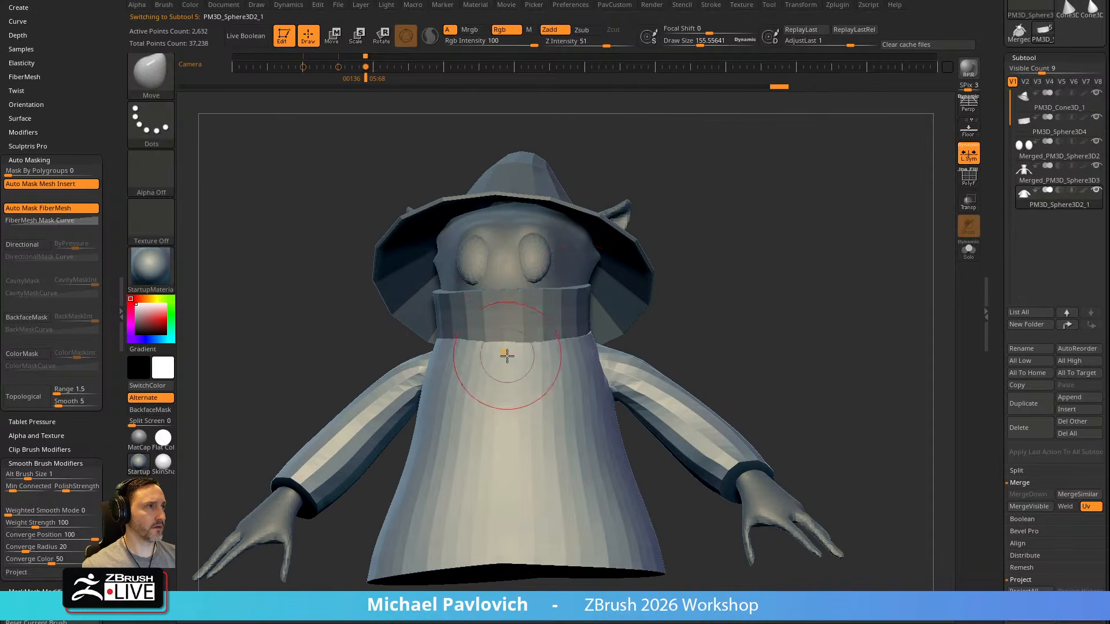
right_drag(474, 370, 434, 376)
right_drag(580, 332, 490, 376)
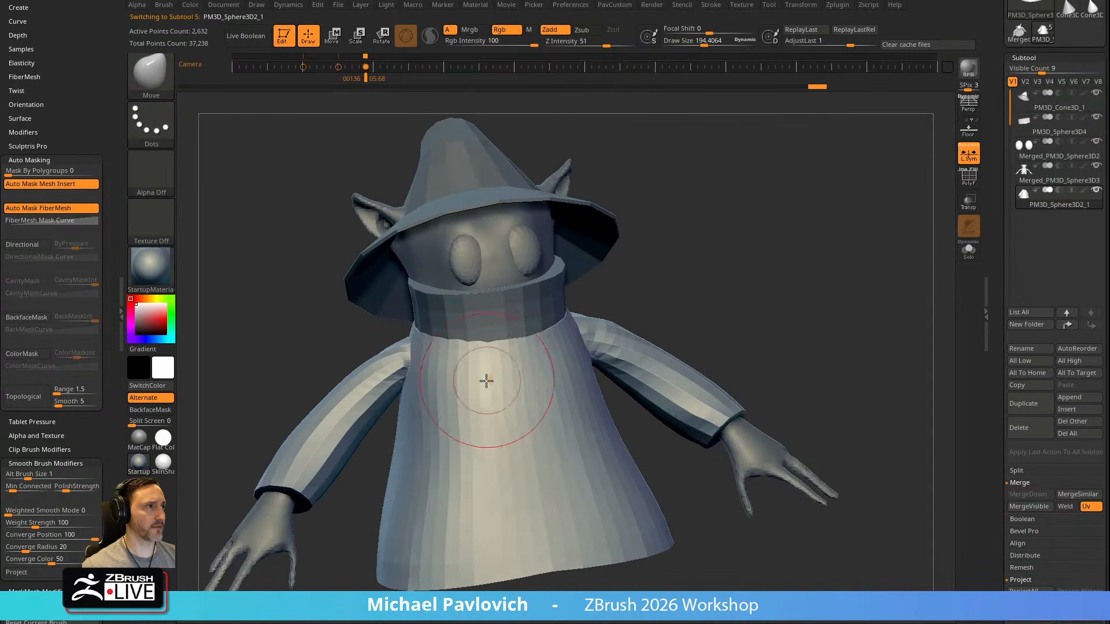
key(3)
click(772, 304)
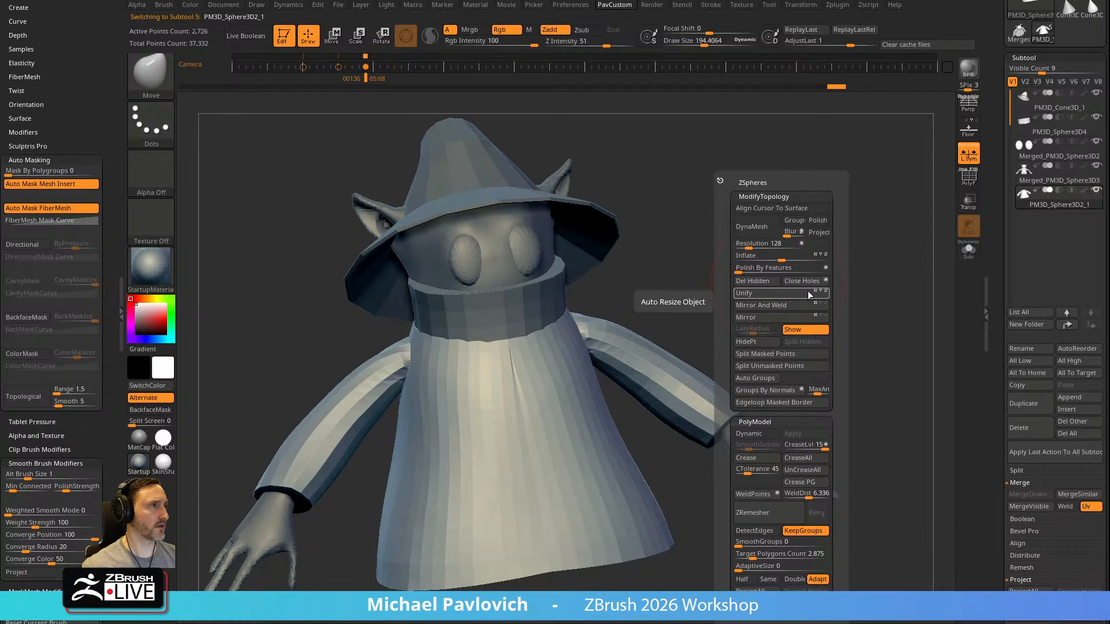
key(ctrl+z)
Isolate the robe subtool and apply Mirror And Weld to it
click(972, 250)
shift+right_drag(857, 260, 865, 255)
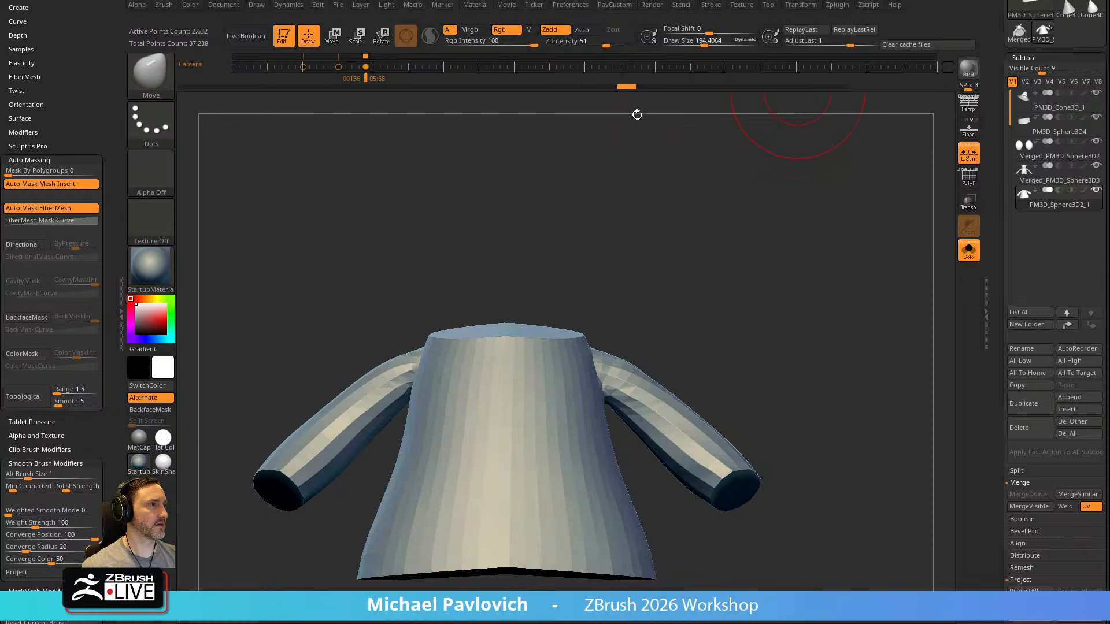
key(2)
click(745, 305)
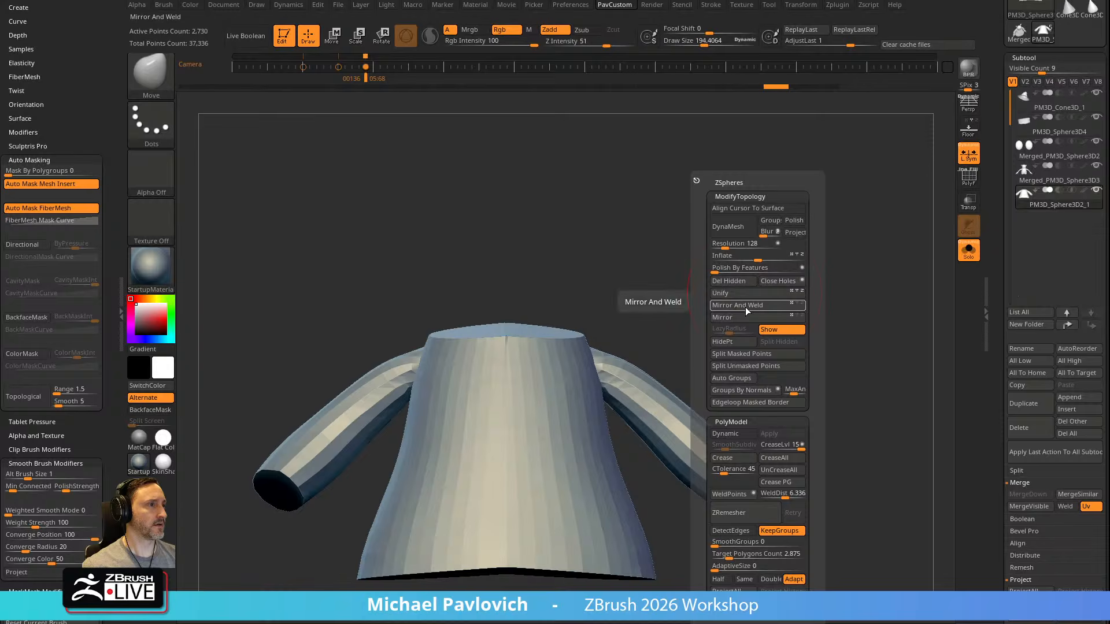
ZRemesh the robe with KeepGroups and the Same polygon-count option, and bring the rest of the character back into view
key(shift+f)
scroll(809, 243, up, 2)
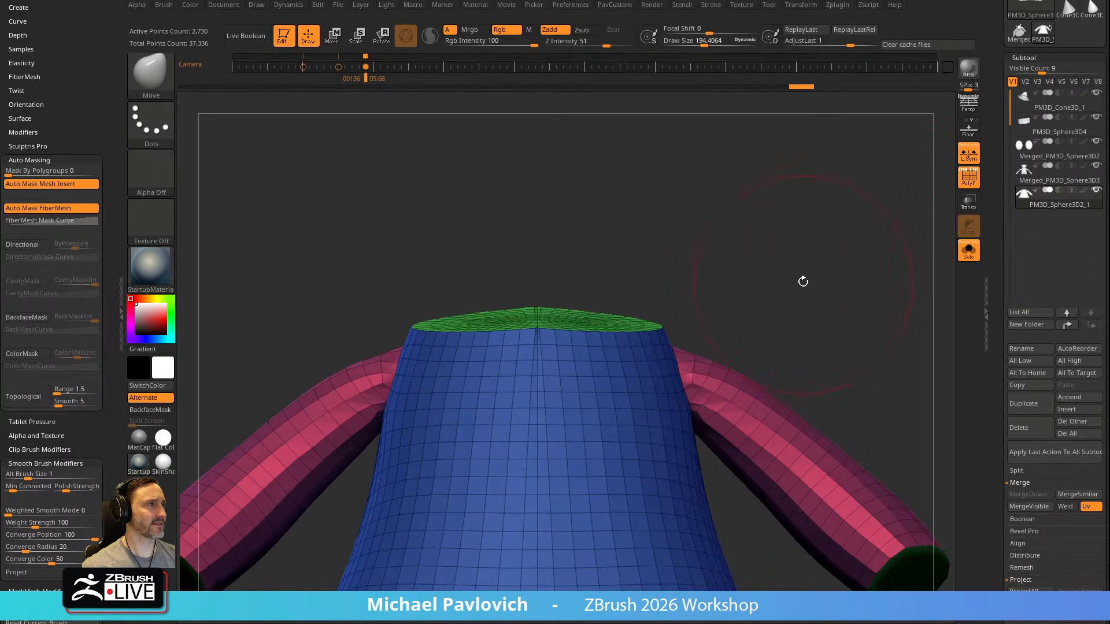
key(2)
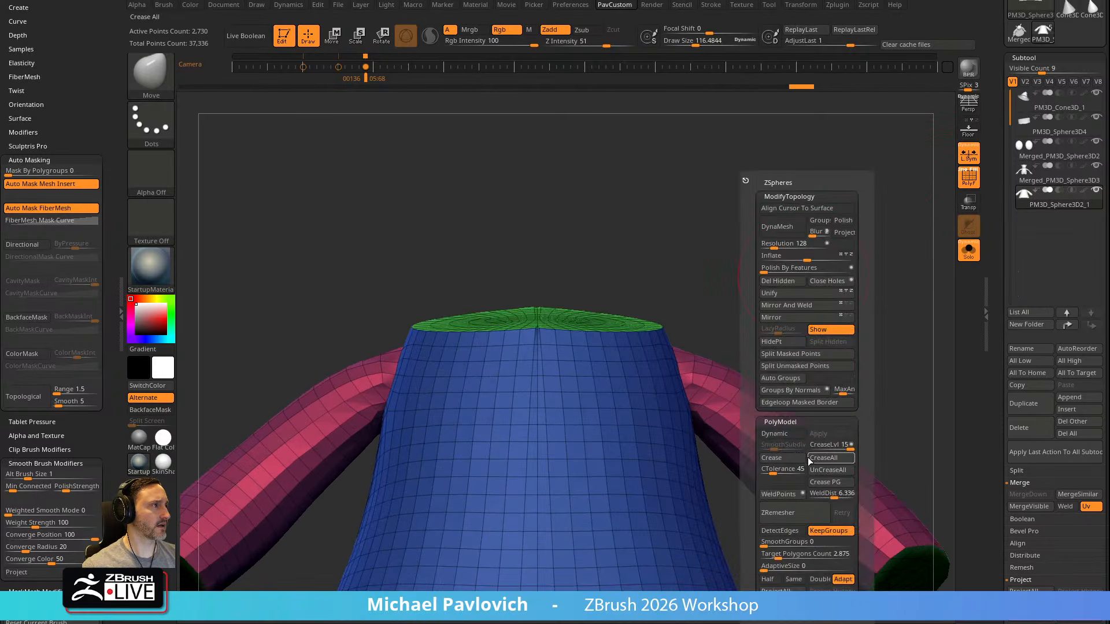
click(795, 517)
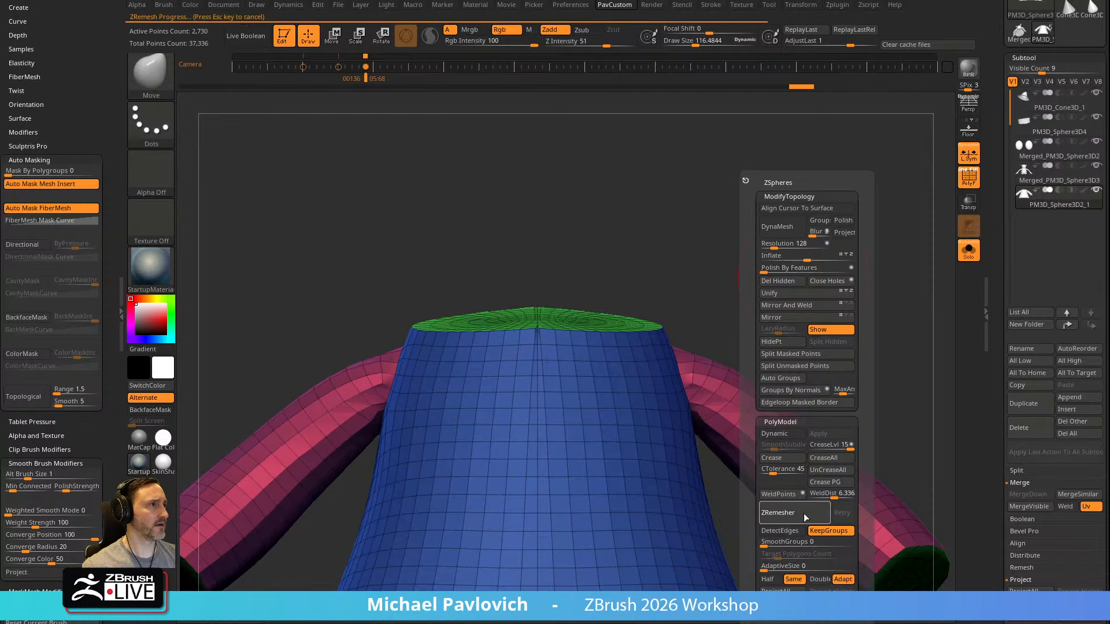
mouse_move(691, 300)
alt+mouse_down()
mouse_move(724, 288)
mouse_move(572, 295)
alt+mouse_up()
right_drag(485, 377, 602, 349)
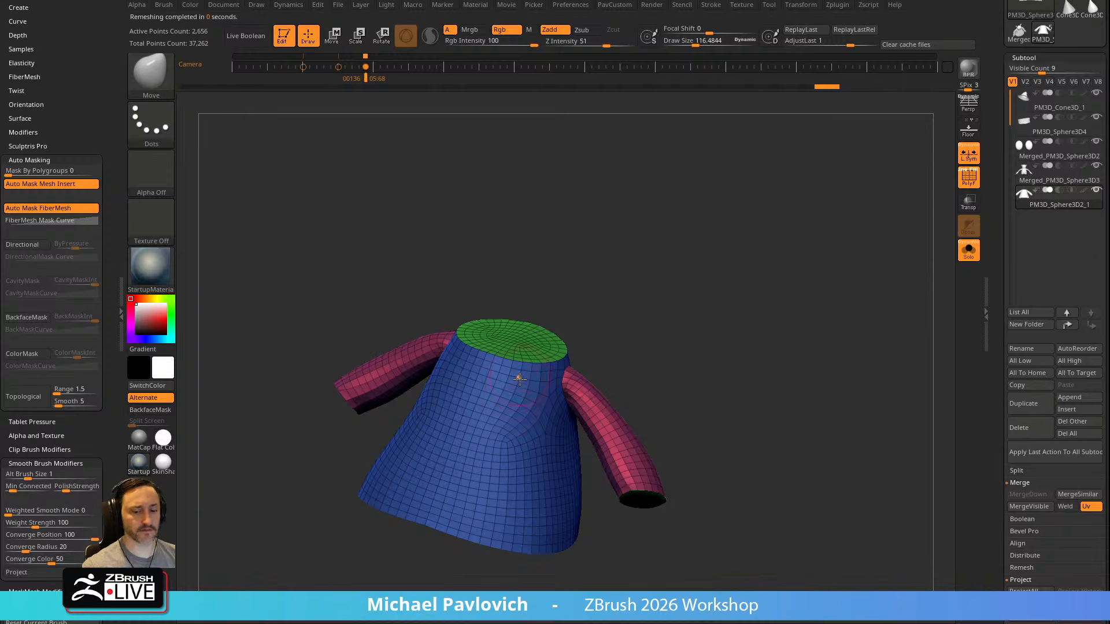
click(969, 255)
click(968, 178)
Select the body and compare the model with the side-view Orko reference drawing using the stored camera keyframes
shift+drag(778, 277, 730, 315)
alt+click(559, 309)
key(f)
drag(831, 241, 775, 255)
alt+click(577, 285)
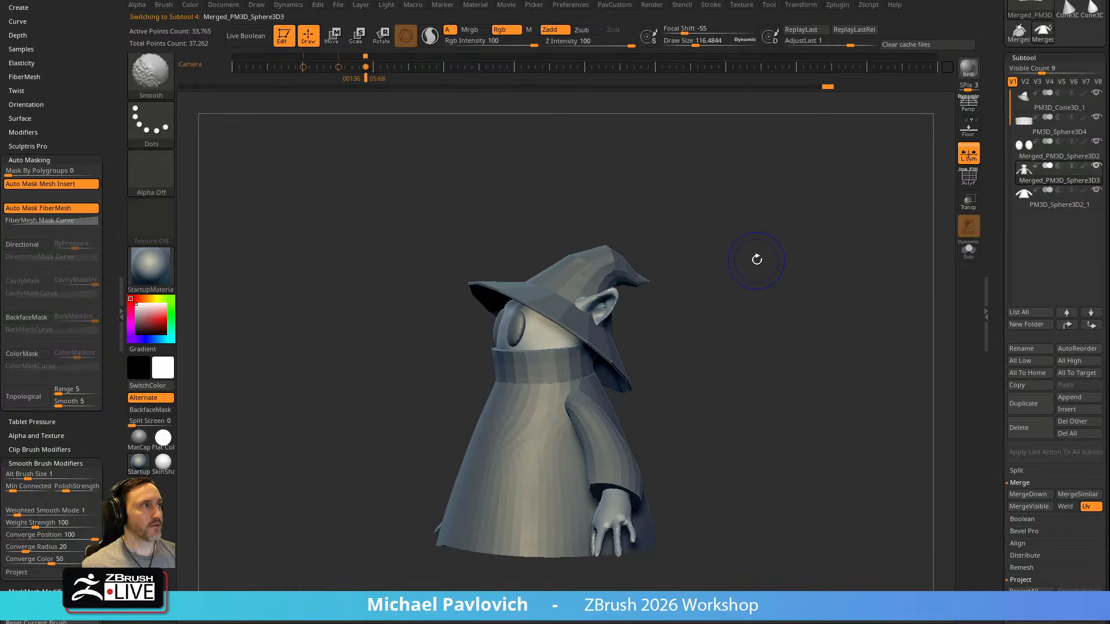
key(shift+z)
key(Right)
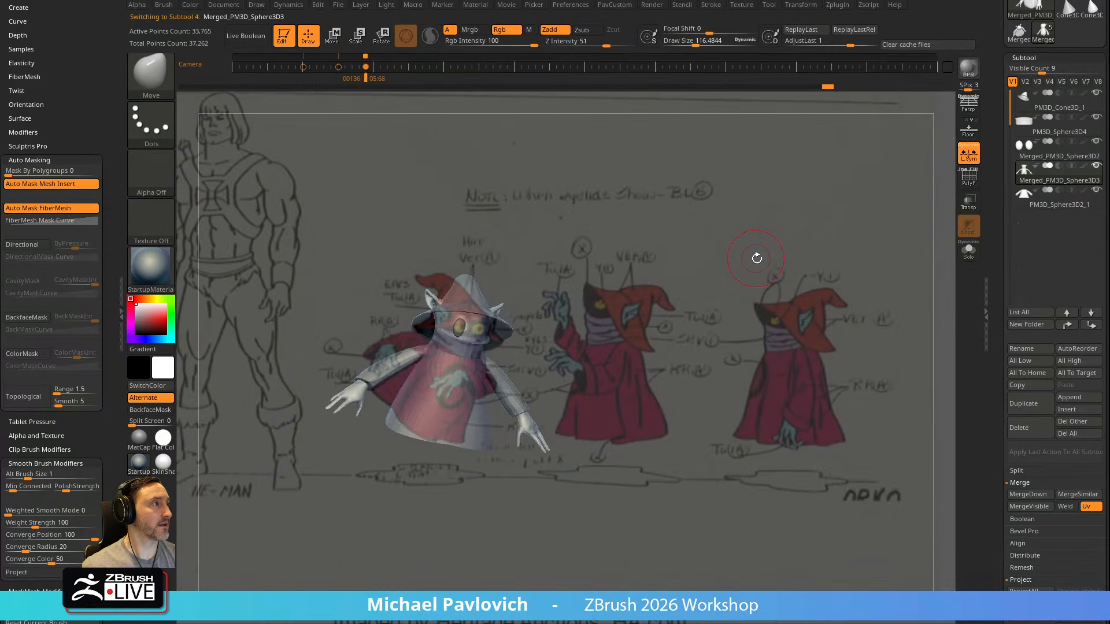
key(Left)
key(Left)
key(Left)
key(Left)
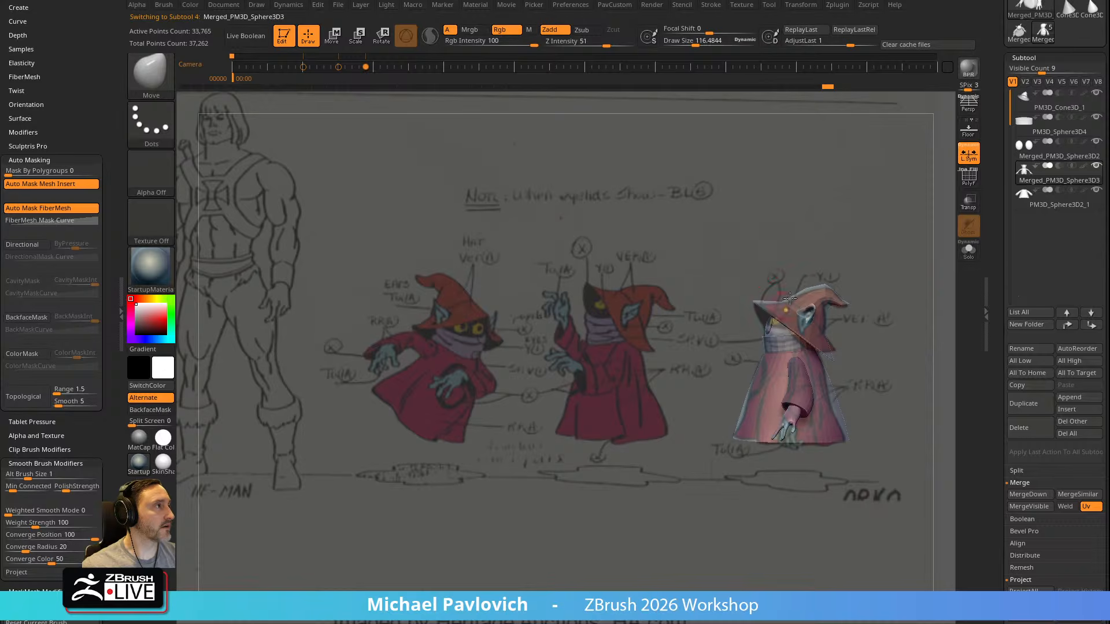
Try to reshape the hat's brim with an enlarged Move brush
alt+click(775, 315)
key(s)
mouse_move(768, 319)
mouse_down()
mouse_move(765, 301)
mouse_move(754, 308)
mouse_up()
key(s)
drag(846, 349, 834, 349)
key(s)
mouse_move(820, 344)
mouse_down()
mouse_move(836, 351)
mouse_move(826, 338)
mouse_move(872, 329)
mouse_move(796, 341)
mouse_up()
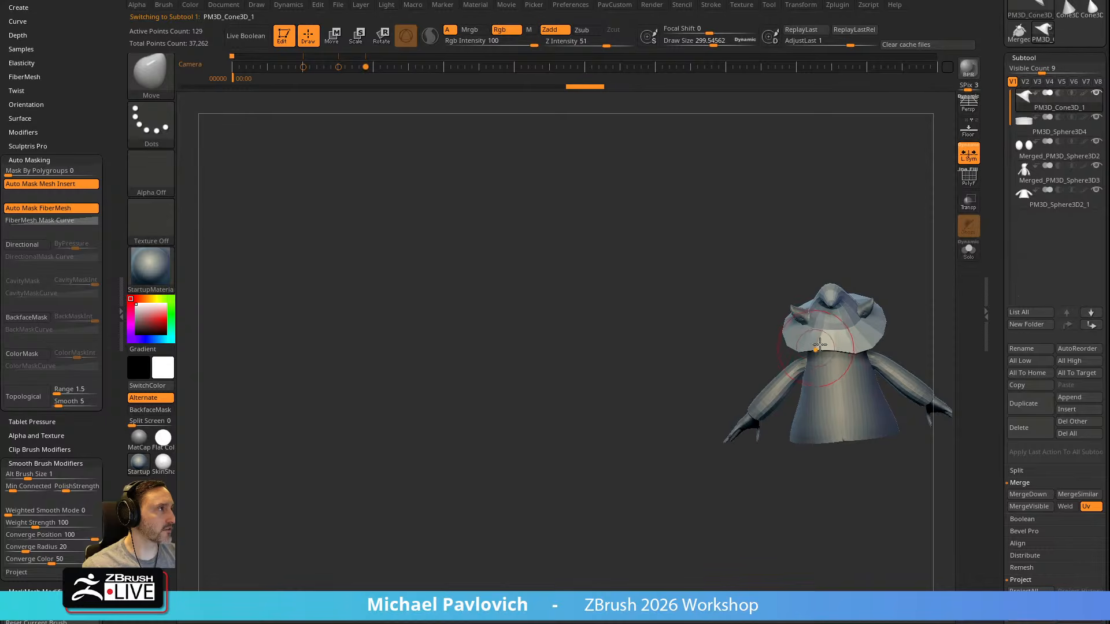
key(ctrl+z)
key(ctrl+z)
key(ctrl+z)
key(ctrl+z)
key(ctrl+z)
Select the robe and even out the notch at the back of its hem with a small Move brush and Polish By Features
alt+drag(917, 226, 709, 272)
mouse_move(773, 257)
shift+mouse_down()
mouse_move(788, 287)
mouse_move(684, 339)
shift+mouse_up()
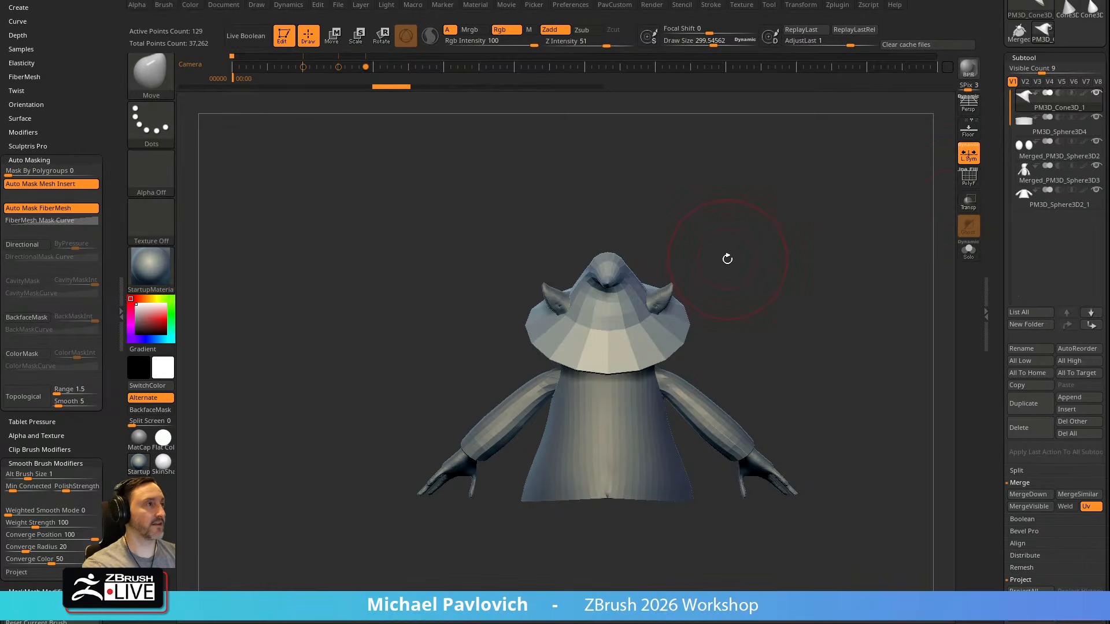
click(1032, 173)
alt+click(661, 302)
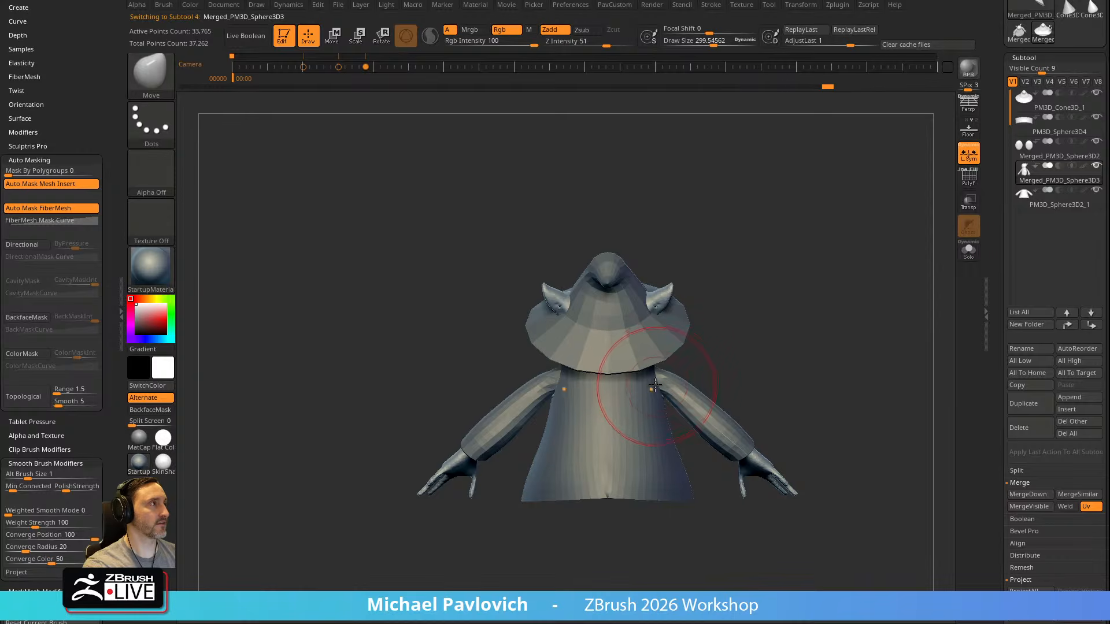
alt+click(657, 387)
drag(751, 299, 765, 347)
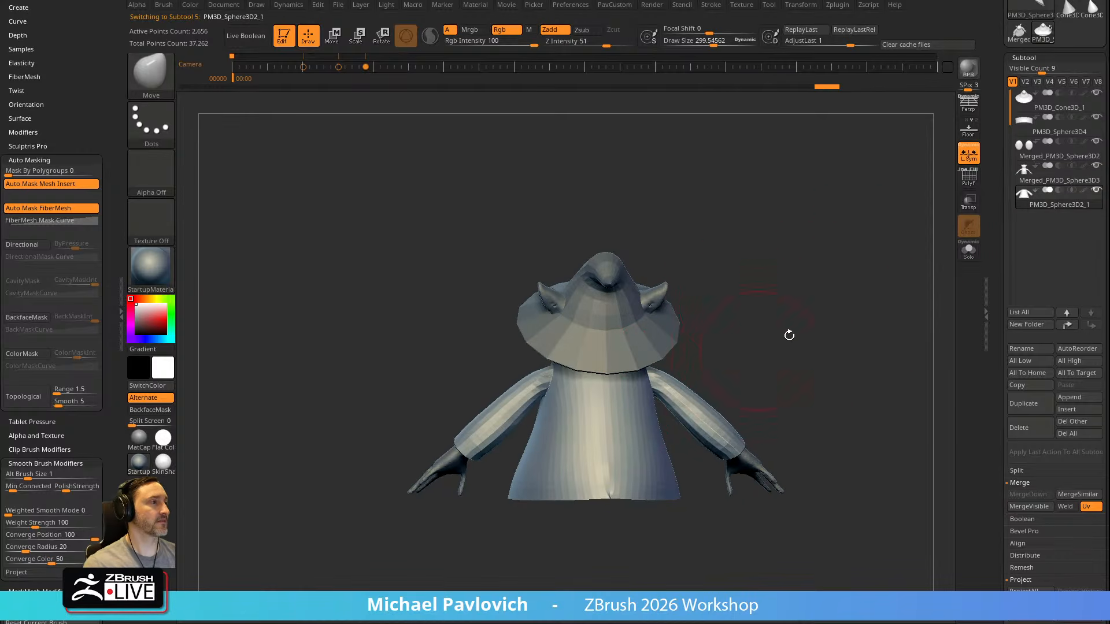
click(971, 180)
mouse_move(862, 323)
alt+mouse_down()
mouse_move(867, 389)
mouse_move(827, 130)
alt+mouse_up()
key(s)
drag(604, 442, 591, 441)
drag(564, 421, 564, 404)
mouse_move(638, 473)
mouse_down()
mouse_move(612, 352)
mouse_move(704, 258)
mouse_move(567, 385)
mouse_move(634, 404)
mouse_move(781, 370)
mouse_up()
key(ctrl+z)
key(3)
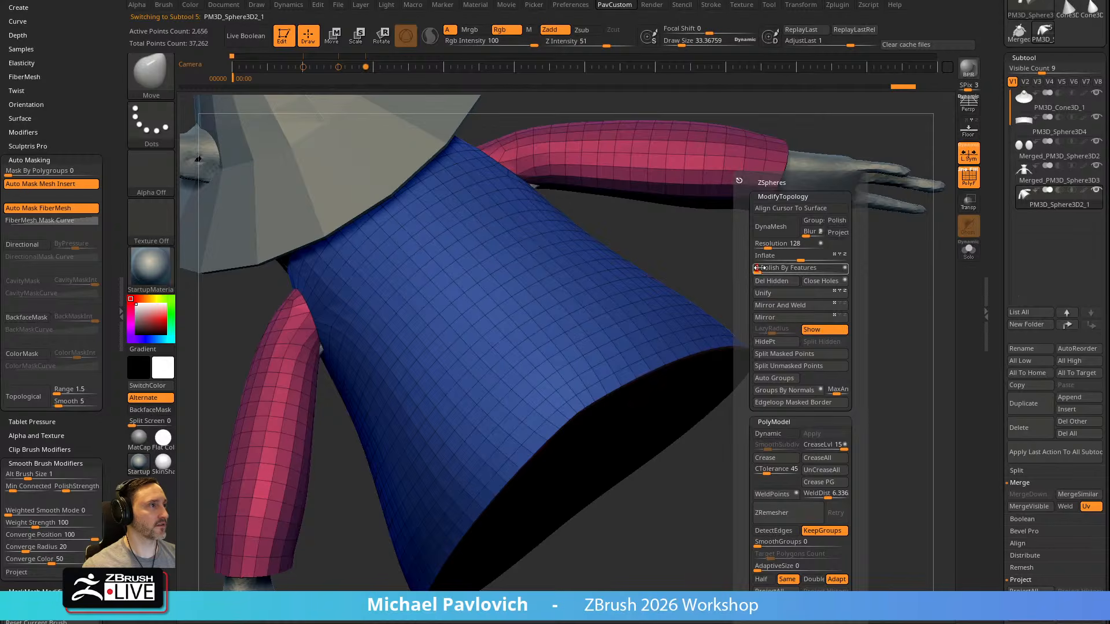
Turn off the wireframe display and Local Symmetry
key(f)
shift+drag(764, 355, 832, 347)
drag(755, 296, 739, 327)
alt+click(647, 274)
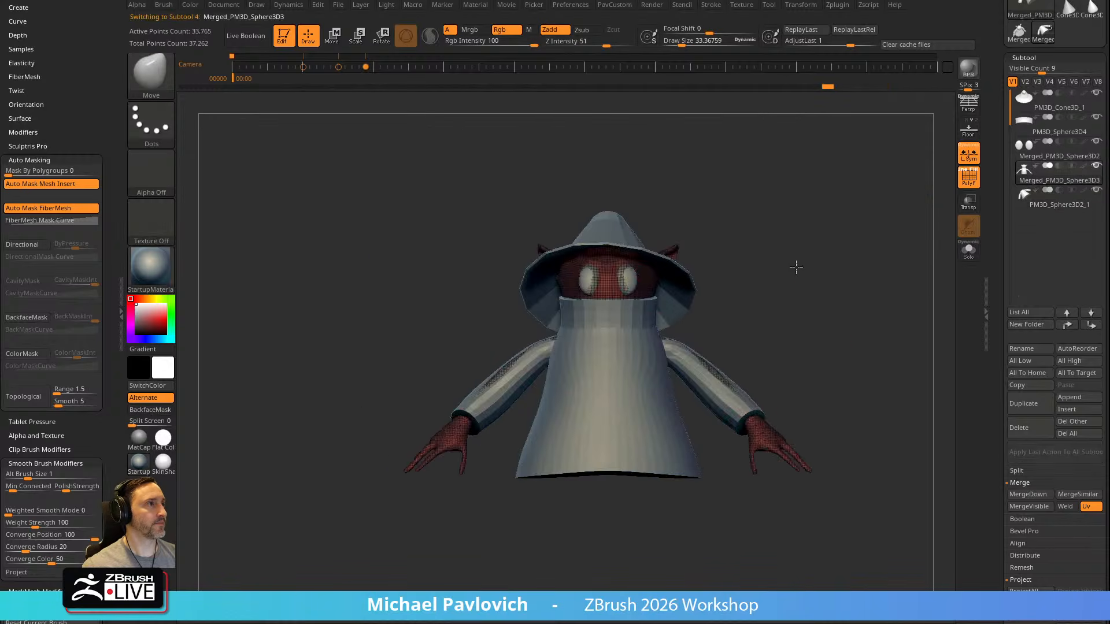
alt+drag(805, 250, 930, 204)
click(969, 178)
click(969, 155)
alt+drag(848, 211, 758, 254)
Select the collar subtool and check the collar's shape on the Orko model sheet in the browser
alt+click(630, 340)
alt+drag(796, 309, 700, 309)
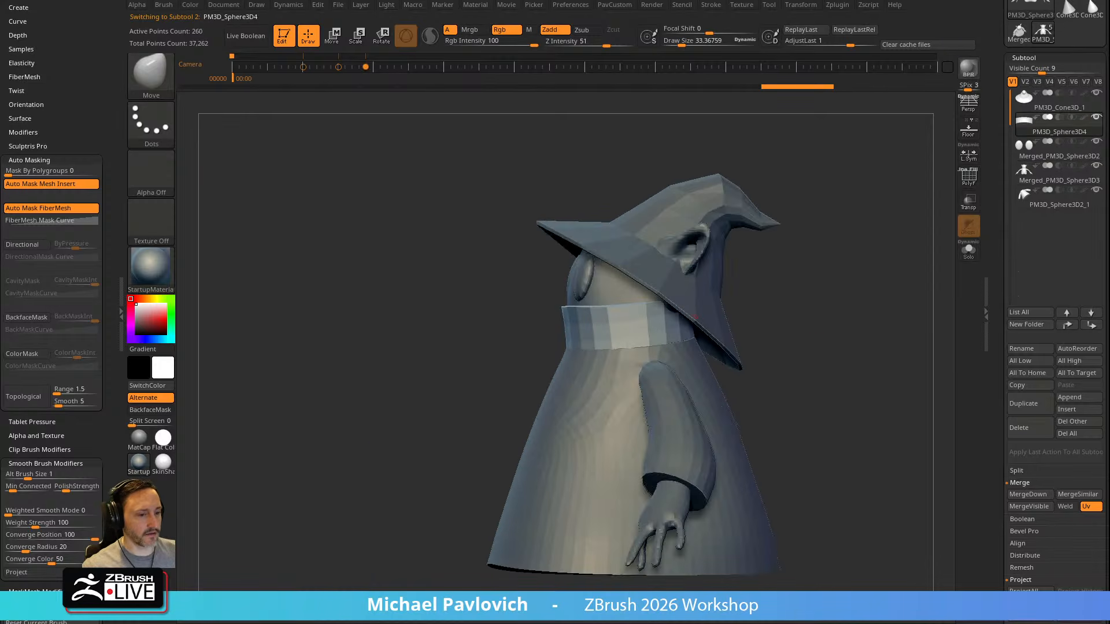
drag(508, 623, 638, 16)
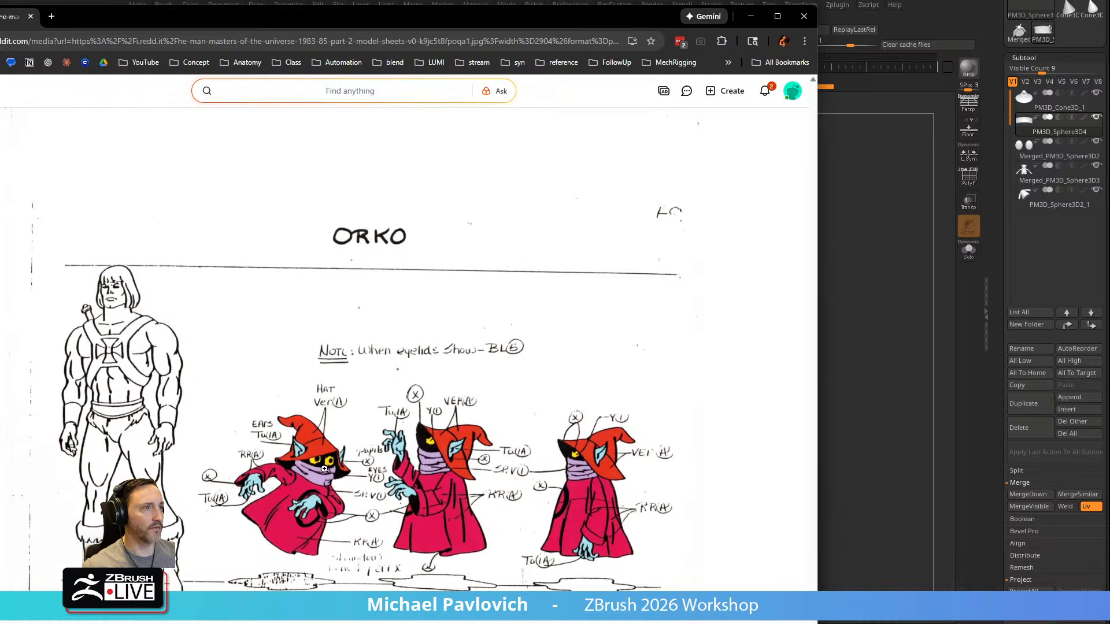
drag(522, 29, 506, 623)
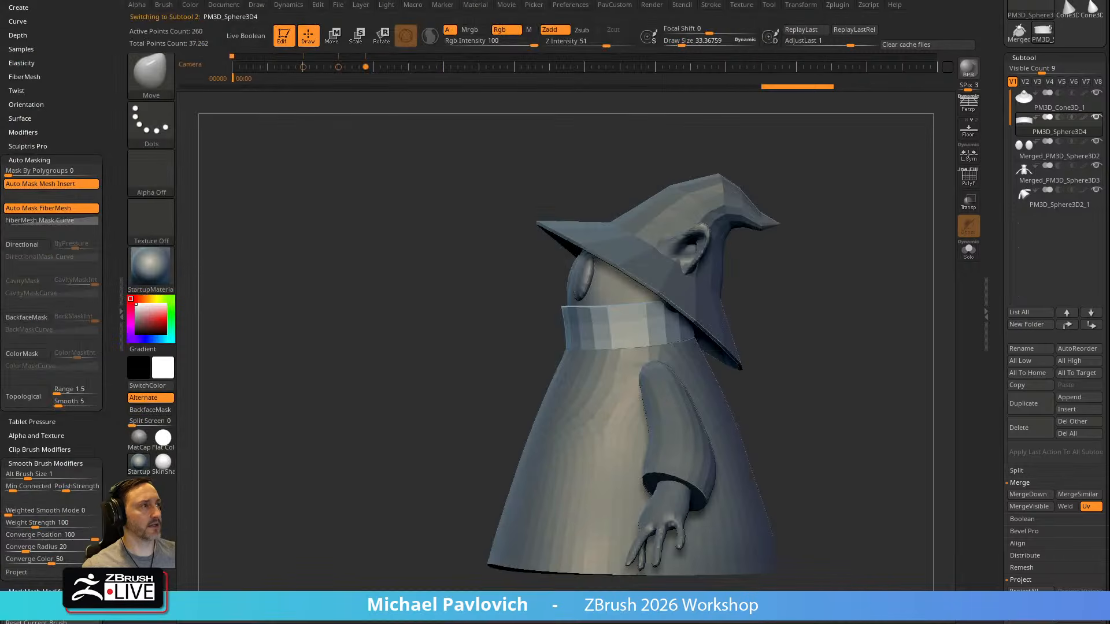
Show the collar's wireframe and adjust the collar from the side with the Move brush at a draw size of about 250
click(964, 183)
mouse_move(839, 254)
alt+mouse_down()
mouse_move(830, 262)
mouse_move(892, 290)
mouse_move(876, 292)
alt+mouse_up()
key(s)
drag(875, 294, 893, 311)
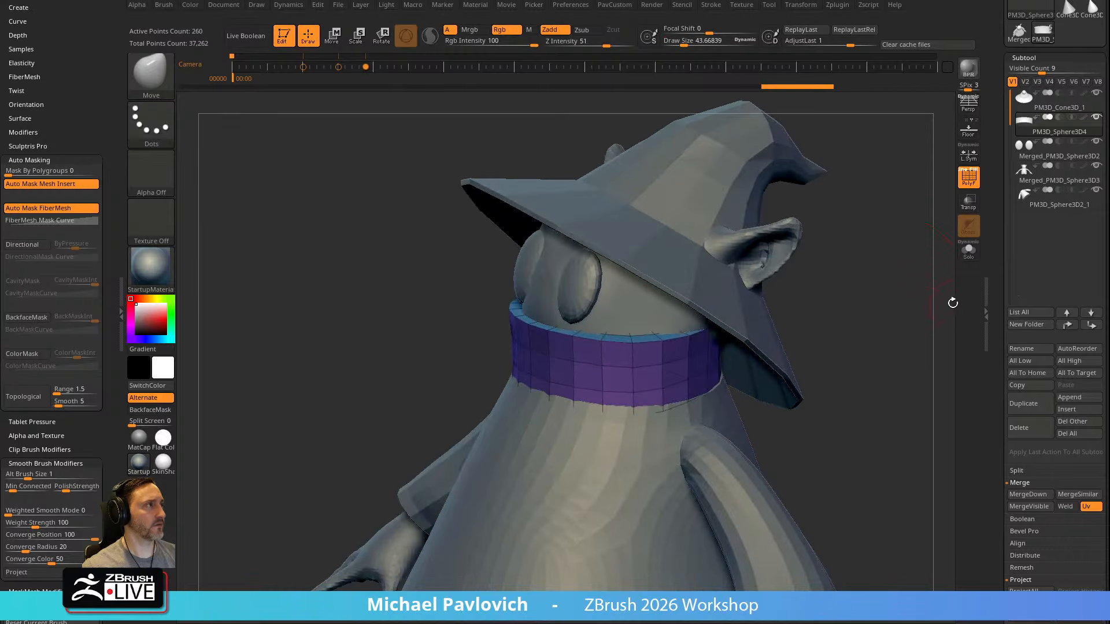
scroll(992, 302, down, 5)
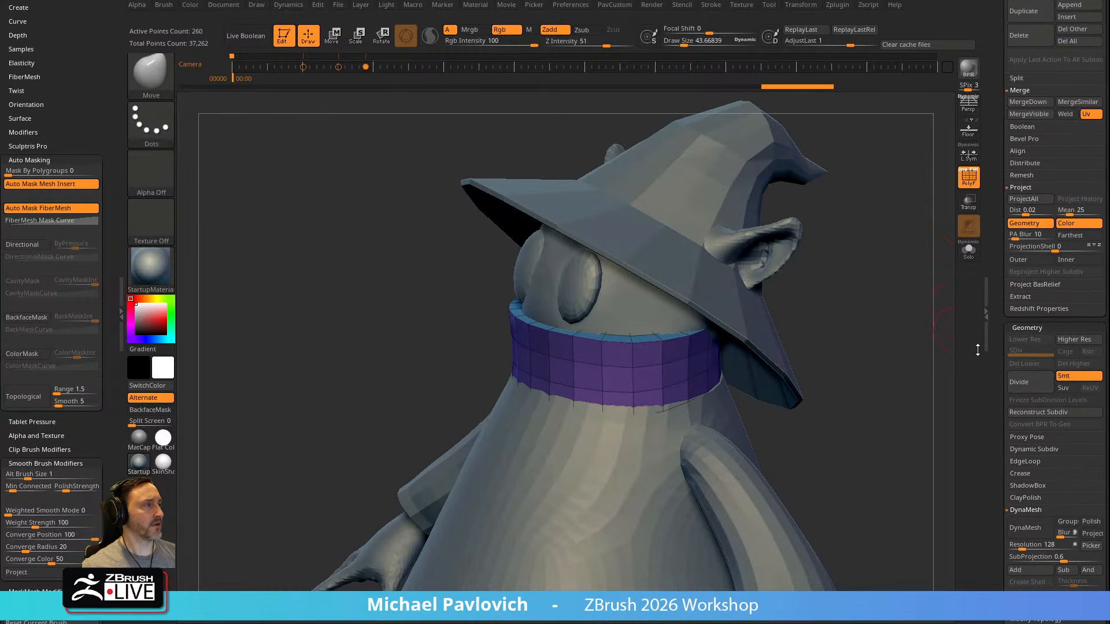
mouse_move(875, 354)
mouse_down()
mouse_move(869, 342)
mouse_move(852, 345)
mouse_up()
key(s)
drag(589, 423, 587, 422)
alt+drag(820, 355, 690, 343)
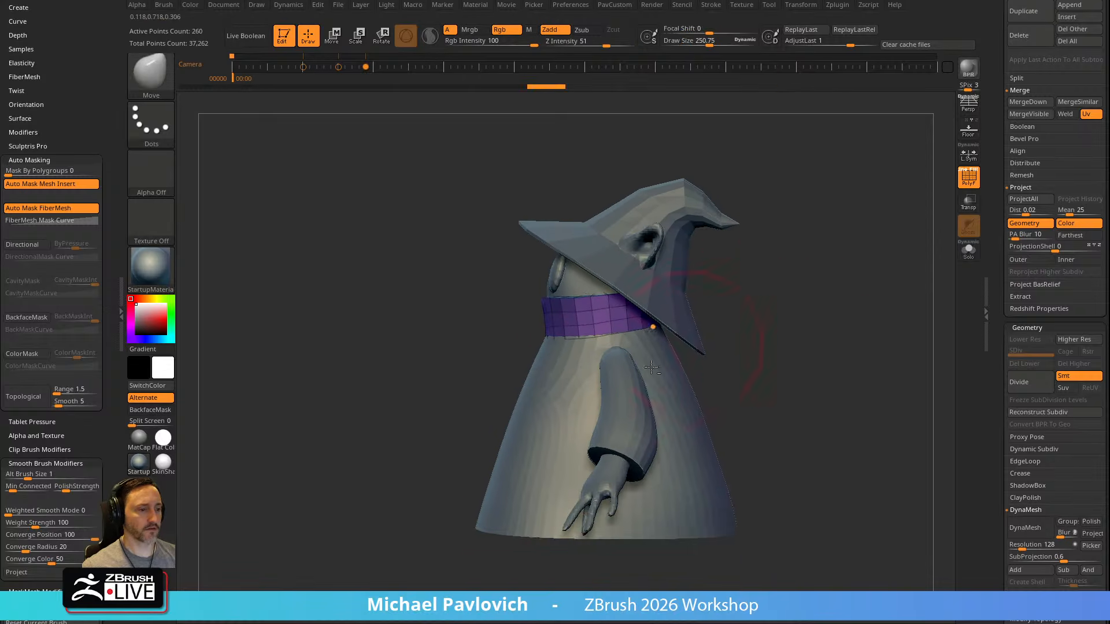
Push the robe's lower front inward from the side with a large Move brush, enlarging it to a draw size of about 307
alt+click(593, 386)
drag(490, 515, 520, 427)
key(s)
mouse_move(545, 364)
mouse_down()
mouse_move(535, 379)
mouse_move(545, 349)
mouse_up()
Refine the collar's fit on the robe and switch to the Standard brush at a draw size of about 65
alt+click(567, 332)
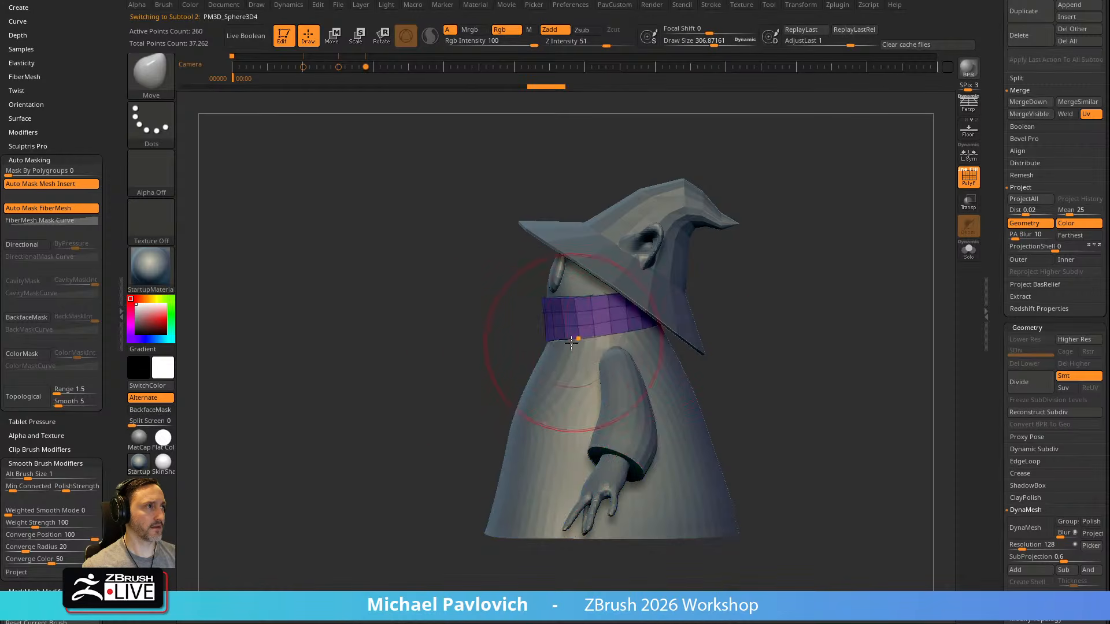
mouse_move(735, 338)
mouse_down()
mouse_move(795, 300)
mouse_move(767, 307)
mouse_move(775, 313)
mouse_up()
key(1)
key(s)
key(s)
mouse_move(586, 343)
mouse_down()
mouse_move(561, 343)
mouse_move(568, 324)
mouse_up()
key(shift+f)
drag(917, 199, 972, 267)
click(964, 182)
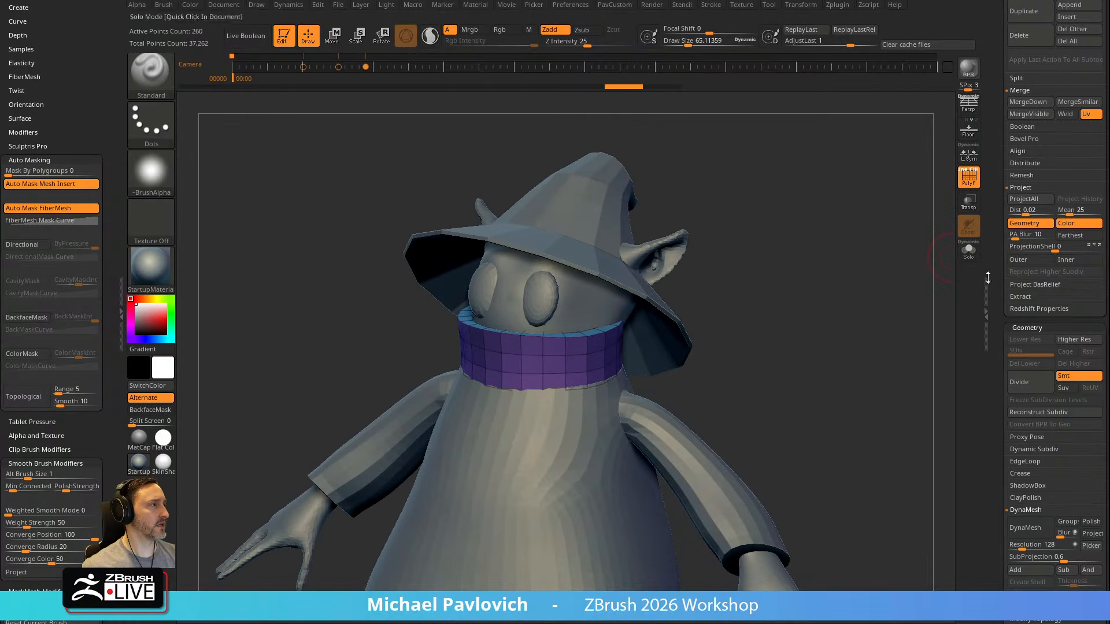
Open the crease options for the collar's geometry
scroll(1026, 231, down, 3)
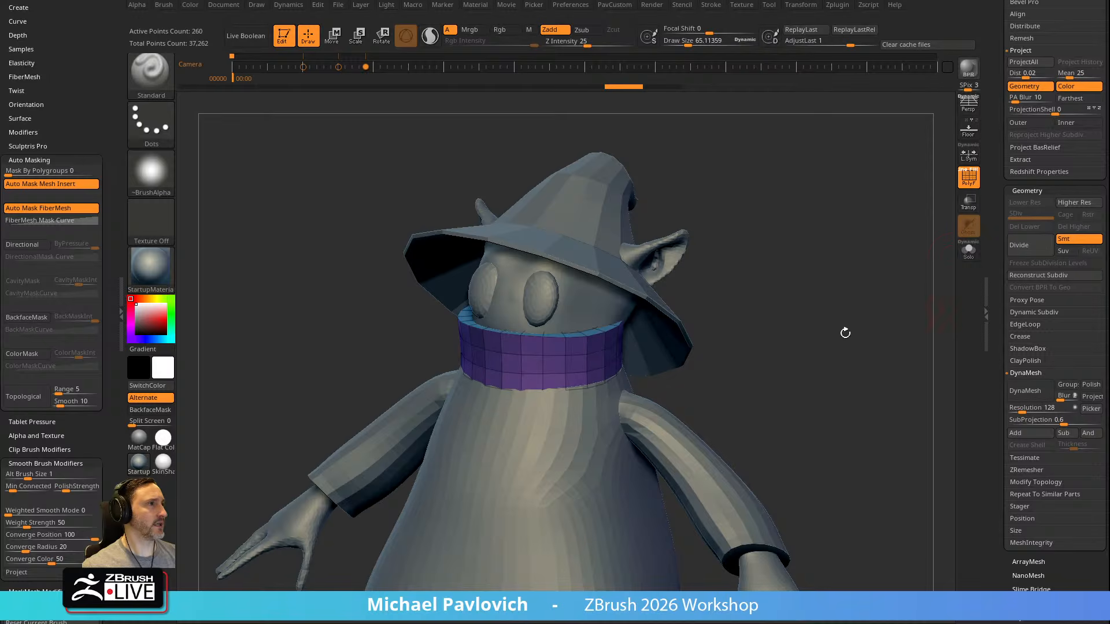
click(1020, 337)
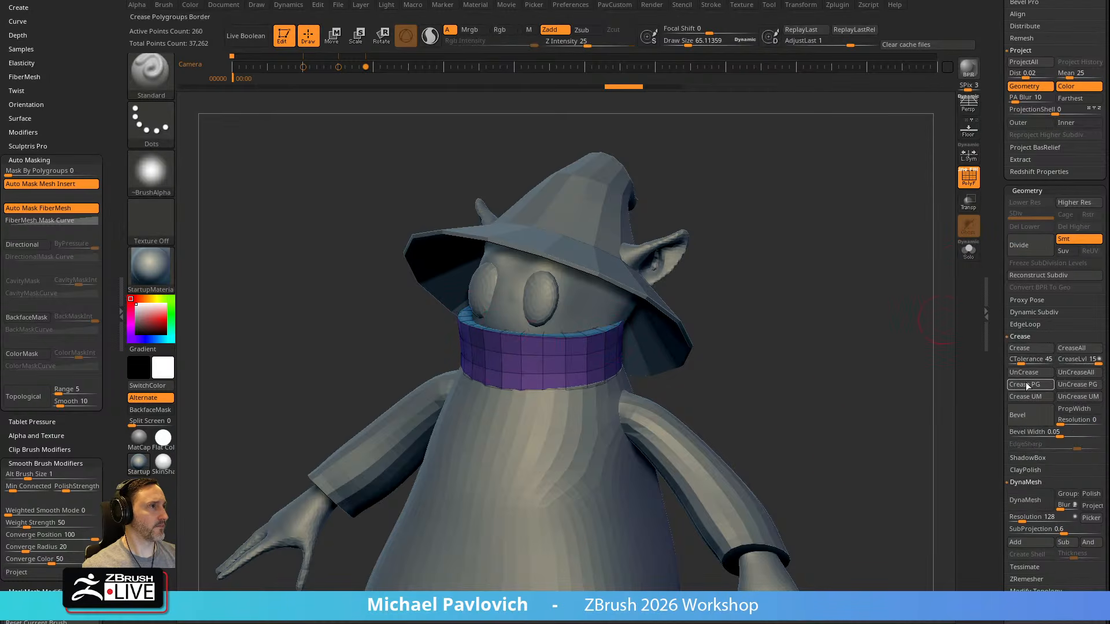
drag(901, 393, 844, 400)
Try subdividing the collar once without creased polygroup borders, and return it to its base mesh
key(ctrl+d)
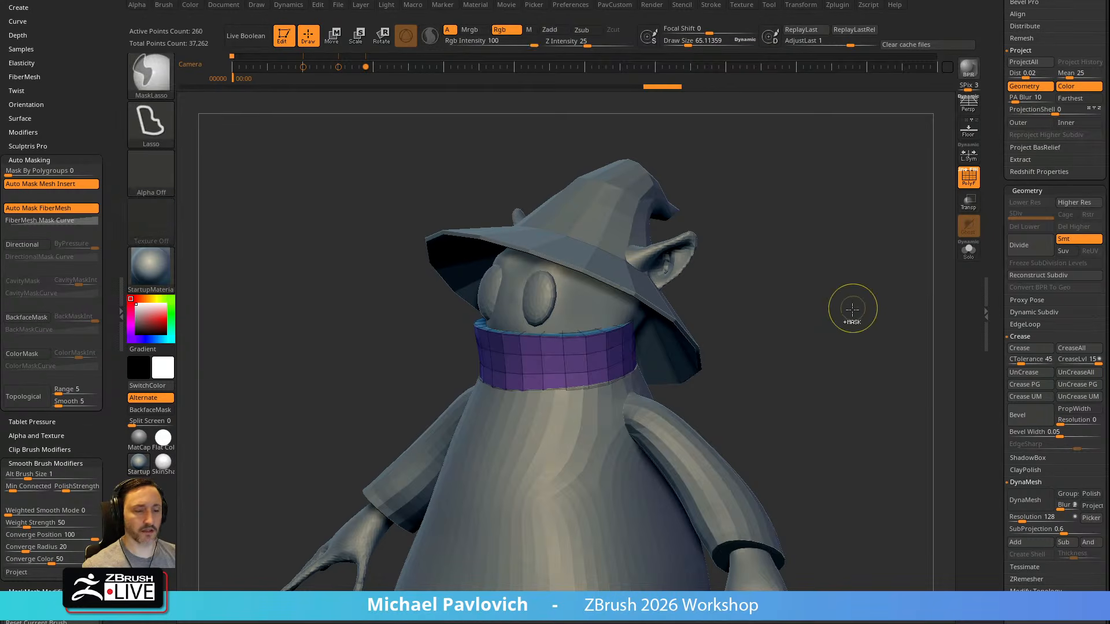
key(shift+d)
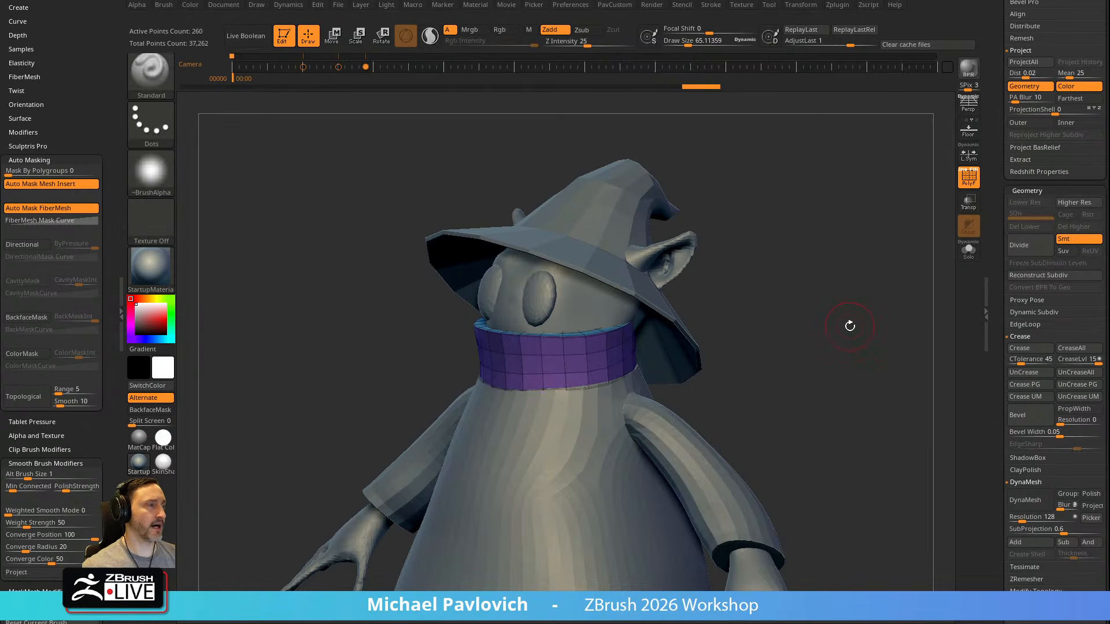
drag(663, 346, 822, 321)
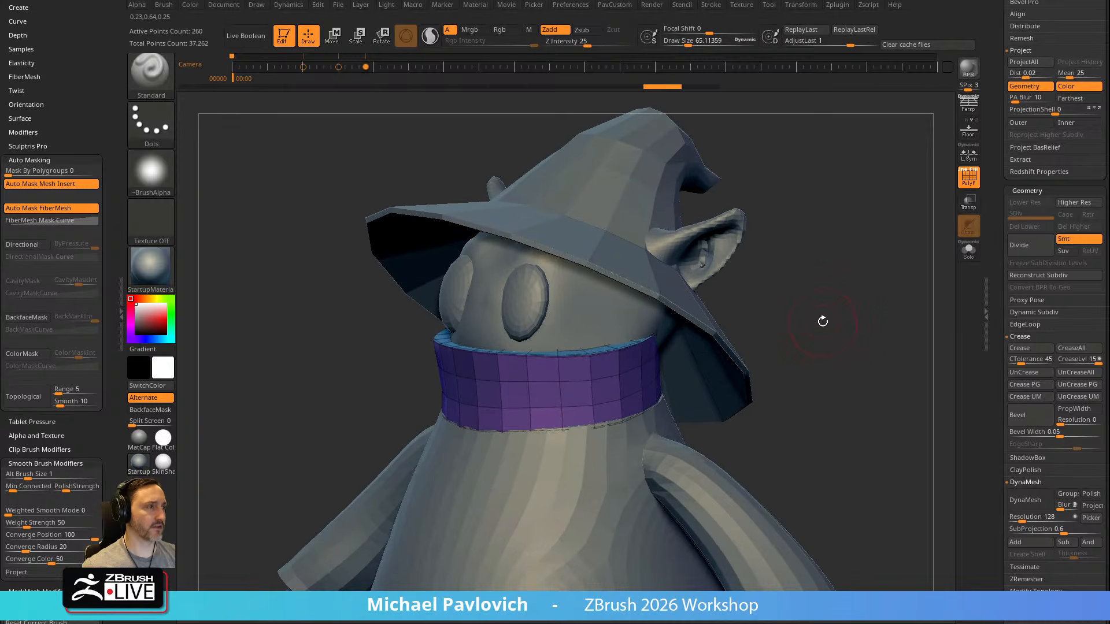
key(d)
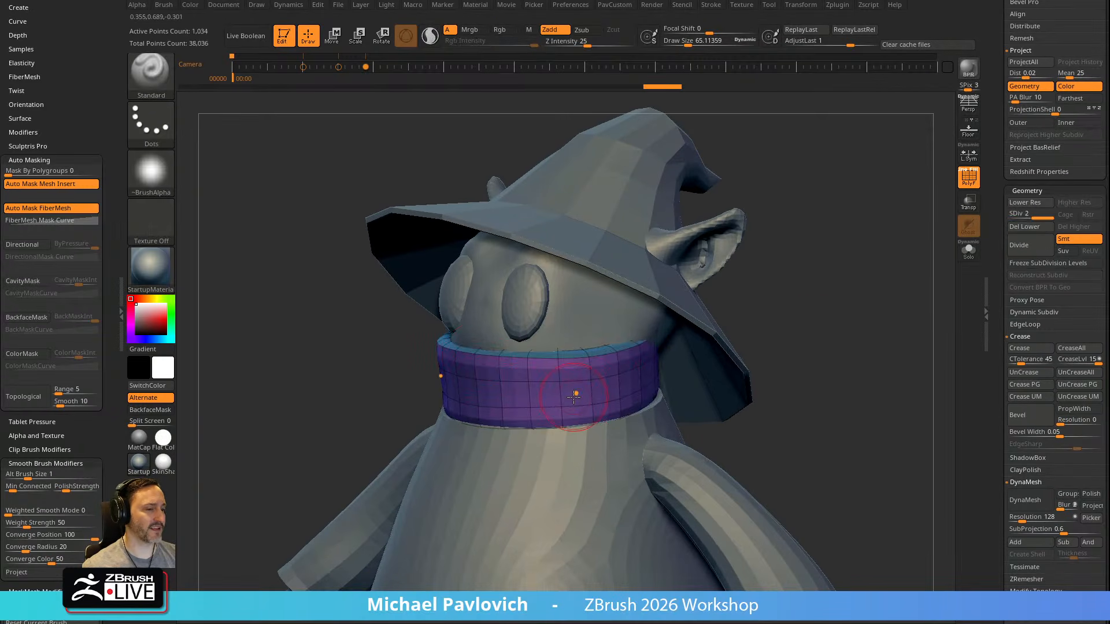
key(shift+d)
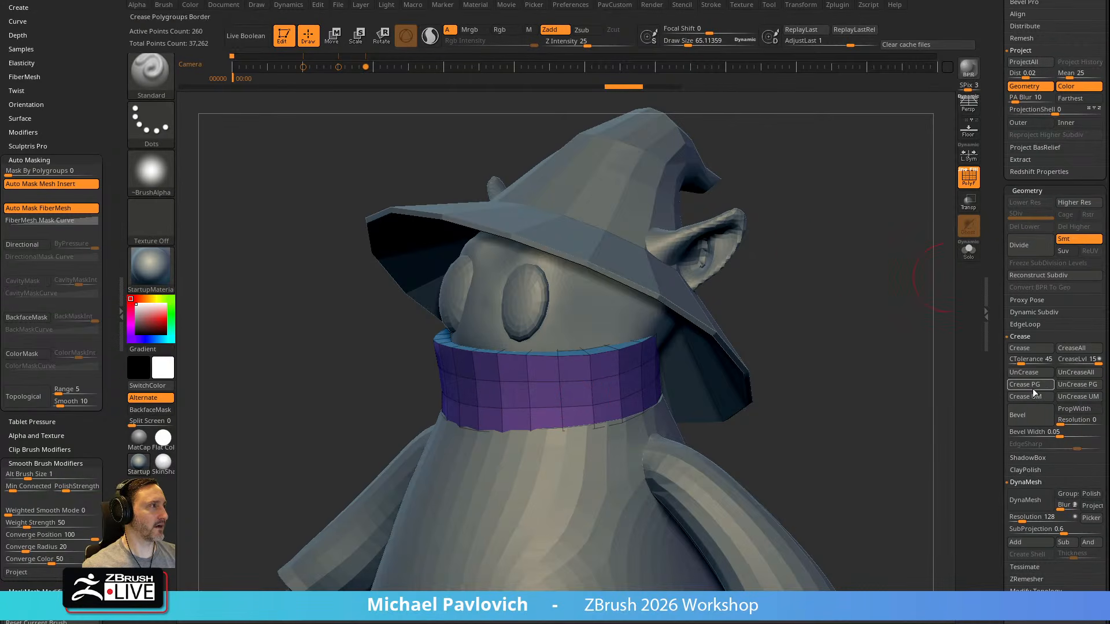
Subdivide the collar to level 3 with its polygroup borders creased, and inspect it in isolation
key(d)
key(d)
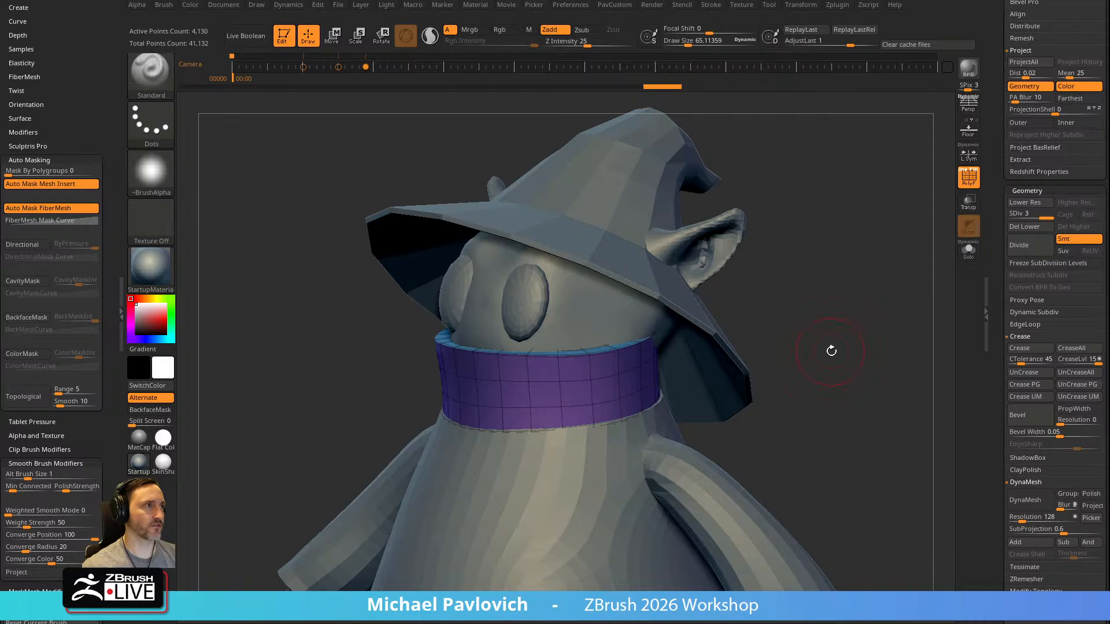
click(970, 254)
drag(925, 289, 788, 446)
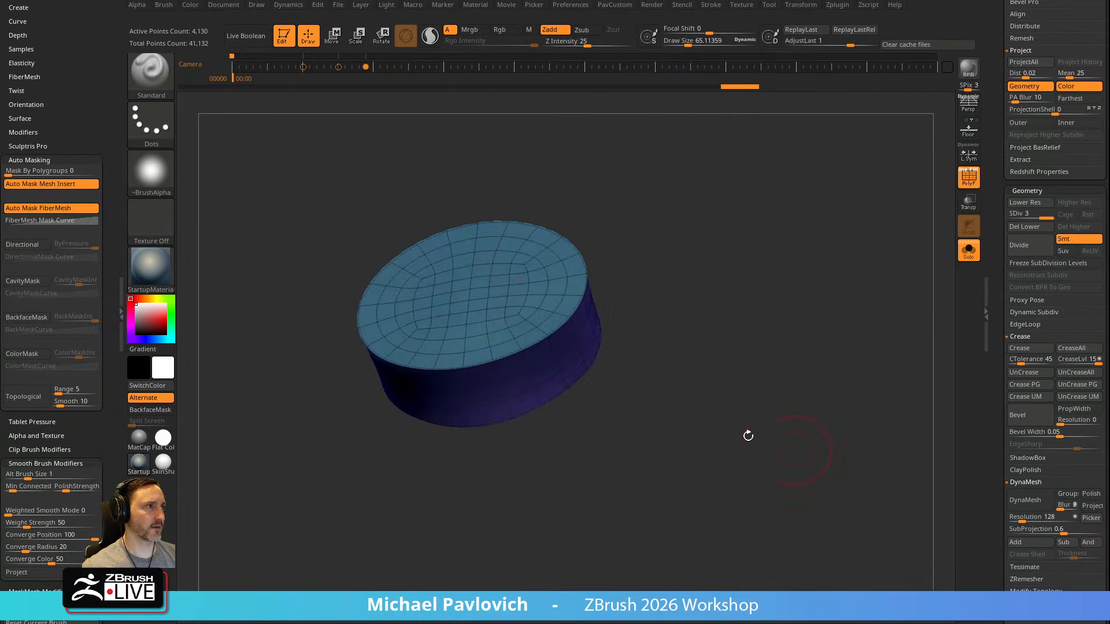
click(971, 256)
drag(844, 250, 868, 278)
Place the transform gizmo on the collar and reset its orientation, checking it from the side and front
key(w)
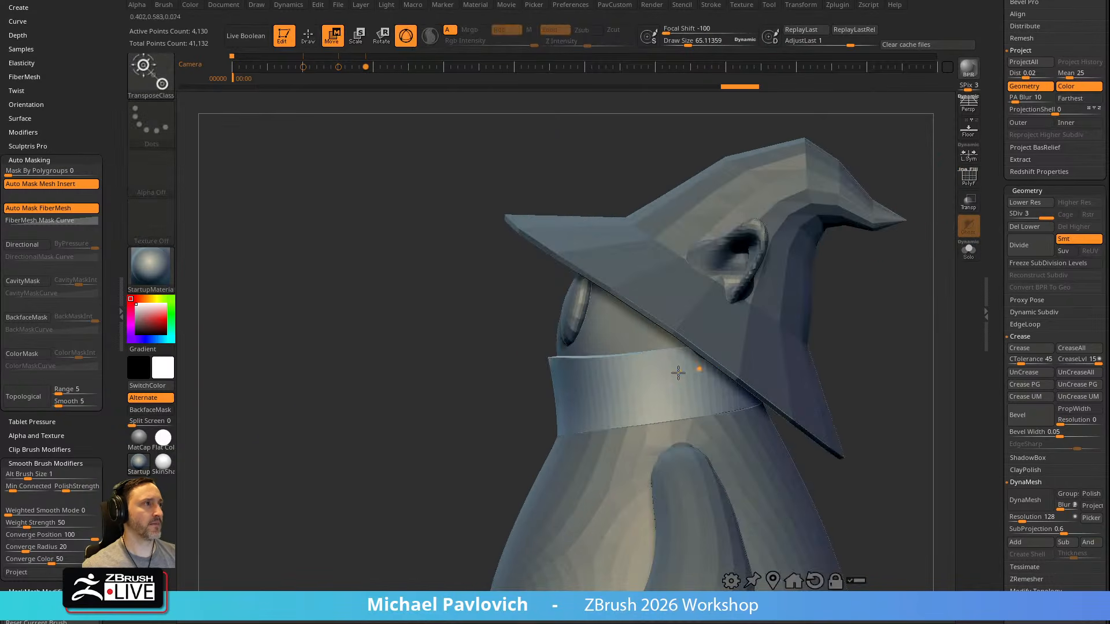
alt+click(652, 386)
alt+click(677, 292)
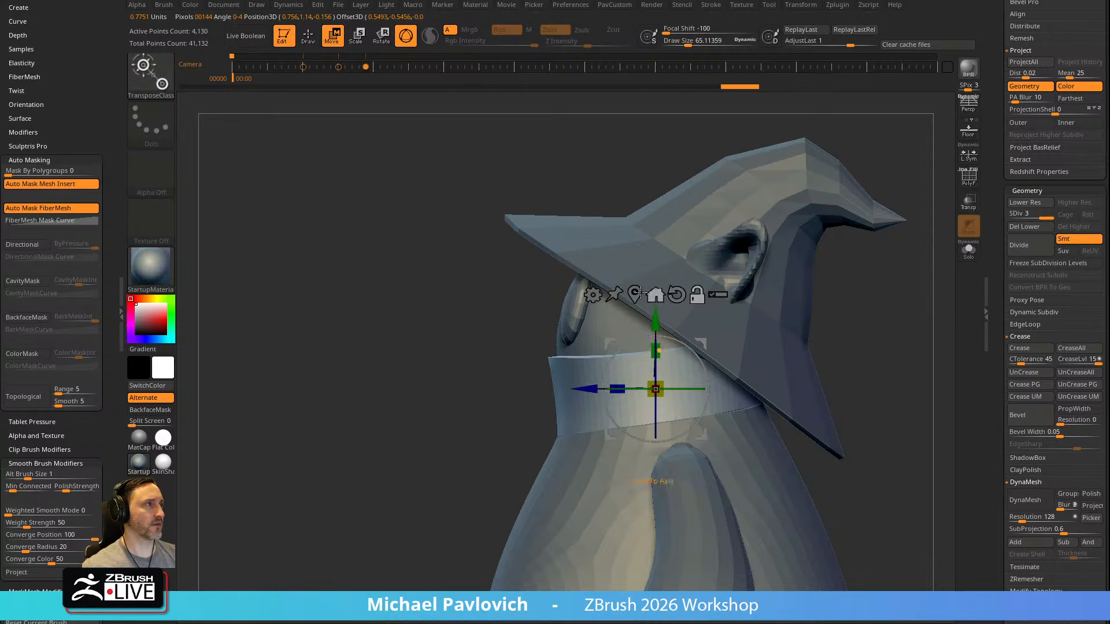
shift+drag(867, 304, 939, 312)
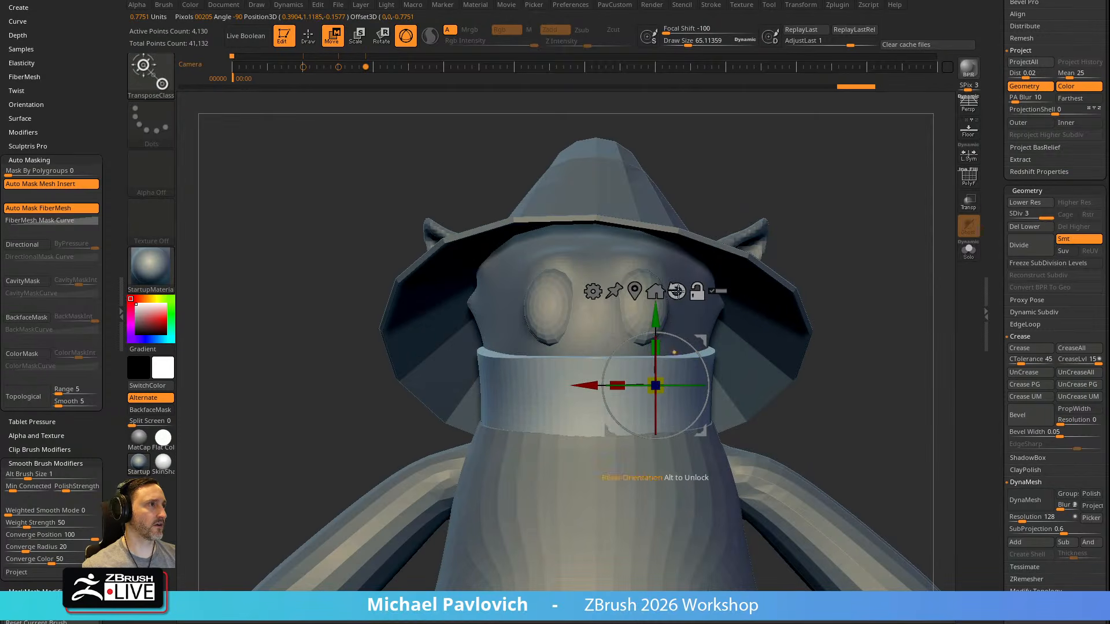
click(677, 292)
shift+drag(877, 291, 810, 292)
Try scaling the collar vertically with the regular transform gizmo, and undo the change
mouse_move(638, 348)
alt+mouse_down()
mouse_move(631, 338)
mouse_move(639, 345)
alt+mouse_up()
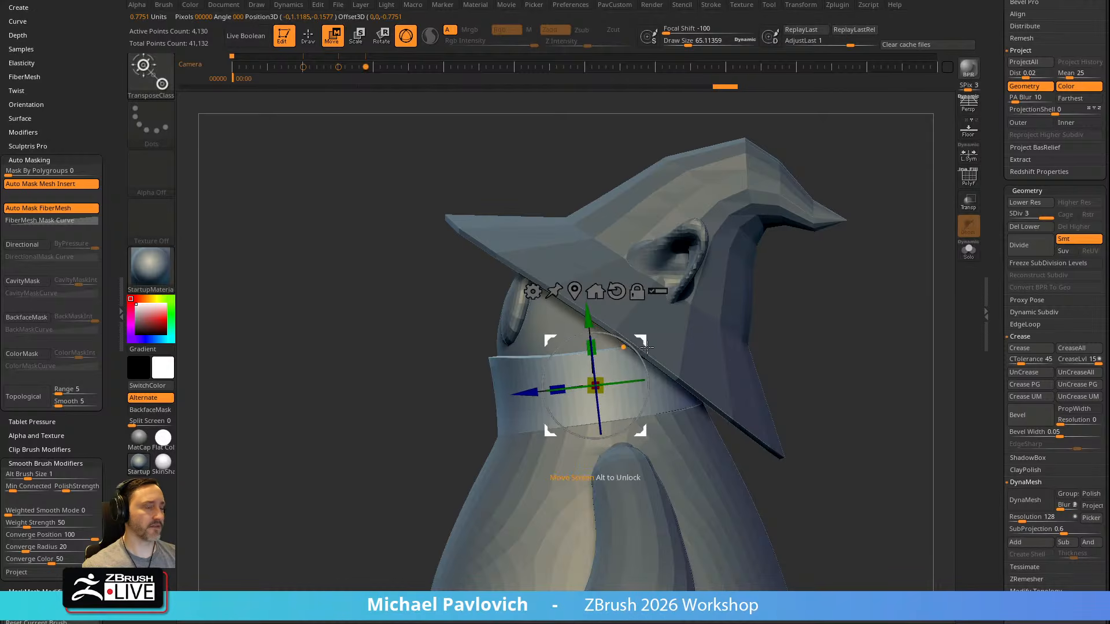
drag(824, 311, 601, 350)
key(ctrl+z)
drag(908, 254, 790, 316)
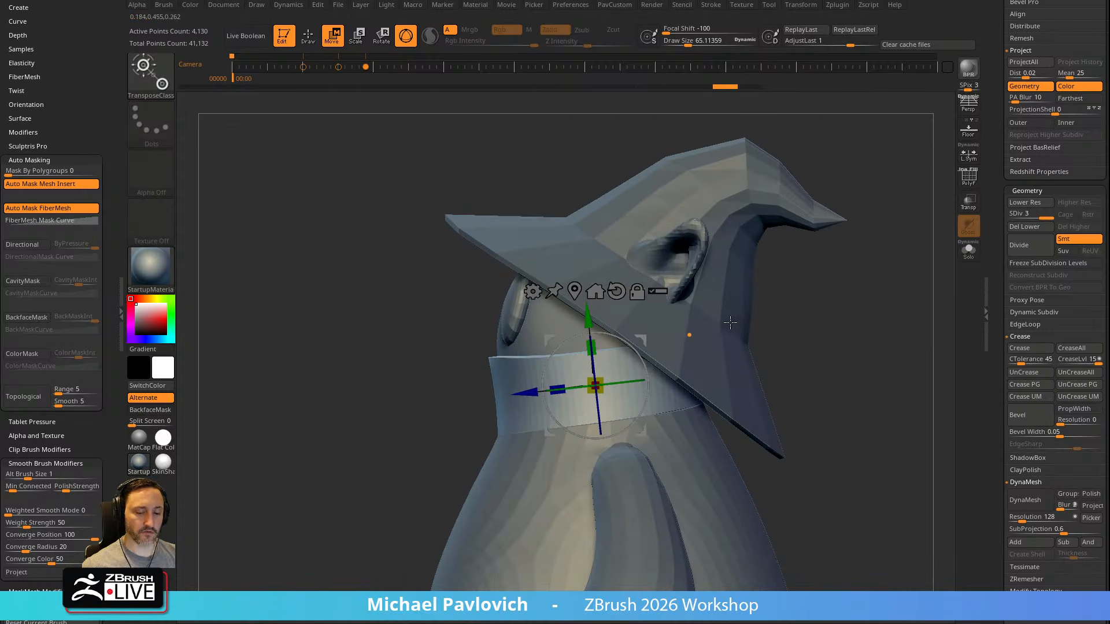
Switch the collar's transform brush to TransposeCloth
key(b)
key(t)
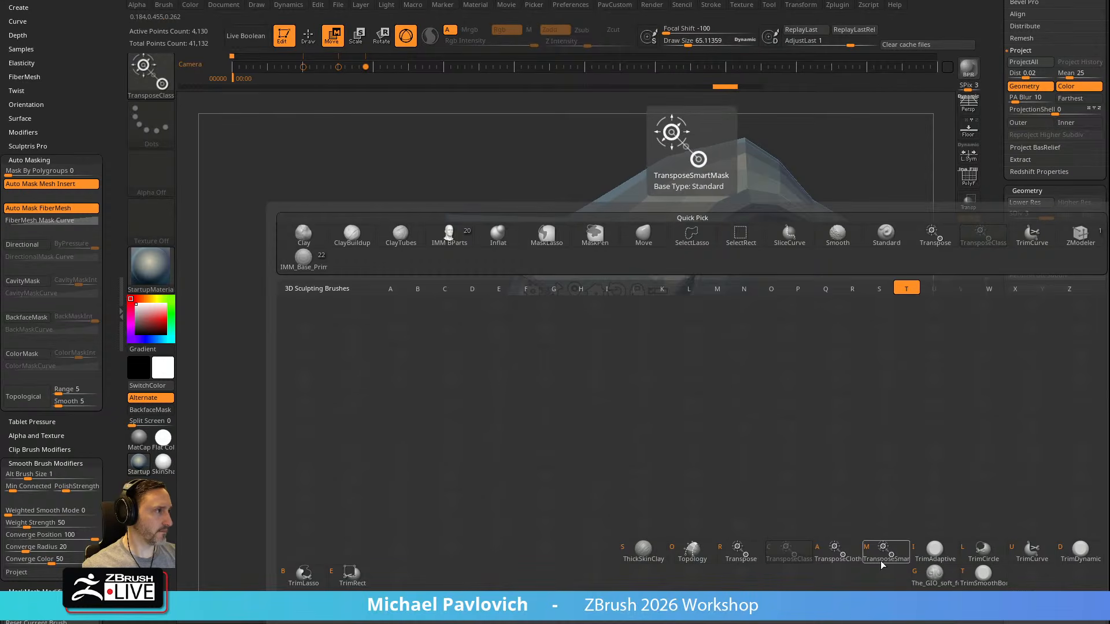
click(841, 556)
Try compressing the collar vertically into cloth folds while the rest of the character is visible
drag(597, 345, 597, 385)
key(q)
mouse_move(821, 329)
mouse_down()
mouse_move(923, 326)
mouse_move(861, 322)
mouse_up()
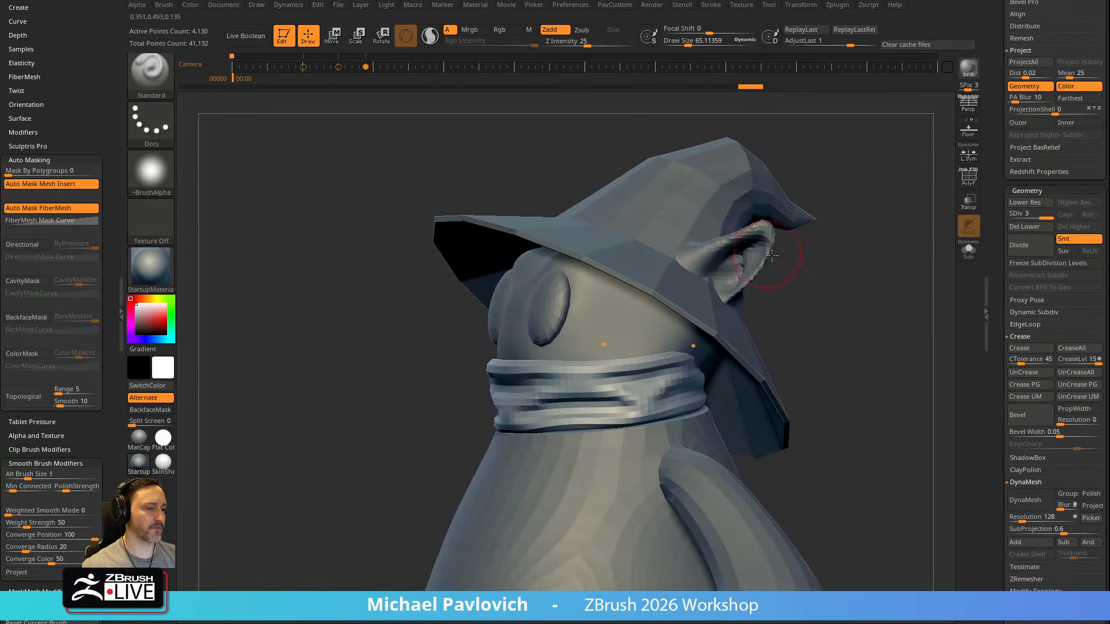
drag(847, 297, 564, 339)
key(w)
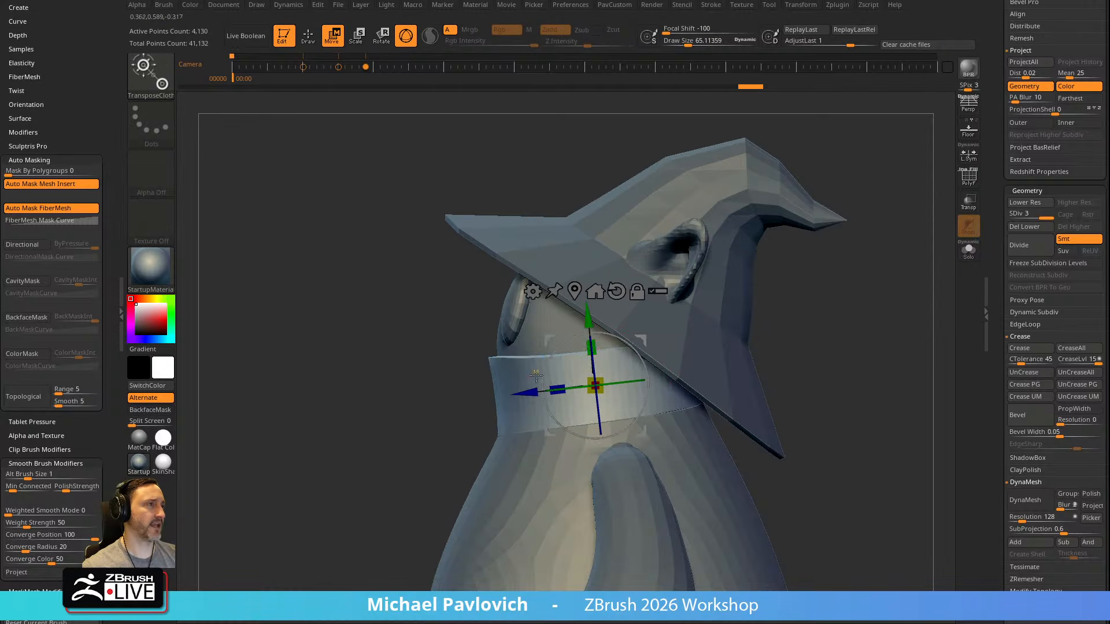
drag(598, 344, 598, 357)
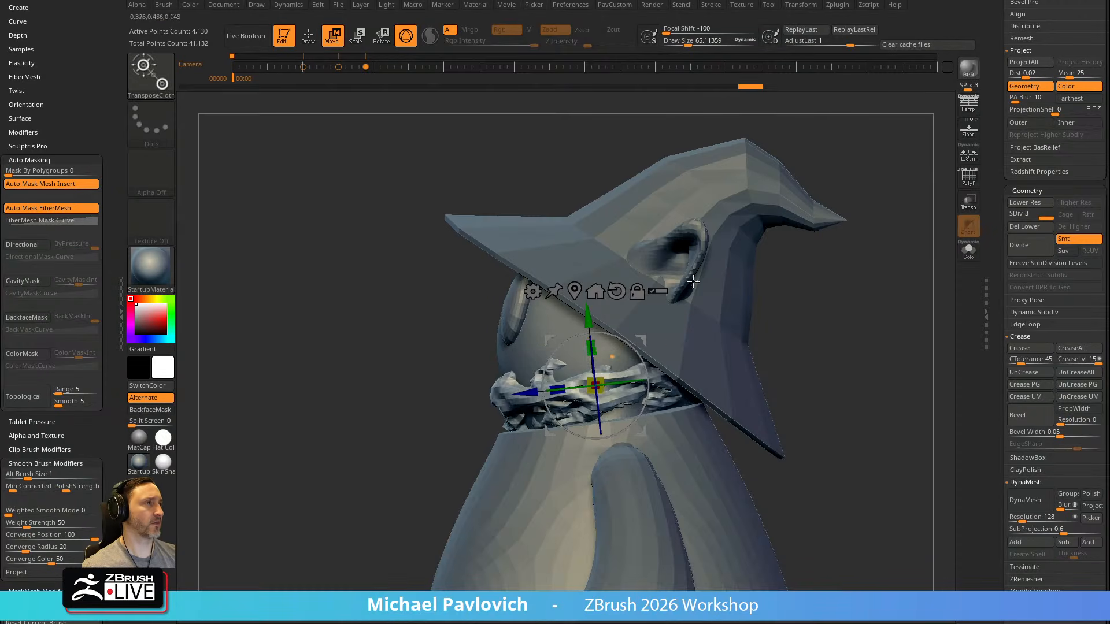
Isolate the collar, try scaling it vertically with the cloth simulation, and undo the result
click(969, 250)
drag(591, 346, 594, 348)
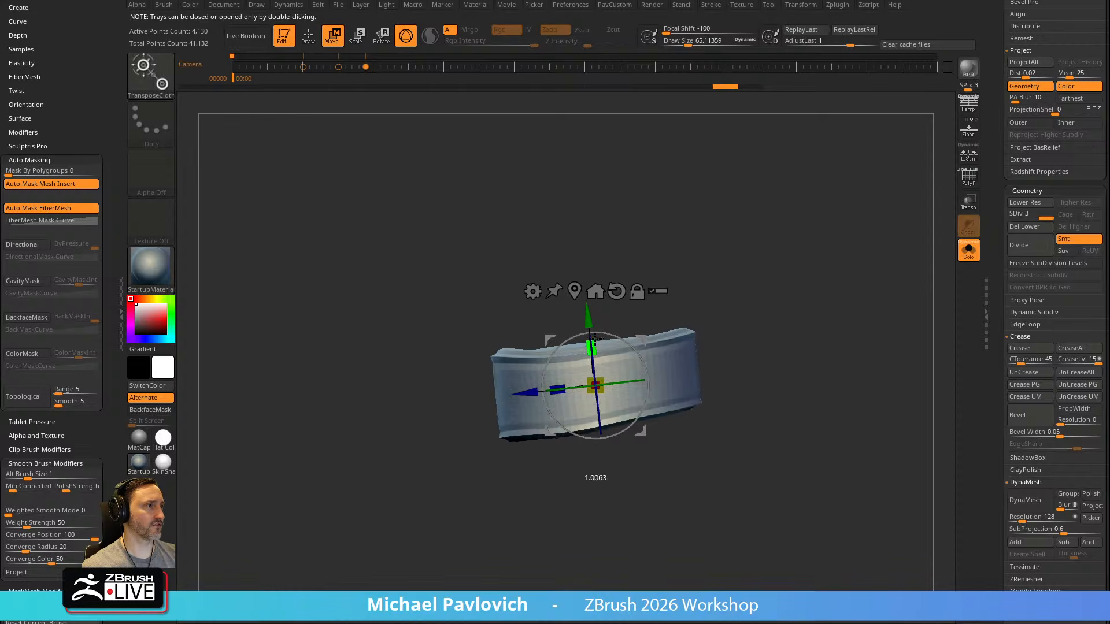
drag(586, 277, 578, 219)
key(q)
key(ctrl+z)
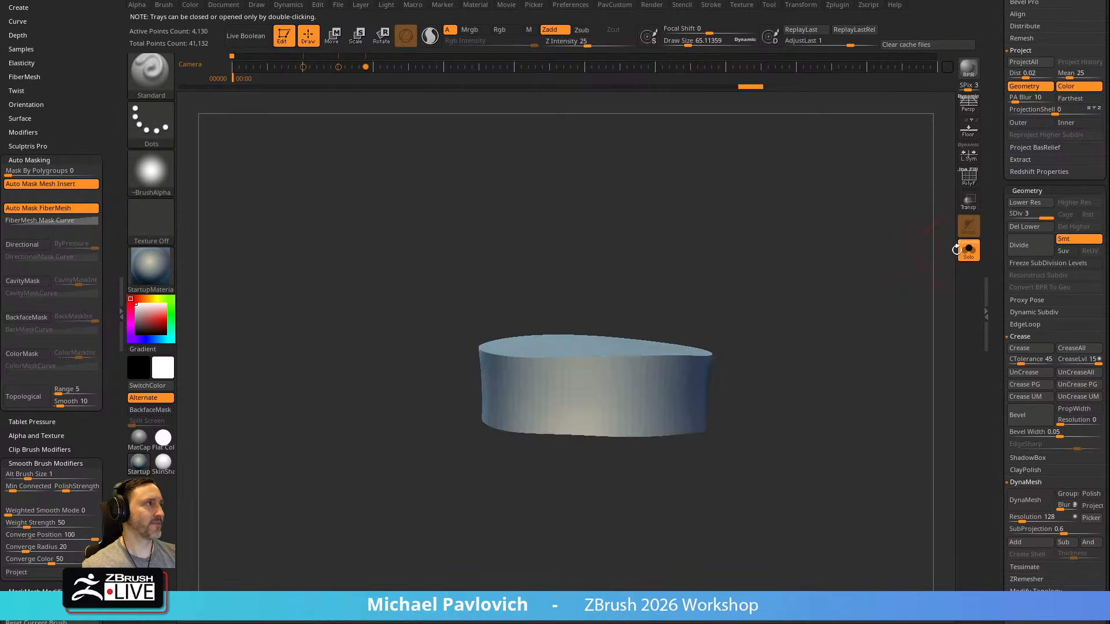
Show the whole character again, squash the collar vertically with TransposeCloth to form horizontal folds, and enlarge the draw size to about 271
click(969, 250)
drag(874, 278, 660, 330)
key(w)
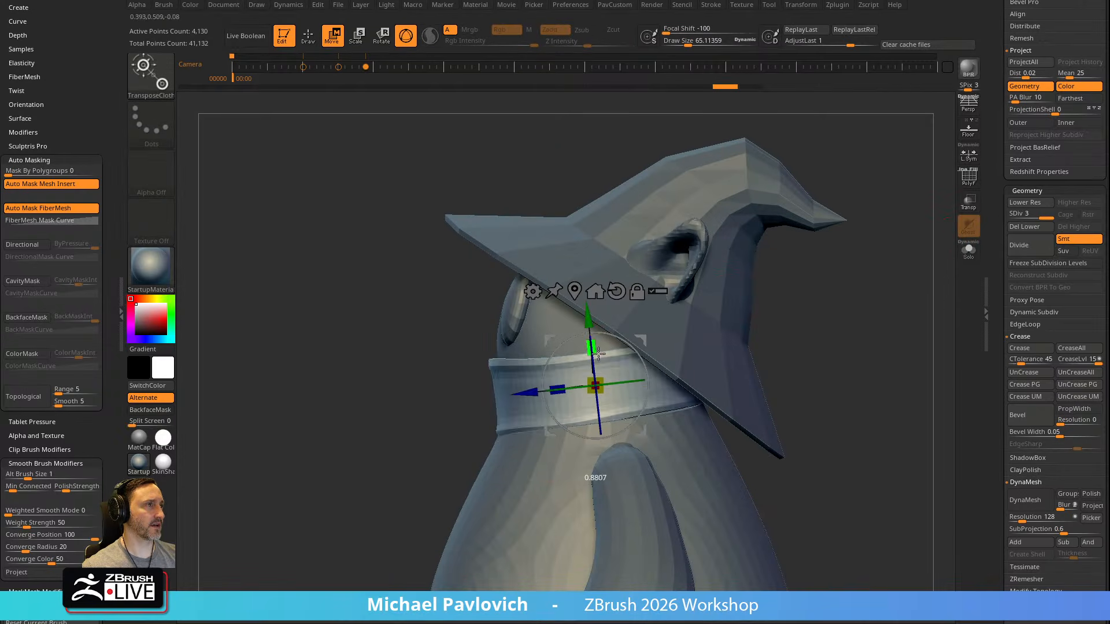
key(q)
mouse_move(821, 292)
mouse_down()
mouse_move(899, 295)
mouse_move(833, 293)
mouse_up()
key(s)
drag(558, 379, 581, 375)
Switch to TransposeClassic and stretch the folded collar vertically to about 1.15 times its height
key(w)
key(b)
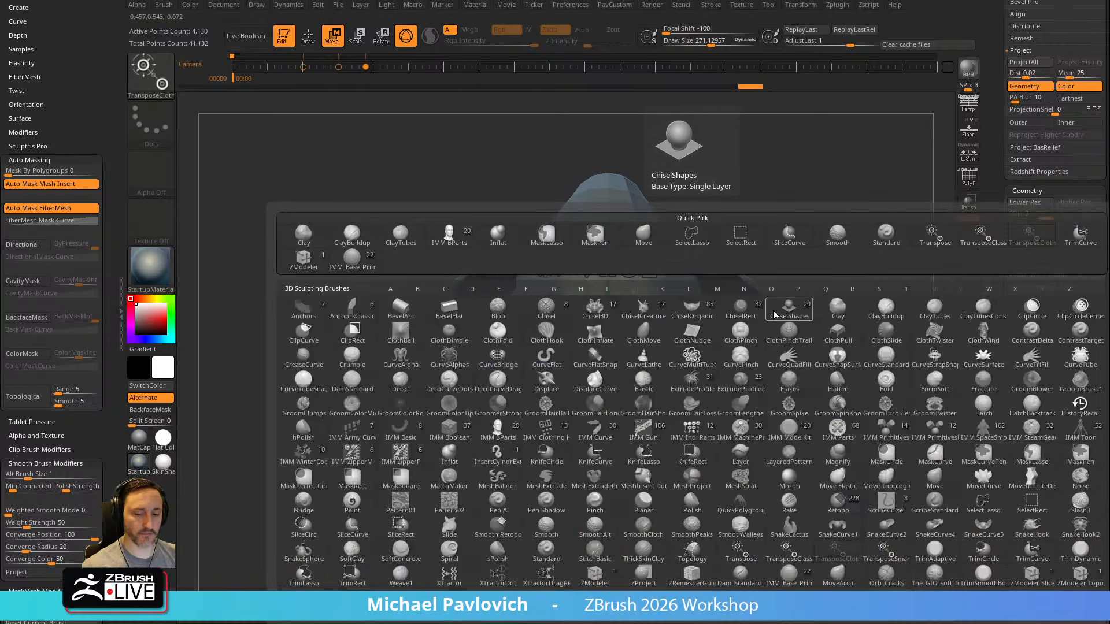
key(t)
key(c)
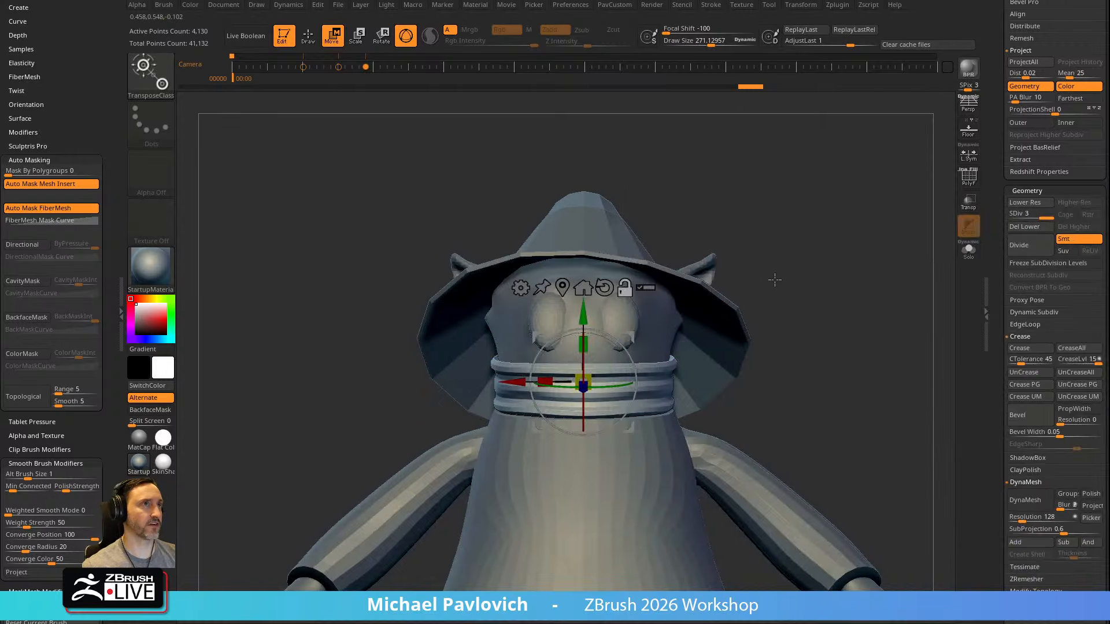
drag(773, 281, 665, 284)
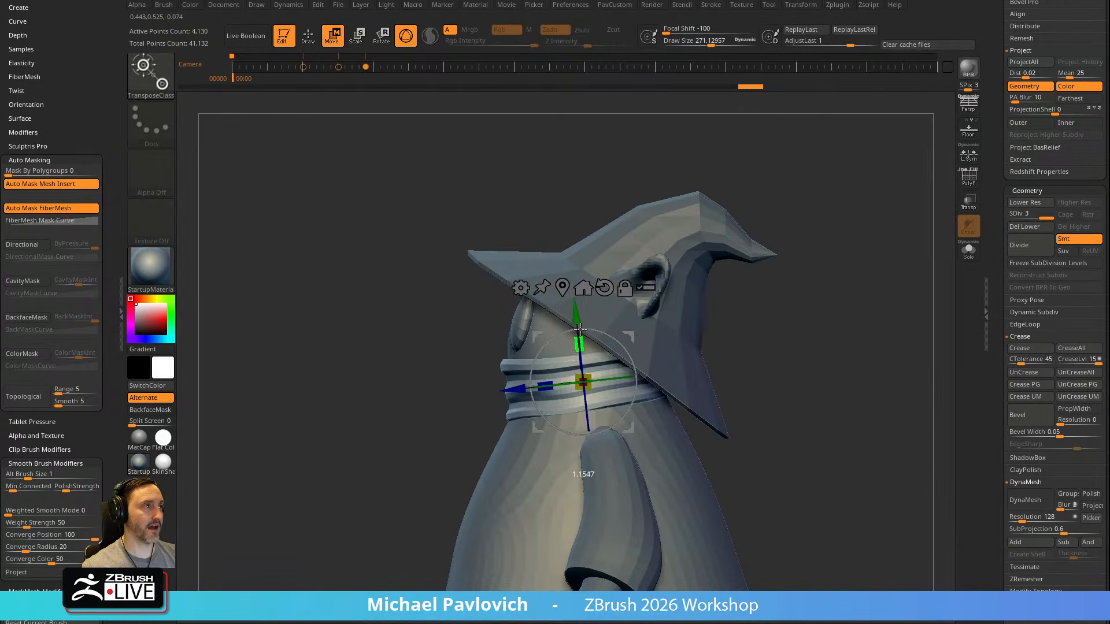
drag(578, 323, 577, 320)
key(q)
mouse_move(792, 315)
mouse_down()
mouse_move(862, 315)
mouse_move(783, 297)
mouse_move(797, 274)
mouse_move(788, 282)
mouse_up()
Hide the hat subtool and select the body to expose the back of the head
alt+click(572, 338)
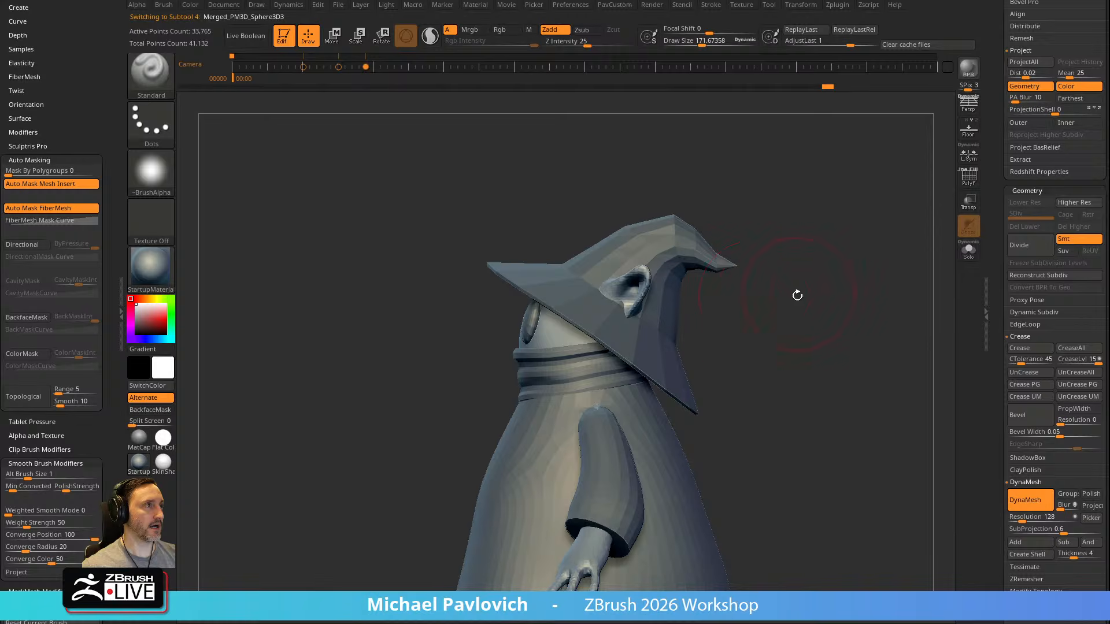
alt+click(669, 332)
scroll(1083, 220, up, 10)
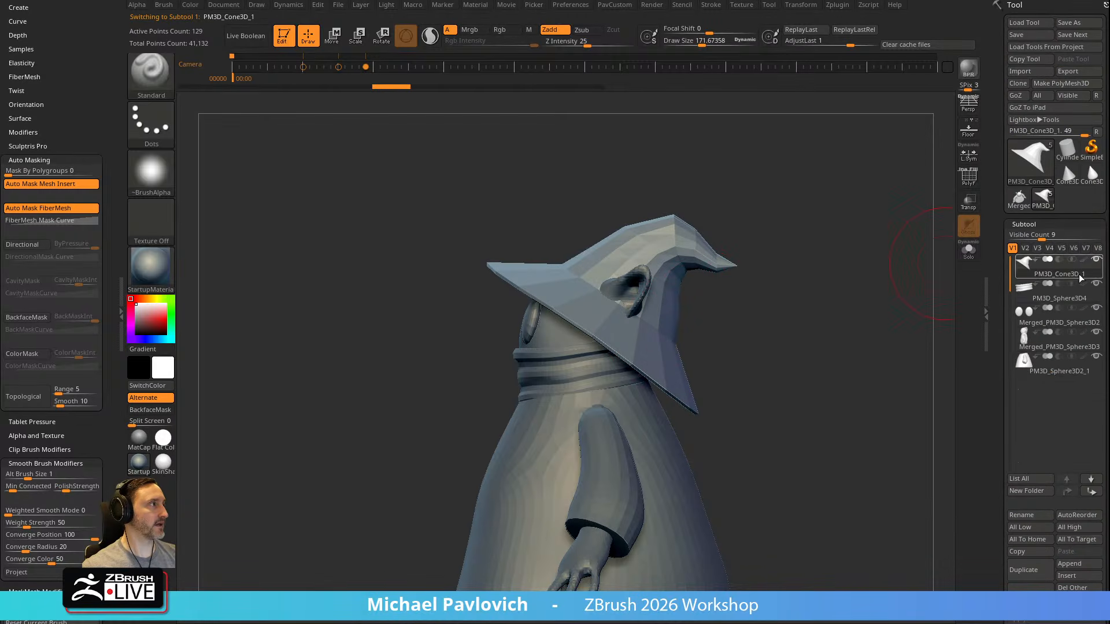
click(1096, 259)
alt+click(649, 337)
alt+drag(675, 321, 671, 315)
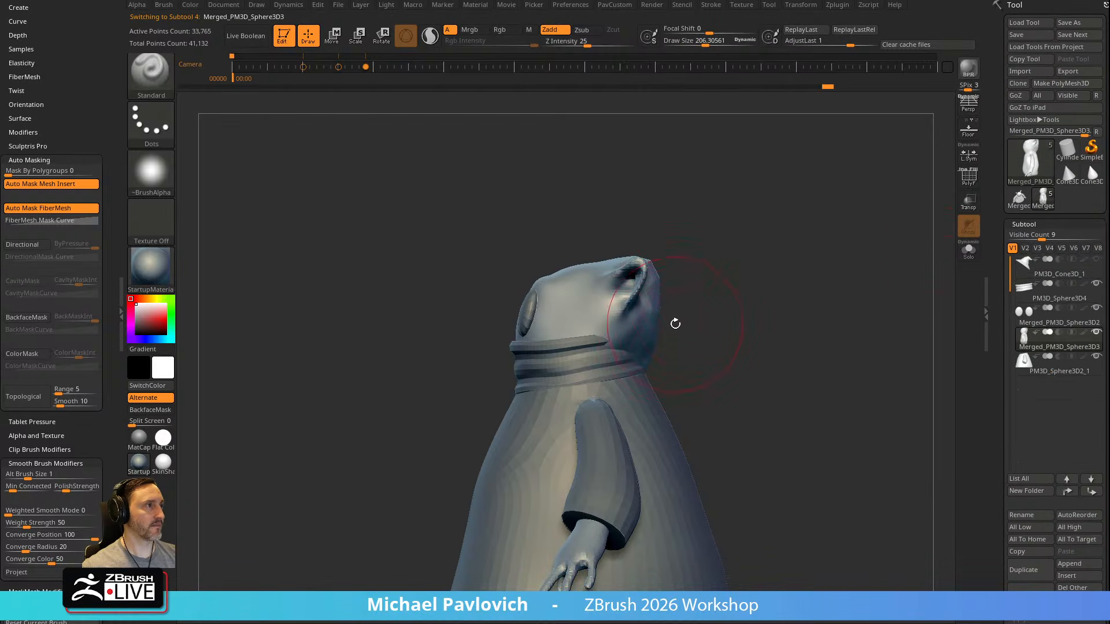
Select the collar, turn on transparency, and adjust the back of the collar around the neck with the Move brush
alt+click(598, 347)
key(s)
key(b)
key(m)
key(v)
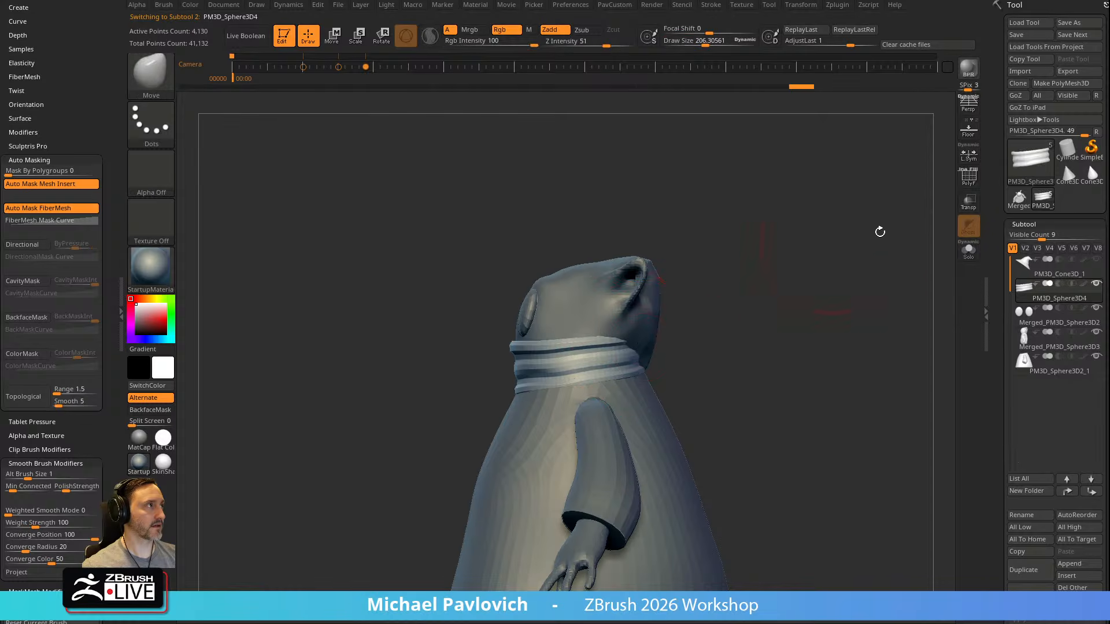
click(968, 201)
drag(652, 353, 639, 353)
Select the body and smooth the back of the head just above the collar
alt+click(655, 309)
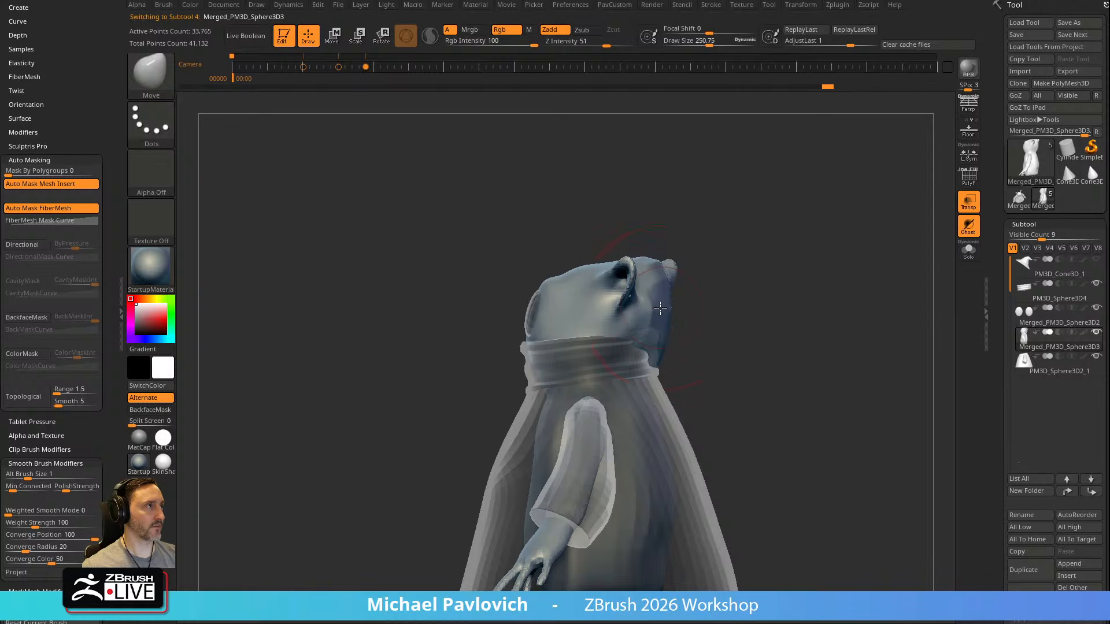
mouse_move(708, 316)
right_down()
mouse_move(662, 335)
mouse_move(664, 324)
right_up()
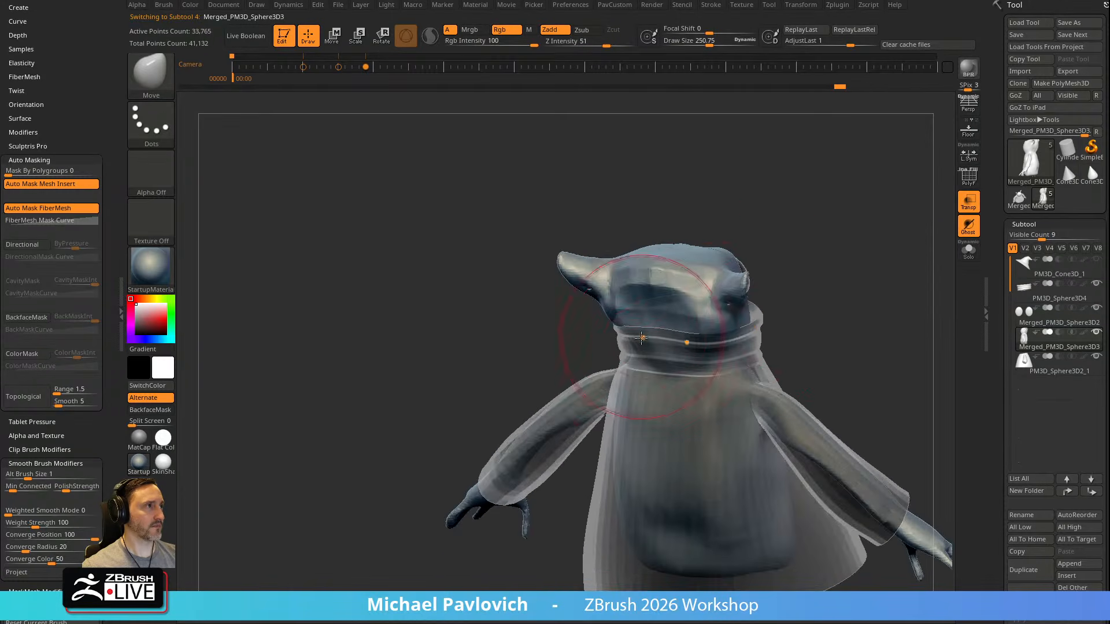
shift+drag(624, 303, 643, 334)
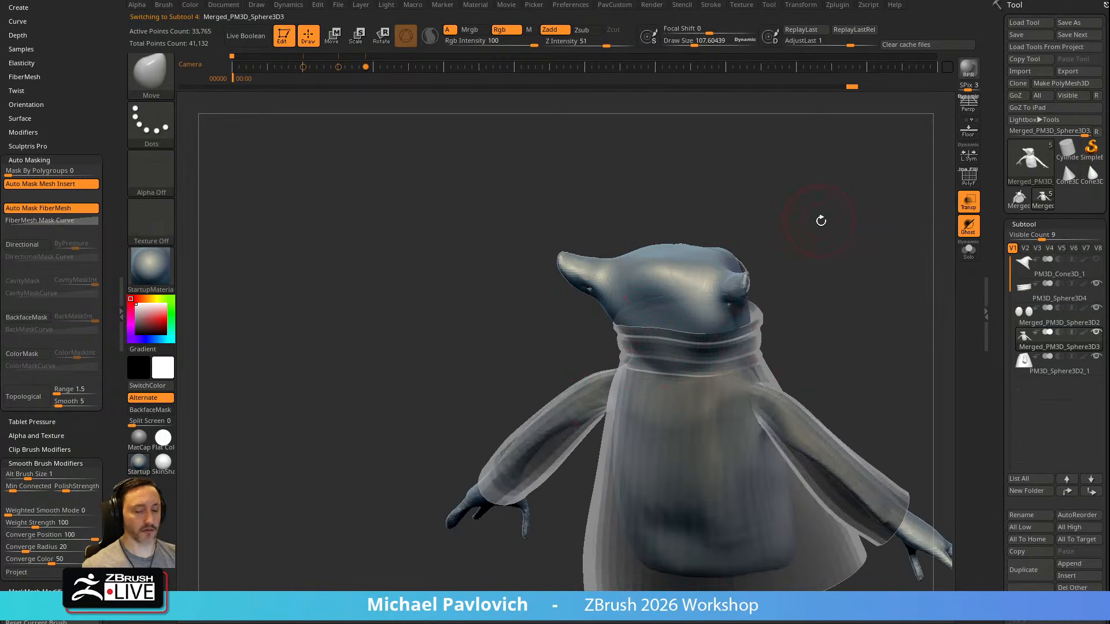
Turn off transparency and build up the back and top of the head with ClayTubes at a draw size of about 183
key(2)
click(965, 213)
right_drag(879, 222, 651, 314)
drag(650, 335, 618, 346)
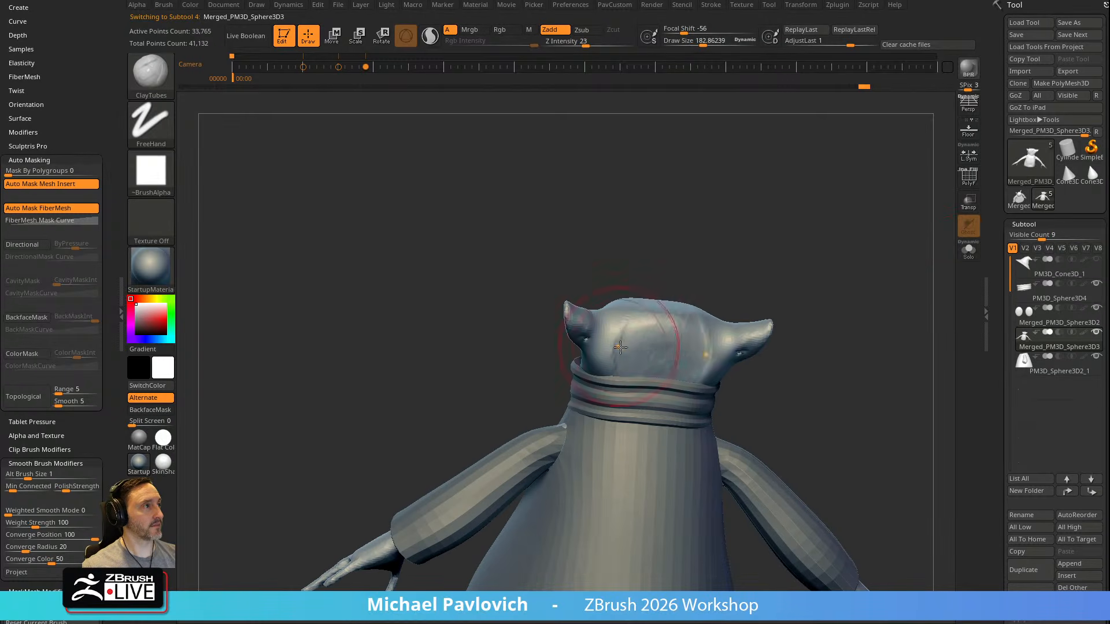
right_drag(689, 262, 765, 274)
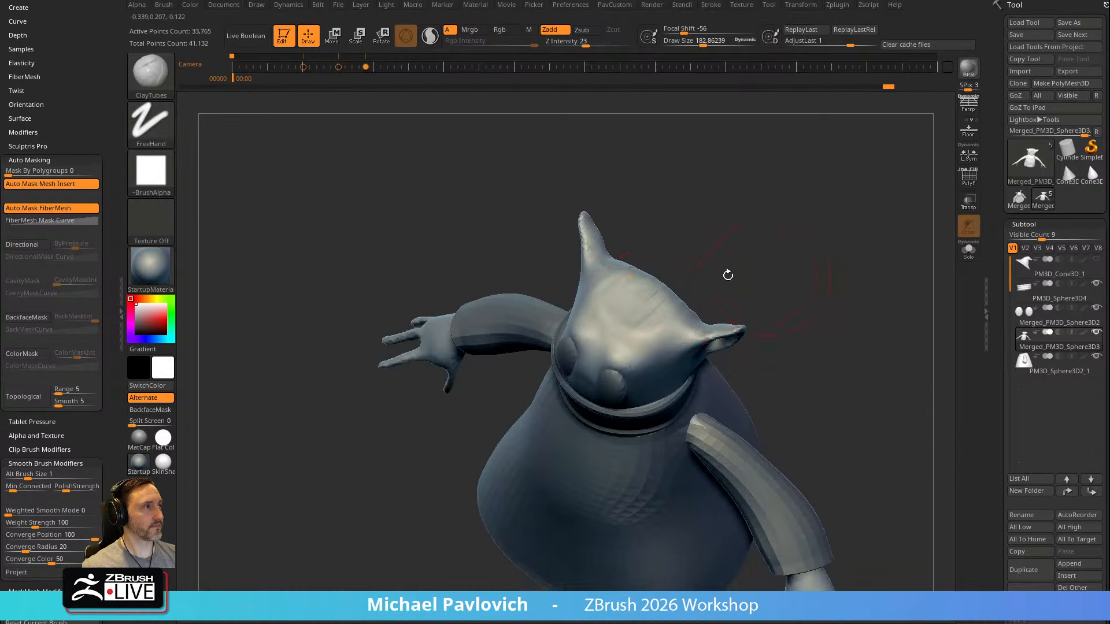
right_drag(687, 315, 763, 284)
Build up the backs of the ears and their transition into the head with ClayTubes at draw sizes of about 112 and 91
mouse_move(897, 280)
right_down()
mouse_move(783, 270)
mouse_move(786, 279)
mouse_move(576, 207)
mouse_move(730, 247)
right_up()
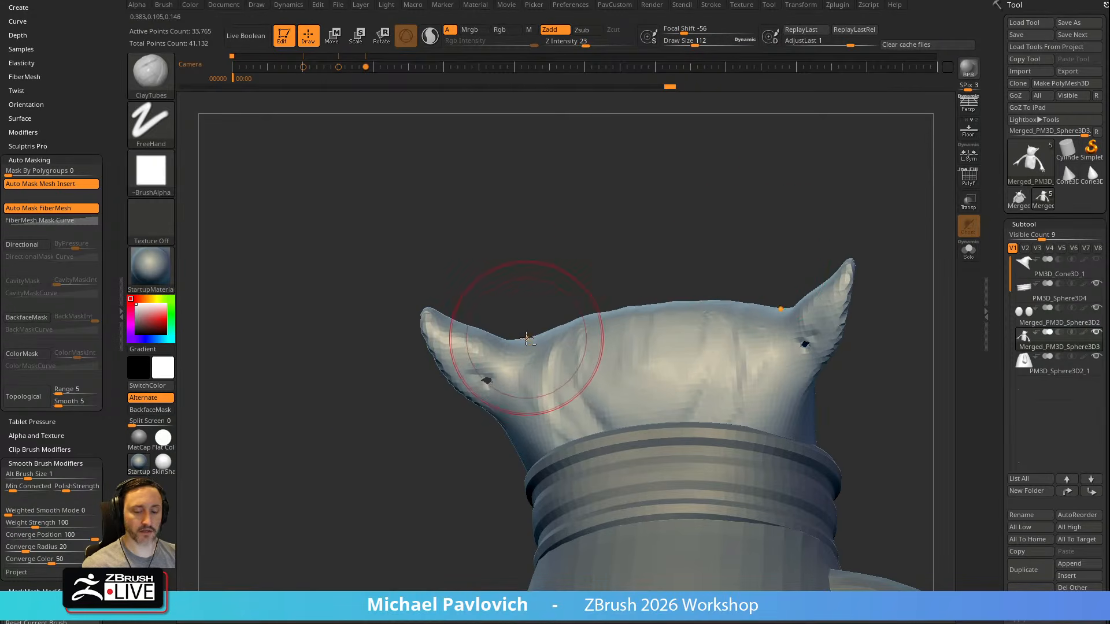
right_drag(568, 279, 528, 348)
mouse_move(537, 336)
mouse_down()
mouse_move(535, 352)
mouse_move(550, 347)
mouse_up()
ctrl+drag(606, 222, 684, 299)
right_drag(603, 267, 725, 275)
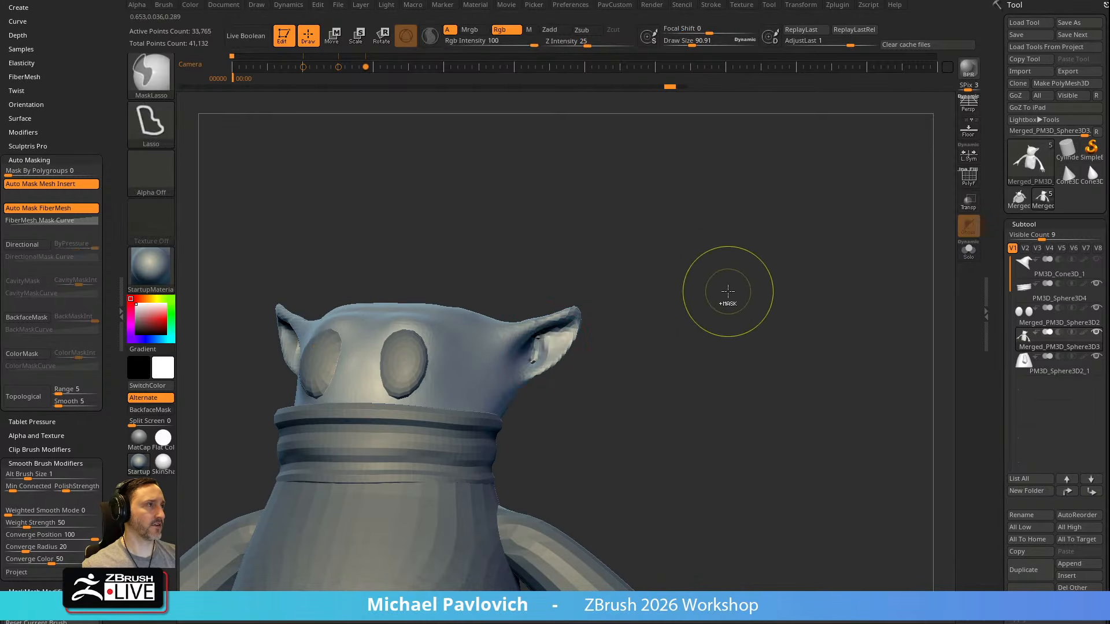
mouse_move(583, 347)
right_down()
mouse_move(601, 321)
mouse_move(591, 322)
right_up()
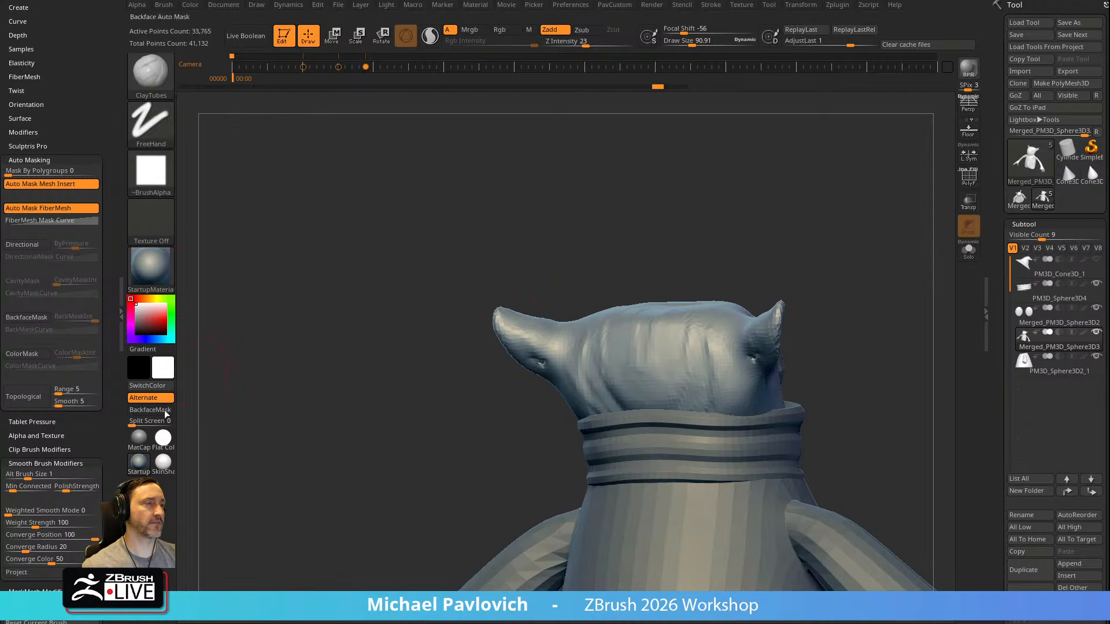
Assign Alt+F as the custom hotkey for the brush's BackfaceMask option
click(26, 317)
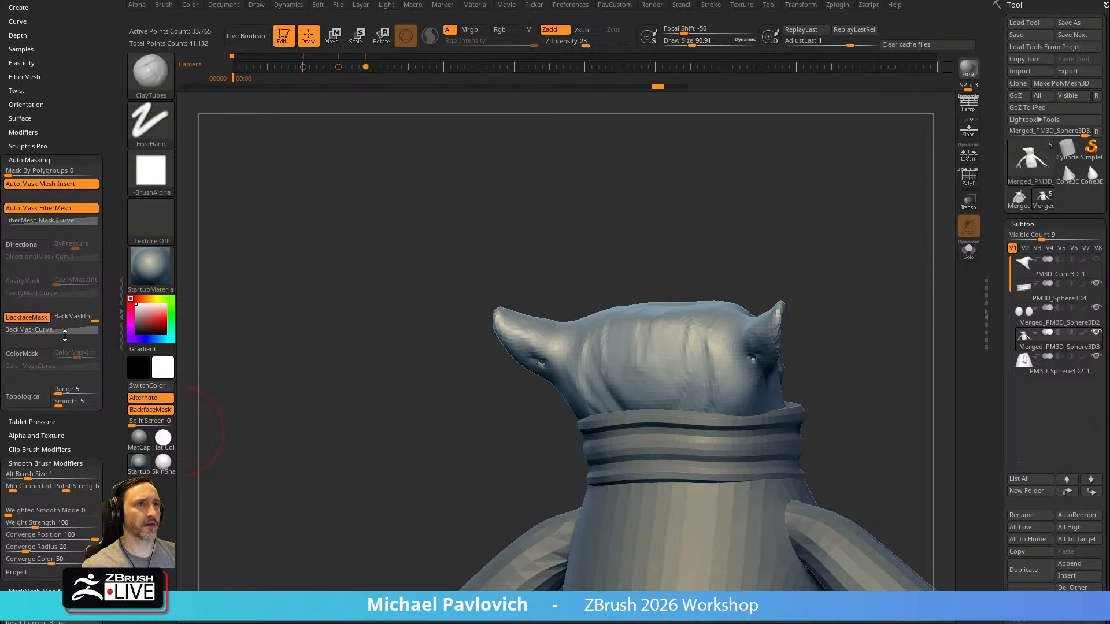
ctrl+alt+click(32, 318)
key(alt+f)
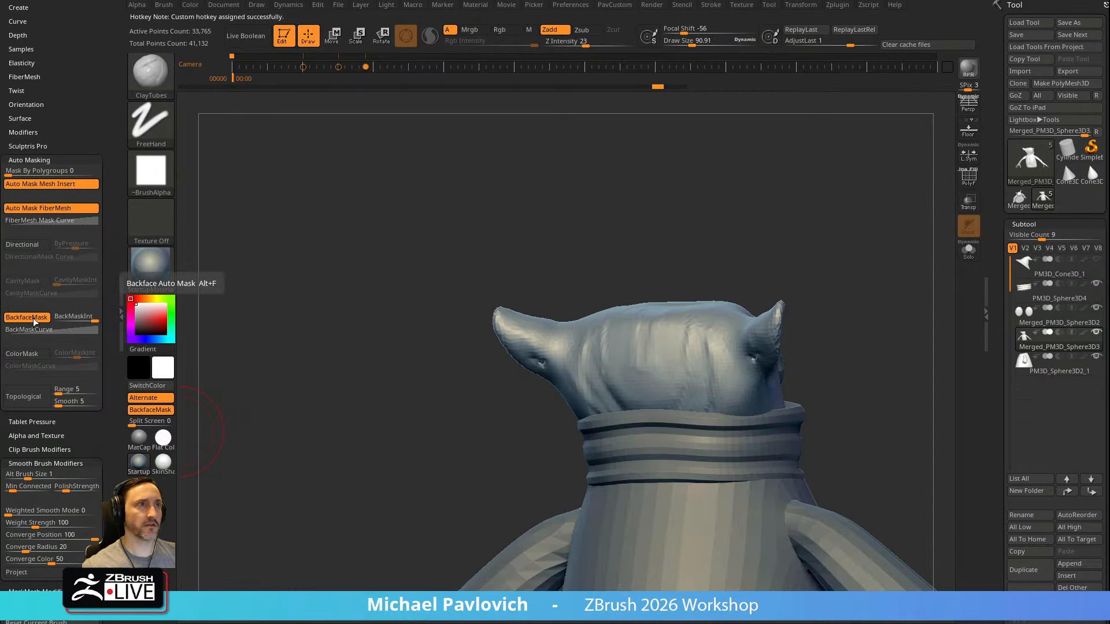
Collapse the auto-masking options, try ClayTubes on the ear with backface masking, and undo the ear change
drag(603, 230, 609, 210)
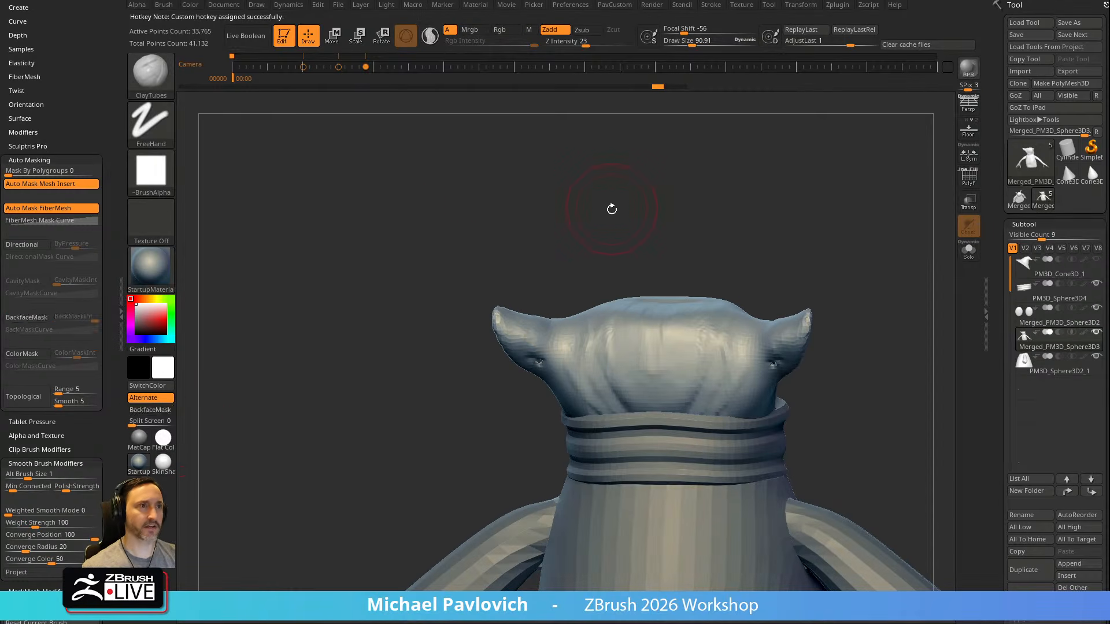
shift+click(43, 160)
mouse_move(68, 169)
mouse_down()
mouse_move(77, 74)
mouse_move(63, 372)
mouse_up()
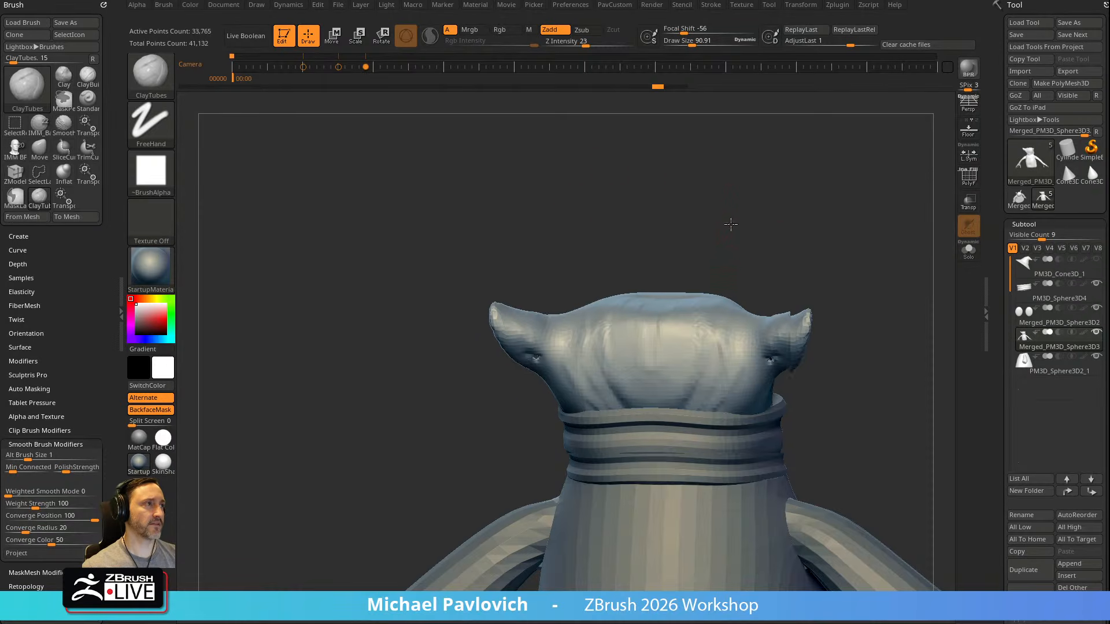
key(ctrl+z)
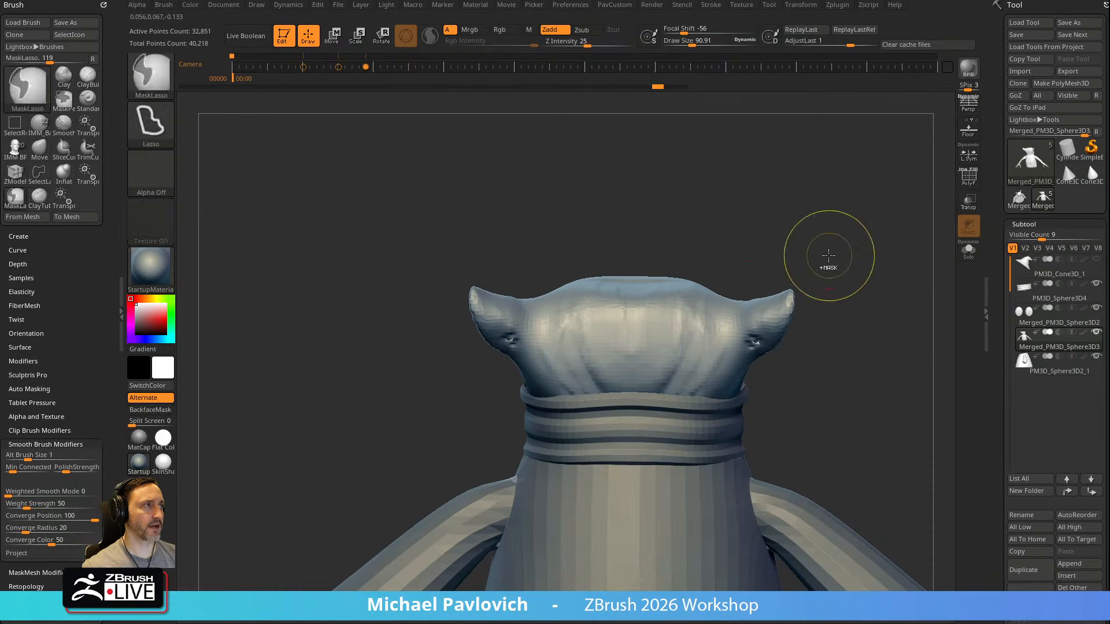
key(ctrl+shift+z)
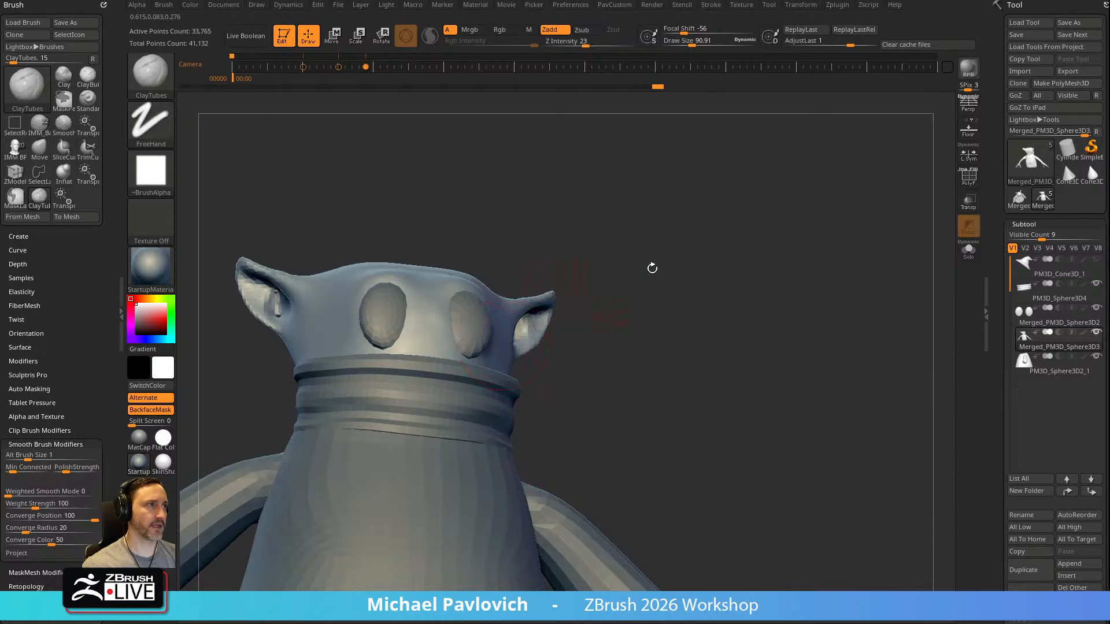
key(ctrl+shift+z)
Thicken the thin ears with the Inflat brush at a draw size of about 62 and remesh the body with DynaMesh
key(b)
key(i)
key(n)
mouse_move(670, 224)
mouse_down()
mouse_move(682, 240)
mouse_move(650, 280)
mouse_up()
key(s)
drag(500, 348, 523, 323)
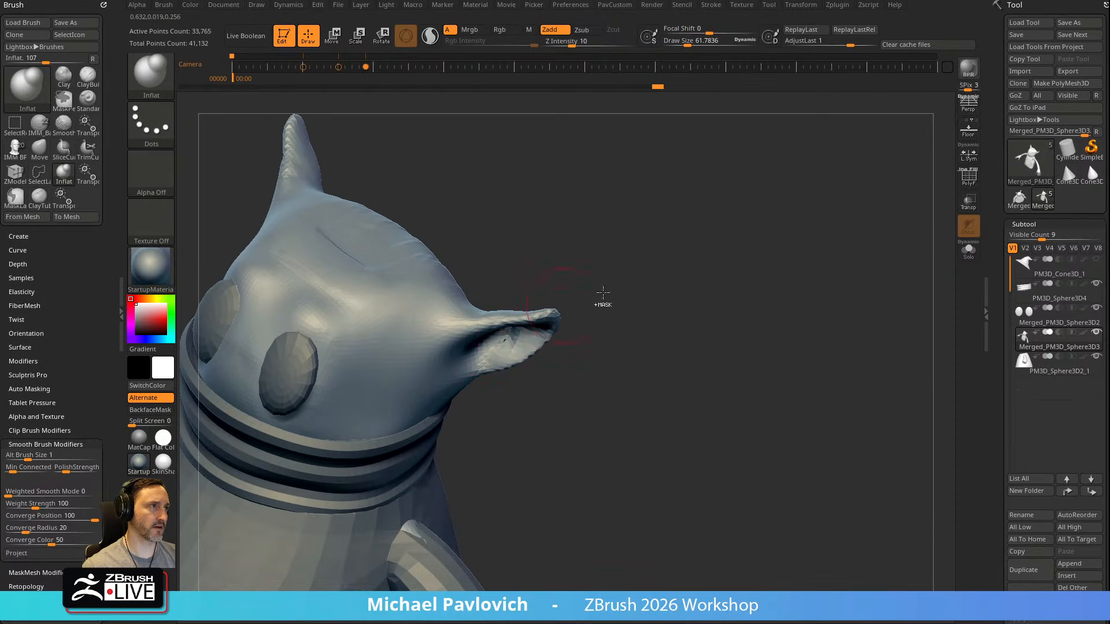
mouse_move(704, 320)
mouse_down()
mouse_move(677, 236)
mouse_move(600, 310)
mouse_up()
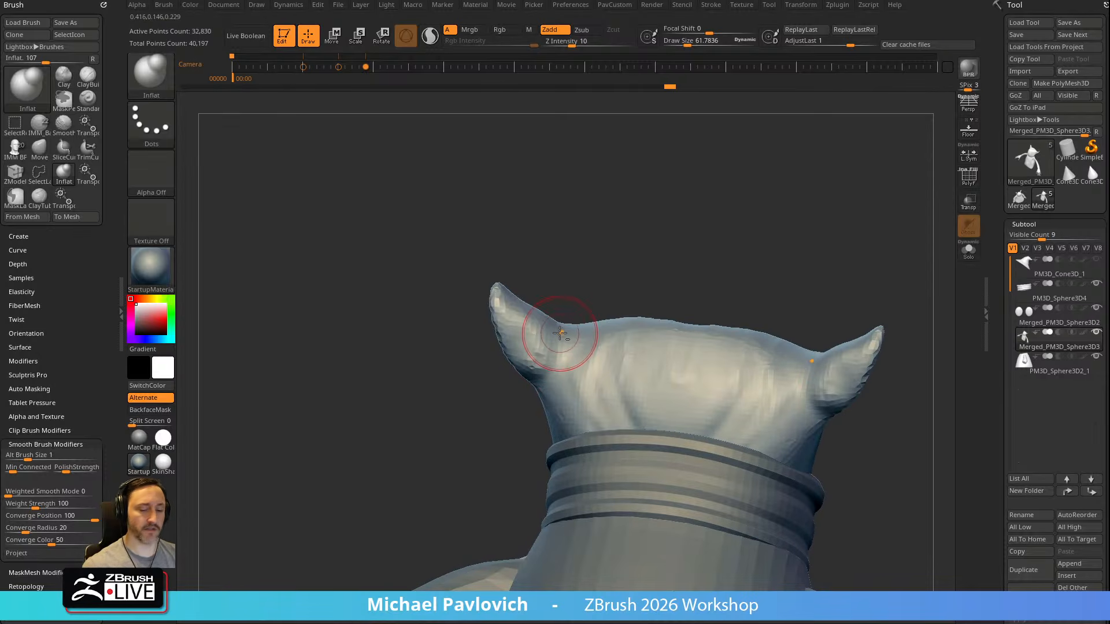
Build up the transition between the ears and the head with ClayTubes at a draw size of about 62
key(b)
key(c)
key(t)
drag(217, 351, 578, 285)
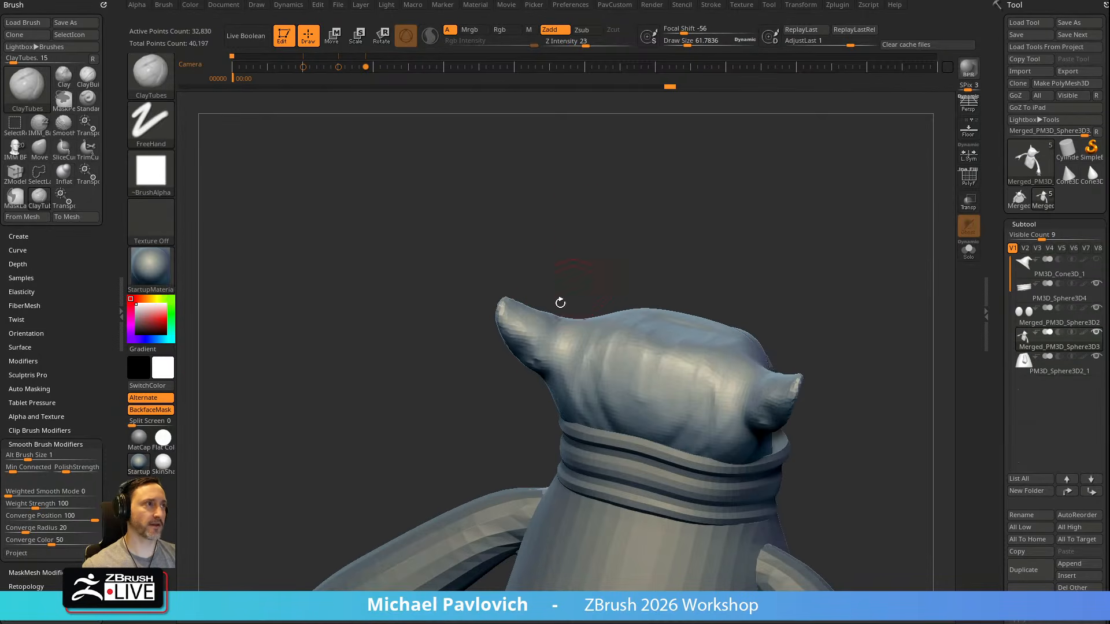
mouse_move(557, 356)
mouse_down()
mouse_move(560, 370)
mouse_move(569, 342)
mouse_up()
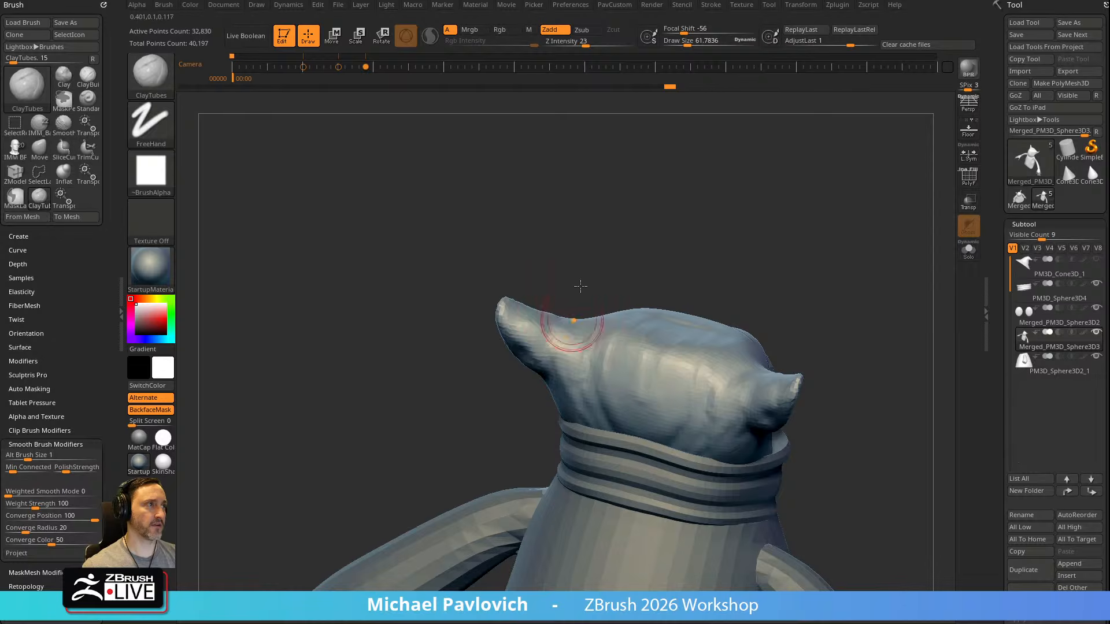
right_drag(568, 342, 809, 353)
right_drag(565, 364, 613, 342)
mouse_move(565, 400)
right_down()
mouse_move(719, 305)
mouse_move(575, 330)
mouse_move(681, 307)
mouse_move(580, 299)
right_up()
Carve creases around the ear opening and inner folds with the DamStandard brush at a draw size of about 52
key(b)
key(s)
key(t)
key(b)
key(d)
key(s)
right_drag(647, 273, 552, 326)
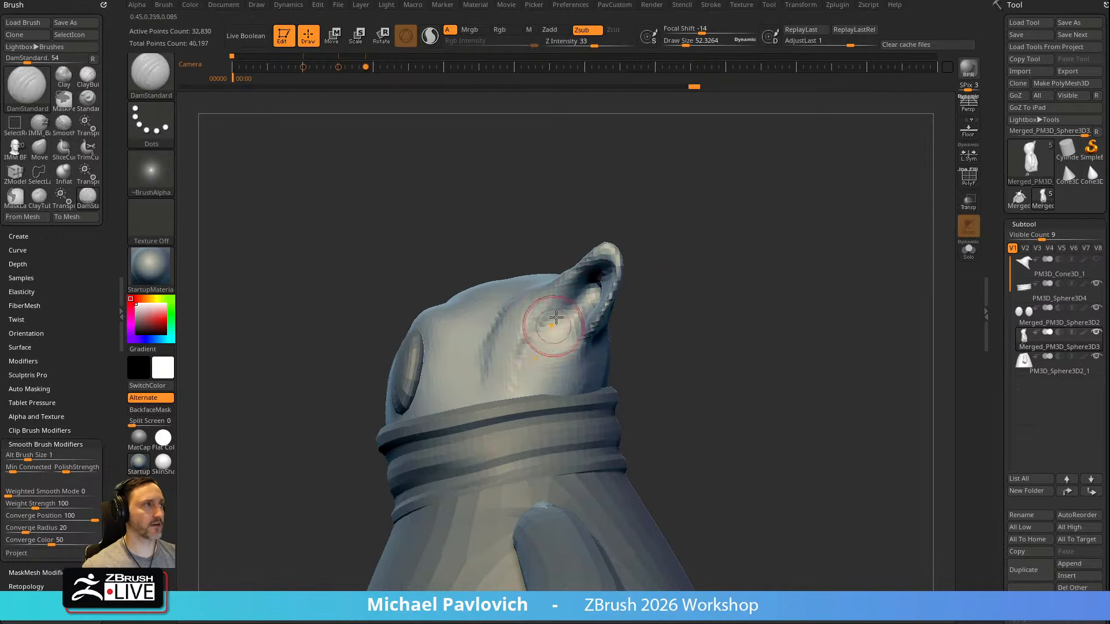
right_drag(652, 274, 587, 314)
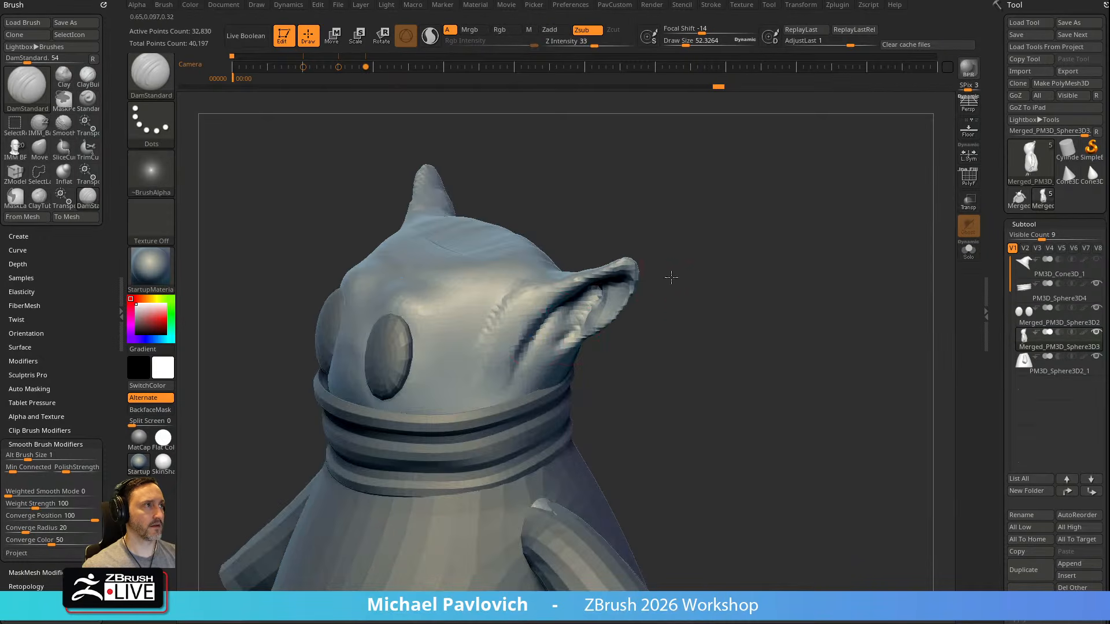
right_drag(681, 268, 643, 285)
shift+drag(581, 312, 556, 340)
right_drag(635, 292, 613, 254)
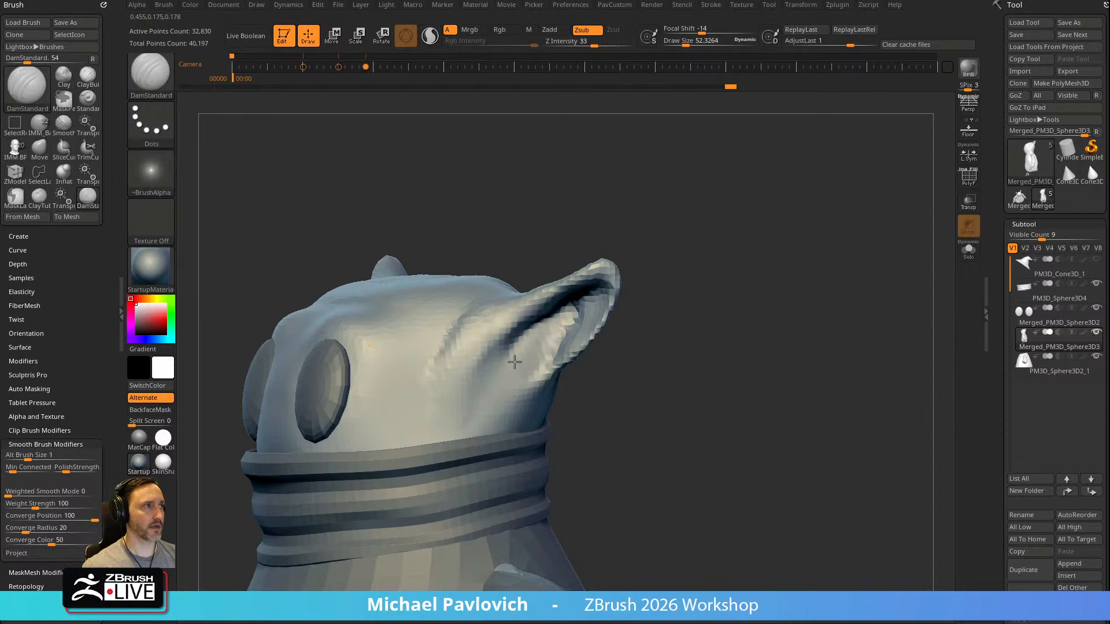
right_drag(544, 377, 555, 347)
Puff up the inner ear forms with the Inflat brush at draw sizes of about 52 and 87
key(b)
key(i)
key(n)
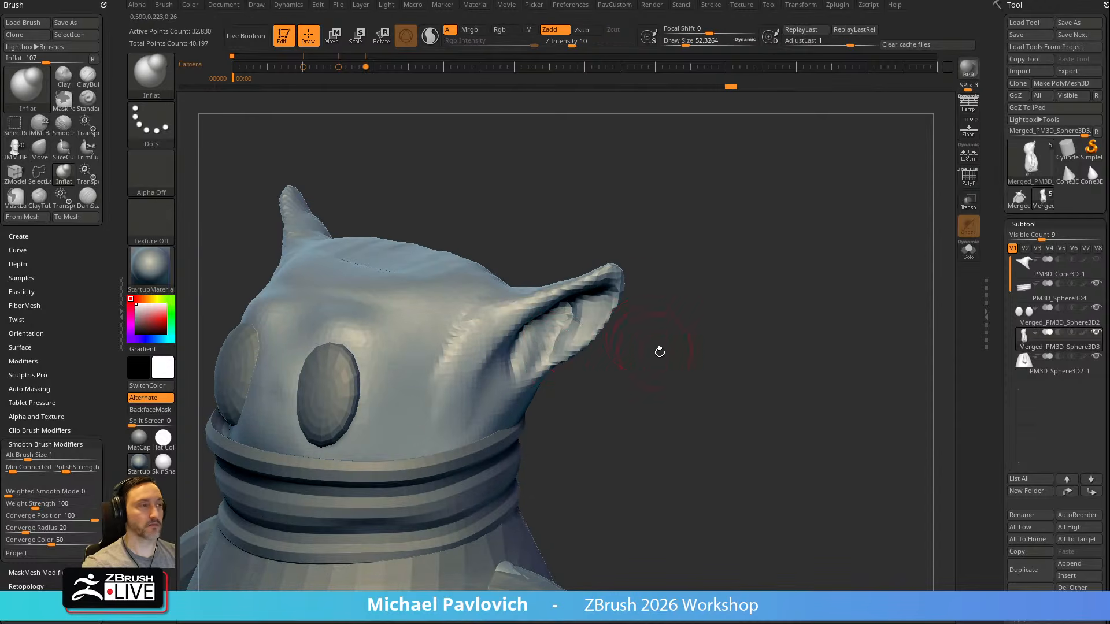
right_drag(654, 347, 523, 352)
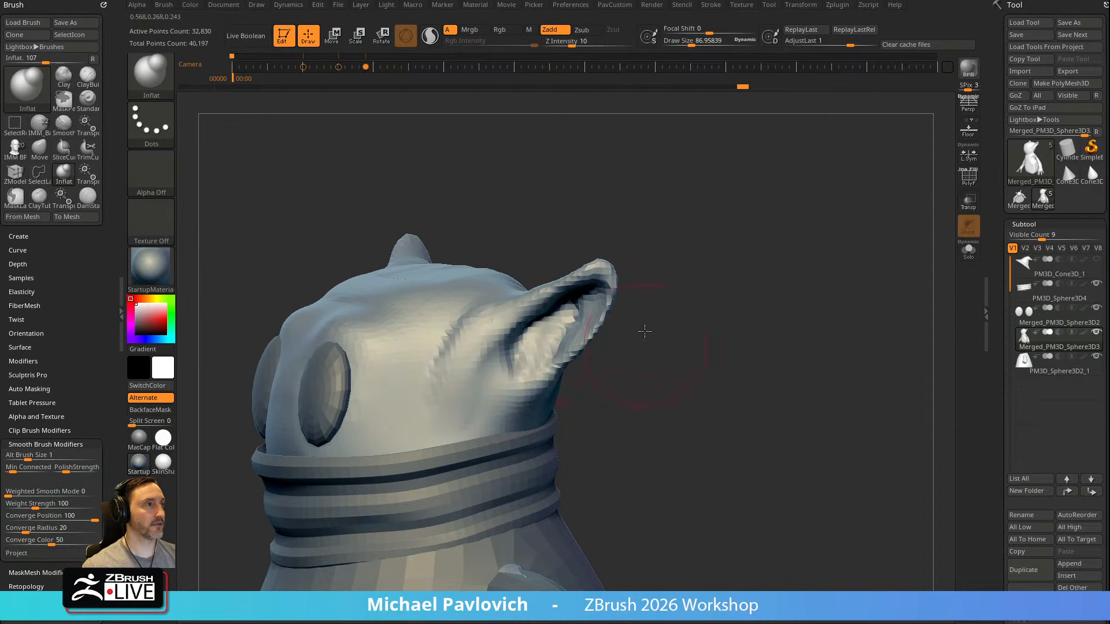
alt+right_drag(644, 341, 637, 295)
Sculpt the small inner ear folds with the Standard brush at Z Intensity 33 and a draw size of about 27
key(b)
key(s)
key(t)
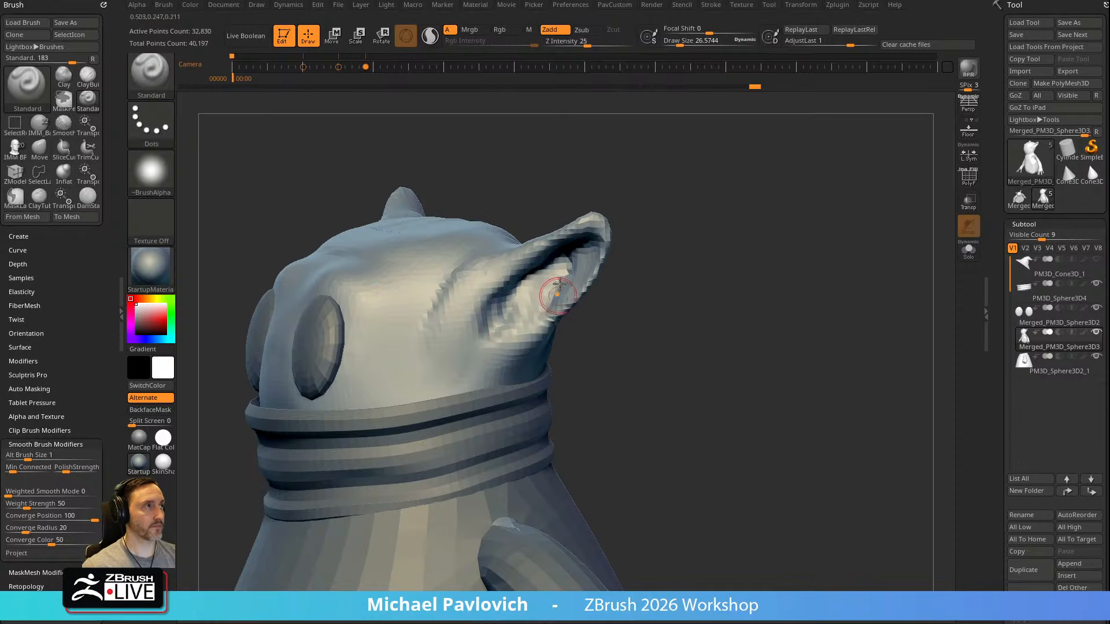
click(594, 44)
alt+right_drag(696, 198, 693, 238)
key(3)
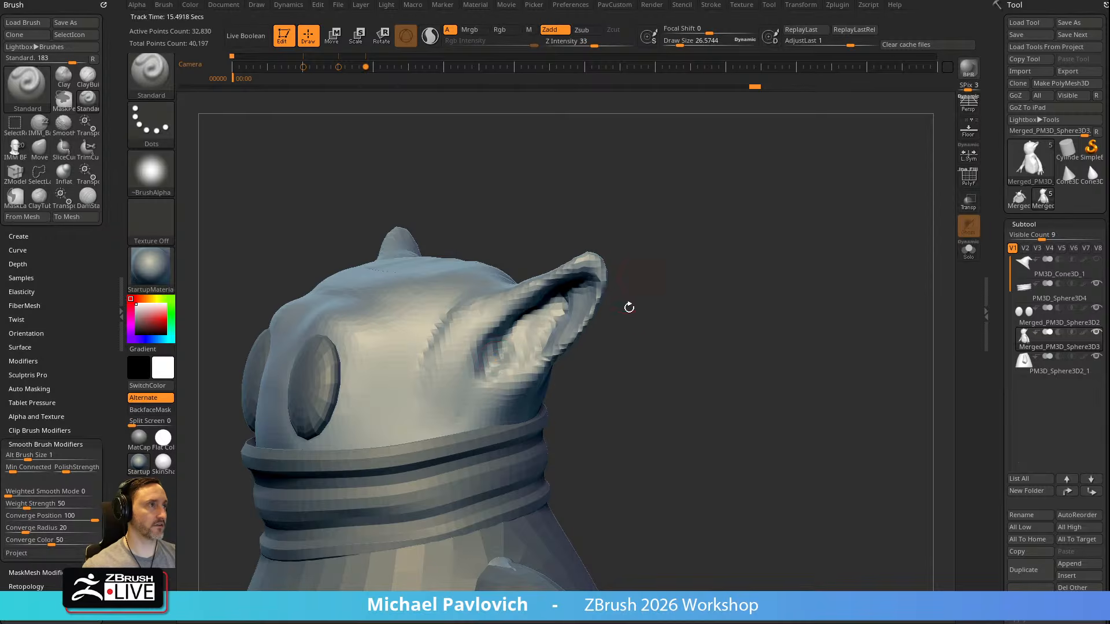
right_drag(632, 273, 515, 376)
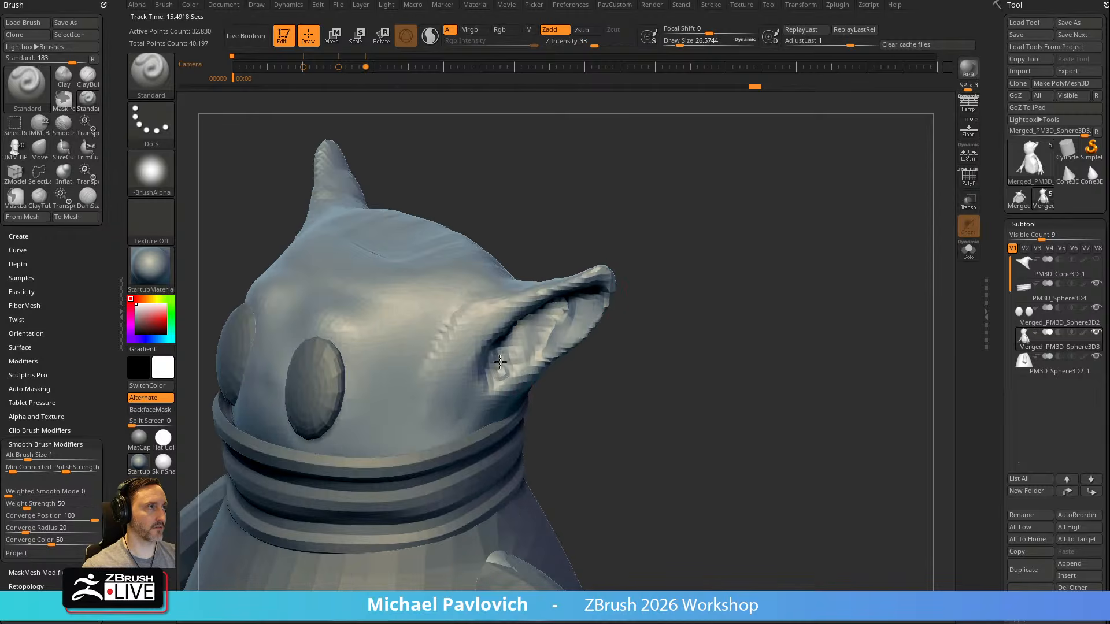
right_drag(652, 289, 657, 252)
Thicken the inner ear with the Inflat brush at a draw size of about 55 and remesh the body with DynaMesh
key(bracketright)
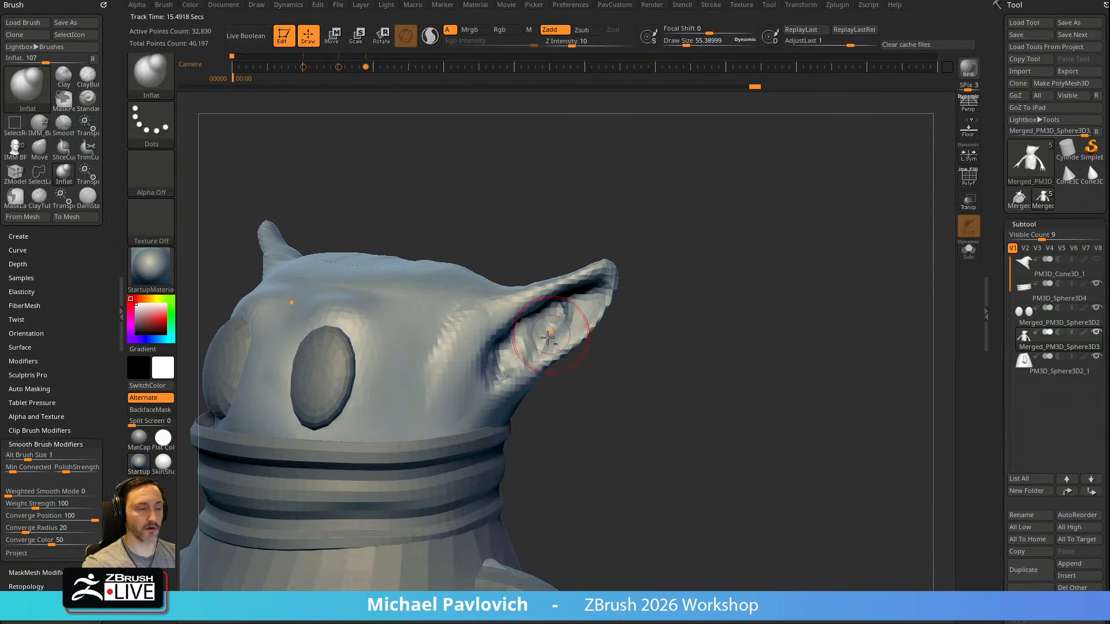
key(b)
key(i)
key(n)
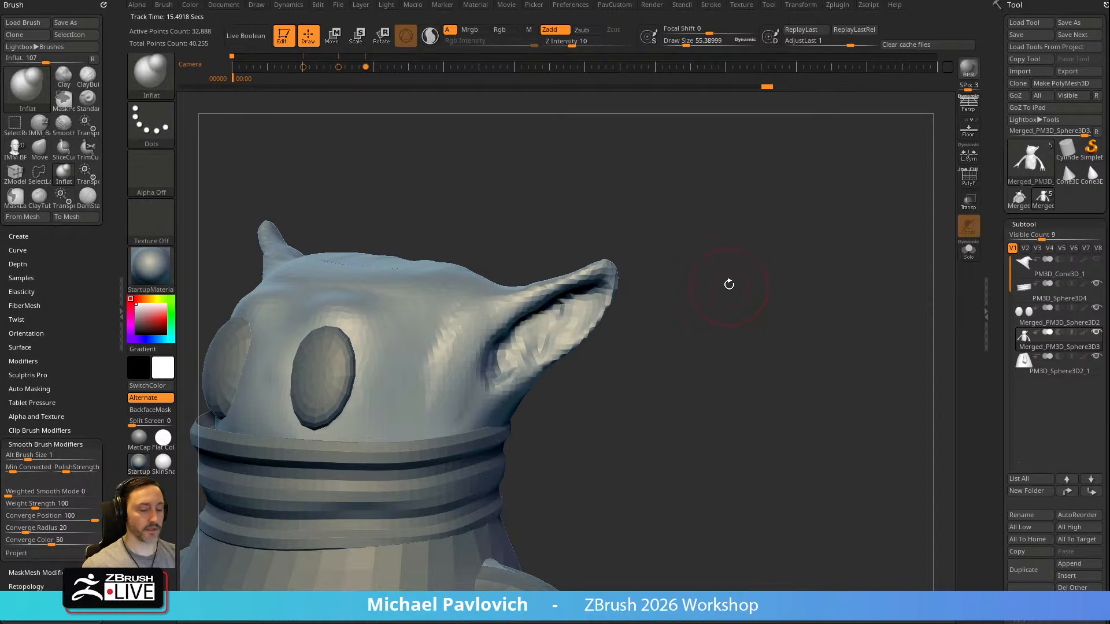
Fill the inner ear surface with ClayTubes and adjust the ear's lower edge with the Move brush
key(b)
key(c)
key(t)
right_drag(581, 347, 642, 352)
key(b)
key(m)
key(v)
drag(567, 356, 560, 367)
mouse_move(647, 333)
right_down()
mouse_move(544, 330)
mouse_move(646, 347)
mouse_move(626, 322)
mouse_move(636, 327)
right_up()
Sculpt the brow and cheek forms around the eyes with the Standard brush at a draw size of about 59
key(b)
key(s)
key(t)
key(s)
drag(482, 335, 445, 324)
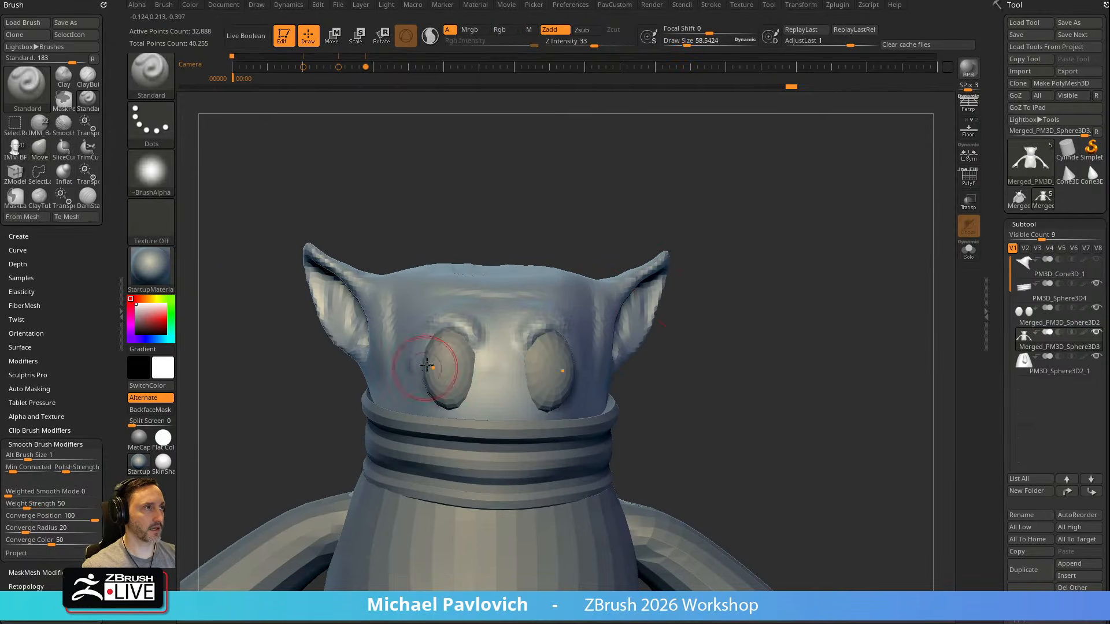
right_drag(375, 341, 461, 351)
drag(461, 351, 442, 367)
right_drag(428, 304, 422, 330)
drag(350, 370, 386, 392)
Isolate the body subtool, then shape and smooth the face between the eye areas
click(968, 250)
right_drag(925, 254, 470, 345)
right_drag(661, 334, 488, 354)
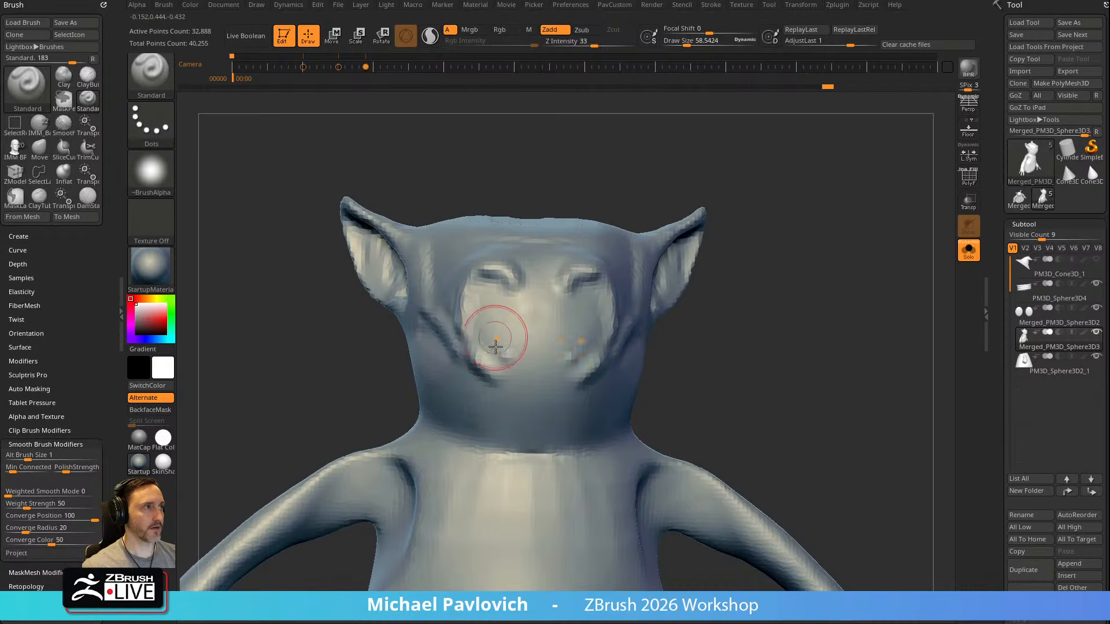
right_drag(535, 311, 733, 223)
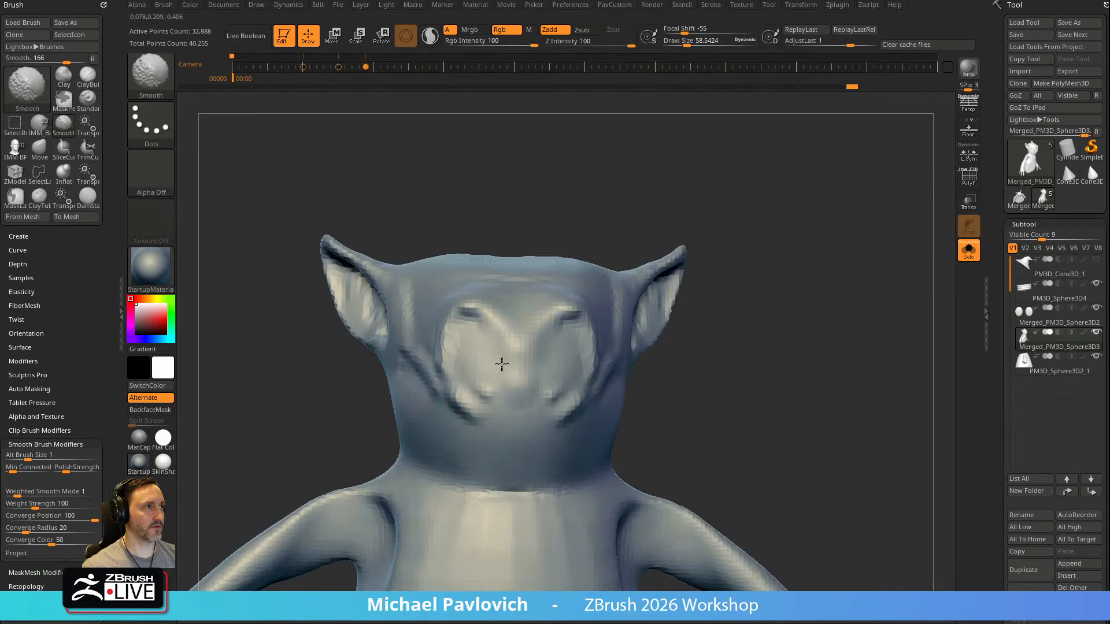
right_drag(466, 339, 714, 241)
Check the face with all subtools shown, isolate the body again, and raise the nose bridge with the Standard brush
click(968, 255)
right_drag(885, 271, 702, 290)
mouse_move(860, 297)
right_down()
mouse_move(826, 346)
mouse_move(805, 292)
mouse_move(825, 276)
mouse_move(870, 283)
right_up()
click(967, 253)
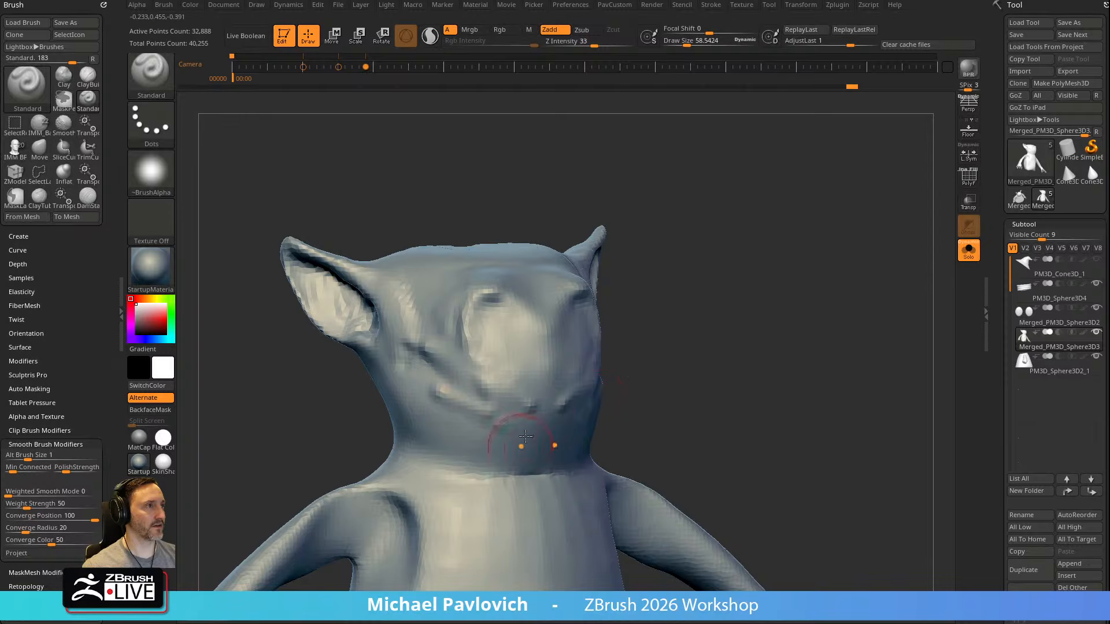
right_drag(509, 386, 520, 357)
Build up the nose and mouth area with ClayTubes at a draw size of about 59
key(b)
key(c)
key(t)
right_drag(638, 286, 596, 281)
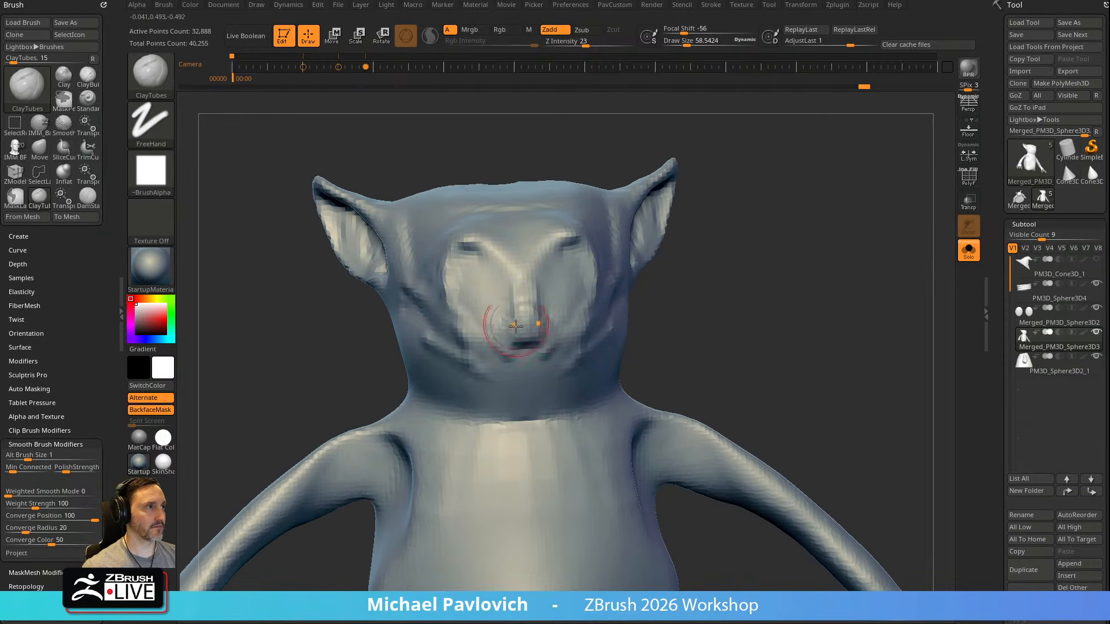
right_drag(541, 345, 513, 386)
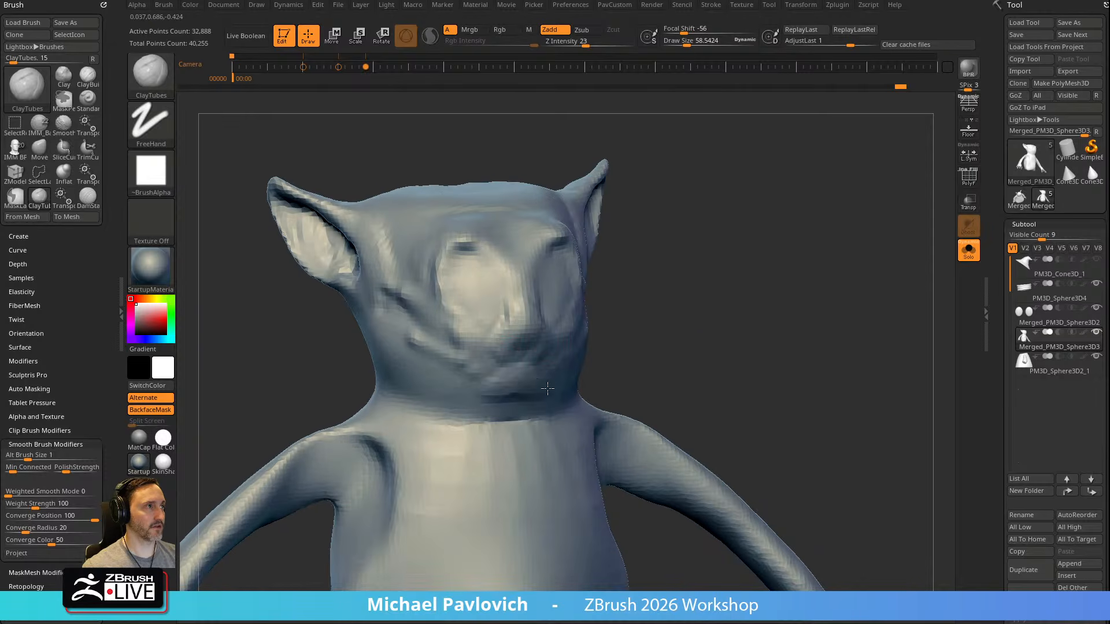
right_drag(507, 335, 552, 347)
Bulk out the chin, jawline and cheeks with ClayTubes at draw sizes of about 130 and 91
key(s)
drag(431, 359, 500, 397)
mouse_move(588, 358)
right_down()
mouse_move(572, 350)
mouse_move(523, 382)
right_up()
right_drag(613, 341, 539, 365)
key(s)
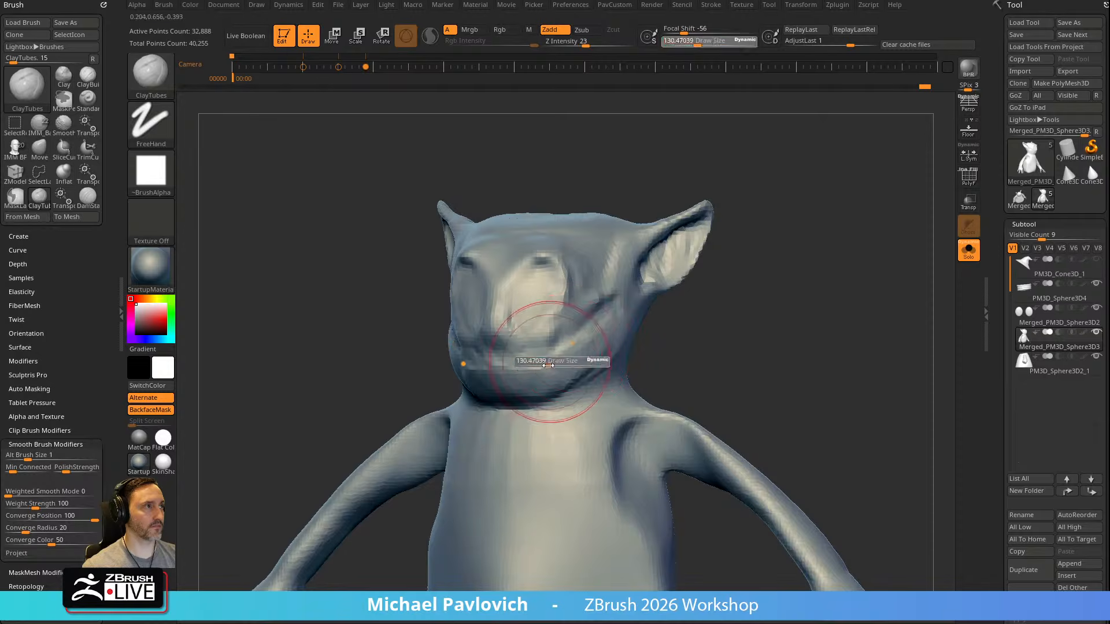
drag(539, 365, 533, 365)
mouse_move(598, 347)
right_down()
mouse_move(763, 310)
mouse_move(471, 357)
right_up()
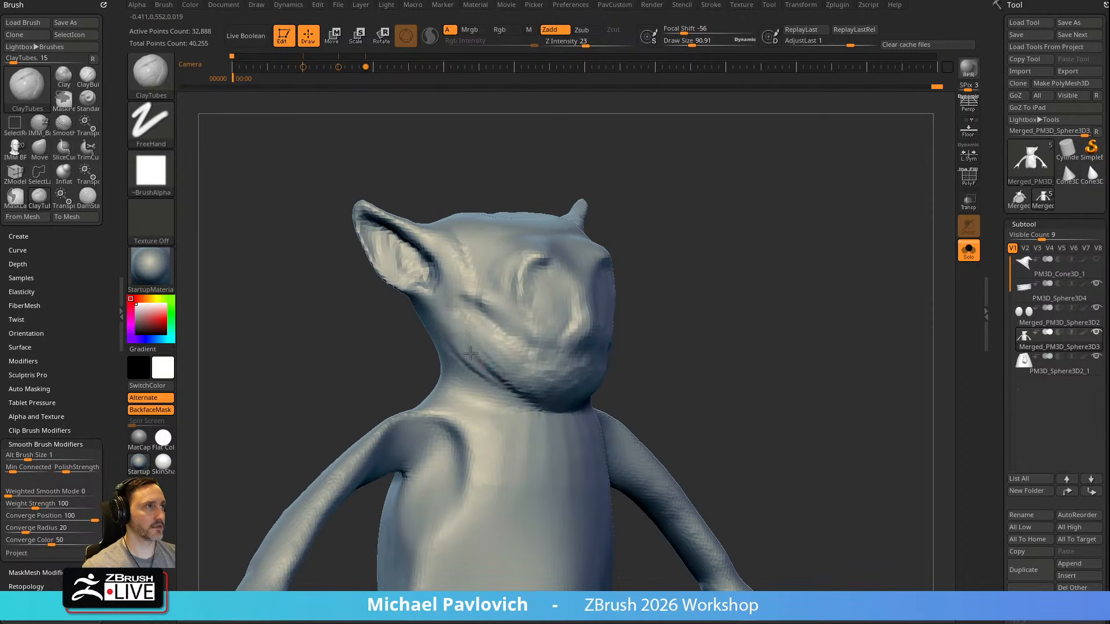
right_drag(457, 278, 450, 311)
Build up the back and sides of the head above the neck with ClayTubes at a draw size of about 130
drag(639, 287, 716, 259)
mouse_move(643, 244)
mouse_down()
mouse_move(699, 241)
mouse_move(737, 263)
mouse_up()
key(s)
drag(483, 331, 491, 332)
key(1)
drag(411, 404, 429, 399)
mouse_move(387, 439)
mouse_down()
mouse_move(578, 376)
mouse_move(628, 269)
mouse_move(584, 288)
mouse_up()
key(2)
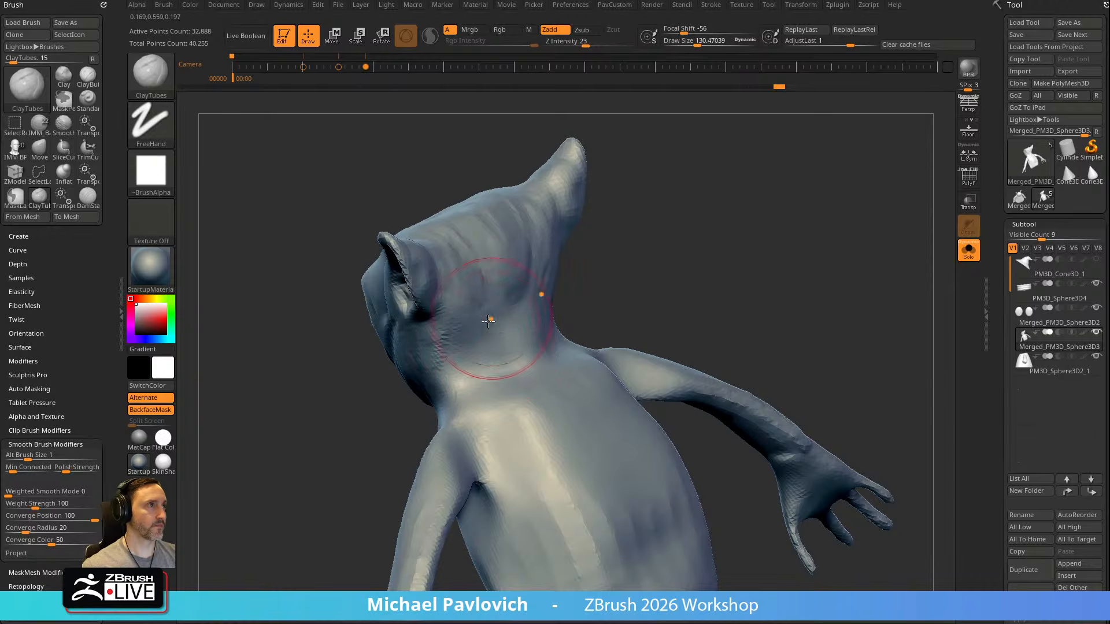
drag(481, 301, 540, 266)
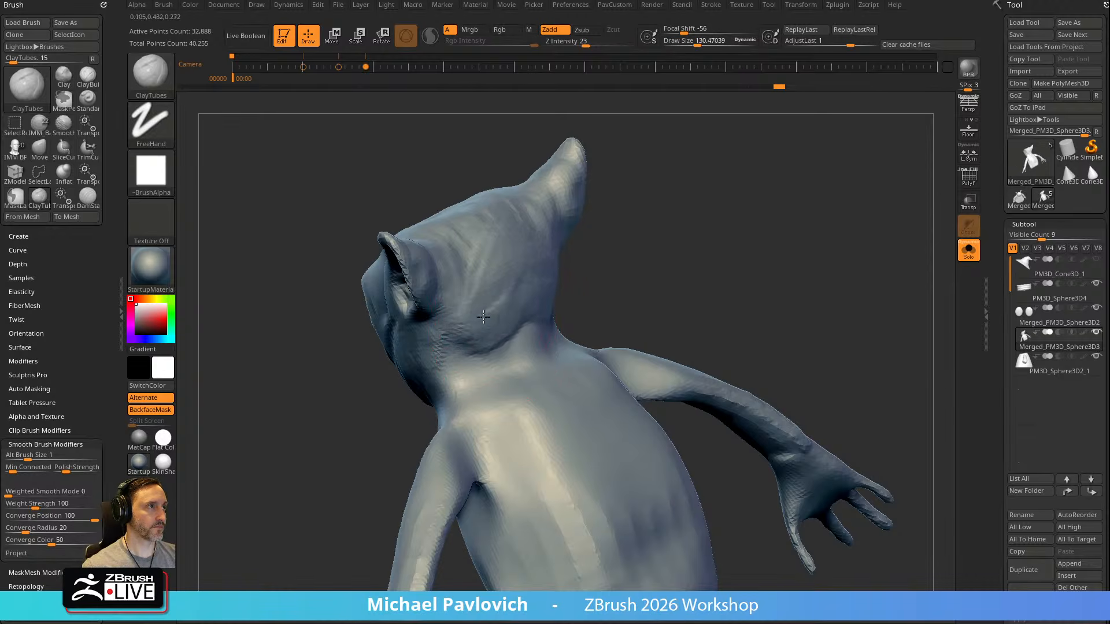
drag(605, 237, 634, 276)
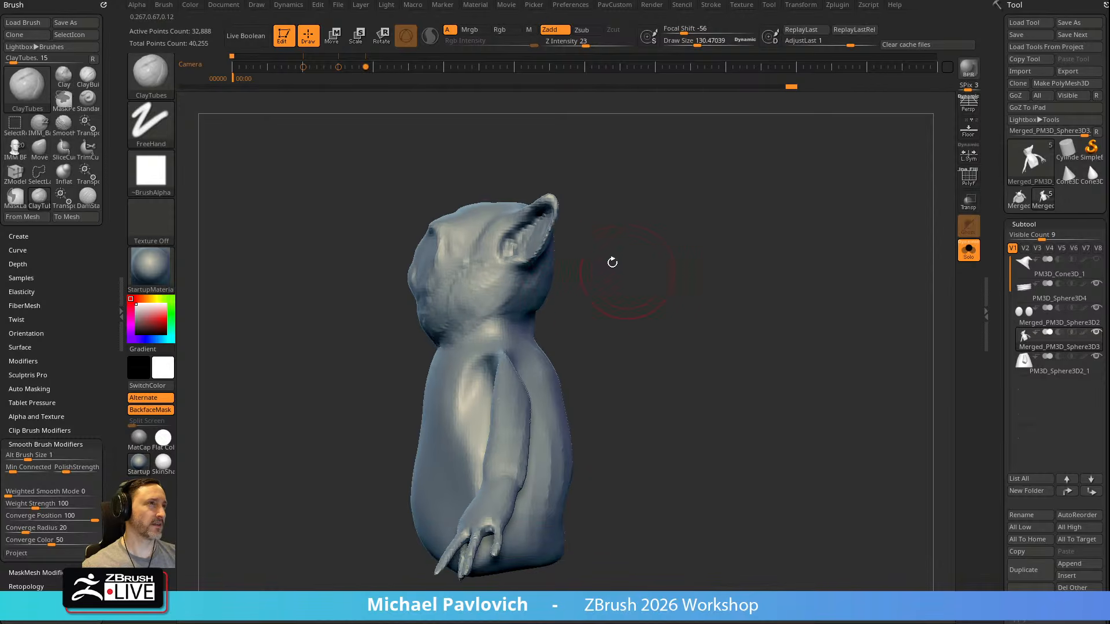
Lasso-mask a band around the neck and invert the mask so that only the neck stays editable in Move mode
key(ctrl)
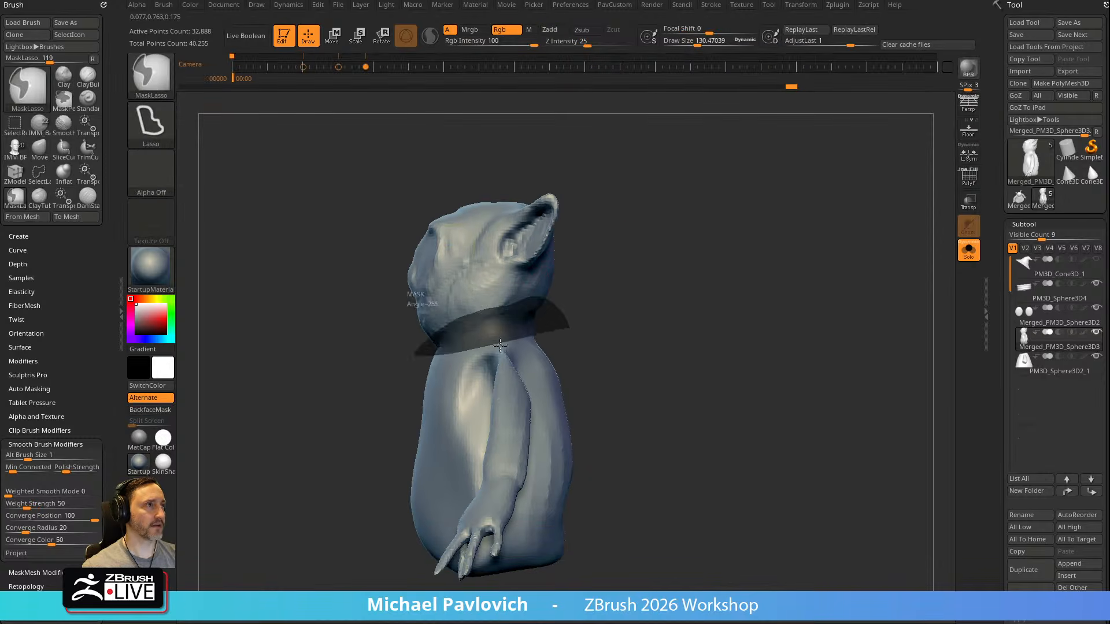
ctrl+drag(455, 353, 521, 341)
ctrl+click(668, 300)
key(w)
shift+drag(598, 306, 639, 290)
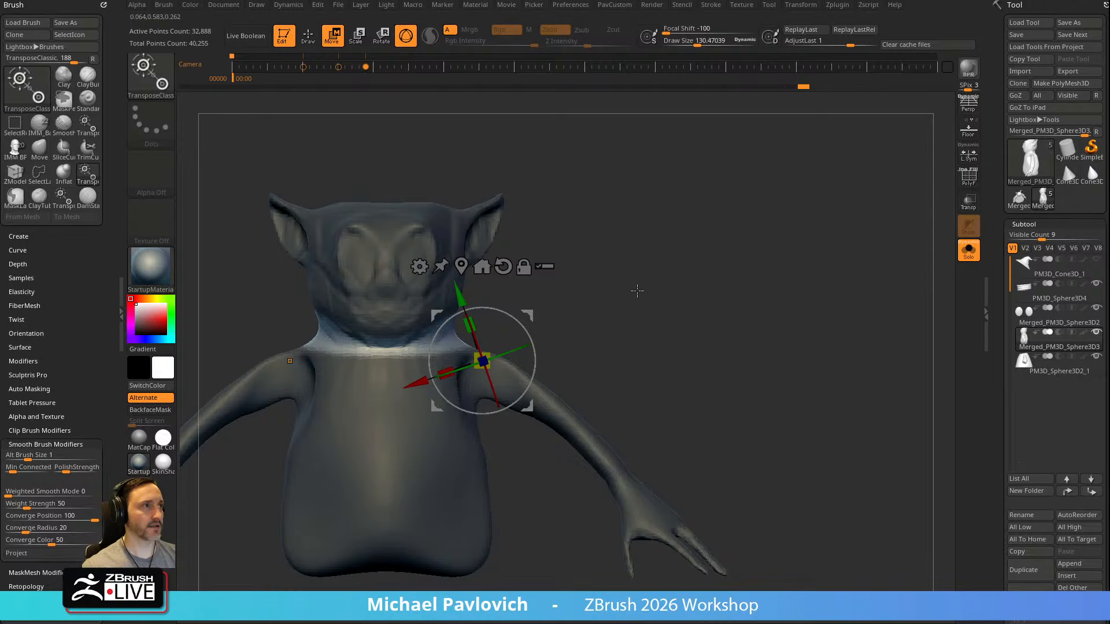
Reset the gizmo's orientation, center it on the unmasked neck, and transform the neck into a narrower form
click(498, 271)
click(464, 267)
alt+drag(599, 258, 598, 289)
alt+drag(473, 325, 466, 317)
drag(426, 316, 434, 335)
Clear the mask, blend the neck into the body, and remesh with DynaMesh
key(q)
mouse_move(597, 285)
mouse_down()
mouse_move(650, 305)
mouse_move(650, 315)
mouse_move(616, 318)
mouse_up()
shift+drag(488, 343, 492, 348)
ctrl+drag(636, 324, 649, 342)
mouse_move(648, 341)
mouse_down()
mouse_move(555, 324)
mouse_move(503, 332)
mouse_up()
drag(607, 341, 619, 387)
mouse_move(607, 341)
right_down()
mouse_move(654, 320)
mouse_move(614, 271)
mouse_move(644, 301)
right_up()
mouse_move(502, 350)
mouse_down()
mouse_move(477, 330)
mouse_move(498, 307)
mouse_up()
Reshape the sides and bottom of the torso with the Move brush at a draw size of about 238
ctrl+drag(580, 262, 607, 280)
right_drag(613, 275, 697, 272)
key(b)
key(m)
key(v)
key(s)
mouse_move(343, 428)
mouse_down()
mouse_move(353, 428)
mouse_move(340, 441)
mouse_up()
drag(318, 488, 344, 509)
drag(427, 506, 426, 518)
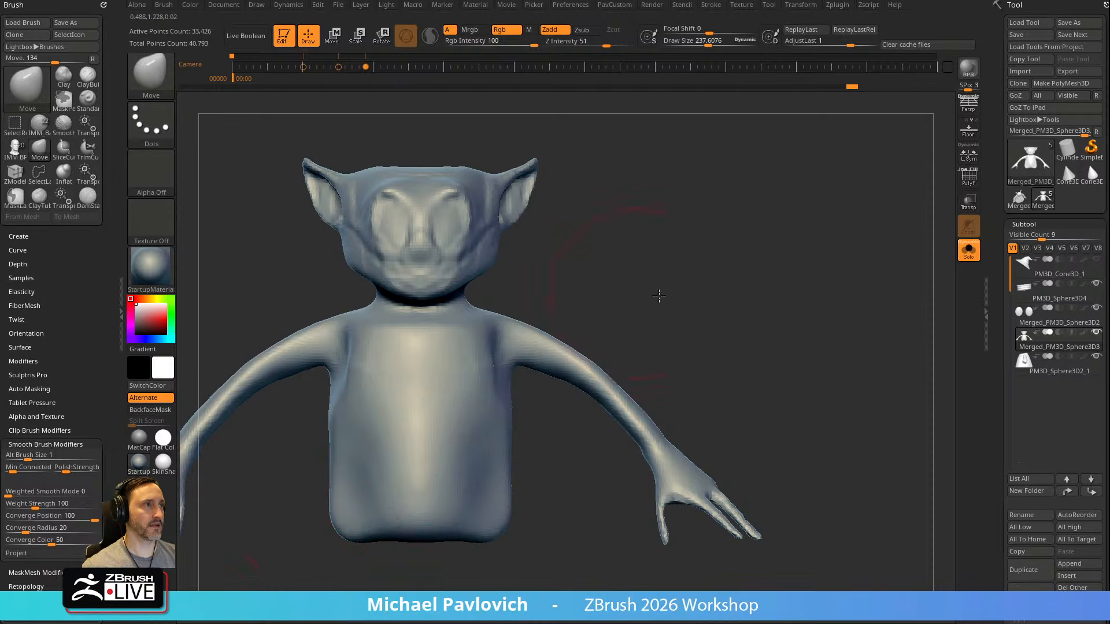
Define where the arms and shoulders meet the torso with the DamStandard brush
alt+right_drag(632, 289, 720, 269)
key(b)
key(c)
key(b)
key(s)
drag(478, 368, 463, 369)
Build up the shoulders and upper arm connections with ClayTubes at a draw size of about 130
key(b)
key(d)
key(s)
right_drag(686, 248, 743, 255)
key(s)
drag(441, 361, 470, 404)
alt+right_drag(479, 333, 495, 379)
mouse_move(480, 425)
shift+mouse_down()
mouse_move(468, 381)
mouse_move(462, 393)
shift+mouse_up()
right_drag(667, 289, 650, 332)
key(b)
key(c)
key(t)
drag(438, 358, 415, 354)
right_drag(736, 253, 792, 301)
drag(479, 335, 470, 318)
mouse_move(456, 338)
right_down()
mouse_move(592, 295)
mouse_move(463, 322)
right_up()
drag(475, 334, 469, 295)
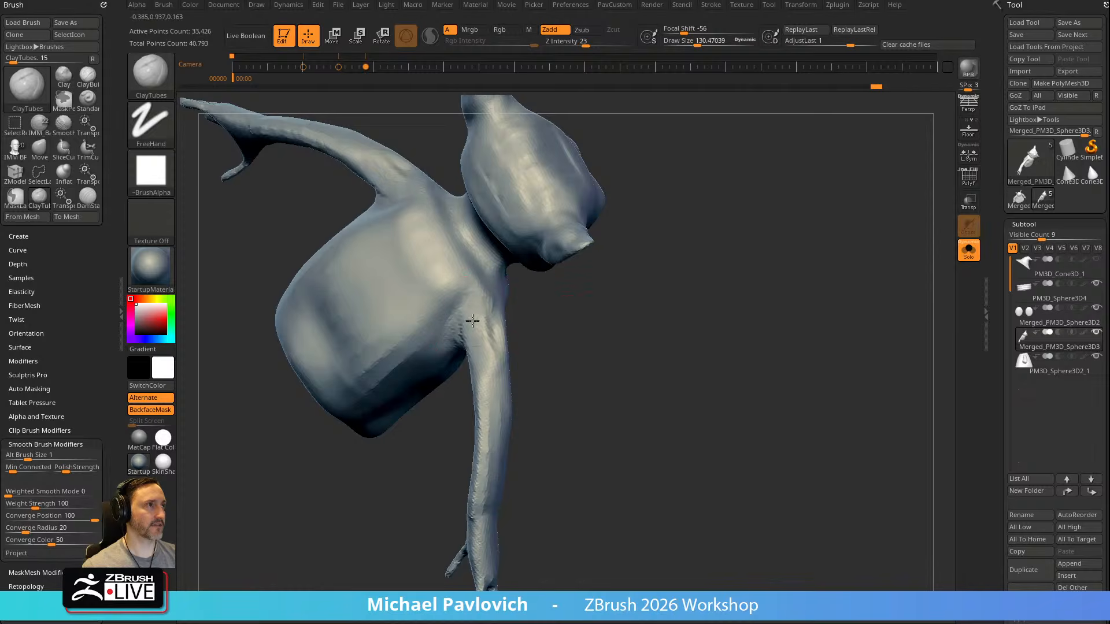
right_drag(475, 304, 667, 322)
Sculpt the spine groove, back muscles and shoulder blades with the Standard brush at a draw size of about 76
key(b)
key(d)
key(s)
mouse_move(756, 185)
right_down()
mouse_move(805, 304)
mouse_move(711, 193)
mouse_move(755, 206)
mouse_move(769, 232)
right_up()
key(b)
key(s)
key(t)
alt+drag(475, 449, 478, 501)
shift+drag(482, 322, 480, 486)
mouse_move(654, 234)
right_down()
mouse_move(630, 264)
mouse_move(645, 263)
right_up()
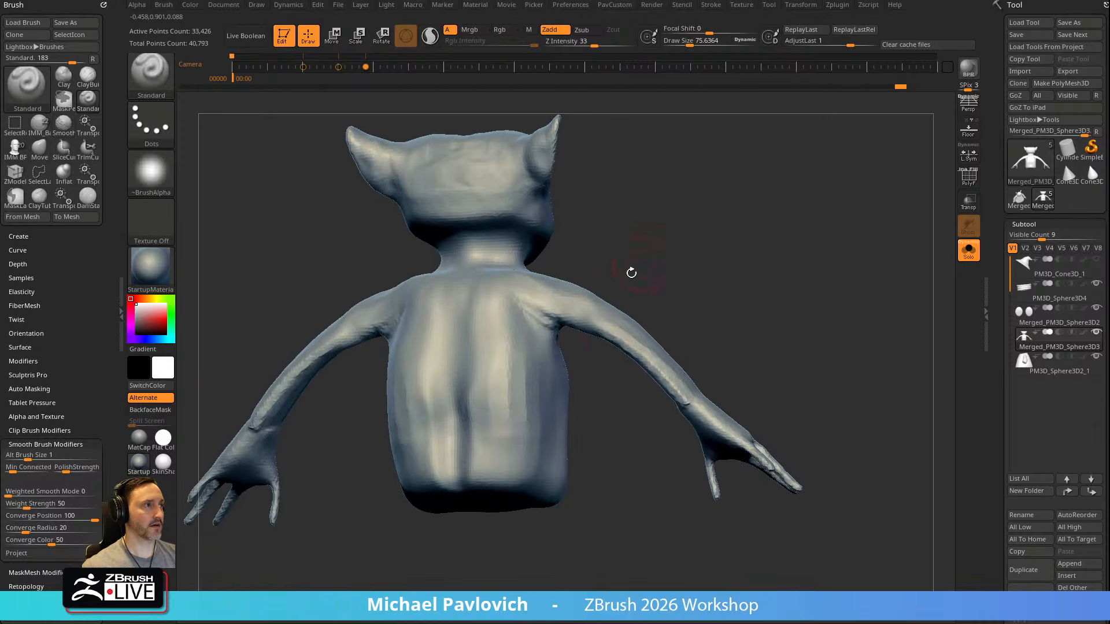
drag(554, 348, 491, 429)
shift+drag(499, 368, 524, 381)
mouse_move(613, 295)
right_down()
mouse_move(629, 276)
mouse_move(760, 231)
mouse_move(795, 287)
mouse_move(705, 234)
mouse_move(446, 346)
mouse_move(464, 311)
right_up()
Build up the shoulders, chest and ribcage with ClayTubes at draw sizes of about 87, 172 and 140
key(b)
key(c)
key(t)
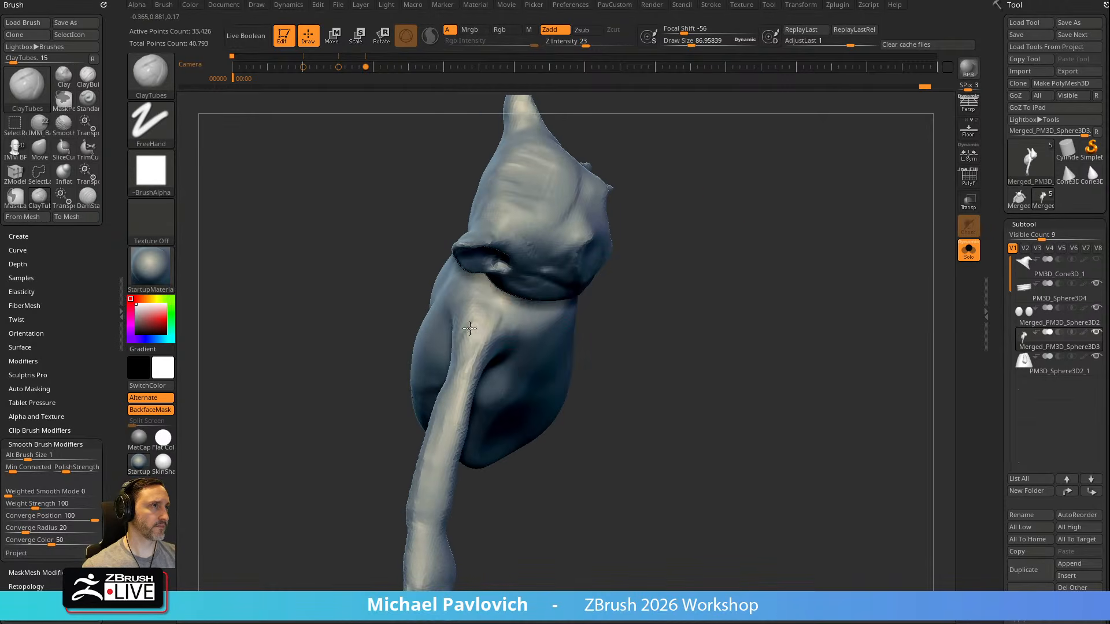
right_drag(571, 330, 737, 188)
right_drag(493, 358, 490, 354)
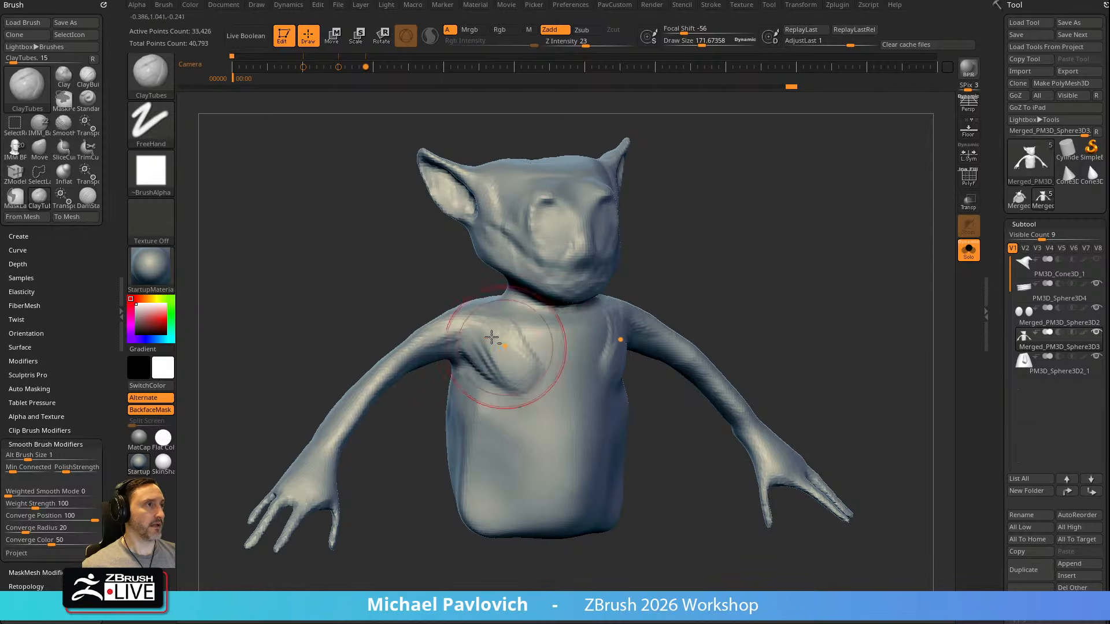
right_drag(667, 278, 482, 360)
right_drag(712, 305, 496, 367)
mouse_move(729, 282)
right_down()
mouse_move(538, 359)
mouse_move(490, 361)
right_up()
drag(529, 406, 551, 391)
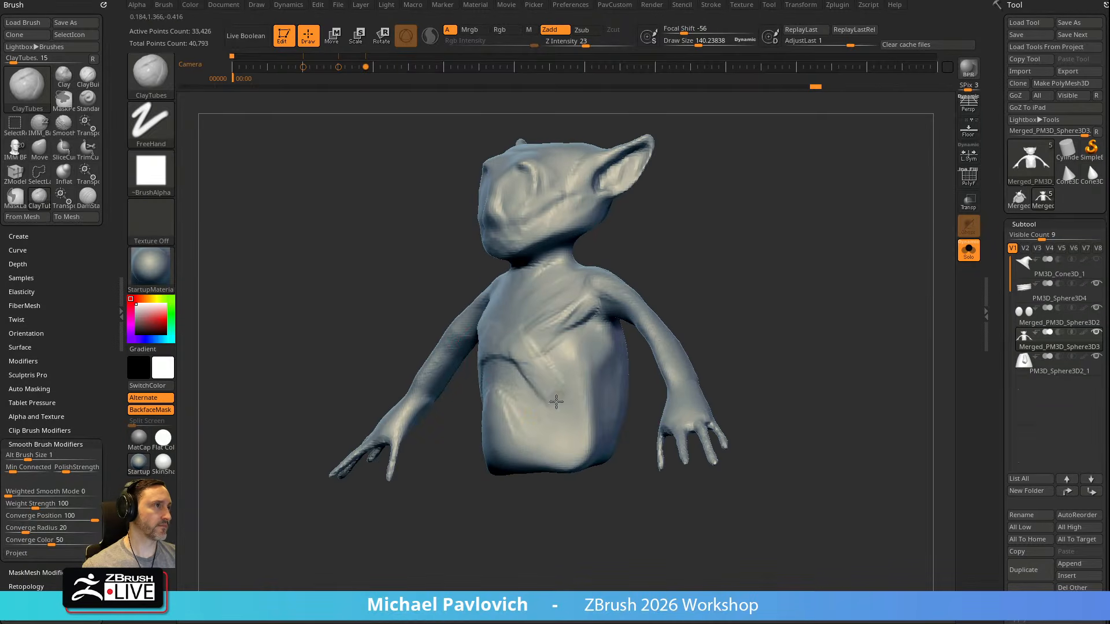
Refine the shoulder transition and reshape the arm with the Move brush at draw sizes of about 238 and 135
mouse_move(601, 347)
right_down()
mouse_move(706, 290)
mouse_move(657, 268)
mouse_move(630, 276)
right_up()
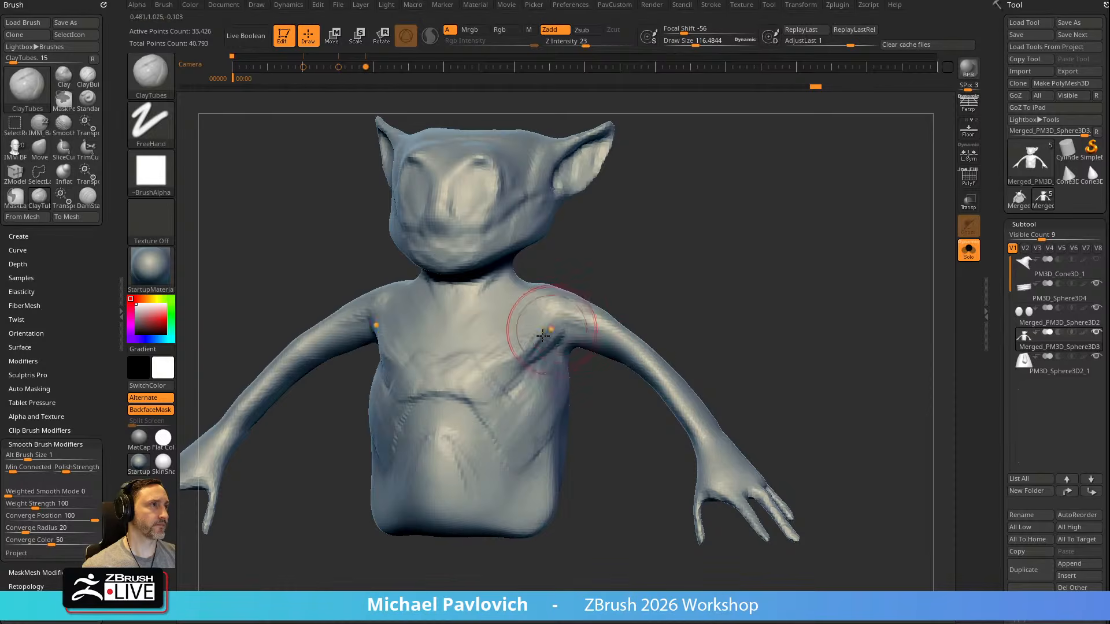
right_drag(592, 323, 669, 253)
key(b)
key(m)
key(v)
mouse_move(593, 341)
mouse_down()
mouse_move(580, 349)
mouse_move(625, 384)
mouse_move(594, 365)
mouse_up()
key(bracketleft)
mouse_move(745, 289)
right_down()
mouse_move(649, 258)
mouse_move(853, 321)
mouse_move(659, 342)
right_up()
key(bracketleft)
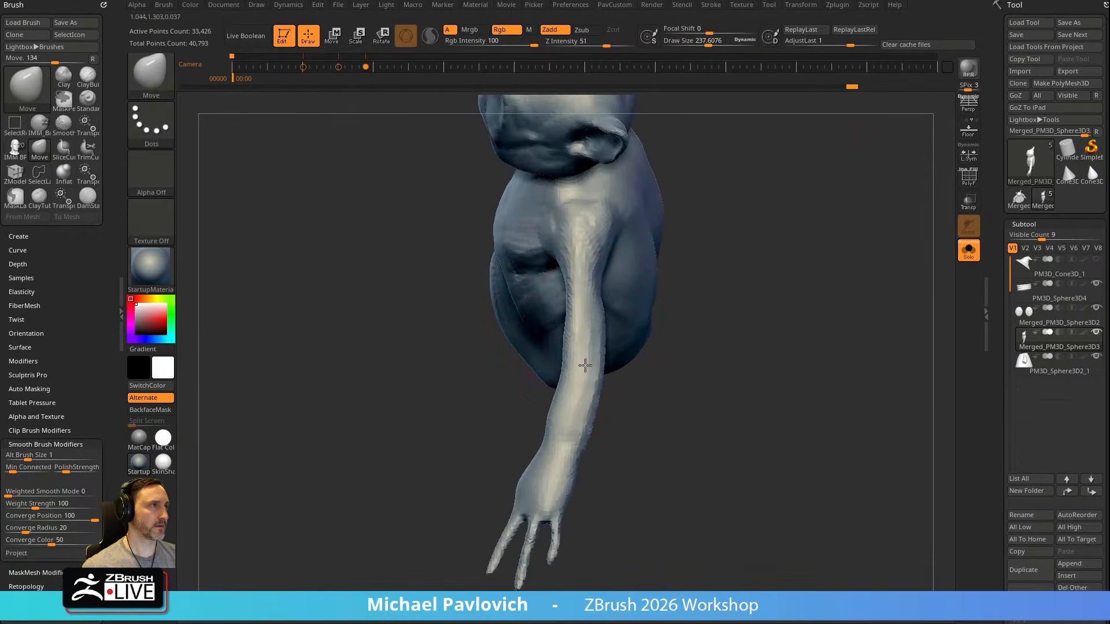
key(bracketleft)
key(bracketleft)
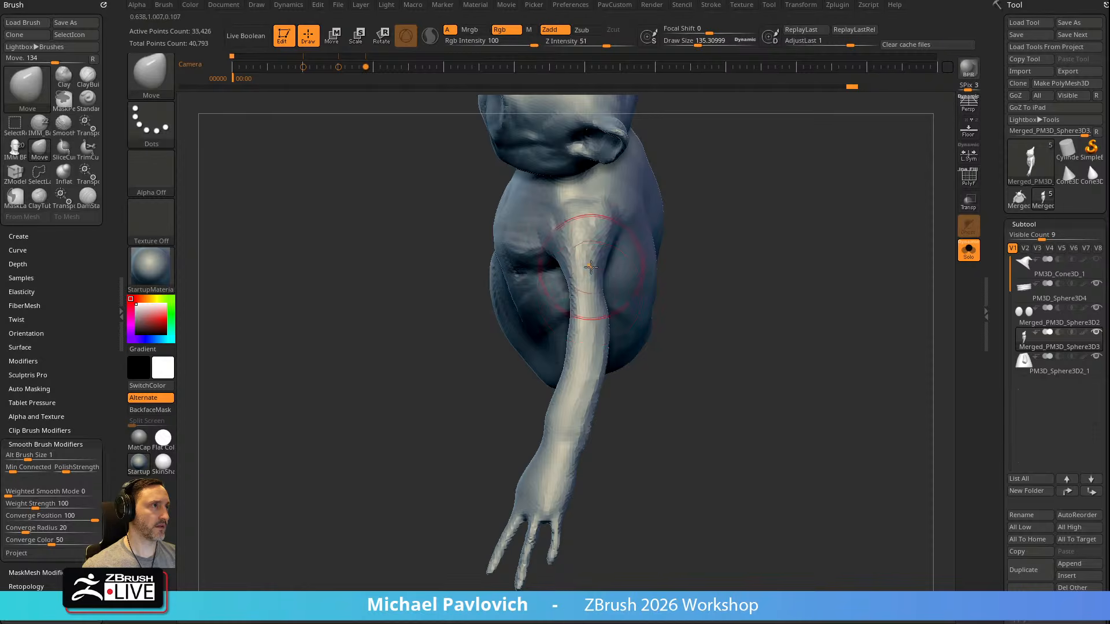
mouse_move(555, 427)
right_down()
mouse_move(701, 324)
mouse_move(565, 371)
mouse_move(719, 326)
mouse_move(565, 376)
mouse_move(640, 366)
mouse_move(619, 373)
mouse_move(621, 249)
mouse_move(696, 377)
mouse_move(668, 322)
right_up()
key(bracketleft)
Thicken the fingers and thumb with the Inflat brush at a draw size of about 103
key(b)
key(c)
key(t)
key(b)
key(i)
key(n)
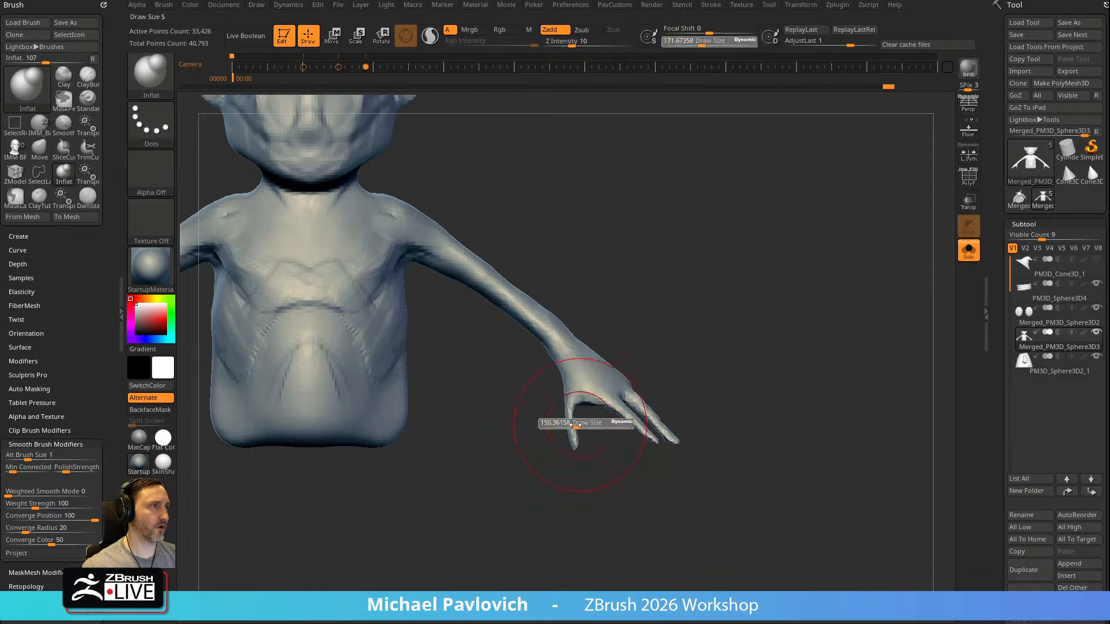
mouse_move(570, 400)
right_down()
mouse_move(542, 330)
mouse_move(534, 387)
mouse_move(583, 415)
right_up()
drag(568, 412, 586, 435)
mouse_move(607, 399)
right_down()
mouse_move(681, 278)
mouse_move(733, 359)
mouse_move(697, 416)
right_up()
right_drag(588, 401, 623, 387)
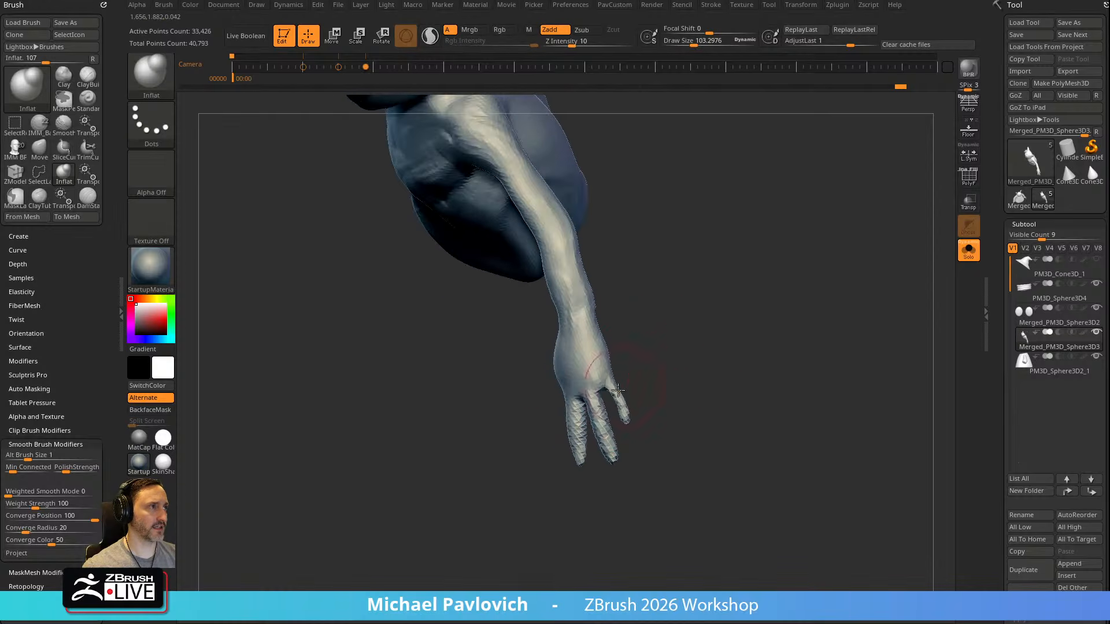
drag(625, 417, 614, 395)
Touch up the arms and hands with the Inflat brush, and leave the isolated view of the body
mouse_move(677, 370)
right_down()
mouse_move(723, 340)
mouse_move(797, 364)
right_up()
mouse_move(773, 329)
ctrl+right_down()
mouse_move(763, 282)
mouse_move(768, 303)
mouse_move(723, 260)
ctrl+right_up()
mouse_move(507, 305)
shift+mouse_down()
mouse_move(528, 315)
mouse_move(511, 322)
shift+mouse_up()
mouse_move(677, 174)
alt+right_down()
mouse_move(667, 278)
mouse_move(618, 276)
alt+right_up()
shift+drag(516, 272, 510, 267)
right_drag(800, 266, 699, 266)
mouse_move(515, 280)
shift+mouse_down()
mouse_move(501, 287)
mouse_move(520, 282)
shift+mouse_up()
right_drag(792, 238, 819, 251)
shift+drag(545, 399, 500, 438)
alt+right_drag(671, 372, 460, 273)
click(969, 250)
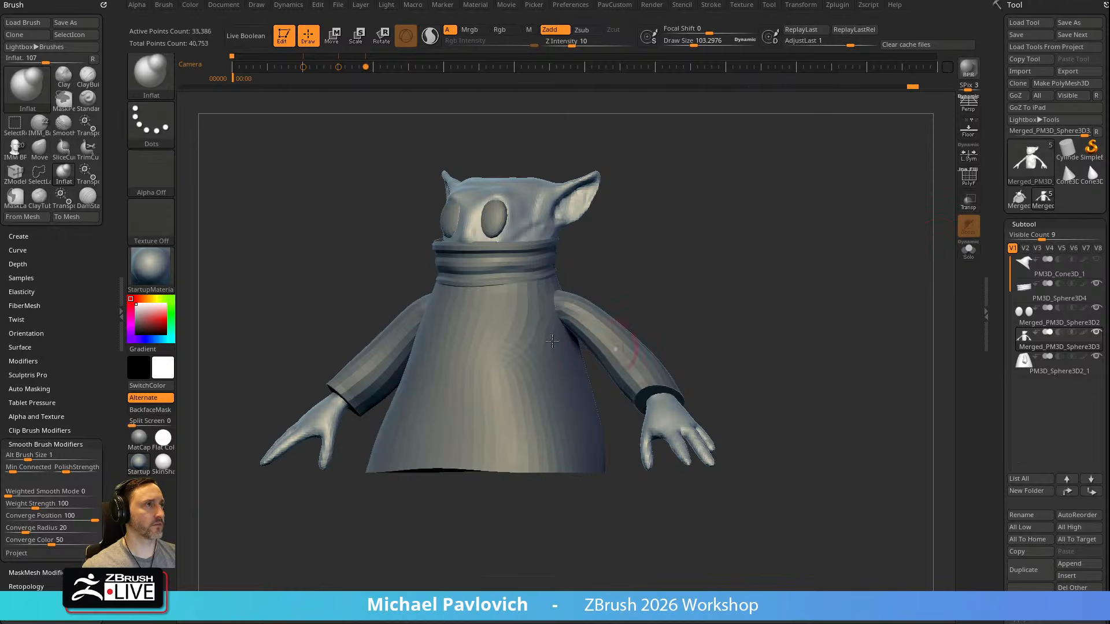
Select the robe and reshape where the sleeve meets it with the Move brush at a draw size of about 337
mouse_move(667, 237)
right_down()
mouse_move(682, 293)
mouse_move(601, 298)
mouse_move(659, 294)
right_up()
right_drag(746, 279, 832, 300)
alt+click(680, 341)
right_drag(751, 307, 740, 270)
key(s)
key(b)
key(m)
key(v)
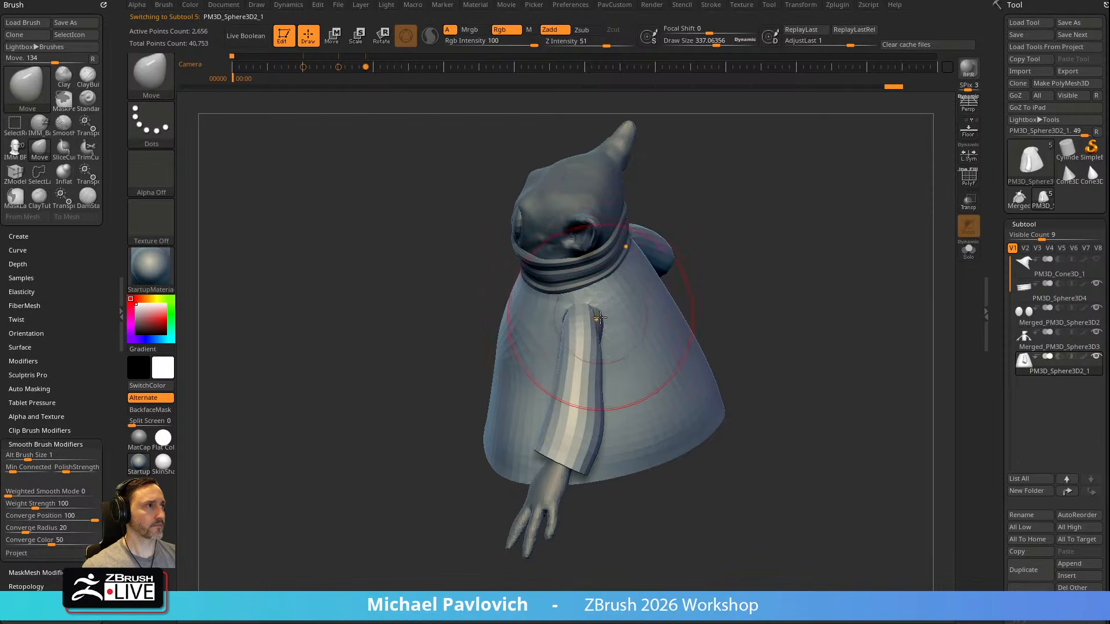
alt+click(601, 317)
alt+click(630, 315)
right_drag(726, 312, 715, 286)
Add volume to the robe's sleeve and shoulder area with the Inflat brush at a draw size of about 292
key(b)
key(i)
key(n)
mouse_move(614, 334)
mouse_down()
mouse_move(601, 329)
mouse_move(597, 357)
mouse_up()
right_drag(597, 357, 740, 284)
right_drag(664, 341, 558, 341)
mouse_move(611, 318)
shift+mouse_down()
mouse_move(619, 307)
mouse_move(629, 370)
mouse_move(612, 352)
shift+mouse_up()
shift+click(590, 43)
right_drag(766, 286, 737, 287)
drag(629, 389, 620, 370)
shift+drag(607, 398, 595, 413)
Smooth the robe behind the sleeve with the Smooth brush's Z Intensity reduced to 36
alt+click(556, 486)
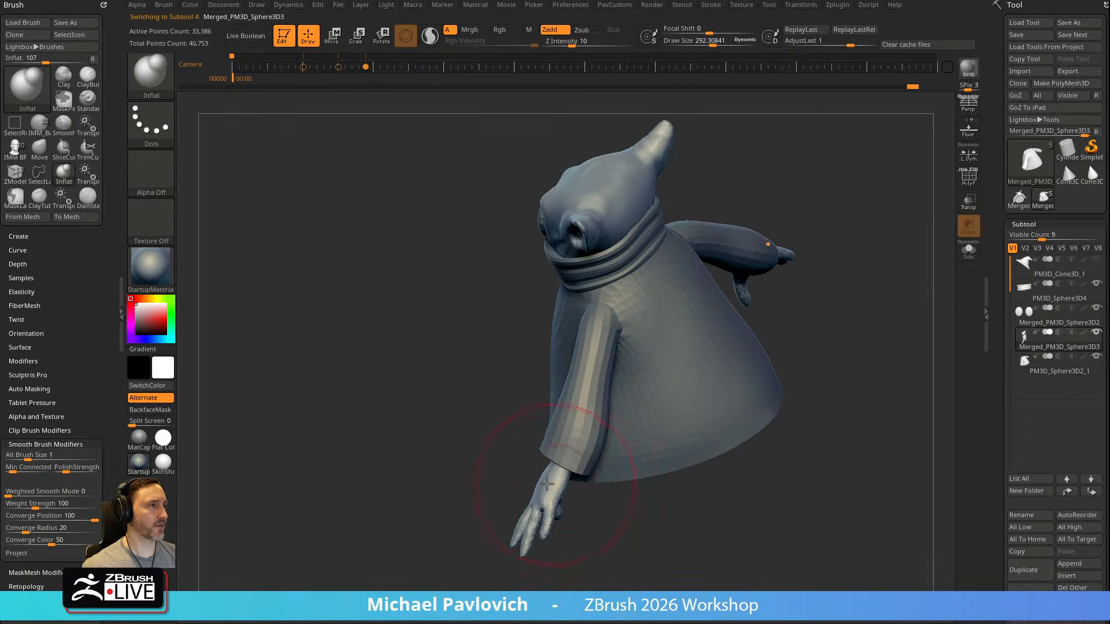
key(shift)
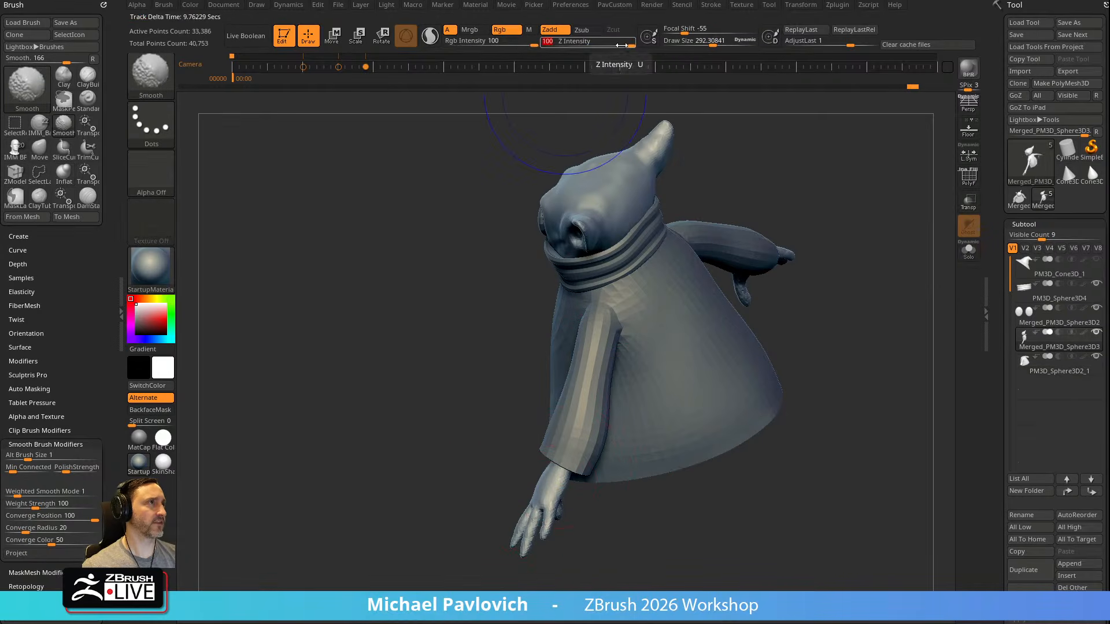
alt+click(617, 311)
drag(633, 43, 597, 46)
right_drag(806, 253, 778, 259)
shift+drag(653, 347, 610, 417)
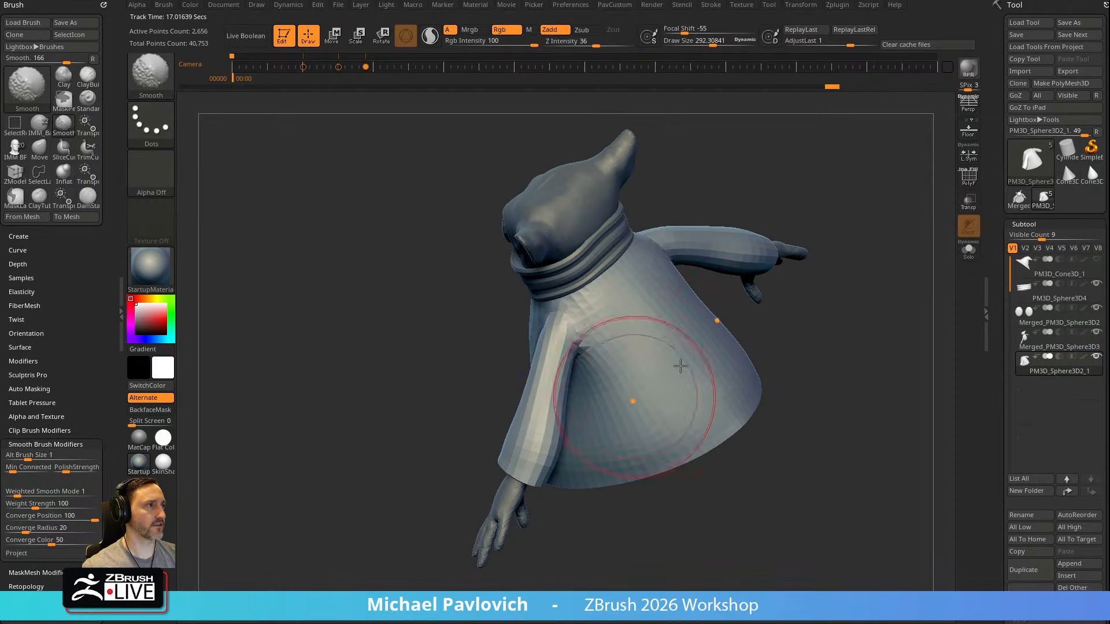
right_drag(799, 326, 752, 327)
Adjust the sleeve and its transition into the robe with the Move brush, starting at a draw size of about 244
key(b)
key(m)
key(v)
drag(565, 396, 595, 377)
right_drag(703, 347, 795, 396)
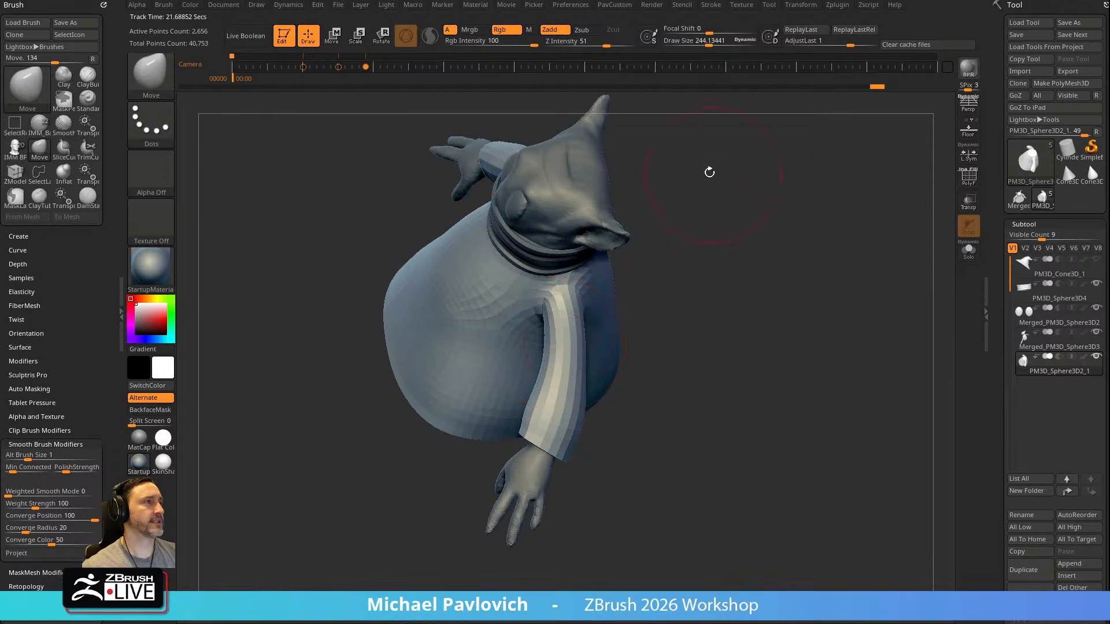
right_drag(713, 174, 701, 153)
key(s)
key(s)
shift+drag(547, 405, 534, 407)
Isolate the body subtool to check its forms, and show all subtools again, including the hat
mouse_move(722, 301)
right_down()
mouse_move(758, 263)
mouse_move(769, 193)
mouse_move(805, 245)
mouse_move(801, 267)
right_up()
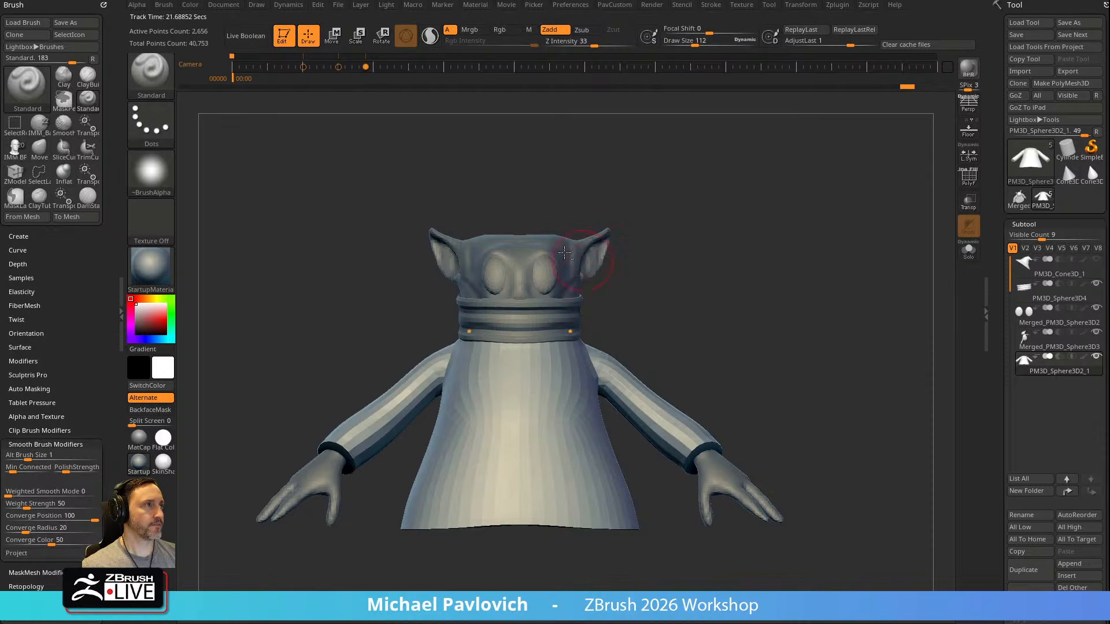
alt+click(590, 260)
shift+click(1100, 285)
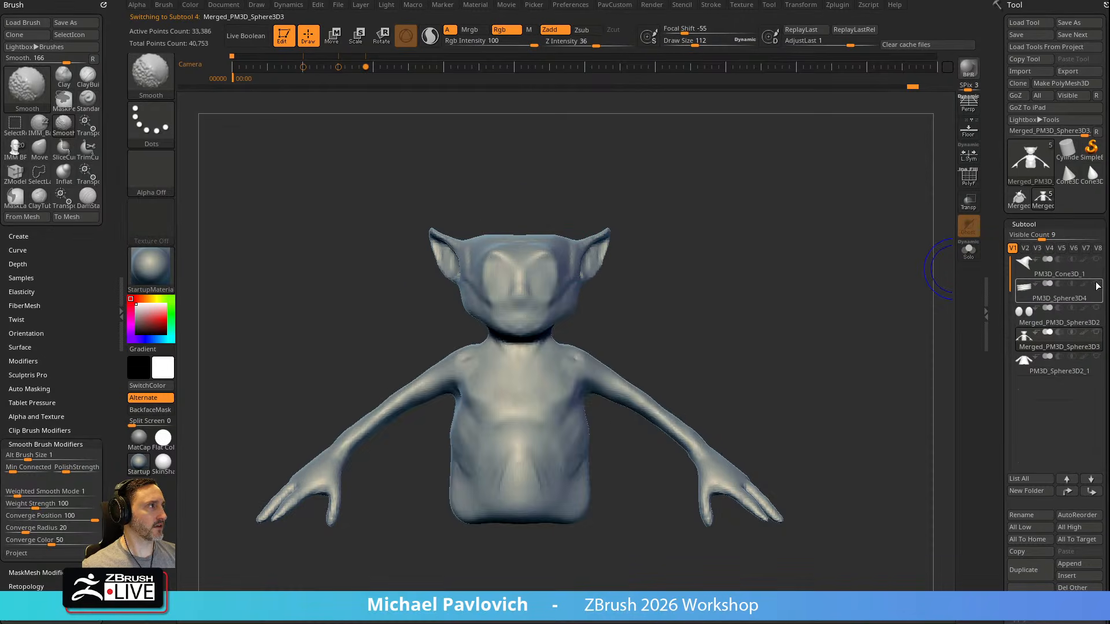
shift+click(1100, 285)
mouse_move(746, 256)
alt+right_down()
mouse_move(780, 280)
mouse_move(801, 267)
alt+right_up()
mouse_move(800, 267)
right_down()
mouse_move(755, 286)
mouse_move(764, 266)
right_up()
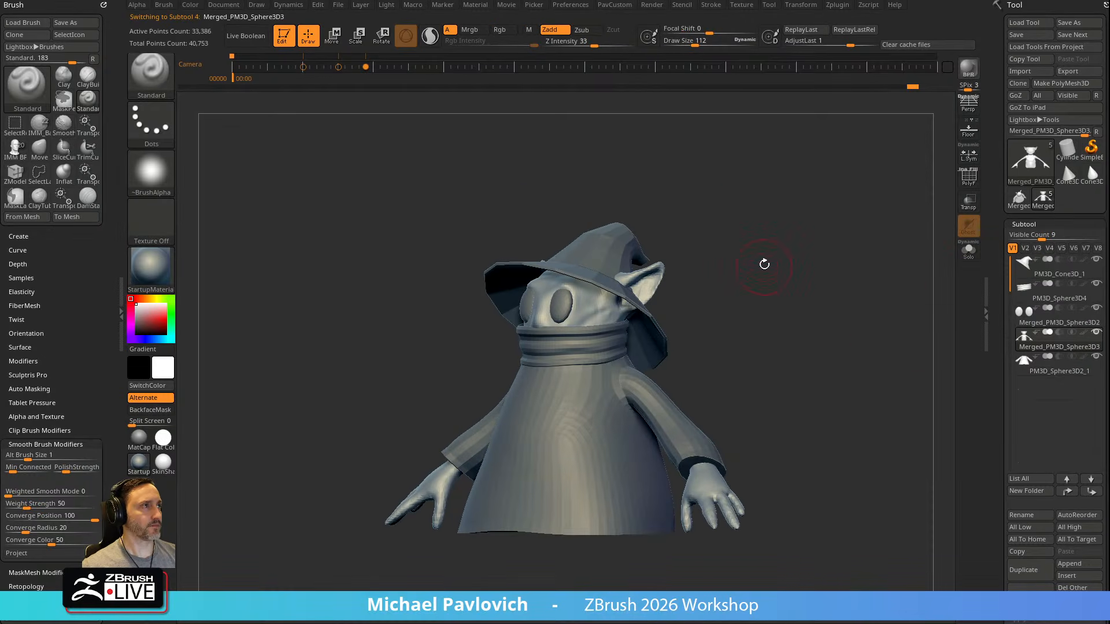
Compare the model with the Orko drawings from the stored camera views, and consult the original reference sheet
key(shift+z)
key(Right)
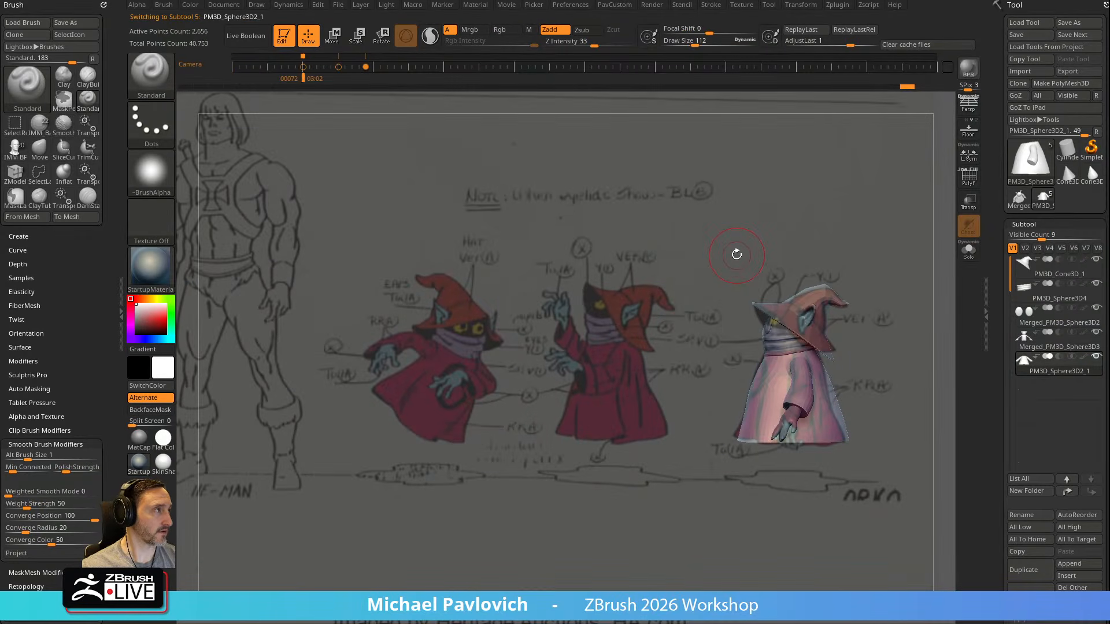
key(Right)
key(Right)
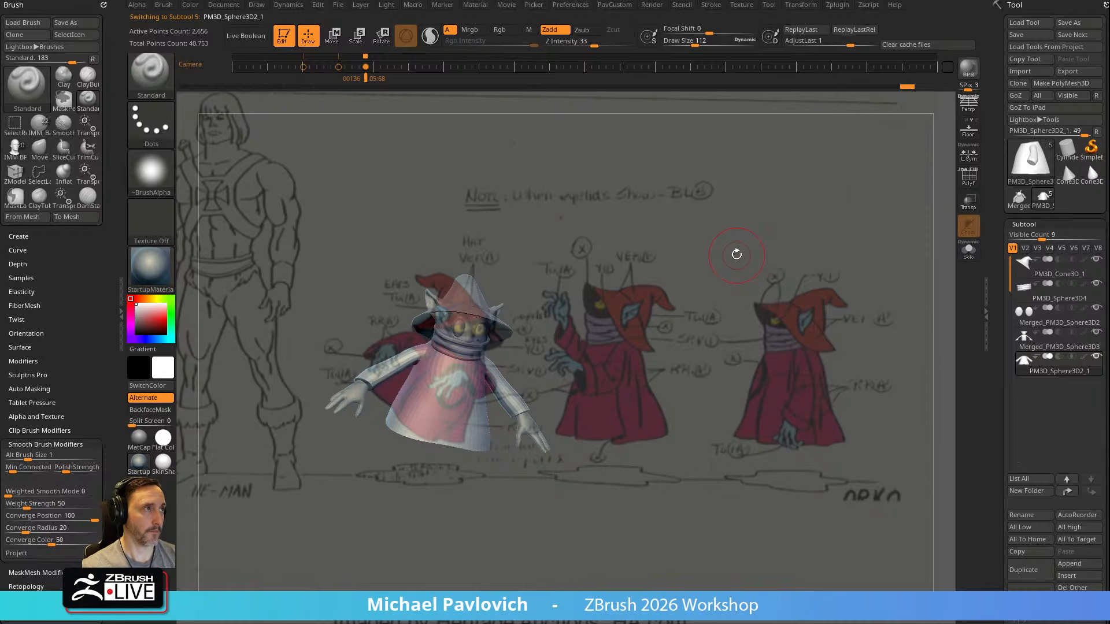
drag(683, 160, 679, 227)
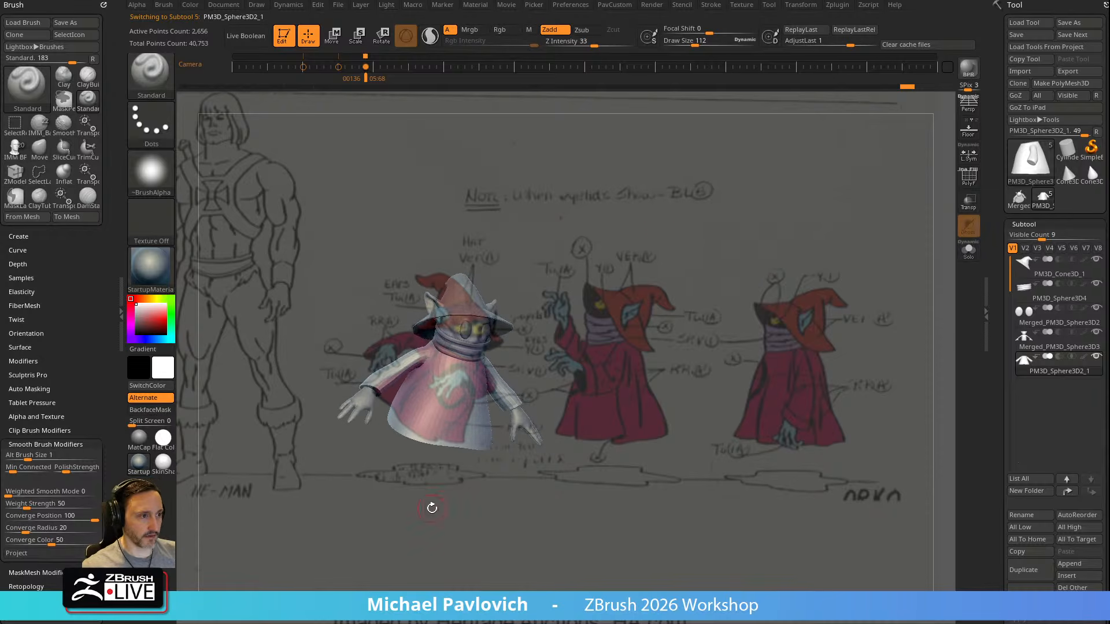
drag(0, 38, 182, 0)
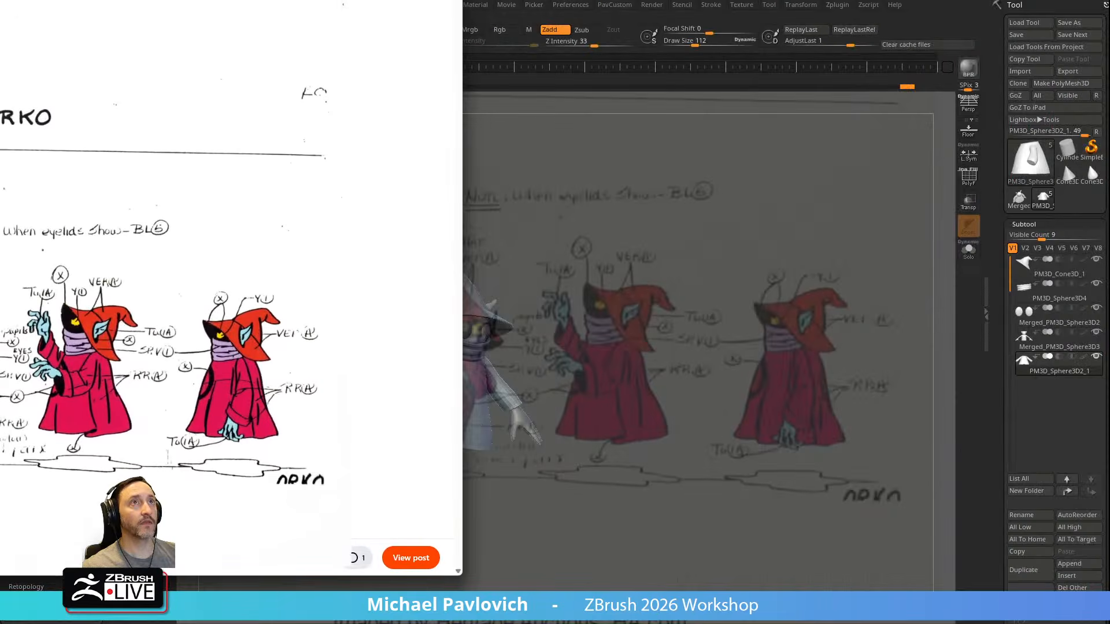
click(373, 0)
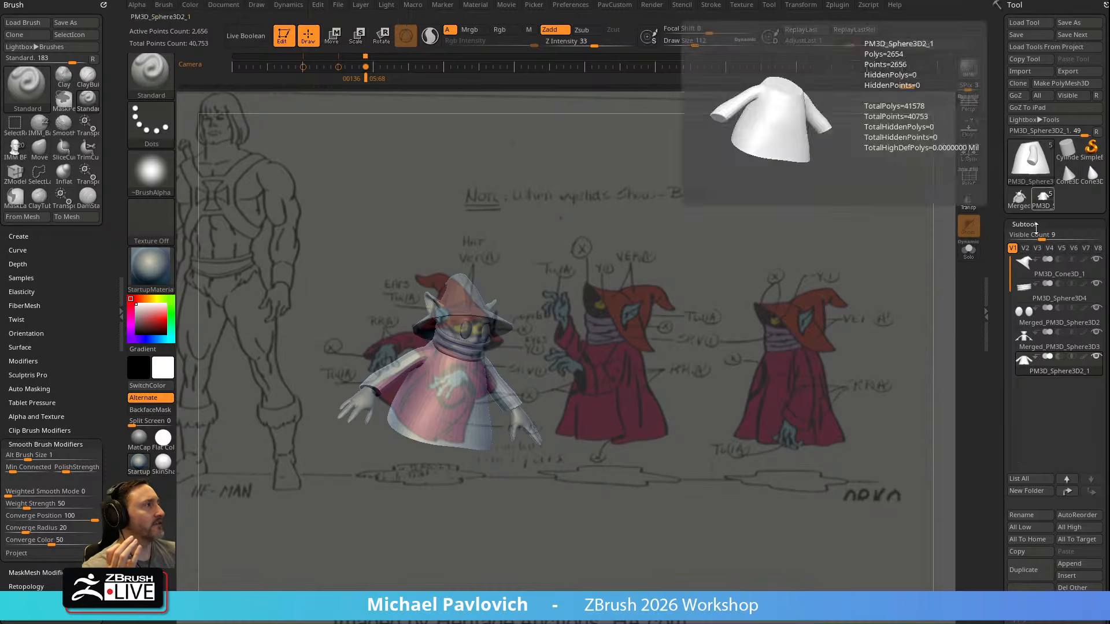
Examine the robe's subdivision options, including Divide and the description of Cage
drag(999, 293, 1000, 165)
drag(1005, 385, 1005, 347)
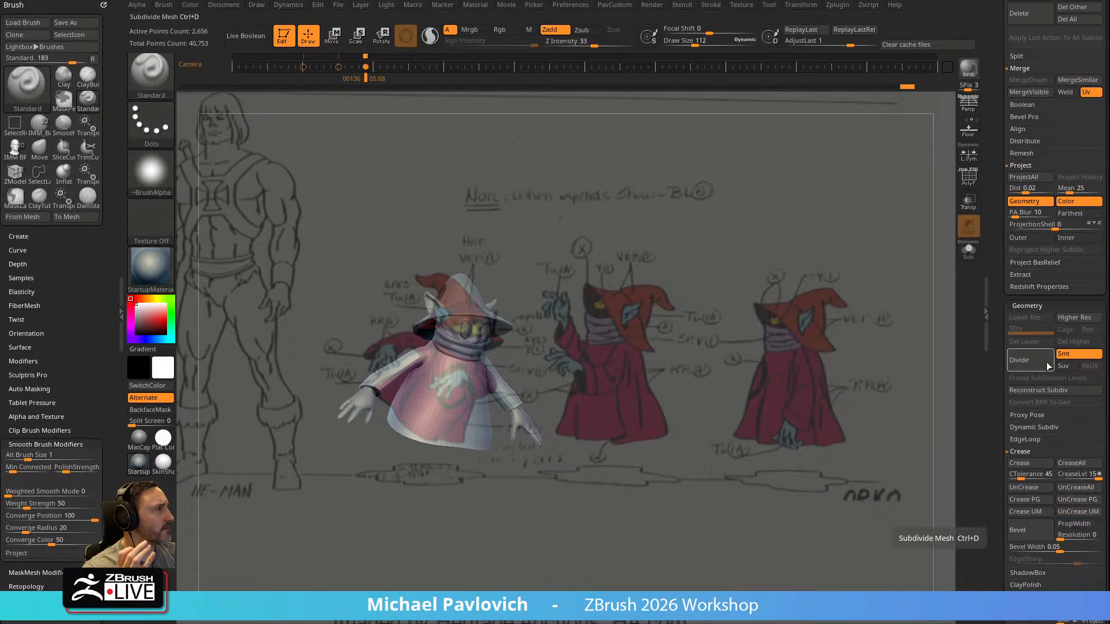
drag(1004, 392, 1003, 377)
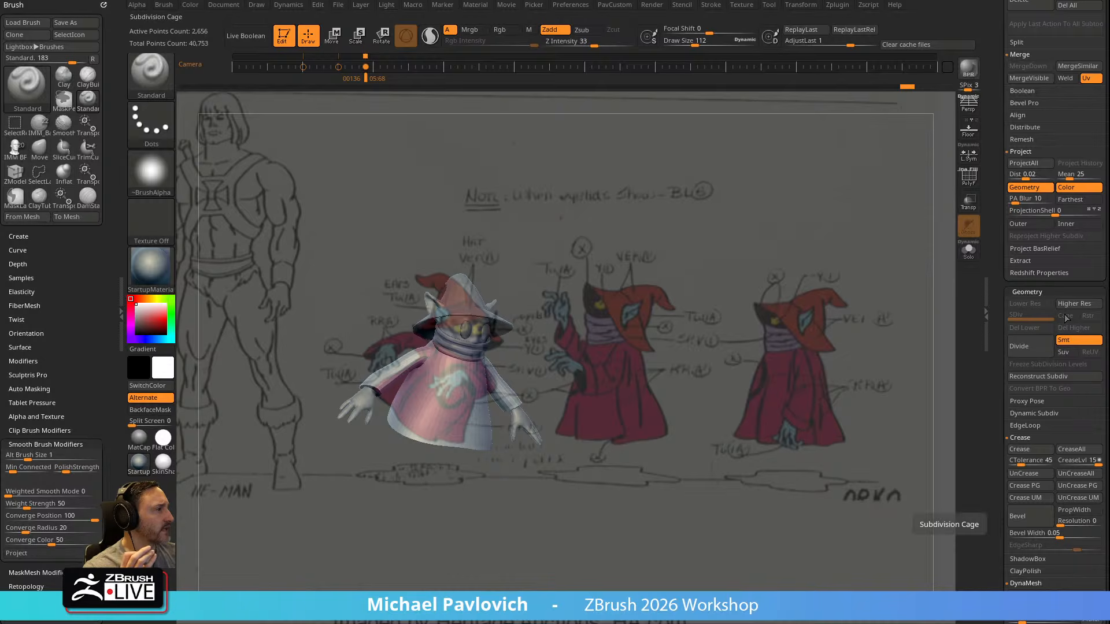
key(ctrl)
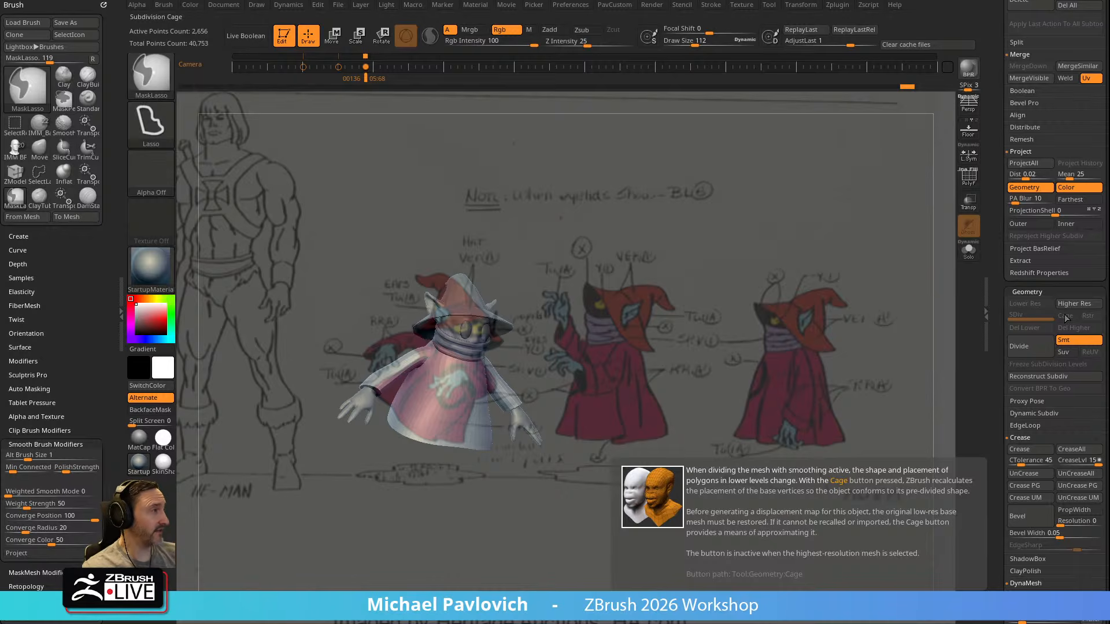
drag(995, 328, 993, 235)
scroll(1000, 315, down, 4)
key(shift)
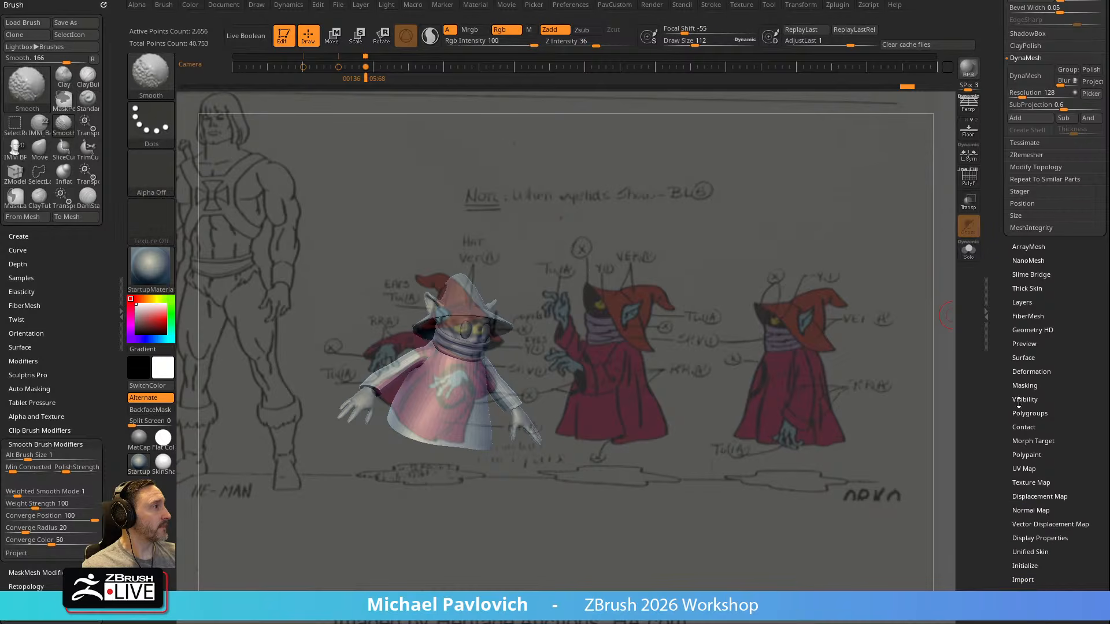
Review the robe's UV map settings and its merge, projection, crease and DynaMesh options
click(1019, 469)
drag(1003, 482, 1002, 403)
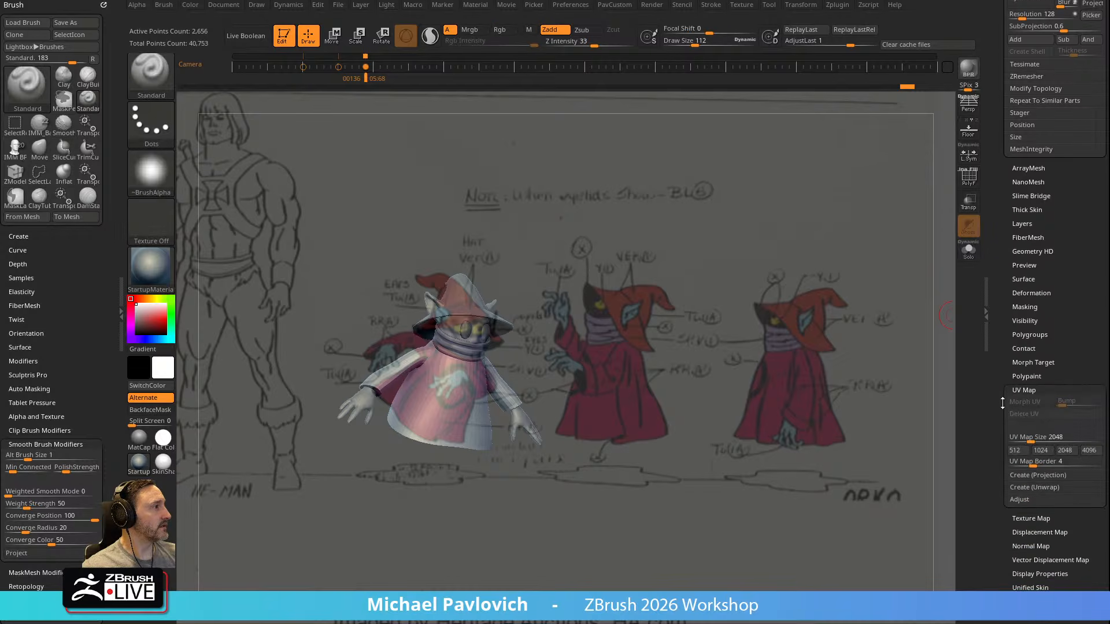
drag(1000, 286, 999, 434)
mouse_move(998, 312)
mouse_down()
mouse_move(997, 342)
mouse_move(994, 318)
mouse_up()
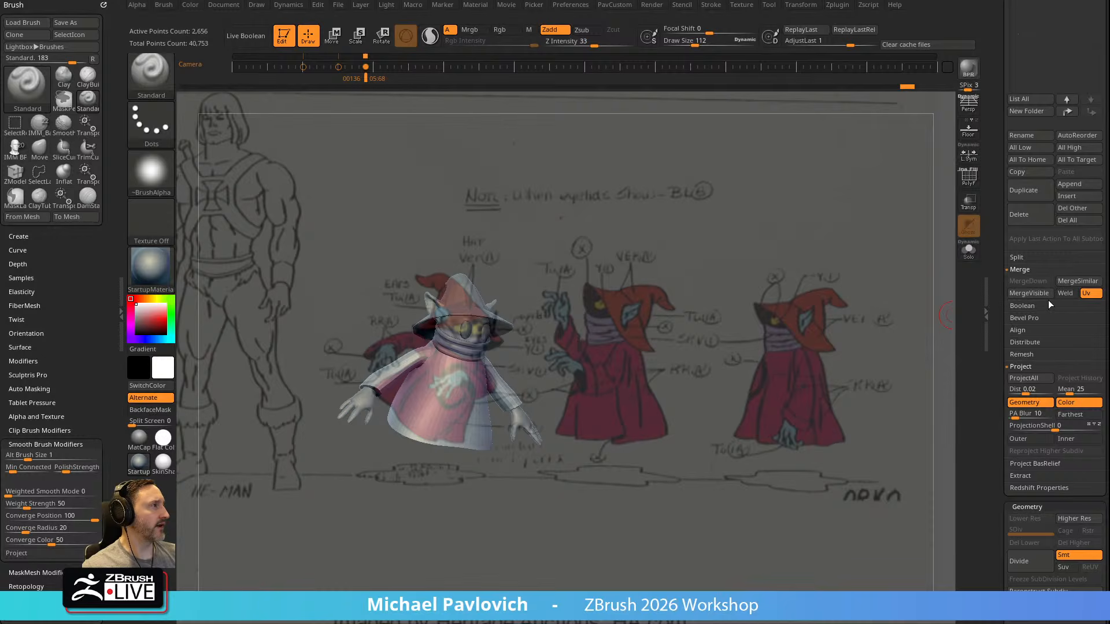
drag(998, 283, 986, 325)
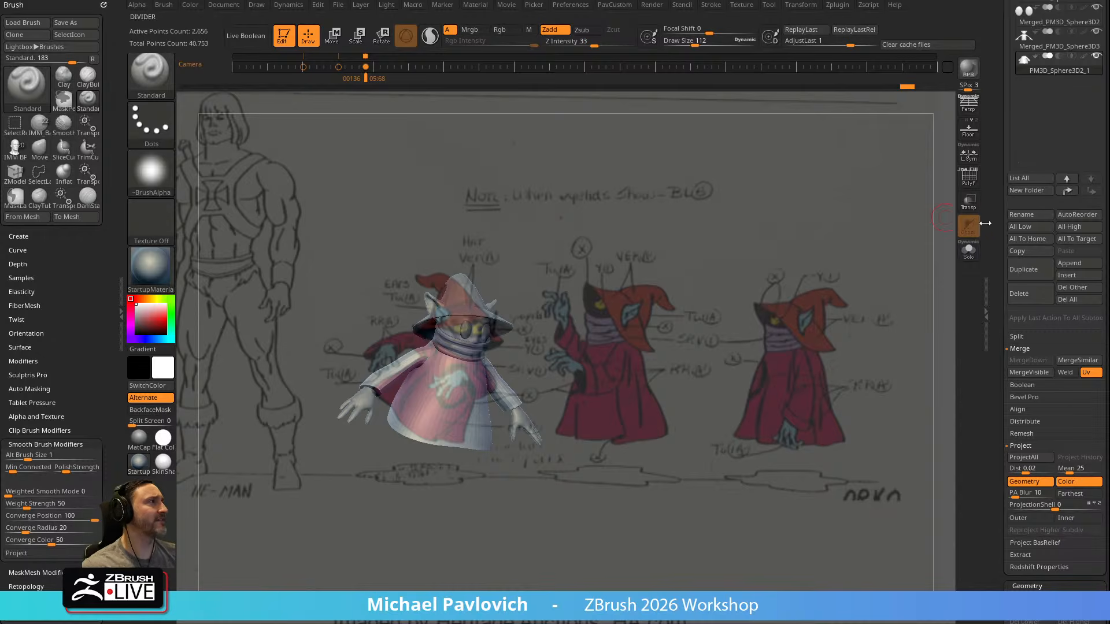
scroll(1005, 211, down, 2)
drag(995, 332, 995, 213)
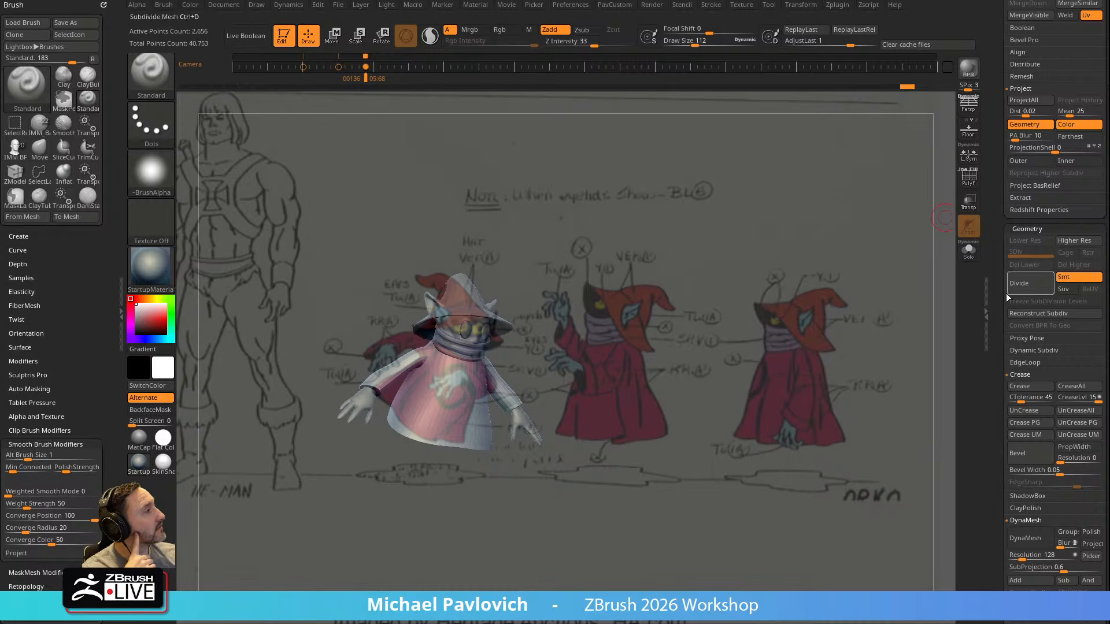
drag(998, 299, 998, 258)
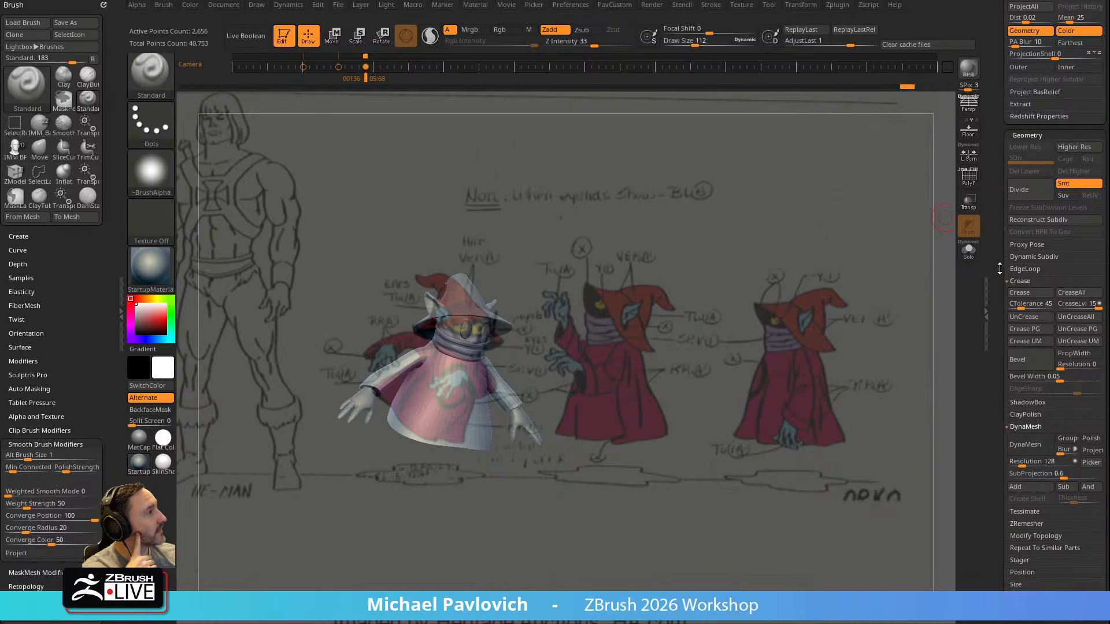
drag(1000, 268, 999, 293)
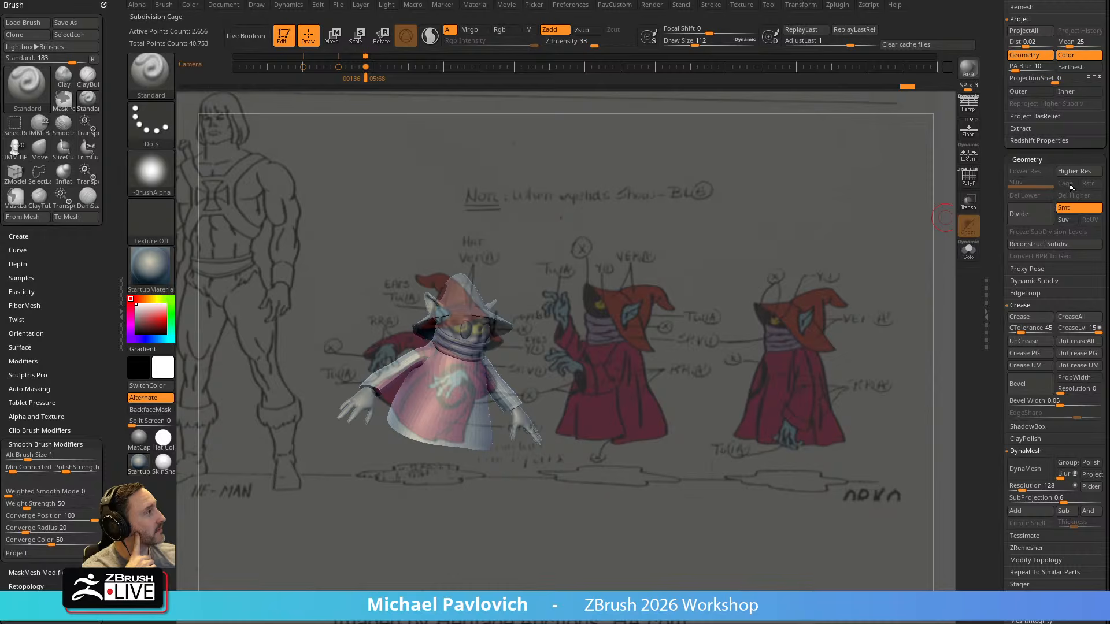
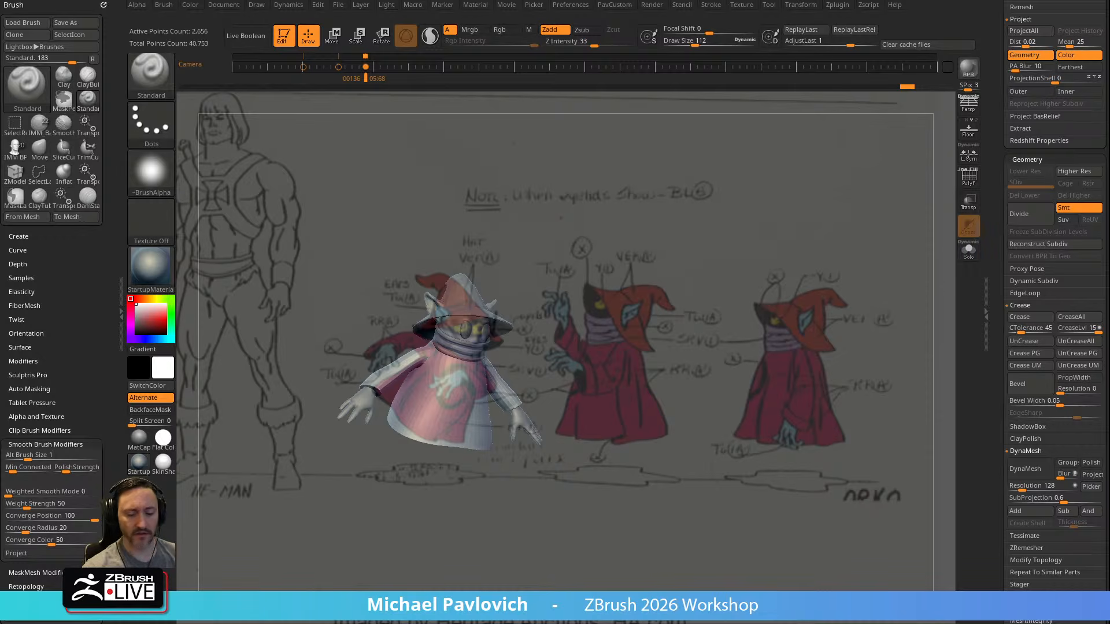
key(super)
text(substa)
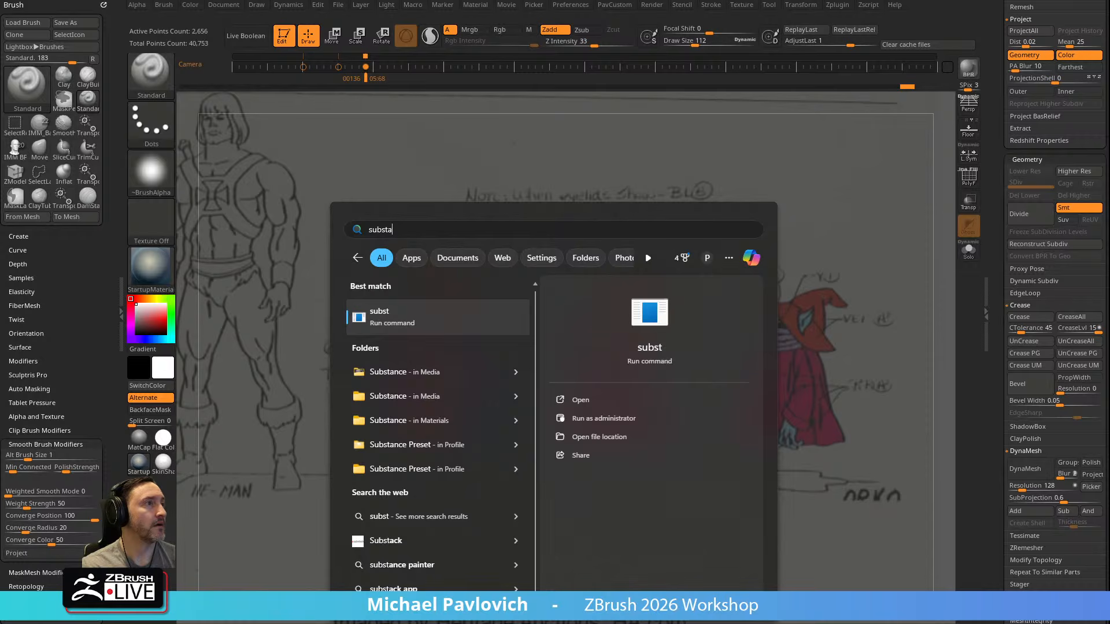
key(Escape)
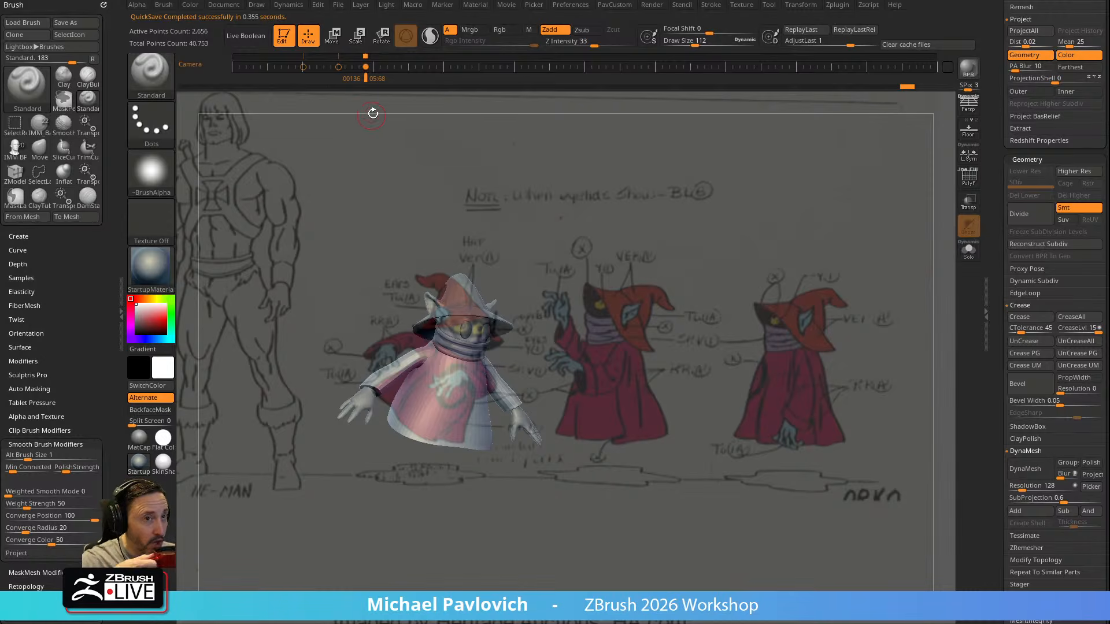
Dock the Transform and Zplugin palettes and expand the Scale Master plugin's settings
click(796, 7)
mouse_move(789, 19)
mouse_down()
mouse_move(608, 50)
mouse_move(62, 60)
mouse_move(789, 17)
mouse_move(75, 93)
mouse_up()
mouse_move(833, 18)
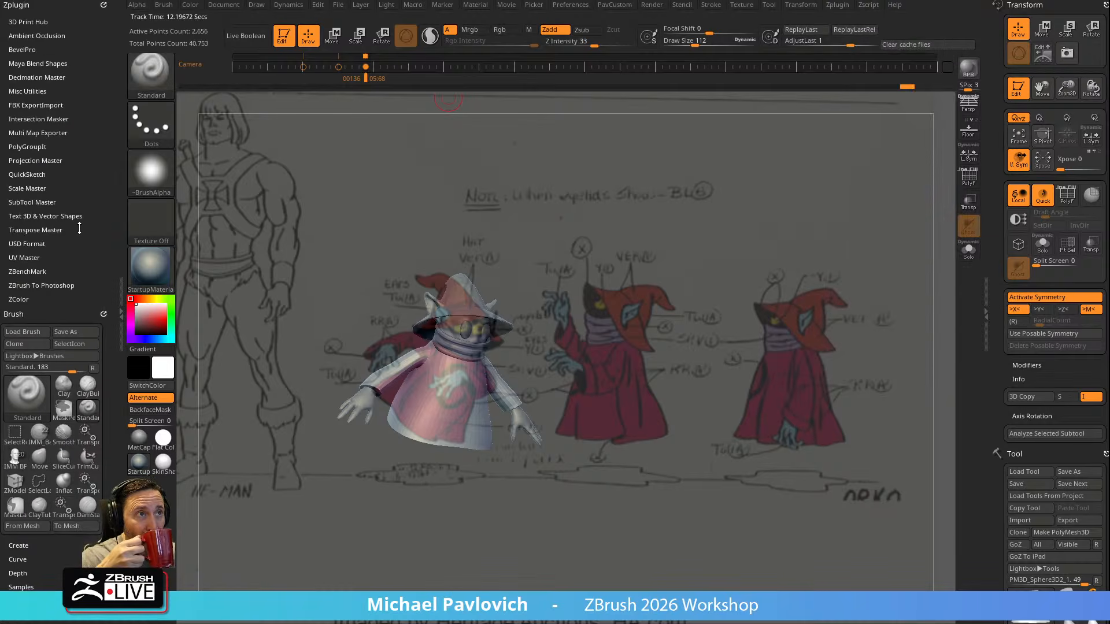
click(35, 189)
scroll(35, 191, down, 3)
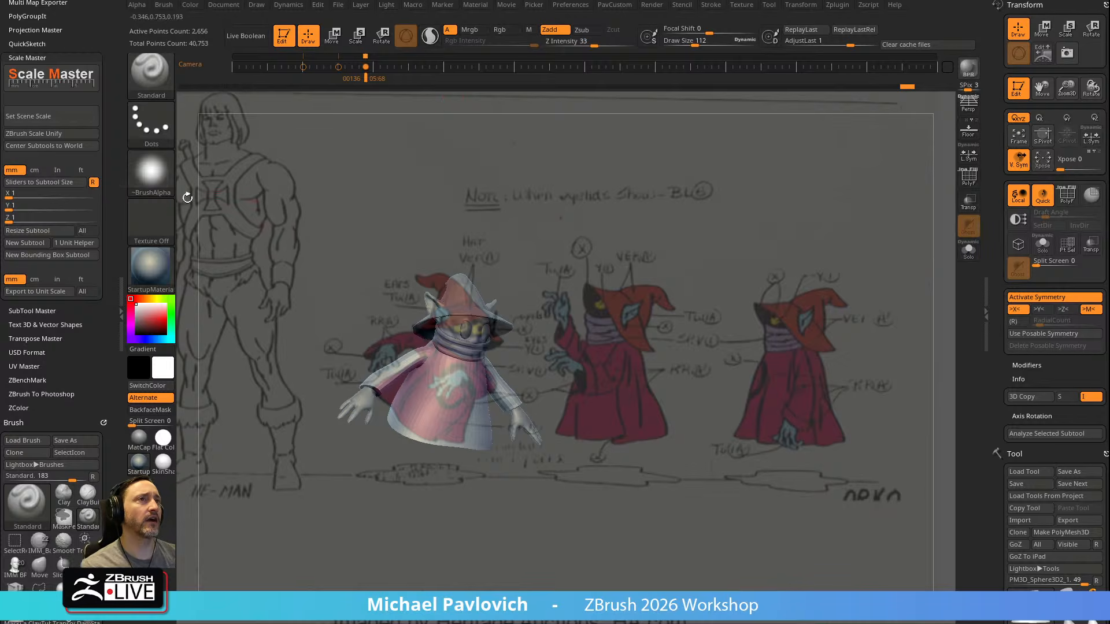
Run ZBrush Scale Unify on the character's subtools and enlarge the brush's draw size to about 300
click(37, 135)
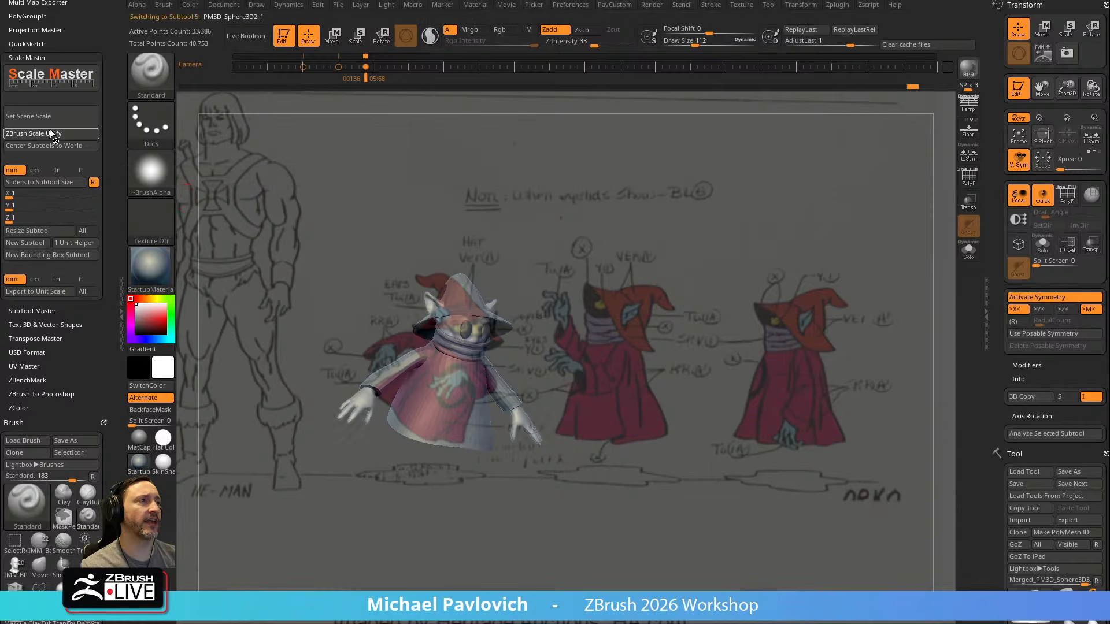
alt+drag(910, 171, 733, 248)
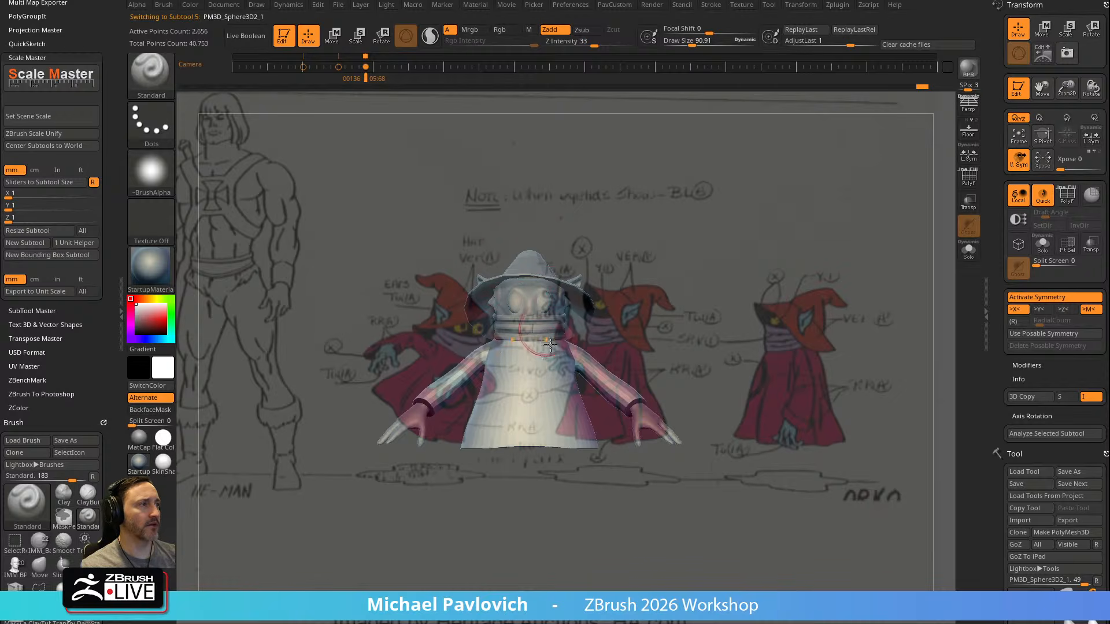
key(s)
drag(637, 298, 659, 297)
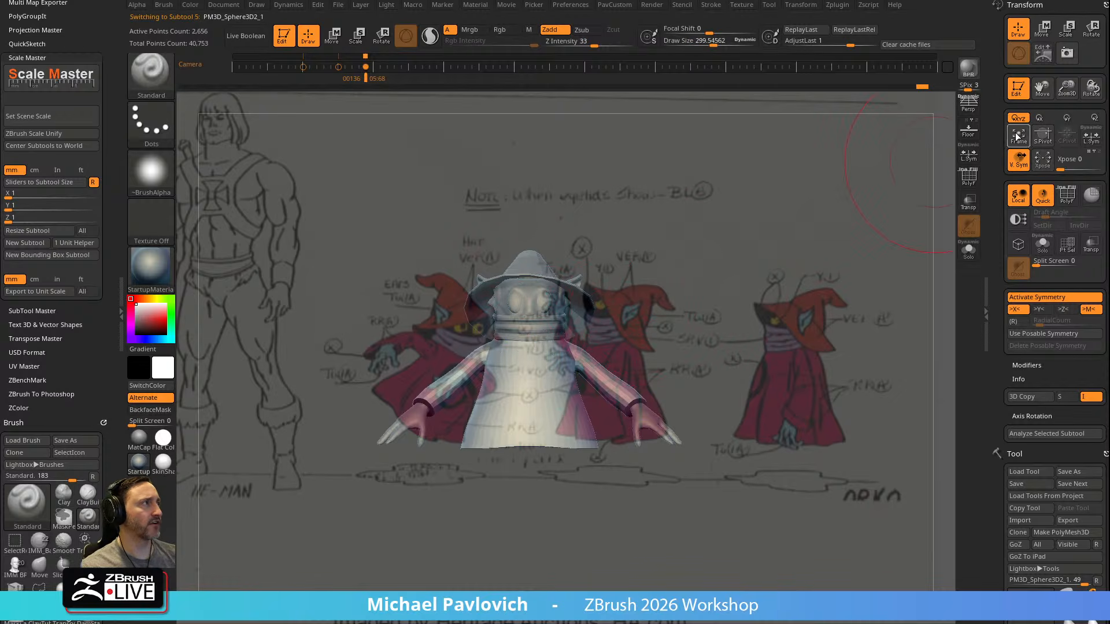
Undock the Transform palette and reduce the brush's draw size to about 99
click(1105, 5)
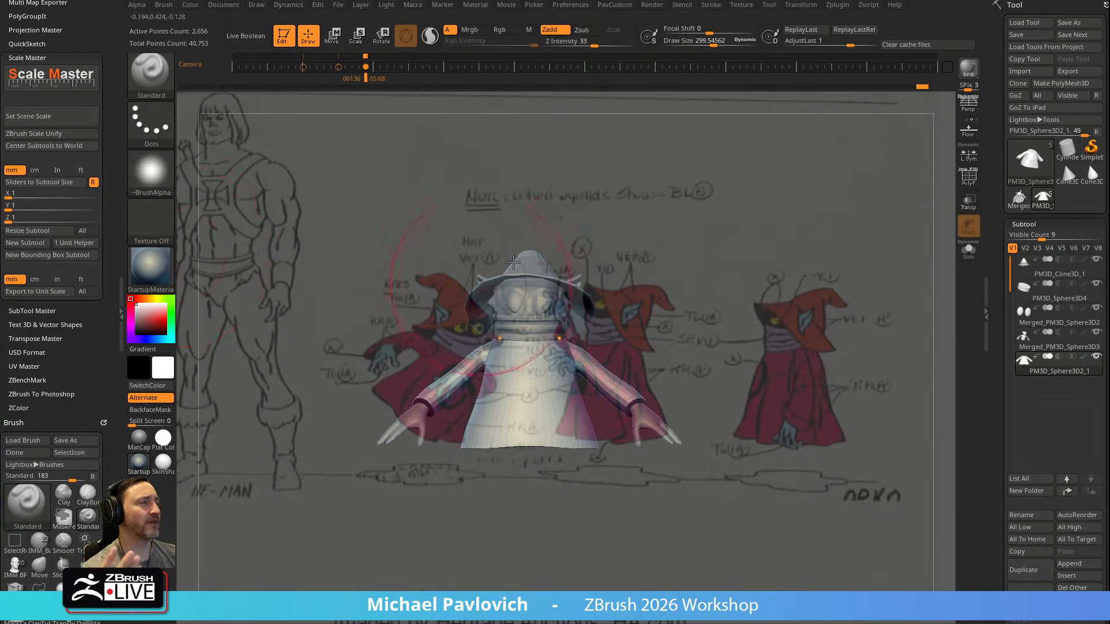
key(s)
drag(654, 260, 632, 258)
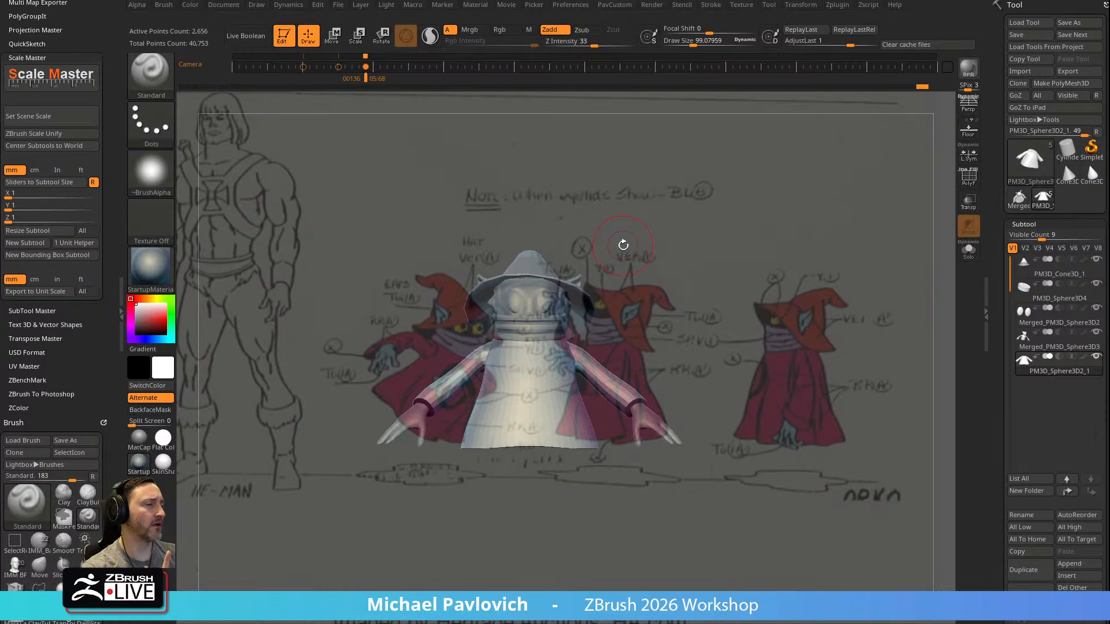
Expand the Size section of the Geometry settings to inspect the robe subtool's XYZ dimensions
drag(999, 231, 1001, 1)
shift+click(1028, 457)
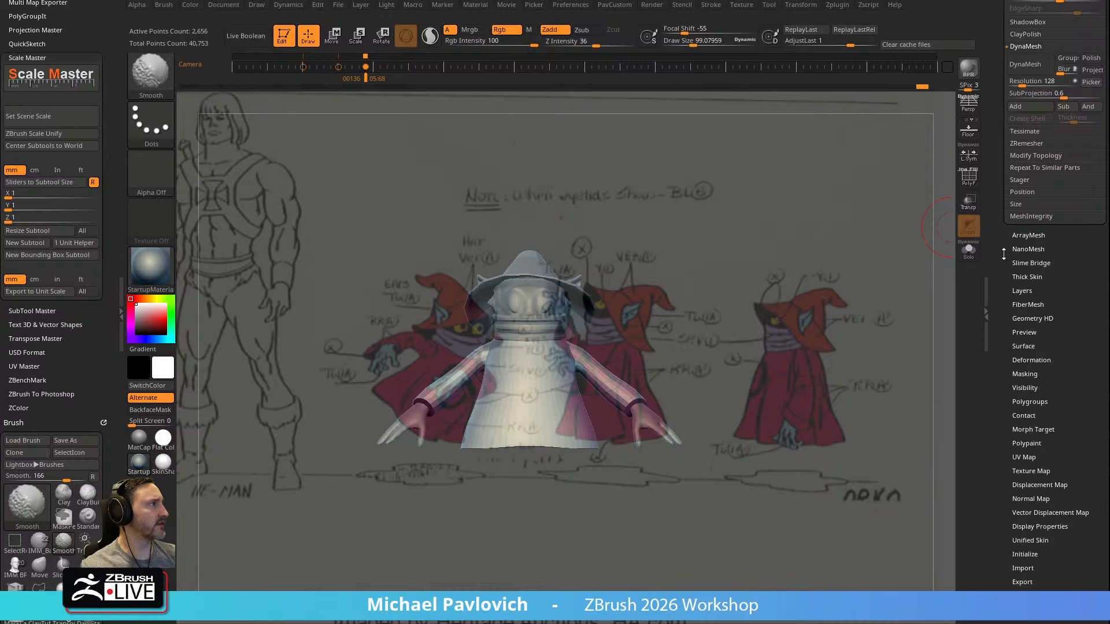
drag(1004, 257, 1005, 472)
drag(1003, 83, 1006, 221)
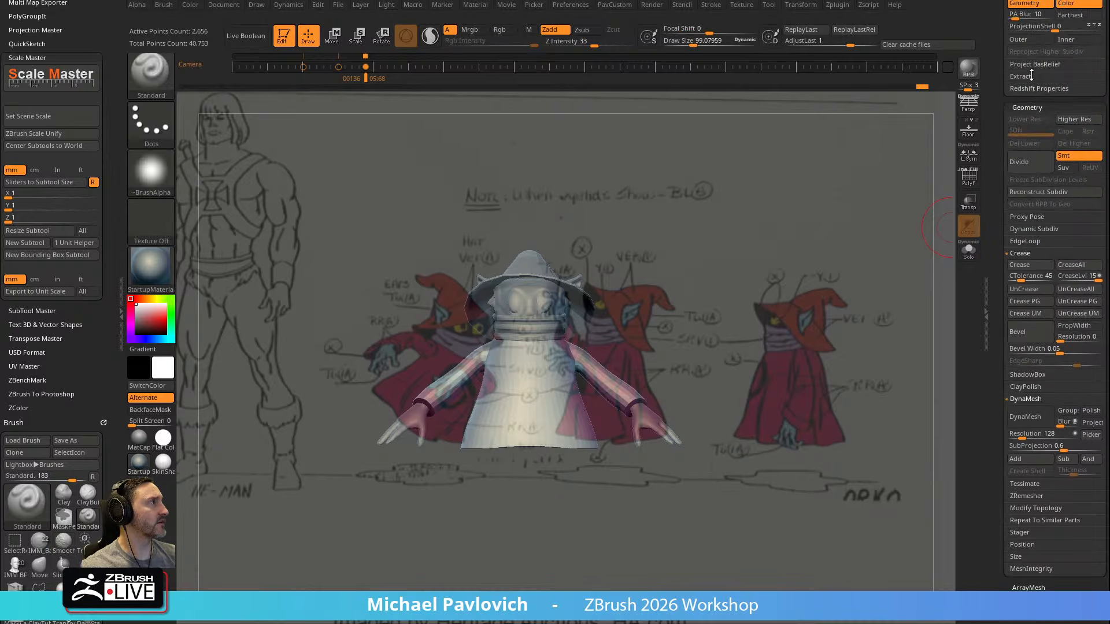
drag(997, 141, 999, 0)
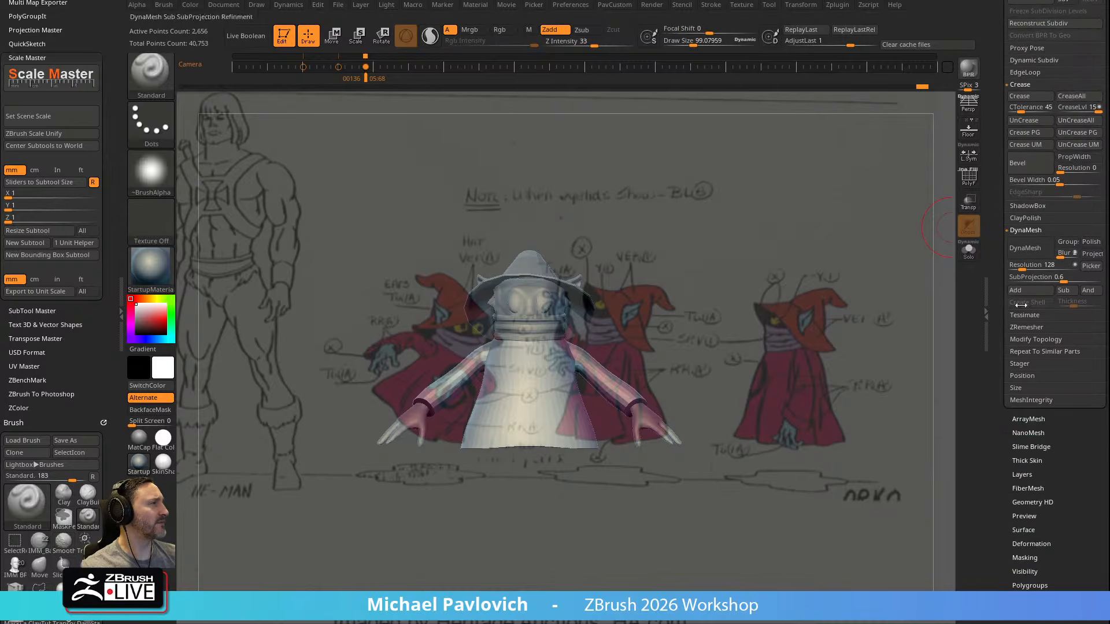
click(1021, 392)
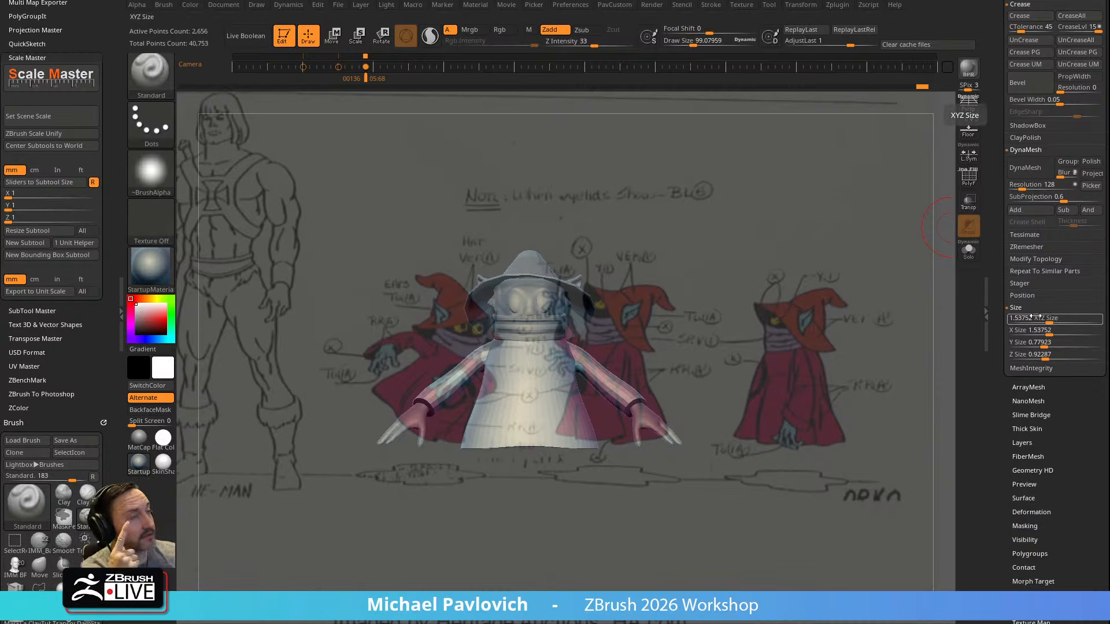
Open the usage video link from the Scale Master information page and select the YouTube address in Video.html
click(57, 84)
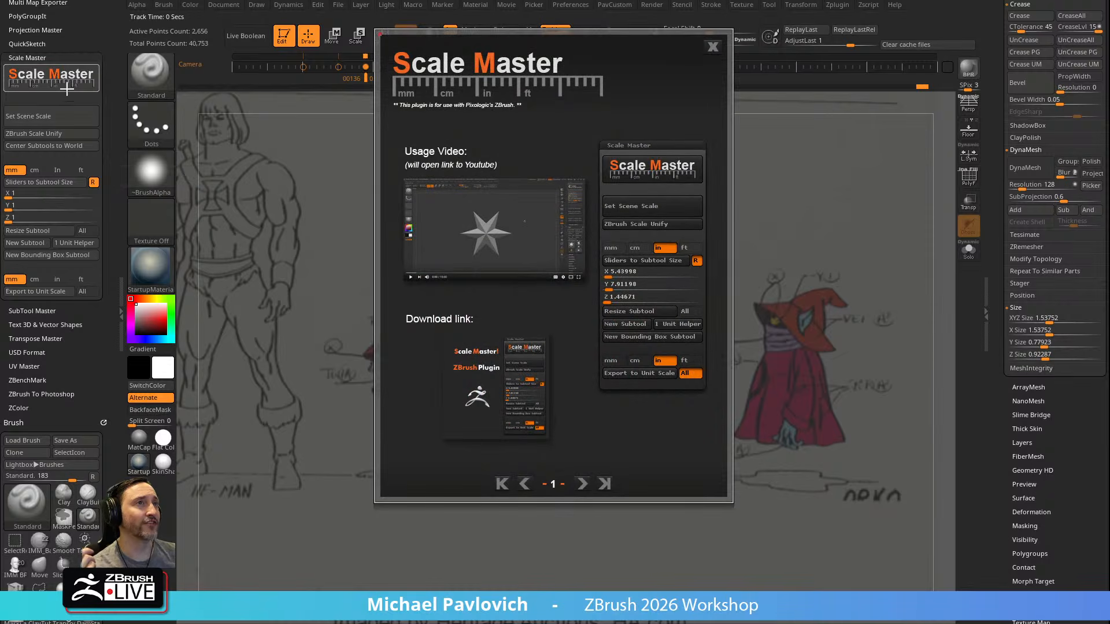
click(481, 201)
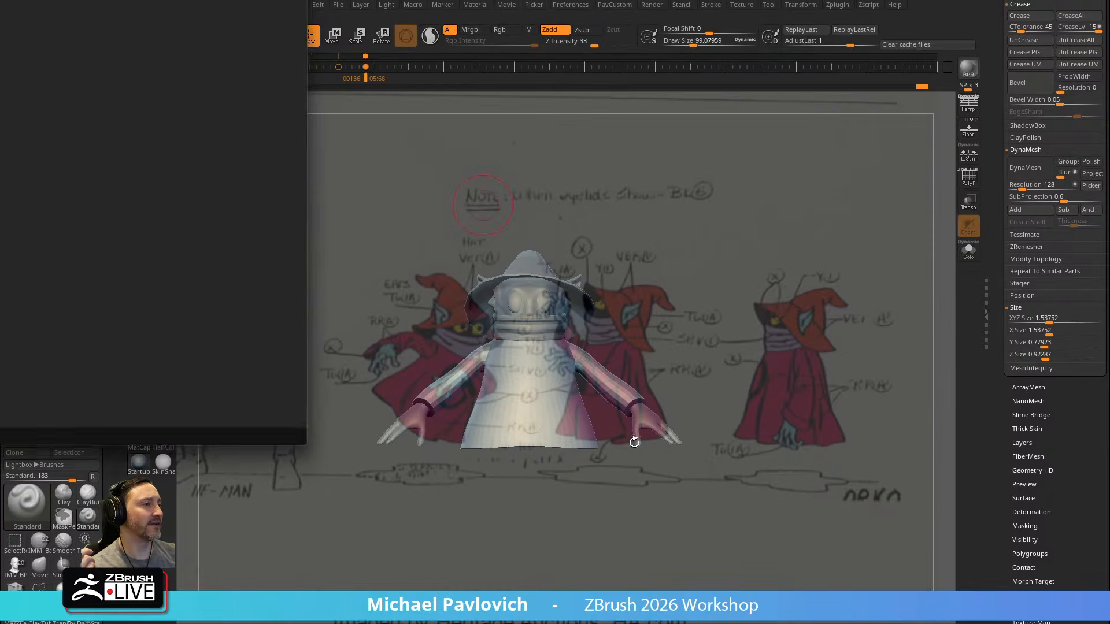
drag(0, 0, 480, 86)
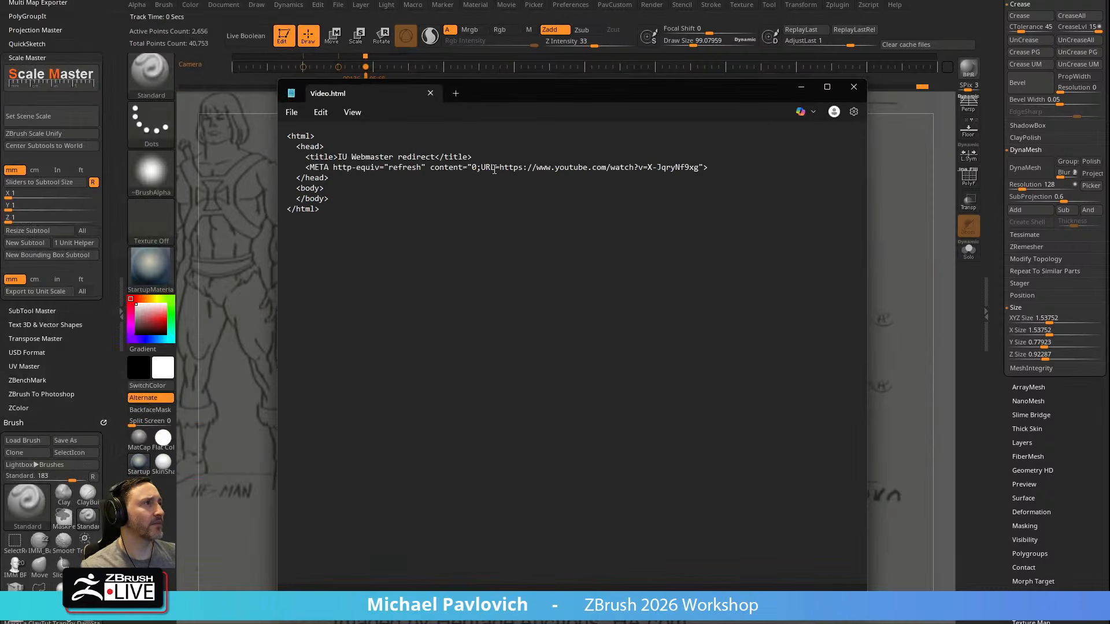
drag(500, 168, 699, 166)
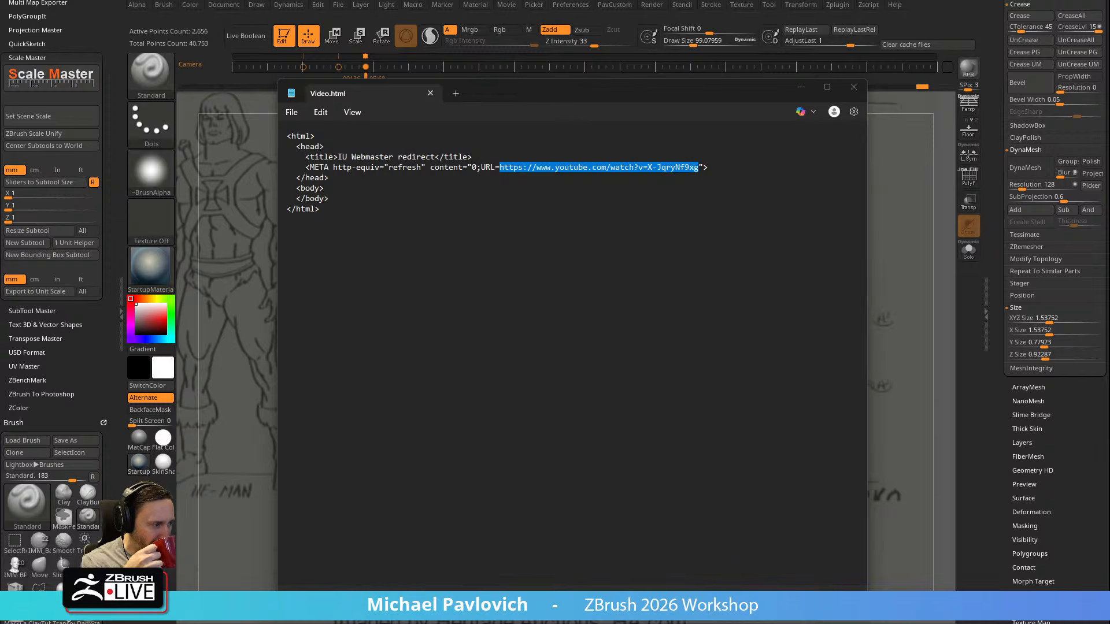
Switch to the browser to view the Scale Master video page, and close Video.html after returning
drag(647, 0, 470, 0)
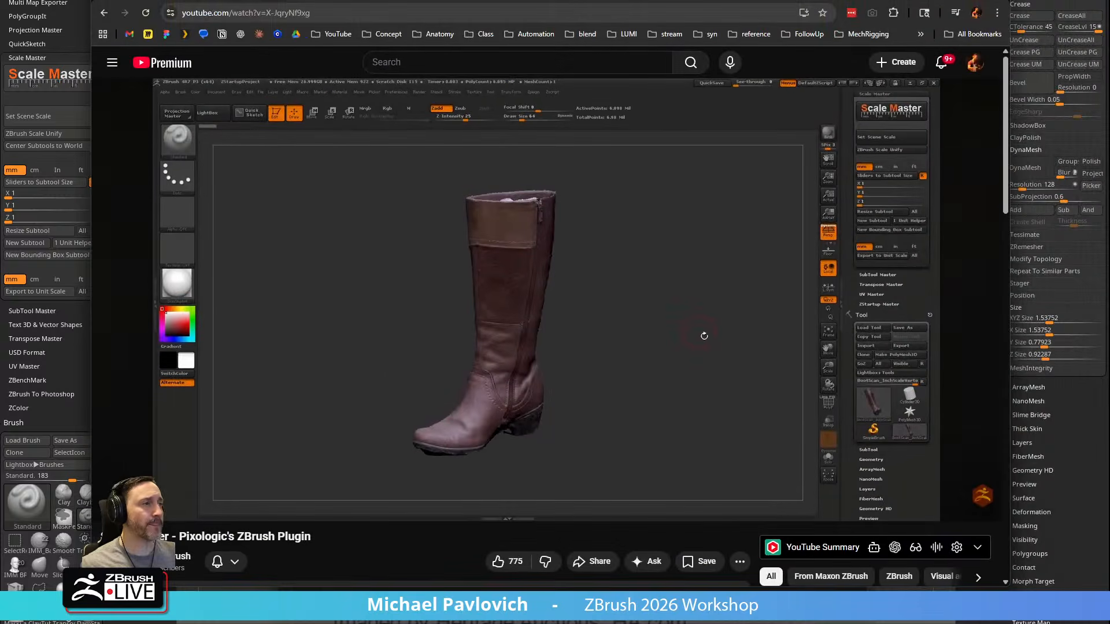
click(411, 14)
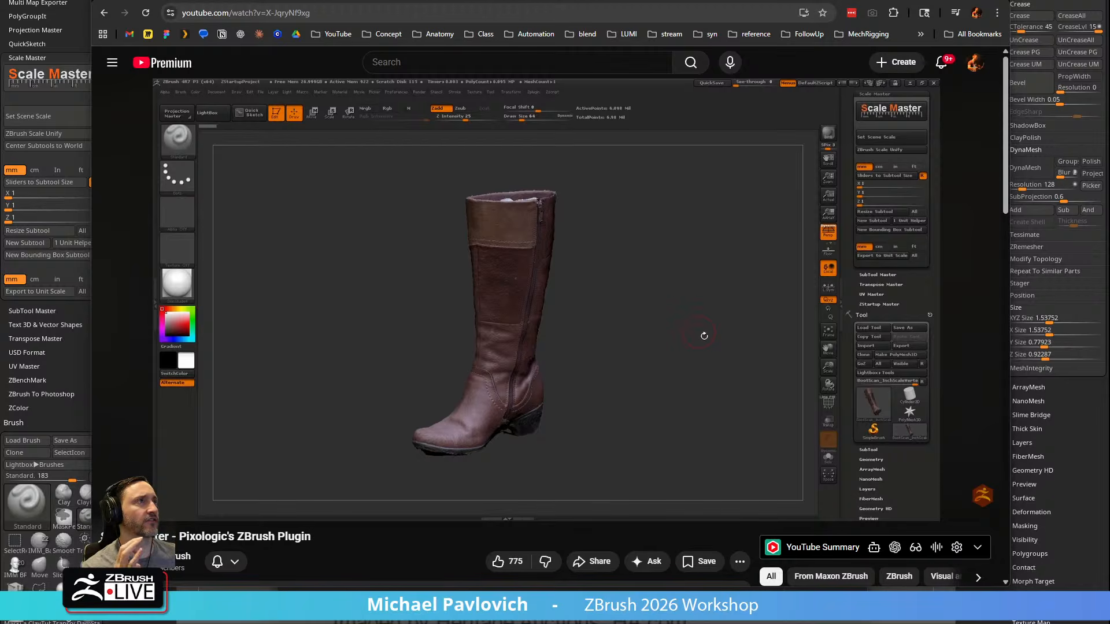
click(996, 0)
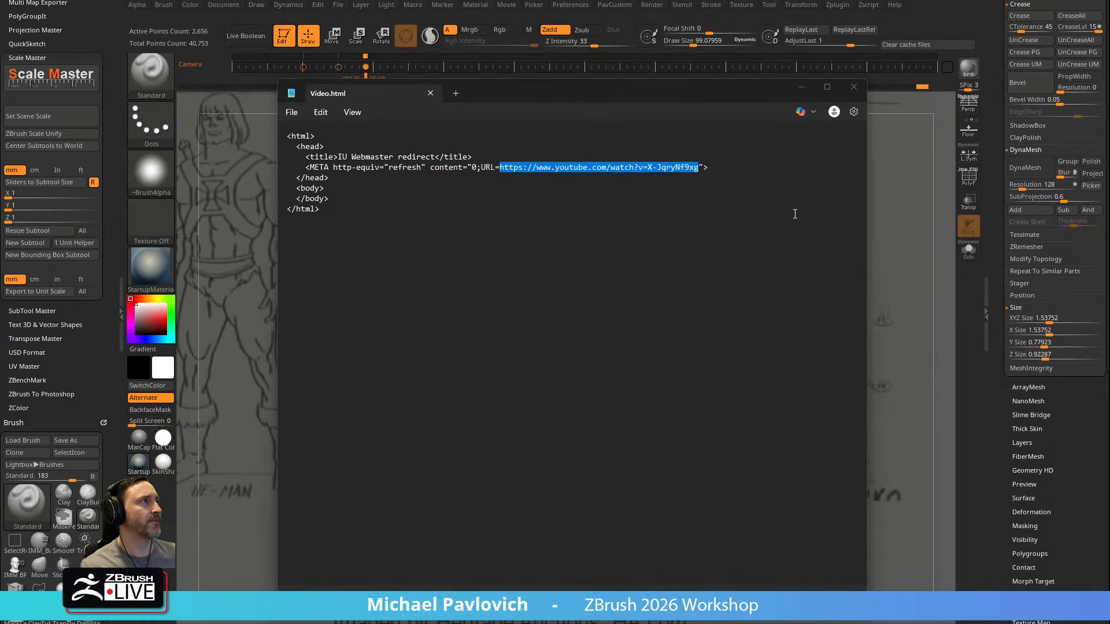
click(854, 86)
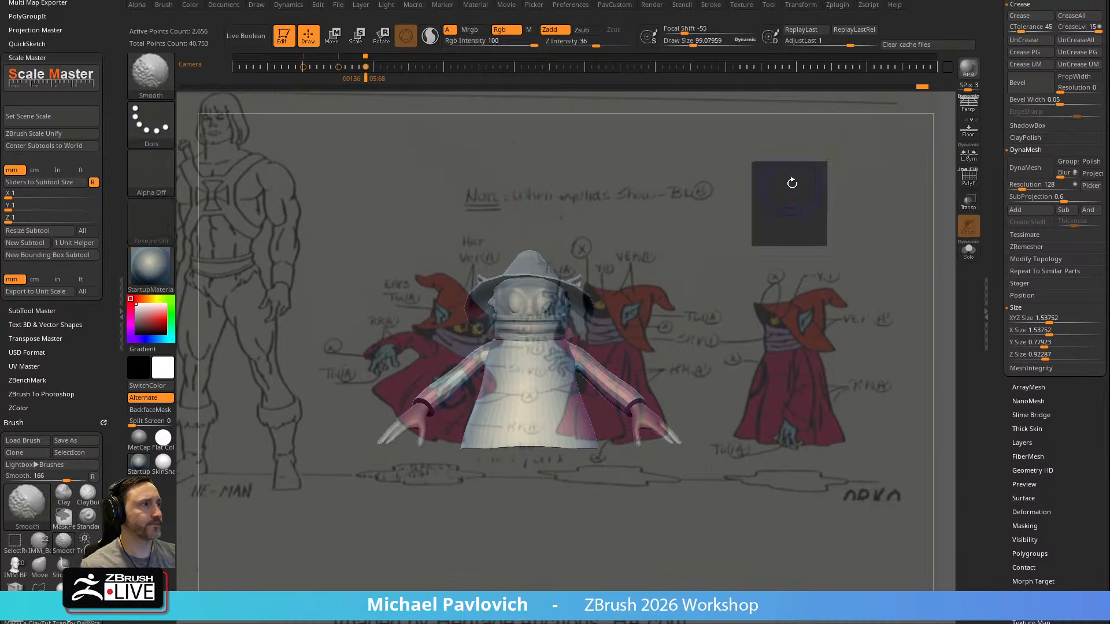
Hide the reference drawing, select the body subtool beneath the robe and hat, and isolate it with Solo
key(shift+z)
key(f)
alt+click(598, 312)
drag(925, 254, 879, 260)
key(1)
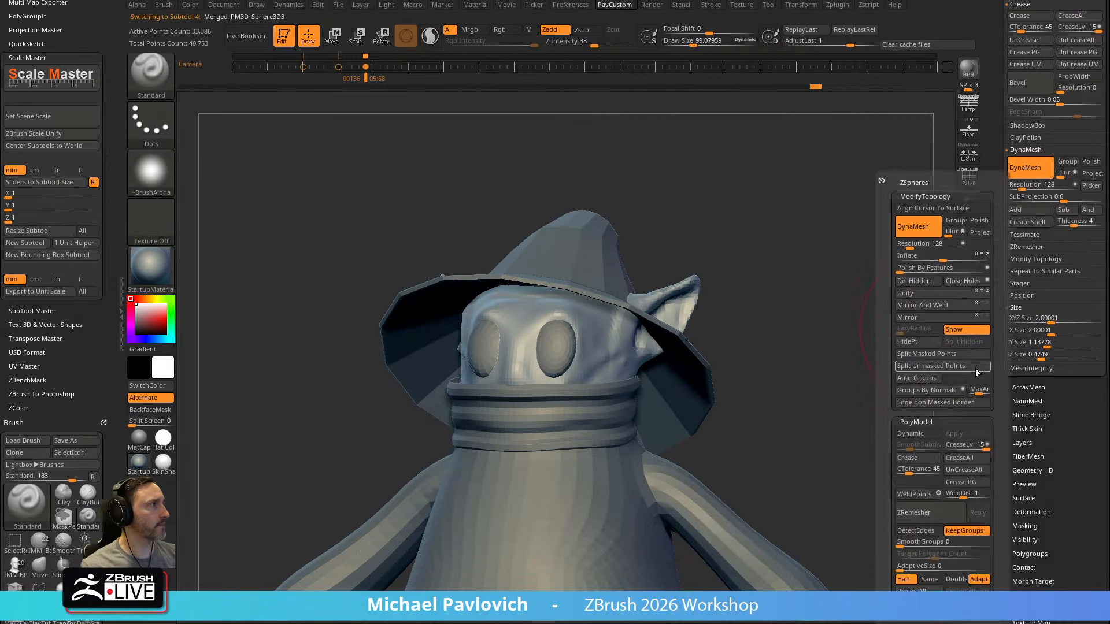
drag(1073, 416, 1072, 277)
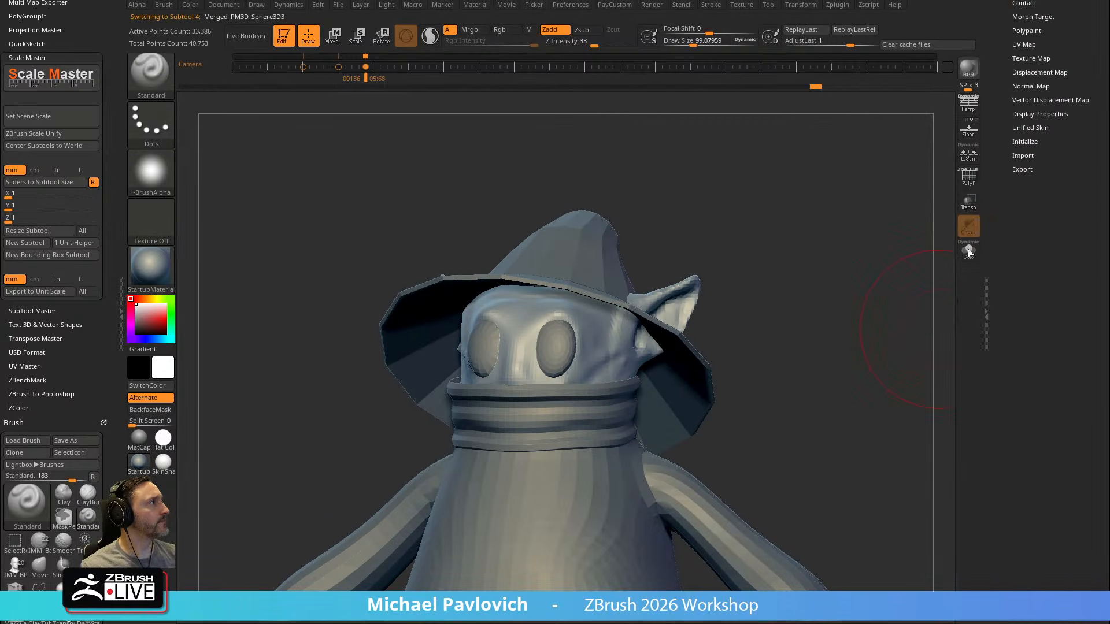
click(969, 249)
Try the Noise deformation on the whole isolated body subtool and undo it
drag(1010, 107, 1023, 214)
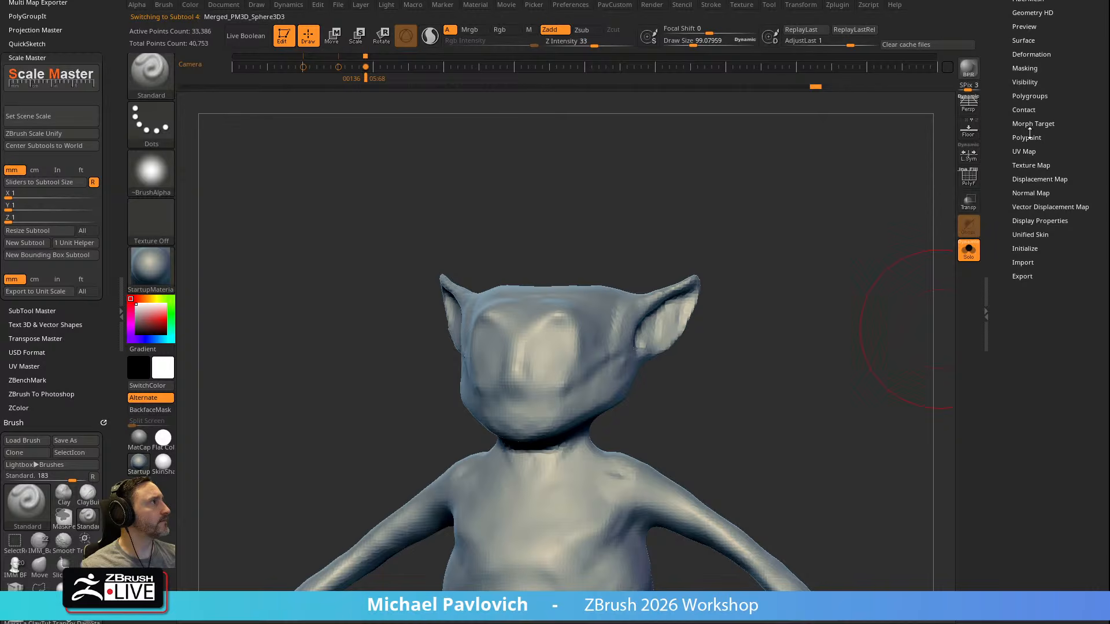
click(1026, 55)
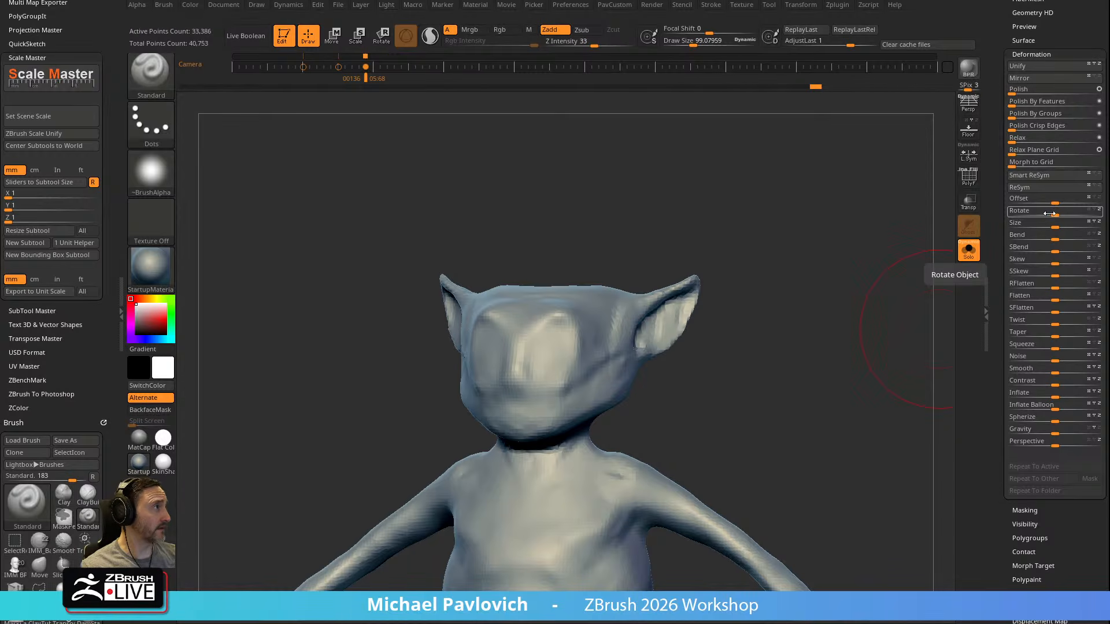
drag(1056, 359, 1073, 359)
mouse_move(819, 410)
mouse_down()
mouse_move(894, 391)
mouse_move(808, 397)
mouse_up()
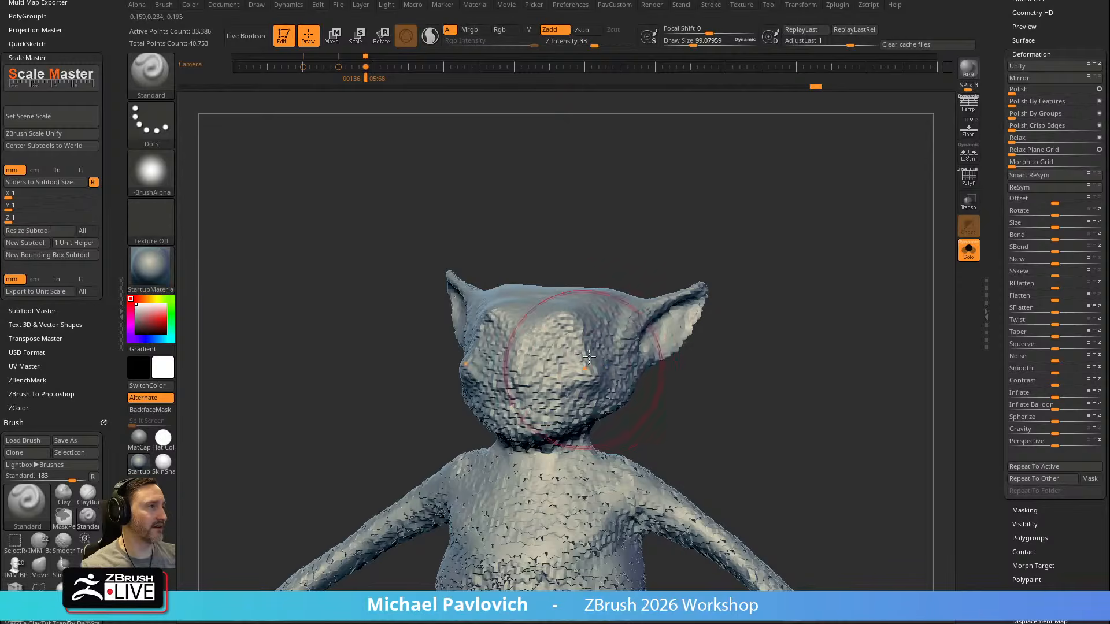
key(ctrl+z)
Reduce the brush's draw size to about 44 with the isolated body seen from the front
key(s)
mouse_move(765, 365)
mouse_down()
mouse_move(708, 364)
mouse_move(783, 364)
mouse_move(760, 359)
mouse_move(840, 329)
mouse_up()
key(s)
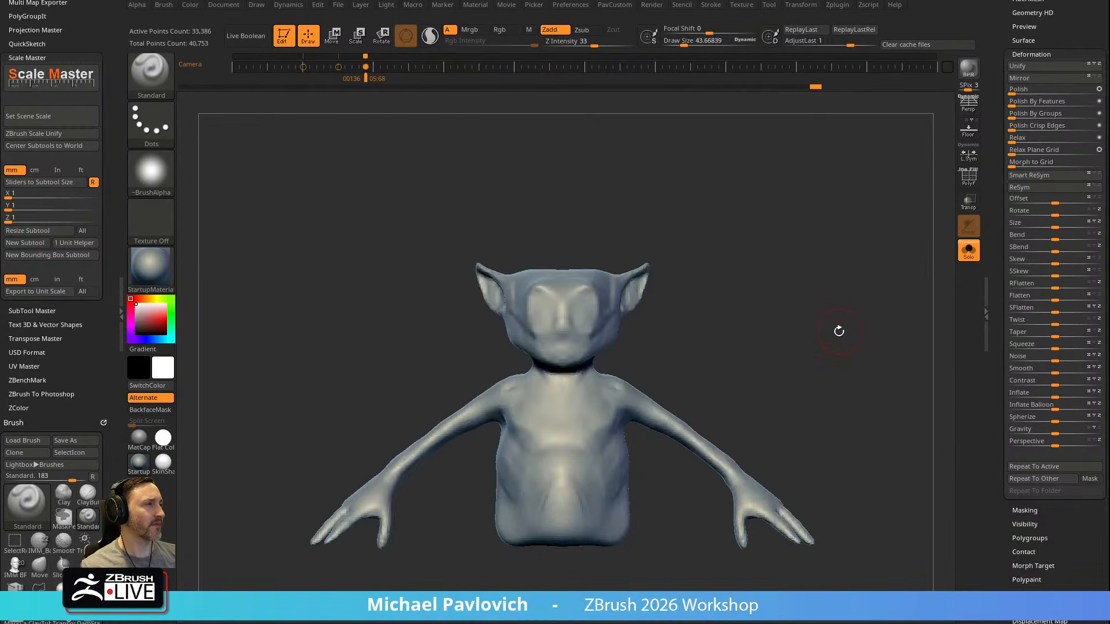
Bring up the Scale Master video page in the browser again and return to the sculpt
drag(1000, 278, 1002, 437)
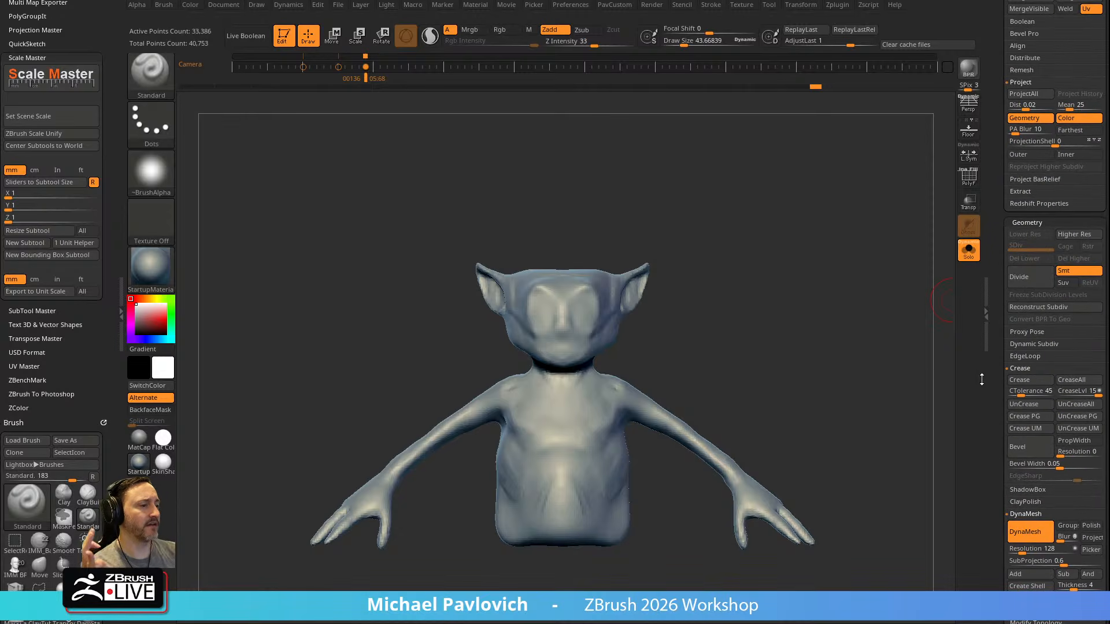
drag(711, 621, 705, 18)
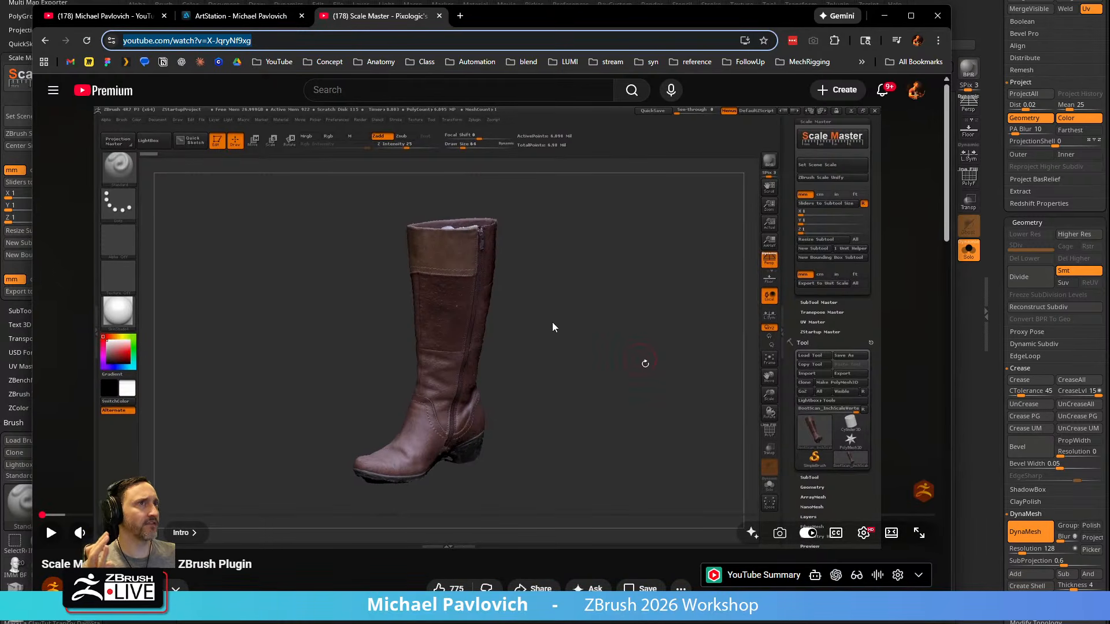
drag(566, 24, 564, 622)
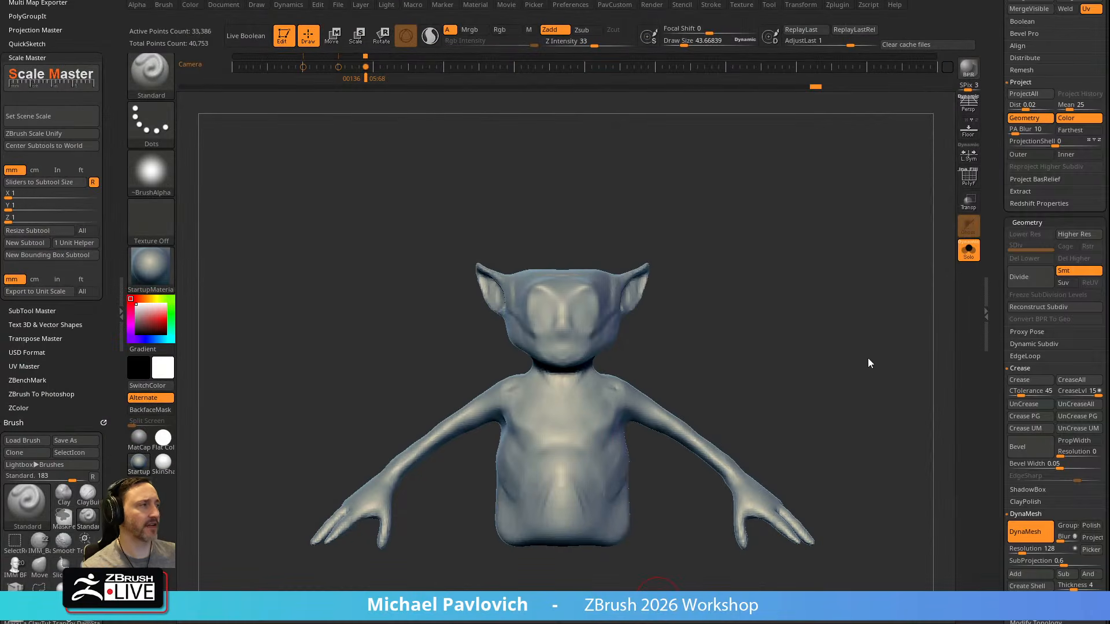
Inspect the body subtool's Size values and its Export scale factor and offsets
mouse_move(996, 368)
mouse_down()
mouse_move(995, 155)
mouse_move(995, 230)
mouse_up()
shift+click(1025, 200)
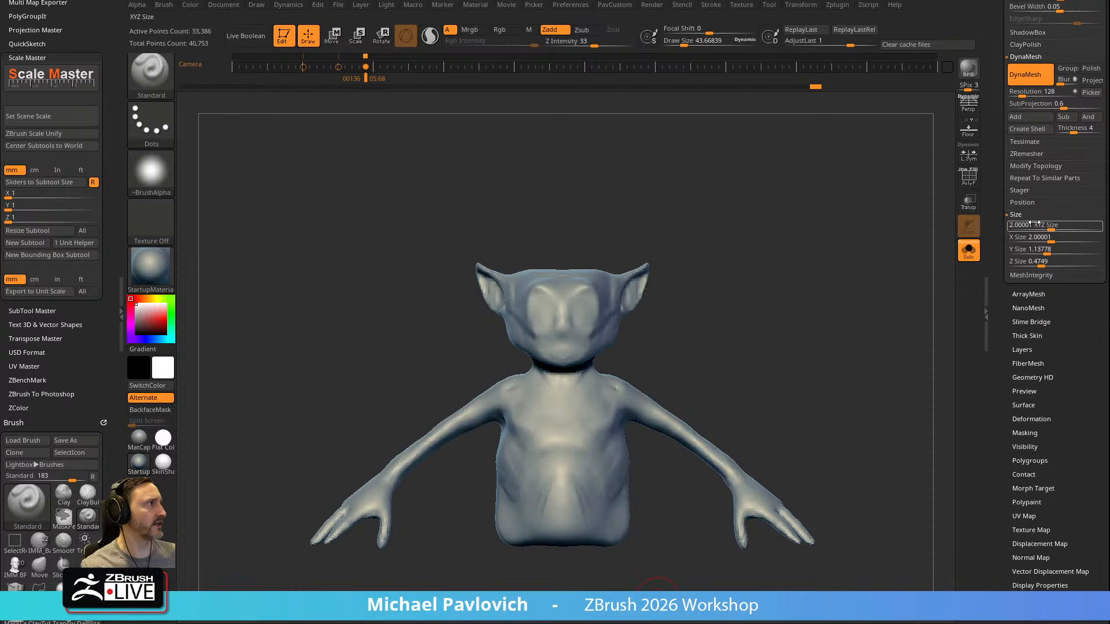
shift+click(1019, 215)
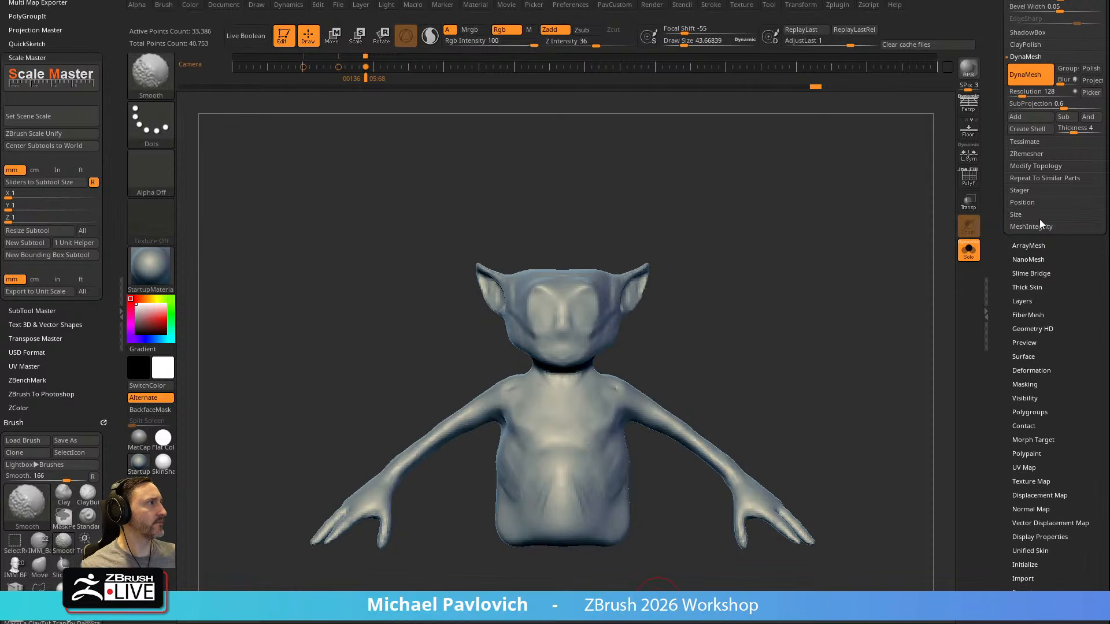
click(1022, 592)
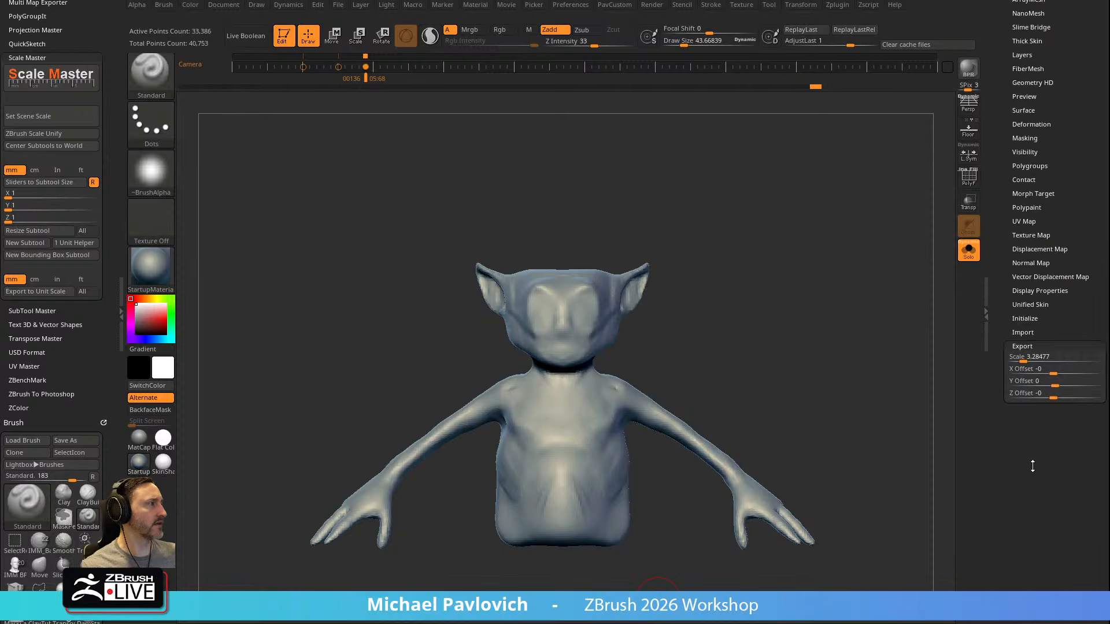
click(1033, 359)
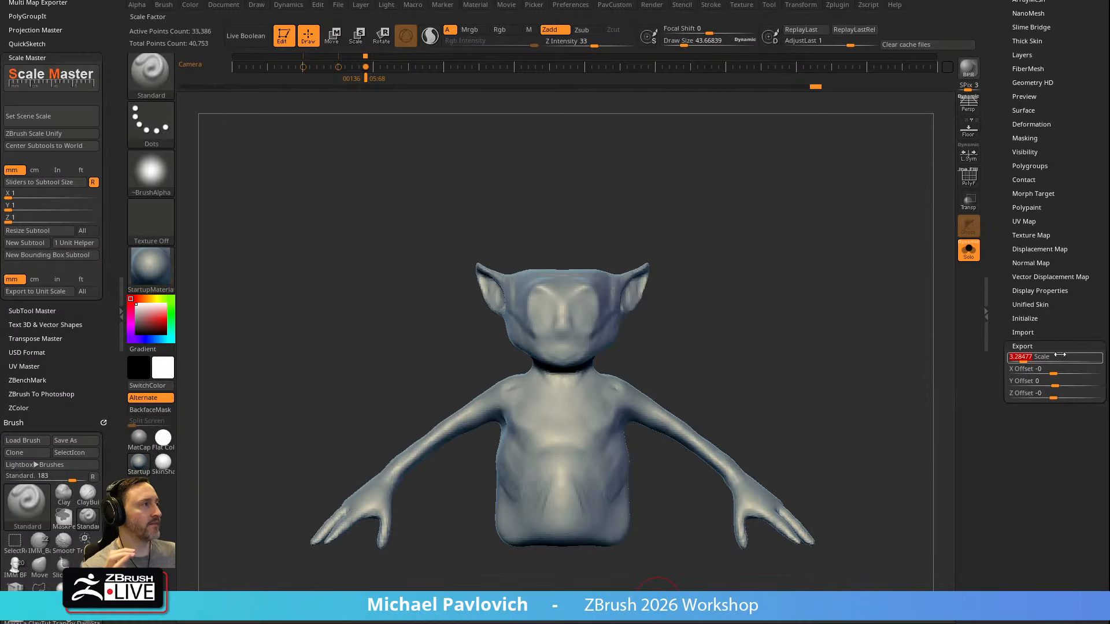
drag(999, 303, 1003, 549)
mouse_move(772, 345)
mouse_down()
mouse_move(608, 344)
mouse_move(783, 341)
mouse_move(770, 334)
mouse_up()
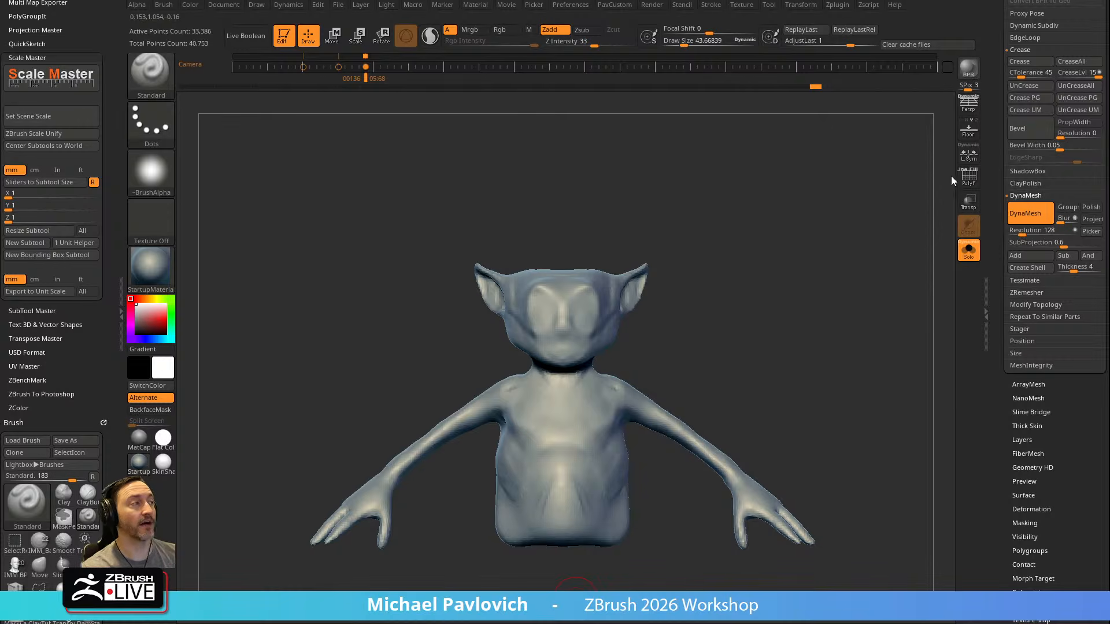
Review the body subtool's Export scale factor and offsets again while viewing the body from an angle
drag(1003, 284, 999, 149)
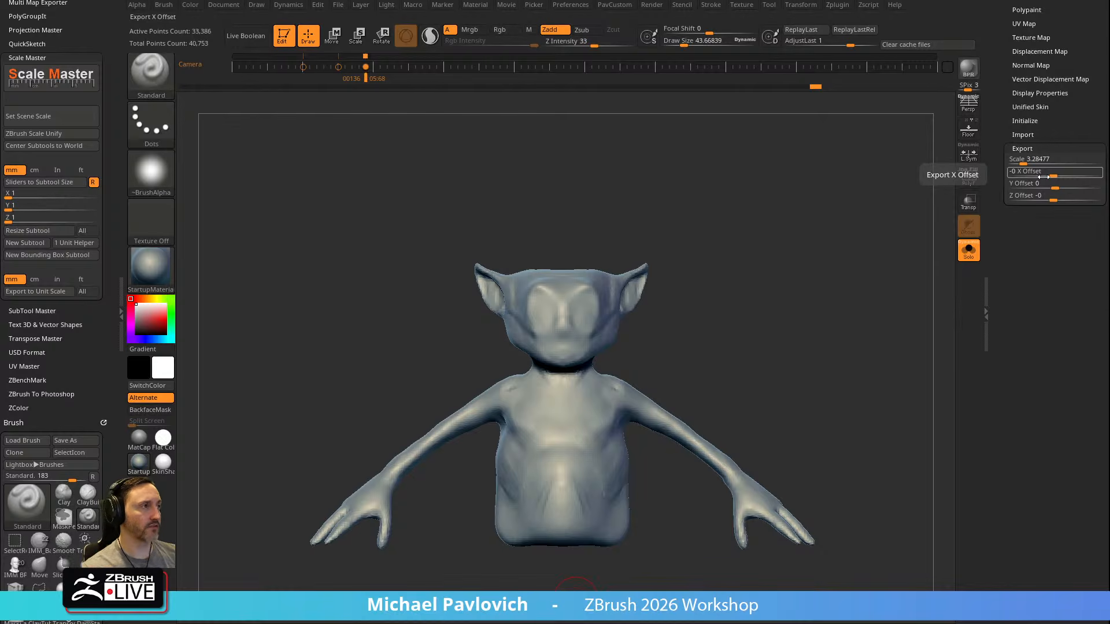
drag(679, 178, 527, 188)
click(1041, 159)
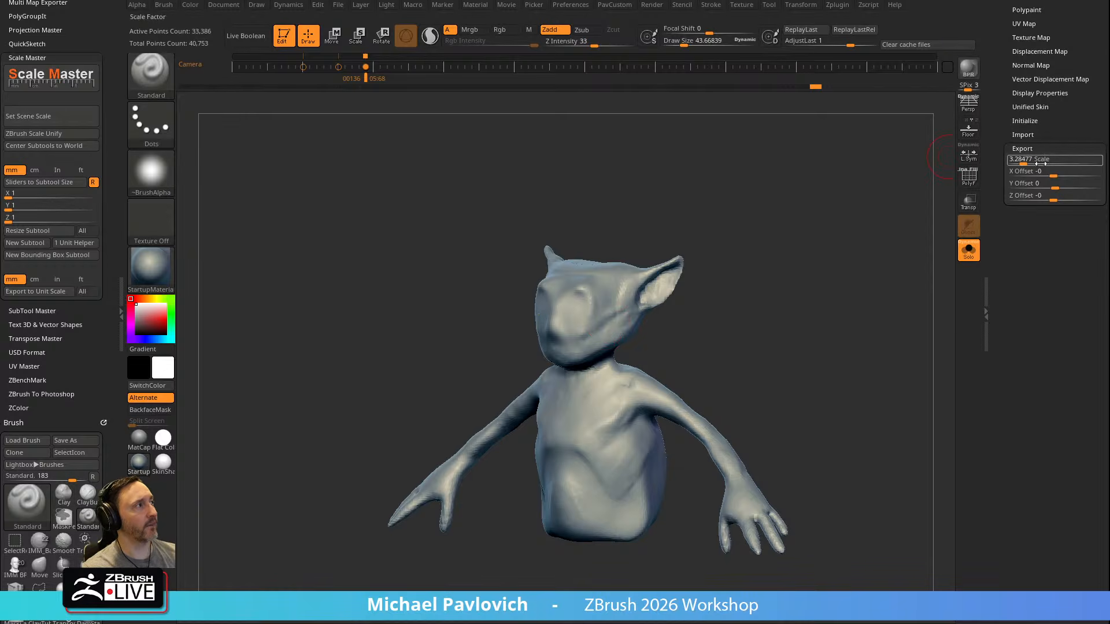
mouse_move(998, 121)
mouse_down()
mouse_move(984, 409)
mouse_move(993, 117)
mouse_up()
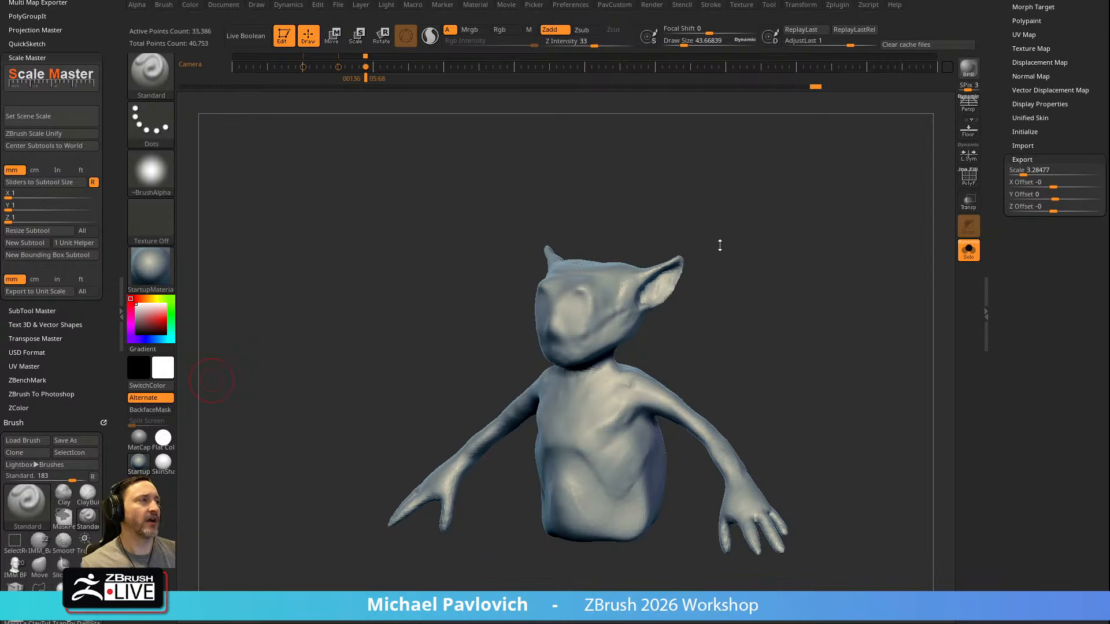
Show all of the character's subtools again, frame the upper body from the front and reduce the brush's draw size
click(968, 250)
drag(837, 290, 807, 262)
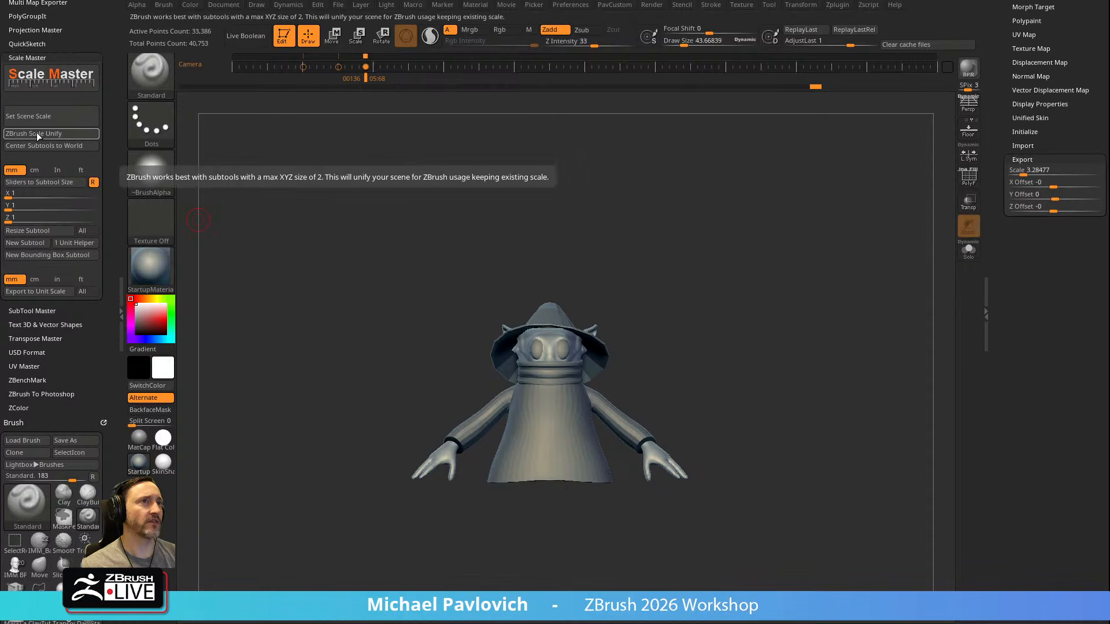
mouse_move(677, 230)
mouse_down()
mouse_move(706, 240)
mouse_move(687, 265)
mouse_move(727, 260)
mouse_move(728, 320)
mouse_up()
key(s)
mouse_move(561, 310)
mouse_down()
mouse_move(622, 320)
mouse_move(546, 310)
mouse_up()
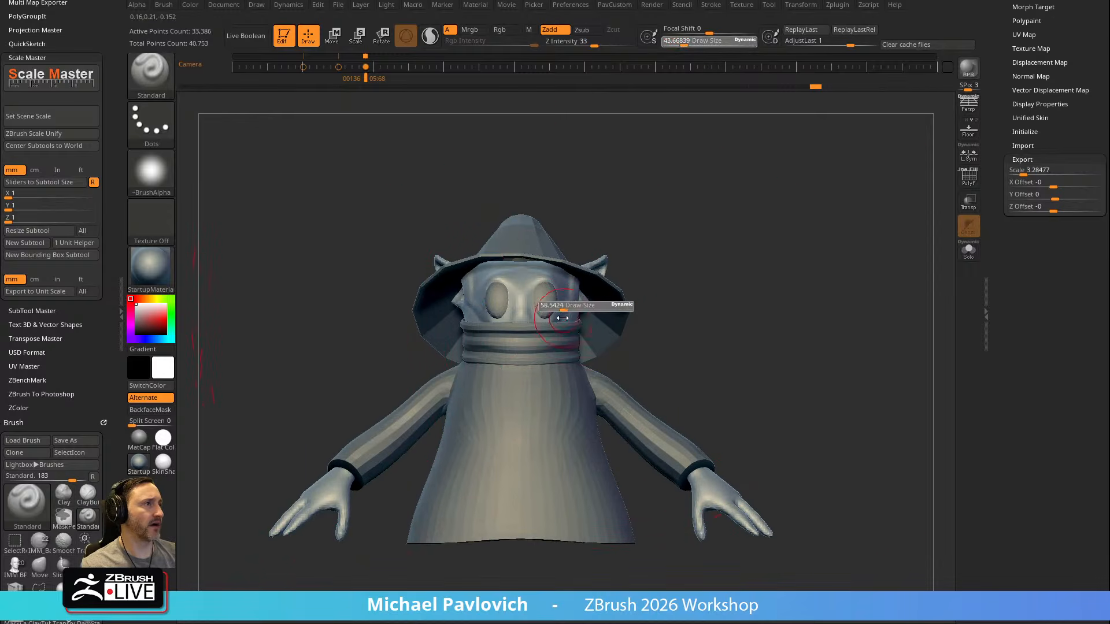
mouse_move(732, 263)
alt+mouse_down()
mouse_move(756, 272)
mouse_move(773, 260)
mouse_move(773, 289)
alt+mouse_up()
Reshape the face around the eyes with the Move brush, adjusting its draw size to the details
key(s)
drag(569, 301, 559, 304)
key(b)
key(m)
key(v)
alt+right_drag(572, 339, 569, 324)
key(s)
drag(569, 302, 553, 304)
mouse_move(677, 263)
mouse_down()
mouse_move(788, 251)
mouse_move(665, 257)
mouse_up()
drag(609, 282, 598, 273)
mouse_move(665, 266)
mouse_down()
mouse_move(784, 271)
mouse_move(774, 275)
mouse_move(748, 241)
mouse_move(738, 189)
mouse_up()
Puff out the face beside the eye with the Inflat brush
key(b)
key(i)
key(n)
mouse_move(489, 296)
mouse_down()
mouse_move(489, 317)
mouse_move(478, 308)
mouse_up()
alt+drag(723, 258, 721, 289)
shift+drag(794, 271, 774, 276)
alt+drag(806, 291, 782, 154)
Check the isolated body's mesh with the polyframe on, then show the whole character without it again
click(969, 252)
mouse_move(795, 252)
mouse_down()
mouse_move(721, 258)
mouse_move(858, 231)
mouse_move(807, 275)
mouse_move(821, 330)
mouse_up()
key(shift+f)
click(969, 180)
click(969, 251)
Switch back to the Standard brush and bring the Tool palette's subtool list into view
key(b)
key(s)
key(t)
key(s)
drag(611, 331, 589, 332)
drag(995, 168, 942, 191)
alt+drag(867, 205, 756, 215)
click(1025, 4)
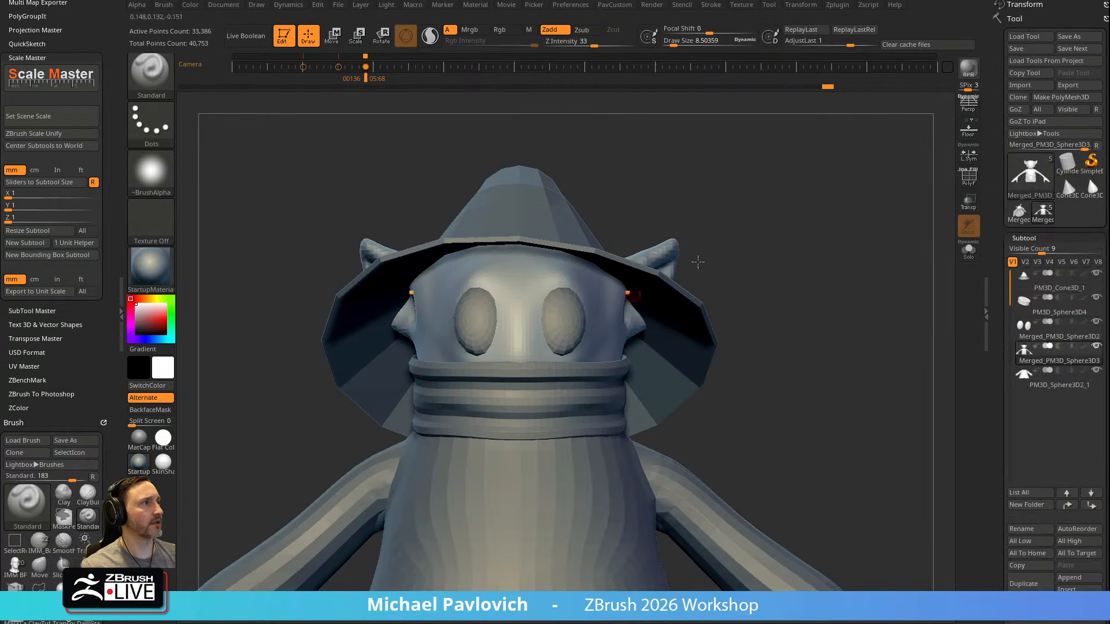
Turn on transparency and polyframe, mask the body mesh behind the eyes and make the masked area its own polygroup
click(970, 201)
click(971, 182)
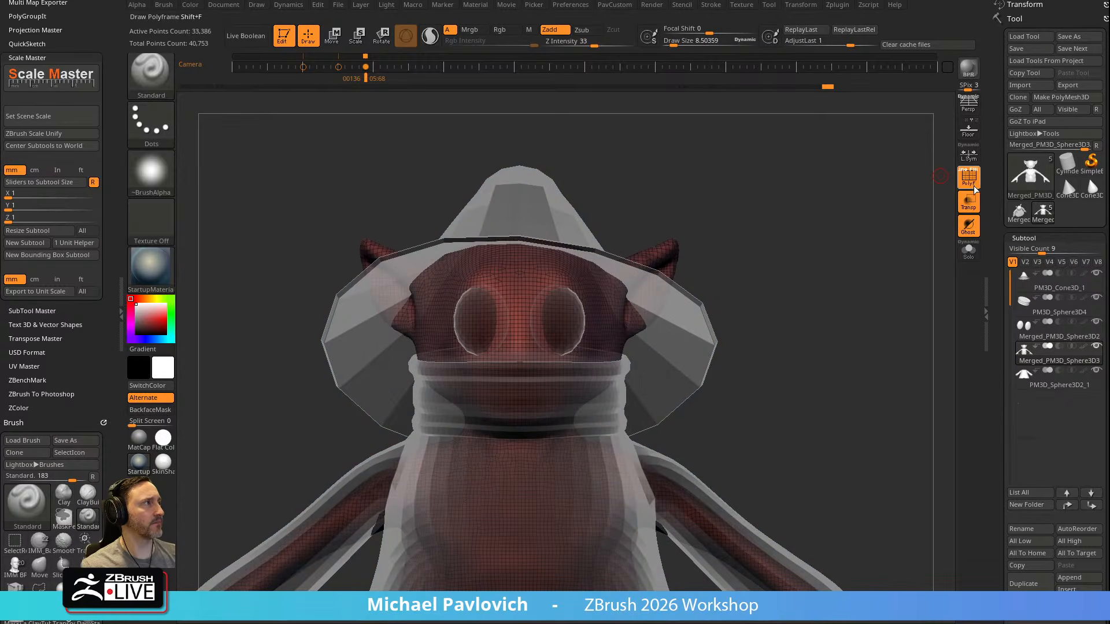
alt+right_drag(573, 303, 505, 324)
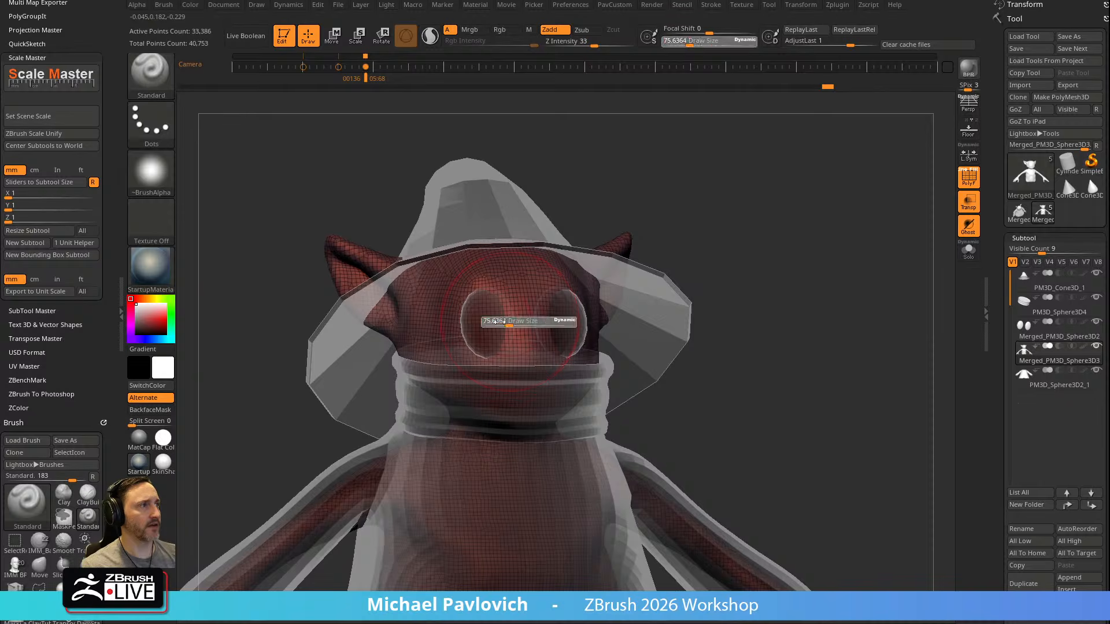
key(ctrl)
ctrl+click(160, 83)
ctrl+click(254, 99)
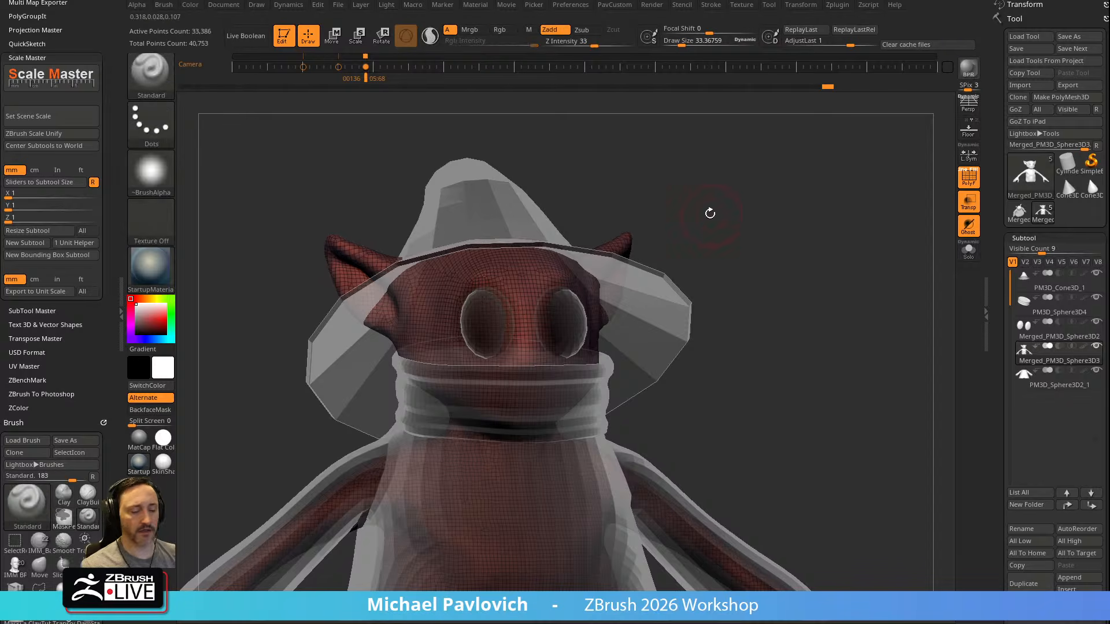
key(ctrl+w)
drag(752, 205, 732, 199)
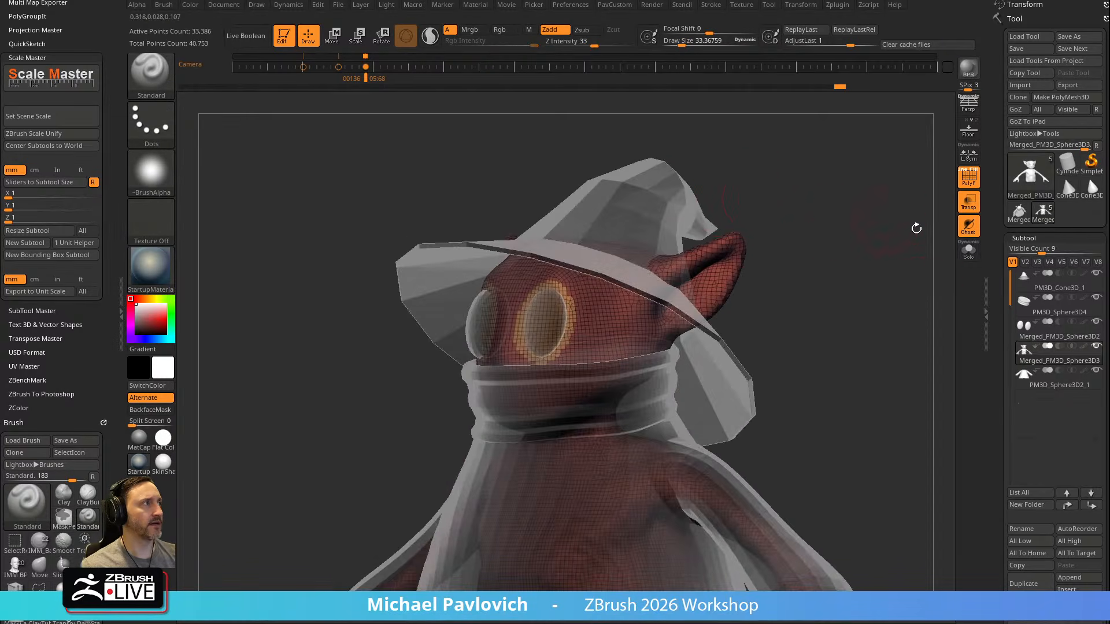
Isolate the body subtool and choose the SelectLasso brush for partial visibility selections
click(968, 251)
key(s)
mouse_move(902, 240)
mouse_down()
mouse_move(828, 245)
mouse_move(824, 219)
mouse_up()
key(ctrl+shift)
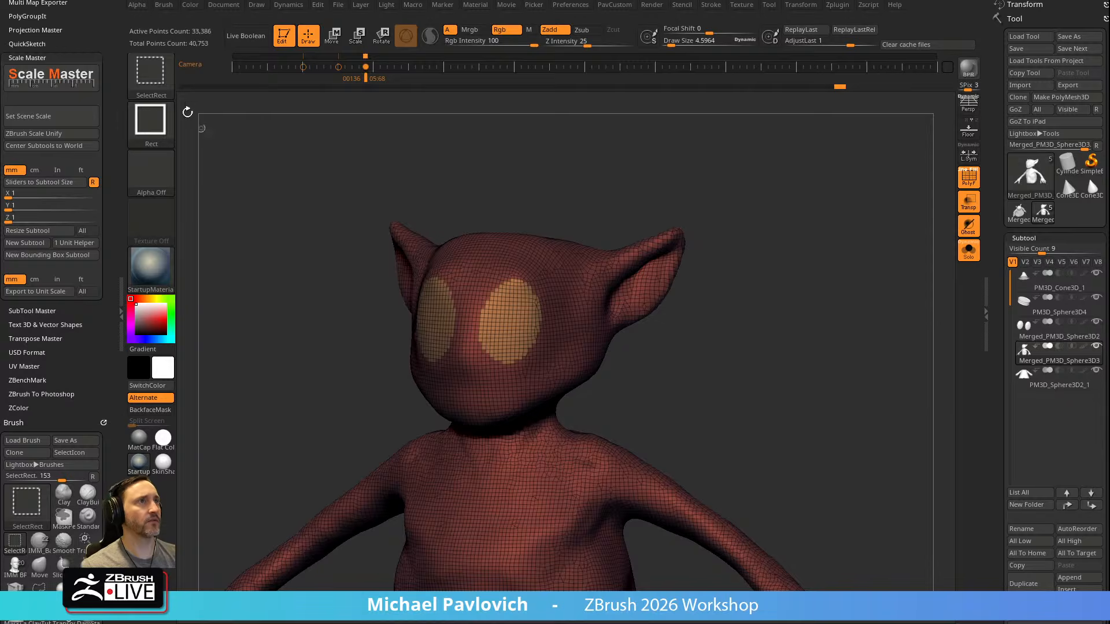
click(150, 71)
ctrl+shift+click(155, 82)
click(214, 86)
Isolate both ears with lasso selections, assign them a new polygroup and show the whole body again
mouse_move(687, 156)
ctrl+shift+mouse_down()
mouse_move(717, 316)
mouse_move(582, 267)
mouse_move(589, 231)
ctrl+shift+mouse_up()
mouse_move(776, 240)
mouse_down()
mouse_move(726, 226)
mouse_move(505, 290)
mouse_move(402, 207)
mouse_up()
ctrl+alt+shift+drag(380, 313, 347, 350)
mouse_move(396, 419)
mouse_down()
mouse_move(724, 256)
mouse_move(690, 324)
mouse_up()
ctrl+alt+shift+drag(602, 346, 591, 325)
mouse_move(763, 304)
mouse_down()
mouse_move(556, 345)
mouse_move(638, 330)
mouse_up()
mouse_move(708, 298)
ctrl+shift+mouse_down()
mouse_move(776, 282)
mouse_move(634, 330)
mouse_move(562, 264)
ctrl+shift+mouse_up()
ctrl+shift+drag(589, 327, 595, 334)
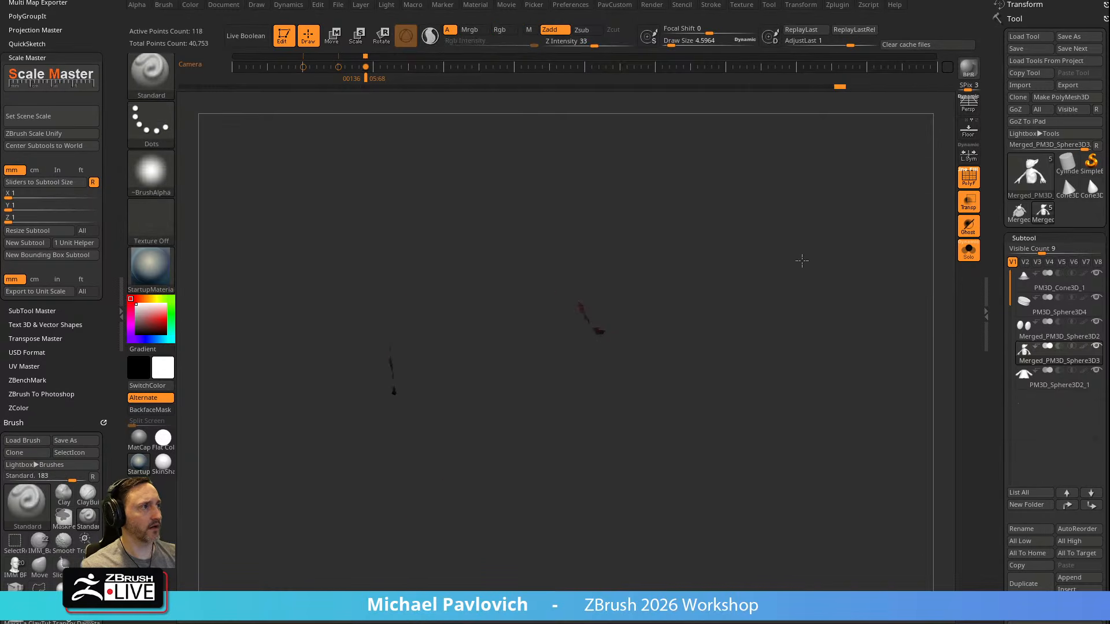
mouse_move(783, 266)
ctrl+shift+mouse_down()
mouse_move(753, 251)
mouse_move(756, 274)
ctrl+shift+mouse_up()
ctrl+shift+drag(793, 272, 823, 287)
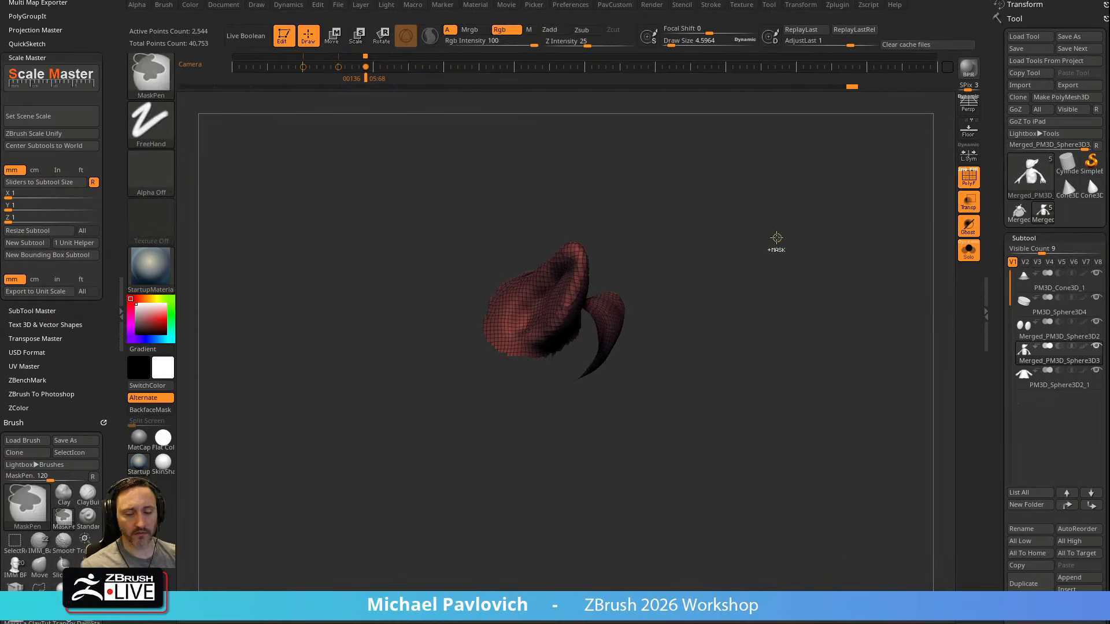
key(ctrl+w)
ctrl+shift+click(761, 228)
Isolate both arms from the shoulders down with a lasso selection and assign them a new polygroup
drag(743, 218, 790, 231)
mouse_move(781, 318)
alt+mouse_down()
mouse_move(763, 193)
mouse_move(766, 270)
alt+mouse_up()
mouse_move(737, 345)
ctrl+shift+mouse_down()
mouse_move(625, 265)
mouse_move(534, 283)
mouse_move(584, 384)
mouse_move(711, 404)
ctrl+shift+mouse_up()
mouse_move(768, 260)
mouse_down()
mouse_move(694, 293)
mouse_move(829, 341)
mouse_move(847, 361)
mouse_up()
drag(832, 335, 756, 283)
key(ctrl+w)
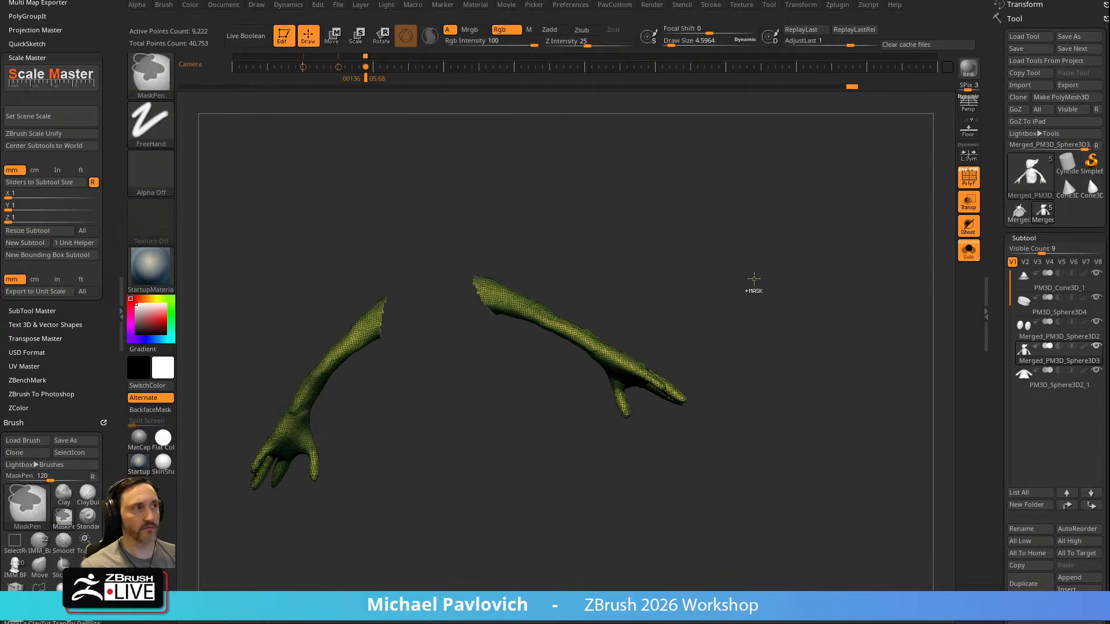
ctrl+shift+click(730, 236)
shift+drag(726, 229, 817, 234)
Slice one arm with SliceCurve below the elbow and at the wrist to separate forearm and hand polygroups
ctrl+shift+click(159, 76)
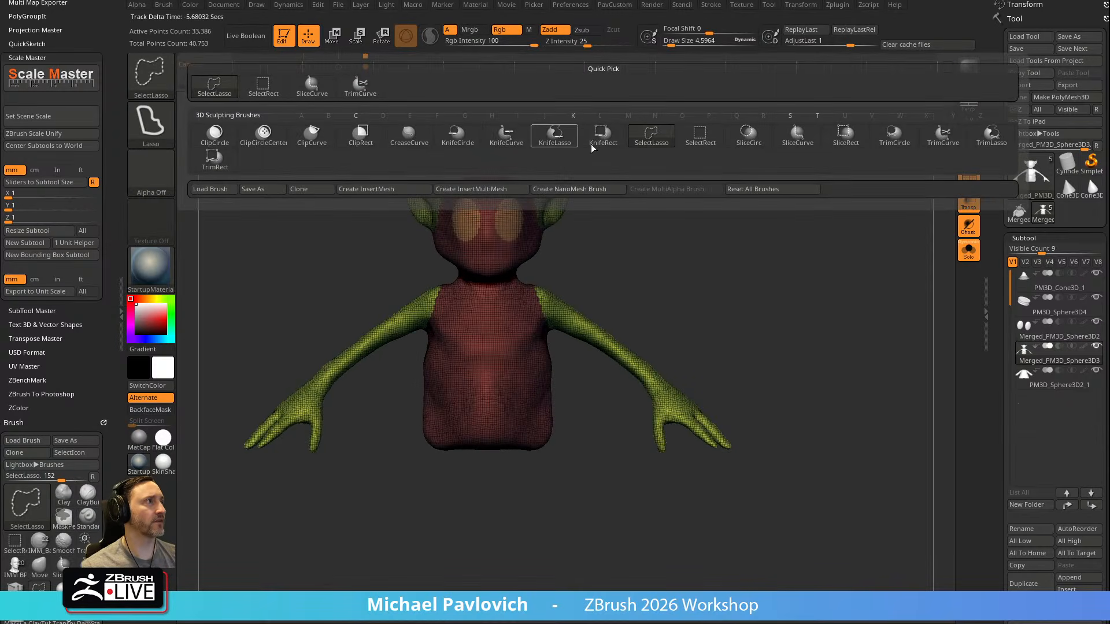
ctrl+shift+click(796, 140)
alt+drag(773, 332, 840, 303)
mouse_move(834, 176)
ctrl+shift+mouse_down()
mouse_move(605, 434)
mouse_move(674, 324)
mouse_move(633, 581)
ctrl+shift+mouse_up()
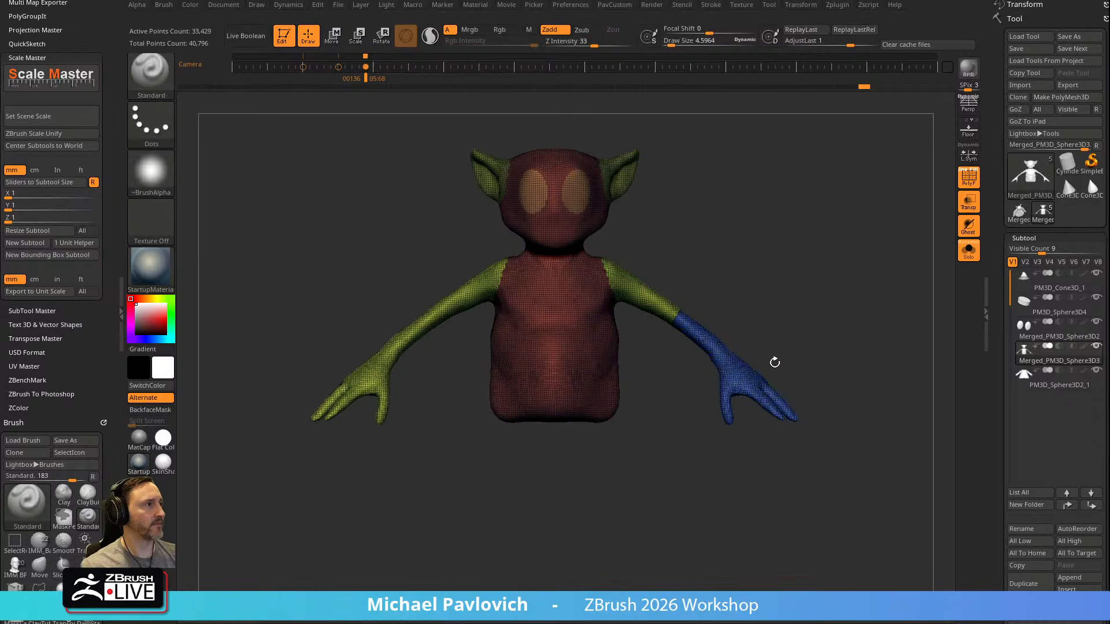
ctrl+shift+drag(836, 279, 630, 555)
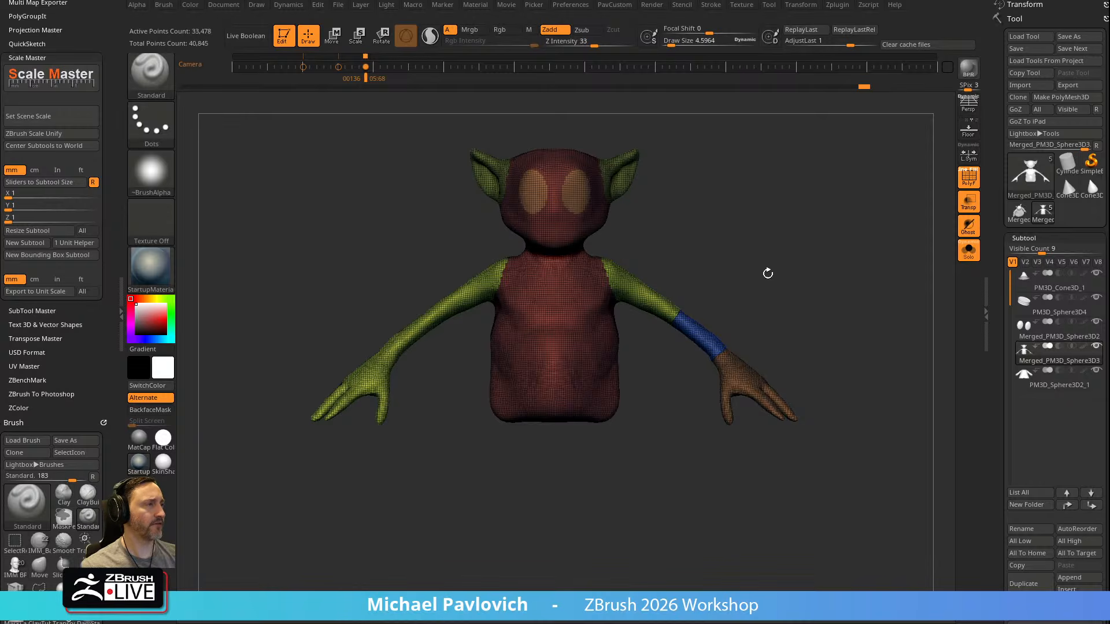
Mirror the body and apply Mirror And Weld so both arms carry the forearm and hand polygroups
key(1)
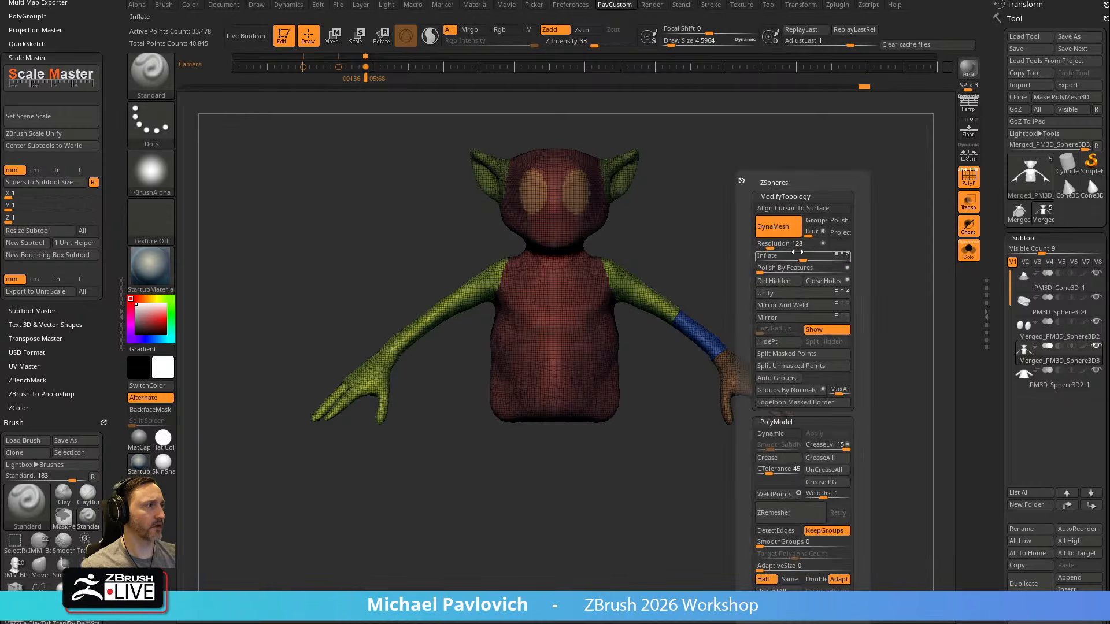
click(790, 323)
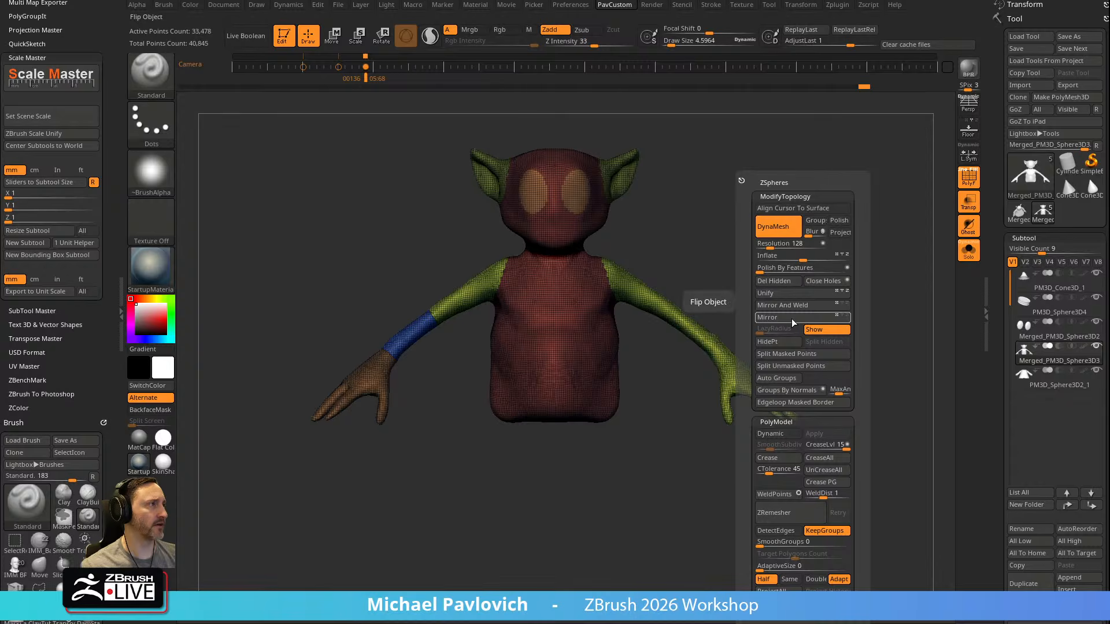
click(793, 305)
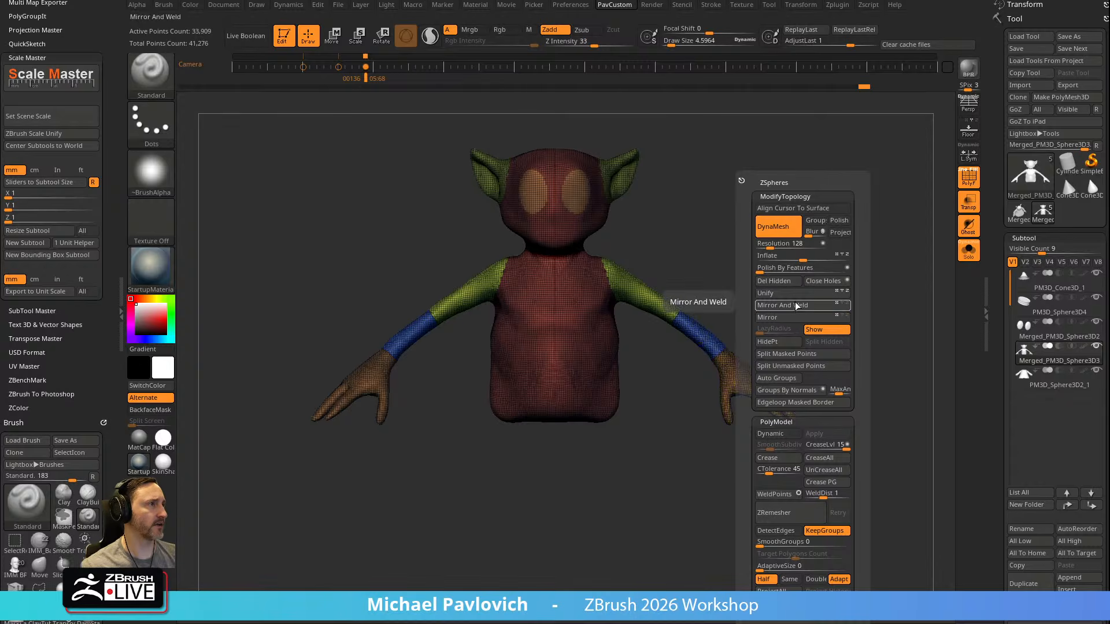
Isolate the hand's thumb with the SelectLasso brush and give it its own polygroup
mouse_move(850, 296)
alt+mouse_down()
mouse_move(750, 247)
mouse_move(803, 289)
alt+mouse_up()
mouse_move(856, 341)
alt+mouse_down()
mouse_move(772, 280)
mouse_move(771, 303)
alt+mouse_up()
ctrl+shift+click(152, 78)
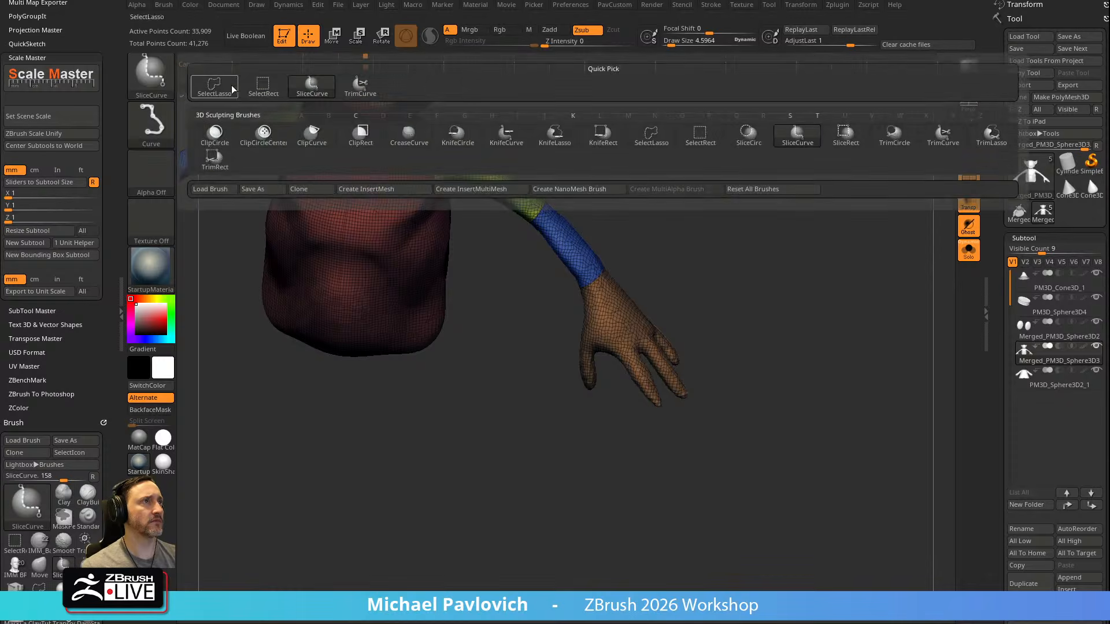
ctrl+shift+click(259, 84)
mouse_move(589, 432)
ctrl+shift+mouse_down()
mouse_move(608, 381)
mouse_move(555, 347)
mouse_move(563, 407)
ctrl+shift+mouse_up()
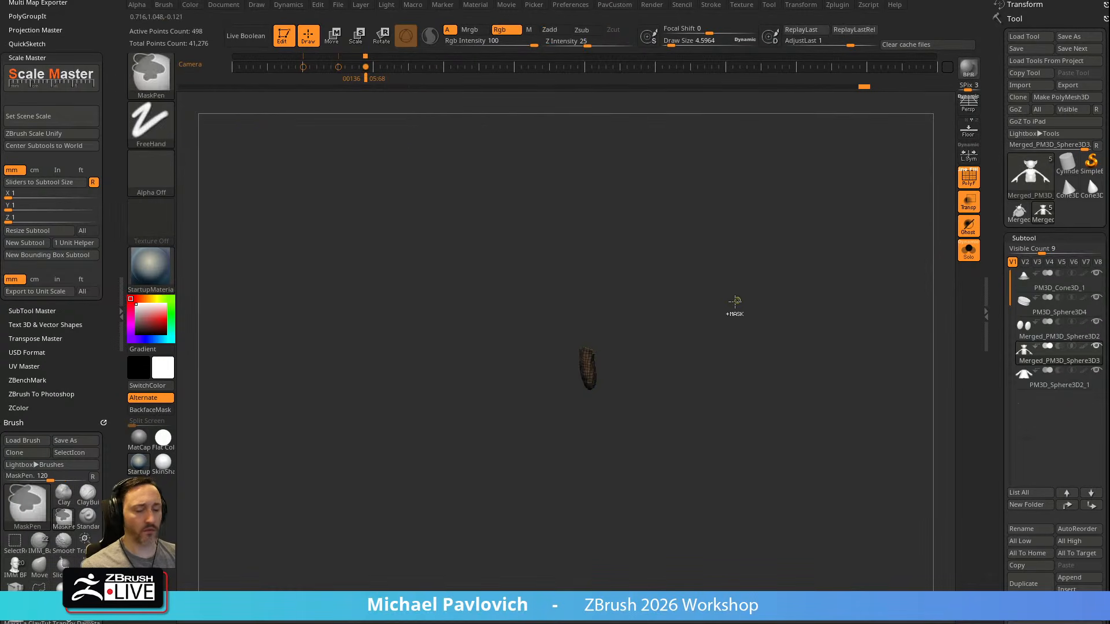
ctrl+shift+click(732, 299)
mouse_move(734, 289)
mouse_down()
mouse_move(780, 216)
mouse_move(817, 303)
mouse_move(779, 245)
mouse_up()
Isolate the finger next to the thumb with a lasso selection and give it its own polygroup
mouse_move(517, 400)
ctrl+shift+mouse_down()
mouse_move(517, 353)
mouse_move(540, 376)
mouse_move(523, 347)
ctrl+shift+mouse_up()
ctrl+shift+click(541, 380)
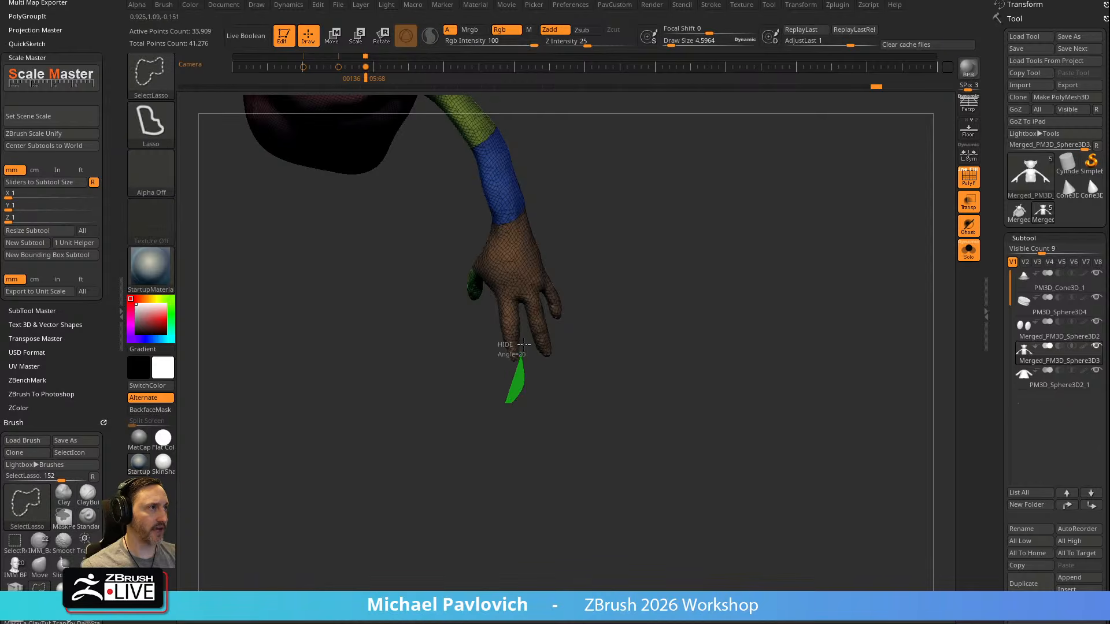
ctrl+shift+drag(521, 309, 498, 393)
key(ctrl+w)
ctrl+shift+click(662, 339)
mouse_move(670, 332)
mouse_down()
mouse_move(705, 271)
mouse_move(711, 322)
mouse_move(550, 367)
mouse_up()
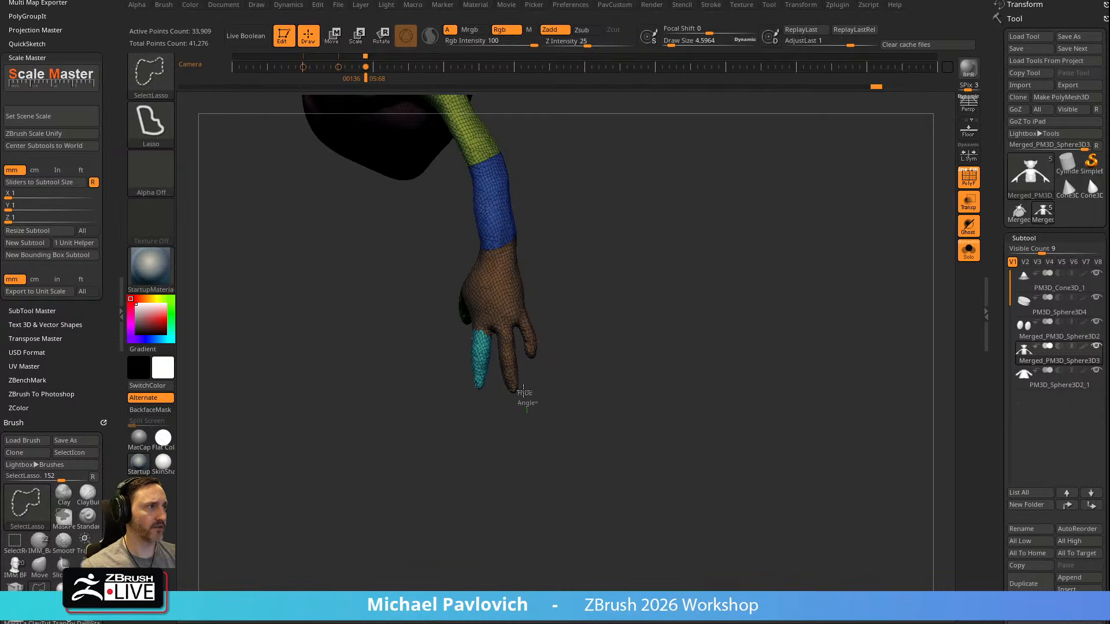
Give the remaining two fingers of the hand their own polygroups using lasso selections
mouse_move(511, 328)
ctrl+shift+mouse_down()
mouse_move(490, 375)
mouse_move(505, 331)
mouse_move(533, 313)
ctrl+shift+mouse_up()
ctrl+shift+click(572, 351)
ctrl+shift+click(697, 305)
drag(703, 249, 792, 277)
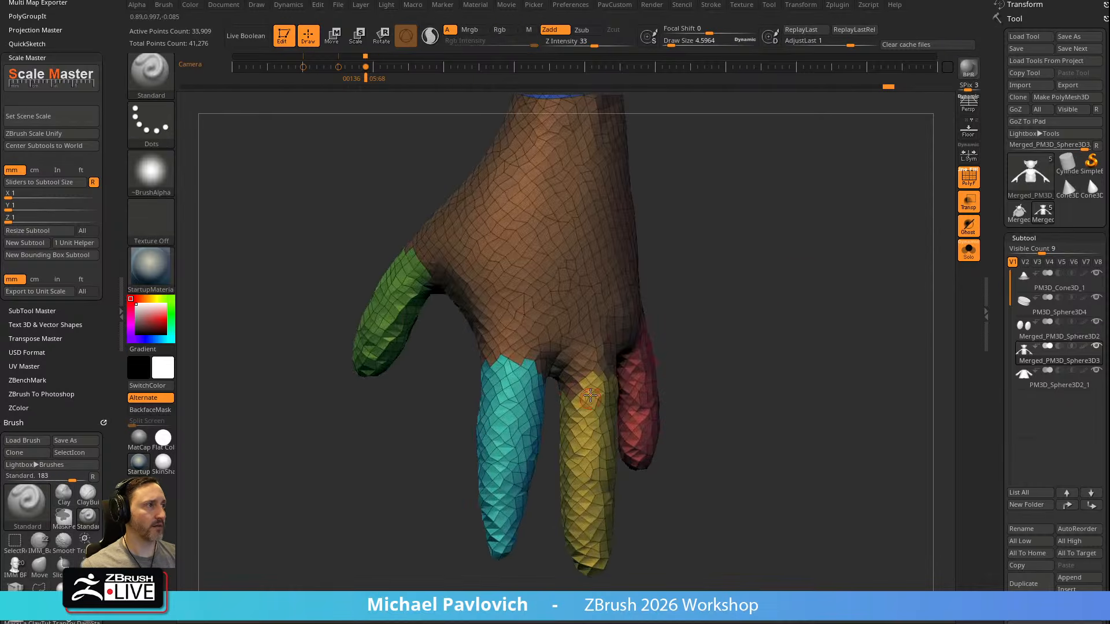
Reselect the middle finger up to a cleaner line at its base and assign it a new polygroup
mouse_move(708, 331)
mouse_down()
mouse_move(771, 304)
mouse_move(624, 342)
mouse_up()
key(ctrl+shift)
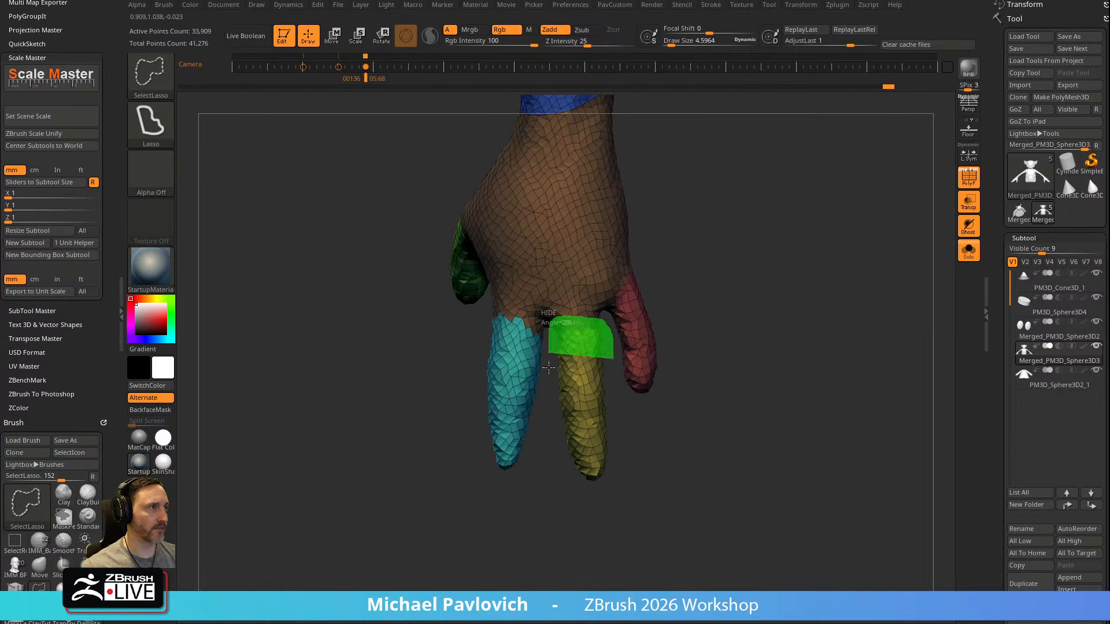
ctrl+shift+click(583, 315)
key(ctrl+w)
ctrl+shift+click(759, 324)
mouse_move(758, 323)
mouse_down()
mouse_move(812, 280)
mouse_move(725, 295)
mouse_move(835, 260)
mouse_move(810, 218)
mouse_move(803, 272)
mouse_move(821, 239)
mouse_up()
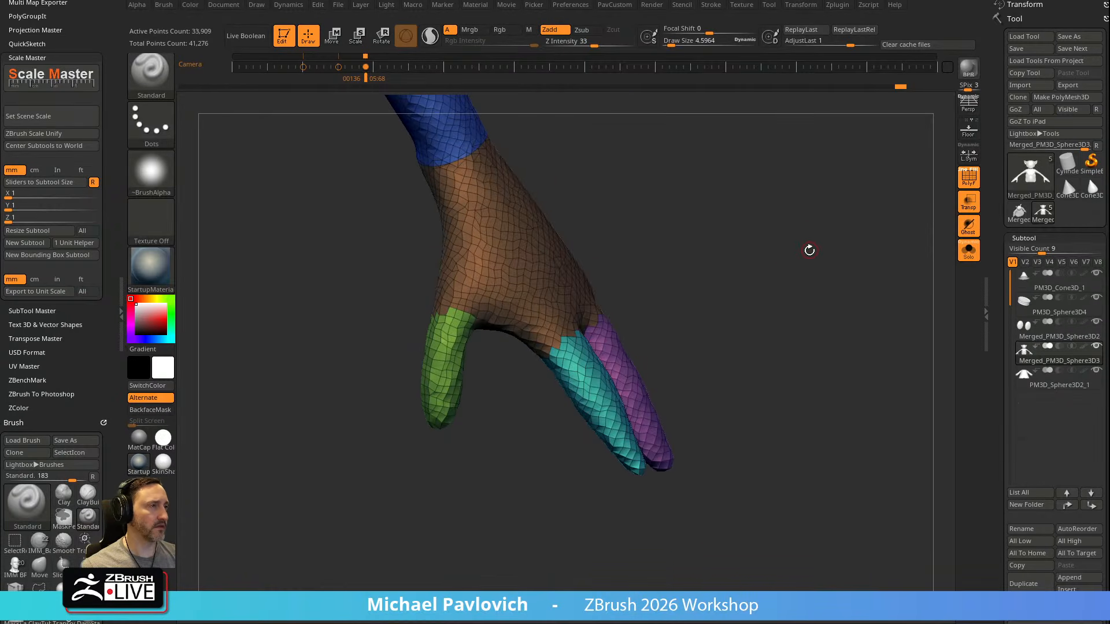
Expand the body's Geometry settings, collapse the Crease section and open the ZRemesher section
drag(988, 298, 999, 77)
shift+click(1020, 424)
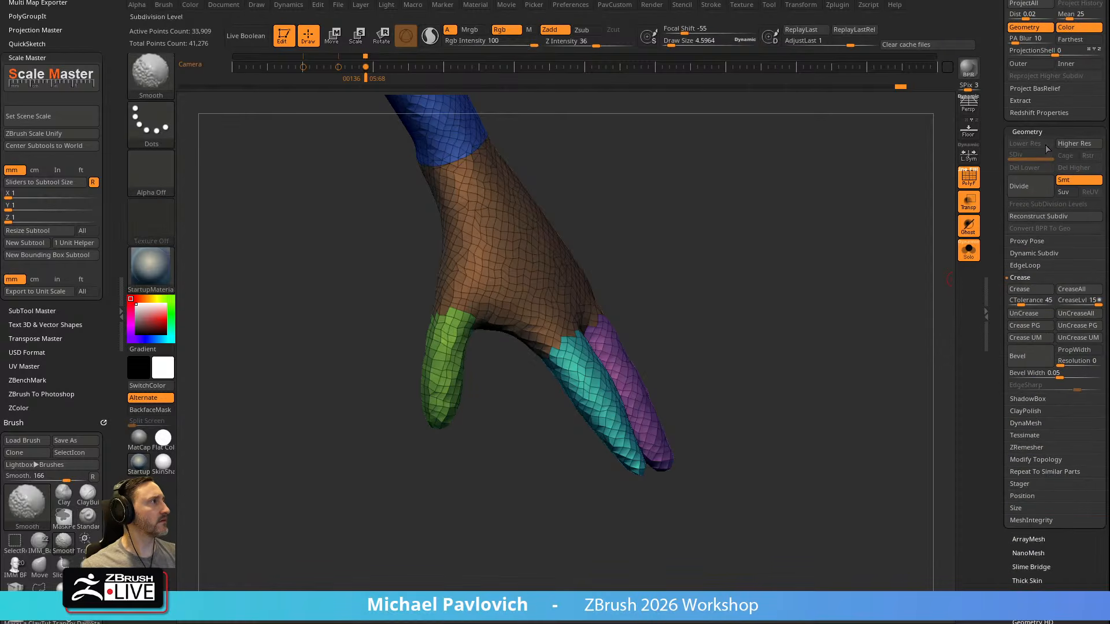
shift+click(1021, 279)
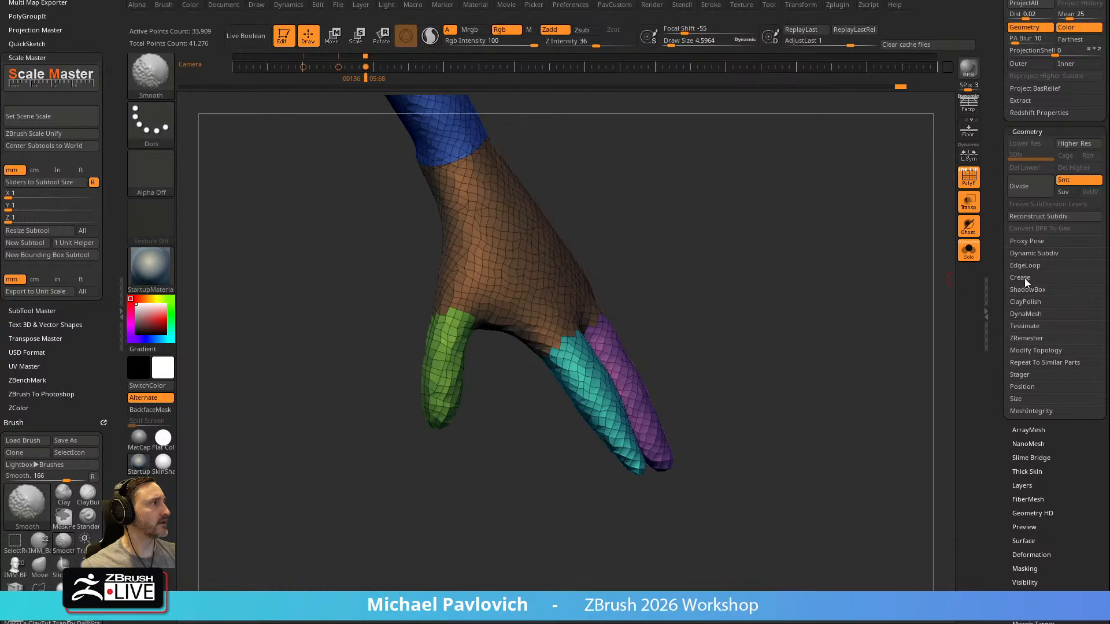
shift+click(1025, 340)
Slice across the neck twice in side view with SliceCurve to separate the head, neck and torso polygroups
ctrl+right_drag(711, 301, 773, 264)
mouse_move(587, 406)
right_down()
mouse_move(632, 428)
mouse_move(852, 305)
mouse_move(853, 330)
mouse_move(887, 245)
mouse_move(860, 274)
right_up()
ctrl+shift+click(155, 78)
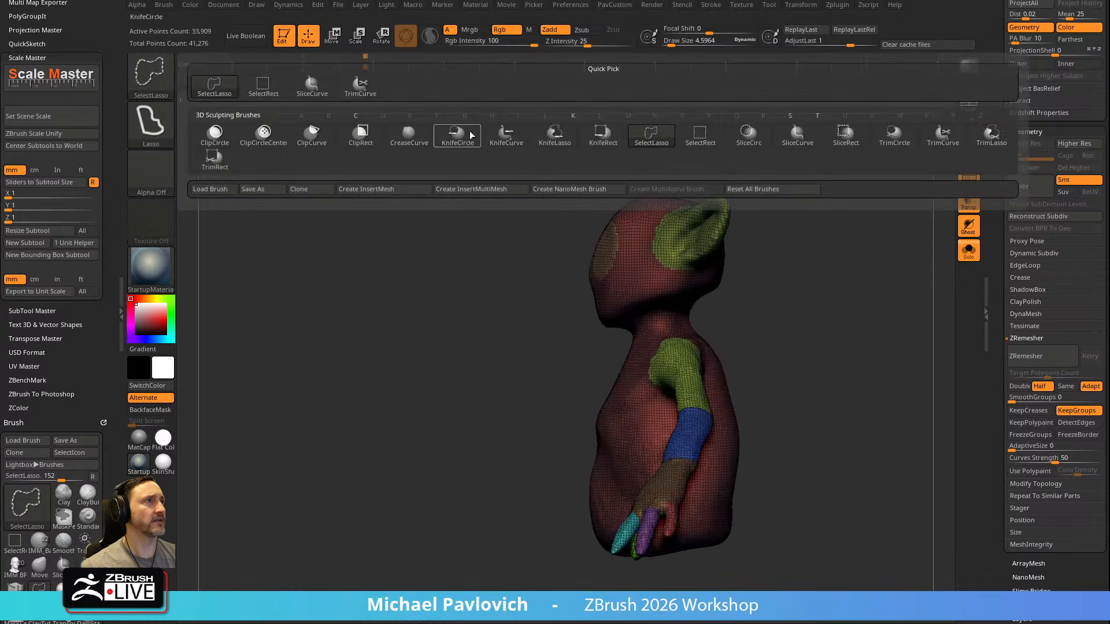
mouse_move(387, 434)
ctrl+shift+mouse_down()
mouse_move(657, 310)
mouse_move(640, 316)
mouse_move(824, 272)
ctrl+shift+mouse_up()
mouse_move(480, 483)
ctrl+shift+mouse_down()
mouse_move(596, 383)
mouse_move(805, 303)
mouse_move(821, 316)
ctrl+shift+mouse_up()
shift+right_drag(810, 298, 858, 298)
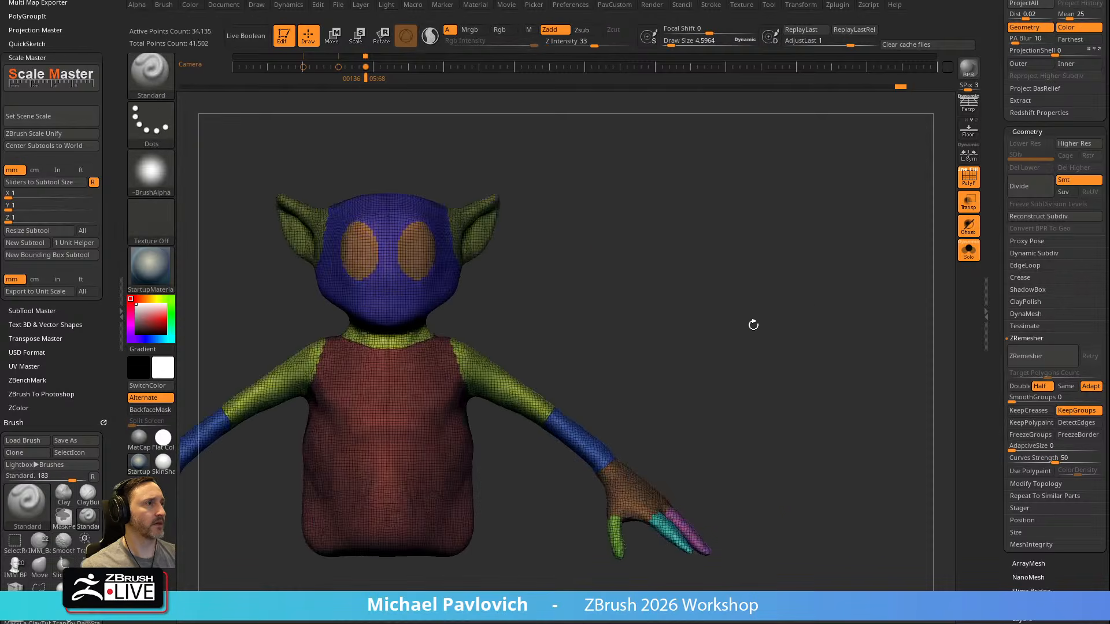
Set SmoothGroups to 1 and remesh the body with ZRemesher using Half, Adapt and KeepGroups, checking the new topology all around
alt+right_drag(773, 317, 825, 296)
drag(752, 314, 763, 314)
key(s)
mouse_move(752, 313)
ctrl+right_down()
mouse_move(882, 404)
mouse_move(808, 293)
ctrl+right_up()
mouse_move(809, 293)
right_down()
mouse_move(792, 312)
mouse_move(769, 310)
mouse_move(807, 318)
right_up()
key(s)
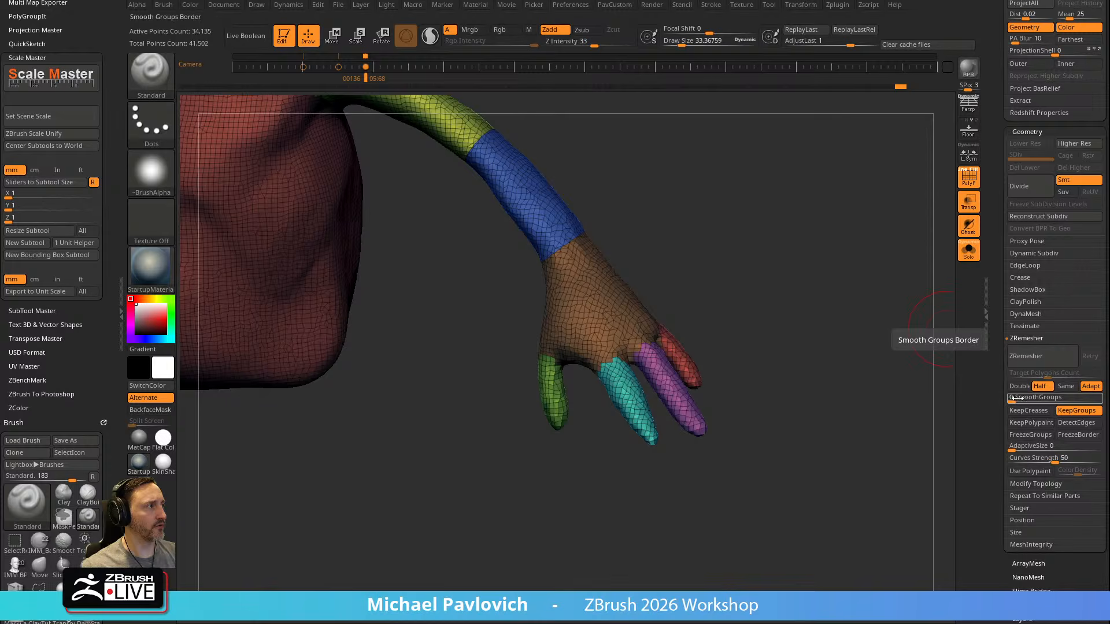
drag(1016, 397, 1049, 397)
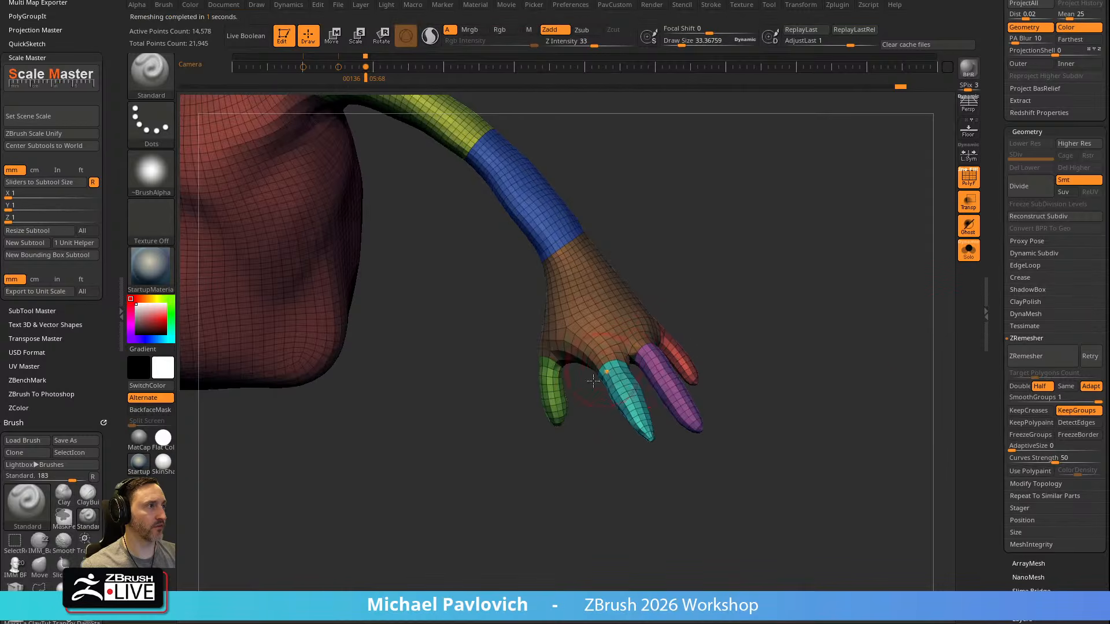
mouse_move(858, 395)
alt+mouse_down()
mouse_move(770, 300)
mouse_move(850, 379)
alt+mouse_up()
drag(850, 379, 694, 401)
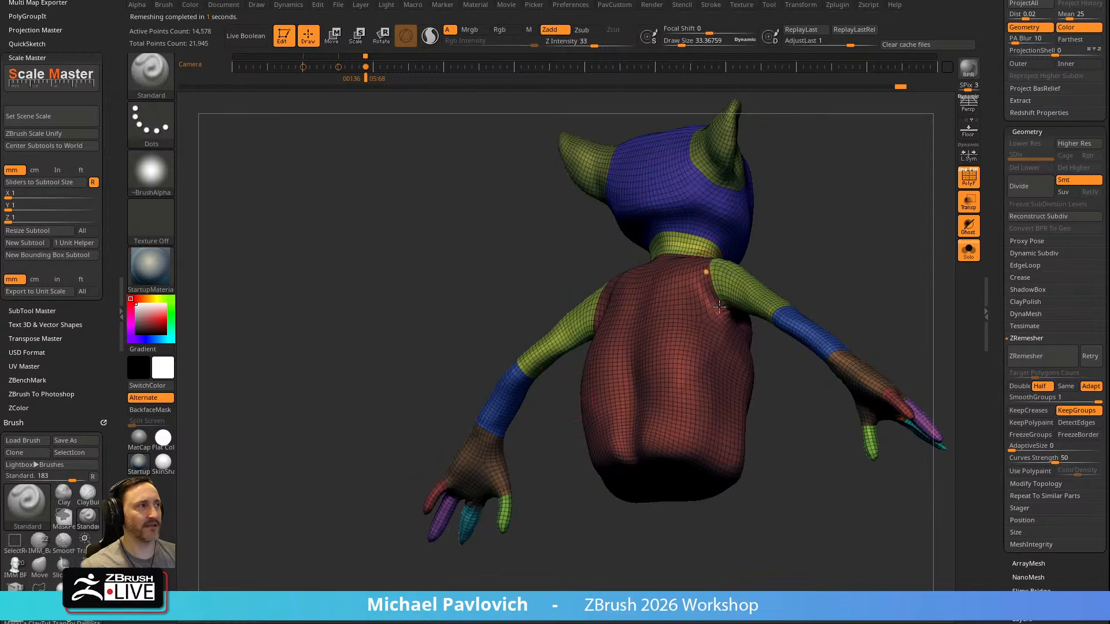
drag(773, 290, 811, 366)
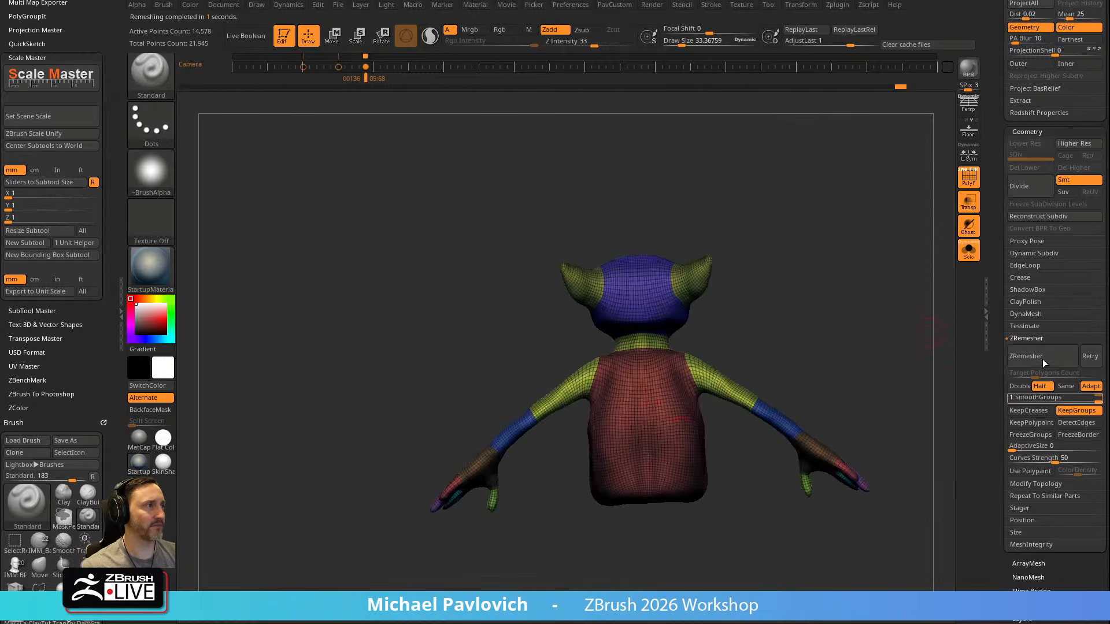
Undo the last ZRemesher pass on the body
key(ctrl+z)
drag(787, 318, 917, 342)
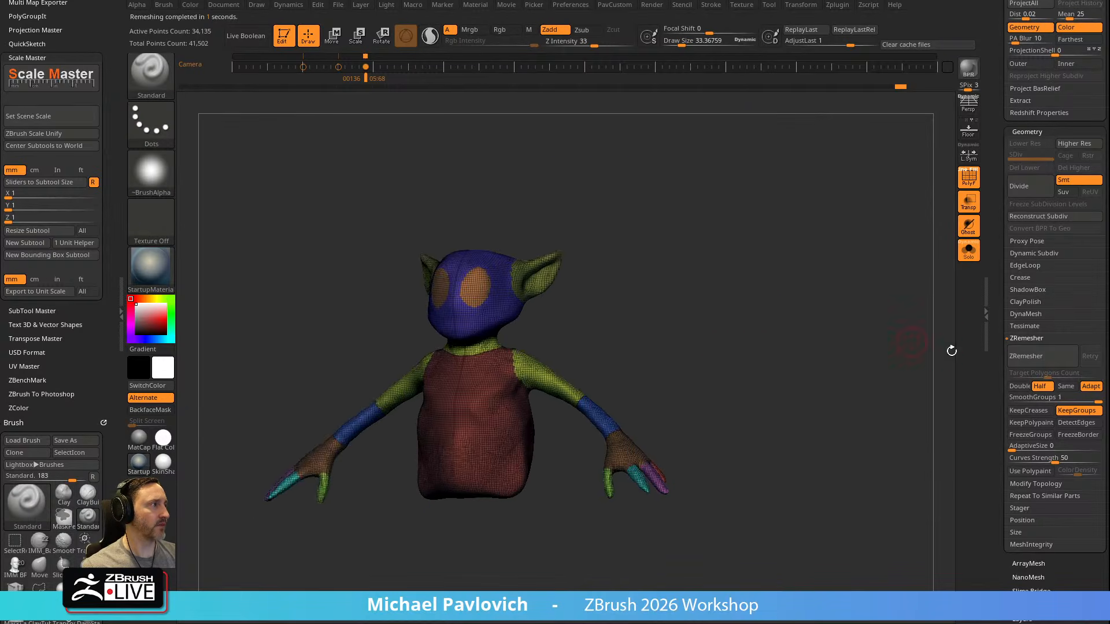
Try two successive ZRemesher passes on the body with Half, Adapt, KeepGroups and SmoothGroups 1, and undo them
key(grave)
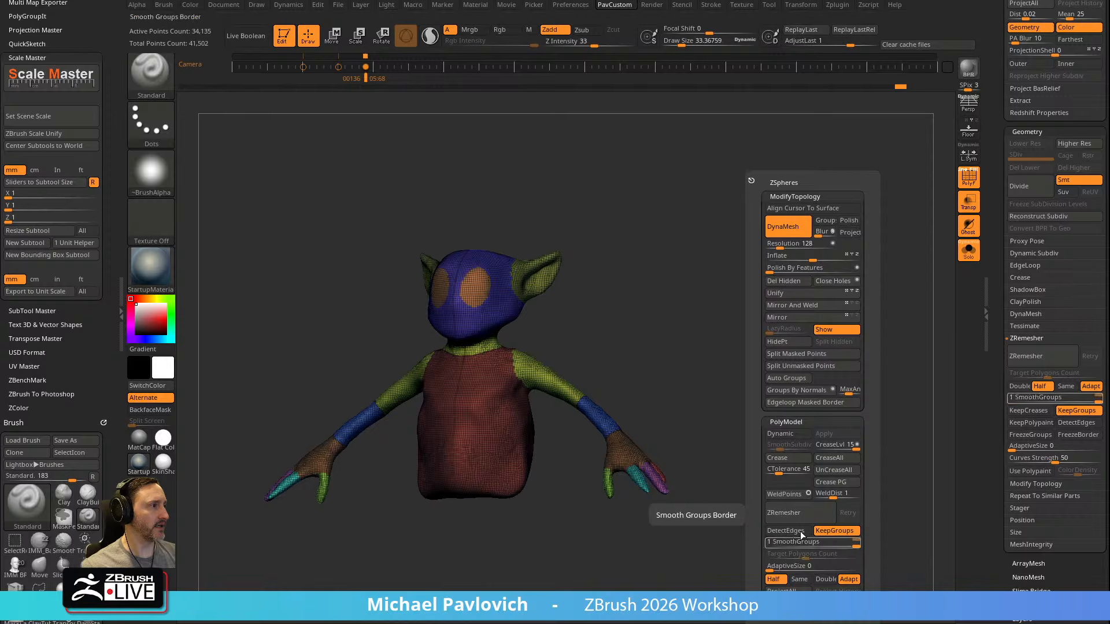
click(809, 516)
key(grave)
click(806, 515)
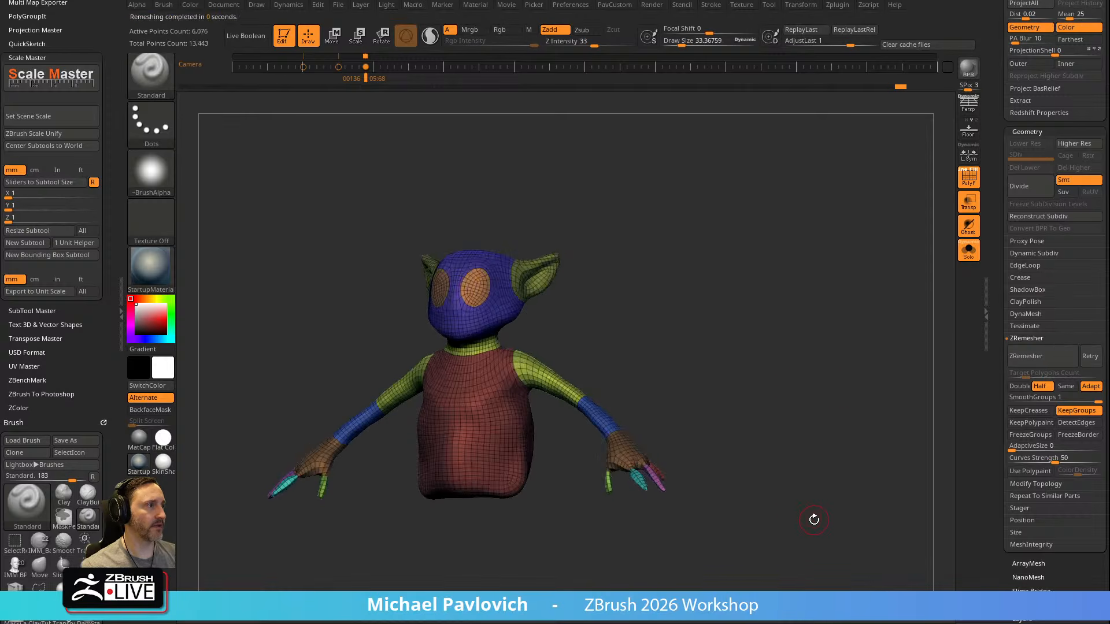
key(ctrl+z)
alt+drag(732, 356, 778, 398)
key(ctrl+z)
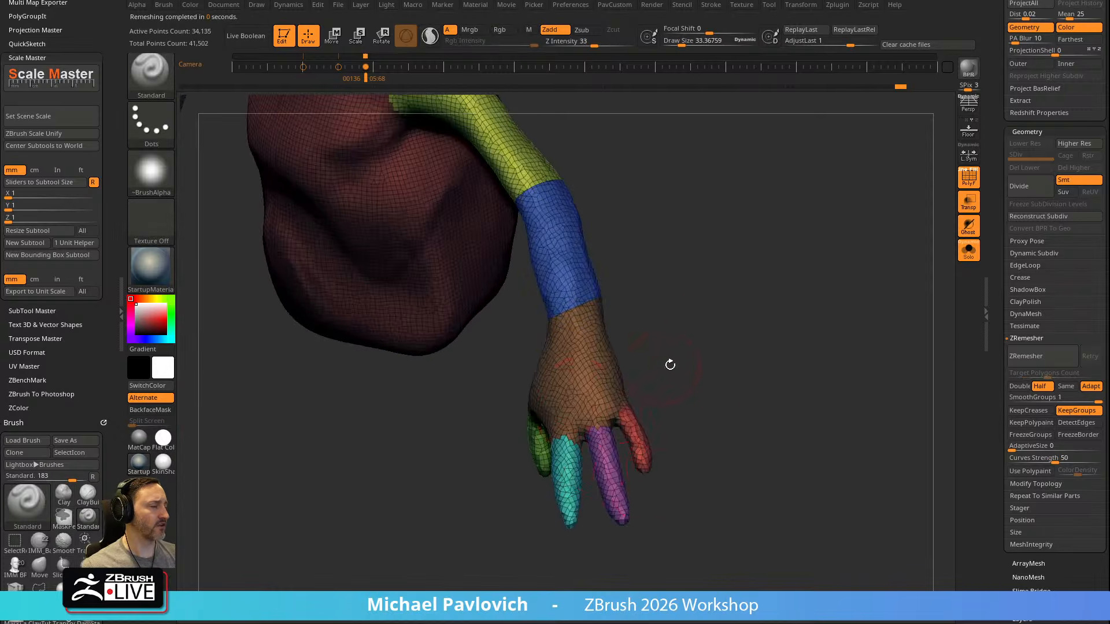
Mask the body's polygroup borders with MaskByFeature limited to Groups, and invert the mask so only the borders are editable
drag(663, 367, 737, 306)
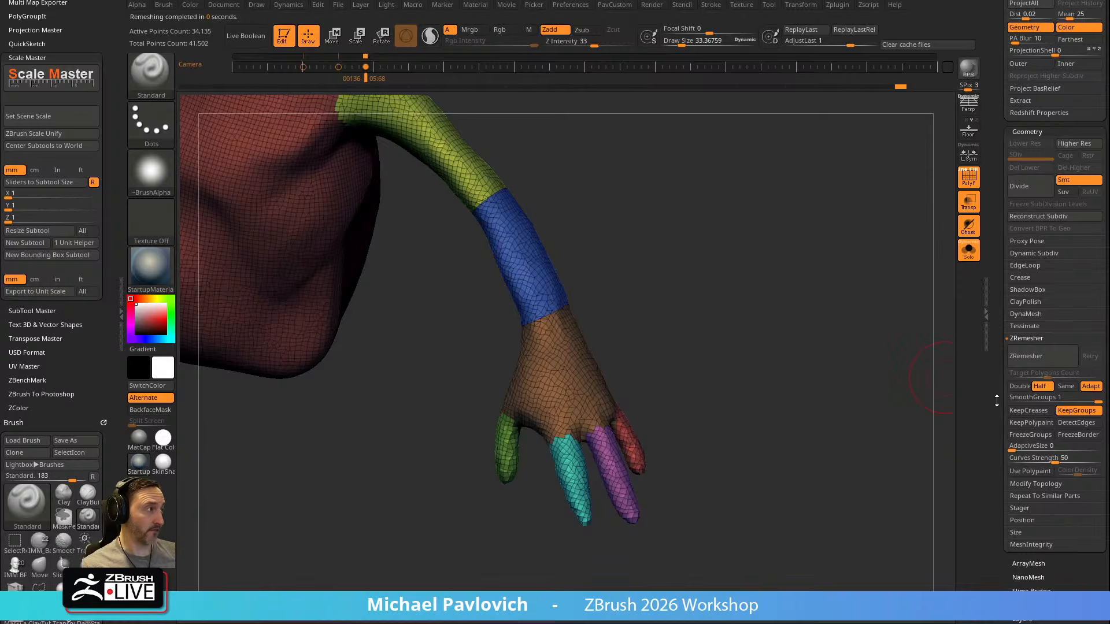
scroll(1029, 376, down, 10)
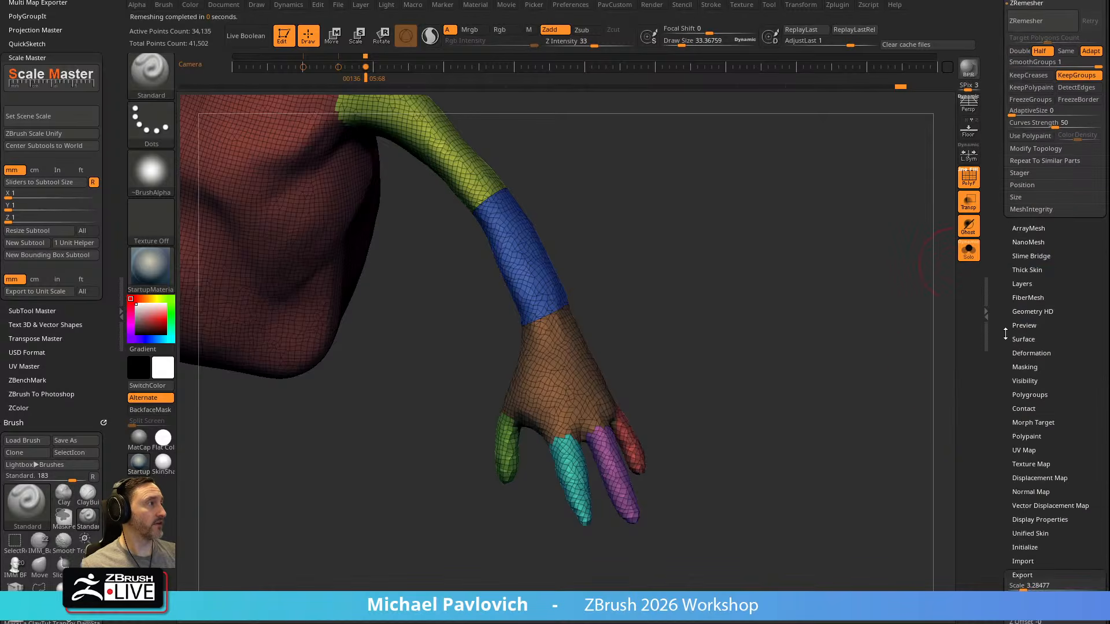
click(1022, 480)
click(1021, 479)
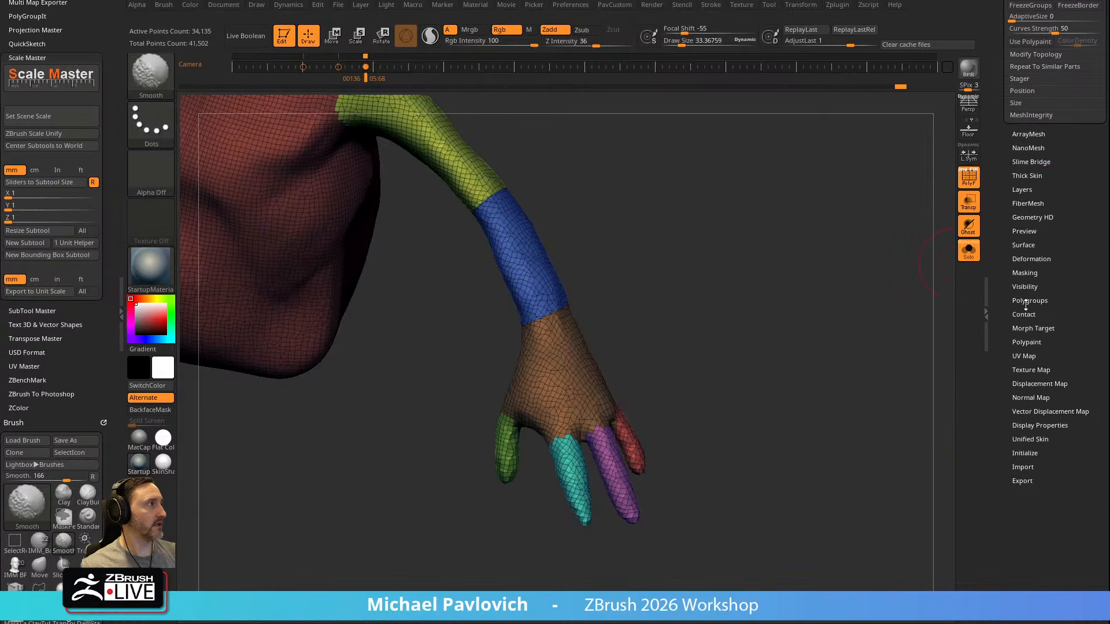
click(1026, 273)
click(1070, 422)
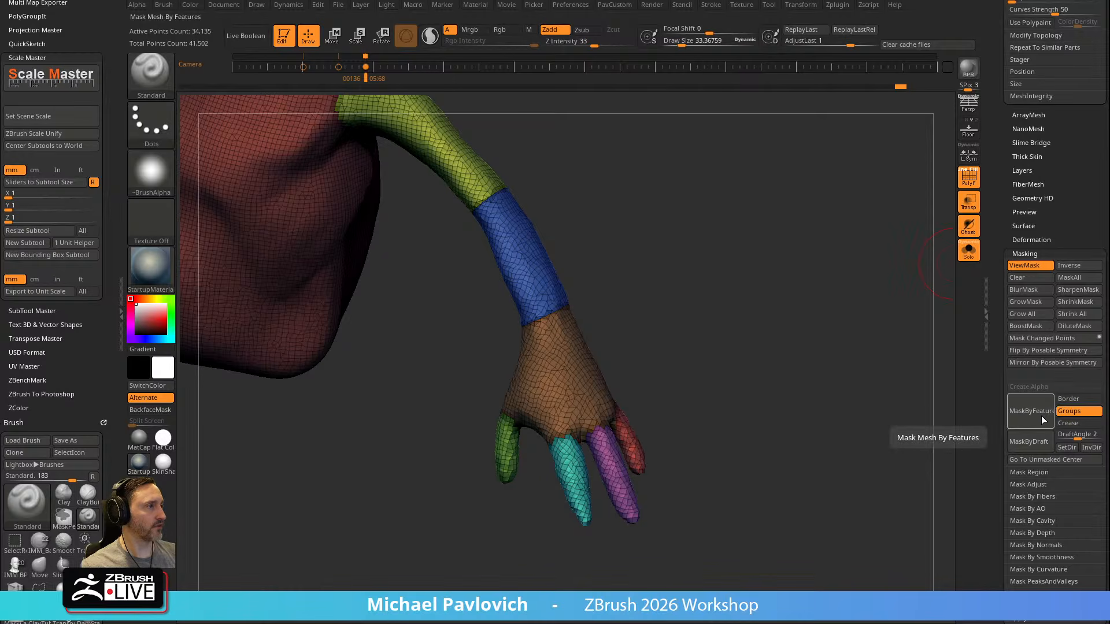
click(1025, 350)
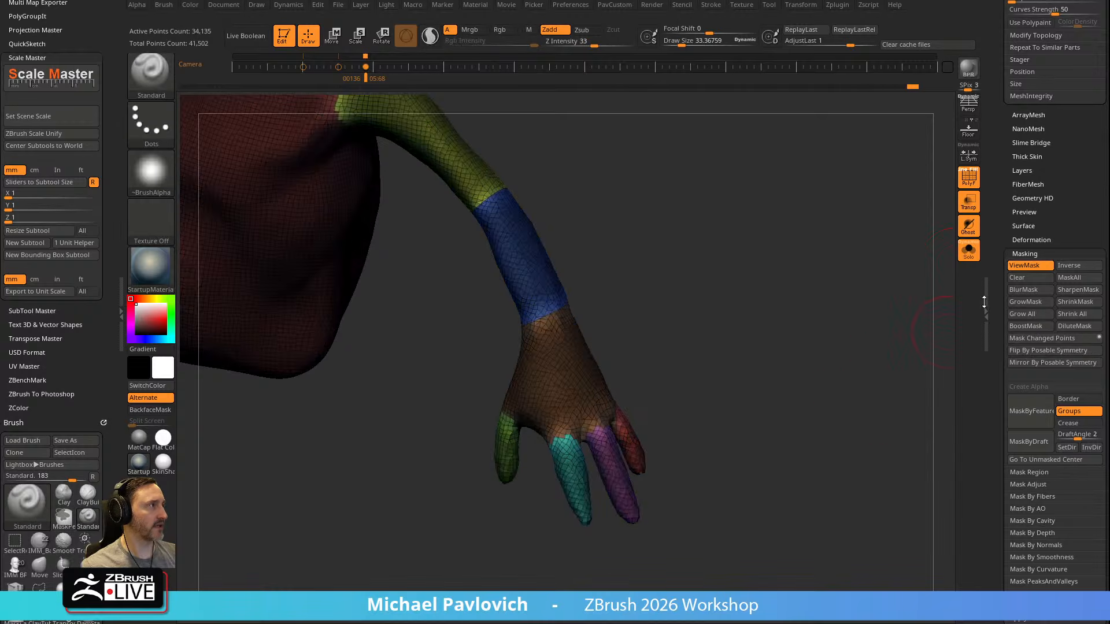
Smooth the unmasked polygroup borders with the Polish By Features deformation and clear the mask
click(1008, 239)
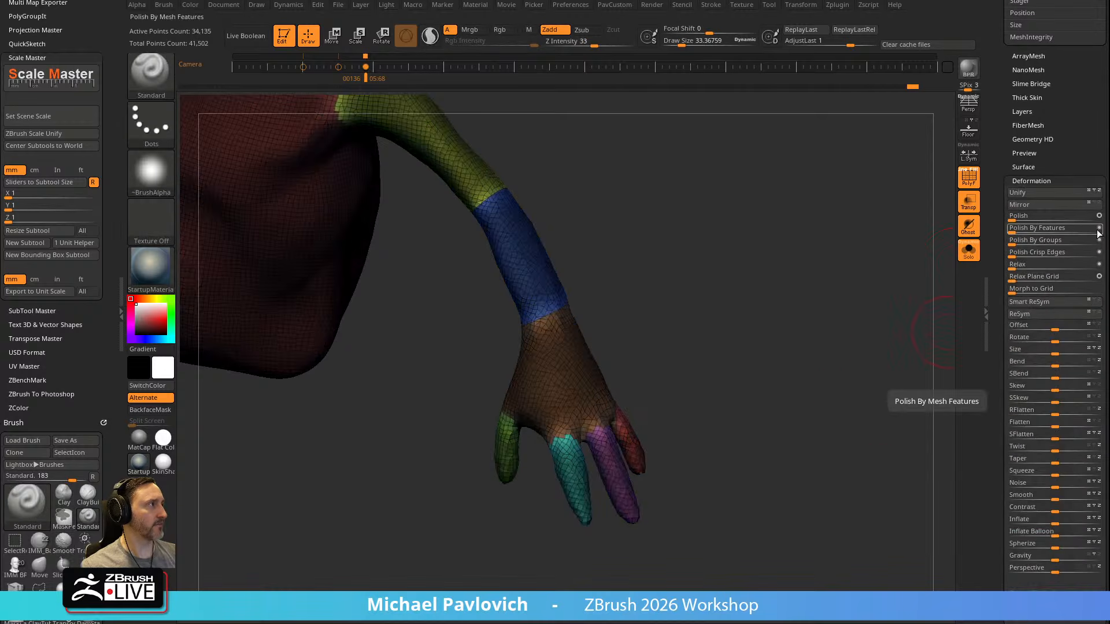
click(1015, 228)
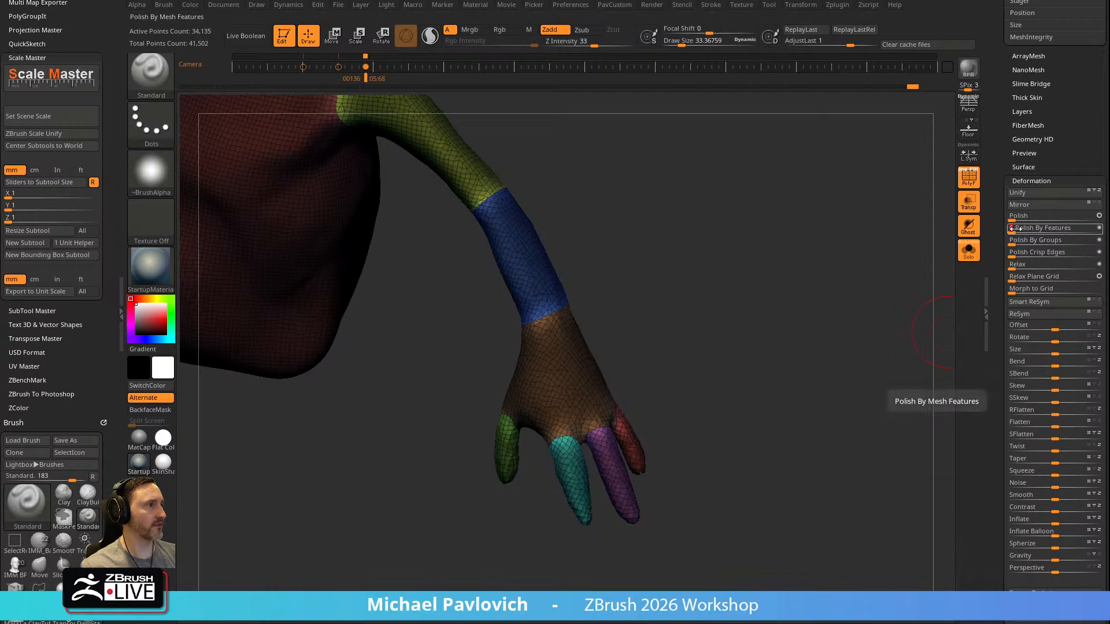
key(f)
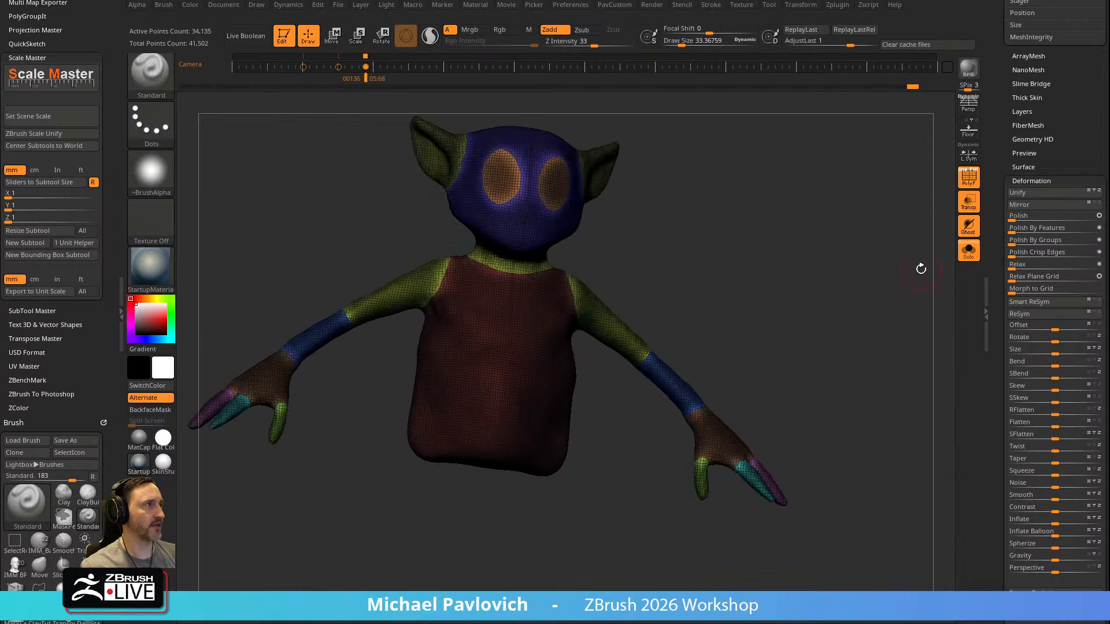
drag(389, 251, 847, 339)
Set SmoothGroups to 0 and run ZRemesher twice on the body with Half, Adapt and KeepGroups
key(space)
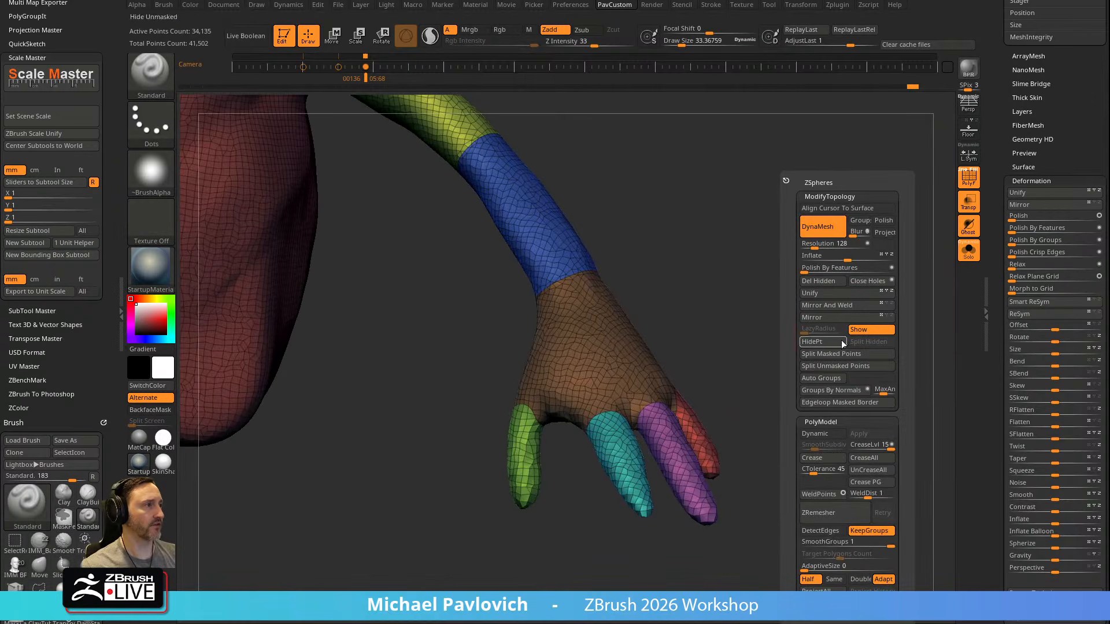
drag(852, 543, 847, 544)
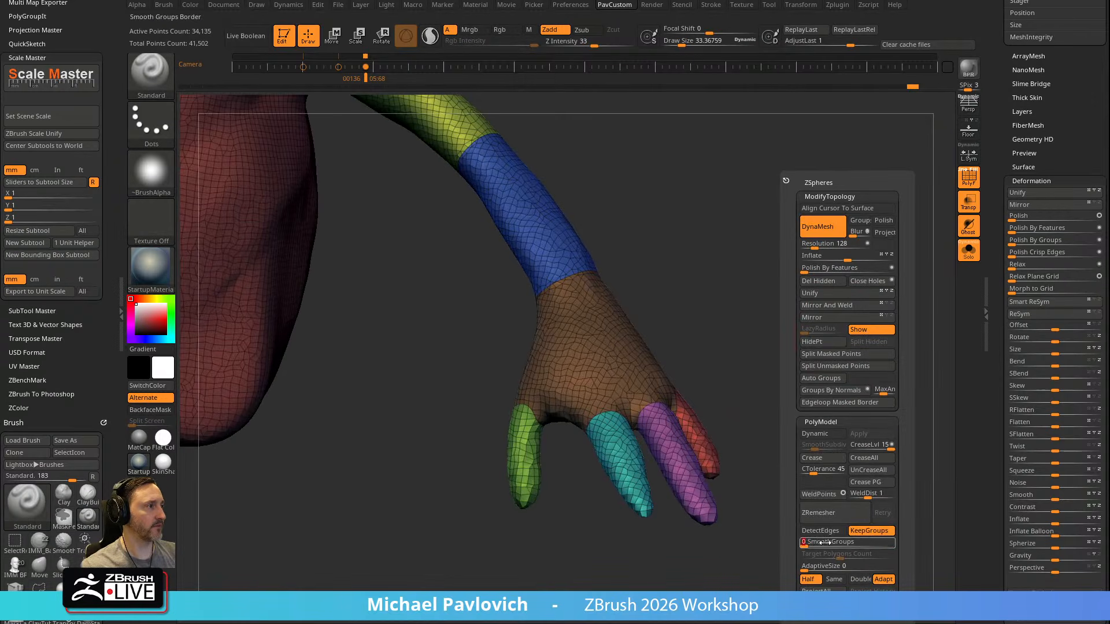
click(839, 518)
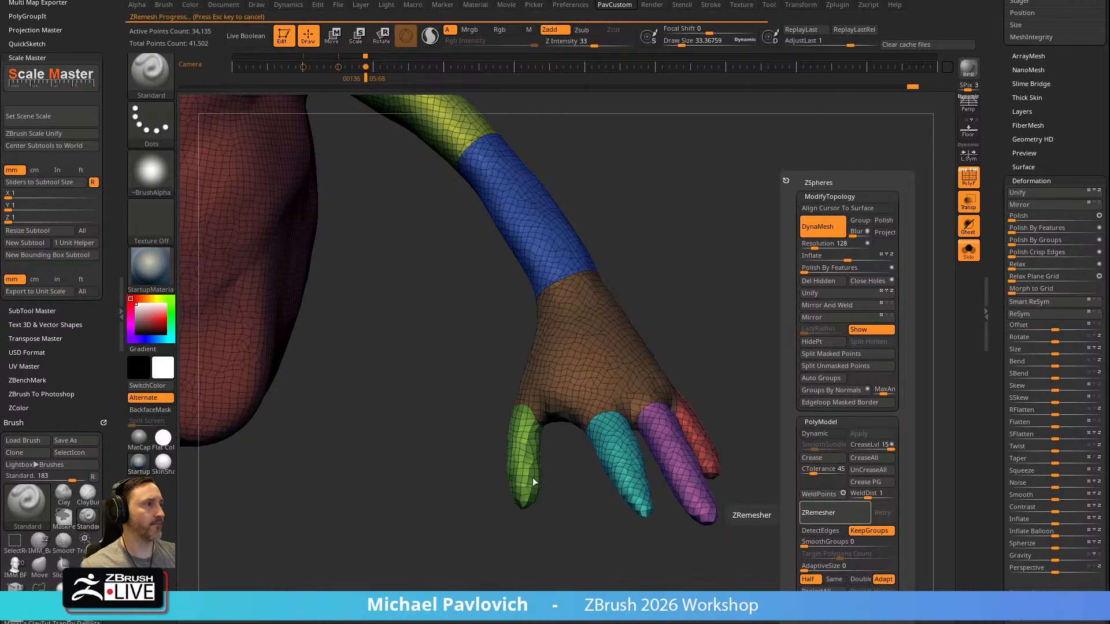
drag(841, 366, 550, 463)
alt+drag(818, 372, 833, 404)
key(space)
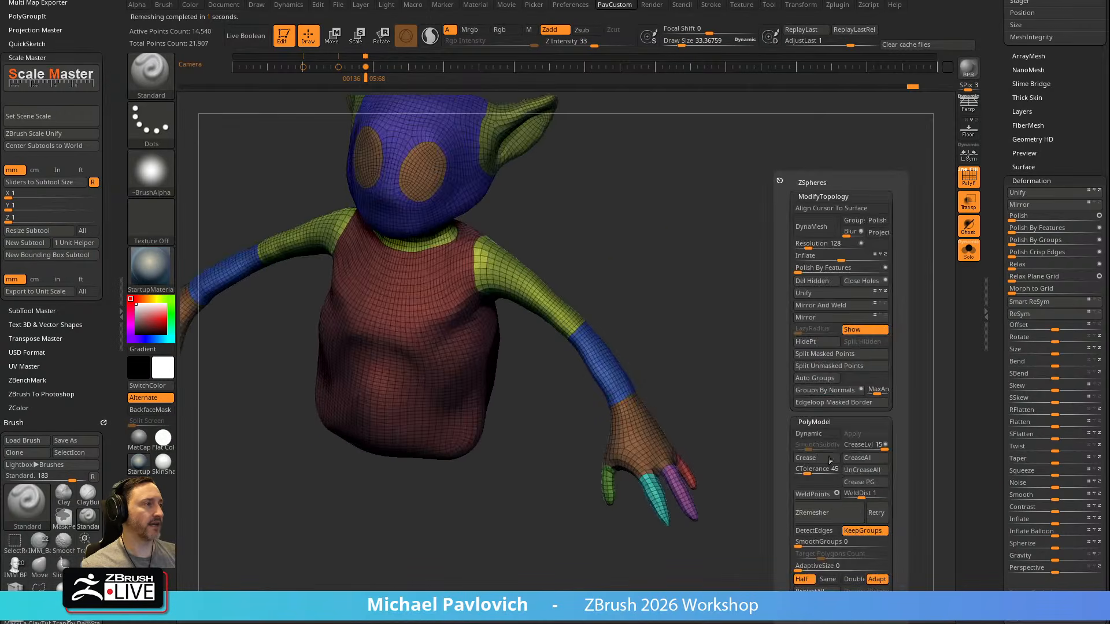
click(827, 512)
mouse_move(812, 445)
mouse_down()
mouse_move(788, 421)
mouse_move(761, 432)
mouse_move(810, 384)
mouse_move(790, 406)
mouse_move(803, 450)
mouse_up()
Try a third ZRemesher pass on the body and return to the previous mesh
key(space)
click(775, 515)
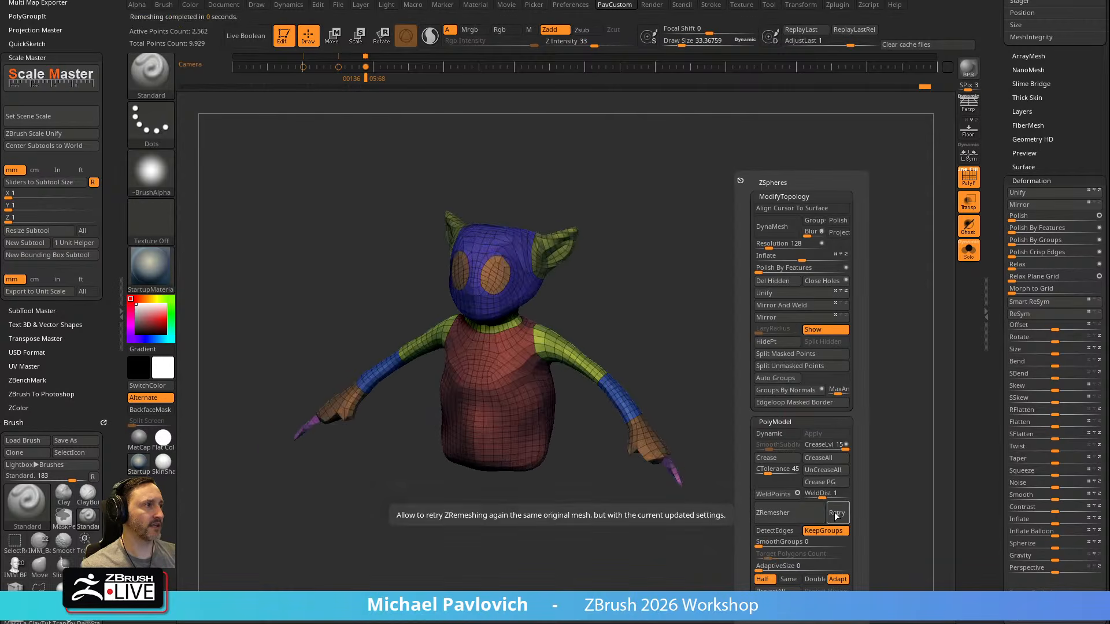
click(835, 514)
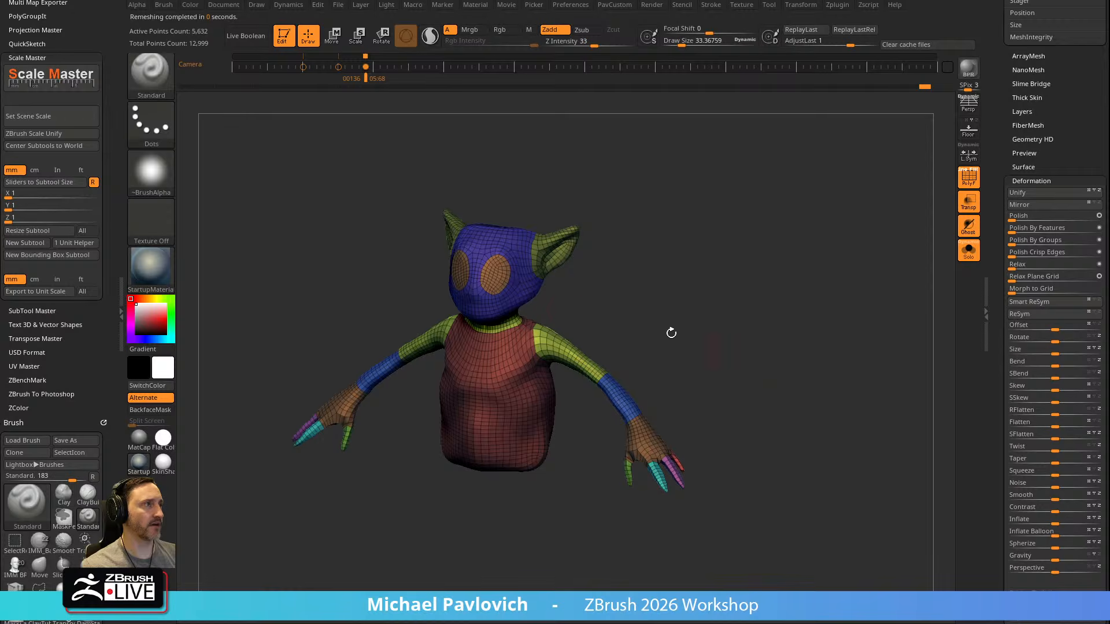
Turn off the polyframe display, collapse the Deformation section and enable Use Polypaint in the ZRemesher settings
drag(630, 340, 761, 331)
key(shift+f)
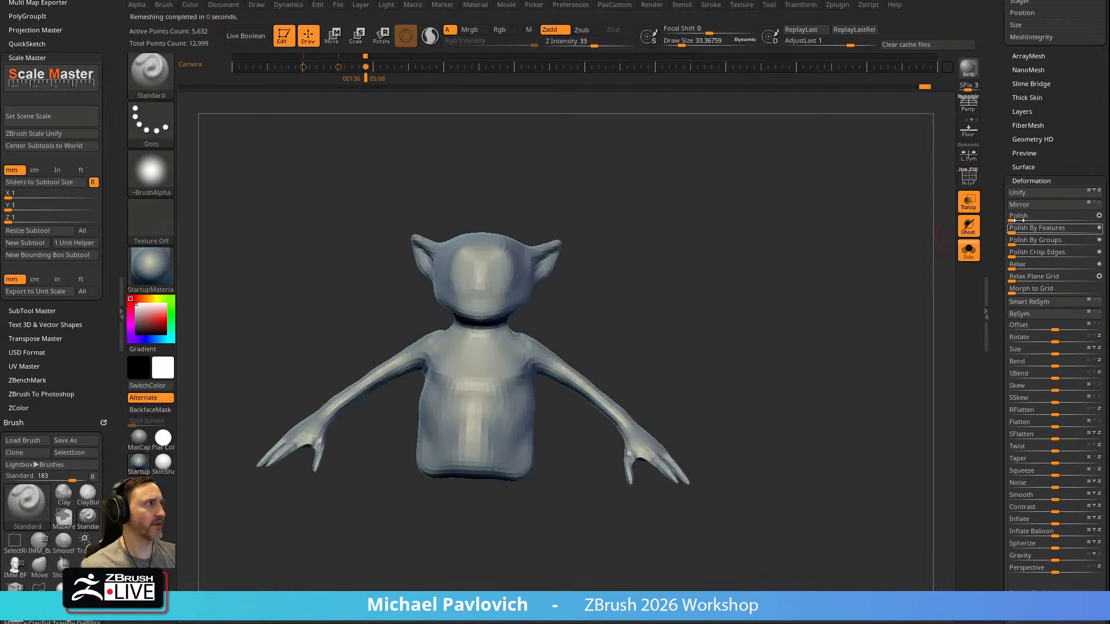
click(1021, 181)
drag(1005, 216, 993, 247)
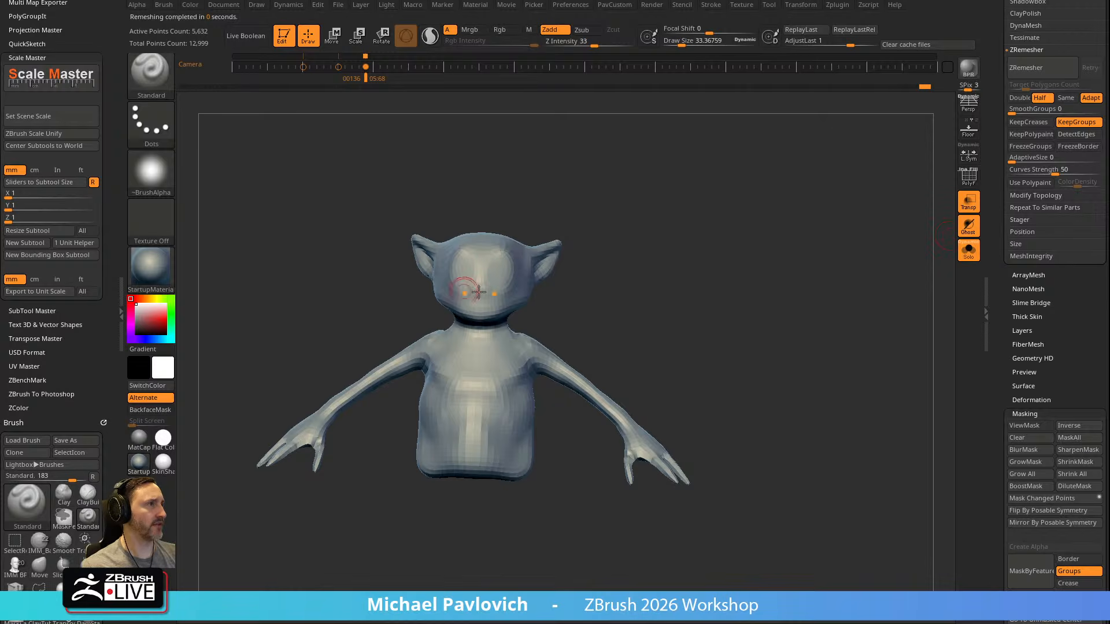
drag(1004, 293, 1001, 334)
key(shift)
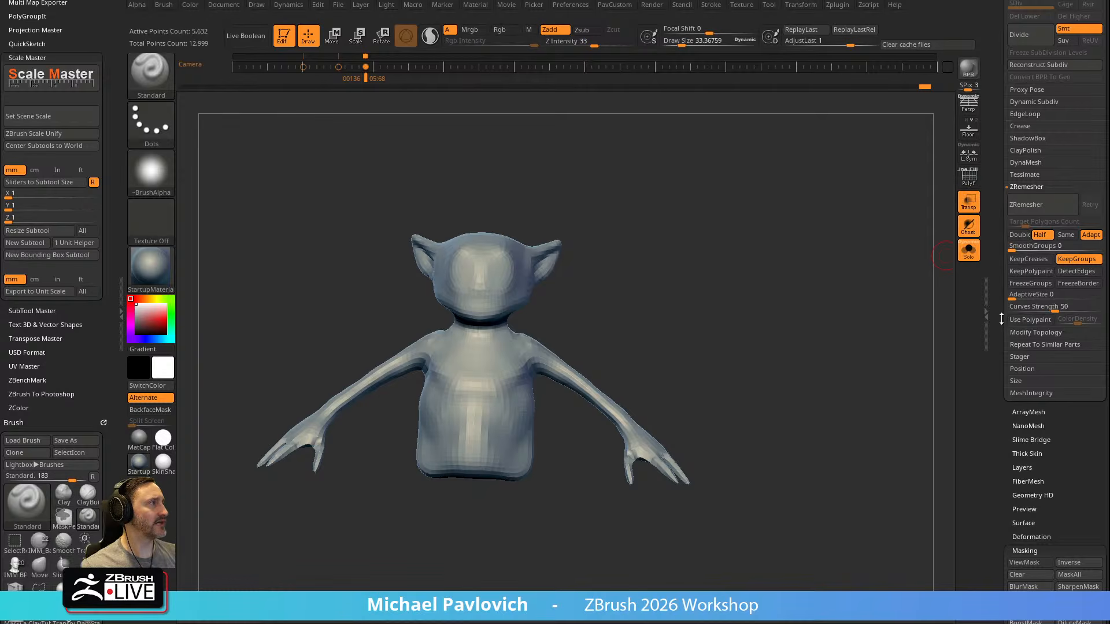
click(1031, 322)
alt+drag(692, 349, 777, 331)
key(s)
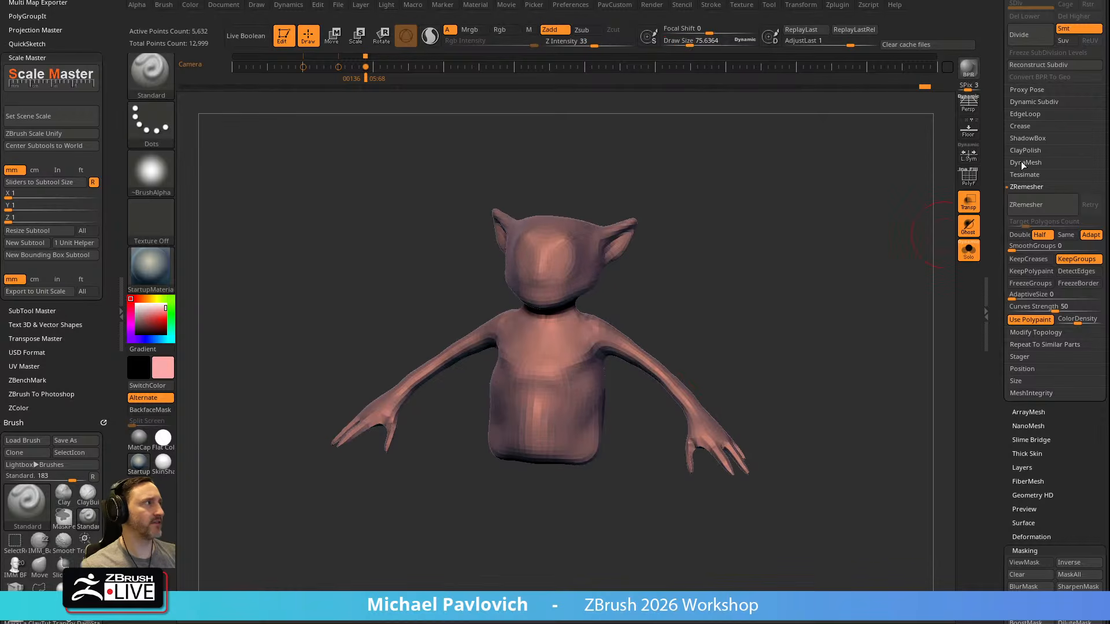
Turn on polypaint display for the body subtool Merged_PM3D_Sphere3D3 and return to the ZRemesher settings
drag(998, 174, 990, 409)
click(1085, 350)
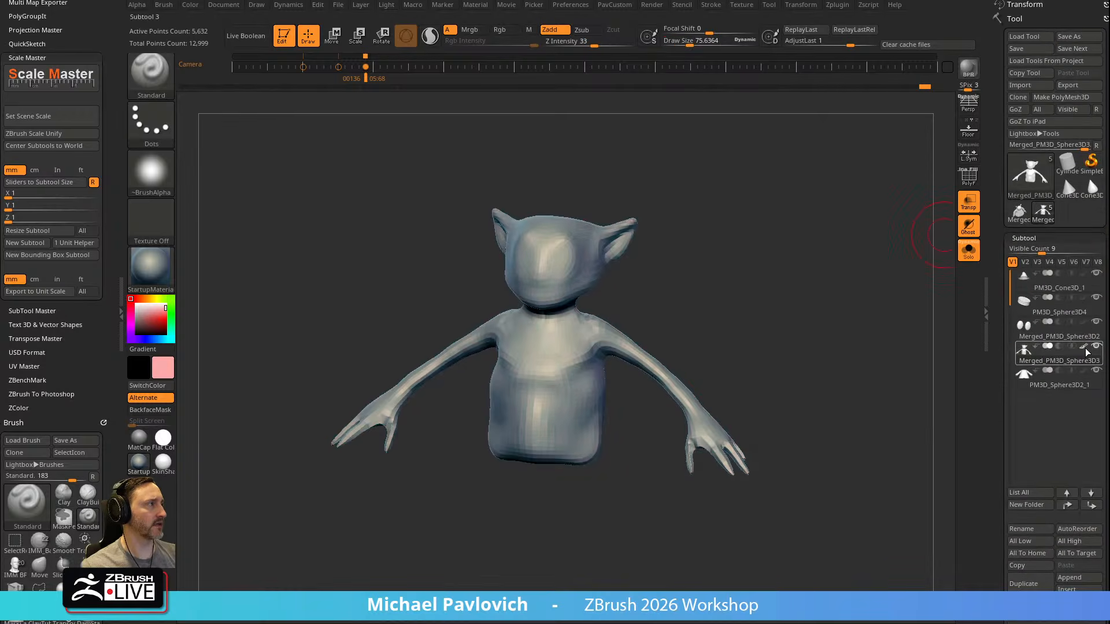
drag(835, 332, 793, 308)
drag(998, 317, 998, 147)
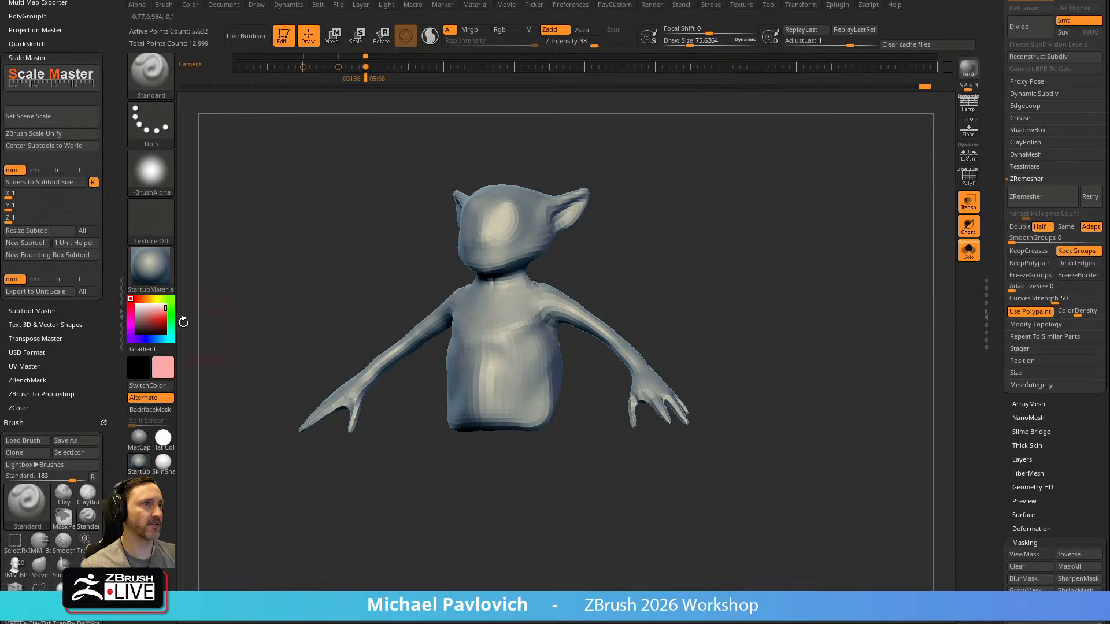
drag(737, 296, 701, 324)
alt+drag(624, 198, 610, 170)
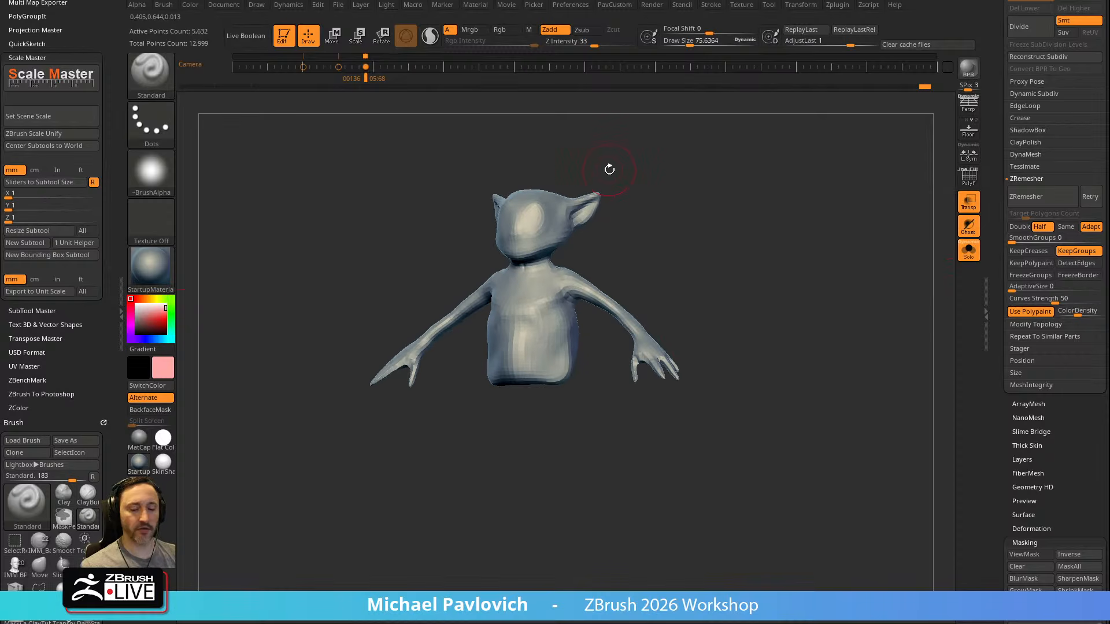
Select the Paint brush in Rgb mode and paint both hands with the light red density color
key(b)
key(p)
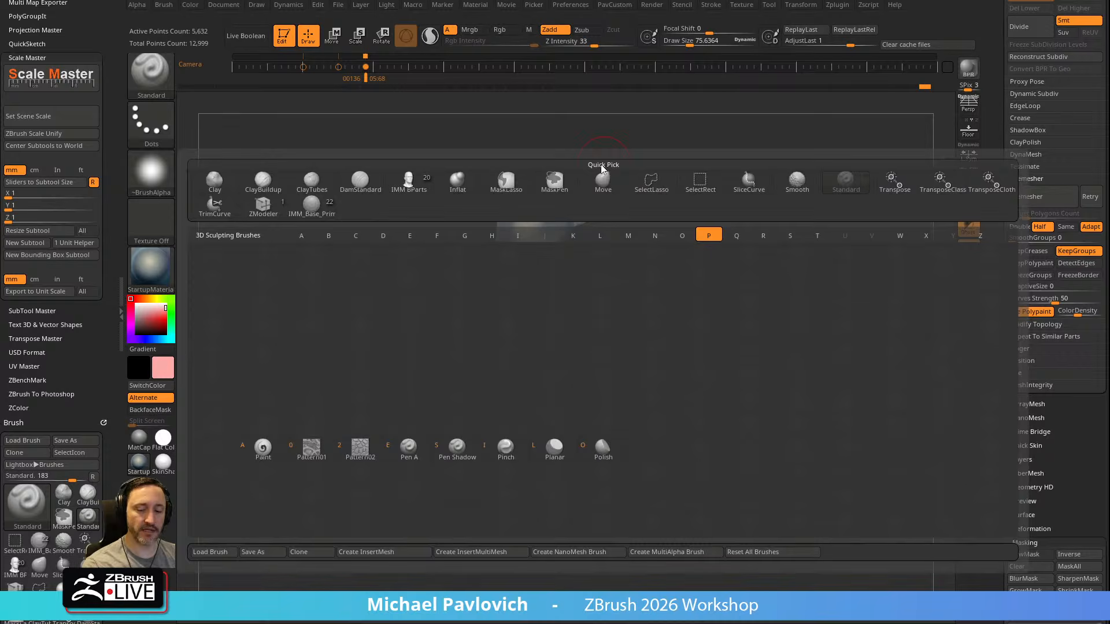
key(a)
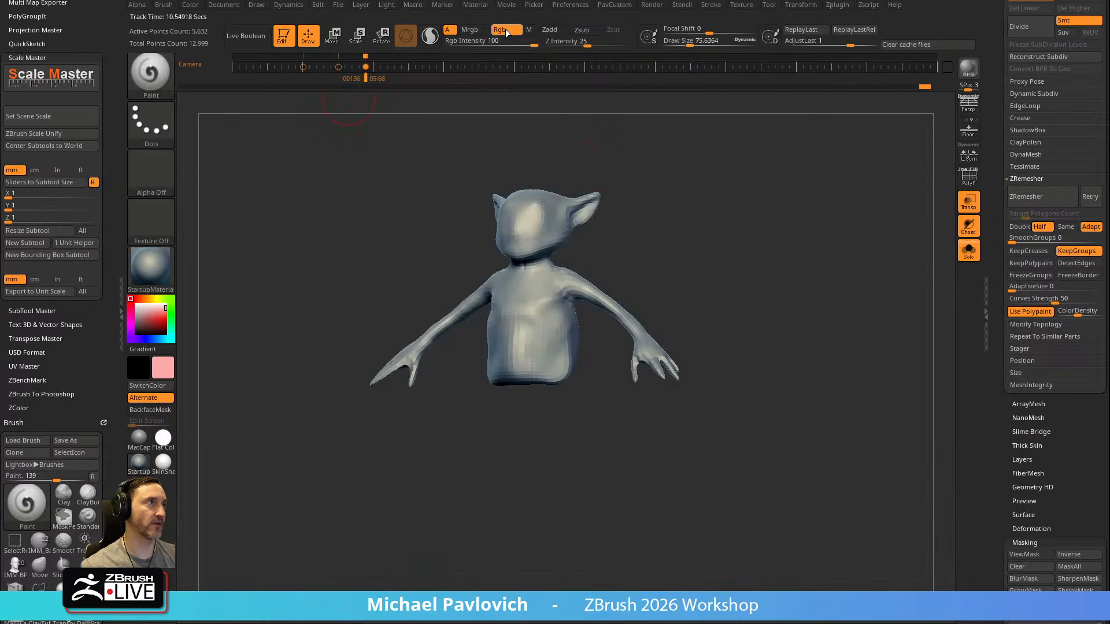
drag(718, 193, 750, 263)
mouse_move(641, 341)
mouse_down()
mouse_move(665, 346)
mouse_move(635, 394)
mouse_move(817, 324)
mouse_move(803, 317)
mouse_move(859, 321)
mouse_up()
Set ColorDensity to 0.5 and try a stroke with the cyan density color on the body, undoing it
click(1081, 314)
text(.5)
key(Return)
drag(780, 185, 717, 202)
drag(628, 188, 723, 322)
key(ctrl+z)
mouse_move(657, 268)
mouse_down()
mouse_move(900, 237)
mouse_move(737, 248)
mouse_move(831, 270)
mouse_up()
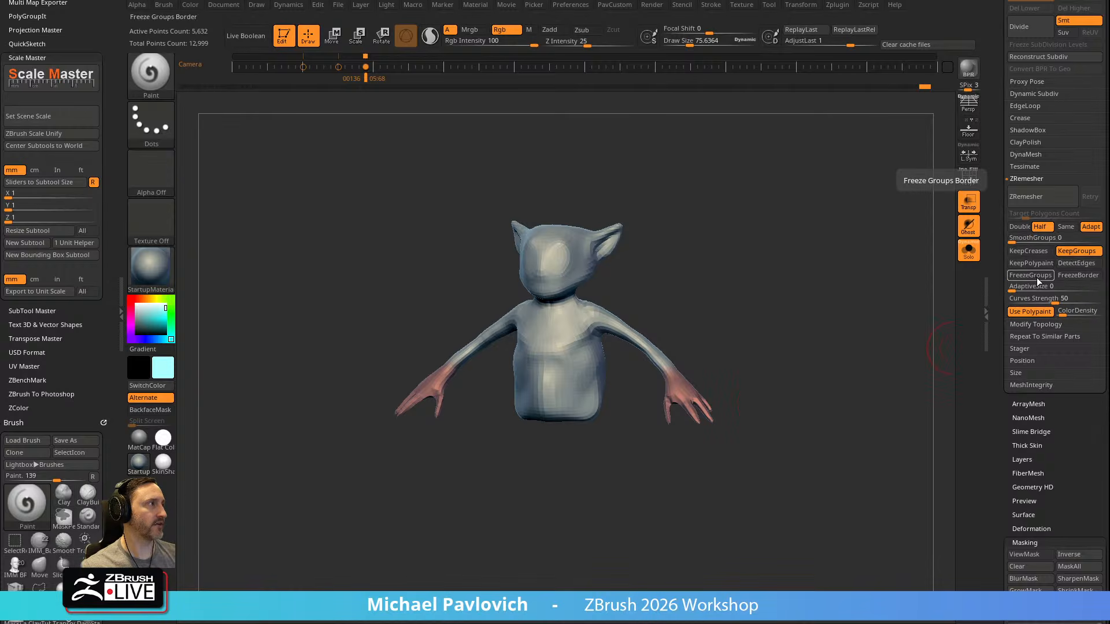
Remesh the body with ZRemesher using the polypaint density, and inspect the new topology with the polyframe temporarily shown
click(1039, 205)
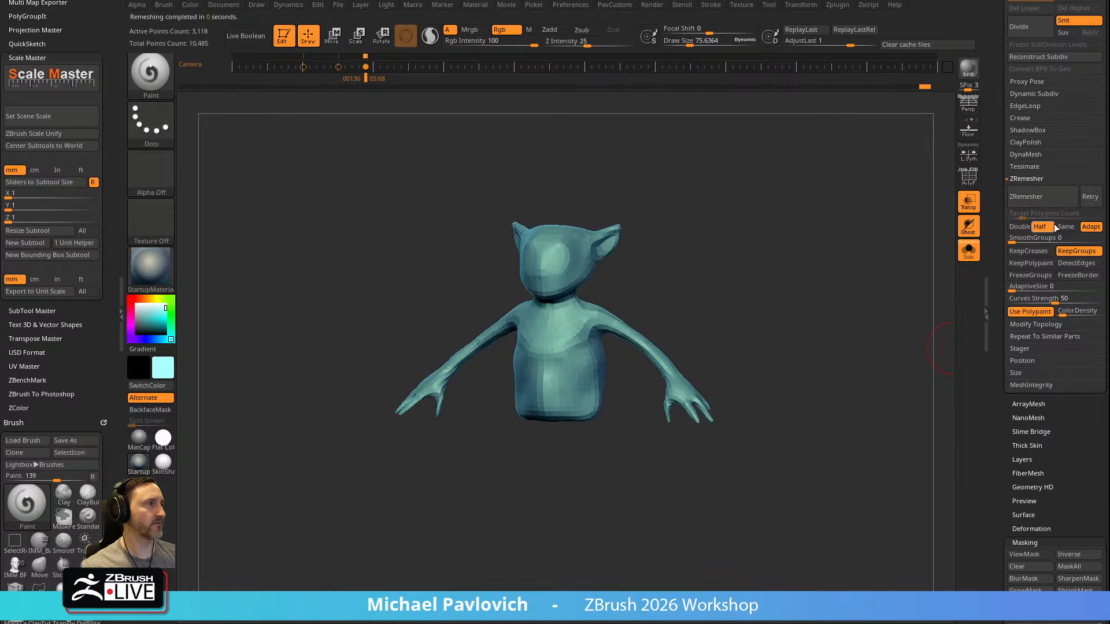
click(967, 179)
ctrl+right_drag(803, 323, 874, 530)
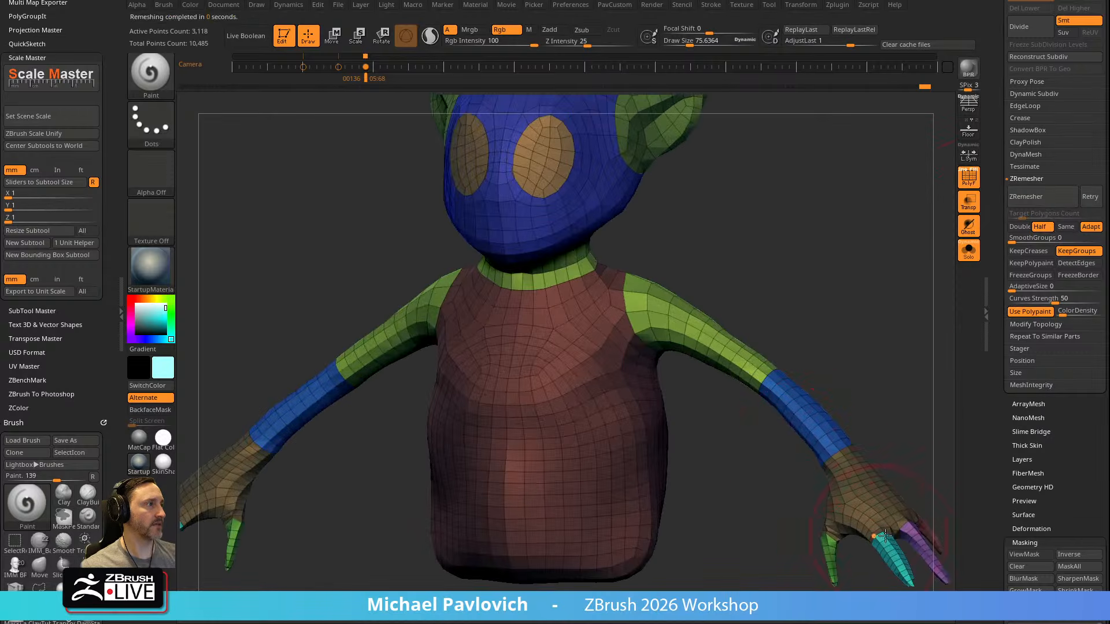
ctrl+right_drag(598, 403, 951, 197)
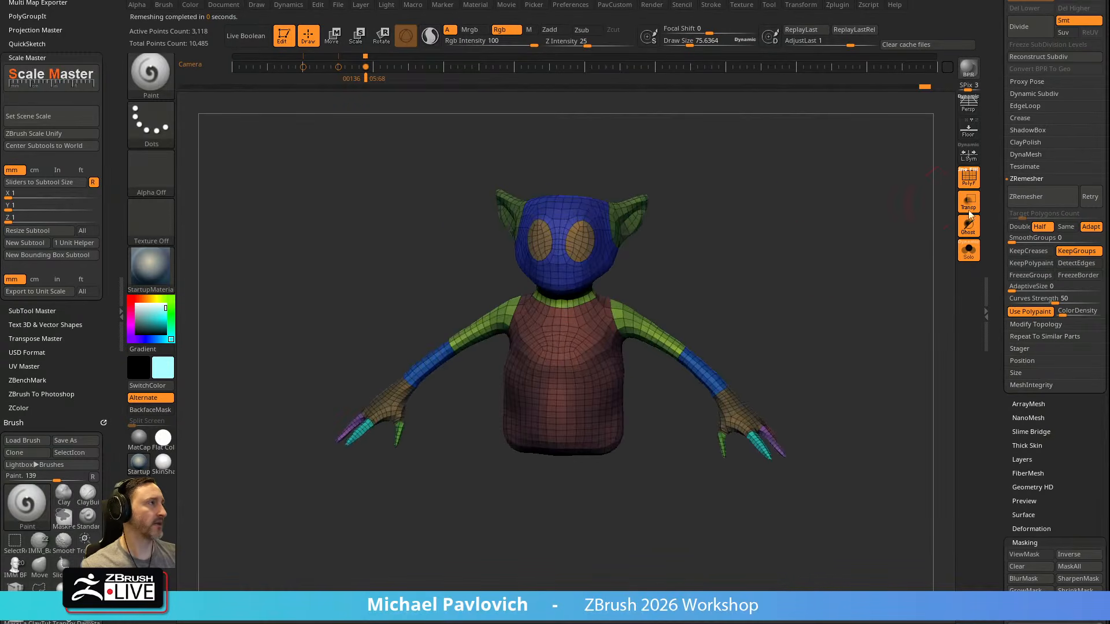
click(969, 177)
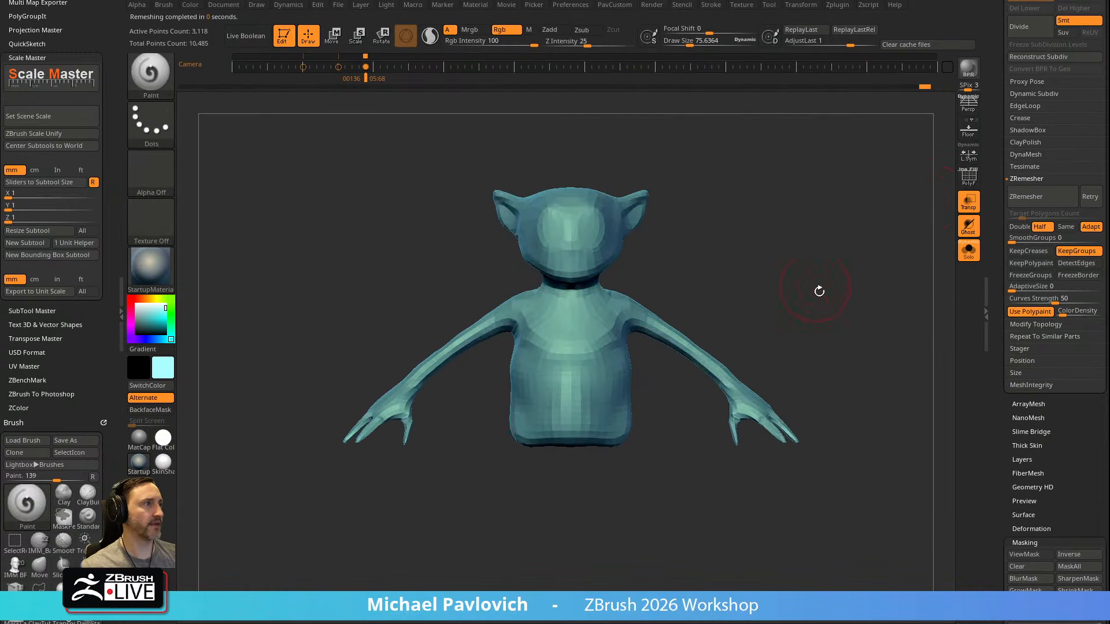
Frame the hand closely and choose the Move brush with a draw size of about 41
right_drag(888, 296, 849, 312)
mouse_move(845, 352)
right_down()
mouse_move(841, 395)
mouse_move(900, 439)
mouse_move(814, 232)
right_up()
key(b)
key(s)
key(t)
key(s)
mouse_move(625, 369)
mouse_down()
mouse_move(641, 350)
mouse_move(625, 370)
mouse_up()
key(b)
key(m)
key(v)
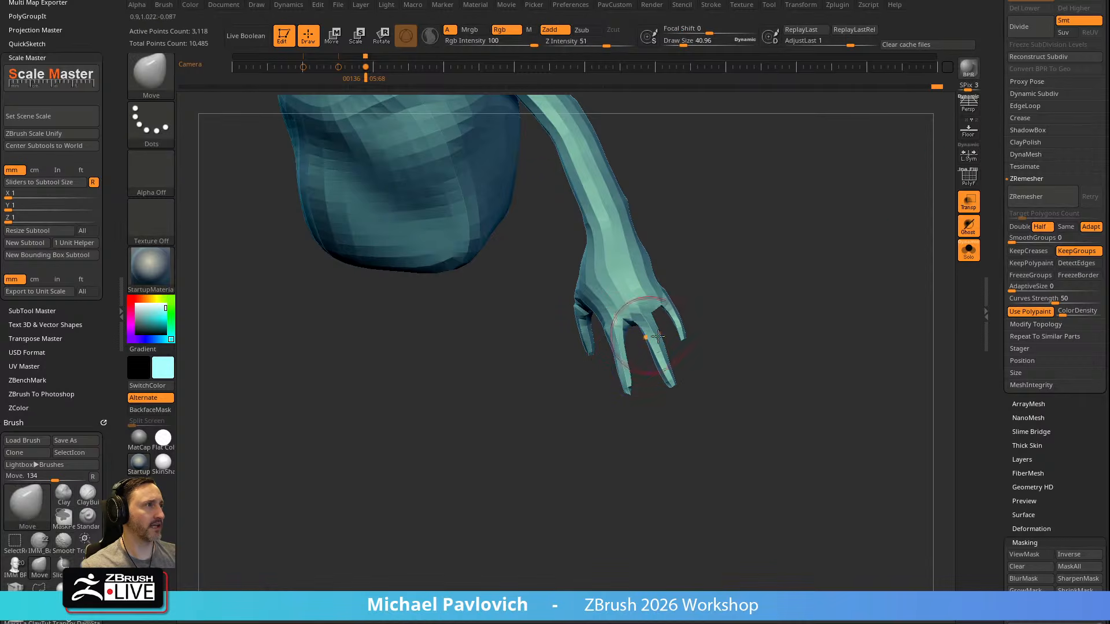
Turn off Transparency and Solo to show the whole character, and subdivide the body once
click(968, 201)
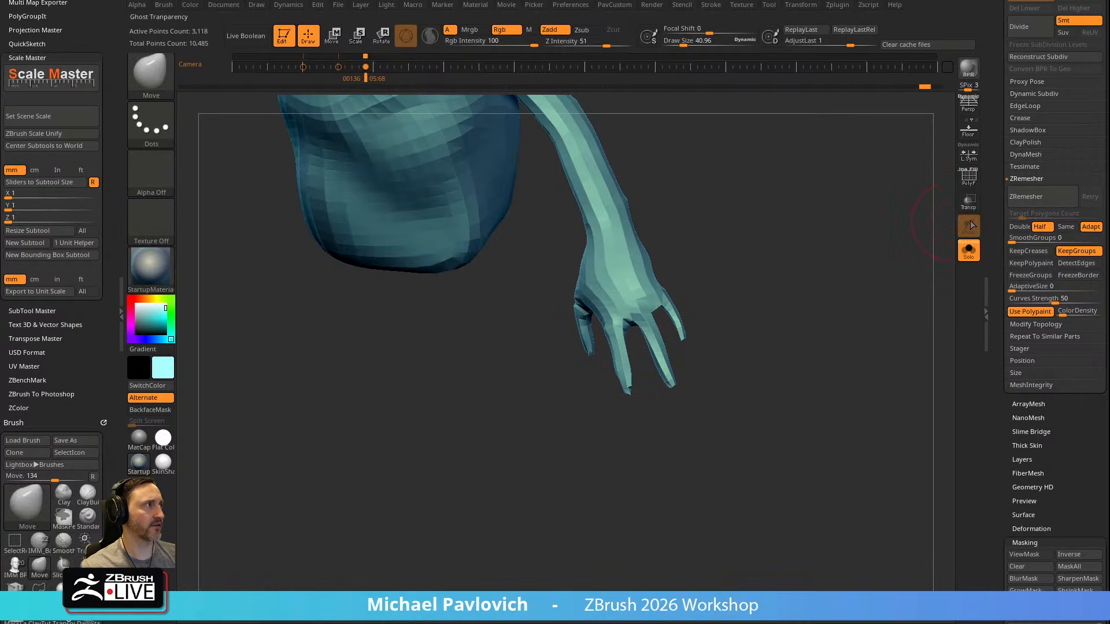
mouse_move(727, 309)
alt+right_down()
mouse_move(810, 362)
mouse_move(807, 326)
alt+right_up()
shift+drag(692, 358, 657, 291)
right_drag(656, 291, 792, 349)
click(968, 250)
alt+right_drag(848, 304, 828, 289)
key(ctrl+d)
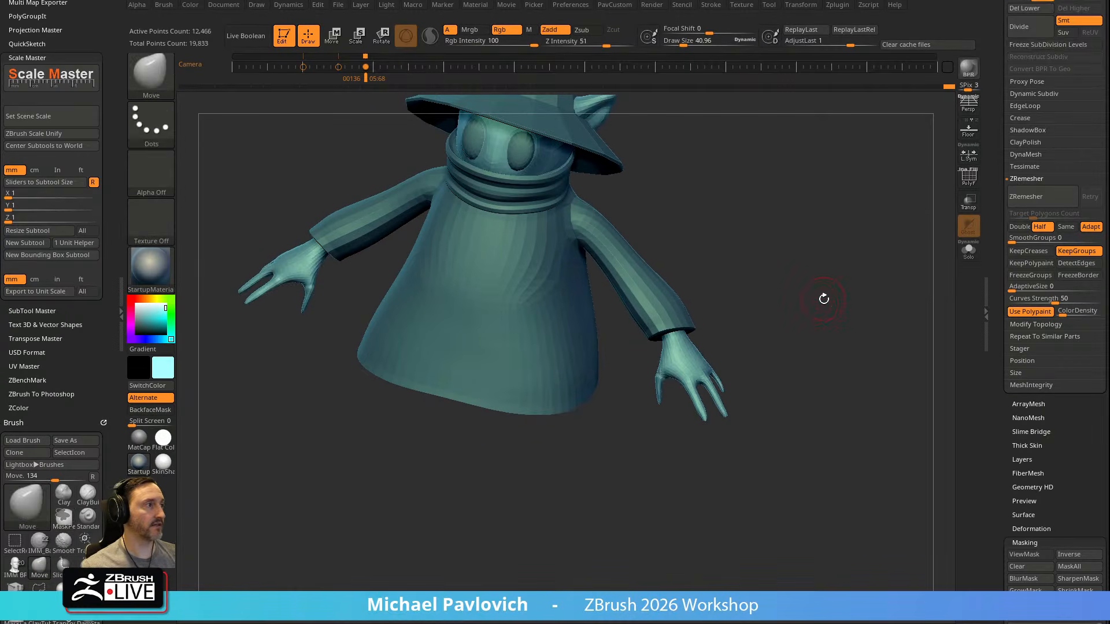
Undo the body's subdivision and show the polyframe on the hand
alt+right_drag(897, 200, 868, 248)
key(ctrl+z)
click(968, 180)
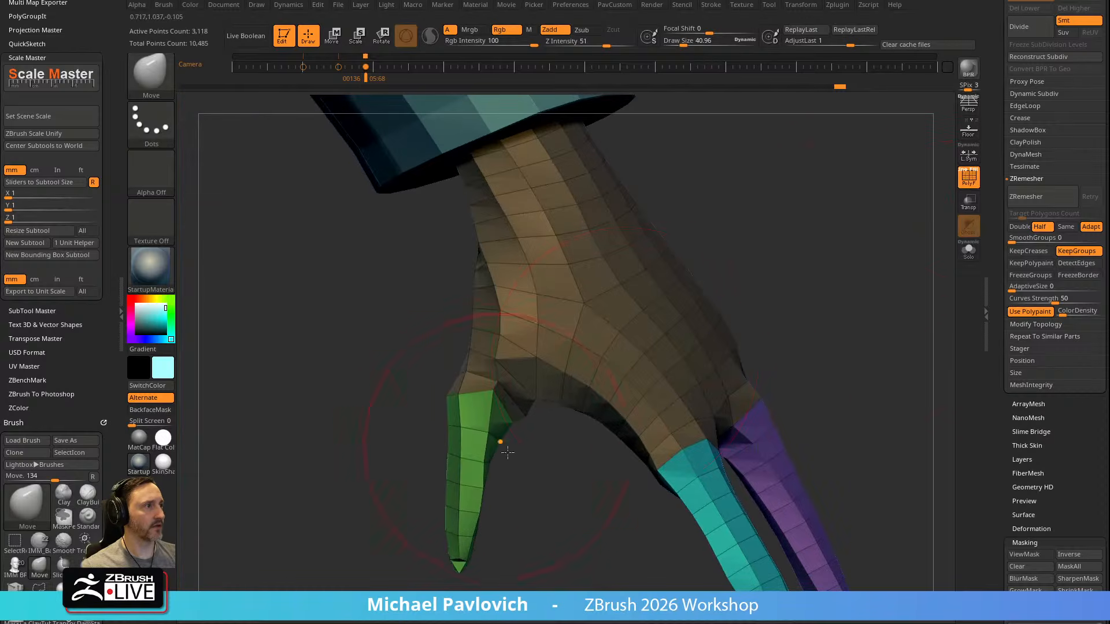
Reshape the thumb and its base with the Move brush, lowering its Z Intensity to about 26
right_drag(496, 444, 514, 449)
mouse_move(497, 420)
mouse_down()
mouse_move(515, 421)
mouse_move(489, 399)
mouse_move(474, 403)
mouse_up()
alt+right_drag(506, 454, 504, 419)
key(s)
drag(521, 411, 518, 411)
drag(473, 367, 478, 374)
drag(595, 41, 589, 41)
mouse_move(431, 347)
ctrl+right_down()
mouse_move(431, 337)
mouse_move(503, 376)
ctrl+right_up()
Adjust the low-resolution finger shapes with the Move brush at progressively smaller draw sizes, down to about 5.4
key(s)
drag(503, 376, 506, 376)
drag(502, 373, 501, 367)
right_drag(502, 368, 522, 363)
key(s)
drag(522, 363, 517, 362)
right_drag(535, 387, 515, 333)
key(s)
mouse_move(517, 361)
mouse_down()
mouse_move(541, 362)
mouse_move(525, 359)
mouse_up()
right_drag(532, 252, 531, 324)
mouse_move(428, 373)
right_down()
mouse_move(454, 332)
mouse_move(646, 329)
mouse_move(567, 318)
mouse_move(588, 307)
mouse_move(602, 352)
right_up()
key(s)
drag(429, 443, 430, 443)
drag(422, 446, 413, 446)
mouse_move(527, 523)
alt+right_down()
mouse_move(549, 405)
mouse_move(453, 470)
mouse_move(457, 427)
mouse_move(470, 518)
mouse_move(411, 515)
mouse_move(432, 486)
mouse_move(376, 445)
mouse_move(420, 494)
alt+right_up()
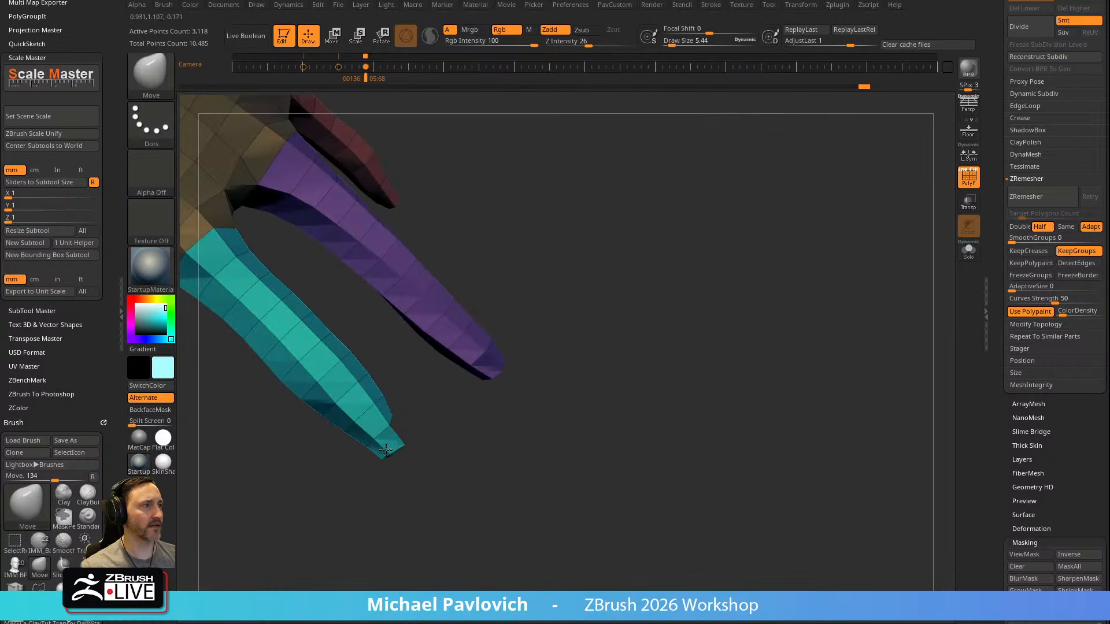
Subdivide the body once and hide the polyframe
right_drag(439, 408, 706, 300)
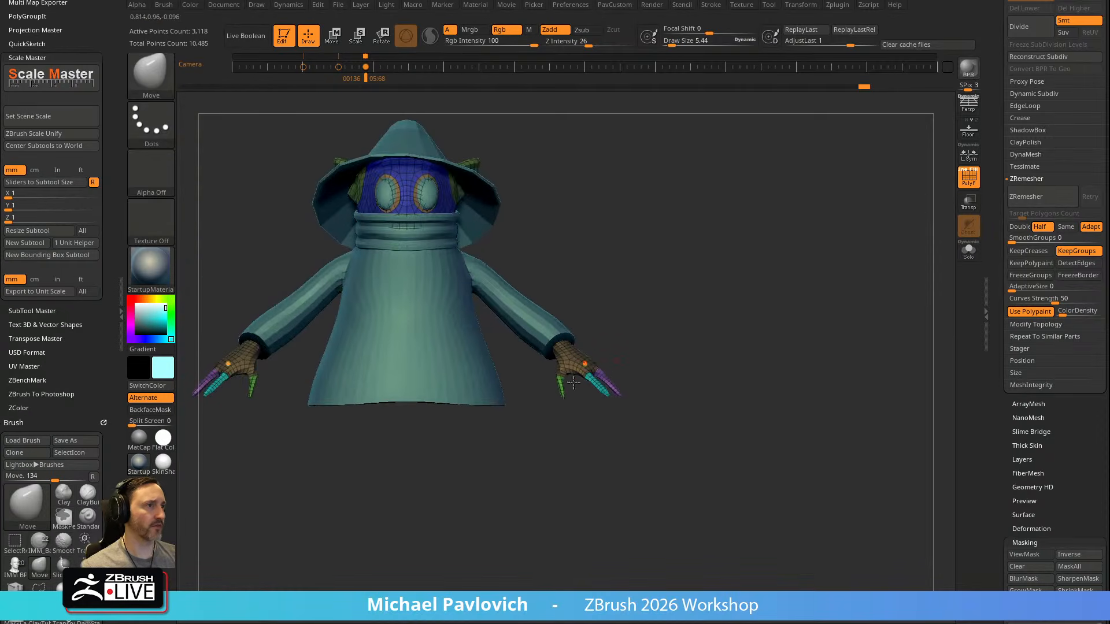
key(ctrl)
key(ctrl+d)
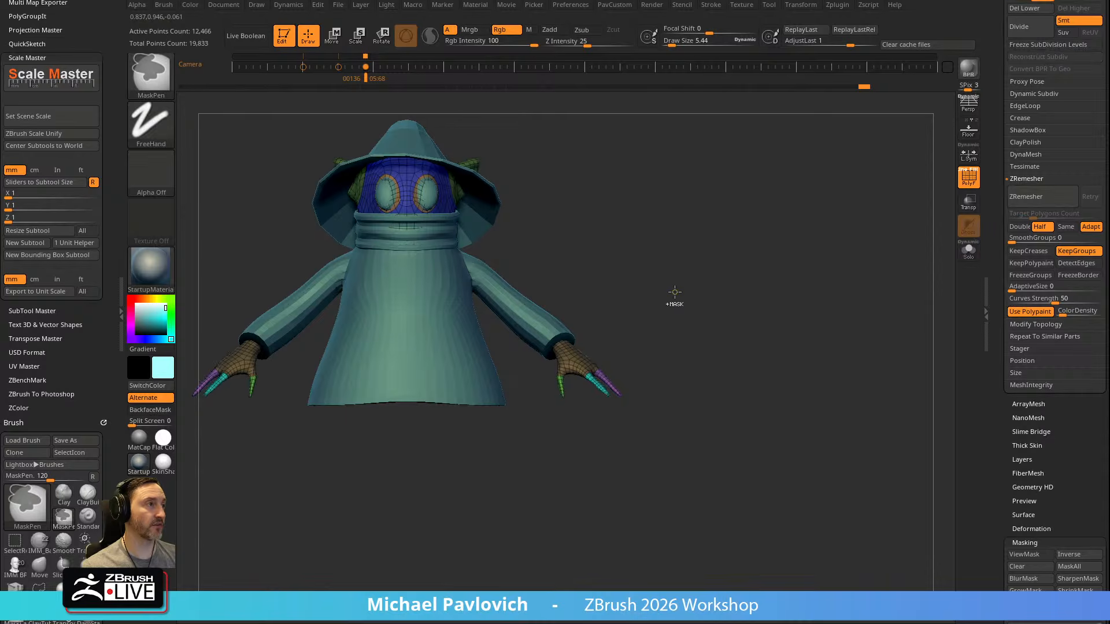
key(shift+f)
alt+right_drag(790, 262, 832, 245)
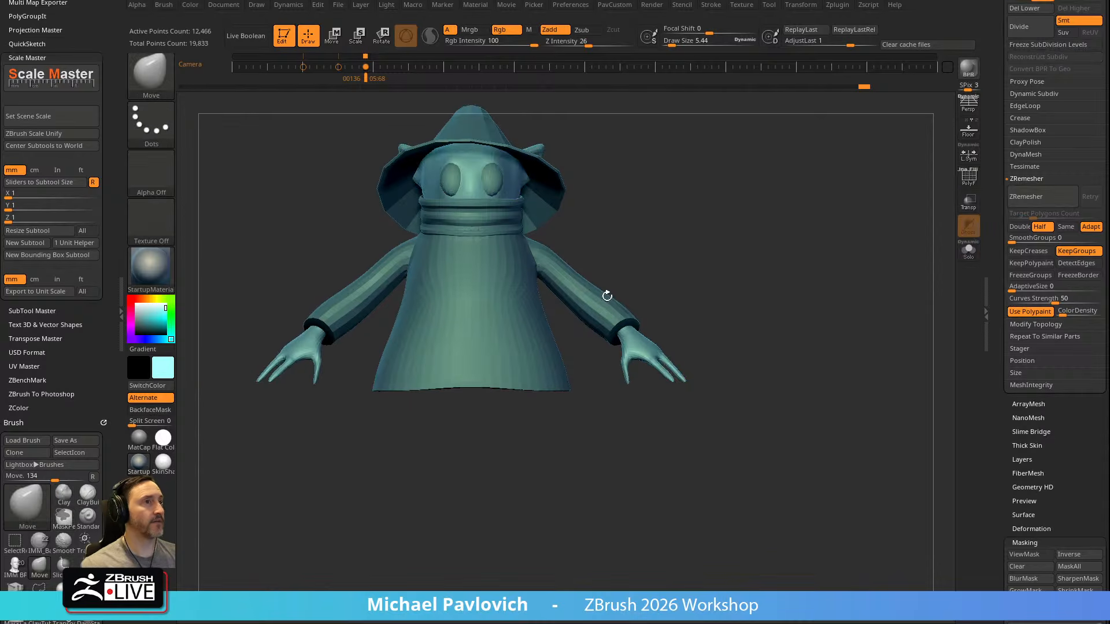
Set the main color to white and thicken the hand using the Inflat brush with a draw size of about 108
click(135, 304)
mouse_move(721, 191)
alt+right_down()
mouse_move(746, 284)
mouse_move(792, 241)
mouse_move(745, 266)
alt+right_up()
key(b)
key(i)
key(n)
key(s)
drag(698, 380, 714, 379)
mouse_move(698, 315)
right_down()
mouse_move(712, 310)
mouse_move(700, 341)
right_up()
right_drag(700, 341, 688, 381)
key(s)
drag(686, 385, 656, 384)
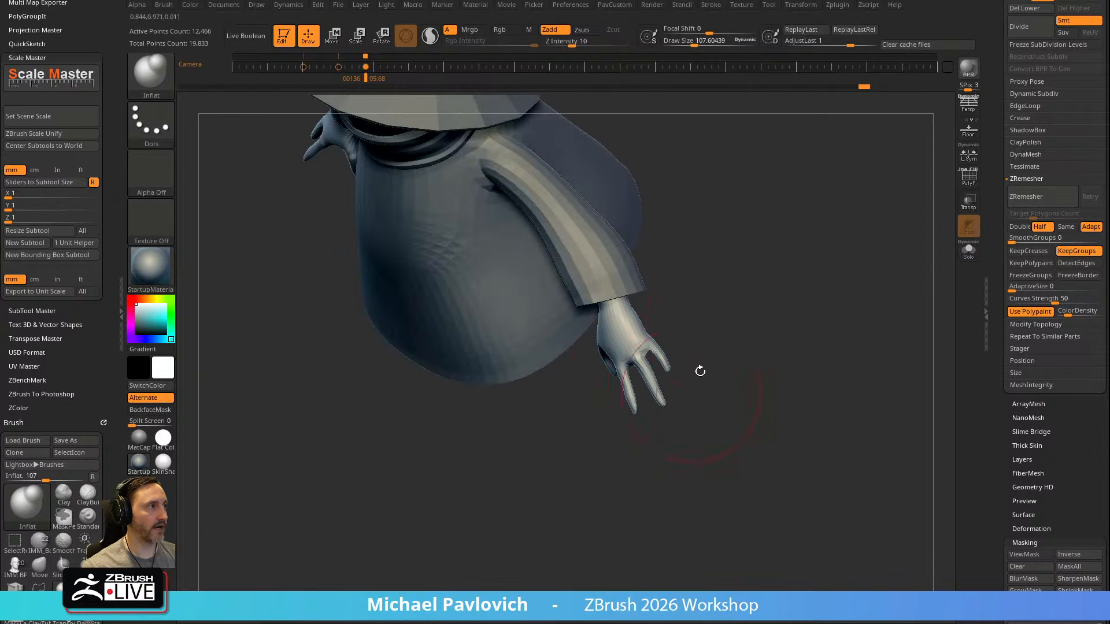
right_drag(692, 391, 705, 317)
drag(559, 362, 548, 399)
alt+right_drag(744, 248, 729, 325)
Choose the Standard brush for the hand with a draw size of about 29
key(b)
key(s)
key(t)
key(s)
drag(617, 403, 600, 403)
mouse_move(792, 376)
alt+right_down()
mouse_move(775, 285)
mouse_move(811, 307)
mouse_move(748, 283)
mouse_move(676, 324)
alt+right_up()
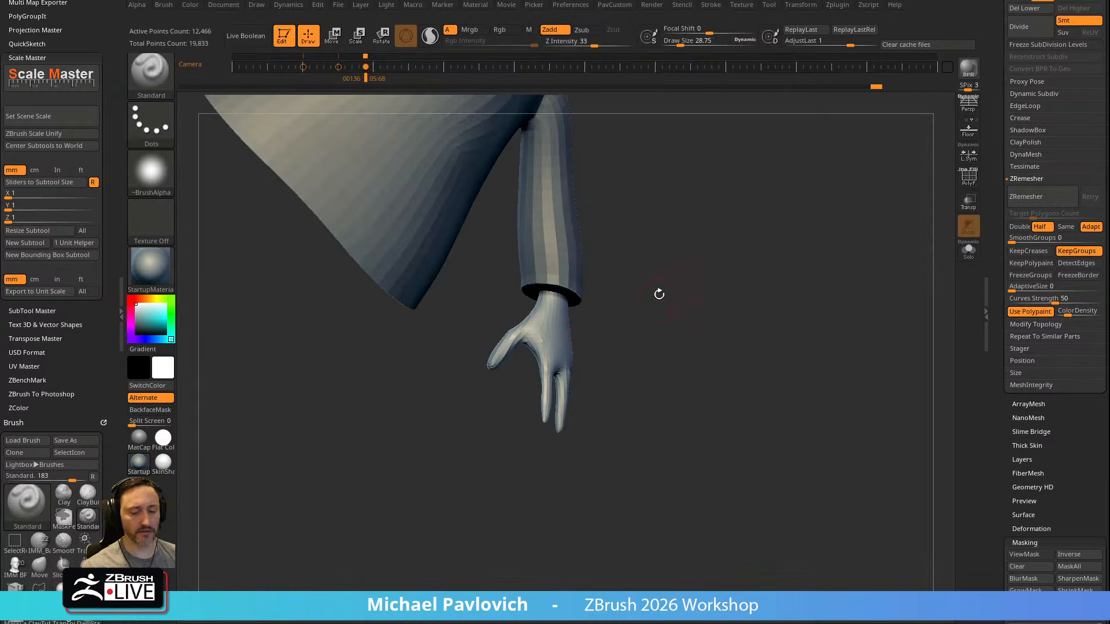
Try pulling the side of the hand outward with MoveAccu, inspect its polyframe, and undo the stroke
key(b)
key(m)
key(a)
drag(562, 336, 864, 193)
key(shift+f)
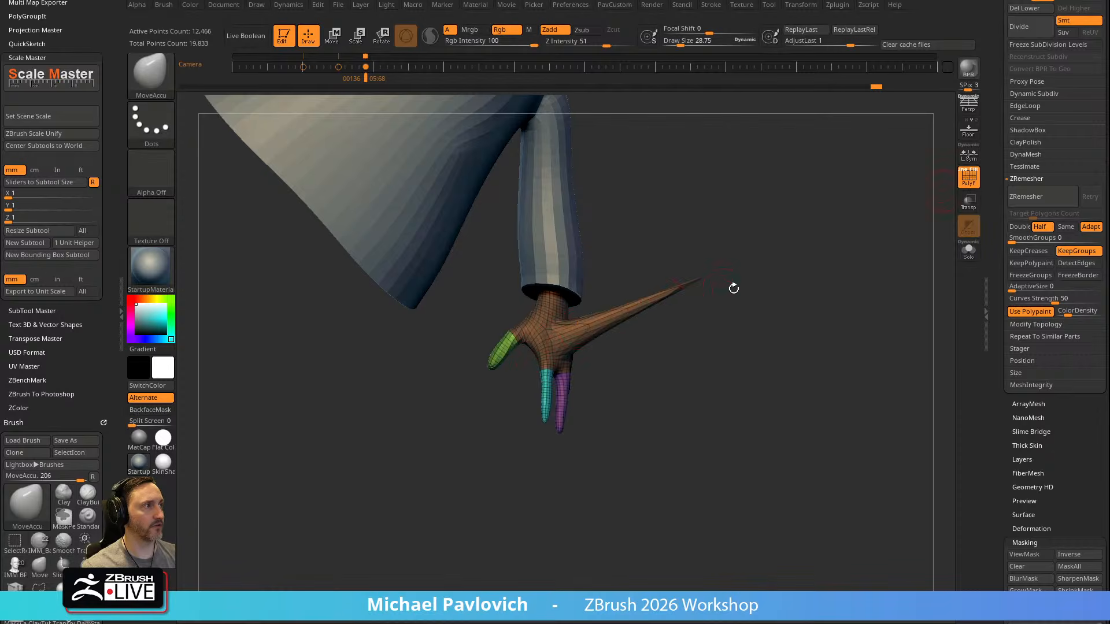
key(ctrl+z)
ctrl+right_drag(770, 292, 815, 312)
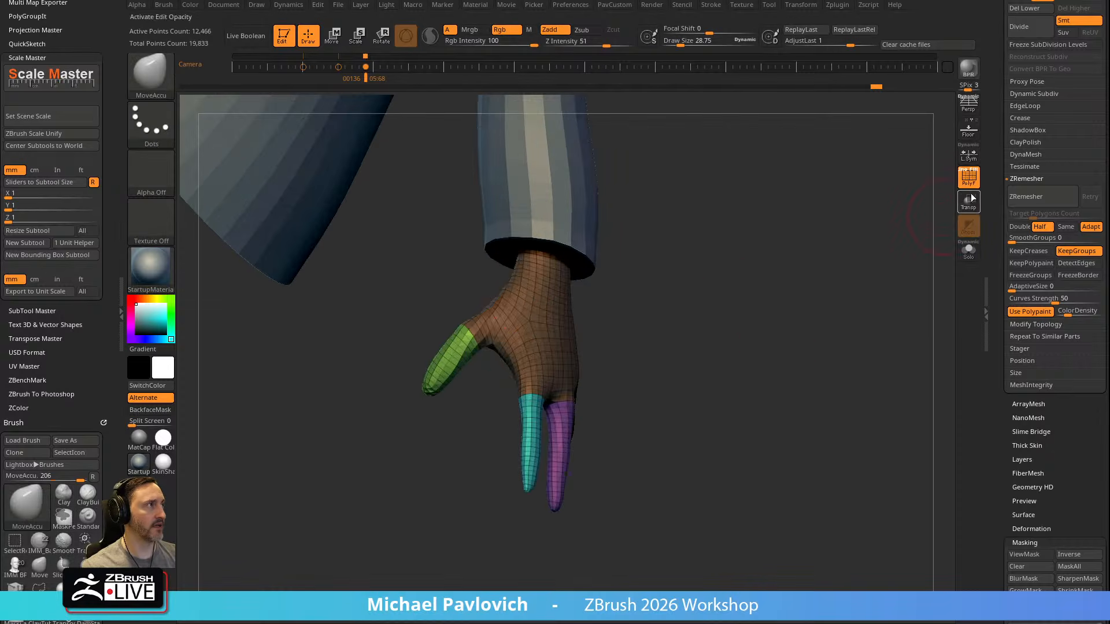
key(shift+f)
Build up volume on the hand and fingers from several angles with the ClayTubes brush
mouse_move(855, 258)
right_down()
mouse_move(840, 232)
mouse_move(833, 262)
mouse_move(812, 246)
right_up()
key(b)
key(c)
key(t)
key(s)
drag(564, 421, 532, 418)
mouse_move(708, 355)
alt+right_down()
mouse_move(689, 324)
mouse_move(648, 321)
alt+right_up()
drag(574, 378, 571, 420)
alt+right_drag(665, 349, 663, 321)
mouse_move(663, 321)
right_down()
mouse_move(633, 320)
mouse_move(737, 275)
right_up()
drag(518, 356, 528, 438)
alt+right_drag(702, 327, 700, 288)
right_drag(701, 288, 650, 304)
Reduce the ClayTubes draw size to about 14 and add form around the fingers
key(s)
drag(548, 388, 530, 363)
right_drag(602, 372, 607, 335)
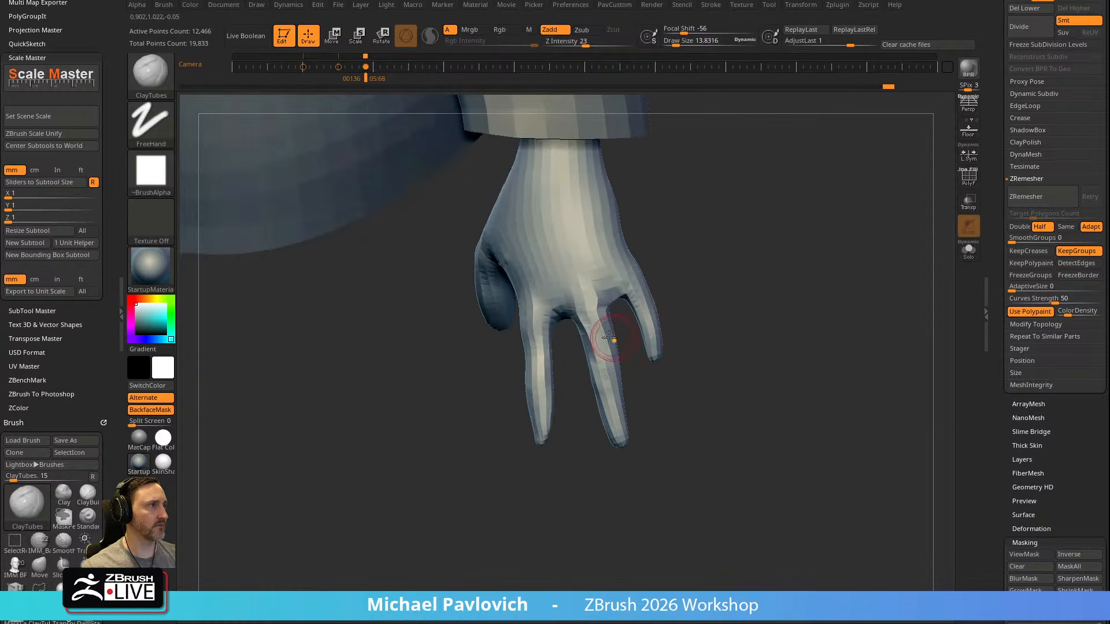
mouse_move(703, 245)
right_down()
mouse_move(670, 259)
mouse_move(744, 302)
right_up()
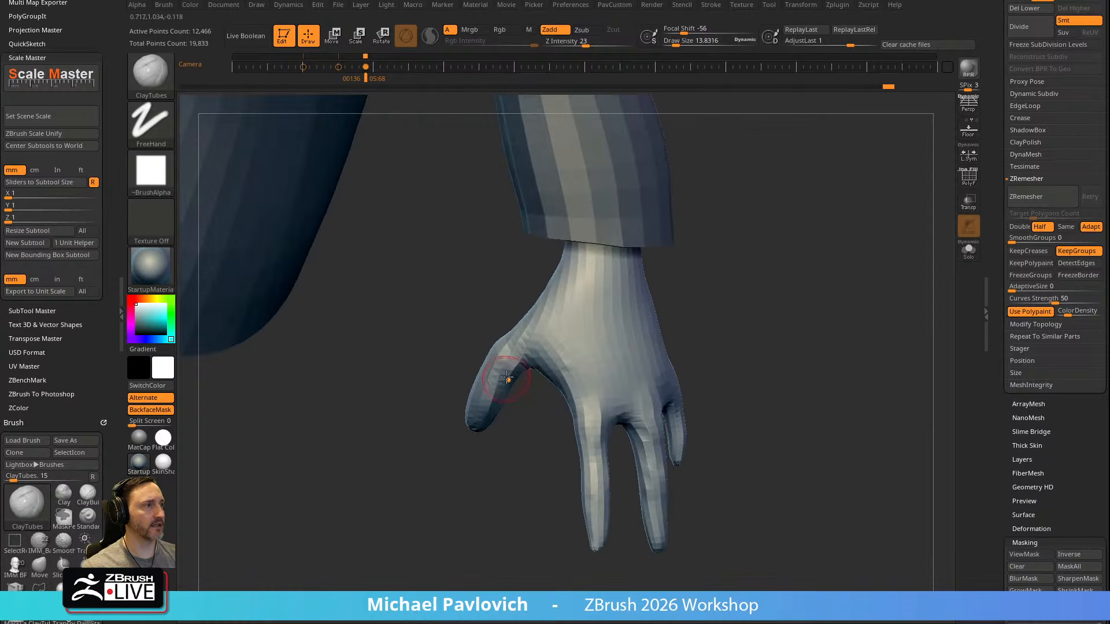
Refine the inner side of the thumb and return to ClayTubes with a draw size of about 36
key(s)
click(514, 412)
shift+drag(513, 364, 506, 379)
right_drag(506, 384, 508, 409)
key(b)
key(c)
key(t)
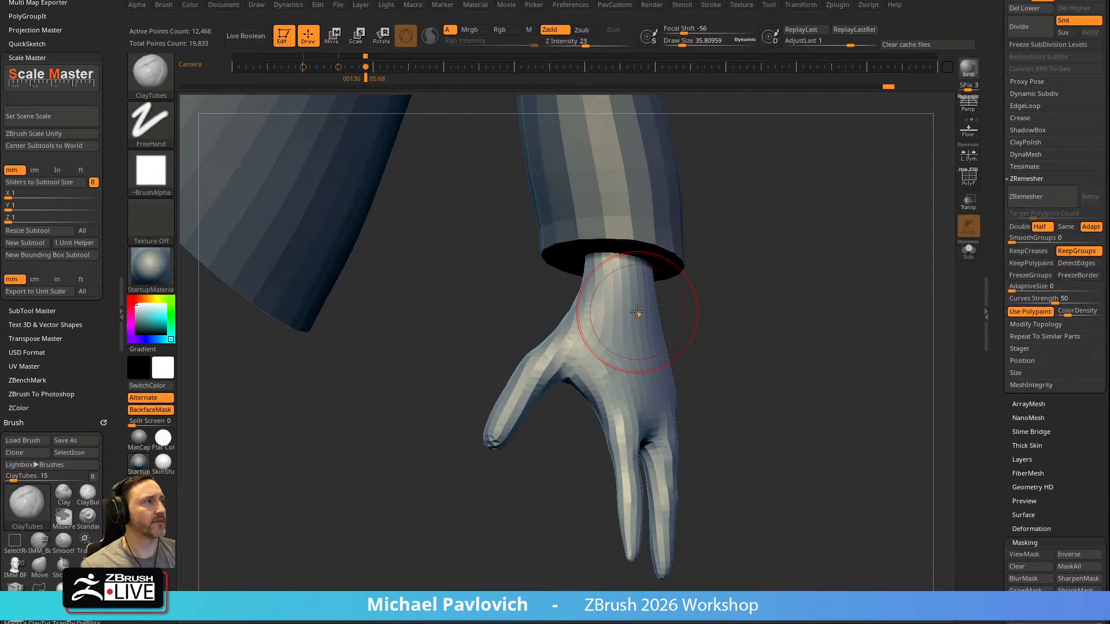
drag(856, 255, 783, 228)
Open Wacom Tablet Properties and display the touch ring settings for the tablet's Functions
key(super)
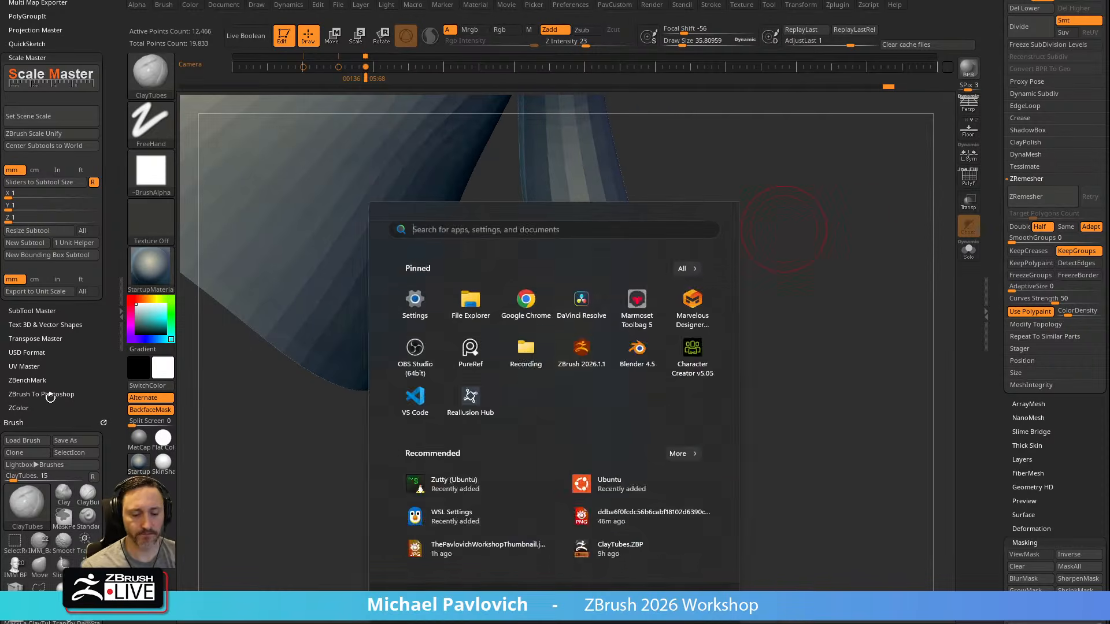
text(wac)
key(Return)
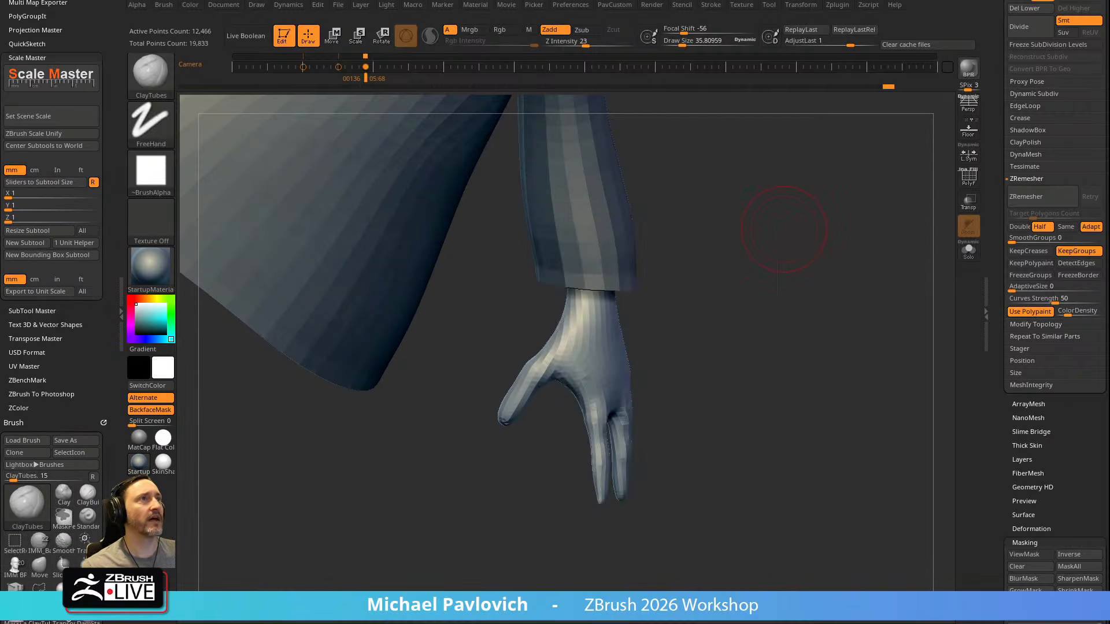
click(337, 5)
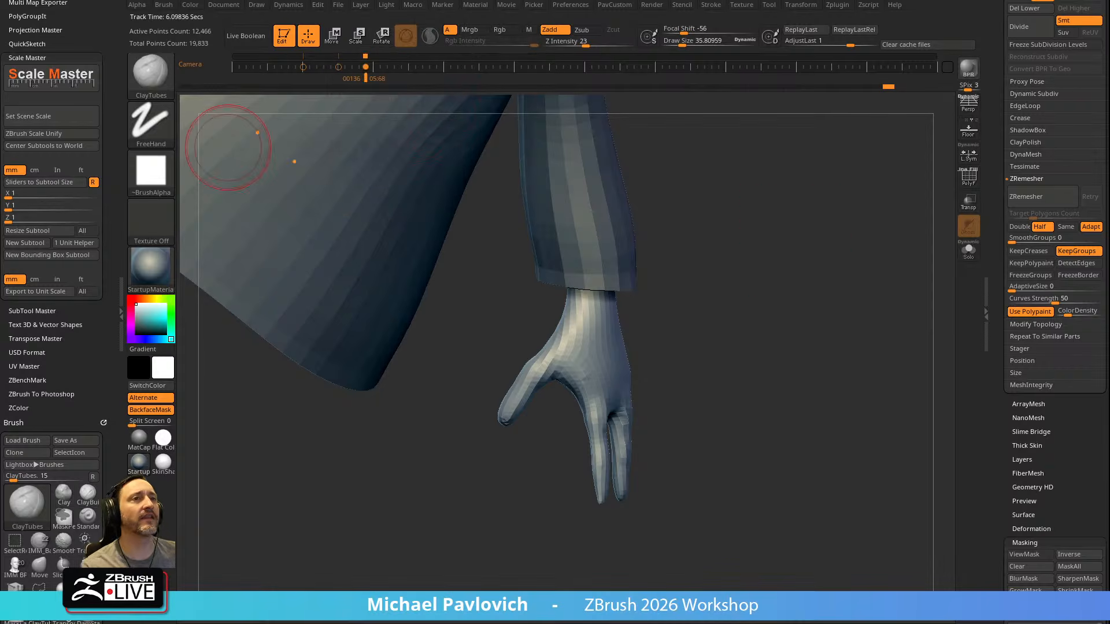
drag(0, 215, 397, 235)
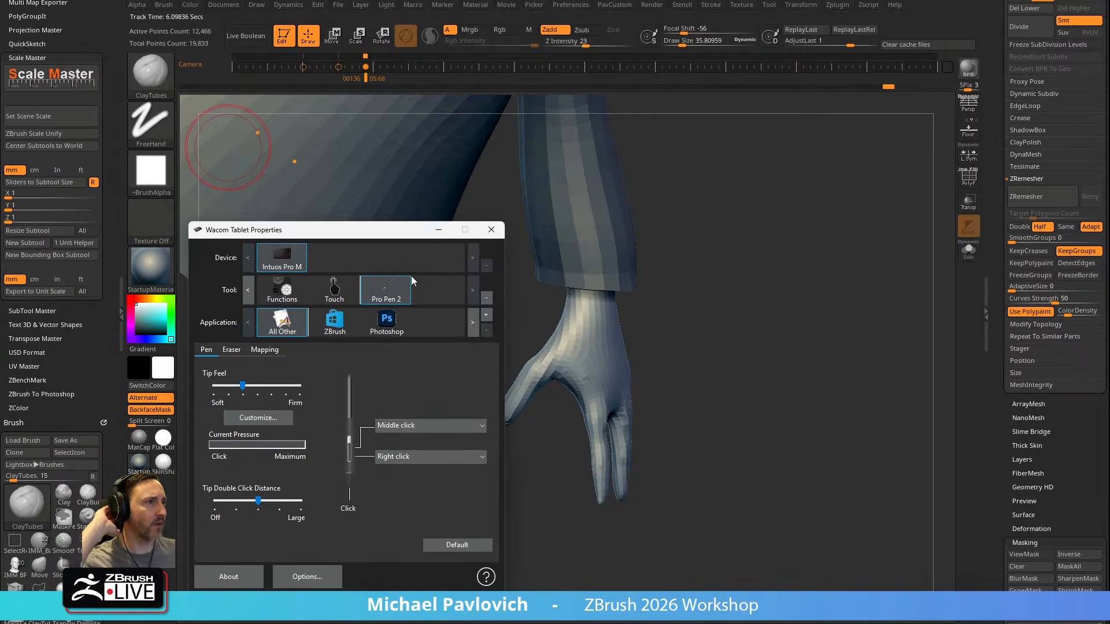
click(304, 300)
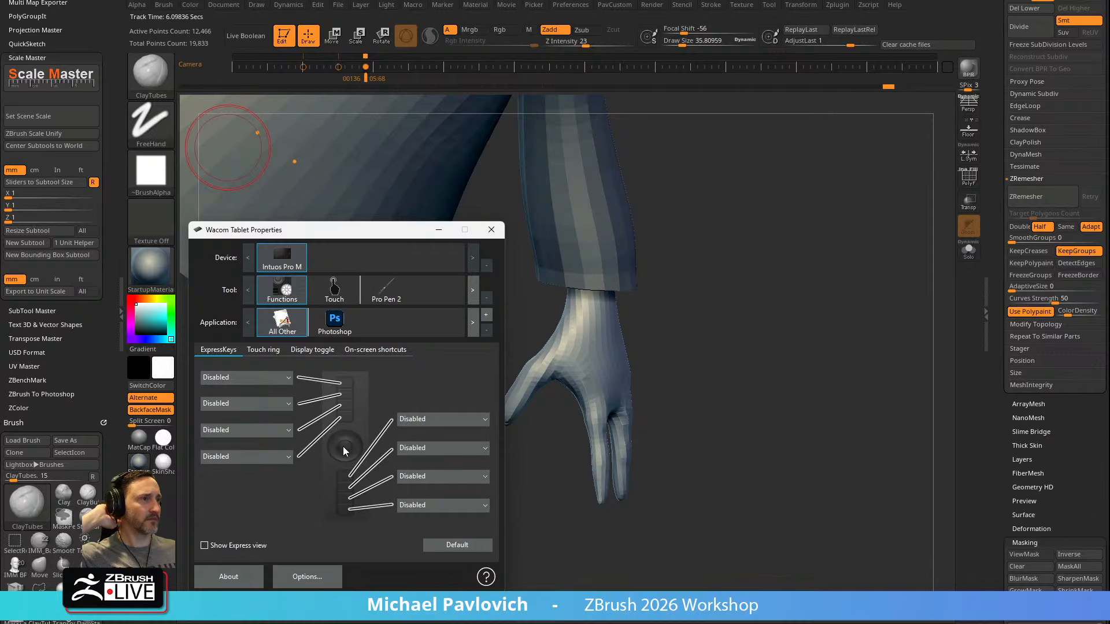
click(269, 351)
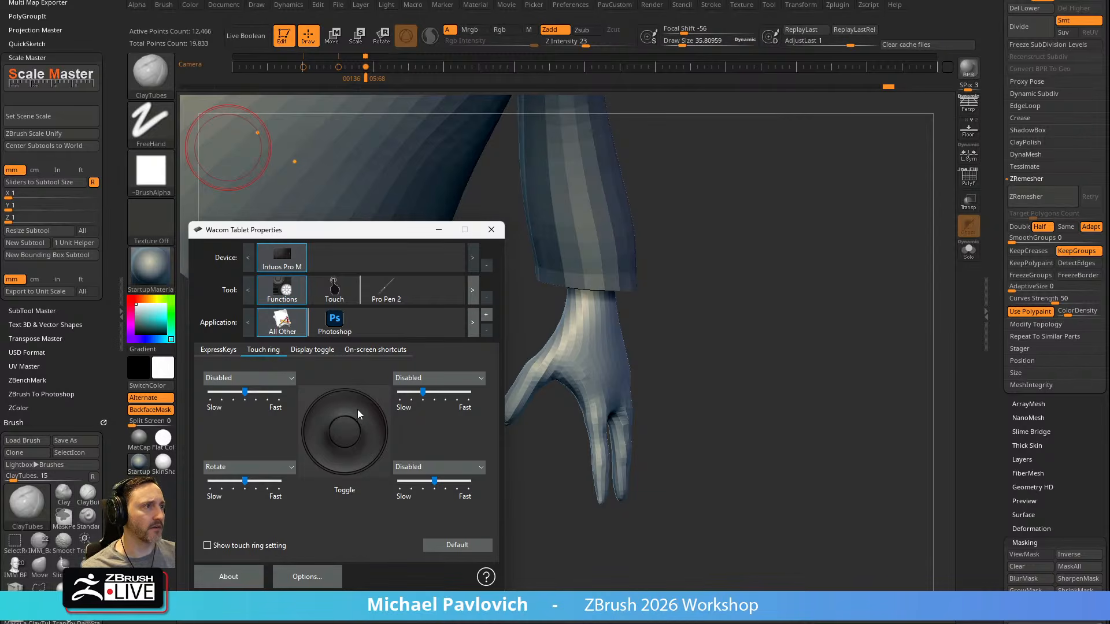
Try Zoom and Scroll as the touch ring's first function, and open its custom keystroke definition before cancelling it
click(269, 380)
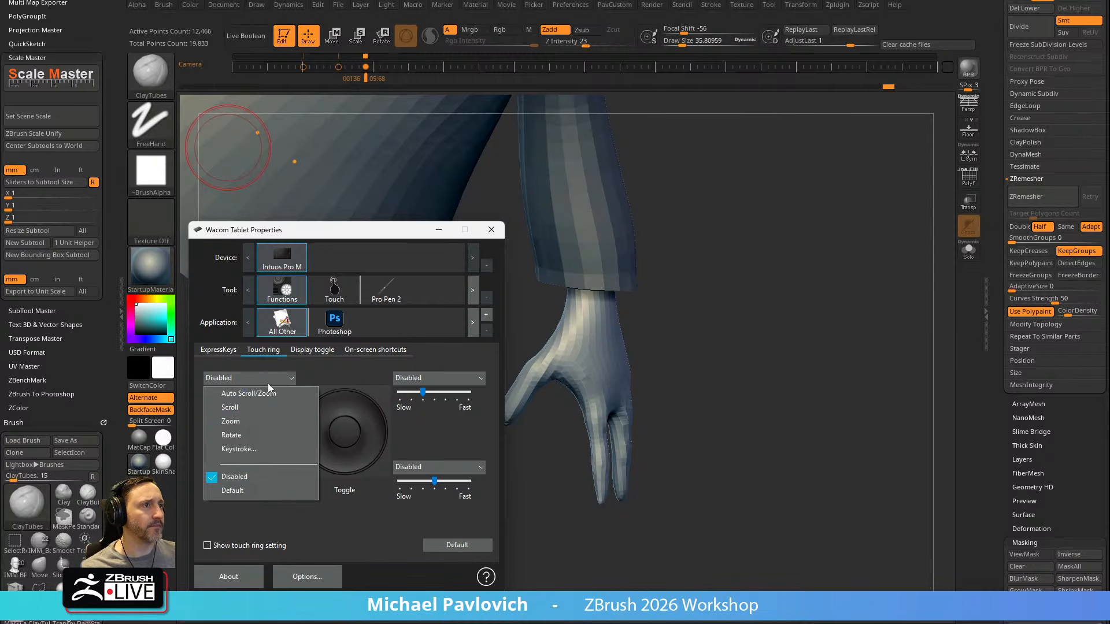
click(258, 420)
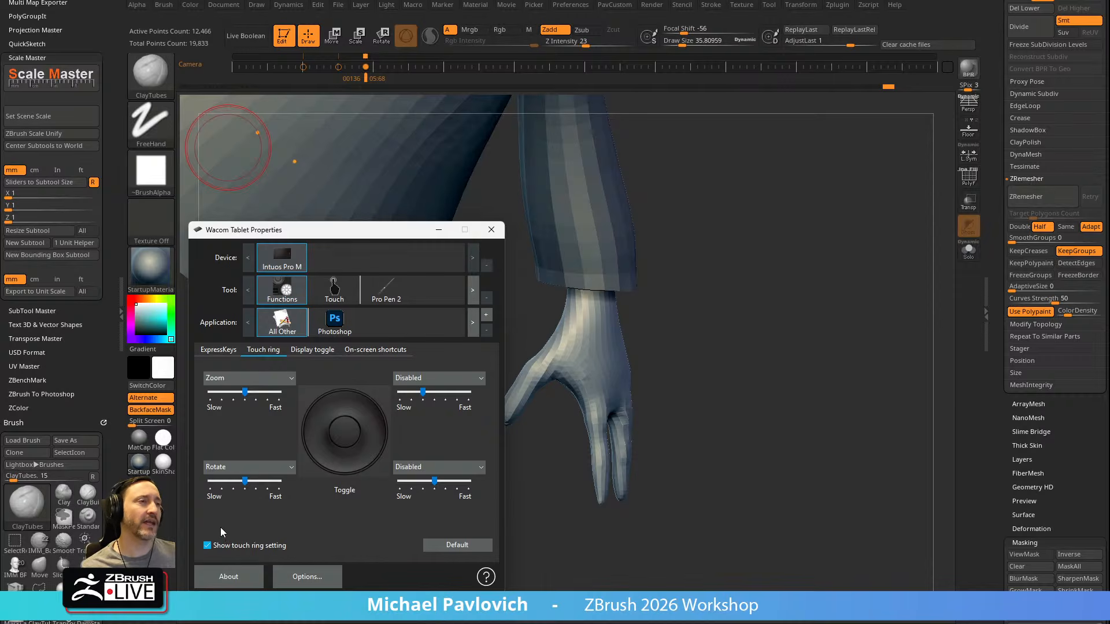
click(261, 378)
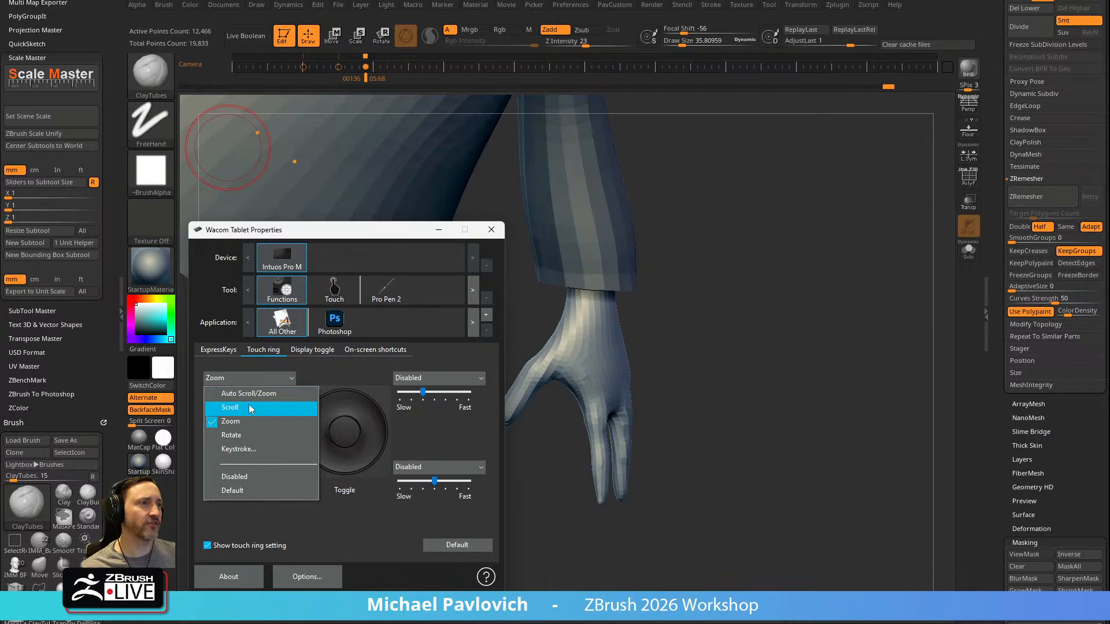
click(247, 404)
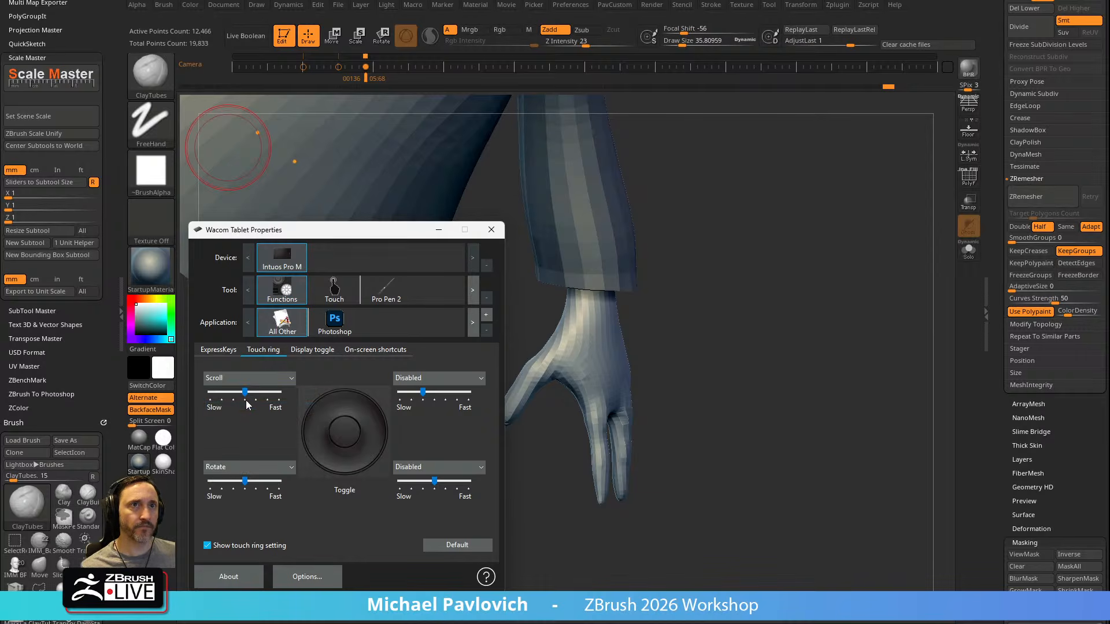
click(251, 378)
click(245, 449)
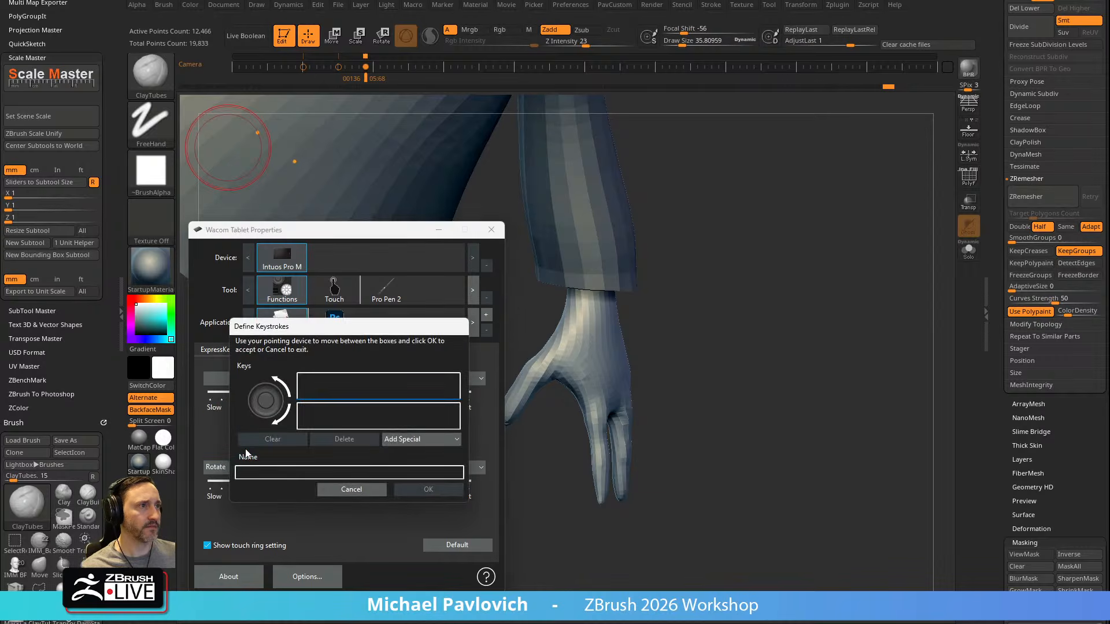
click(353, 489)
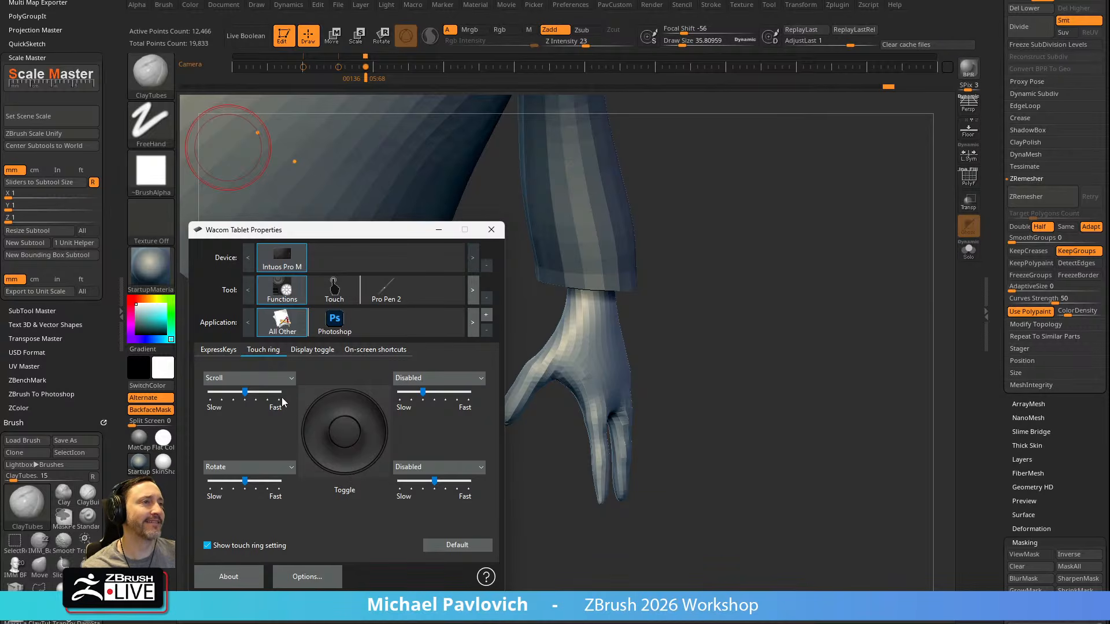
Set the touch ring's first function to Disabled and close Wacom Tablet Properties
click(269, 379)
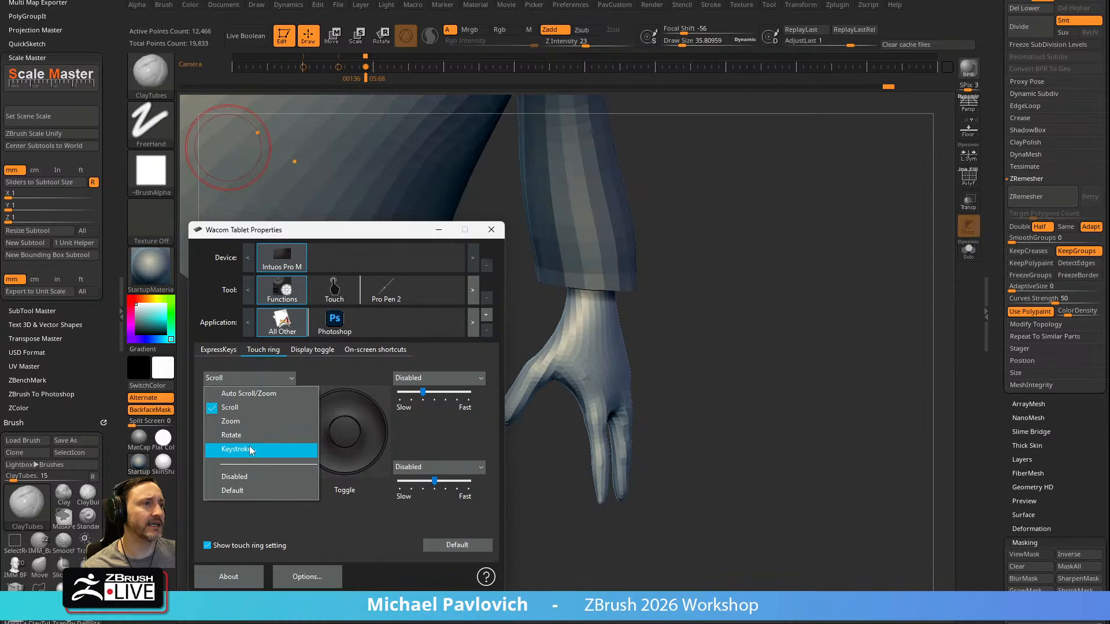
click(248, 475)
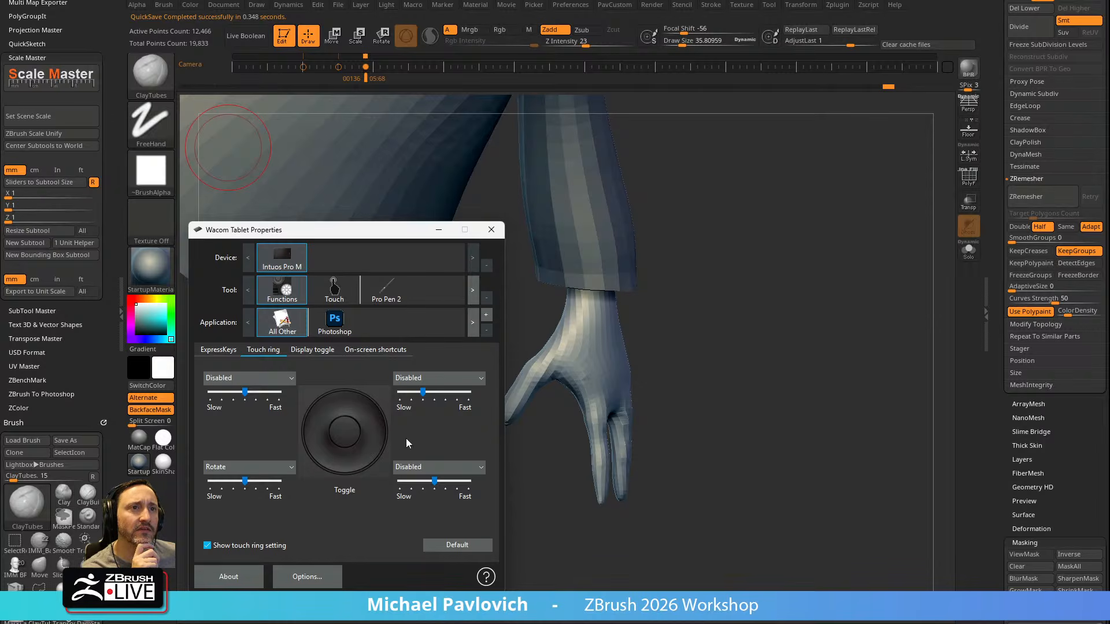
click(500, 230)
Reopen Wacom Tablet Properties to review the Pro Pen 2 button assignments, and close it
click(338, 5)
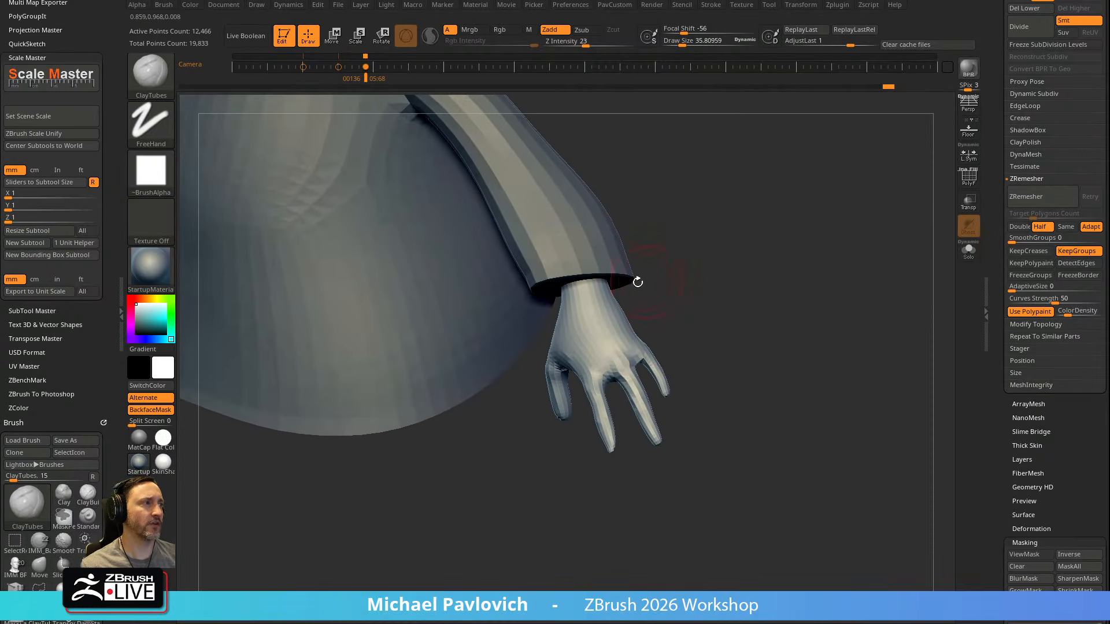
click(570, 5)
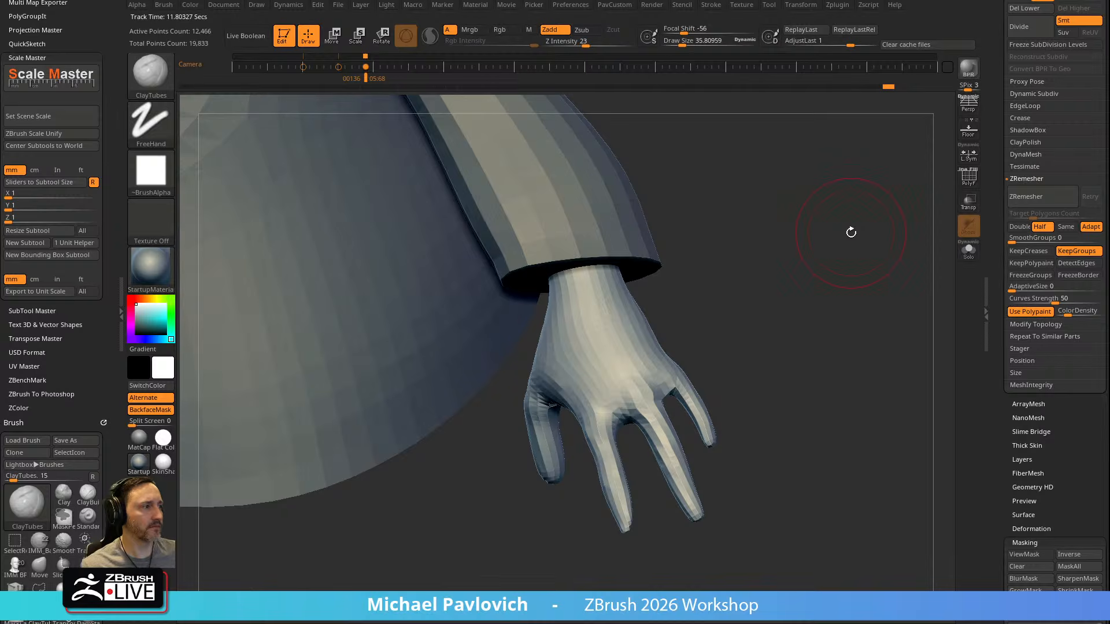
key(super)
text(wac)
key(Return)
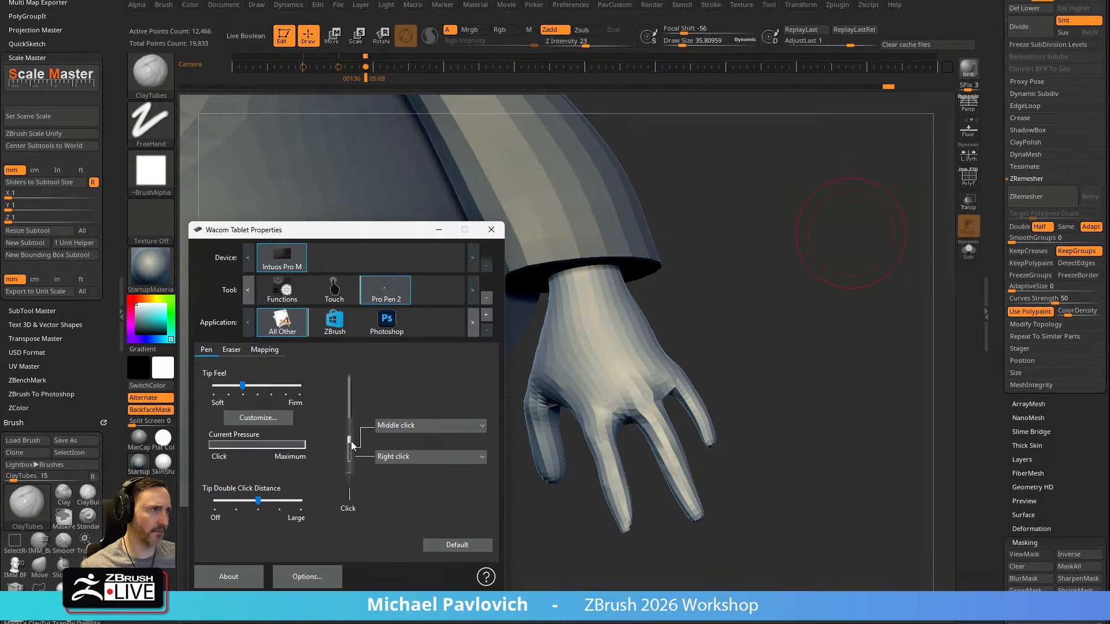
click(491, 230)
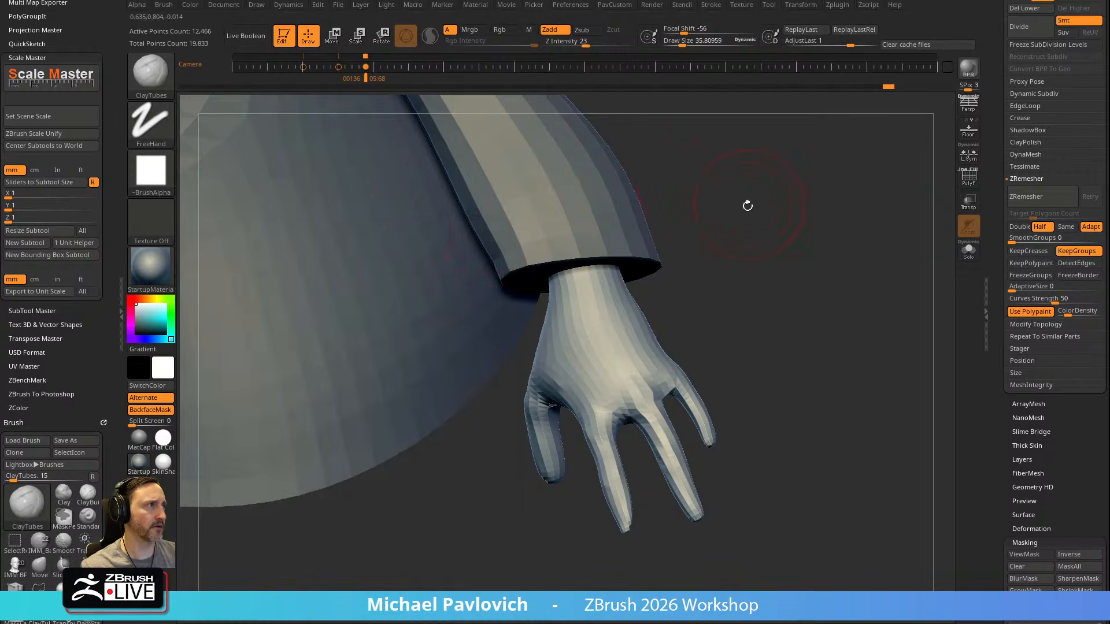
Review the RightClick Navigation and Enable RightClick Popup options in the interface navigation preferences
right_drag(729, 244, 673, 195)
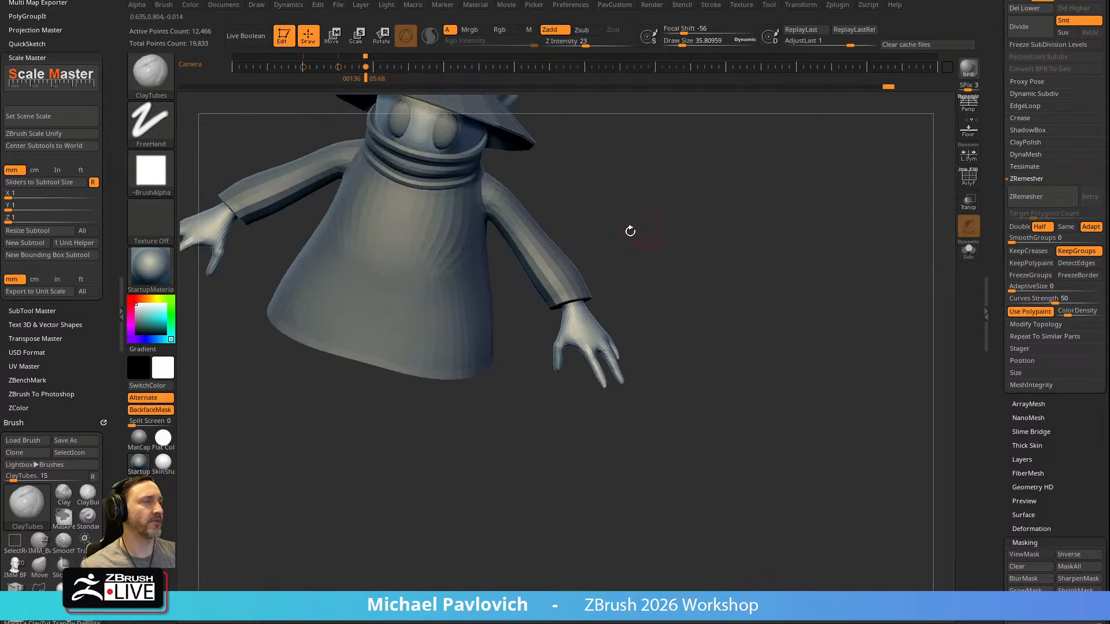
ctrl+right_drag(648, 268, 686, 171)
click(570, 5)
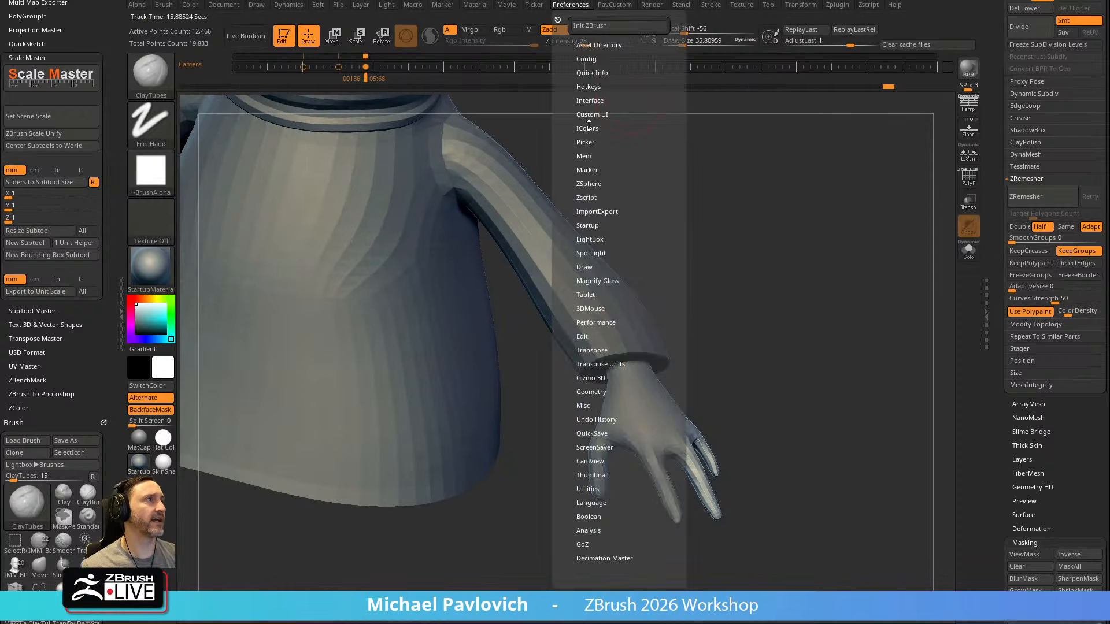
key(shift)
click(587, 101)
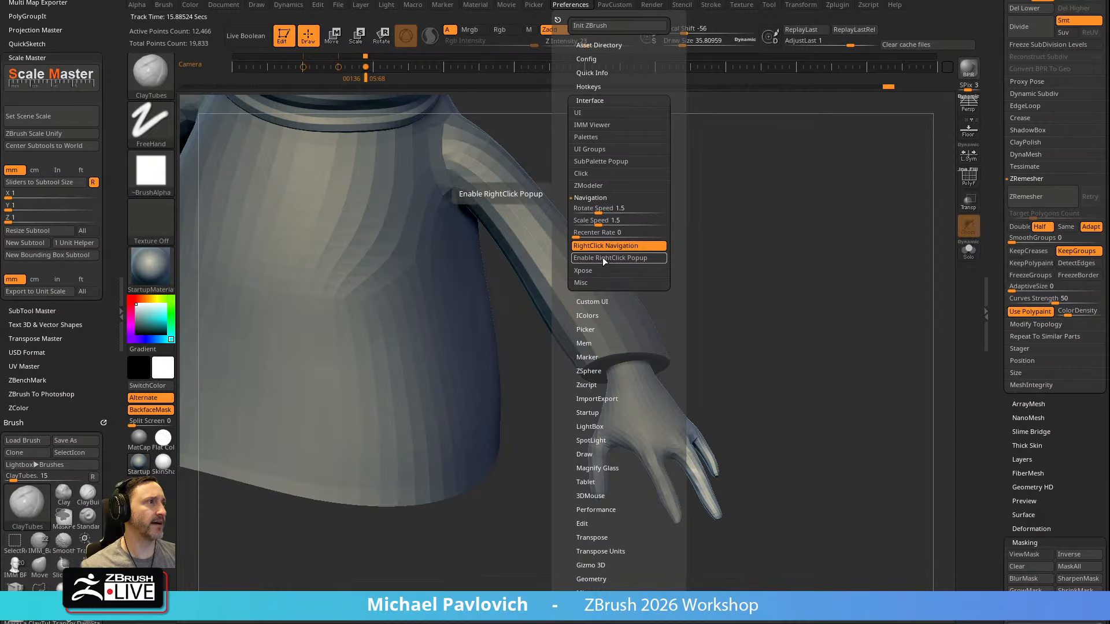
right_drag(697, 296, 634, 322)
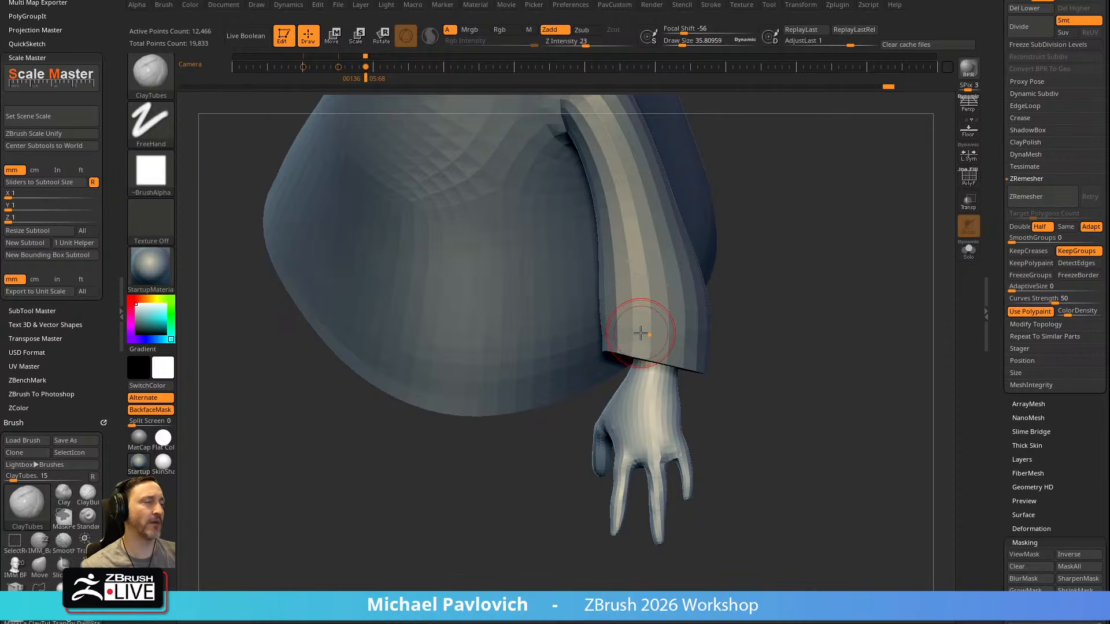
mouse_move(771, 252)
right_down()
mouse_move(575, 317)
mouse_move(638, 333)
mouse_move(590, 383)
mouse_move(665, 347)
mouse_move(782, 364)
mouse_move(828, 223)
mouse_move(816, 247)
mouse_move(865, 268)
mouse_move(706, 213)
mouse_move(696, 185)
mouse_move(689, 225)
mouse_move(798, 258)
mouse_move(791, 238)
mouse_move(847, 216)
mouse_move(833, 265)
mouse_move(845, 318)
mouse_move(789, 261)
right_up()
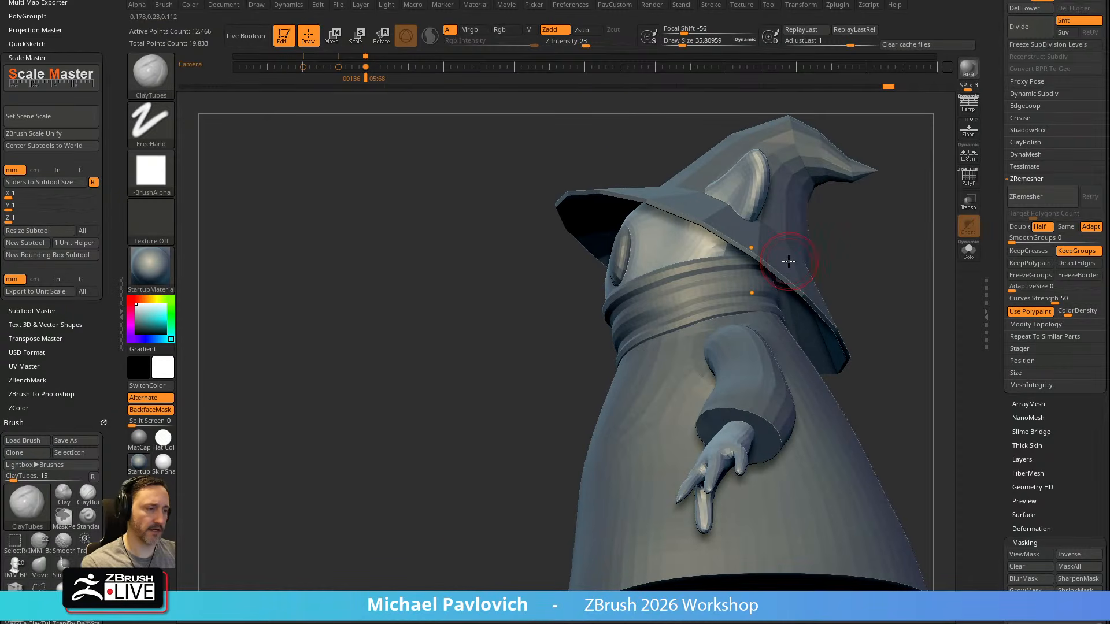
Switch to the browser, search the instructor's YouTube channel for 3d mouse videos, and return to ZBrush
drag(463, 623, 481, 37)
scroll(325, 286, up, 4)
click(469, 383)
key(Return)
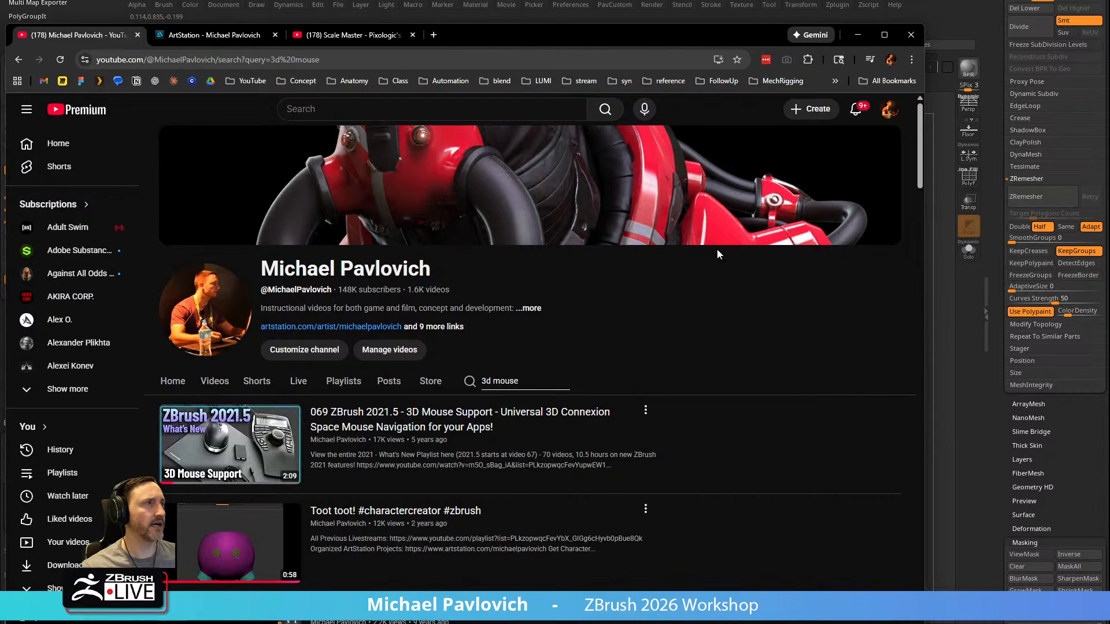
drag(569, 27, 563, 623)
Choose the Standard brush, select the scarf around the neck, and isolate it briefly before showing the full character again
mouse_move(456, 358)
mouse_down()
mouse_move(803, 268)
mouse_move(770, 237)
mouse_move(729, 317)
mouse_move(753, 293)
mouse_up()
key(b)
key(s)
key(t)
alt+click(691, 399)
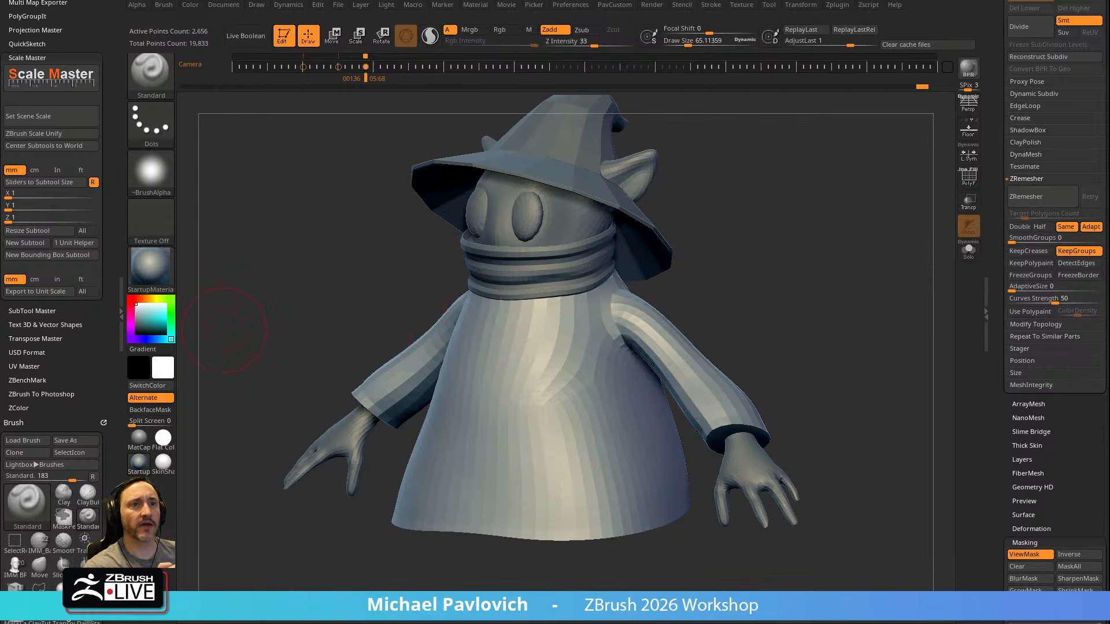
mouse_move(771, 207)
mouse_down()
mouse_move(790, 224)
mouse_move(758, 191)
mouse_up()
alt+click(608, 296)
alt+drag(728, 246, 877, 268)
click(975, 254)
drag(870, 215, 952, 266)
click(968, 255)
Reshape the scarf around the neck using the Move brush at a draw size of about 72
mouse_move(862, 331)
mouse_down()
mouse_move(810, 218)
mouse_move(808, 309)
mouse_up()
key(s)
mouse_move(622, 327)
mouse_down()
mouse_move(634, 327)
mouse_move(588, 297)
mouse_up()
key(b)
key(m)
key(v)
key(s)
drag(737, 249, 600, 293)
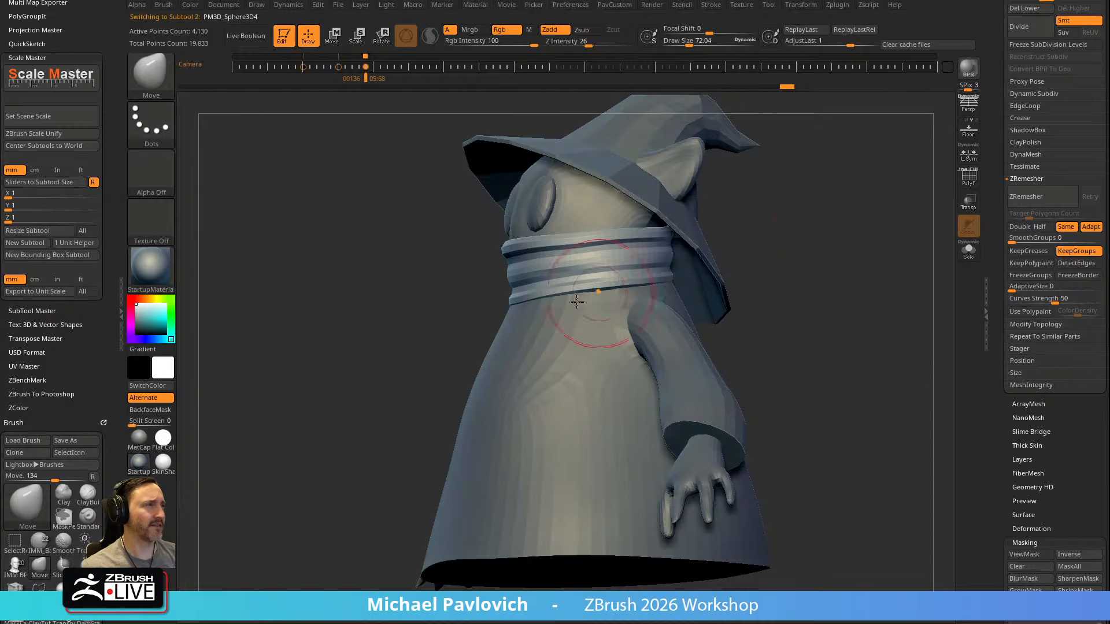
mouse_move(793, 255)
mouse_down()
mouse_move(830, 248)
mouse_move(818, 235)
mouse_move(807, 242)
mouse_up()
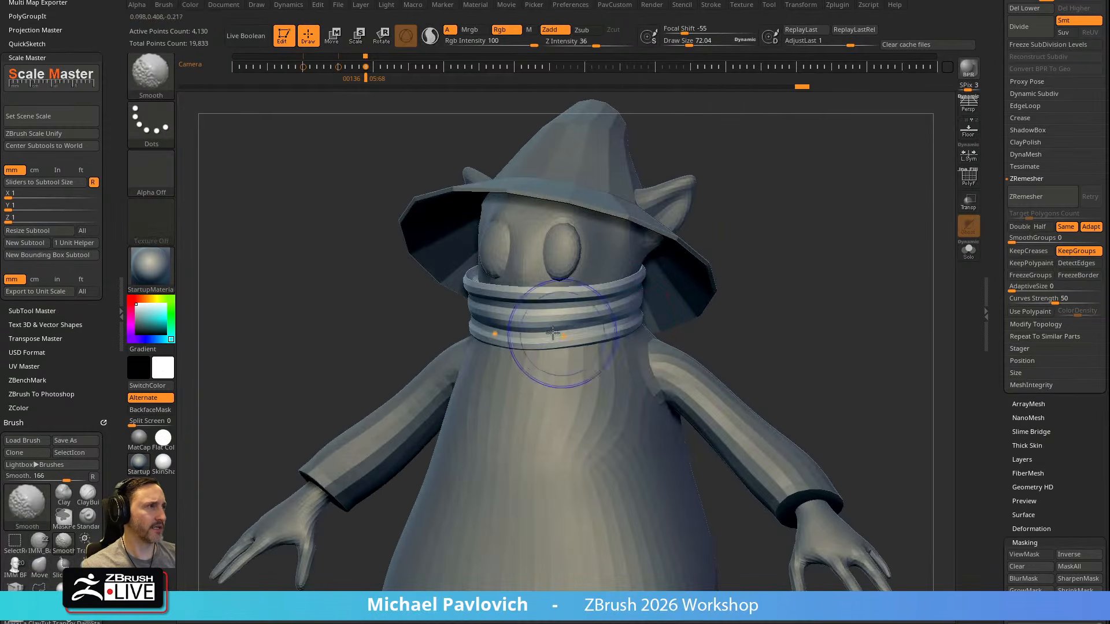
Puff up the scarf's bands with the Inflate brush, using a draw size of about 130
mouse_move(740, 280)
mouse_down()
mouse_move(783, 299)
mouse_move(867, 293)
mouse_up()
key(b)
key(i)
key(n)
key(s)
mouse_move(525, 341)
mouse_down()
mouse_move(538, 340)
mouse_move(487, 344)
mouse_up()
drag(775, 324, 688, 336)
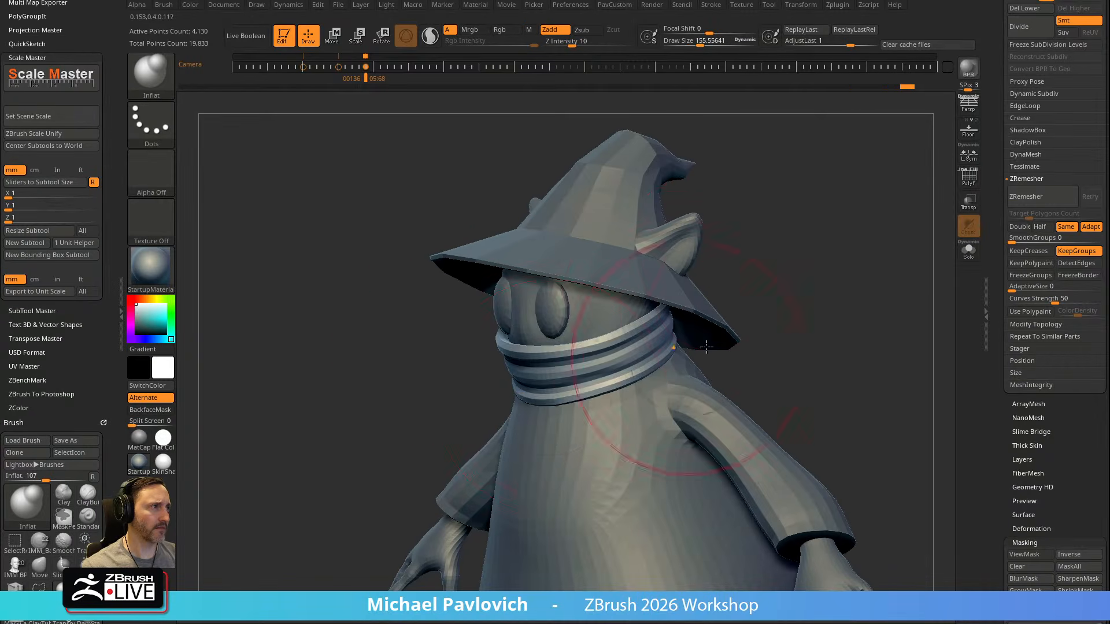
right_drag(656, 369, 635, 377)
key(s)
drag(641, 383, 636, 384)
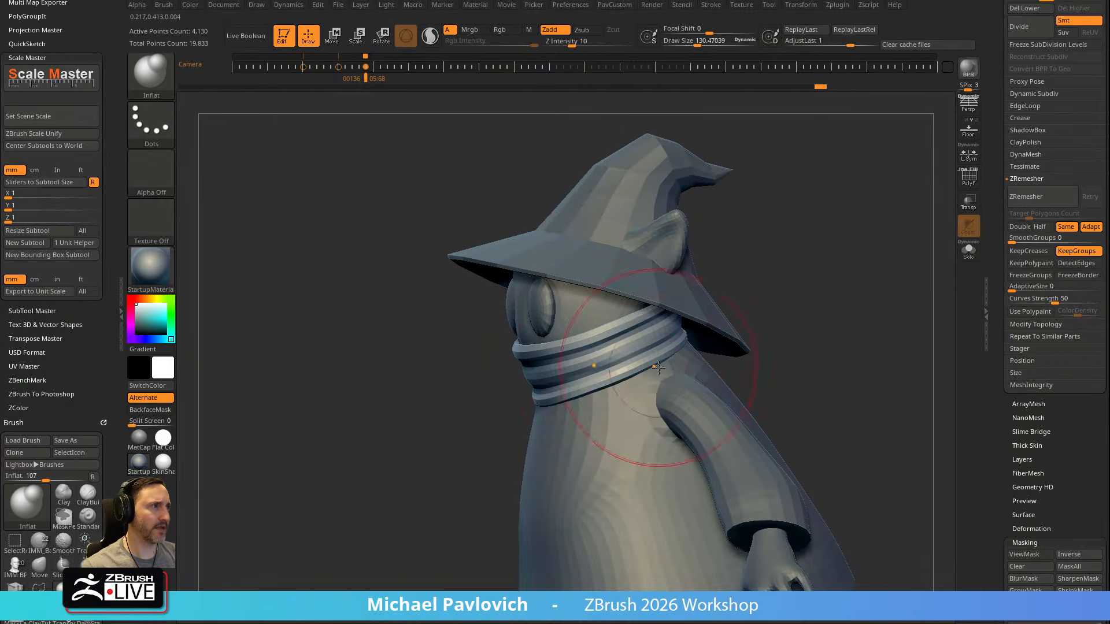
Isolate the scarf, inflate its front further, and show the whole character again
click(968, 250)
drag(820, 296, 790, 310)
mouse_move(721, 293)
mouse_down()
mouse_move(675, 336)
mouse_move(830, 278)
mouse_move(810, 227)
mouse_up()
drag(544, 379, 512, 379)
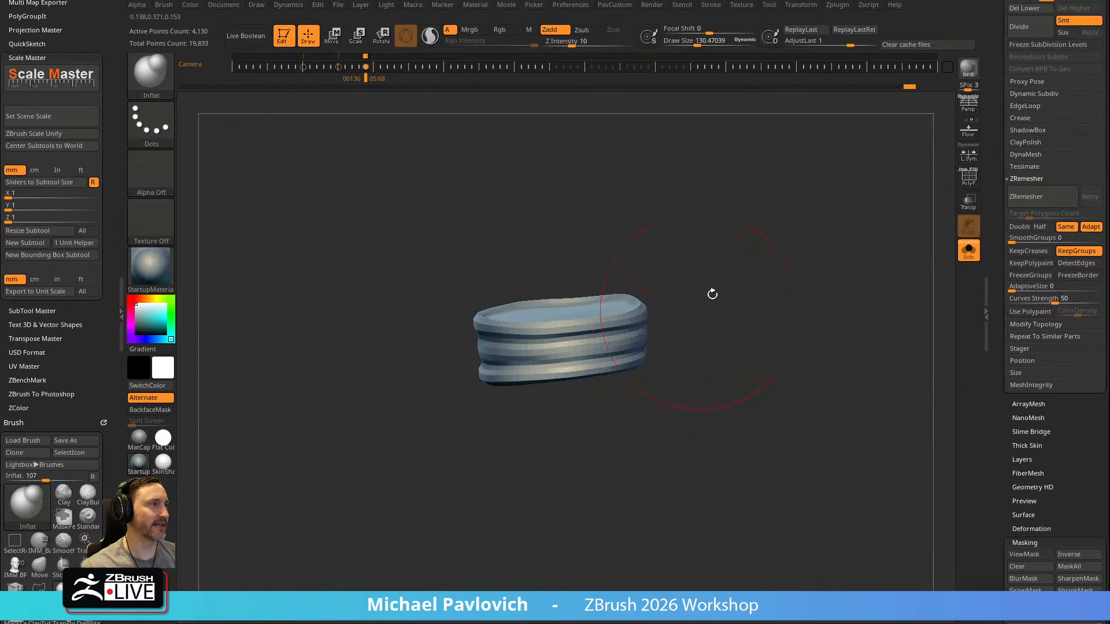
drag(706, 305, 774, 289)
click(969, 250)
Resize the Standard brush, sculpt a first crease across the scarf's front, and toggle X symmetry
mouse_move(912, 241)
mouse_down()
mouse_move(859, 261)
mouse_move(833, 254)
mouse_move(682, 372)
mouse_up()
key(b)
key(s)
key(t)
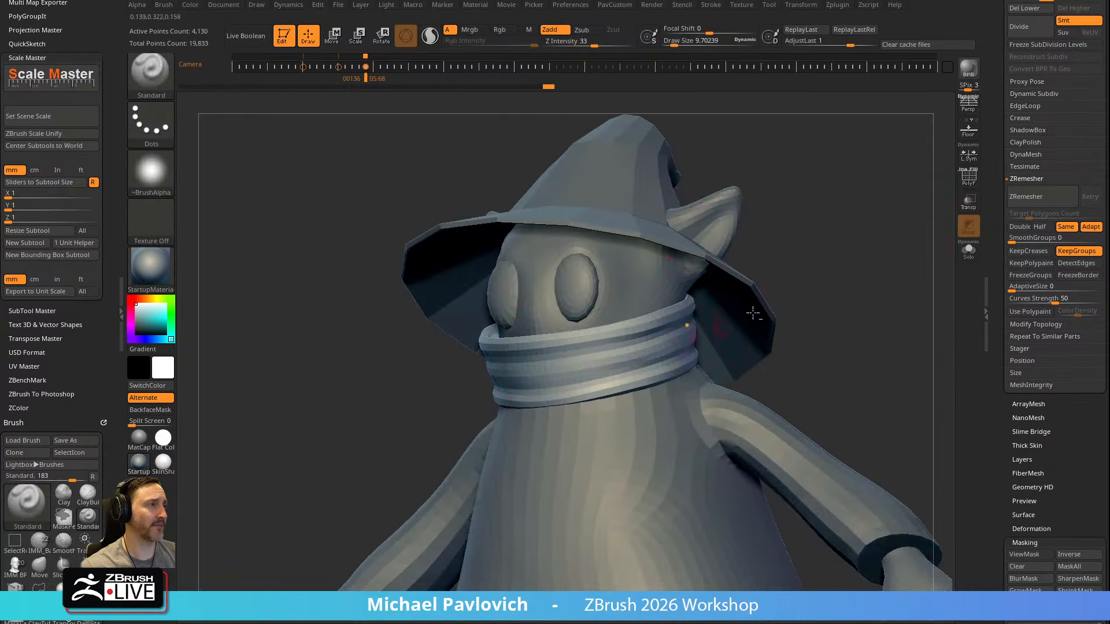
shift+drag(807, 283, 865, 256)
key(s)
mouse_move(513, 370)
mouse_down()
mouse_move(559, 368)
mouse_move(530, 362)
mouse_move(618, 378)
mouse_move(544, 377)
mouse_move(554, 369)
mouse_up()
key(x)
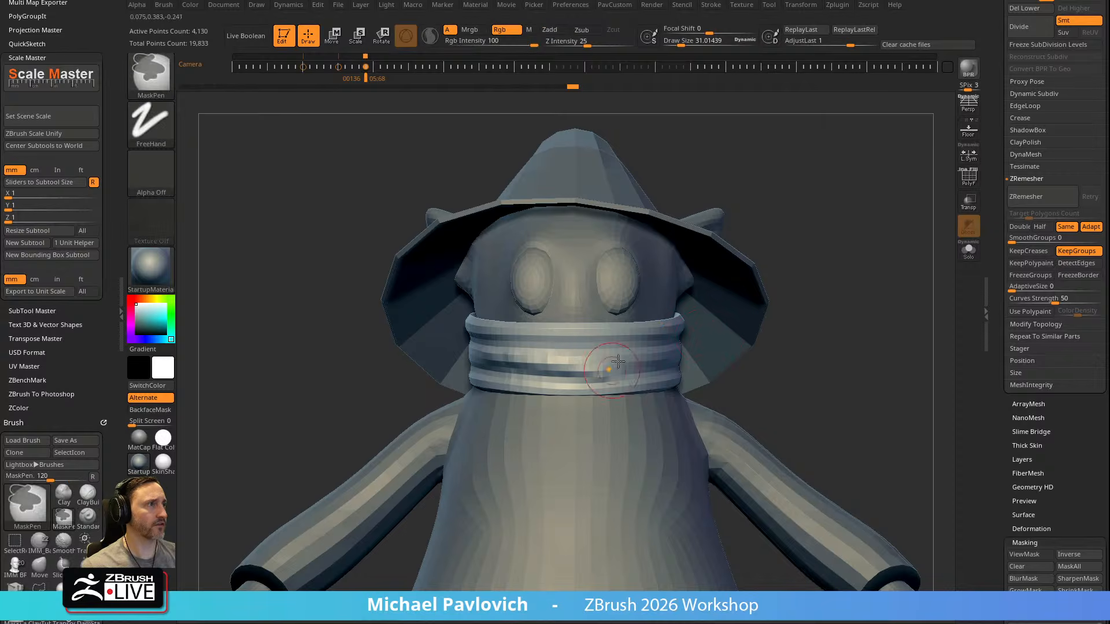
Check the brush's LazyRadius setting and smooth the bands along the front of the scarf
key(ctrl+space)
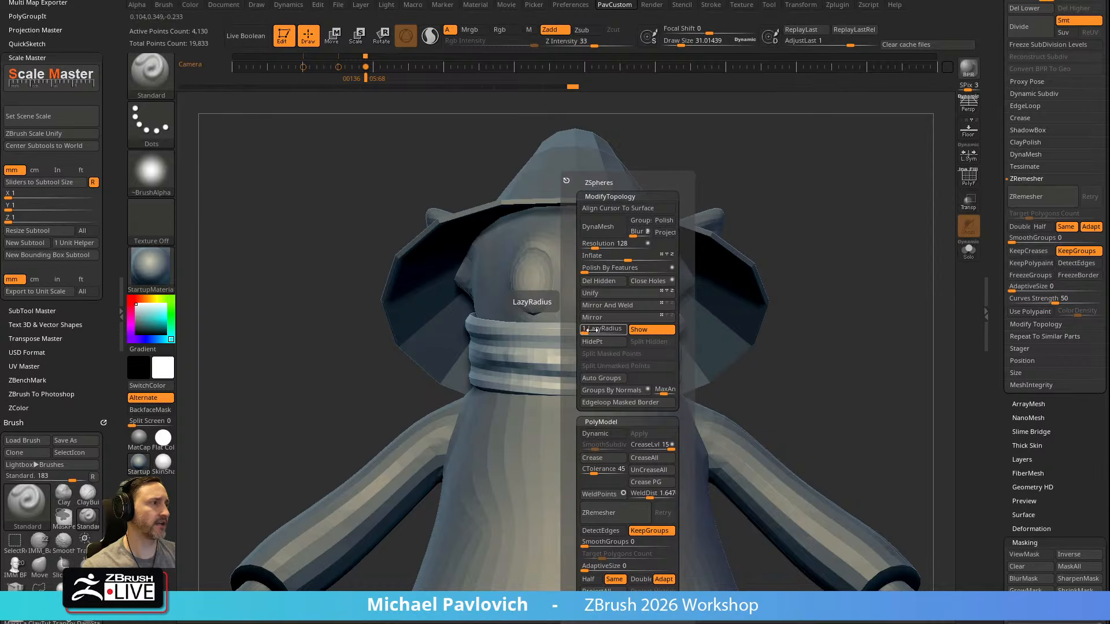
alt+drag(796, 224, 805, 280)
shift+drag(550, 410, 599, 433)
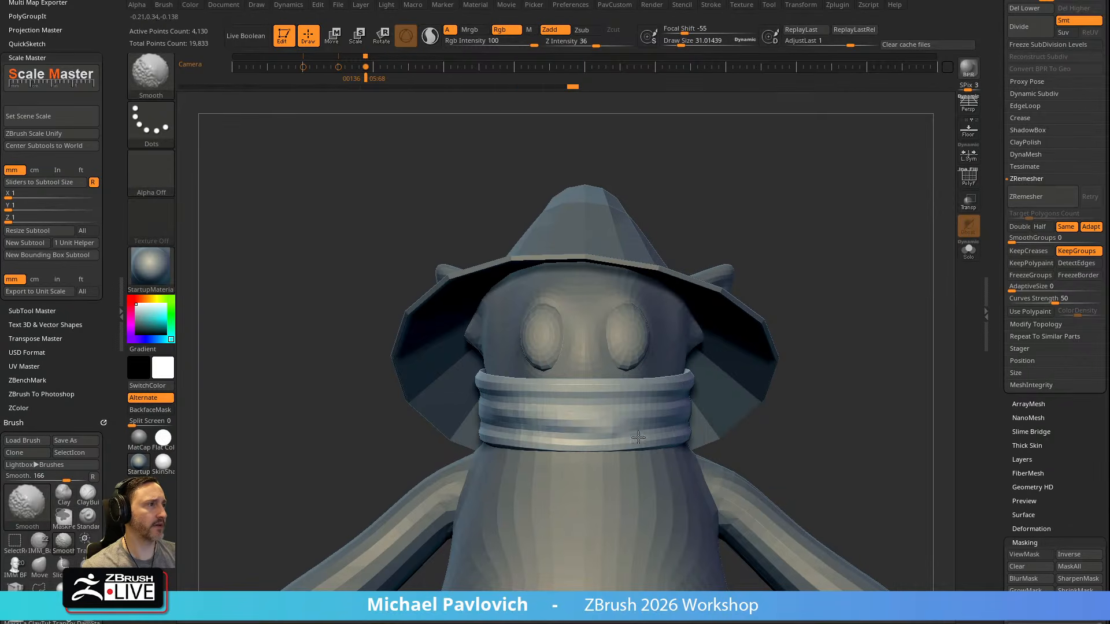
drag(525, 412, 605, 425)
drag(518, 418, 609, 435)
Sculpt diagonal overlapping folds across the scarf's front with the Standard brush and soften them with Smooth
drag(821, 359, 791, 328)
mouse_move(543, 346)
shift+mouse_down()
mouse_move(535, 352)
mouse_move(566, 351)
shift+mouse_up()
mouse_move(815, 271)
mouse_down()
mouse_move(882, 260)
mouse_move(852, 258)
mouse_move(809, 278)
mouse_up()
mouse_move(665, 318)
mouse_down()
mouse_move(603, 338)
mouse_move(664, 320)
mouse_up()
right_drag(639, 331, 652, 325)
mouse_move(649, 330)
mouse_down()
mouse_move(690, 305)
mouse_move(602, 342)
mouse_move(633, 331)
mouse_up()
mouse_move(892, 230)
alt+mouse_down()
mouse_move(834, 270)
mouse_move(847, 259)
alt+mouse_up()
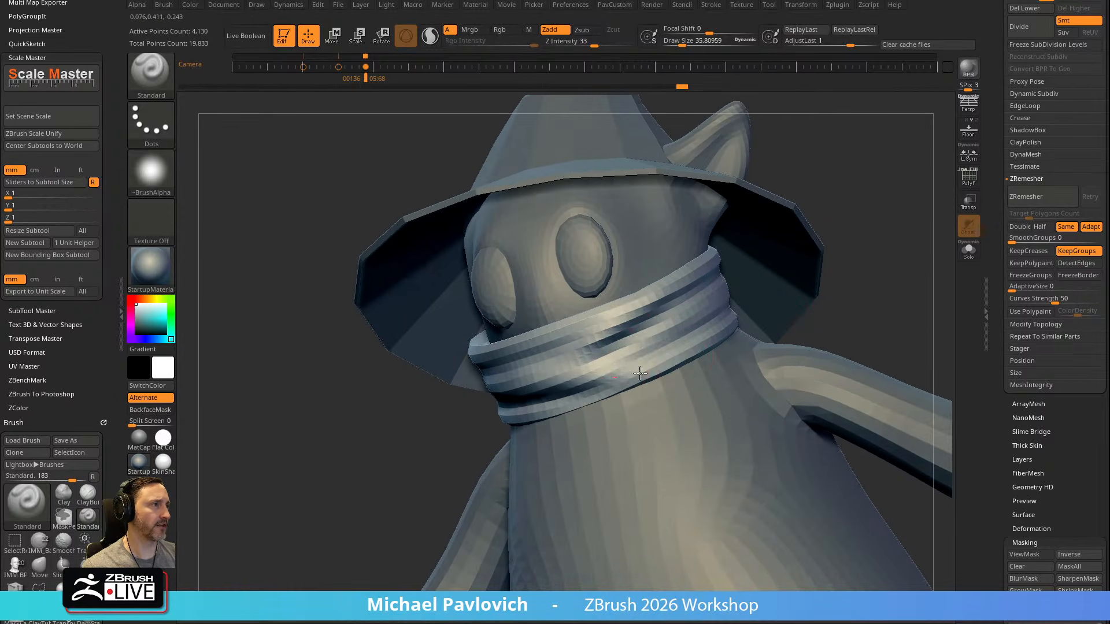
mouse_move(863, 259)
mouse_down()
mouse_move(854, 231)
mouse_move(751, 254)
mouse_up()
key(shift)
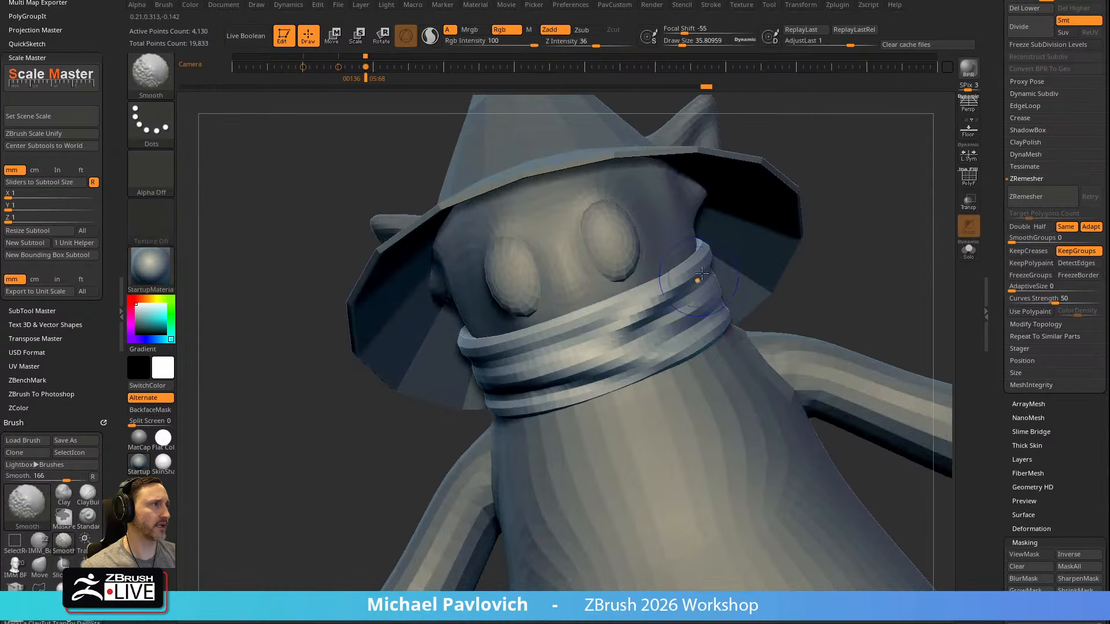
mouse_move(872, 260)
mouse_down()
mouse_move(884, 243)
mouse_move(844, 292)
mouse_move(873, 257)
mouse_move(889, 258)
mouse_move(708, 327)
mouse_move(817, 267)
mouse_move(778, 282)
mouse_move(849, 294)
mouse_move(808, 241)
mouse_up()
Isolate the scarf and center the transform gizmo on its mesh
click(968, 251)
key(shift)
key(w)
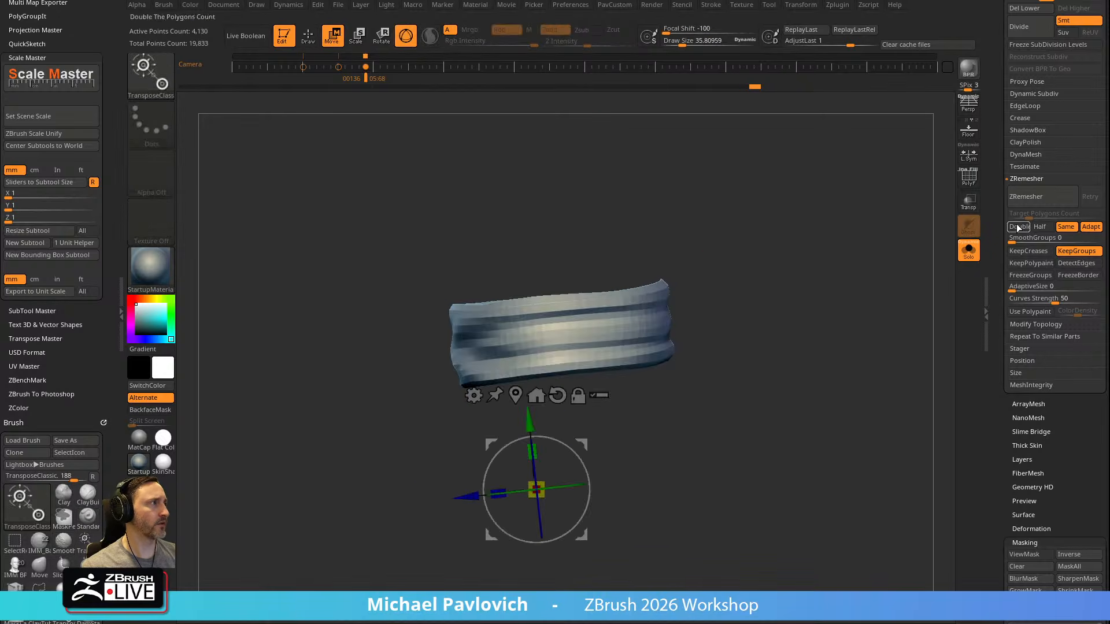
key(q)
key(w)
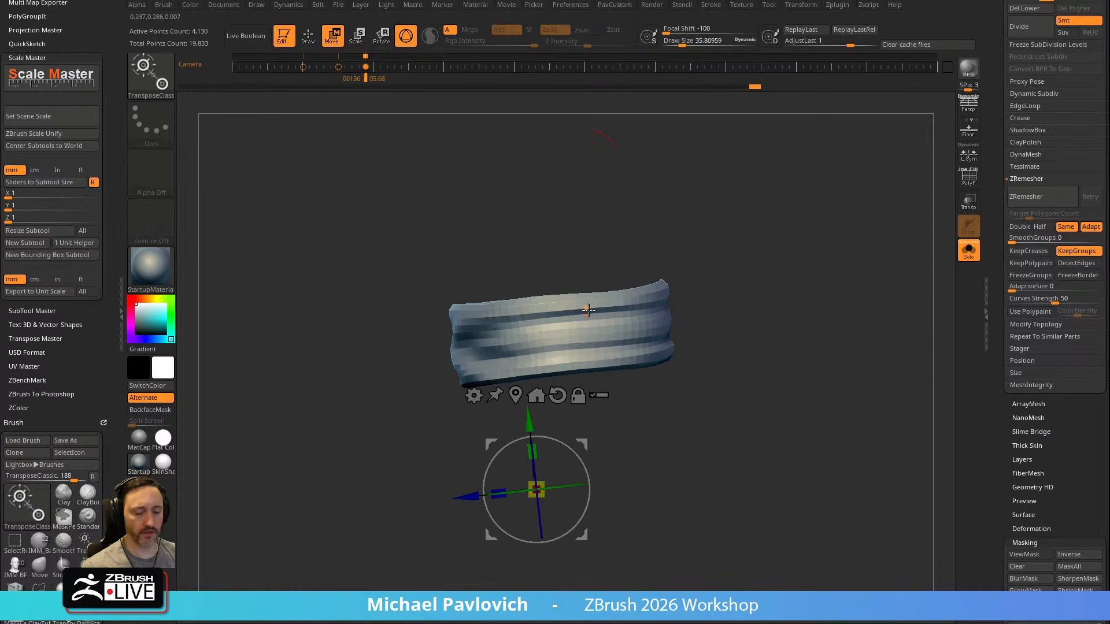
drag(748, 337, 584, 359)
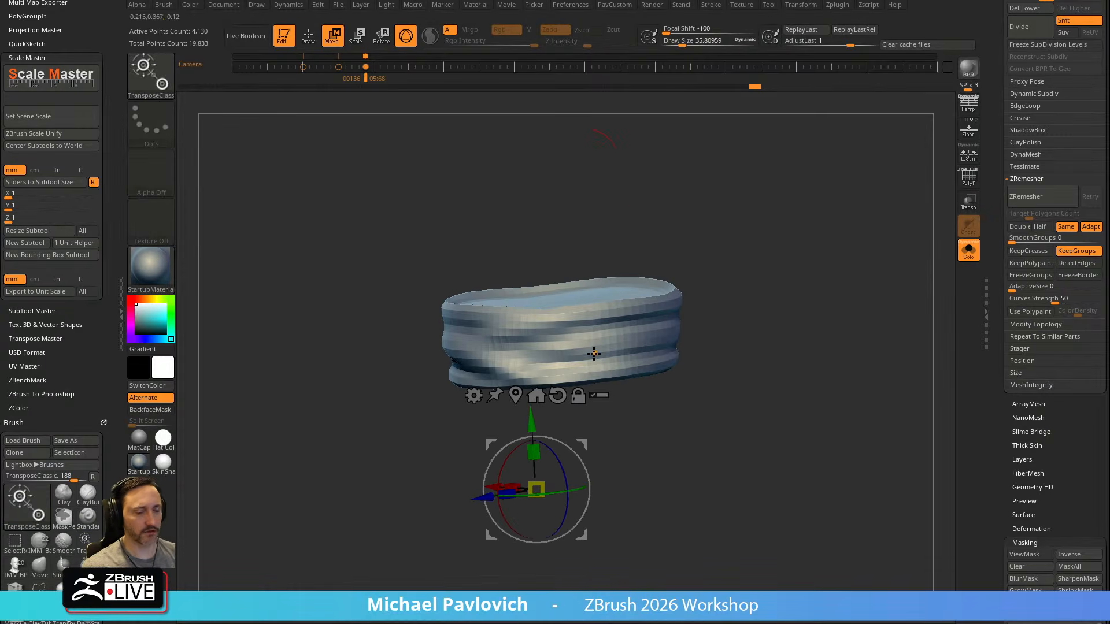
click(525, 395)
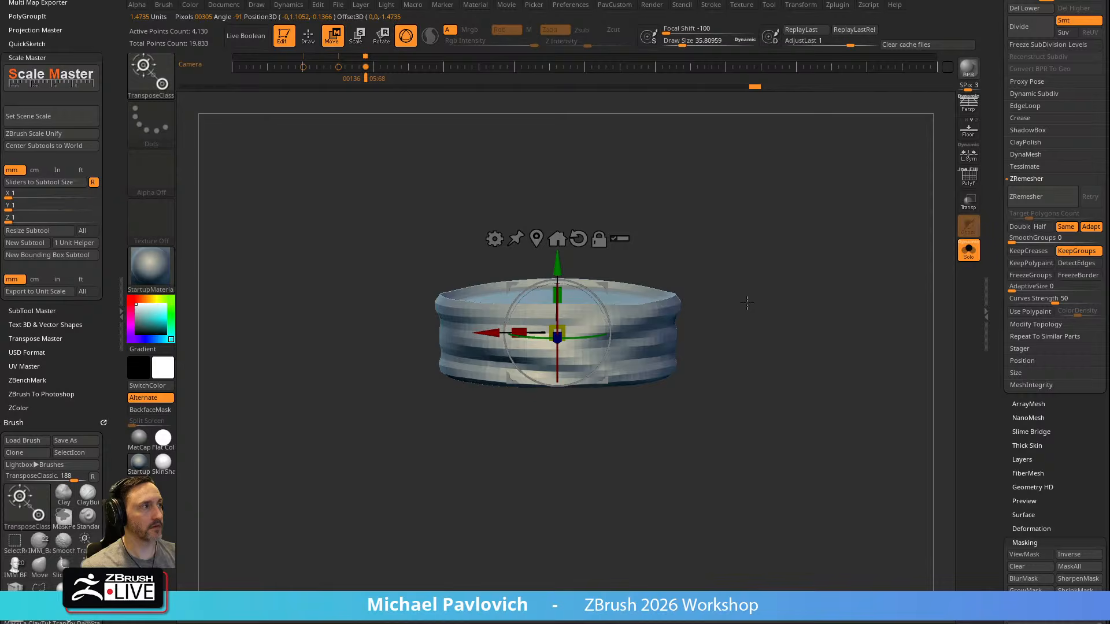
Try a cloth deformation on the scarf with the TransposeCloth brush, and undo it
drag(742, 305, 706, 296)
key(b)
key(t)
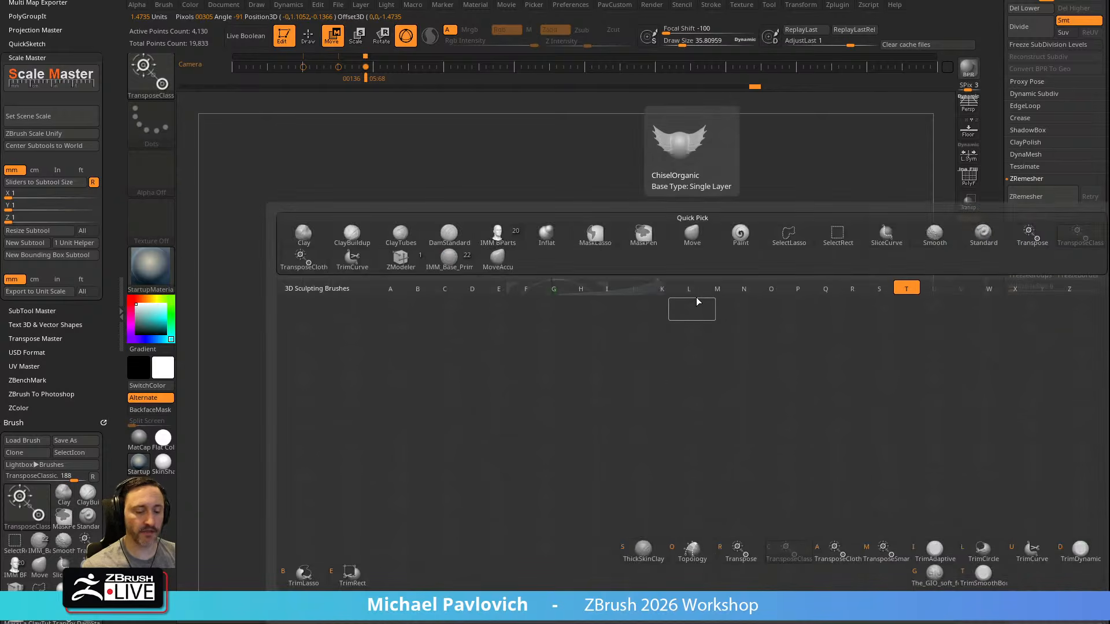
key(a)
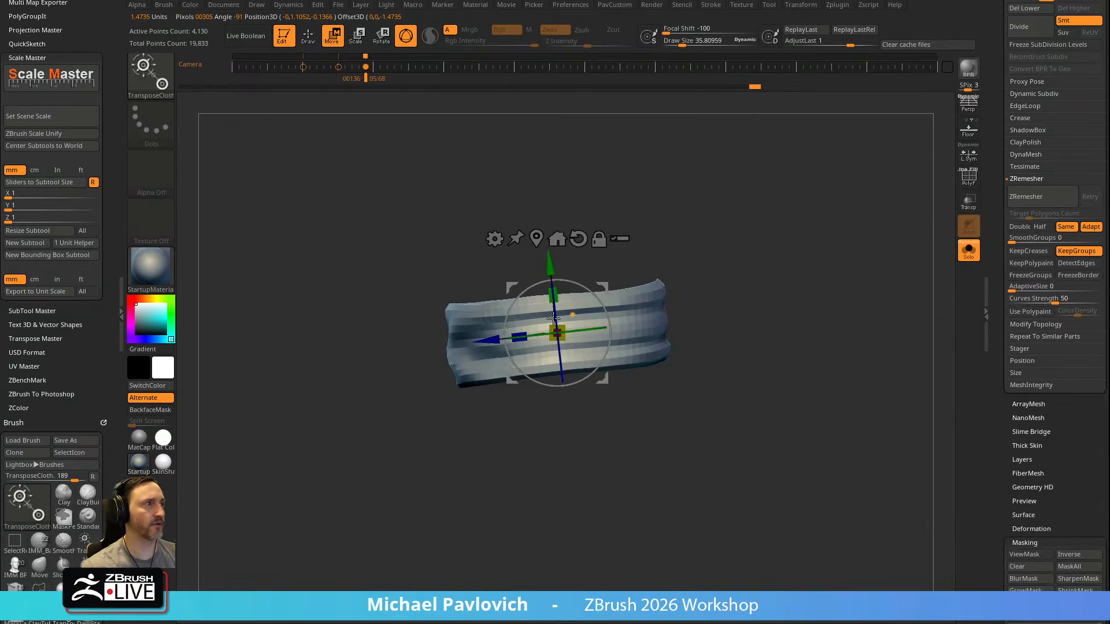
drag(556, 296, 557, 309)
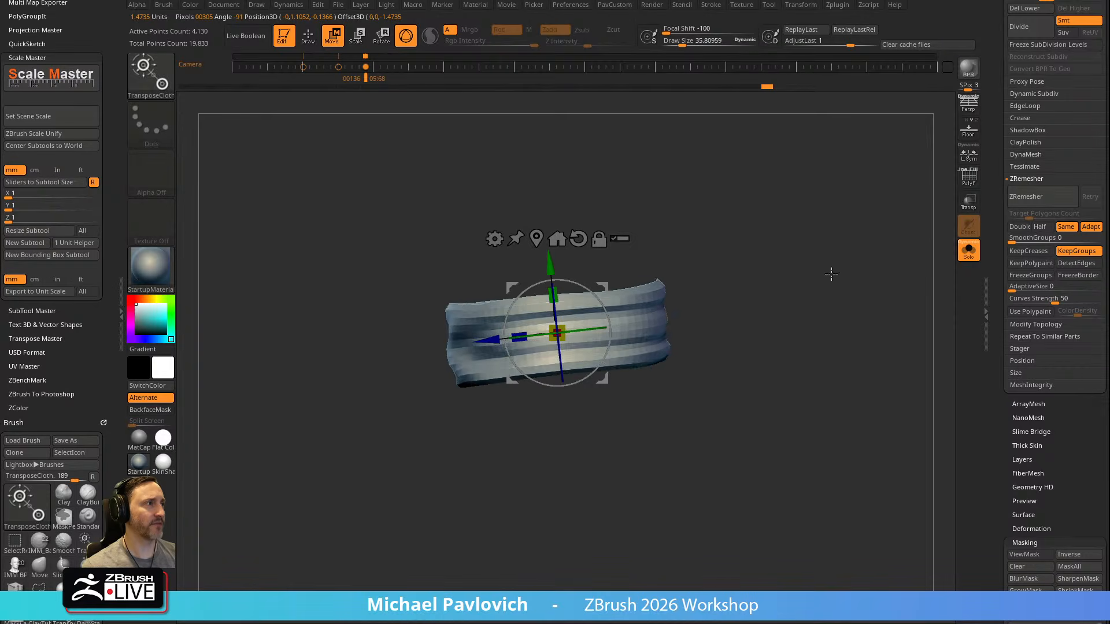
shift+drag(836, 270, 884, 278)
key(ctrl+z)
Sculpt diagonal wrap folds around the isolated scarf with repeated Standard brush strokes
key(q)
mouse_move(691, 284)
mouse_down()
mouse_move(625, 310)
mouse_move(516, 311)
mouse_up()
mouse_move(720, 254)
mouse_down()
mouse_move(738, 285)
mouse_move(722, 312)
mouse_move(810, 223)
mouse_move(745, 311)
mouse_move(705, 278)
mouse_up()
shift+drag(561, 294, 511, 362)
alt+right_drag(560, 298, 602, 314)
drag(643, 283, 552, 378)
mouse_move(608, 318)
mouse_down()
mouse_move(556, 386)
mouse_move(573, 344)
mouse_up()
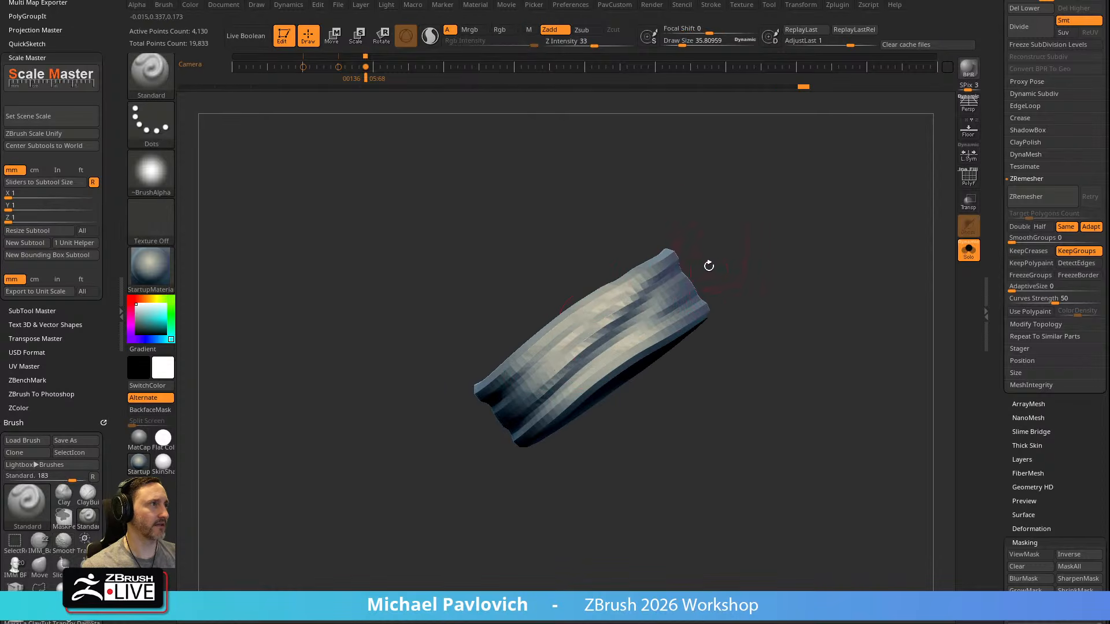
drag(711, 250, 720, 301)
right_drag(644, 315, 699, 289)
drag(565, 379, 581, 419)
drag(619, 325, 557, 352)
drag(636, 279, 540, 373)
shift+drag(622, 294, 523, 384)
drag(801, 275, 800, 205)
shift+drag(508, 367, 558, 332)
mouse_move(722, 304)
mouse_down()
mouse_move(705, 275)
mouse_move(699, 283)
mouse_up()
mouse_move(607, 355)
shift+mouse_down()
mouse_move(551, 404)
mouse_move(566, 399)
shift+mouse_up()
drag(758, 277, 805, 222)
Step the scarf through its subdivision levels from 1 up to 3, and delete the lower levels
drag(996, 196, 997, 271)
key(shift+d)
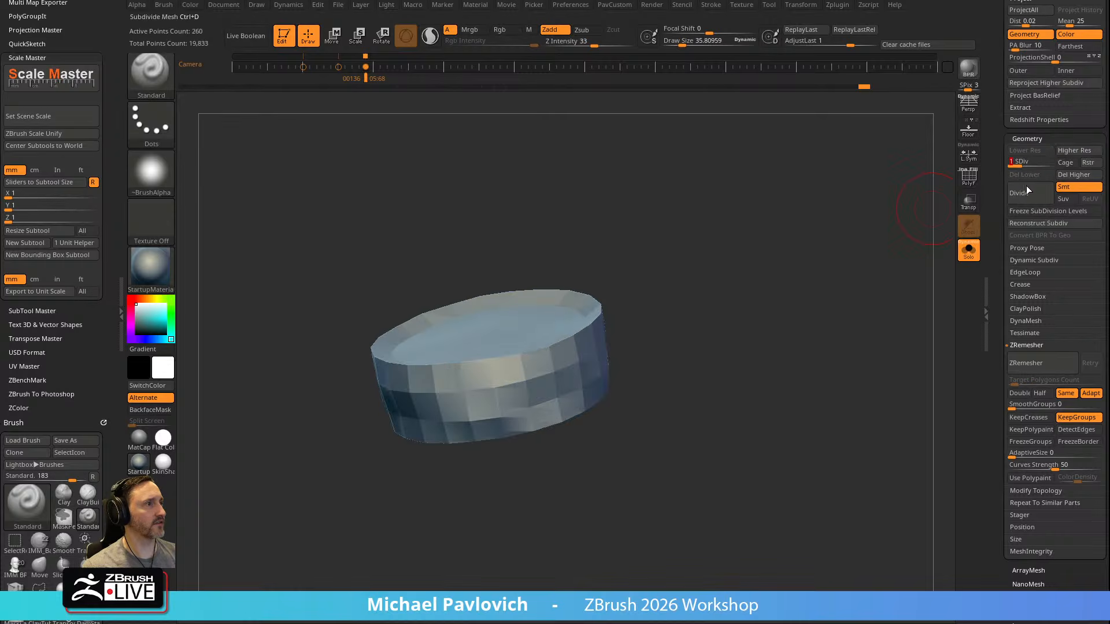
key(d)
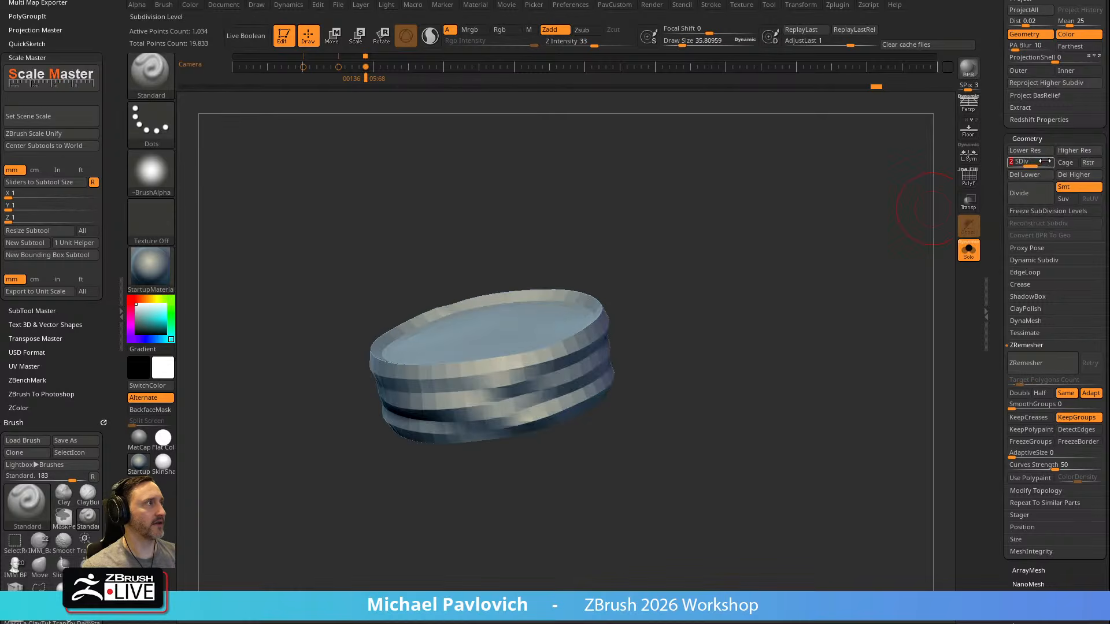
key(d)
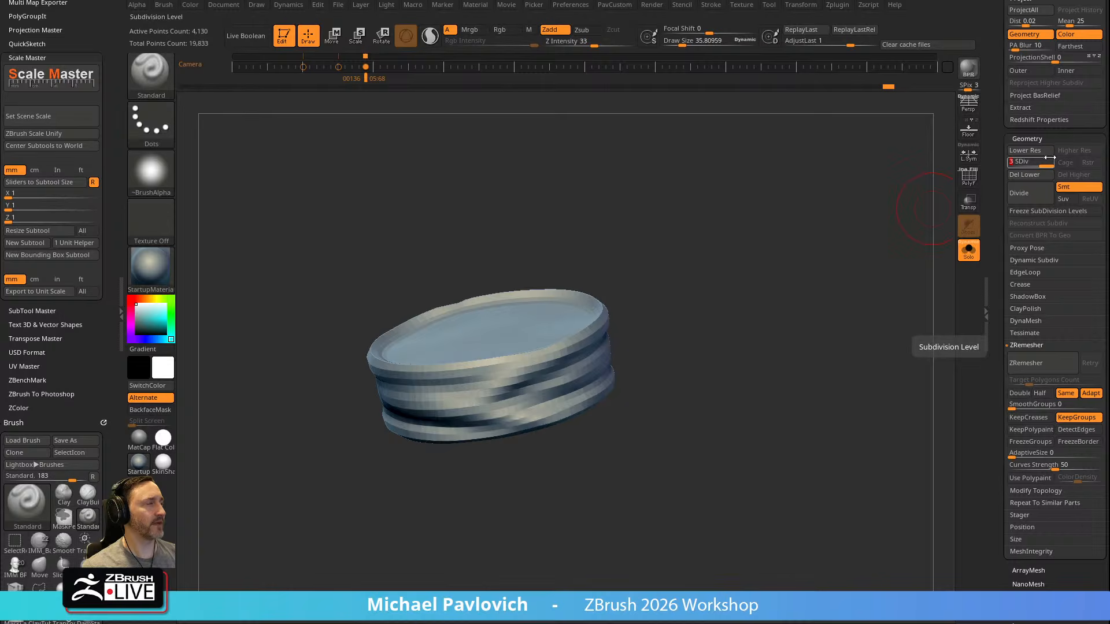
click(1024, 175)
Inspect the scarf's polygon wireframe briefly and subdivide the mesh once
mouse_move(720, 329)
mouse_down()
mouse_move(757, 277)
mouse_move(535, 318)
mouse_up()
click(968, 178)
click(969, 183)
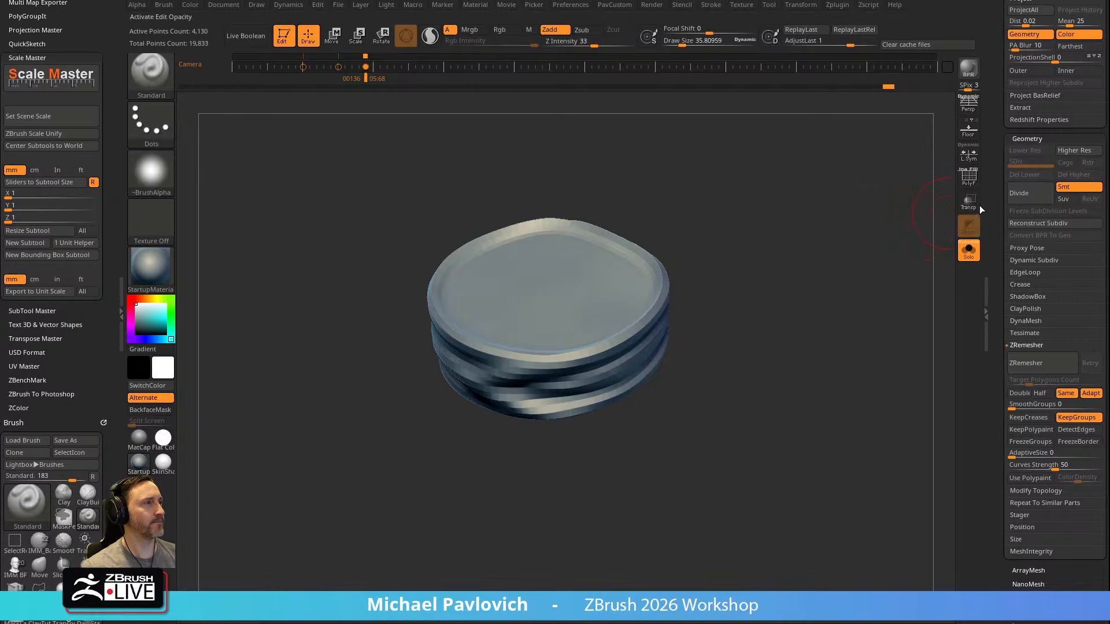
mouse_move(909, 208)
mouse_down()
mouse_move(877, 203)
mouse_move(838, 278)
mouse_move(925, 220)
mouse_up()
drag(838, 257, 739, 265)
key(ctrl+d)
Move the subdivided scarf with the TransposeCloth gizmo to simulate soft cloth folds, and return to drawing mode
mouse_move(702, 300)
mouse_down()
mouse_move(751, 274)
mouse_move(673, 281)
mouse_up()
key(w)
drag(558, 300, 560, 318)
drag(746, 229, 824, 224)
key(q)
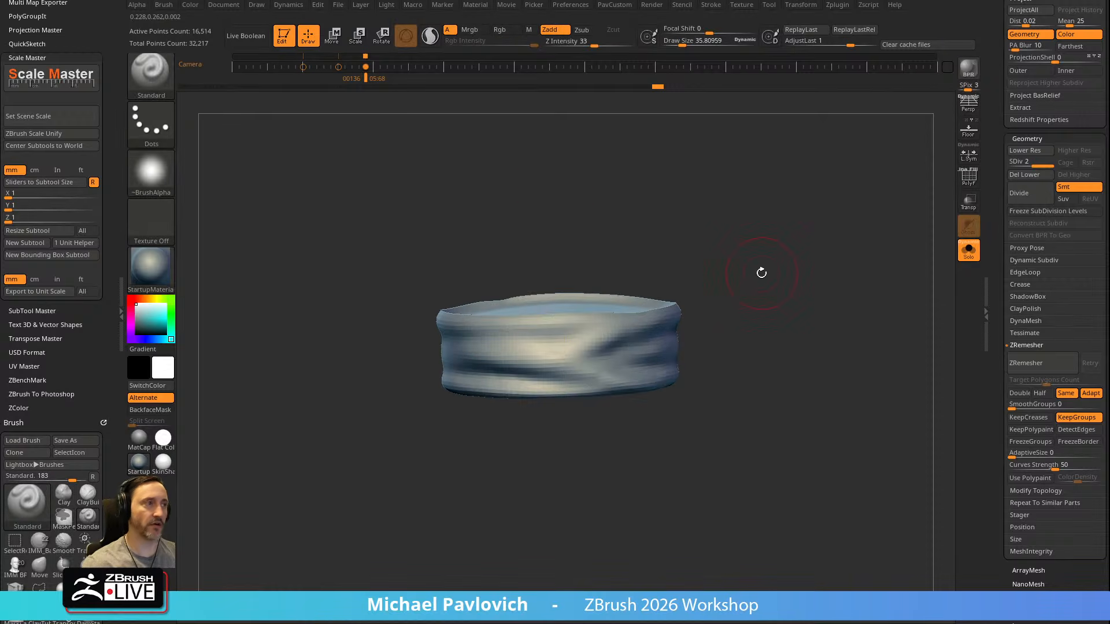
Select the Pinch brush and open the brush's Elasticity settings
key(b)
key(p)
key(i)
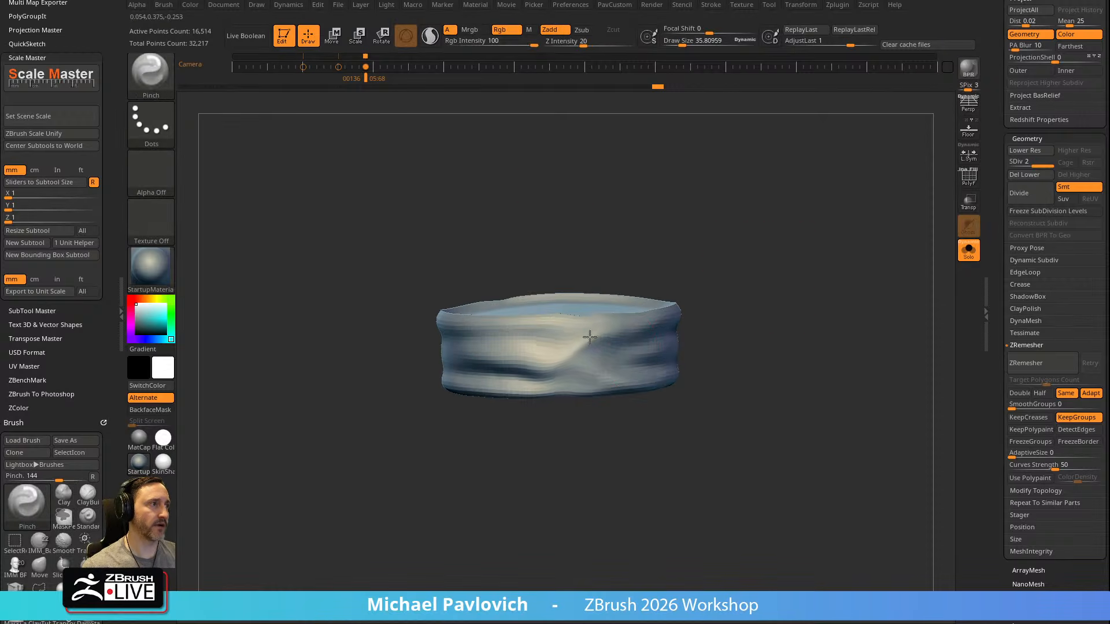
scroll(26, 267, down, 10)
key(shift)
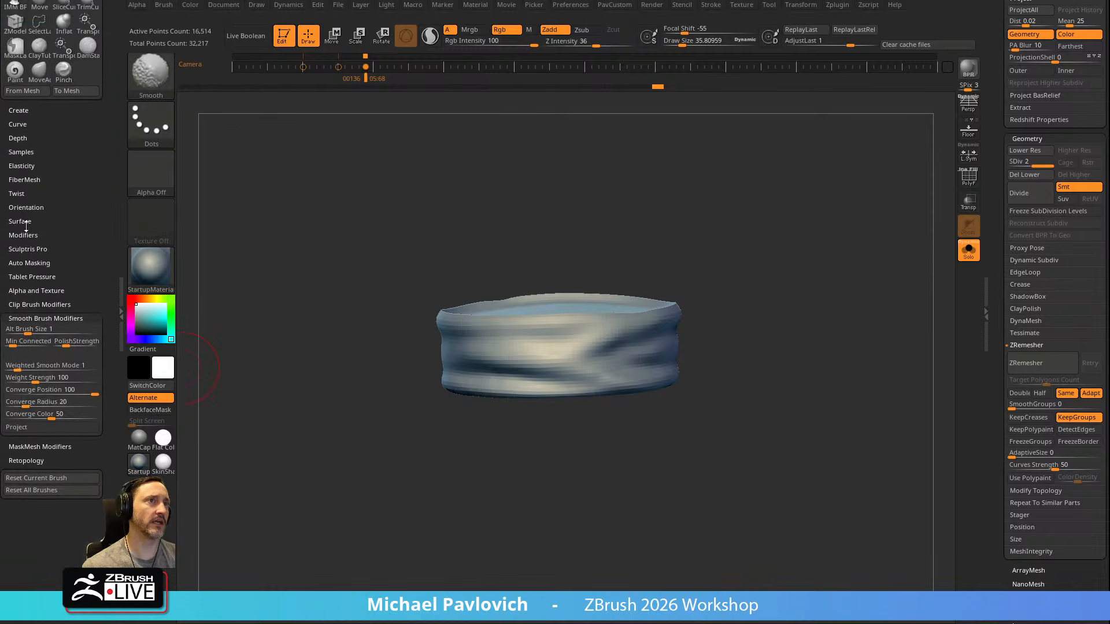
shift+click(21, 166)
Tighten the scarf's folds with the Pinch brush at a draw size of about 99
mouse_move(728, 191)
mouse_down()
mouse_move(772, 220)
mouse_move(720, 231)
mouse_up()
key(bracketright)
right_drag(632, 312, 633, 304)
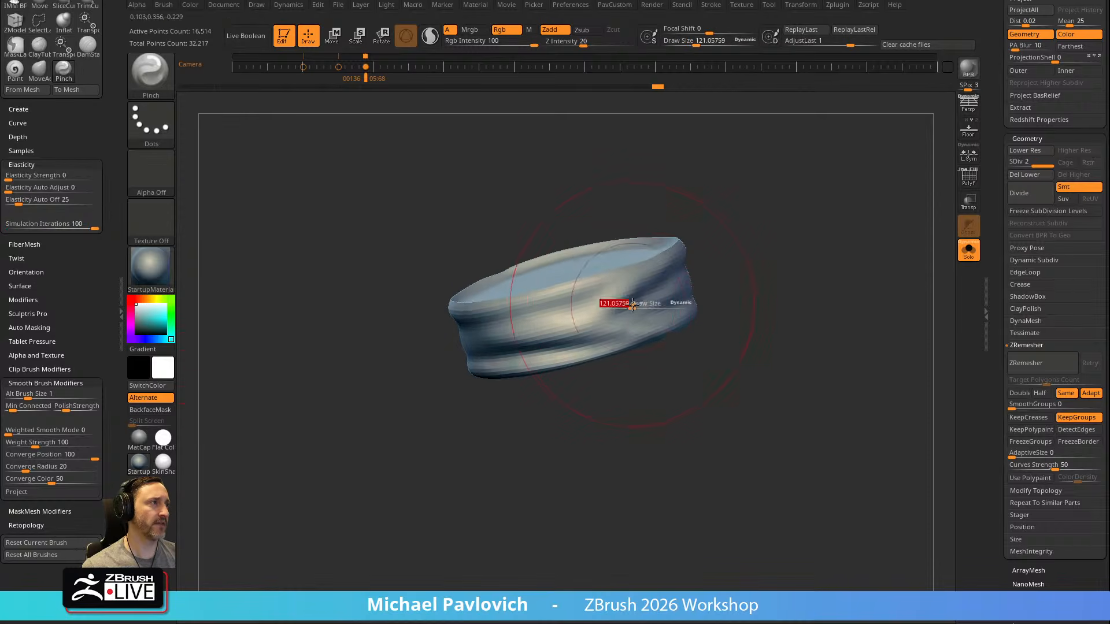
mouse_move(616, 307)
mouse_down()
mouse_move(595, 319)
mouse_move(639, 277)
mouse_up()
key(shift)
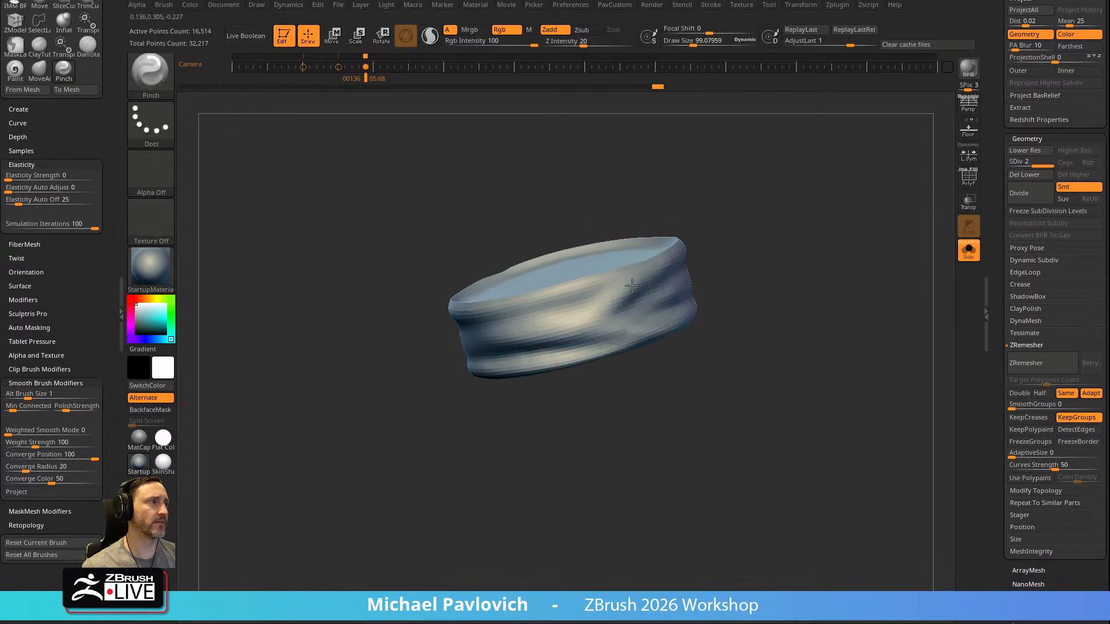
drag(721, 244, 485, 325)
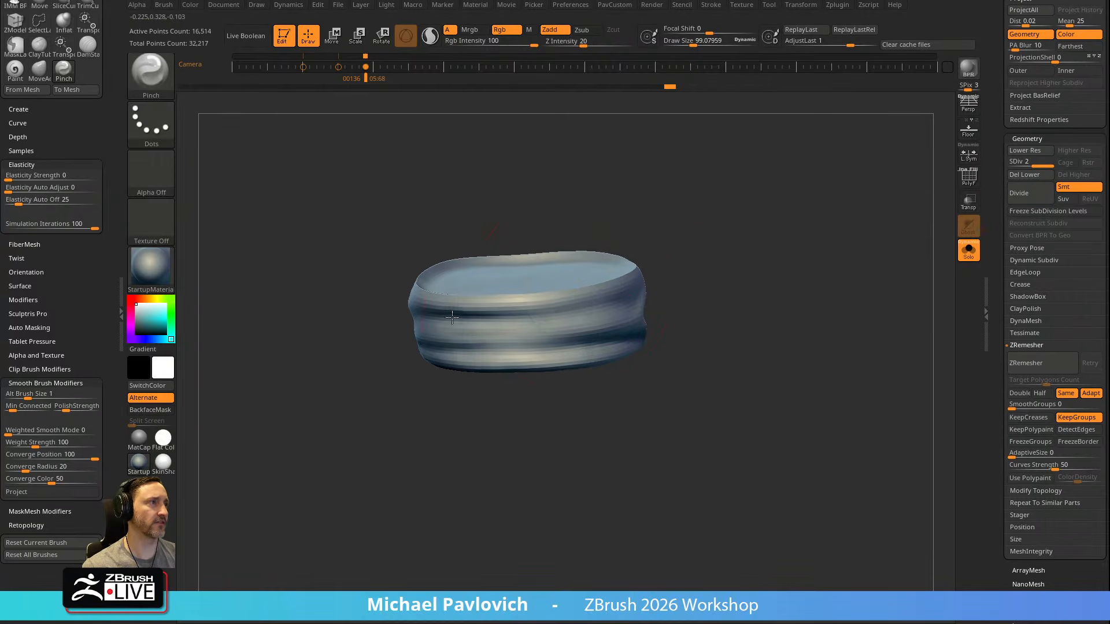
drag(713, 263, 813, 231)
drag(485, 330, 545, 341)
Change the brush size, try a stroke along the scarf's front fold, and undo it
mouse_move(668, 289)
mouse_down()
mouse_move(750, 219)
mouse_move(750, 254)
mouse_up()
key(s)
click(554, 298)
mouse_move(514, 303)
mouse_down()
mouse_move(461, 297)
mouse_move(555, 289)
mouse_up()
mouse_move(717, 237)
mouse_down()
mouse_move(776, 213)
mouse_move(780, 128)
mouse_up()
key(ctrl+z)
Set the Smooth brush's Z Intensity to 73 and rework the scarf's diagonal folds at a draw size of about 31
mouse_move(716, 231)
mouse_down()
mouse_move(674, 189)
mouse_move(686, 213)
mouse_move(734, 240)
mouse_up()
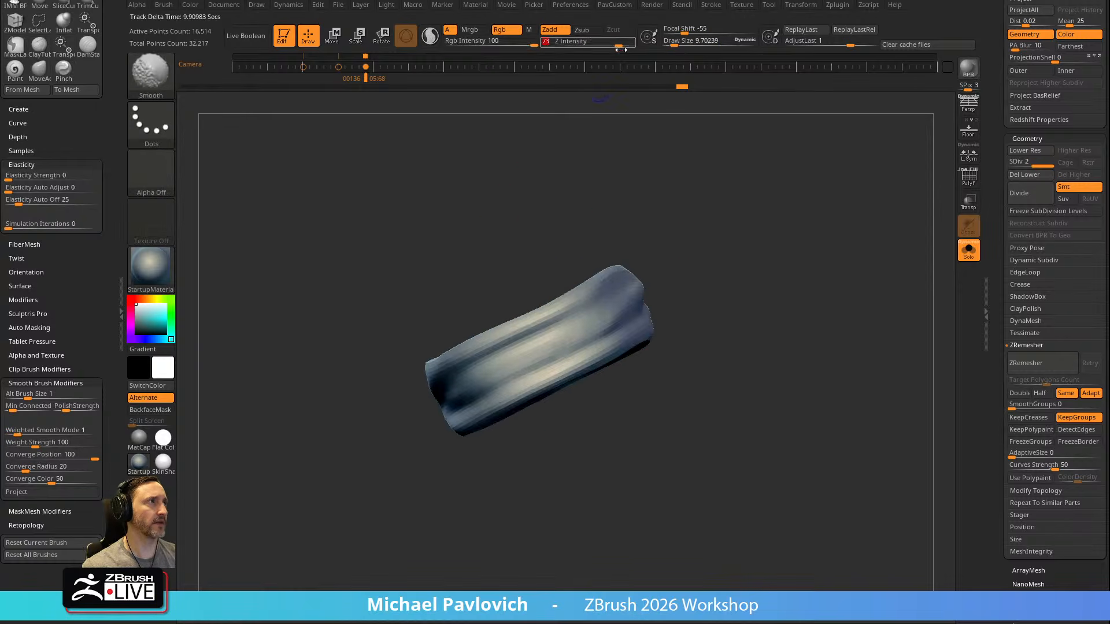
alt+drag(694, 196, 772, 177)
key(s)
click(626, 311)
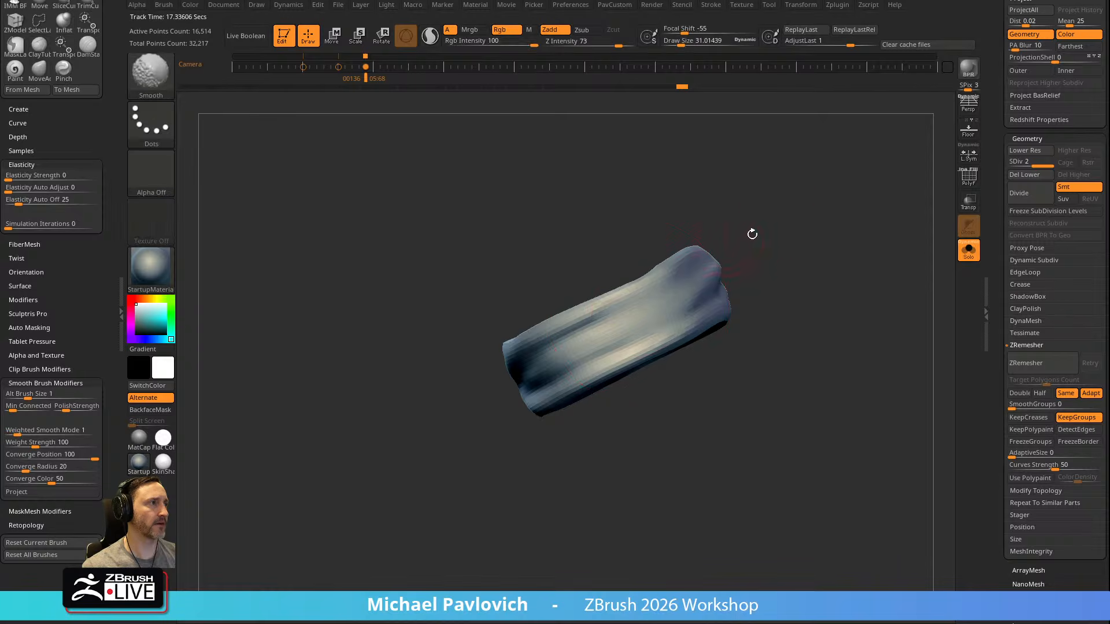
drag(726, 244, 669, 297)
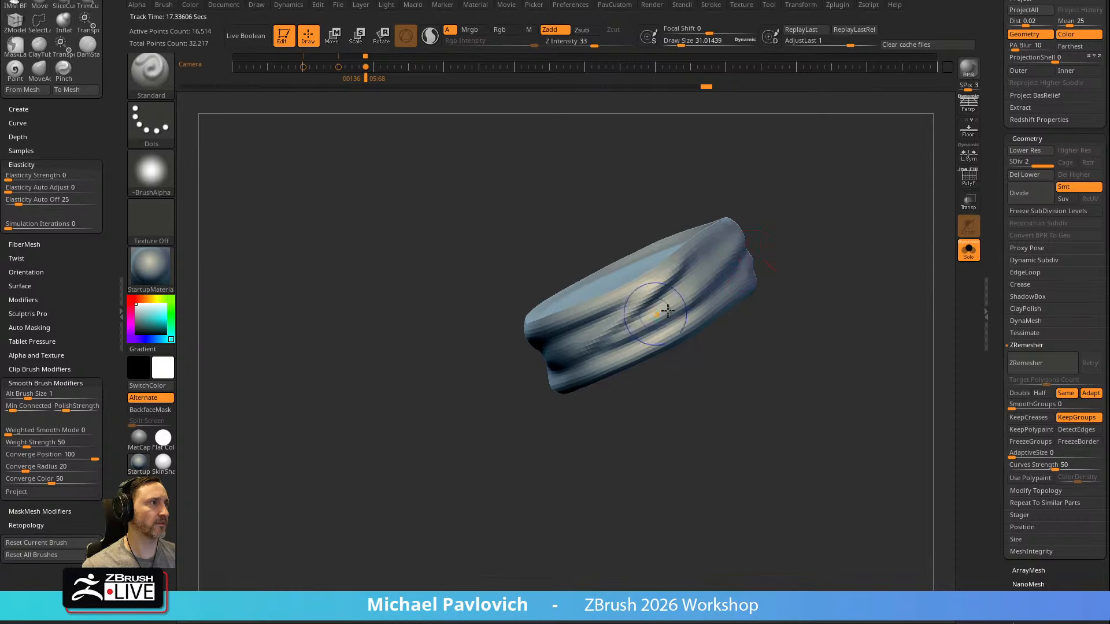
Select the Pinch brush and tighten the scarf's diagonal and lower folds, adjusting the brush size between strokes
key(b)
key(p)
key(i)
key(s)
click(641, 322)
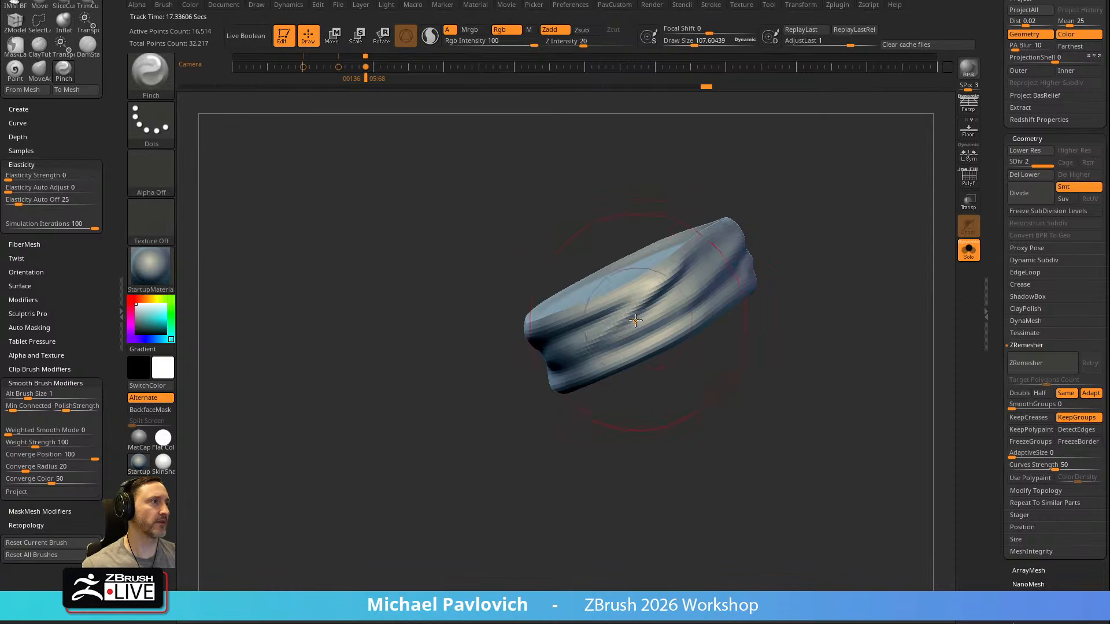
mouse_move(767, 224)
mouse_down()
mouse_move(714, 264)
mouse_move(775, 248)
mouse_up()
key(s)
click(608, 328)
drag(604, 339, 584, 354)
drag(604, 393, 576, 405)
Select the Standard brush, touch up the scarf's front folds, and turn off Solo to show the whole character
key(b)
key(s)
key(t)
key(s)
click(610, 347)
mouse_move(768, 279)
mouse_down()
mouse_move(761, 245)
mouse_move(757, 267)
mouse_move(803, 268)
mouse_move(848, 223)
mouse_move(737, 245)
mouse_up()
mouse_move(893, 233)
mouse_down()
mouse_move(755, 291)
mouse_move(806, 266)
mouse_move(751, 280)
mouse_move(763, 307)
mouse_move(708, 304)
mouse_up()
click(969, 250)
Blend the scarf's front folds with the Smooth and Standard brushes at a draw size of about 38
key(shift)
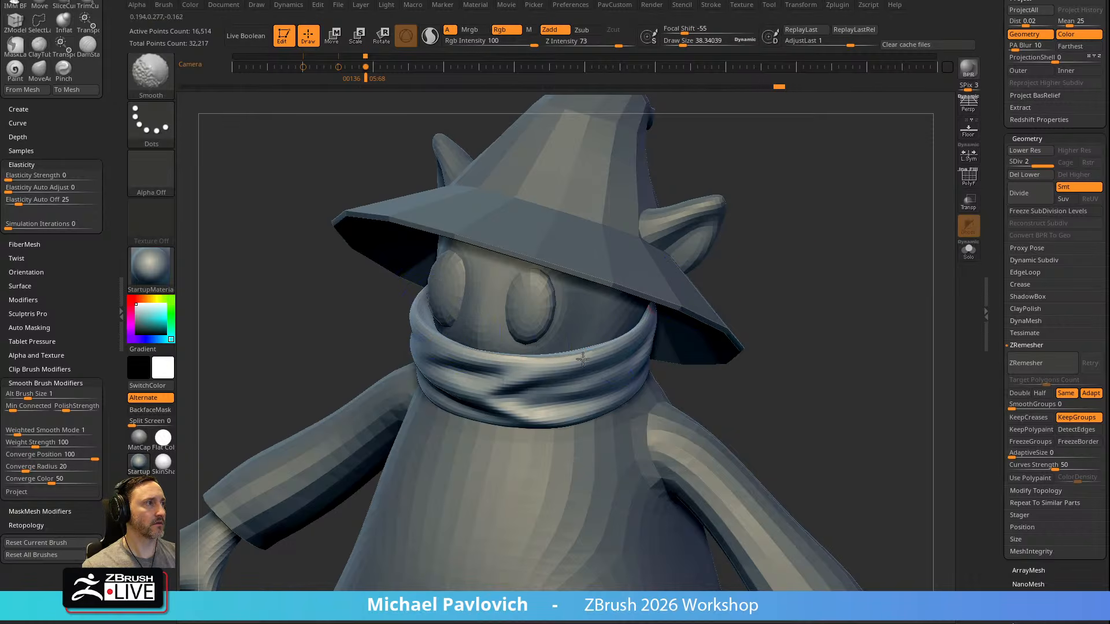
alt+drag(802, 279, 808, 255)
key(2)
click(827, 470)
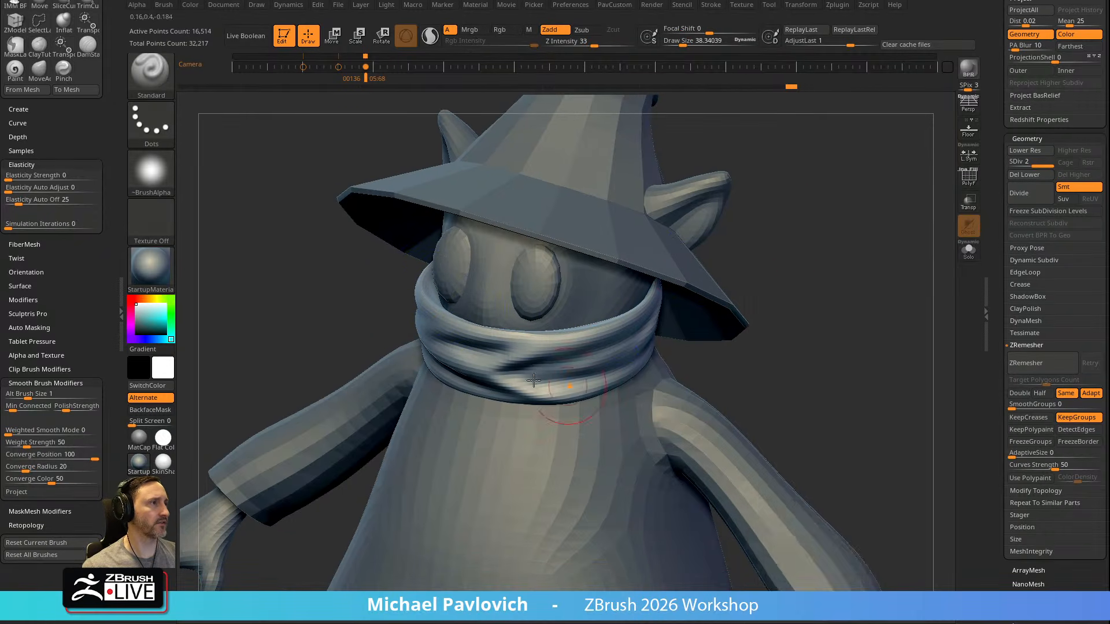
drag(772, 301, 795, 225)
key(shift)
mouse_move(781, 322)
mouse_down()
mouse_move(798, 347)
mouse_move(747, 221)
mouse_move(755, 273)
mouse_move(758, 228)
mouse_move(873, 218)
mouse_move(853, 236)
mouse_move(863, 263)
mouse_up()
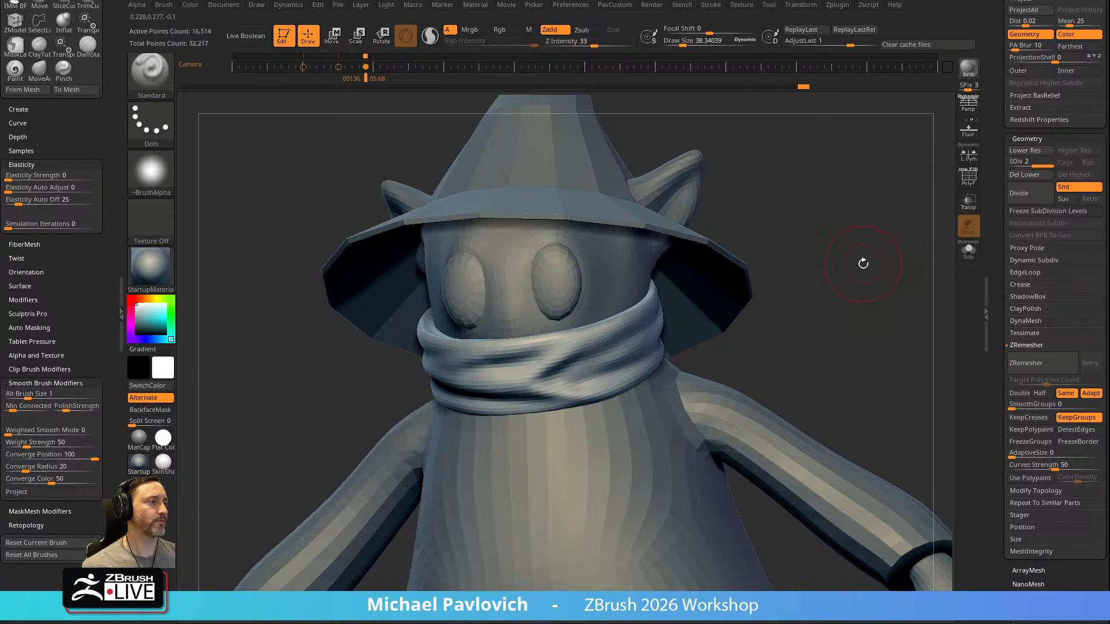
Try pulling cloth wrinkles across the scarf with the ClothHook brush at a draw size of about 76, and undo the strokes
key(b)
key(c)
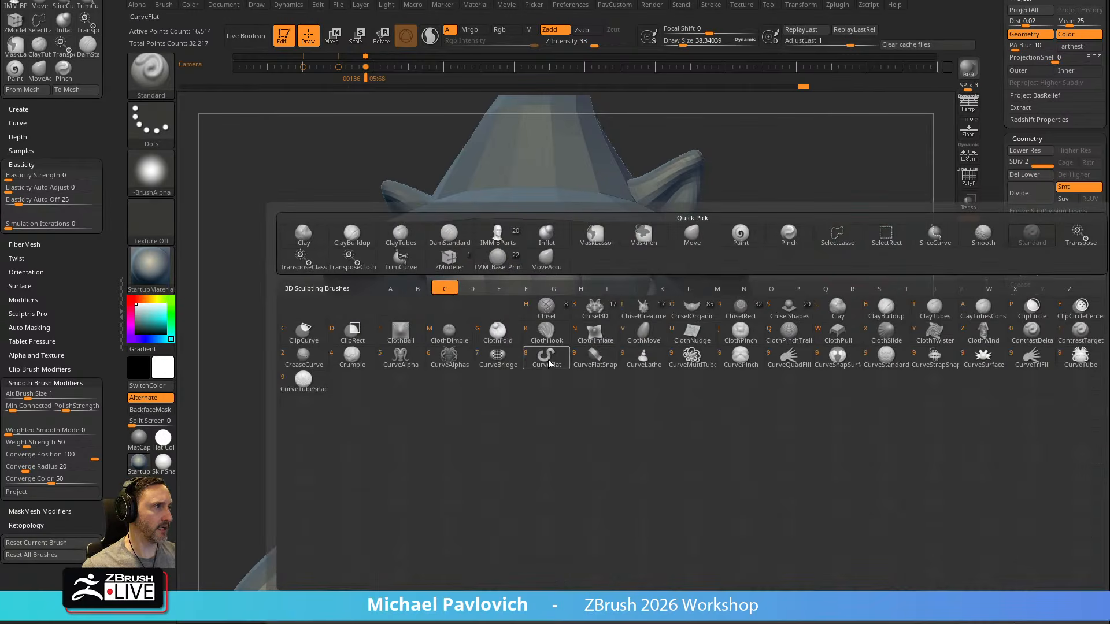
key(k)
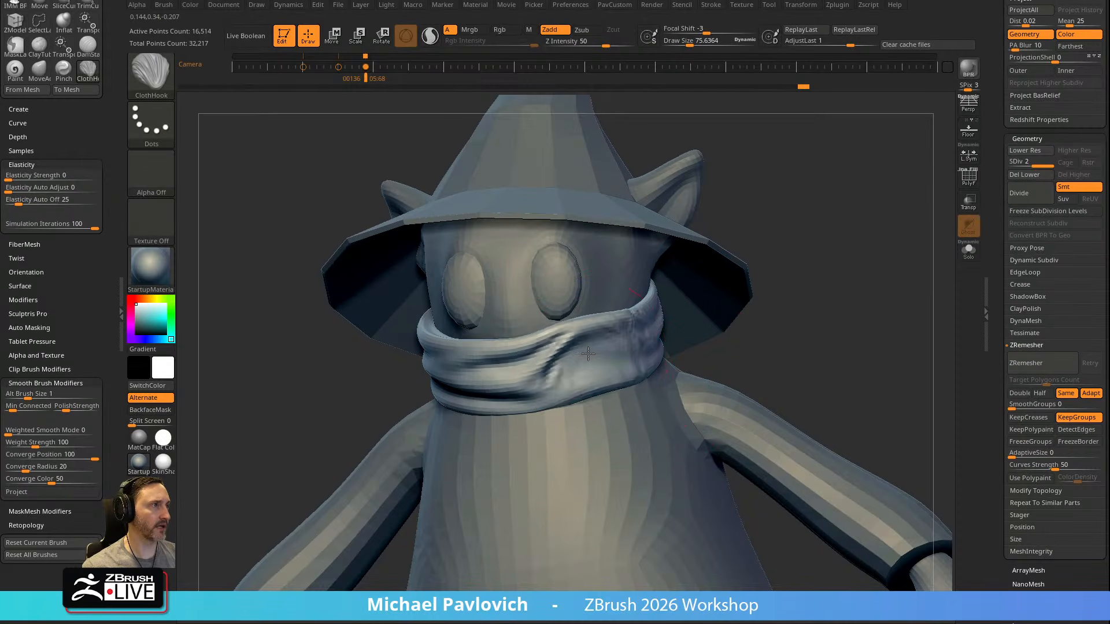
key(ctrl)
key(ctrl+z)
drag(640, 333, 675, 313)
key(ctrl+z)
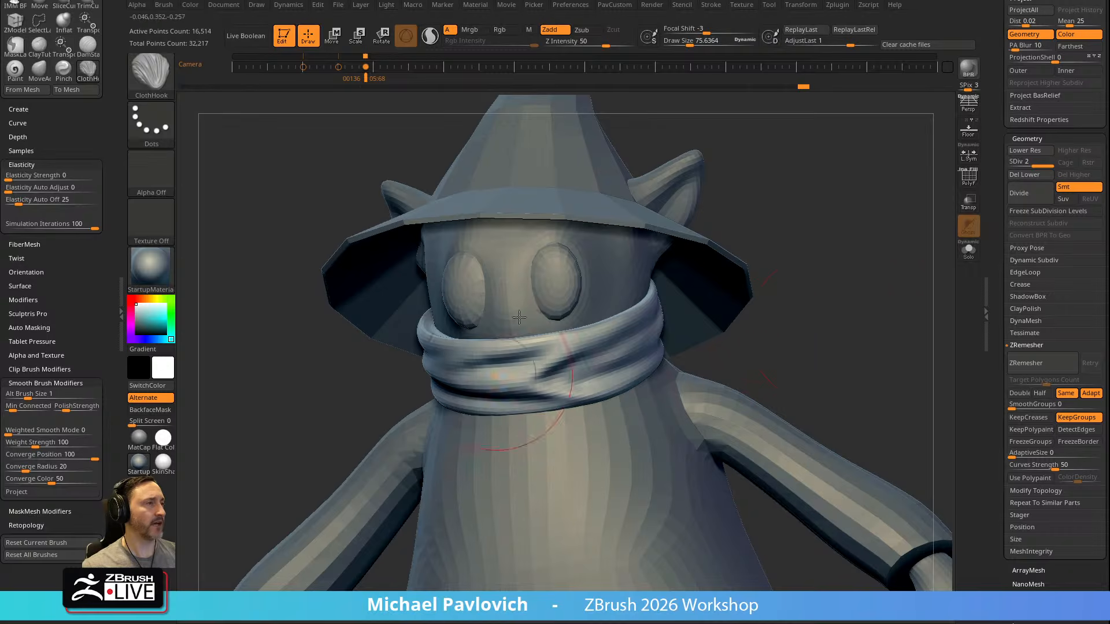
Try a ClothNudge stroke across the scarf's front at Z Intensity 100 and undo it
key(b)
key(c)
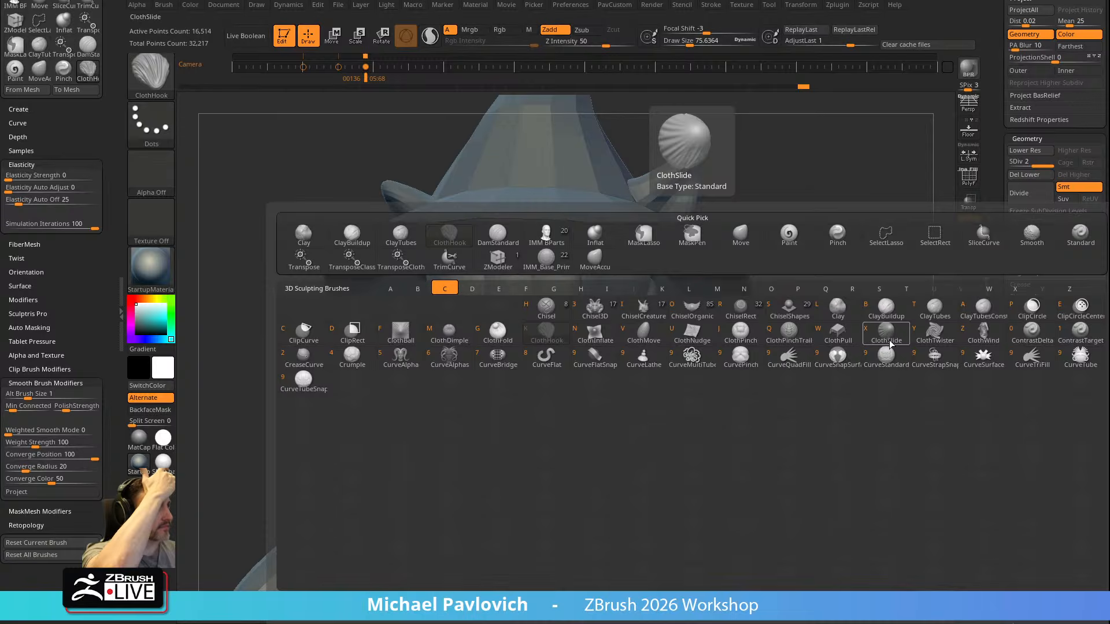
click(692, 332)
mouse_move(544, 347)
mouse_down()
mouse_move(584, 370)
mouse_move(562, 351)
mouse_move(484, 397)
mouse_up()
key(ctrl+z)
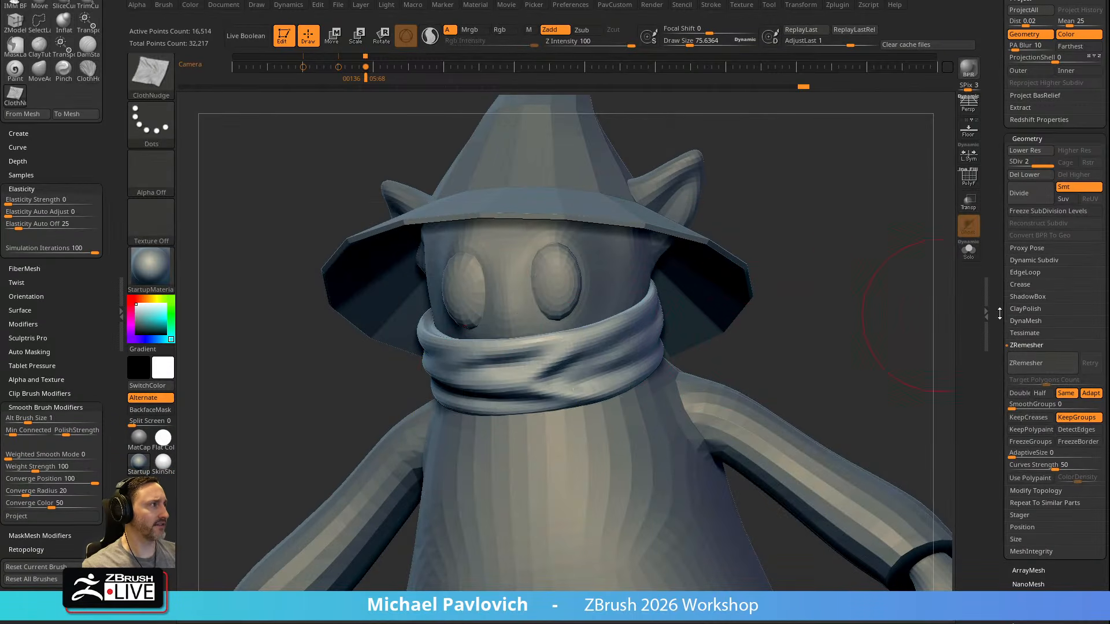
Enable Thick Skin on the scarf and set its thickness to about 13.74
scroll(1001, 310, down, 5)
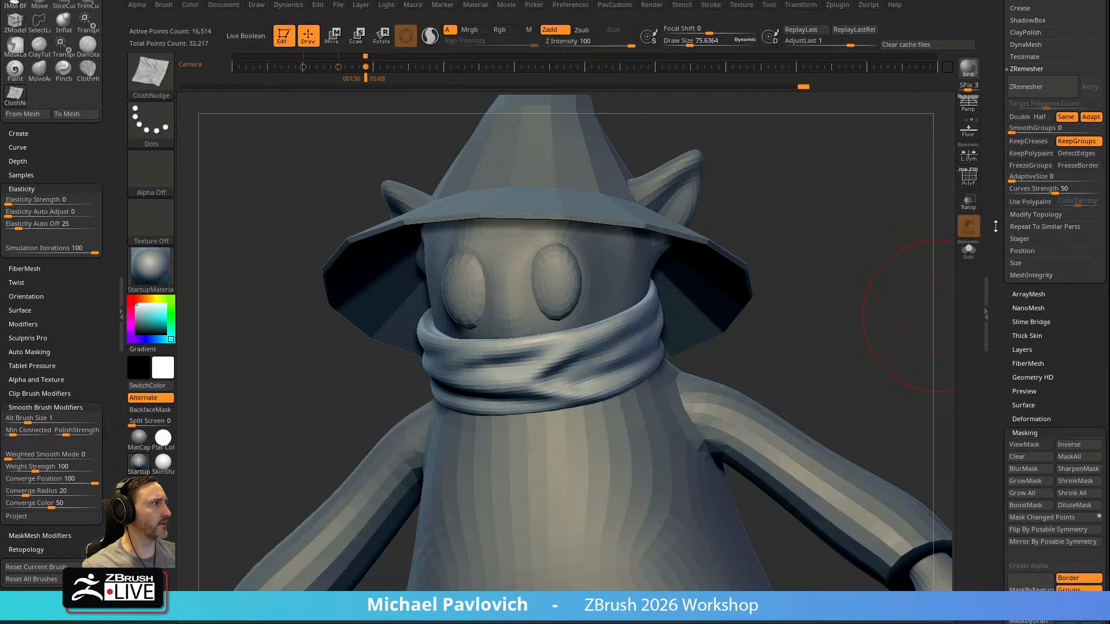
click(1022, 336)
scroll(1034, 322, down, 1)
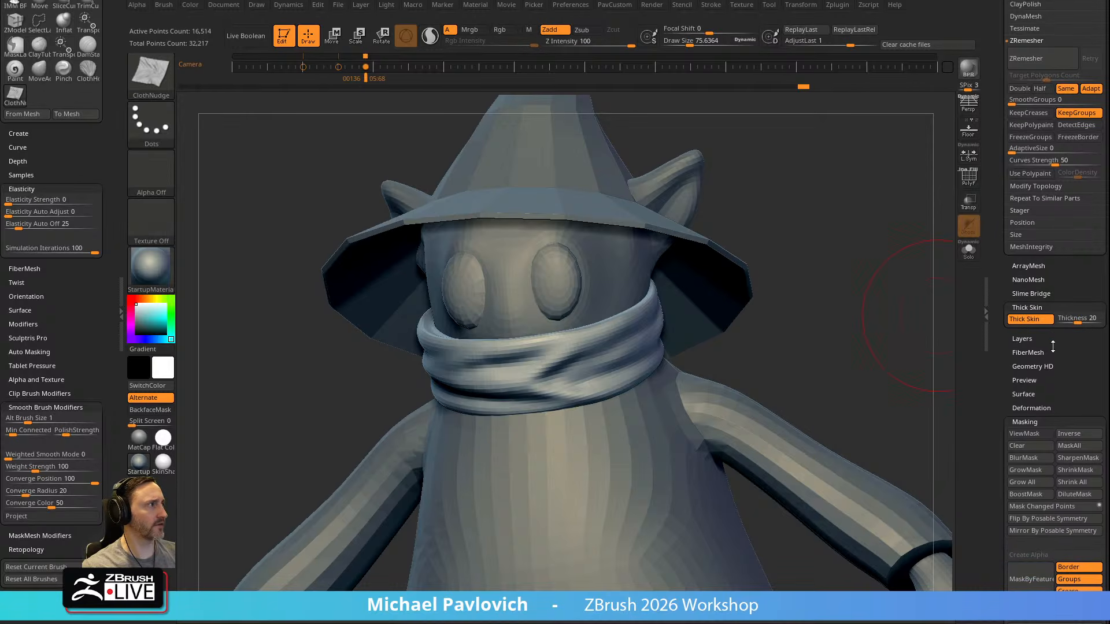
mouse_move(1077, 322)
mouse_down()
mouse_move(1064, 322)
mouse_move(1076, 323)
mouse_up()
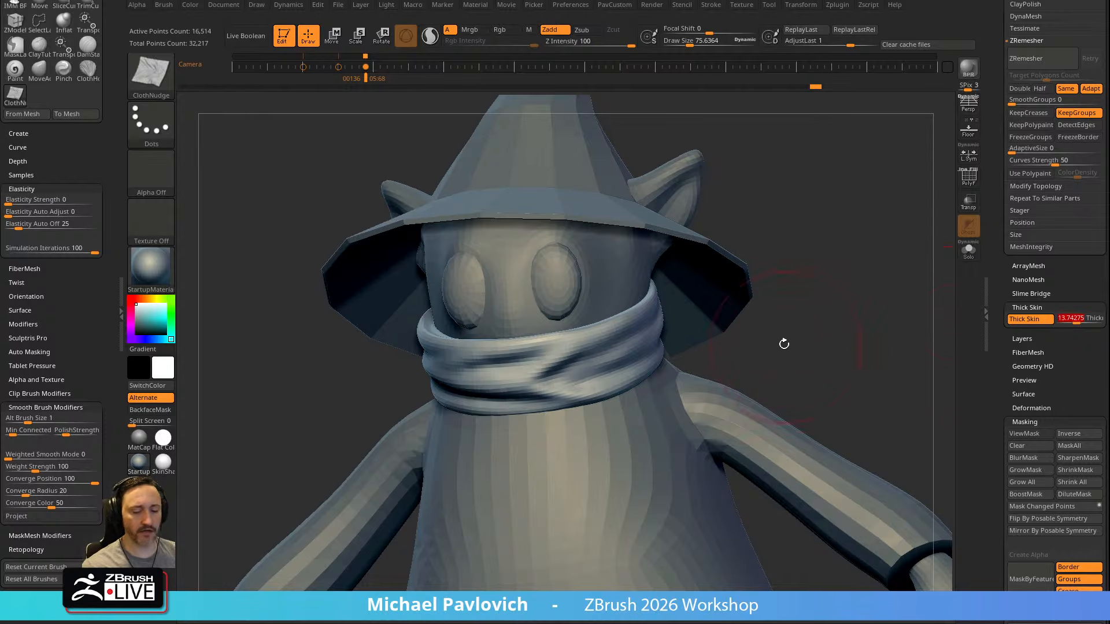
Test the Thick Skin limit with a ClayTubes stroke on the scarf and set the thickness to about 3.26
key(2)
drag(835, 310, 781, 312)
mouse_move(642, 347)
mouse_down()
mouse_move(571, 369)
mouse_move(644, 336)
mouse_move(563, 370)
mouse_move(626, 345)
mouse_up()
drag(805, 326, 624, 341)
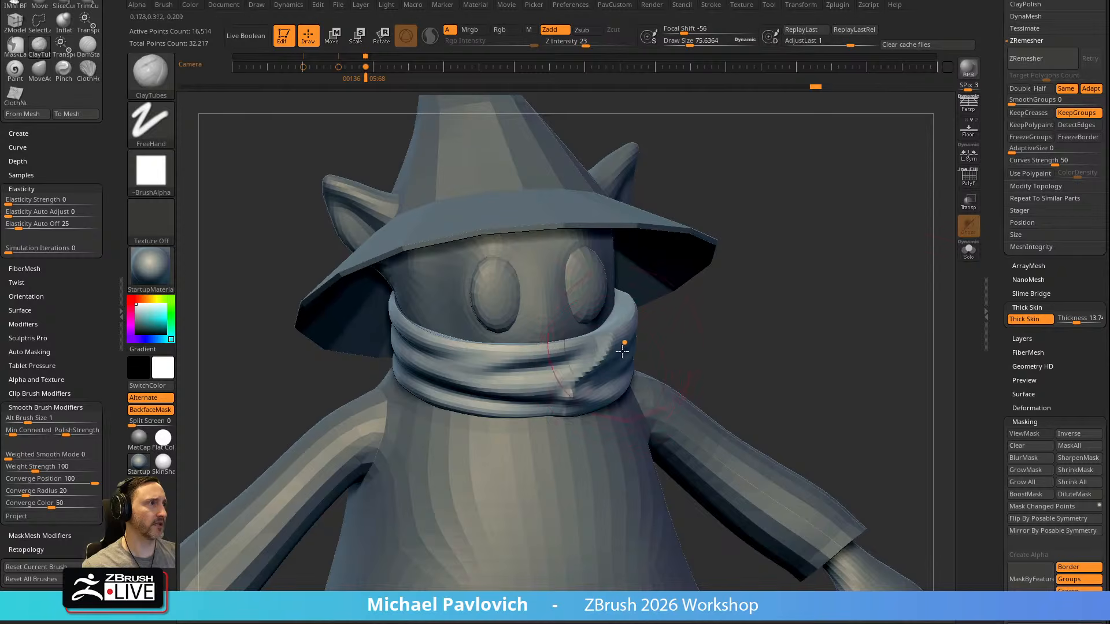
click(1063, 317)
drag(1077, 322, 1074, 324)
Try ClothHook strokes on the scarf with Thick Skin enabled, at a draw size of about 44, and undo them
drag(807, 344, 847, 334)
key(b)
key(c)
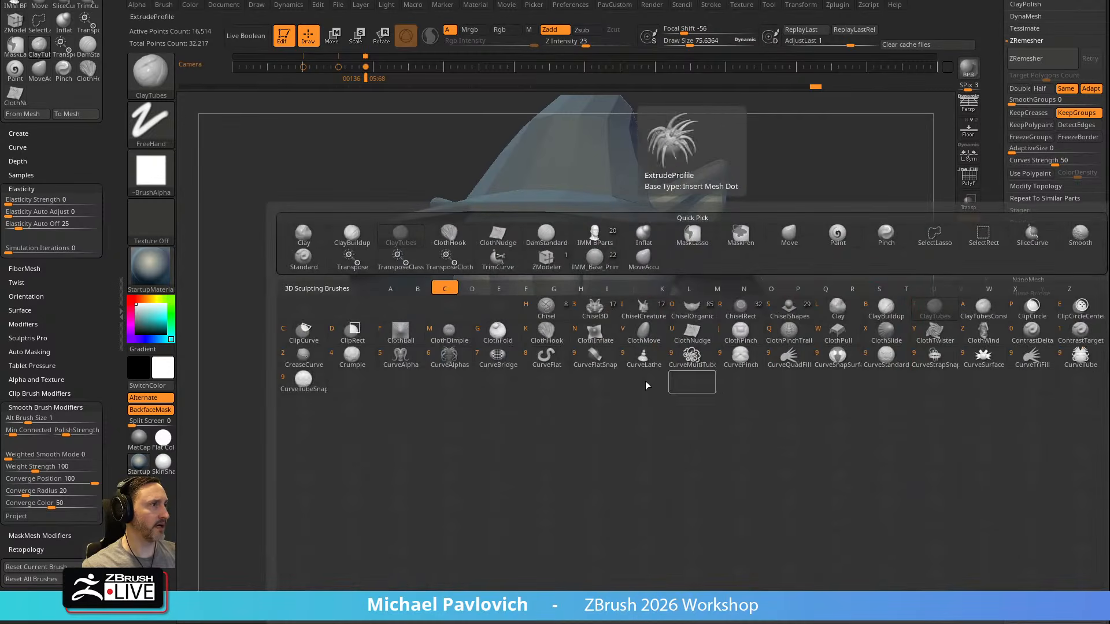
key(k)
mouse_move(616, 352)
mouse_down()
mouse_move(629, 383)
mouse_move(628, 352)
mouse_move(662, 365)
mouse_move(622, 341)
mouse_move(614, 361)
mouse_move(585, 350)
mouse_move(599, 346)
mouse_up()
key(ctrl+z)
key(ctrl+z)
Try nudging the scarf's front folds with the ClothNudge brush at a draw size of about 99, and undo the strokes
key(b)
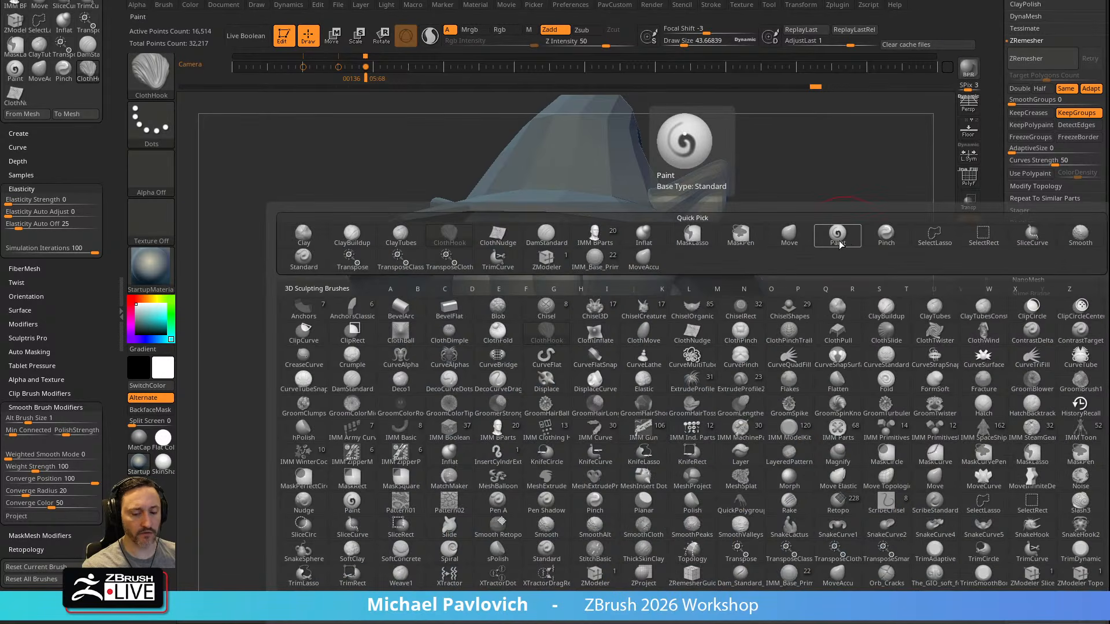
key(c)
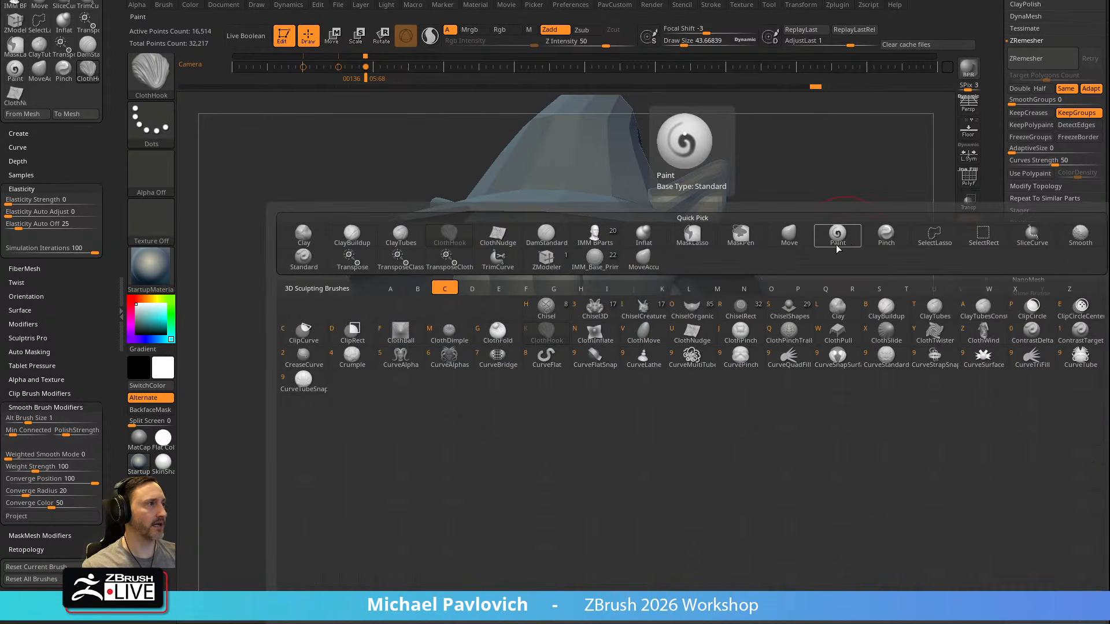
click(690, 333)
mouse_move(582, 343)
shift+mouse_down()
mouse_move(560, 359)
mouse_move(568, 343)
shift+mouse_up()
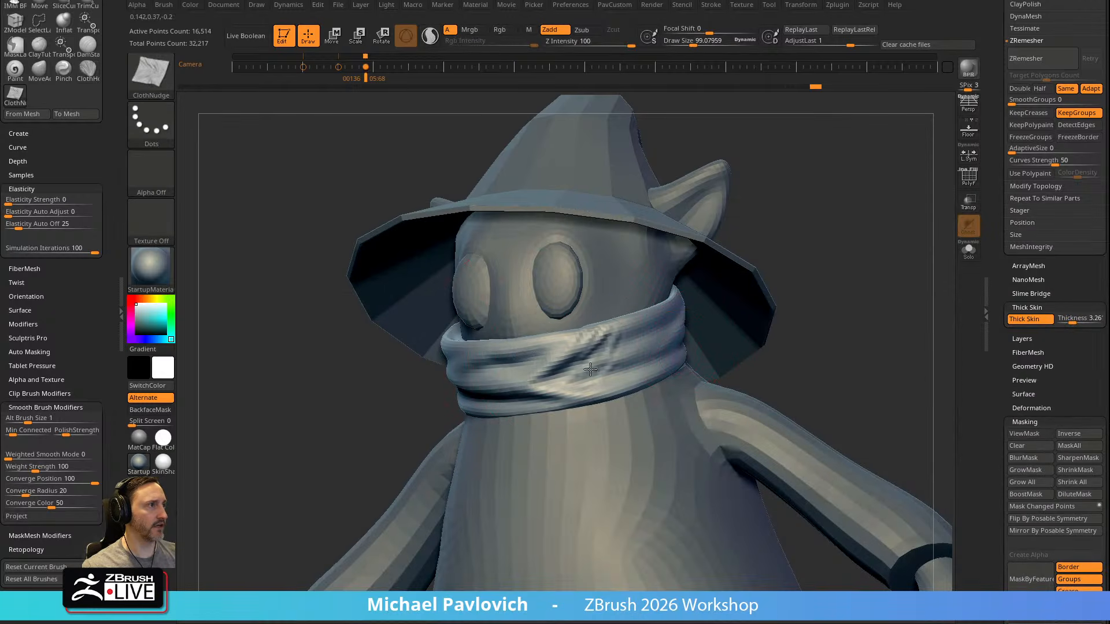
drag(855, 272, 809, 272)
key(ctrl+z)
key(ctrl+z)
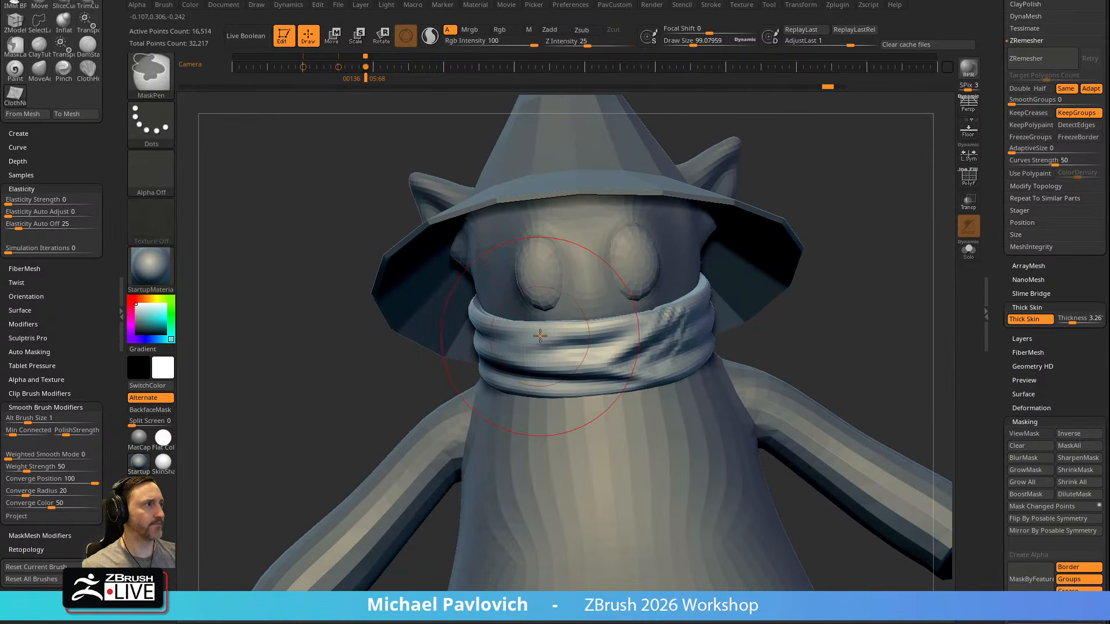
Select the Move brush, try a stroke across the scarf's front folds, and undo it
key(b)
key(m)
key(v)
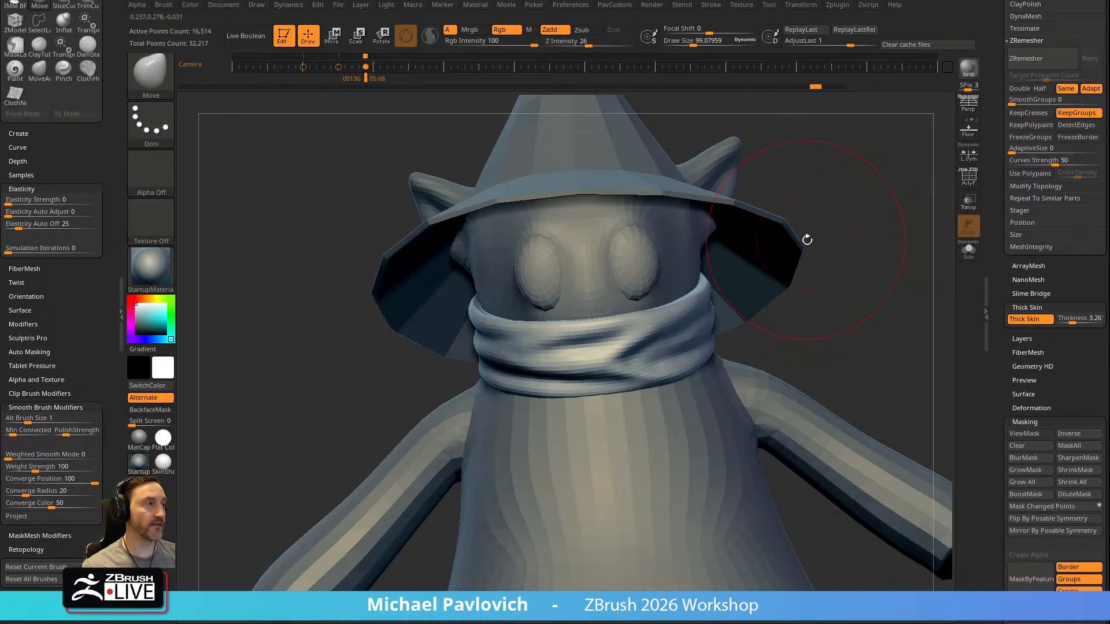
drag(807, 238, 837, 237)
drag(67, 249, 251, 263)
mouse_move(653, 344)
mouse_down()
mouse_move(659, 351)
mouse_move(634, 349)
mouse_move(605, 370)
mouse_move(540, 362)
mouse_up()
key(ctrl+z)
Shift the scarf's front folds with the Move brush at a draw size of about 55 and edit its Simulation Iterations
key(s)
mouse_move(617, 359)
mouse_down()
mouse_move(601, 368)
mouse_move(612, 365)
mouse_up()
click(38, 250)
text(0)
key(Return)
Turn off Thick Skin on the scarf and make the robe the active subtool
click(1042, 321)
alt+drag(809, 309, 613, 341)
drag(752, 306, 577, 379)
alt+click(577, 379)
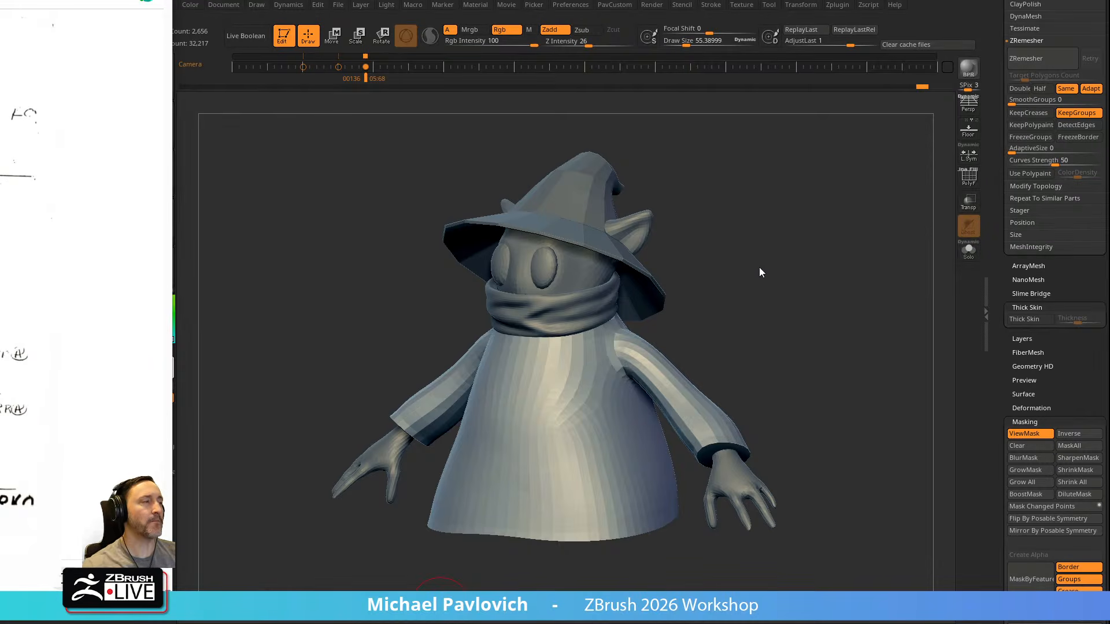
Display the robe's polyframe and isolate the robe with Solo
click(748, 281)
drag(751, 283, 925, 229)
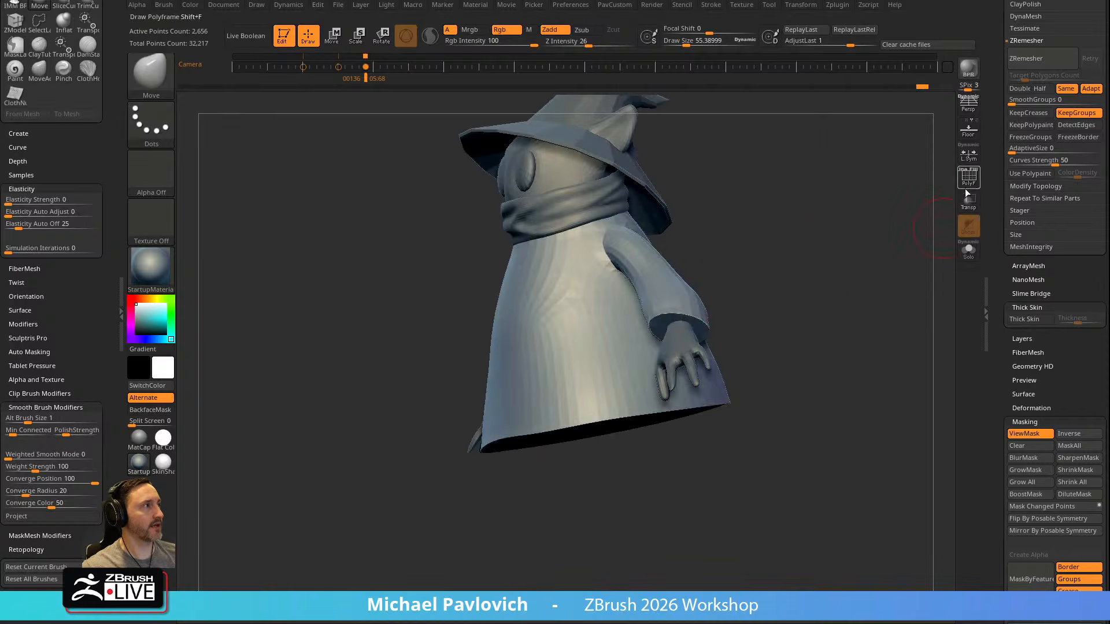
click(975, 186)
drag(788, 253, 868, 243)
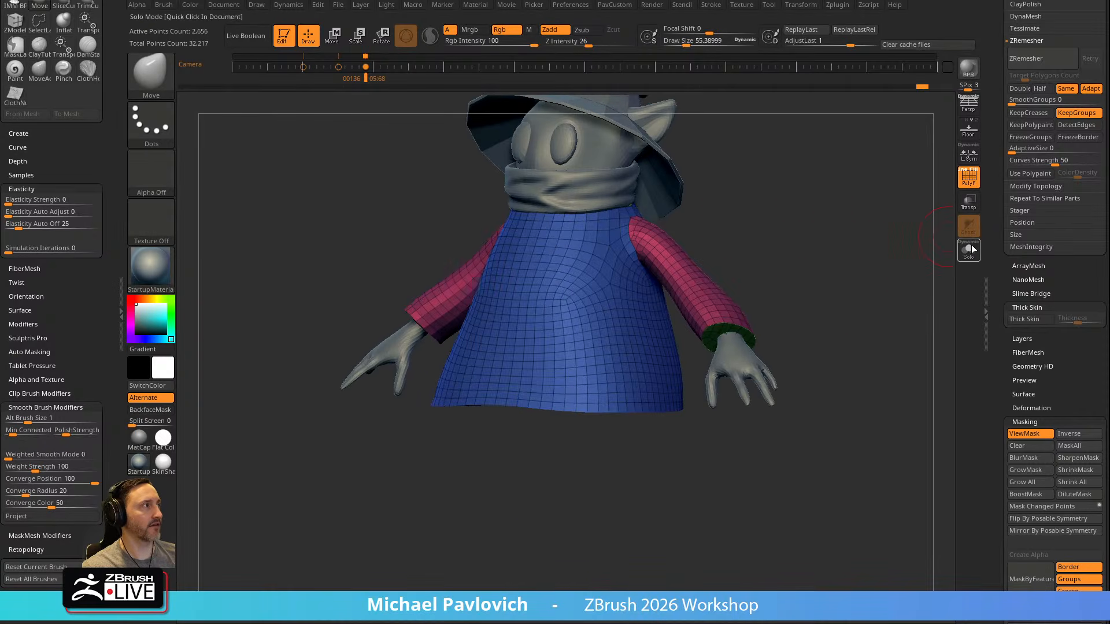
drag(925, 272, 914, 237)
click(970, 249)
Hide the robe's sleeve-end and bottom cap polygroups using SelectRect and delete the hidden geometry
ctrl+shift+click(699, 320)
ctrl+shift+drag(840, 268, 819, 230)
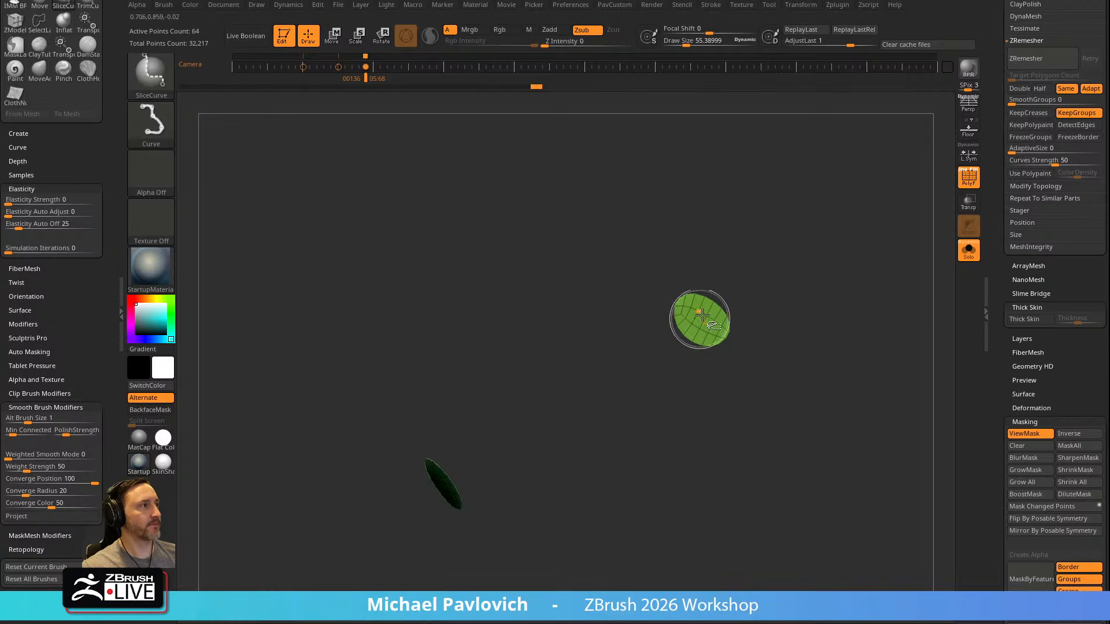
ctrl+shift+click(141, 87)
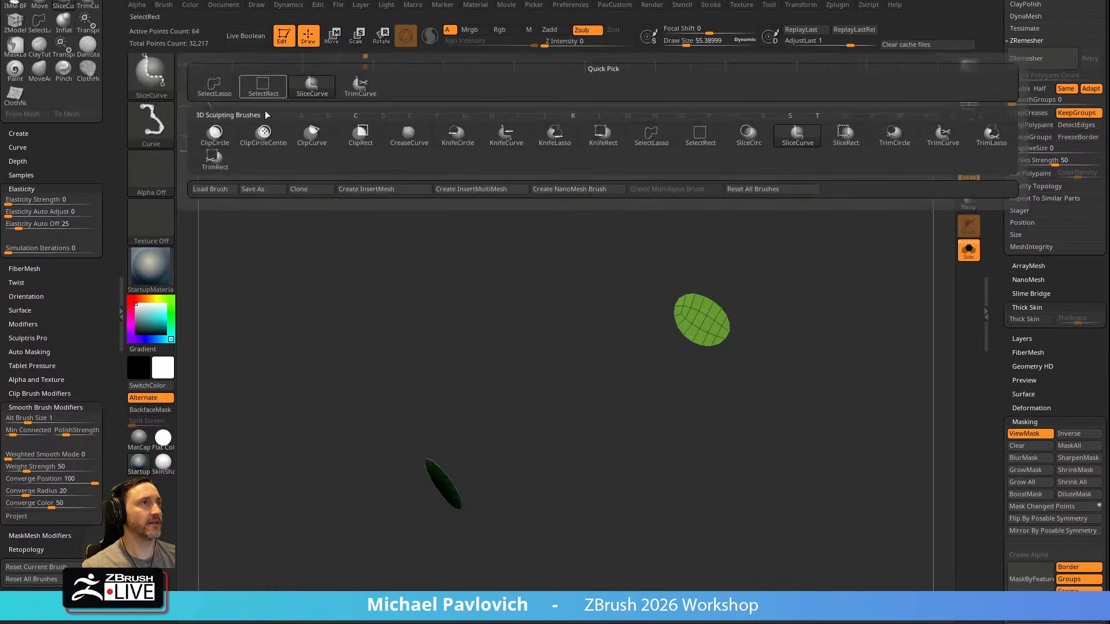
ctrl+shift+click(256, 96)
ctrl+shift+drag(745, 313, 782, 364)
ctrl+shift+click(585, 431)
key(space)
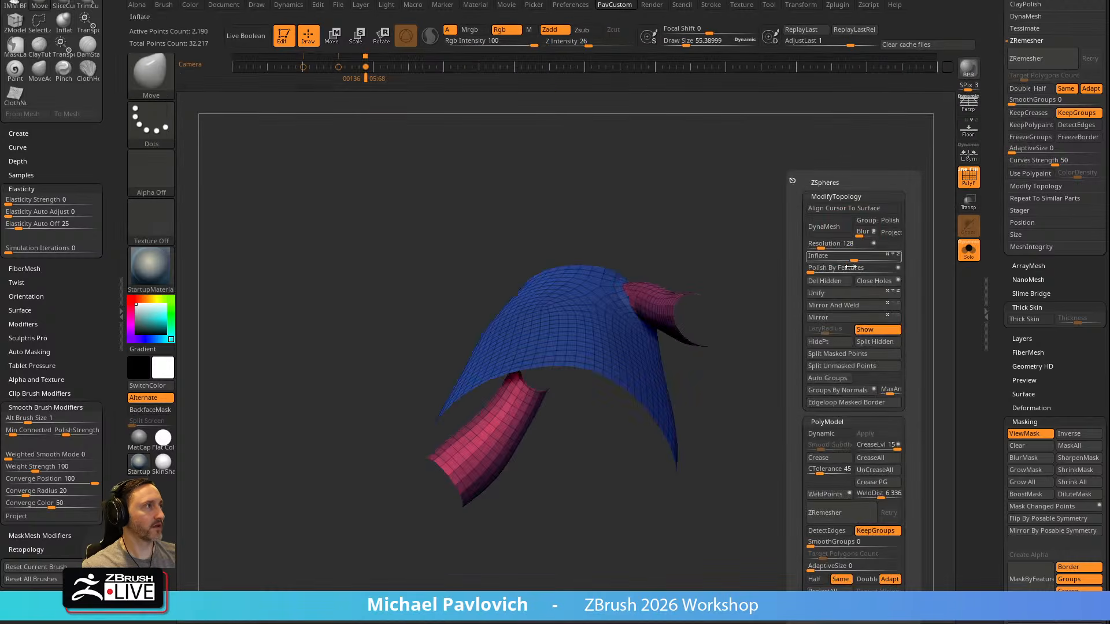
click(834, 283)
mouse_move(830, 289)
shift+mouse_down()
mouse_move(825, 300)
mouse_move(823, 282)
mouse_move(850, 292)
shift+mouse_up()
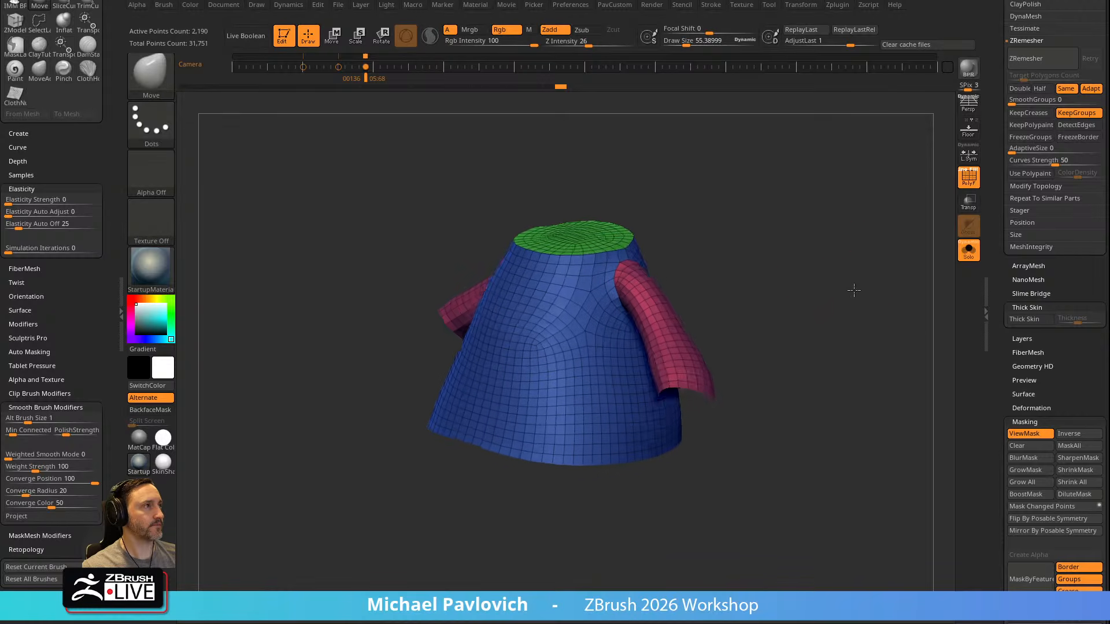
Hide the robe's neck cap polygroup, delete the hidden geometry, and show the whole character again
click(969, 251)
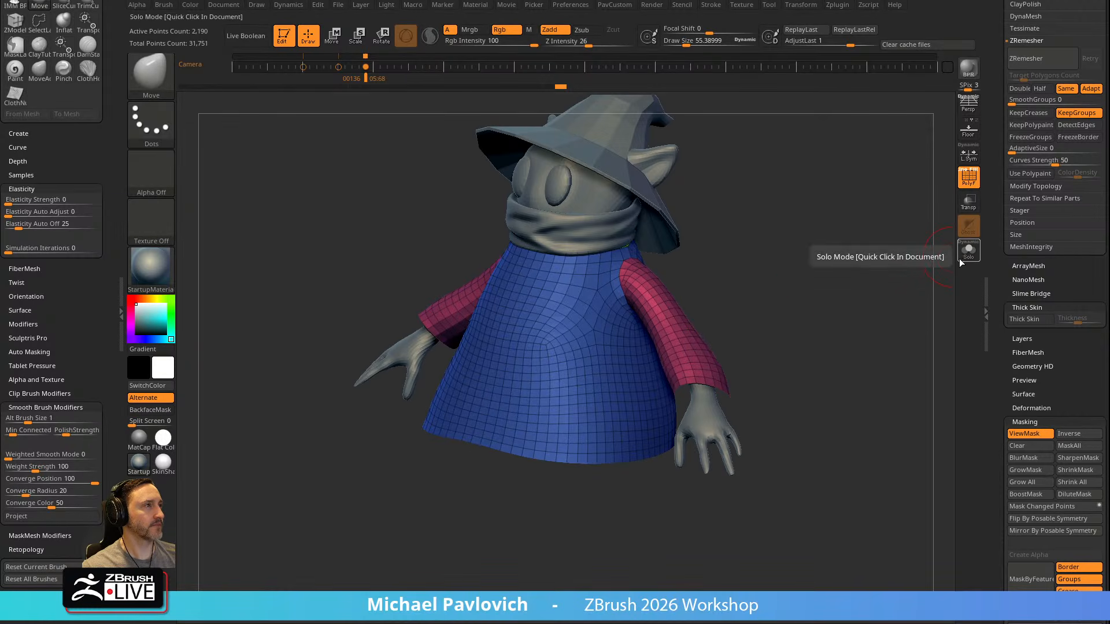
alt+drag(825, 259, 841, 278)
click(969, 250)
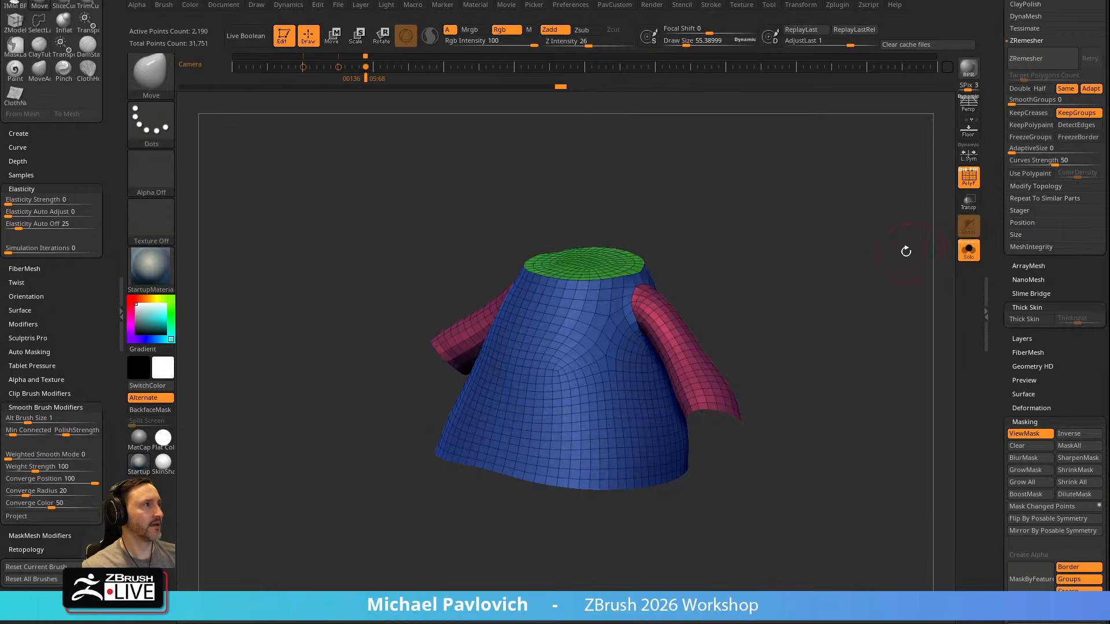
drag(912, 248, 901, 283)
ctrl+shift+click(603, 265)
ctrl+shift+drag(823, 206, 890, 252)
key(2)
click(837, 281)
click(968, 251)
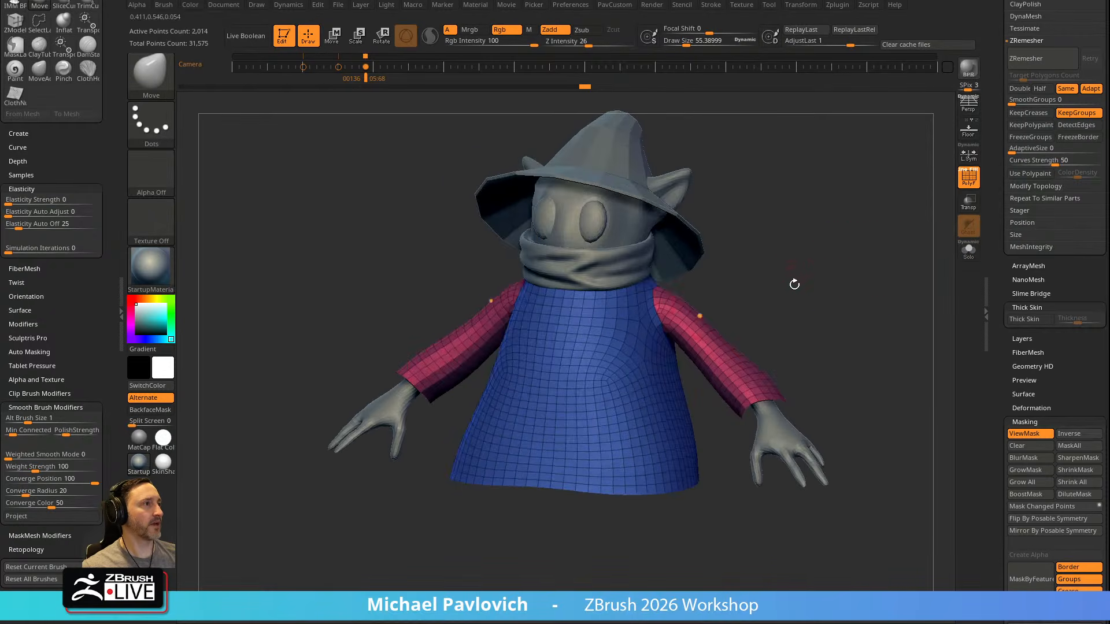
Hide every subtool except the body and the robe
shift+drag(809, 282, 853, 273)
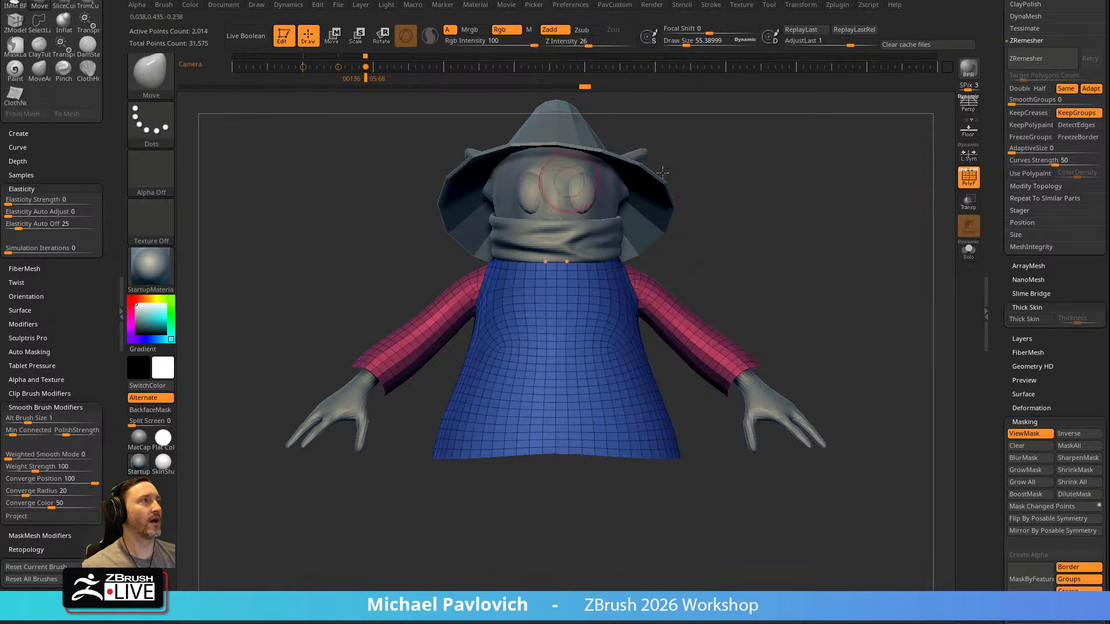
drag(1004, 186, 1004, 356)
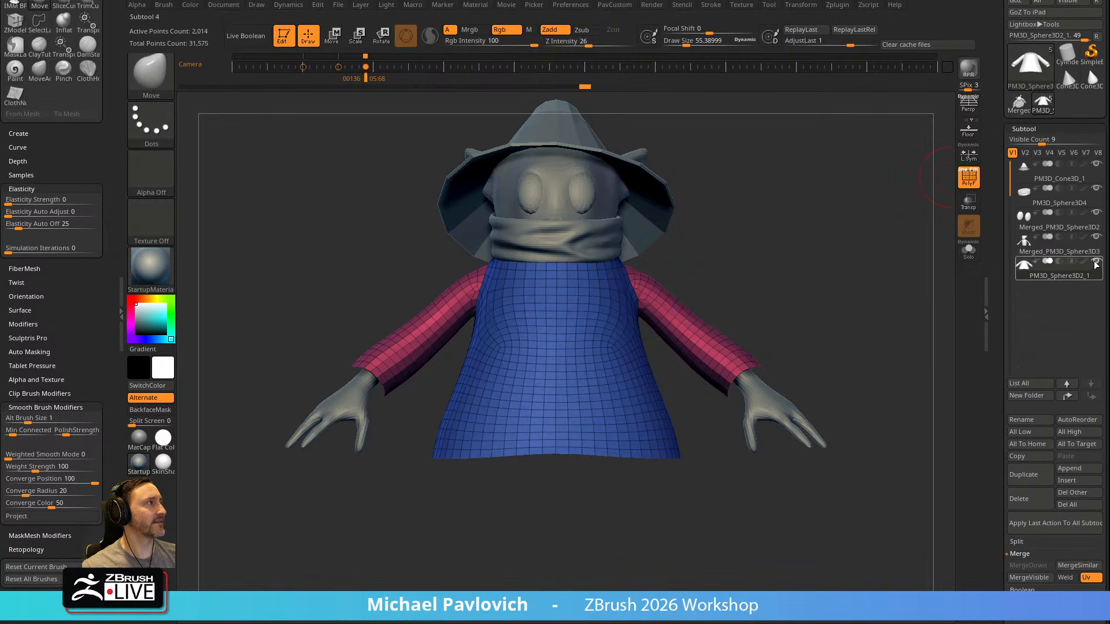
shift+click(1096, 262)
click(1096, 238)
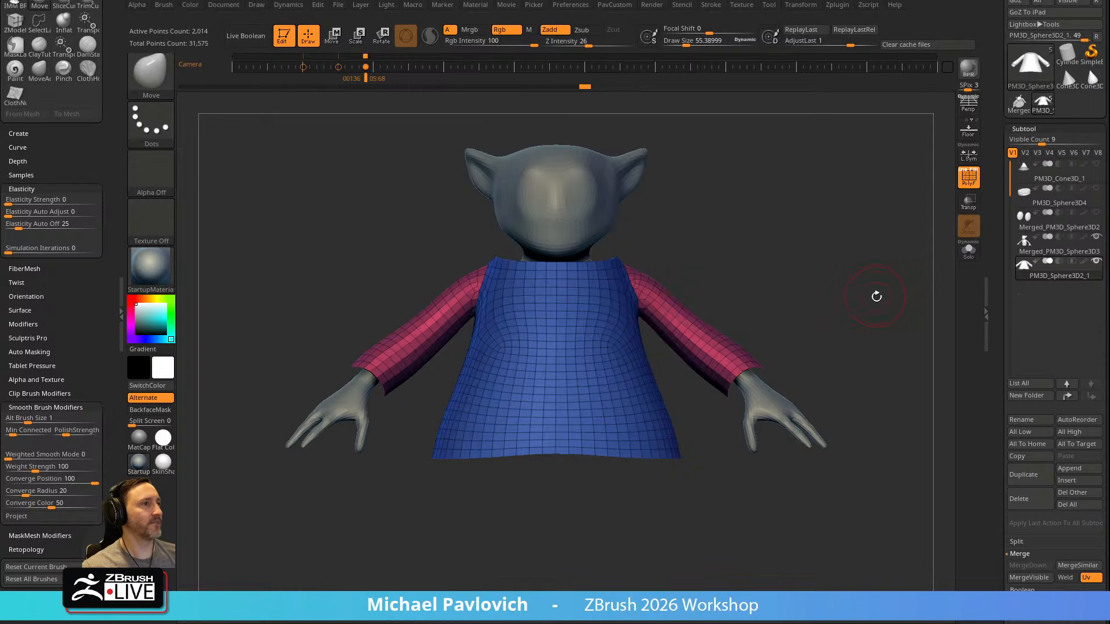
drag(876, 295, 870, 287)
Open the Dynamics settings and run the cloth simulation on the robe with Gravity on at strength 10
drag(91, 153, 101, 323)
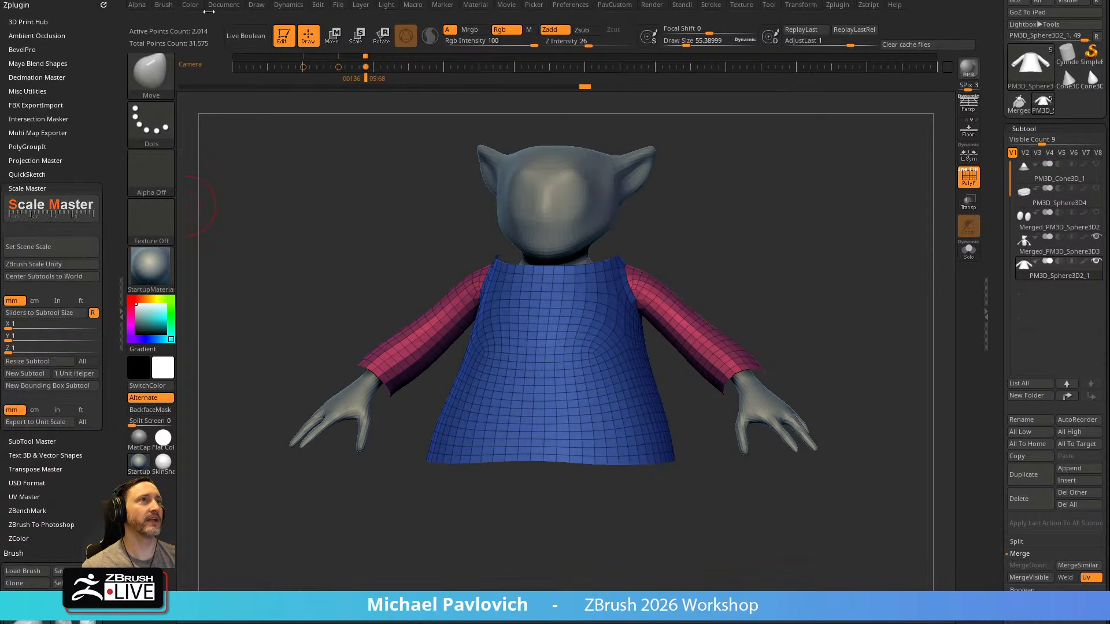
click(103, 4)
click(284, 9)
click(277, 10)
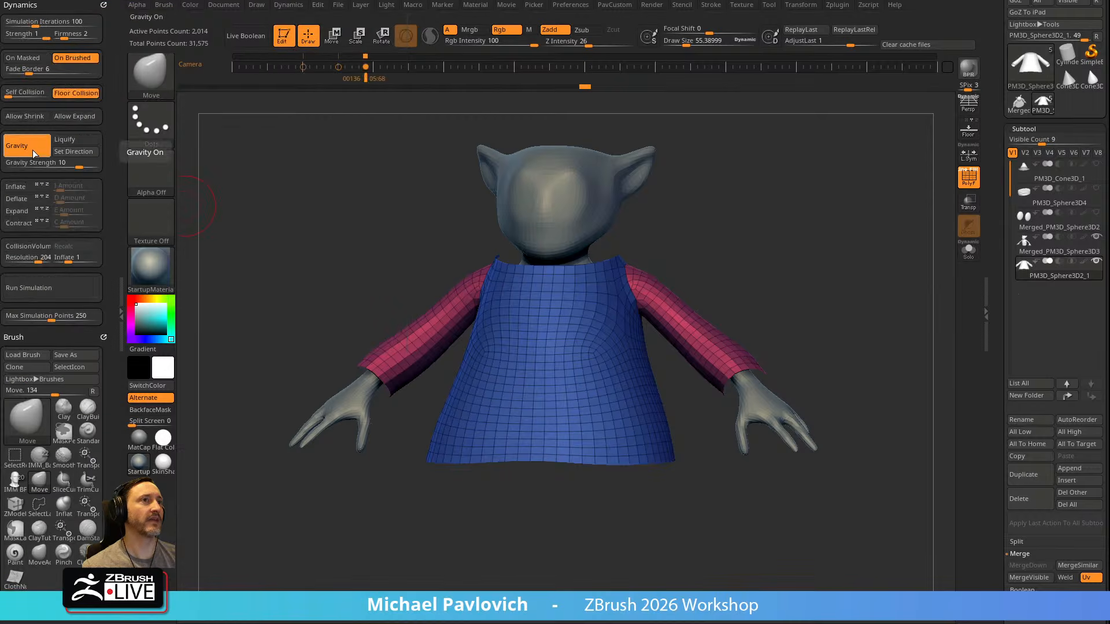
click(58, 288)
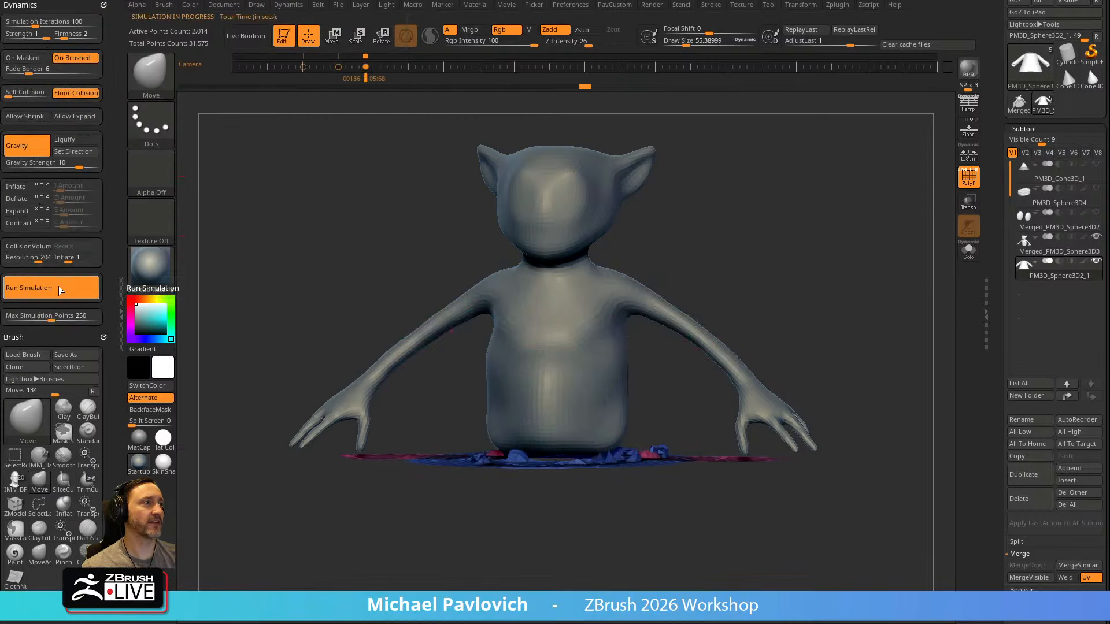
Stop the running simulation and undo its effect on the robe
click(277, 186)
mouse_move(289, 215)
mouse_down()
mouse_move(294, 245)
mouse_move(292, 226)
mouse_up()
key(ctrl+z)
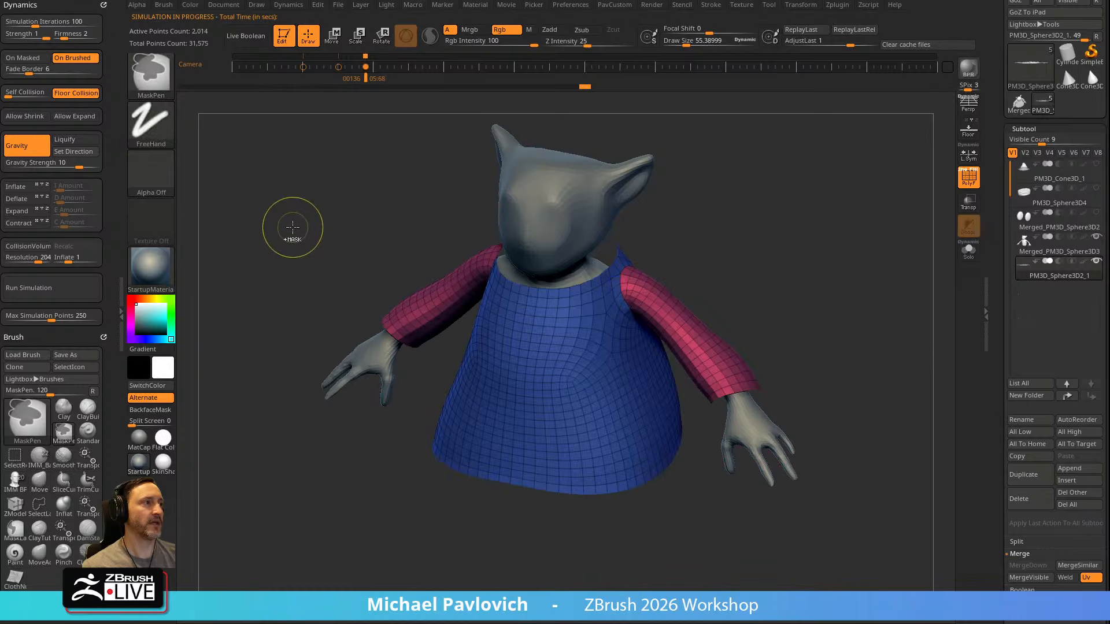
Show the floor grid and try the robe's cloth simulation with Gravity Strength at 1.54832, undoing the run
click(965, 130)
alt+drag(935, 194, 866, 195)
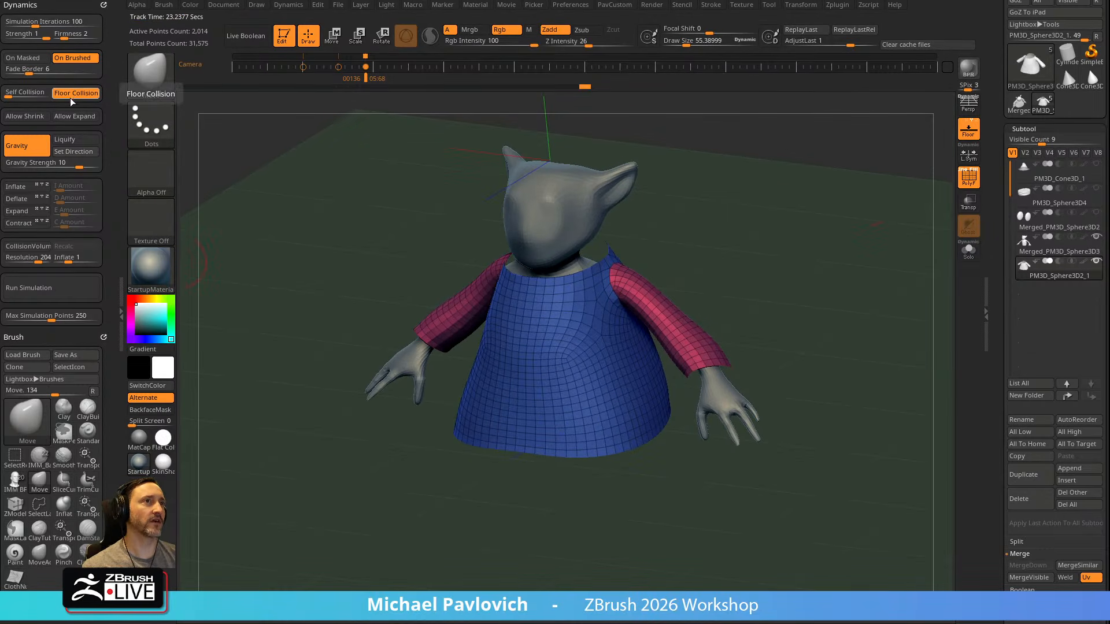
drag(79, 168, 68, 168)
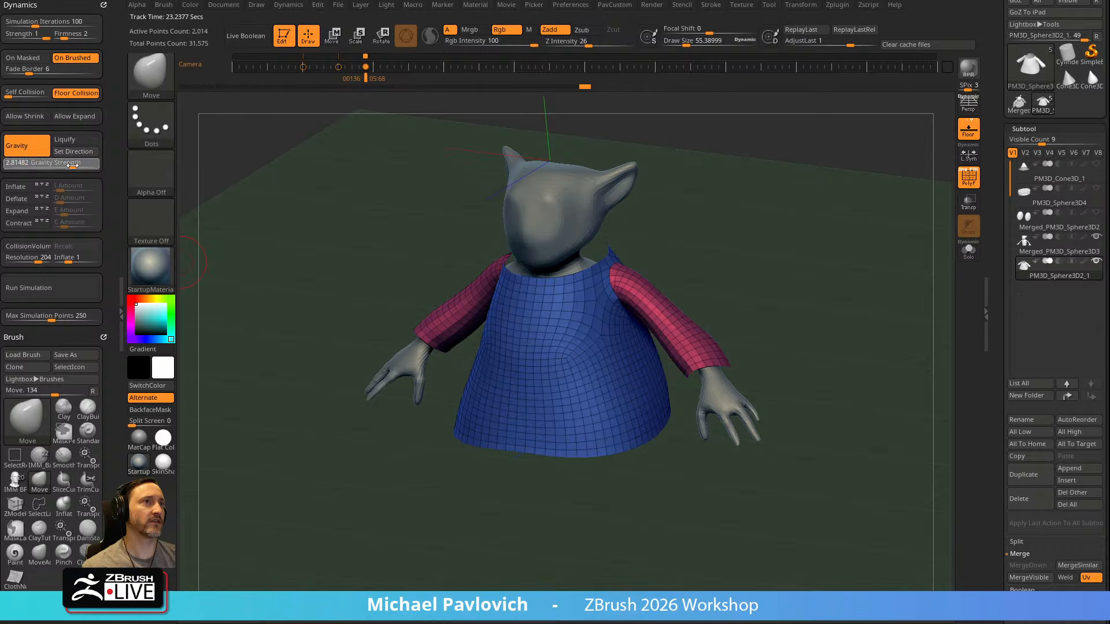
click(42, 289)
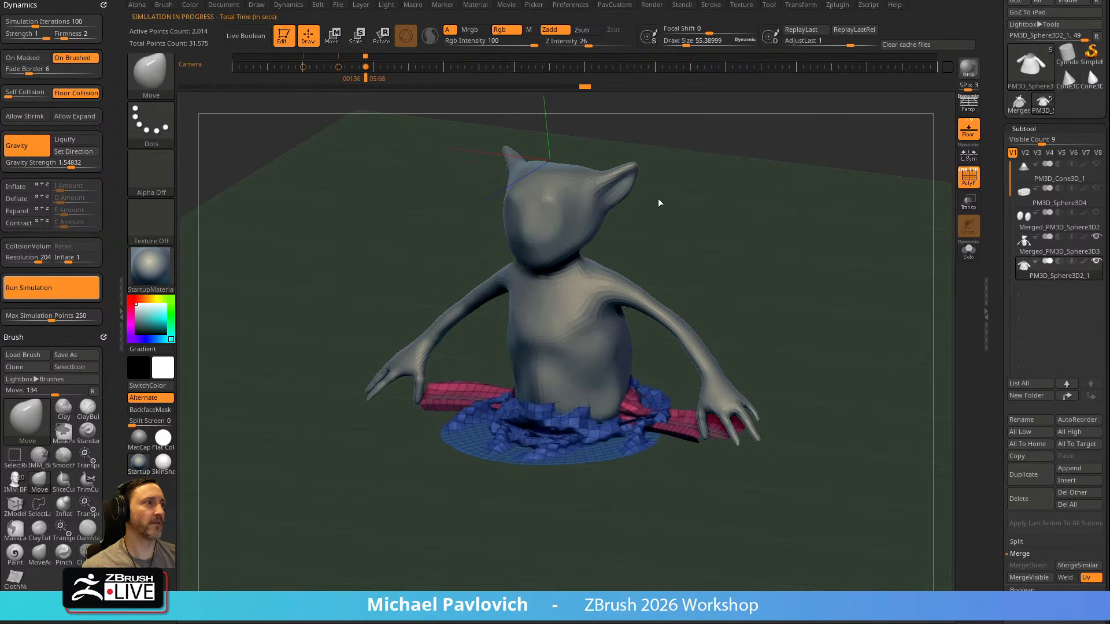
key(ctrl+z)
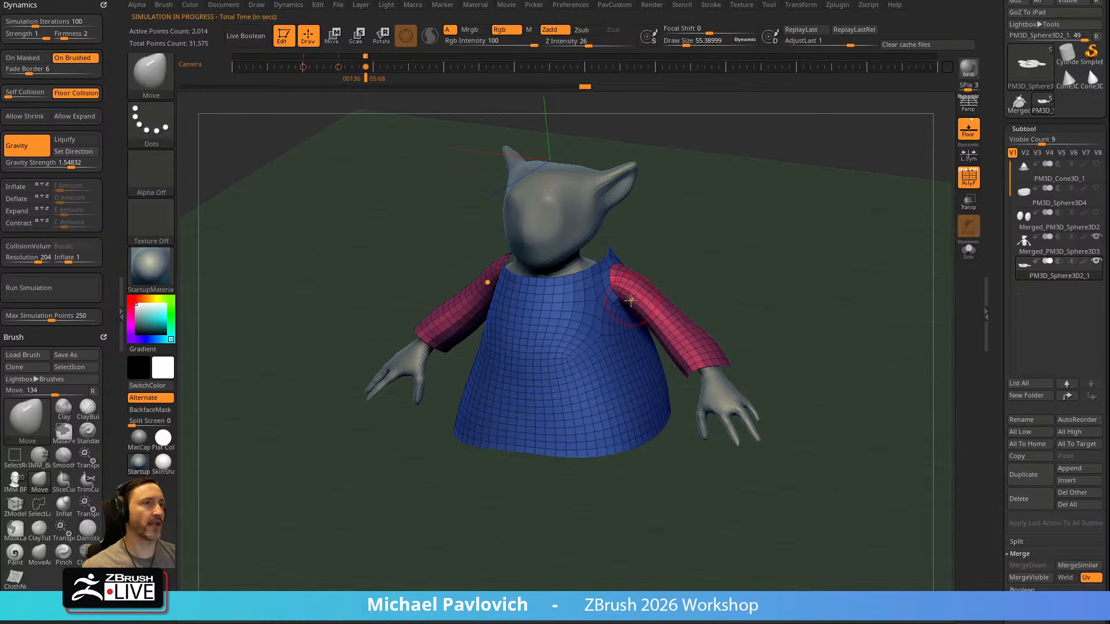
Turn on Collision Volume and test the robe's cloth simulation against the body, undoing the run
click(27, 246)
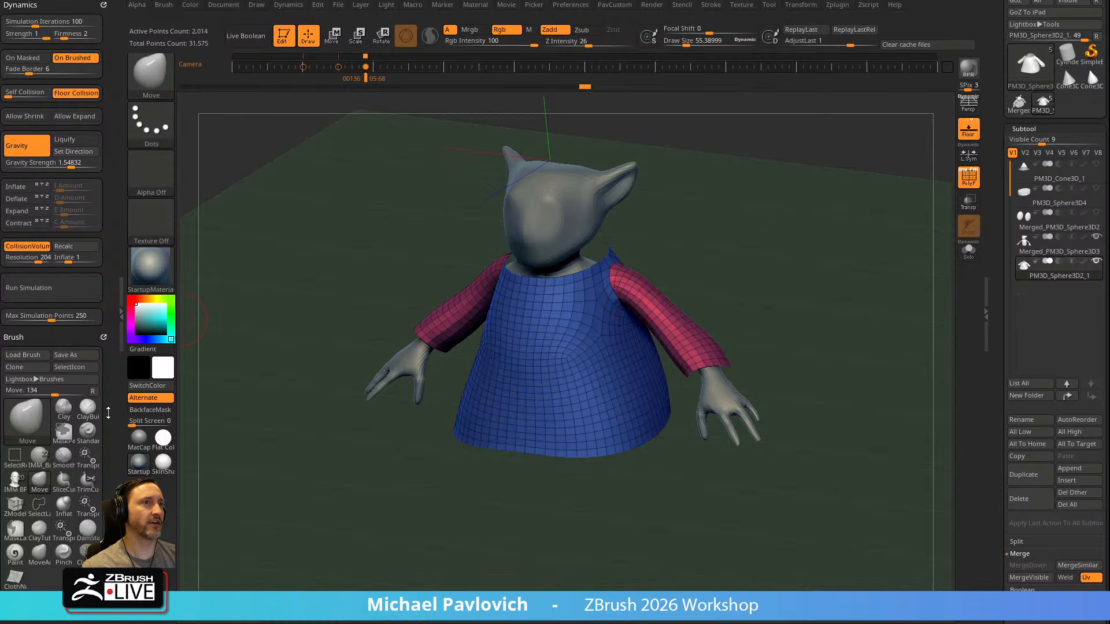
click(78, 295)
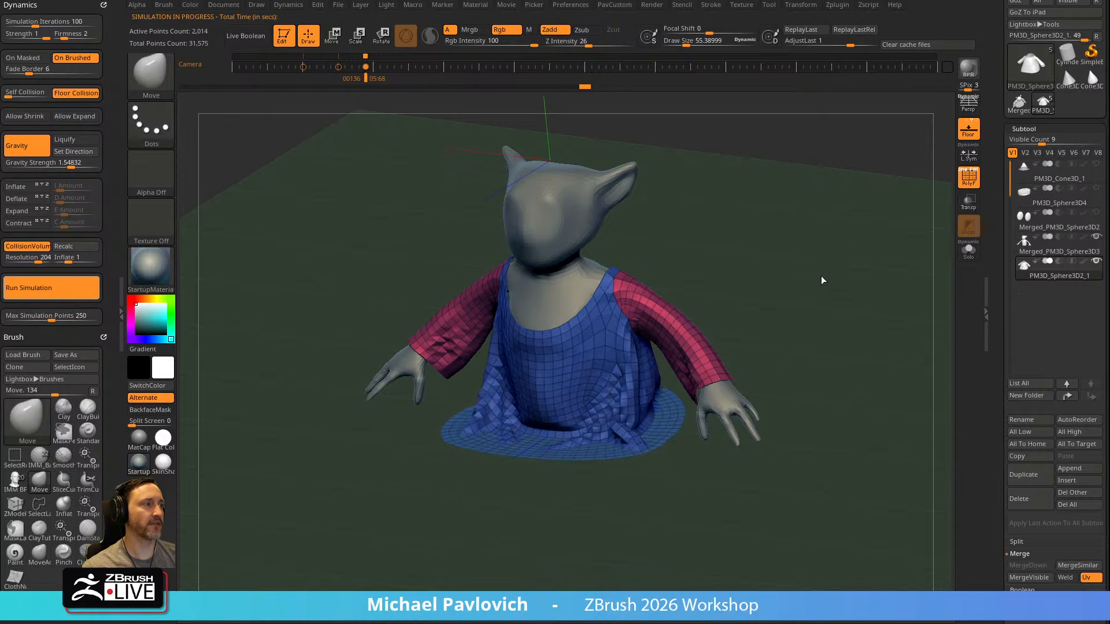
drag(818, 277, 840, 266)
key(ctrl+z)
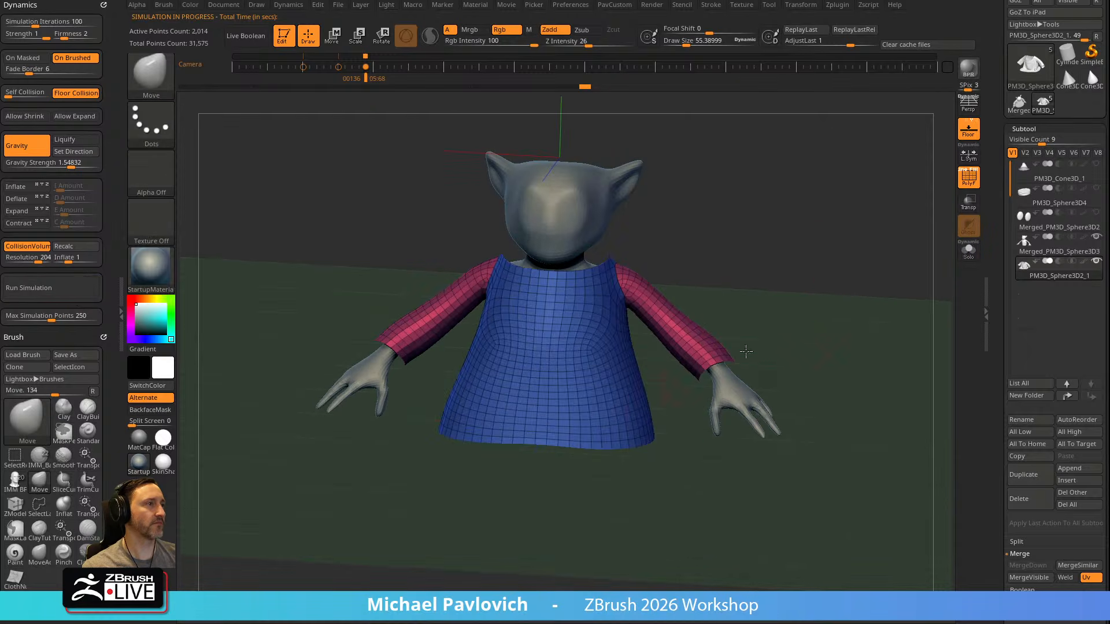
Hide the floor grid and turn off Floor Collision for the simulation
shift+drag(686, 377, 575, 438)
drag(698, 429, 875, 247)
click(968, 130)
click(76, 93)
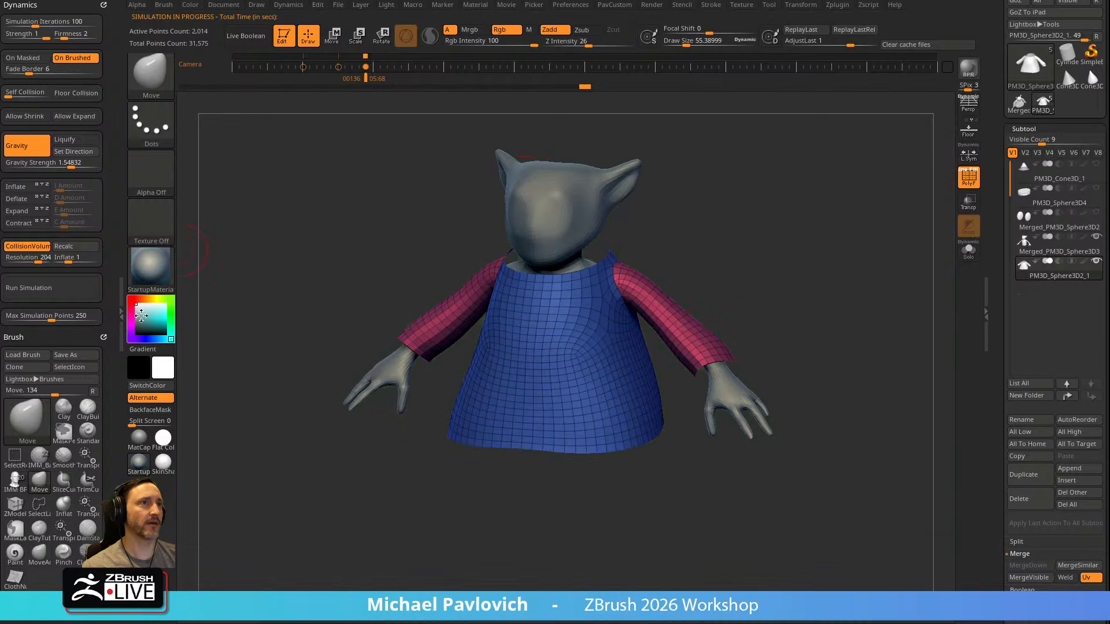
Set the Gravity Strength to 0.93871 and run the cloth simulation on the robe
click(65, 163)
drag(64, 163, 71, 167)
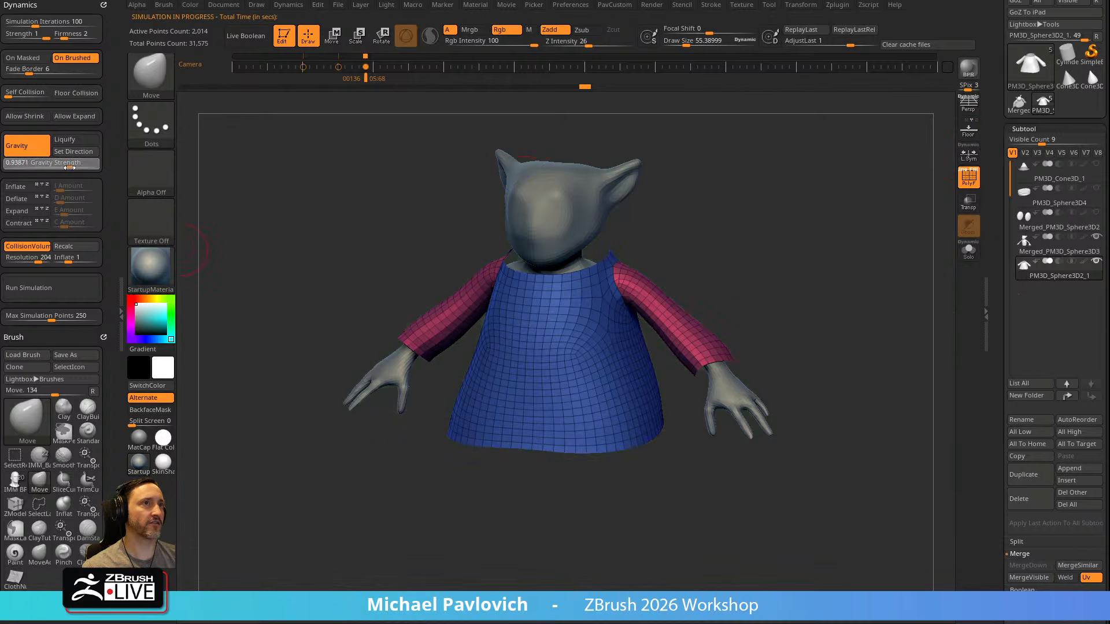
click(49, 289)
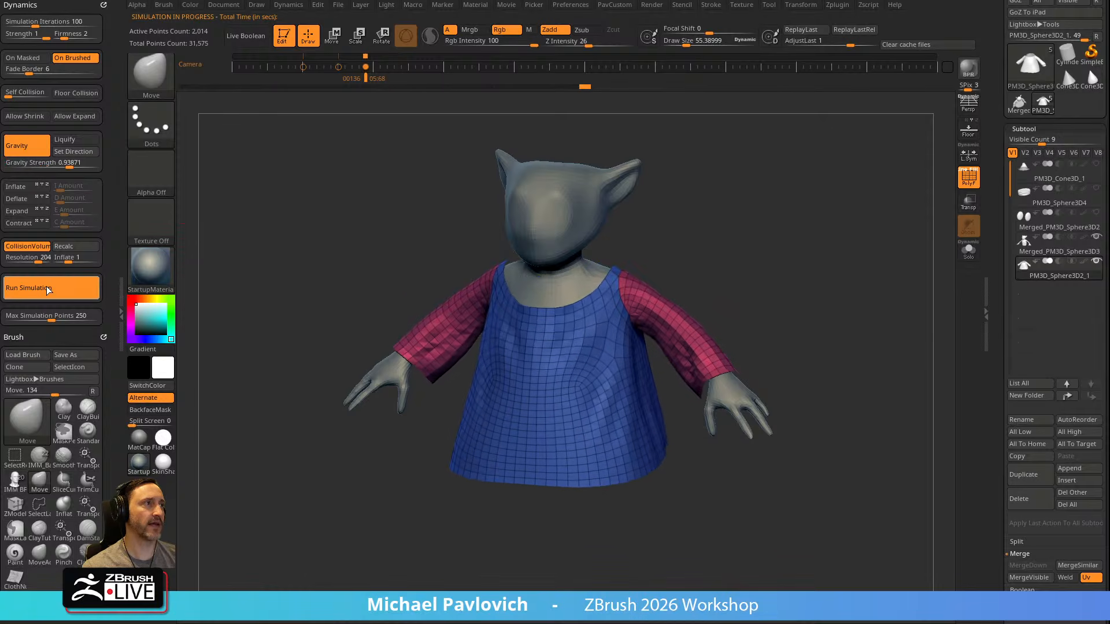
drag(839, 266, 838, 207)
Switch to the Standard brush with PolyFrame off and undo the last cloth simulation on the robe
key(shift+f)
key(b)
key(s)
key(t)
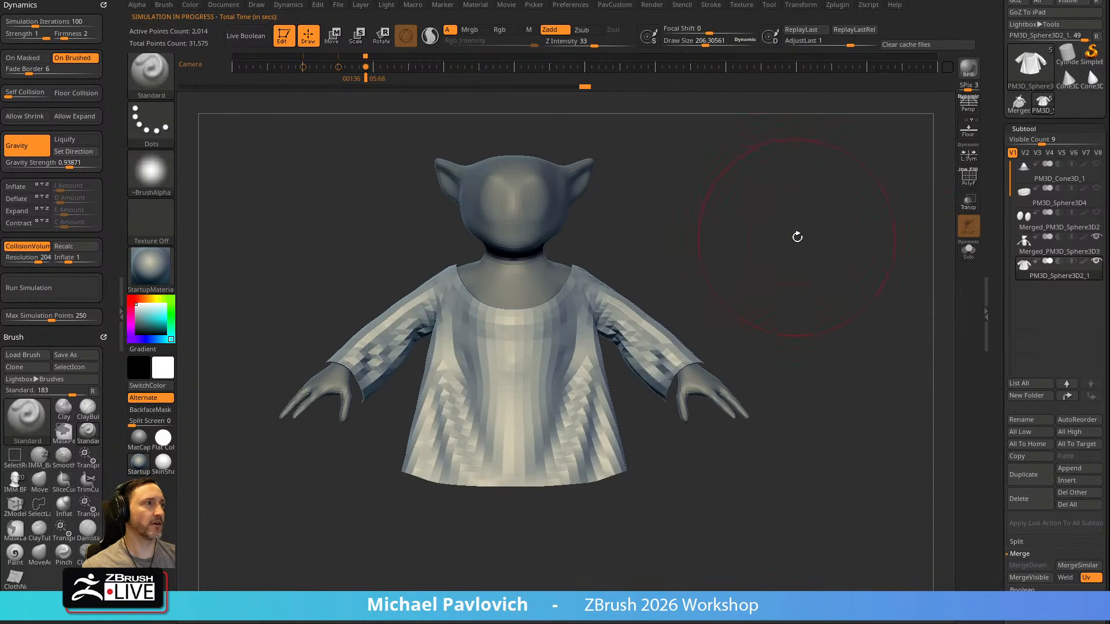
key(ctrl+z)
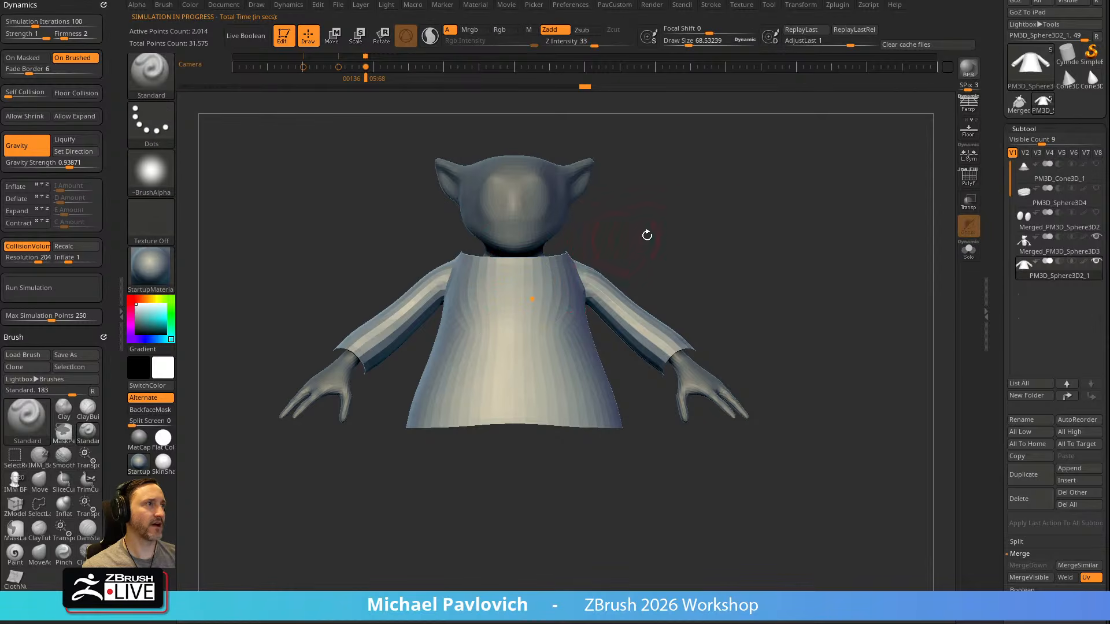
Mask the robe's upper part with the MaskLasso brush and soften the mask's edge
drag(923, 229, 838, 252)
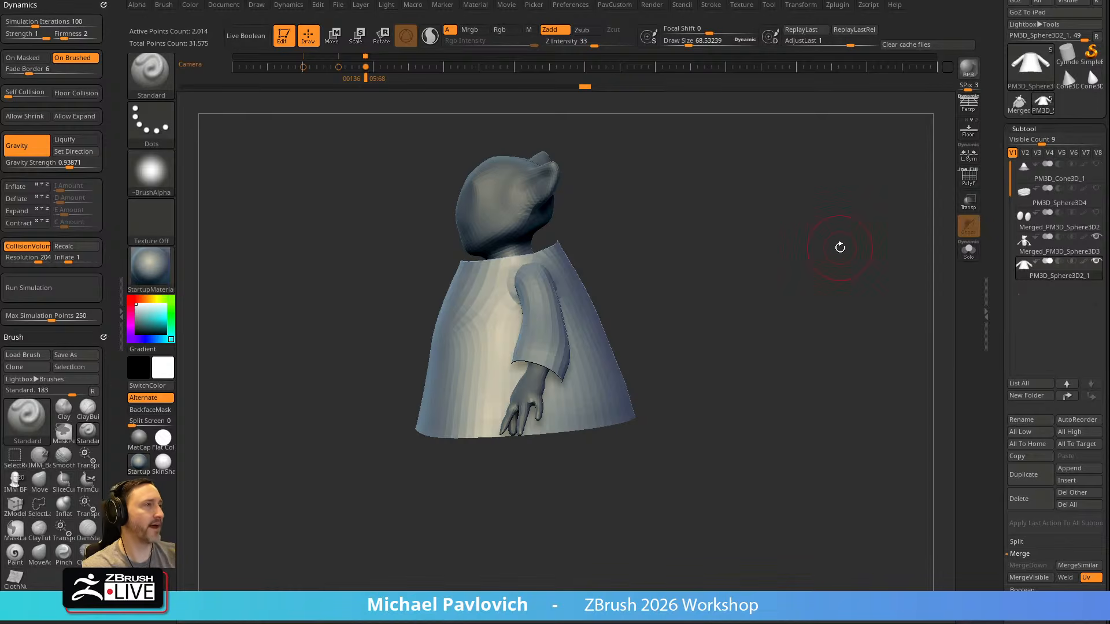
alt+drag(711, 263, 757, 276)
key(s)
drag(719, 273, 734, 274)
mouse_move(730, 272)
mouse_down()
mouse_move(773, 268)
mouse_move(770, 245)
mouse_up()
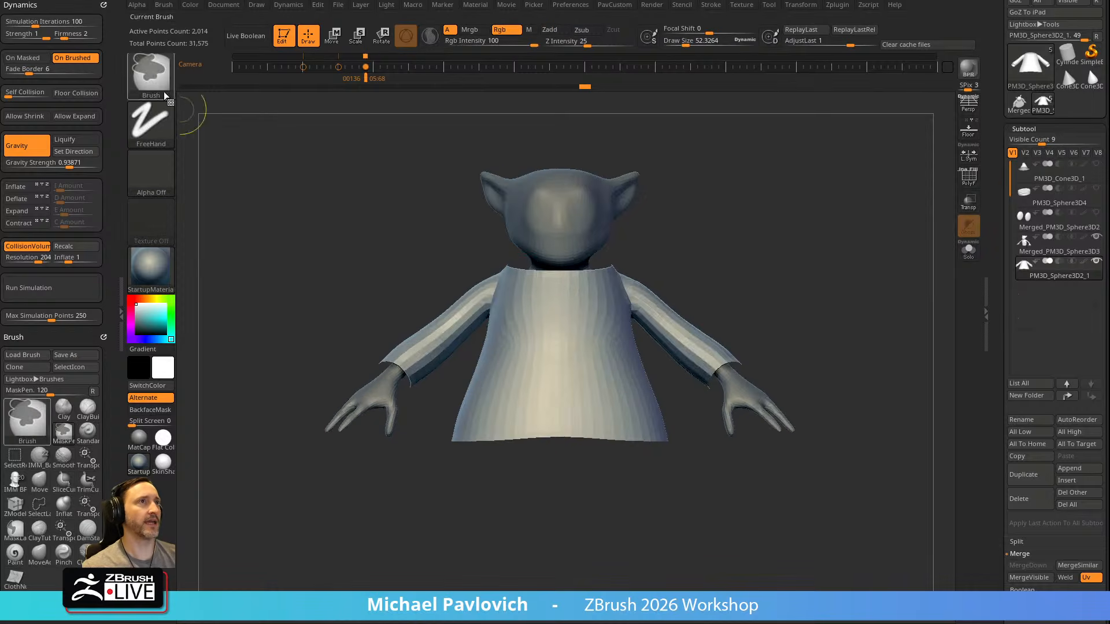
ctrl+click(165, 92)
ctrl+click(216, 84)
mouse_move(669, 255)
ctrl+mouse_down()
mouse_move(491, 234)
mouse_move(466, 271)
mouse_move(539, 349)
mouse_move(743, 185)
ctrl+mouse_up()
ctrl+click(589, 338)
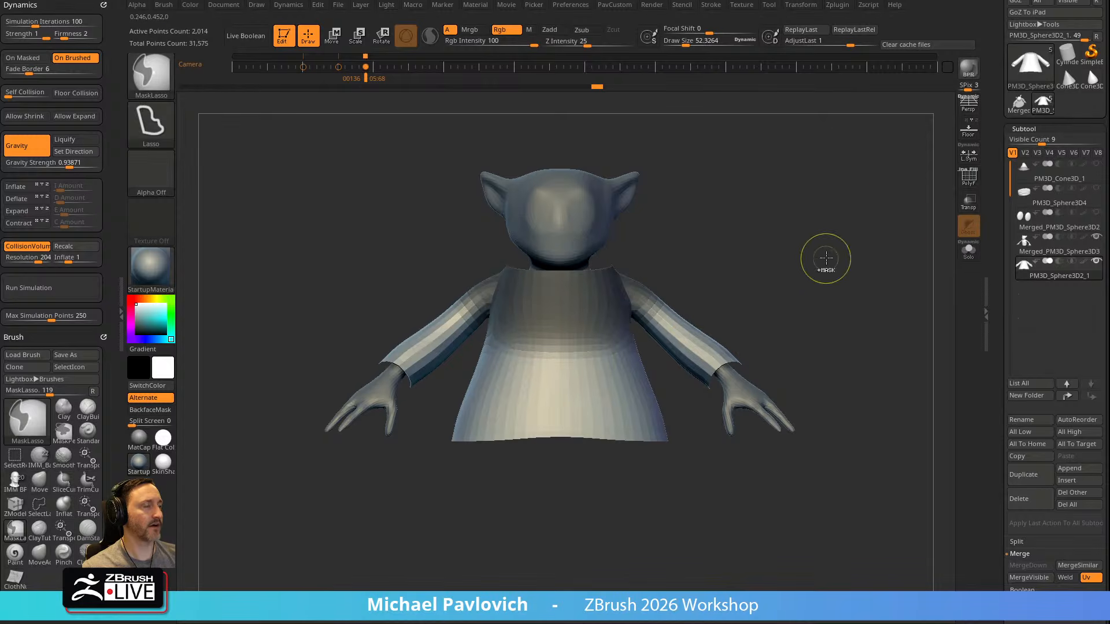
Open the Masking settings and lasso a blurred mask over the robe's chest and upper sleeves
mouse_move(904, 224)
mouse_down()
mouse_move(854, 237)
mouse_move(888, 240)
mouse_up()
drag(1010, 310, 989, 53)
shift+click(1025, 287)
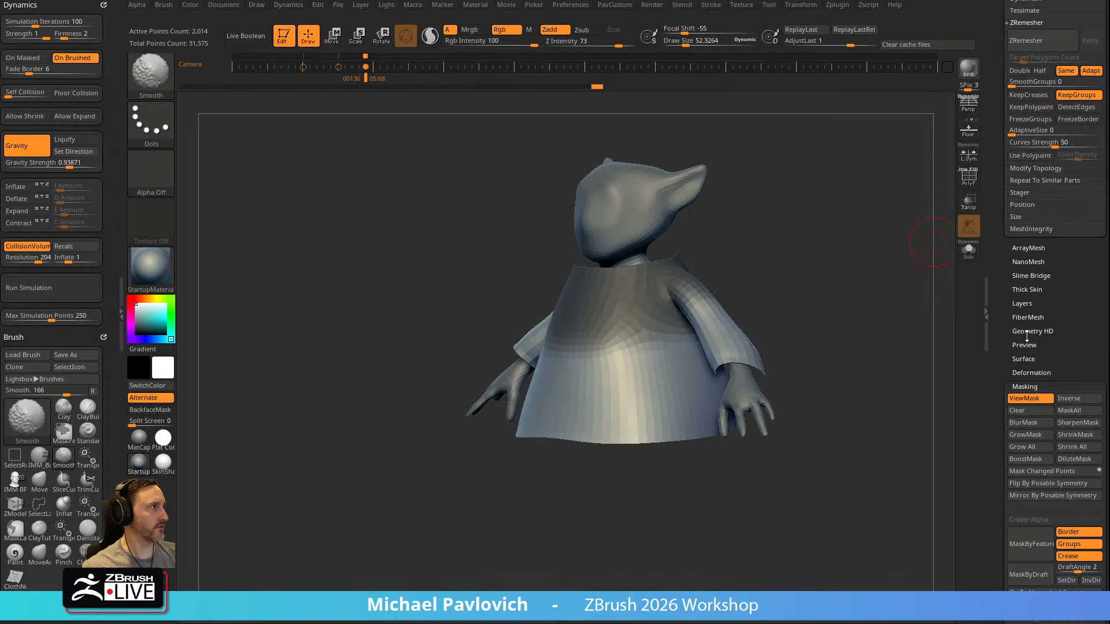
key(ctrl+h)
shift+drag(817, 274, 815, 240)
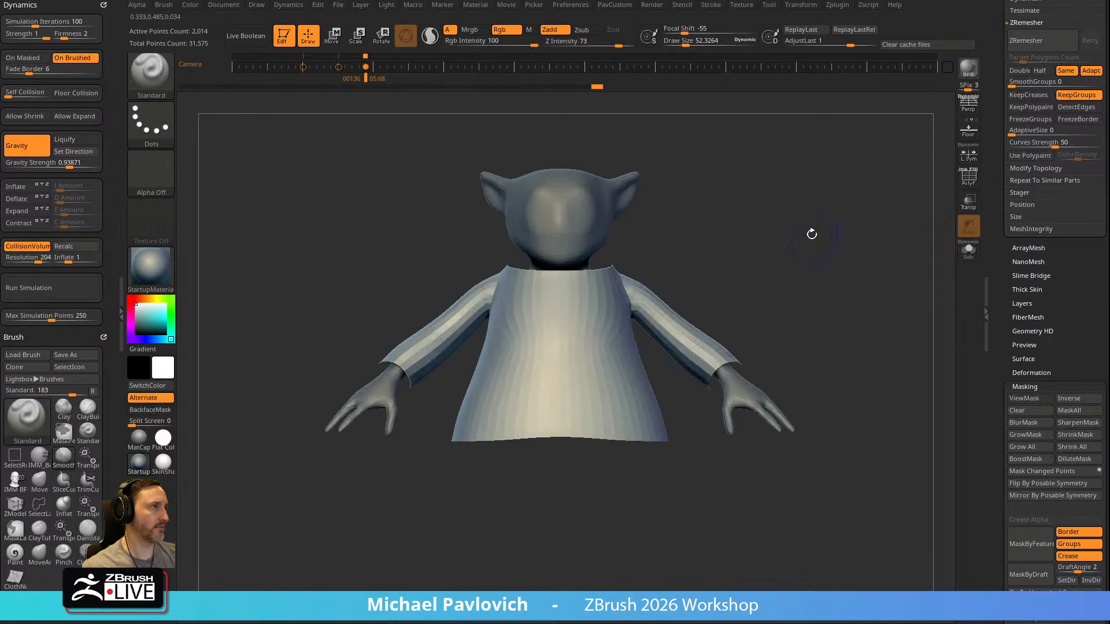
mouse_move(637, 244)
ctrl+mouse_down()
mouse_move(681, 255)
mouse_move(456, 226)
ctrl+mouse_up()
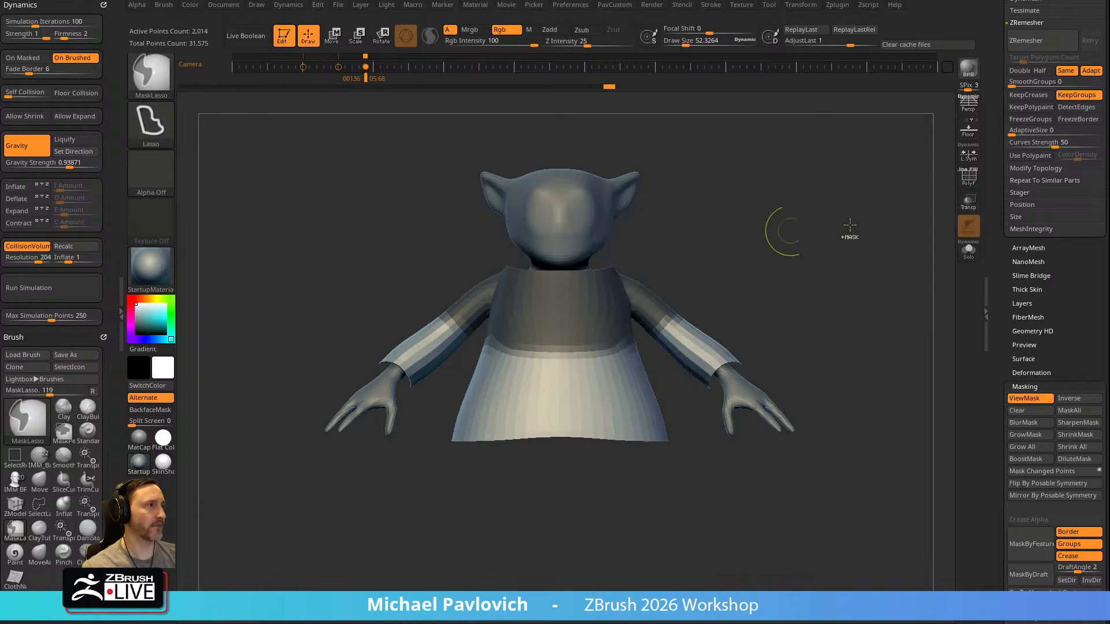
ctrl+click(577, 300)
ctrl+click(577, 300)
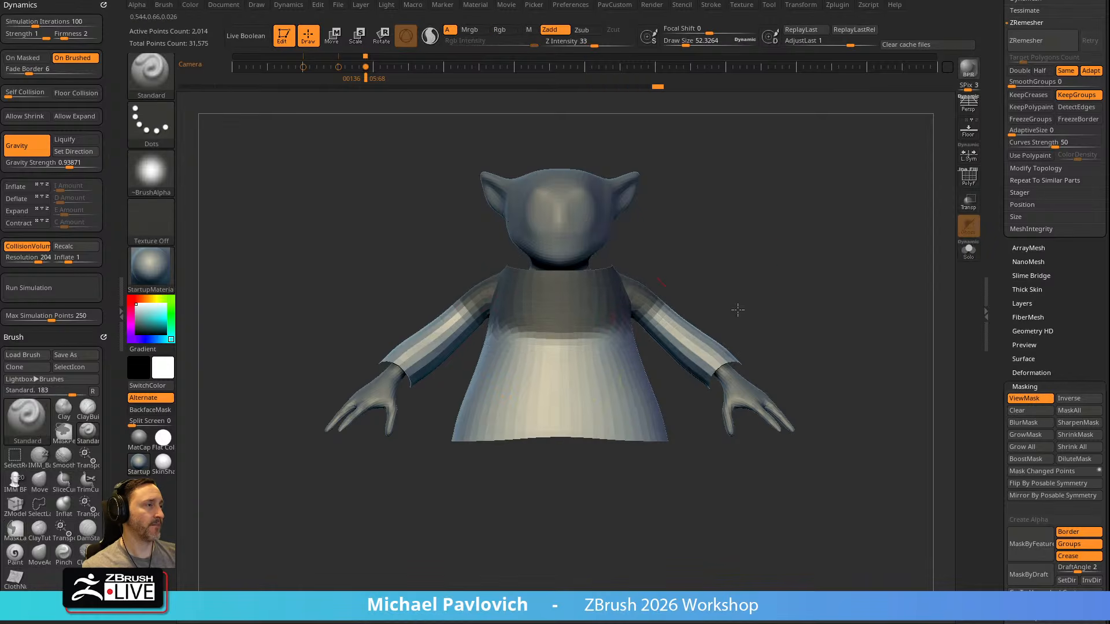
Try BlurMask and SharpenMask on the robe's mask and soften it into a gradual falloff
click(1037, 422)
click(1074, 423)
click(1074, 423)
key(ctrl+h)
mouse_move(688, 260)
ctrl+mouse_down()
mouse_move(433, 202)
mouse_move(509, 349)
mouse_move(587, 315)
ctrl+mouse_up()
key(ctrl+h)
ctrl+click(580, 309)
ctrl+click(591, 301)
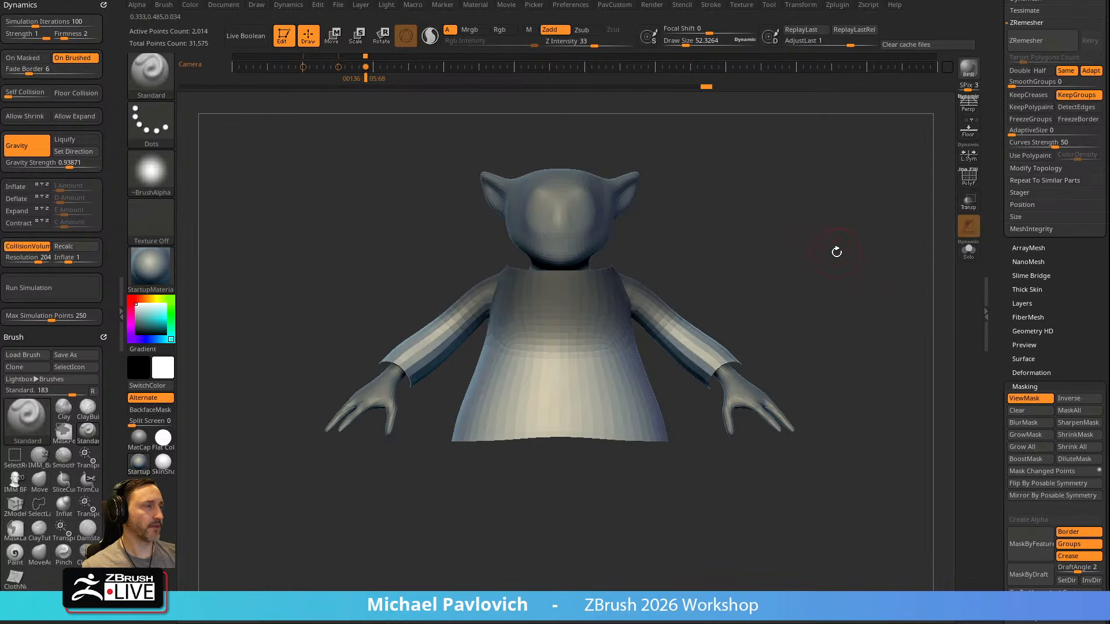
Try the cloth simulation on the robe with its upper part masked
click(75, 290)
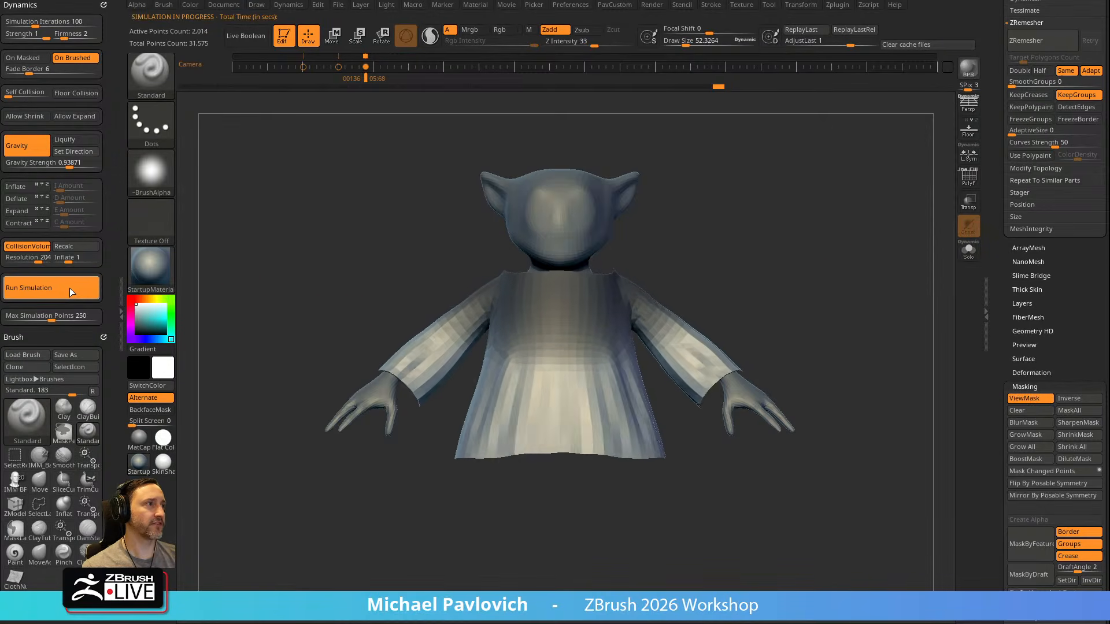
click(67, 289)
drag(755, 216, 893, 266)
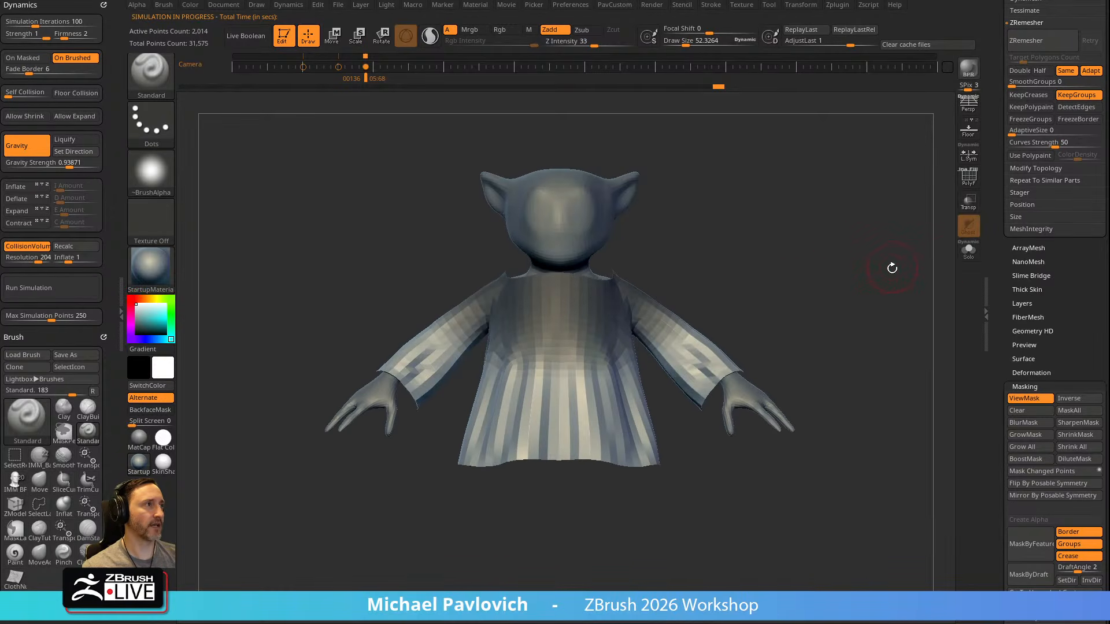
Activate Dynamic Subdiv on the robe, choosing to always accept auto-activation until the next restart
drag(988, 188, 994, 287)
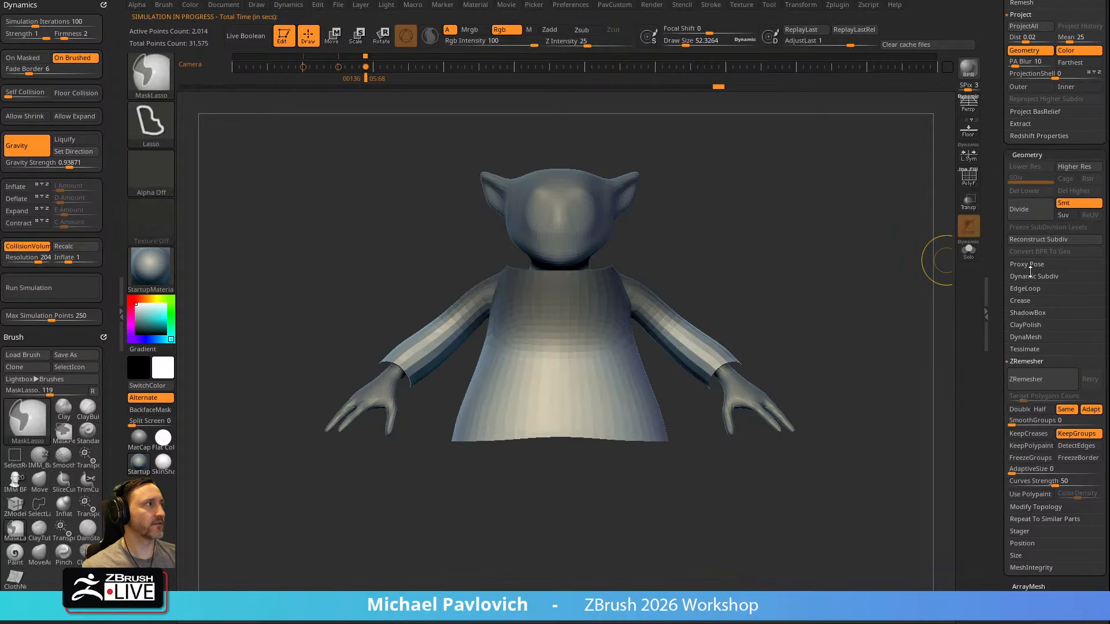
key(shift)
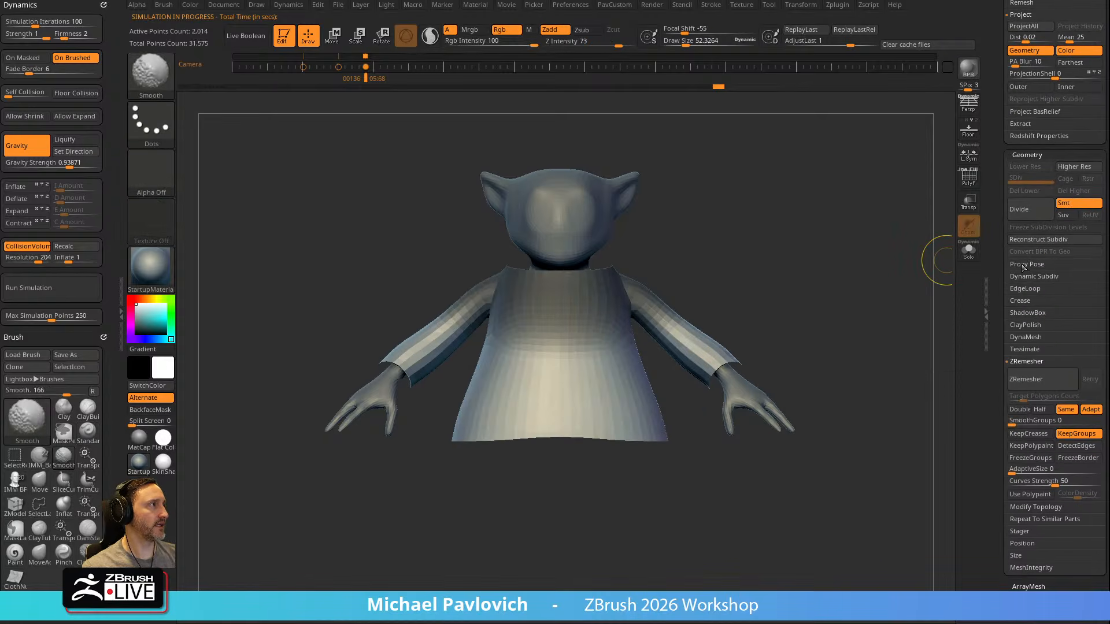
click(1015, 361)
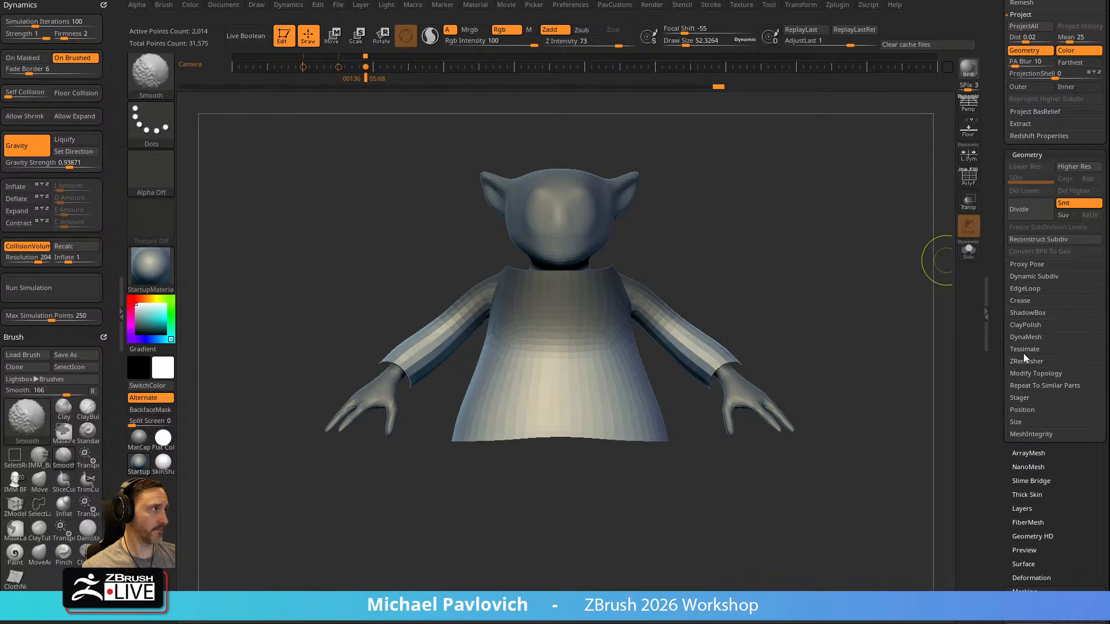
click(1021, 276)
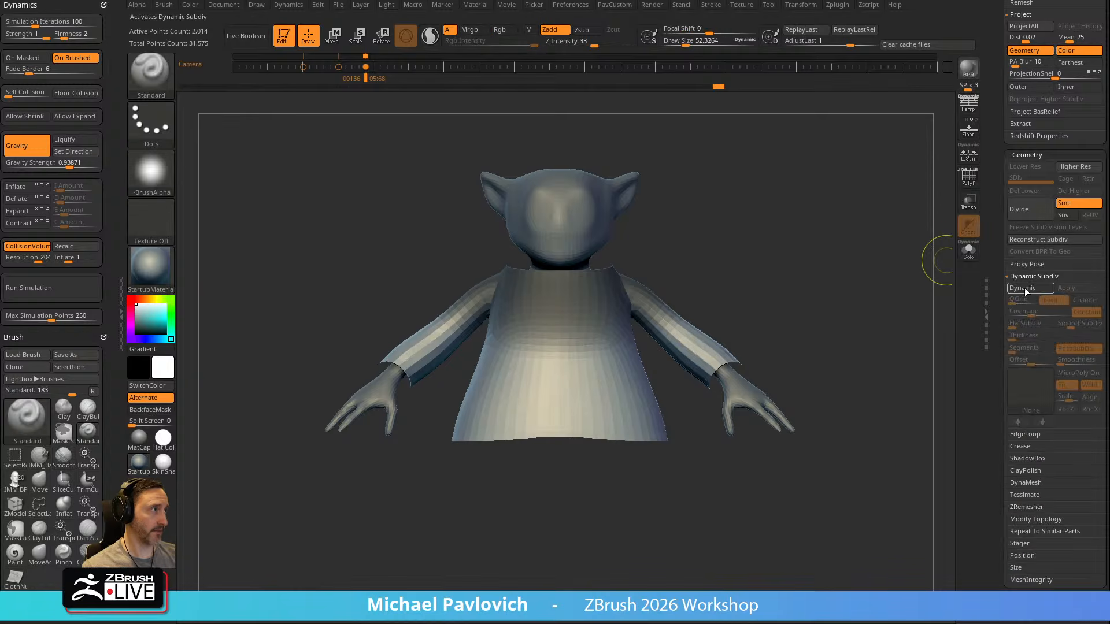
key(d)
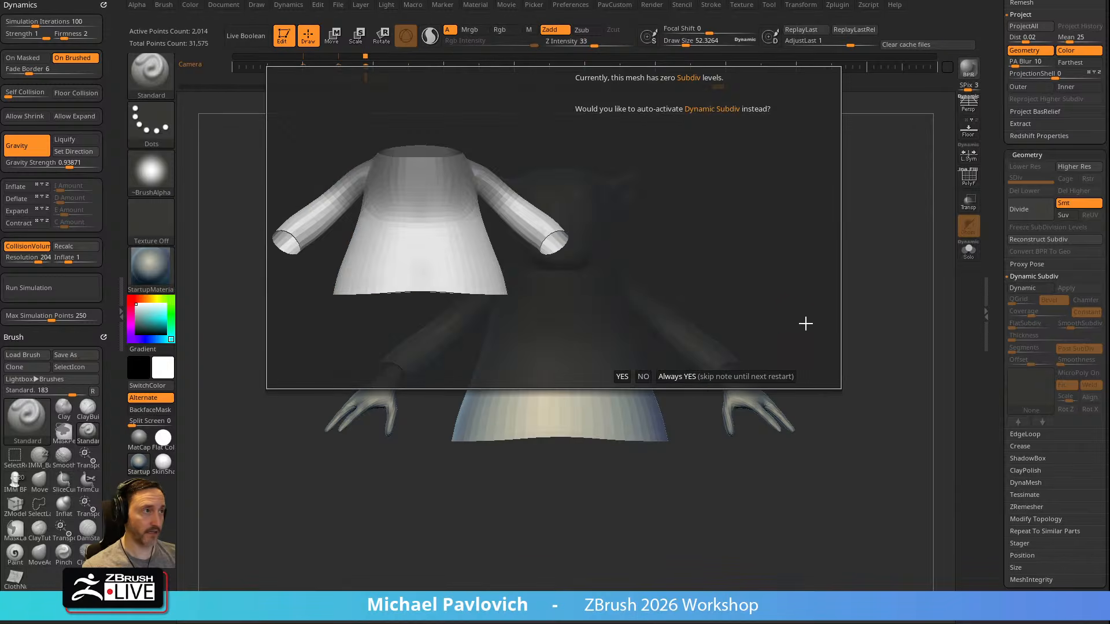
click(756, 379)
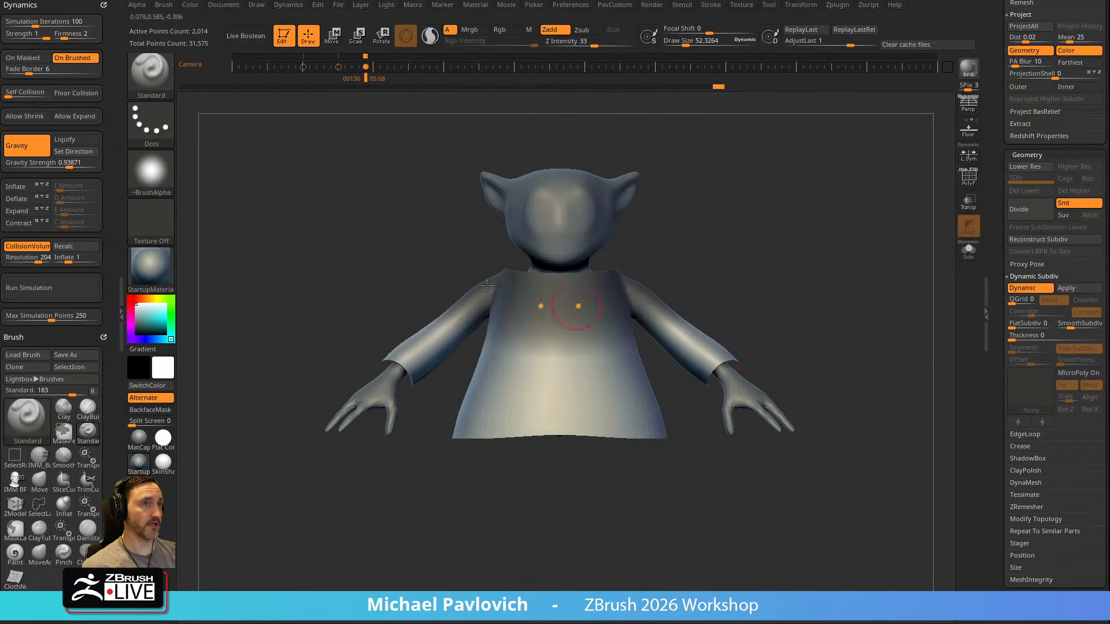
Try the cloth simulation on the smoothed robe, undo it and turn off Dynamic Subdiv
click(67, 293)
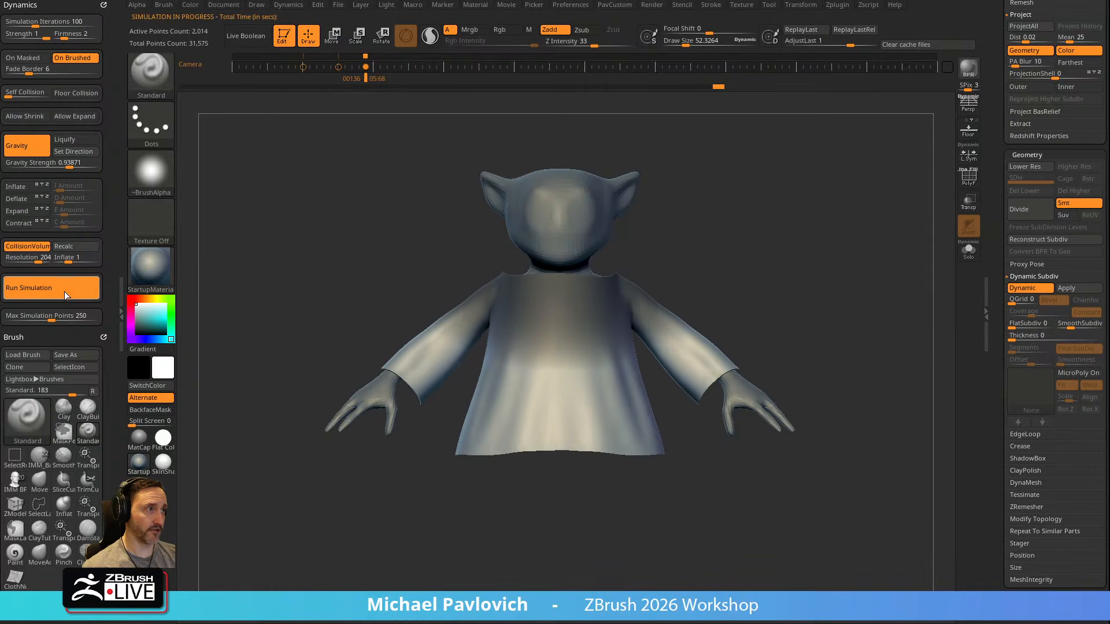
click(61, 293)
mouse_move(862, 295)
mouse_down()
mouse_move(709, 305)
mouse_move(859, 293)
mouse_up()
key(shift+d)
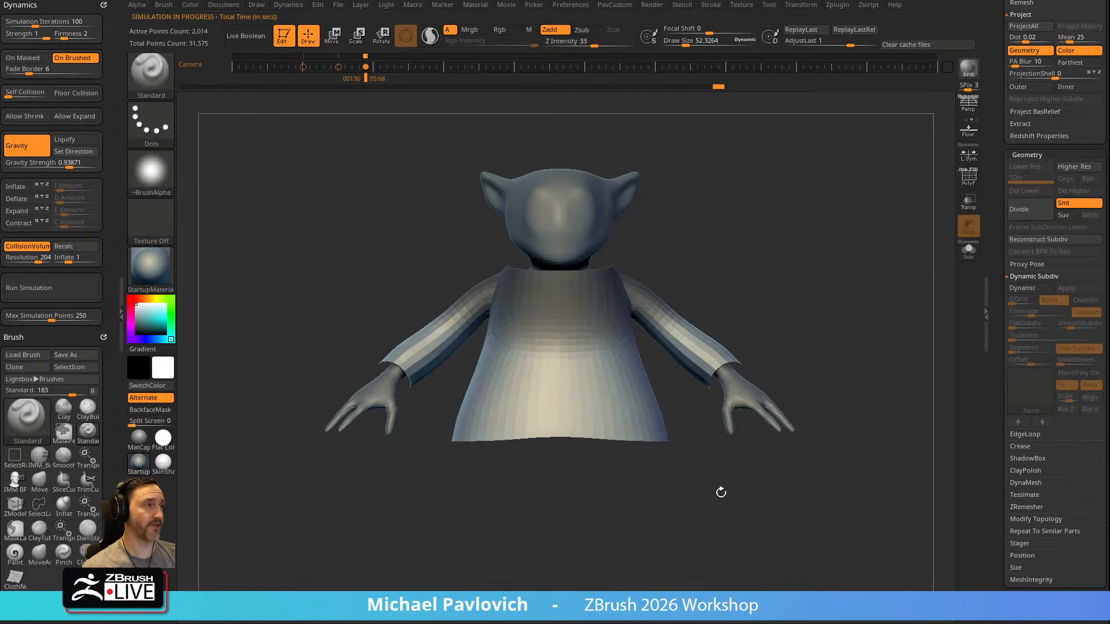
mouse_move(837, 359)
mouse_down()
mouse_move(639, 371)
mouse_move(836, 350)
mouse_up()
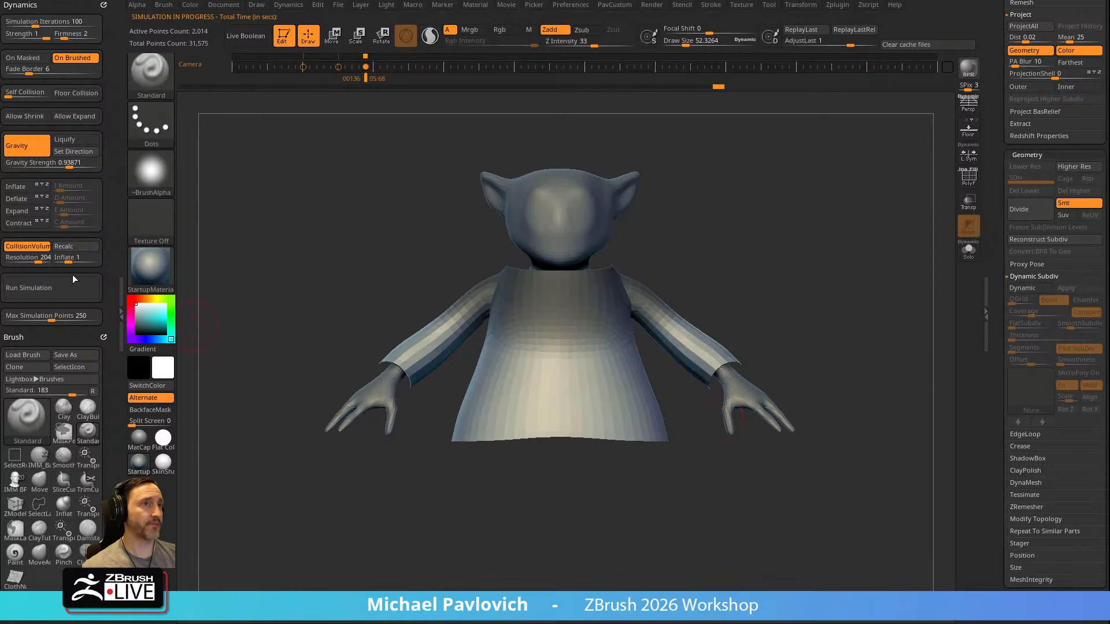
Reactivate Dynamic Subdiv on the robe with a Thickness of 0.01048 and run the cloth simulation to form folds
click(1035, 289)
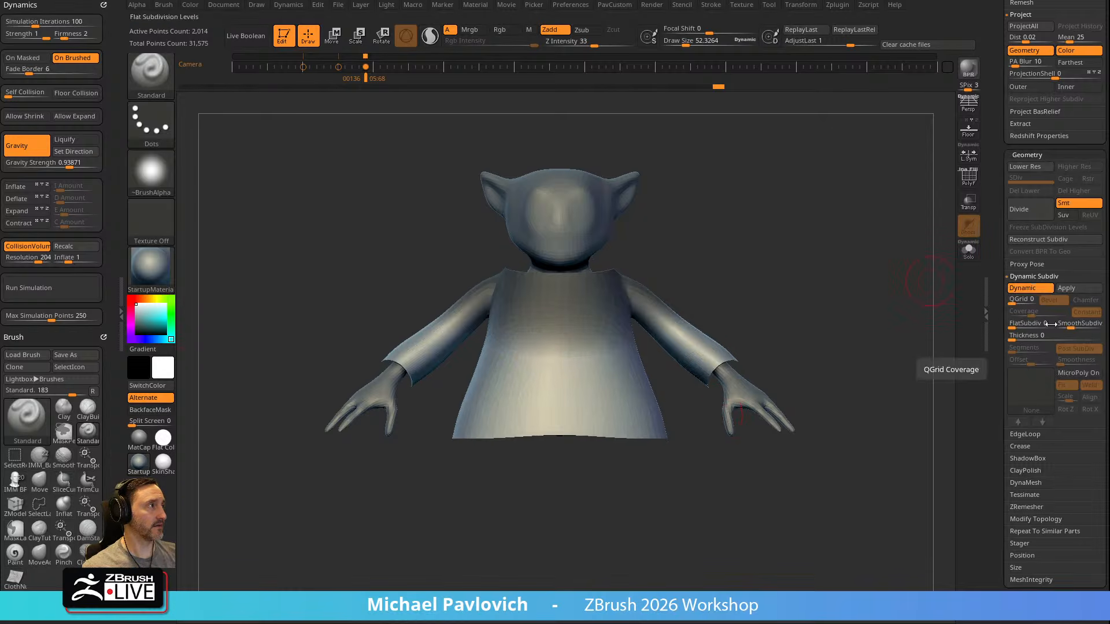
drag(1019, 338, 1040, 338)
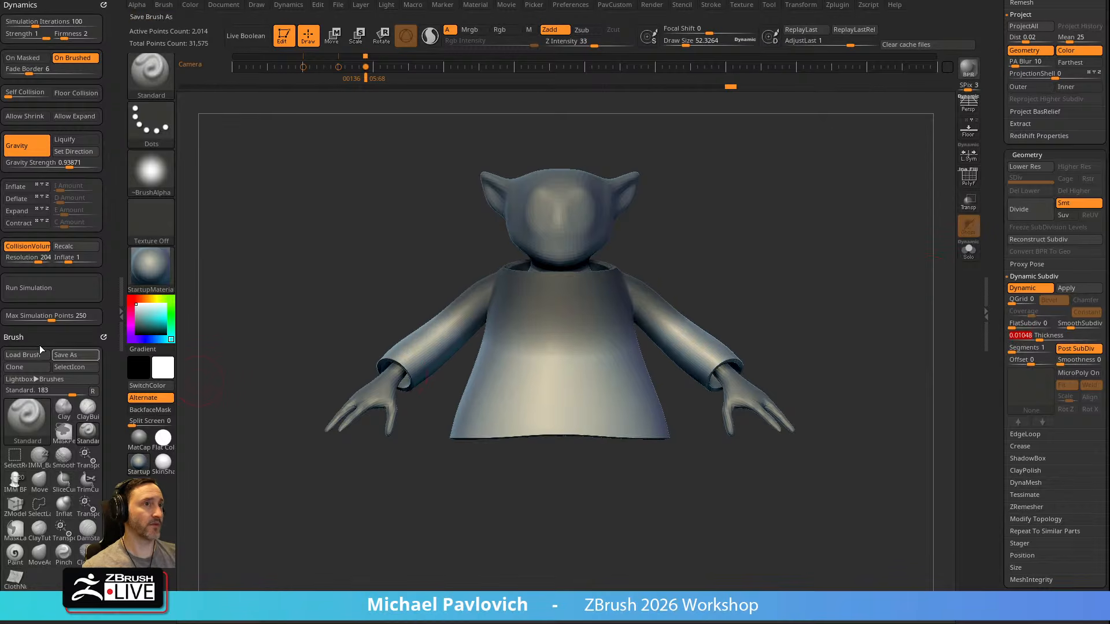
click(37, 293)
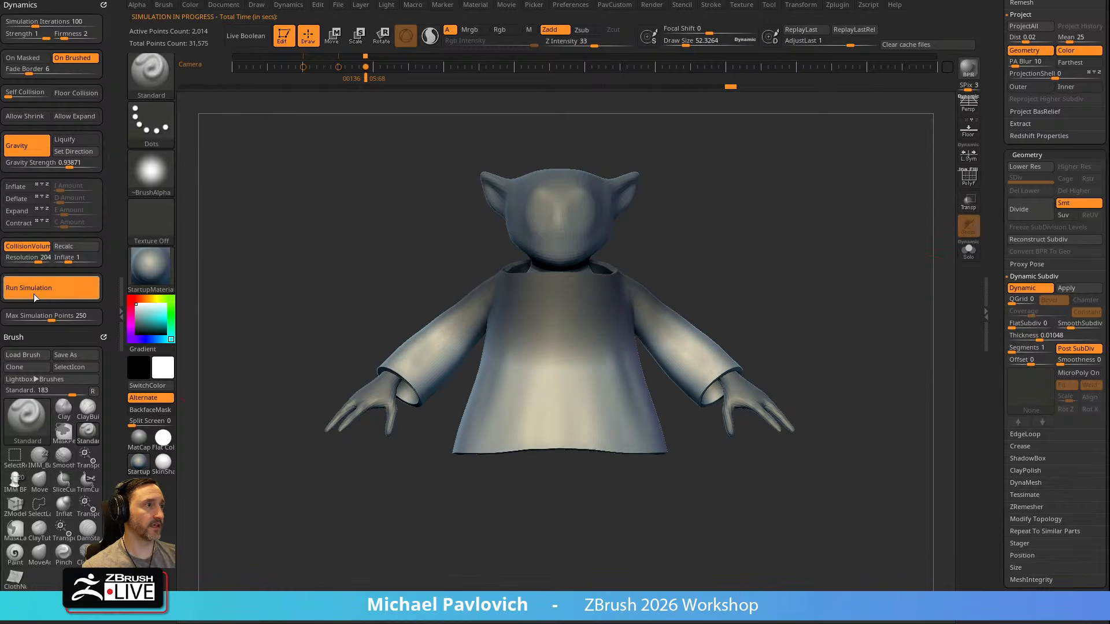
click(32, 296)
drag(847, 235, 682, 345)
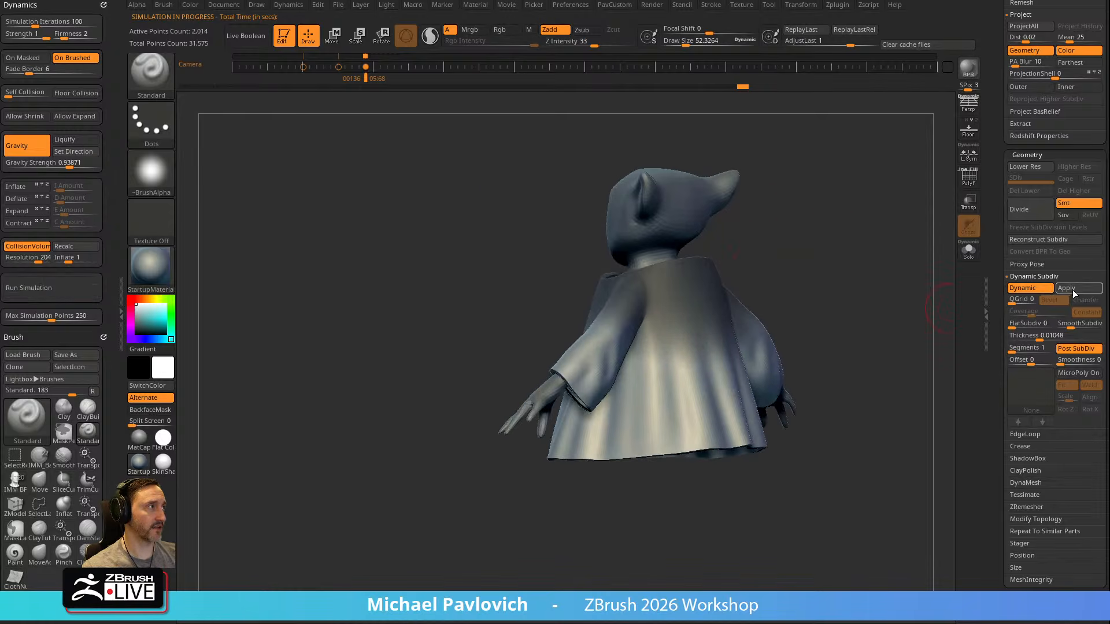
shift+drag(812, 274, 720, 382)
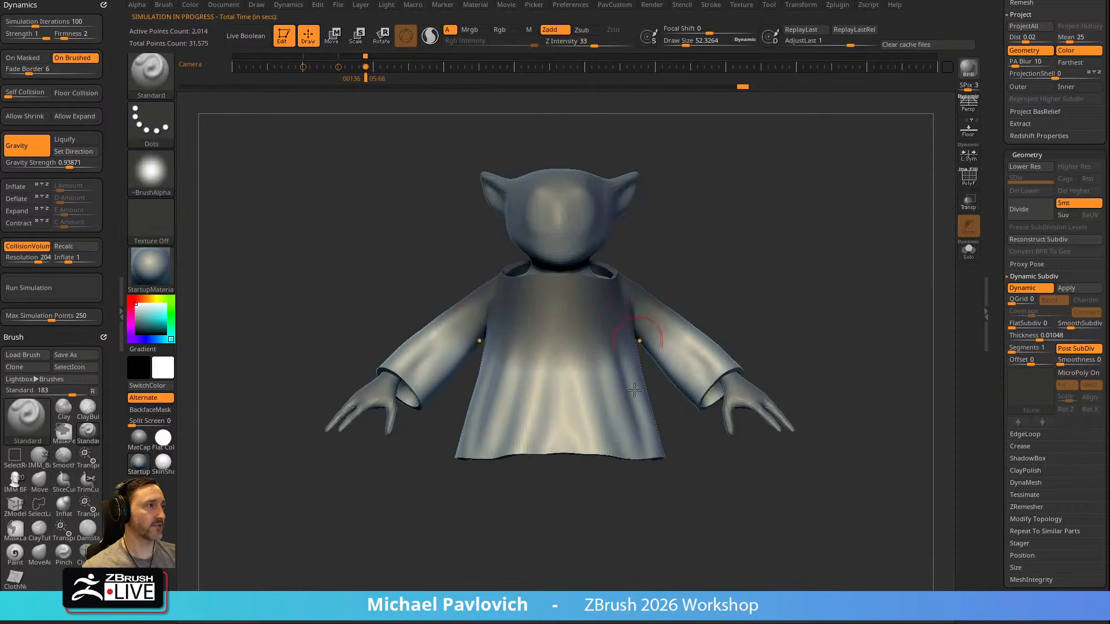
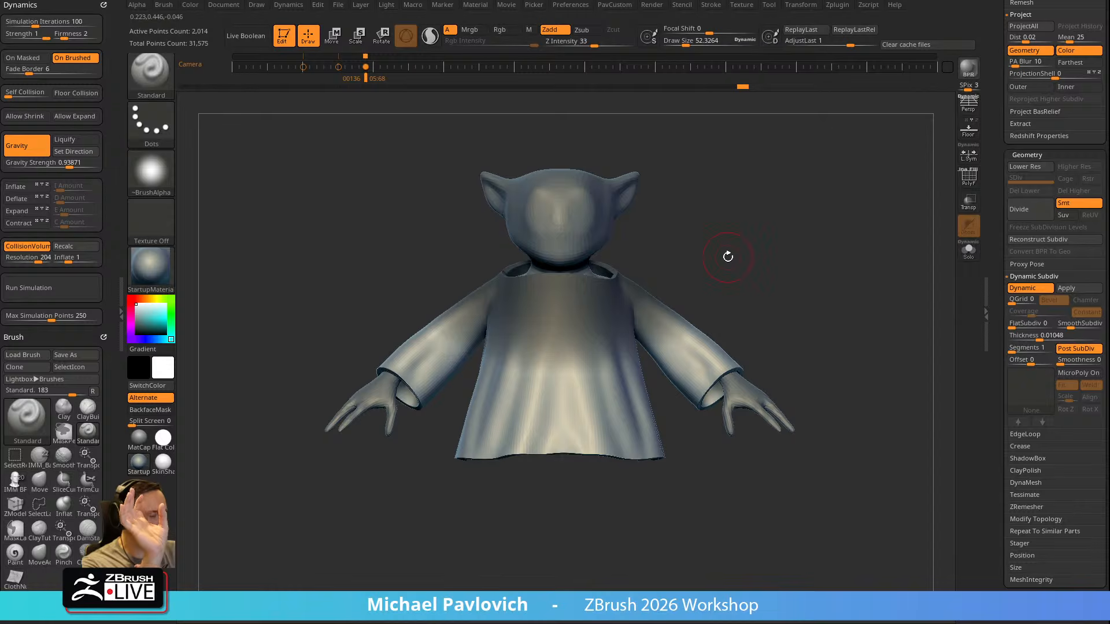
Undo the last cloth simulation and rerun it on the robe with Dynamic Subdiv turned off
drag(0, 0, 59, 0)
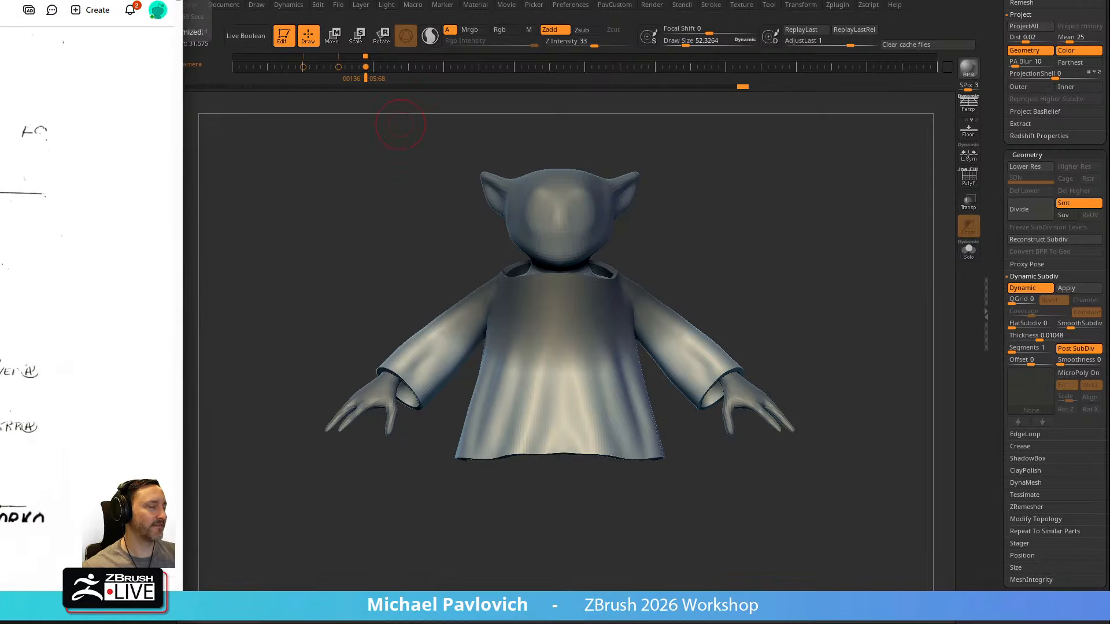
key(alt+Tab)
key(ctrl+z)
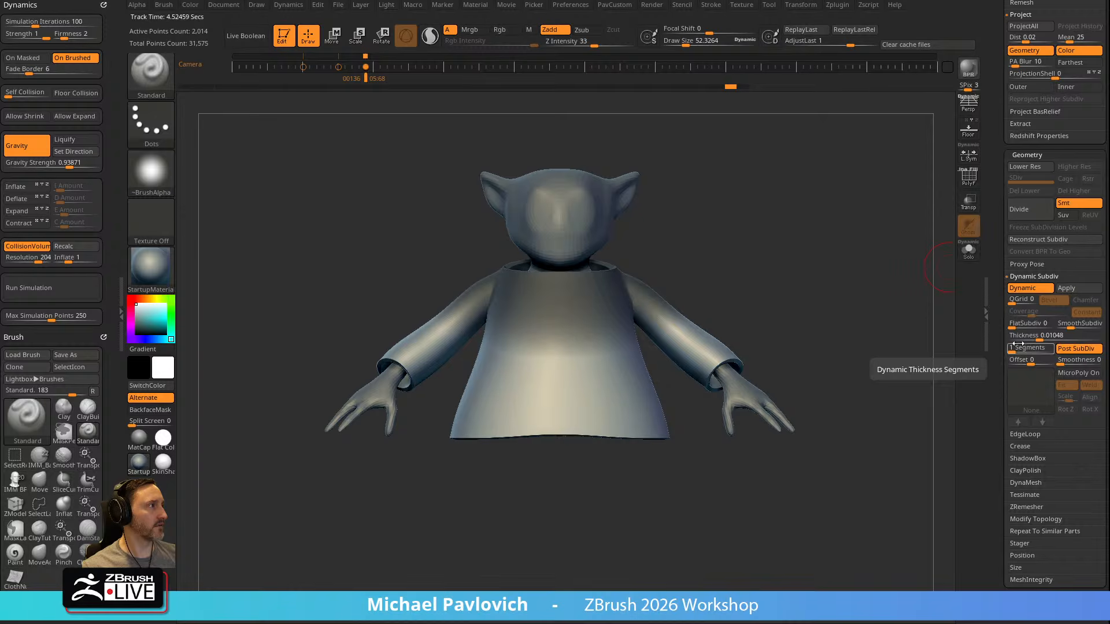
click(1024, 288)
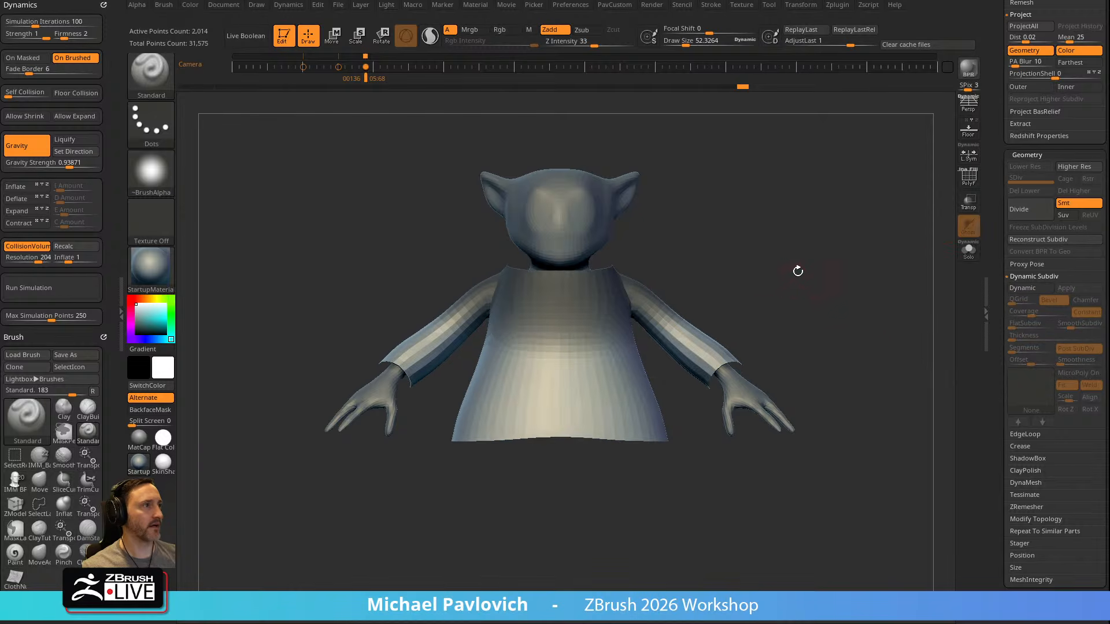
click(64, 295)
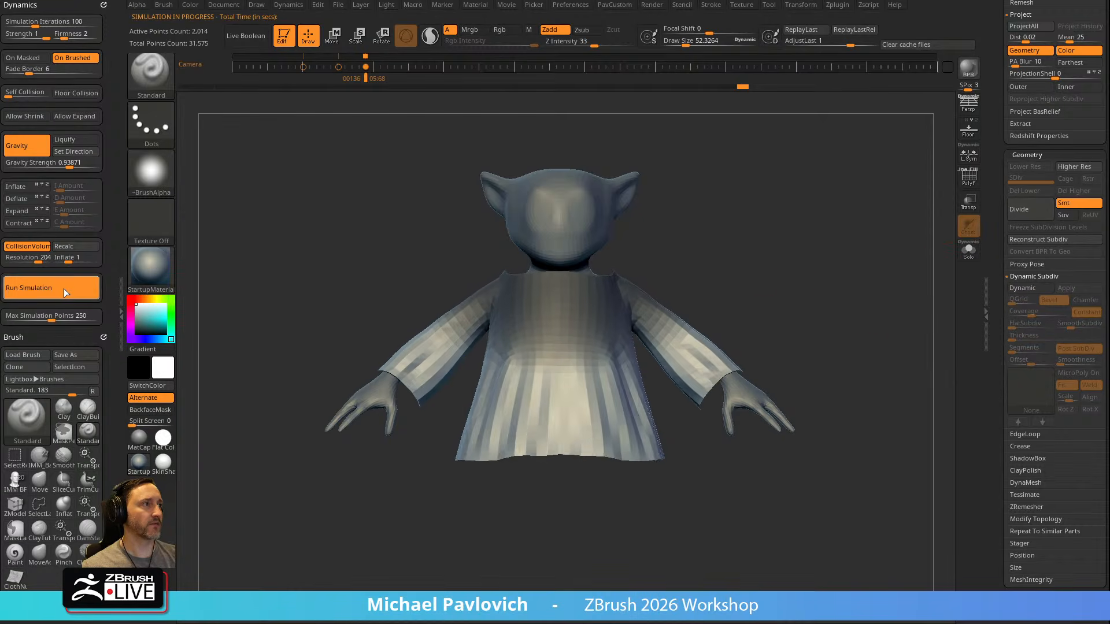
drag(774, 241, 792, 259)
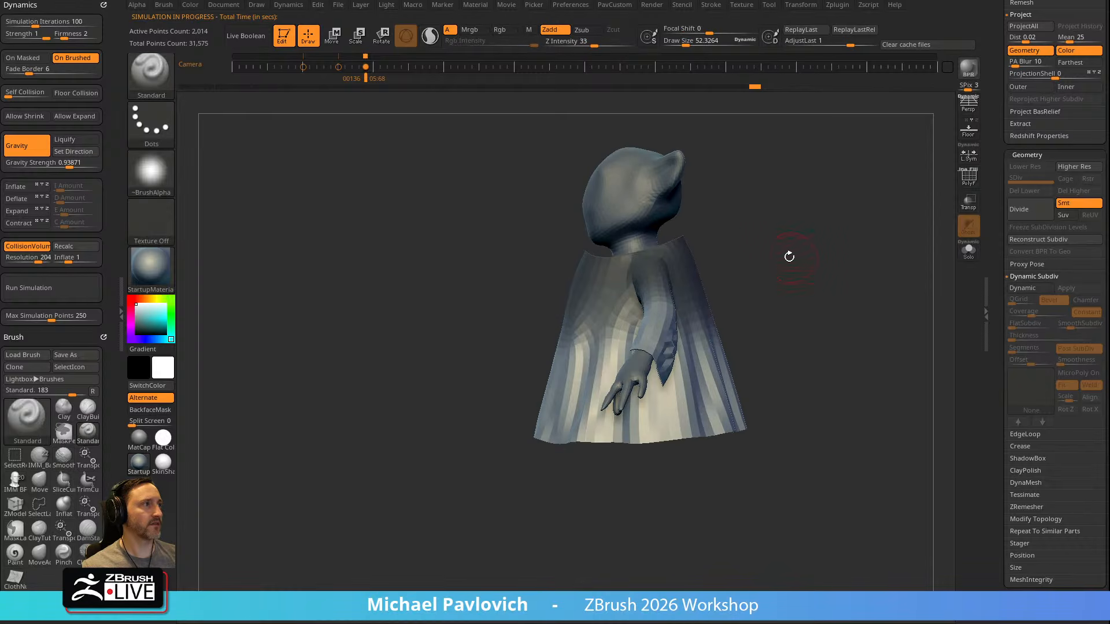
Reshape the robe's neckline, shoulders and hem around the body with the Move brush, and switch to the Standard brush
key(b)
key(m)
key(v)
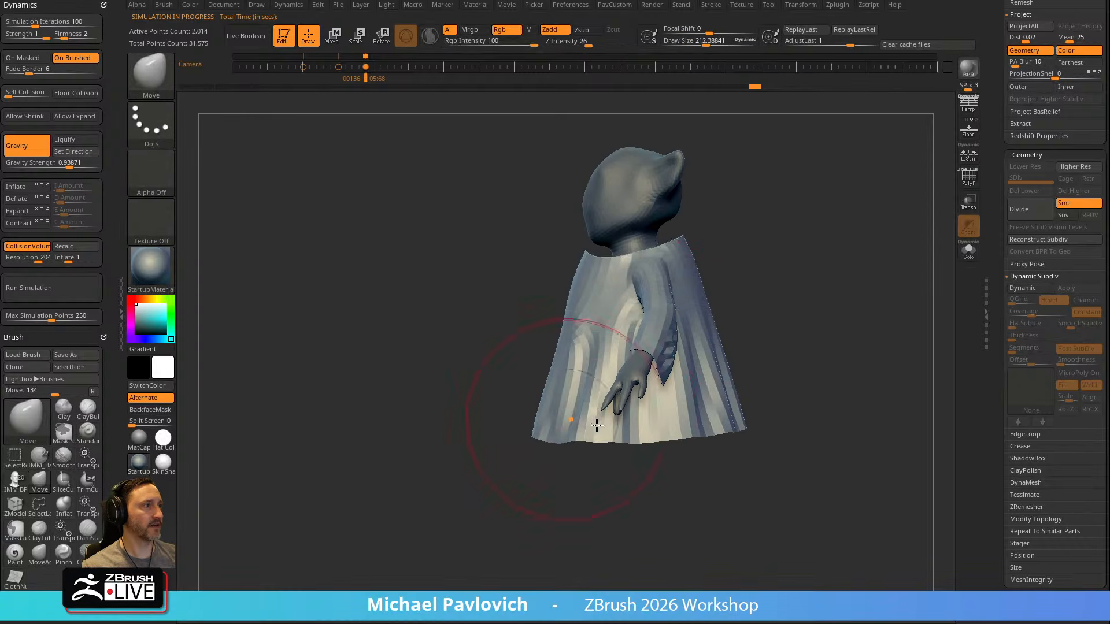
drag(749, 421, 830, 283)
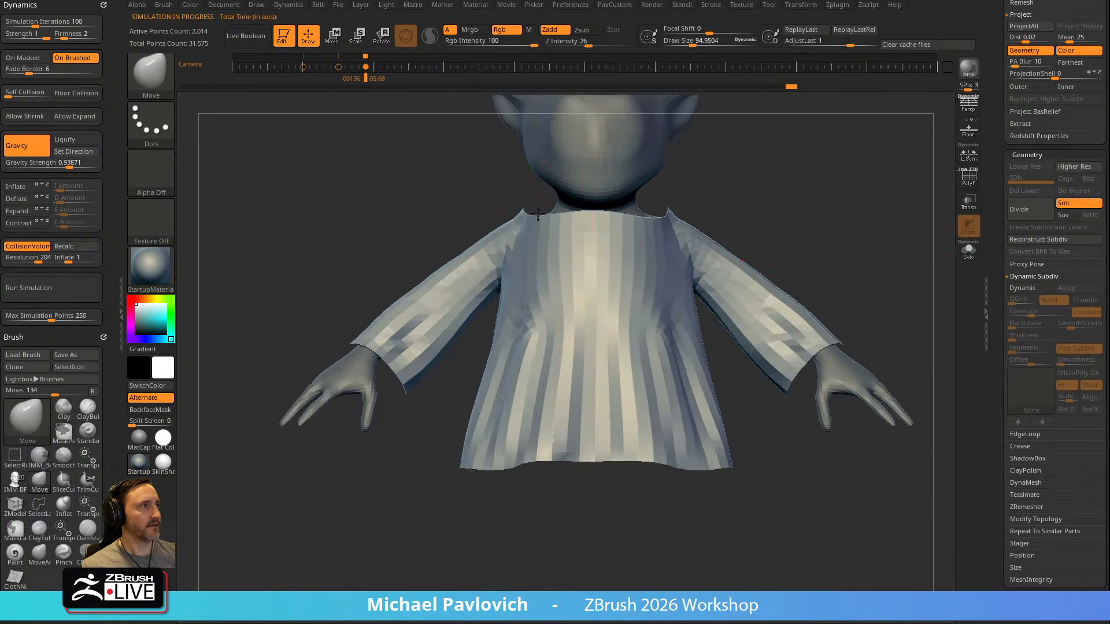
drag(743, 159, 751, 260)
key(bracketleft)
drag(826, 278, 833, 185)
key(s)
click(808, 252)
alt+drag(838, 254, 797, 217)
mouse_move(802, 260)
alt+mouse_down()
mouse_move(823, 250)
mouse_move(788, 265)
mouse_move(942, 227)
alt+mouse_up()
key(s)
click(791, 266)
key(b)
key(s)
key(t)
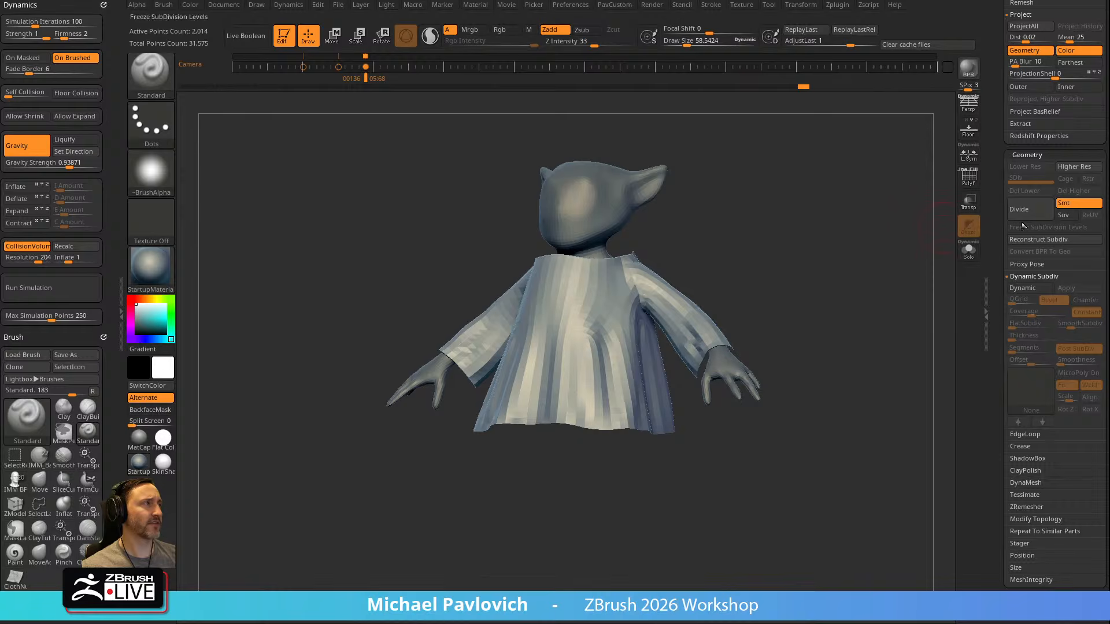
Isolate the robe in Solo mode and display its polyframe
click(969, 250)
drag(876, 277, 852, 270)
drag(927, 216, 880, 277)
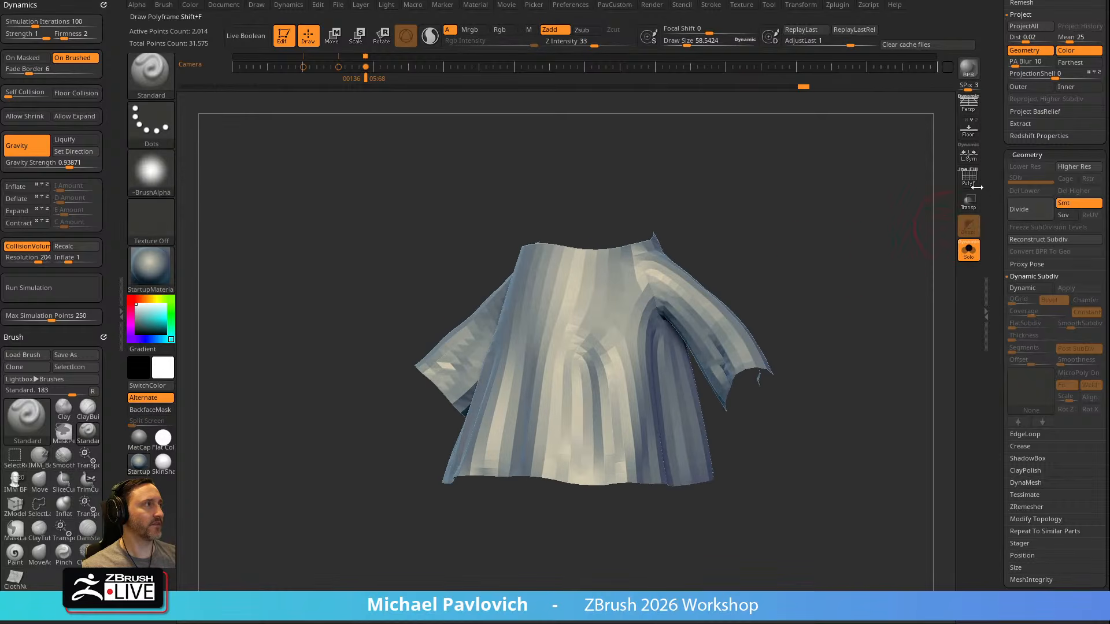
key(shift+f)
drag(800, 208, 783, 250)
Extrude all polygons of the robe with ZModeler to give it real thickness
key(b)
key(z)
key(m)
key(space)
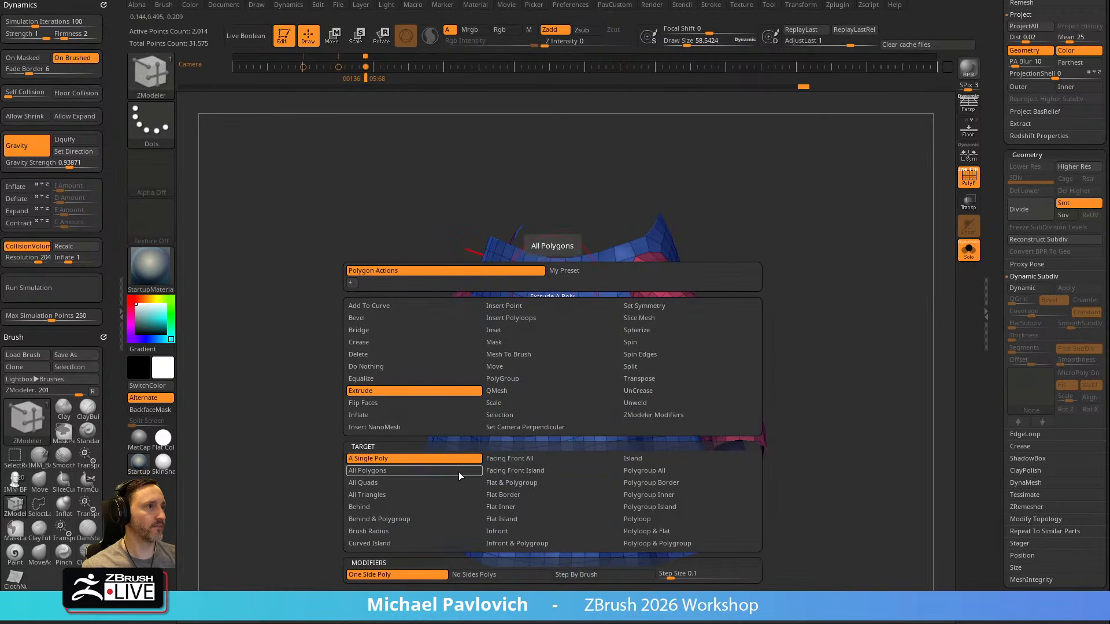
drag(519, 325, 531, 315)
Hide the polyframe and flip the thickened robe's normals in its display properties
click(967, 178)
drag(864, 270, 859, 238)
key(3)
drag(999, 309, 1009, 221)
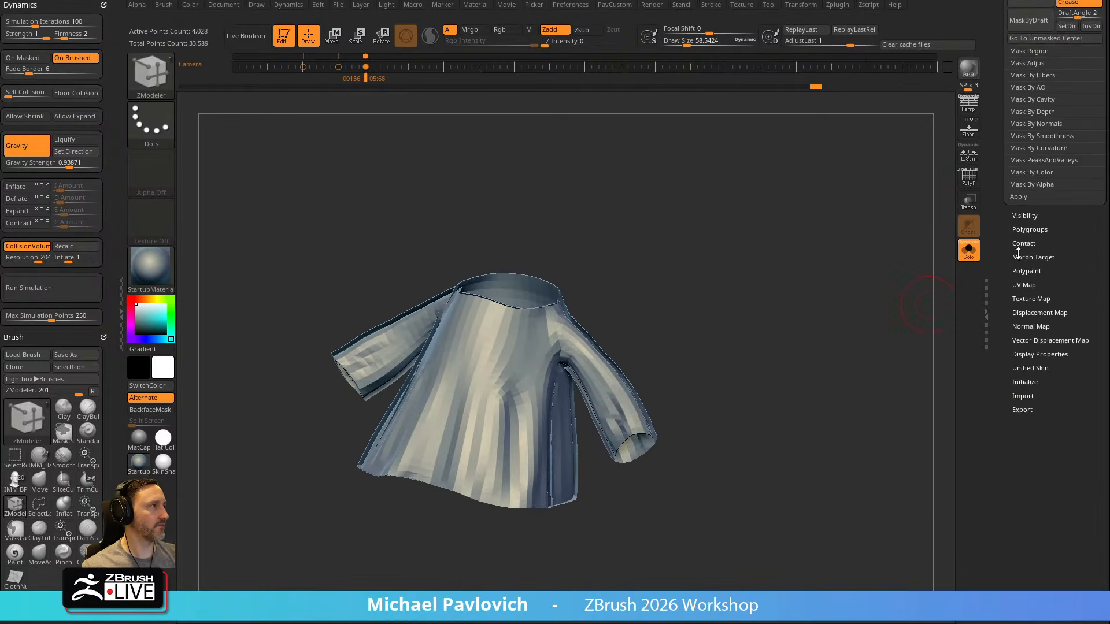
key(shift)
shift+click(1031, 356)
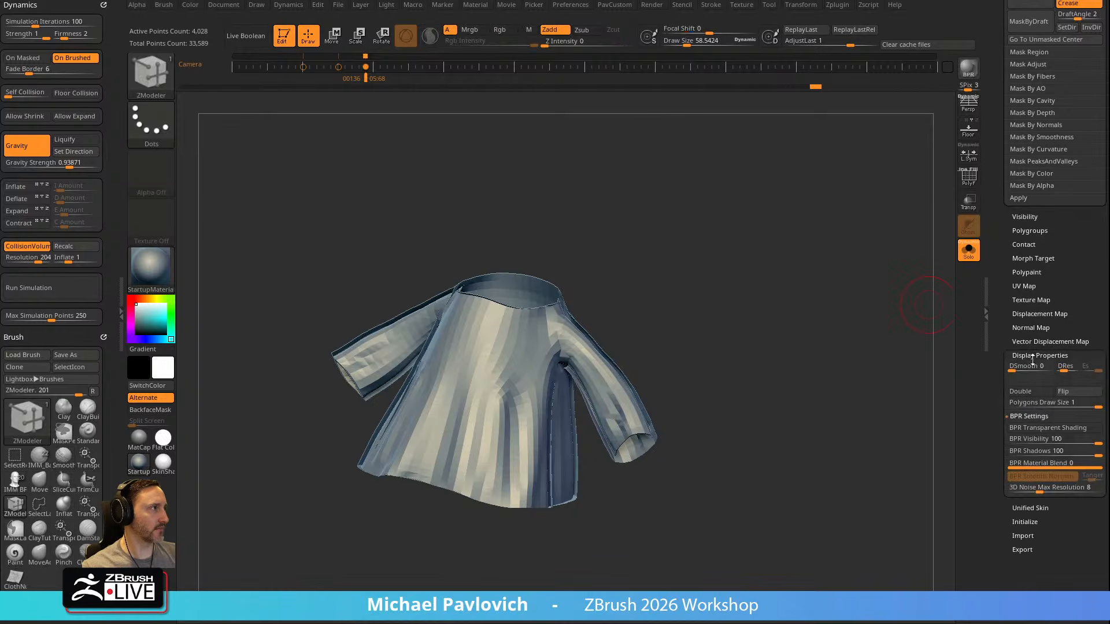
click(1063, 393)
mouse_move(749, 295)
alt+mouse_down()
mouse_move(784, 273)
mouse_move(824, 268)
mouse_move(809, 191)
mouse_move(850, 193)
mouse_move(894, 224)
mouse_move(818, 248)
alt+mouse_up()
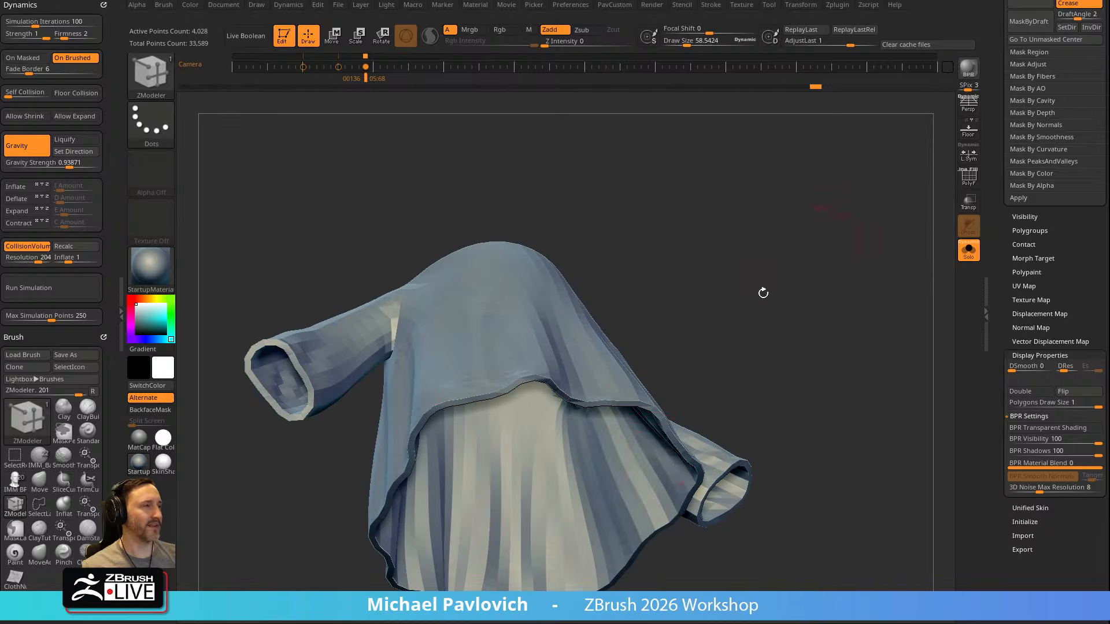
Try sculpting on the thickened robe with the Standard brush and with double-sided display
key(f)
mouse_move(775, 334)
mouse_down()
mouse_move(737, 289)
mouse_move(782, 317)
mouse_move(753, 325)
mouse_move(751, 312)
mouse_move(774, 330)
mouse_move(757, 338)
mouse_up()
key(s)
key(b)
key(s)
key(t)
key(s)
drag(665, 346, 657, 324)
right_drag(673, 376, 663, 363)
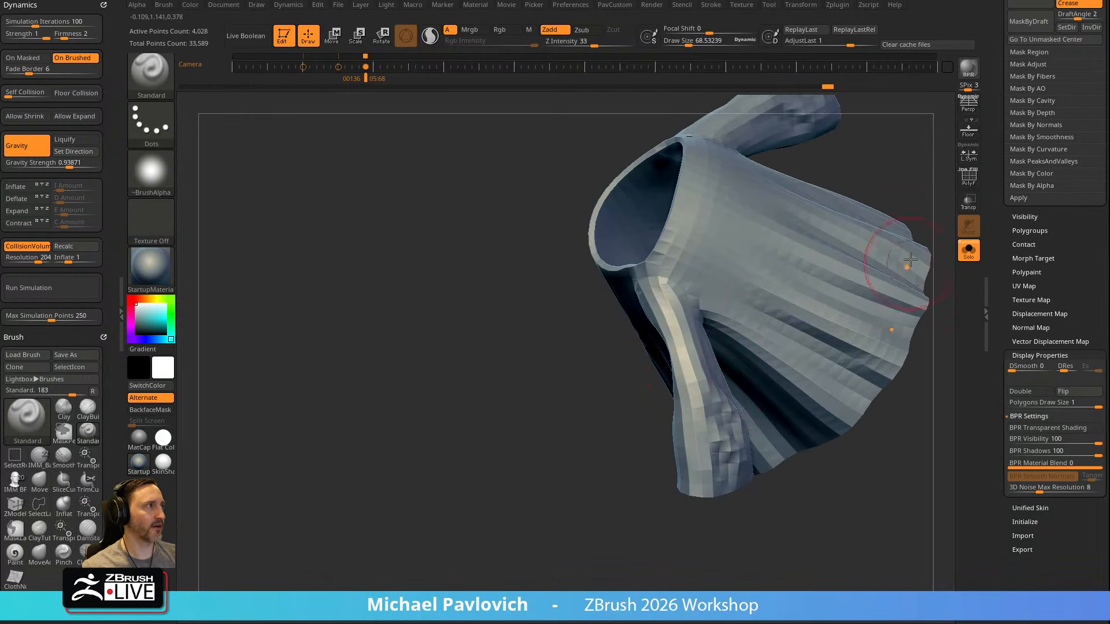
right_drag(910, 264, 950, 152)
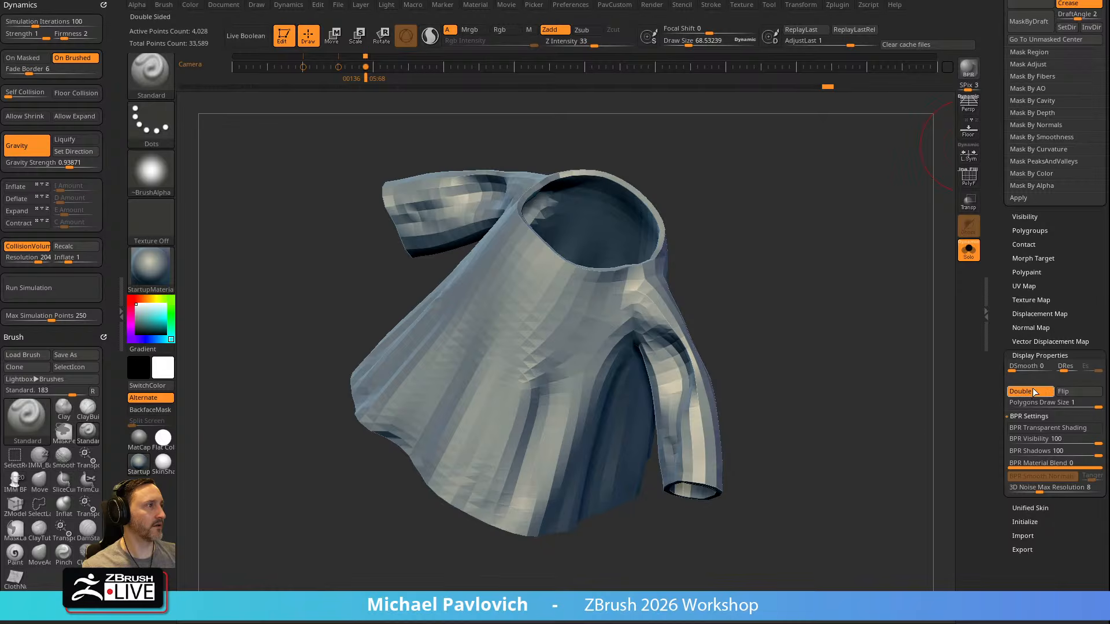
right_drag(867, 370, 844, 367)
mouse_move(684, 381)
shift+mouse_down()
mouse_move(677, 399)
mouse_move(687, 378)
shift+mouse_up()
mouse_move(856, 382)
right_down()
mouse_move(775, 379)
mouse_move(714, 336)
mouse_move(837, 268)
right_up()
Show the polyframe and try pulling the thickened robe's thin walls with the Move brush
click(969, 176)
mouse_move(901, 213)
right_down()
mouse_move(784, 264)
mouse_move(763, 359)
mouse_move(693, 396)
right_up()
key(b)
key(m)
key(v)
drag(667, 381, 663, 383)
ctrl+right_drag(805, 285, 763, 416)
right_drag(669, 374, 474, 346)
mouse_move(850, 299)
right_down()
mouse_move(413, 355)
mouse_move(525, 320)
right_up()
key(f)
ctrl+right_drag(775, 323, 745, 324)
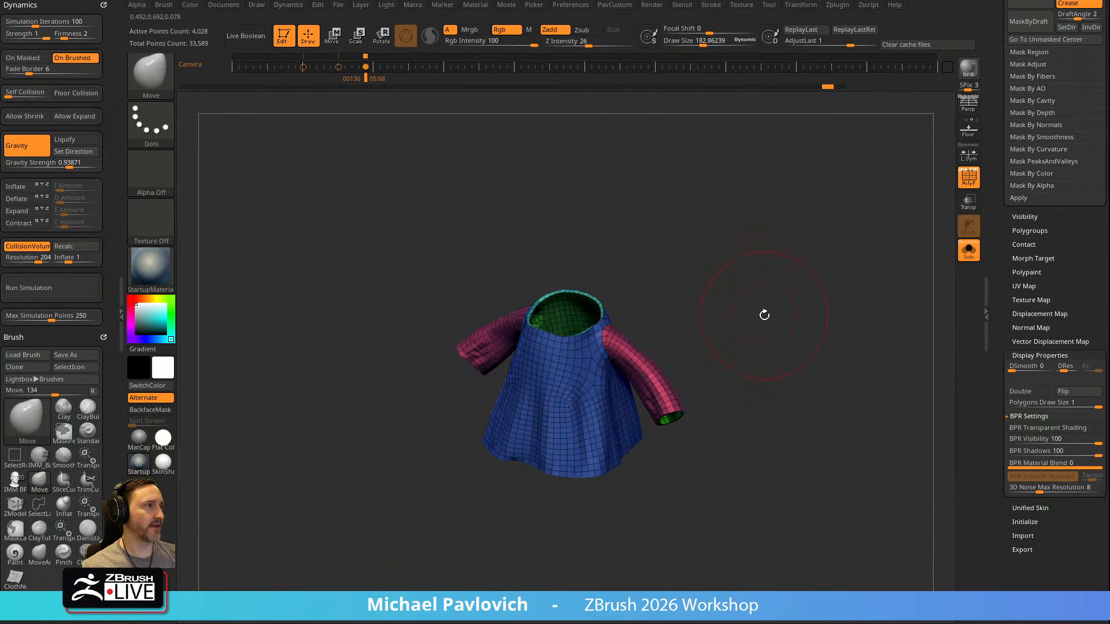
Undo the sculpting tests and the thickness extrusion to return to the single-layer robe
key(ctrl+z)
right_drag(753, 310, 745, 267)
mouse_move(745, 267)
ctrl+right_down()
mouse_move(761, 278)
mouse_move(738, 295)
mouse_move(820, 314)
mouse_move(810, 324)
ctrl+right_up()
key(shift+d)
key(ctrl+z)
Close the robe's neck, sleeve cuff and hem openings with ZModeler's Close action on Convex Hole
key(b)
key(z)
key(m)
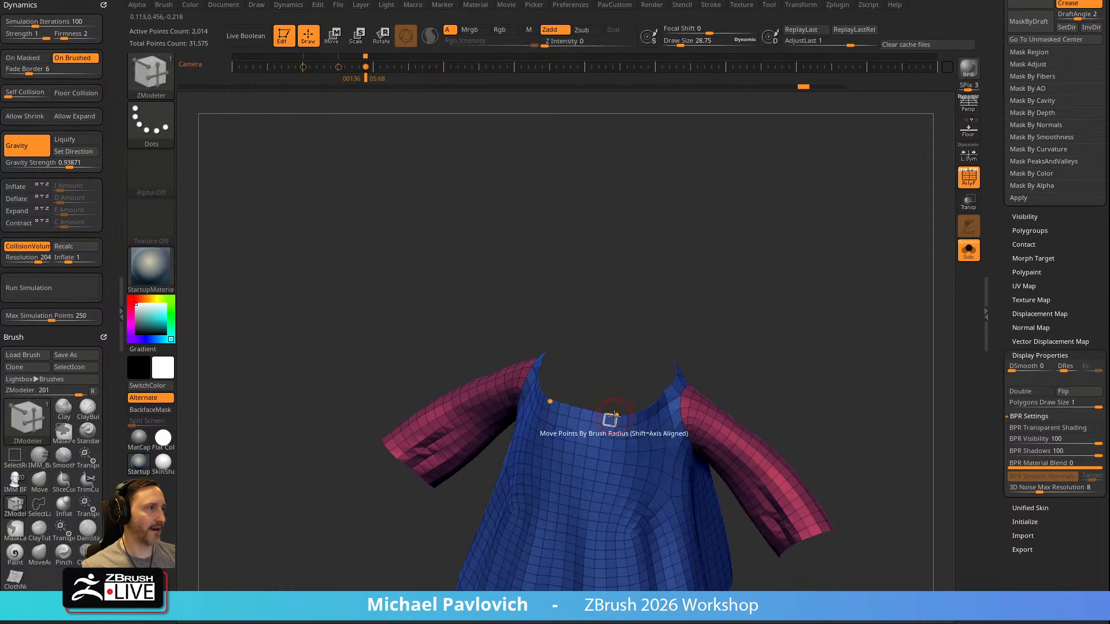
key(space)
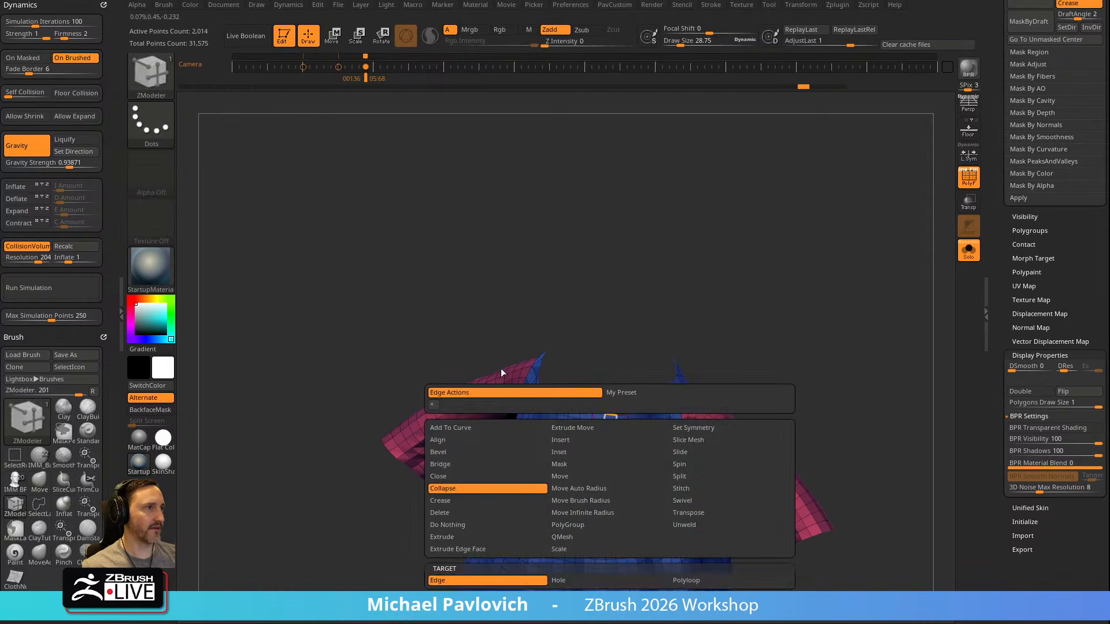
click(449, 477)
right_drag(763, 272, 746, 243)
click(518, 341)
right_drag(518, 341, 705, 329)
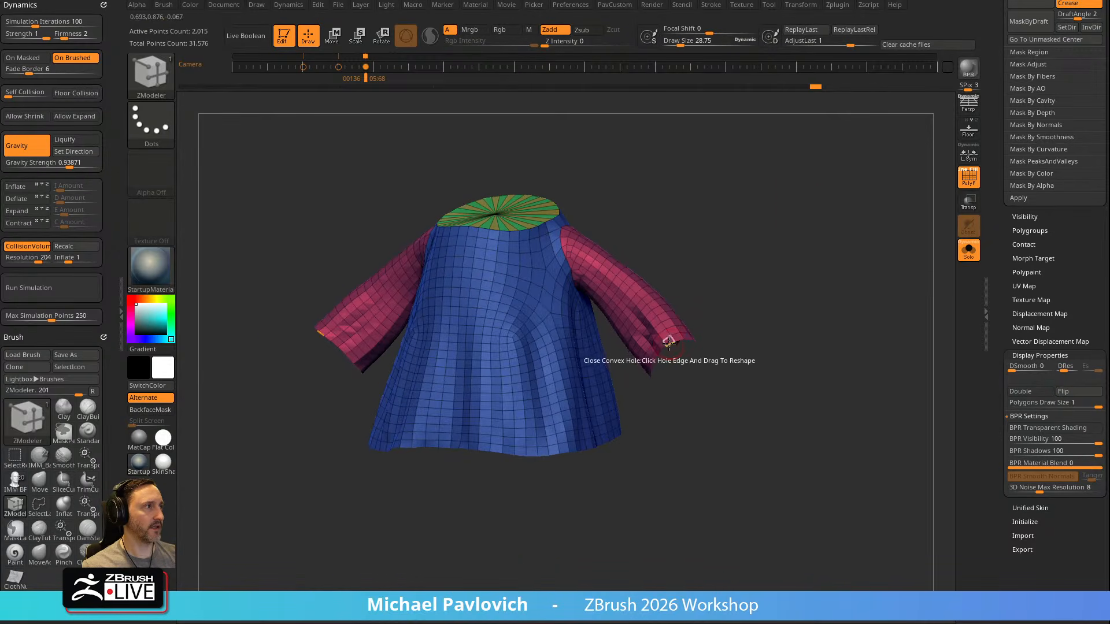
click(670, 342)
right_drag(712, 307, 749, 248)
drag(475, 395, 471, 507)
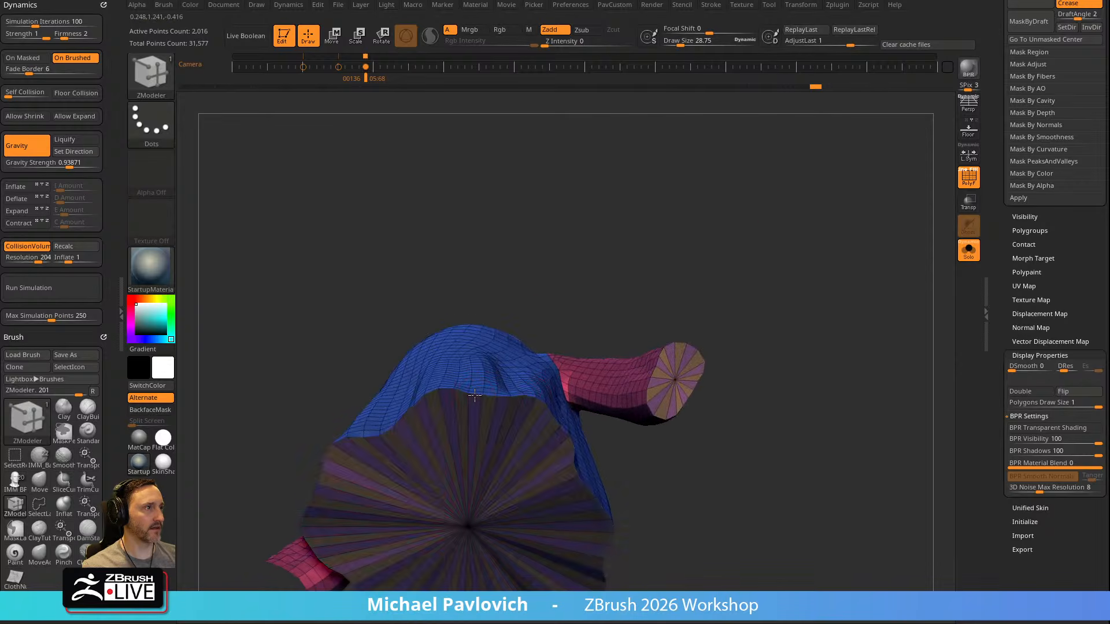
Isolate the hem, cuff and neck caps in turn and assign each one its own polygroup
key(ctrl+shift)
ctrl+shift+click(471, 507)
key(ctrl+w)
ctrl+shift+click(727, 307)
right_drag(735, 298, 729, 324)
ctrl+shift+click(614, 426)
key(ctrl+w)
ctrl+shift+click(703, 336)
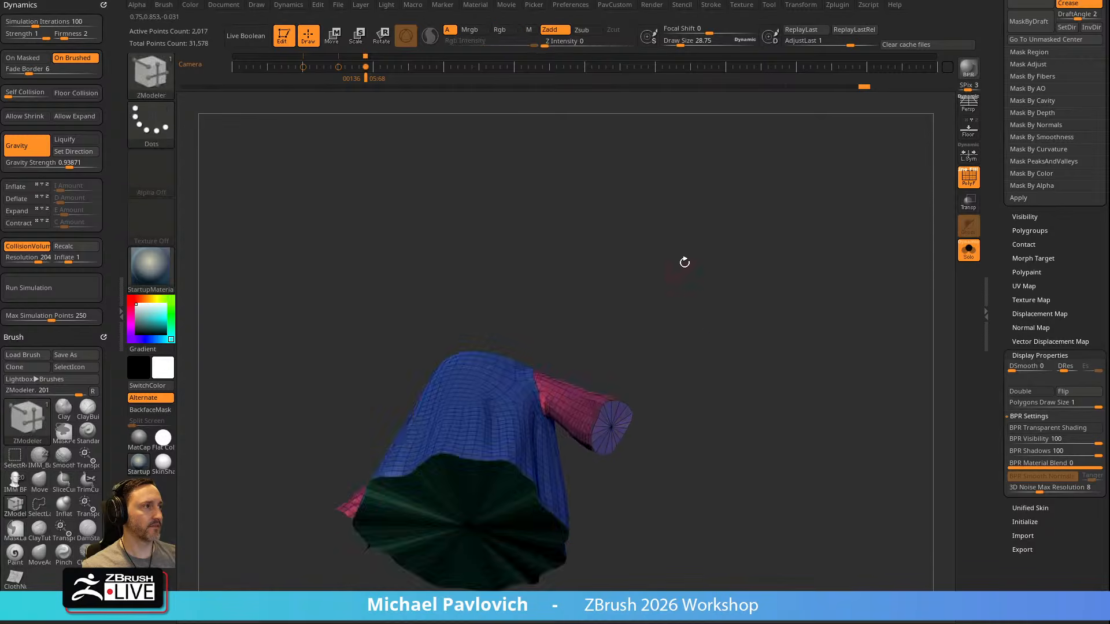
right_drag(677, 265, 723, 399)
ctrl+shift+click(518, 430)
key(ctrl+w)
ctrl+shift+click(632, 352)
Inset the neck cap into concentric rings using ZModeler's Inset with the Polygroup All target
key(b)
key(z)
key(m)
right_drag(702, 312, 619, 392)
key(space)
click(540, 336)
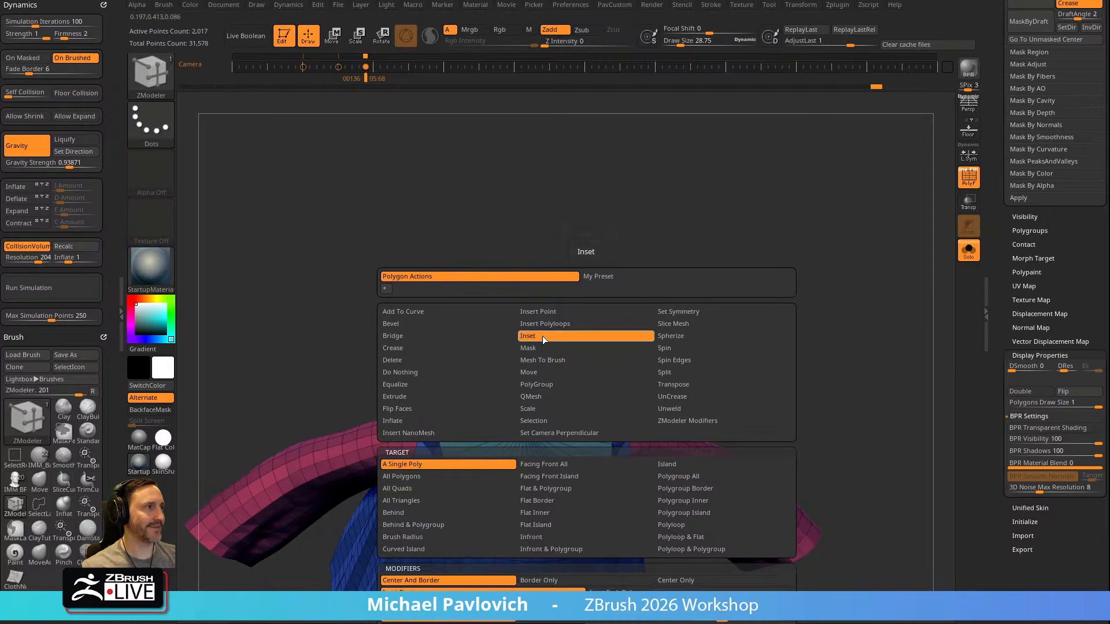
click(686, 476)
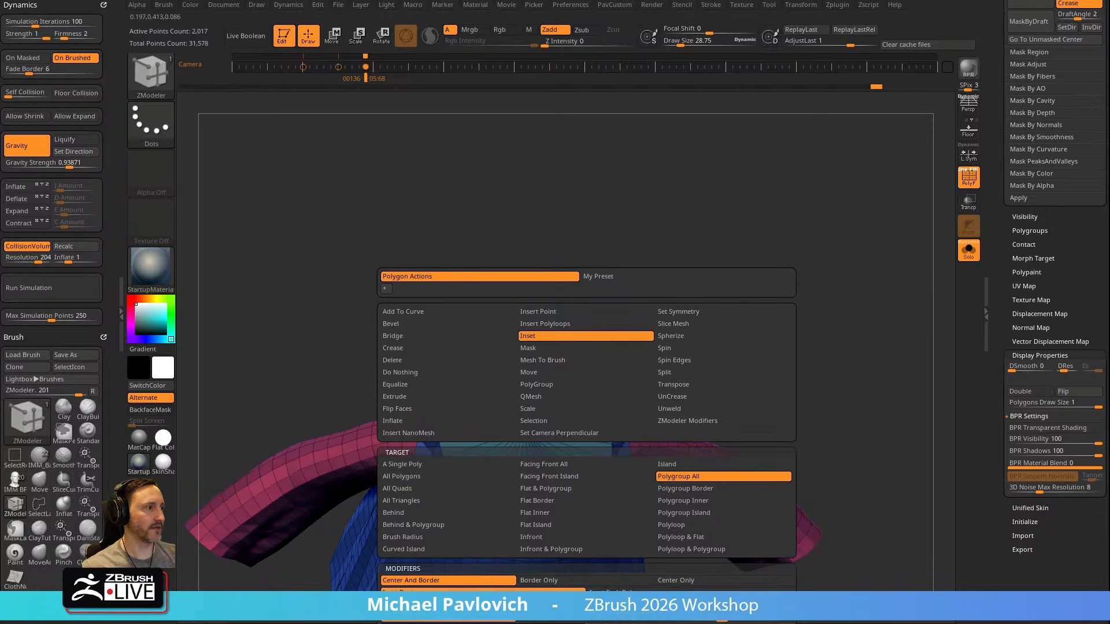
drag(563, 416, 563, 418)
right_drag(636, 363, 641, 313)
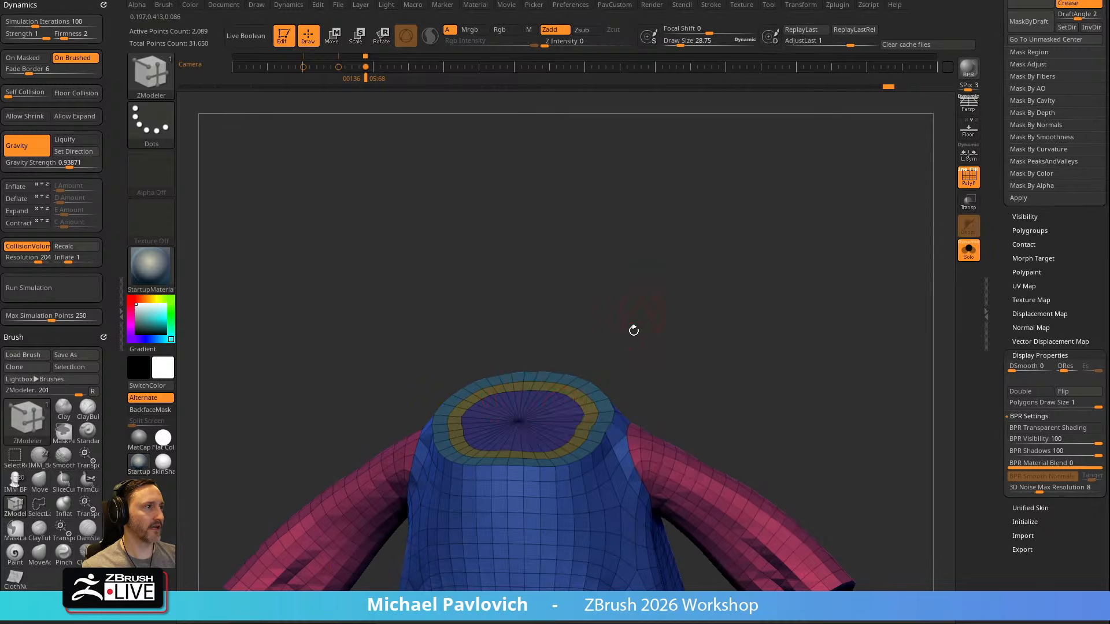
Extrude an inset polygroup on the neck cap using ZModeler's Extrude with the Polygroup All target
key(space)
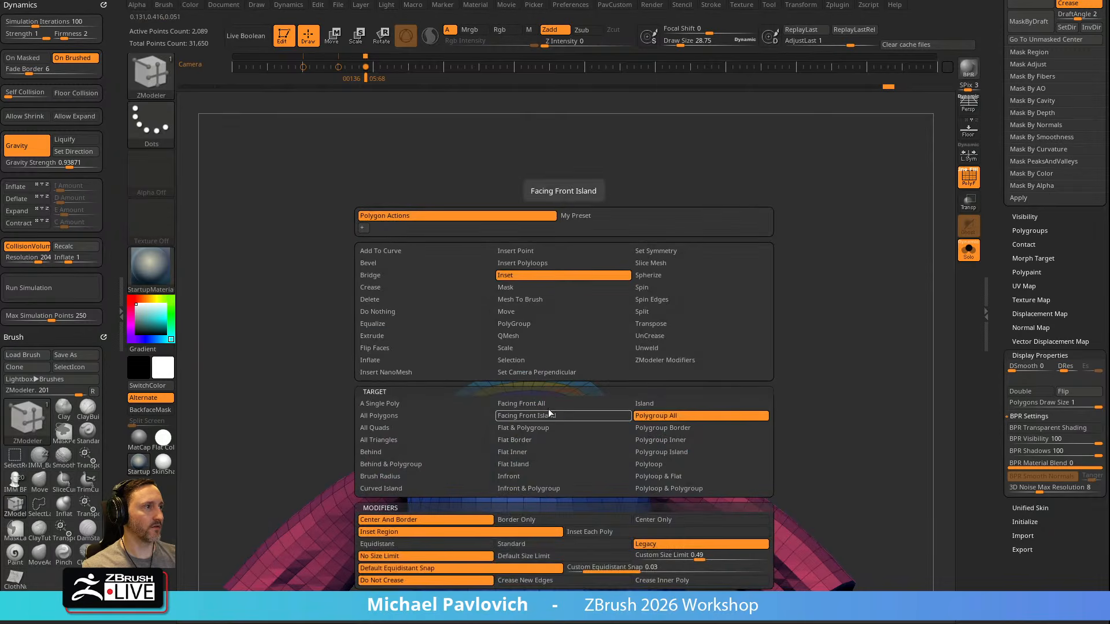
click(385, 336)
click(658, 418)
drag(564, 421, 561, 441)
alt+right_drag(778, 378, 578, 402)
Try to inset the sleeve's cuff cap with the Polygroup All target, undoing each attempt
key(space)
click(592, 336)
drag(618, 407, 618, 405)
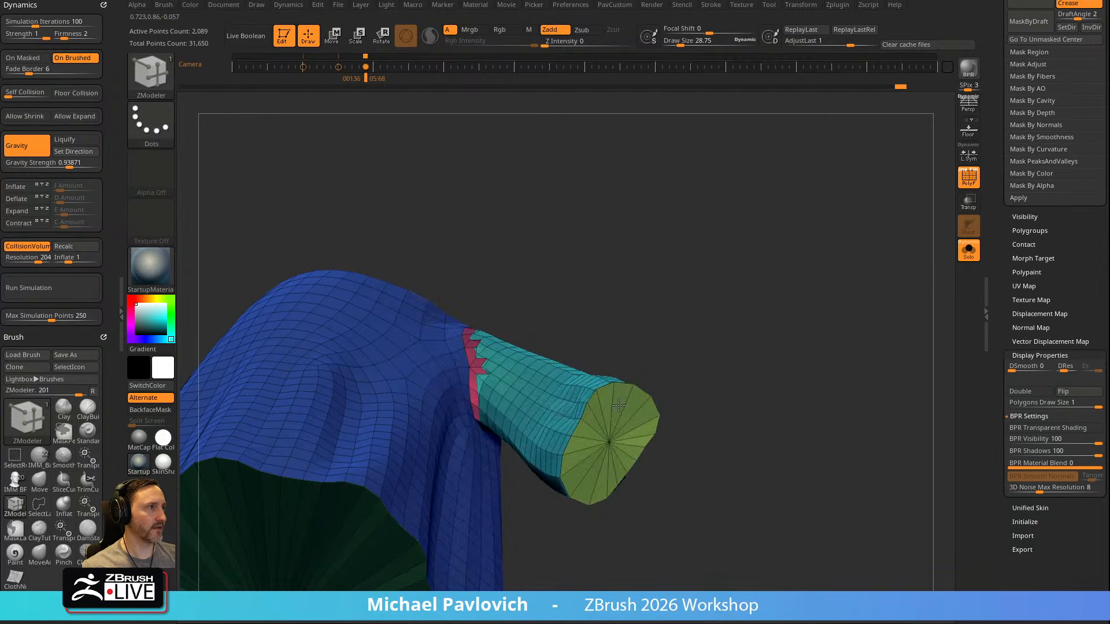
key(space)
key(space)
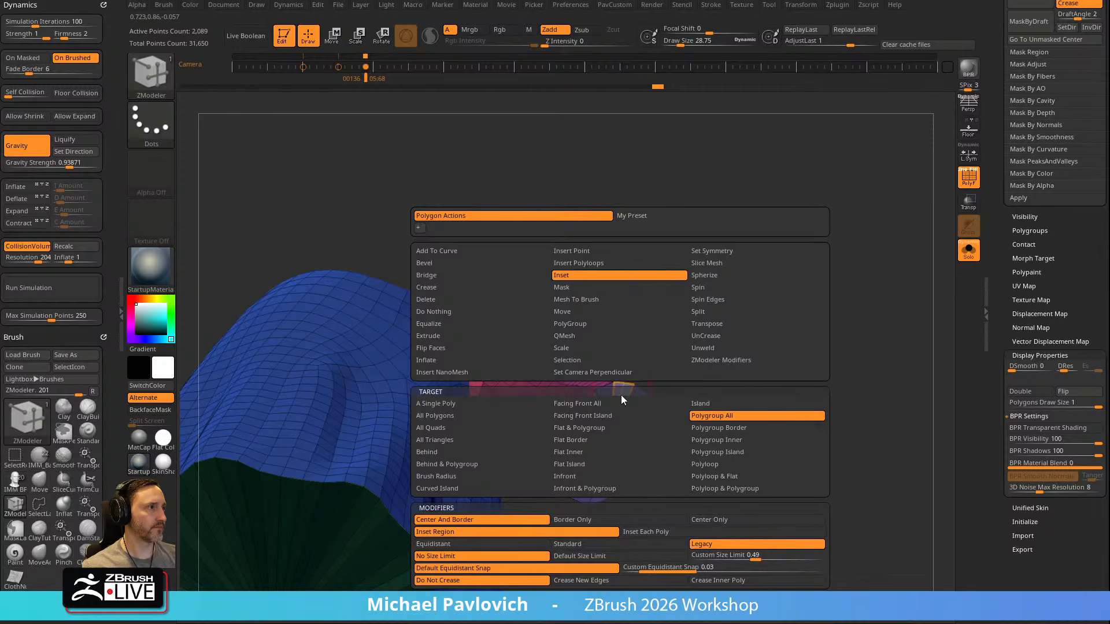
click(618, 452)
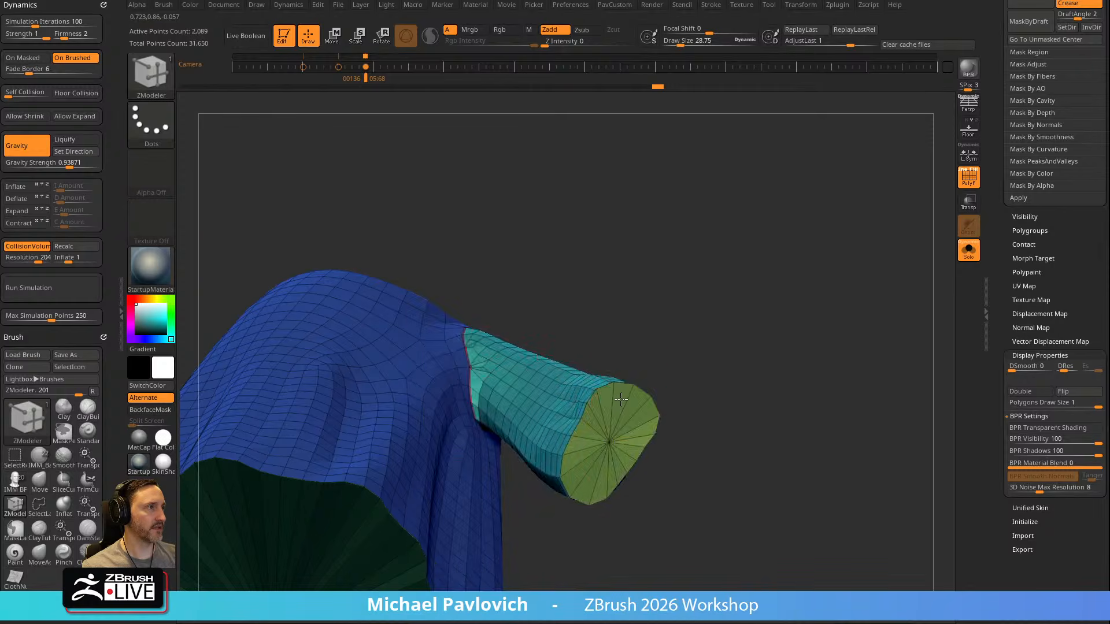
key(ctrl+z)
drag(616, 404, 622, 399)
key(ctrl+z)
alt+drag(774, 357, 633, 420)
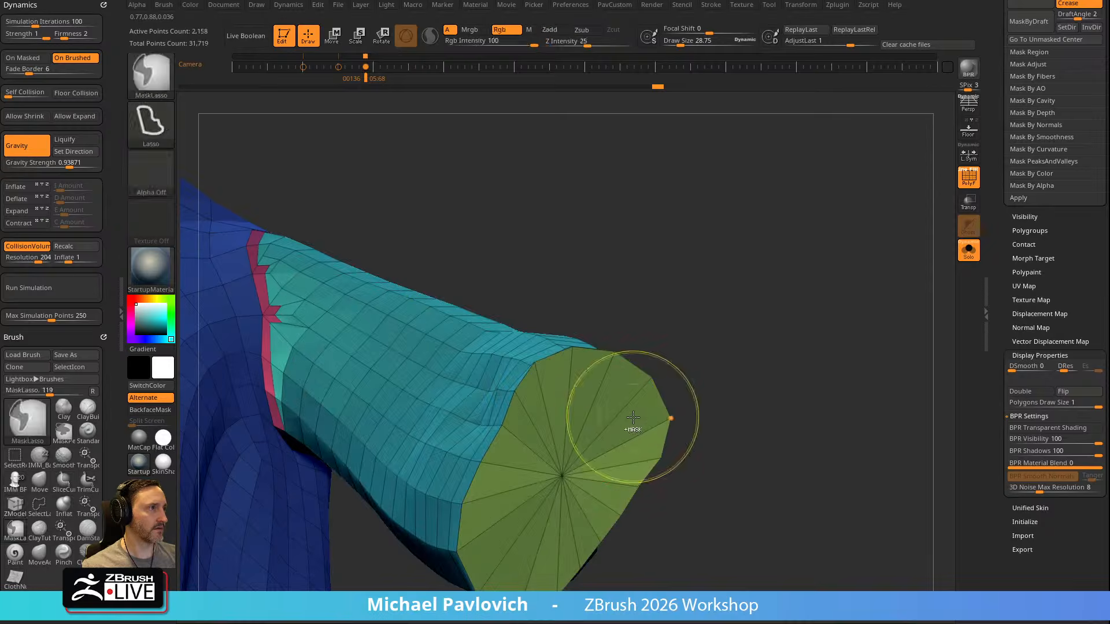
key(ctrl+z)
Try other ZModeler inset options on the cuff cap and undo the attempt
right_click(635, 416)
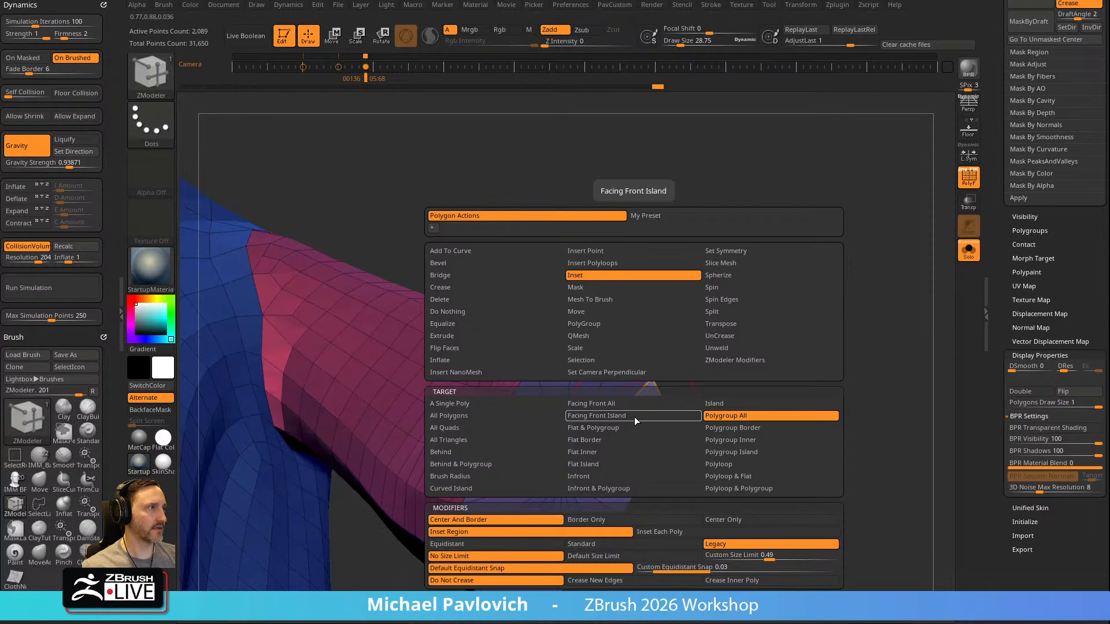
click(681, 518)
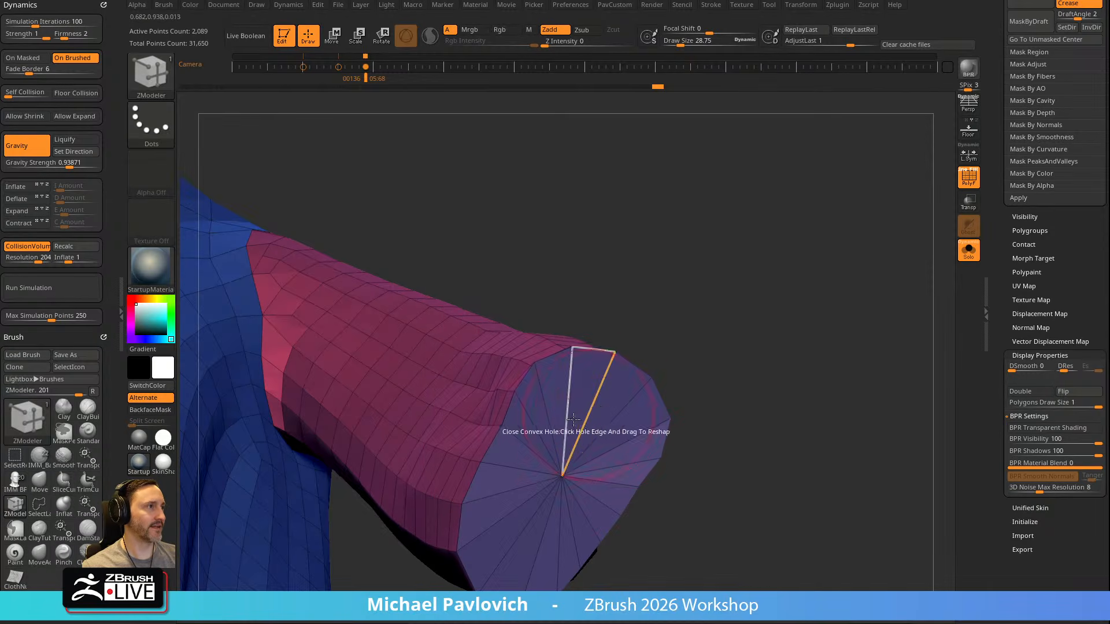
click(536, 441)
mouse_move(536, 441)
mouse_down()
mouse_move(547, 453)
mouse_move(532, 435)
mouse_up()
key(ctrl+z)
Isolate the cuff cap, inset it with the Polygroup All target and show the whole robe again
ctrl+right_drag(628, 312, 602, 352)
ctrl+shift+click(543, 426)
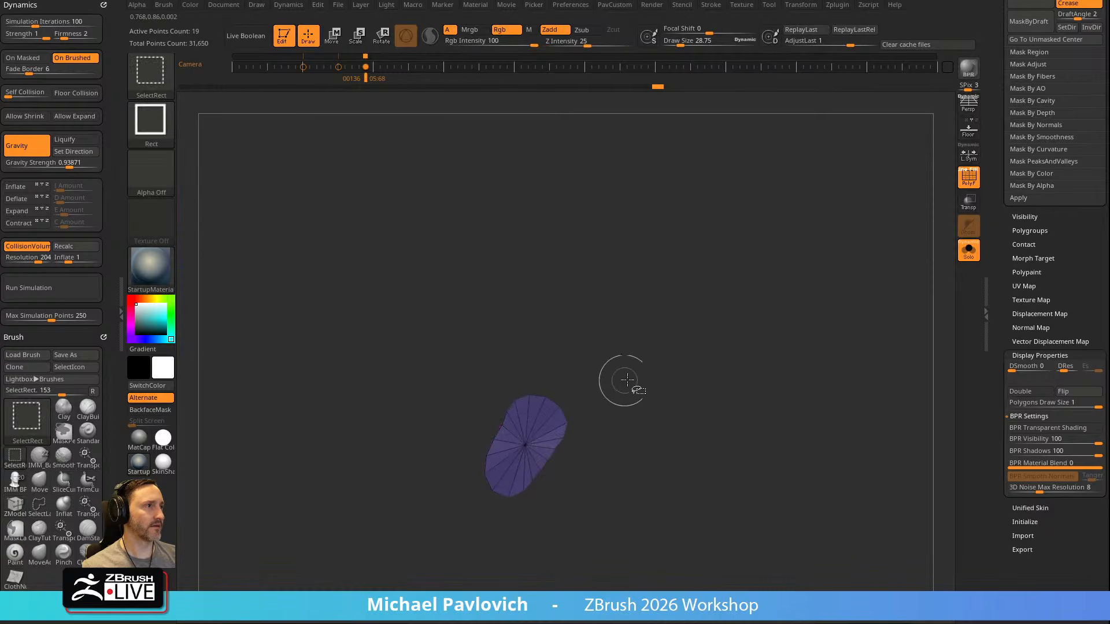
click(533, 420)
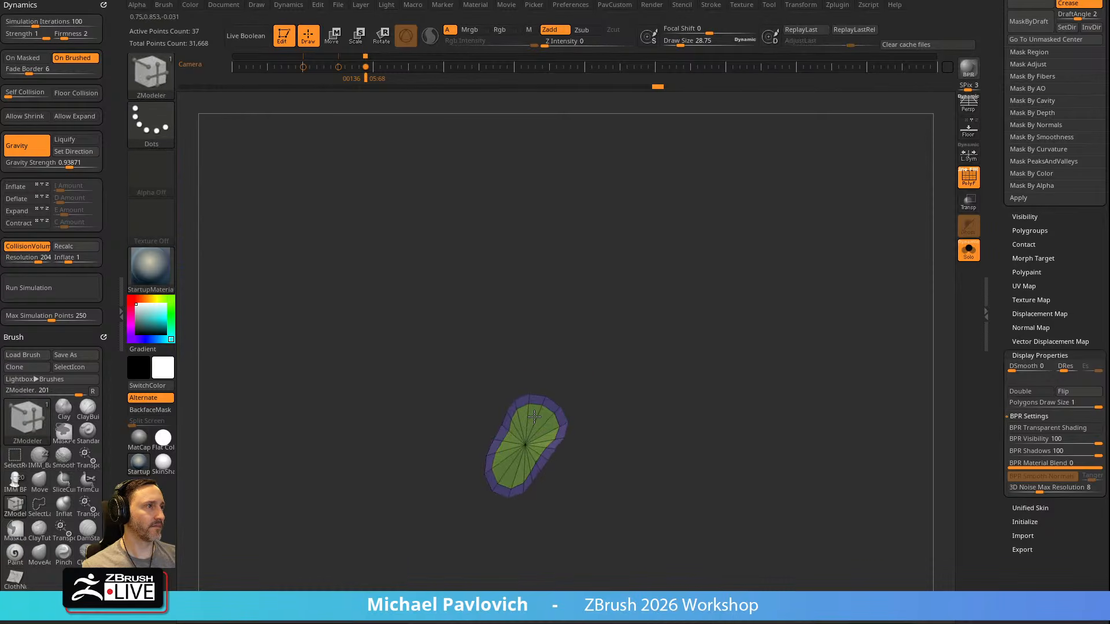
ctrl+shift+click(692, 335)
drag(682, 346, 743, 313)
Undo the cuff cap's Polygroup All inset and inset the cap with the ZModeler target set to Polygroup Island
drag(524, 366, 518, 379)
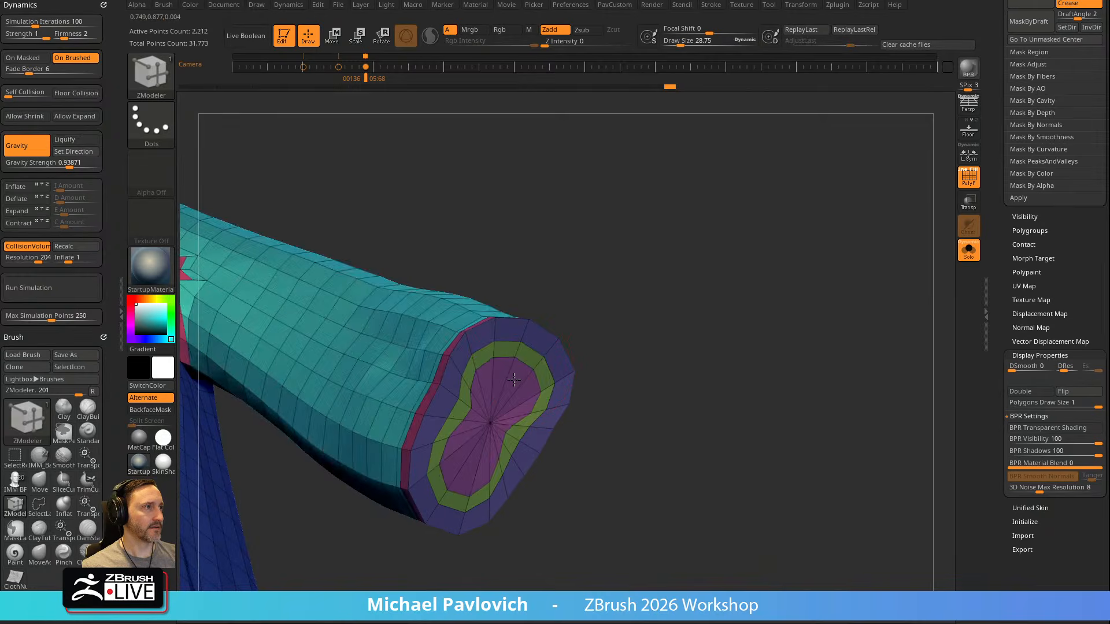
key(ctrl+z)
key(space)
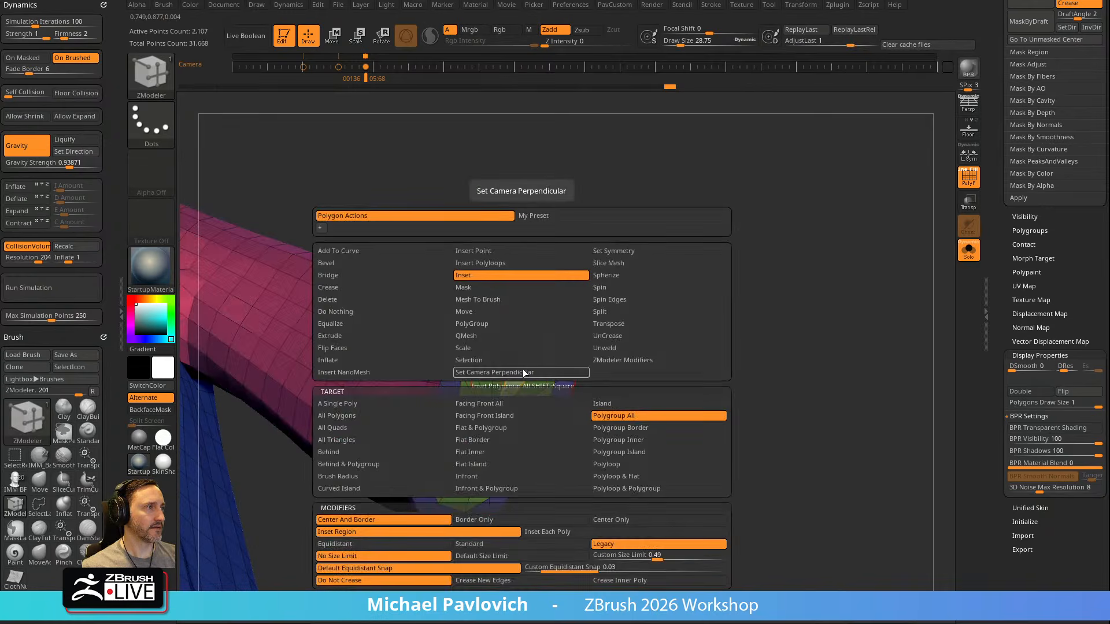
click(413, 404)
click(626, 416)
click(621, 452)
drag(522, 377, 515, 380)
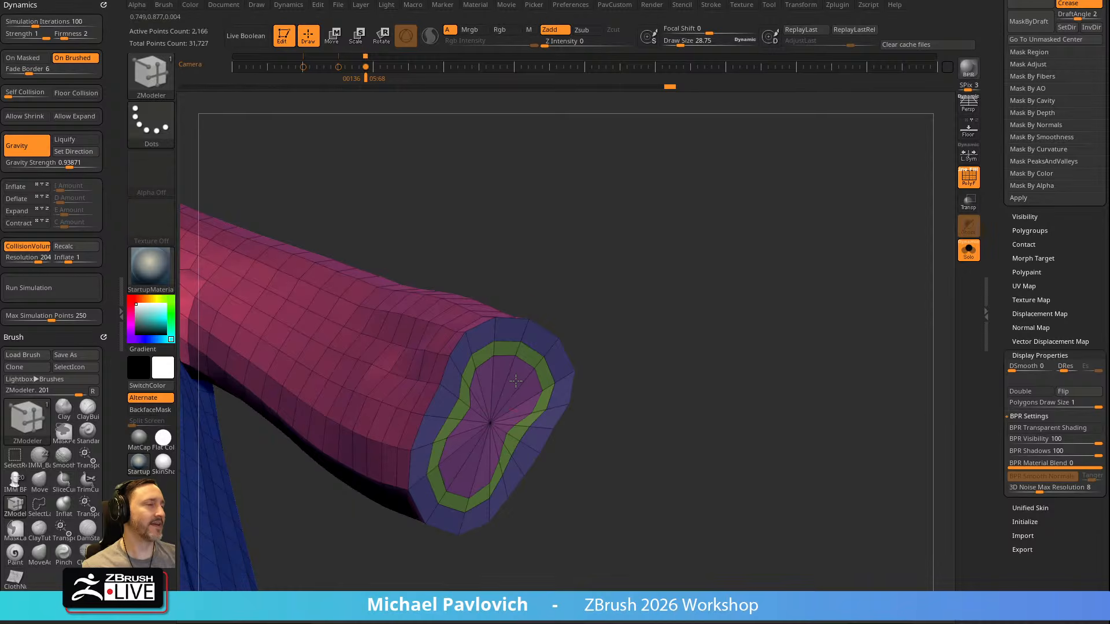
Try to move the cuff's inner cap with the transform gizmo centred on it, and undo the move
mouse_move(726, 354)
alt+mouse_down()
mouse_move(634, 314)
mouse_move(642, 397)
mouse_move(774, 356)
mouse_move(743, 267)
alt+mouse_up()
mouse_move(450, 277)
shift+mouse_down()
mouse_move(455, 340)
mouse_move(501, 399)
shift+mouse_up()
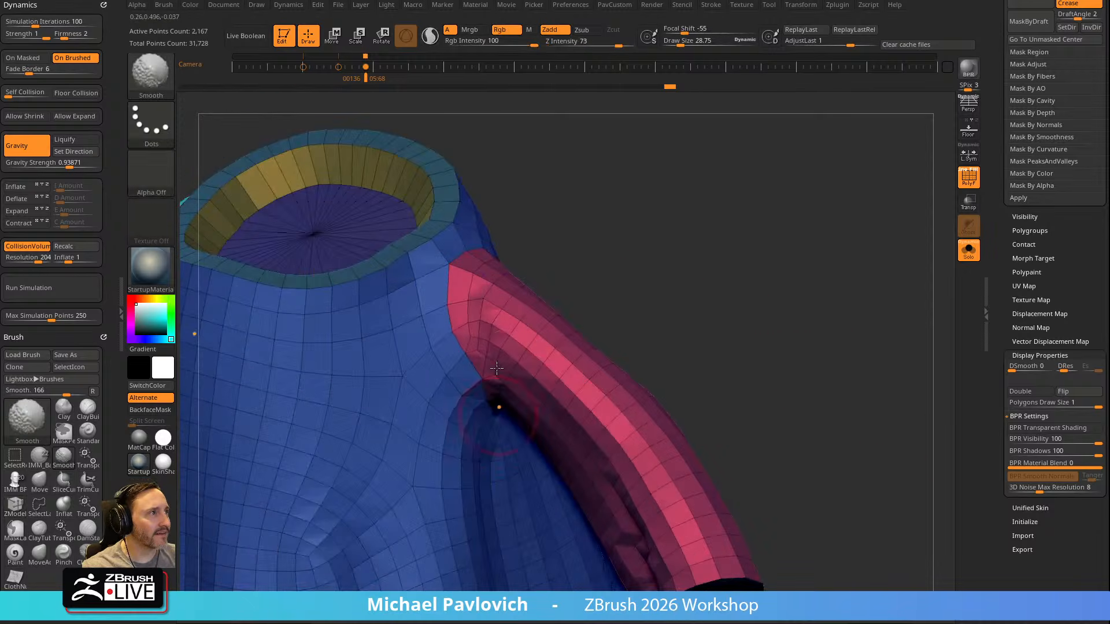
drag(818, 370, 731, 298)
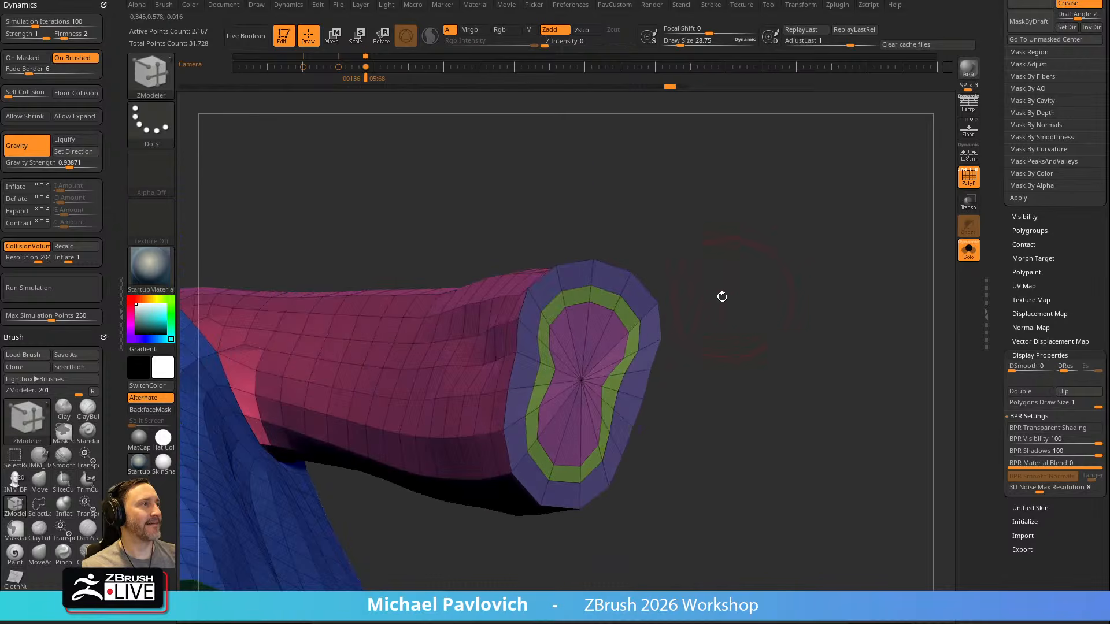
key(space)
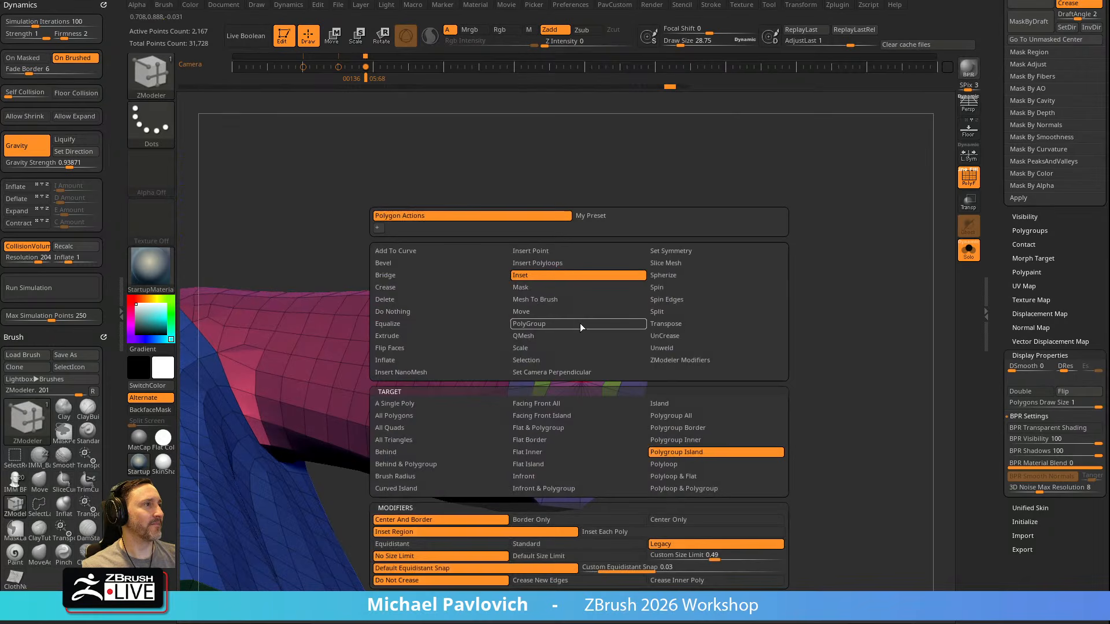
click(540, 349)
key(w)
ctrl+click(582, 379)
drag(710, 315, 773, 327)
drag(627, 395, 609, 391)
key(ctrl+z)
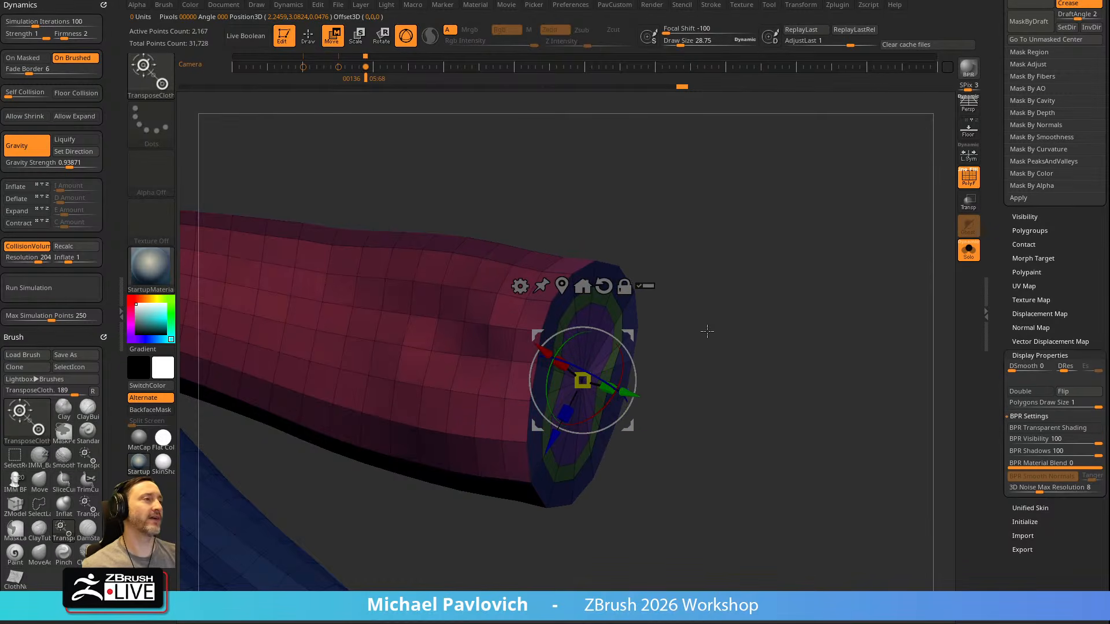
Set TransposeClassic as the transform brush in place of TransposeCloth, keeping ZModeler as the drawing brush
key(b)
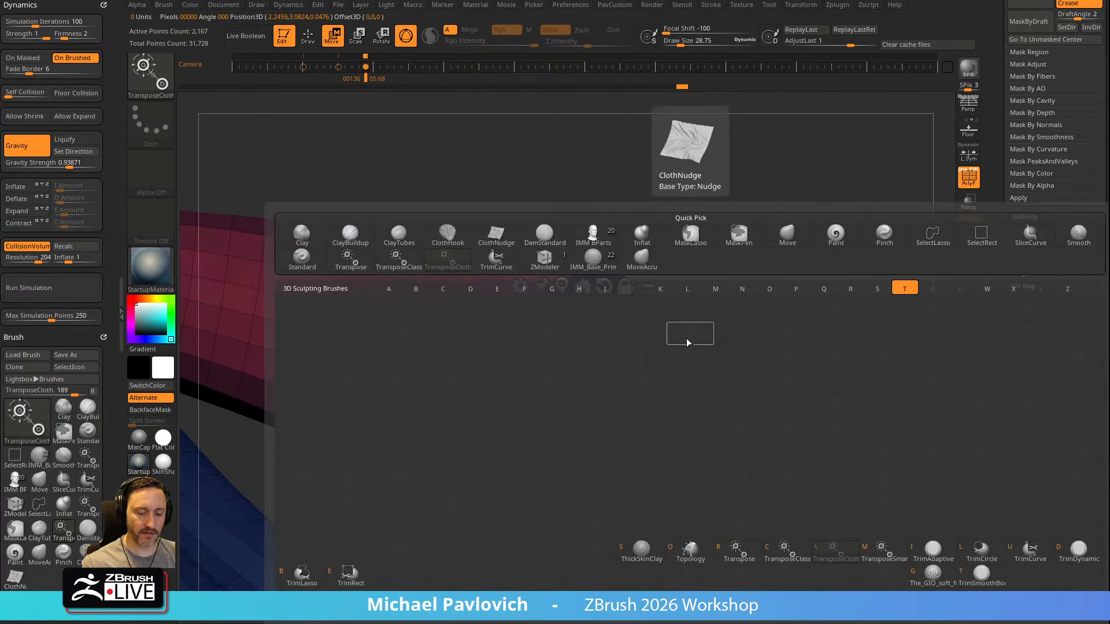
key(c)
drag(612, 388, 627, 393)
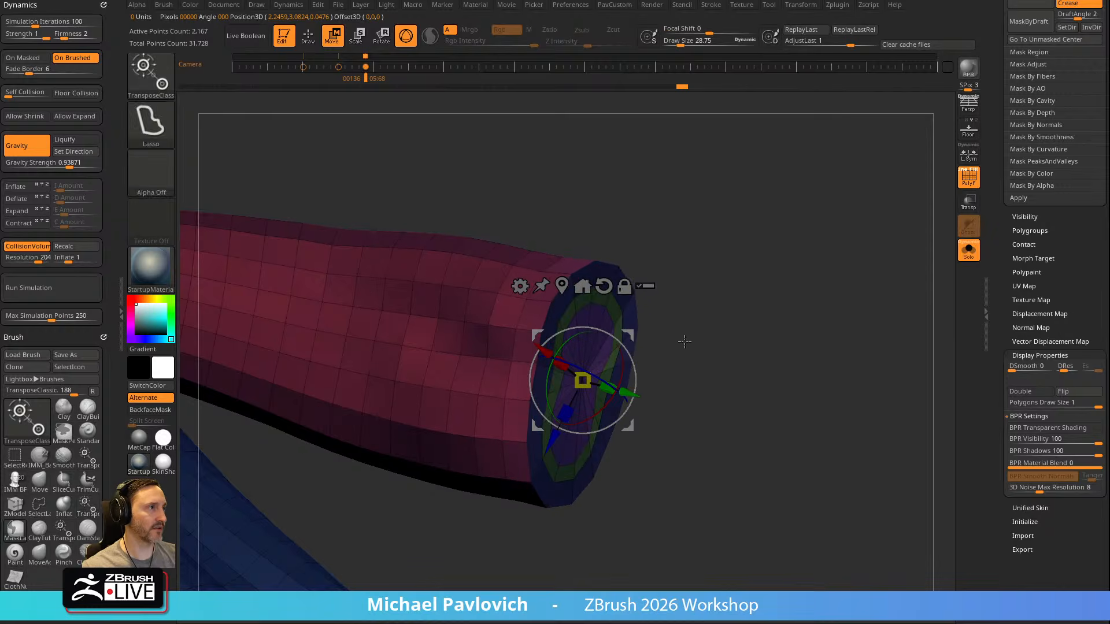
key(b)
key(z)
key(m)
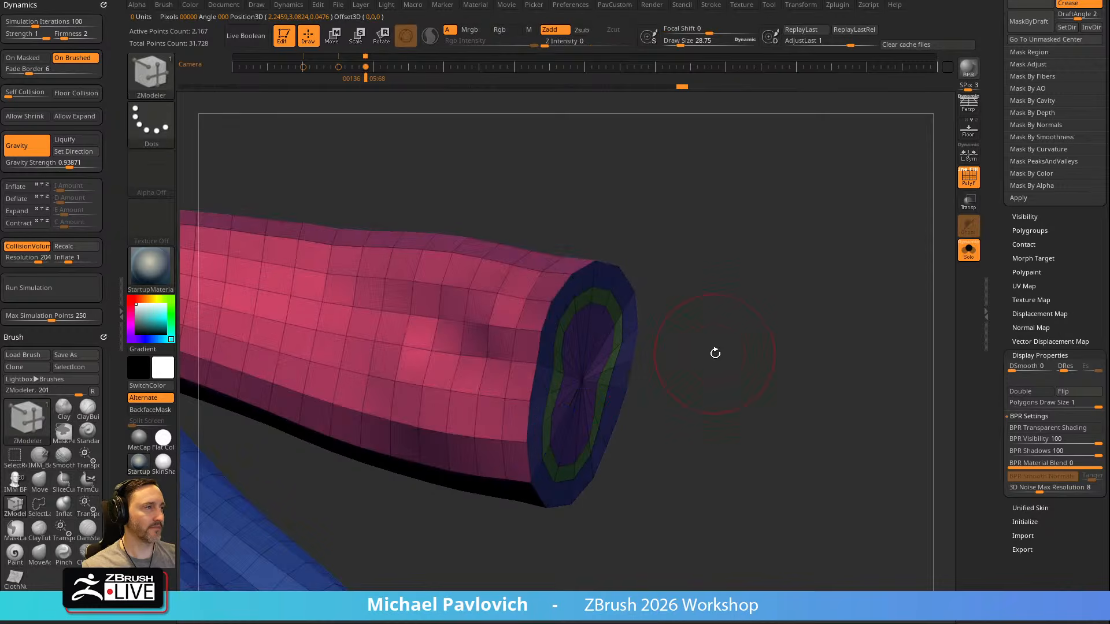
key(b)
key(t)
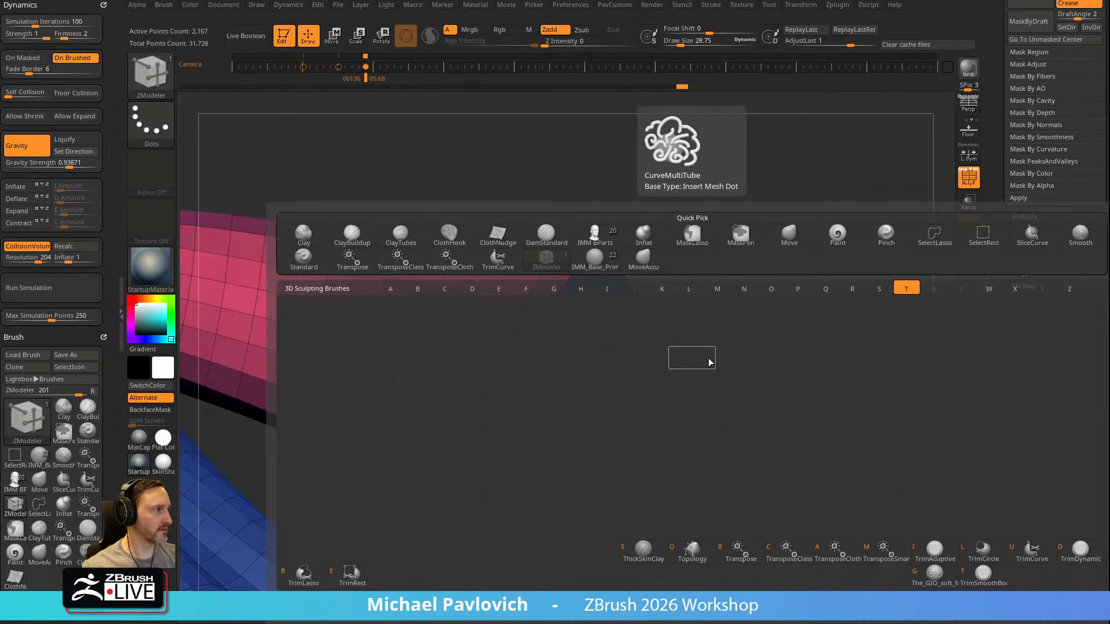
key(c)
Try to move the cuff's inner cap into the sleeve with TransposeClassic, and undo the move
alt+drag(622, 339, 426, 496)
ctrl+click(582, 379)
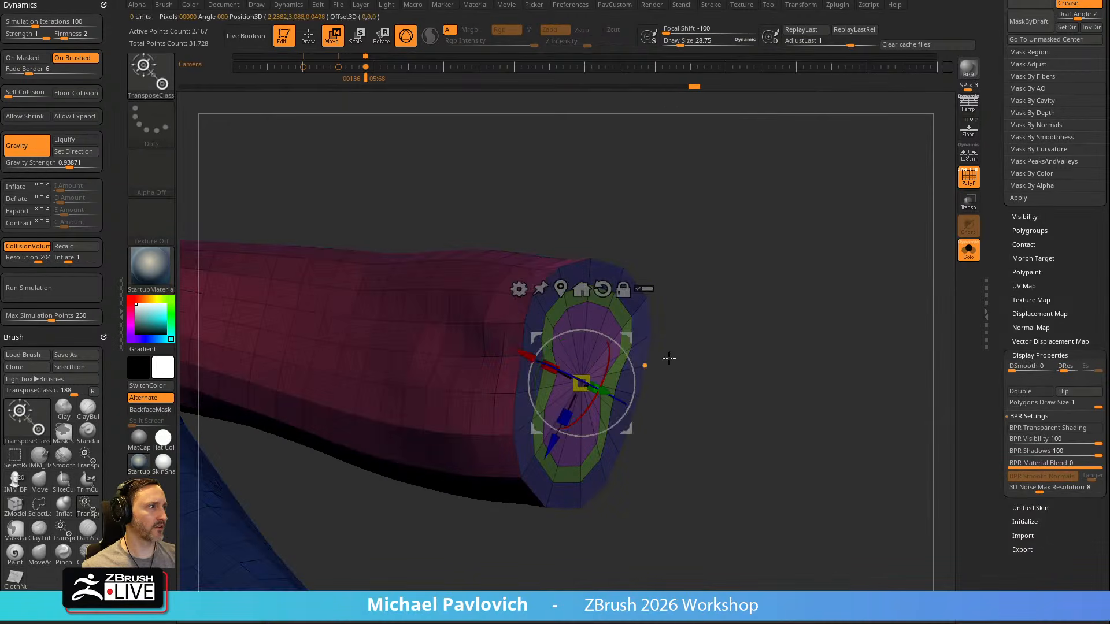
drag(685, 343, 678, 364)
mouse_move(626, 400)
mouse_down()
mouse_move(545, 379)
mouse_move(676, 418)
mouse_move(497, 348)
mouse_up()
key(ctrl+z)
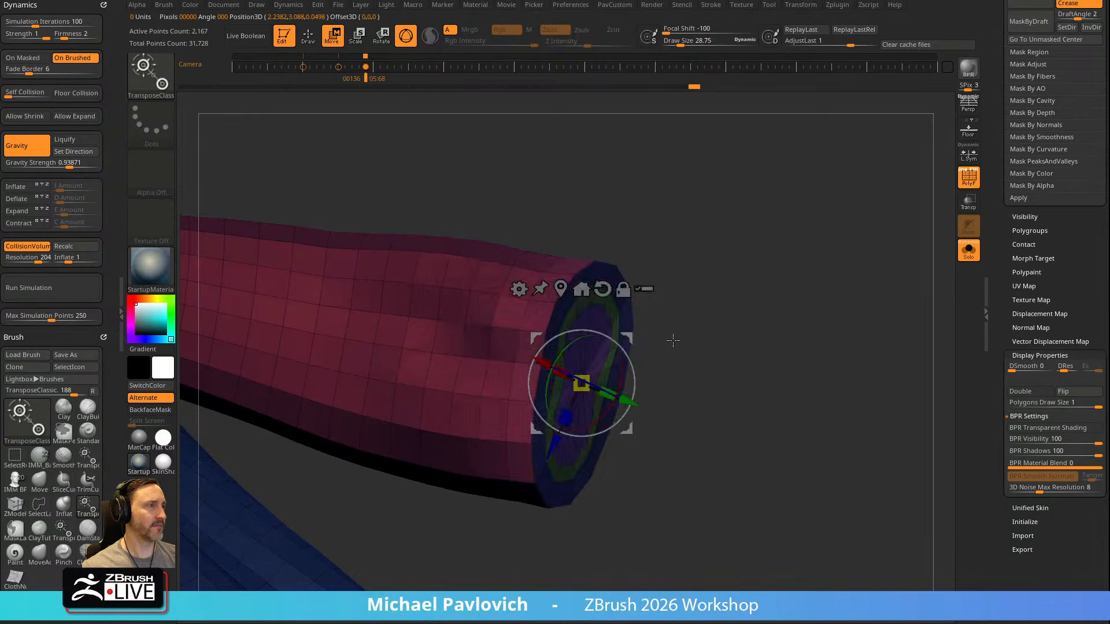
Mask the whole robe except the innermost polygroup of the cuff cap
key(q)
mouse_move(701, 341)
mouse_down()
mouse_move(743, 381)
mouse_move(729, 383)
mouse_move(726, 329)
mouse_move(746, 258)
mouse_up()
ctrl+shift+click(588, 383)
ctrl+click(746, 258)
key(w)
mouse_move(706, 309)
mouse_down()
mouse_move(711, 318)
mouse_move(729, 274)
mouse_up()
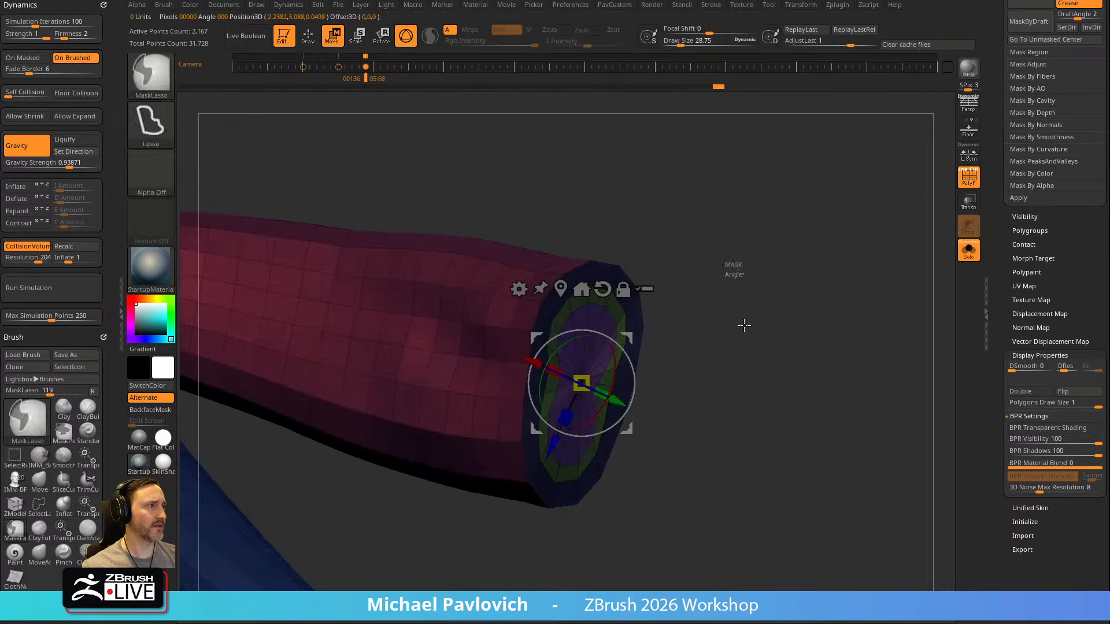
key(q)
ctrl+shift+click(602, 370)
ctrl+shift+click(714, 272)
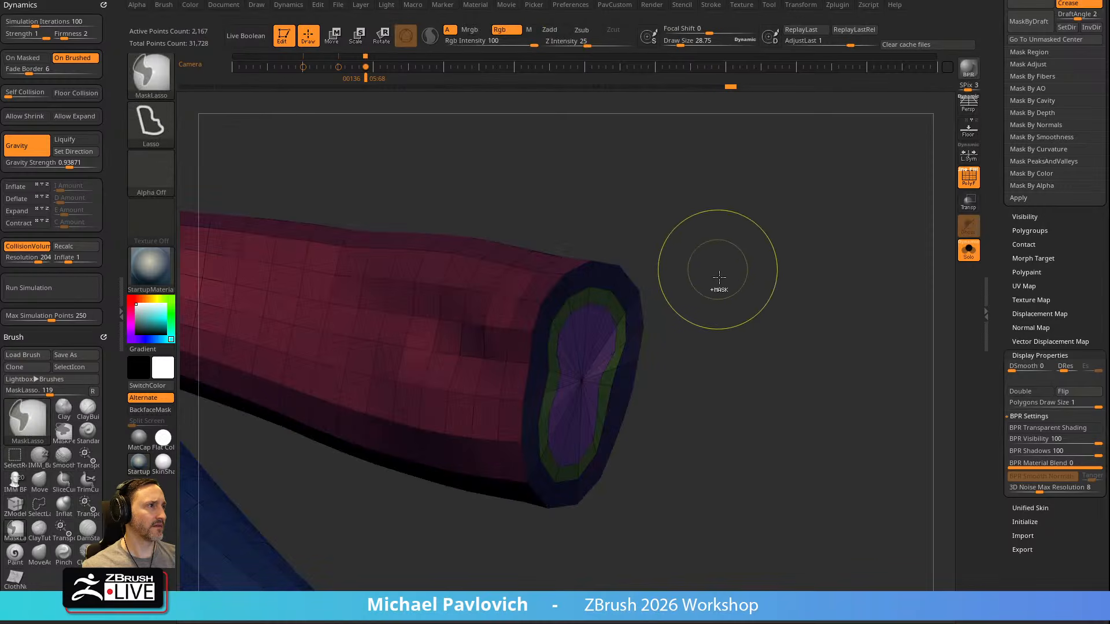
Move the unmasked inner cap deep into the sleeve to hollow out the cuff, and clear the mask
key(w)
drag(707, 327, 589, 328)
key(q)
mouse_move(751, 300)
mouse_down()
mouse_move(696, 299)
mouse_move(753, 287)
mouse_up()
key(shift+d)
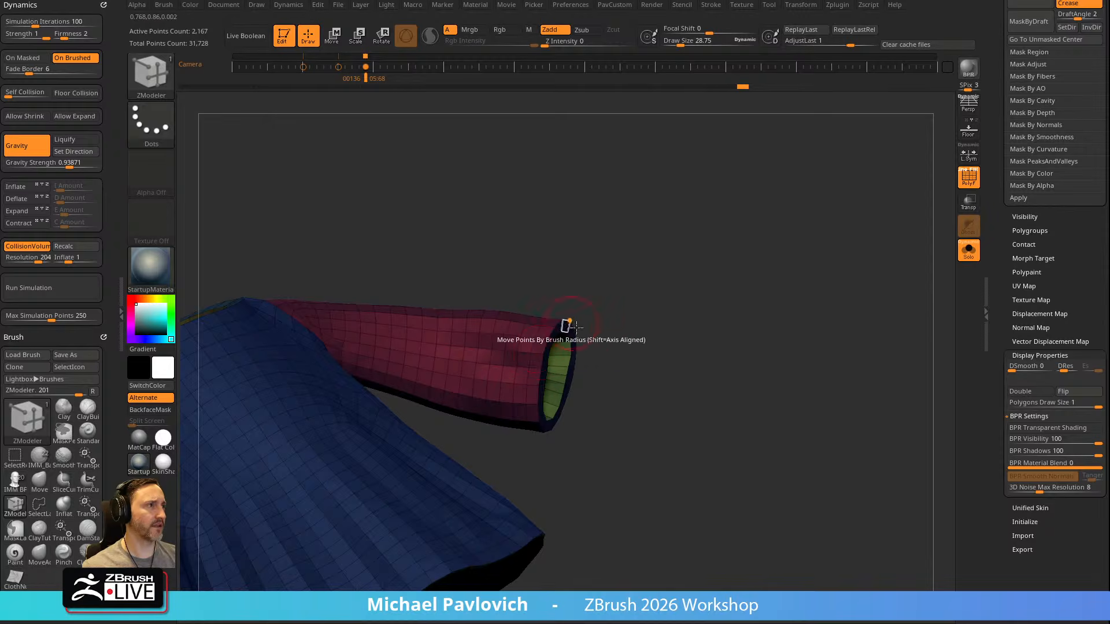
alt+drag(642, 347, 691, 354)
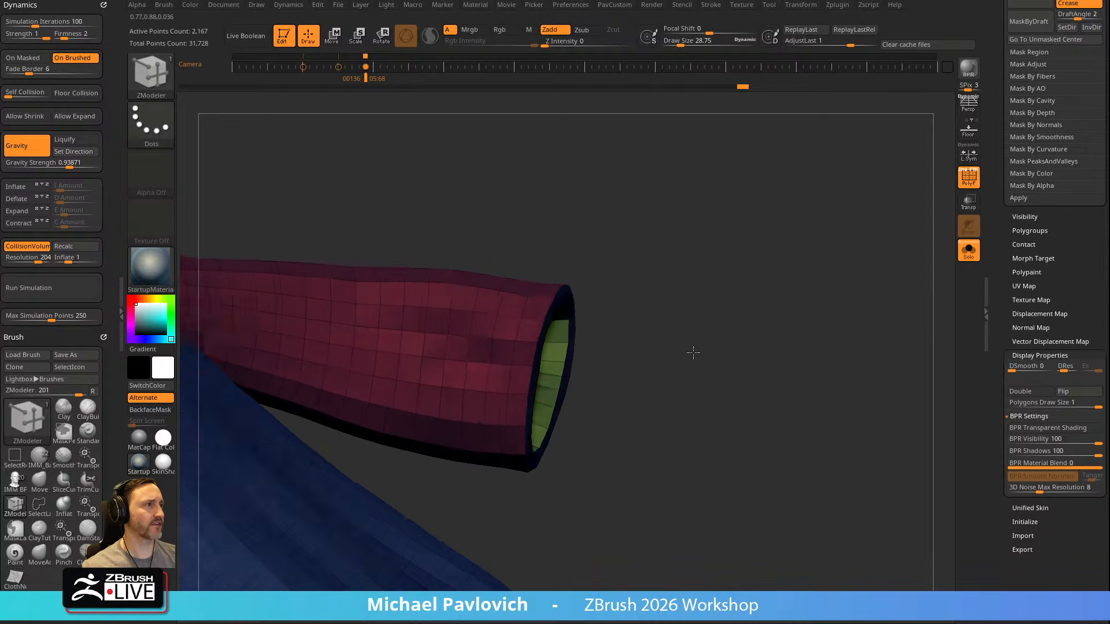
key(w)
right_drag(769, 329, 647, 283)
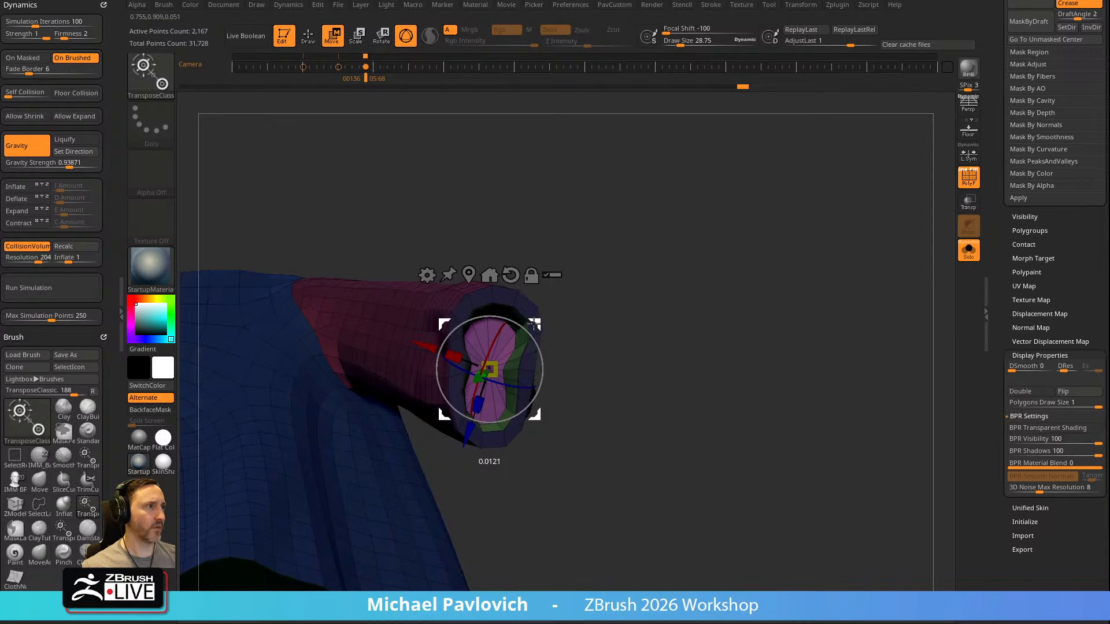
key(q)
mouse_move(558, 305)
ctrl+right_down()
mouse_move(714, 370)
mouse_move(671, 367)
mouse_move(787, 254)
mouse_move(844, 257)
mouse_move(758, 176)
mouse_move(657, 272)
ctrl+right_up()
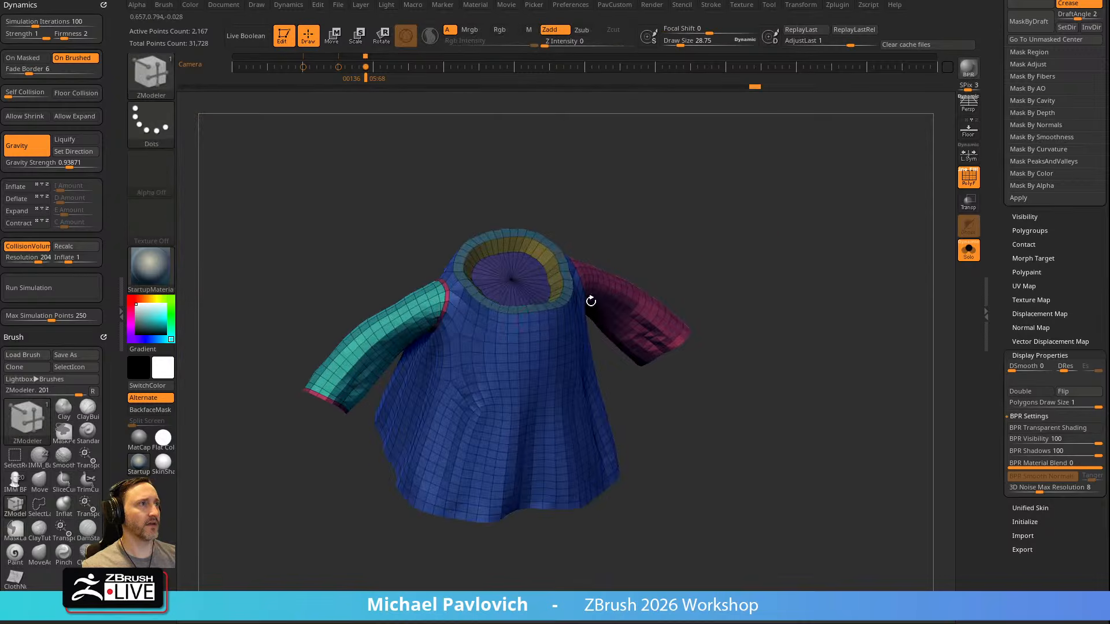
Try to mirror the hollowed sleeve to the other side with Mirror And Weld, and undo it
shift+right_drag(427, 334, 740, 223)
key(2)
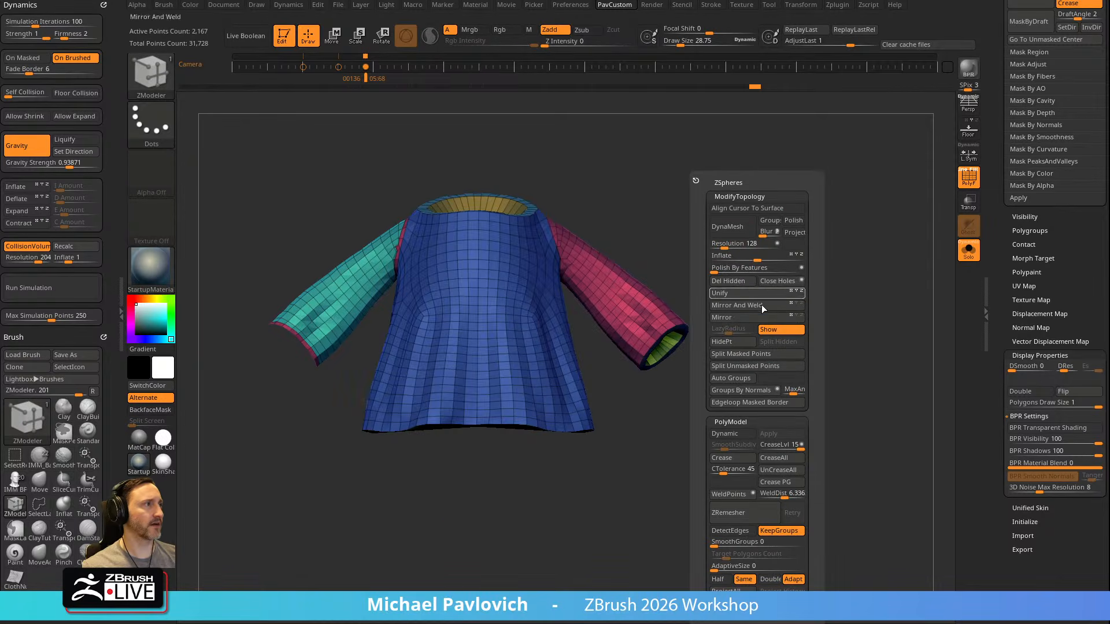
click(741, 317)
click(751, 304)
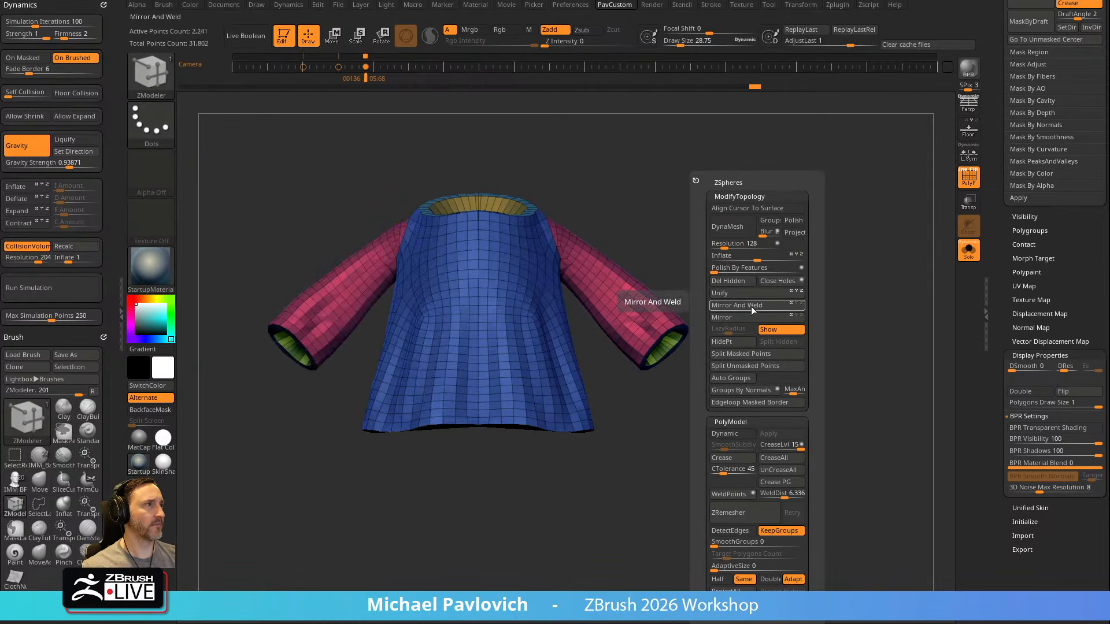
right_drag(746, 228, 733, 267)
key(ctrl+z)
key(ctrl+z)
ctrl+click(730, 267)
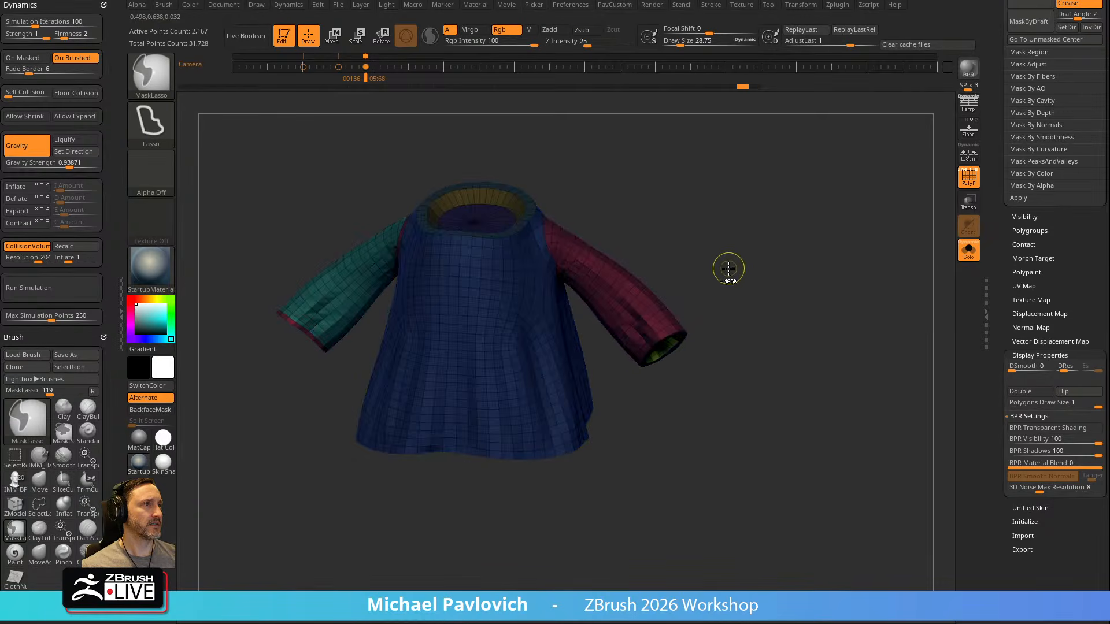
Undo the cuff and neck insets and all the hole caps, back to the robe with open neck, cuffs and hem
key(ctrl+z)
key(ctrl+z)
key(ctrl+z)
key(ctrl+z)
key(ctrl+z)
key(ctrl+z)
key(ctrl+z)
key(ctrl+z)
key(ctrl+z)
key(ctrl+z)
key(ctrl+z)
key(ctrl+z)
key(ctrl+z)
key(ctrl+z)
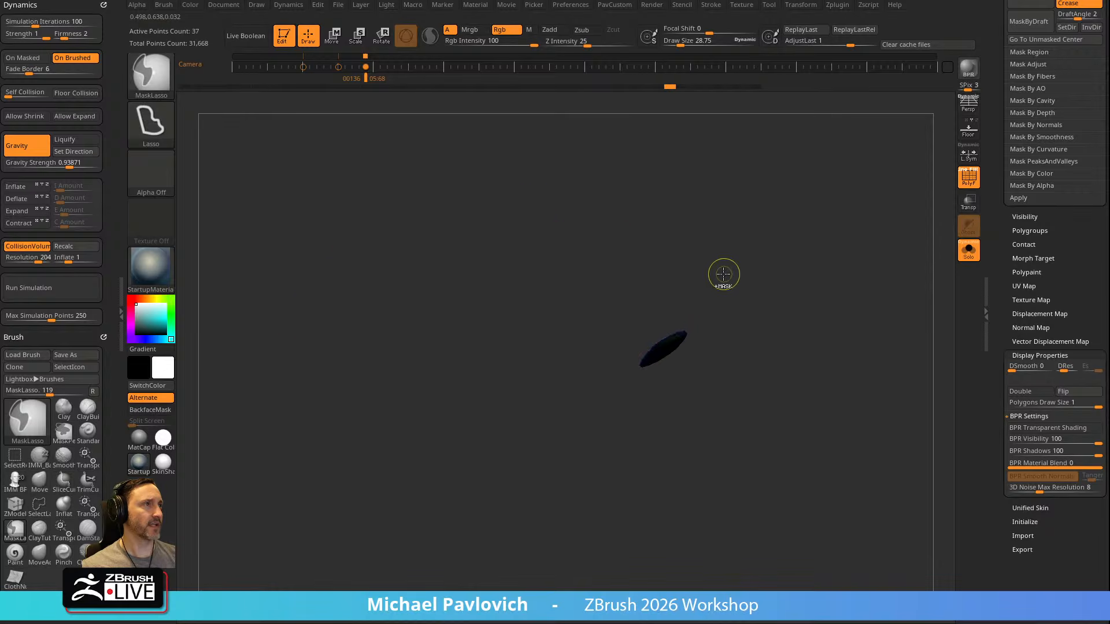
drag(763, 273, 771, 223)
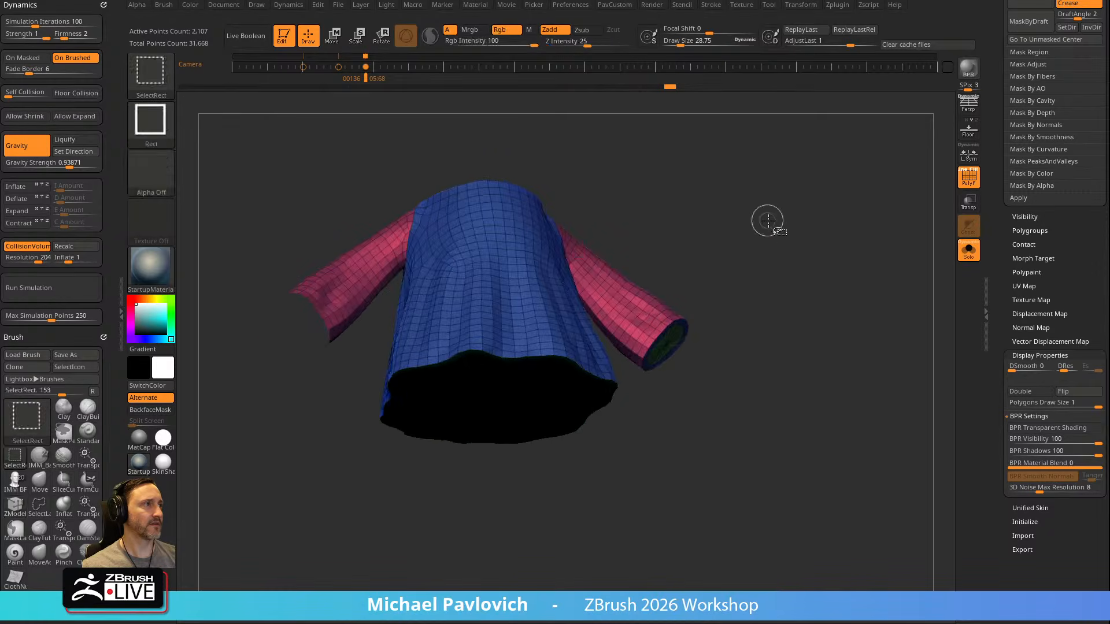
mouse_move(850, 268)
mouse_down()
mouse_move(775, 213)
mouse_move(786, 253)
mouse_move(772, 300)
mouse_move(781, 268)
mouse_up()
key(ctrl)
ctrl+click(782, 271)
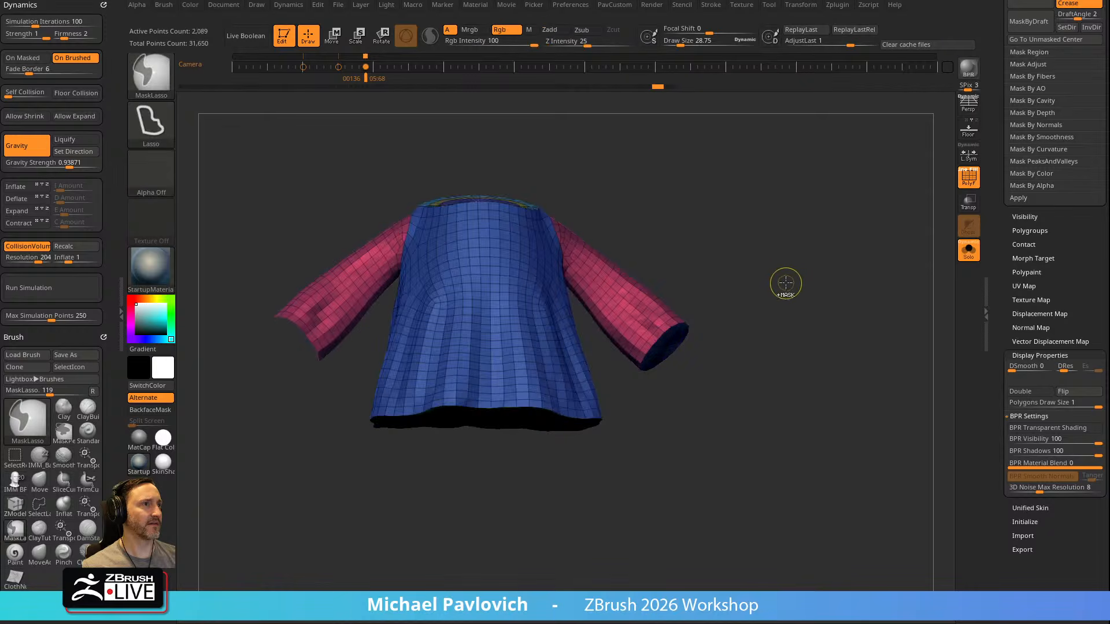
key(ctrl+z)
key(ctrl+z)
key(ctrl+z)
key(ctrl+z)
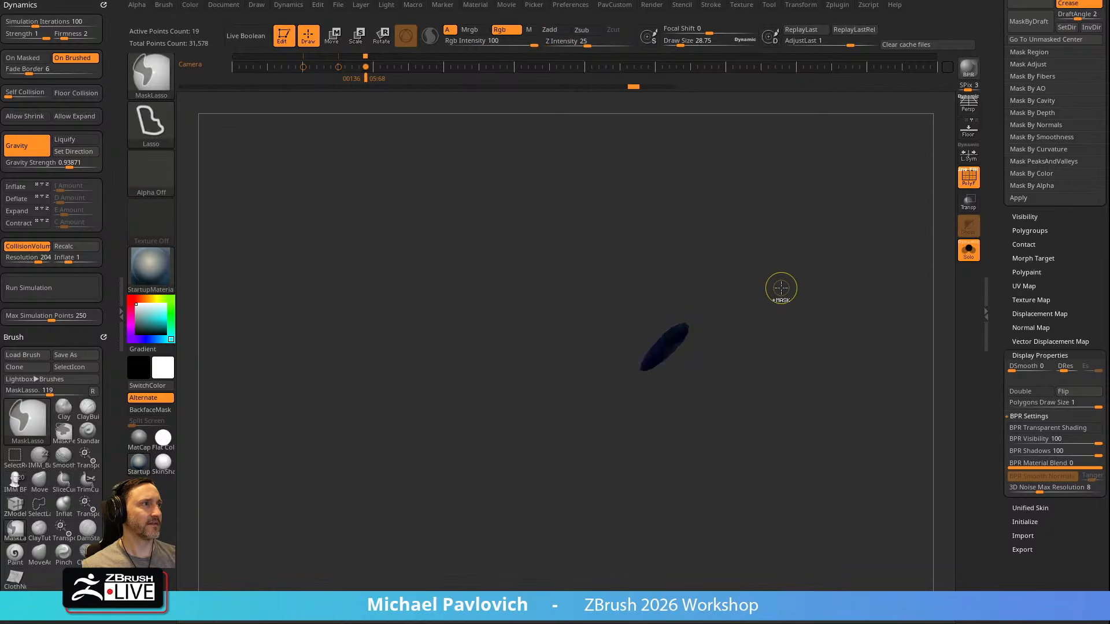
key(ctrl+z)
key(ctrl+z)
key(ctrl+z)
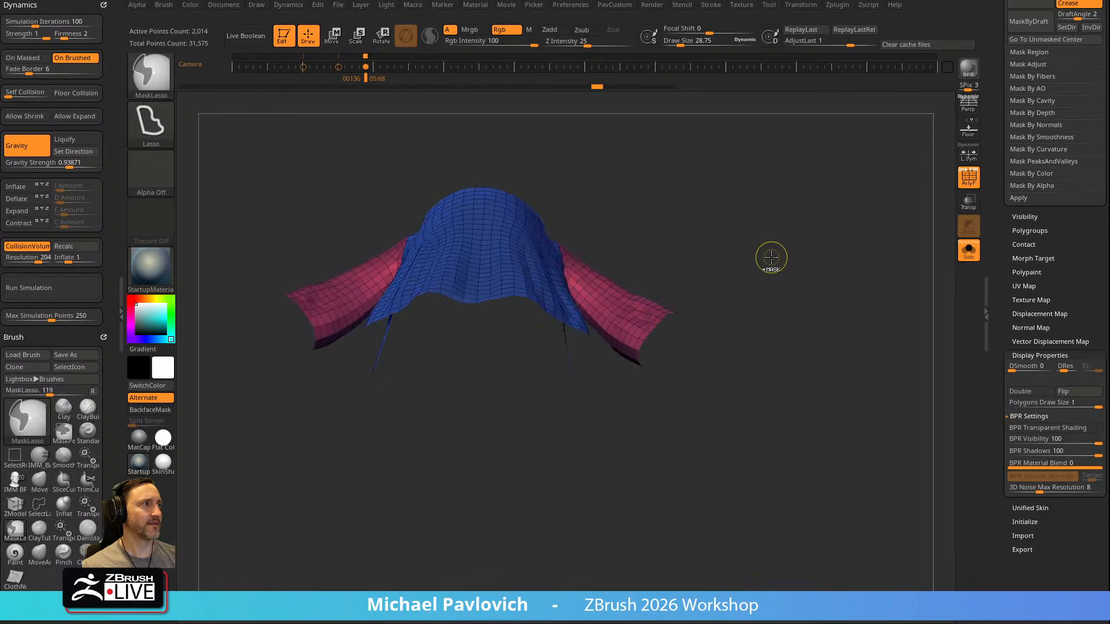
key(ctrl+z)
Cap both open sleeve cuffs with ZModeler's Close Convex Hole edge action
drag(752, 335, 772, 292)
drag(711, 336, 733, 406)
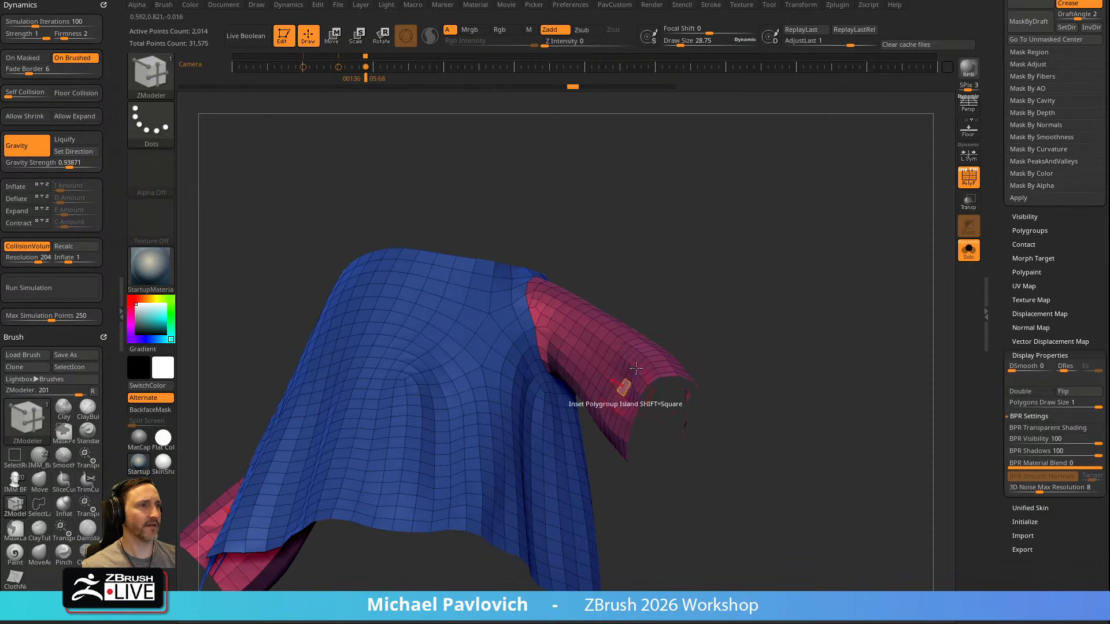
key(space)
click(504, 350)
alt+drag(751, 326, 670, 335)
click(657, 400)
alt+drag(800, 307, 736, 310)
ctrl+shift+click(684, 346)
ctrl+shift+click(780, 290)
drag(785, 223, 740, 273)
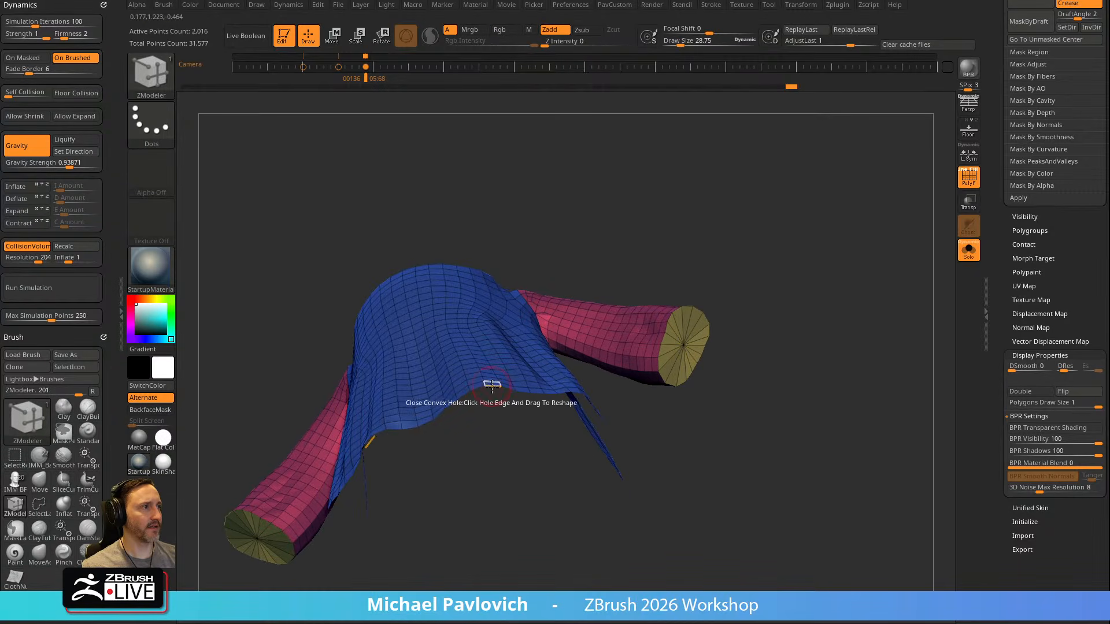
Cap the robe's open hem and neck with ZModeler's Close Convex Hole action
click(491, 384)
ctrl+shift+click(488, 501)
ctrl+shift+click(786, 254)
drag(787, 255, 665, 352)
click(454, 422)
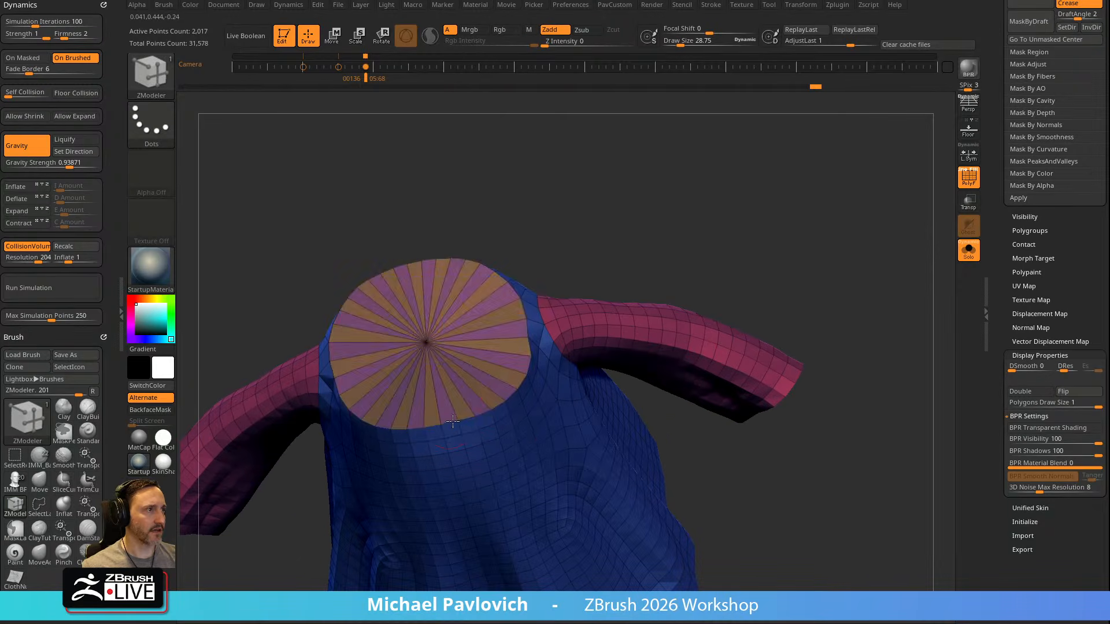
ctrl+shift+click(455, 422)
Inset the neck cap twice using ZModeler's Inset with the Polygroup Island target
ctrl+shift+click(761, 254)
drag(760, 255, 780, 312)
key(space)
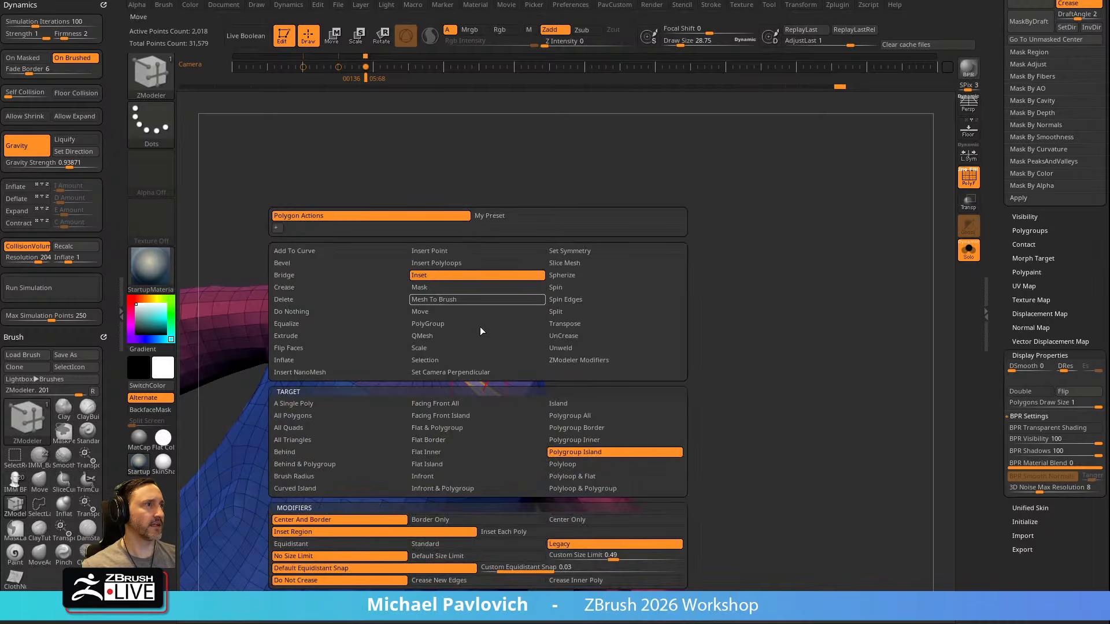
drag(488, 379, 490, 382)
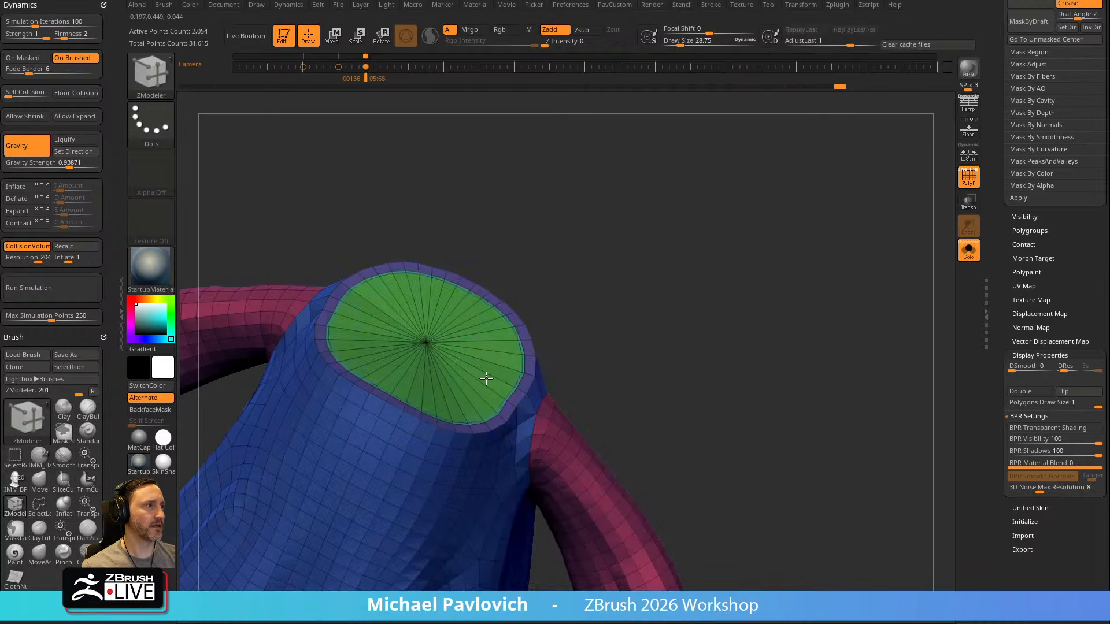
Try to lower the neck's inner cap with the gizmo centred on it, and undo the move
key(w)
ctrl+click(429, 342)
drag(604, 341, 517, 257)
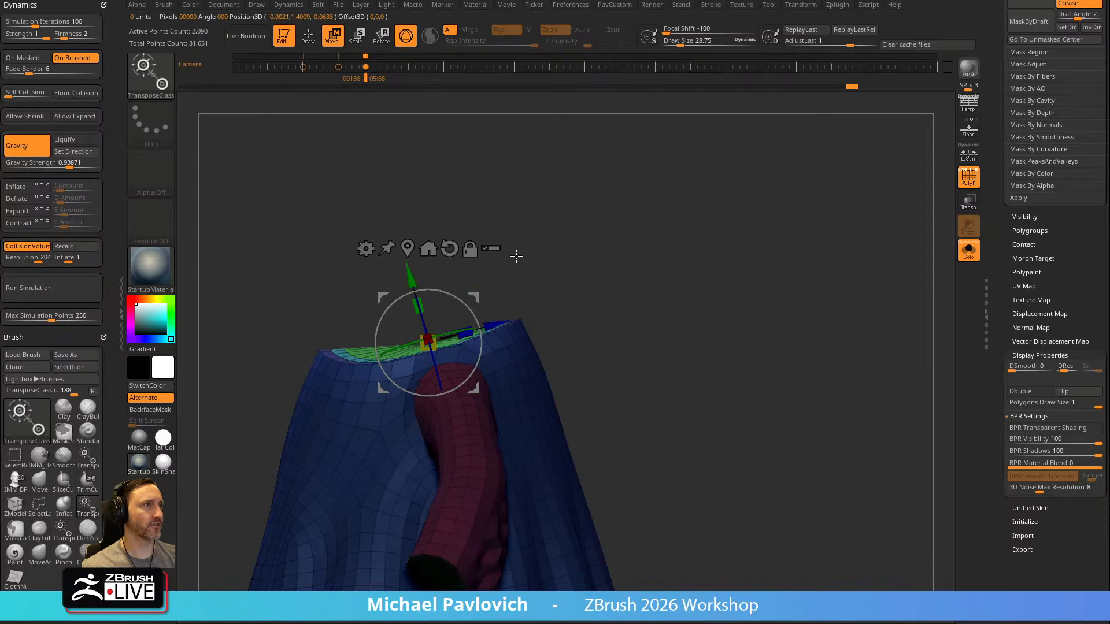
drag(410, 276, 417, 298)
key(ctrl+z)
mouse_move(580, 252)
mouse_down()
mouse_move(613, 237)
mouse_move(588, 289)
mouse_up()
key(q)
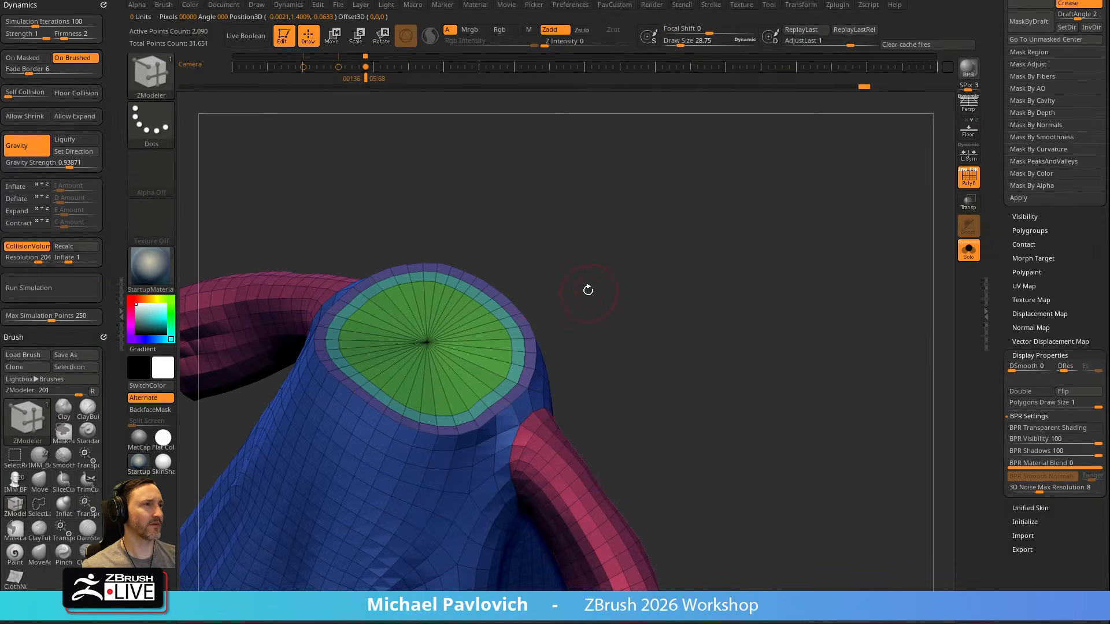
Mask everything except the neck's innermost polygroup and move that cap down into the robe
ctrl+shift+click(435, 339)
ctrl+click(625, 251)
ctrl+shift+click(616, 226)
ctrl+click(614, 223)
key(w)
drag(613, 226, 520, 199)
drag(409, 279, 419, 313)
key(q)
mouse_move(513, 298)
mouse_down()
mouse_move(709, 360)
mouse_move(713, 341)
mouse_move(704, 392)
mouse_move(671, 227)
mouse_move(703, 288)
mouse_move(670, 331)
mouse_up()
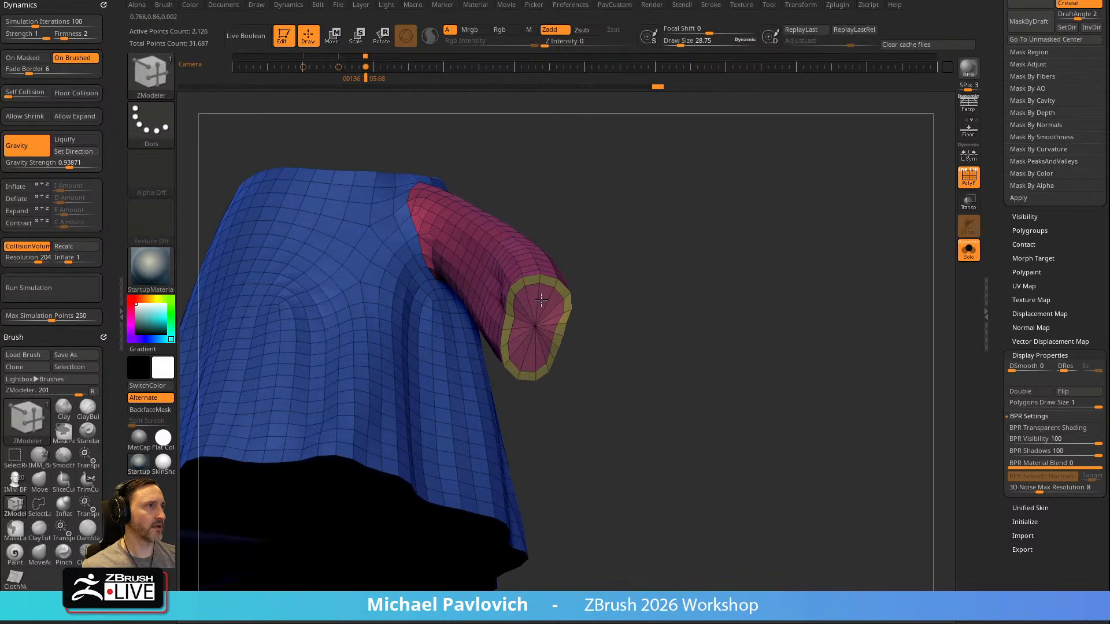
Inset the sleeve cuff's cap a second time and mask everything except its innermost polygroup
drag(593, 268, 654, 315)
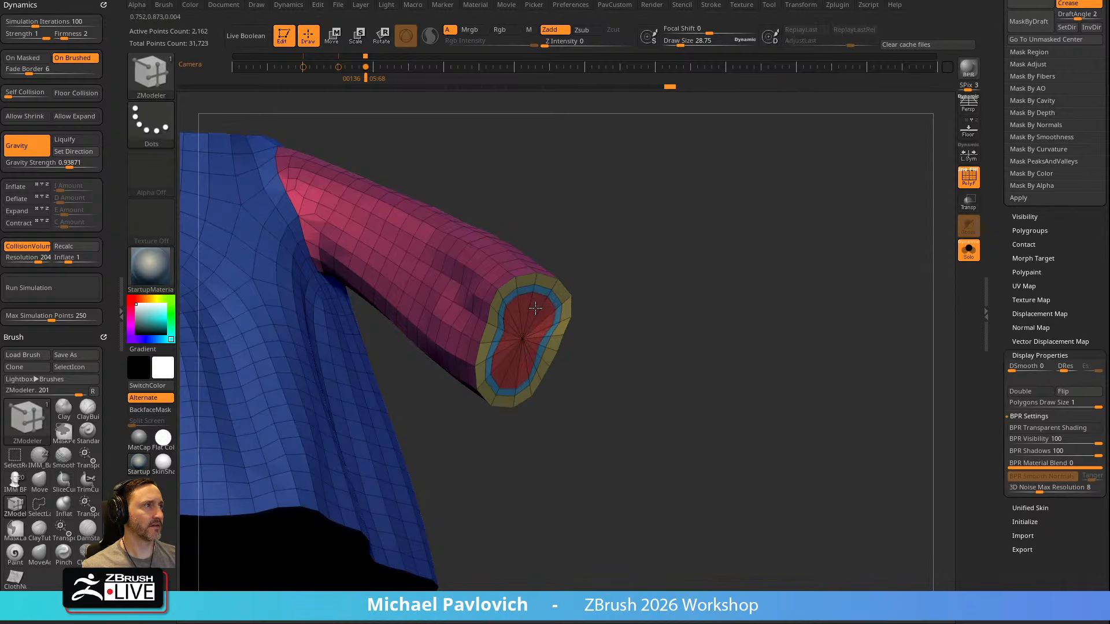
drag(615, 272, 572, 326)
ctrl+shift+click(522, 344)
ctrl+click(660, 268)
ctrl+shift+click(662, 226)
ctrl+click(662, 226)
drag(662, 227, 663, 254)
Centre the gizmo on the cuff's inner cap and move the cap inward along the sleeve
key(w)
alt+click(523, 346)
drag(599, 301, 638, 295)
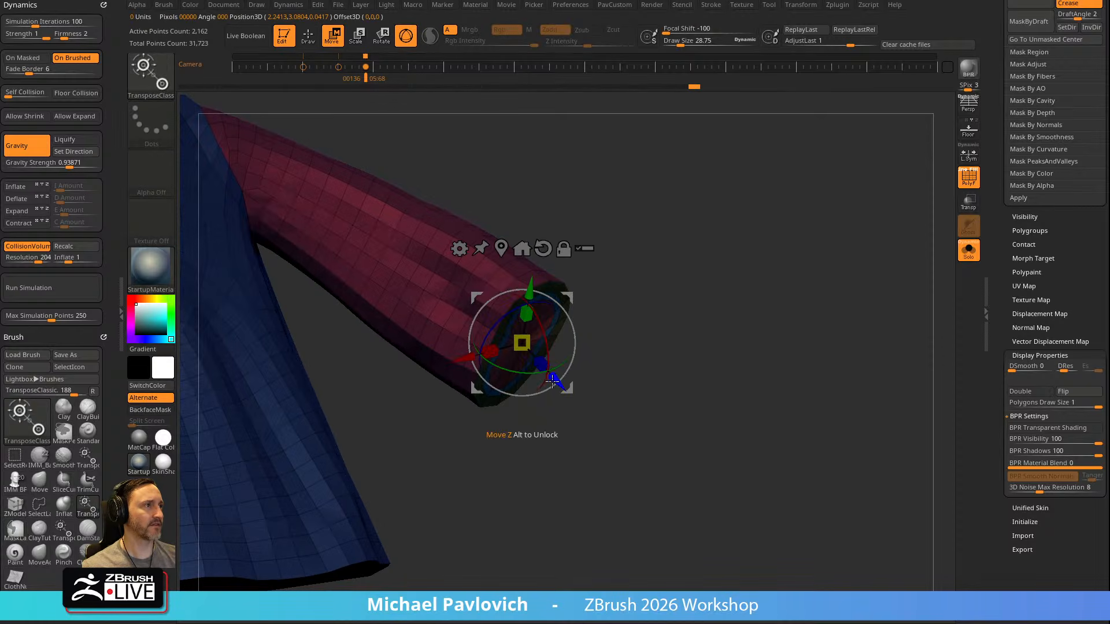
drag(551, 381, 537, 365)
Inset the robe's hem cap twice with ZModeler
key(q)
mouse_move(627, 307)
mouse_down()
mouse_move(567, 277)
mouse_move(551, 288)
mouse_move(624, 248)
mouse_move(681, 235)
mouse_move(775, 278)
mouse_move(762, 246)
mouse_move(741, 275)
mouse_up()
key(w)
key(q)
drag(524, 289, 515, 305)
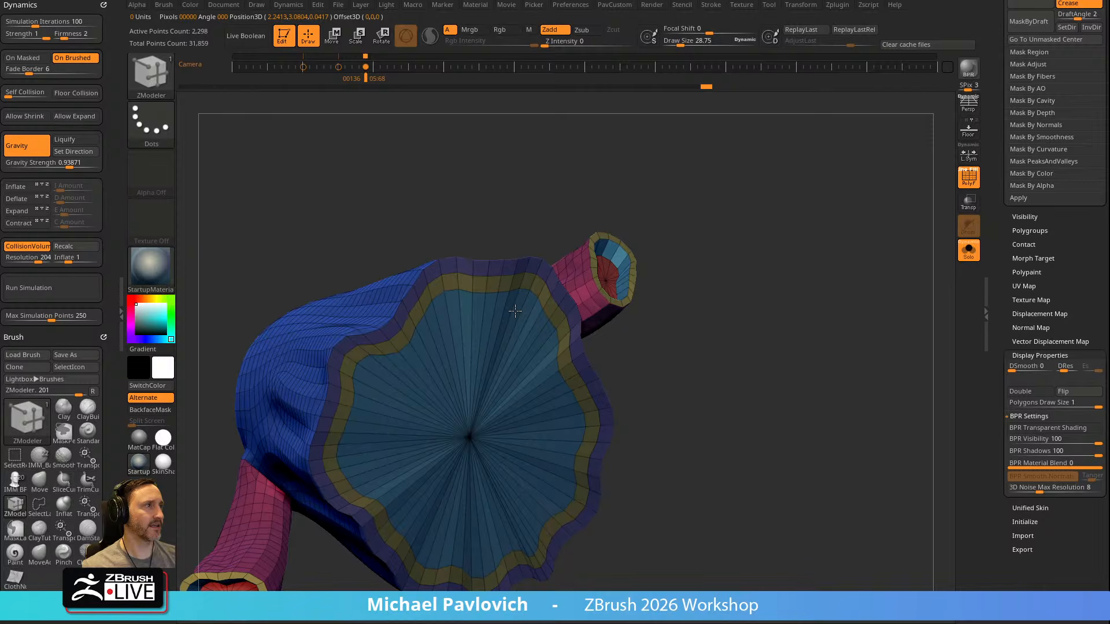
Place the gizmo at the centre of the hem's inner cap
key(w)
ctrl+click(543, 398)
alt+drag(746, 324, 709, 351)
ctrl+drag(689, 309, 482, 441)
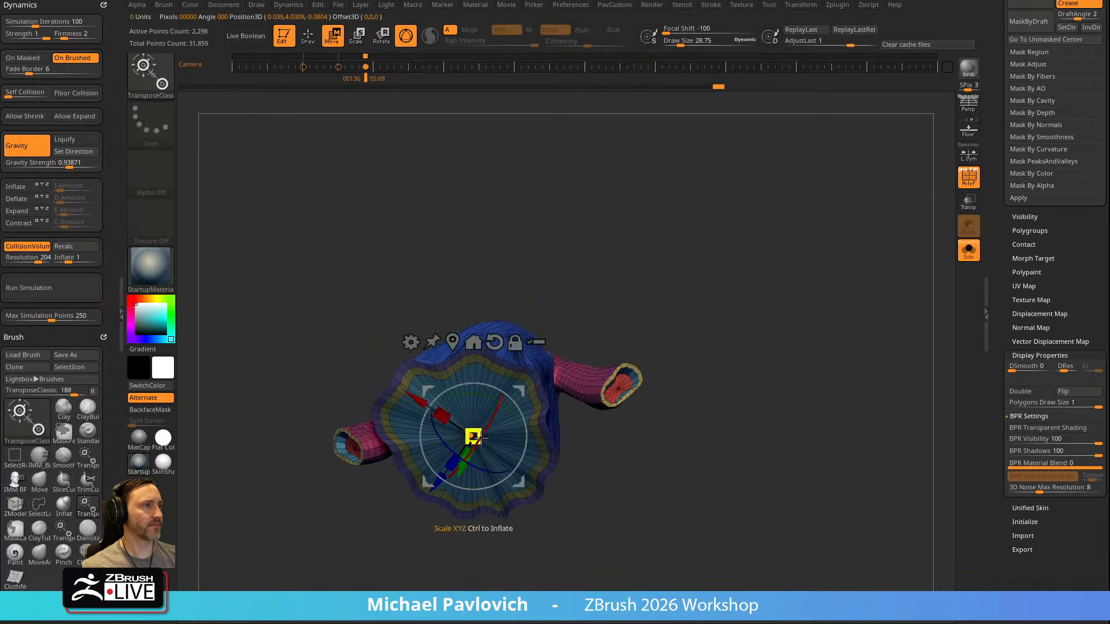
key(ctrl+z)
ctrl+click(473, 436)
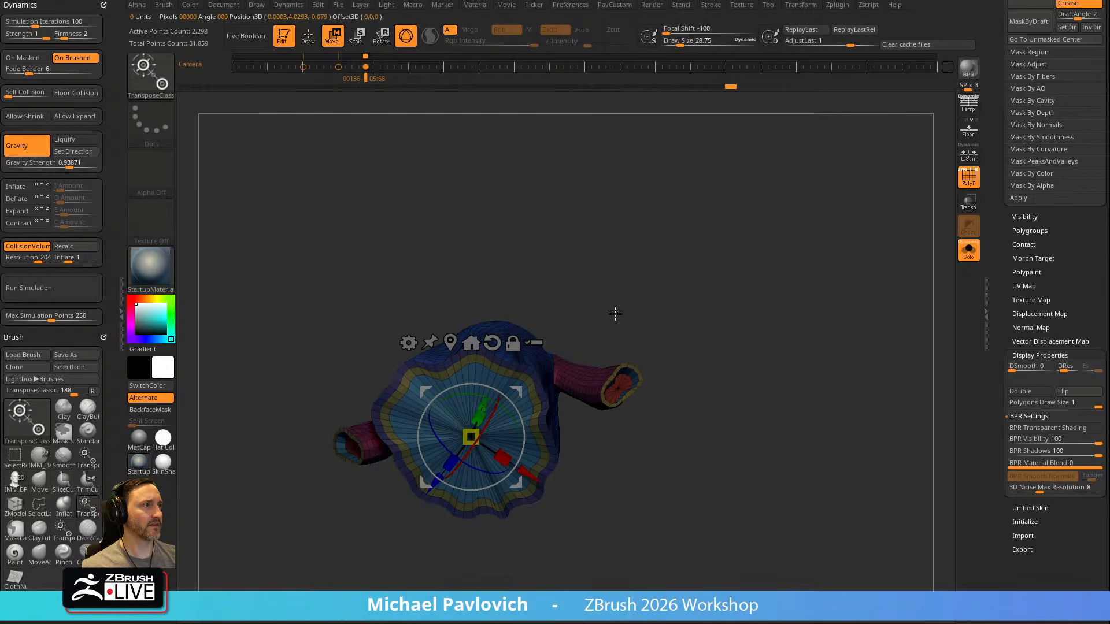
key(ctrl+z)
ctrl+click(469, 441)
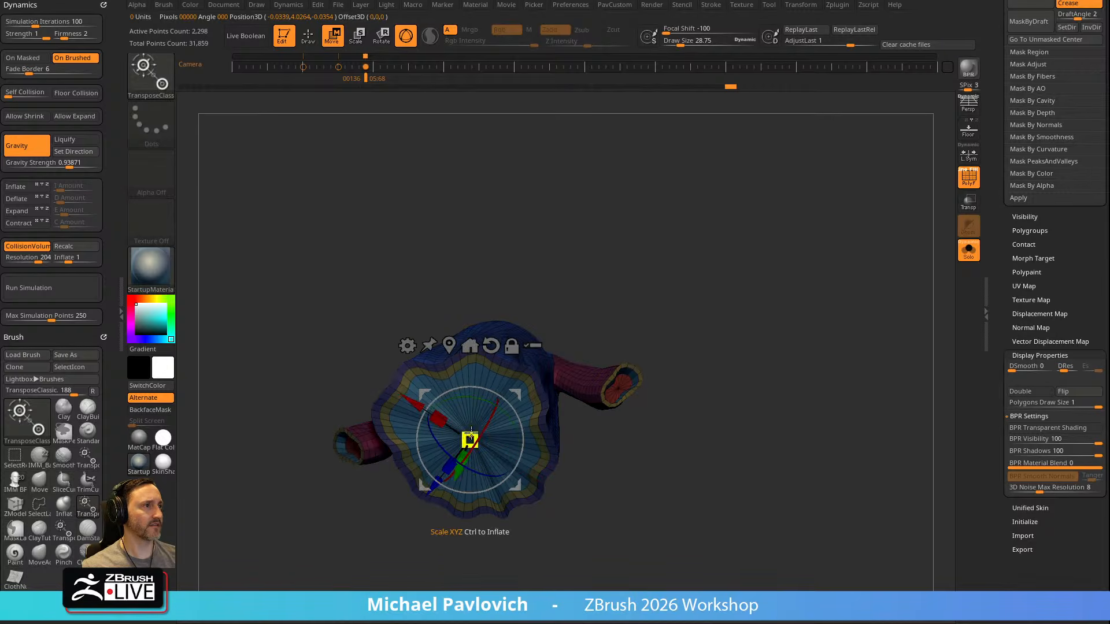
Mask everything except the hem's innermost polygroup and move that cap up into the robe
ctrl+click(669, 356)
key(q)
ctrl+shift+click(500, 409)
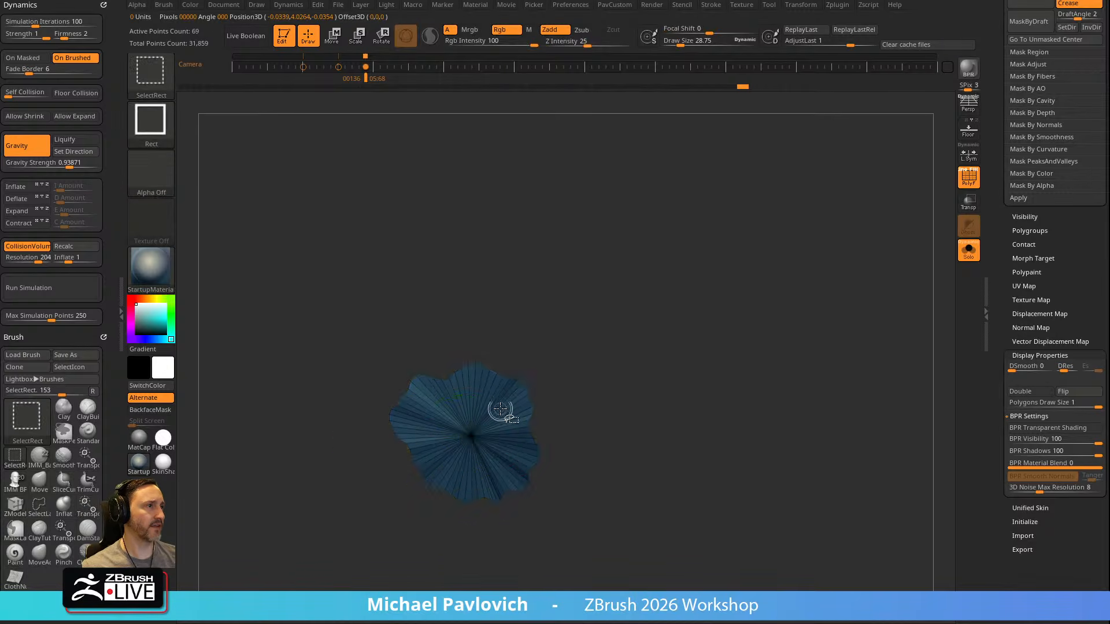
ctrl+shift+click(703, 306)
key(w)
shift+drag(739, 266, 701, 245)
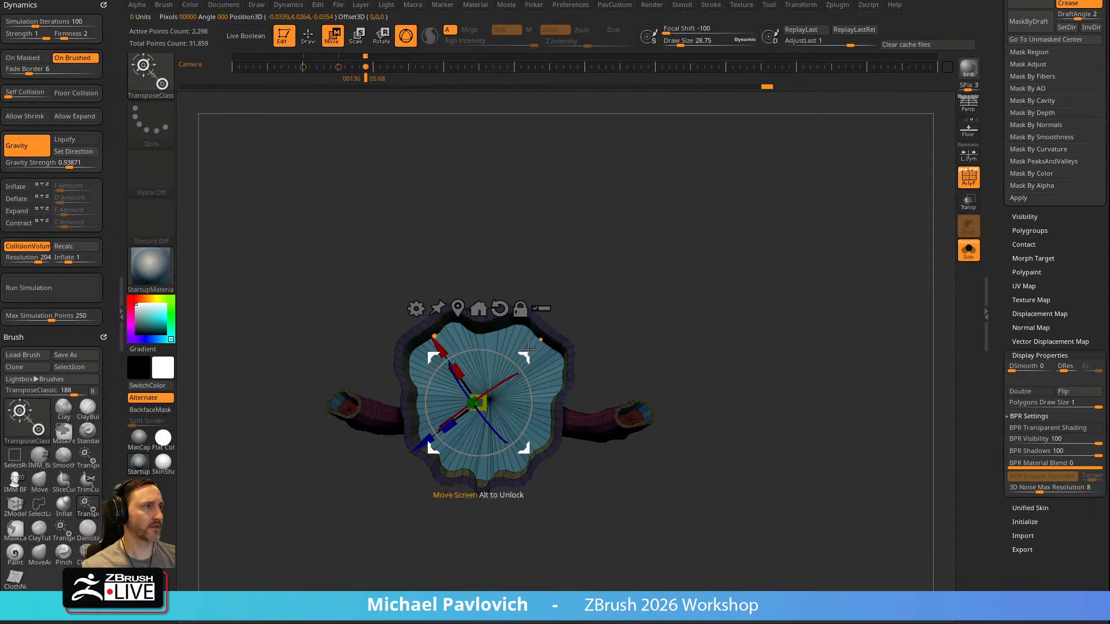
key(q)
key(ctrl+z)
Show the body with the robe, turn off the polyframe, and adjust the robe's collar with the Move brush
mouse_move(684, 300)
mouse_down()
mouse_move(674, 344)
mouse_move(699, 399)
mouse_up()
drag(770, 258, 769, 283)
click(969, 250)
click(965, 183)
key(b)
key(m)
key(v)
key(bracketleft)
drag(528, 294, 533, 300)
drag(632, 230, 522, 279)
shift+drag(670, 258, 681, 241)
Pull the middle of the robe's front hem down with a large Move brush
key(b)
key(s)
key(t)
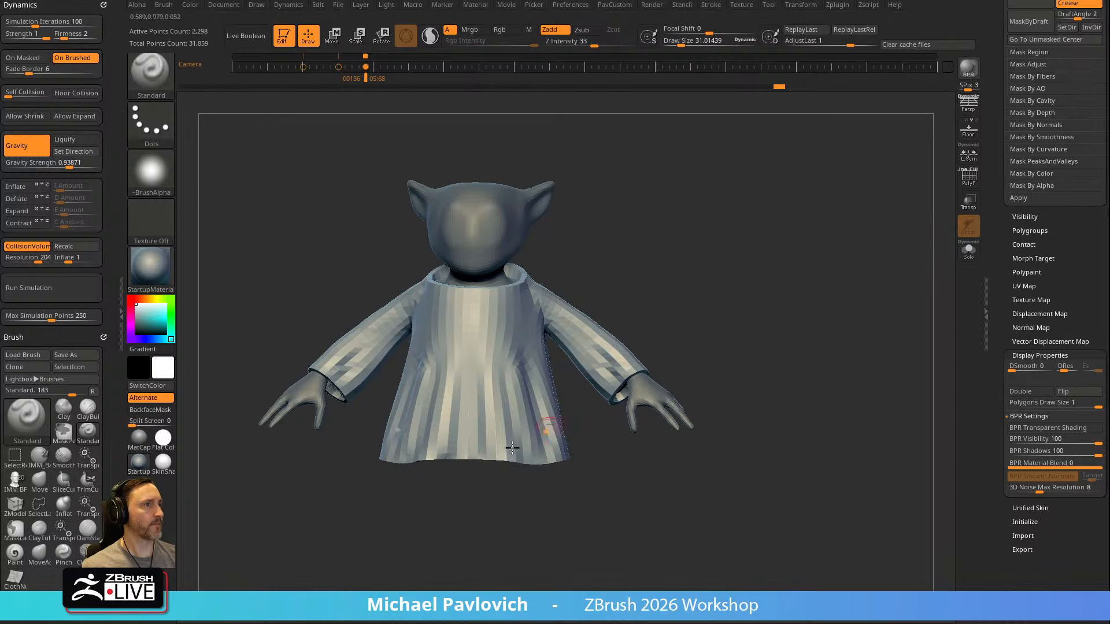
key(b)
key(m)
key(v)
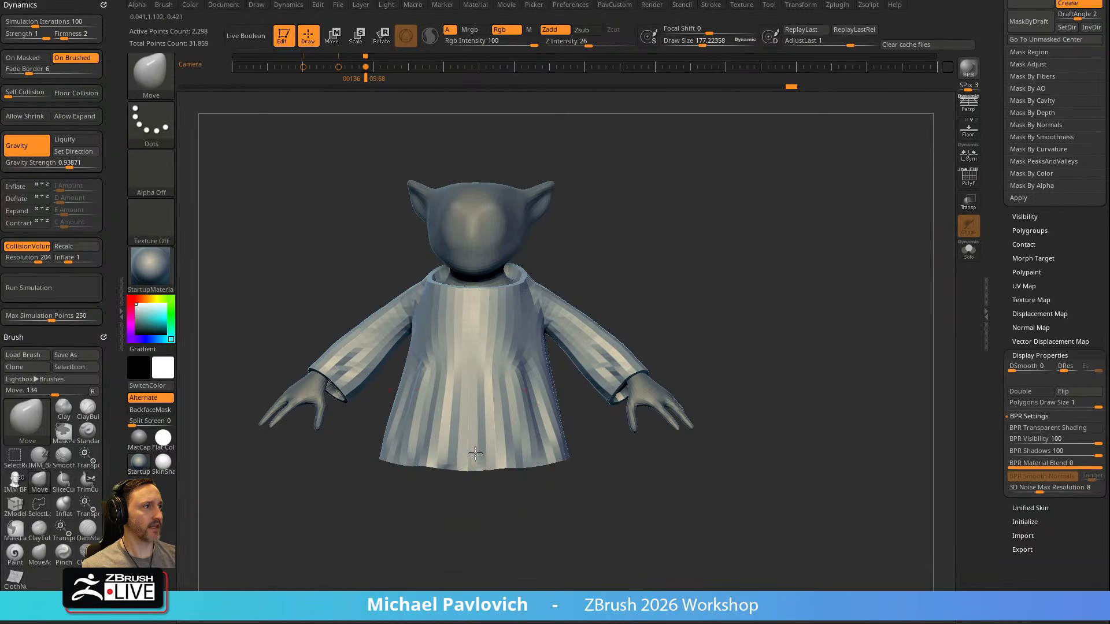
drag(531, 500, 468, 481)
Reshape the robe's side and back hem with the Move brush, reducing the brush size for the back
drag(741, 399, 659, 417)
drag(599, 451, 600, 444)
shift+drag(630, 491, 601, 489)
drag(590, 446, 565, 456)
drag(572, 391, 569, 387)
key(bracketleft)
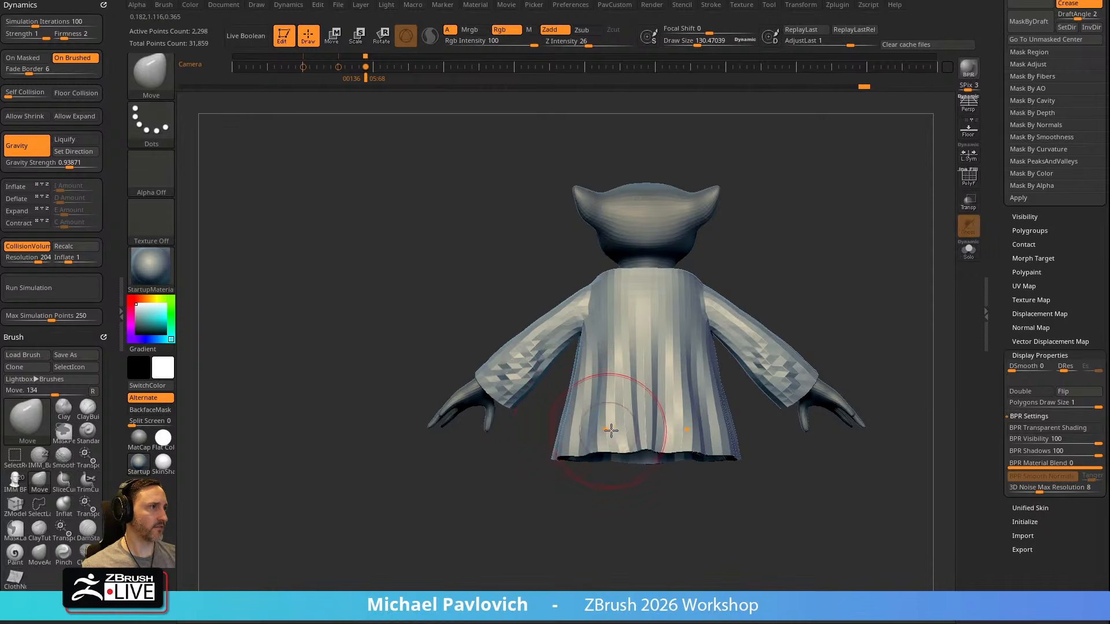
key(bracketleft)
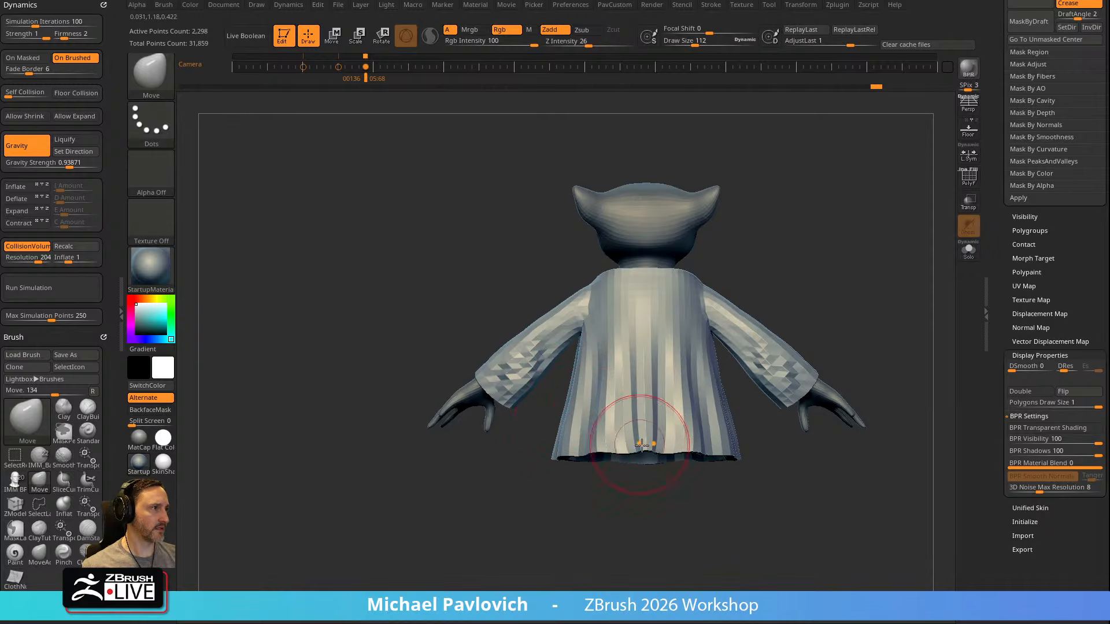
drag(742, 239, 899, 248)
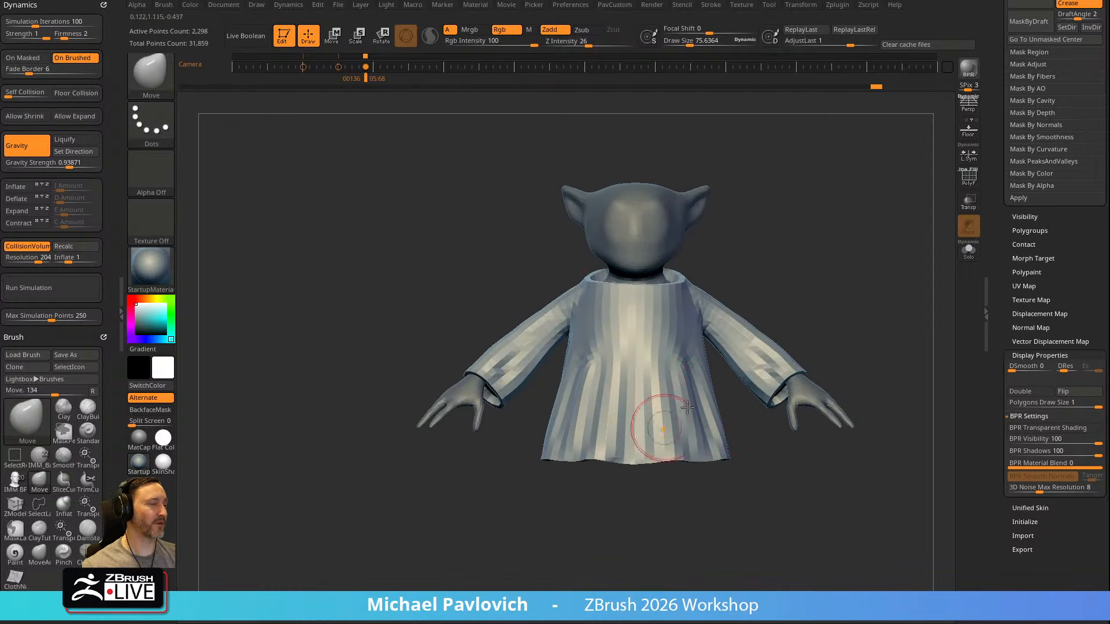
alt+drag(820, 279, 776, 285)
Check the robe in isolation and make all subtools visible again
click(968, 250)
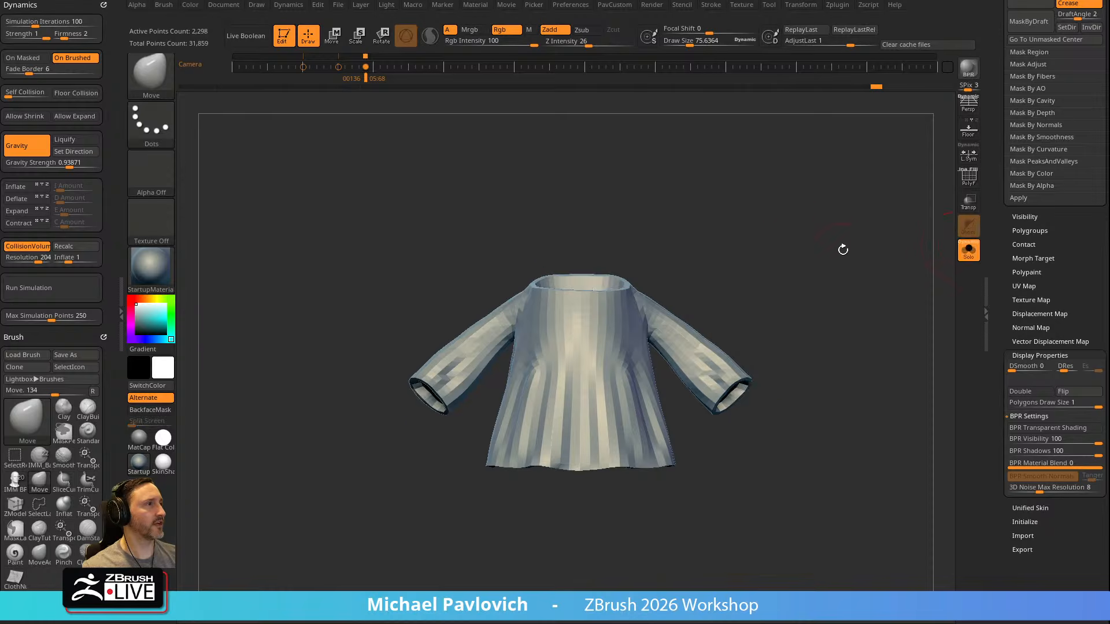
alt+drag(952, 235, 954, 259)
click(968, 251)
drag(997, 216, 1003, 324)
click(1096, 370)
click(1096, 370)
Select the scarf subtool and nudge its fit around the neck with the gizmo
alt+drag(882, 288, 803, 342)
alt+click(538, 348)
alt+drag(791, 272, 717, 315)
key(w)
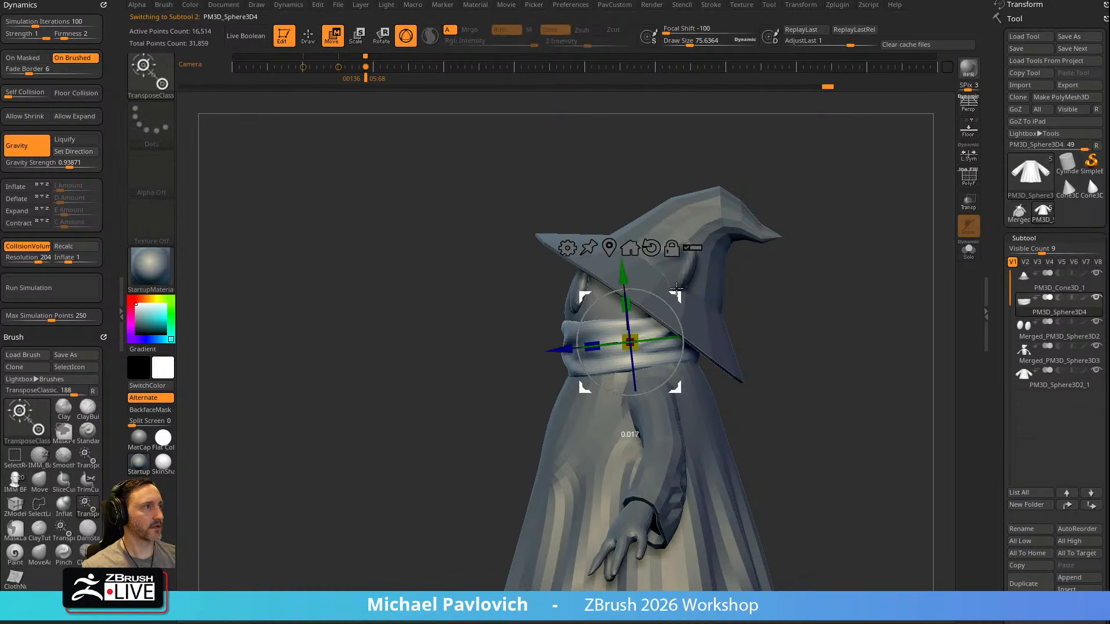
key(q)
Select the hat subtool and isolate it with its polyframe shown
alt+drag(796, 288, 726, 261)
alt+click(670, 282)
alt+click(685, 267)
alt+drag(805, 269, 874, 291)
key(shift+f)
click(969, 250)
drag(878, 249, 872, 322)
mouse_move(807, 307)
mouse_down()
mouse_move(846, 322)
mouse_move(803, 326)
mouse_up()
Try to ZRemesh the hat with AdaptiveSize 0, at Same and at Double density
key(grave)
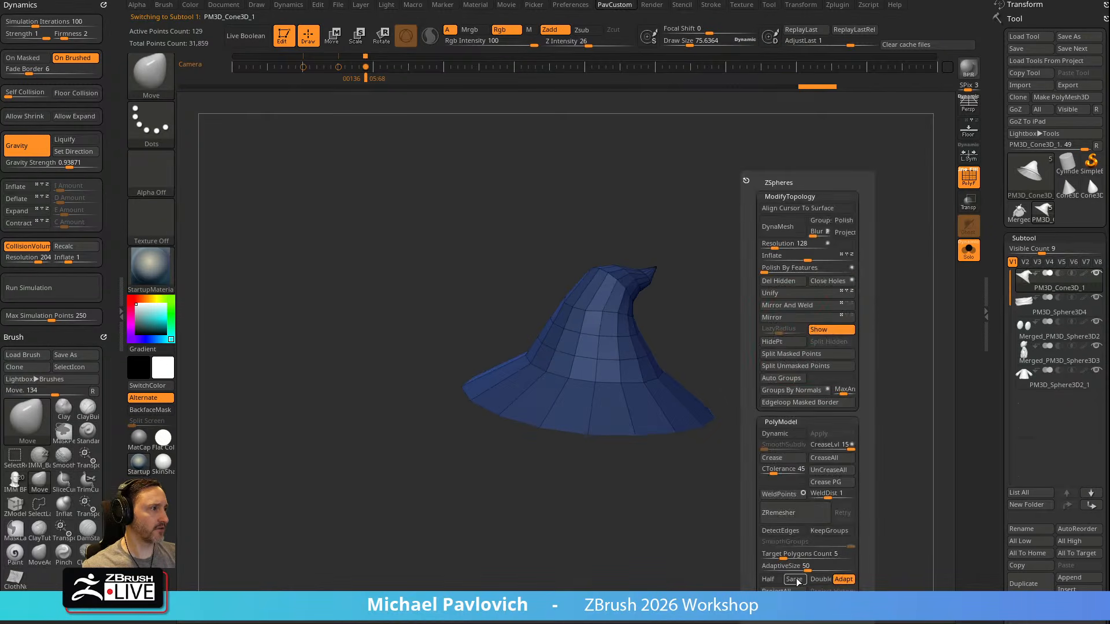
click(803, 514)
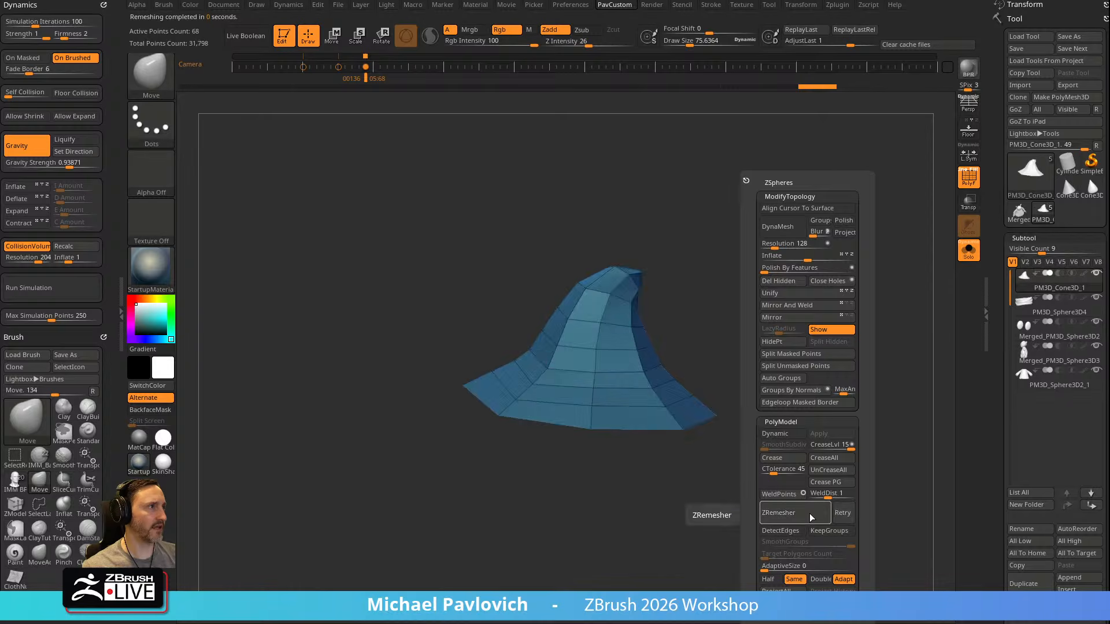
key(grave)
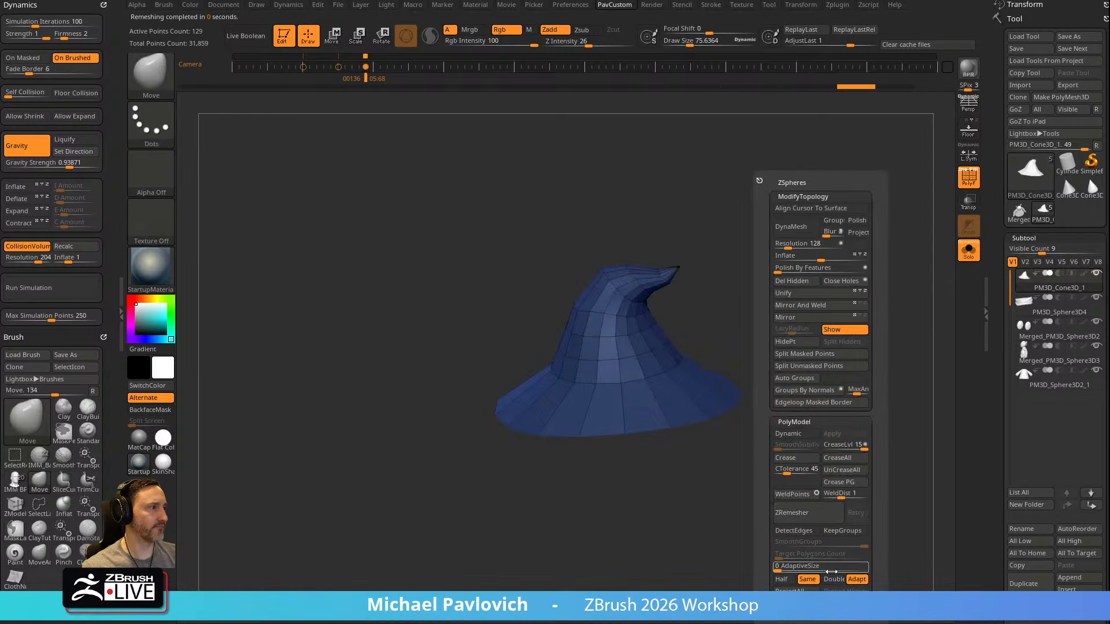
click(834, 578)
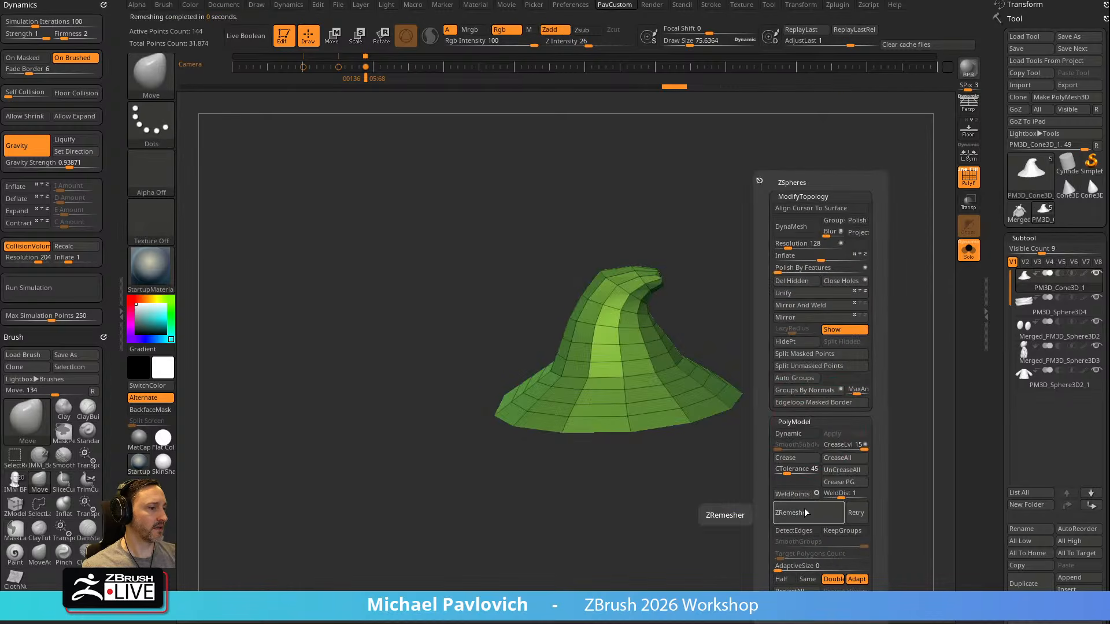
key(ctrl+z)
Enable Sculptris Pro and reshape the hat's pointed tip with the Move and Smooth brushes
alt+drag(818, 335, 784, 422)
right_drag(603, 312, 696, 302)
key(shift)
key(s)
drag(634, 281, 624, 282)
right_drag(653, 260, 639, 302)
key(shift)
key(s)
mouse_move(640, 303)
mouse_down()
mouse_move(651, 305)
mouse_move(590, 312)
mouse_up()
key(ctrl+z)
Refine the hat's bent tip and upper crown from several angles with Sculptris Pro active
right_drag(686, 286, 675, 286)
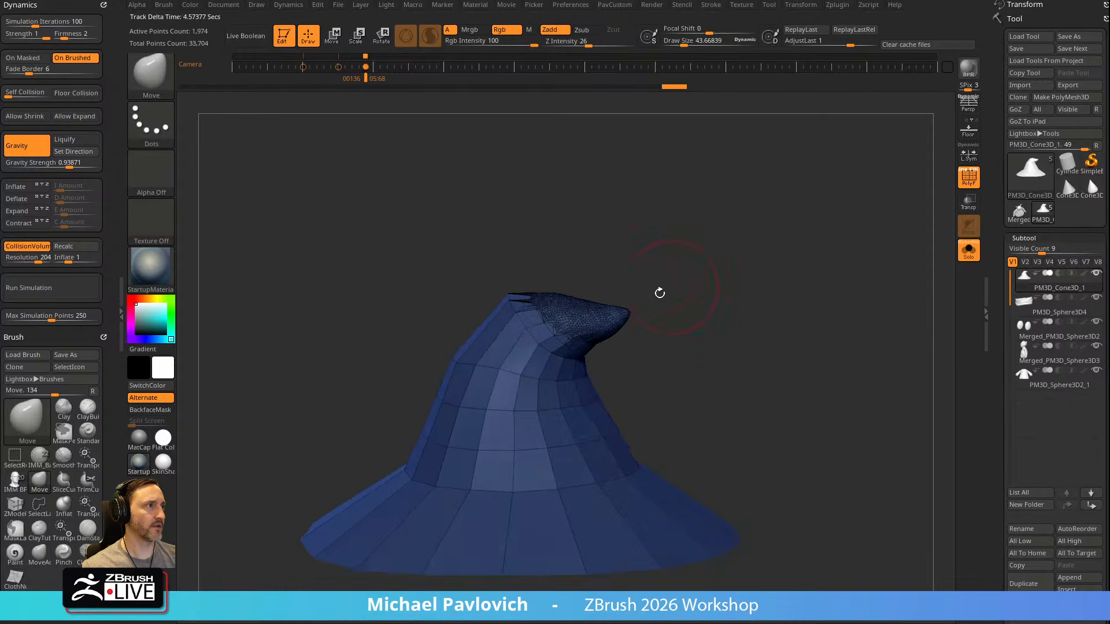
shift+drag(630, 299, 534, 323)
right_drag(677, 273, 672, 312)
mouse_move(527, 306)
shift+mouse_down()
mouse_move(529, 278)
mouse_move(487, 328)
shift+mouse_up()
ZRemesh the hat with AdaptiveSize 0 and Double, and repeat the remesh to get a coarser, even mesh
mouse_move(782, 258)
right_down()
mouse_move(739, 253)
mouse_move(769, 260)
right_up()
key(2)
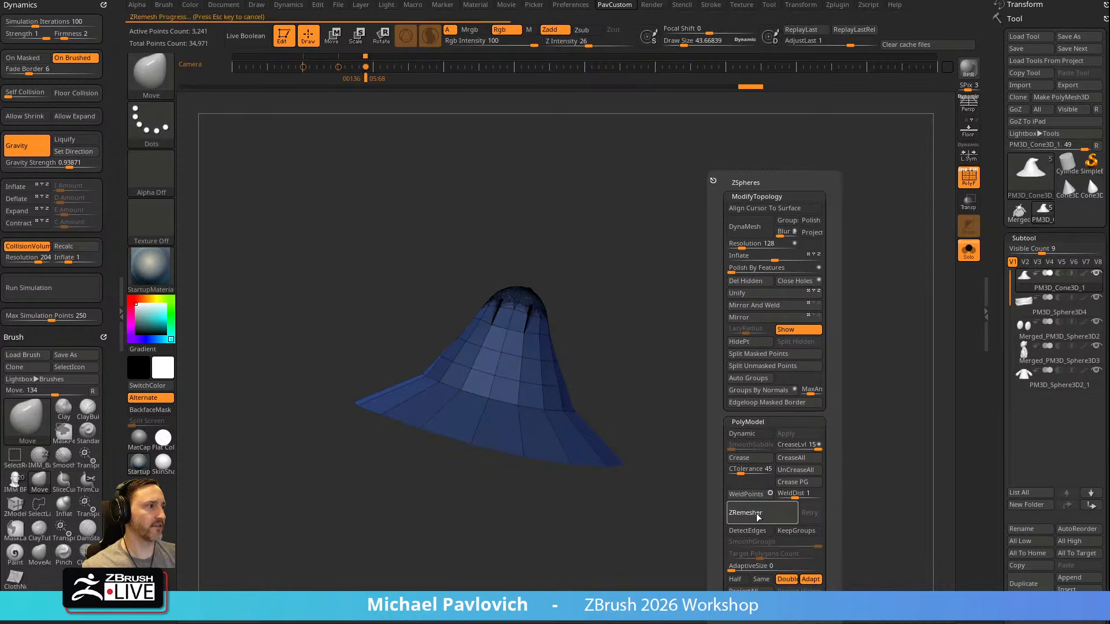
key(2)
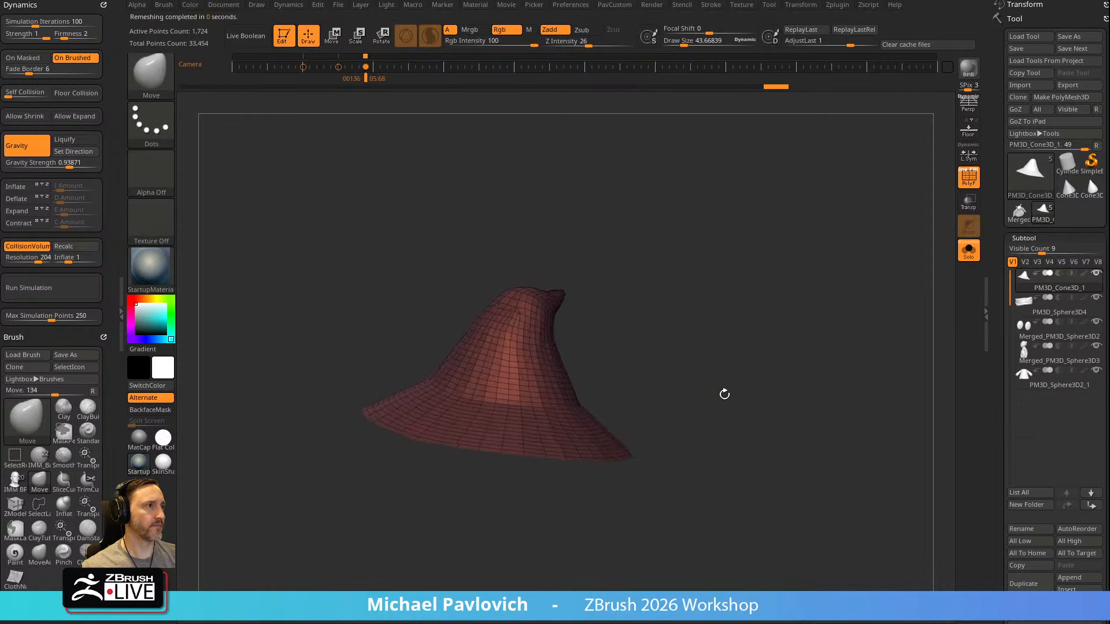
key(2)
right_drag(549, 478, 620, 297)
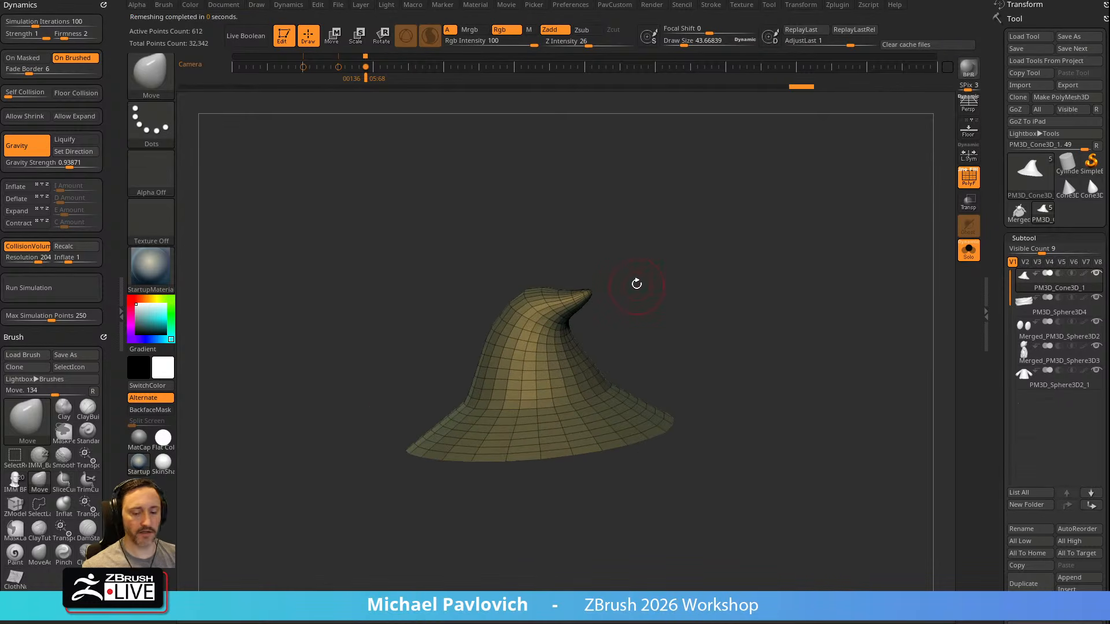
Pull the hat's tip into a longer, sharper point with the MoveAccucurve brush and show the other subtools
right_drag(555, 349, 721, 245)
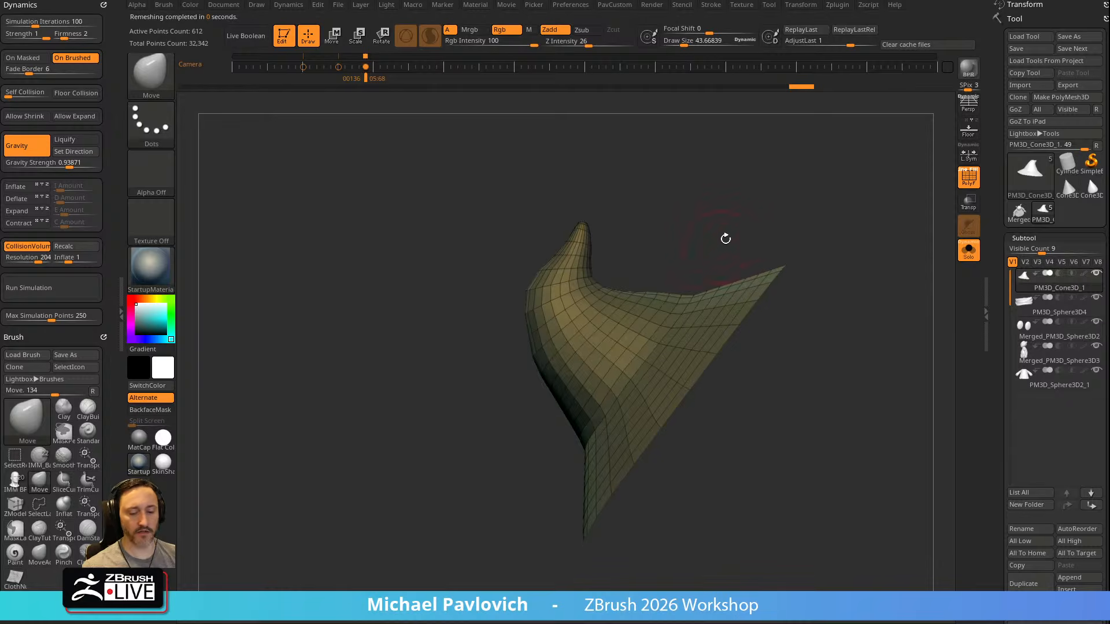
mouse_move(804, 210)
right_down()
mouse_move(842, 174)
mouse_move(661, 265)
right_up()
key(b)
key(m)
key(a)
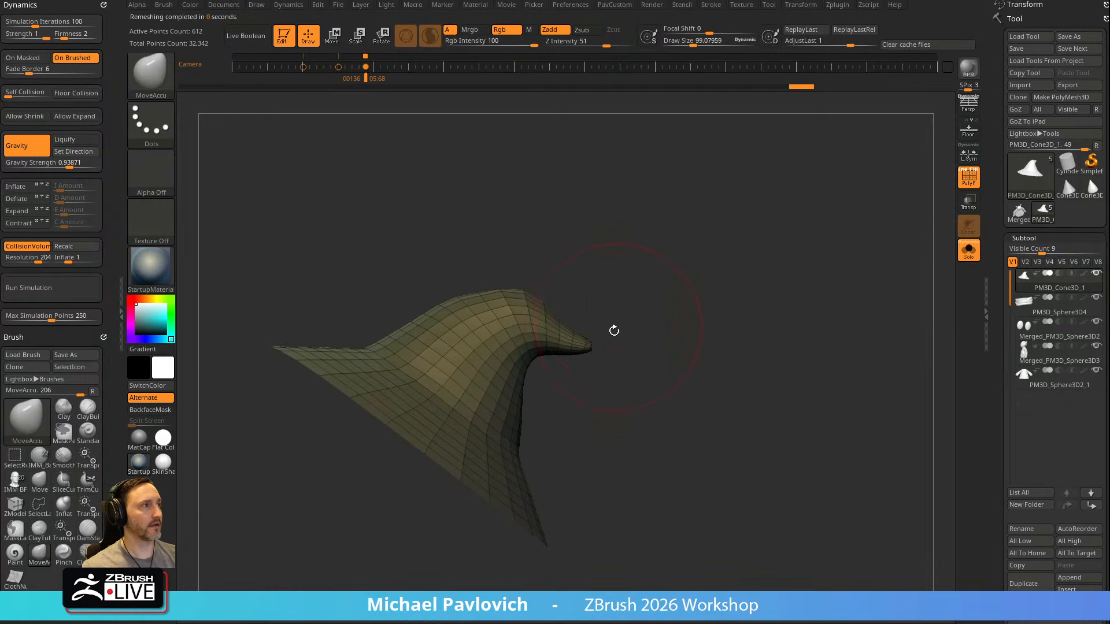
right_drag(712, 309, 758, 274)
click(969, 250)
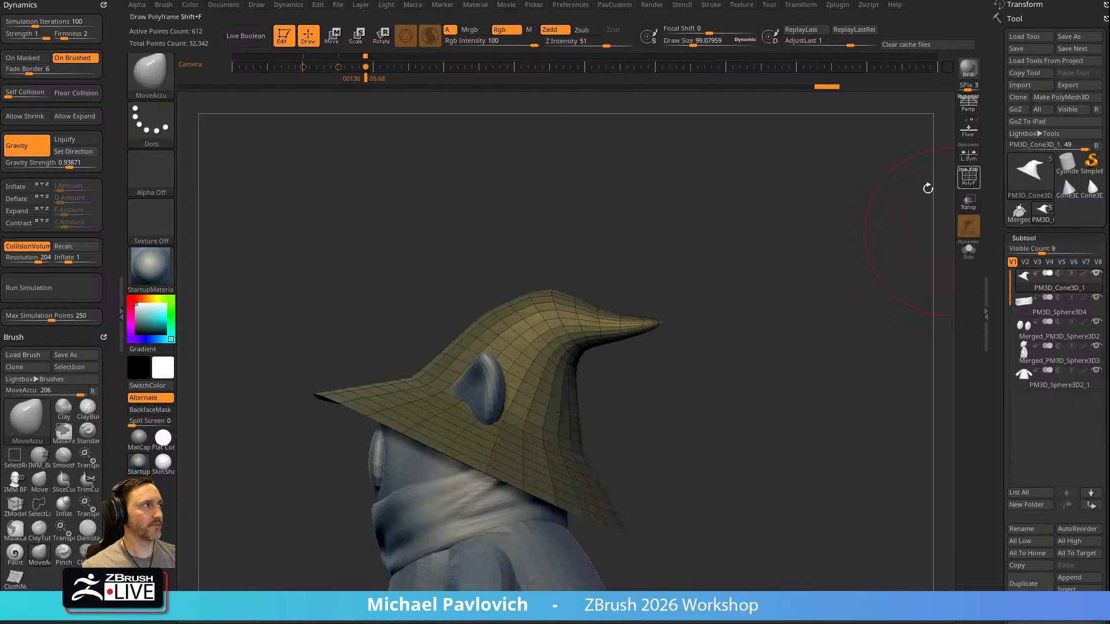
Turn off the polyframe and Sculptris Pro, and sculpt folds beneath the hat's bent tip with the Standard brush
click(969, 177)
key(b)
key(s)
key(t)
key(ctrl+z)
click(430, 36)
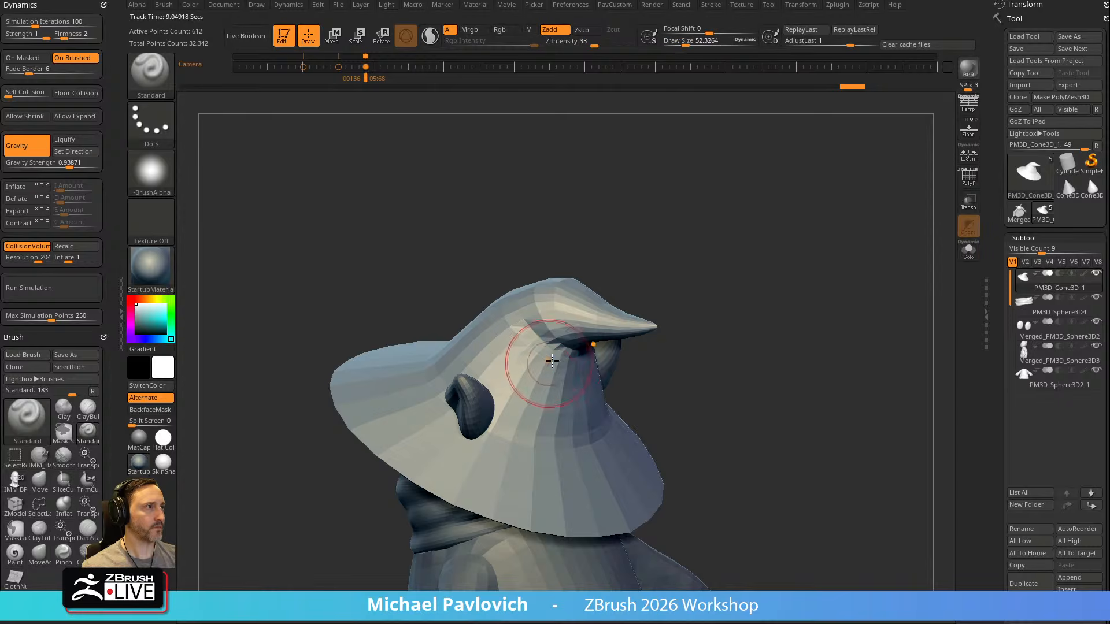
right_drag(706, 359, 590, 341)
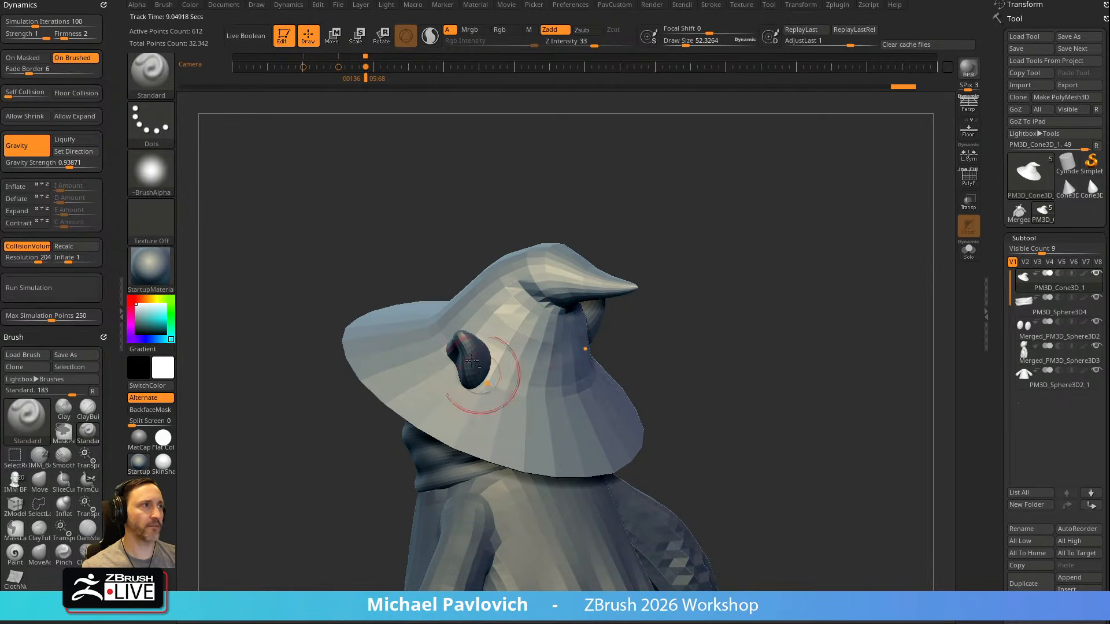
right_drag(491, 350, 693, 326)
Build up and smooth the folds on the back of the hat's crown with the Standard and Smooth brushes
mouse_move(722, 242)
right_down()
mouse_move(753, 272)
mouse_move(709, 270)
mouse_move(806, 286)
right_up()
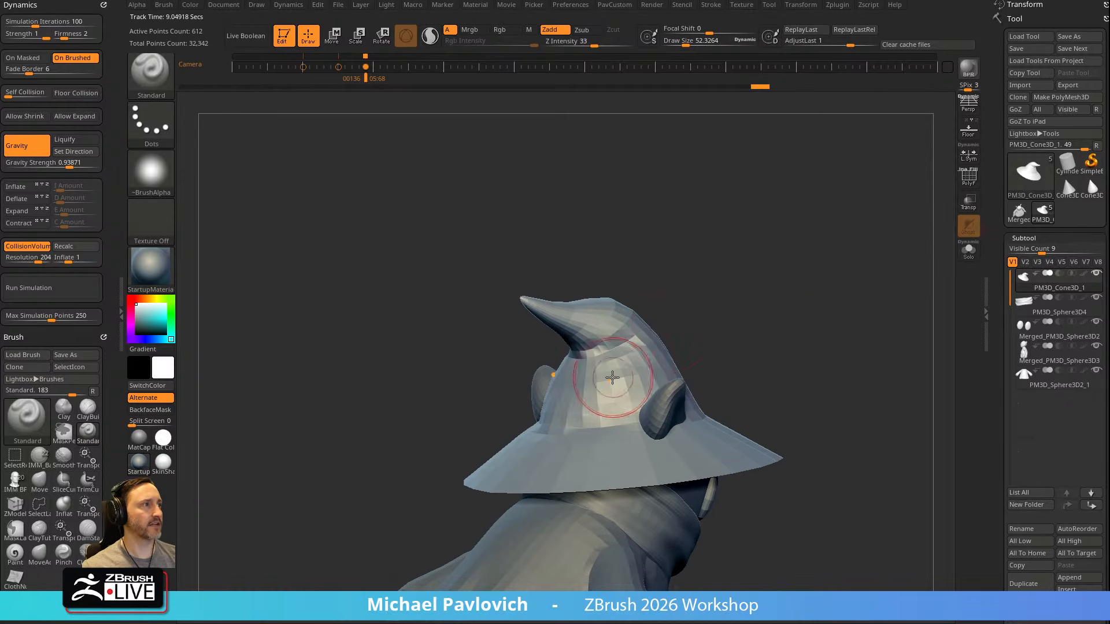
right_drag(614, 377, 594, 376)
key(shift)
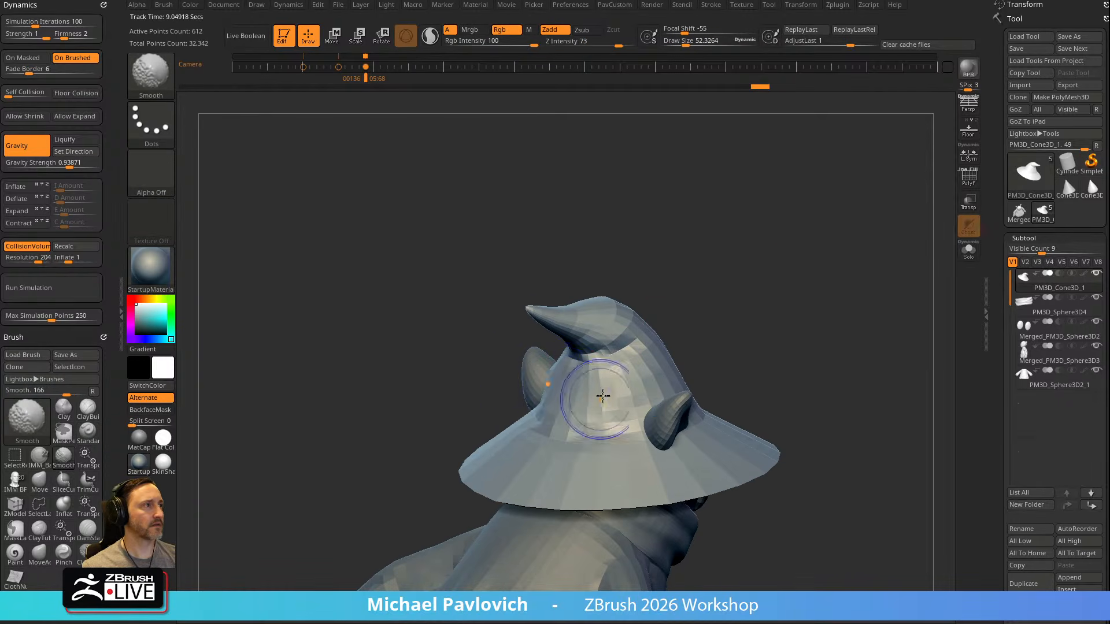
right_drag(627, 372, 645, 357)
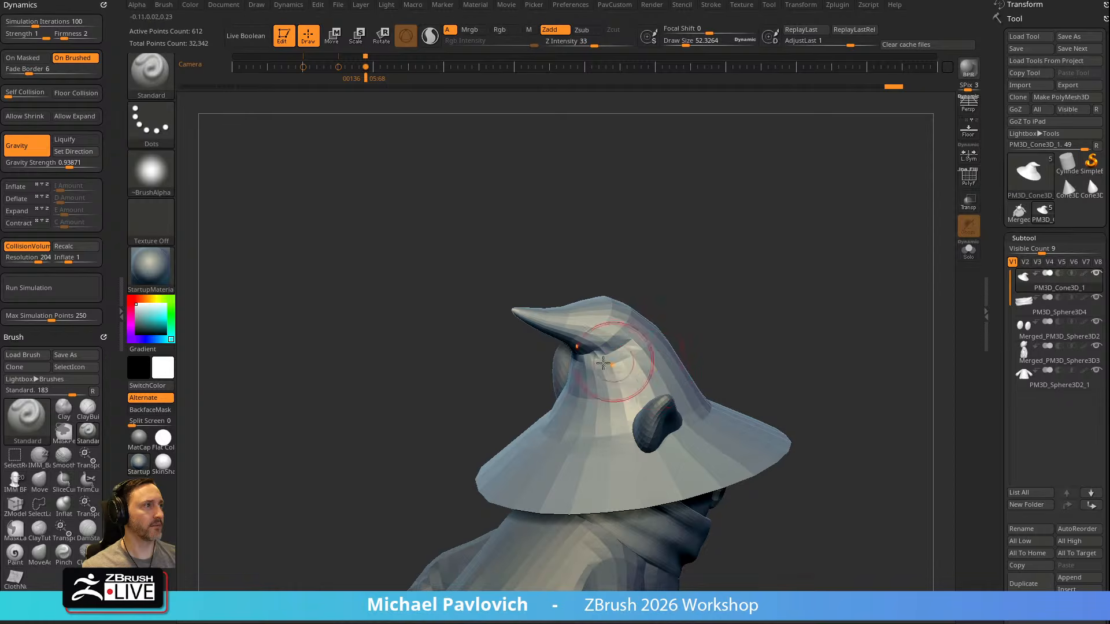
right_drag(696, 314, 654, 302)
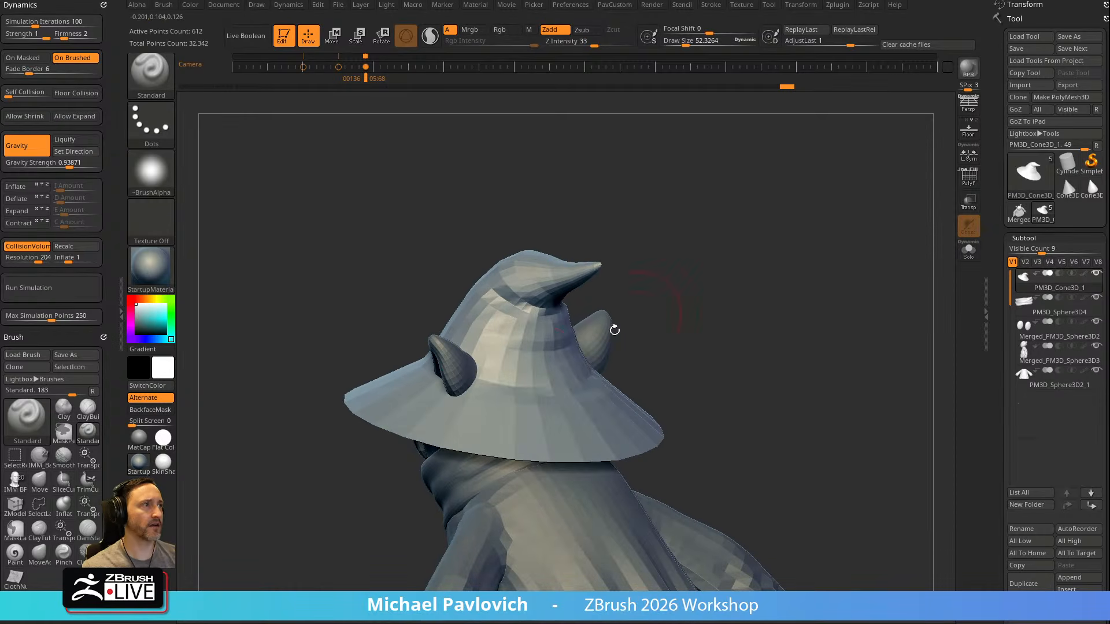
Turn on the polyframe and examine the hat's topology from the side and below
right_drag(537, 367, 792, 290)
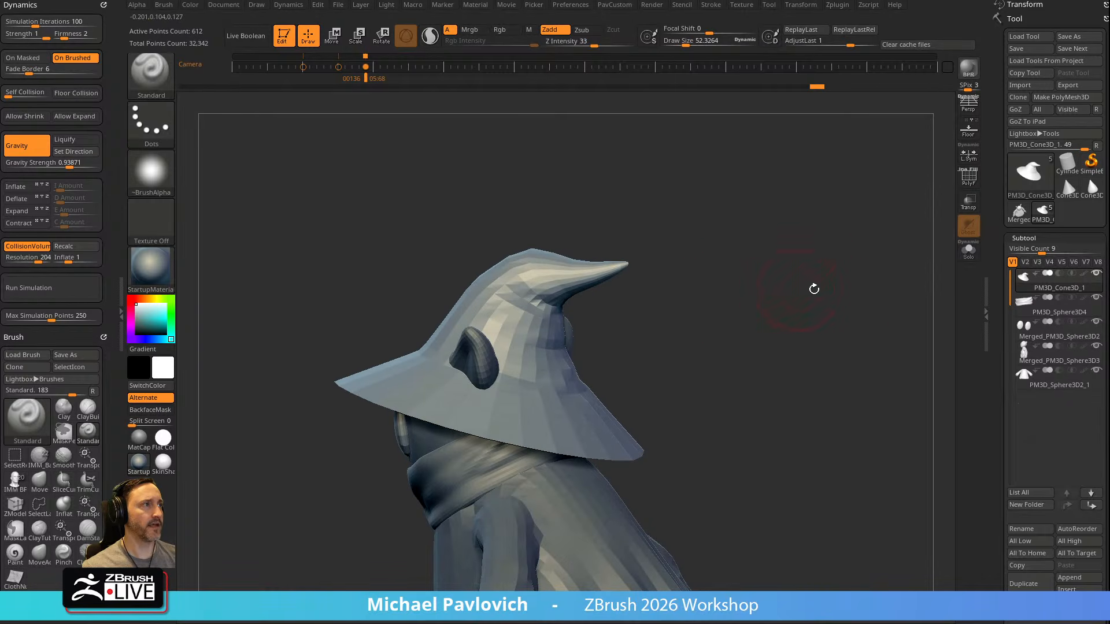
click(968, 178)
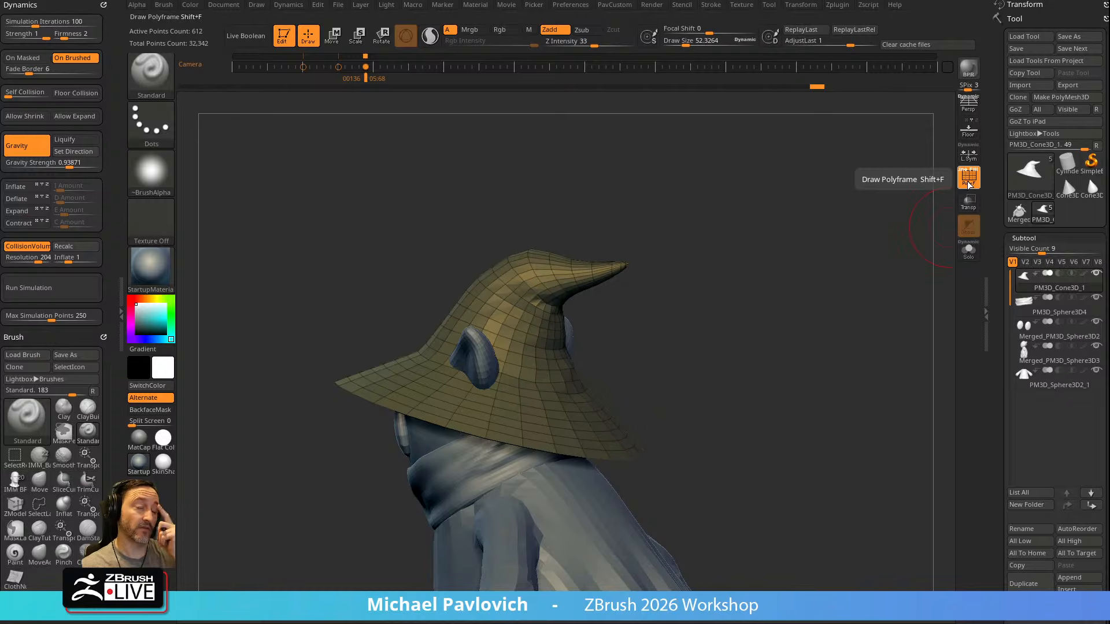
right_drag(741, 235, 748, 265)
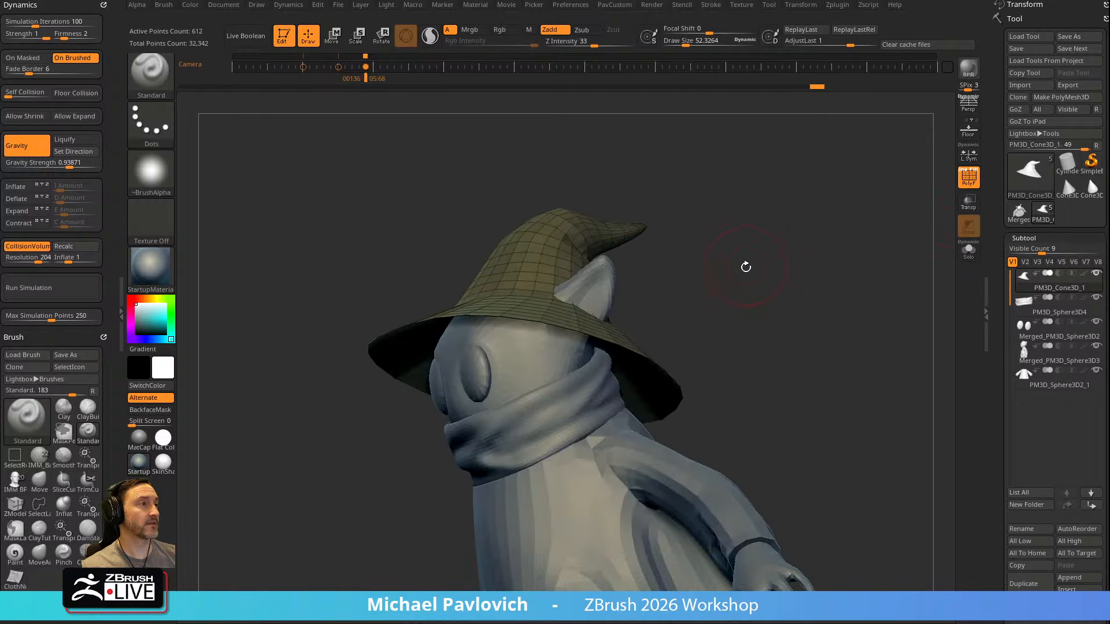
Turn off the polyframe, isolate the hat with Solo, and switch to the ZModeler brush
right_drag(772, 327, 867, 242)
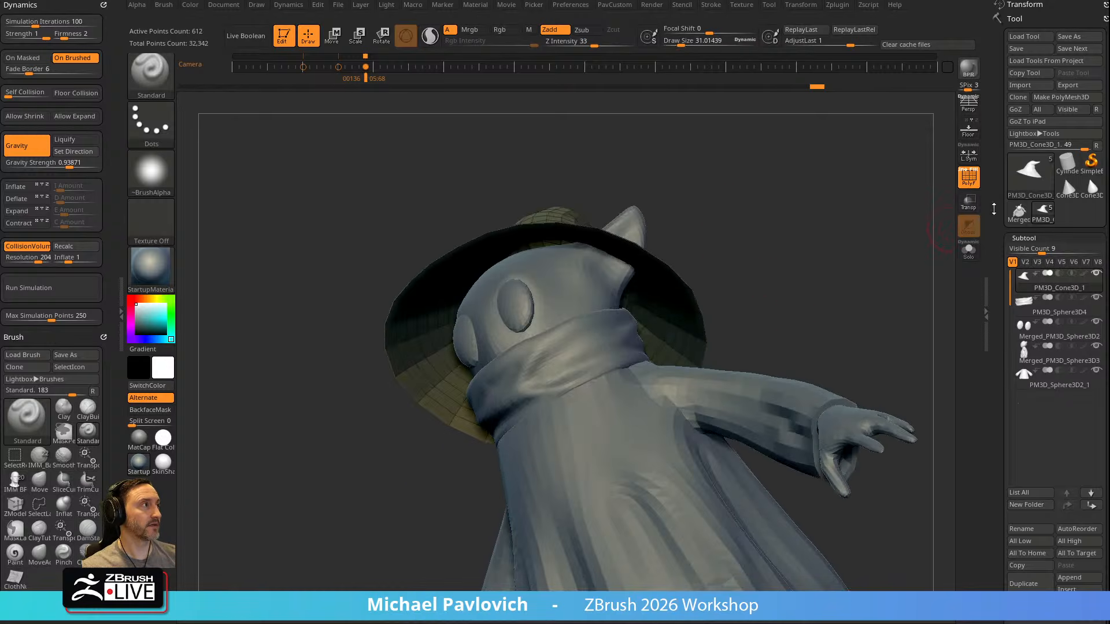
click(968, 178)
click(968, 250)
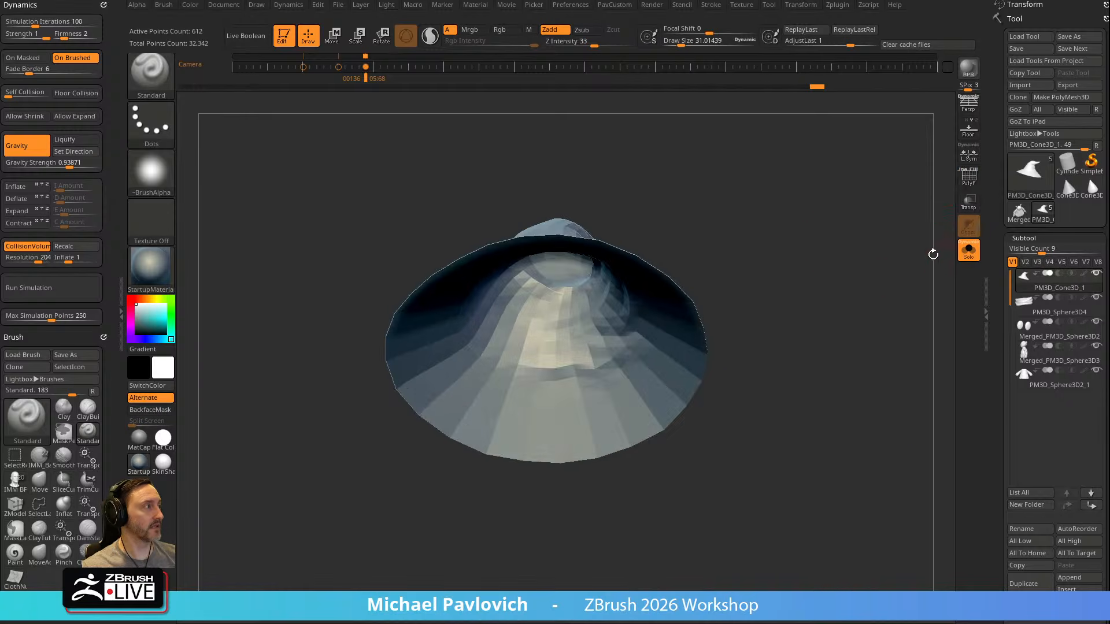
mouse_move(866, 262)
right_down()
mouse_move(751, 287)
mouse_move(732, 413)
right_up()
key(b)
key(z)
key(m)
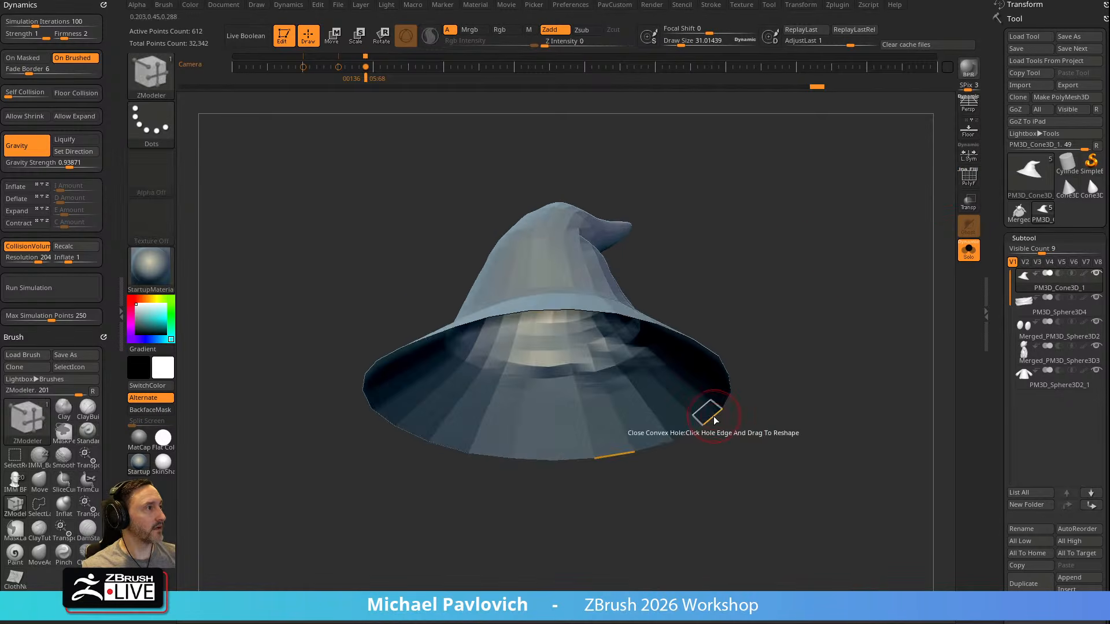
Show the isolated hat's polyframe and apply the SkinShade4 material
key(space)
click(564, 370)
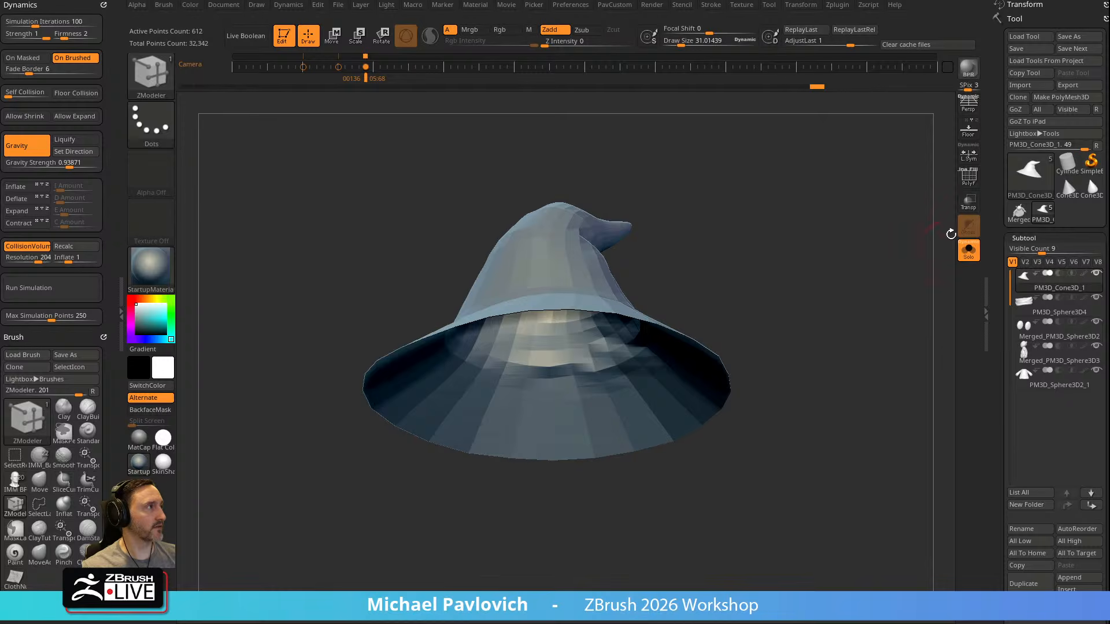
click(969, 181)
right_drag(897, 238, 845, 215)
click(163, 463)
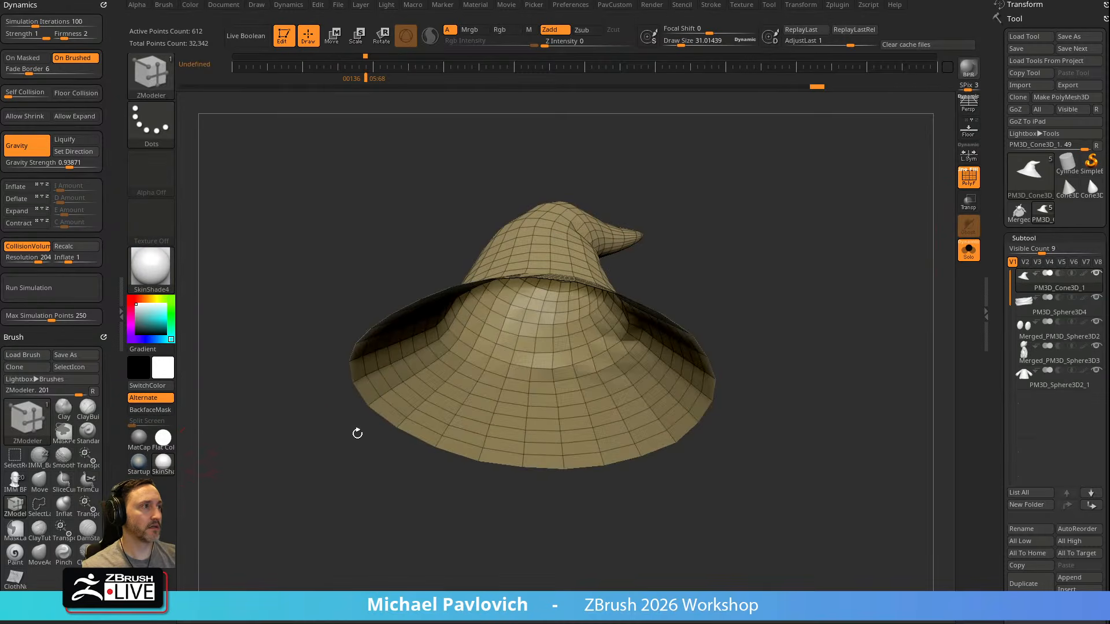
Cap the hat's open brim with ZModeler's Close Convex Hole, isolate the cap, and make it one polygroup
click(662, 446)
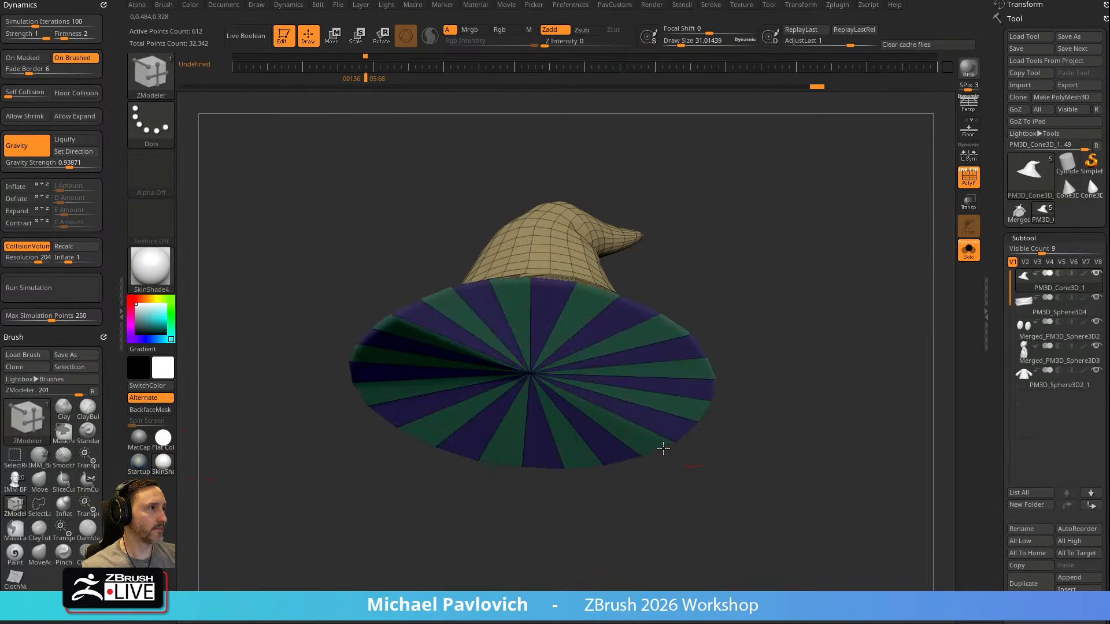
ctrl+shift+click(529, 373)
ctrl+click(798, 272)
ctrl+drag(794, 257, 829, 319)
key(ctrl+w)
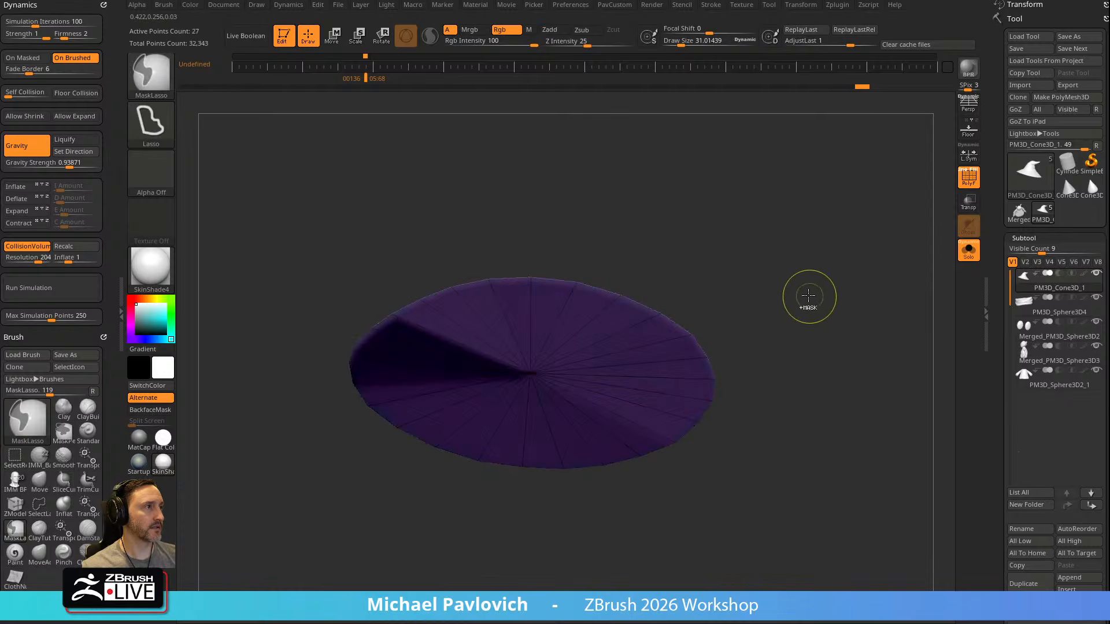
Show the whole hat and inset the brim's cap polygroup twice to form two concentric rings
ctrl+shift+click(806, 275)
drag(804, 270, 580, 302)
click(582, 299)
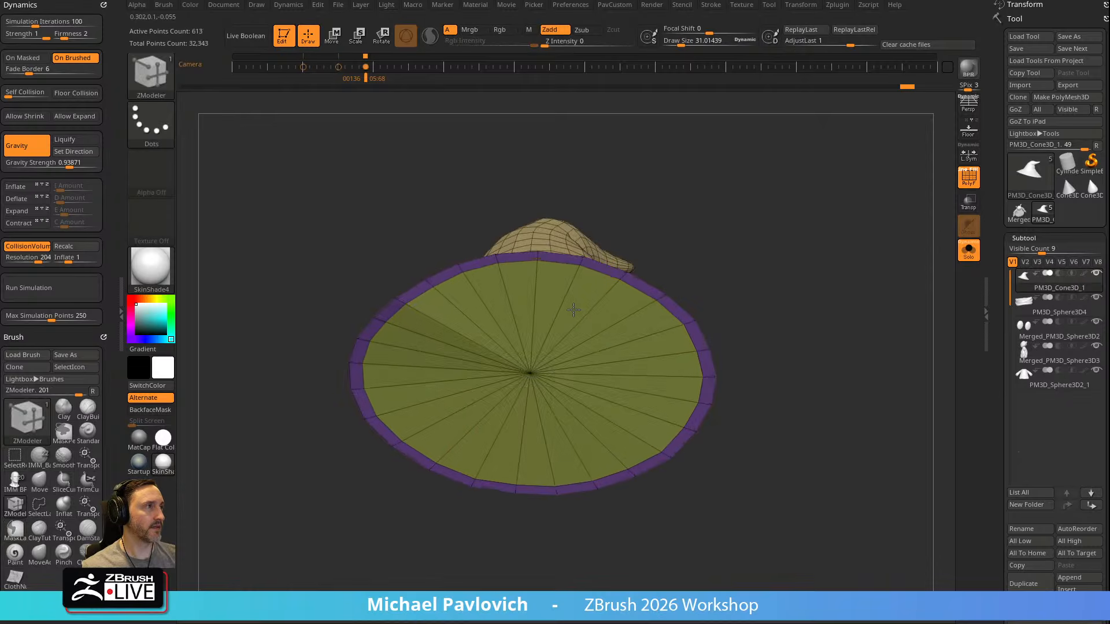
drag(780, 225, 640, 328)
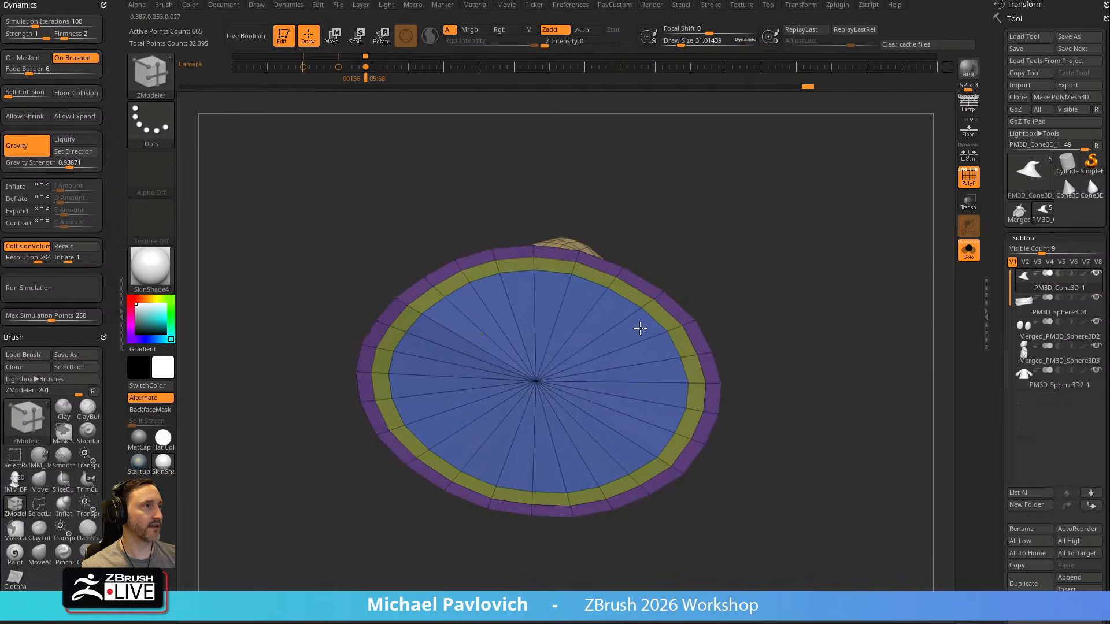
drag(758, 260, 766, 281)
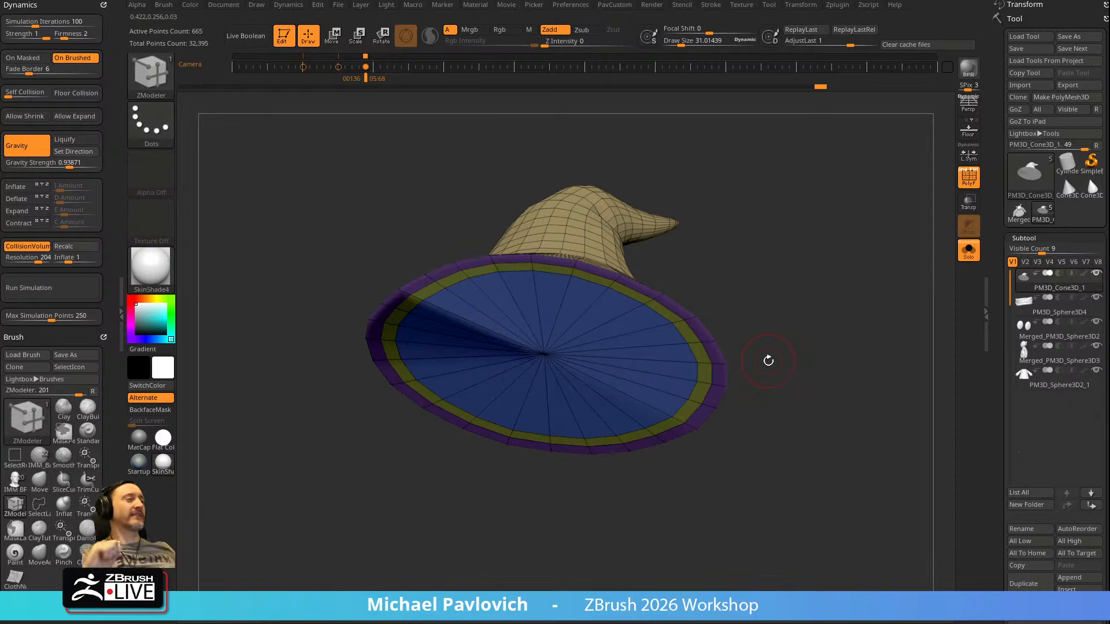
Undo the cap insets, the cap's polygrouping and the hole closing to reopen the hat's underside
key(ctrl+z)
key(ctrl+z)
key(ctrl+z)
drag(775, 211, 813, 254)
key(ctrl+z)
key(ctrl+z)
key(ctrl+z)
key(ctrl+z)
key(ctrl+z)
drag(651, 258, 682, 293)
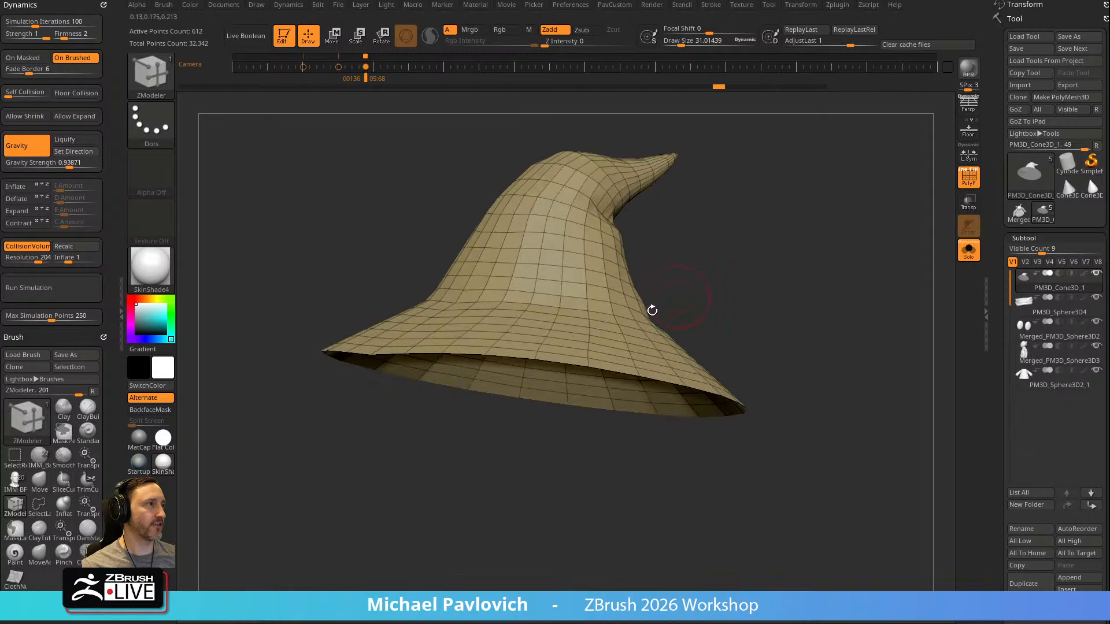
Give the hat shell thickness by extruding its polygroup island with ZModeler, and check the tip and the inside
key(space)
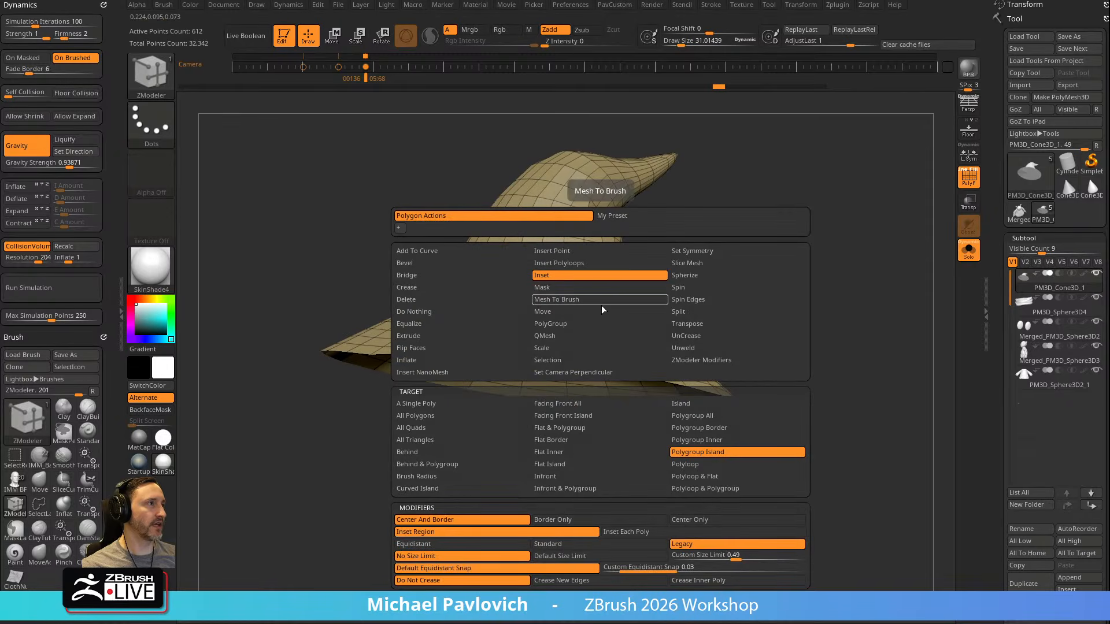
click(442, 336)
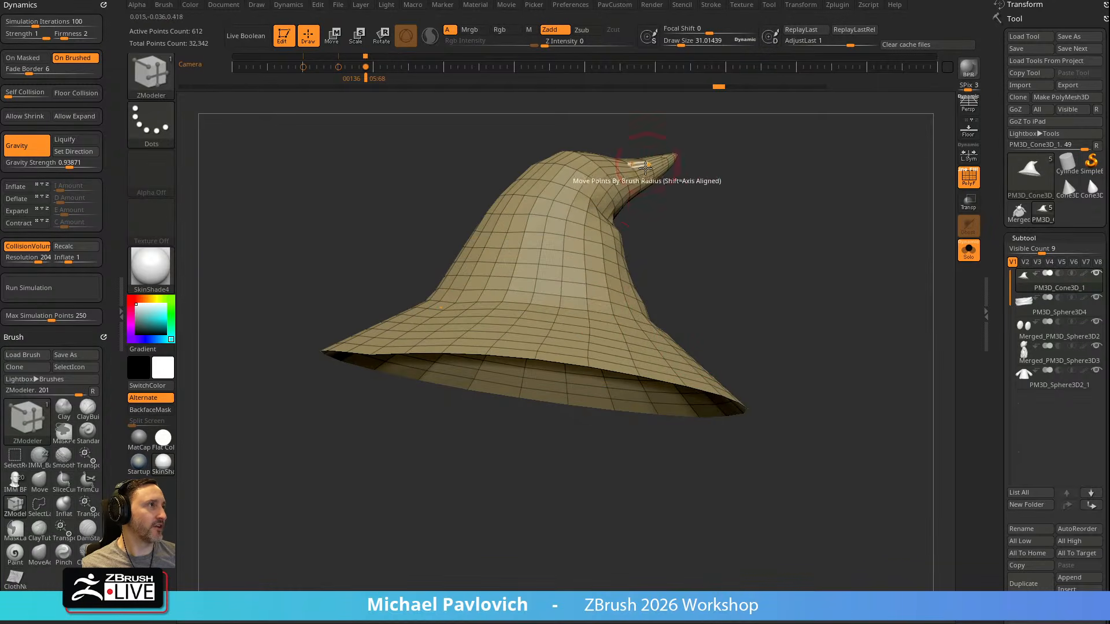
drag(571, 322, 562, 334)
alt+drag(740, 282, 763, 264)
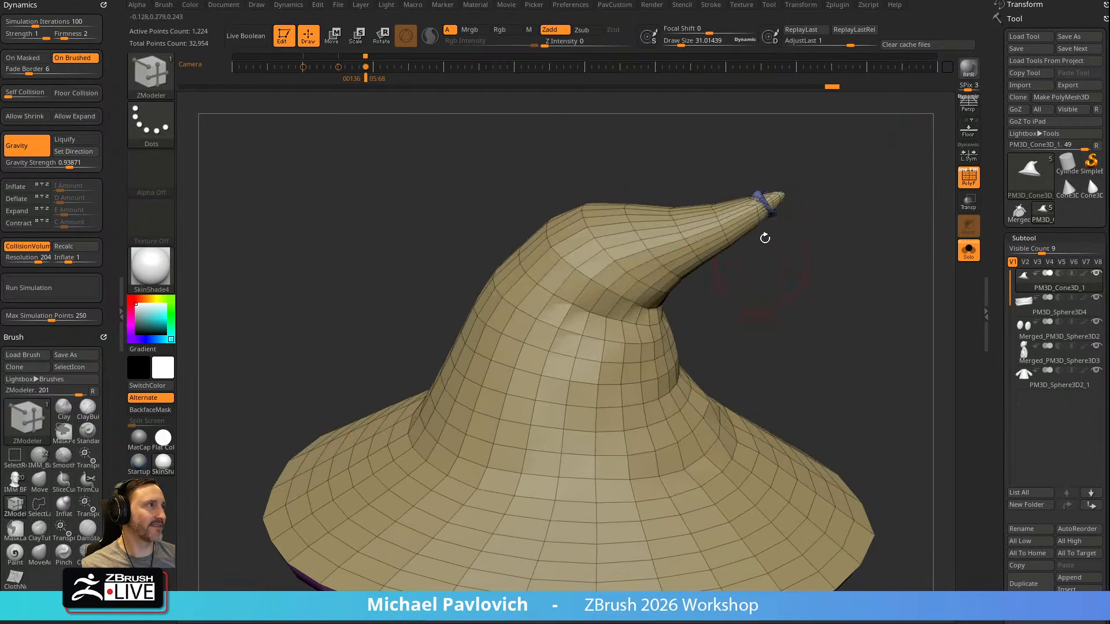
alt+drag(772, 197, 400, 398)
mouse_move(781, 230)
mouse_down()
mouse_move(761, 254)
mouse_move(771, 242)
mouse_up()
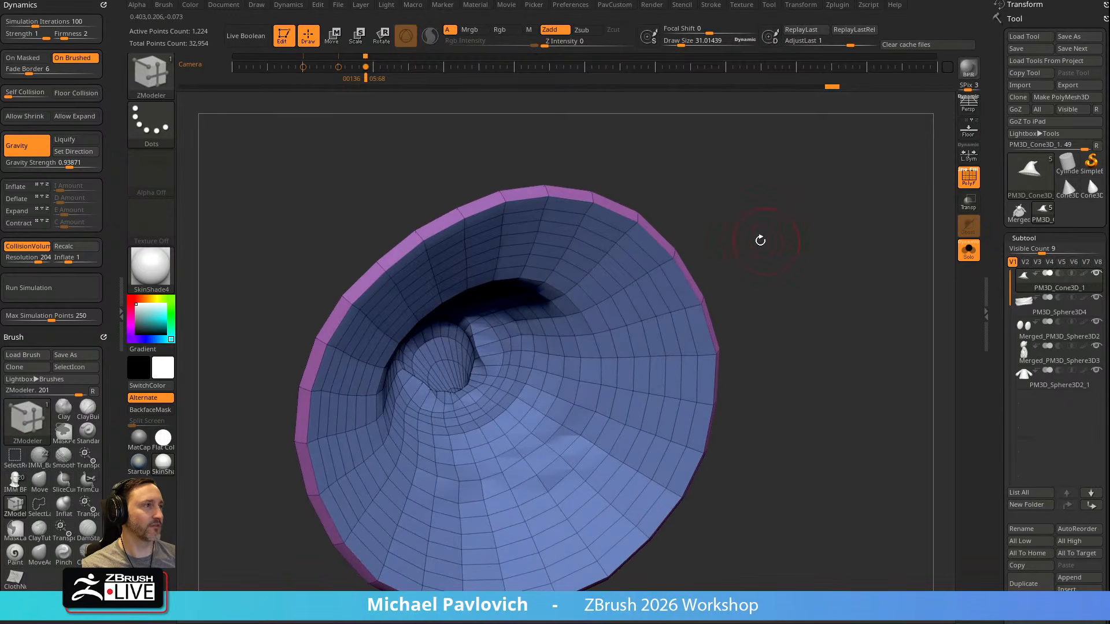
Set SelectLasso as the selection brush and test isolating a polygon loop inside the hat's crown
ctrl+shift+click(151, 74)
click(651, 136)
drag(787, 243, 742, 264)
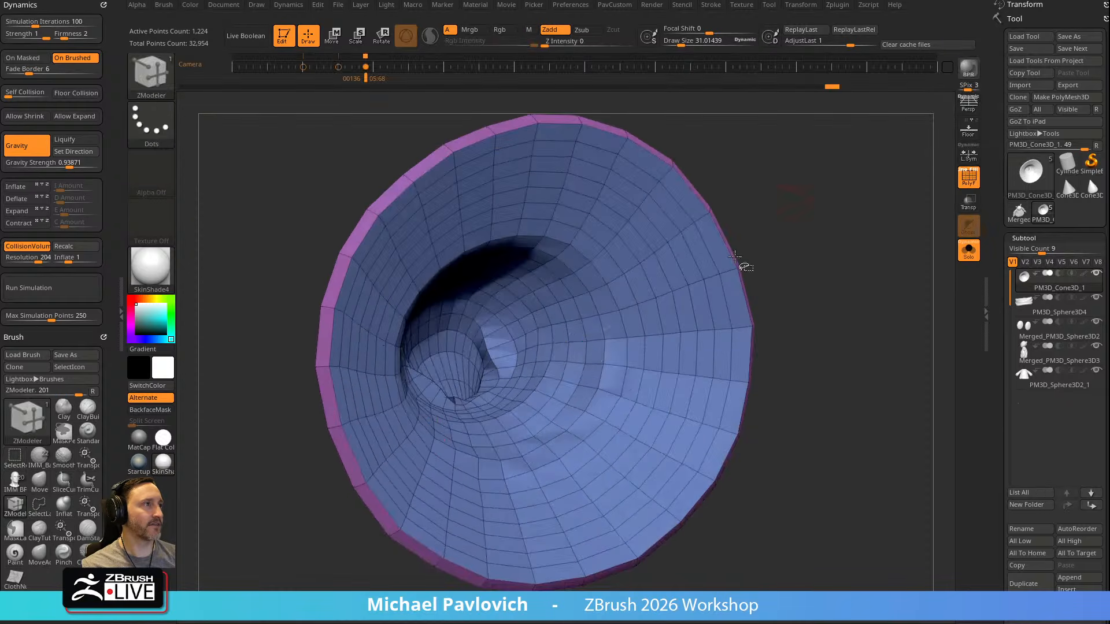
ctrl+shift+click(578, 345)
drag(853, 248, 890, 269)
ctrl+shift+click(594, 280)
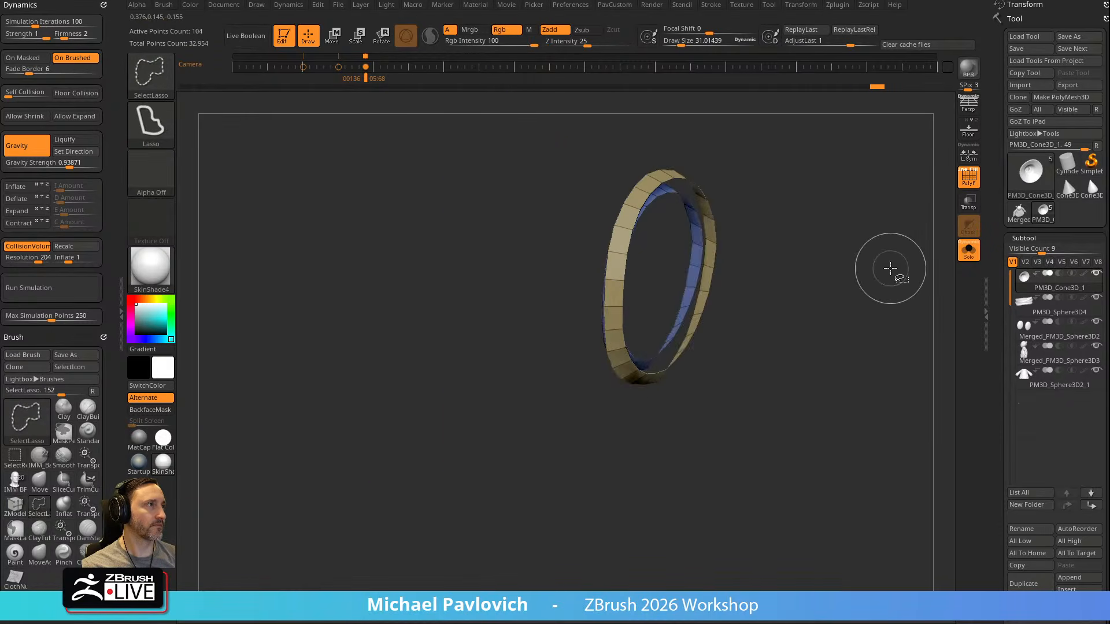
ctrl+shift+click(873, 238)
mouse_move(869, 231)
mouse_down()
mouse_move(897, 228)
mouse_move(851, 230)
mouse_up()
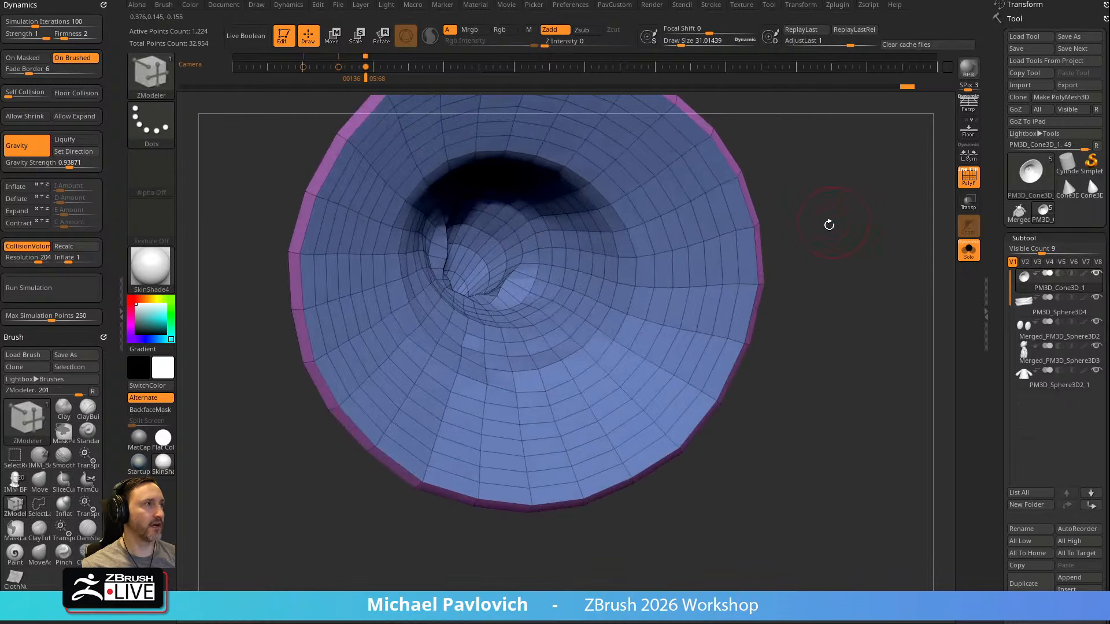
Assign a new polygroup to the polygon loop at the crown's inner opening with ZModeler's PolyGroup edge action
key(b)
key(z)
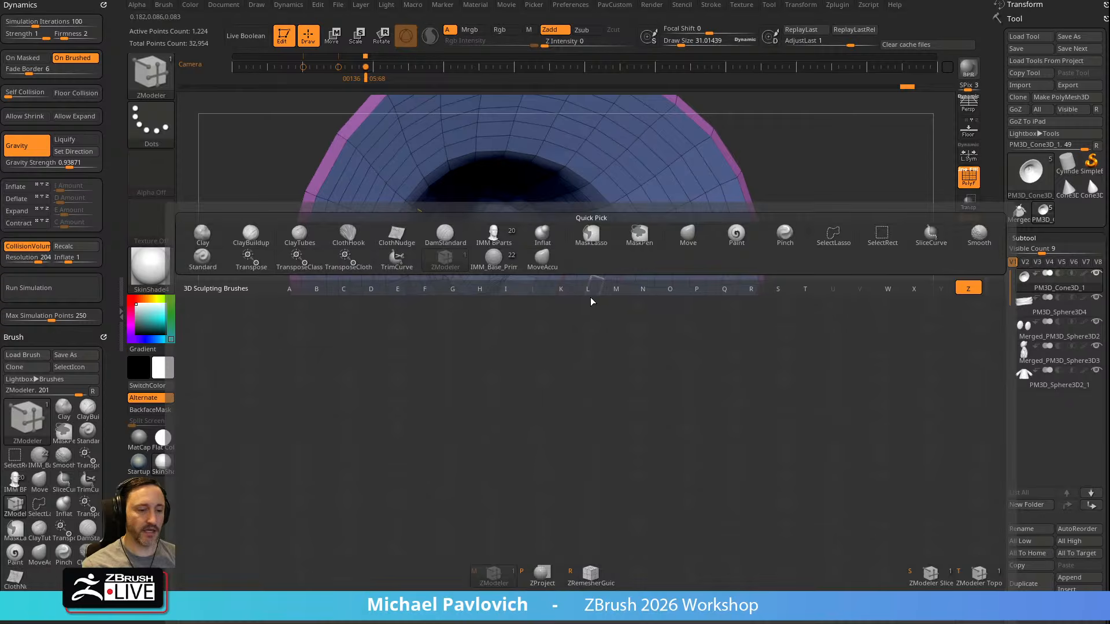
key(m)
key(b)
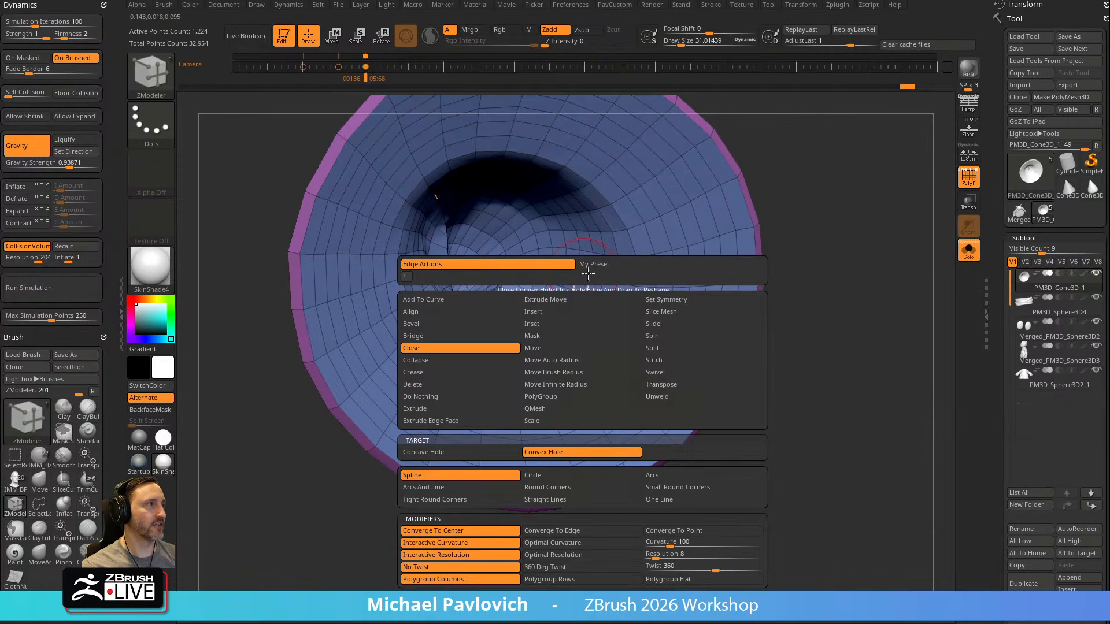
key(s)
key(m)
key(d)
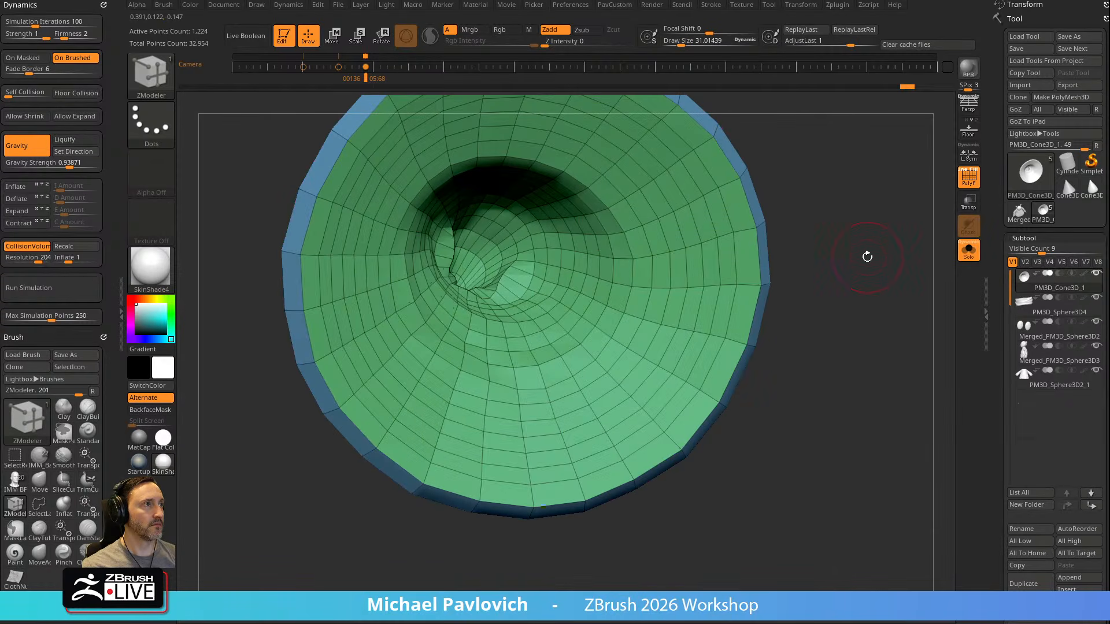
key(shift+d)
key(space)
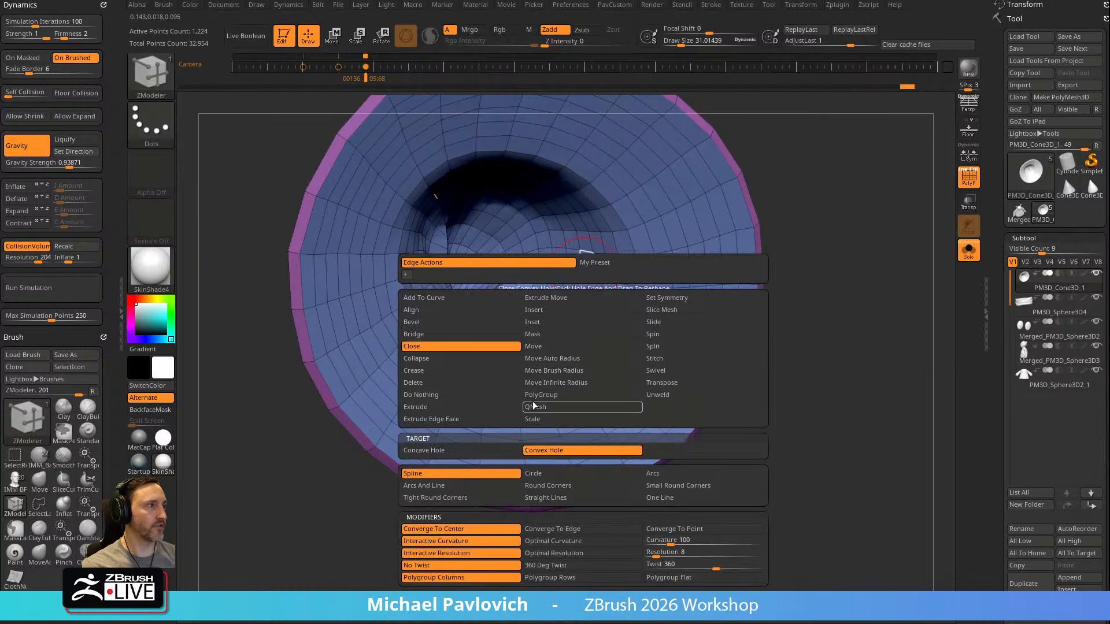
click(532, 406)
click(595, 272)
mouse_move(847, 203)
mouse_down()
mouse_move(737, 213)
mouse_move(850, 200)
mouse_up()
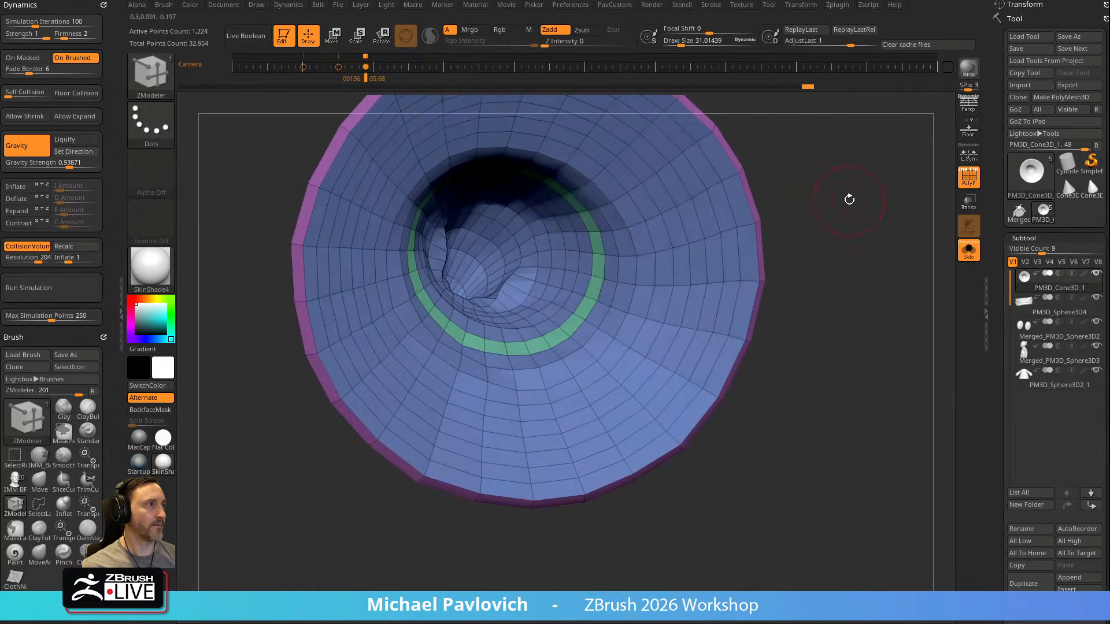
Hide the polygrouped loop, split the shells with Auto Groups, and remove the loop and inner crown surface
ctrl+shift+click(619, 257)
key(3)
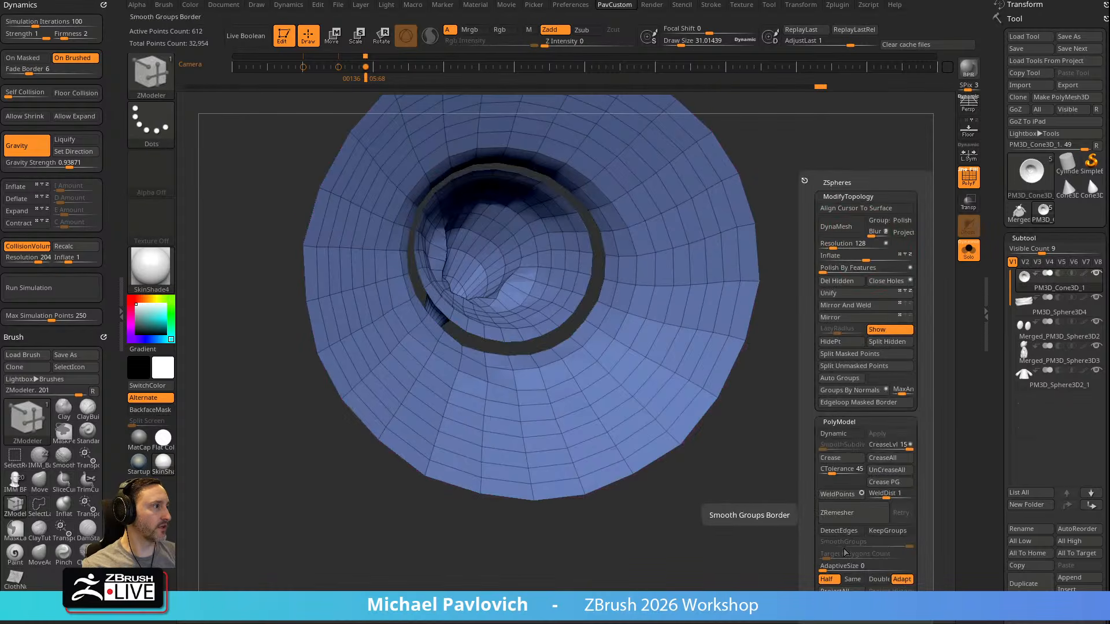
click(848, 377)
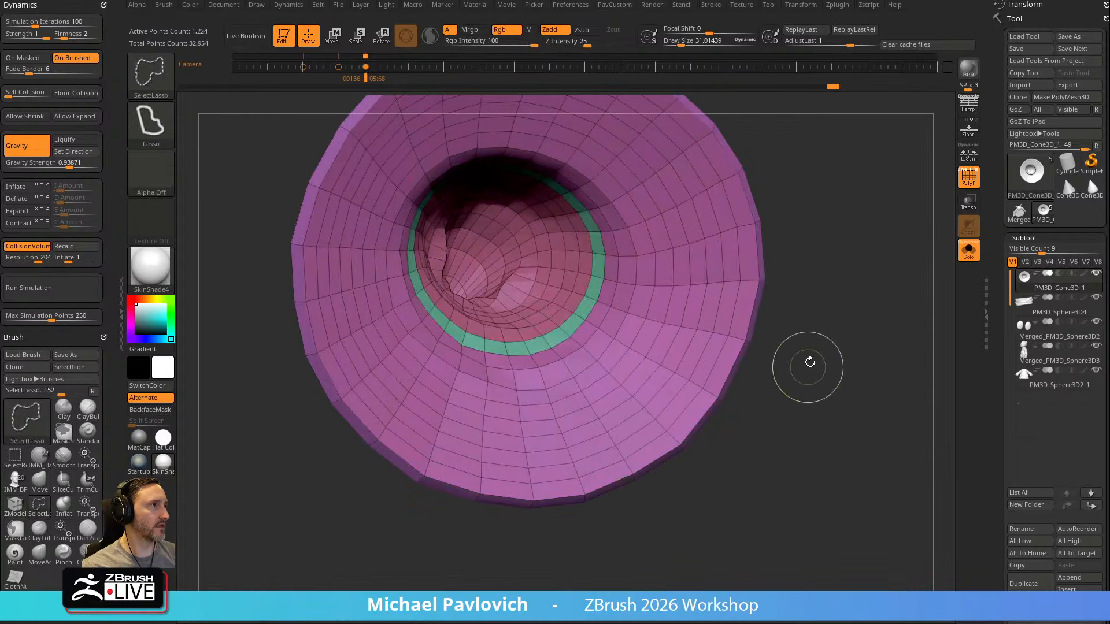
ctrl+shift+click(586, 250)
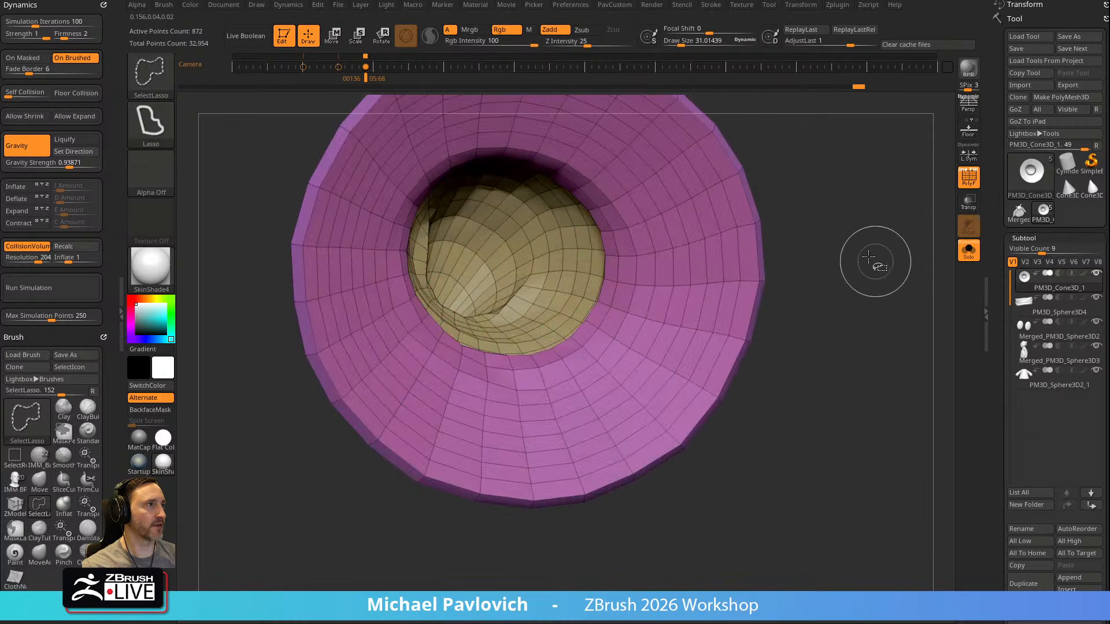
Cap the opening left inside the hat's crown with ZModeler's Close Convex Hole edge action
key(b)
key(z)
key(m)
key(space)
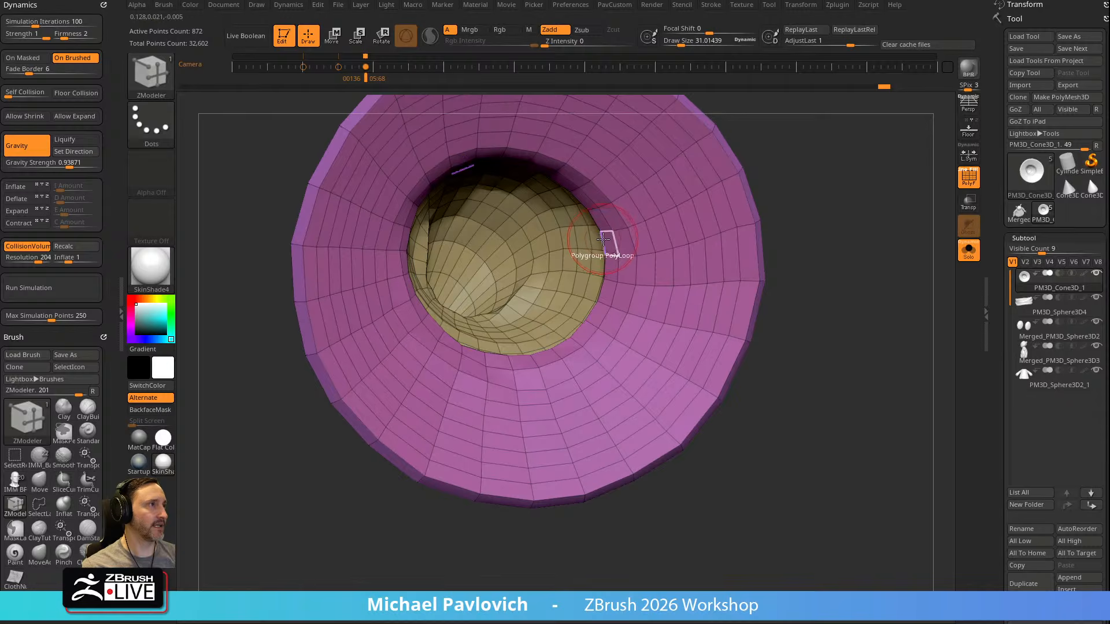
key(space)
drag(820, 179, 865, 186)
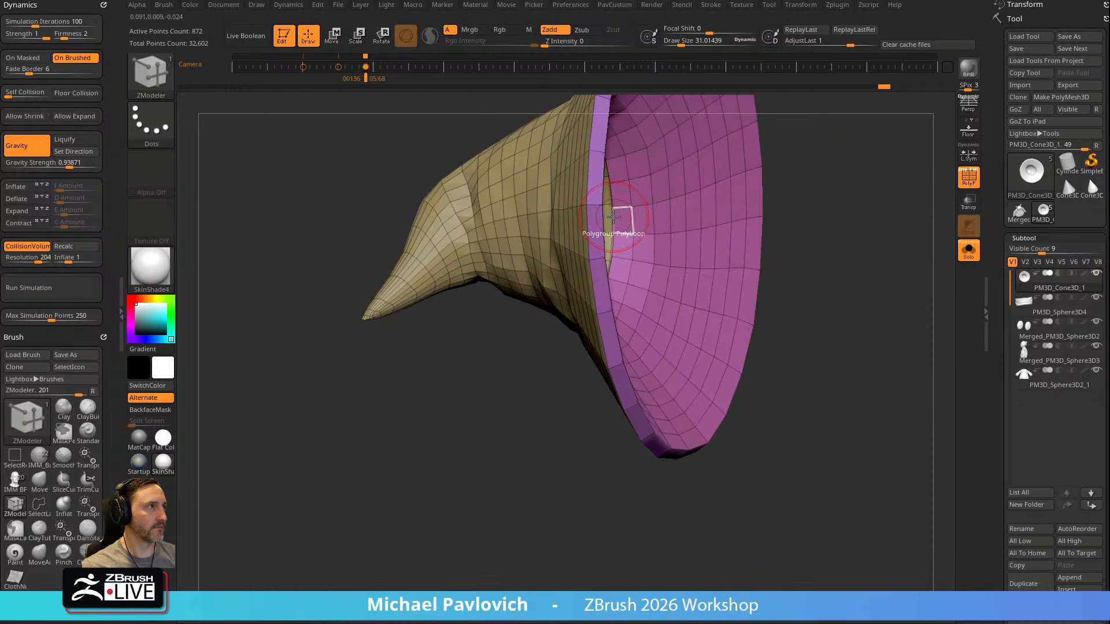
key(space)
click(480, 292)
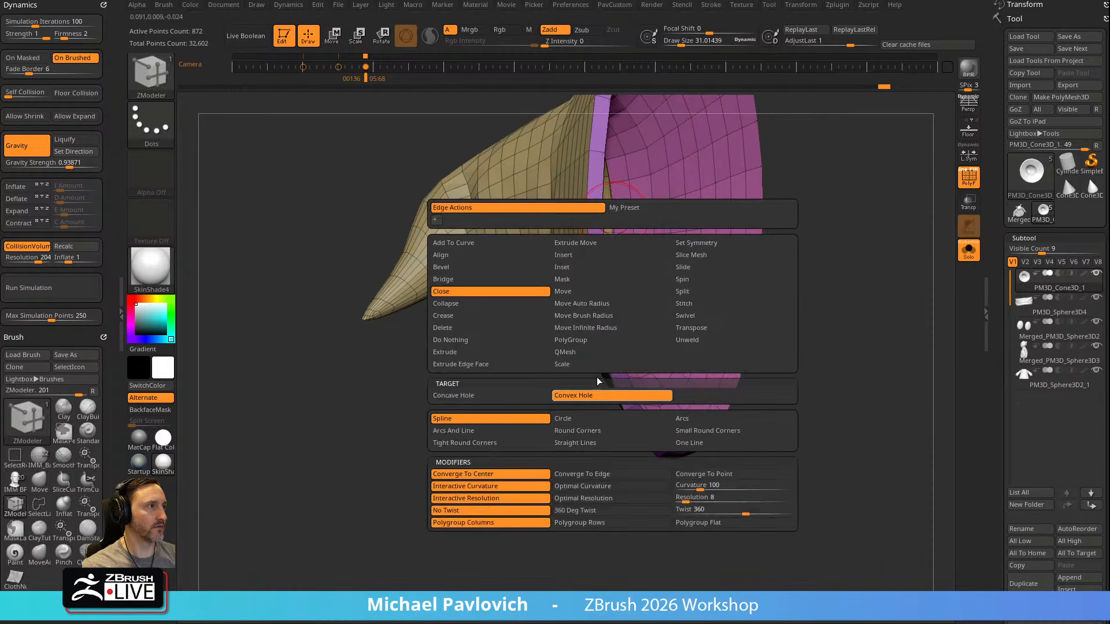
click(584, 399)
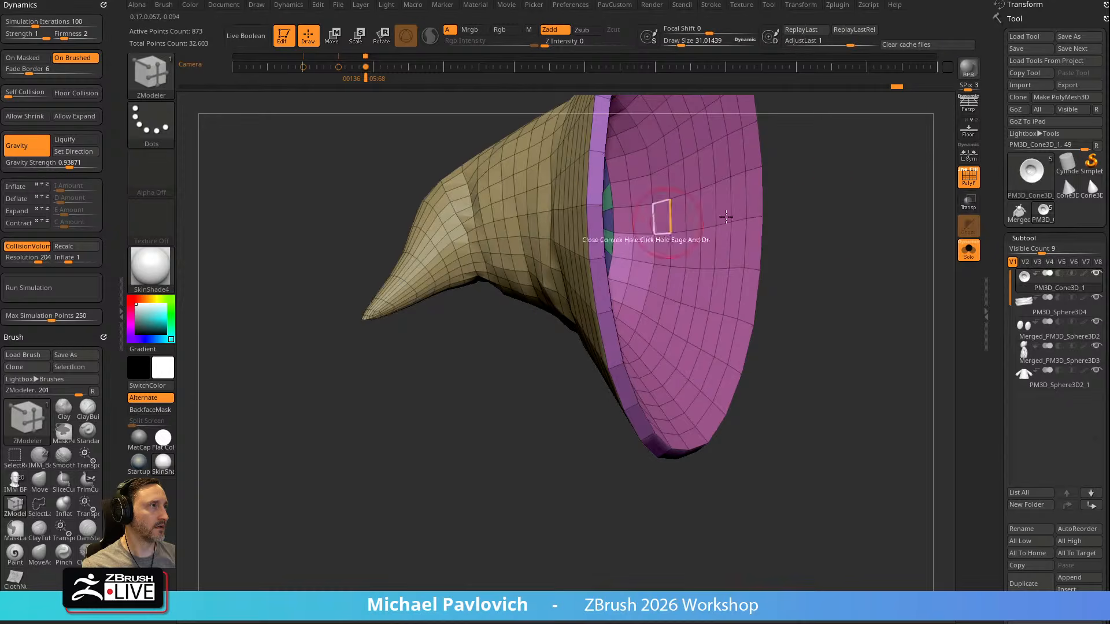
right_drag(668, 223, 602, 228)
Group the isolated hat surfaces into one polygroup and show the whole hat again
ctrl+shift+click(515, 218)
key(ctrl+w)
ctrl+shift+click(799, 213)
ctrl+right_drag(809, 211, 614, 231)
right_drag(708, 198, 770, 238)
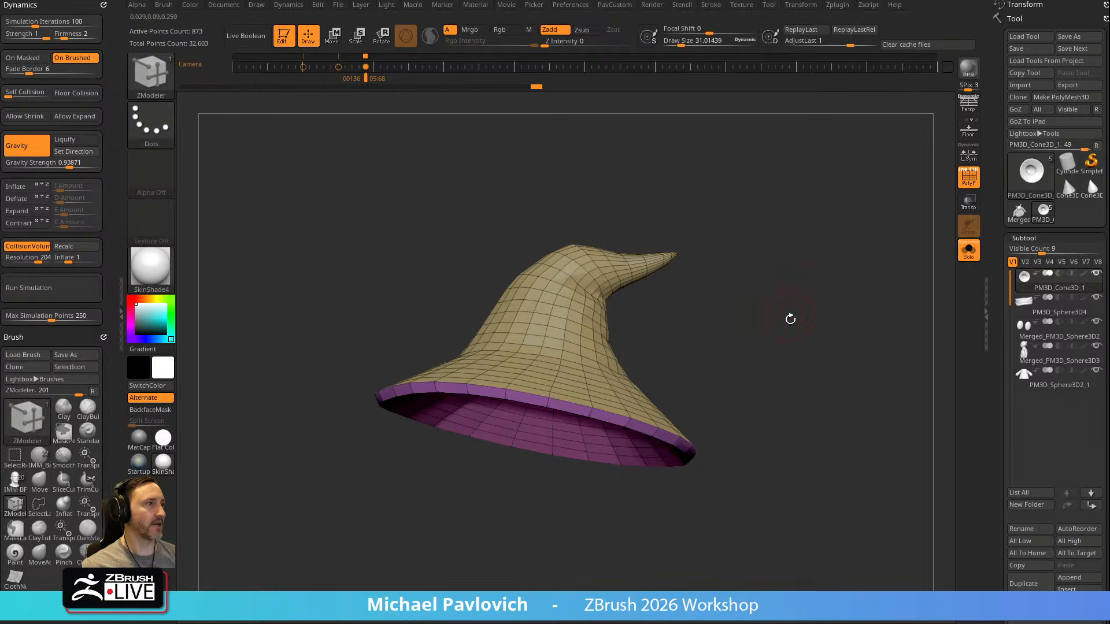
Subdivide the hat once and turn off its polyframe
key(space)
click(818, 487)
right_drag(781, 318, 735, 404)
key(ctrl+d)
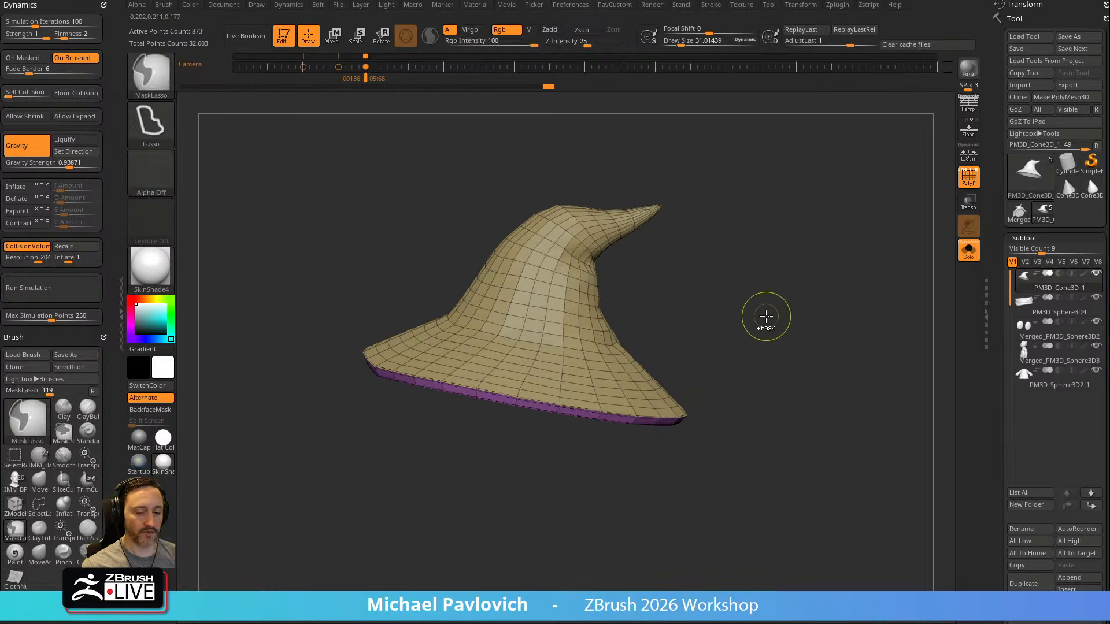
click(972, 184)
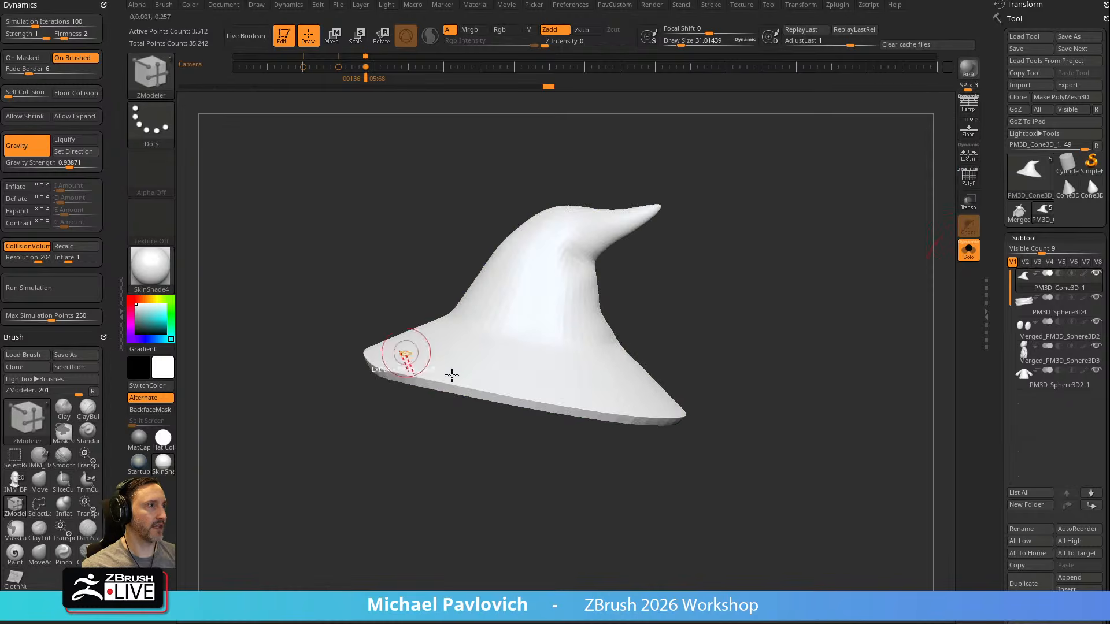
Smooth along the edge of the hat's brim with the Smooth brush and switch to the Standard brush
key(shift)
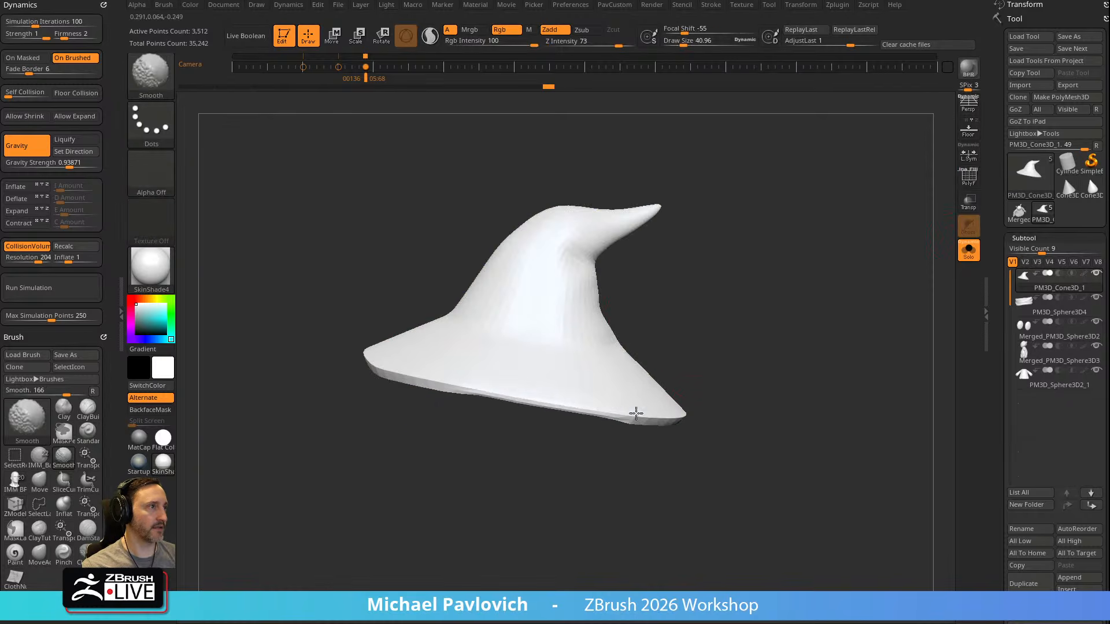
shift+drag(459, 377, 682, 415)
drag(591, 42, 594, 42)
mouse_move(760, 297)
mouse_down()
mouse_move(909, 256)
mouse_move(810, 282)
mouse_move(792, 272)
mouse_up()
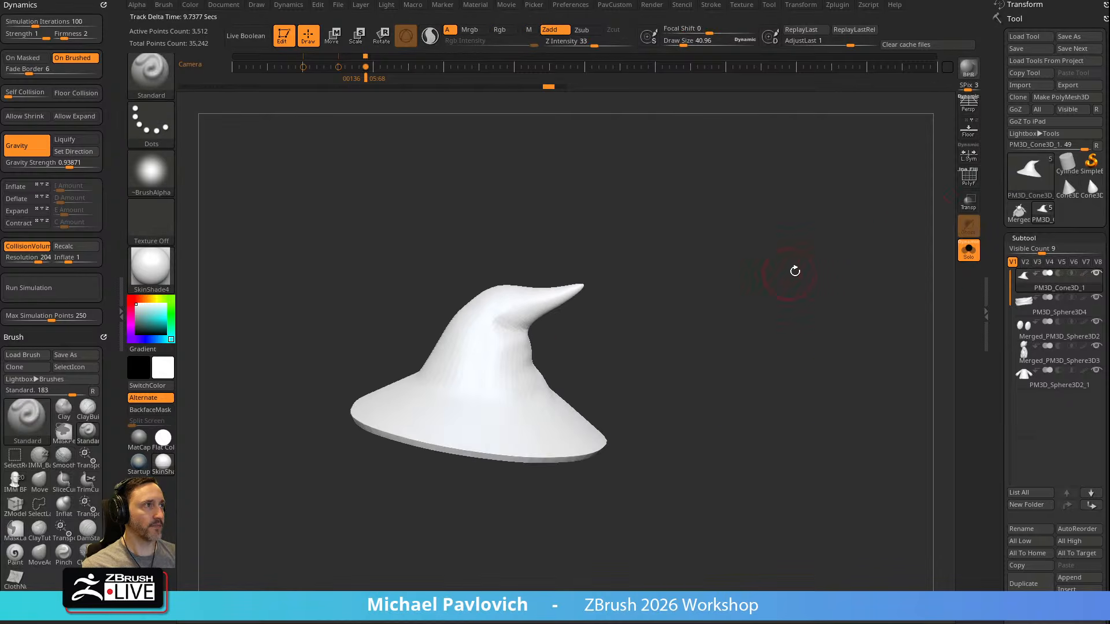
Apply StartupMaterial to the hat and sculpt curved folds around the crown beneath its bent tip with the Standard brush
click(140, 464)
drag(624, 293, 716, 302)
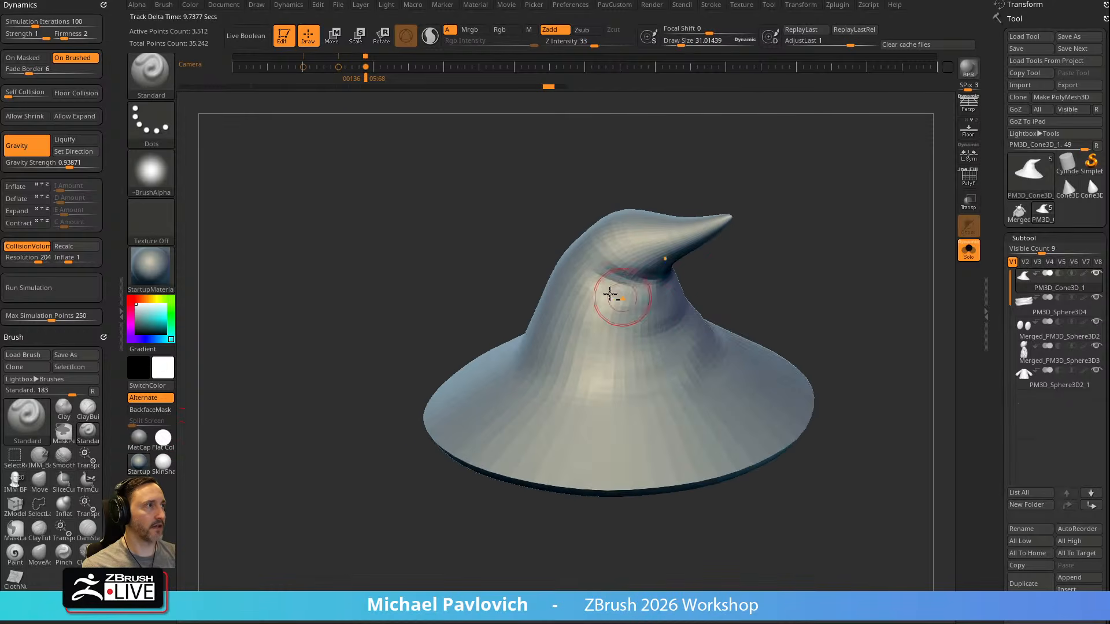
drag(754, 256, 595, 299)
drag(680, 258, 566, 333)
drag(665, 306, 555, 294)
mouse_move(647, 245)
mouse_down()
mouse_move(614, 285)
mouse_move(627, 260)
mouse_move(614, 263)
mouse_up()
mouse_move(699, 222)
mouse_down()
mouse_move(753, 193)
mouse_move(692, 228)
mouse_move(719, 249)
mouse_up()
drag(661, 301, 636, 324)
key(ctrl+z)
mouse_move(688, 276)
mouse_down()
mouse_move(792, 245)
mouse_move(691, 260)
mouse_up()
drag(581, 344, 614, 318)
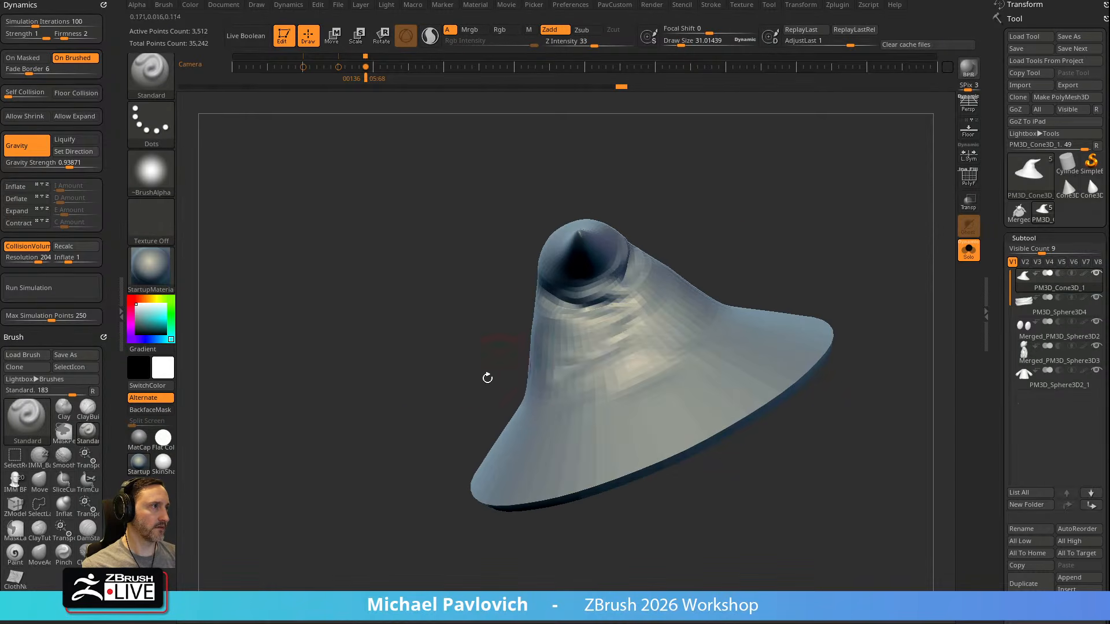
drag(506, 362, 635, 315)
drag(709, 314, 816, 237)
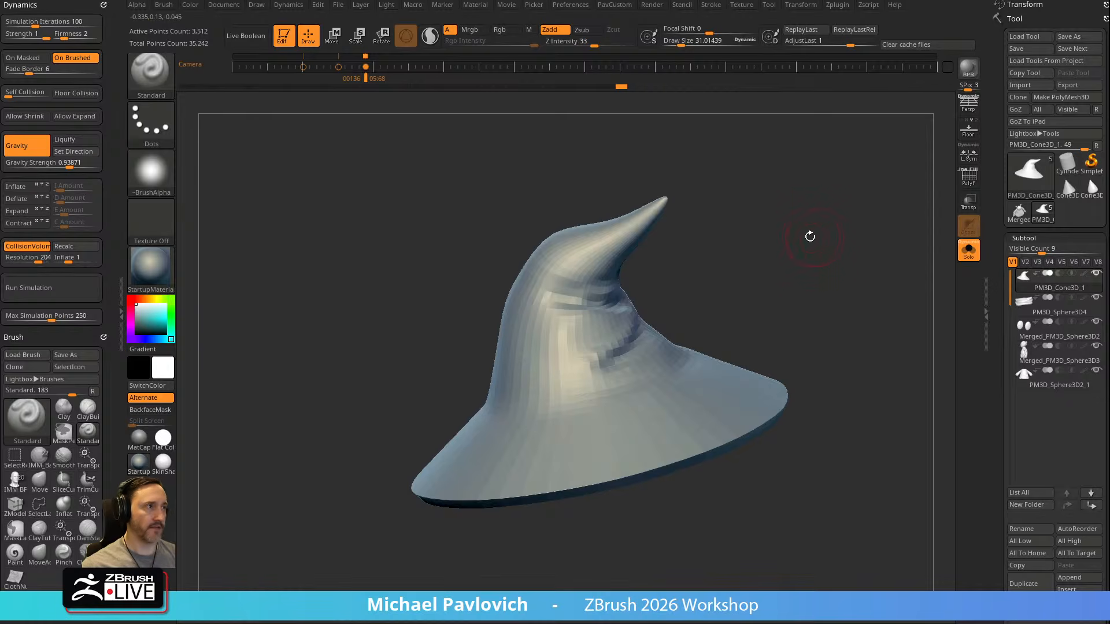
Switch to the Pinch brush, enlarge its draw size to about 99 and test it on the crown's folds
key(b)
key(p)
key(i)
key(s)
drag(596, 332, 615, 330)
mouse_move(614, 330)
mouse_down()
mouse_move(582, 329)
mouse_move(611, 341)
mouse_up()
key(ctrl+z)
key(s)
drag(613, 340, 553, 311)
key(ctrl+z)
Try a large Pinch stroke across the folds on the crown and undo it
mouse_move(736, 275)
mouse_down()
mouse_move(731, 285)
mouse_move(751, 266)
mouse_move(739, 277)
mouse_up()
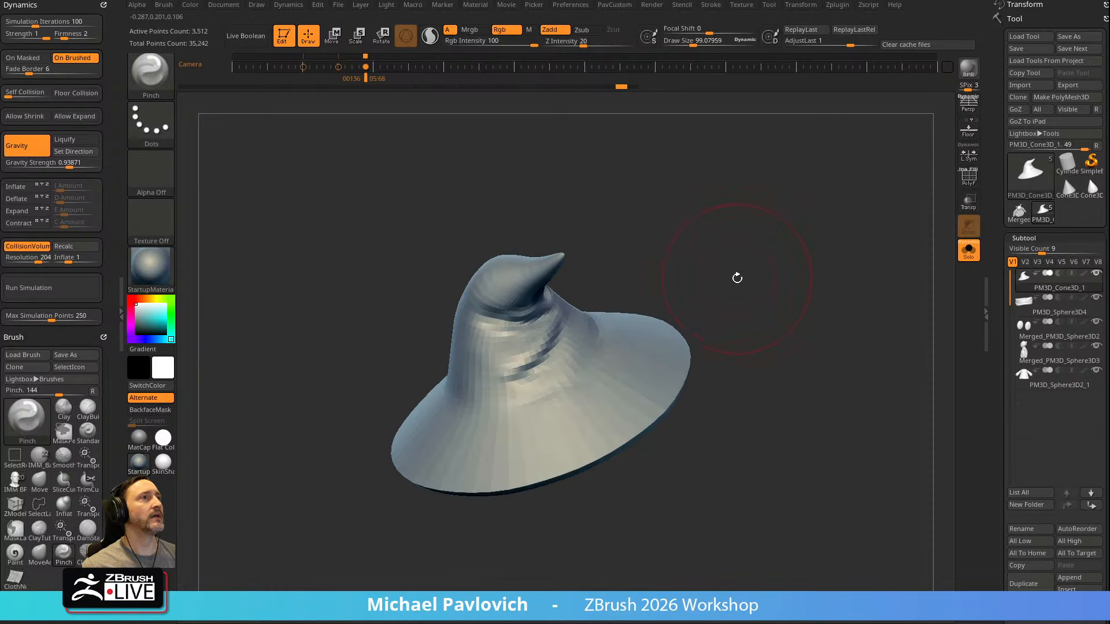
mouse_move(544, 350)
mouse_down()
mouse_move(525, 375)
mouse_move(515, 369)
mouse_up()
drag(741, 263, 806, 300)
key(ctrl+z)
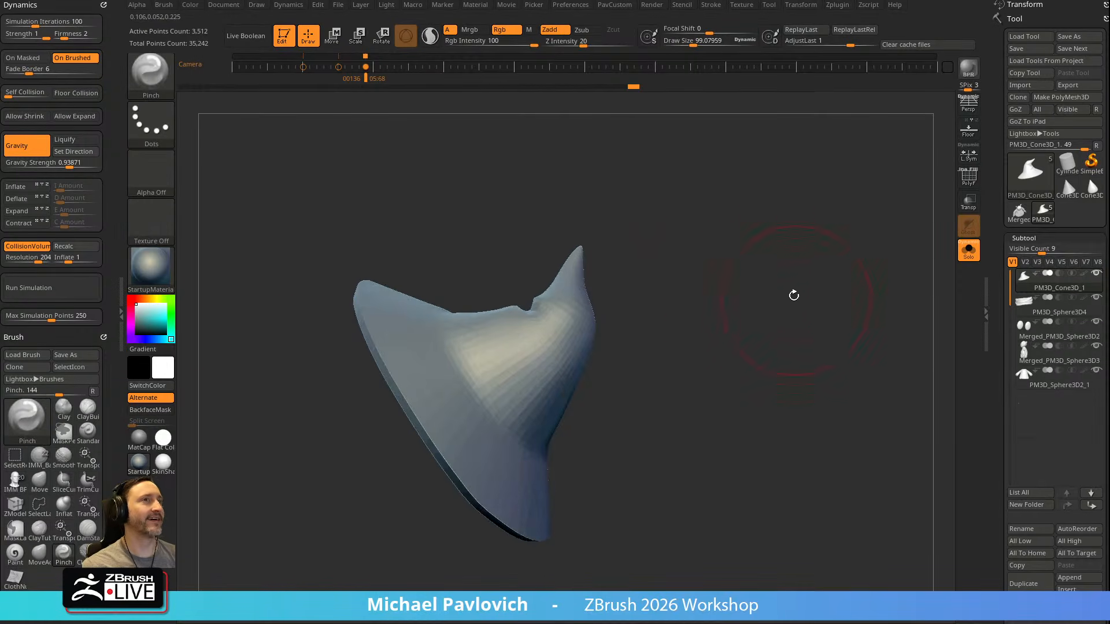
Turn off Collision Volume and Gravity in the cloth dynamics and pinch the folds together on the crown
click(21, 249)
drag(589, 243, 542, 357)
drag(589, 318, 585, 341)
drag(645, 255, 673, 283)
mouse_move(578, 331)
mouse_down()
mouse_move(529, 331)
mouse_move(560, 323)
mouse_up()
key(ctrl)
click(45, 150)
drag(593, 304, 585, 317)
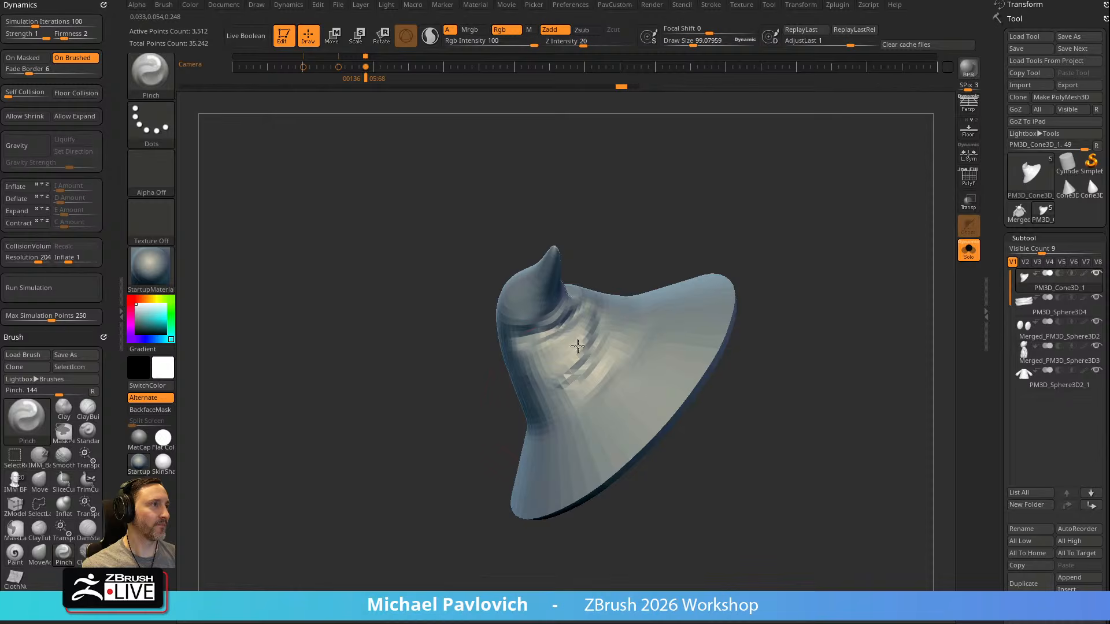
mouse_move(749, 257)
mouse_down()
mouse_move(800, 228)
mouse_move(747, 272)
mouse_up()
Subdivide the hat to level 3 and test a Pinch stroke on the smoother folds
key(ctrl+d)
drag(723, 233, 720, 237)
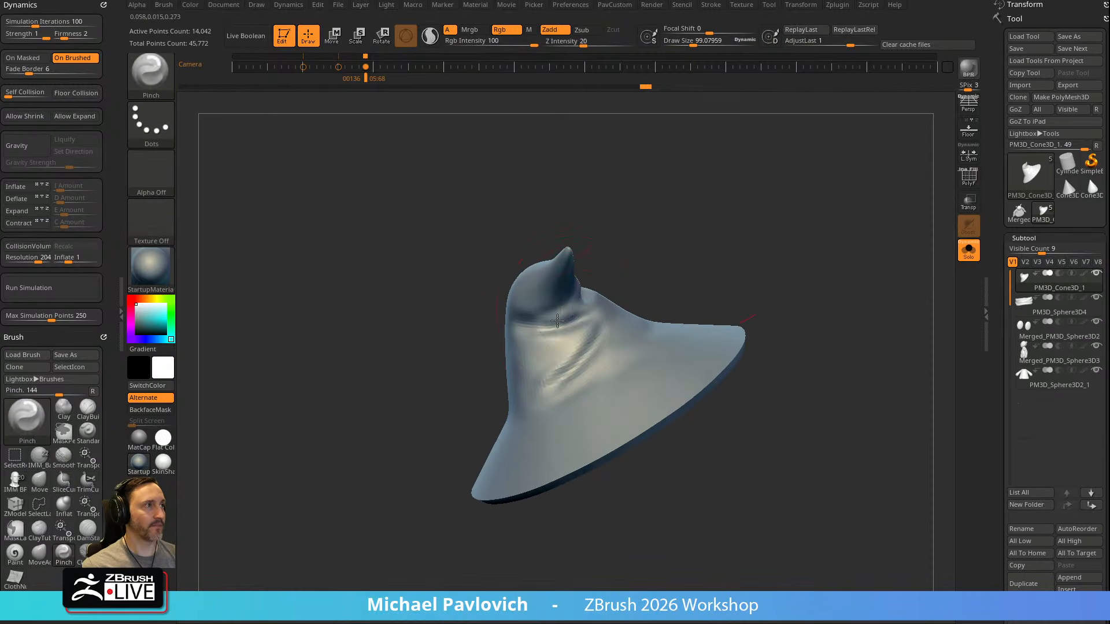
mouse_move(572, 370)
mouse_down()
mouse_move(570, 347)
mouse_move(595, 324)
mouse_up()
key(ctrl+z)
Try pinching the crown's folds at subdivision level 2, undo the strokes and return to level 3
drag(998, 278, 984, 157)
scroll(1012, 366, down, 3)
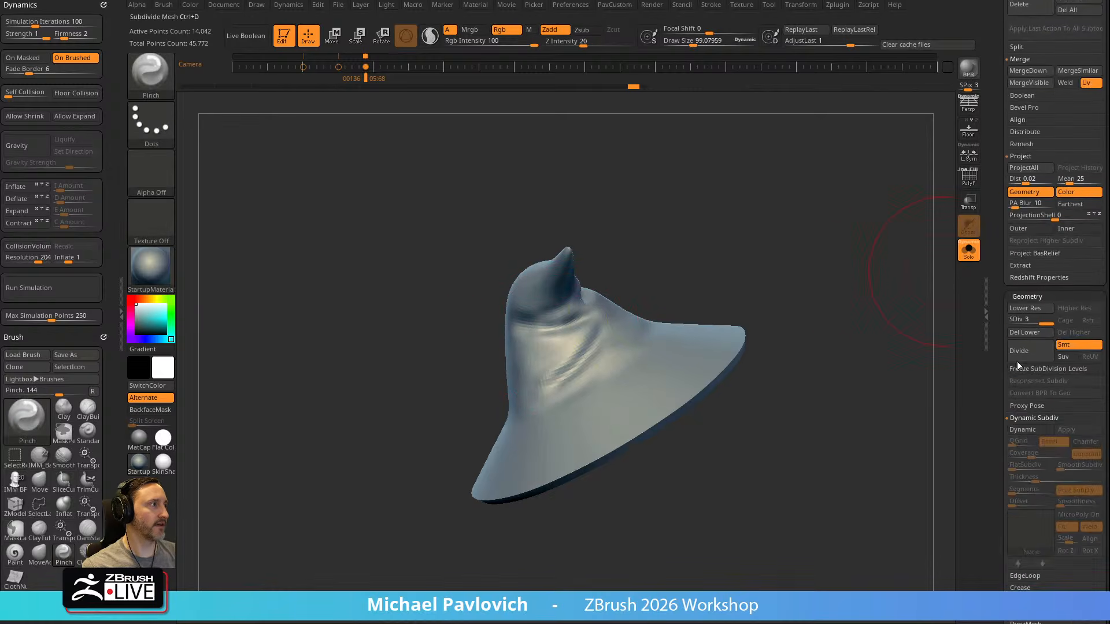
click(1033, 322)
shift+drag(581, 326, 614, 322)
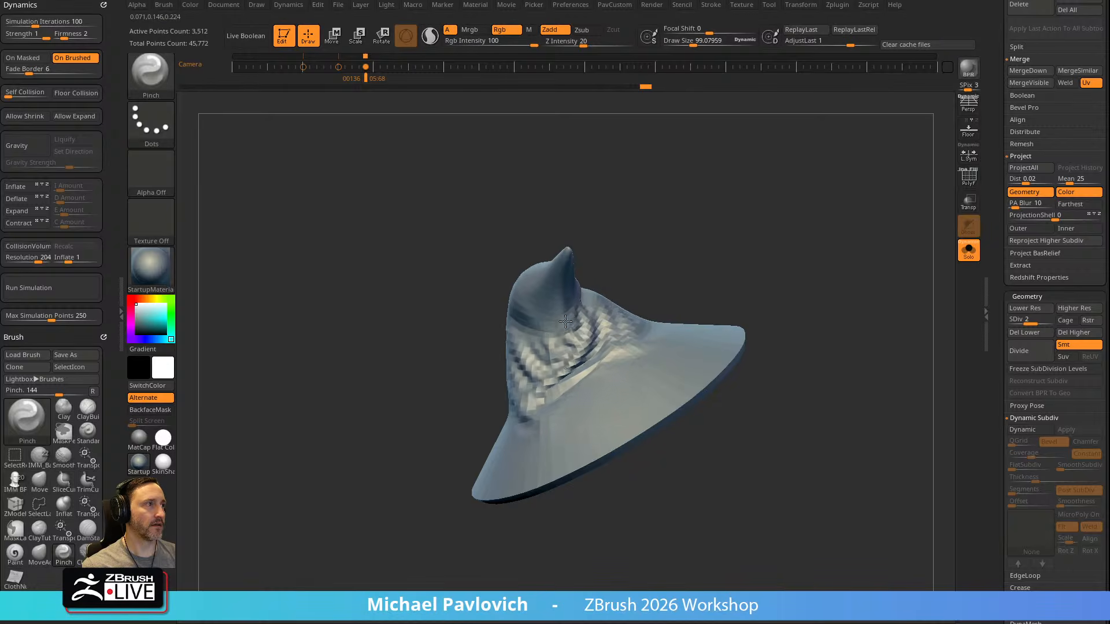
shift+drag(555, 321, 550, 301)
drag(627, 267, 694, 261)
mouse_move(543, 347)
shift+mouse_down()
mouse_move(552, 320)
mouse_move(512, 315)
mouse_move(555, 342)
shift+mouse_up()
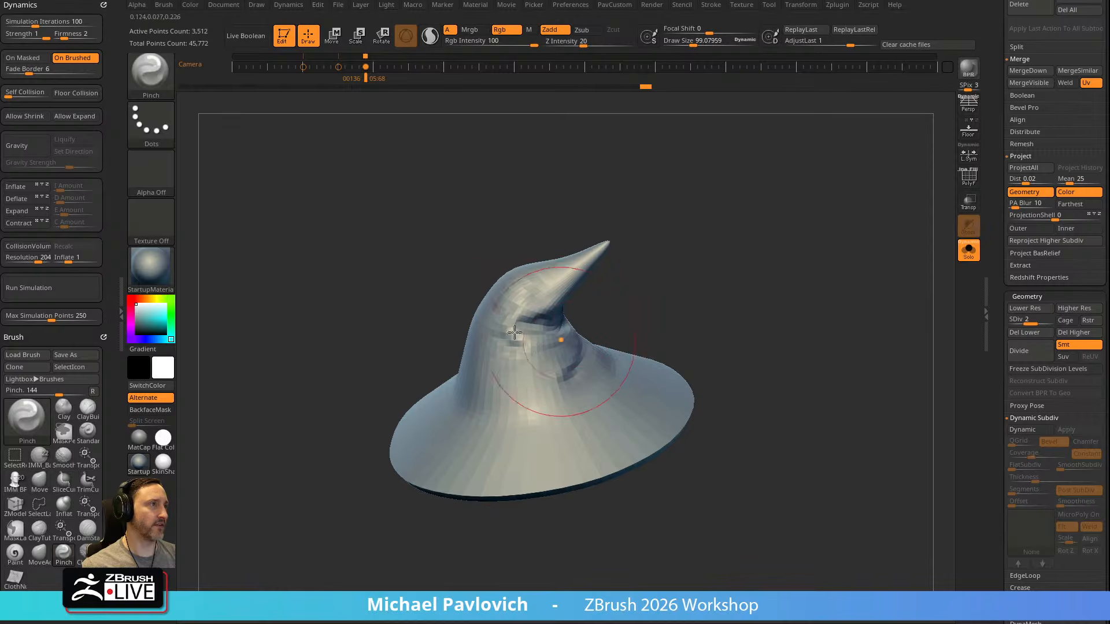
drag(515, 296, 521, 311)
key(ctrl+z)
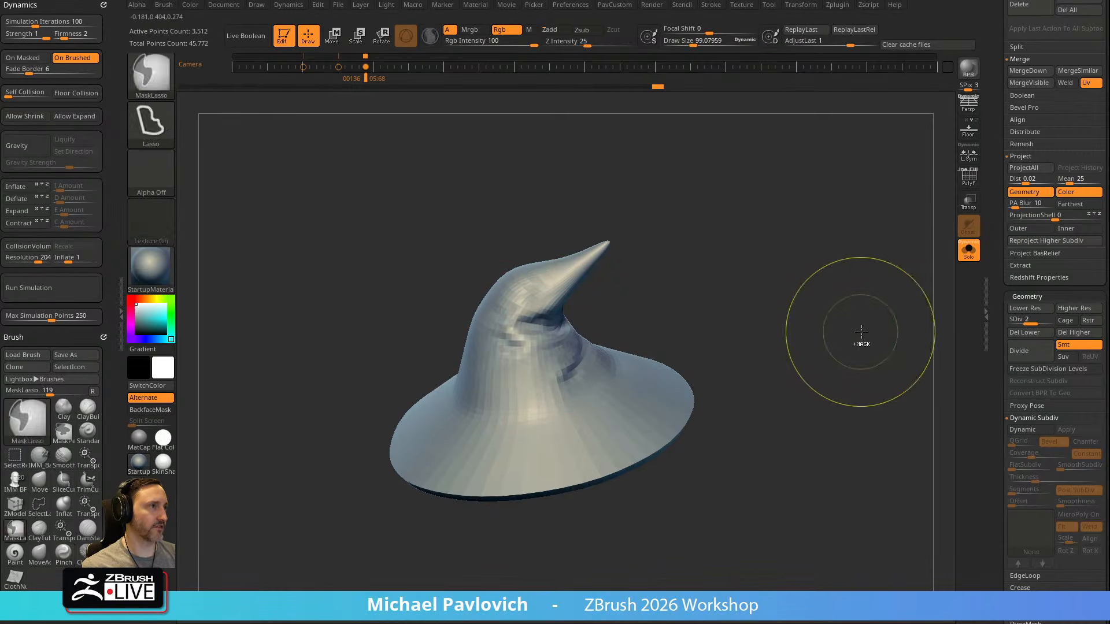
click(1043, 320)
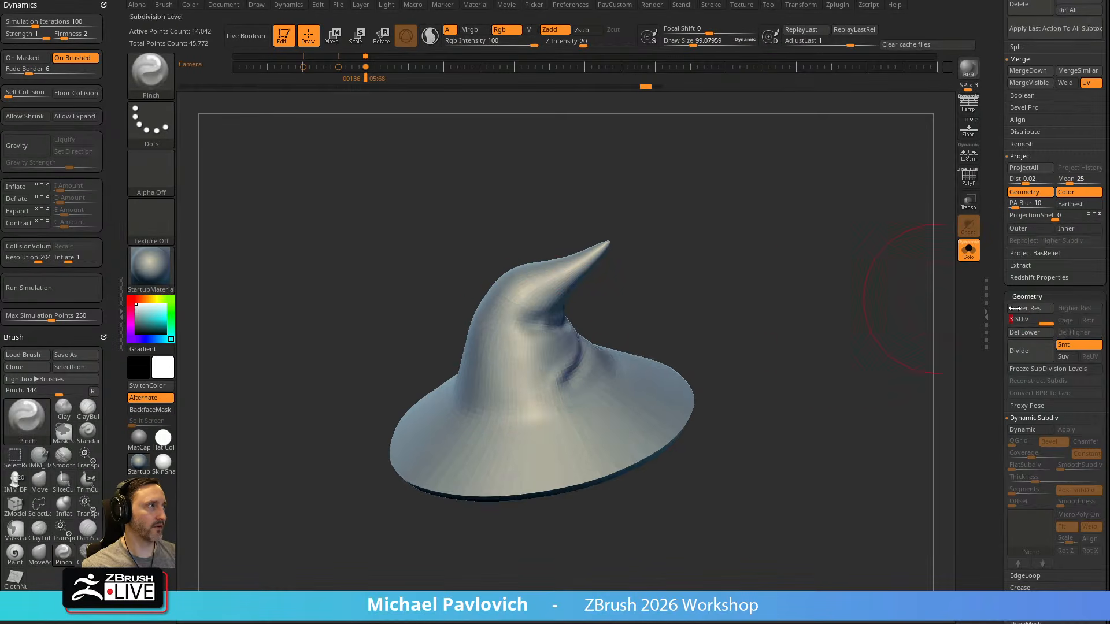
key(ctrl+z)
Raise the cloth simulation's Firmness to 5 and test it with a Pinch stroke on the crown
drag(65, 33, 72, 36)
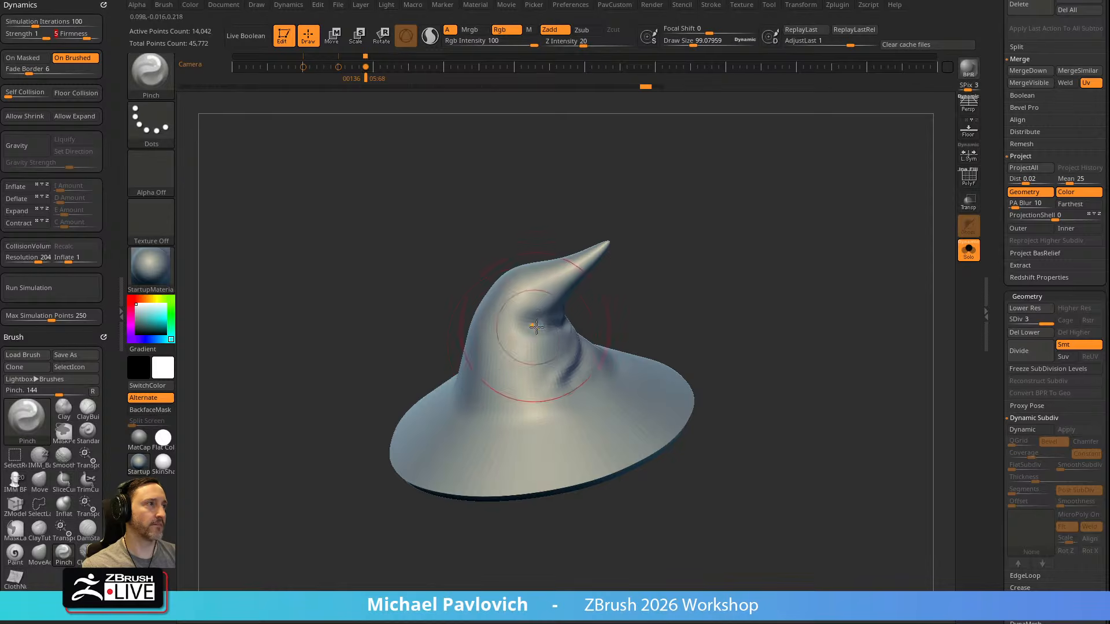
mouse_move(552, 315)
mouse_down()
mouse_move(539, 350)
mouse_move(551, 390)
mouse_move(566, 393)
mouse_move(569, 361)
mouse_move(548, 401)
mouse_move(505, 367)
mouse_move(511, 314)
mouse_move(514, 361)
mouse_up()
key(ctrl+z)
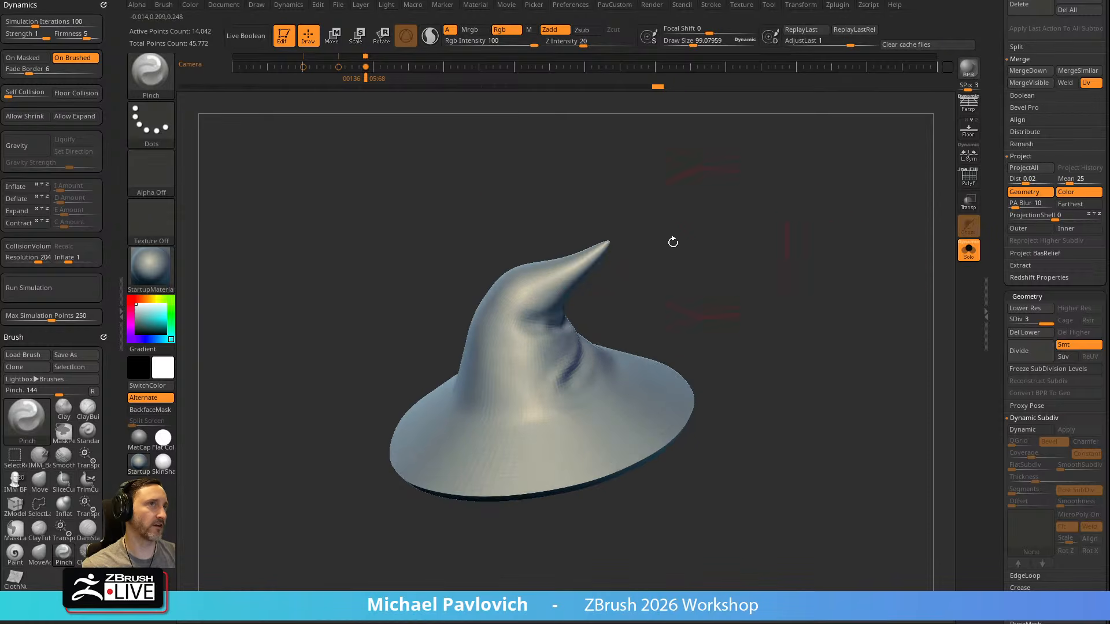
Mask the hat's brim and lower crown, leaving the upper crown and tip unmasked
drag(743, 289, 717, 278)
mouse_move(764, 233)
mouse_down()
mouse_move(726, 251)
mouse_move(772, 220)
mouse_up()
key(ctrl)
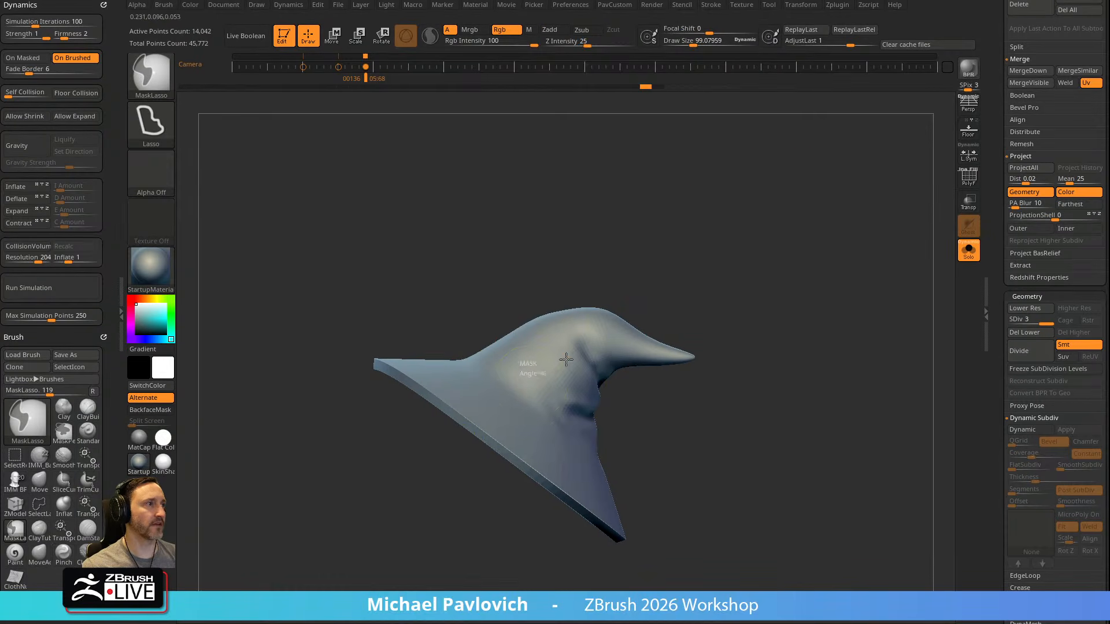
key(b)
key(t)
key(c)
ctrl+drag(535, 386, 555, 359)
key(q)
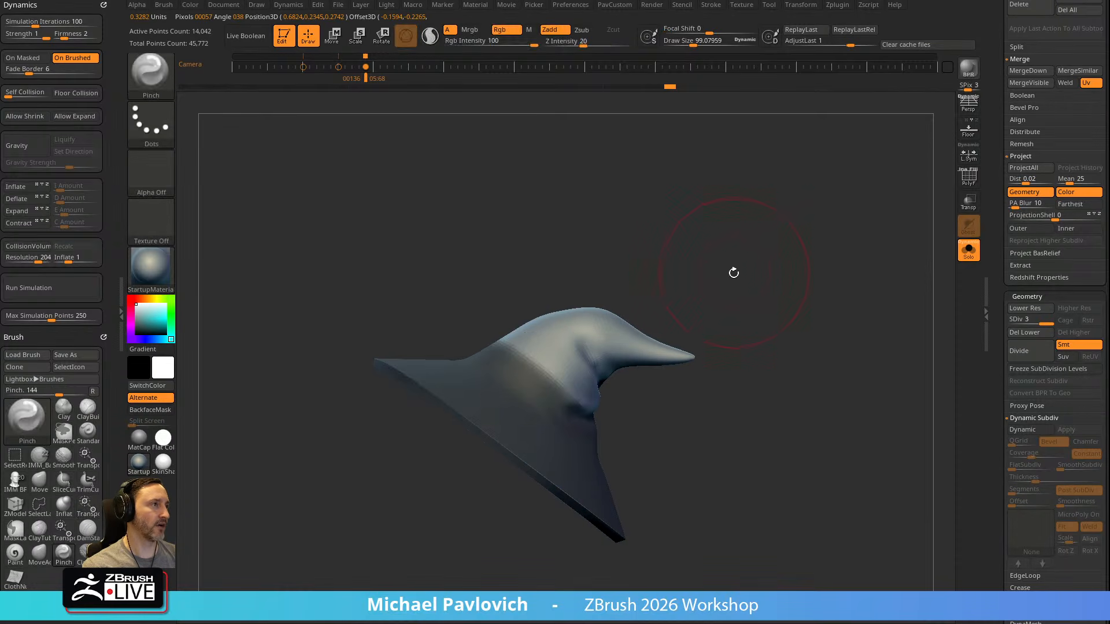
Redraw the hat's mask with the Transpose tool for a softer transition across the crown
key(b)
key(t)
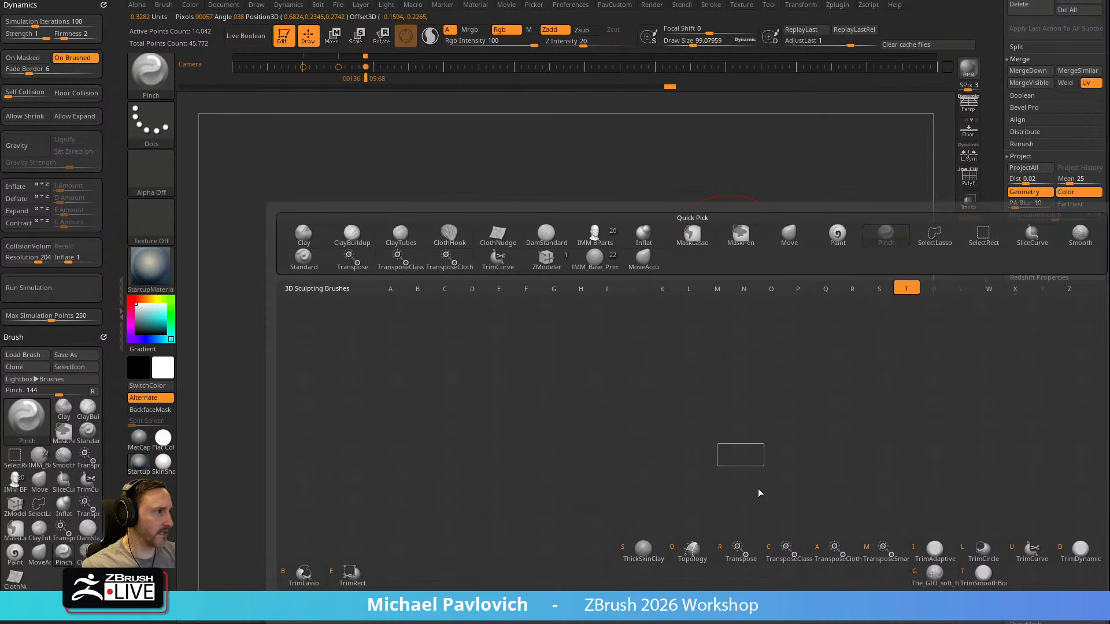
click(745, 558)
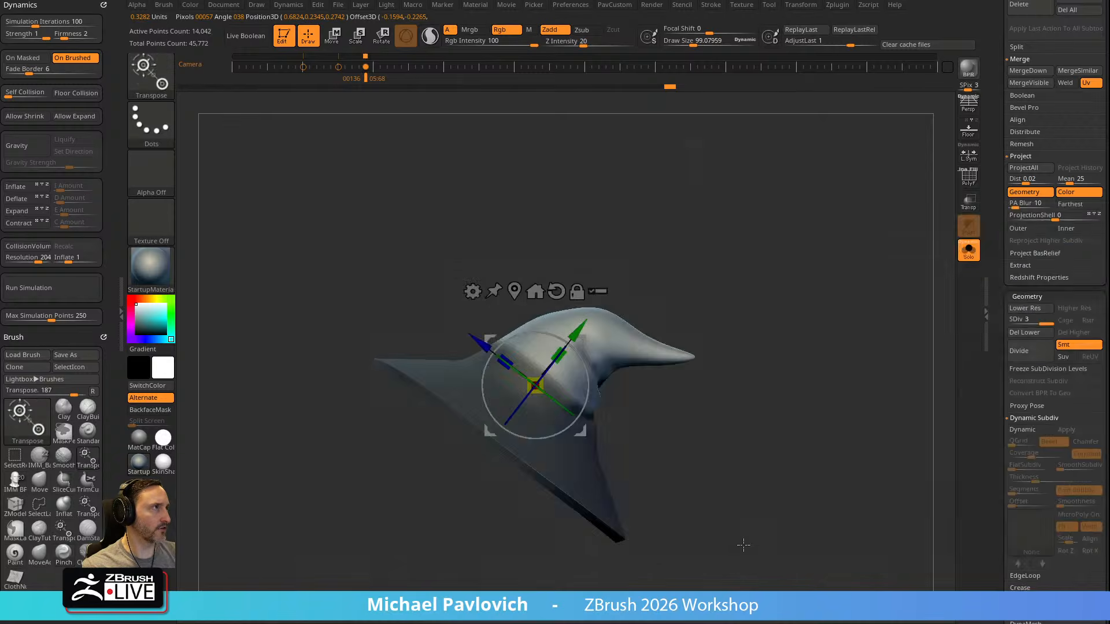
alt+drag(588, 341, 329, 444)
alt+click(523, 400)
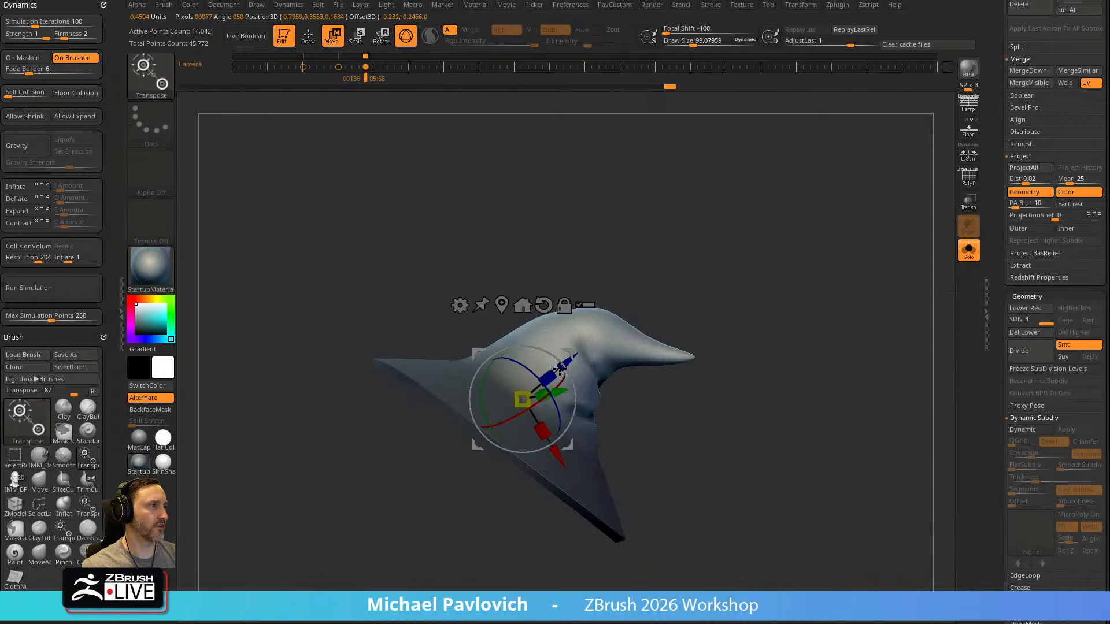
alt+drag(572, 355, 557, 365)
key(q)
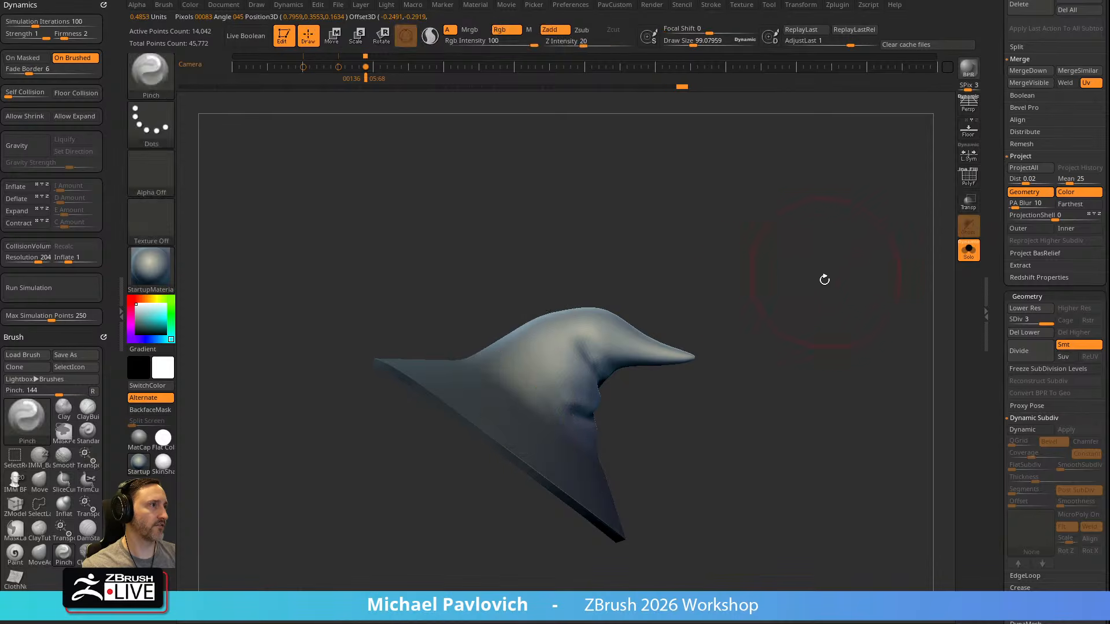
Squash the unmasked crown into folds with TransposeCloth at subdivision level 2, and return the hat to level 3
key(w)
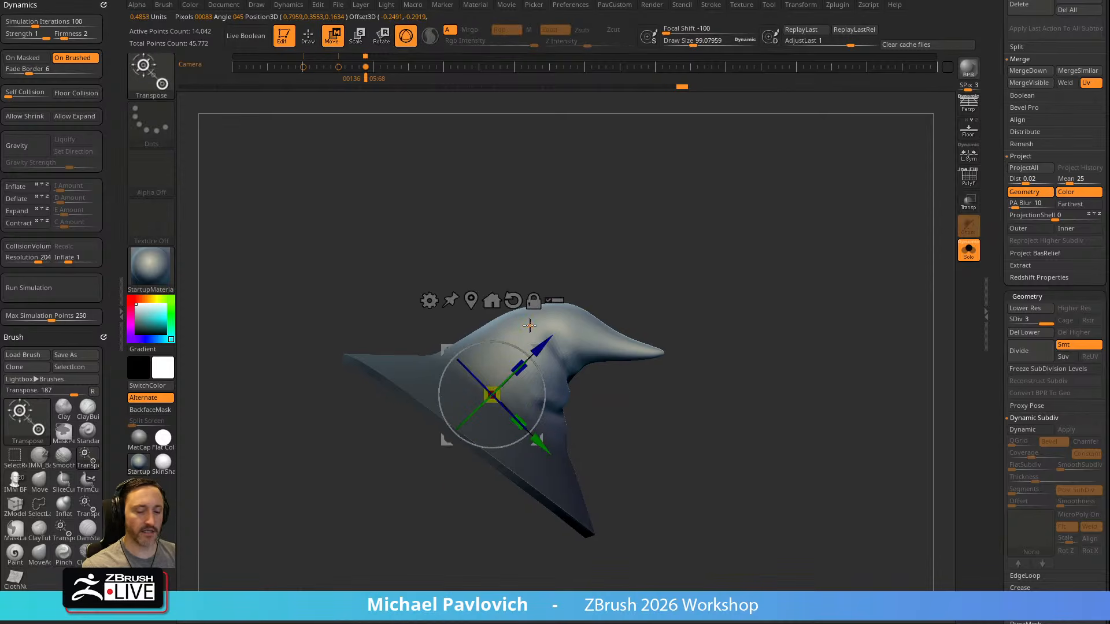
key(b)
key(t)
key(c)
mouse_move(509, 377)
mouse_down()
mouse_move(523, 366)
mouse_move(521, 378)
mouse_up()
key(ctrl+z)
key(ctrl+z)
click(1029, 320)
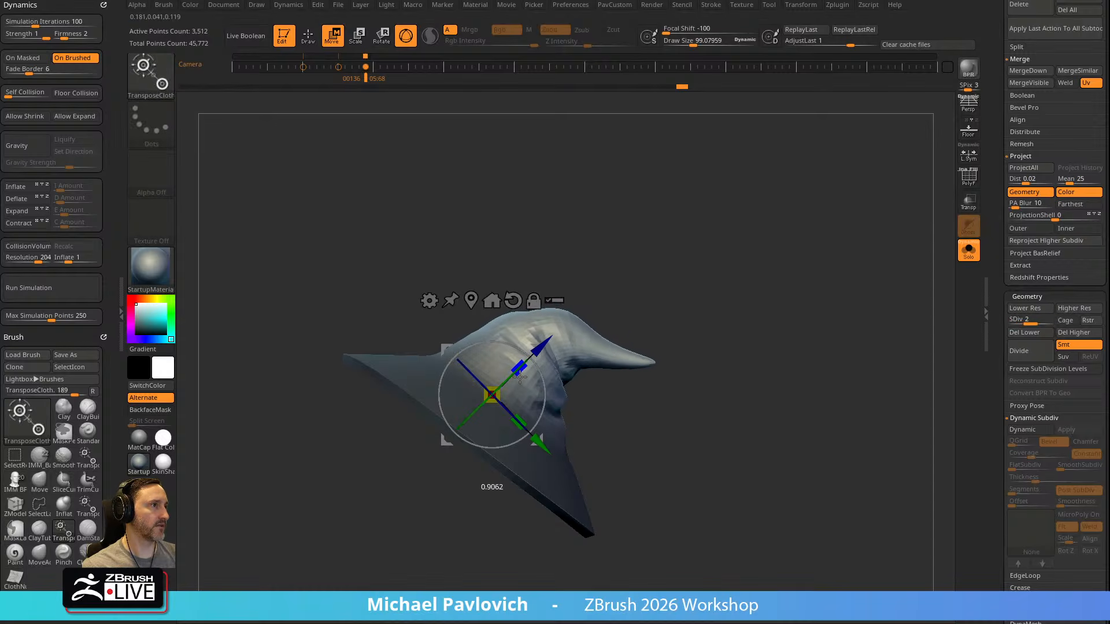
key(q)
mouse_move(792, 278)
mouse_down()
mouse_move(687, 281)
mouse_move(756, 263)
mouse_move(830, 280)
mouse_move(746, 290)
mouse_move(936, 303)
mouse_up()
click(1046, 321)
mouse_move(821, 324)
mouse_down()
mouse_move(758, 320)
mouse_move(792, 332)
mouse_move(551, 405)
mouse_up()
Switch to the Standard brush, show the whole character with polyframe and drop the hat to subdivision level 1
key(b)
key(s)
key(t)
alt+drag(771, 341, 846, 299)
click(969, 251)
click(969, 176)
drag(874, 238, 904, 246)
key(shift+d)
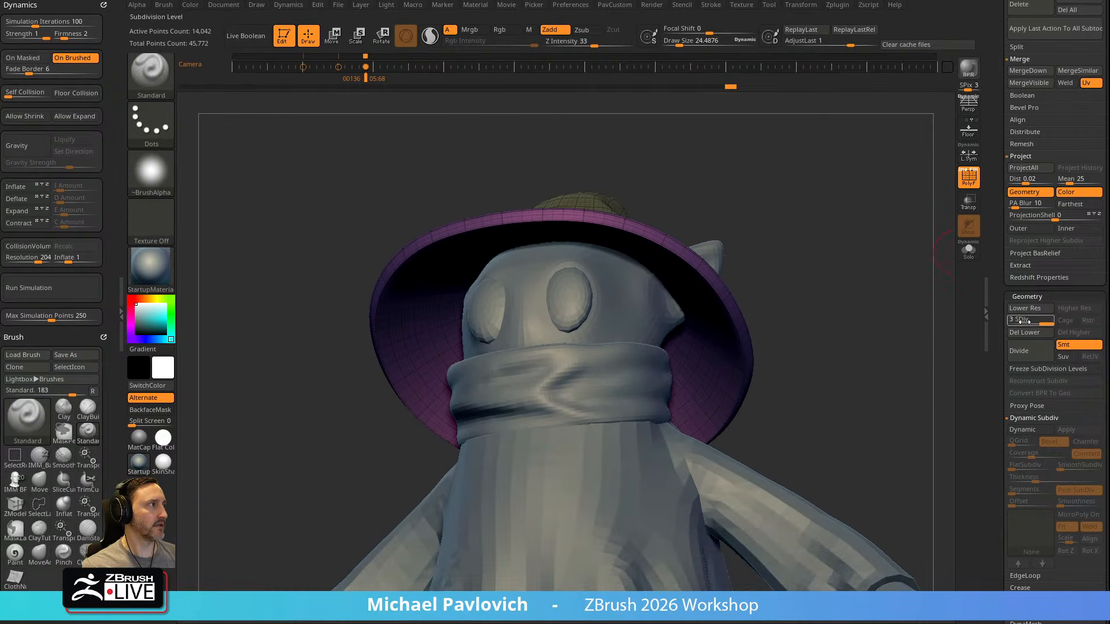
key(shift+d)
drag(914, 289, 896, 250)
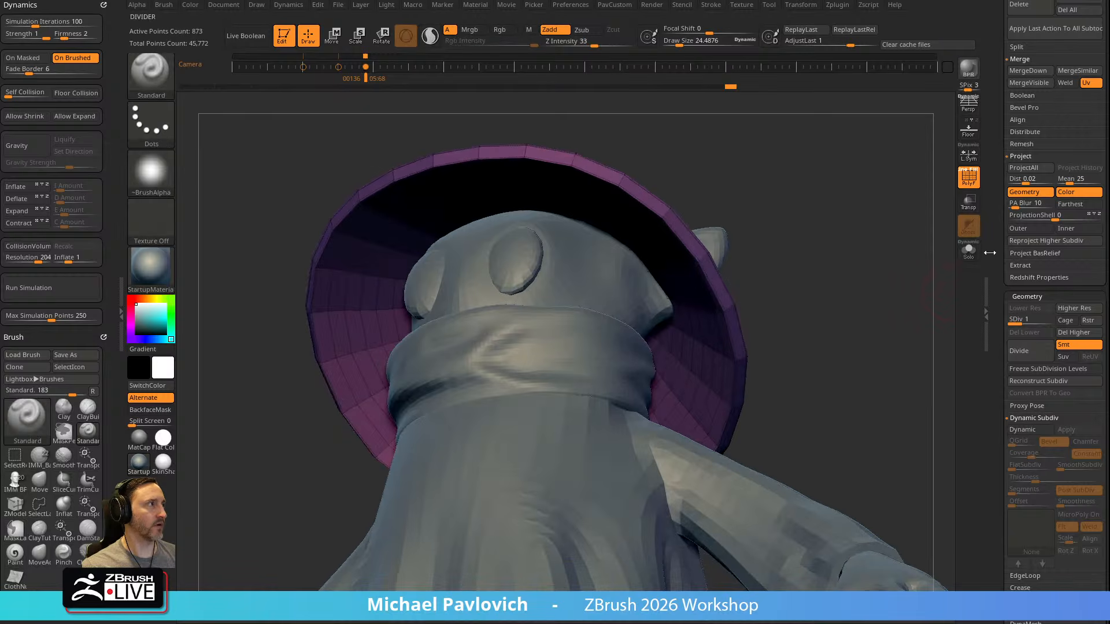
Isolate the hat with the SkinShade4 material and try a ZModeler action on its inner wall
click(970, 250)
click(164, 463)
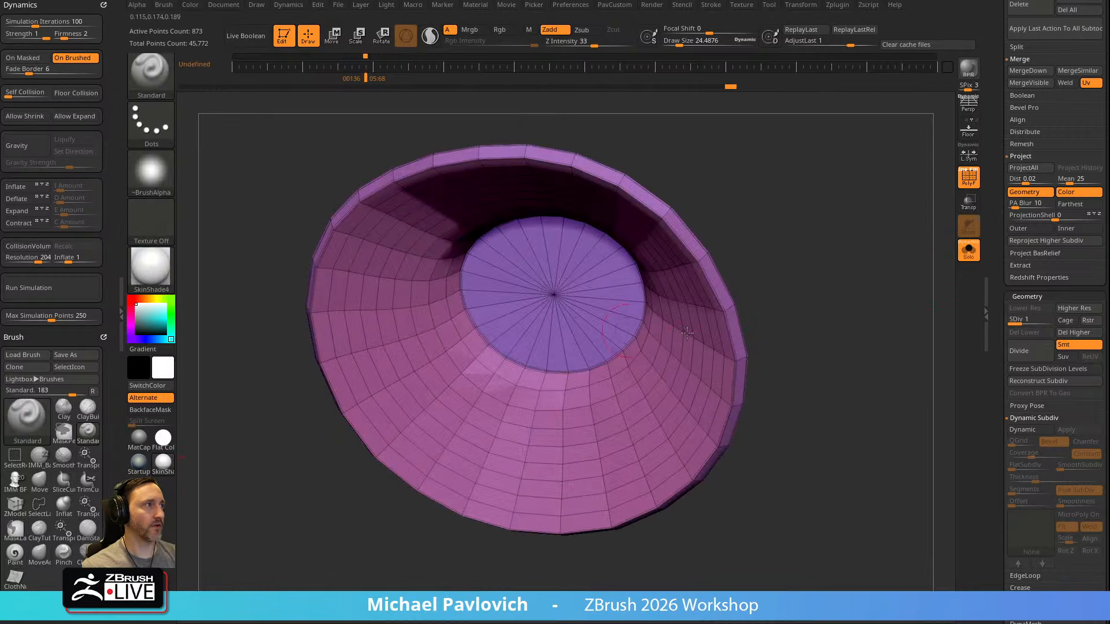
key(b)
key(z)
key(m)
key(space)
click(687, 352)
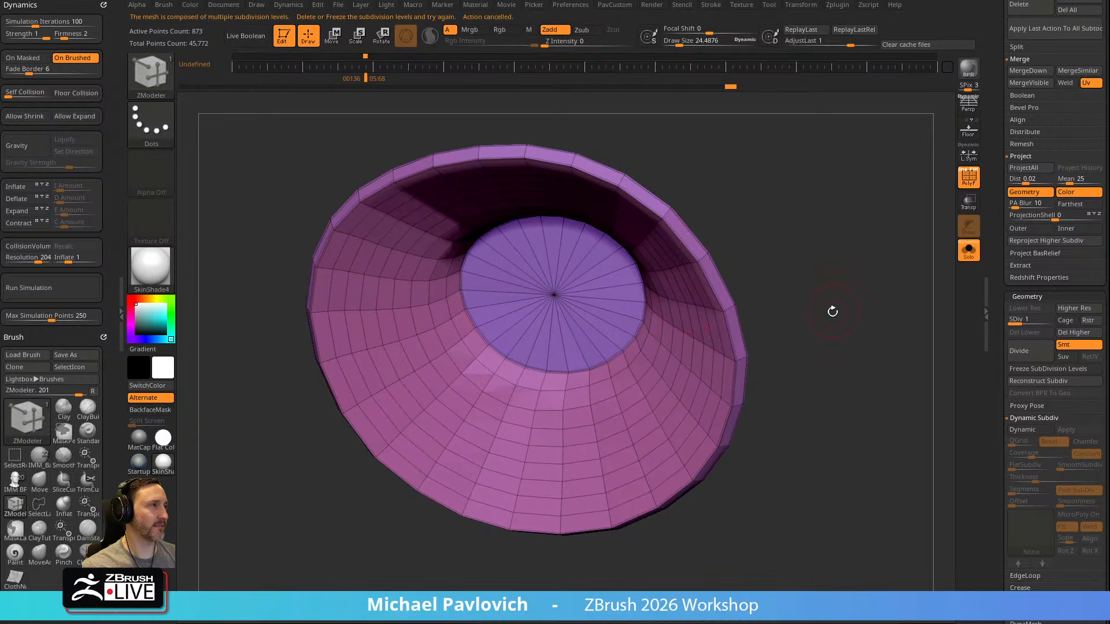
Isolate the hat's inner wall polygroup and mask everything except that wall with the whole hat shown
ctrl+shift+click(704, 348)
ctrl+click(842, 282)
ctrl+shift+click(844, 237)
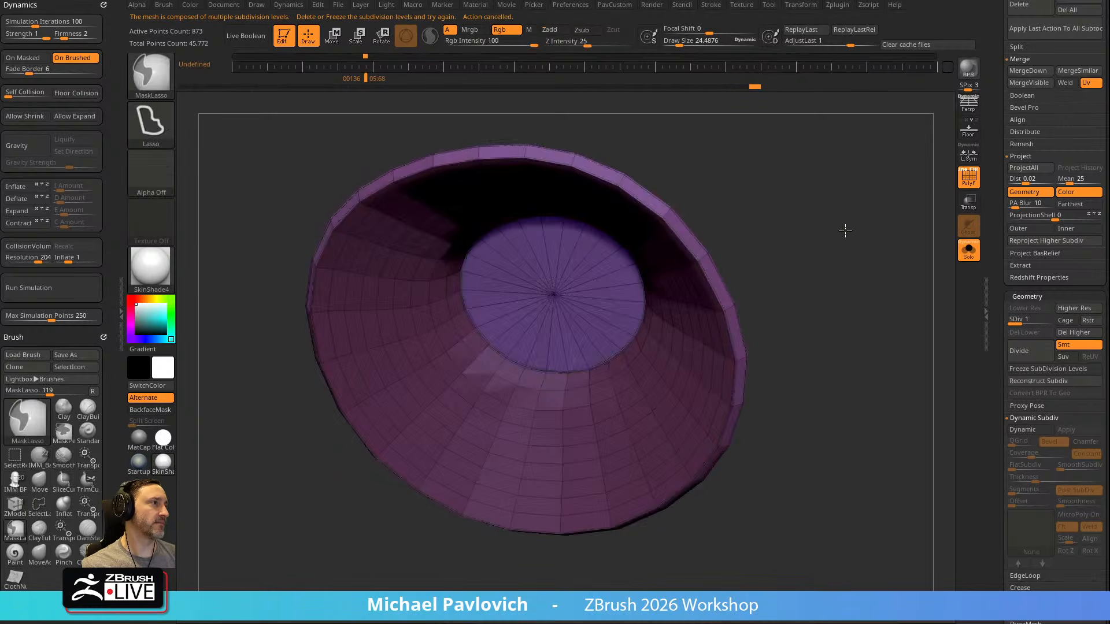
ctrl+click(846, 232)
key(space)
ctrl+drag(766, 258, 781, 269)
ctrl+shift+click(688, 335)
ctrl+shift+click(817, 276)
ctrl+shift+click(701, 350)
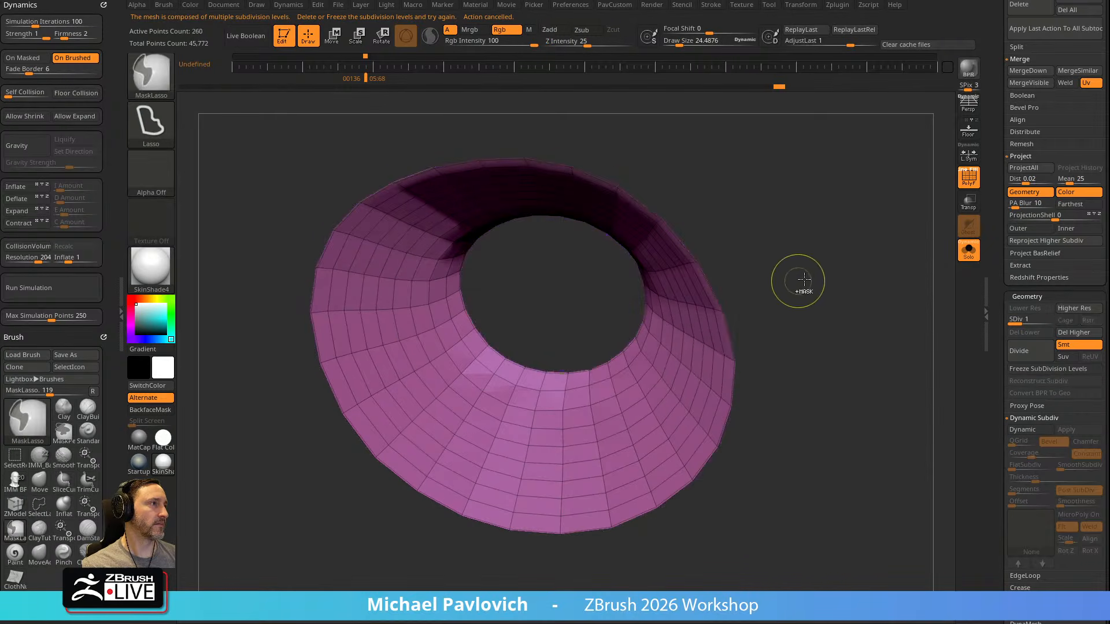
ctrl+click(824, 266)
ctrl+shift+click(817, 259)
Try an Inflate of 14 on the hat's unmasked inner wall, comparing it through undo and redo
key(w)
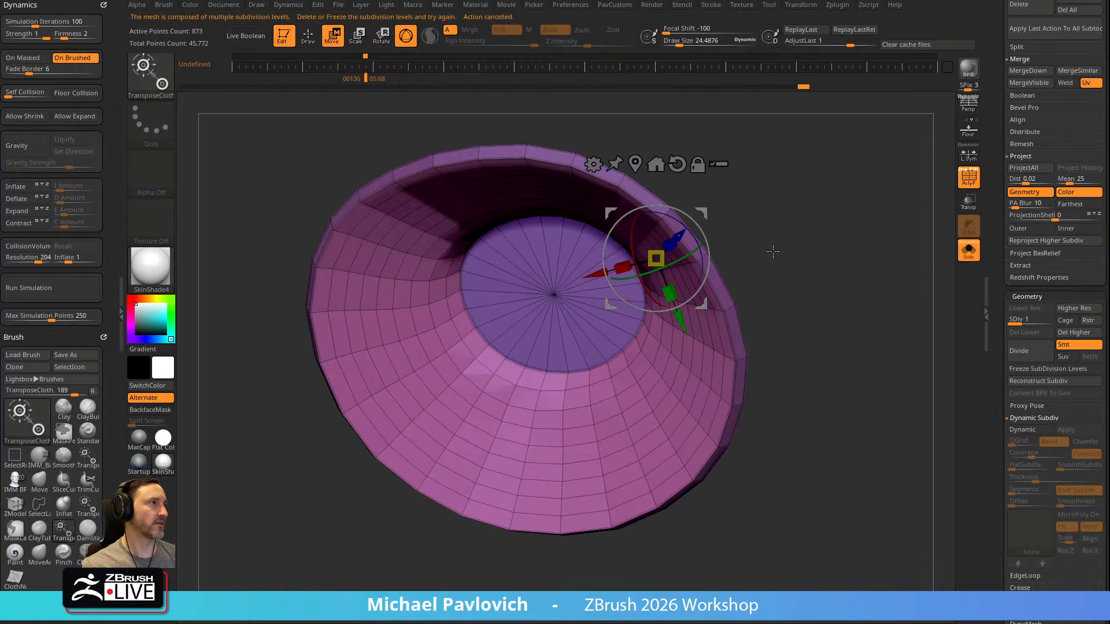
key(space)
click(847, 258)
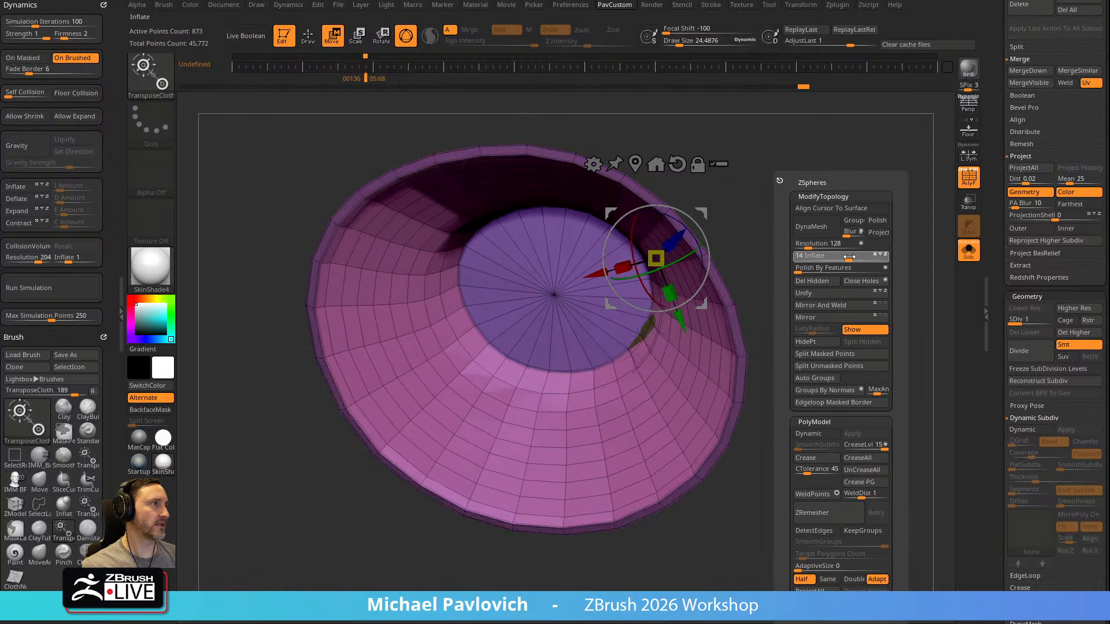
key(ctrl+z)
key(ctrl+z)
key(ctrl+shift+z)
key(ctrl+shift+z)
key(ctrl+shift+z)
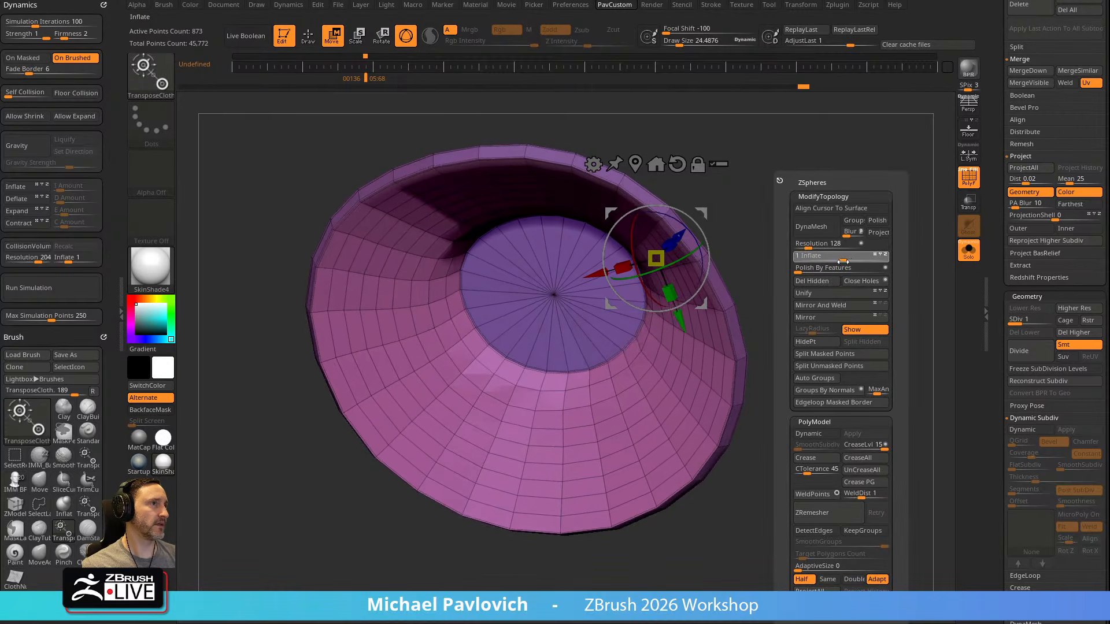
key(q)
Switch to the Pinch brush and bring up its Elasticity settings
mouse_move(802, 275)
mouse_down()
mouse_move(800, 260)
mouse_move(840, 255)
mouse_move(825, 258)
mouse_move(813, 237)
mouse_up()
drag(792, 199, 794, 222)
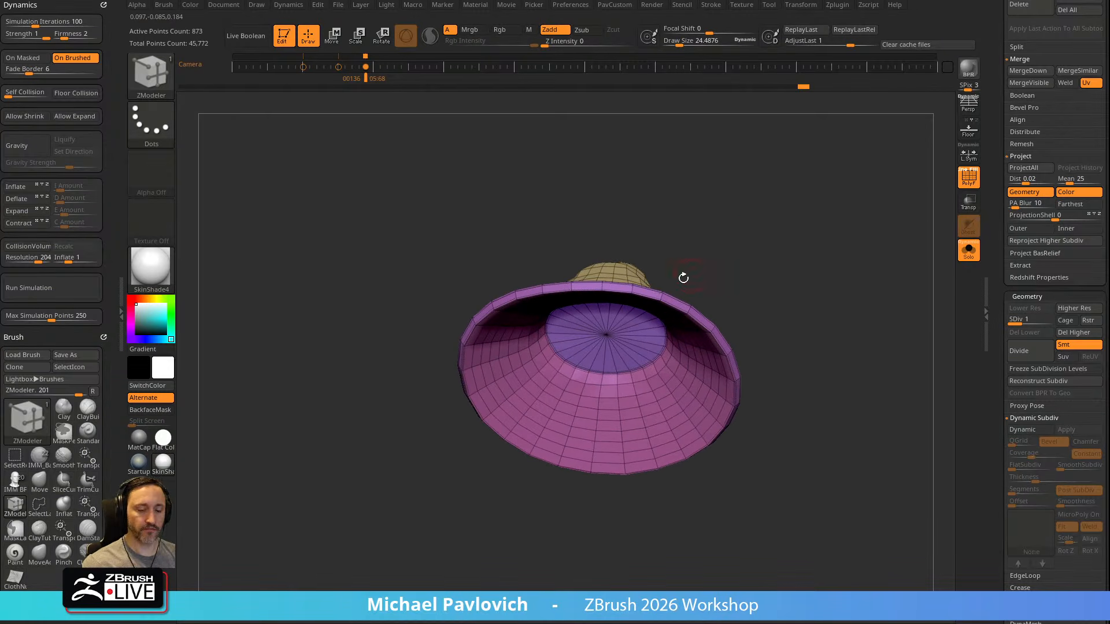
key(b)
key(p)
key(i)
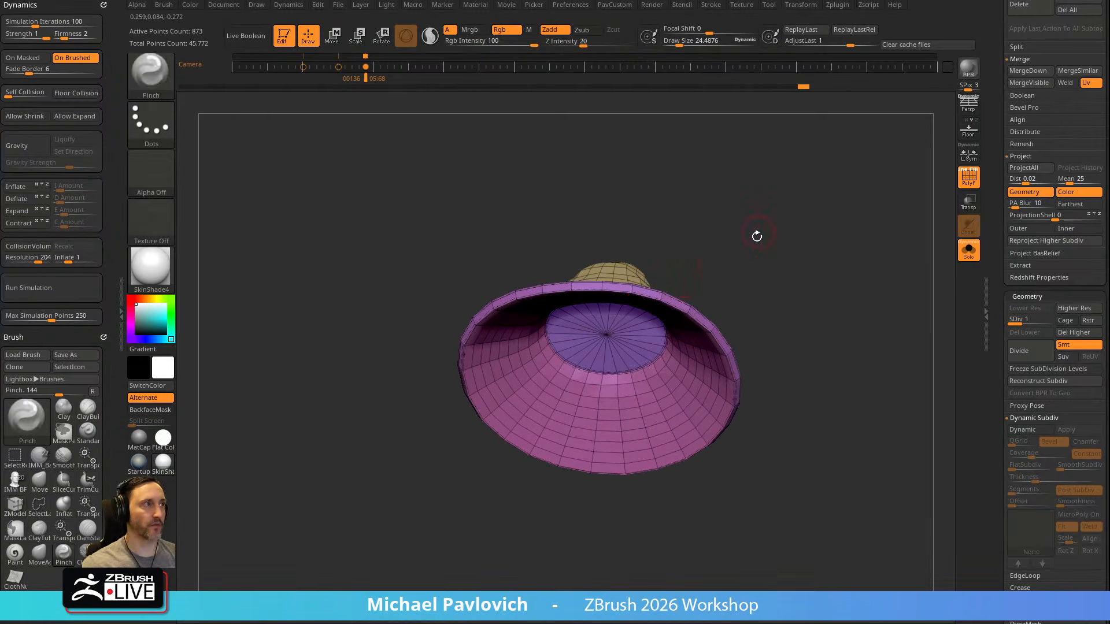
drag(758, 231, 688, 239)
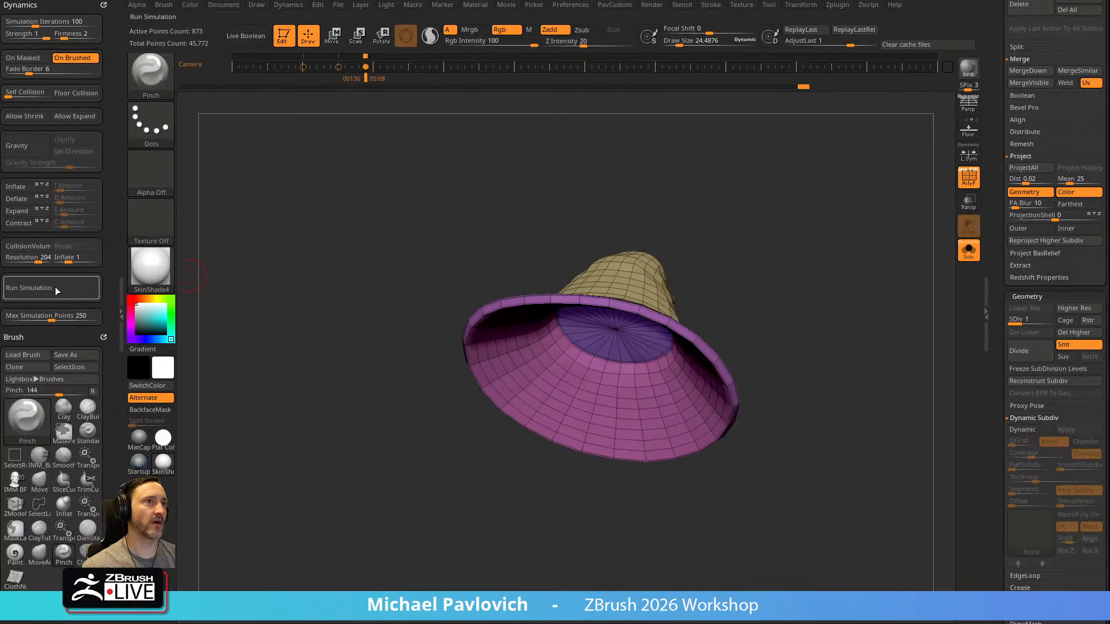
scroll(112, 259, down, 6)
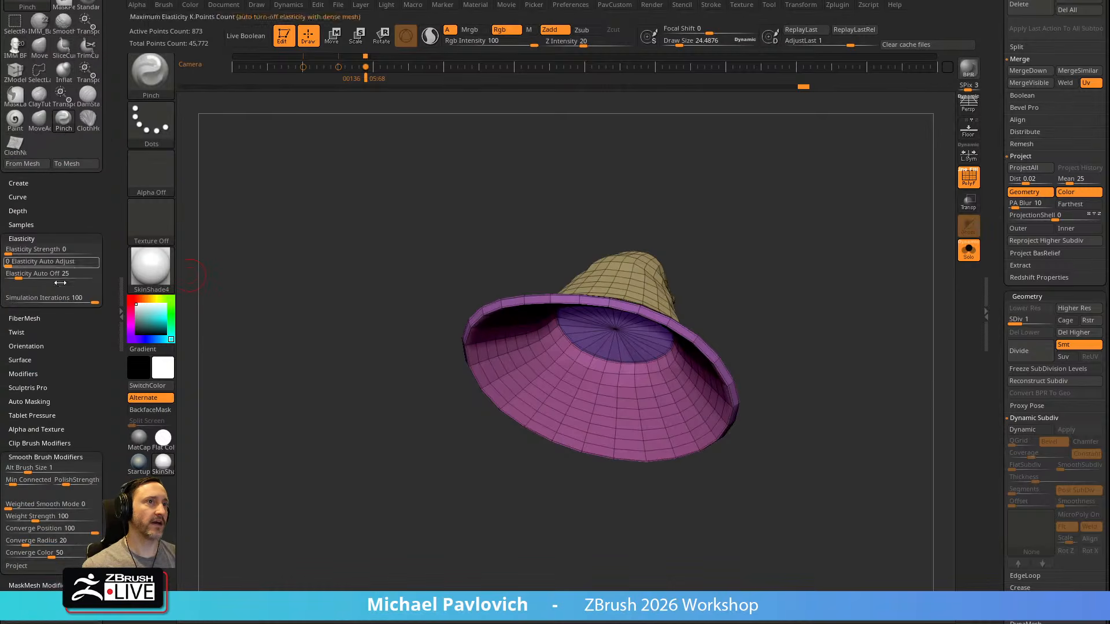
Tighten the edges along the hat's inner wall and rim with the Pinch brush at a draw size of about 103
drag(641, 227, 624, 232)
key(s)
drag(782, 267, 682, 275)
key(s)
drag(594, 322, 580, 322)
mouse_move(753, 265)
mouse_down()
mouse_move(759, 226)
mouse_move(680, 279)
mouse_up()
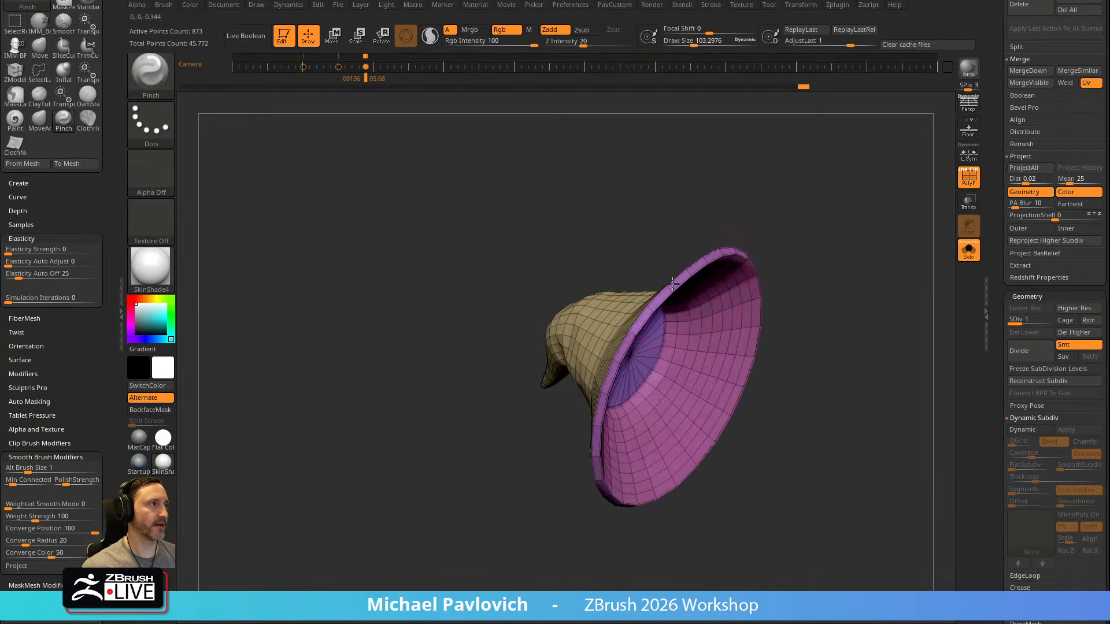
drag(554, 454, 608, 324)
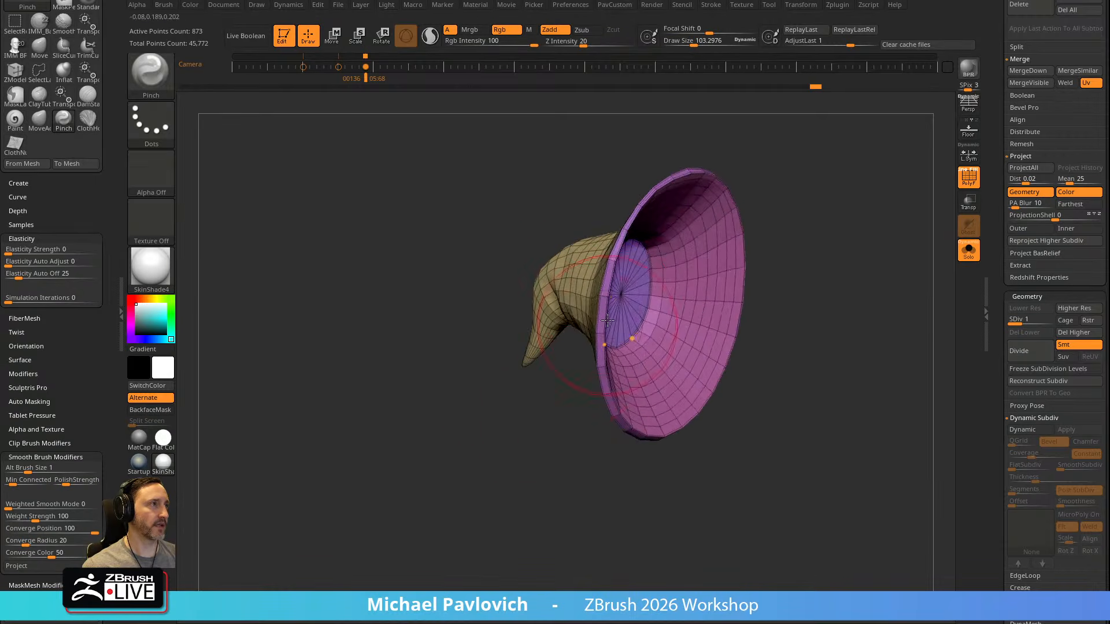
mouse_move(601, 362)
mouse_down()
mouse_move(574, 396)
mouse_move(601, 342)
mouse_up()
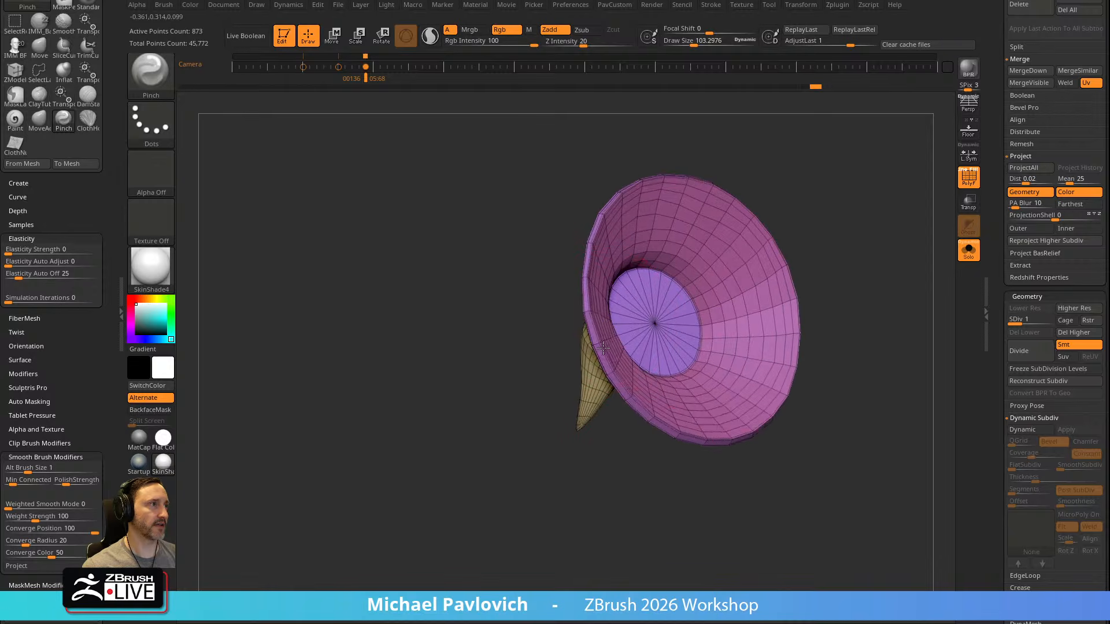
drag(646, 417, 628, 357)
drag(766, 355, 799, 298)
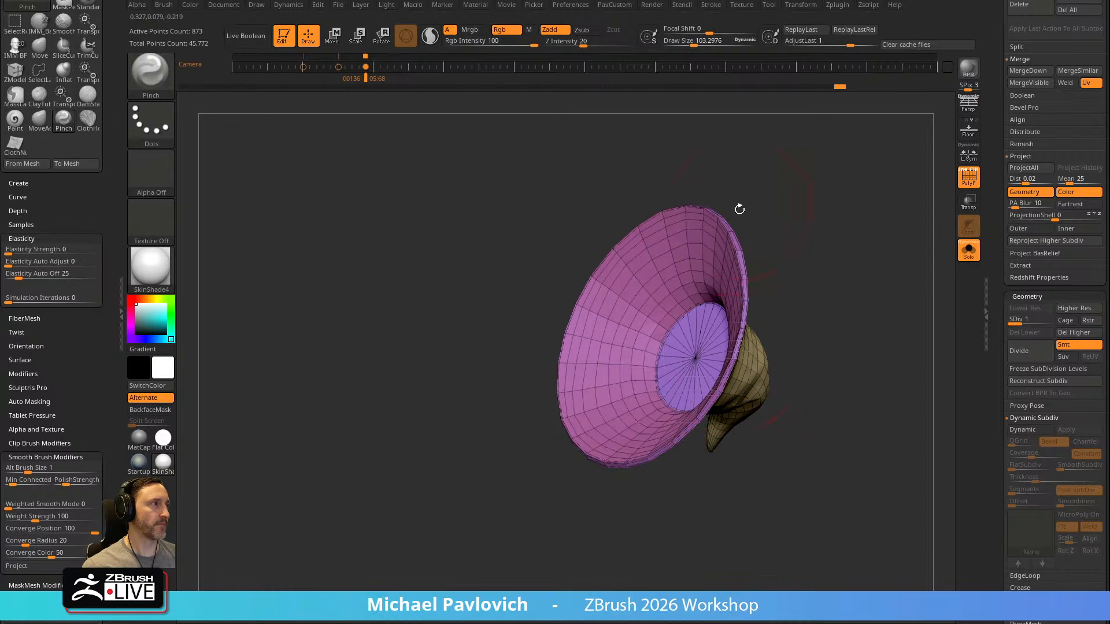
Raise the hat to subdivision level 3 and turn off its polyframe display
drag(1031, 321, 1047, 321)
drag(837, 219, 836, 332)
click(971, 183)
key(s)
mouse_move(729, 300)
mouse_down()
mouse_move(765, 267)
mouse_move(810, 275)
mouse_up()
Switch to the Standard brush and work over the hat's surface at a draw size of about 62
key(b)
key(s)
key(t)
key(s)
drag(702, 346, 697, 347)
shift+drag(583, 399, 649, 391)
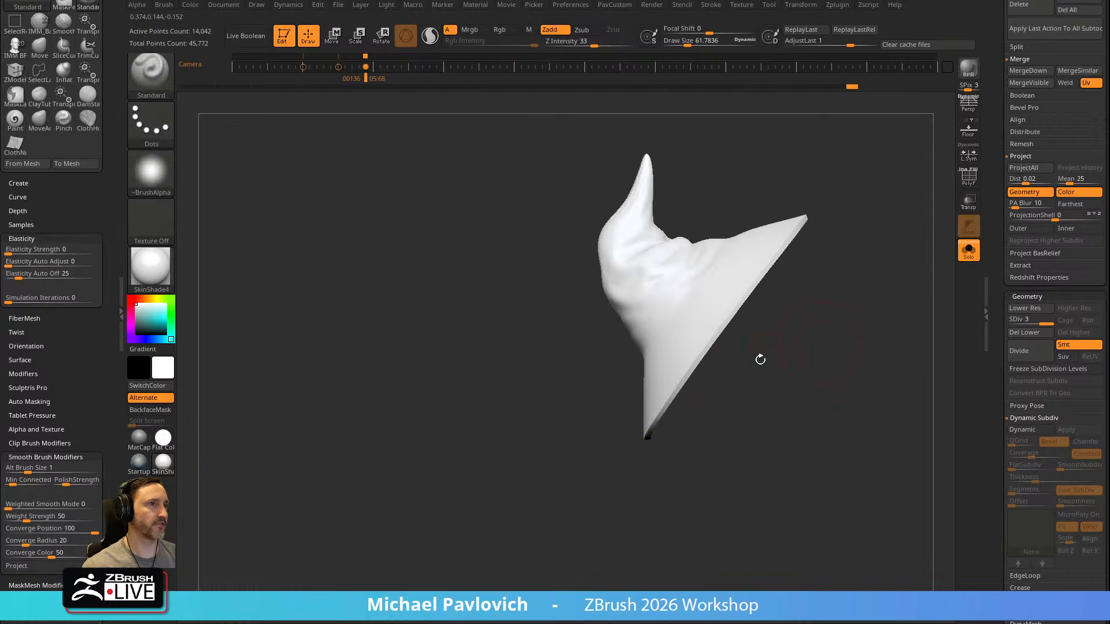
Apply StartupMaterial to the hat and check its folds and topology from several sides, showing the polyframe briefly
click(139, 474)
mouse_move(842, 379)
mouse_down()
mouse_move(843, 260)
mouse_move(790, 312)
mouse_move(843, 345)
mouse_move(802, 300)
mouse_move(730, 288)
mouse_move(726, 355)
mouse_up()
drag(859, 265, 694, 330)
mouse_move(887, 302)
mouse_down()
mouse_move(822, 314)
mouse_move(850, 303)
mouse_up()
mouse_move(862, 237)
mouse_down()
mouse_move(944, 223)
mouse_move(769, 268)
mouse_move(523, 372)
mouse_up()
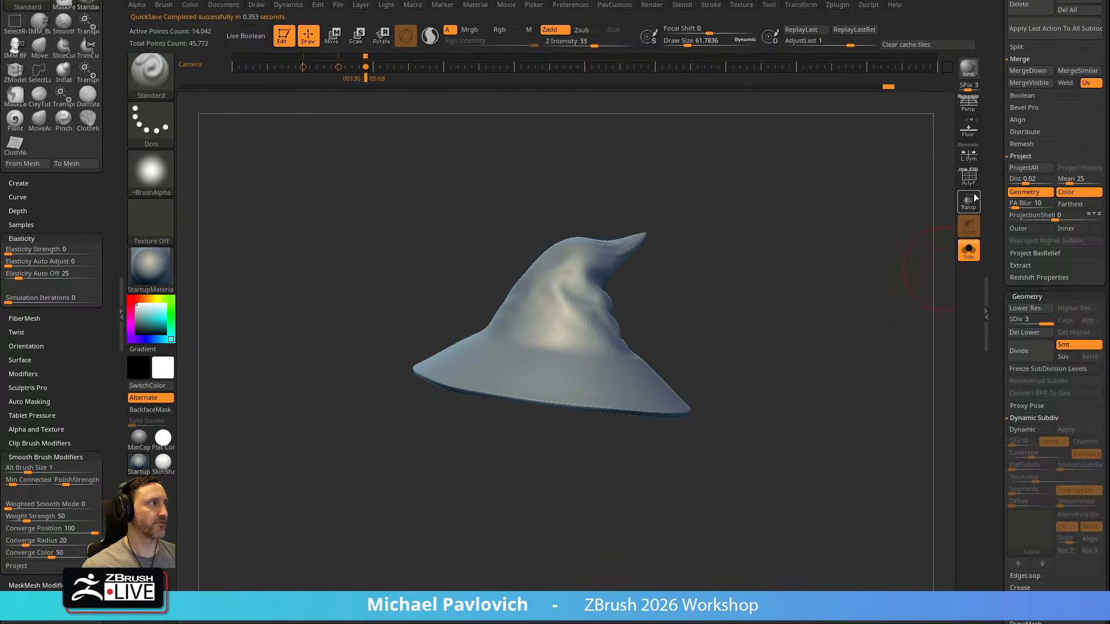
key(shift+f)
drag(864, 256, 483, 300)
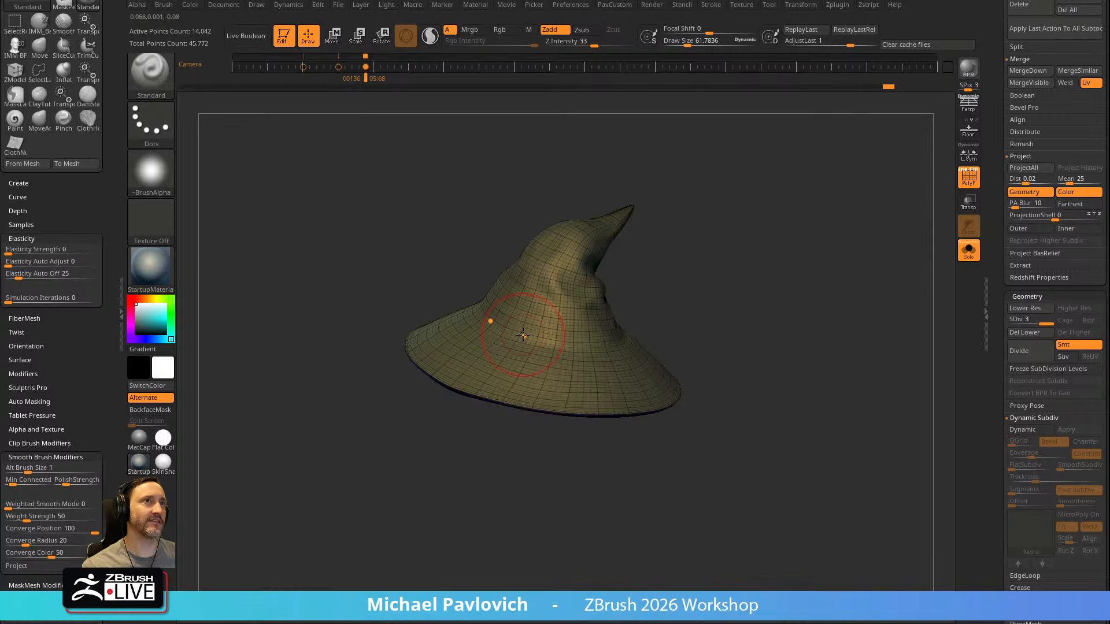
mouse_move(0, 2)
mouse_down()
mouse_move(260, 3)
mouse_move(14, 3)
mouse_up()
click(969, 181)
Carve a crease around the base of the hat's crown with the DamStandard brush at a draw size of about 25
drag(825, 268, 818, 307)
key(b)
key(d)
key(s)
drag(490, 287, 495, 293)
drag(730, 256, 690, 267)
key(ctrl+z)
key(s)
mouse_move(509, 340)
mouse_down()
mouse_move(496, 339)
mouse_move(662, 353)
mouse_up()
drag(781, 287, 732, 282)
drag(548, 374, 655, 331)
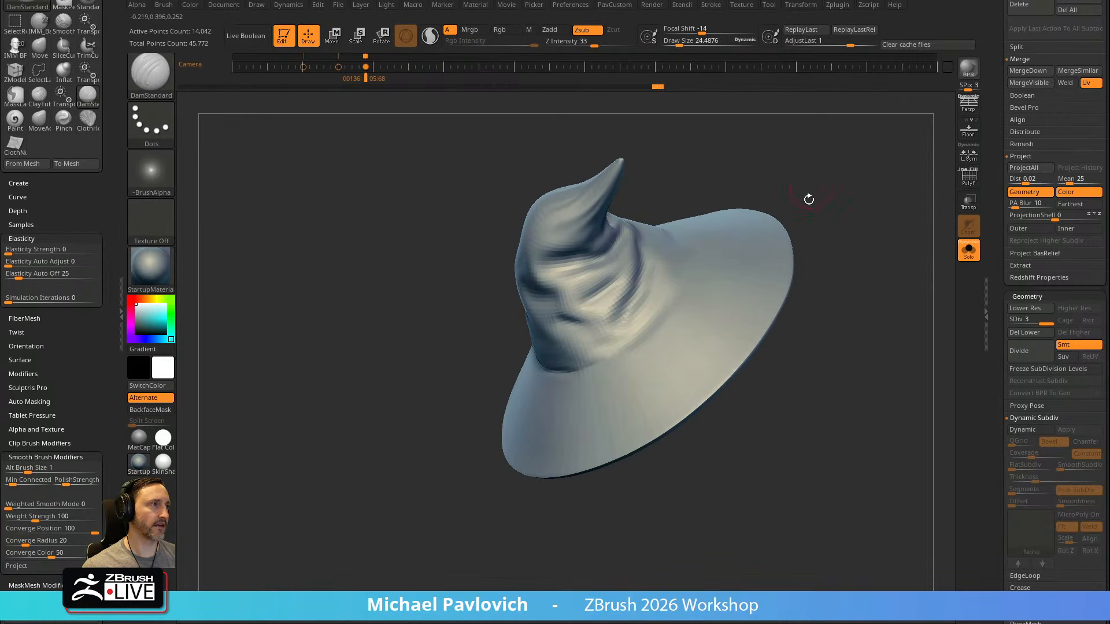
drag(813, 186, 630, 377)
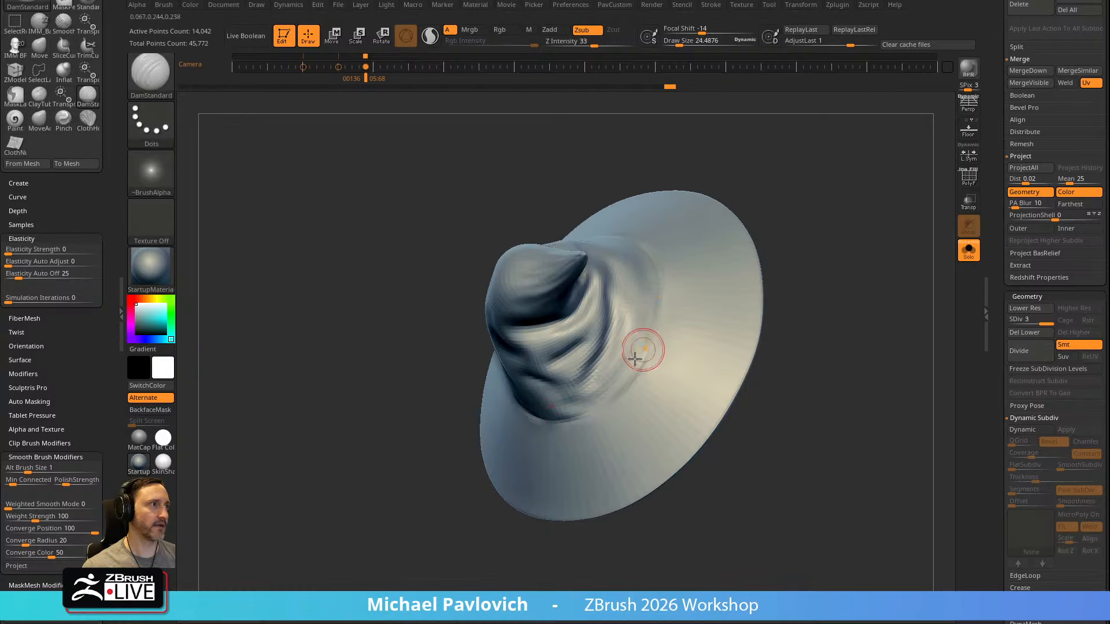
Divide the hat once more to subdivision level 4
shift+drag(859, 265, 869, 223)
key(ctrl+d)
mouse_move(790, 260)
mouse_down()
mouse_move(801, 248)
mouse_move(775, 262)
mouse_up()
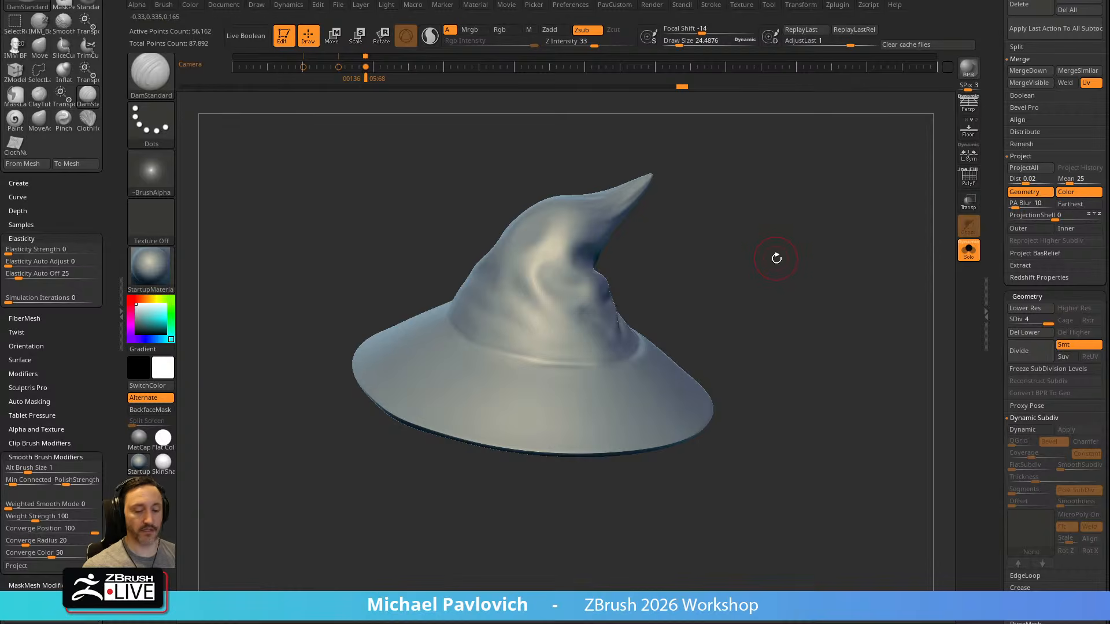
Shape the transition between the hat's crown and brim with The_GIO_soft_forms brush, reducing its draw size to about 55
key(b)
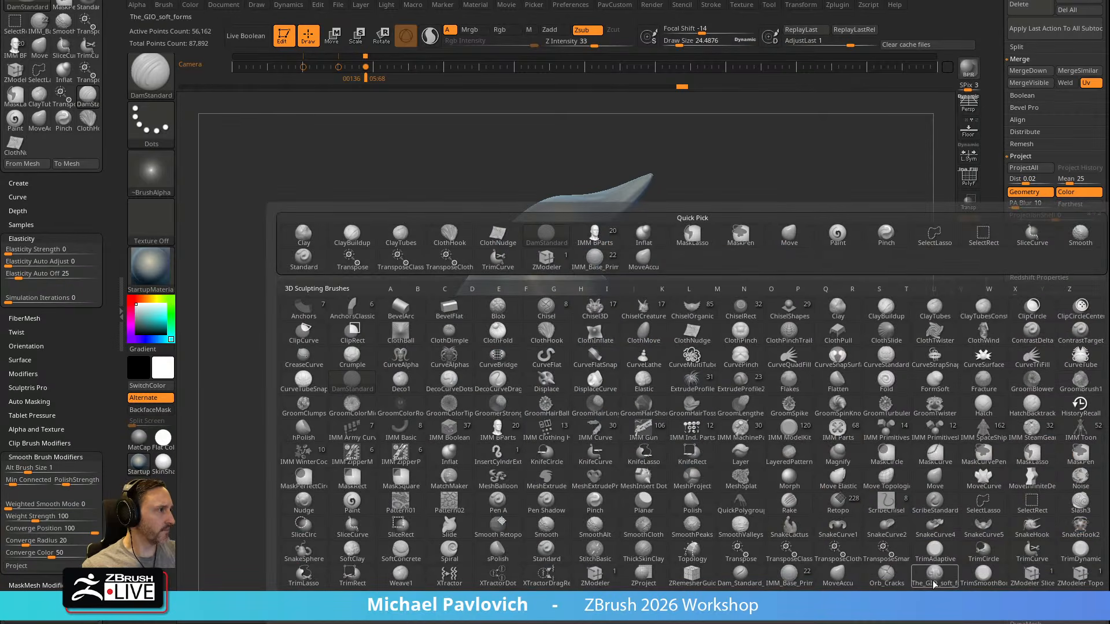
mouse_move(935, 584)
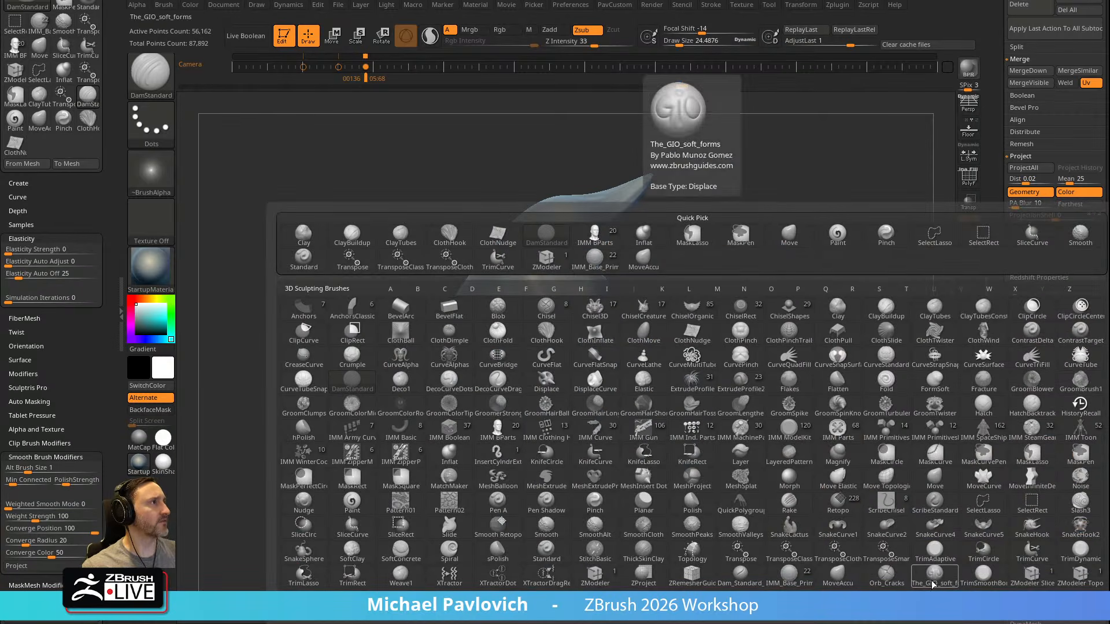
click(932, 585)
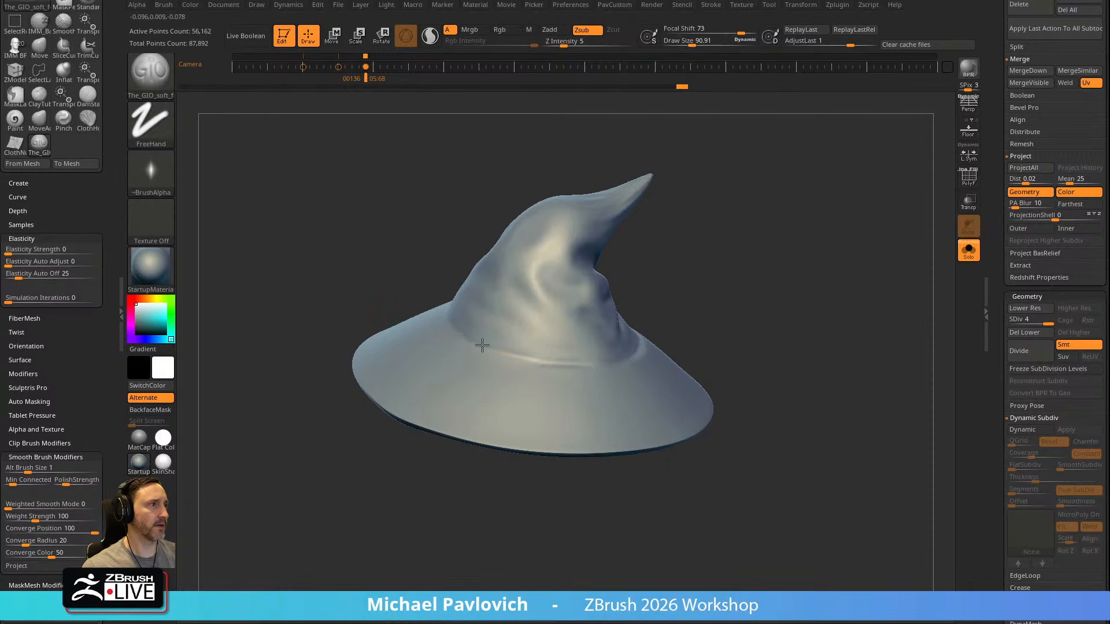
right_drag(545, 364, 503, 405)
drag(436, 309, 515, 357)
key(bracketleft)
key(bracketleft)
mouse_move(535, 382)
right_down()
mouse_move(538, 350)
mouse_move(720, 273)
mouse_move(530, 402)
mouse_move(603, 379)
right_up()
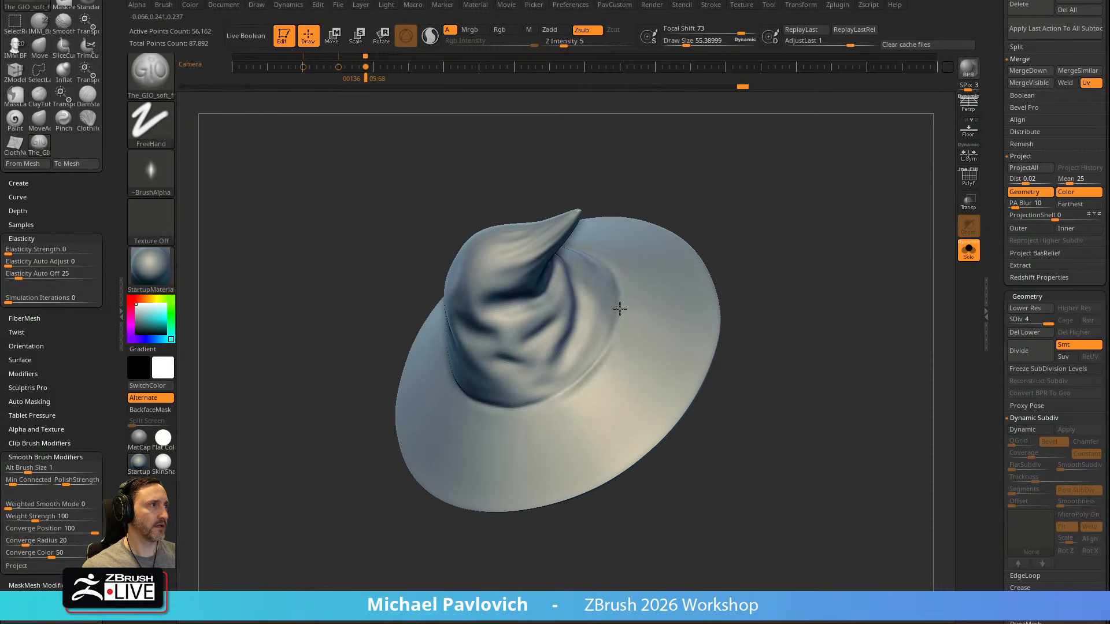
drag(585, 381, 588, 379)
drag(748, 263, 682, 242)
mouse_move(527, 375)
mouse_down()
mouse_move(503, 380)
mouse_move(610, 355)
mouse_up()
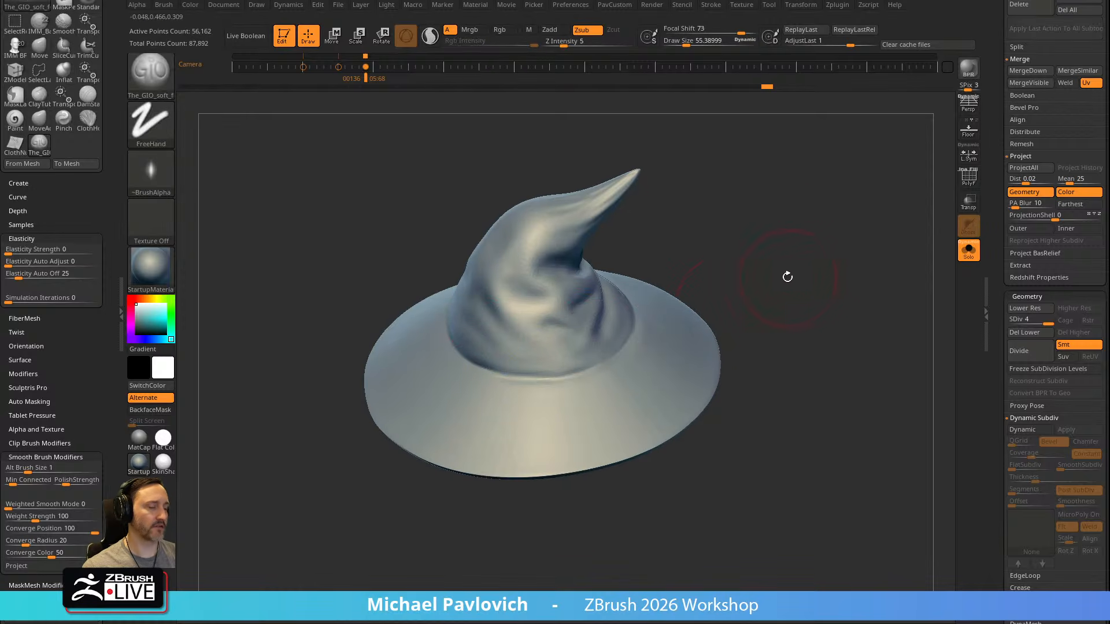
drag(788, 263, 784, 245)
Define the seam between the hat's crown and brim with the Dam_Standard_02 brush, enlarging it to about 108
key(b)
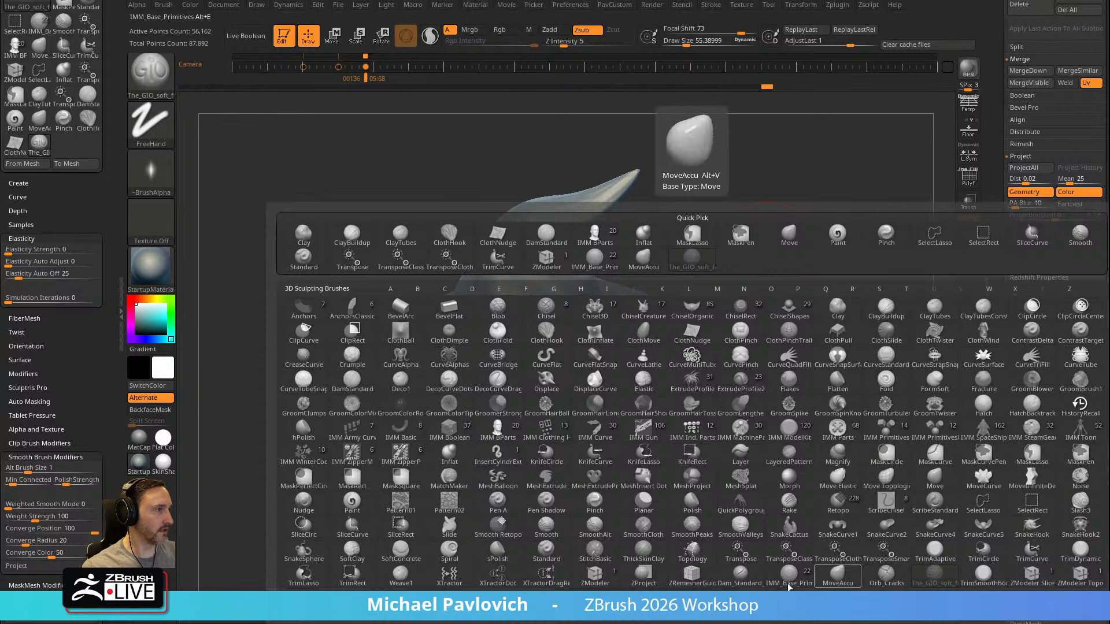
click(740, 578)
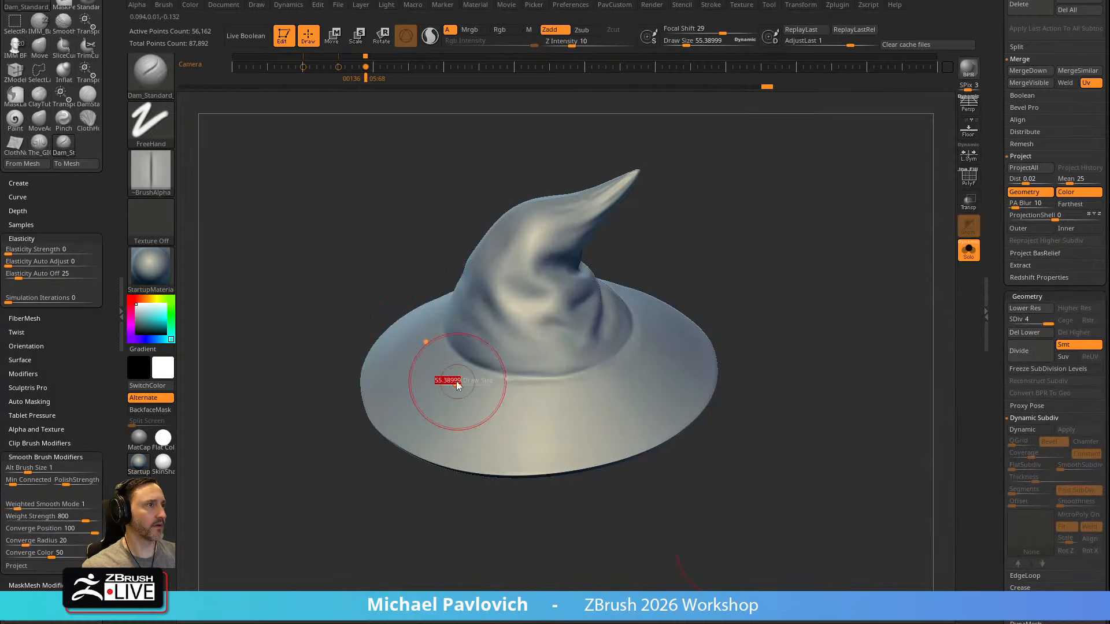
drag(457, 359, 568, 373)
drag(493, 373, 578, 374)
mouse_move(752, 284)
mouse_down()
mouse_move(801, 274)
mouse_move(707, 297)
mouse_up()
drag(441, 419, 589, 324)
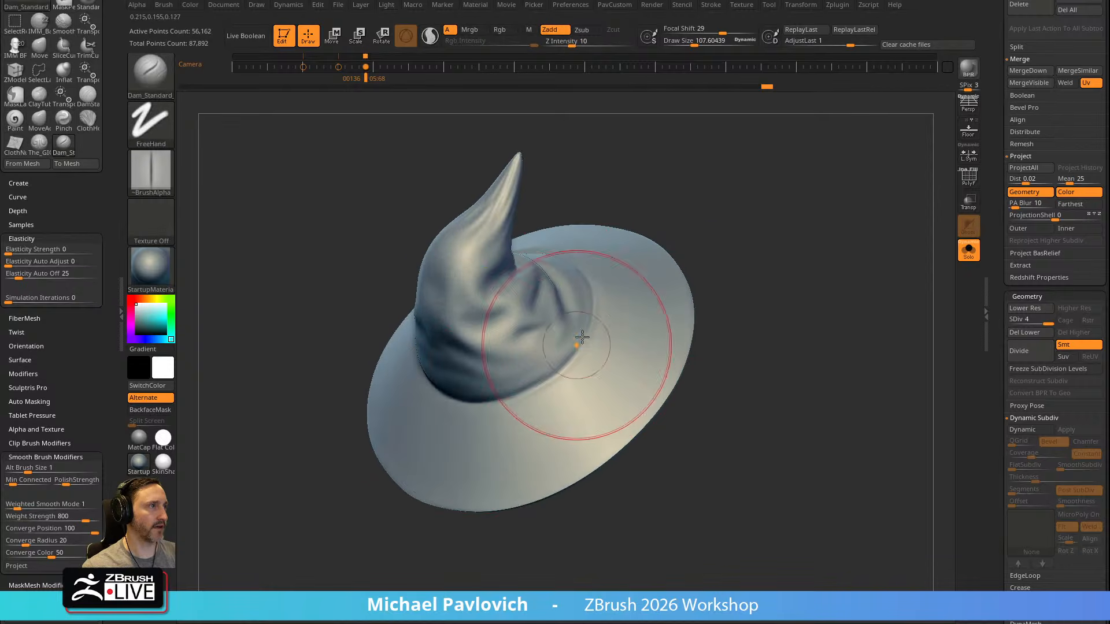
drag(321, 497, 425, 463)
mouse_move(746, 325)
mouse_down()
mouse_move(760, 276)
mouse_move(642, 304)
mouse_up()
Sharpen the seam all around the base of the hat's crown with the Pinch brush at about 69, undoing one stroke
key(b)
key(p)
key(i)
drag(462, 370, 540, 385)
drag(699, 310, 780, 304)
drag(539, 378, 563, 382)
drag(693, 295, 608, 359)
drag(761, 227, 816, 242)
drag(50, 296, 120, 295)
key(s)
drag(538, 378, 526, 378)
drag(445, 378, 573, 380)
drag(708, 316, 701, 318)
key(ctrl+z)
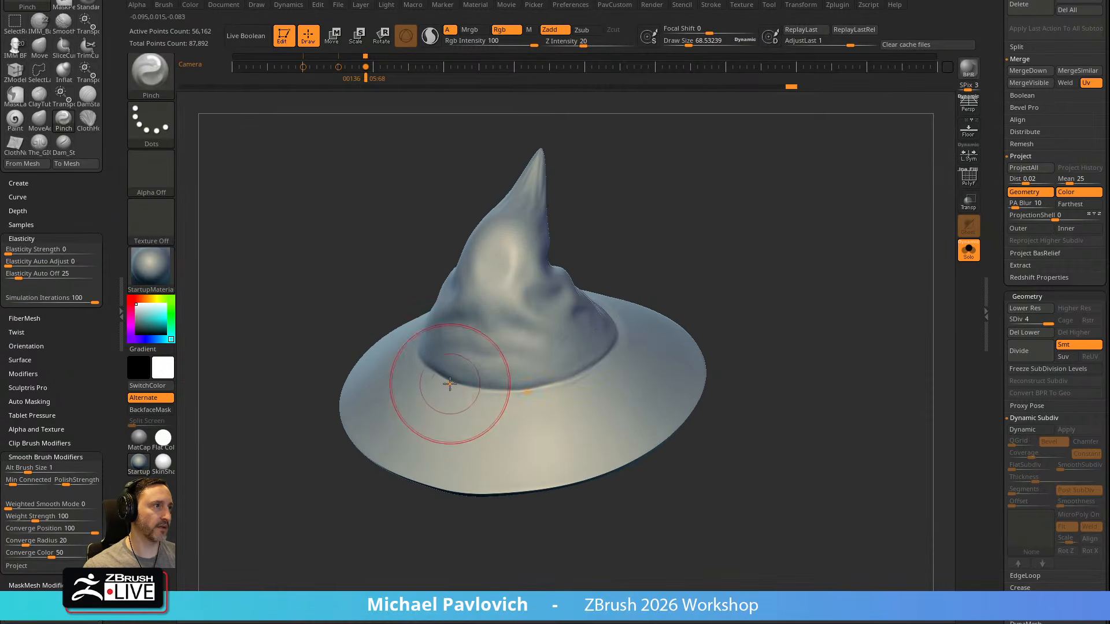
mouse_move(699, 276)
mouse_down()
mouse_move(616, 336)
mouse_move(663, 312)
mouse_move(602, 309)
mouse_up()
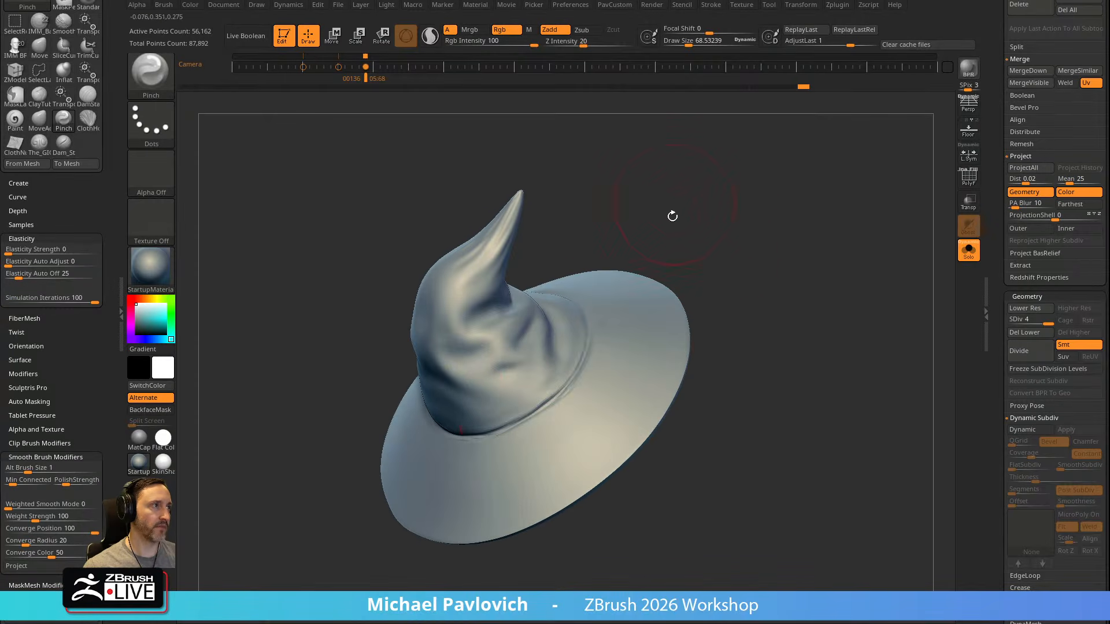
drag(675, 203, 605, 288)
drag(698, 228, 549, 199)
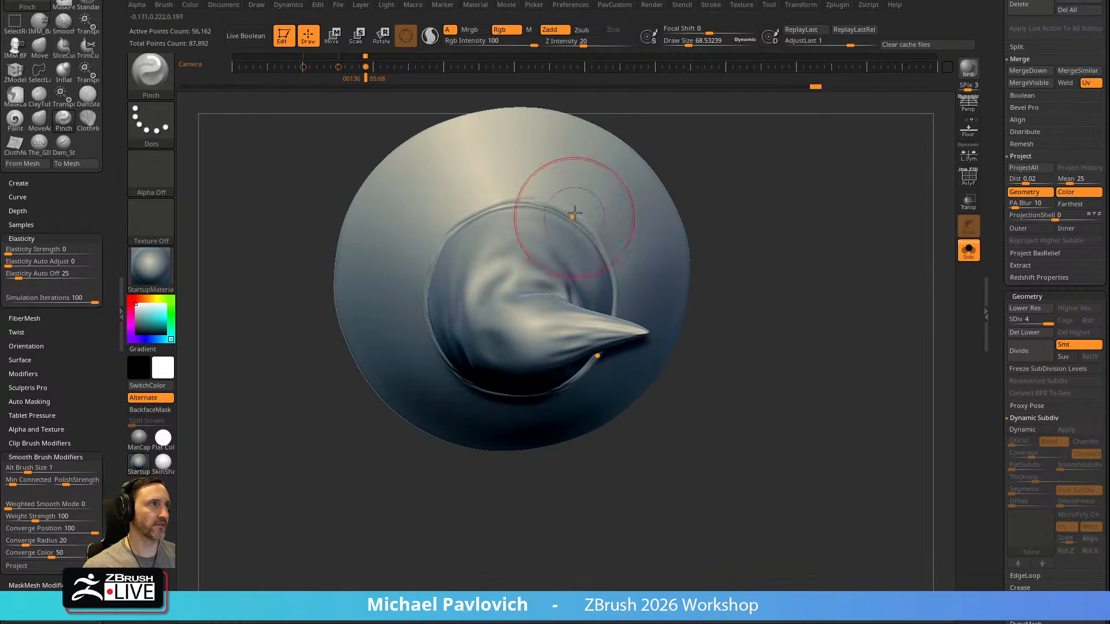
Switch to the Standard brush, show the whole character and make the robe the active subtool
mouse_move(759, 205)
mouse_down()
mouse_move(752, 220)
mouse_move(760, 179)
mouse_move(899, 260)
mouse_move(857, 239)
mouse_move(744, 245)
mouse_move(788, 273)
mouse_move(761, 327)
mouse_move(771, 303)
mouse_up()
key(b)
key(s)
key(t)
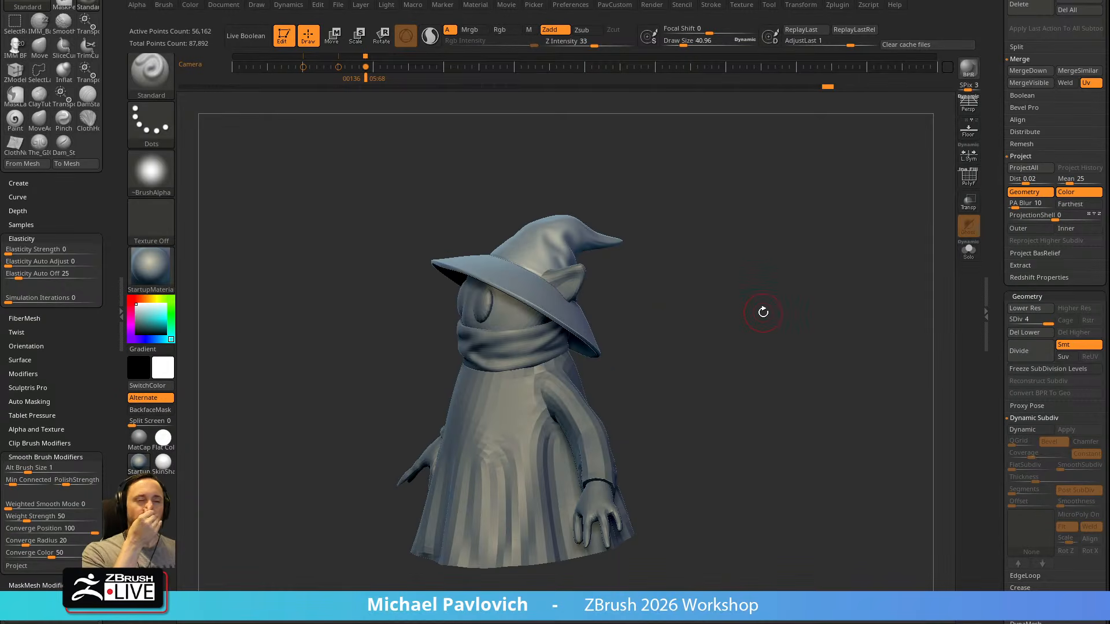
alt+click(570, 399)
drag(725, 249, 812, 269)
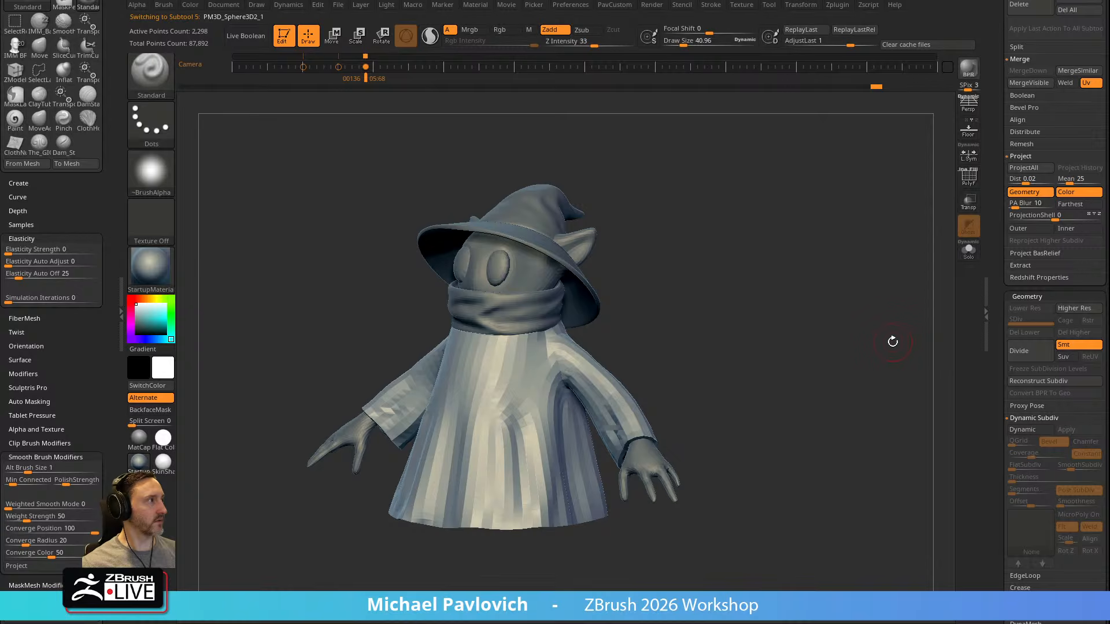
Divide the robe to subdivision level 2
key(ctrl)
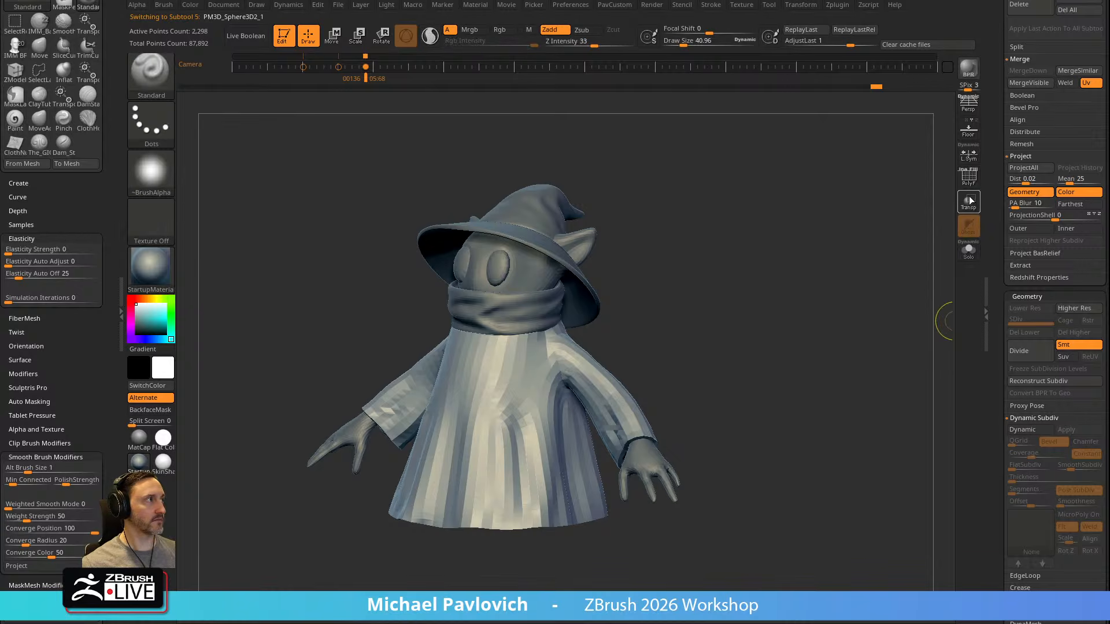
key(space)
click(818, 485)
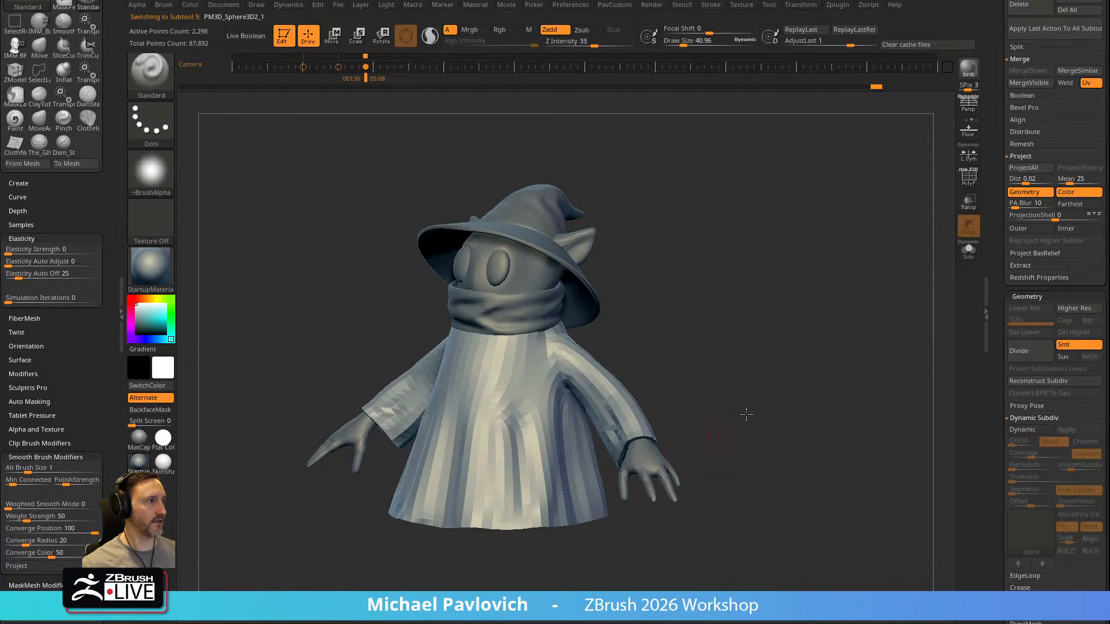
key(ctrl+d)
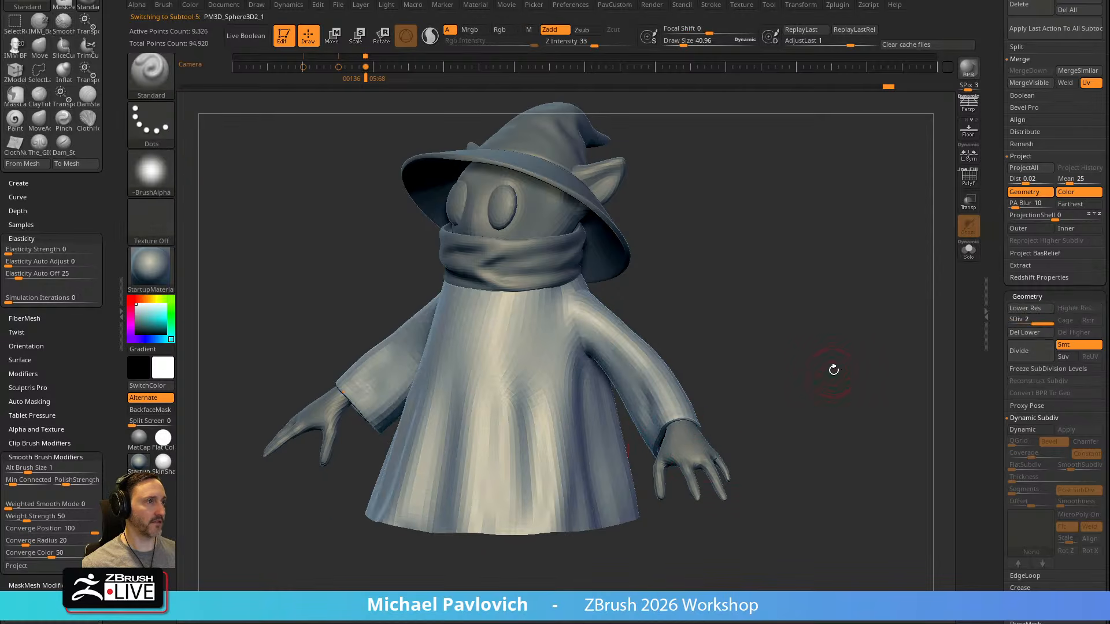
Sculpt elbow folds on the front of the robe's sleeves with the Standard brush at a draw size of about 41
shift+drag(820, 372, 743, 372)
mouse_move(746, 301)
mouse_down()
mouse_move(775, 242)
mouse_move(739, 335)
mouse_move(693, 347)
mouse_move(679, 325)
mouse_move(755, 317)
mouse_up()
key(s)
click(631, 387)
key(s)
click(627, 392)
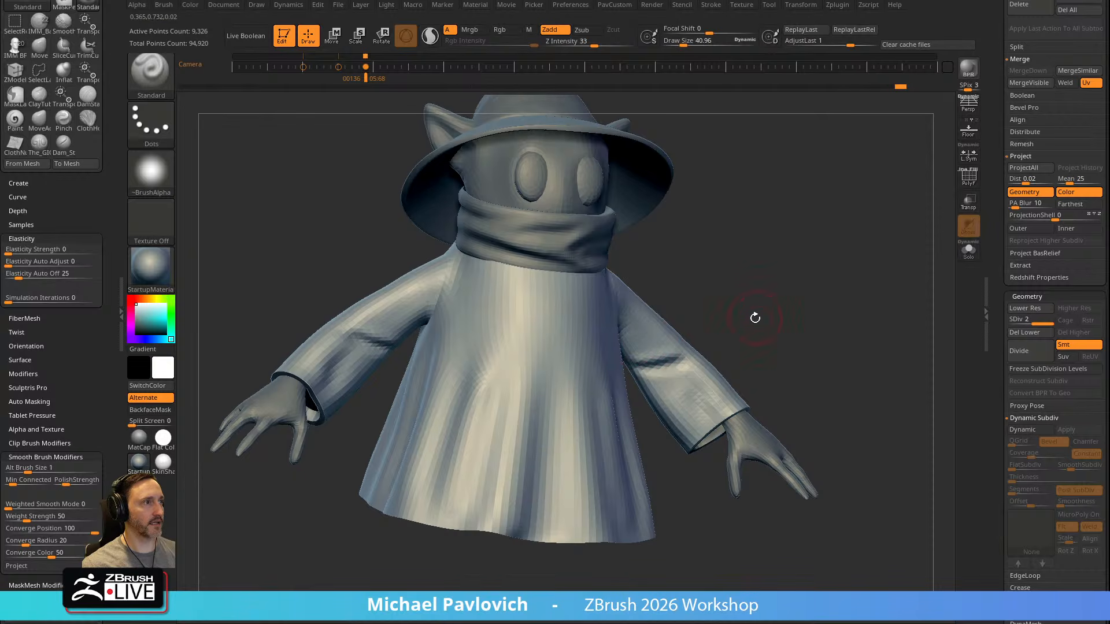
Sculpt cloth folds along the undersides and backs of the robe's sleeves
alt+drag(684, 361, 635, 345)
drag(717, 346, 641, 370)
mouse_move(720, 339)
mouse_down()
mouse_move(708, 330)
mouse_move(700, 341)
mouse_up()
drag(692, 354, 672, 379)
drag(607, 520, 573, 481)
drag(612, 360, 591, 433)
drag(632, 357, 679, 307)
drag(566, 506, 629, 492)
drag(657, 336, 675, 282)
Soften the robe around the armpits and add broader folds with the Standard brush at a draw size of about 65
drag(862, 229, 627, 328)
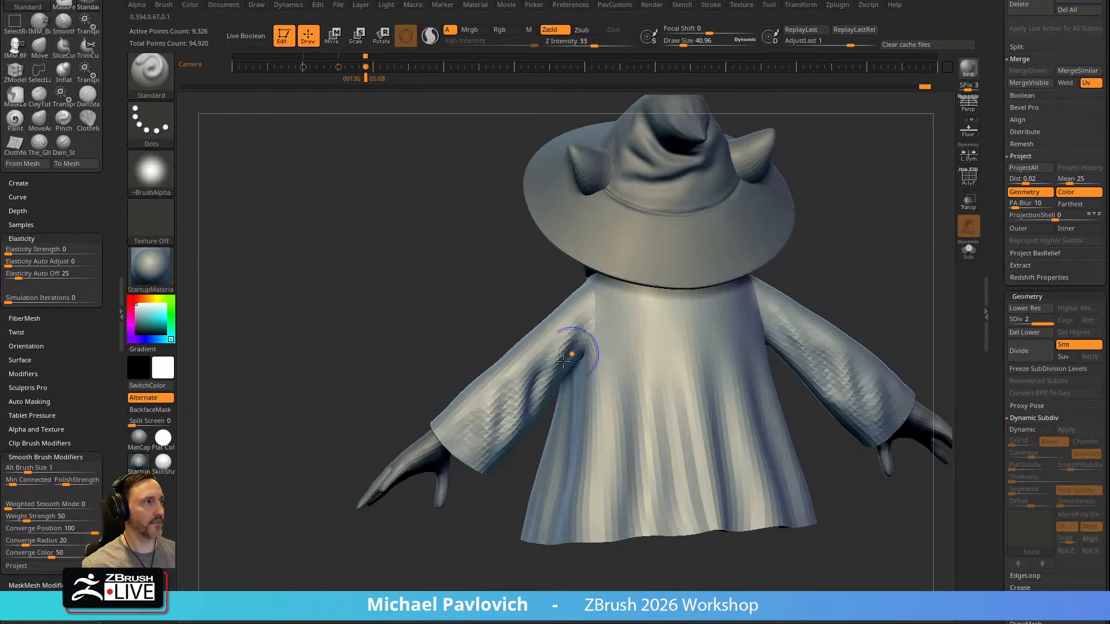
drag(563, 365, 575, 315)
mouse_move(914, 215)
alt+mouse_down()
mouse_move(739, 265)
mouse_move(792, 248)
alt+mouse_up()
mouse_move(496, 567)
alt+mouse_down()
mouse_move(488, 485)
mouse_move(491, 535)
mouse_move(741, 285)
mouse_move(674, 296)
alt+mouse_up()
key(s)
drag(563, 340, 577, 340)
mouse_move(642, 324)
shift+mouse_down()
mouse_move(682, 319)
mouse_move(691, 296)
shift+mouse_up()
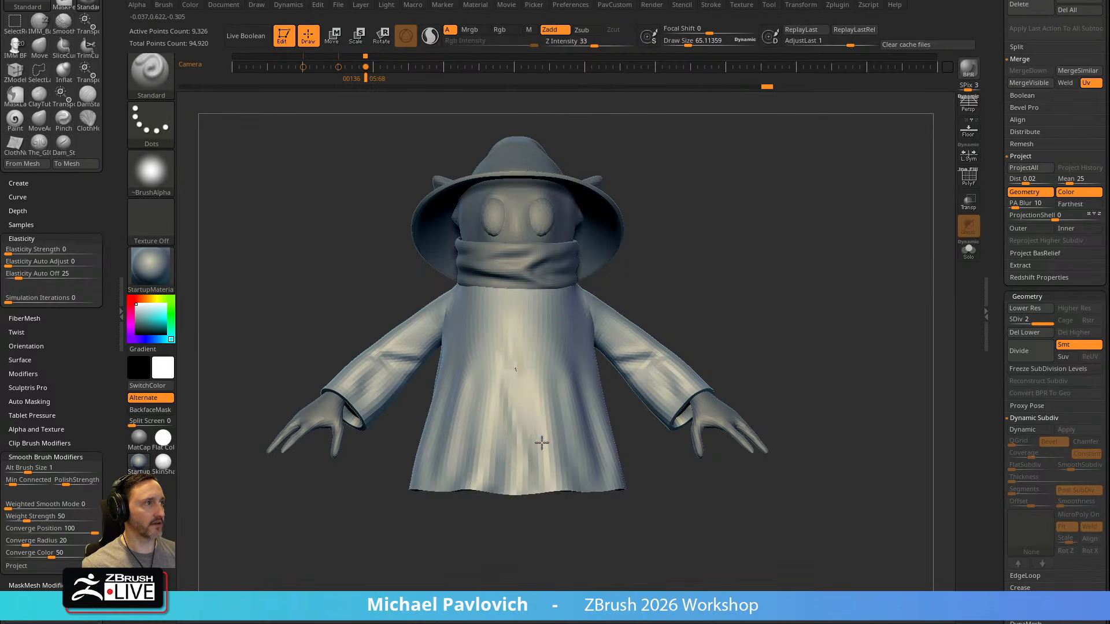
Smooth the front of the robe below the scarf at a draw size of about 83
key(s)
drag(529, 403, 533, 403)
key(shift)
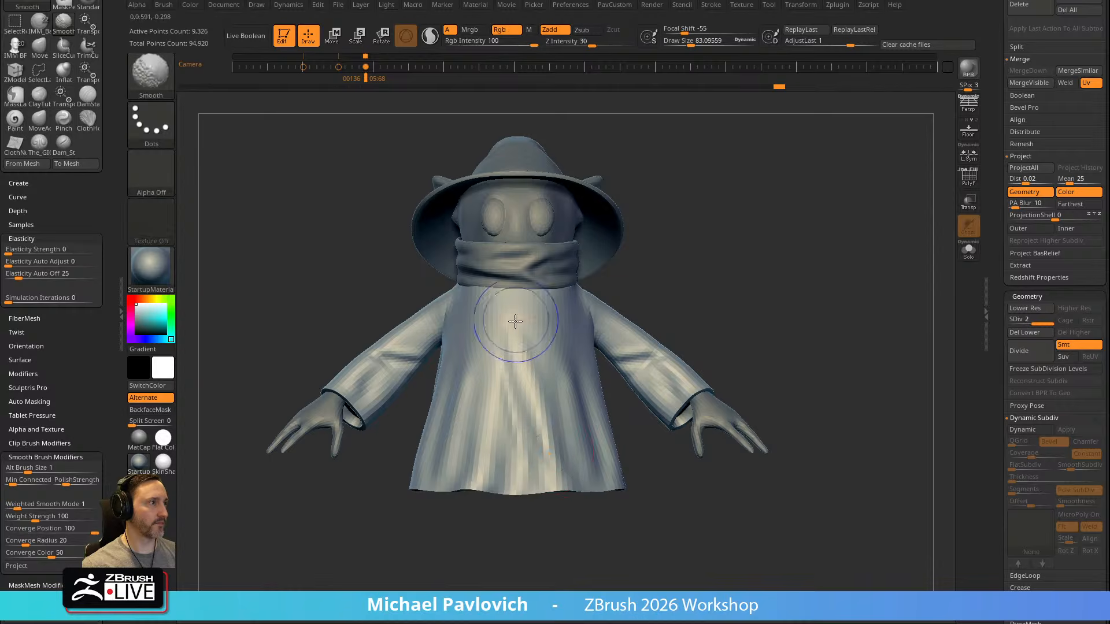
shift+drag(647, 312, 701, 280)
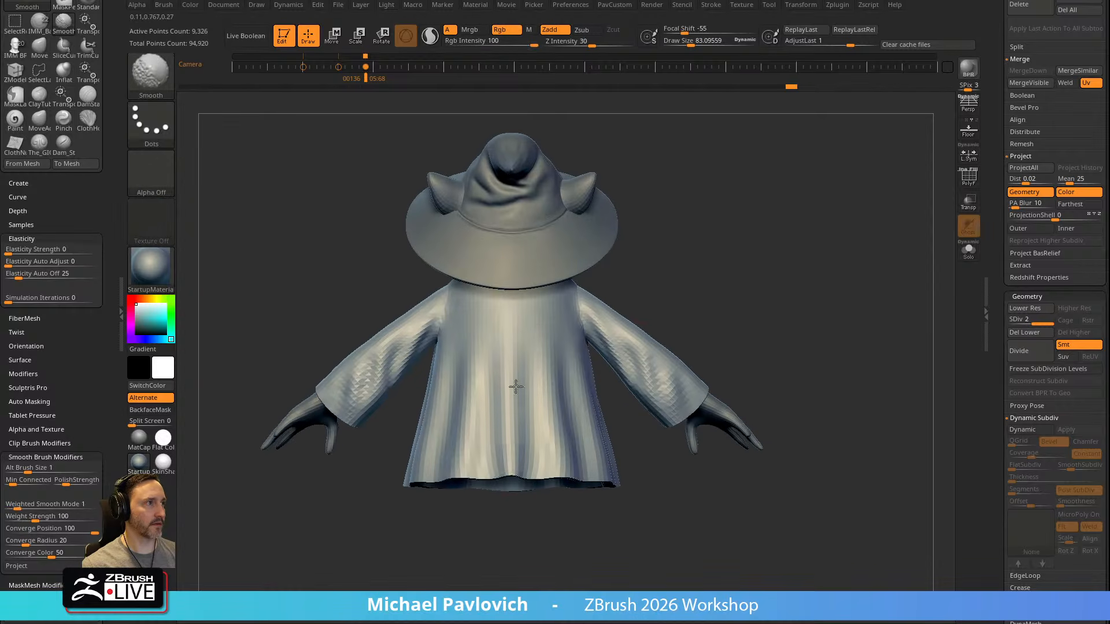
Smooth the middle of the robe's back and sculpt diagonal folds across it with the Standard brush
shift+drag(521, 370, 533, 442)
key(s)
key(b)
key(m)
key(v)
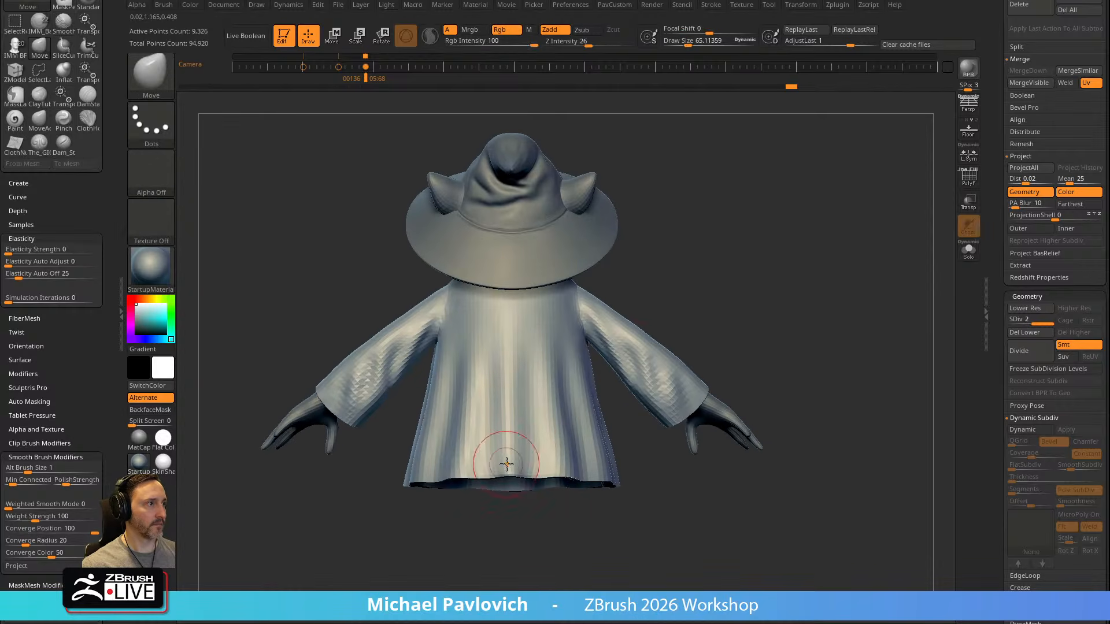
key(shift)
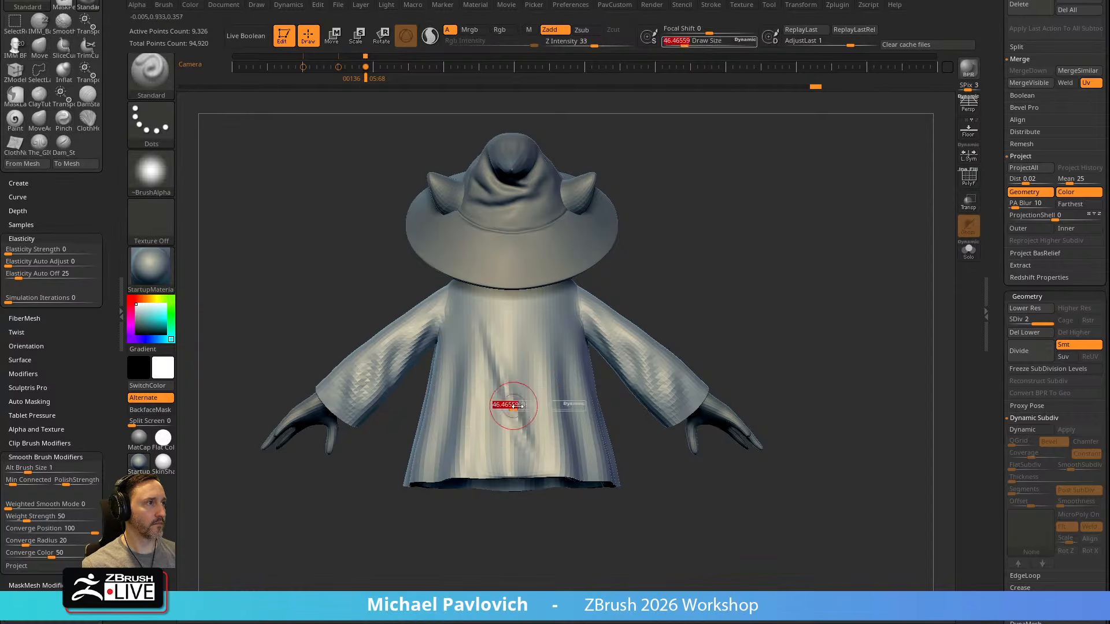
right_drag(545, 347, 511, 392)
Resize the brush and smooth the new folds on the robe's lower back
key(s)
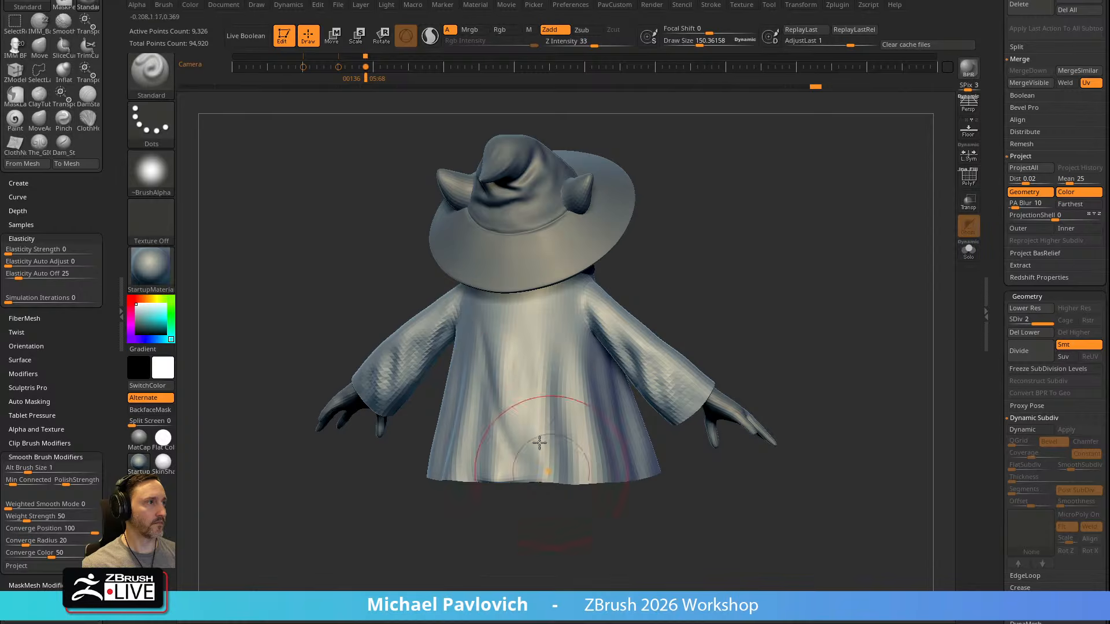
key(shift)
shift+right_drag(588, 382, 497, 370)
shift+drag(492, 355, 458, 469)
mouse_move(606, 346)
shift+right_down()
mouse_move(418, 354)
mouse_move(750, 240)
mouse_move(731, 280)
shift+right_up()
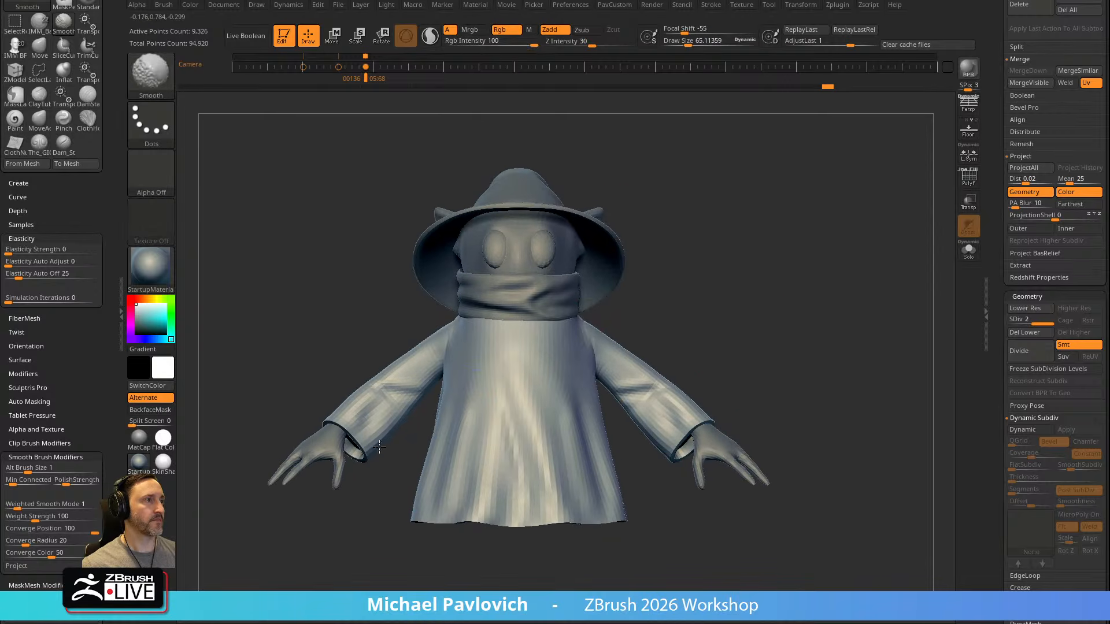
right_drag(724, 326, 439, 260)
alt+click(545, 264)
alt+click(591, 247)
ctrl+right_drag(775, 271, 757, 270)
right_drag(757, 270, 512, 289)
ctrl+right_drag(692, 279, 737, 307)
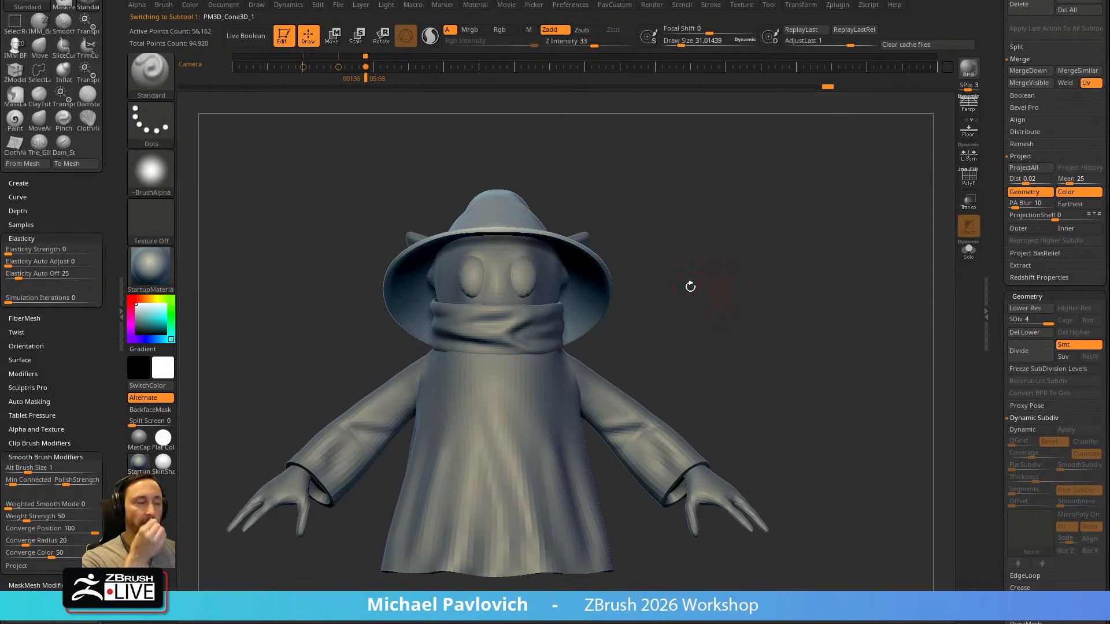
right_drag(794, 402, 623, 362)
Select the robe and pull the sleeve ends outward over the wrists with the Move brush at a draw size of about 150
alt+click(623, 361)
right_drag(737, 335, 637, 359)
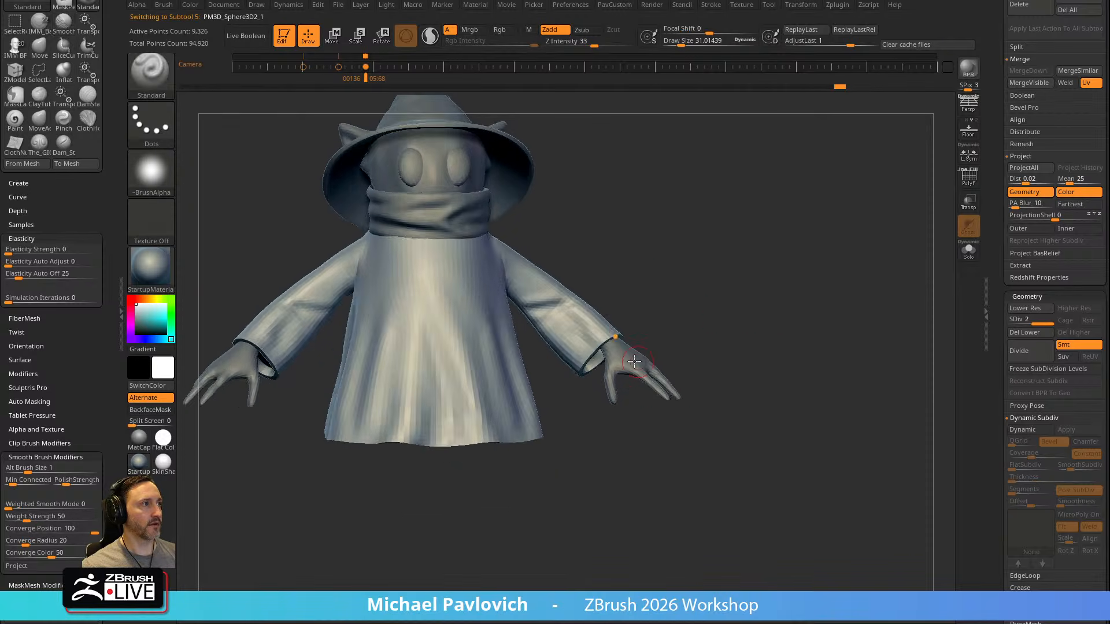
right_drag(685, 332, 675, 331)
key(b)
key(m)
key(v)
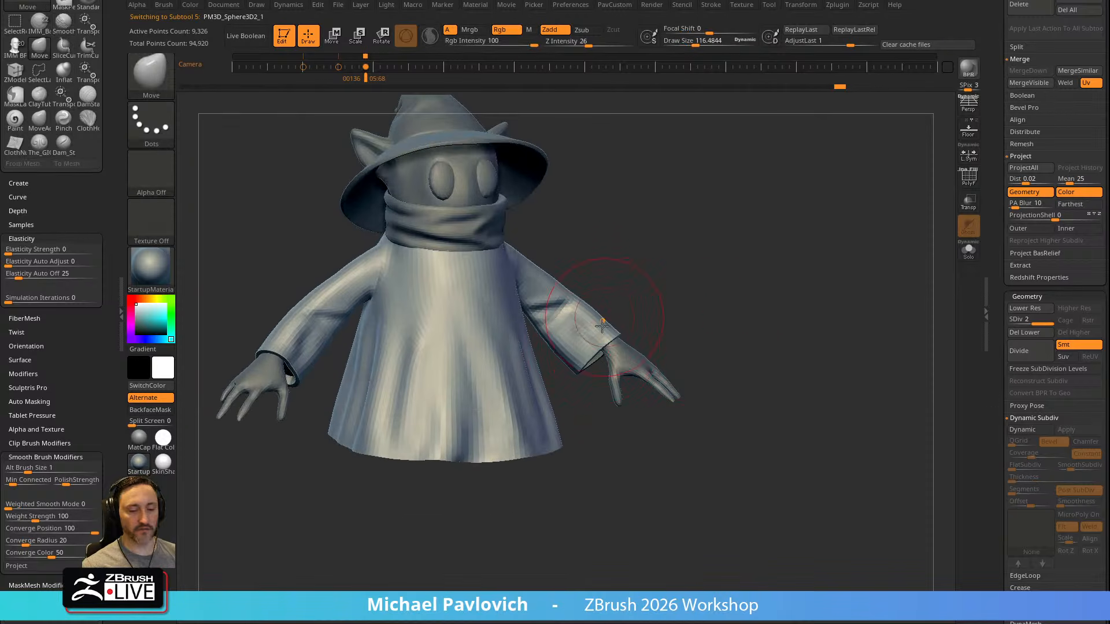
drag(606, 351, 619, 352)
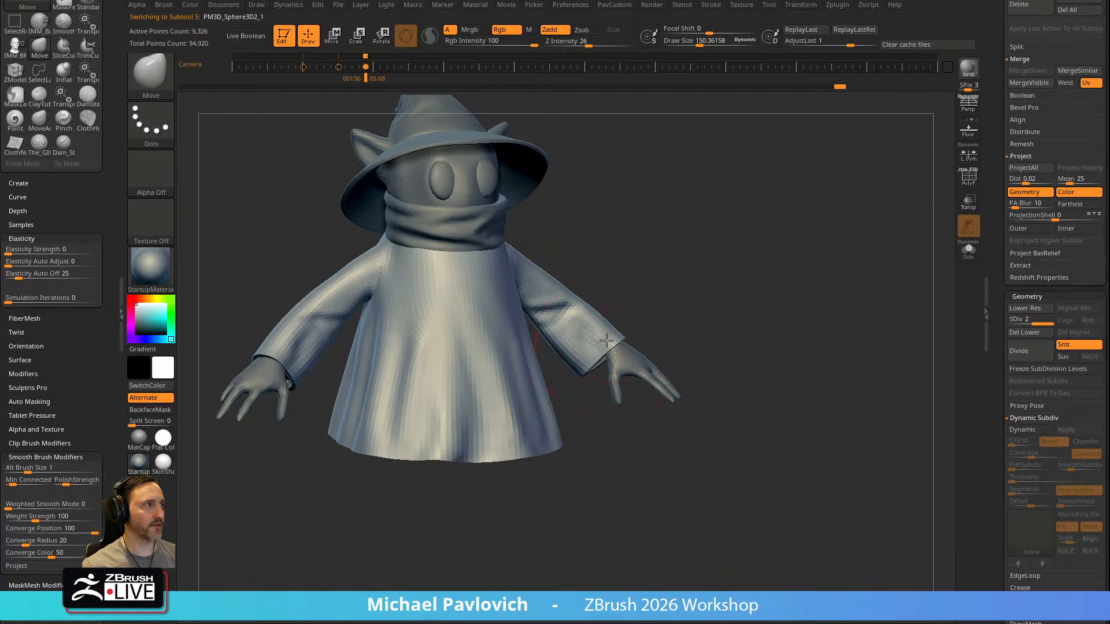
right_drag(589, 349, 582, 330)
drag(549, 341, 589, 372)
Switch to the Standard brush and set its draw size to about 62 for the robe
key(s)
mouse_move(523, 467)
right_down()
mouse_move(539, 474)
mouse_move(735, 344)
right_up()
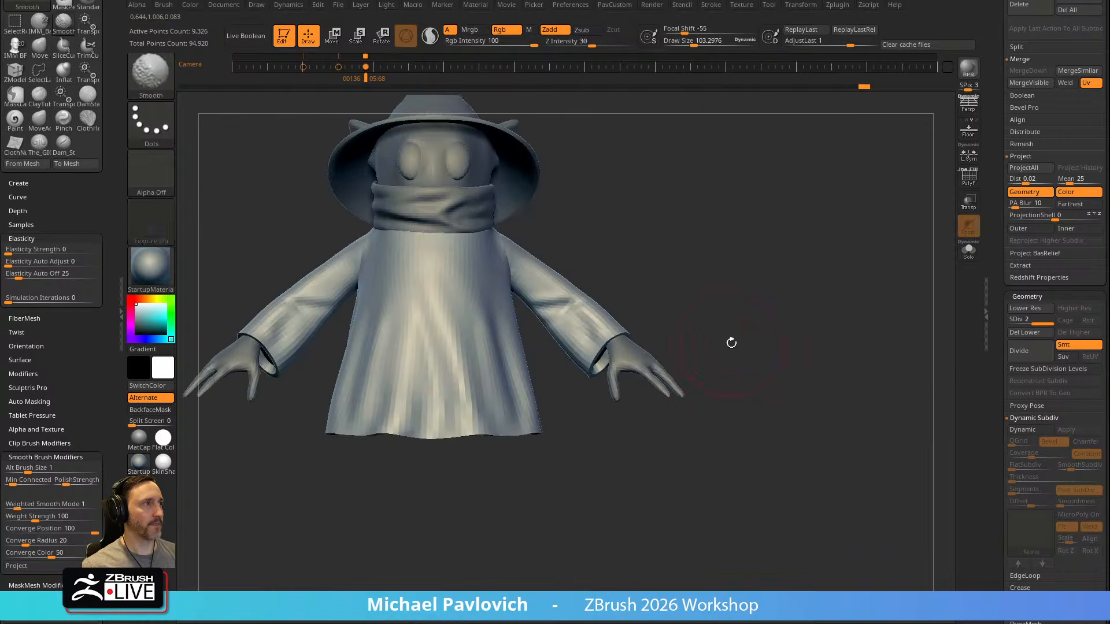
key(b)
key(s)
key(t)
alt+right_drag(662, 274, 720, 301)
alt+right_drag(820, 305, 872, 327)
key(s)
drag(797, 330, 810, 328)
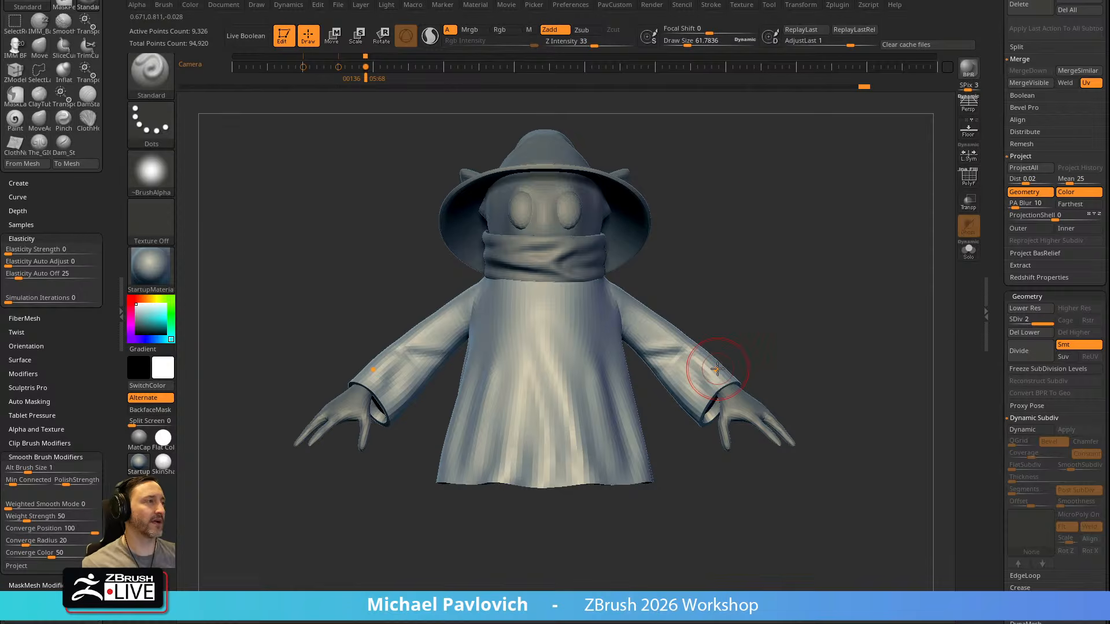
alt+right_drag(866, 317, 770, 294)
ctrl+right_drag(770, 294, 821, 314)
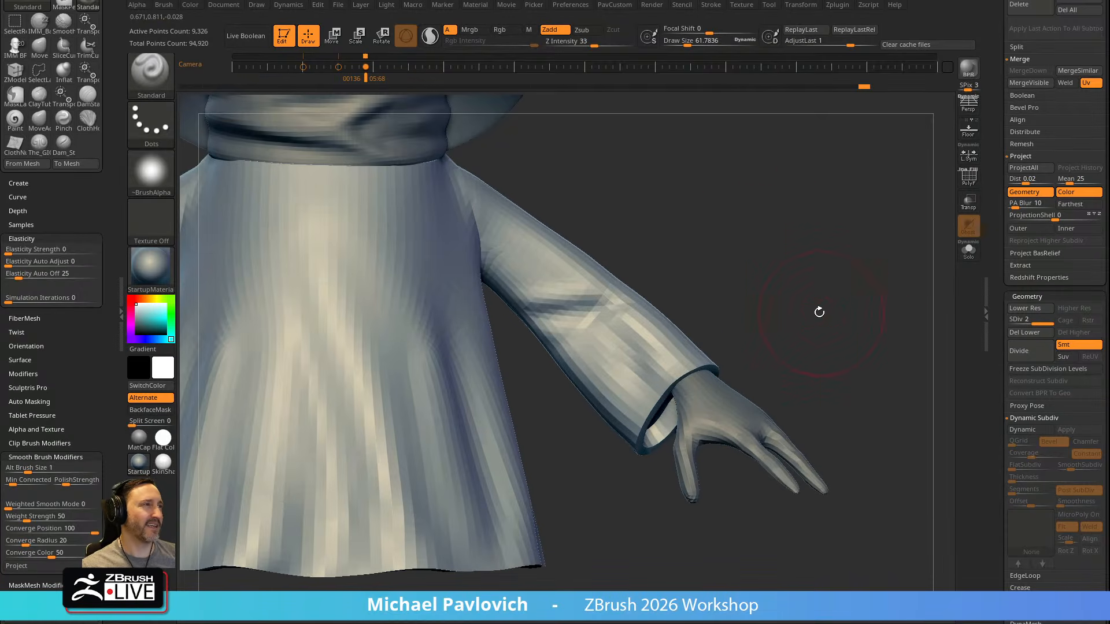
Duplicate the robe, keep only the copy's lowest subdivision level, and isolate it with its polygon wireframe shown
drag(994, 220, 990, 248)
click(1023, 467)
click(969, 176)
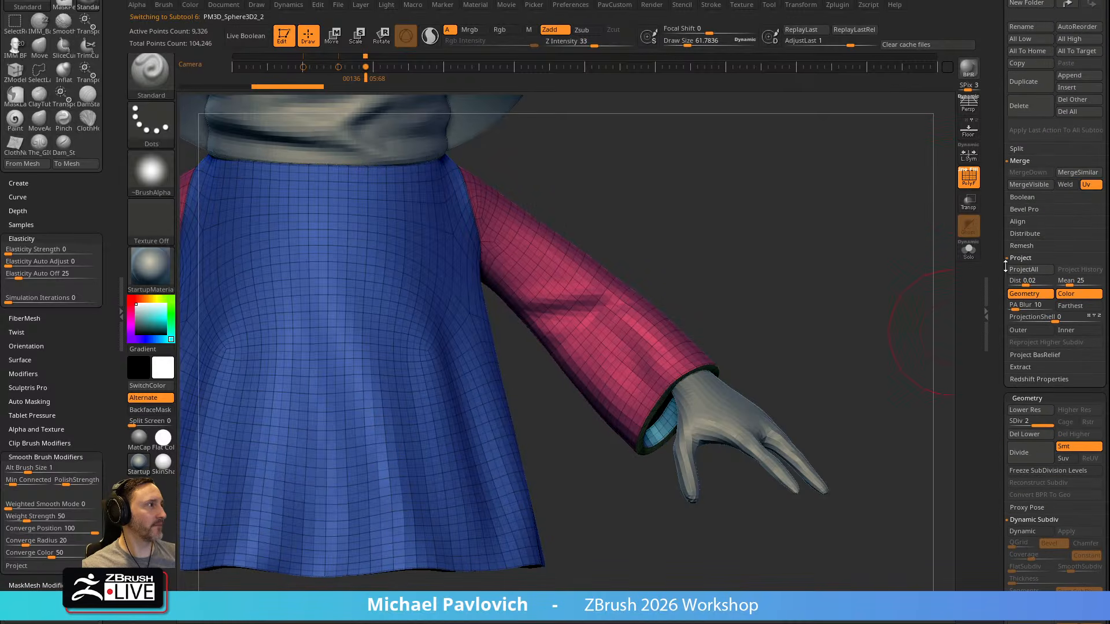
drag(1035, 423, 1004, 424)
click(1063, 439)
click(963, 253)
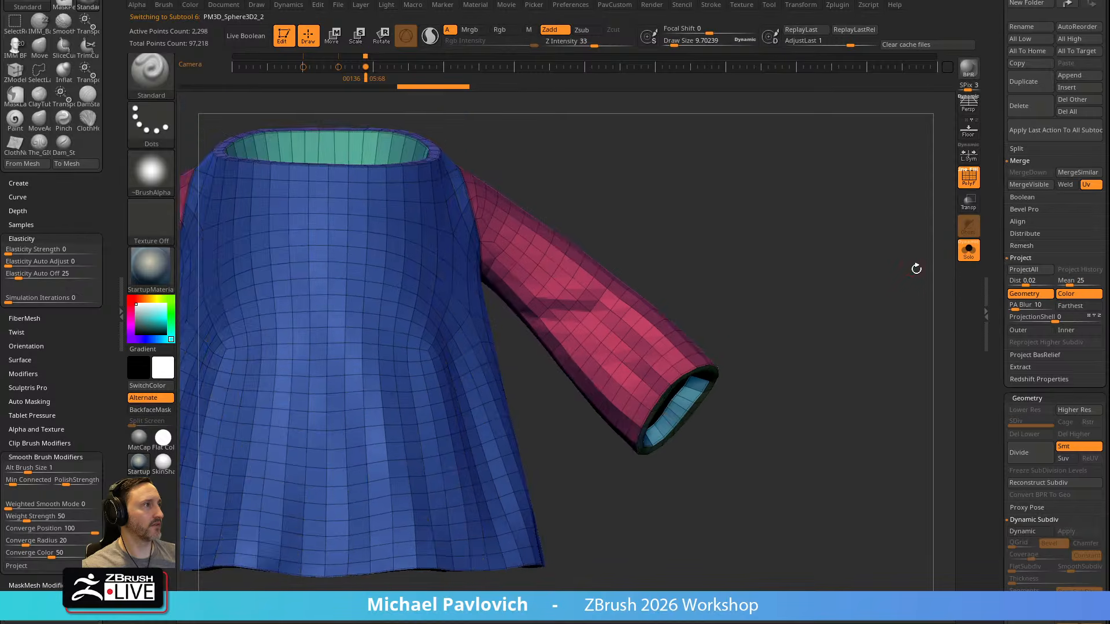
Isolate the band of polygons at the sleeve end with SelectLasso and delete the rest of the duplicated robe
alt+drag(922, 260, 905, 286)
key(b)
key(s)
key(l)
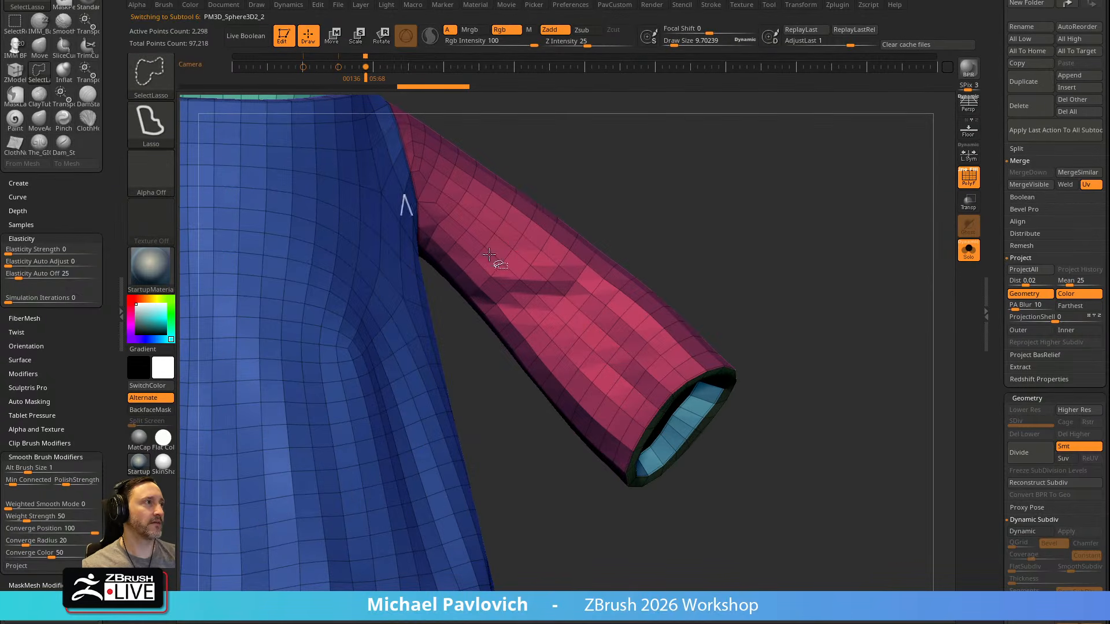
mouse_move(657, 350)
ctrl+shift+mouse_down()
mouse_move(669, 367)
mouse_move(685, 364)
ctrl+shift+mouse_up()
ctrl+shift+click(790, 309)
ctrl+shift+click(661, 349)
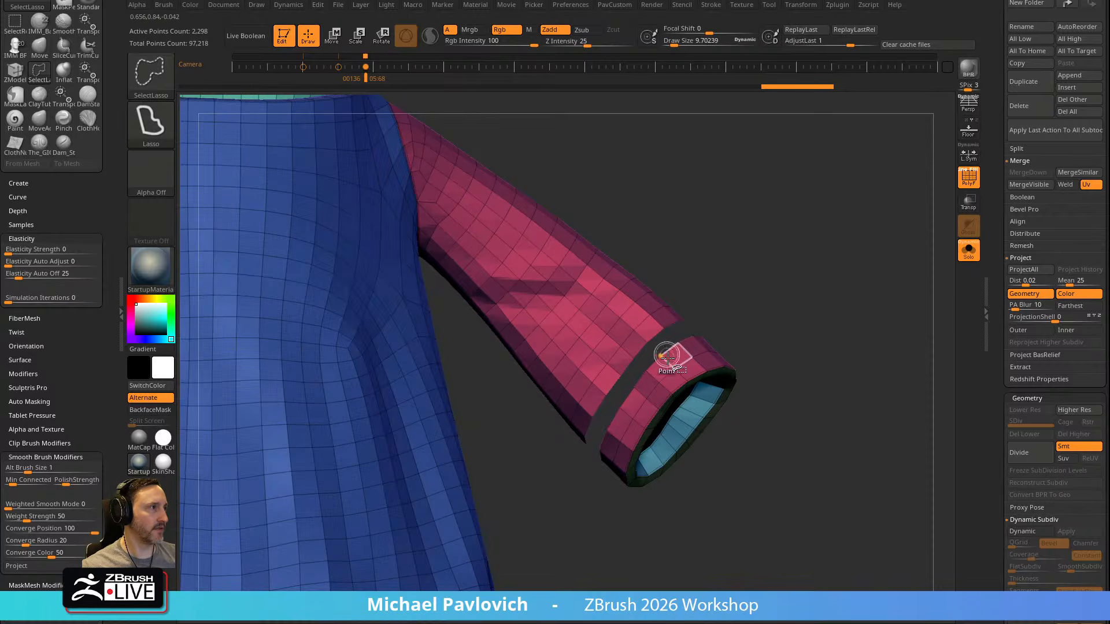
ctrl+shift+click(678, 367)
ctrl+shift+click(683, 370)
ctrl+shift+drag(875, 372, 861, 382)
key(5)
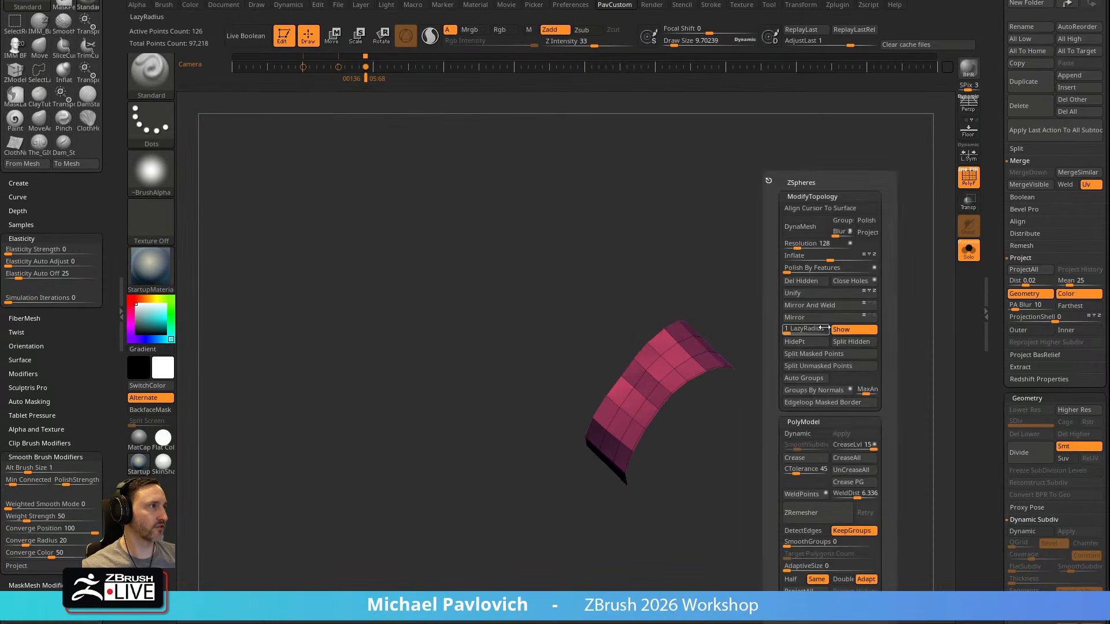
click(800, 288)
Extrude the sleeve band into a thick cuff with ZModeler, then show the whole character without the wireframe
key(b)
key(z)
key(m)
mouse_move(747, 304)
mouse_down()
mouse_move(714, 328)
mouse_move(669, 334)
mouse_move(777, 284)
mouse_move(843, 305)
mouse_up()
click(969, 250)
click(969, 179)
drag(860, 253, 853, 289)
Crease the cuff's edges and turn on Dynamic Subdiv to preview it smoothed
key(space)
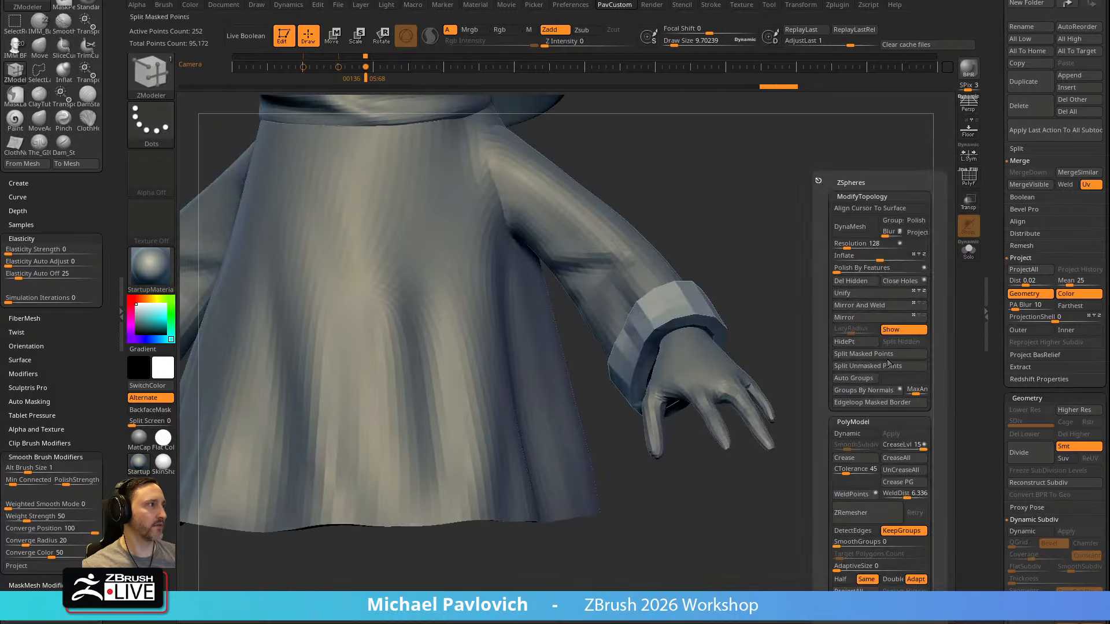
click(900, 471)
key(ctrl+d)
key(space)
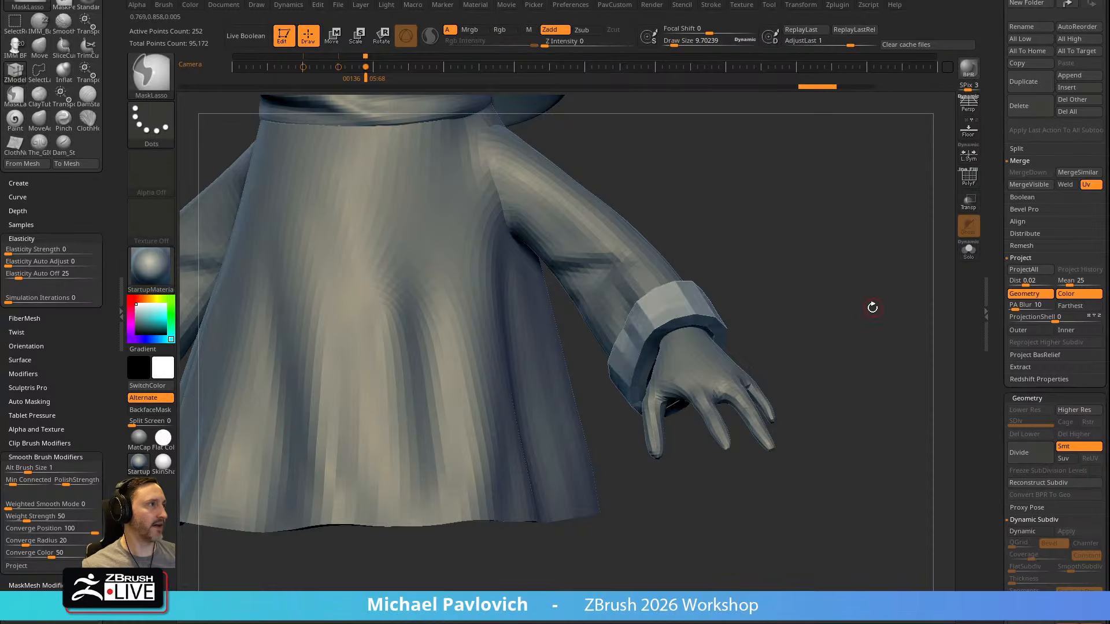
key(shift+d)
drag(764, 293, 932, 359)
key(space)
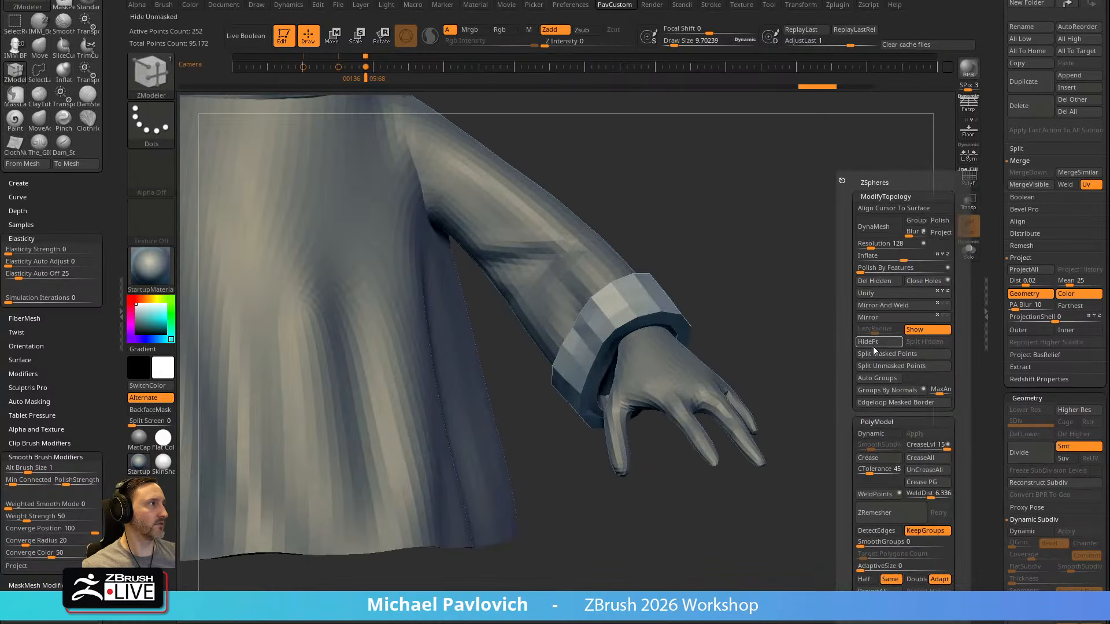
click(882, 434)
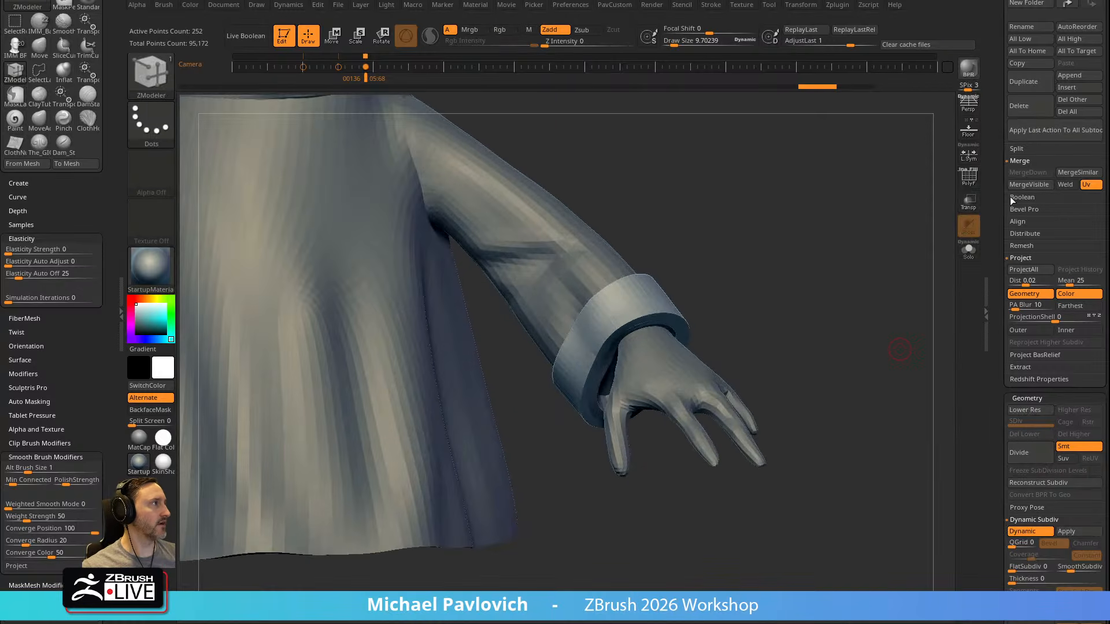
Set the cuff's crease level to 2 and adjust its smooth subdivision level to soften the rims
scroll(1045, 260, down, 5)
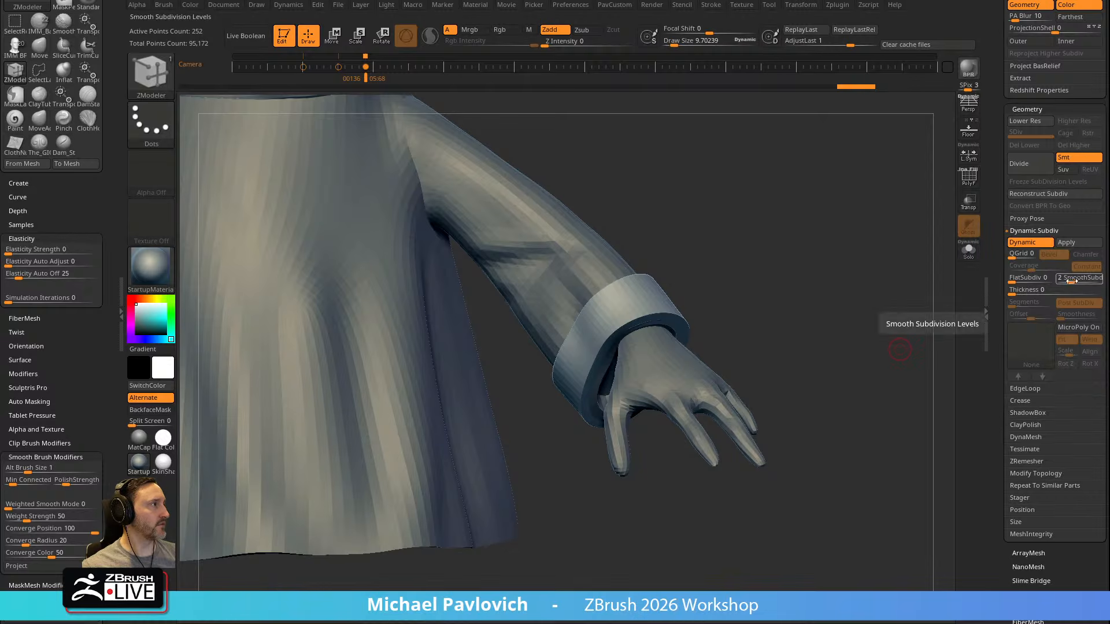
shift+click(1020, 401)
click(1067, 429)
click(1077, 282)
mouse_move(602, 271)
right_down()
mouse_move(788, 275)
mouse_move(699, 193)
mouse_move(801, 255)
right_up()
Reshape the cuff around the sleeve end with the Move brush at a draw size of about 99
key(s)
key(b)
key(m)
key(v)
drag(672, 305, 675, 313)
right_drag(677, 315, 708, 336)
drag(682, 364, 671, 371)
mouse_move(717, 299)
right_down()
mouse_move(783, 307)
mouse_move(651, 306)
mouse_move(686, 353)
right_up()
right_drag(504, 310, 807, 307)
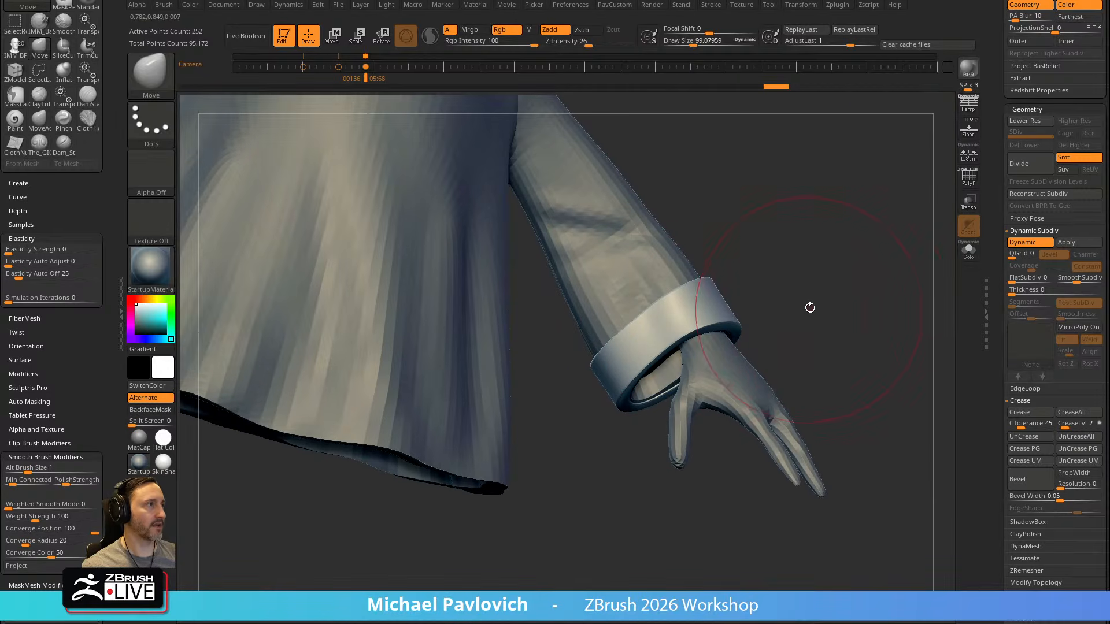
Apply the cuff's dynamic subdivision as real subdivision levels
key(s)
key(q)
click(801, 435)
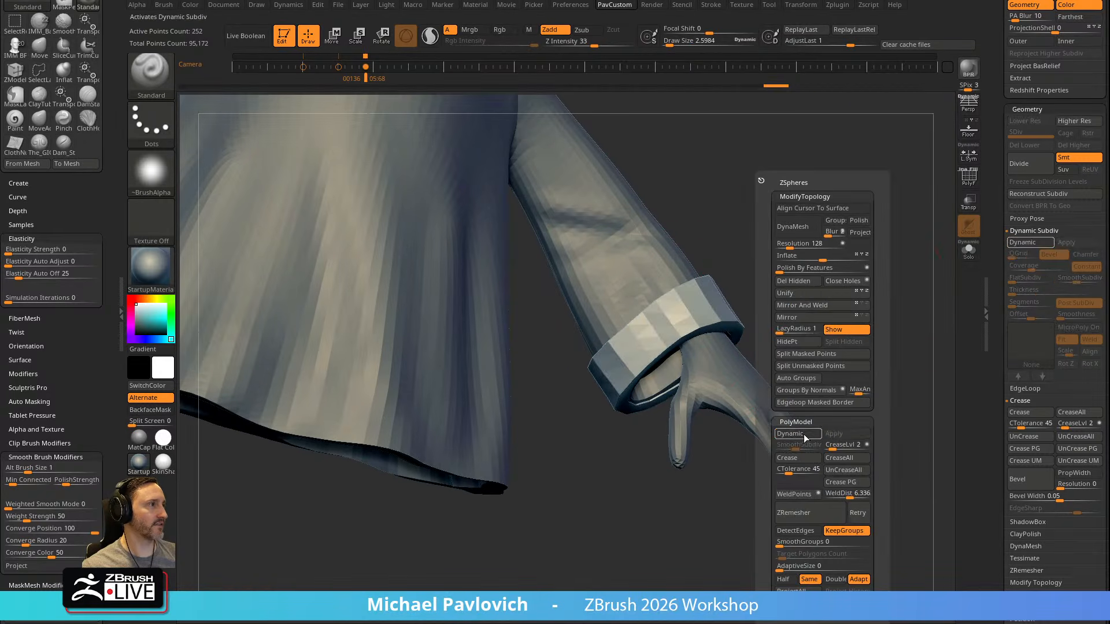
click(802, 437)
click(834, 434)
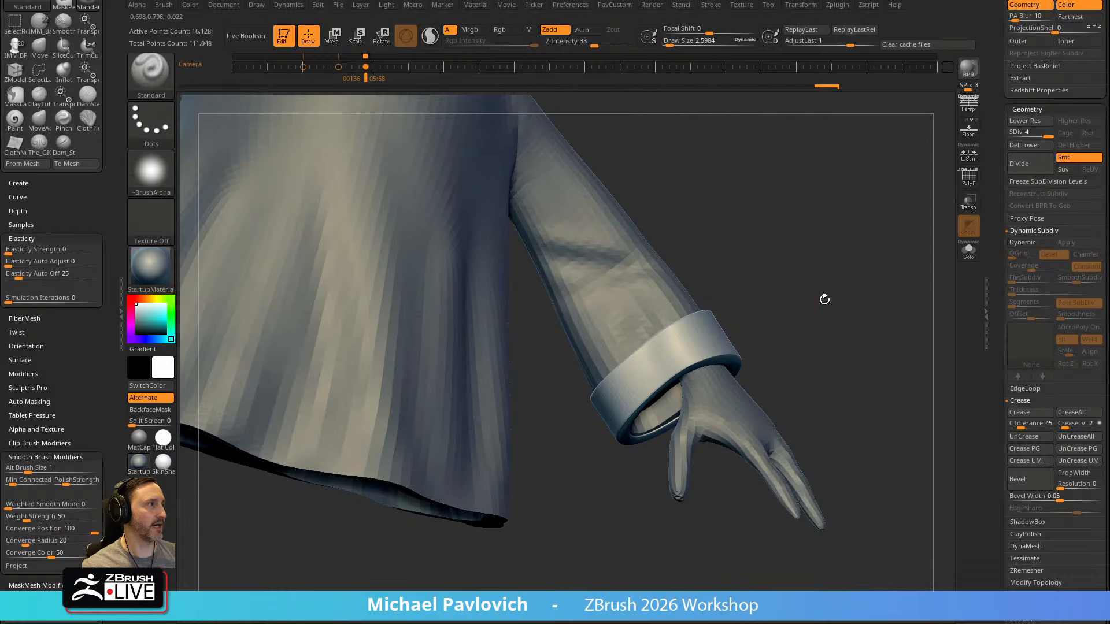
Try a Standard brush stroke on the cuff, undo it, and lower the cuff to subdivision level 3
right_drag(882, 238, 921, 235)
key(s)
mouse_move(698, 379)
mouse_down()
mouse_move(677, 380)
mouse_move(714, 387)
mouse_move(715, 365)
mouse_up()
key(ctrl+z)
key(s)
click(1039, 132)
key(s)
Try deforming the cuff with TransposeCloth, turn on local symmetry, and undo the deformation
key(w)
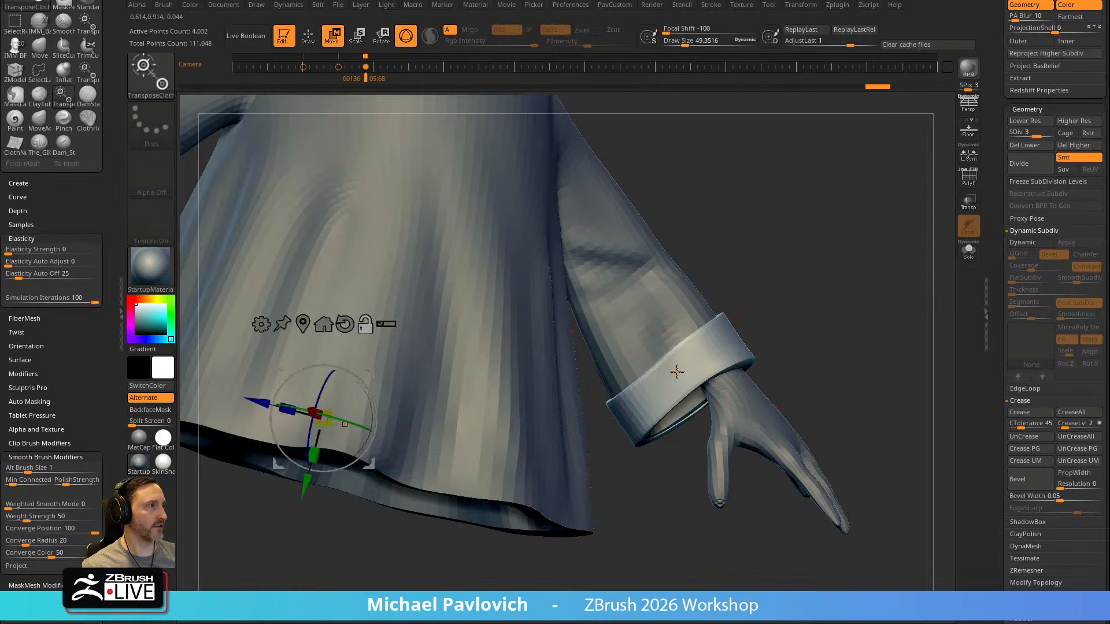
alt+click(679, 370)
mouse_move(679, 311)
alt+mouse_down()
mouse_move(663, 362)
mouse_move(655, 338)
mouse_move(677, 370)
mouse_move(644, 321)
mouse_move(648, 329)
alt+mouse_up()
key(b)
key(t)
key(c)
click(969, 159)
key(ctrl+z)
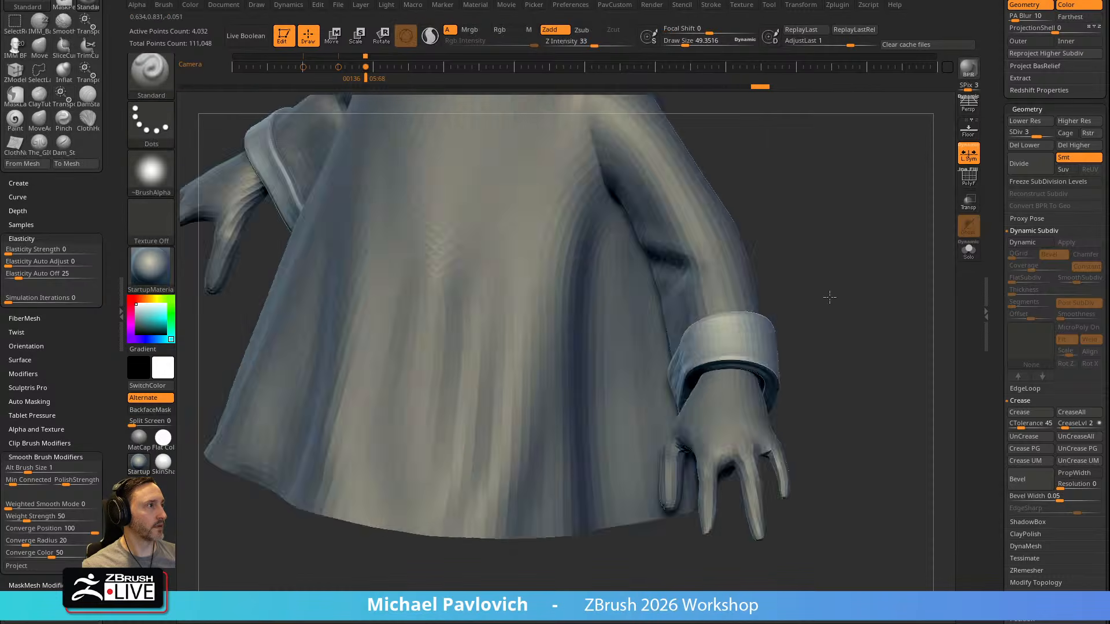
Sculpt soft folds into the cuff at subdivision level 3 with the Standard brush
mouse_move(829, 297)
right_down()
mouse_move(852, 298)
mouse_move(711, 346)
right_up()
key(s)
drag(705, 368, 696, 367)
right_drag(696, 368, 665, 369)
shift+drag(731, 331, 700, 362)
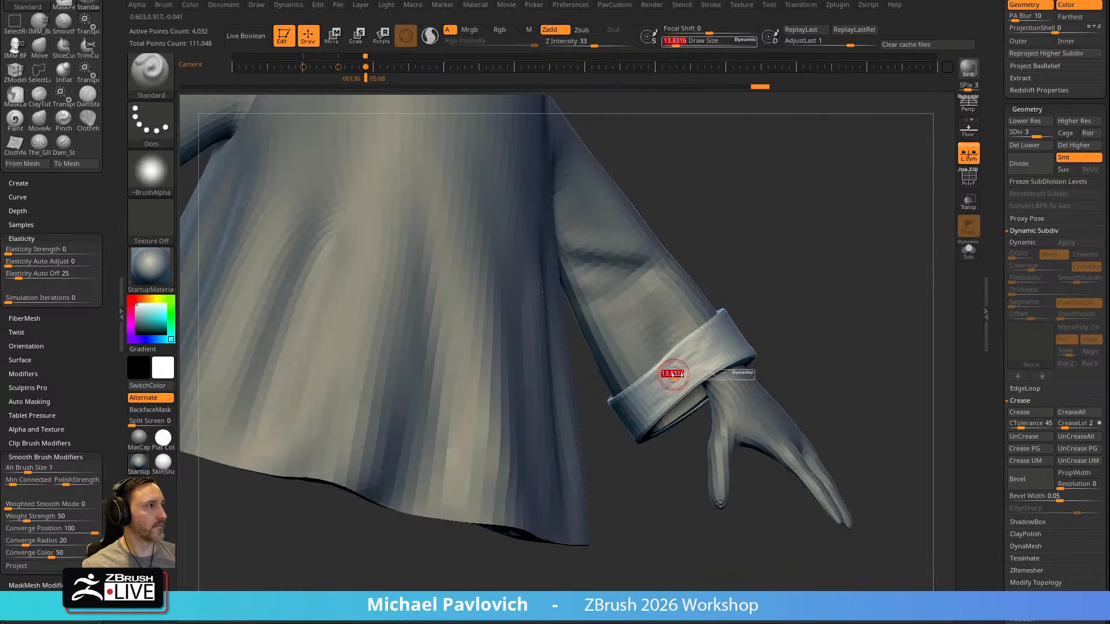
Raise the cuff to subdivision level 4 and refine and smooth its folds and rim
click(1045, 133)
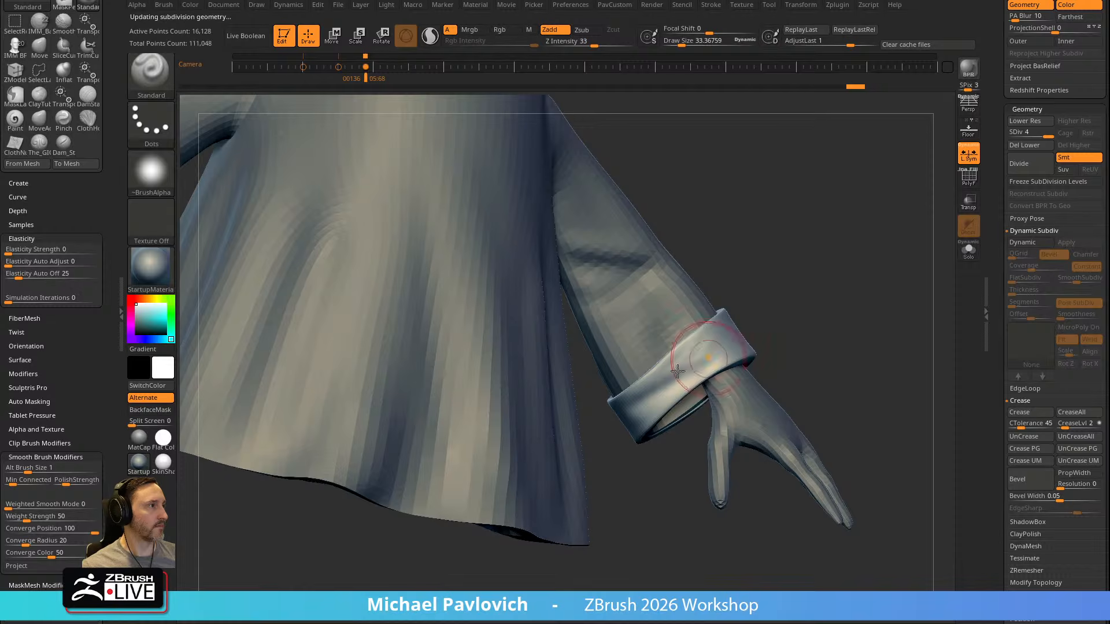
right_drag(907, 300, 793, 294)
right_drag(624, 463, 676, 399)
mouse_move(615, 361)
shift+mouse_down()
mouse_move(610, 379)
mouse_move(709, 414)
mouse_move(665, 353)
shift+mouse_up()
mouse_move(666, 352)
ctrl+right_down()
mouse_move(565, 520)
mouse_move(675, 475)
ctrl+right_up()
alt+right_drag(649, 339, 783, 370)
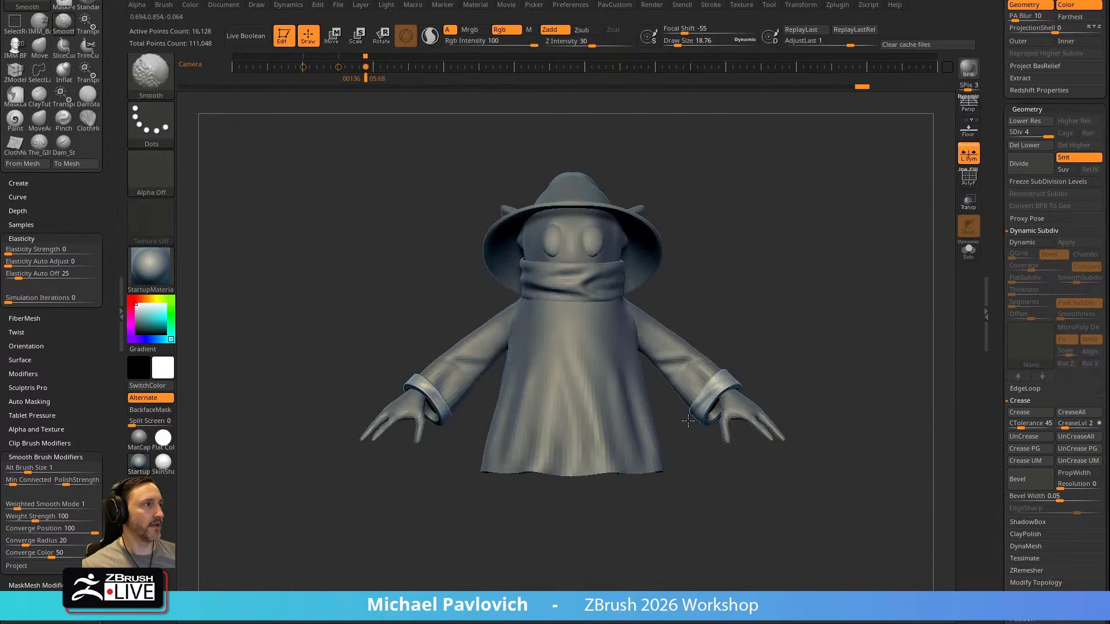
drag(720, 393, 748, 384)
mouse_move(861, 333)
alt+right_down()
mouse_move(706, 285)
mouse_move(704, 351)
alt+right_up()
Select the hands, subdivide them to level 3, and switch to the ClayTubes brush
alt+click(578, 360)
right_drag(739, 308, 715, 345)
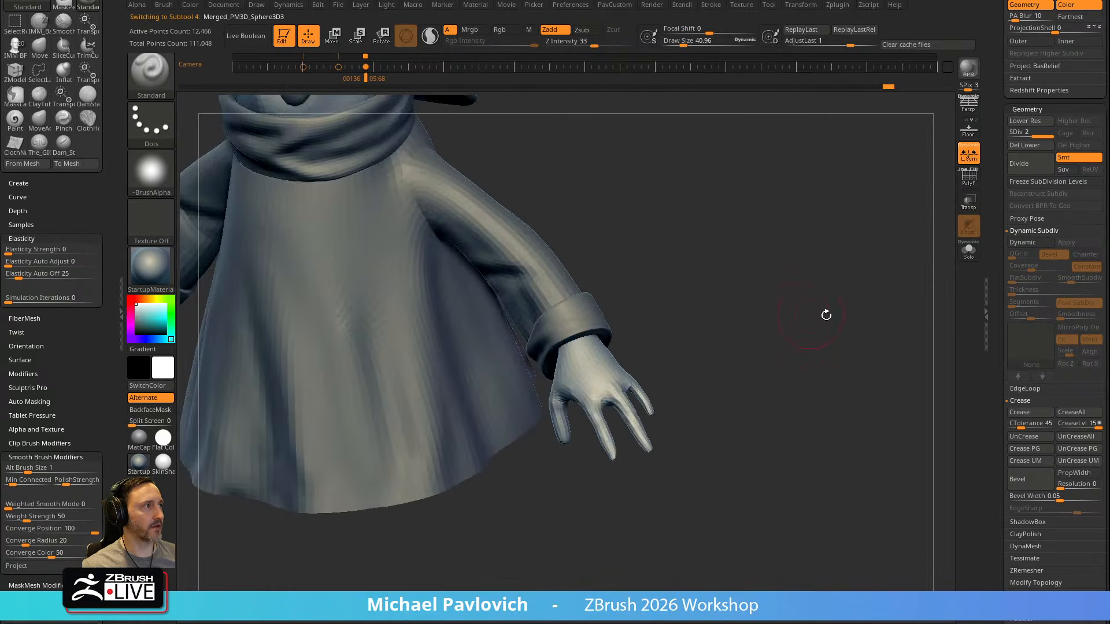
key(ctrl+d)
mouse_move(812, 275)
ctrl+right_down()
mouse_move(817, 291)
mouse_move(785, 292)
mouse_move(763, 275)
mouse_move(761, 306)
ctrl+right_up()
click(675, 44)
key(b)
key(c)
key(t)
Build up knuckles on the back of the hand with ClayTubes at a draw size of about 12
key(s)
drag(601, 416, 615, 443)
right_drag(725, 283, 730, 306)
key(s)
drag(609, 369, 617, 368)
mouse_move(607, 364)
mouse_down()
mouse_move(597, 371)
mouse_move(610, 377)
mouse_up()
key(s)
right_drag(735, 283, 682, 284)
key(s)
drag(613, 350, 605, 351)
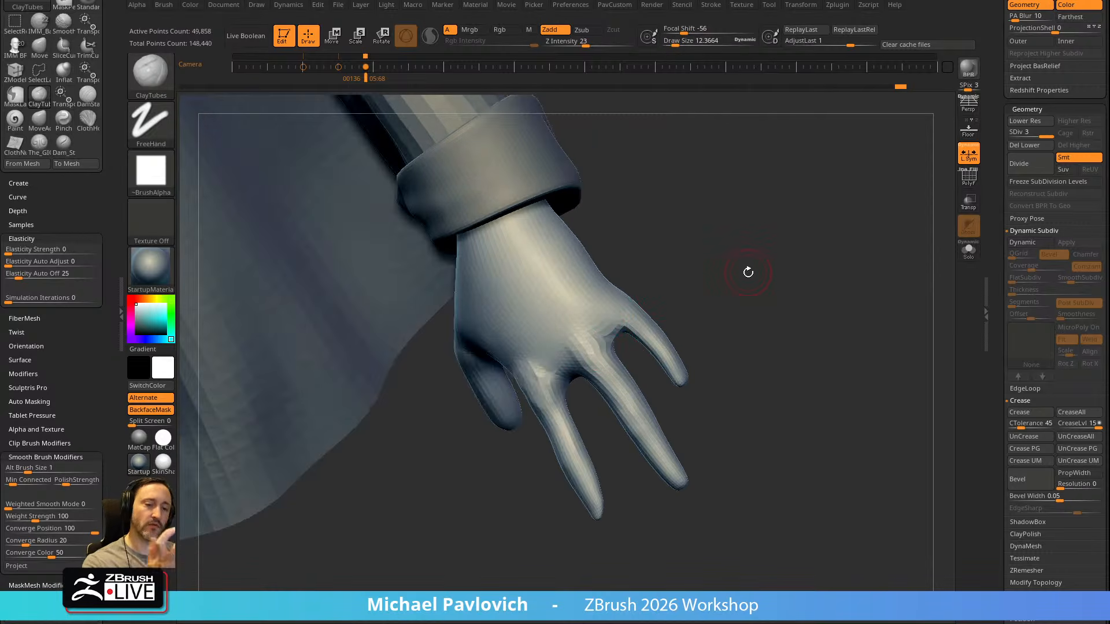
Add volume to the finger joints and the base of the thumb with ClayTubes
right_drag(751, 258, 791, 279)
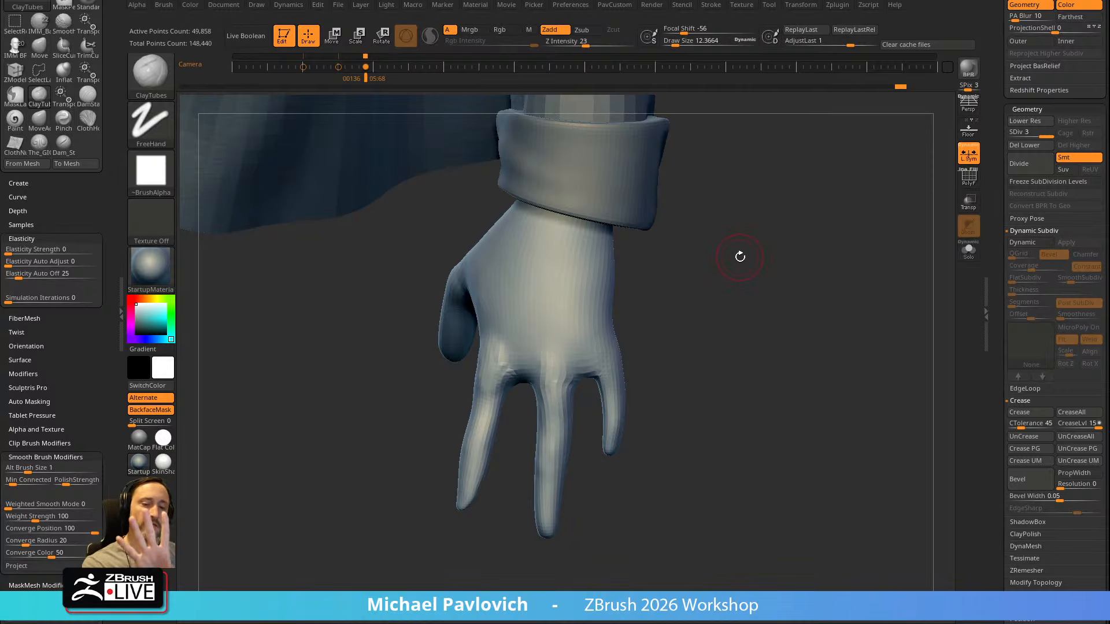
right_drag(735, 245, 568, 406)
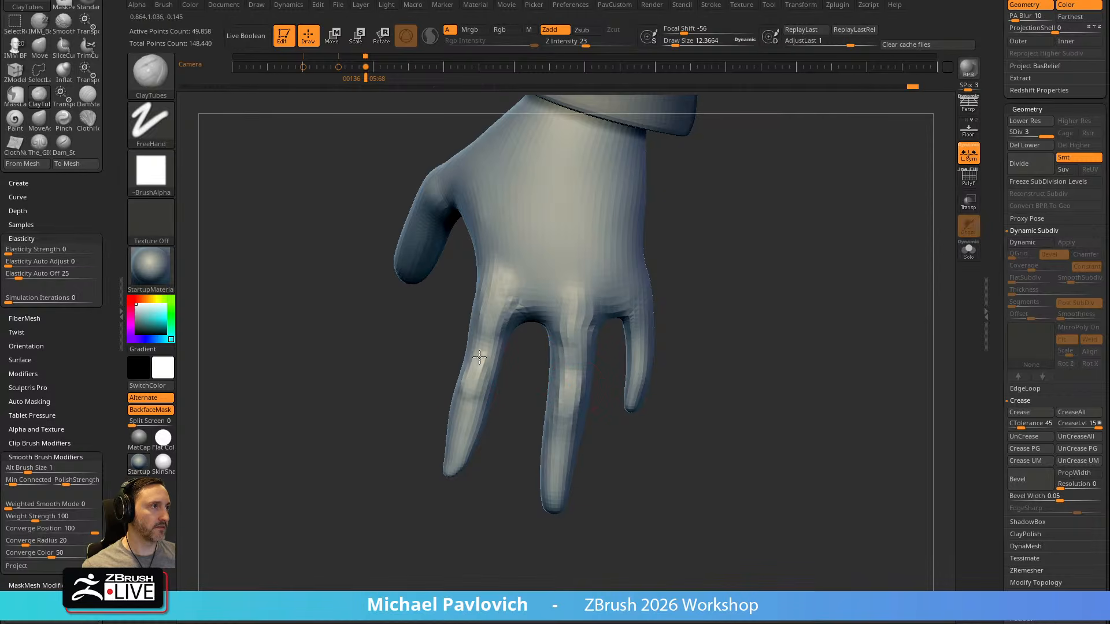
right_drag(426, 344, 525, 329)
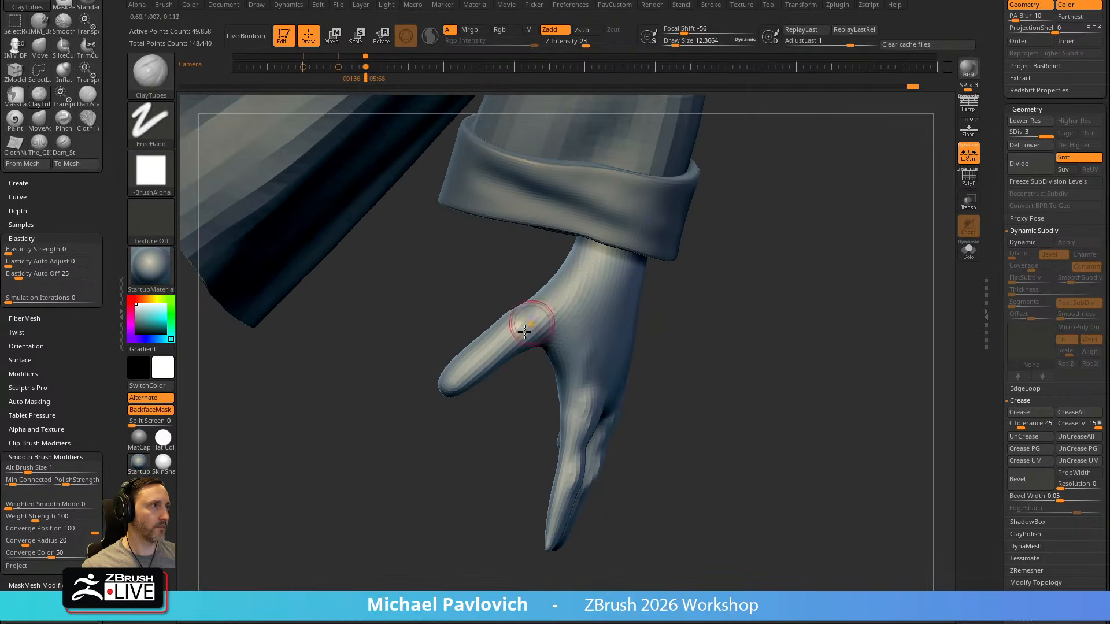
right_drag(583, 304, 523, 335)
right_drag(542, 405, 524, 371)
Enlarge ClayTubes to a draw size of about 19 and build up the thumb's form
key(s)
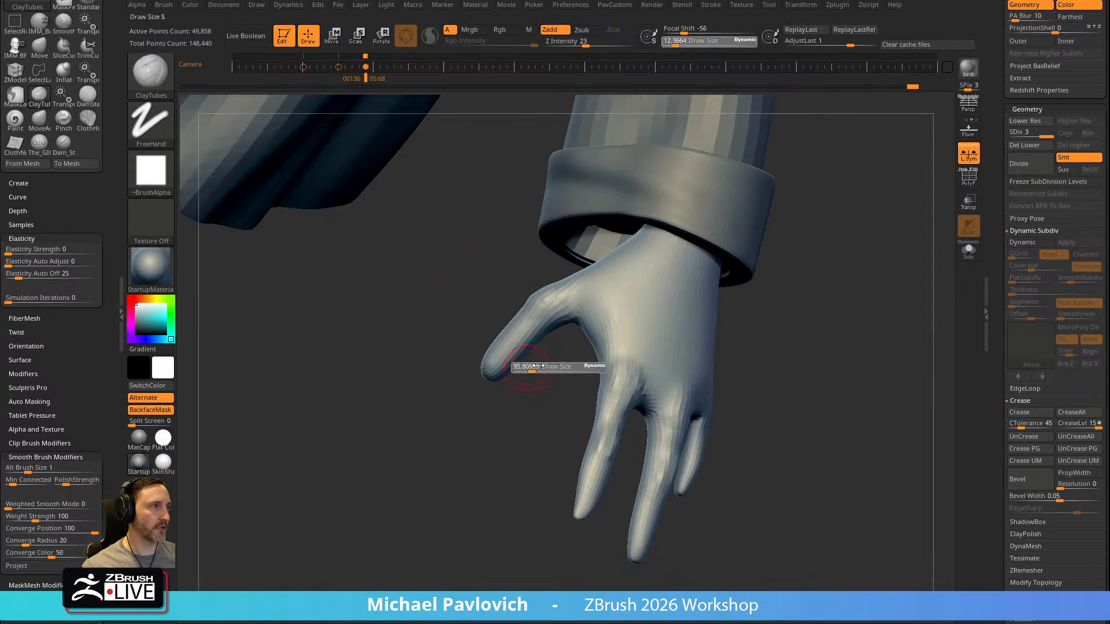
drag(524, 371, 538, 371)
right_drag(537, 371, 522, 369)
key(s)
drag(523, 389, 512, 390)
right_drag(547, 343, 717, 252)
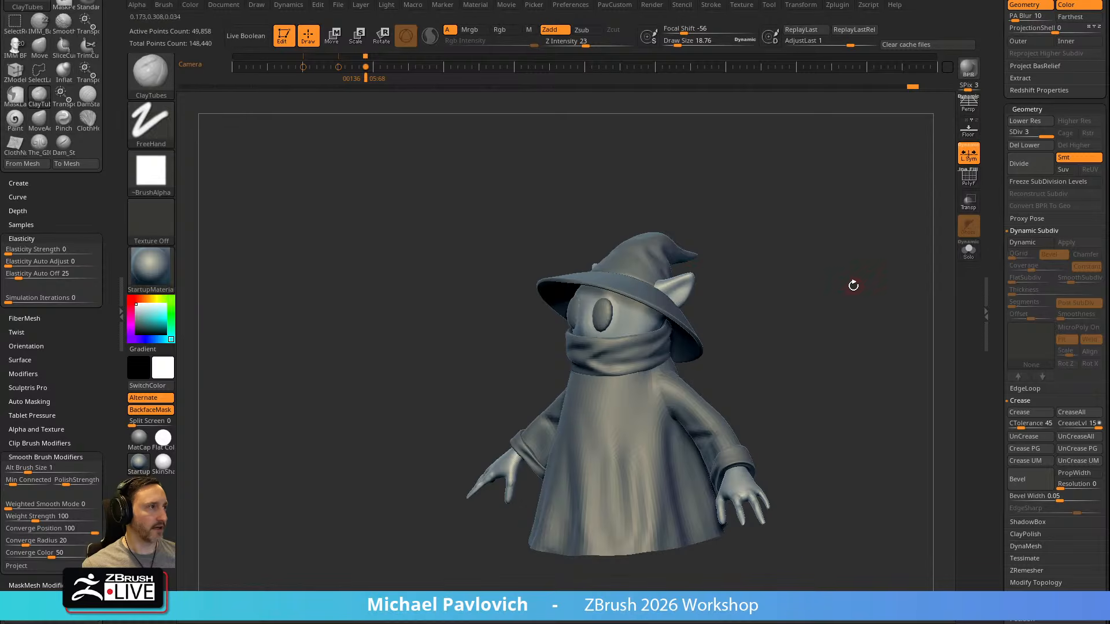
Select the eyes and subdivide them twice to level 3
right_drag(855, 286, 856, 238)
key(1)
mouse_move(775, 280)
shift+right_down()
mouse_move(737, 285)
mouse_move(733, 260)
mouse_move(726, 273)
shift+right_up()
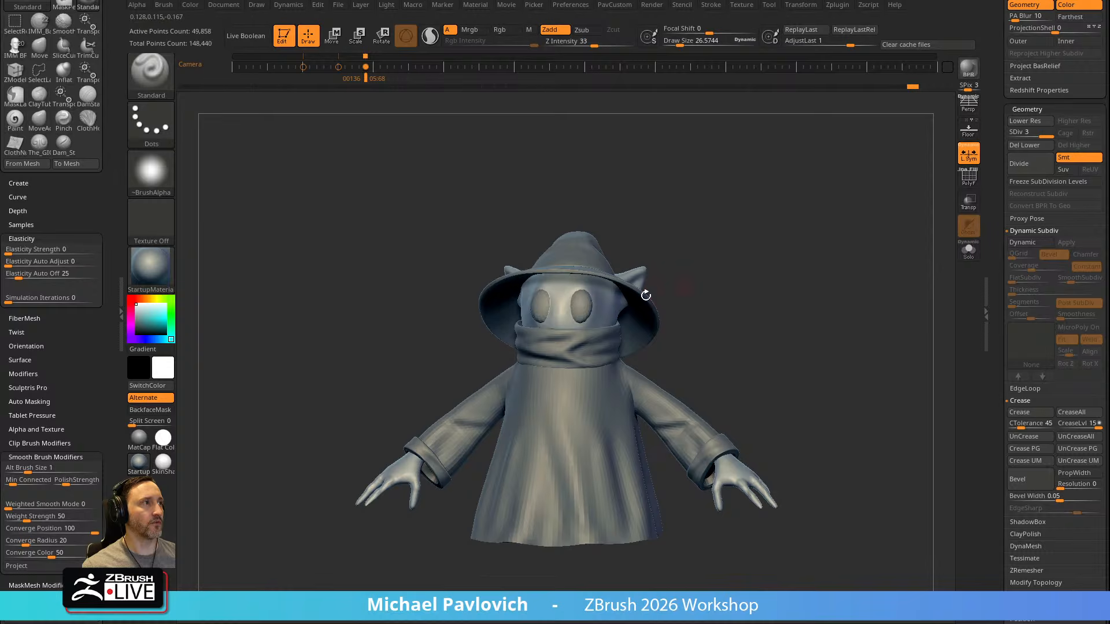
alt+click(589, 298)
key(ctrl+d)
key(ctrl+d)
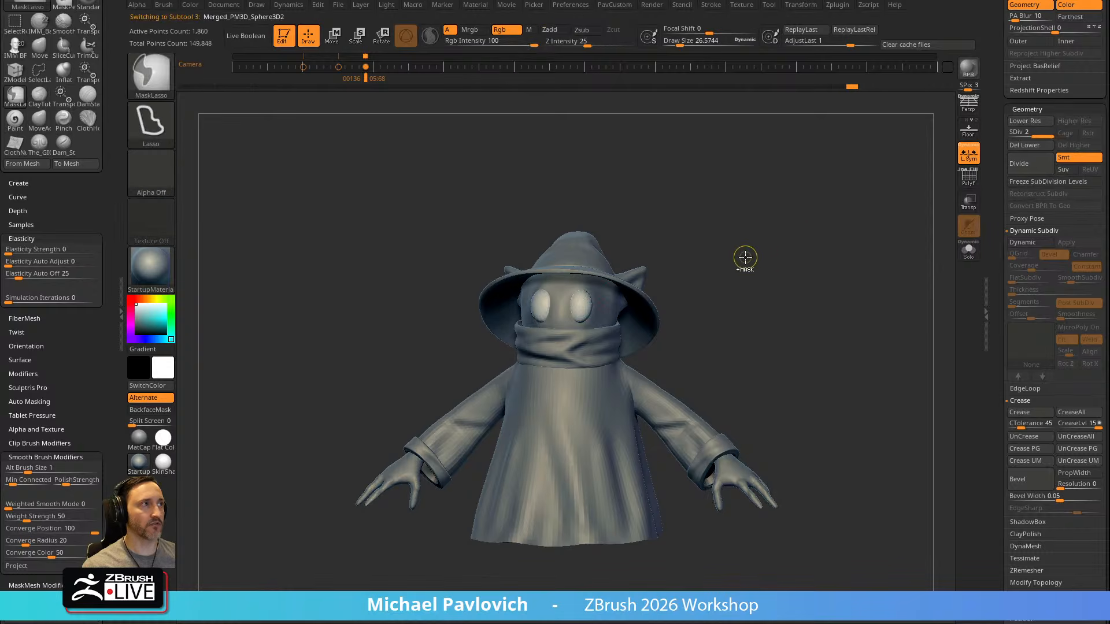
mouse_move(781, 245)
alt+right_down()
mouse_move(830, 268)
mouse_move(750, 270)
alt+right_up()
key(s)
drag(745, 272, 768, 272)
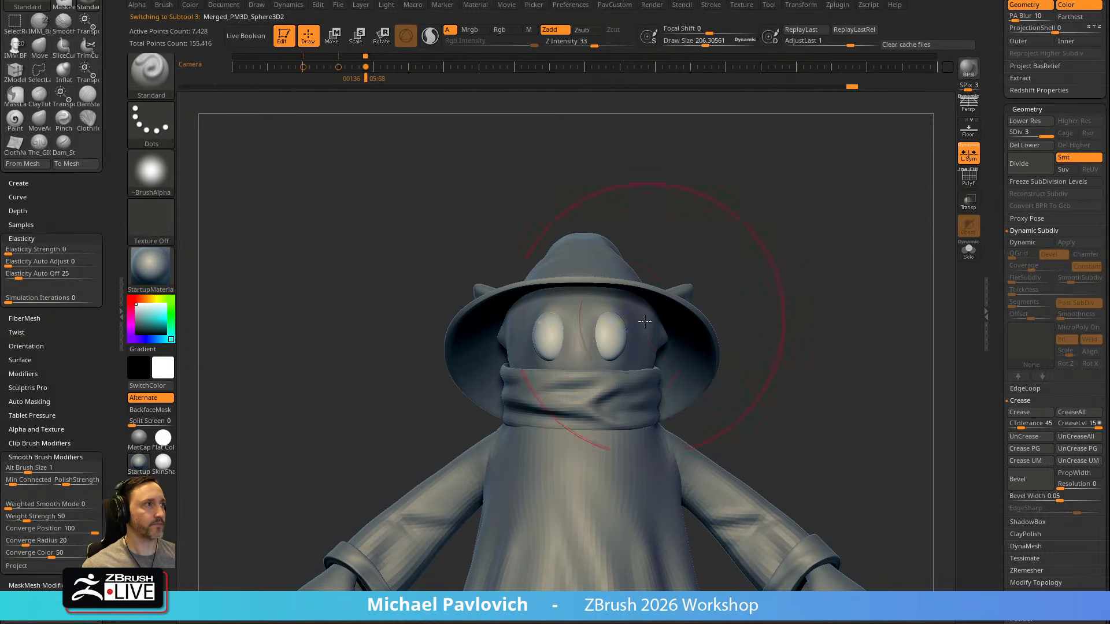
Reshape the eyes against the face with the Move brush at a draw size of about 76
key(b)
key(m)
key(v)
right_drag(607, 337, 546, 339)
key(s)
mouse_move(613, 342)
mouse_down()
mouse_move(630, 332)
mouse_move(620, 314)
mouse_up()
right_drag(543, 350, 581, 328)
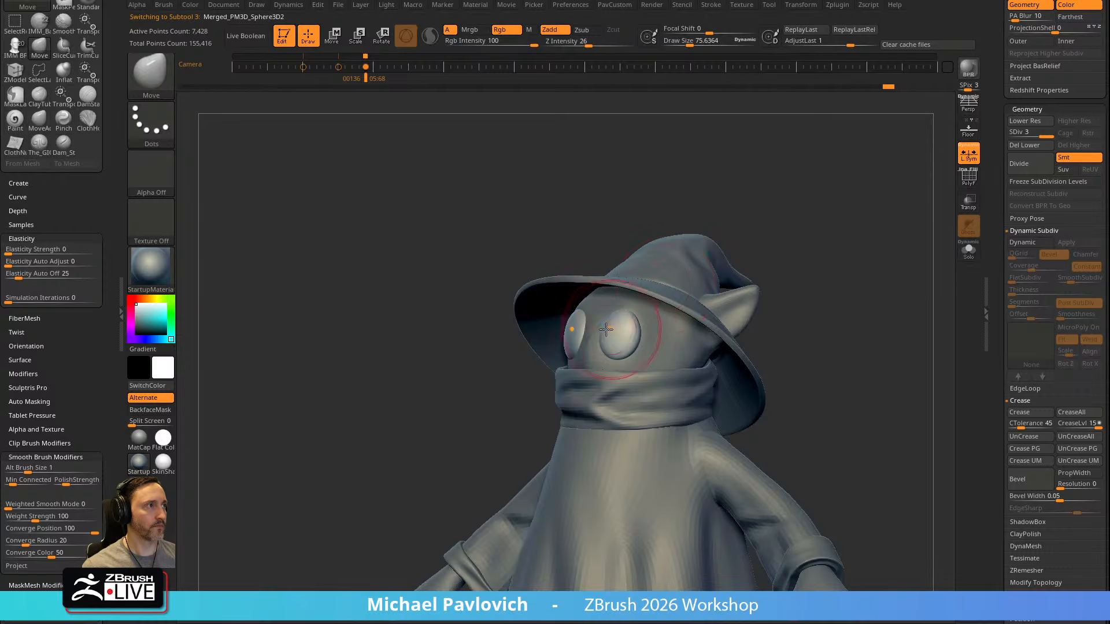
Adjust the eye's shape with the Move brush and switch to the Standard brush
drag(648, 332, 646, 329)
key(b)
key(s)
key(t)
right_drag(822, 230, 826, 248)
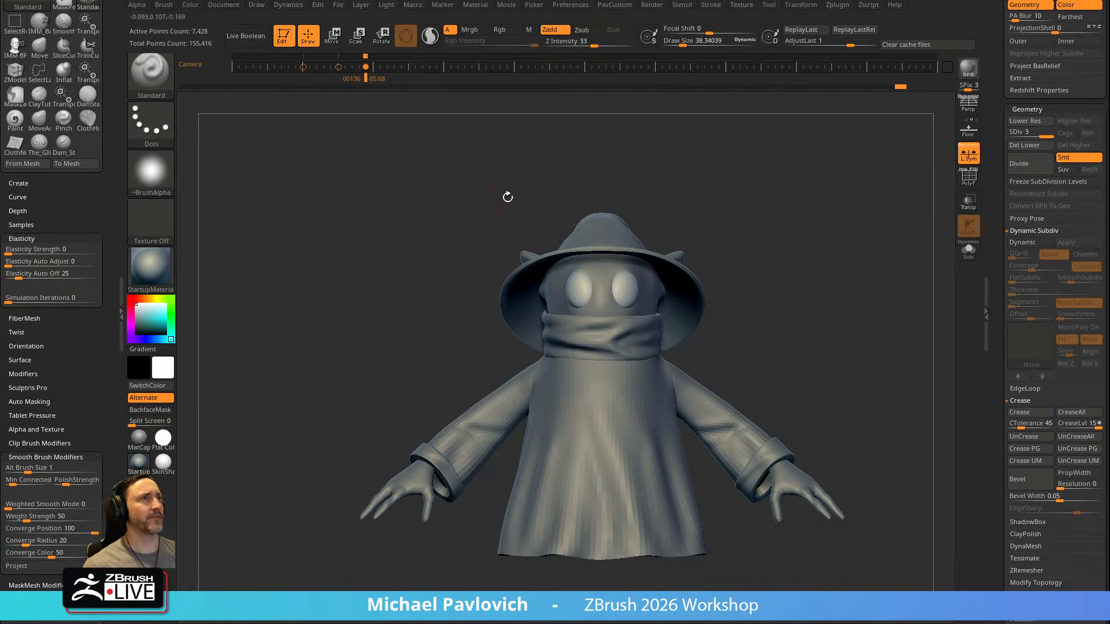
key(ctrl)
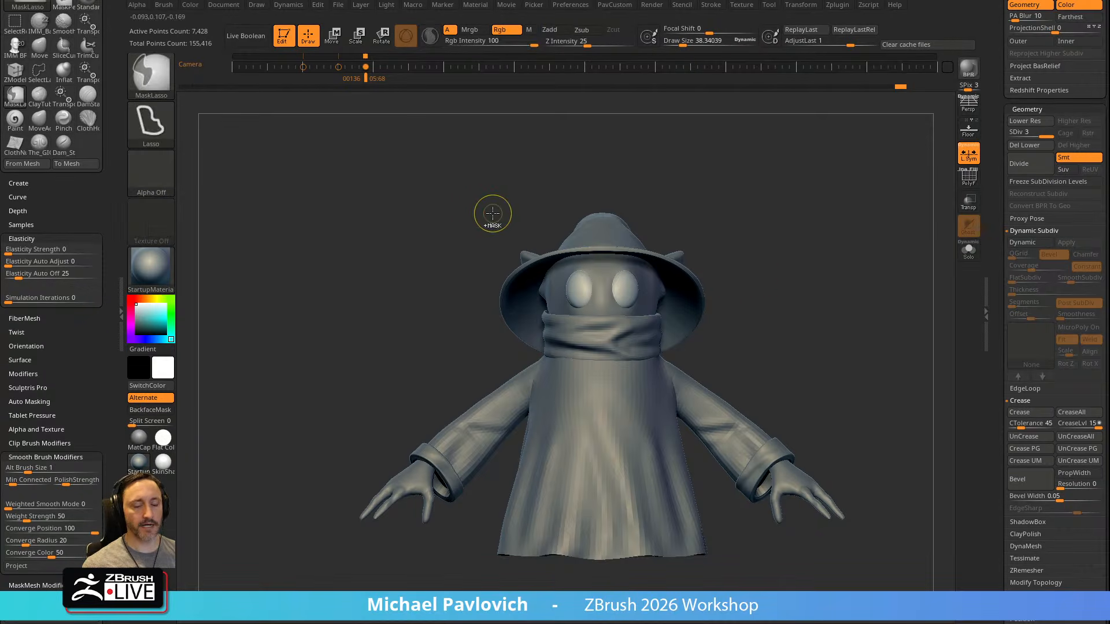
Leave Edit mode, accepting the switch to 2.5D for the rest of the session, and clear the canvas
click(284, 36)
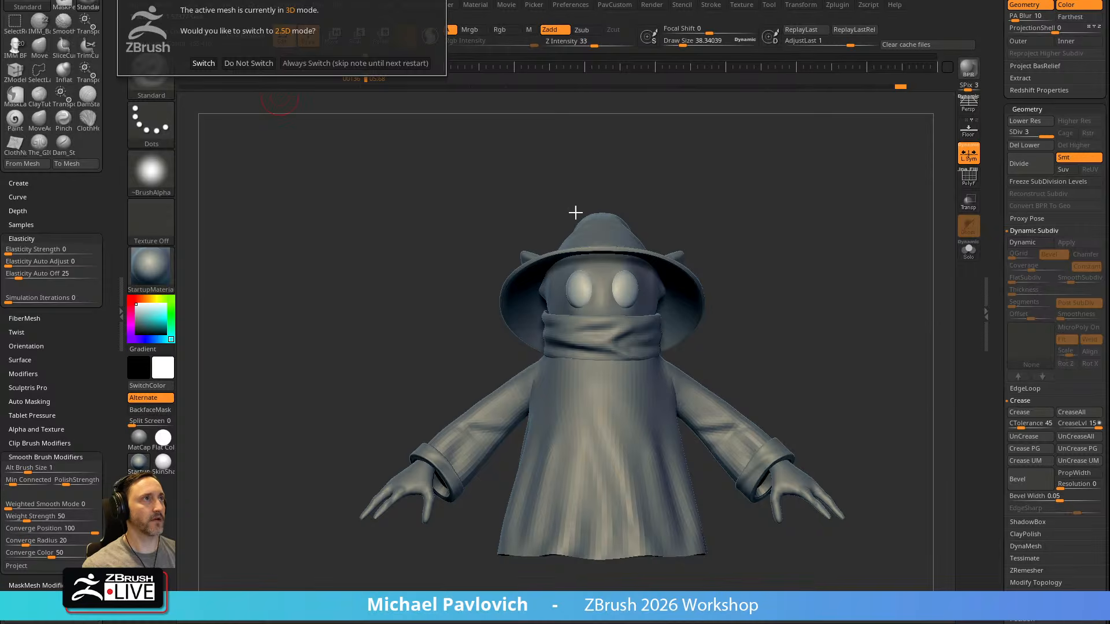
click(382, 65)
key(ctrl+n)
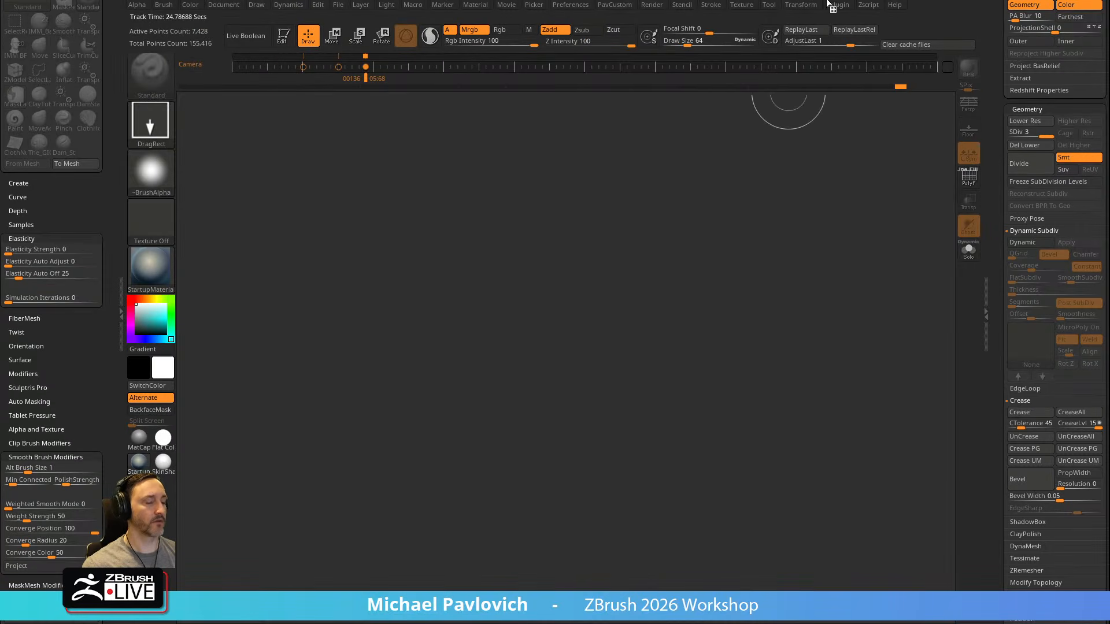
Draw a Plane3D on the empty canvas and make it editable
click(823, 0)
drag(994, 149, 993, 421)
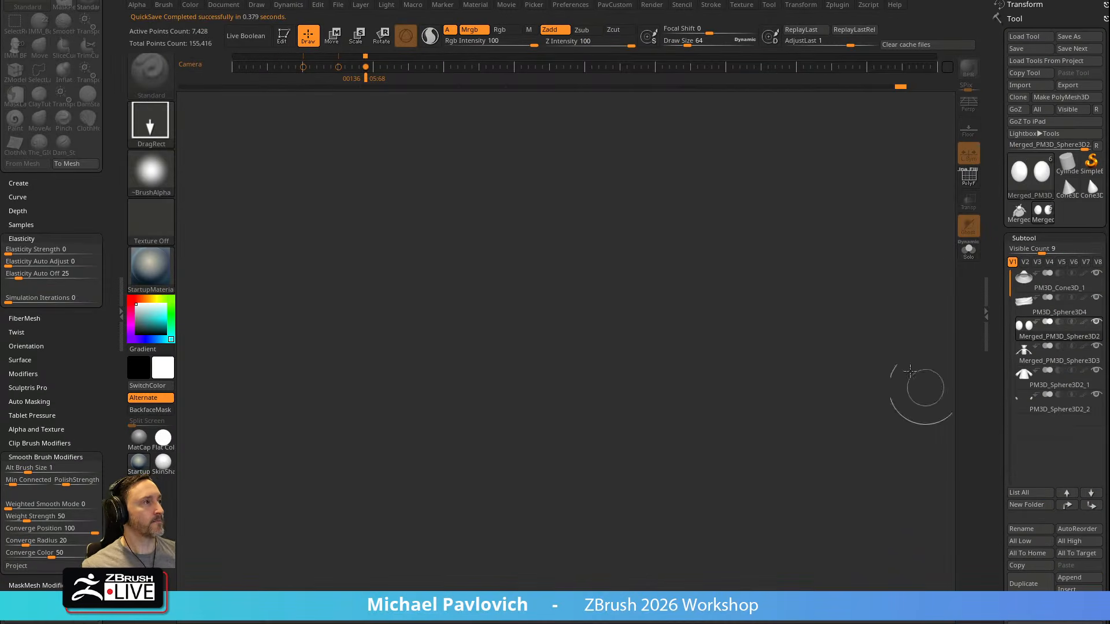
click(1021, 162)
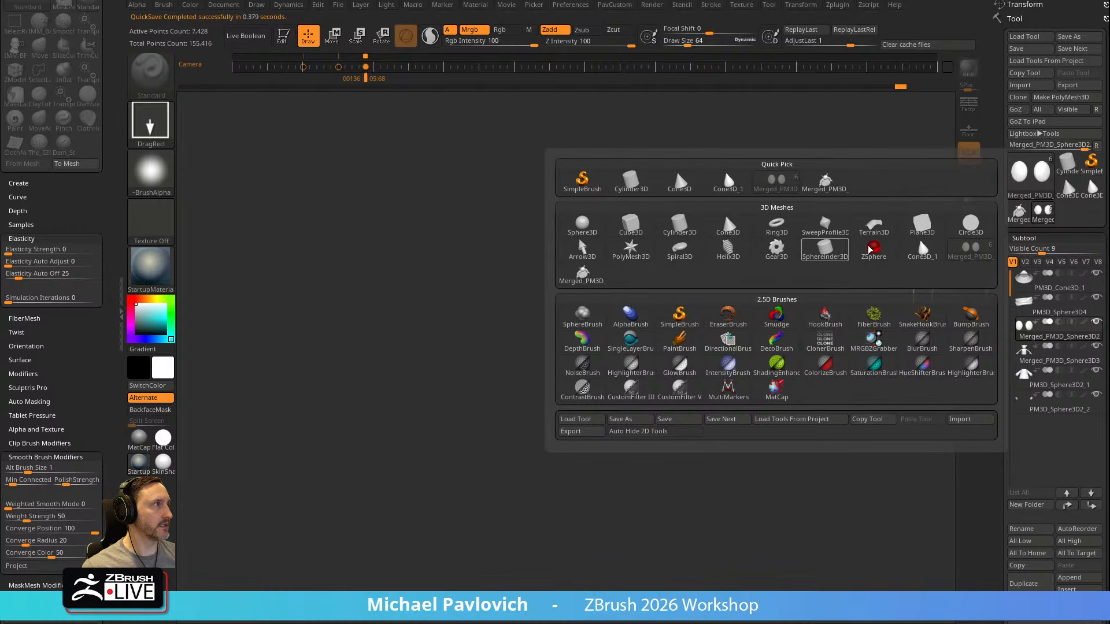
click(911, 227)
drag(529, 342, 589, 432)
click(288, 40)
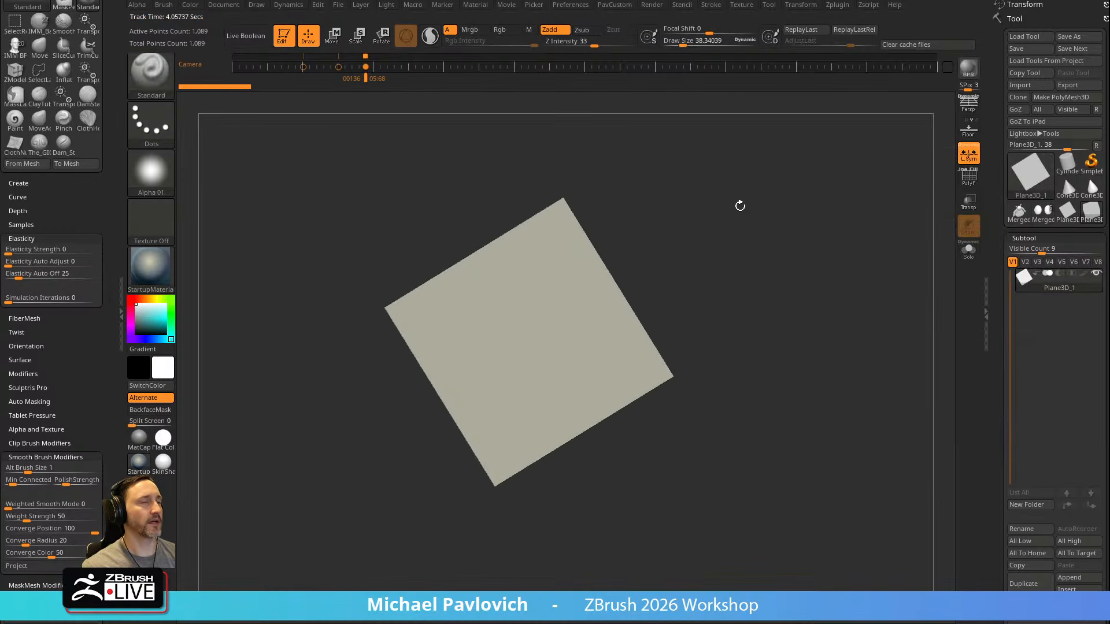
Give the plane the Flat Color material, show the Spotlight reference and frame the plane over the middle Orko drawing
shift+drag(686, 189, 783, 268)
click(168, 444)
key(shift+z)
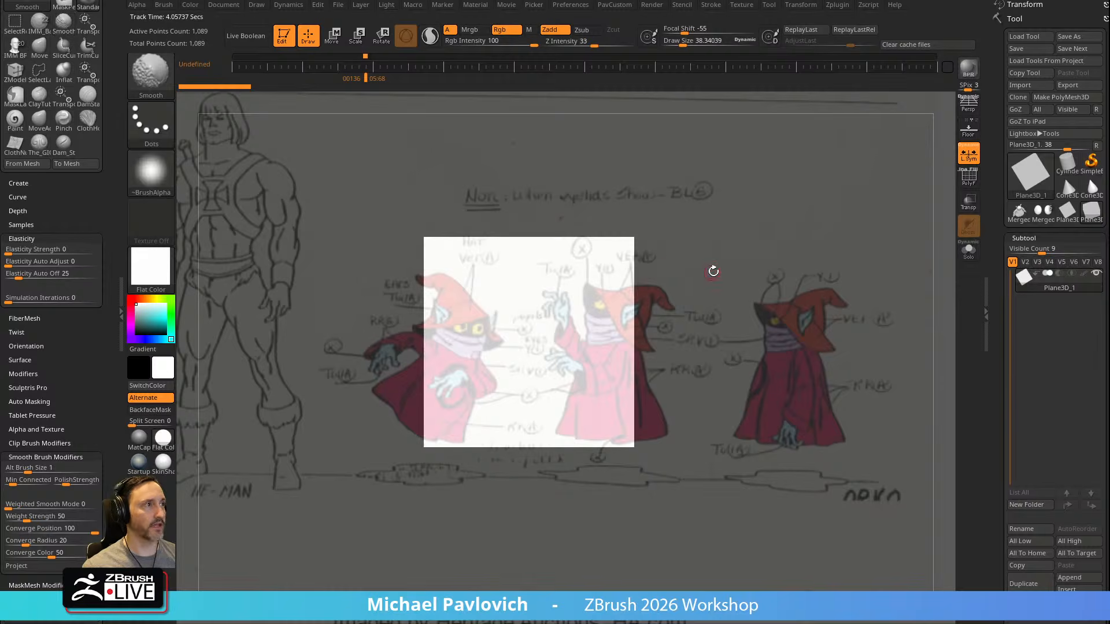
mouse_move(668, 264)
alt+mouse_down()
mouse_move(779, 287)
mouse_move(778, 297)
mouse_move(778, 278)
mouse_move(791, 278)
alt+mouse_up()
key(s)
key(s)
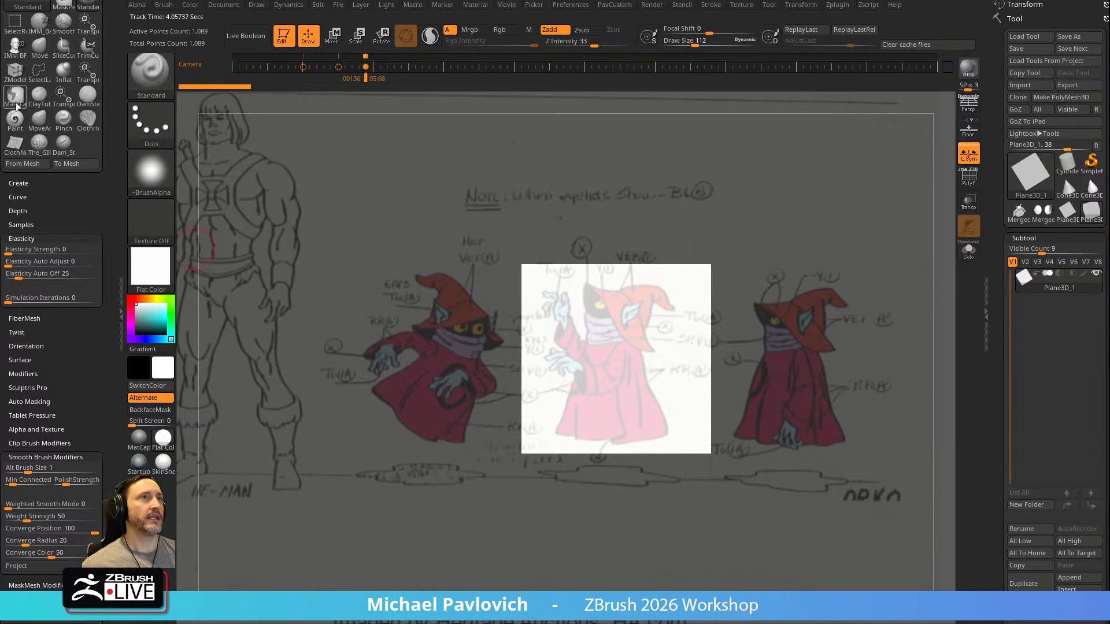
Check the Spotlight Projection setting in the Samples options of the Paint and Standard brushes
key(b)
key(p)
key(a)
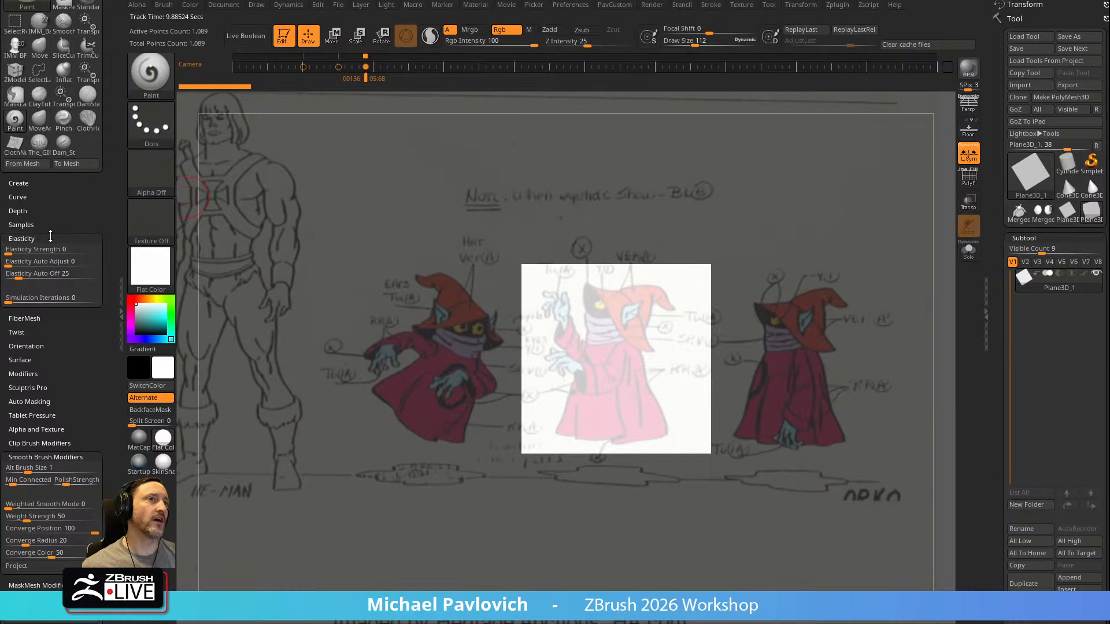
click(47, 226)
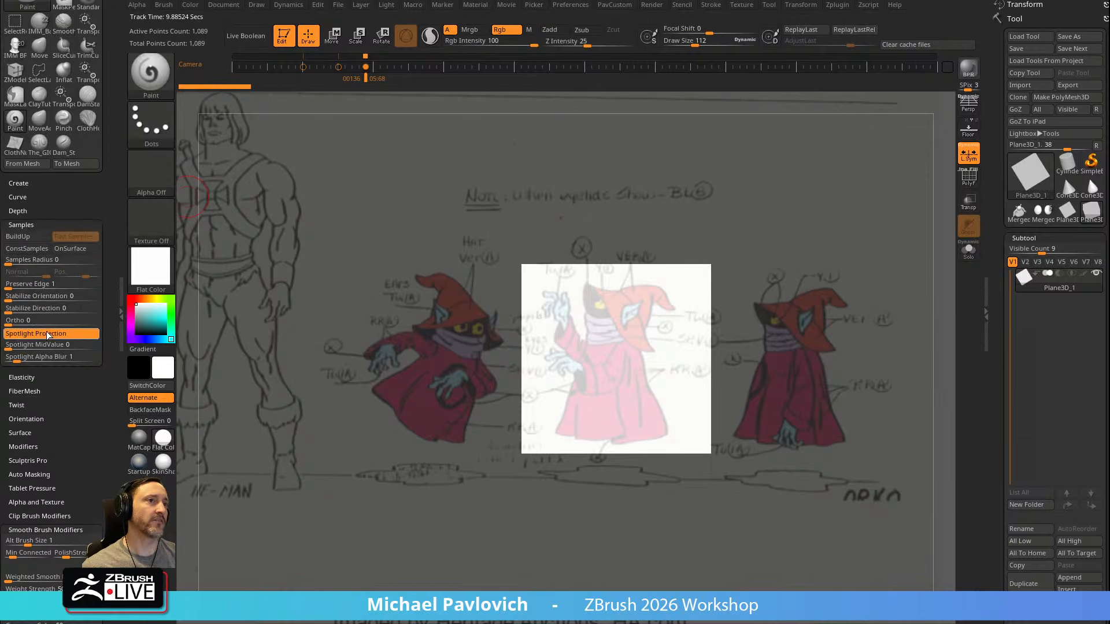
key(b)
key(s)
key(t)
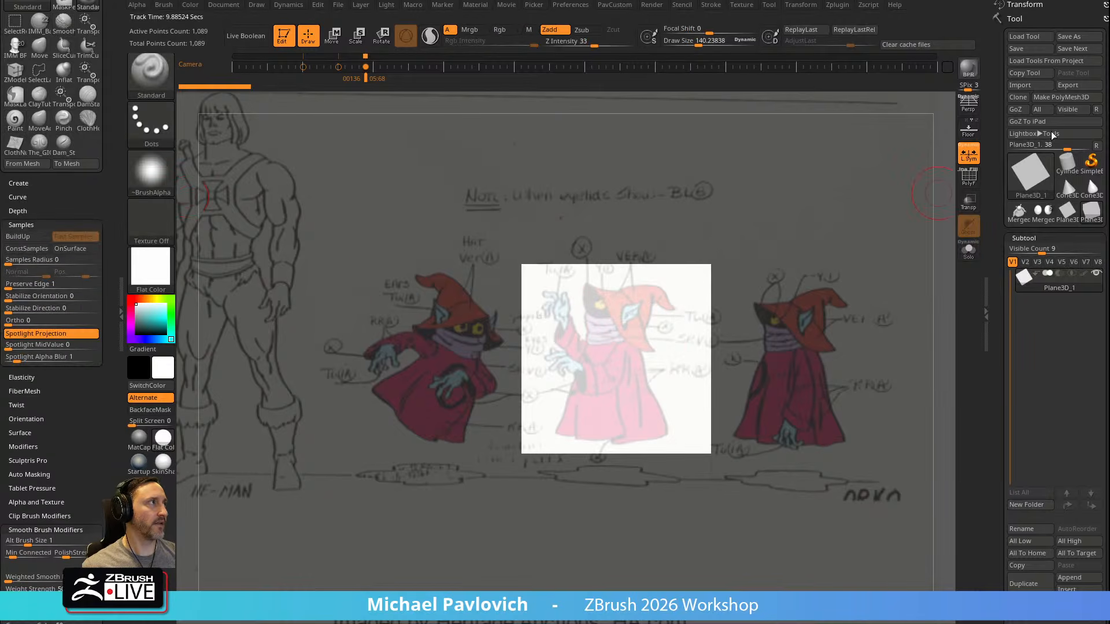
Convert the plane to a PolyMesh3D and subdivide it to about 1.048 million polygons
click(1059, 97)
key(ctrl)
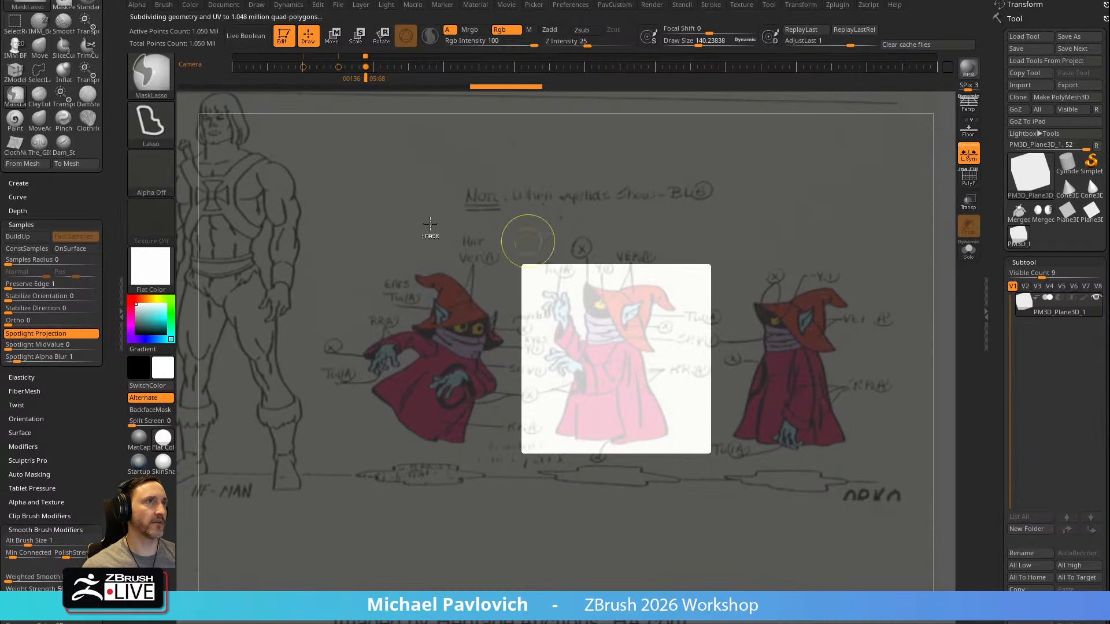
Try a Spotlight projection stroke over the middle Orko drawing on the plane with the Standard brush
key(s)
drag(592, 373, 634, 344)
mouse_move(740, 269)
mouse_down()
mouse_move(891, 250)
mouse_move(835, 257)
mouse_up()
key(s)
Enable Rgb, check the plane with the Spotlight reference hidden, undo the last stroke and show the reference again
click(500, 30)
key(z)
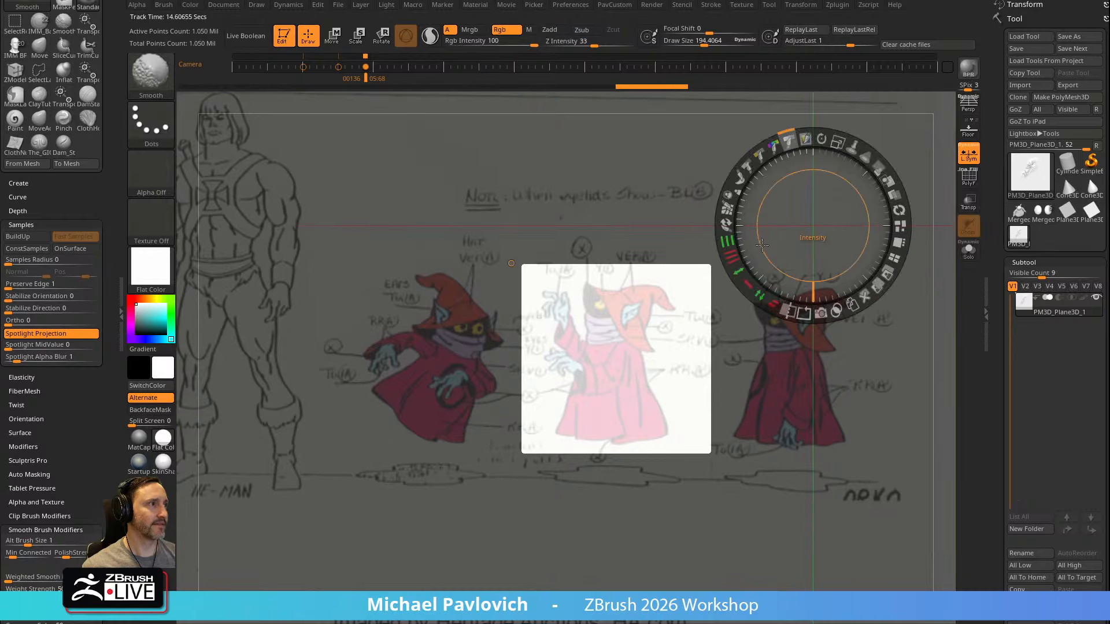
key(shift+z)
drag(711, 246, 765, 228)
key(ctrl+z)
key(shift+z)
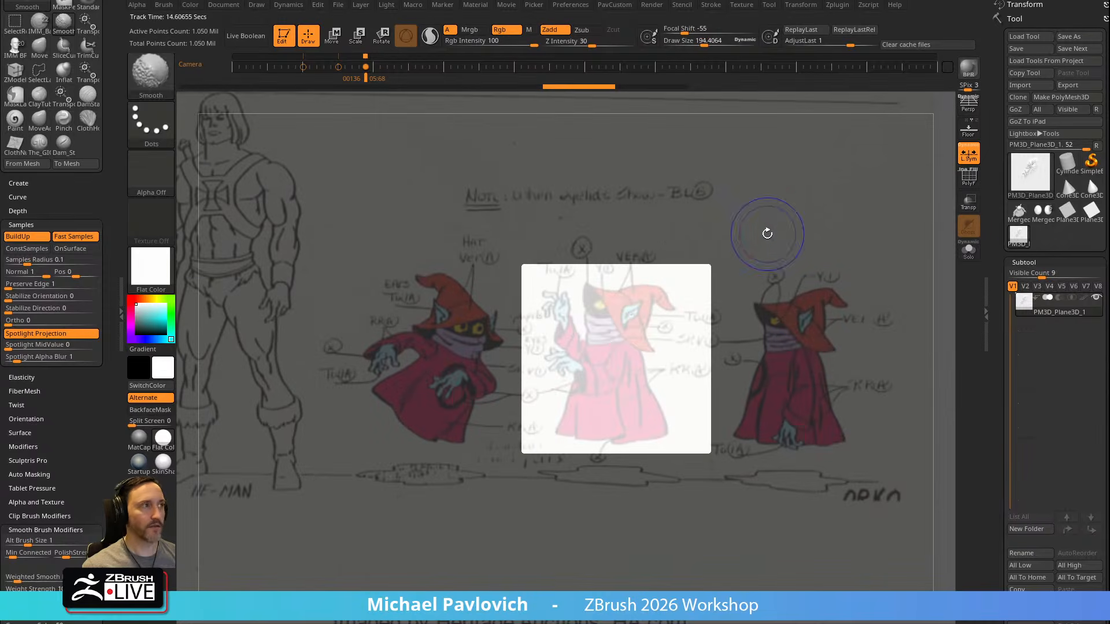
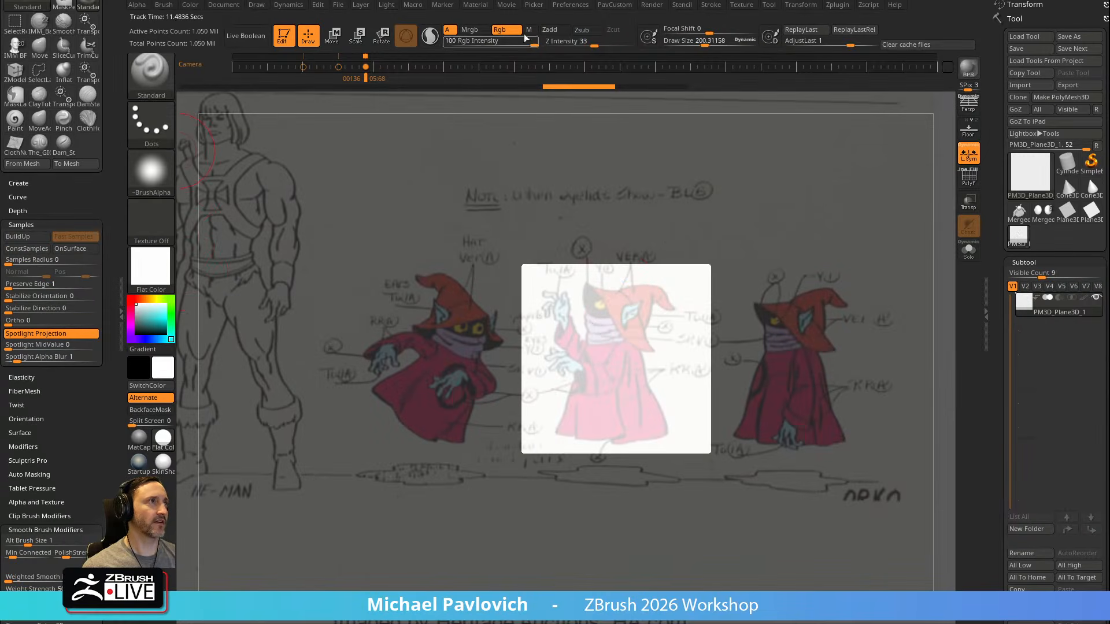
Turn off Zadd and paint the middle Orko drawing onto the white plane through the Spotlight projection
click(550, 30)
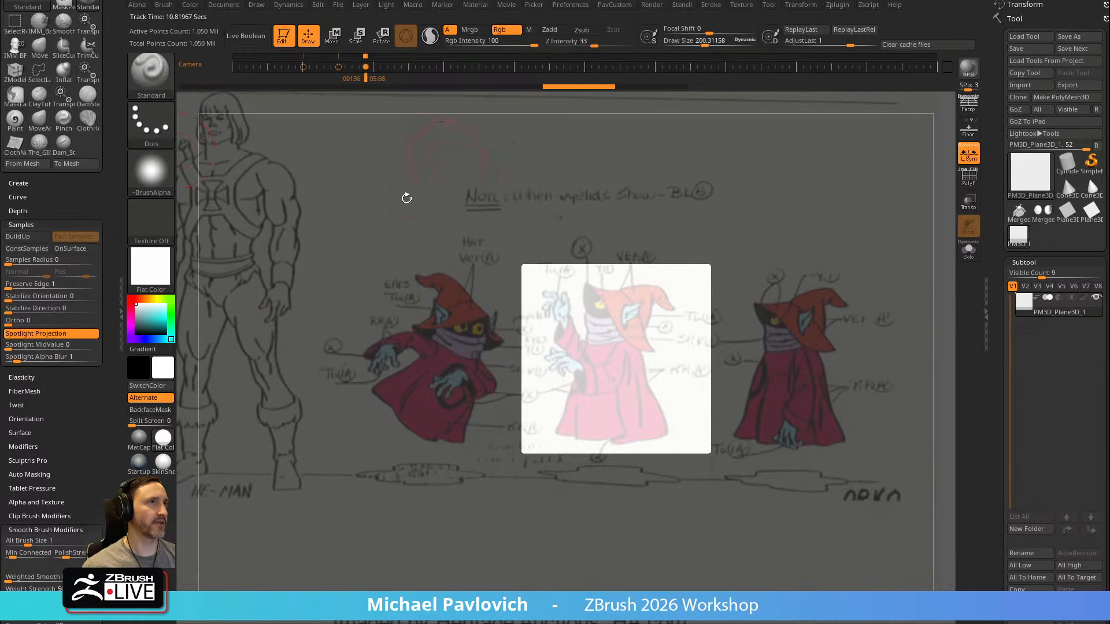
mouse_move(617, 318)
mouse_down()
mouse_move(555, 300)
mouse_move(542, 335)
mouse_move(648, 301)
mouse_move(555, 359)
mouse_move(636, 416)
mouse_move(626, 443)
mouse_move(573, 424)
mouse_up()
drag(569, 281, 684, 308)
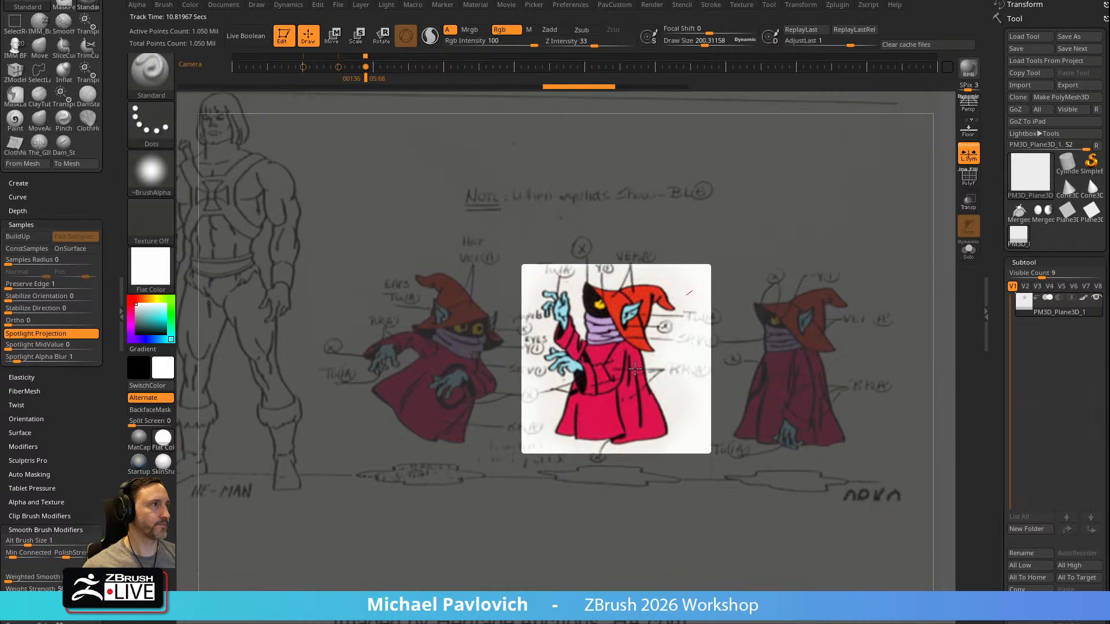
drag(672, 369, 670, 370)
Hide the Spotlight reference, place the painted plane in the canvas's upper-left corner and leave Edit mode to keep it there as a picture
key(shift+z)
mouse_move(864, 300)
alt+mouse_down()
mouse_move(535, 151)
mouse_move(576, 190)
mouse_move(563, 174)
alt+mouse_up()
key(t)
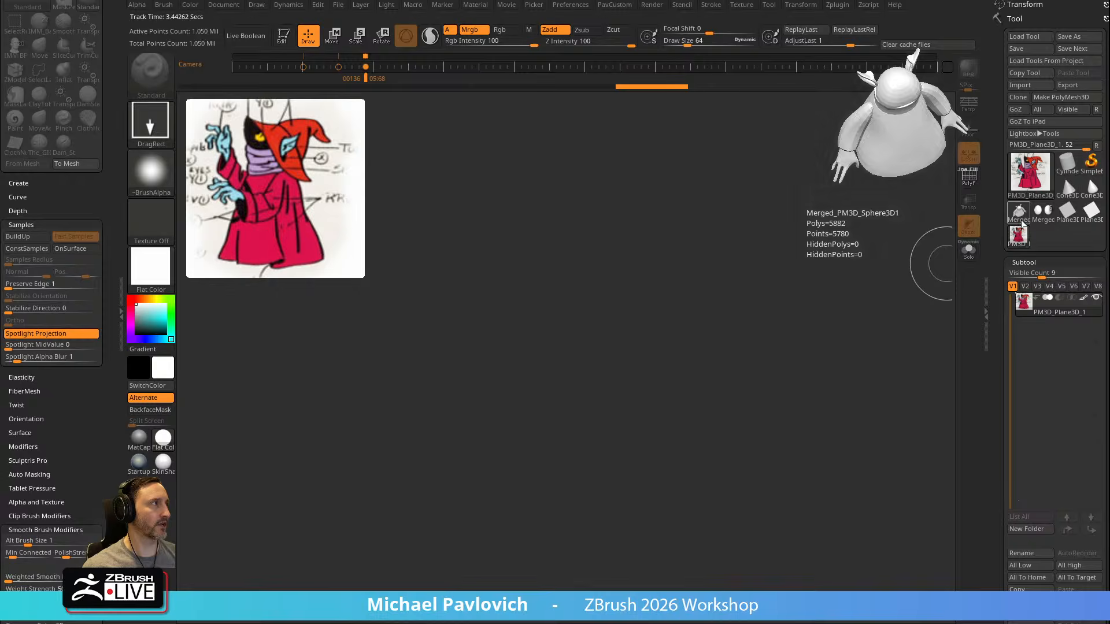
Draw the multi-part Orko character on the canvas beside the reference picture, enter Edit mode and frame it
click(1046, 218)
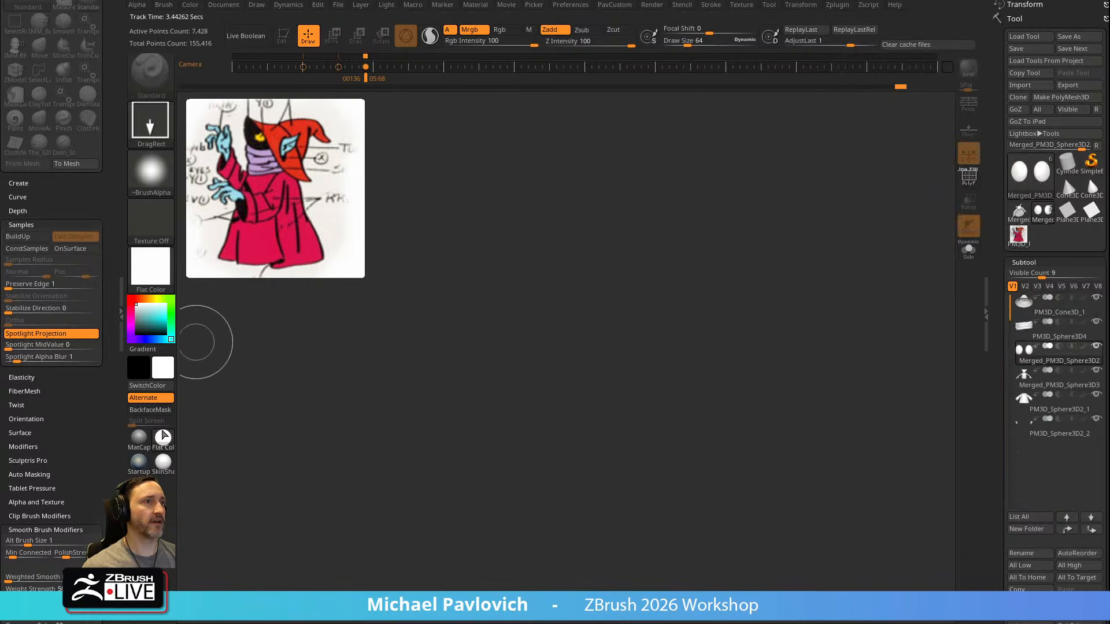
drag(614, 367, 640, 508)
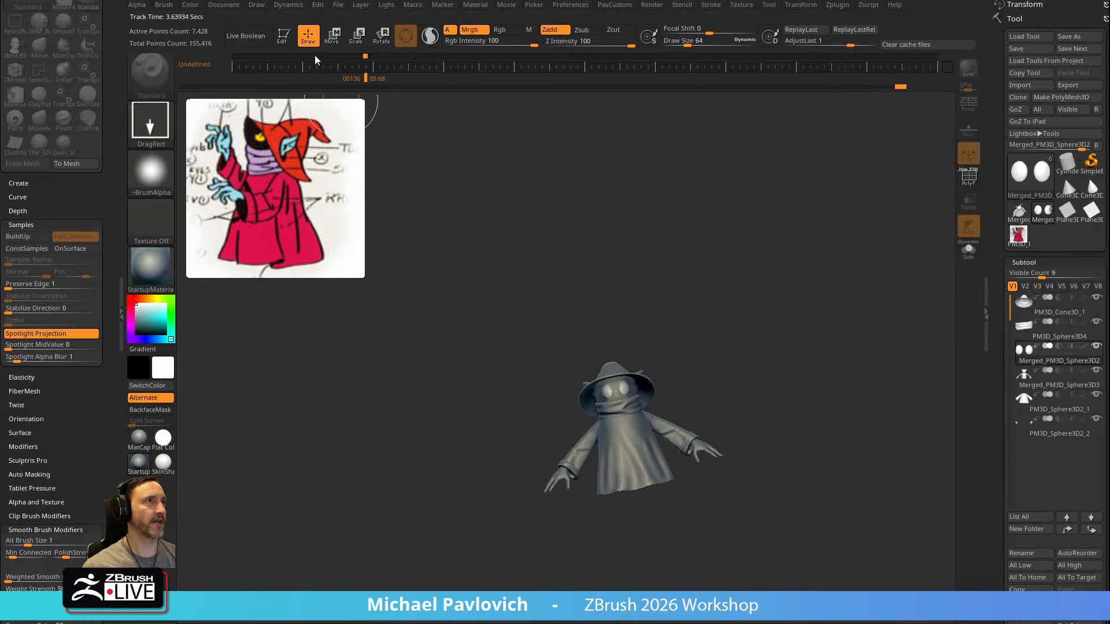
click(284, 37)
drag(782, 266, 820, 362)
alt+drag(861, 302, 740, 208)
drag(734, 272, 771, 288)
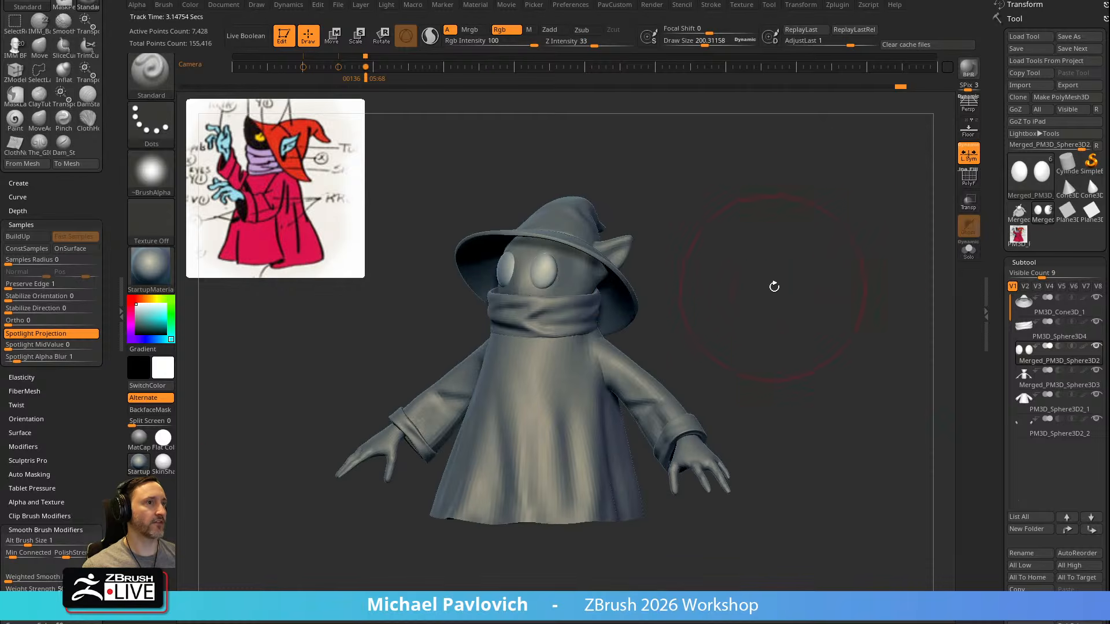
Assign the SkinShade4 material to the character and look over the other available materials
click(166, 466)
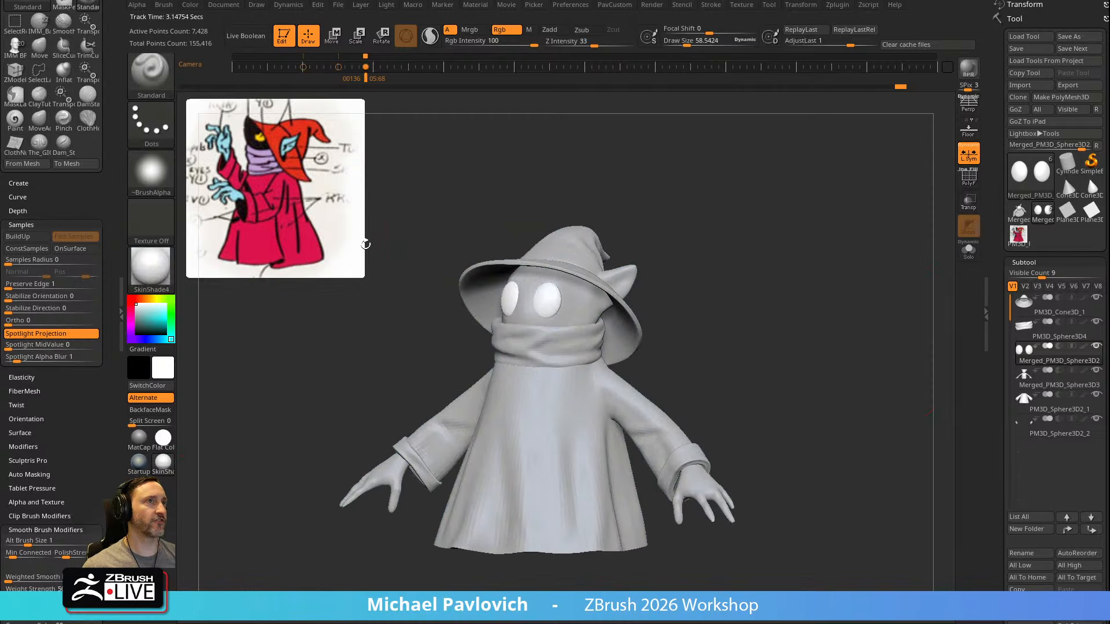
click(147, 267)
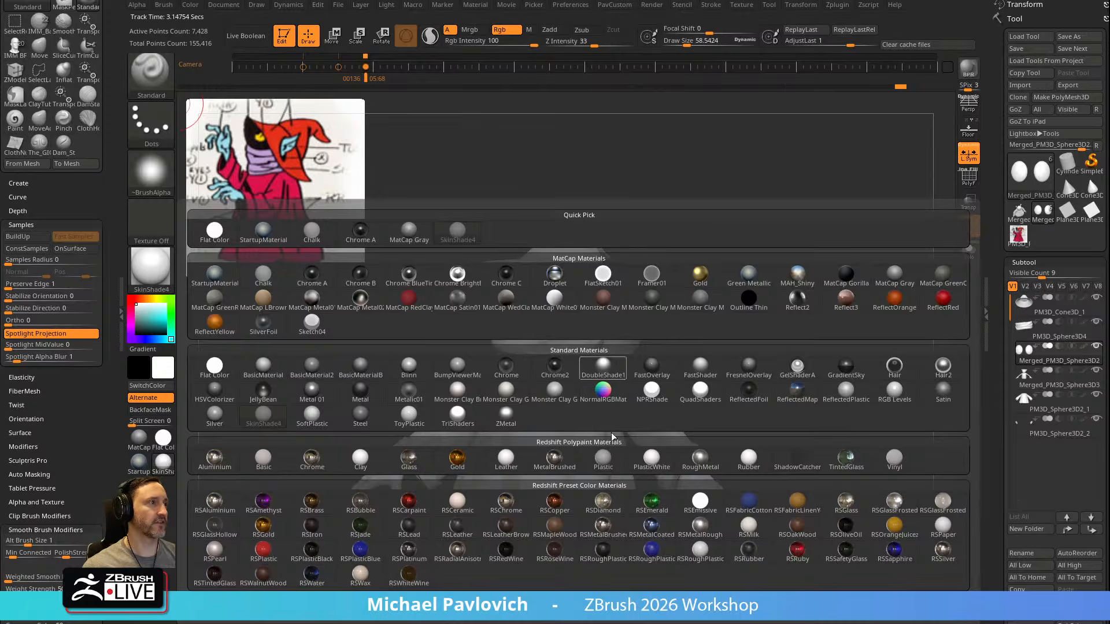
alt+drag(775, 277, 777, 234)
drag(763, 246, 708, 254)
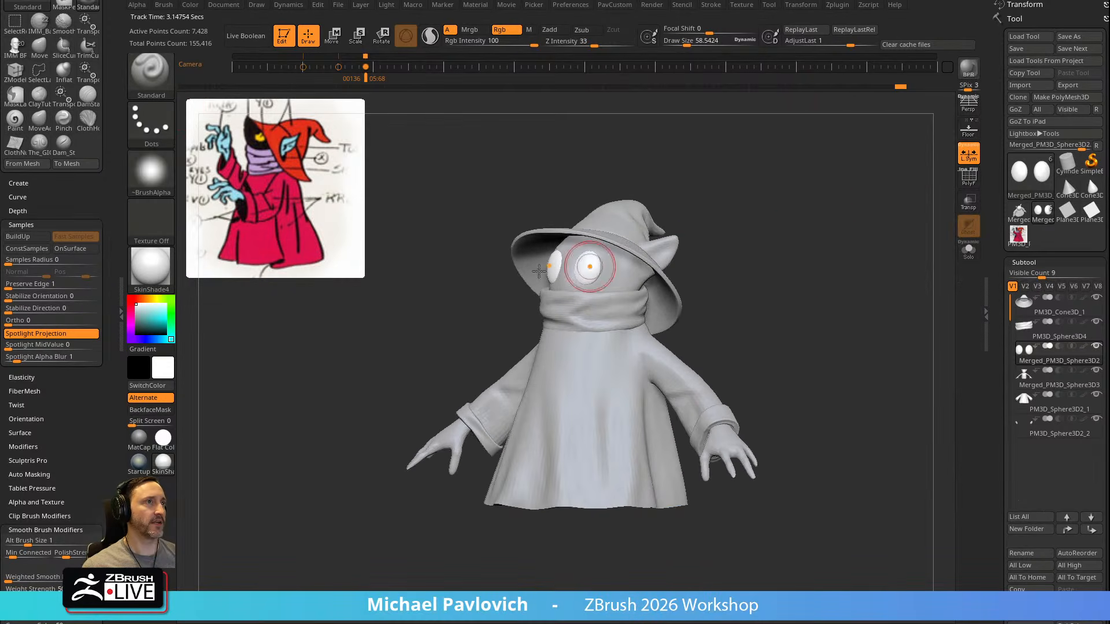
Try to fill the robe subtool with the magenta sampled from the reference picture (R 219, G 18, B 75)
key(c)
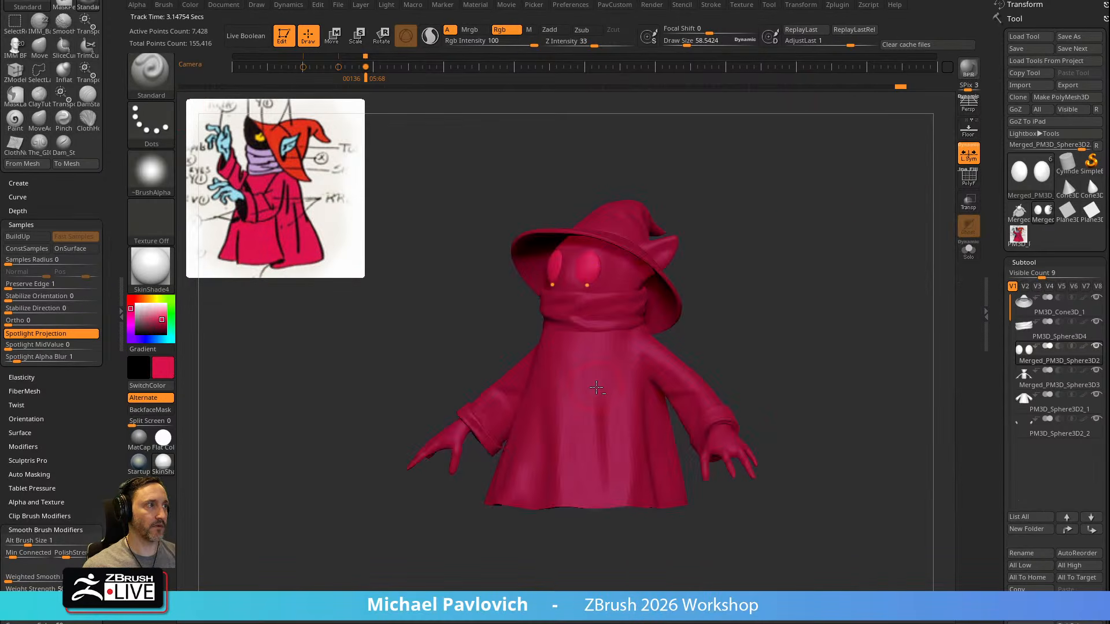
alt+click(597, 387)
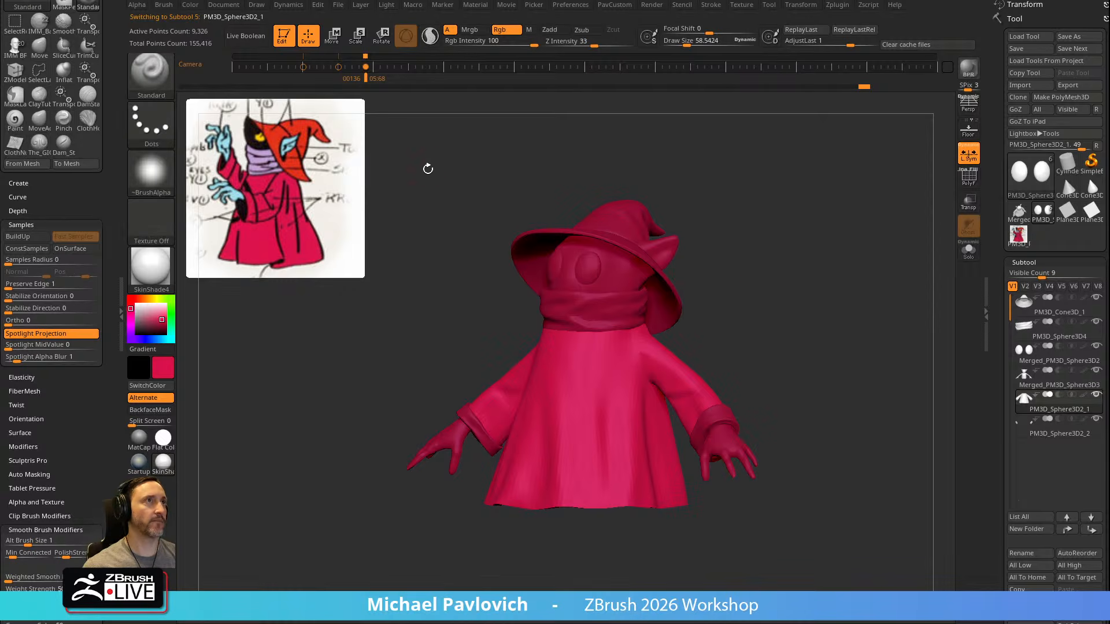
click(190, 4)
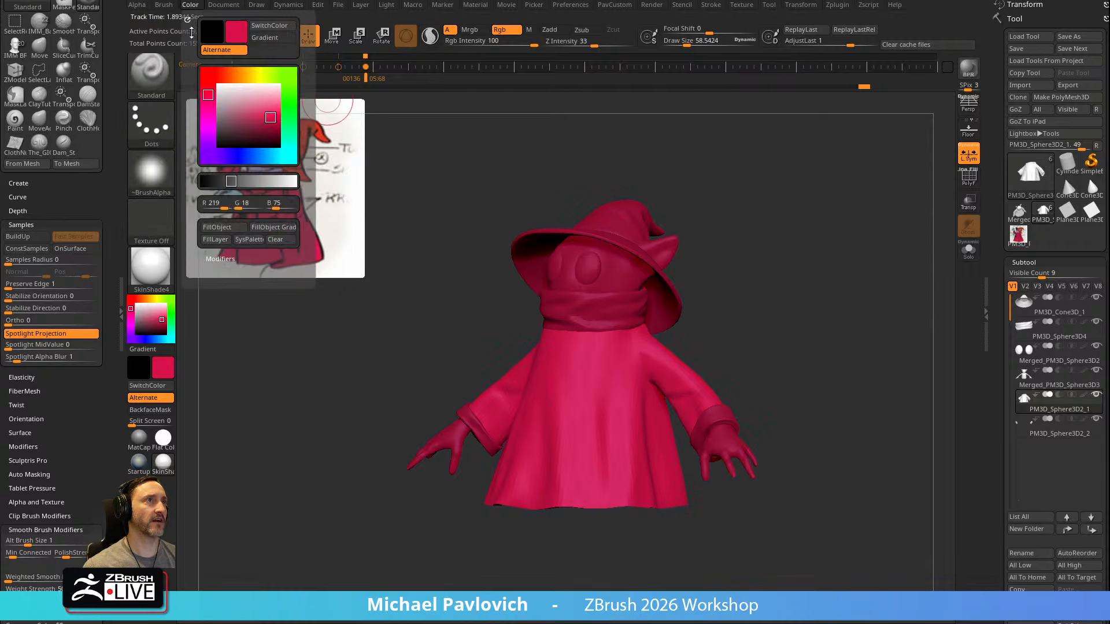
click(230, 228)
alt+drag(575, 182, 607, 214)
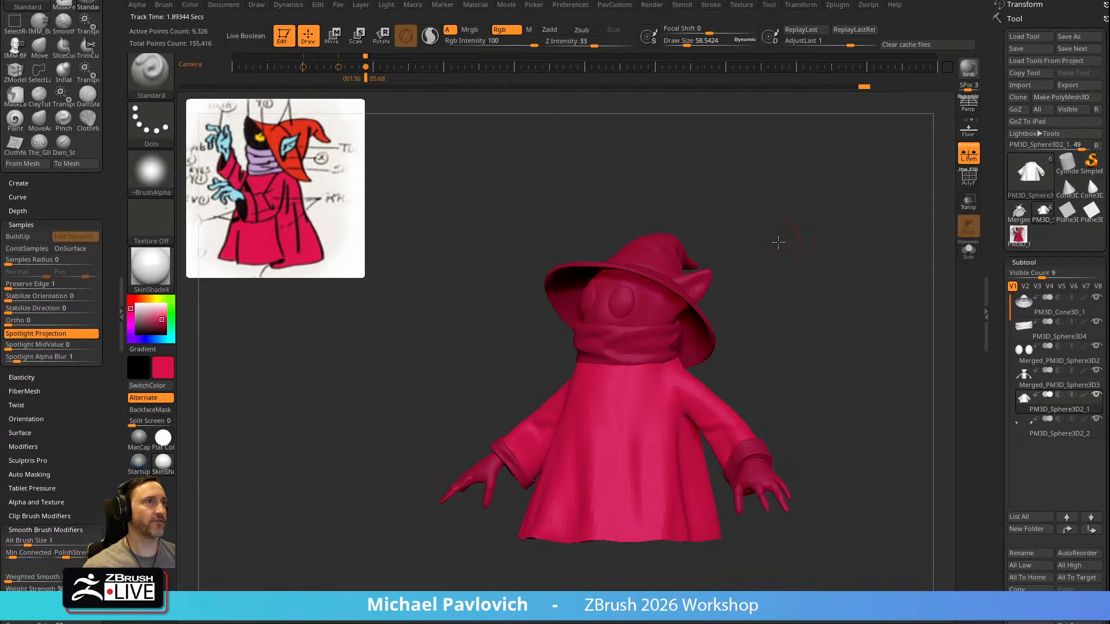
Sample the lilac from the reference's scarf, dock the Color palette and fill the scarf subtool with R 191, G 161, B 212
key(c)
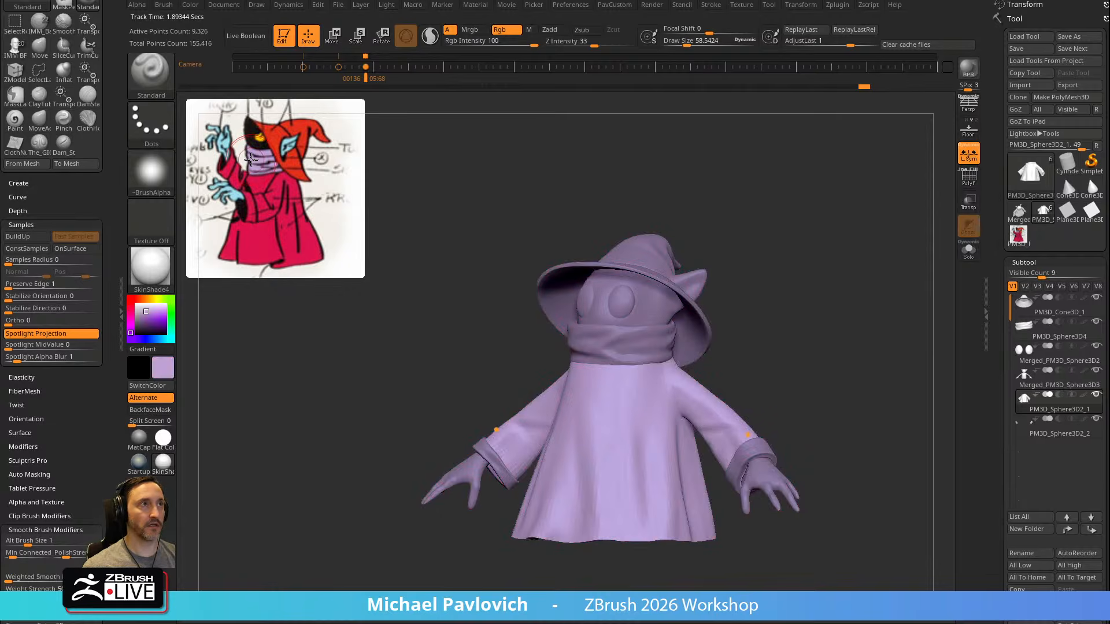
alt+click(603, 339)
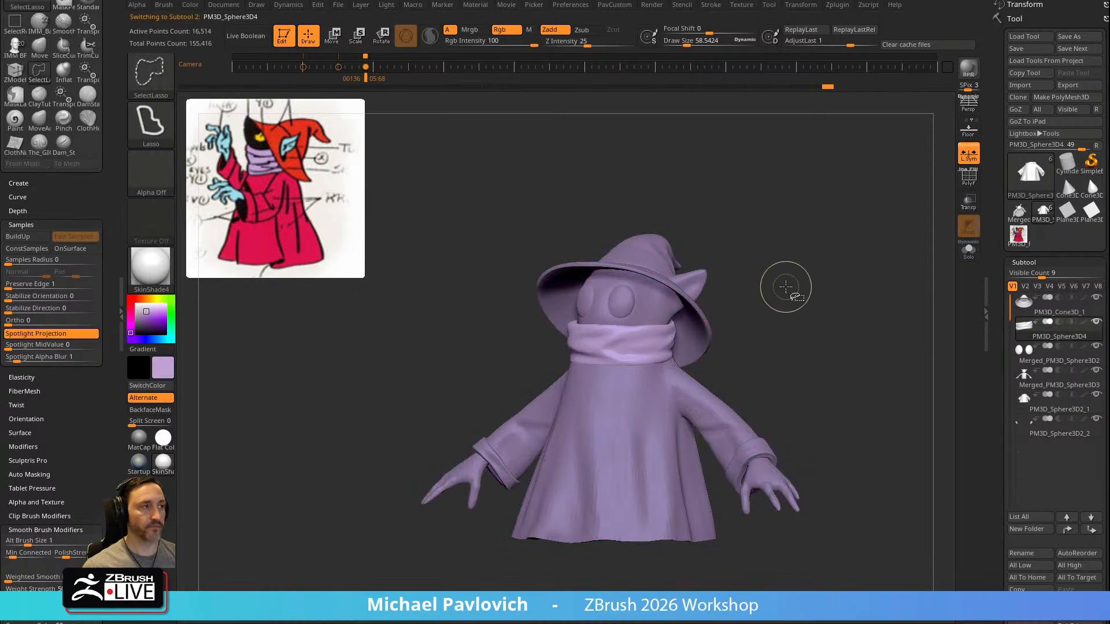
mouse_move(785, 287)
mouse_down()
mouse_move(790, 270)
mouse_move(785, 280)
mouse_up()
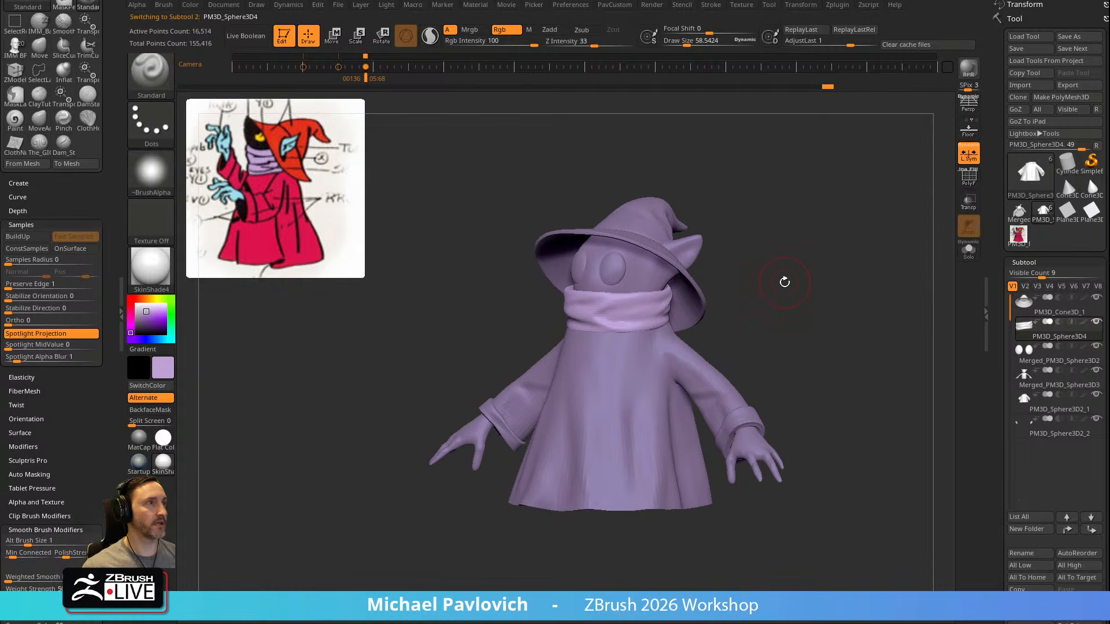
click(191, 5)
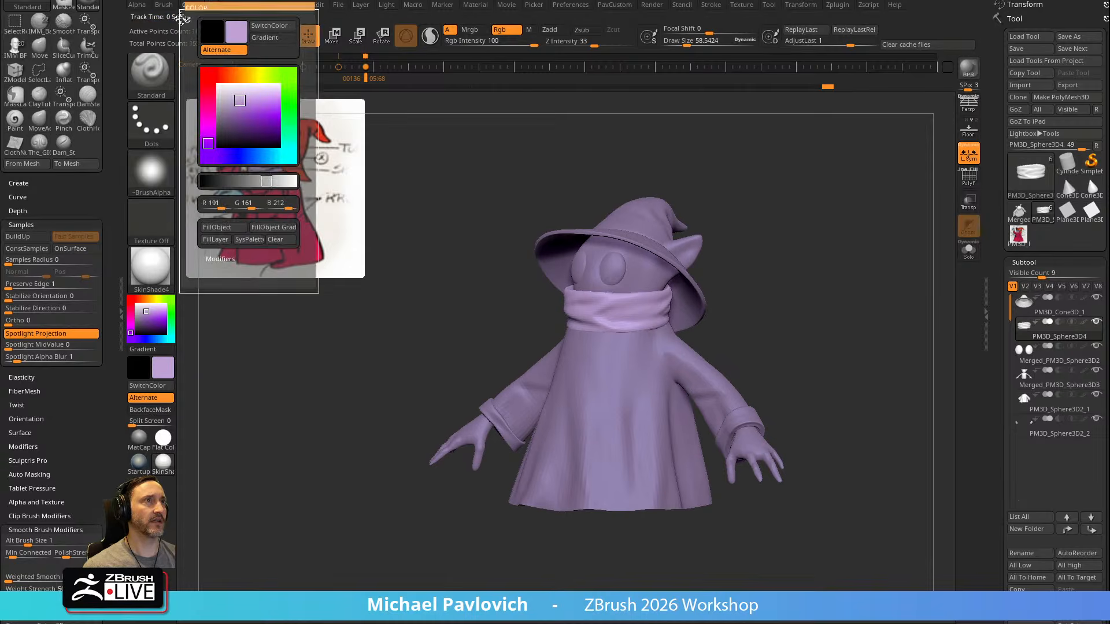
click(185, 13)
click(28, 225)
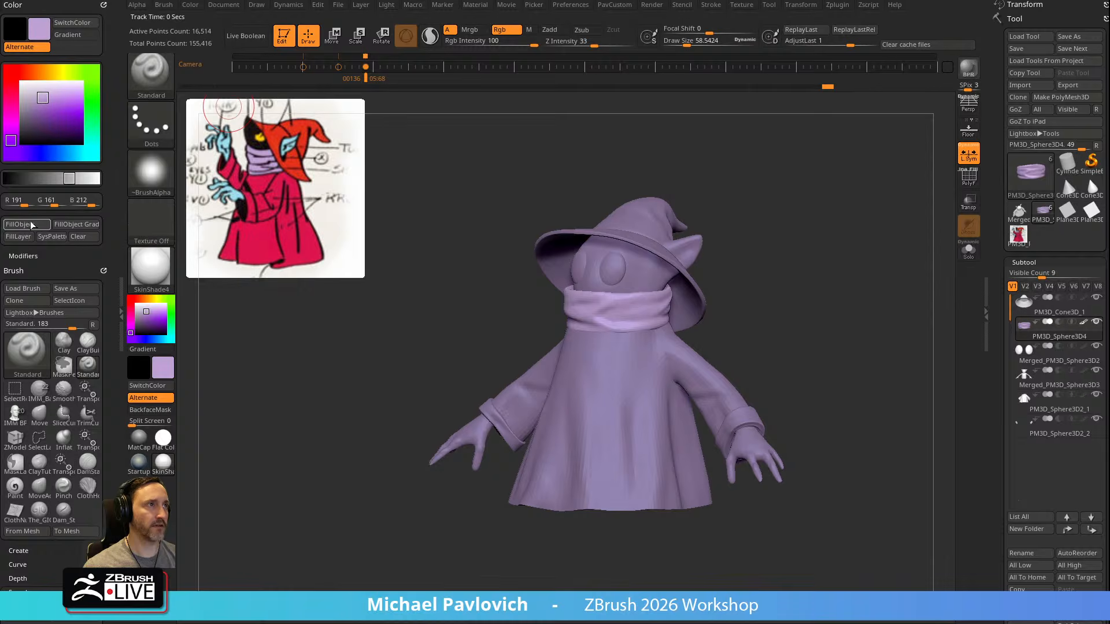
Fill the robe subtool with the magenta sampled from the reference's robe (R 220, G 17, B 75)
alt+click(595, 372)
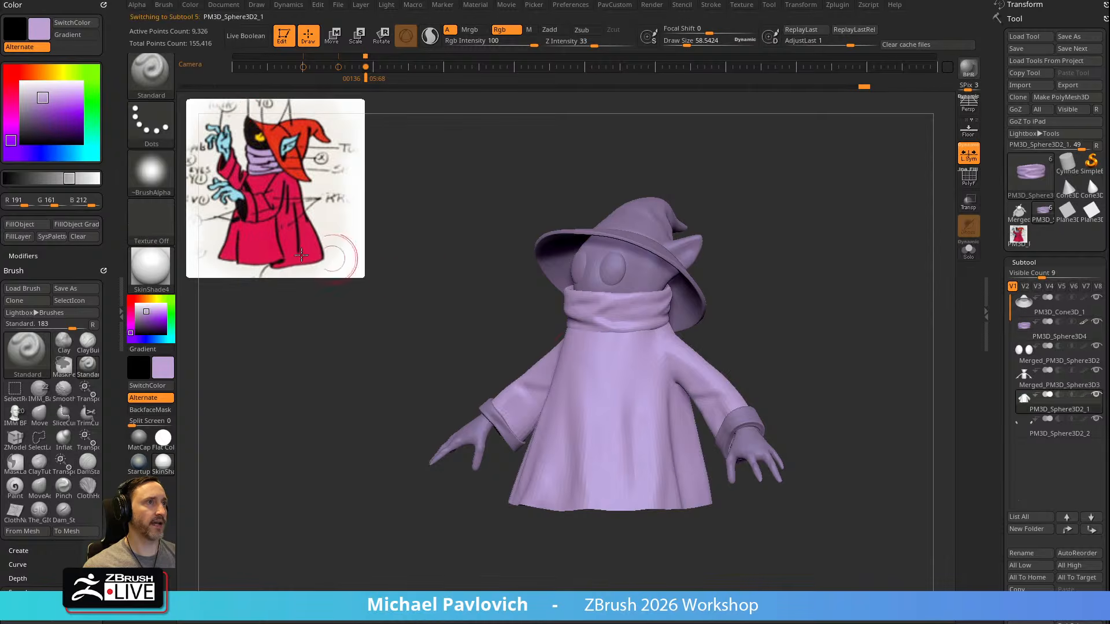
key(c)
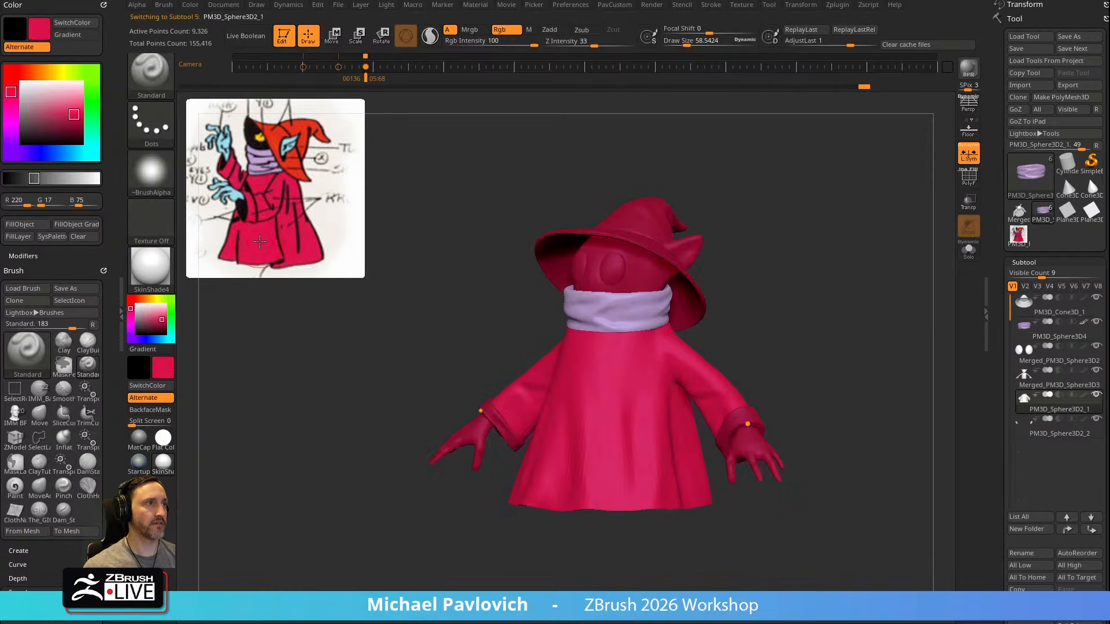
click(27, 225)
alt+drag(762, 182, 733, 206)
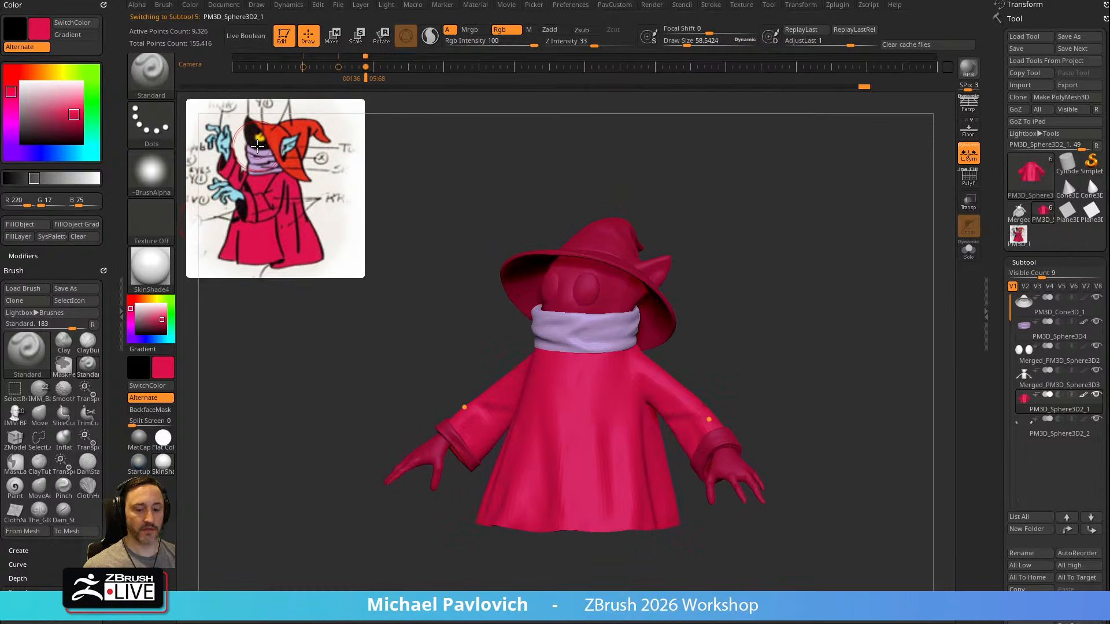
Fill the head and hands subtool with the near-black sampled from the reference's face (R 18, G 25, B 24)
key(c)
alt+click(565, 299)
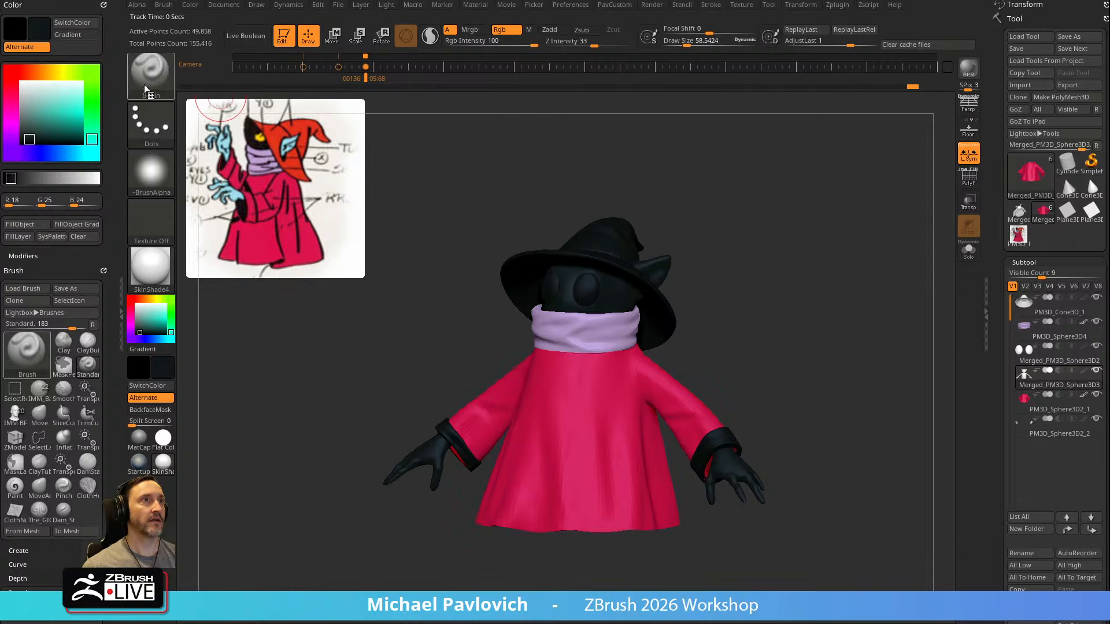
click(28, 225)
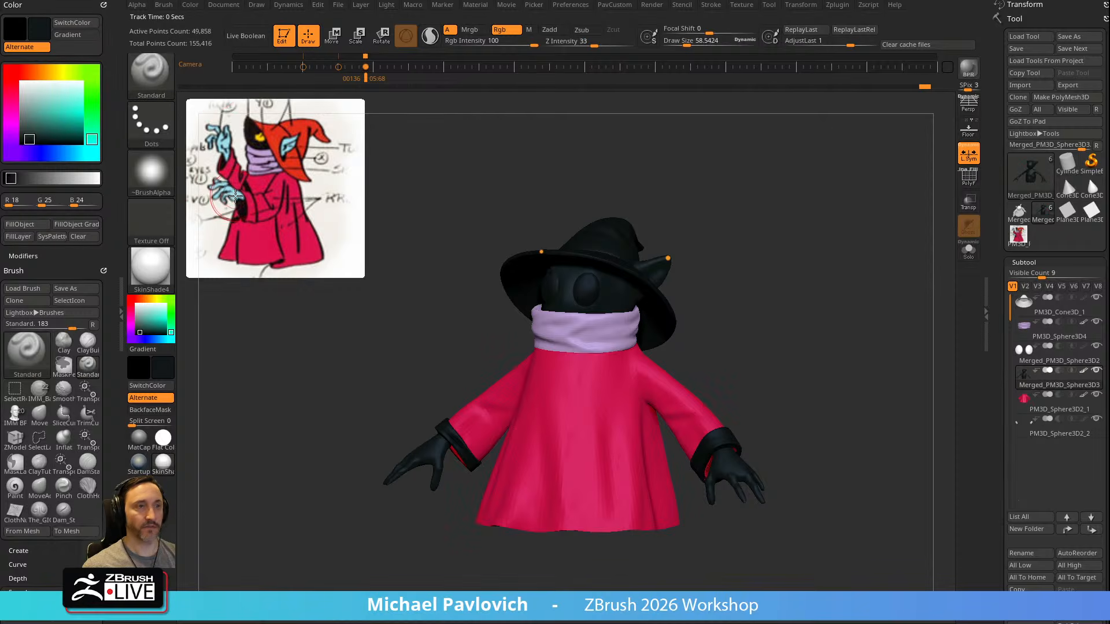
Paint both hands light blue with the colour sampled from the reference's hands (R 152, G 223, B 234)
key(c)
drag(762, 232, 779, 289)
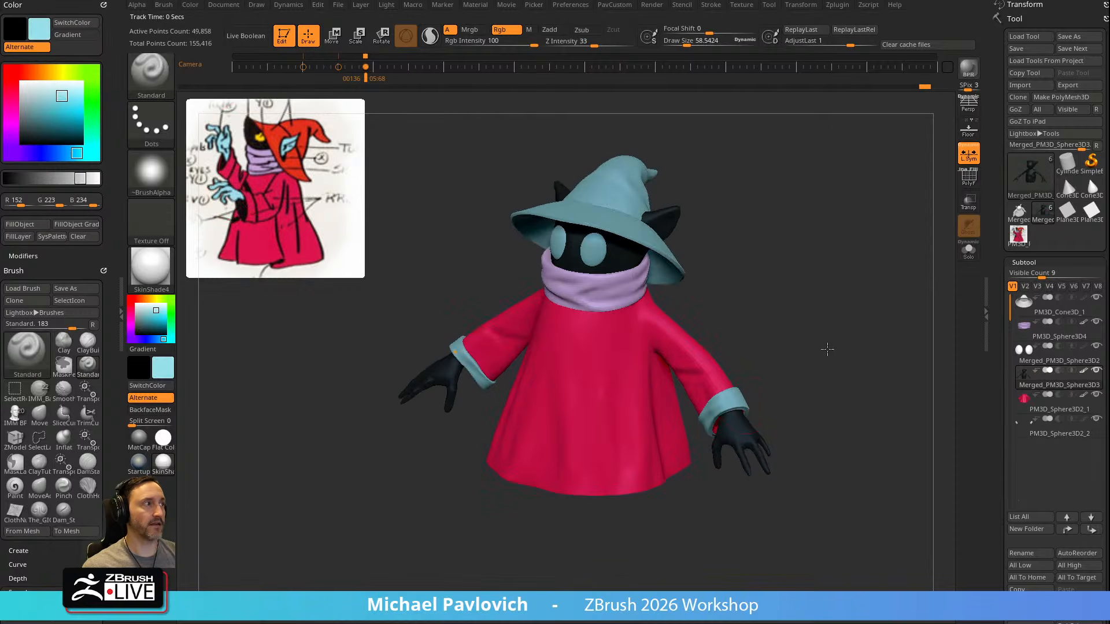
drag(838, 371, 763, 344)
mouse_move(720, 376)
mouse_down()
mouse_move(707, 387)
mouse_move(709, 370)
mouse_move(767, 362)
mouse_move(701, 441)
mouse_move(728, 427)
mouse_up()
mouse_move(840, 367)
mouse_down()
mouse_move(737, 400)
mouse_move(721, 424)
mouse_up()
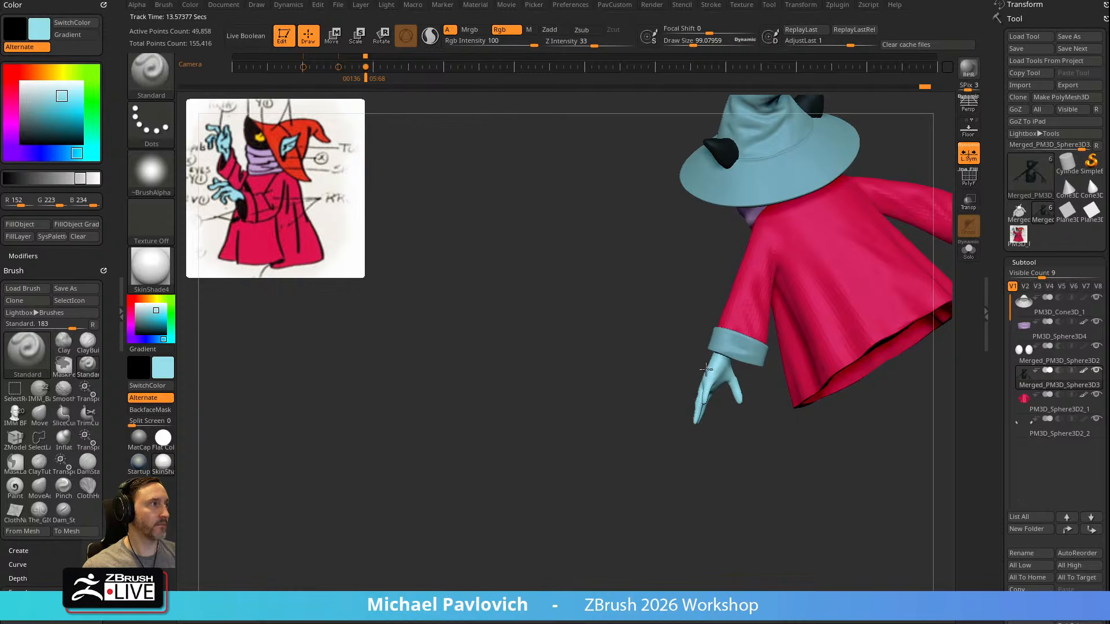
drag(644, 466, 809, 340)
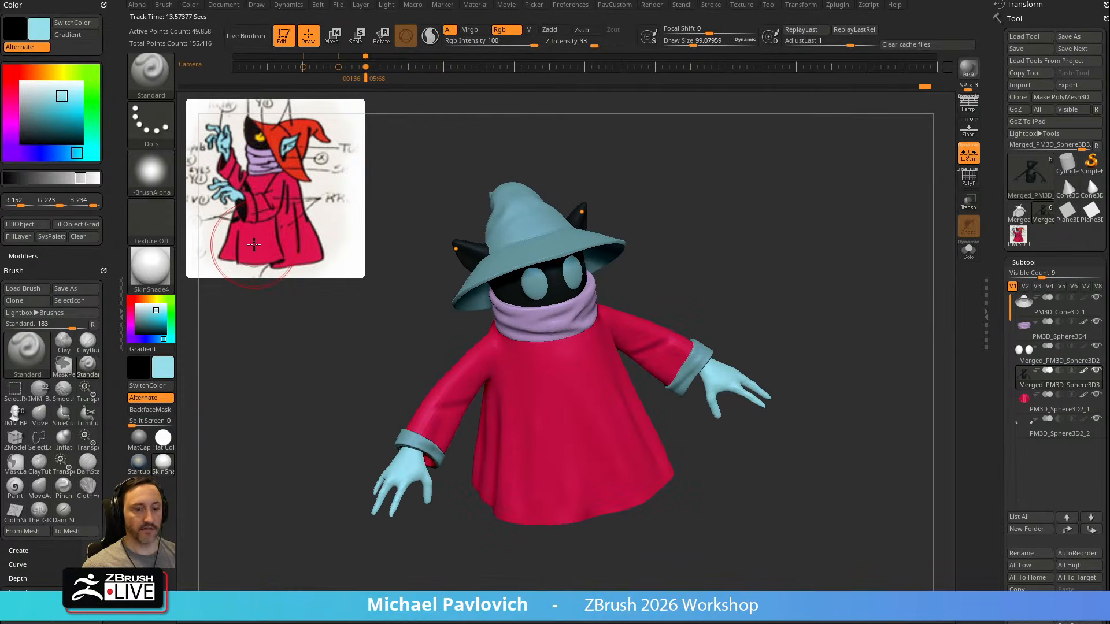
Fill the sleeve cuffs subtool with the magenta sampled from the reference's robe (R 220, G 17, B 75)
key(c)
drag(791, 309, 732, 258)
alt+click(662, 325)
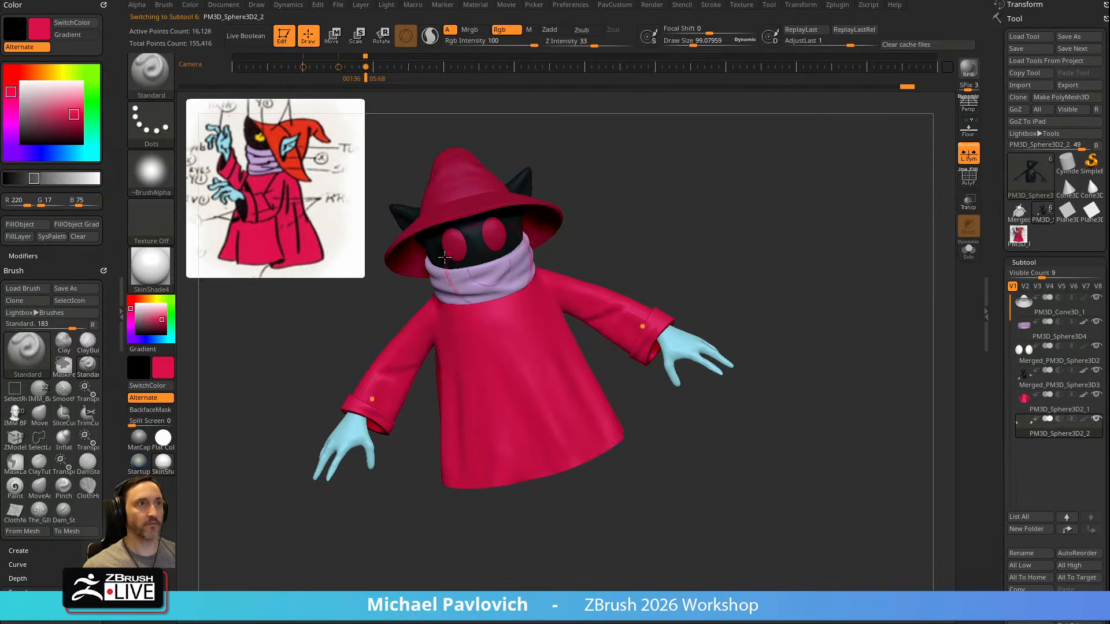
alt+drag(623, 271, 661, 304)
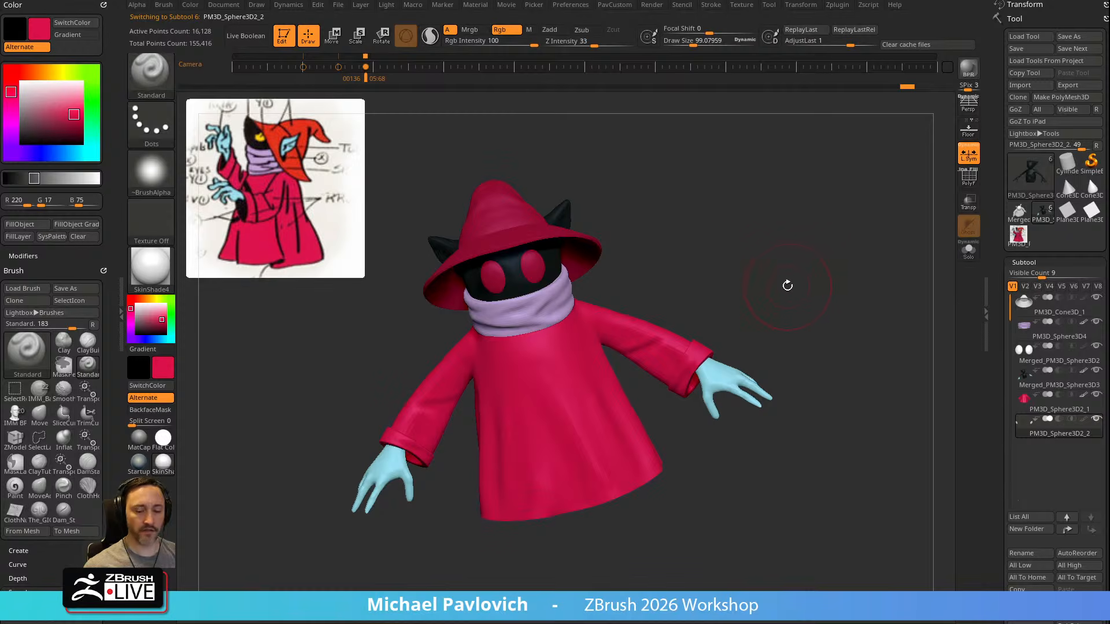
shift+drag(662, 198, 797, 302)
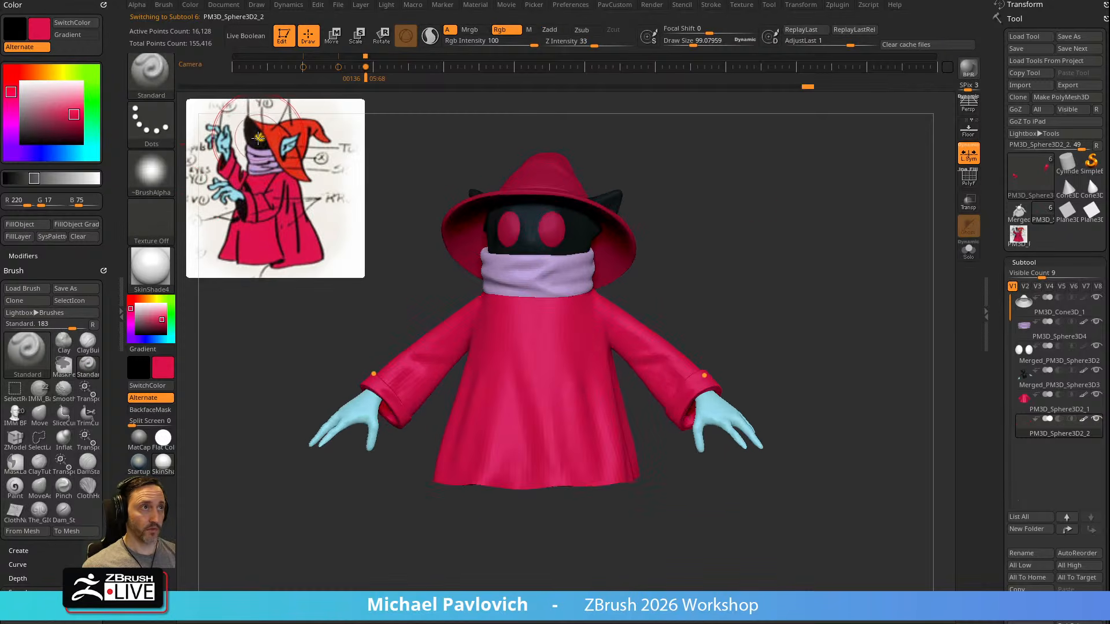
Fill the eyes subtool with the yellow sampled from the reference's eye (R 253, G 204, B 17)
key(c)
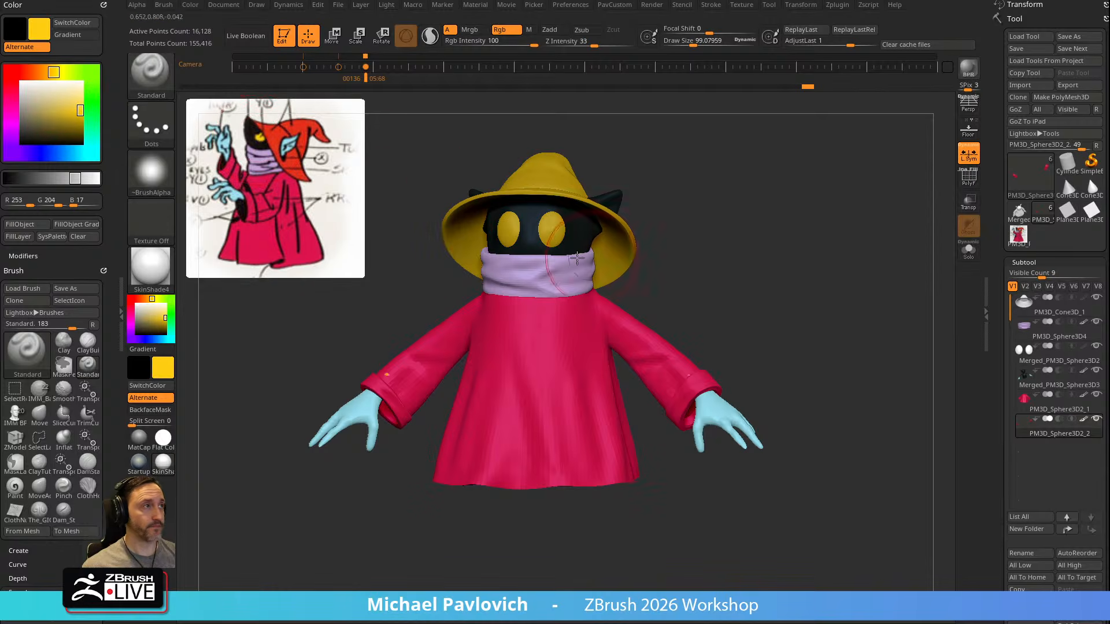
alt+click(550, 228)
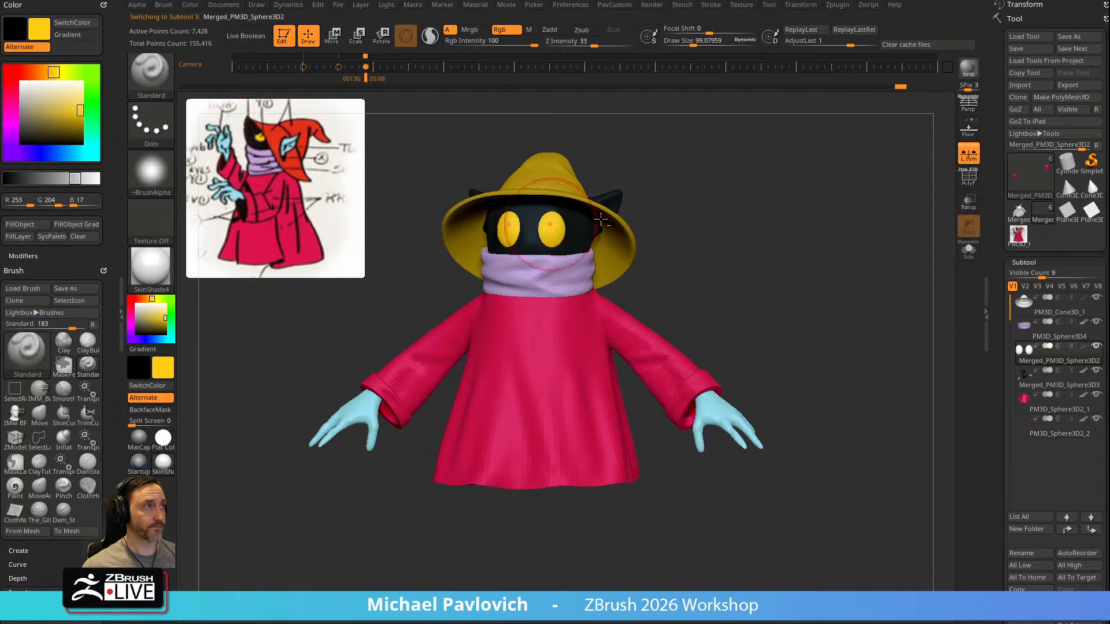
click(22, 226)
alt+drag(703, 127, 725, 203)
drag(725, 204, 659, 202)
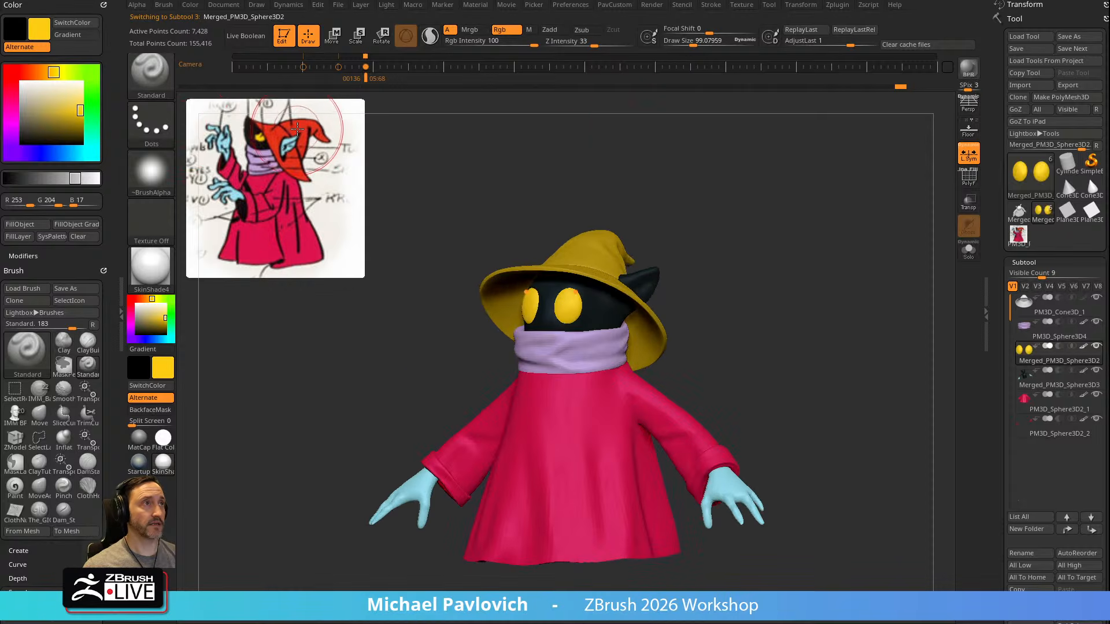
Fill the hat subtool with the red sampled from the reference's hat (R 235, G 47, B 27) and make the robe the active subtool
key(c)
drag(563, 152, 555, 197)
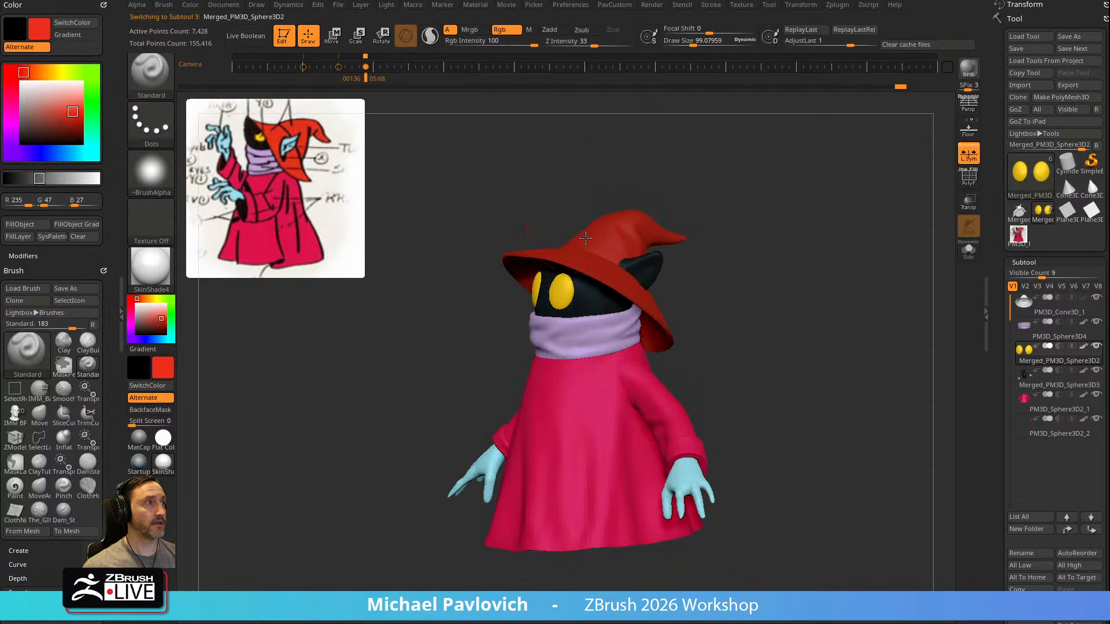
alt+click(614, 229)
click(34, 226)
alt+drag(762, 248, 588, 350)
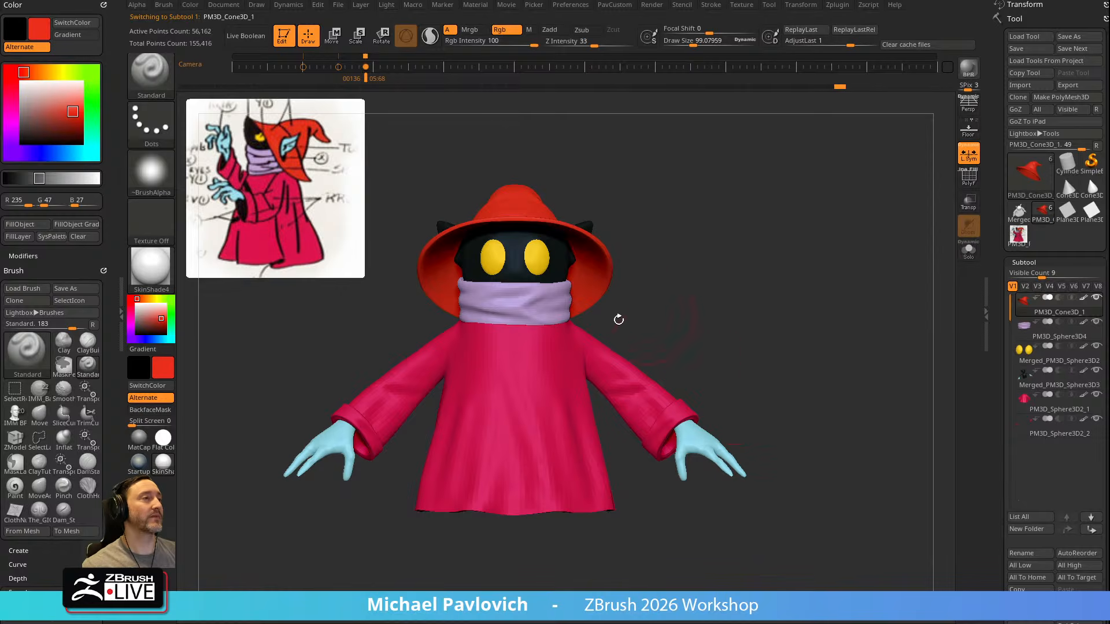
alt+click(534, 377)
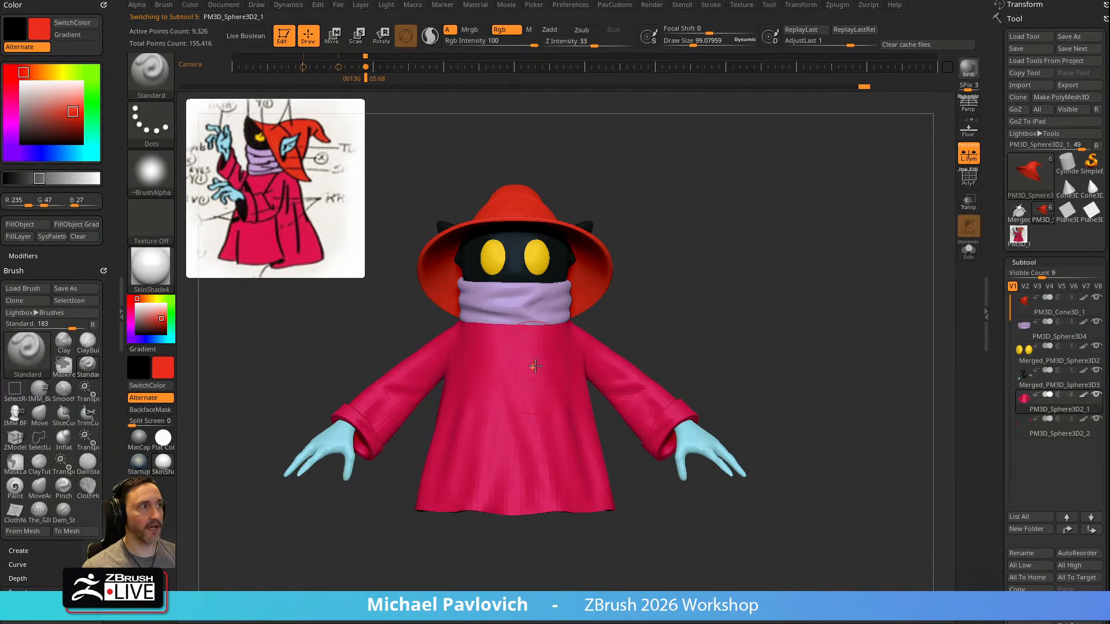
Subdivide the robe once and set the Standard brush to Alpha 06 with a draw size of about 22
key(ctrl+d)
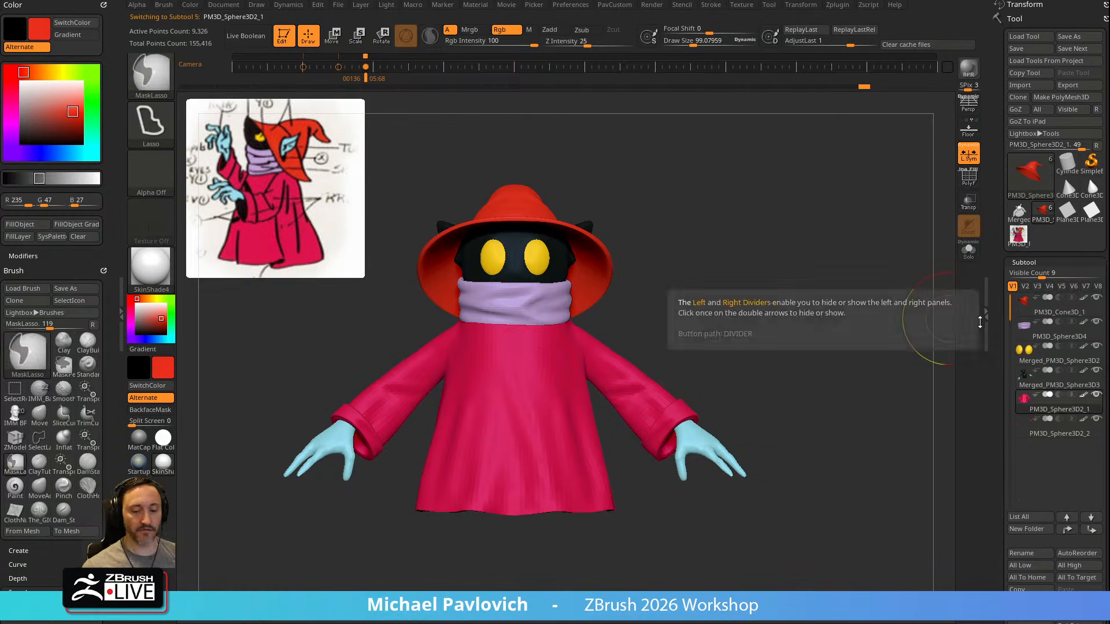
alt+drag(798, 330, 825, 313)
key(s)
click(799, 324)
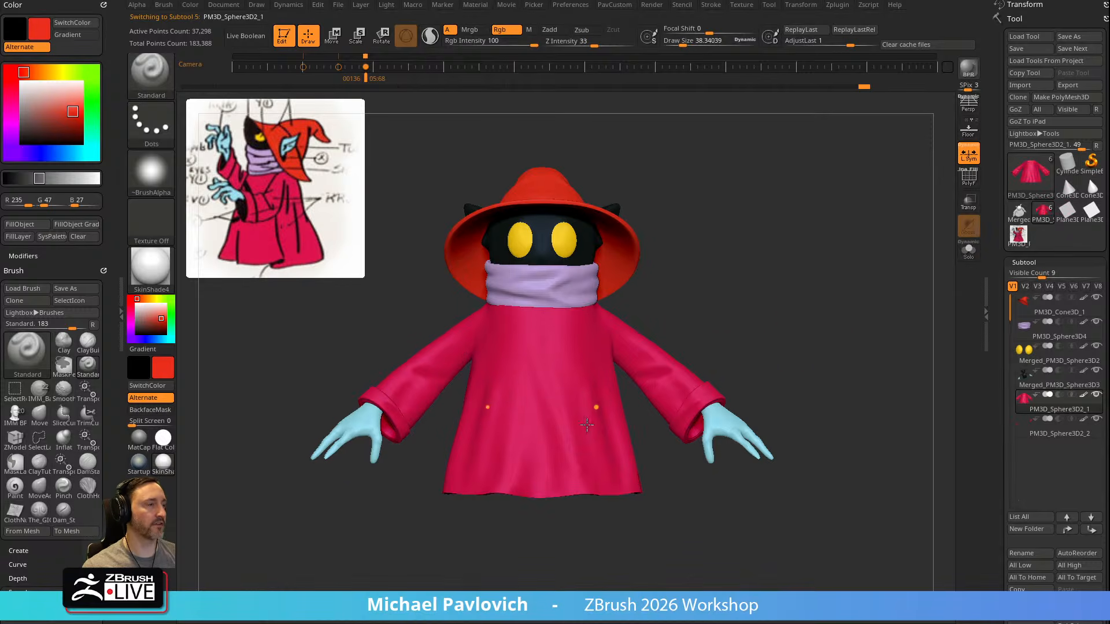
mouse_move(755, 308)
alt+mouse_down()
mouse_move(773, 288)
mouse_move(772, 297)
mouse_move(762, 279)
alt+mouse_up()
key(s)
click(755, 292)
click(160, 165)
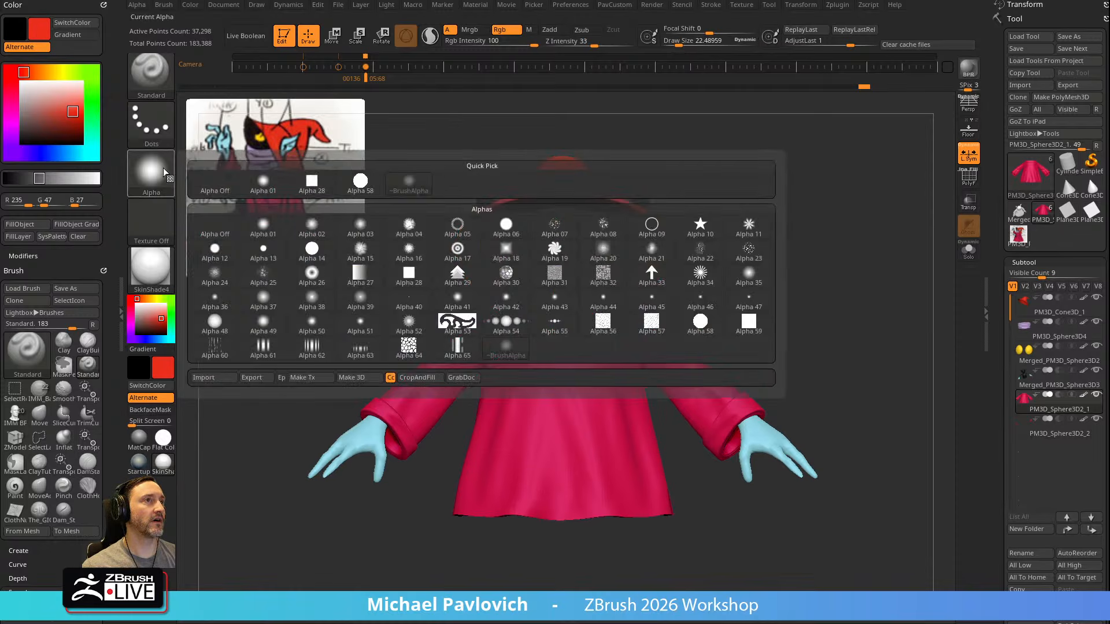
click(509, 226)
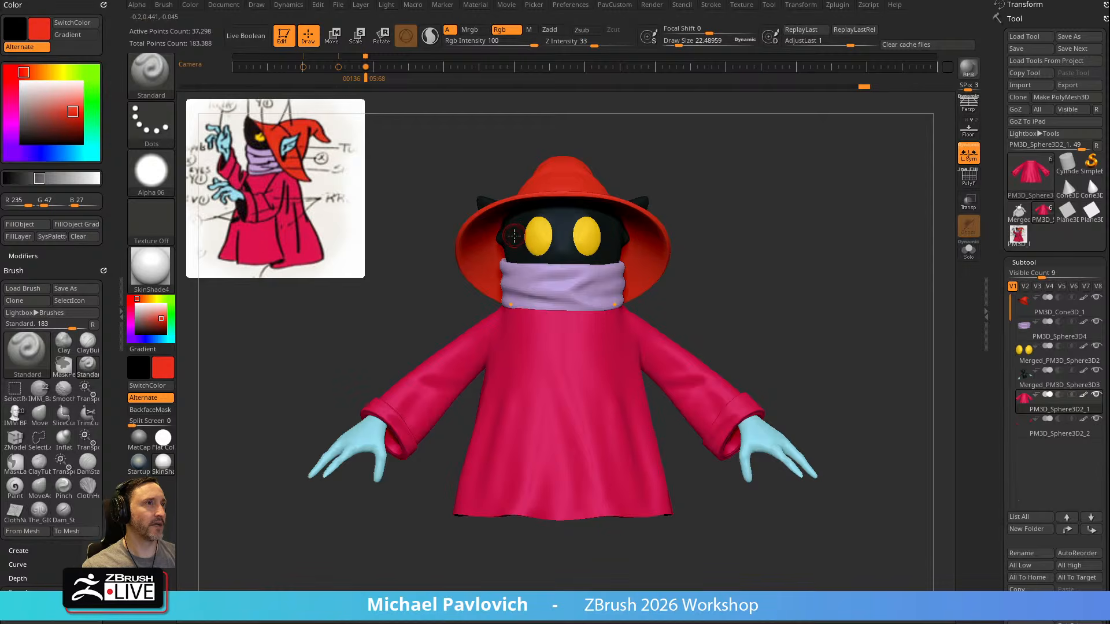
Sample the near-black of the face (R 18, G 25, B 24) and try a mirrored arc stroke on the robe's chest
key(c)
alt+drag(781, 245, 765, 234)
mouse_move(561, 353)
mouse_down()
mouse_move(582, 375)
mouse_move(552, 350)
mouse_move(584, 392)
mouse_up()
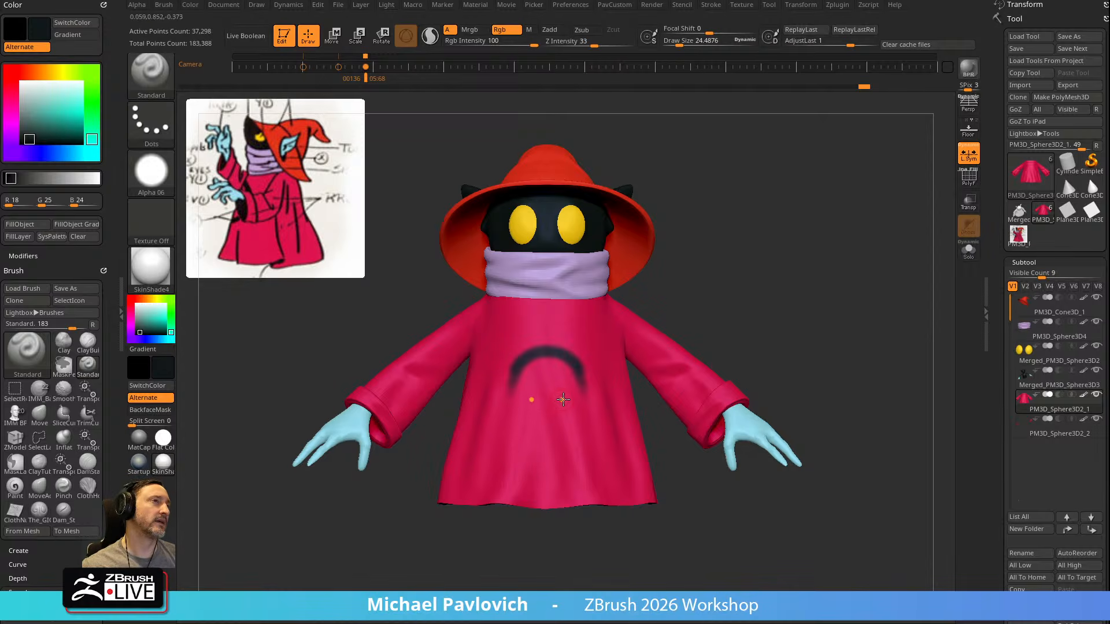
key(ctrl)
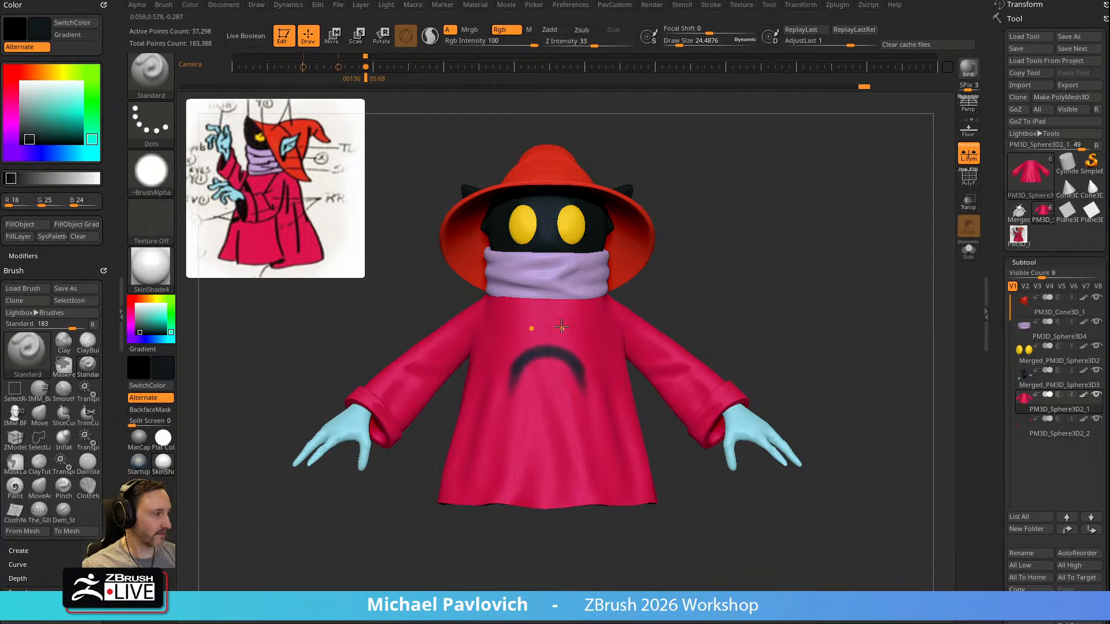
key(ctrl+z)
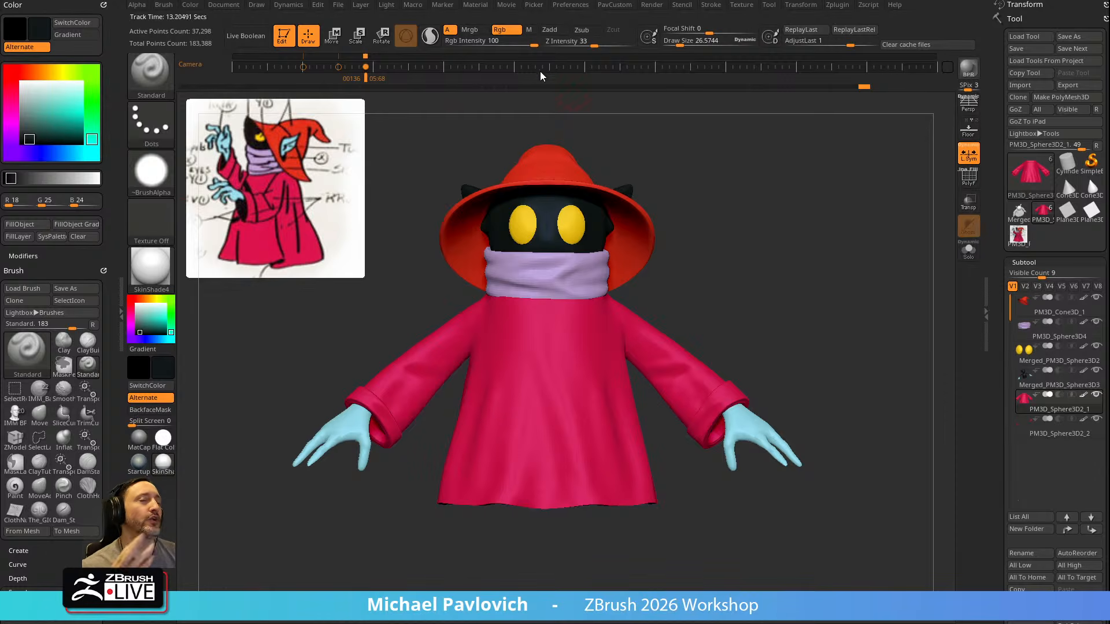
Raise the low-pressure start of the Standard brush's RGB Intensity tablet pressure curve to about mid height
scroll(79, 253, down, 12)
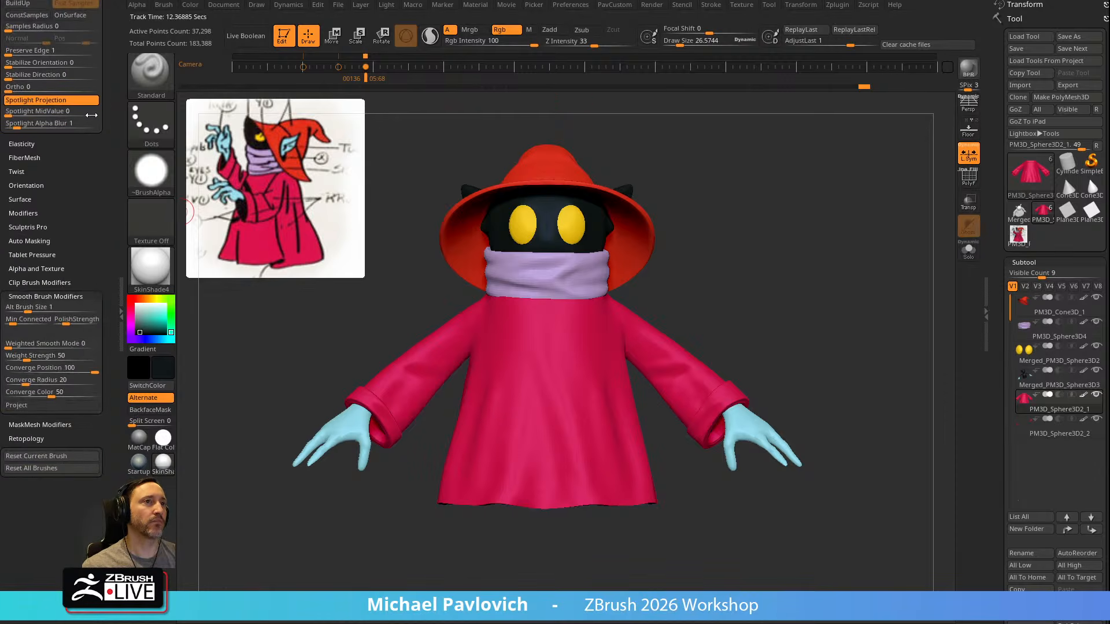
click(32, 277)
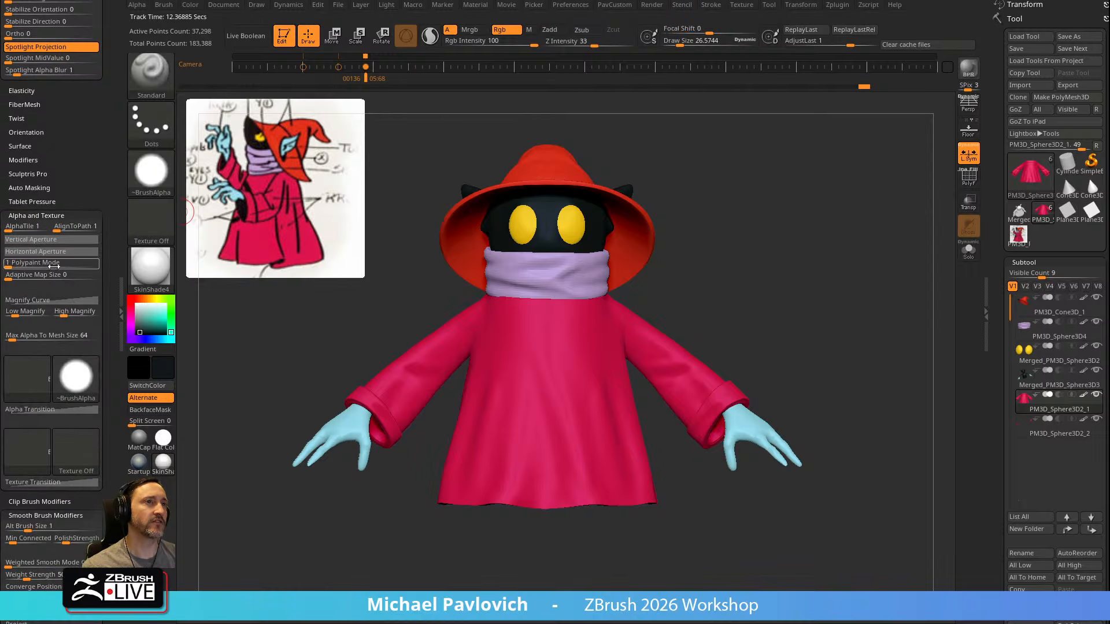
scroll(37, 245, down, 2)
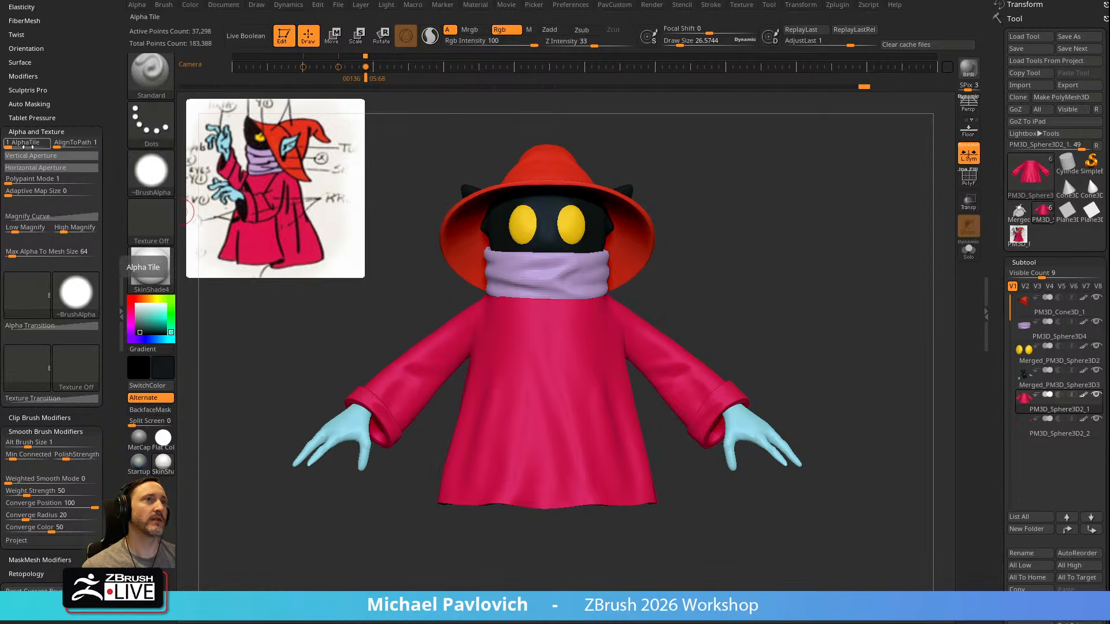
click(51, 118)
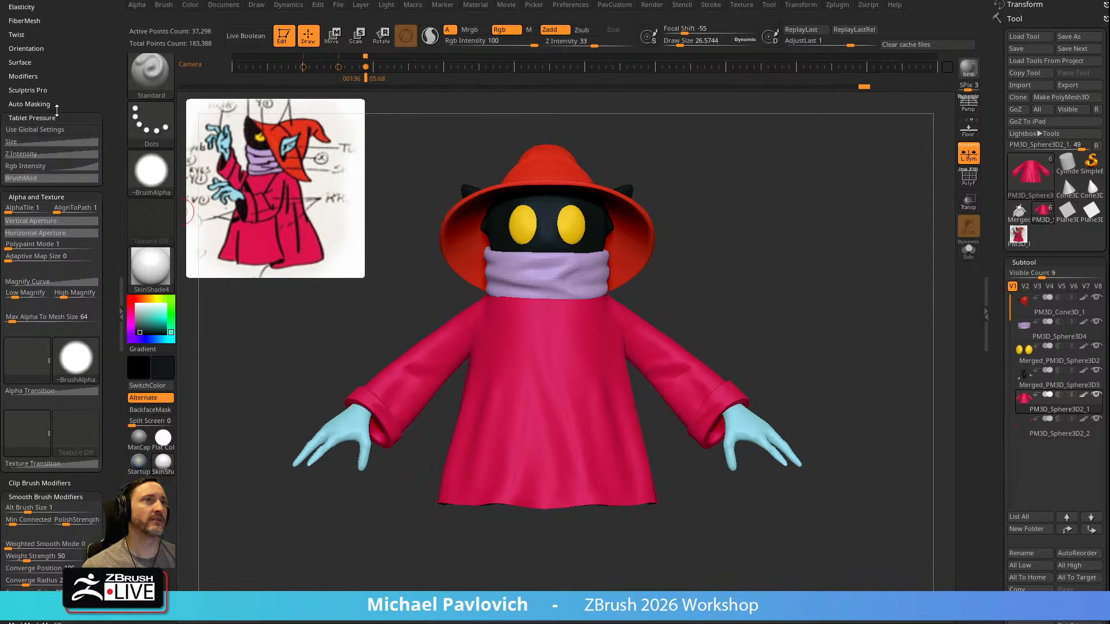
click(33, 155)
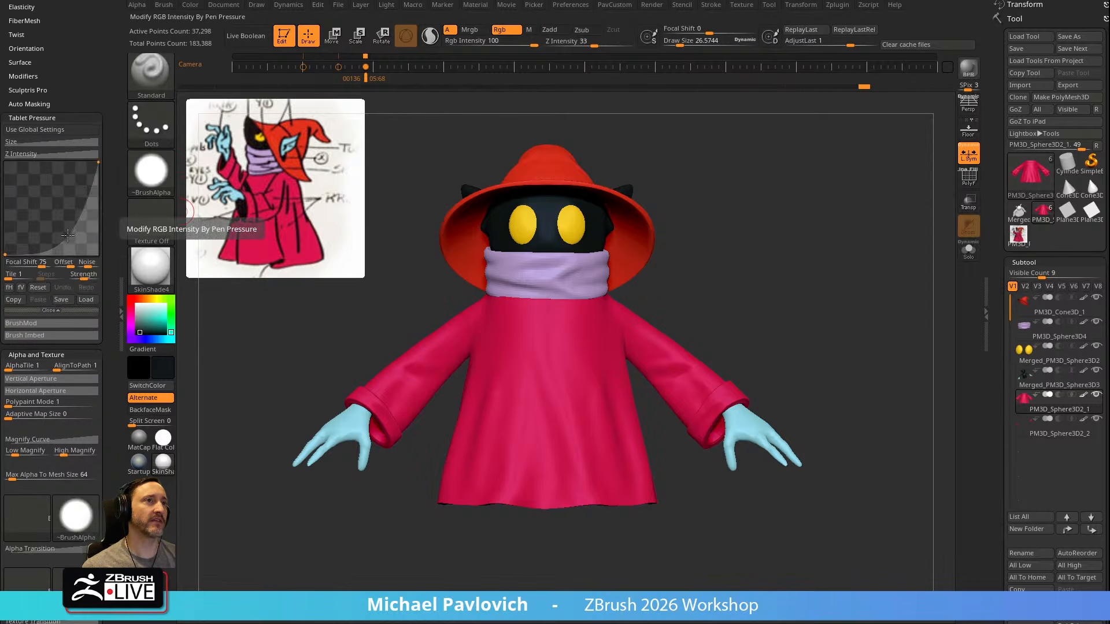
click(6, 253)
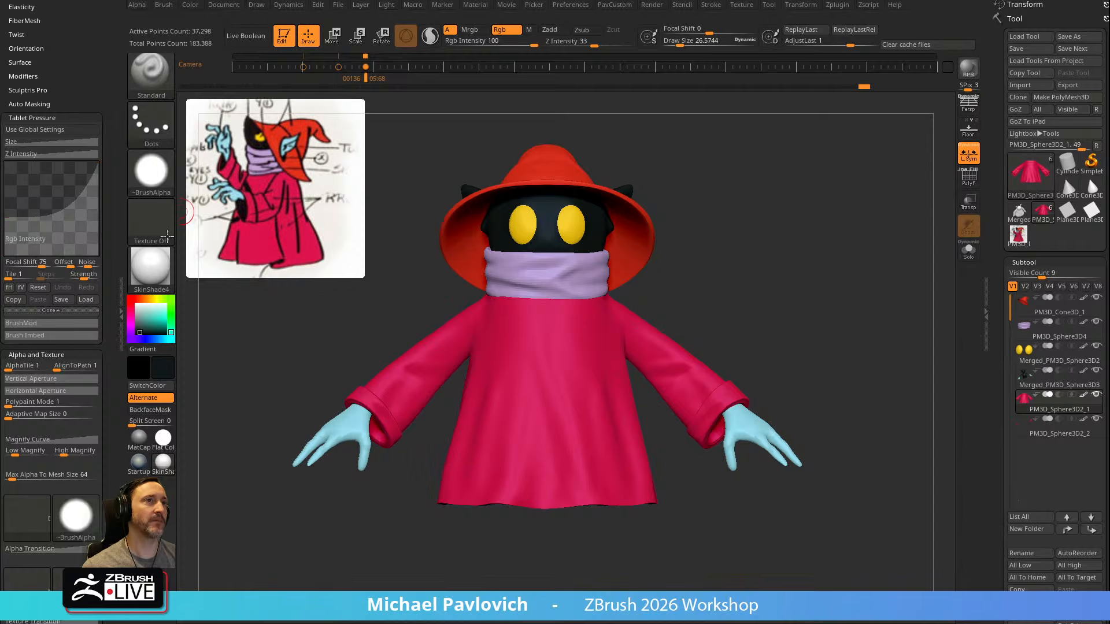
Try near-black test strokes on the robe with the RGB Intensity pressure curve starting at mid height and at maximum
mouse_move(509, 359)
mouse_down()
mouse_move(569, 330)
mouse_move(585, 340)
mouse_up()
key(ctrl+z)
drag(501, 379, 550, 342)
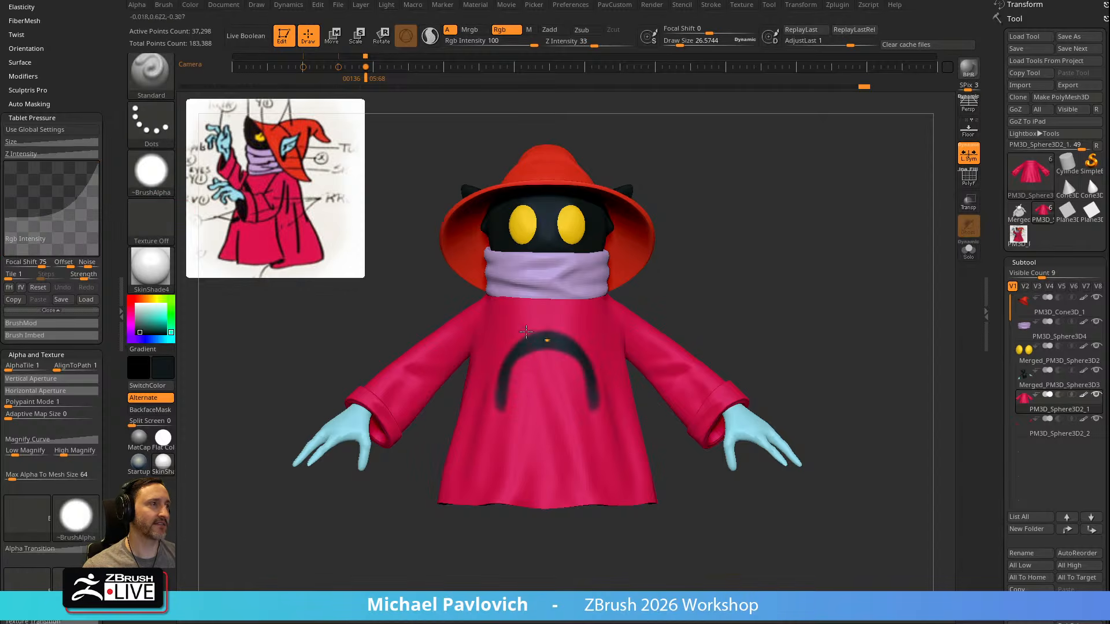
key(ctrl+z)
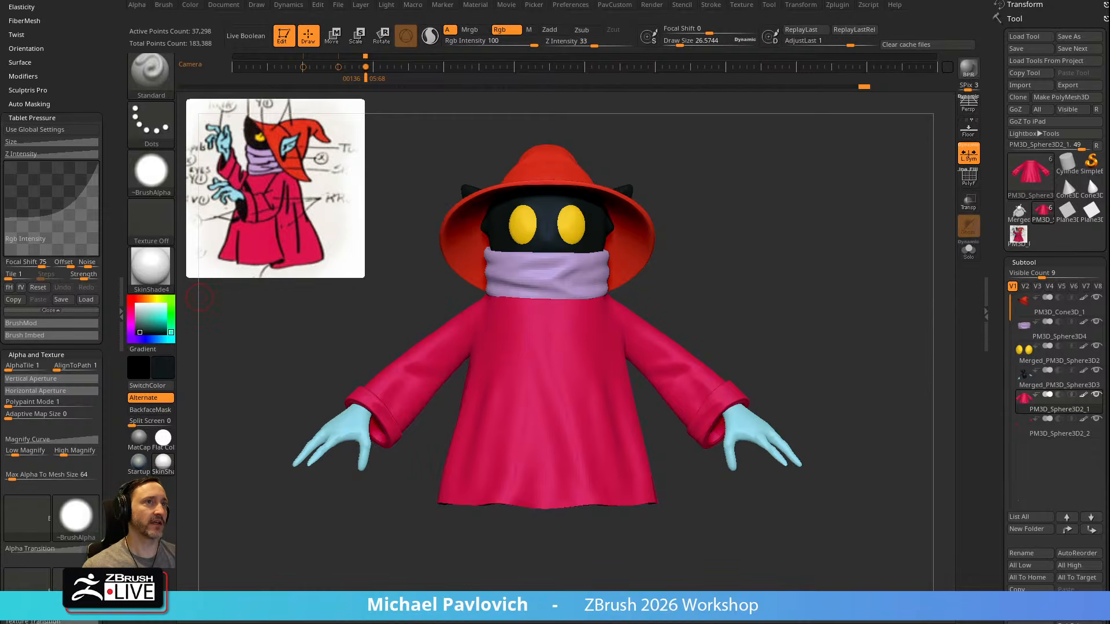
drag(5, 218, 6, 158)
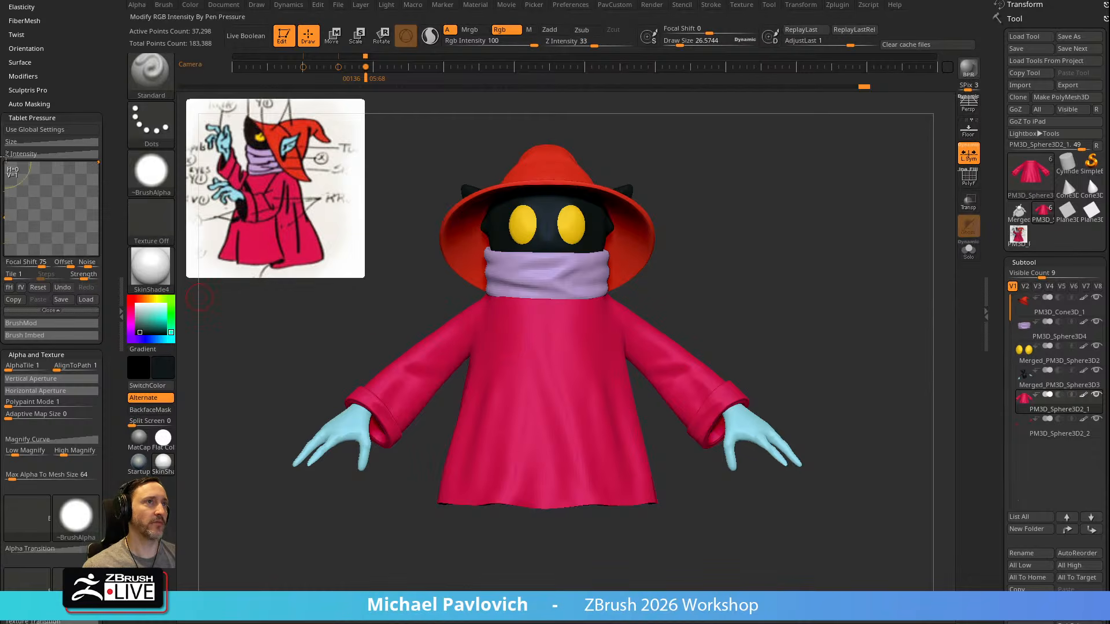
mouse_move(546, 333)
mouse_down()
mouse_move(513, 356)
mouse_move(511, 442)
mouse_up()
key(ctrl+z)
Set the RGB Intensity pressure curve's start to about mid height and paint a large near-black O on the robe's front
drag(7, 168, 6, 231)
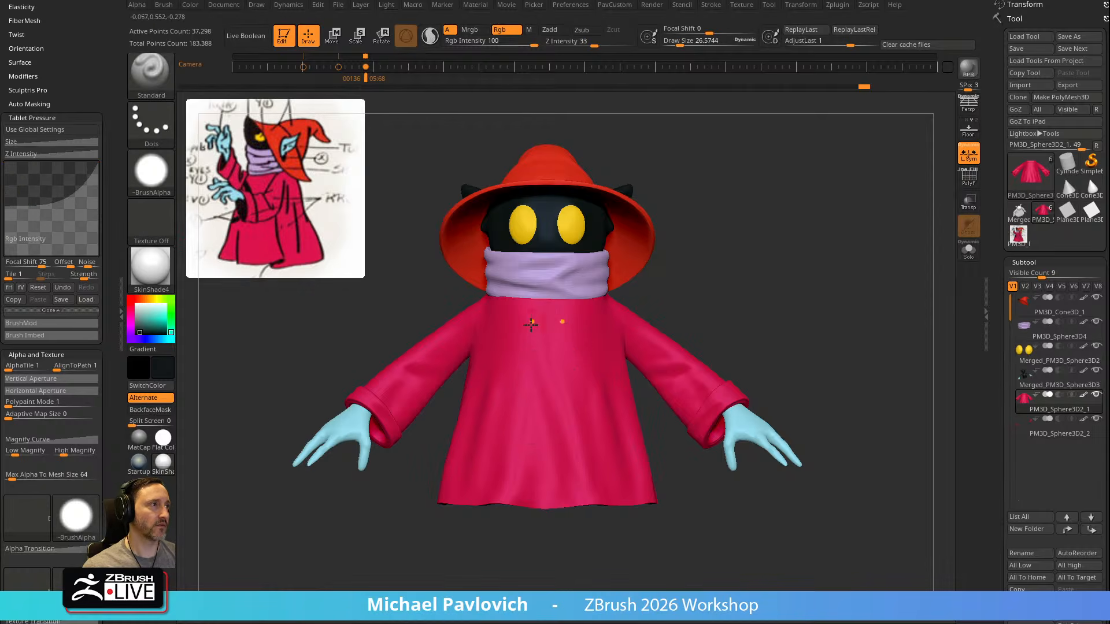
mouse_move(518, 354)
mouse_down()
mouse_move(546, 335)
mouse_move(511, 361)
mouse_move(501, 414)
mouse_move(546, 457)
mouse_up()
key(s)
drag(510, 376, 508, 414)
key(s)
drag(537, 355, 536, 355)
drag(743, 276, 703, 270)
key(s)
drag(559, 345, 557, 345)
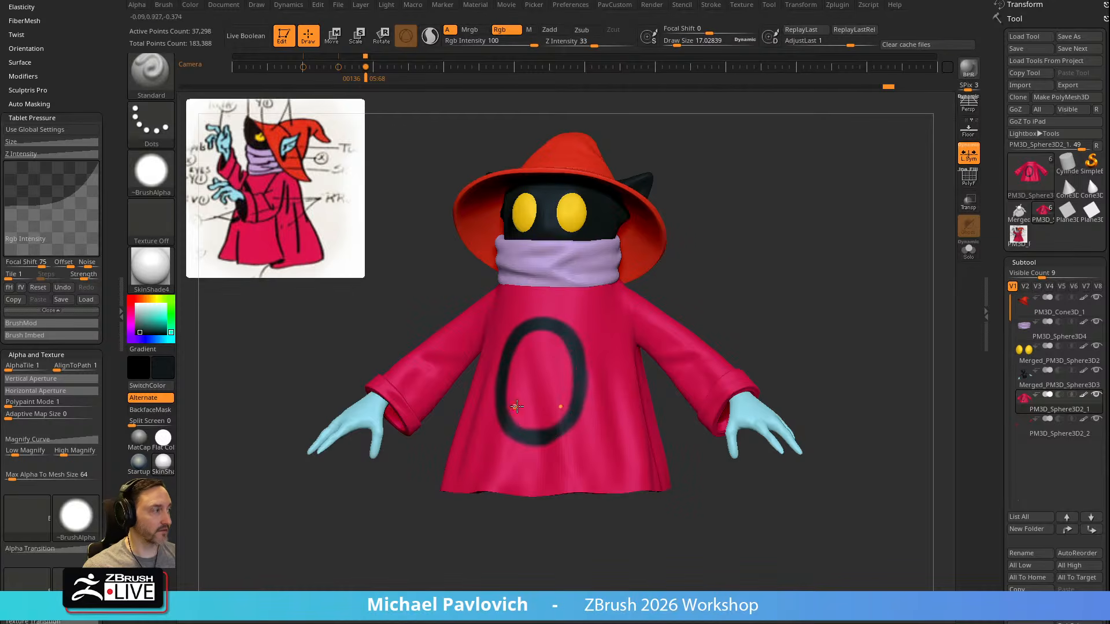
drag(702, 275, 569, 435)
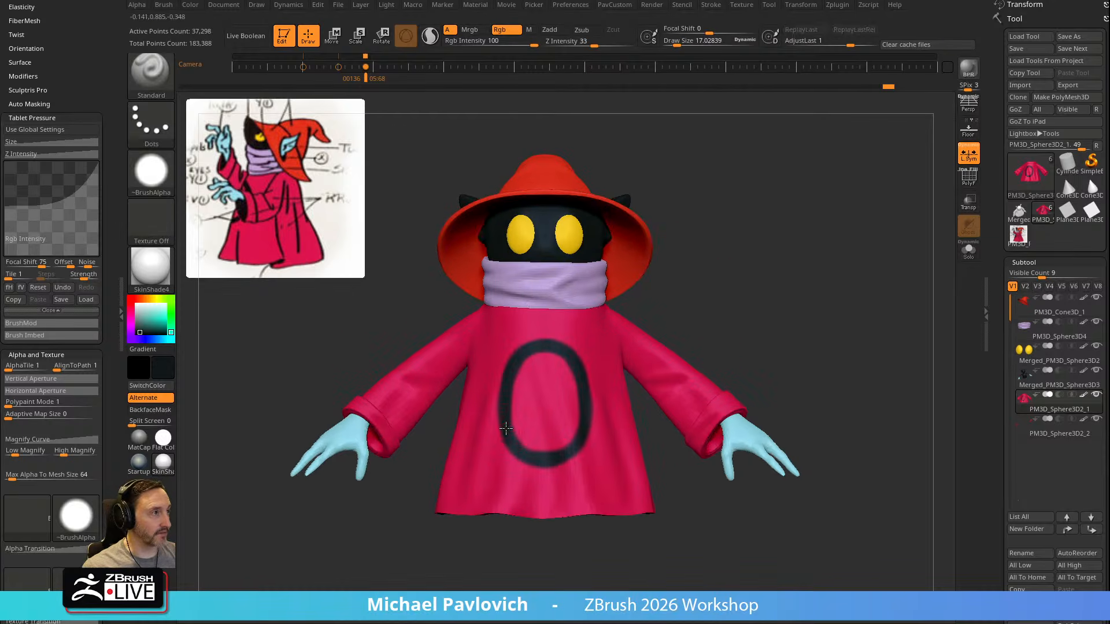
Clean up the lower inner edge of the O with magenta sampled from the robe
key(c)
alt+drag(696, 319, 713, 280)
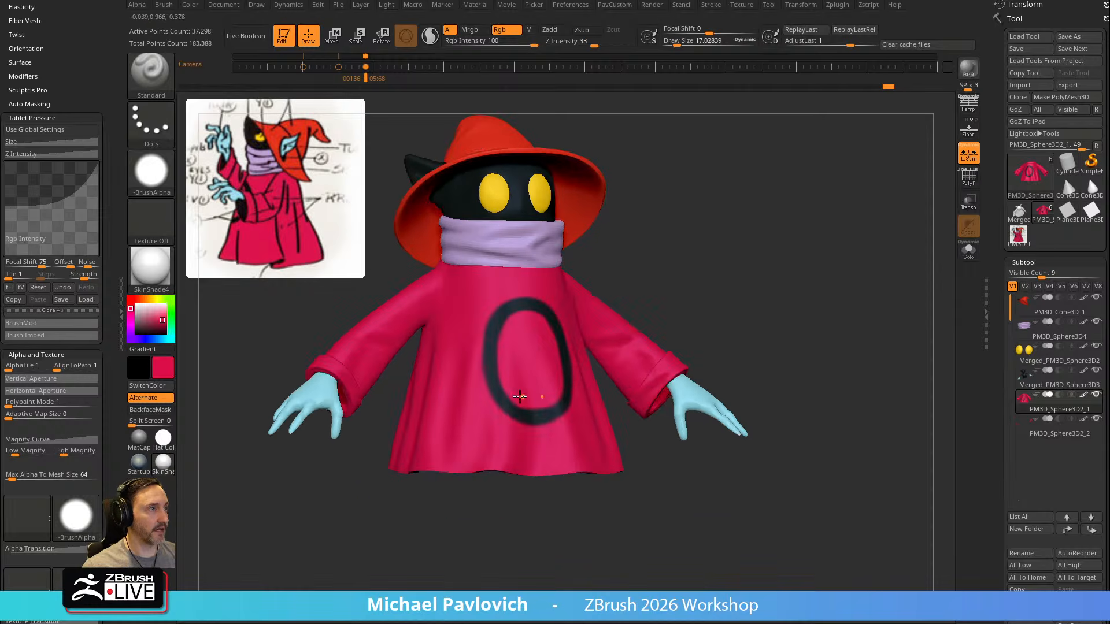
drag(519, 399, 552, 402)
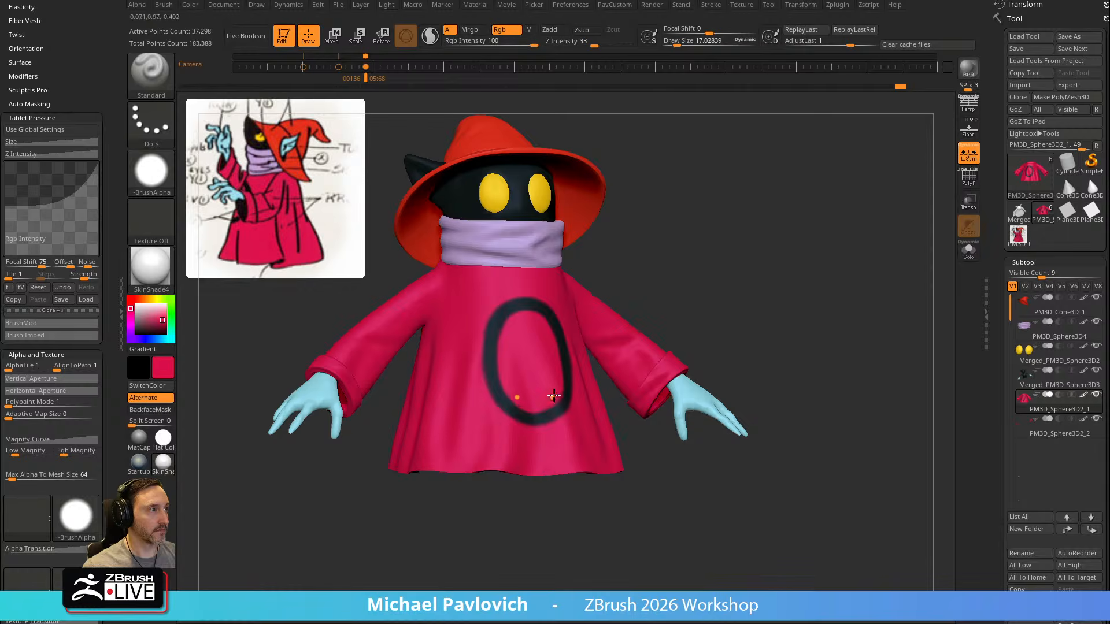
drag(703, 280, 786, 283)
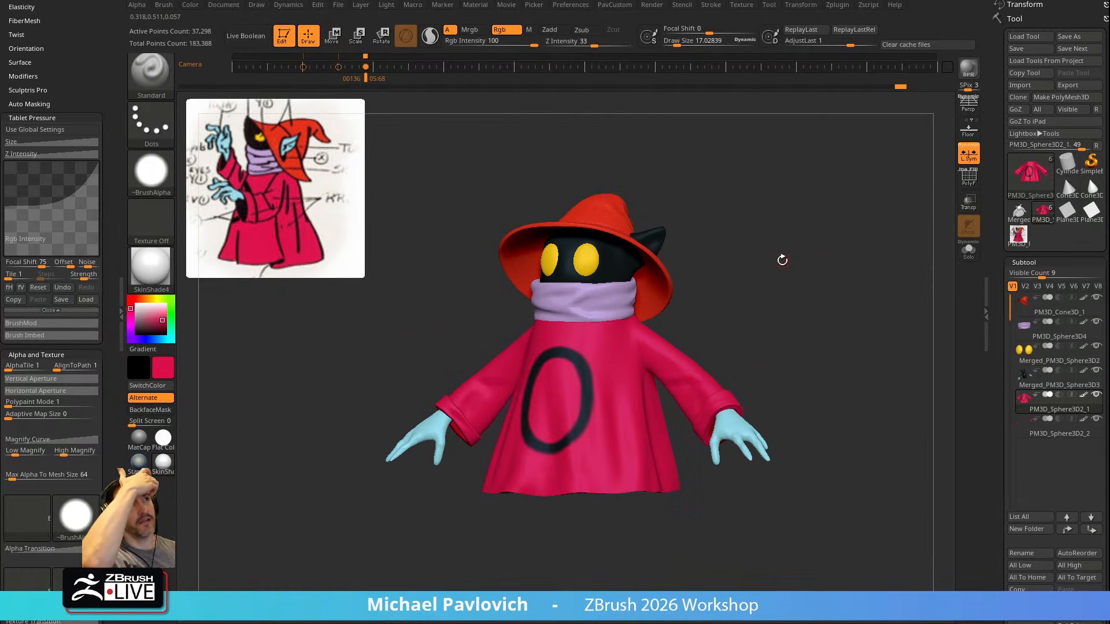
Make the head and hands subtool active and paint both ears with the light blue sampled from the hands
drag(811, 369, 779, 330)
key(c)
key(s)
click(638, 239)
mouse_move(789, 254)
alt+mouse_down()
mouse_move(774, 349)
mouse_move(711, 382)
alt+mouse_up()
alt+click(544, 363)
right_drag(544, 363, 568, 352)
drag(549, 338, 590, 340)
mouse_move(592, 335)
right_down()
mouse_move(659, 283)
mouse_move(642, 307)
mouse_move(684, 292)
mouse_move(630, 315)
mouse_move(681, 293)
right_up()
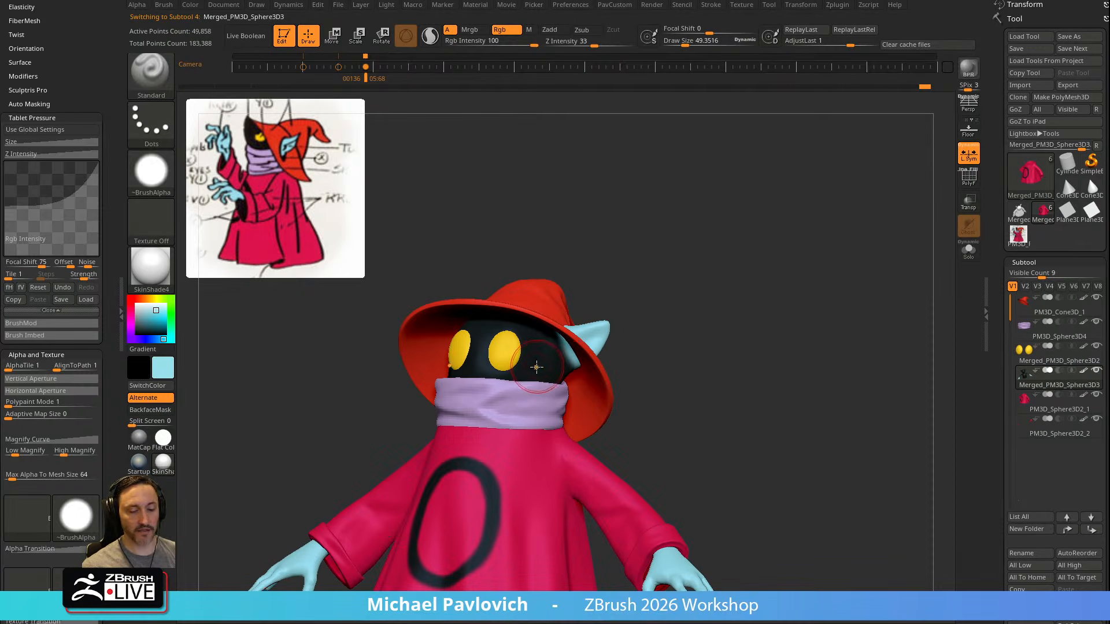
Touch up the paint around the ears and head with sampled near-black and light blue, reducing the draw size to about 15
key(c)
key([)
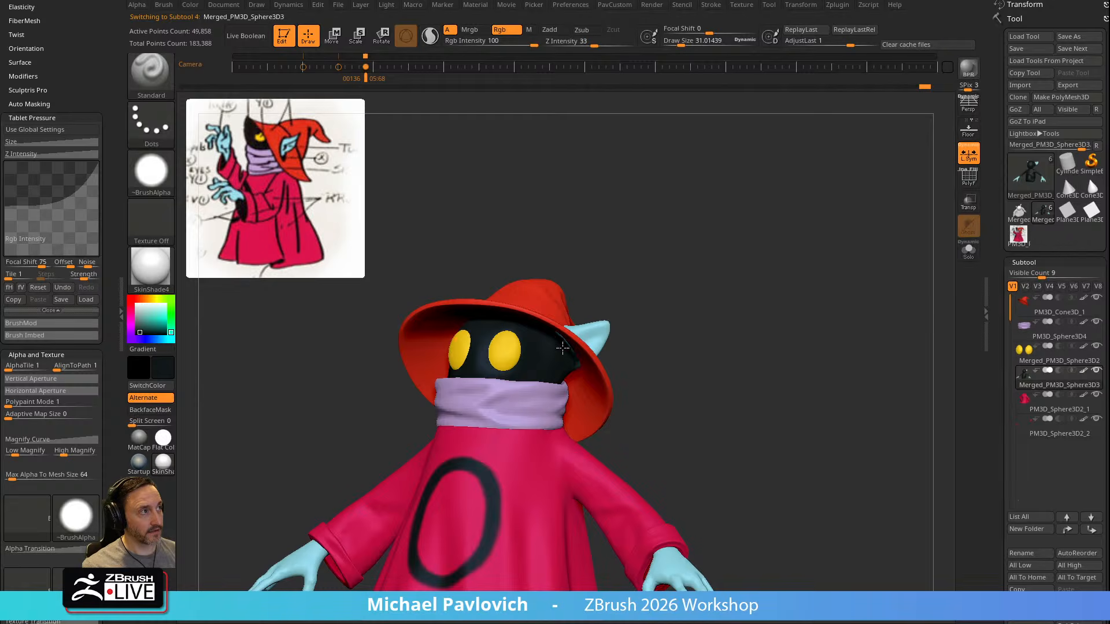
right_drag(676, 310, 746, 292)
key(c)
mouse_move(542, 334)
right_down()
mouse_move(851, 245)
mouse_move(666, 336)
right_up()
key([)
mouse_move(522, 381)
mouse_down()
mouse_move(528, 375)
mouse_move(530, 399)
mouse_up()
right_drag(522, 347, 489, 354)
key([)
mouse_move(535, 392)
mouse_down()
mouse_move(541, 384)
mouse_move(538, 398)
mouse_up()
mouse_move(468, 351)
right_down()
mouse_move(636, 295)
mouse_move(727, 280)
mouse_move(708, 291)
mouse_move(810, 258)
right_up()
Make the eyes subtool active and paint mirrored near-black pupils on the yellow eyes with a draw size of about 14
alt+click(490, 407)
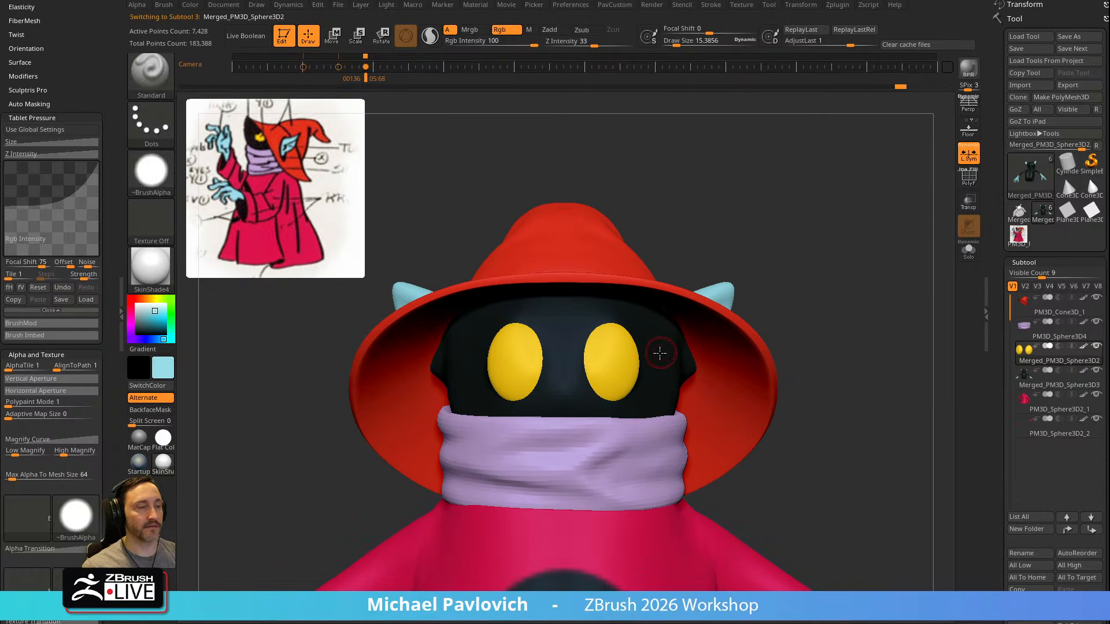
key(c)
alt+right_drag(661, 353, 678, 374)
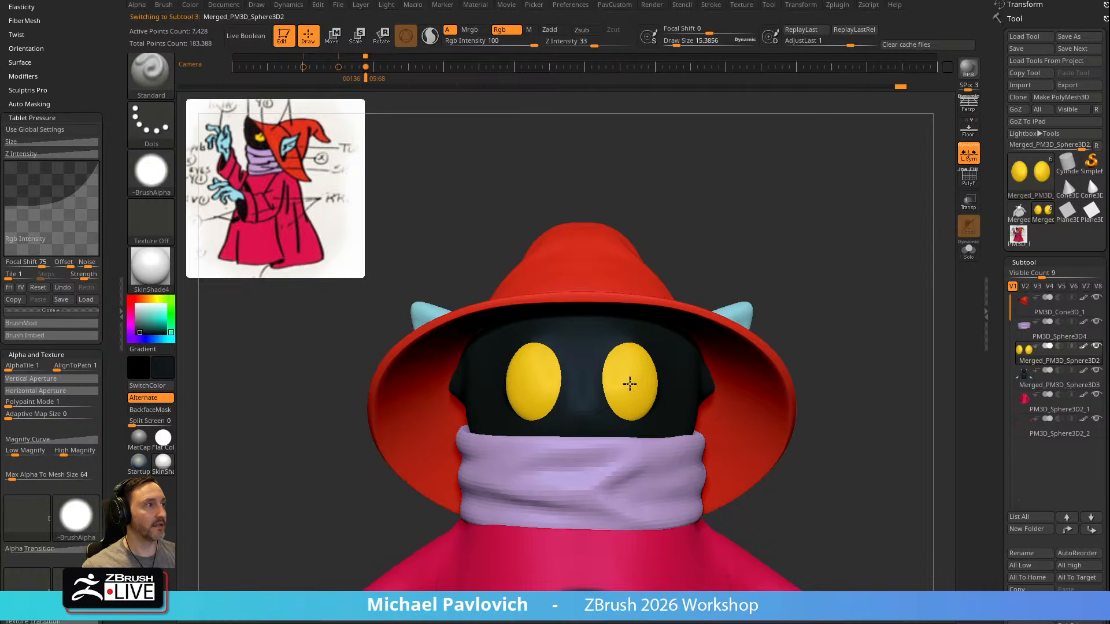
key(ctrl+z)
key([)
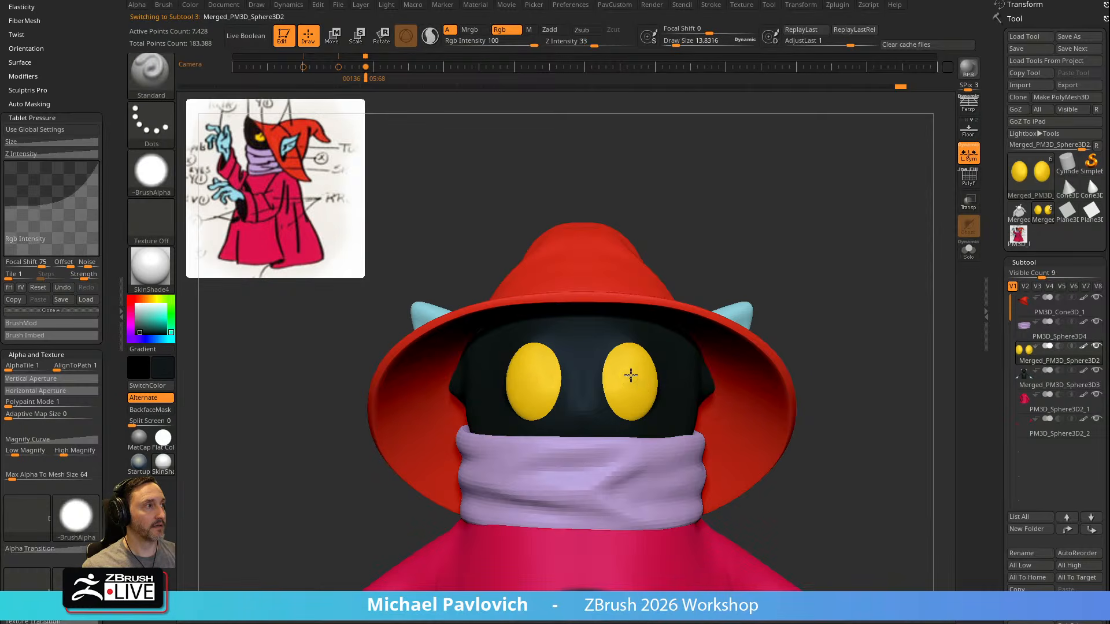
key(ctrl+z)
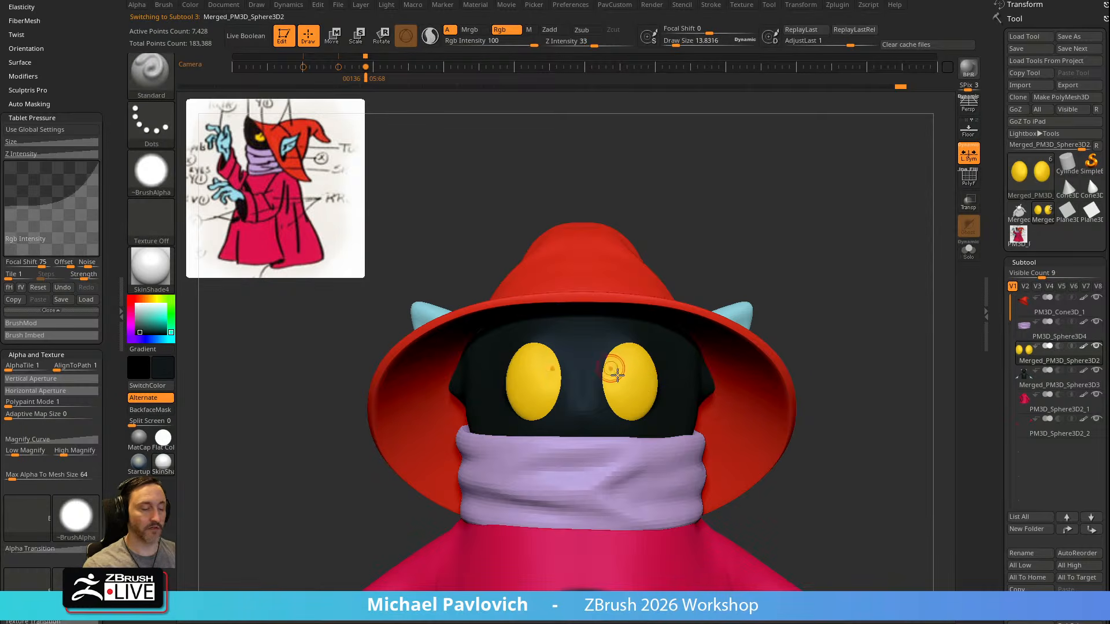
drag(628, 381, 630, 387)
alt+drag(790, 300, 751, 329)
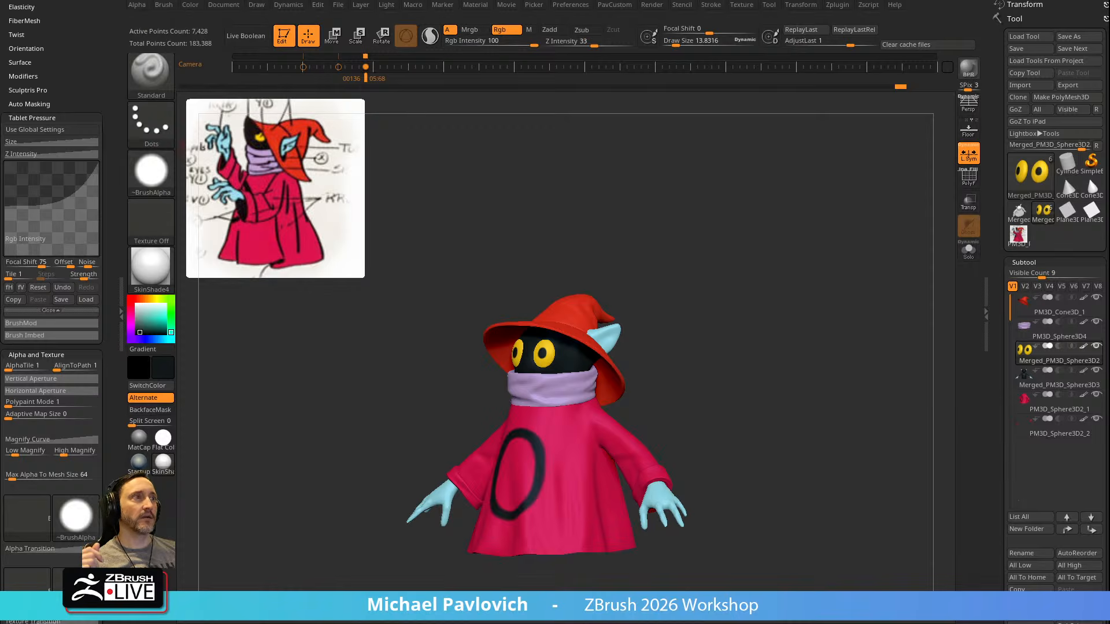
Switch to the browser, search the YouTube channel for "Pose" and look through the posing videos
key(alt+Tab)
drag(462, 1, 58, 1)
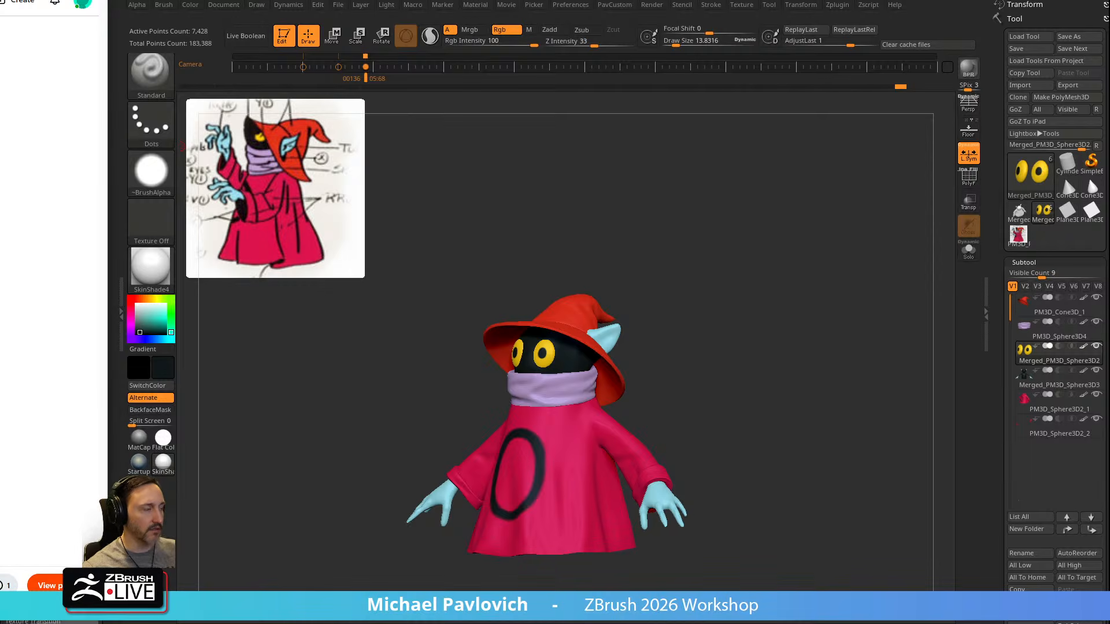
key(alt+Tab)
click(139, 28)
click(588, 350)
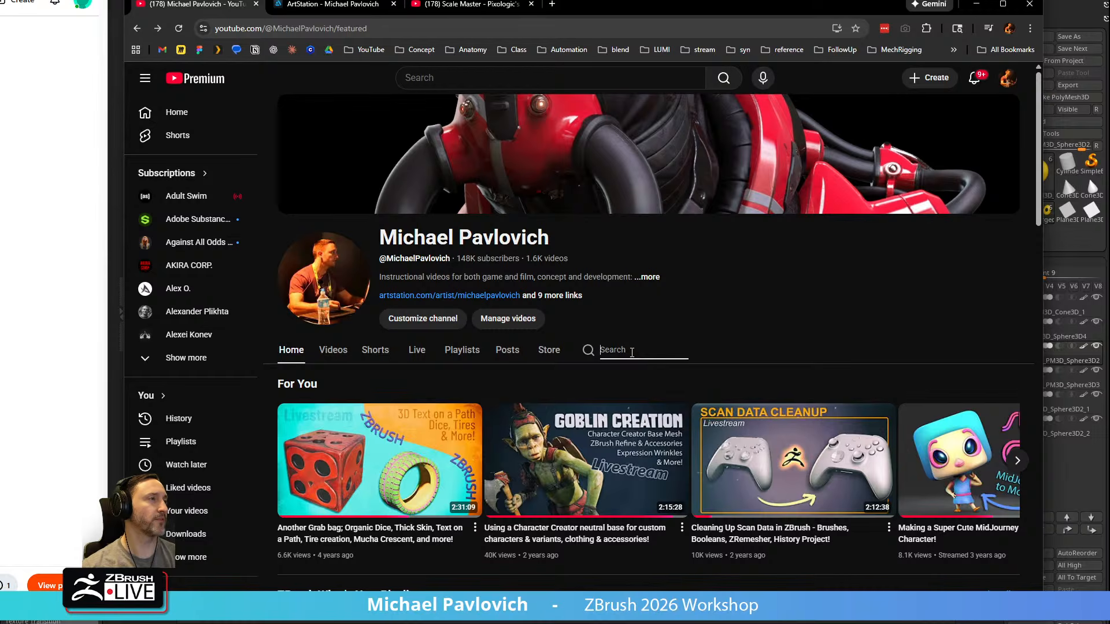
key(Return)
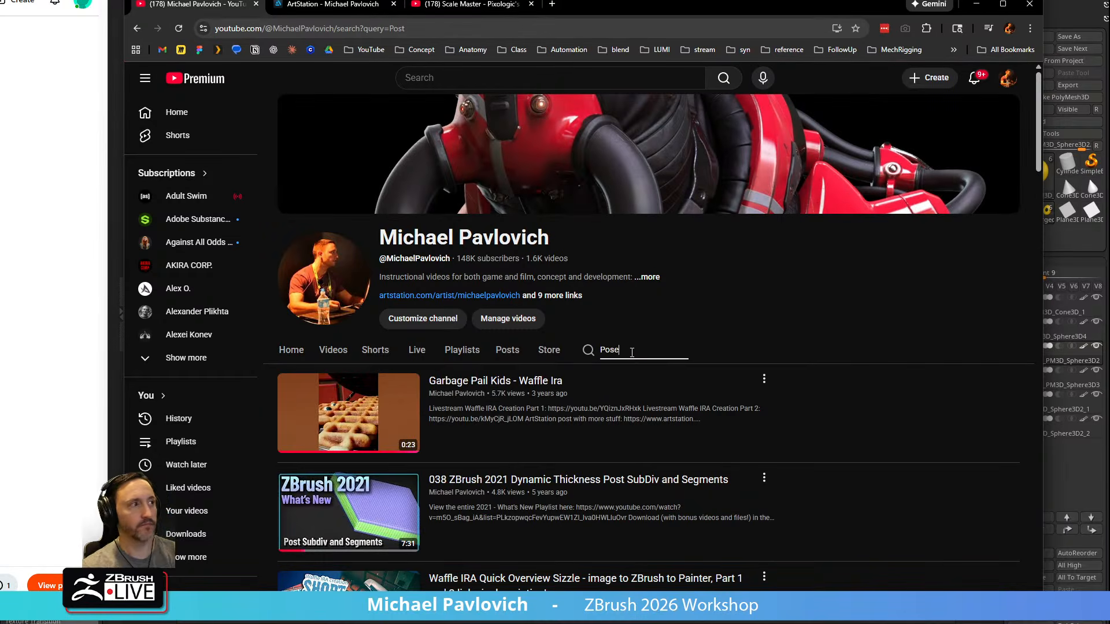
key(Return)
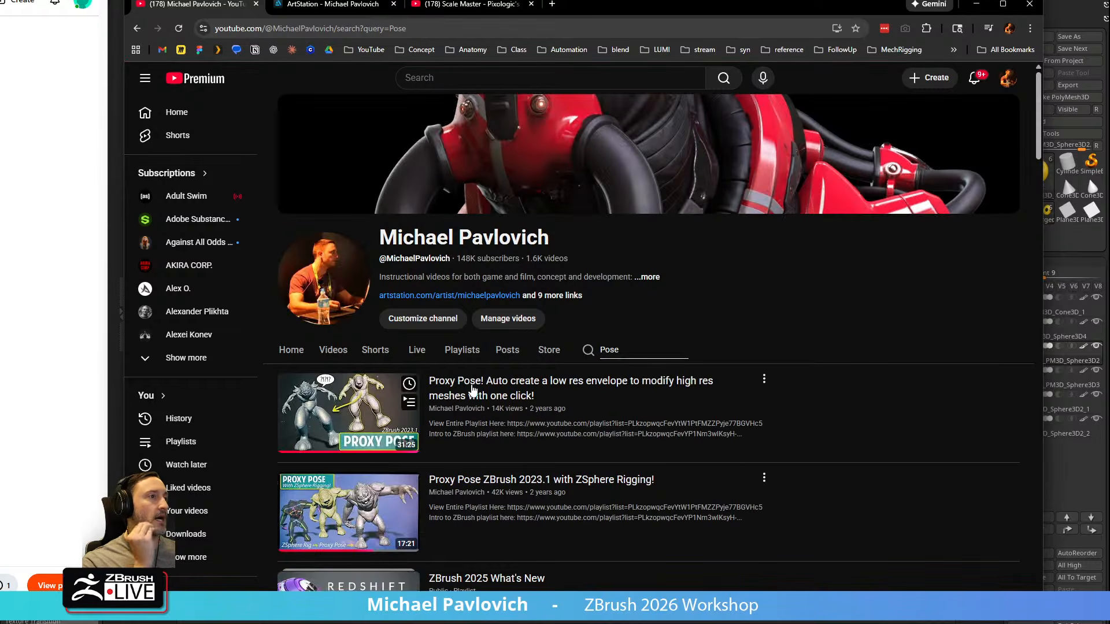
scroll(496, 435, down, 2)
scroll(427, 499, down, 4)
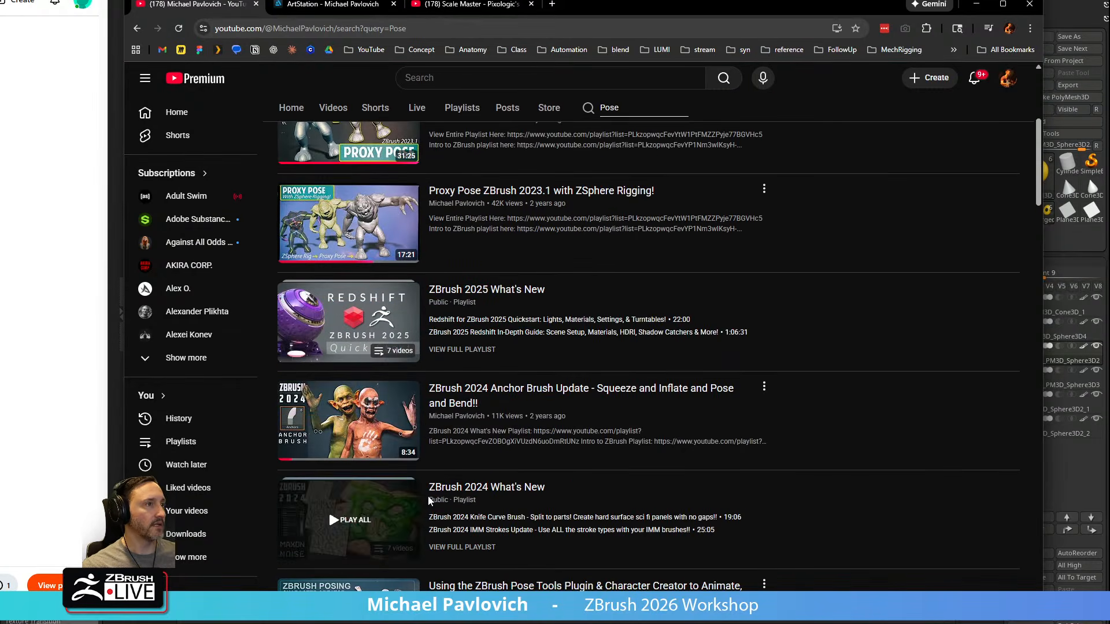
Switch back to ZBrush, turn the character to a front view and hide the reference drawing
key(alt+Tab)
drag(736, 168, 751, 196)
key(shift+z)
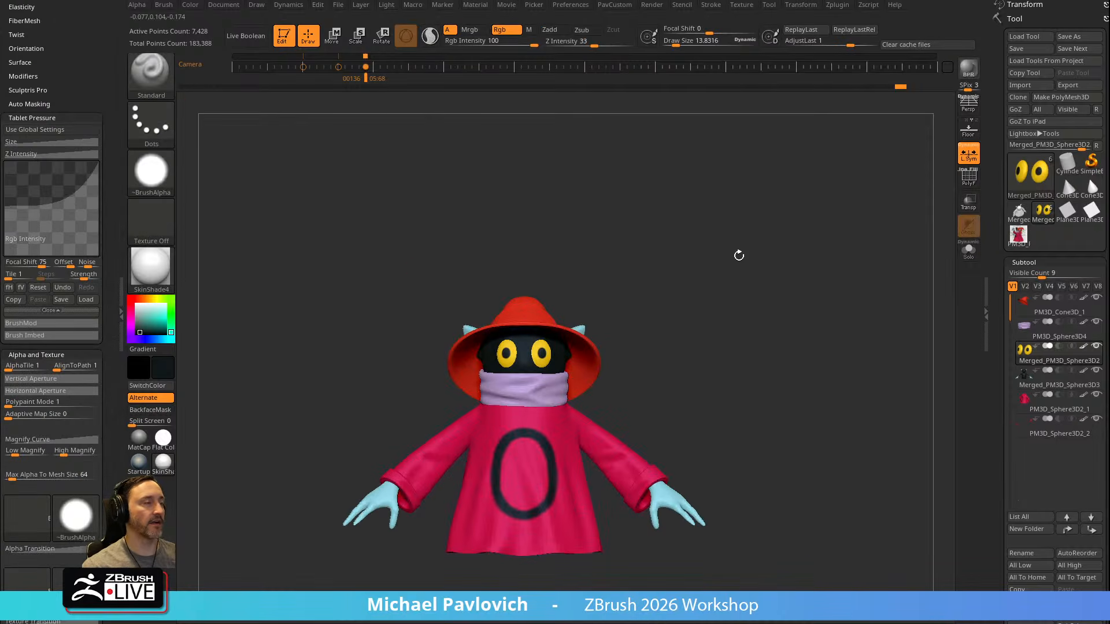
Close the docked Color and Dynamics palettes and collapse the brush's Samples and Tablet Pressure settings
alt+drag(703, 237, 772, 237)
drag(92, 130, 93, 292)
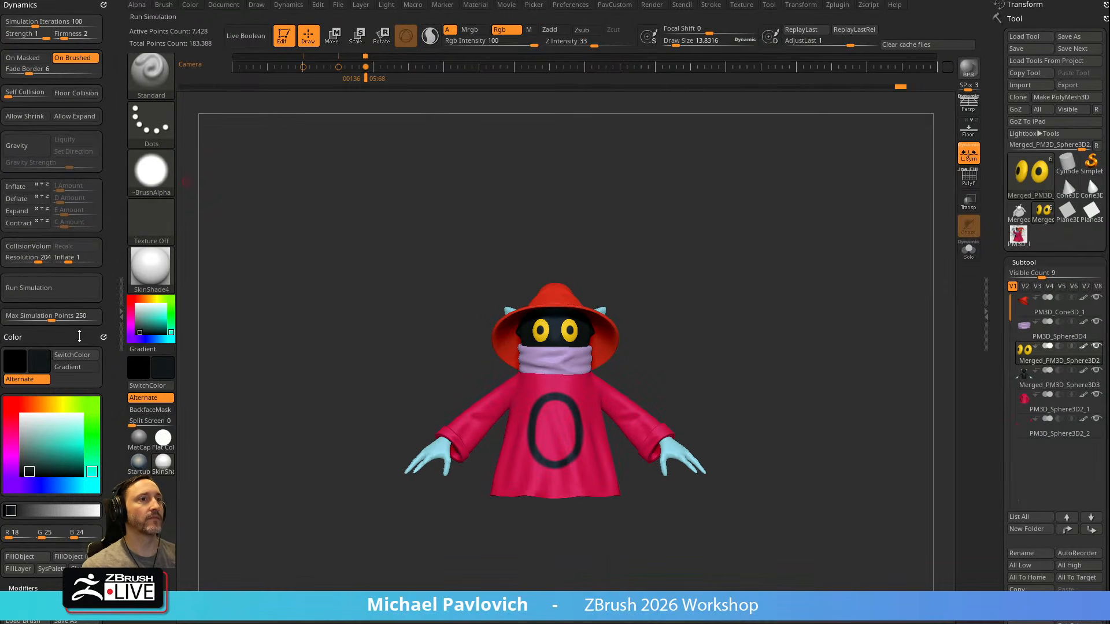
click(104, 335)
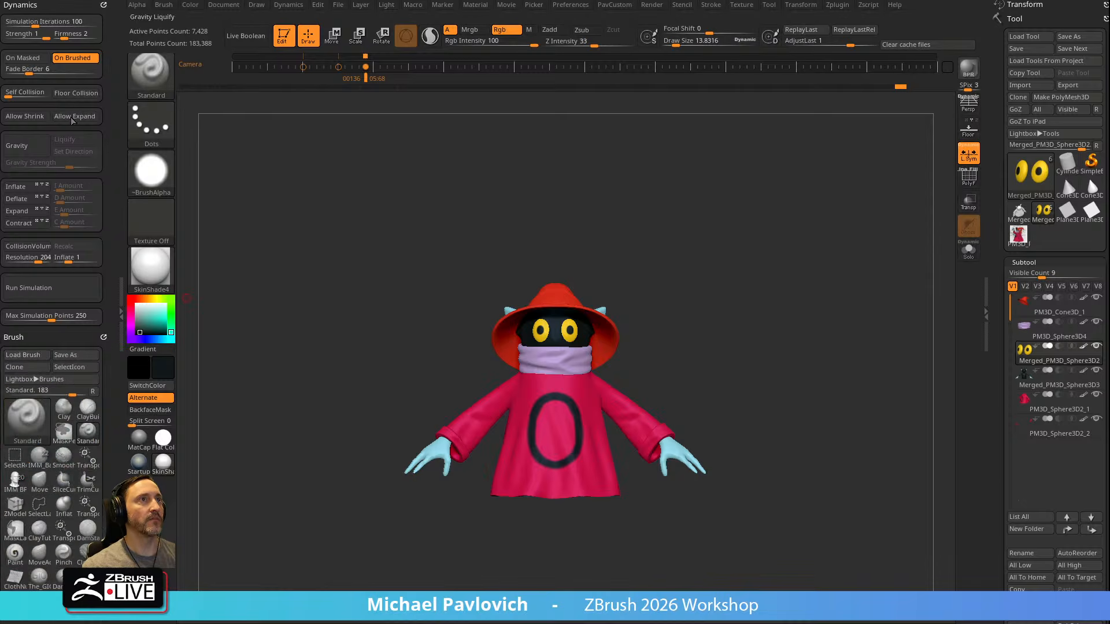
click(104, 5)
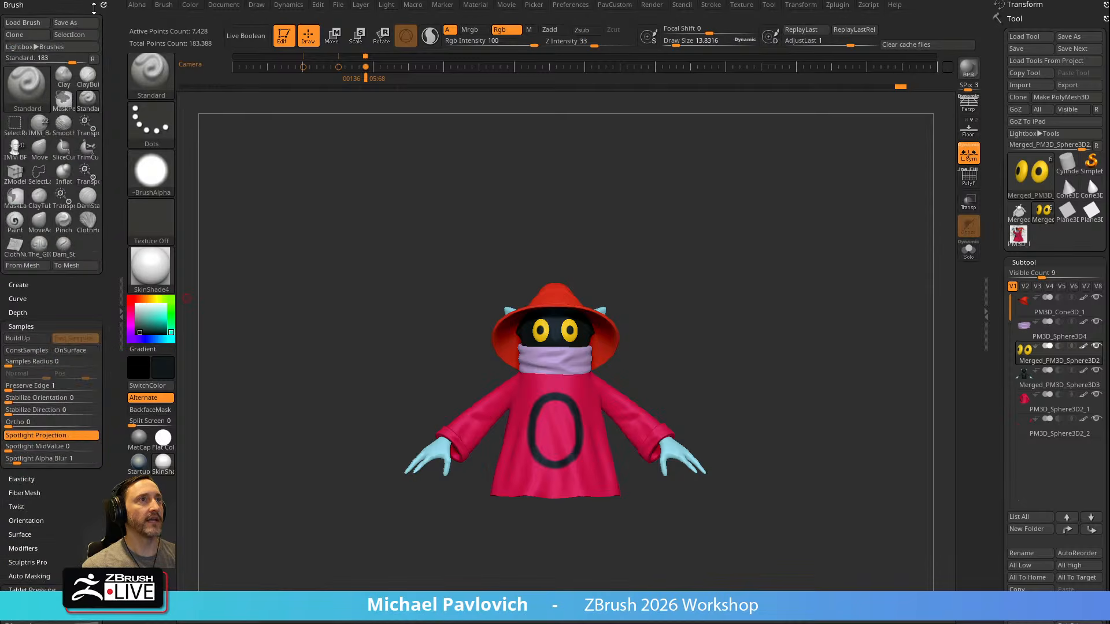
click(38, 325)
scroll(54, 330, down, 3)
click(33, 361)
Turn the character to a three-quarter view and set the draw size to about 59
mouse_move(679, 243)
mouse_down()
mouse_move(741, 260)
mouse_move(712, 253)
mouse_up()
key(s)
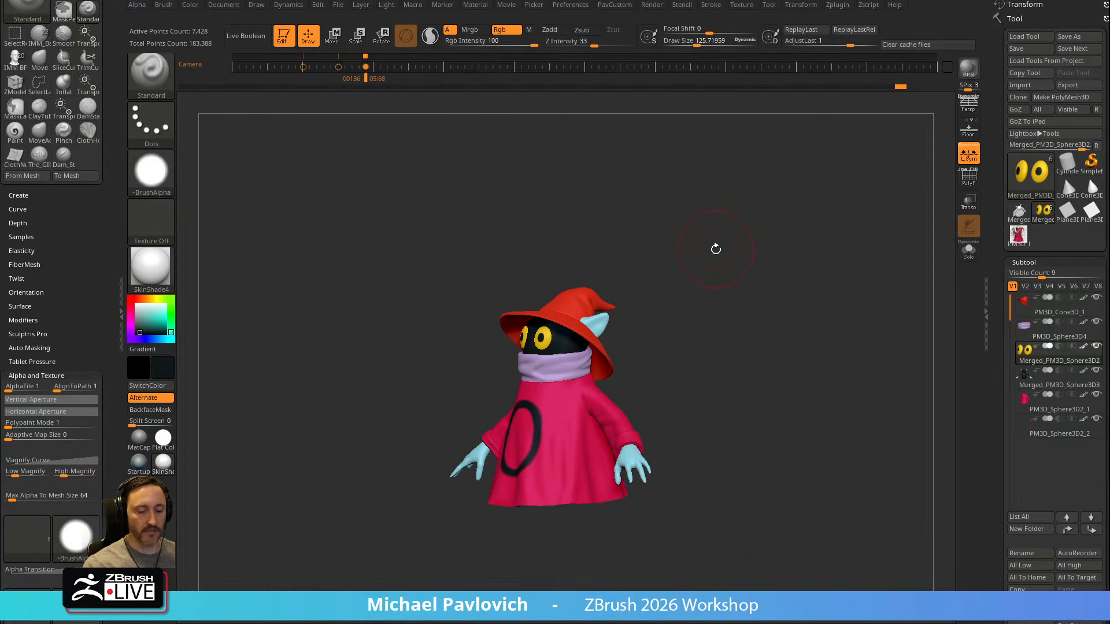
drag(763, 268, 769, 279)
key(s)
mouse_move(763, 282)
mouse_down()
mouse_move(734, 262)
mouse_move(926, 315)
mouse_up()
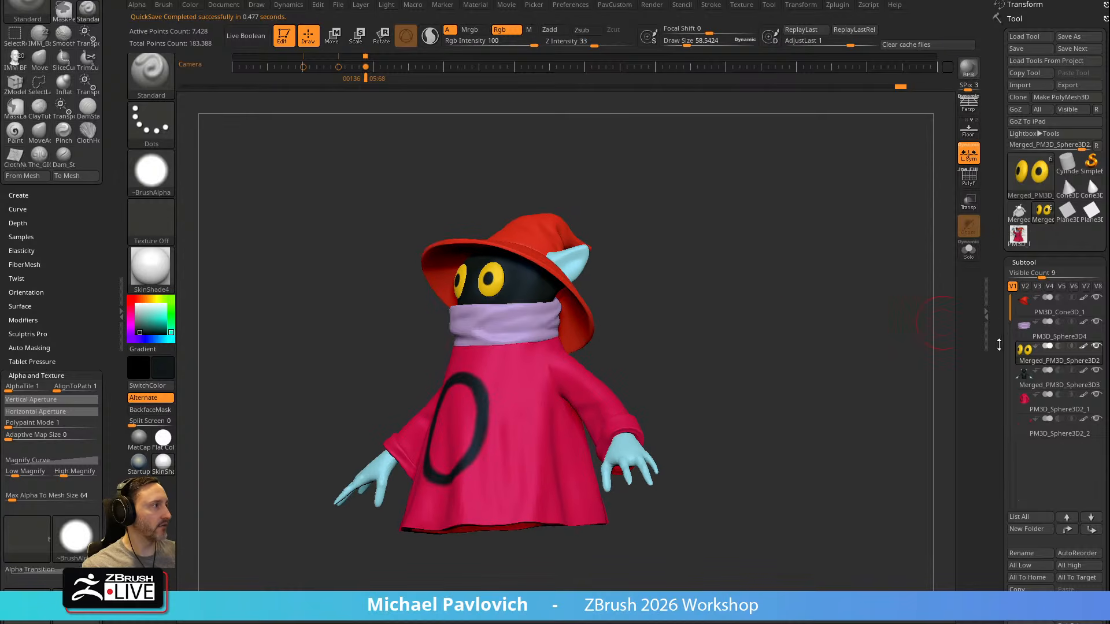
Set all subtools to their lowest subdivision level and turn on the polyframe wireframe display
scroll(1025, 262, down, 10)
scroll(1013, 327, down, 8)
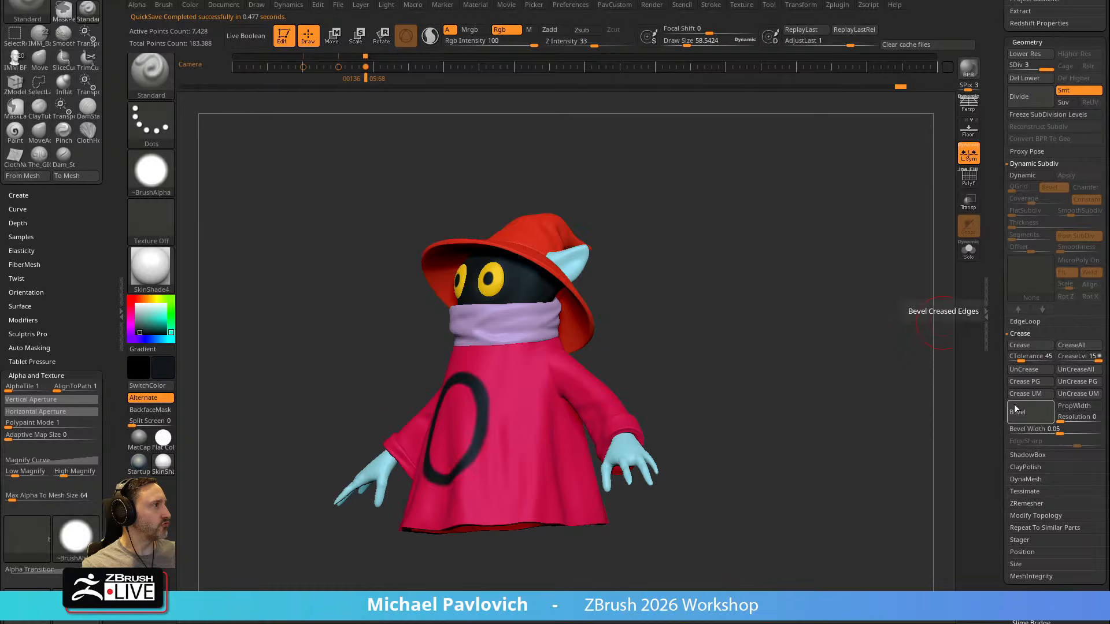
scroll(1023, 347, up, 8)
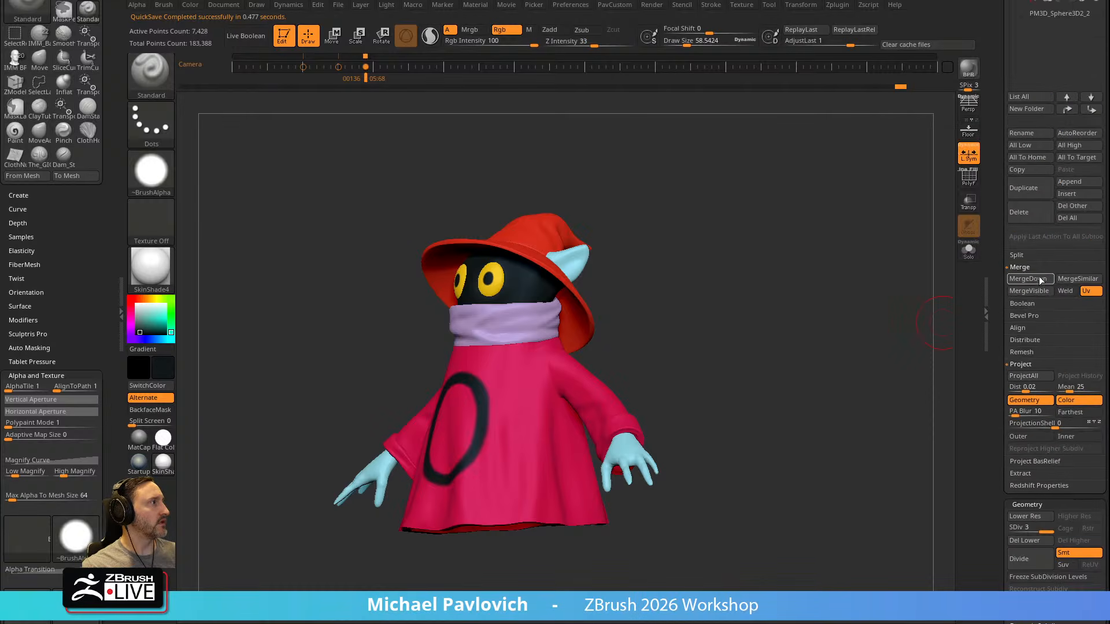
click(1032, 148)
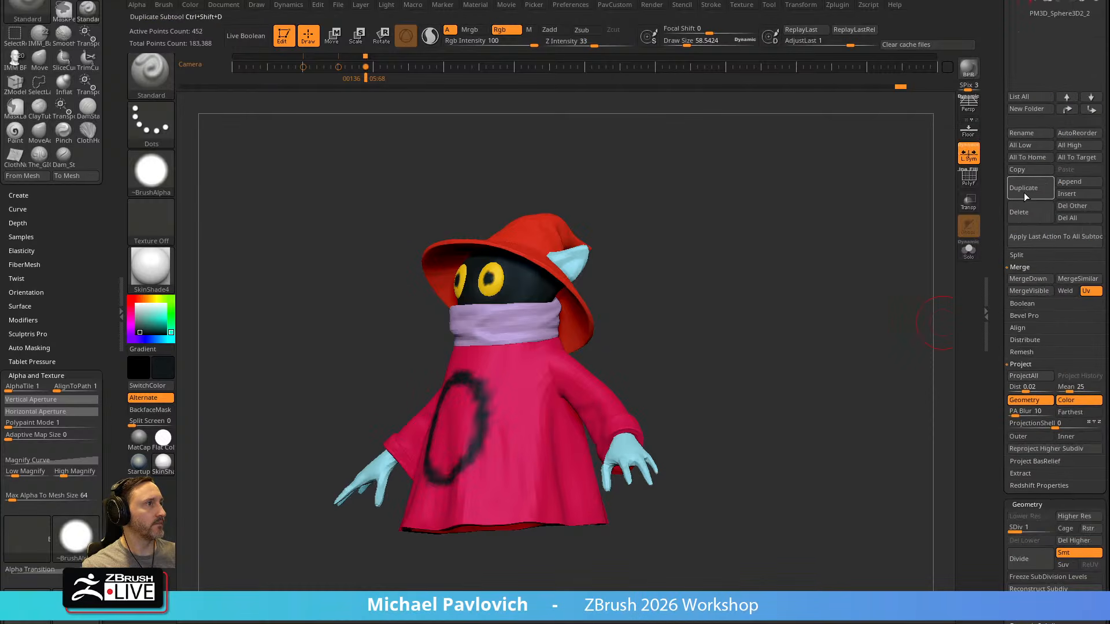
click(969, 176)
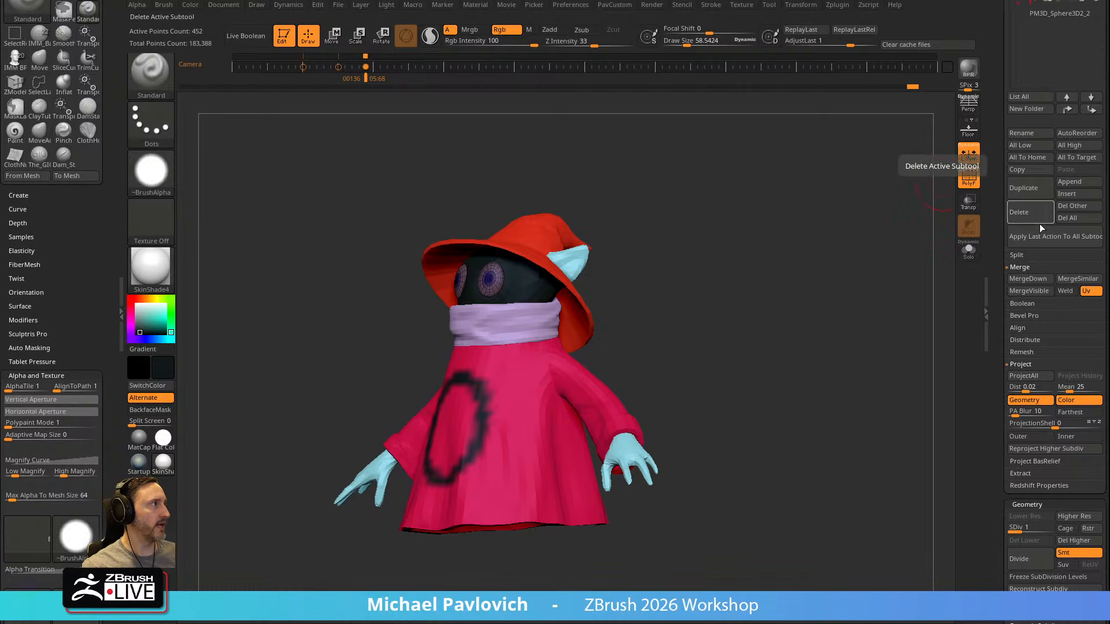
Merge the visible low-resolution subtools into a new tool and inspect its wireframe and polygroups from several angles
drag(993, 230, 1000, 370)
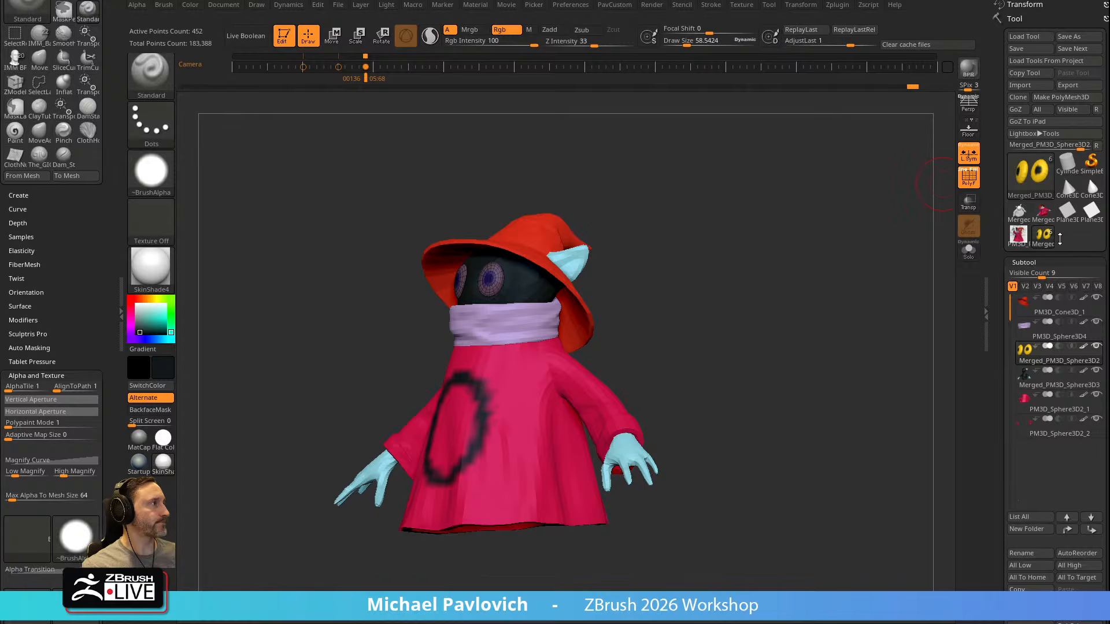
click(1043, 213)
drag(900, 330, 822, 327)
drag(738, 302, 679, 281)
drag(684, 359, 471, 343)
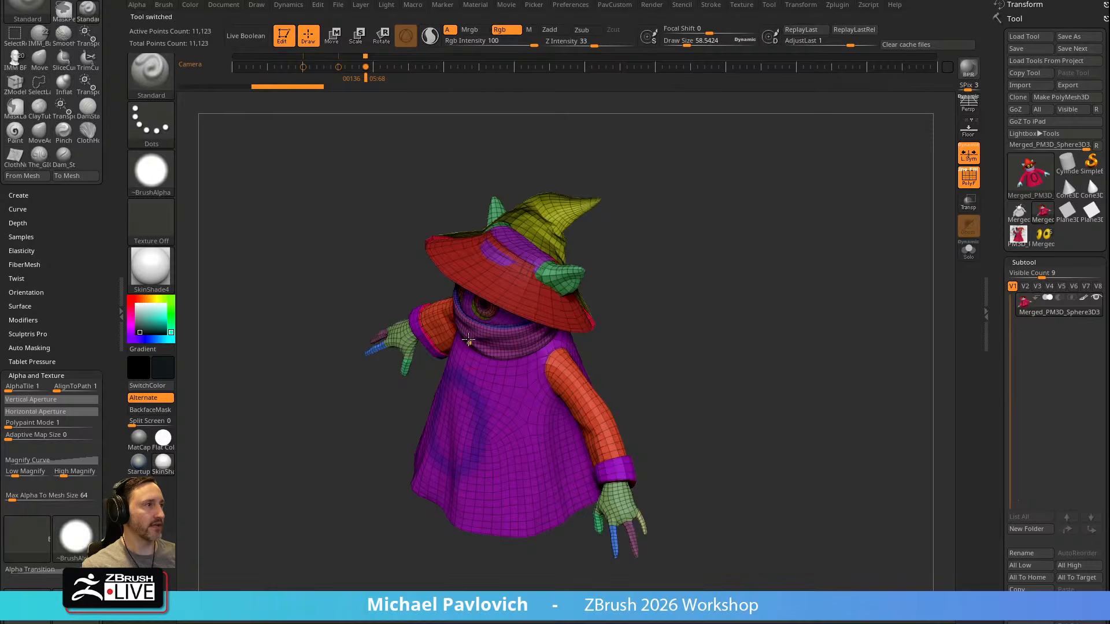
drag(665, 340, 684, 291)
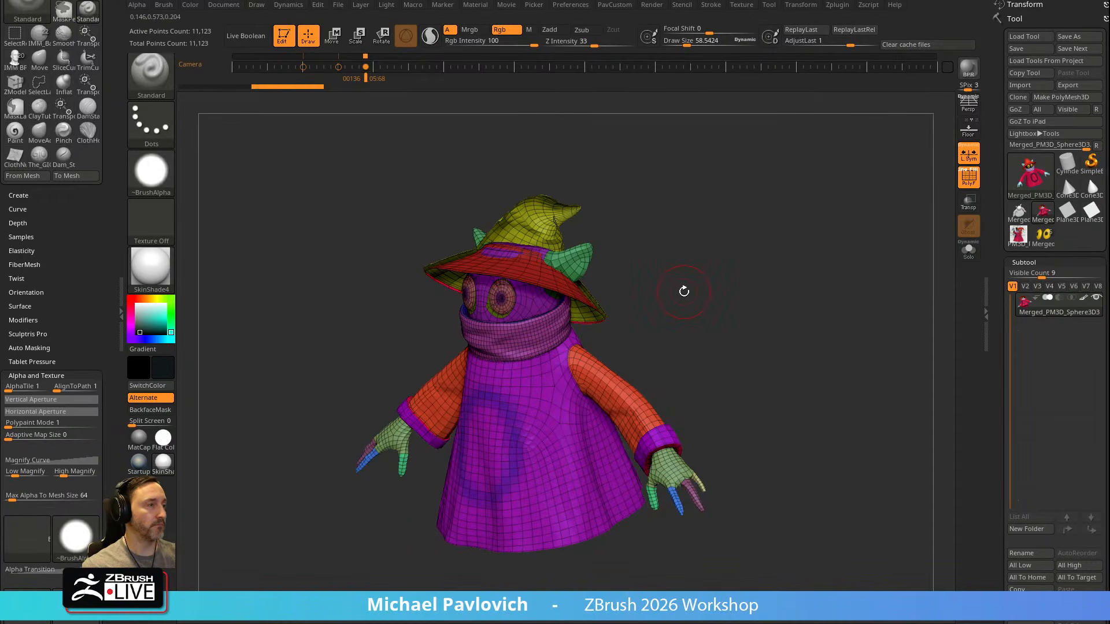
drag(774, 274, 816, 280)
drag(1001, 366, 997, 291)
drag(682, 323, 335, 276)
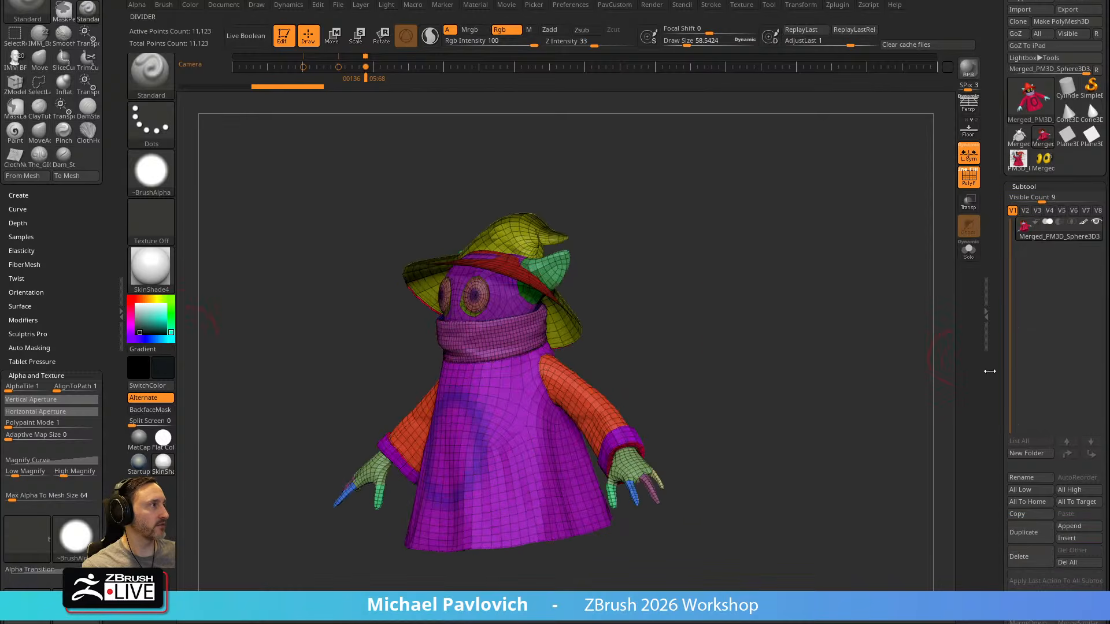
Delete the merged single-mesh tool and switch back to the original character tool with separate subtools
drag(1000, 370, 1000, 330)
click(1026, 526)
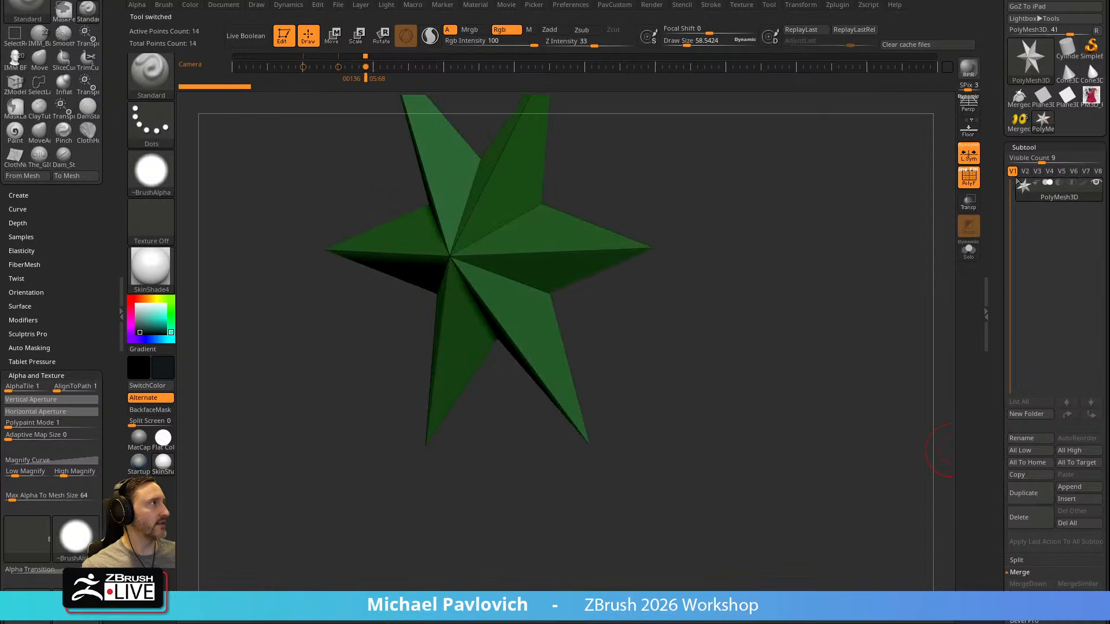
click(1019, 120)
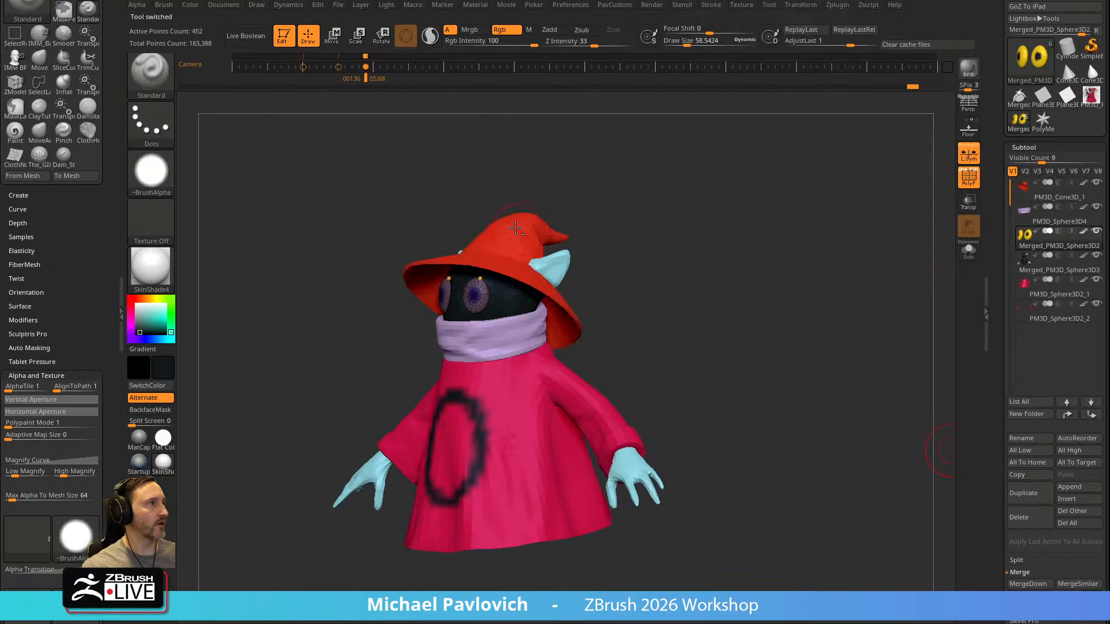
Make the hat subtool active, turn off its double-sided display and try to flip its polygons
alt+click(518, 230)
drag(997, 323, 993, 257)
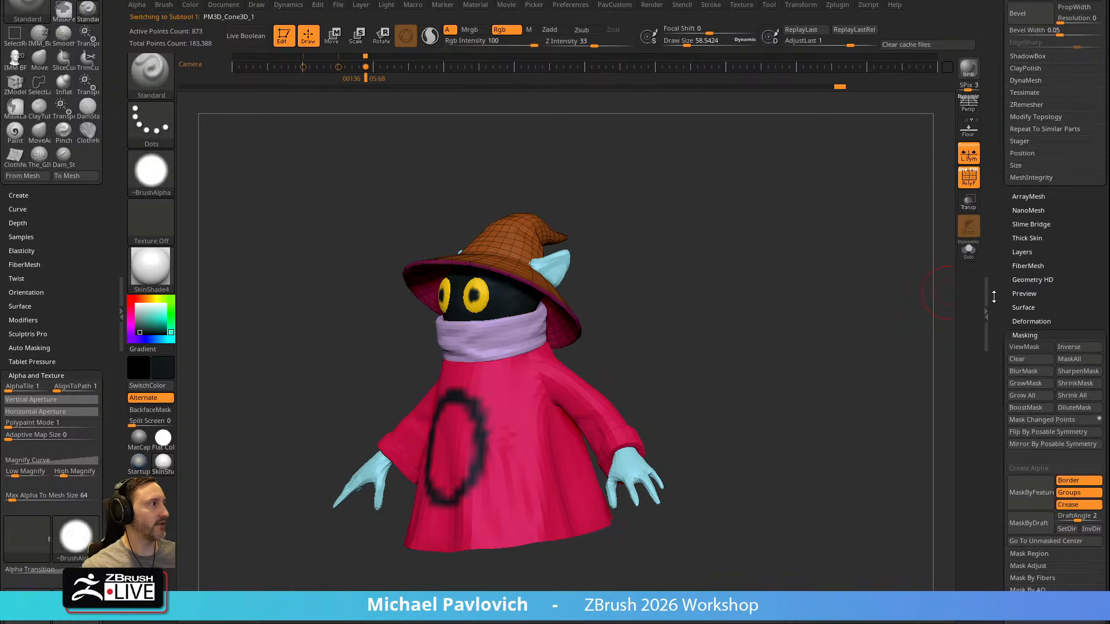
drag(999, 422, 1034, 273)
click(1026, 253)
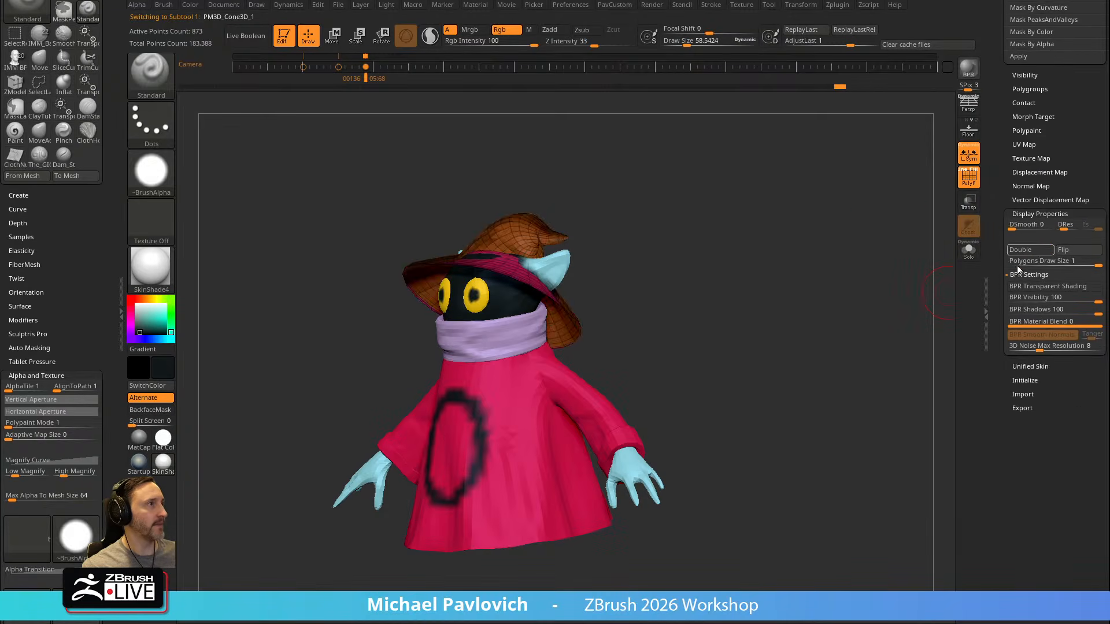
drag(818, 220, 976, 237)
click(1069, 251)
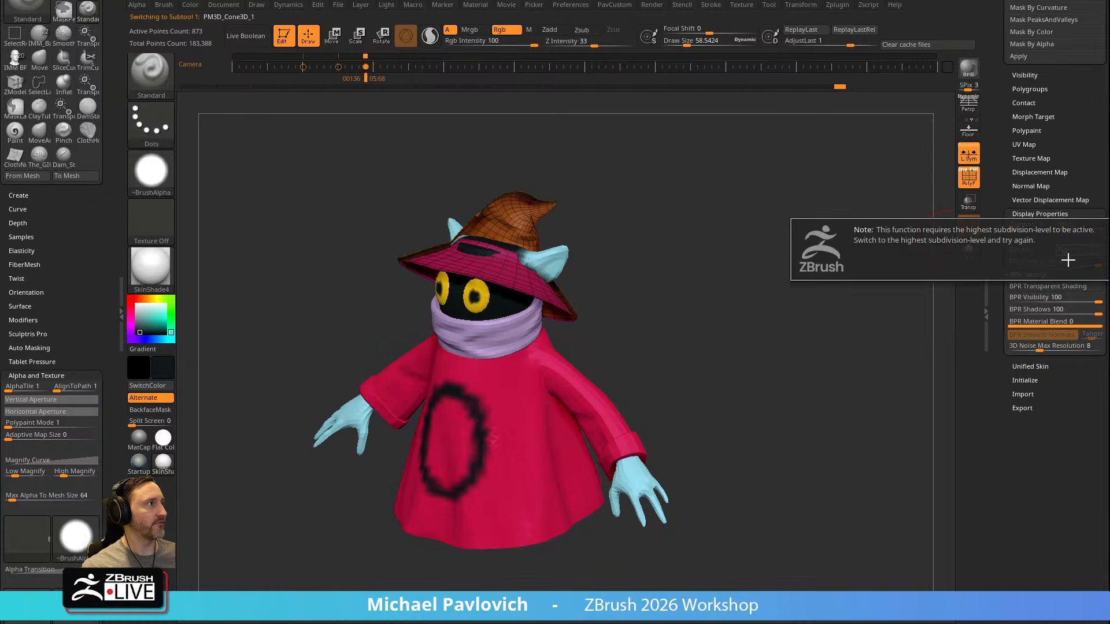
drag(996, 203, 999, 381)
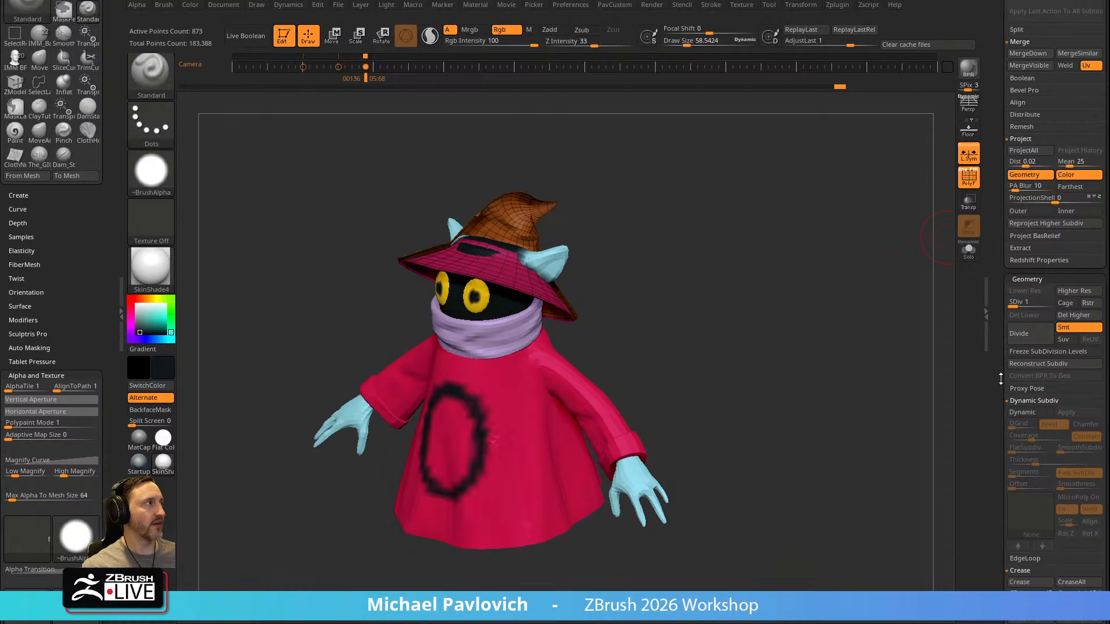
Raise the hat to subdivision level 4, delete its lower levels and flip its polygons
click(1046, 302)
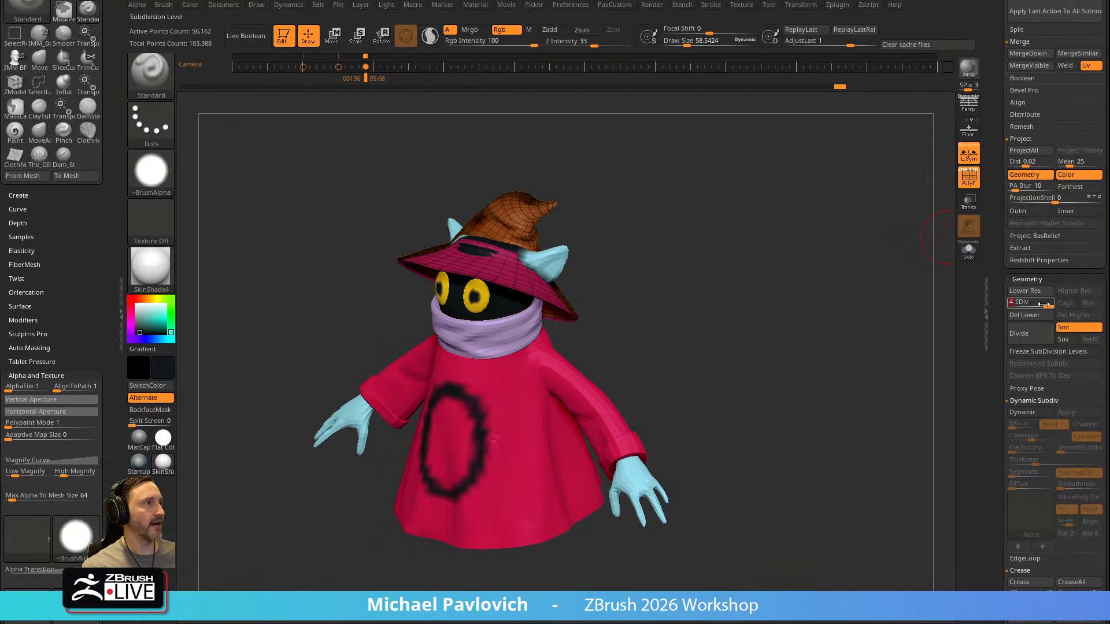
click(1021, 317)
drag(996, 318, 984, 104)
click(1077, 216)
Reconstruct the hat's lower subdivision levels, then set all subtools to their highest level with the wireframe hidden
drag(998, 170, 996, 368)
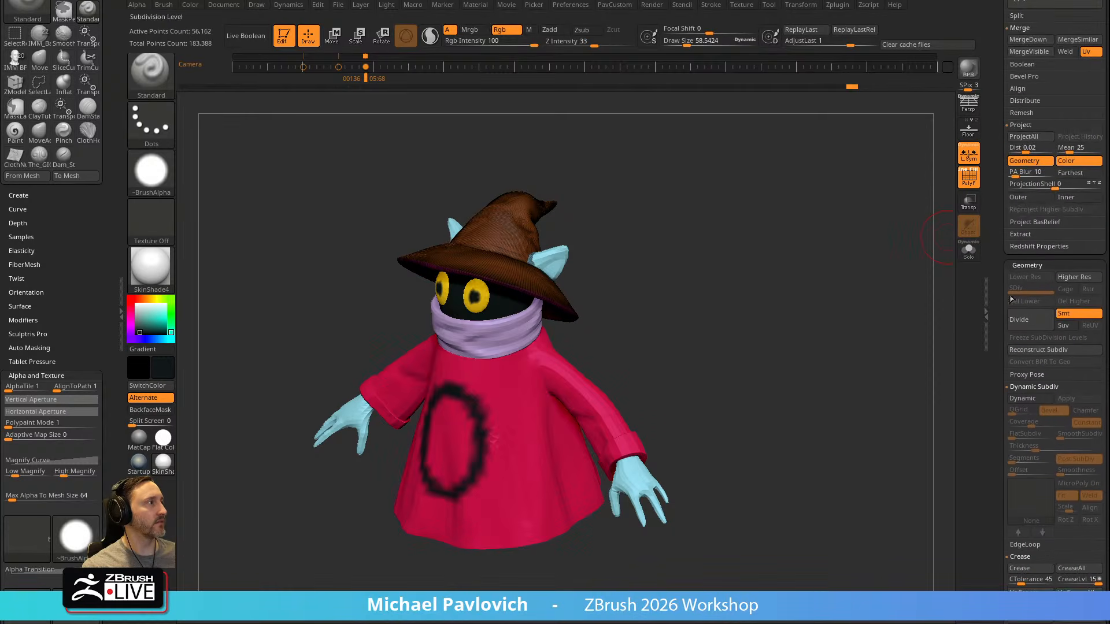
click(1021, 349)
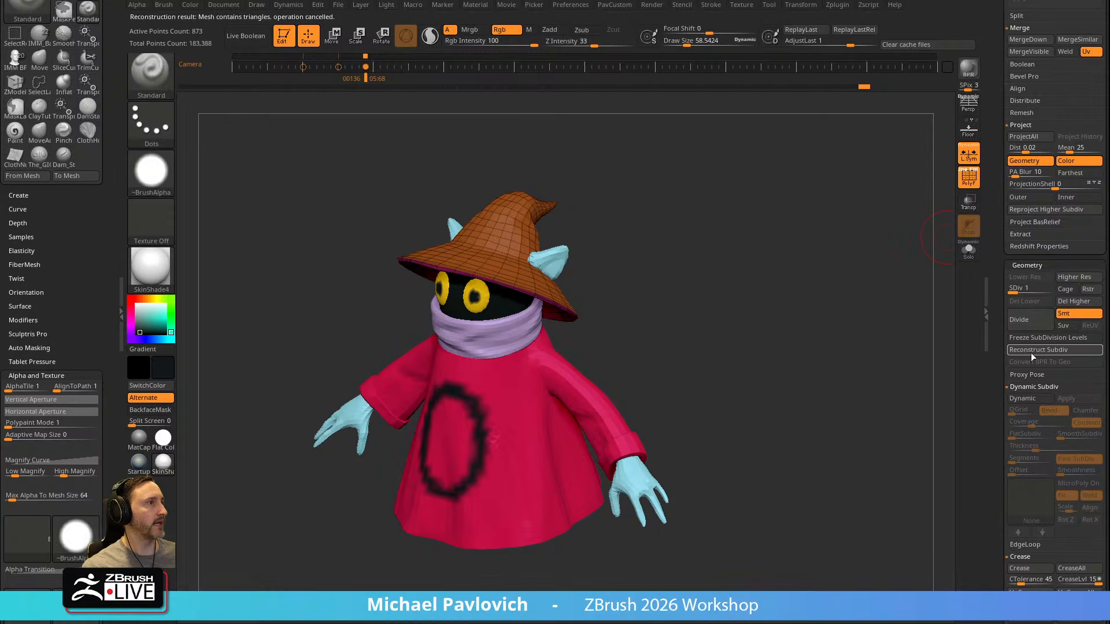
click(1050, 290)
click(963, 183)
drag(788, 292, 812, 272)
scroll(1017, 243, up, 5)
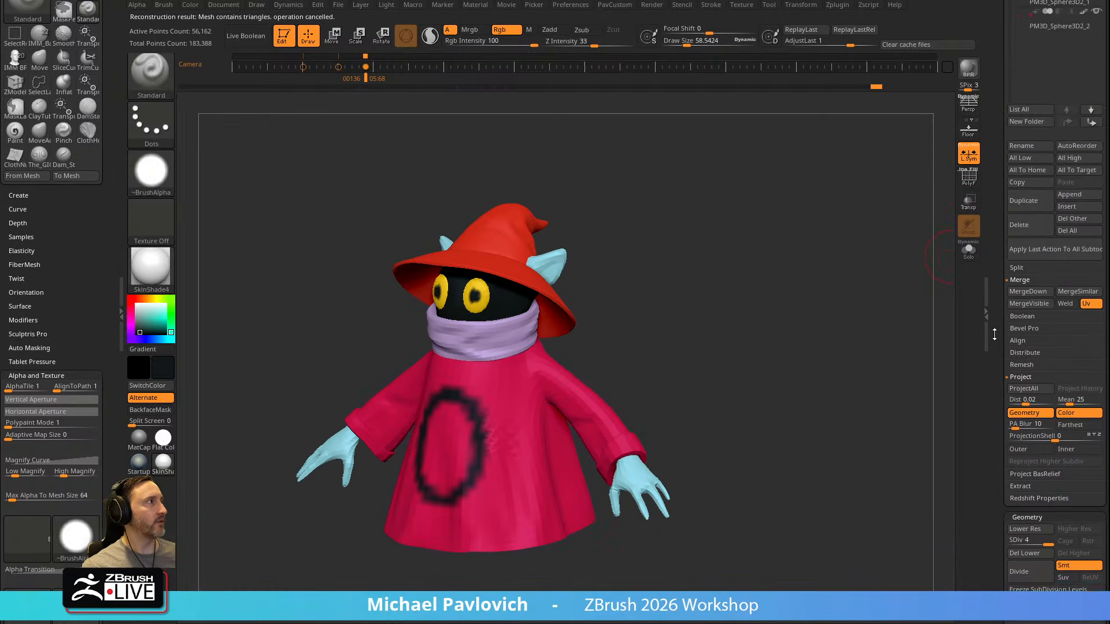
mouse_move(722, 301)
mouse_down()
mouse_move(760, 304)
mouse_move(760, 336)
mouse_move(740, 334)
mouse_move(763, 307)
mouse_move(782, 317)
mouse_move(773, 337)
mouse_move(783, 330)
mouse_move(743, 344)
mouse_move(755, 299)
mouse_up()
Replace the docked Brush palette with the Zplugin palette
drag(92, 188, 74, 326)
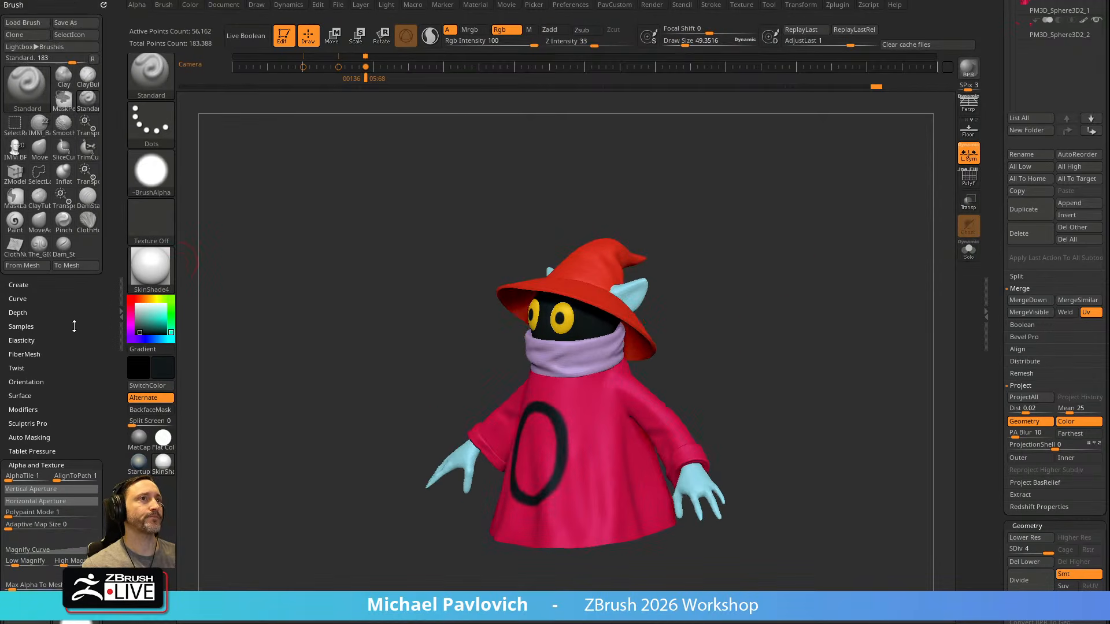
click(103, 5)
click(832, 5)
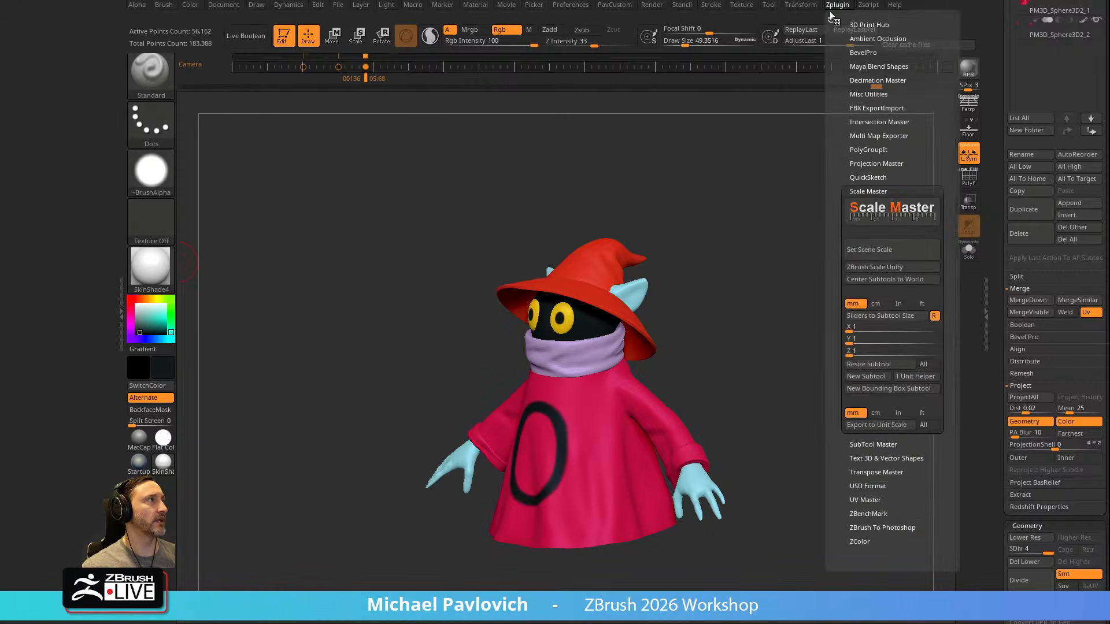
drag(560, 68, 69, 87)
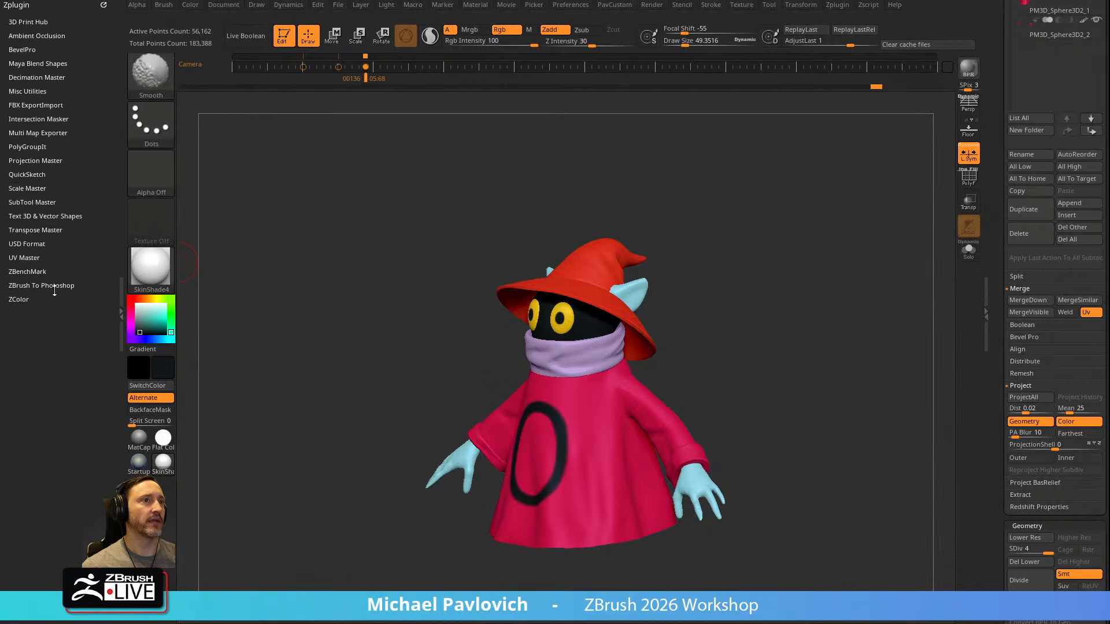
Create a low-resolution Transpose Master posing mesh with TPoseMesh and give it the StartupMaterial
click(34, 230)
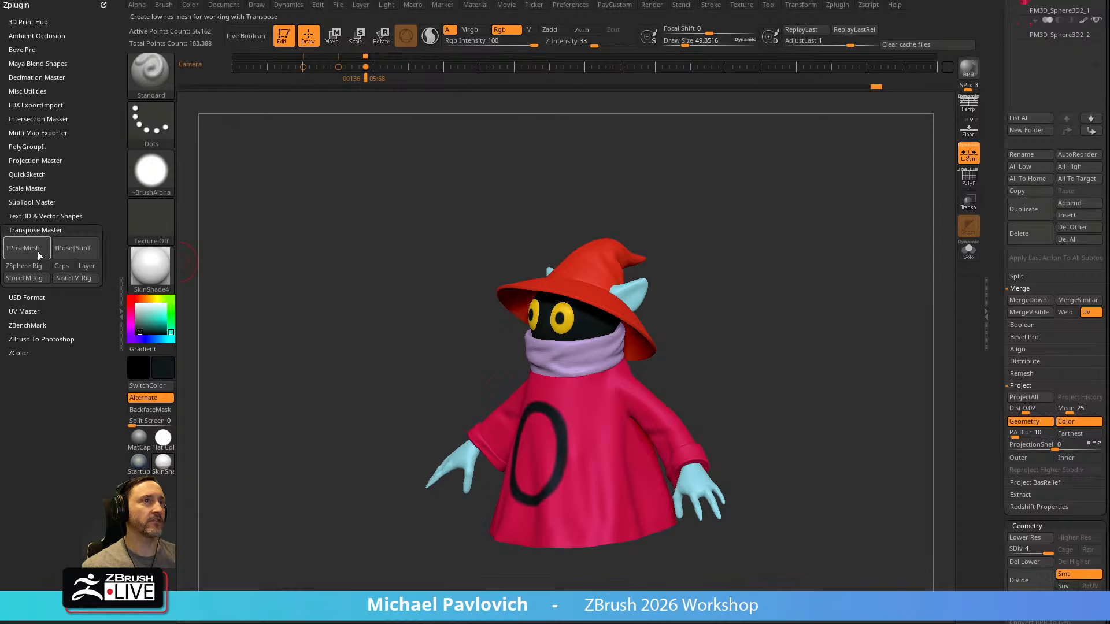
click(35, 251)
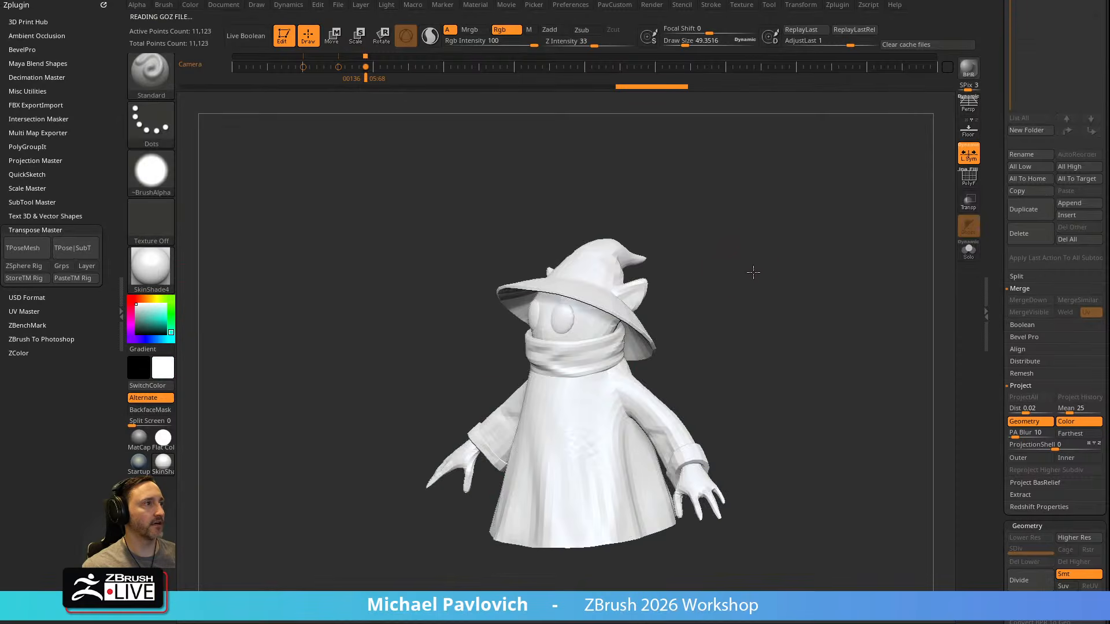
drag(749, 270, 753, 265)
click(140, 462)
mouse_move(764, 312)
shift+mouse_down()
mouse_move(774, 308)
mouse_move(751, 277)
mouse_move(748, 305)
shift+mouse_up()
key(f)
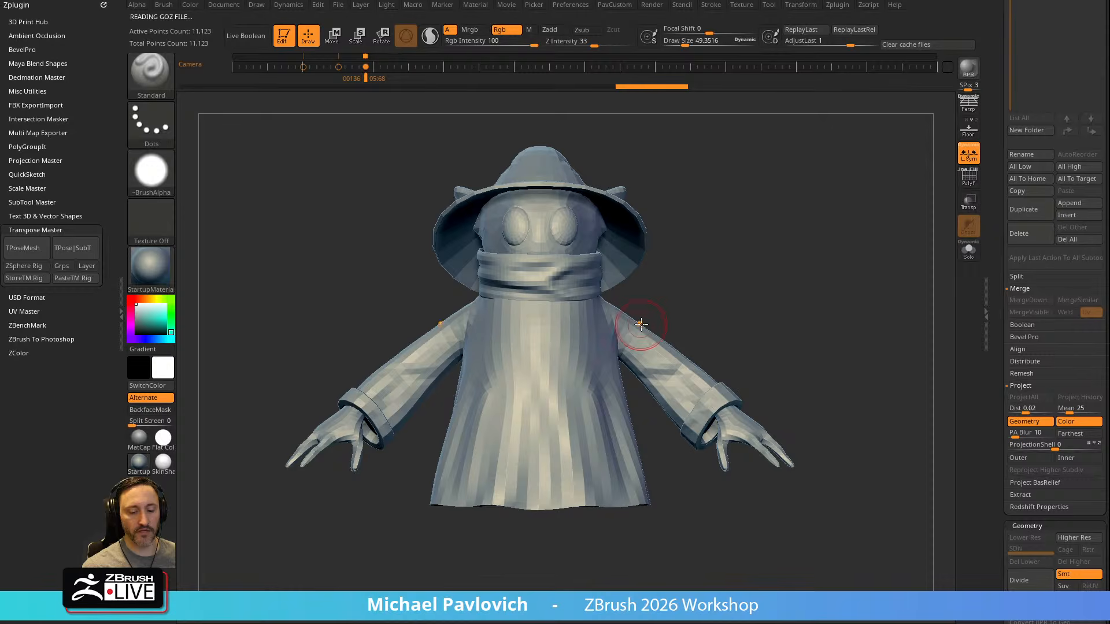
Lasso-mask the mirrored arms and invert the mask so that only both arms stay editable
key(ctrl)
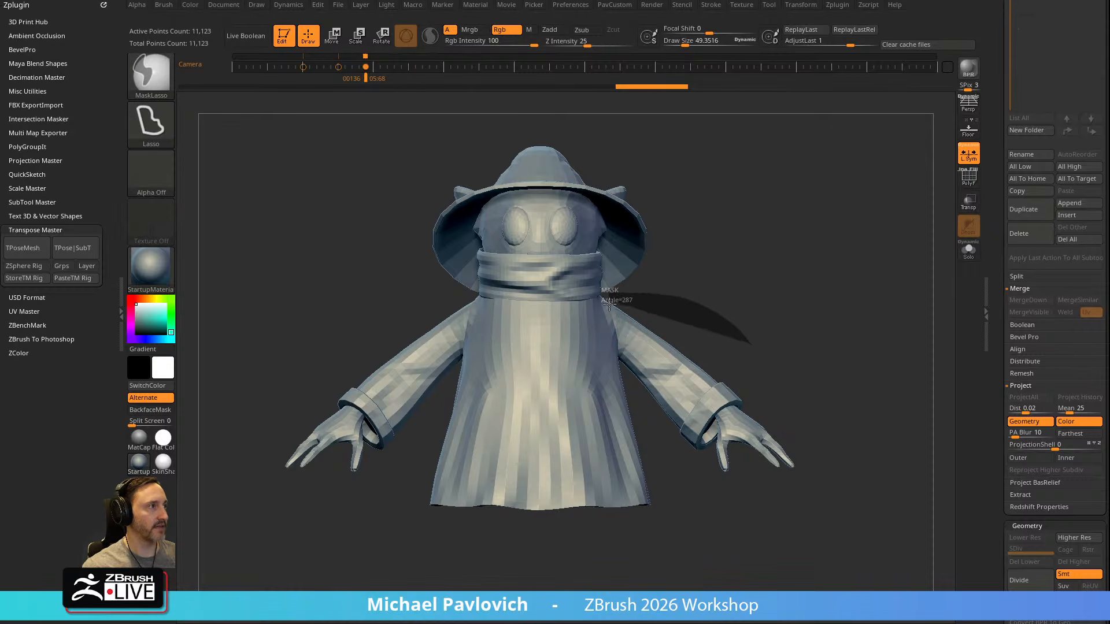
mouse_move(618, 345)
ctrl+mouse_down()
mouse_move(666, 454)
mouse_move(898, 408)
ctrl+mouse_up()
ctrl+click(740, 414)
ctrl+click(811, 343)
mouse_move(882, 309)
mouse_down()
mouse_move(803, 302)
mouse_move(815, 340)
mouse_move(801, 275)
mouse_up()
Try to move the unmasked arms with the TransposeCloth gizmo
key(w)
alt+click(769, 319)
key(ctrl+z)
drag(826, 273, 885, 275)
drag(702, 306, 640, 250)
key(ctrl+z)
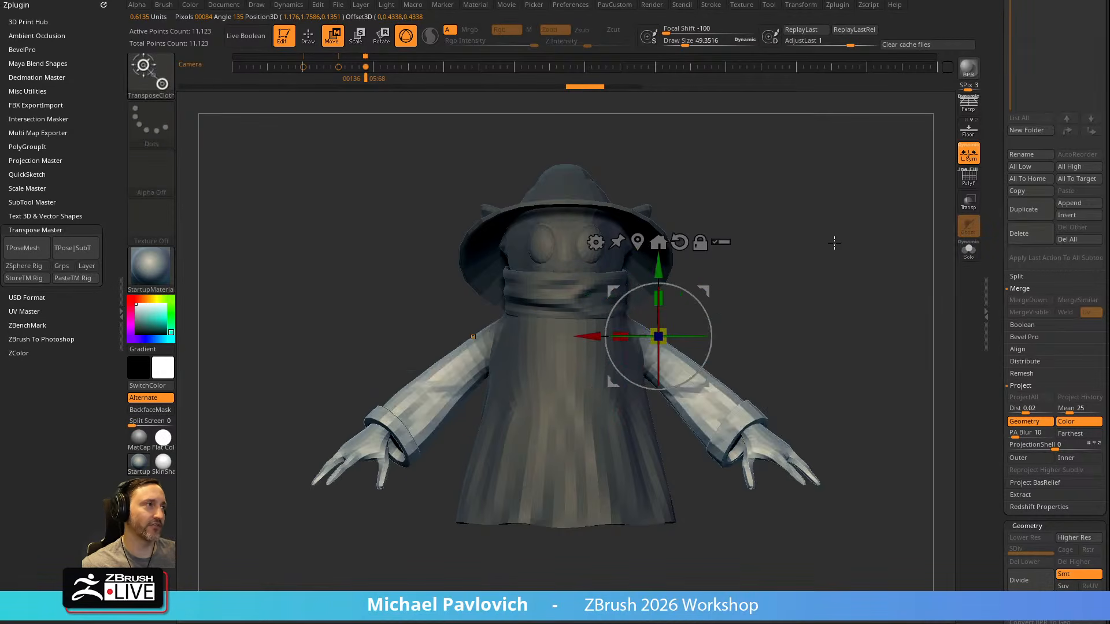
Switch the gizmo brush to TransposeClassic and mask the character's right arm, keeping only the left arm editable
key(b)
key(t)
key(c)
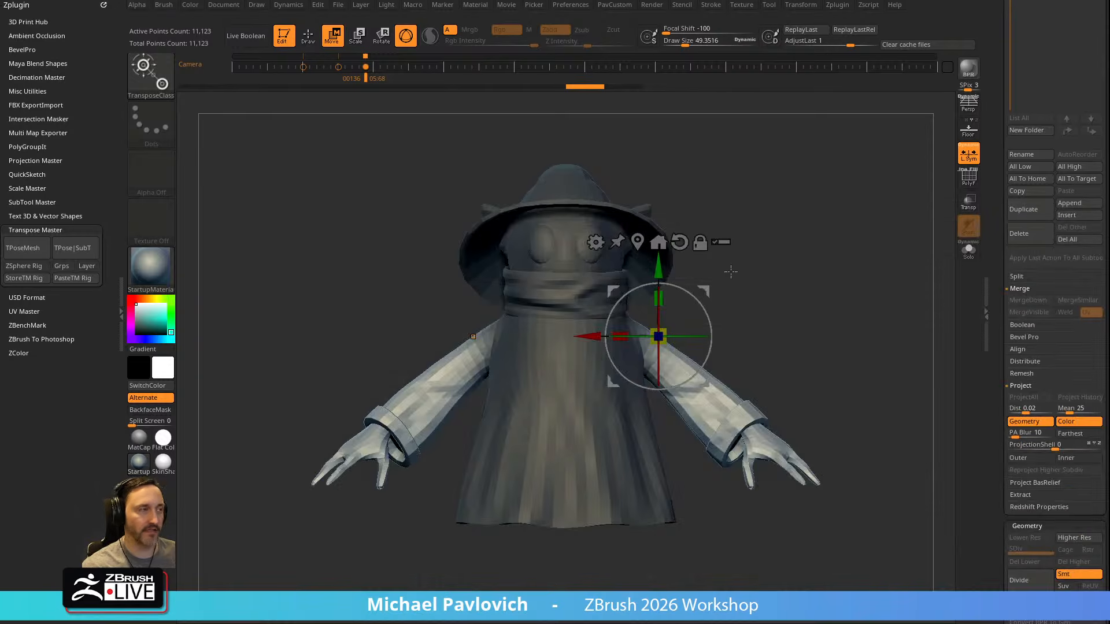
mouse_move(703, 291)
alt+mouse_down()
mouse_move(685, 282)
mouse_move(705, 287)
mouse_move(704, 303)
mouse_move(694, 279)
mouse_move(707, 275)
alt+mouse_up()
key(q)
mouse_move(833, 277)
mouse_down()
mouse_move(765, 278)
mouse_move(793, 298)
mouse_up()
mouse_move(467, 283)
ctrl+mouse_down()
mouse_move(289, 578)
mouse_move(569, 295)
ctrl+mouse_up()
shift+drag(815, 248, 752, 245)
Pose the character's unmasked left arm from the shoulder with the gizmo
key(w)
mouse_move(646, 255)
alt+mouse_down()
mouse_move(751, 245)
mouse_move(679, 301)
mouse_move(680, 316)
alt+mouse_up()
mouse_move(752, 324)
ctrl+mouse_down()
mouse_move(601, 243)
mouse_move(587, 372)
mouse_move(688, 375)
ctrl+mouse_up()
drag(777, 321, 789, 383)
drag(644, 362, 649, 408)
Extend the lasso mask over the left upper arm and bend the forearm with the gizmo
key(q)
mouse_move(818, 300)
mouse_down()
mouse_move(805, 290)
mouse_move(832, 263)
mouse_move(847, 314)
mouse_move(800, 277)
mouse_move(792, 314)
mouse_move(778, 253)
mouse_move(788, 228)
mouse_move(793, 265)
mouse_move(607, 237)
mouse_move(510, 347)
mouse_up()
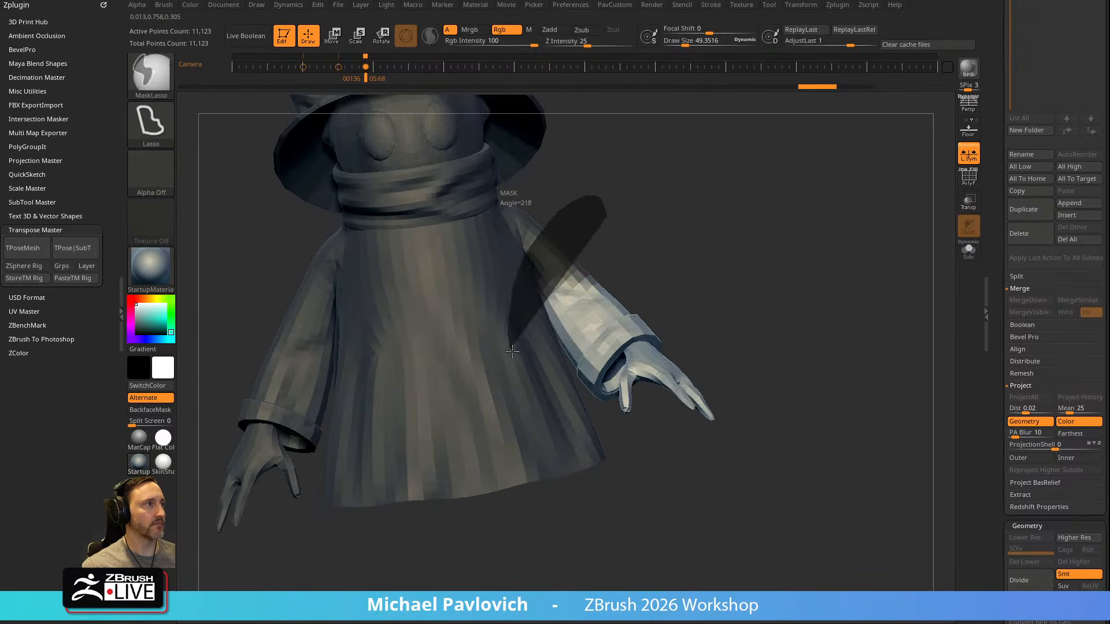
drag(738, 222, 915, 237)
key(w)
drag(646, 277, 638, 323)
Clear the mask and switch the selection brush from SelectLasso to SelectRect
key(q)
mouse_move(795, 276)
mouse_down()
mouse_move(838, 223)
mouse_move(862, 284)
mouse_move(703, 314)
mouse_move(748, 304)
mouse_move(656, 361)
mouse_move(700, 327)
mouse_up()
key(ctrl+shift)
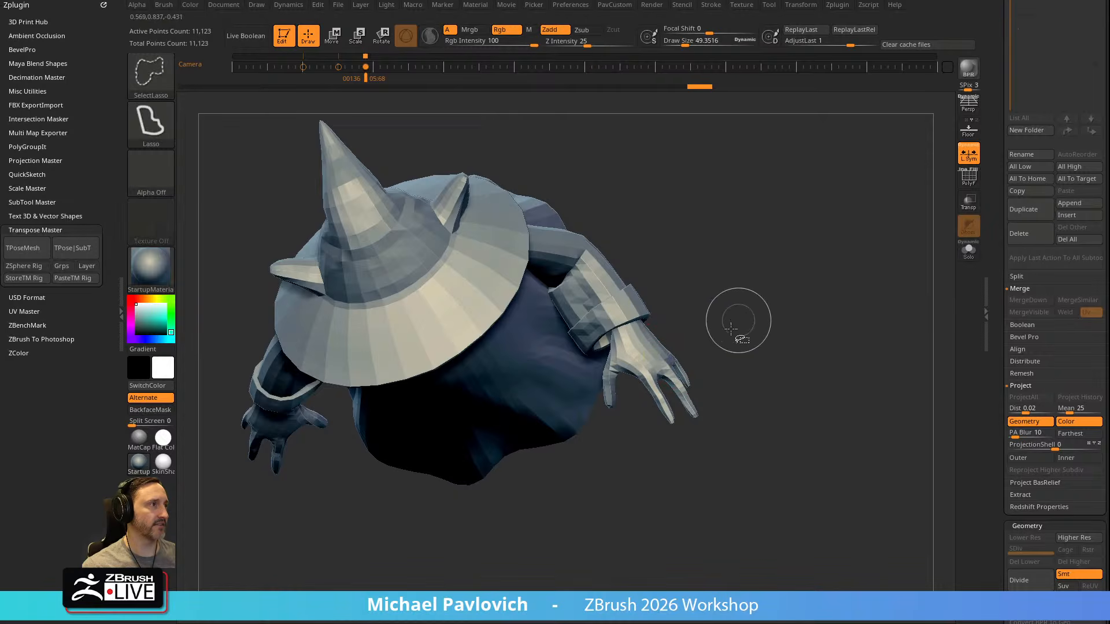
click(168, 77)
click(257, 96)
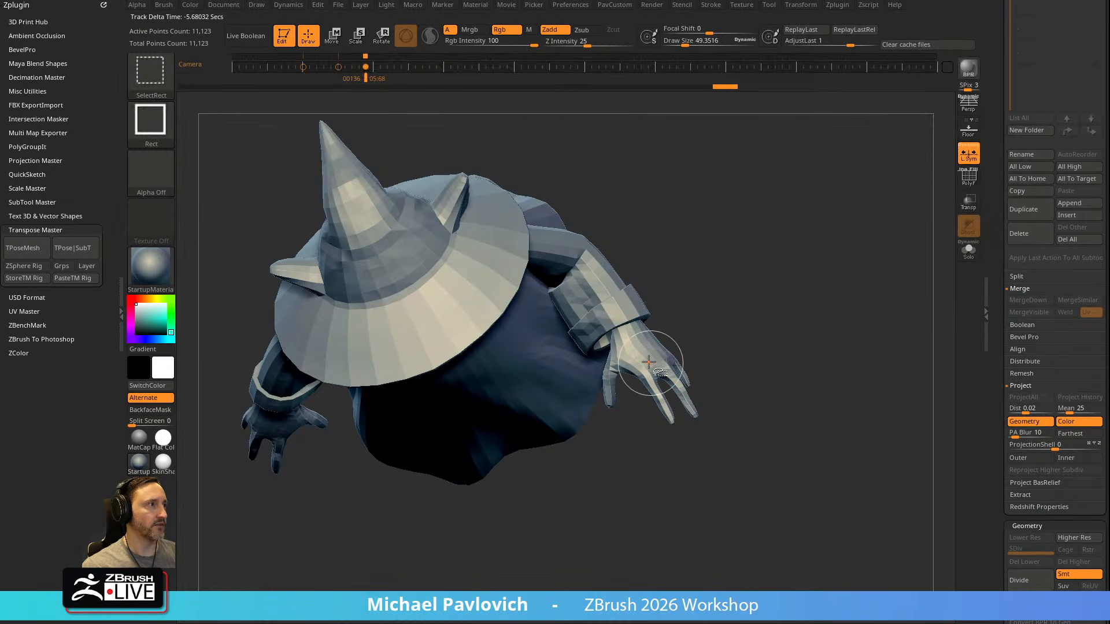
Isolate the body mesh with its arms and hands, hiding the clothing and hat
ctrl+shift+click(650, 364)
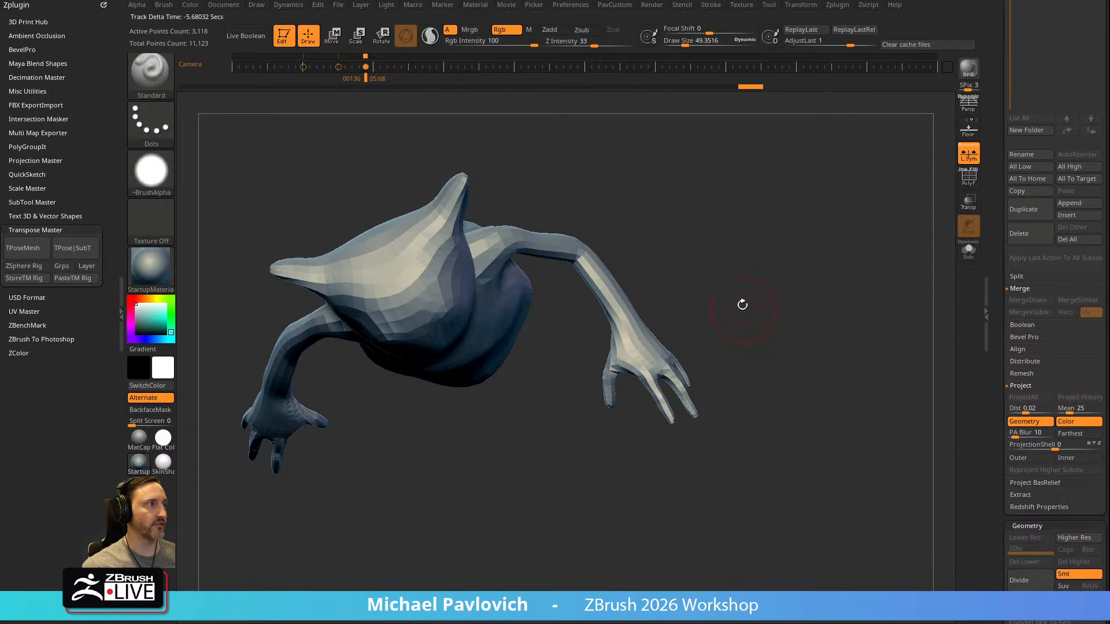
drag(744, 311, 702, 349)
ctrl+drag(729, 383, 670, 299)
ctrl+drag(569, 439, 708, 442)
ctrl+click(815, 314)
mouse_move(815, 315)
mouse_down()
mouse_move(819, 285)
mouse_move(807, 286)
mouse_up()
Lasso-mask around the left hand and pose its unmasked part with the gizmo
ctrl+click(612, 324)
mouse_move(768, 324)
mouse_down()
mouse_move(745, 314)
mouse_move(665, 332)
mouse_move(744, 315)
mouse_move(779, 285)
mouse_move(686, 316)
mouse_move(746, 294)
mouse_move(783, 314)
mouse_move(820, 277)
mouse_move(736, 260)
mouse_move(750, 293)
mouse_move(761, 211)
mouse_move(711, 335)
mouse_move(643, 325)
mouse_up()
key(w)
key(q)
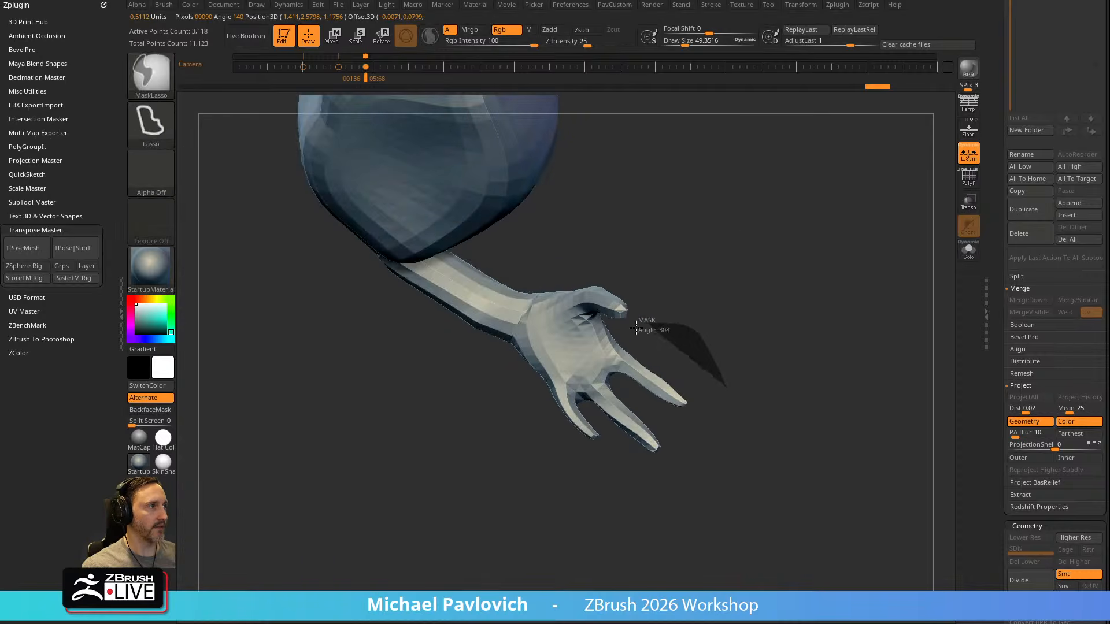
mouse_move(758, 337)
mouse_down()
mouse_move(768, 354)
mouse_move(790, 300)
mouse_move(668, 342)
mouse_move(704, 346)
mouse_up()
key(w)
alt+drag(672, 304, 697, 363)
Replace the left-hand mask with one covering the whole body except the right hand
key(q)
drag(799, 300, 537, 358)
ctrl+drag(523, 376, 552, 439)
mouse_move(552, 439)
alt+mouse_down()
mouse_move(507, 489)
mouse_move(775, 260)
mouse_move(837, 265)
mouse_move(596, 271)
mouse_move(851, 267)
mouse_move(780, 241)
mouse_move(818, 255)
mouse_move(780, 246)
mouse_move(730, 279)
mouse_move(474, 501)
mouse_move(512, 492)
alt+mouse_up()
ctrl+shift+click(778, 262)
ctrl+shift+click(433, 337)
mouse_move(508, 342)
ctrl+mouse_down()
mouse_move(488, 331)
mouse_move(522, 420)
ctrl+mouse_up()
ctrl+click(516, 364)
Place the gizmo at the right wrist and rotate the unmasked hand
key(w)
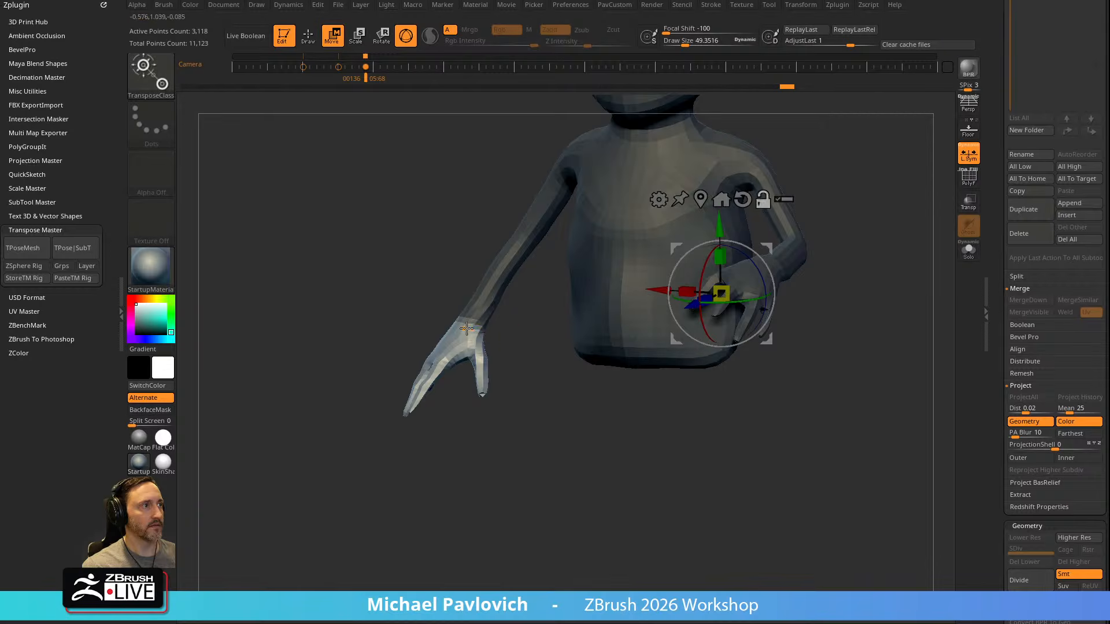
alt+click(465, 327)
drag(538, 350, 611, 442)
alt+drag(514, 372, 494, 357)
drag(552, 399, 489, 276)
drag(489, 381, 523, 409)
Mask everything except the right hand's index finger and bend that finger from its base with the gizmo
key(ctrl)
mouse_move(429, 417)
ctrl+mouse_down()
mouse_move(330, 495)
mouse_move(396, 528)
ctrl+mouse_up()
ctrl+click(397, 528)
alt+click(450, 398)
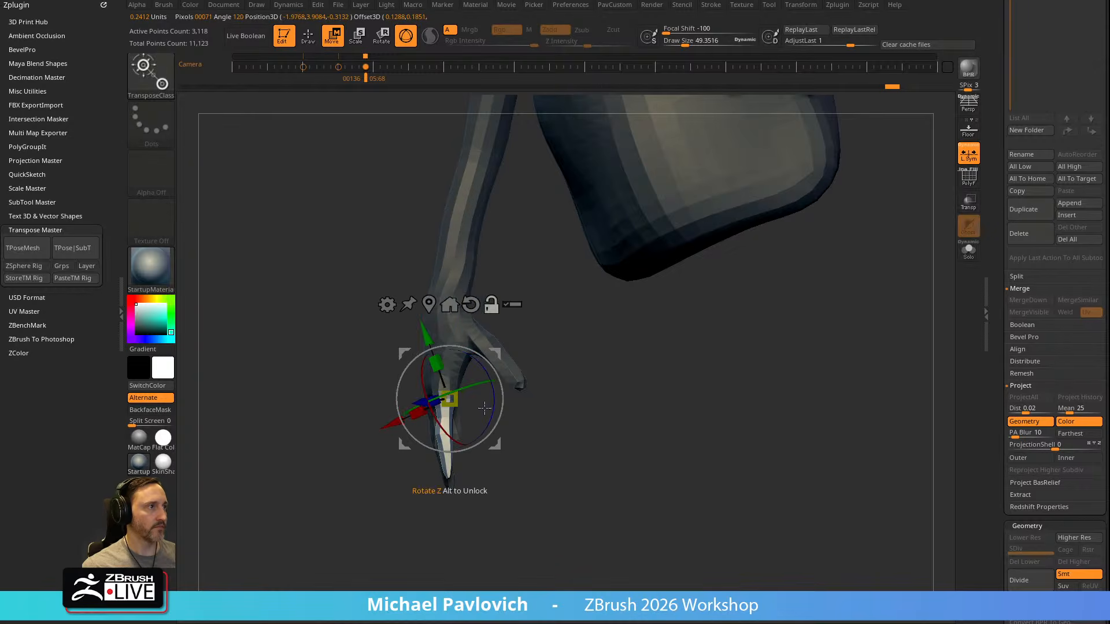
key(q)
mouse_move(600, 344)
mouse_down()
mouse_move(614, 379)
mouse_move(653, 377)
mouse_up()
key(w)
alt+drag(493, 355, 335, 456)
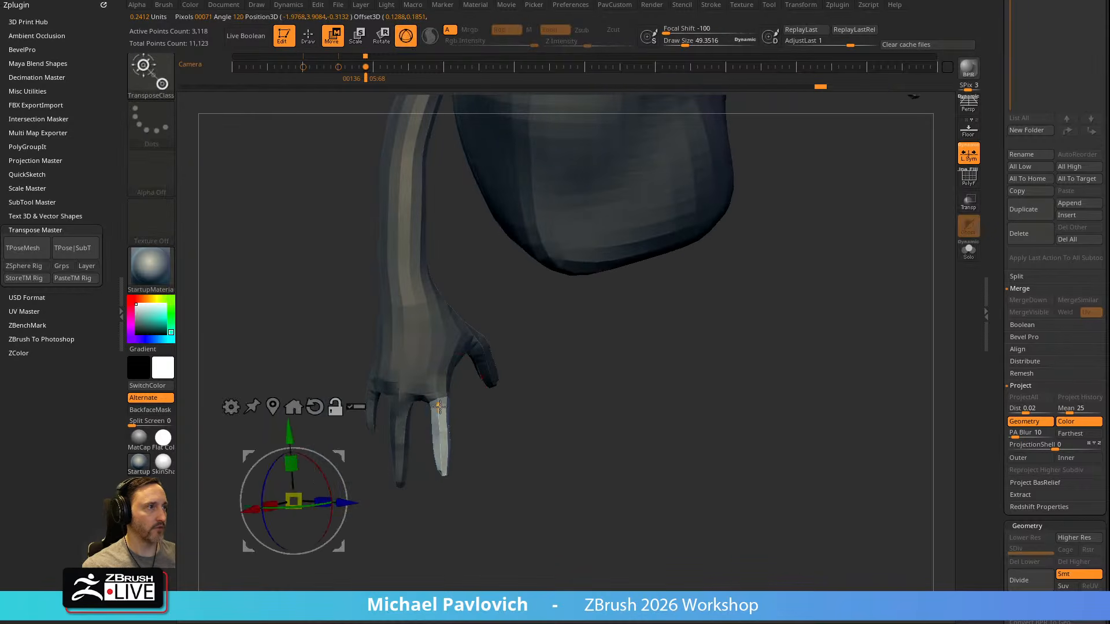
alt+drag(438, 398, 439, 413)
drag(556, 386, 488, 356)
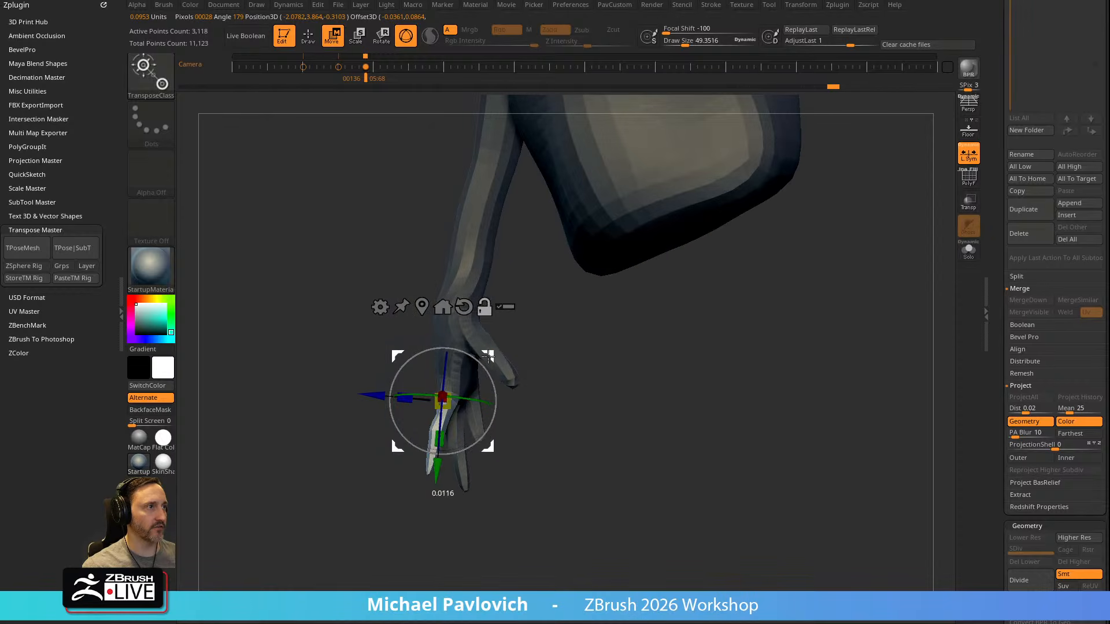
Extend the lasso mask over the base of the right index finger and bend its tip further
key(q)
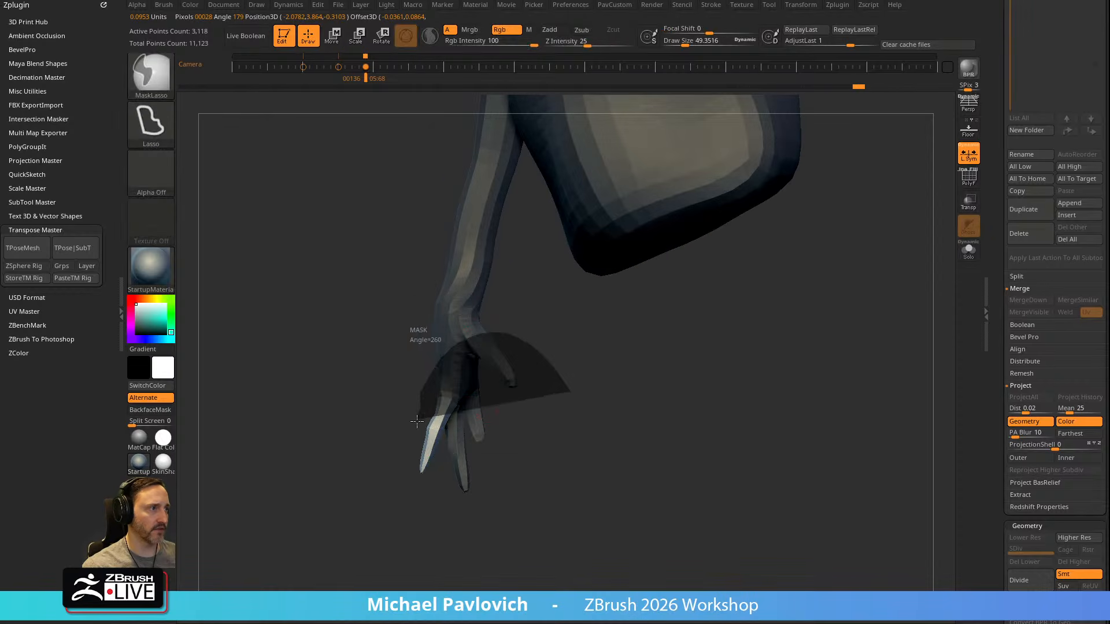
ctrl+drag(506, 446, 487, 444)
mouse_move(528, 408)
alt+mouse_down()
mouse_move(513, 370)
mouse_move(458, 357)
alt+mouse_up()
key(w)
Clear the finger mask and bring back all hidden parts of the character
key(q)
mouse_move(556, 370)
ctrl+mouse_down()
mouse_move(664, 394)
mouse_move(699, 376)
ctrl+mouse_up()
mouse_move(745, 347)
mouse_down()
mouse_move(813, 310)
mouse_move(802, 309)
mouse_up()
mouse_move(750, 234)
mouse_down()
mouse_move(740, 245)
mouse_move(758, 290)
mouse_move(712, 280)
mouse_move(740, 231)
mouse_up()
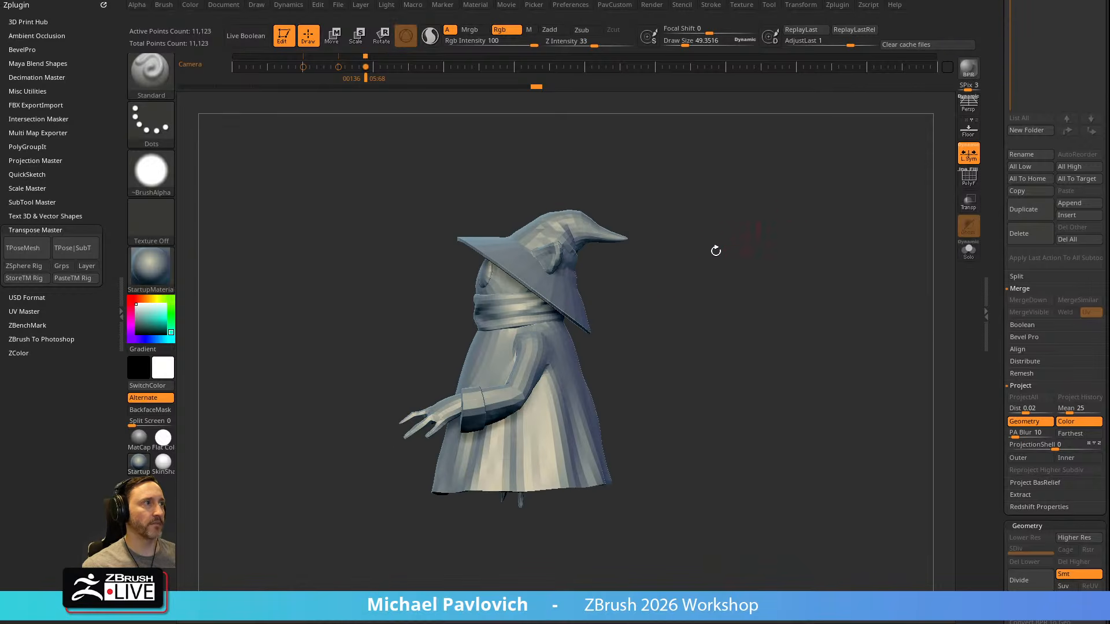
Hide the hat and mask the body below the scarf, leaving the head and scarf editable
ctrl+shift+drag(606, 290, 566, 325)
ctrl+shift+click(166, 87)
ctrl+shift+click(651, 280)
ctrl+shift+click(605, 238)
ctrl+shift+click(766, 266)
ctrl+shift+click(600, 233)
ctrl+shift+click(721, 210)
mouse_move(575, 236)
ctrl+mouse_down()
mouse_move(495, 194)
mouse_move(463, 324)
ctrl+mouse_up()
ctrl+click(691, 283)
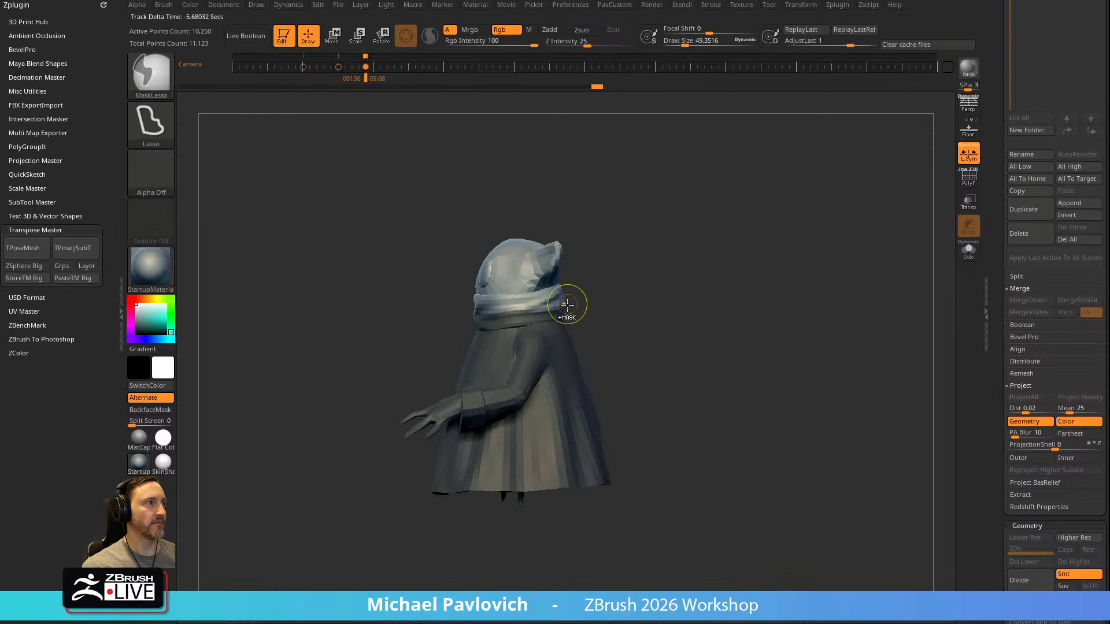
Try to rotate the unmasked head with the gizmo while the hat is hidden, and undo the change
key(w)
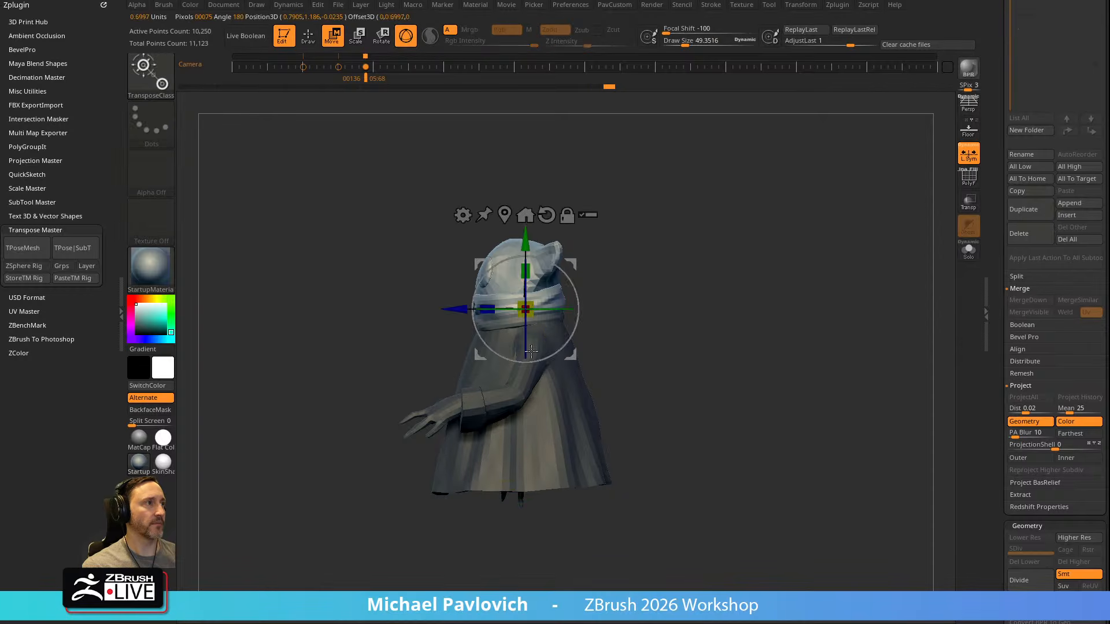
drag(579, 292, 674, 269)
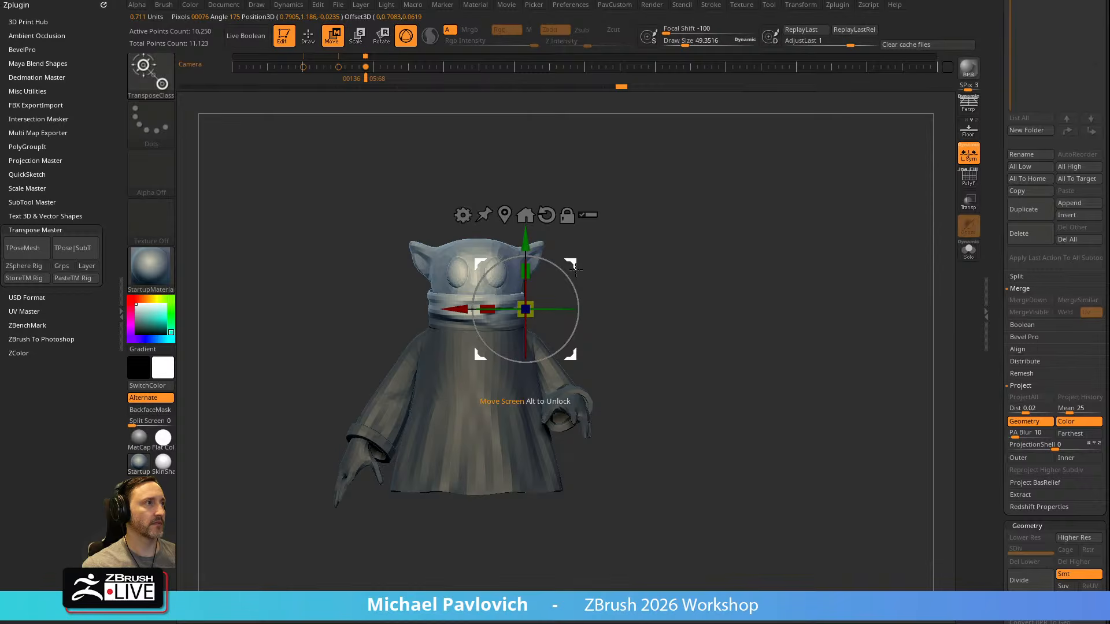
drag(553, 245, 503, 239)
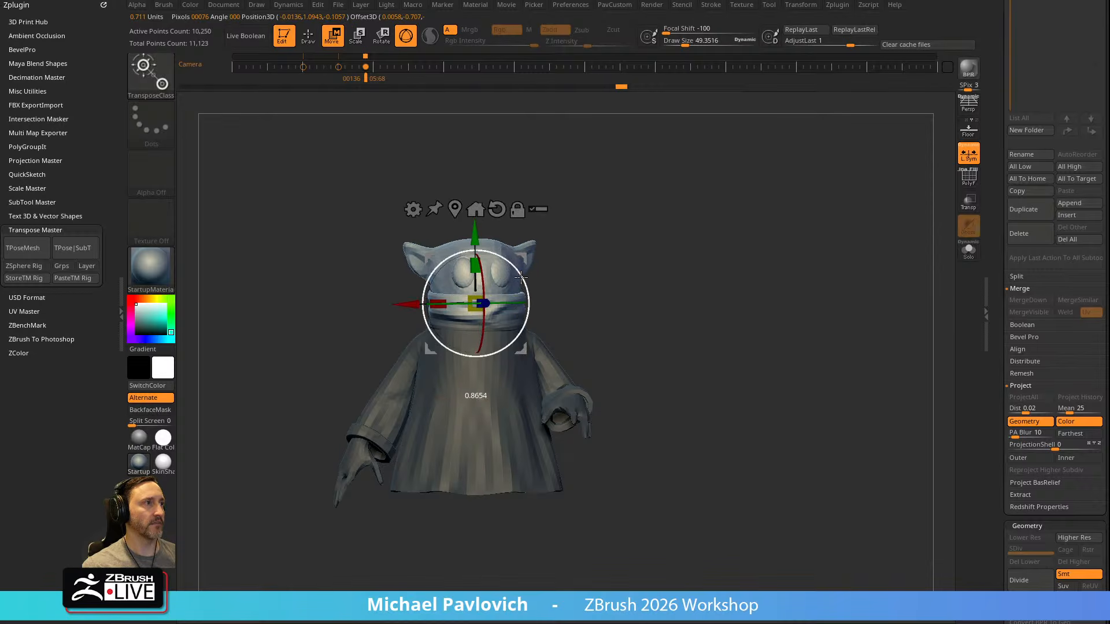
drag(607, 249, 644, 227)
key(ctrl+z)
key(ctrl+z)
key(ctrl+z)
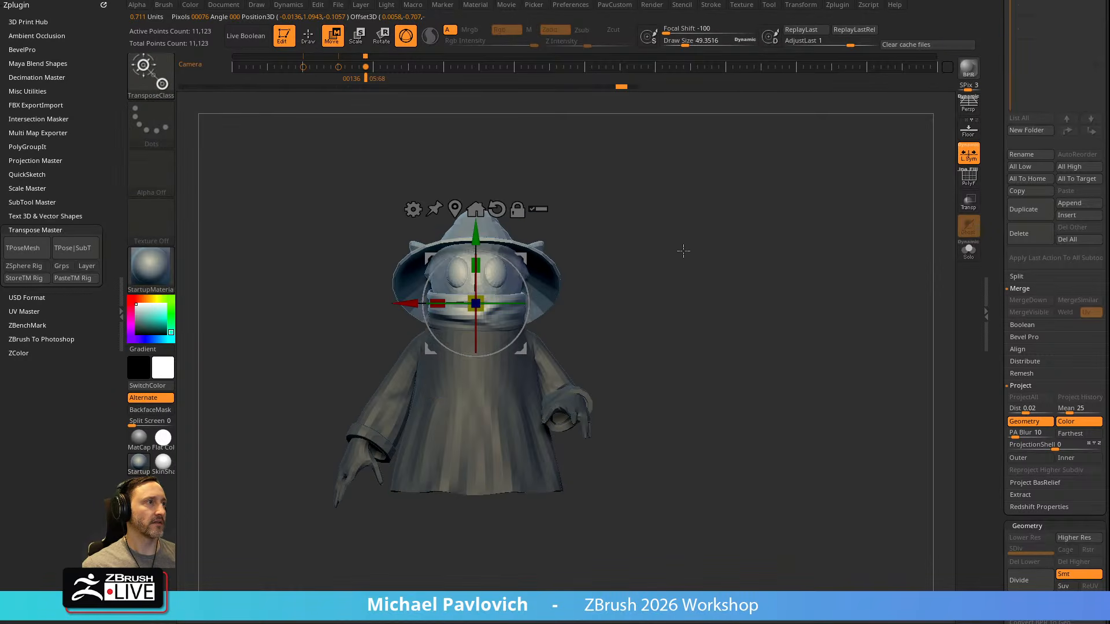
Tilt the unmasked head together with the hat using the gizmo, and clear the mask
drag(498, 309, 512, 301)
key(q)
mouse_move(657, 247)
mouse_down()
mouse_move(397, 296)
mouse_move(431, 304)
mouse_move(497, 283)
mouse_up()
ctrl+drag(741, 275, 752, 284)
mouse_move(746, 277)
mouse_down()
mouse_move(718, 253)
mouse_move(700, 265)
mouse_move(649, 255)
mouse_move(652, 268)
mouse_up()
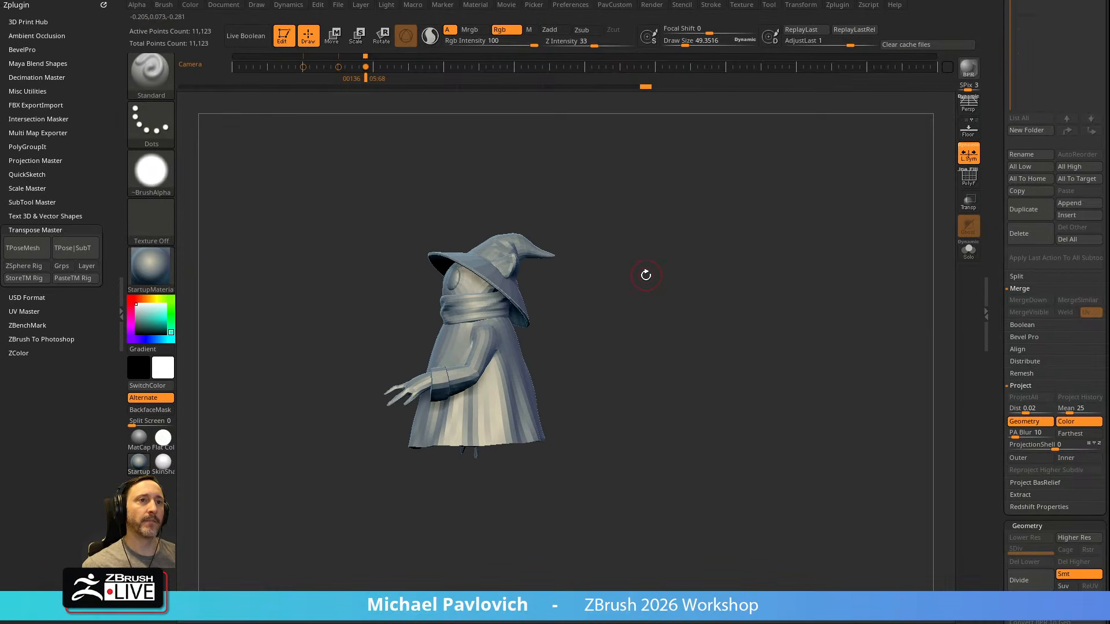
key(w)
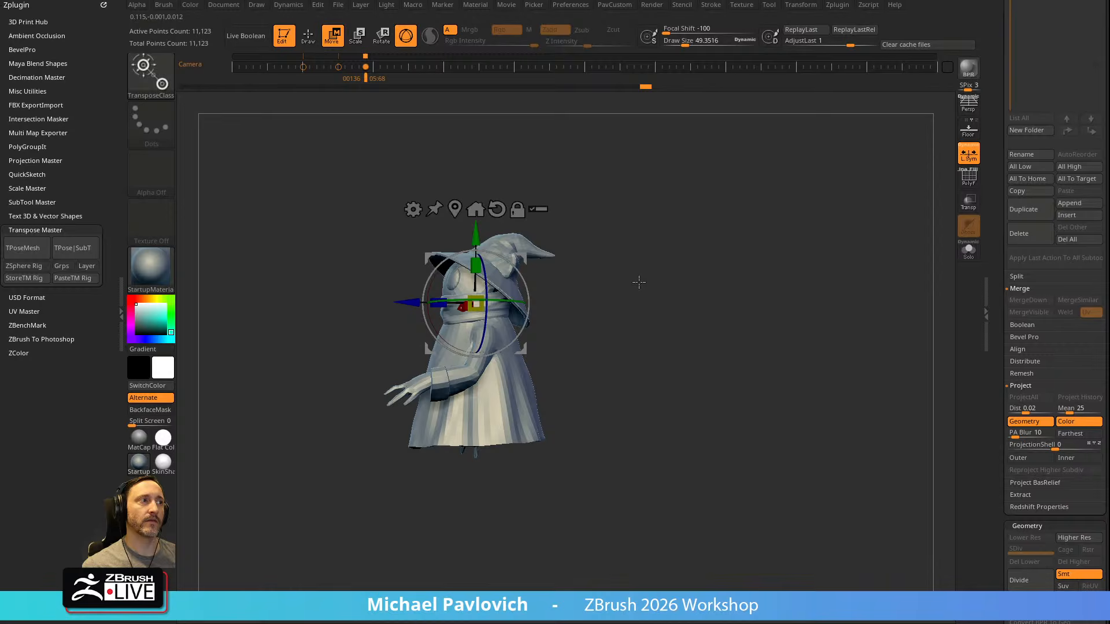
key(q)
key(b)
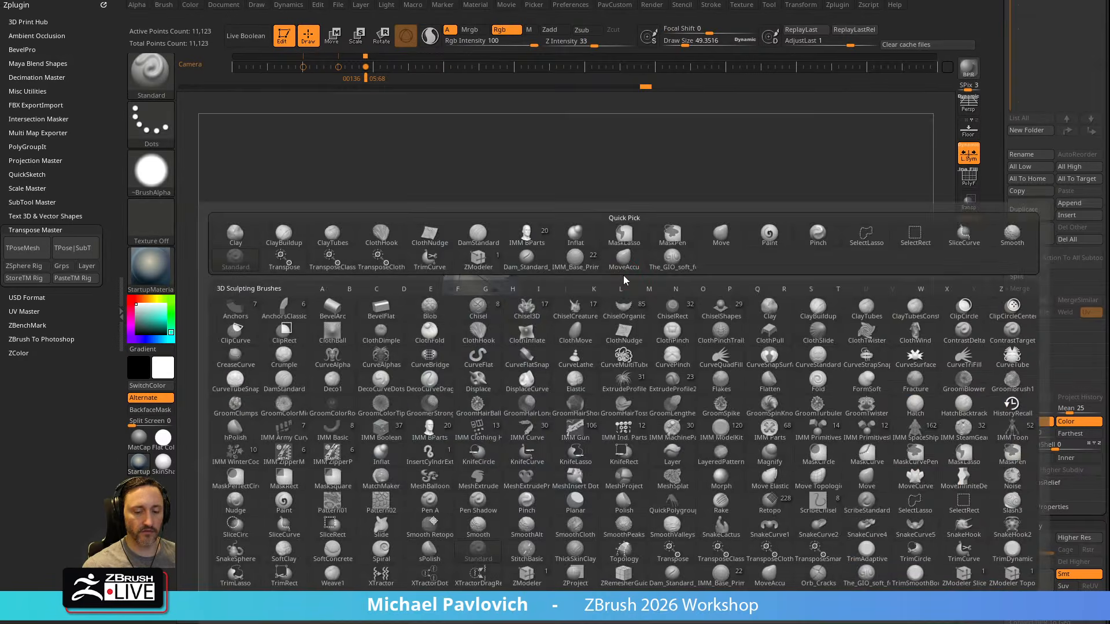
key(Escape)
Reposition the gizmo on the unmasked character and apply the Bend Curve deformer to the whole posing mesh
drag(652, 227, 740, 220)
key(w)
click(475, 210)
alt+click(482, 248)
mouse_move(584, 250)
alt+mouse_down()
mouse_move(637, 267)
mouse_move(636, 297)
alt+mouse_up()
key(q)
key(w)
drag(561, 305, 697, 259)
click(473, 270)
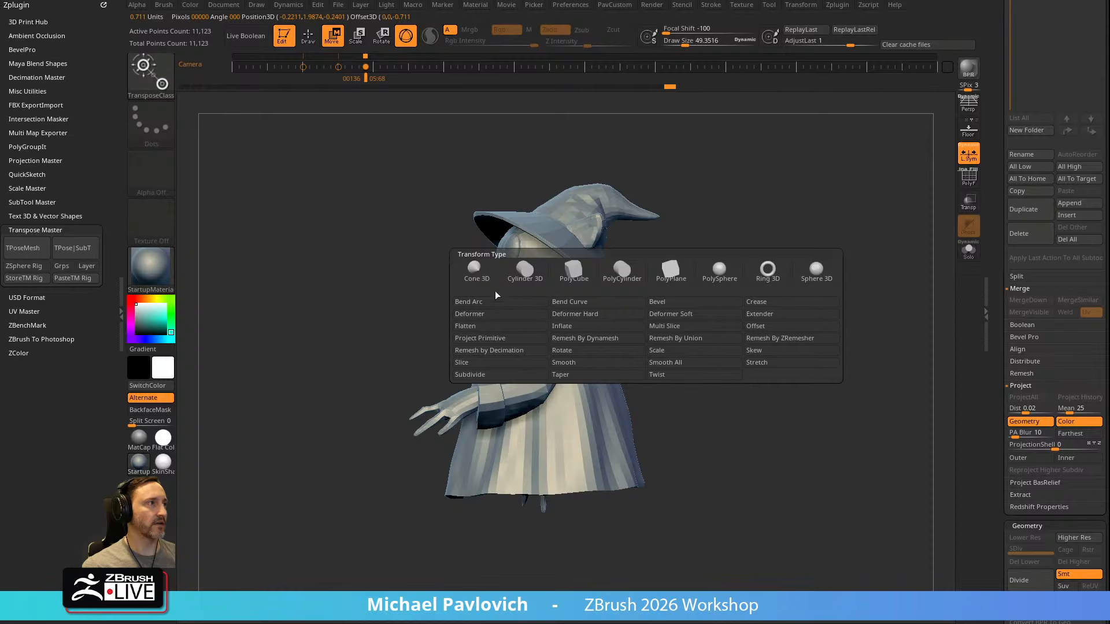
click(587, 303)
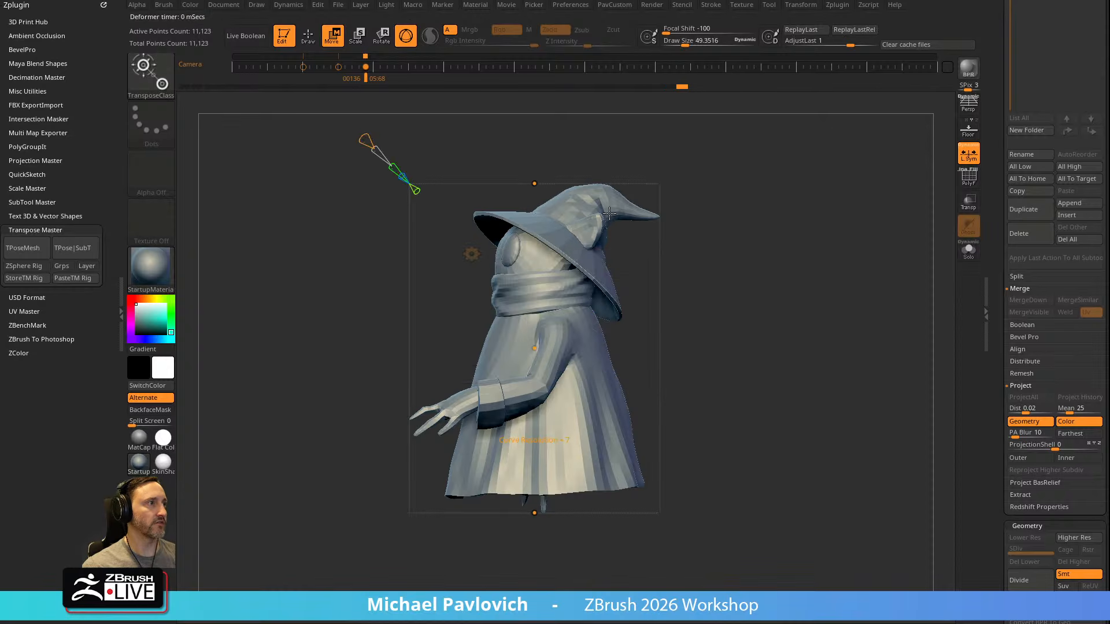
Bend the character's body by adjusting the top, middle and bottom control points of the Bend Curve
ctrl+right_drag(652, 248, 663, 215)
drag(532, 218, 540, 216)
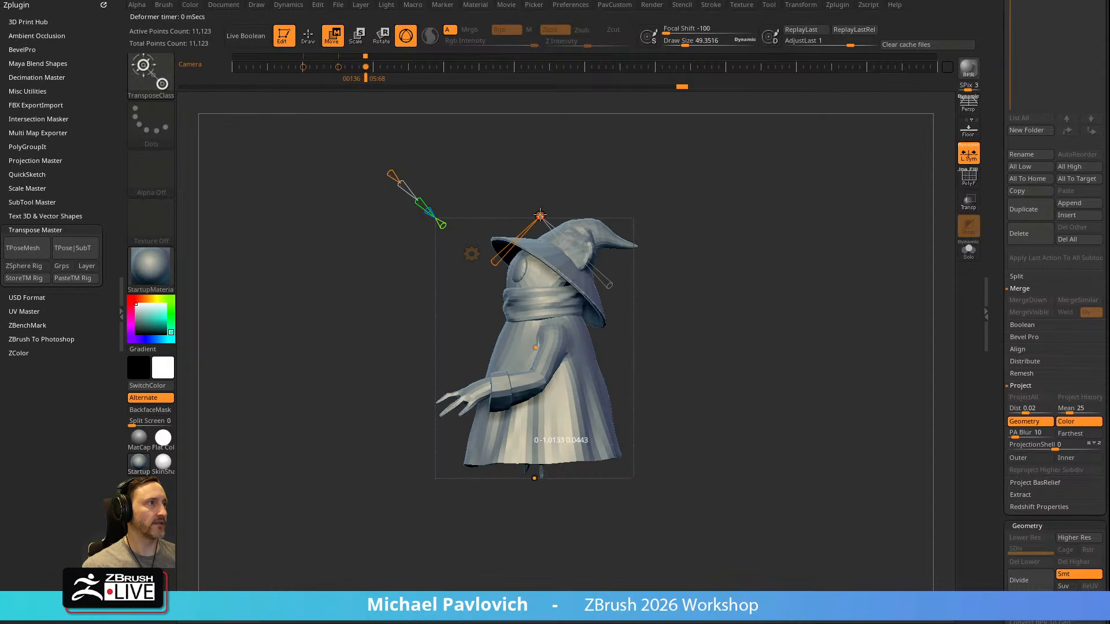
drag(543, 341, 523, 351)
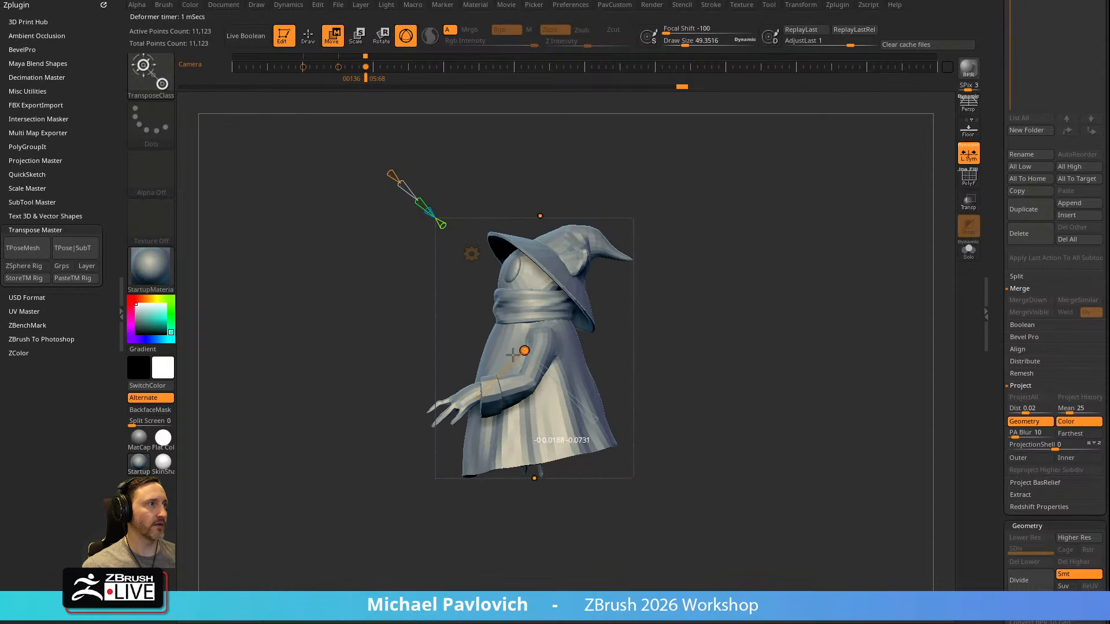
drag(548, 470, 560, 438)
Refine the Bend Curve with more control points, twist the torso and sweep the robe's hem back, and leave the deformer
drag(726, 290, 616, 333)
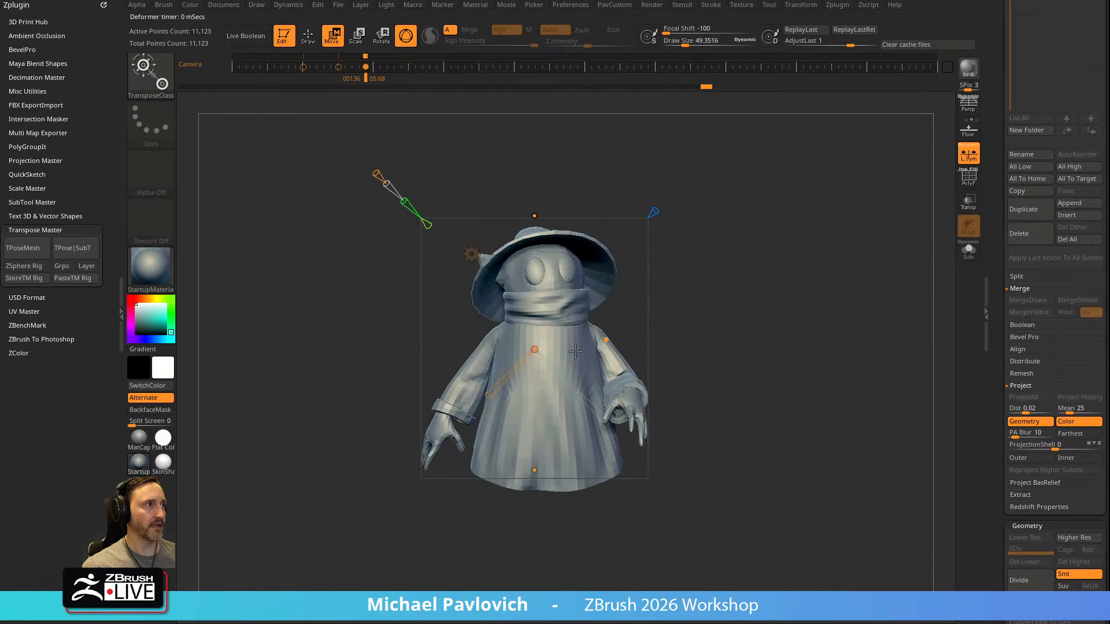
drag(488, 396, 493, 393)
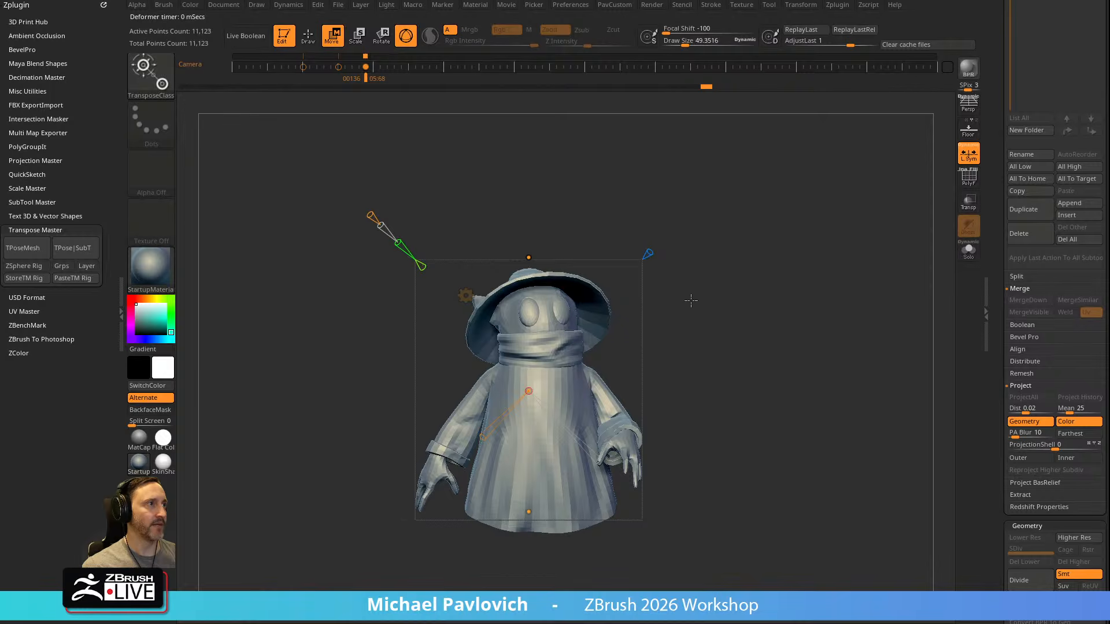
drag(691, 300, 601, 288)
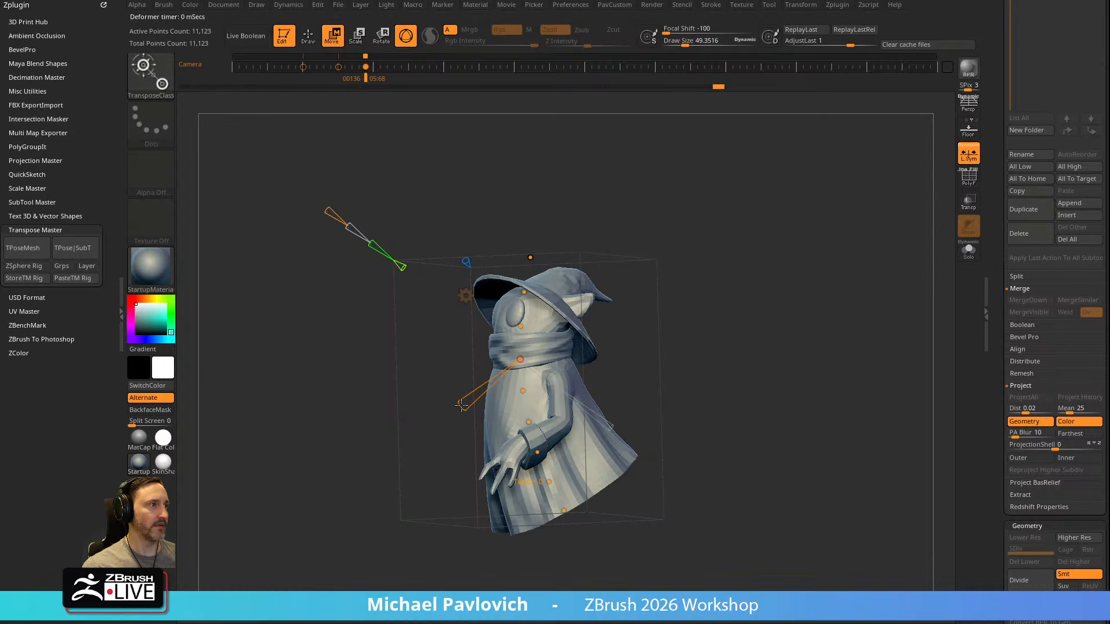
drag(470, 402, 469, 404)
mouse_move(772, 260)
mouse_down()
mouse_move(543, 268)
mouse_move(778, 276)
mouse_move(677, 278)
mouse_move(768, 280)
mouse_move(755, 290)
mouse_move(704, 272)
mouse_move(720, 291)
mouse_up()
key(q)
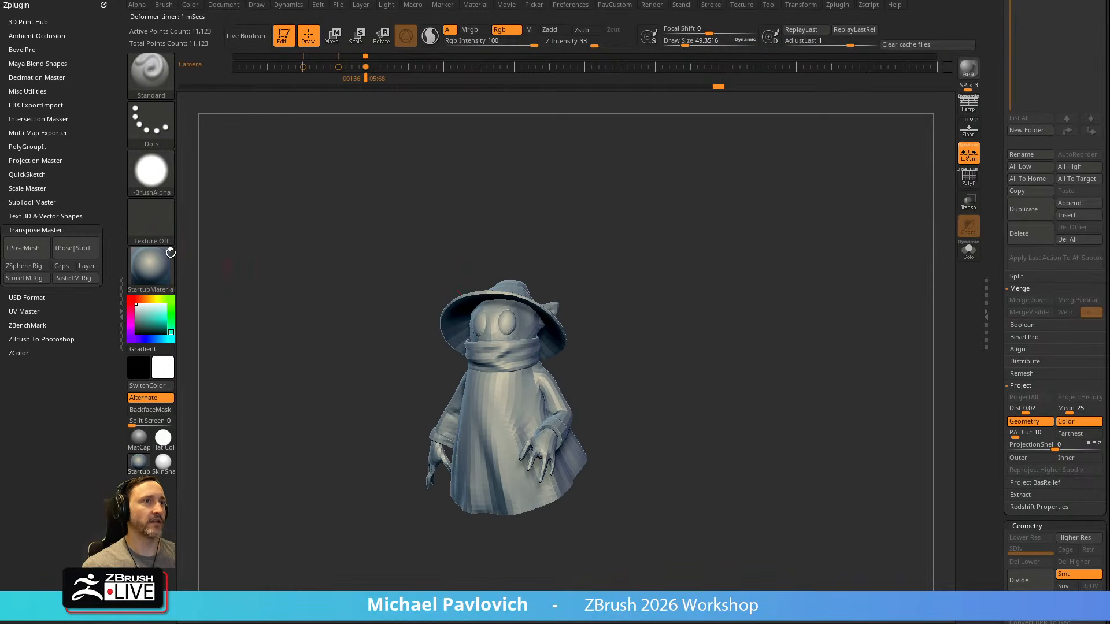
Transfer the finished pose from the Transpose Master mesh back to the original subtools
click(79, 248)
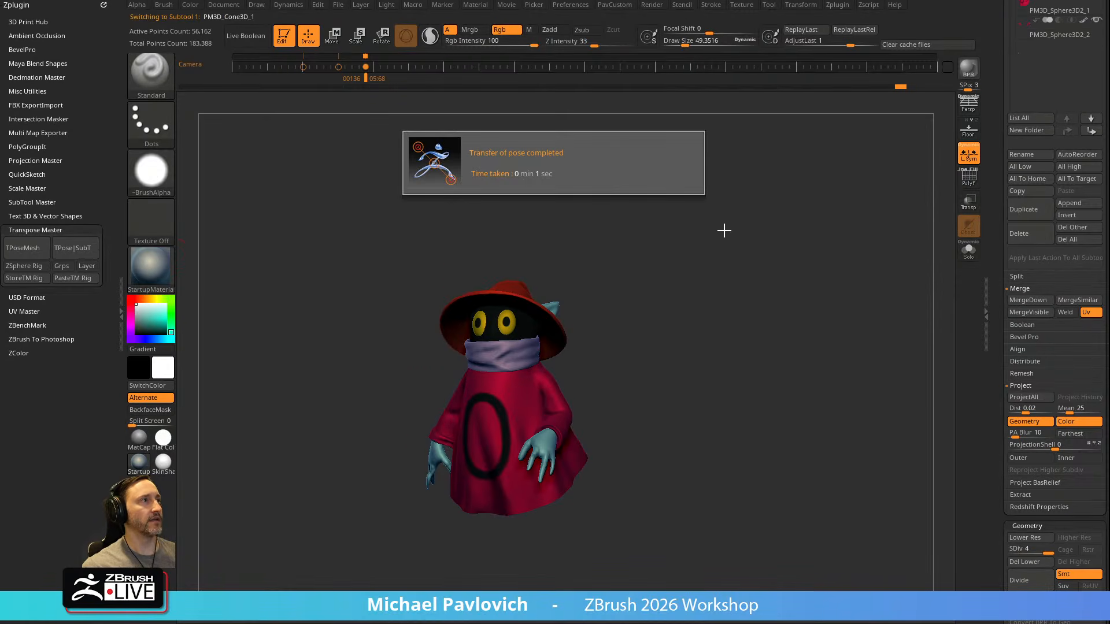
drag(718, 287, 874, 213)
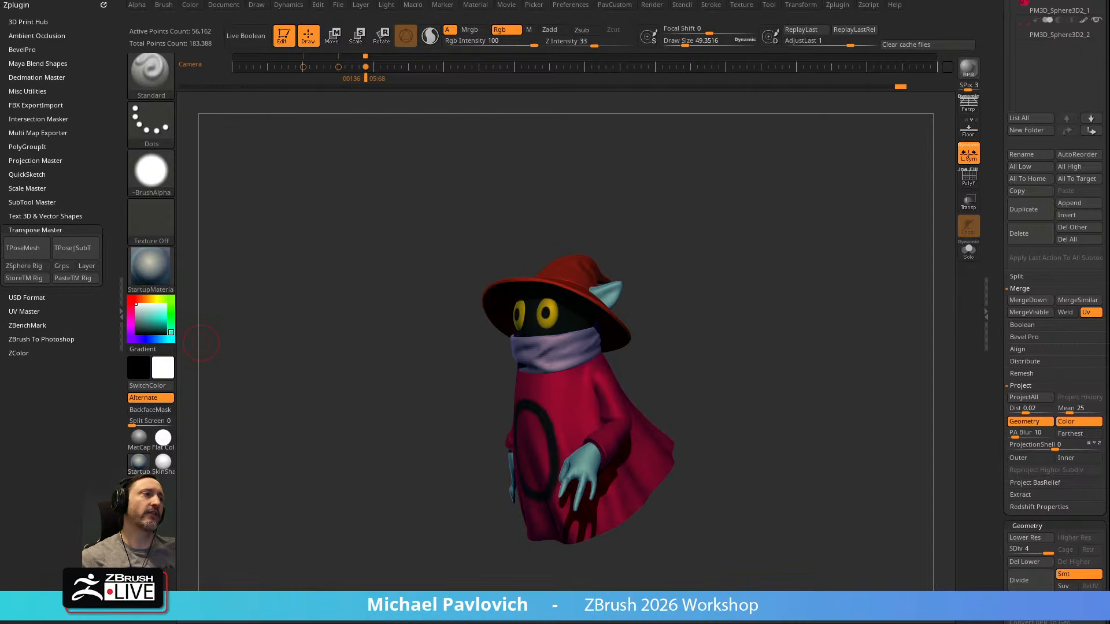
Turn off the polypaint display on all subtools and make the robe the active subtool
click(139, 462)
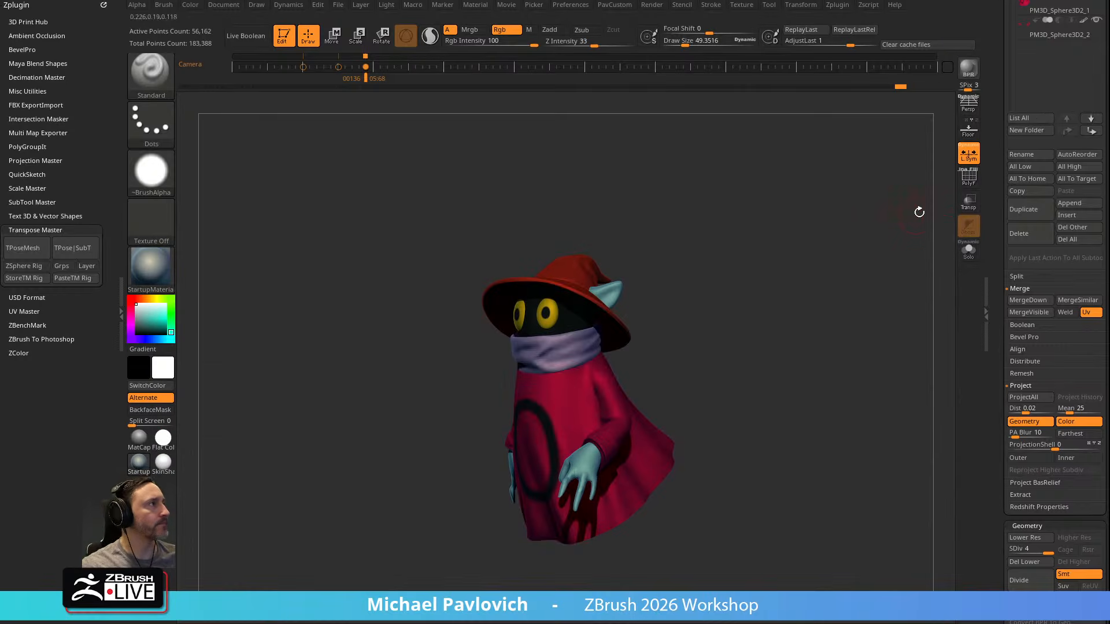
scroll(1060, 259, up, 6)
key(shift)
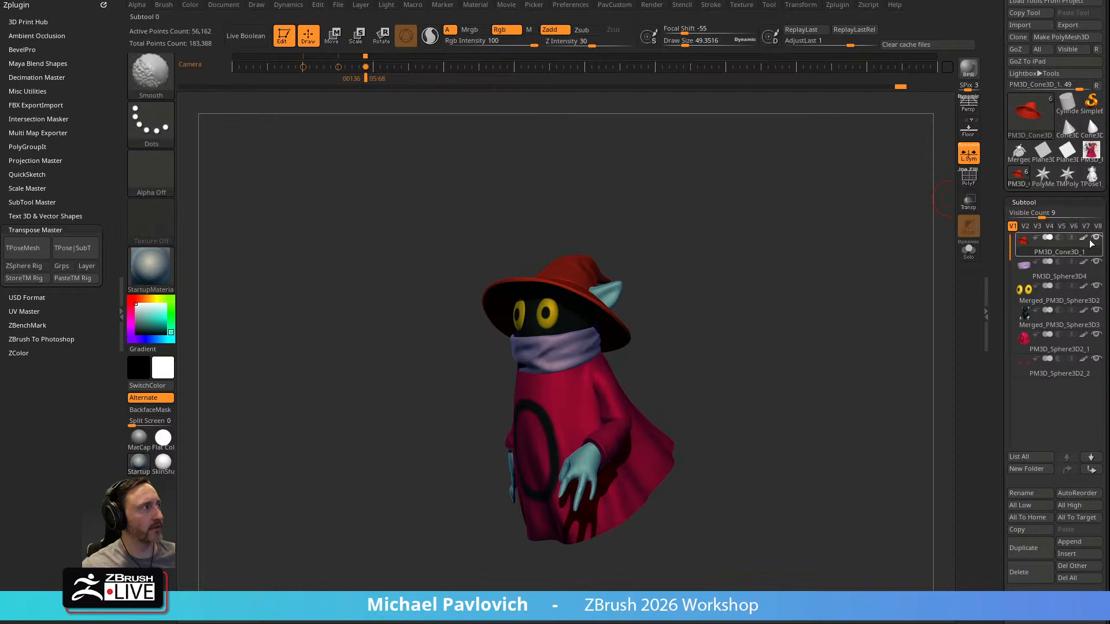
shift+click(1084, 240)
mouse_move(862, 341)
alt+mouse_down()
mouse_move(835, 300)
mouse_move(890, 300)
alt+mouse_up()
alt+click(556, 380)
drag(730, 331, 691, 322)
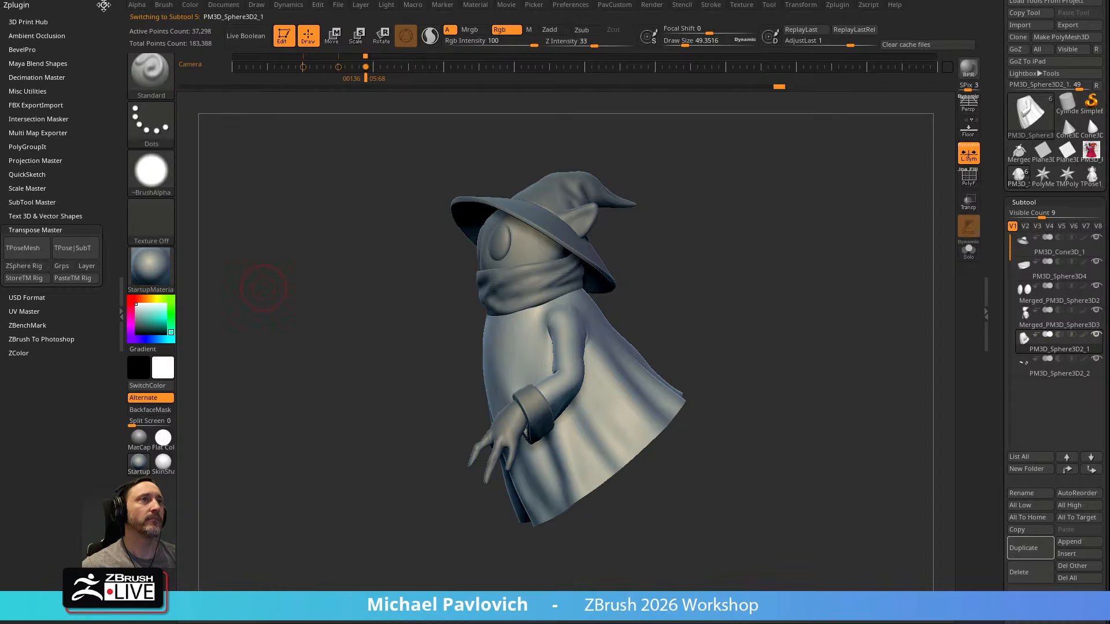
Dock the Brush palette beside the canvas and open the brush's Elasticity settings
mouse_move(163, 9)
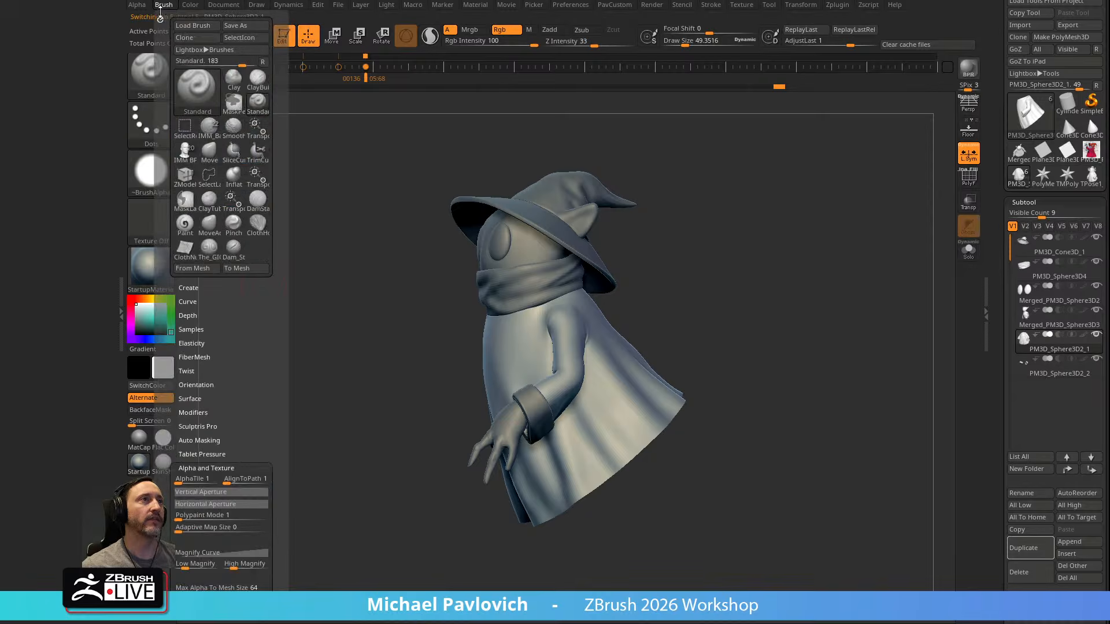
drag(164, 12, 14, 14)
shift+click(35, 464)
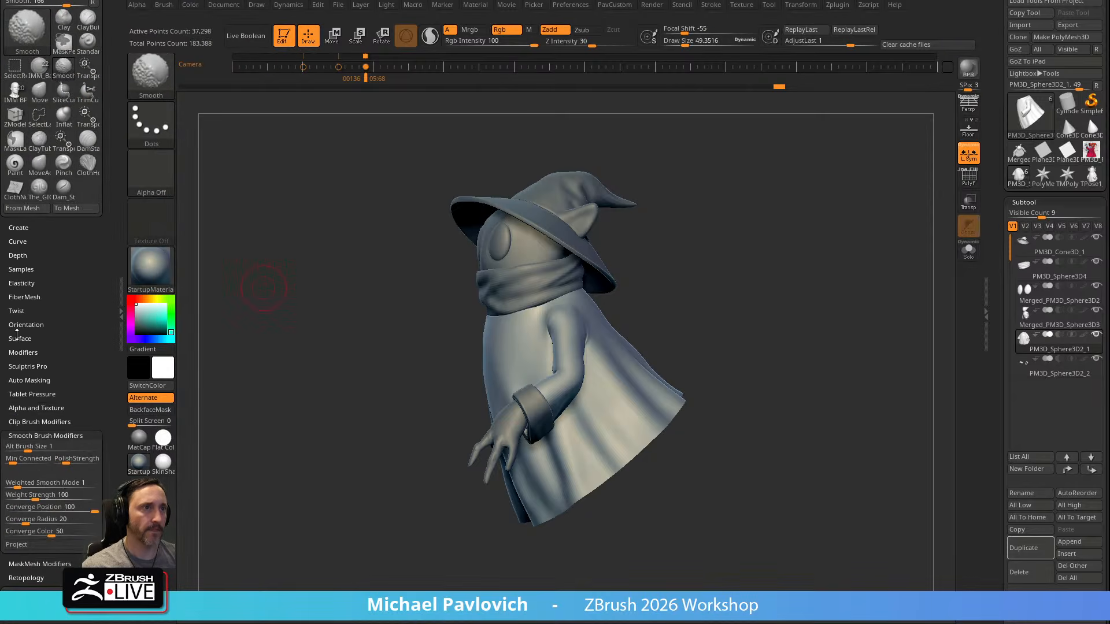
click(22, 283)
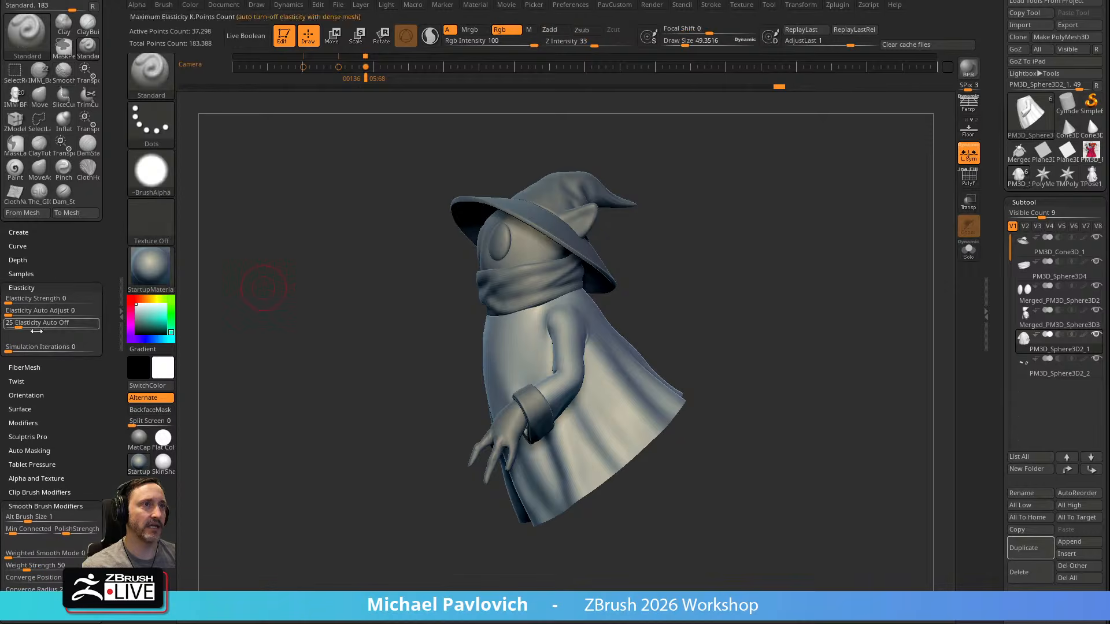
Open the Thick Skin settings for the robe subtool
drag(1000, 334, 1013, 155)
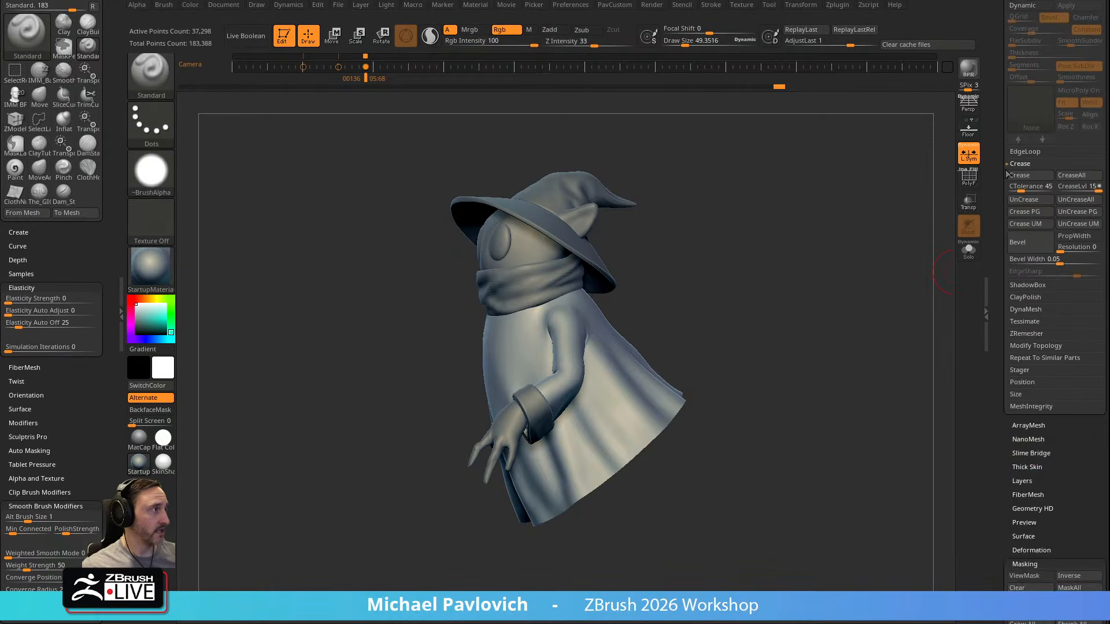
drag(1003, 339, 1007, 314)
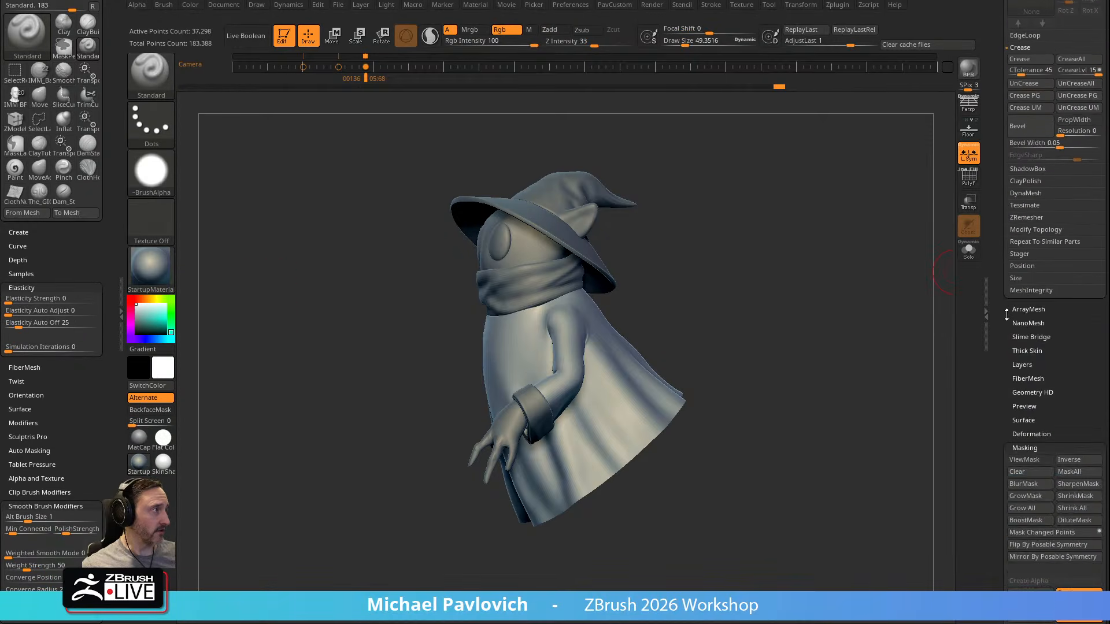
click(1027, 351)
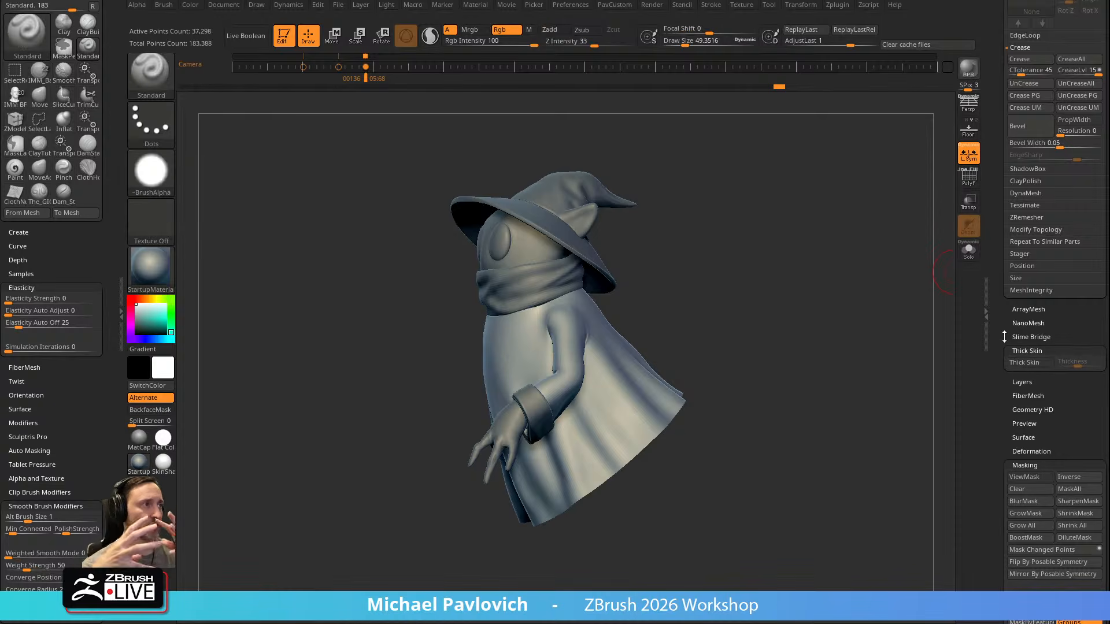
Turn on Thick Skin for the robe and set its thickness to about 9.5
right_drag(778, 289, 798, 272)
mouse_move(798, 272)
ctrl+right_down()
mouse_move(800, 302)
mouse_move(755, 272)
mouse_move(737, 306)
ctrl+right_up()
mouse_move(606, 376)
right_down()
mouse_move(726, 275)
mouse_move(665, 297)
mouse_move(657, 302)
mouse_move(808, 257)
mouse_move(767, 273)
right_up()
click(1025, 365)
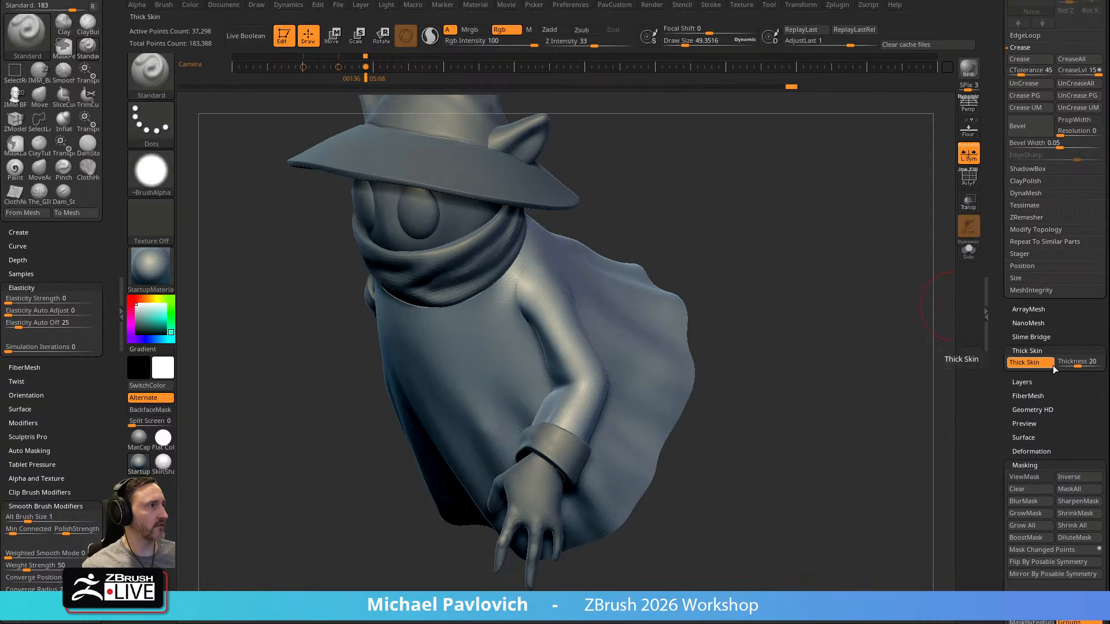
drag(1077, 365, 1074, 365)
Choose the ClothHook brush for sculpting cloth folds on the robe
key(b)
key(c)
key(h)
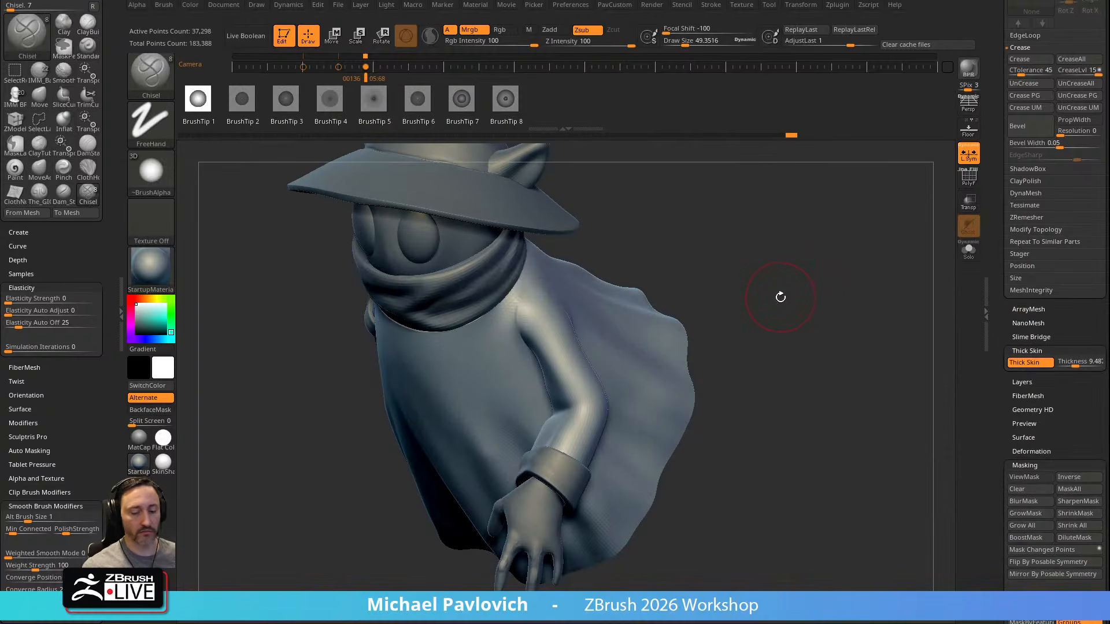
key(b)
key(c)
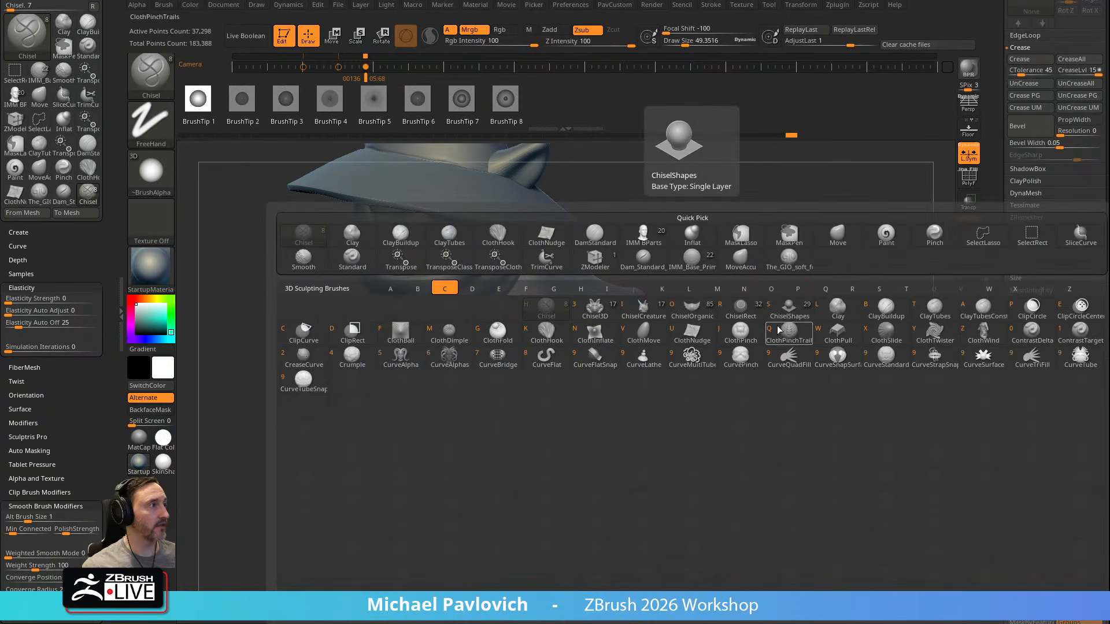
click(553, 335)
Set ClothHook to a draw size of about 72 and Z intensity 16, undoing the test pulls on the sleeve
drag(778, 241, 801, 251)
mouse_move(579, 343)
mouse_down()
mouse_move(563, 318)
mouse_move(583, 334)
mouse_up()
key(ctrl+z)
key(s)
drag(580, 341, 575, 319)
key(ctrl+z)
drag(822, 215, 796, 238)
drag(590, 42, 578, 43)
drag(573, 347, 556, 328)
key(ctrl+z)
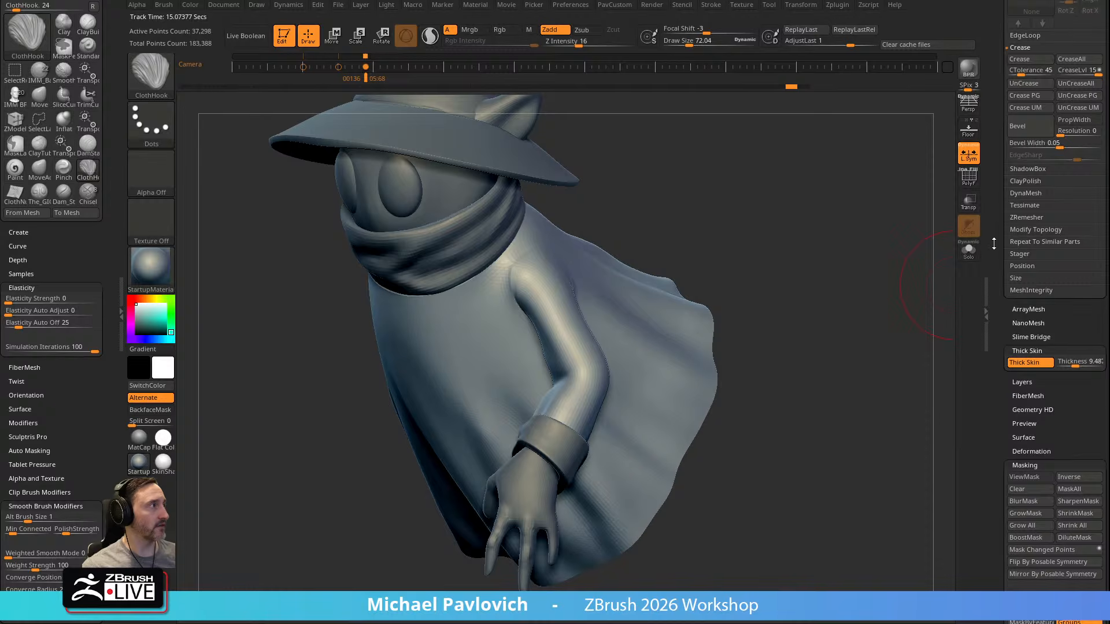
Lower the robe to subdivision level 2 and pull folds into the bent elbow of the sleeve with ClothHook
scroll(1002, 244, up, 5)
click(1036, 100)
drag(572, 346, 553, 311)
mouse_move(651, 240)
mouse_down()
mouse_move(693, 258)
mouse_move(676, 266)
mouse_up()
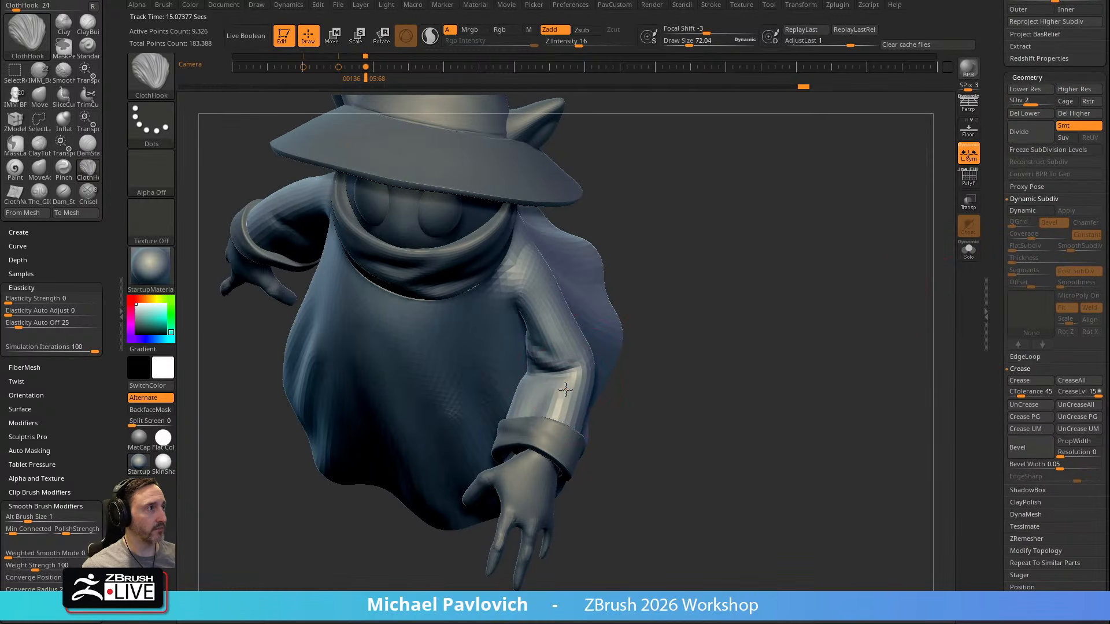
right_drag(556, 310, 561, 314)
mouse_move(688, 282)
right_down()
mouse_move(559, 401)
mouse_move(709, 250)
mouse_move(526, 375)
right_up()
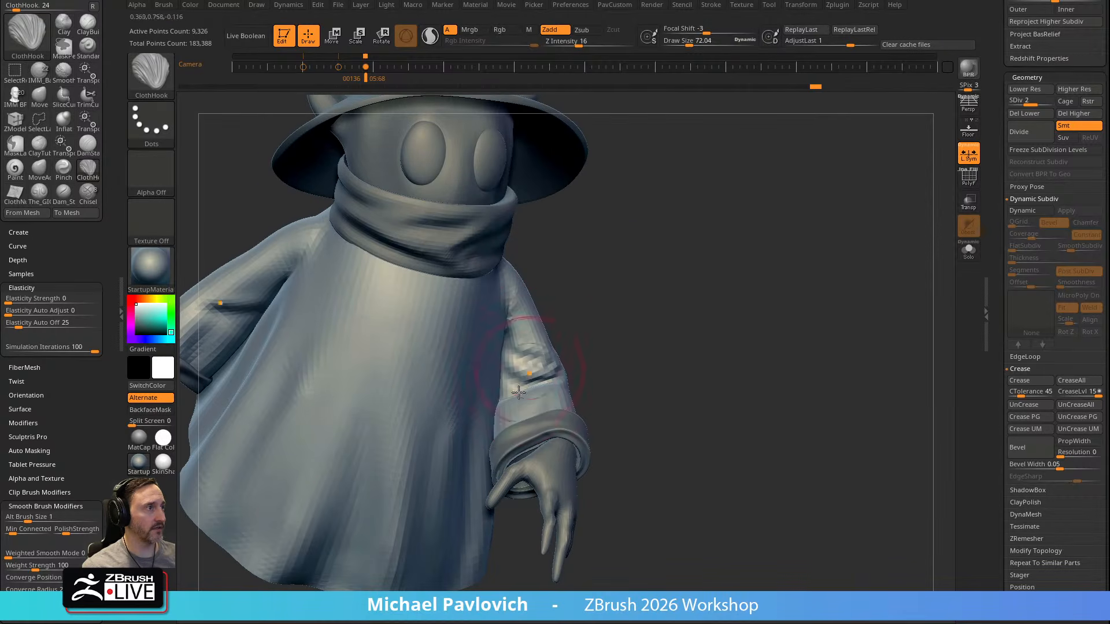
mouse_move(669, 248)
right_down()
mouse_move(654, 241)
mouse_move(662, 232)
right_up()
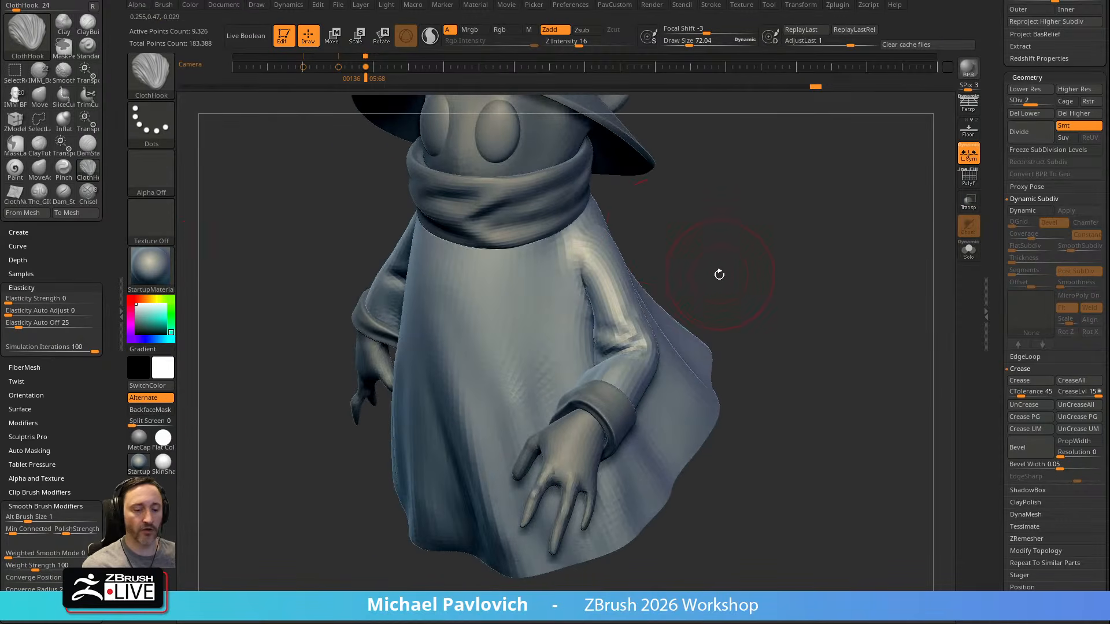
Sharpen the fold creases around the sleeve's inner elbow with the Pinch brush
key(b)
key(p)
key(i)
right_drag(546, 289, 618, 333)
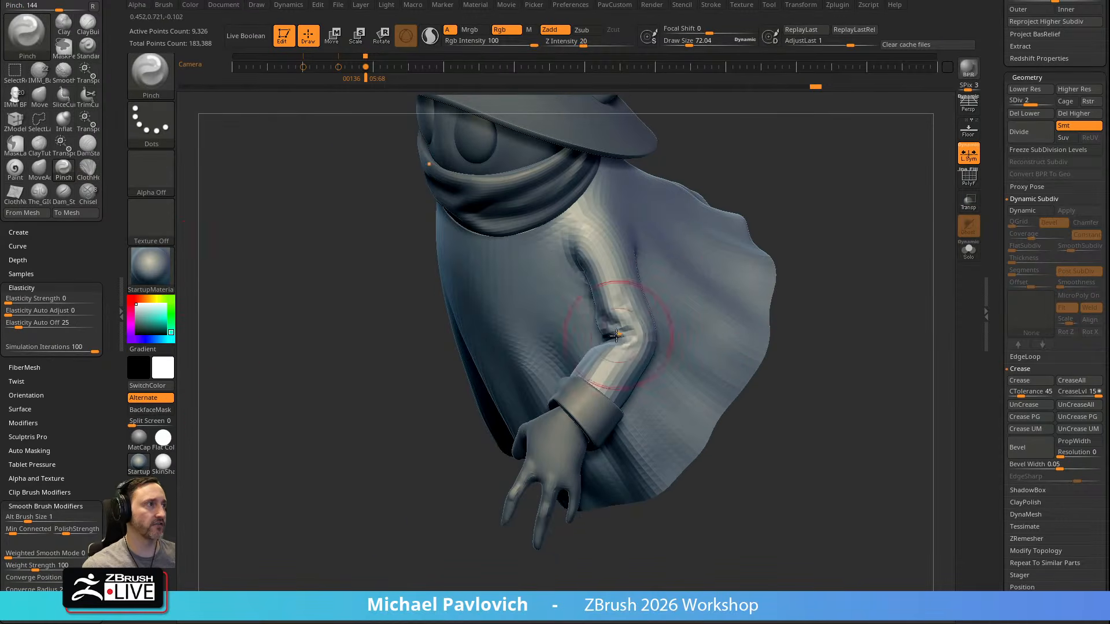
mouse_move(612, 322)
mouse_down()
mouse_move(599, 295)
mouse_move(632, 338)
mouse_up()
mouse_move(618, 295)
mouse_down()
mouse_move(607, 269)
mouse_move(615, 309)
mouse_up()
mouse_move(628, 260)
right_down()
mouse_move(769, 216)
mouse_move(753, 231)
mouse_move(780, 251)
mouse_move(764, 255)
right_up()
shift+drag(601, 341, 610, 324)
right_drag(633, 281, 350, 344)
right_drag(800, 257, 752, 260)
Set up the Standard brush with a draw size of about 31, colour painting off and no alpha
key(b)
key(s)
key(t)
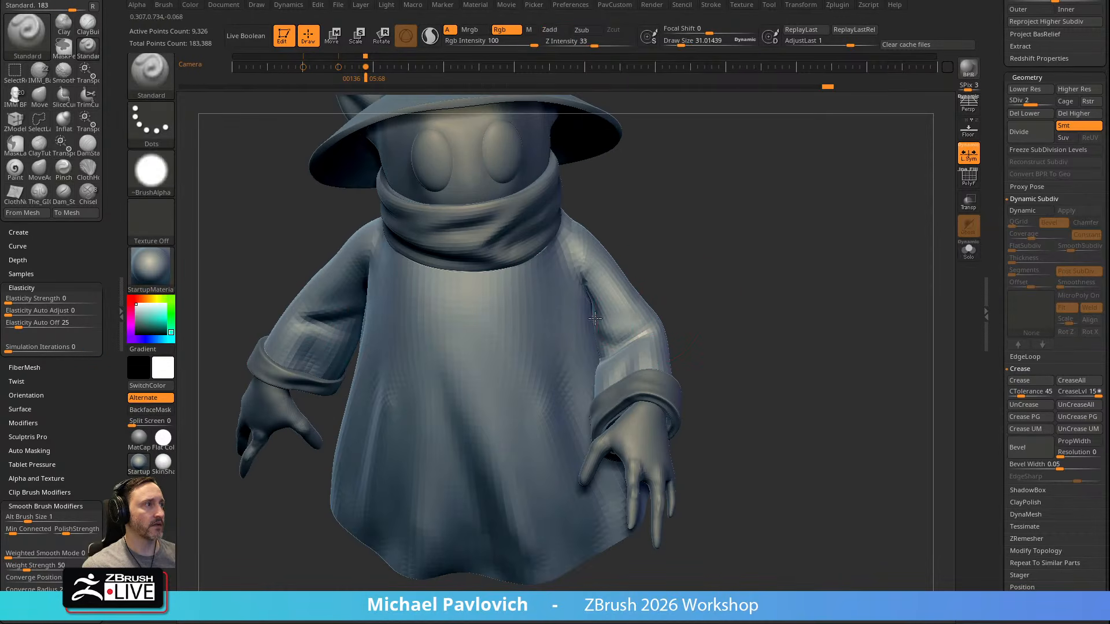
key(s)
click(624, 189)
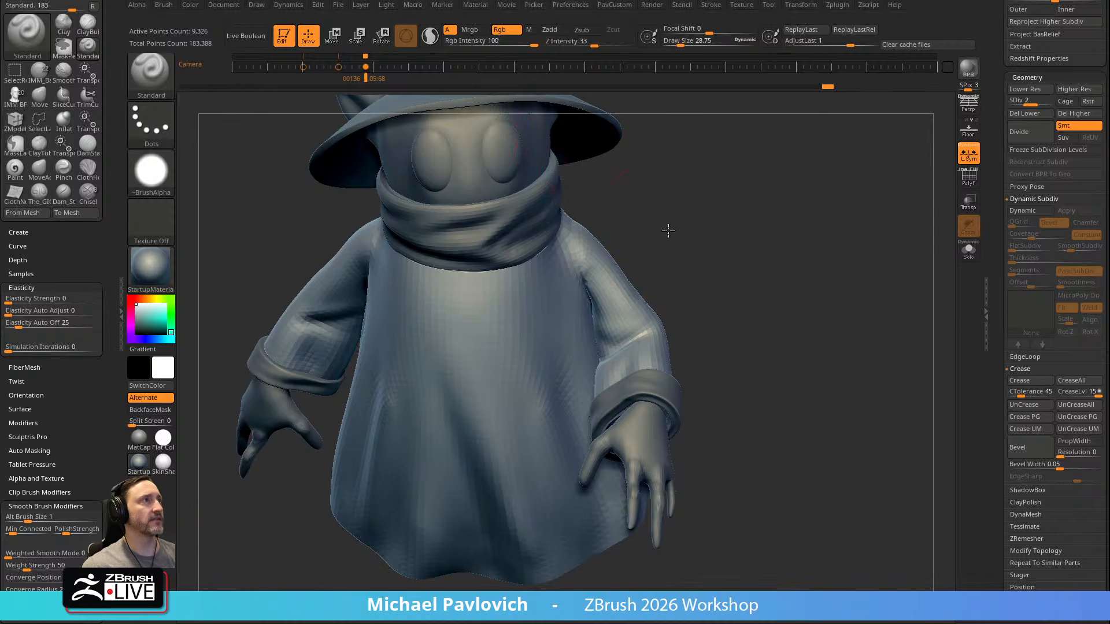
alt+right_drag(671, 238, 653, 224)
click(501, 32)
mouse_move(682, 155)
right_down()
mouse_move(657, 158)
mouse_move(696, 190)
mouse_move(682, 160)
right_up()
click(155, 185)
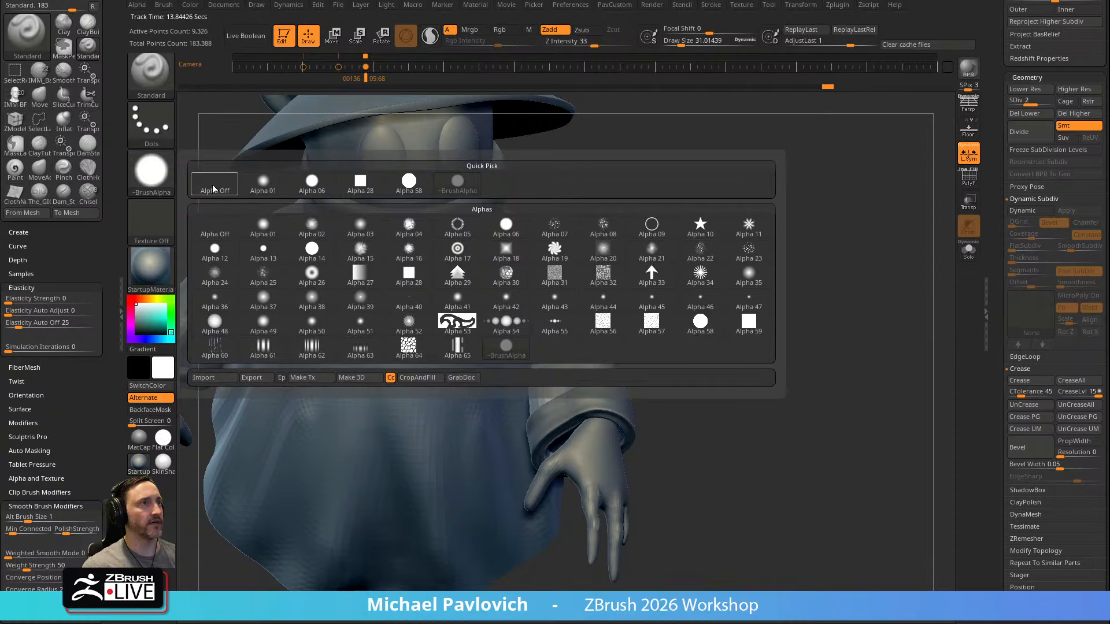
click(213, 185)
Sculpt and smooth the elbow folds of the sleeve with the Standard brush
right_drag(534, 319, 552, 329)
key(shift)
drag(703, 244, 742, 250)
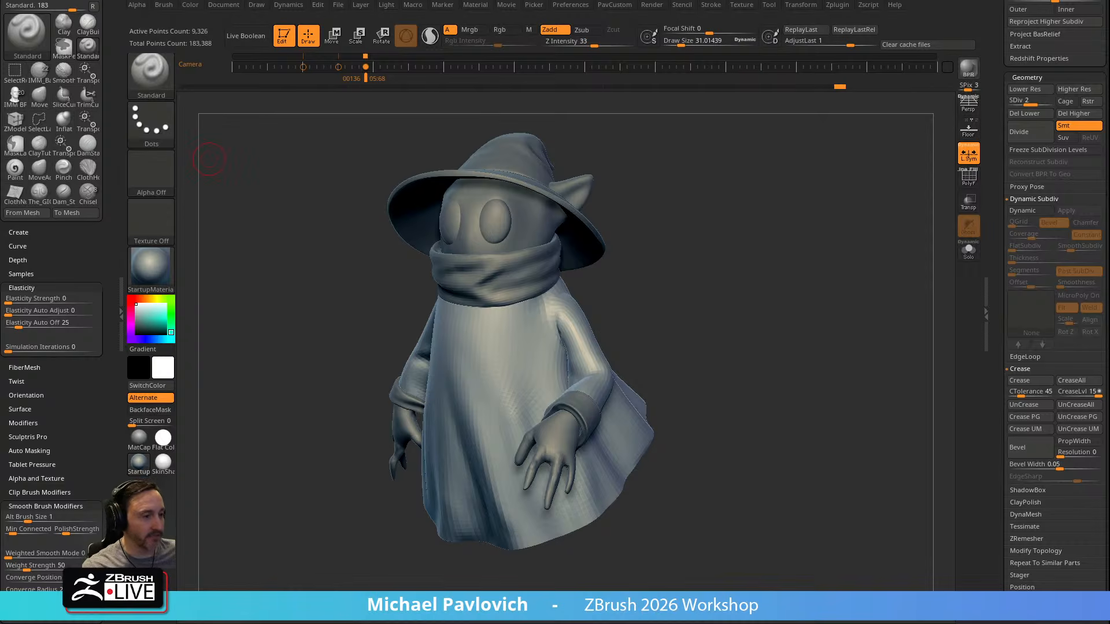
Switch to the YouTube channel page in the browser and search the channel for "Marvelous designer"
drag(578, 0, 521, 3)
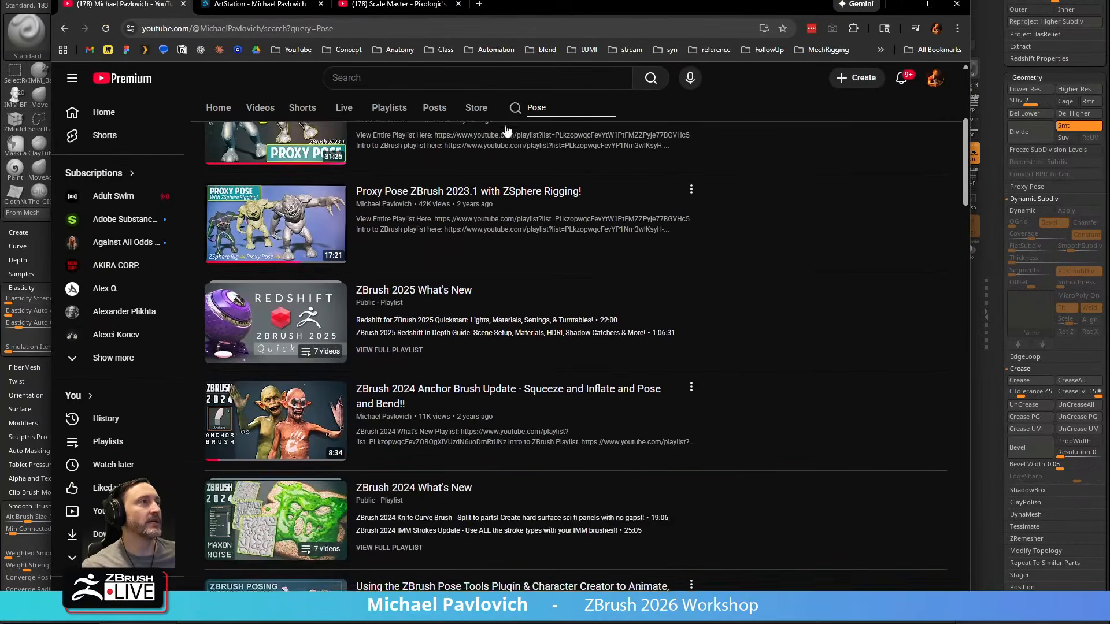
scroll(544, 127, up, 2)
double_click(543, 174)
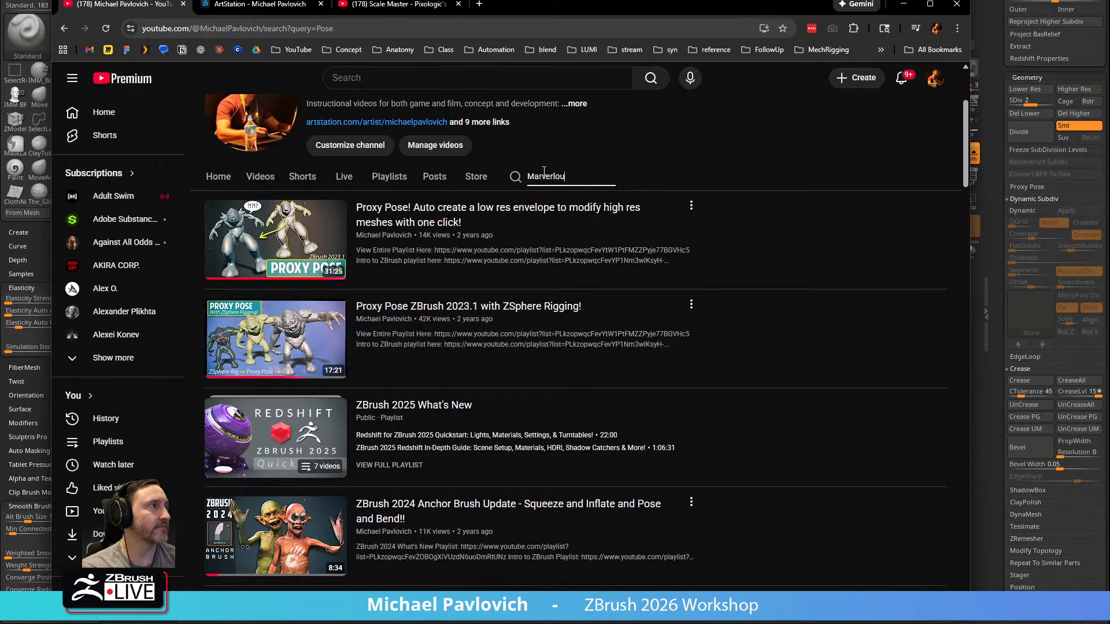
text(Marvelous designer)
key(Return)
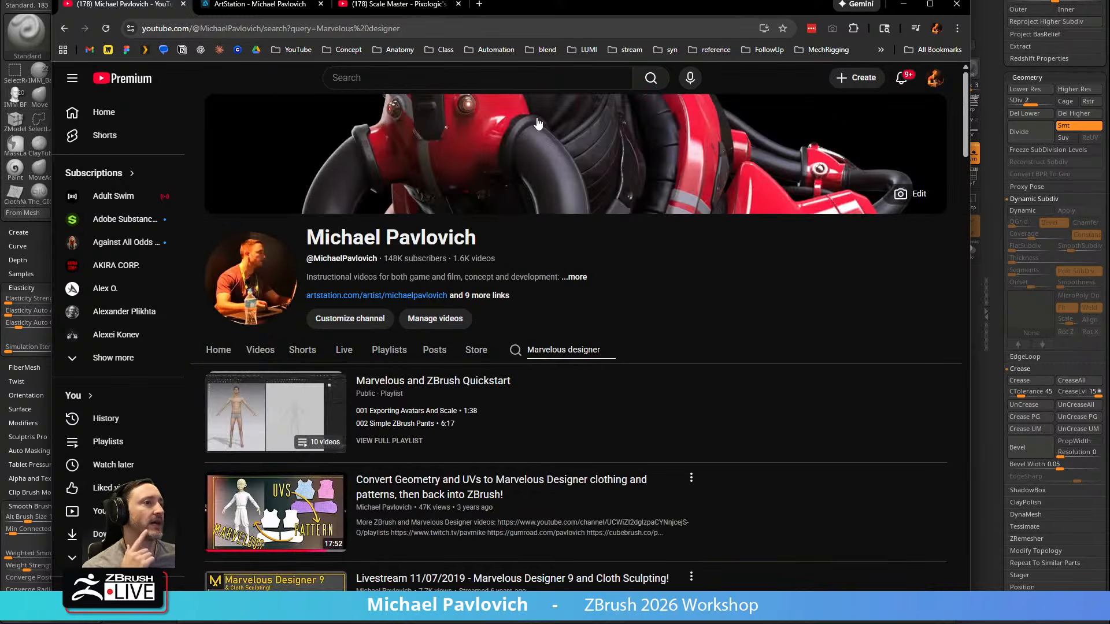
Open the video on converting geometry and UVs to Marvelous Designer clothing in a new tab, pause it and return to ZBrush
scroll(327, 405, down, 3)
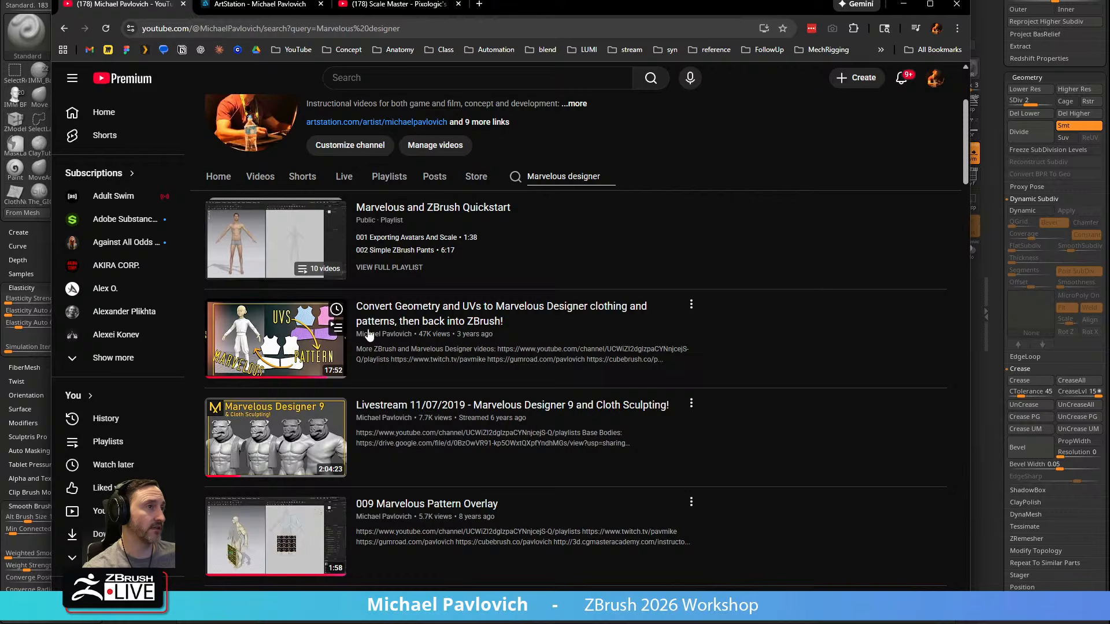
middle_click(420, 321)
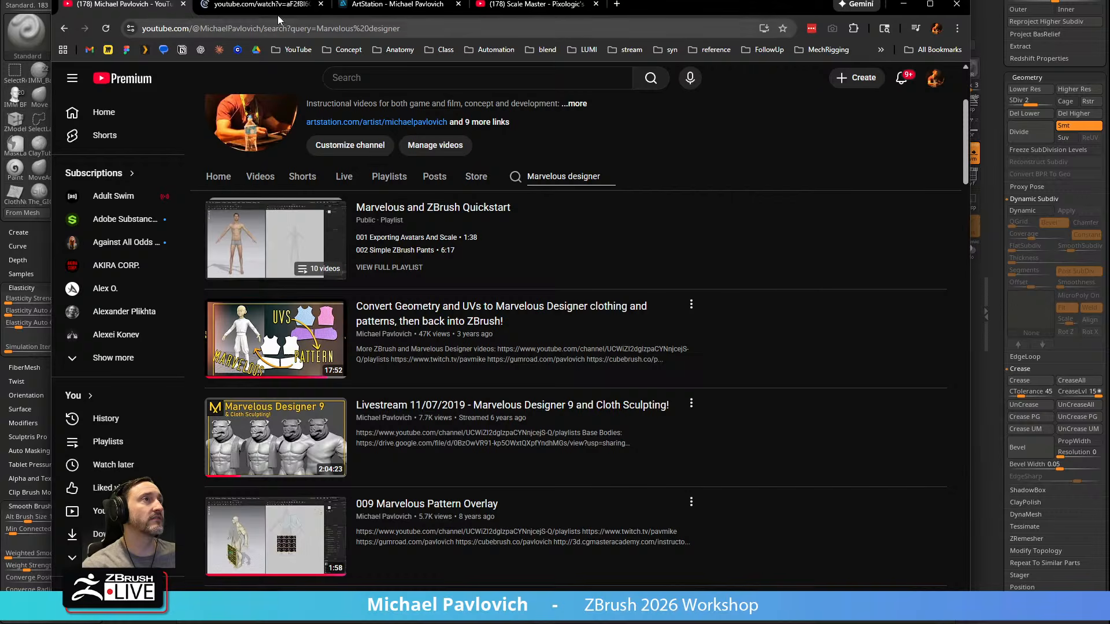
click(272, 5)
click(275, 28)
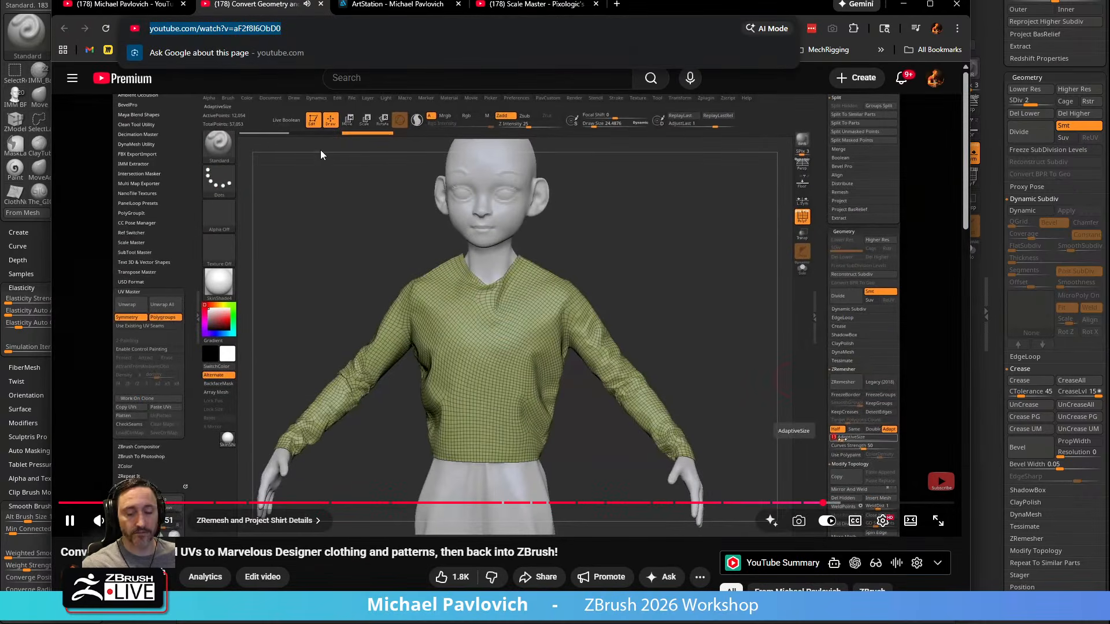
click(70, 521)
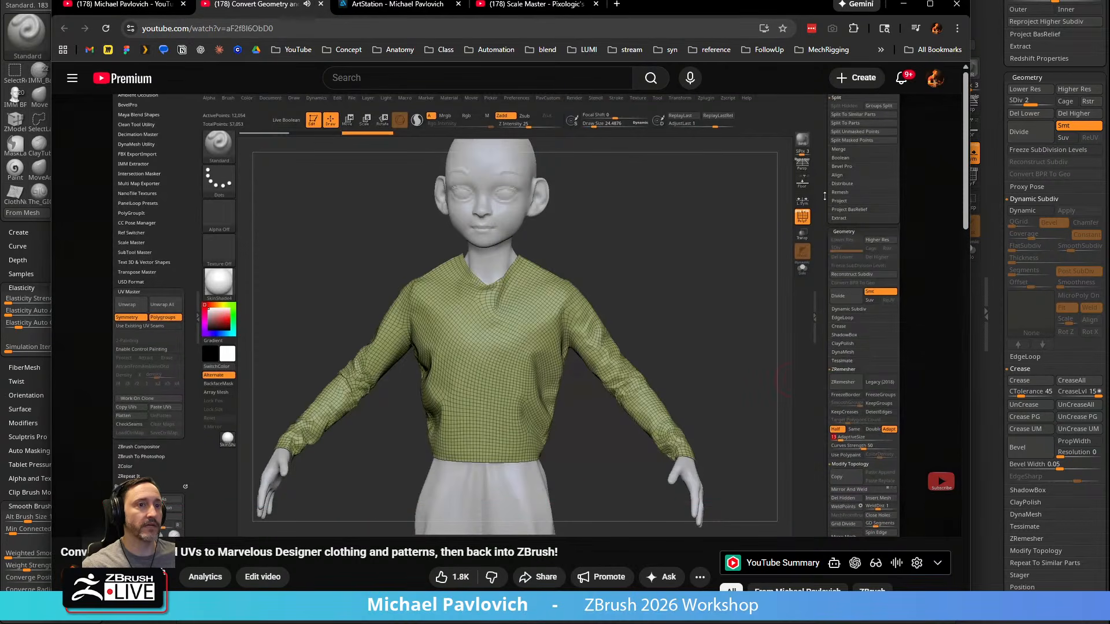
drag(664, 8, 679, 623)
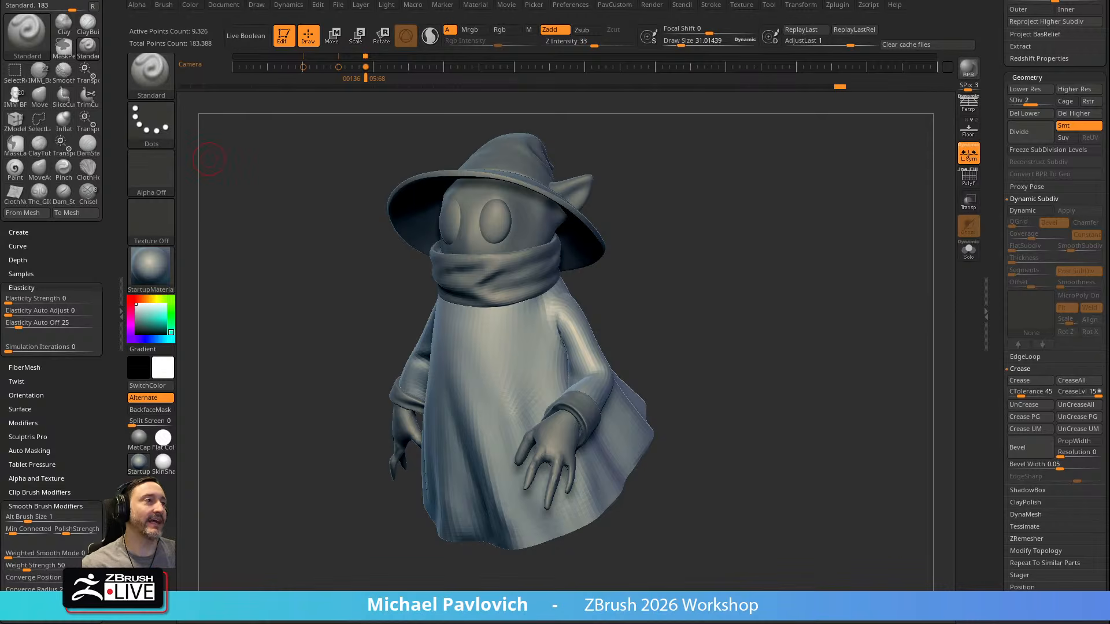
Make the body with the head and hands the active subtool, isolate it briefly and show all subtools again
drag(769, 190, 642, 231)
alt+click(474, 248)
drag(798, 312, 913, 260)
click(964, 242)
click(967, 249)
mouse_move(877, 208)
mouse_down()
mouse_move(826, 237)
mouse_move(743, 250)
mouse_move(825, 250)
mouse_move(803, 233)
mouse_move(801, 247)
mouse_move(818, 251)
mouse_move(804, 251)
mouse_up()
key(s)
drag(804, 251, 789, 249)
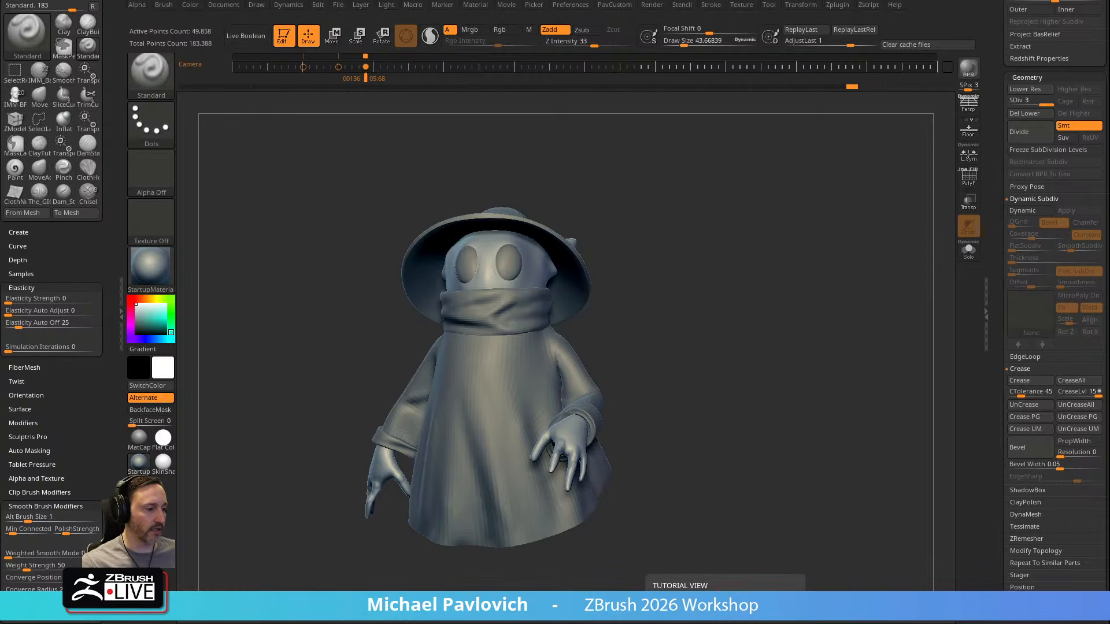
mouse_move(731, 314)
mouse_down()
mouse_move(706, 324)
mouse_move(719, 320)
mouse_up()
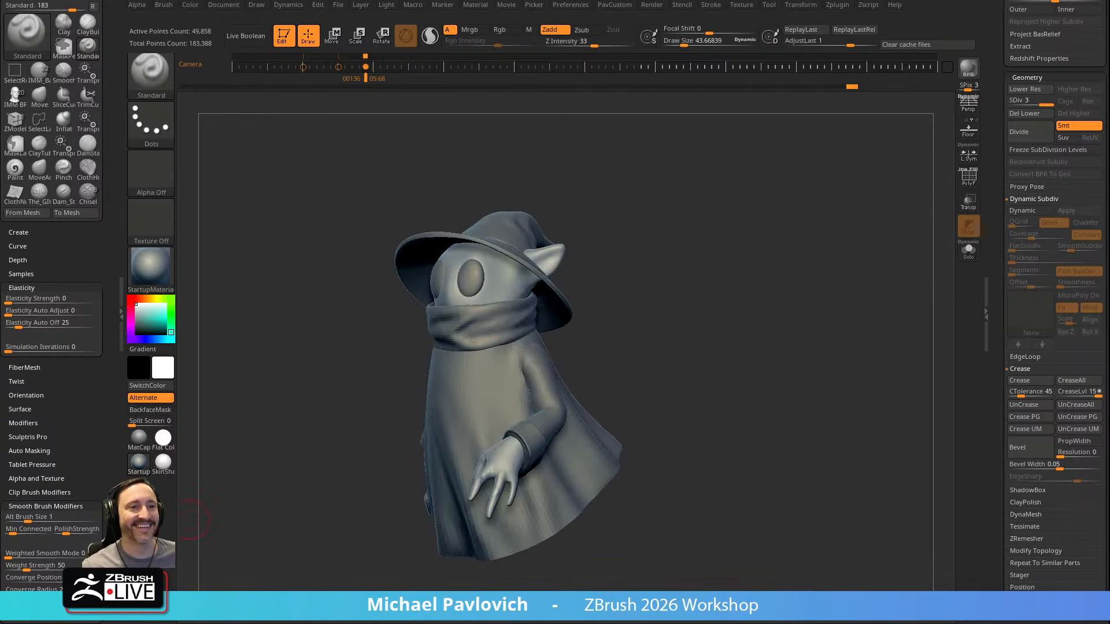